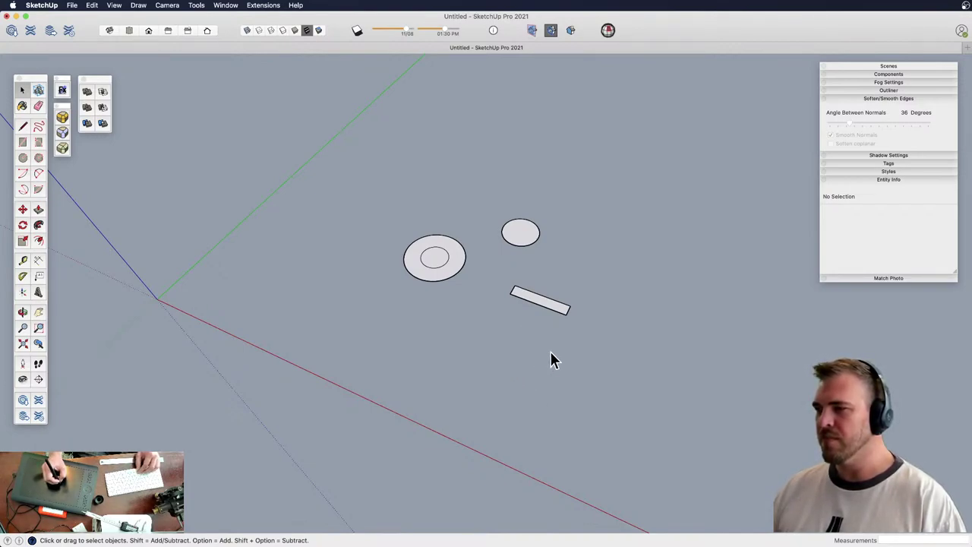
key("super+Tab")
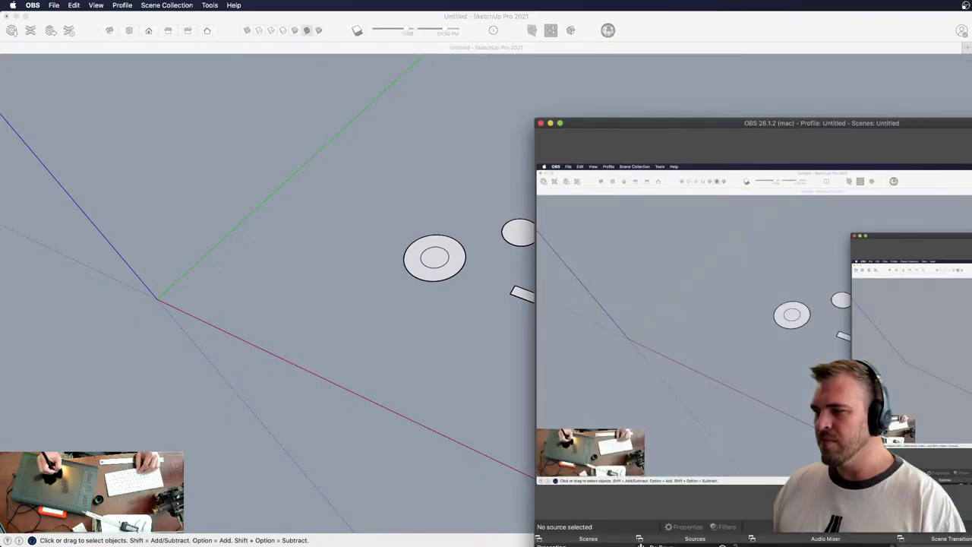
left_click(410, 421)
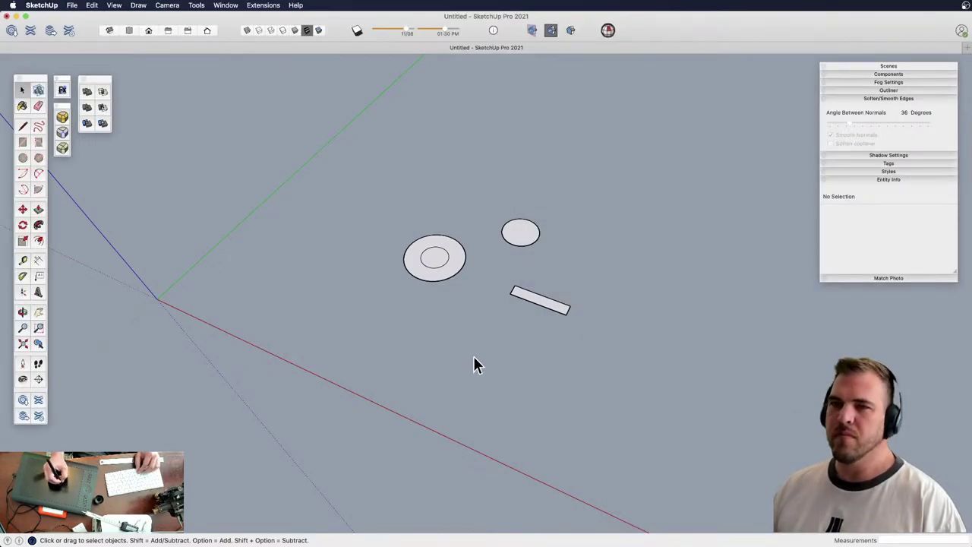
middle_click_drag(468, 342, 495, 345)
left_click_drag(495, 346, 497, 342)
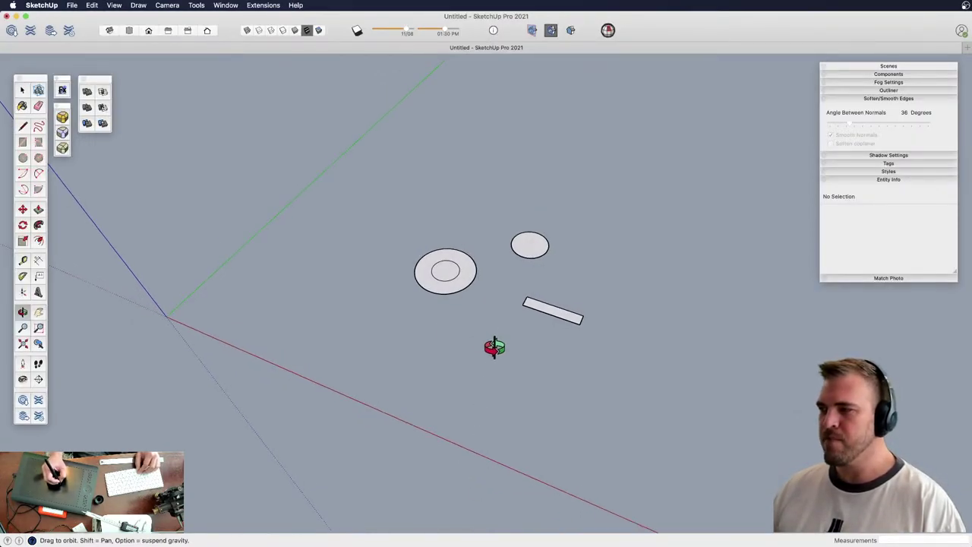
middle_click_drag(507, 333, 510, 339)
key("z")
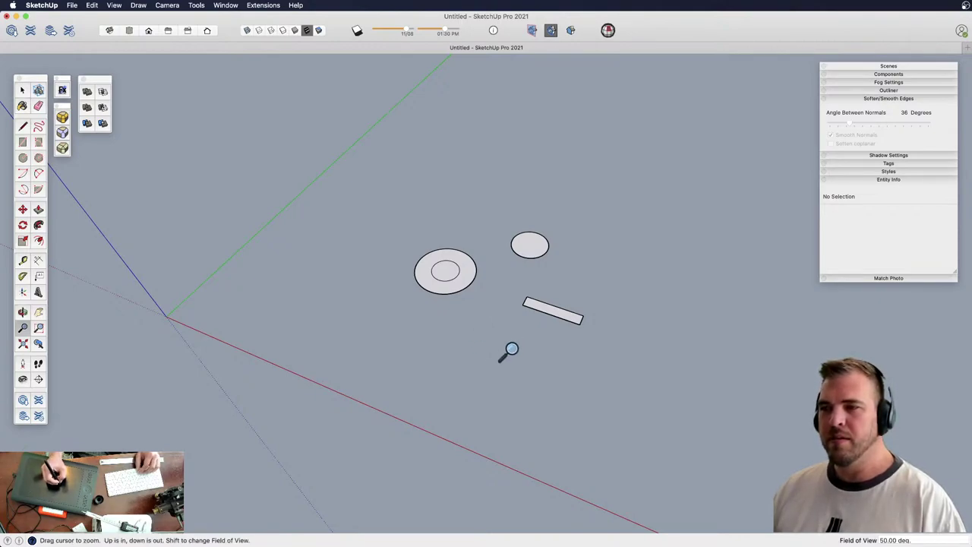
left_click_drag(508, 352, 513, 312)
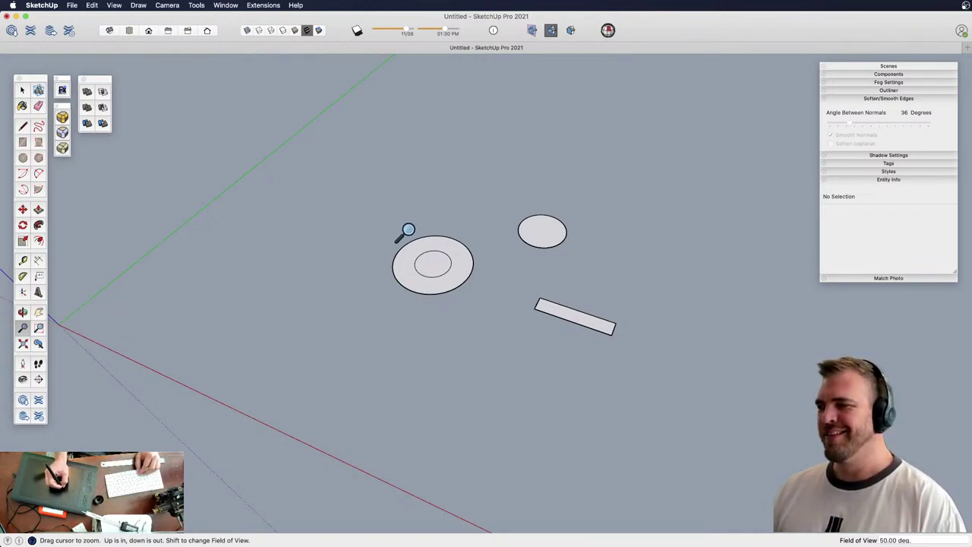
key("space")
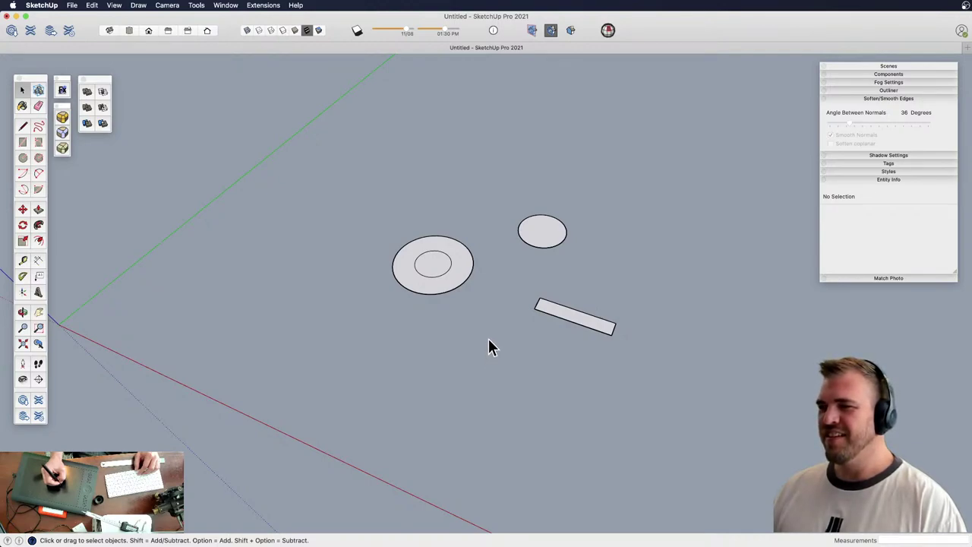
middle_click_drag(502, 326, 471, 325, "shift")
scroll(476, 341, "up", 5)
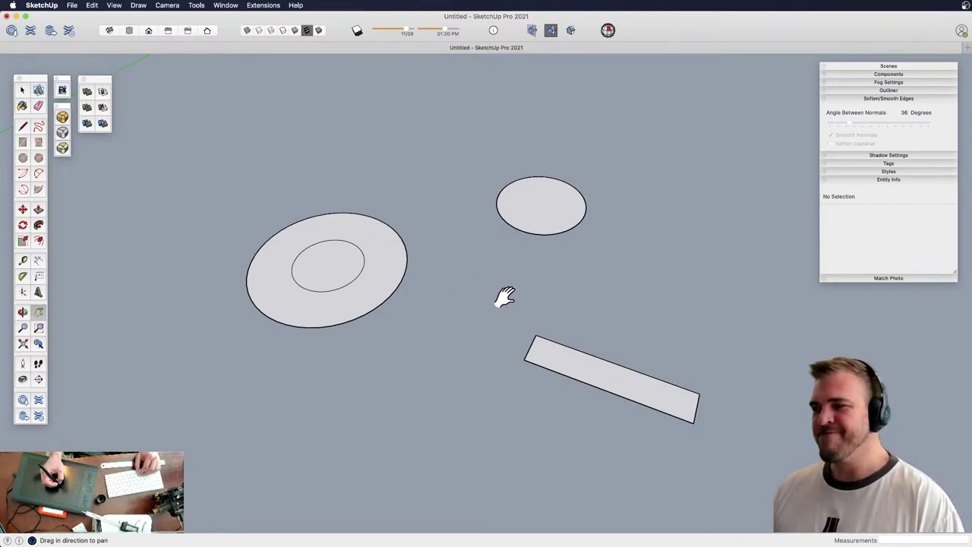
key("space")
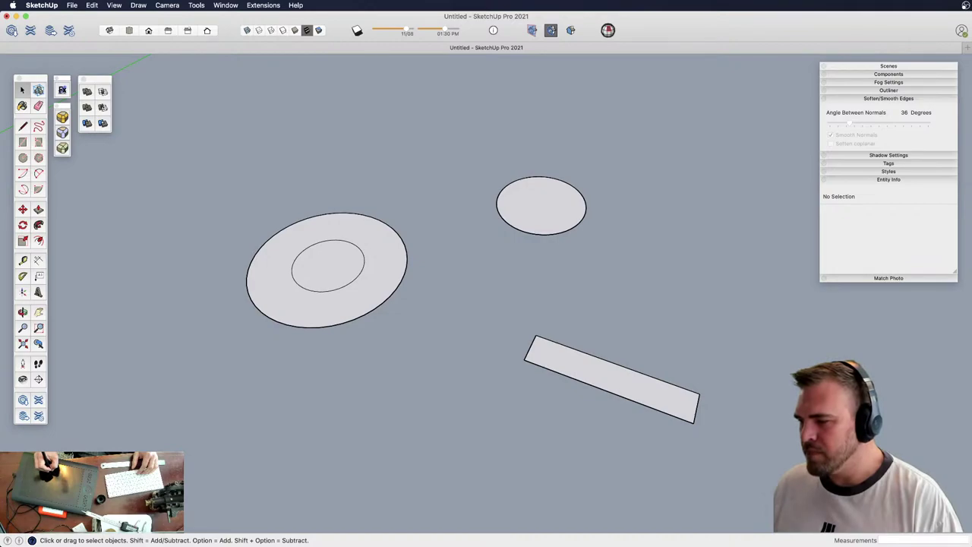
key("super+Tab")
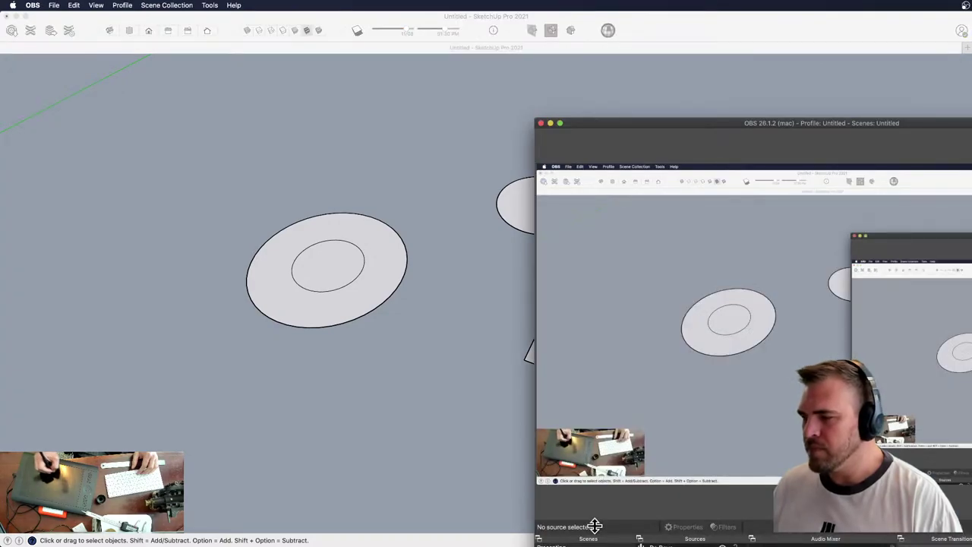
left_click(487, 471)
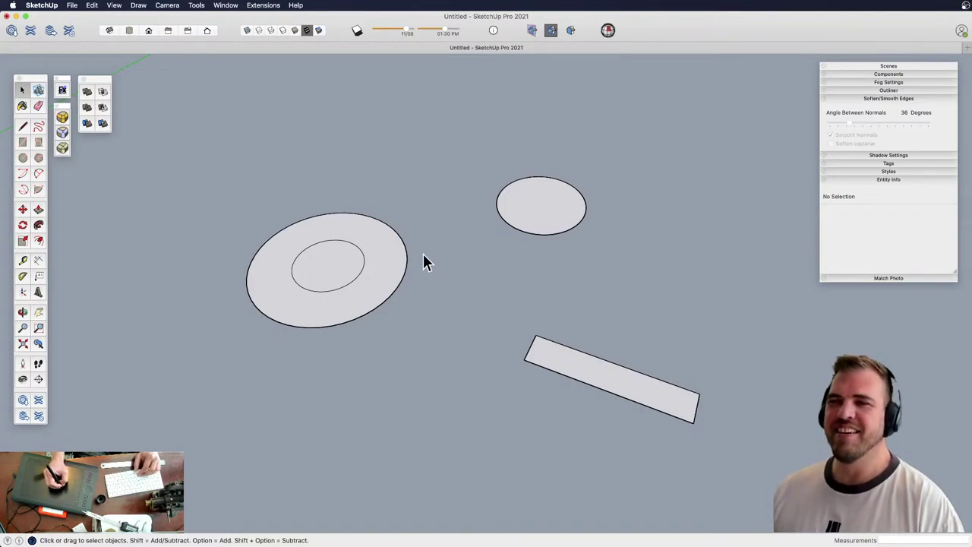
key("z")
mouse_move(465, 287)
left_mouse_down()
mouse_move(440, 343)
mouse_move(469, 262)
mouse_move(463, 300)
left_mouse_up()
key("o")
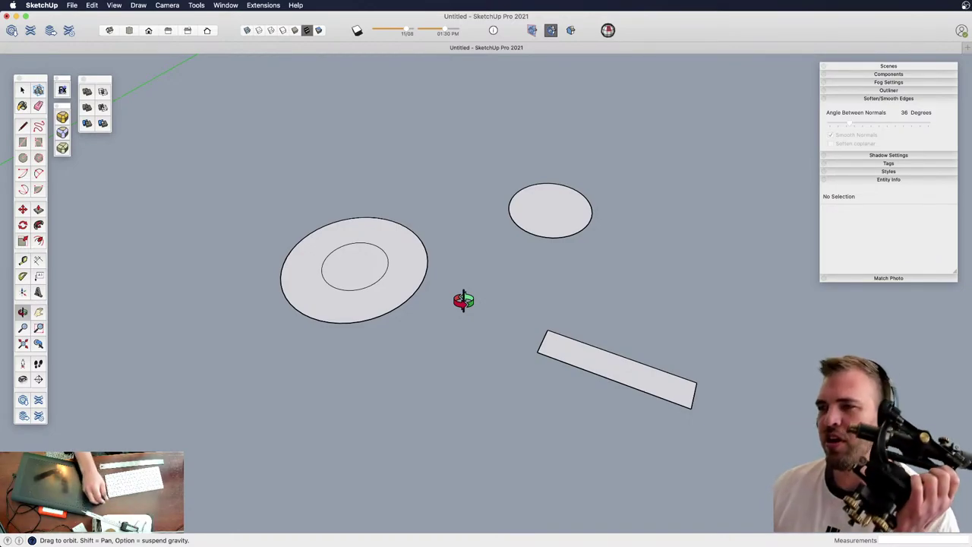
left_click_drag(423, 312, 478, 362)
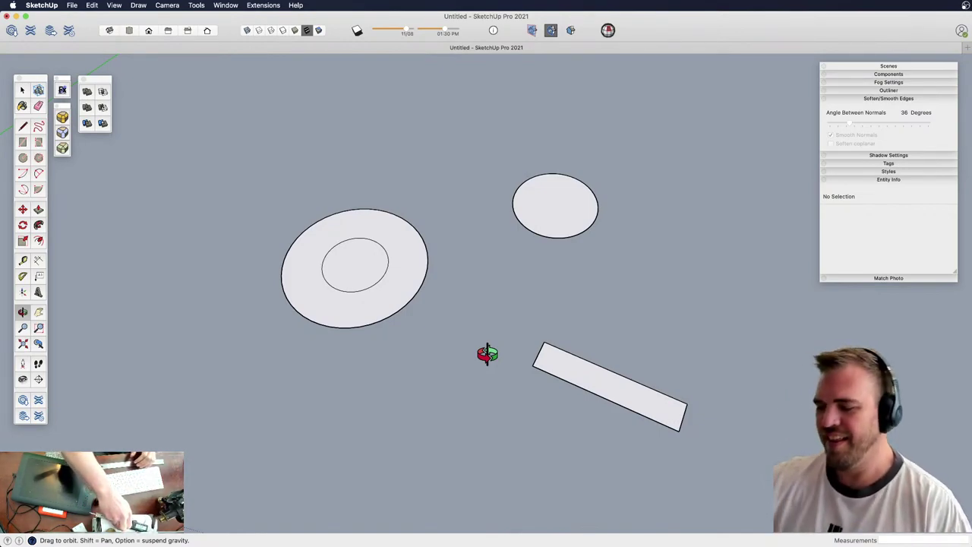
key("space")
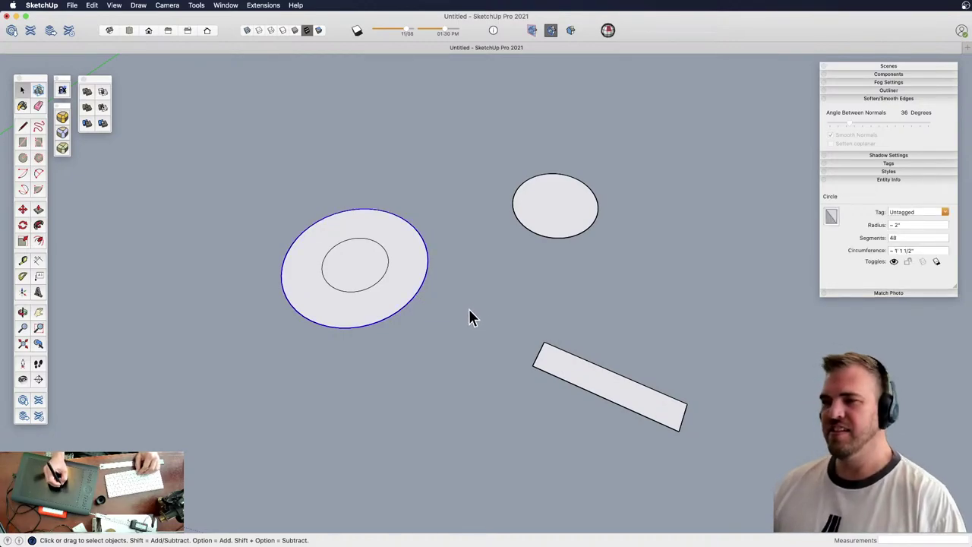
left_click(469, 309)
left_click(420, 293)
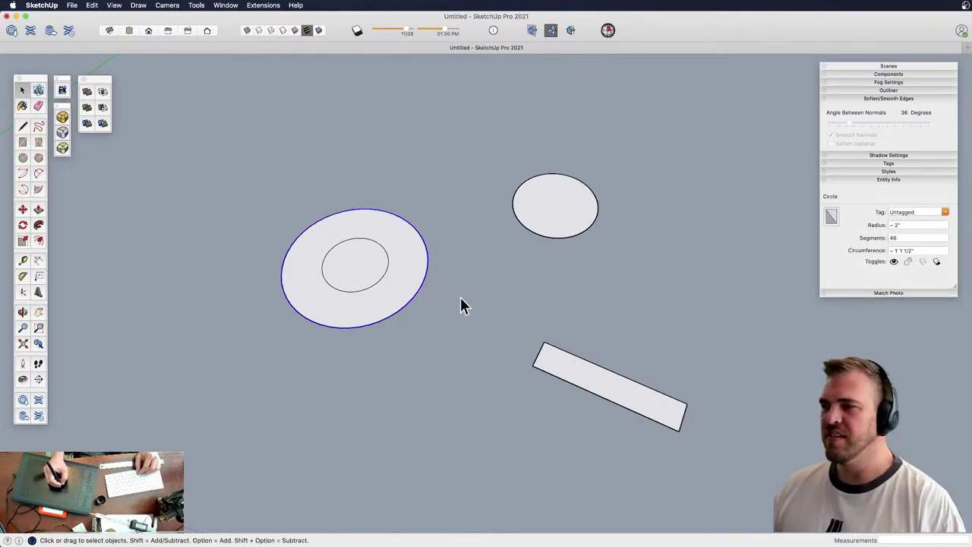
left_click(489, 299)
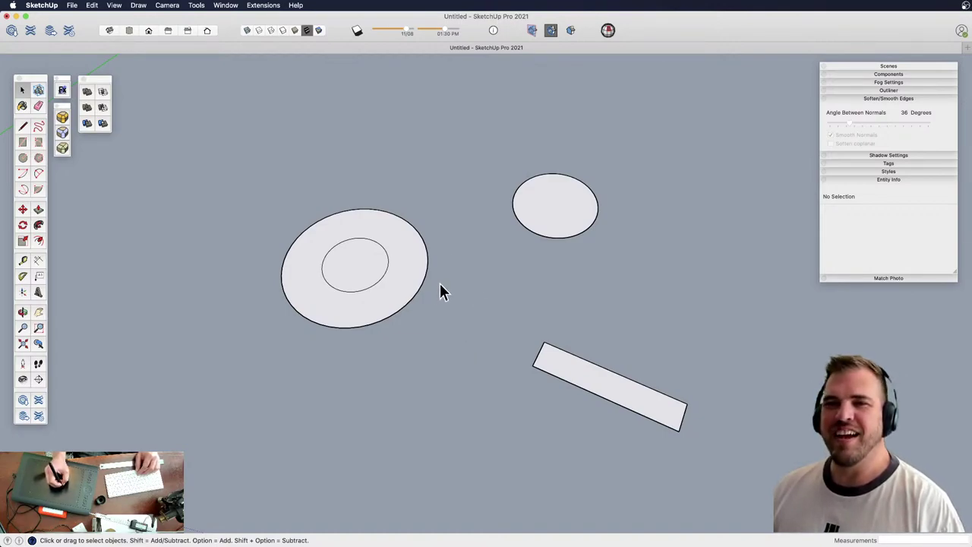
scroll(430, 326, "up", 2)
scroll(430, 326, "down", 3)
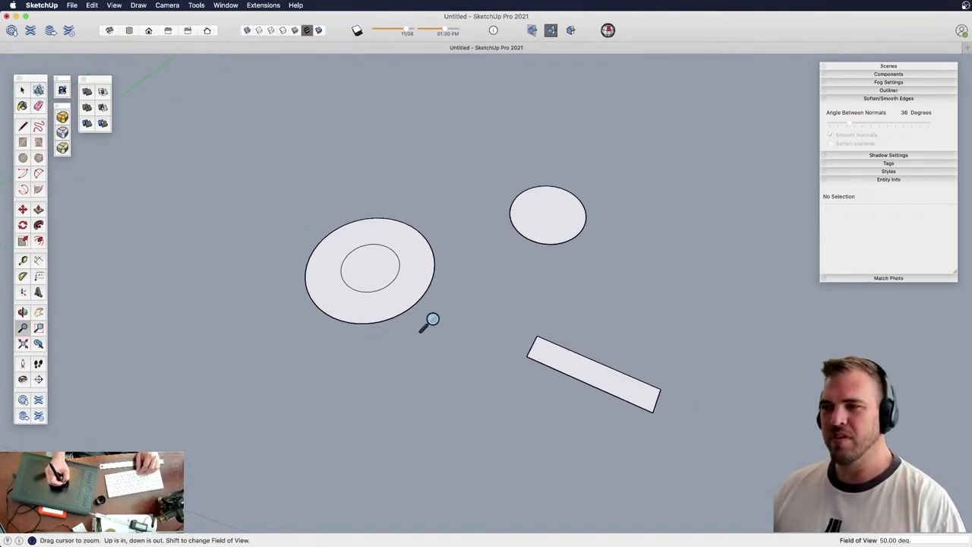
left_click(541, 232)
left_click_drag(217, 145, 790, 525)
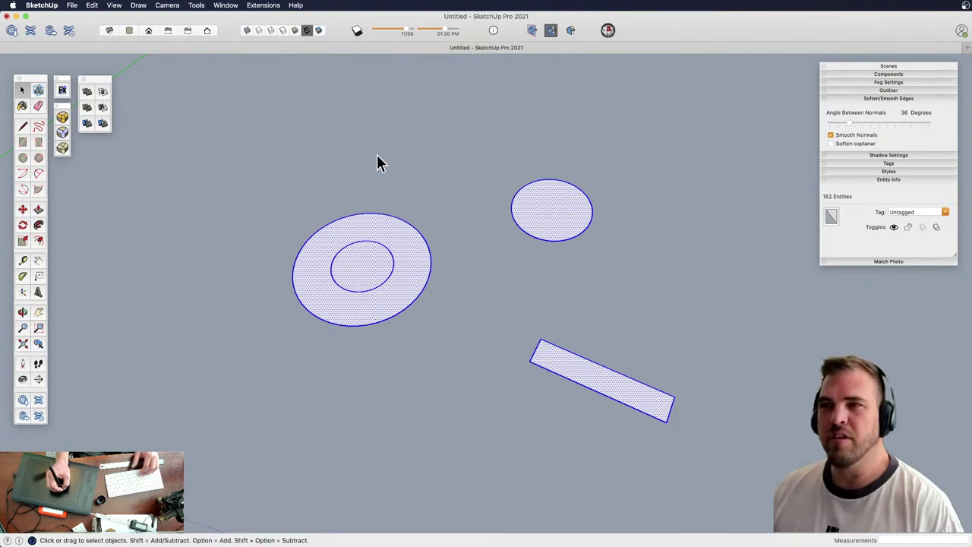
Set the model's measurement units to Decimal format with lengths in Millimeters
left_click(225, 5)
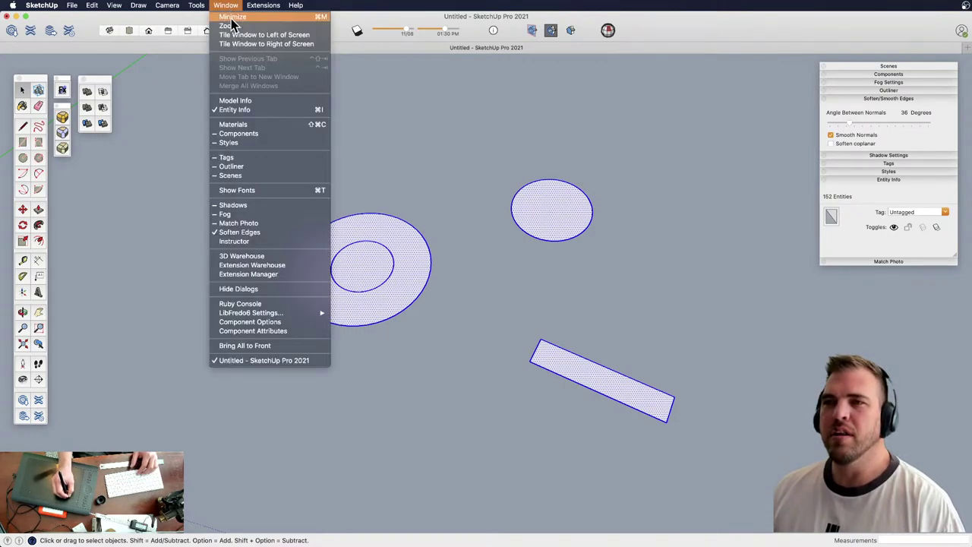
left_click(259, 103)
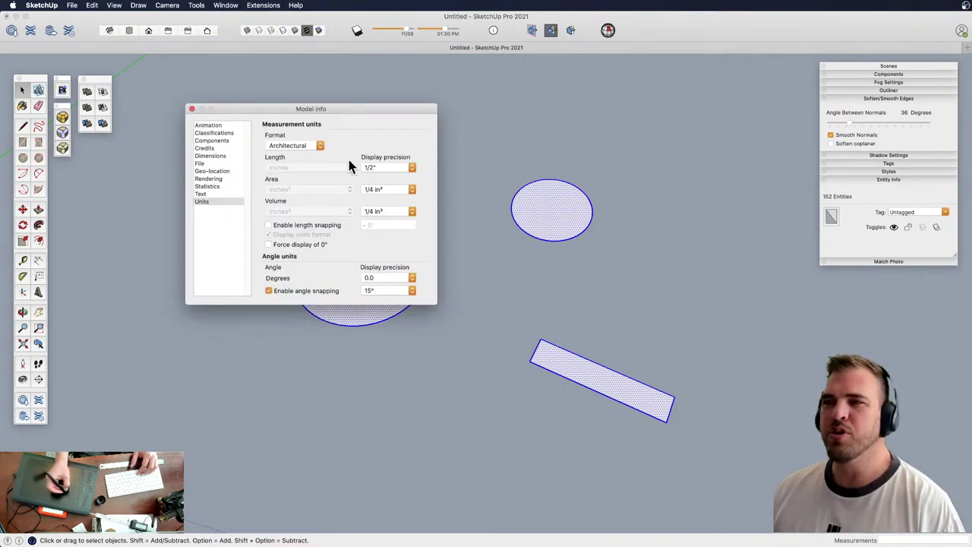
left_click(293, 146)
left_click(302, 154)
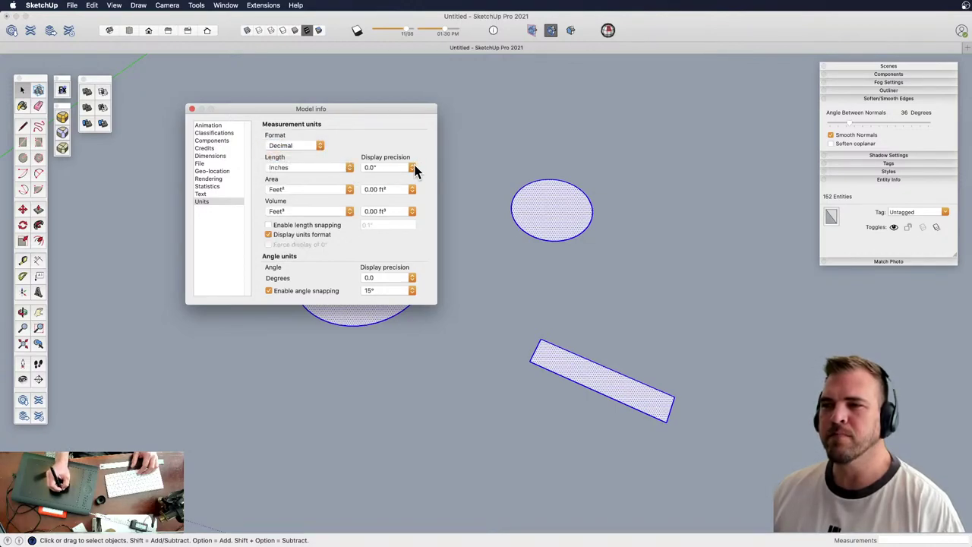
left_click(352, 167)
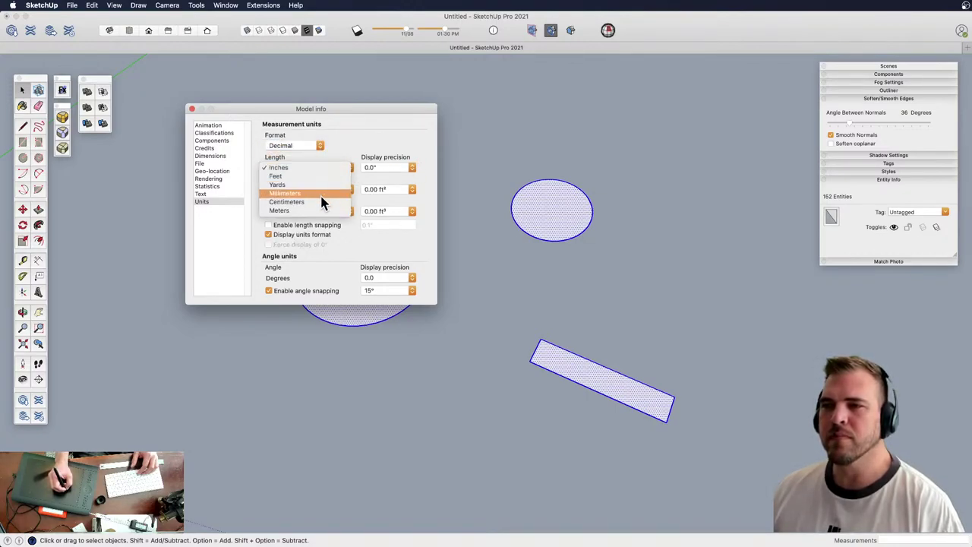
left_click(323, 193)
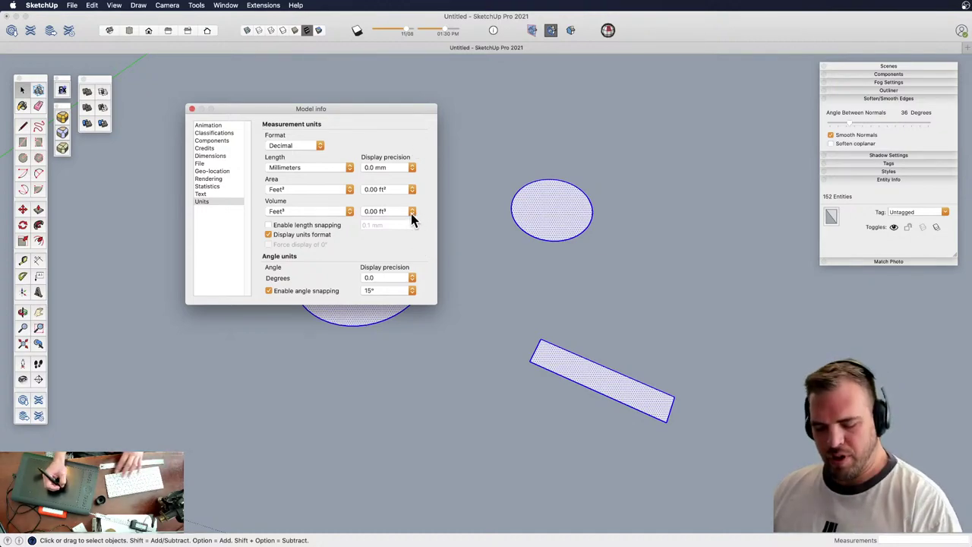
left_click_drag(347, 108, 361, 98)
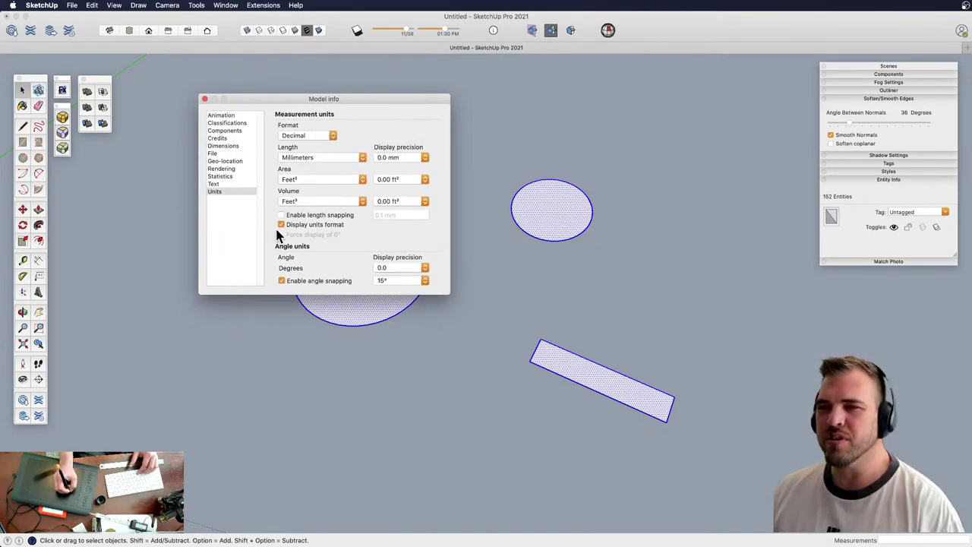
left_click(205, 99)
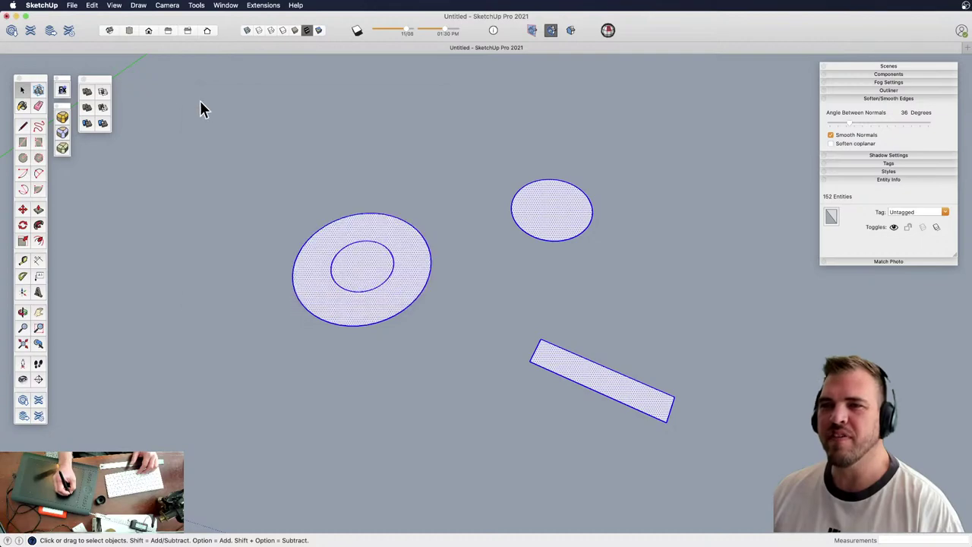
Group all the circles and the rectangle together as one object
left_click(506, 313)
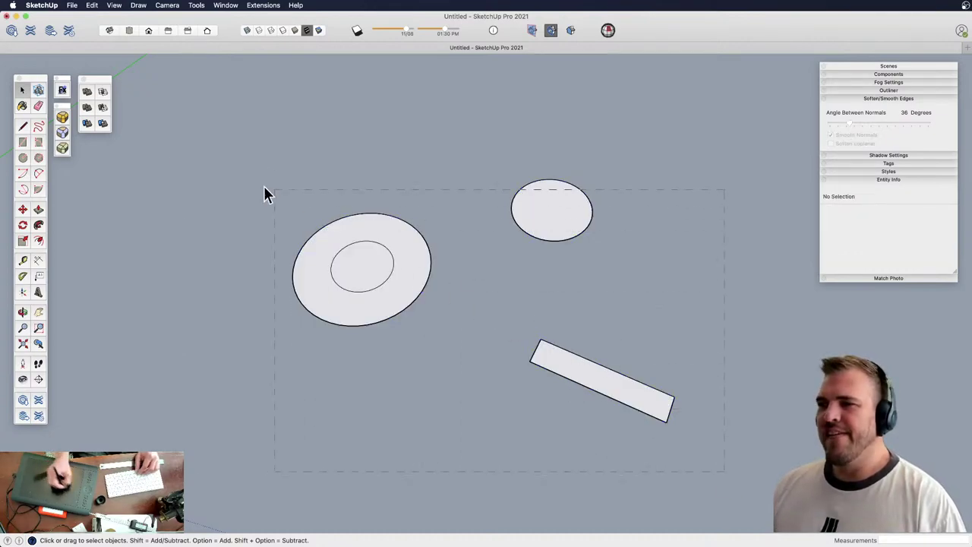
left_click_drag(264, 191, 259, 201)
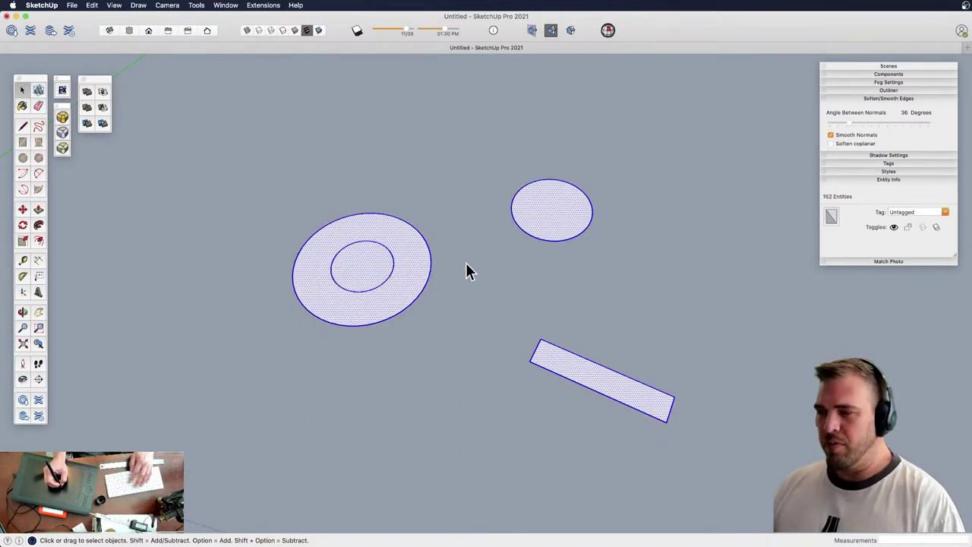
key("g")
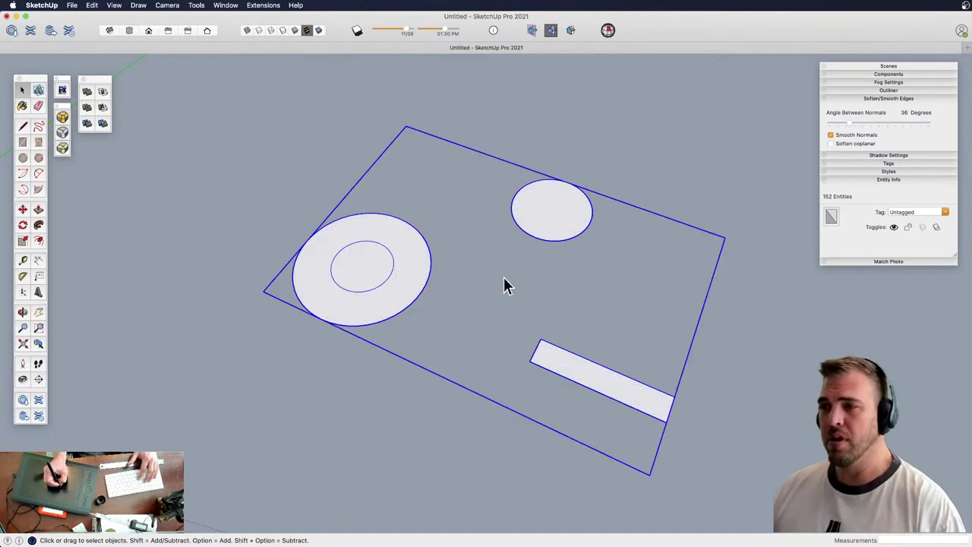
left_click(419, 402)
Check the large outer circle's radius by starting circles from its centre out to its edge with the Circle tool
middle_click_drag(453, 313, 384, 232)
scroll(395, 354, "down", 3)
scroll(419, 171, "up", 5)
left_click_drag(373, 234, 360, 281)
mouse_move(389, 272)
middle_mouse_down("shift")
mouse_move(405, 296)
mouse_move(405, 351)
mouse_move(364, 263)
mouse_move(404, 270)
middle_mouse_up("shift")
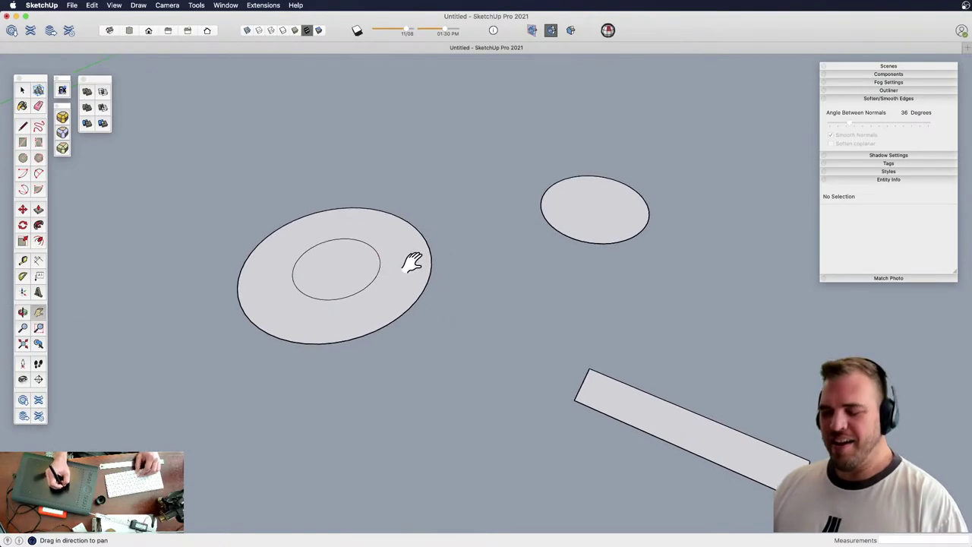
key("c")
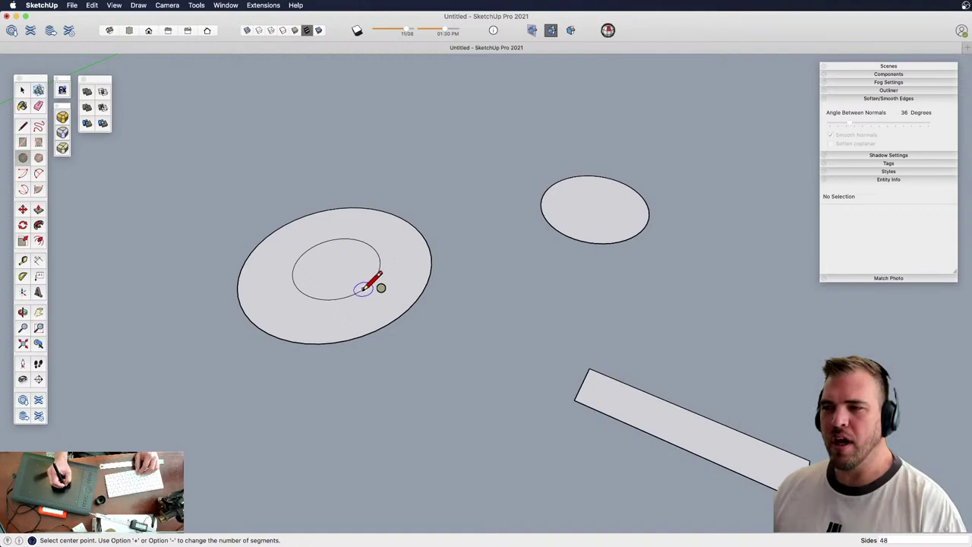
left_click(338, 266)
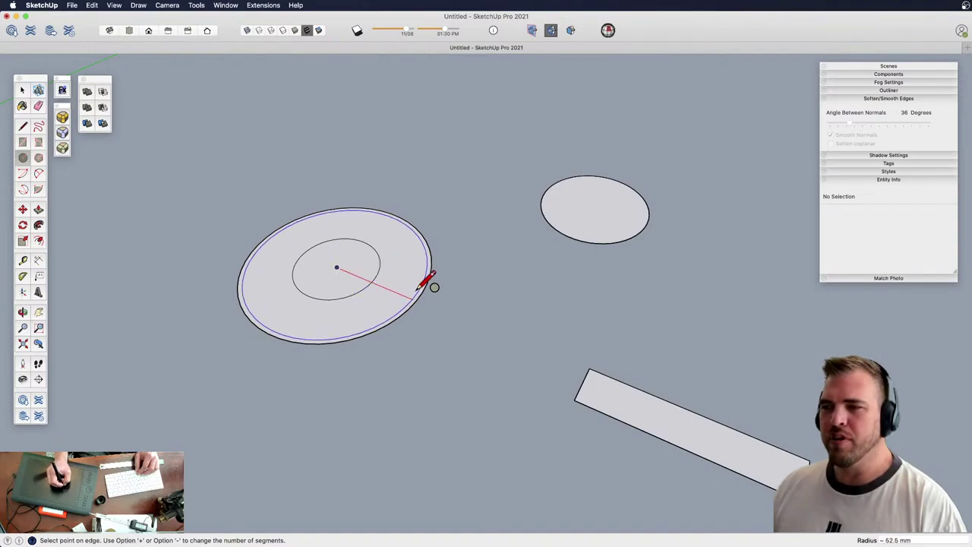
key("space")
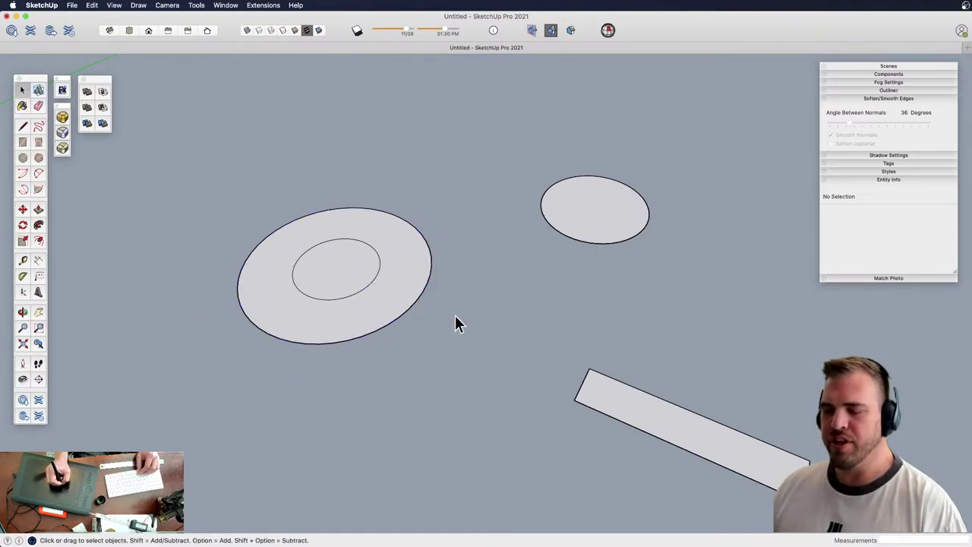
key("c")
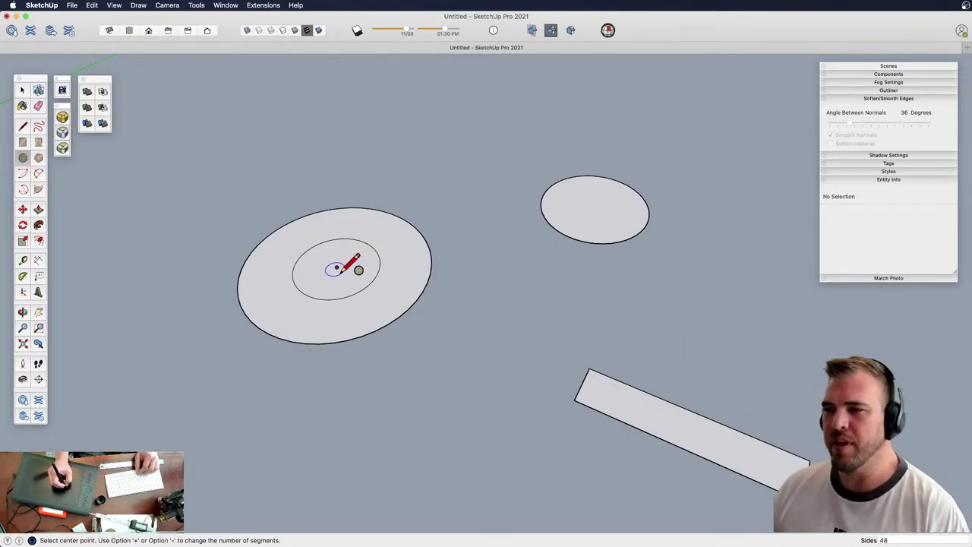
left_click(337, 267)
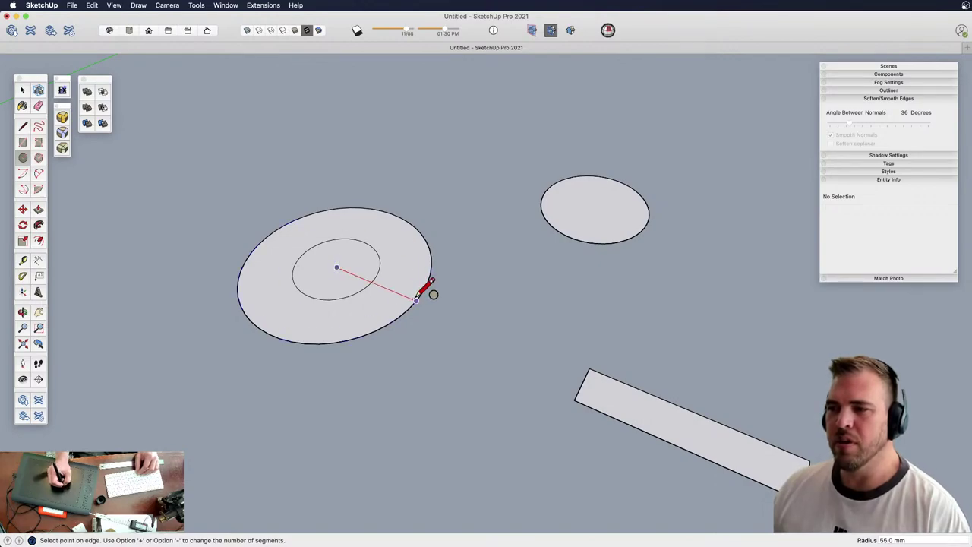
key("space")
Explode the group into loose geometry and select only the long rectangle with its edges
mouse_move(417, 288)
middle_mouse_down("shift")
mouse_move(395, 265)
mouse_move(501, 320)
mouse_move(410, 295)
mouse_move(423, 289)
middle_mouse_up("shift")
left_click(428, 291)
key("shift+x")
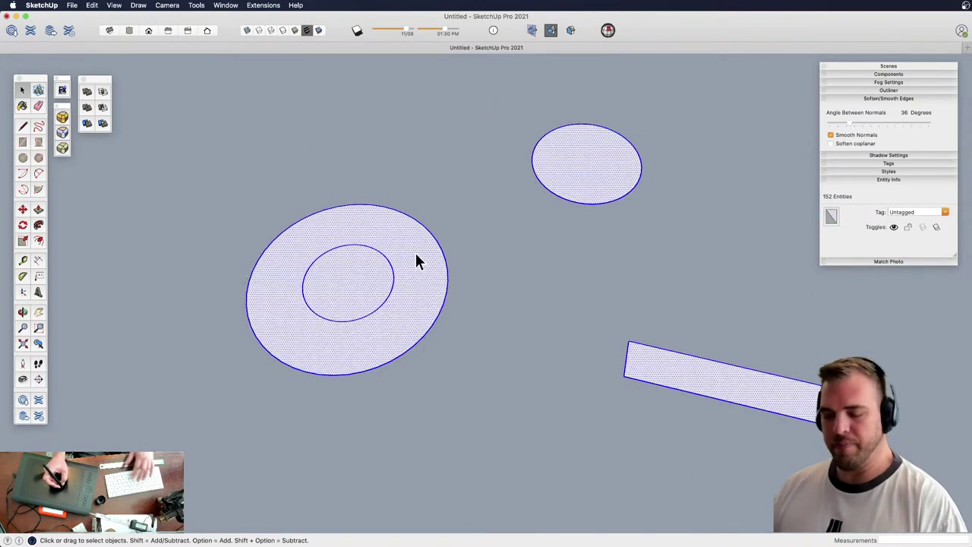
double_click(659, 366)
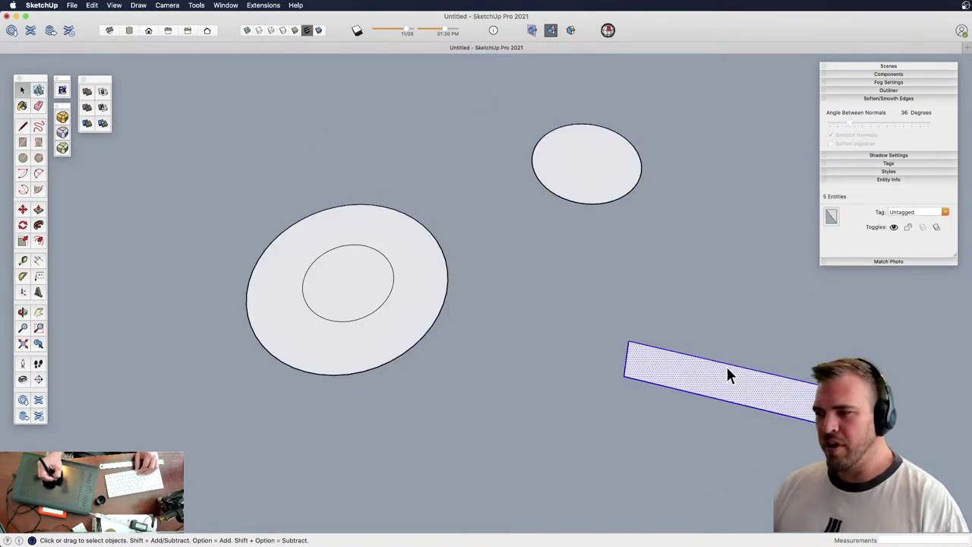
Group the long rectangle and move it so the midpoint of its short end sits on the large circle's centre
key("super+g")
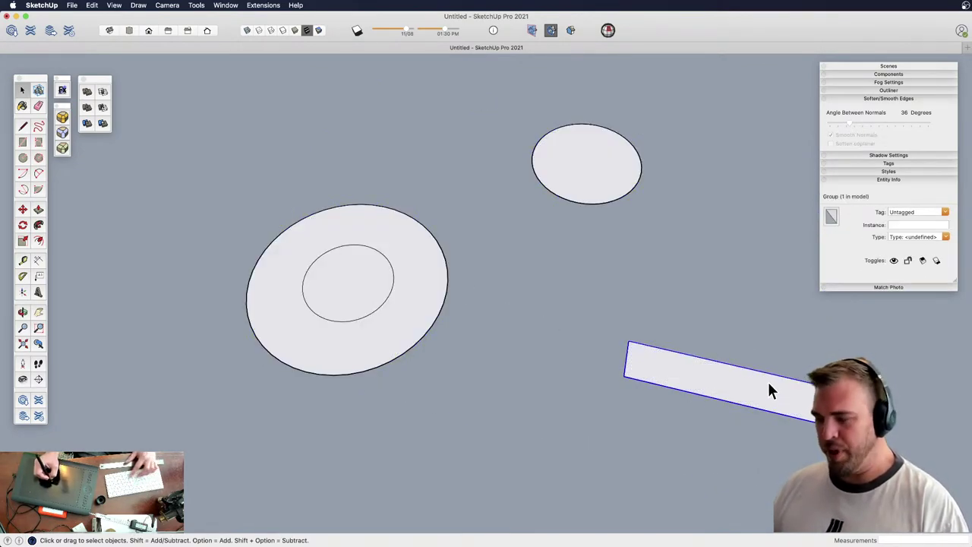
key("m")
left_click(804, 398)
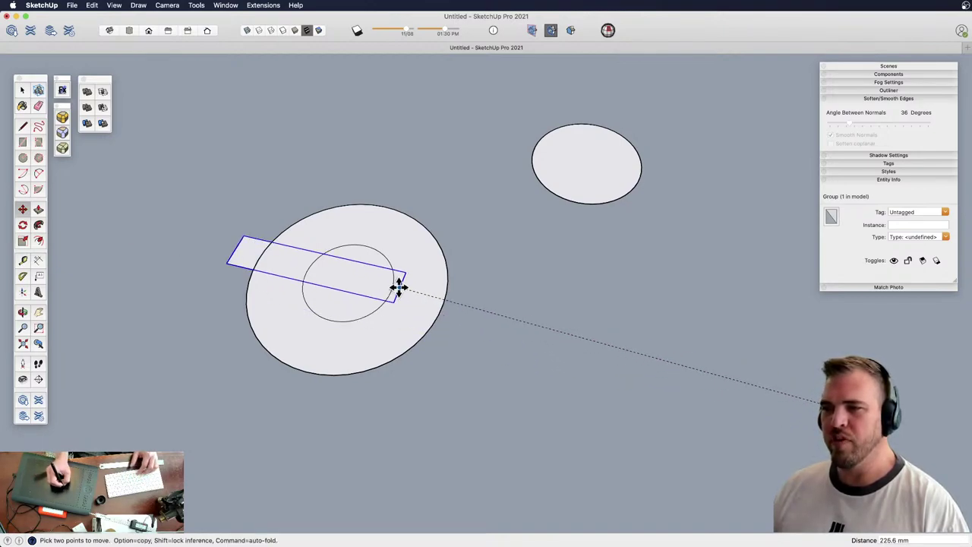
left_click(347, 279)
left_click(372, 289)
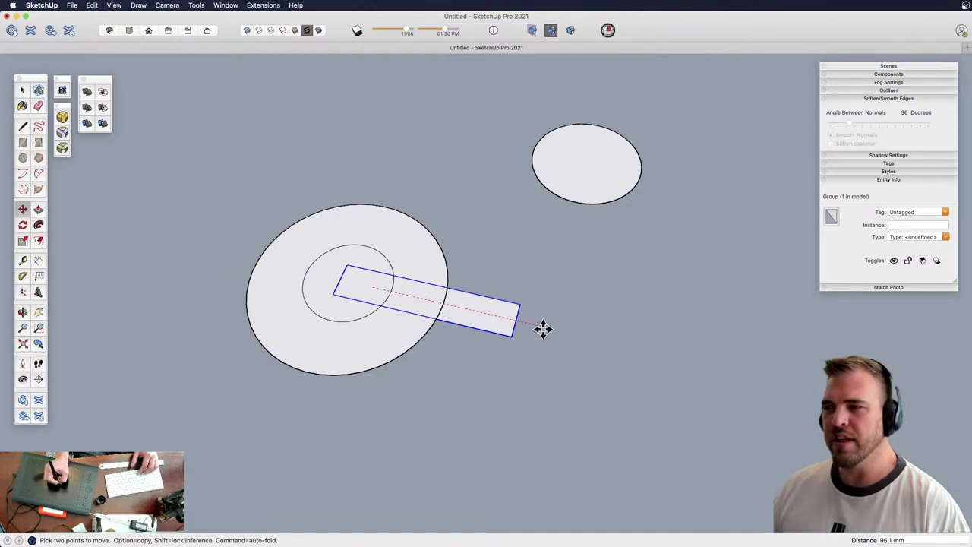
middle_click_drag(414, 310, 502, 342)
scroll(436, 310, "up", 3)
middle_click_drag(501, 341, 406, 283)
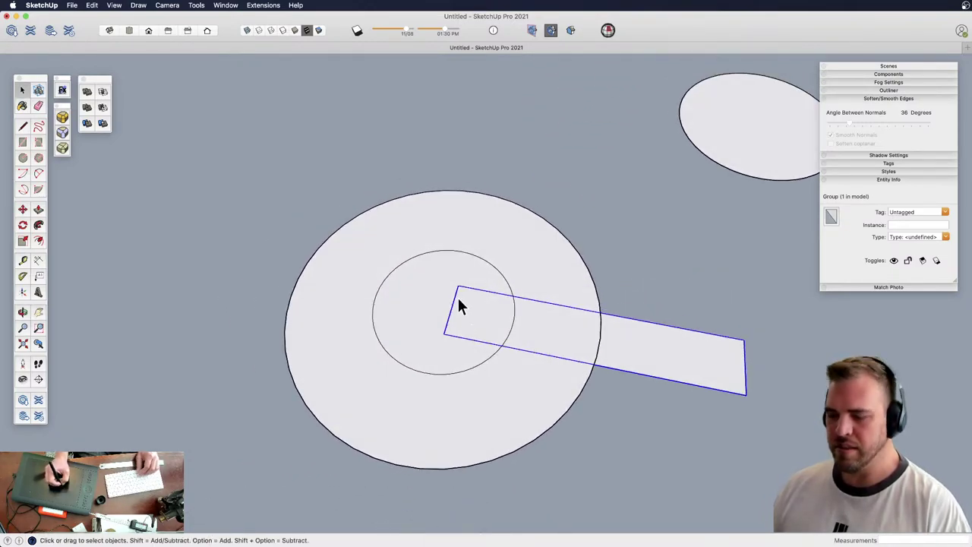
key("m")
left_click(451, 310)
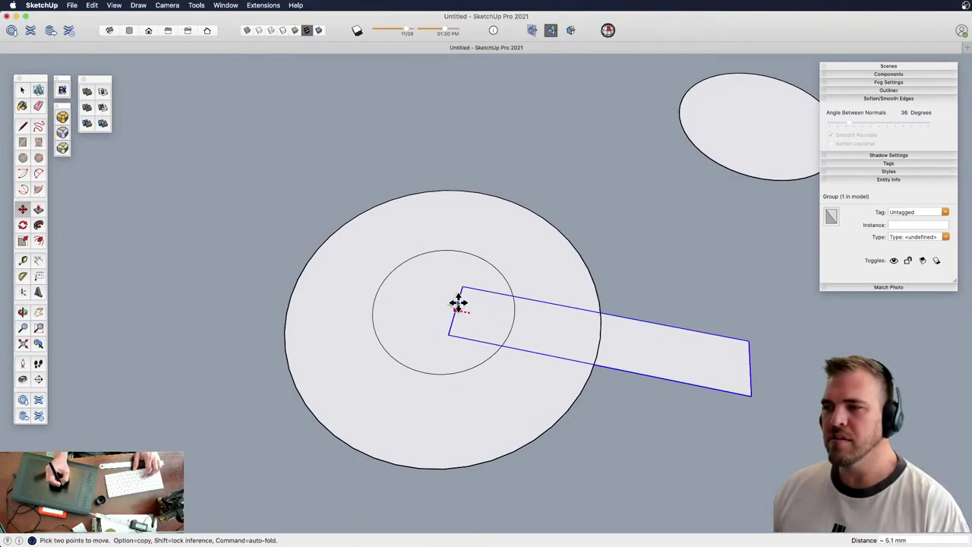
left_click(448, 309)
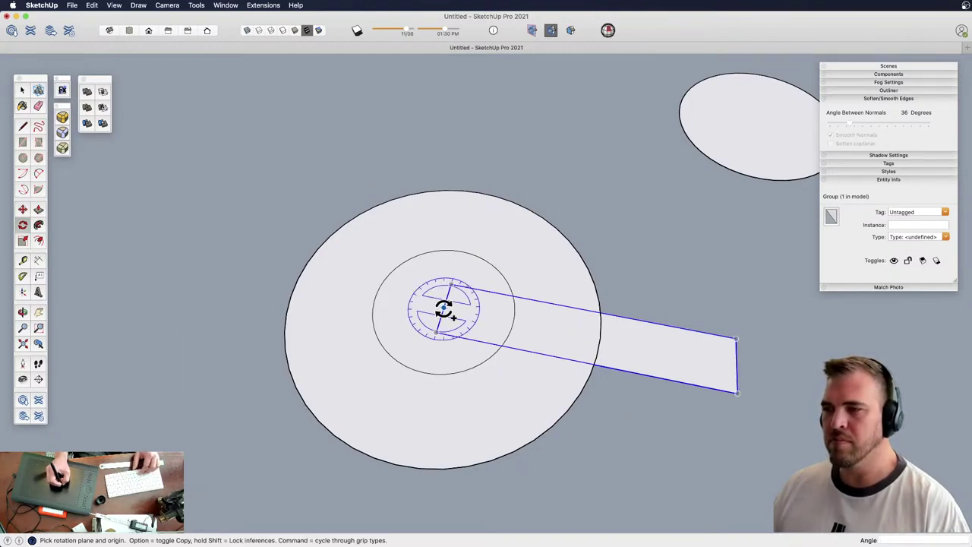
Rotate a copy of the rectangle 90 degrees about the large circle's centre
left_click(444, 308)
key("alt")
left_click(460, 304)
left_click(455, 288)
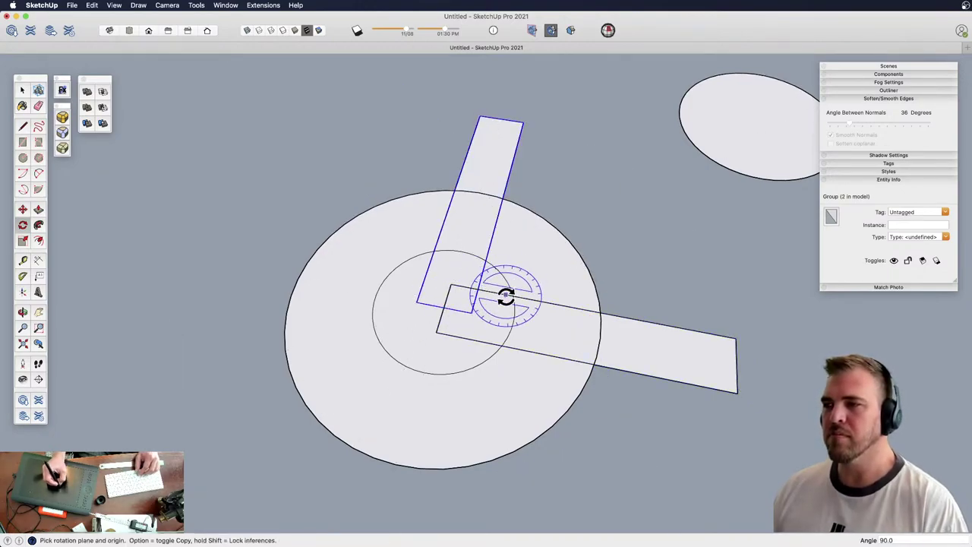
middle_click_drag(478, 306, 459, 357, "shift")
key("space")
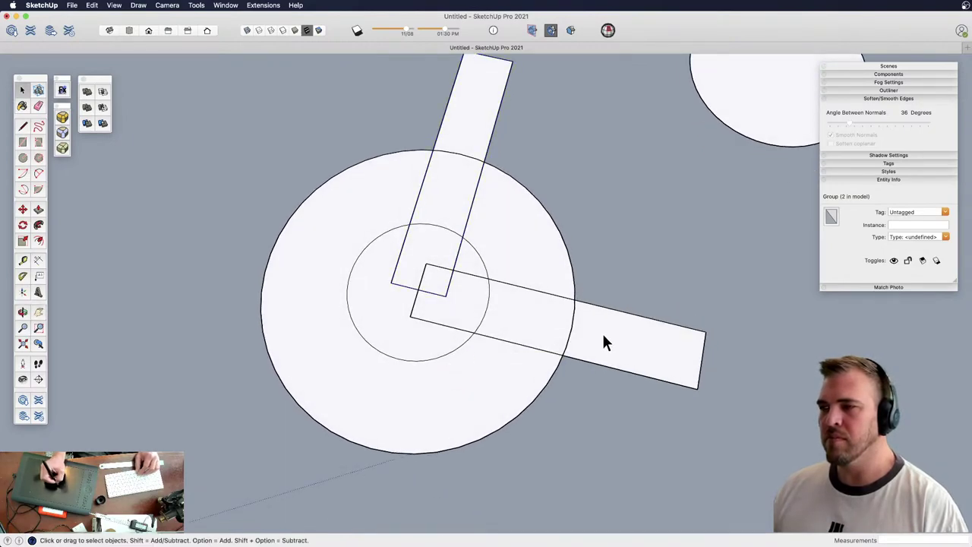
Inside the original rectangle's group, draw a semicircular arc of about 10 mm radius across its width, bulging toward the outer end
key("super+shift+a")
middle_click_drag(583, 328, 456, 290, "shift")
double_click(474, 297)
key("z")
left_click_drag(483, 303, 474, 250)
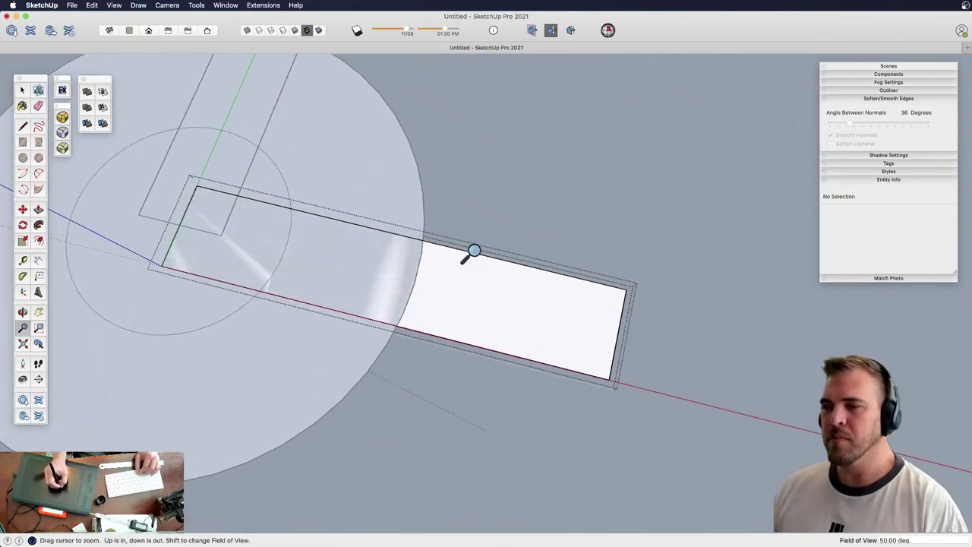
key("a")
left_click(448, 338)
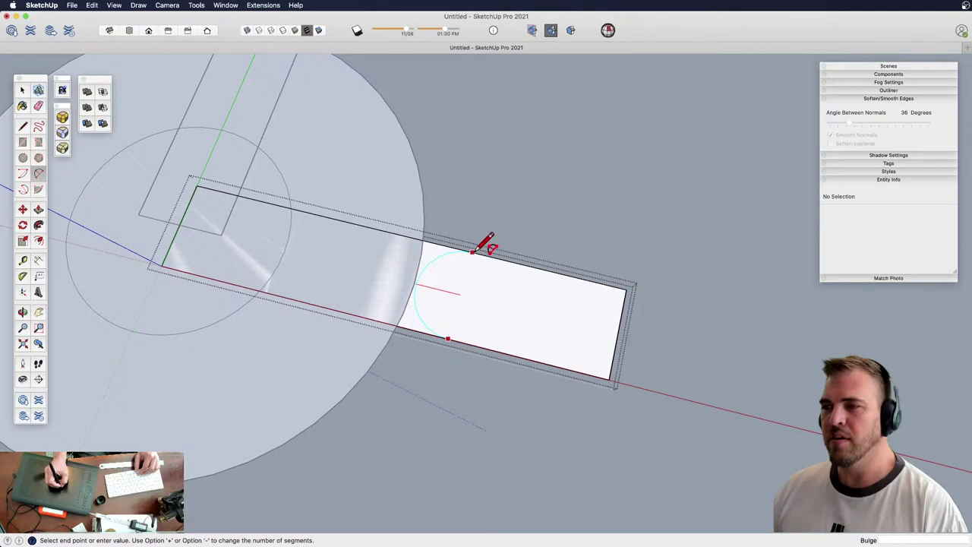
left_click(473, 252)
left_click(507, 300)
key("space")
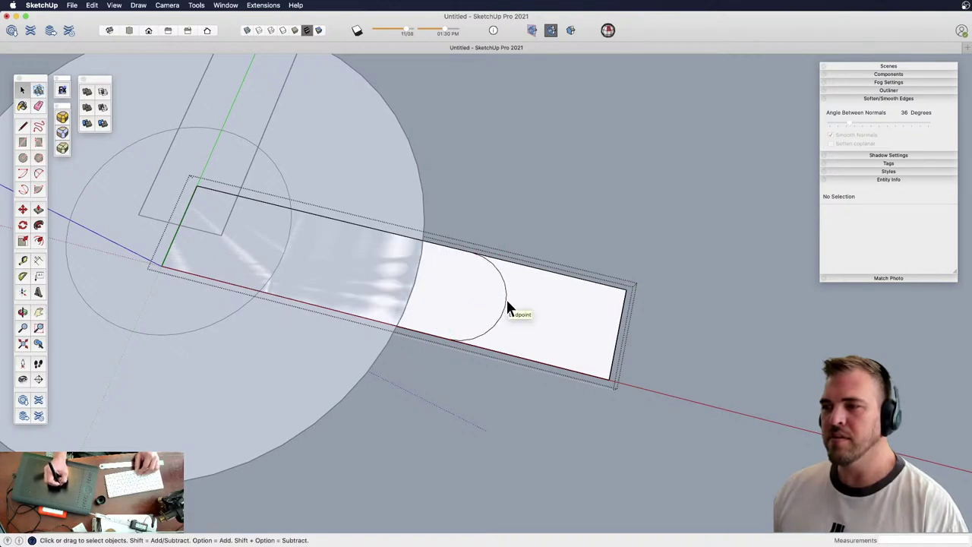
Move the semicircular arc along the rectangle until its apex touches the large circle's edge, and leave the group
left_click(507, 299)
key("m")
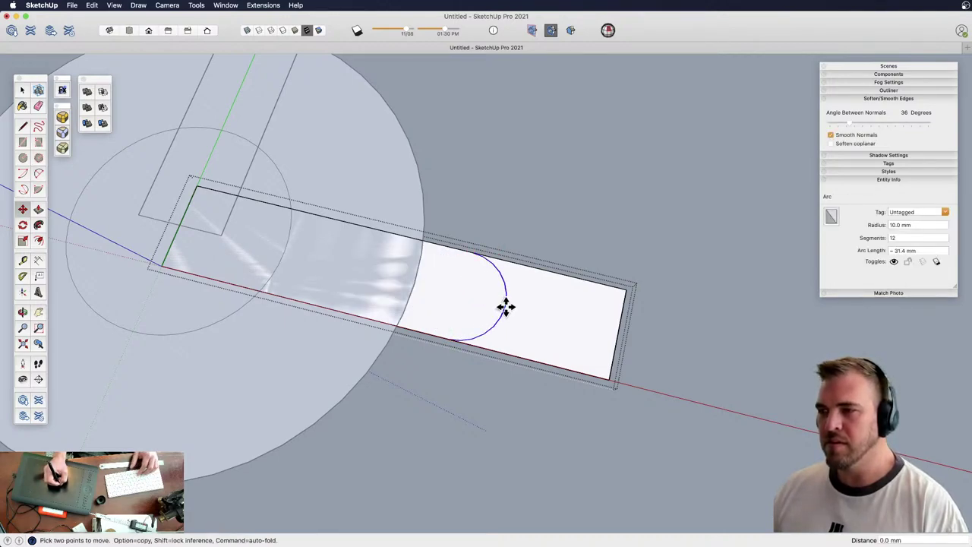
left_click(505, 306)
left_click(416, 284)
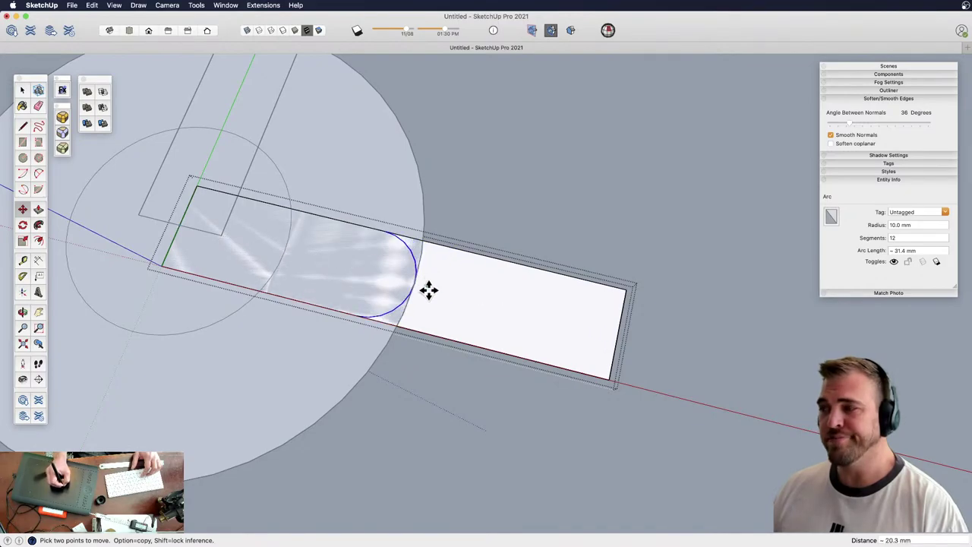
scroll(478, 282, "down", 2)
key("h")
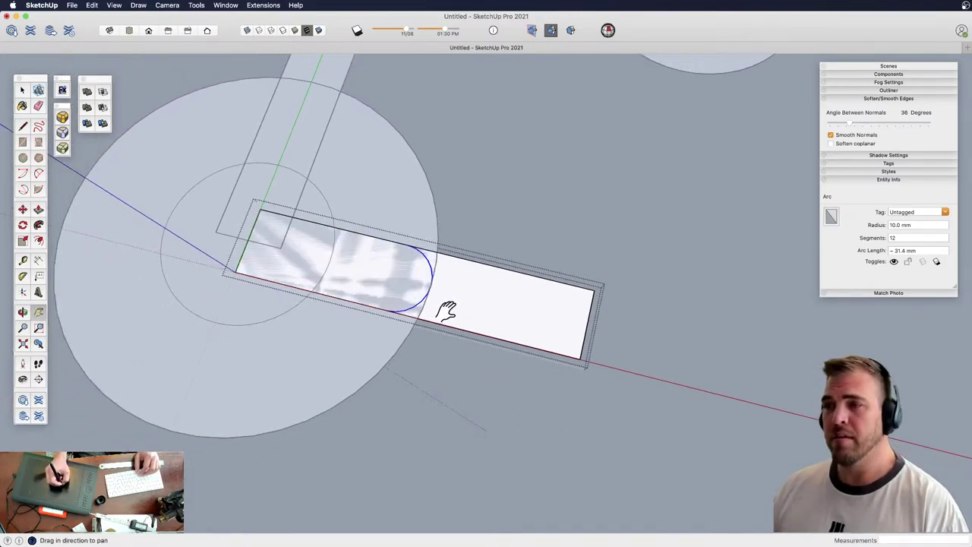
left_click_drag(447, 311, 514, 398)
key("space")
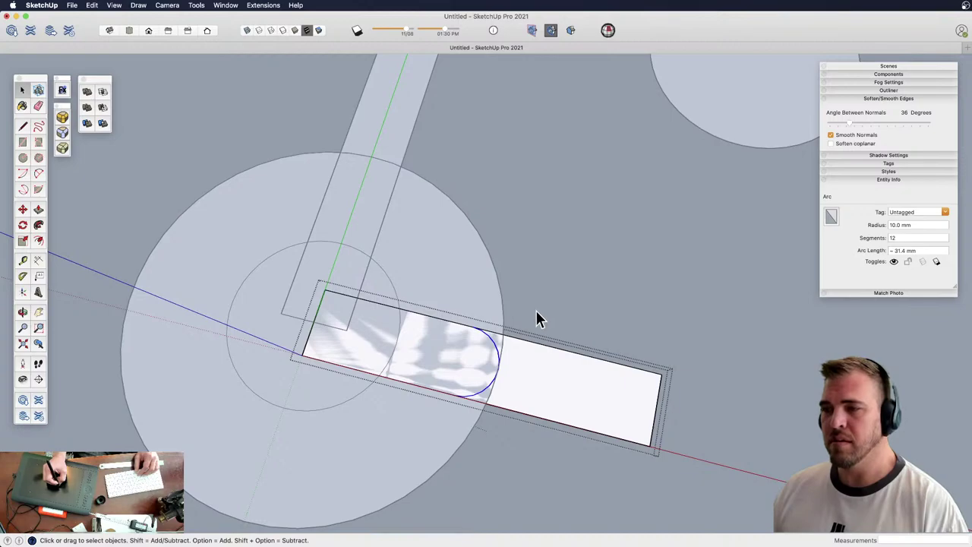
left_click(534, 314)
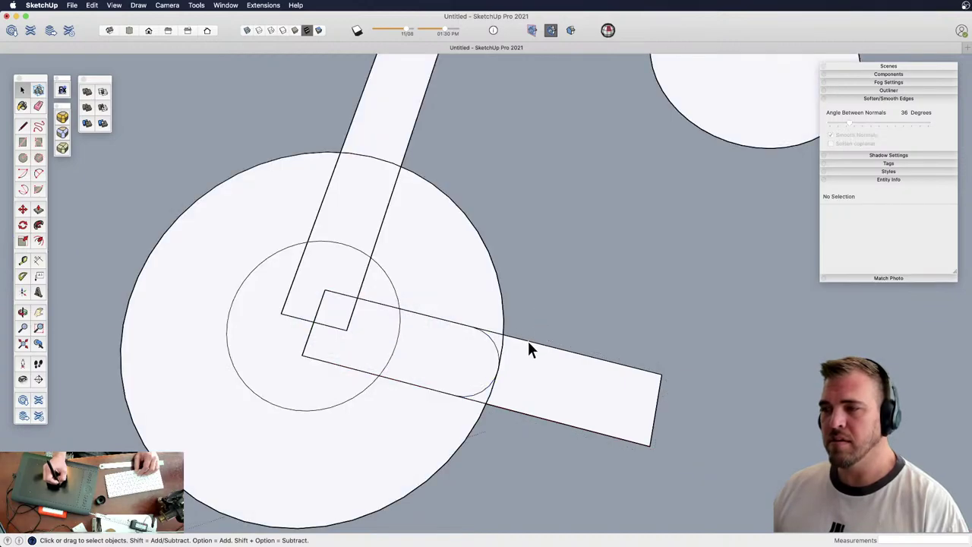
Erase the rectangle's outer end beyond the semicircular arc inside its group, leaving a rounded arm
double_click(570, 386)
key("e")
mouse_move(662, 382)
left_mouse_down()
mouse_move(625, 445)
mouse_move(611, 437)
left_mouse_up()
middle_click_drag(464, 348, 443, 271)
key("z")
left_click_drag(443, 280, 448, 341)
key("space")
left_click(538, 291)
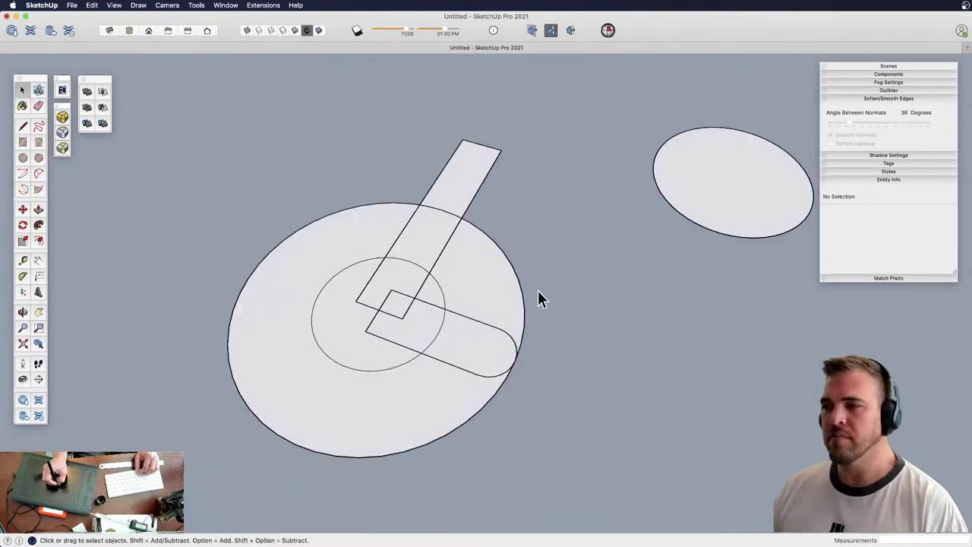
Delete the rotated square-ended copy of the rectangle
left_click(473, 196)
key("e")
key("space")
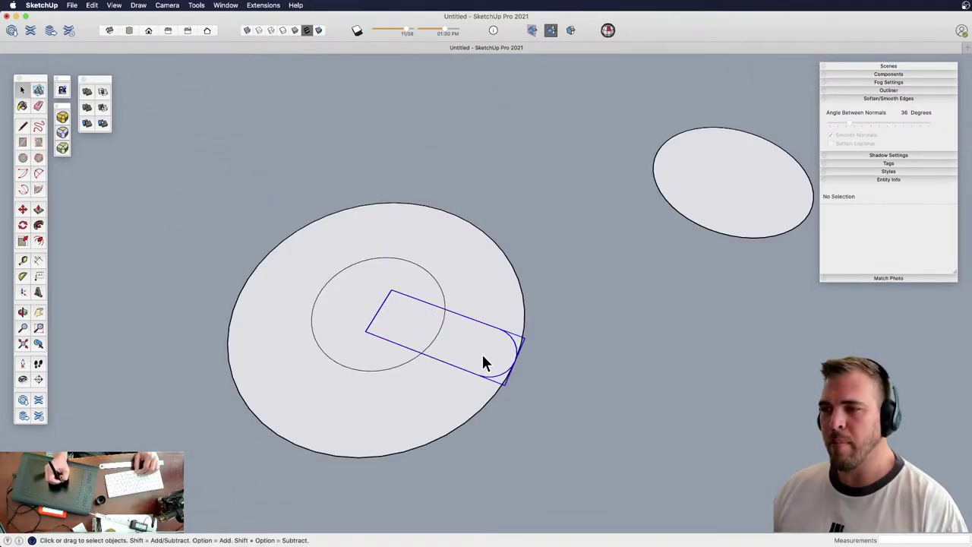
Rotate a copy of the rounded arm 90 degrees about the large circle's centre
left_click(482, 354)
key("q")
left_click(377, 313)
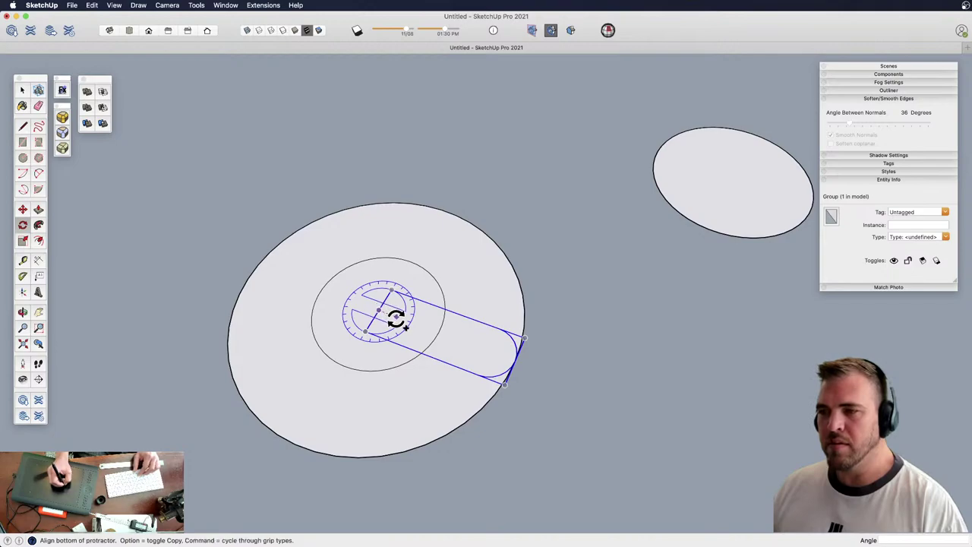
left_click(396, 316)
left_click(407, 280)
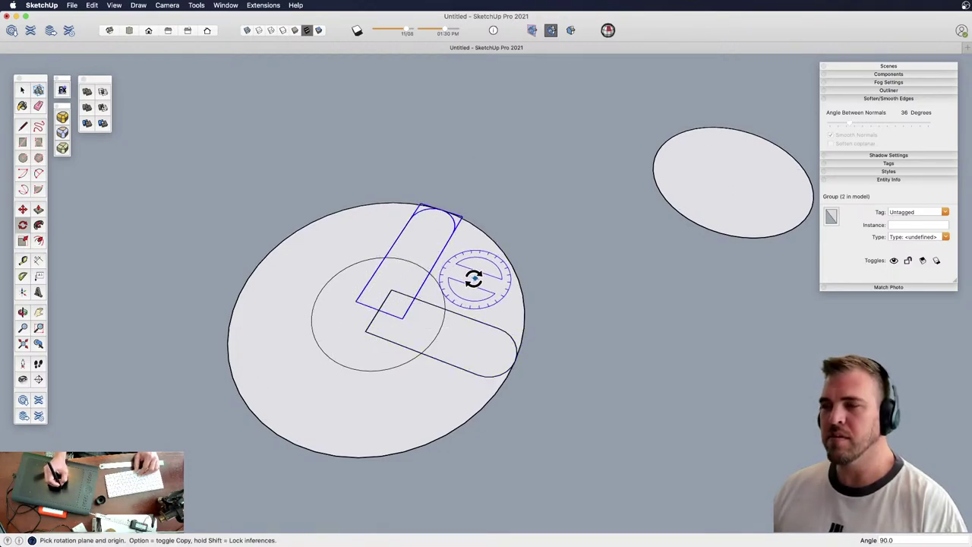
middle_click_drag(471, 325, 513, 306)
key("space")
Group both rounded arms together, open the new group and explode the two arm groups inside it
left_click(493, 337, "shift")
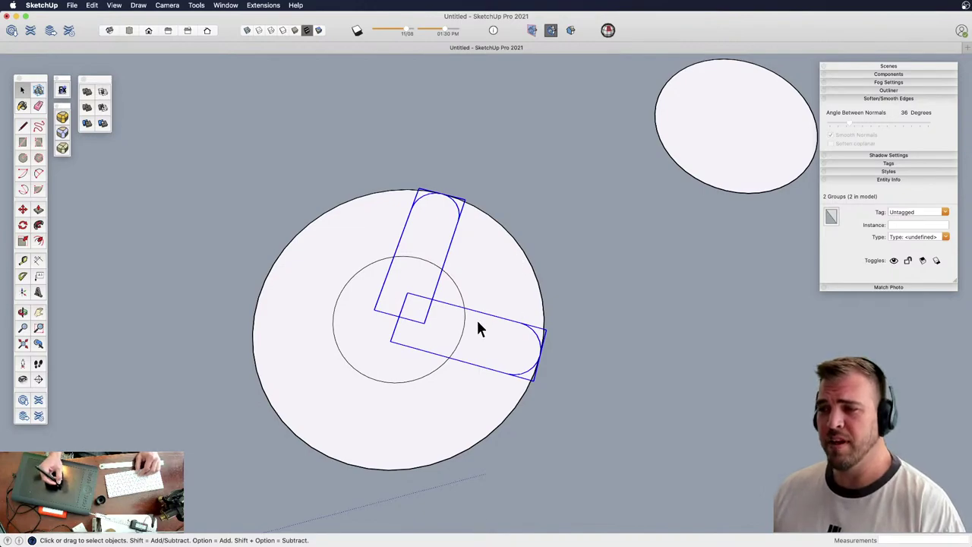
key("g")
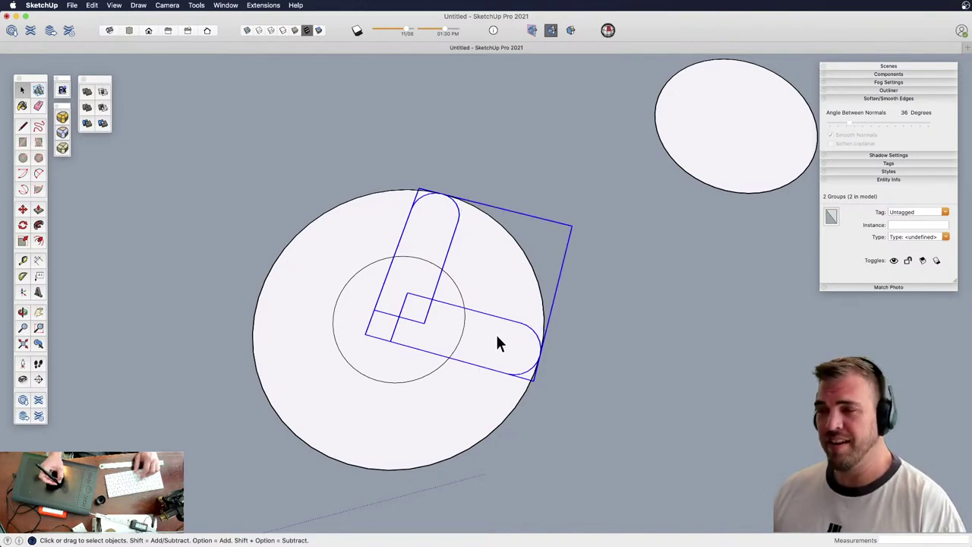
double_click(510, 339)
left_click_drag(404, 257, 406, 259)
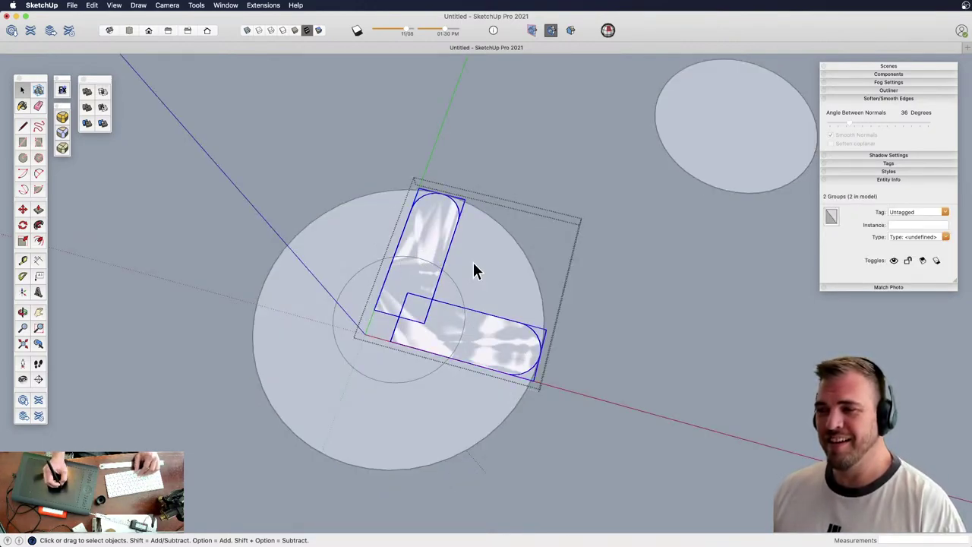
key("x")
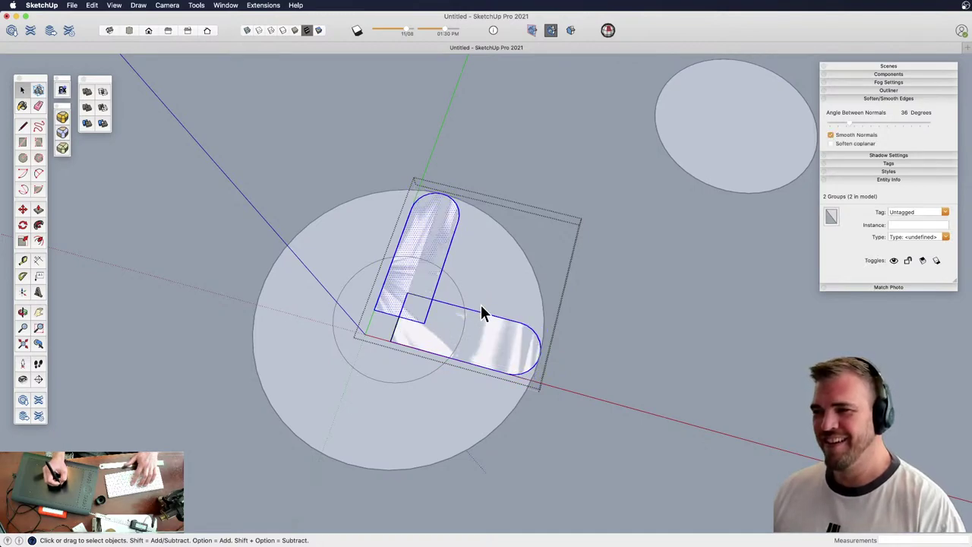
key("z")
left_click_drag(487, 314, 484, 275)
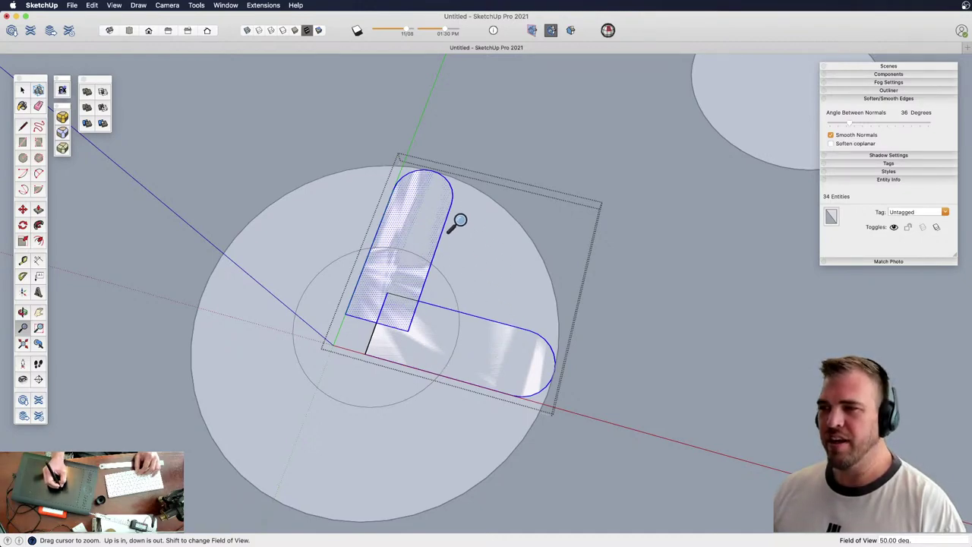
key("a")
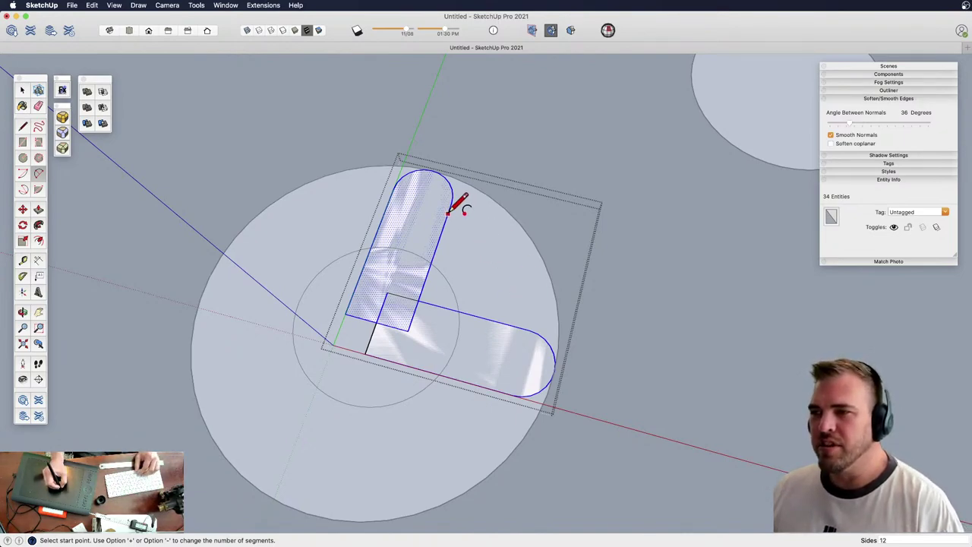
left_click(448, 212)
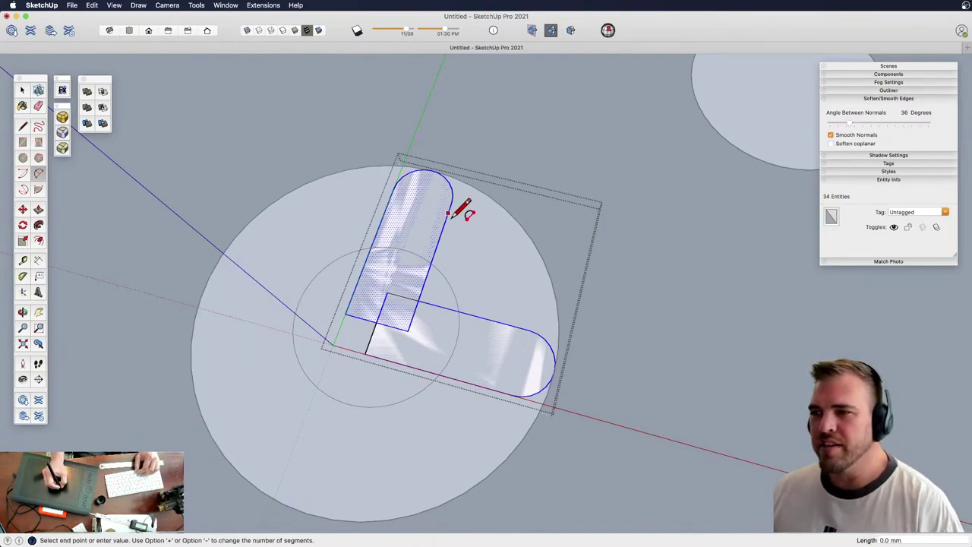
left_click(518, 324)
left_click(447, 216)
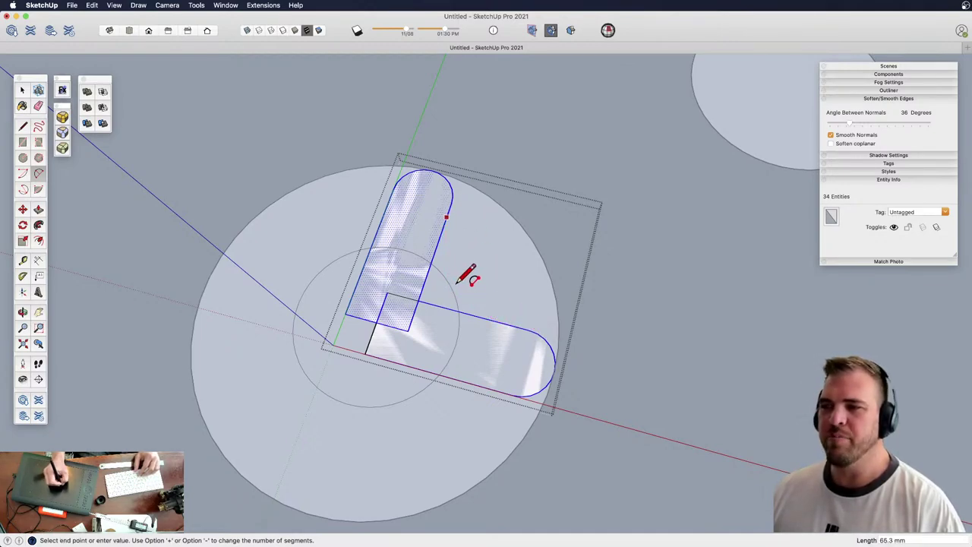
key("Escape")
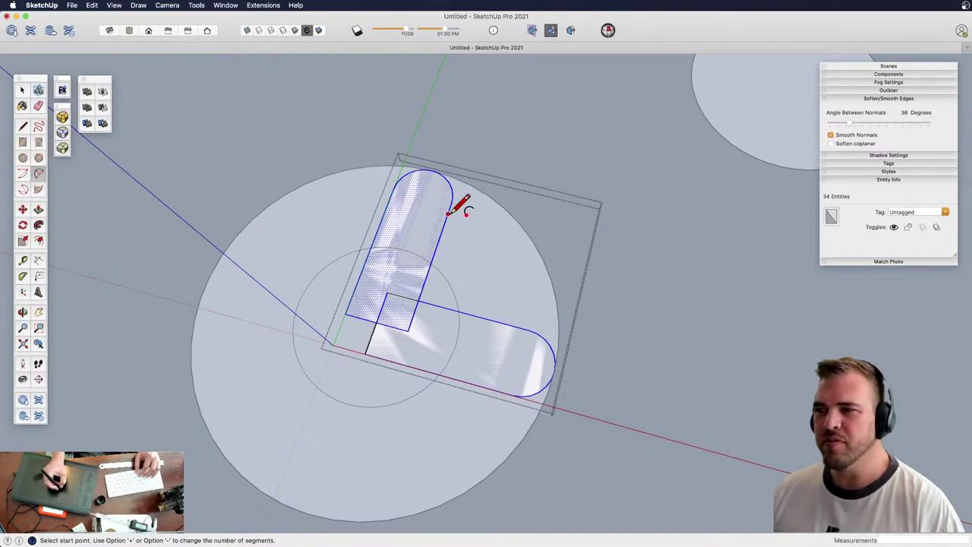
Draw a tangent arc of about 29 mm radius joining the facing inner edges of the two rounded arms
left_click(446, 218)
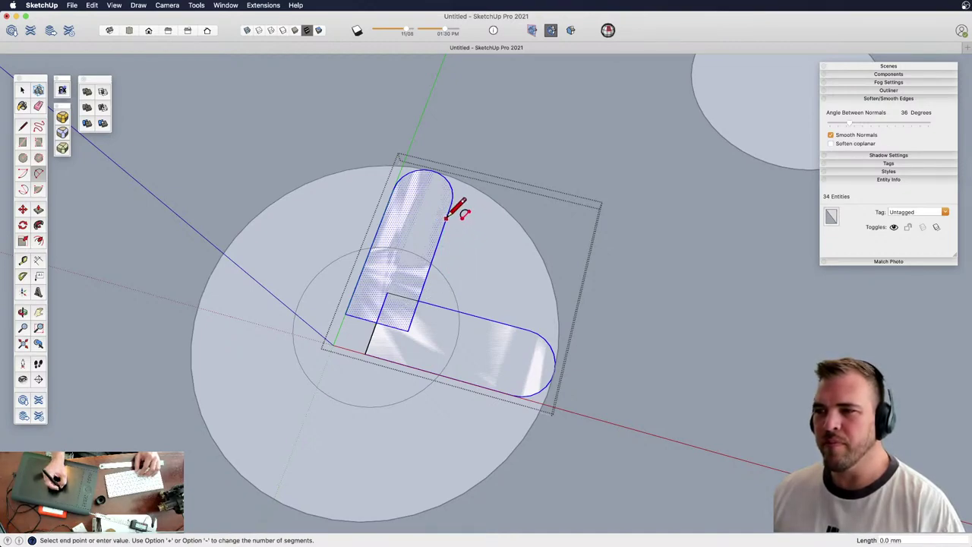
left_click(509, 324)
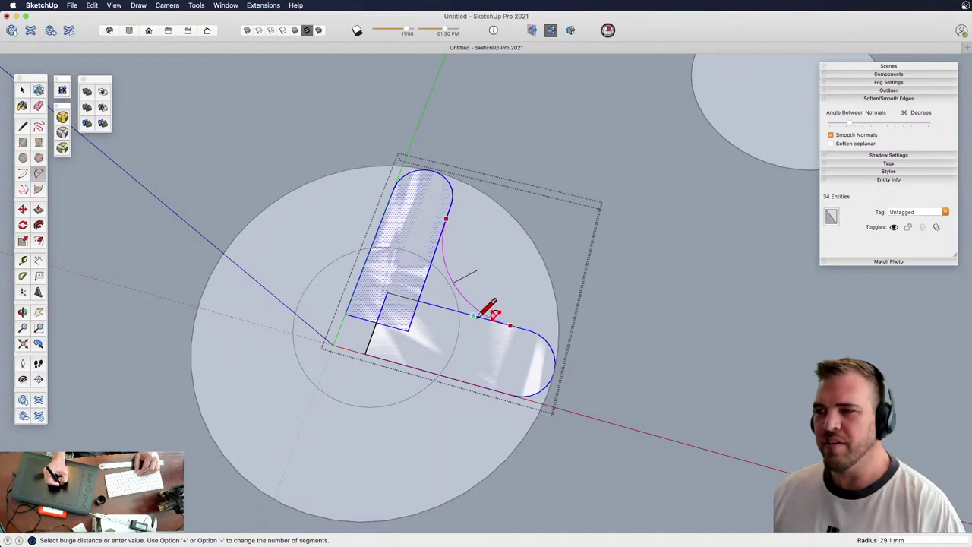
key("z")
left_click_drag(497, 306, 497, 336)
key("h")
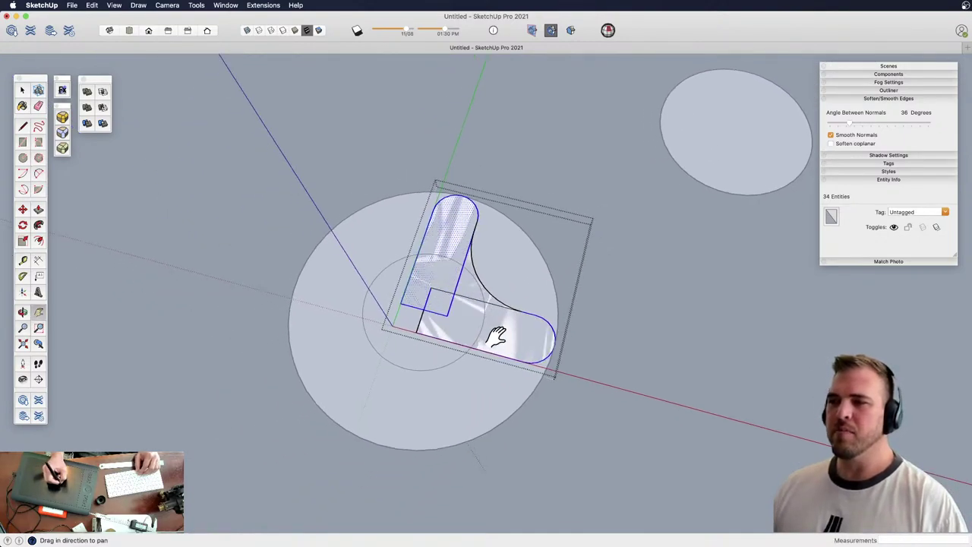
Try to rotate a copy of the joined two-arm faces about the large circle's centre by 180 degrees
key("space")
left_click(481, 321)
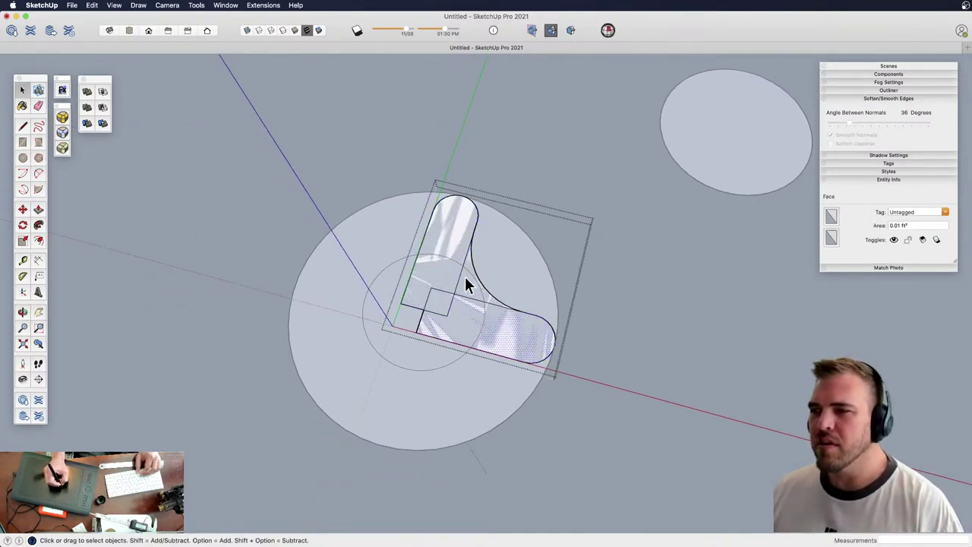
left_click(470, 293, "shift")
key("z")
left_click_drag(455, 348, 421, 303)
key("q")
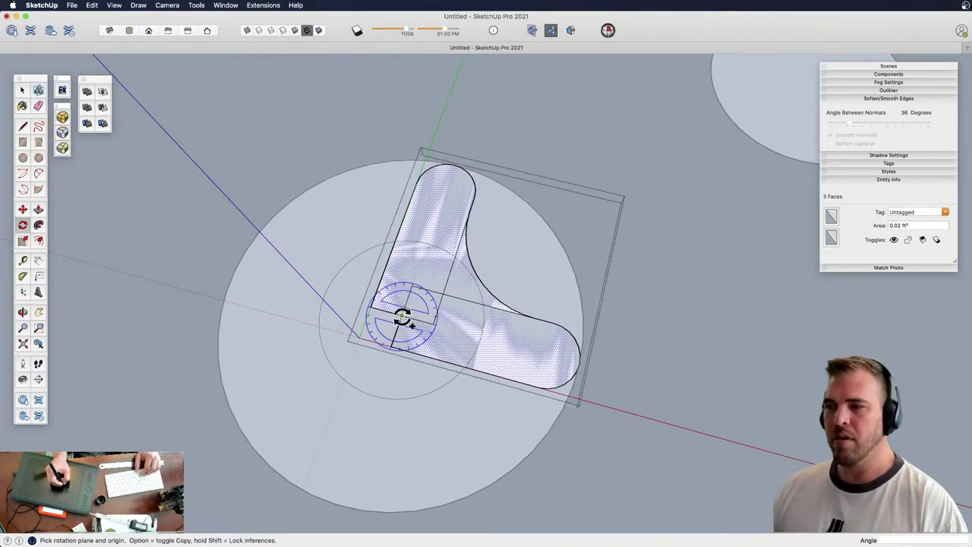
left_click(402, 316)
key("alt")
left_click(426, 322)
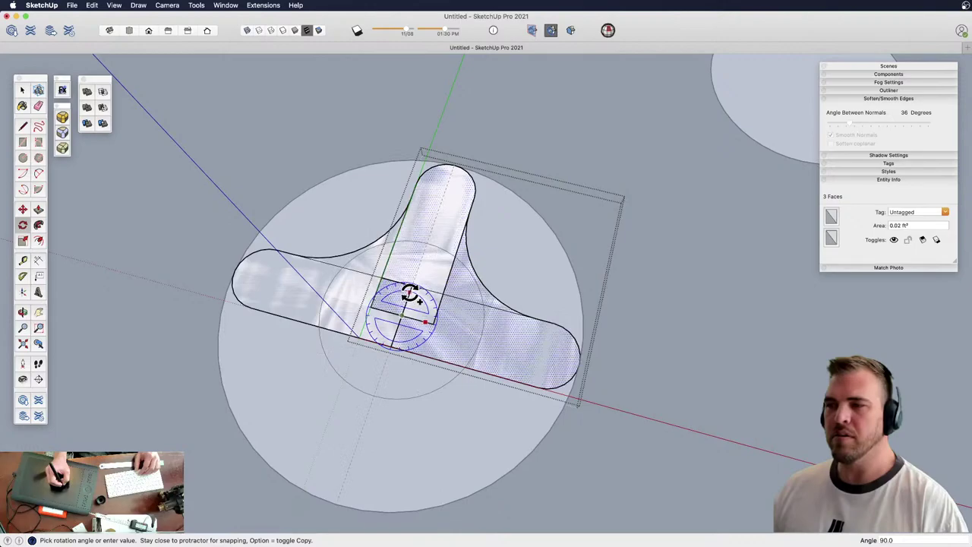
left_click(392, 314)
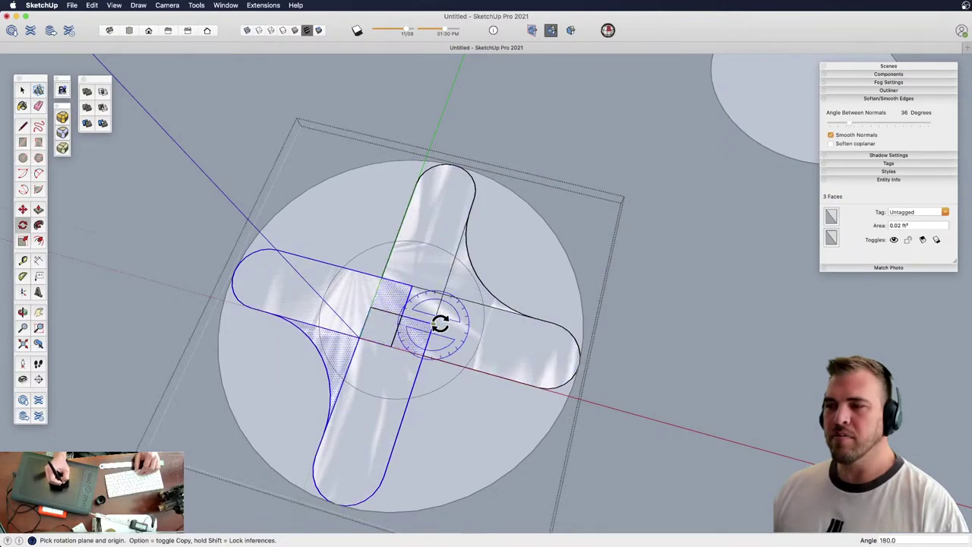
key("super+z")
Rotate-copy the two-arm faces and their curved transition 90 degrees about the large circle's centre, arrayed as 3x
key("space")
left_click(483, 324)
left_click(426, 285, "shift")
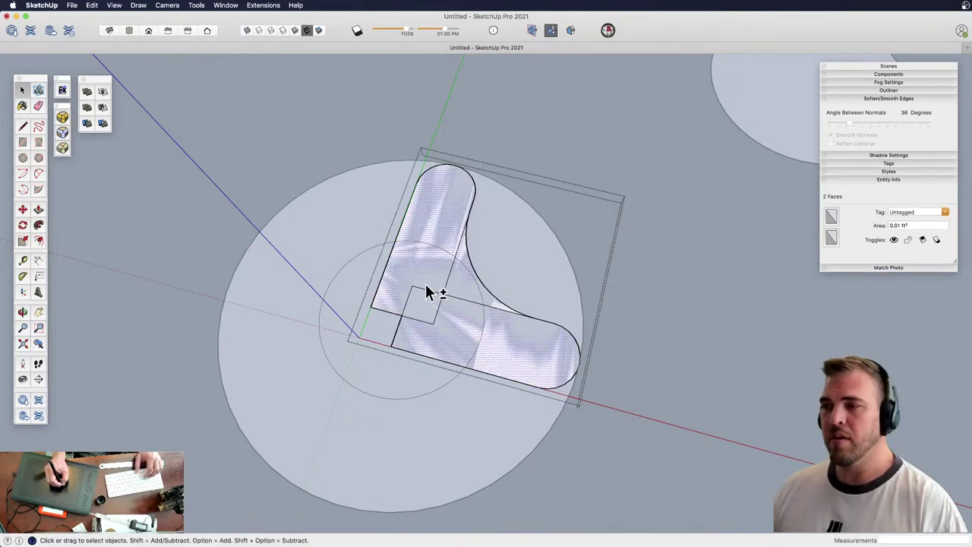
key("q")
left_click(402, 316)
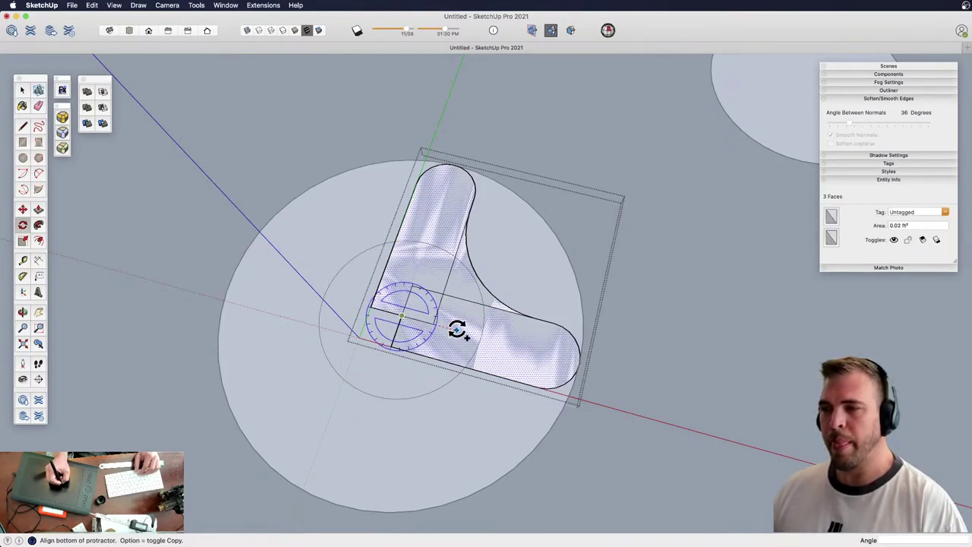
left_click(454, 329)
key("alt")
left_click(414, 287)
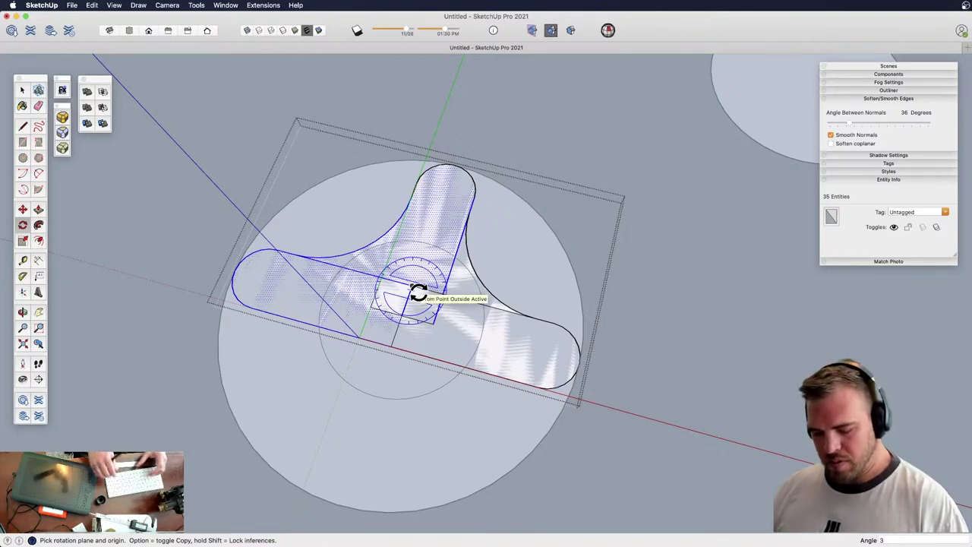
type("3x")
key("Return")
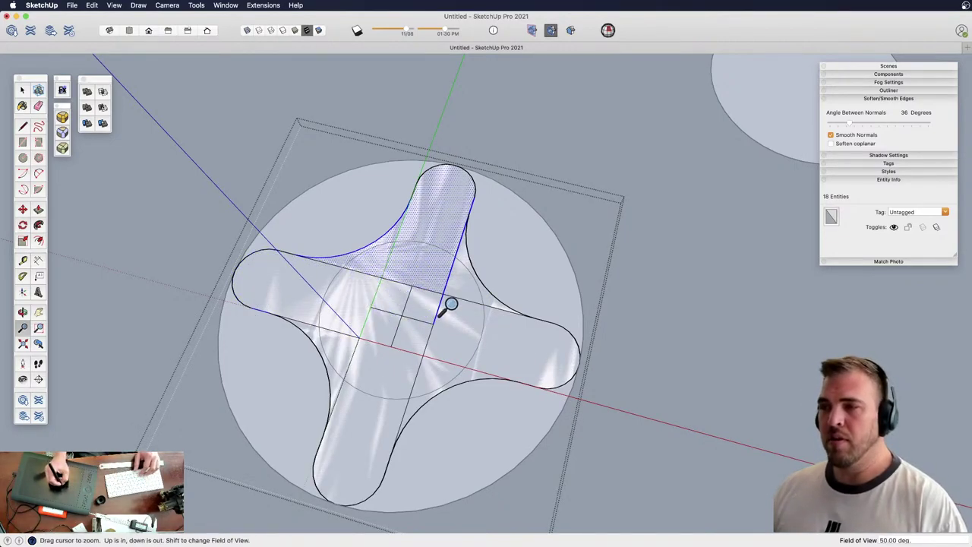
Erase the overlapping straight edges inside the four-arm profile, keeping only the small divided square at its centre
mouse_move(450, 308)
middle_mouse_down()
mouse_move(489, 365)
mouse_move(441, 297)
mouse_move(484, 342)
mouse_move(517, 329)
mouse_move(499, 386)
mouse_move(397, 303)
mouse_move(459, 325)
middle_mouse_up()
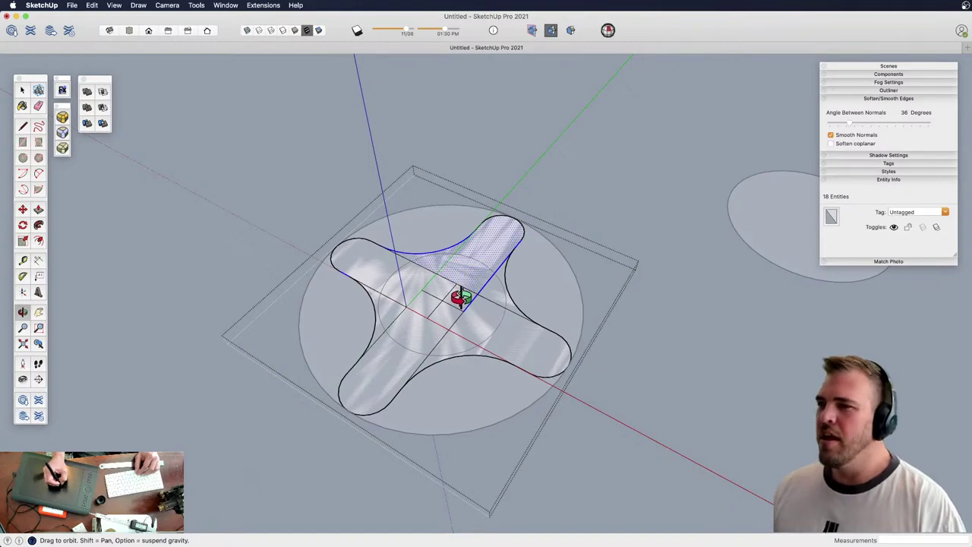
mouse_move(466, 296)
left_mouse_down()
mouse_move(495, 315)
mouse_move(537, 308)
mouse_move(476, 319)
mouse_move(480, 282)
left_mouse_up()
key("z")
key("h")
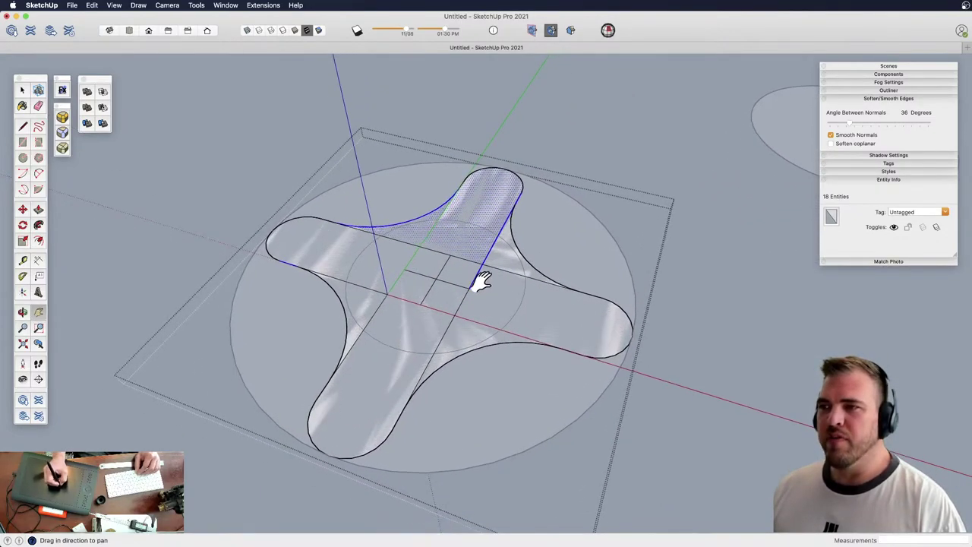
key("o")
key("e")
mouse_move(499, 250)
middle_mouse_down()
mouse_move(482, 309)
mouse_move(503, 278)
middle_mouse_up()
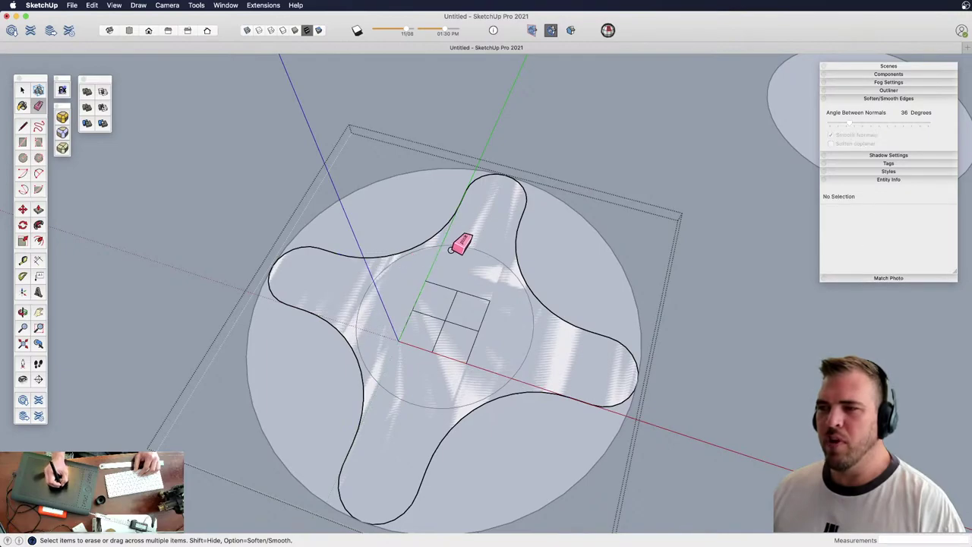
mouse_move(461, 243)
middle_mouse_down()
mouse_move(494, 347)
mouse_move(467, 311)
mouse_move(451, 313)
mouse_move(465, 298)
middle_mouse_up()
key("space")
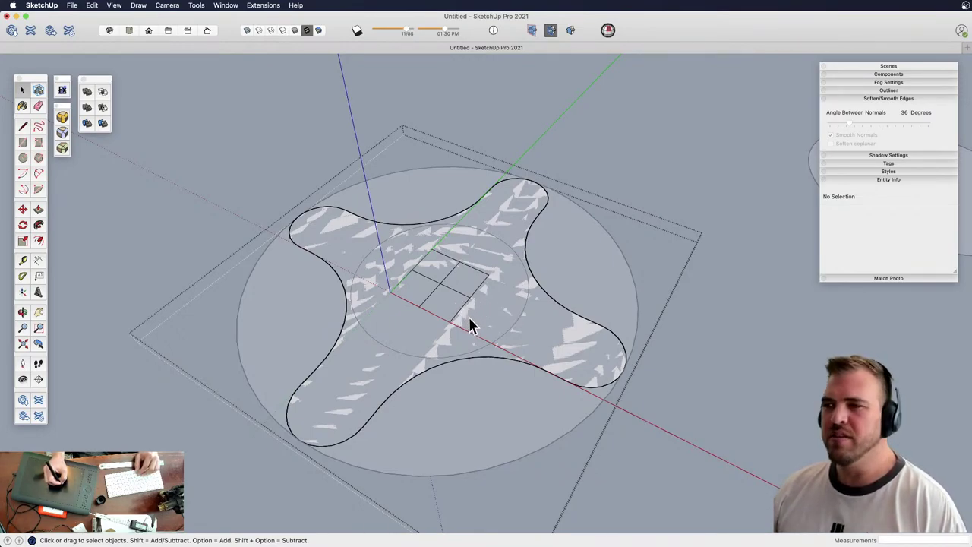
Extrude the four-arm handle face 18 mm upward
middle_click_drag(469, 299, 512, 332)
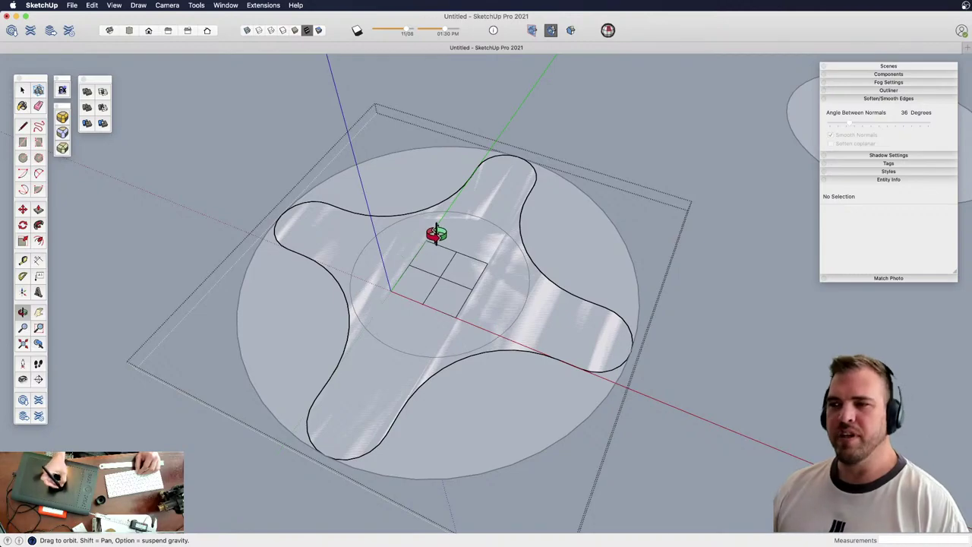
middle_click_drag(516, 275, 542, 294)
left_click(547, 295)
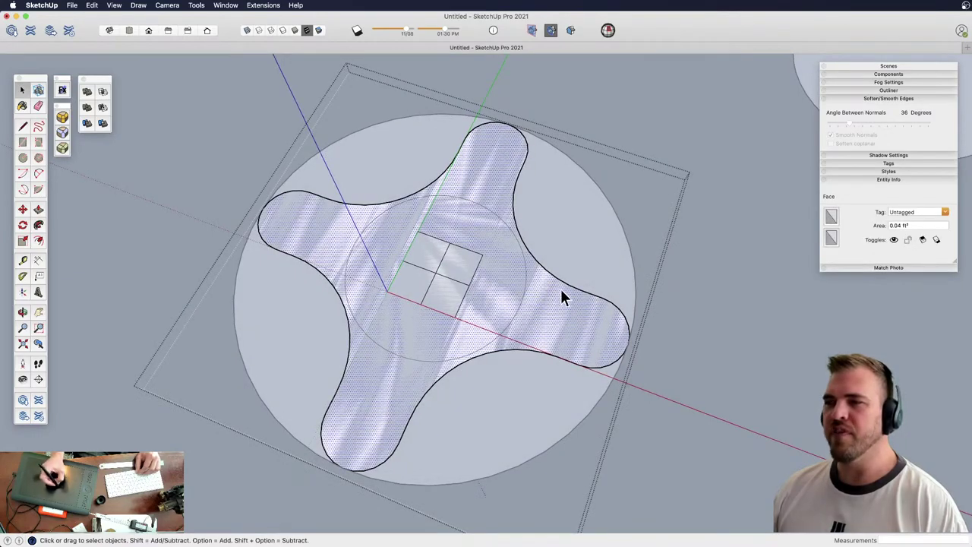
scroll(559, 304, "up", 5)
middle_click_drag(557, 223, 516, 254)
mouse_move(578, 310)
middle_mouse_down()
mouse_move(547, 360)
mouse_move(520, 251)
mouse_move(582, 322)
middle_mouse_up()
key("p")
left_click_drag(582, 321, 578, 286)
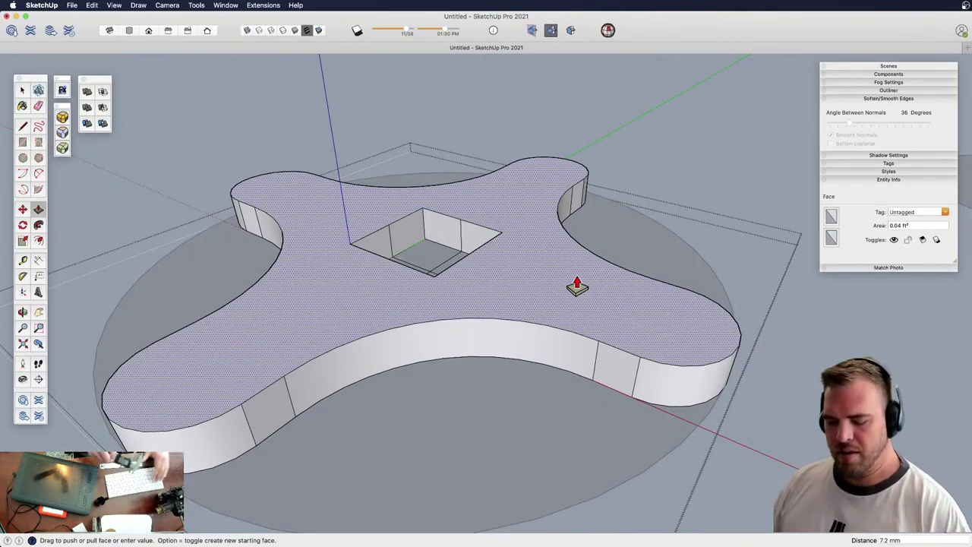
key("Return")
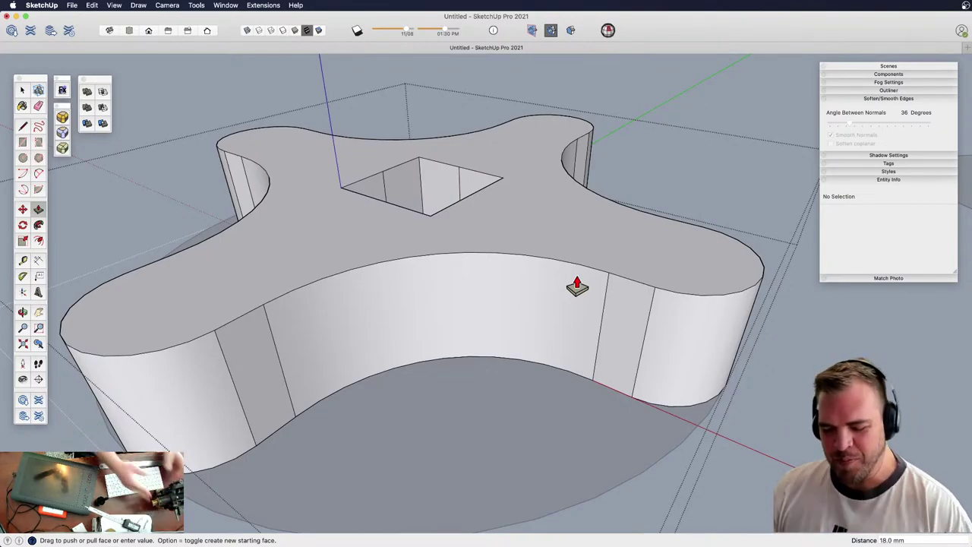
Extrude the four small square faces in the central opening 18 mm, flush with the handle's top
key("z")
left_click_drag(555, 303, 524, 426)
key("h")
key("o")
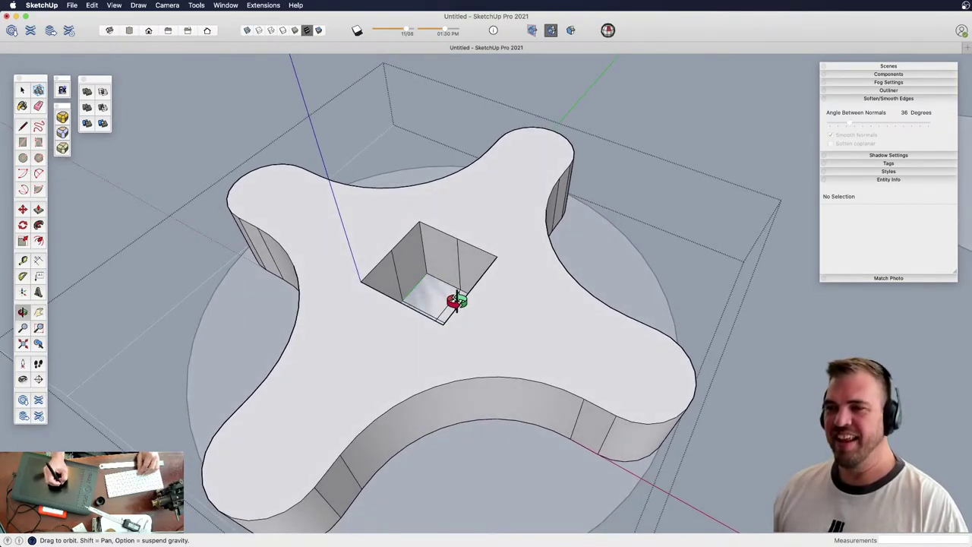
key("h")
left_click_drag(458, 325, 461, 348)
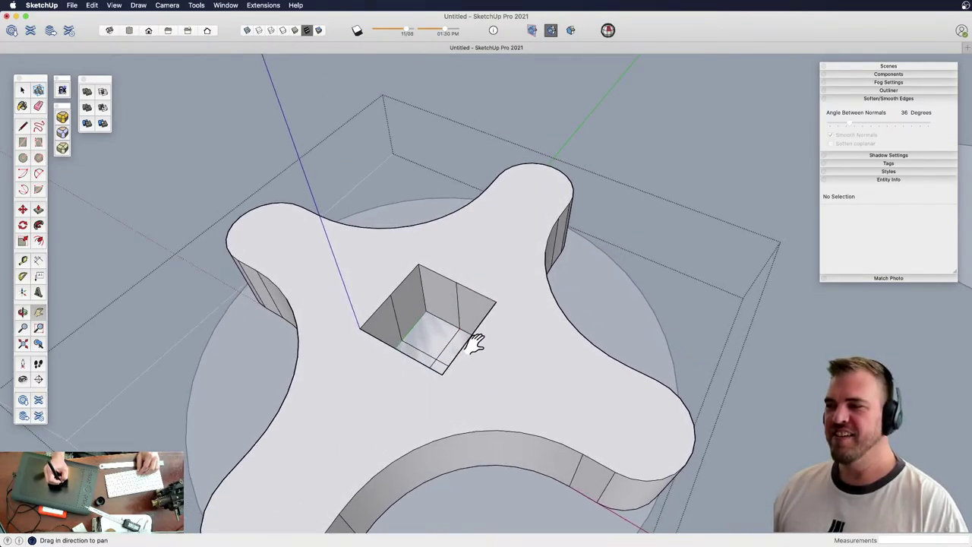
key("p")
left_click(448, 356)
left_click(489, 349)
double_click(422, 351)
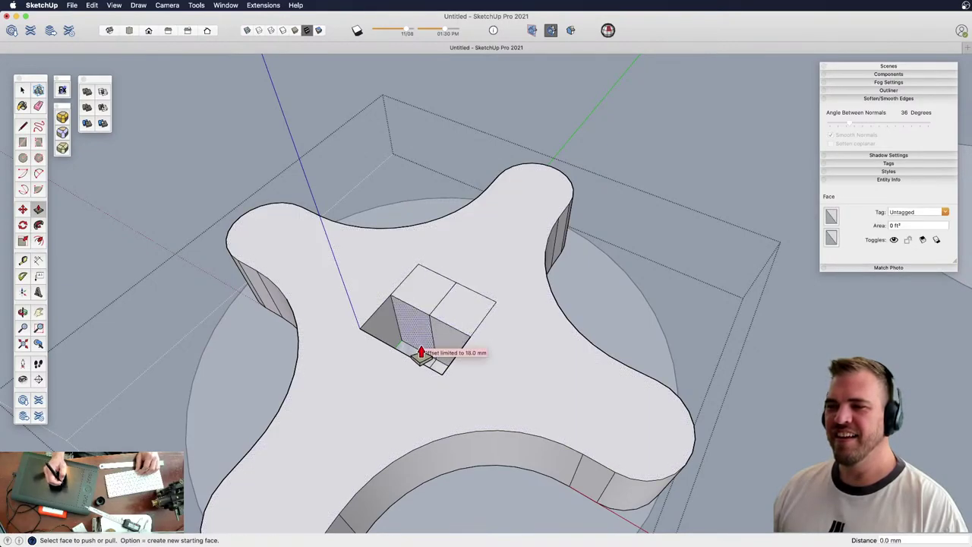
left_click(424, 358)
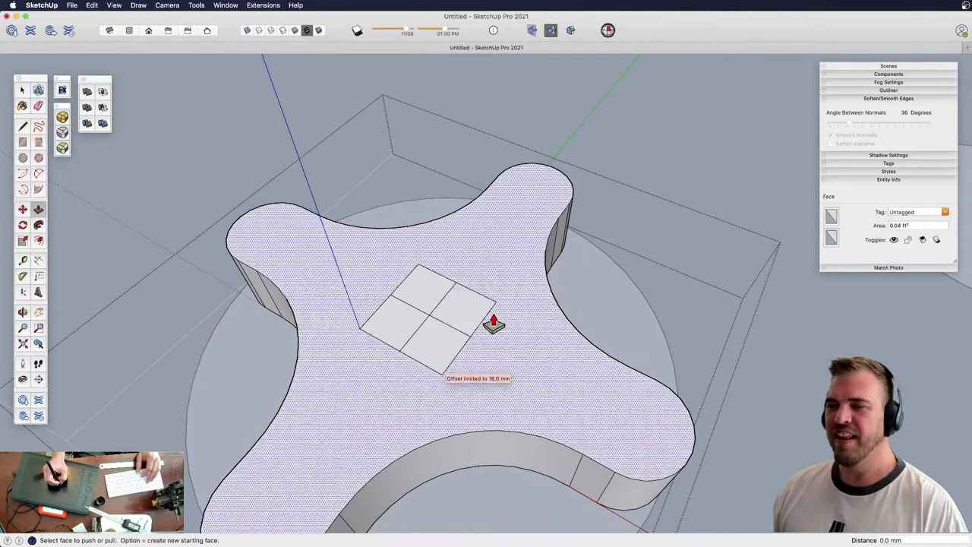
Erase the outline of the central square on the handle's top face, keeping the crossed centre lines
key("e")
left_click_drag(426, 256, 418, 268)
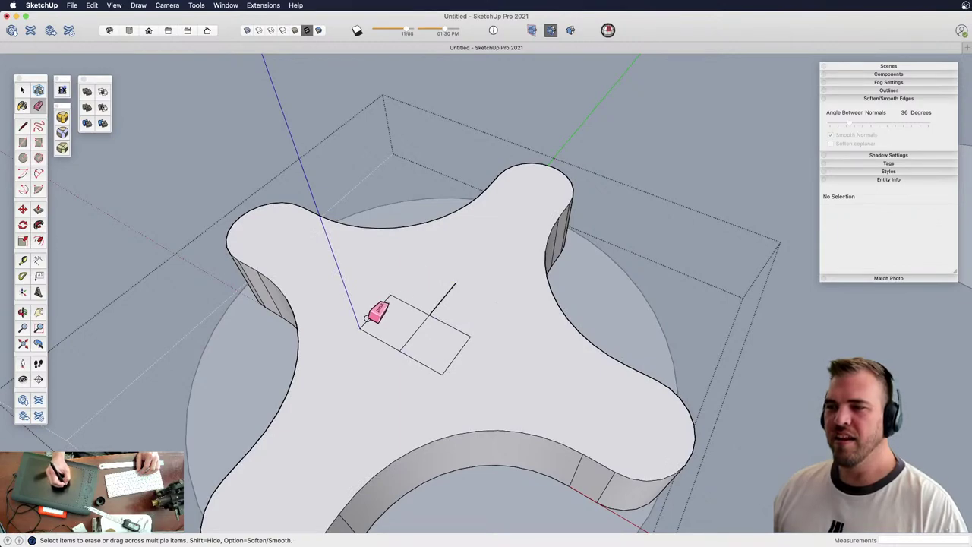
left_click_drag(367, 320, 360, 328)
left_click_drag(452, 370, 480, 281)
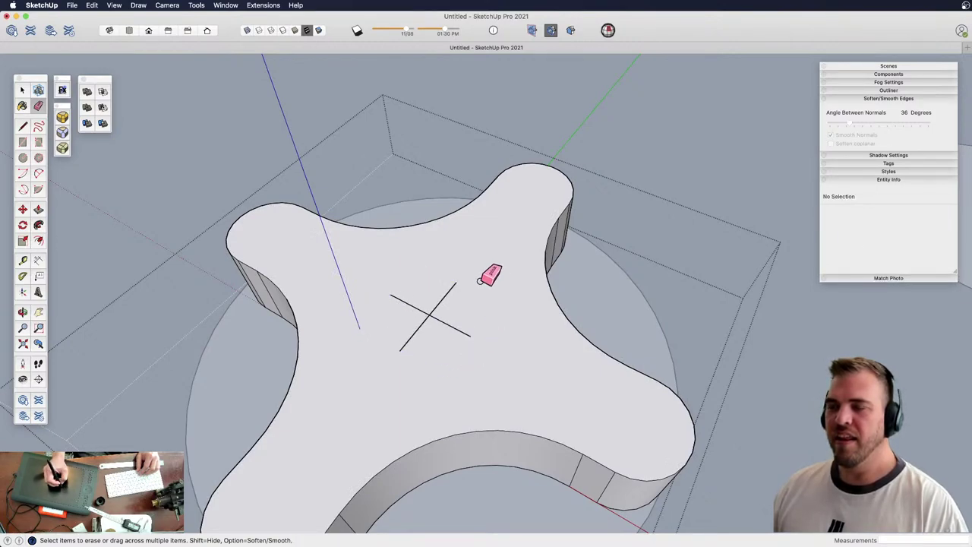
Turn on X-ray display and erase the leftover square outline and corner edges inside the handle's centre
key("x")
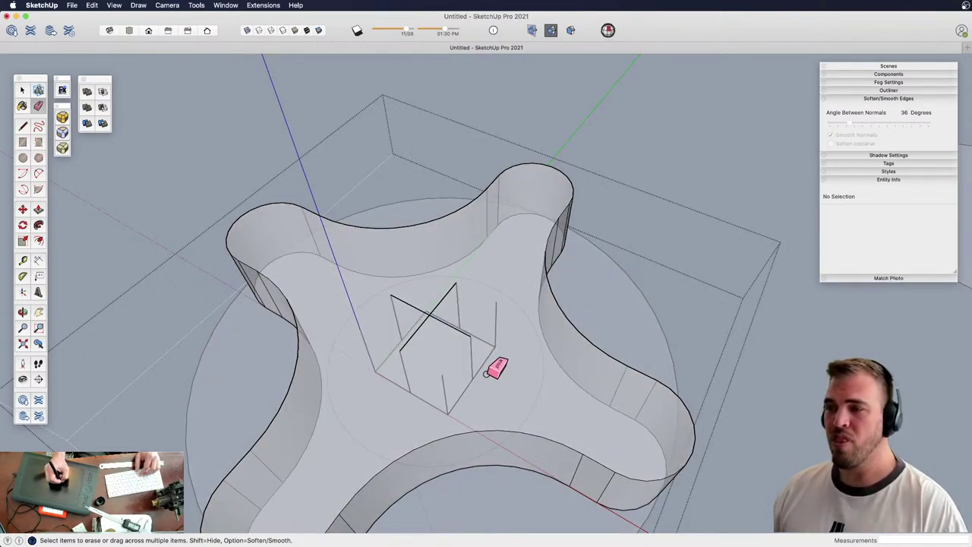
left_click_drag(489, 315, 474, 386)
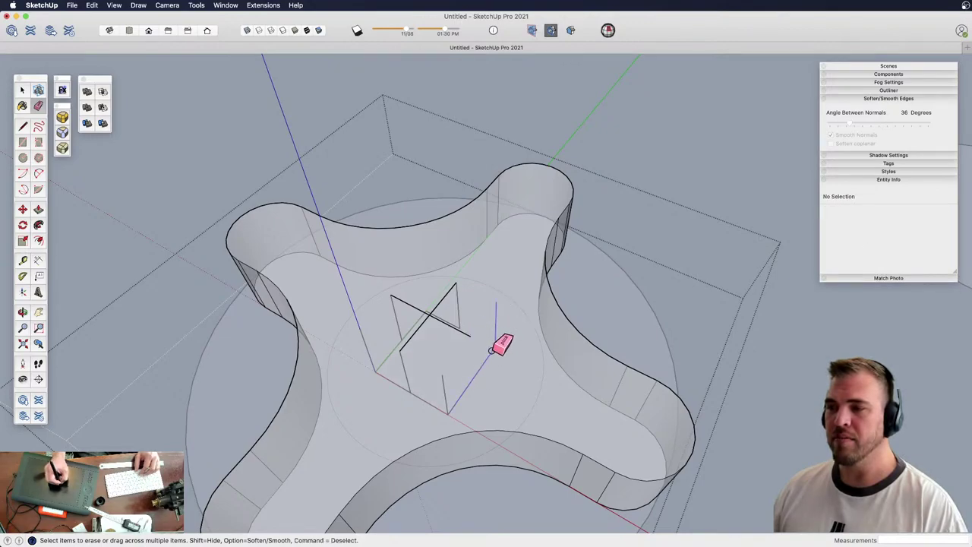
mouse_move(493, 351)
left_mouse_down()
mouse_move(420, 388)
mouse_move(390, 369)
left_mouse_up()
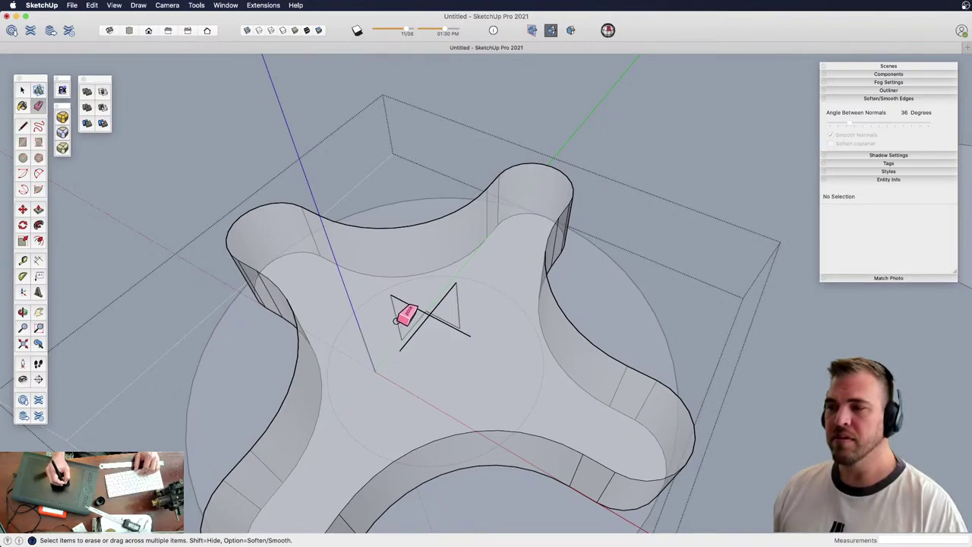
Group the remaining crossed centre lines and their inner edges separately from the handle
mouse_move(454, 317)
middle_mouse_down()
mouse_move(462, 349)
mouse_move(441, 308)
mouse_move(418, 373)
mouse_move(634, 342)
middle_mouse_up()
key("space")
middle_click_drag(489, 311, 414, 312)
left_click(513, 354)
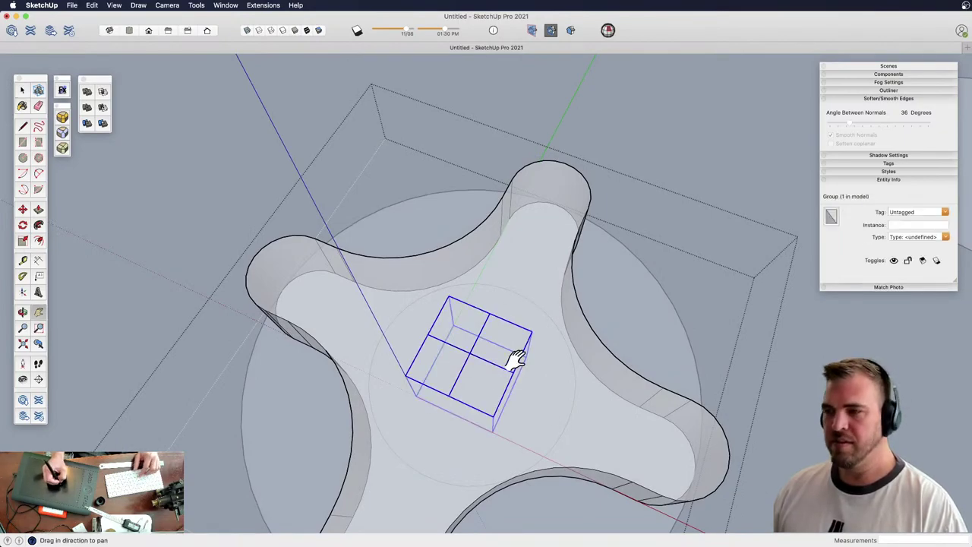
middle_click_drag(514, 358, 456, 262)
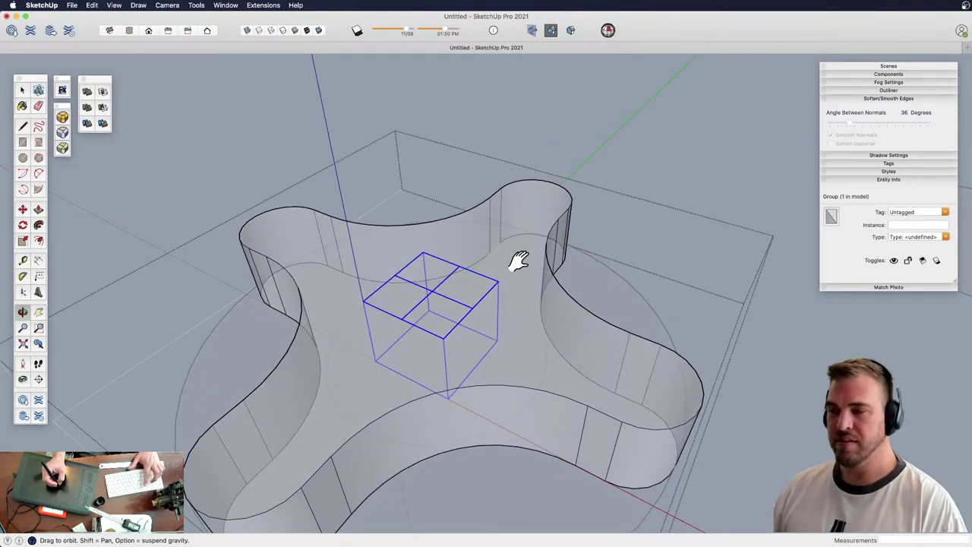
Turn off X-ray display and offset the handle's top outline 3 mm inward
middle_click_drag(519, 260, 531, 210)
middle_click_drag(510, 260, 504, 282, "shift")
key("f")
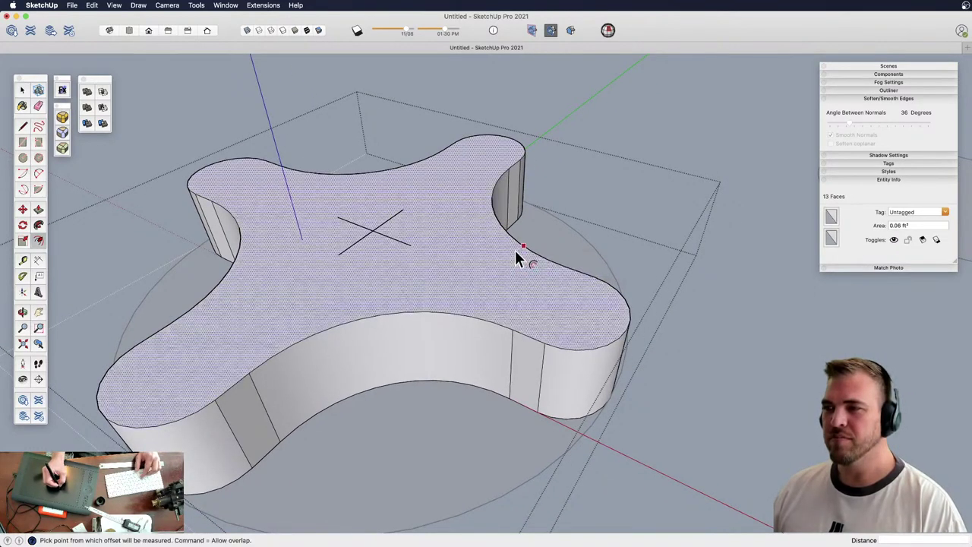
left_click(515, 250)
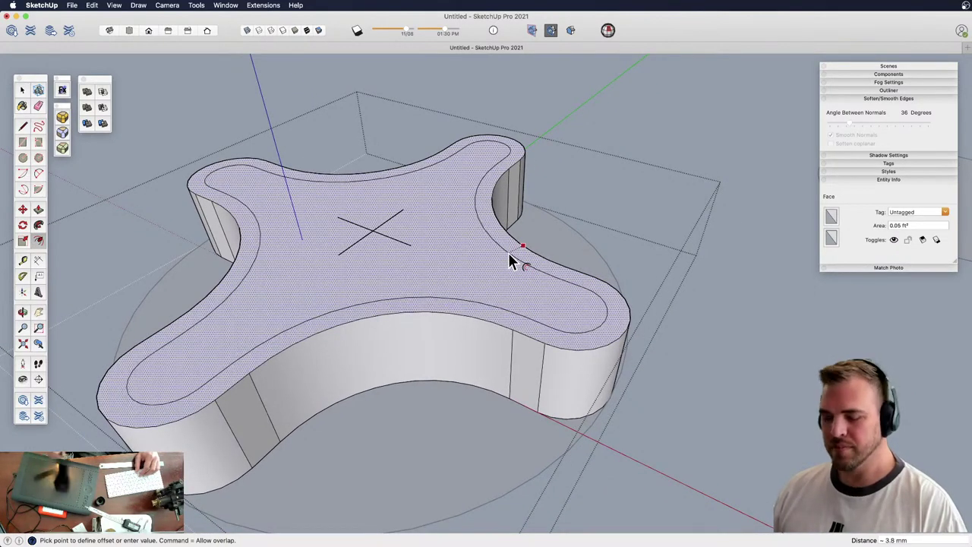
type("3")
key("Return")
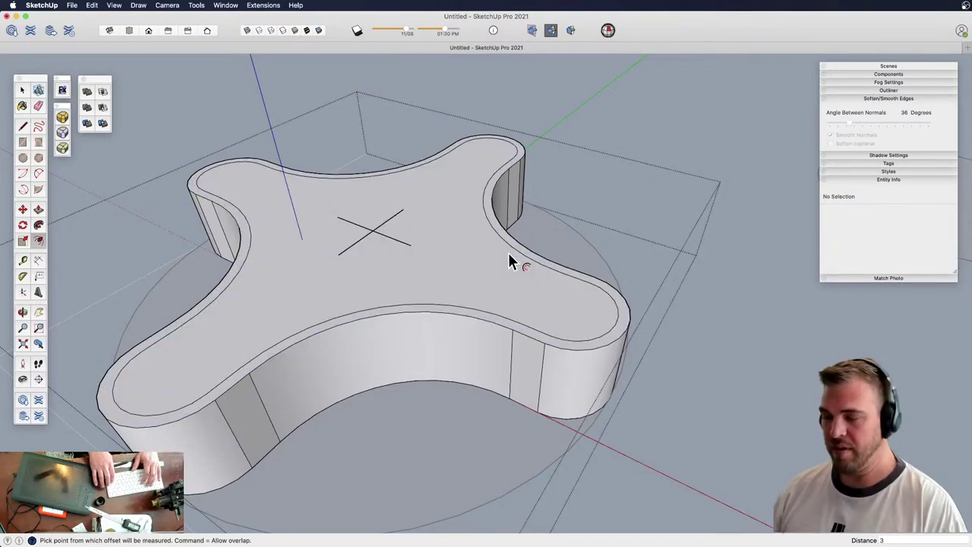
Push the inner offset face down about 10 mm to recess the handle within its rim
key("space")
left_click(445, 256)
middle_click_drag(445, 256, 491, 243)
key("p")
left_click(491, 243)
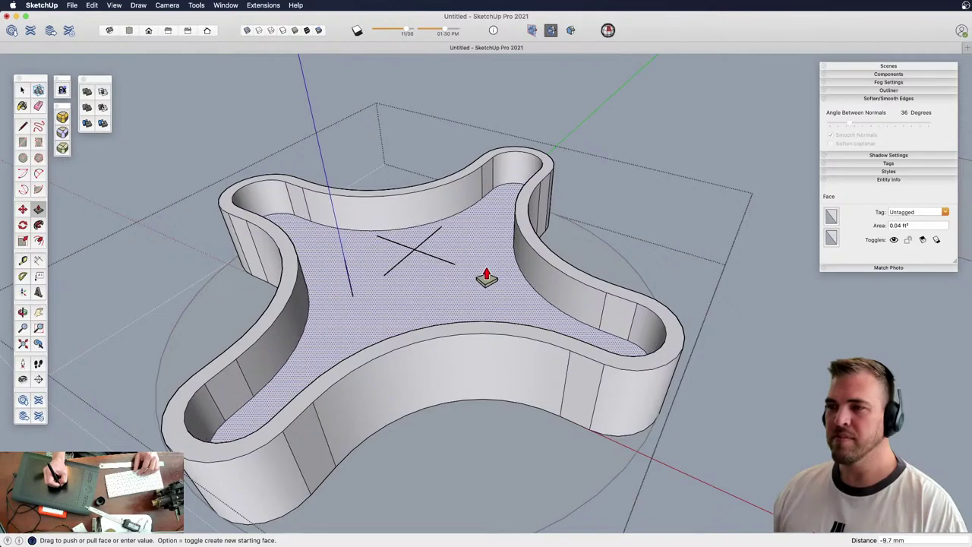
key("h")
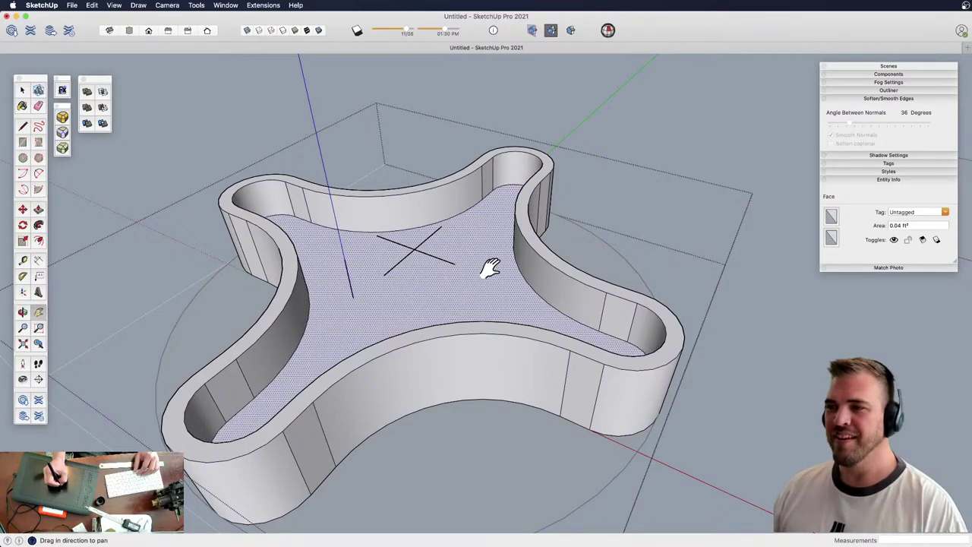
left_click_drag(490, 267, 481, 254)
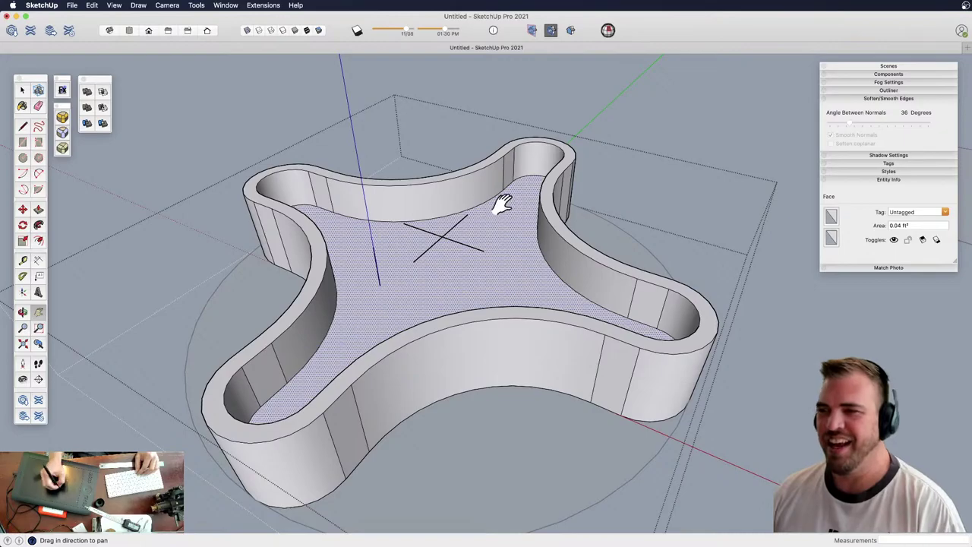
Draw a line about 14 mm long across the recess floor near the rounded end of one arm
key("p")
key("o")
left_click_drag(515, 248, 392, 302)
key("z")
left_click_drag(508, 326, 472, 394)
key("o")
key("h")
key("o")
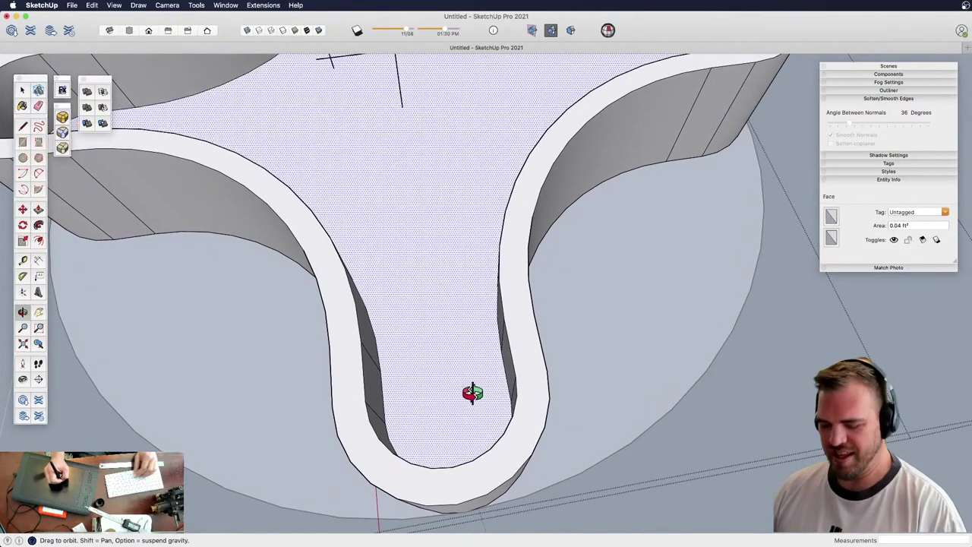
key("l")
left_click(380, 371)
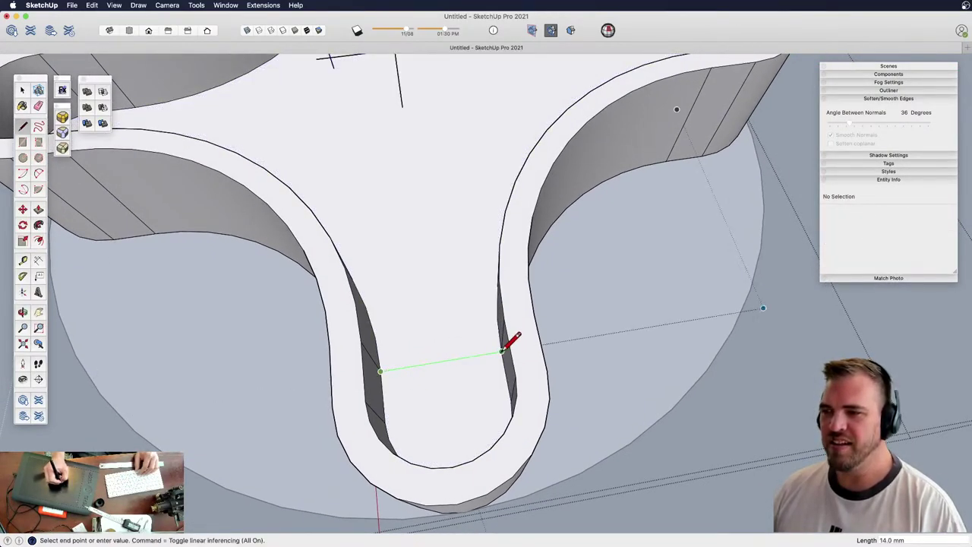
left_click(502, 351)
Pull the rounded end section of that arm's recess floor up 10.1 mm, level with the rim
middle_click_drag(473, 343, 445, 395)
key("p")
left_click(509, 364)
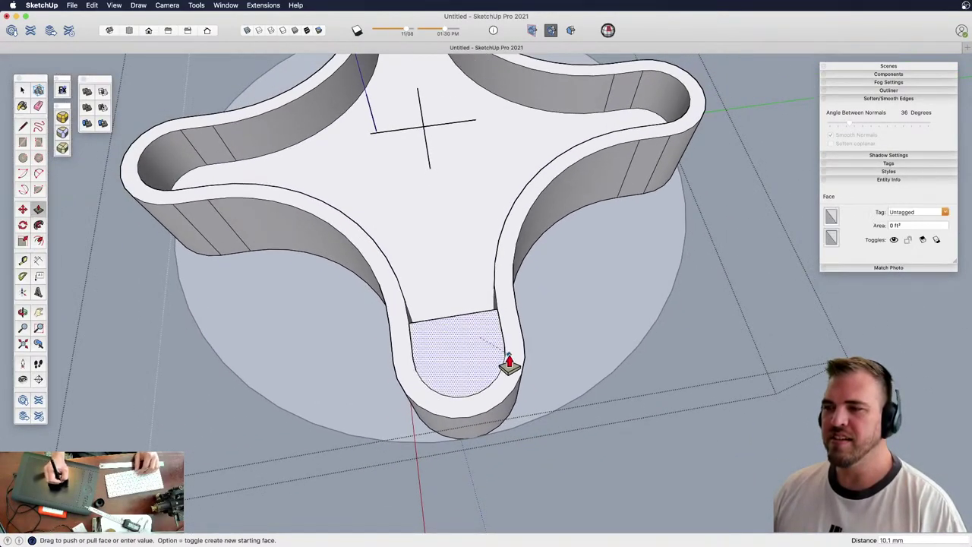
middle_click_drag(460, 354, 612, 281)
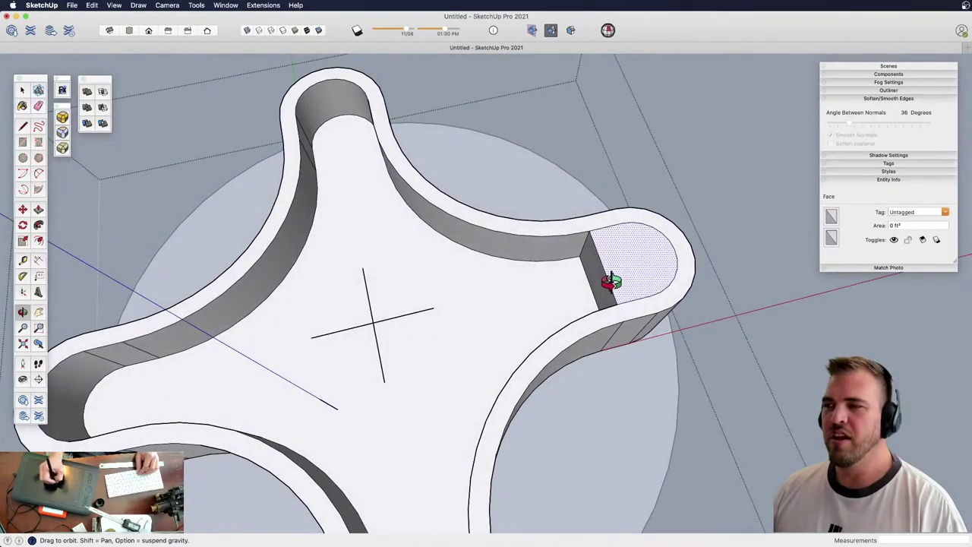
Rotate-copy the floor edge at the filled arm end 90° around the recess centre, making 3 copies for the other arms
key("space")
left_click(592, 312)
middle_click_drag(432, 330, 467, 311, "shift")
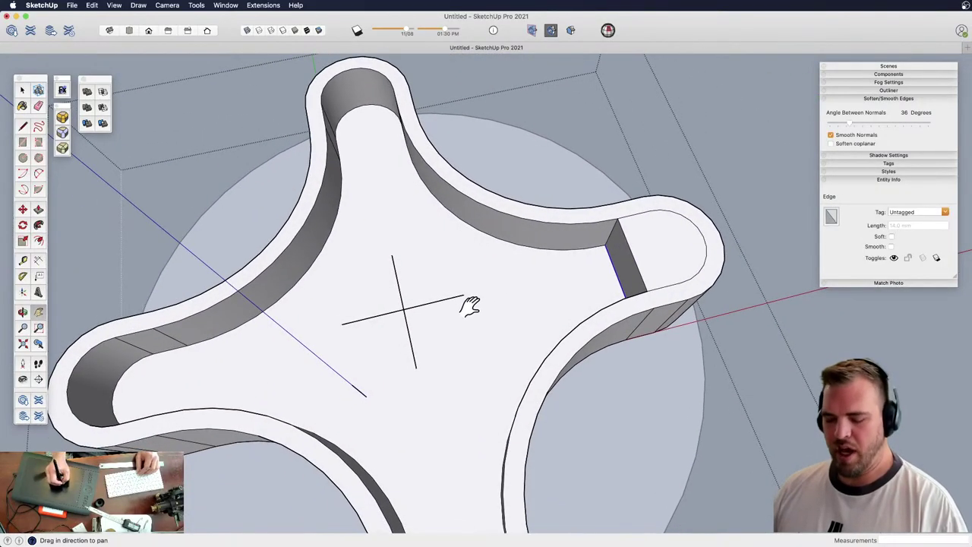
key("q")
left_click(404, 310)
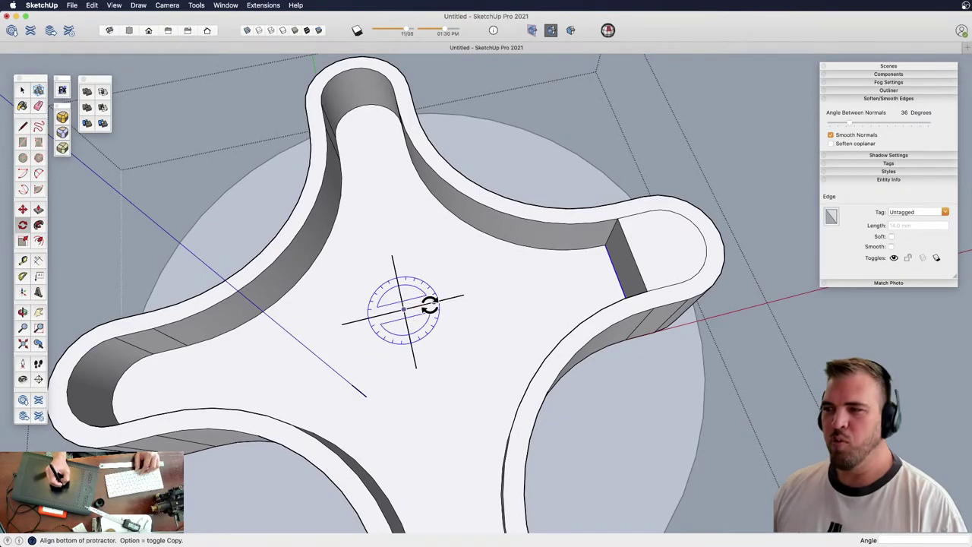
left_click(433, 303)
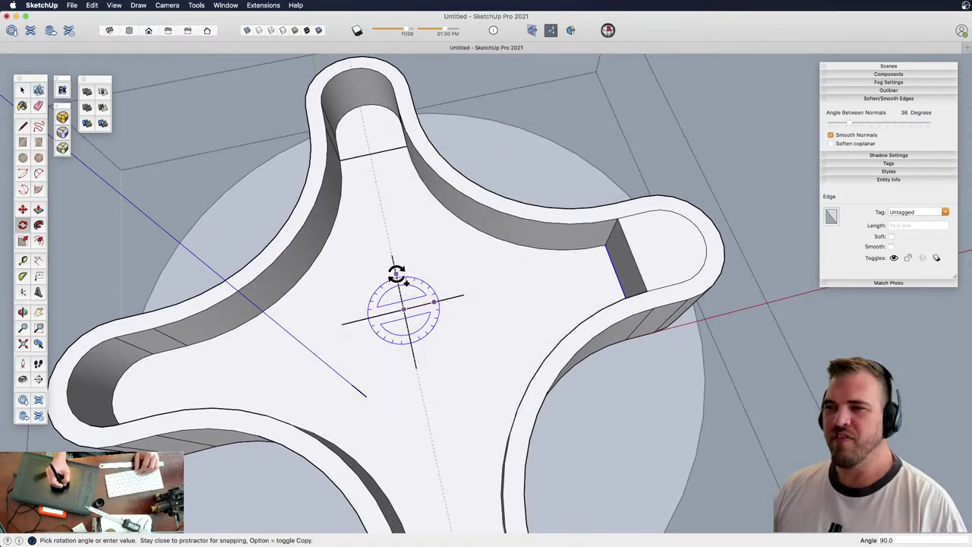
left_click(396, 272)
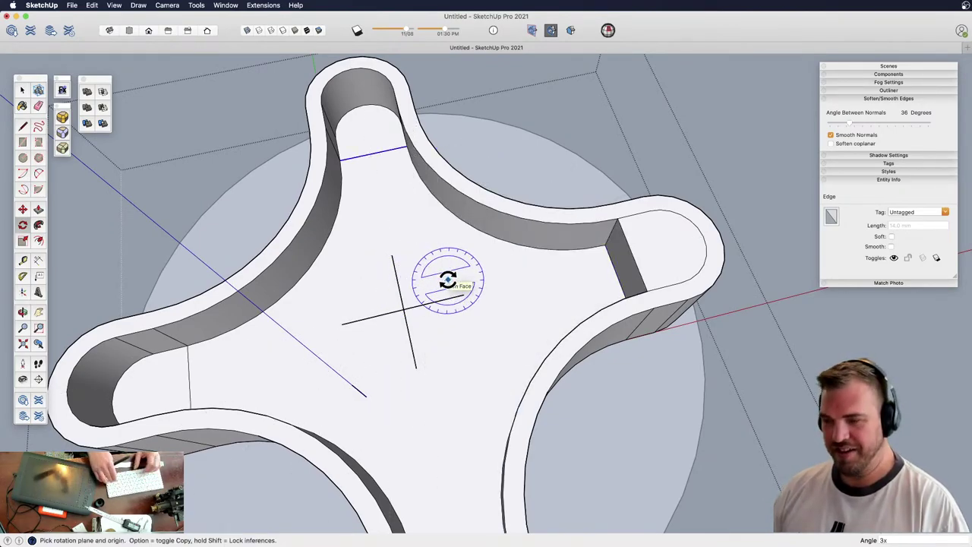
Pull the end sections of the other three arms' recess floor up to rim height
middle_click_drag(412, 282, 509, 187)
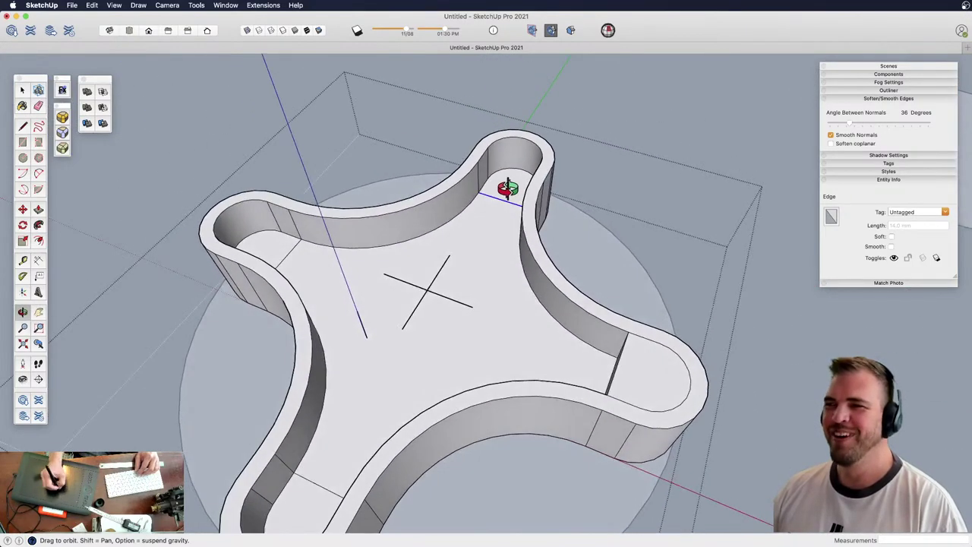
key("p")
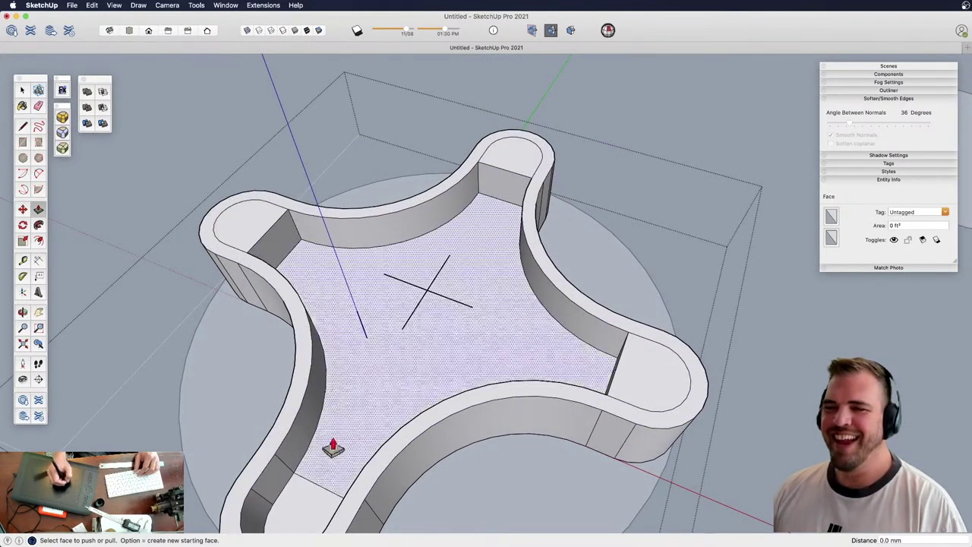
mouse_move(406, 316)
middle_mouse_down()
mouse_move(454, 317)
mouse_move(466, 287)
middle_mouse_up()
Erase the leftover inner rim outlines from the tops of the four filled arm ends
key("e")
left_click(378, 486)
left_click_drag(314, 430, 403, 465)
mouse_move(717, 346)
left_mouse_down()
mouse_move(687, 356)
mouse_move(696, 303)
left_mouse_up()
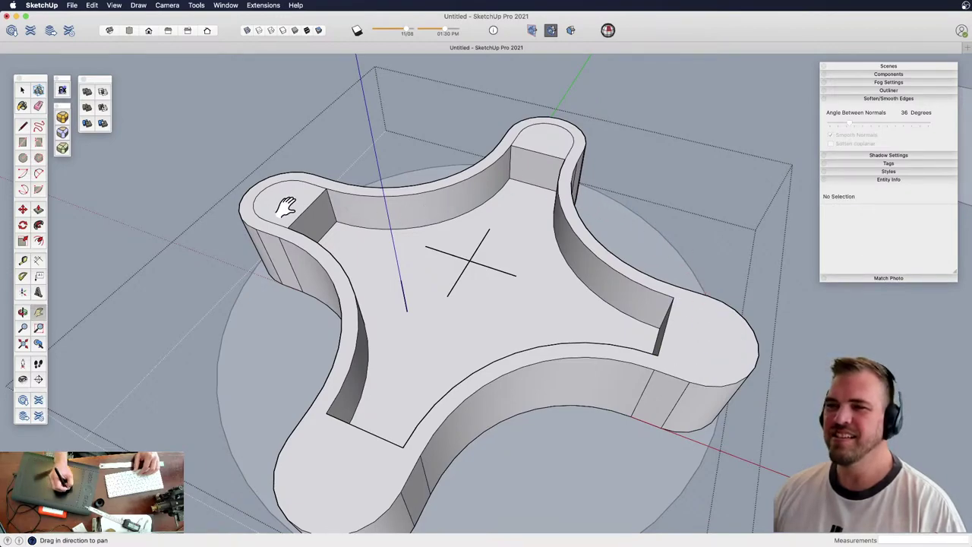
left_click_drag(279, 216, 257, 205)
left_click_drag(307, 183, 289, 179)
mouse_move(570, 152)
left_mouse_down()
mouse_move(559, 130)
mouse_move(520, 139)
left_mouse_up()
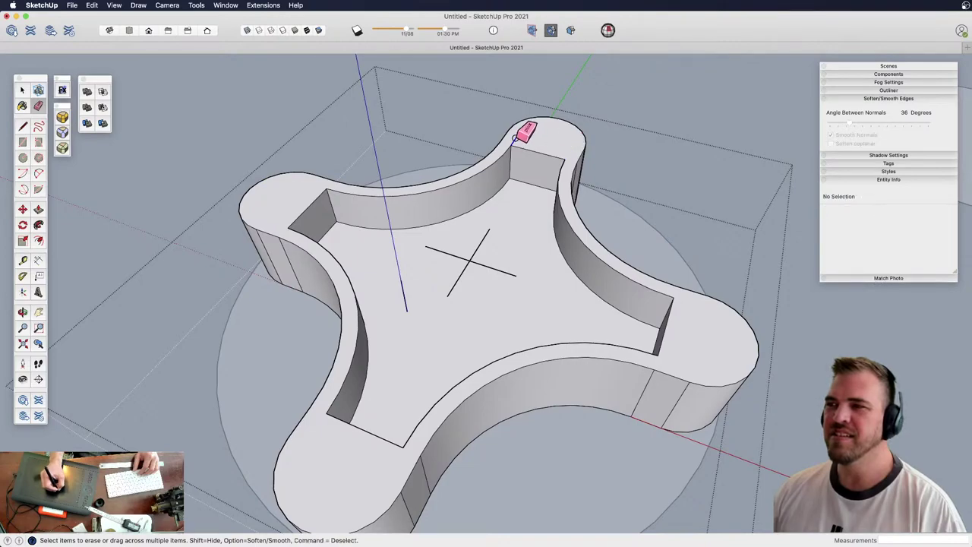
Draw a circle with a radius of about 19.6 mm on the recess floor, centred below the crossed centre lines
middle_click_drag(503, 205, 512, 347)
key("z")
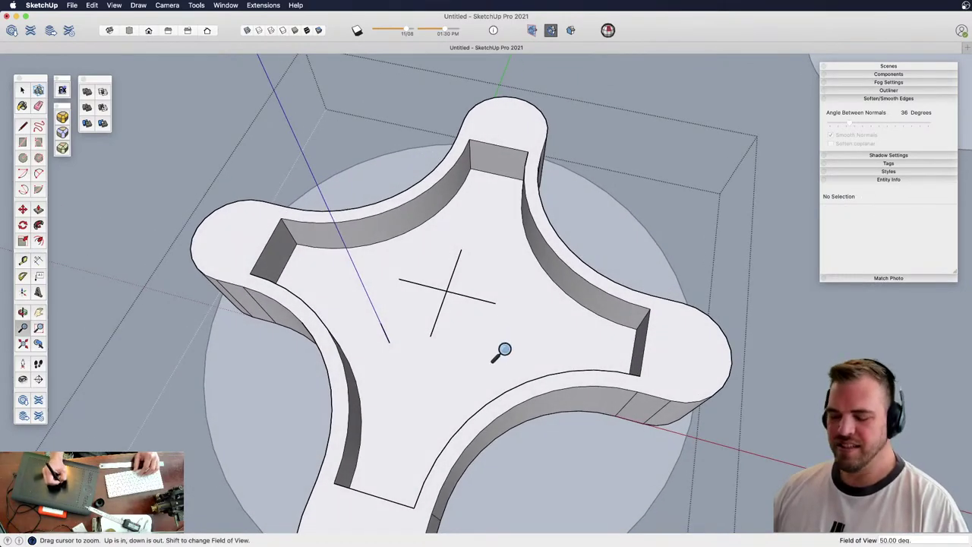
left_click_drag(499, 352, 523, 318)
key("c")
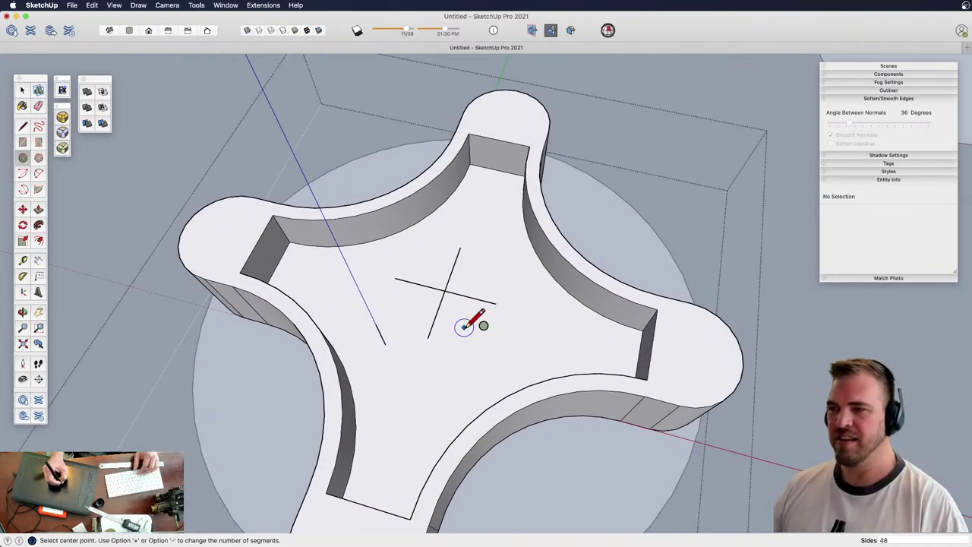
middle_click_drag(465, 327, 497, 299)
key("z")
left_click_drag(496, 300, 483, 282)
key("c")
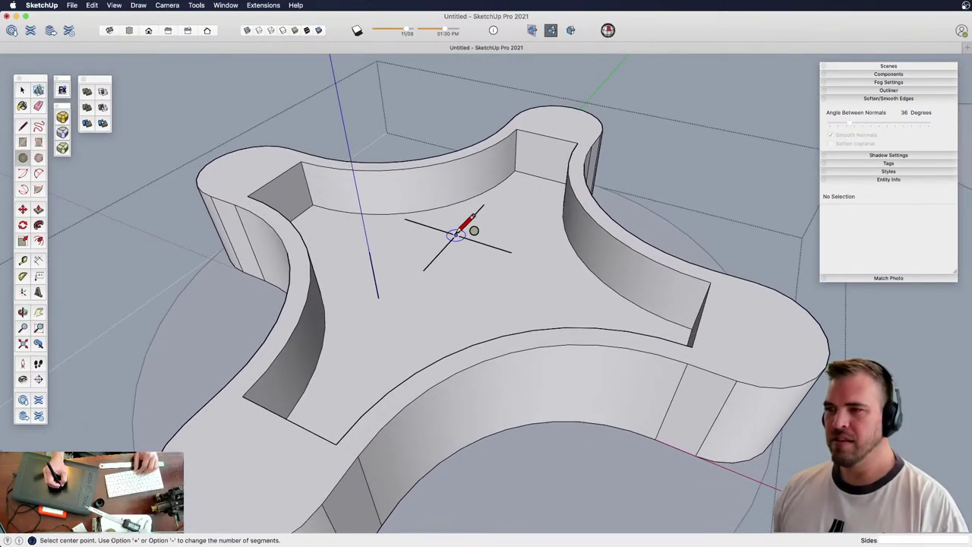
left_click(459, 282)
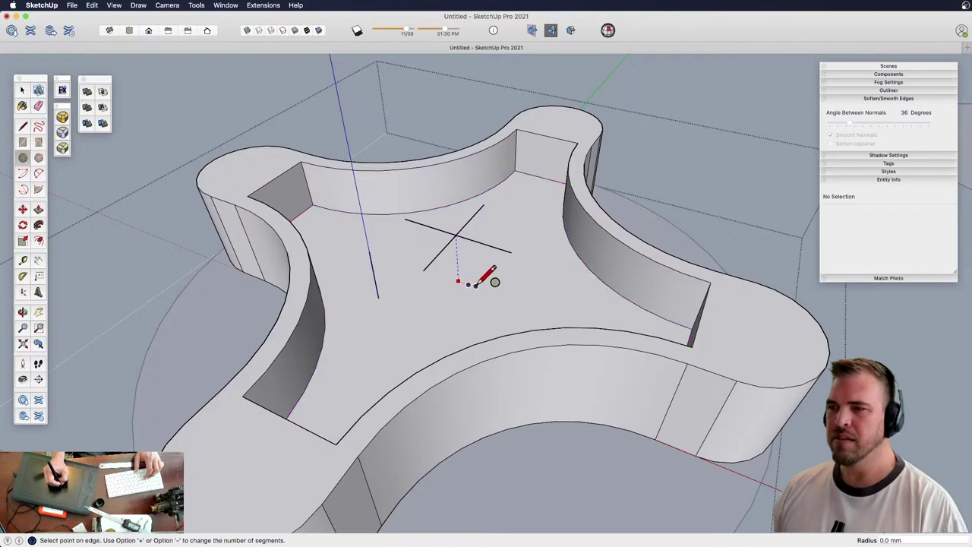
middle_click_drag(555, 315, 552, 410)
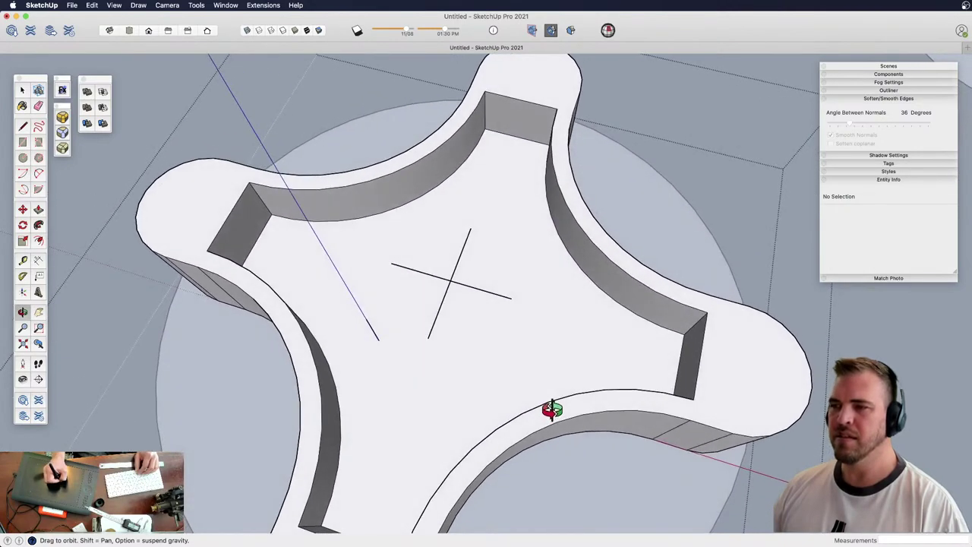
left_click(564, 336)
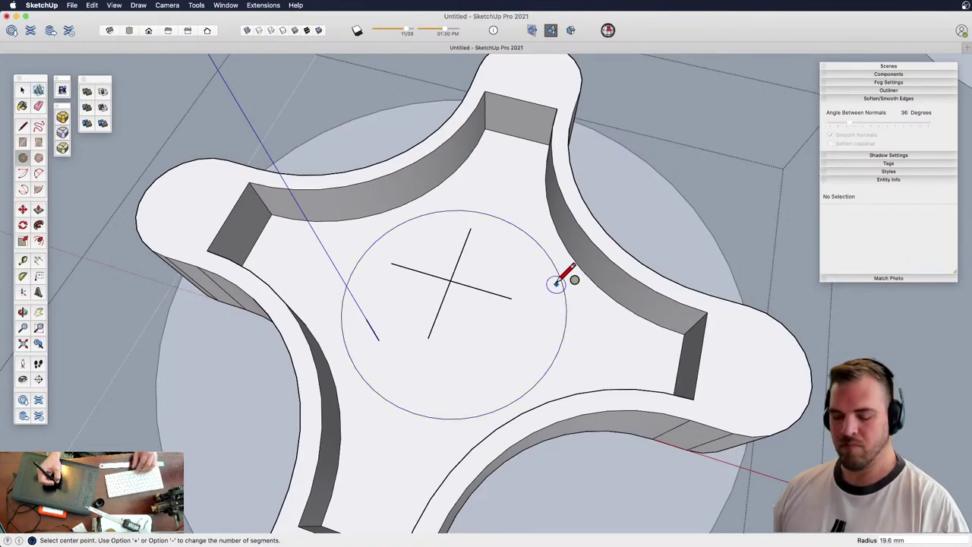
middle_click_drag(511, 275, 532, 319)
key("p")
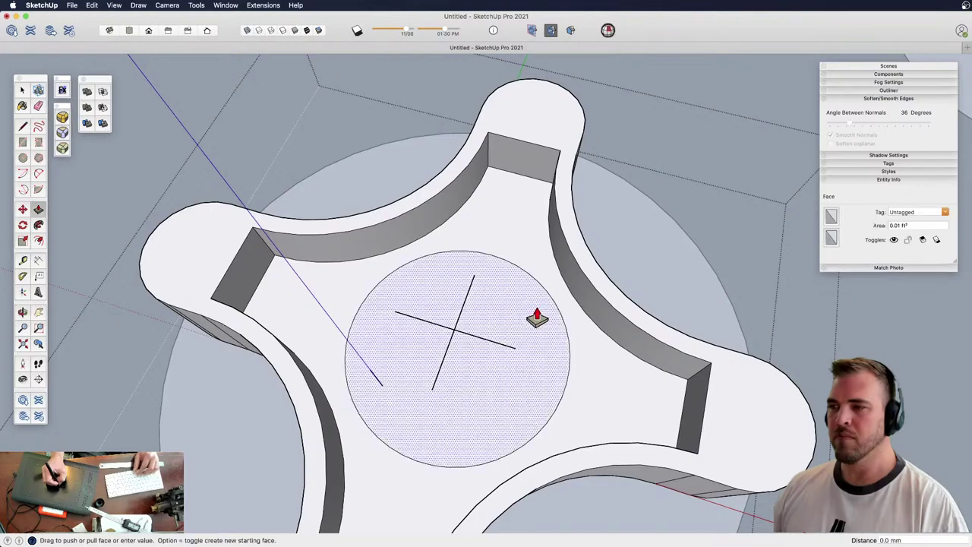
left_click_drag(534, 319, 588, 291)
key("space")
Draw a line about 19.5 mm long on the recess floor from the circle to the middle of one arm's end wall
middle_click_drag(585, 280, 510, 412)
key("z")
left_click_drag(512, 417, 515, 147)
key("l")
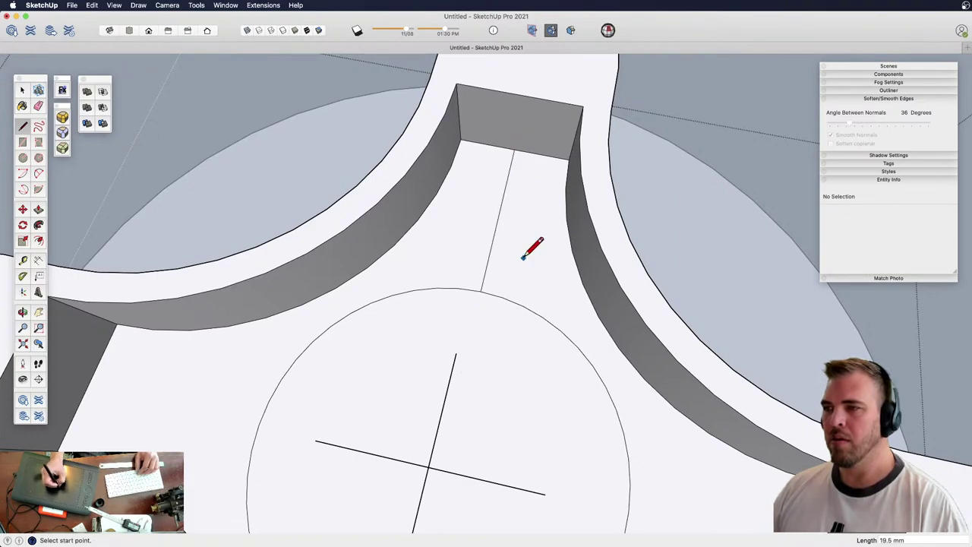
key("space")
Draw a parallel line on each side of the middle line, starting at the neighbouring circle points, and erase the middle line
key("l")
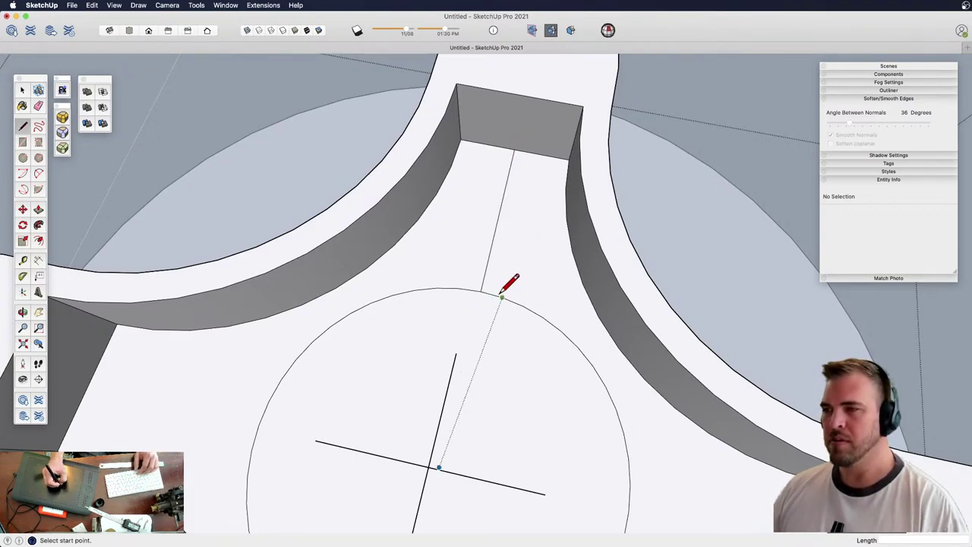
left_click_drag(501, 297, 524, 198)
left_click_drag(534, 152, 534, 154)
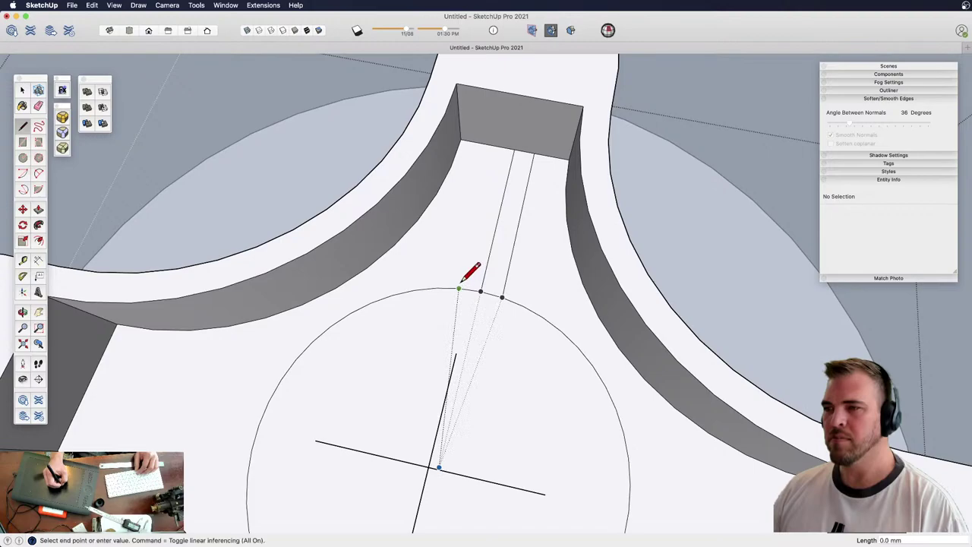
left_click_drag(459, 286, 502, 151)
key("e")
left_click(505, 192)
key("space")
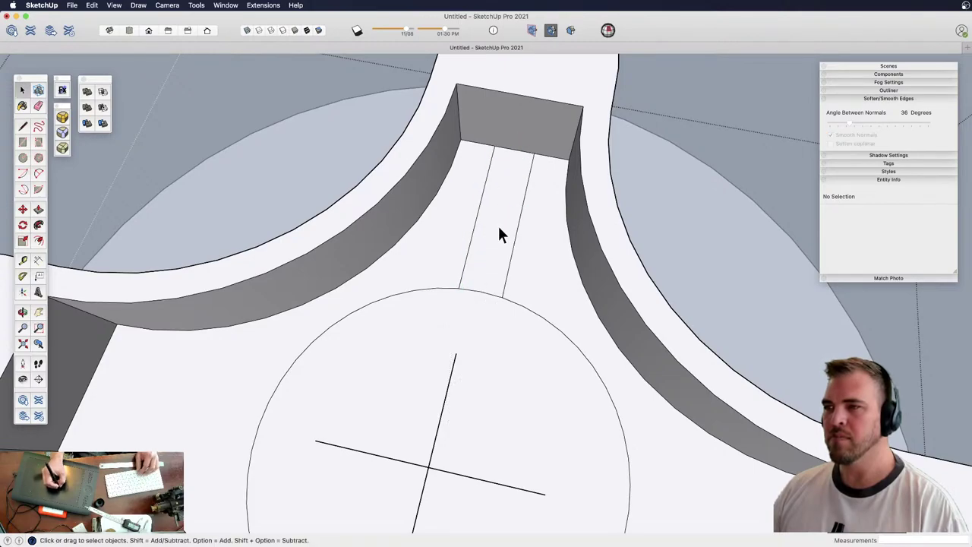
Rotate-copy the narrow strip 90° around the crossed lines' centre, making 3 copies for the remaining arms
left_click(498, 224)
key("z")
left_click_drag(494, 221, 495, 342)
key("h")
left_click_drag(496, 342, 504, 290)
key("o")
key("q")
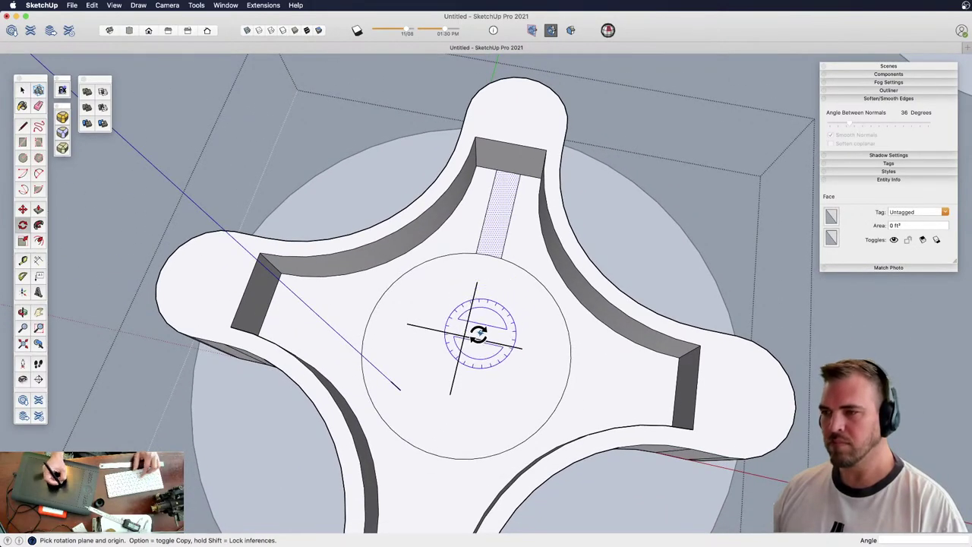
key("alt")
left_click(464, 336)
left_click(478, 338)
left_click(462, 382)
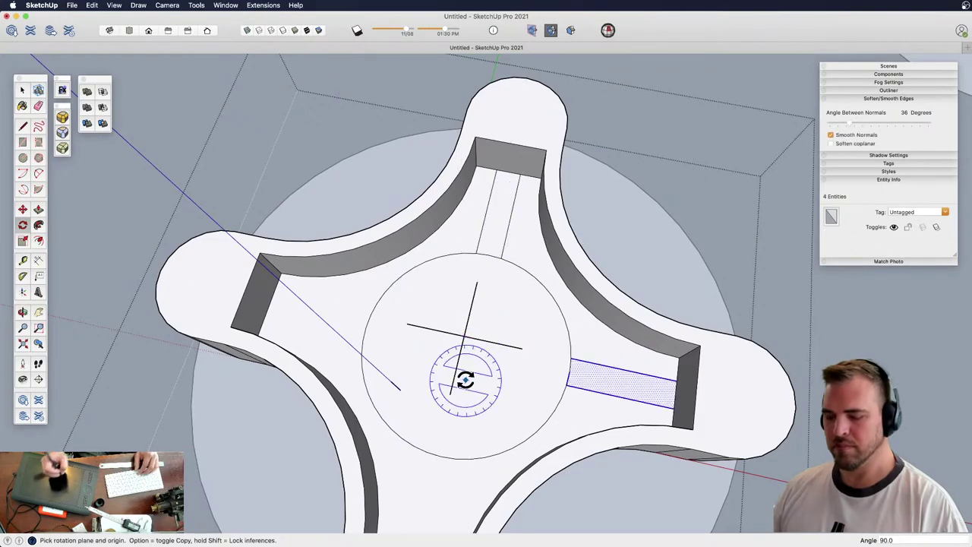
type("3x")
key("Return")
Pull the four narrow strips up 10.1 mm as ribs and raise the central circle to the same height
key("h")
left_click_drag(311, 336, 312, 269)
key("o")
key("p")
double_click(315, 293)
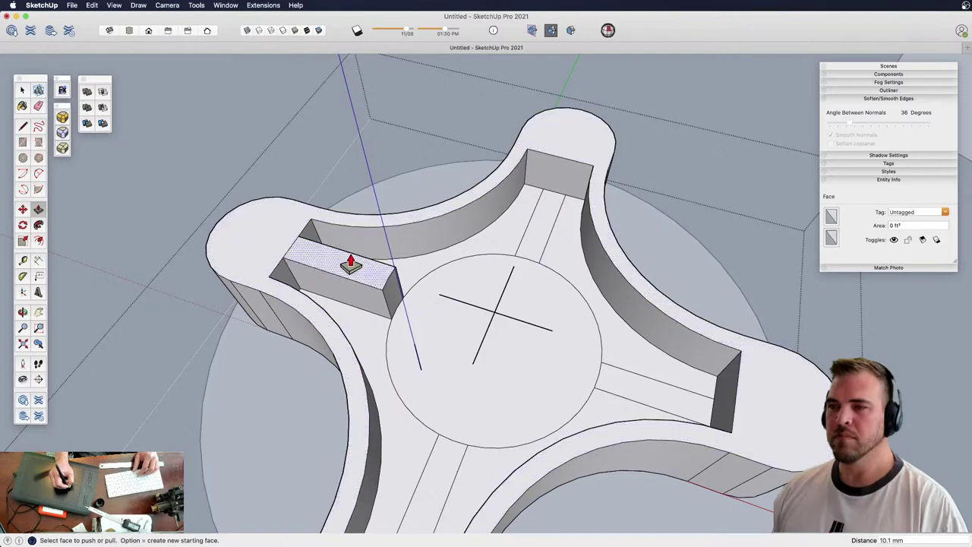
double_click(560, 223)
double_click(606, 351)
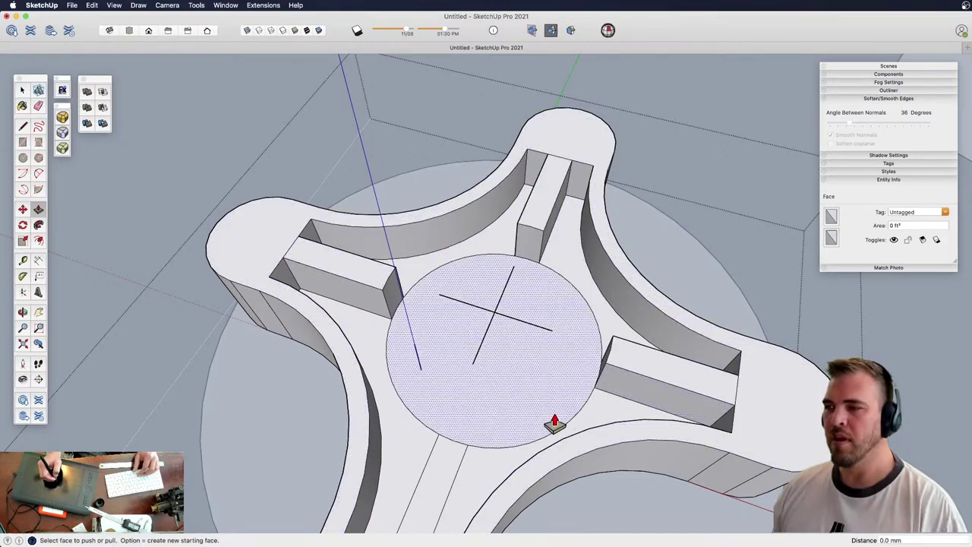
double_click(452, 473)
left_click(525, 413)
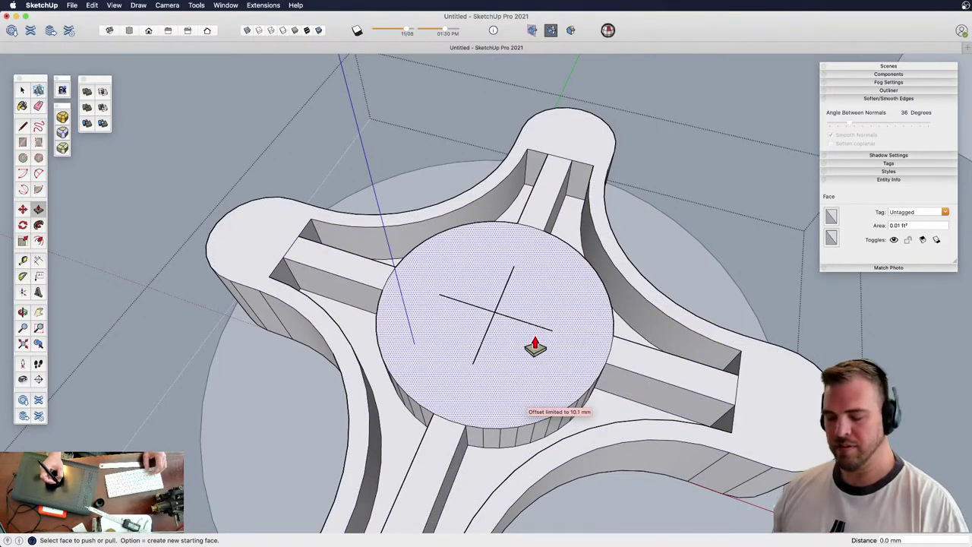
Try to erase the top edges where the ribs meet the central disc and the arm end
key("h")
key("e")
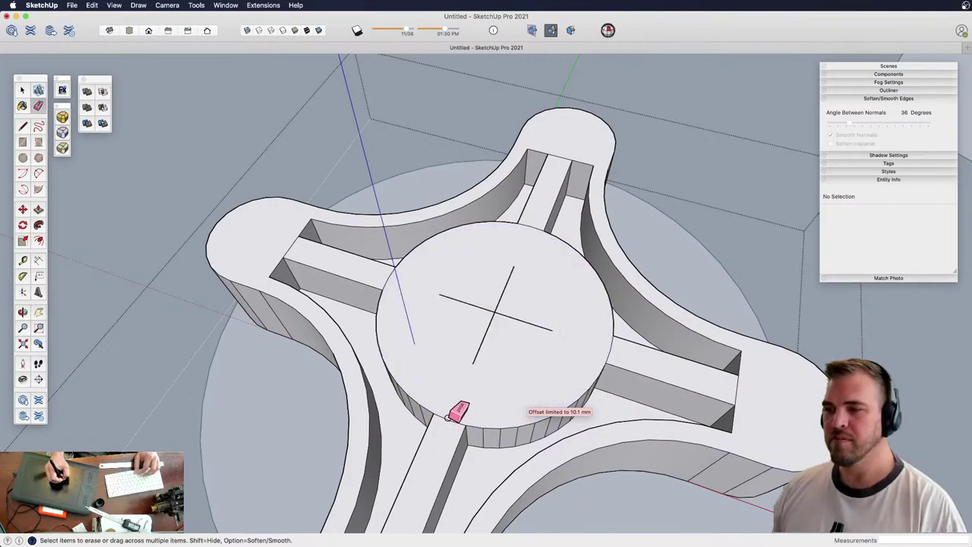
left_click(448, 420)
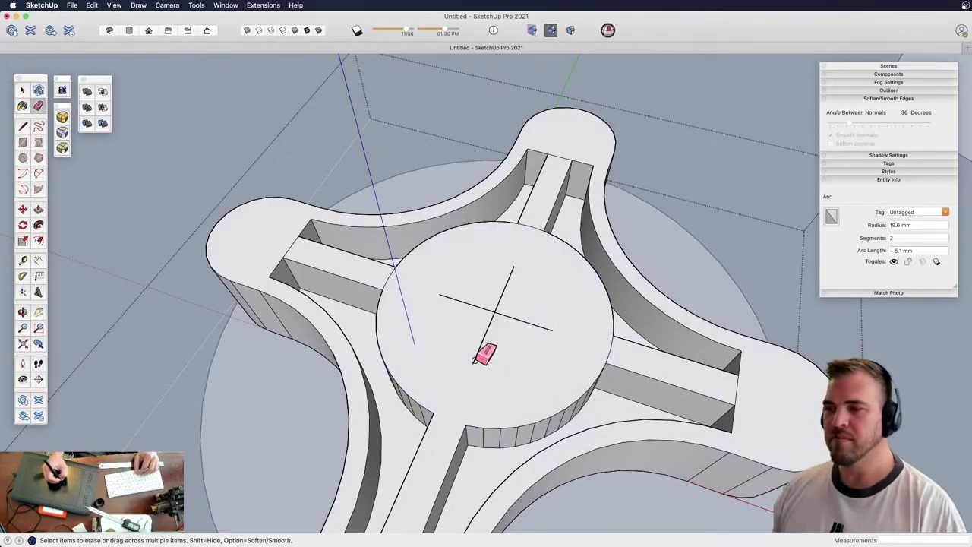
left_click(386, 281)
left_click(294, 250)
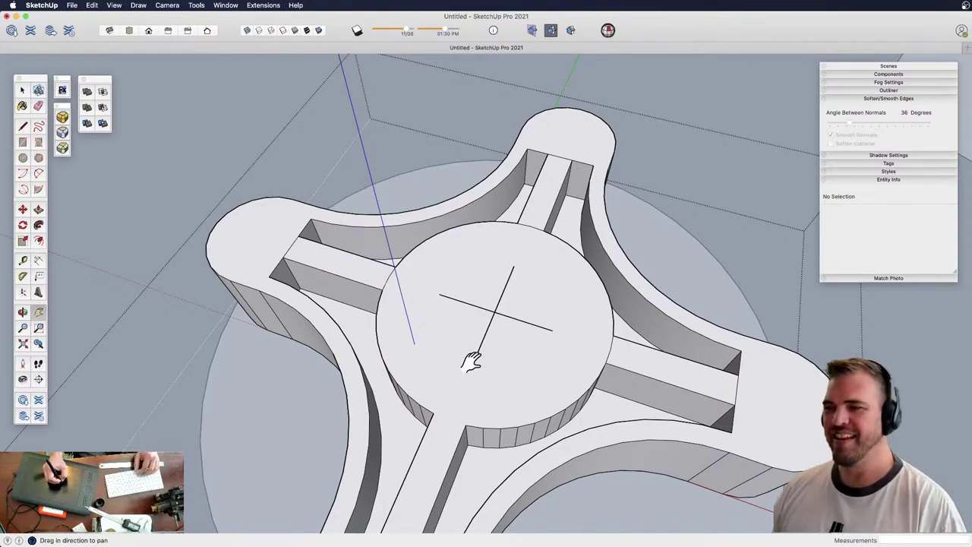
Push the rib tops down slightly below the rim and the central disc
middle_click_drag(494, 311, 498, 269, "shift")
key("p")
left_click(369, 240)
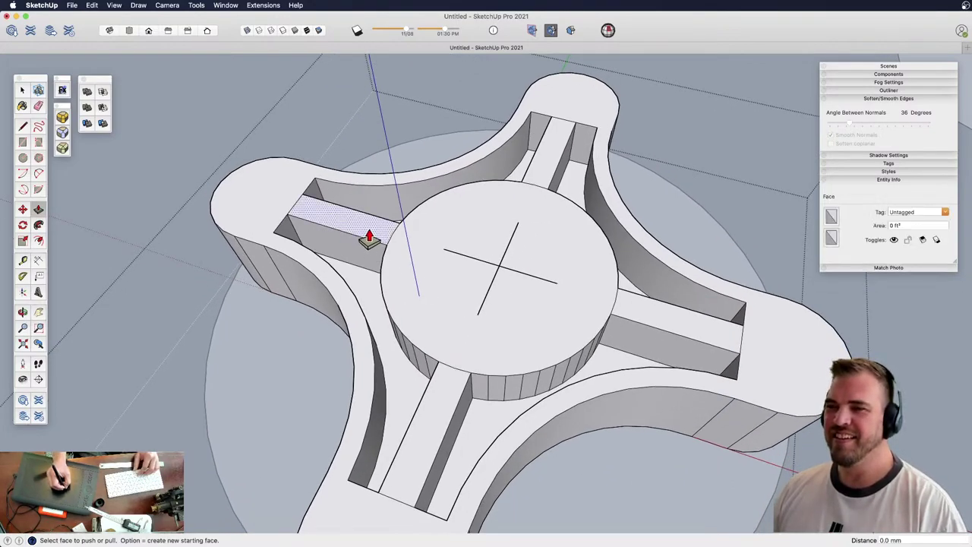
left_click(370, 248)
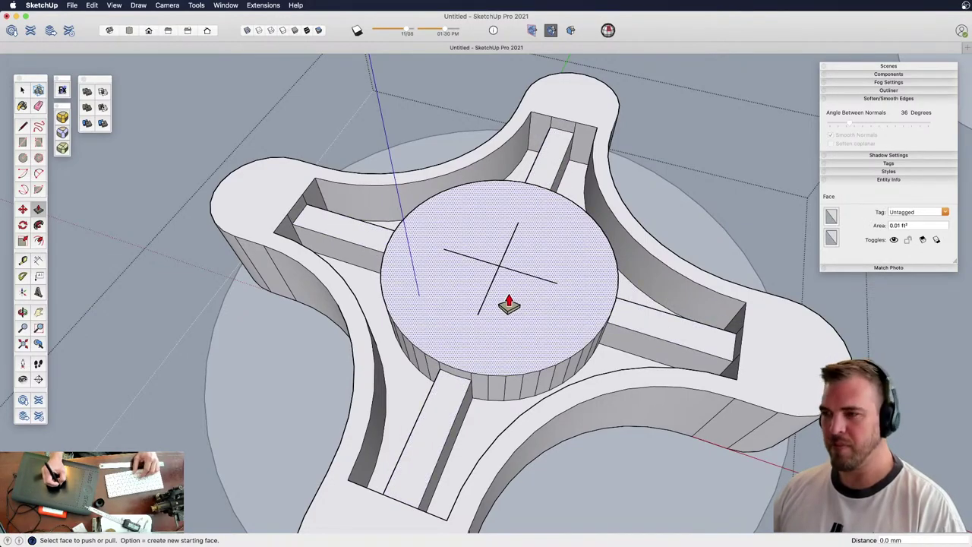
Build a raised, inward-tapering disc on the hub from a concentric circle about 17.8 mm in radius
key("space")
key("c")
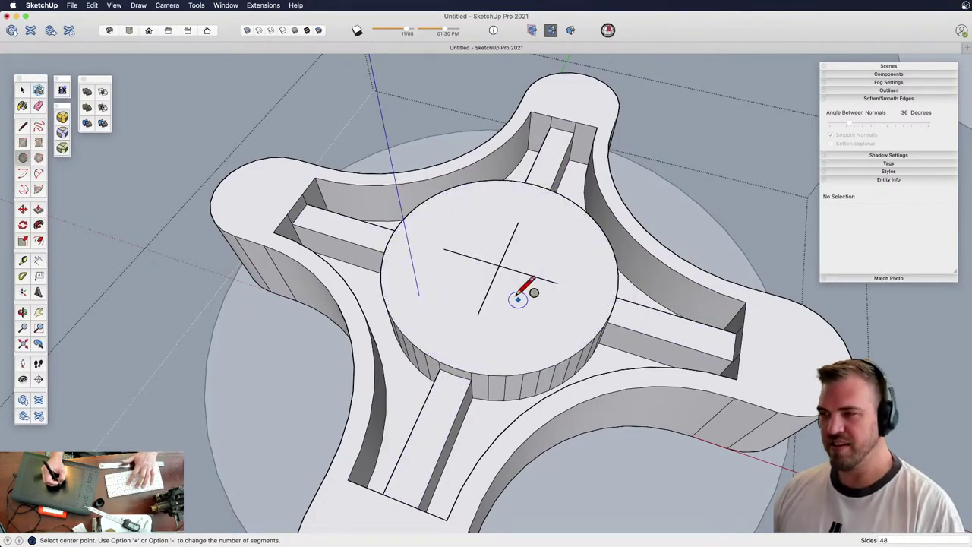
left_click(499, 265)
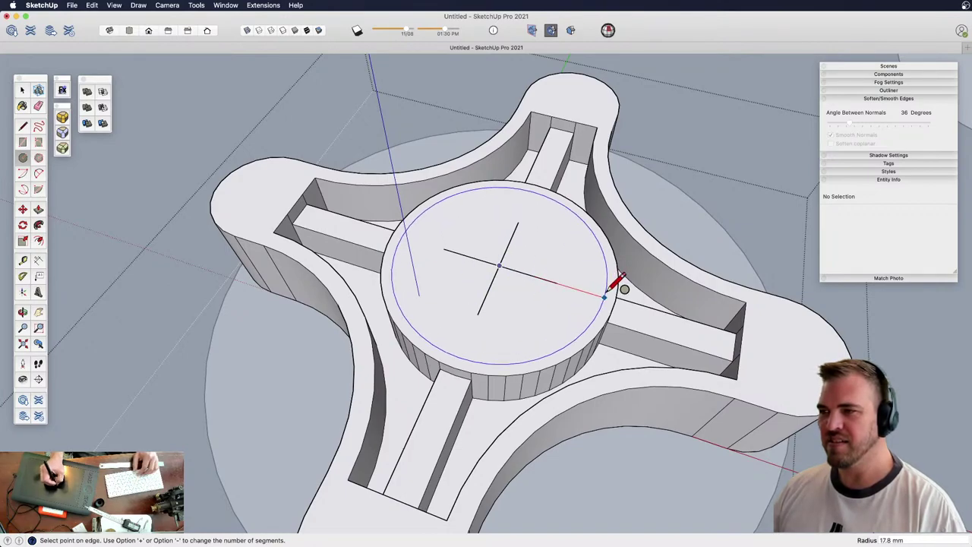
left_click(588, 291)
key("space")
double_click(574, 271)
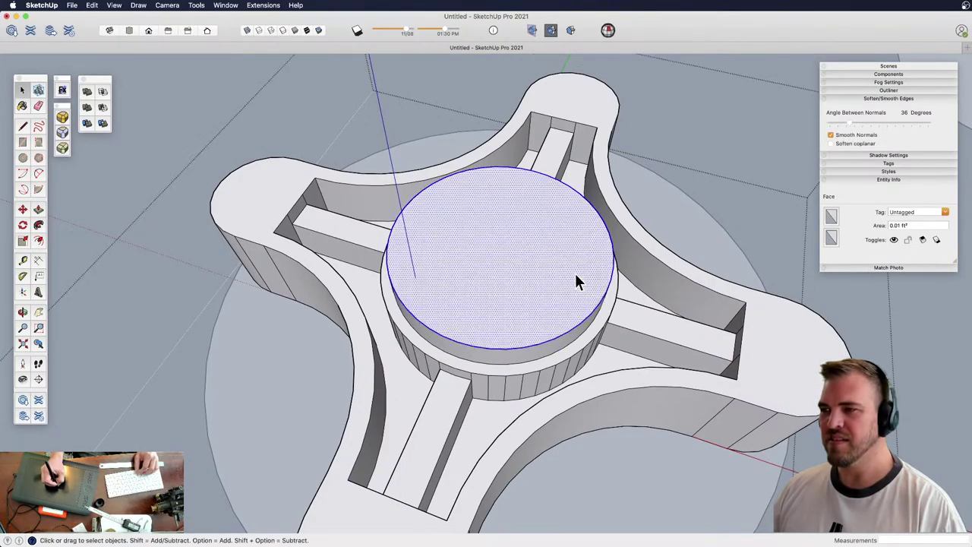
key("s")
left_click_drag(635, 197, 615, 209)
Offset the tapered disc's top edge about 1.7 mm inward and pull the inner circle up as a second tier
key("f")
left_click(577, 277)
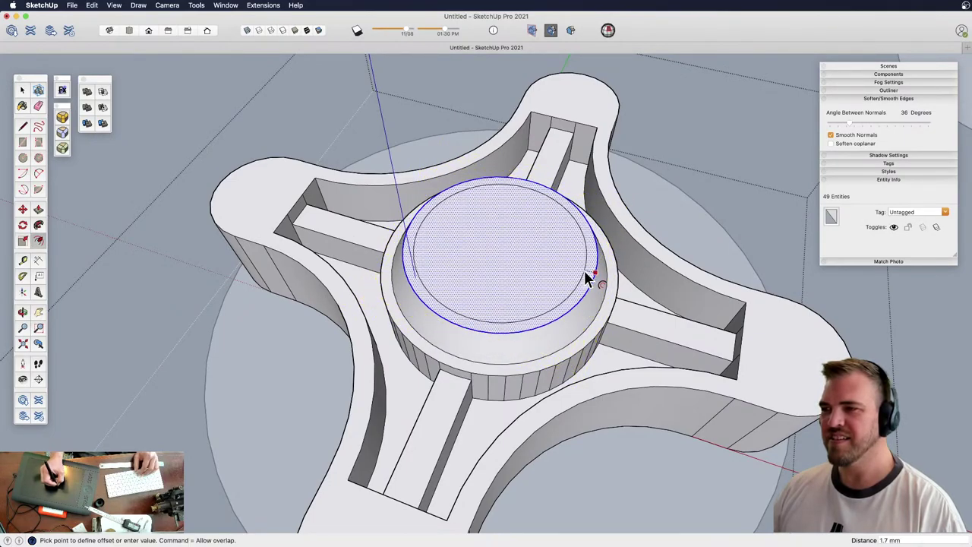
left_click(584, 271)
key("p")
left_click(540, 284)
left_click(545, 245)
key("space")
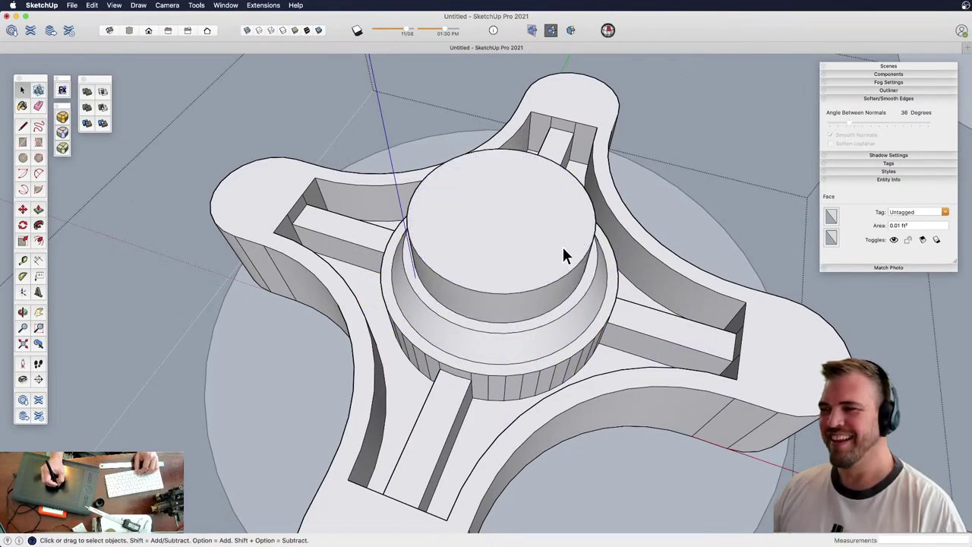
Scale the second tier's top face inward to taper the upper part of the hub
left_click(565, 254)
key("s")
left_click_drag(615, 174, 594, 184)
scroll(507, 251, "down", 3)
middle_click_drag(549, 389, 464, 282)
key("z")
left_click_drag(512, 243, 531, 325)
middle_click_drag(531, 325, 508, 328, "shift")
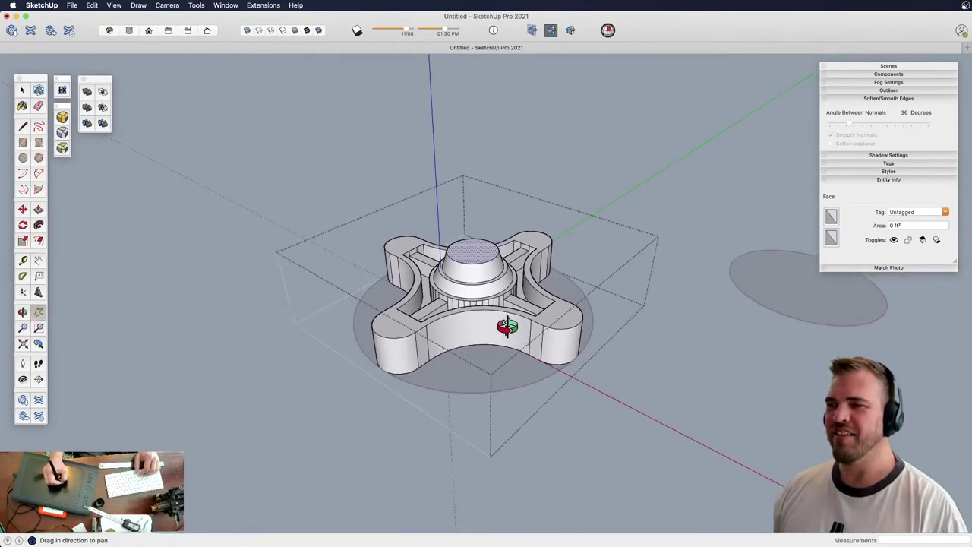
Leave the handle group and convert it into a component named base
key("space")
triple_click(506, 301)
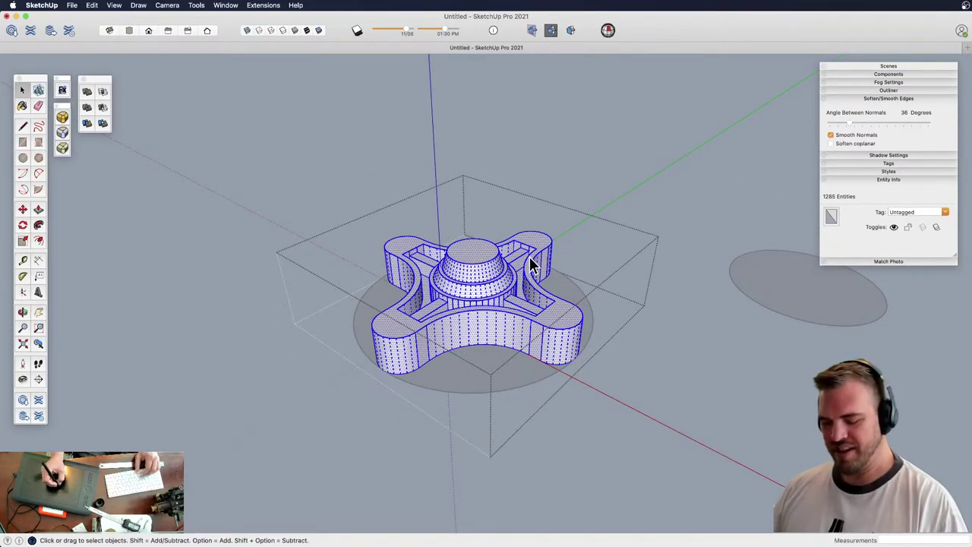
left_click(642, 361)
left_click(559, 333)
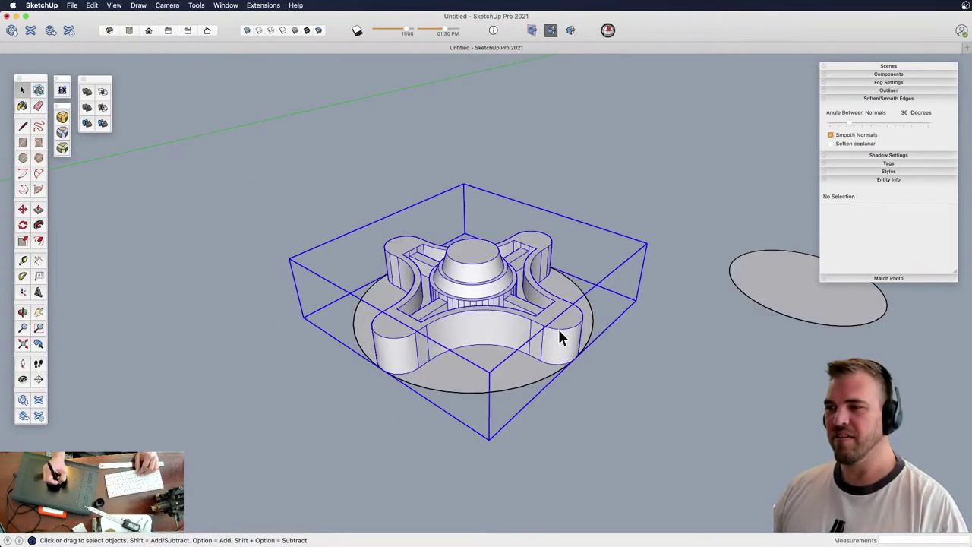
key("m")
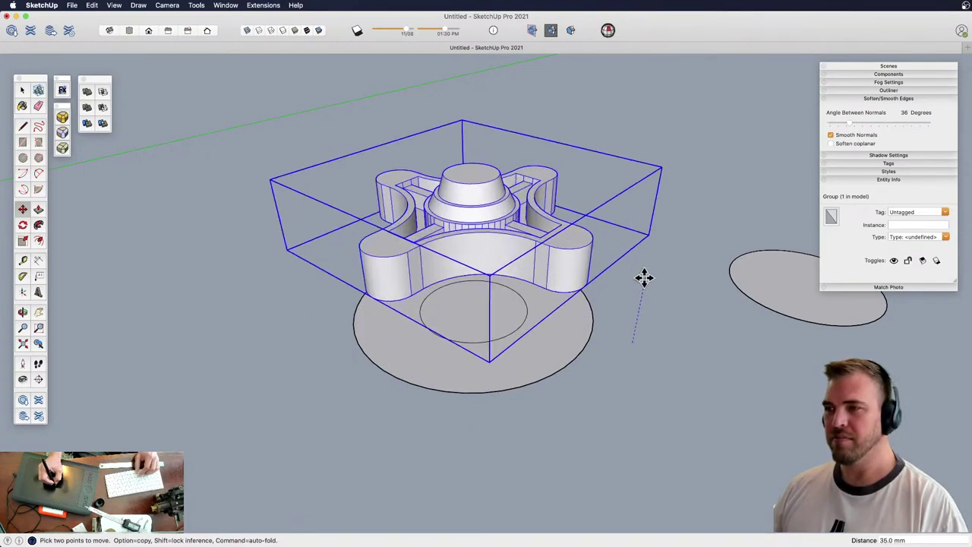
key("space")
key("z")
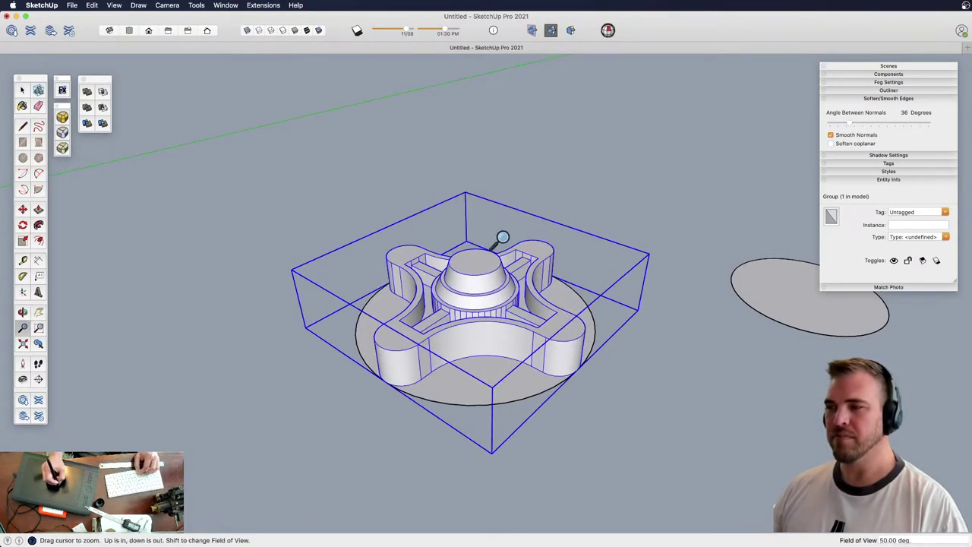
left_click_drag(503, 238, 492, 318)
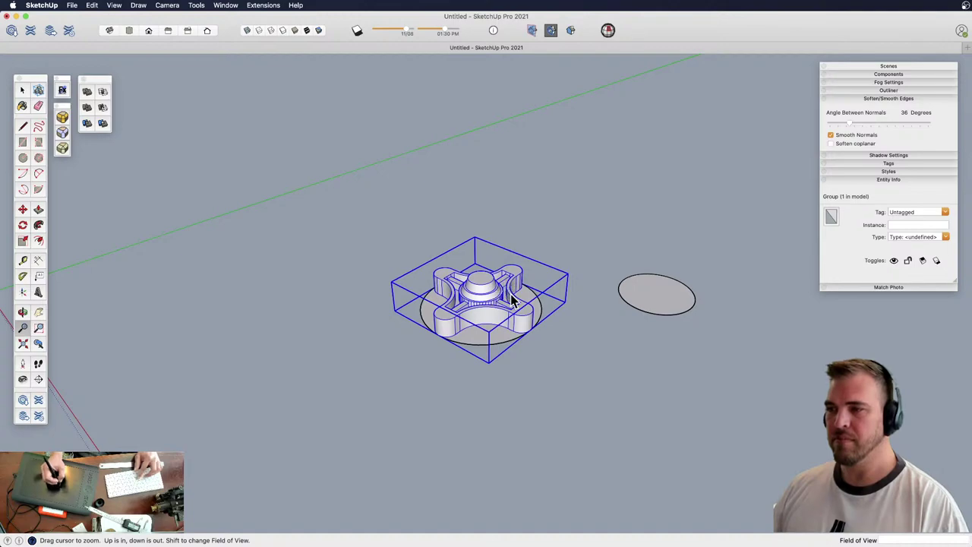
key("g")
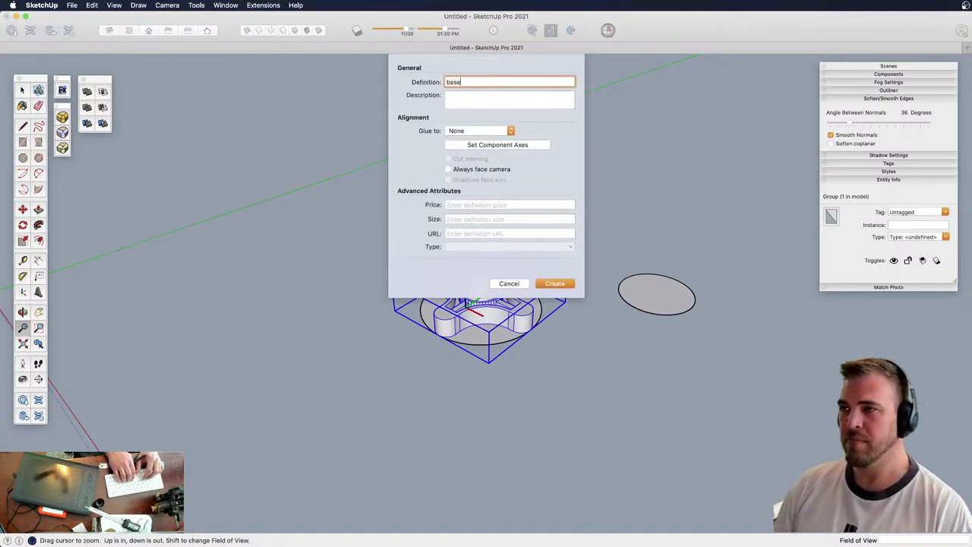
key("Return")
Copy the base component about 189 mm along the green axis, clear of the original
key("z")
left_click_drag(458, 289, 477, 364)
key("h")
left_click_drag(485, 320, 514, 314)
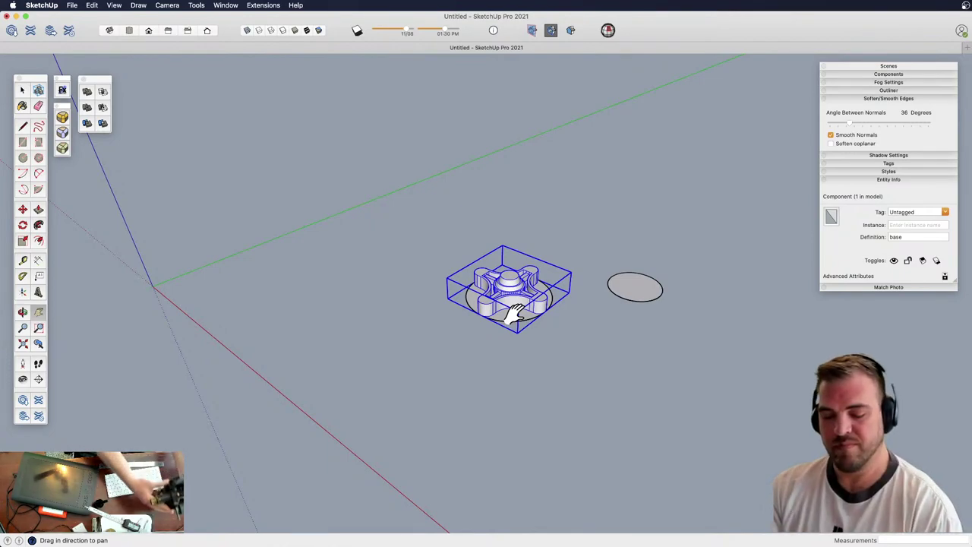
scroll(509, 334, "up", 1)
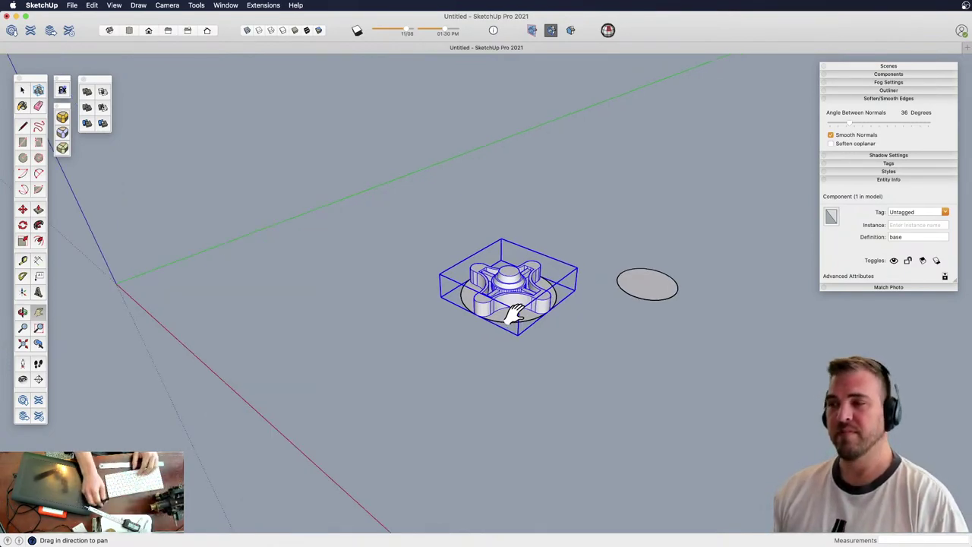
left_click_drag(529, 351, 612, 374)
key("o")
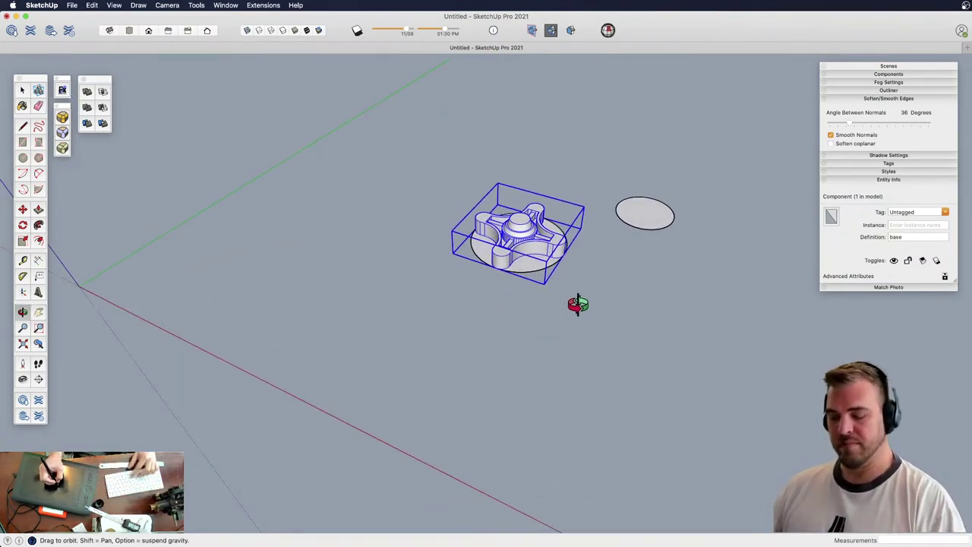
key("m")
left_click(585, 288)
key("alt")
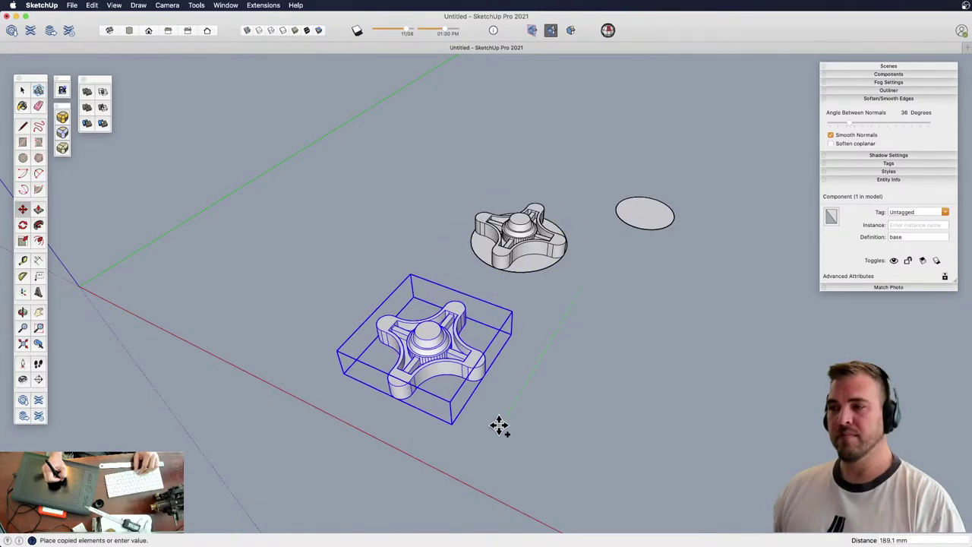
left_click(498, 429)
Rotate the copied base component 180° so its flat underside faces up
key("h")
middle_click_drag(486, 396, 458, 202)
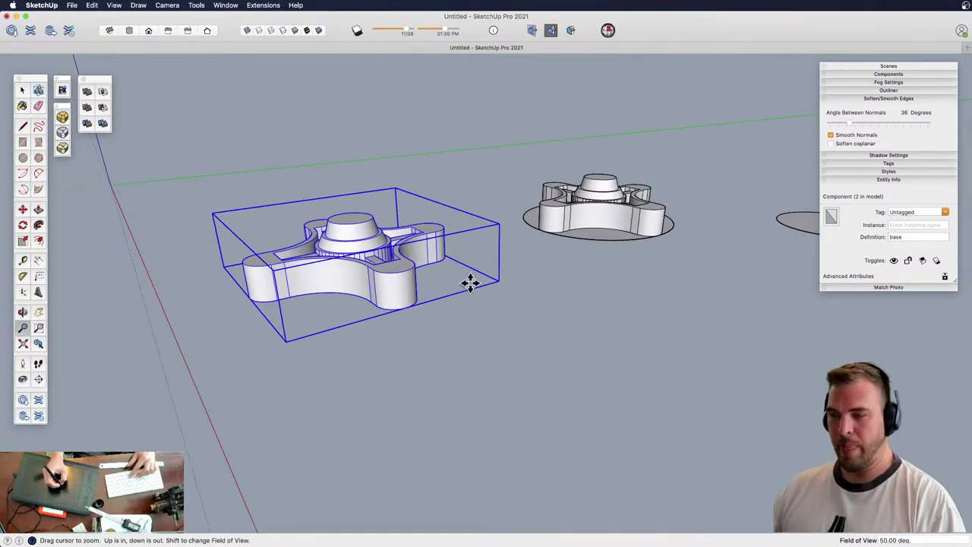
left_click(486, 252)
left_click(364, 278)
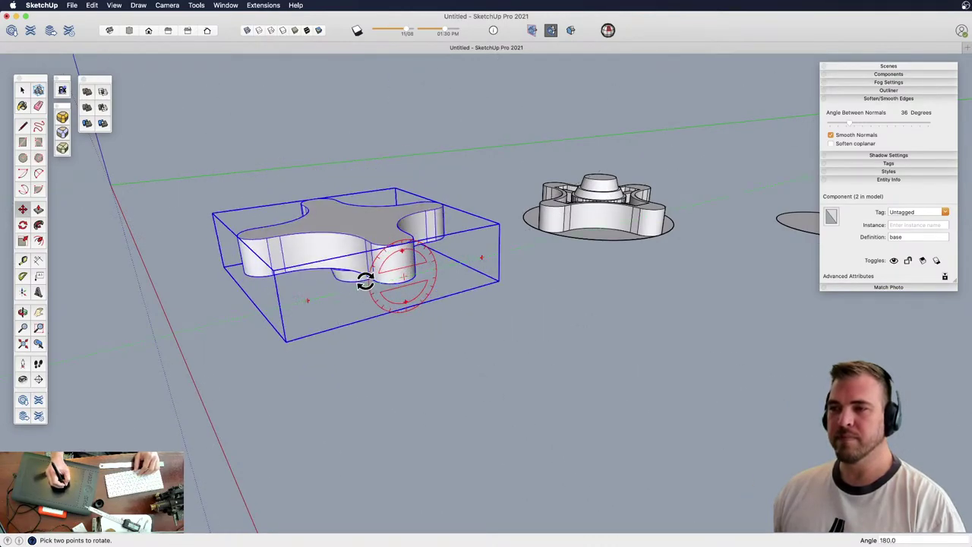
Inside the flipped component, draw a vertical centre line about 84.1 mm long from the hub face's centre through the flat side
middle_click_drag(384, 277, 479, 240)
double_click(477, 238)
key("l")
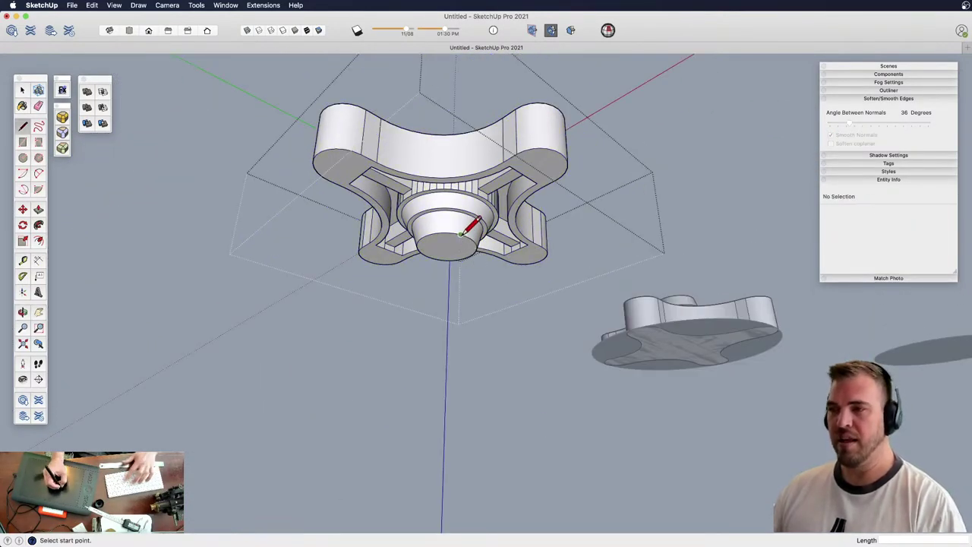
left_click(446, 246)
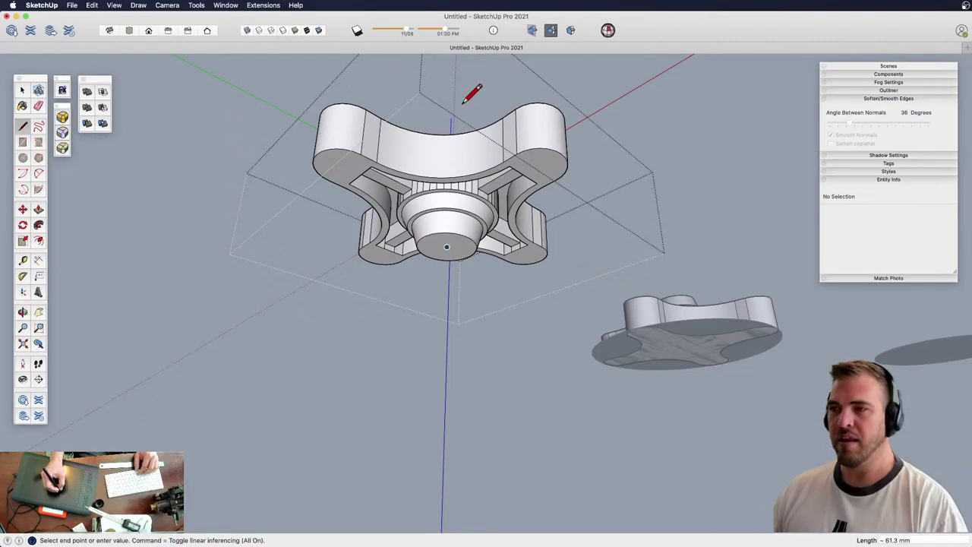
middle_click_drag(464, 65, 460, 275)
Move the centre line down about 17.6 mm along the blue axis and leave the component
key("space")
left_click(434, 241)
middle_click_drag(434, 242, 475, 167, "shift")
key("m")
left_click(456, 143)
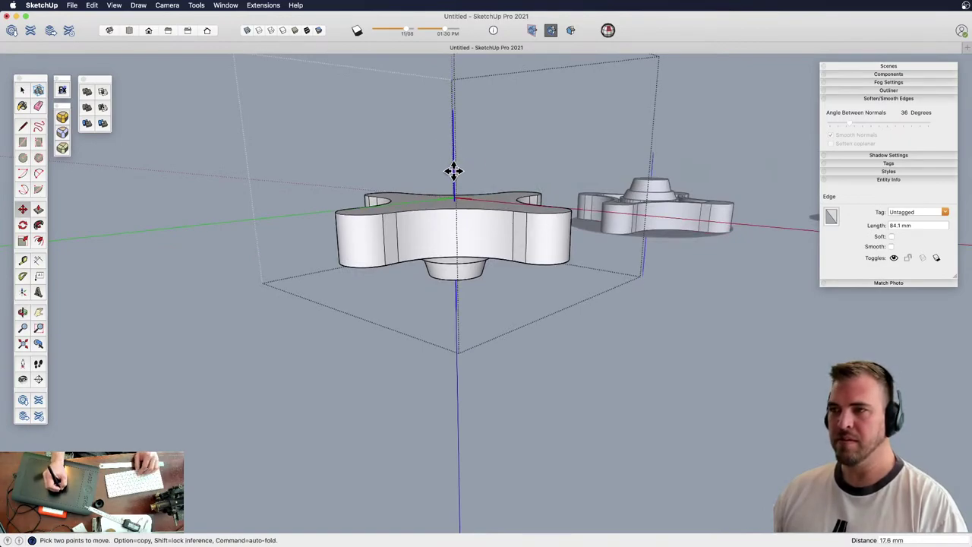
left_click(453, 175)
middle_click_drag(466, 203, 434, 290, "shift")
key("space")
key("Escape")
Draw a circle of 20 mm radius on the handle's flat side, centred on the centre line
middle_click_drag(407, 206, 479, 348, "shift")
key("z")
left_click_drag(478, 348, 471, 280)
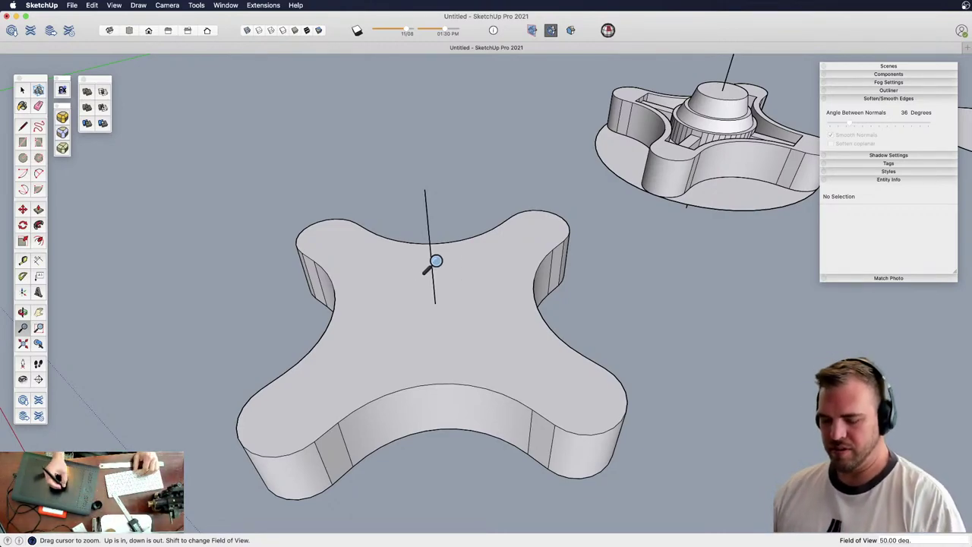
key("c")
left_click(435, 306)
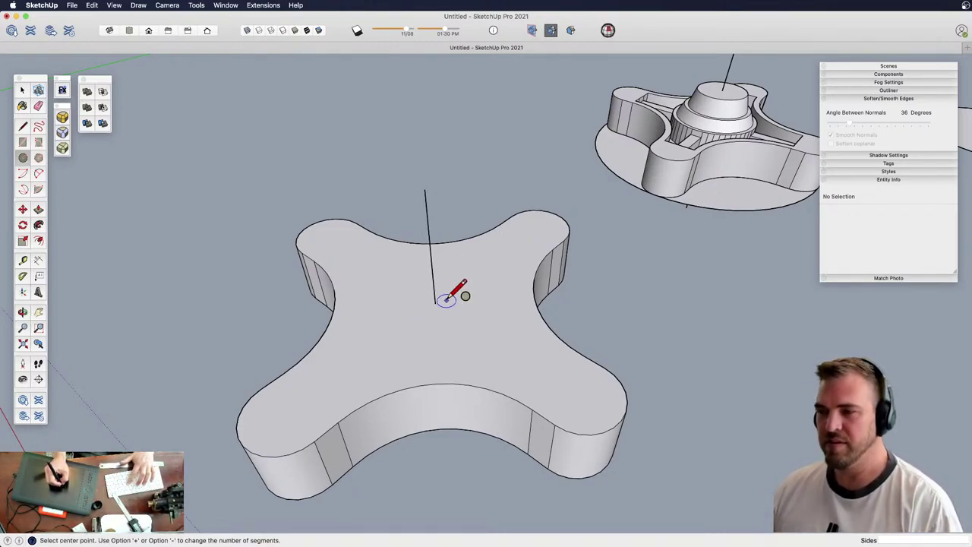
type("20")
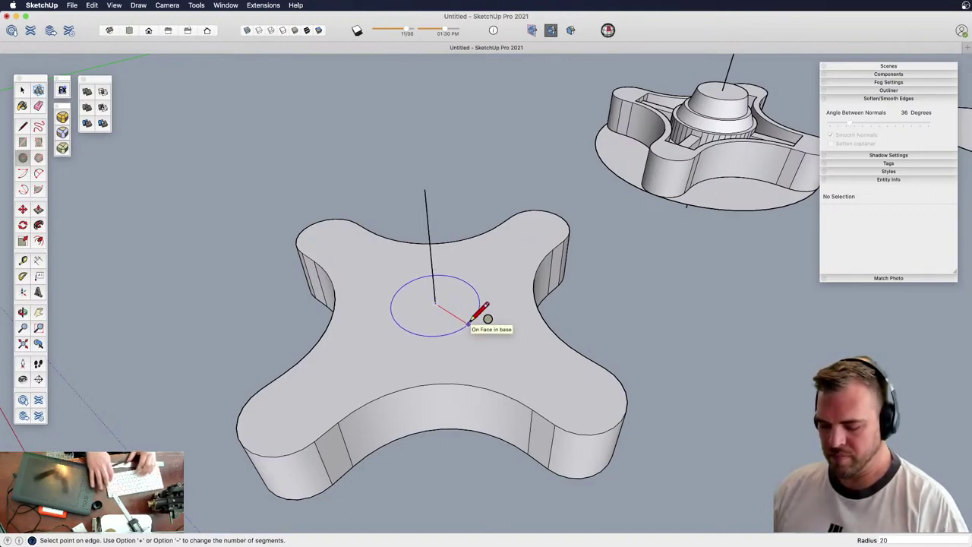
key("Return")
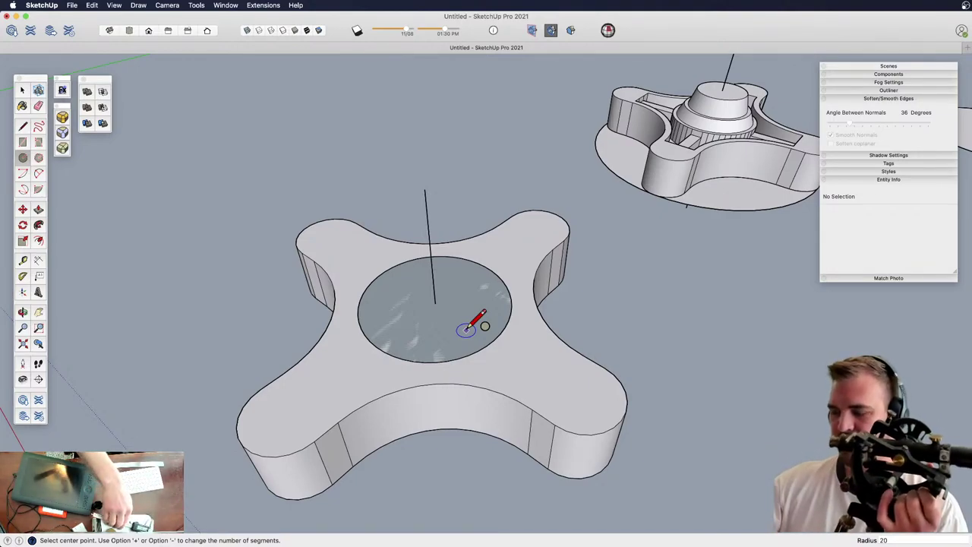
Pull the 20 mm radius circle up 9 mm and group the resulting disc
key("p")
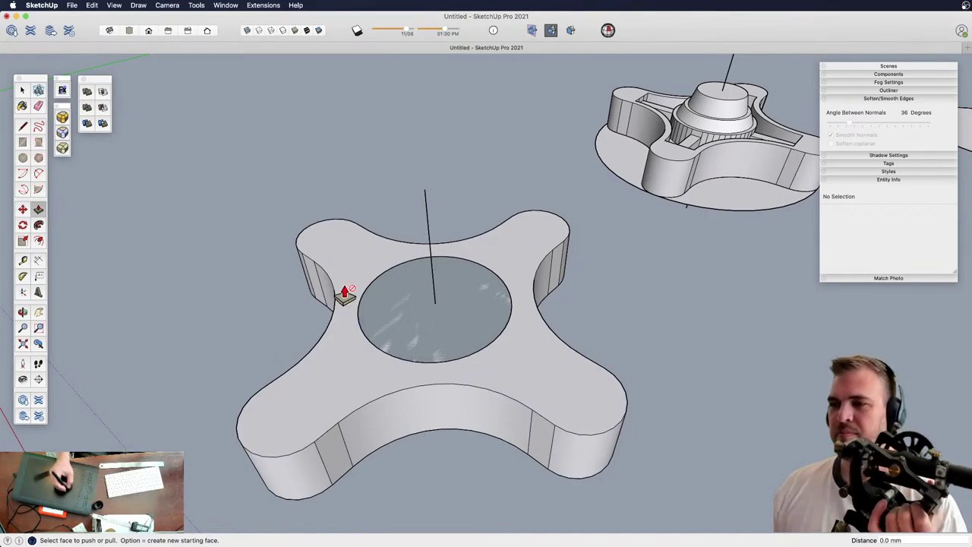
left_click(454, 318)
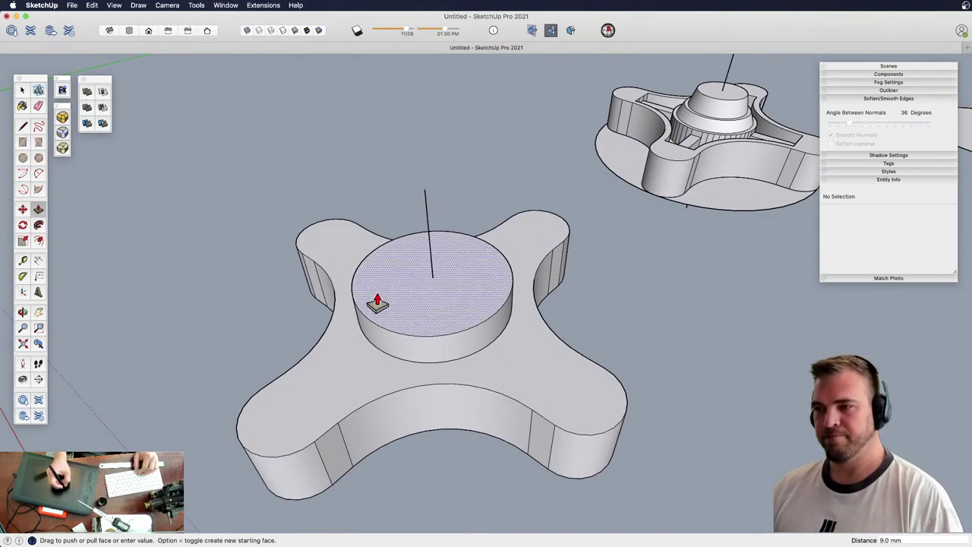
key("space")
triple_click(454, 293)
key("super+g")
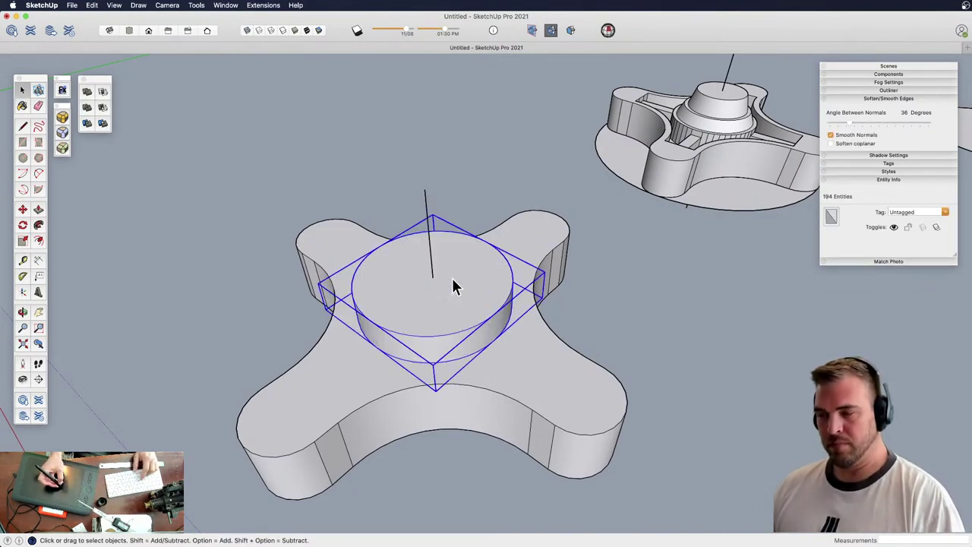
Draw a 36 mm radius circle on top of the small disc, centred on the line, and pull it up 12 mm
key("c")
left_click(433, 276)
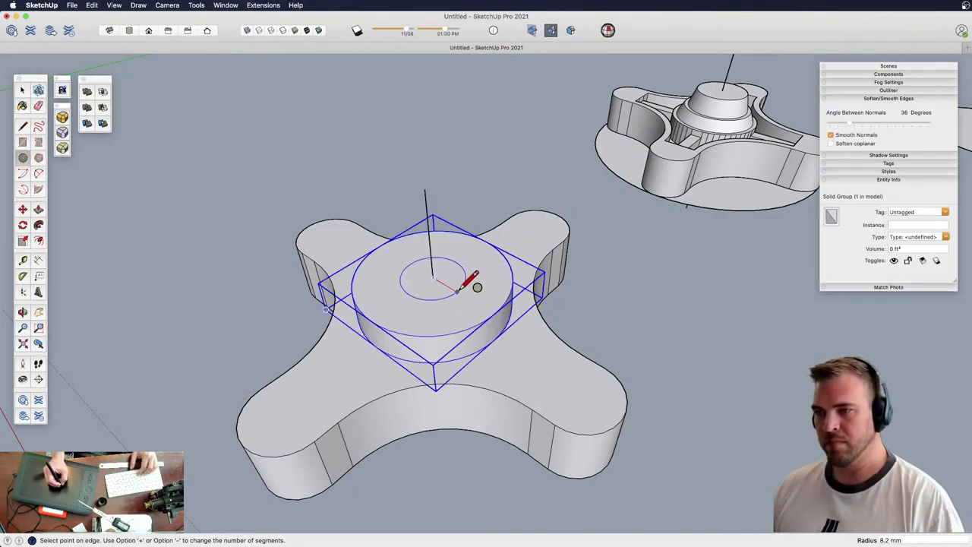
key("Return")
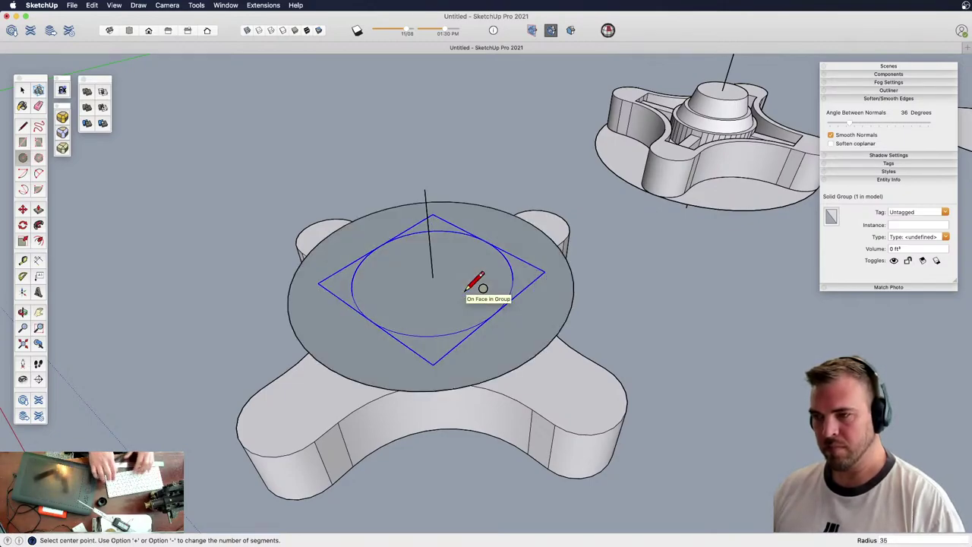
middle_click_drag(473, 282, 495, 270)
key("p")
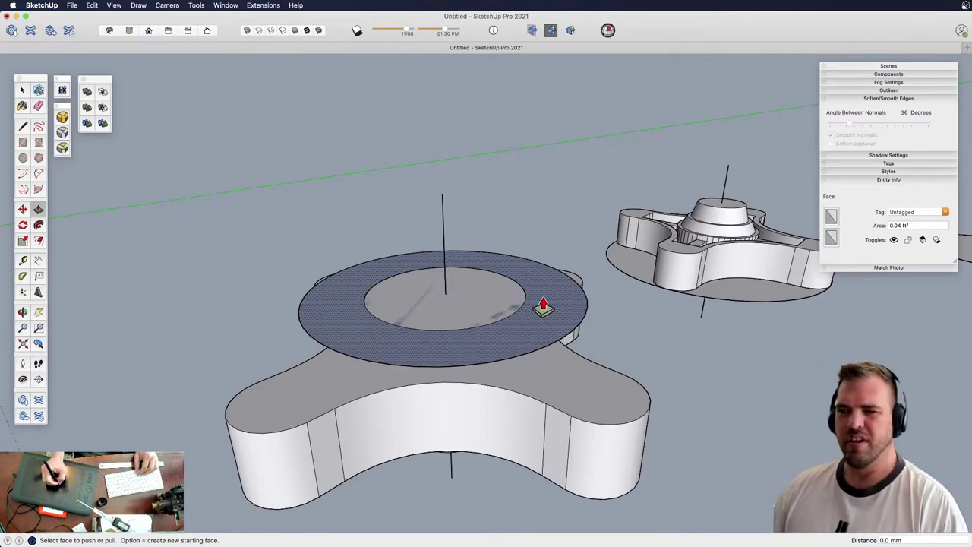
left_click(545, 312)
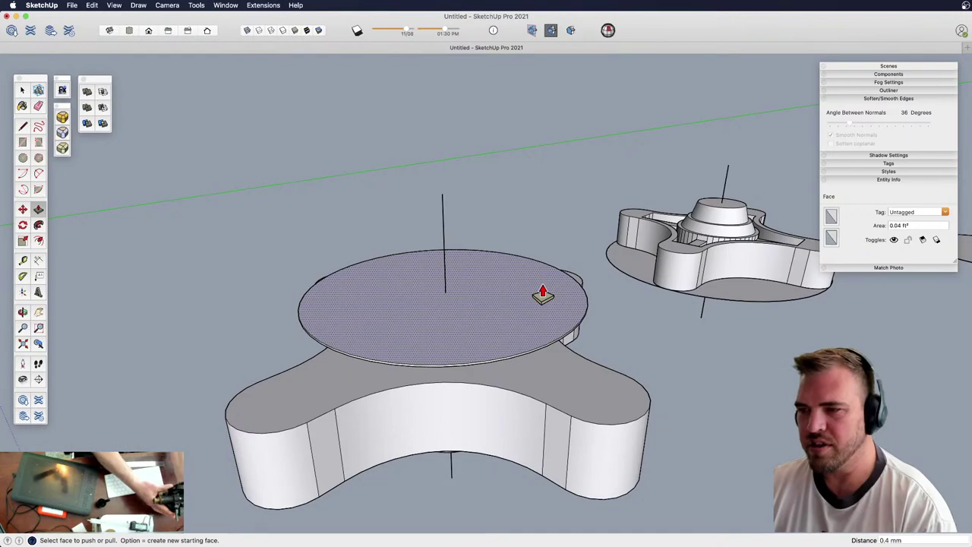
left_click(542, 296)
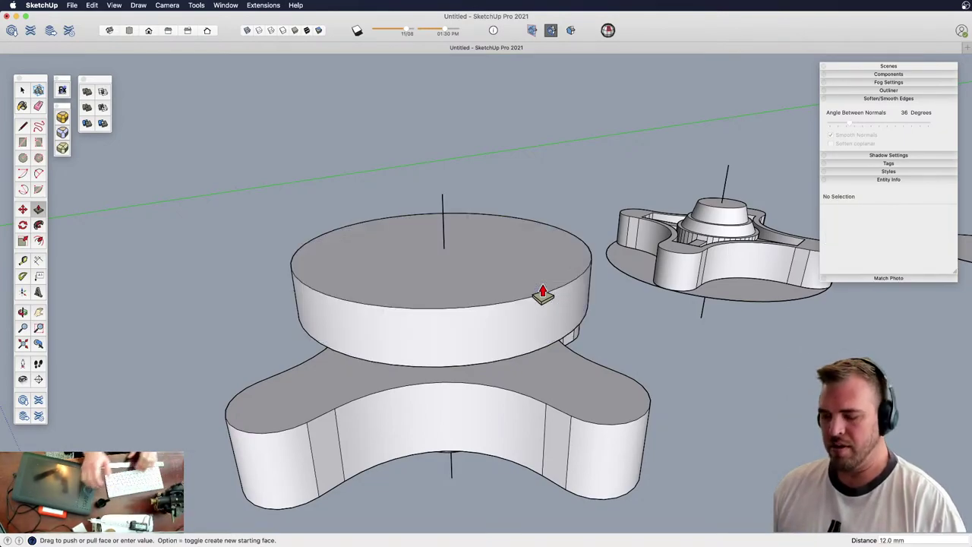
left_click(412, 239)
Select all geometry of the large upper disc and make it a group
mouse_move(496, 298)
middle_mouse_down("shift")
mouse_move(504, 311)
mouse_move(497, 252)
mouse_move(481, 284)
mouse_move(493, 265)
mouse_move(494, 304)
middle_mouse_up("shift")
key("space")
double_click(483, 279)
left_click(475, 335)
triple_click(495, 299)
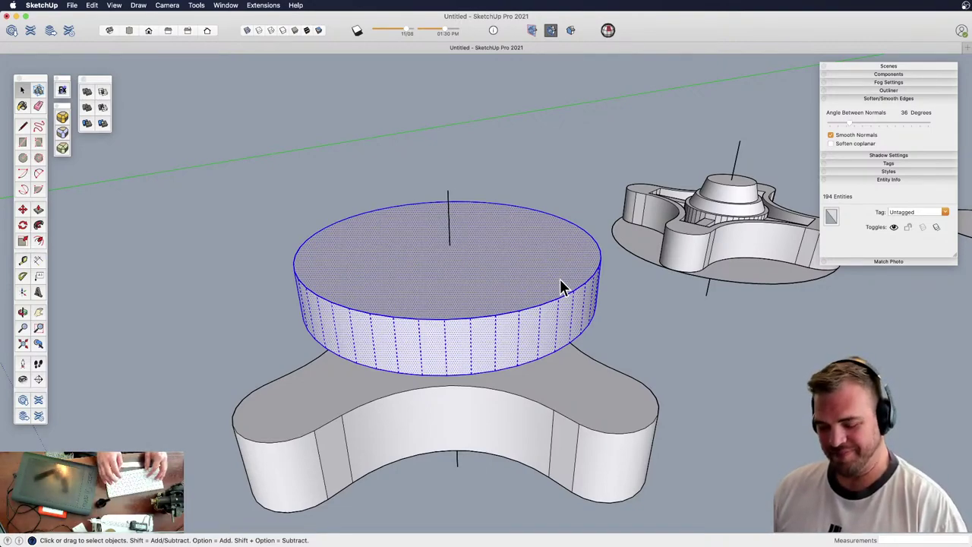
key("g")
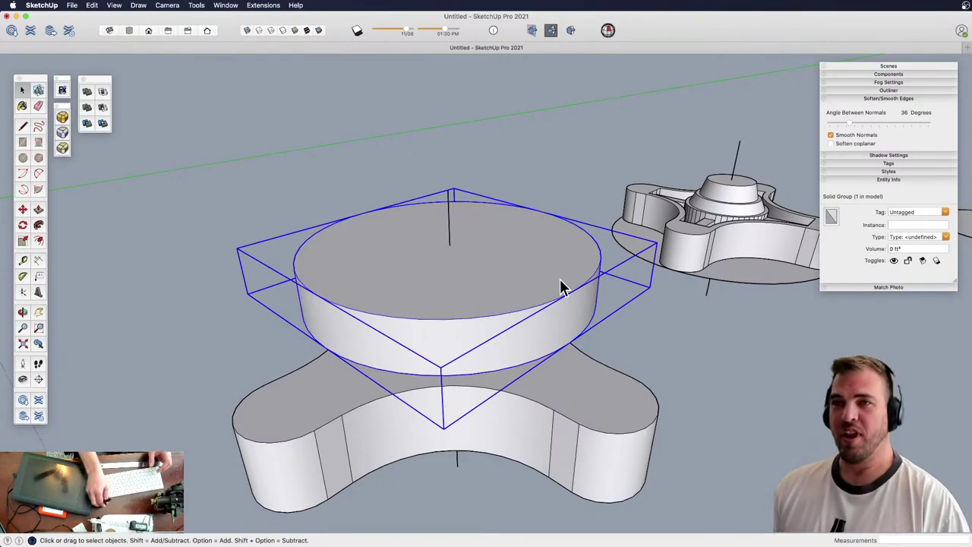
Save the model as Transit in the Illustration Exploration folder
key("super+s")
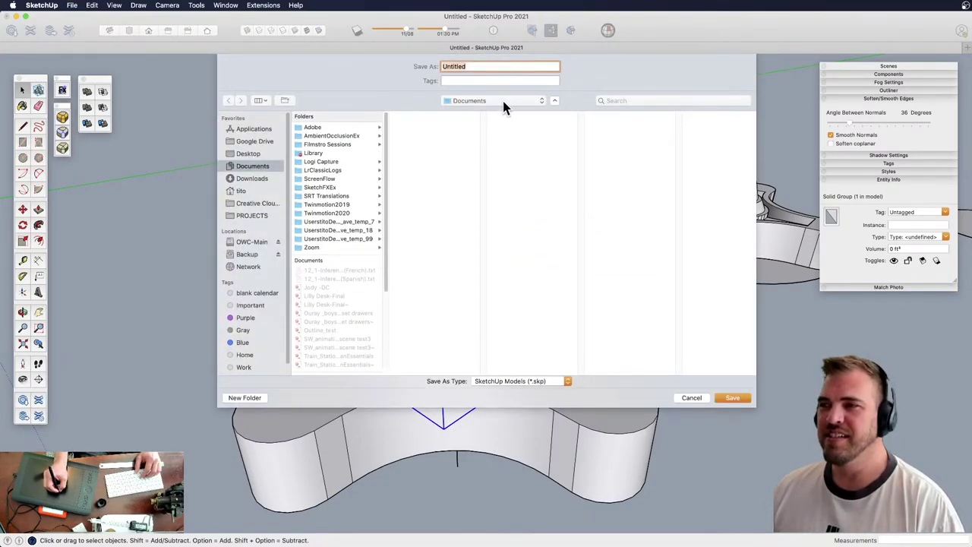
left_click(502, 100)
left_click(505, 154)
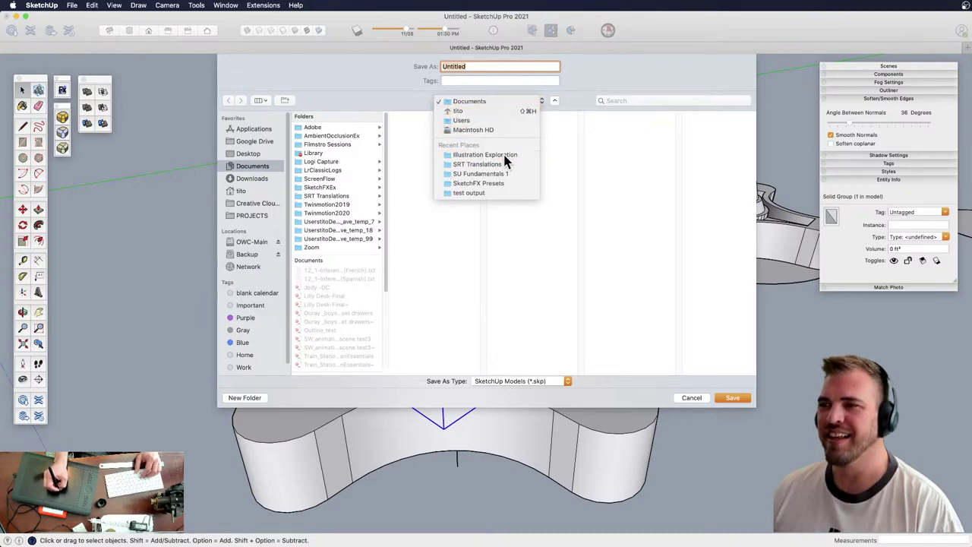
left_click(474, 70)
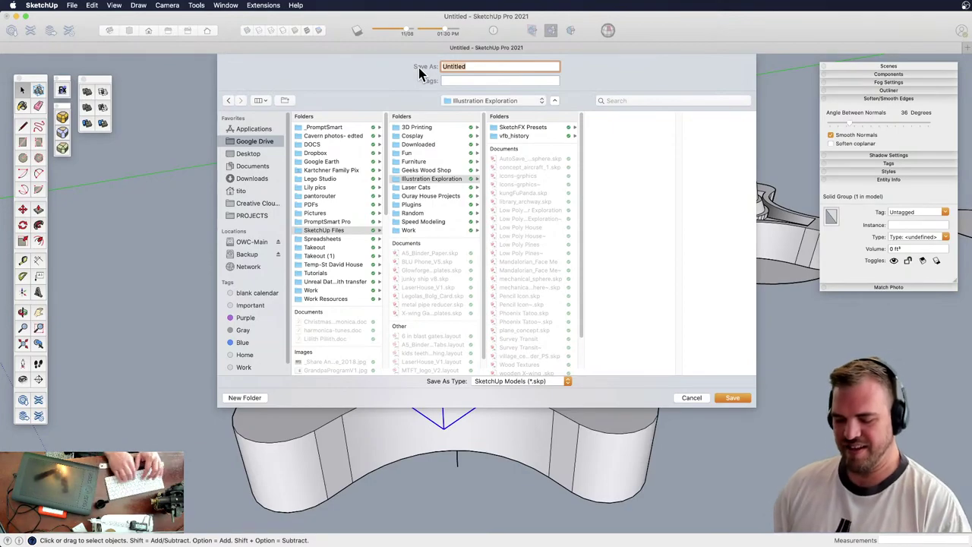
type("Tran")
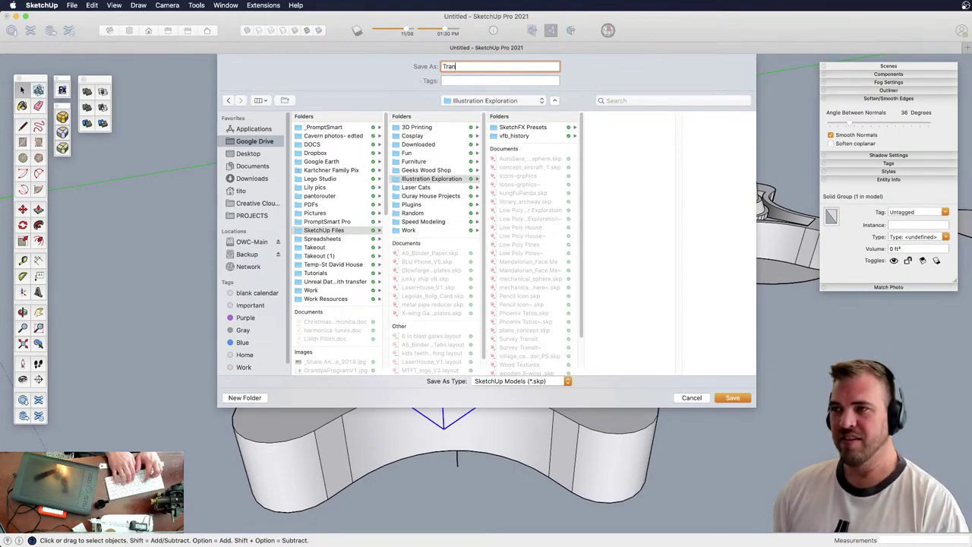
type("sit")
key("Return")
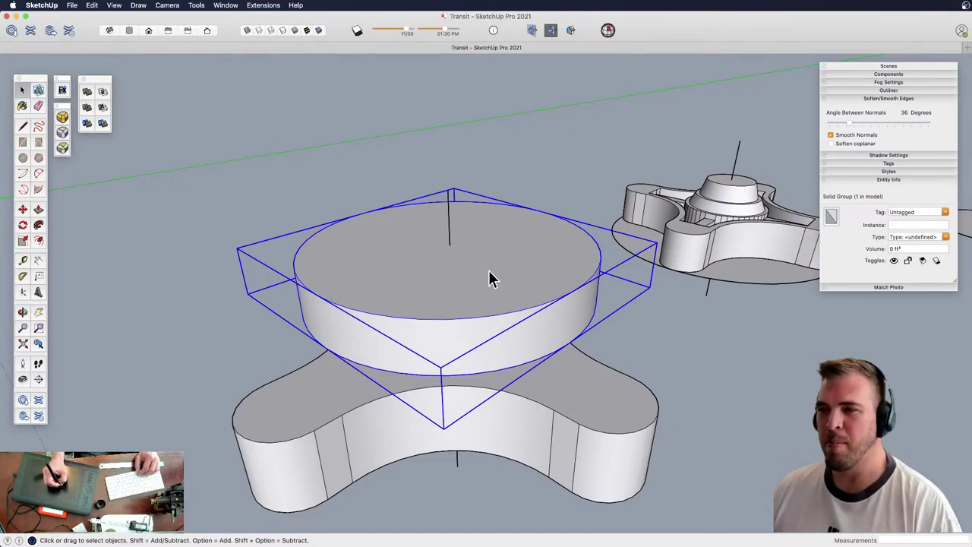
Open the large upper disc group for editing
key("o")
left_click_drag(477, 292, 495, 260)
key("z")
key("h")
scroll(570, 328, "up", 3)
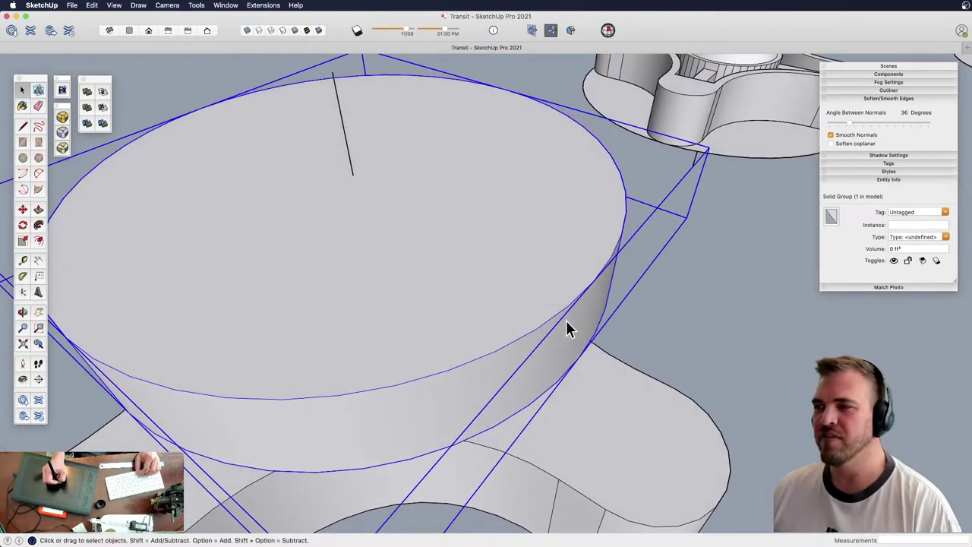
double_click(585, 273)
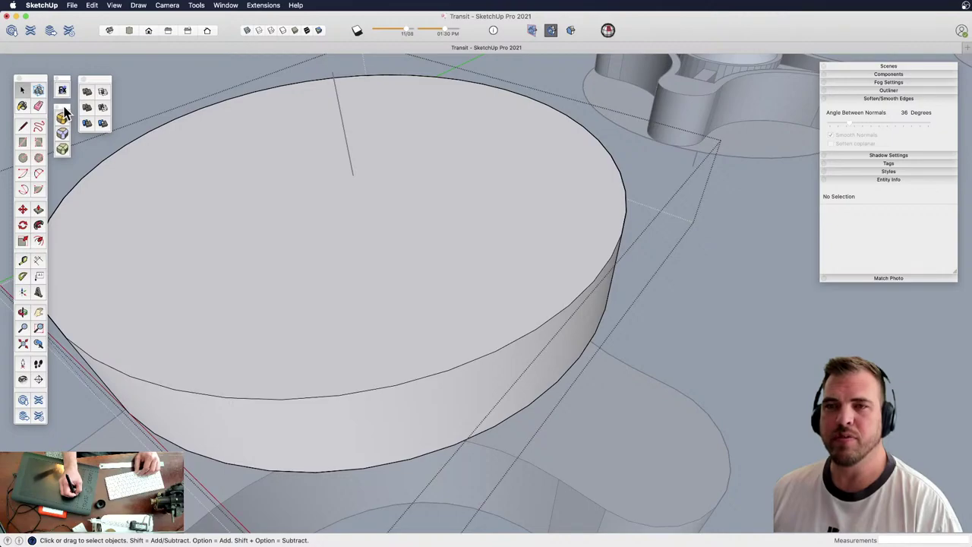
Offset the disc's top edge circle inward by about 0.3 mm
left_click(576, 291)
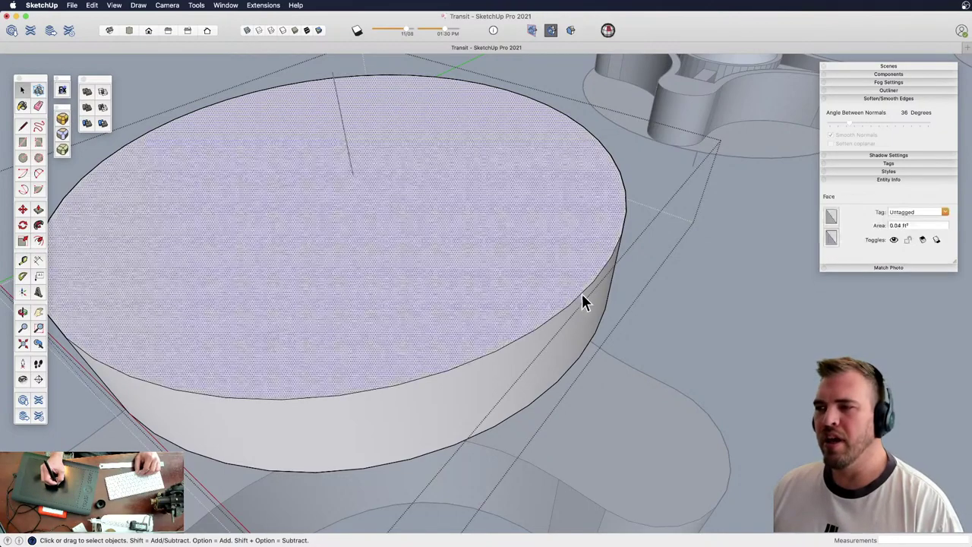
left_click(577, 295)
middle_click_drag(577, 296, 537, 285)
key("z")
left_click_drag(521, 347, 556, 215)
middle_click_drag(556, 215, 519, 297)
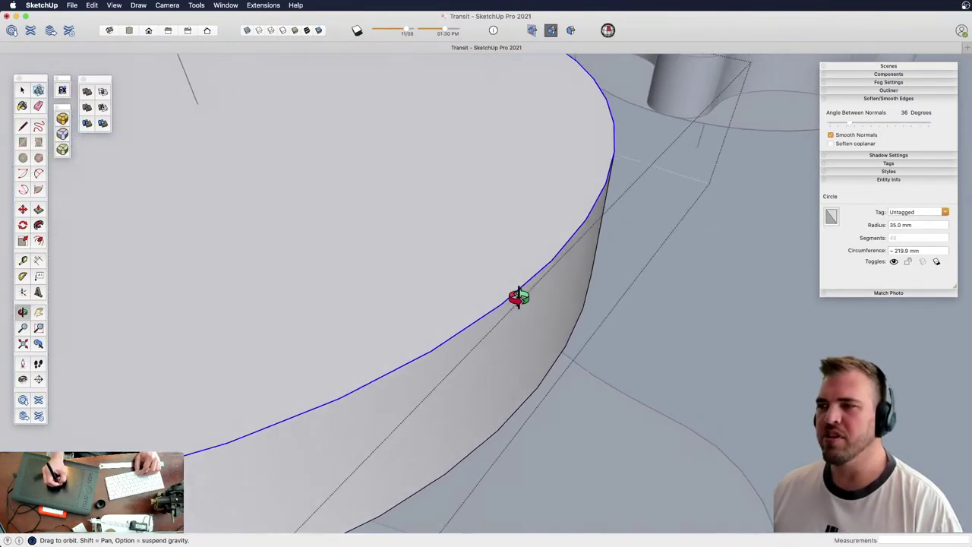
left_click_drag(519, 297, 551, 246)
key("space")
key("f")
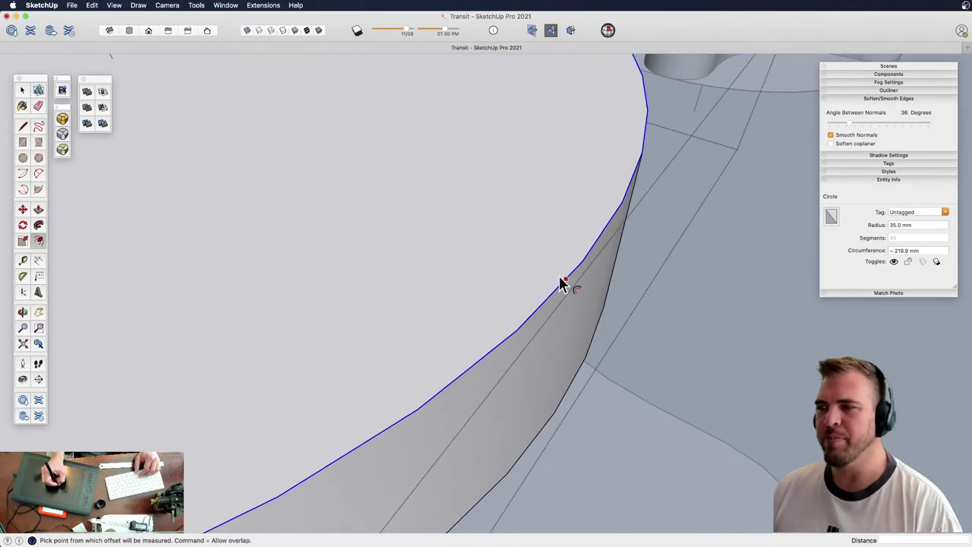
left_click(560, 278)
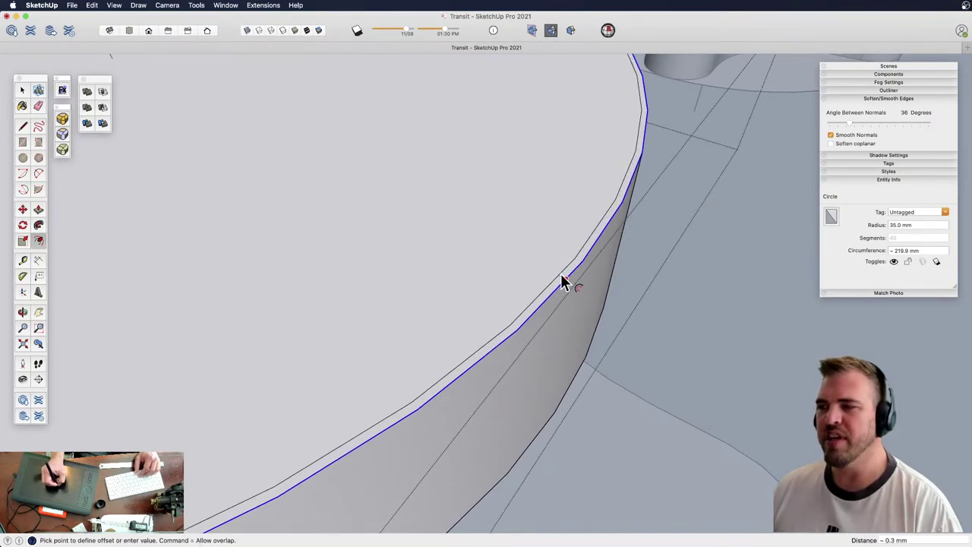
left_click(561, 273)
Raise the inner top face by about 0.6 mm to bevel the disc's upper rim
middle_click_drag(503, 269, 504, 188)
key("space")
left_click(528, 259)
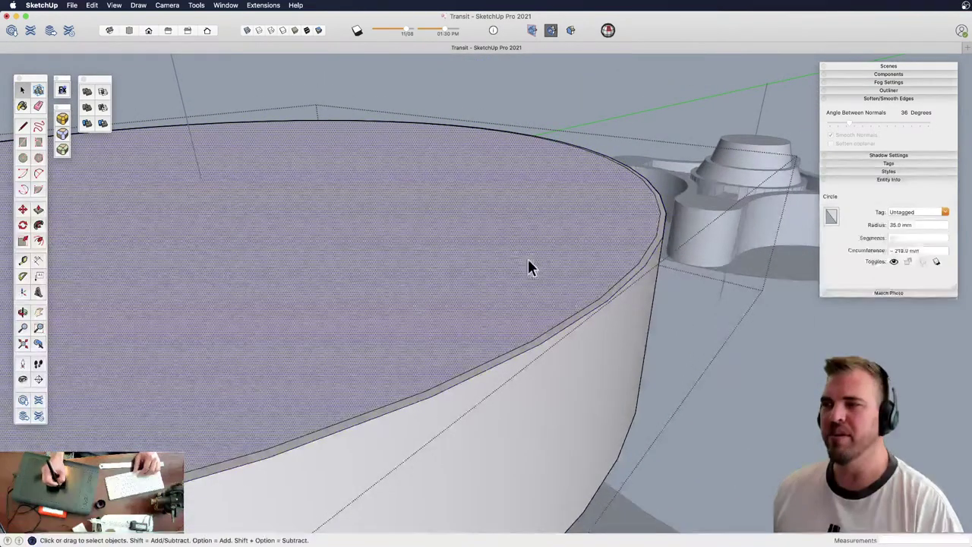
key("m")
left_click(494, 278)
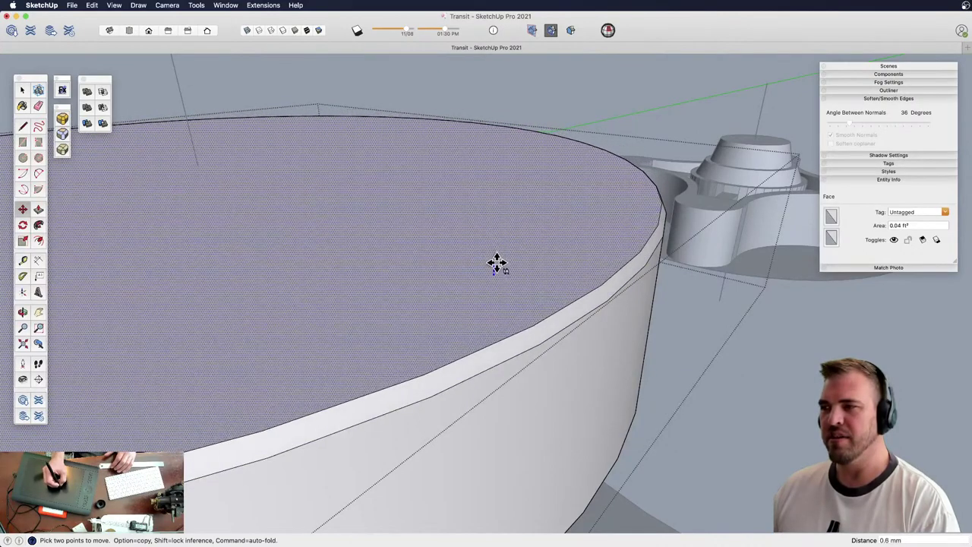
Offset the edge circle of the disc's underside slightly inward
middle_click_drag(521, 263, 551, 241)
key("z")
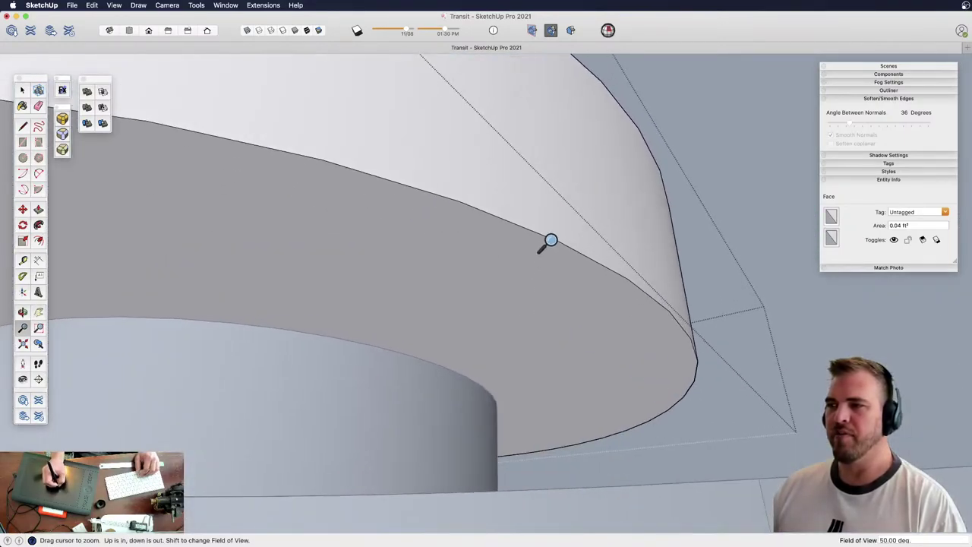
key("space")
left_click(564, 265)
key("f")
left_click(573, 296)
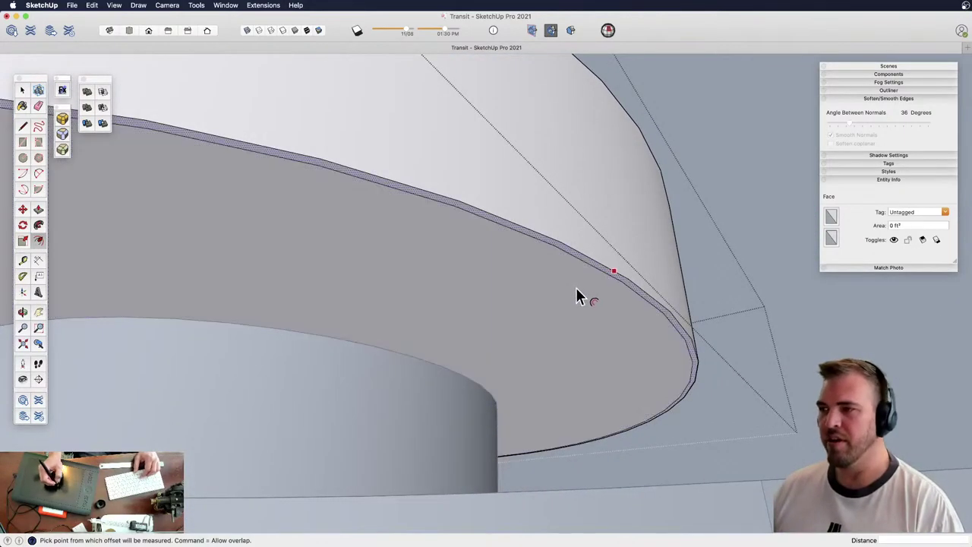
left_click(576, 297)
key("space")
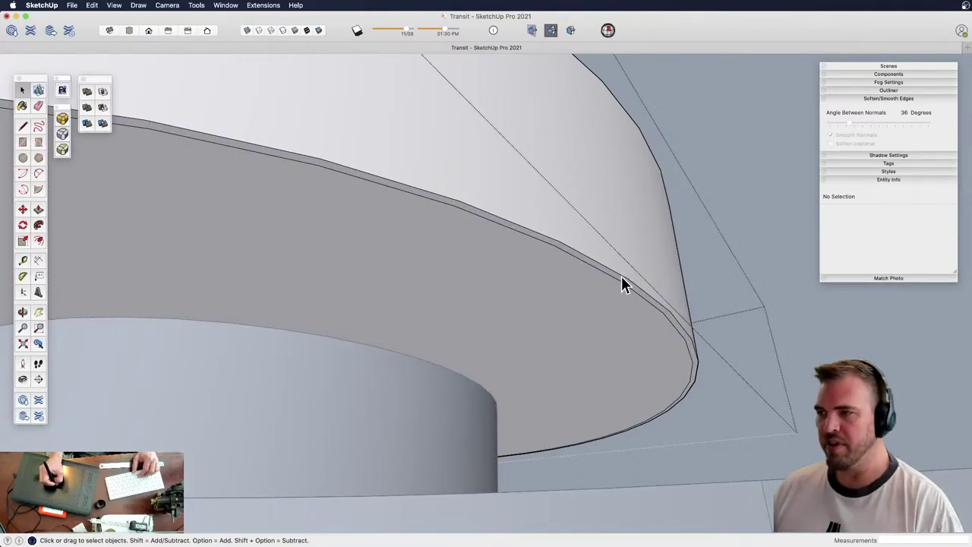
Move the outer circle of the disc's underside up about 0.2 mm to bevel the lower rim
left_click(622, 278)
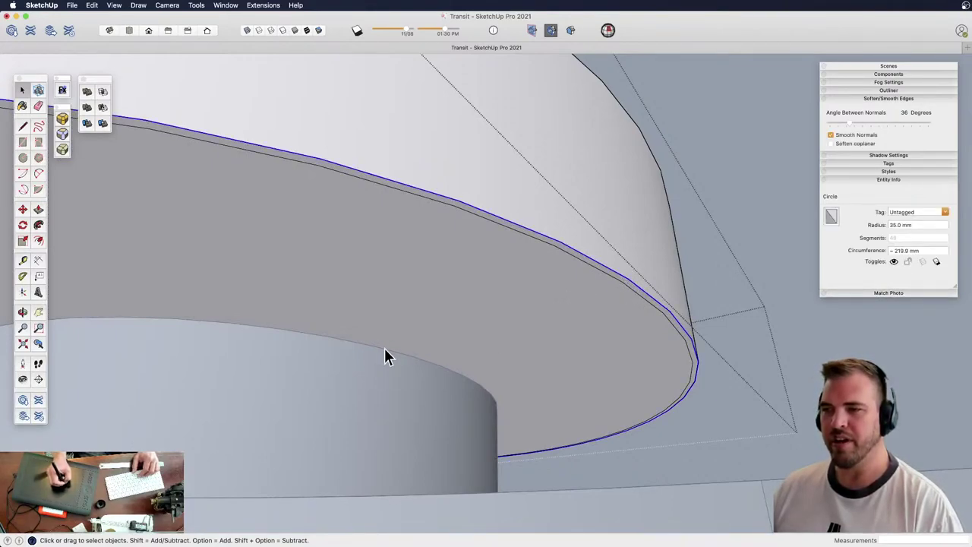
key("m")
left_click(562, 241)
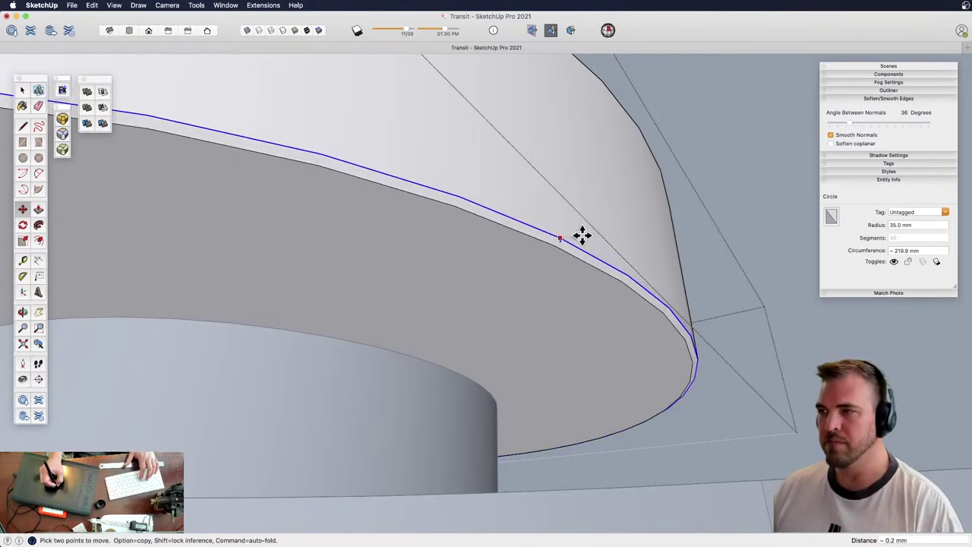
left_click(582, 235)
middle_click_drag(588, 250, 678, 317)
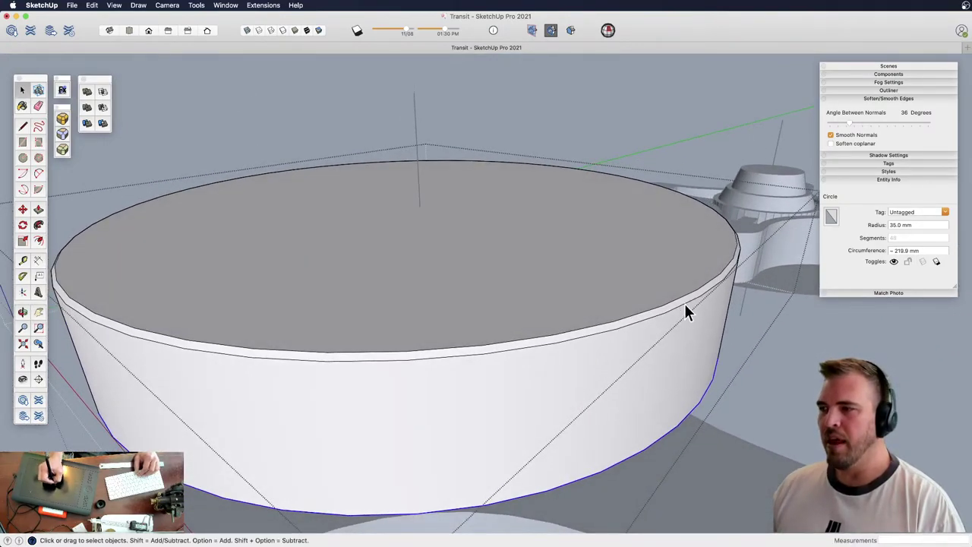
Copy the lower circle of the top bevel and leave the disc group
left_click(693, 310)
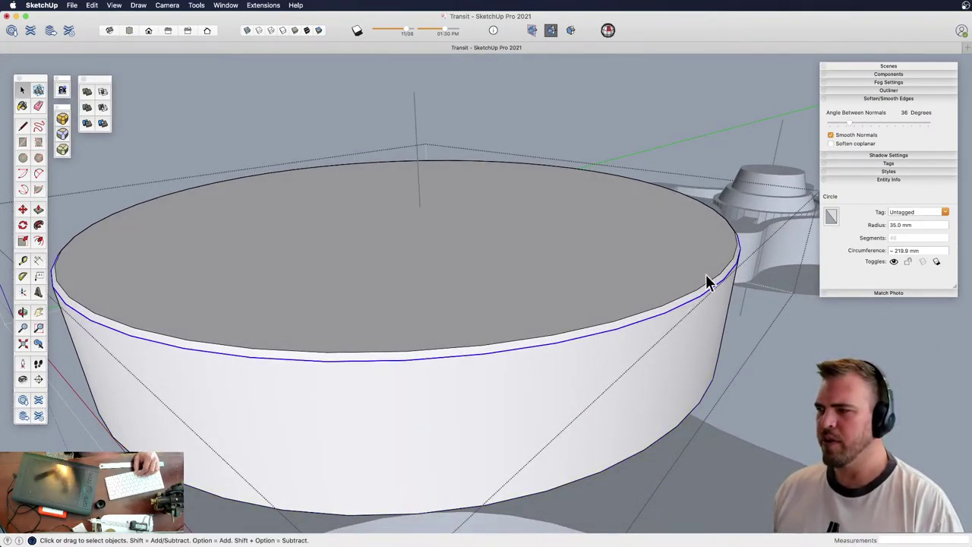
middle_click_drag(776, 304, 629, 342)
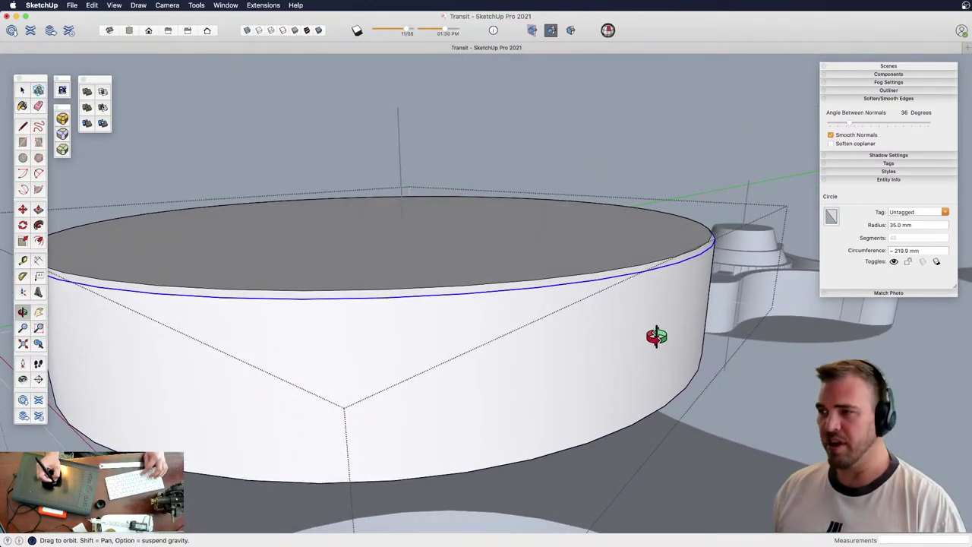
left_click_drag(719, 174, 709, 176)
key("z")
left_click_drag(615, 231, 577, 380)
key("h")
left_click_drag(524, 410, 726, 316)
key("z")
left_click_drag(638, 319, 627, 241)
key("h")
left_click_drag(624, 240, 588, 304)
key("space")
left_click(671, 156)
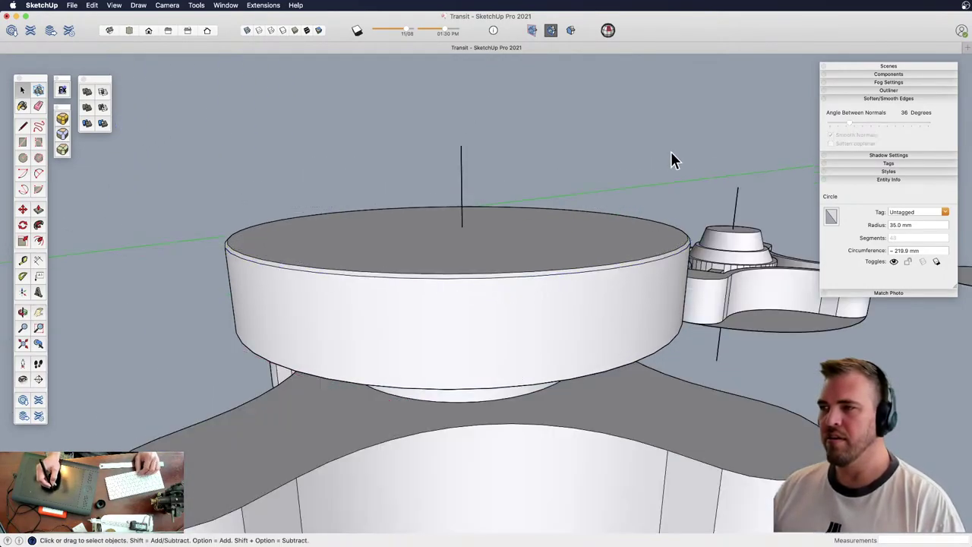
Paste the bevel circle in place outside the group and raise it above the disc
left_click(637, 220)
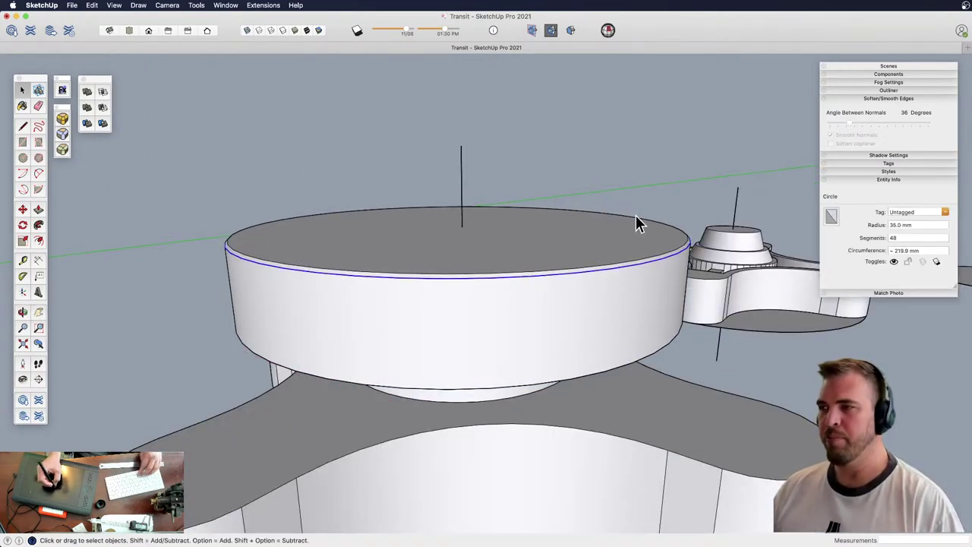
key("m")
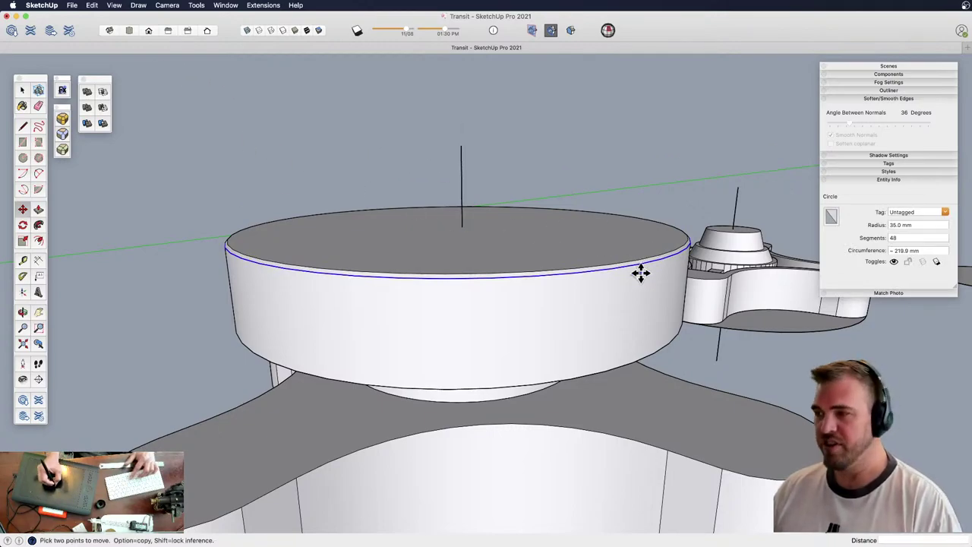
left_click(642, 262)
key("alt")
left_click(650, 197)
key("o")
mouse_move(645, 202)
left_mouse_down()
mouse_move(584, 255)
mouse_move(578, 311)
mouse_move(582, 226)
left_mouse_up()
Fill the raised circle with a face by retracing one of its segments, and pull it up 9 mm
key("z")
key("l")
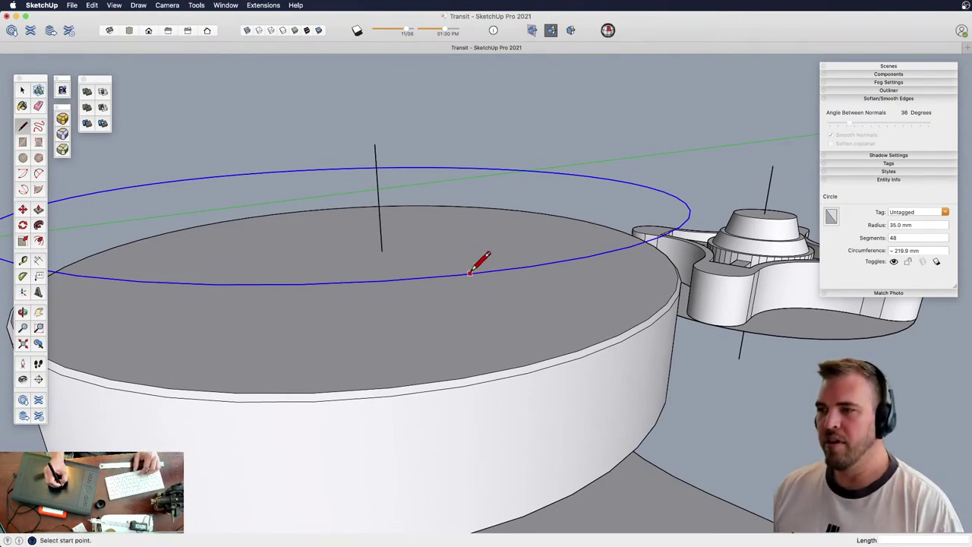
left_click(461, 274)
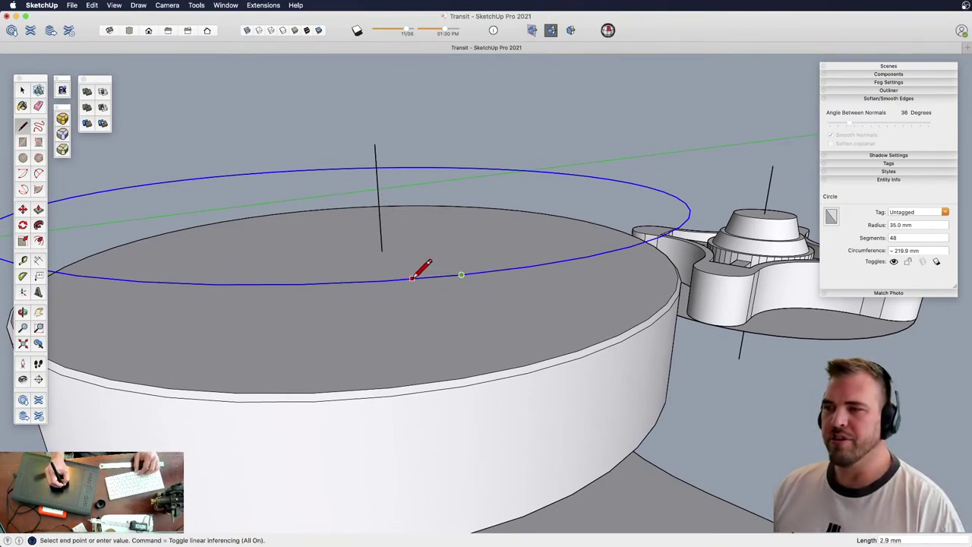
key("super+z")
key("p")
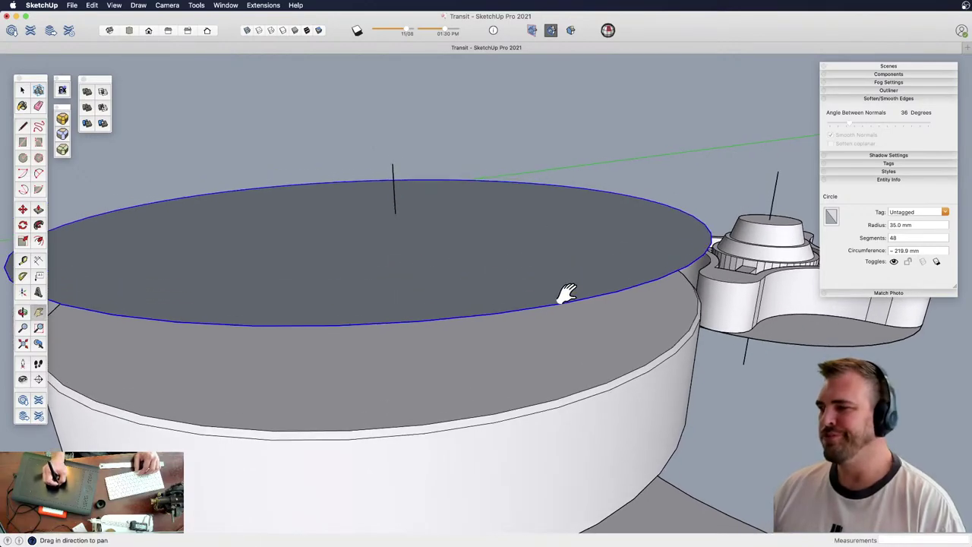
left_click_drag(569, 266, 577, 147)
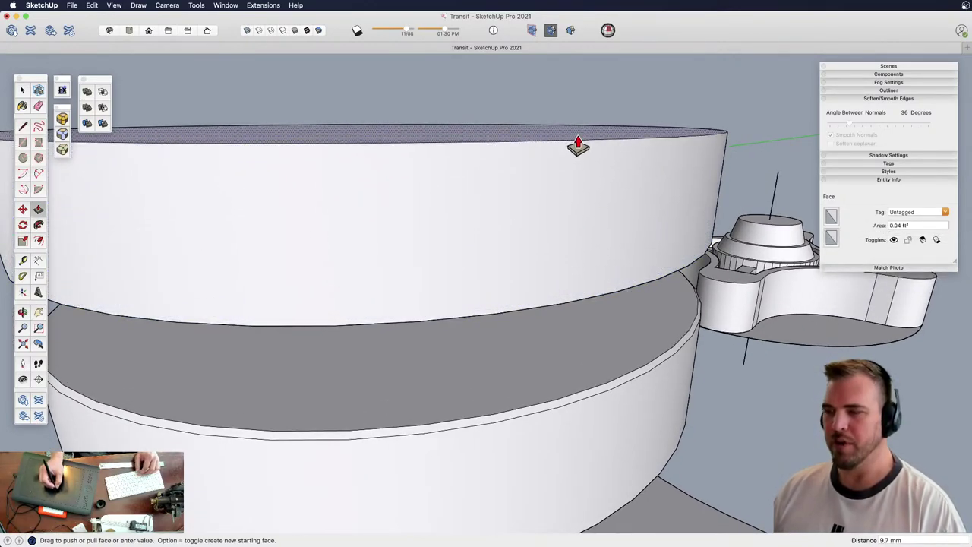
type("9")
key("Return")
Select all geometry of the ungrouped disc above the bevelled one and delete it
key("z")
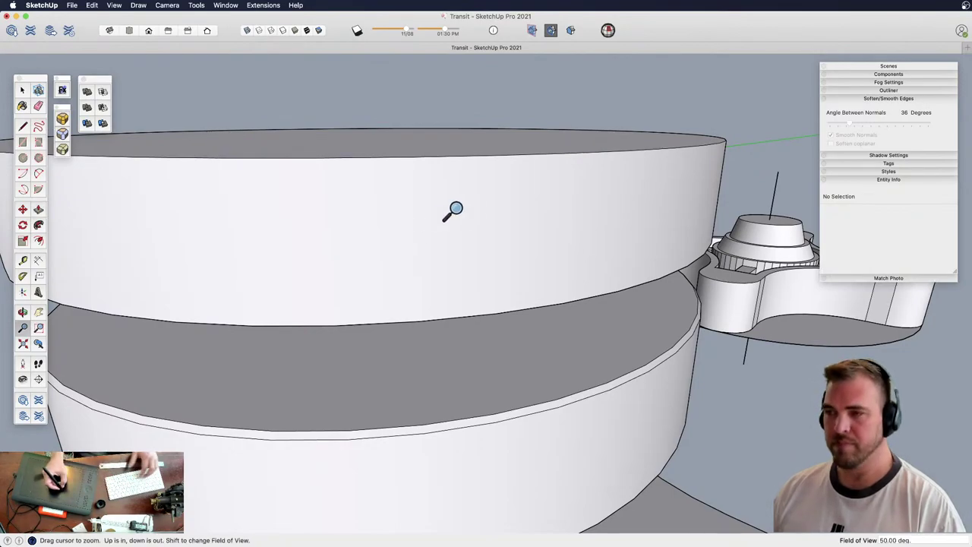
key("h")
left_click_drag(454, 209, 516, 338)
key("space")
triple_click(515, 285)
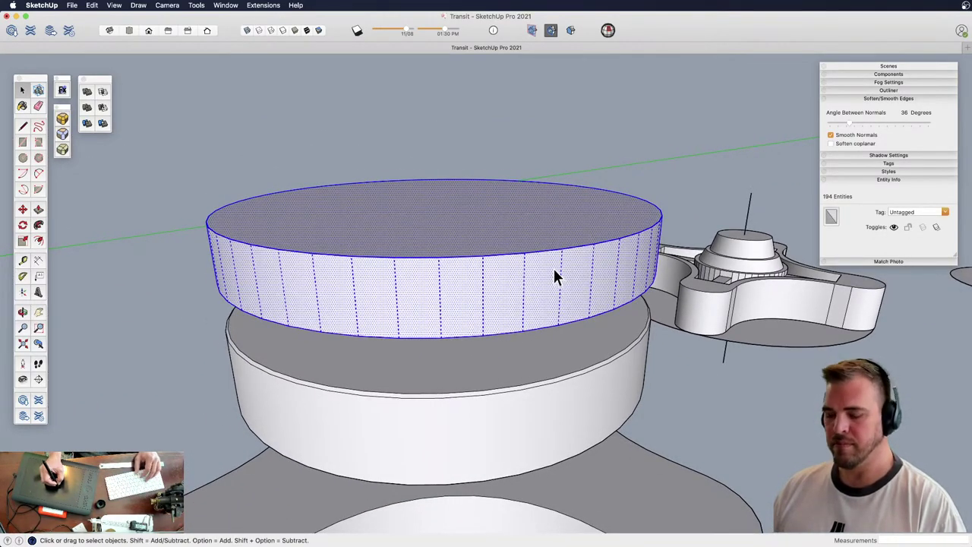
key("Delete")
Copy the bevelled disc group straight up by about 24 mm
left_click(536, 350)
key("h")
key("o")
left_click_drag(528, 377, 530, 336)
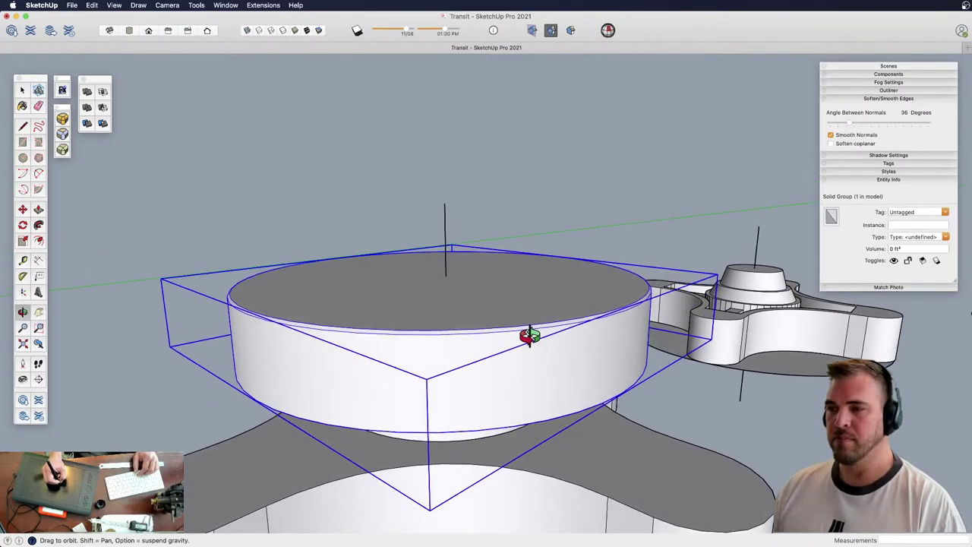
key("m")
left_click(543, 379)
key("alt")
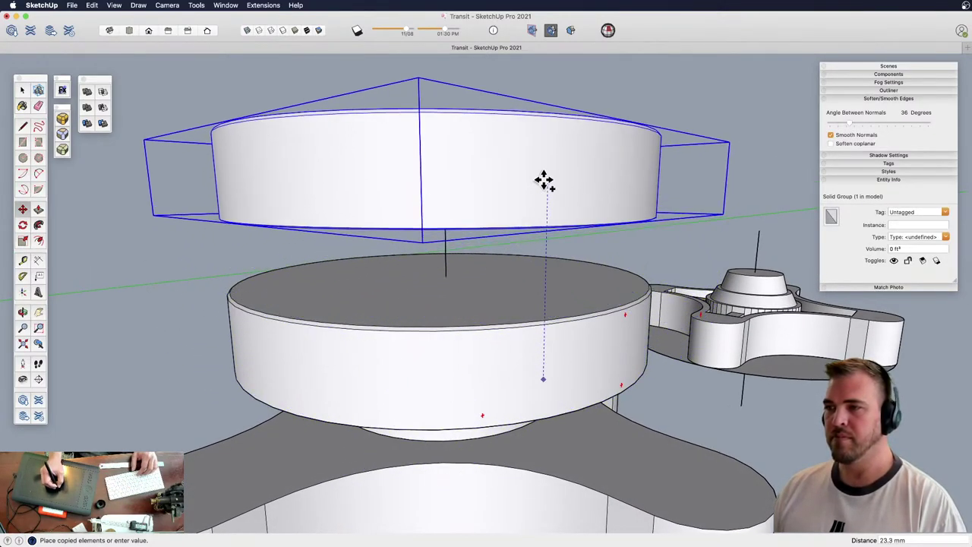
left_click(548, 186)
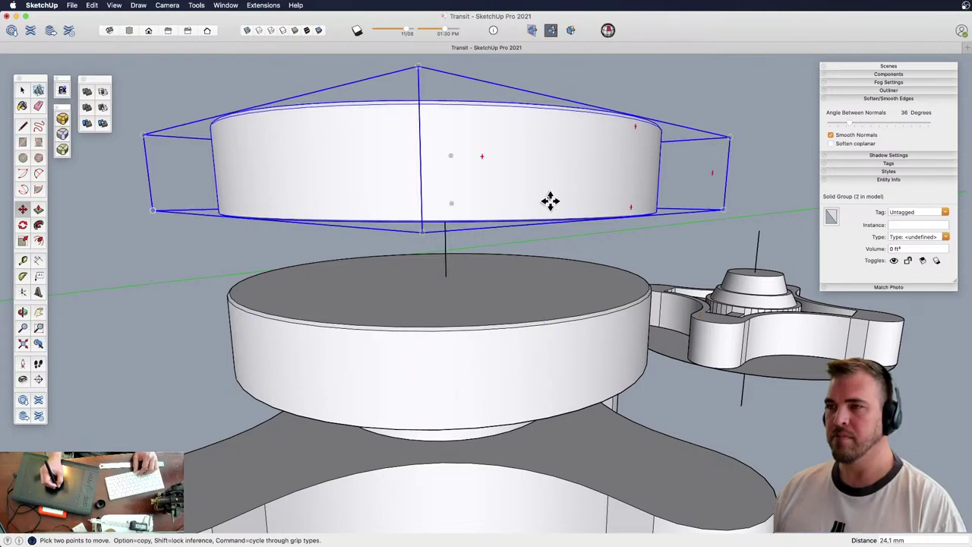
Move the copied disc group straight down about 11.7 mm so it sits on the bevelled disc
key("h")
key("o")
left_click_drag(538, 226, 535, 329)
key("h")
key("z")
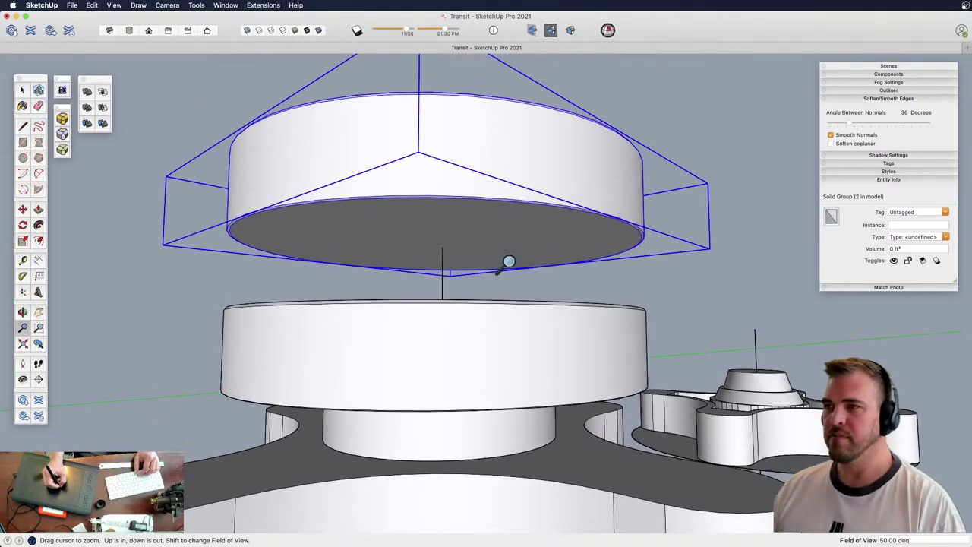
left_click_drag(509, 263, 504, 226)
key("space")
key("m")
left_click(527, 205)
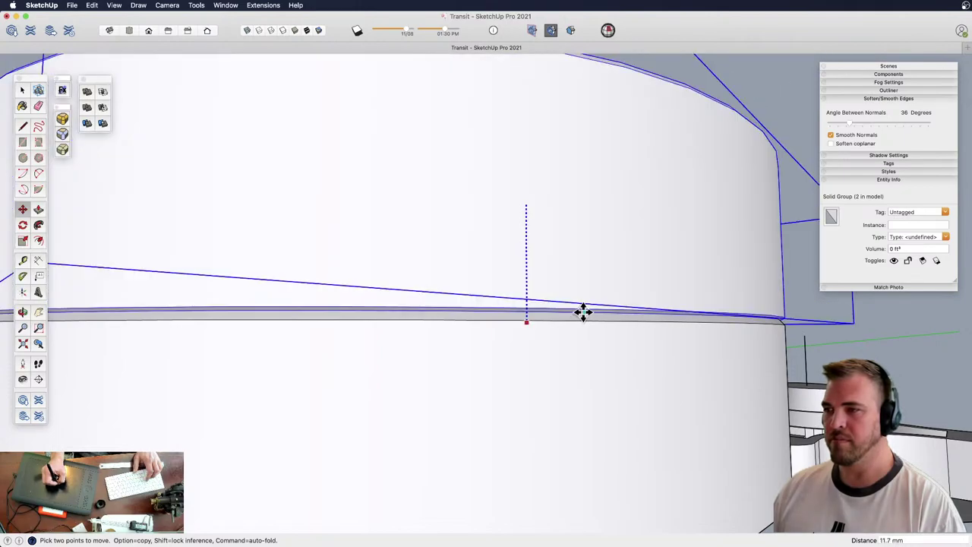
left_click(584, 313)
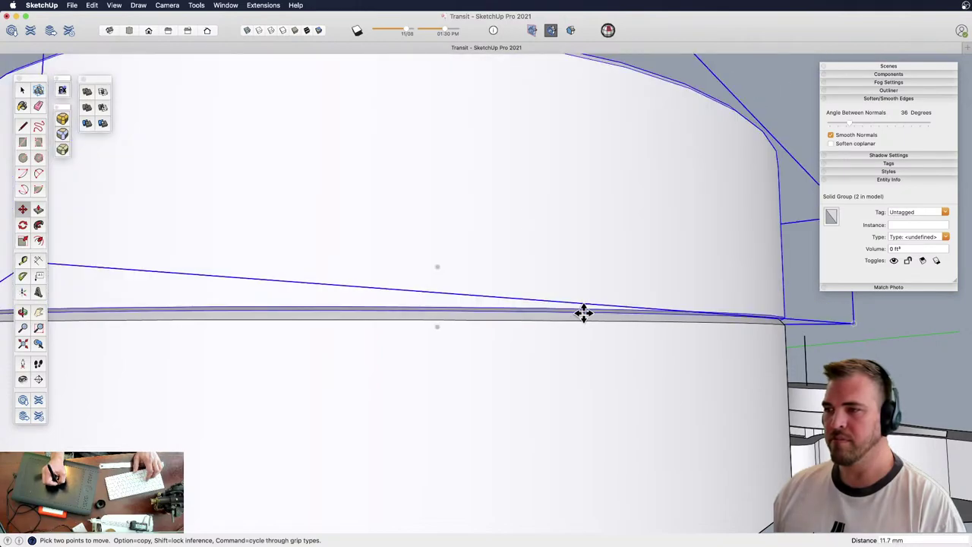
Open the upper disc group for editing, with its top face and bevelled rim in view
key("z")
left_click_drag(553, 244, 541, 327)
key("o")
left_click_drag(532, 275, 524, 445)
key("h")
middle_click_drag(513, 289, 538, 319, "shift")
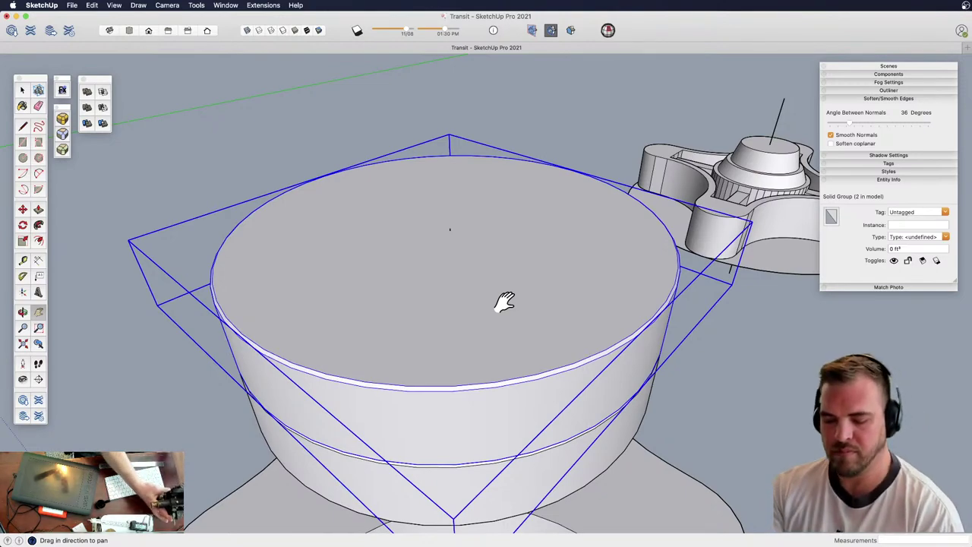
key("space")
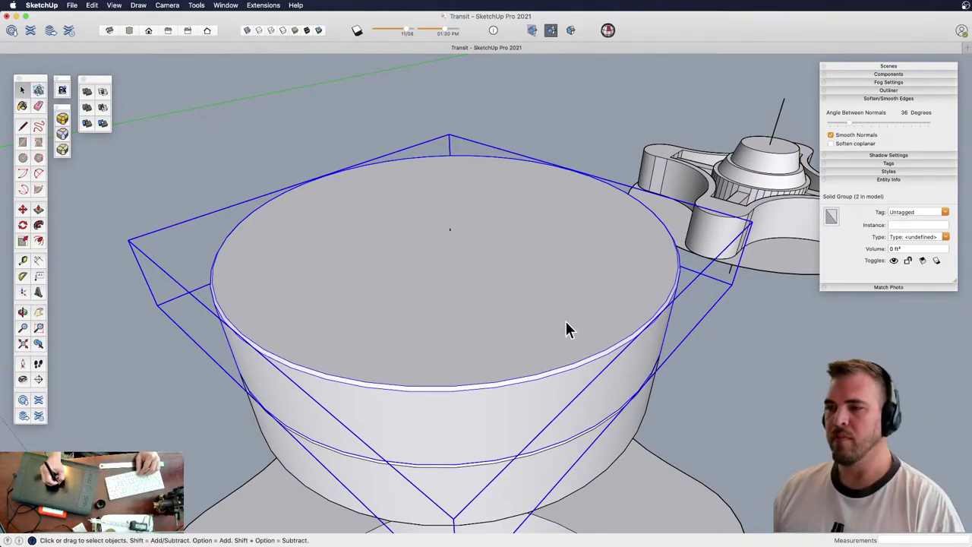
double_click(571, 307)
key("o")
mouse_move(590, 332)
left_mouse_down()
mouse_move(585, 288)
mouse_move(614, 189)
mouse_move(569, 246)
mouse_move(600, 344)
left_mouse_up()
key("space")
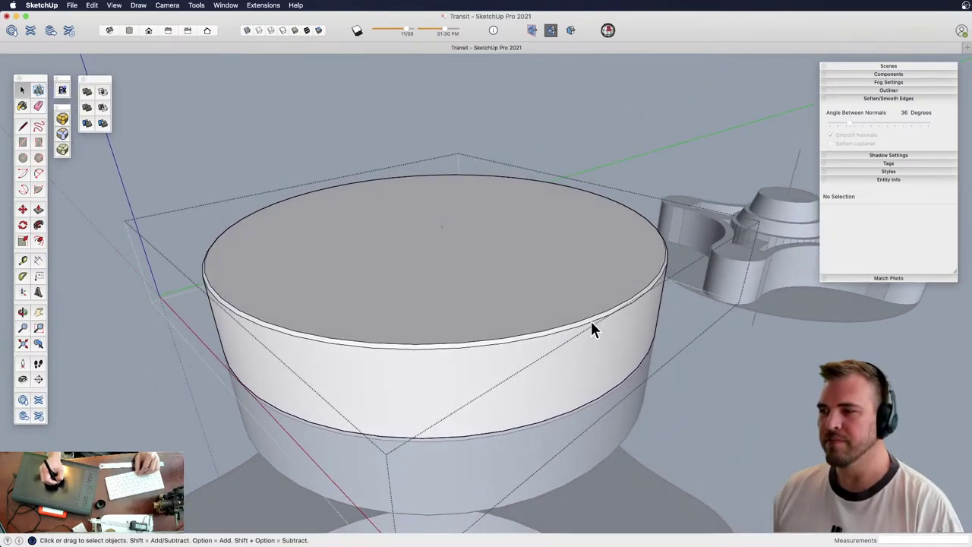
Raise the disc's outer rim circle about 0.4 mm to the top face's level and erase the inner bevel circle
left_click(593, 329)
scroll(585, 384, "up", 4)
key("m")
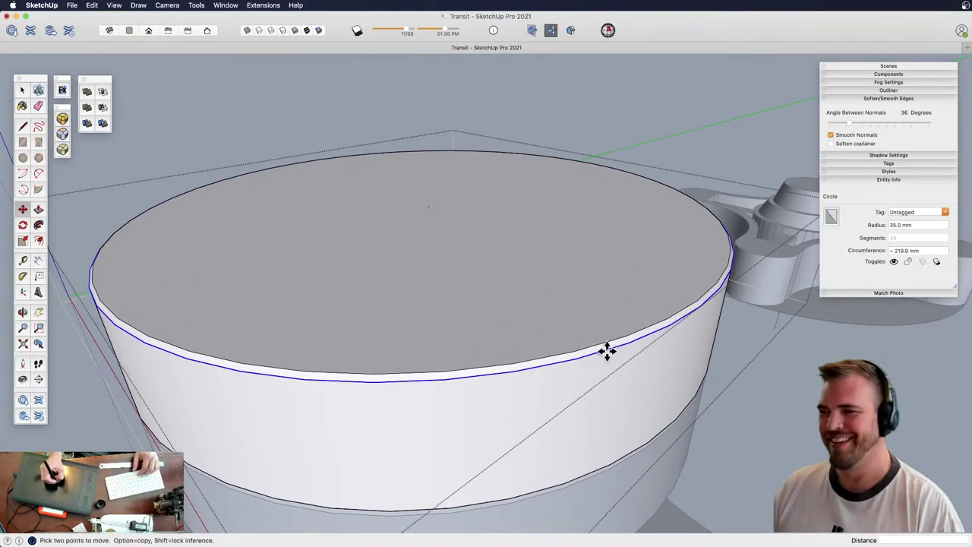
left_click(605, 348)
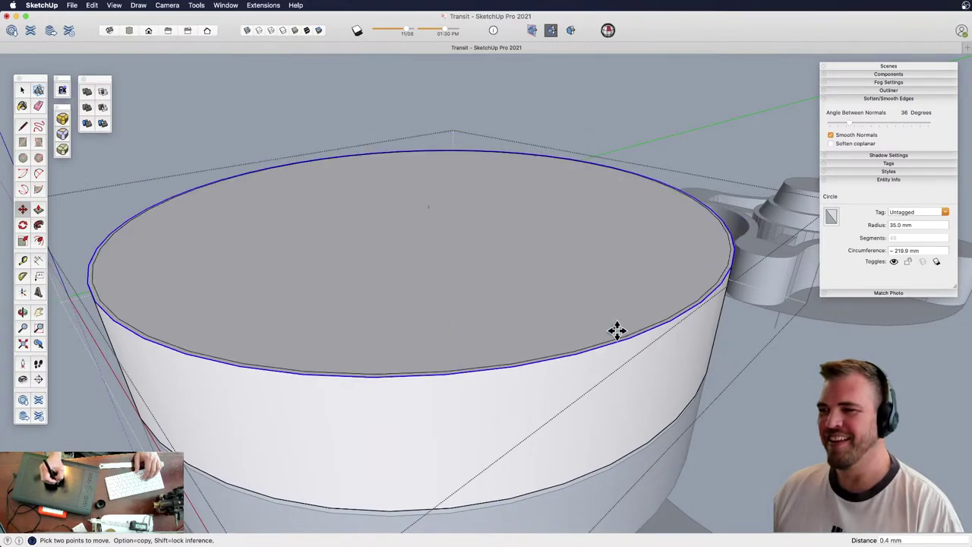
key("e")
key("space")
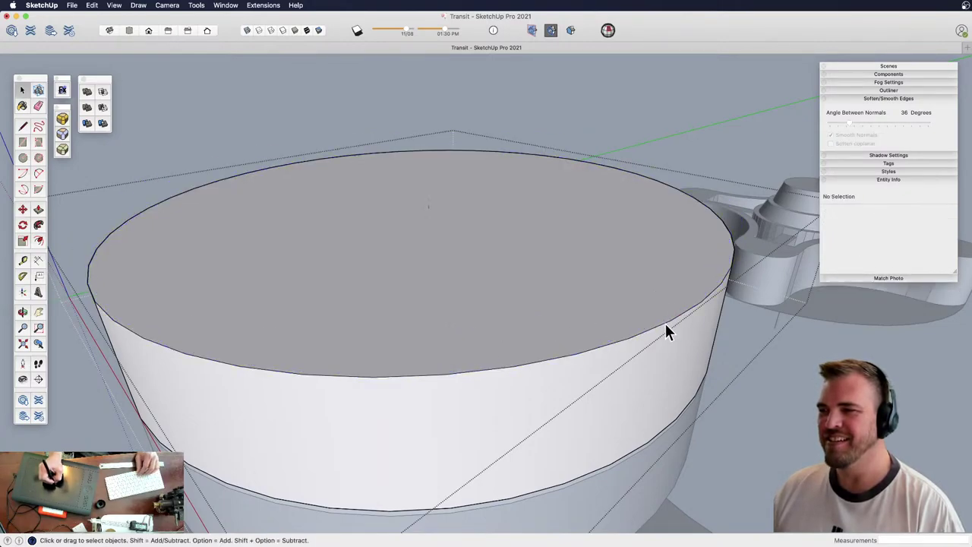
left_click(667, 325)
key("z")
key("o")
left_click_drag(607, 205, 599, 327)
middle_click_drag(599, 326, 629, 327)
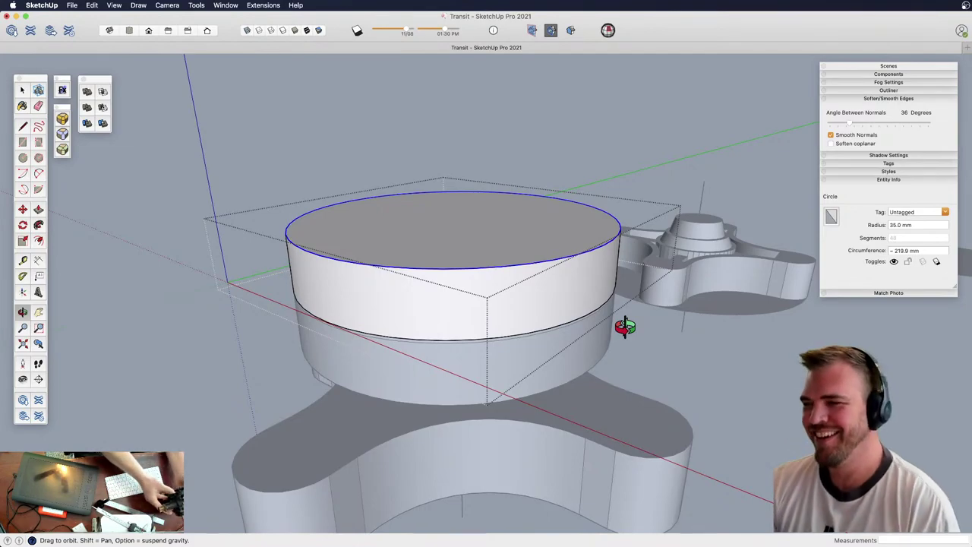
key("h")
middle_click_drag(536, 258, 521, 347)
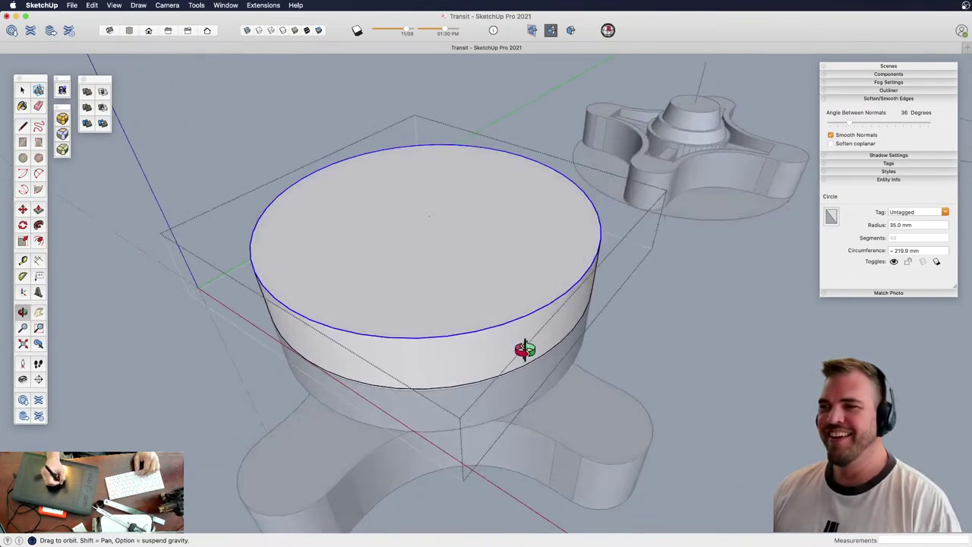
key("space")
key("c")
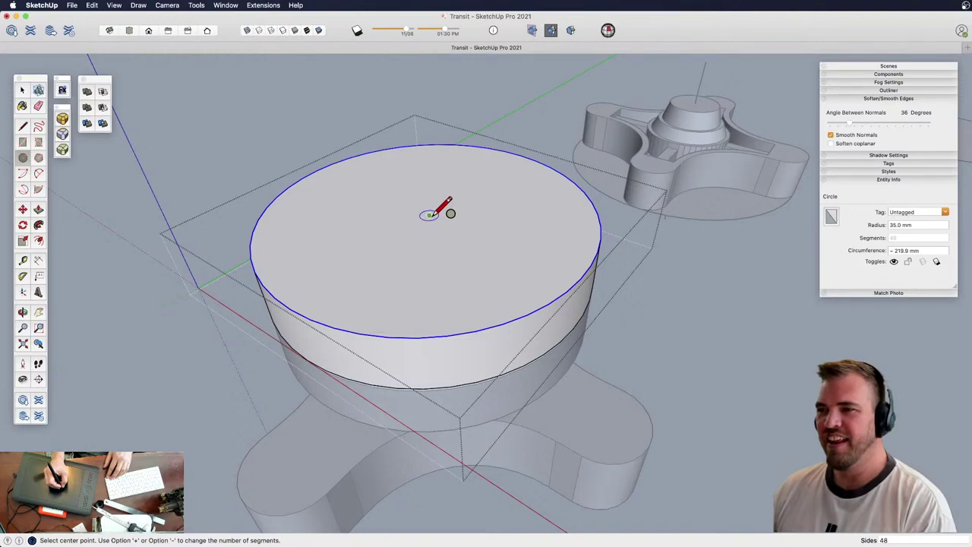
key("space")
Leave the disc group and open the four-arm base component for editing with the rest of the model hidden
left_click(619, 348)
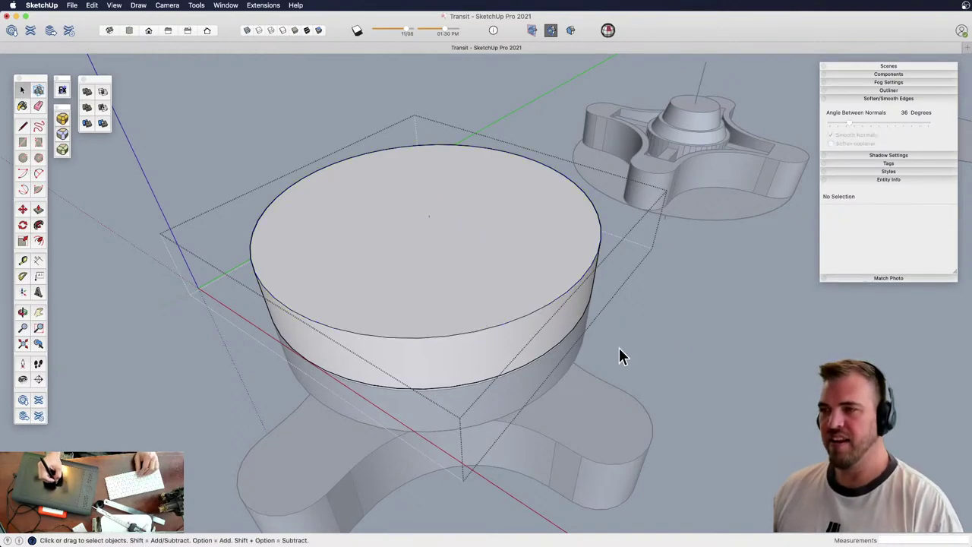
left_click(641, 364)
triple_click(587, 406)
double_click(587, 408)
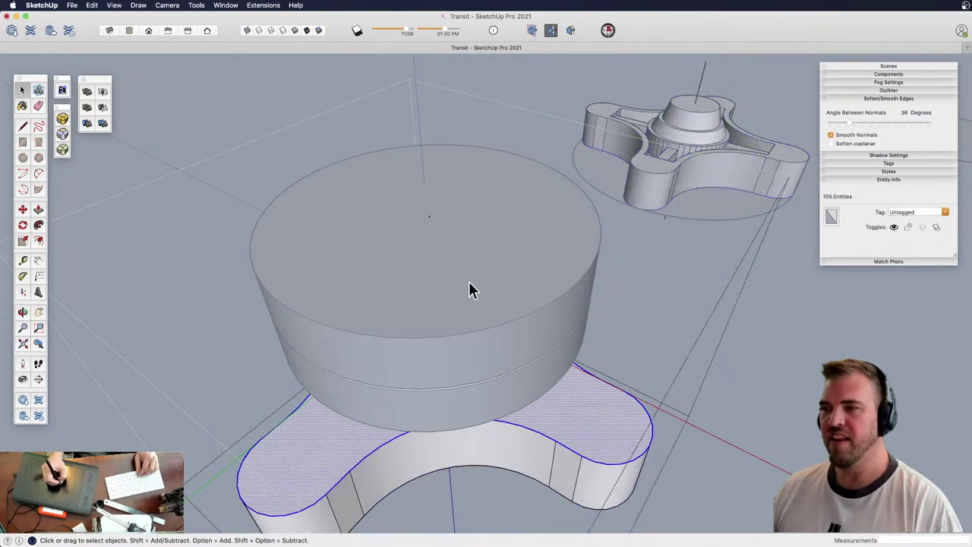
key("h")
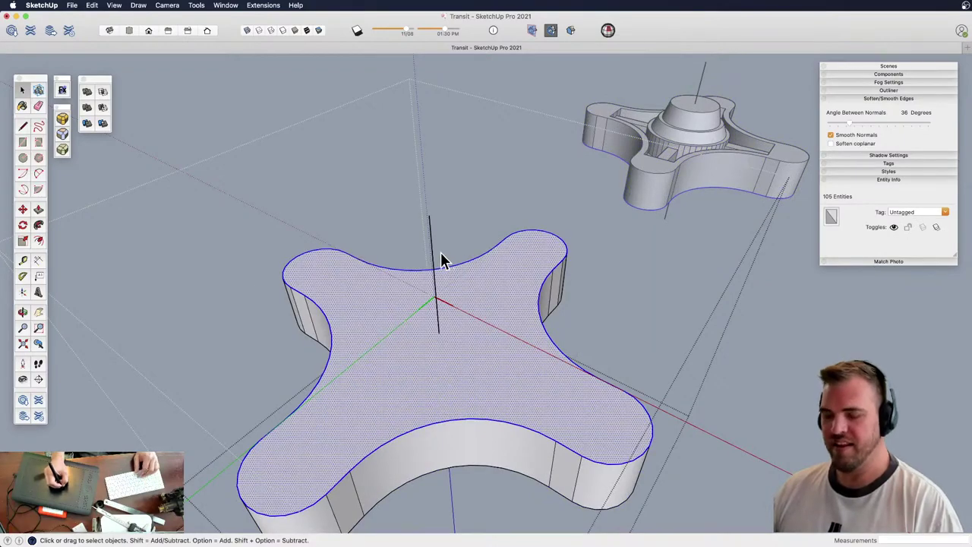
key("l")
key("m")
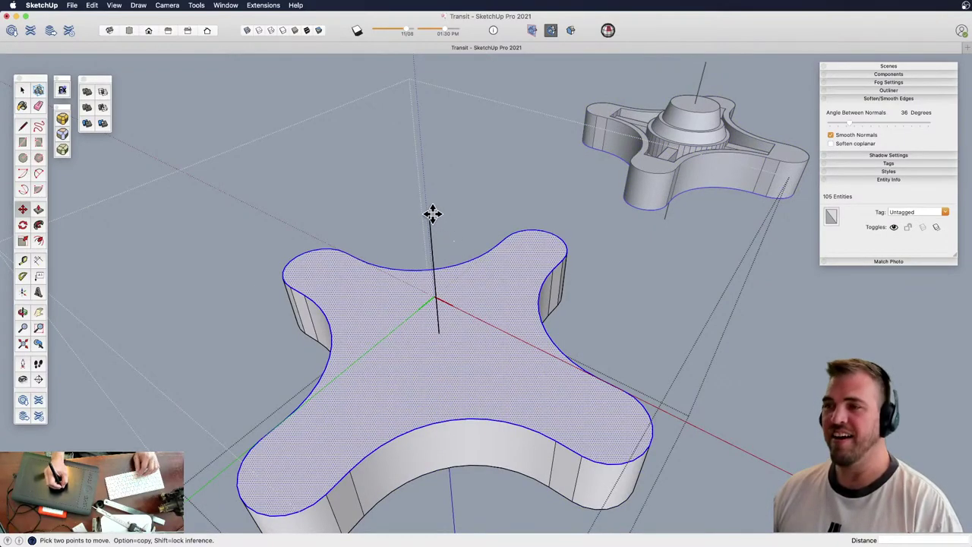
left_click(428, 208)
key("space")
left_click(460, 186)
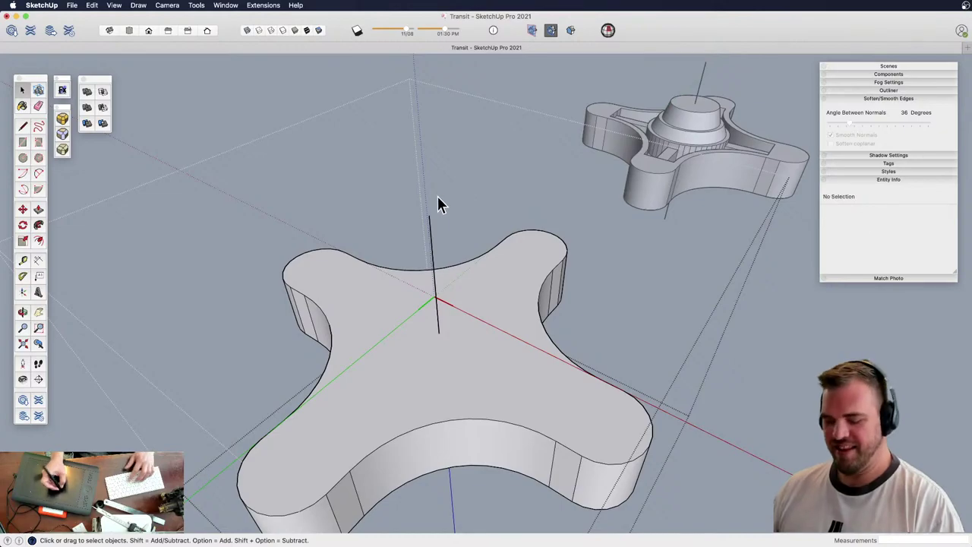
key("k")
key("m")
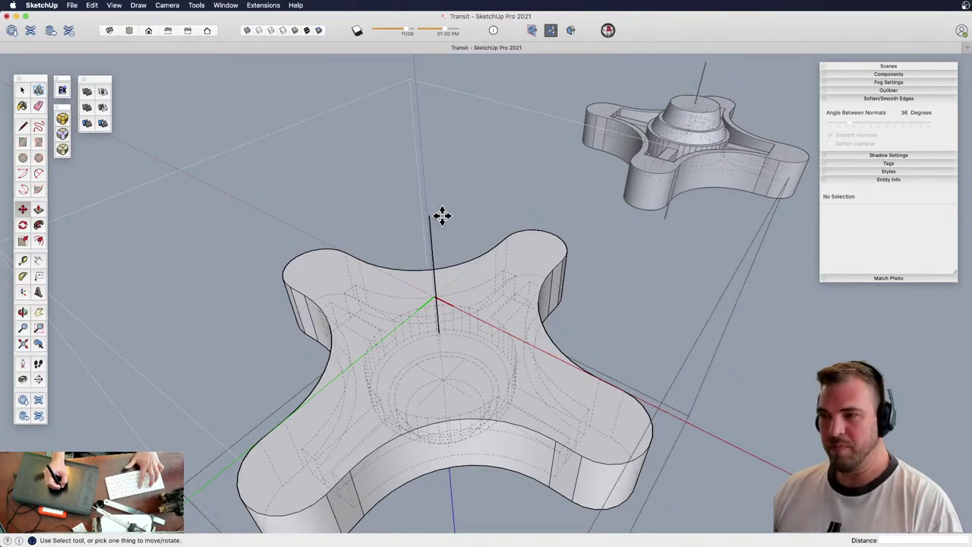
key("space")
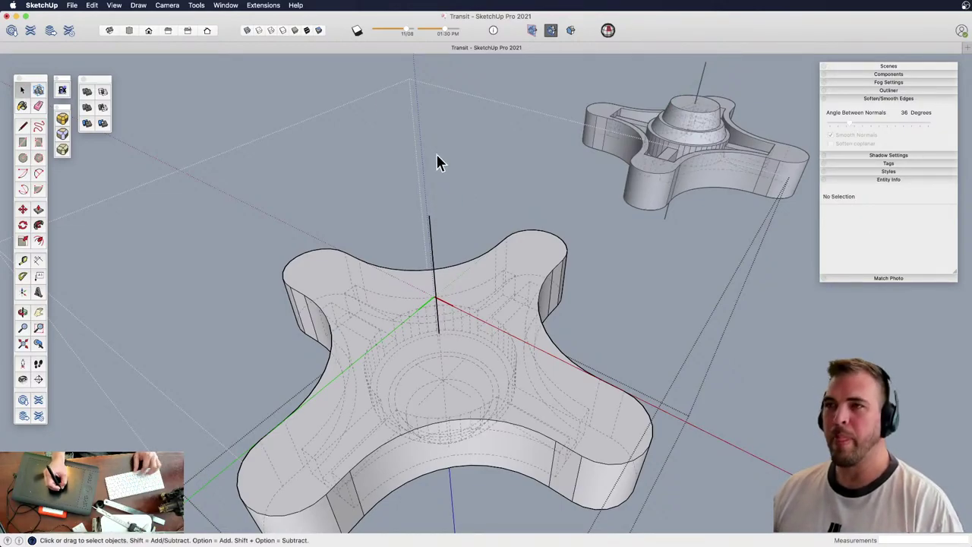
left_click(283, 32)
left_click(305, 32)
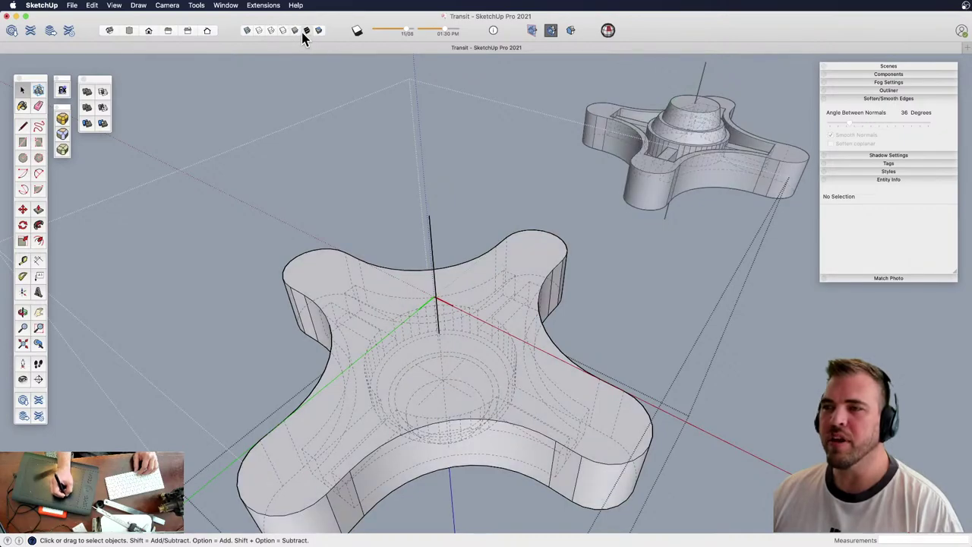
left_click(259, 31)
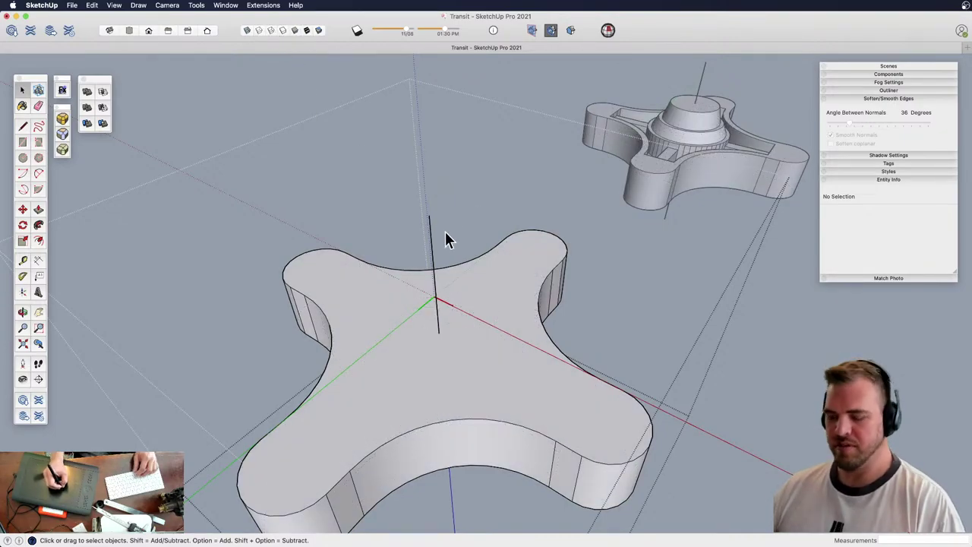
Stretch the upper end of the base's vertical centre line up about 21.2 mm and close the component with the other objects shown again
key("m")
left_click(430, 215)
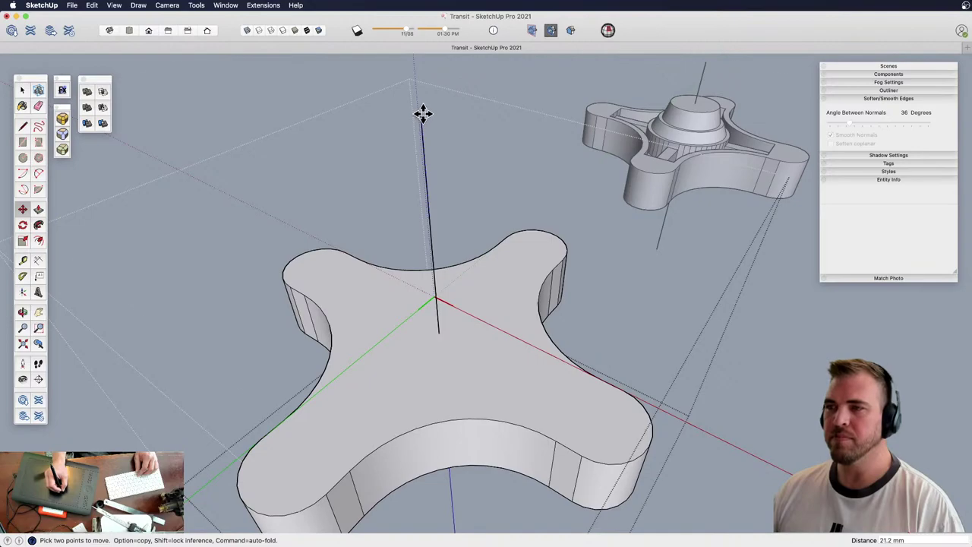
left_click(424, 113)
key("space")
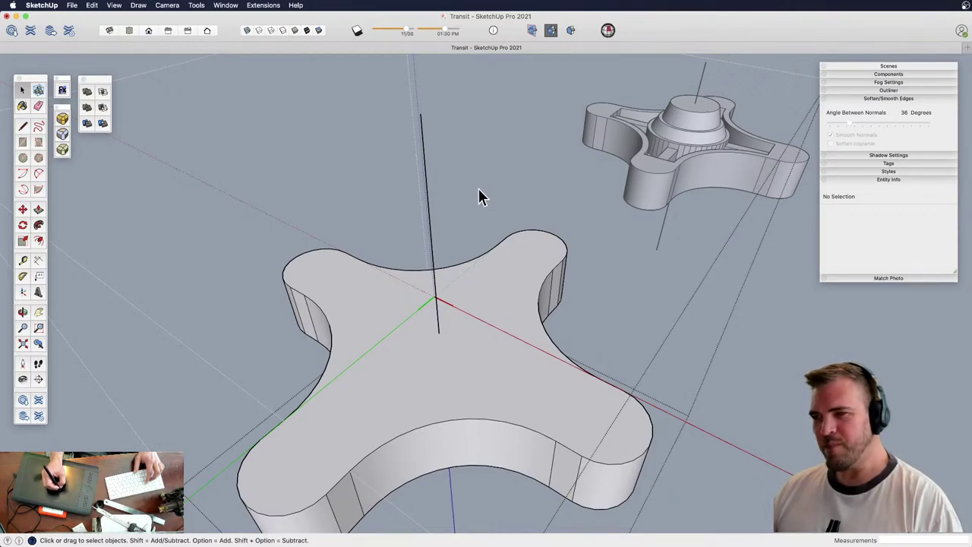
key("shift+h")
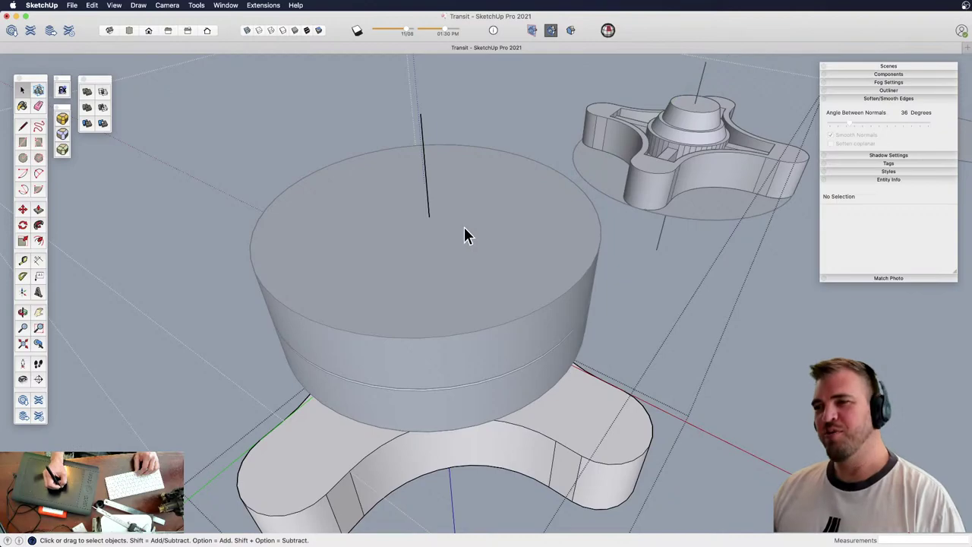
mouse_move(460, 245)
middle_mouse_down()
mouse_move(460, 311)
mouse_move(447, 234)
middle_mouse_up()
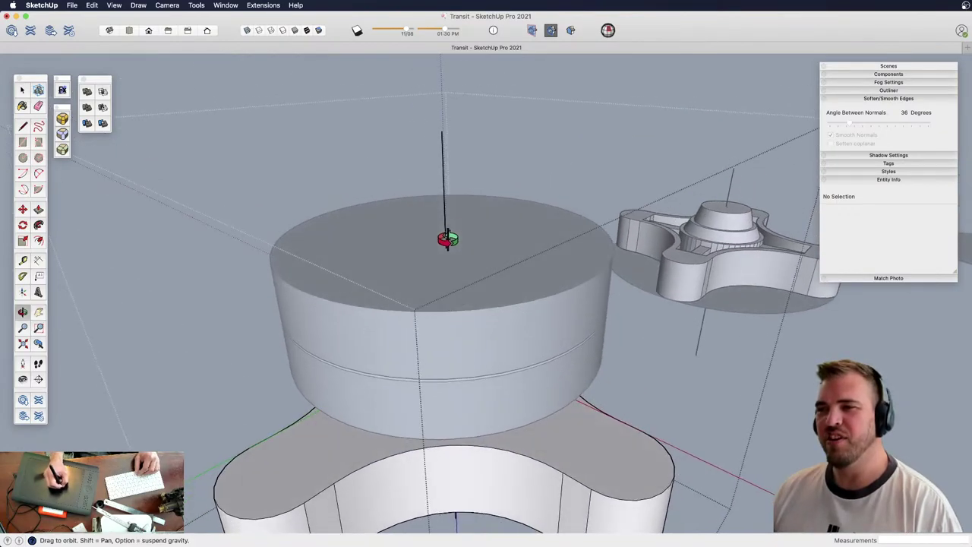
key("Escape")
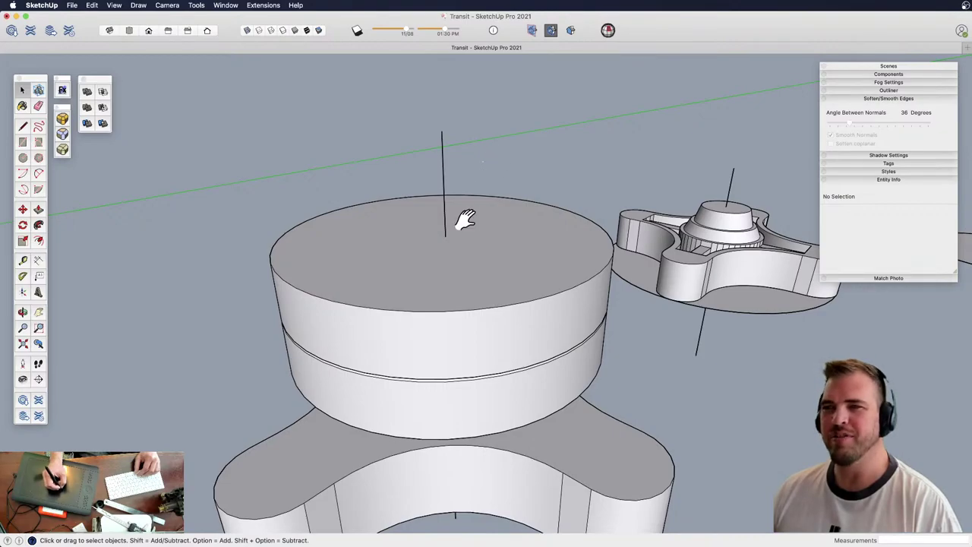
Open the upper disc group and draw a circle of 60 mm radius on its top face, centred on the centre line
middle_click_drag(465, 219, 487, 255, "shift")
key("space")
left_click(464, 243)
double_click(483, 262)
key("c")
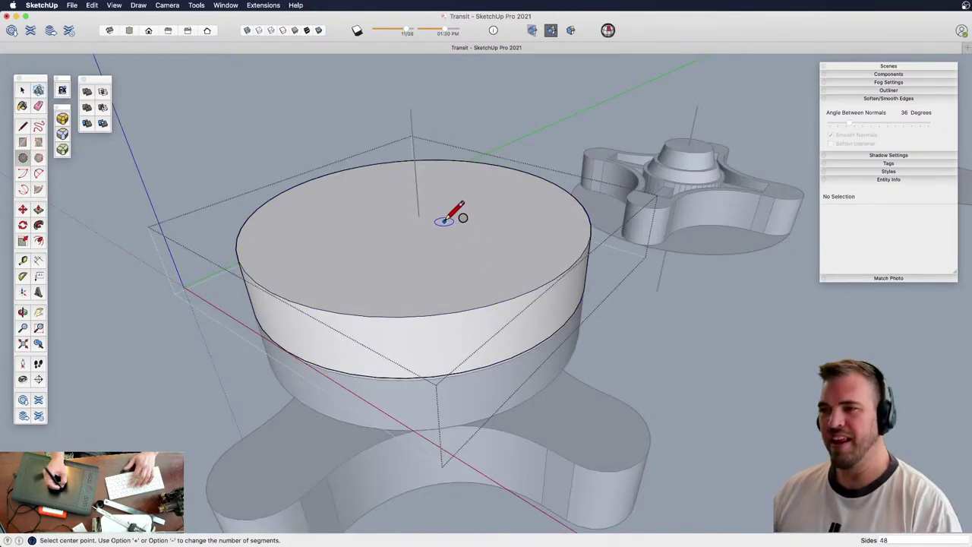
left_click(419, 217)
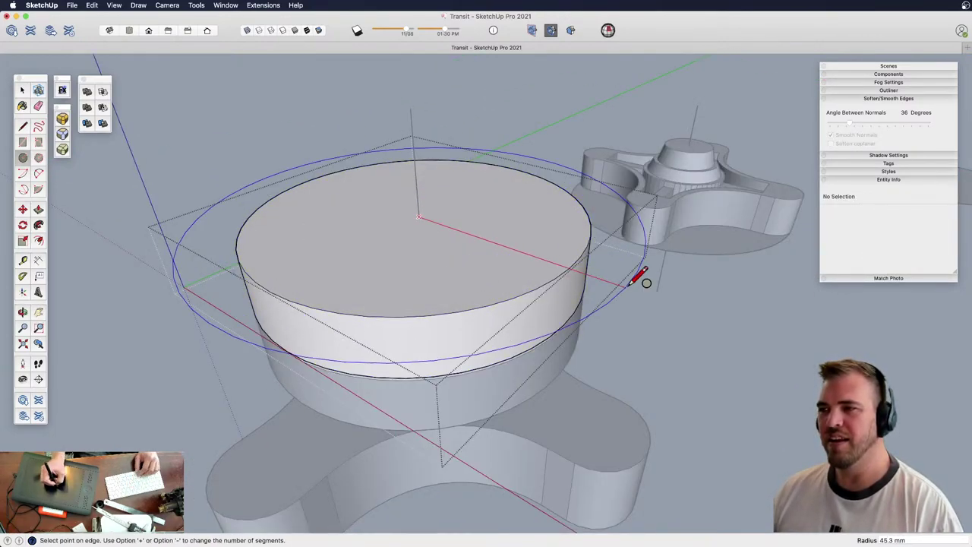
type("60")
key("Return")
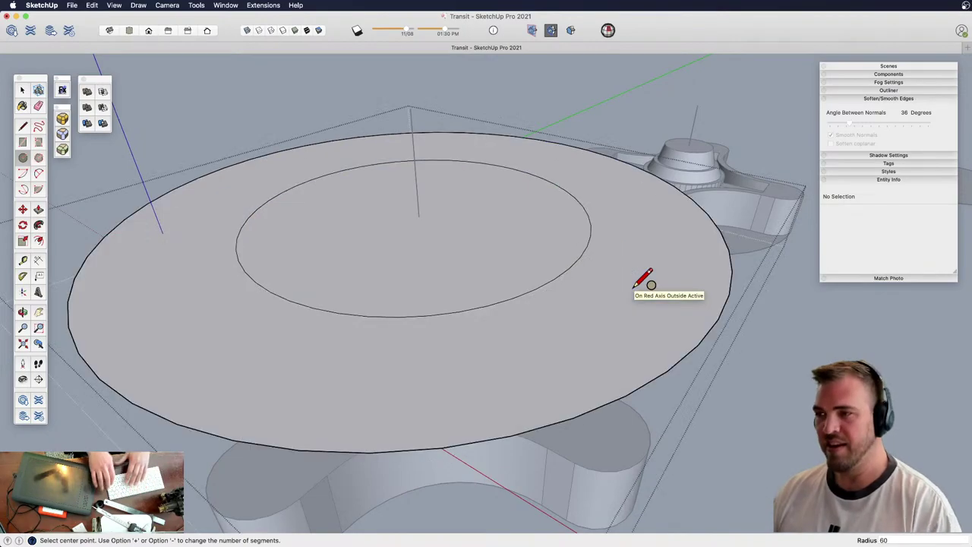
Pull the ring between the 60 mm circle and the disc's edge up 12 mm
scroll(514, 289, "down", 2)
middle_click_drag(516, 315, 512, 280, "shift")
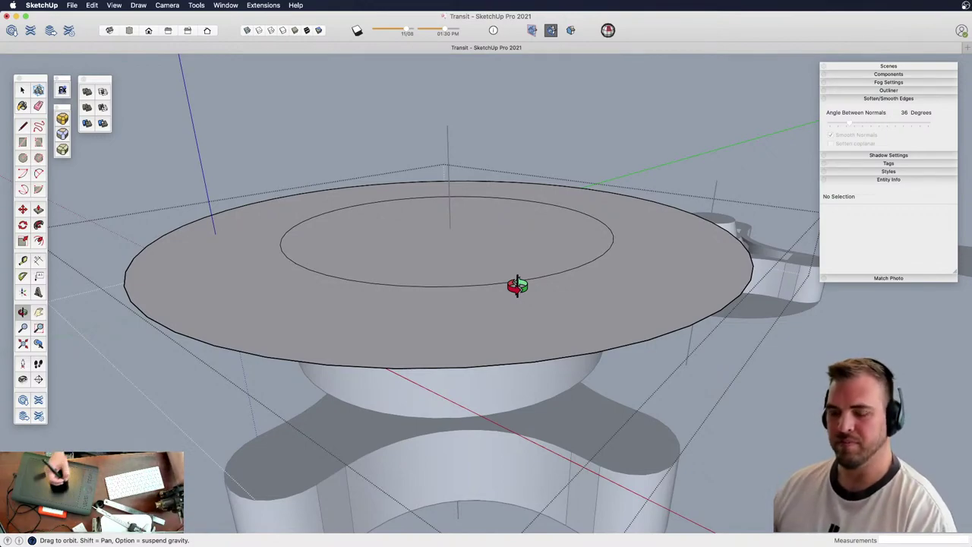
key("p")
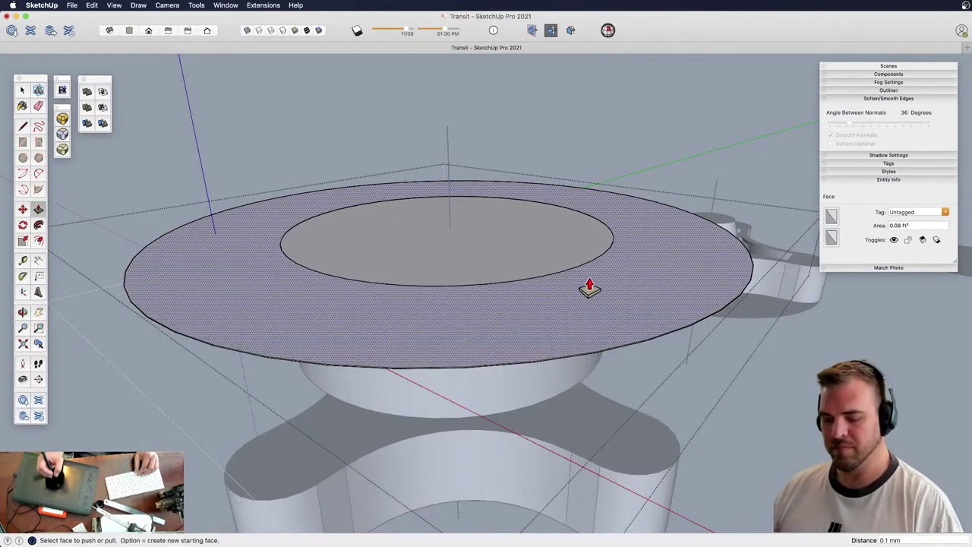
double_click(590, 287)
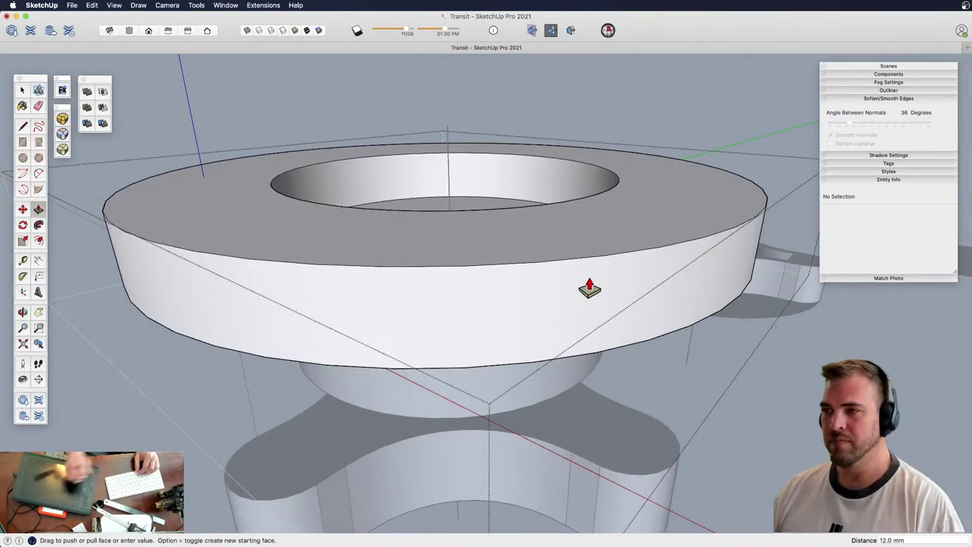
Pull the inner circular face up level with the raised ring and erase the circle dividing them
left_click(479, 209)
left_click(625, 210)
key("e")
left_click(600, 195)
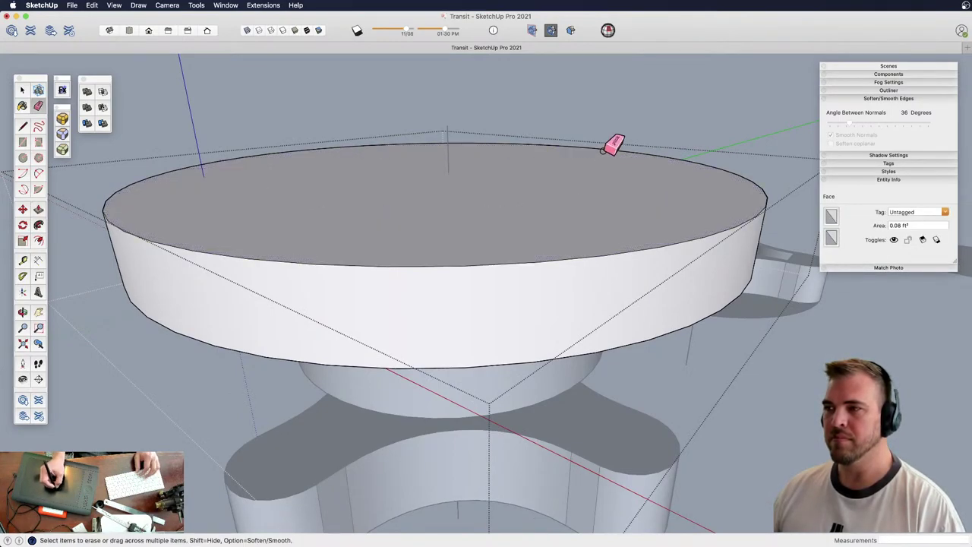
mouse_move(605, 149)
middle_mouse_down()
mouse_move(542, 347)
mouse_move(525, 144)
mouse_move(532, 104)
mouse_move(532, 144)
mouse_move(524, 142)
middle_mouse_up()
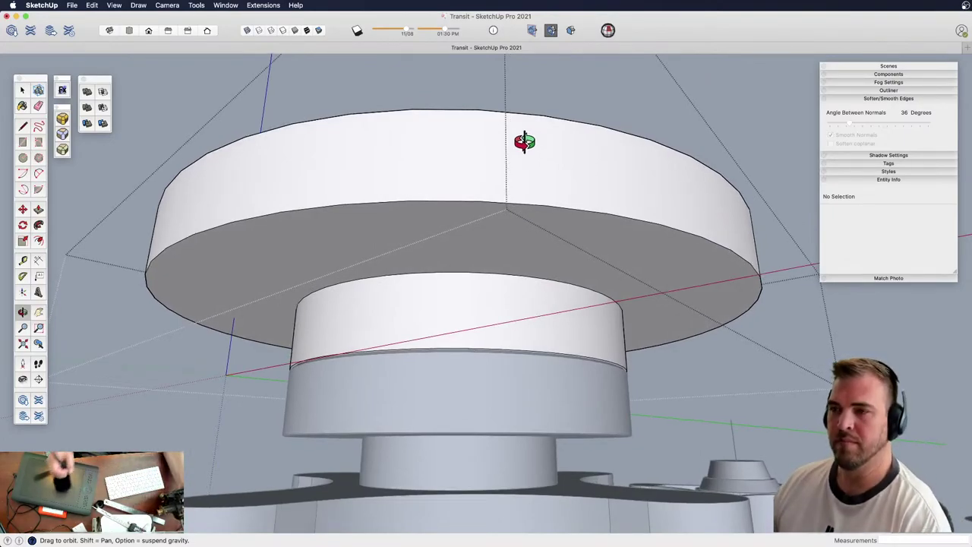
middle_click_drag(684, 256, 601, 206)
scroll(642, 218, "up", 6)
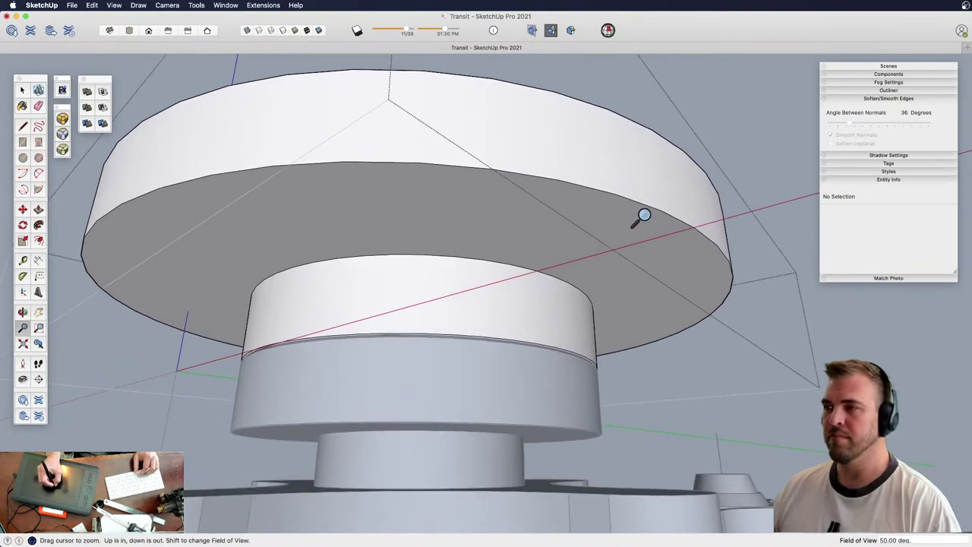
Offset the wide plate's lower outer circle slightly inward on its underside and keep the outer circle selected
left_click(712, 124)
middle_click_drag(658, 145, 571, 227, "shift")
middle_click_drag(592, 292, 616, 250)
scroll(611, 257, "up", 1)
scroll(618, 251, "up", 3)
left_click(654, 139)
scroll(610, 265, "up", 5)
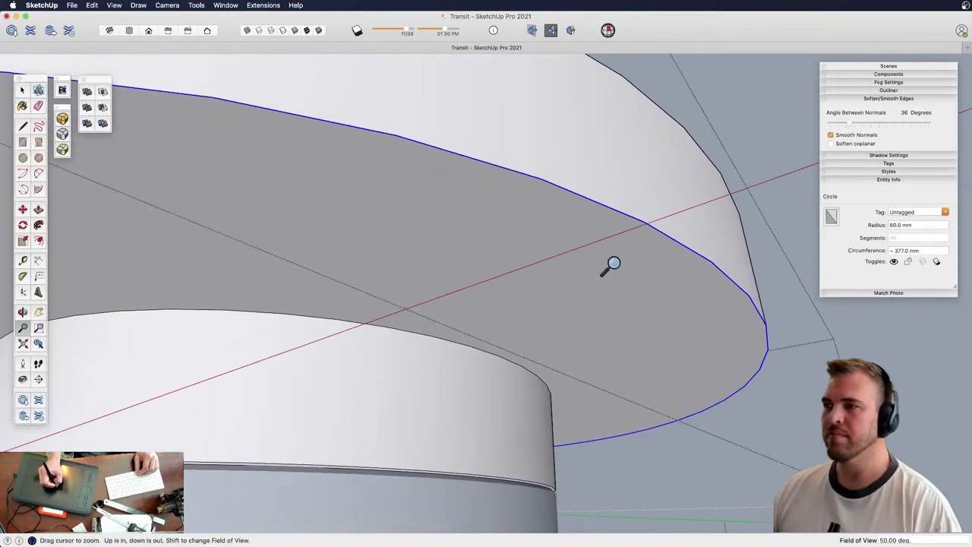
key("f")
double_click(692, 185)
key("space")
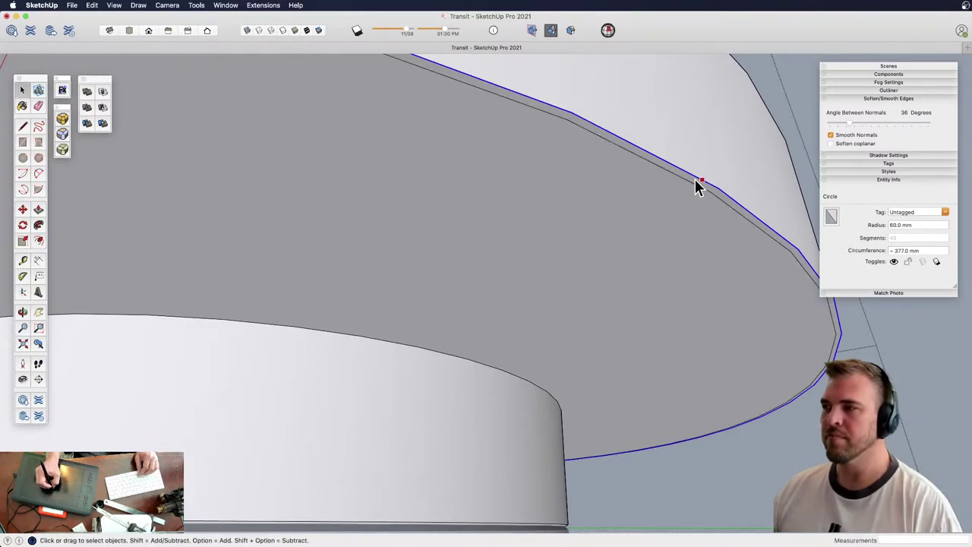
Try to copy the plate's lower outer circle up its side, and undo the copy
middle_click_drag(695, 182, 637, 264, "shift")
key("m")
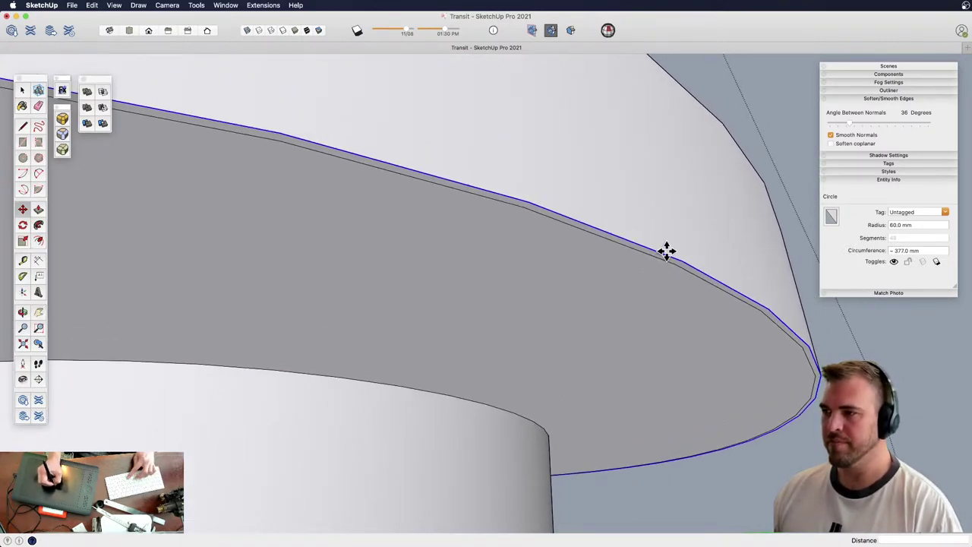
left_click(663, 252)
key("alt")
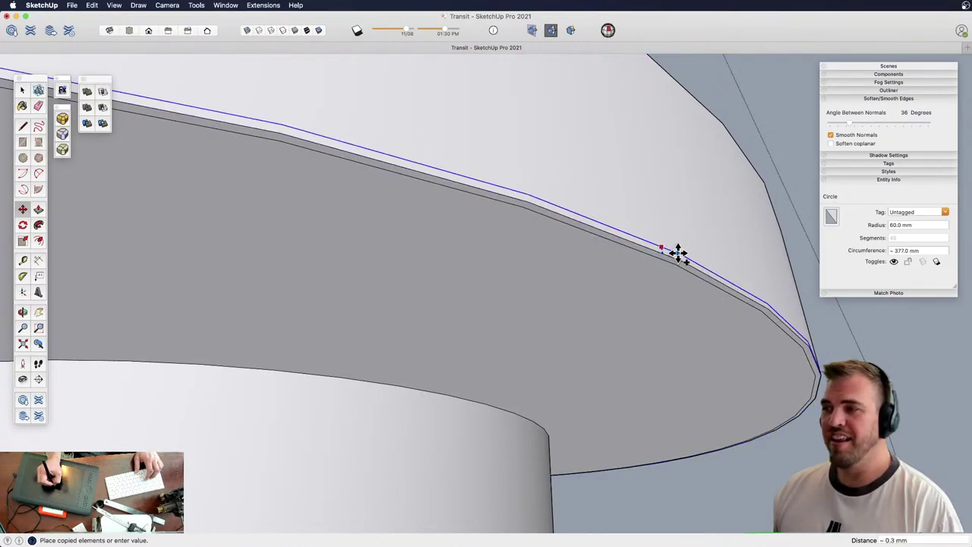
left_click(678, 256)
key("super+z")
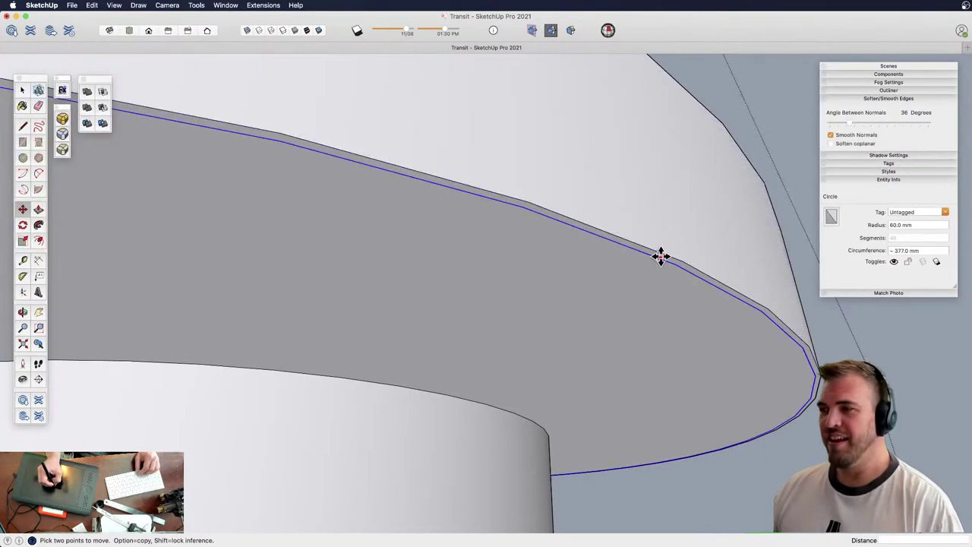
Move the plate's lower outer circle up about 0.3 mm to bevel the bottom edge
left_click(661, 253)
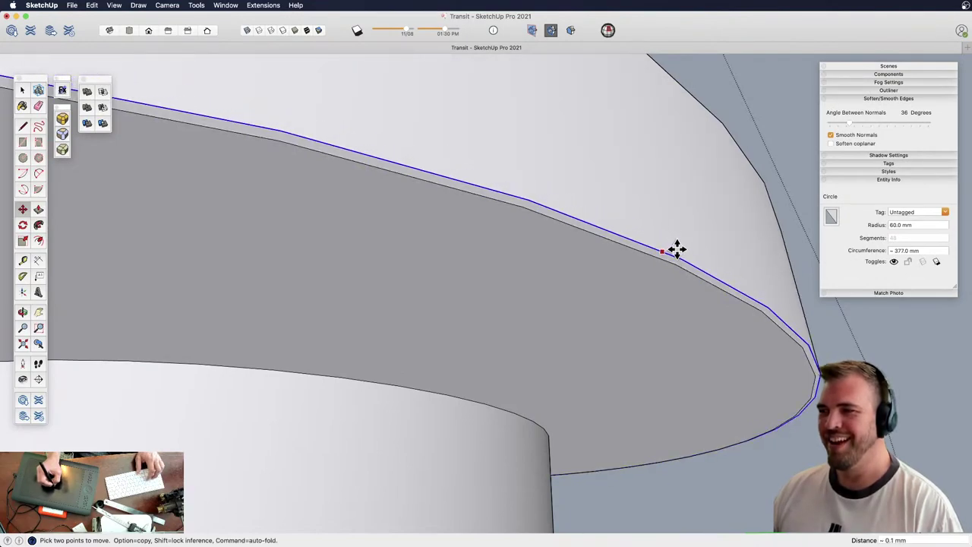
left_click(677, 246)
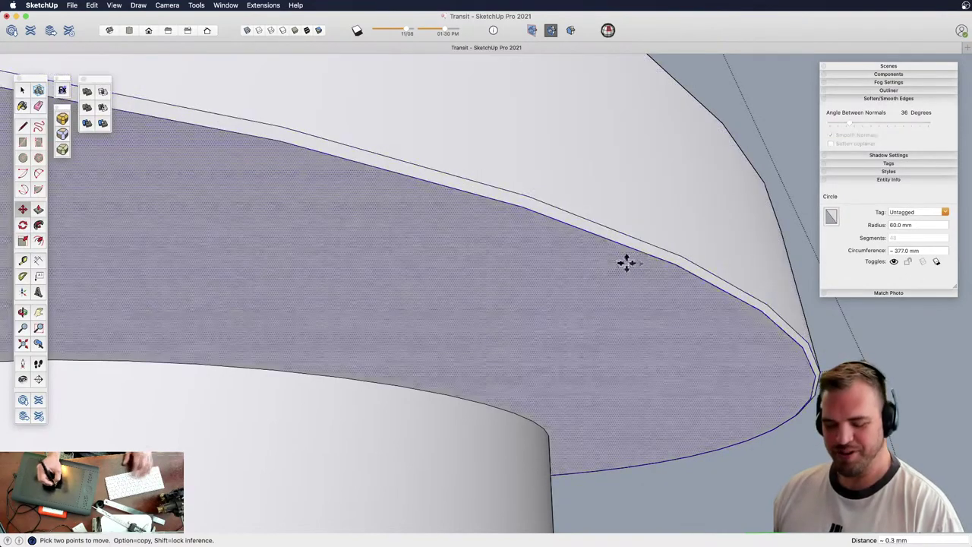
left_click(598, 251)
key("space")
key("z")
left_click_drag(646, 230, 542, 386)
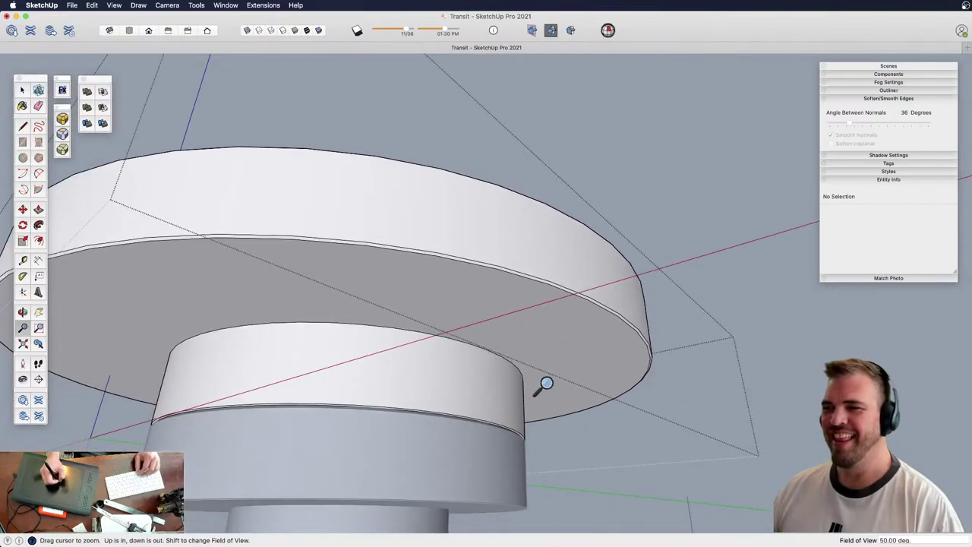
middle_click_drag(543, 386, 564, 351, "shift")
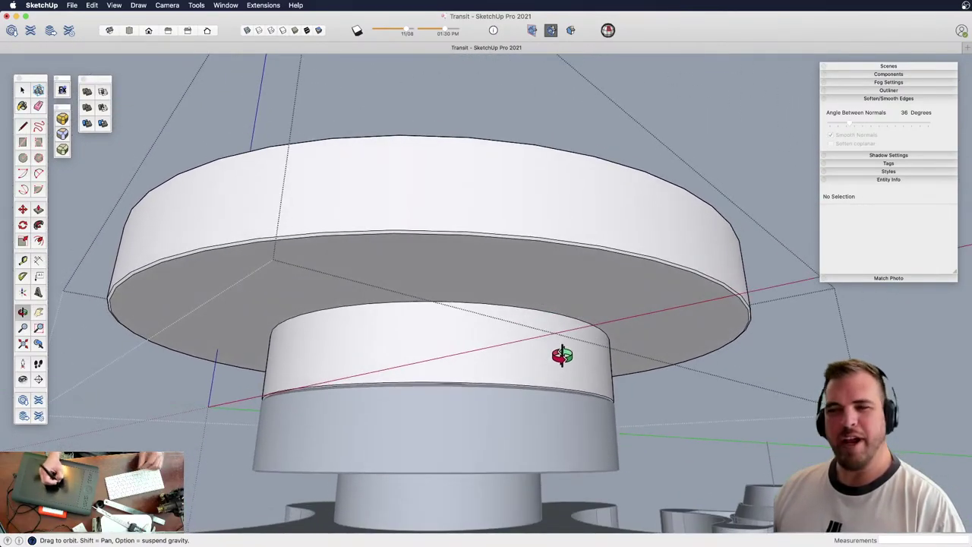
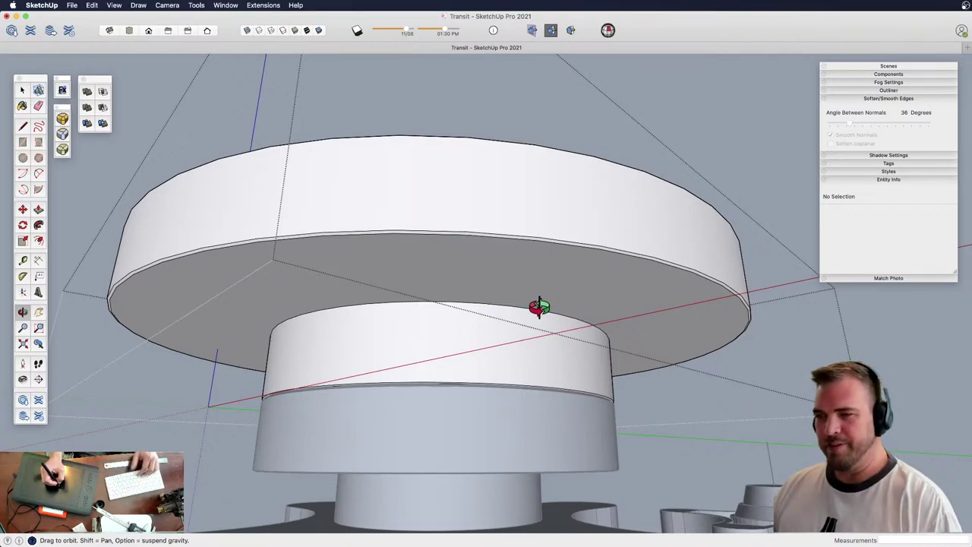
Turn on hidden geometry to show the facet lines around the discs
left_click_drag(521, 337, 554, 295)
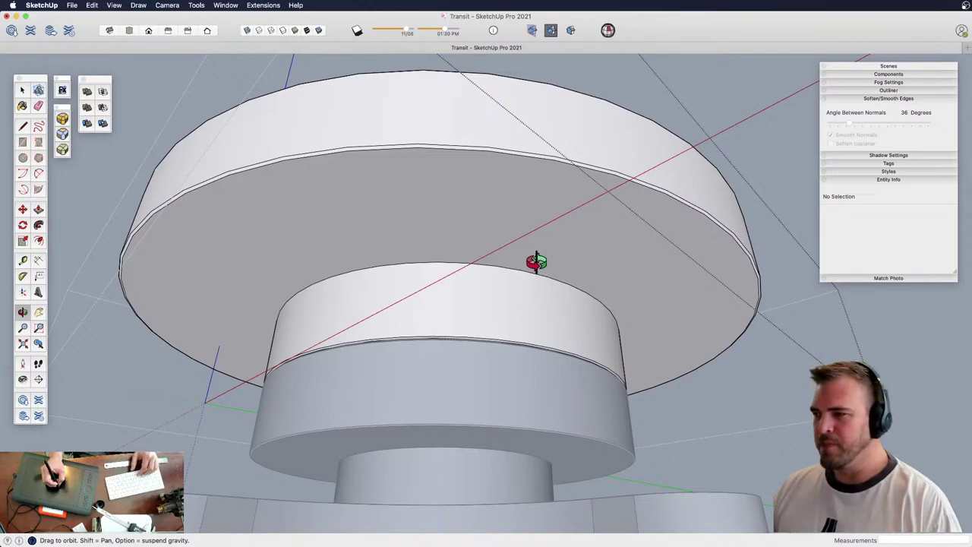
key("r")
left_click(504, 279)
key("o")
key("space")
key("o")
left_click_drag(559, 271, 484, 422)
middle_click_drag(519, 324, 391, 272)
key("h")
left_click_drag(391, 272, 412, 265)
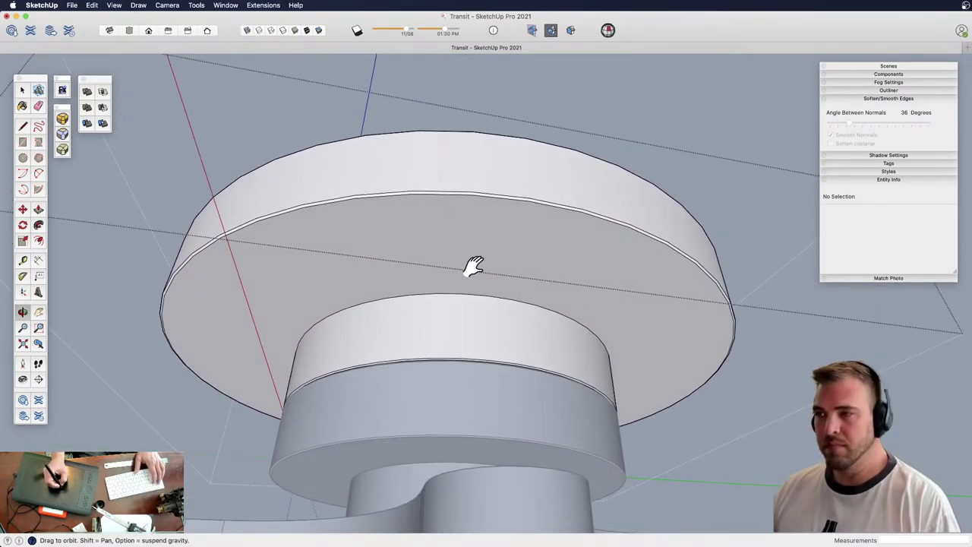
mouse_move(497, 253)
middle_mouse_down()
mouse_move(468, 286)
mouse_move(430, 445)
mouse_move(484, 377)
mouse_move(460, 433)
mouse_move(503, 130)
middle_mouse_up()
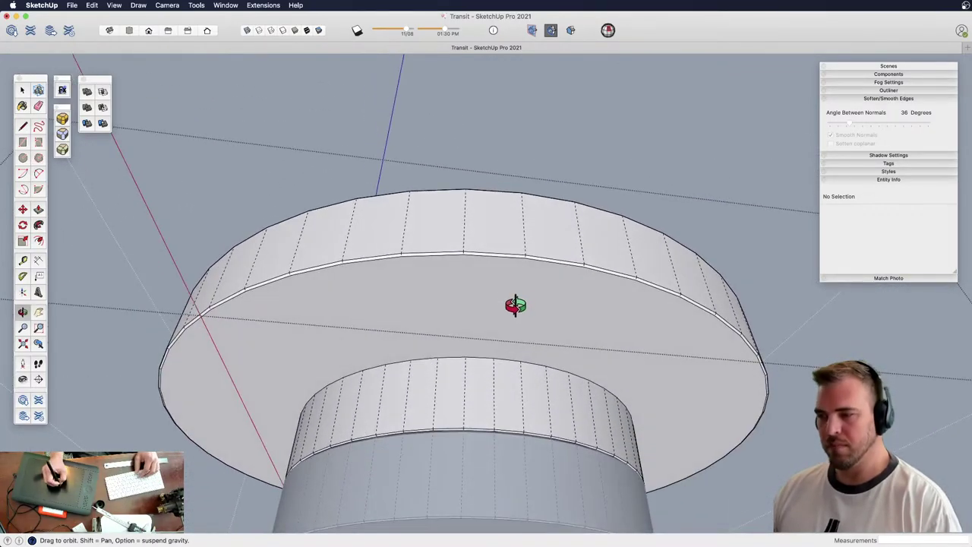
Draw a straight radial line on the plate's underside from a hub facet corner out to the plate's rim
key("l")
left_click(494, 357)
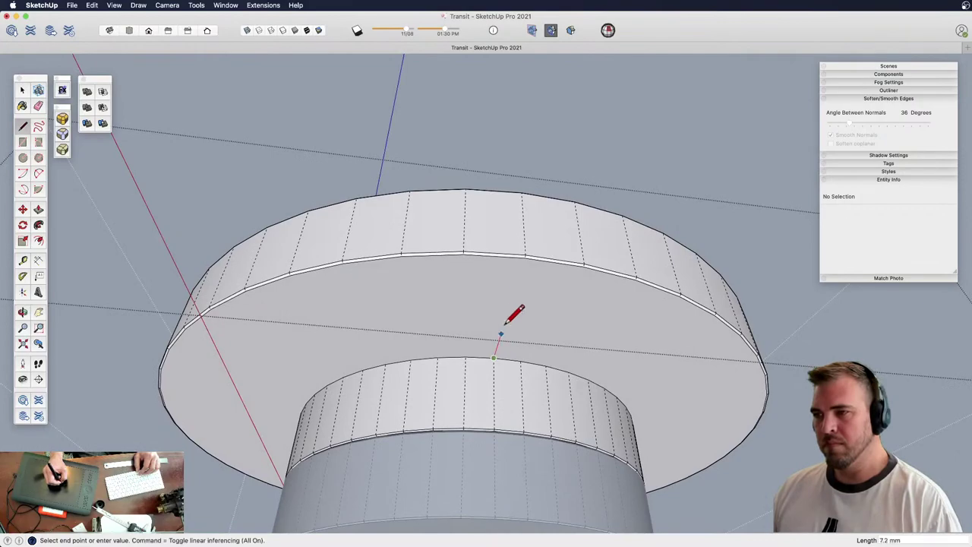
left_click(526, 256)
key("space")
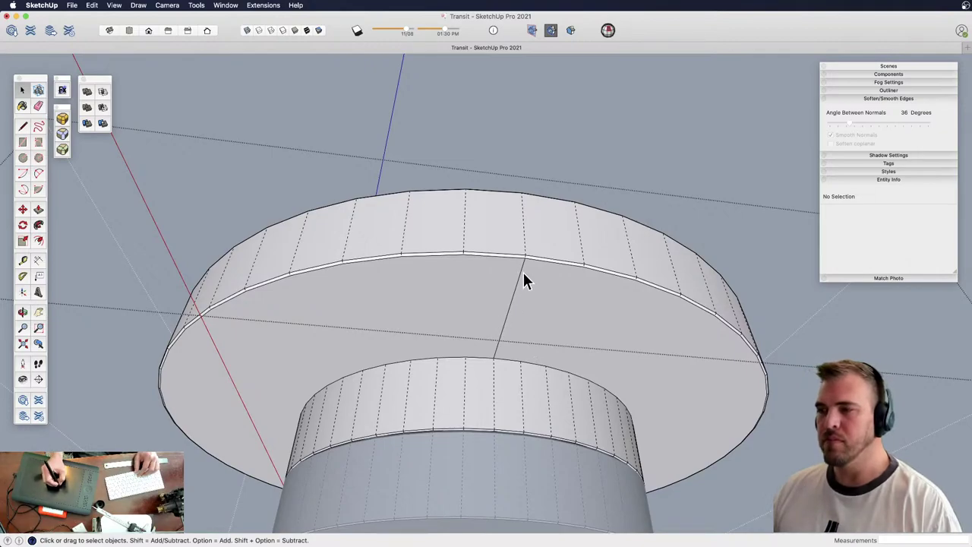
Close the disc group and draw a line about 39.6 mm long along the red axis from the centre of the top face
key("h")
left_click_drag(516, 299, 509, 412)
key("o")
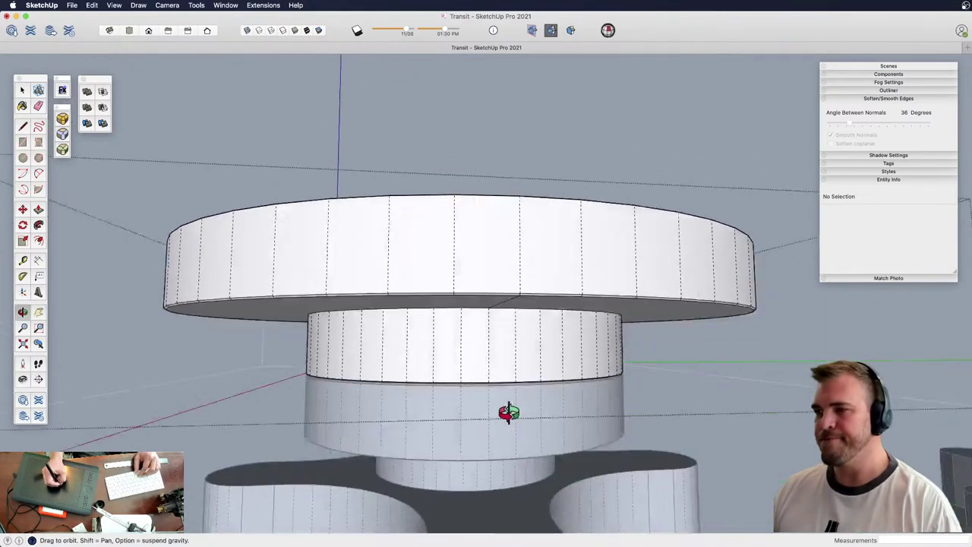
middle_click_drag(509, 412, 527, 432)
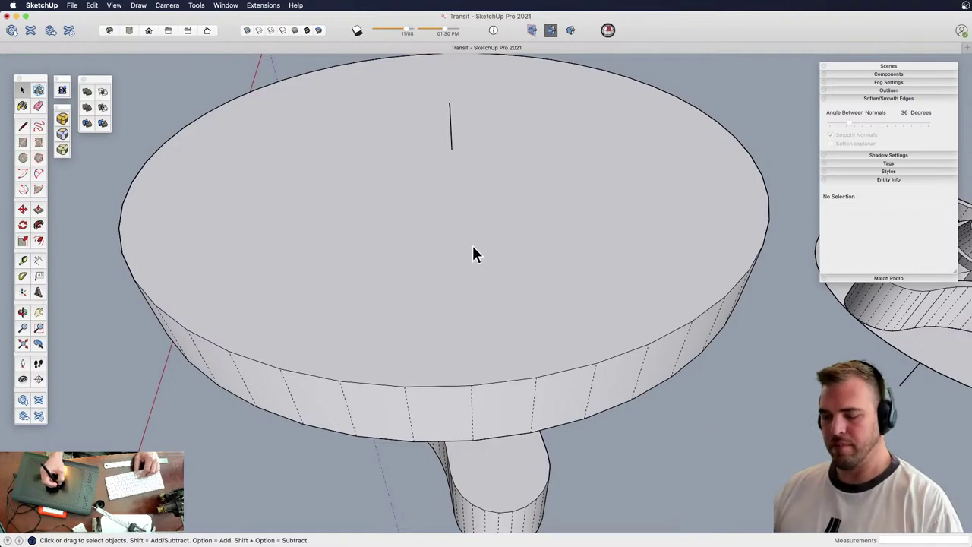
key("c")
key("l")
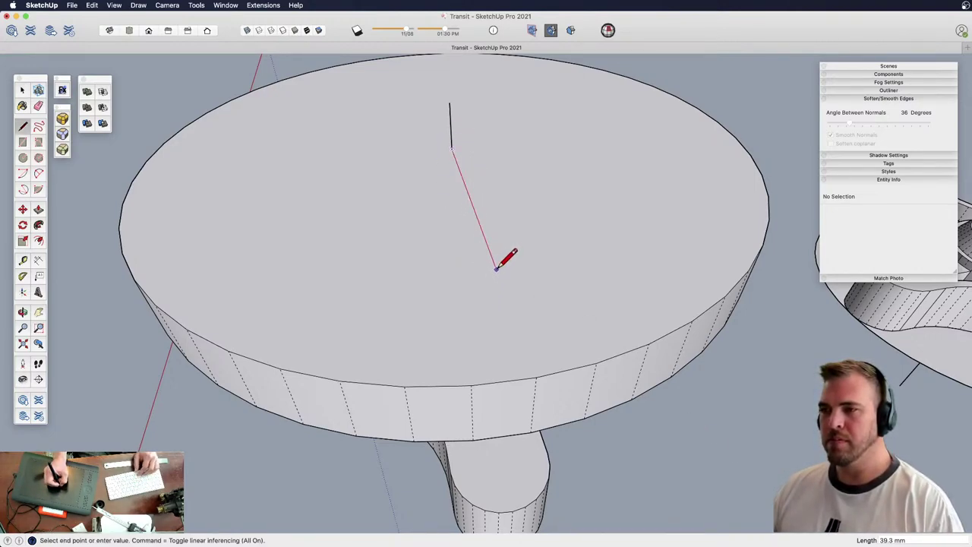
key("space")
Rotate-copy the line around the plate's centre by 30 degrees and repeat it 11 times
left_click(487, 243)
key("q")
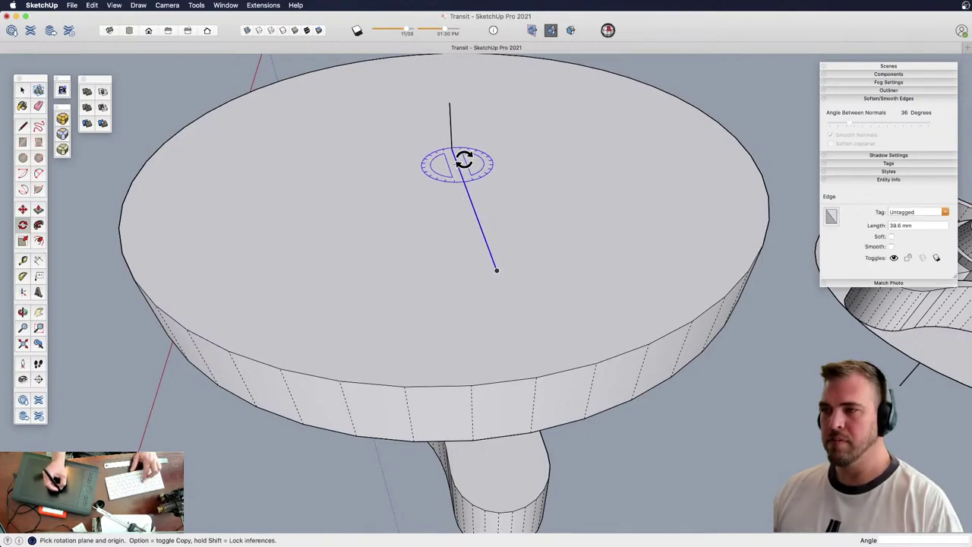
left_click(452, 149)
left_click(461, 173)
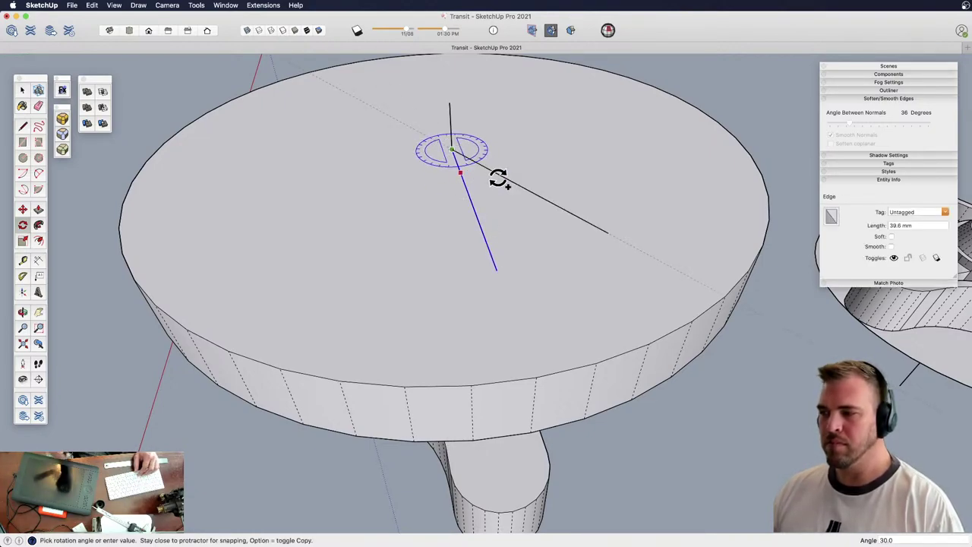
left_click(498, 177)
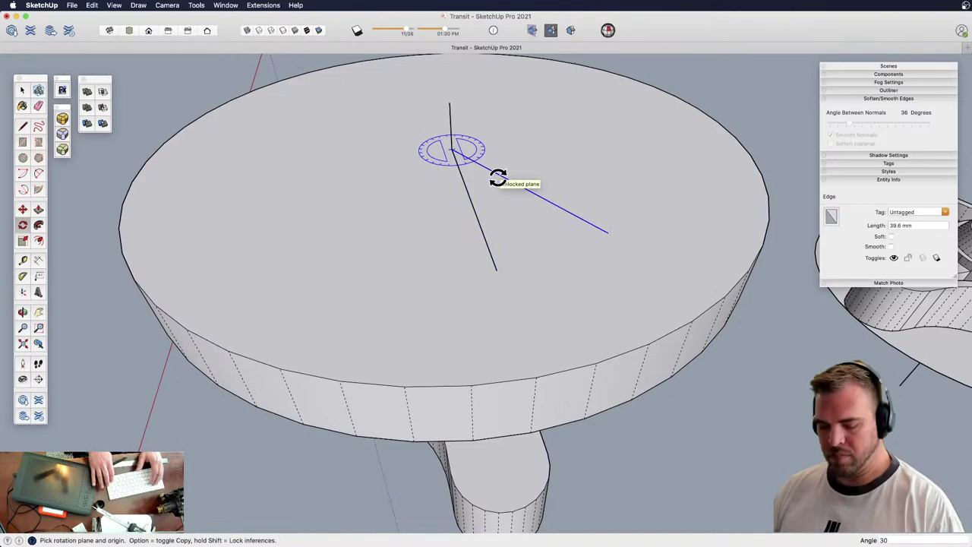
type("11x")
key("Return")
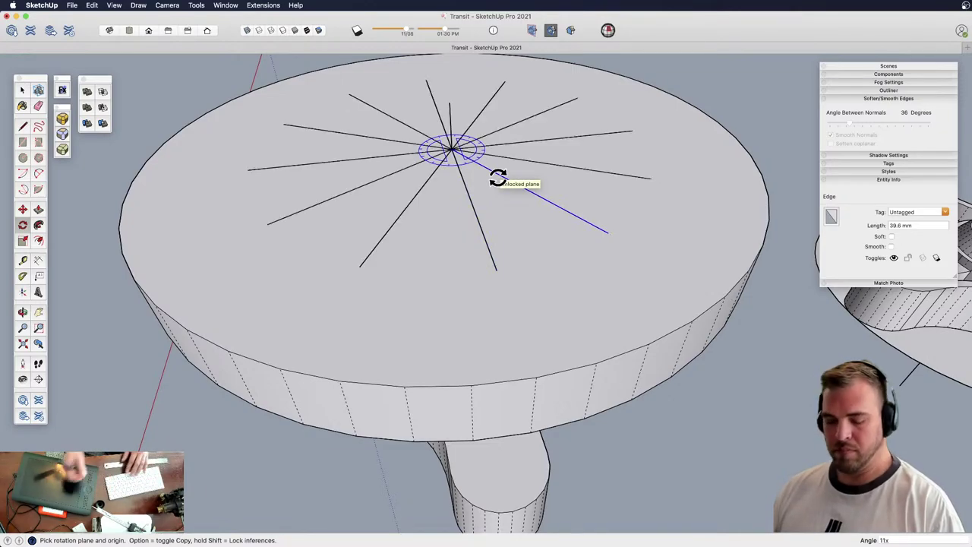
Select all the radial lines on the plate's top face and group them
middle_click_drag(466, 268, 585, 184)
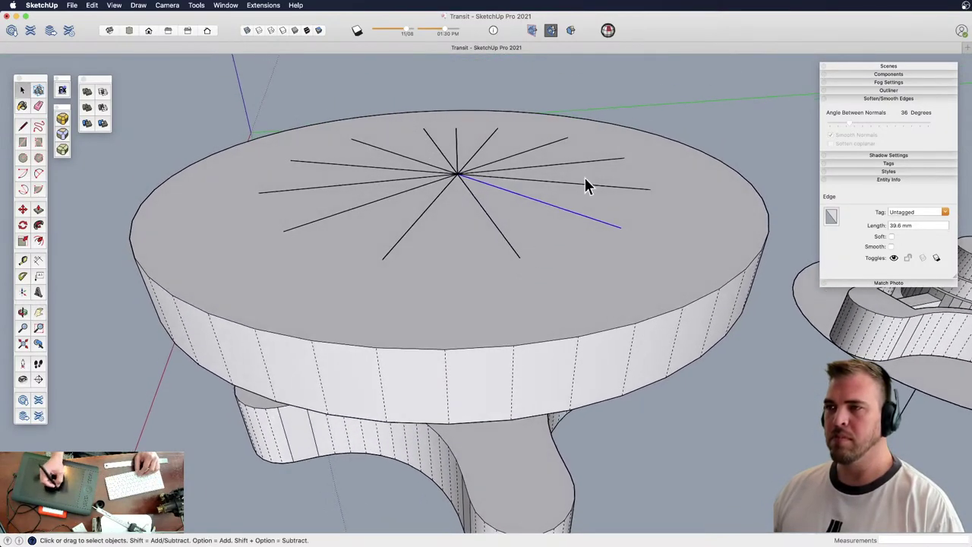
middle_click_drag(458, 186, 473, 114)
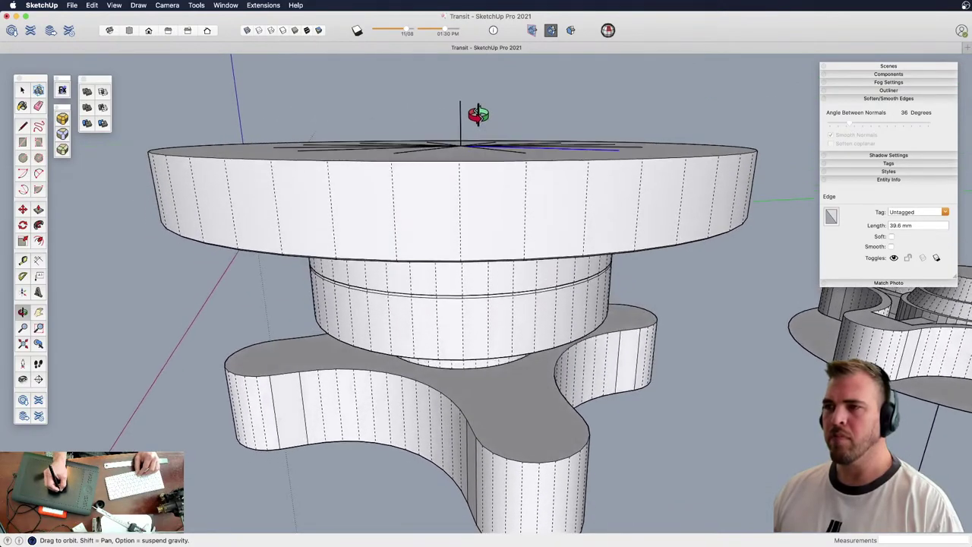
left_click(478, 184)
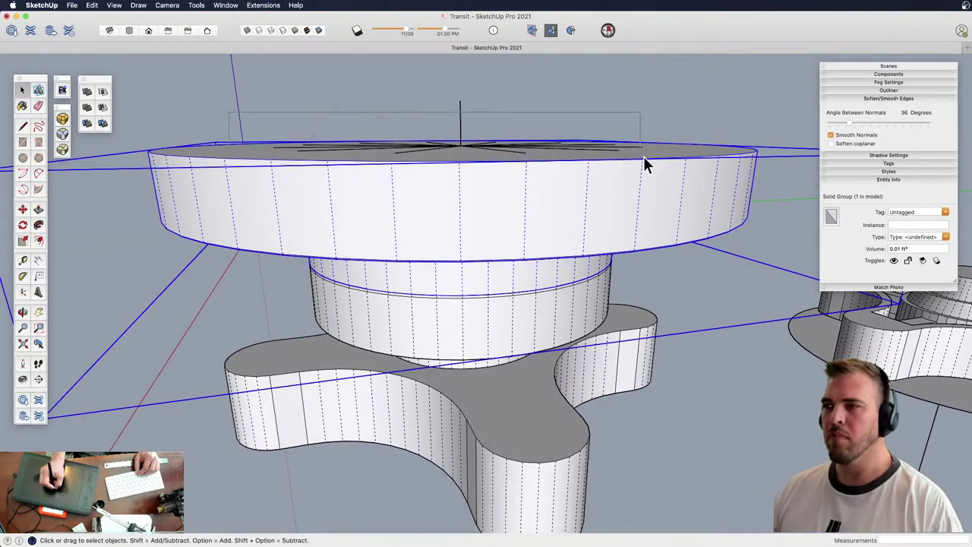
left_click_drag(644, 158, 627, 176)
middle_click_drag(494, 199, 504, 243)
key("z")
left_click_drag(464, 198, 474, 283)
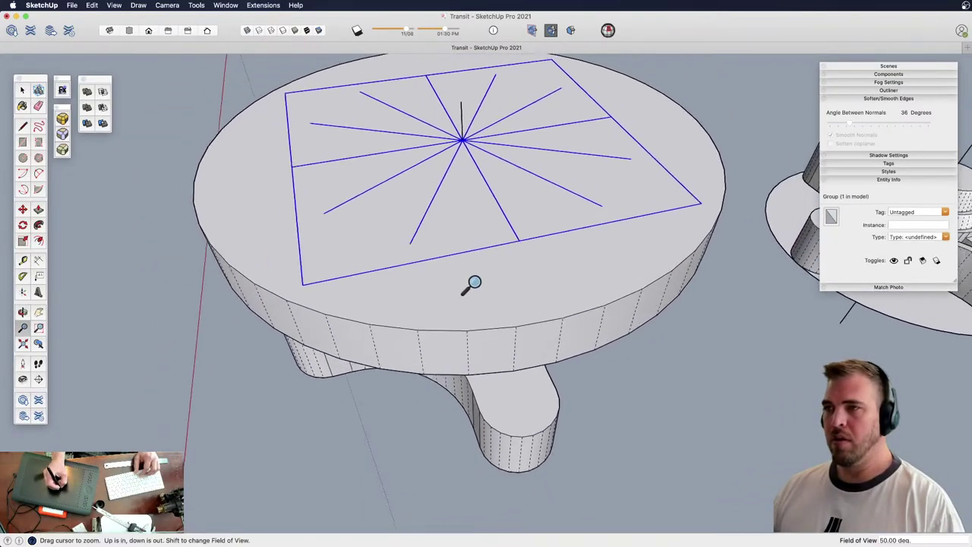
middle_click_drag(474, 283, 516, 297)
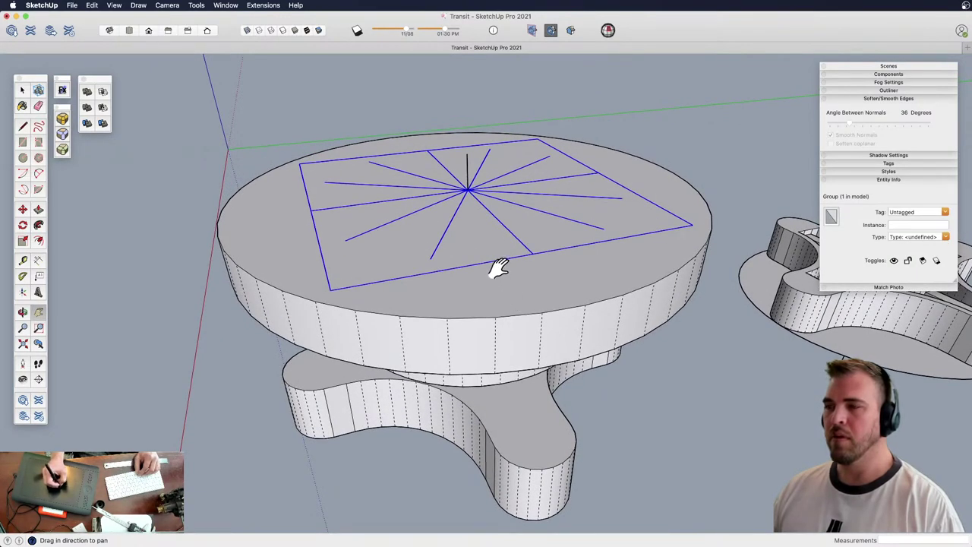
Open the disc group and draw a second radial line on the plate's underside from the rim to the hub
left_click(527, 282)
middle_click_drag(527, 282, 508, 117)
triple_click(461, 235)
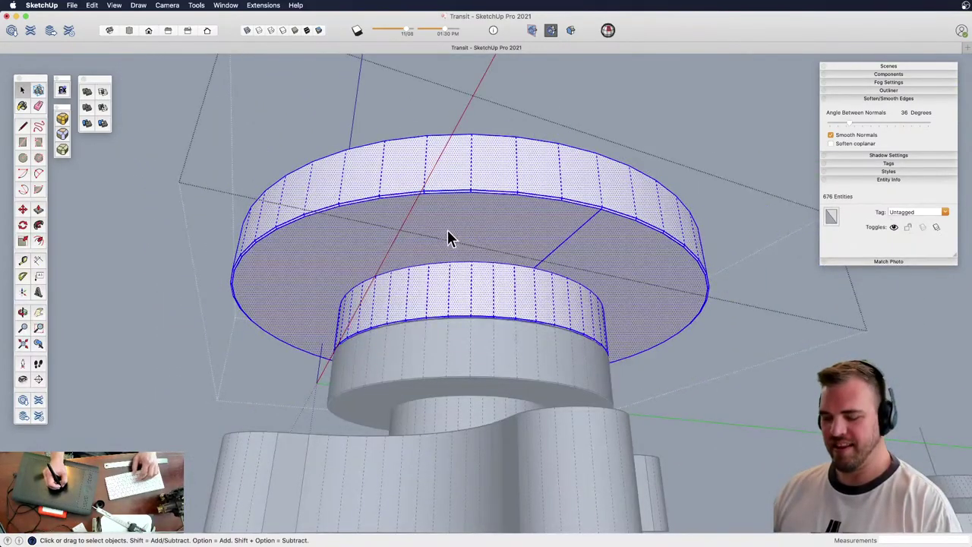
key("l")
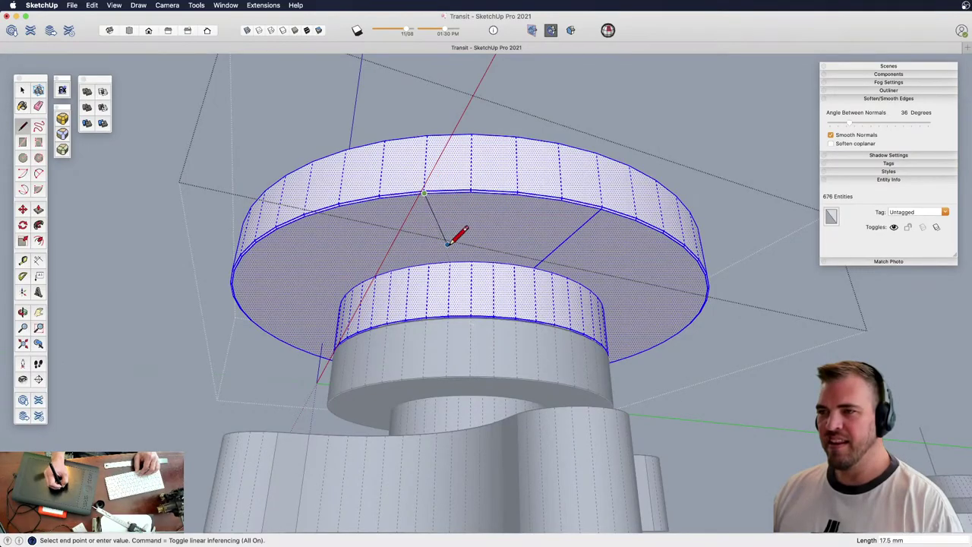
left_click(450, 262)
Offset the outline of the underside face between the two radial lines inward about 2.0 mm
middle_click_drag(491, 253, 464, 245)
key("z")
left_click_drag(464, 245, 501, 173)
key("space")
left_click(510, 171)
middle_click_drag(509, 172, 544, 318)
key("z")
left_click_drag(544, 318, 530, 249)
key("f")
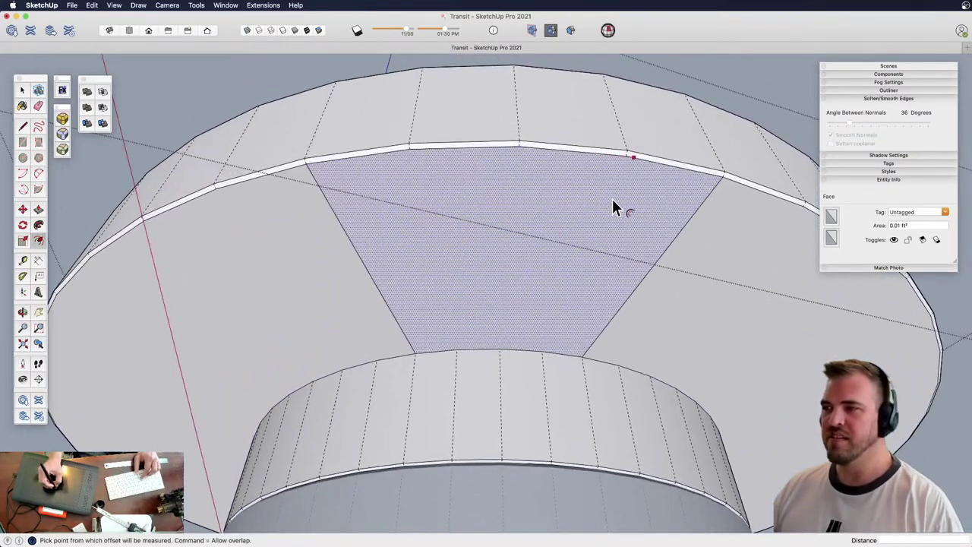
left_click(613, 171)
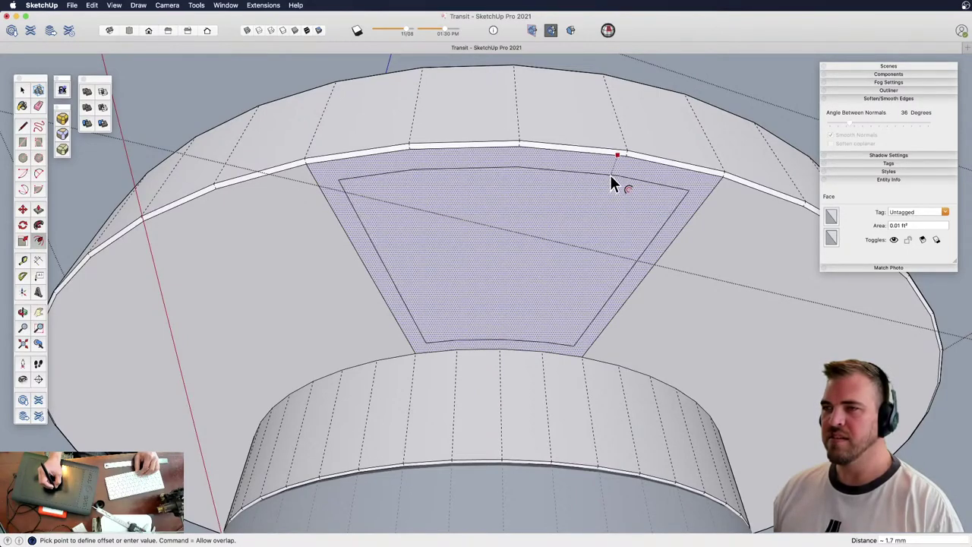
left_click(610, 179)
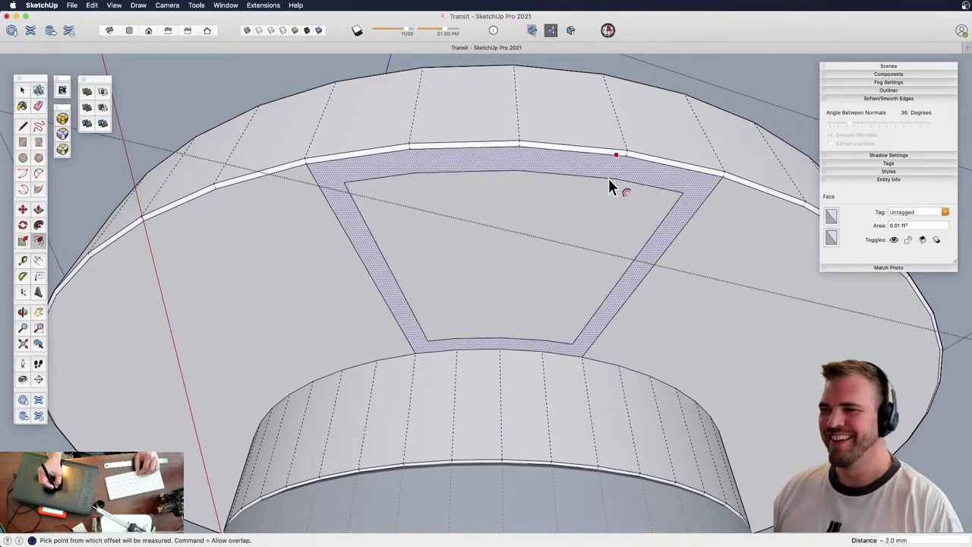
Extend the offset outline's side lines to the hub's edge and erase the short arc beside the hub
middle_click_drag(608, 178, 557, 253, "shift")
scroll(578, 273, "up", 5)
key("l")
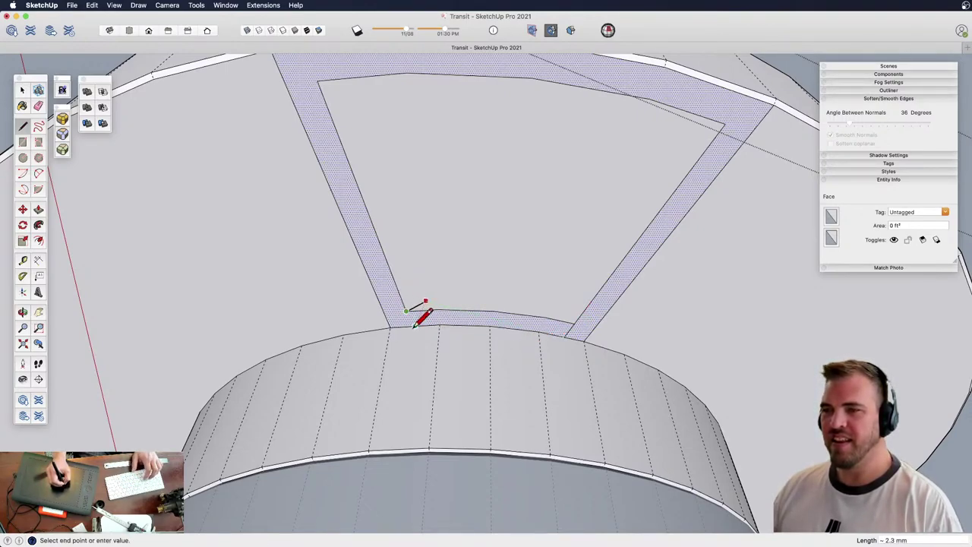
left_click(411, 327)
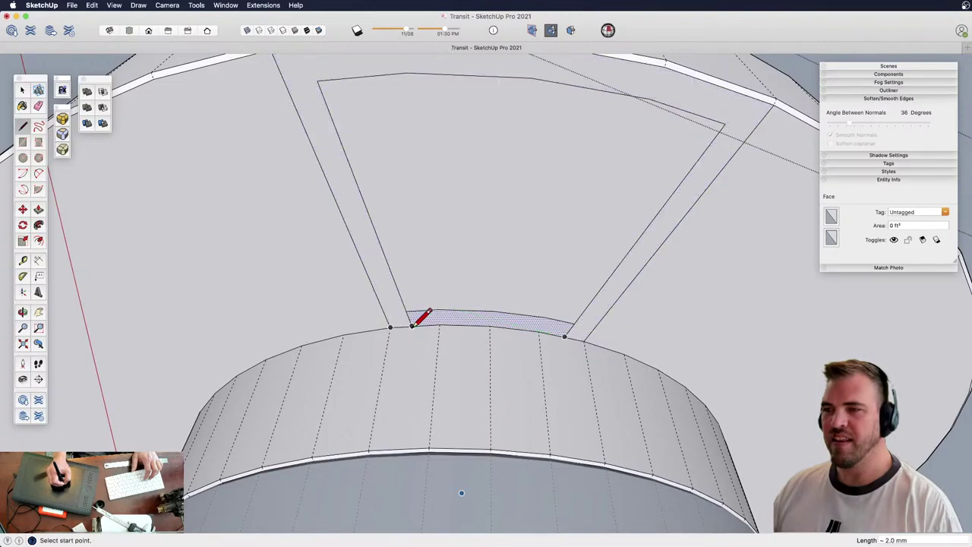
key("e")
left_click(521, 310)
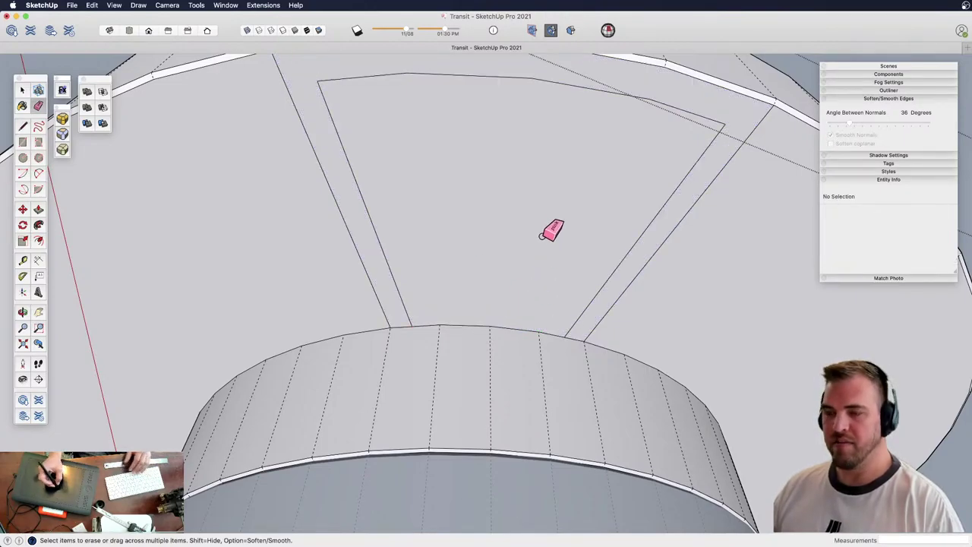
key("z")
left_click_drag(539, 225, 471, 377)
key("space")
left_click(534, 261)
key("z")
key("o")
left_click_drag(491, 237, 497, 199)
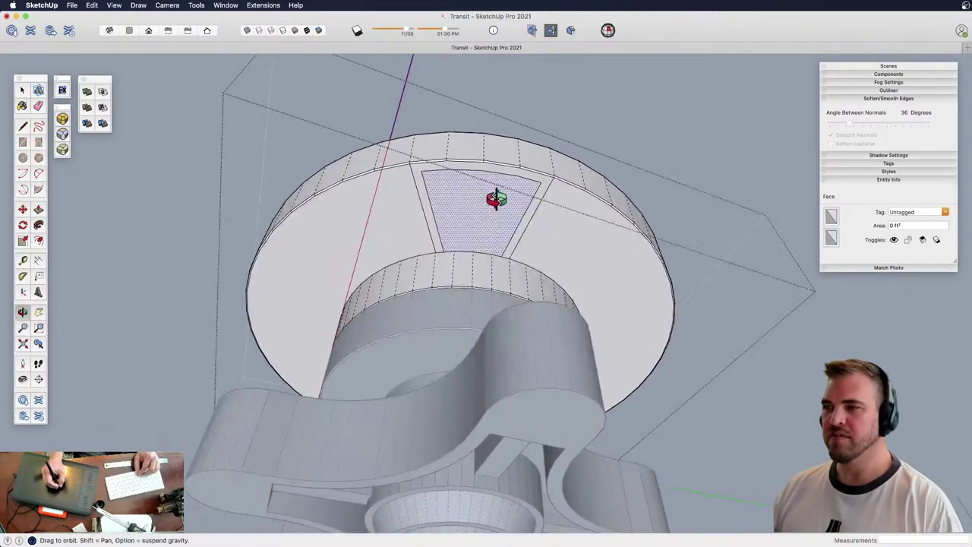
mouse_move(485, 203)
middle_mouse_down()
mouse_move(486, 169)
mouse_move(476, 251)
mouse_move(542, 218)
middle_mouse_up()
key("e")
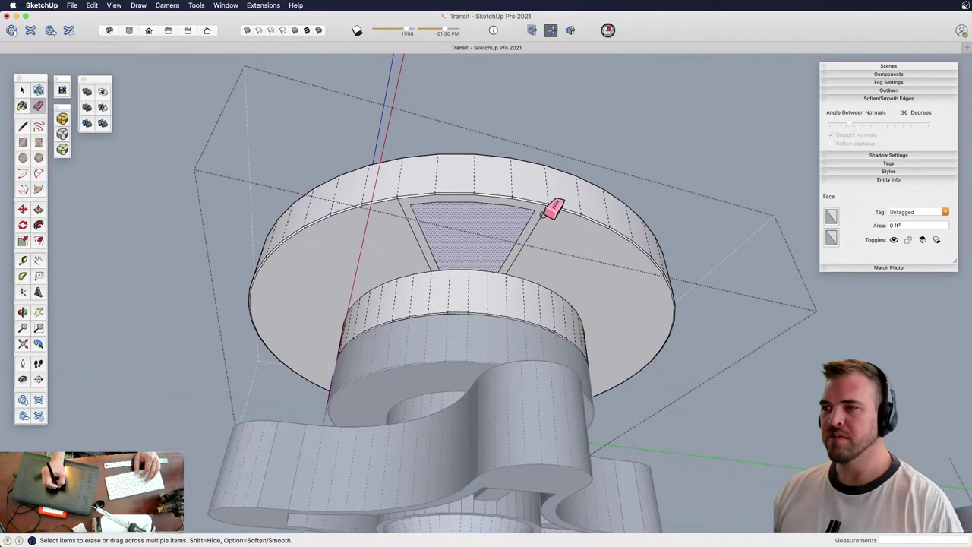
key("space")
left_click(488, 233)
mouse_move(488, 232)
middle_mouse_down()
mouse_move(481, 190)
mouse_move(449, 304)
mouse_move(464, 211)
middle_mouse_up()
key("x")
middle_click_drag(476, 280, 517, 348)
key("Escape")
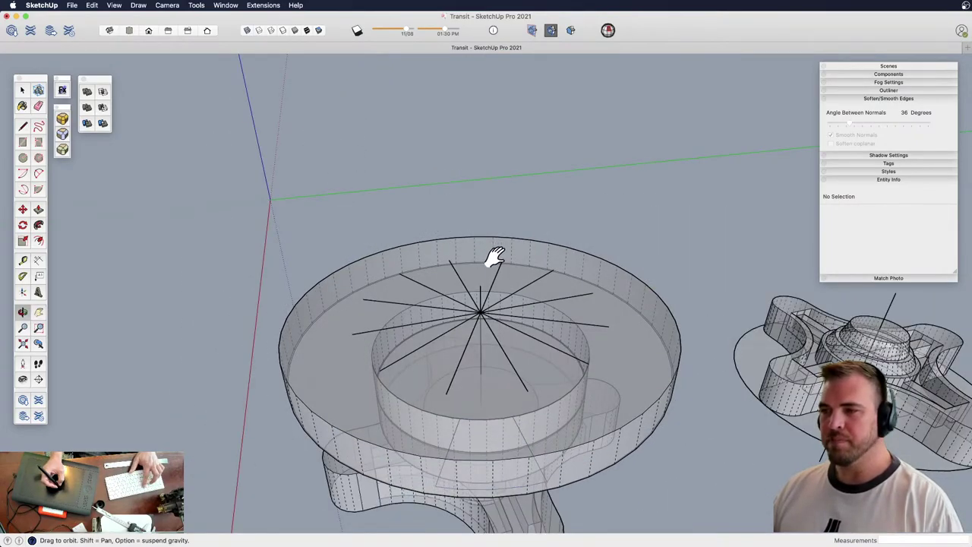
Inside the disc group, rotate-copy the offset pocket face on the plate's underside about the plate's centre by 30°, making 11 copies
key("x")
middle_click_drag(513, 339, 489, 230)
left_click(489, 213)
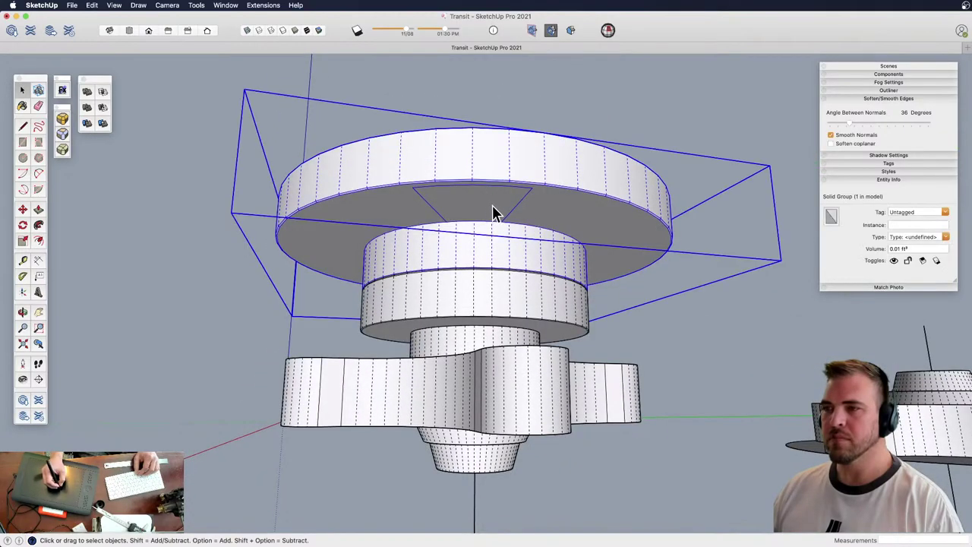
double_click(491, 211)
left_click(479, 214)
middle_click_drag(488, 211, 502, 390)
key("q")
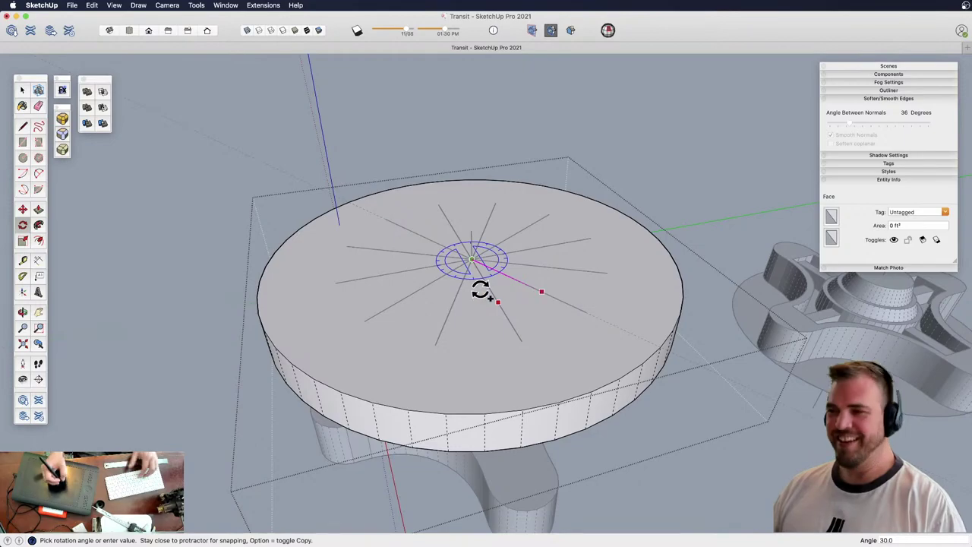
key("x")
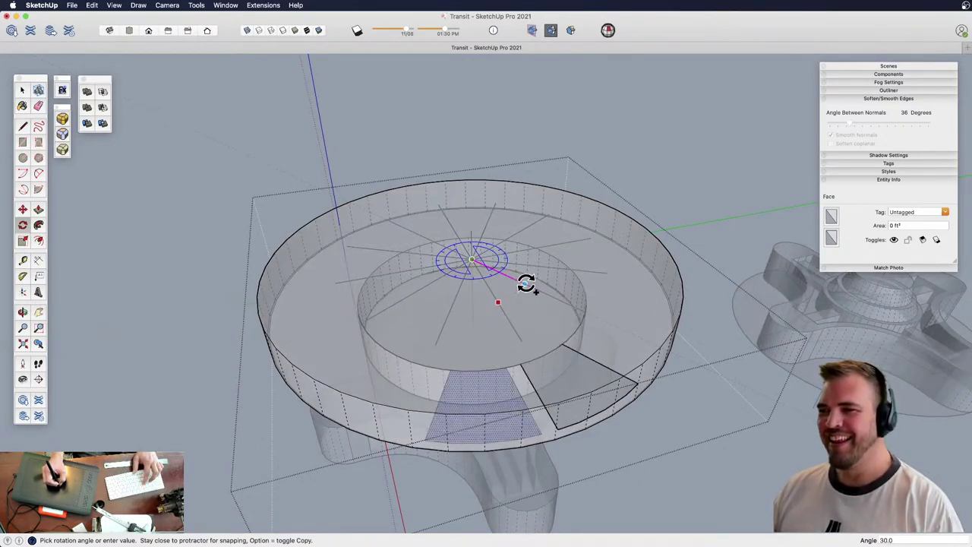
left_click(534, 291)
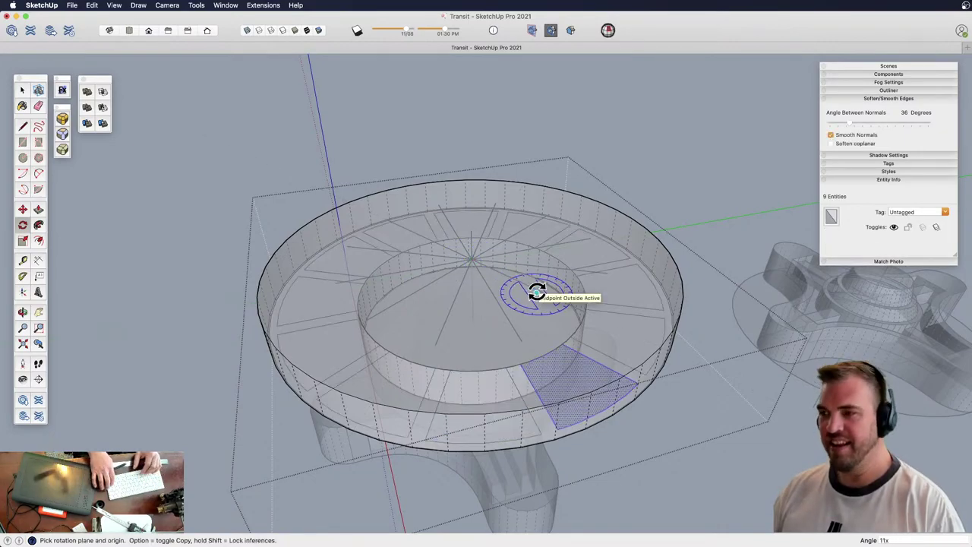
Push all the pocket faces up into the plate's underside to the same depth, leaving radial ribs between them
middle_click_drag(459, 315, 495, 274, "shift")
key("p")
left_click(495, 275)
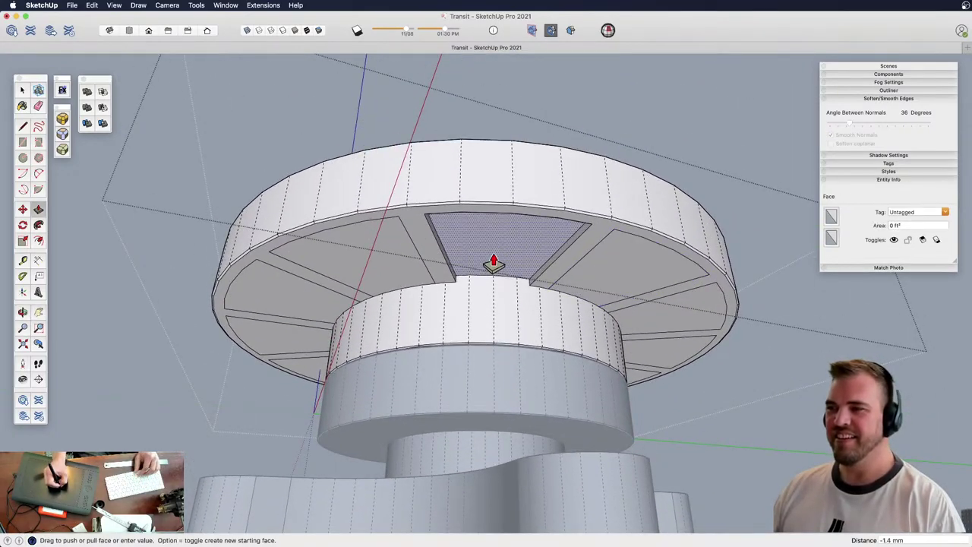
left_click(495, 253)
double_click(389, 277)
double_click(339, 296)
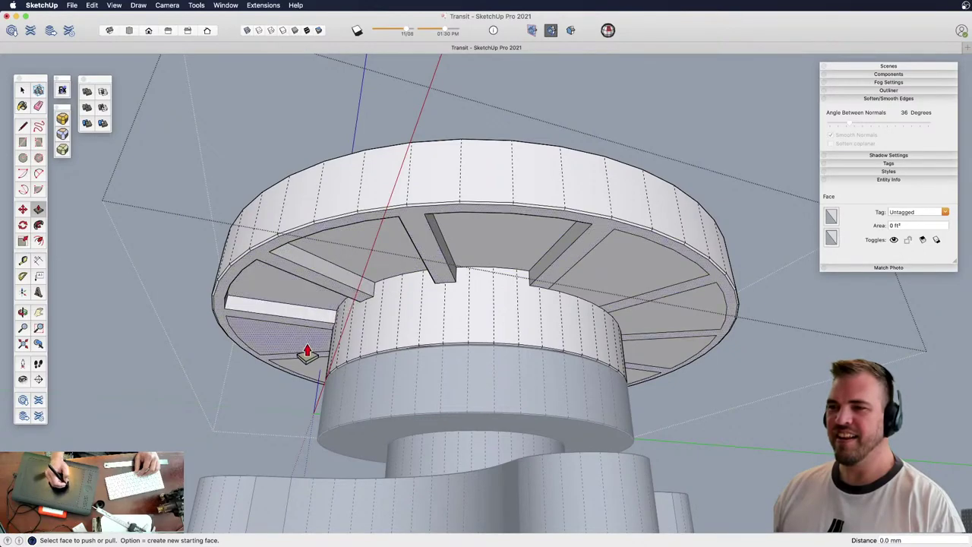
double_click(308, 343)
double_click(616, 275)
double_click(643, 325)
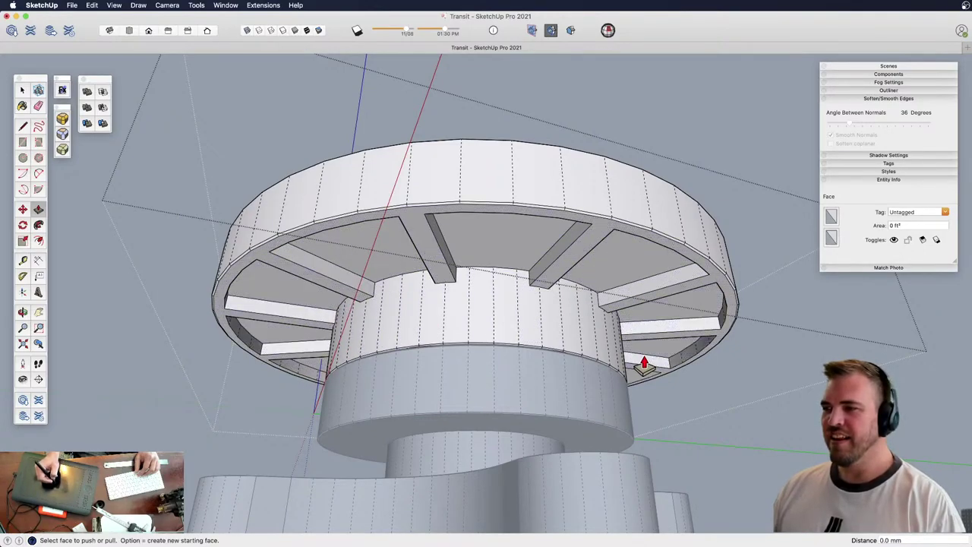
middle_click_drag(479, 342, 554, 304)
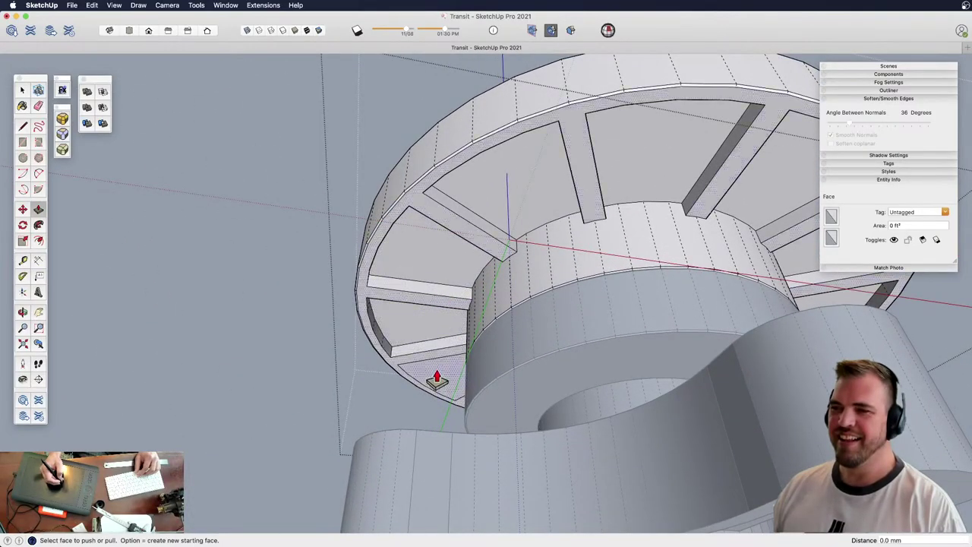
middle_click_drag(505, 339, 547, 256, "shift")
scroll(580, 347, "down", 3)
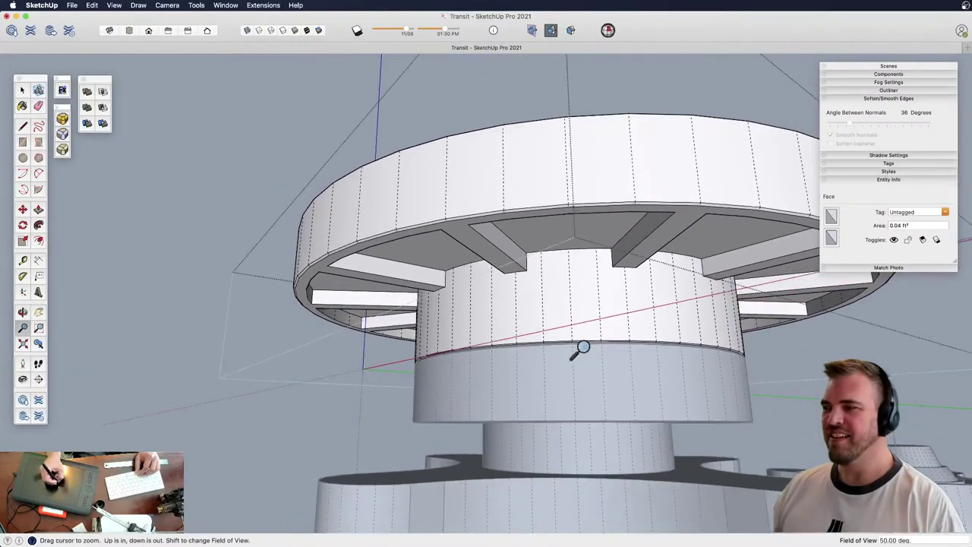
Close the disc group and delete the group of radial lines on the plate's top face
middle_click_drag(580, 347, 512, 345)
scroll(532, 289, "up", 8)
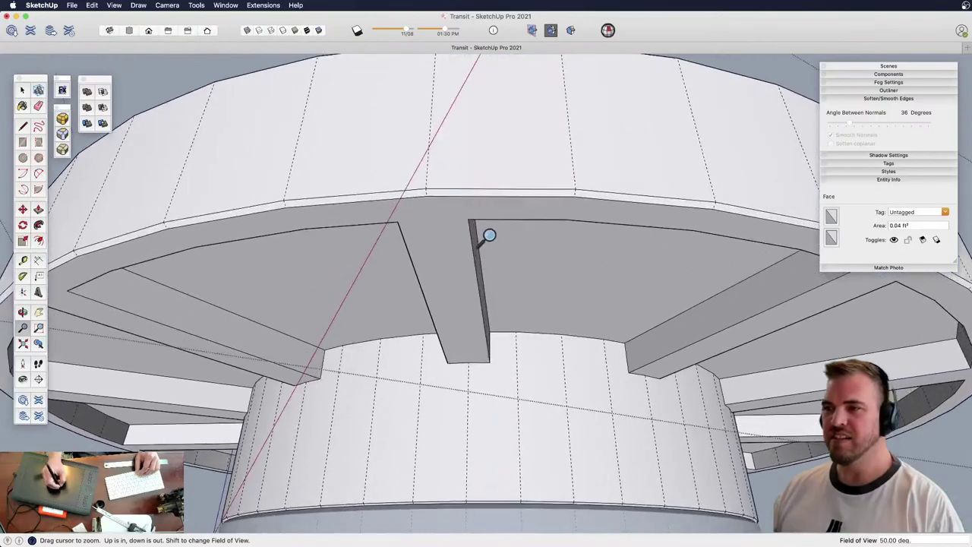
middle_click_drag(490, 236, 440, 244)
key("space")
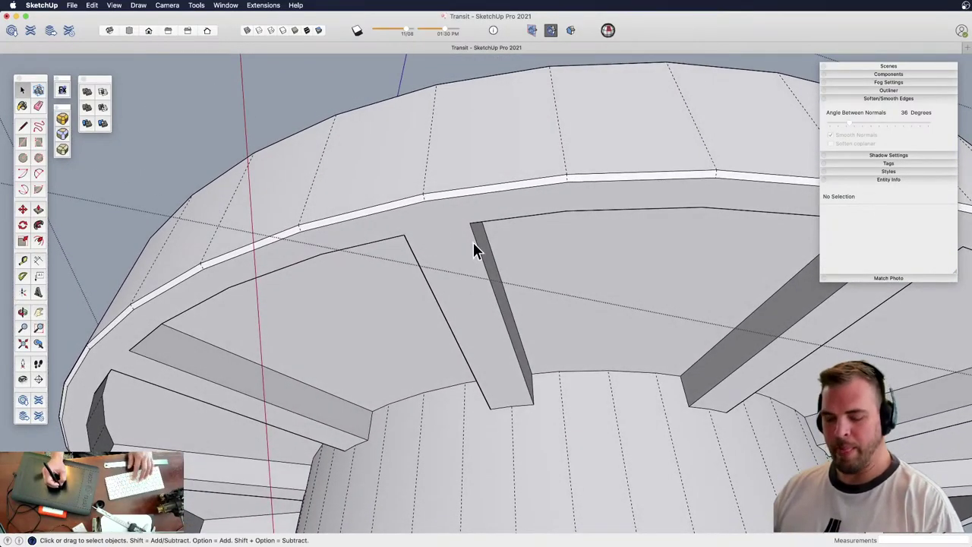
scroll(499, 445, "down", 10)
middle_click_drag(499, 445, 471, 311)
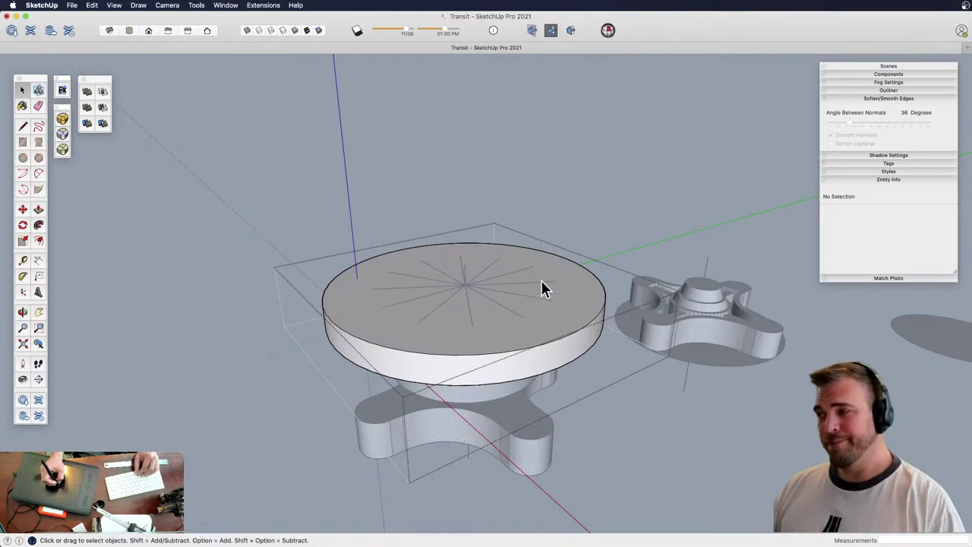
left_click(564, 227)
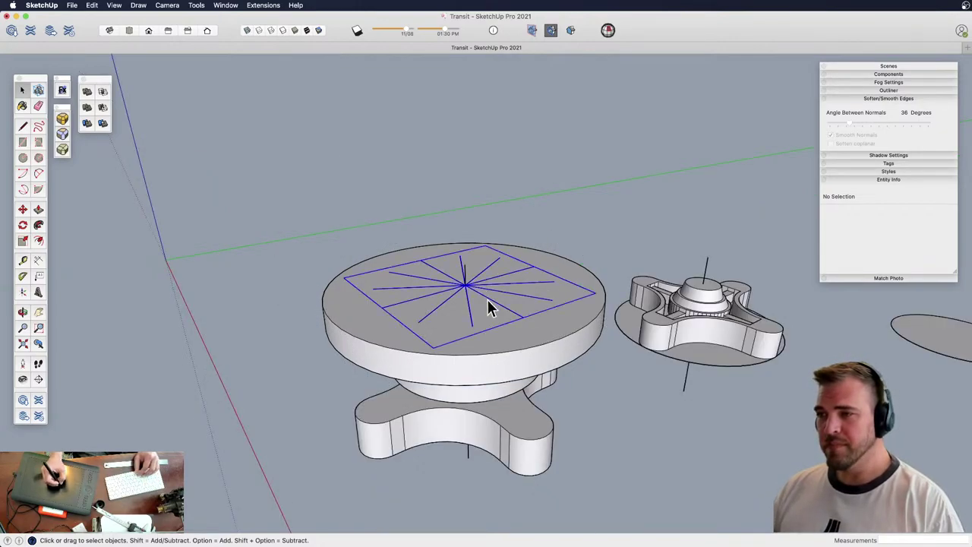
key("e")
key("Delete")
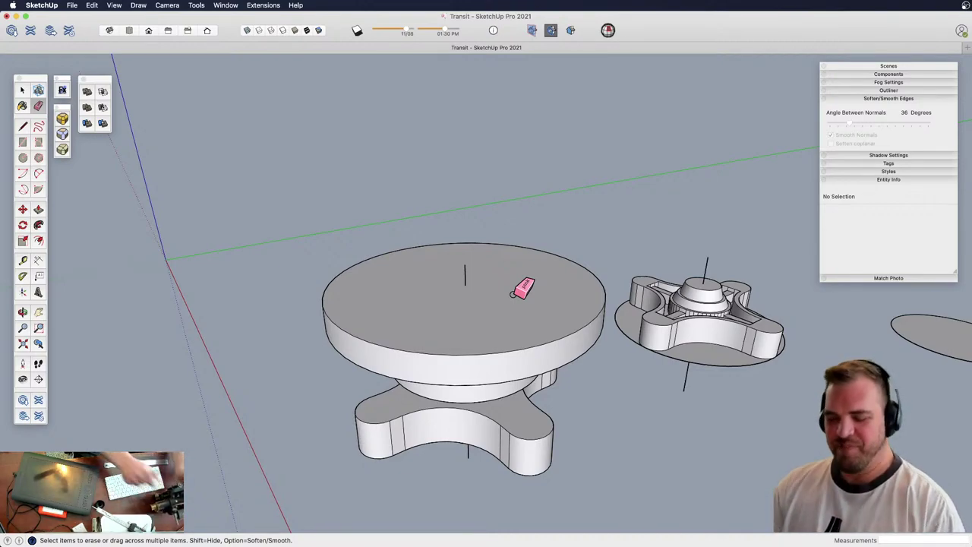
Open the four-armed base group, select all its geometry and soften its edges at 23 degrees, including coplanar edges
key("space")
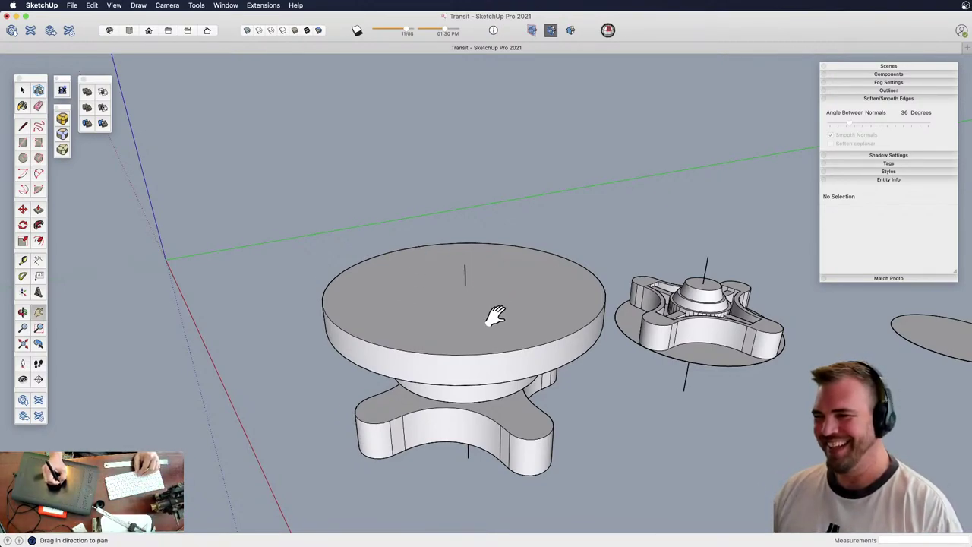
mouse_move(495, 316)
middle_mouse_down()
mouse_move(484, 316)
mouse_move(638, 223)
mouse_move(582, 160)
mouse_move(514, 341)
mouse_move(540, 265)
mouse_move(512, 236)
middle_mouse_up()
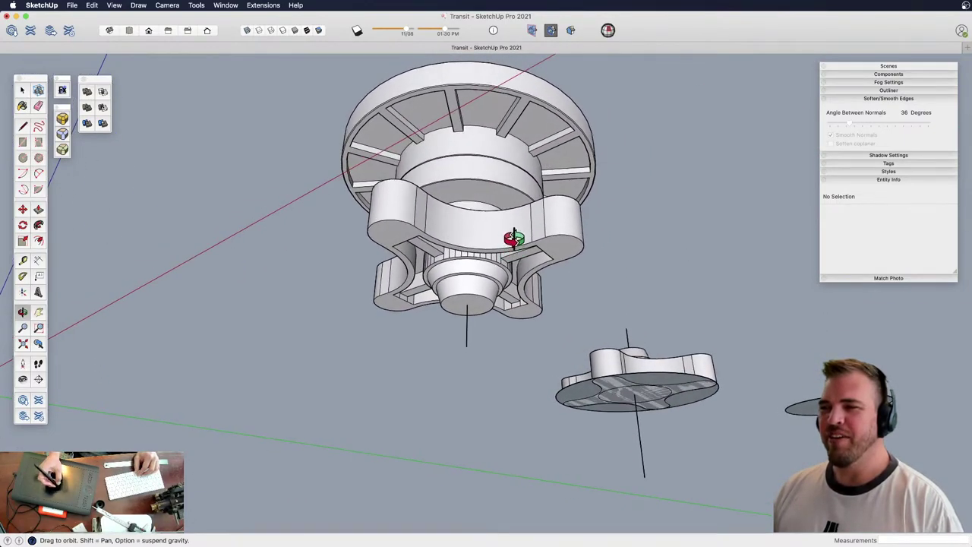
triple_click(494, 241)
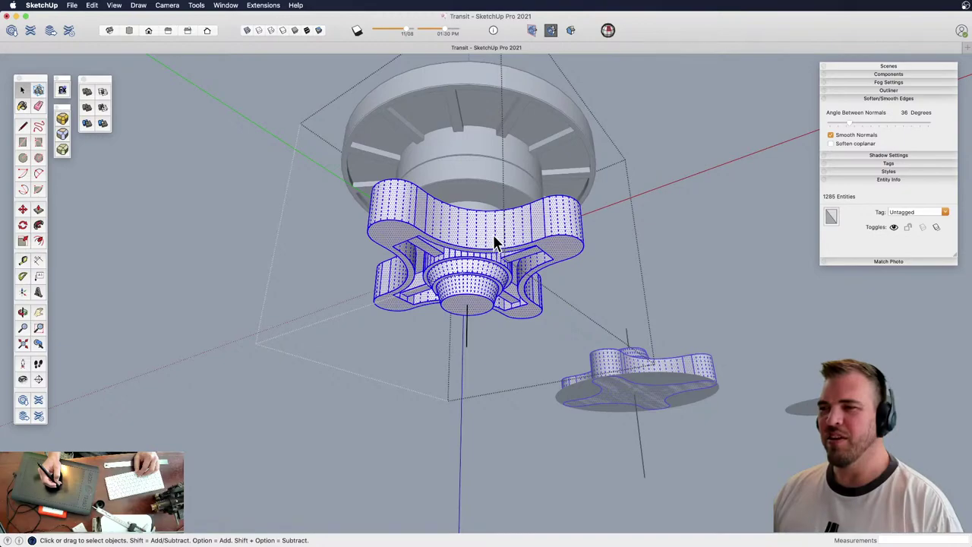
triple_click(495, 235)
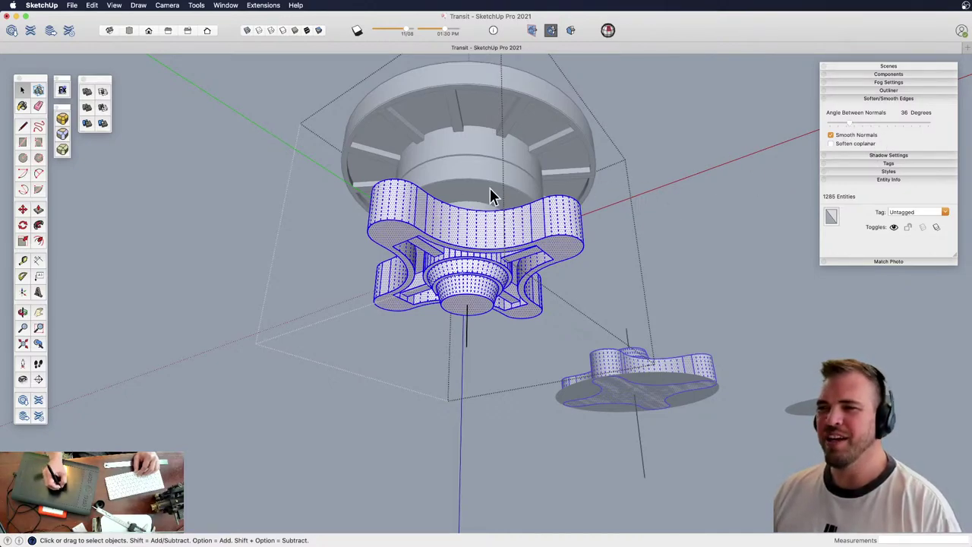
left_click_drag(855, 131, 849, 127)
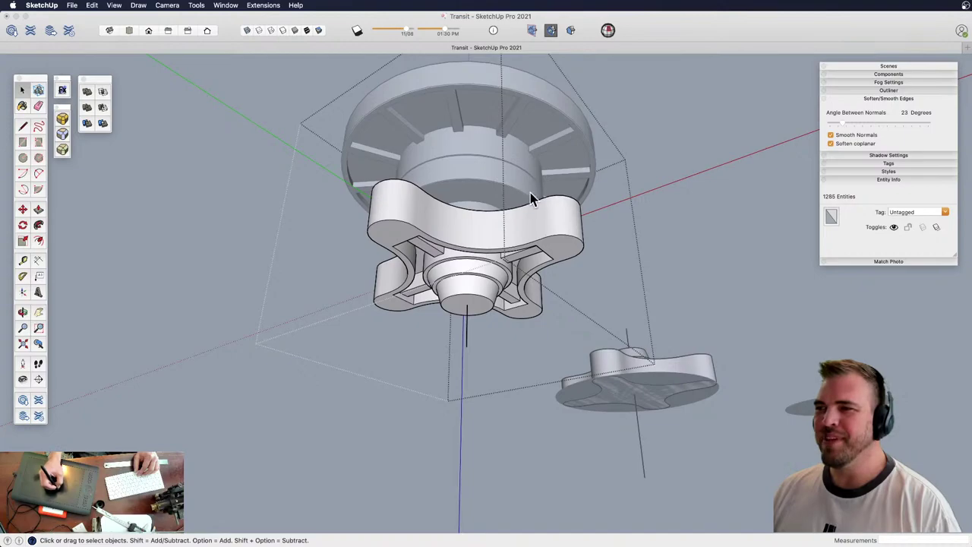
left_click(637, 227)
middle_click_drag(513, 137, 436, 381)
key("x")
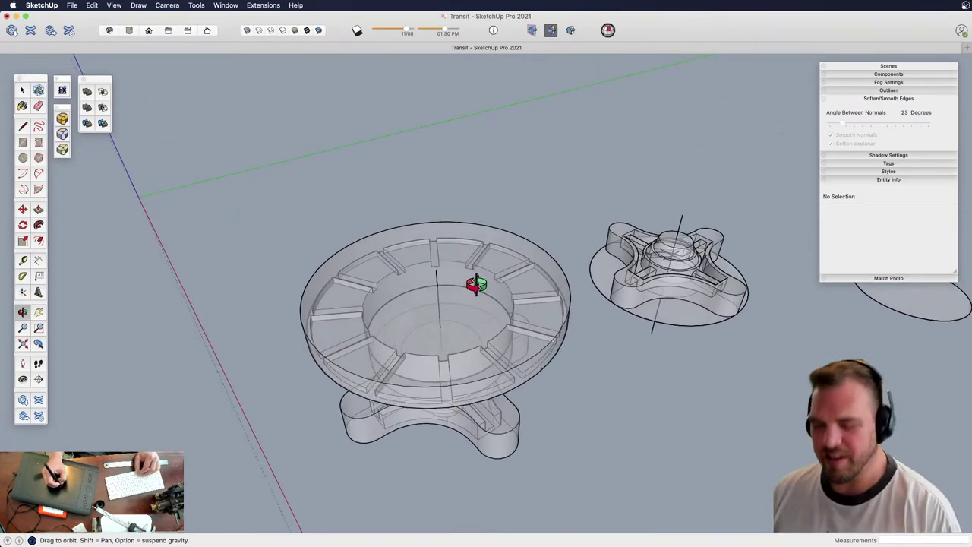
key("x")
mouse_move(464, 310)
middle_mouse_down()
mouse_move(499, 330)
mouse_move(499, 284)
mouse_move(507, 302)
mouse_move(474, 280)
mouse_move(470, 327)
middle_mouse_up()
Draw a circle with a 61 mm radius on the plate's top face, centred on the vertical axis line
key("z")
left_click_drag(469, 327, 472, 297)
key("space")
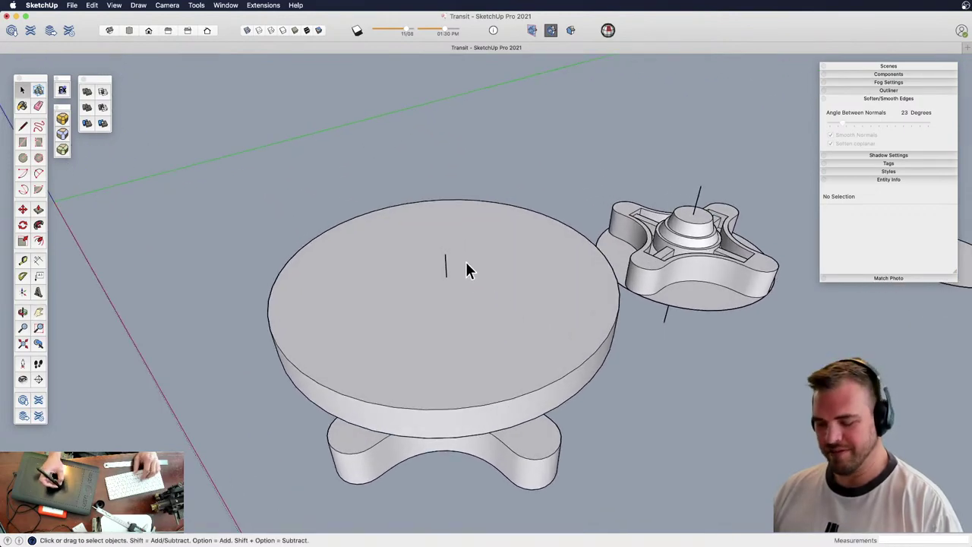
key("c")
left_click(446, 277)
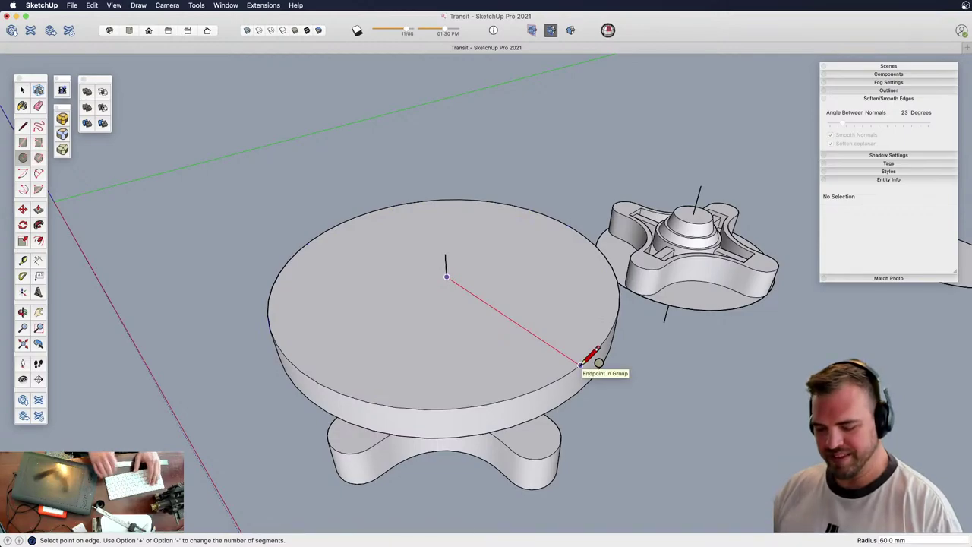
left_click(581, 364)
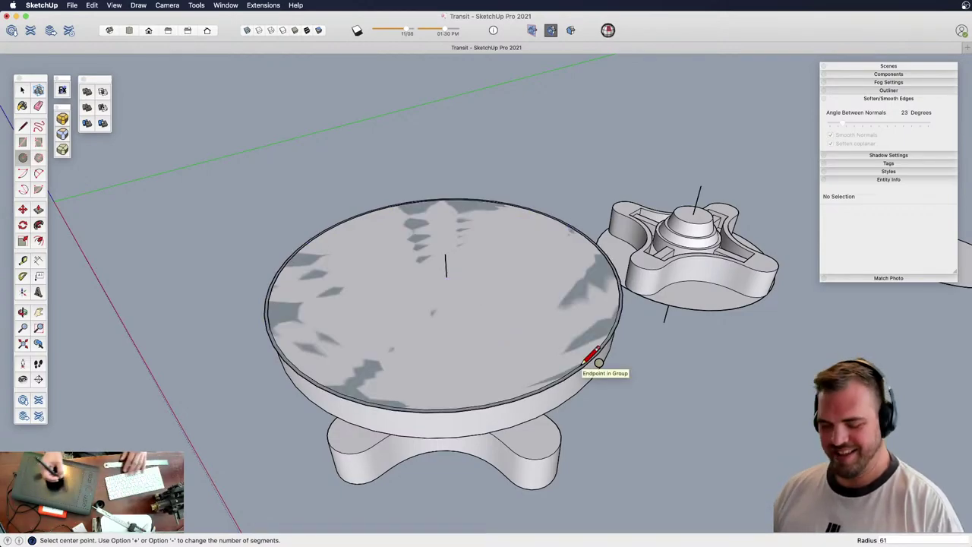
middle_click_drag(640, 325, 571, 319)
key("z")
scroll(622, 320, "up", 3)
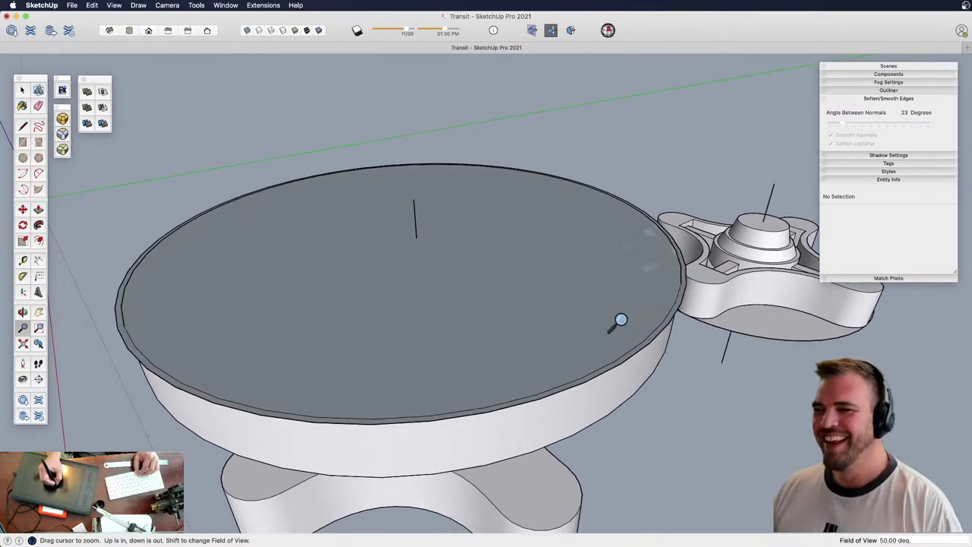
key("p")
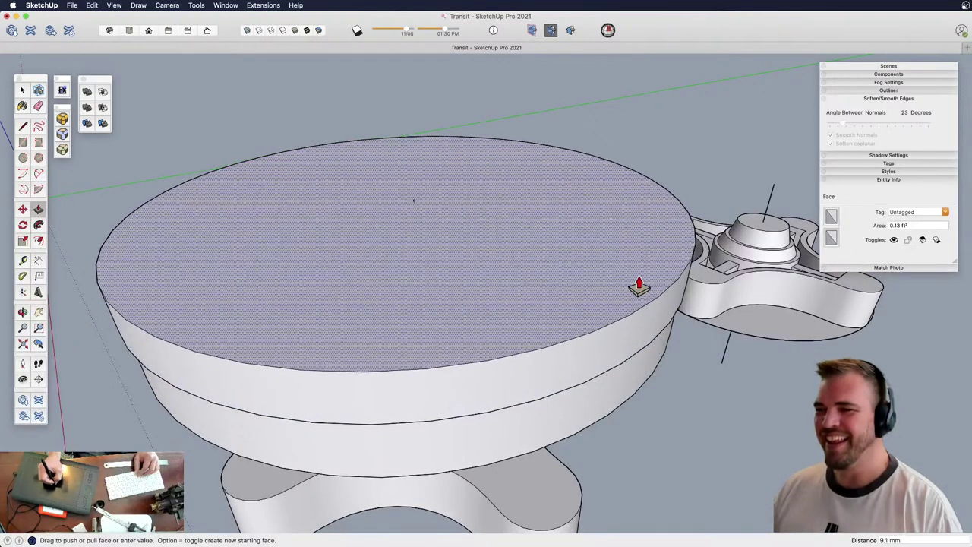
left_click(638, 278)
key("space")
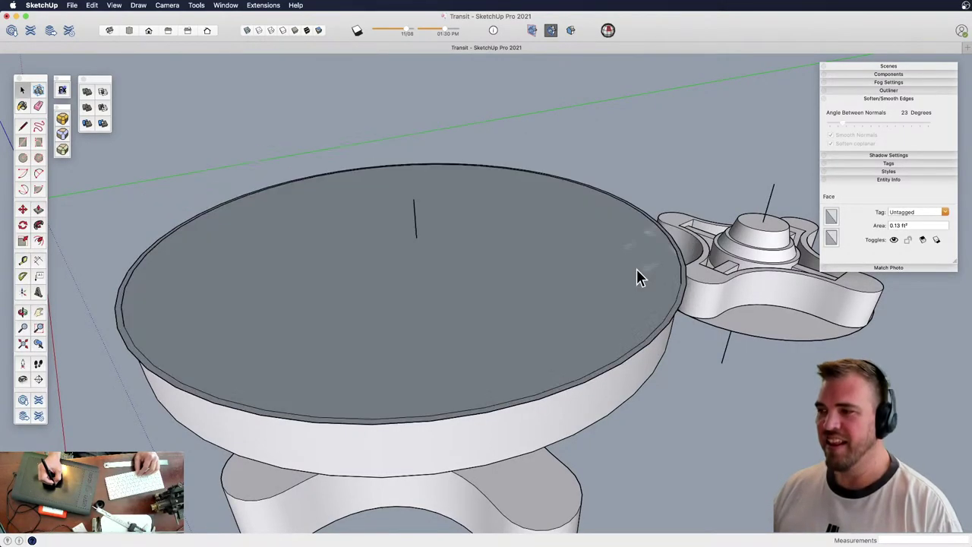
Offset the 61 mm radius circle outward by 2 mm
left_click(641, 350)
mouse_move(641, 350)
middle_mouse_down()
mouse_move(543, 306)
mouse_move(572, 403)
mouse_move(628, 341)
middle_mouse_up()
type("f")
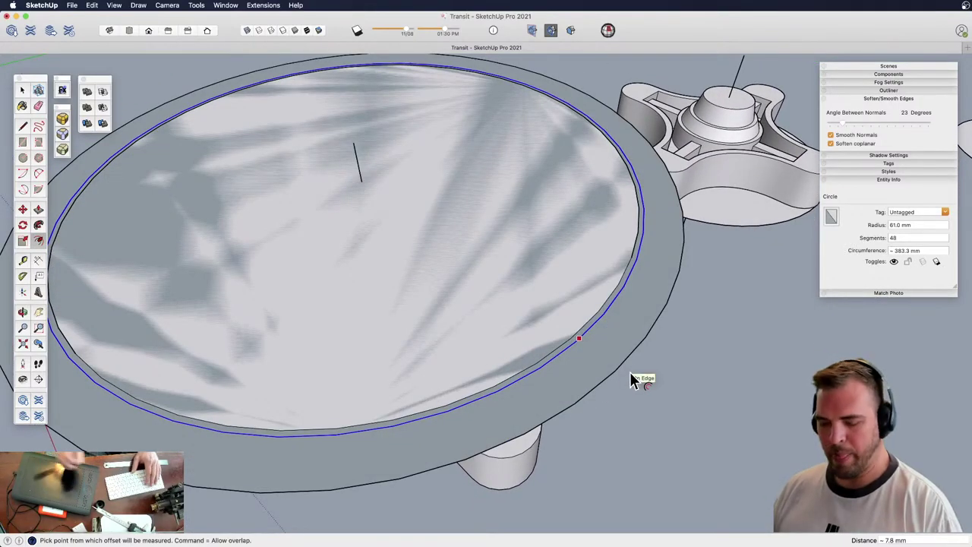
type("2")
left_click(578, 297)
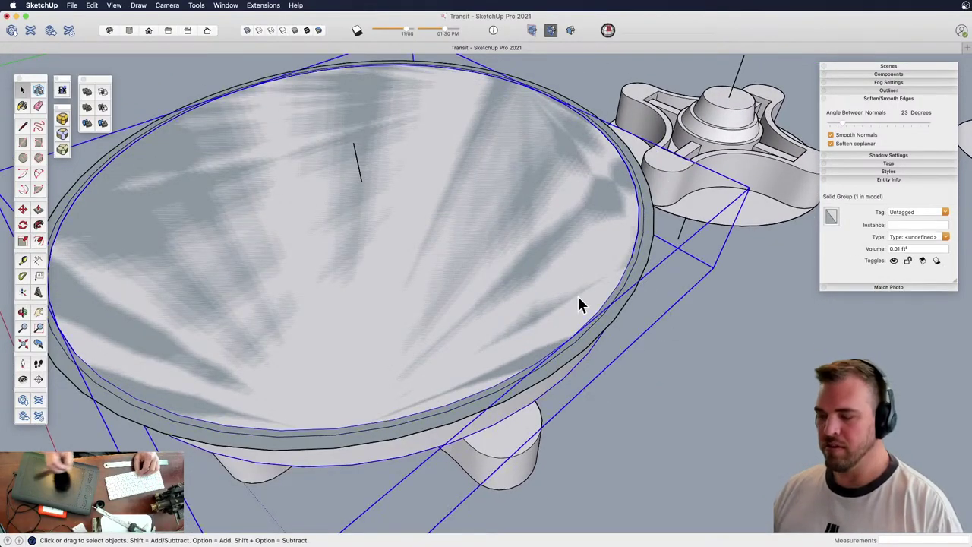
key("Delete")
key("super+z")
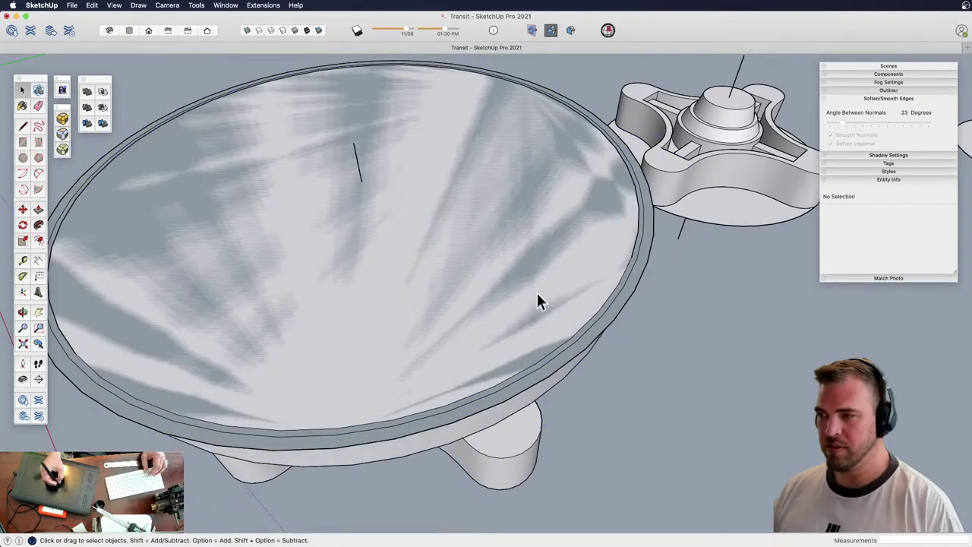
Group the two concentric circles with their faces, then open the group and delete the inner disc face to leave a ring
left_click(615, 297)
double_click(622, 298)
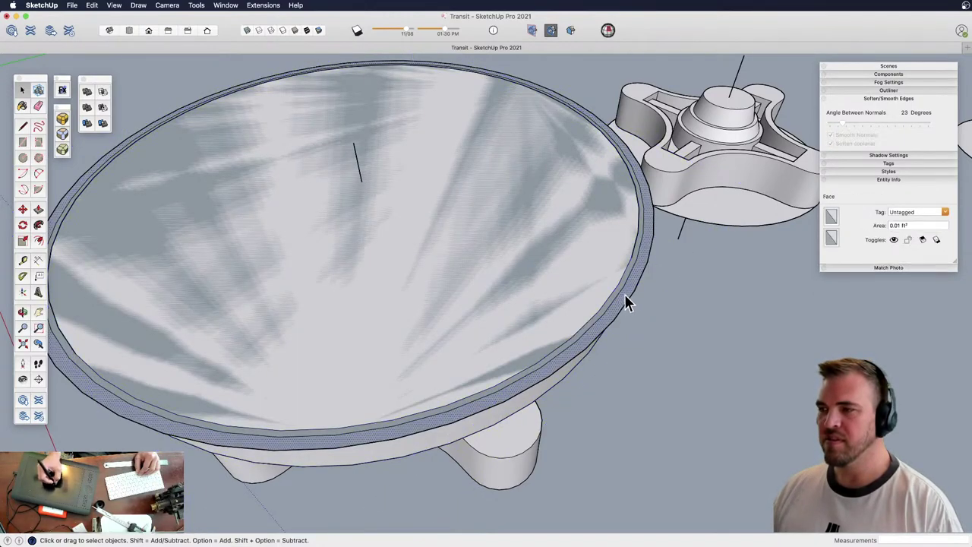
left_click(623, 306)
key("super+g")
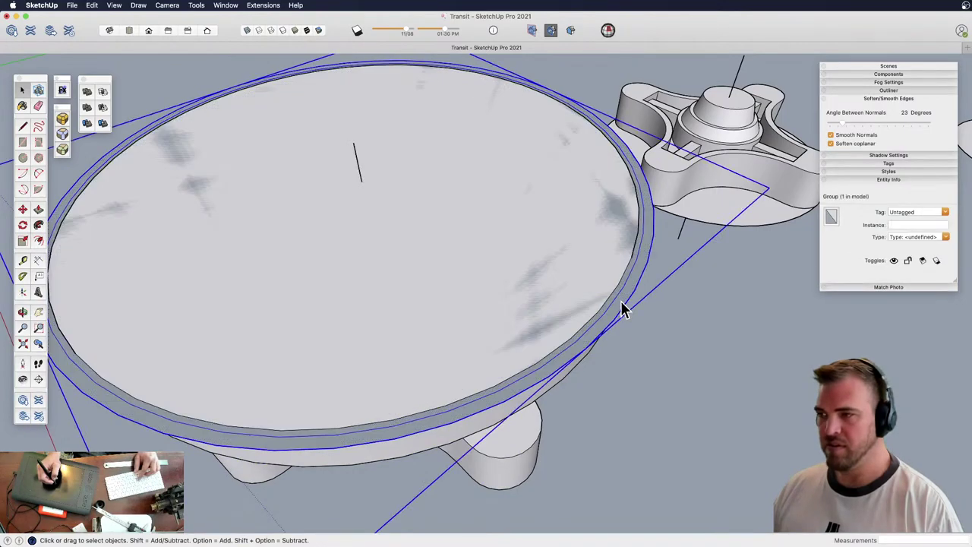
double_click(621, 304)
left_click(596, 303)
key("Delete")
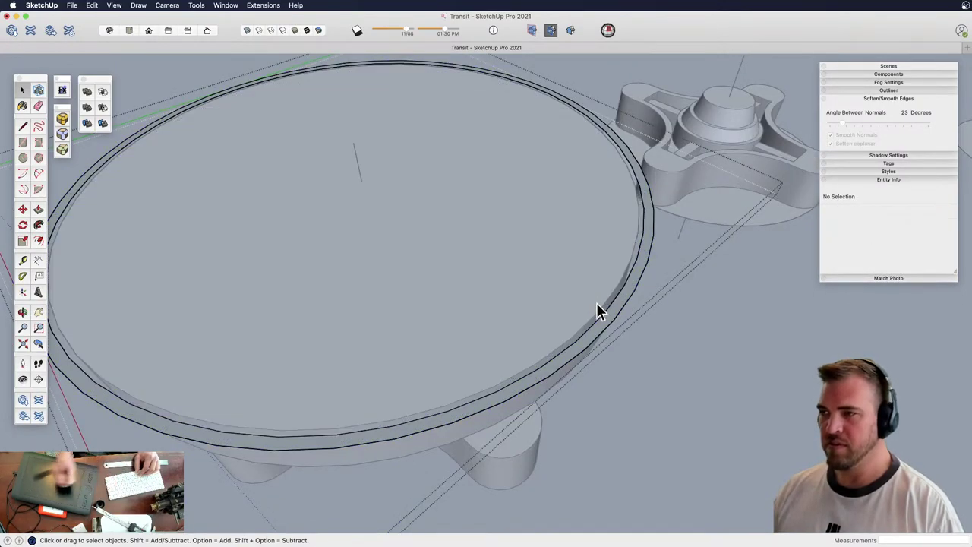
Pull the thin ring face upward to form a rim wall standing above the plate's edge
middle_click_drag(596, 303, 614, 241)
key("p")
mouse_move(644, 275)
left_mouse_down()
mouse_move(630, 322)
mouse_move(655, 262)
left_mouse_up()
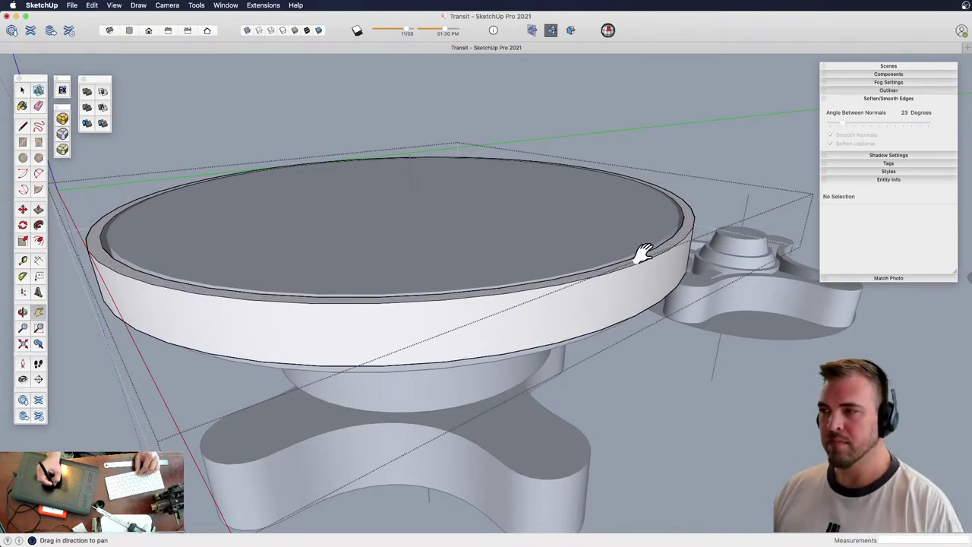
Close the rim's inner opening with a traced edge, then pull the full top face higher to form a cap
middle_click_drag(644, 253, 607, 369)
scroll(614, 306, "up", 3)
key("l")
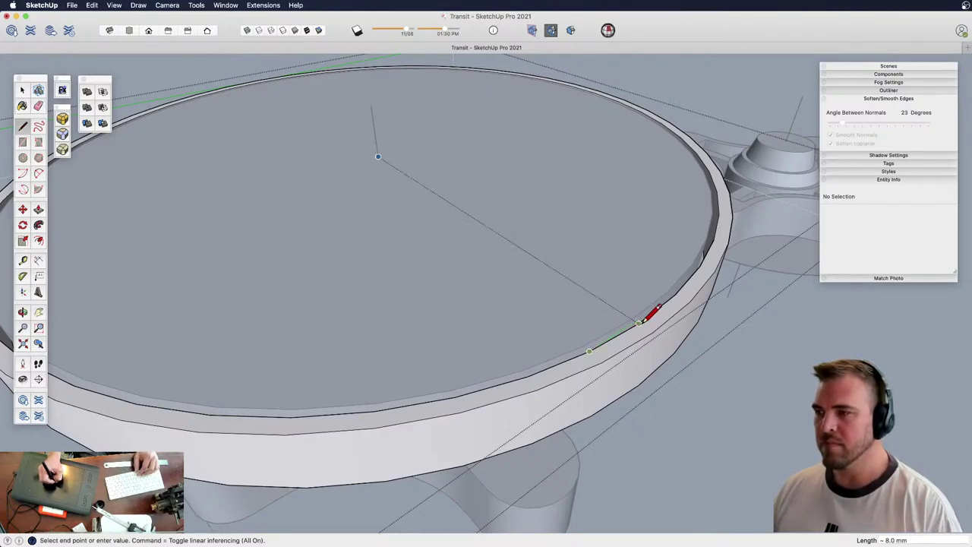
left_click(639, 322)
key("p")
mouse_move(633, 318)
left_mouse_down()
mouse_move(633, 251)
mouse_move(650, 319)
mouse_move(580, 282)
left_mouse_up()
key("e")
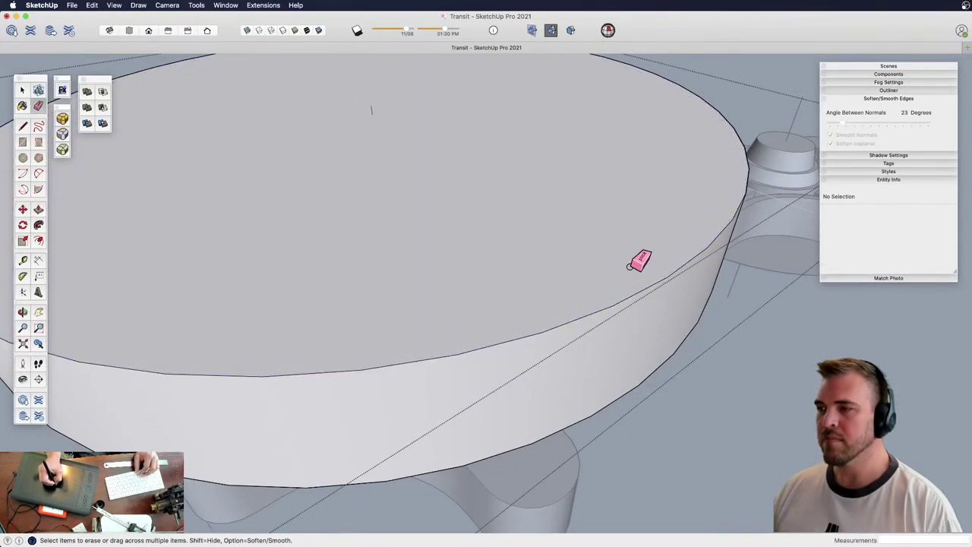
Push the cap's top face down about 3.3 mm using X-ray faces for reference, and restore opaque faces
scroll(579, 319, "down", 5)
middle_click_drag(580, 319, 582, 275)
middle_click_drag(543, 332, 581, 290)
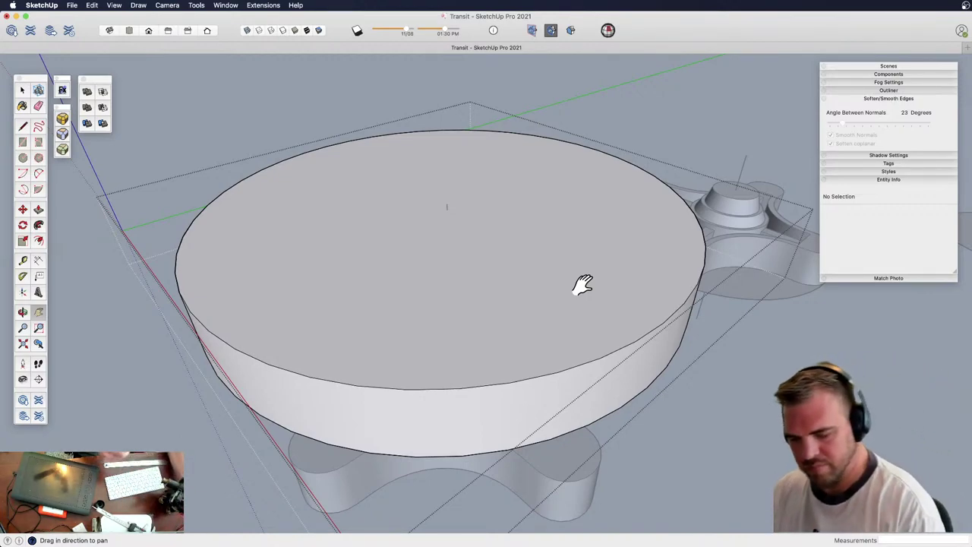
left_click_drag(553, 311, 566, 256, "shift")
key("x")
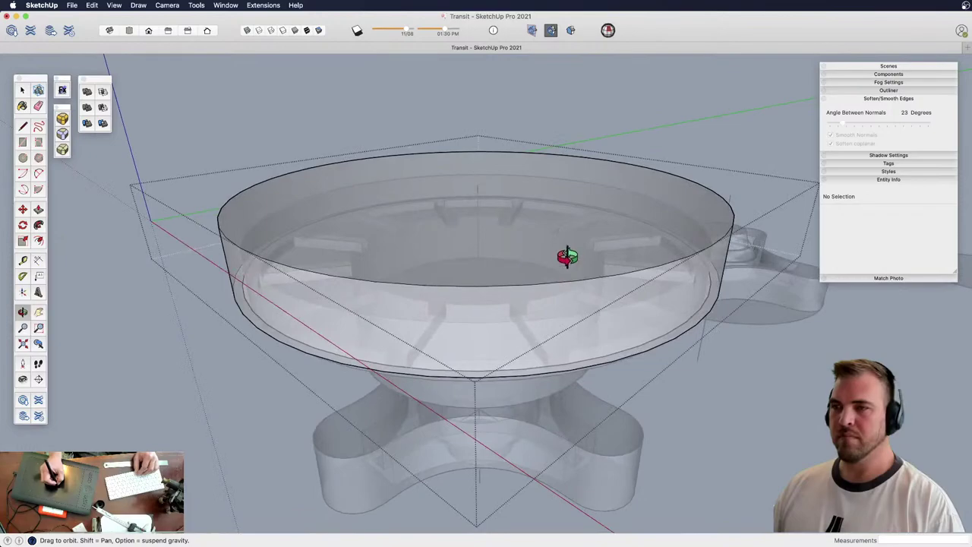
key("p")
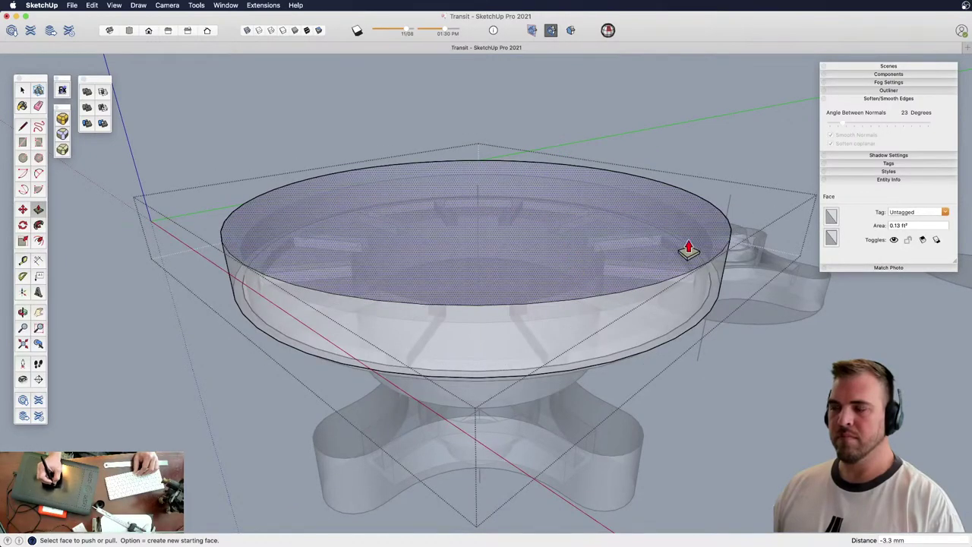
key("alt+x")
Close the cap group and open the four-armed base group for editing from its underside
key("o")
left_click_drag(571, 265, 524, 335)
key("space")
left_click(638, 346)
key("o")
key("h")
key("z")
left_click_drag(491, 408, 455, 266)
key("h")
key("o")
left_click_drag(445, 328, 508, 338)
key("z")
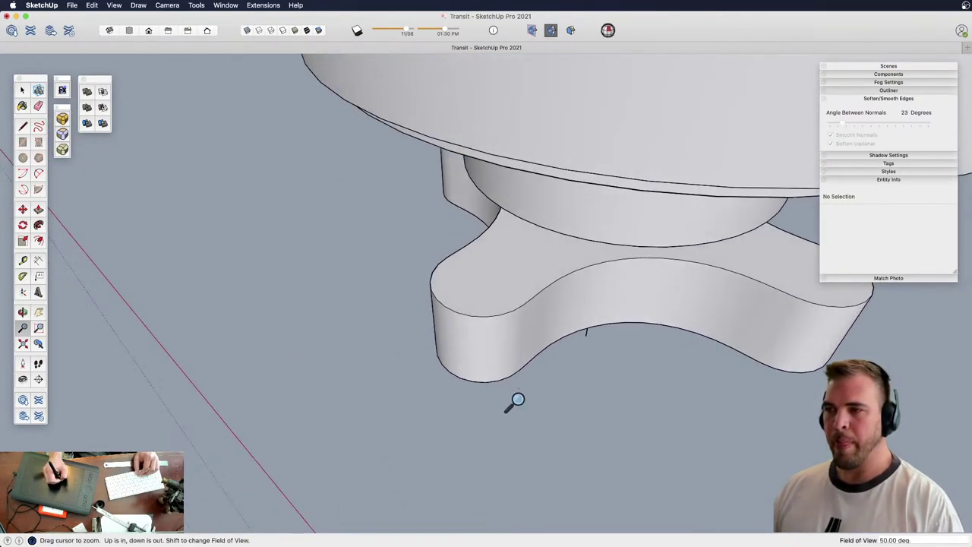
left_click_drag(514, 402, 516, 304)
key("h")
left_click_drag(516, 304, 416, 99)
key("o")
middle_click_drag(416, 99, 473, 319)
triple_click(428, 304)
Draw a circle of about 4.4 mm radius on one arm's underside and move it 1.6 mm outward along the green axis
scroll(458, 255, "up", 3)
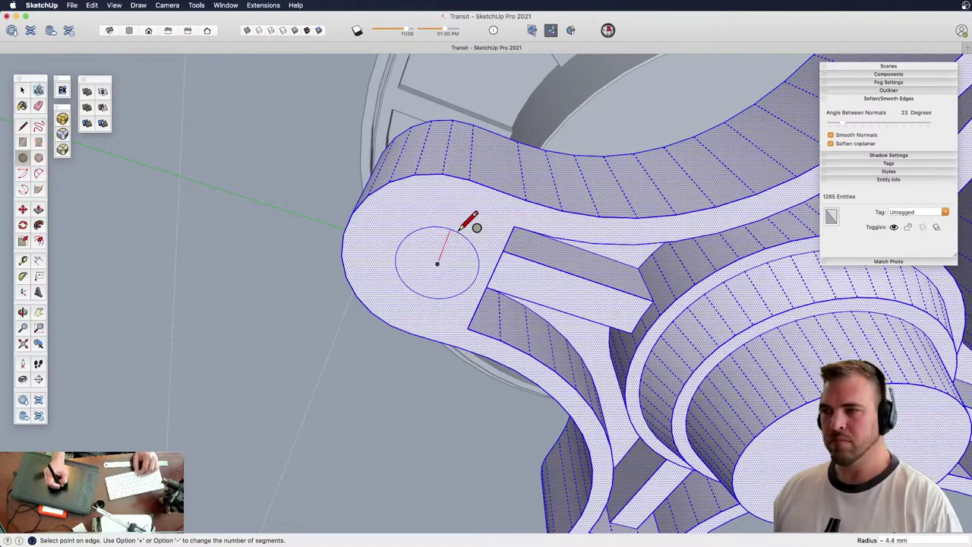
left_click(460, 229)
middle_click_drag(506, 235, 644, 276)
left_click(510, 300)
key("z")
left_click_drag(509, 293, 528, 228)
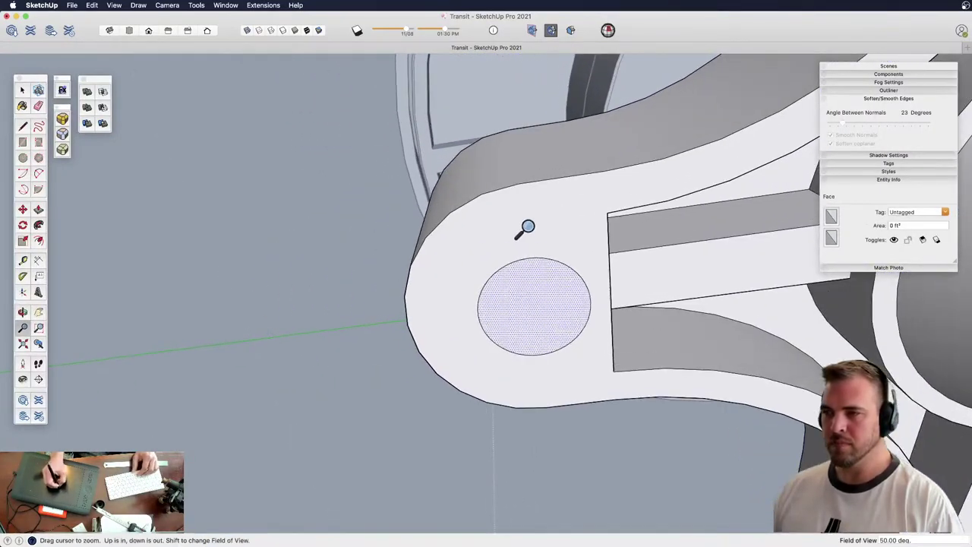
key("m")
left_click(544, 284)
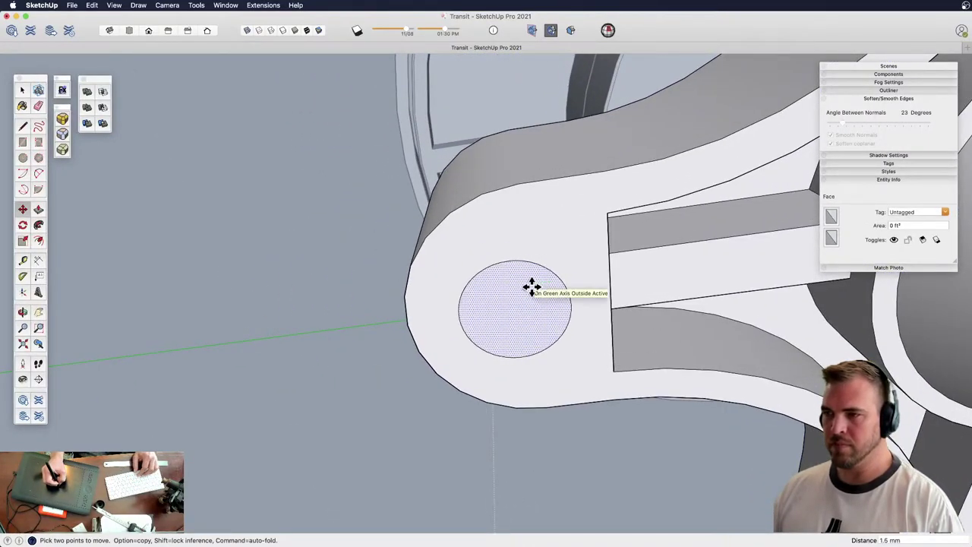
Rotate-copy the circle by 90 degrees around the base's centre axis, repeated 3x, so each arm has one
key("h")
left_click_drag(508, 169, 476, 351)
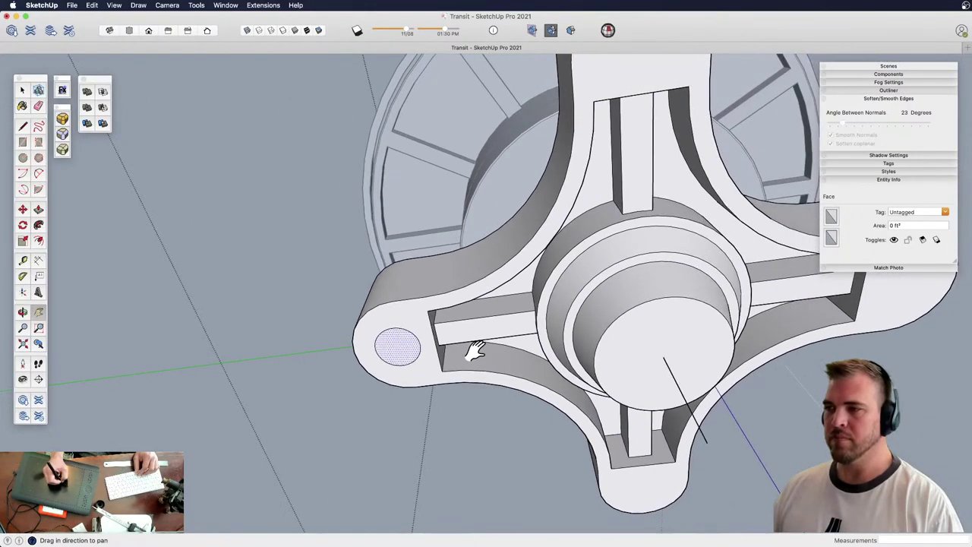
middle_click_drag(529, 325, 514, 339)
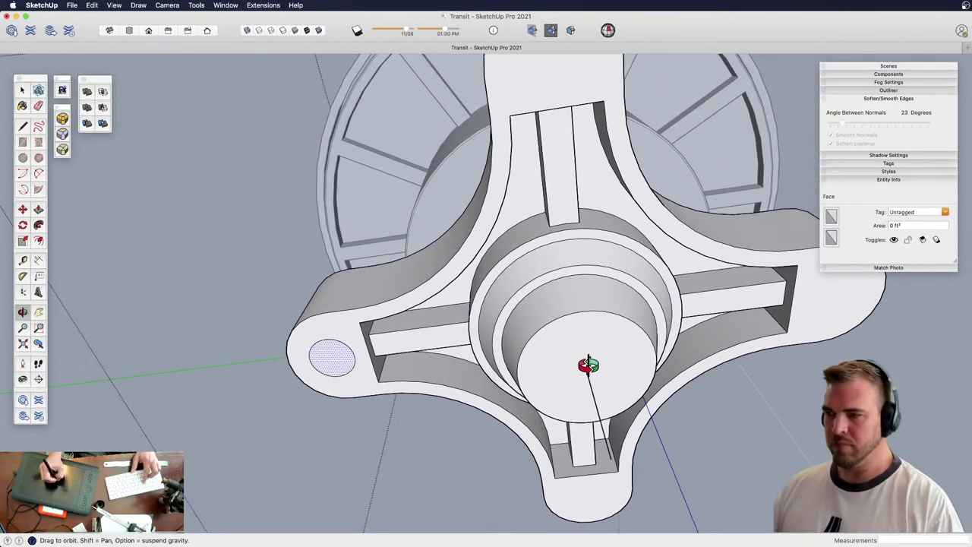
key("q")
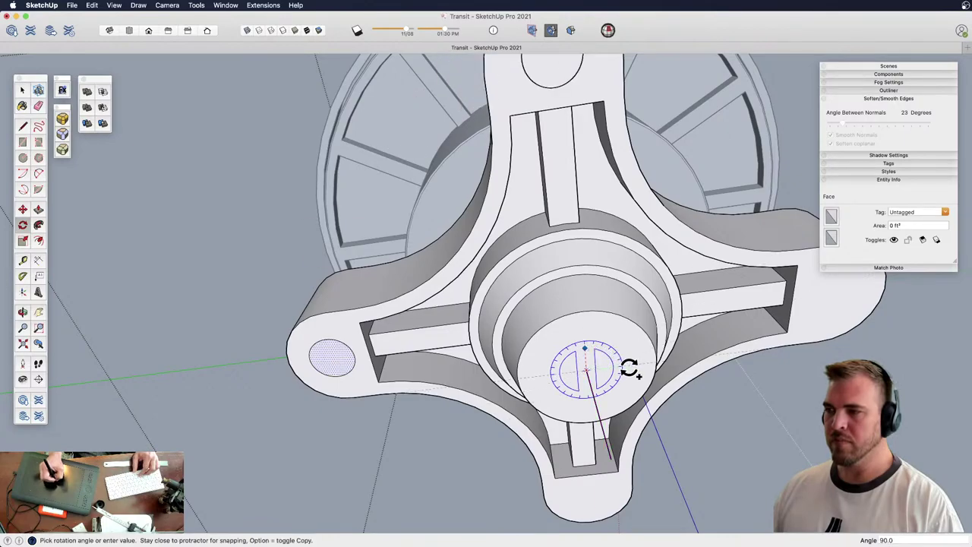
left_click(629, 369)
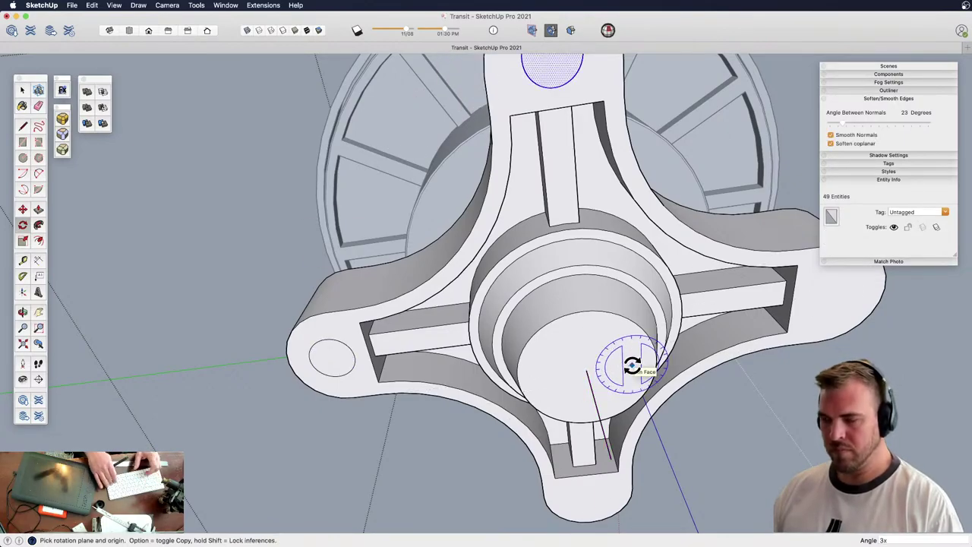
Push the arm circles 18 mm through the base to cut the mounting holes
middle_click_drag(633, 366, 403, 356)
key("p")
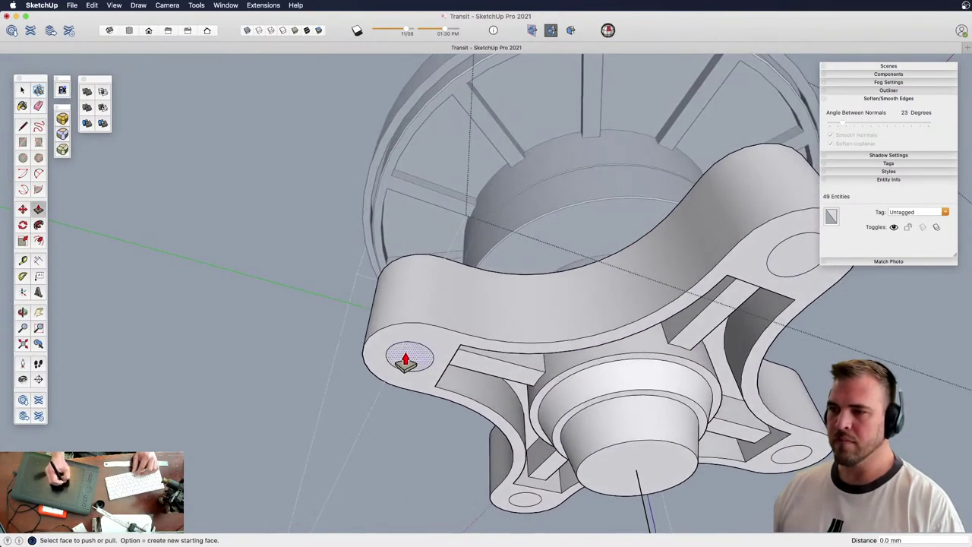
left_click(446, 260)
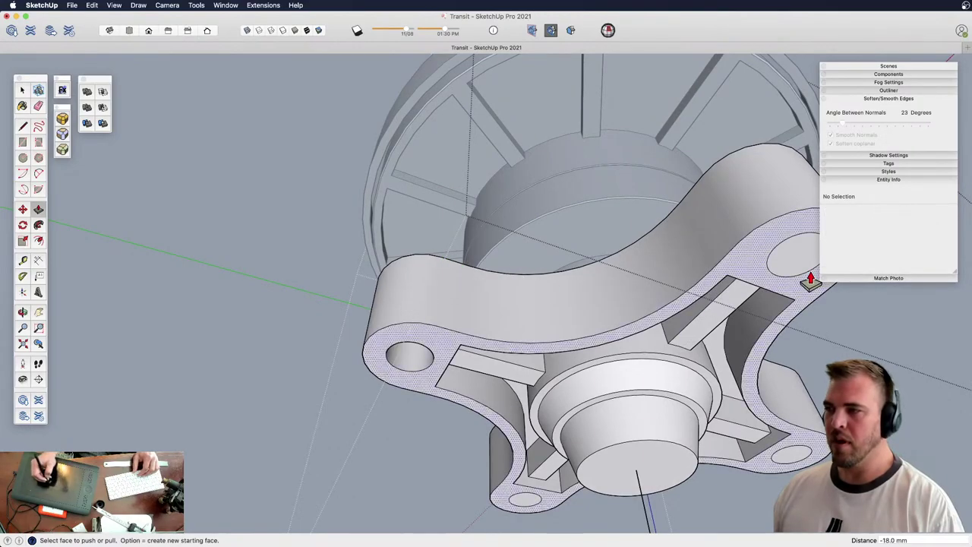
double_click(799, 264)
left_click(787, 461)
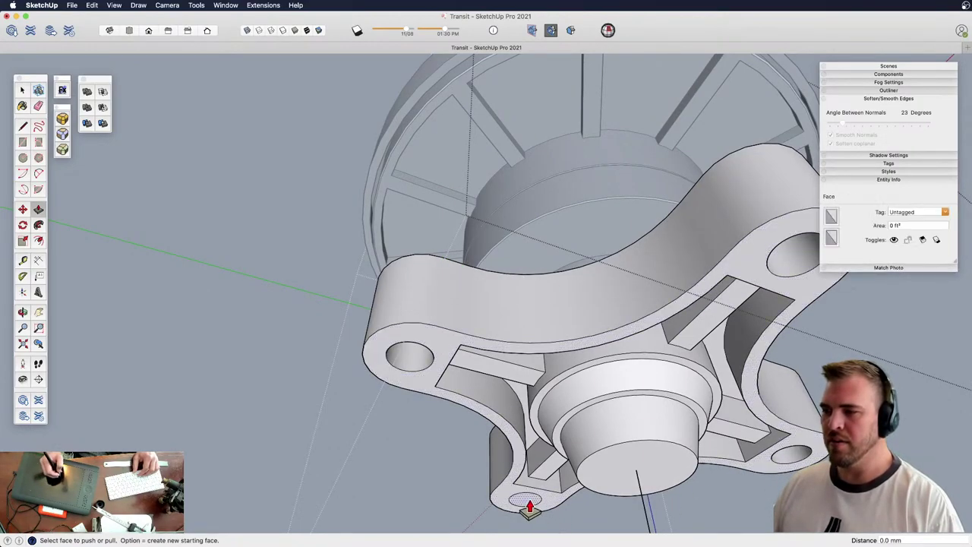
Offset the upper edge of one arm's hole outward by about 0.2 mm
mouse_move(561, 418)
middle_mouse_down()
mouse_move(530, 256)
mouse_move(547, 152)
mouse_move(580, 516)
mouse_move(554, 309)
mouse_move(560, 421)
middle_mouse_up()
key("z")
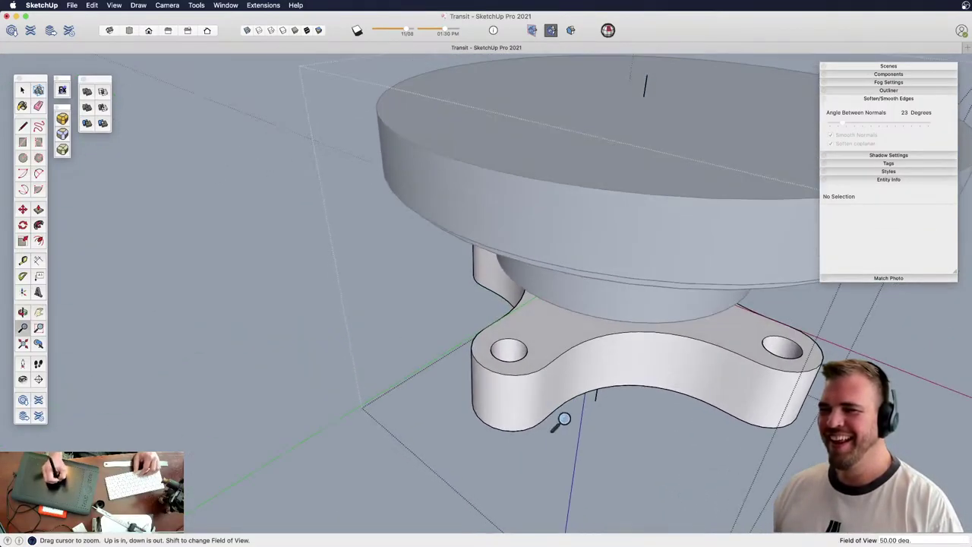
left_click_drag(559, 420, 575, 404)
middle_click_drag(575, 404, 525, 297, "shift")
scroll(573, 339, "up", 3)
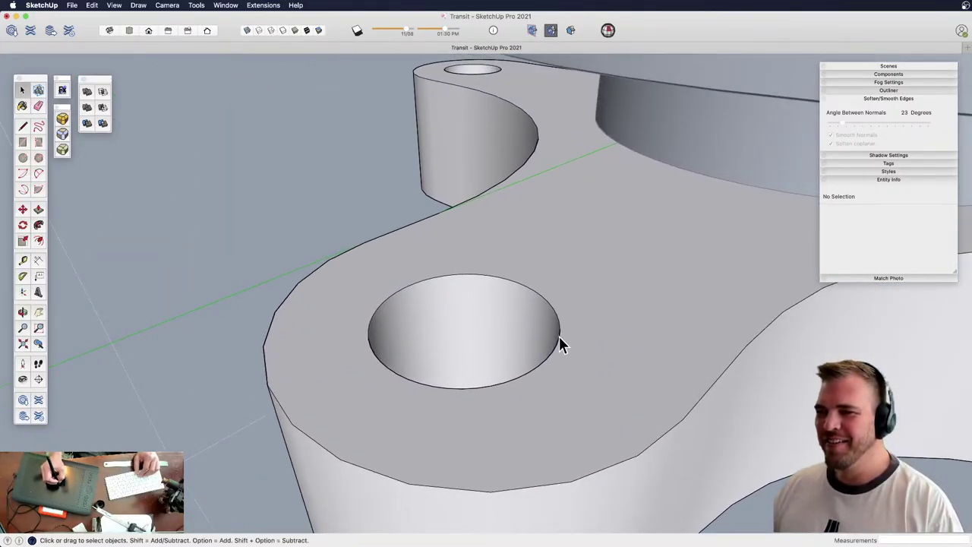
left_click(557, 342)
key("z")
left_click_drag(554, 350, 586, 244)
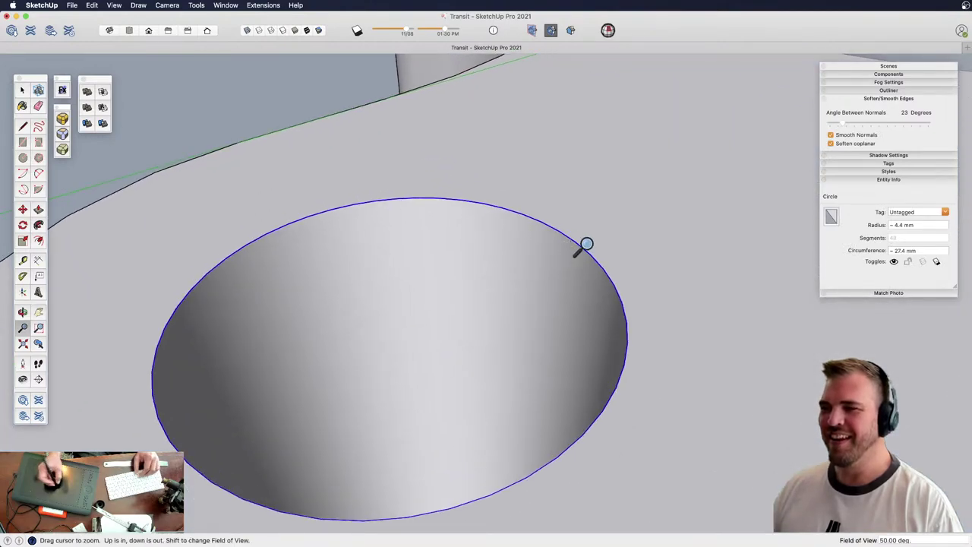
left_click(627, 354)
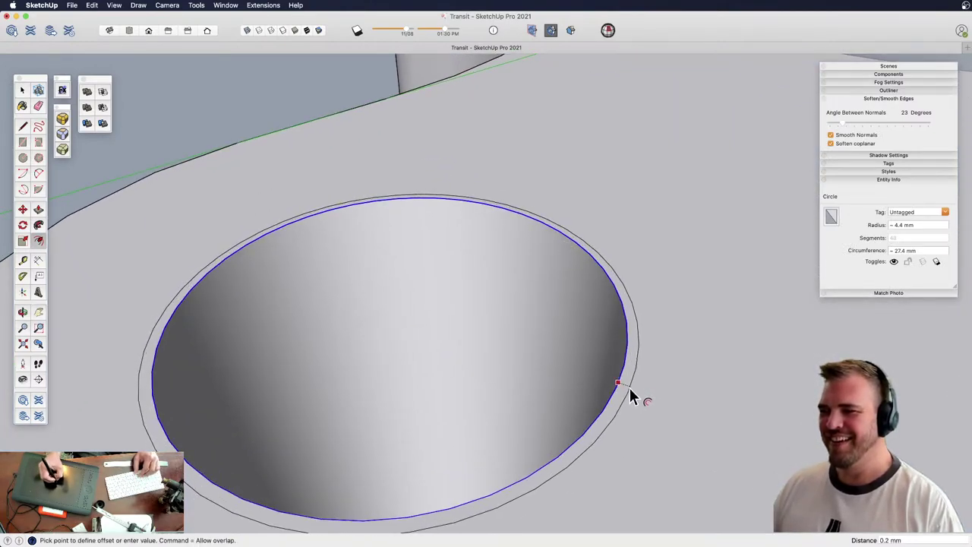
left_click(629, 387)
key("space")
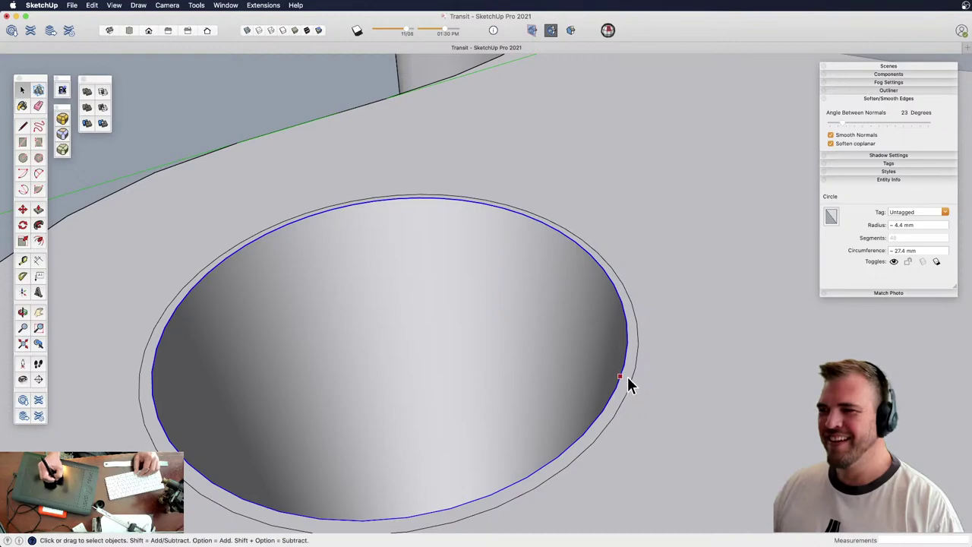
Move the hole's inner upper edge down 0.2 mm to form a small chamfer
middle_click_drag(625, 369, 632, 295)
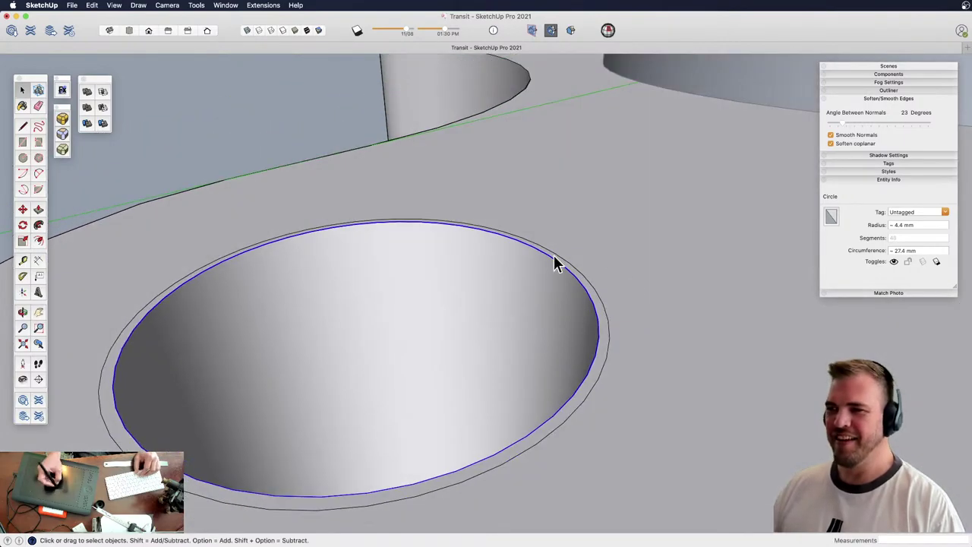
left_click(562, 262)
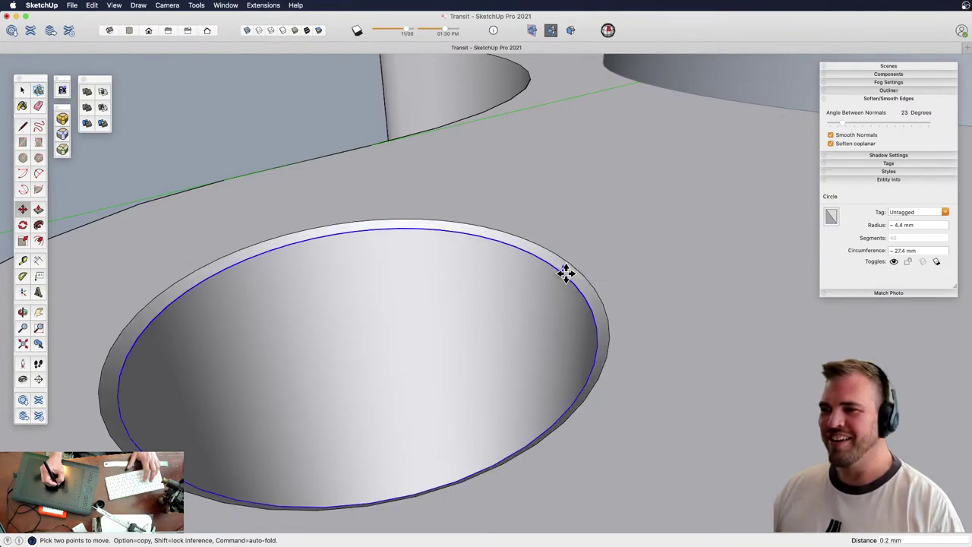
scroll(557, 310, "down", 10)
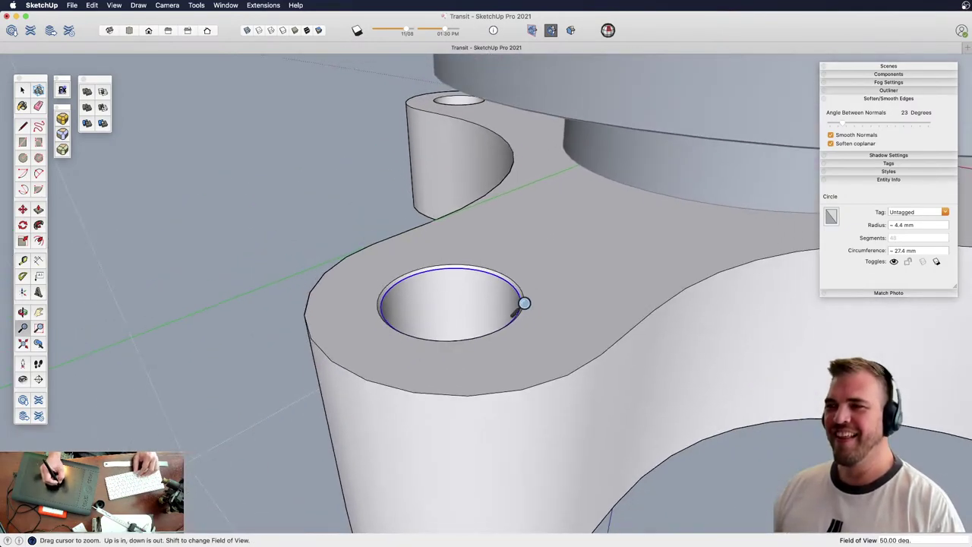
middle_click_drag(518, 398, 518, 326, "shift")
scroll(528, 249, "up", 5)
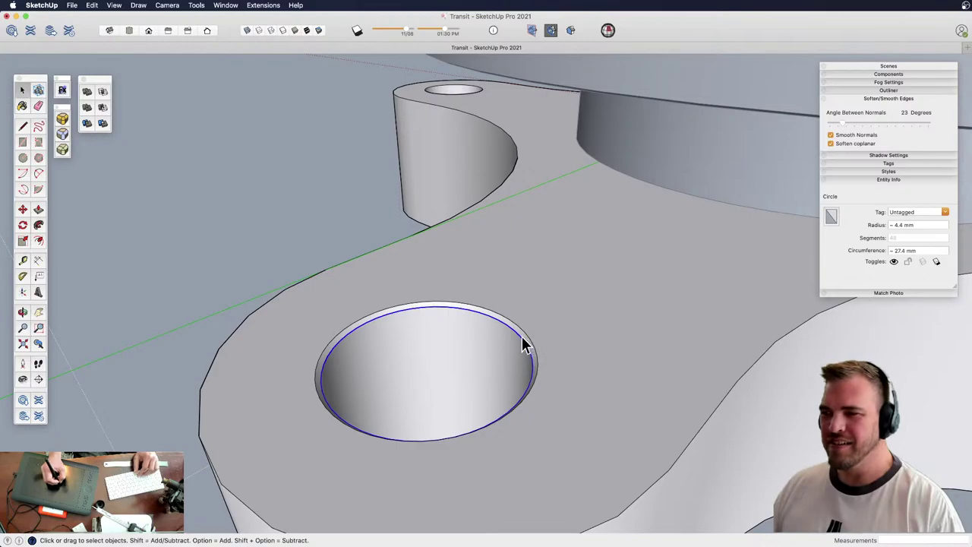
Rotate-copy the chamfer geometry around the base's centre axis with 3x copies onto the other arm holes
scroll(542, 267, "down", 5)
middle_click_drag(542, 267, 523, 204)
scroll(572, 260, "down", 3)
key("q")
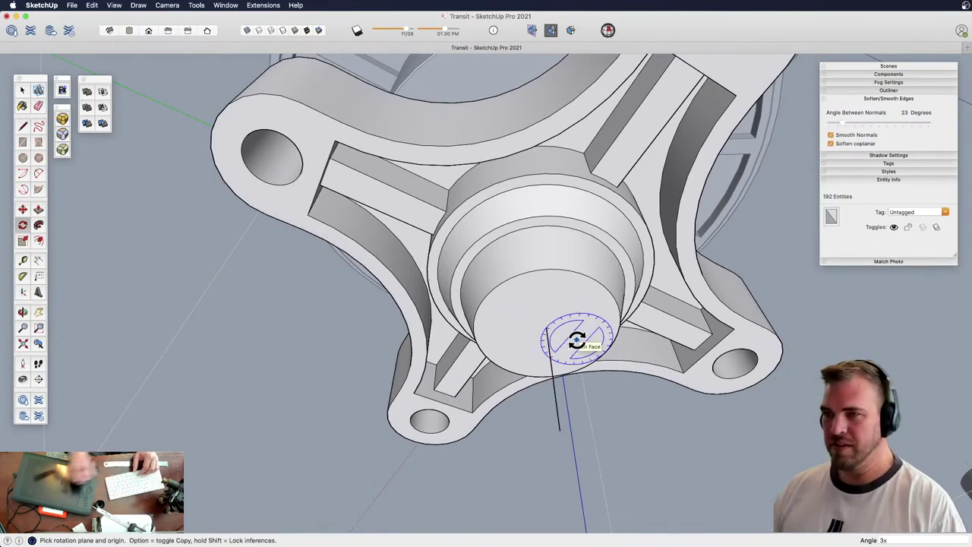
Erase the old hole edge at the first copied chamfer and delete the face covering the hole
middle_click_drag(577, 340, 503, 404)
scroll(473, 380, "up", 5)
key("space")
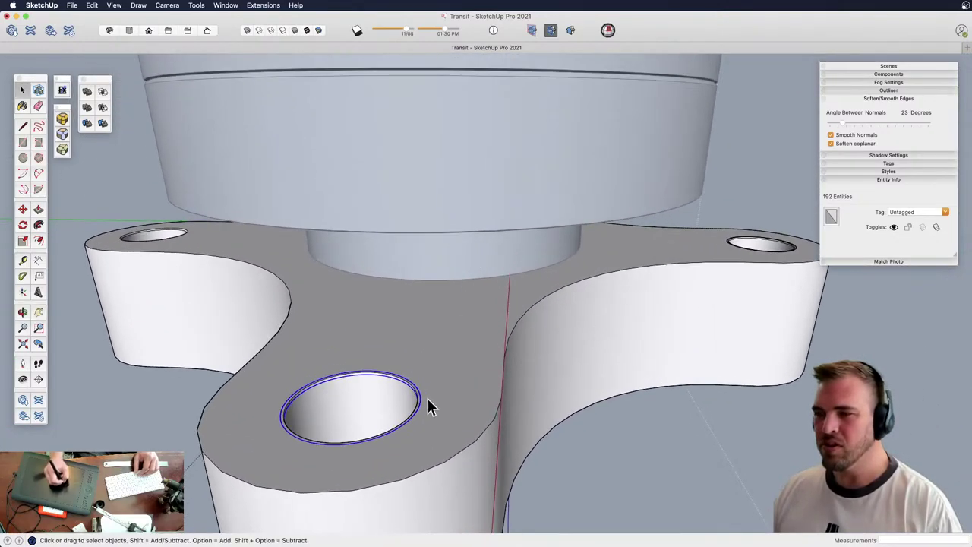
scroll(460, 341, "up", 5)
key("e")
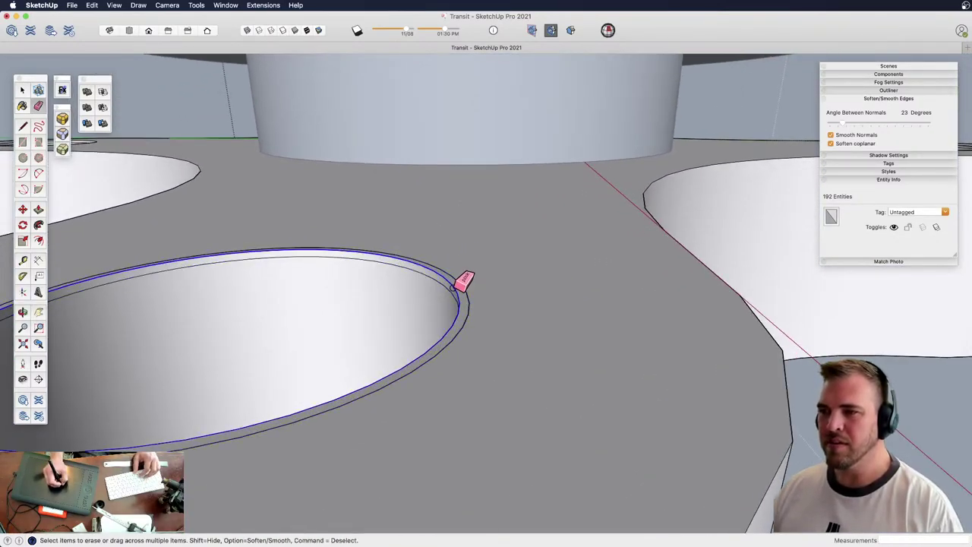
left_click_drag(455, 287, 493, 241)
left_click(421, 322)
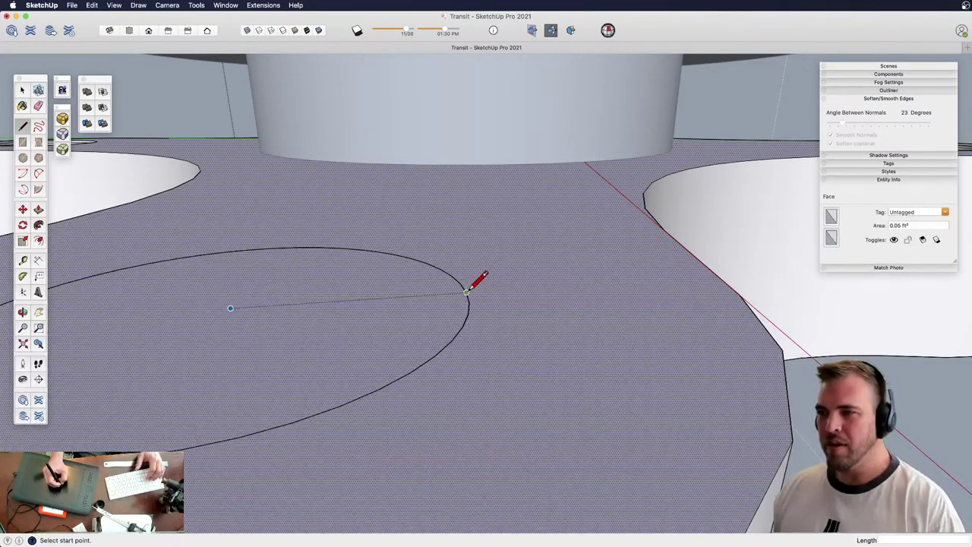
left_click(470, 301)
key("space")
left_click(433, 325)
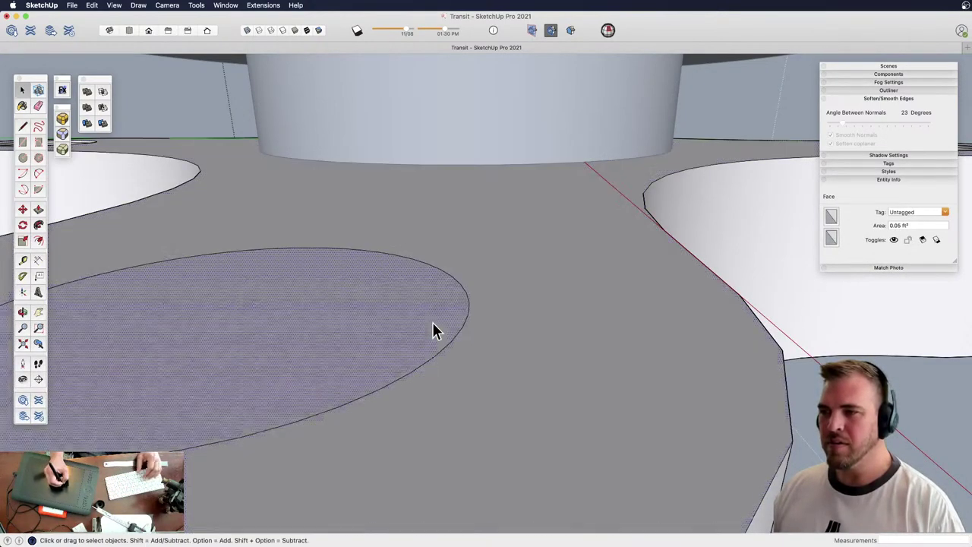
key("Delete")
Erase the old hole edge at the second copied chamfer and remove the face covering that arm's hole
left_click_drag(539, 236, 491, 376)
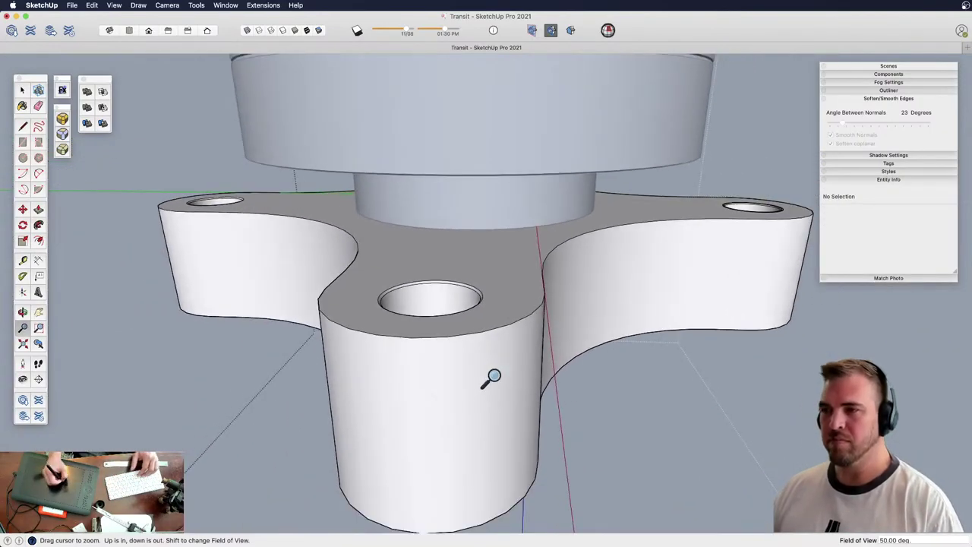
middle_click_drag(668, 319, 446, 379)
left_click_drag(488, 399, 501, 360)
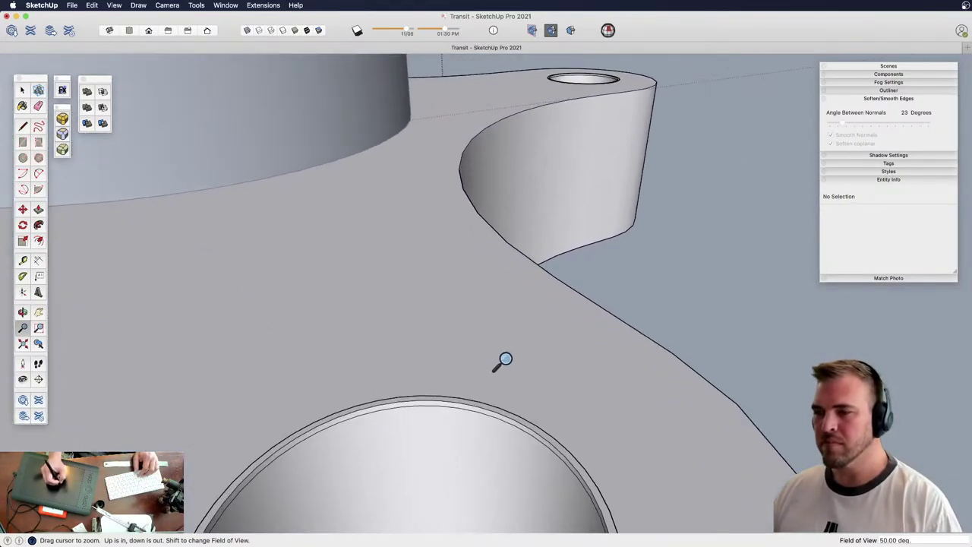
middle_click_drag(502, 360, 488, 226, "shift")
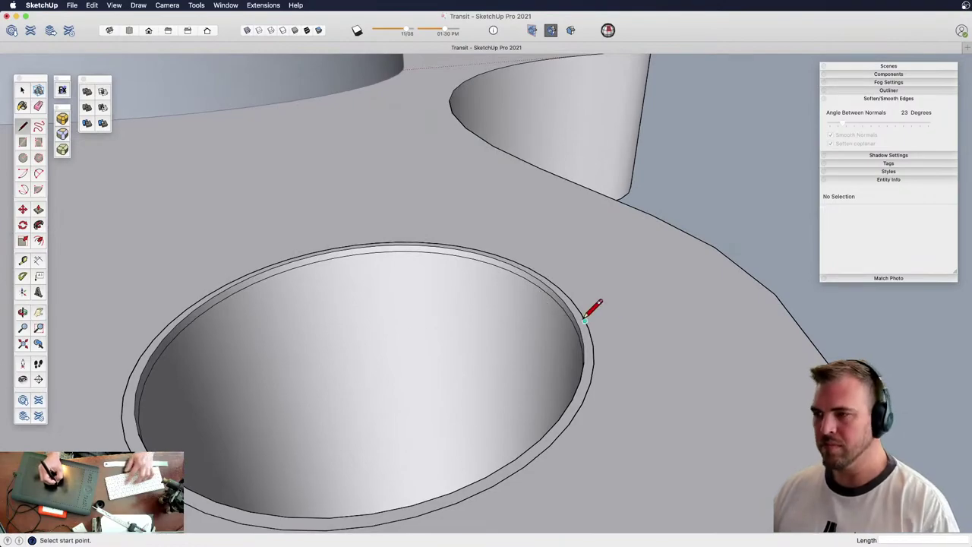
key("space")
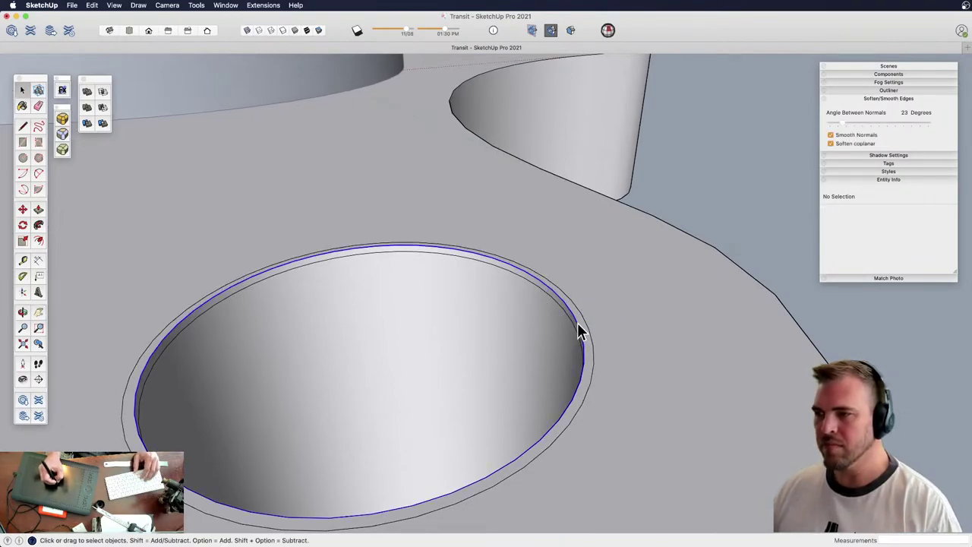
key("e")
left_click(588, 315)
key("space")
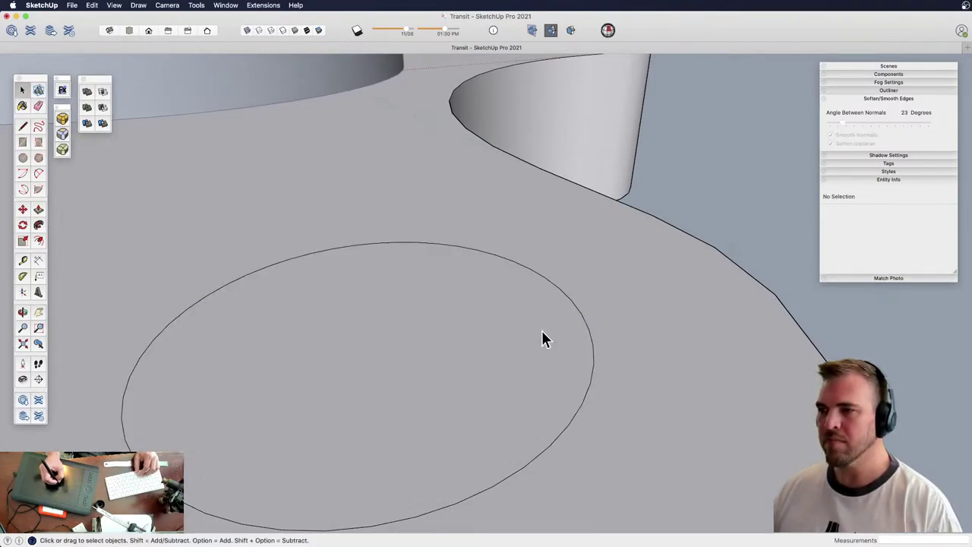
left_click(548, 346)
key("super+z")
Erase the old hole edge at the last copied chamfer and delete the face covering that hole
key("z")
left_click_drag(529, 185, 541, 304)
key("h")
left_click_drag(541, 303, 212, 390)
key("o")
key("z")
left_click_drag(572, 292, 477, 261, "shift")
key("o")
key("z")
key("h")
key("z")
key("h")
key("z")
key("h")
left_click_drag(471, 295, 504, 337)
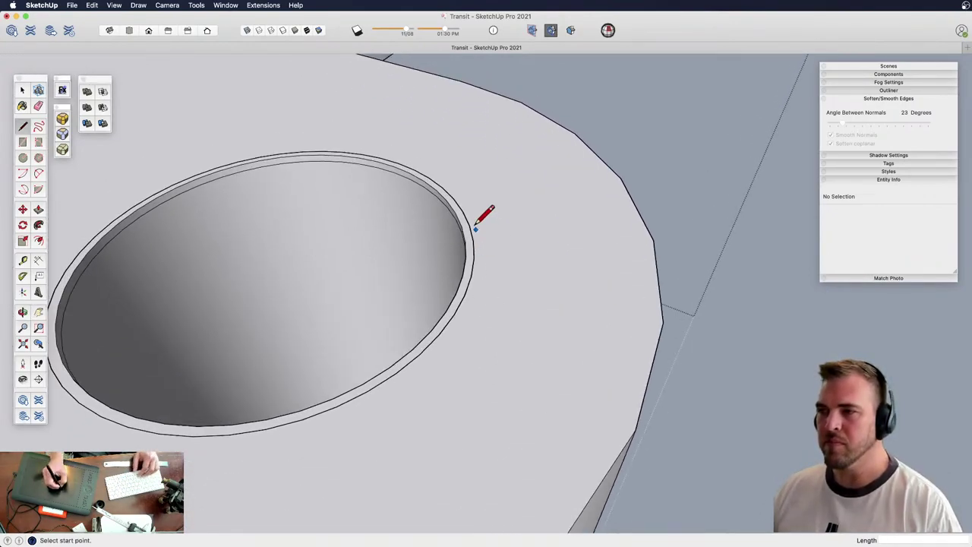
key("Escape")
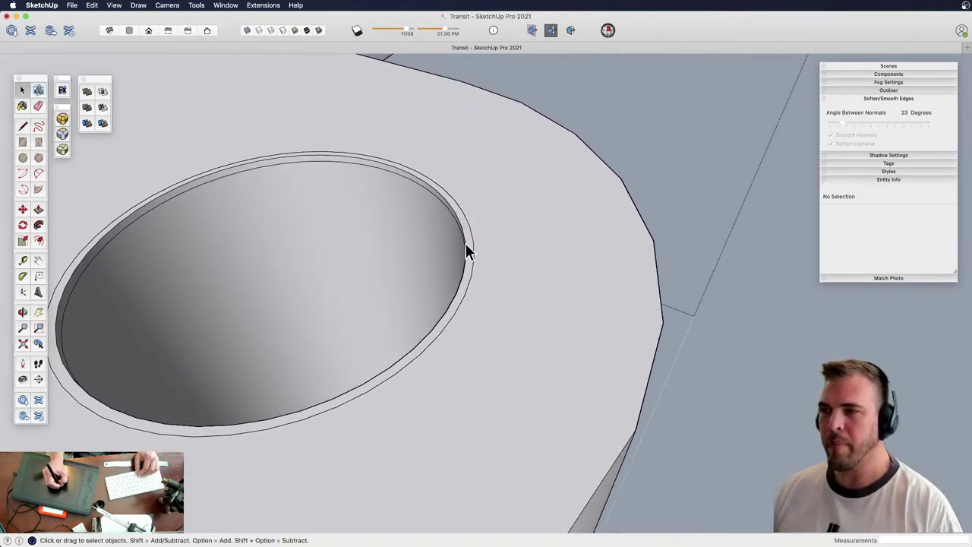
left_click(456, 213)
key("space")
left_click(454, 232)
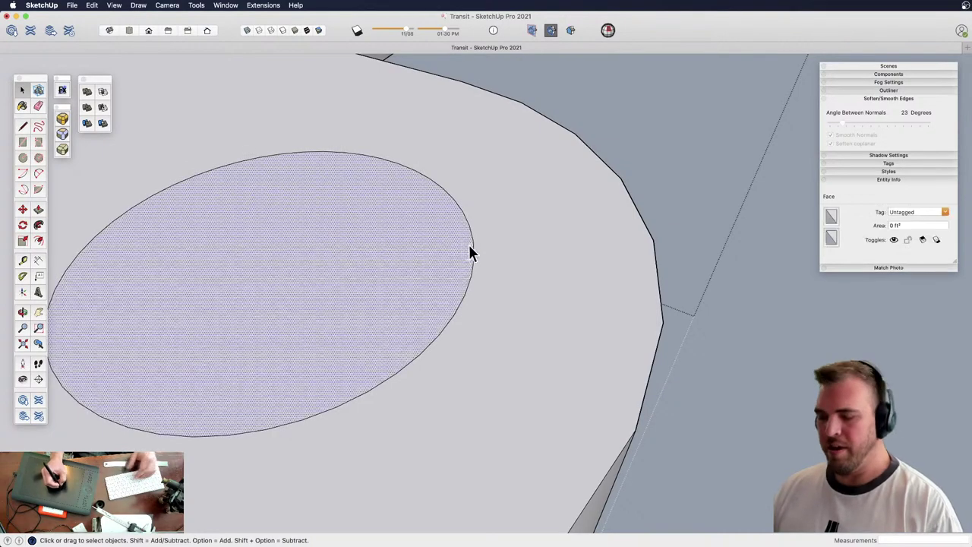
key("Delete")
Finish editing the base component and return to the whole model
key("z")
left_click_drag(468, 92, 449, 279)
key("space")
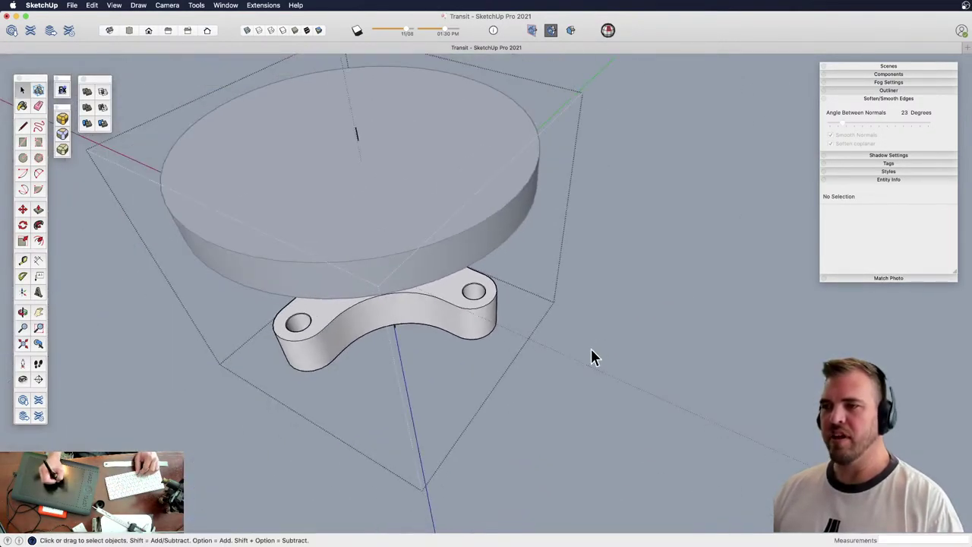
left_click(591, 349)
Select the base component beneath the ribbed plate and examine its underside
key("o")
left_click_drag(528, 285, 360, 233)
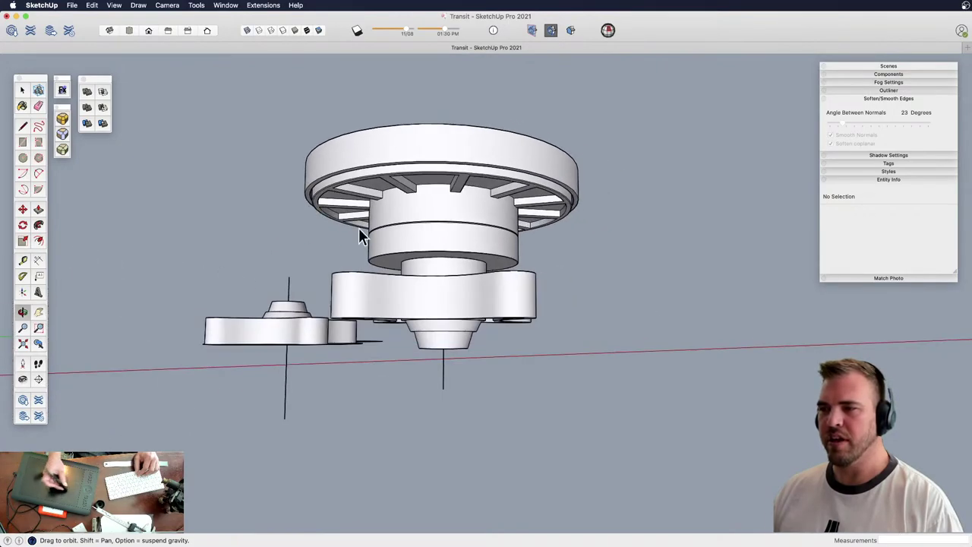
left_click(500, 302)
key("o")
left_click_drag(521, 348, 319, 228)
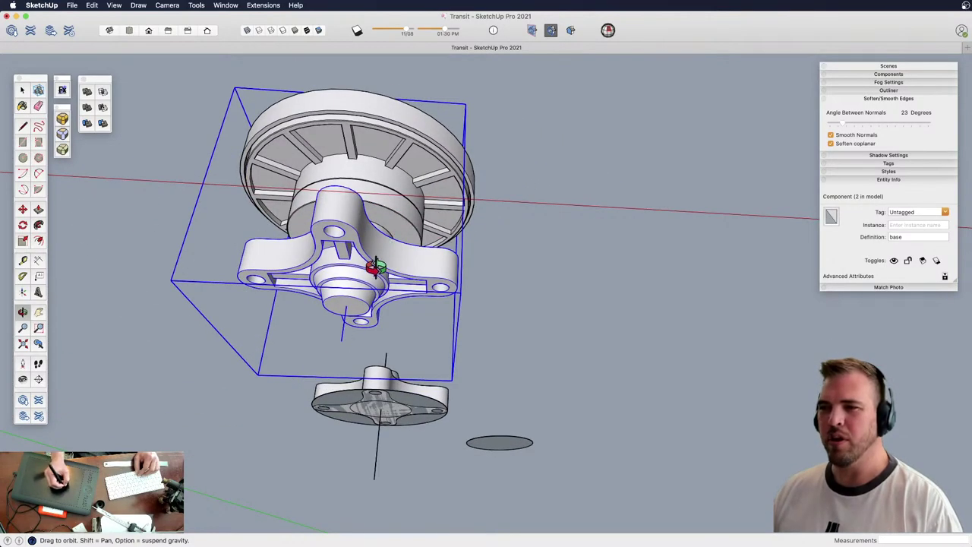
mouse_move(385, 268)
middle_mouse_down()
mouse_move(425, 284)
mouse_move(402, 263)
middle_mouse_up()
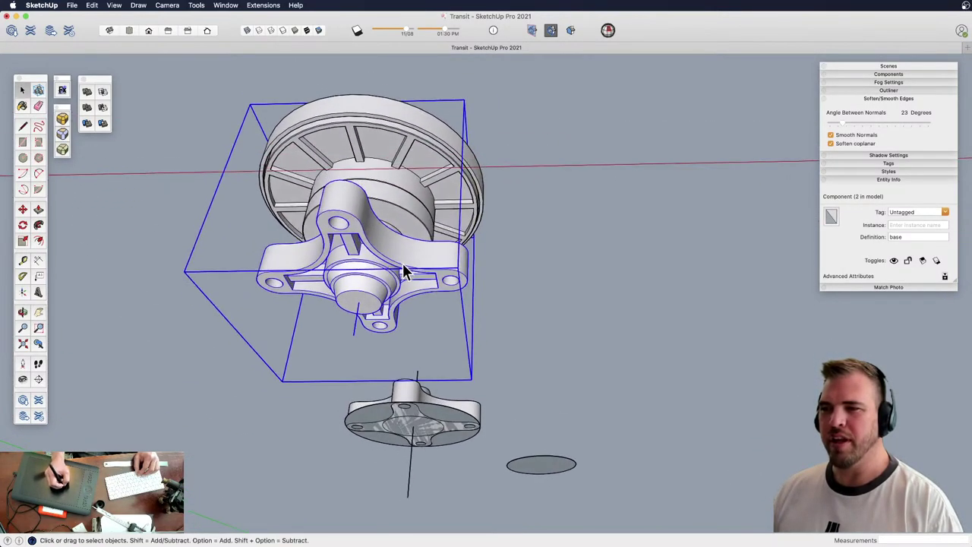
double_click(401, 263)
left_click(406, 283)
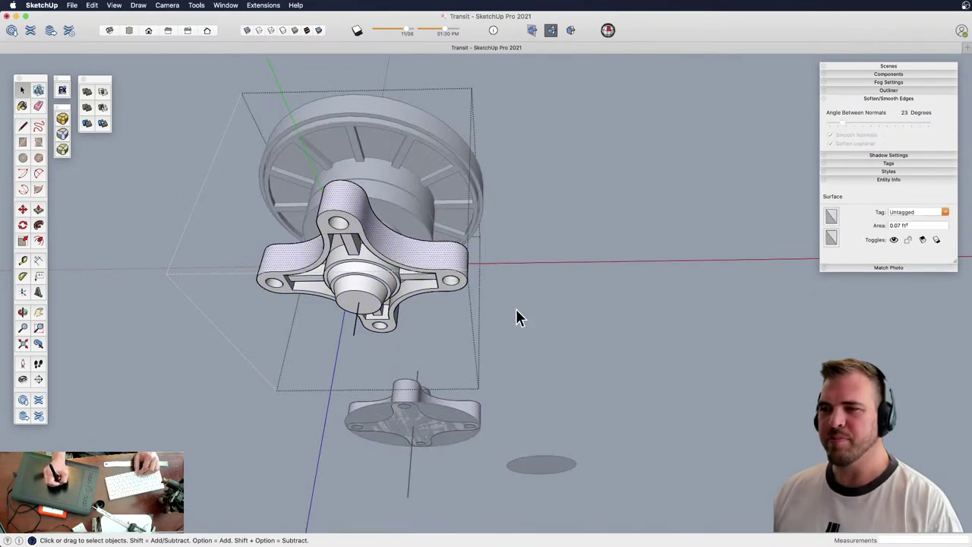
left_click(515, 310)
left_click(422, 262)
middle_click_drag(460, 354, 357, 454, "shift")
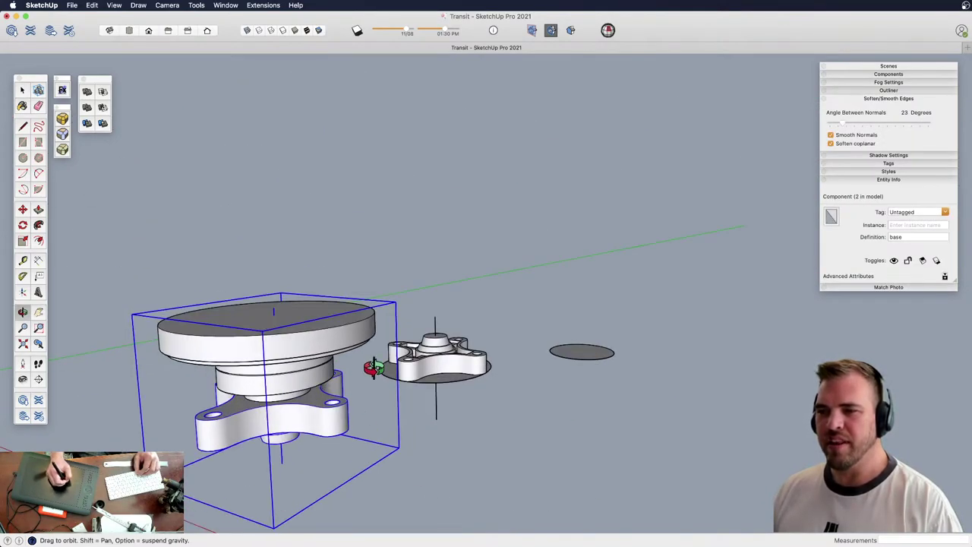
Copy the separate base component about 516 mm away into the empty area beyond the flat disc
left_click(449, 350)
left_click(442, 359)
middle_click_drag(443, 360, 471, 380)
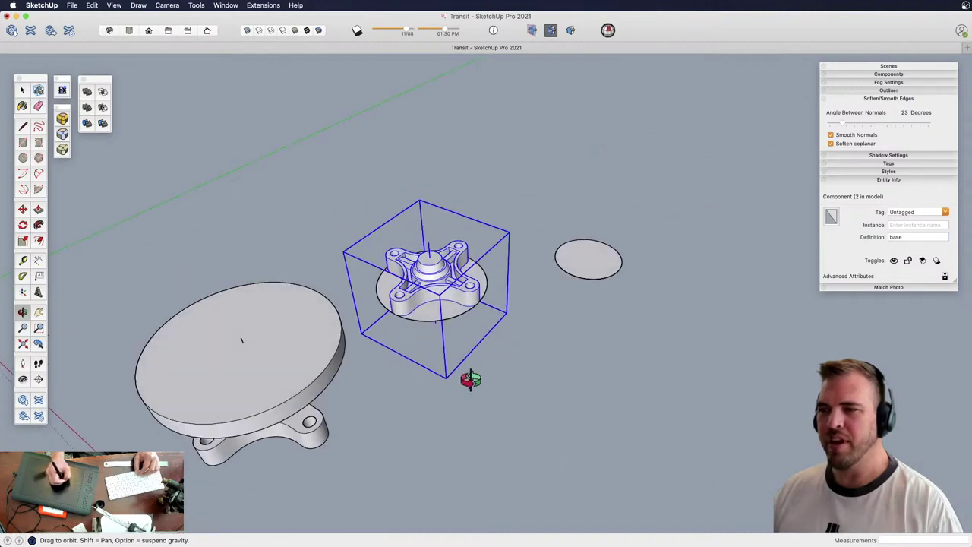
key("z")
key("h")
left_click_drag(471, 380, 380, 452)
left_click(432, 383)
key("alt")
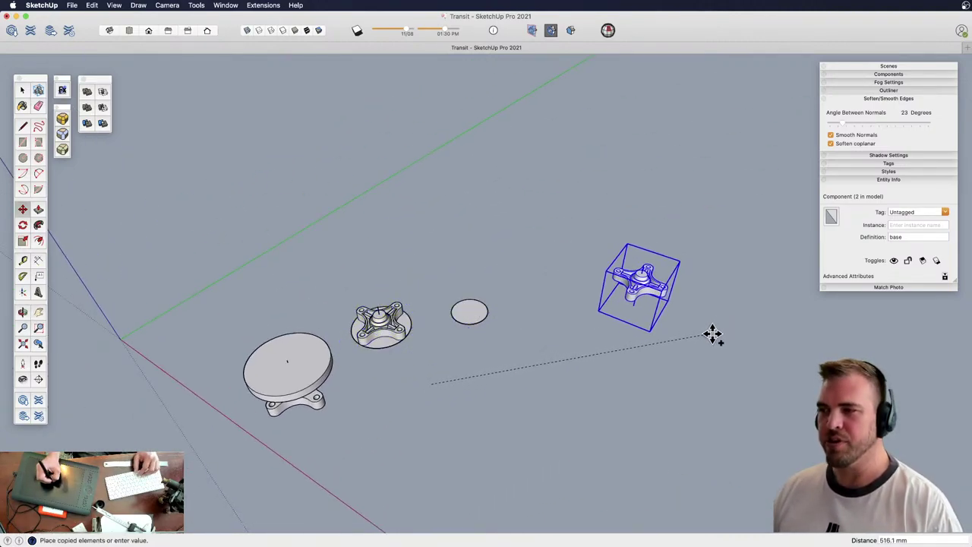
left_click(711, 338)
Scale the new base copy up uniformly from its corner by a factor of 200
key("h")
left_click_drag(566, 367, 525, 363)
left_click_drag(365, 351, 464, 140)
scroll(487, 353, "up", 3)
key("z")
left_click_drag(422, 410, 419, 314)
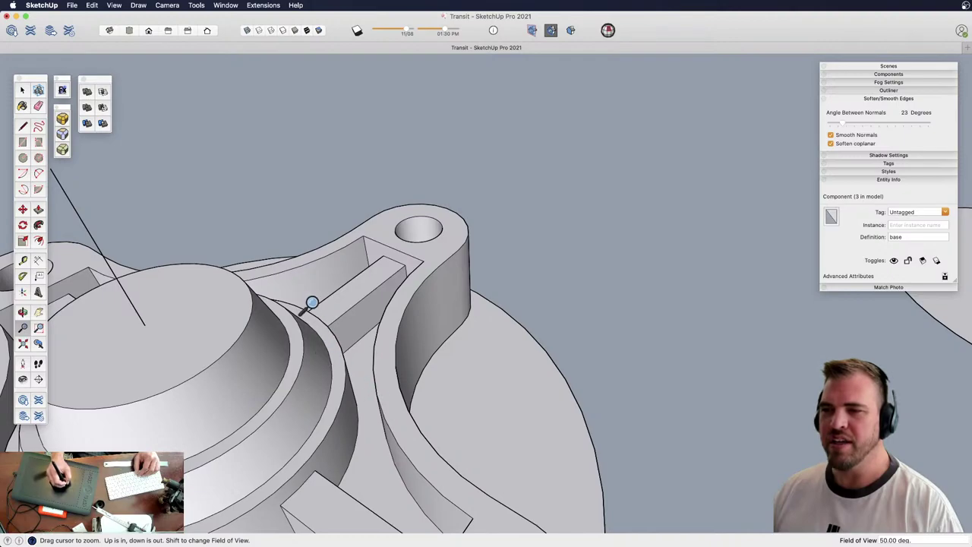
left_click_drag(361, 295, 397, 531)
key("h")
left_click_drag(713, 343, 448, 365)
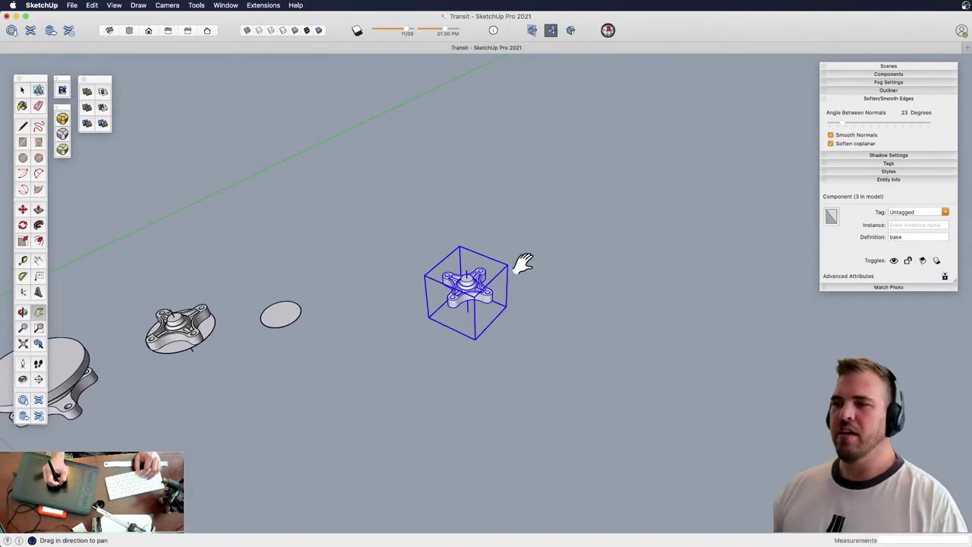
key("s")
left_click_drag(505, 258, 740, 111)
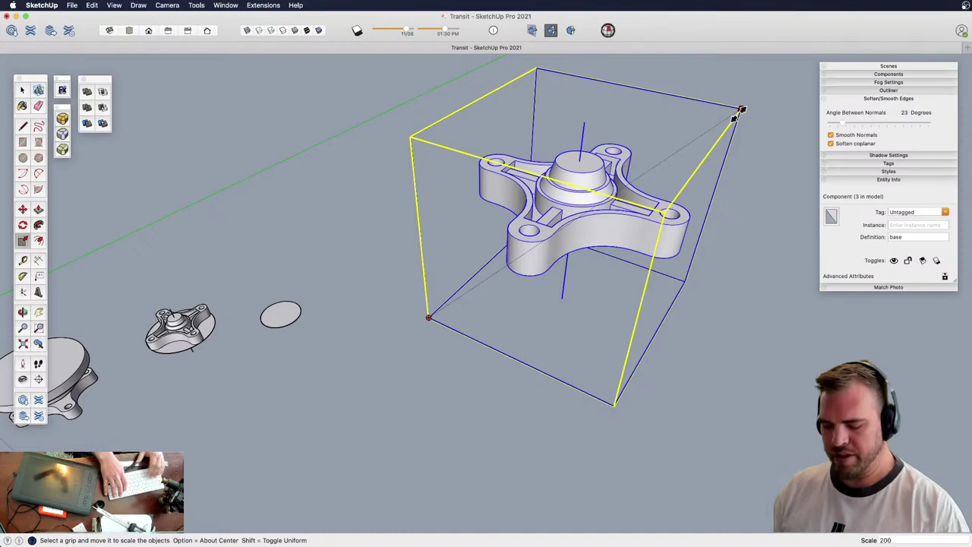
key("Return")
Open the enlarged base component for editing and select all its connected geometry for the Bevel tool
key("z")
left_click_drag(357, 137, 443, 399)
left_click_drag(466, 192, 505, 370)
left_click_drag(423, 401, 395, 404)
key("z")
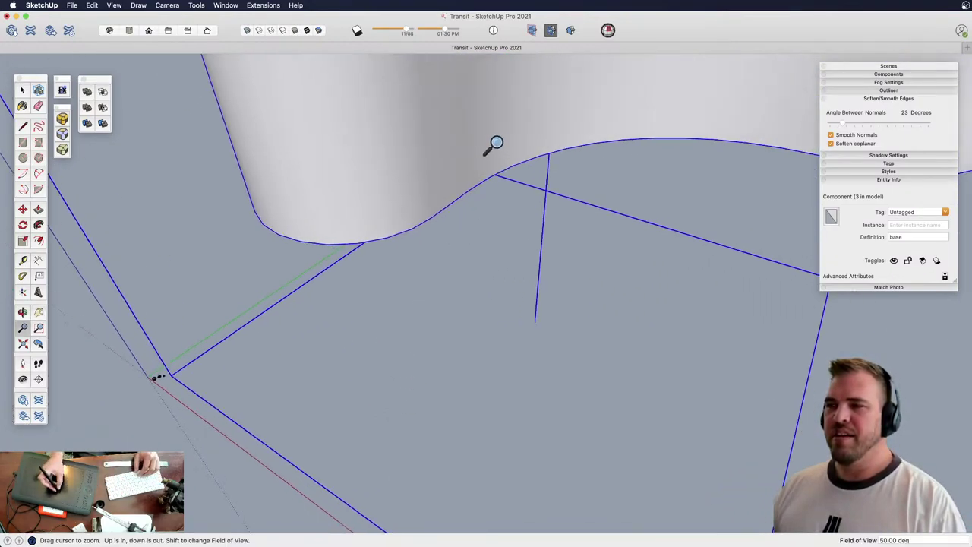
left_click_drag(494, 145, 534, 373)
key("h")
key("o")
middle_click_drag(534, 372, 532, 347)
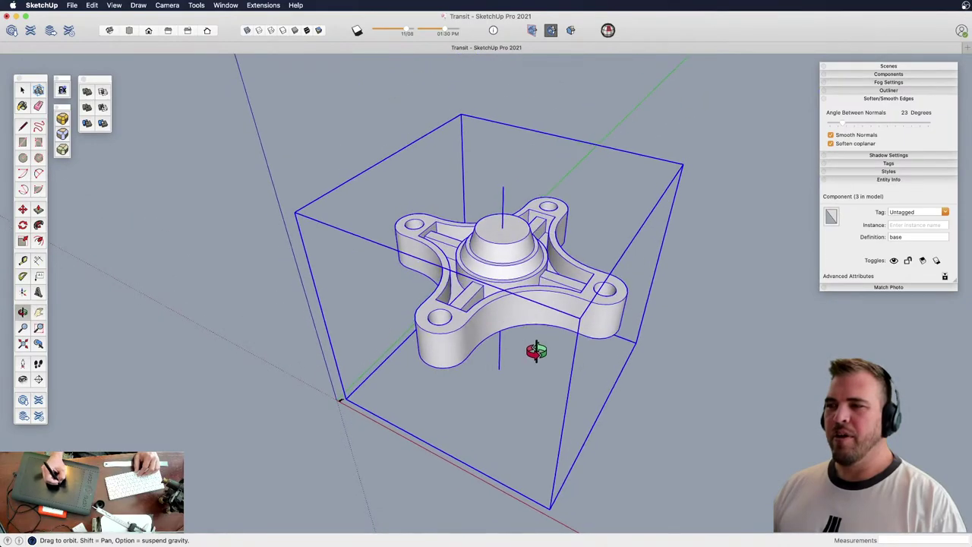
scroll(527, 291, "up", 3)
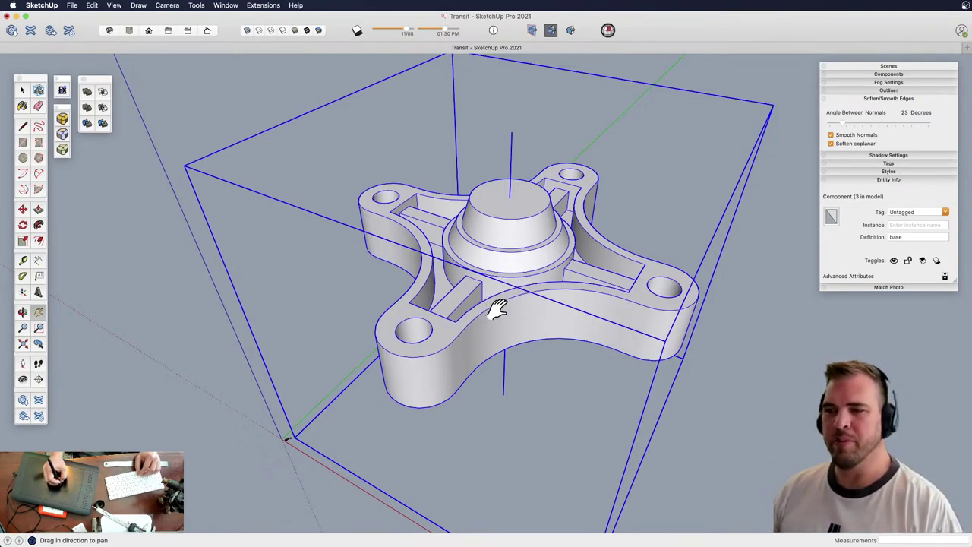
key("space")
scroll(494, 336, "up", 5)
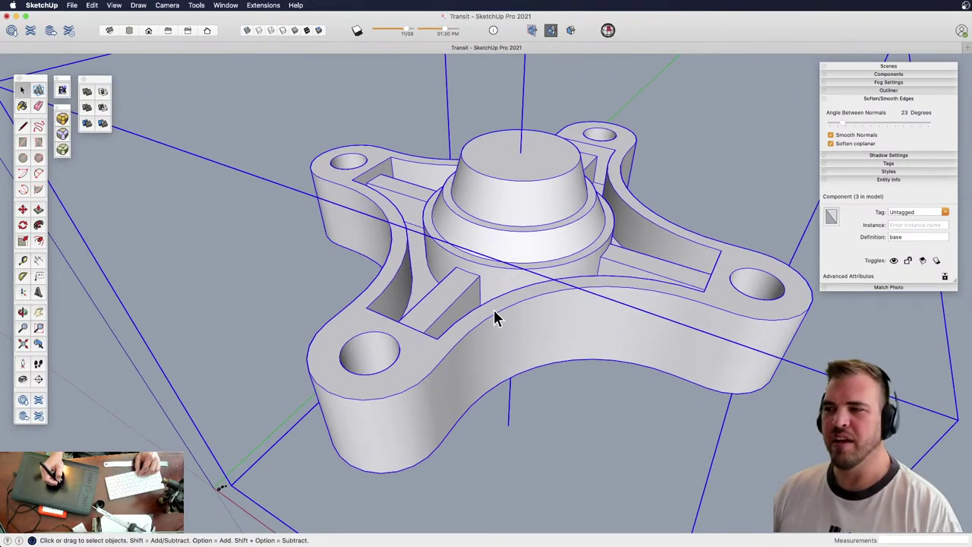
triple_click(495, 309)
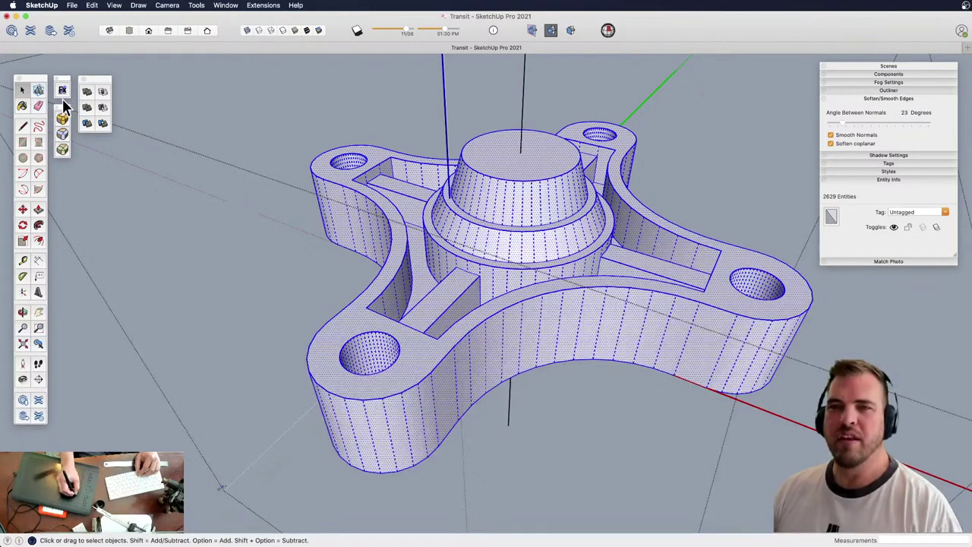
left_click_drag(62, 107, 63, 114)
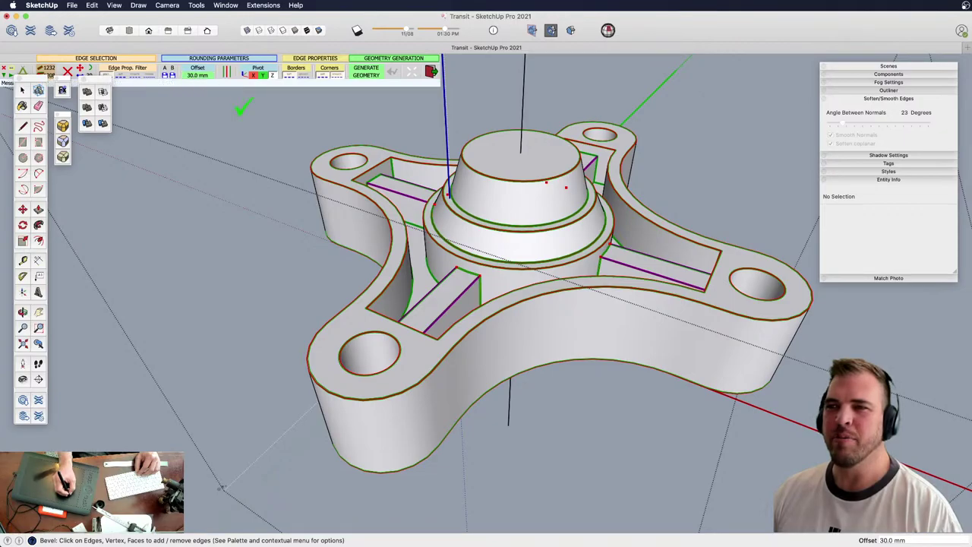
Reselect the whole base, set the bevel offset to 50 mm and try to generate the beveled geometry
key("z")
left_click_drag(488, 283, 454, 101)
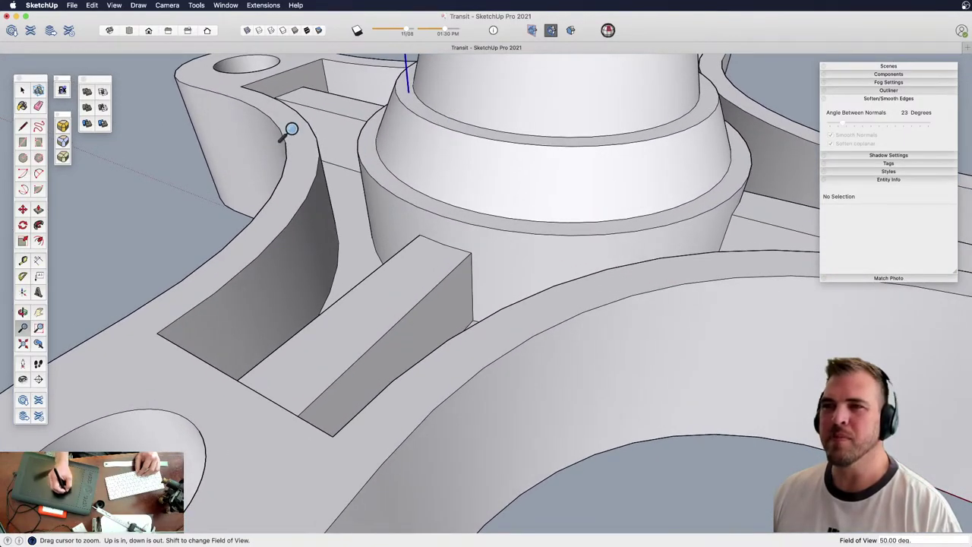
key("space")
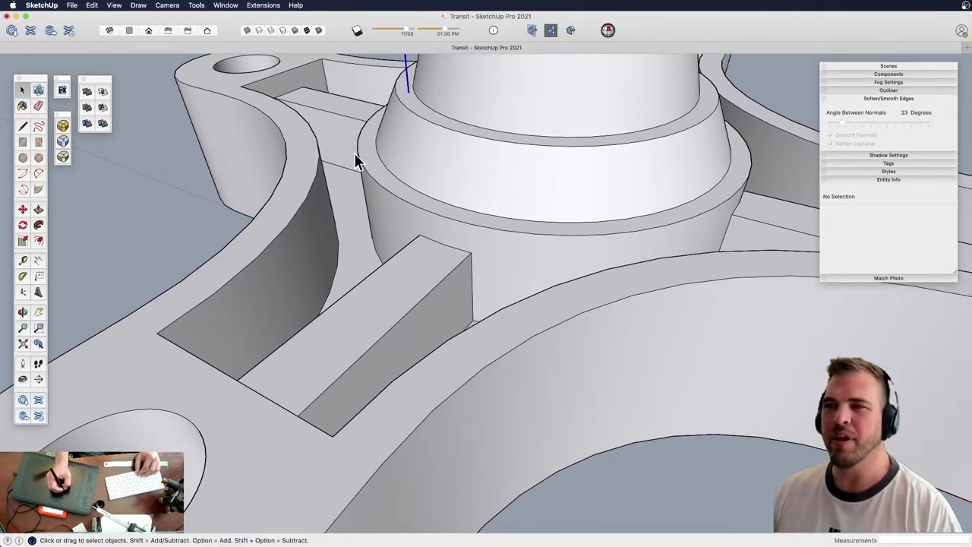
triple_click(351, 157)
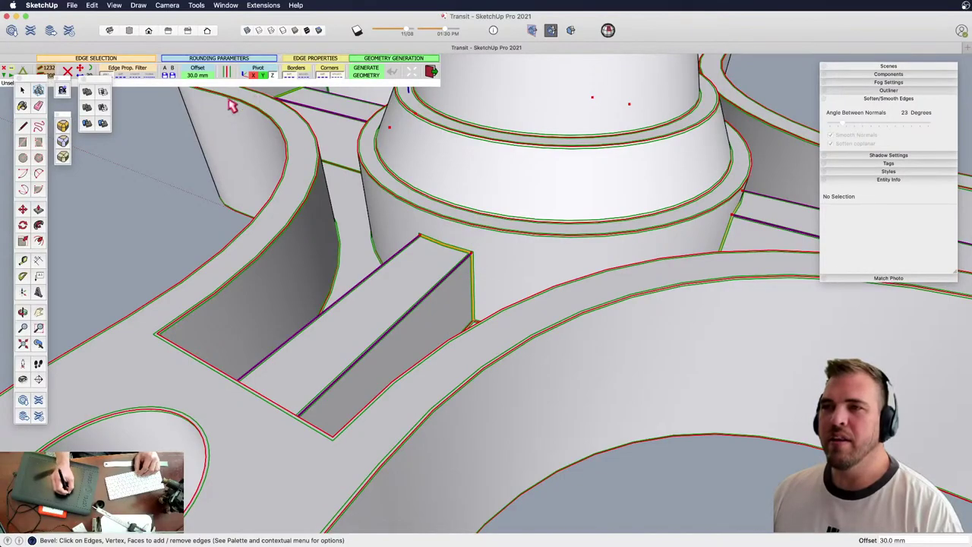
left_click(197, 74)
type("50")
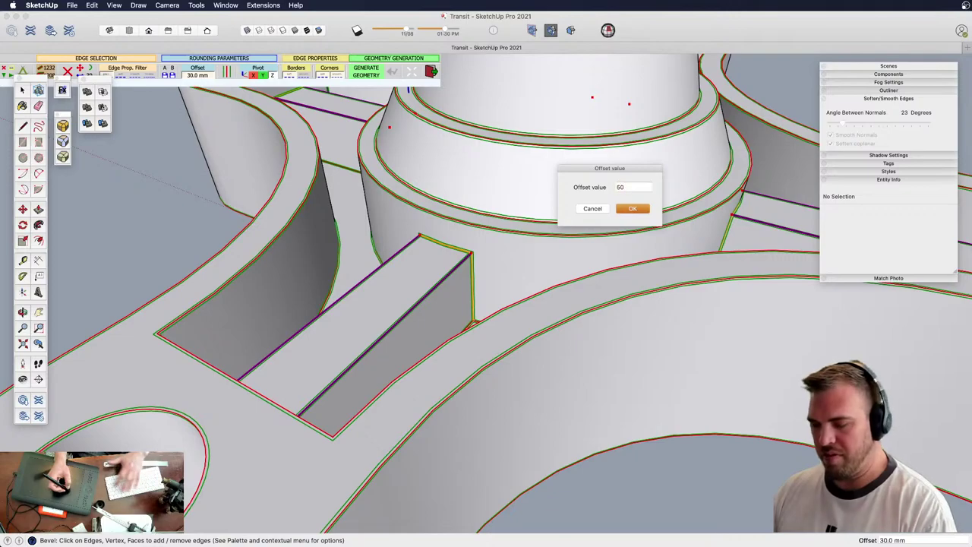
left_click(630, 210)
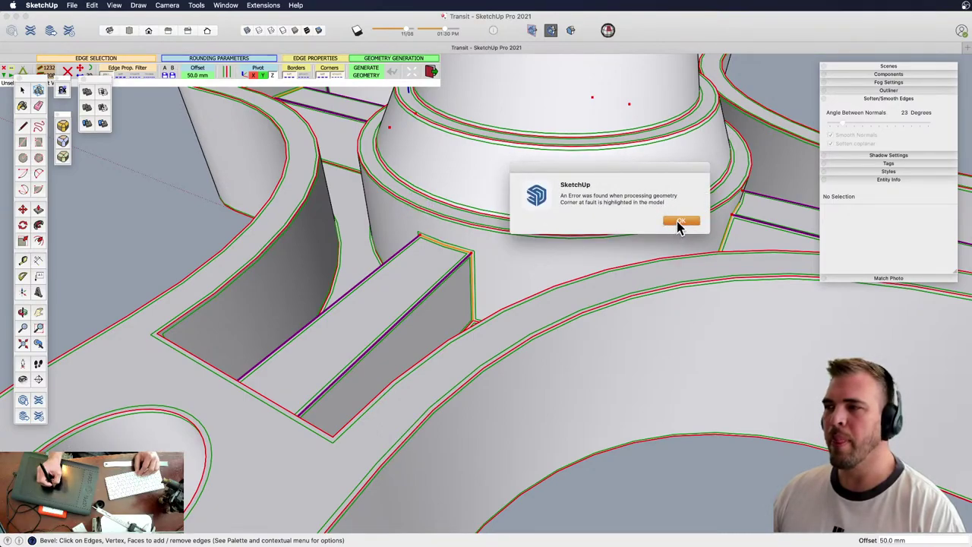
left_click(680, 221)
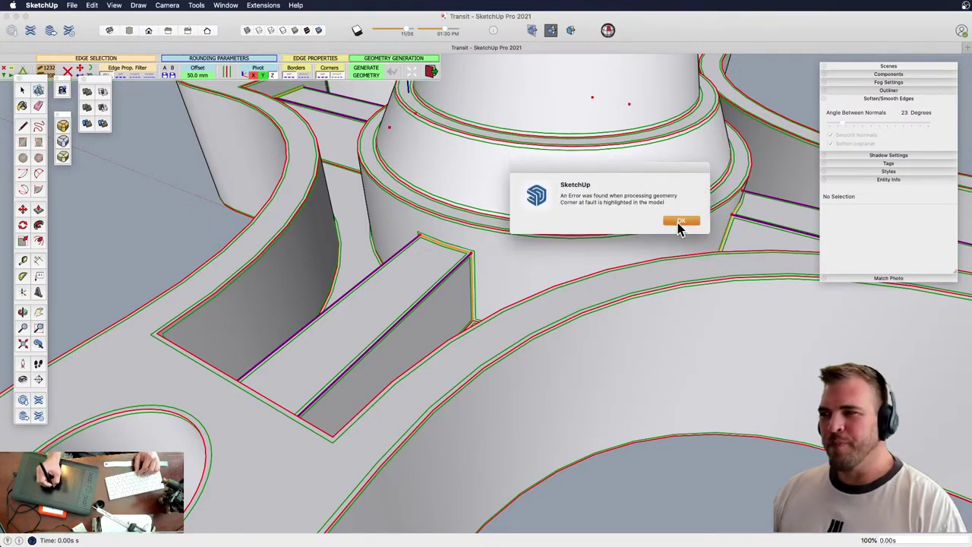
left_click(679, 221)
Retry the 50 mm bevel on all edges of the base while viewing it from underneath
key("z")
left_click_drag(480, 257, 467, 339)
middle_click_drag(468, 339, 495, 289)
triple_click(492, 294)
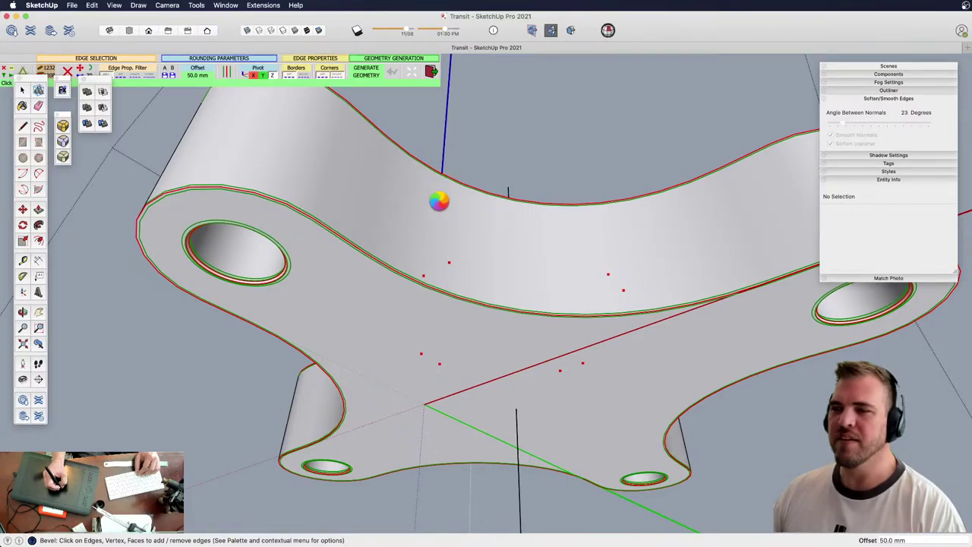
left_click(681, 223)
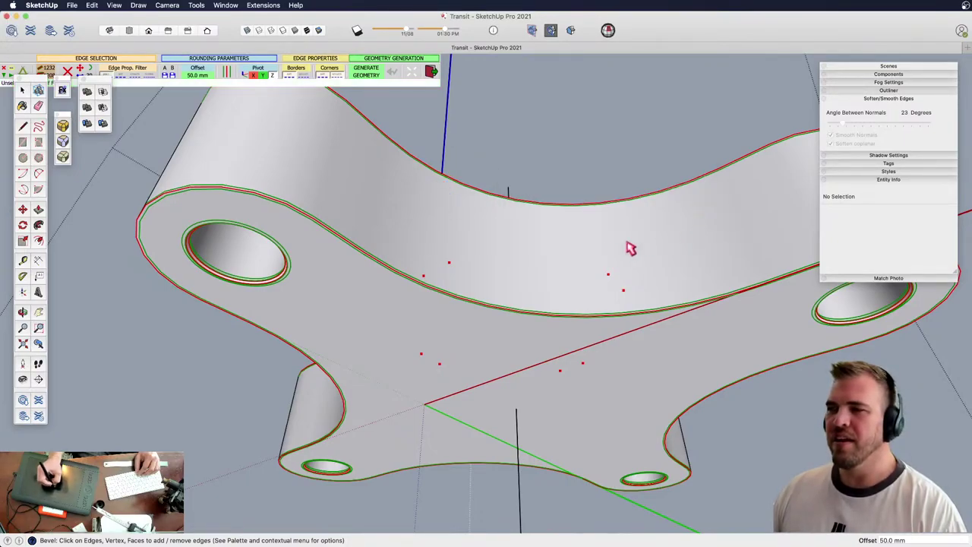
Erase the vertical centre line standing on top of the hub
middle_click_drag(466, 238, 486, 365)
scroll(436, 243, "up", 4)
middle_click_drag(436, 243, 480, 290, "shift")
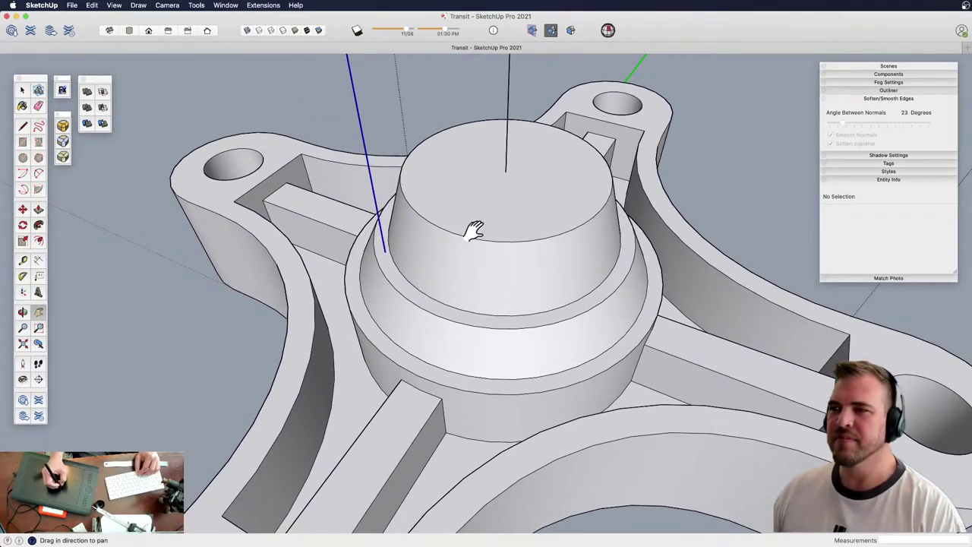
key("space")
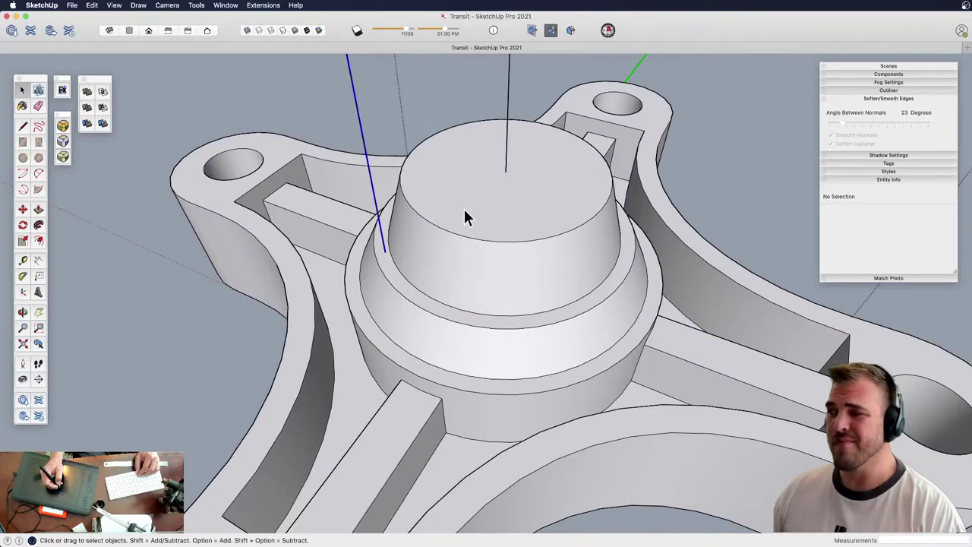
triple_click(463, 212)
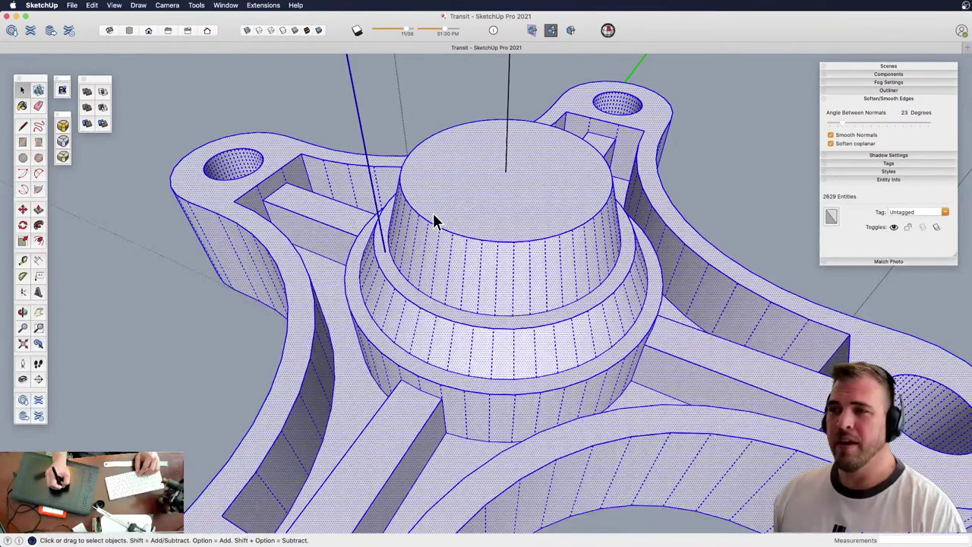
key("h")
mouse_move(477, 222)
left_mouse_down()
mouse_move(495, 329)
mouse_move(456, 213)
mouse_move(491, 290)
left_mouse_up()
key("o")
key("z")
key("e")
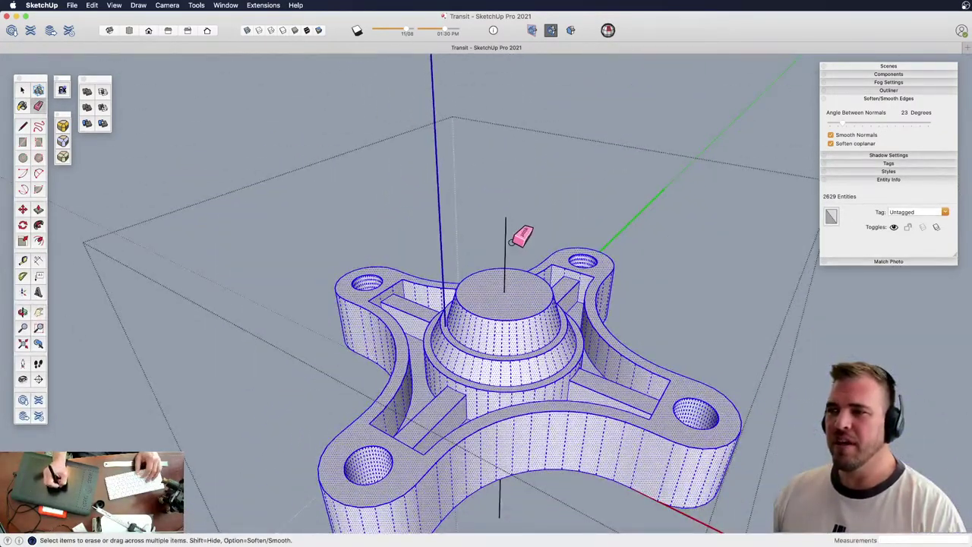
left_click_drag(512, 243, 499, 240)
Reselect all the base geometry without the upper centre line and try the 50 mm bevel again
key("h")
mouse_move(501, 314)
left_mouse_down()
mouse_move(482, 278)
mouse_move(617, 253)
mouse_move(418, 281)
mouse_move(428, 252)
left_mouse_up()
key("o")
key("z")
key("space")
triple_click(412, 252)
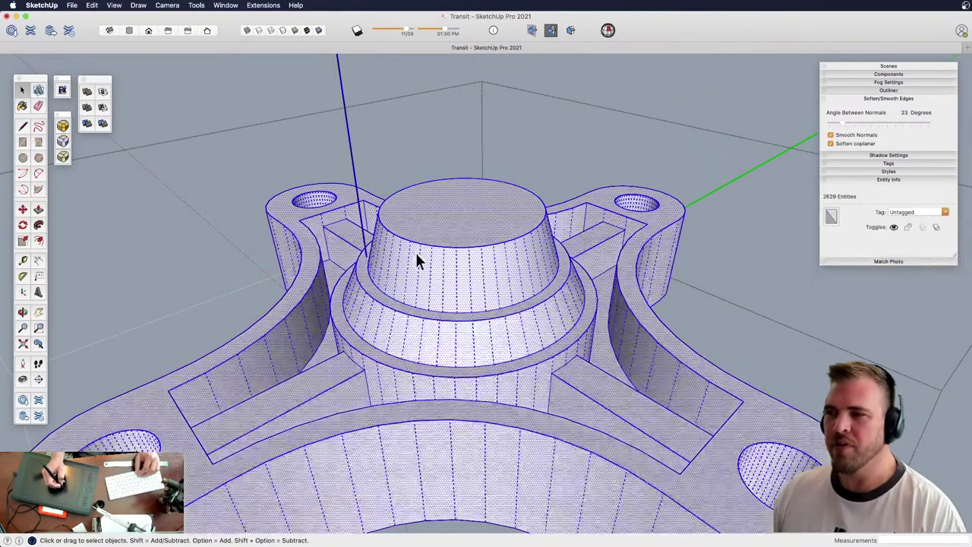
middle_click_drag(415, 257, 254, 118)
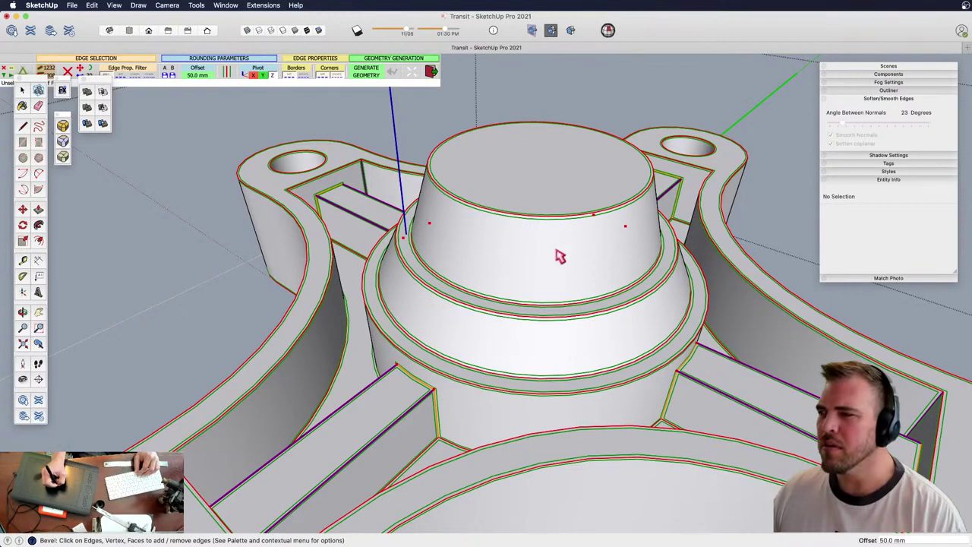
key("space")
Delete the hub's top face and the base's bottom face beneath it to inspect the hub's interior
middle_click_drag(521, 298, 489, 410)
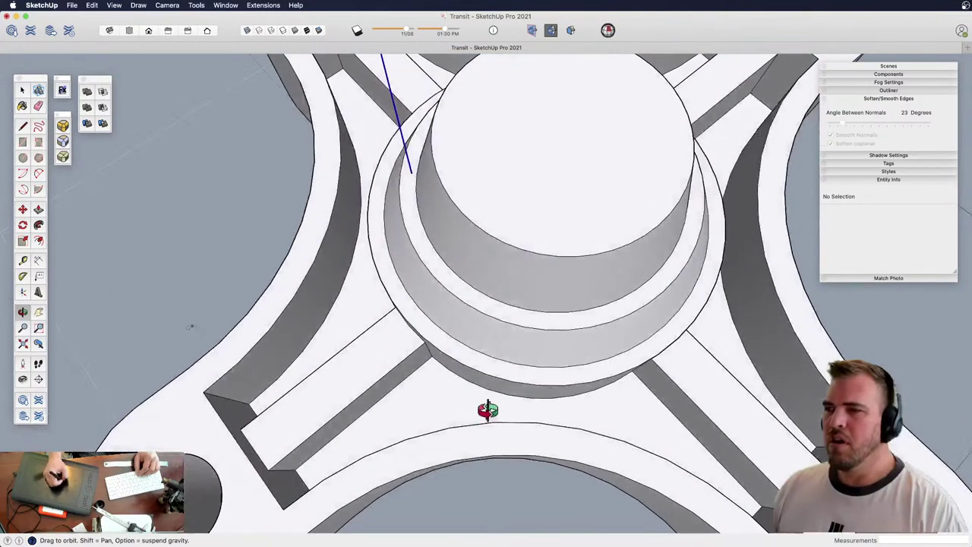
left_click(554, 202)
key("Delete")
middle_click_drag(544, 208, 497, 389)
left_click(554, 286)
left_click_drag(498, 390, 504, 497)
key("Delete")
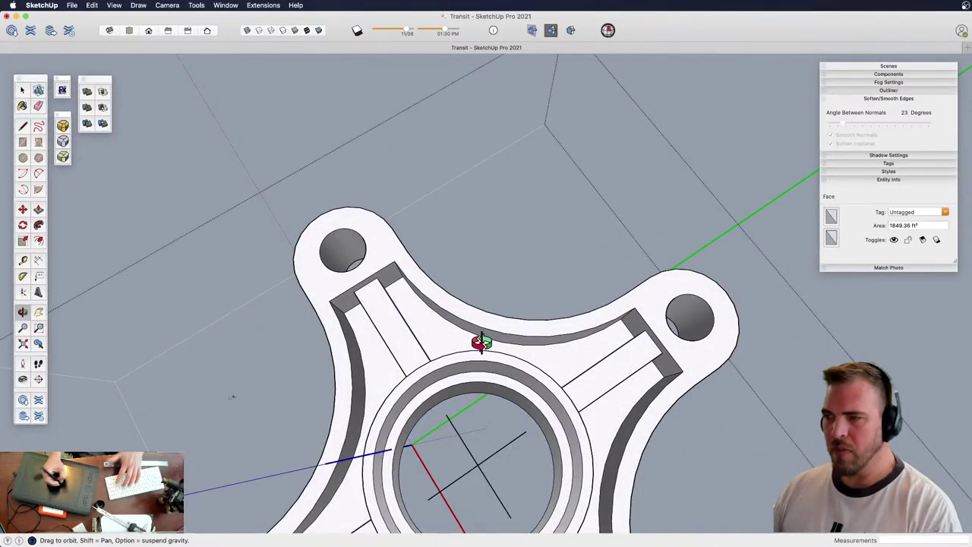
left_click_drag(486, 412, 484, 408, "shift")
mouse_move(484, 408)
middle_mouse_down()
mouse_move(519, 133)
mouse_move(506, 160)
mouse_move(554, 164)
mouse_move(486, 151)
mouse_move(468, 217)
mouse_move(468, 403)
mouse_move(482, 428)
mouse_move(504, 309)
middle_mouse_up()
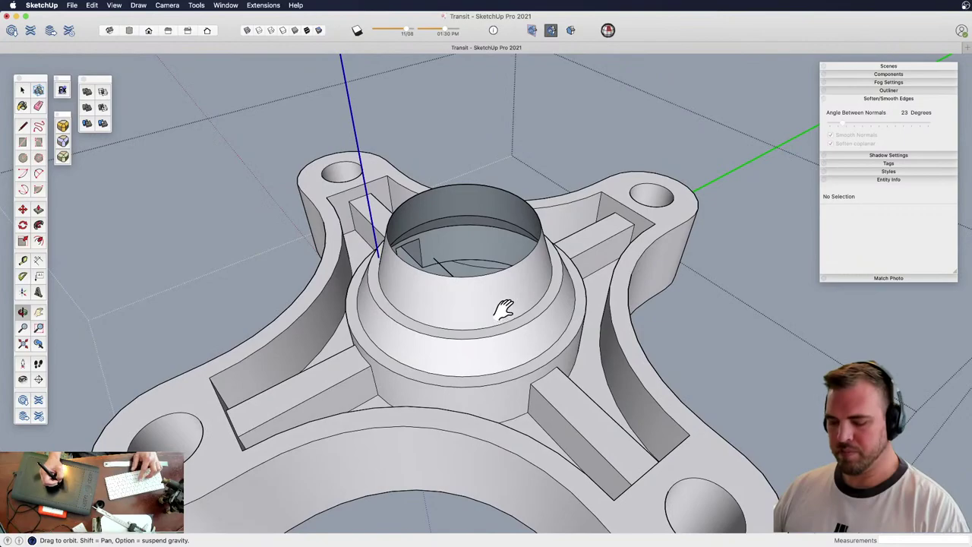
Undo the face deletions on the hub and display the base's hidden geometry
mouse_move(441, 263)
middle_mouse_down()
mouse_move(512, 337)
mouse_move(497, 345)
mouse_move(455, 268)
middle_mouse_up()
key("shift+h")
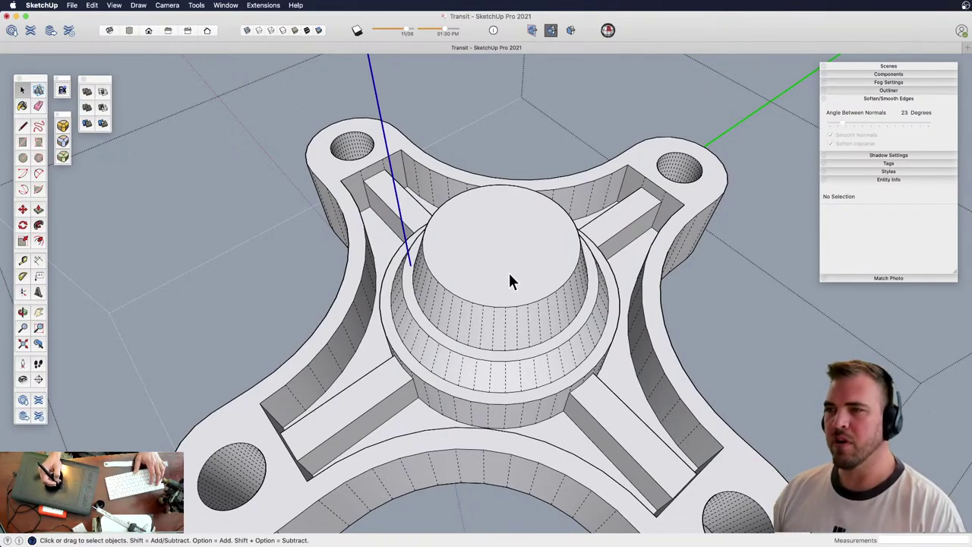
left_click(604, 247)
scroll(532, 277, "up", 3)
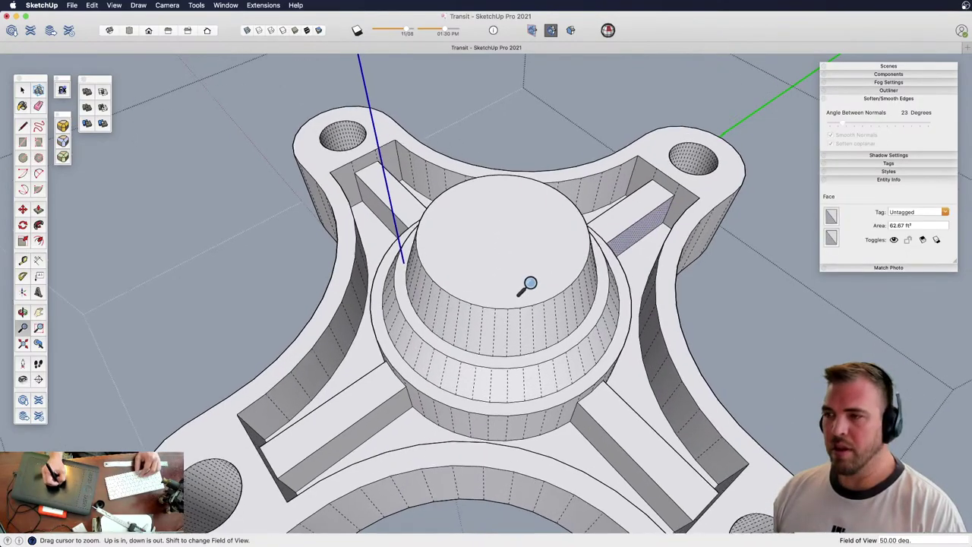
Erase the stray edges at the outer ends of the pockets on the base's two far arms
key("e")
left_click_drag(351, 158, 371, 152)
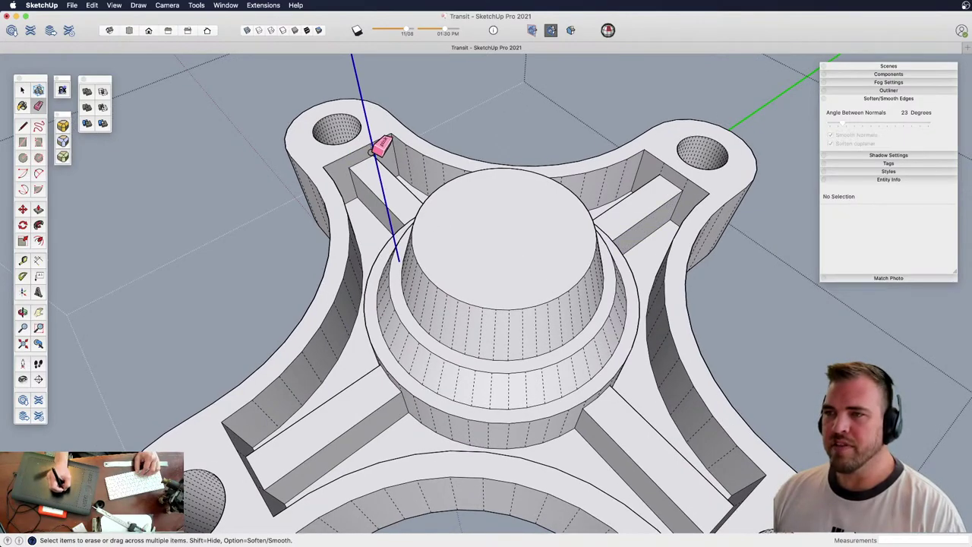
left_click_drag(659, 169, 667, 172)
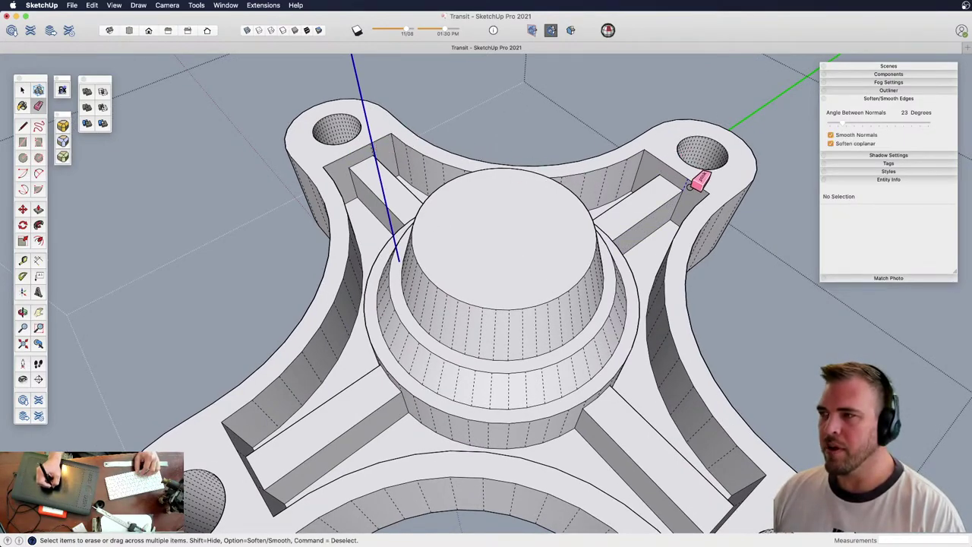
left_click(670, 176)
key("space")
scroll(490, 279, "down", 3)
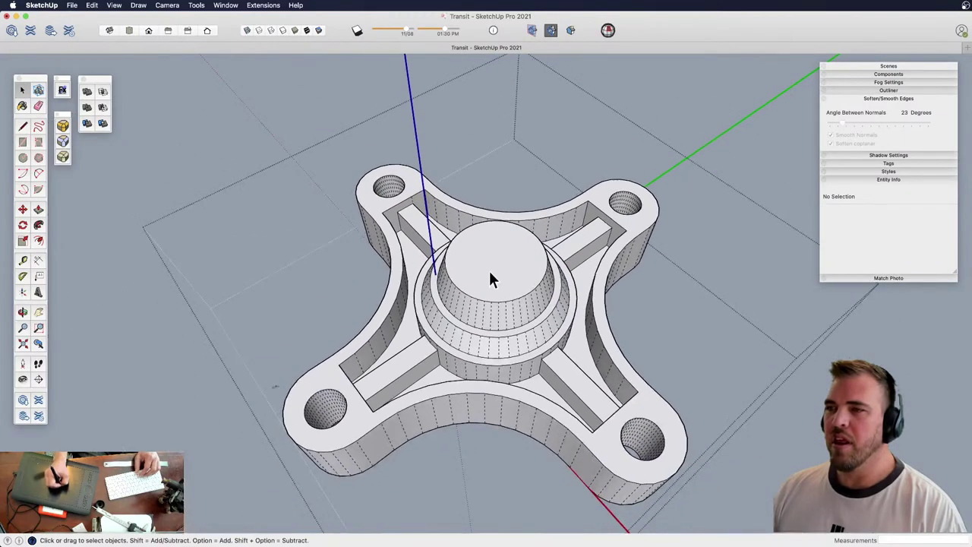
Run Solid Inspector on the whole base component and try to fix all of its errors automatically
left_click(308, 109)
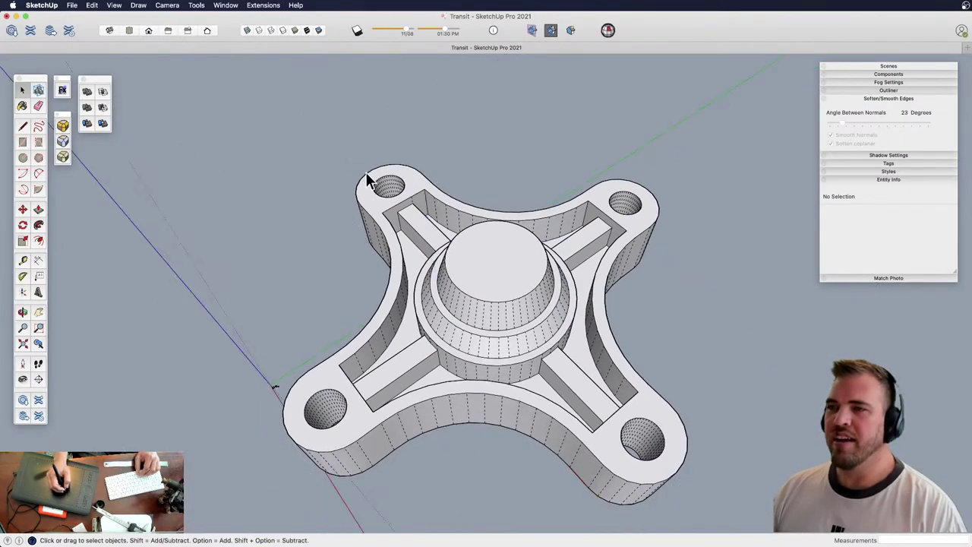
left_click(515, 275)
left_click(608, 32)
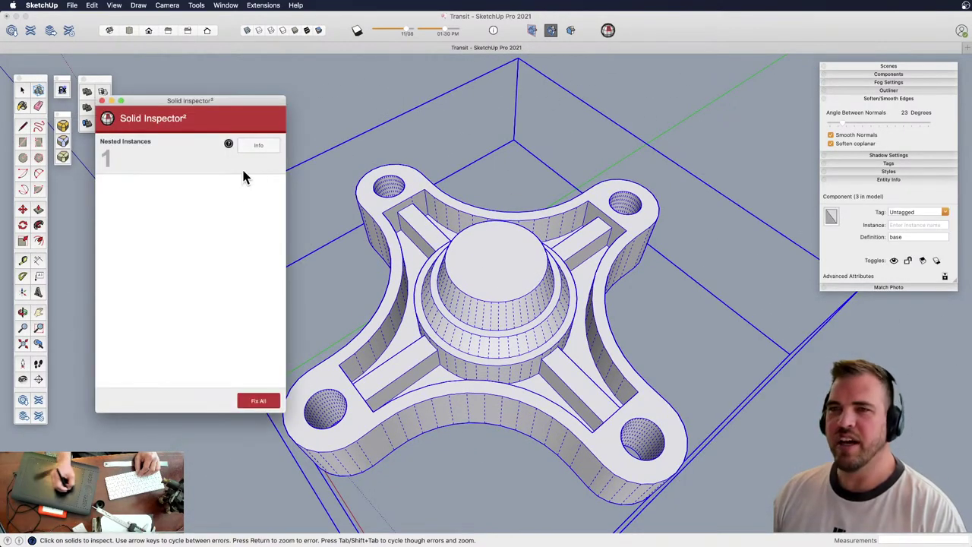
left_click(258, 402)
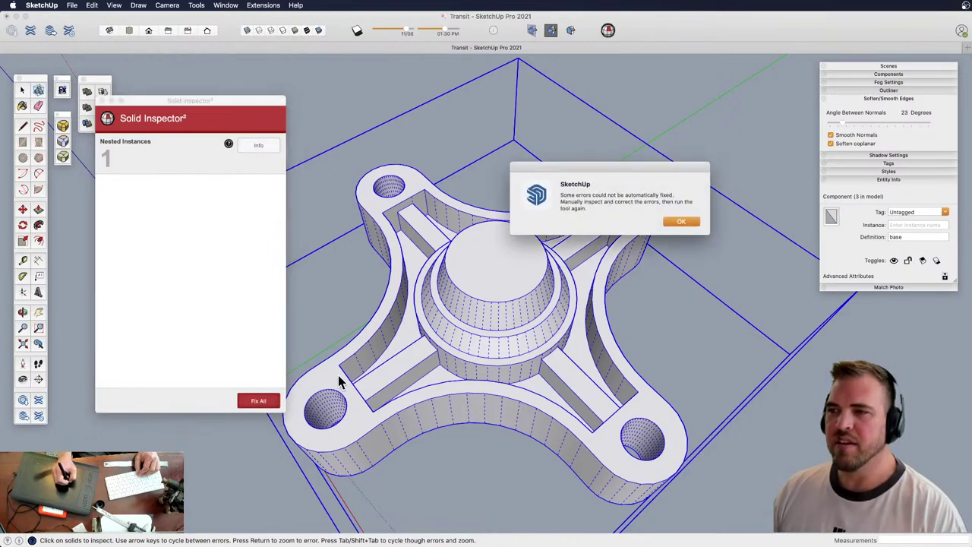
left_click(682, 222)
left_click(101, 101)
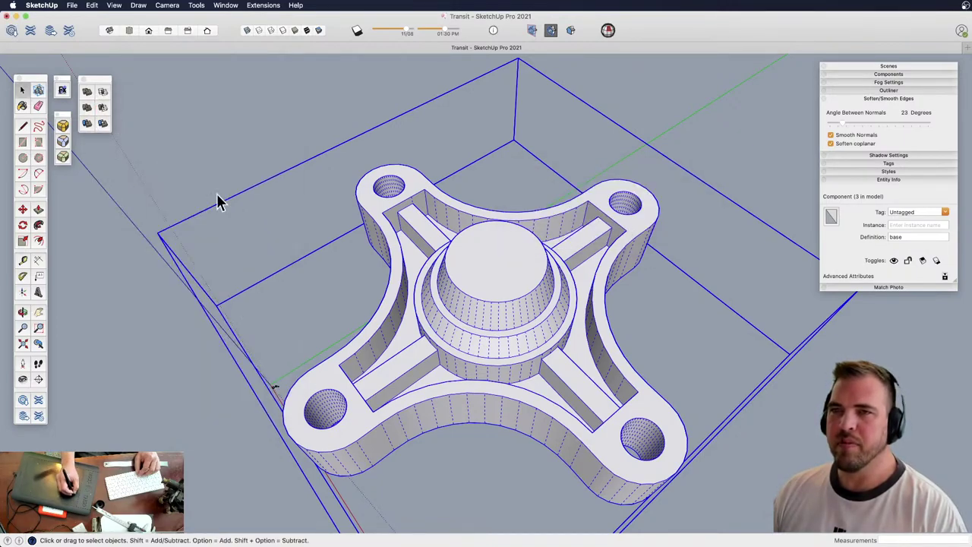
Reselect all the geometry inside the base and try the bevel with a 30 mm offset
double_click(502, 290)
triple_click(502, 286)
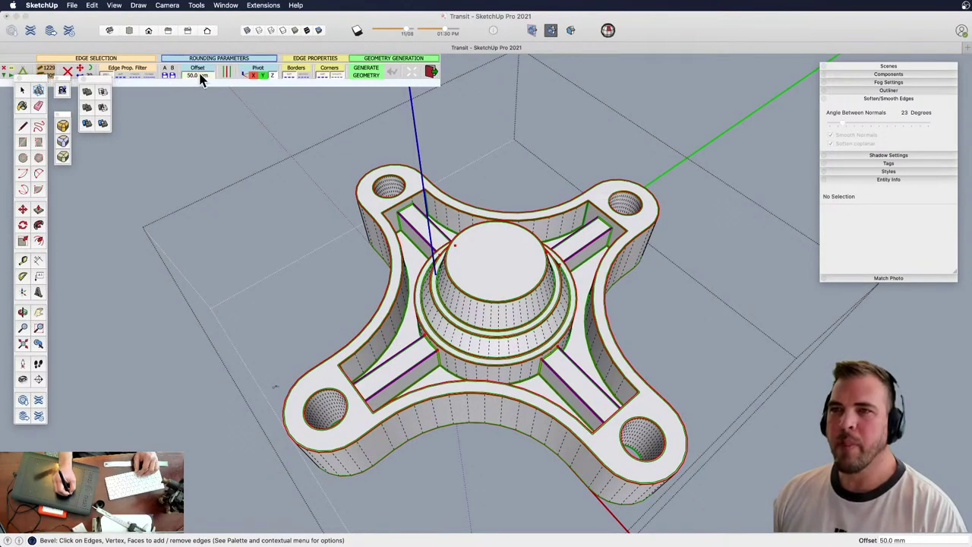
left_click(199, 74)
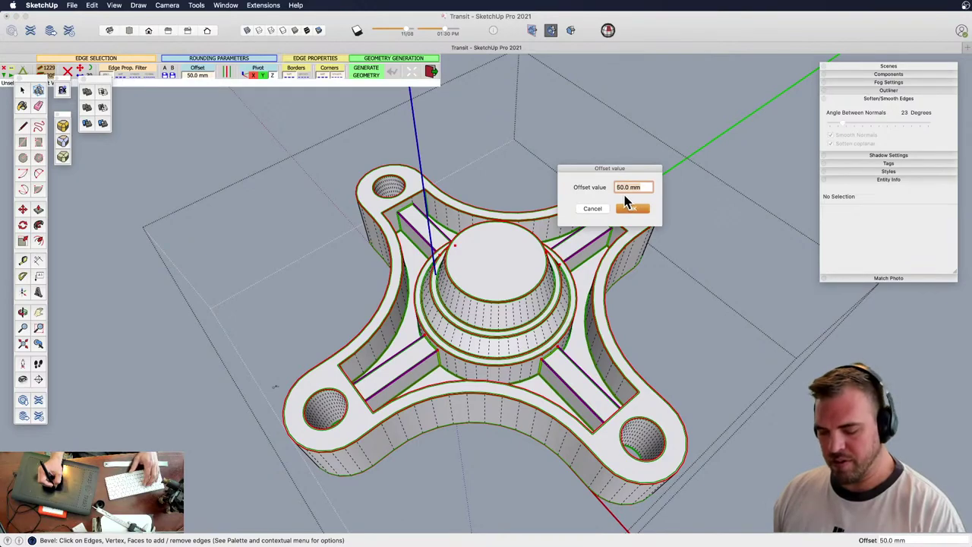
type("30")
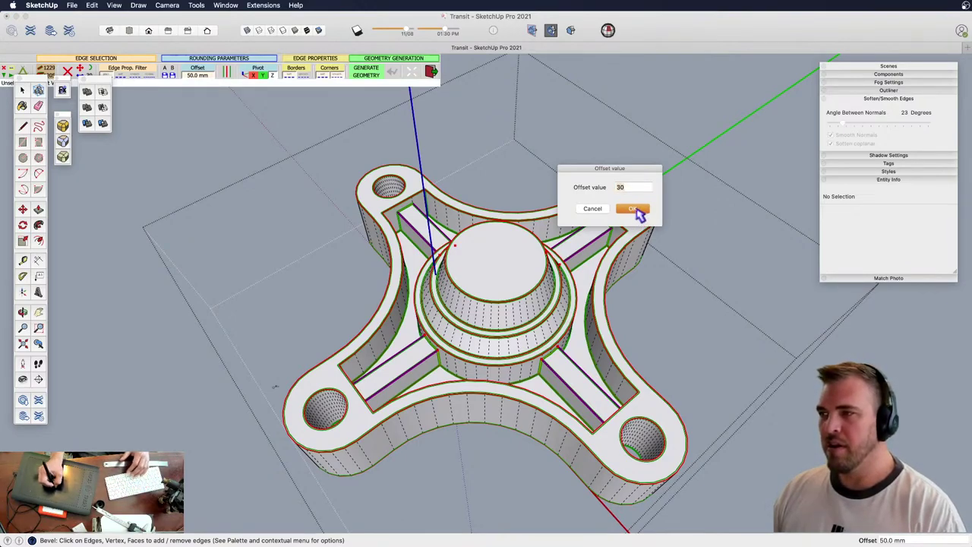
left_click(634, 210)
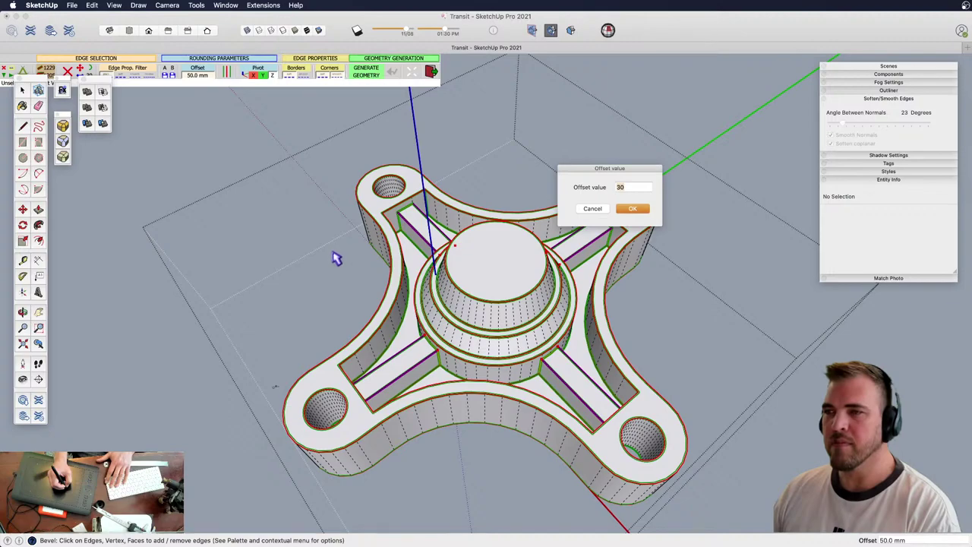
key("Return")
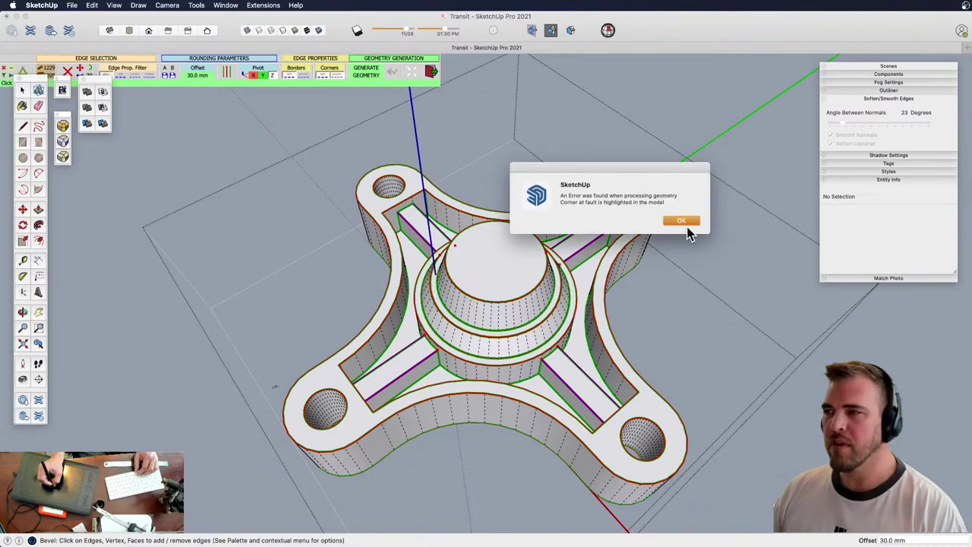
left_click(684, 221)
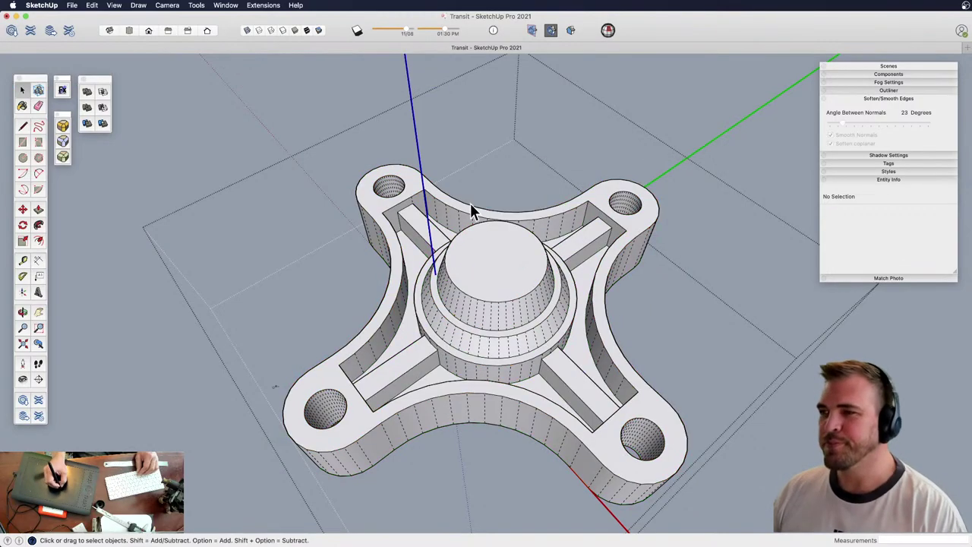
Erase the enlarged base copy and bring the remaining disc assembly into view
middle_click_drag(456, 295, 517, 256)
left_click(523, 267)
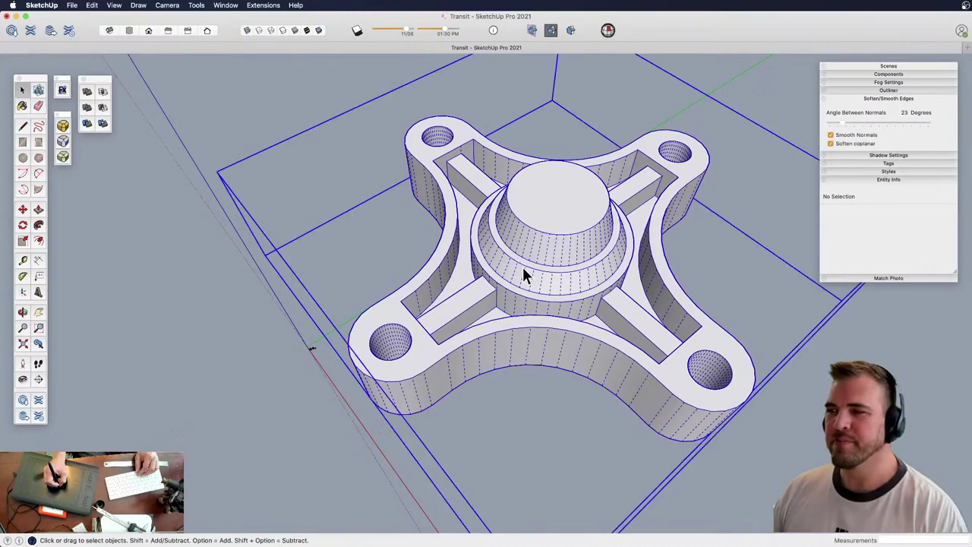
key("e")
left_click_drag(534, 235, 502, 226)
key("h")
left_click_drag(389, 314, 481, 273)
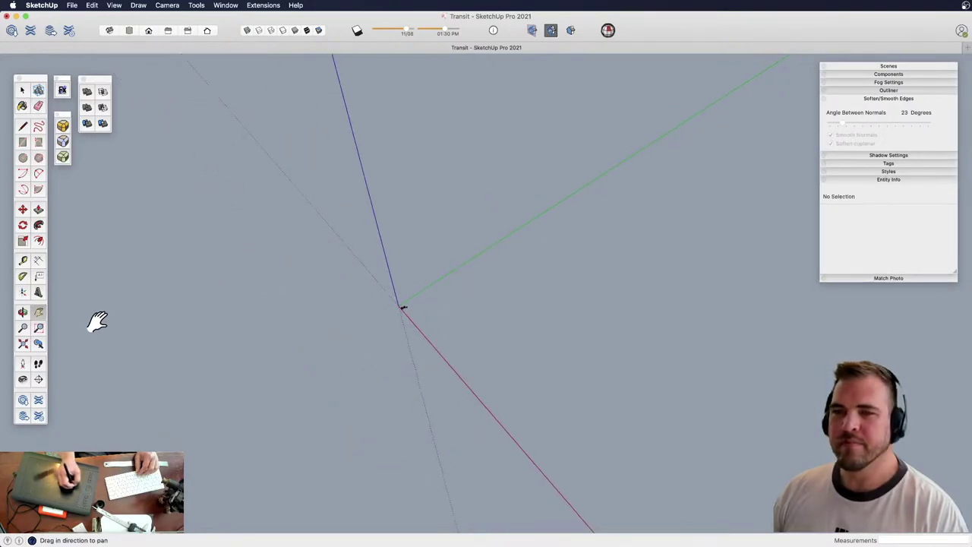
left_click(22, 346)
middle_click_drag(301, 272, 536, 215)
middle_click_drag(531, 262, 487, 292)
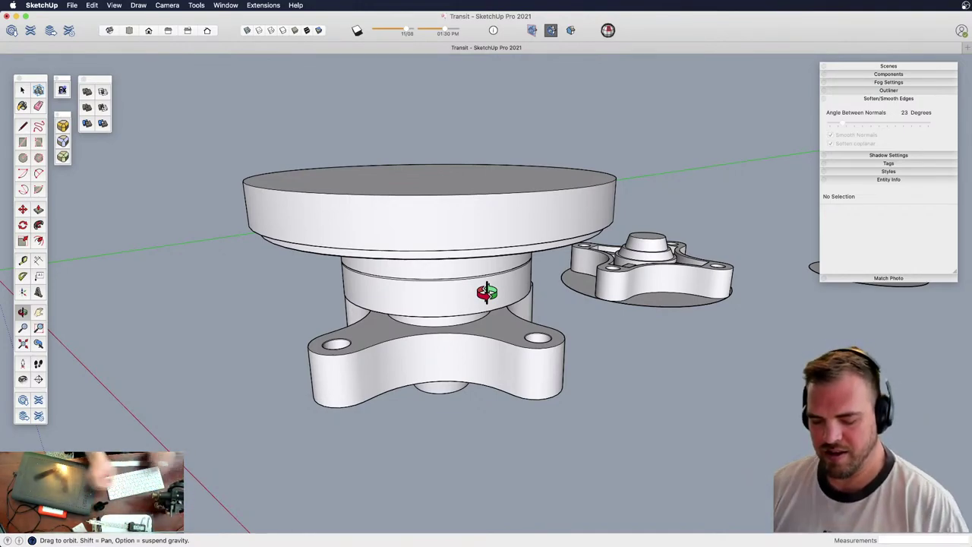
Draw a 65 by 200 mm rectangle on the ground beside the disc assembly
key("h")
key("o")
left_click_drag(439, 232, 463, 388)
key("z")
left_click_drag(448, 289, 442, 349)
key("o")
left_click_drag(478, 309, 516, 306)
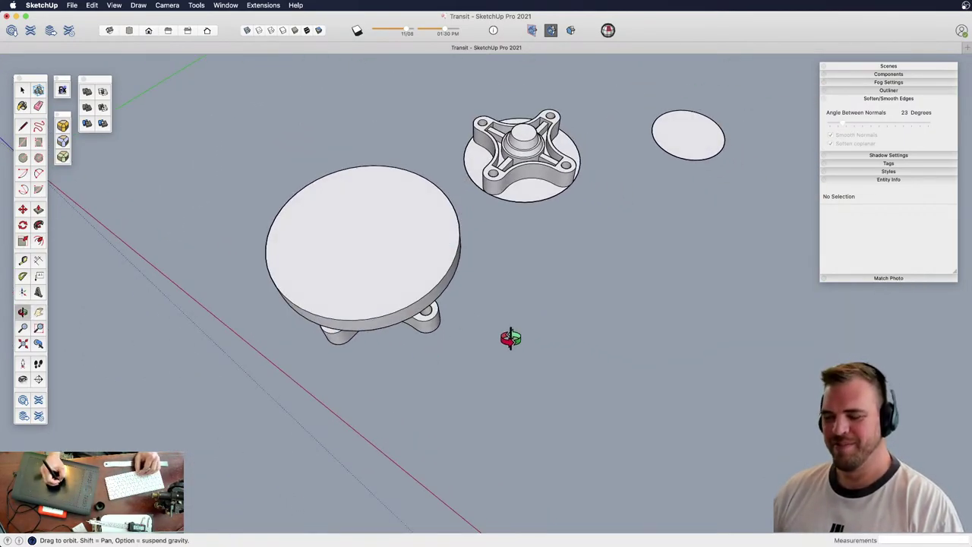
key("r")
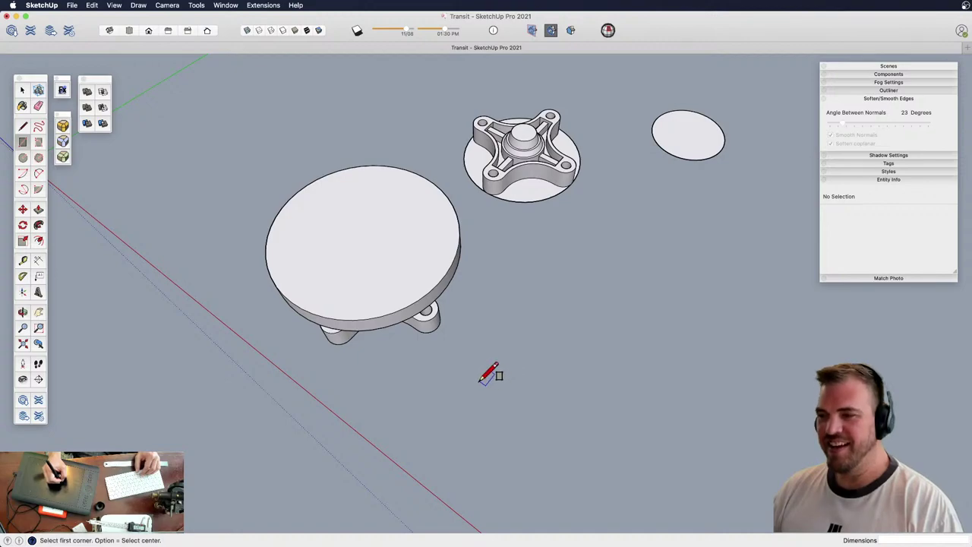
left_click(478, 377)
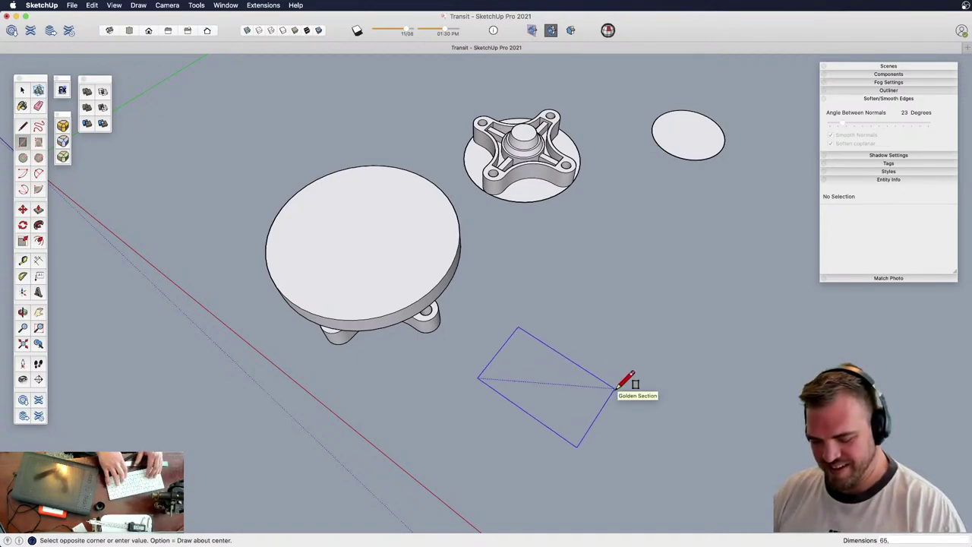
key("Return")
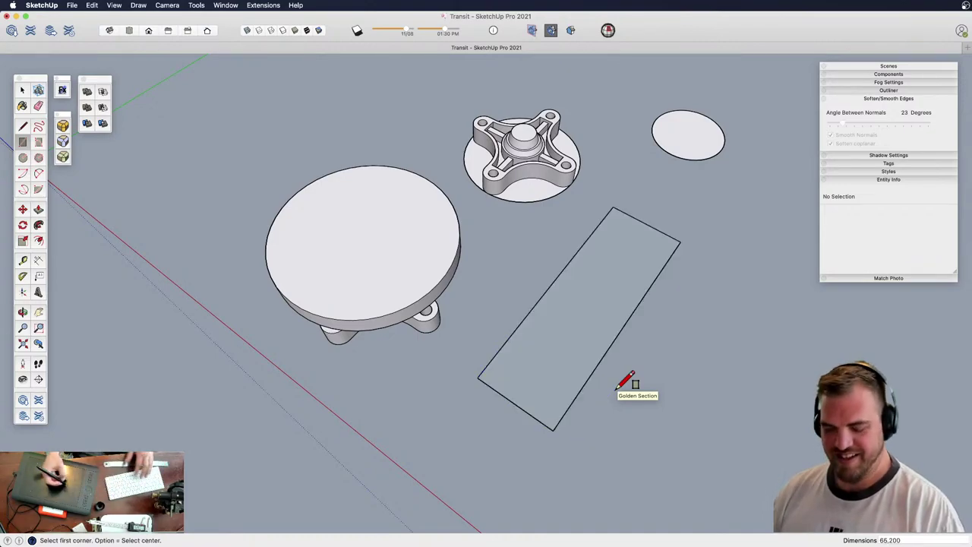
Extrude the rectangle upward 96 mm into a solid block
key("space")
double_click(558, 353)
middle_click_drag(557, 357, 592, 304)
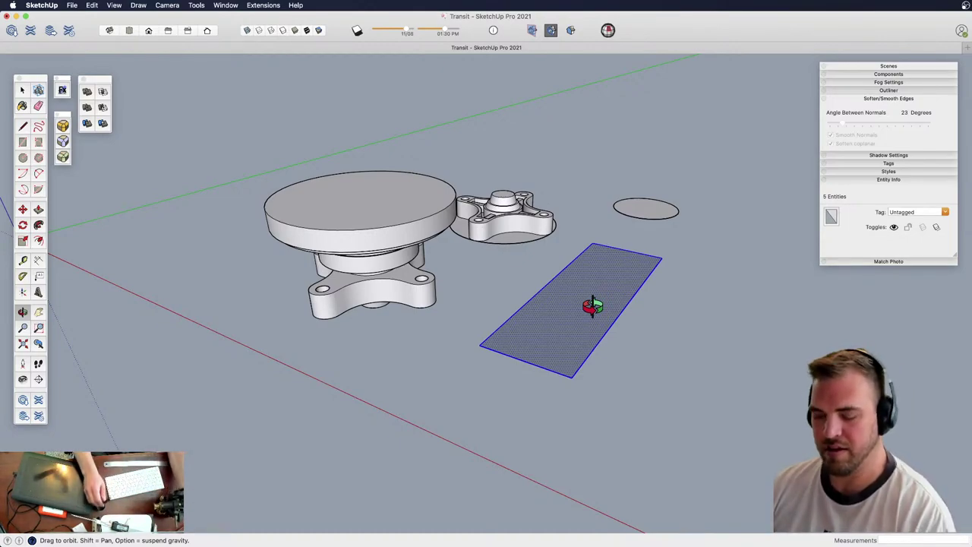
key("p")
left_click(558, 319)
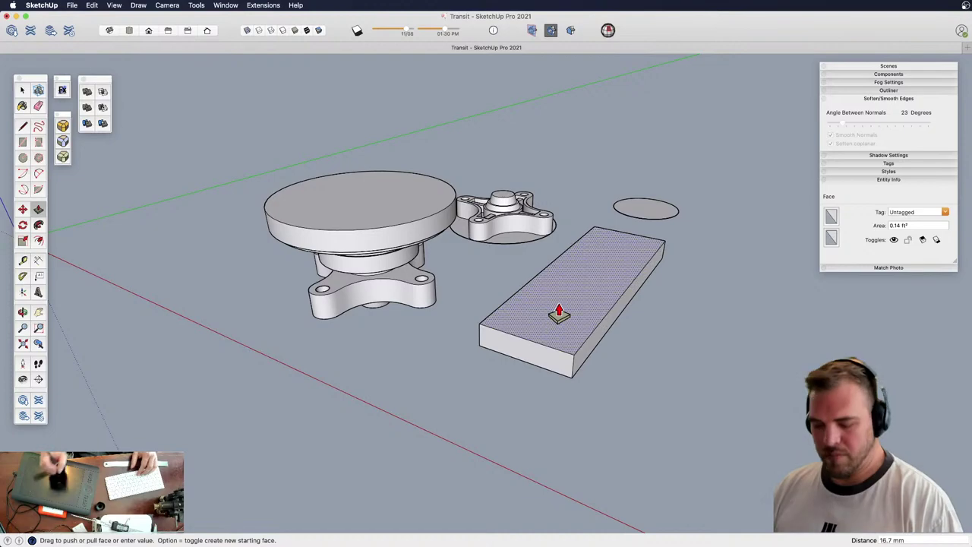
key("Return")
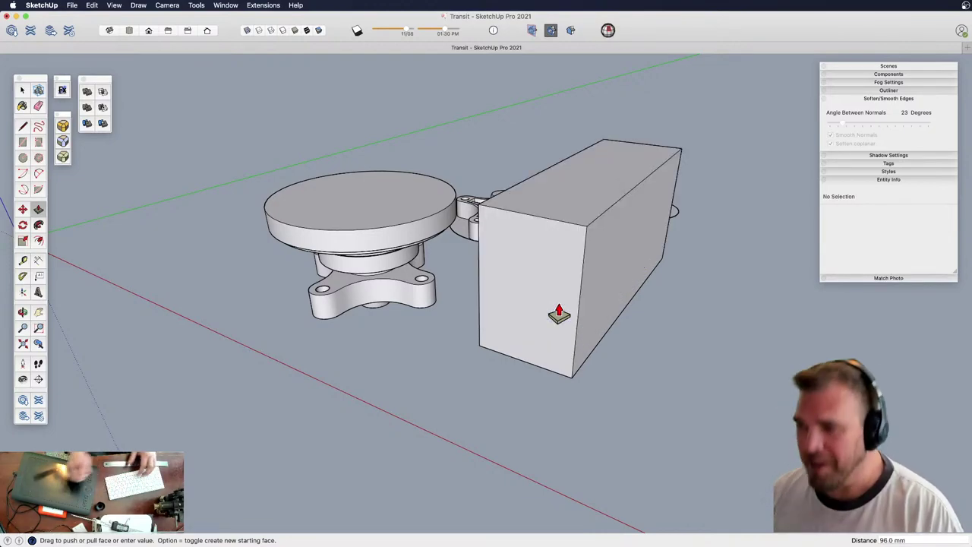
Group the block and rotate it a quarter turn about the vertical so its long side follows the red axis
key("space")
triple_click(536, 311)
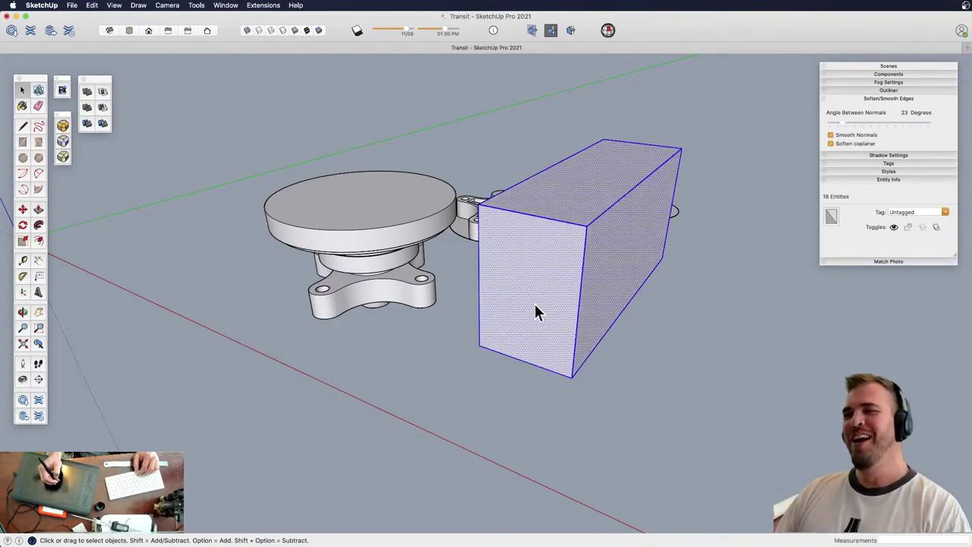
key("g")
middle_click_drag(551, 315, 549, 344)
key("m")
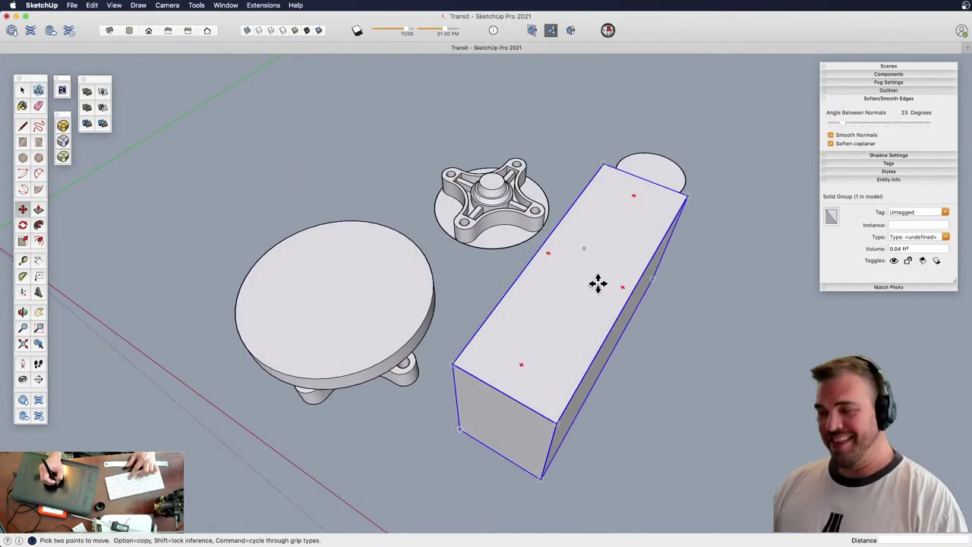
left_click(634, 196)
left_click(620, 291)
middle_click_drag(602, 354, 586, 340, "shift")
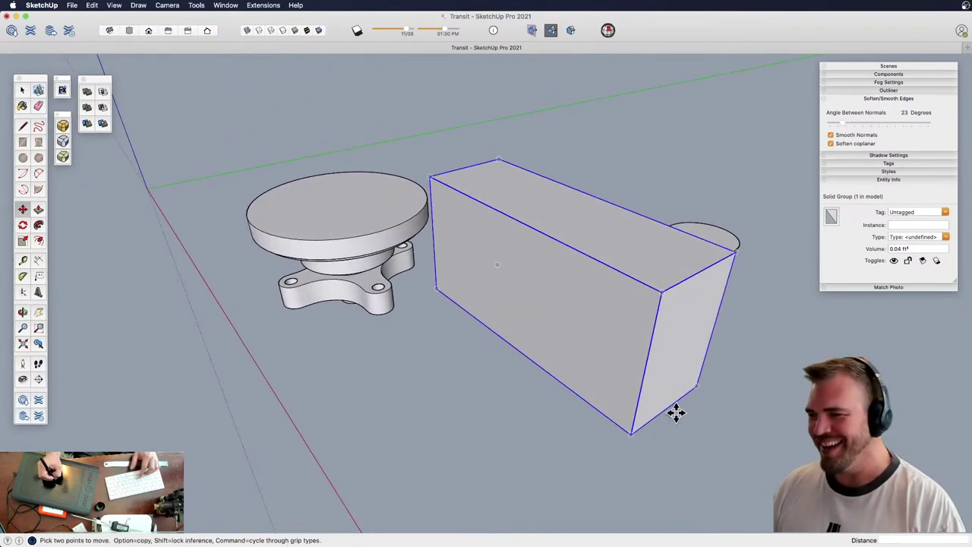
Move the block about 208 mm onto the top of the round disc and check its position from below
left_click_drag(666, 410, 409, 242)
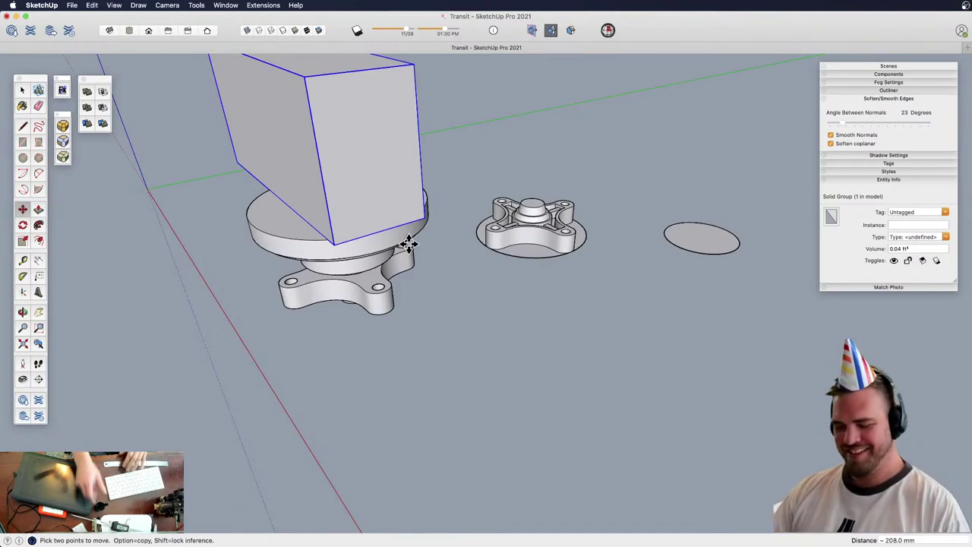
middle_click_drag(412, 228, 448, 171)
key("z")
left_click_drag(469, 259, 479, 182)
middle_click_drag(501, 334, 484, 296)
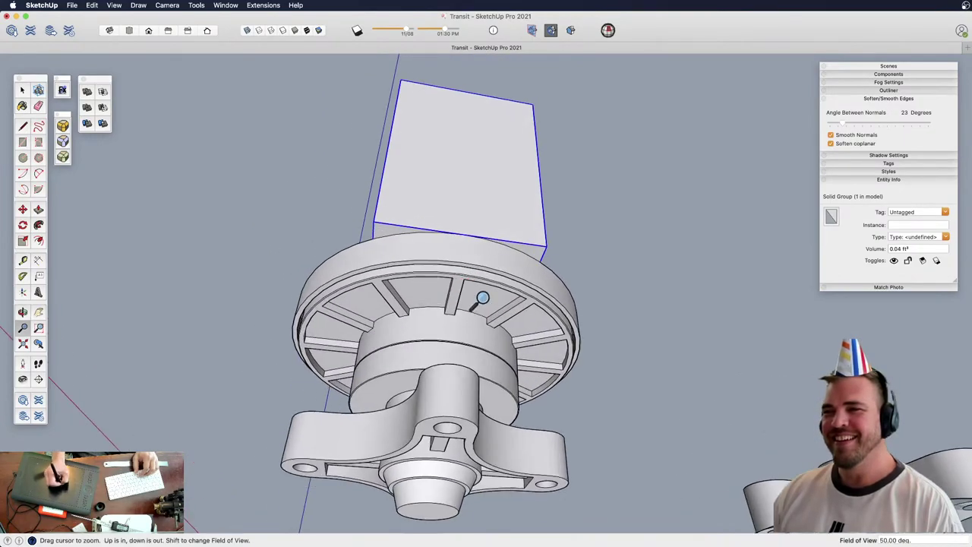
key("space")
left_click_drag(483, 296, 462, 144)
key("m")
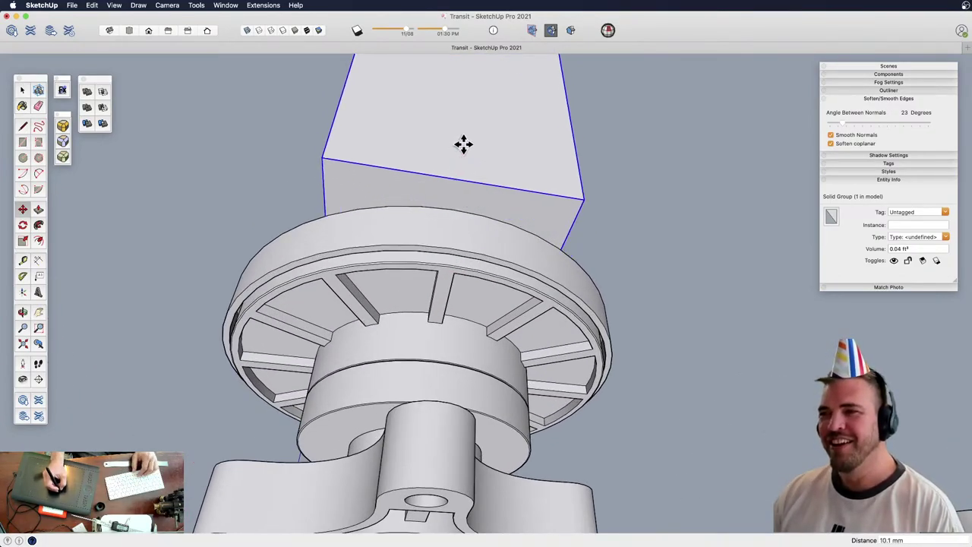
left_click(456, 179)
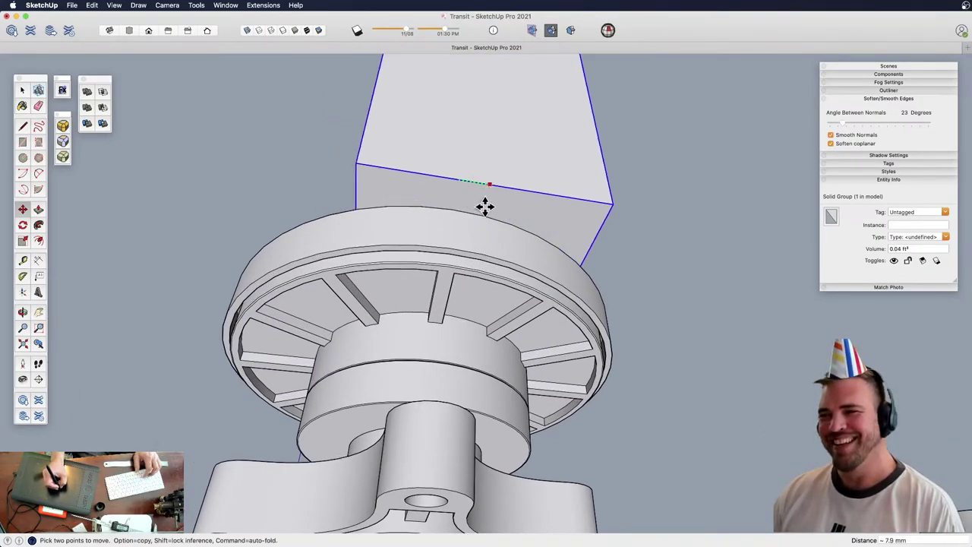
key("Escape")
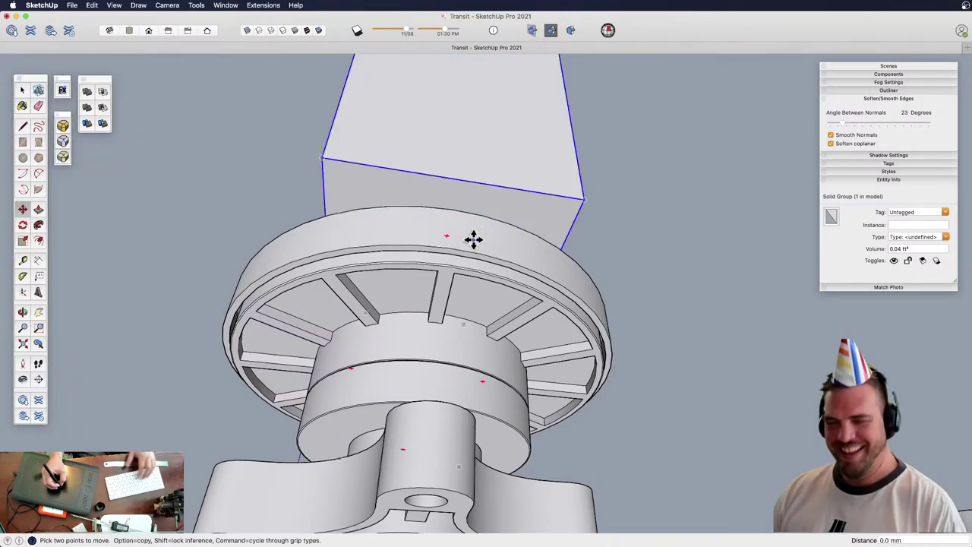
Place a guide line across the disc top, parallel to the block's lower long edge and 14 mm out from it
middle_click_drag(474, 239, 474, 347)
scroll(471, 361, "down", 3)
key("space")
key("super+shift+a")
middle_click_drag(456, 301, 482, 289, "shift")
scroll(468, 238, "up", 3)
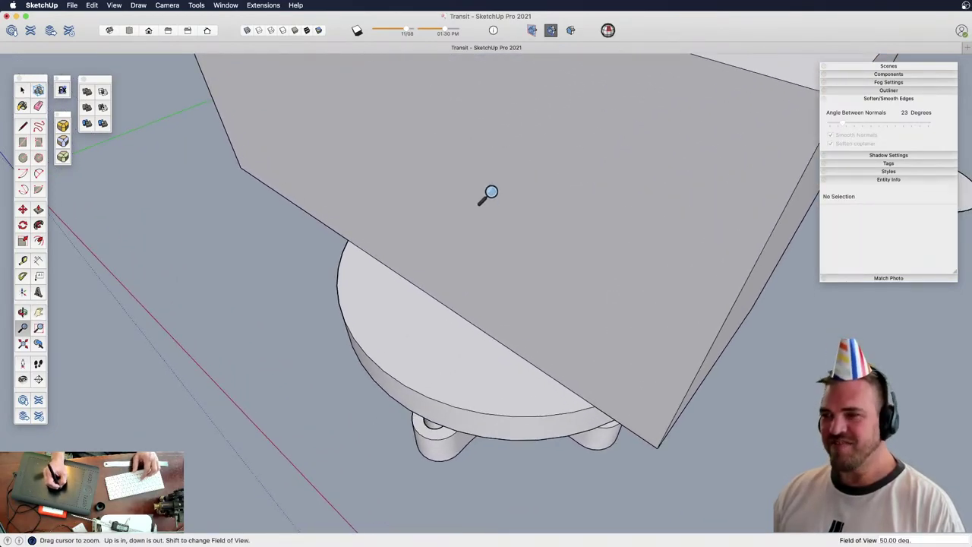
scroll(492, 192, "down", 5)
middle_click_drag(542, 364, 515, 351)
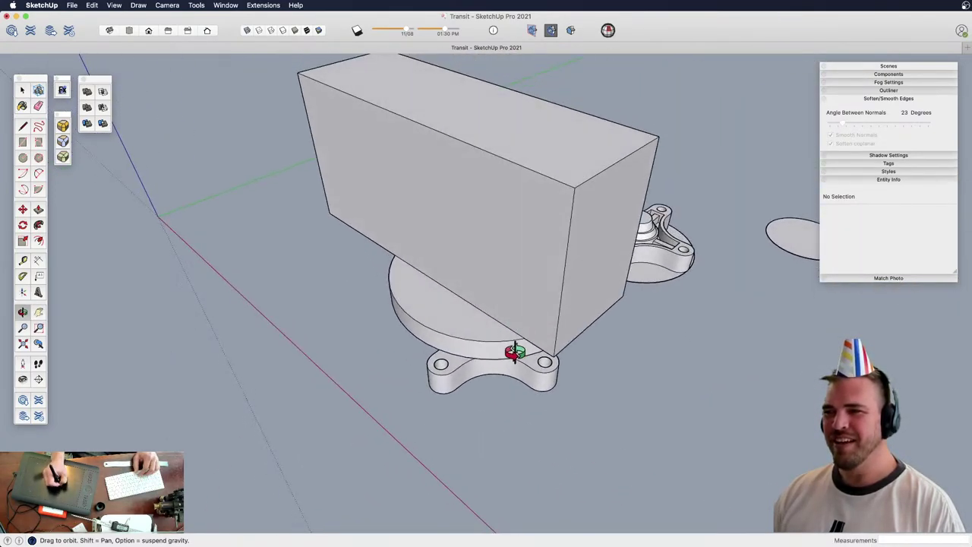
scroll(456, 304, "up", 5)
key("t")
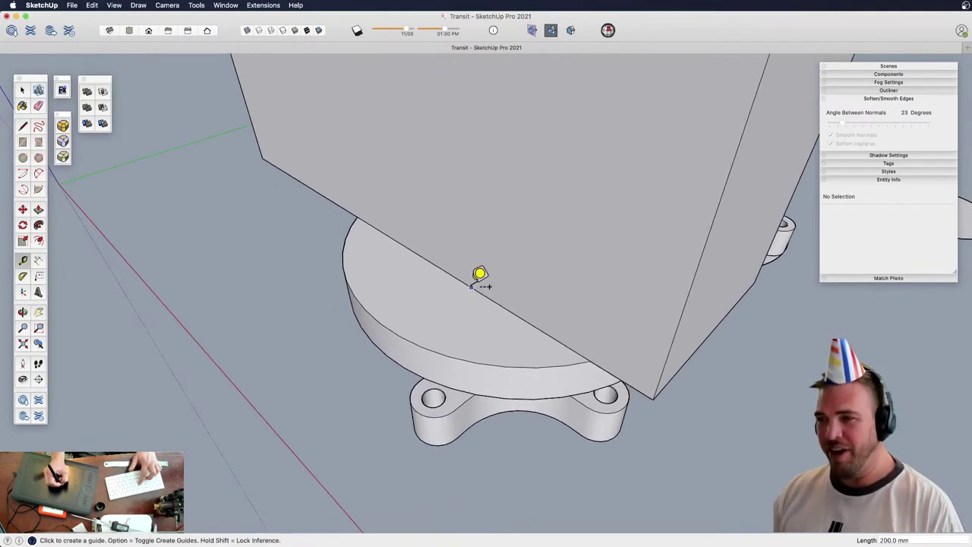
left_click(466, 270)
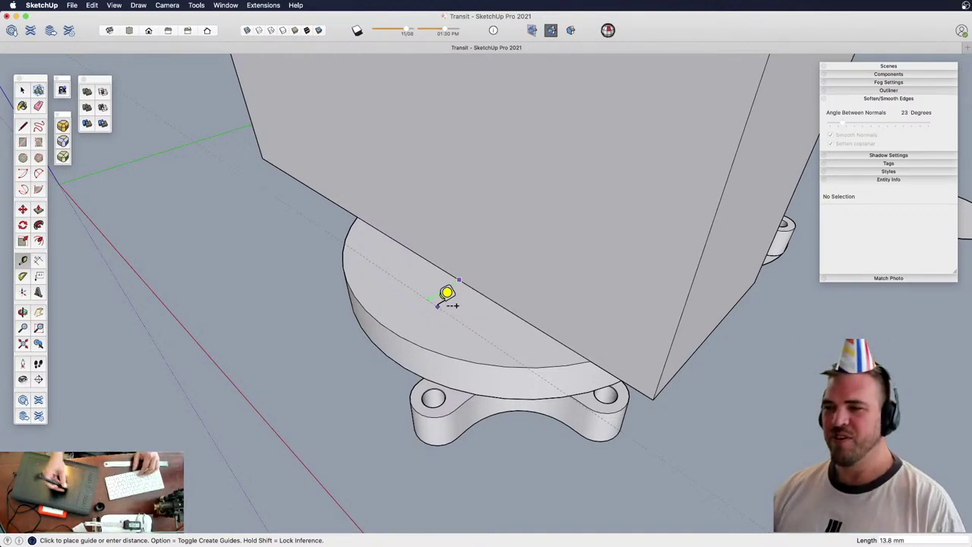
left_click(445, 295)
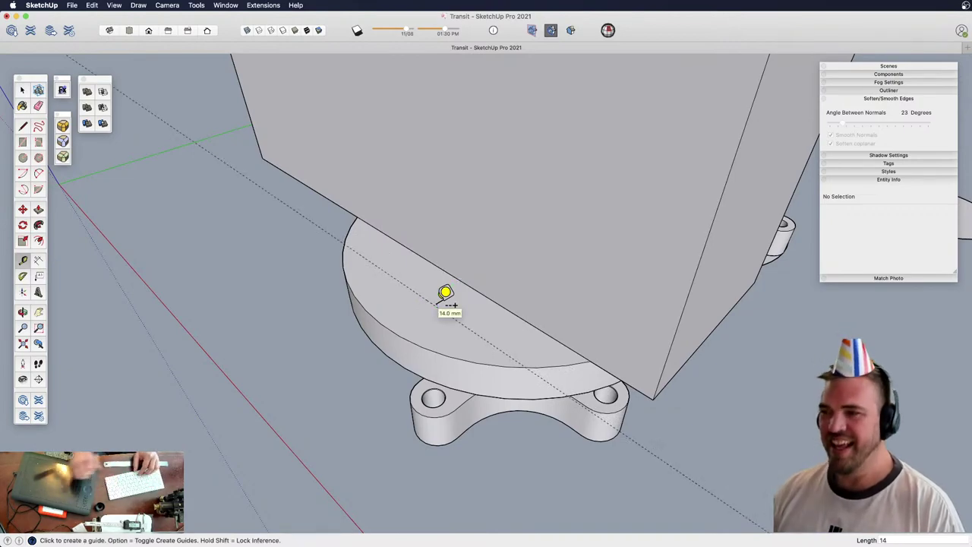
Draw a rectangle between the guide and the block's lower edge and extrude it up to the block's top
key("r")
left_click(361, 257)
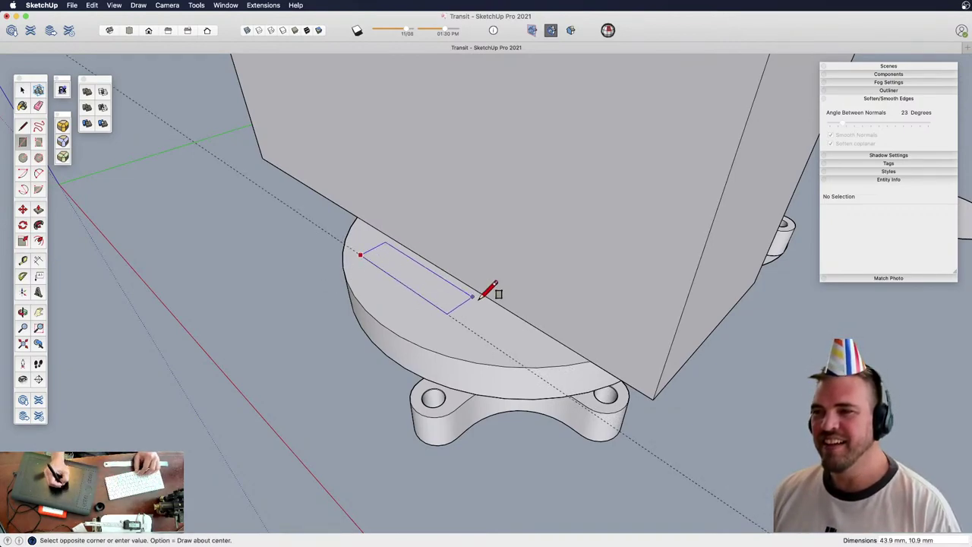
left_click(536, 310)
middle_click_drag(537, 310, 581, 315)
left_click_drag(581, 315, 601, 103)
key("z")
key("p")
middle_click_drag(601, 103, 386, 342)
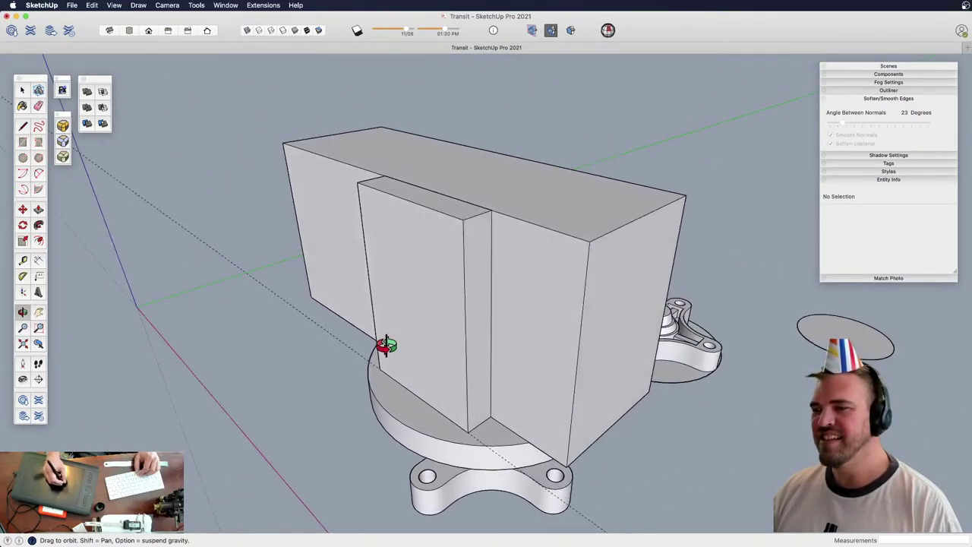
Extend the slab's outer end flush with the block's end and align its inner end with the disc's centre
left_click_drag(474, 296, 607, 303)
middle_click_drag(502, 324, 674, 366)
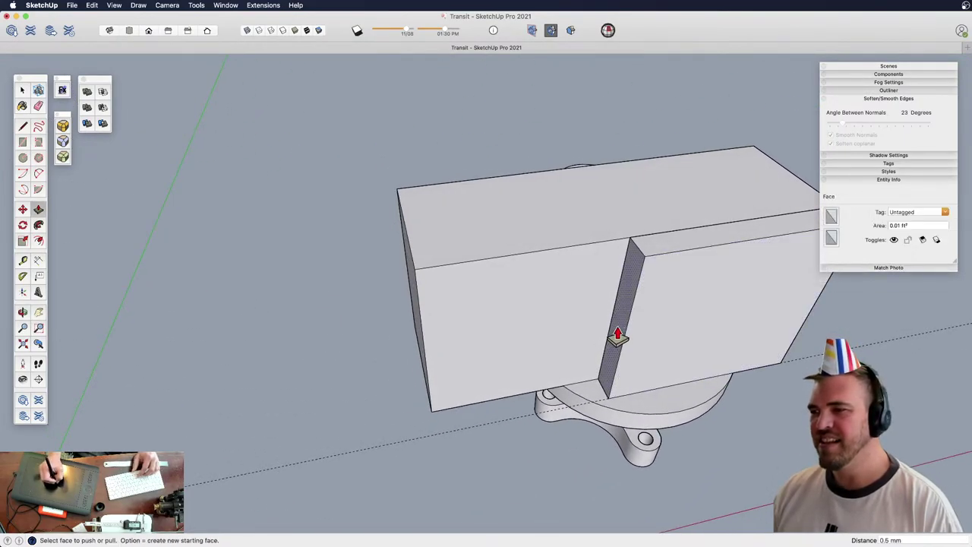
left_click_drag(617, 355, 654, 401)
middle_click_drag(655, 401, 537, 306, "shift")
scroll(555, 256, "up", 5)
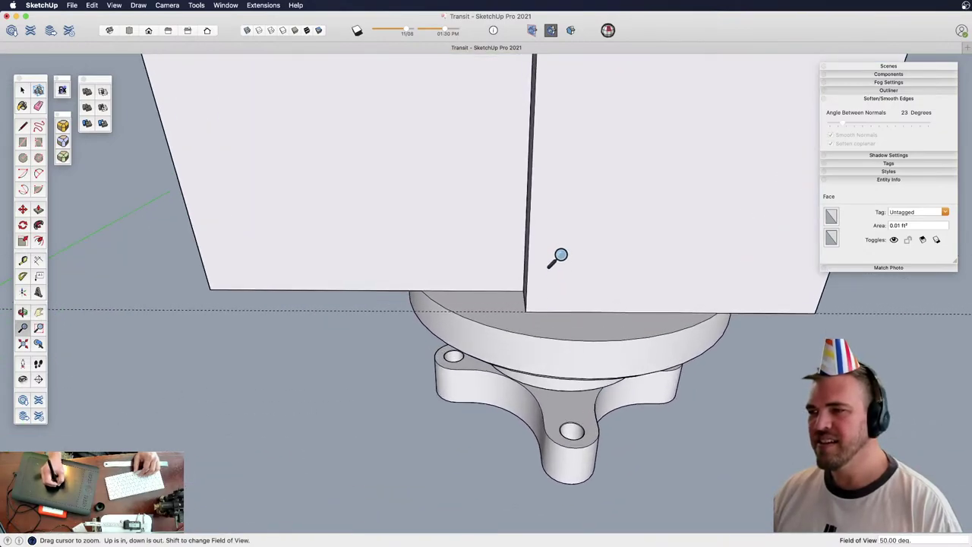
left_click(597, 346)
scroll(614, 204, "down", 5)
middle_click_drag(614, 204, 473, 366)
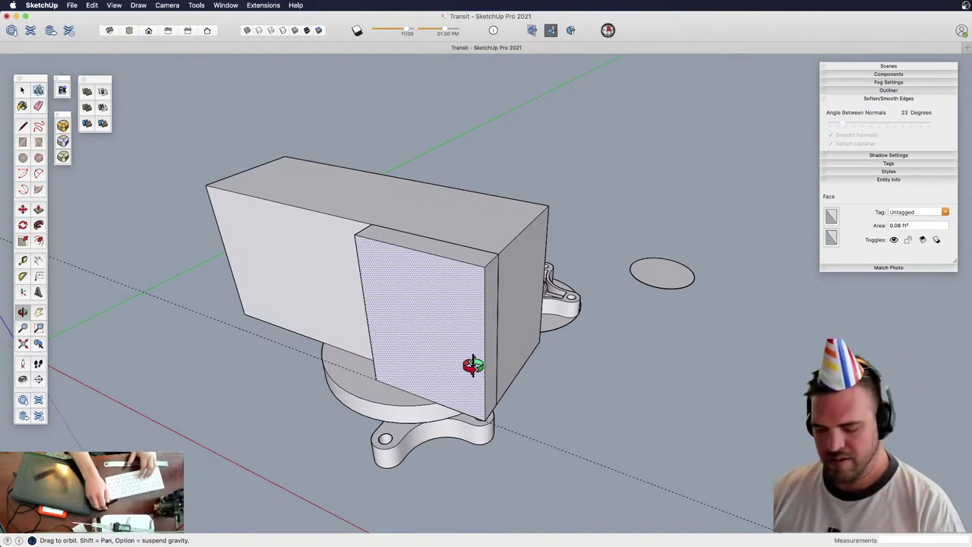
Place a guide 80 mm from the slab's inner edge and extend the slab's outer end to that guide
key("t")
left_click(364, 297)
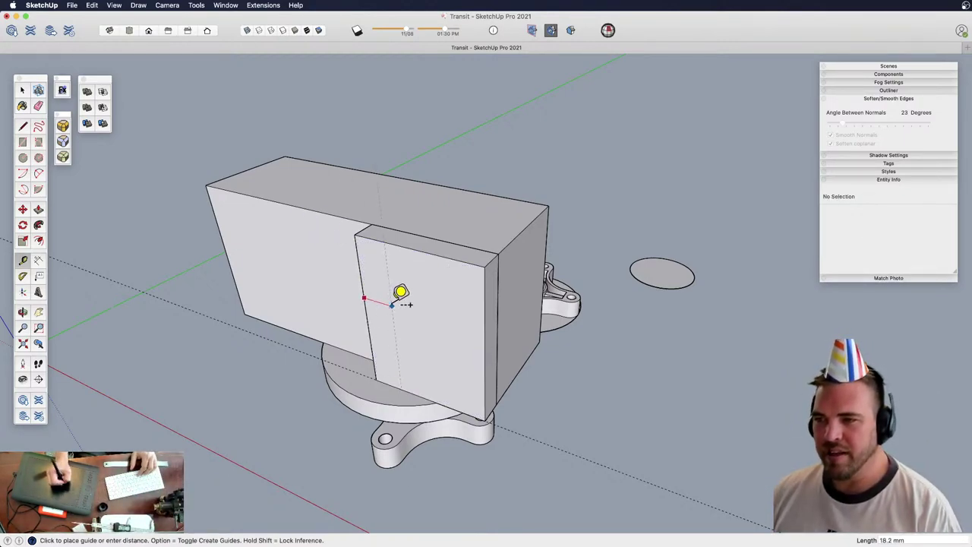
key("Return")
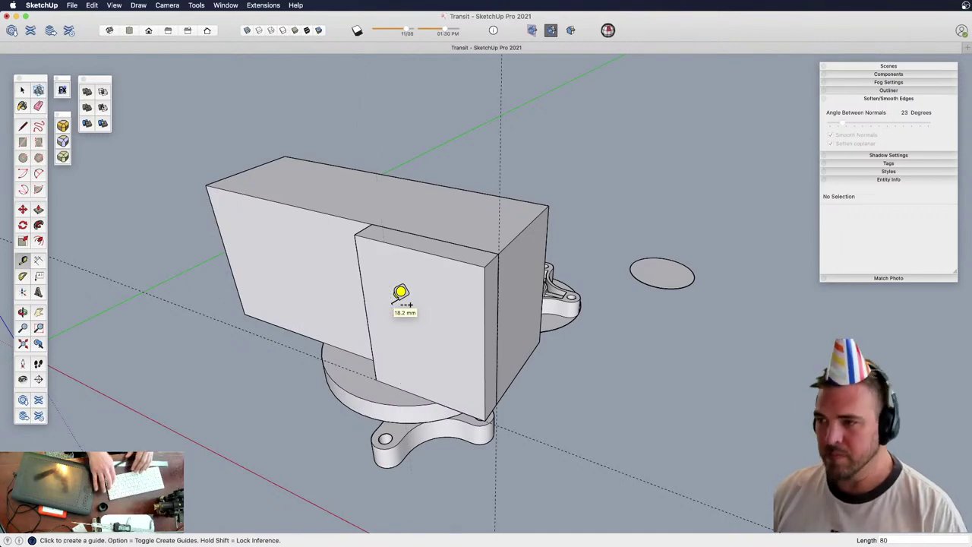
key("p")
left_click_drag(491, 304, 498, 270)
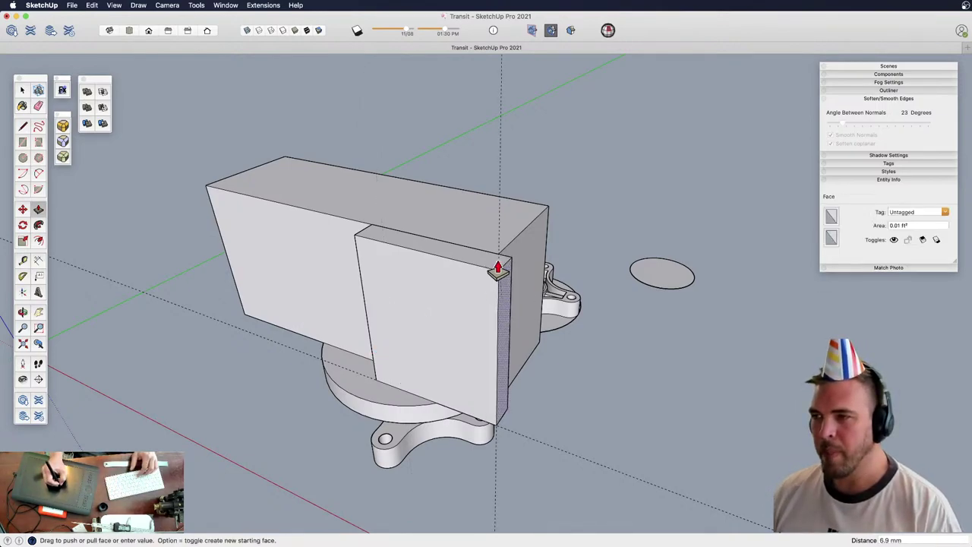
Turn the whole slab into a component, entering a short greeting as its definition name
key("space")
triple_click(476, 307)
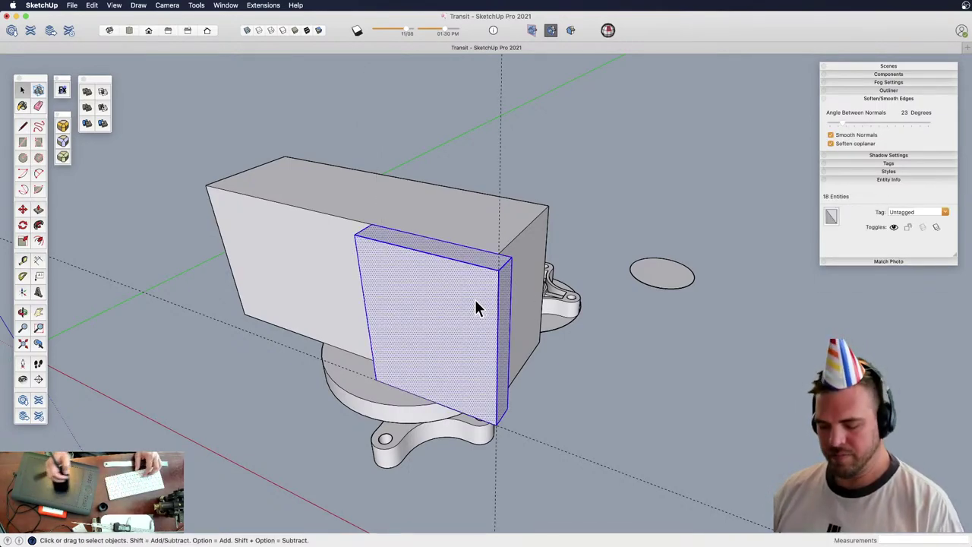
key("g")
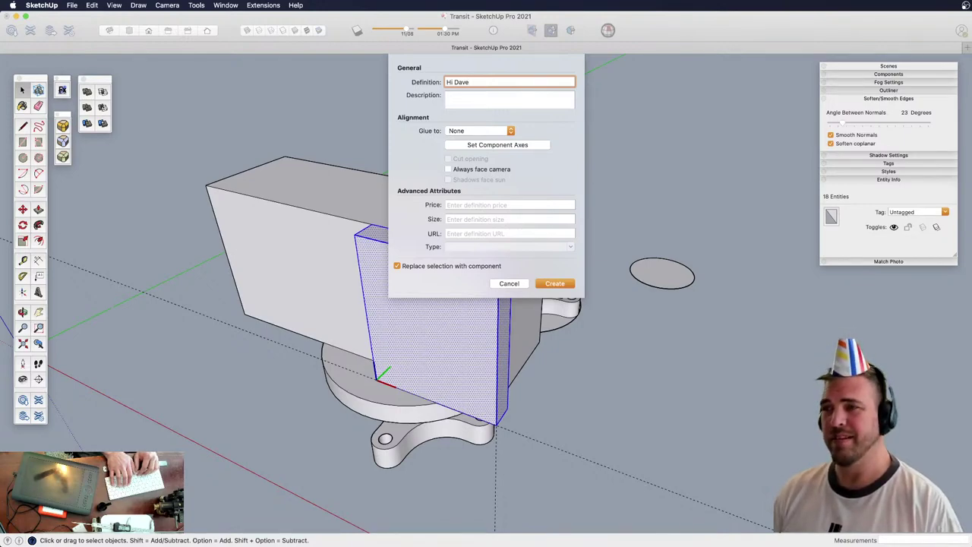
key("Return")
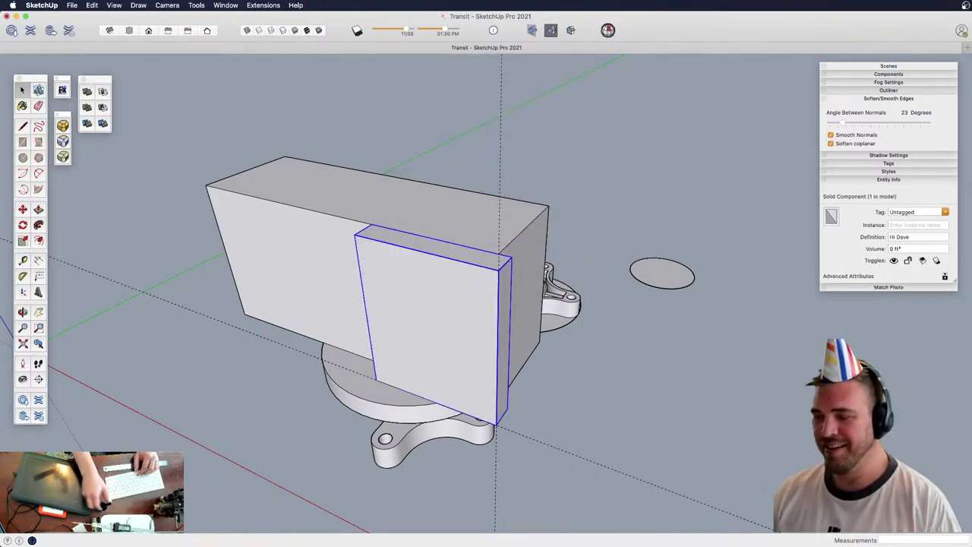
Copy the slab component about 104 mm along the block's side
key("z")
left_click_drag(499, 241, 451, 391)
middle_click_drag(451, 391, 539, 323)
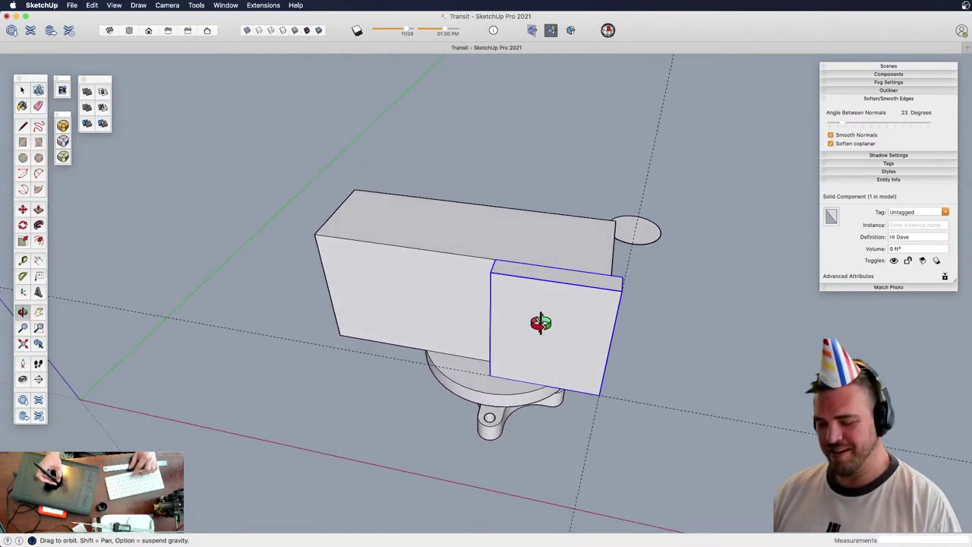
key("m")
left_click(576, 328)
key("alt")
left_click(433, 306)
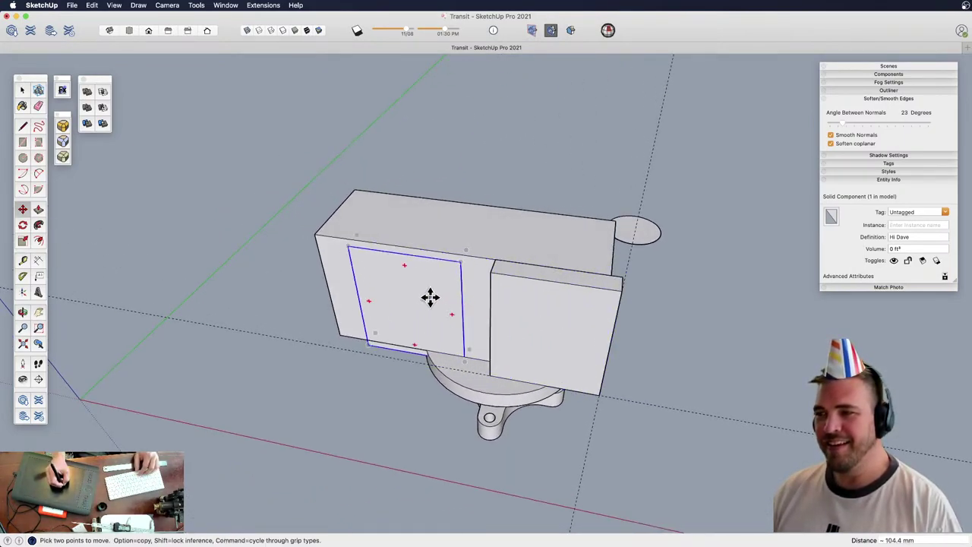
Mirror the slab copy along the red axis and butt it against the inner edge of the original slab
key("s")
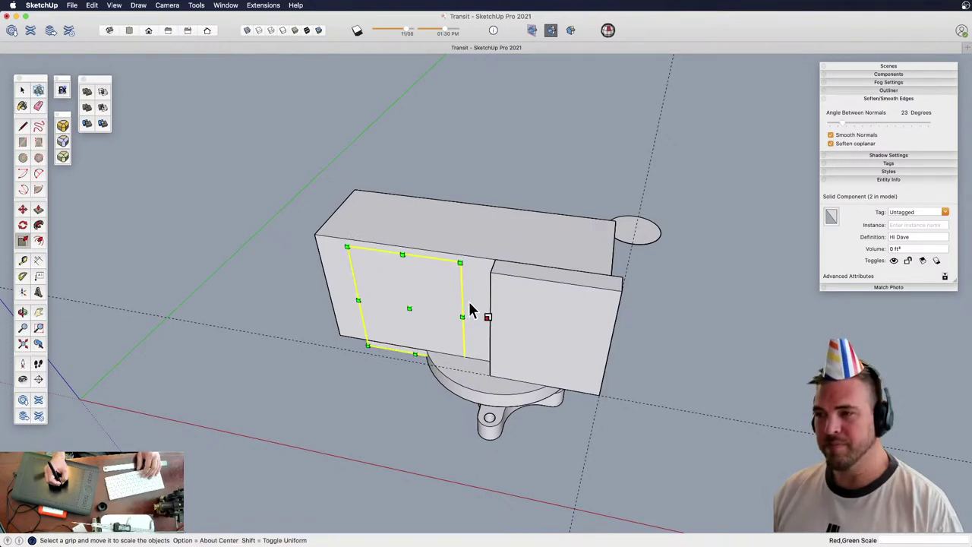
left_click_drag(461, 309, 319, 300)
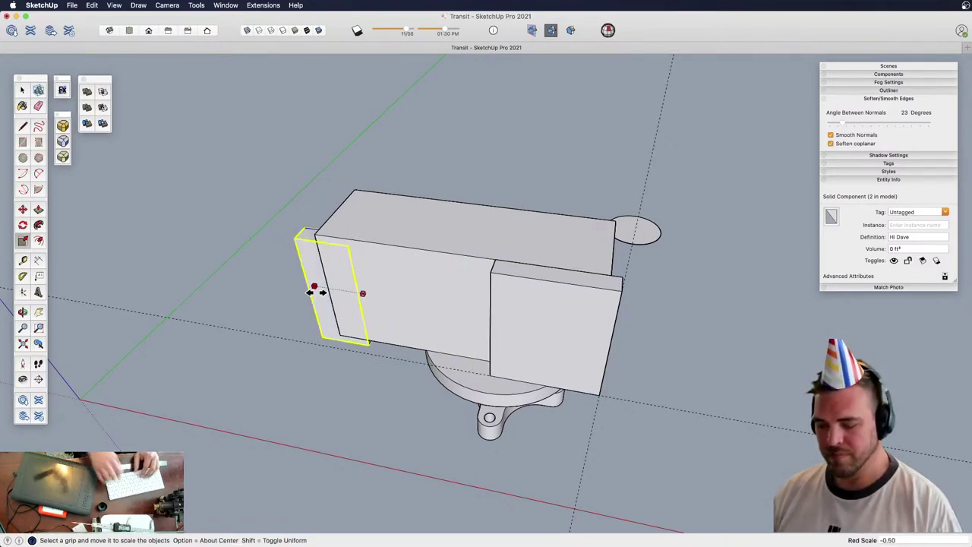
key("m")
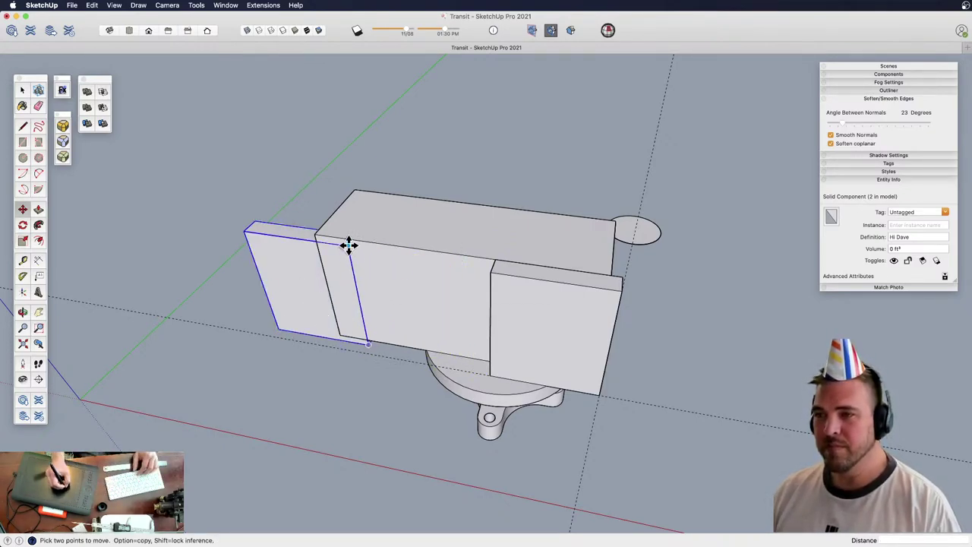
left_click(347, 243)
left_click(492, 273)
Copy both slab components about 128 mm across to the far side of the block
middle_click_drag(556, 319, 383, 391, "shift")
key("space")
left_click(423, 317, "shift")
key("m")
left_click(394, 321)
key("alt")
left_click(555, 254)
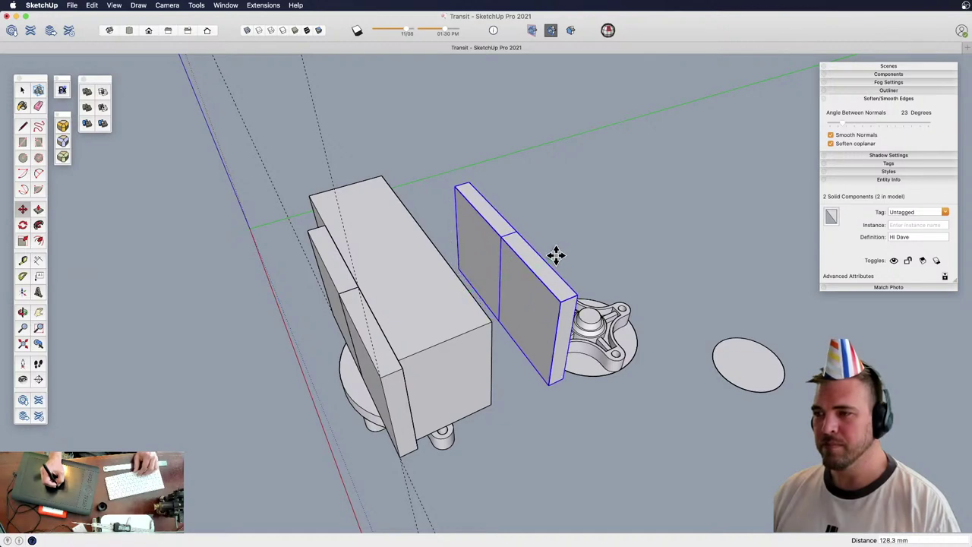
Mirror the copied pair with a green-axis scale of -1 and set it against the block's far side
key("s")
left_click(506, 278)
left_click(509, 279)
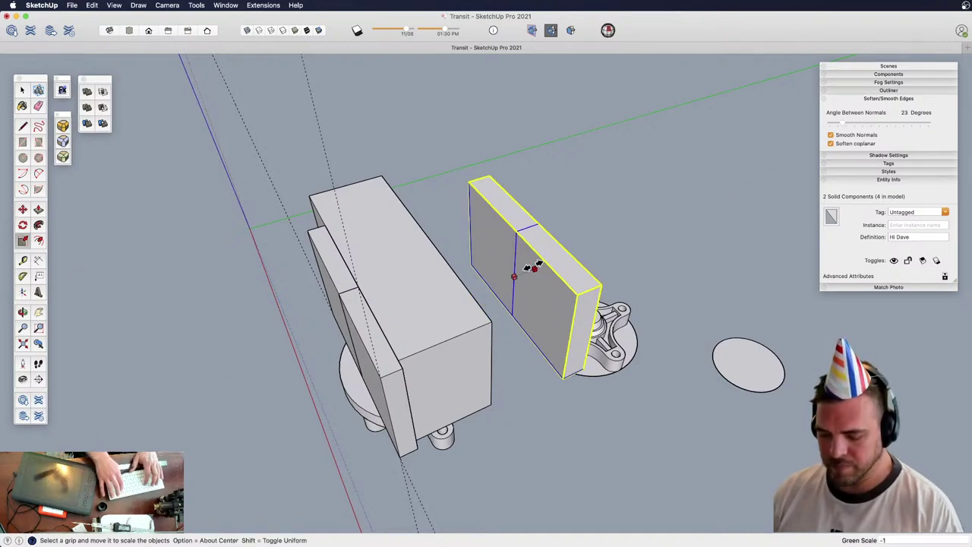
key("m")
left_click(579, 294)
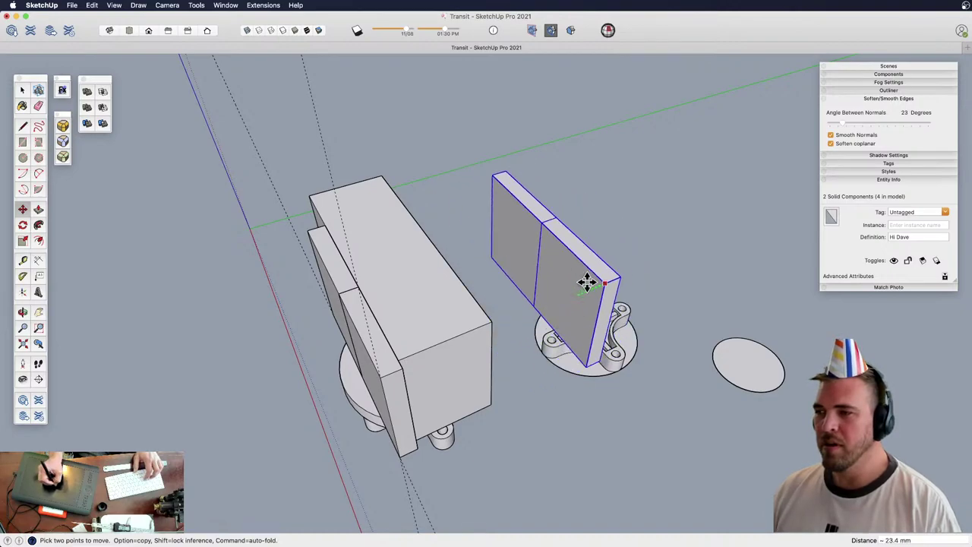
left_click(506, 309)
Erase the vertical guide line at the outer end of the front slab
middle_click_drag(468, 258, 532, 284)
key("z")
left_click_drag(505, 361, 443, 282)
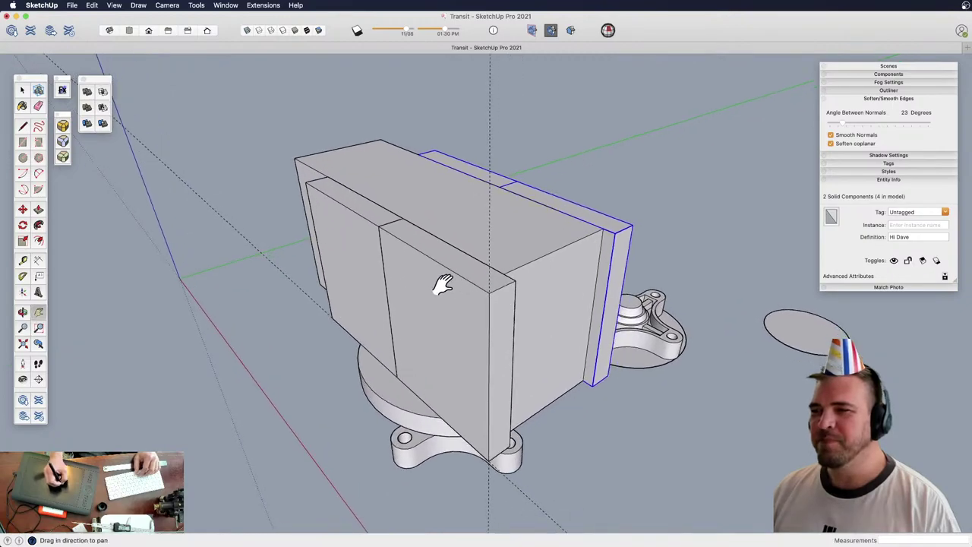
mouse_move(443, 282)
middle_mouse_down()
mouse_move(474, 236)
mouse_move(472, 268)
mouse_move(457, 248)
mouse_move(532, 228)
mouse_move(545, 195)
mouse_move(600, 154)
mouse_move(600, 119)
mouse_move(528, 238)
mouse_move(532, 265)
middle_mouse_up()
key("e")
left_click(532, 227)
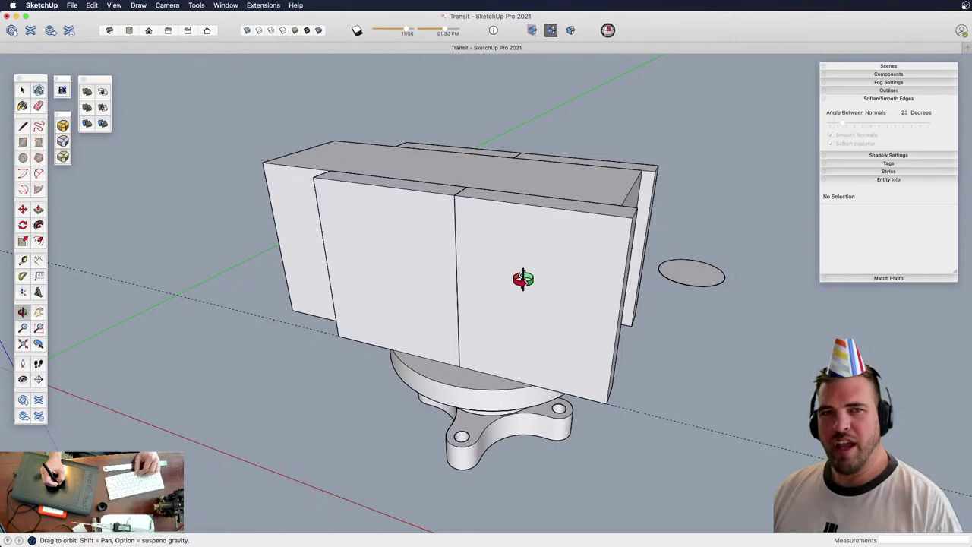
Open the front slab component for editing and draw a rounding arc across its upper outer corner
middle_click_drag(525, 280, 492, 291, "shift")
key("z")
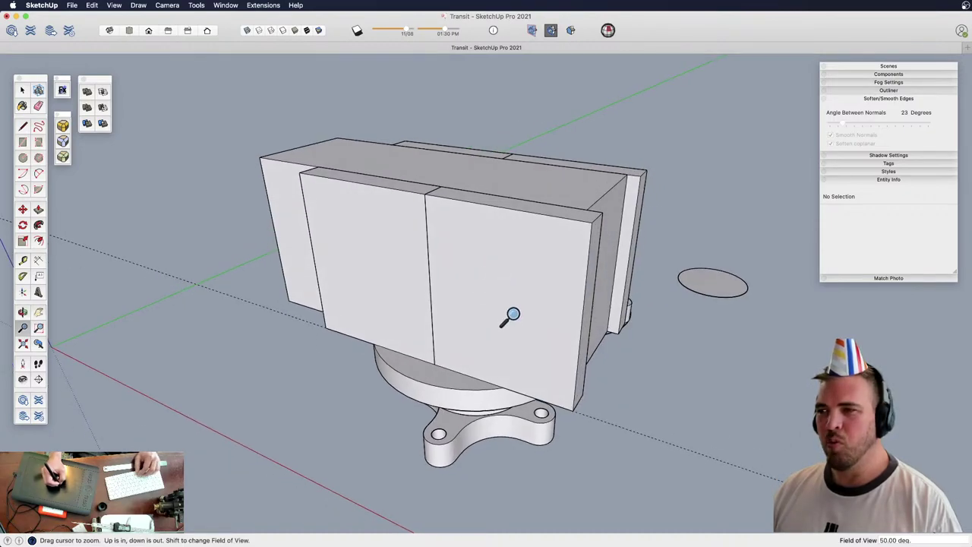
left_click_drag(512, 315, 514, 291)
mouse_move(514, 290)
middle_mouse_down("shift")
mouse_move(501, 290)
mouse_move(520, 281)
middle_mouse_up("shift")
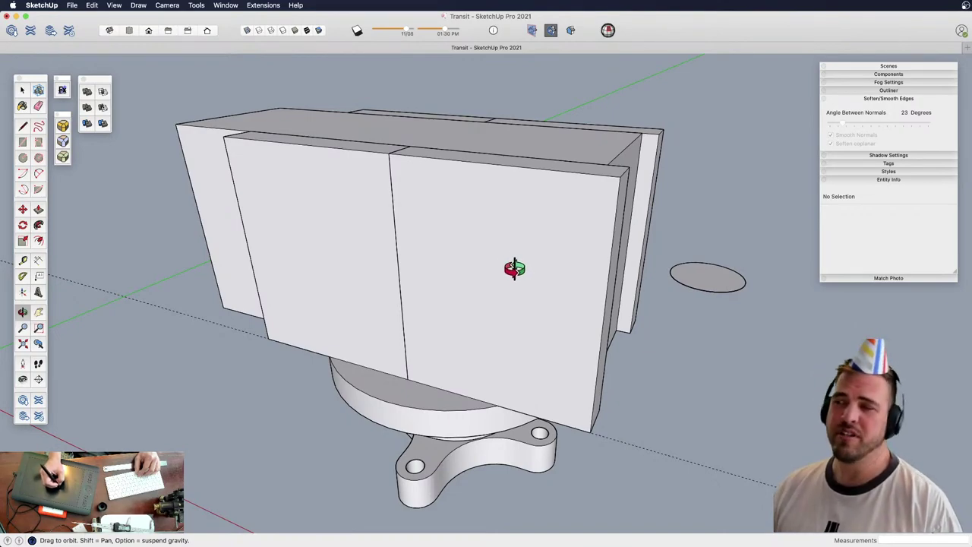
middle_click_drag(512, 302, 525, 245, "shift")
double_click(553, 220)
key("z")
left_click_drag(558, 249, 559, 228)
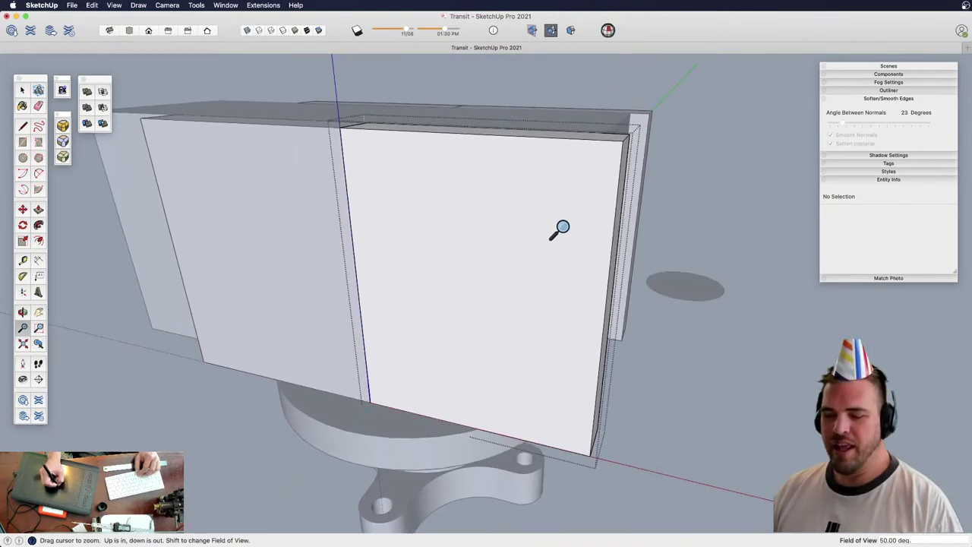
middle_click_drag(559, 228, 556, 275, "shift")
key("a")
left_click(563, 176)
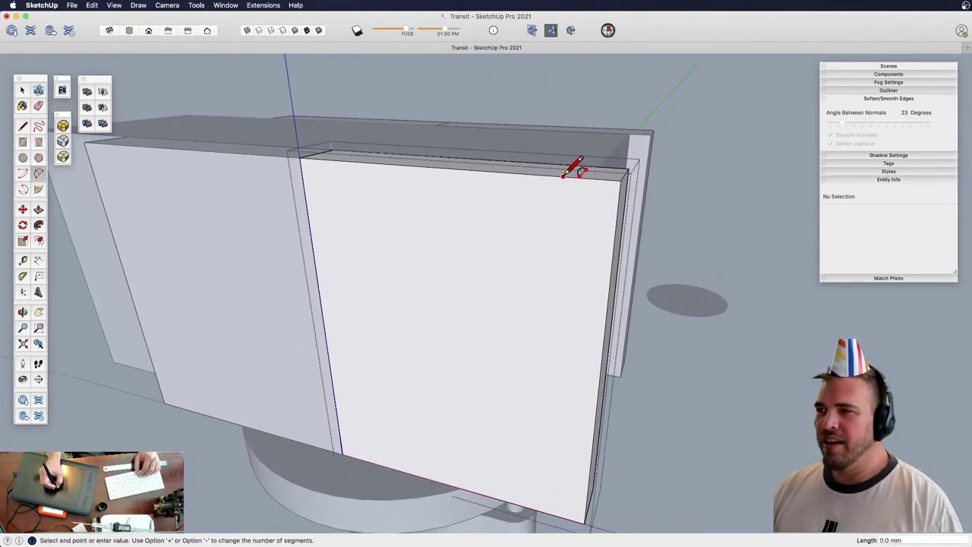
left_click(616, 236)
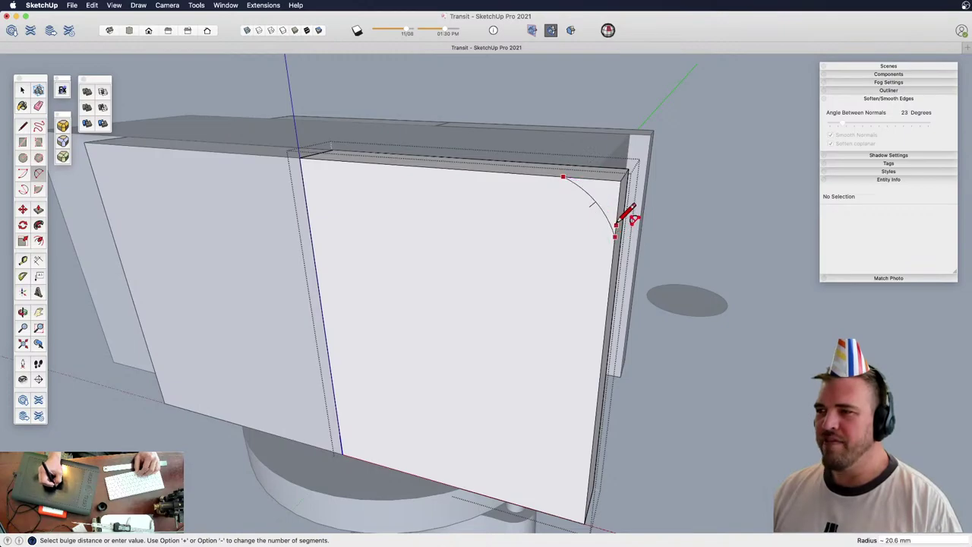
left_click(618, 215)
Push the corner piece outside the arc 14 mm through the slab to cut it away
middle_click_drag(619, 216, 509, 310)
scroll(497, 293, "up", 3)
key("p")
left_click_drag(519, 254, 584, 228)
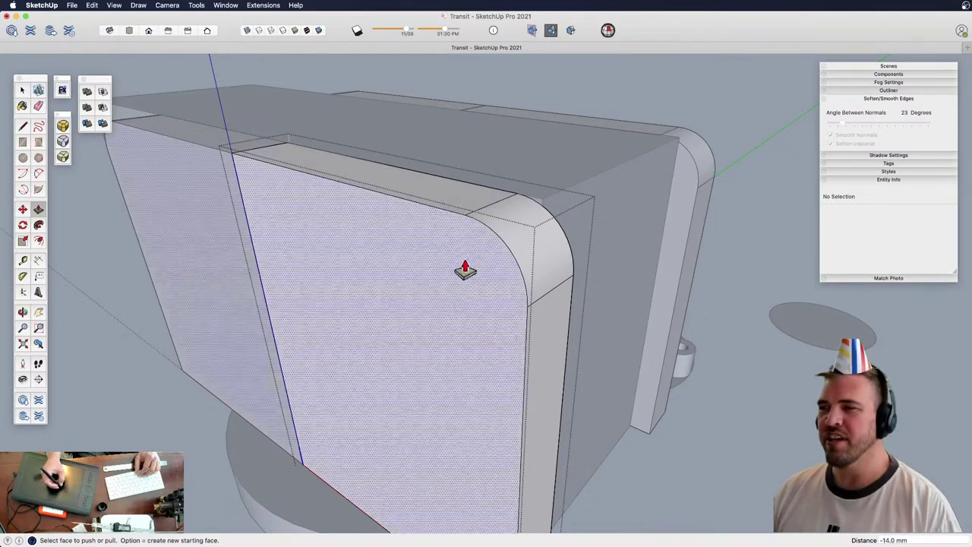
scroll(464, 269, "down", 3)
Draw two connected tangent arcs on the slab's front face, curving from the rounded upper corner down to the bottom edge
middle_click_drag(462, 360, 589, 283, "shift")
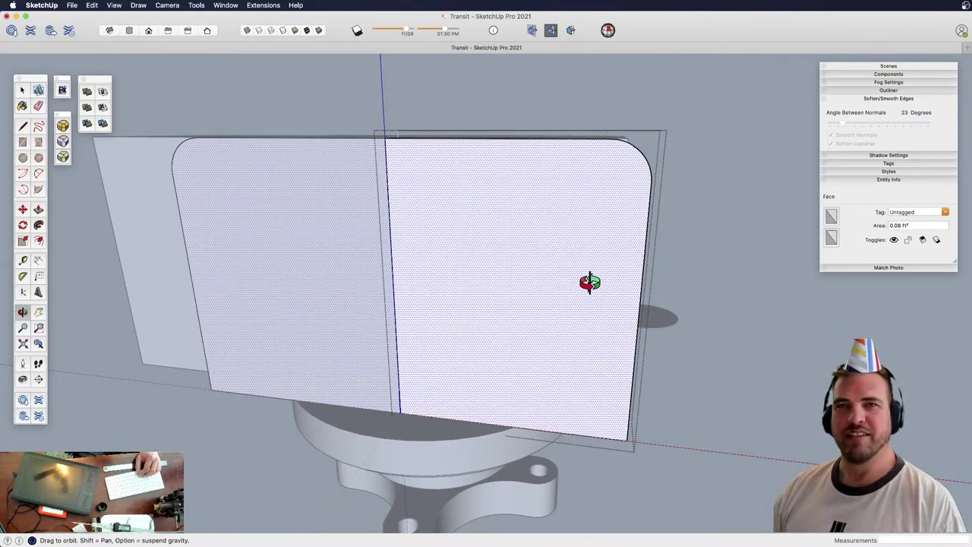
left_click_drag(536, 218, 583, 305)
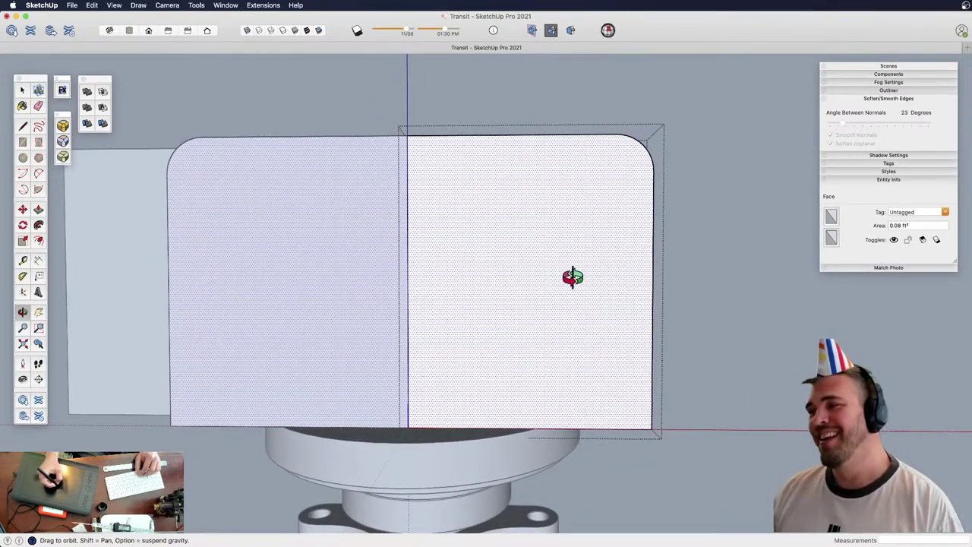
key("a")
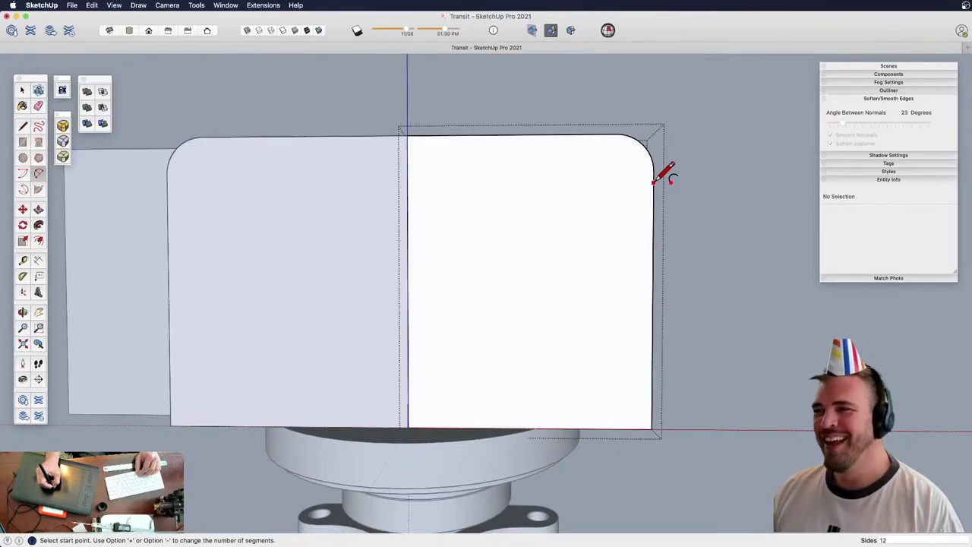
left_click(653, 182)
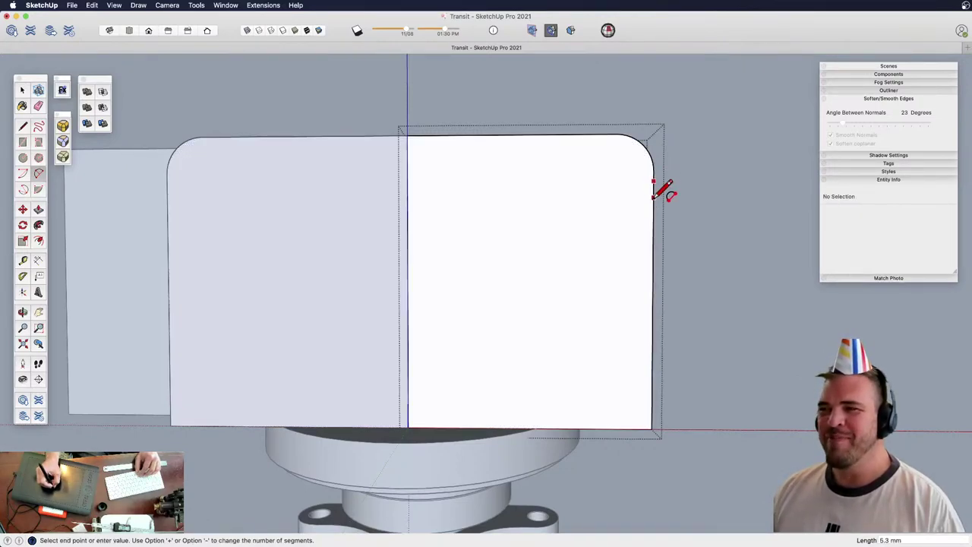
left_click(600, 373)
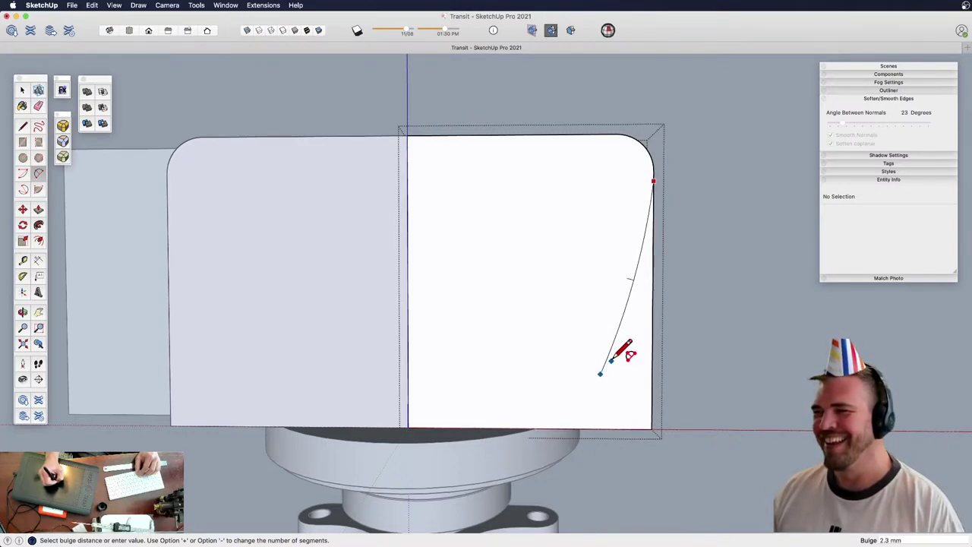
left_click(617, 357)
left_click(601, 373)
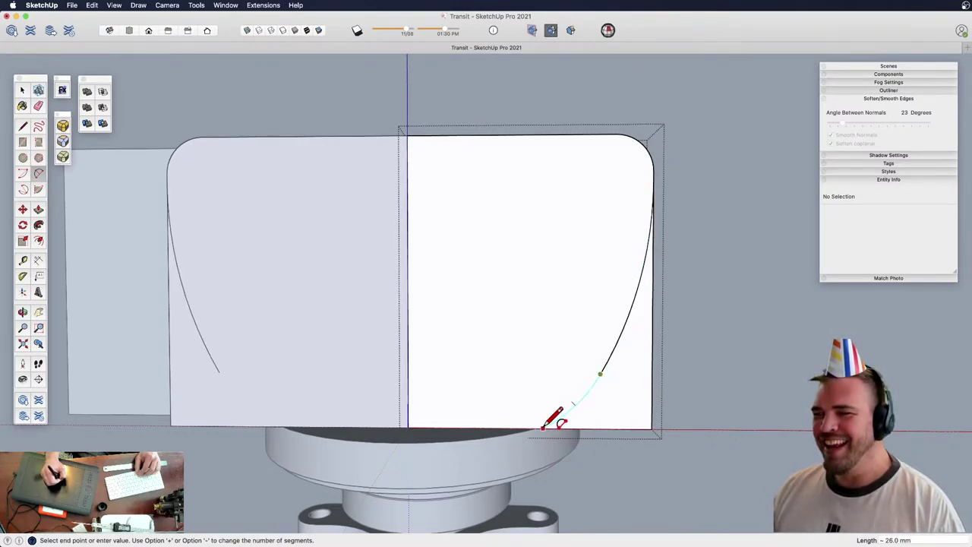
double_click(542, 428)
Push the area outside the curve back through the slab's thickness to cut away the lower outer corner
middle_click_drag(550, 329, 547, 354)
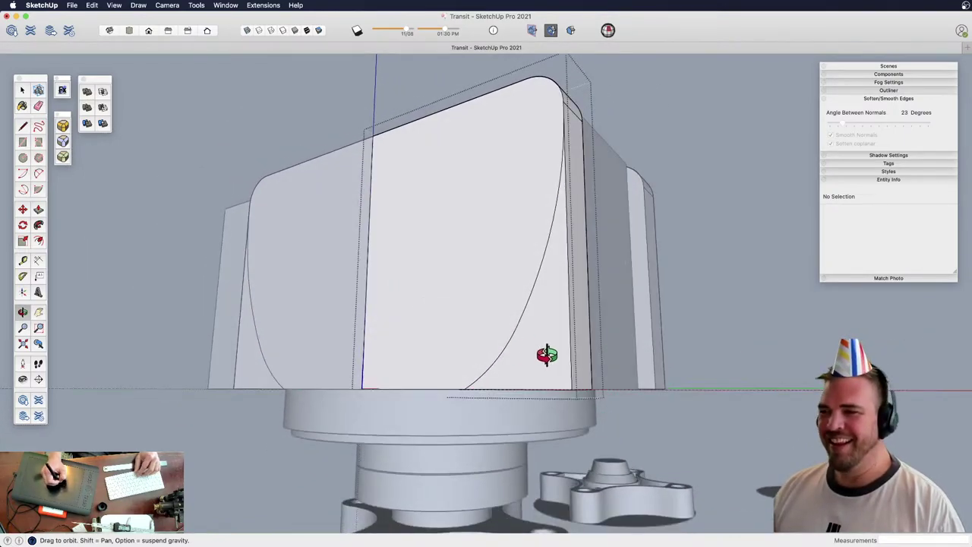
key("p")
left_click_drag(550, 369, 570, 362)
middle_click_drag(570, 363, 527, 340)
scroll(486, 276, "up", 3)
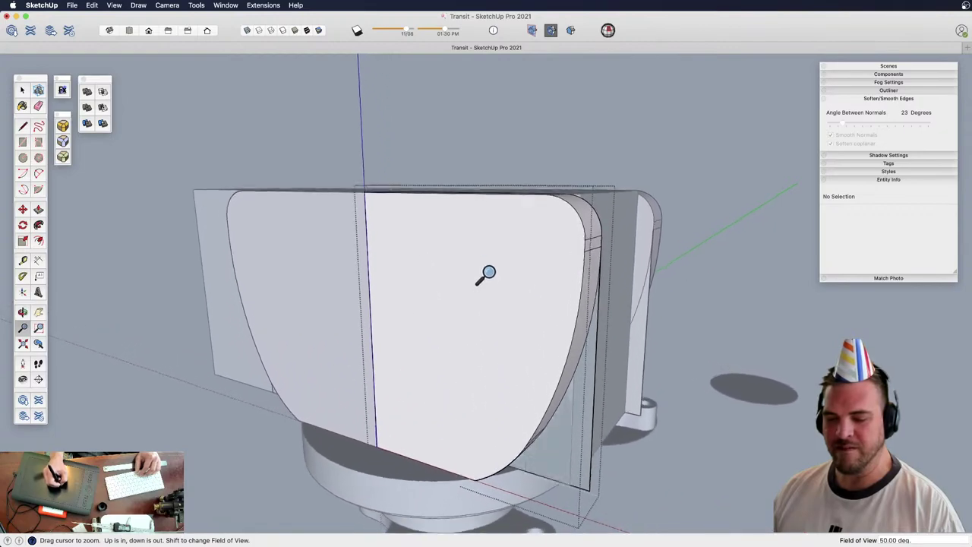
middle_click_drag(486, 276, 507, 301)
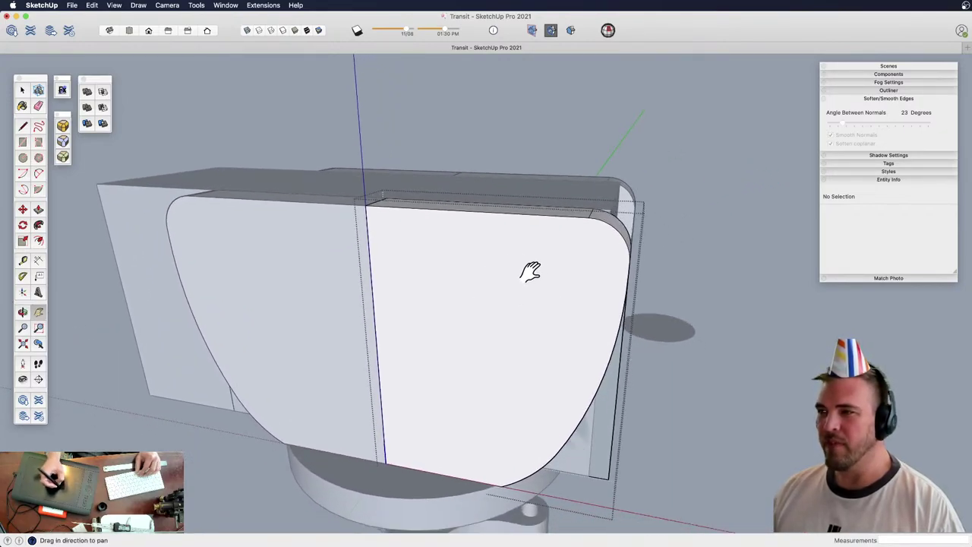
left_click_drag(530, 271, 468, 279, "shift")
left_click_drag(484, 313, 548, 245, "shift")
middle_click_drag(548, 244, 506, 300)
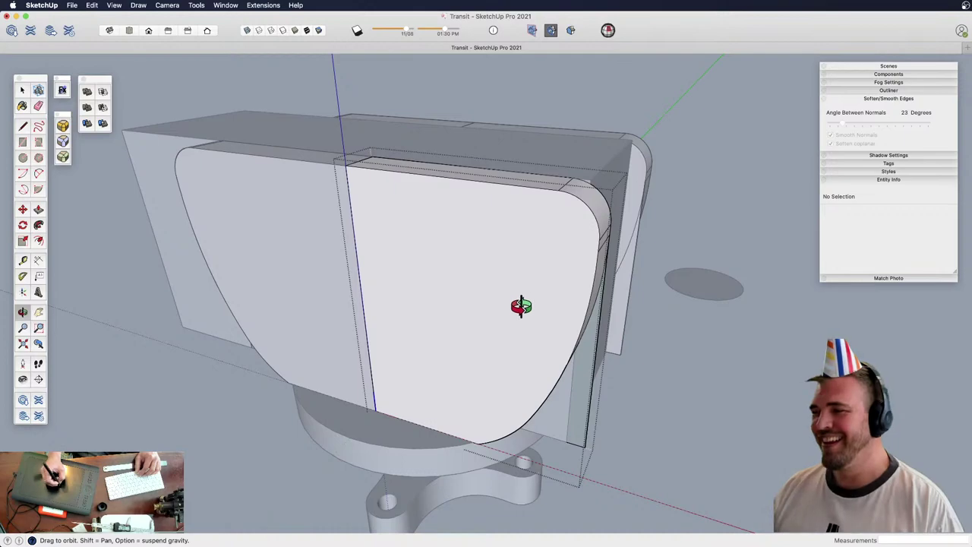
middle_click_drag(508, 312, 563, 301)
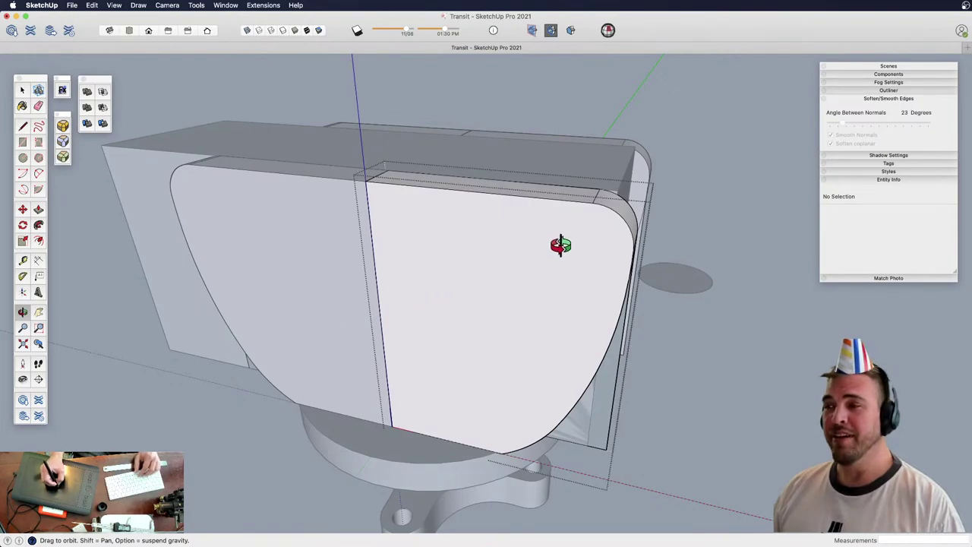
left_click_drag(458, 264, 515, 271, "shift")
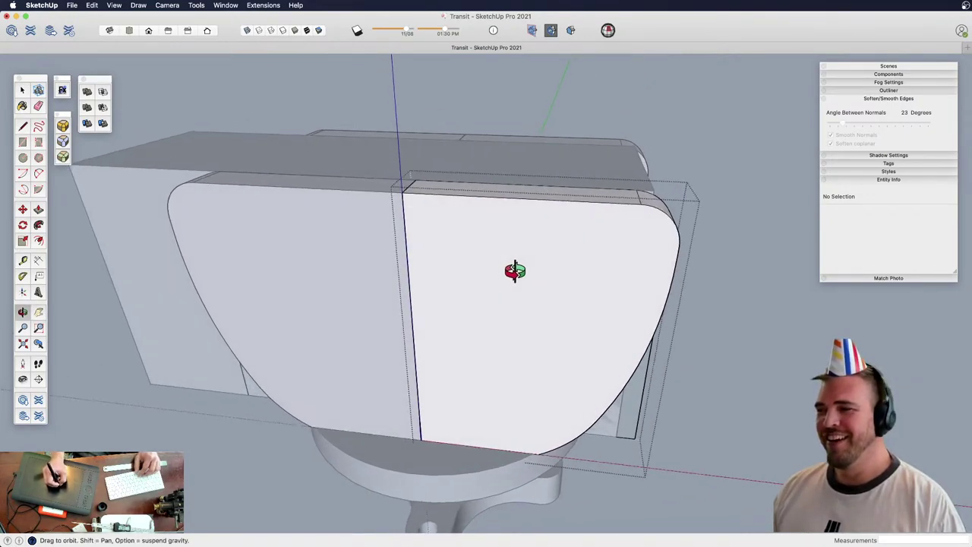
Draw a circle of about 12 mm radius centred on the slabs' shared centre edge, just below the top
mouse_move(475, 306)
left_mouse_down("shift")
mouse_move(501, 352)
mouse_move(487, 340)
mouse_move(475, 249)
mouse_move(473, 300)
left_mouse_up("shift")
key("z")
key("h")
key("c")
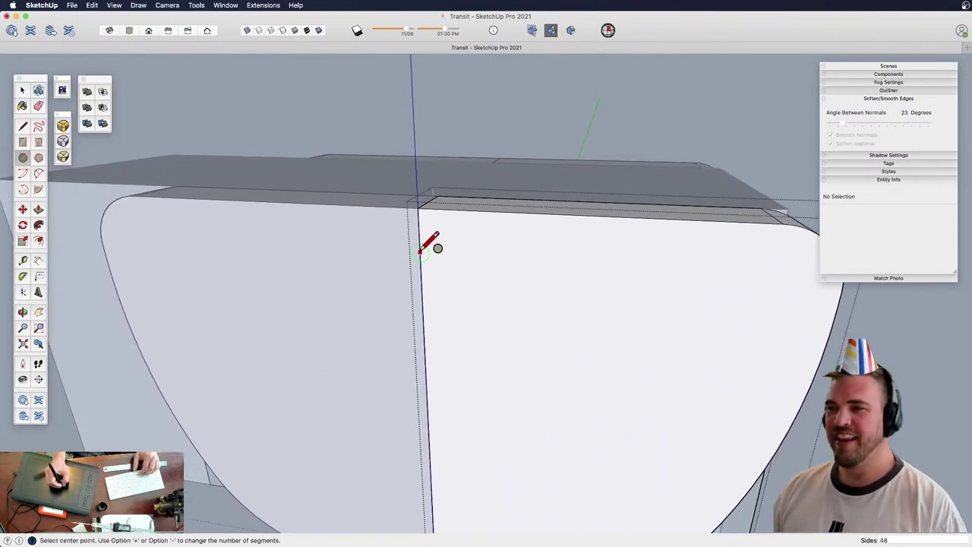
left_click(418, 235)
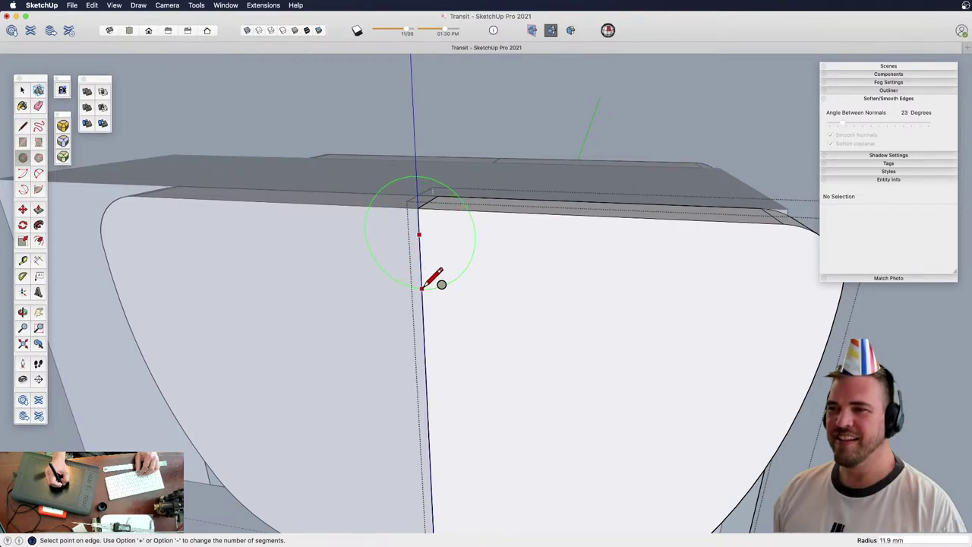
left_click(432, 284)
Extrude the part of the circle above the slab 14 mm across the slab's thickness
middle_click_drag(434, 282, 418, 311)
key("p")
left_click_drag(418, 311, 473, 297)
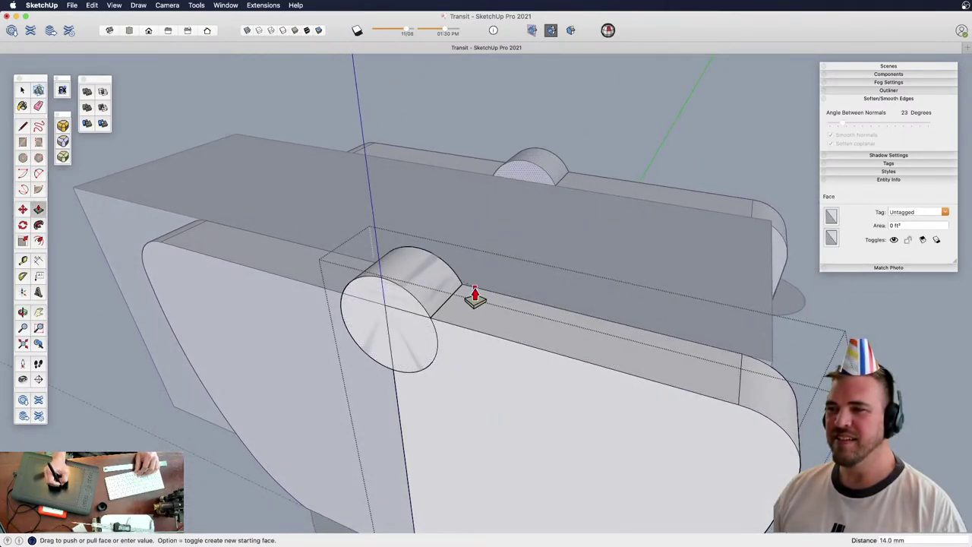
Hide the rest of the model so that only the slab component being edited is displayed
middle_click_drag(457, 319, 609, 260)
key("shift+h")
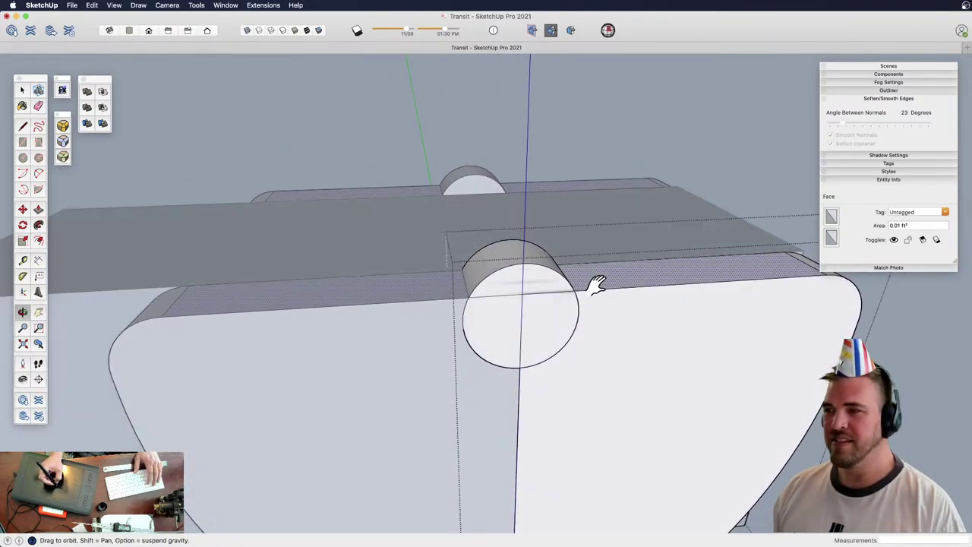
key("shift+j")
key("shift+h")
left_click(502, 333)
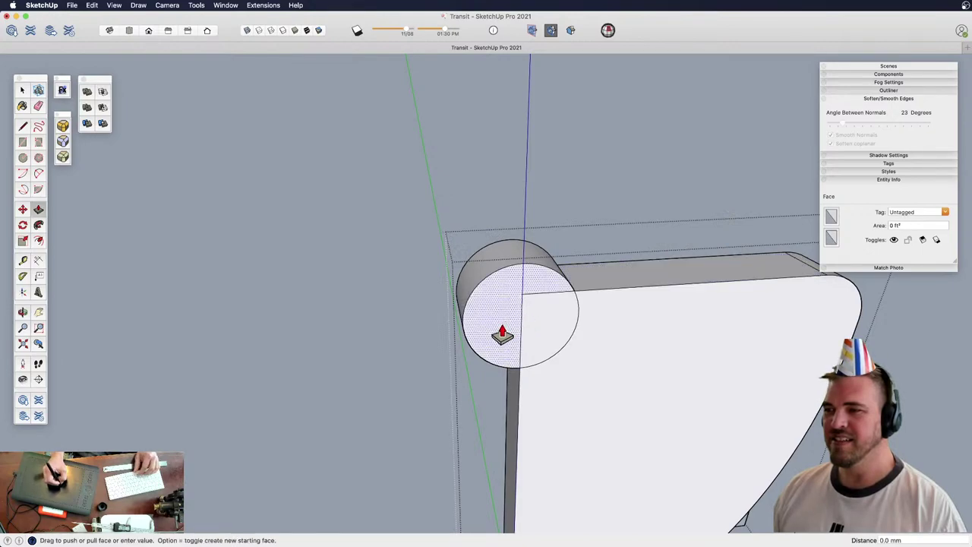
key("space")
Split the round end face with a line along the slab's centre edge and push away the half overhanging that edge
key("l")
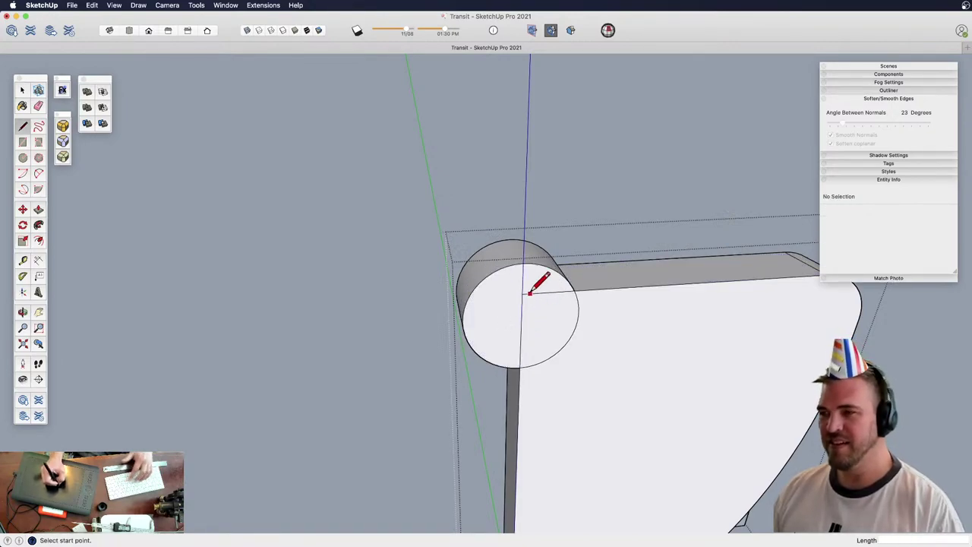
left_click(522, 293)
left_click(523, 263)
key("p")
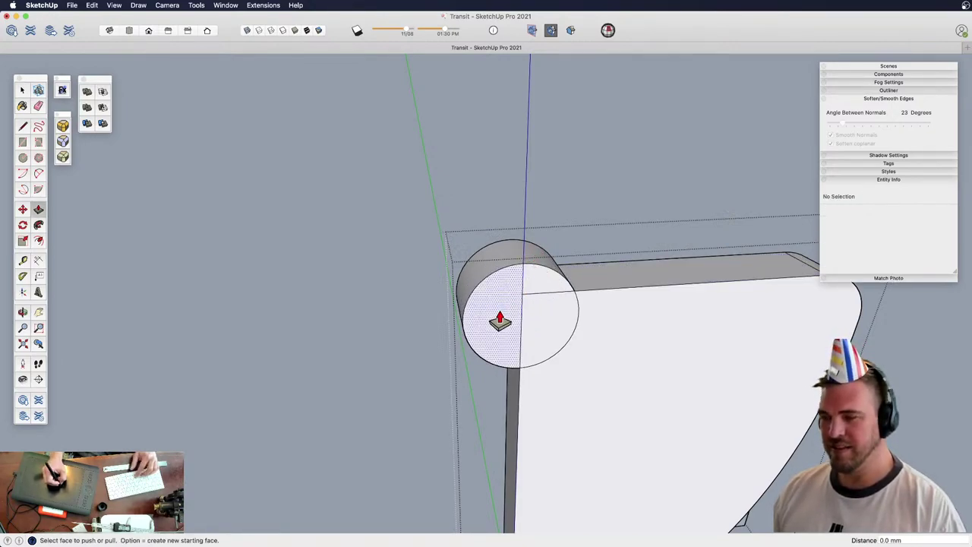
left_click(497, 314)
left_click(470, 288)
Mark the circle's centre with a short line and erase the leftover straight edge and arc from the slab's face
mouse_move(482, 258)
middle_mouse_down()
mouse_move(504, 326)
mouse_move(527, 302)
mouse_move(524, 256)
mouse_move(547, 288)
mouse_move(524, 287)
middle_mouse_up()
key("e")
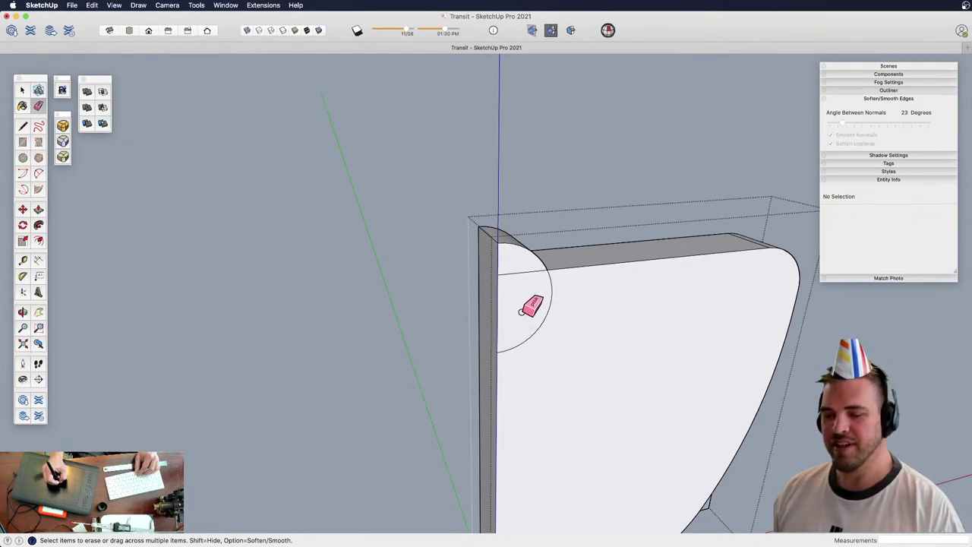
key("l")
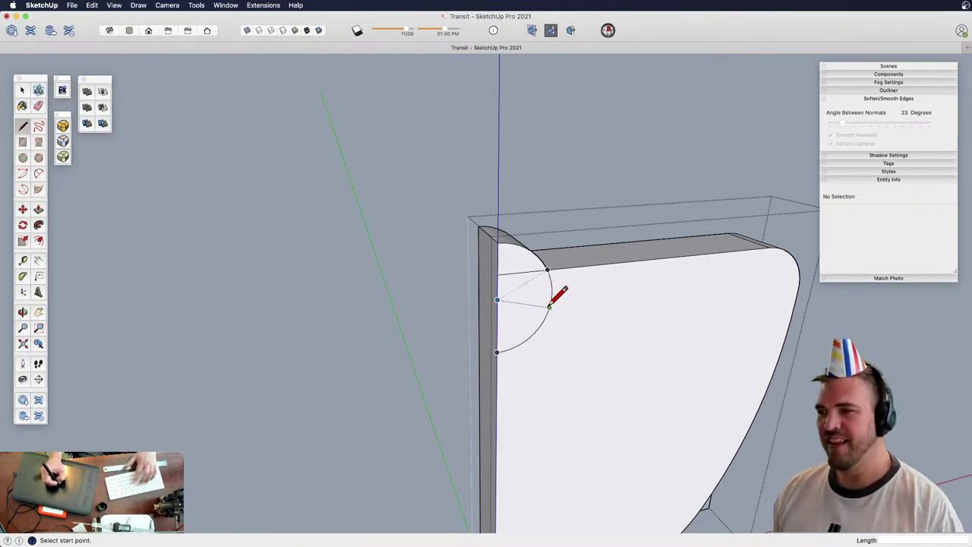
left_click(498, 300)
key("e")
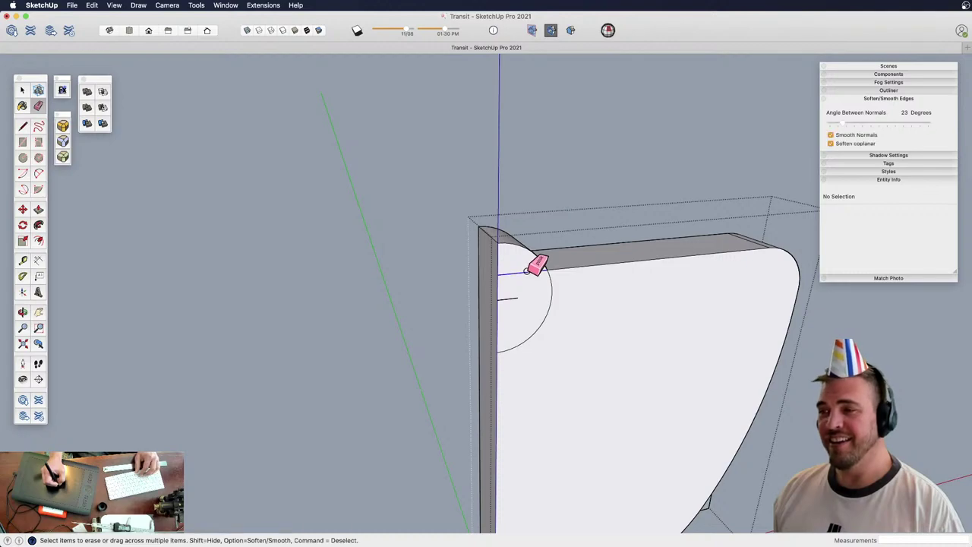
left_click(549, 294)
Offset the outline of the slab's front face 1 mm inward
key("h")
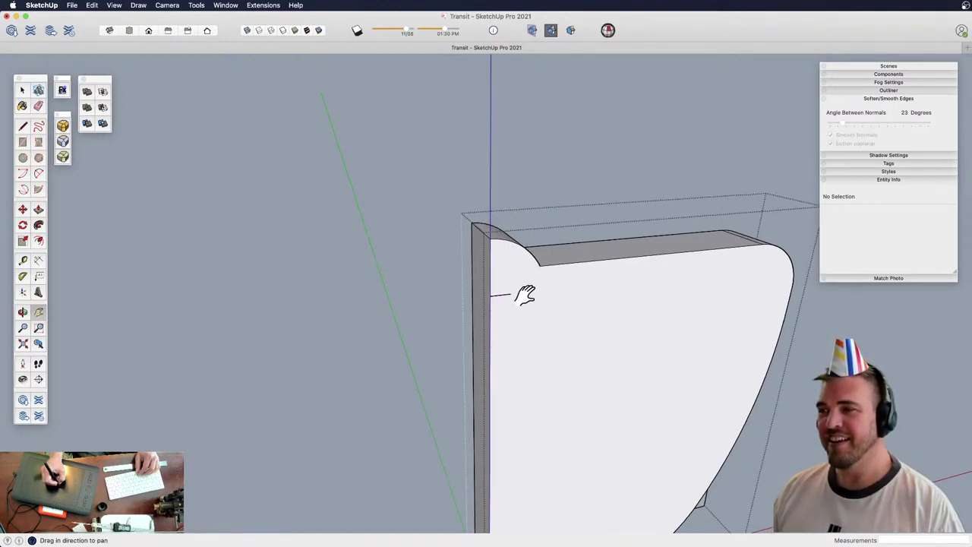
left_click_drag(521, 288, 466, 184)
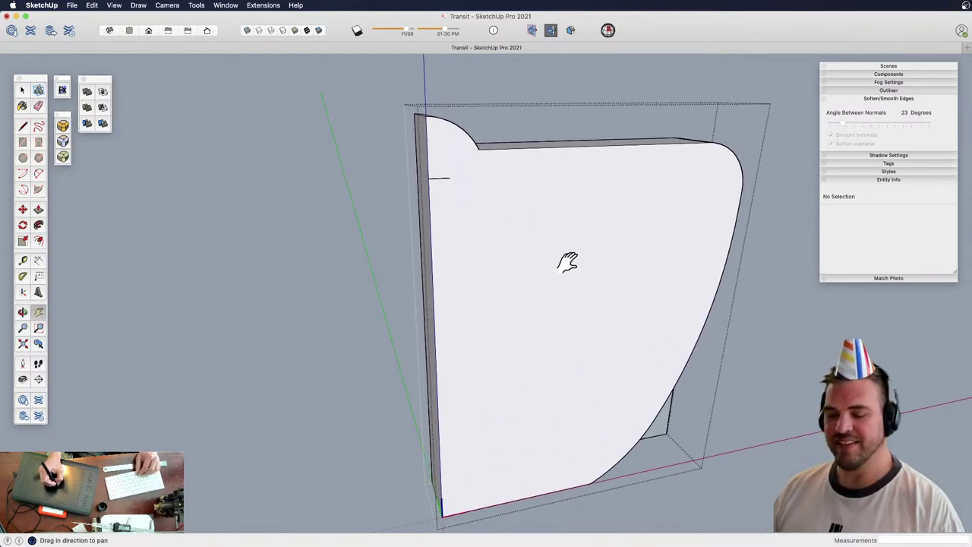
key("z")
left_click_drag(557, 291, 556, 282)
key("h")
key("space")
left_click(563, 208)
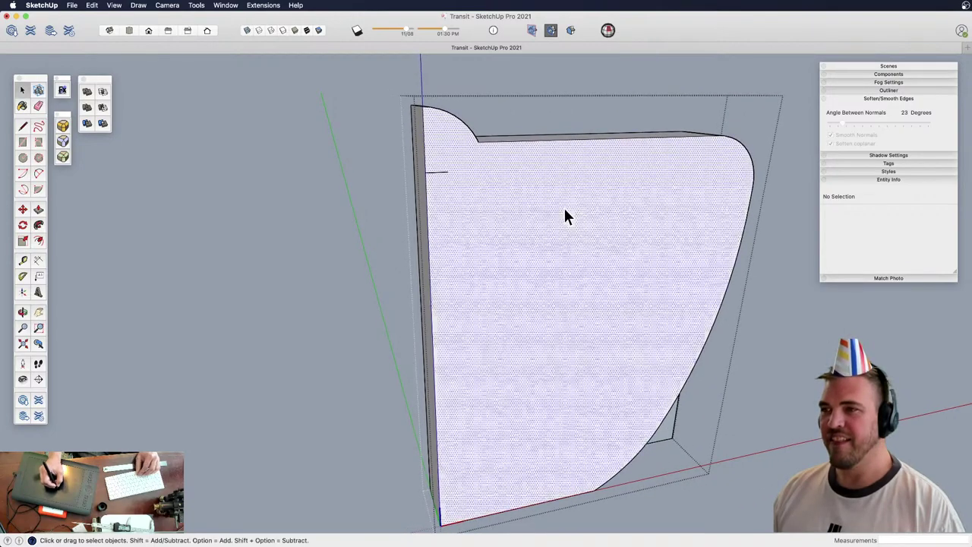
key("f")
left_click(547, 149)
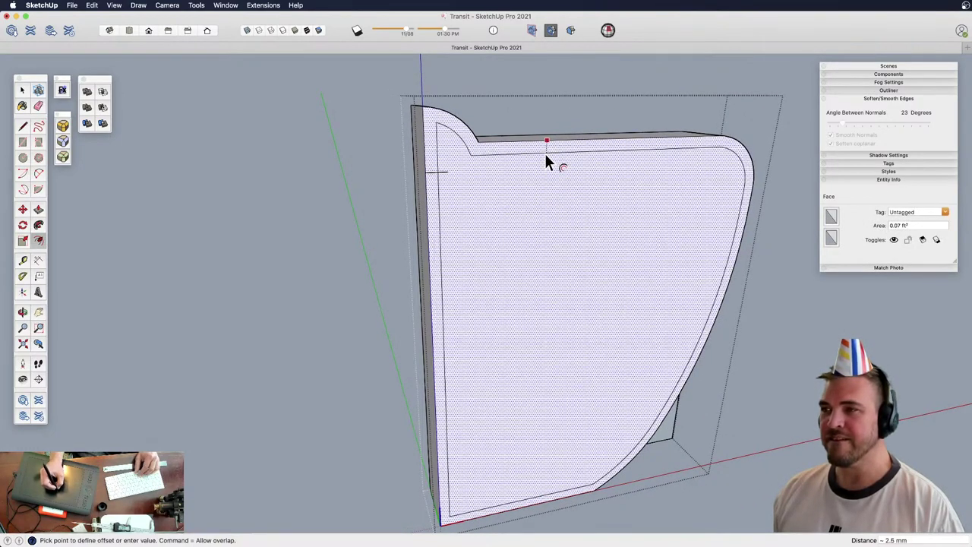
type("1")
key("Return")
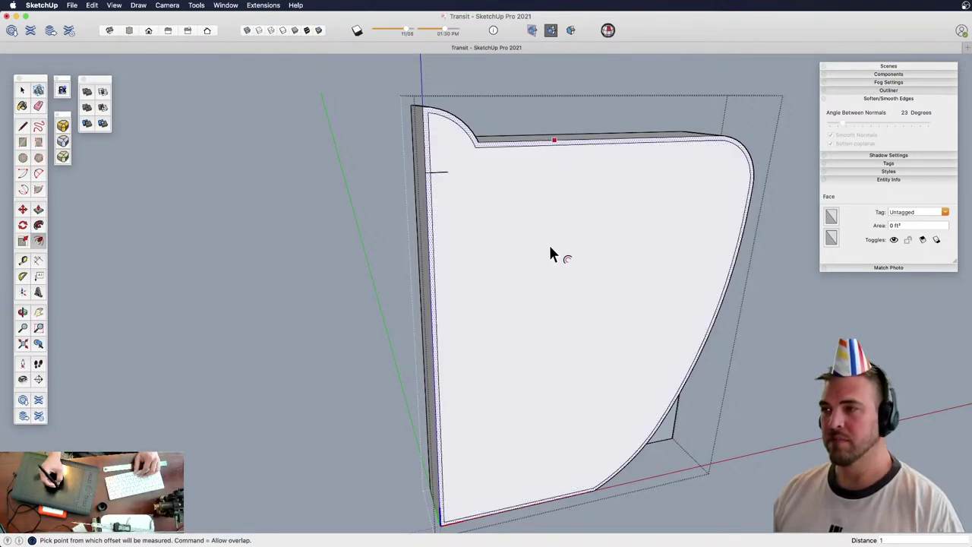
Draw a short line from the offset outline's upper inner corner to the slab's centre edge
key("o")
left_click_drag(461, 231, 496, 221)
key("z")
key("h")
left_click_drag(497, 176, 483, 295)
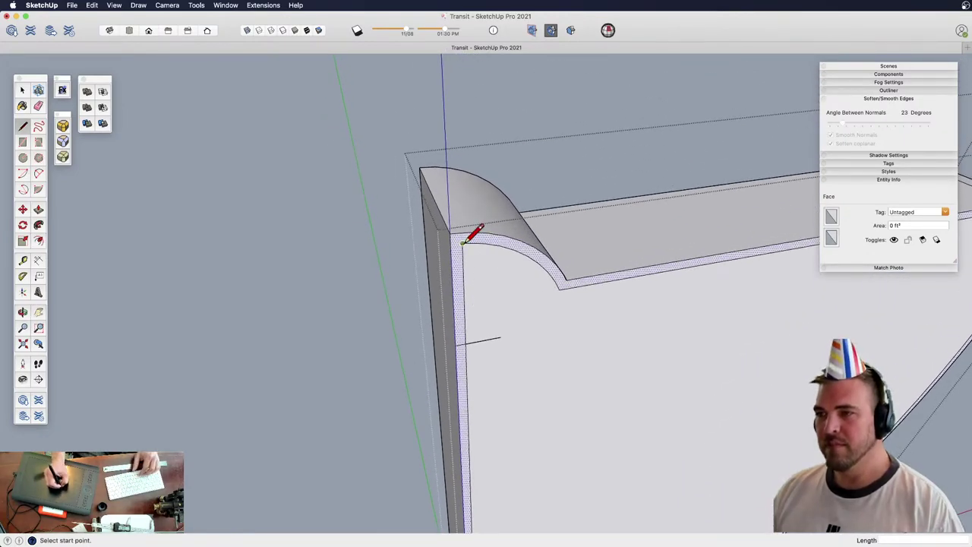
left_click(452, 244)
Add a line across the face above the slab's bottom edge, then erase its overhanging end and the offset lines below it
scroll(492, 278, "down", 3)
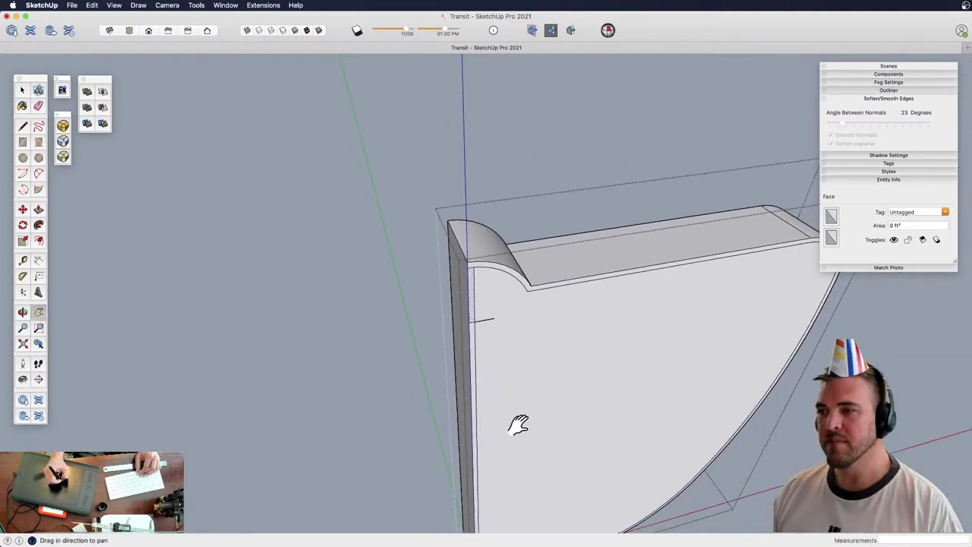
middle_click_drag(521, 428, 486, 342, "shift")
key("z")
left_click_drag(556, 334, 565, 259)
middle_click_drag(604, 311, 602, 363, "shift")
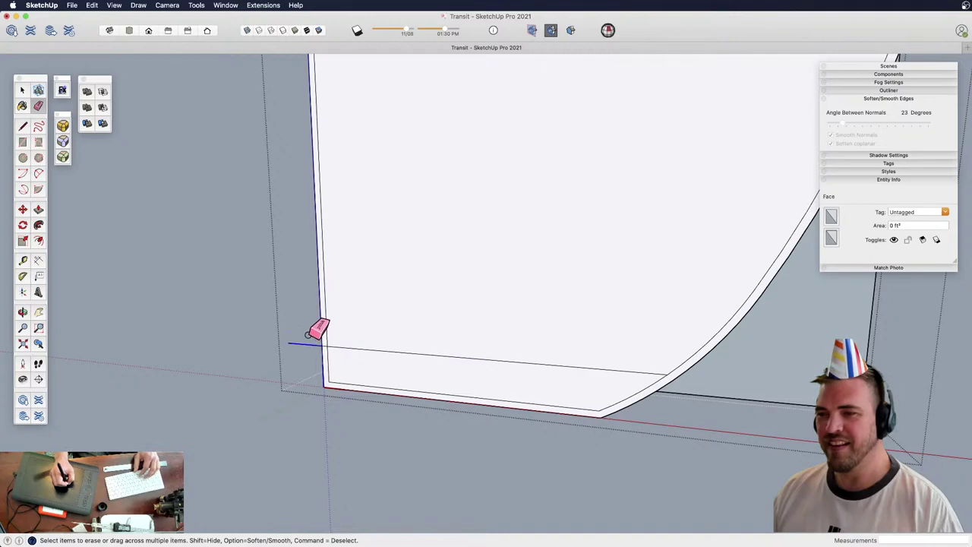
left_click_drag(307, 335, 311, 337)
left_click(328, 361)
left_click_drag(336, 376, 344, 383)
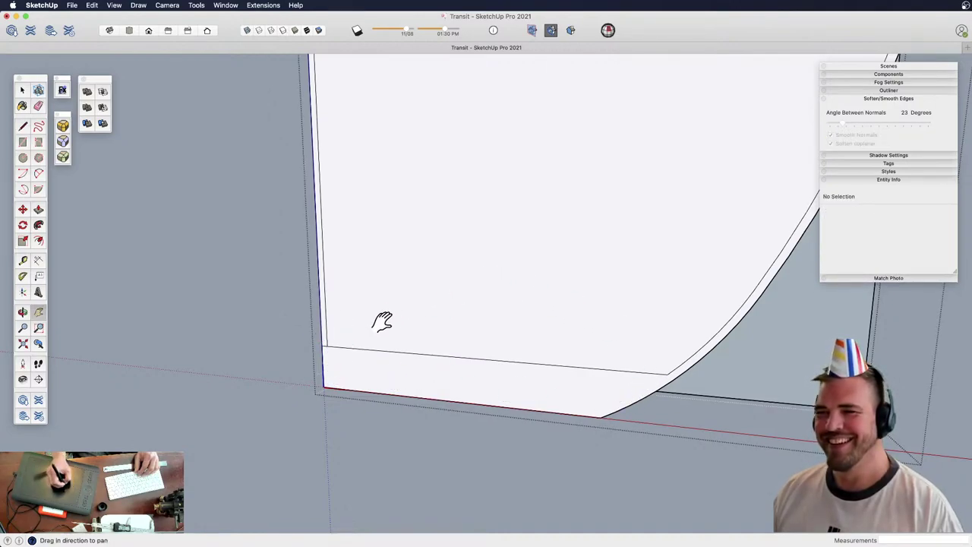
Erase the vertical offset line beside the slab's centre edge so the inner face reaches that edge
left_click_drag(382, 321, 512, 302)
key("z")
left_click_drag(480, 409, 471, 334)
key("h")
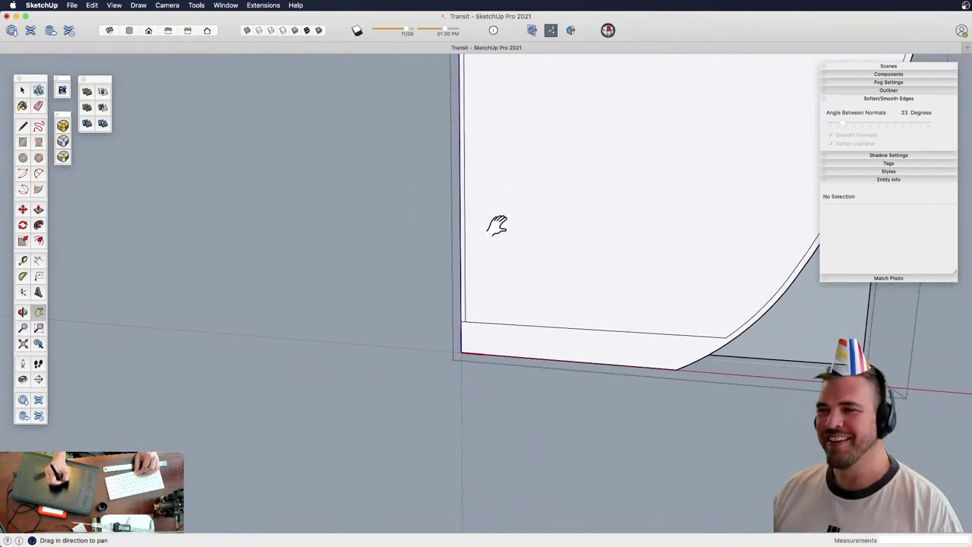
left_click_drag(497, 225, 470, 296)
key("z")
scroll(469, 296, "up", 1)
key("e")
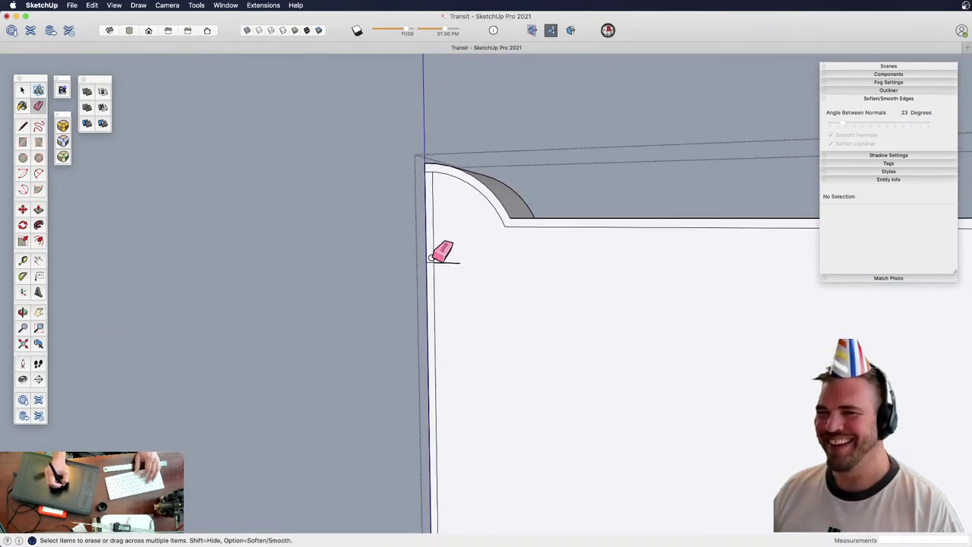
middle_click_drag(455, 275, 481, 305)
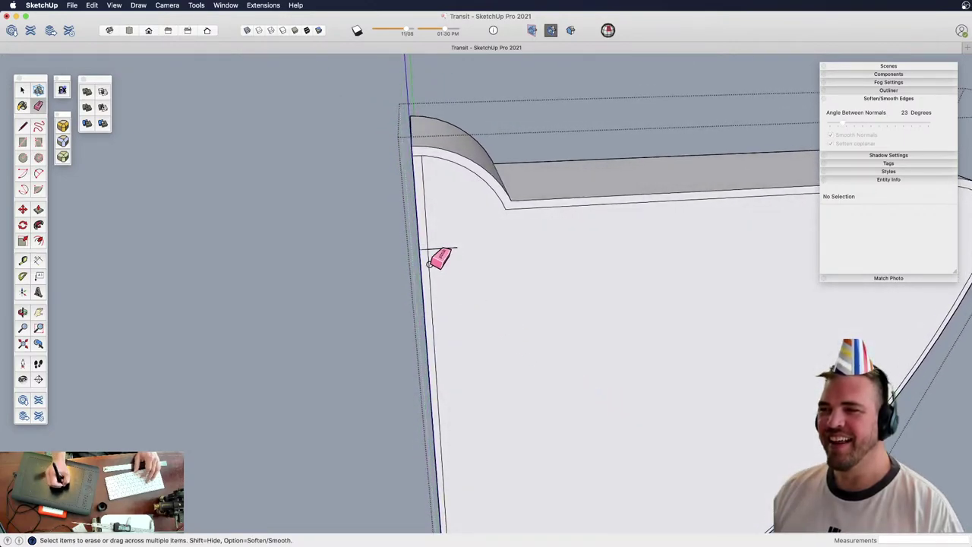
Push the slab's inner face back into its thickness to hollow it out, leaving a thin rim and thicker base
mouse_move(533, 206)
middle_mouse_down()
mouse_move(549, 332)
mouse_move(490, 314)
mouse_move(586, 296)
middle_mouse_up()
key("p")
left_click_drag(526, 332, 482, 319)
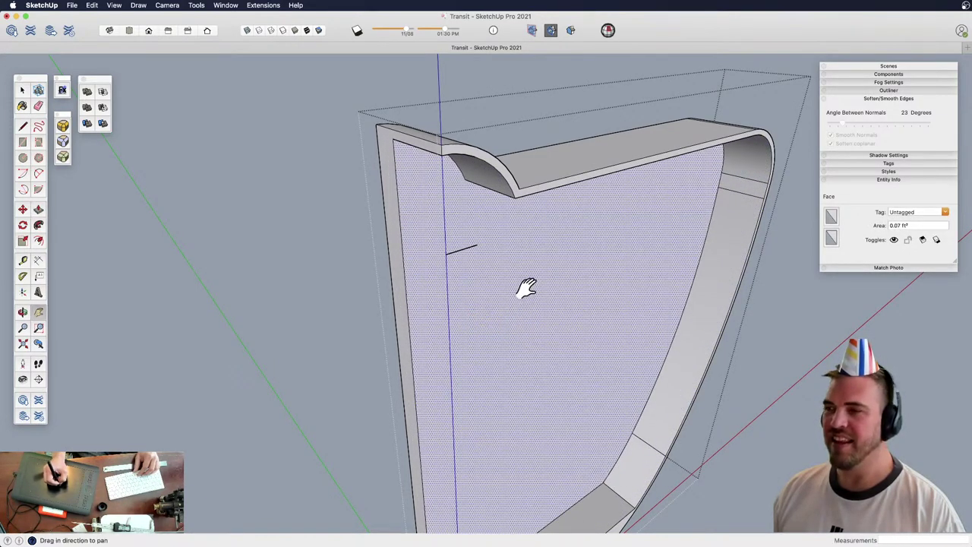
Offset the outline of the slab's recessed inner face inward by about 9.2 mm
middle_click_drag(527, 289, 317, 178, "ctrl+shift")
mouse_move(490, 301)
middle_mouse_down()
mouse_move(498, 342)
mouse_move(487, 294)
middle_mouse_up()
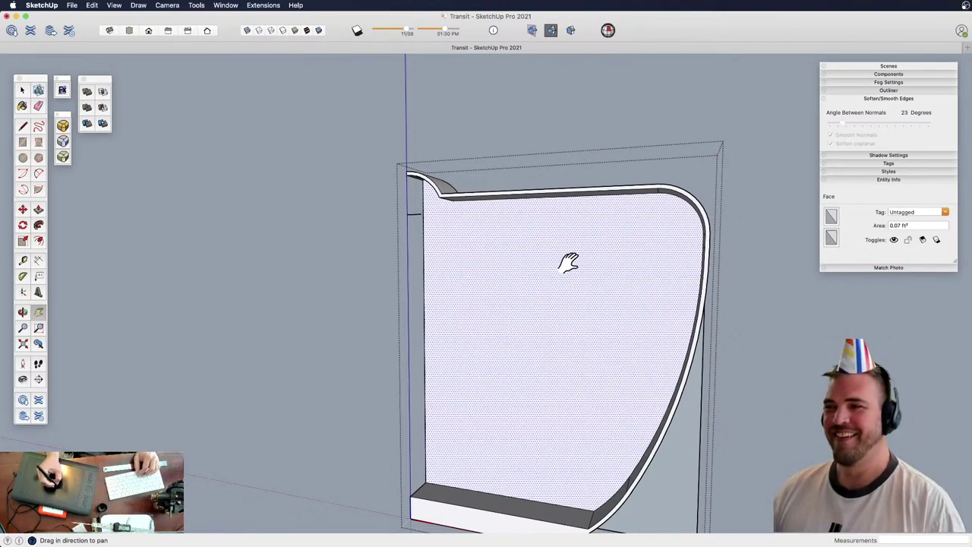
mouse_move(569, 261)
middle_mouse_down()
mouse_move(525, 276)
mouse_move(559, 258)
middle_mouse_up()
key("f")
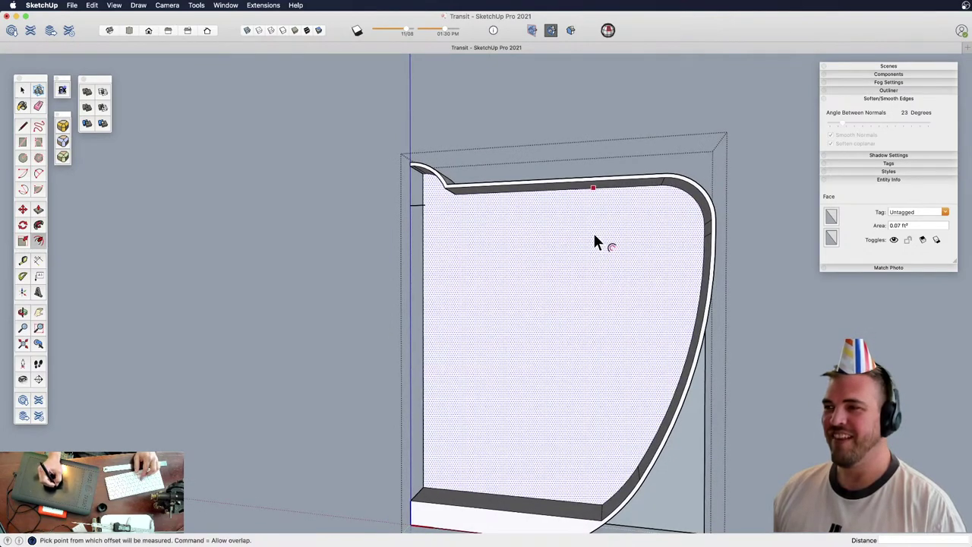
left_click(593, 231)
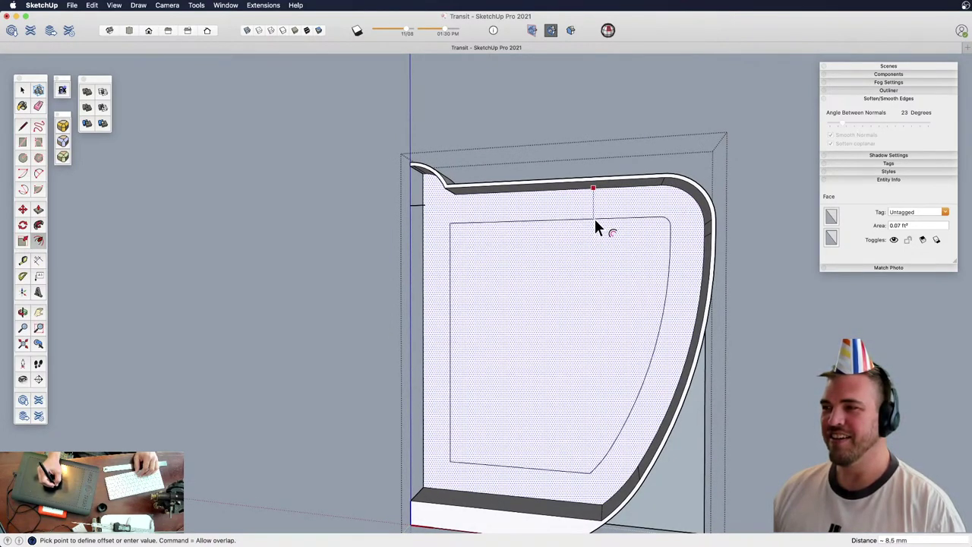
left_click(596, 222)
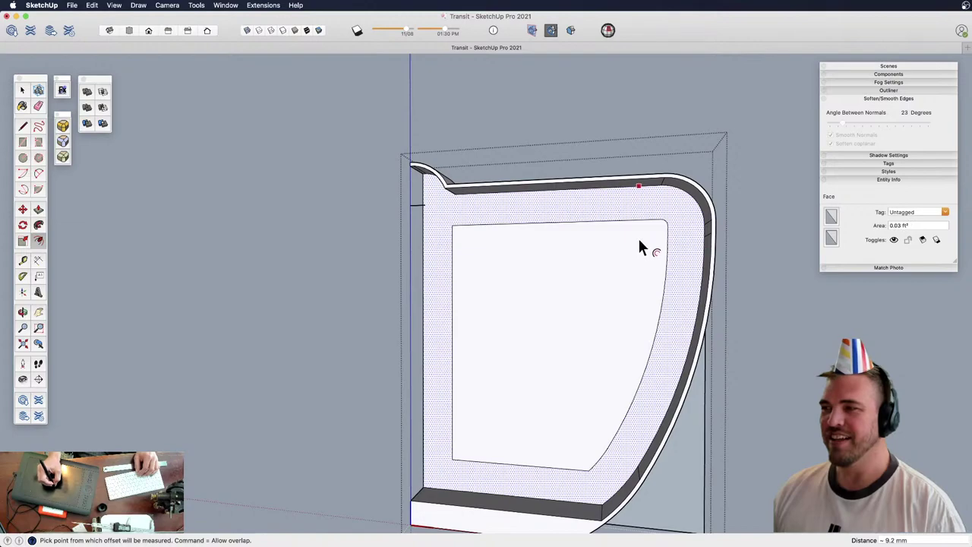
Round the inset outline's upper outer corner with a tangent arc and erase the leftover sharp corner
key("a")
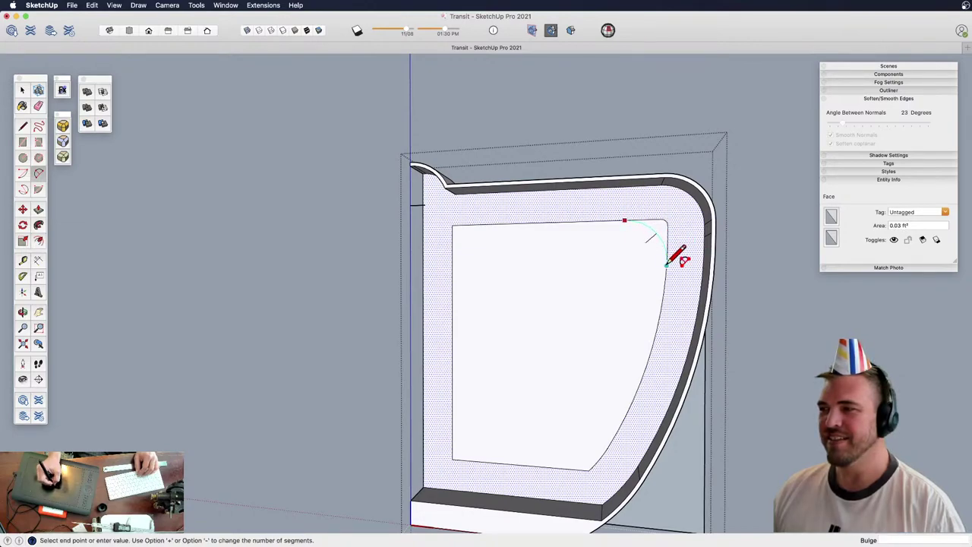
key("e")
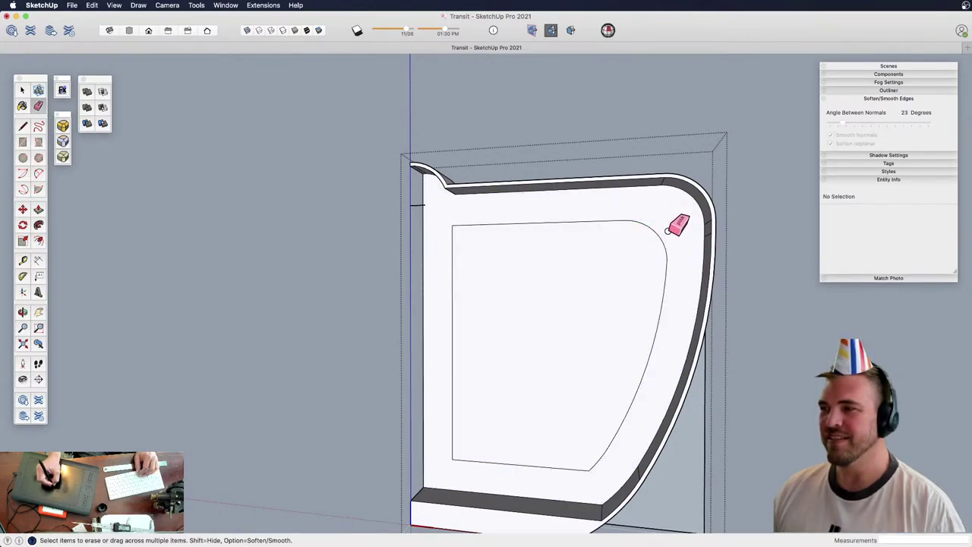
middle_click_drag(590, 264, 552, 307)
Extend the inset outline's lower line to the slab's centre edge and erase its overhanging end
middle_click_drag(493, 327, 594, 299, "shift")
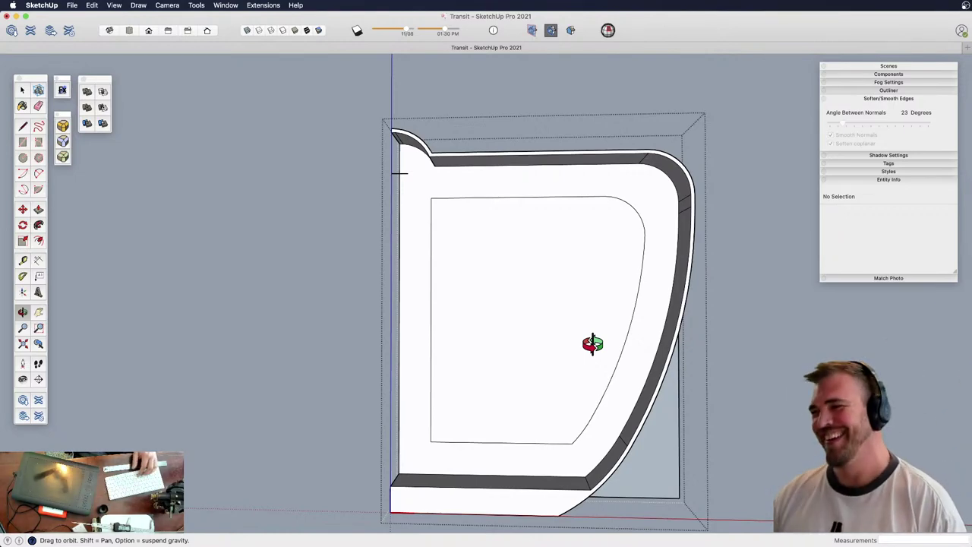
middle_click_drag(486, 242, 538, 313, "shift")
scroll(499, 240, "up", 3)
middle_click_drag(499, 241, 518, 169, "shift")
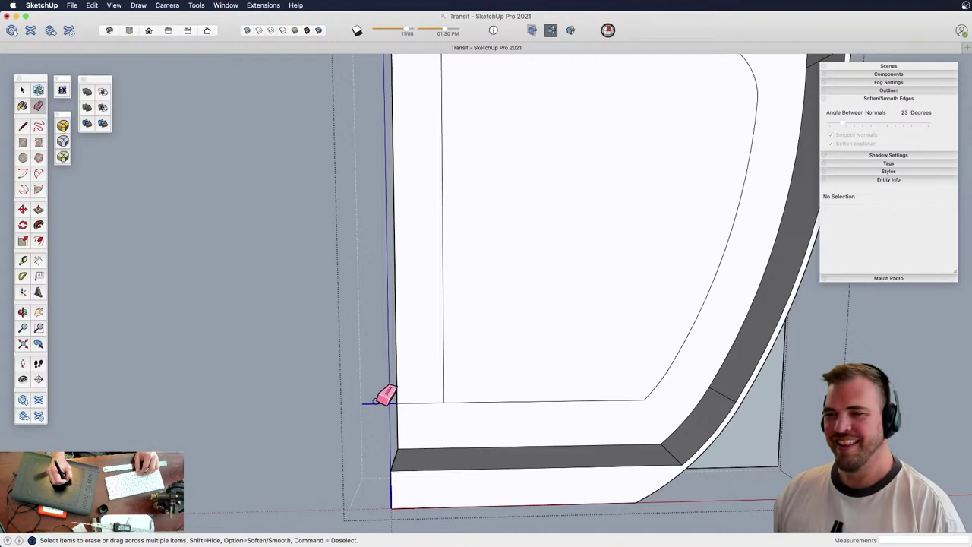
middle_click_drag(461, 273, 496, 250)
scroll(504, 369, "up", 3)
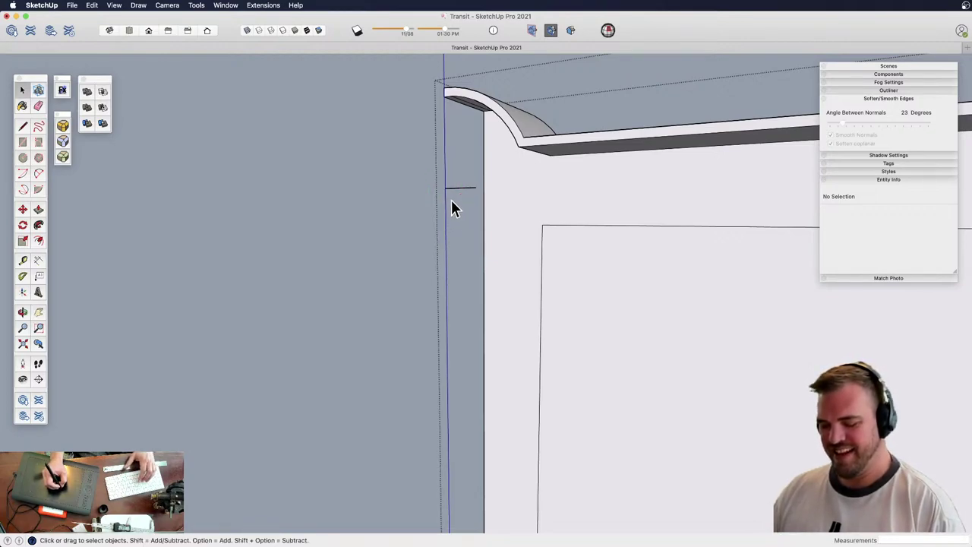
middle_click_drag(534, 258, 461, 218)
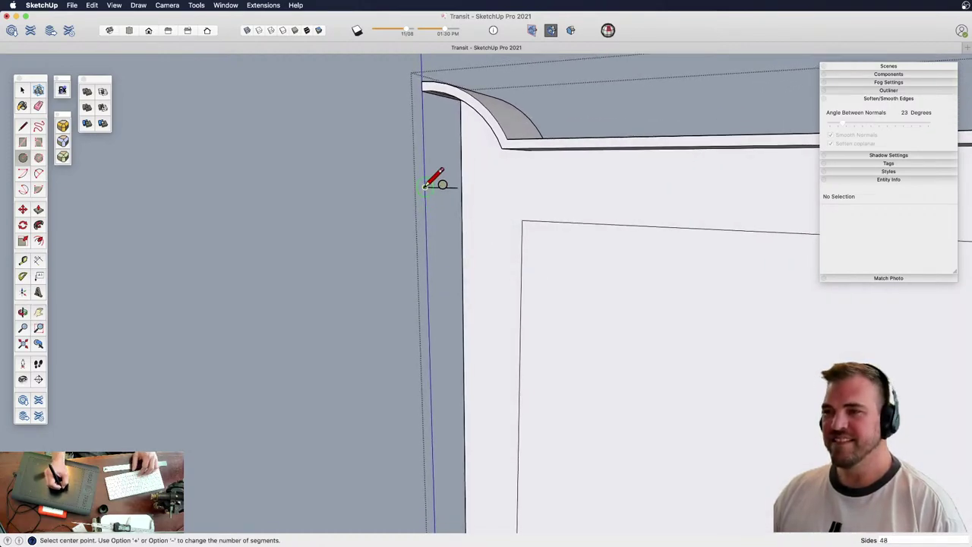
left_click(424, 86)
left_click(477, 220)
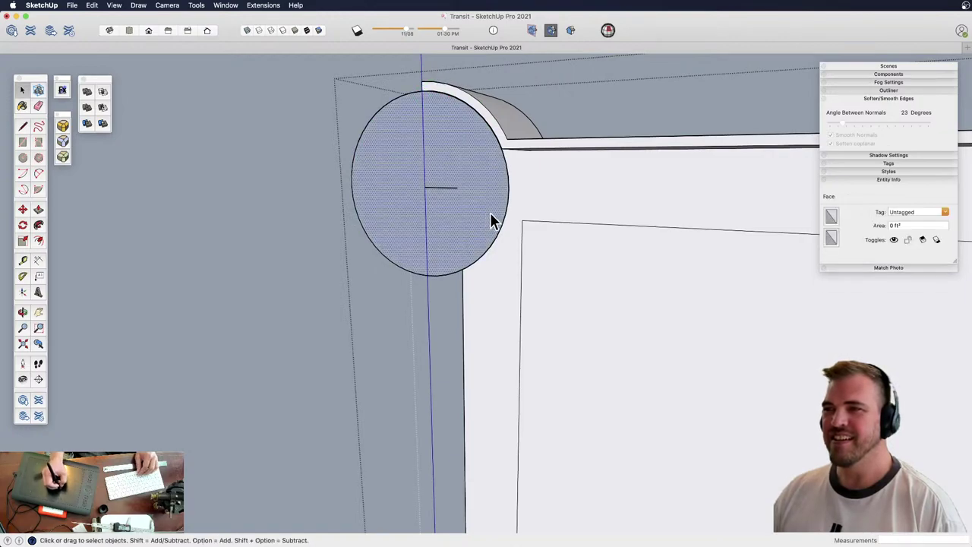
middle_click_drag(495, 220, 494, 254)
left_click(432, 256)
left_click_drag(431, 221, 397, 308)
Draw a circle around the short centre line's end, group it, and move it about 16 mm back onto the recessed face
key("o")
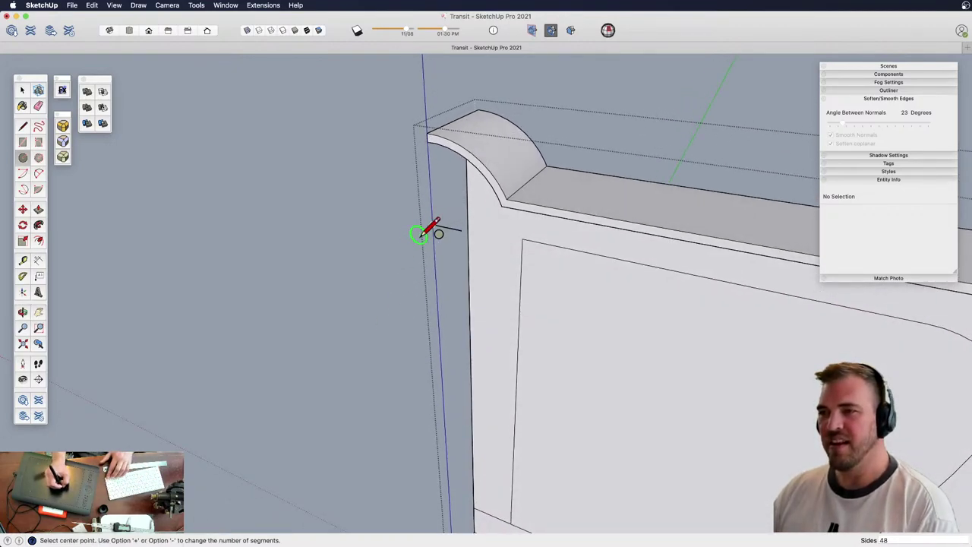
left_click(429, 131)
double_click(440, 266)
key("g")
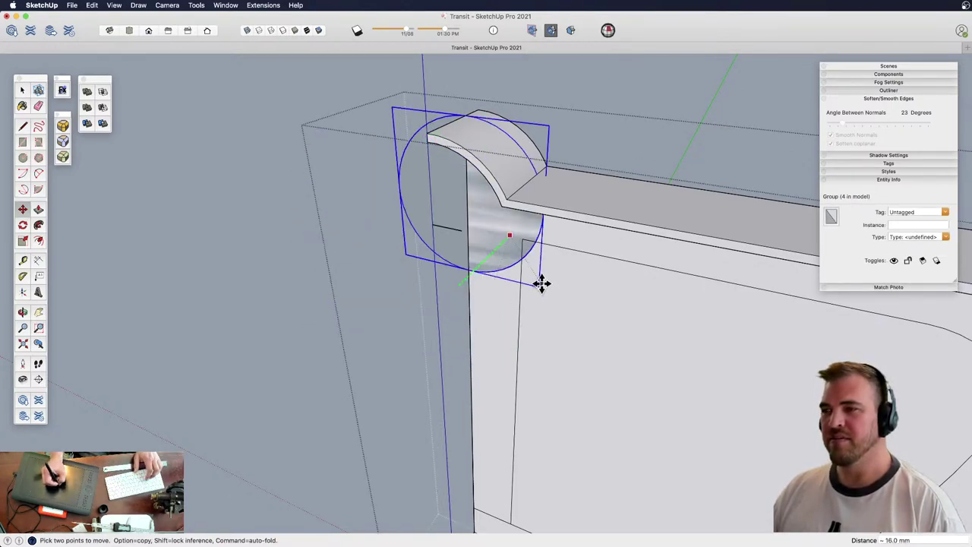
left_click(542, 284)
Explode the circle group and erase the half that extends beyond the slab's centre edge
middle_click_drag(508, 255, 549, 238)
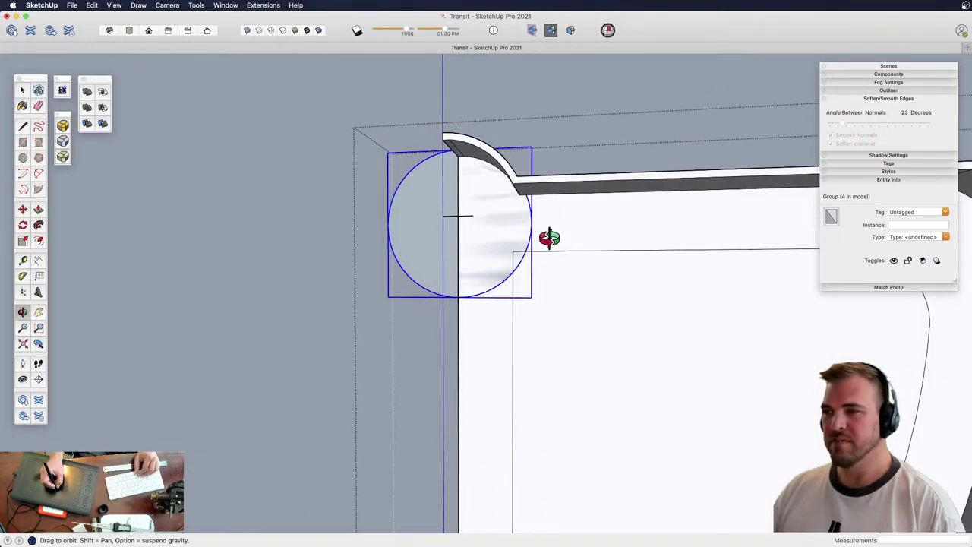
key("x")
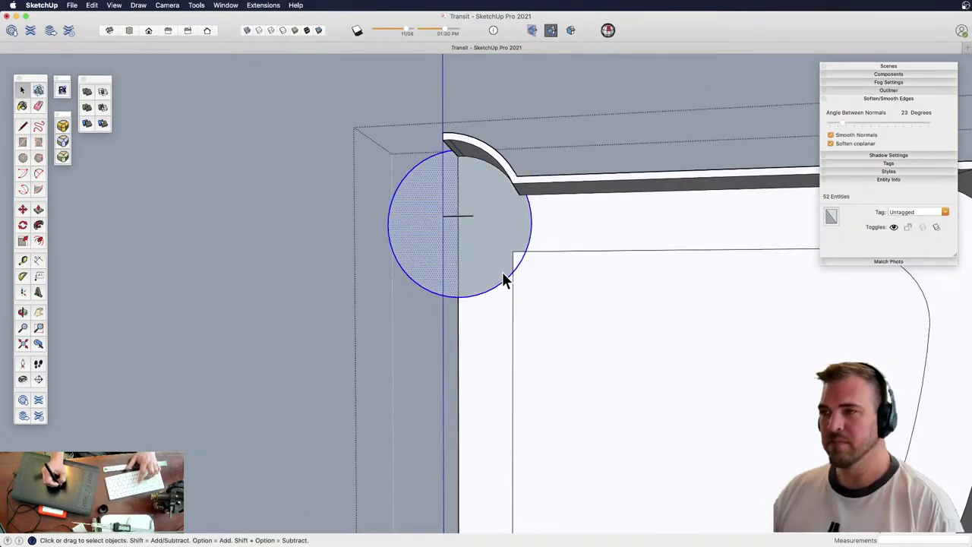
left_click(439, 291)
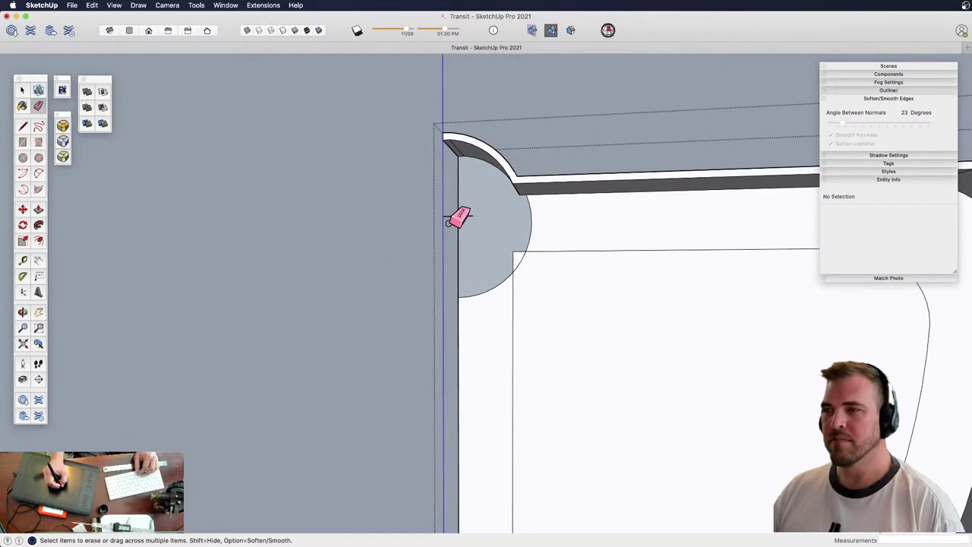
mouse_move(499, 265)
middle_mouse_down("shift")
mouse_move(488, 252)
mouse_move(606, 252)
mouse_move(723, 311)
mouse_move(417, 325)
mouse_move(345, 376)
mouse_move(523, 342)
mouse_move(734, 354)
middle_mouse_up("shift")
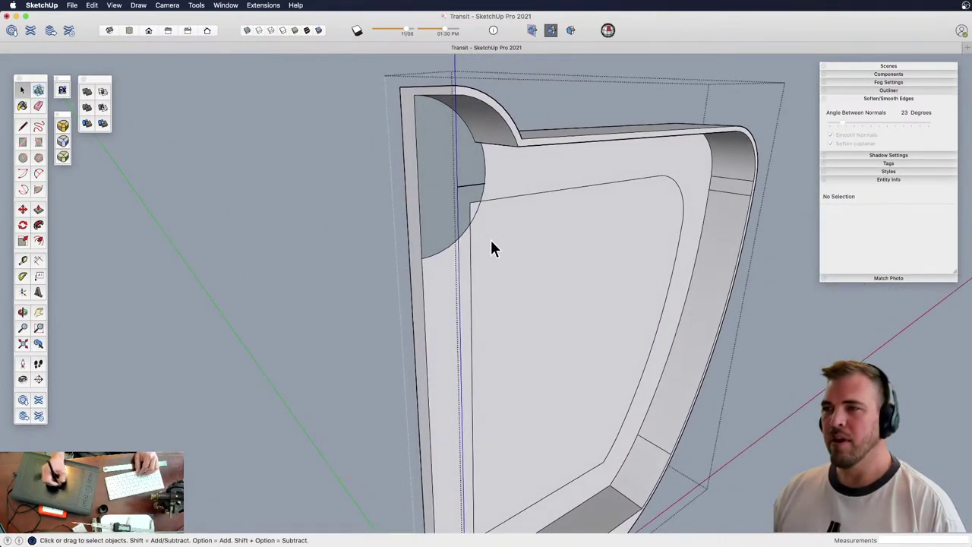
Reverse the half-circle's face and erase the inset outline's vertical line beside the centre edge
key("r")
middle_click_drag(486, 256, 521, 170, "shift")
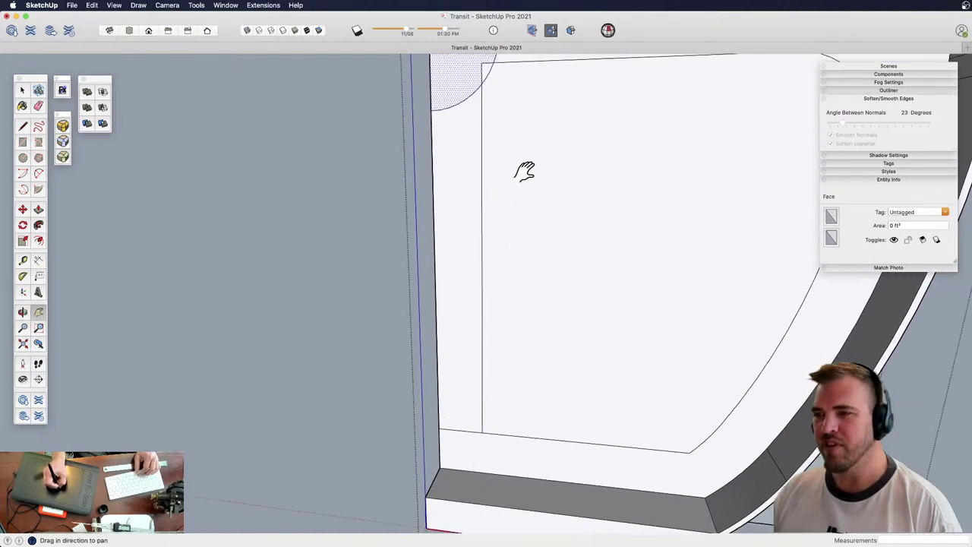
left_click(481, 266)
mouse_move(514, 271)
middle_mouse_down()
mouse_move(491, 297)
mouse_move(494, 368)
middle_mouse_up()
key("z")
mouse_move(494, 369)
left_mouse_down()
mouse_move(430, 236)
mouse_move(417, 249)
left_mouse_up()
key("e")
mouse_move(455, 269)
middle_mouse_down("shift")
mouse_move(448, 281)
mouse_move(594, 207)
mouse_move(430, 297)
middle_mouse_up("shift")
Blend the half-circle into the inset outline's upper line with an arc of about 25.5 mm radius, erasing the leftover segments
key("a")
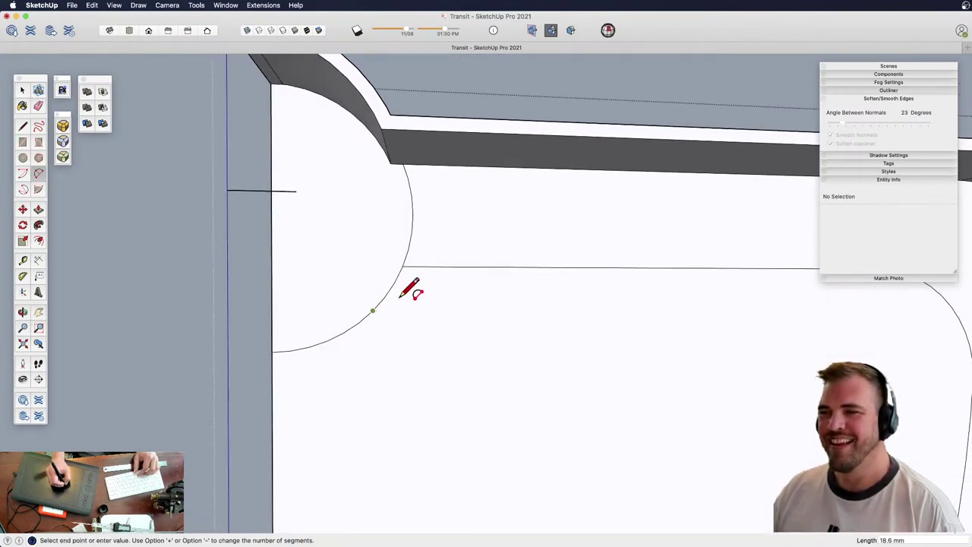
left_click(488, 265)
key("space")
left_click(476, 270)
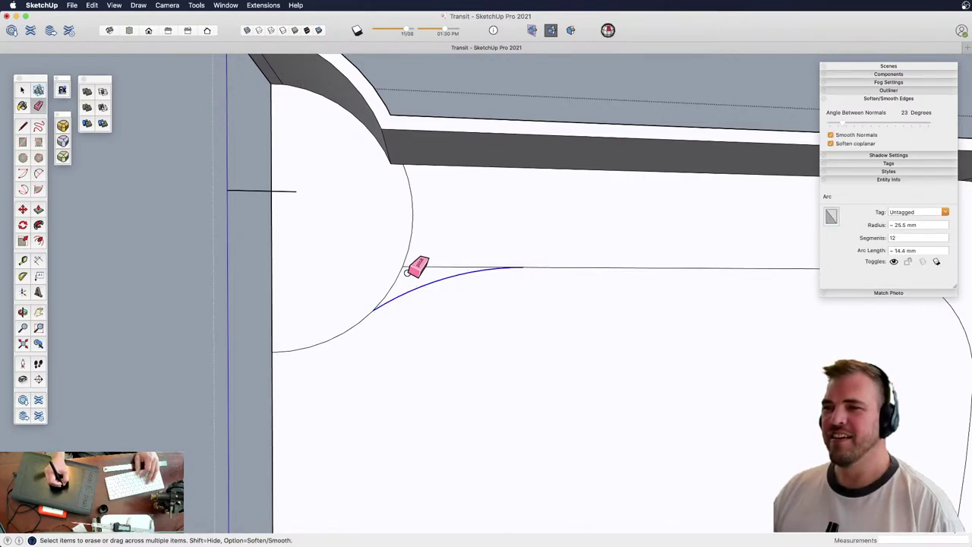
key("z")
left_click_drag(420, 177, 436, 247)
key("h")
key("o")
left_click_drag(514, 261, 423, 296)
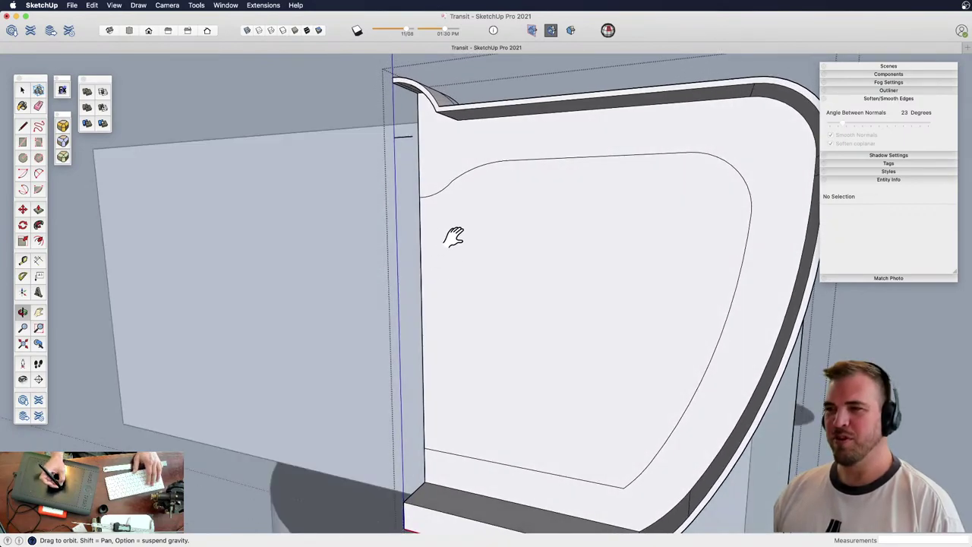
Push the inset face through the slab's thickness to cut a window opening
key("z")
left_click_drag(469, 258, 384, 338)
key("o")
key("p")
left_click(432, 336)
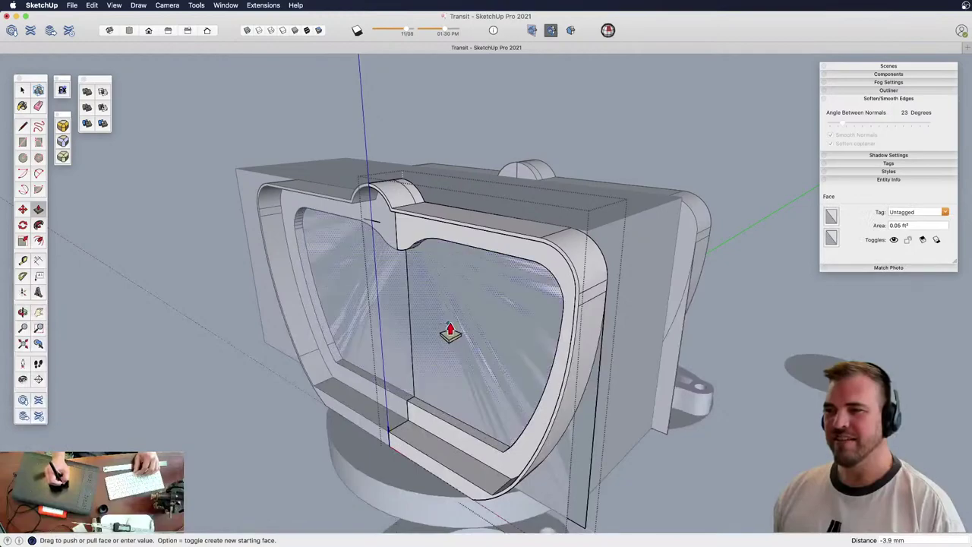
left_click(455, 329)
Push the recessed face around the window opening back about 2.8 mm to thin the frame's web
middle_click_drag(454, 350, 469, 307)
scroll(456, 281, "up", 3)
left_click(451, 245)
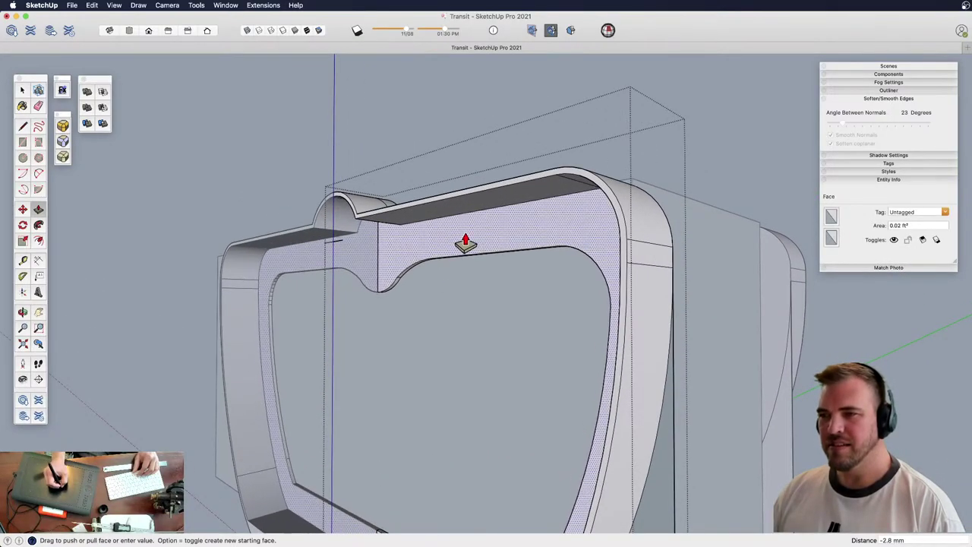
scroll(433, 357, "down", 3)
middle_click_drag(432, 357, 439, 377)
scroll(439, 376, "down", 2)
left_click_drag(438, 376, 440, 403)
Delete the solid rectangular block between the two side frames
key("space")
left_click(599, 226)
left_click(556, 322)
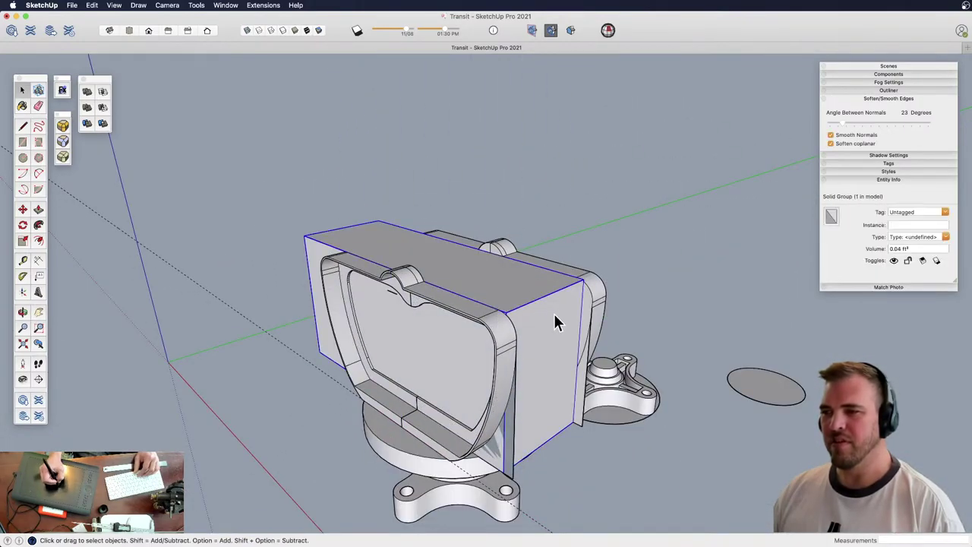
key("Delete")
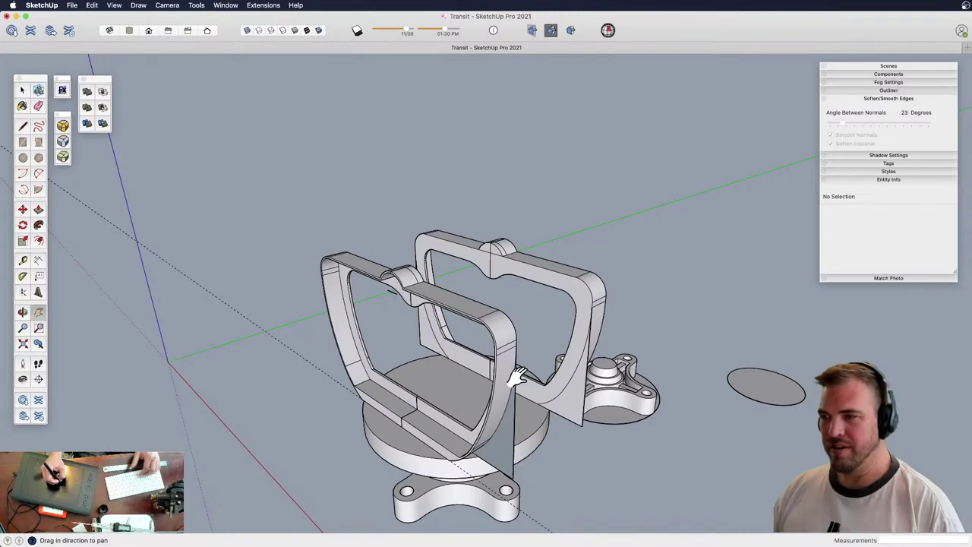
Erase the leftover corner face and edges outside the frame's curved lower side, then leave the component
middle_click_drag(517, 377, 482, 322, "shift")
triple_click(462, 391)
key("e")
left_click_drag(471, 407, 494, 341)
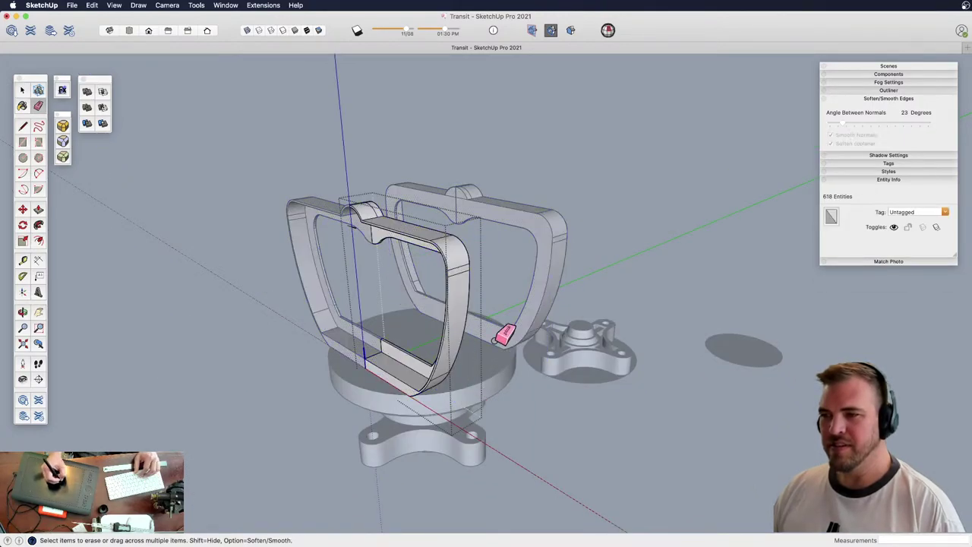
key("Escape")
key("space")
left_click(624, 266)
Soften the seam edges between the front frame's curved and straight surfaces
mouse_move(490, 285)
middle_mouse_down()
mouse_move(494, 310)
mouse_move(723, 213)
mouse_move(725, 249)
mouse_move(591, 285)
mouse_move(493, 240)
mouse_move(510, 147)
mouse_move(483, 295)
mouse_move(330, 347)
mouse_move(494, 303)
mouse_move(486, 312)
mouse_move(494, 300)
middle_mouse_up()
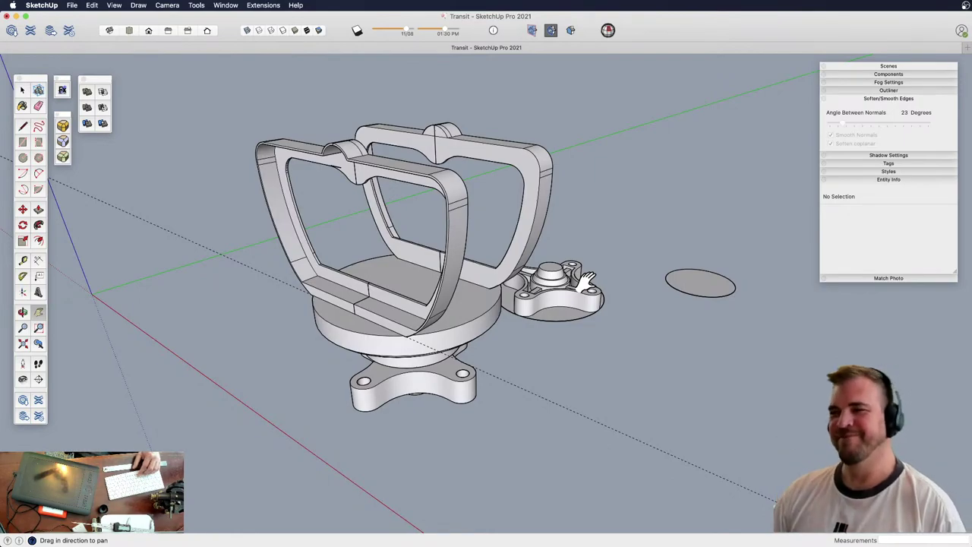
middle_click_drag(386, 205, 423, 289)
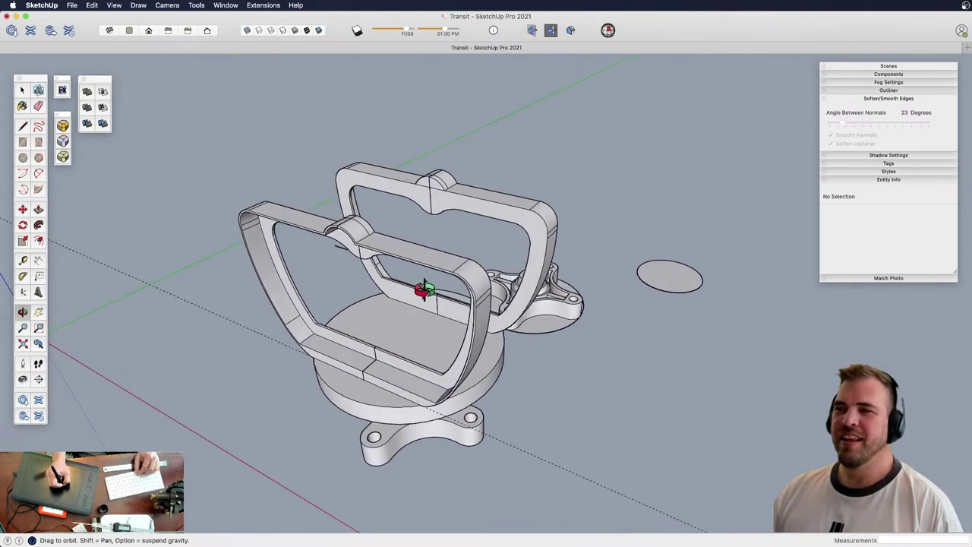
scroll(401, 293, "up", 6)
scroll(391, 264, "down", 5)
key("space")
key("super+a")
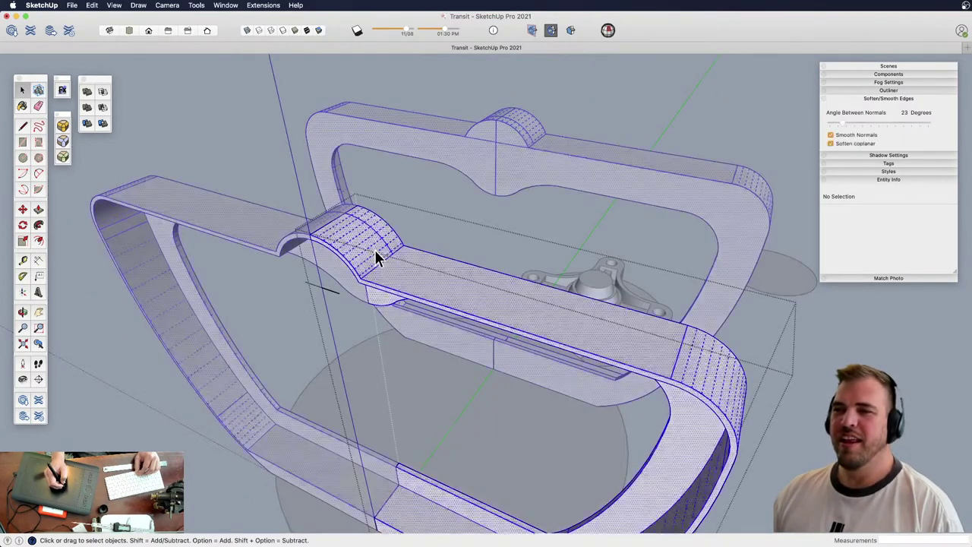
key("super+shift+a")
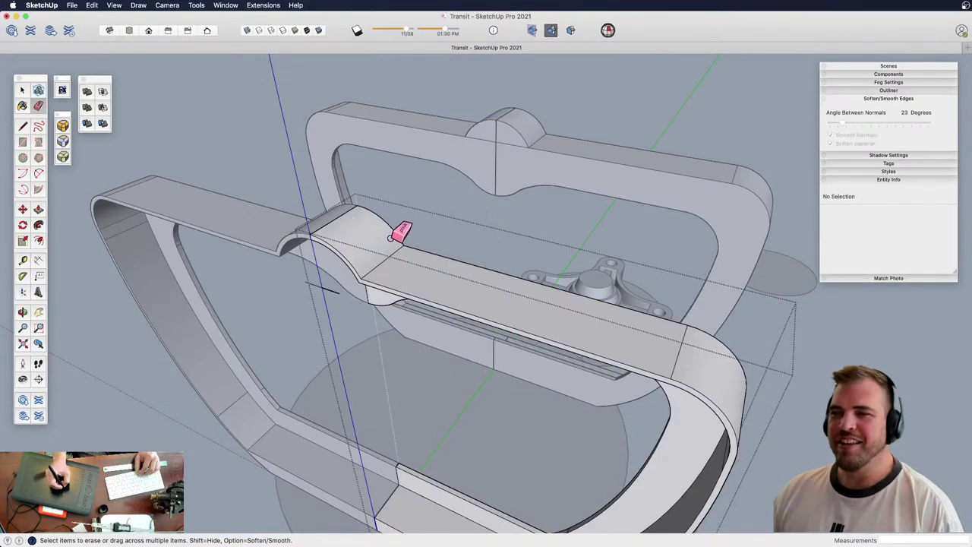
middle_click_drag(397, 225, 462, 320)
scroll(402, 286, "down", 3)
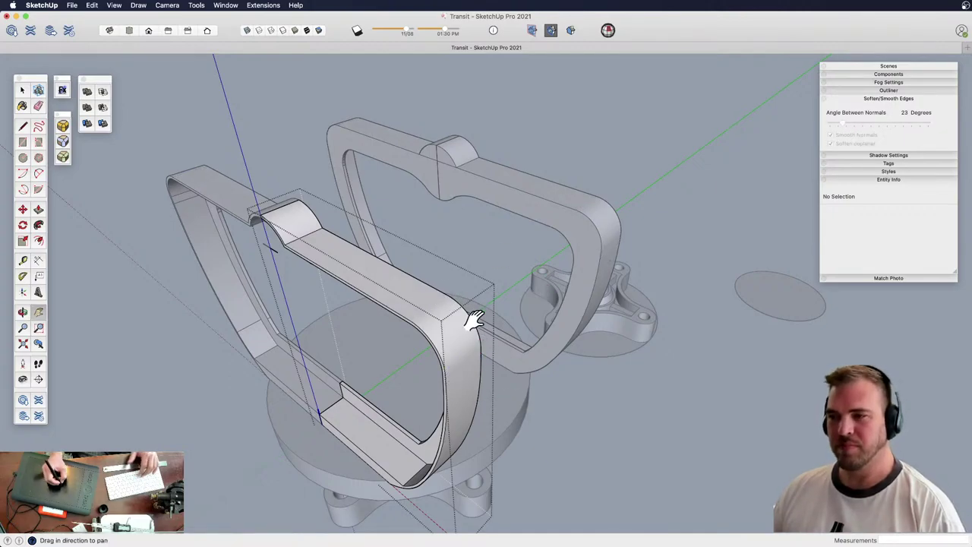
middle_click_drag(473, 321, 700, 259)
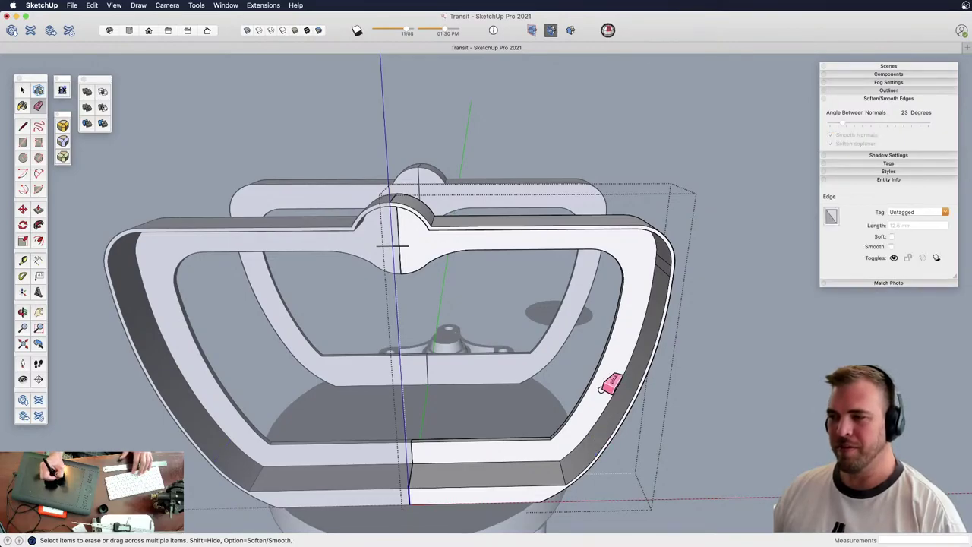
middle_click_drag(565, 369, 408, 422)
middle_click_drag(434, 316, 486, 312)
Draw a line about 15.7 mm long from the midpoint of the front frame's base outward along the green axis over the disc
left_click(488, 299)
key("z")
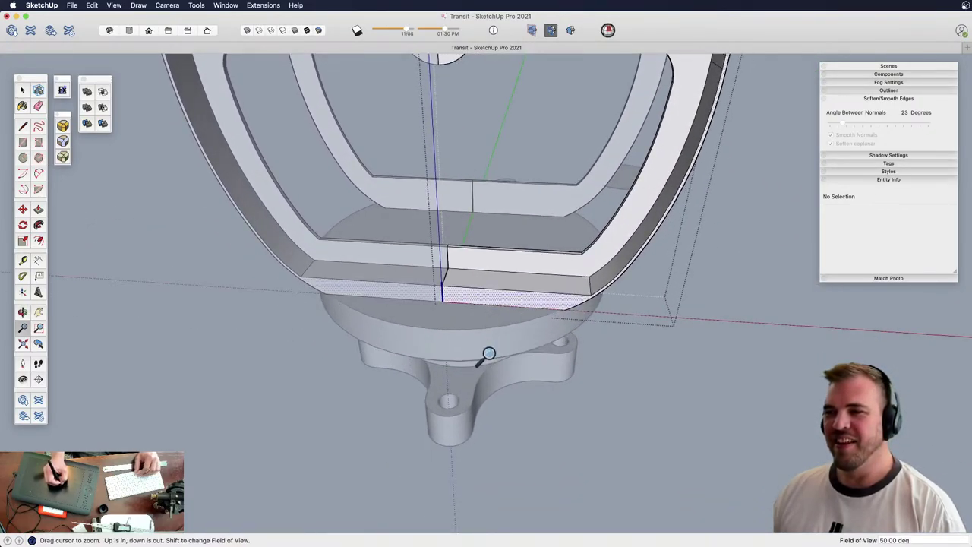
left_click_drag(489, 354, 493, 275)
key("h")
middle_click_drag(494, 275, 479, 321)
scroll(473, 263, "down", 3)
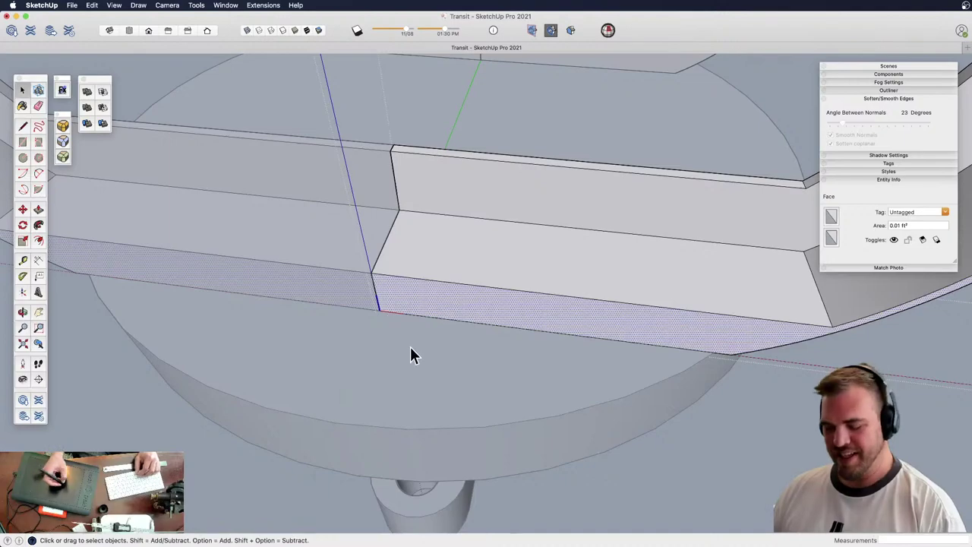
key("l")
left_click(380, 308)
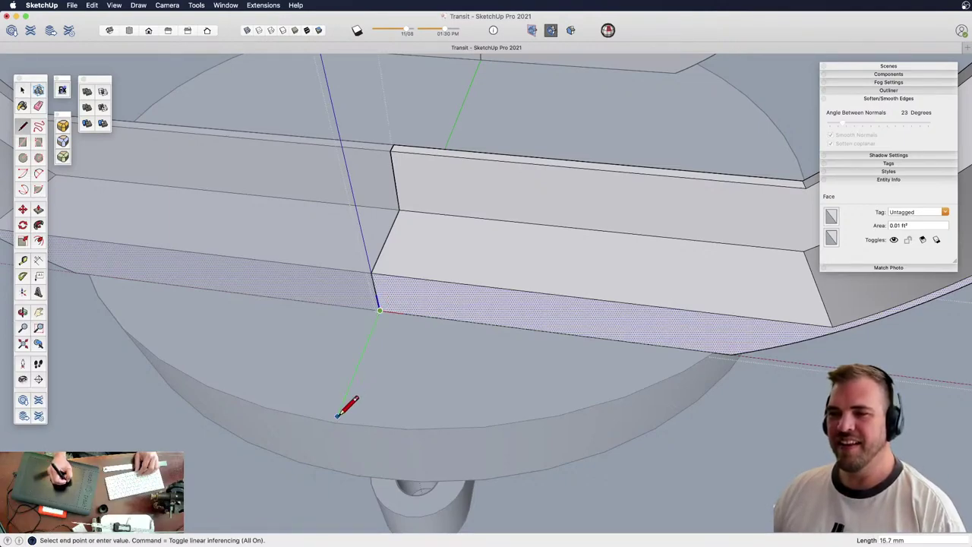
left_click(338, 414)
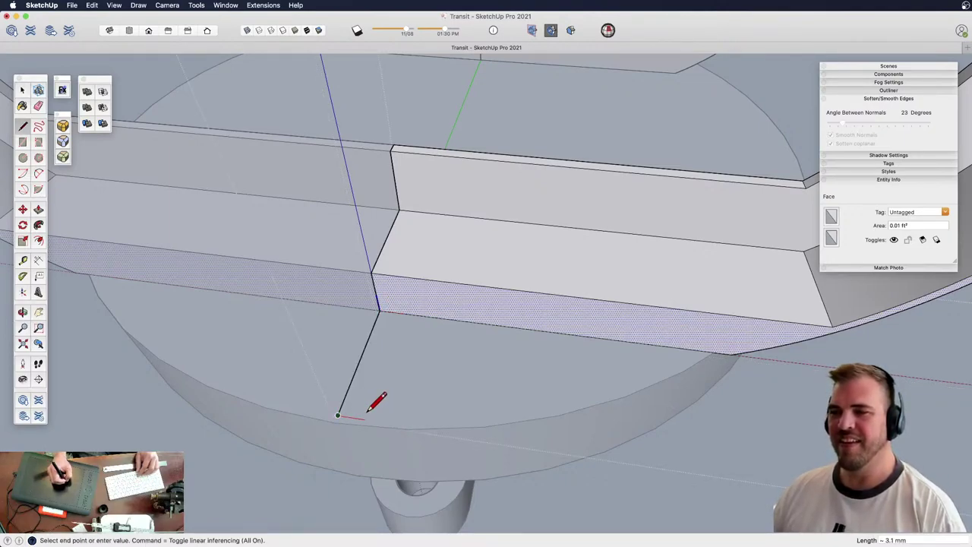
key("space")
Copy the round base disc's top circular edge and paste it in place inside the front frame's component
key("h")
key("o")
left_click_drag(540, 347, 544, 354)
key("z")
left_click_drag(513, 289, 520, 323)
key("o")
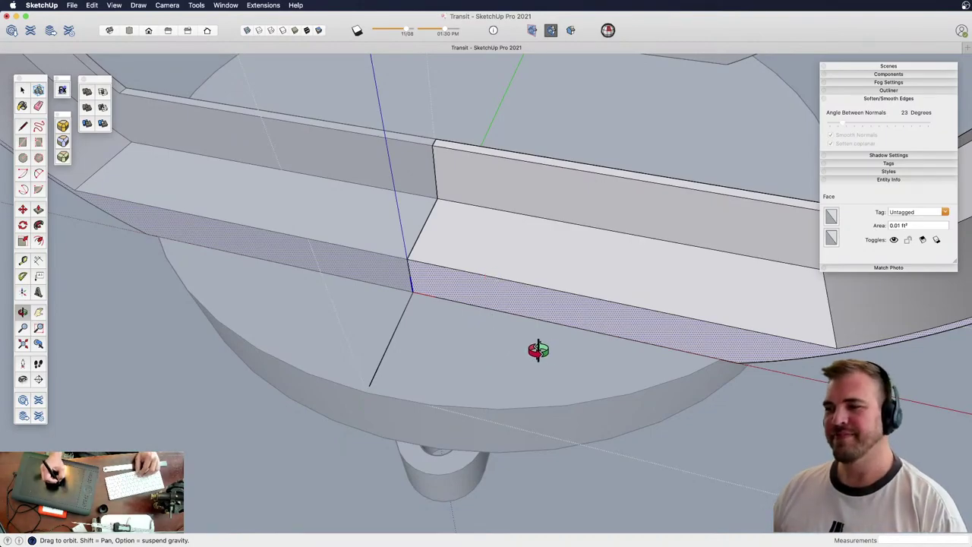
key("z")
left_click_drag(477, 308, 498, 383)
key("h")
key("z")
key("space")
left_click(504, 393)
double_click(533, 395)
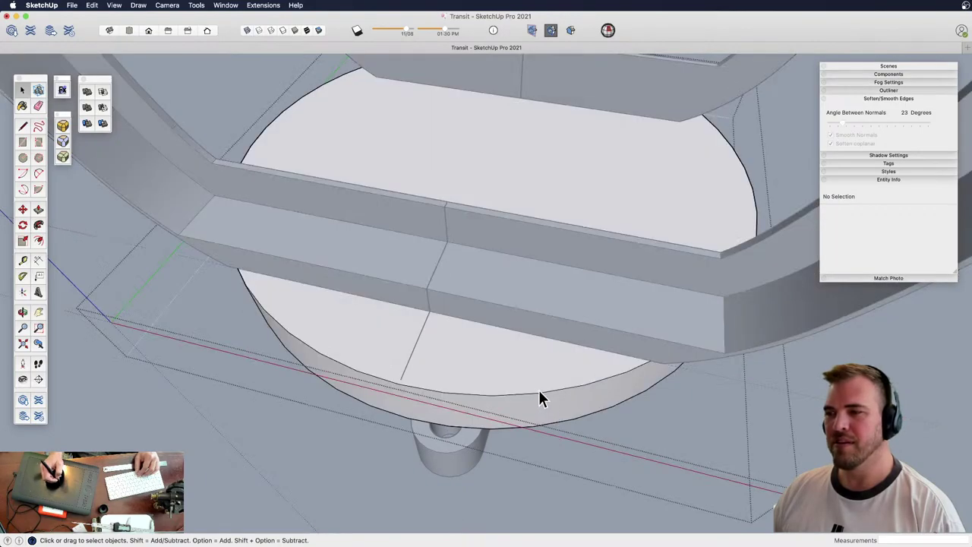
left_click(552, 396)
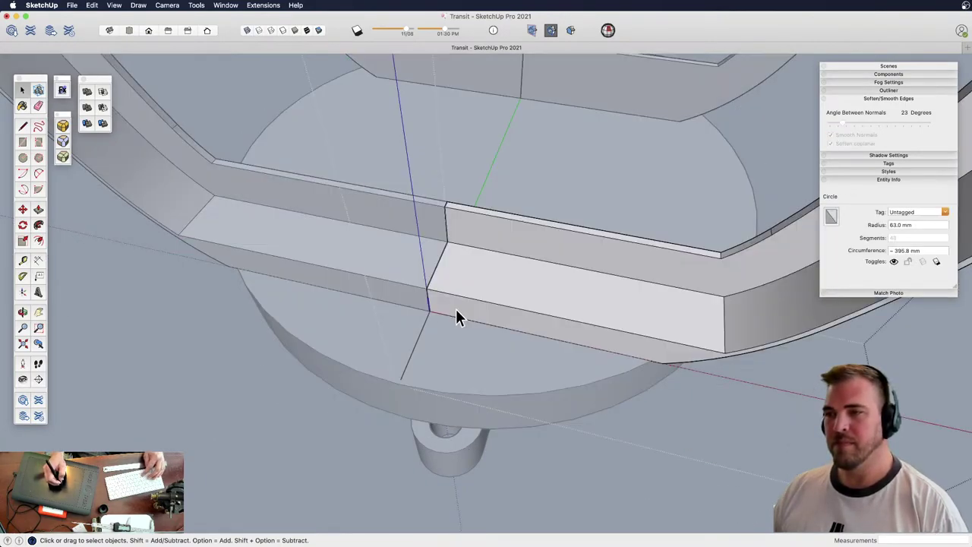
triple_click(461, 311)
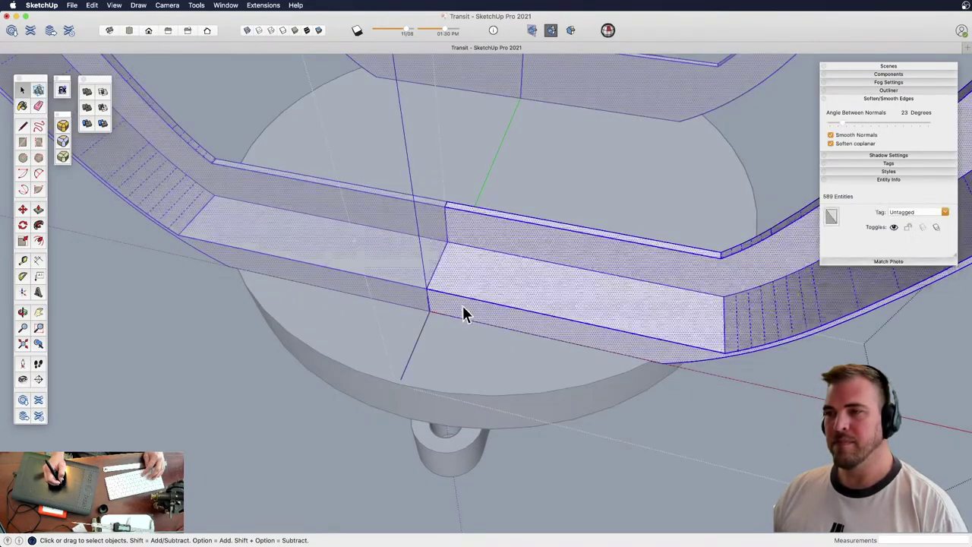
triple_click(471, 303, "alt+shift")
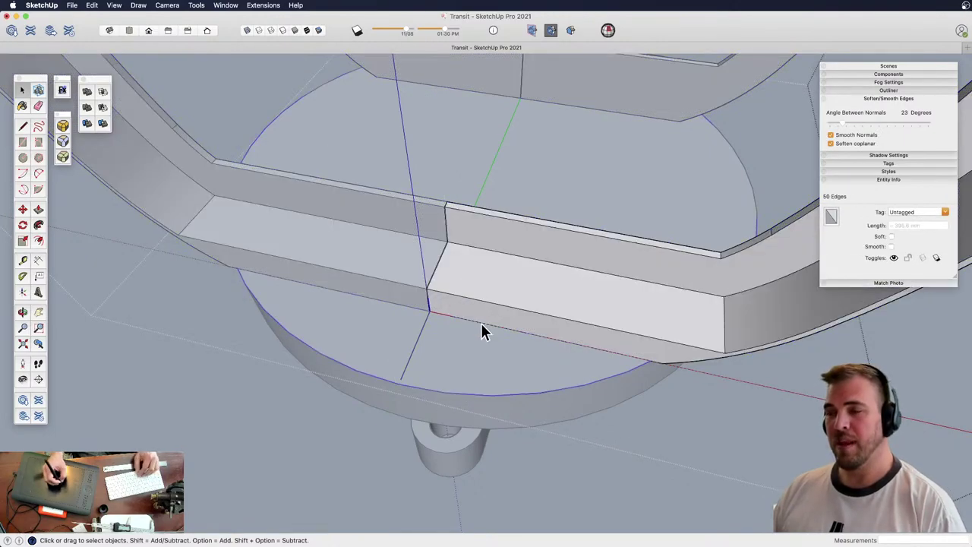
Offset the copied circle inward by about 1.9 mm
key("f")
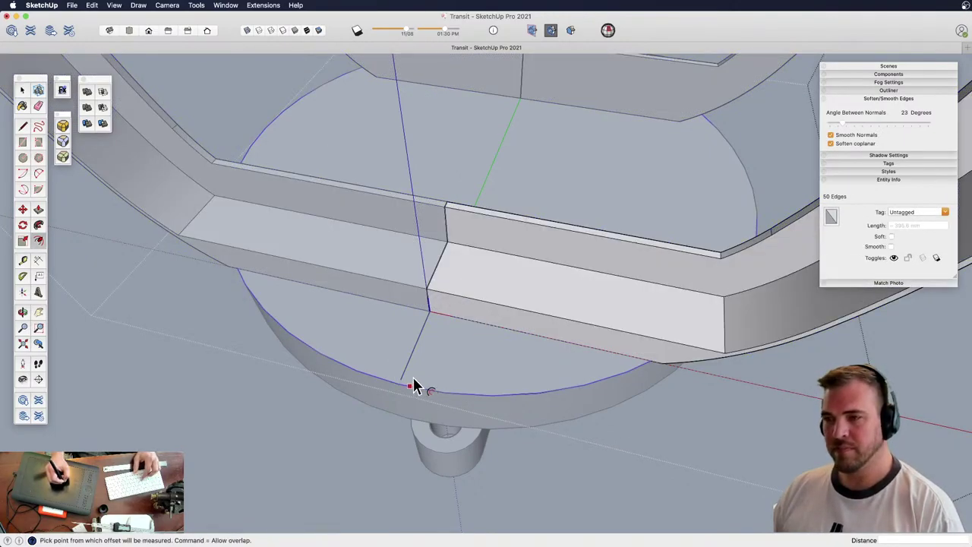
left_click(412, 386)
left_click(411, 378)
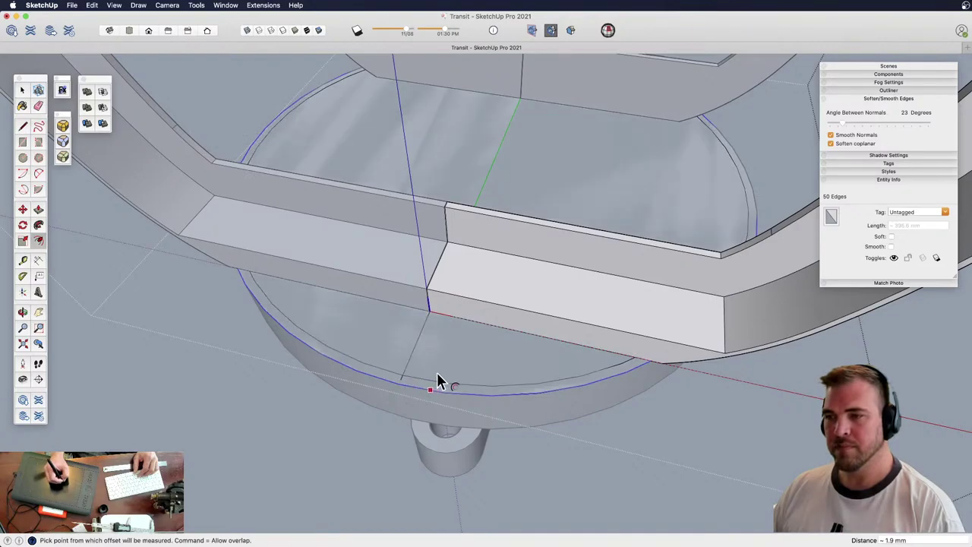
Erase the outer circle and surplus inner-circle segments, keeping only the curved segment face outside the frame's base
key("h")
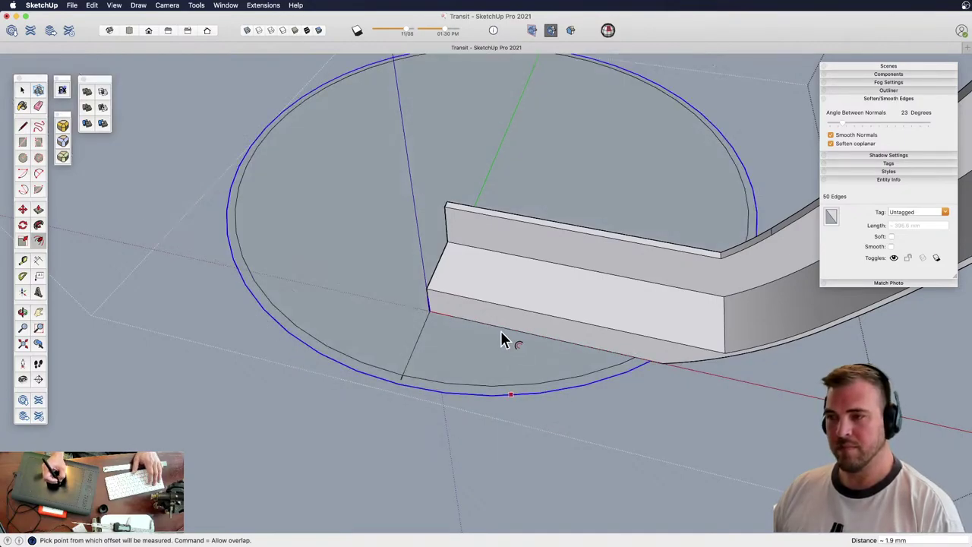
middle_click_drag(451, 329, 426, 267)
key("e")
key("Delete")
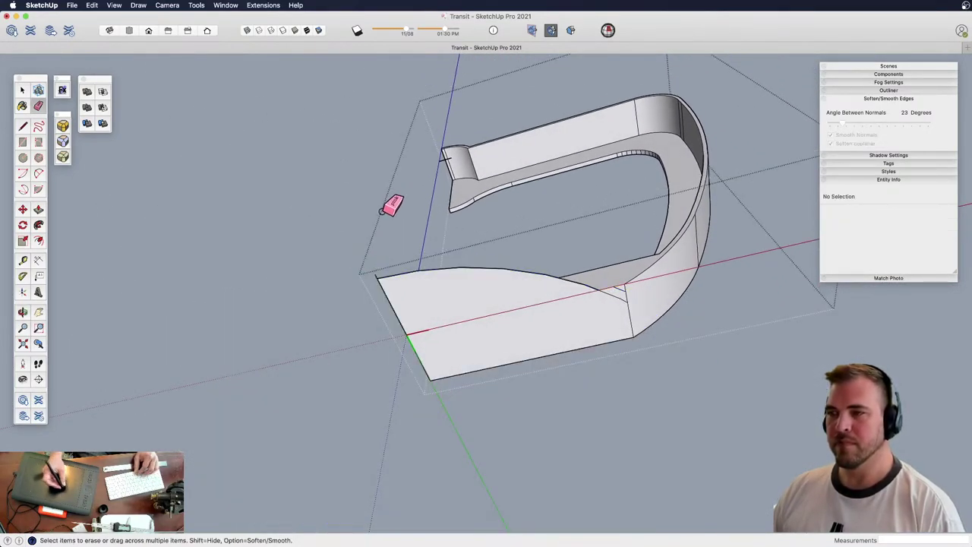
middle_click_drag(486, 278, 517, 347)
scroll(445, 386, "up", 5)
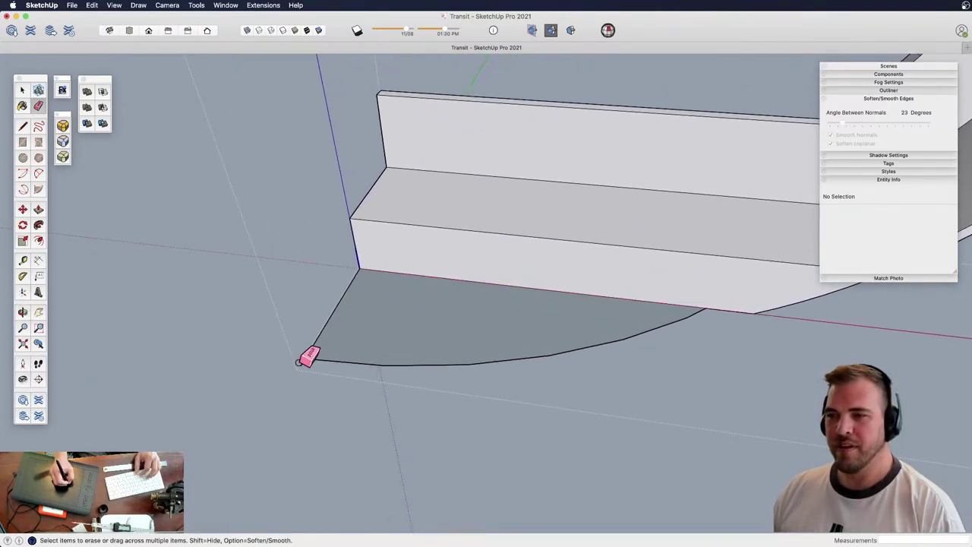
Extrude the curved segment face at the frame's base upward 2 mm
key("p")
left_click(466, 308)
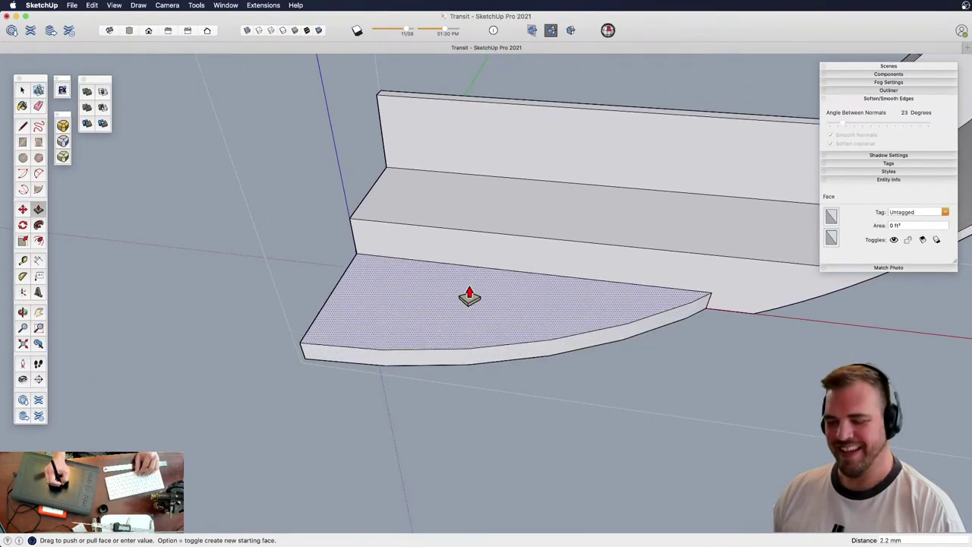
left_click(470, 296)
type("2")
key("Return")
key("h")
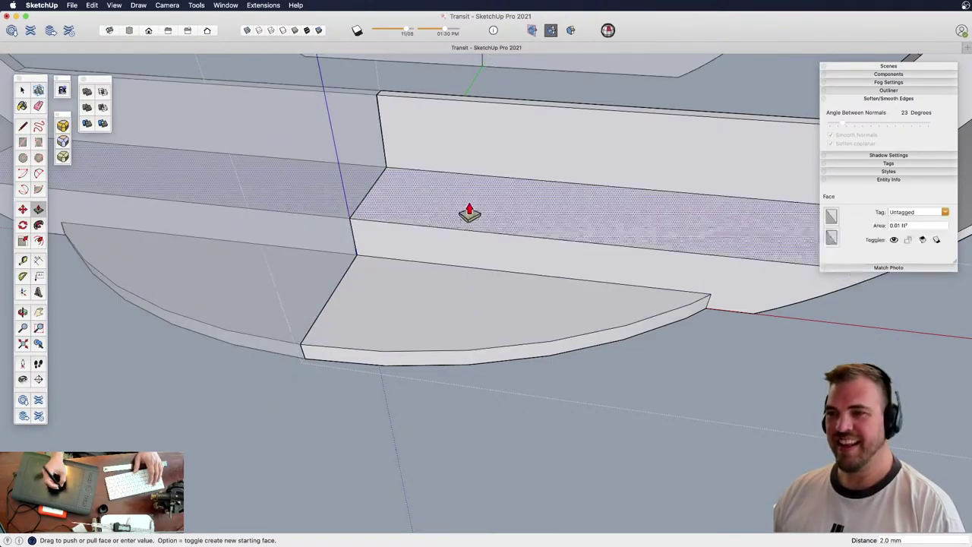
Inspect the new base flange and both side frames from several angles, and leave the frame component
key("z")
left_click_drag(469, 174, 478, 368)
left_click_drag(484, 199, 503, 327)
middle_click_drag(503, 327, 473, 249)
scroll(478, 239, "up", 5)
key("z")
key("h")
left_click_drag(493, 330, 465, 282)
key("o")
key("h")
middle_click_drag(476, 275, 464, 301)
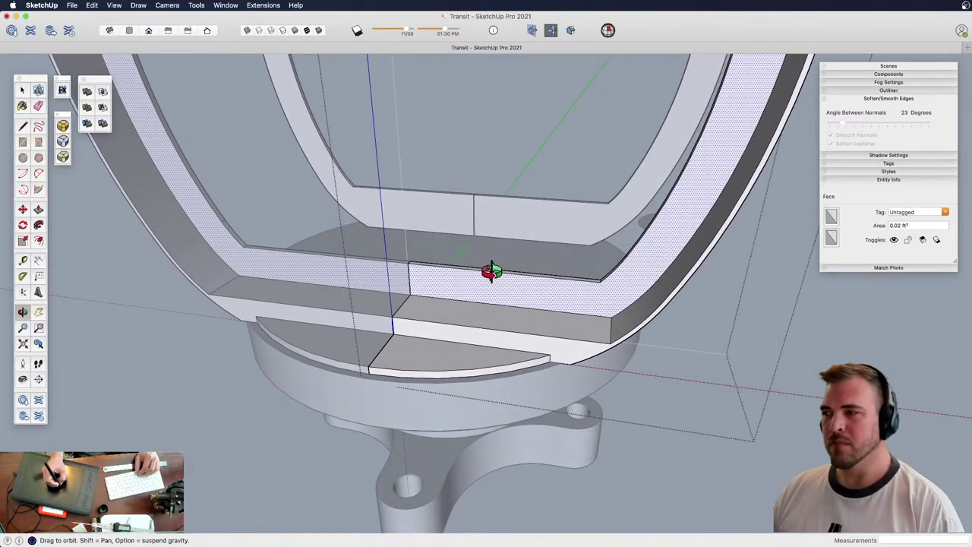
key("z")
scroll(476, 273, "down", 5)
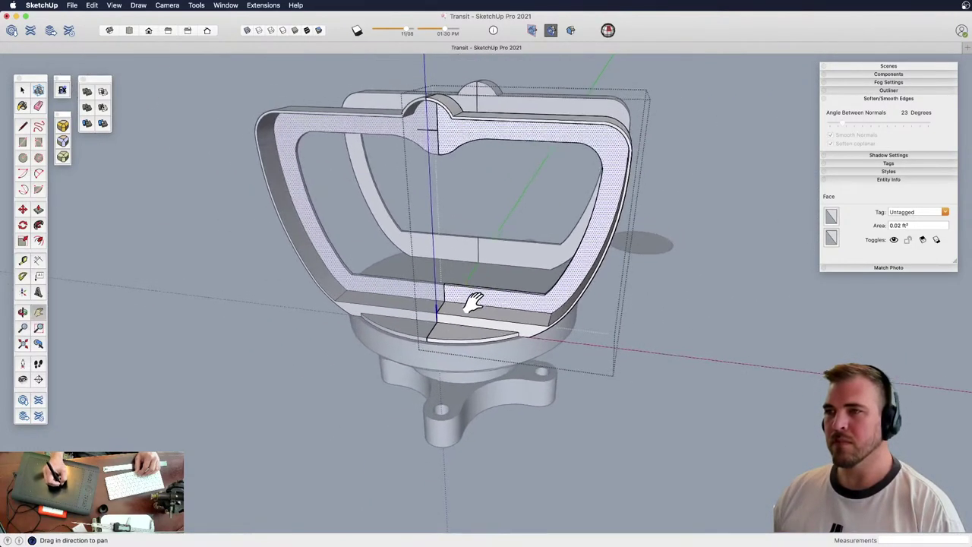
middle_click_drag(474, 304, 428, 275)
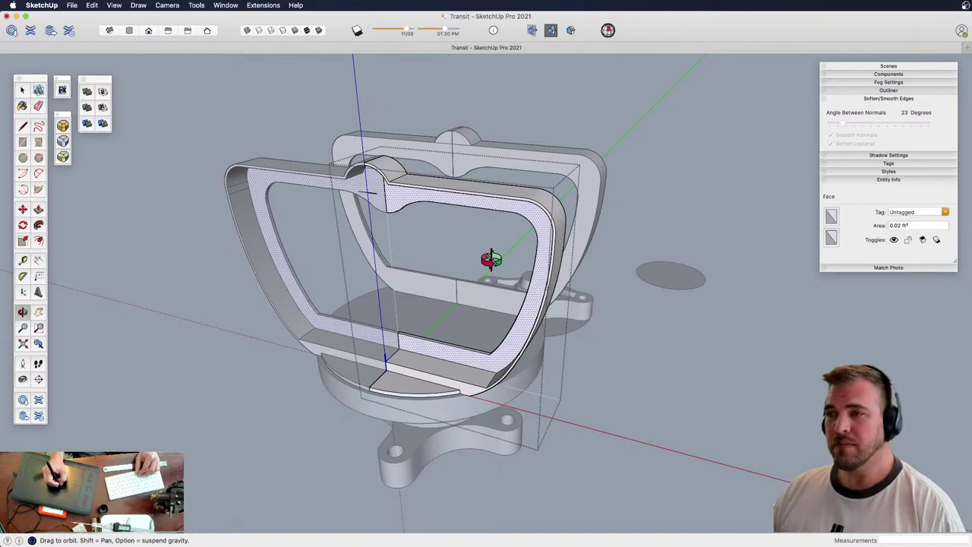
middle_click_drag(492, 260, 480, 230, "shift")
left_click(355, 338)
middle_click_drag(364, 311, 390, 282)
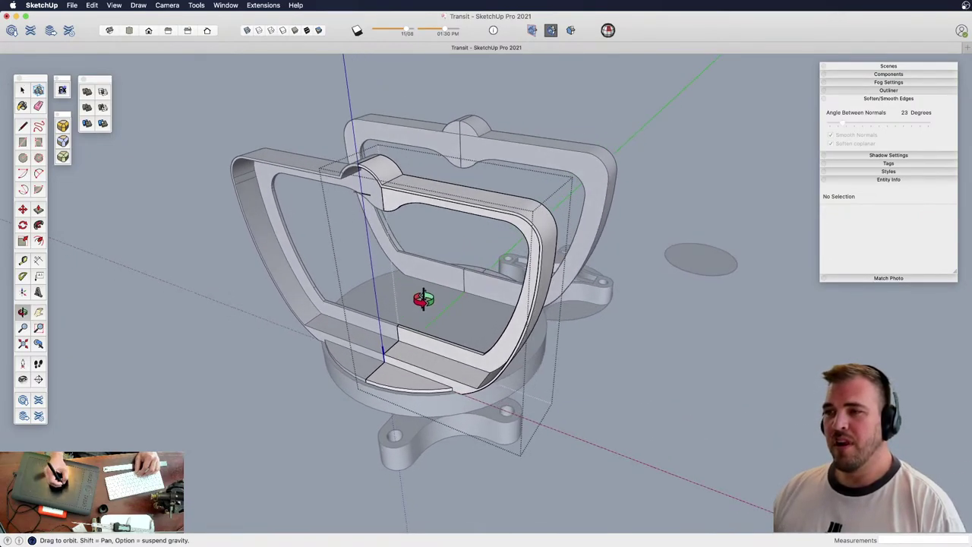
left_click(614, 347)
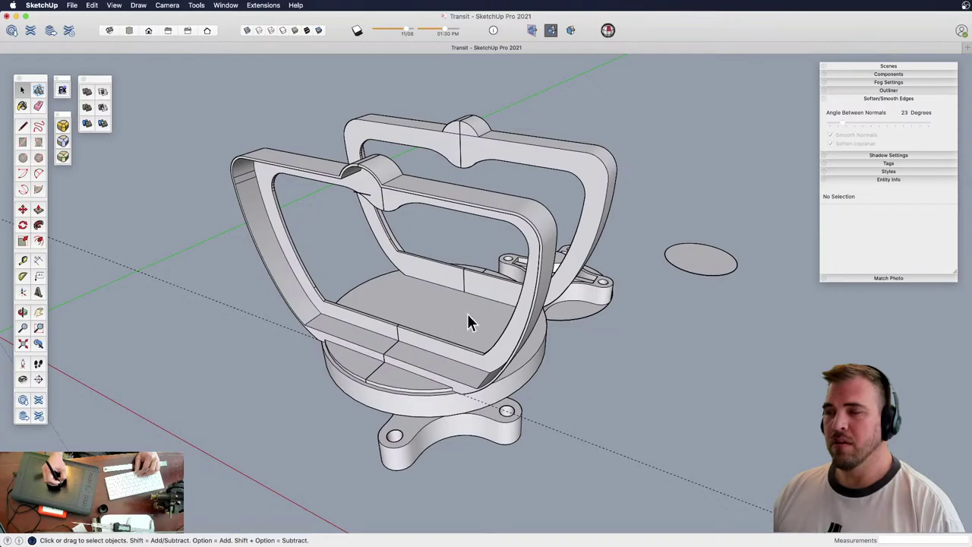
Erase the long dashed guide line running beneath the model
key("z")
left_click_drag(481, 189, 510, 321)
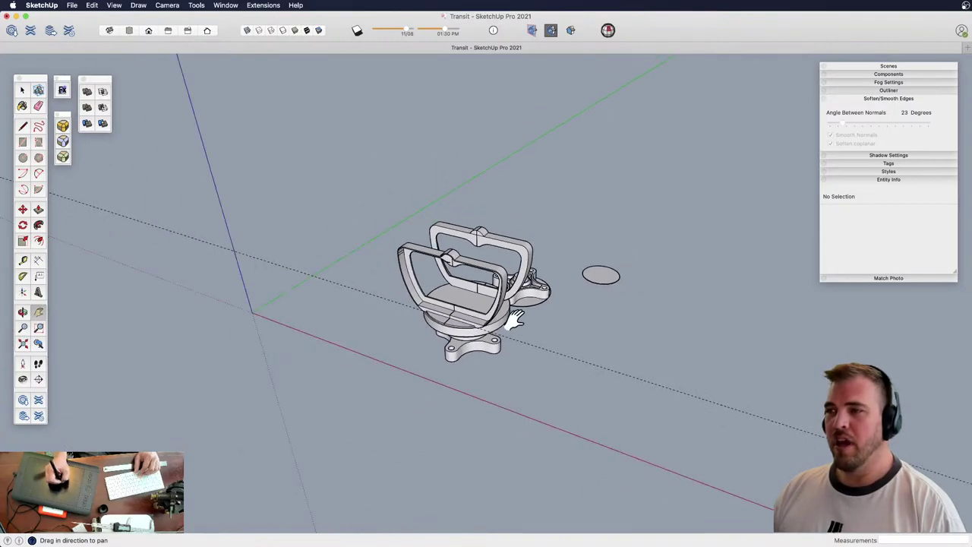
middle_click_drag(510, 321, 467, 294, "shift")
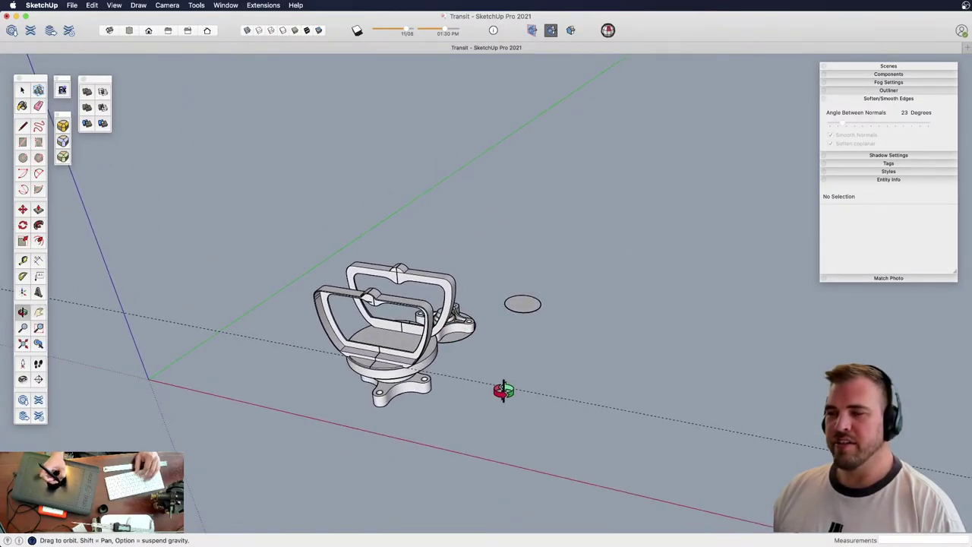
key("e")
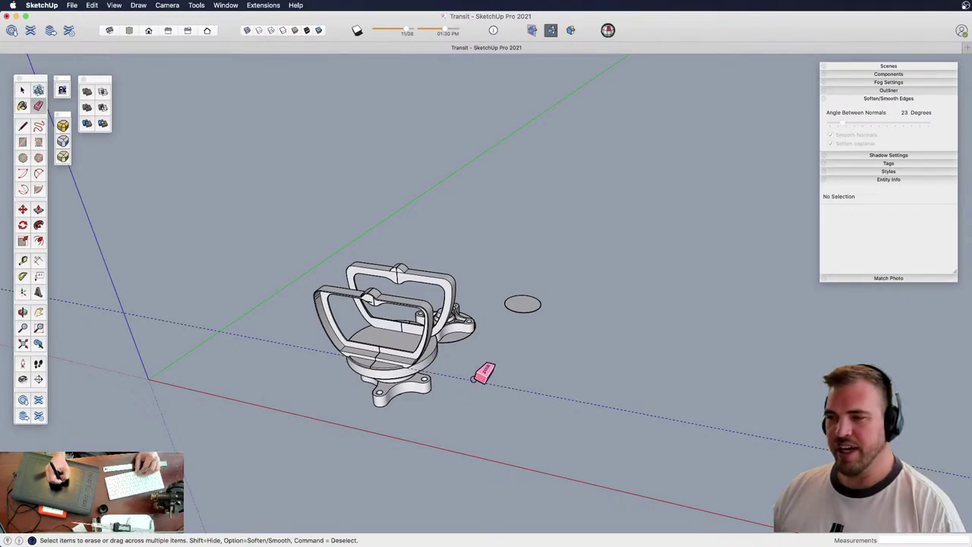
left_click(472, 377)
Measure the width of the front frame's top rail
scroll(483, 371, "up", 6)
middle_click_drag(471, 372, 439, 285)
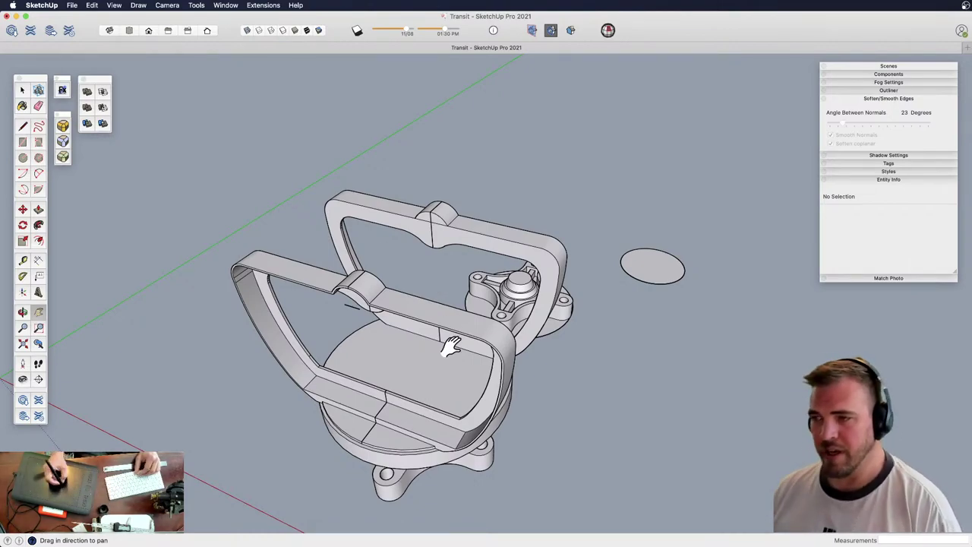
key("t")
left_click(445, 291)
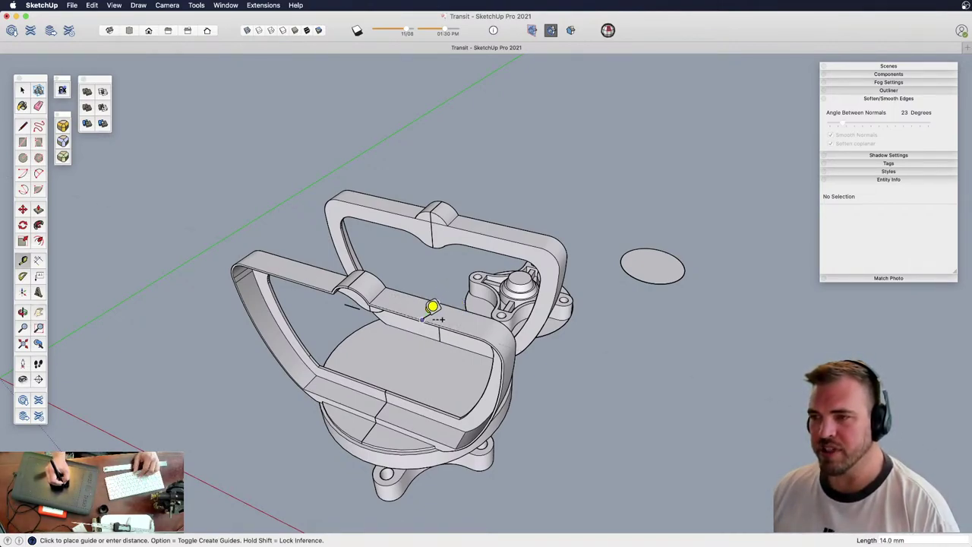
middle_click_drag(434, 306, 352, 361)
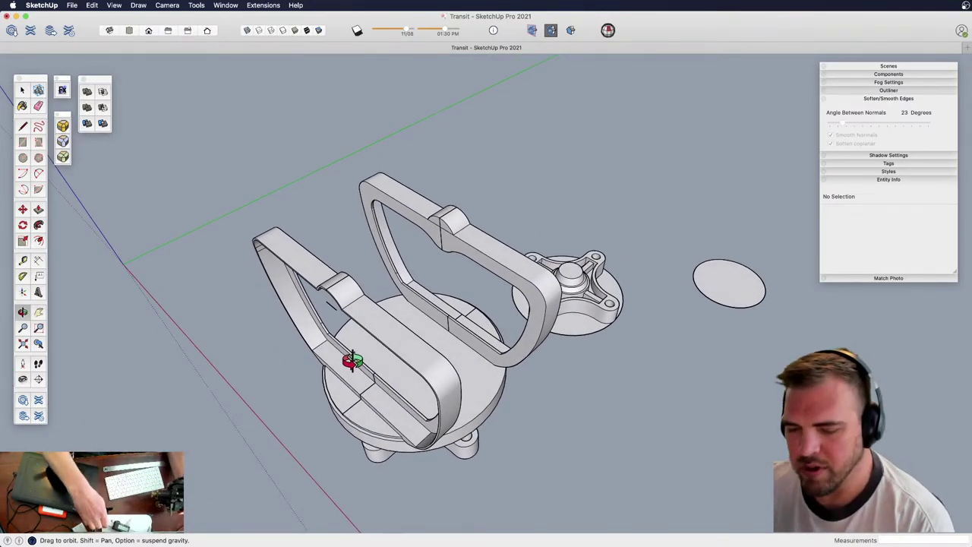
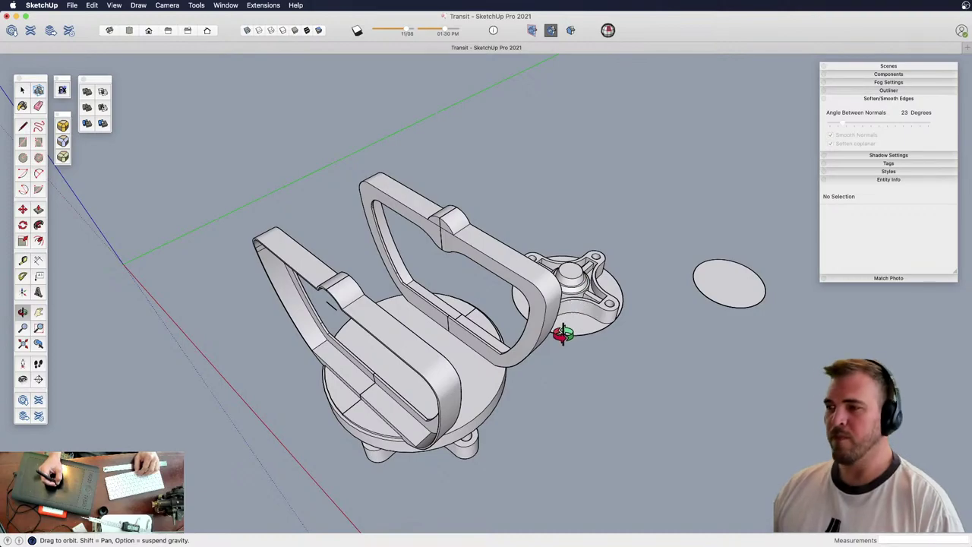
Draw a circle with a 15 mm radius on the ground plane in the open area beside the transit parts
key("h")
left_click_drag(559, 393, 510, 313)
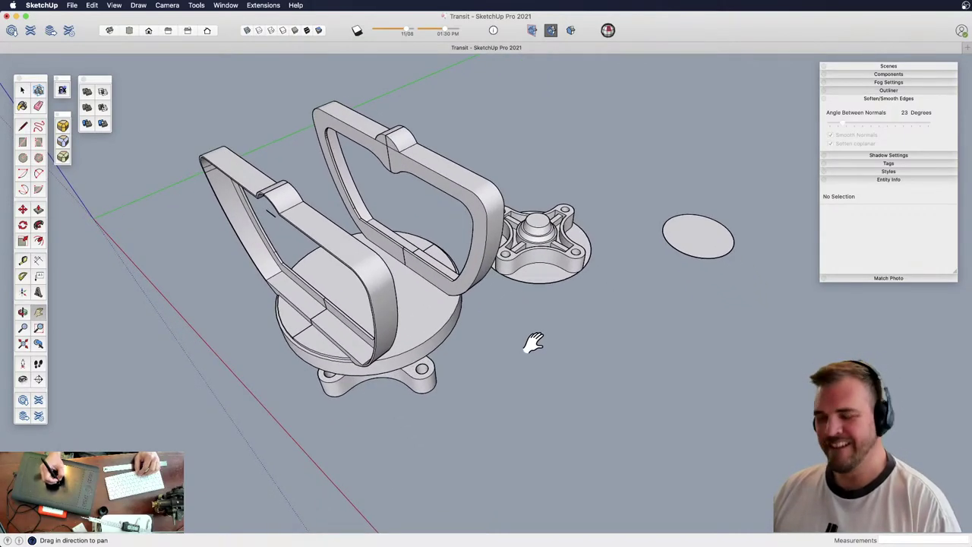
key("c")
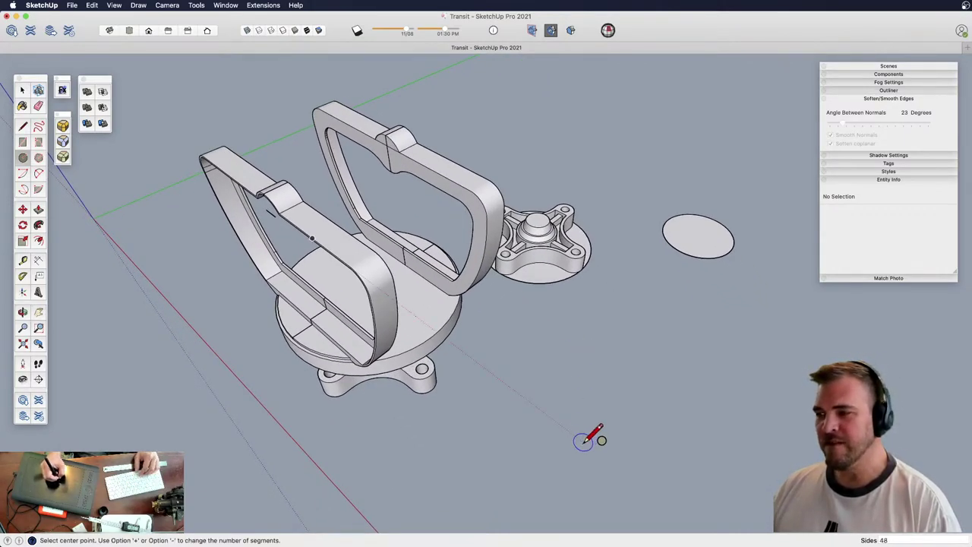
middle_click_drag(644, 407, 515, 393)
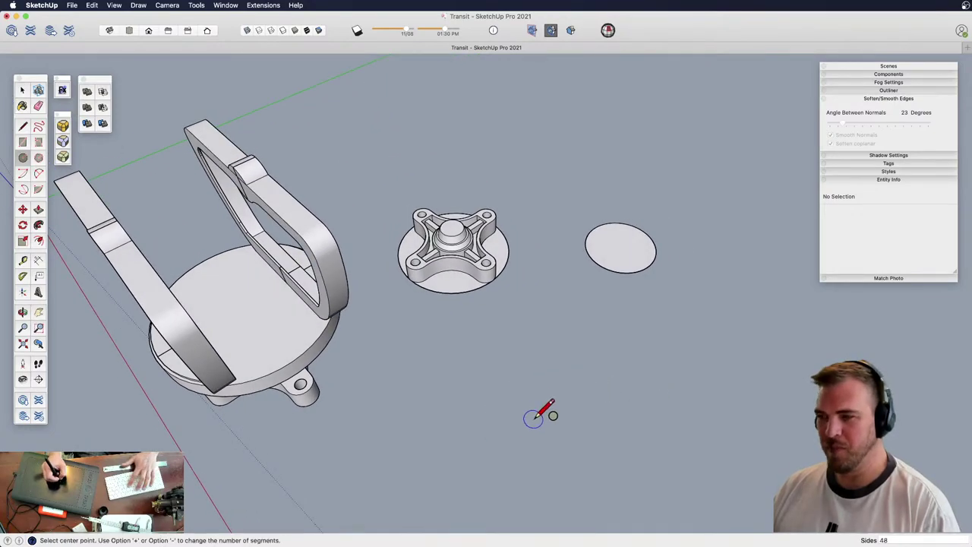
left_click(538, 411)
type("15")
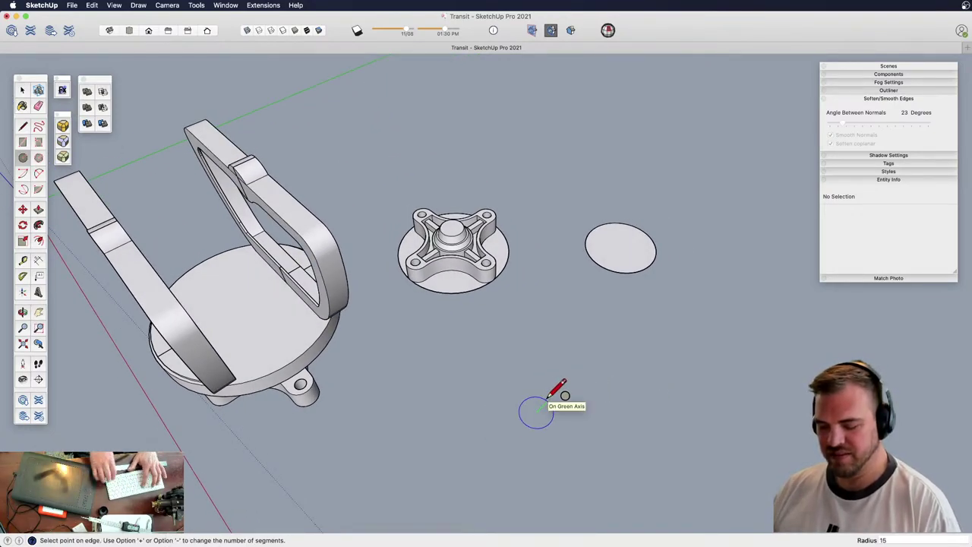
key("Return")
Extrude the 15 mm radius circle upward into a tall solid cylinder
middle_click_drag(545, 372, 580, 332)
key("p")
left_click(560, 408)
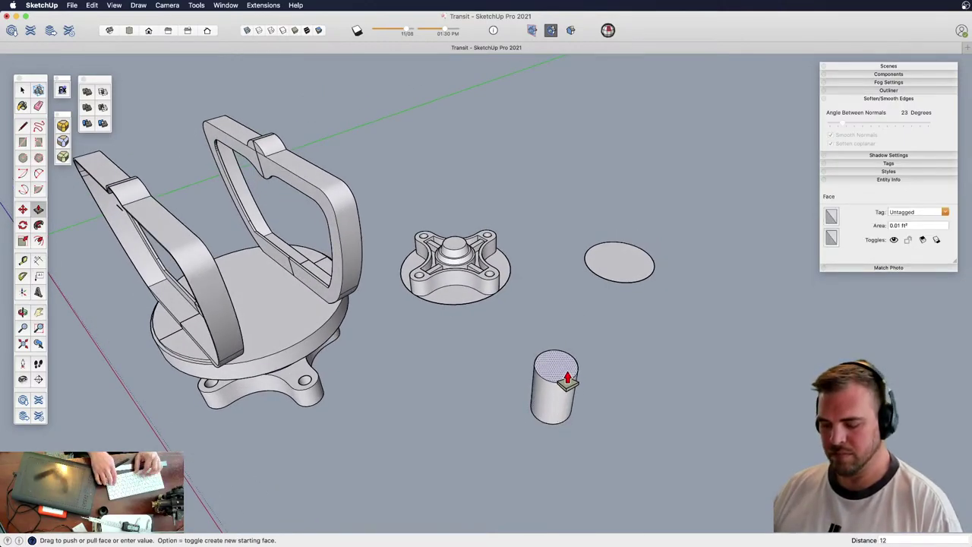
key("Return")
key("z")
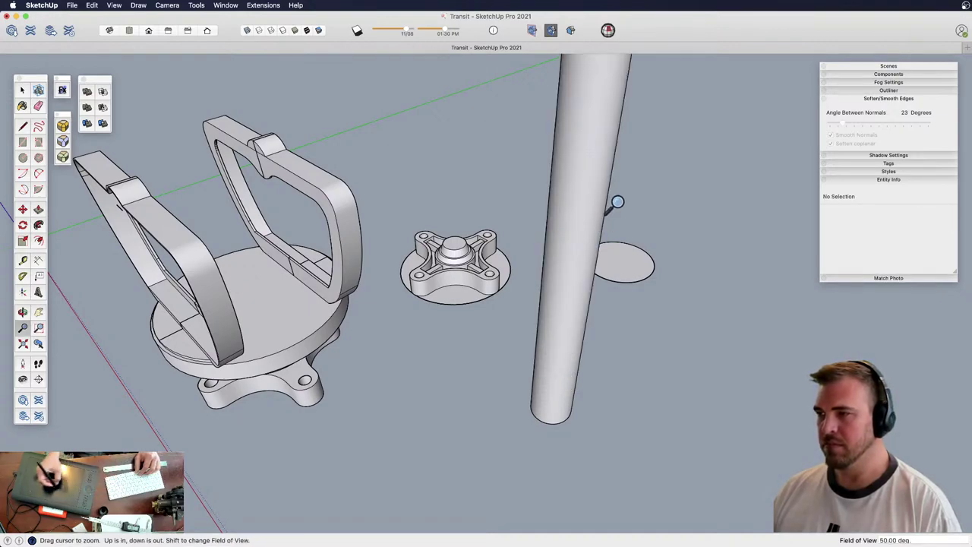
left_click_drag(618, 201, 579, 368)
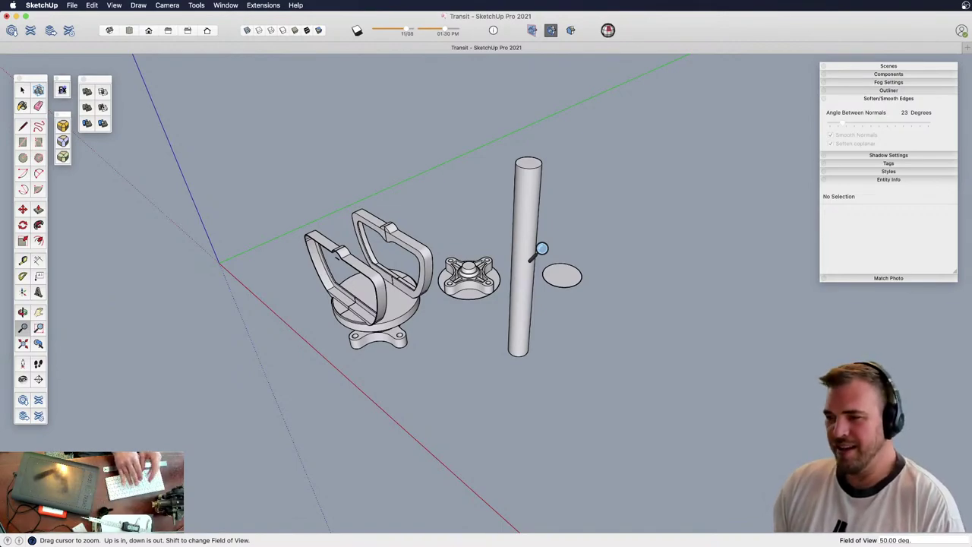
Group all the geometry of the tall cylinder
key("space")
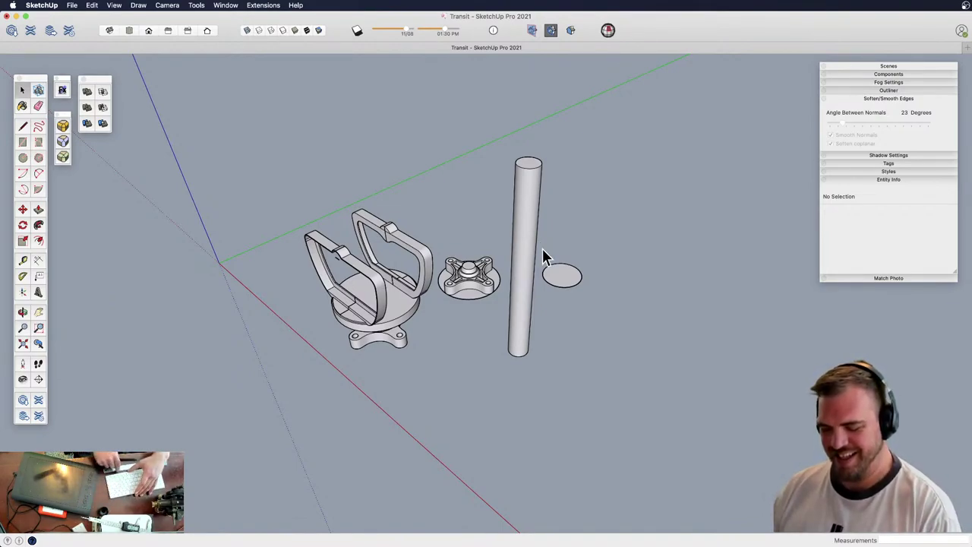
mouse_move(529, 297)
middle_mouse_down()
mouse_move(570, 327)
mouse_move(525, 286)
middle_mouse_up()
left_click(524, 285)
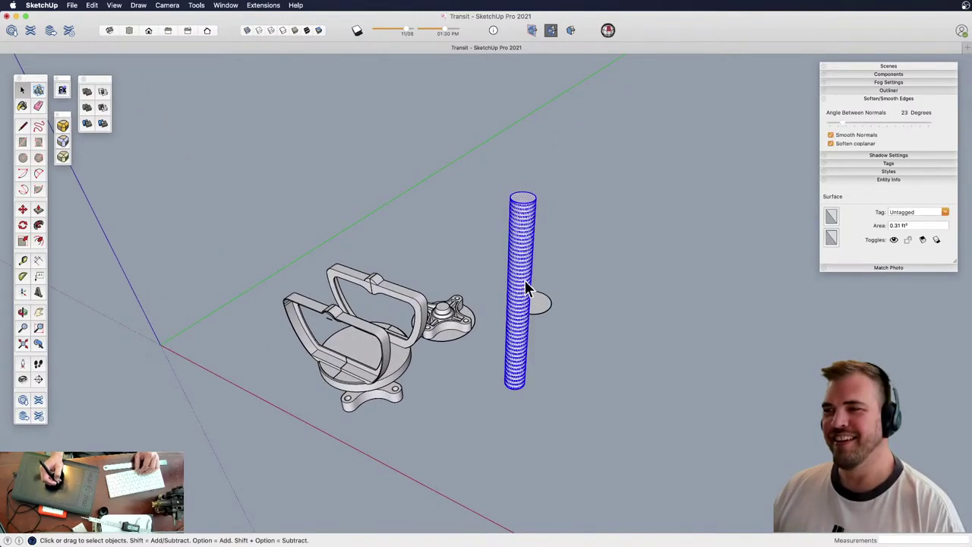
triple_click(525, 282)
key("z")
left_click_drag(510, 386, 529, 286)
key("super+g")
Rotate the upright cylinder group so it lies horizontally
key("m")
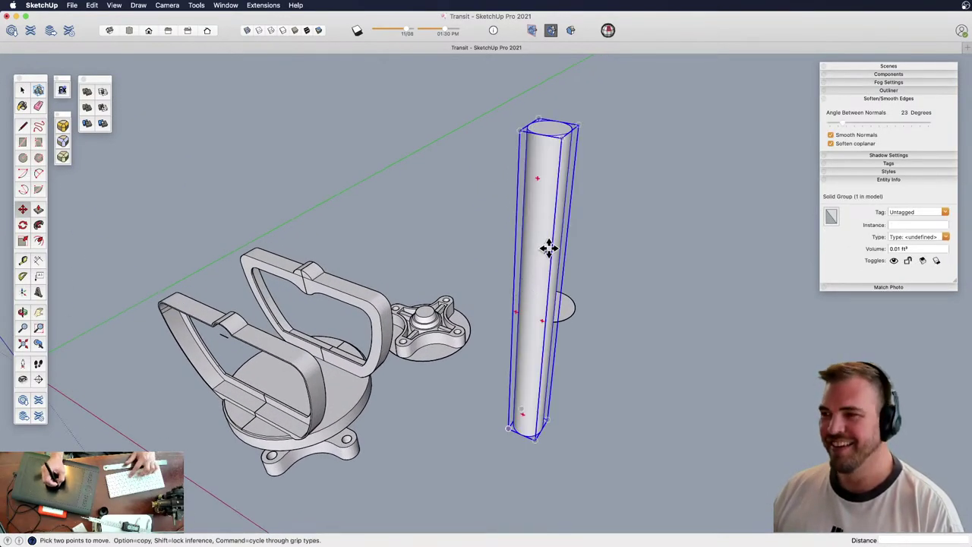
left_click(538, 178)
left_click(570, 326)
mouse_move(571, 330)
middle_mouse_down()
mouse_move(576, 310)
mouse_move(536, 334)
middle_mouse_up()
Inside the cylinder group, draw a line from the end face's centre outward along the cylinder's axis
key("space")
double_click(545, 338)
key("l")
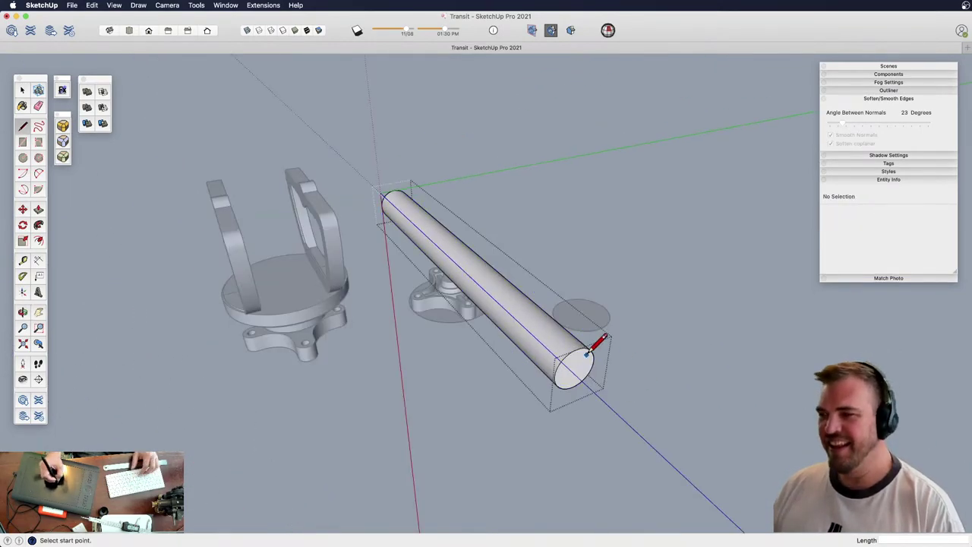
left_click(575, 367)
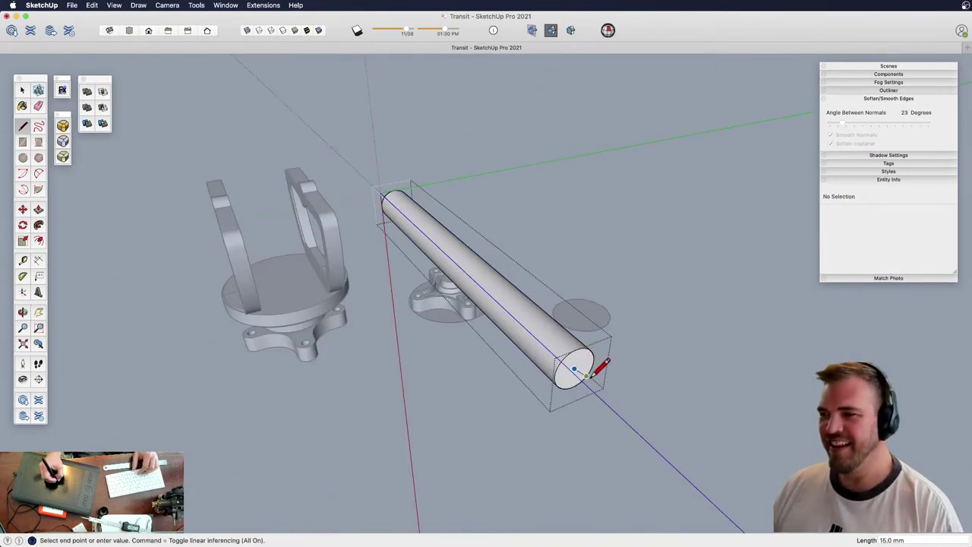
left_click(663, 442)
key("space")
left_click(690, 381)
Move the cylinder group onto the base disc's centre, centring its length between the two side frames
left_click(582, 373)
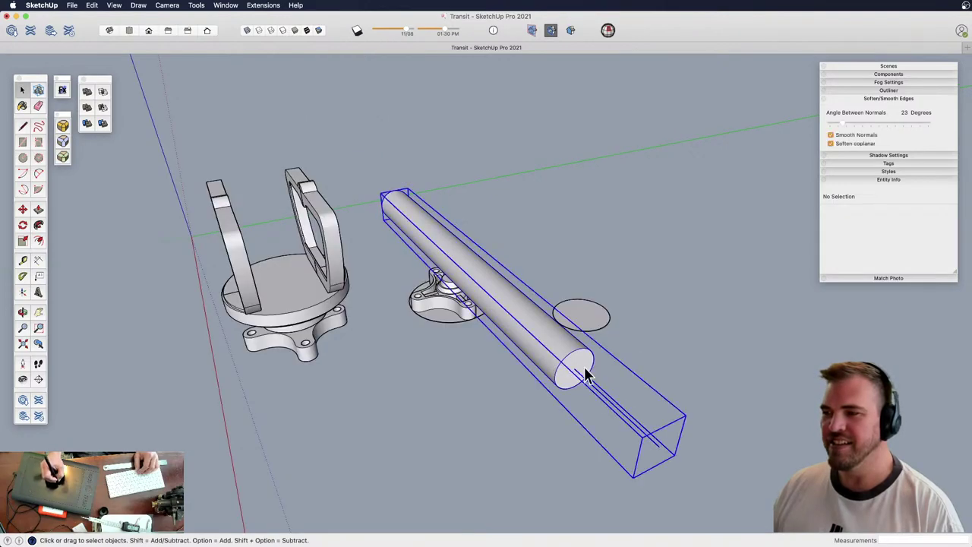
key("m")
left_click(660, 446)
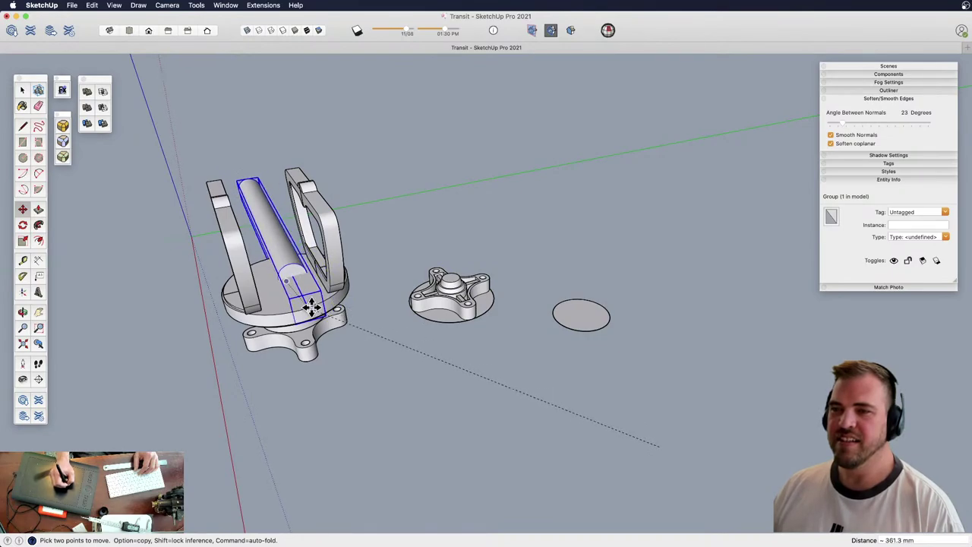
middle_click_drag(286, 282, 547, 340)
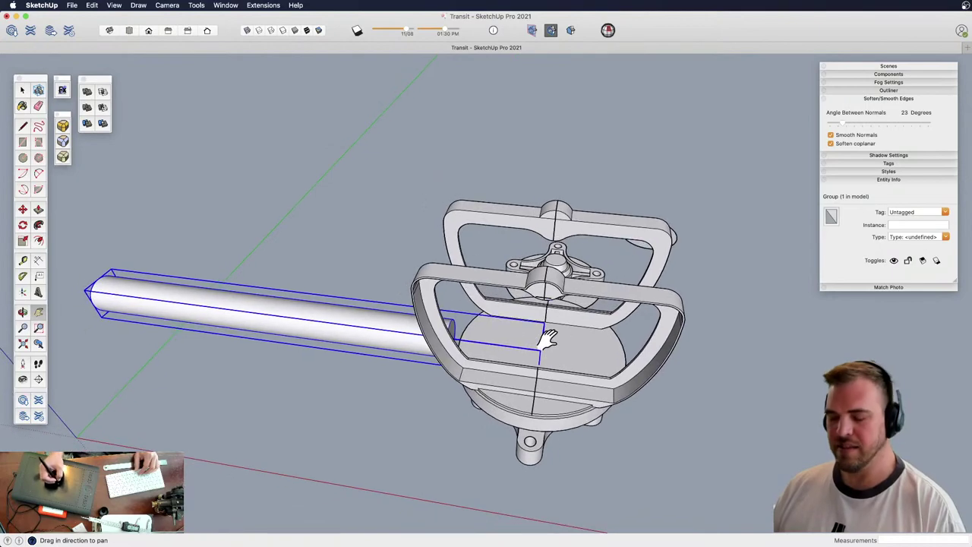
left_click(258, 318)
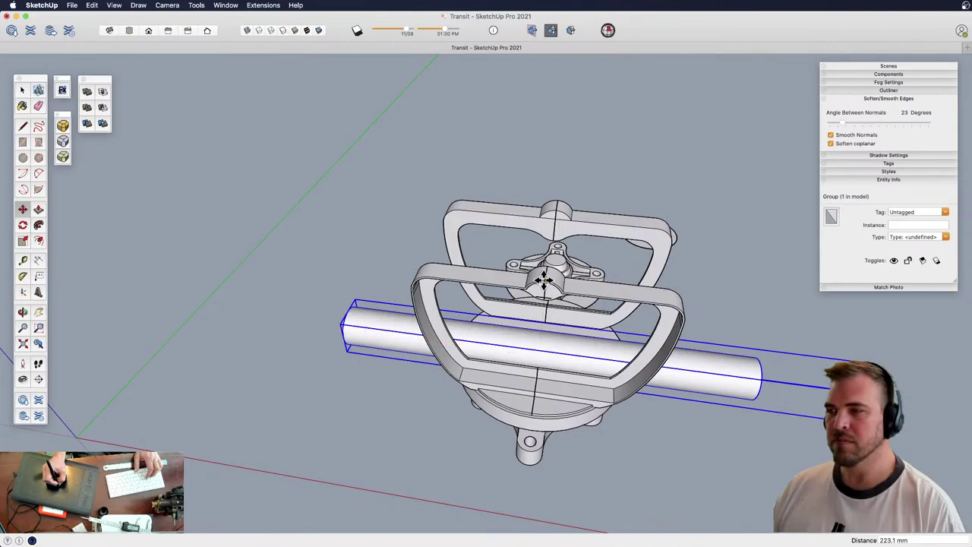
middle_click_drag(544, 280, 501, 326)
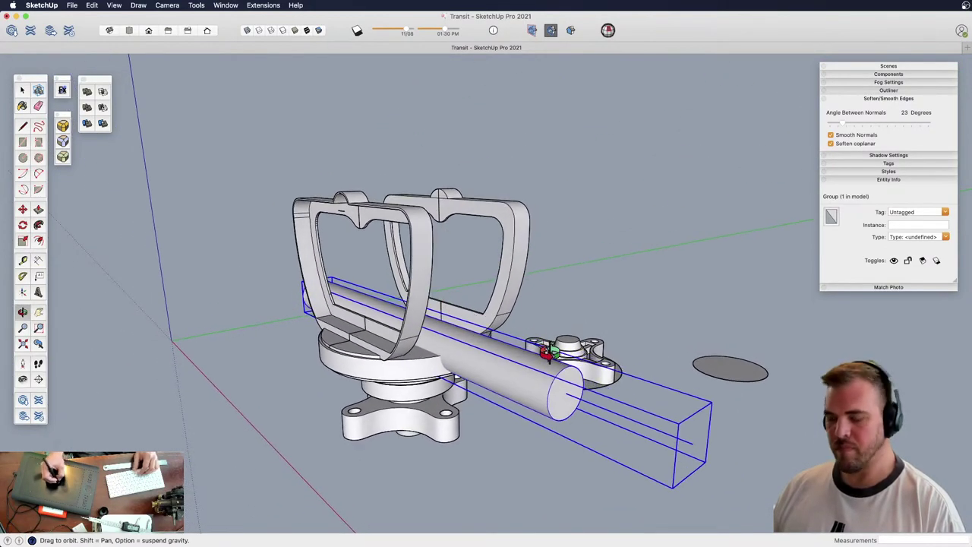
Raise the cylinder group 96 mm straight up to the top of the side frames, using X-ray view to judge the height
left_click(566, 392)
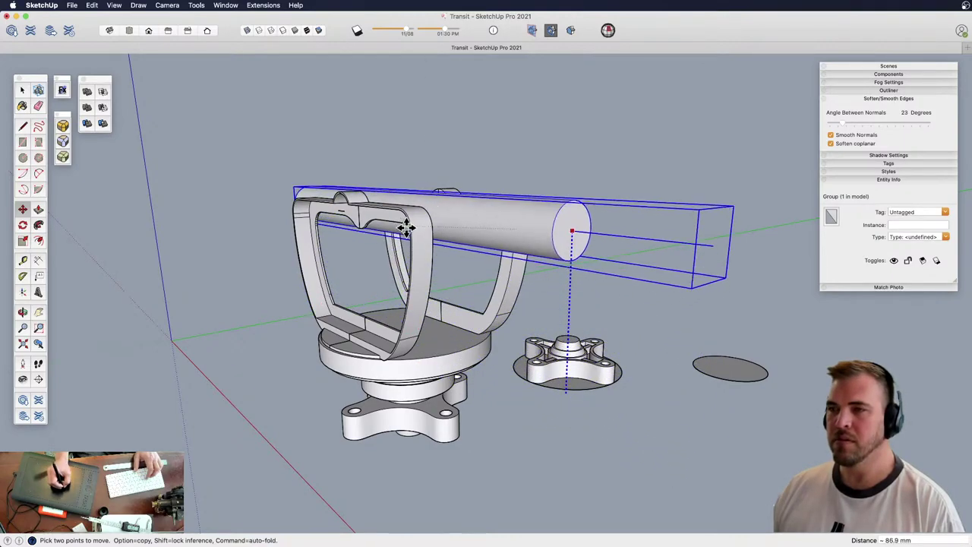
key("x")
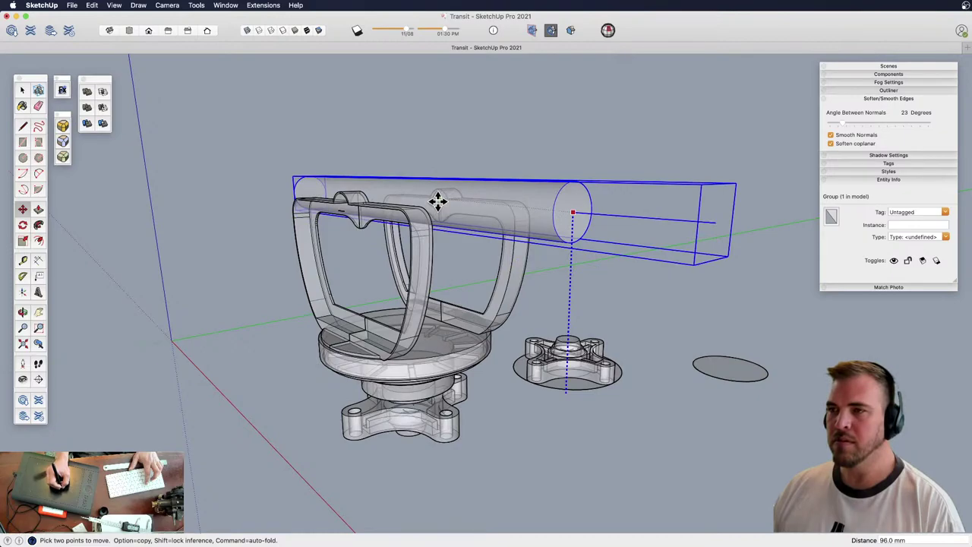
left_click(551, 235)
key("space")
left_click(599, 288)
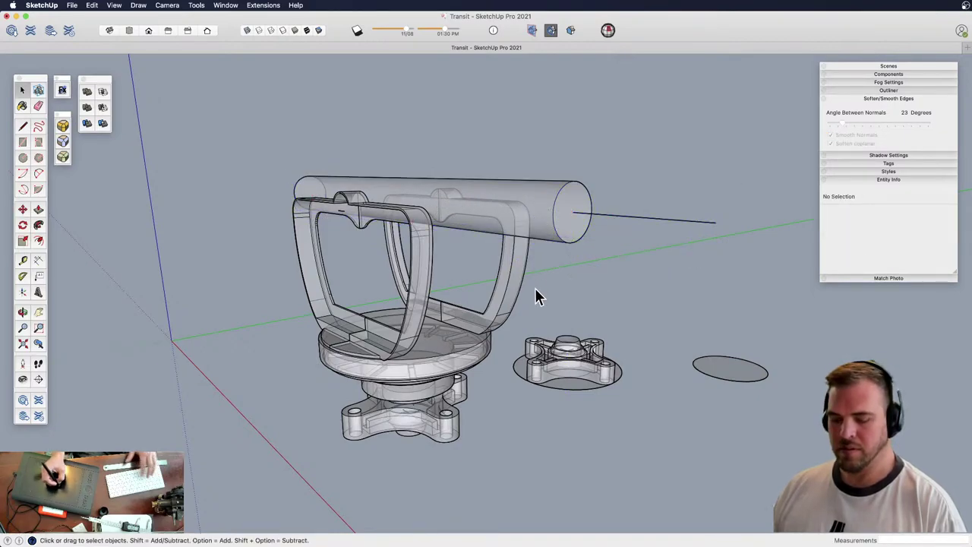
key("x")
Draw a circle with a 6 mm radius on the side frame's rounded hub, centred on the short horizontal line
middle_click_drag(452, 317, 521, 339)
key("z")
left_click_drag(521, 339, 535, 158)
middle_click_drag(536, 158, 496, 289, "shift")
left_click_drag(496, 289, 488, 247)
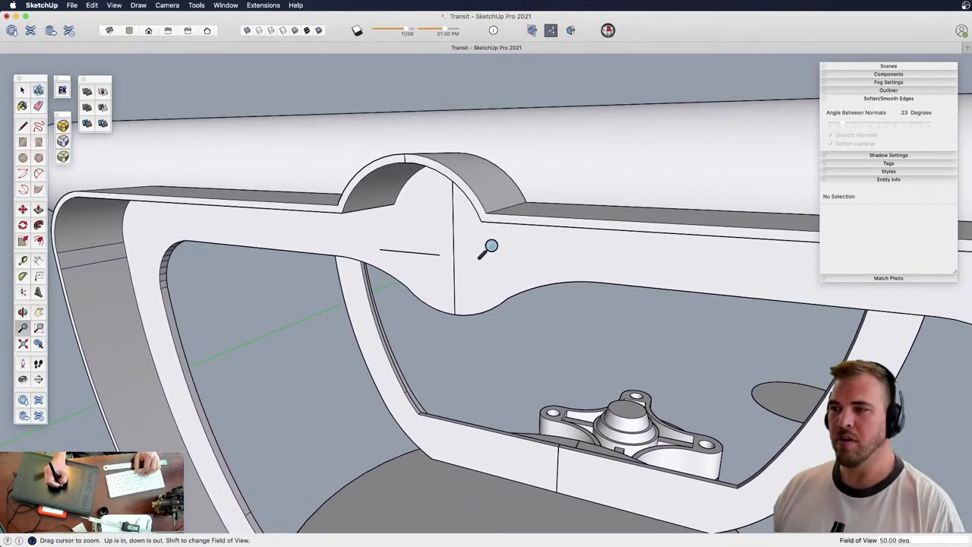
middle_click_drag(488, 248, 522, 279)
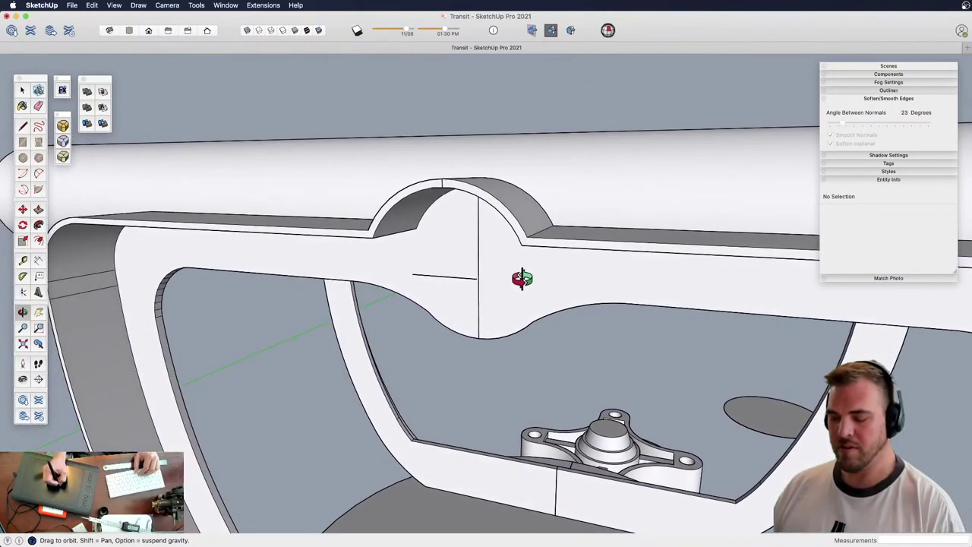
key("c")
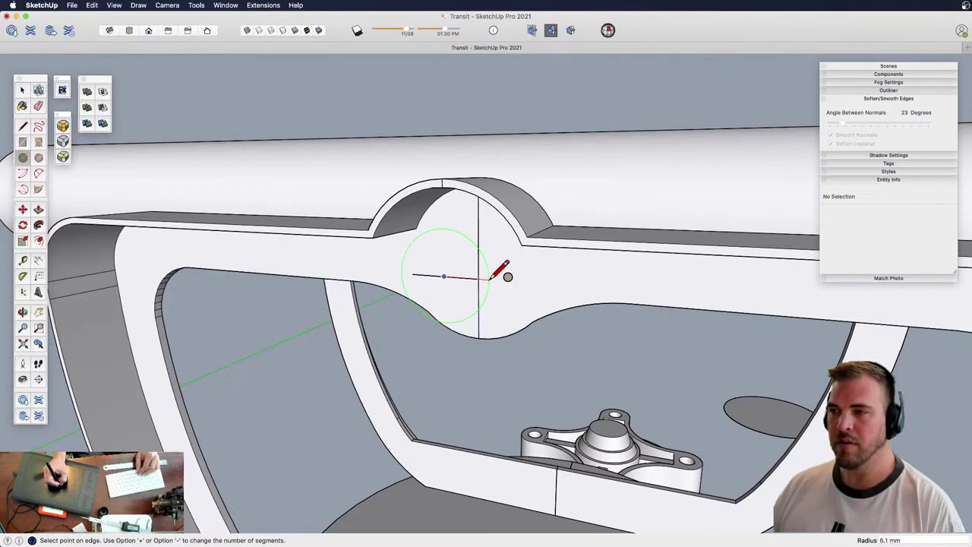
left_click(491, 279)
Extrude the hub circle outward into a cylindrical knob beneath the frame's arch
middle_click_drag(504, 275, 462, 269)
key("p")
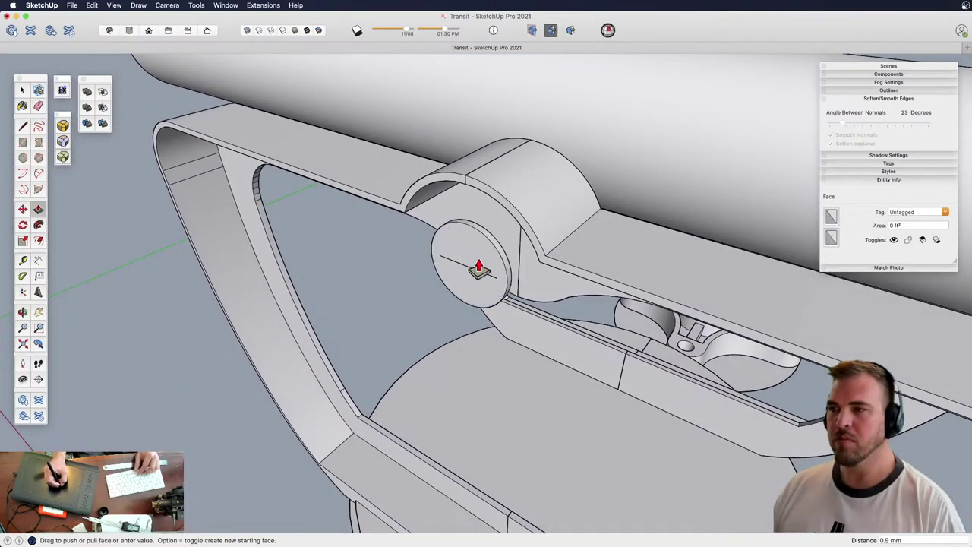
left_click_drag(479, 271, 546, 290)
mouse_move(532, 280)
middle_mouse_down("shift")
mouse_move(527, 311)
mouse_move(523, 276)
middle_mouse_up("shift")
key("z")
left_click_drag(523, 276, 488, 217)
Offset the knob's end-face edge inward by about 0.1 mm
key("space")
left_click(463, 287)
middle_click_drag(463, 294, 468, 379)
key("z")
left_click_drag(469, 380, 441, 266)
middle_click_drag(491, 303, 497, 319)
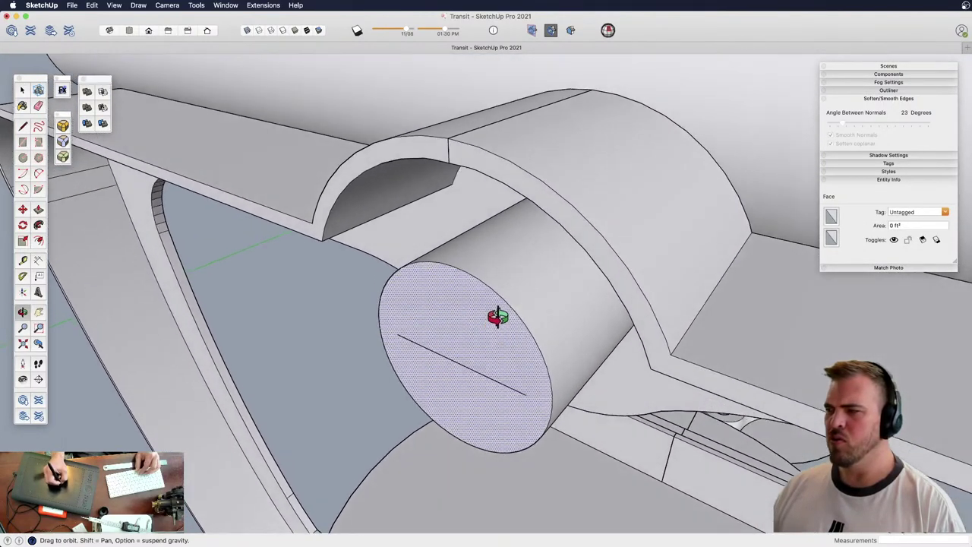
scroll(508, 316, "up", 4)
key("space")
left_click(521, 269)
key("z")
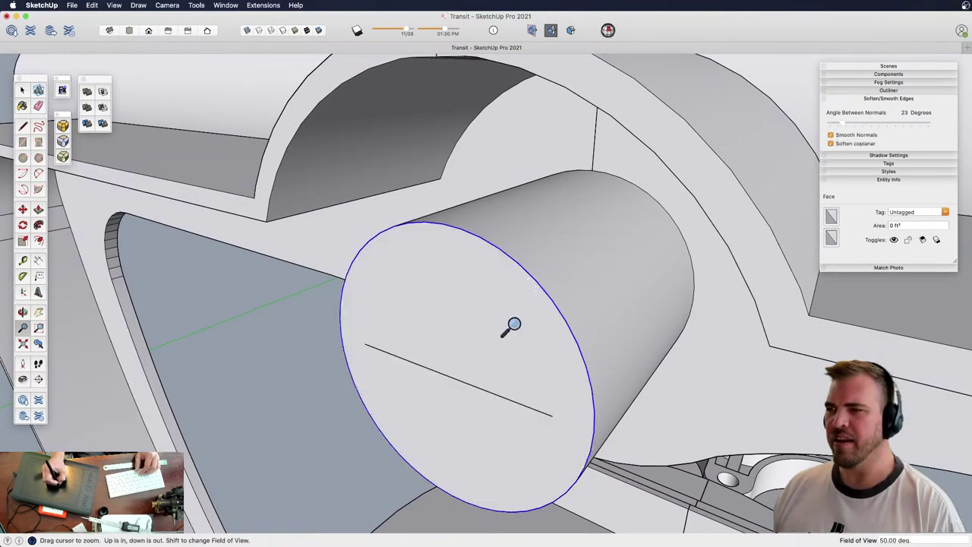
left_click_drag(512, 326, 516, 272)
left_click(554, 214)
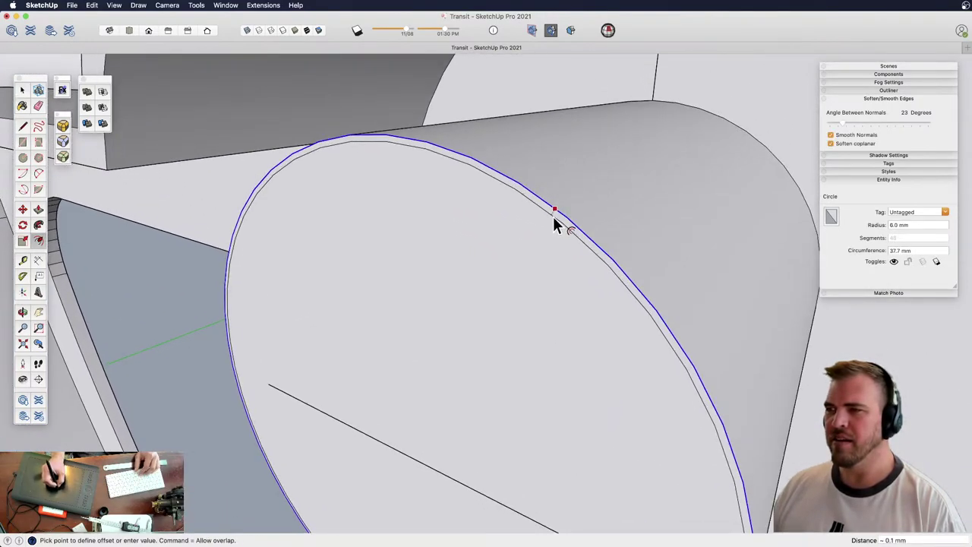
left_click(554, 216)
Move the knob's inner end face outward 0.1 mm to form a small bevel around the rim
middle_click_drag(518, 228, 458, 303)
key("space")
left_click(460, 310)
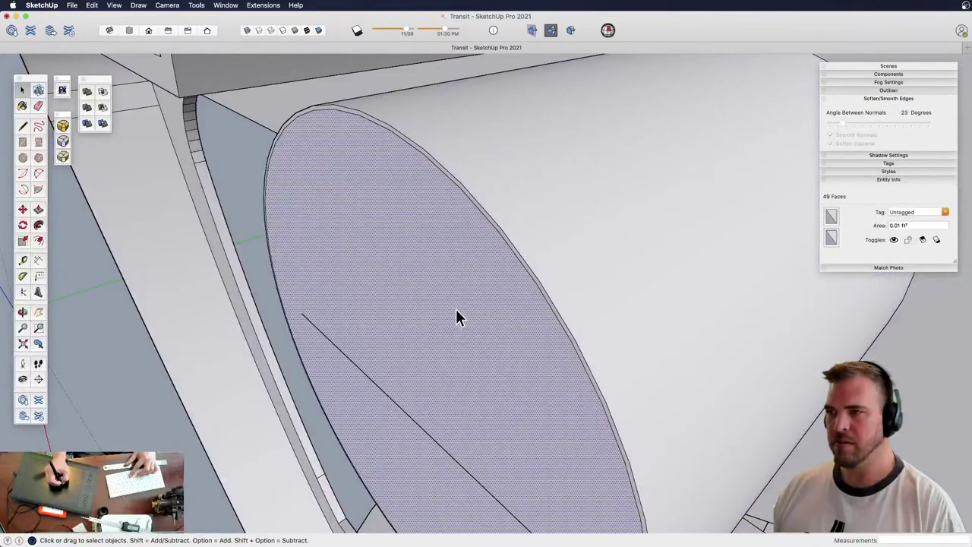
key("m")
left_click(449, 302)
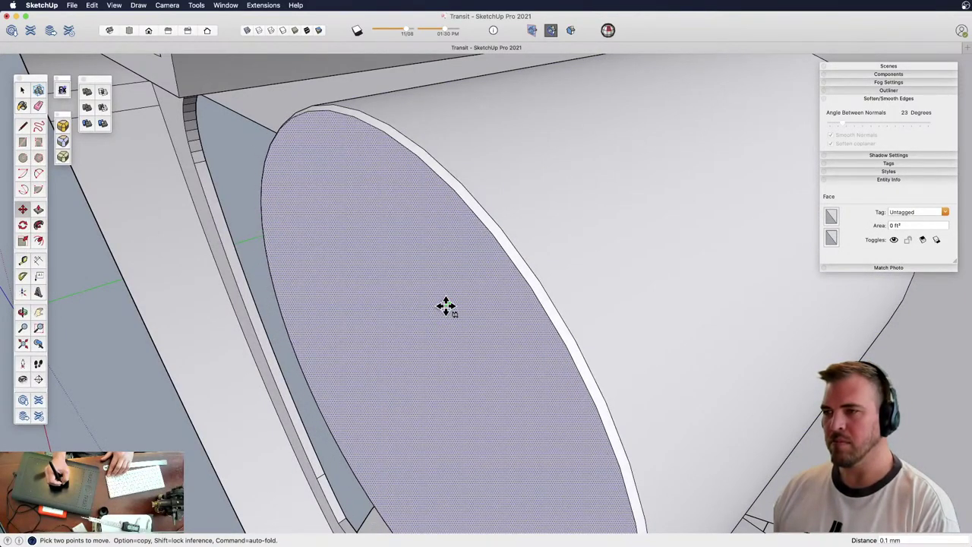
middle_click_drag(469, 292, 520, 275)
Offset the edge of the knob's end face inward by about 1.3 mm
key("f")
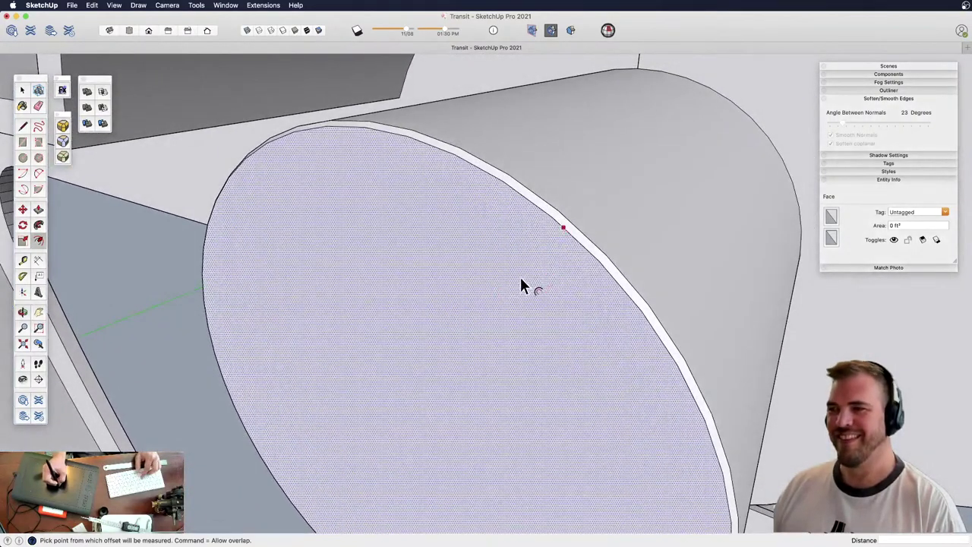
left_click(519, 275)
left_click(511, 295)
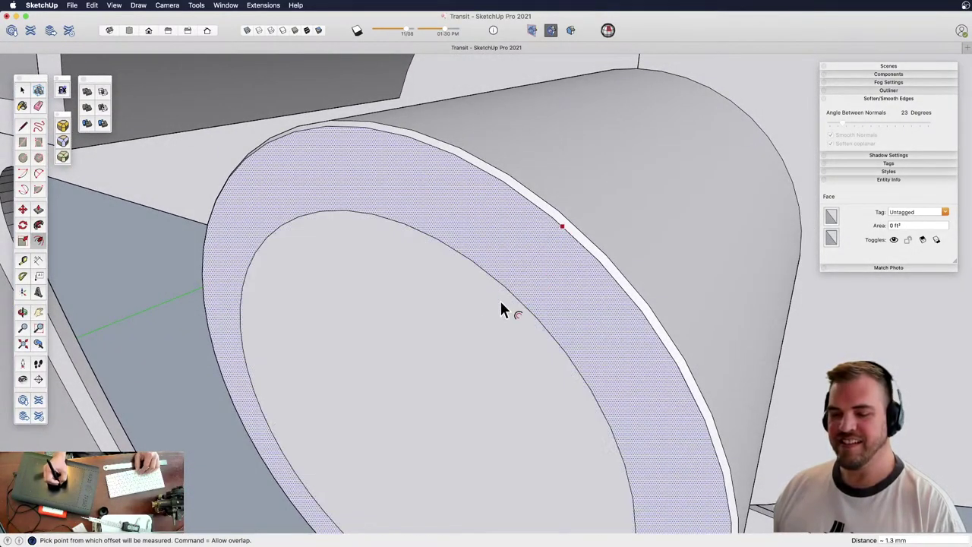
scroll(445, 448, "down", 10)
middle_click_drag(445, 448, 453, 347)
scroll(456, 319, "up", 5)
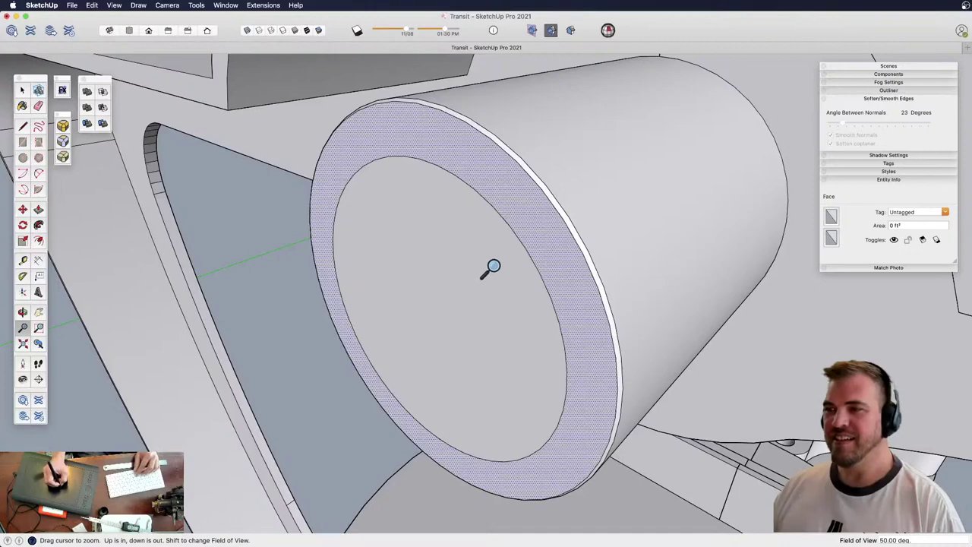
Raise the knob's inner disc slightly and scale it down about its centre to taper its edge
key("p")
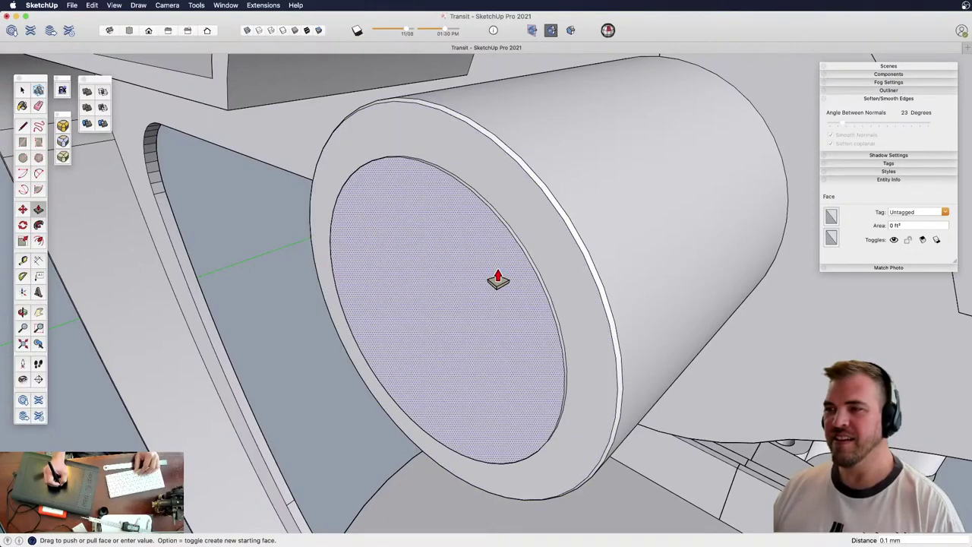
key("space")
left_click(505, 280)
key("s")
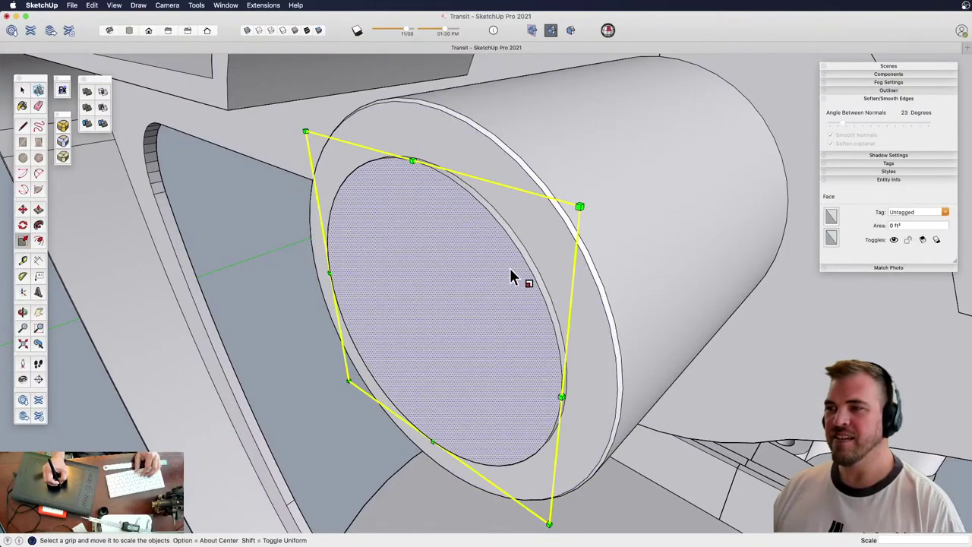
left_click(579, 207)
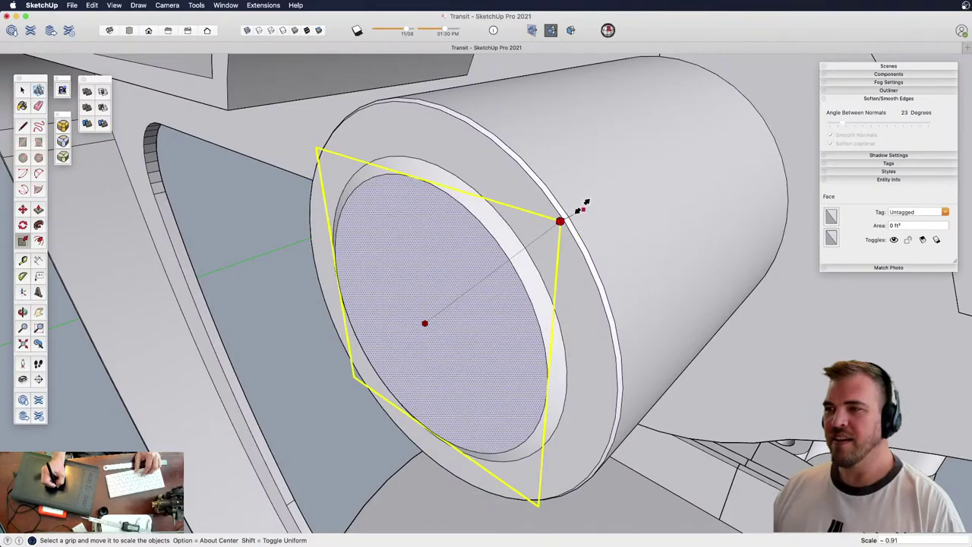
key("space")
middle_click_drag(506, 317, 402, 204)
key("s")
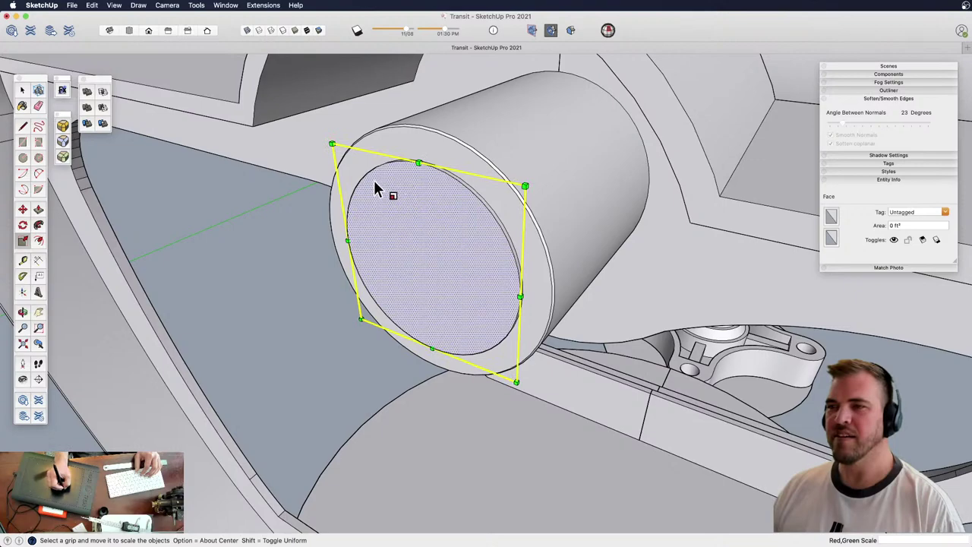
left_click(331, 143)
Extrude the inner disc further outward from the knob's end face
key("p")
left_click(478, 249)
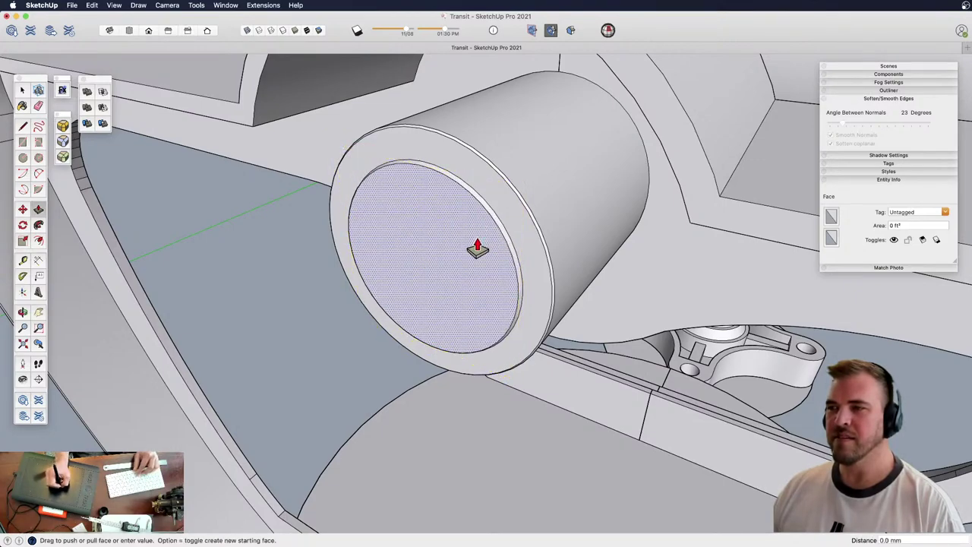
left_click(471, 260)
middle_click_drag(476, 289, 513, 291, "shift")
key("z")
left_click_drag(514, 291, 478, 293)
key("space")
key("z")
middle_click_drag(478, 293, 484, 308, "shift")
scroll(501, 263, "up", 5)
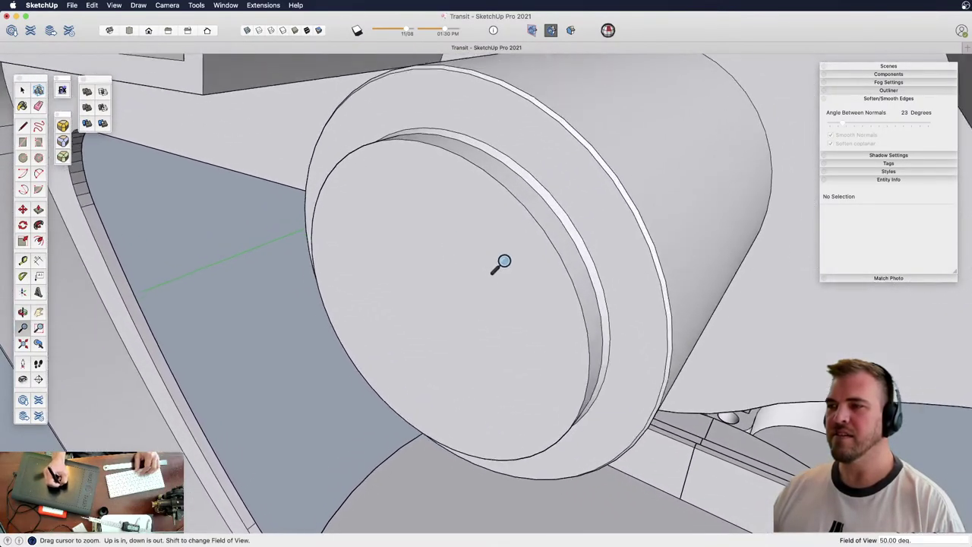
Offset the raised disc's edge inward by about 0.2 mm
key("f")
left_click(544, 230)
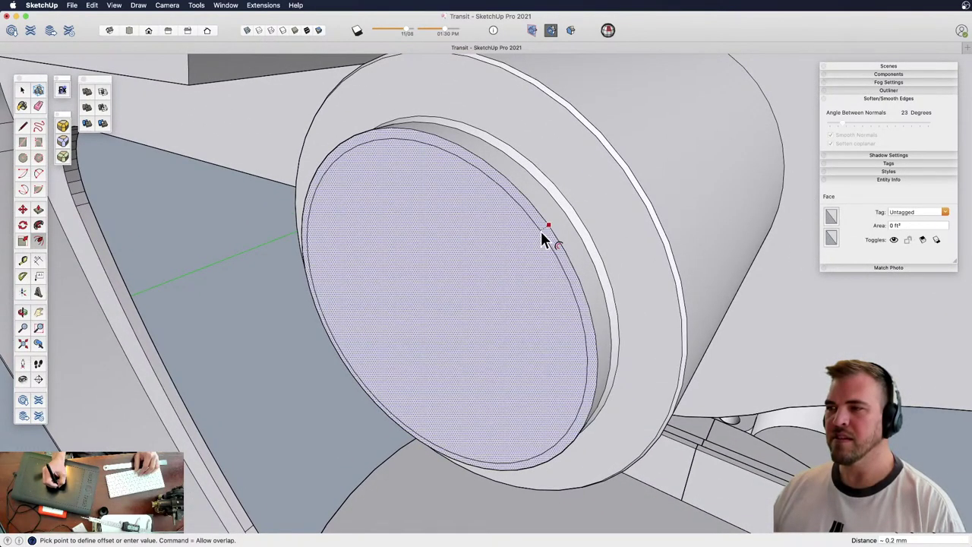
left_click(542, 230)
middle_click_drag(542, 230, 473, 343)
key("space")
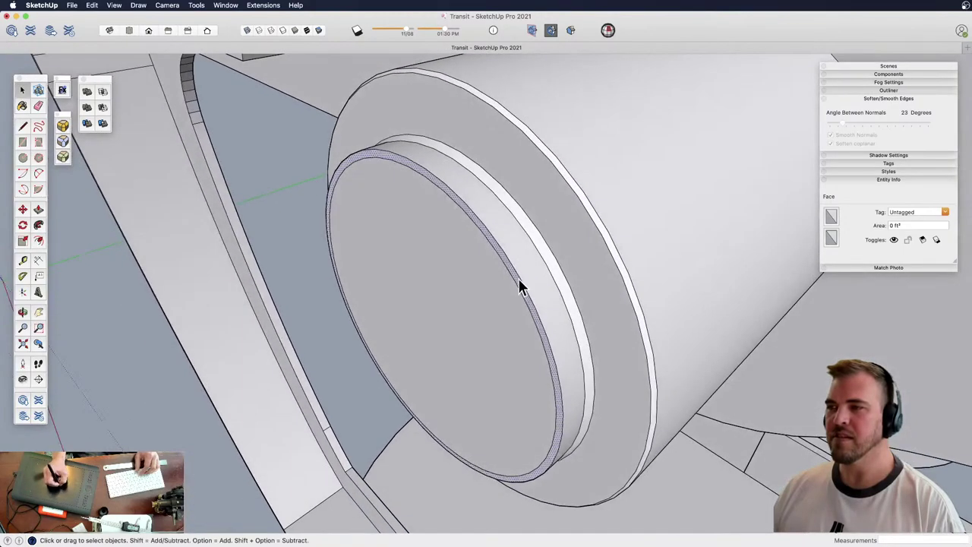
Move the raised disc's outer edge circle back 0.1 mm to bevel its rim
left_click(518, 273)
key("z")
left_click_drag(523, 308, 508, 239)
key("m")
left_click(511, 228)
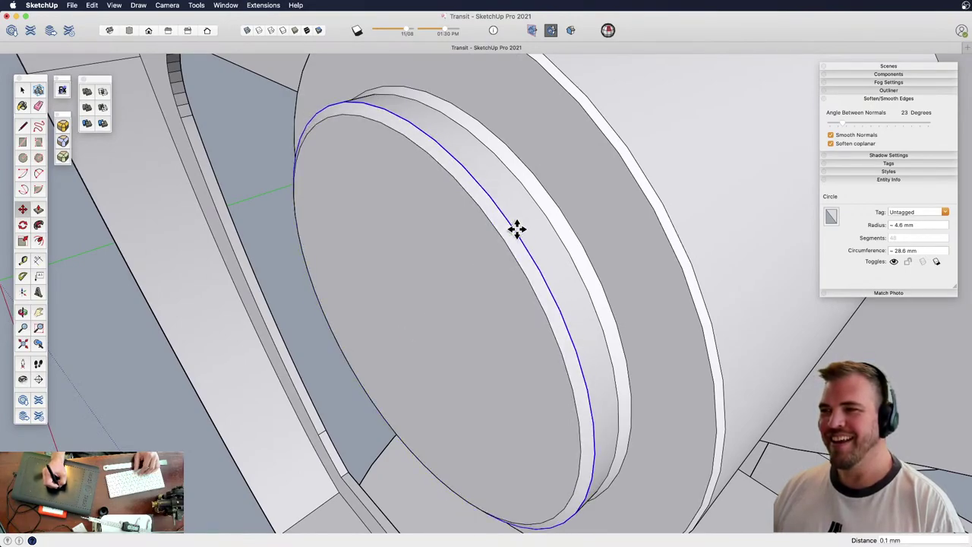
left_click_drag(461, 209, 455, 295)
middle_click_drag(478, 304, 468, 303)
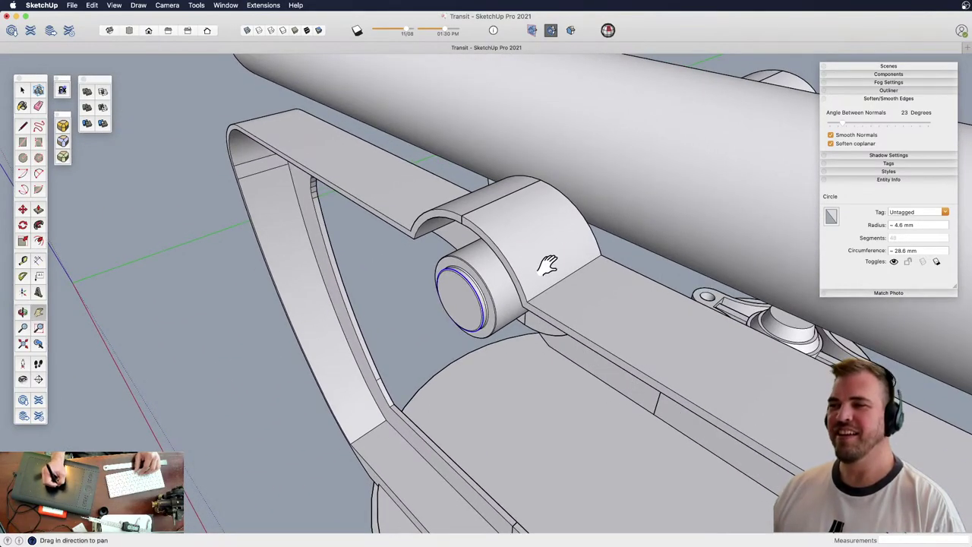
Select all of the pivot knob's connected geometry on the frame hub and make it a group
middle_click_drag(548, 264, 483, 273)
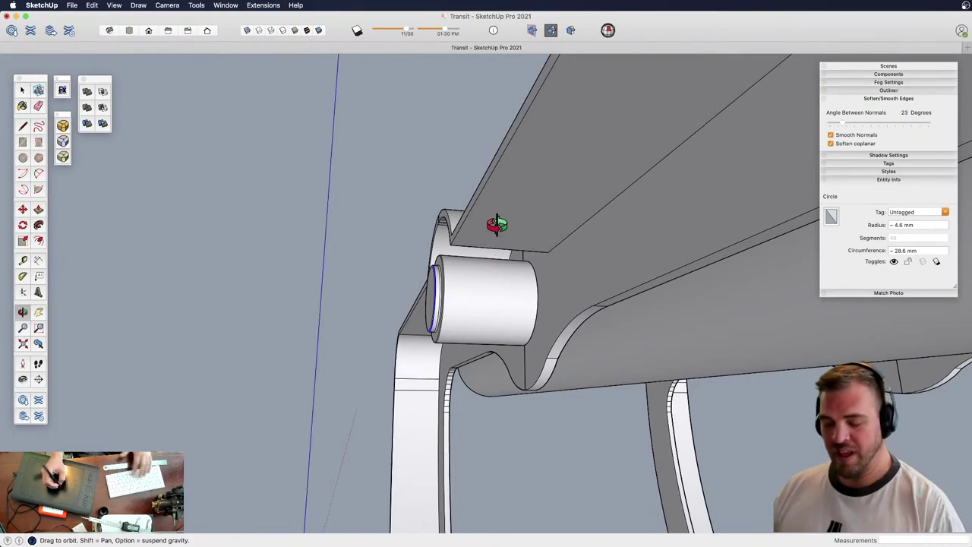
middle_click_drag(497, 224, 557, 325)
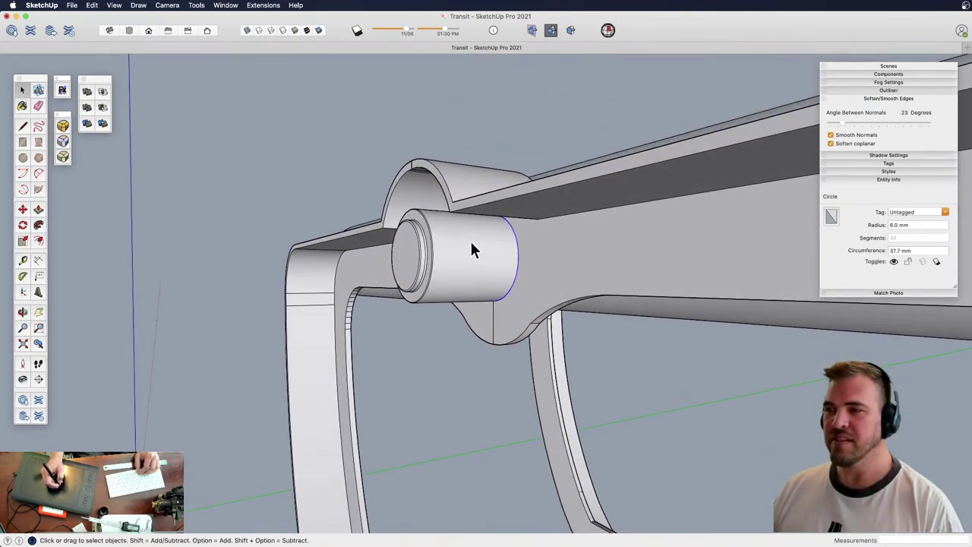
middle_click_drag(475, 247, 514, 256)
left_click(481, 269)
triple_click(479, 264)
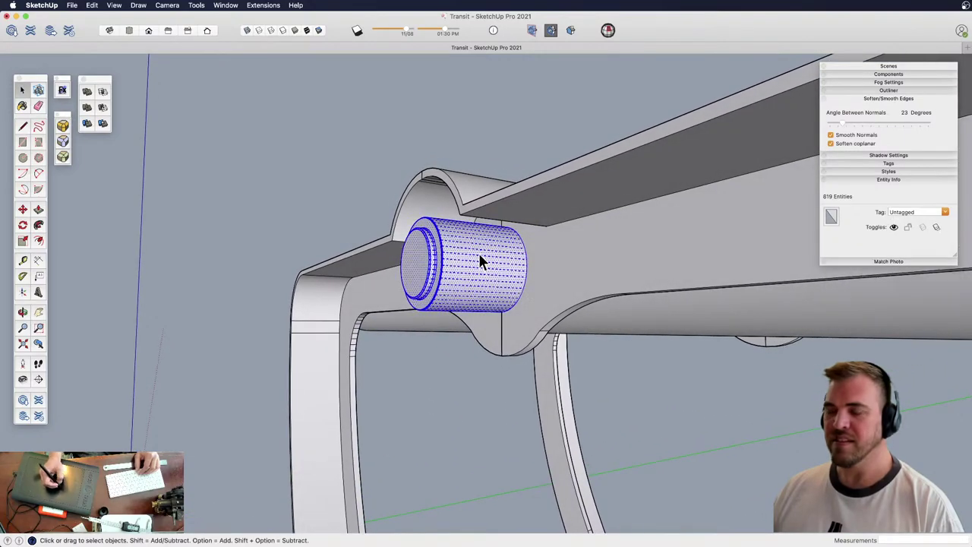
key("super+g")
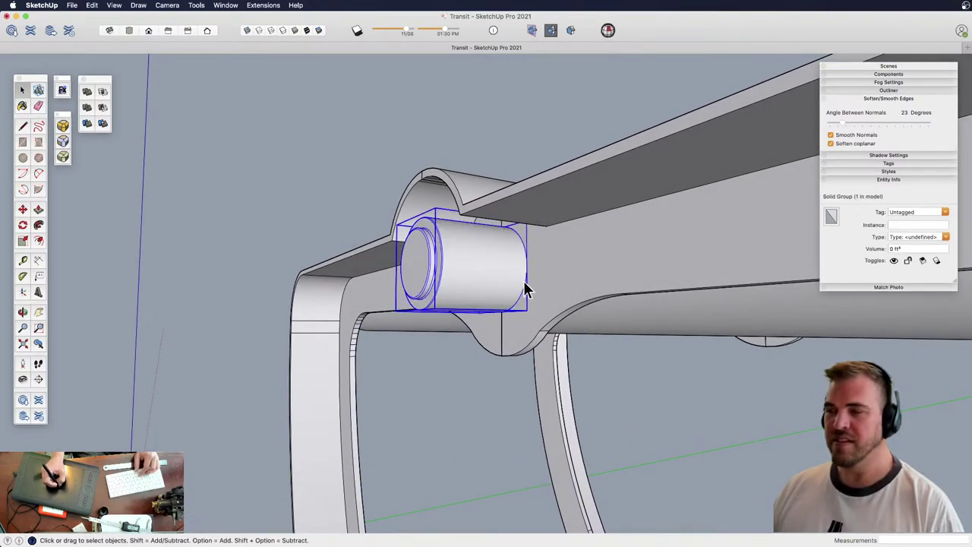
Copy the flat inner end face of the knob group and paste it in place outside the group
scroll(521, 258, "up", 3)
middle_click_drag(518, 254, 579, 280)
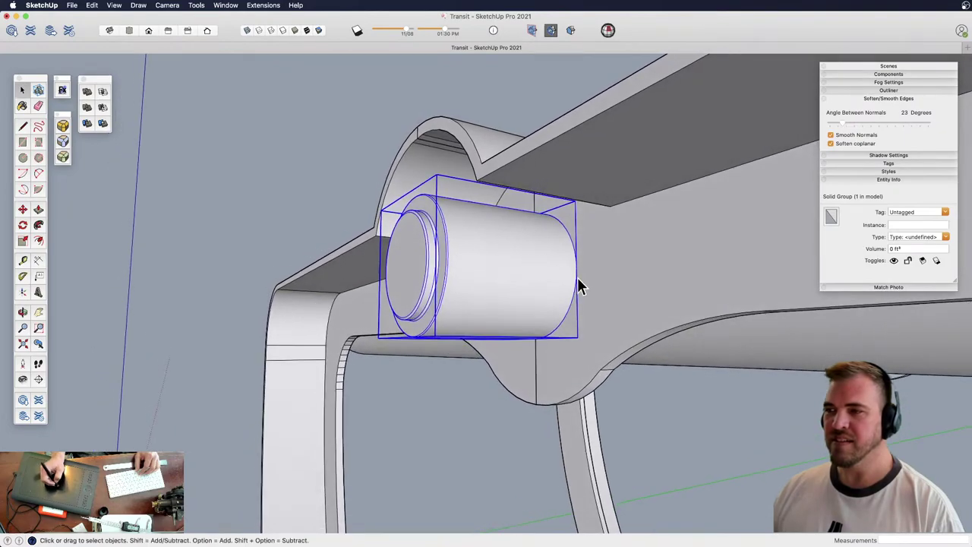
double_click(576, 269)
left_click(577, 281)
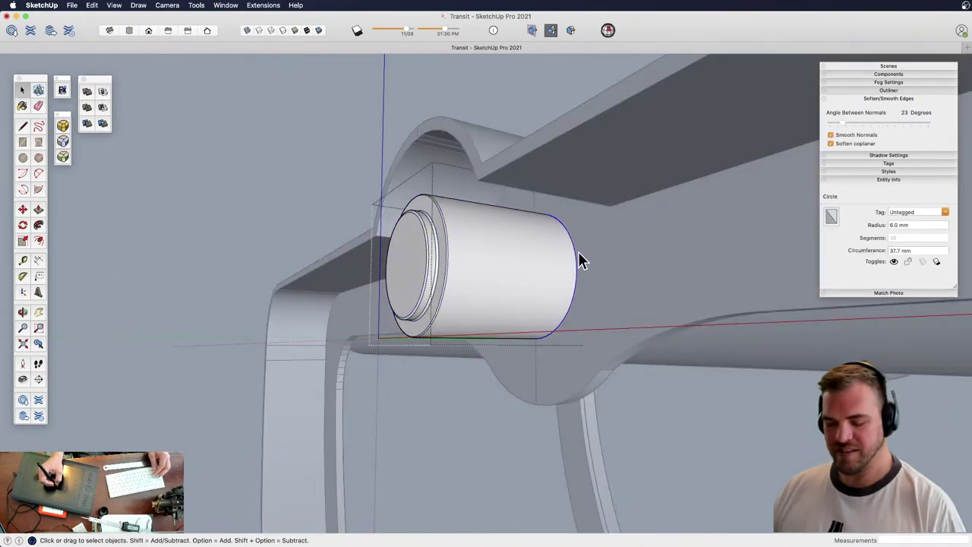
middle_click_drag(570, 276, 319, 216)
key("shift+h")
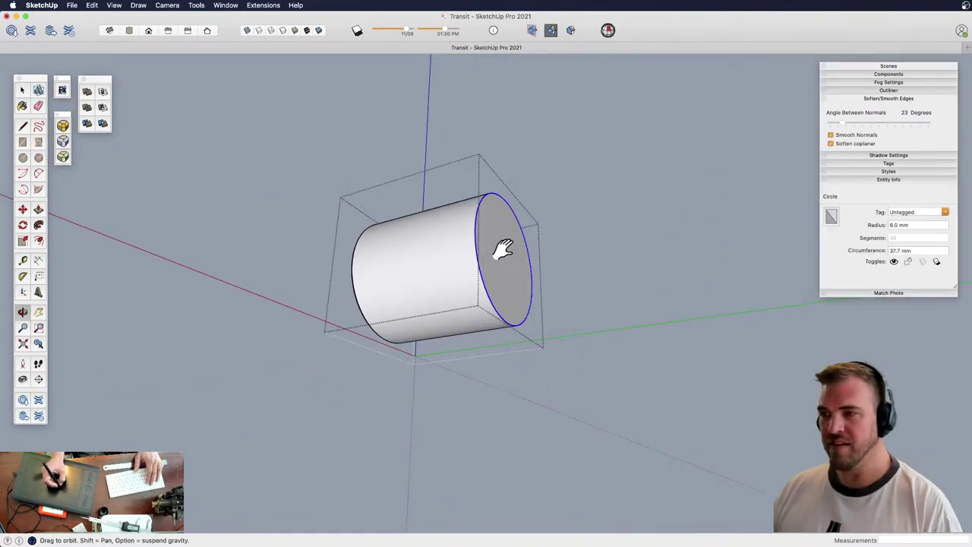
key("space")
left_click(504, 263)
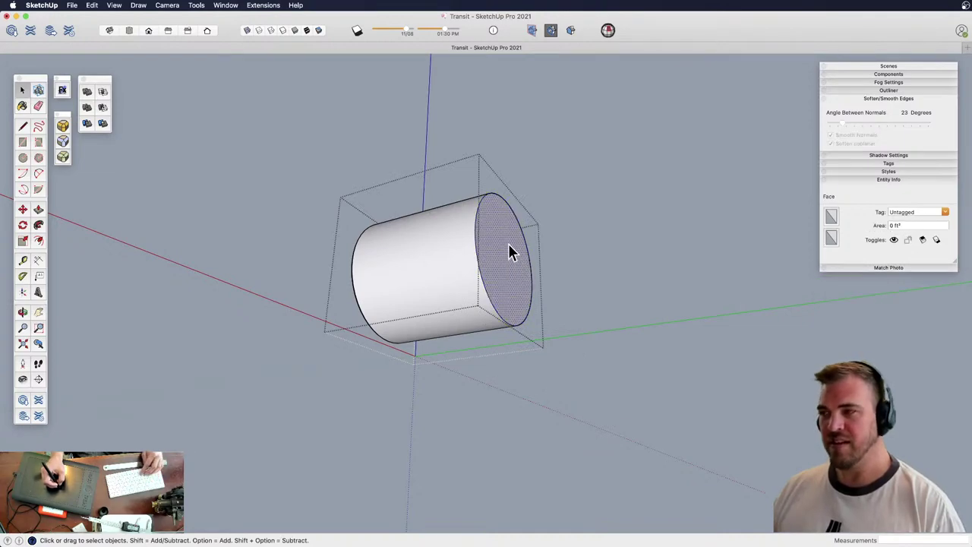
key("shift+h")
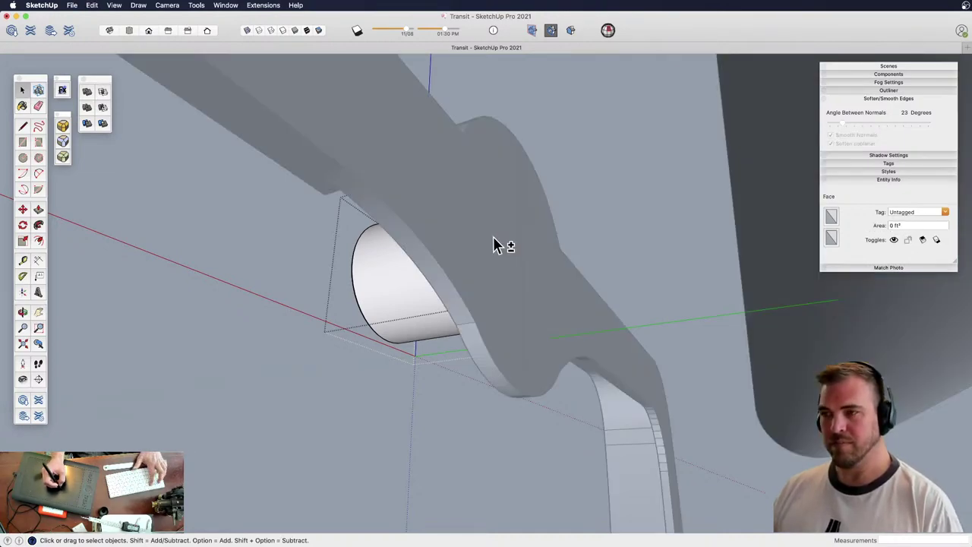
middle_click_drag(494, 240, 469, 252)
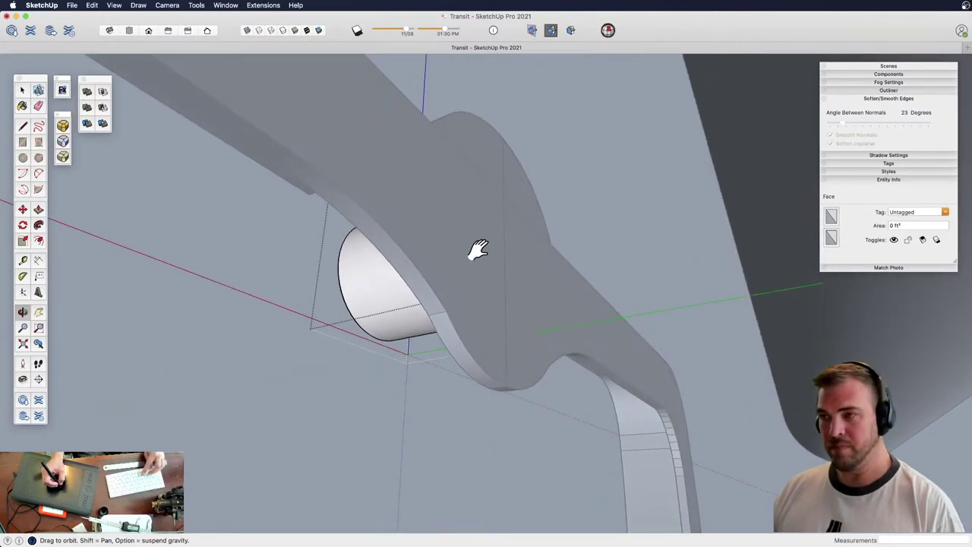
key("shift+h")
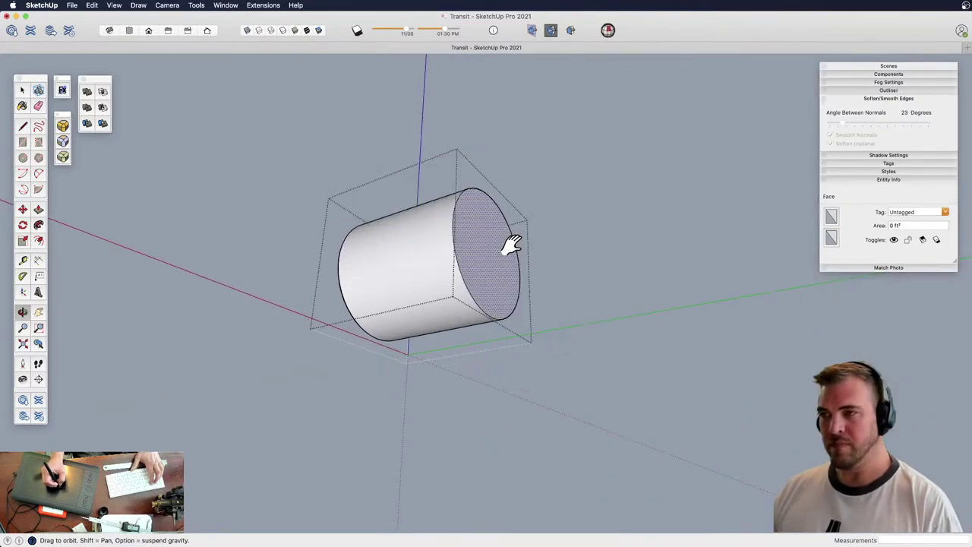
key("shift+h")
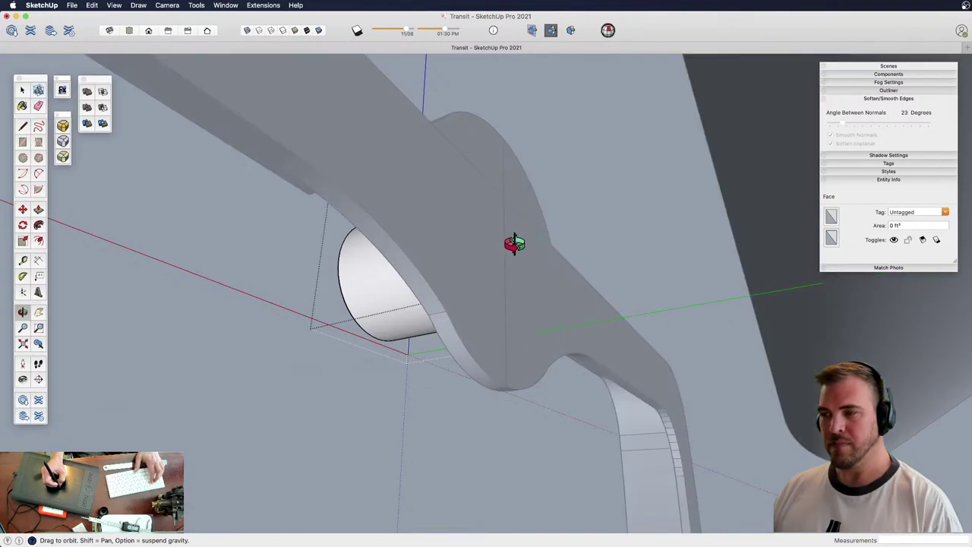
left_click(572, 223)
key("super+a")
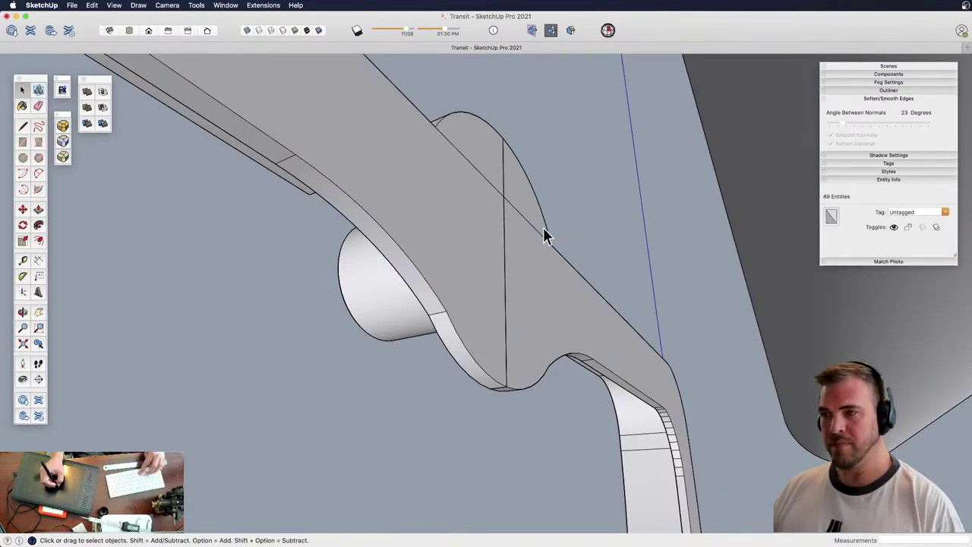
middle_click_drag(514, 236, 545, 267)
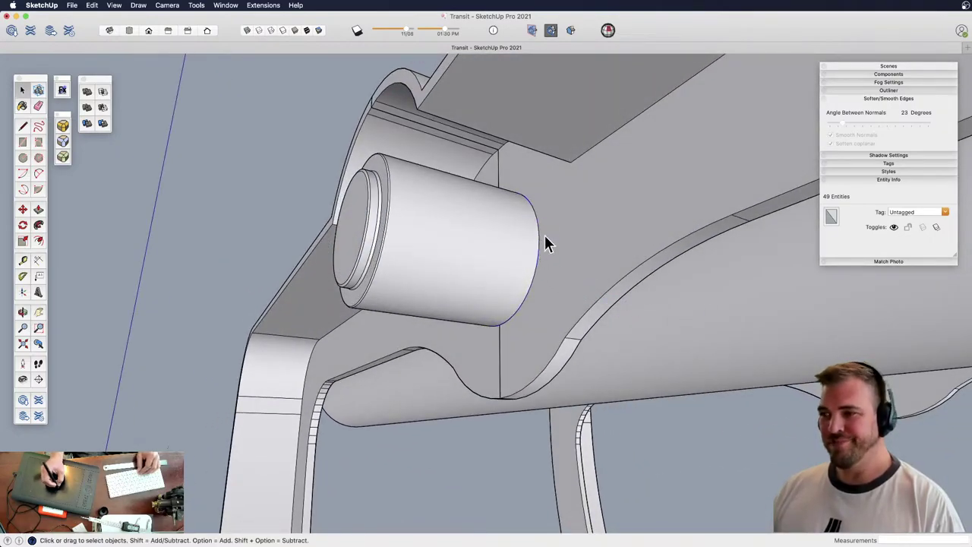
Hide the knob group and group the pasted circular face on the frame hub
left_click(542, 243)
left_click(504, 236)
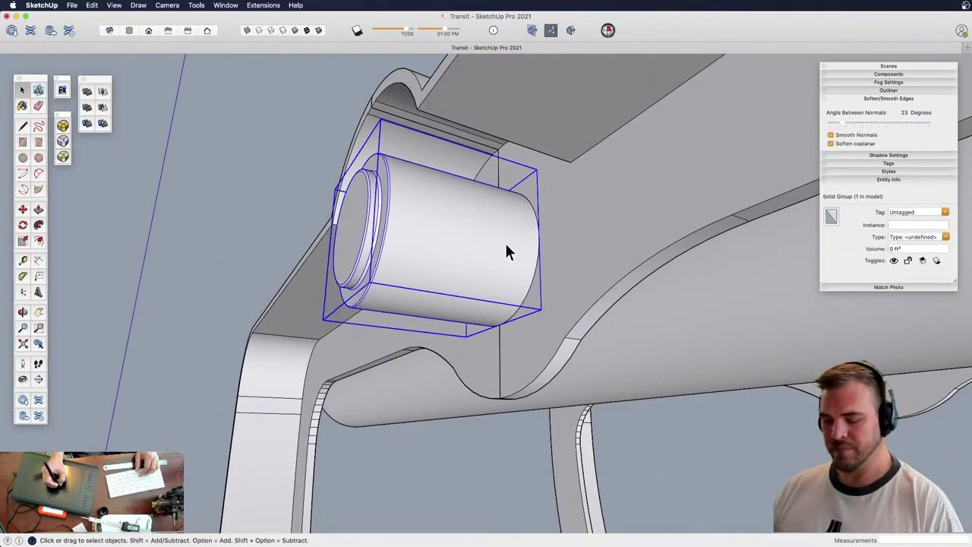
key("Delete")
left_click(527, 241)
middle_click_drag(526, 239, 549, 321)
Offset the grouped circle's edge outward and delete the inner face to leave a ring
key("z")
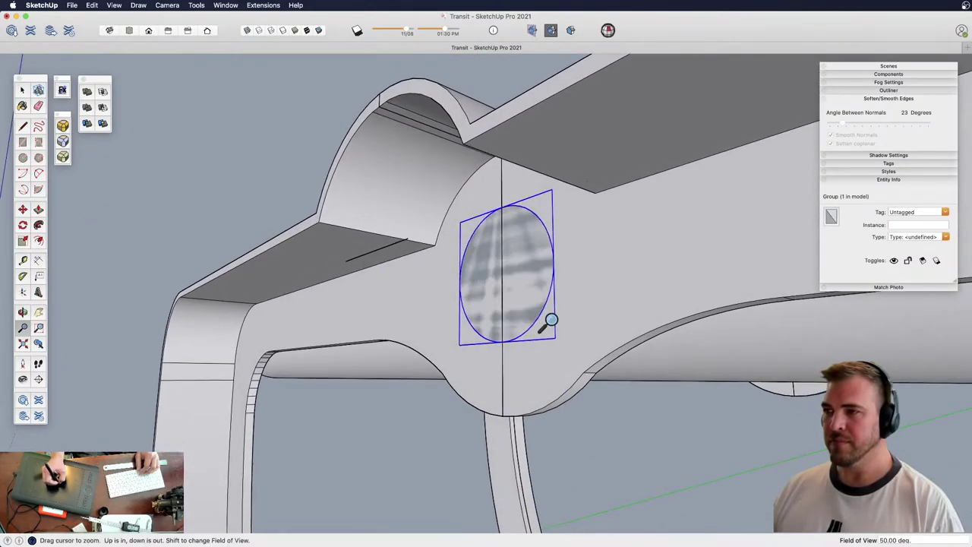
left_click_drag(550, 321, 577, 239)
key("space")
double_click(576, 243)
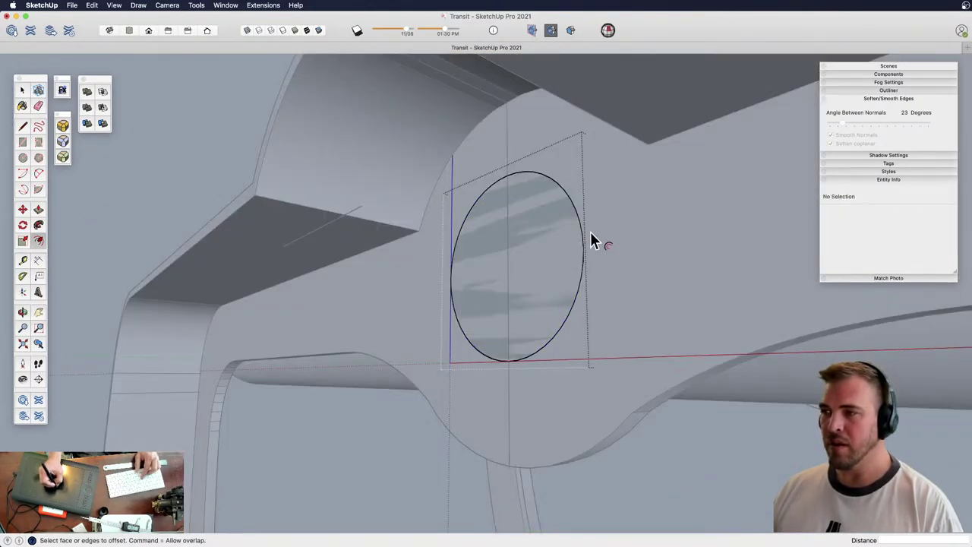
left_click(583, 243)
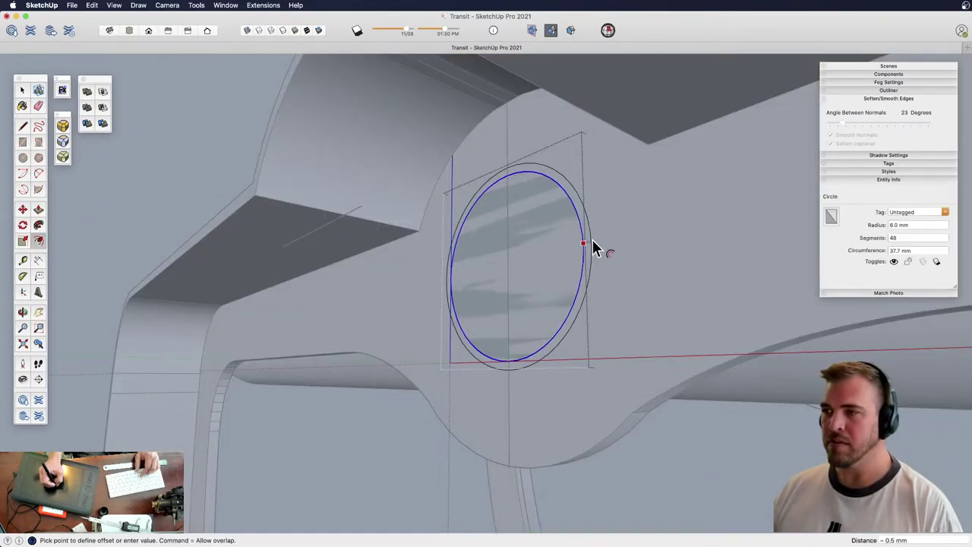
left_click(636, 232)
key("space")
left_click(558, 257)
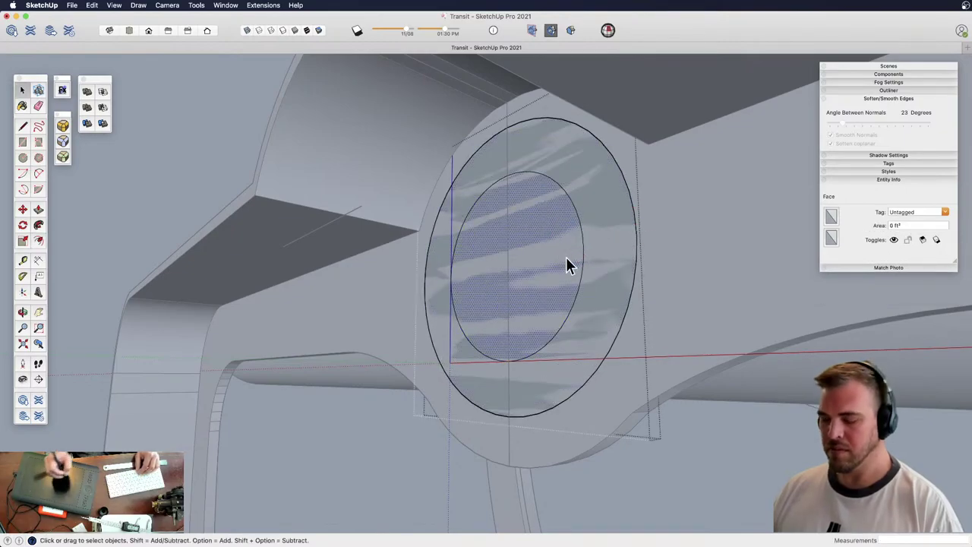
key("Delete")
Extrude the ring through the frame toward the telescope tube to form a sleeve
key("z")
left_click_drag(582, 234, 534, 382)
middle_click_drag(534, 382, 543, 282)
key("p")
left_click_drag(553, 289, 709, 330)
left_click_drag(541, 302, 590, 315)
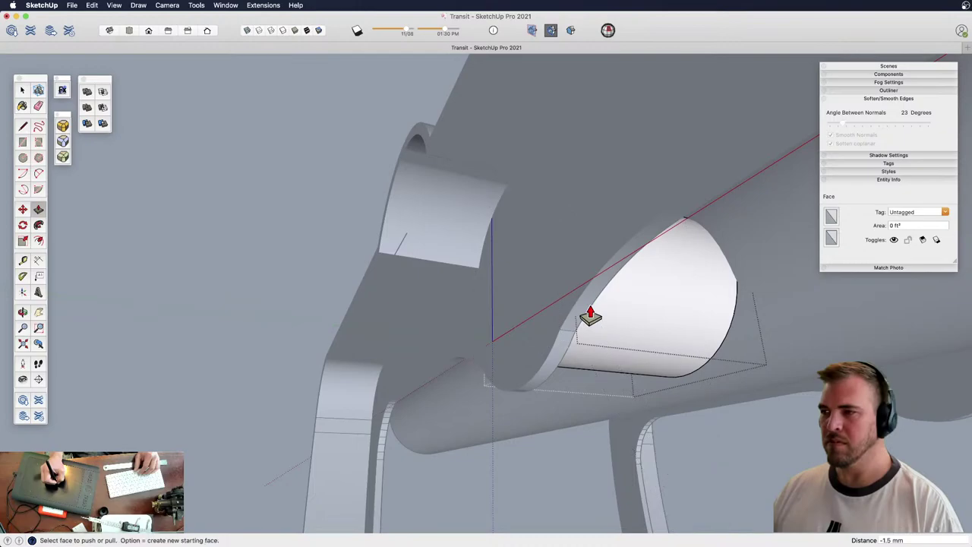
Extrude the sleeve's opposite ring face outward from the frame into the hub arch
key("z")
left_click_drag(576, 246, 538, 306)
middle_click_drag(538, 305, 575, 259)
middle_click_drag(559, 202, 568, 199)
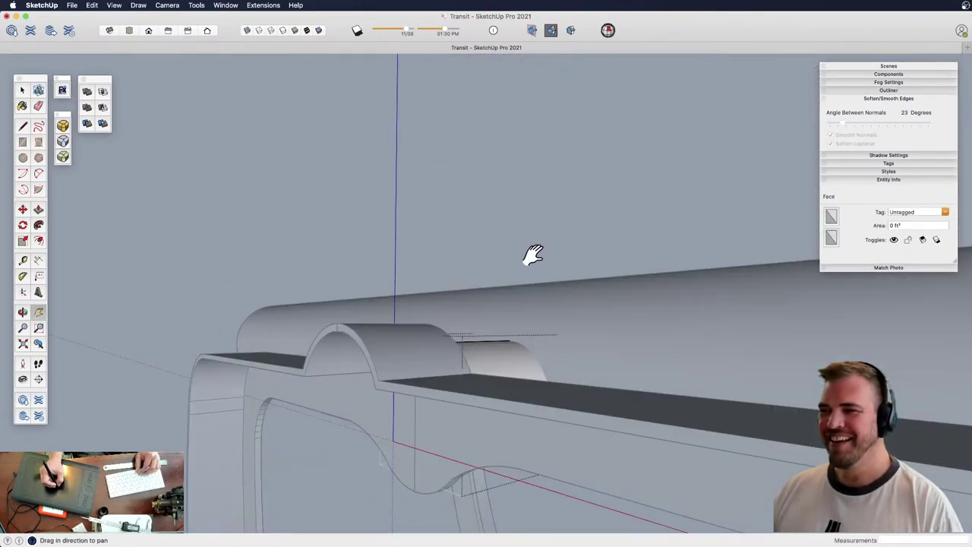
middle_click_drag(533, 255, 538, 301)
key("p")
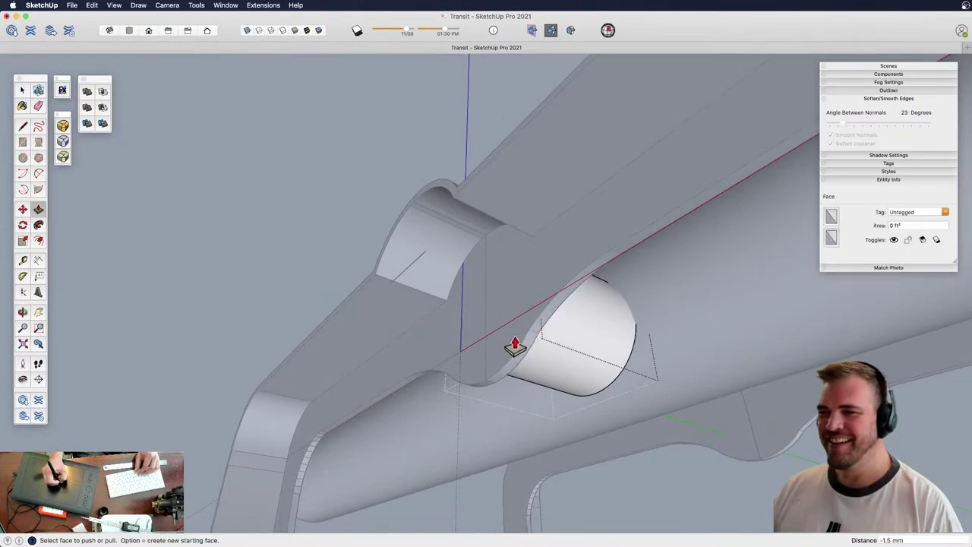
left_click(515, 346)
left_click(480, 338)
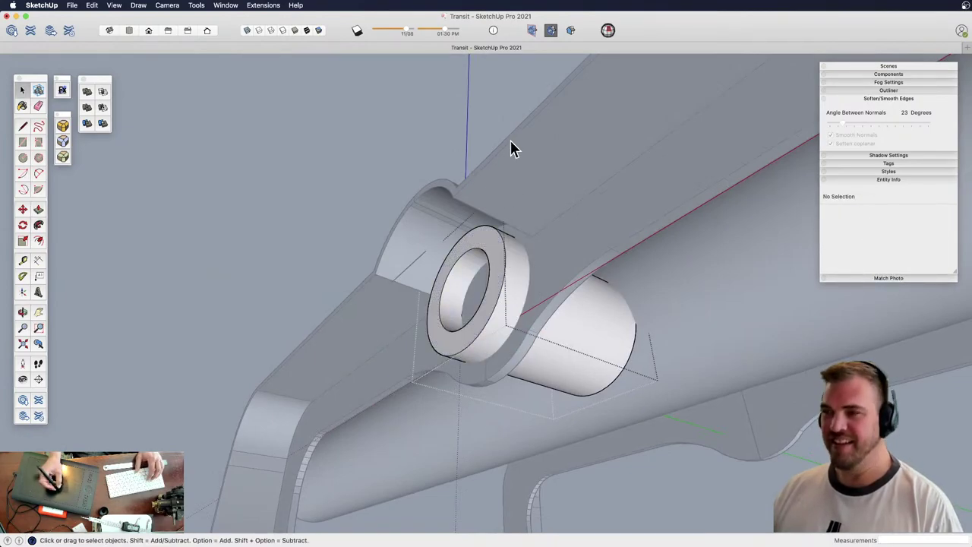
Close the sleeve group and unhide the pivot knob
left_click(481, 127)
key("super+shift+e")
middle_click_drag(477, 246, 499, 240, "shift")
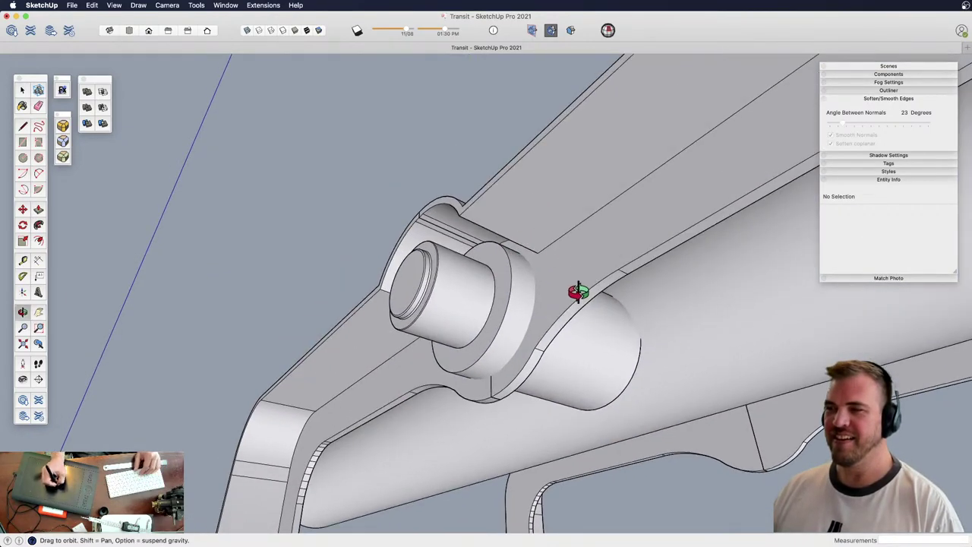
middle_click_drag(578, 292, 510, 325)
left_click(490, 358)
left_click(553, 314, "shift")
middle_click_drag(525, 289, 487, 326, "shift")
Reopen the sleeve group and pull its outer ring face slightly farther out along the knob
key("z")
left_click_drag(487, 325, 444, 219)
key("space")
double_click(388, 213)
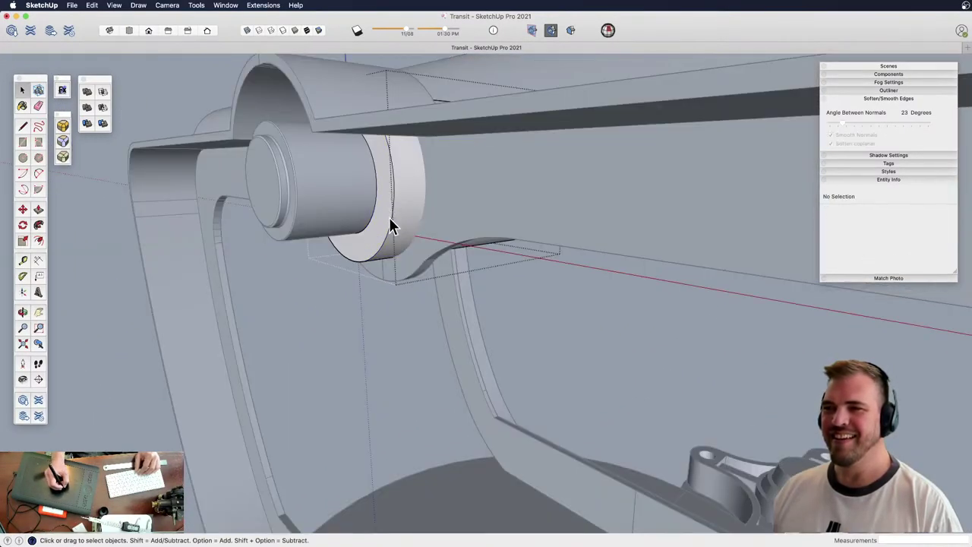
key("p")
left_click(386, 230)
left_click(367, 234)
Push the sleeve's telescope-side end face back to the inner face of the frame
middle_click_drag(456, 180, 448, 313, "shift")
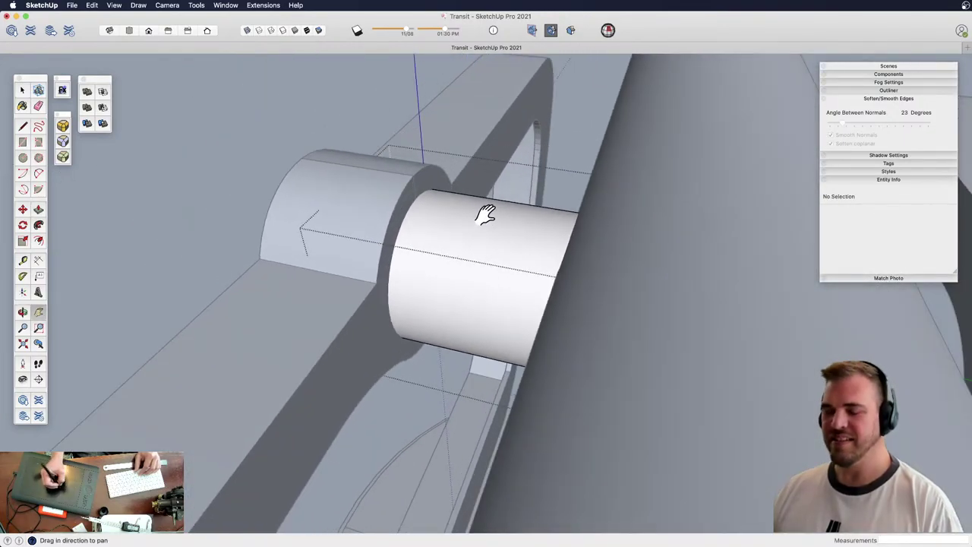
middle_click_drag(468, 213, 571, 245, "shift")
left_click(589, 244)
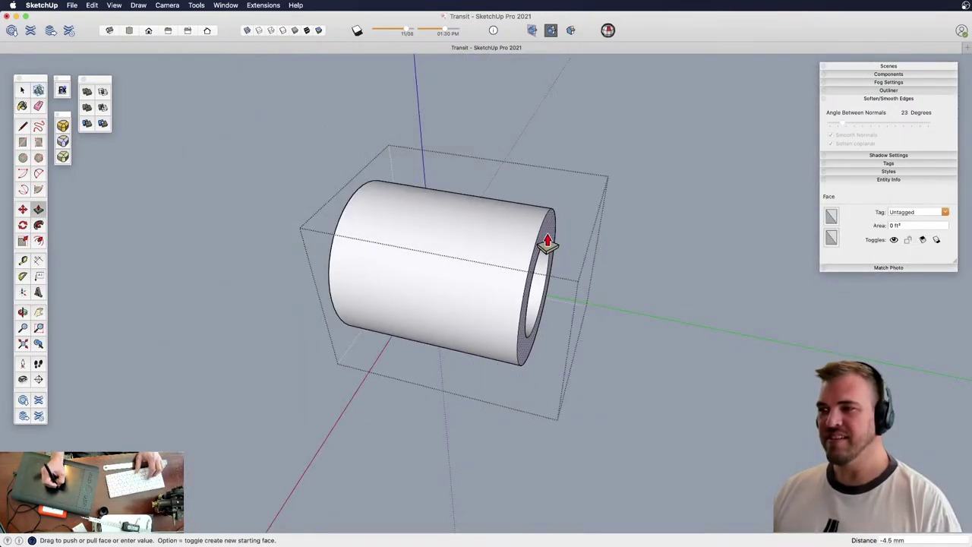
key("shift+h")
middle_click_drag(437, 188, 492, 317)
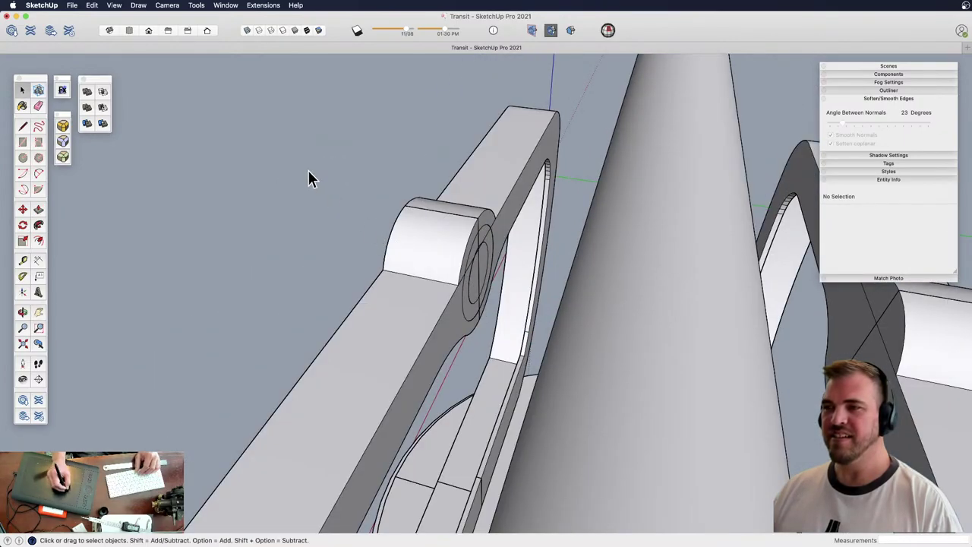
Select the knob and sleeve groups together and make them one component
left_click_drag(311, 178, 531, 341)
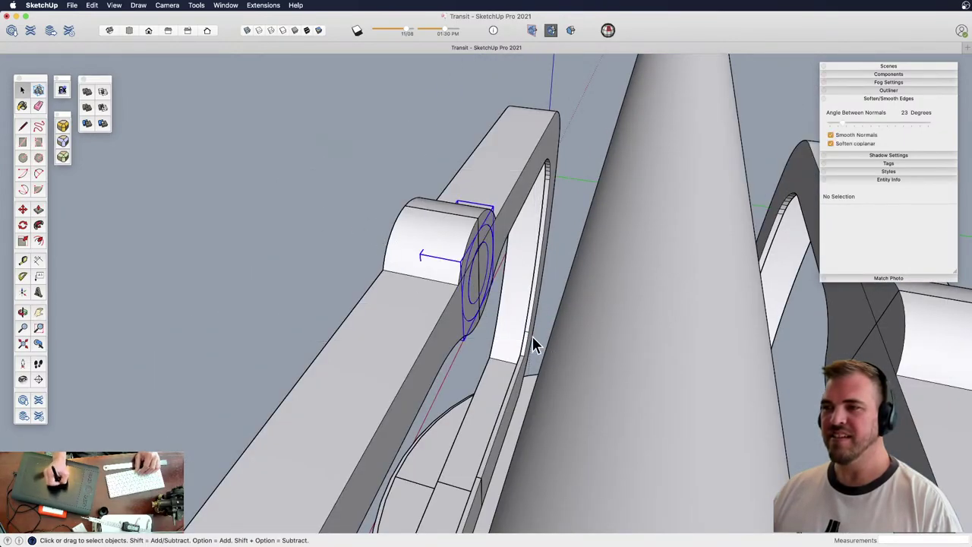
key("z")
left_click_drag(411, 303, 411, 248)
middle_click_drag(411, 248, 728, 205)
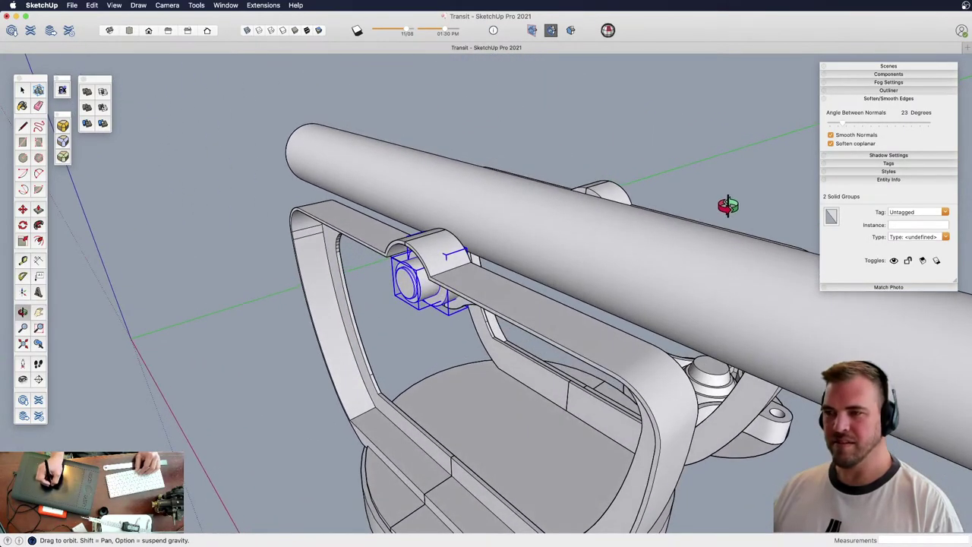
key("g")
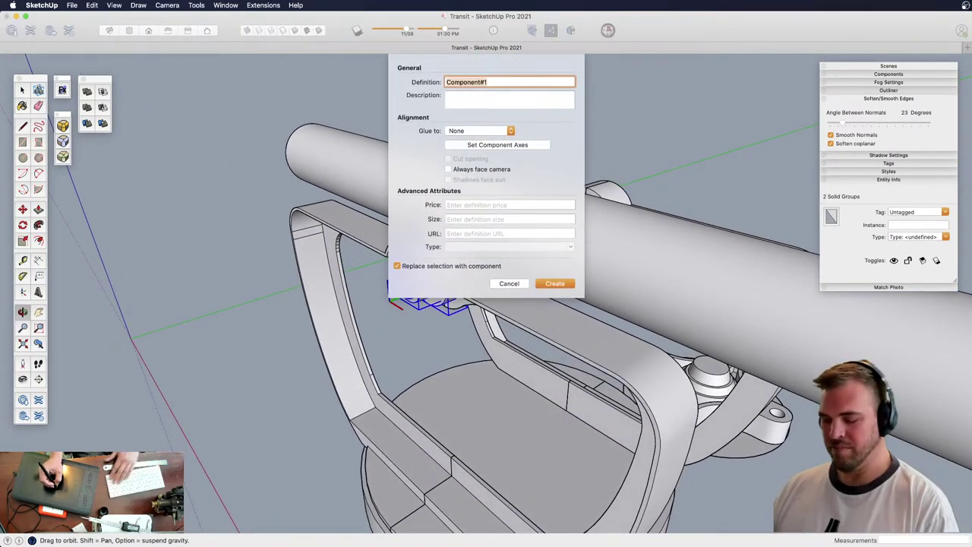
key("Return")
Copy the knob-and-sleeve component from its frame hub inward toward the telescope
middle_click_drag(567, 203, 411, 376)
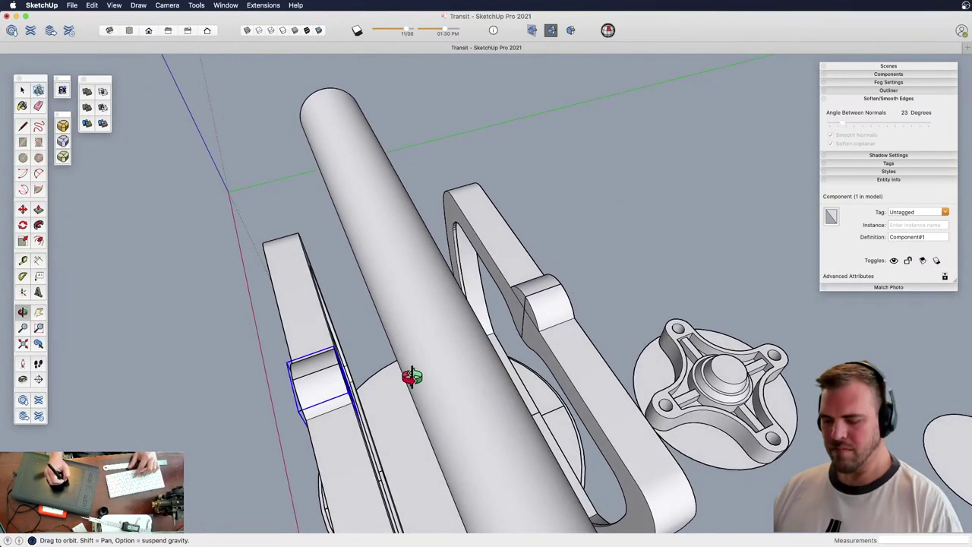
left_click_drag(358, 335, 591, 250)
key("space")
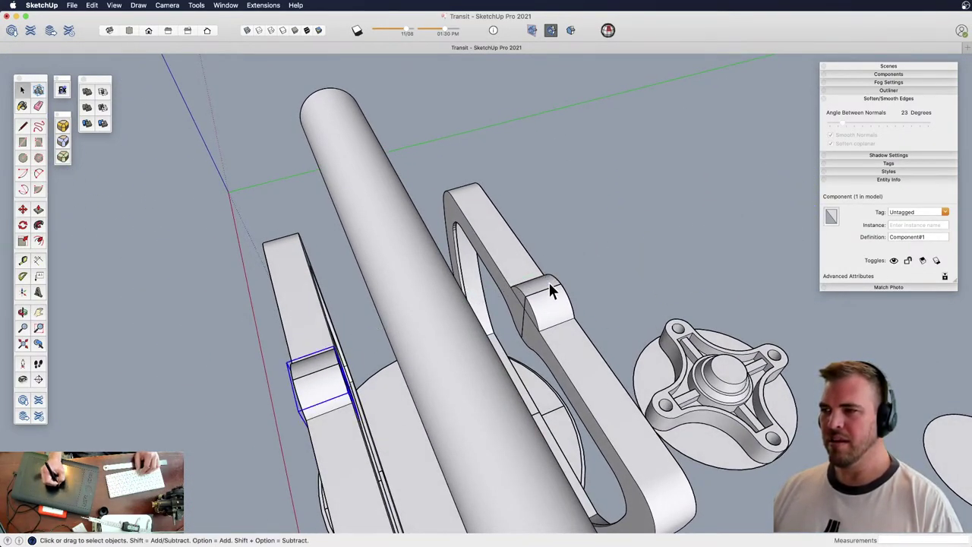
left_click(379, 421)
key("alt")
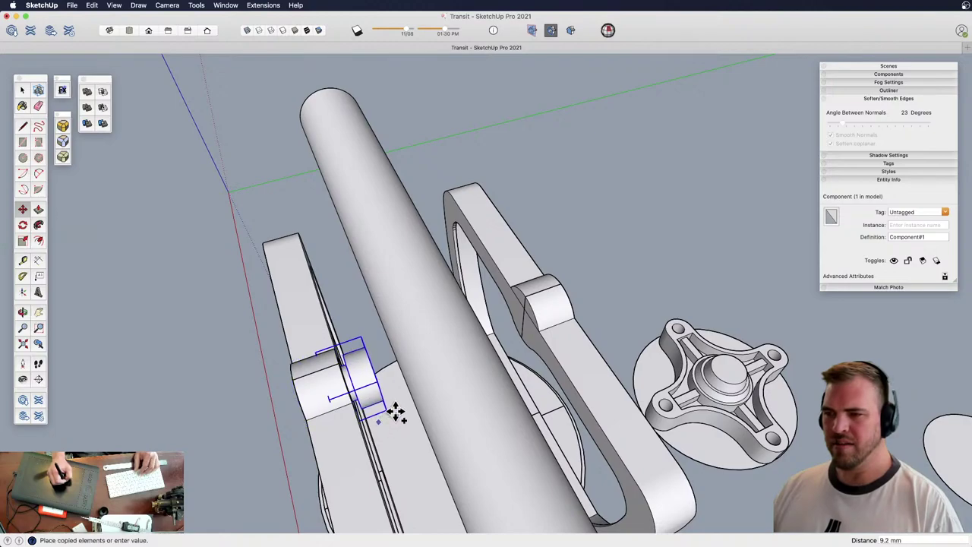
middle_click_drag(402, 387, 538, 317)
Mirror the copied component across the telescope and place it on the opposite frame's hub
key("s")
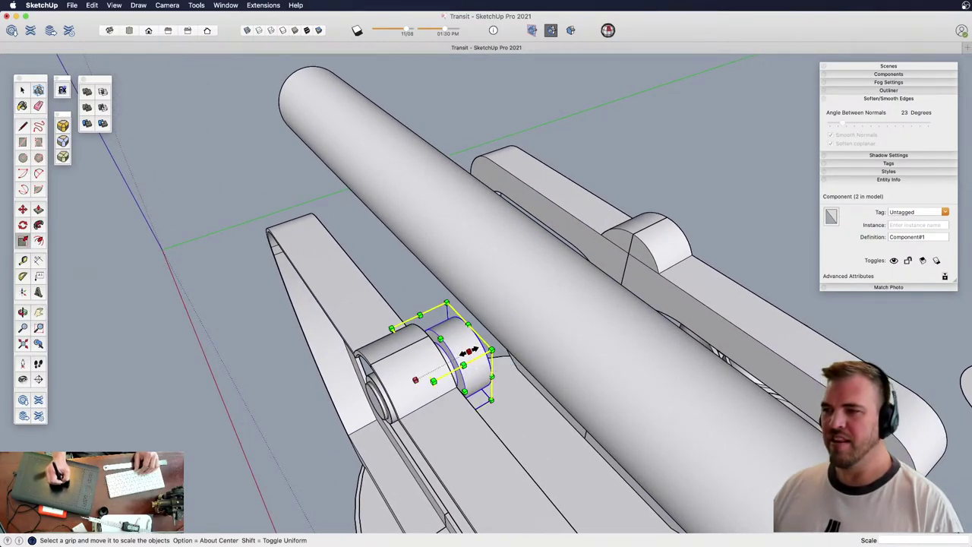
key("Return")
key("m")
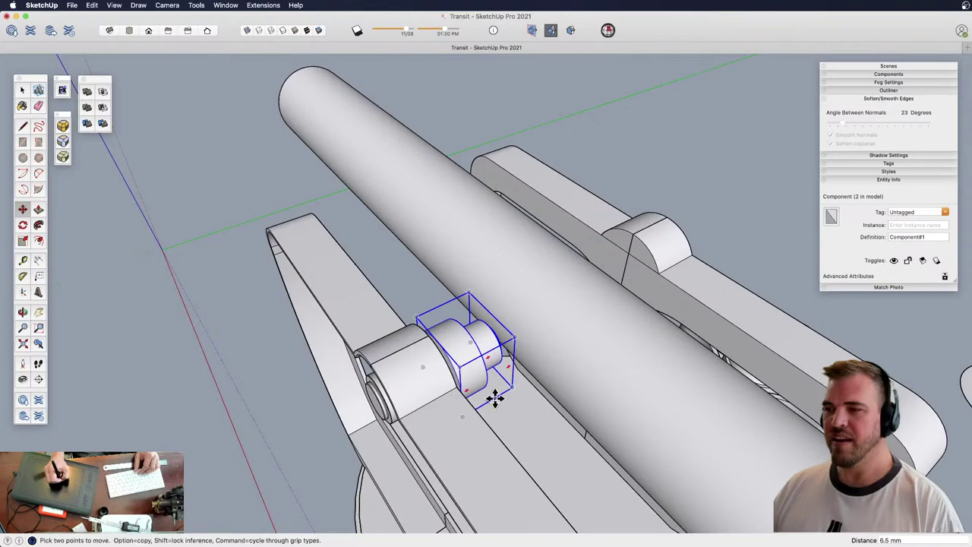
left_click(511, 389)
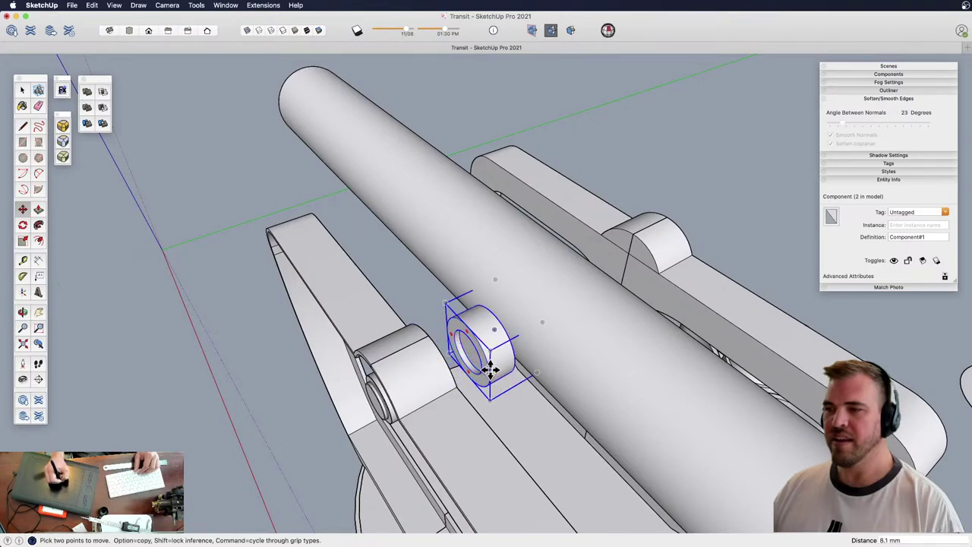
left_click(501, 349)
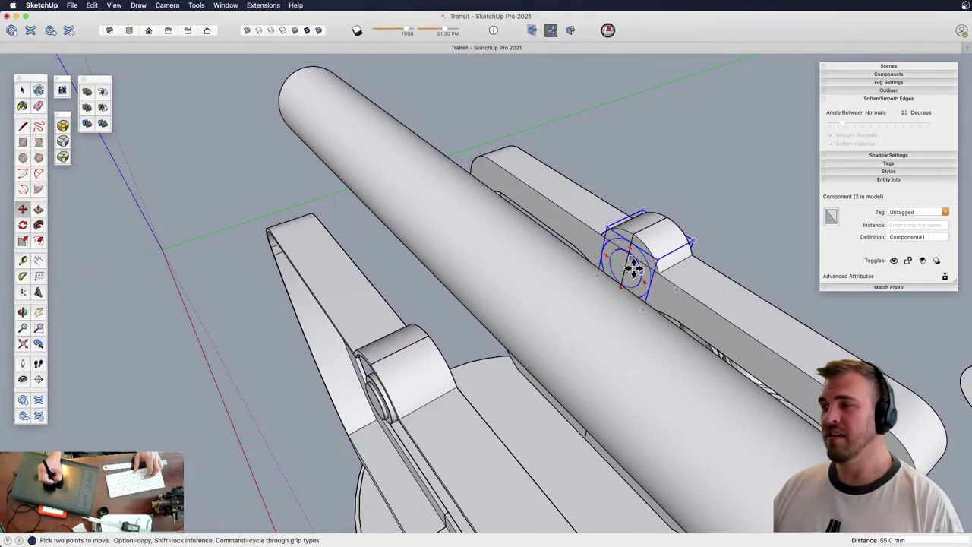
Open the sleeve inside the knob component, extend its inner end face about 23 mm into the telescope tube, and close the component
middle_click_drag(634, 268, 628, 378)
double_click(415, 336)
triple_click(415, 335)
key("p")
left_click_drag(556, 338, 505, 340)
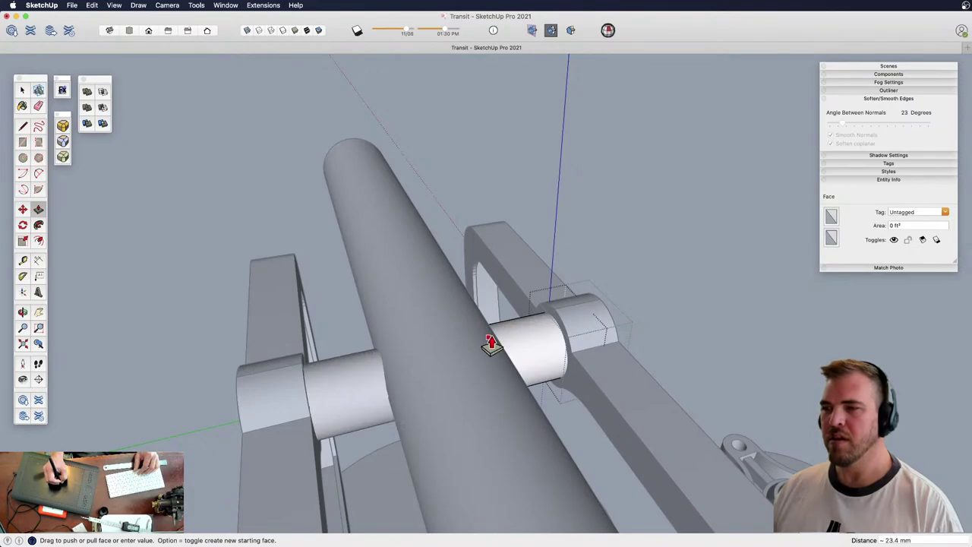
middle_click_drag(497, 341, 521, 310)
key("z")
left_click_drag(521, 310, 519, 353)
key("space")
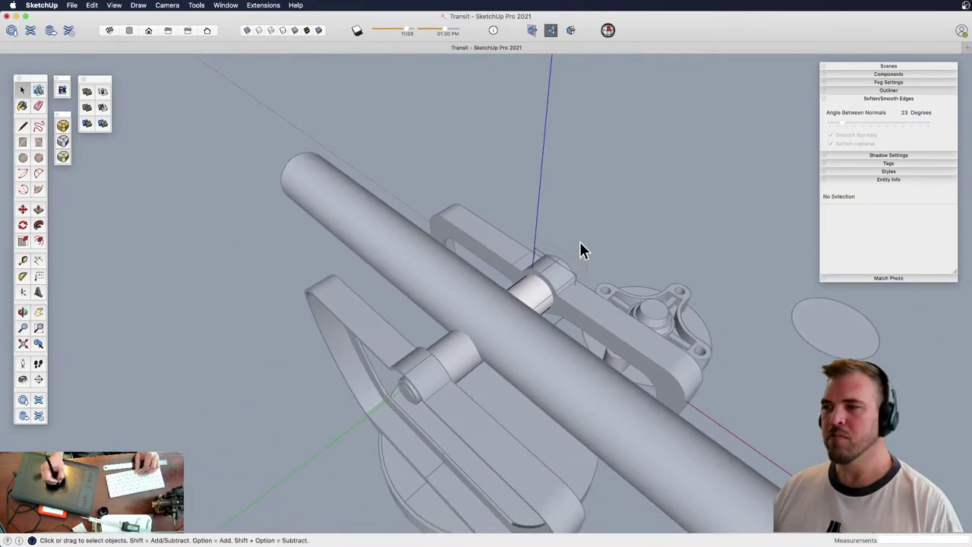
left_click(552, 229)
middle_click_drag(552, 235, 463, 347)
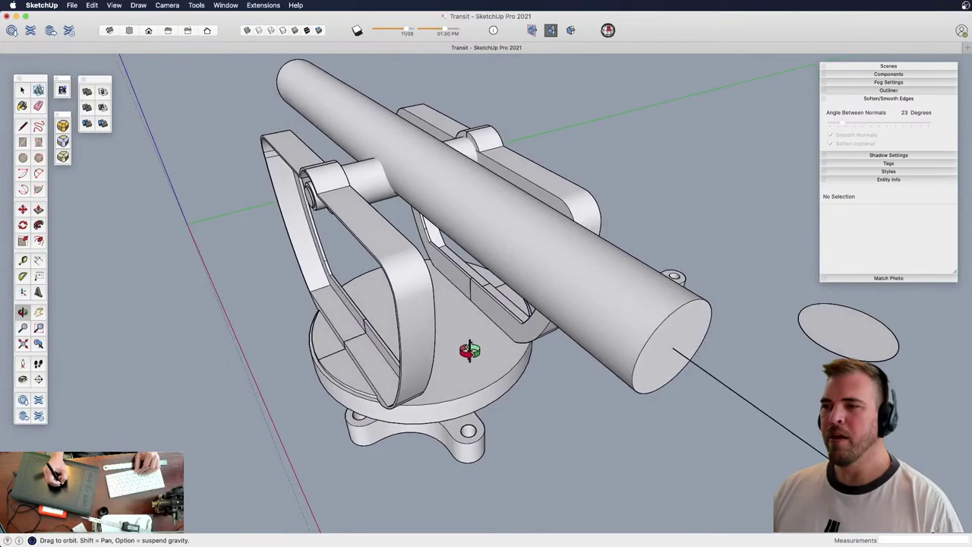
Draw a circle centred on the round base plate's top face between the two frames
scroll(464, 300, "up", 3)
mouse_move(470, 297)
middle_mouse_down()
mouse_move(486, 281)
mouse_move(478, 238)
mouse_move(512, 326)
mouse_move(511, 360)
mouse_move(517, 311)
mouse_move(582, 311)
mouse_move(621, 296)
mouse_move(664, 304)
mouse_move(515, 342)
mouse_move(481, 278)
middle_mouse_up()
scroll(495, 311, "up", 3)
mouse_move(495, 311)
middle_mouse_down()
mouse_move(489, 304)
mouse_move(456, 323)
middle_mouse_up()
key("c")
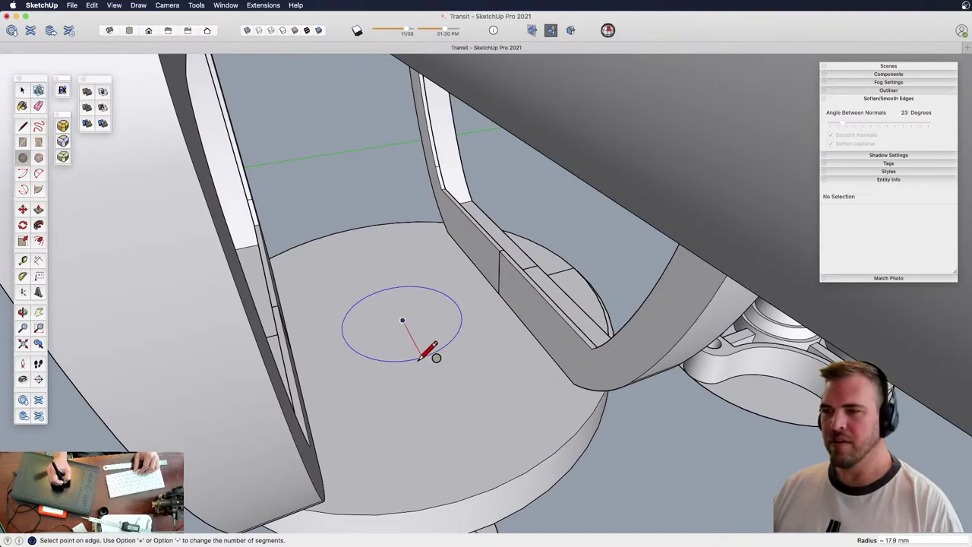
left_click(436, 378)
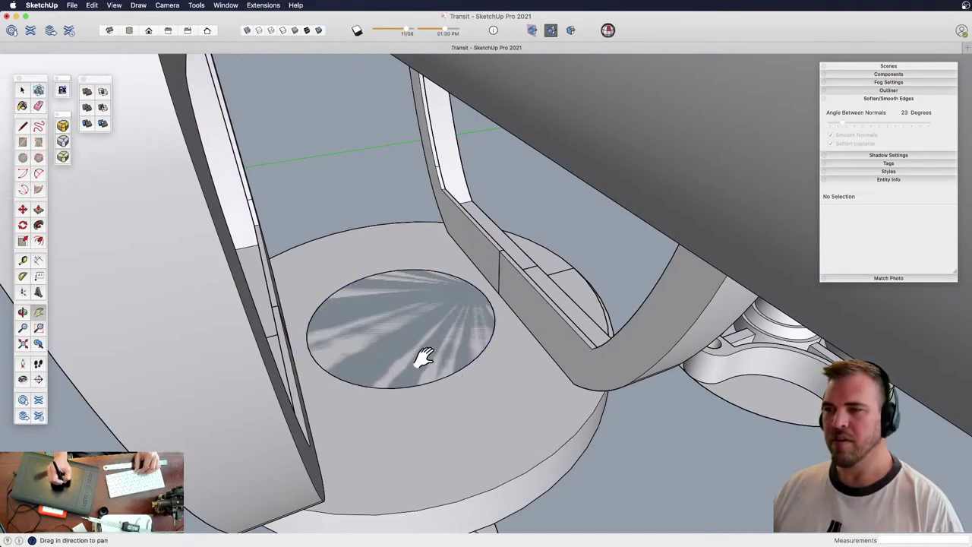
Draw a smaller vertical circle, parallel to the side frames, around the same centre point as the horizontal circle
mouse_move(423, 358)
middle_mouse_down()
mouse_move(509, 354)
mouse_move(593, 332)
mouse_move(562, 325)
middle_mouse_up()
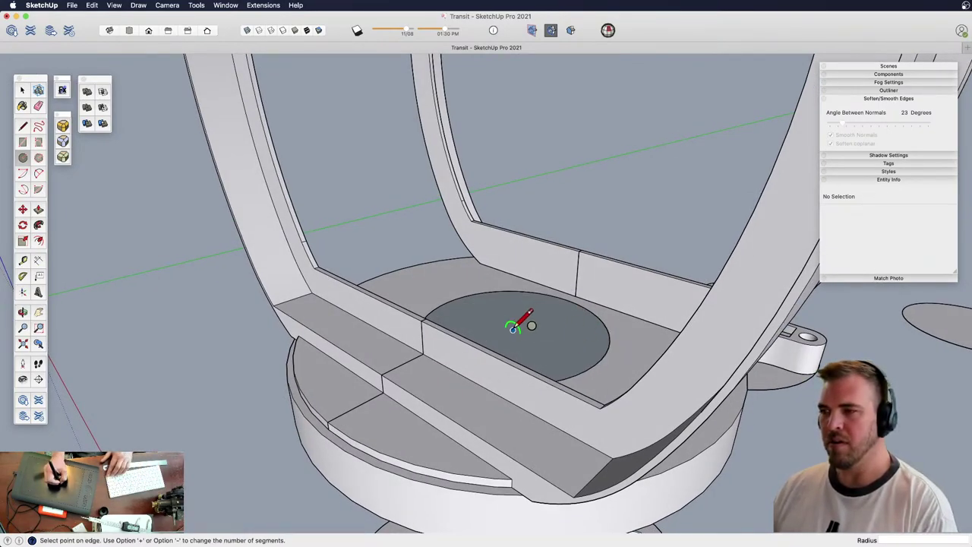
left_click(572, 354)
key("space")
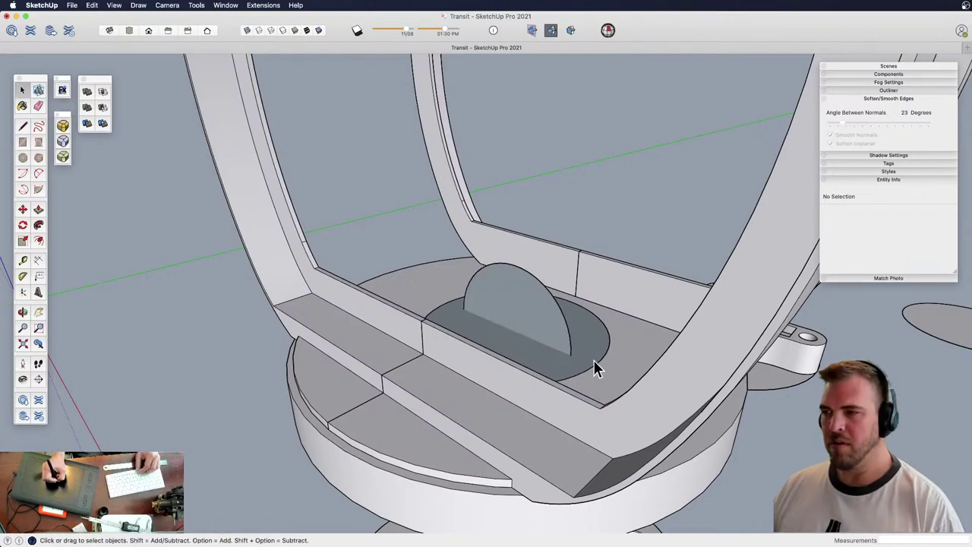
Select the horizontal and vertical circles and group them together
left_click_drag(551, 341, 550, 339)
left_click(573, 350)
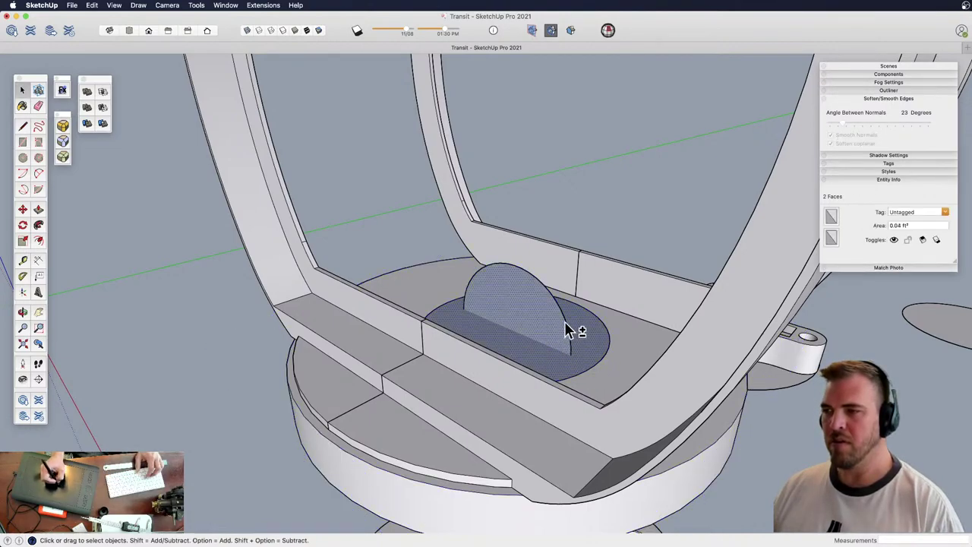
key("g")
Raise the circle group about 84 mm to the telescope and scale it by 0.76 about its centre
key("z")
key("h")
left_click_drag(517, 256, 483, 419)
key("m")
left_click(480, 351)
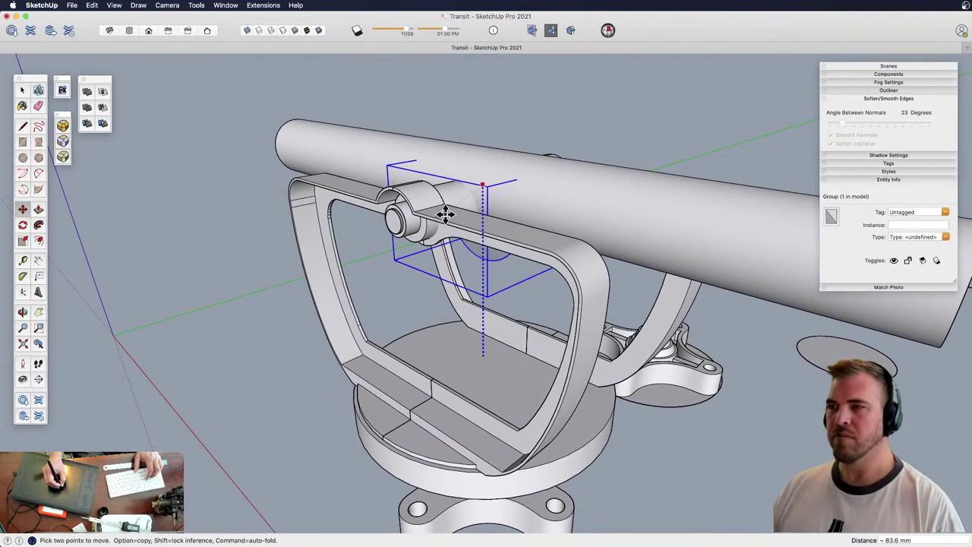
middle_click_drag(512, 197, 501, 426)
key("s")
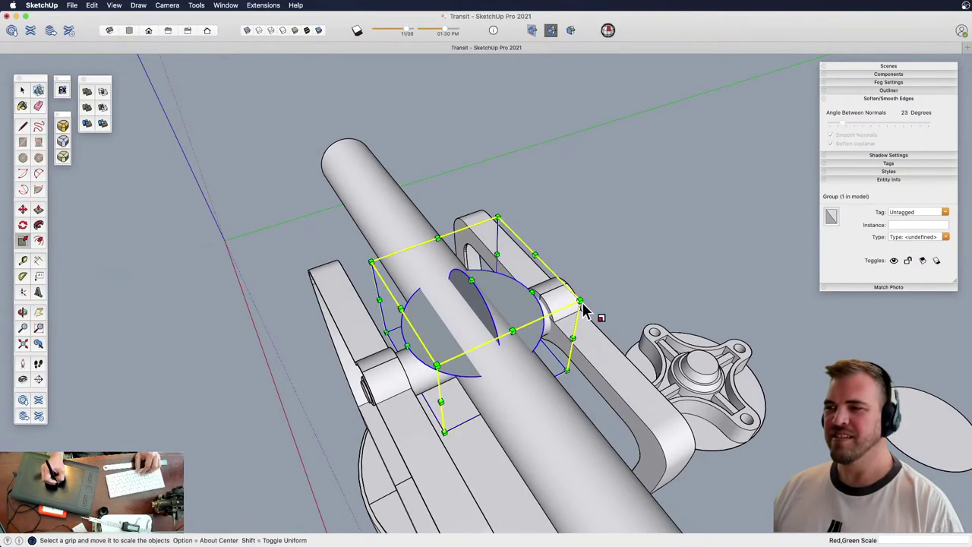
left_click_drag(580, 300, 553, 304)
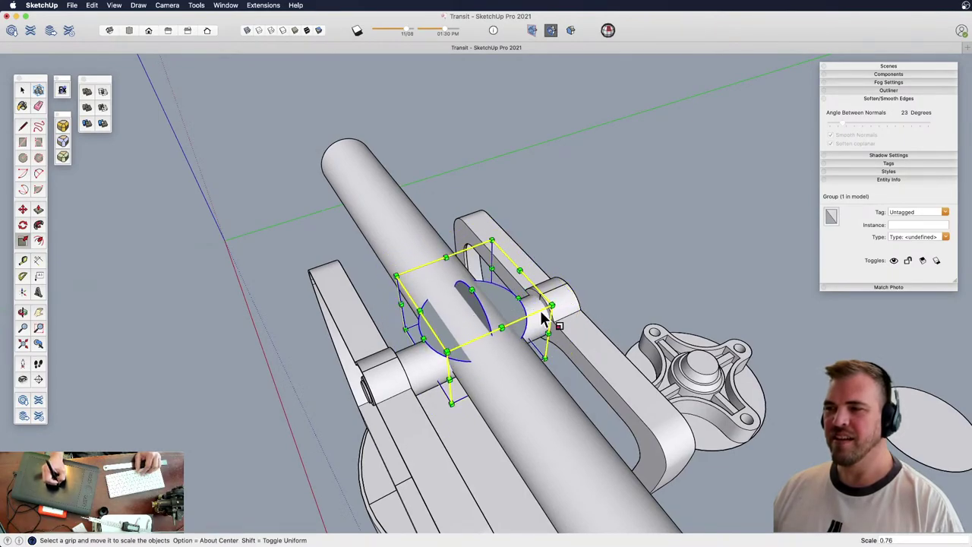
Move the circle group straight up above the telescope tube and open it for editing
middle_click_drag(543, 319, 551, 276)
key("m")
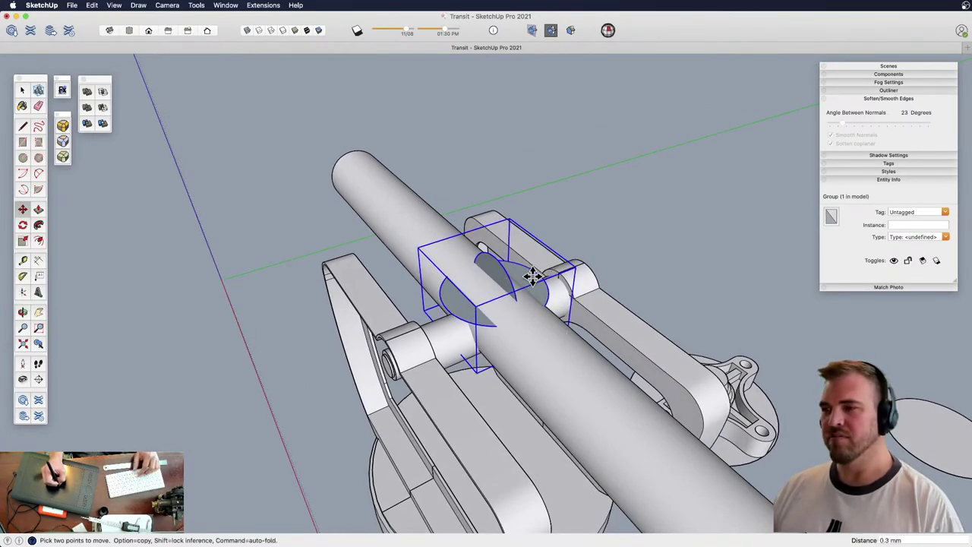
left_click(532, 235)
key("space")
double_click(531, 259)
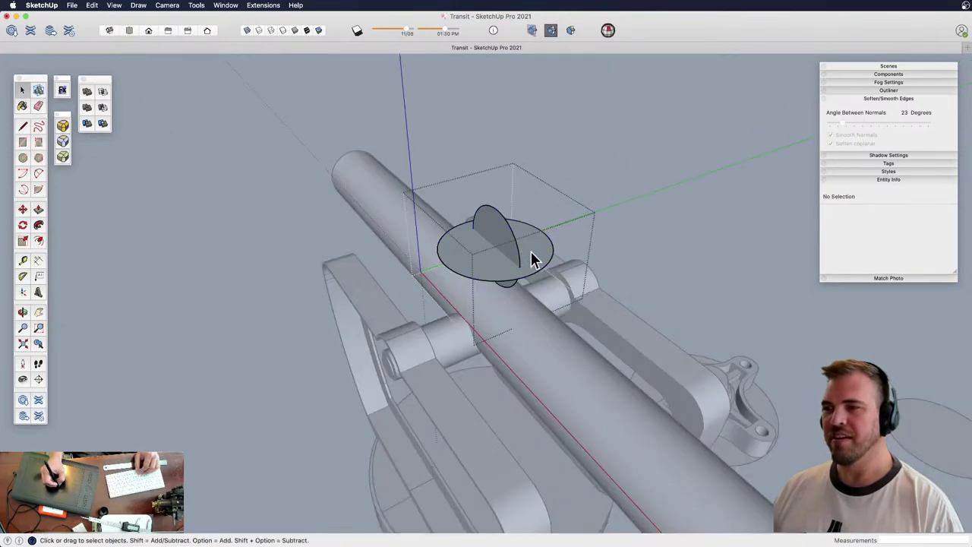
Try sweeping the vertical circle around the larger horizontal circle with Follow Me, and undo it
left_click(516, 252)
left_click(530, 255)
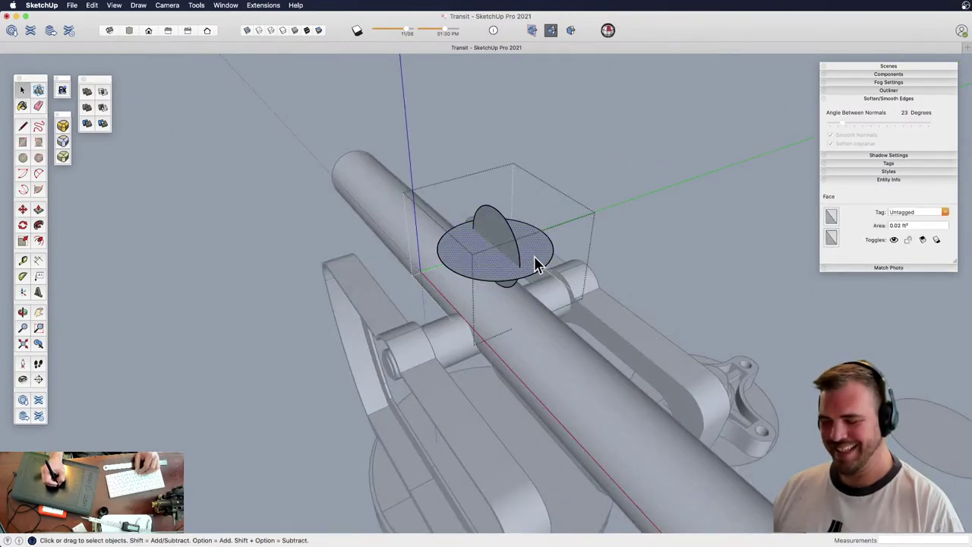
key("f")
left_click(506, 249)
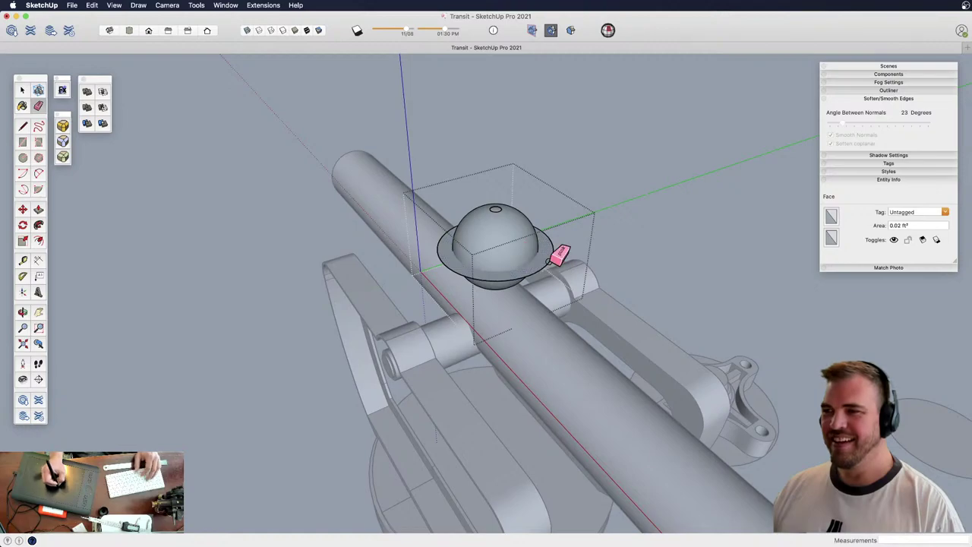
key("super+z")
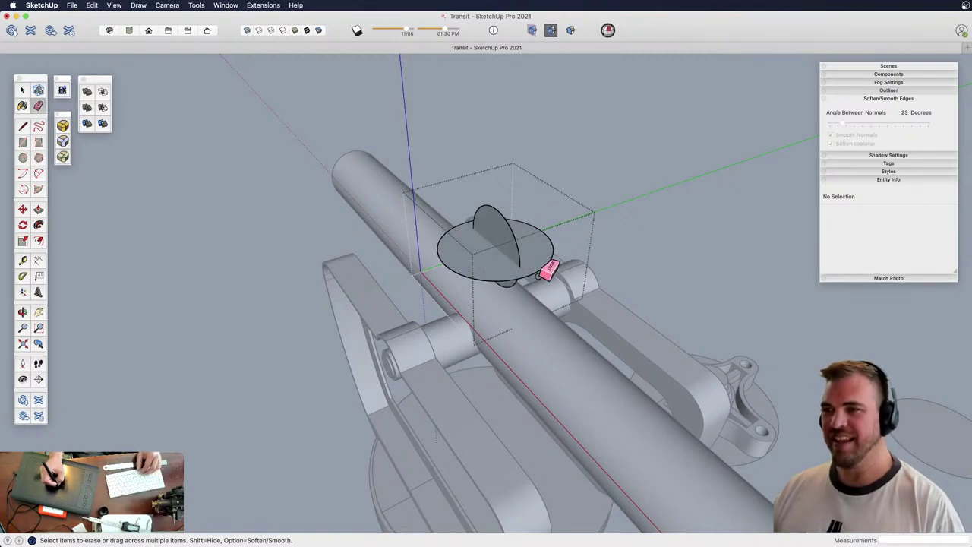
Scale the horizontal circle by 0.66 about its centre so it is smaller than the vertical circle
key("z")
left_click_drag(539, 276, 525, 189)
key("space")
left_click(530, 247)
key("s")
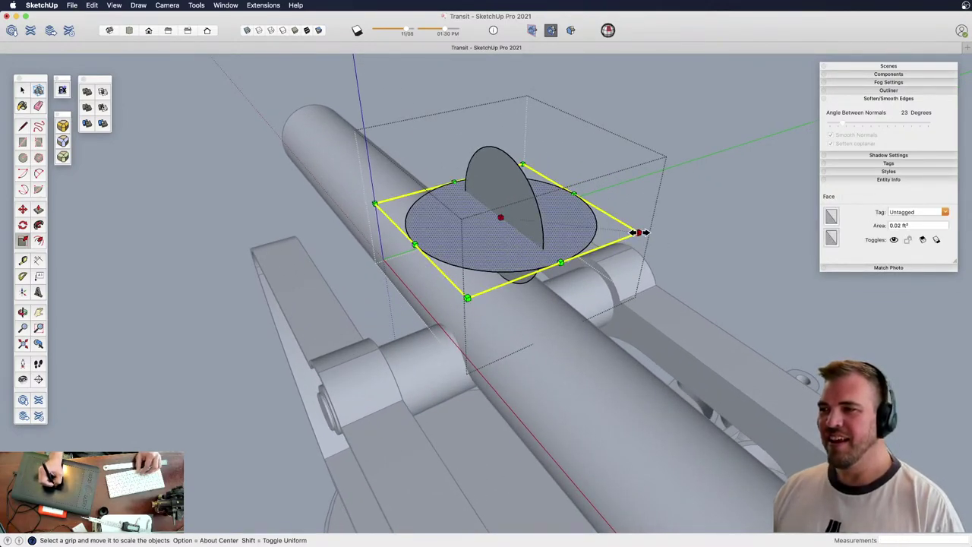
left_click_drag(637, 232, 589, 217)
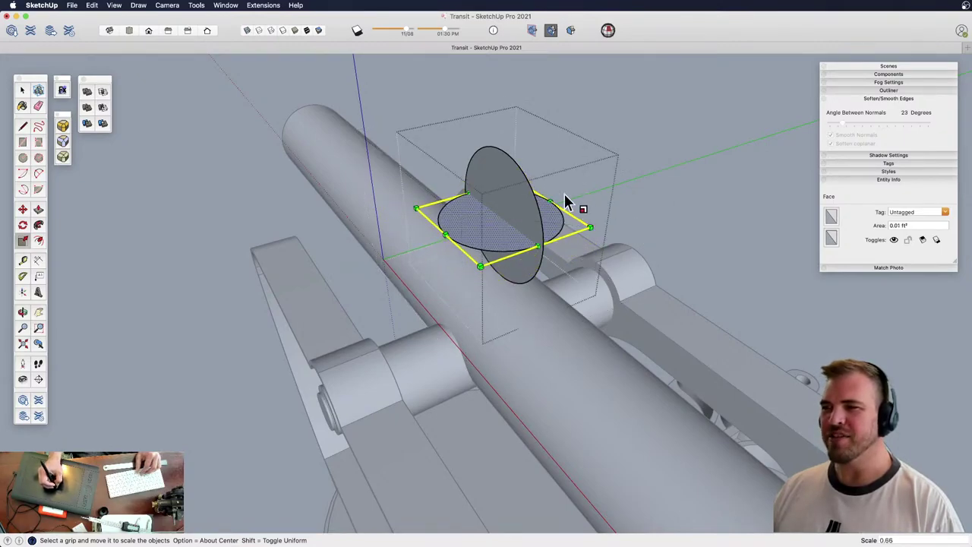
Sweep the vertical circle around the smaller horizontal circle with Follow Me to form a sphere
key("h")
key("space")
mouse_move(513, 237)
left_mouse_down()
mouse_move(515, 274)
mouse_move(505, 237)
left_mouse_up()
key("z")
key("space")
left_click(529, 253)
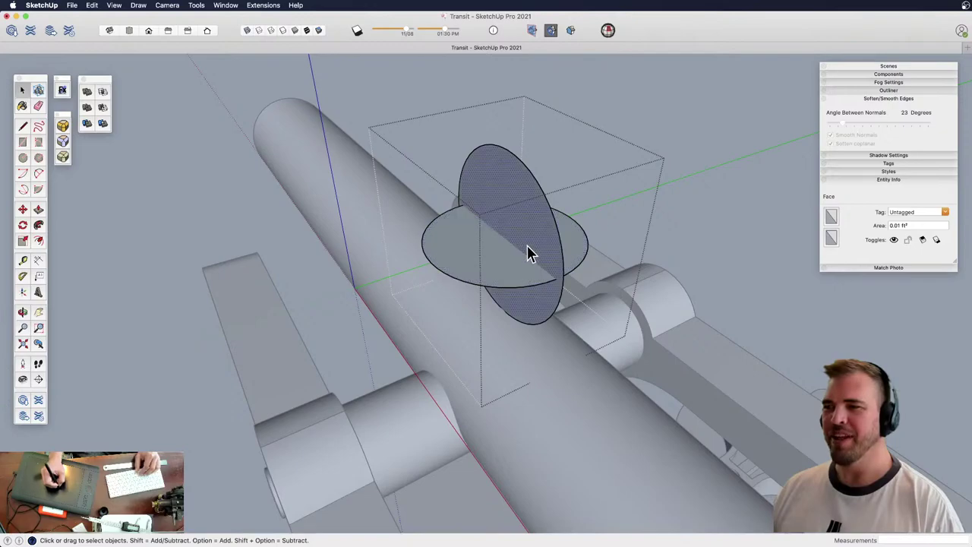
key("shift+f")
left_click(528, 227)
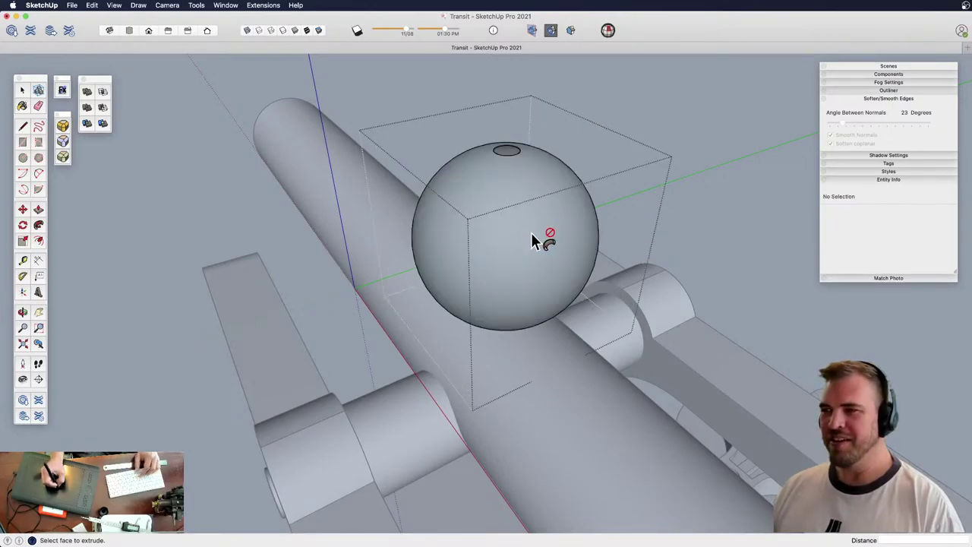
Examine the sphere above the telescope from several angles and select its surface
key("o")
left_click_drag(522, 205, 520, 327)
key("shift+h")
key("h")
key("o")
mouse_move(519, 327)
middle_mouse_down()
mouse_move(508, 251)
mouse_move(508, 337)
middle_mouse_up()
key("z")
mouse_move(509, 336)
left_mouse_down()
mouse_move(522, 154)
mouse_move(528, 184)
mouse_move(498, 360)
mouse_move(516, 300)
mouse_move(521, 191)
mouse_move(509, 330)
left_mouse_up()
key("h")
key("o")
key("z")
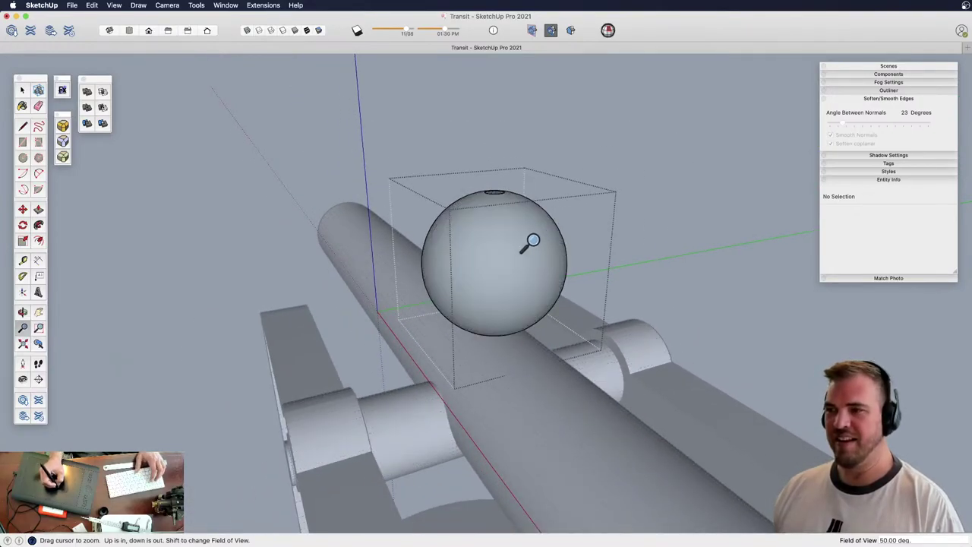
key("space")
left_click(524, 260)
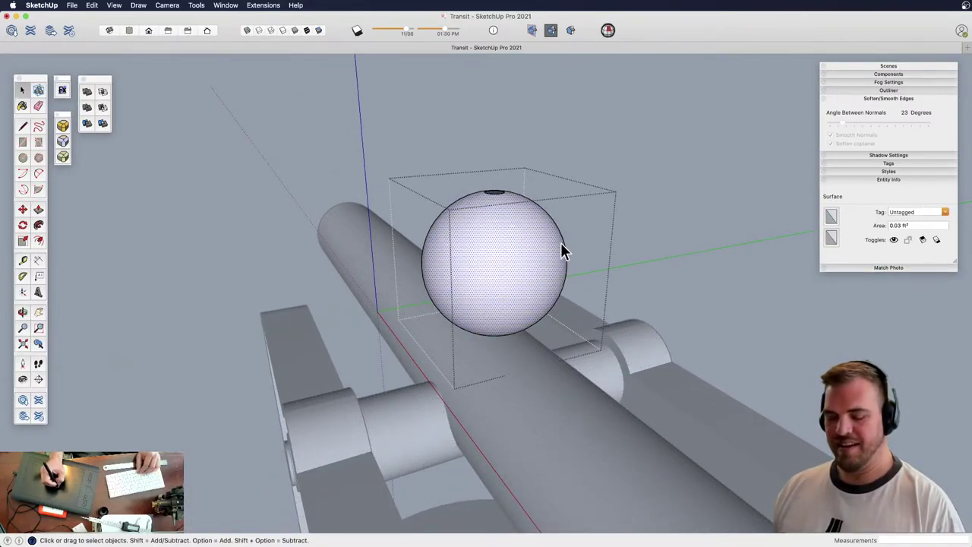
Switch to the front view framed on the sphere and show hidden geometry
left_click(149, 33)
key("shift+z")
key("h")
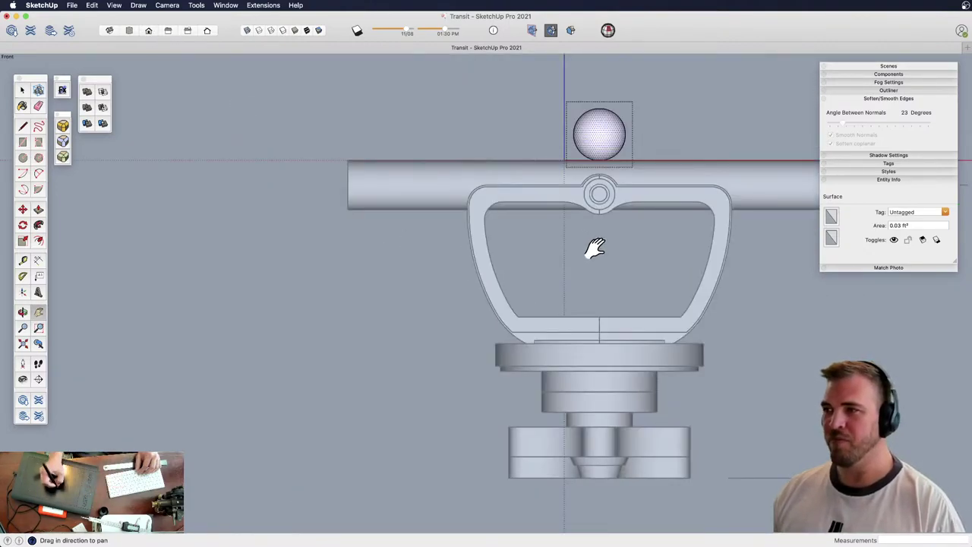
left_click_drag(594, 248, 542, 190)
key("z")
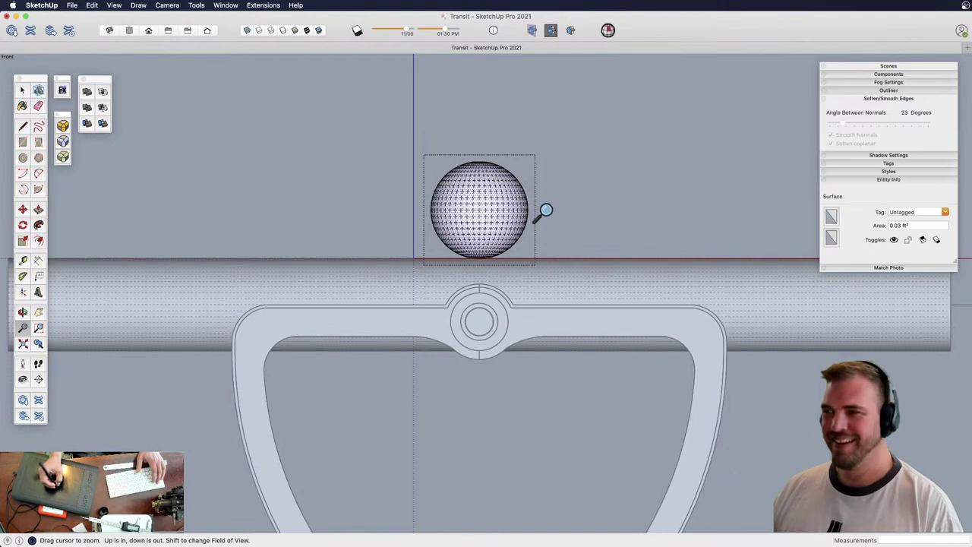
left_click_drag(519, 279, 526, 168)
key("h")
left_click_drag(526, 202, 512, 332)
Delete matching upper and lower caps of the sphere, leaving a barrel-shaped middle band
key("space")
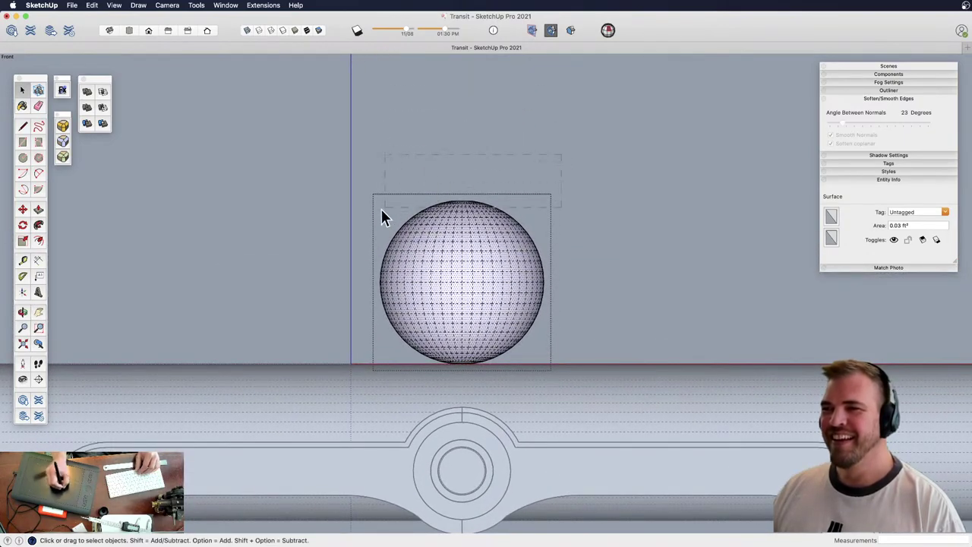
left_click_drag(365, 236, 363, 234)
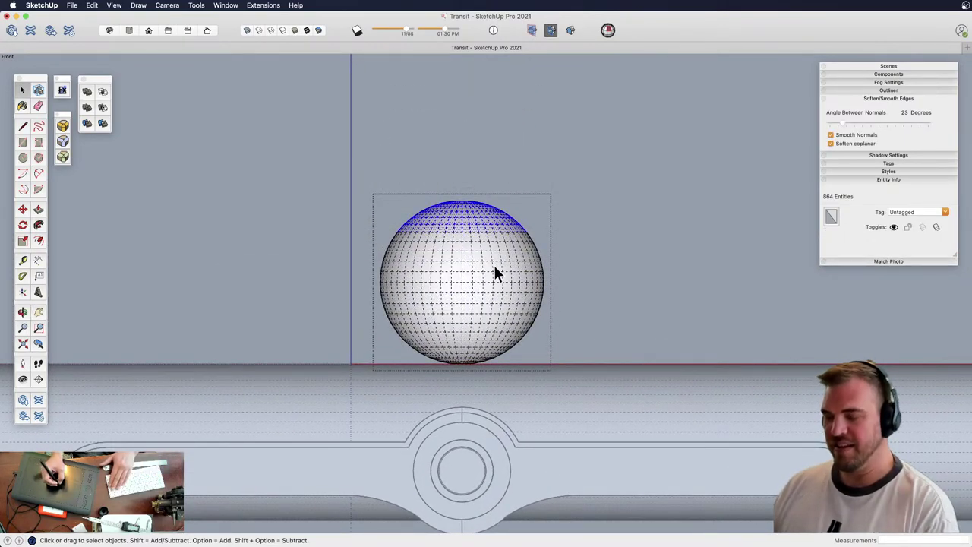
key("Delete")
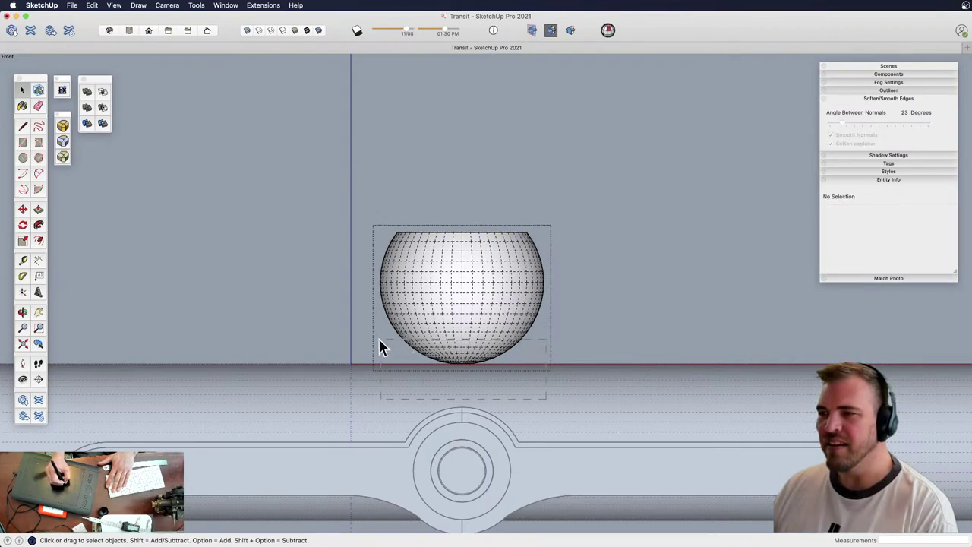
left_click_drag(380, 340, 373, 354)
key("Delete")
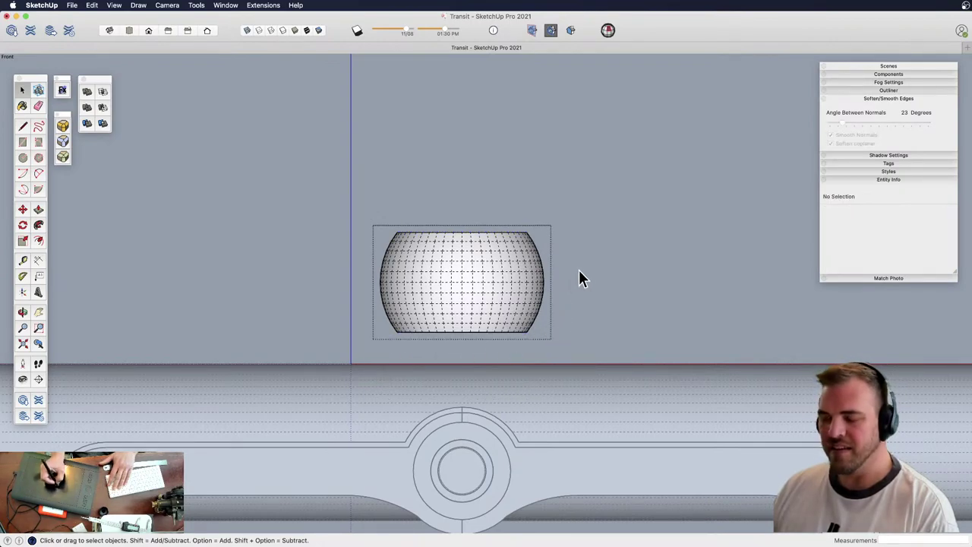
Delete the flat circular face left inside the hollow sphere band
middle_click_drag(522, 287, 462, 425)
scroll(512, 356, "up", 3)
scroll(512, 357, "up", 5)
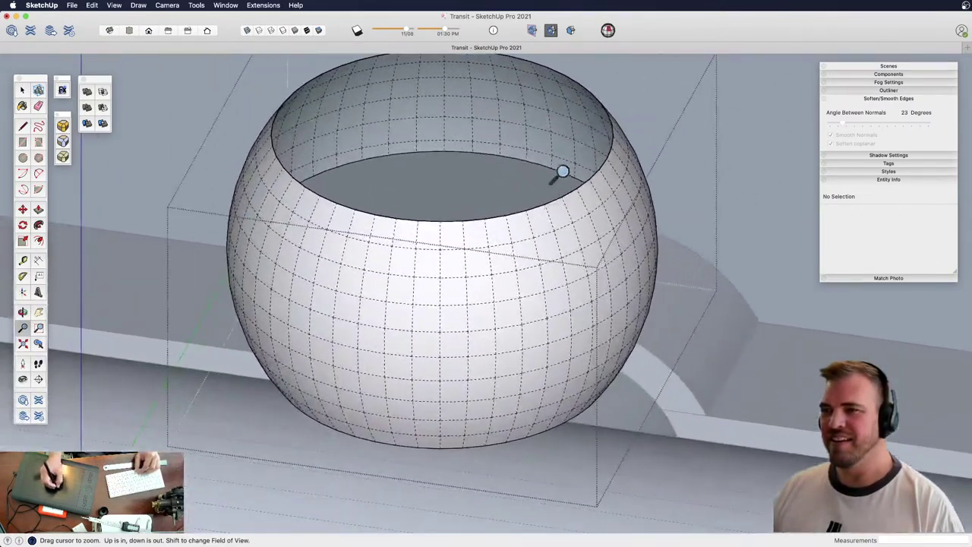
middle_click_drag(514, 347, 440, 365)
double_click(440, 365)
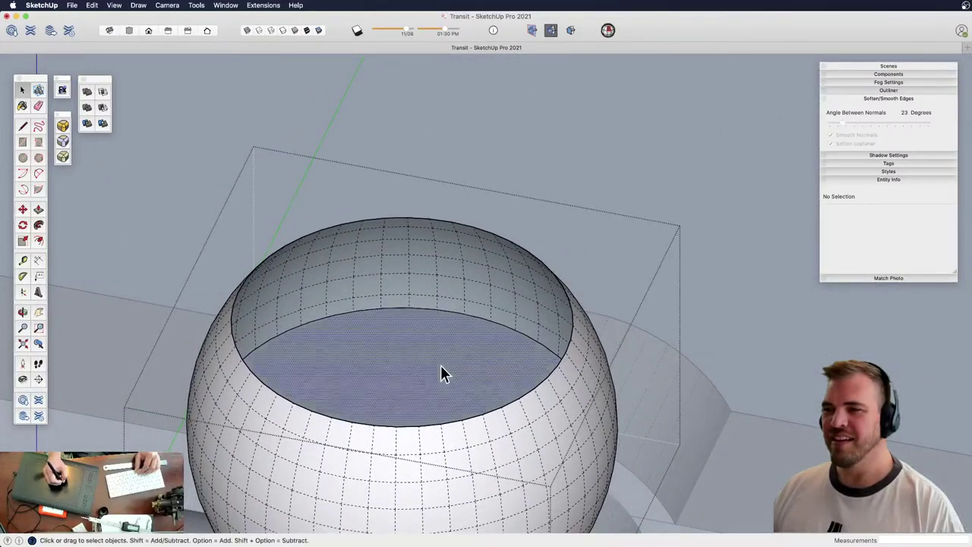
key("Delete")
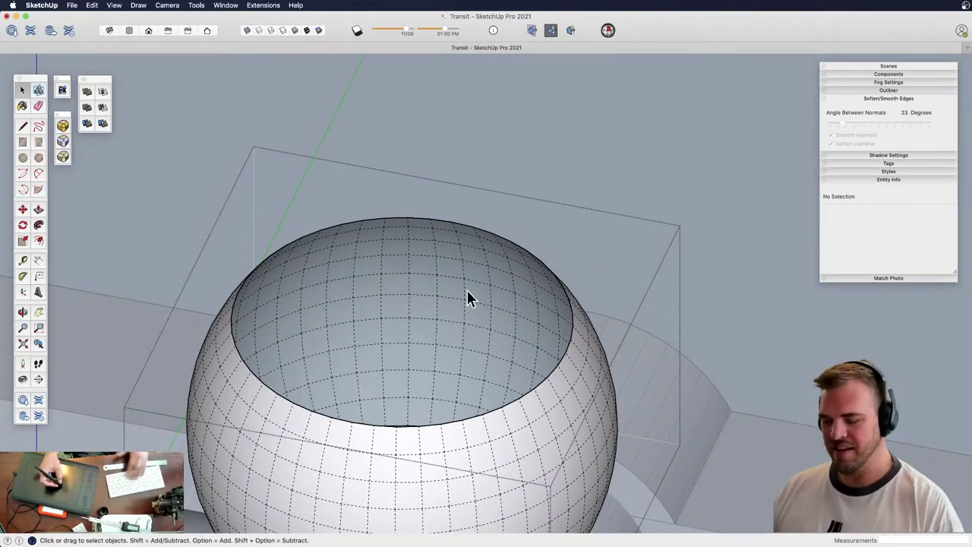
Trace one rim edge on each open end of the sphere band to close both ends with flat faces
key("l")
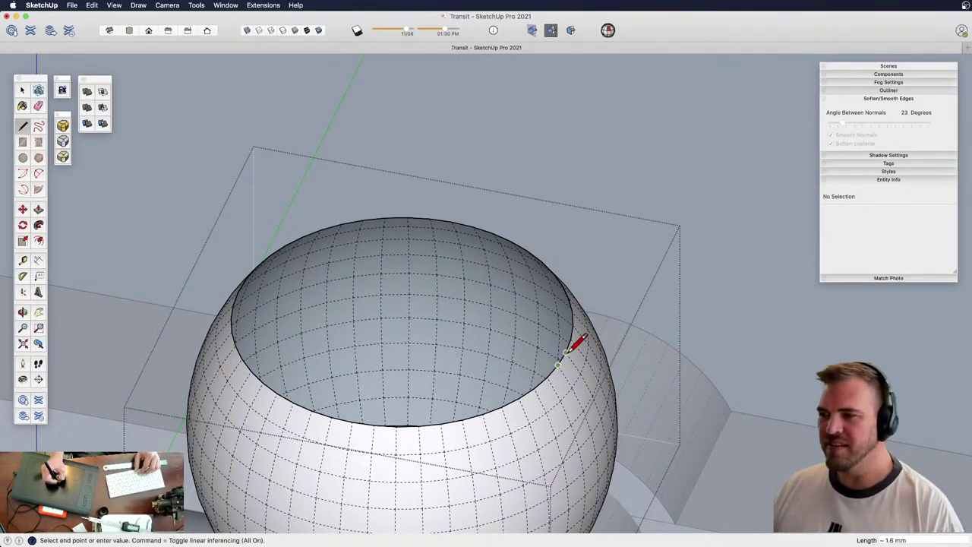
left_click(566, 351)
middle_click_drag(546, 378, 529, 310)
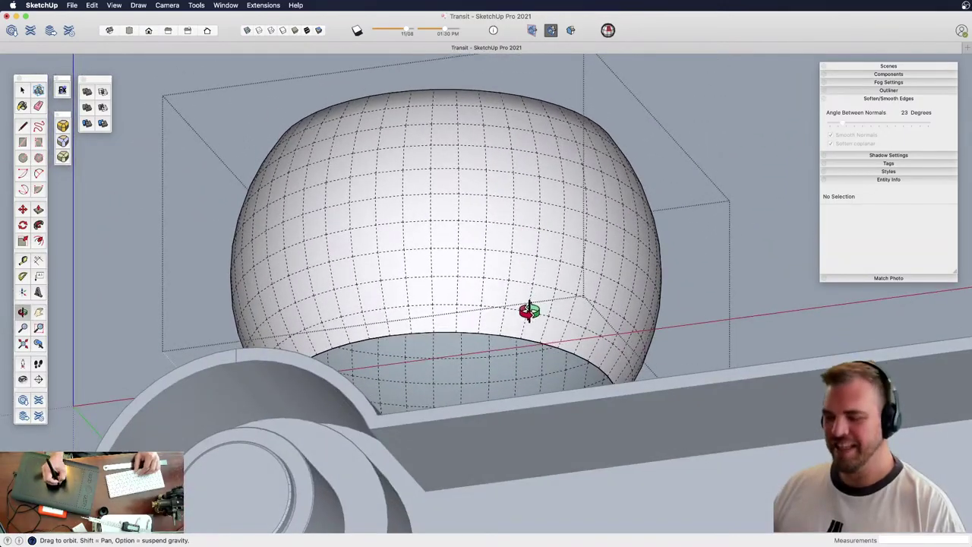
left_click(479, 332)
Soften the edges of the whole capped hub with a 15-degree angle between normals and exit the group
middle_click_drag(484, 314, 497, 260)
key("z")
left_click_drag(497, 261, 469, 397)
key("space")
triple_click(482, 256)
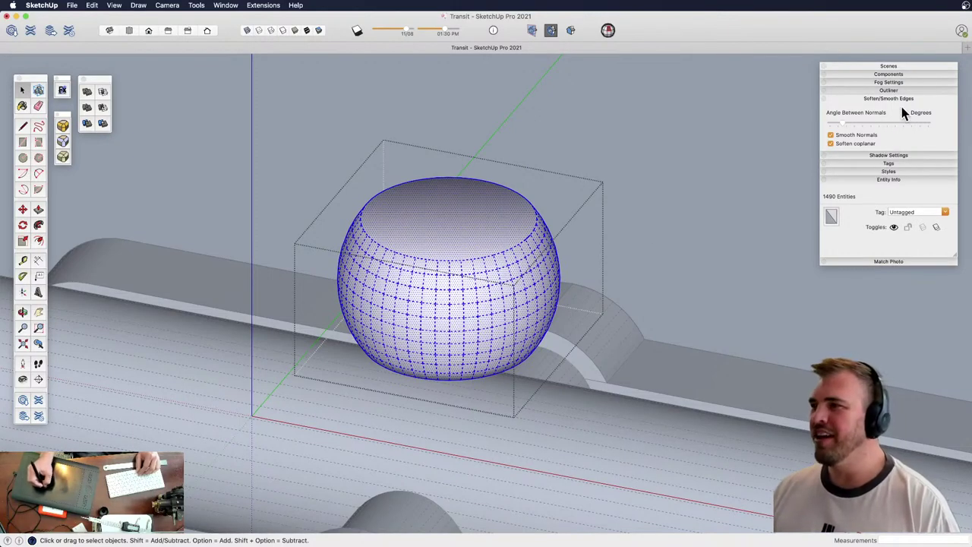
left_click_drag(845, 129, 840, 127)
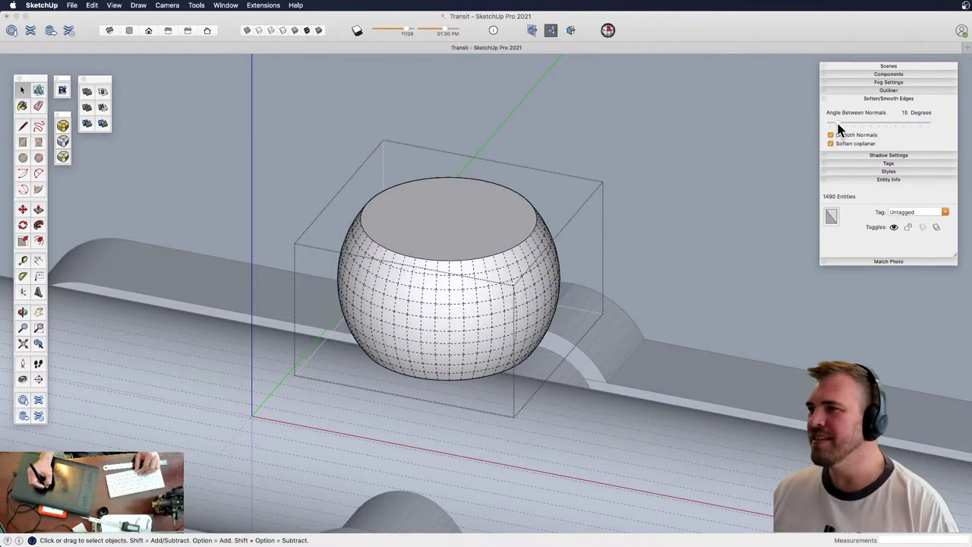
key("super+a")
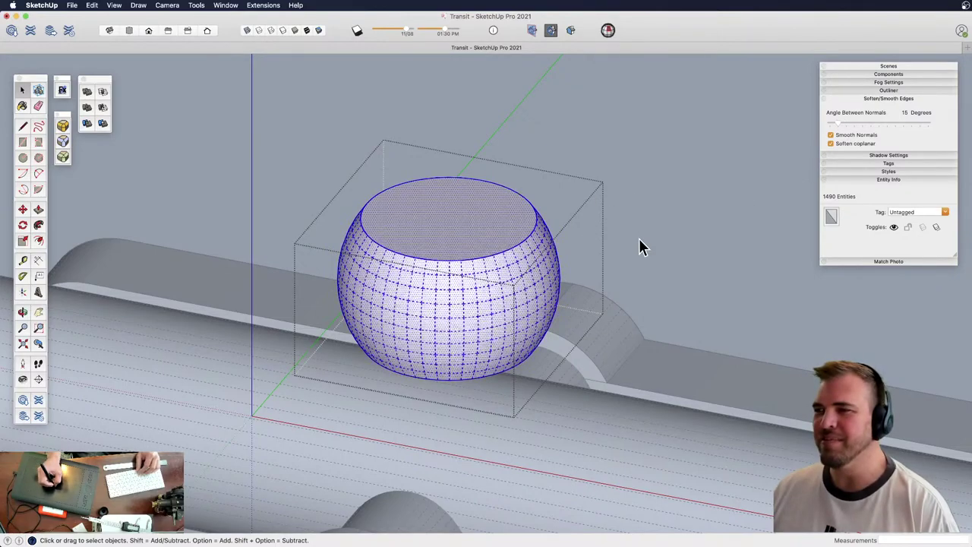
left_click(621, 243)
Rotate the hub group in place so its flat ends face along the telescope tube
scroll(631, 247, "down", 3)
key("z")
left_click_drag(545, 215, 539, 277)
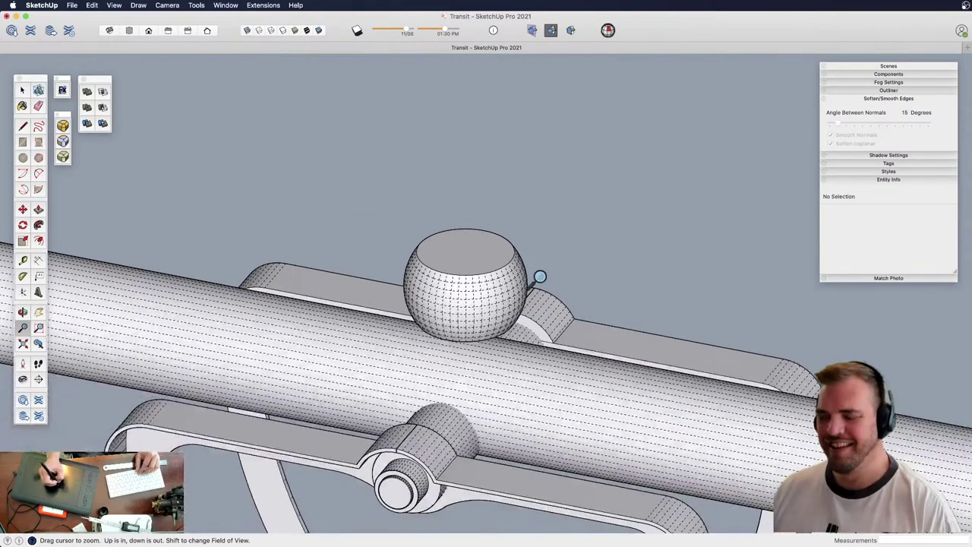
scroll(539, 296, "down", 3)
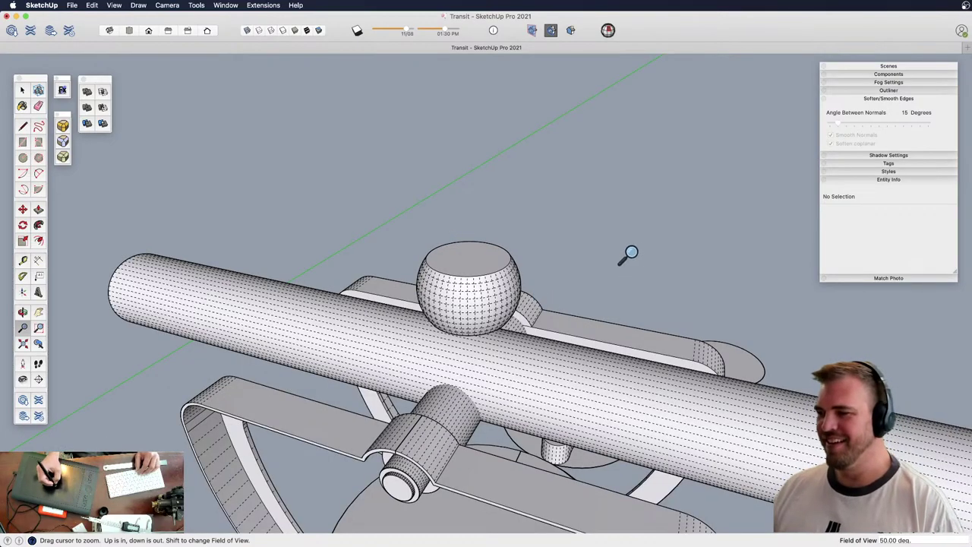
middle_click_drag(629, 255, 555, 261)
key("space")
left_click(532, 266)
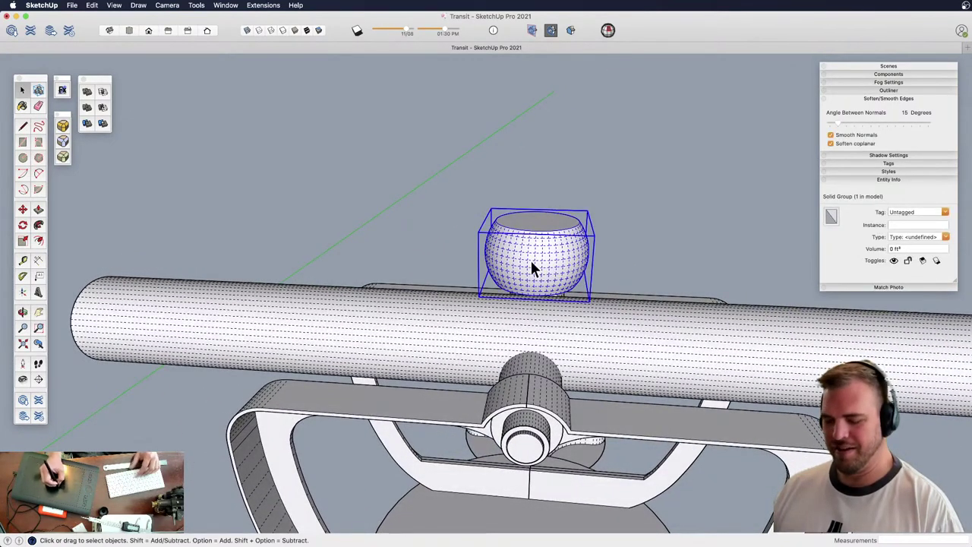
key("m")
left_click(536, 242)
left_click(582, 261)
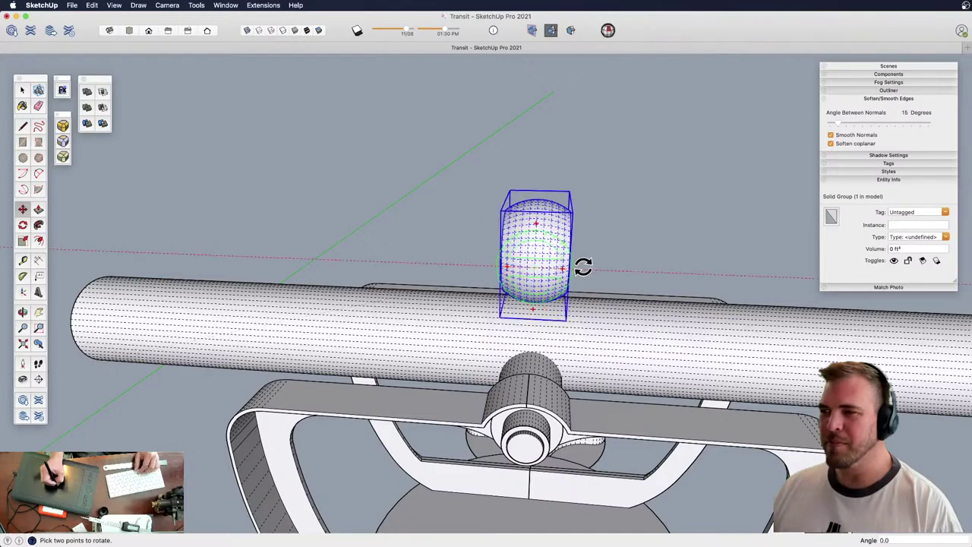
Scale the hub group up slightly from a corner of its bounding box
middle_click_drag(581, 261, 314, 304)
key("s")
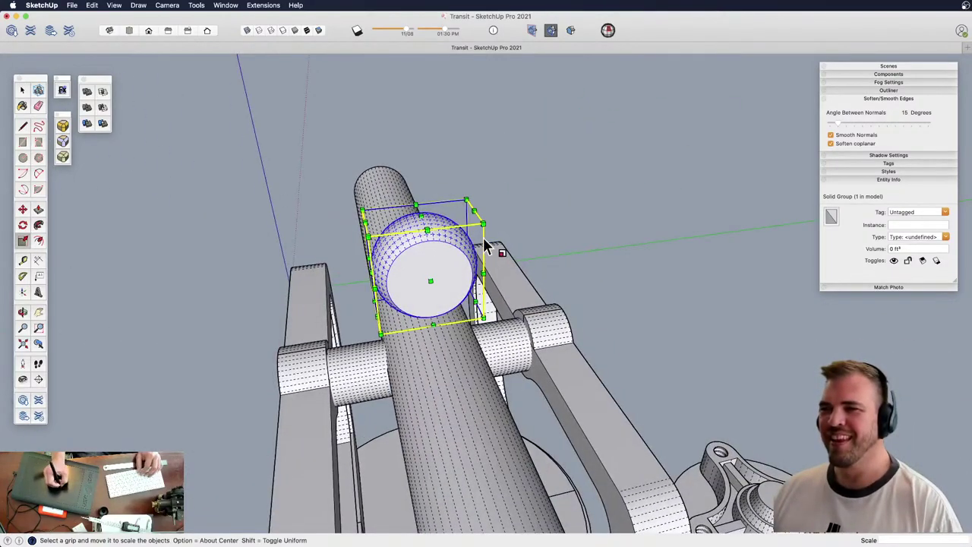
left_click_drag(484, 223, 498, 214)
middle_click_drag(498, 215, 538, 232)
key("z")
left_click_drag(543, 226, 507, 209)
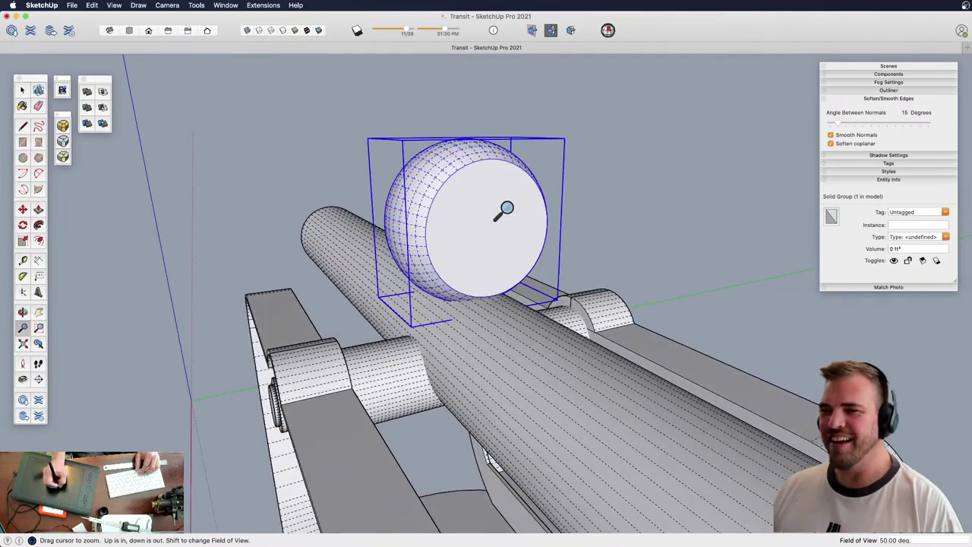
Inside the hub group, draw a vertical diameter and a horizontal line from its midpoint on the flat end face
middle_click_drag(478, 256, 471, 287)
scroll(482, 252, "up", 4)
double_click(478, 248)
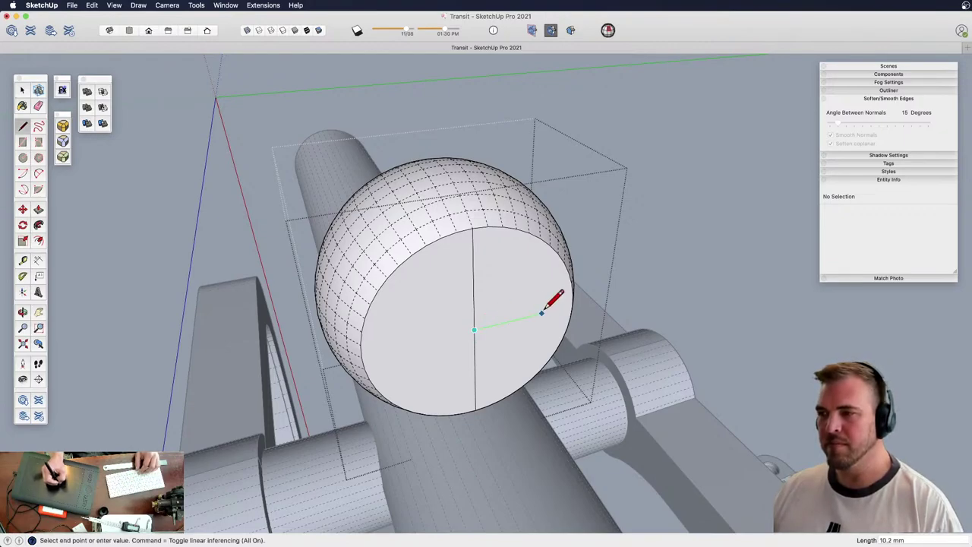
left_click(572, 304)
key("space")
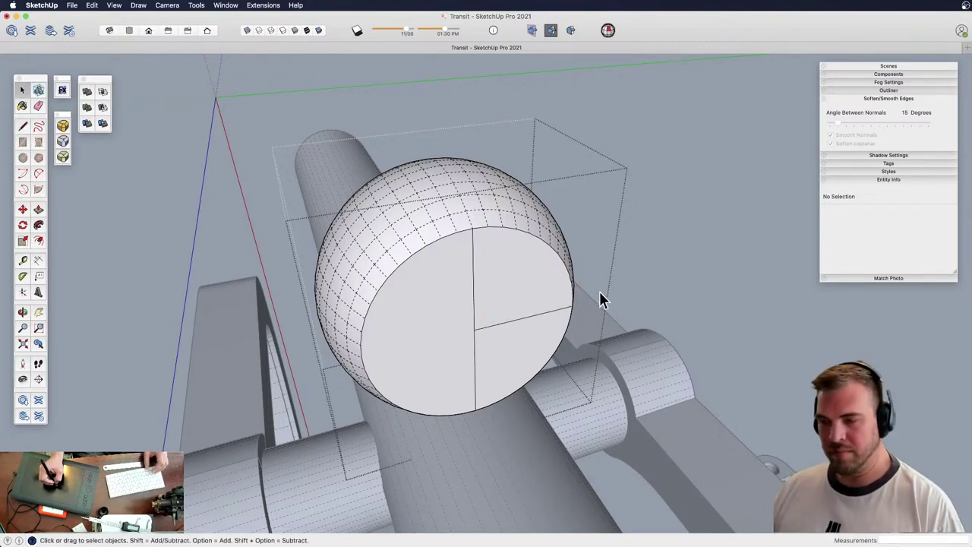
key("l")
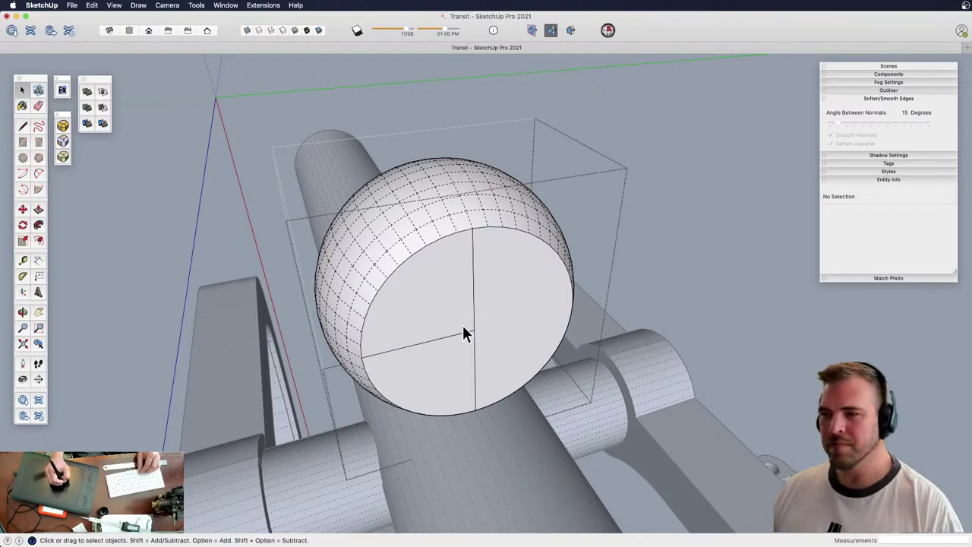
scroll(517, 296, "down", 3)
middle_click_drag(473, 397, 625, 214)
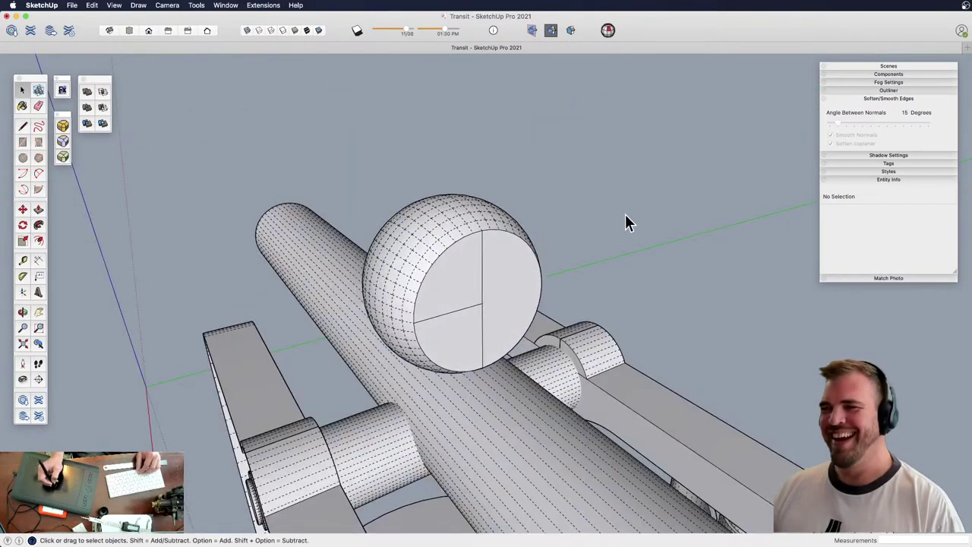
Try to lower the hub vertically from its end-face center to the height of the pivot knob
left_click(480, 293)
middle_click_drag(480, 293, 474, 253)
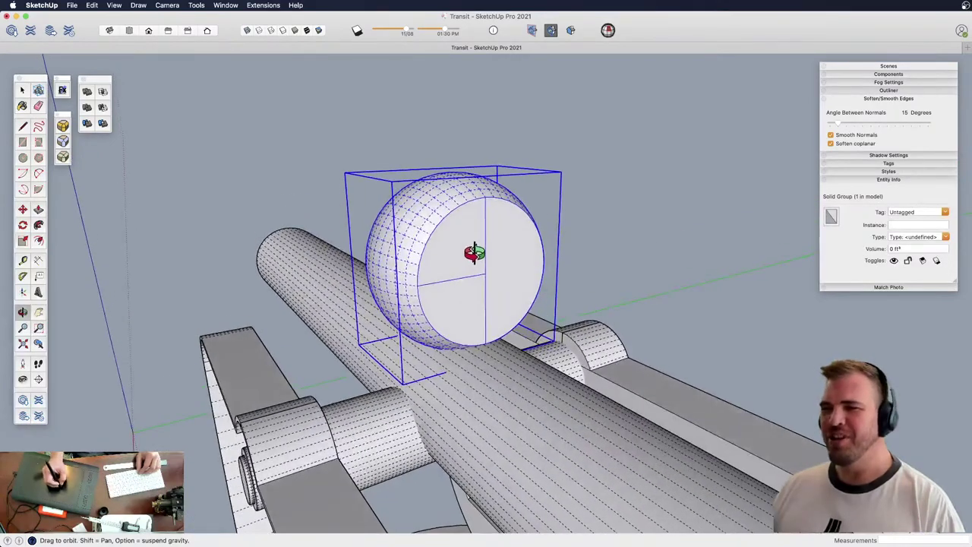
middle_click_drag(492, 287, 502, 241)
key("m")
key("space")
key("m")
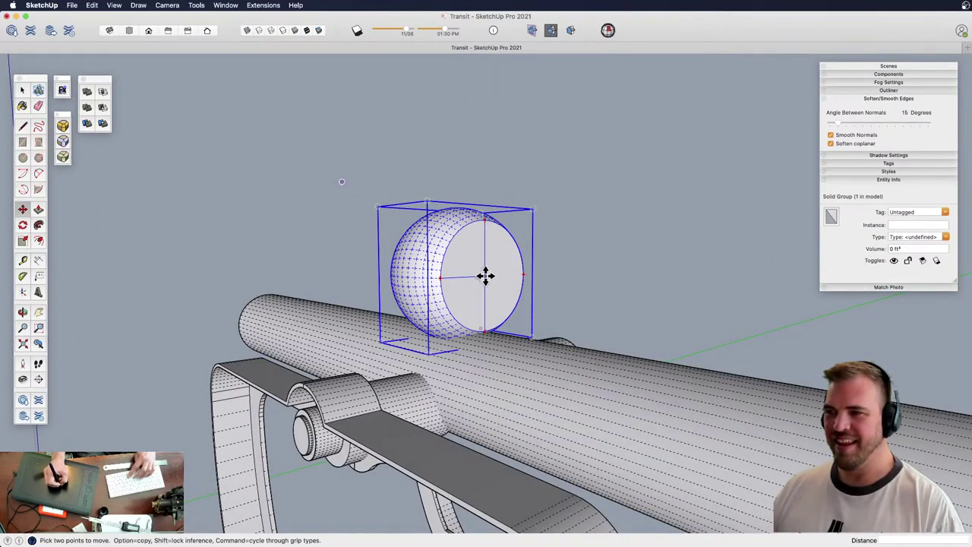
left_click(485, 277)
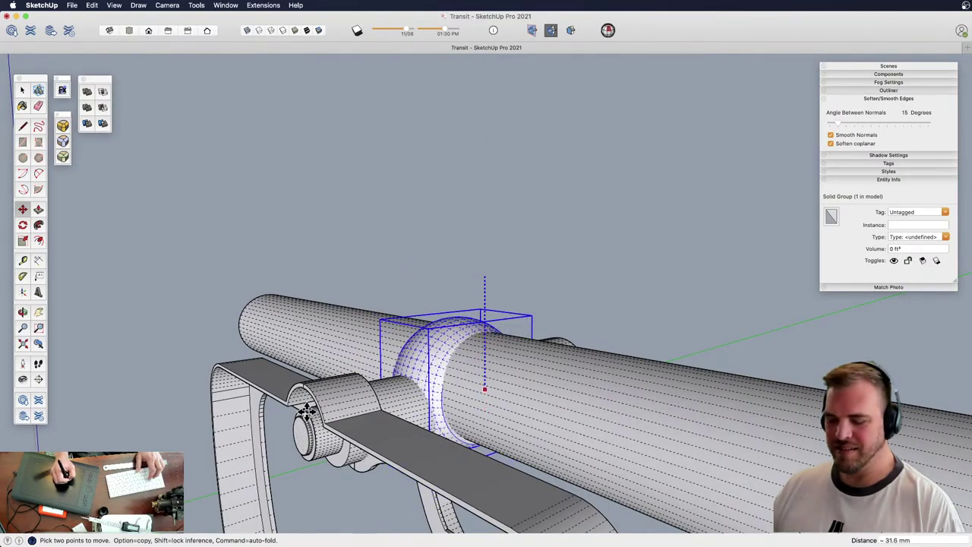
scroll(321, 380, "up", 5)
scroll(403, 310, "down", 5)
middle_click_drag(443, 367, 477, 338)
scroll(477, 357, "up", 3)
middle_click_drag(464, 379, 482, 346, "shift")
scroll(481, 346, "up", 1)
left_click_drag(482, 345, 445, 282)
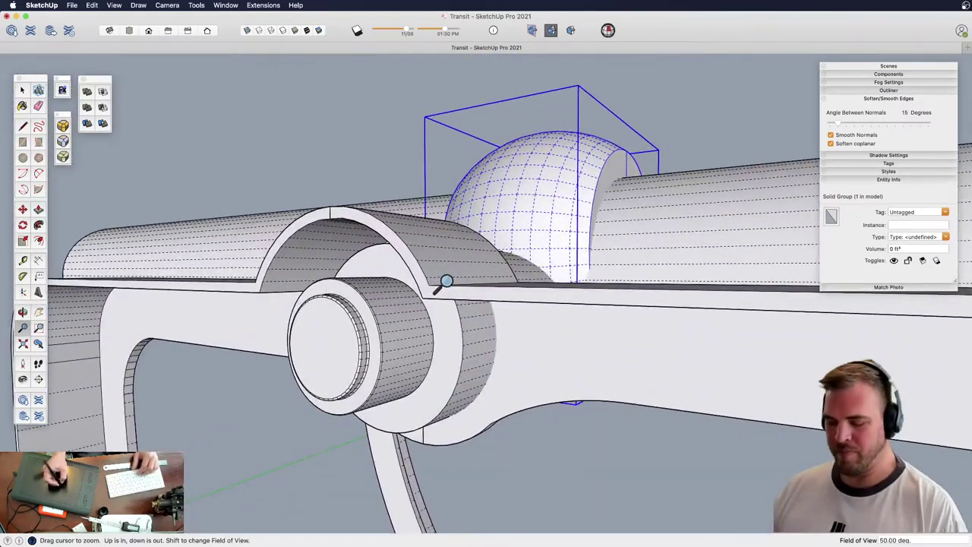
key("Escape")
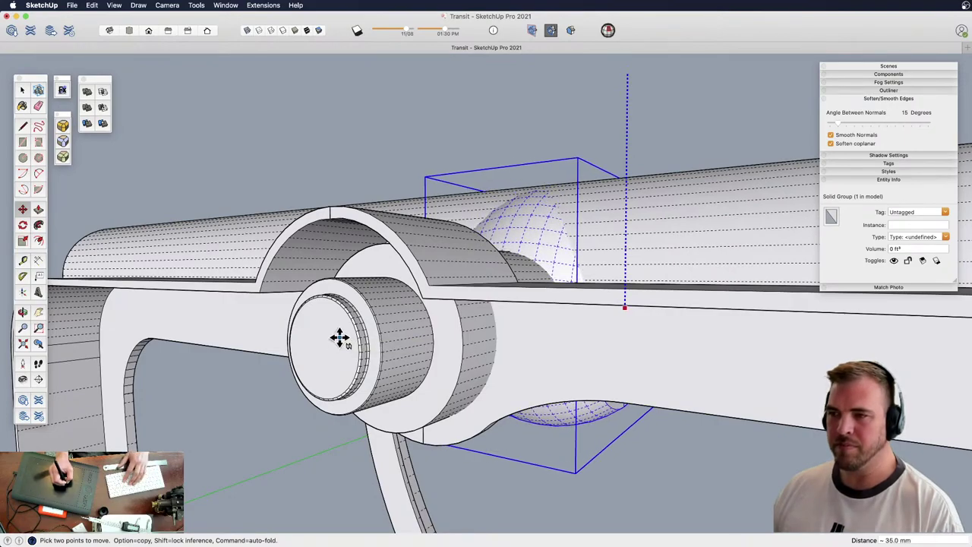
left_click(463, 344)
Check the hub's position around the telescope, move it vertically clear above the tube and deselect it
left_click_drag(480, 292, 449, 387)
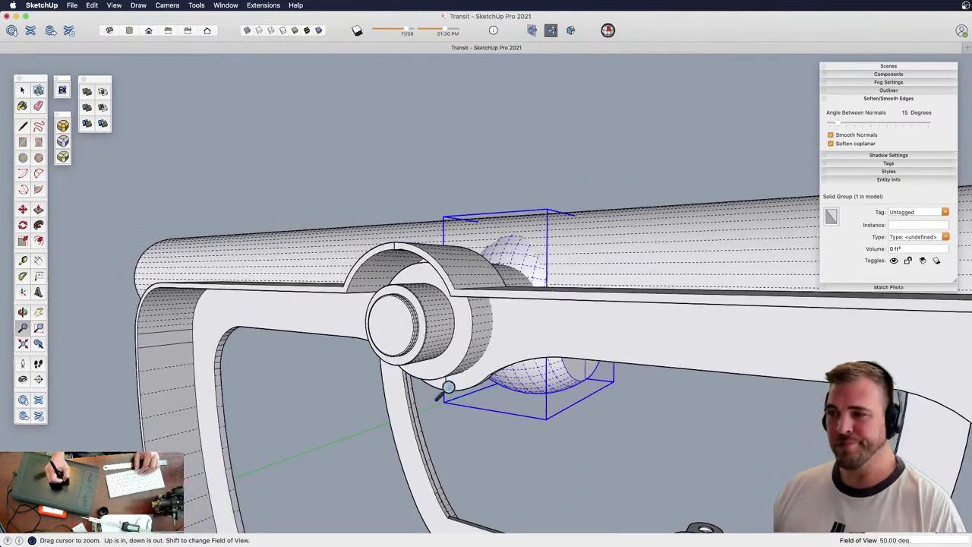
middle_click_drag(477, 349, 456, 249)
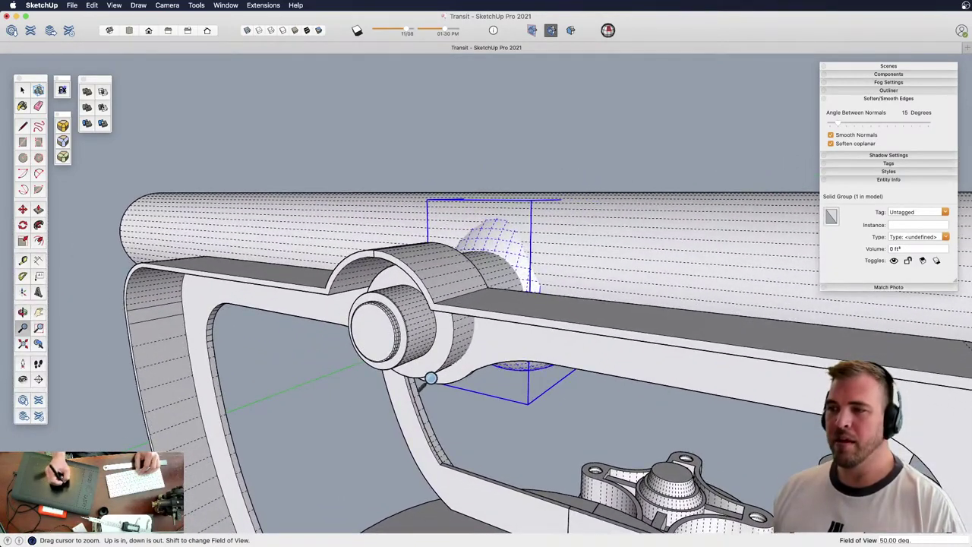
left_click_drag(431, 378, 430, 278)
middle_click_drag(454, 303, 389, 412, "shift")
left_click_drag(425, 266, 438, 367)
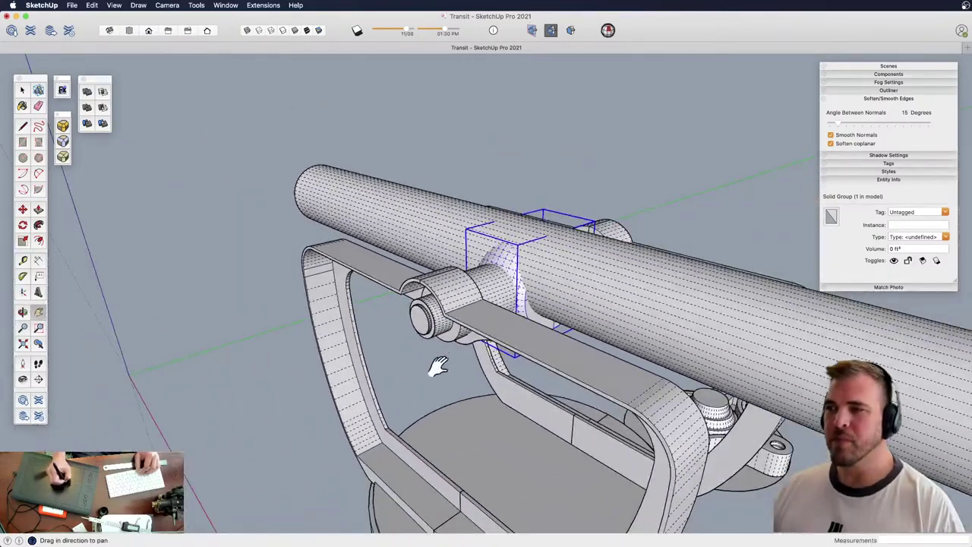
middle_click_drag(439, 366, 413, 401, "shift")
key("m")
left_click(542, 226)
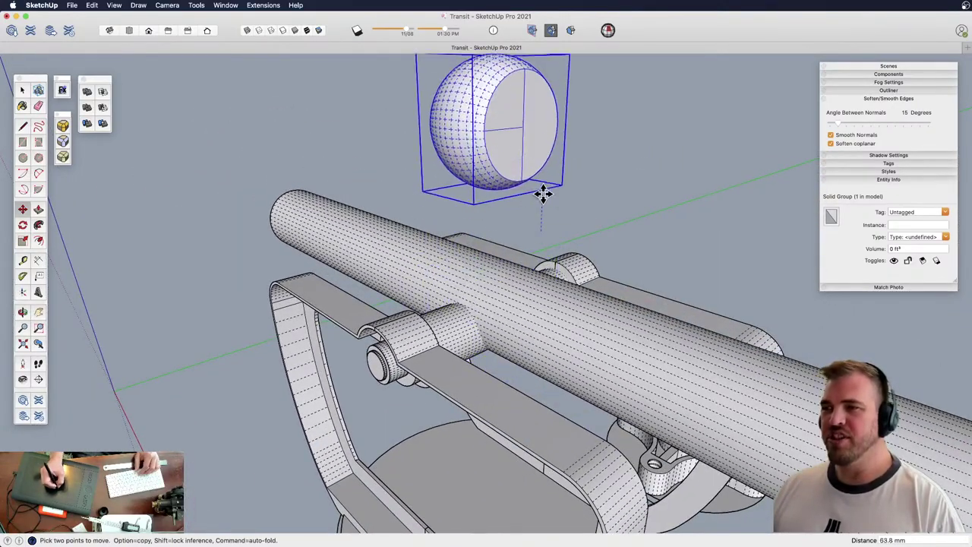
left_click(506, 224)
key("super+t")
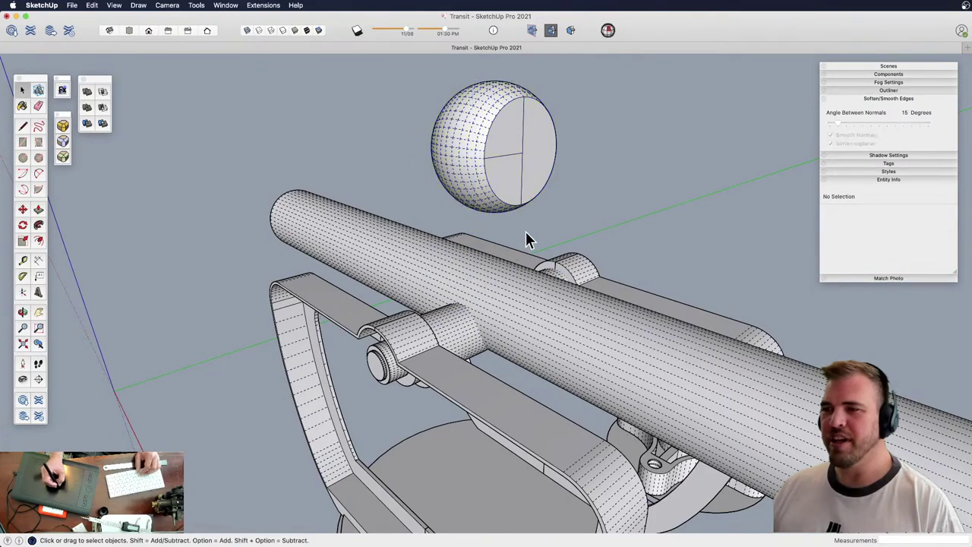
Lower the hub 56.7 mm vertically from its end-face center to the pivot knob's center height and turn off hidden geometry
key("o")
left_click_drag(504, 199, 477, 314)
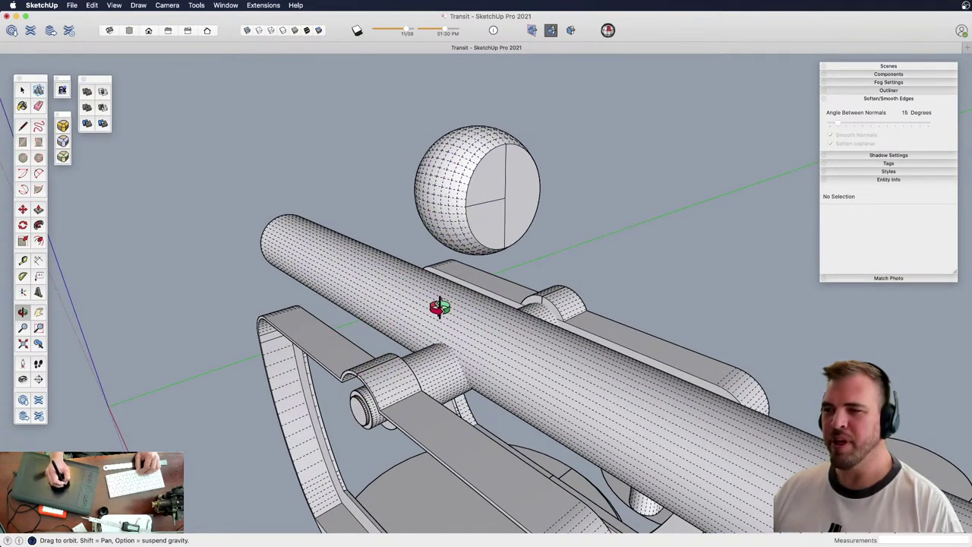
left_click_drag(475, 246, 503, 248)
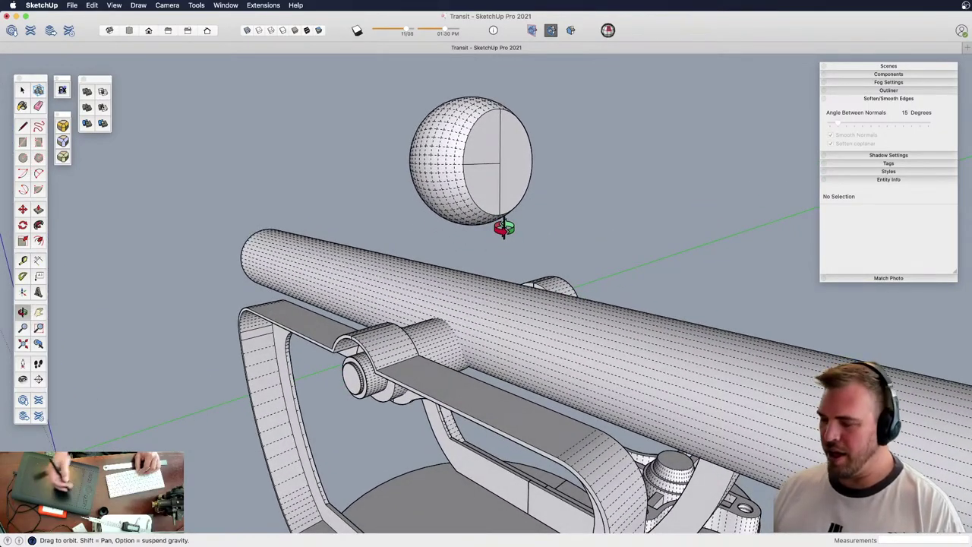
left_click(521, 200)
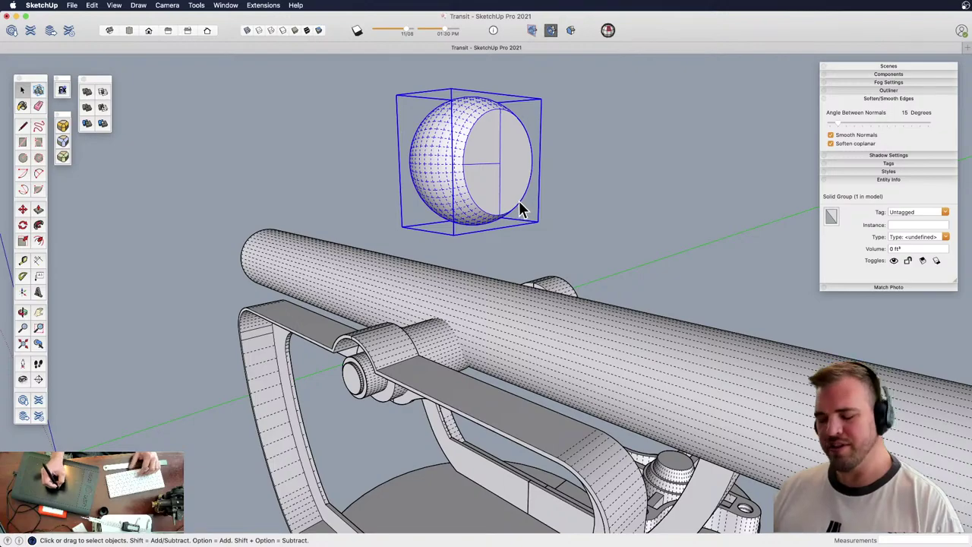
key("m")
left_click(499, 163)
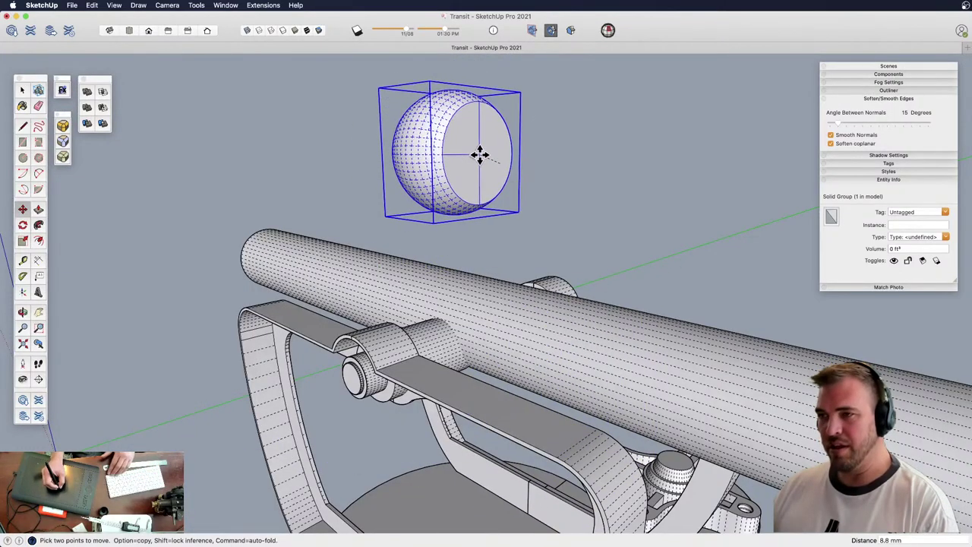
middle_click_drag(501, 194, 552, 249)
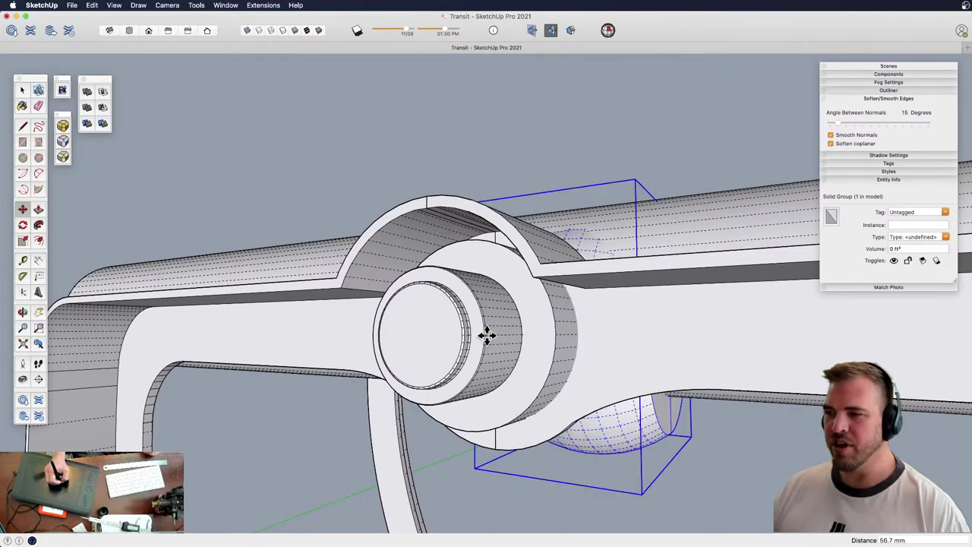
key("h")
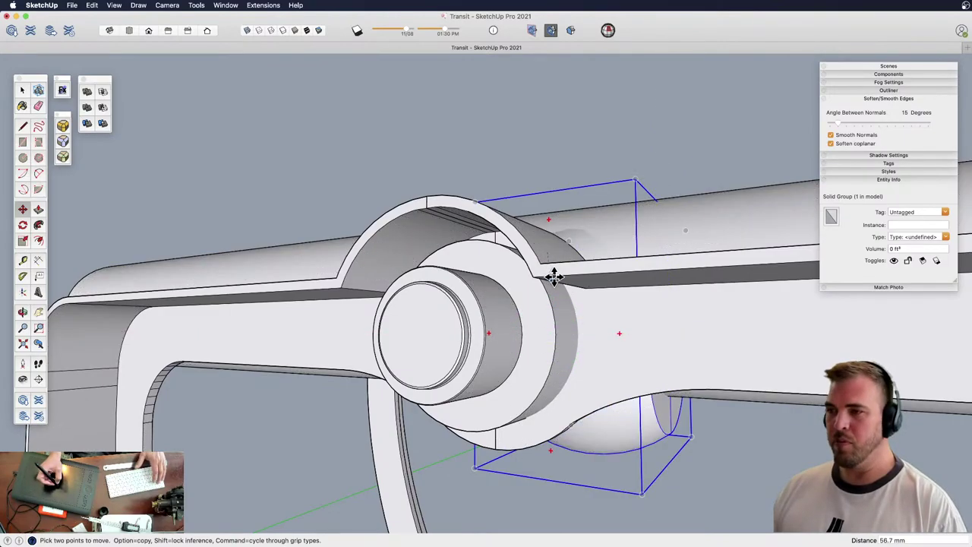
key("h")
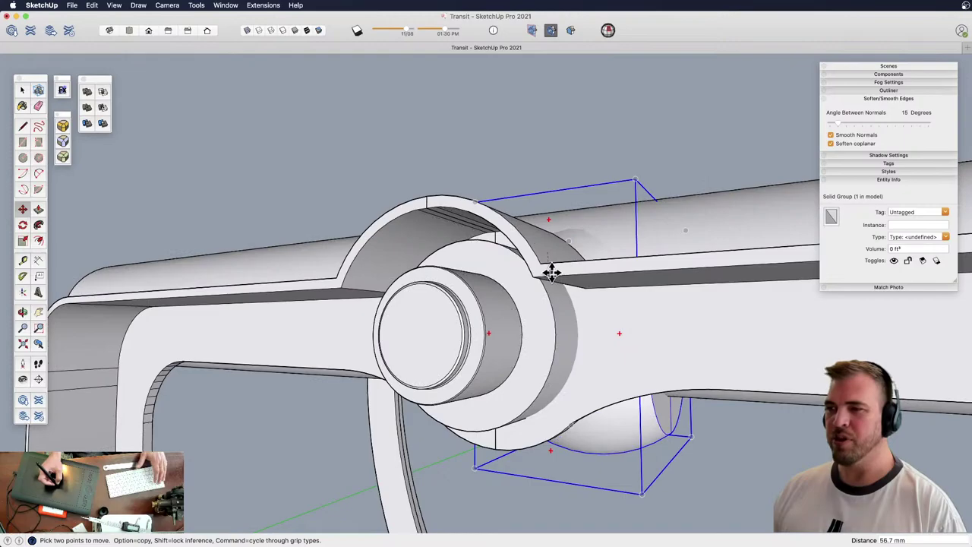
Move the telescope tube vertically from its end-face center into line with the center of the hub
key("z")
left_click_drag(523, 280, 497, 410)
middle_click_drag(684, 319, 519, 320, "shift")
key("space")
left_click(588, 299)
middle_click_drag(632, 313, 419, 303, "shift")
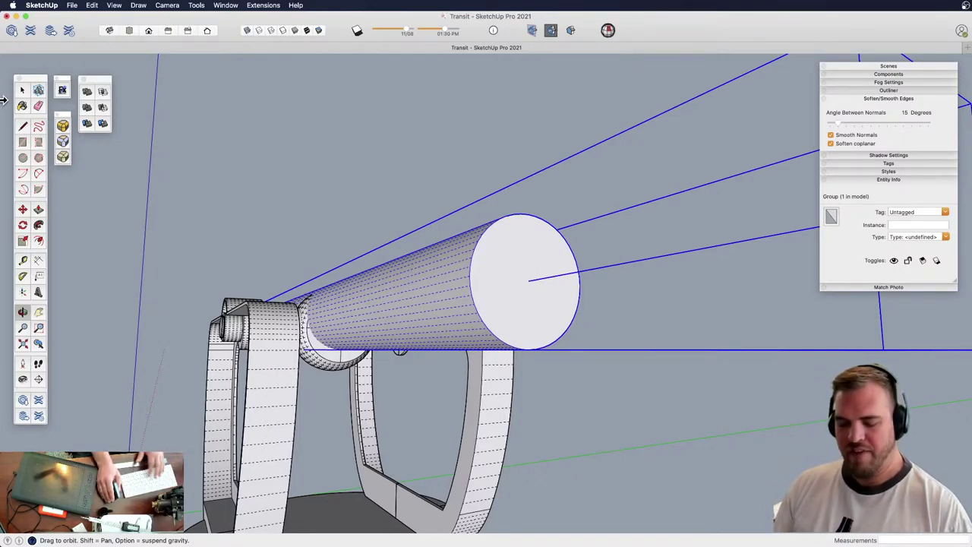
key("m")
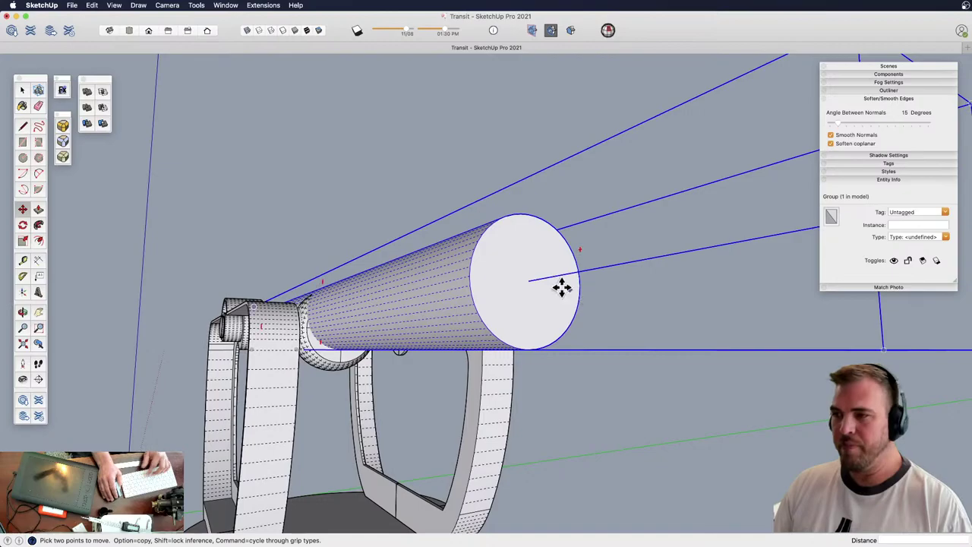
left_click(530, 279)
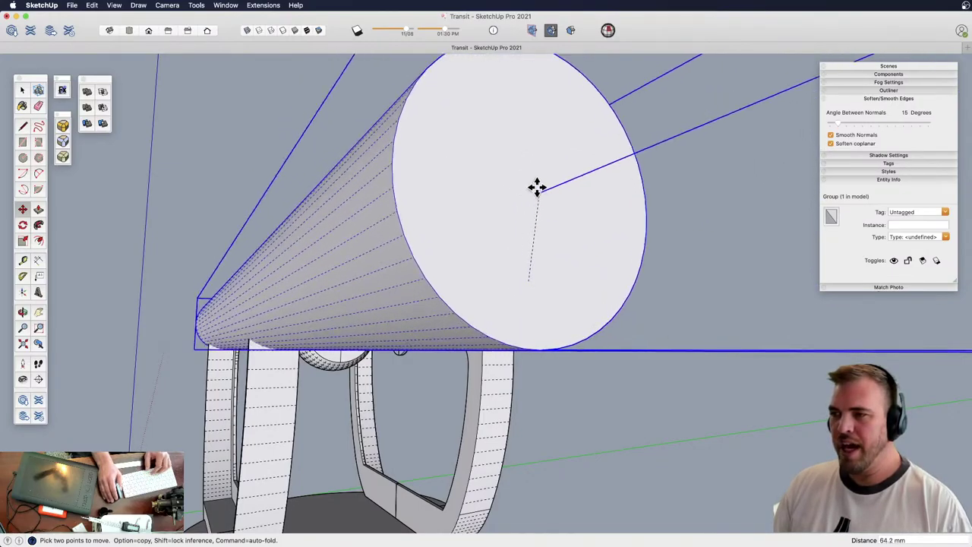
middle_click_drag(531, 186, 501, 517)
scroll(366, 310, "down", 10)
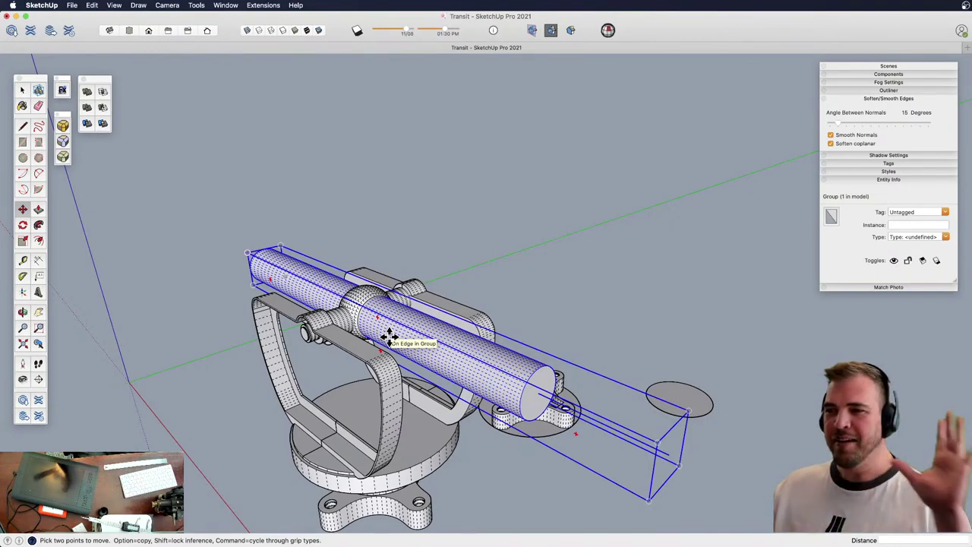
Deselect the telescope and turn off the display of hidden geometry
middle_click_drag(443, 296, 458, 401)
key("space")
left_click(500, 325)
key("h")
left_click_drag(467, 339, 491, 267)
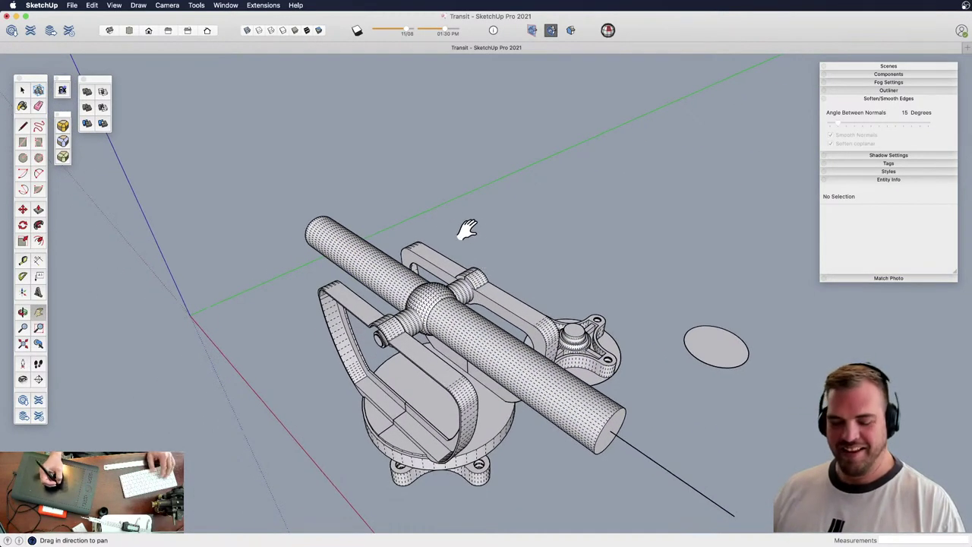
key("alt+h")
Scale the spherical hub uniformly about its center by a factor of about 1.10
key("z")
left_click_drag(469, 399, 451, 202)
key("space")
left_click(396, 297)
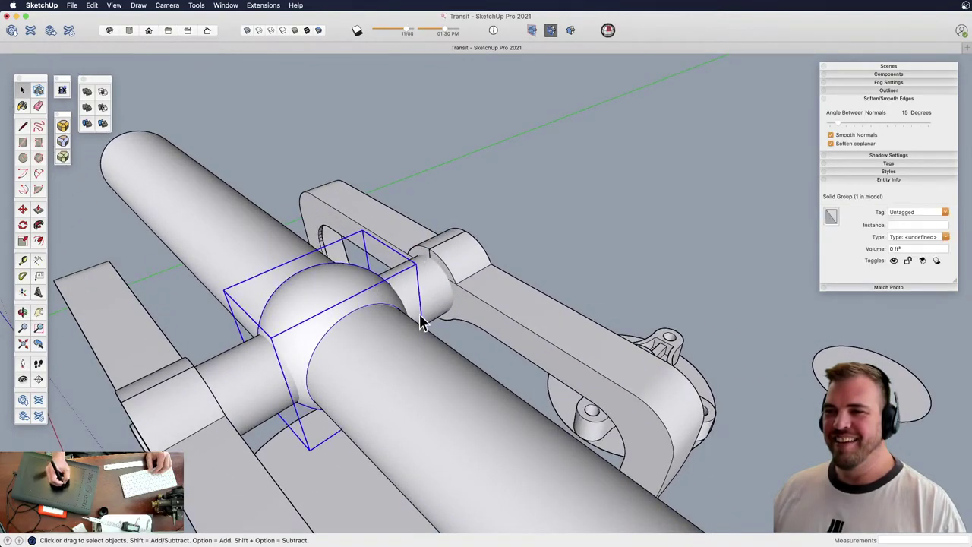
key("h")
left_click_drag(423, 321, 498, 293)
key("z")
mouse_move(498, 294)
middle_mouse_down()
mouse_move(532, 325)
mouse_move(515, 295)
middle_mouse_up()
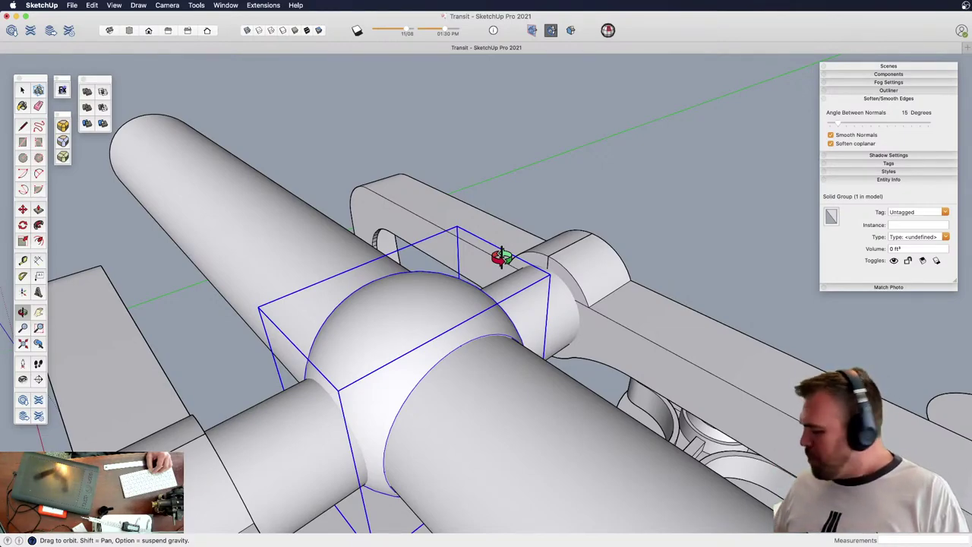
key("s")
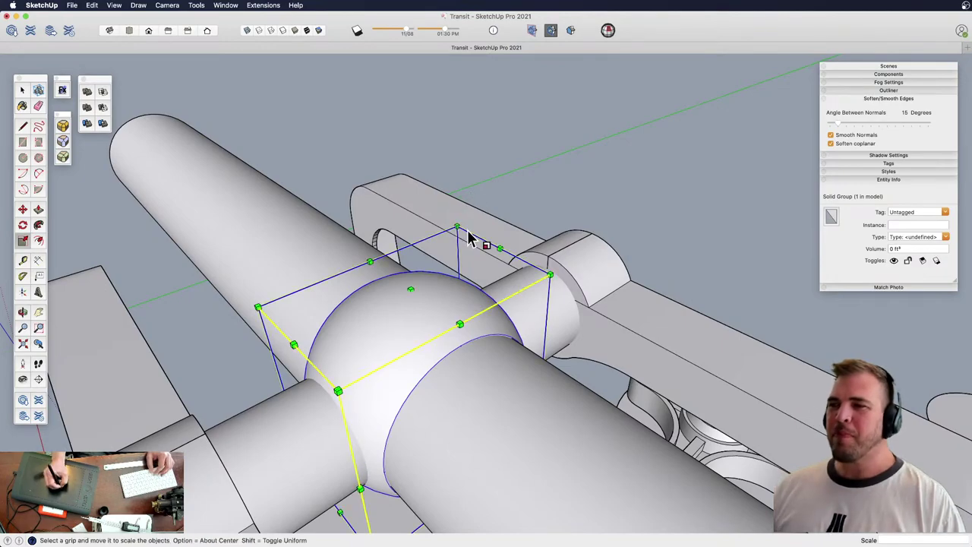
left_click_drag(458, 223, 472, 208)
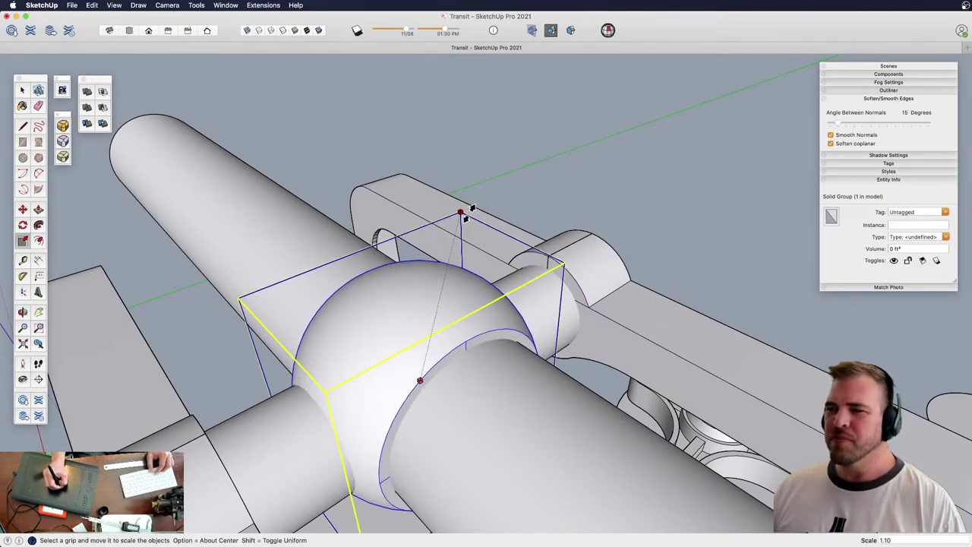
left_click_drag(236, 297, 246, 301)
Examine how the enlarged hub fits around the telescope tube and between the pivot knobs of the support frames
middle_click_drag(403, 259, 404, 345)
key("z")
left_click_drag(403, 345, 401, 371)
middle_click_drag(401, 372, 569, 286)
double_click(389, 247)
scroll(481, 341, "down", 3)
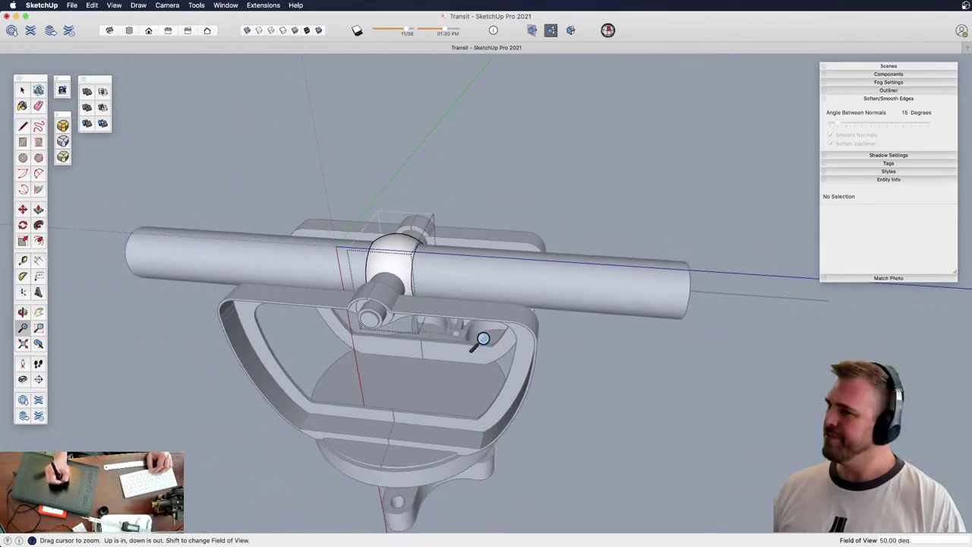
middle_click_drag(572, 359, 373, 236)
key("z")
left_click_drag(373, 236, 342, 110)
middle_click_drag(342, 111, 410, 213)
middle_click_drag(410, 213, 463, 311, "shift")
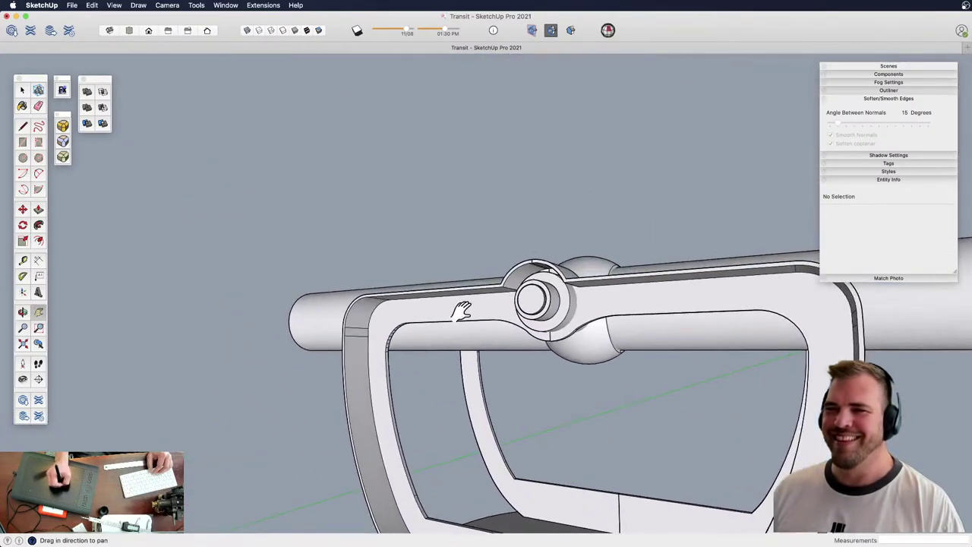
Open the support frame for editing, select all its geometry to check the edges and soften those at its rounded upper corner
left_click_drag(462, 311, 384, 192)
middle_click_drag(403, 281, 620, 74, "shift")
middle_click_drag(352, 204, 413, 141)
left_click_drag(412, 141, 351, 188)
key("space")
key("super+a")
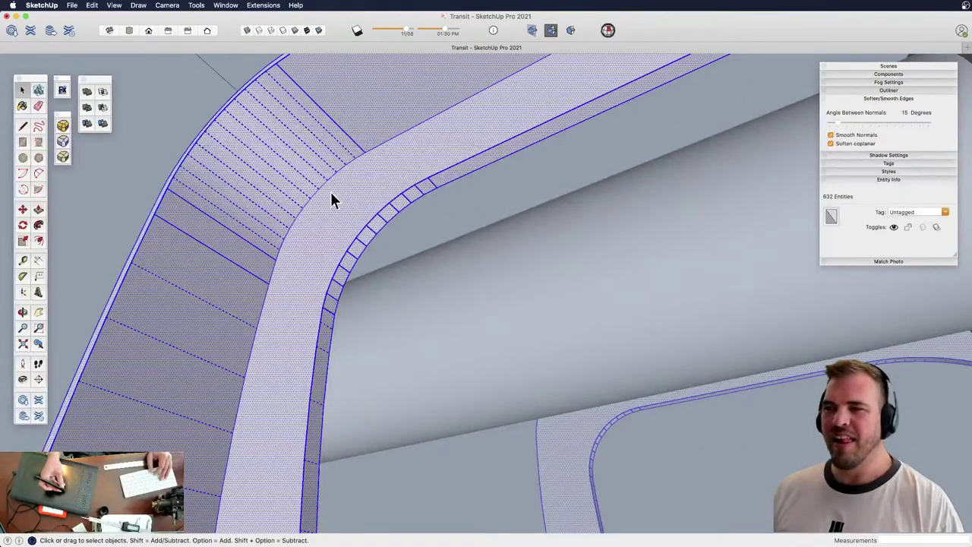
left_click(342, 126, "alt")
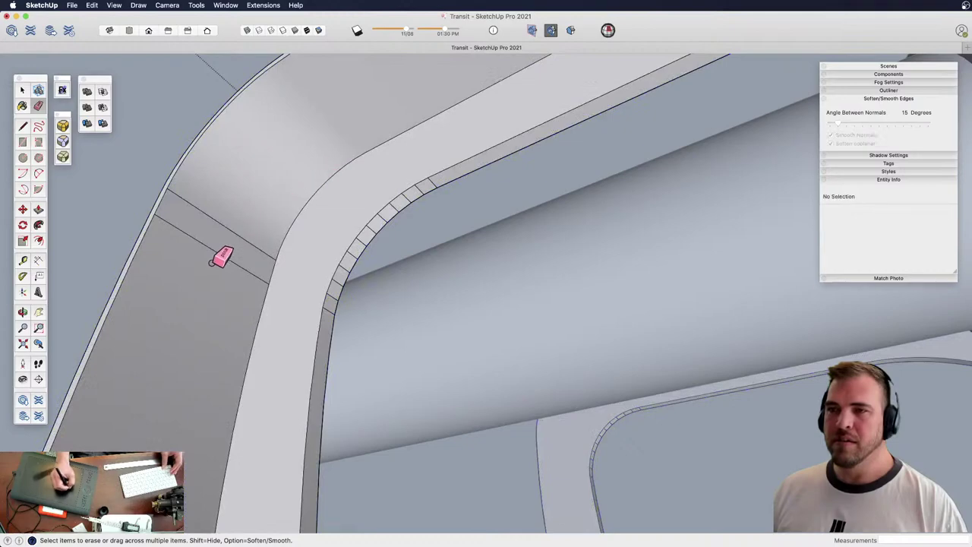
Soften the edges across the yoke bracket's outer corner and along its segmented inner corner, and finish editing the bracket
left_click_drag(213, 250, 242, 206, "alt")
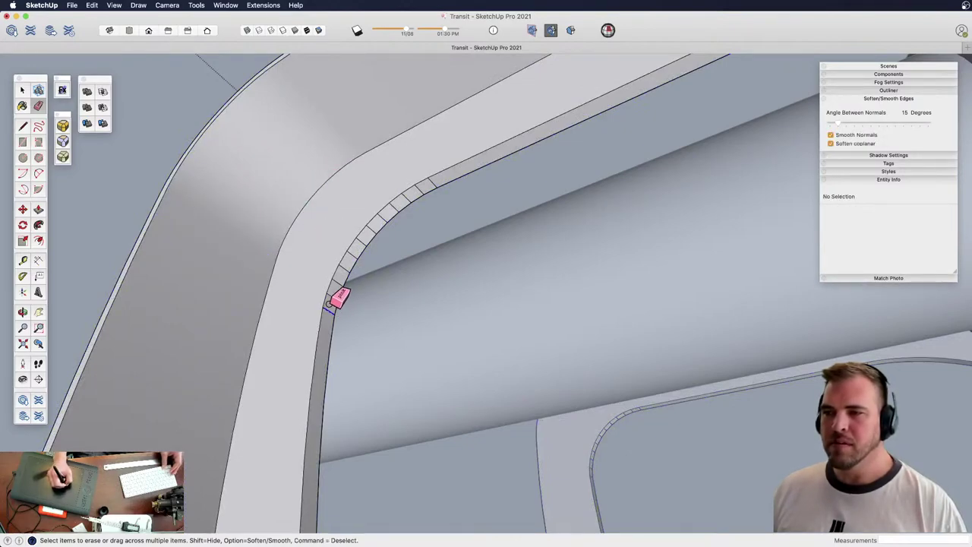
left_click_drag(330, 304, 340, 278, "alt")
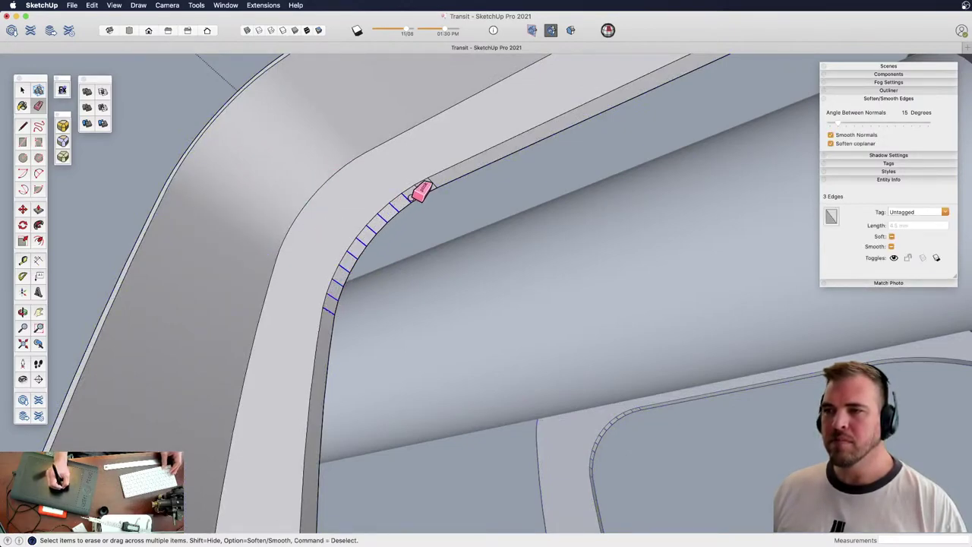
left_click_drag(449, 176, 471, 174, "alt")
key("z")
left_click_drag(410, 204, 400, 359)
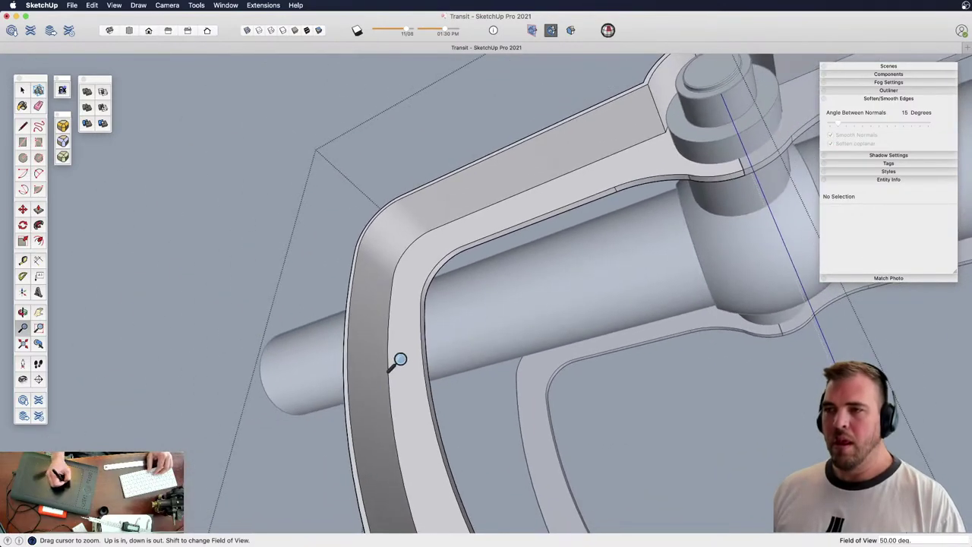
middle_click_drag(304, 226, 463, 365)
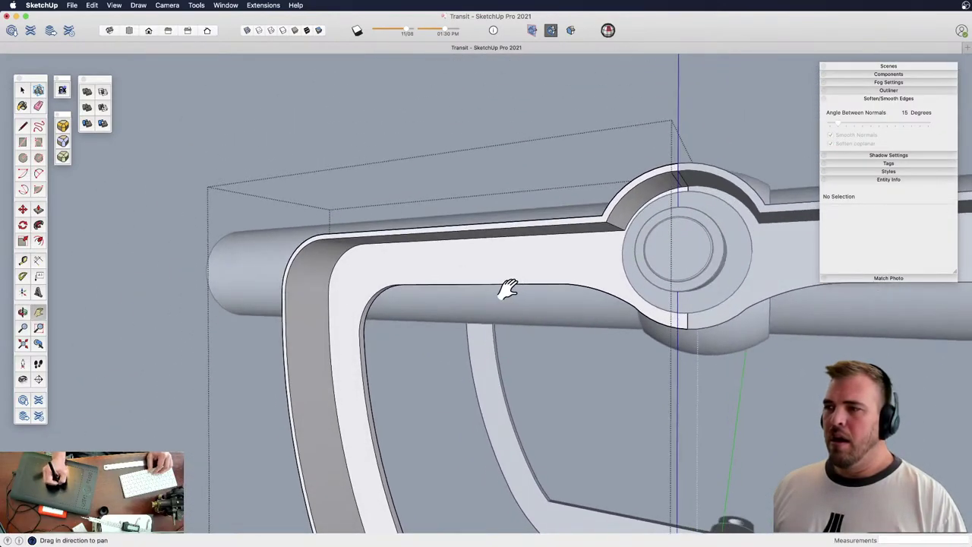
middle_click_drag(506, 288, 376, 275)
key("z")
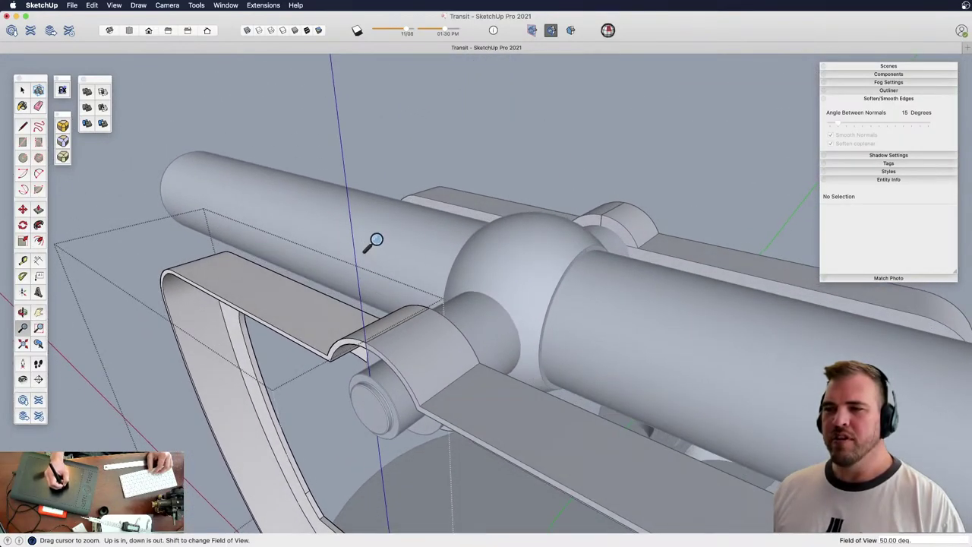
middle_click_drag(377, 240, 420, 310)
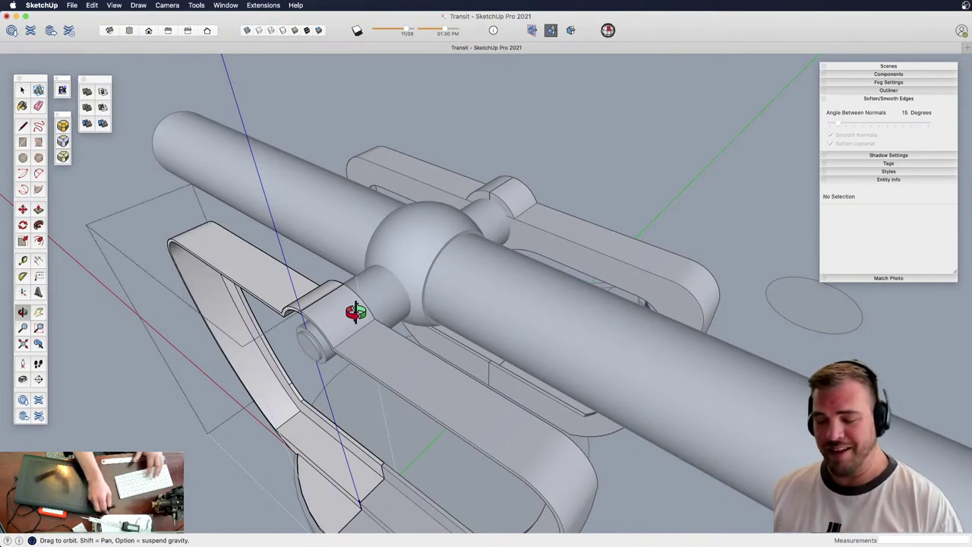
key("space")
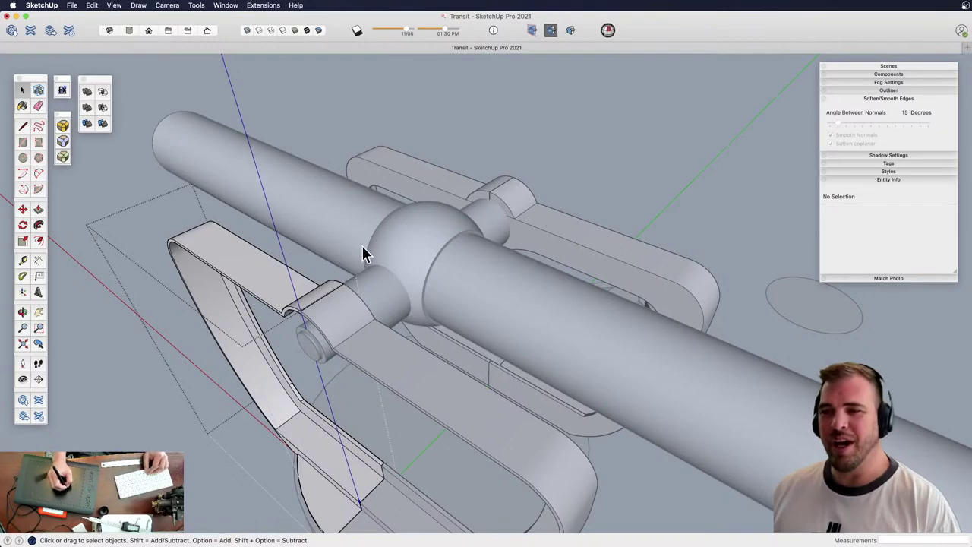
left_click(399, 123)
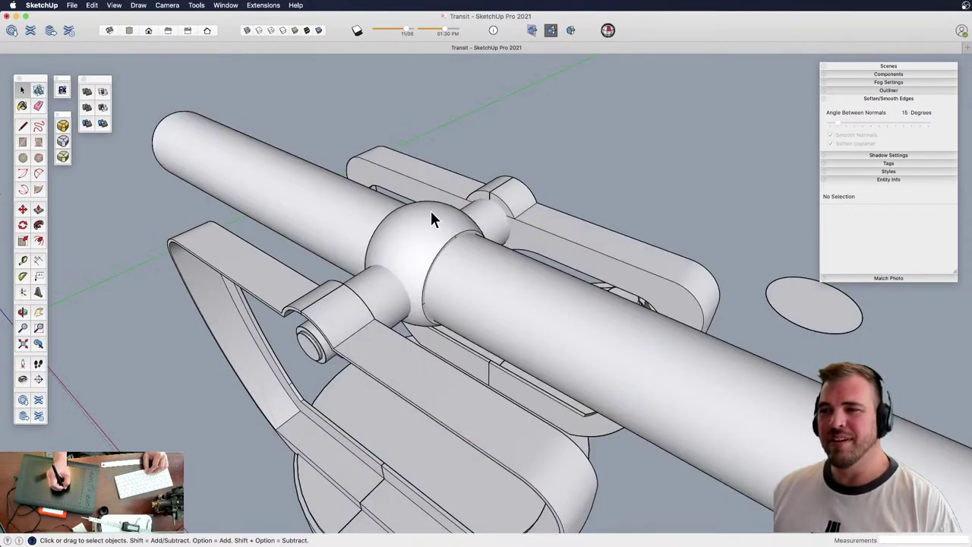
Shorten the long telescope tube by pushing its open end face back 35.5 mm with Push/Pull, and leave the tube's editing mode
scroll(430, 211, "down", 4)
mouse_move(498, 265)
middle_mouse_down("shift")
mouse_move(523, 299)
mouse_move(489, 290)
mouse_move(490, 258)
middle_mouse_up("shift")
double_click(530, 293)
scroll(506, 266, "up", 3)
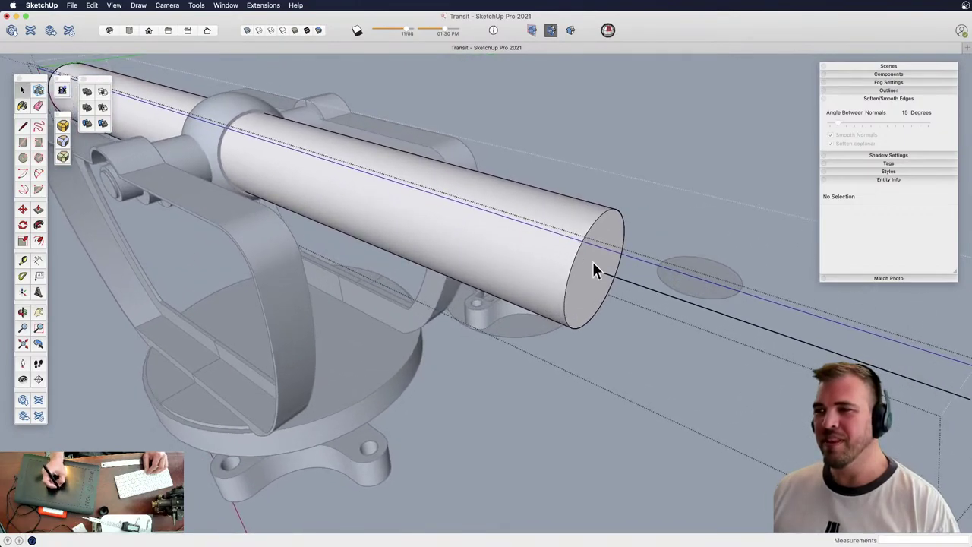
left_click(593, 298)
key("p")
left_click_drag(581, 291, 471, 258)
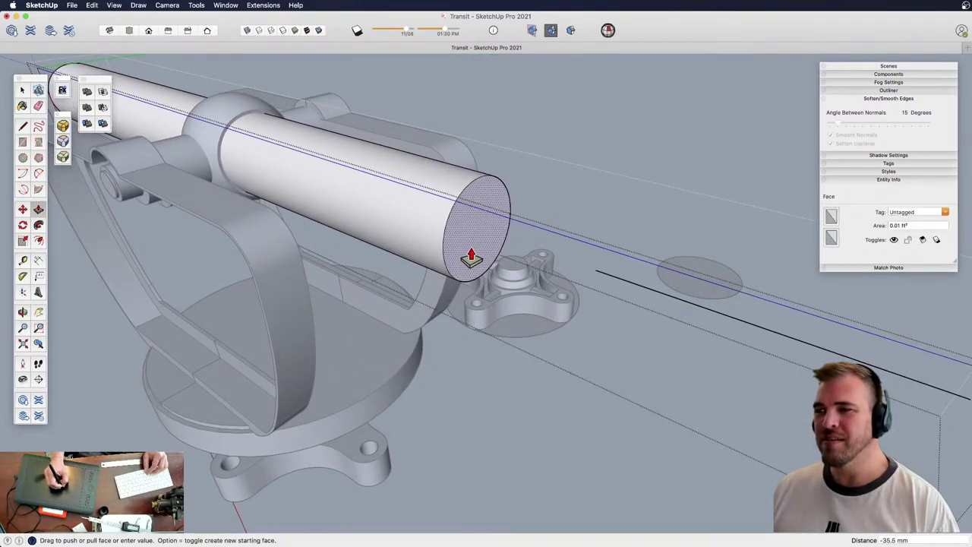
key("space")
left_click(487, 243)
mouse_move(486, 238)
middle_mouse_down("shift")
mouse_move(480, 244)
mouse_move(506, 291)
mouse_move(464, 314)
middle_mouse_up("shift")
left_click(571, 169)
Draw a circle with a radius of about 16.6 mm, centred on the tube's end face and slightly larger than it
key("z")
left_click_drag(464, 314, 461, 232)
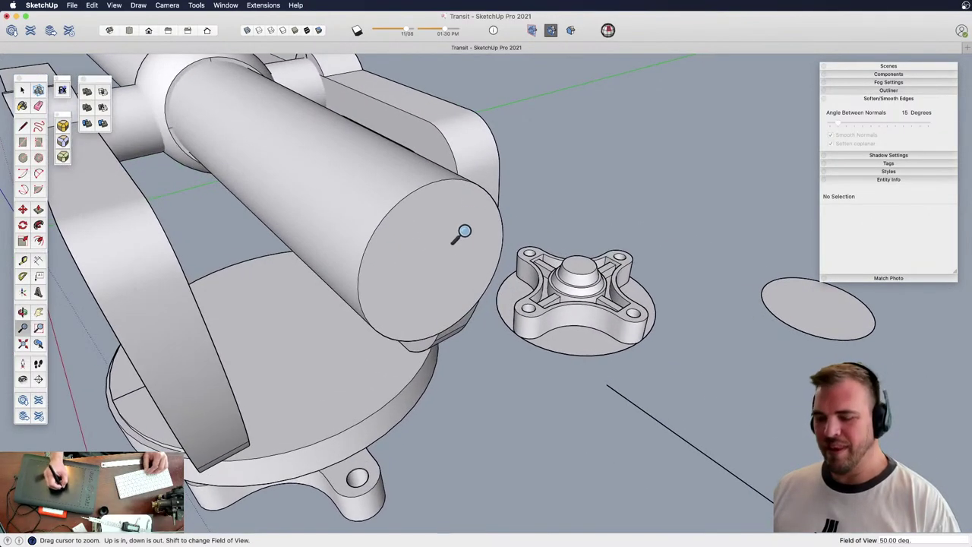
key("c")
left_click(437, 265)
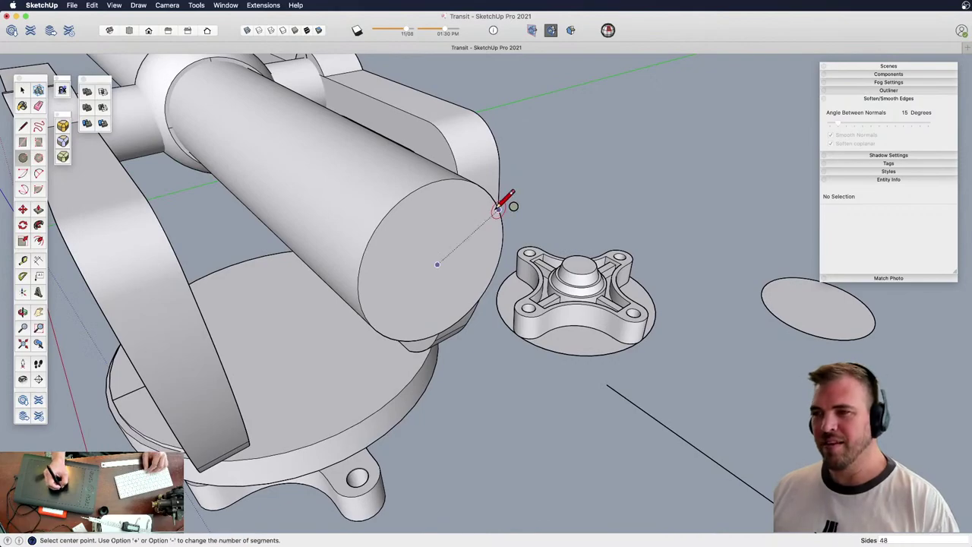
left_click(438, 264)
left_click(510, 226)
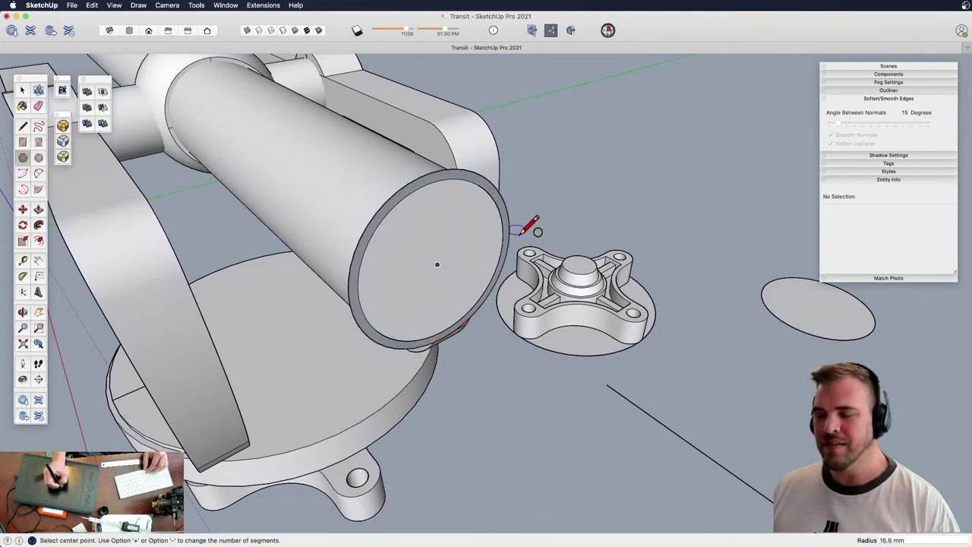
Extrude the new circular end face into a thin disc and scale its front face up slightly
middle_click_drag(459, 238, 496, 288)
key("p")
left_click(488, 272)
left_click(483, 273)
key("space")
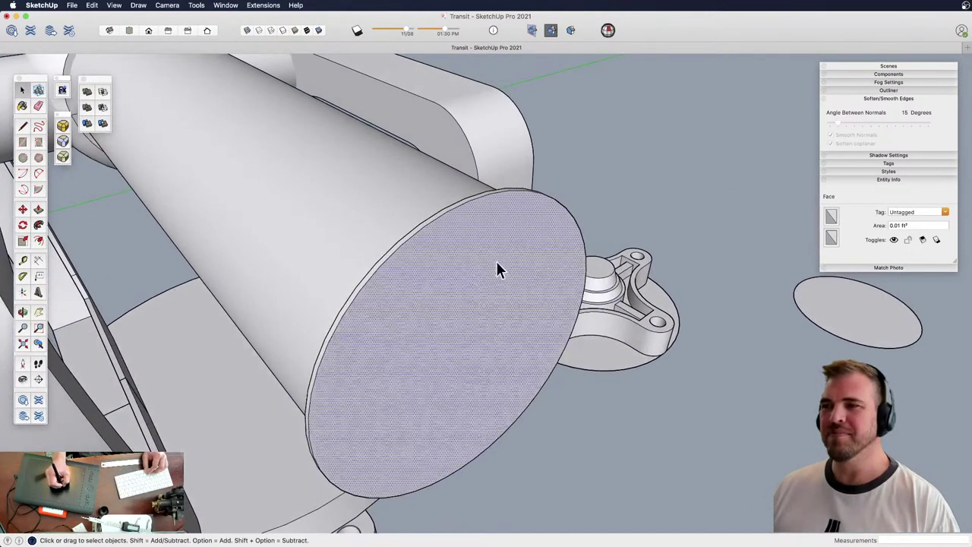
key("s")
left_click_drag(605, 145, 610, 139)
Extrude the disc's front face outward 1.6 mm to form the cap's rim
middle_click_drag(534, 258, 504, 304)
key("z")
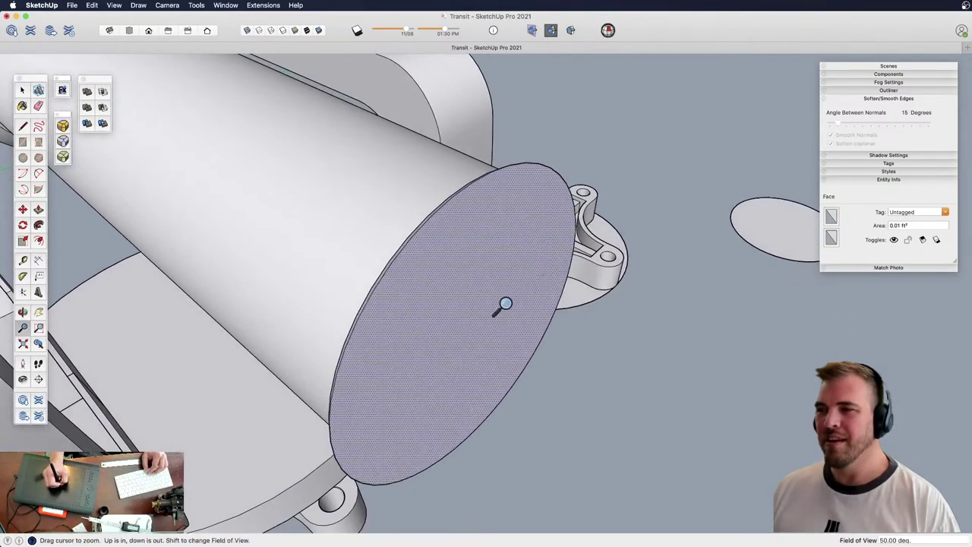
left_click_drag(504, 303, 491, 262)
key("p")
left_click(488, 259)
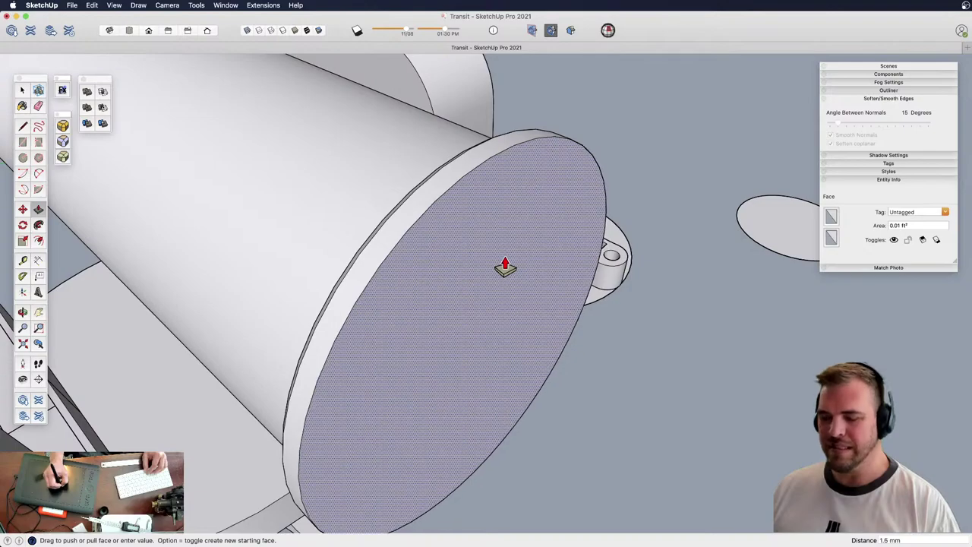
Offset the edge of the rim's front face inward by about 0.2 mm
mouse_move(501, 262)
middle_mouse_down()
mouse_move(483, 237)
mouse_move(512, 263)
middle_mouse_up()
key("z")
left_click_drag(512, 262, 516, 191)
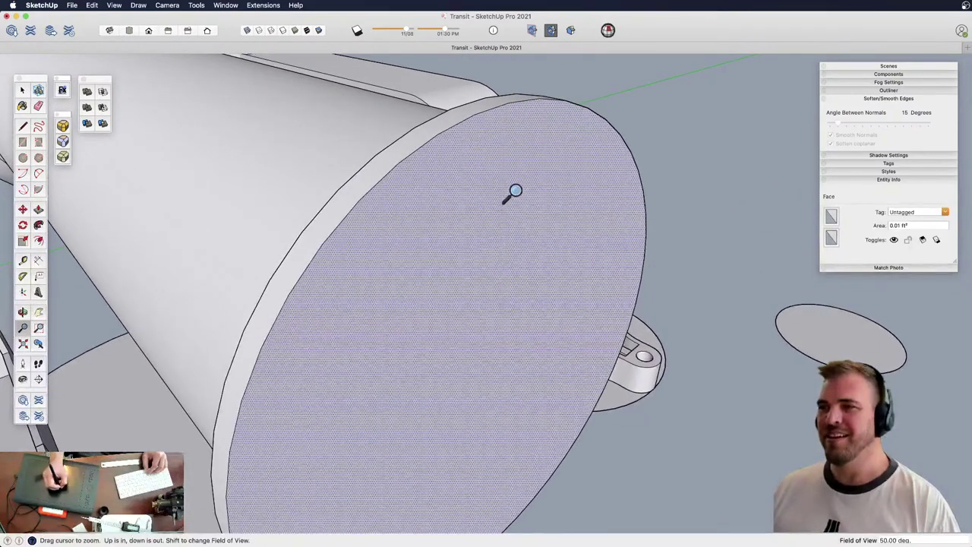
key("space")
left_click(552, 173)
key("f")
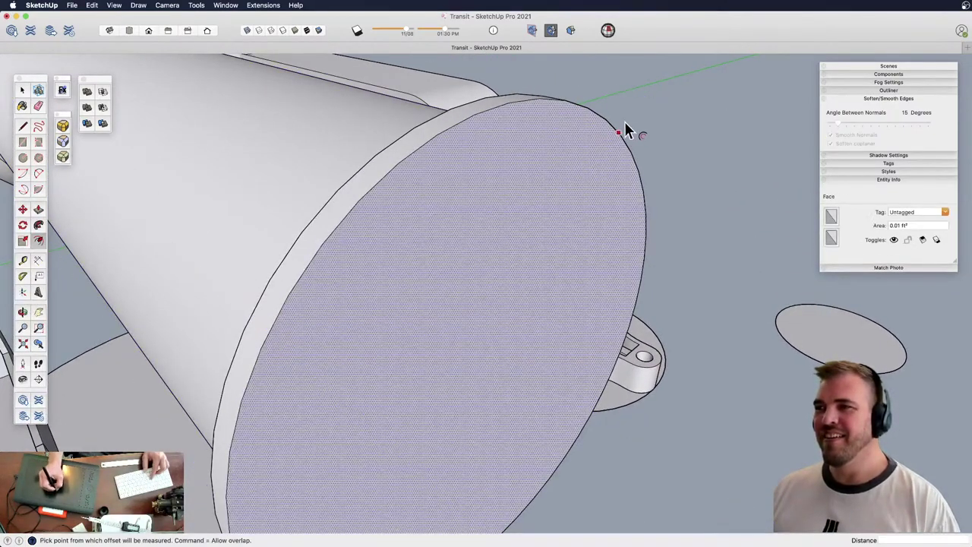
left_click(614, 135)
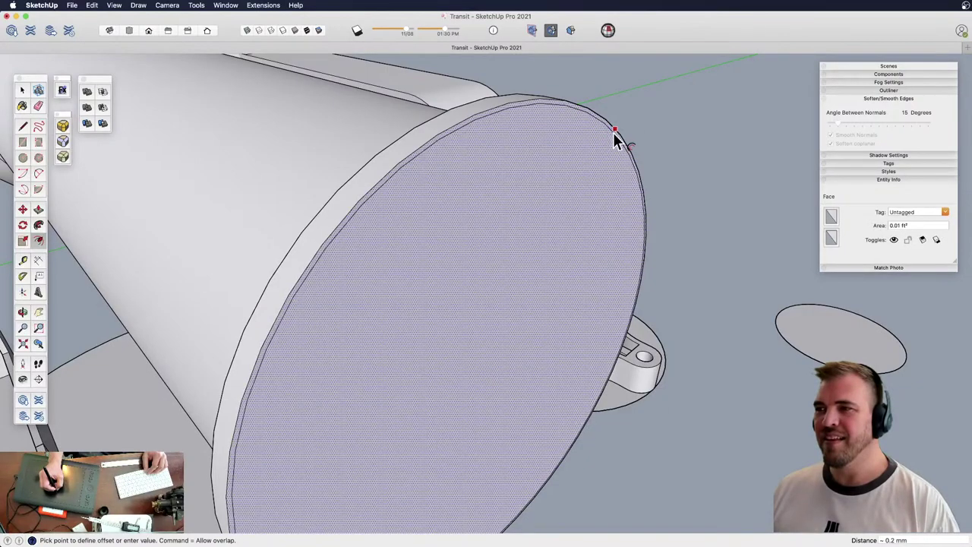
left_click(615, 136)
Move the inset face outward 0.1 mm along the tube's axis to bevel the rim
key("space")
left_click(596, 188)
middle_click_drag(596, 188, 512, 247)
key("m")
left_click(446, 263)
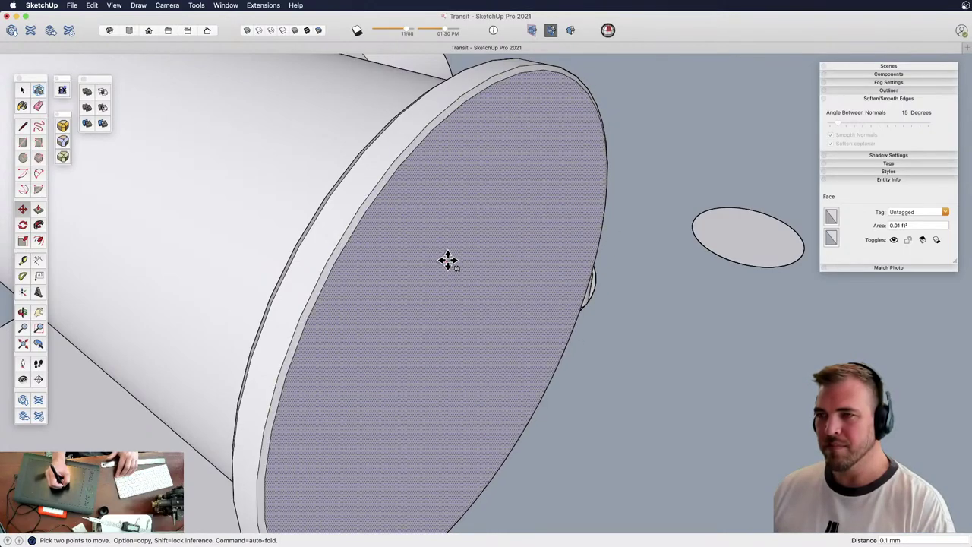
Offset the edge of the beveled cap's end face inward to outline a smaller circular face
mouse_move(434, 254)
middle_mouse_down()
mouse_move(571, 227)
mouse_move(666, 189)
mouse_move(636, 180)
mouse_move(562, 299)
middle_mouse_up()
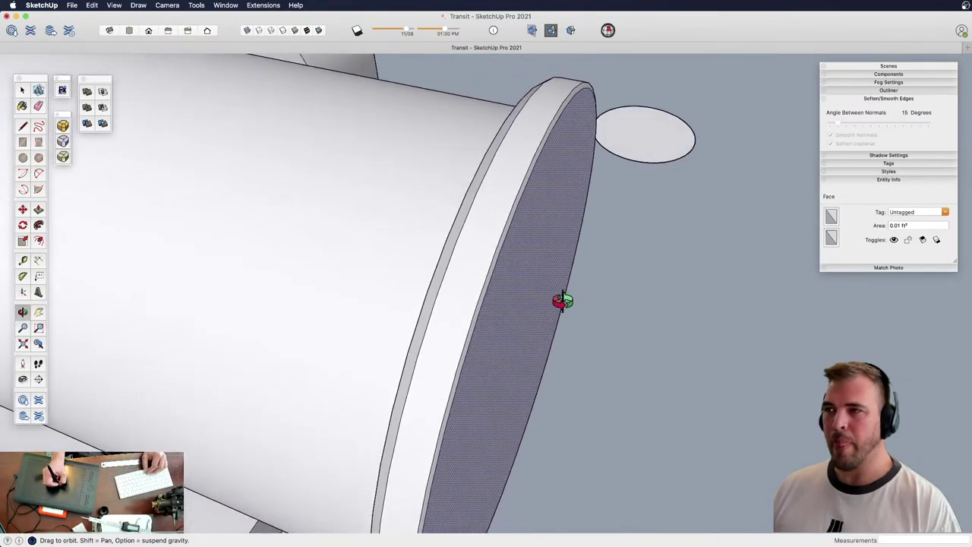
scroll(525, 295, "up", 2)
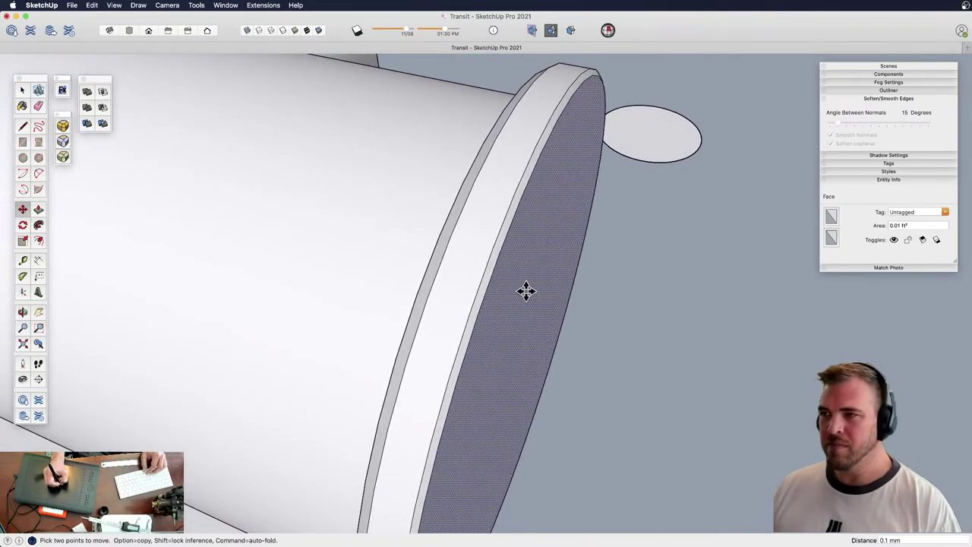
middle_click_drag(526, 290, 382, 184)
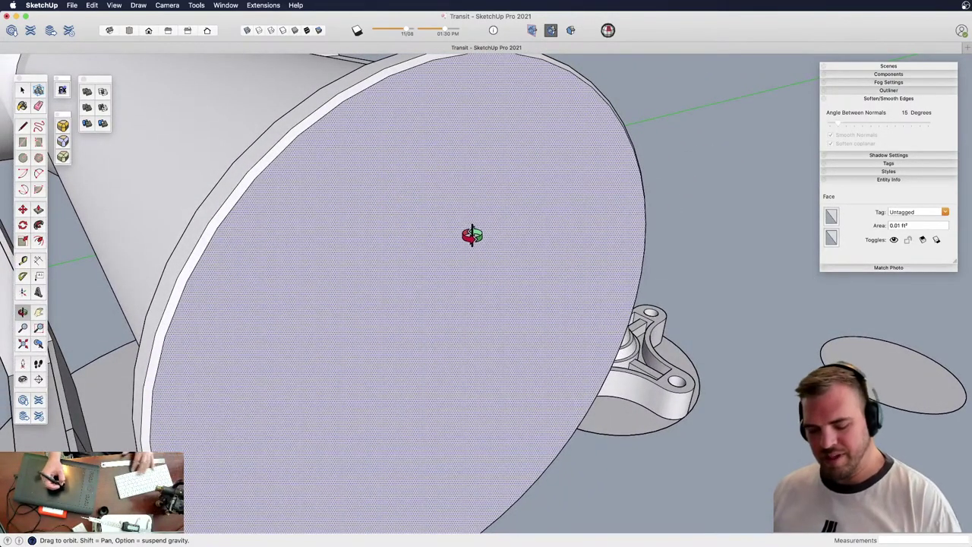
left_click(605, 185)
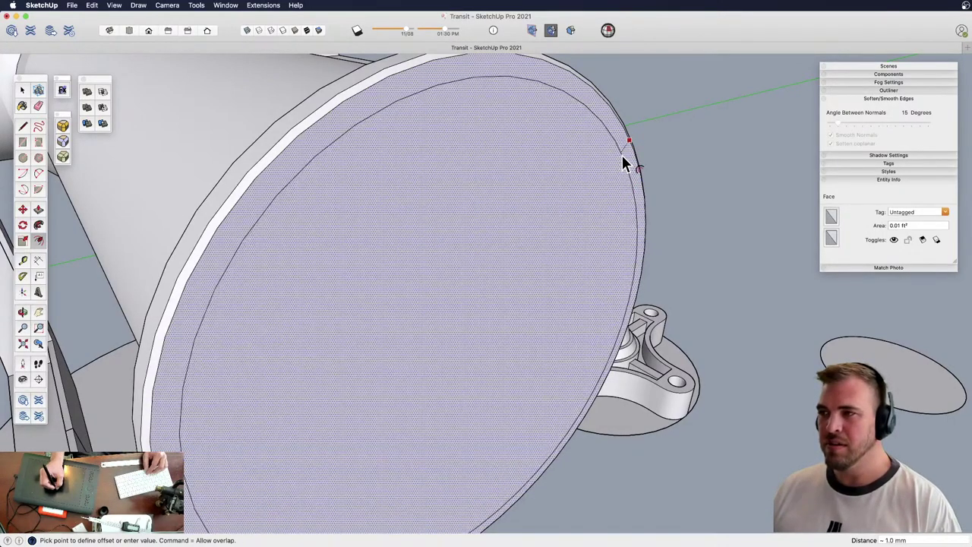
left_click(610, 190)
Move the smaller inner face outward along the tube's axis to form a tapered section on the cap
middle_click_drag(597, 203, 514, 274)
key("space")
left_click(481, 278)
key("m")
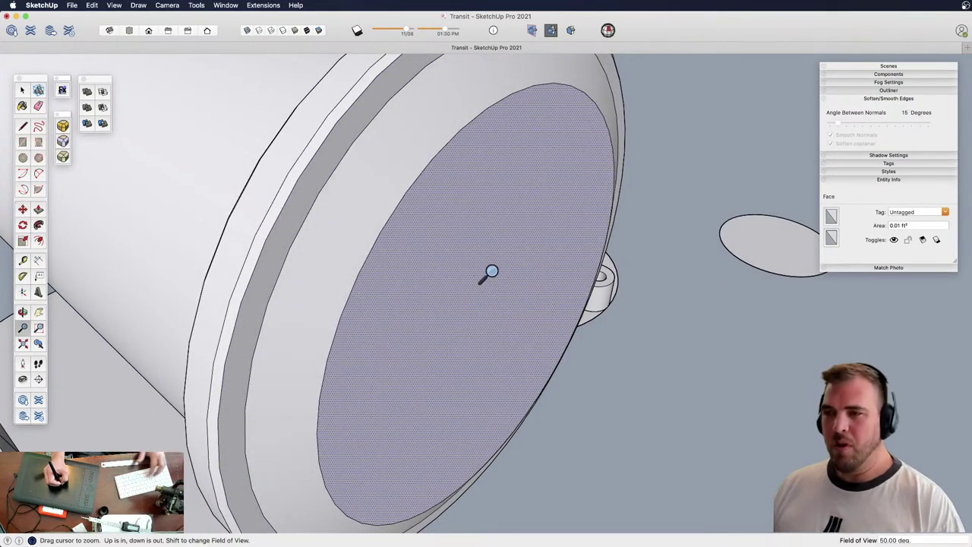
Offset the edge of the tapered section's end face inward by about 1.0 mm
scroll(491, 272, "down", 5)
middle_click_drag(456, 289, 494, 316)
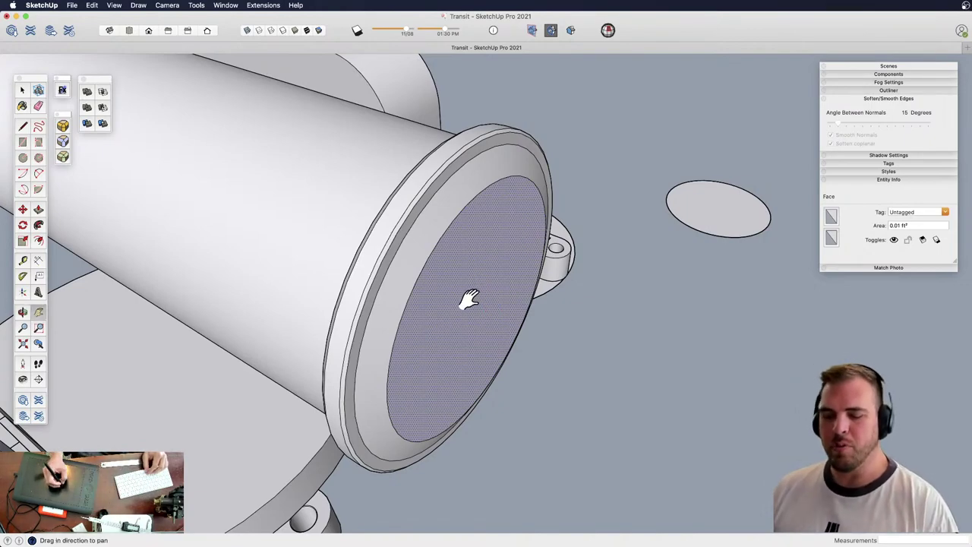
key("o")
left_click_drag(469, 299, 481, 243)
key("z")
key("f")
left_click(525, 174)
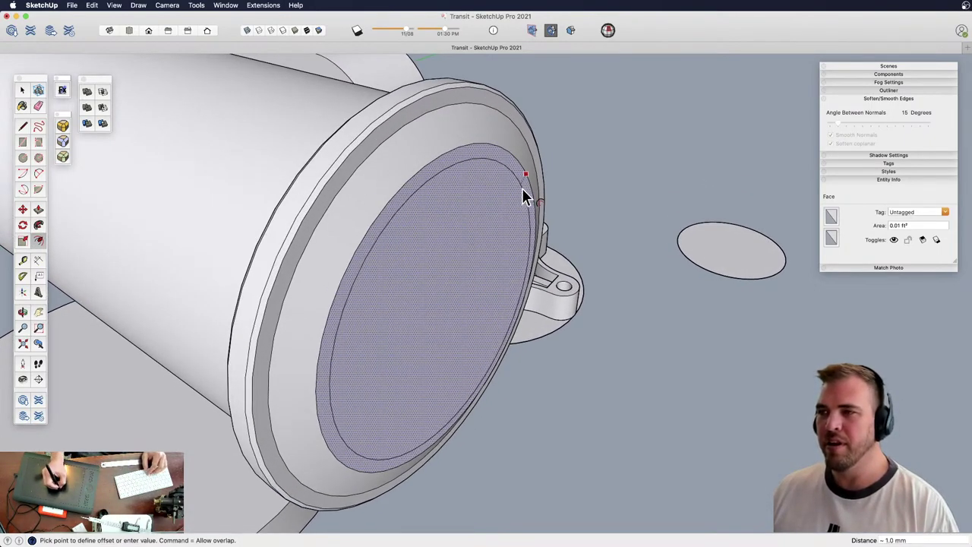
left_click(522, 187)
Move the newly inset face outward 2.9 mm along the tube's axis to form a longer tapered section
key("space")
left_click(466, 298)
key("m")
left_click(456, 310)
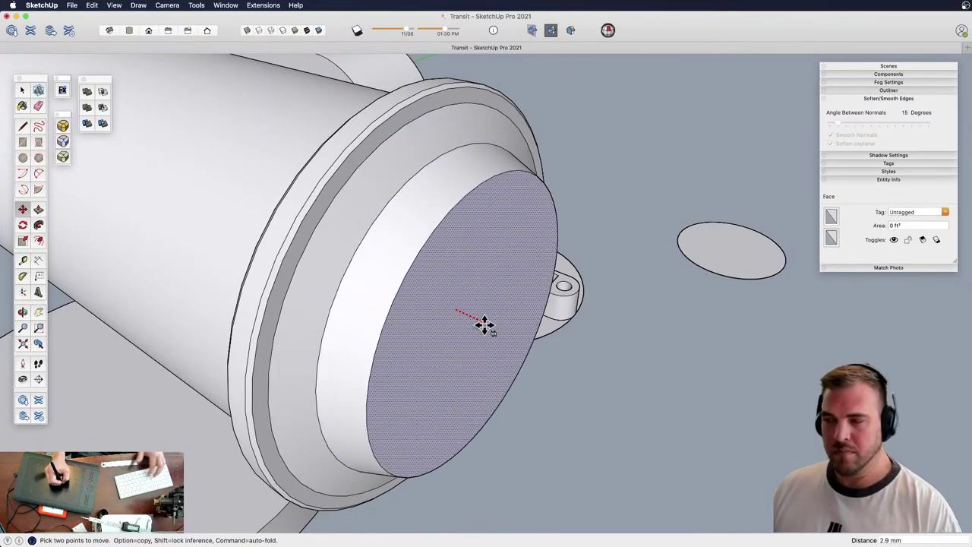
Inset the longer taper's end face by about 0.3 mm and extend the inner face outward into a slightly narrower section
middle_click_drag(480, 296, 499, 349)
key("z")
left_click_drag(499, 349, 567, 197)
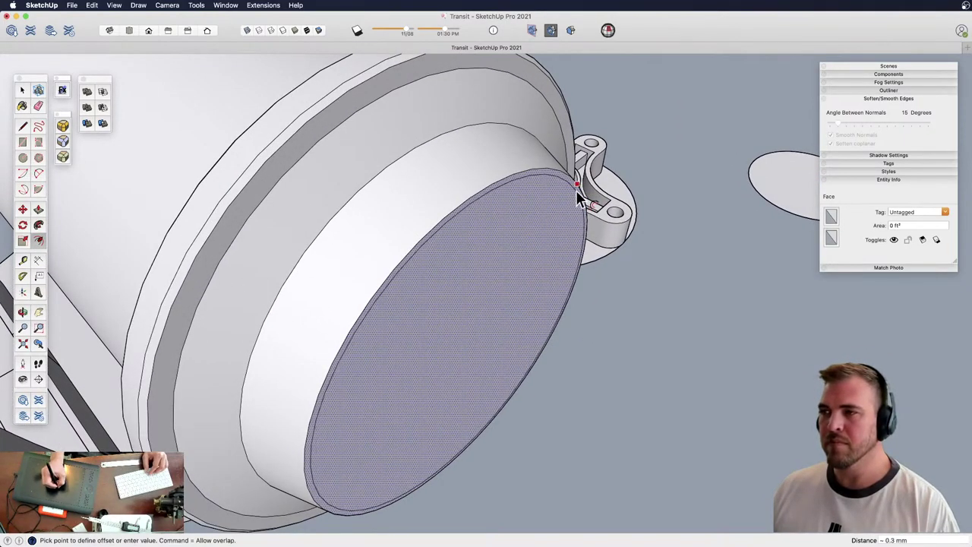
left_click(577, 190)
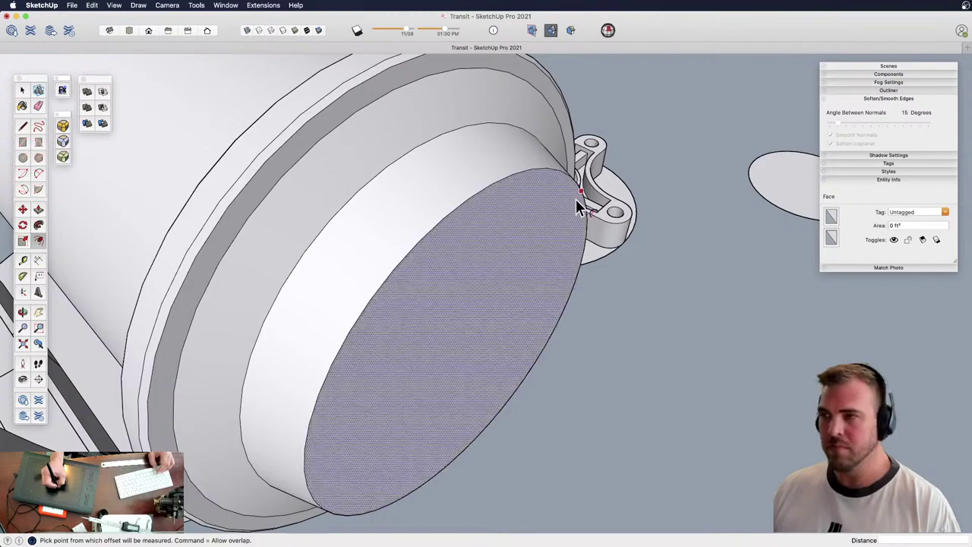
mouse_move(556, 235)
middle_mouse_down()
mouse_move(569, 284)
mouse_move(582, 289)
mouse_move(524, 298)
middle_mouse_up()
scroll(549, 259, "up", 5)
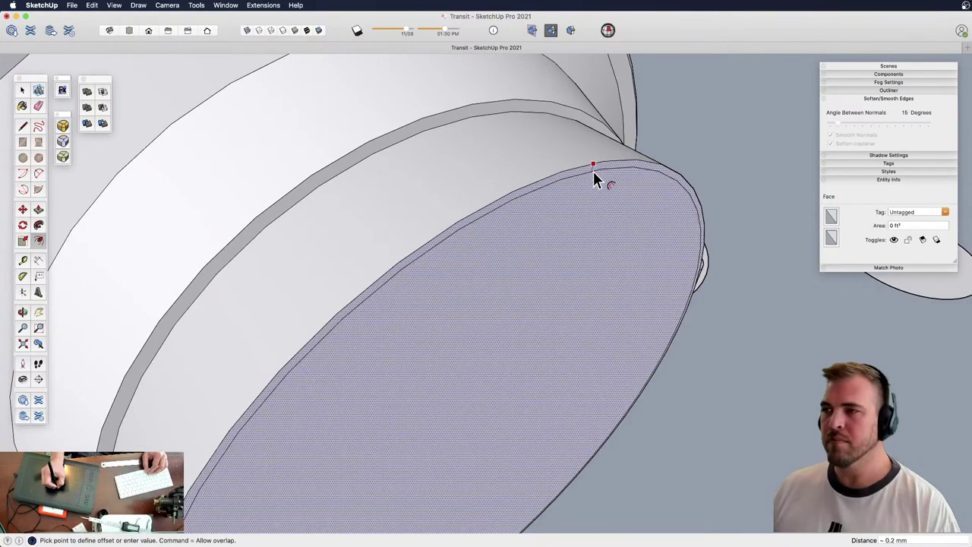
Inset the narrow section's end face by about 0.2 mm and move the inner face outward about 0.1 mm as a bevel
left_click(596, 174)
key("space")
left_click(580, 278)
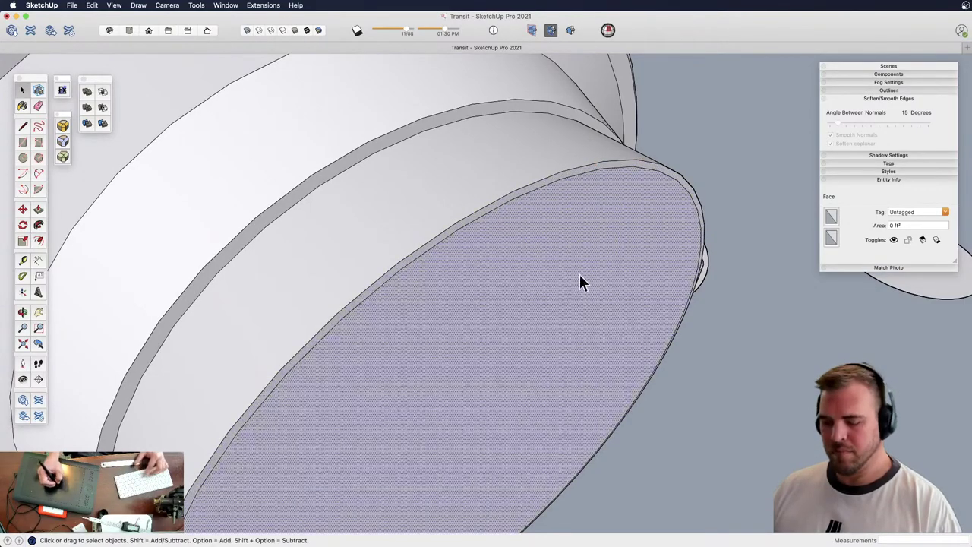
key("m")
left_click(563, 290)
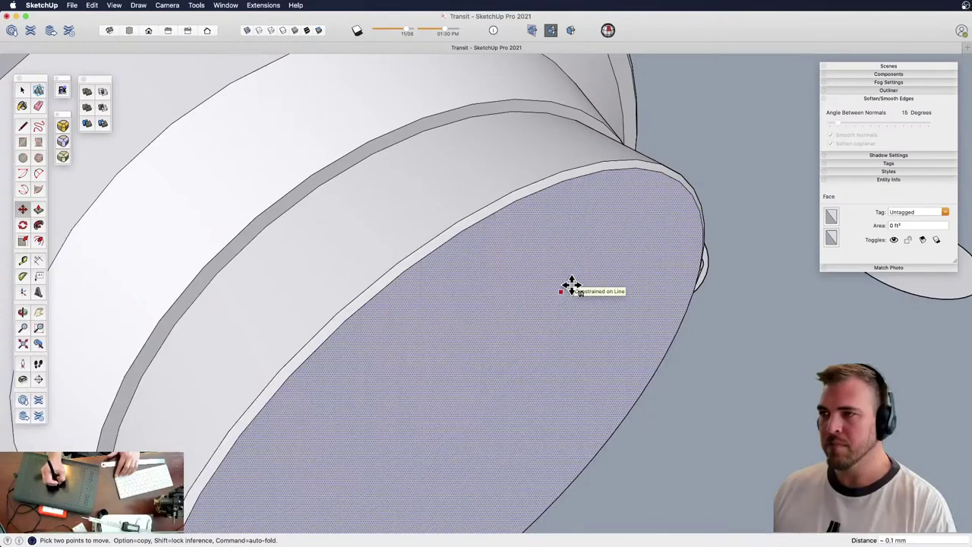
Extrude the beveled section's end face outward 0.5 mm and select the narrow bevel surface behind it
middle_click_drag(534, 221, 559, 290)
key("p")
left_click(605, 237)
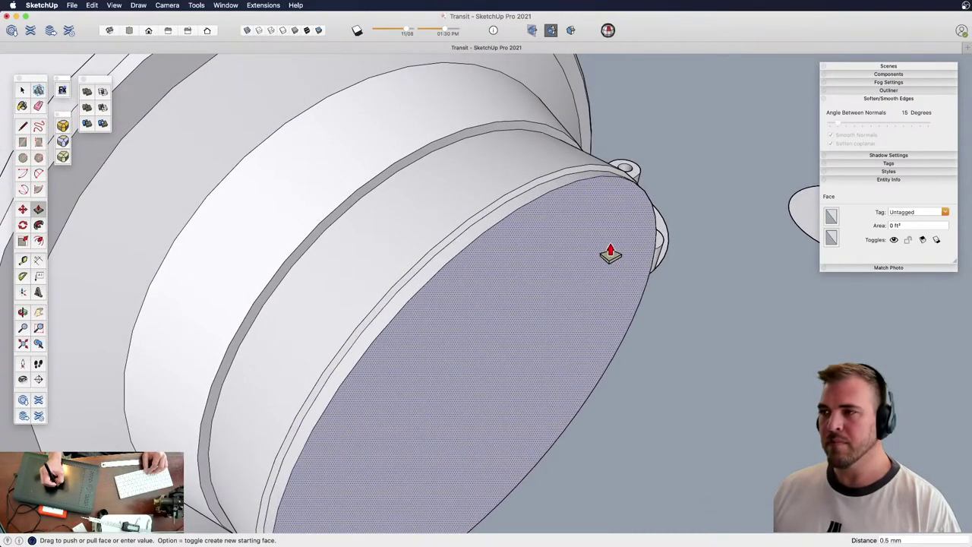
key("space")
left_click(600, 167)
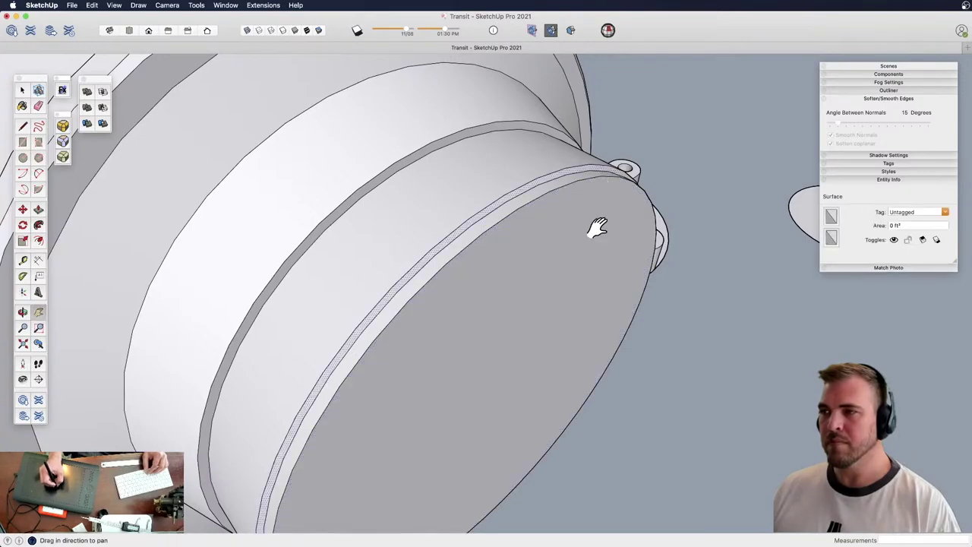
Copy the selected narrow bevel ring outward along the tube's axis, beyond the end face
middle_click_drag(597, 227, 571, 256)
key("m")
left_click(549, 224)
key("alt")
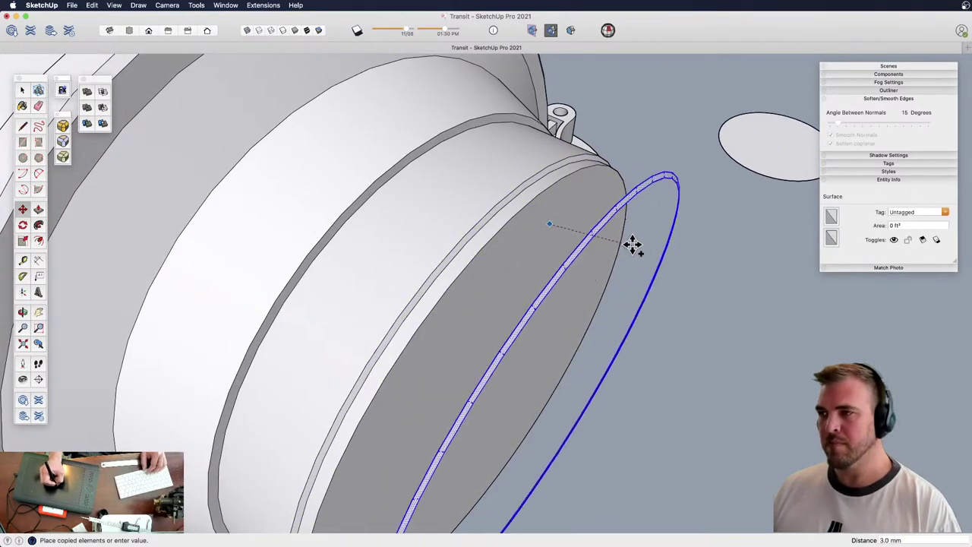
left_click(604, 253)
Flip the copied bevel ring along the tube's axis and move it back about 1.6 mm onto the end face's rim
key("s")
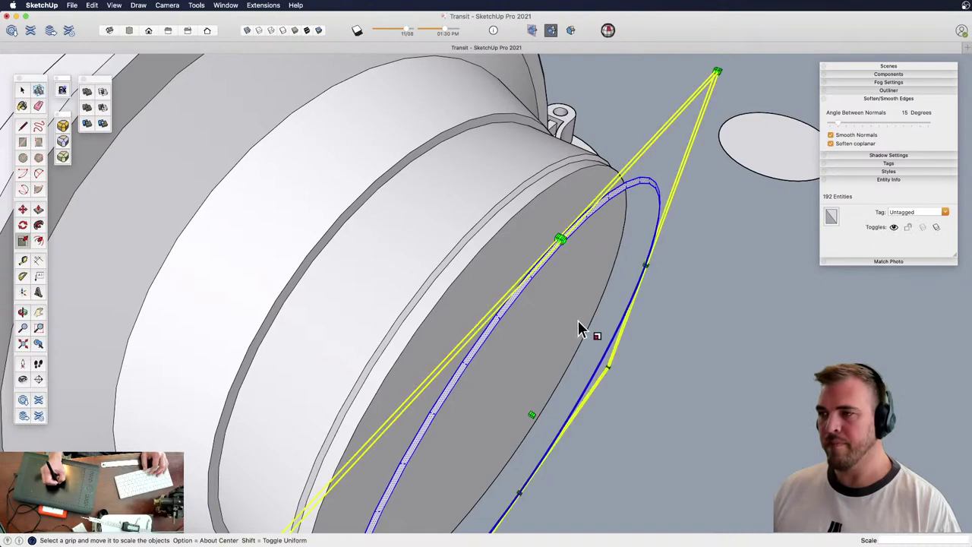
left_click(533, 415)
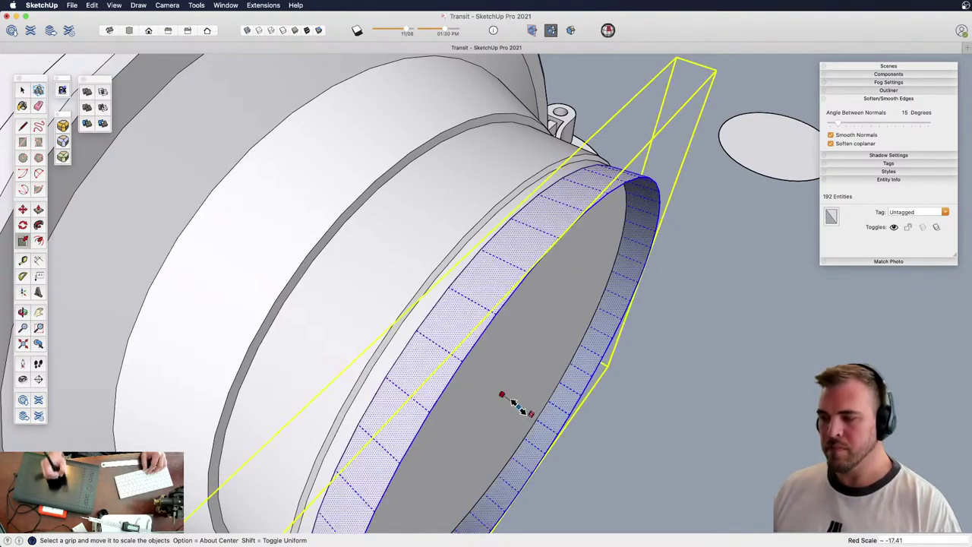
left_click(515, 405)
key("m")
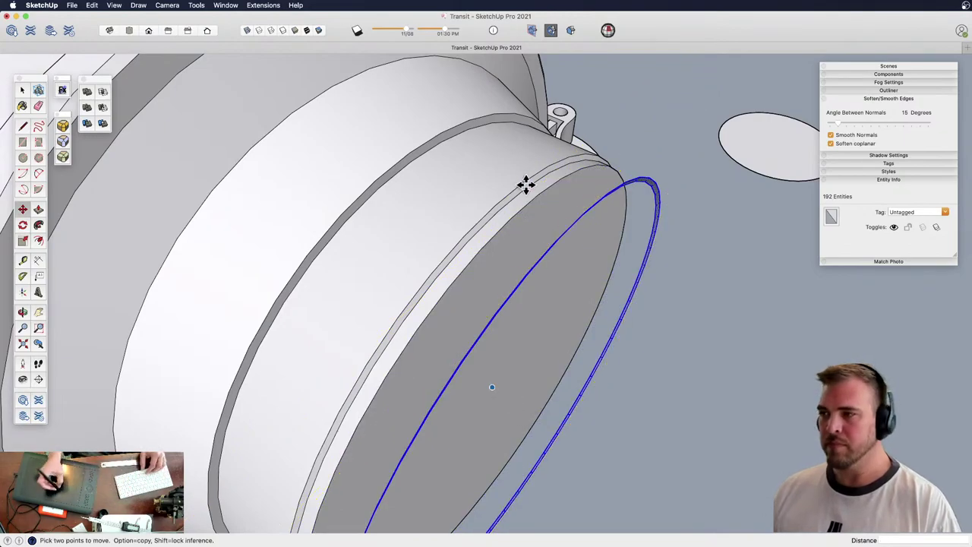
left_click(651, 187)
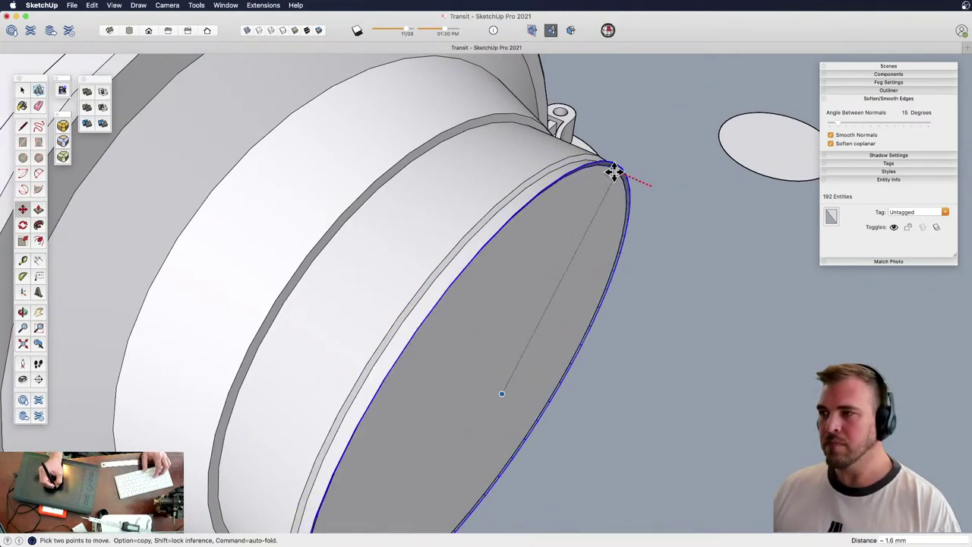
left_click(634, 195)
Trace an edge of the flipped ring to close it with an end face, and extrude that face outward into a cylindrical section
key("l")
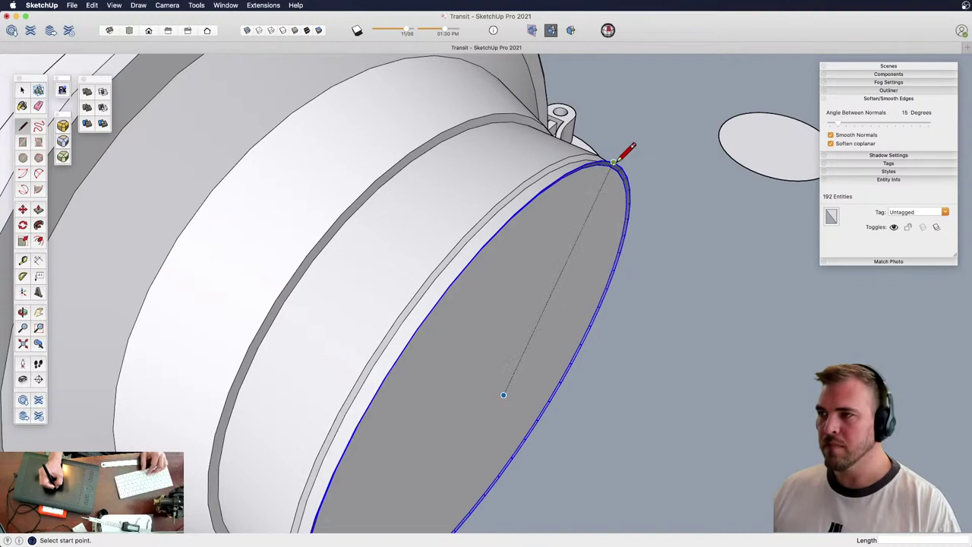
left_click(626, 175)
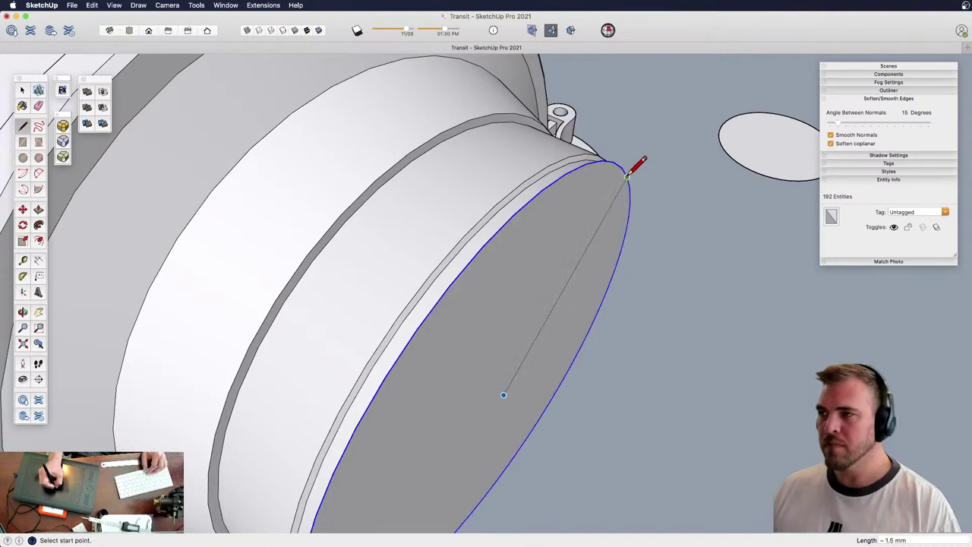
left_click(571, 298)
left_click(609, 325)
Try deleting the cylindrical section's end face and the inner face behind it
key("space")
left_click(582, 332)
key("Delete")
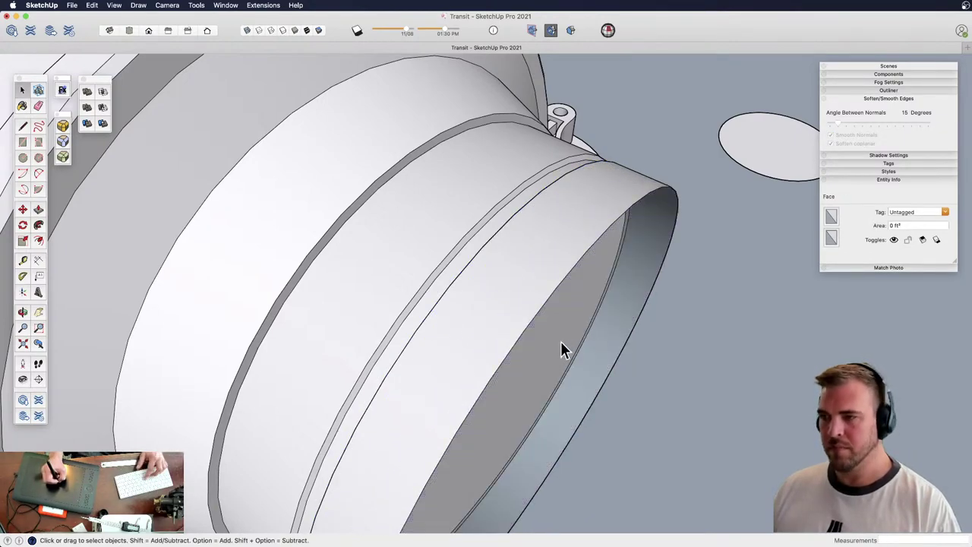
left_click(537, 359)
key("Delete")
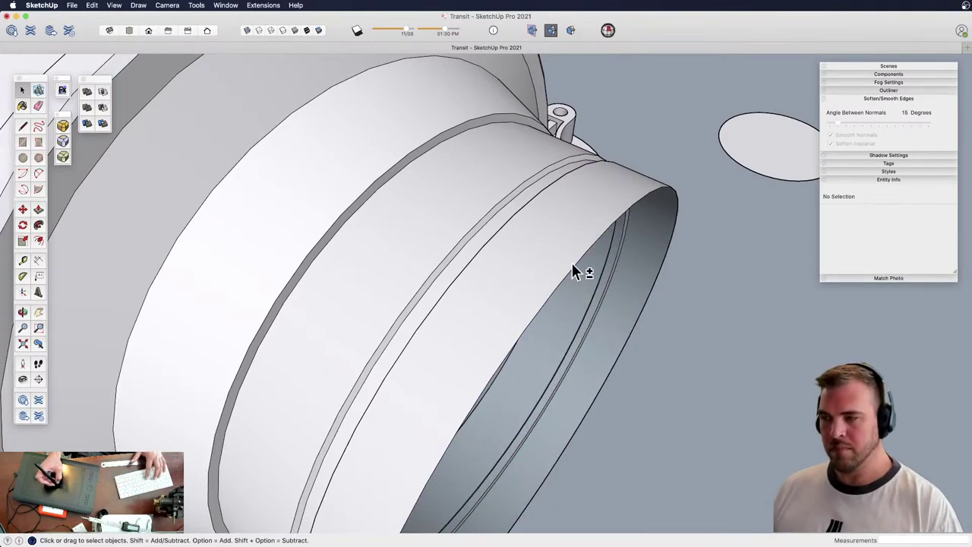
key("ctrl+z")
middle_click_drag(592, 261, 539, 266)
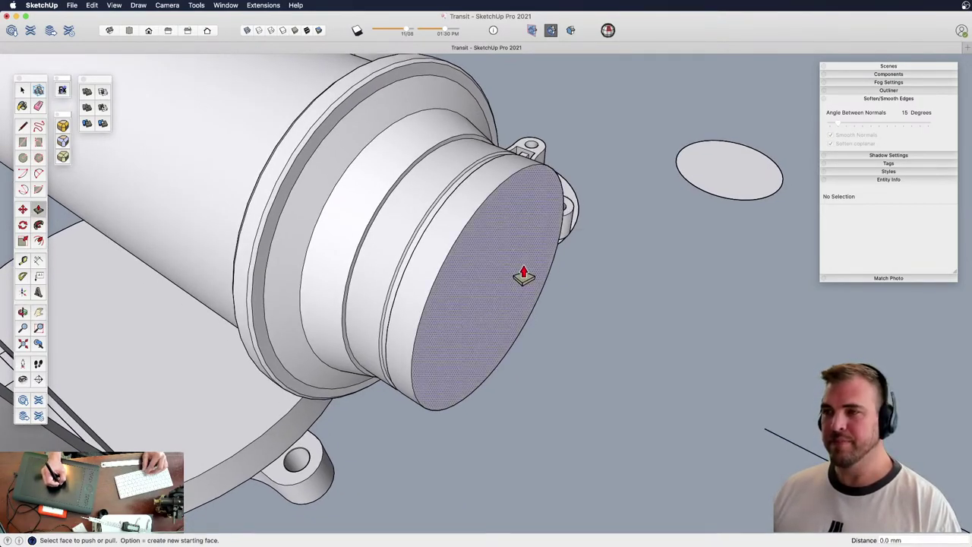
Offset the cylindrical section's end face outward by about 2.2 mm to form a larger concentric circle
middle_click_drag(532, 278, 623, 273, "shift")
key("space")
left_click(618, 285)
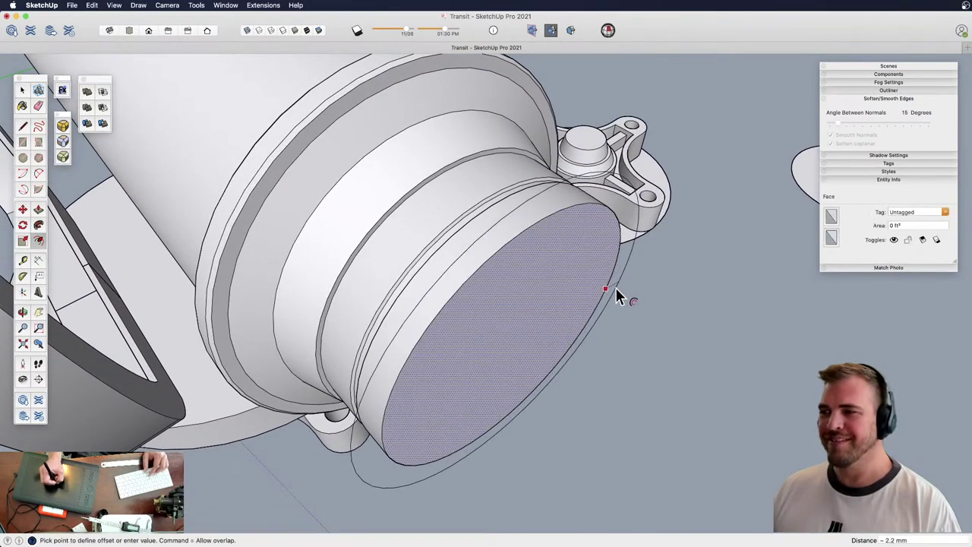
left_click(615, 288)
key("space")
left_click(619, 278)
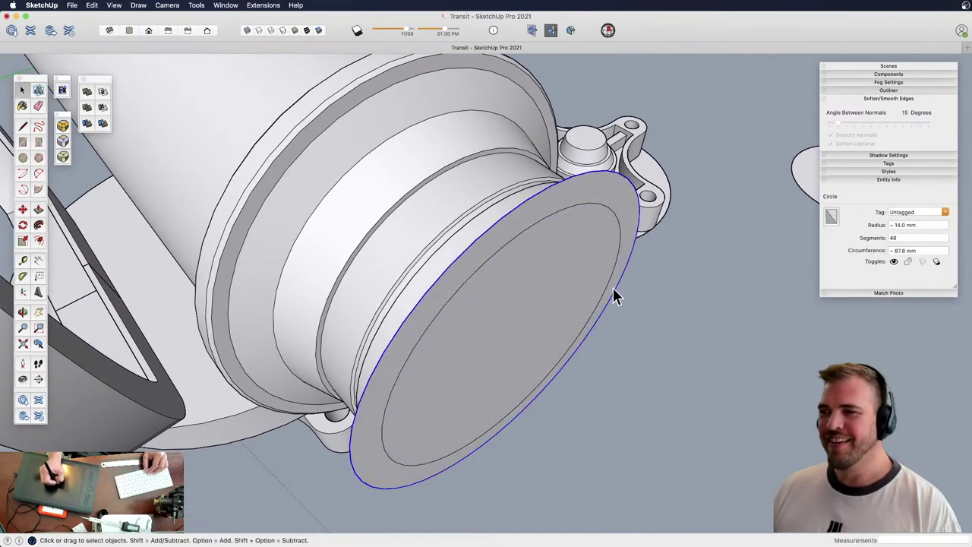
Extrude the outer ring and the inner face outward to the same depth as a flange, and erase the circle between them
key("p")
left_click_drag(616, 285, 623, 311)
left_click_drag(516, 342, 631, 290)
key("e")
left_click(637, 261)
Move the flange's back outer circle 1.2 mm outward along the tube's axis to taper the flange's back side
key("h")
middle_click_drag(586, 289, 626, 254)
left_click(605, 242)
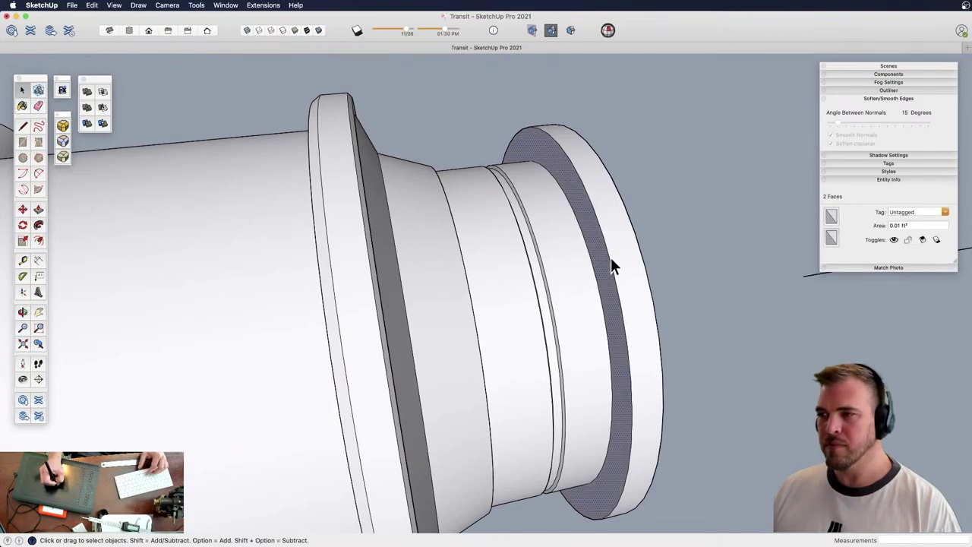
left_click(611, 257)
key("m")
left_click_drag(614, 266, 632, 258)
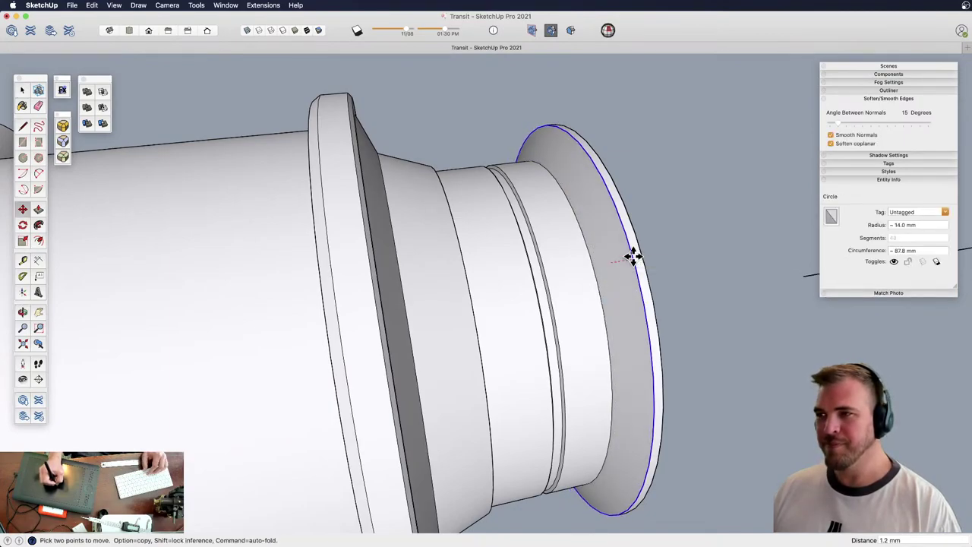
Extrude the flange's end face outward to thicken its rim
middle_click_drag(623, 291, 380, 274, "shift")
key("z")
left_click_drag(371, 269, 411, 332)
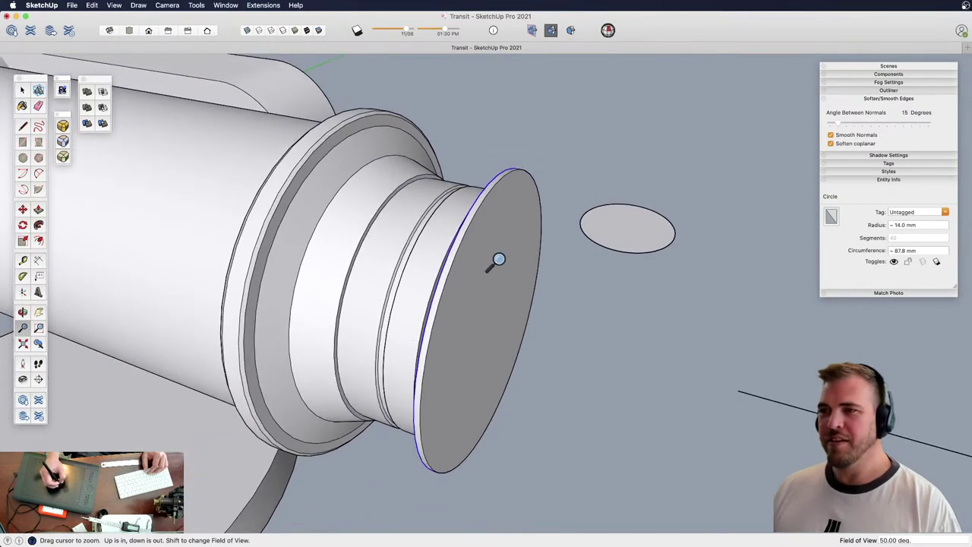
key("space")
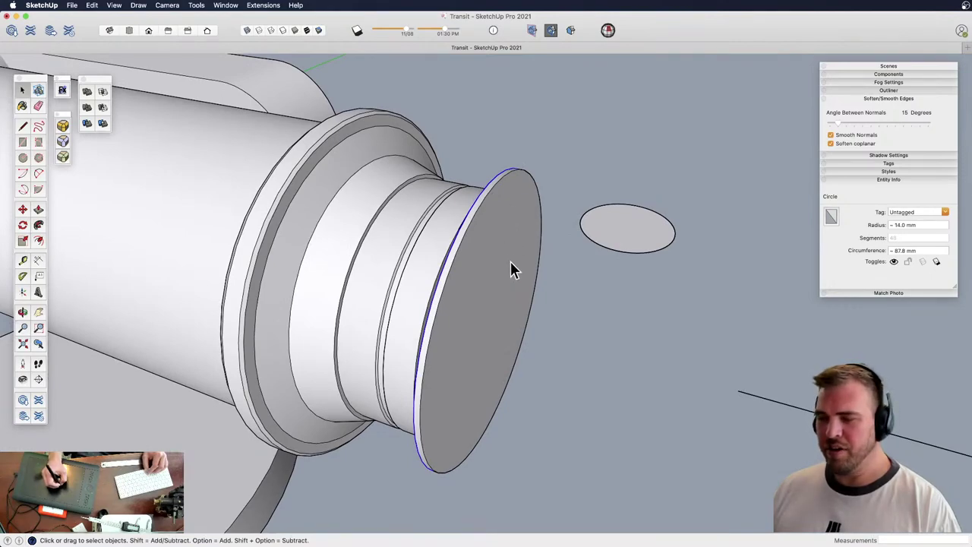
key("p")
left_click_drag(527, 289, 536, 293)
Scale the flange's outer rim surface about its center by 0.93
key("space")
left_click(512, 182)
key("s")
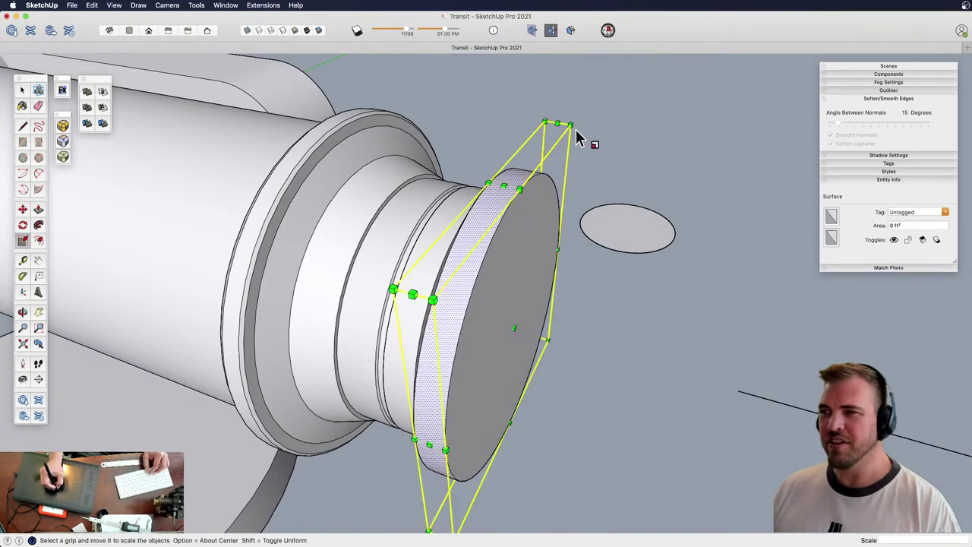
left_click_drag(572, 124, 565, 144)
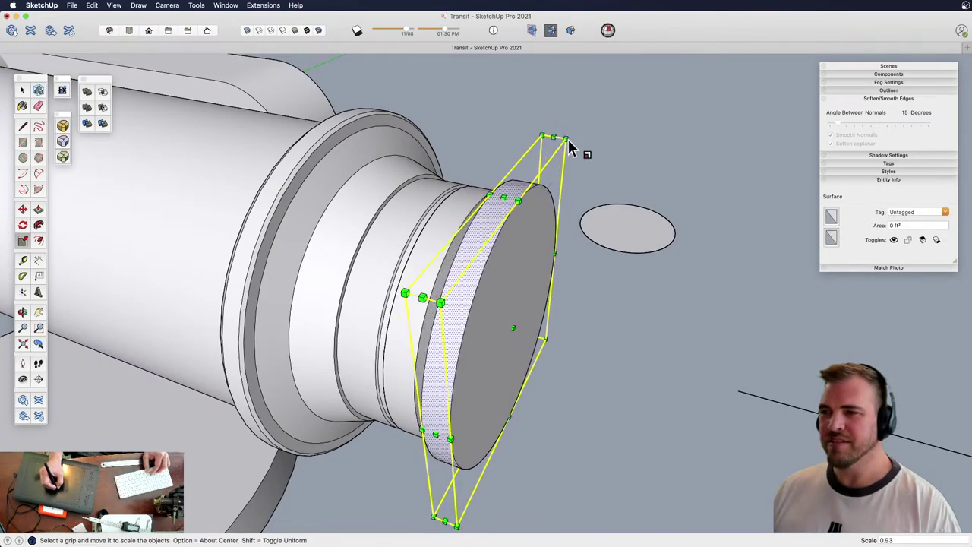
Offset the flange's end face slightly outward to outline a wider lip
middle_click_drag(528, 299, 582, 289)
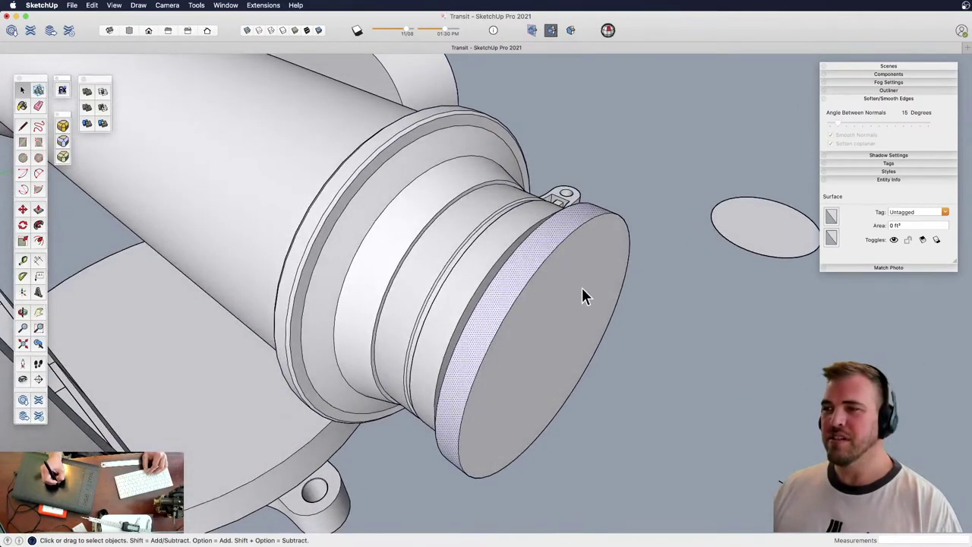
left_click(608, 270)
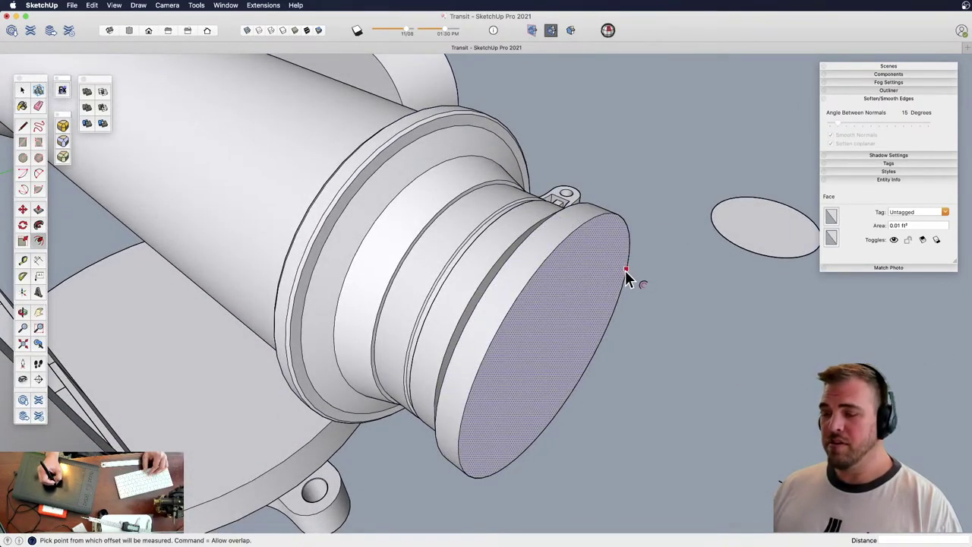
left_click(634, 270)
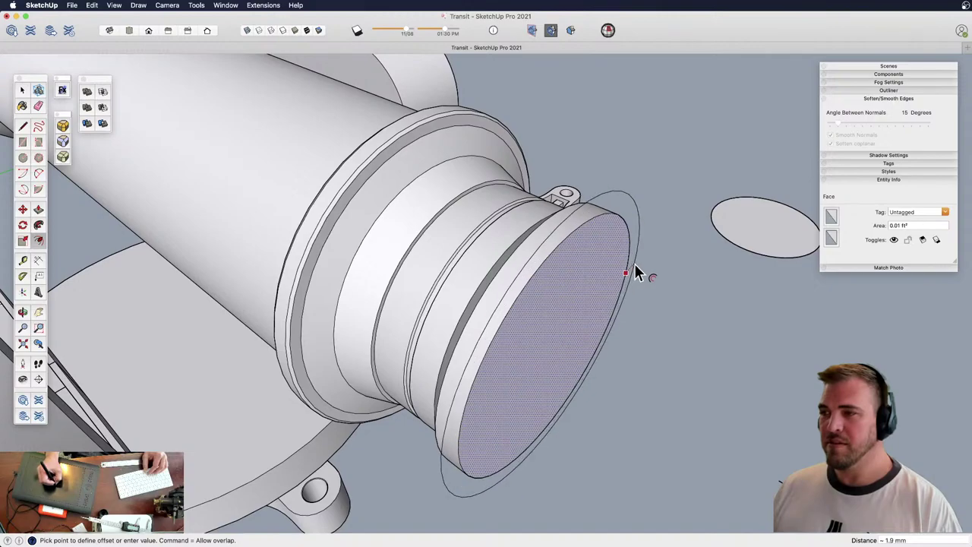
left_click(631, 272)
Extrude the lip ring and the face inside it outward 1.3 mm, and erase the circle between them
key("p")
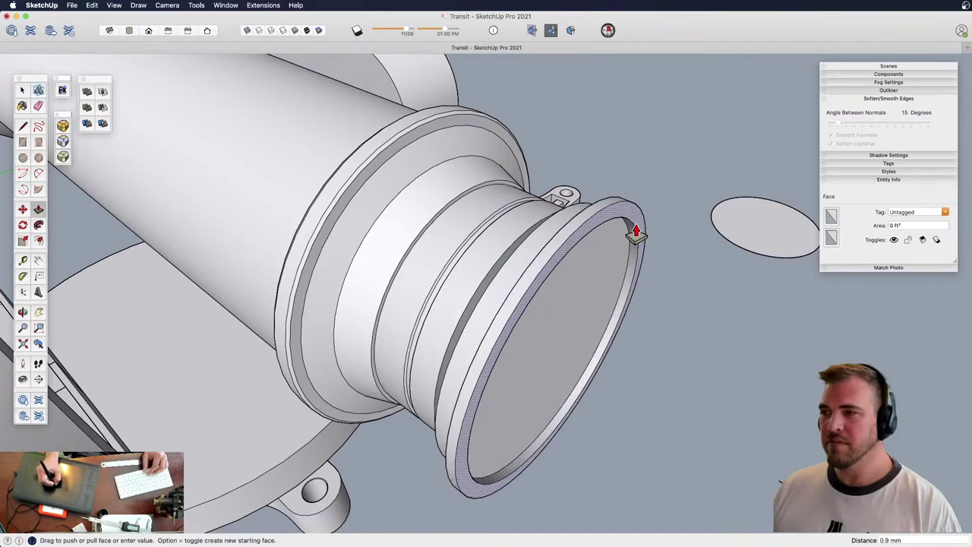
left_click(638, 227)
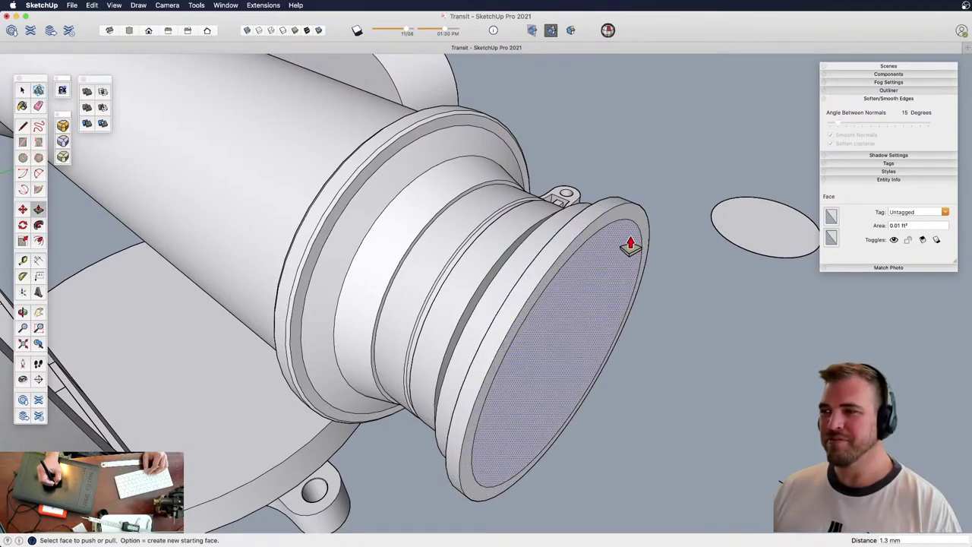
mouse_move(607, 245)
middle_mouse_down("shift")
mouse_move(588, 248)
mouse_move(548, 285)
middle_mouse_up("shift")
key("e")
left_click(613, 231)
Inset the lip's end face slightly and move the inner face outward 0.3 mm to bevel the lip's edge
key("f")
left_click(596, 223)
left_click(598, 225)
key("z")
left_click_drag(555, 283, 569, 252)
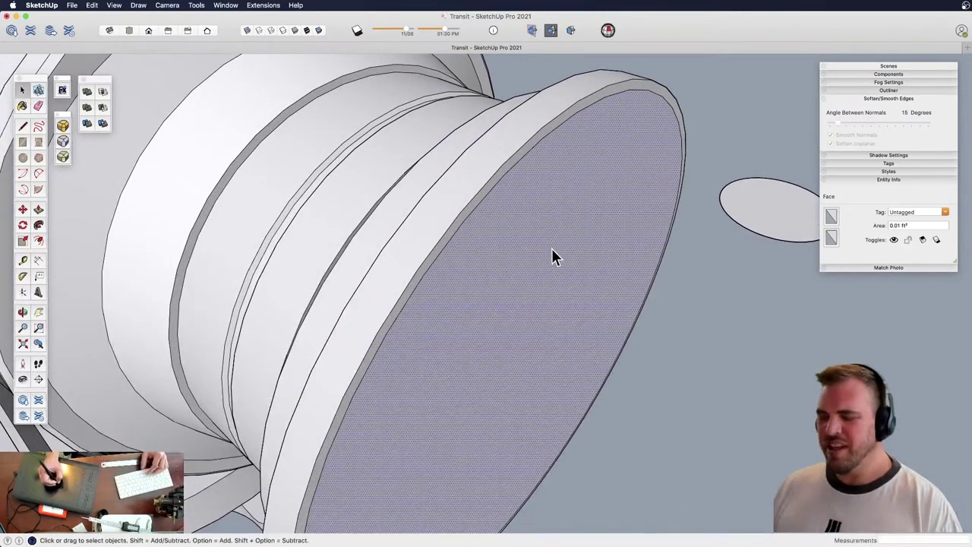
key("m")
left_click(513, 283)
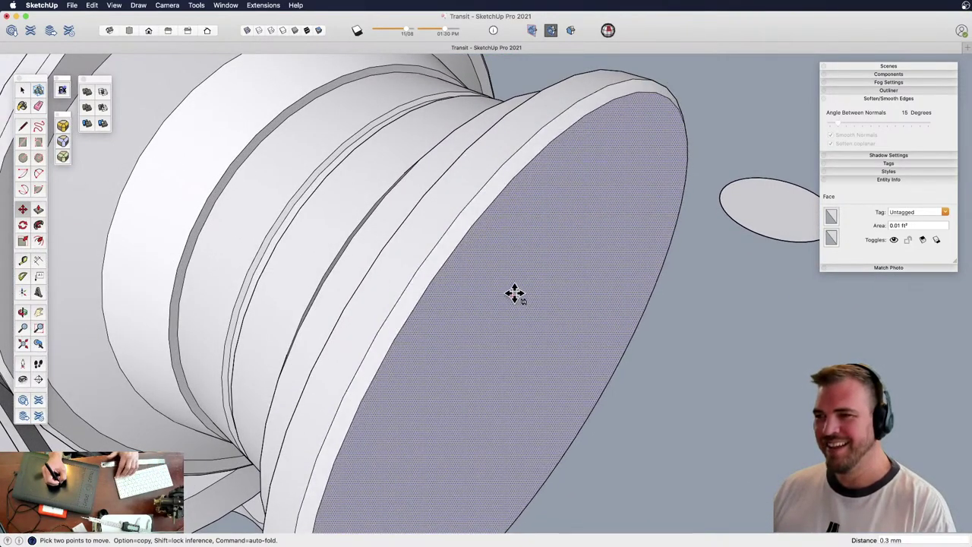
Inset the beveled end face by about 3.1 mm and push the inner face inward as a shallow recess
key("h")
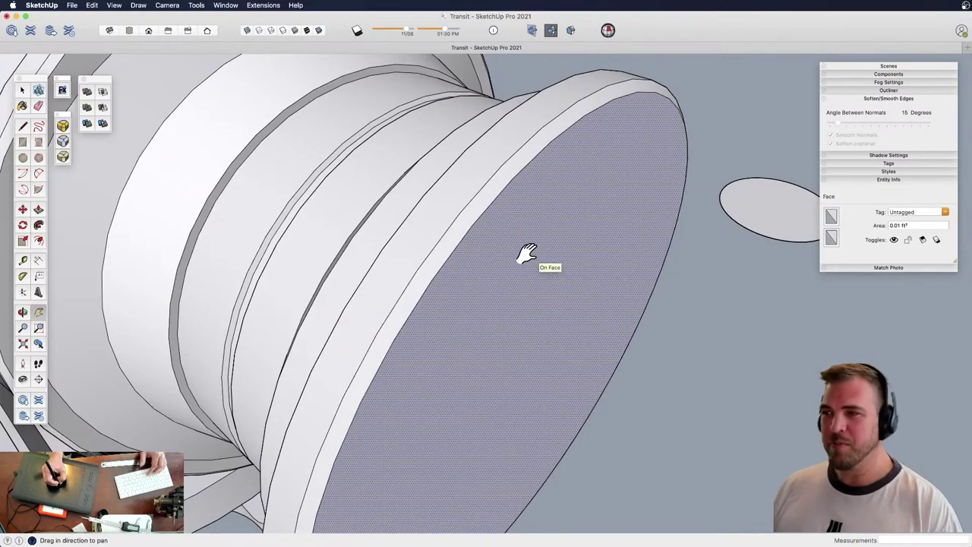
key("f")
left_click(515, 258)
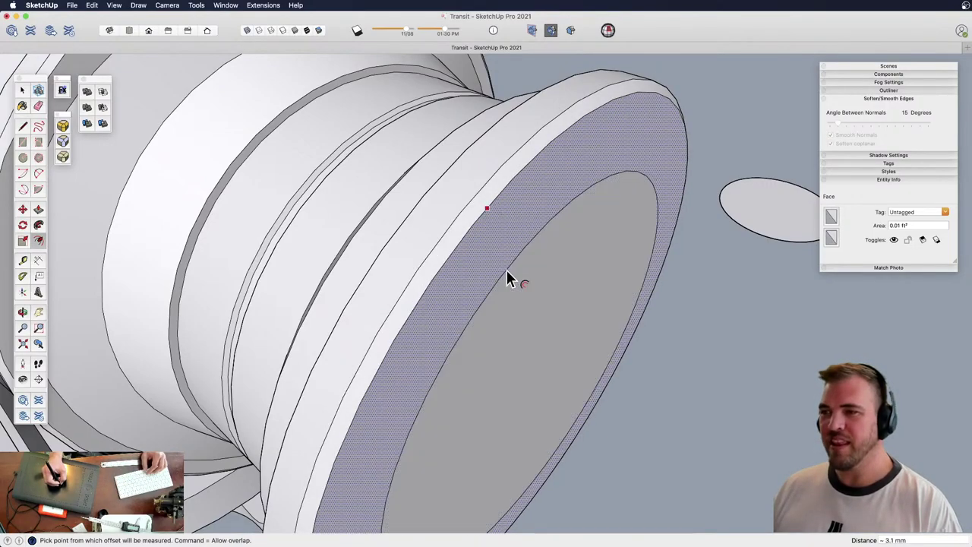
middle_click_drag(507, 271, 545, 302)
key("p")
left_click(545, 301)
left_click(539, 297)
Scale the recess floor about its center by 0.97 to slope the recess wall
key("space")
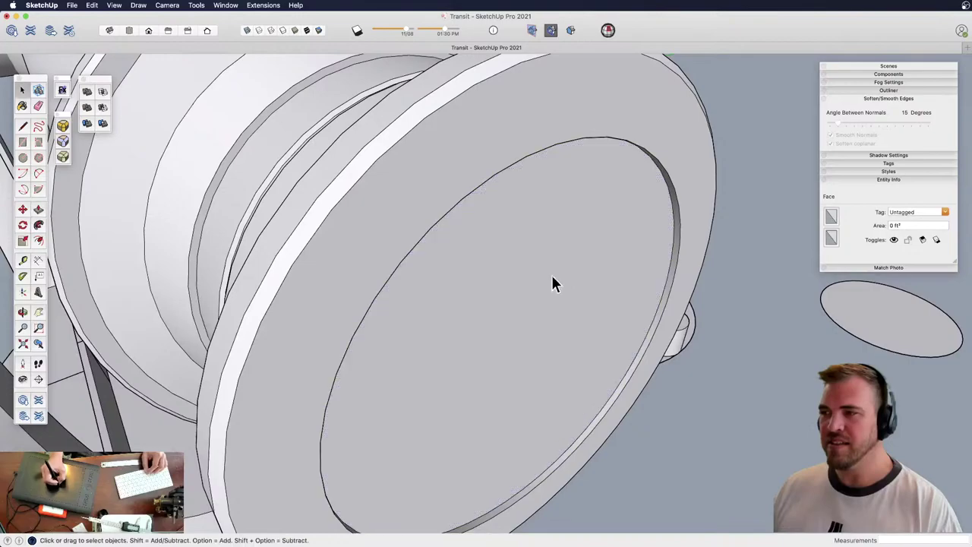
left_click(552, 284)
key("s")
left_click_drag(717, 86, 713, 94)
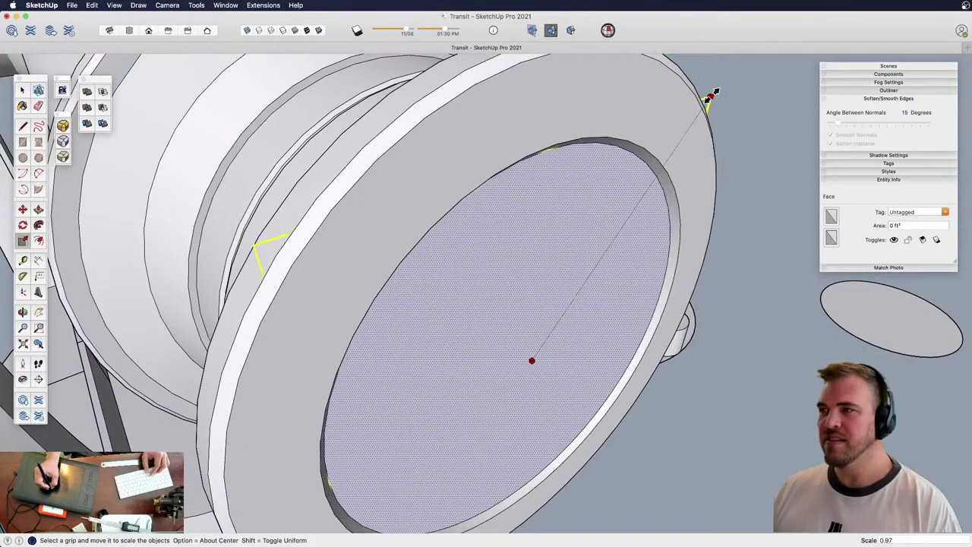
Inset the recess floor by about 5.6 mm and push the resulting inner circle deeper as the eyepiece hole
key("f")
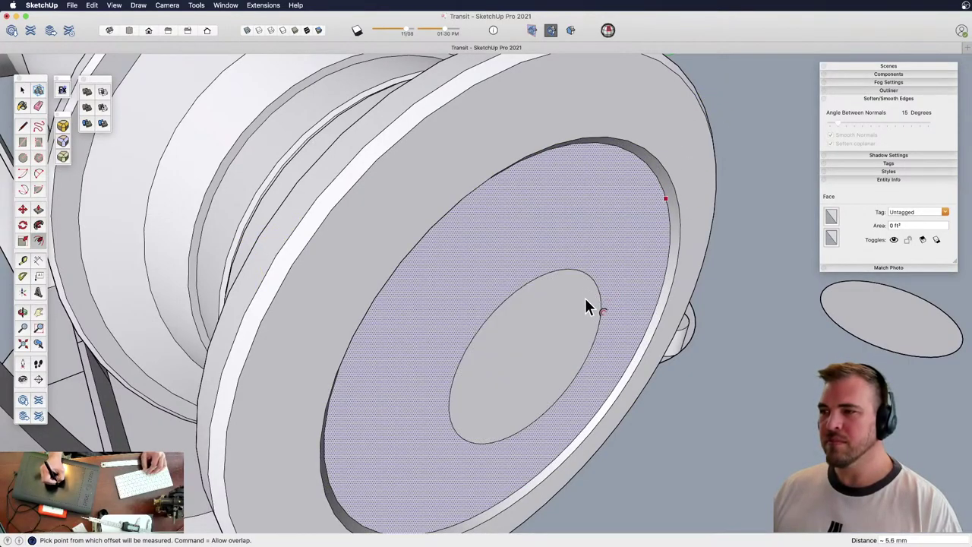
left_click(585, 306)
key("p")
left_click_drag(555, 347, 534, 327)
Scale the eyepiece hole's floor about its center by 0.89 in X-ray view, and restore the opaque view
key("space")
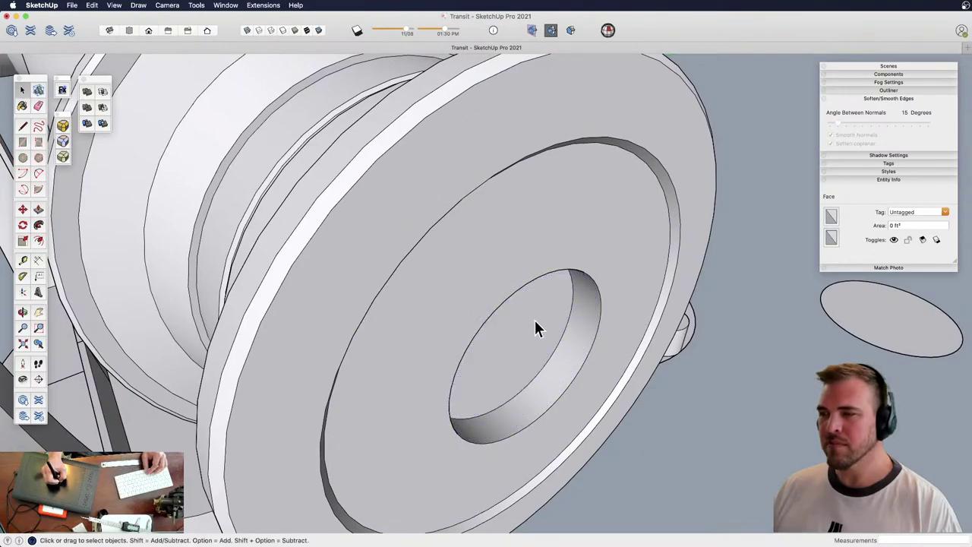
left_click(535, 329)
key("s")
key("x")
key("alt")
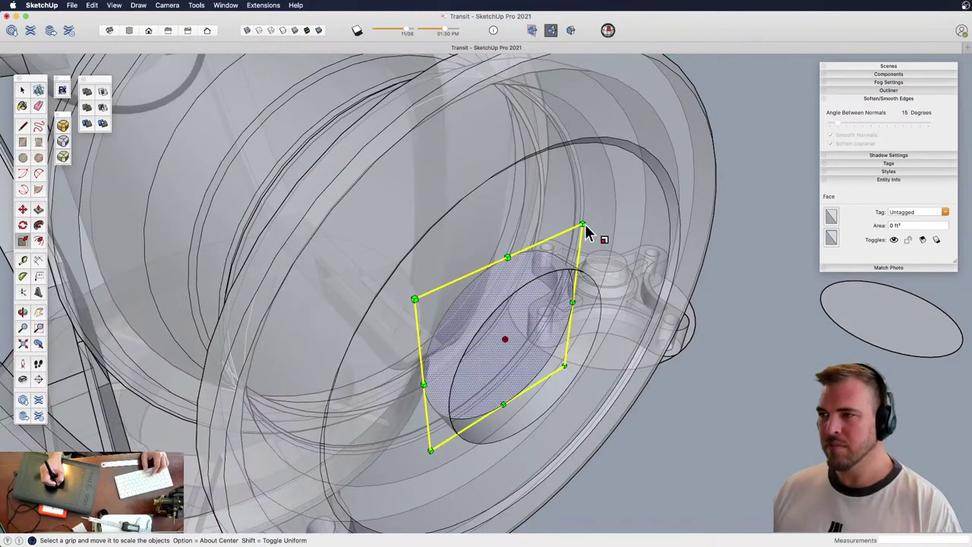
left_click_drag(582, 224, 576, 240)
key("x")
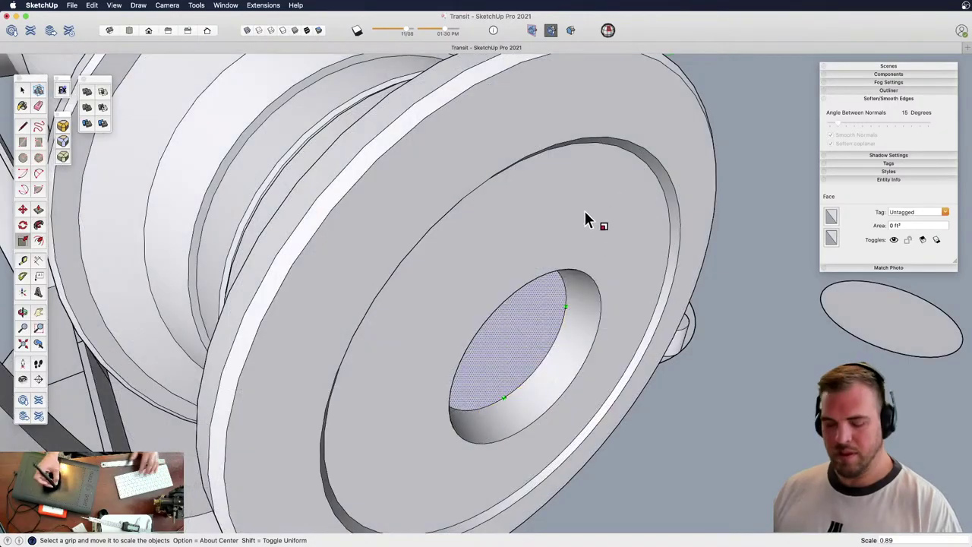
Move the eyepiece's flared end section outward along the tube axis to lengthen the eyepiece
key("z")
left_click_drag(566, 187, 541, 304)
key("h")
key("o")
left_click_drag(541, 304, 591, 287)
middle_click_drag(592, 287, 680, 376)
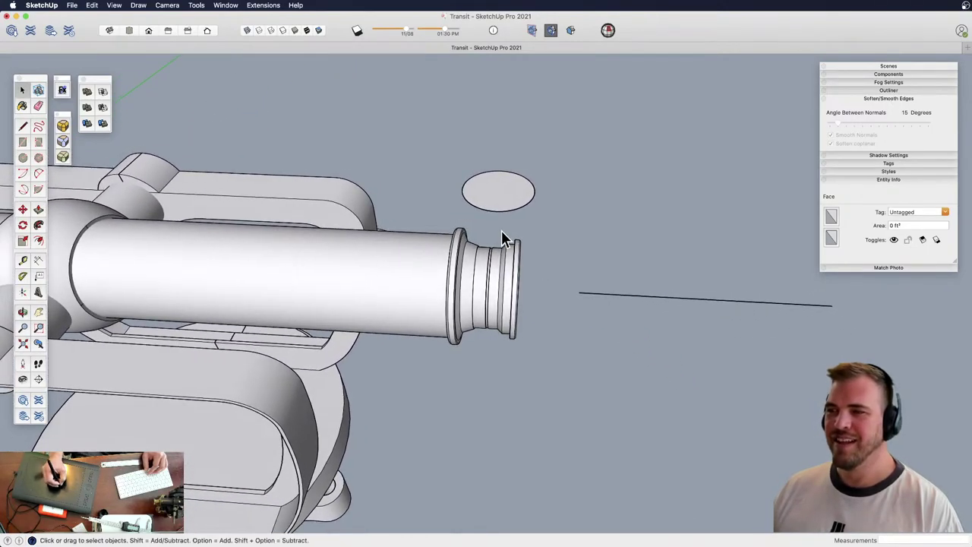
left_click_drag(581, 397, 581, 397)
key("m")
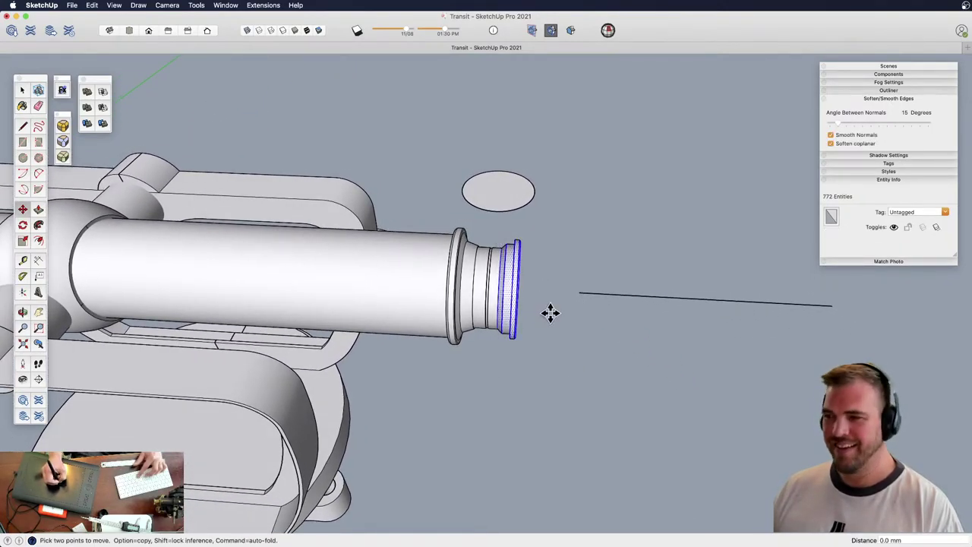
left_click(549, 314)
mouse_move(561, 314)
middle_mouse_down("shift")
mouse_move(542, 296)
mouse_move(545, 311)
middle_mouse_up("shift")
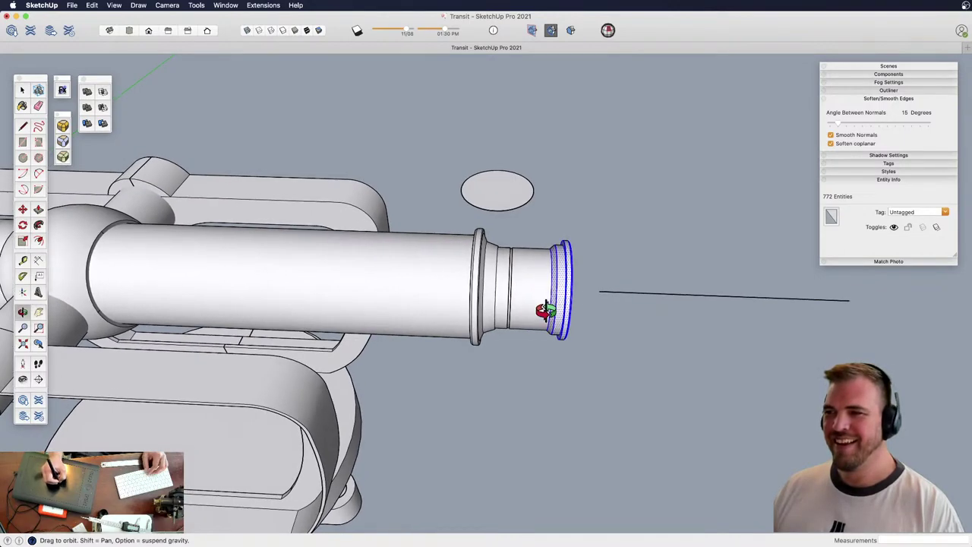
Shift the eyepiece's thin ring slightly outward along the axis and move the flared end section back about 3.5 mm
key("z")
left_click_drag(544, 311, 531, 255)
left_click(515, 249)
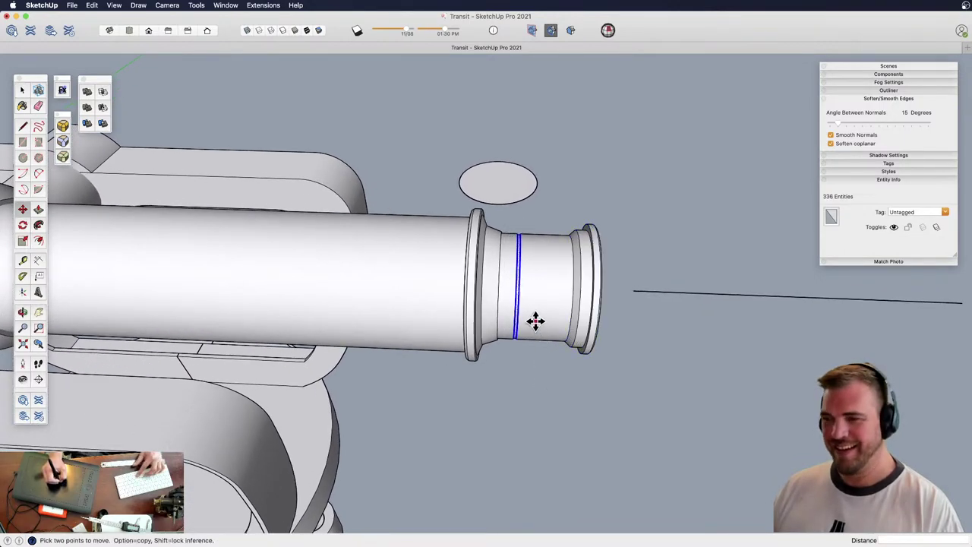
left_click_drag(626, 365, 636, 382)
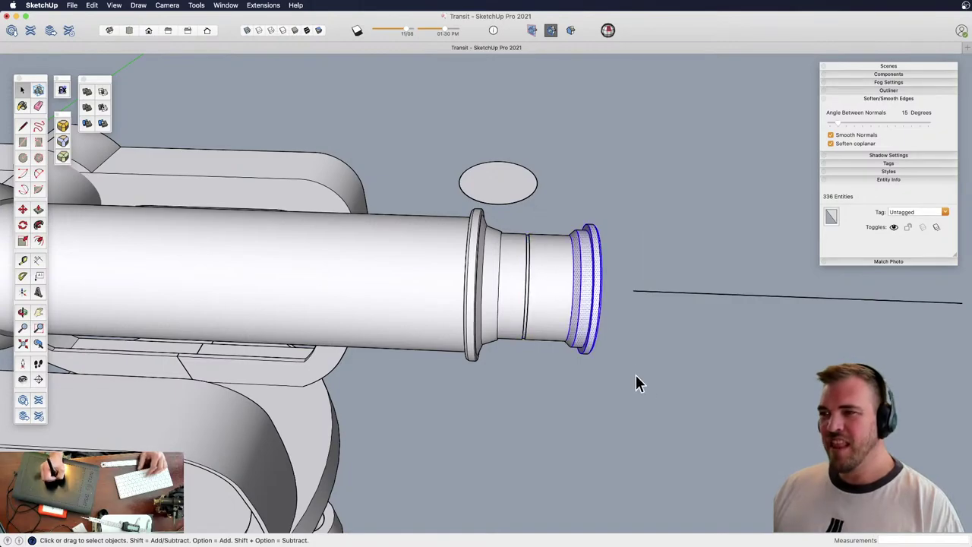
left_click(630, 363)
left_click(625, 363)
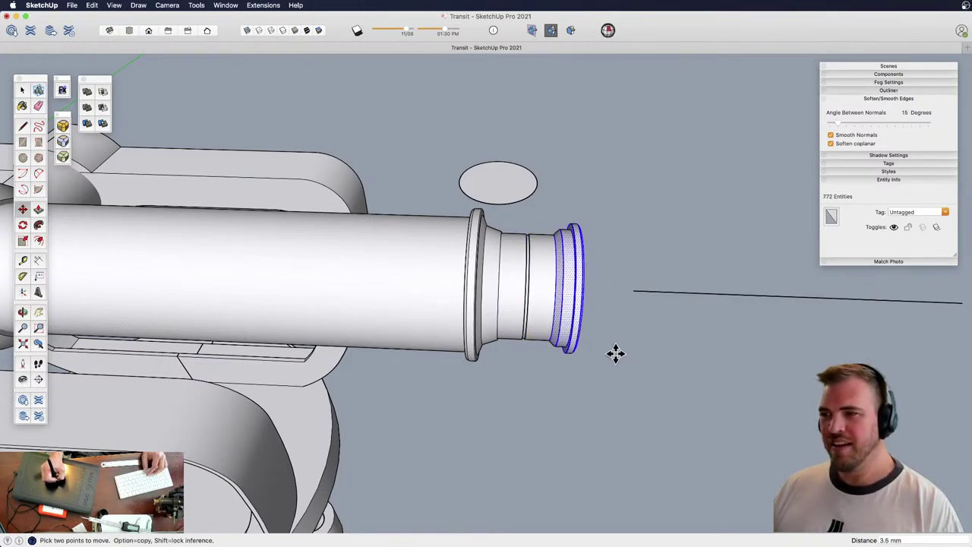
Open the main telescope tube for editing and push its front end face back about 26.7 mm
middle_click_drag(511, 153, 631, 289)
key("p")
double_click(337, 405)
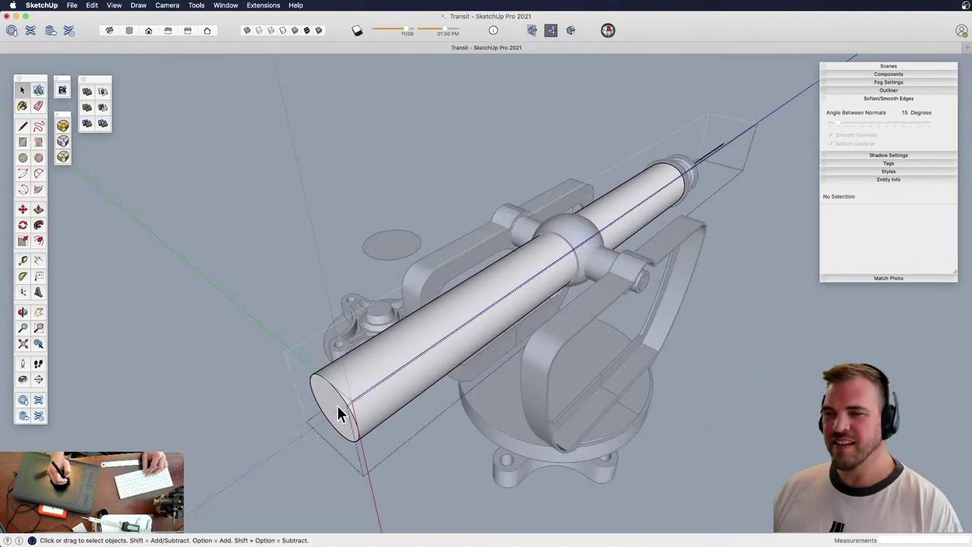
key("p")
left_click(347, 418)
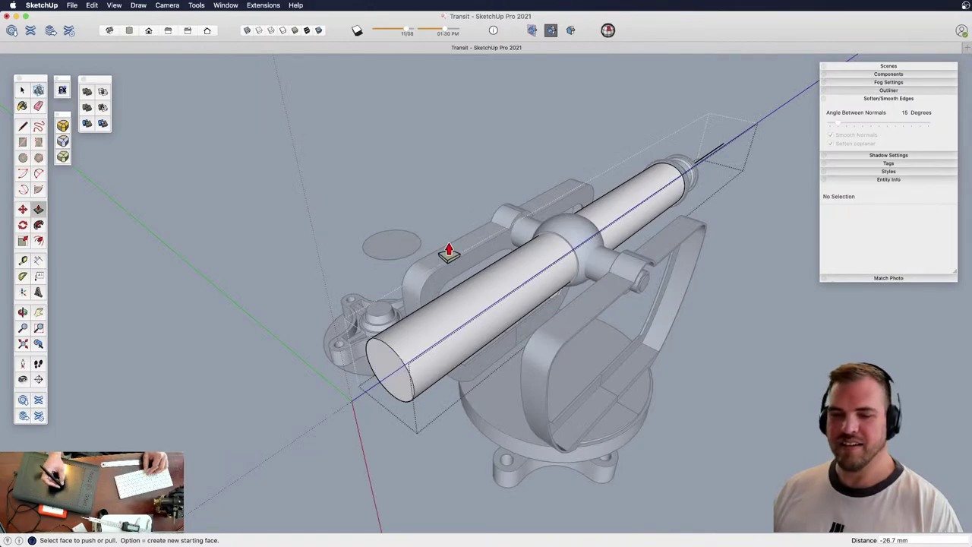
Copy the tube's front end face about 5.1 mm outward along the axis as a separate disc
middle_click_drag(456, 334, 509, 310, "shift")
key("z")
left_click_drag(497, 288, 477, 193)
middle_click_drag(468, 287, 521, 254, "shift")
key("space")
left_click(470, 300)
scroll(477, 308, "up", 3)
key("m")
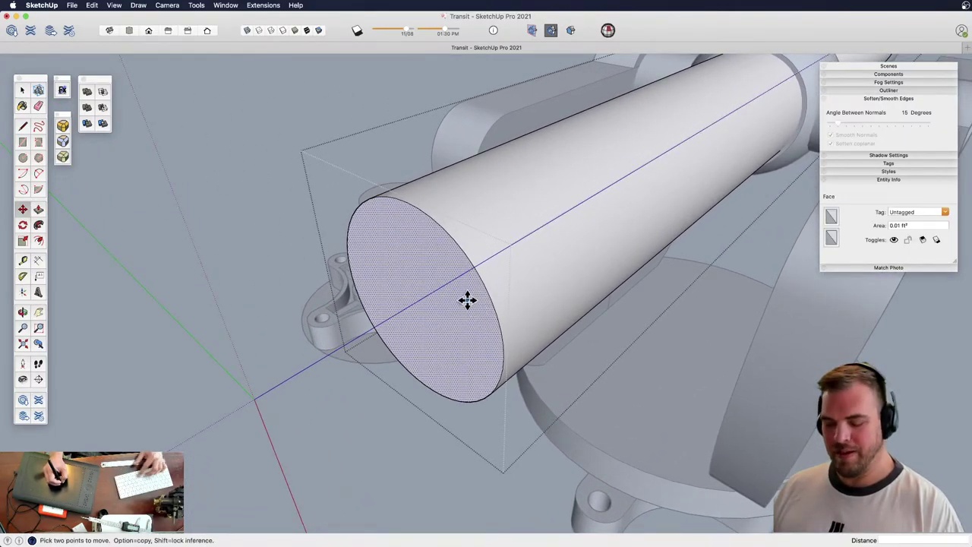
left_click(465, 325)
left_click(436, 334)
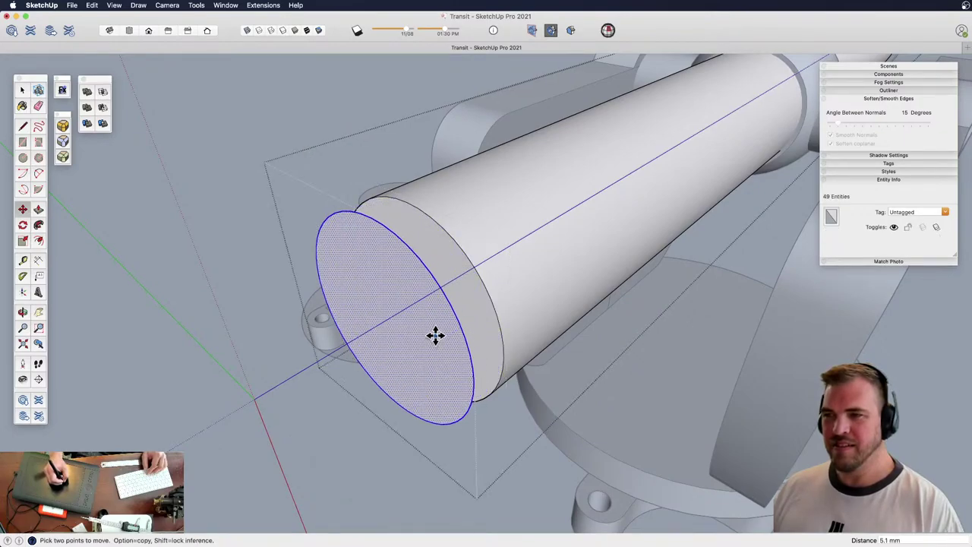
Pull the copied disc outward along the axis into a thin plate
middle_click_drag(436, 334, 507, 295, "shift")
key("z")
left_click_drag(481, 337, 475, 228)
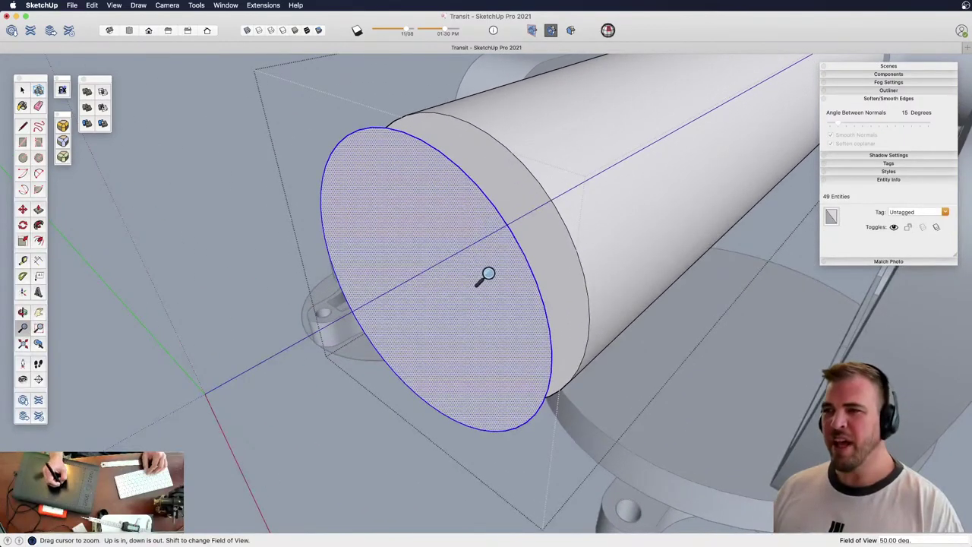
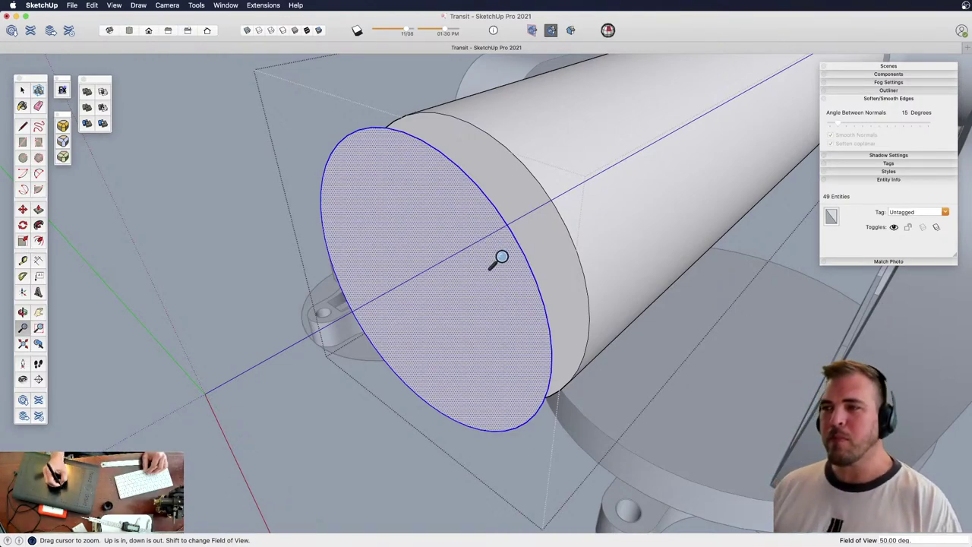
key("p")
left_click_drag(504, 289, 490, 312)
left_click_drag(495, 312, 511, 303)
middle_click_drag(510, 304, 503, 308, "shift")
key("space")
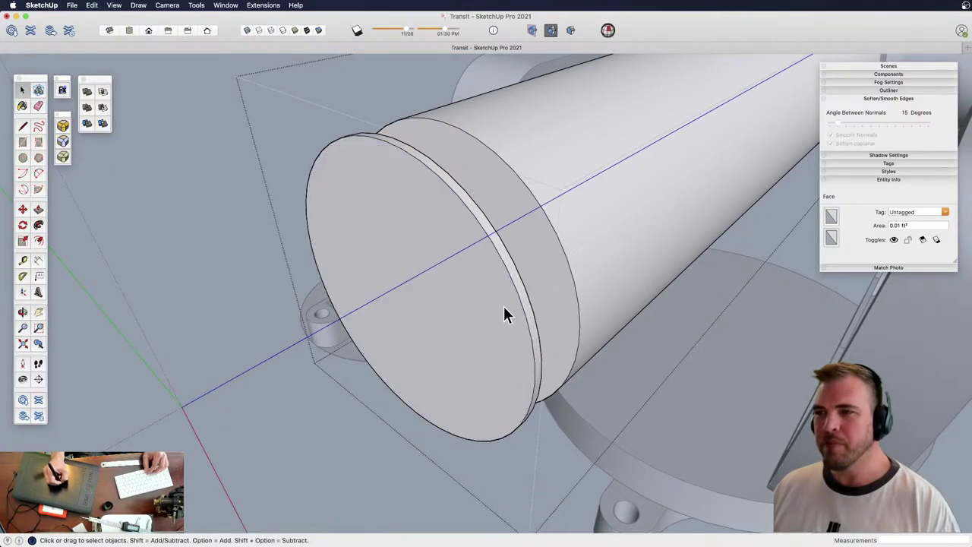
Offset the thin plate's front face outward by about 0.6 mm, extrude the wider circle and erase the leftover inner edge
key("f")
left_click(525, 313)
left_click(529, 322)
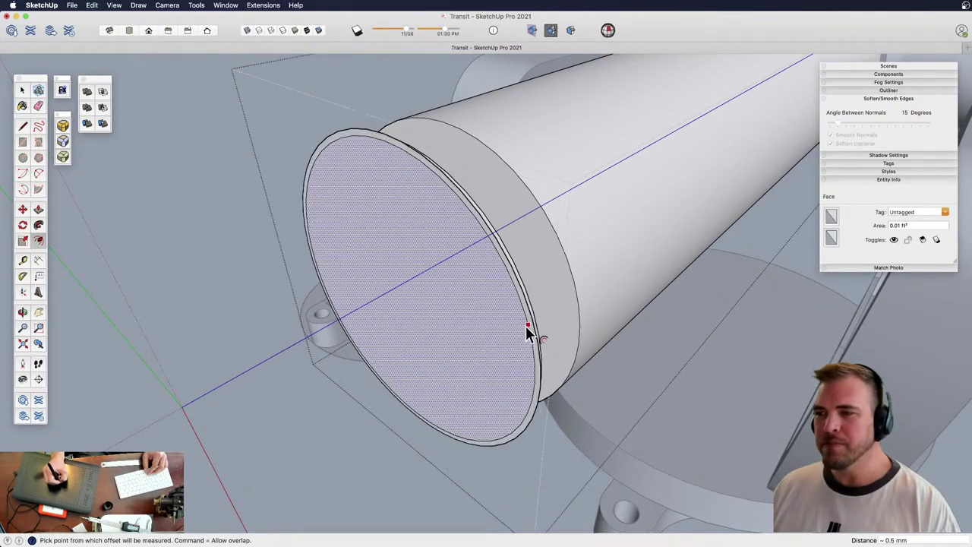
key("p")
left_click_drag(531, 336, 483, 337)
key("e")
left_click(523, 329)
Scale the plate's front face about its center by 1.04 to flare the edge
key("z")
middle_click_drag(480, 342, 514, 308)
key("space")
left_click(515, 308)
key("s")
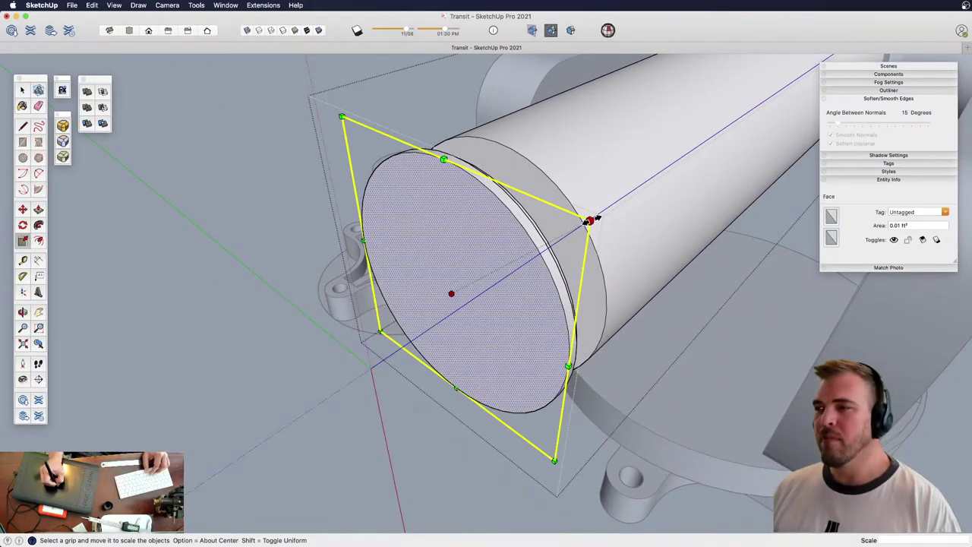
left_click(590, 220)
key("Escape")
middle_click_drag(607, 235, 477, 226)
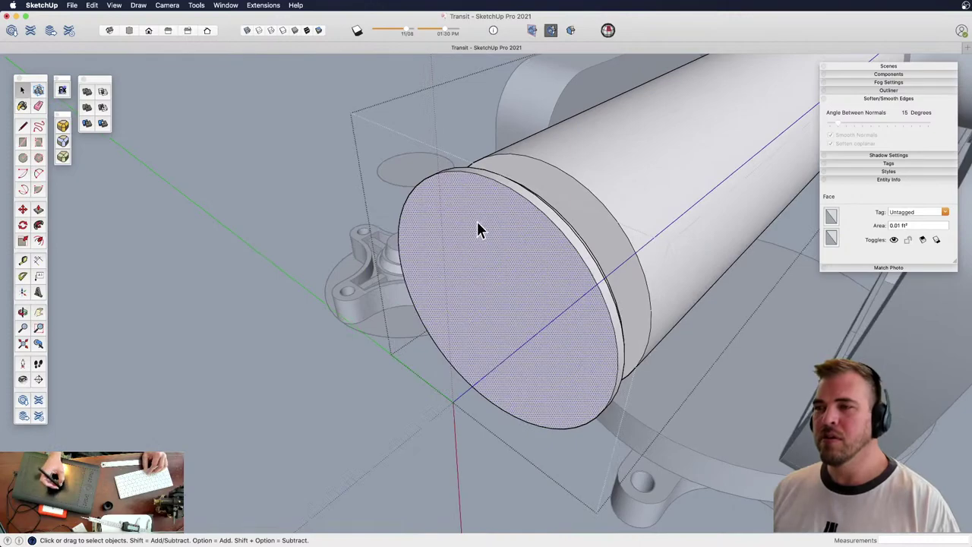
left_click(384, 133)
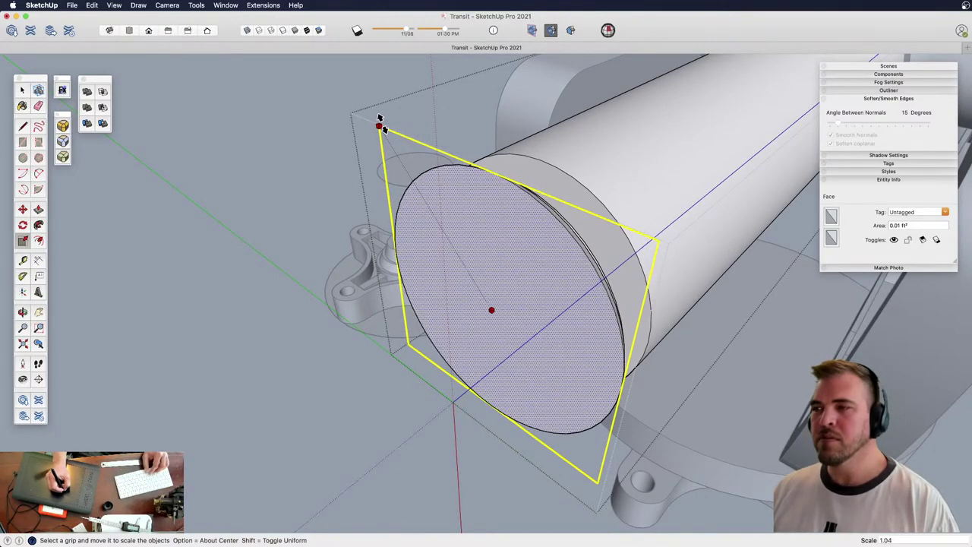
left_click(380, 121)
Pull the flared front face forward as a wide band and scale its end face about its center by 1.11
key("h")
middle_click_drag(465, 212, 466, 275)
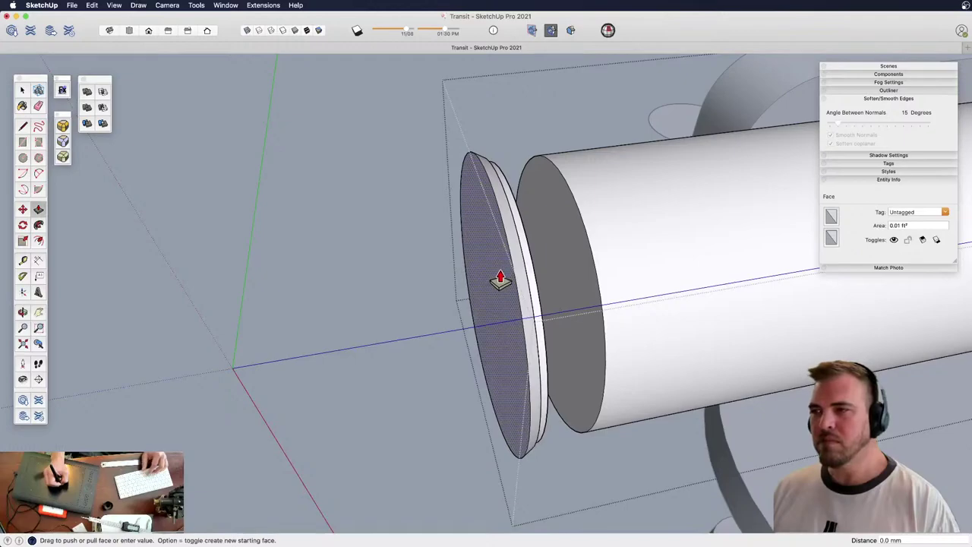
left_click_drag(500, 280, 464, 300)
key("space")
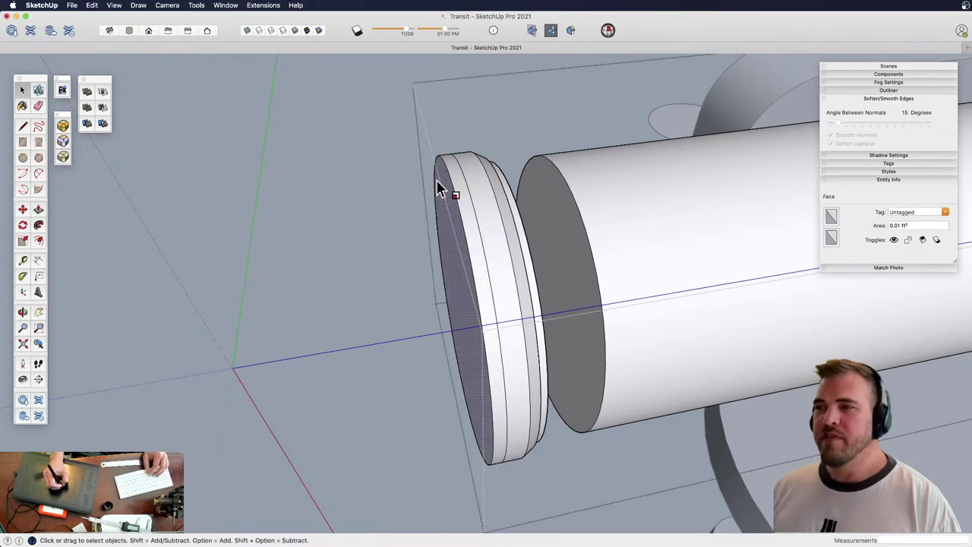
key("s")
left_click_drag(426, 93, 400, 71, "alt")
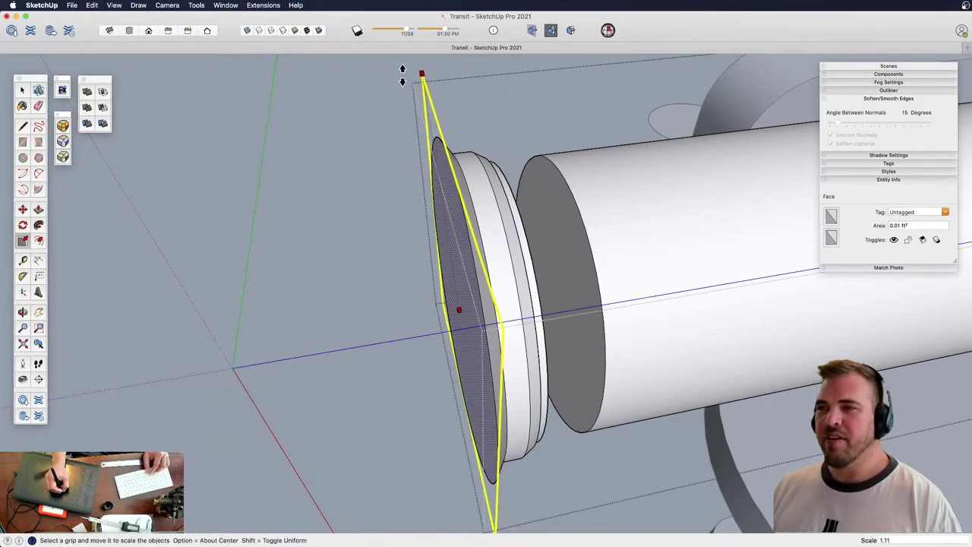
Pull the enlarged end face slightly forward and scale it about its center by 1.05
key("p")
left_click_drag(451, 228, 445, 227)
key("space")
double_click(444, 225)
key("s")
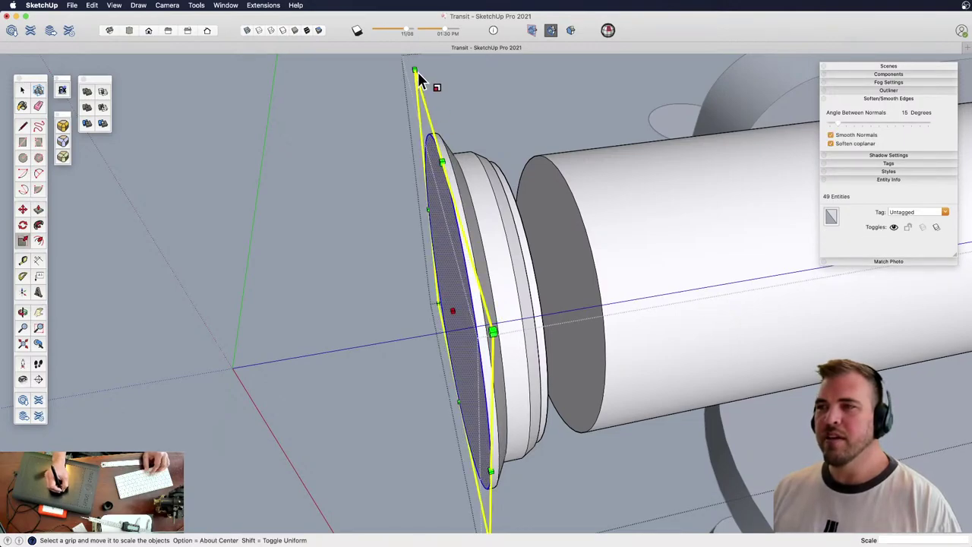
left_click_drag(413, 67, 412, 57, "alt")
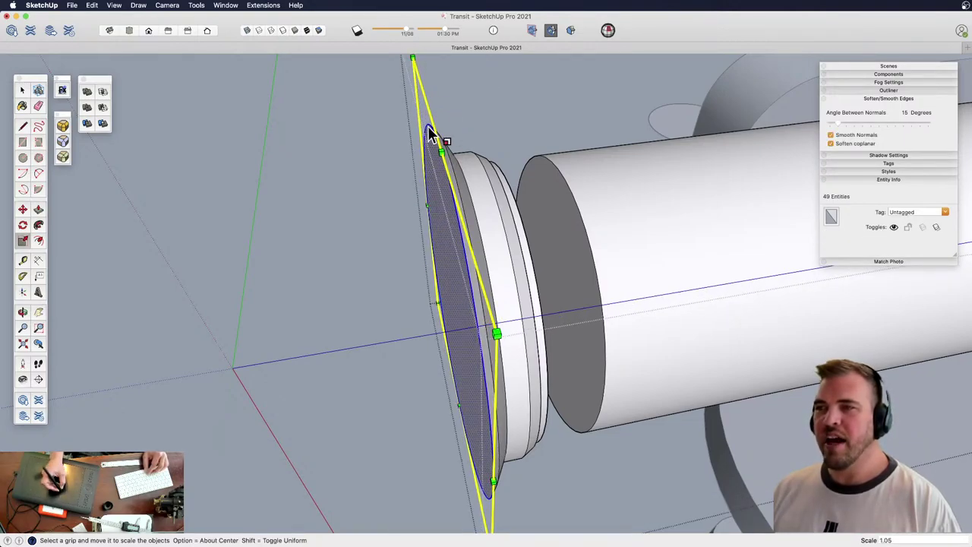
Pull the flared end face forward about 1.2 mm to form the objective end's rim
key("p")
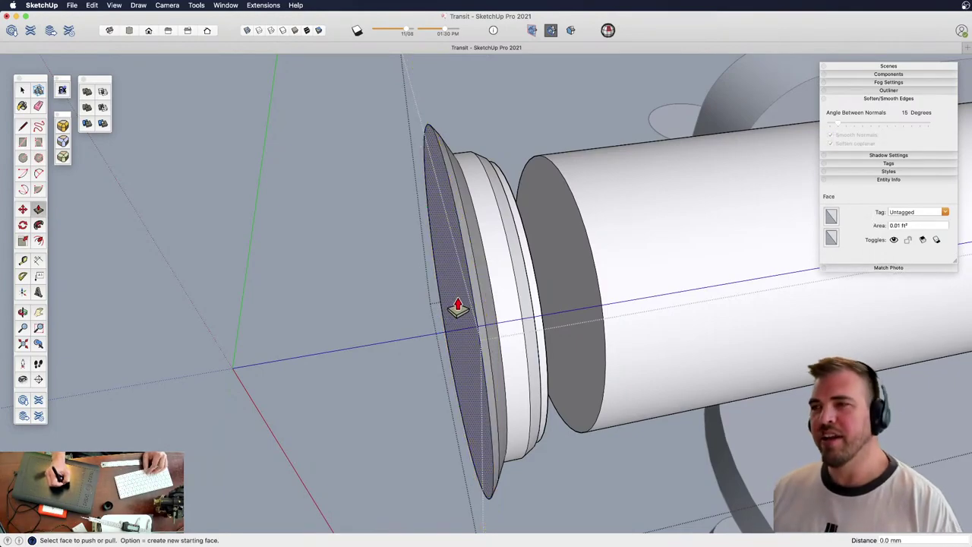
middle_click_drag(459, 301, 530, 262, "shift")
left_click(441, 271)
key("p")
left_click(494, 269)
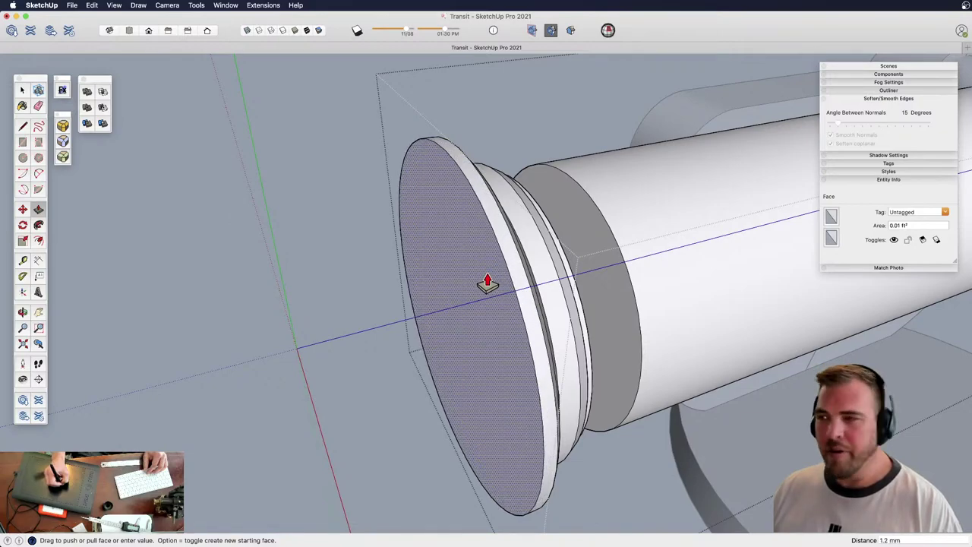
middle_click_drag(486, 282, 433, 188)
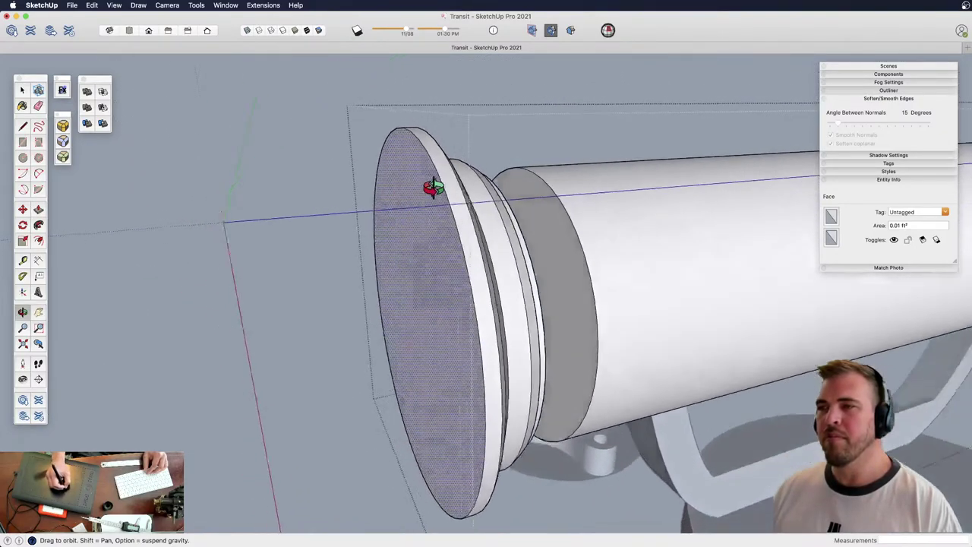
Inset the rim's front face by about 0.6 mm and move the inner face outward about 0.6 mm as a bevel
scroll(478, 235, "up", 5)
key("f")
left_click(497, 173)
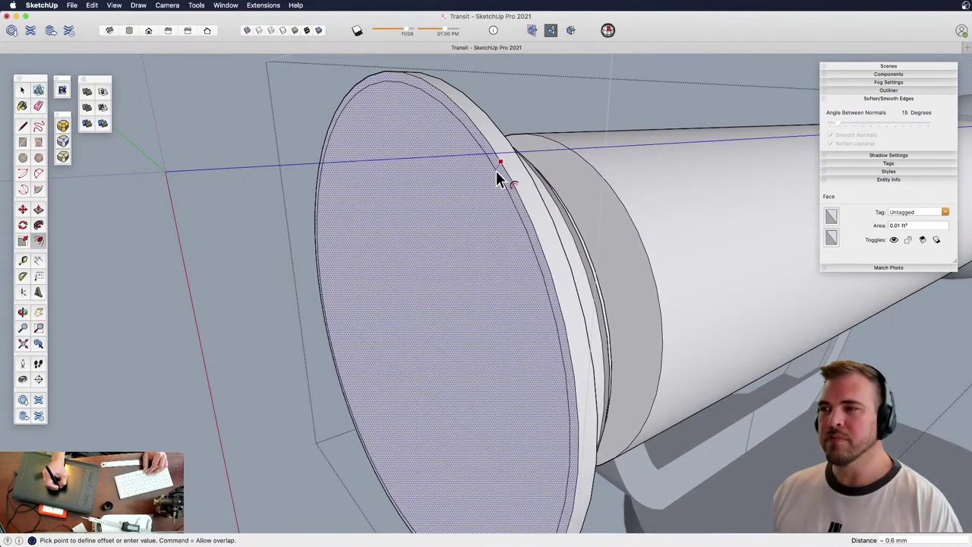
middle_click_drag(487, 184, 447, 272, "shift")
key("m")
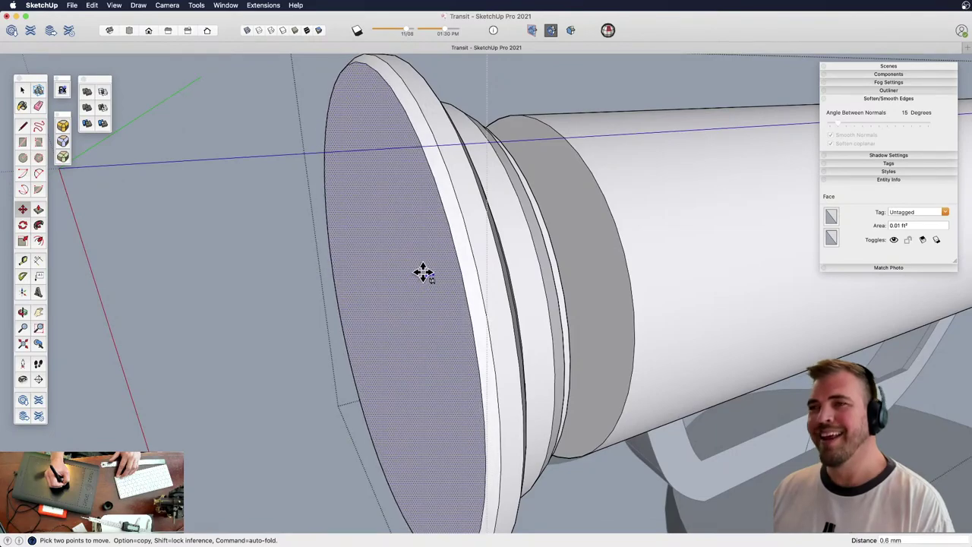
Inset the beveled rim's front face and pull the inner circle forward about 14.6 mm as a cylinder
middle_click_drag(470, 247, 651, 299)
key("f")
left_click(650, 290)
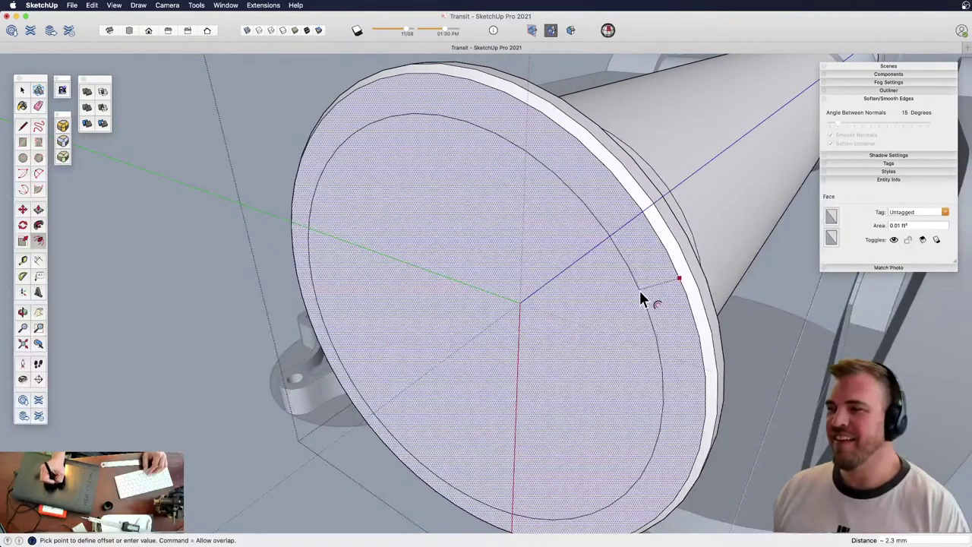
left_click(657, 286)
scroll(547, 396, "down", 3)
middle_click_drag(547, 397, 516, 299, "shift")
key("p")
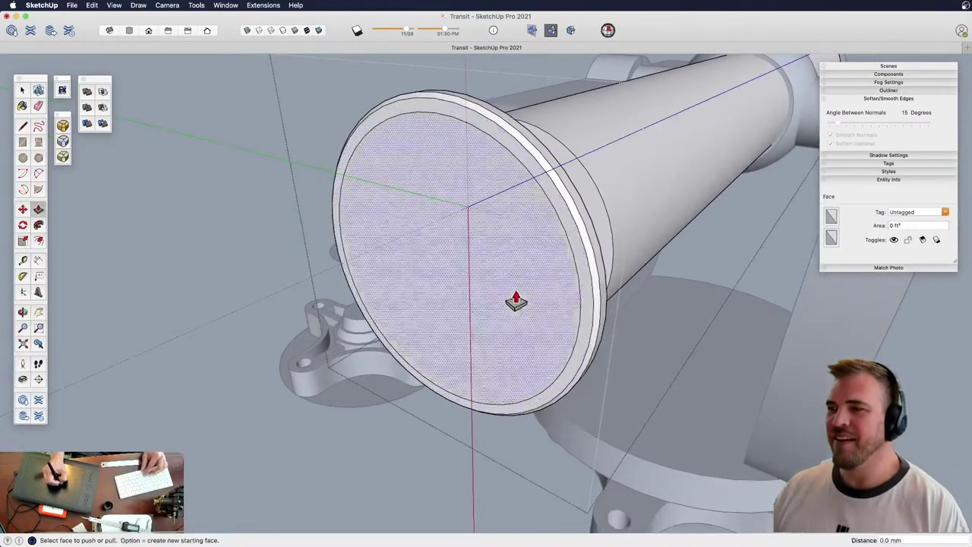
left_click(516, 299)
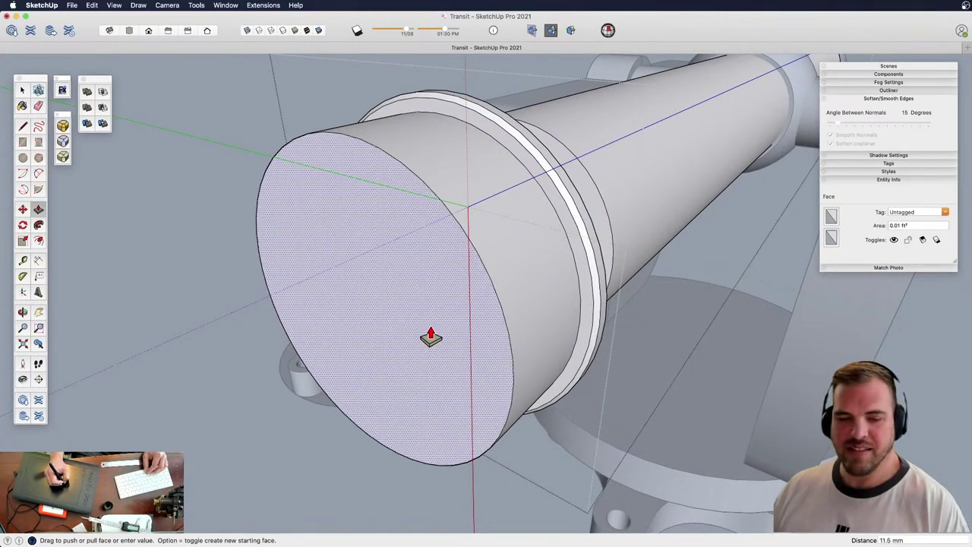
left_click(404, 354)
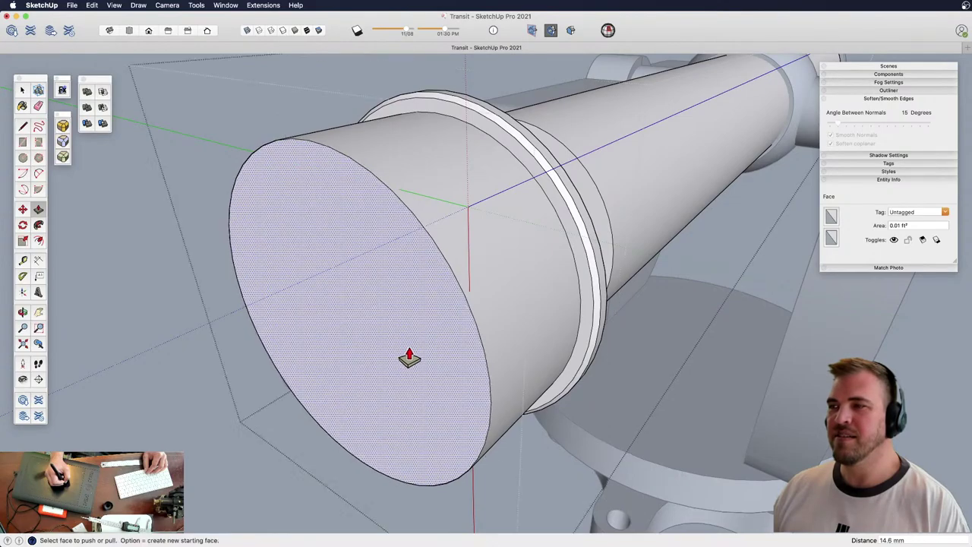
Inset the cylinder's front face by about 0.2 mm
middle_click_drag(403, 354, 504, 294)
scroll(505, 297, "up", 5)
key("space")
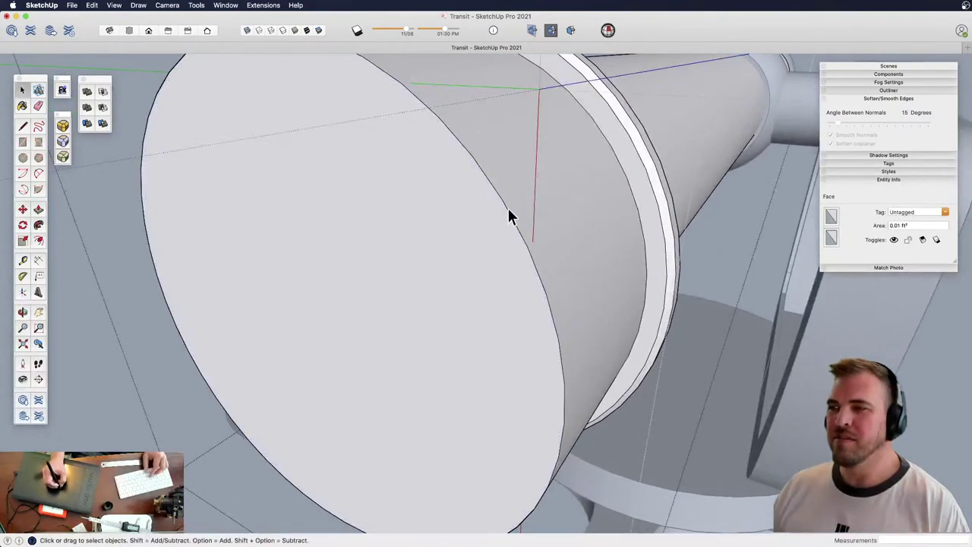
left_click(504, 212)
key("f")
left_click(504, 211)
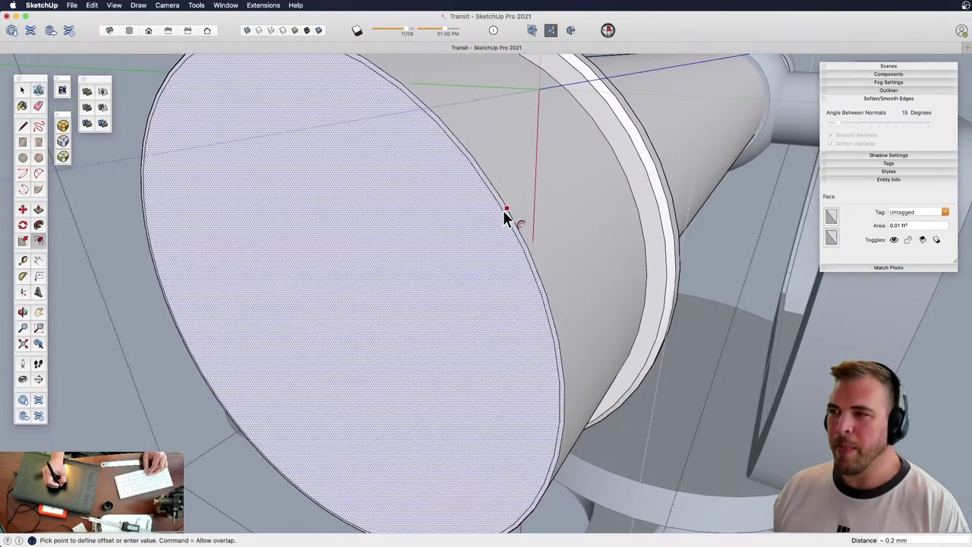
left_click(503, 212)
Extend the cylinder forward from the inset circle with a narrow groove and another cylindrical section
key("z")
left_click_drag(495, 227, 456, 319)
key("p")
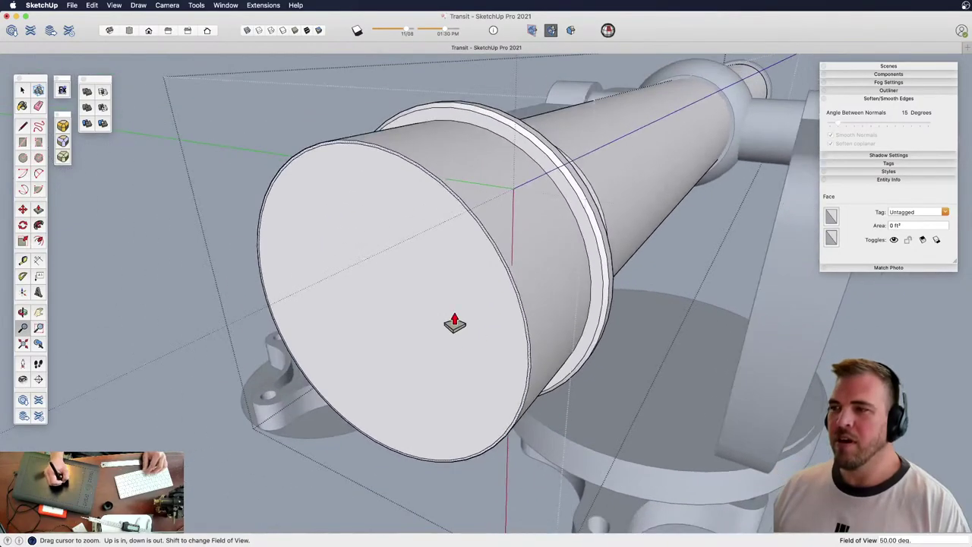
left_click(453, 324)
middle_click_drag(425, 284, 458, 345)
key("z")
left_click_drag(462, 347, 440, 160)
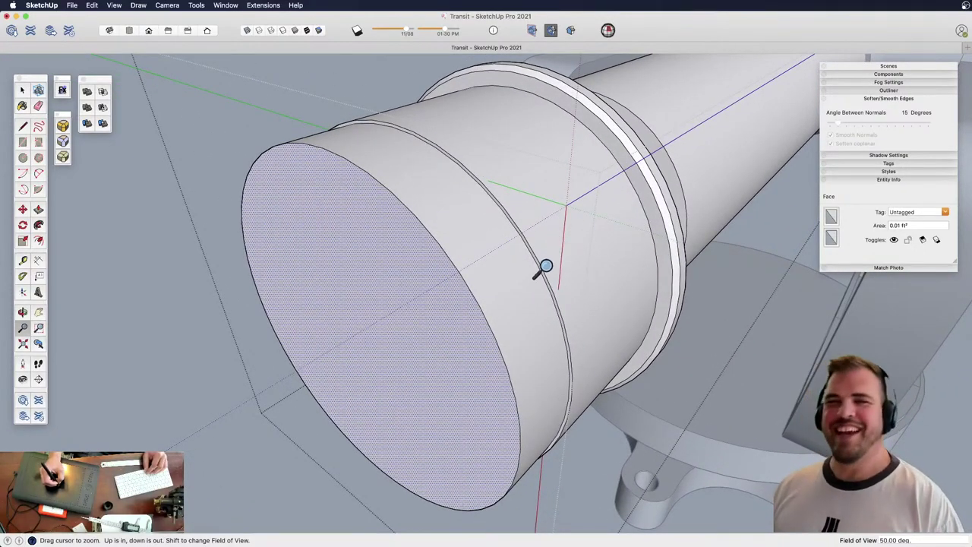
Inset the front face of the objective cylinder slightly and move the inner face outward about 0.2 mm as a bevel
middle_click_drag(546, 268, 523, 279)
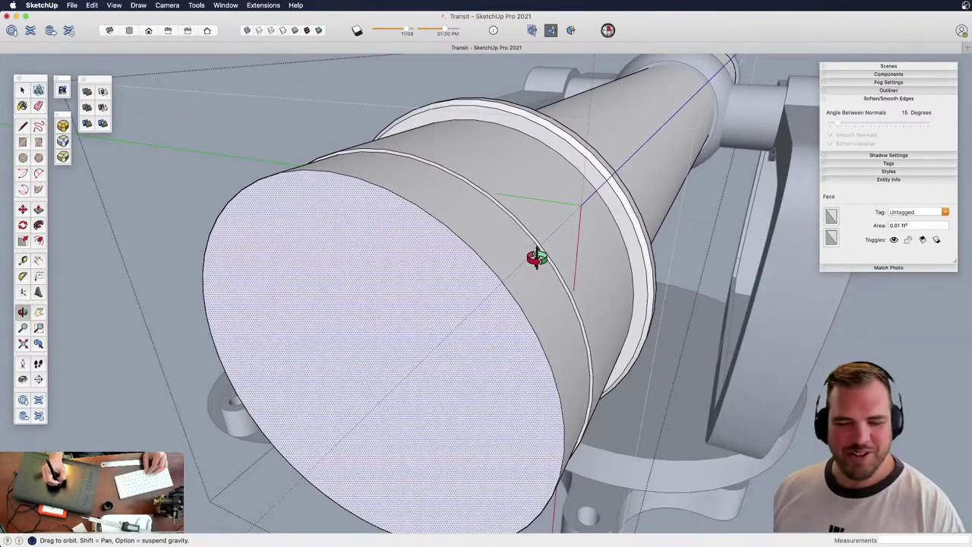
key("f")
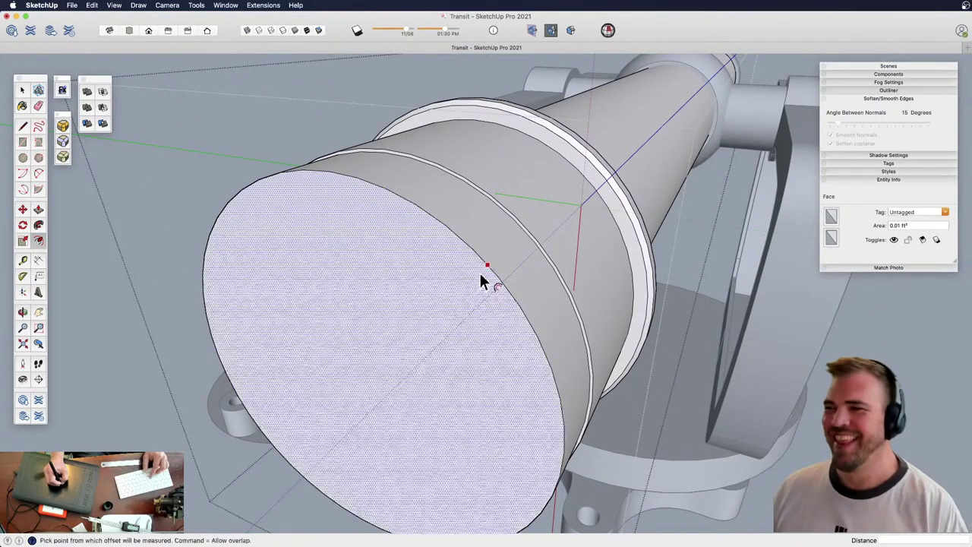
left_click(480, 272)
scroll(465, 334, "up", 5)
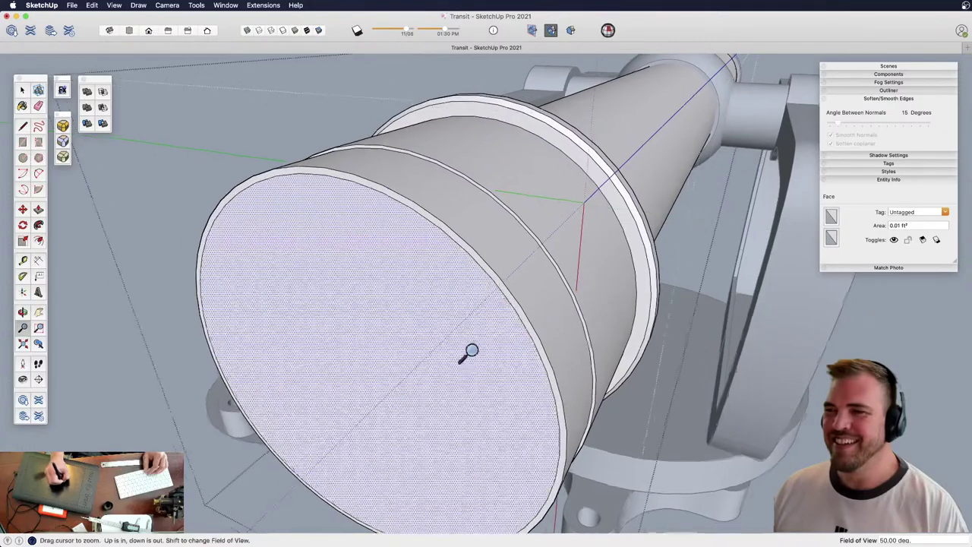
middle_click_drag(461, 291, 417, 302)
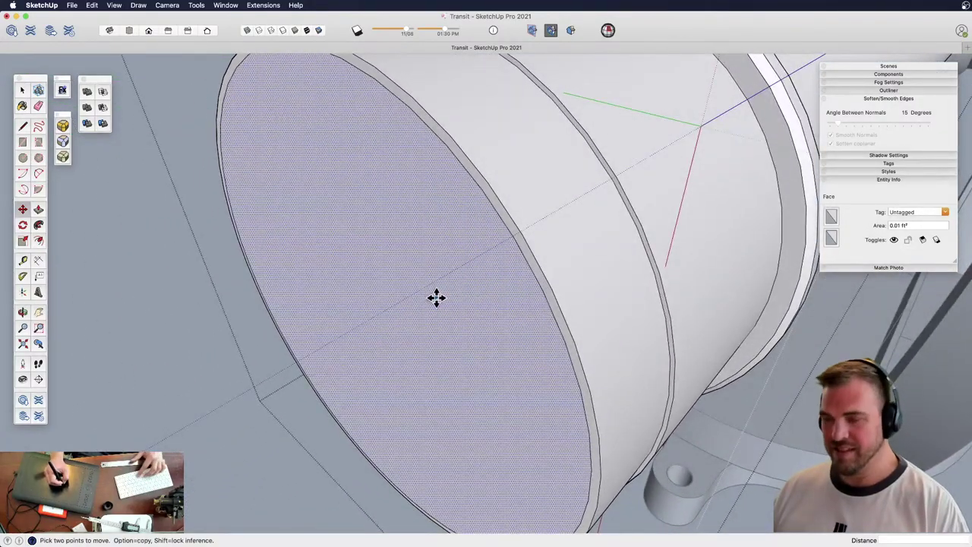
left_click(436, 298)
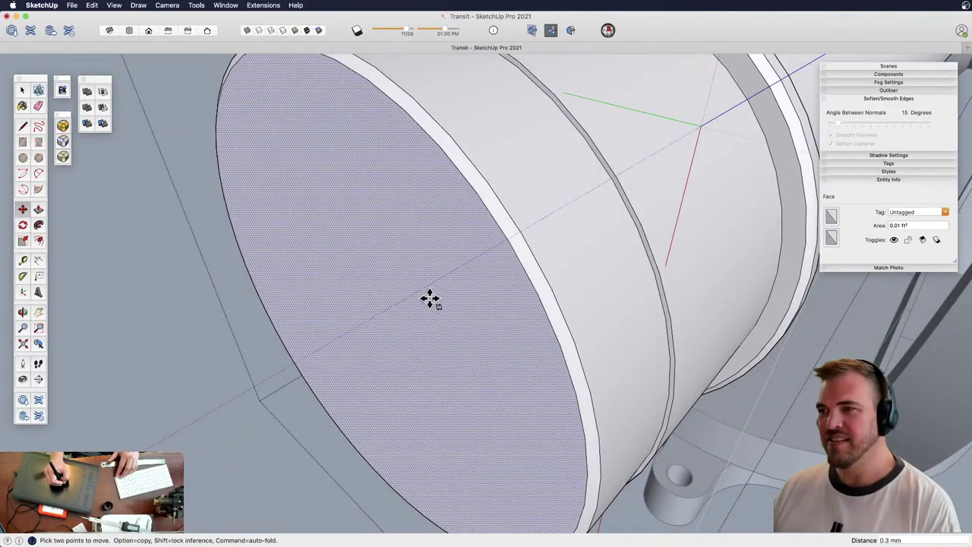
left_click(431, 299)
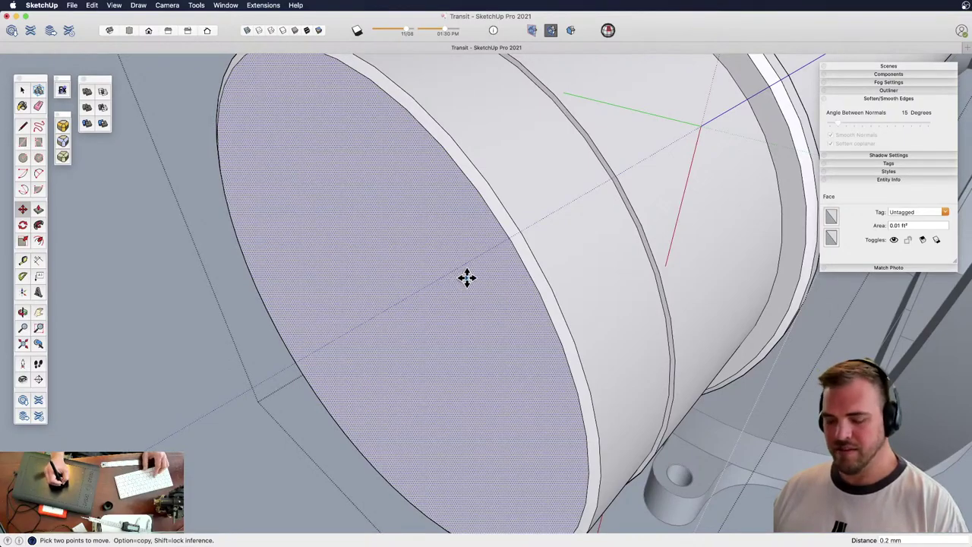
Inset the beveled front face again and recess the inner circle about 1.0 mm
left_click(492, 245)
left_click(494, 246)
middle_click_drag(466, 339, 482, 218)
key("p")
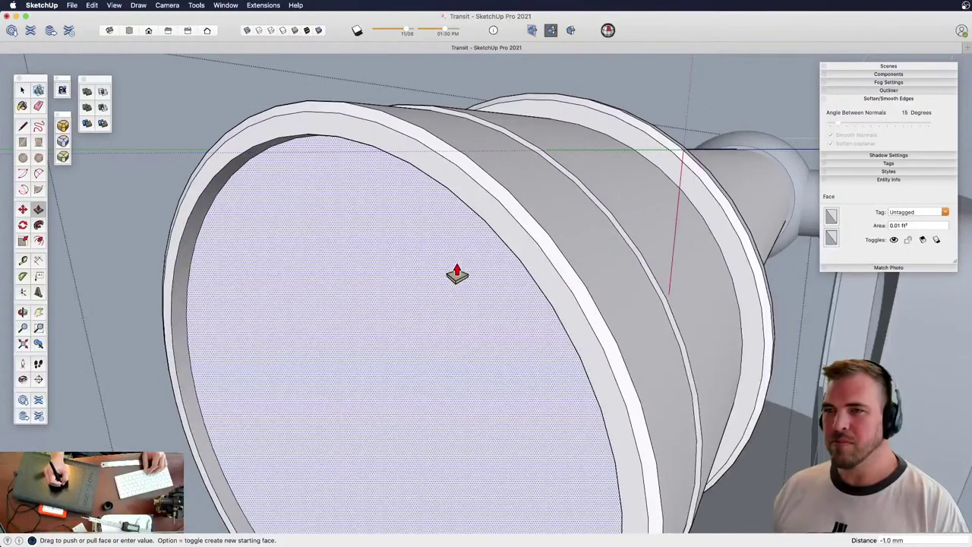
scroll(449, 283, "down", 4)
Inset the recessed face as a narrow ring and push the inner circle deep into the barrel to hollow it
key("s")
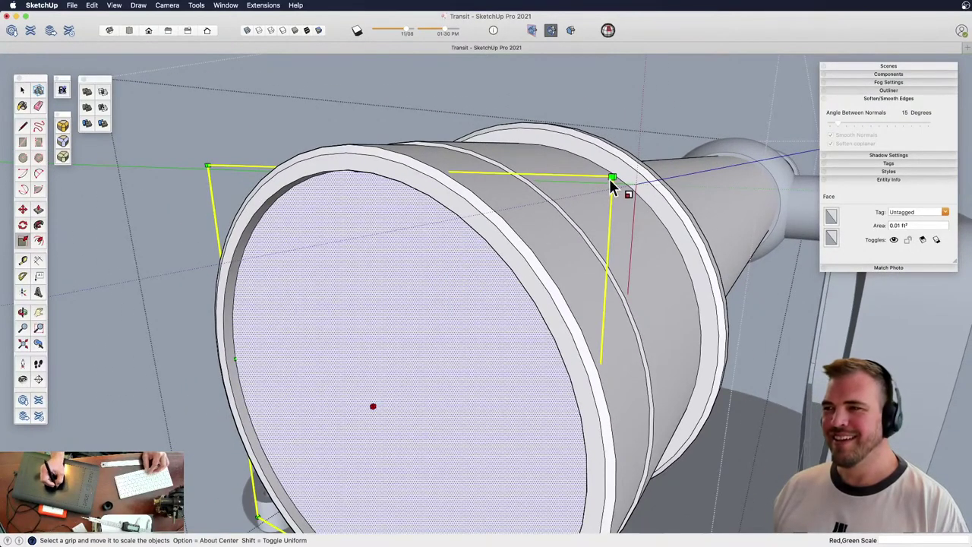
key("f")
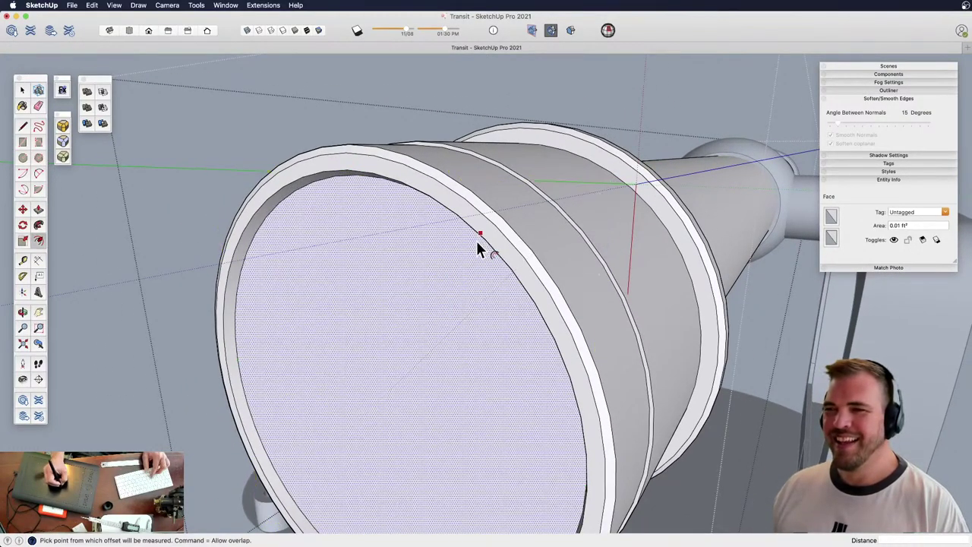
scroll(423, 375, "down", 3)
middle_click_drag(423, 375, 413, 342)
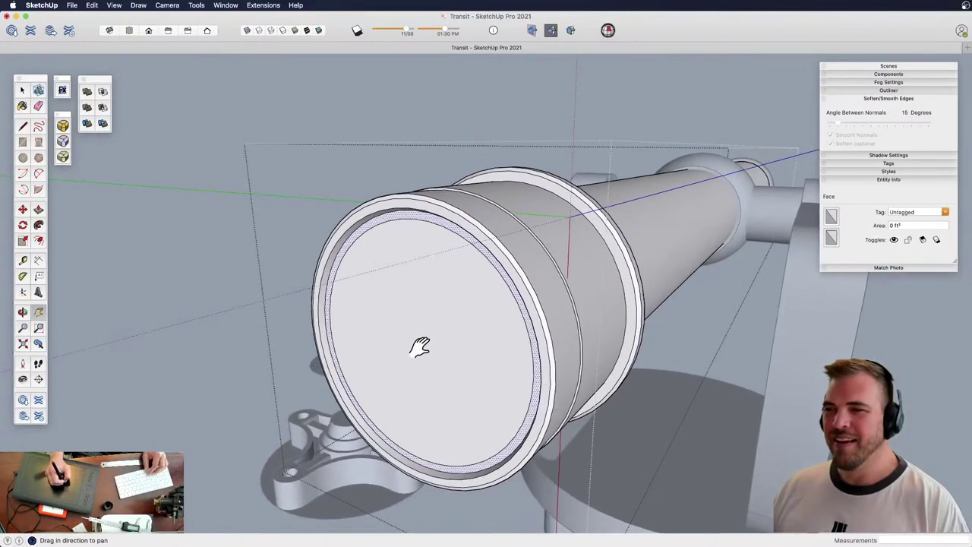
key("p")
left_click_drag(430, 373, 538, 337)
middle_click_drag(538, 336, 483, 346)
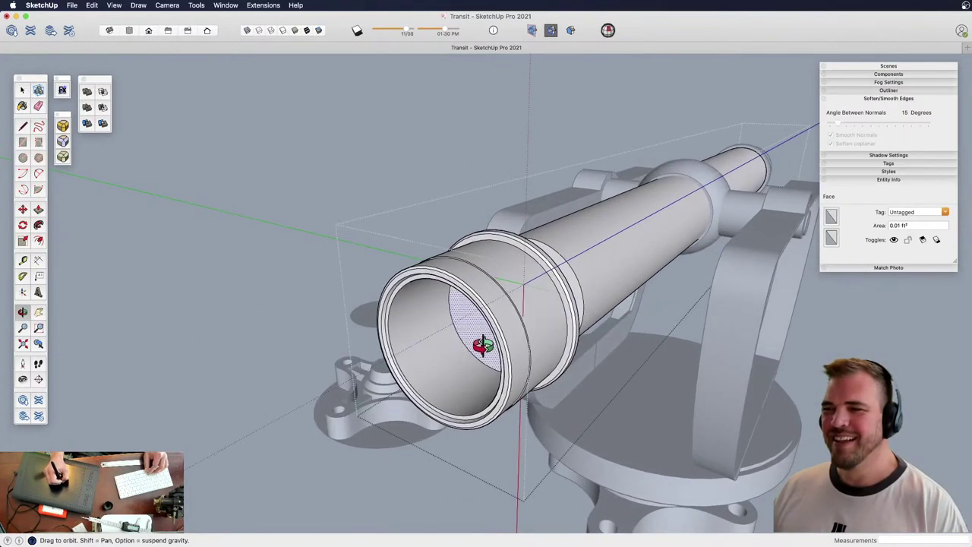
Copy the circular end face inside the barrel about 50.4 mm forward along the telescope axis, in front of the objective
key("space")
left_click(462, 339)
key("z")
left_click_drag(461, 339, 445, 377)
middle_click_drag(445, 377, 429, 326)
key("m")
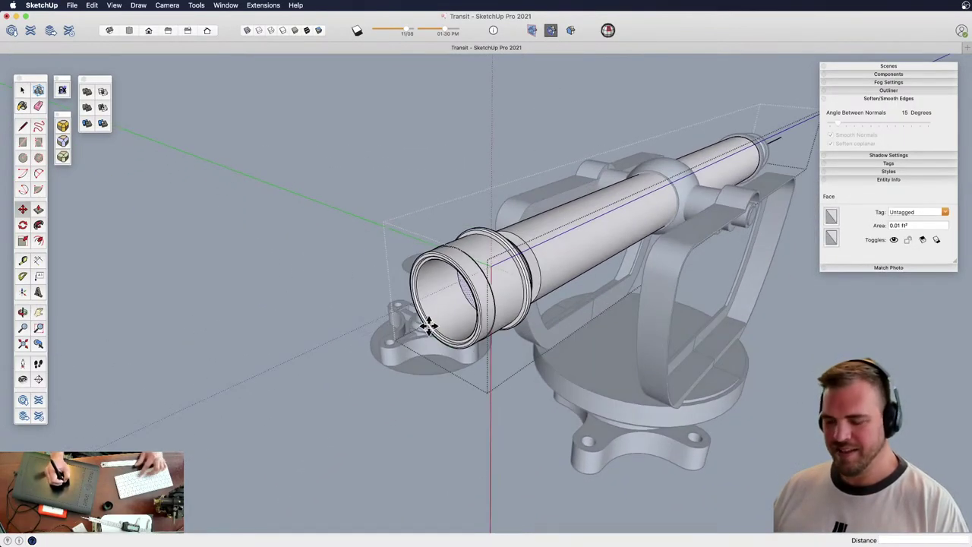
left_click(448, 318, "alt")
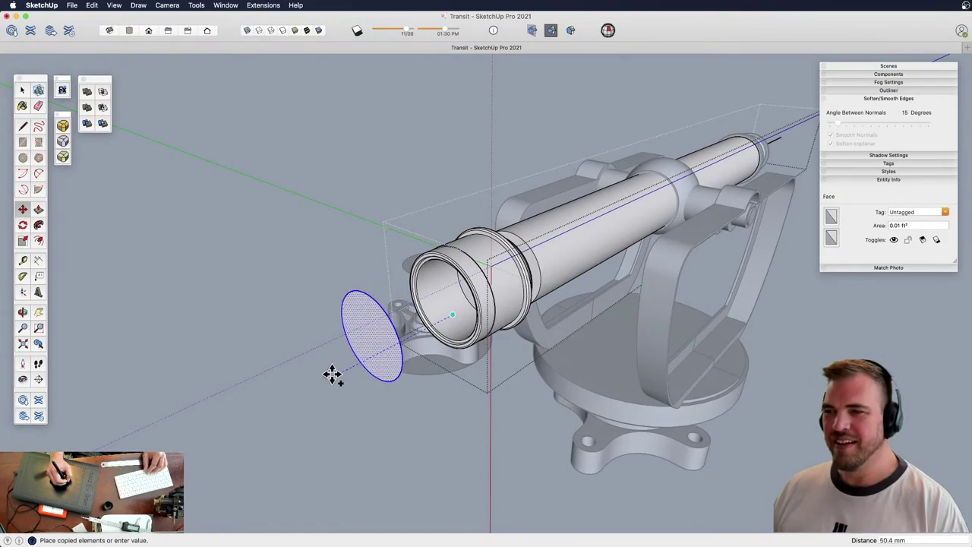
left_click(332, 374)
Select all connected geometry of the objective end and make it a group
key("space")
triple_click(464, 305)
key("g")
key("z")
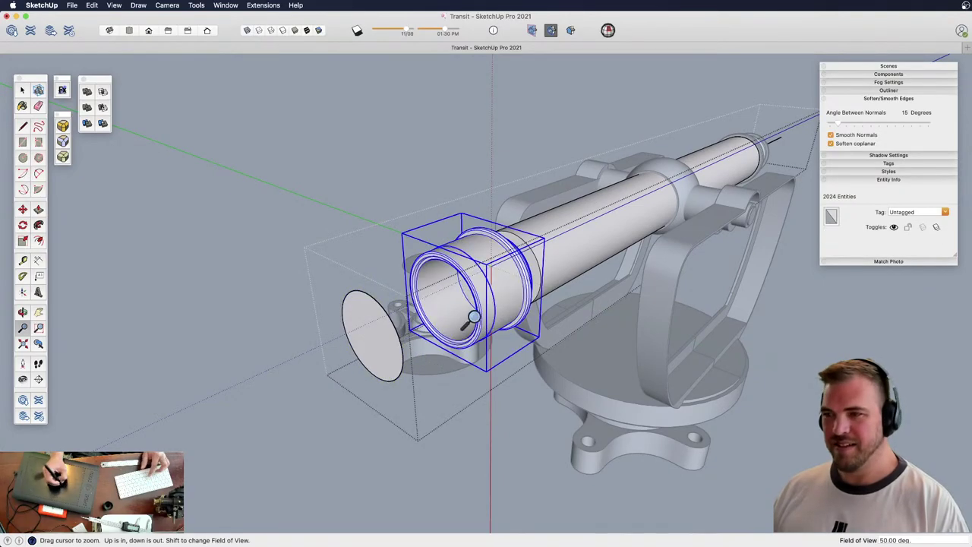
left_click_drag(472, 317, 463, 174)
middle_click_drag(463, 174, 516, 235)
middle_click_drag(516, 236, 582, 211, "shift")
Draw an upright rectangular profile perpendicular to the copied disc, from its centre to its upper edge and about 5.3 mm deep
key("space")
left_click(505, 273)
middle_click_drag(505, 273, 473, 314)
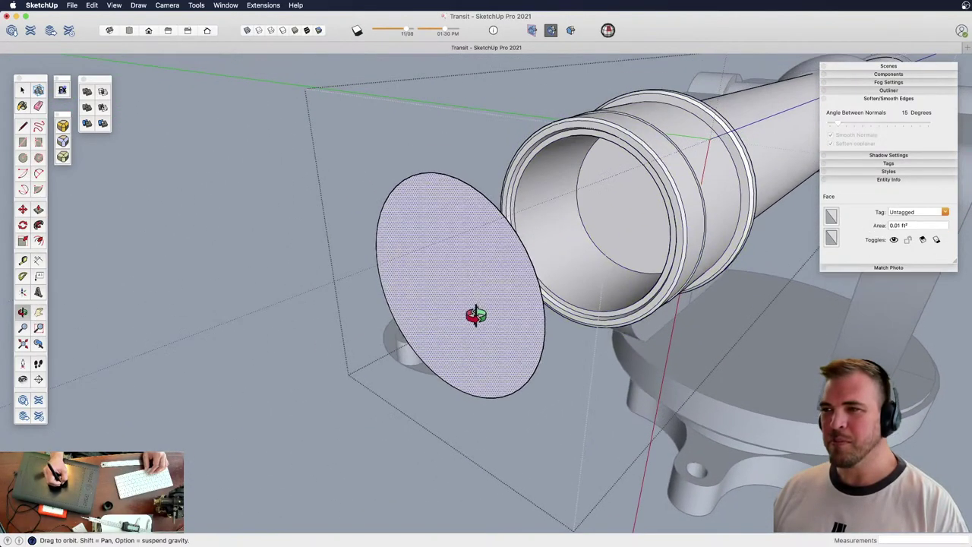
scroll(488, 330, "up", 3)
key("l")
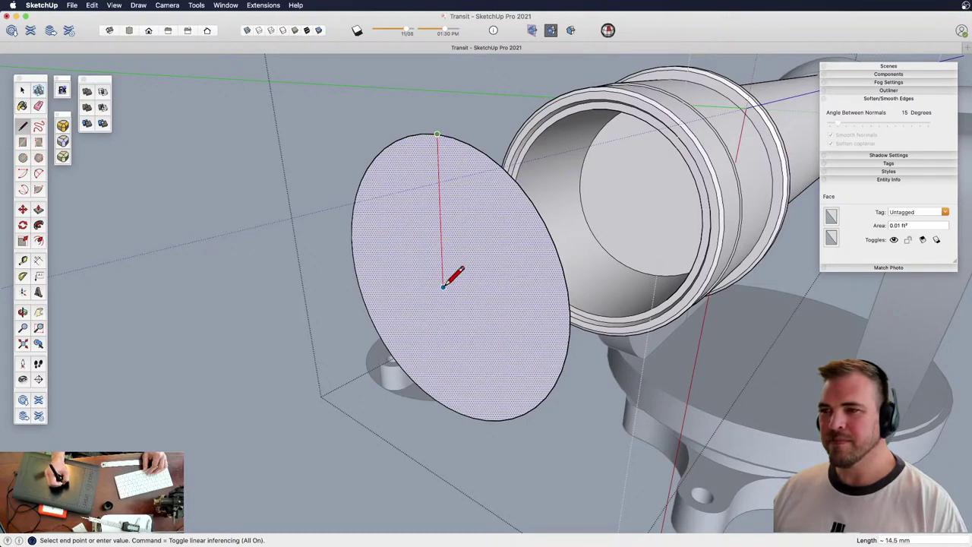
left_click(403, 305)
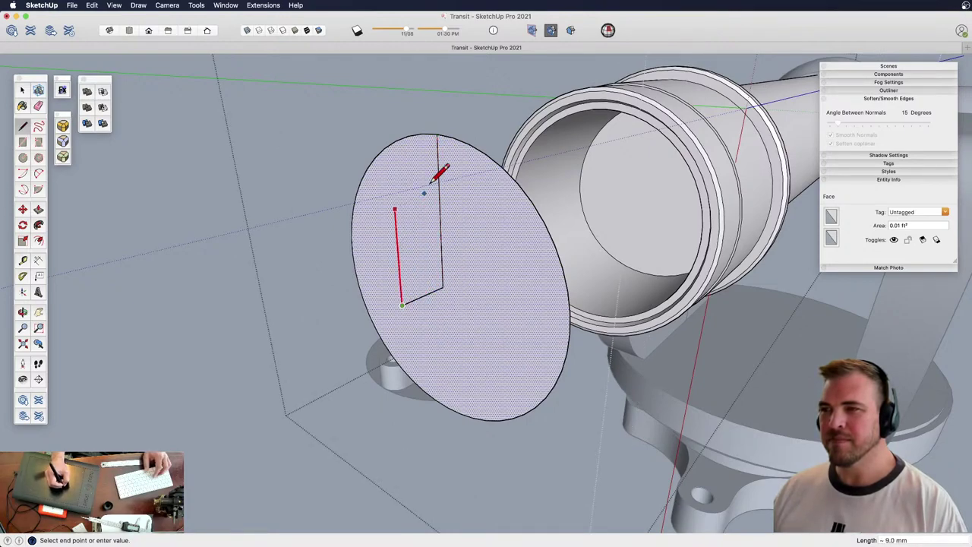
left_click(438, 134)
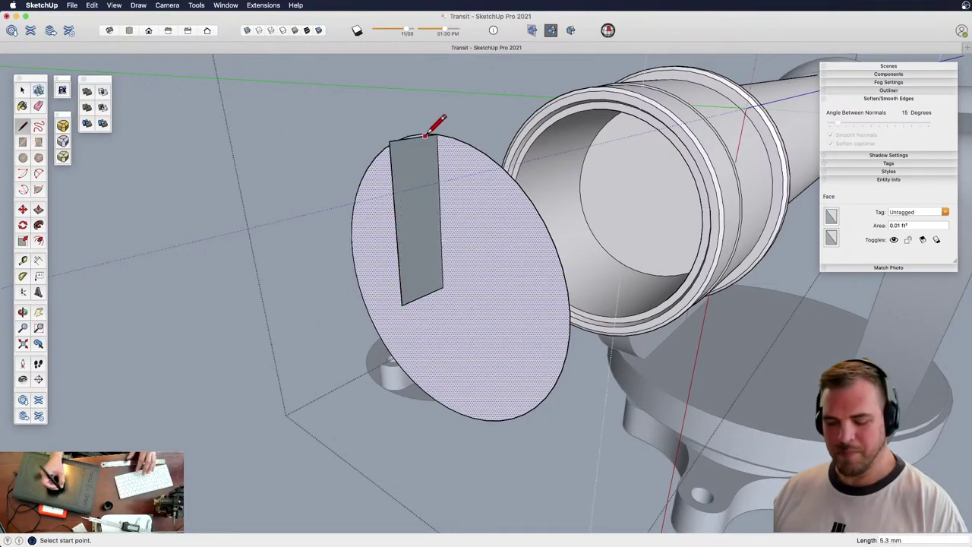
Draw a short vertical line about 1.1 mm long up from the profile's lower edge, between the disc's centre and the outer corner
middle_click_drag(442, 228, 451, 294)
key("z")
left_click_drag(451, 294, 453, 172)
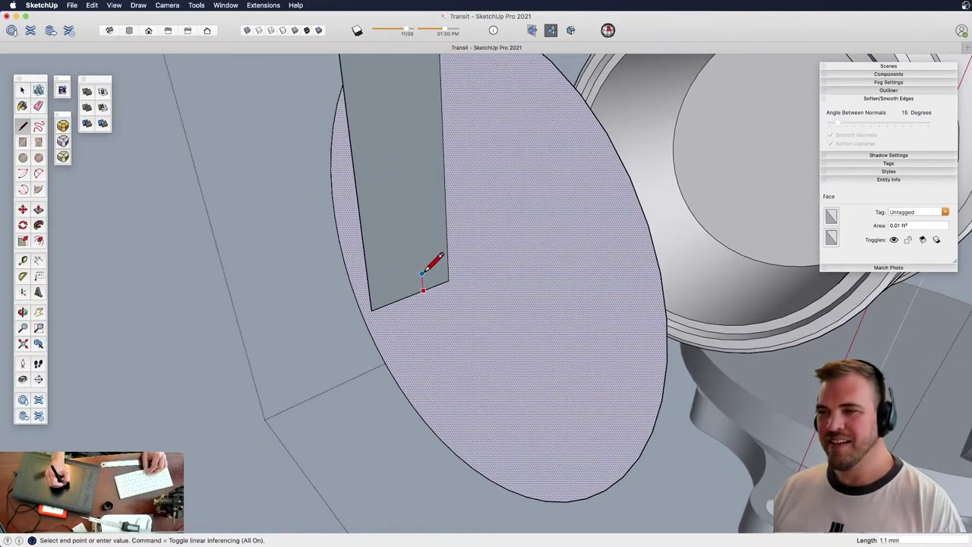
scroll(461, 373, "down", 5)
middle_click_drag(461, 373, 441, 321)
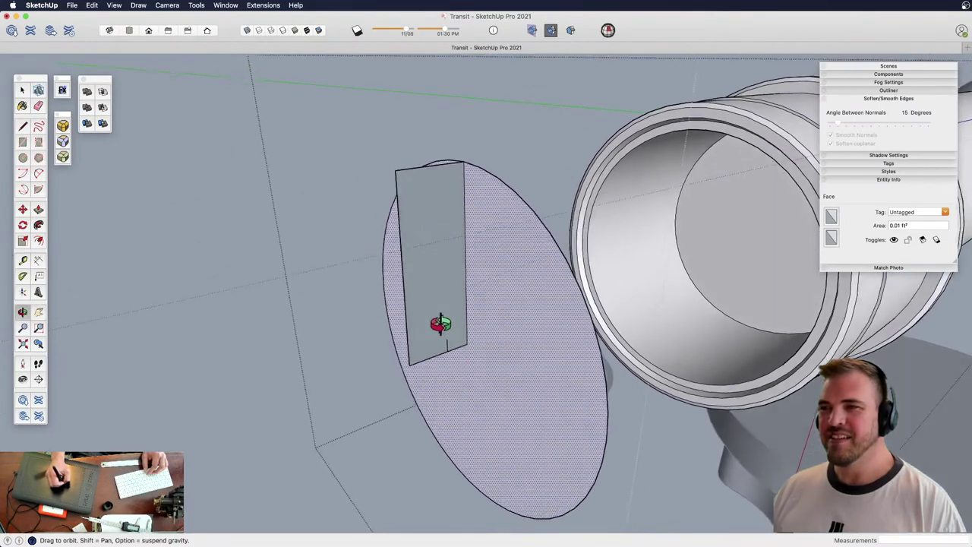
scroll(456, 289, "up", 3)
middle_click_drag(457, 288, 455, 323)
Draw a shallow arc from the short line's end to the disc's upper edge and erase the rectangle's leftover part
key("a")
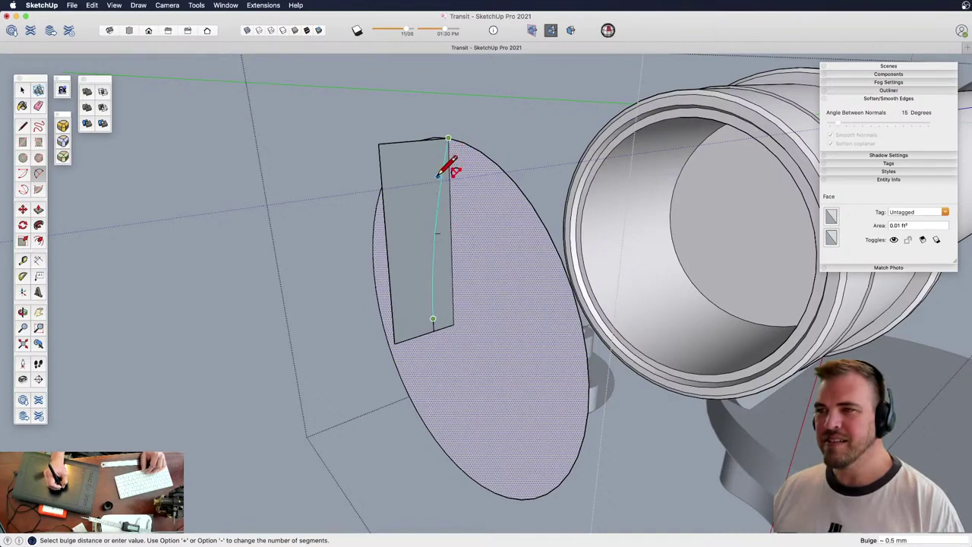
left_click_drag(411, 335, 389, 265)
left_click(386, 143)
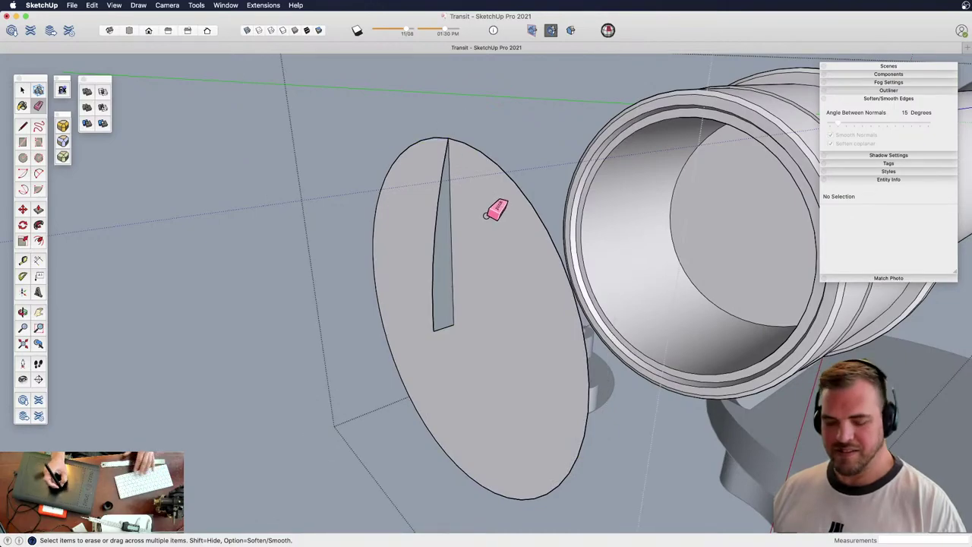
Sweep the curved profile around the disc's edge with Follow Me to form a domed lens
key("z")
left_click_drag(472, 255, 478, 342)
key("space")
left_click(476, 295)
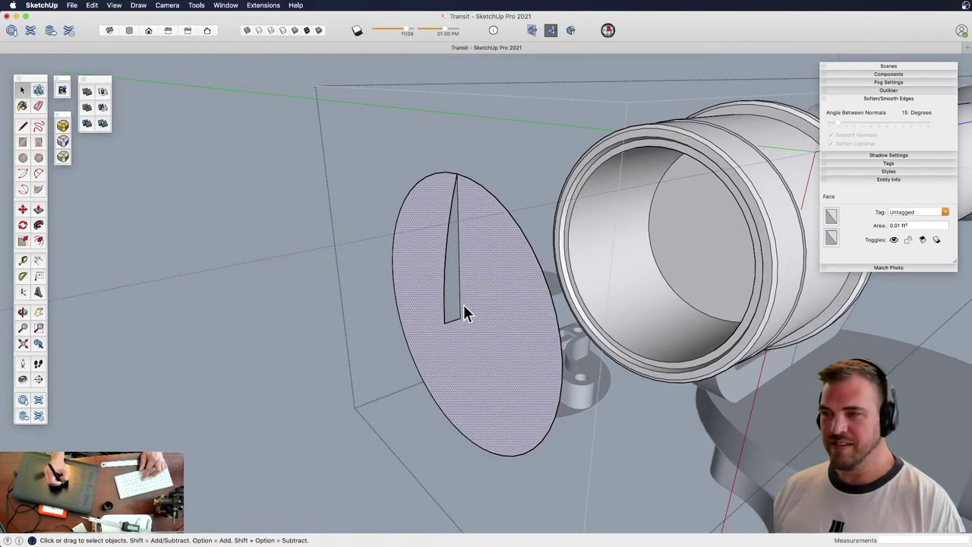
key("shift+f")
left_click(458, 308)
Close the small hole at the dome's centre by tracing a segment of its edge, and erase the leftover line
middle_click_drag(461, 328, 520, 316)
key("z")
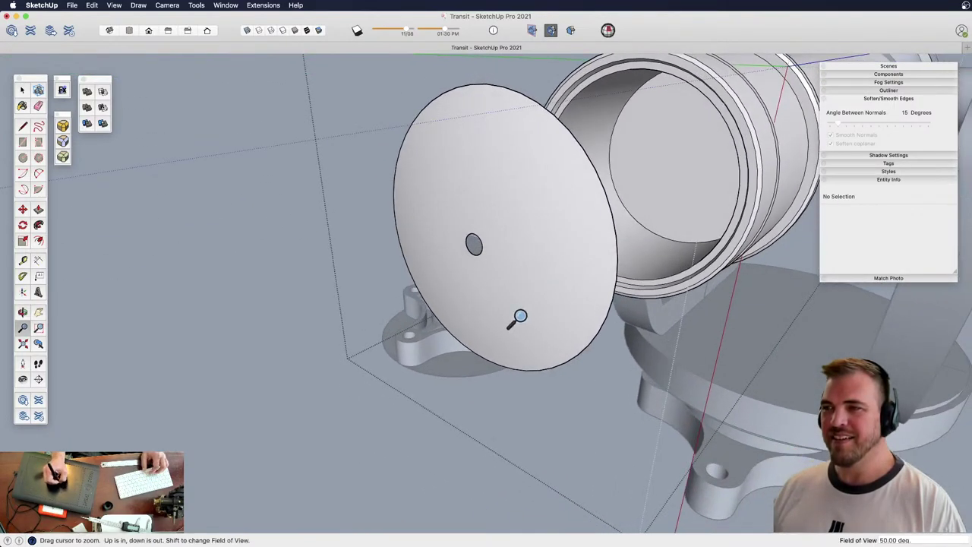
left_click_drag(520, 315, 493, 148)
middle_click_drag(493, 149, 491, 251, "shift")
left_click_drag(486, 320, 485, 221)
key("l")
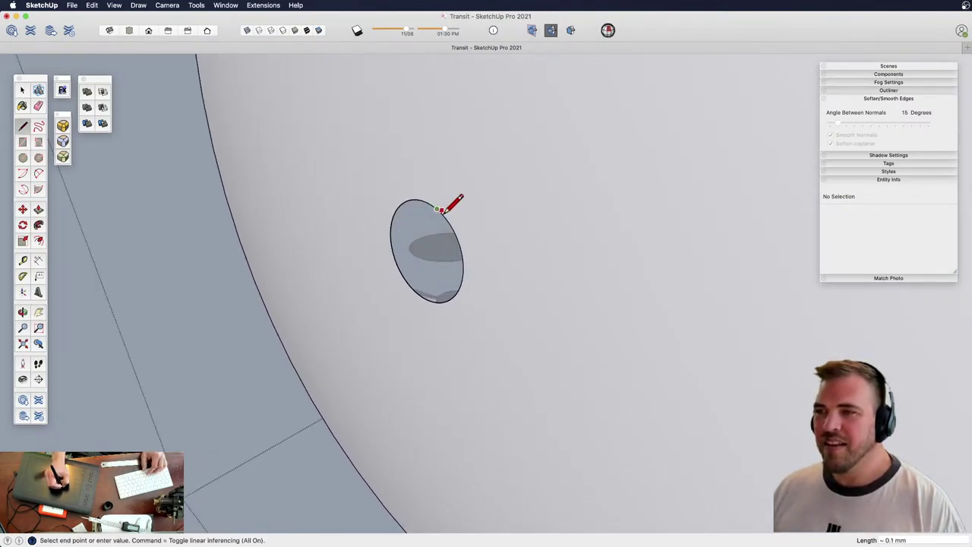
middle_click_drag(472, 293, 509, 301)
key("z")
left_click_drag(503, 314, 461, 235)
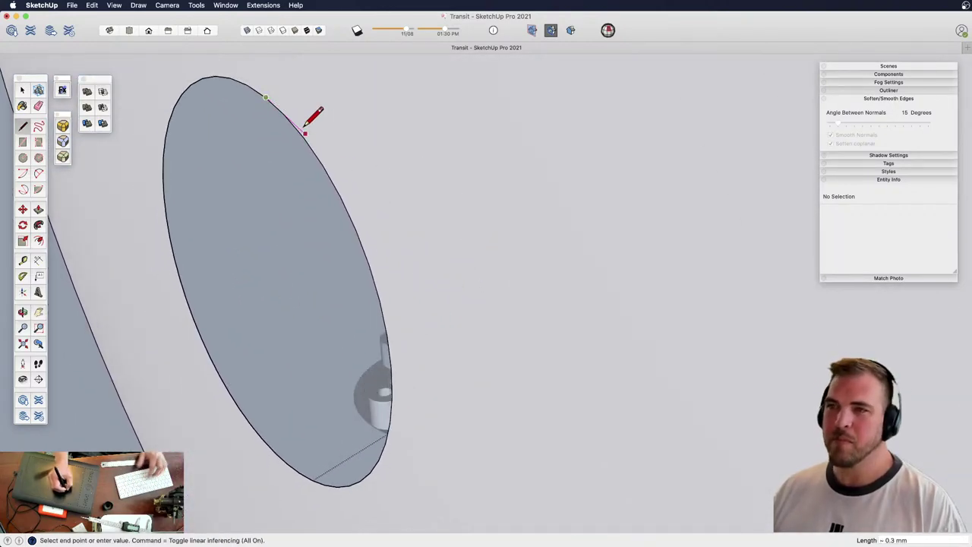
left_click(285, 115)
key("z")
left_click_drag(343, 122, 325, 196)
key("e")
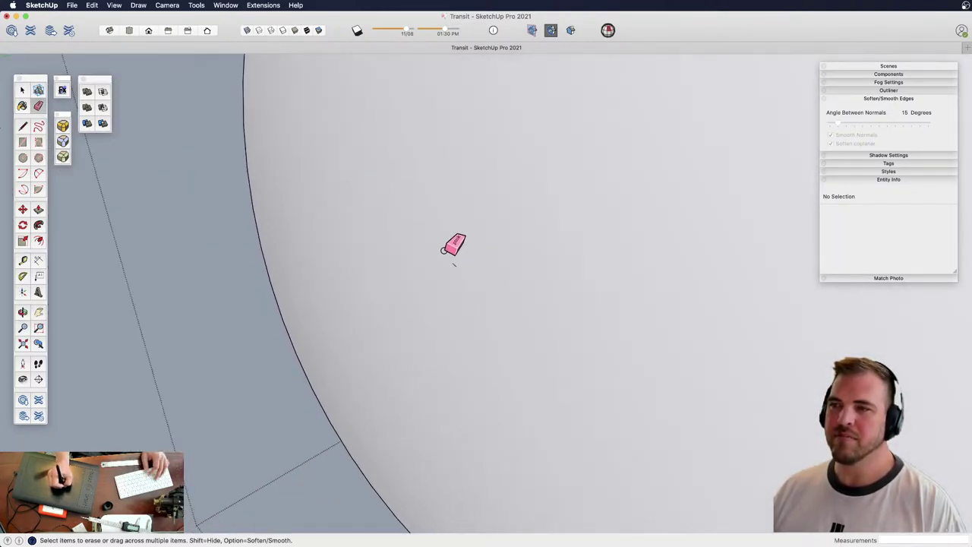
Close the open back of the lens with a flat face by tracing one segment of its rim
key("z")
left_click_drag(472, 148, 451, 360)
middle_click_drag(451, 360, 349, 310)
middle_click_drag(350, 310, 381, 312)
scroll(381, 313, "up", 5)
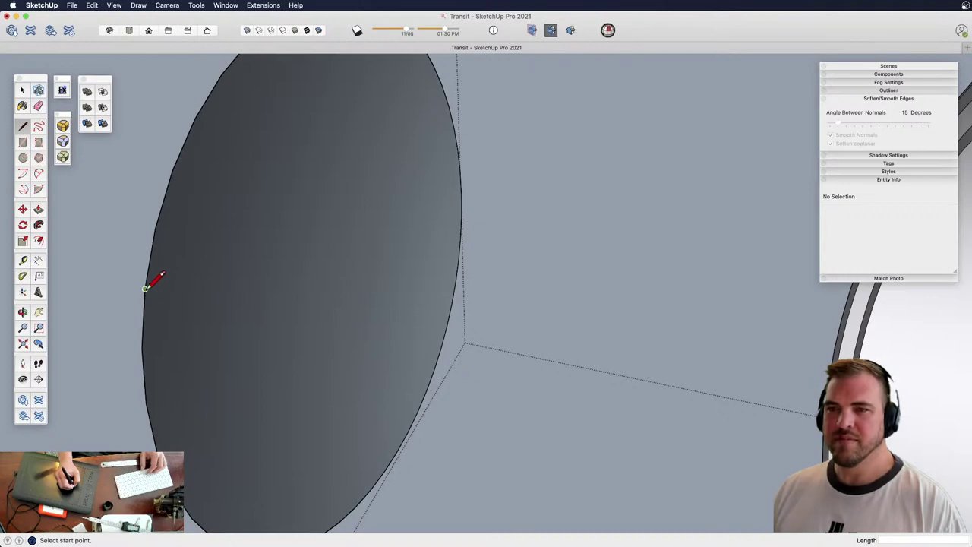
left_click(156, 228)
Push/Pull the lens's flat back face about 2.9 mm to give the lens an edge thickness
key("z")
left_click_drag(245, 223, 350, 277)
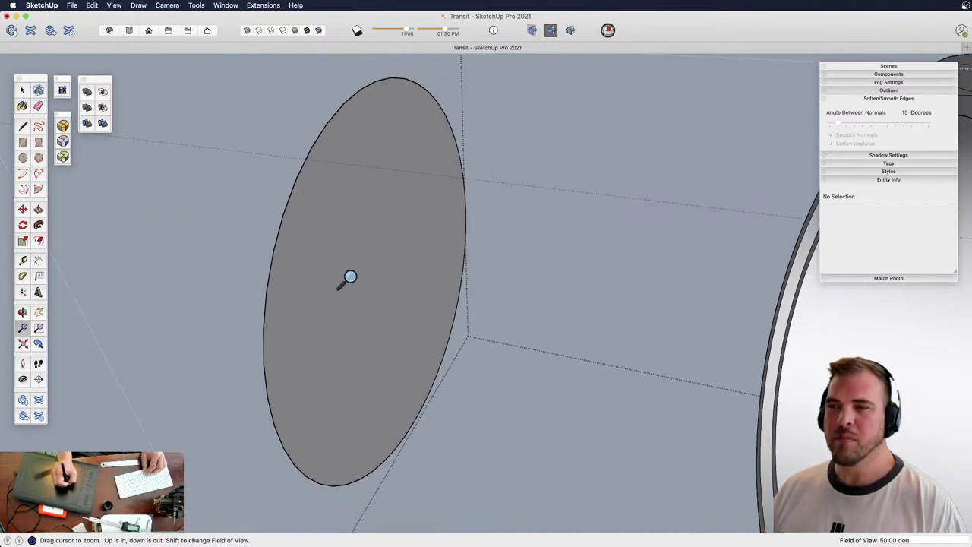
key("p")
left_click(351, 295)
left_click(404, 304)
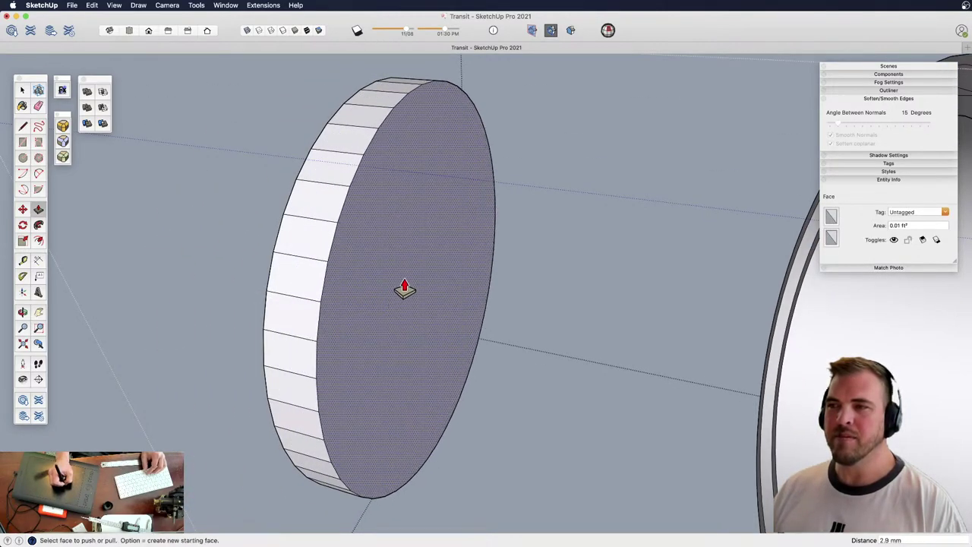
Select all of the lens geometry and make it a group
scroll(403, 290, "down", 3)
middle_click_drag(342, 299, 297, 311, "shift")
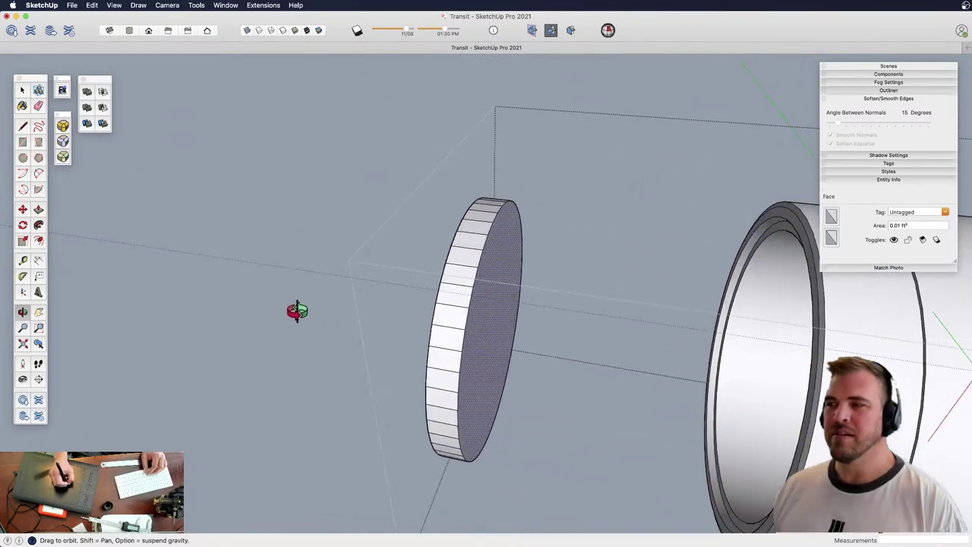
middle_click_drag(486, 312, 423, 304)
triple_click(420, 304)
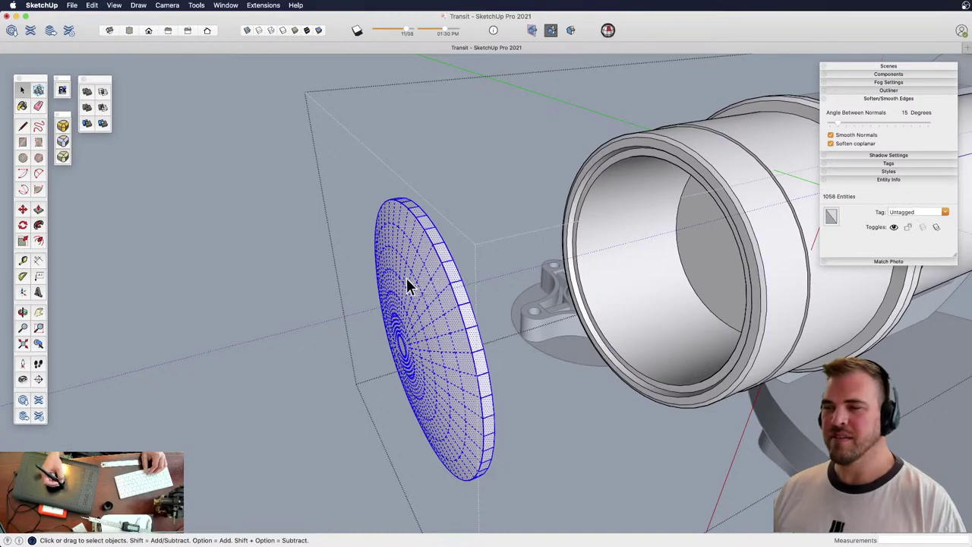
key("super+g")
Soften all edges inside the lens group with an angle between normals of 19 degrees, and leave the group
double_click(433, 311)
triple_click(472, 286)
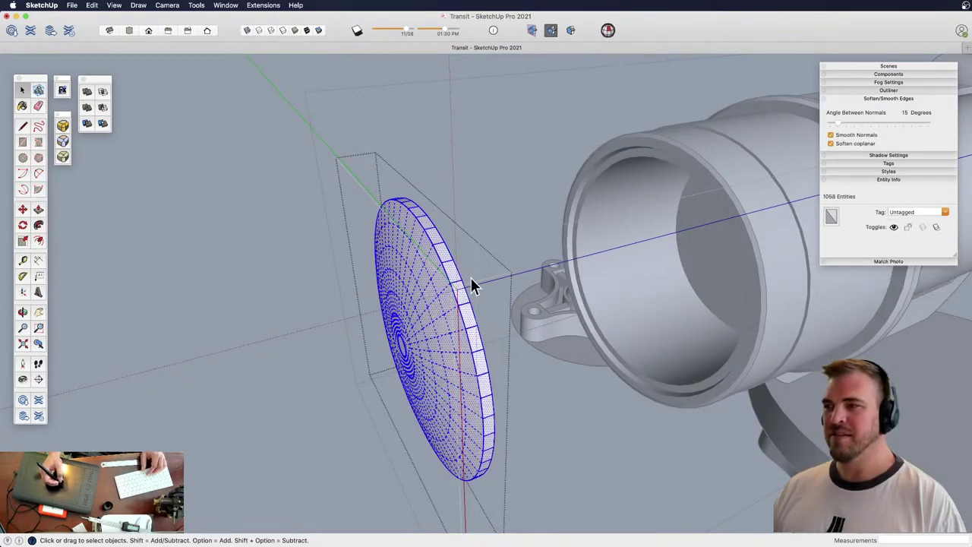
left_click_drag(840, 123, 844, 122)
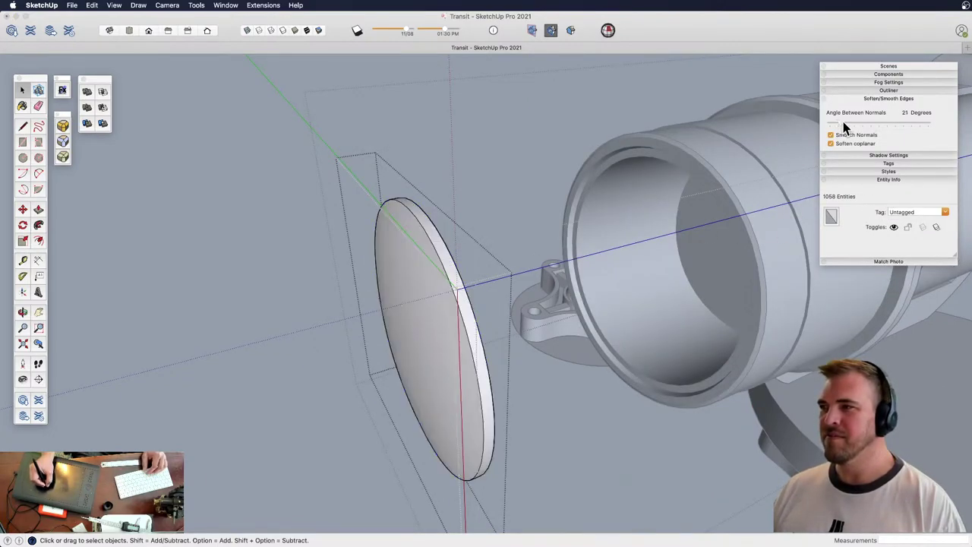
left_click(462, 224)
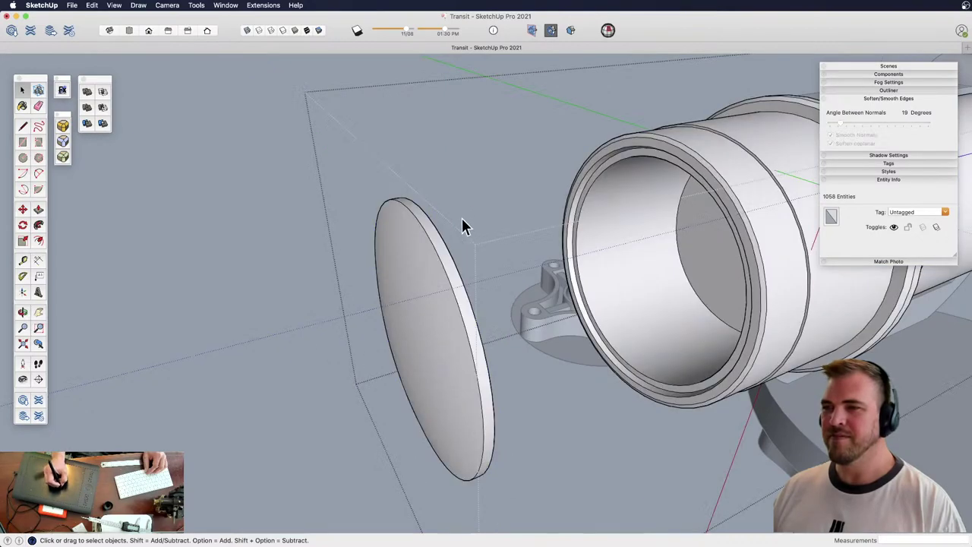
Paint the domed lens group with the translucent gray material
left_click(22, 106)
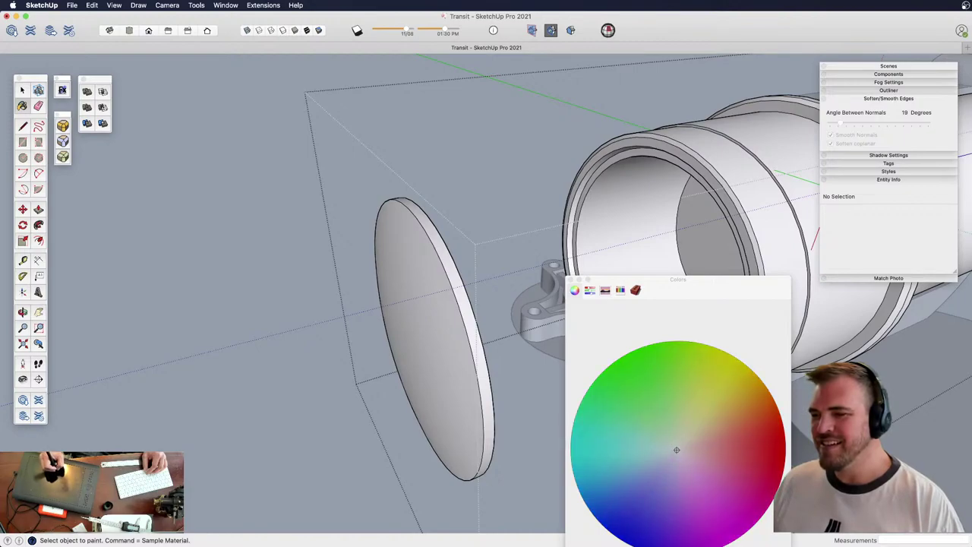
left_click(475, 399)
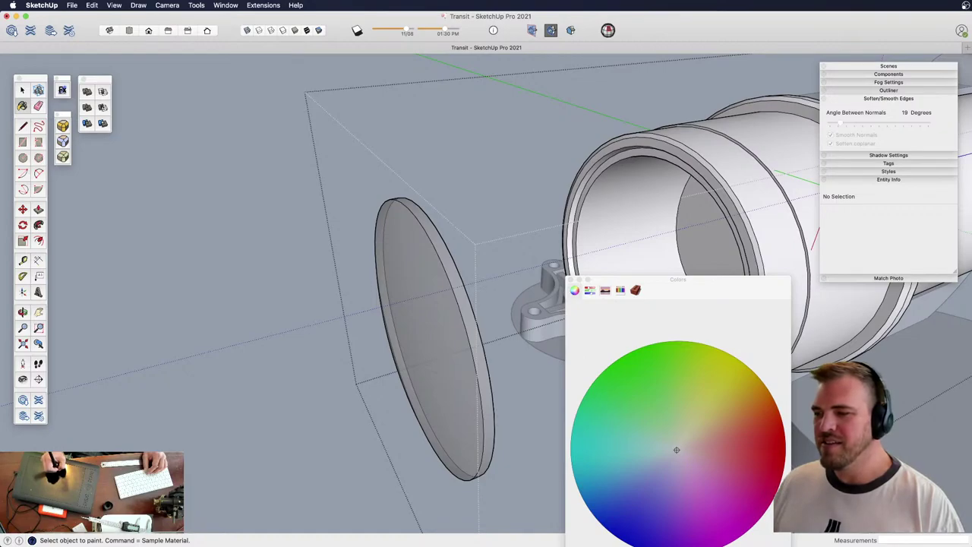
left_click(570, 281)
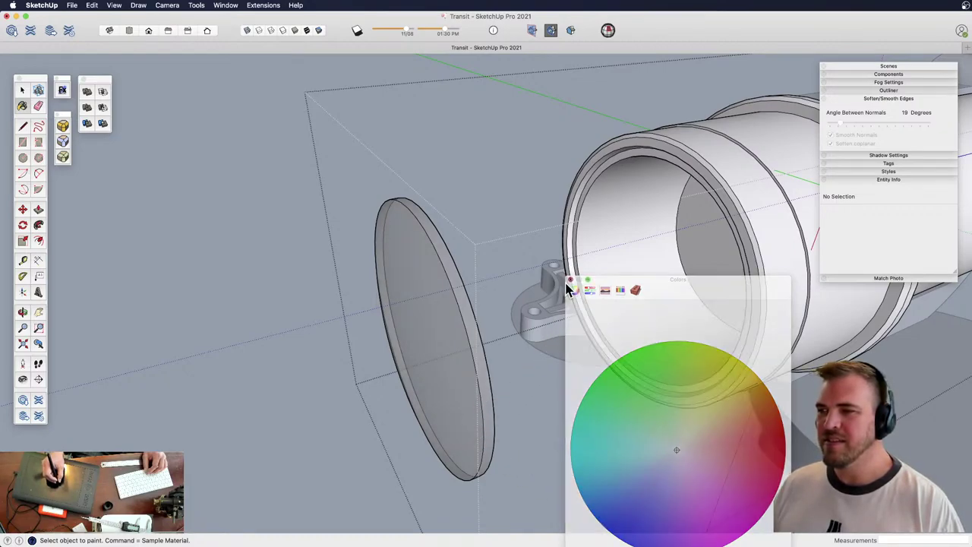
Move the lens group about 37.9 mm along the telescope axis into the hollow objective end, and deselect it
middle_click_drag(582, 270, 489, 279)
key("z")
left_click_drag(483, 277, 484, 317)
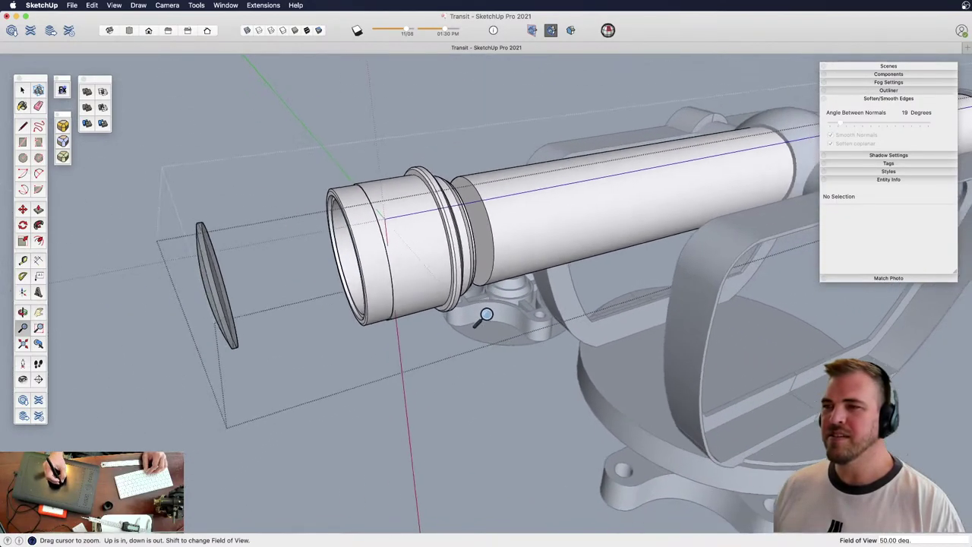
middle_click_drag(484, 317, 538, 307)
key("space")
left_click(484, 324)
key("z")
left_click_drag(464, 392, 461, 336)
key("m")
left_click(457, 352)
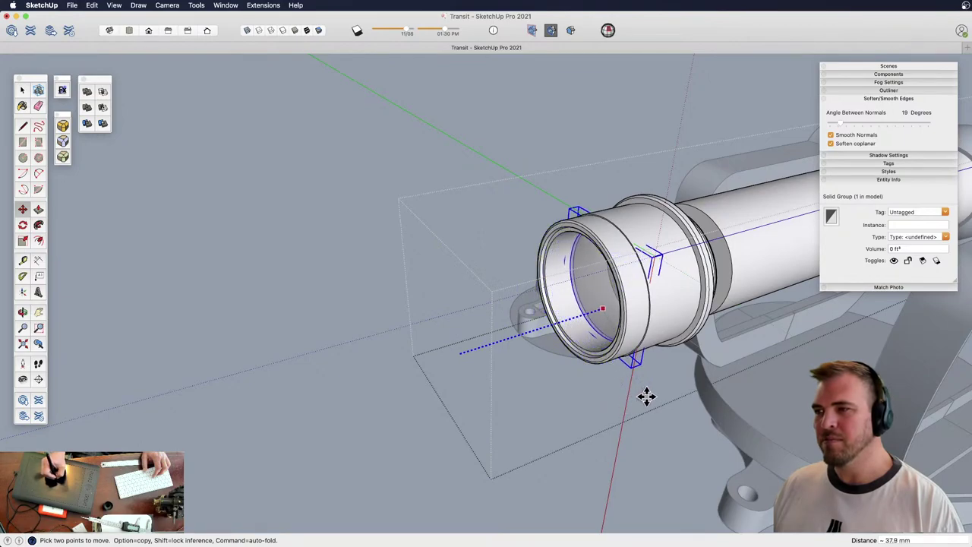
middle_click_drag(601, 300, 505, 341)
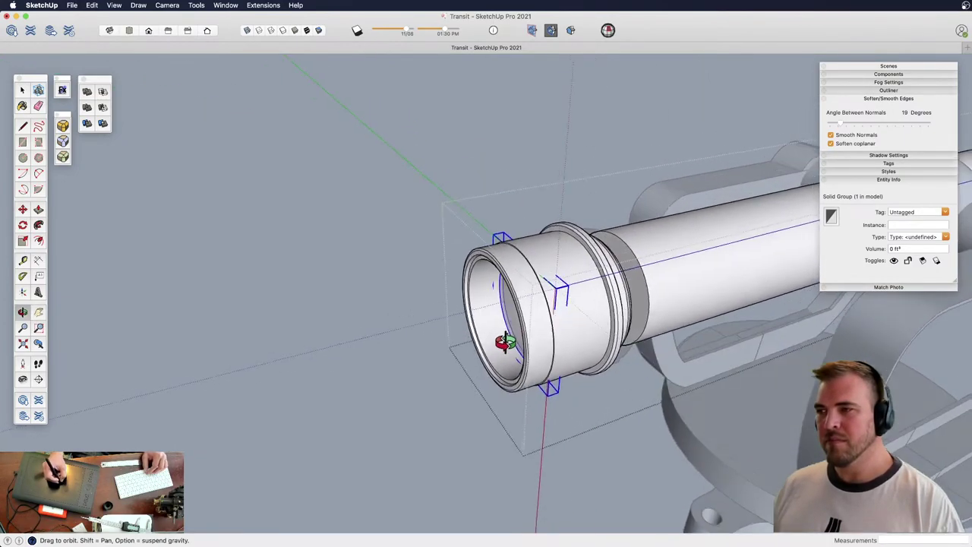
left_click(575, 163)
Select the objective housing and lens groups together and move them 5.1 mm along the axis against the tube's end
middle_click_drag(571, 325, 463, 370)
left_click(463, 369)
double_click(451, 340)
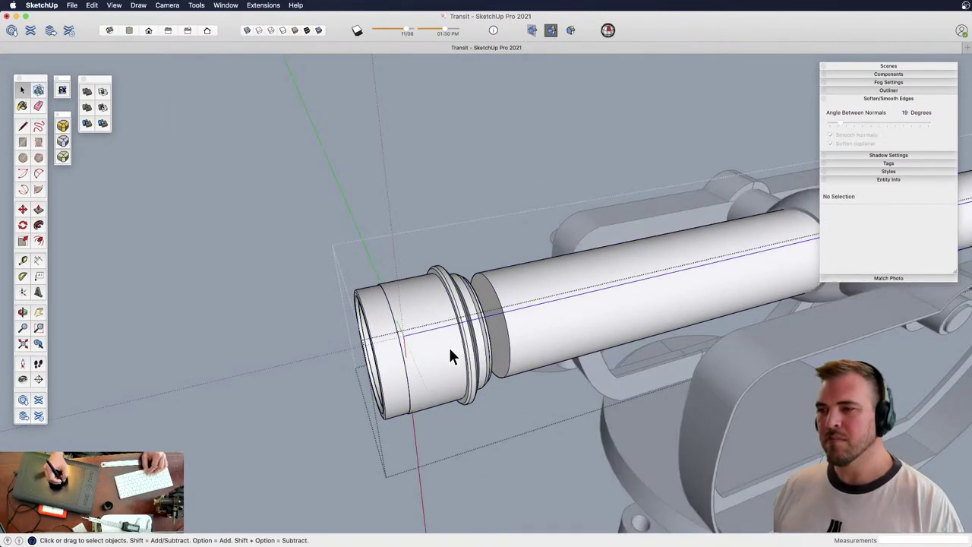
left_click(455, 350)
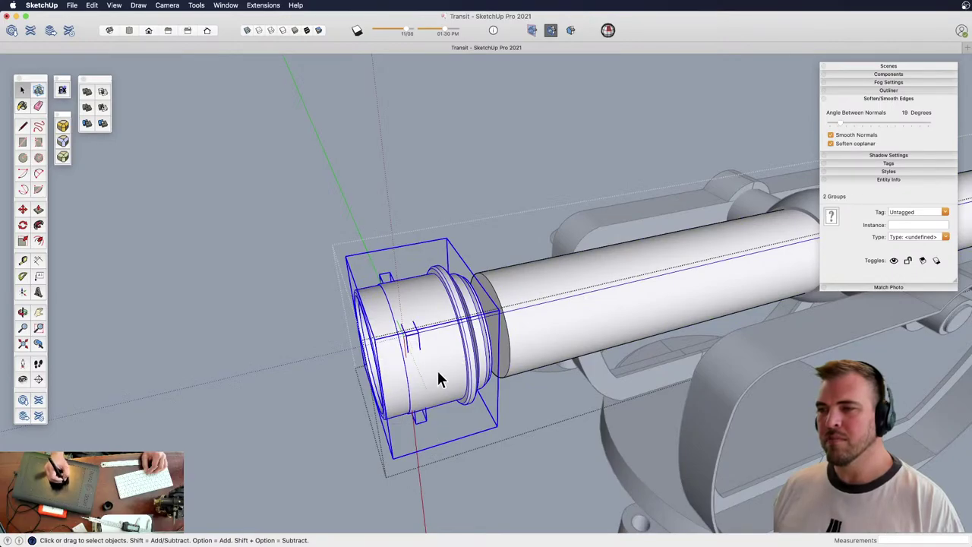
middle_click_drag(438, 373, 411, 402)
key("z")
left_click_drag(408, 415, 410, 224)
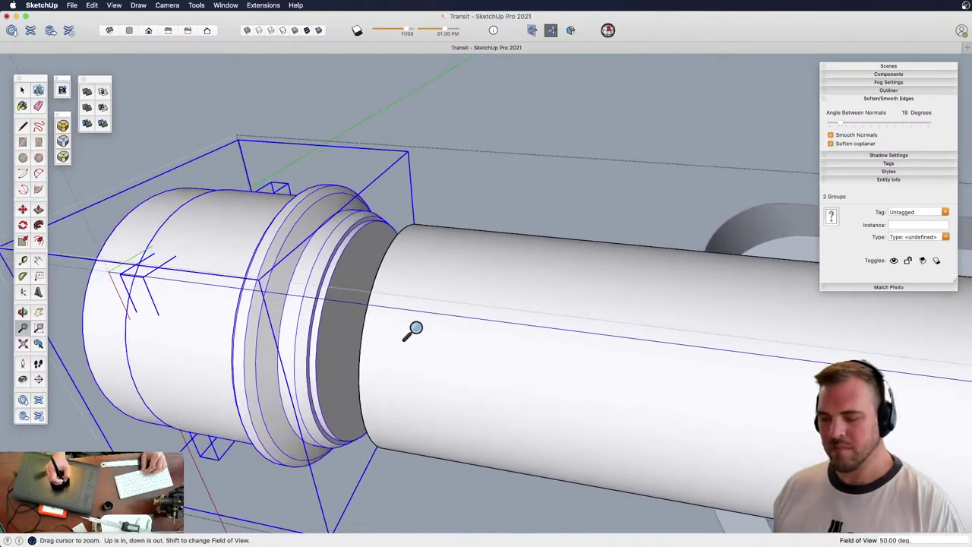
key("m")
left_click(339, 347)
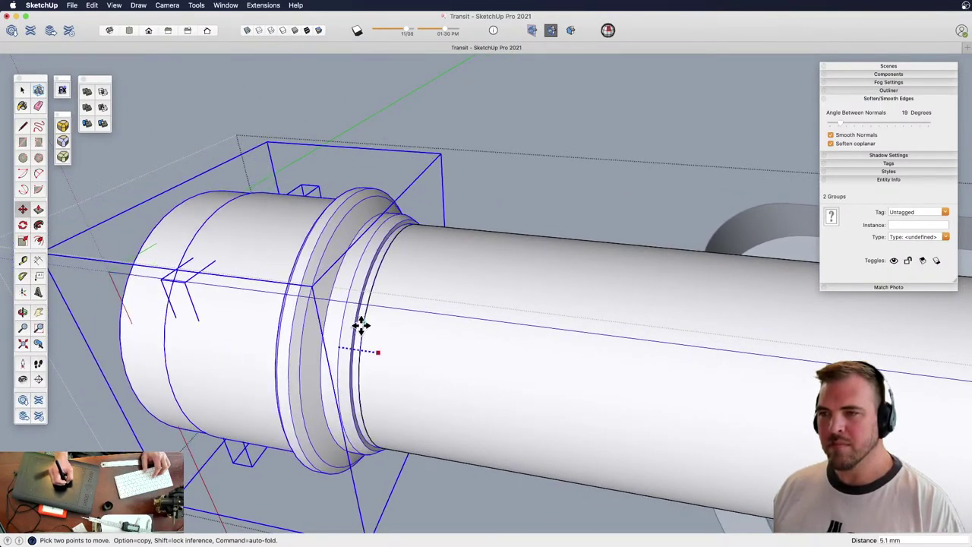
left_click(363, 326)
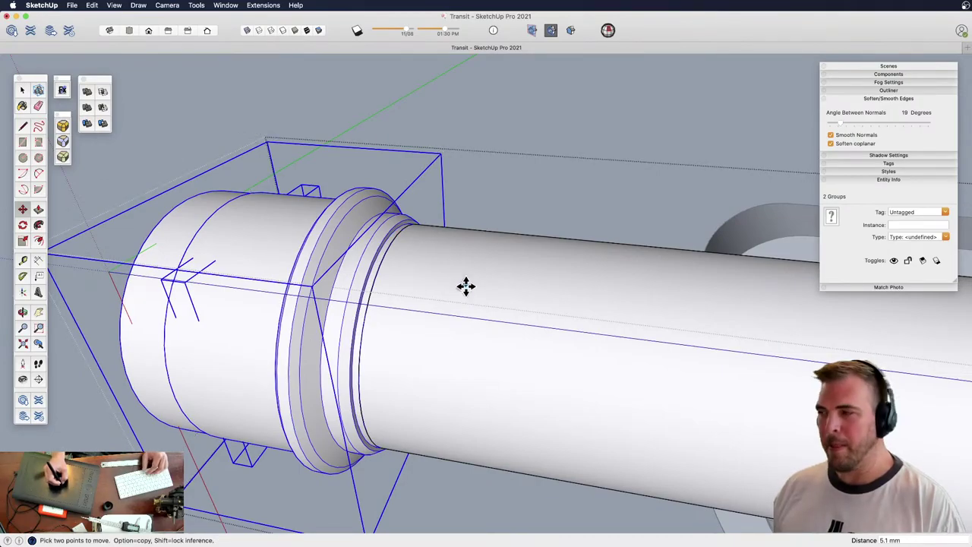
Try copying the tube's end circle a short distance along the tube, and undo the copy
scroll(438, 294, "down", 5)
middle_click_drag(445, 391, 387, 312)
double_click(387, 294)
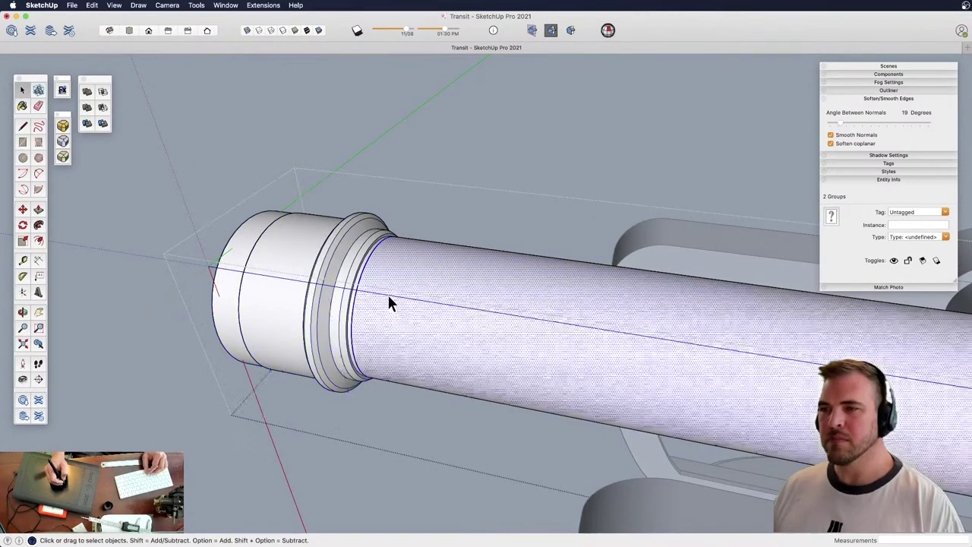
left_click(362, 272)
key("m")
scroll(391, 262, "up", 2)
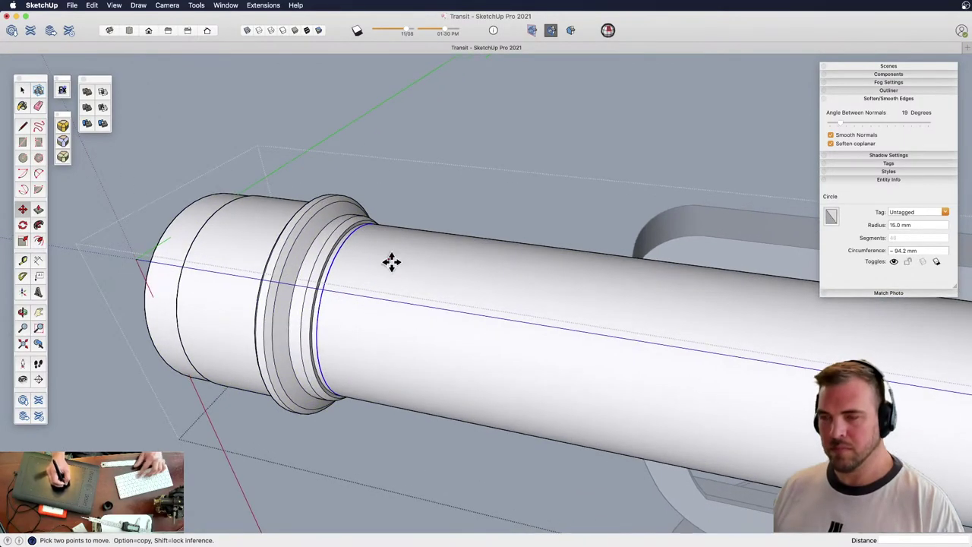
left_click(367, 263)
key("alt")
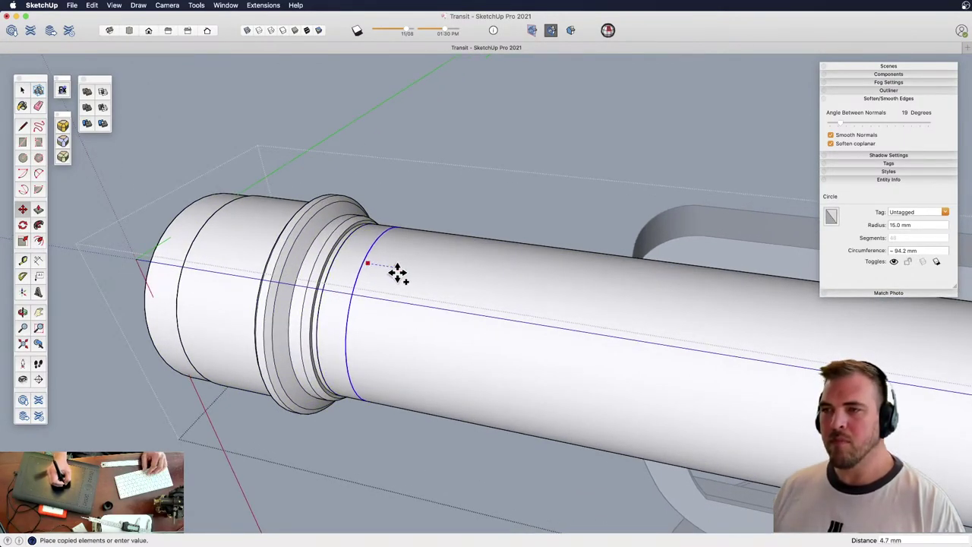
left_click(384, 272)
key("super+z")
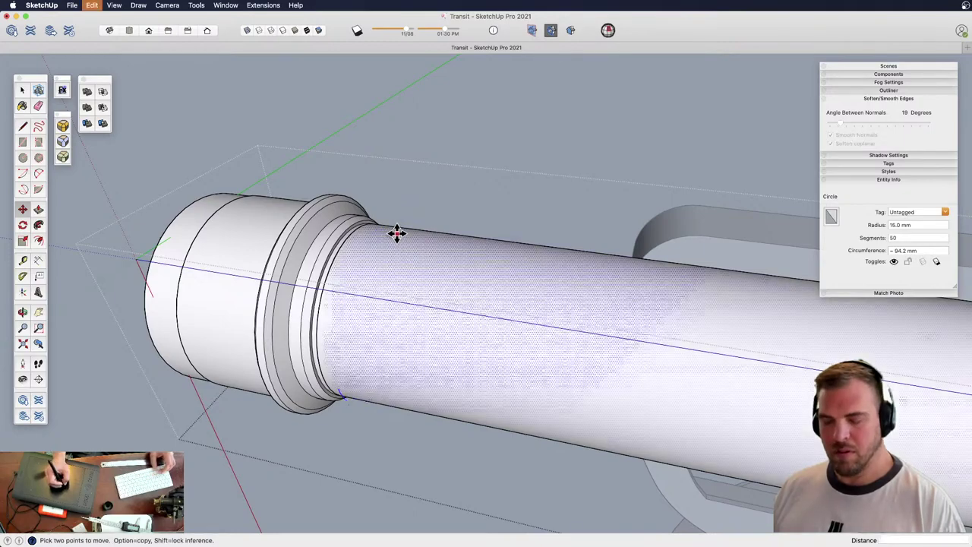
Copy the tube's end circle twice along the tube to mark a narrow band, placing the first copy about 2.1 mm away
key("space")
left_click(338, 266)
key("m")
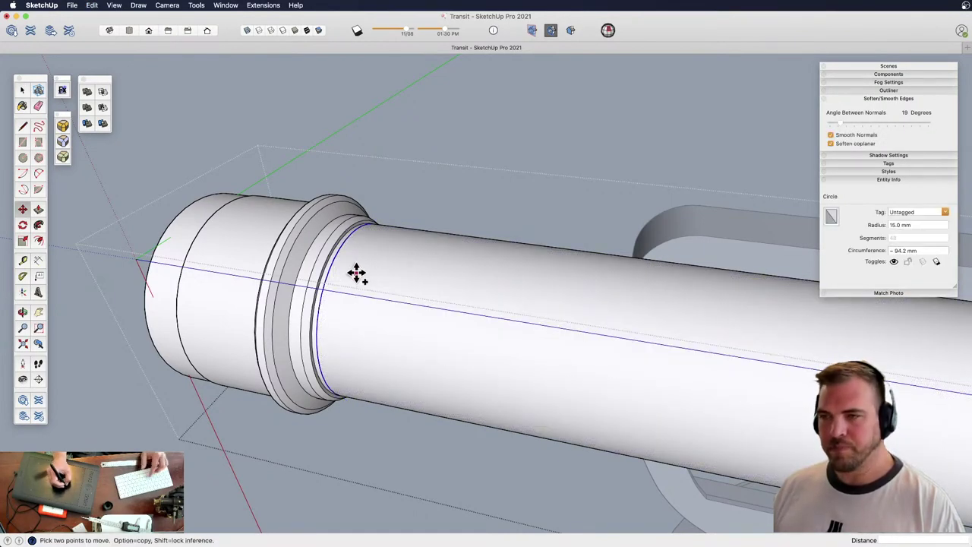
left_click(355, 273)
key("alt")
left_click(369, 272)
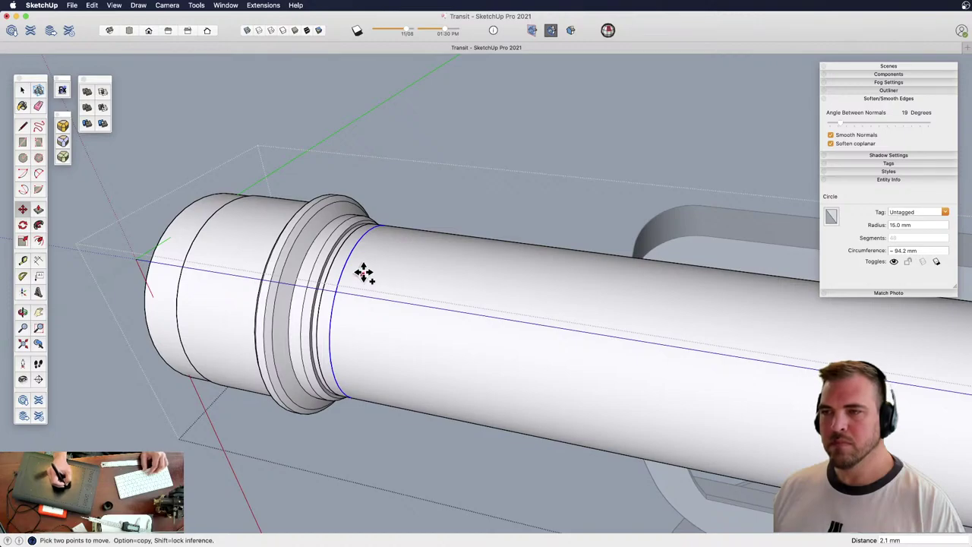
left_click(369, 274)
key("alt")
key("space")
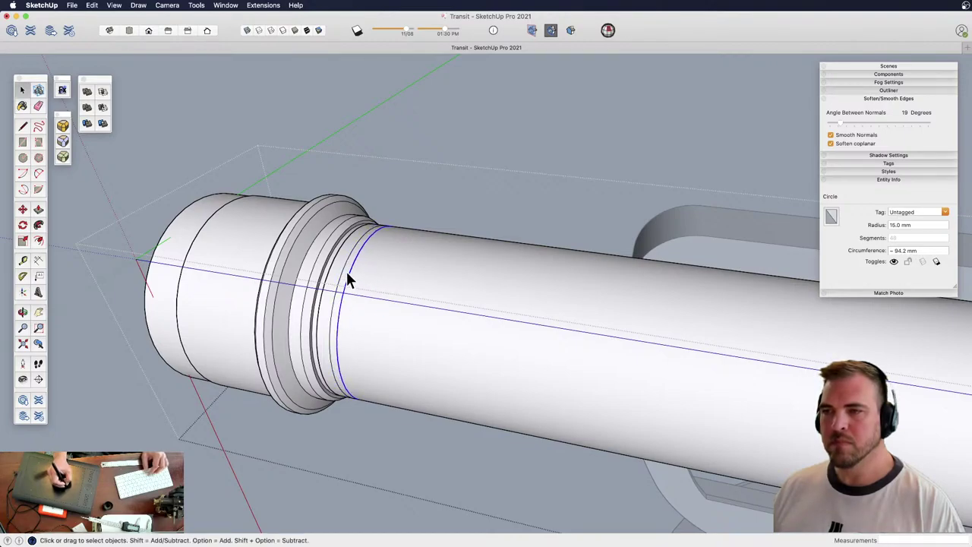
Copy the narrow band between the two new circles along the tube, part of the way towards the central ball
left_click(347, 270)
key("m")
left_click(369, 275)
key("alt")
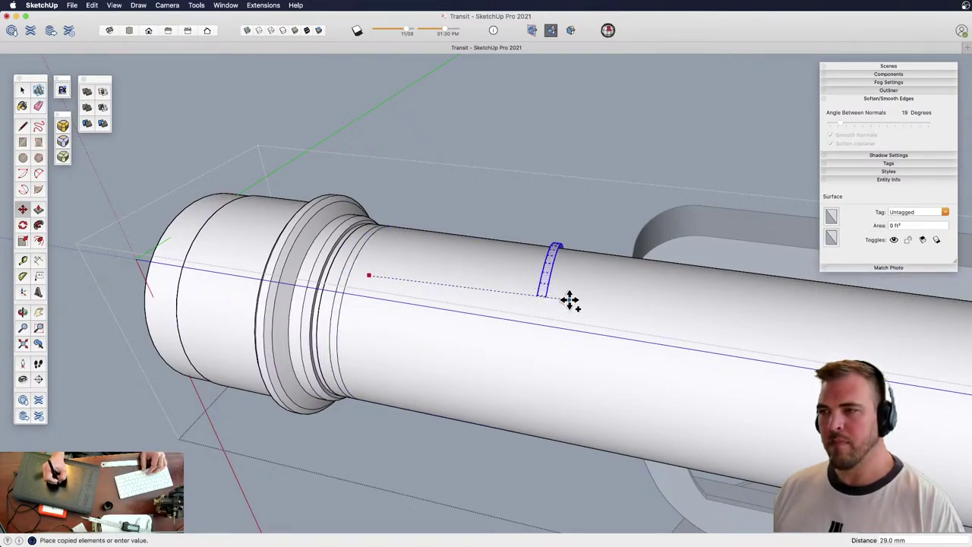
left_click(633, 315)
Scale the tube section between the two bands to 1.04 across its diameter, and leave the telescope group
key("space")
left_click(553, 310)
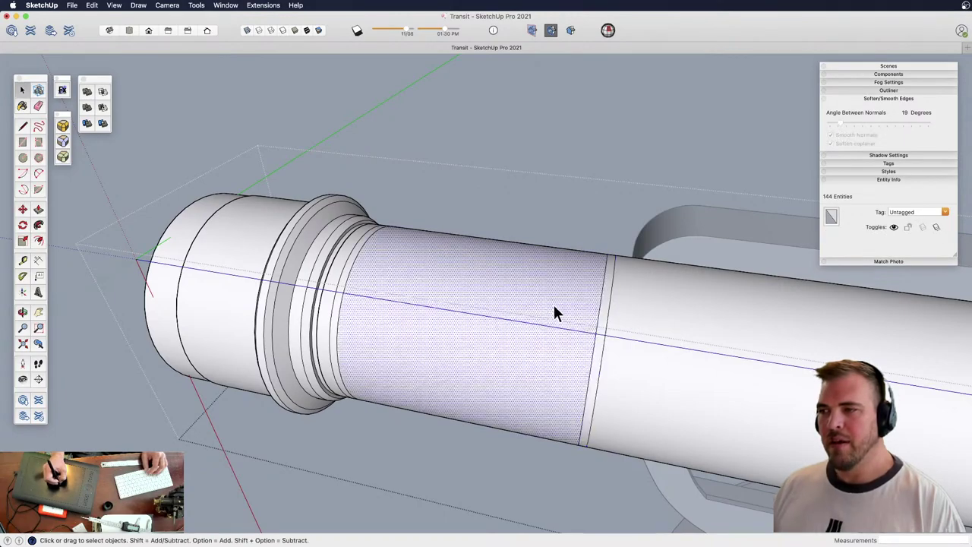
key("s")
left_click_drag(613, 221, 614, 218)
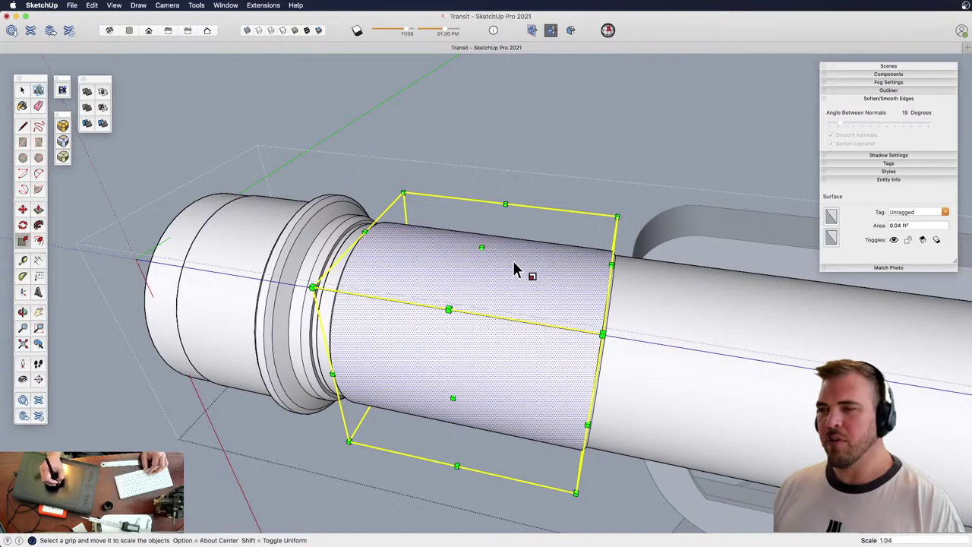
key("z")
left_click_drag(514, 269, 473, 391)
middle_click_drag(465, 339, 535, 250)
left_click_drag(535, 250, 555, 336)
key("h")
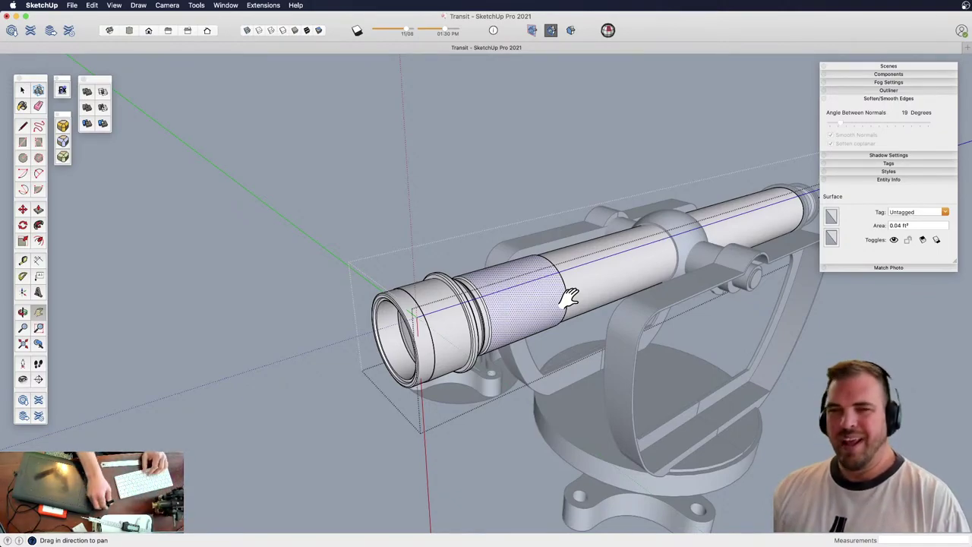
key("space")
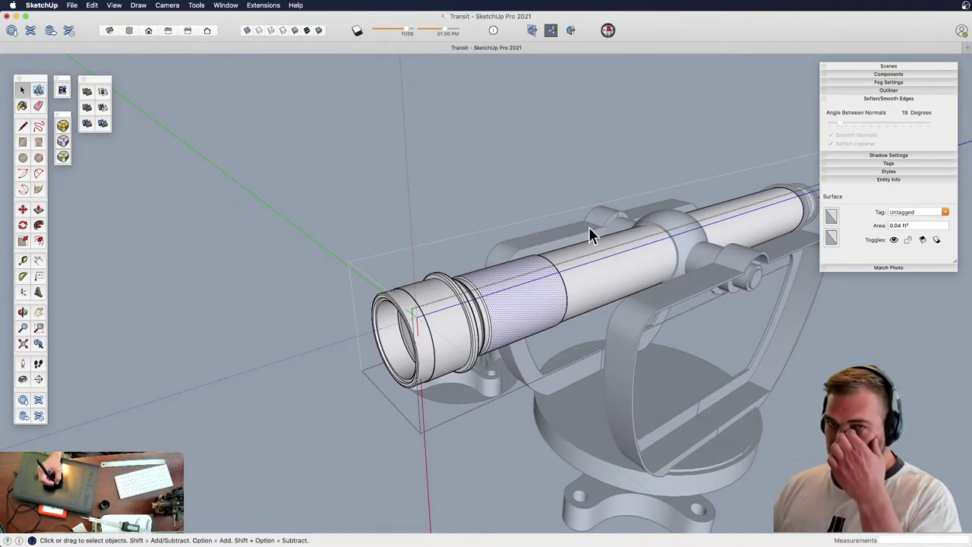
left_click(532, 206)
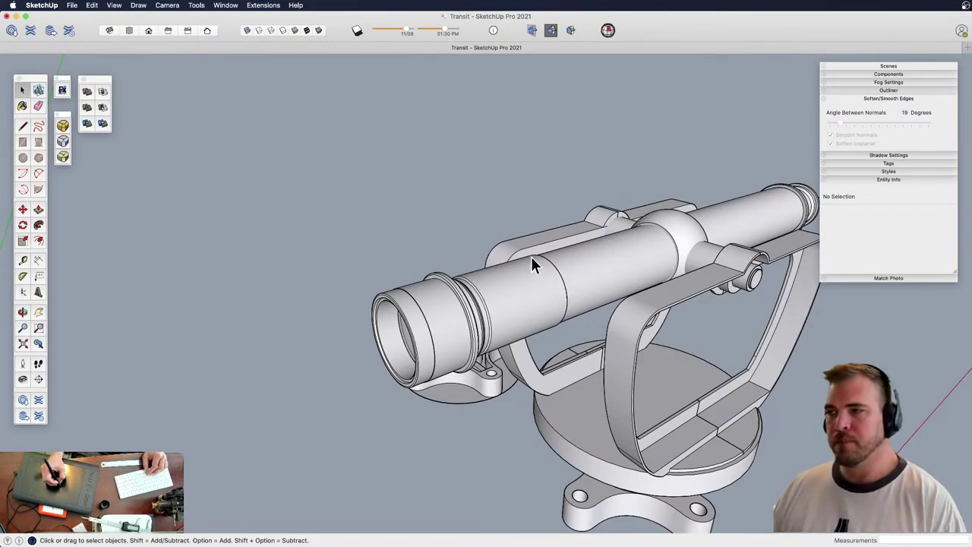
left_click(537, 312)
middle_click_drag(537, 311, 571, 256)
left_click(502, 163)
left_click(530, 298)
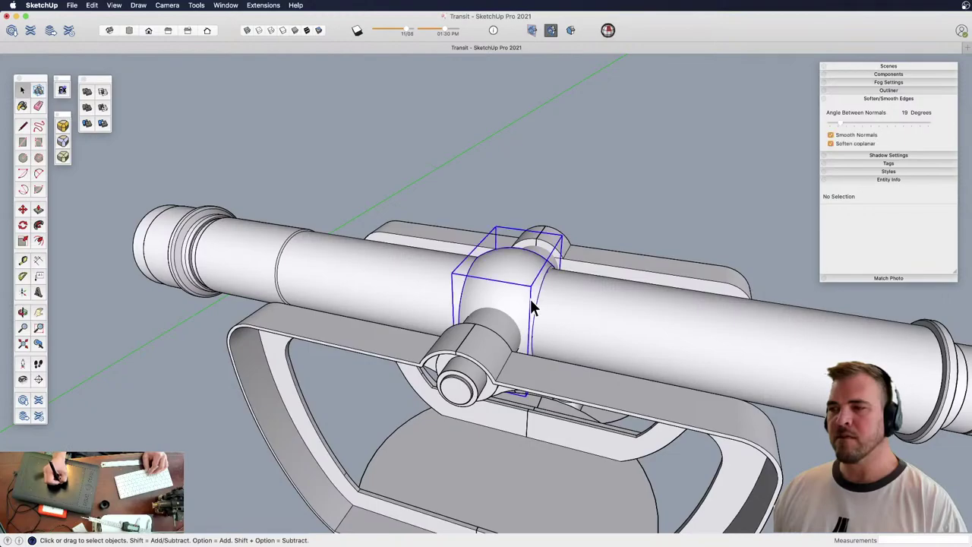
left_click(571, 319, "shift")
key("z")
left_click_drag(513, 293, 499, 341)
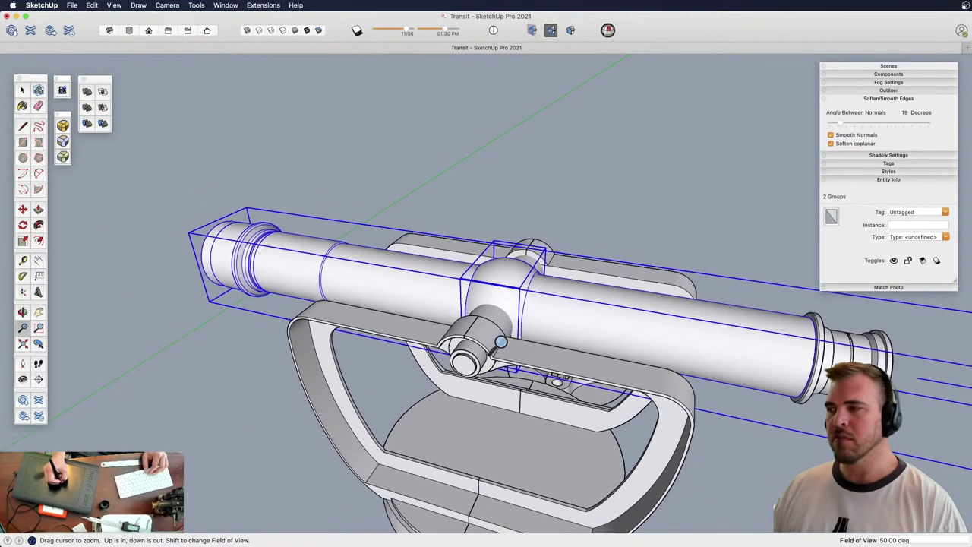
Cut the separate eyepiece group and paste it in place inside the telescope tube group, and leave that group
key("space")
left_click(839, 361)
double_click(839, 361)
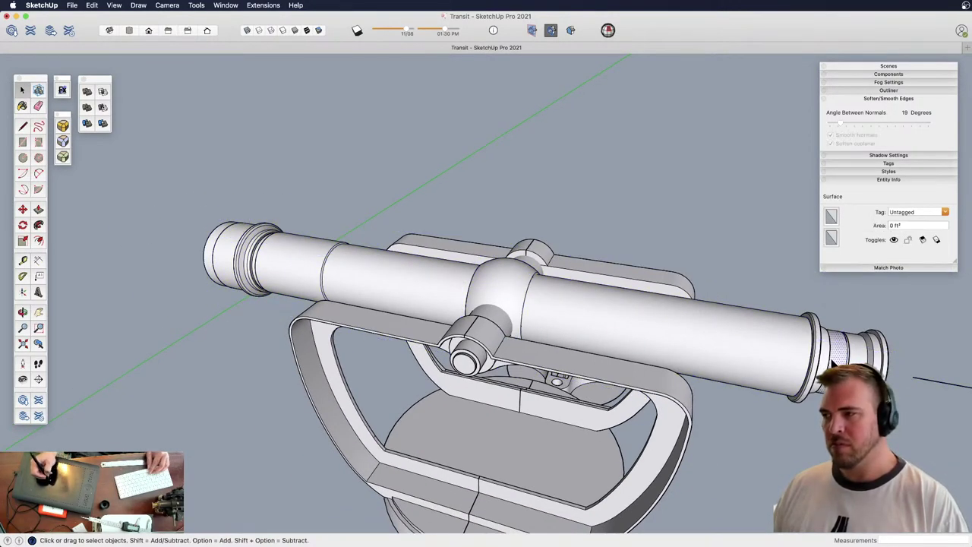
triple_click(838, 360)
key("Escape")
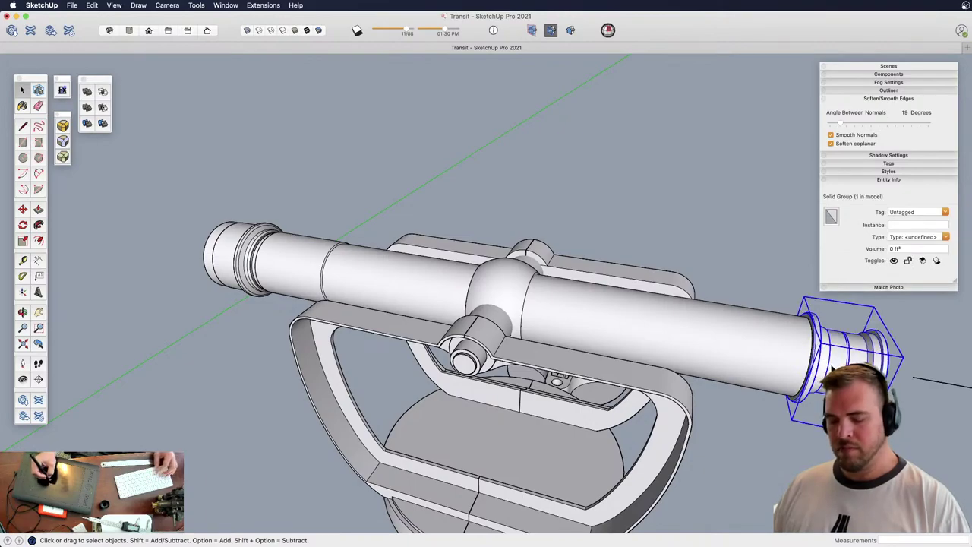
key("Delete")
left_click(783, 353)
double_click(782, 353)
triple_click(780, 353)
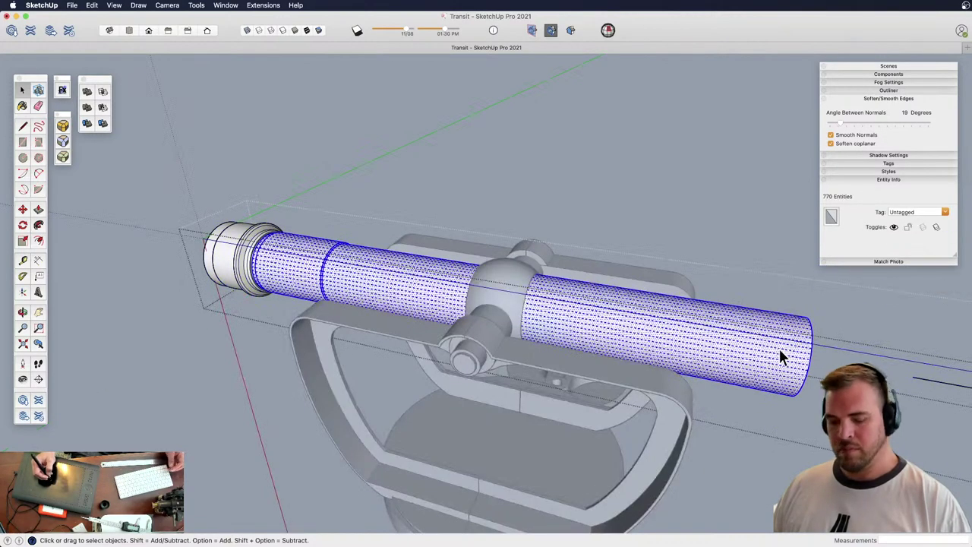
key("super+z")
left_click(708, 241)
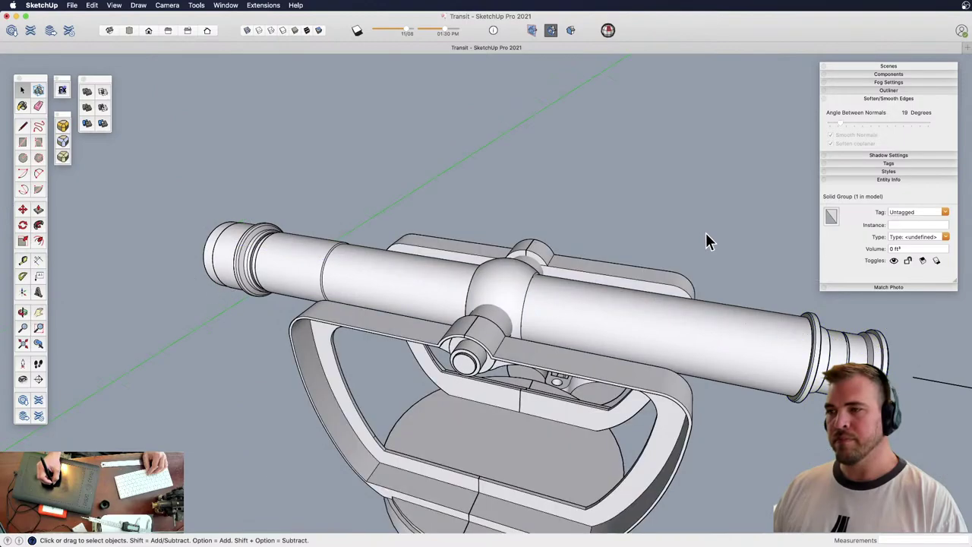
Select the telescope, its central ball and the pivot components, and combine them into one group
left_click(600, 313)
left_click(509, 287, "shift")
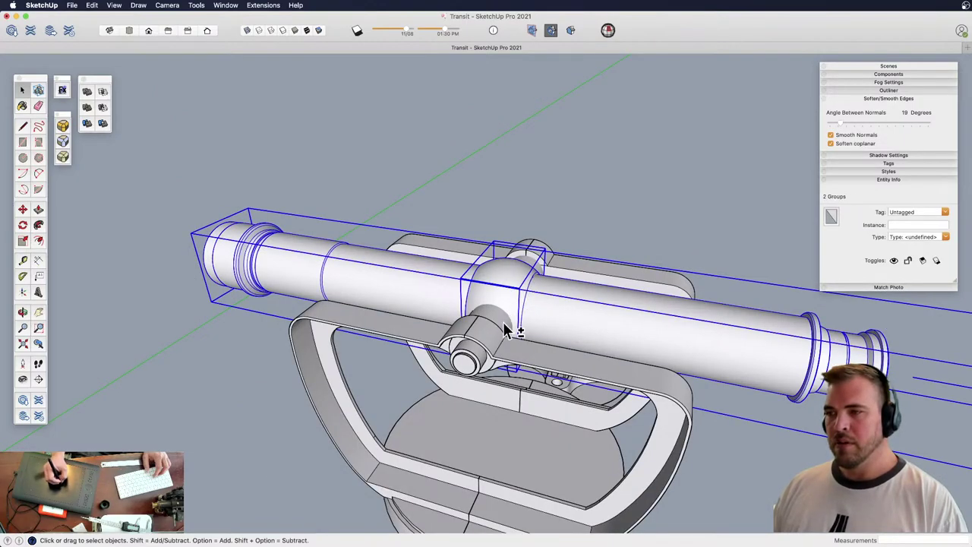
left_click(508, 329, "shift")
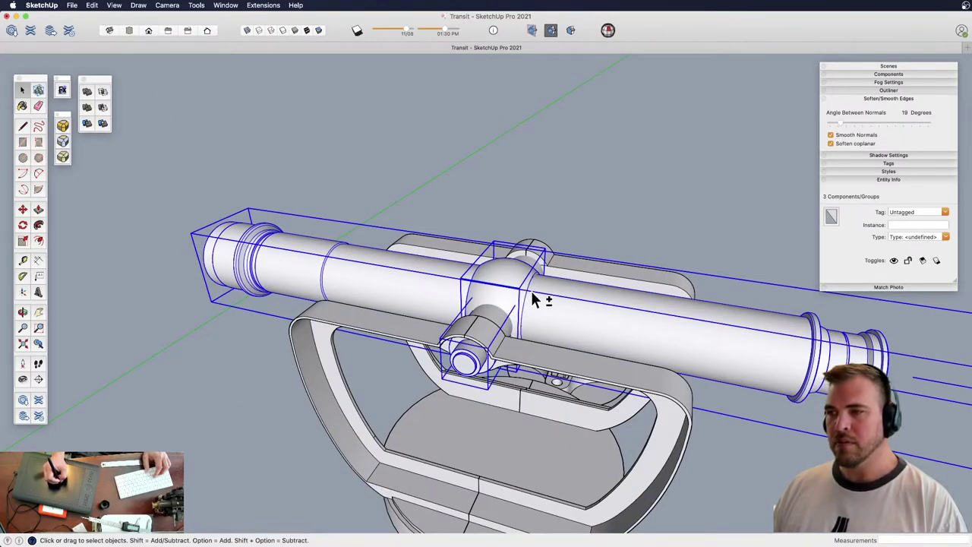
left_click(568, 291)
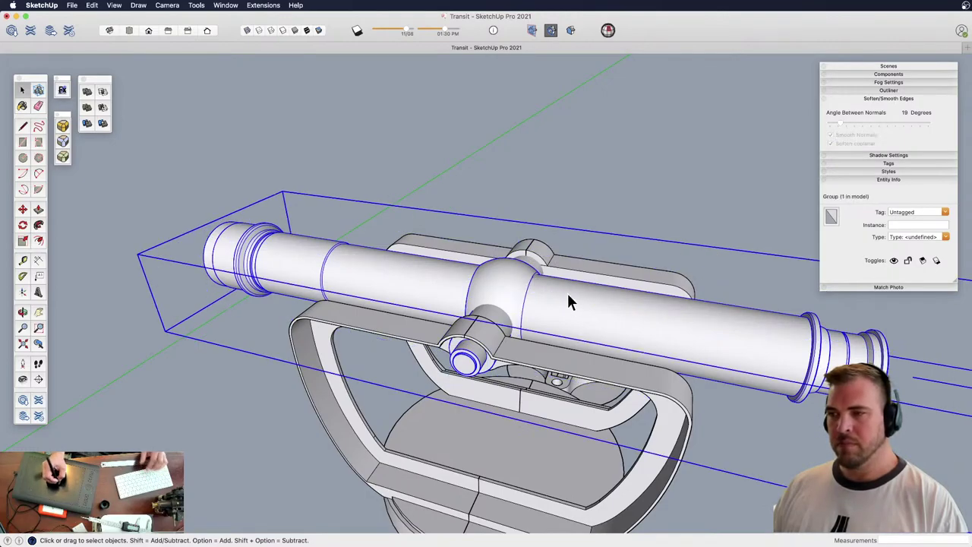
Open the near pivot component inside the telescope group and select its stepped end cap
mouse_move(529, 330)
middle_mouse_down()
mouse_move(500, 325)
mouse_move(524, 282)
mouse_move(551, 322)
mouse_move(522, 320)
middle_mouse_up()
left_click_drag(522, 321, 541, 305)
key("z")
left_click_drag(526, 377, 515, 246)
key("space")
left_click(480, 340)
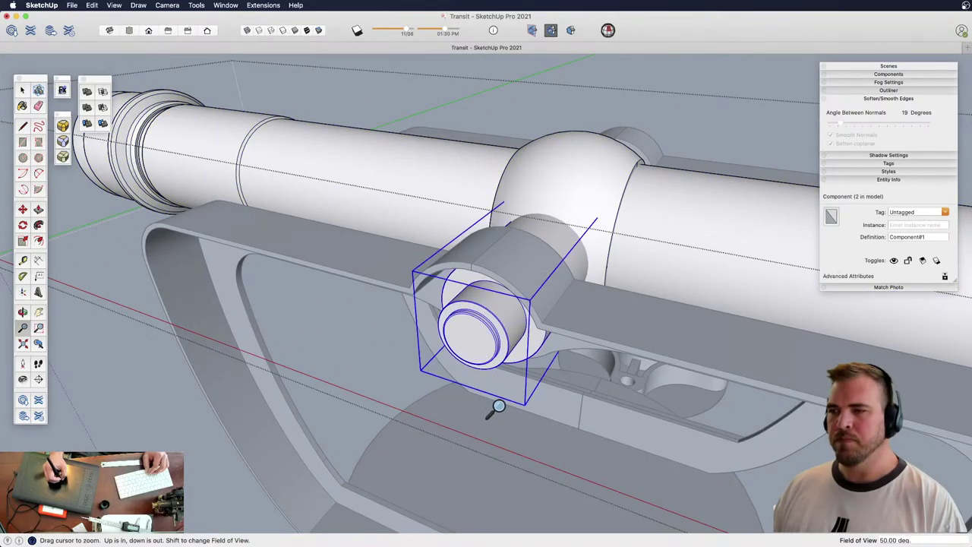
scroll(503, 281, "up", 8)
double_click(494, 294)
left_click(503, 296)
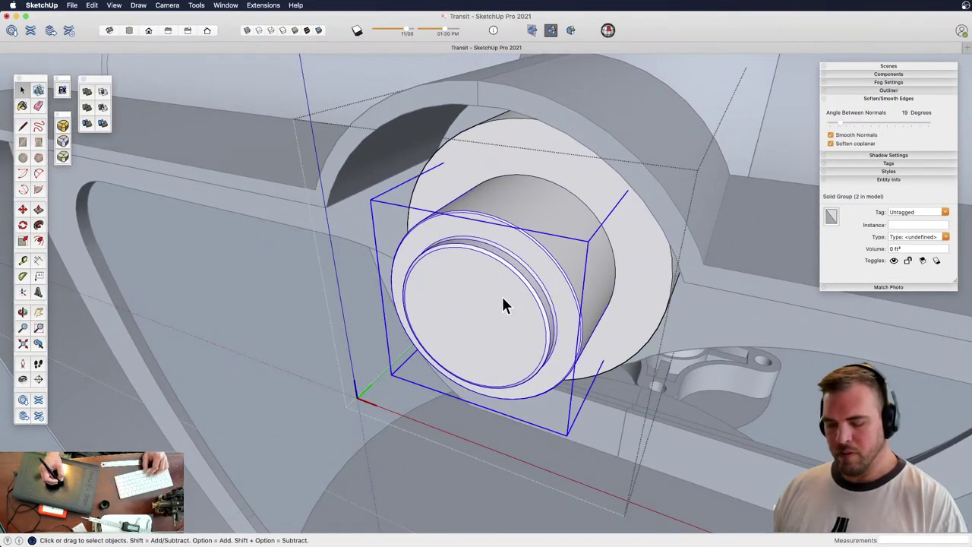
Draw two short reference lines from the centre of the pivot cap's face, one horizontal and one vertical, and leave the group
key("l")
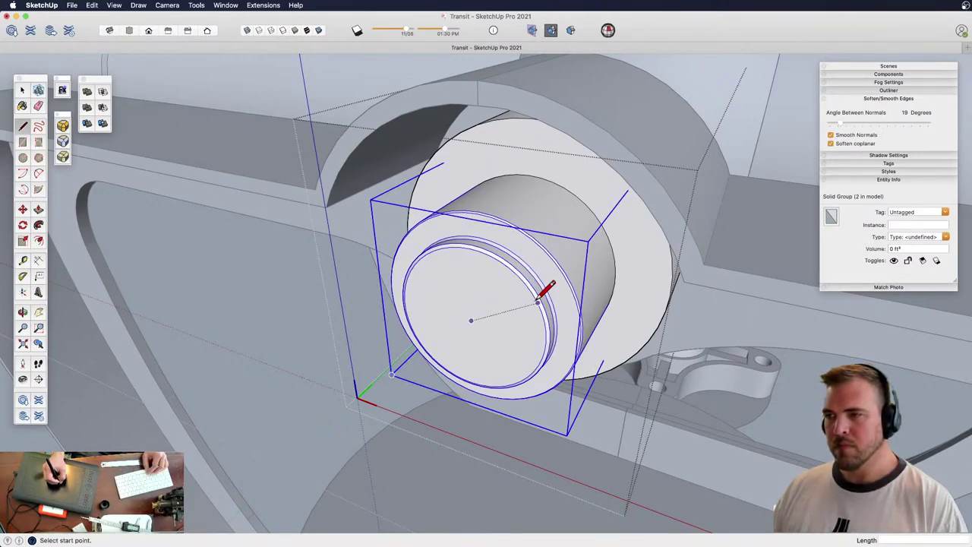
left_click(471, 320)
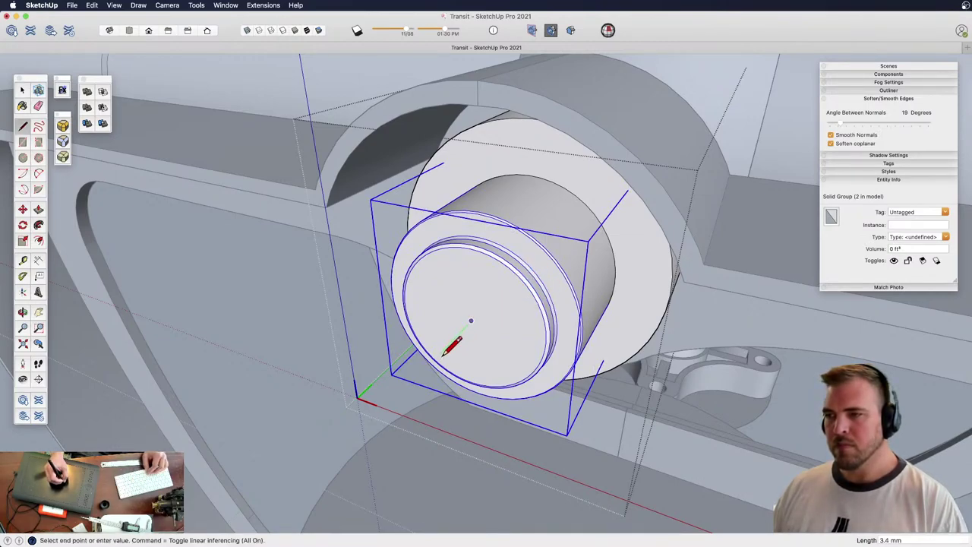
left_click(536, 338)
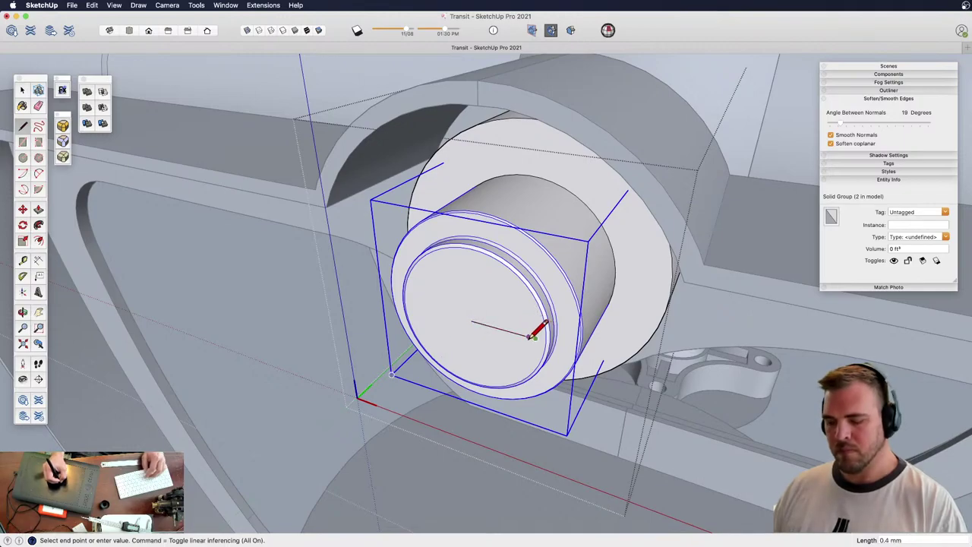
key("Escape")
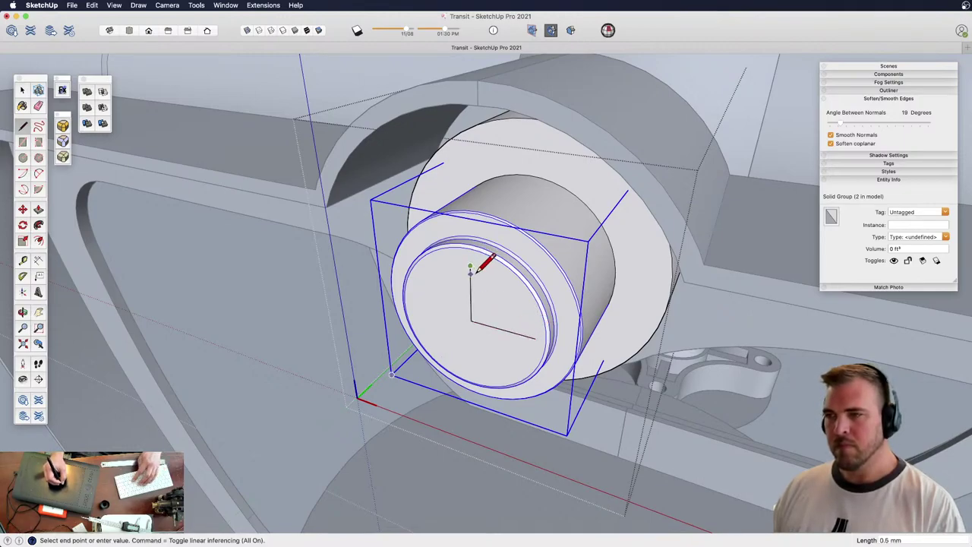
left_click(471, 265)
key("space")
key("z")
left_click_drag(520, 183, 503, 245)
key("space")
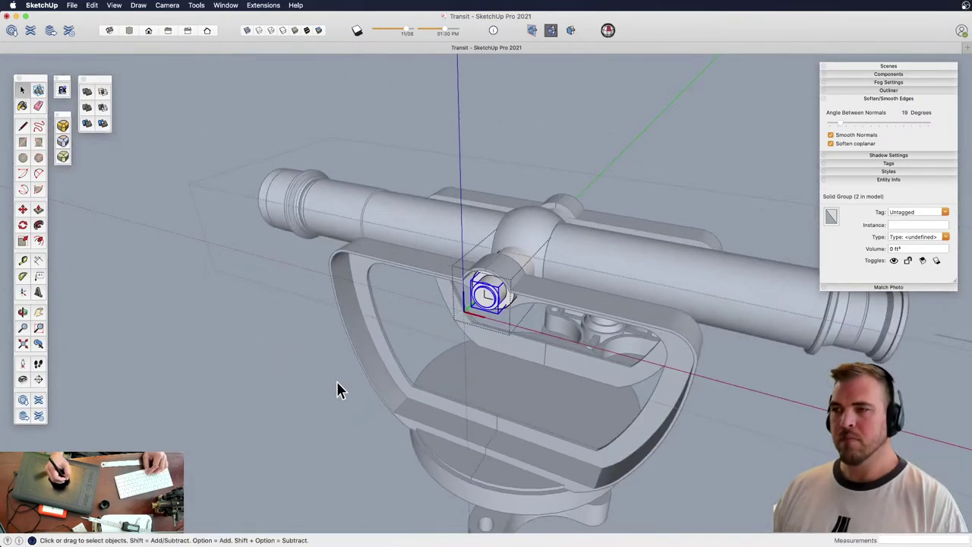
left_click(323, 368)
Try rotating the telescope group about 10 degrees around the centre of the pivot cap
left_click(565, 272)
middle_click_drag(566, 272, 524, 343)
key("z")
left_click_drag(525, 342, 503, 282)
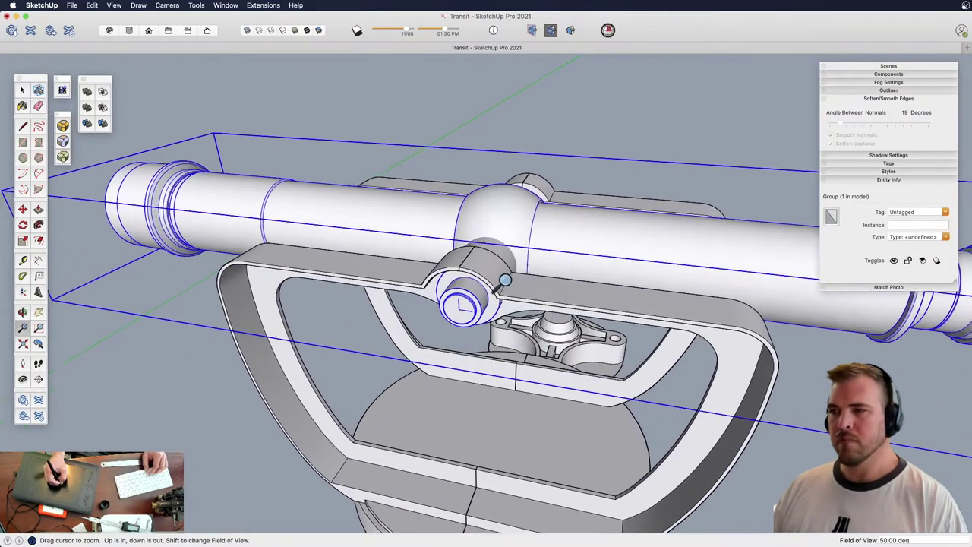
key("q")
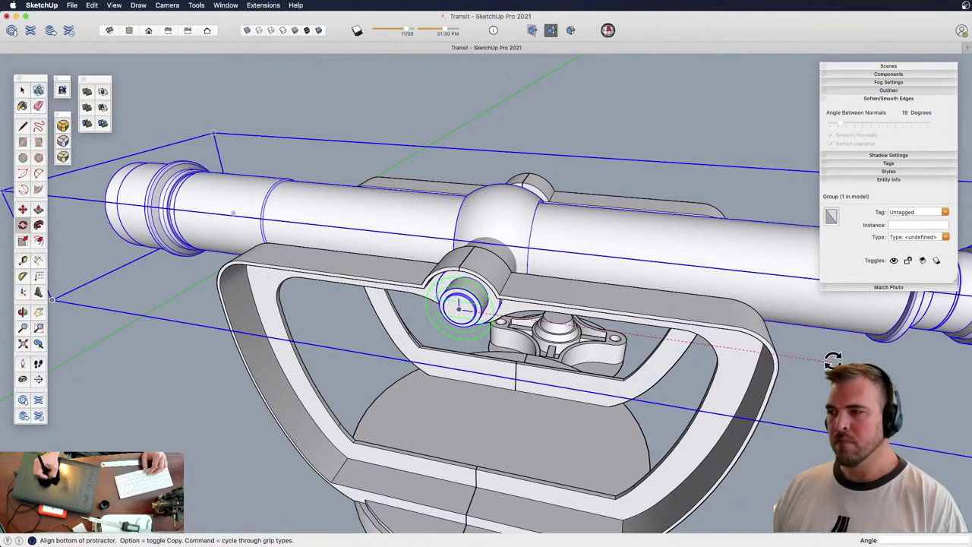
left_click(833, 361)
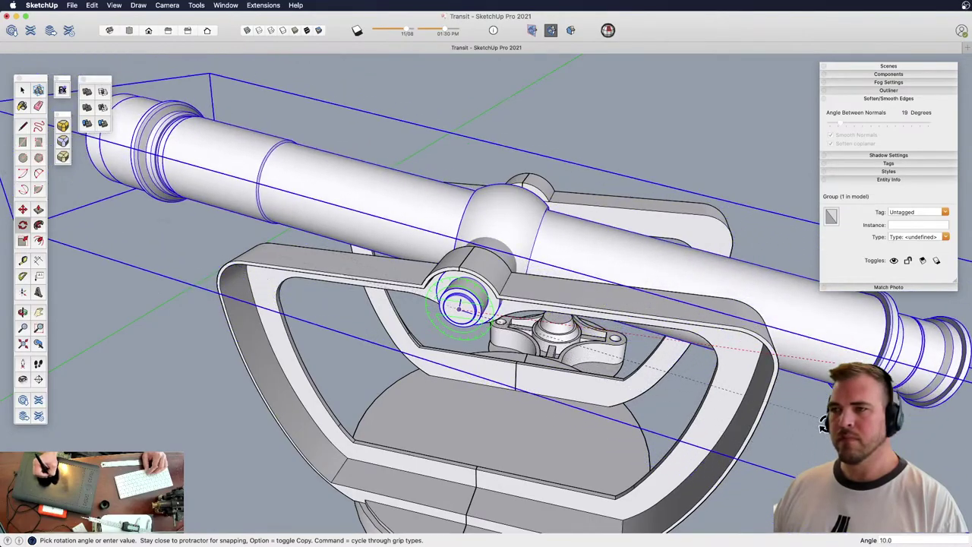
key("space")
Open the combined telescope group for editing
key("z")
left_click_drag(506, 234, 505, 304)
middle_click_drag(593, 300, 455, 338, "shift")
middle_click_drag(455, 338, 571, 351)
double_click(580, 354)
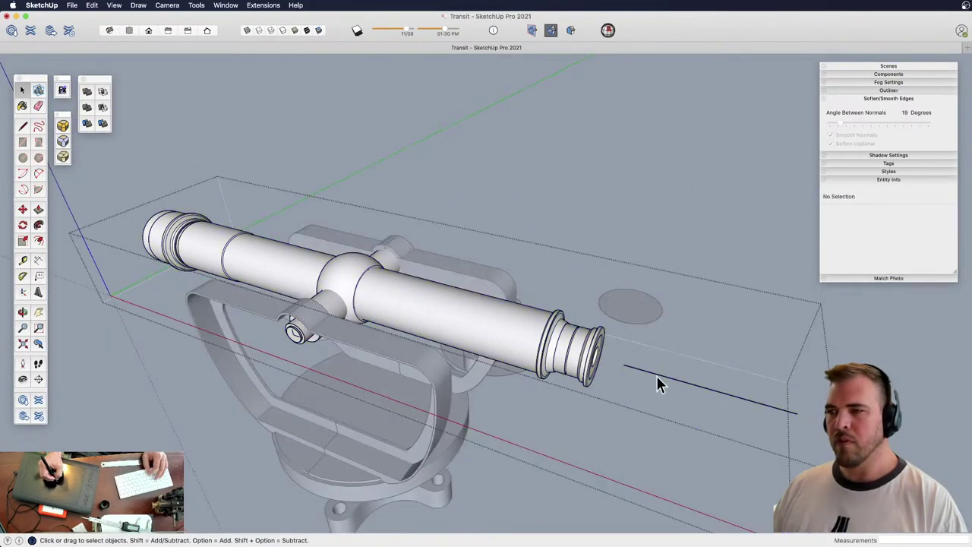
key("e")
left_click(699, 352)
key("super+z")
key("space")
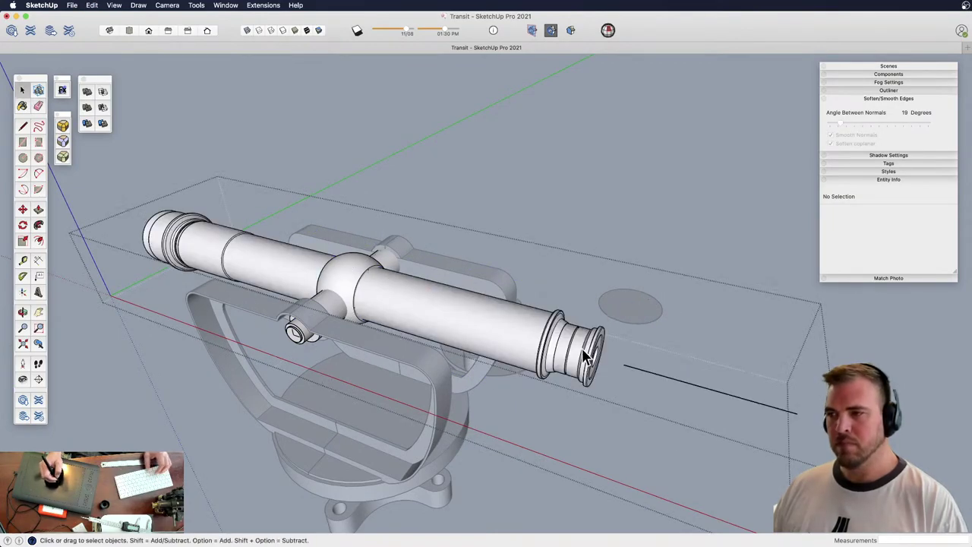
Open the nested telescope tube group and erase the stray line beyond the eyepiece
left_click(614, 361)
left_click(670, 360)
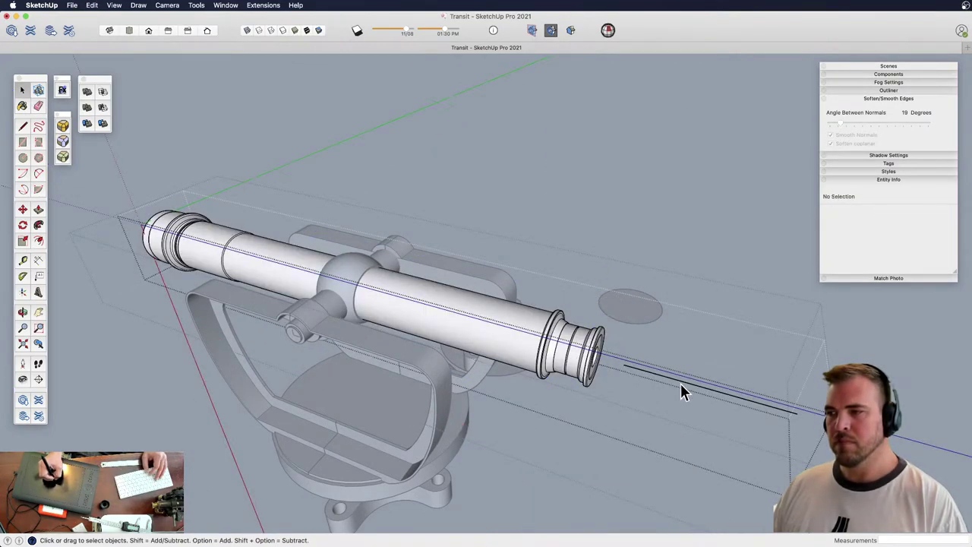
key("e")
left_click(682, 382)
key("space")
Examine the whole transit from several sides, including the eyepiece end and the yoke arms
middle_click_drag(546, 254, 547, 254, "shift")
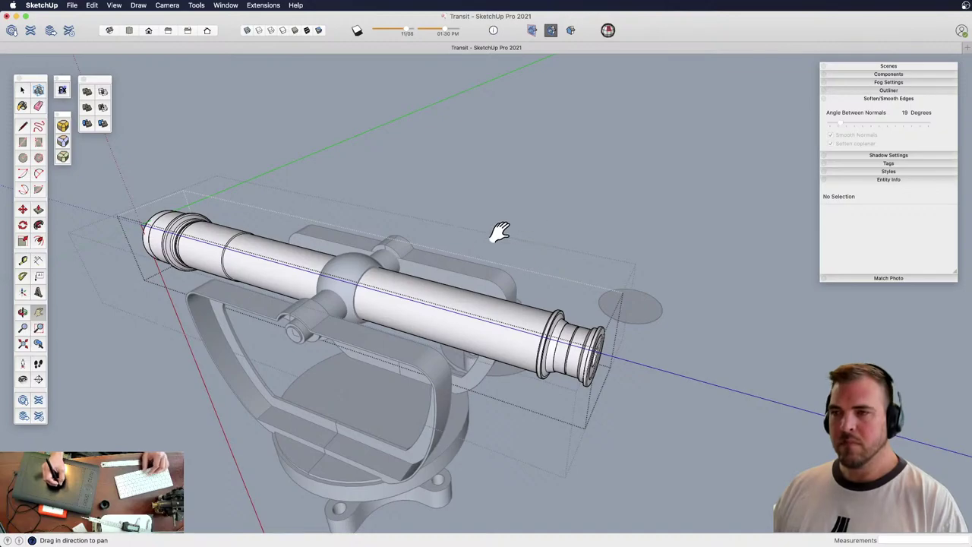
middle_click_drag(499, 233, 451, 303)
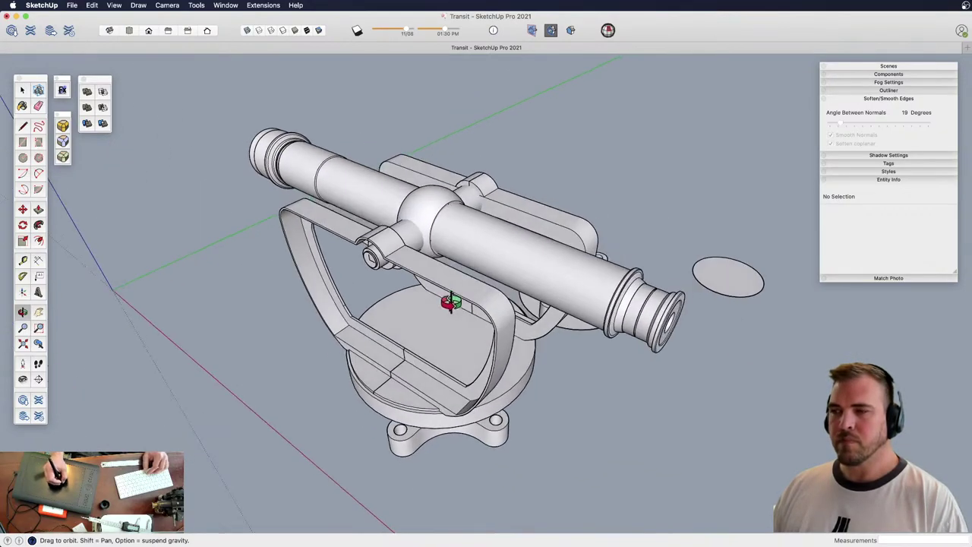
key("z")
left_click_drag(493, 322, 489, 261)
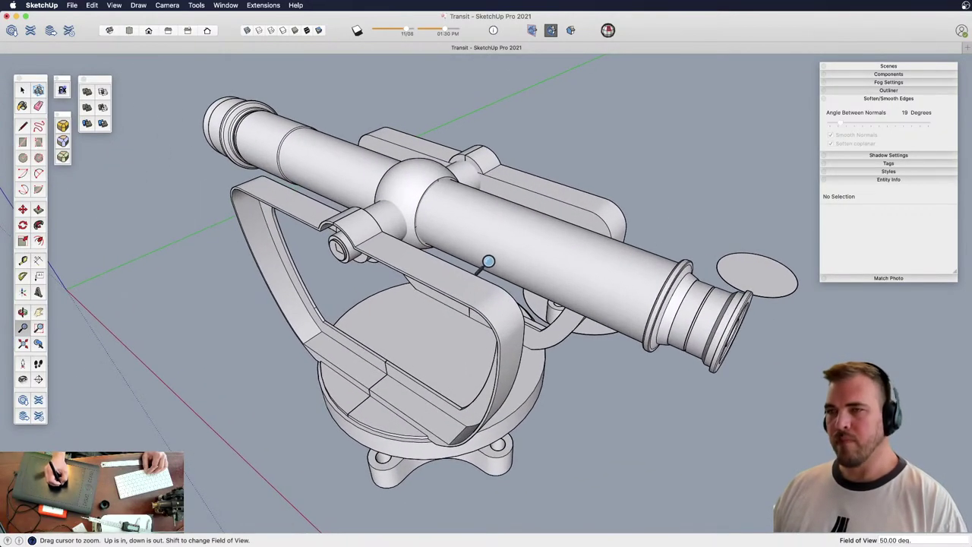
middle_click_drag(488, 284, 301, 147, "shift")
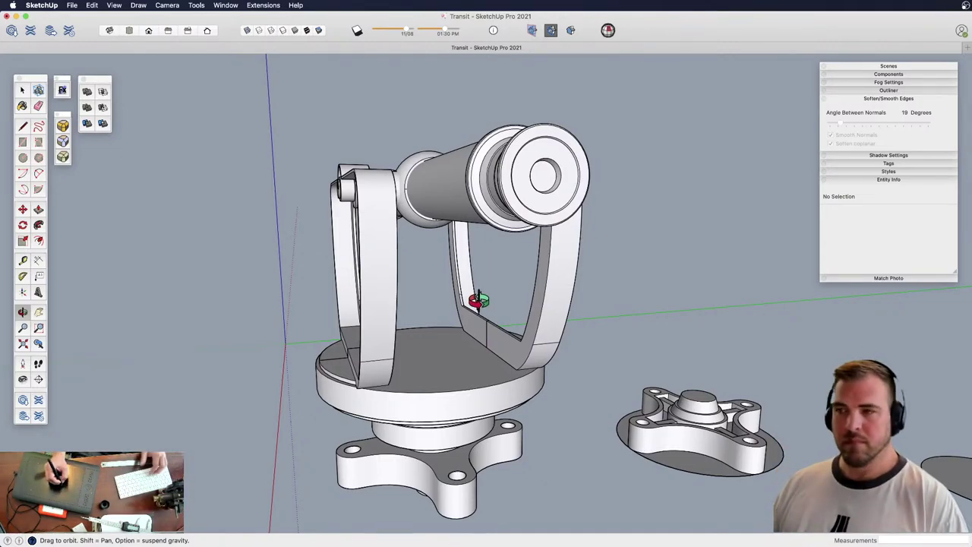
left_click_drag(450, 214, 488, 218)
middle_click_drag(488, 218, 532, 382)
Isolate the pivot sleeve component next to the ball and copy the outer circular edge at its ball end
scroll(482, 281, "up", 6)
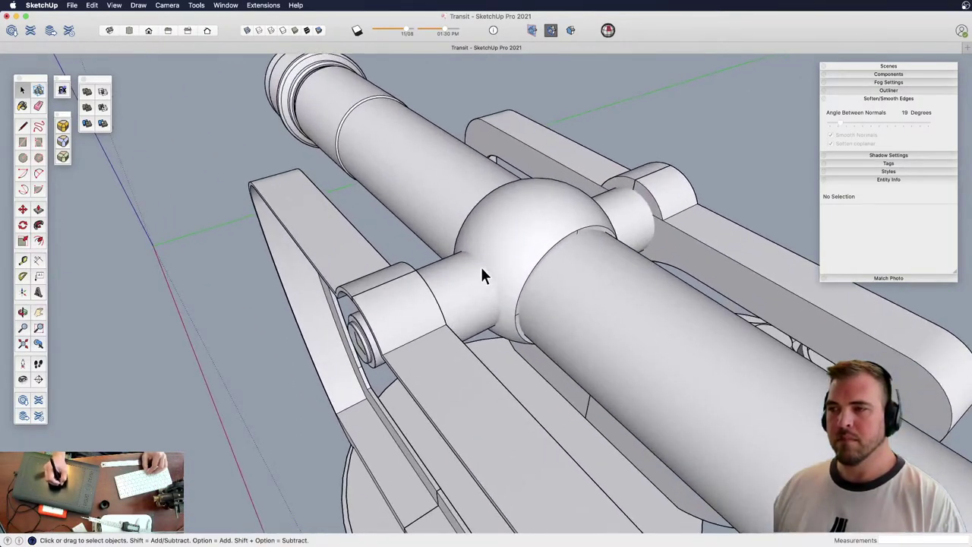
double_click(462, 291)
double_click(468, 286)
triple_click(469, 285)
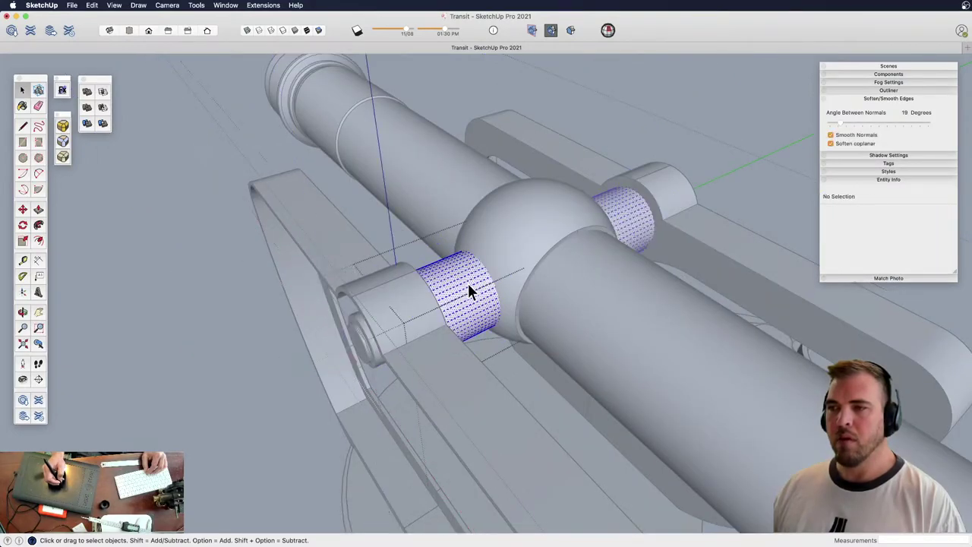
key("shift+h")
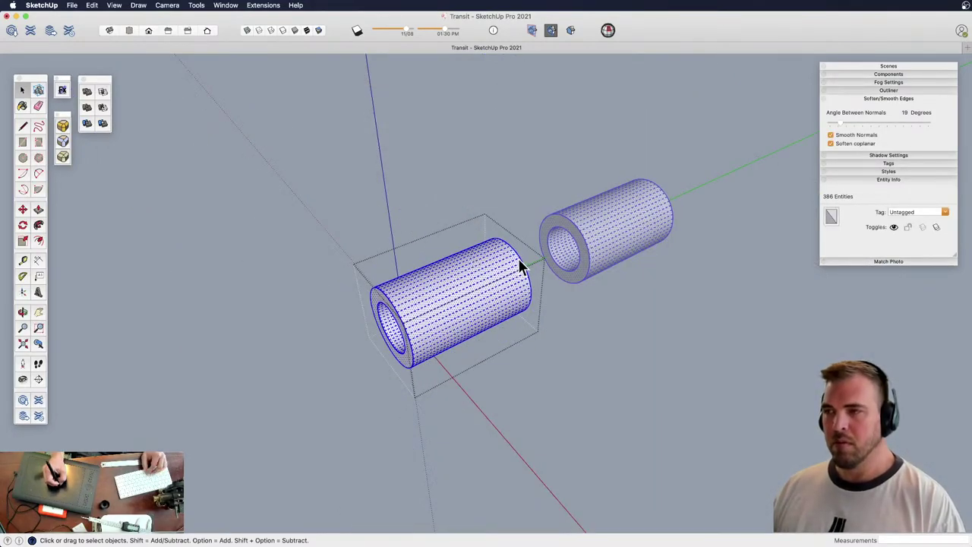
left_click(522, 260)
left_click(526, 260)
key("super+c")
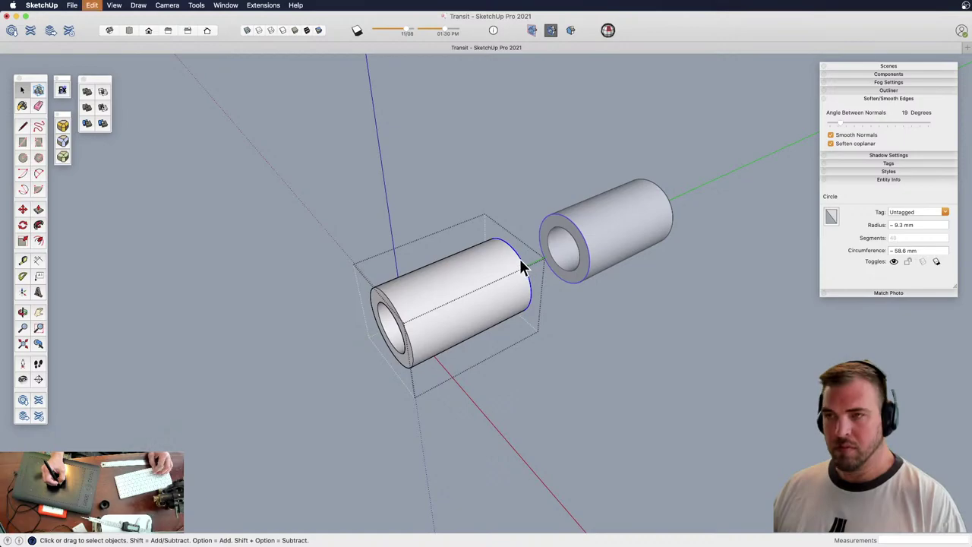
Leave the groups, paste the copied circle in place and move it along the pivot axis to outside the near yoke arm
left_click(253, 265)
left_click(250, 256)
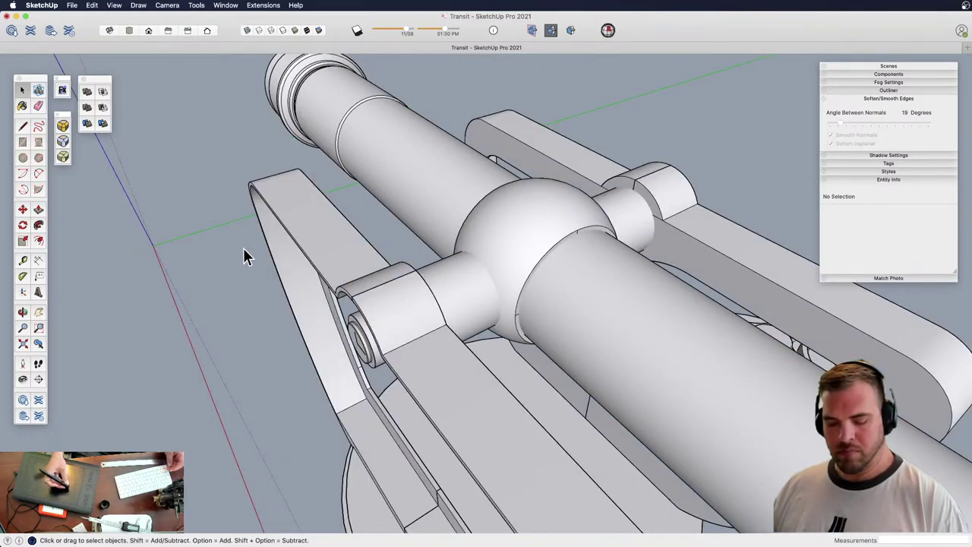
left_click(340, 285)
key("z")
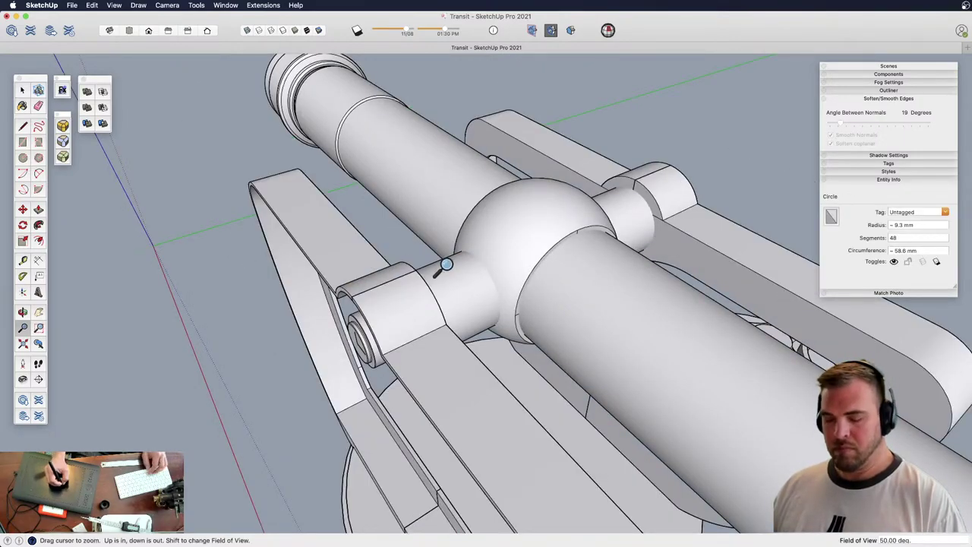
left_click_drag(444, 264, 446, 300)
key("h")
left_click_drag(447, 298, 468, 223)
key("o")
key("m")
left_click(497, 238)
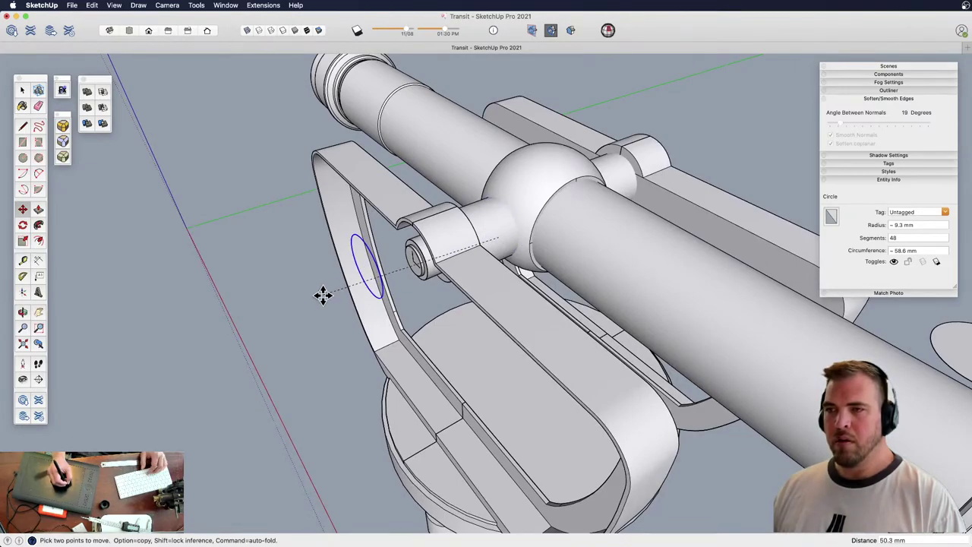
middle_click_drag(354, 293, 472, 271)
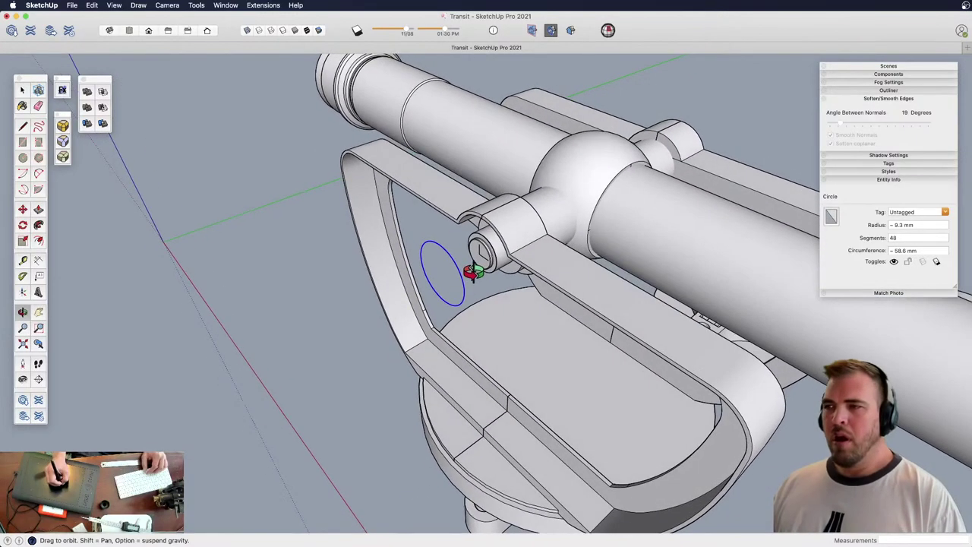
Trace one segment of the moved circle with the Line tool to fill it with a face
key("z")
left_click_drag(460, 276, 525, 288)
key("h")
key("o")
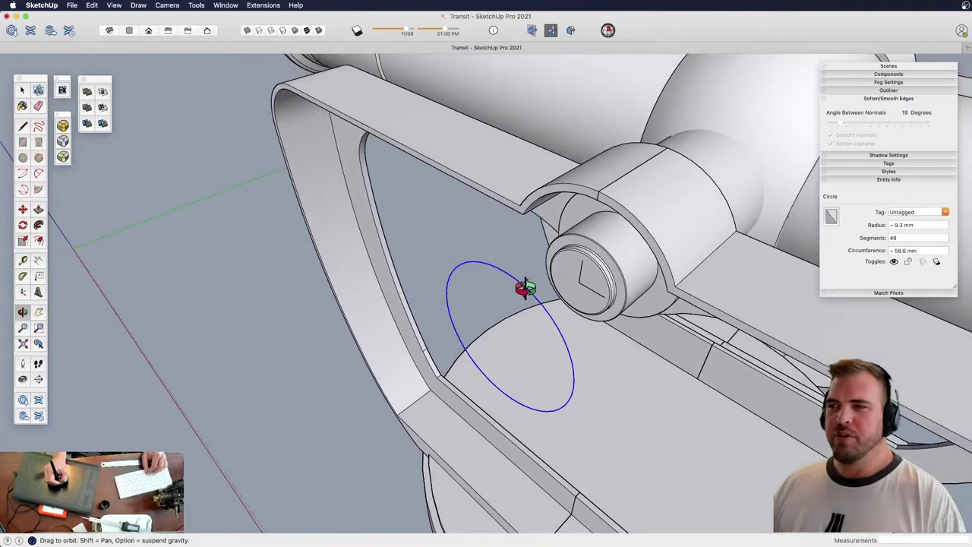
scroll(527, 329, "up", 3)
key("l")
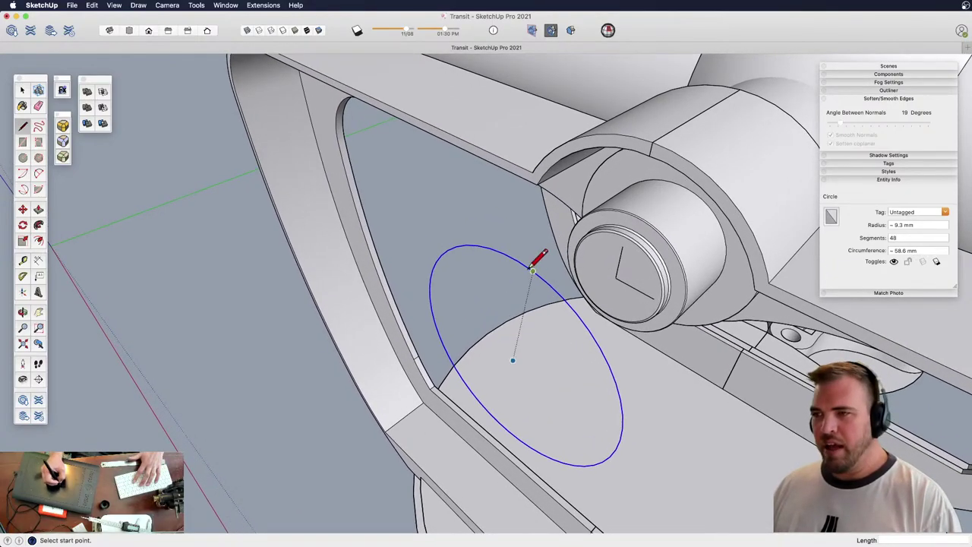
left_click(490, 247)
left_click(501, 251)
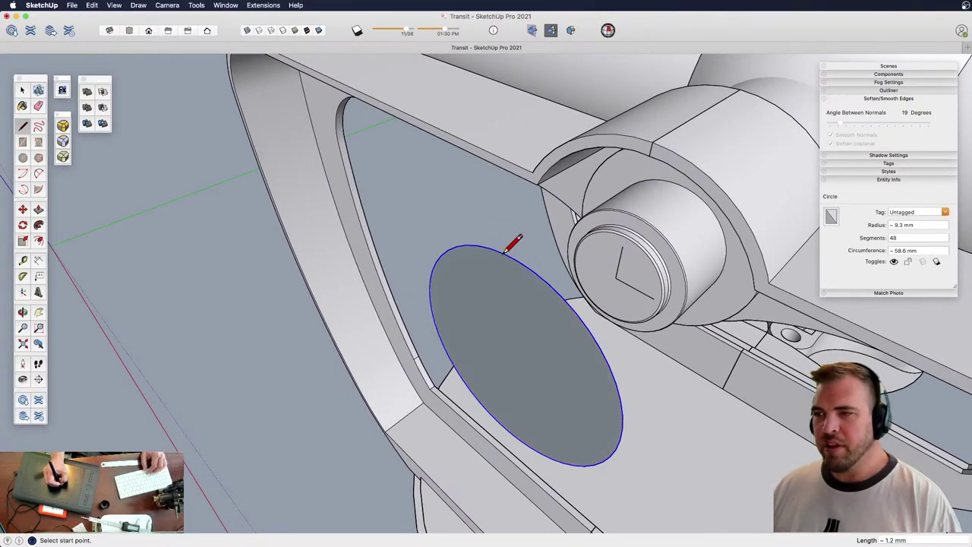
Offset the circle outward by about 1.8 mm
key("space")
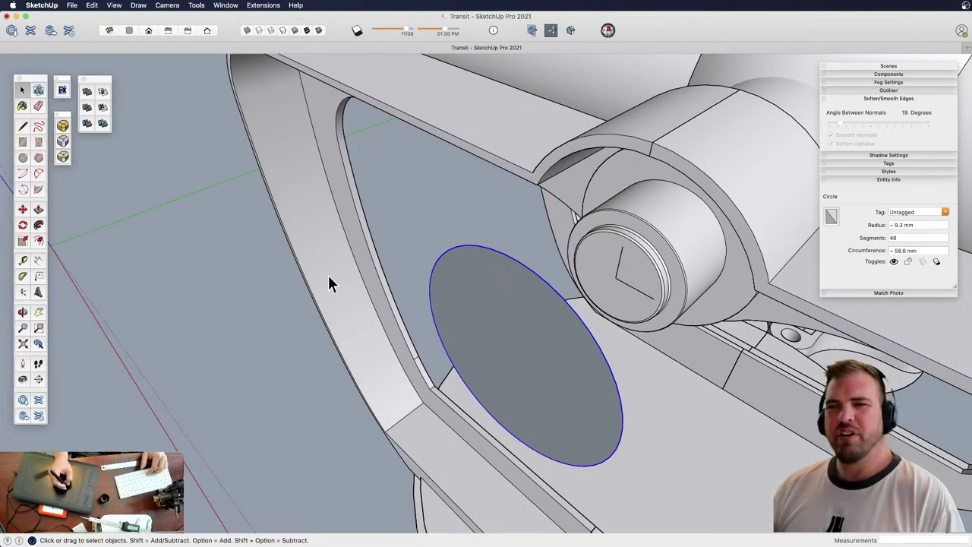
key("f")
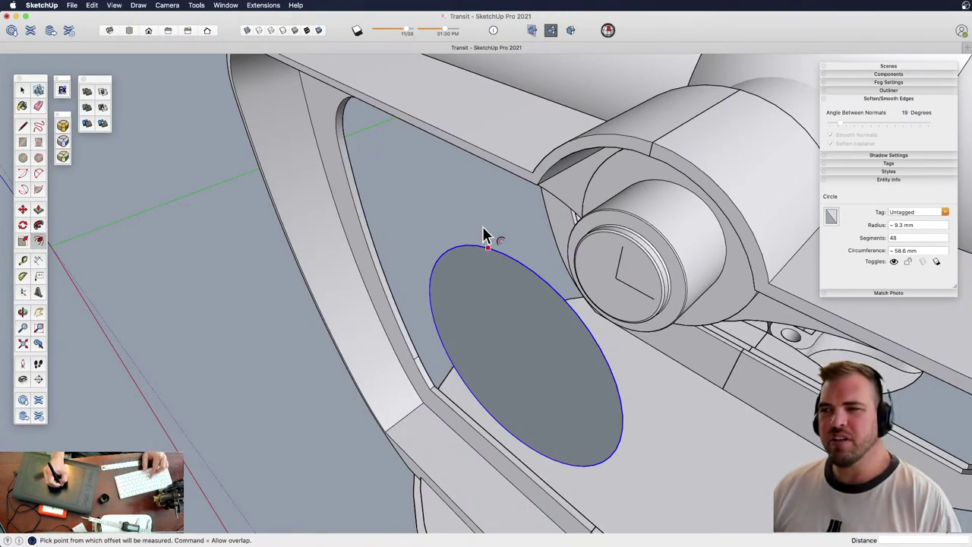
left_click(485, 225)
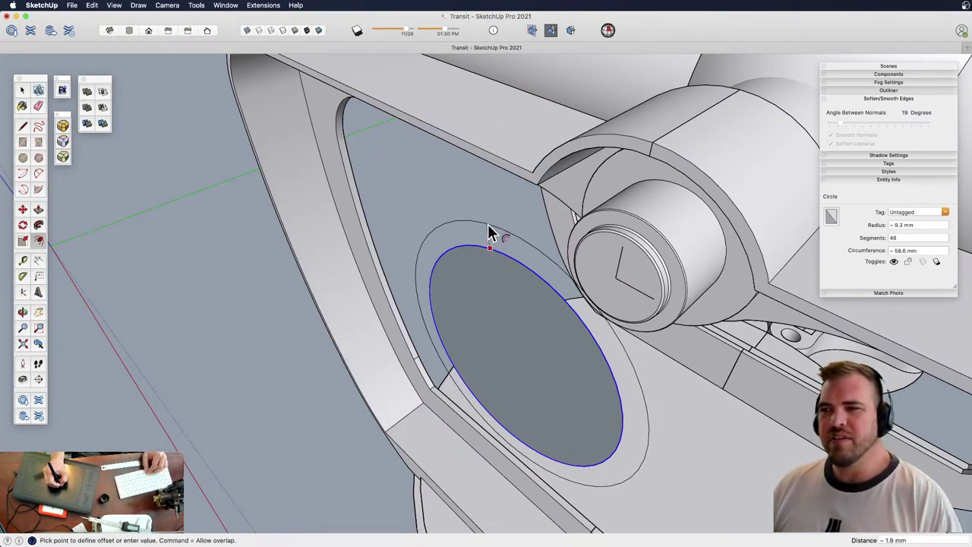
left_click(486, 223)
key("space")
Delete the inner disc face and extrude the remaining ring about 5.7 mm away from the yoke
left_click(503, 296)
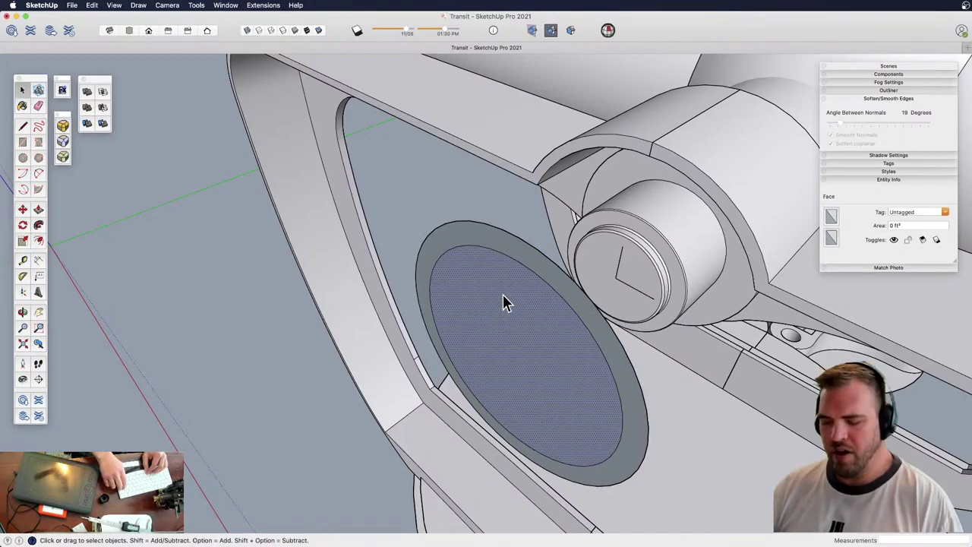
key("Delete")
key("p")
left_click_drag(458, 248, 410, 278)
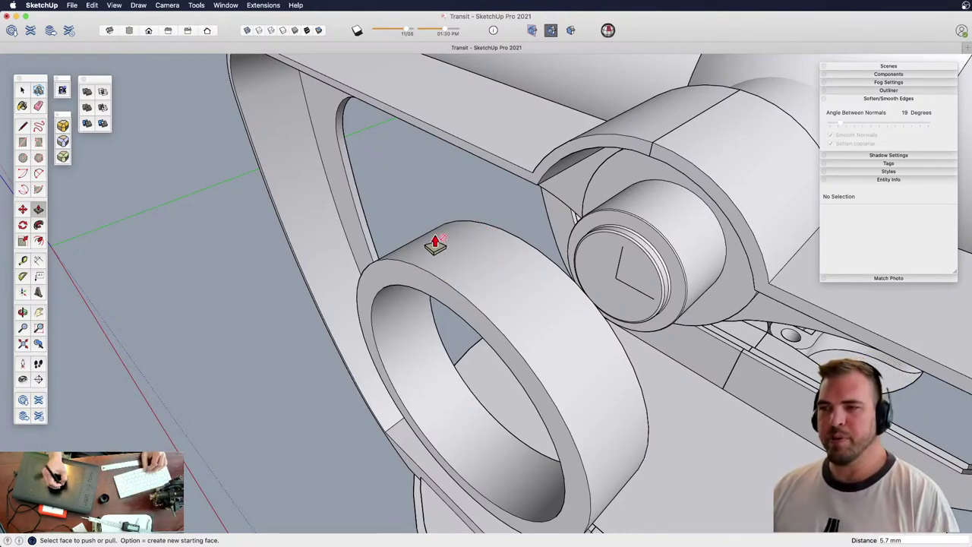
Move the ring's outer surface outward by about 1.1 mm to thicken its wall
key("z")
left_click_drag(464, 236, 490, 326)
middle_click_drag(491, 326, 486, 358)
left_click_drag(486, 357, 473, 254)
key("space")
key("m")
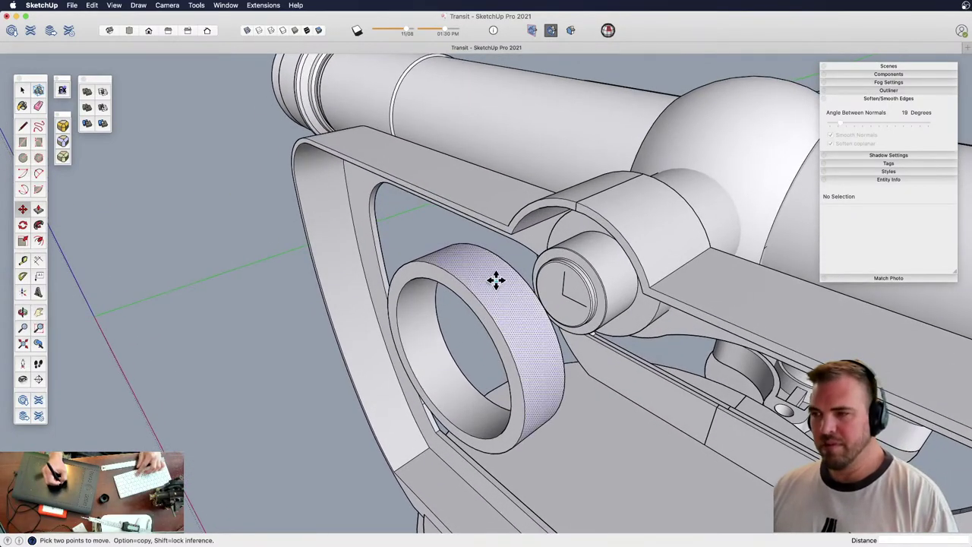
left_click(460, 257)
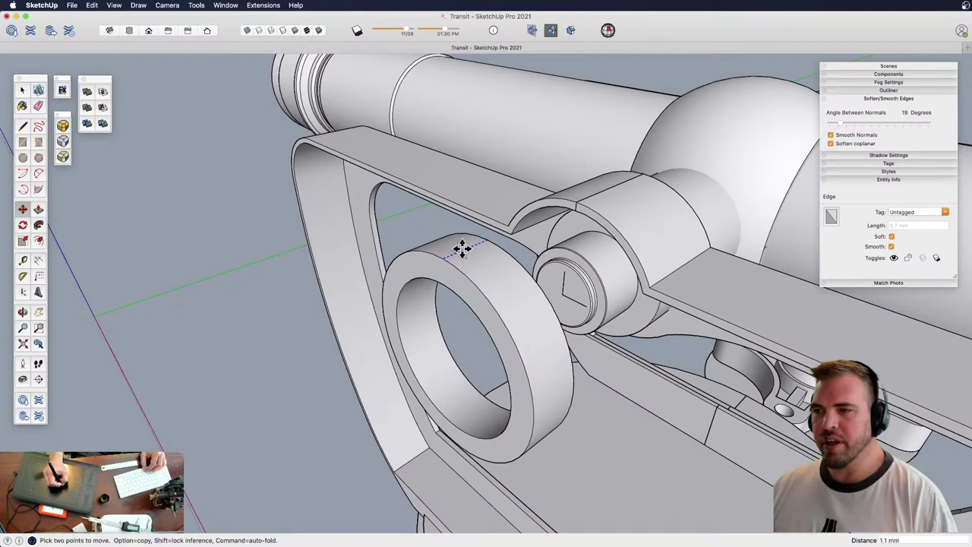
Select the whole ring with all its connected geometry and make it a group
key("space")
triple_click(457, 277)
key("g")
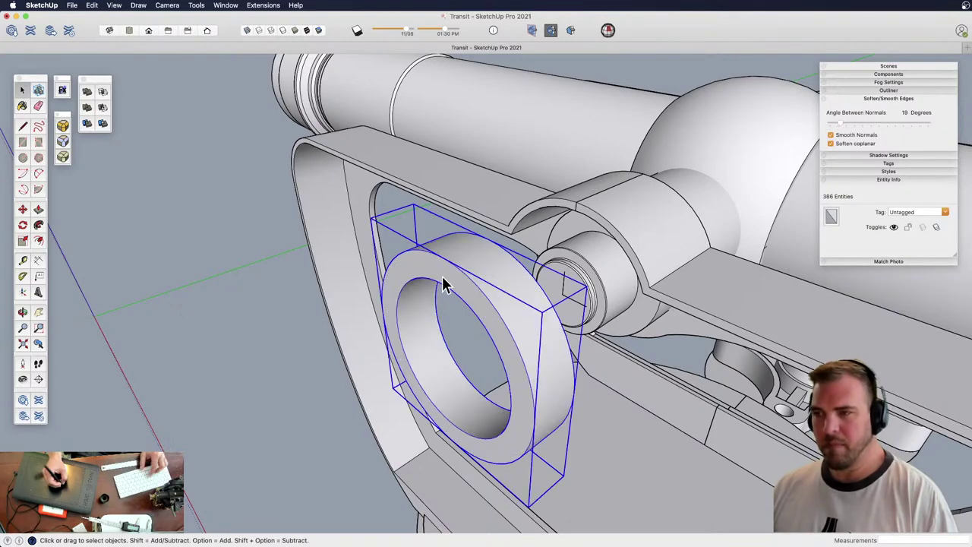
middle_click_drag(444, 283, 459, 262)
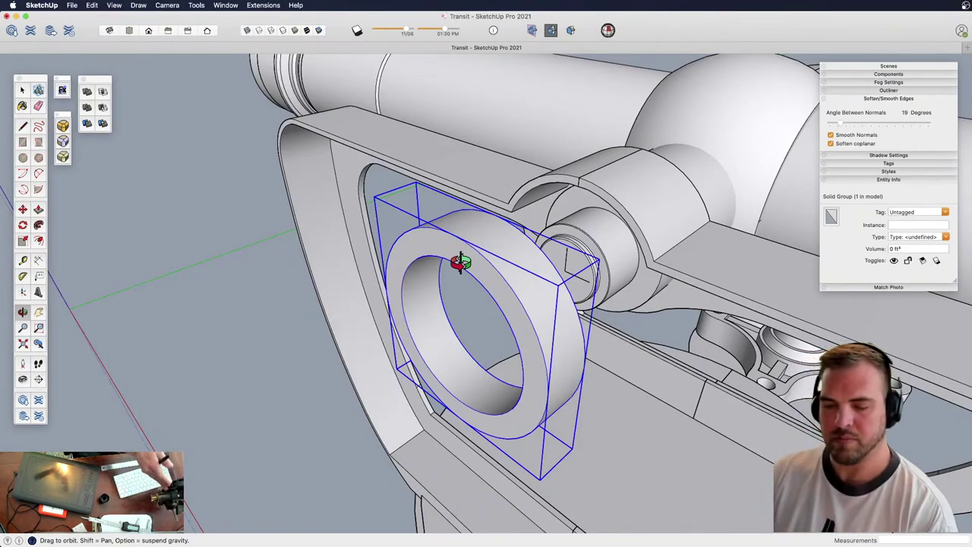
key("space")
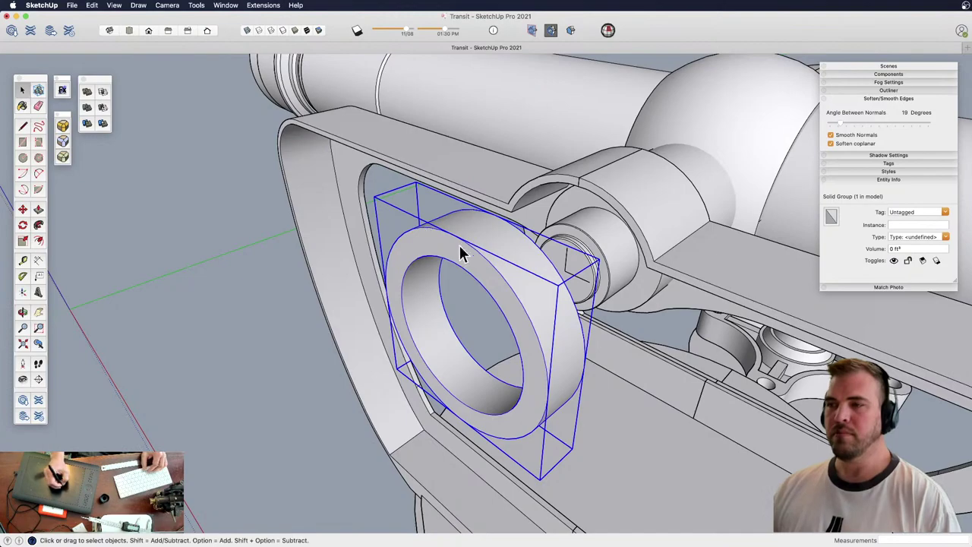
Open the ring group and offset its front outer circle outward by about 14.4 mm to form a large disc
double_click(469, 255)
middle_click_drag(469, 256, 466, 228)
middle_click_drag(466, 227, 510, 197, "shift")
key("z")
left_click_drag(510, 319, 510, 399)
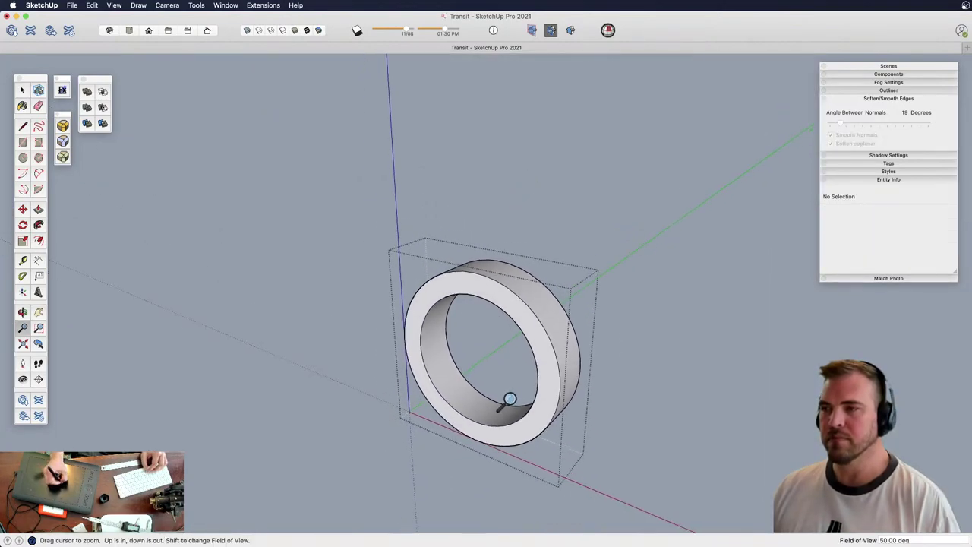
middle_click_drag(519, 297, 491, 256, "shift")
left_click(524, 268)
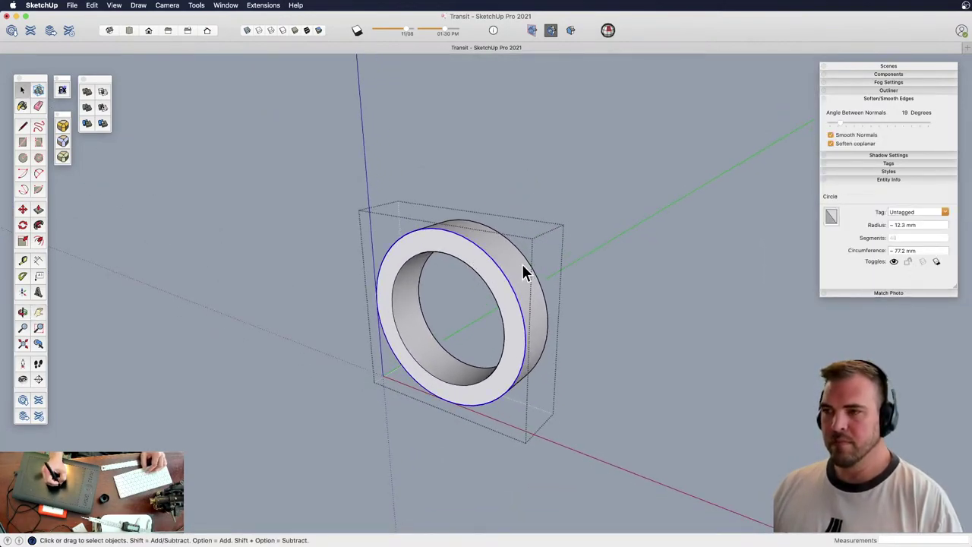
key("f")
left_click(566, 253)
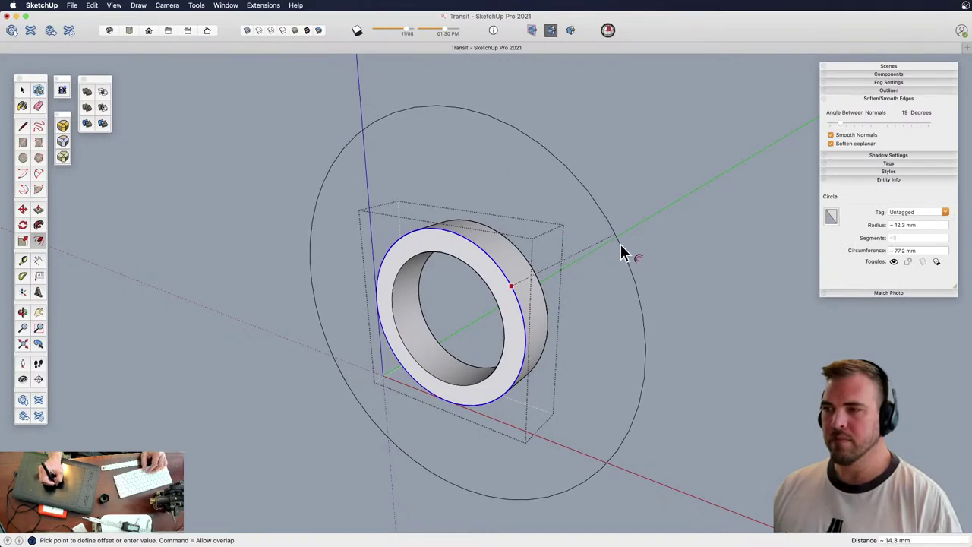
left_click(619, 241)
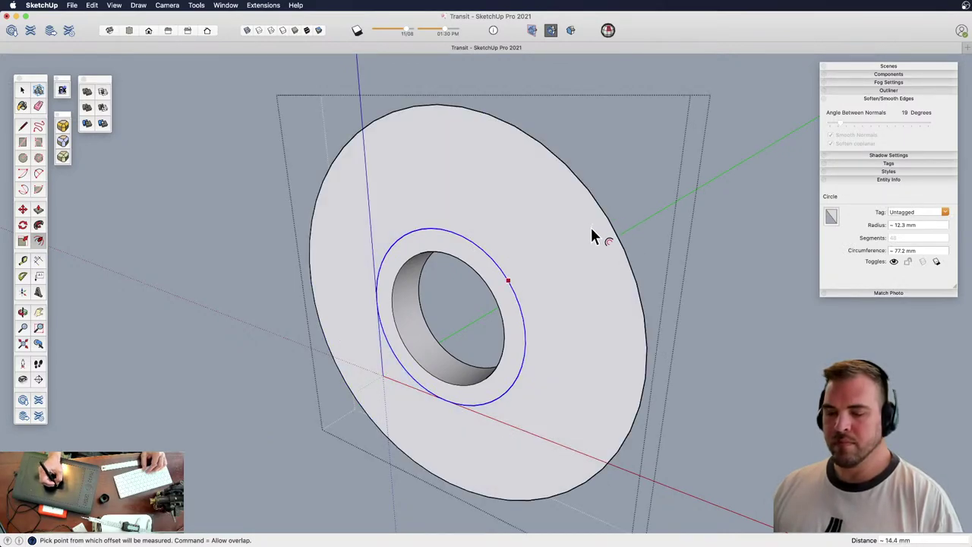
Offset the ring's outer circle outward again by about 9.9 mm, inside the large disc's edge
left_click(584, 238)
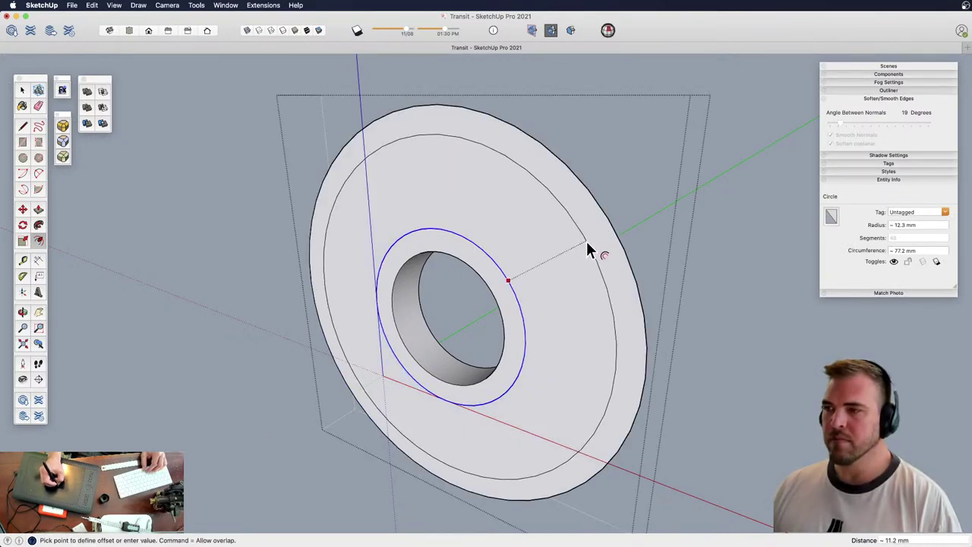
middle_click_drag(553, 266, 601, 253)
key("space")
Draw two radial lines across the outermost band and erase the longer lower arc, leaving only an upper band sector
key("l")
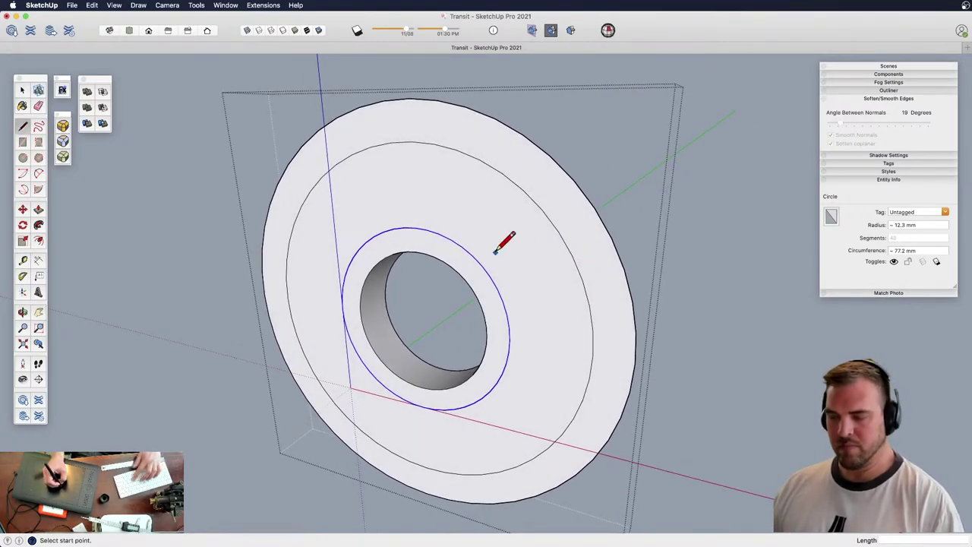
left_click(352, 154)
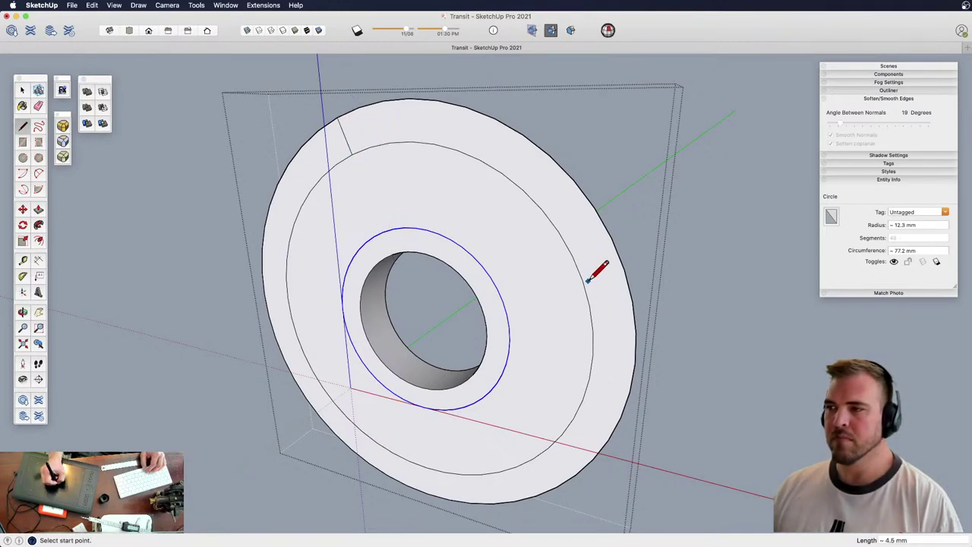
left_click(625, 271)
key("e")
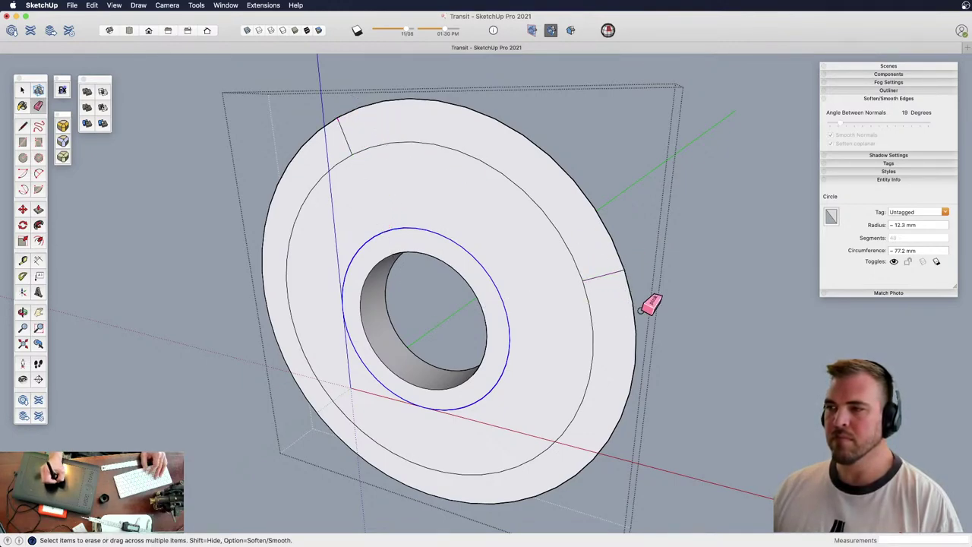
left_click(635, 317)
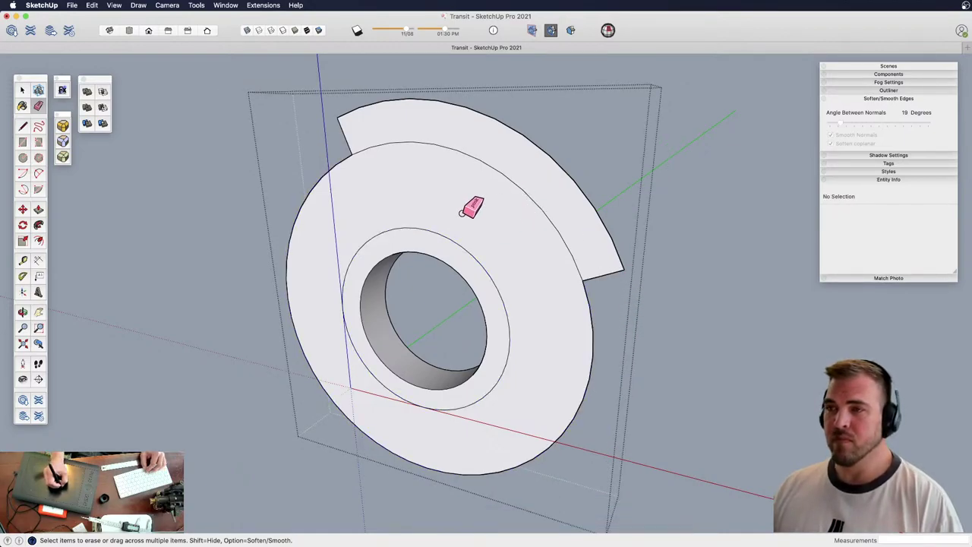
Draw two adjacent radial lines about 9.9 mm long between the ring's outer circle and the middle circle as spoke sides
key("o")
left_click_drag(462, 214, 578, 243)
key("z")
left_click_drag(493, 267, 471, 220)
key("h")
left_click_drag(452, 219, 483, 218)
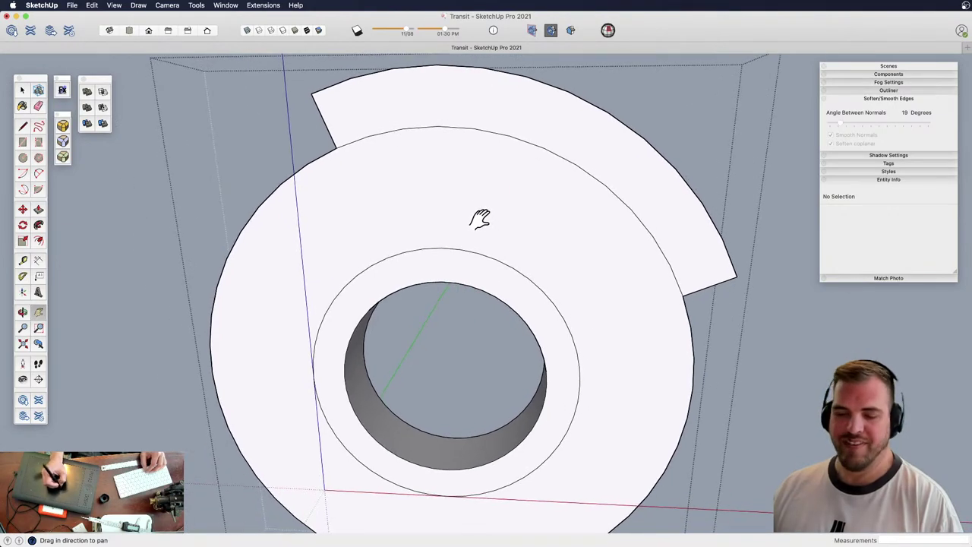
key("l")
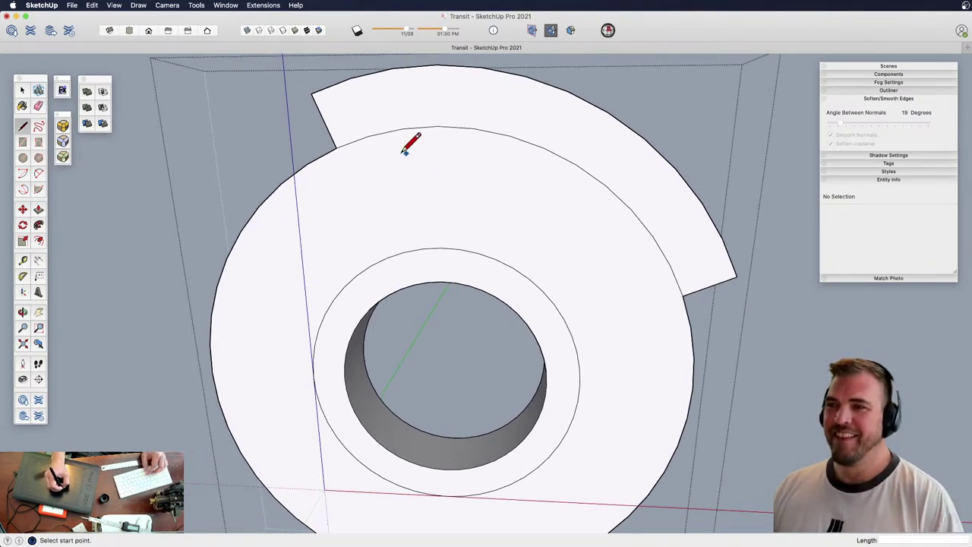
left_click(402, 129)
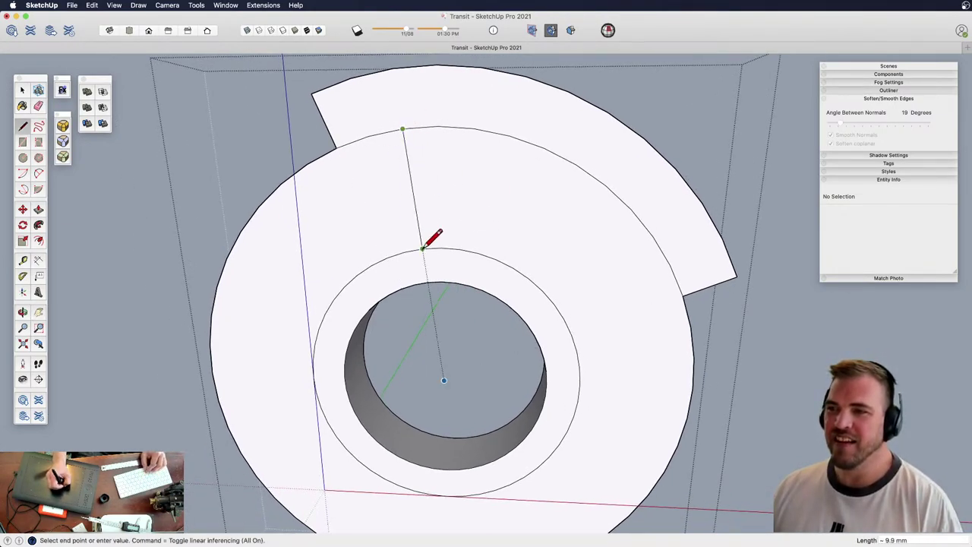
left_click(423, 248)
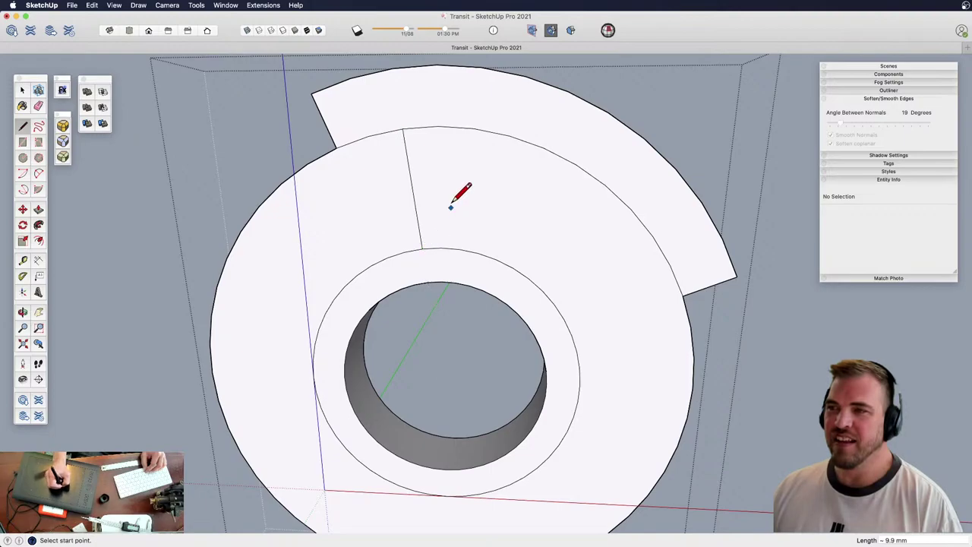
left_click(438, 126)
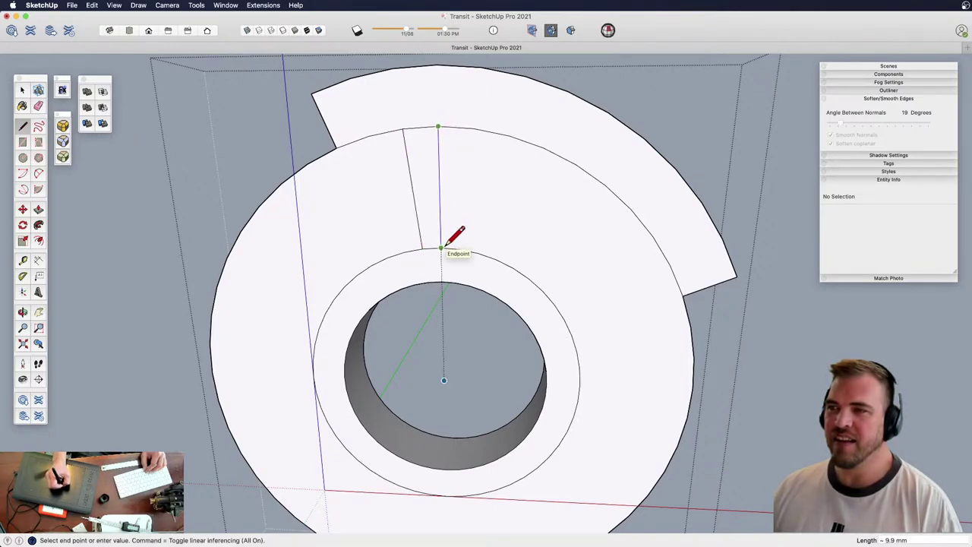
left_click(442, 248)
Round both outer corners of the spoke with tangent two-point arcs running from its sides to the middle circle
key("z")
left_click_drag(461, 241, 473, 195)
key("h")
key("z")
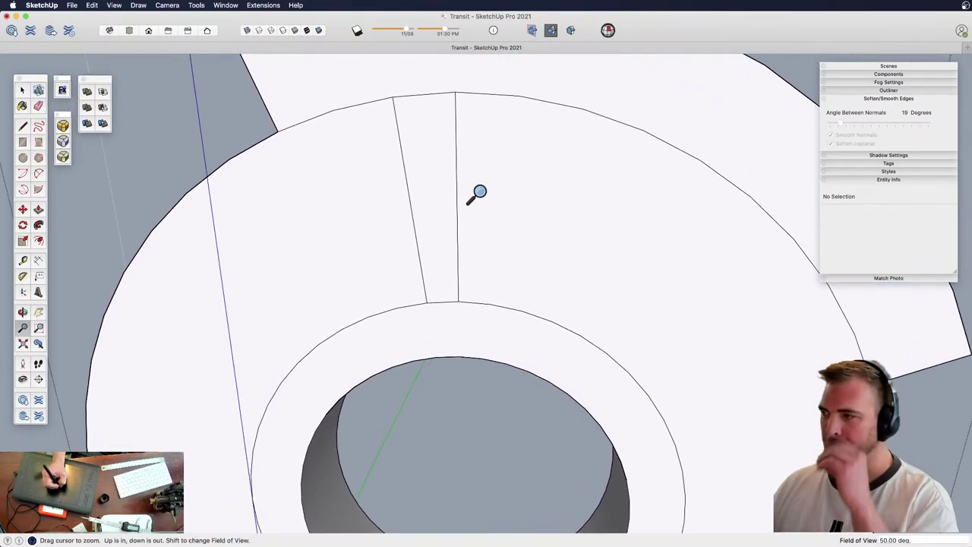
middle_click_drag(451, 147, 471, 275, "shift")
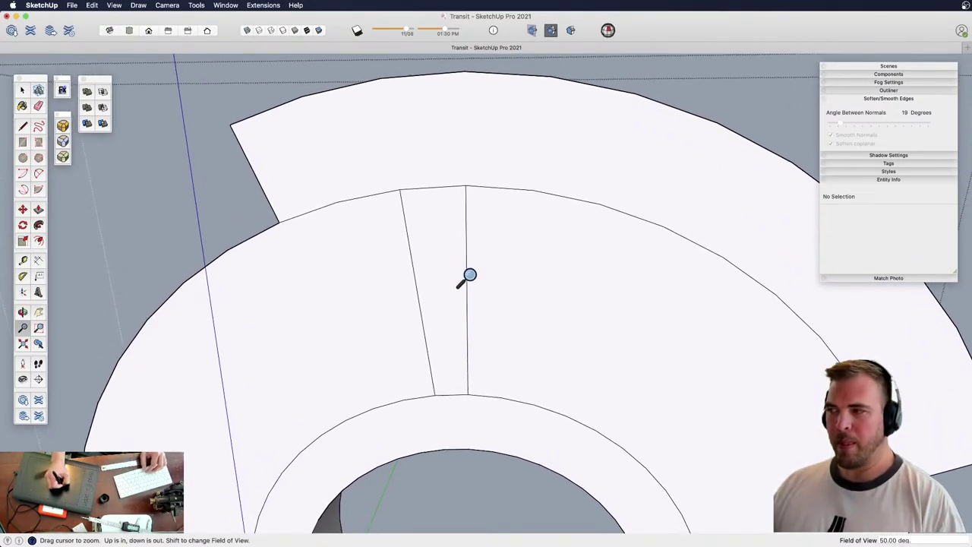
left_click_drag(471, 275, 460, 233)
key("a")
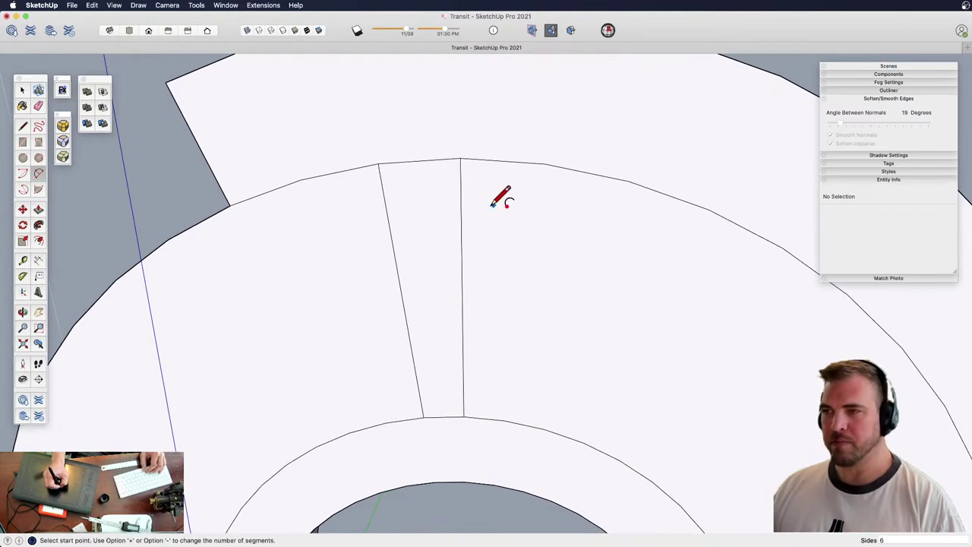
left_click(461, 239)
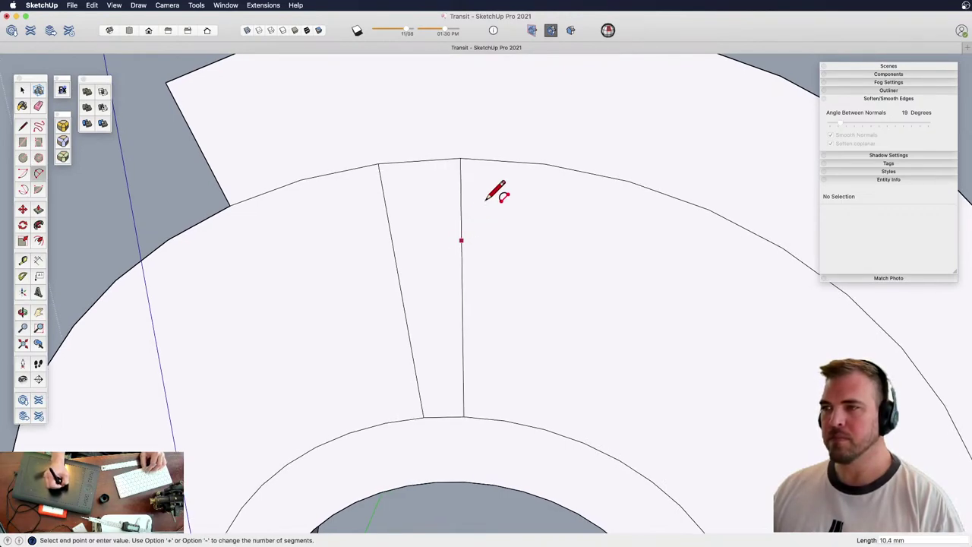
double_click(545, 162)
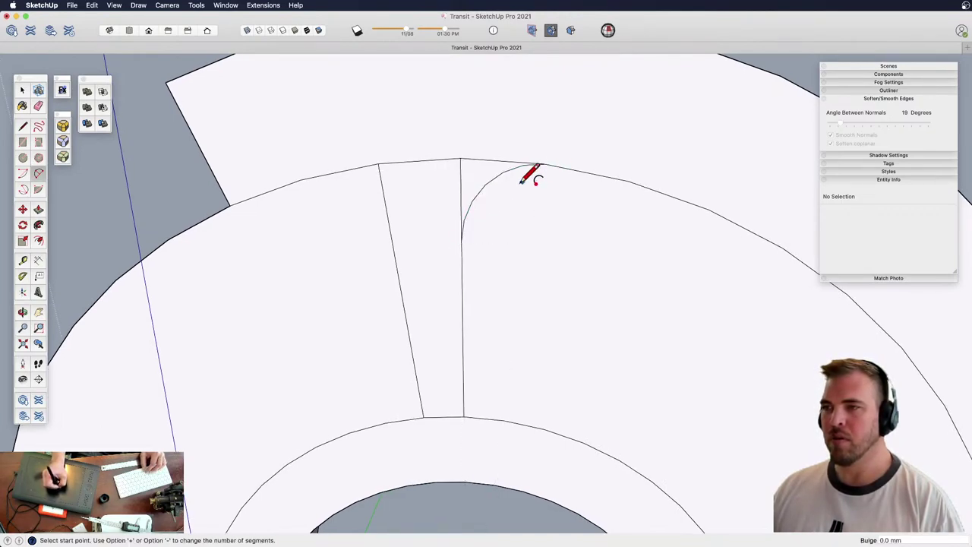
left_click(393, 243)
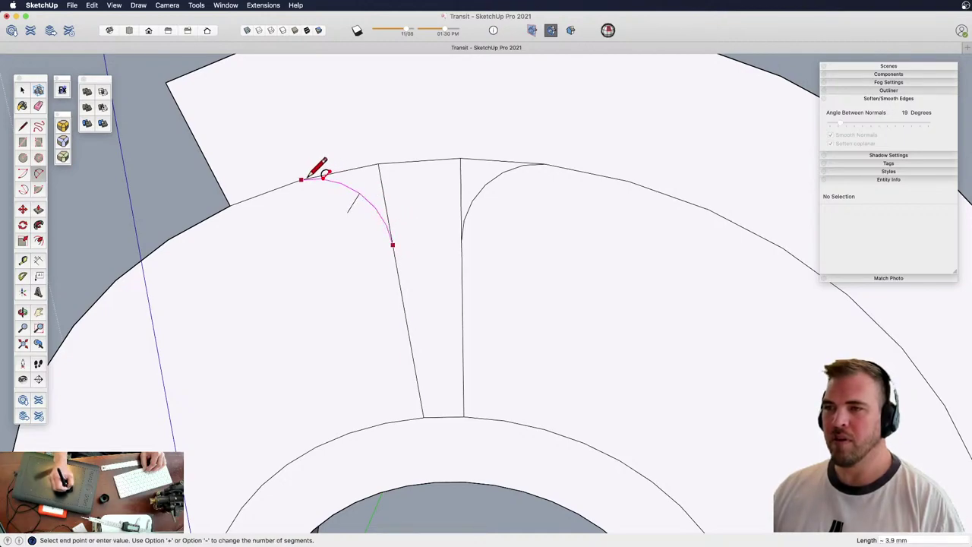
left_click(308, 178)
left_click(309, 178)
Round both inner corners of the spoke with two-point arcs from the ring's outer circle to its sides
key("z")
key("h")
left_click_drag(456, 277, 458, 217)
key("z")
left_click_drag(468, 293, 449, 245)
key("a")
left_click(342, 294)
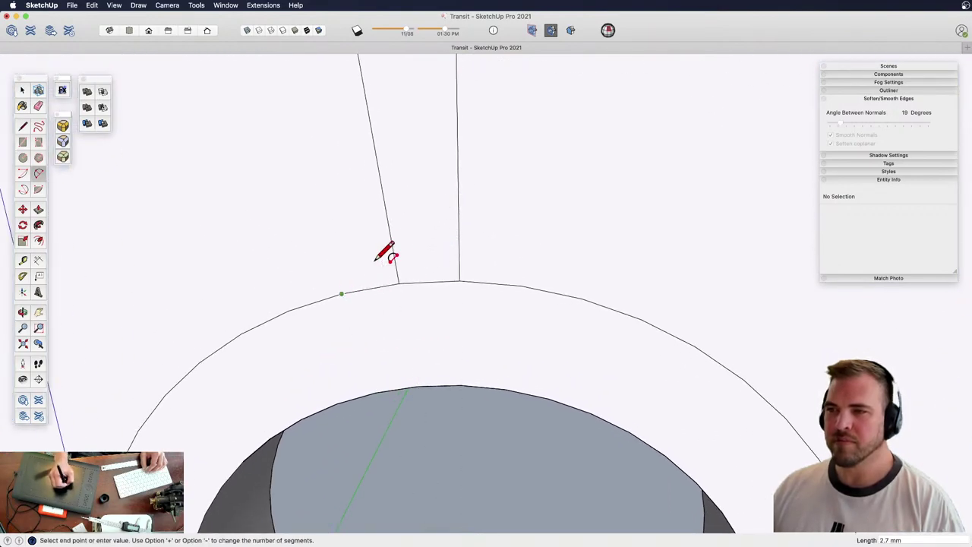
left_click(388, 215)
left_click(392, 242)
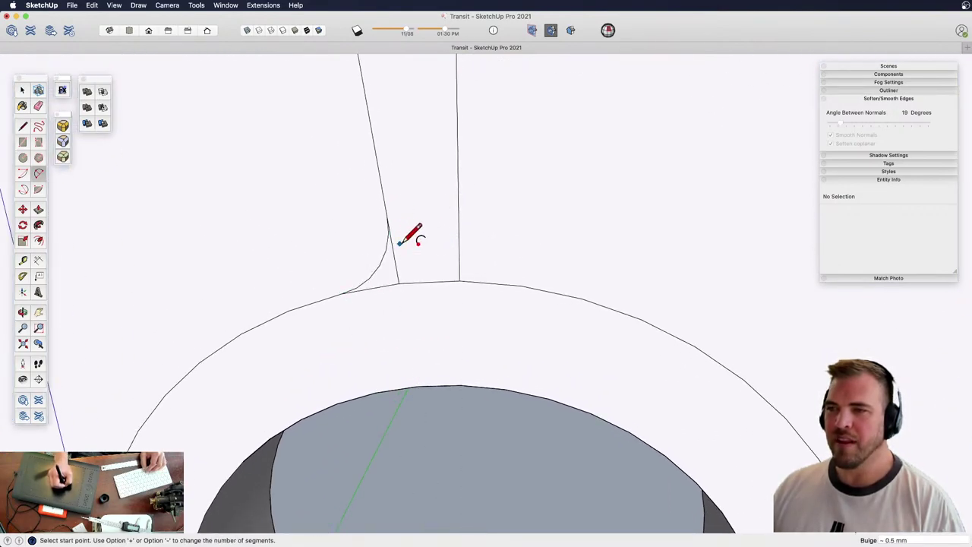
left_click(521, 285)
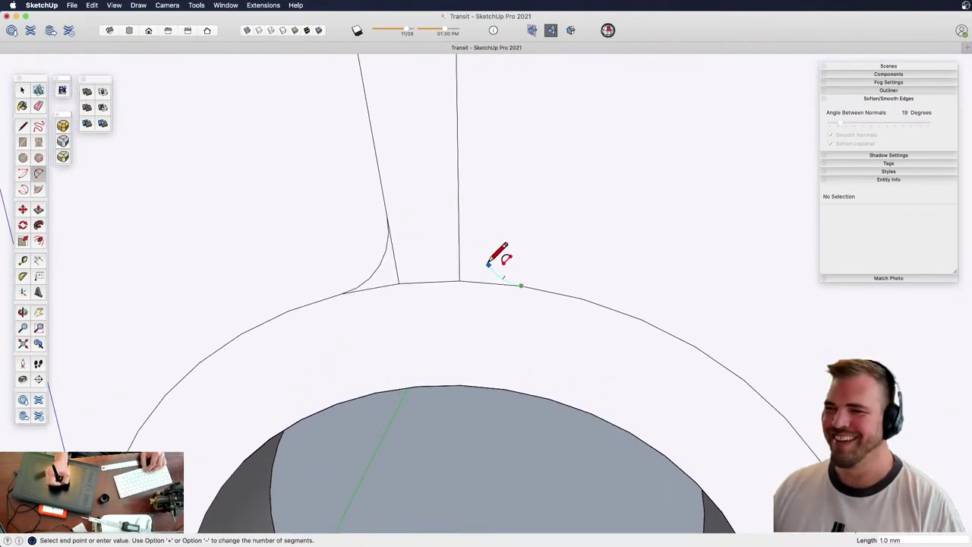
double_click(458, 214)
Erase the leftover straight side segments enclosed by the spoke's corner arcs
scroll(440, 193, "down", 5)
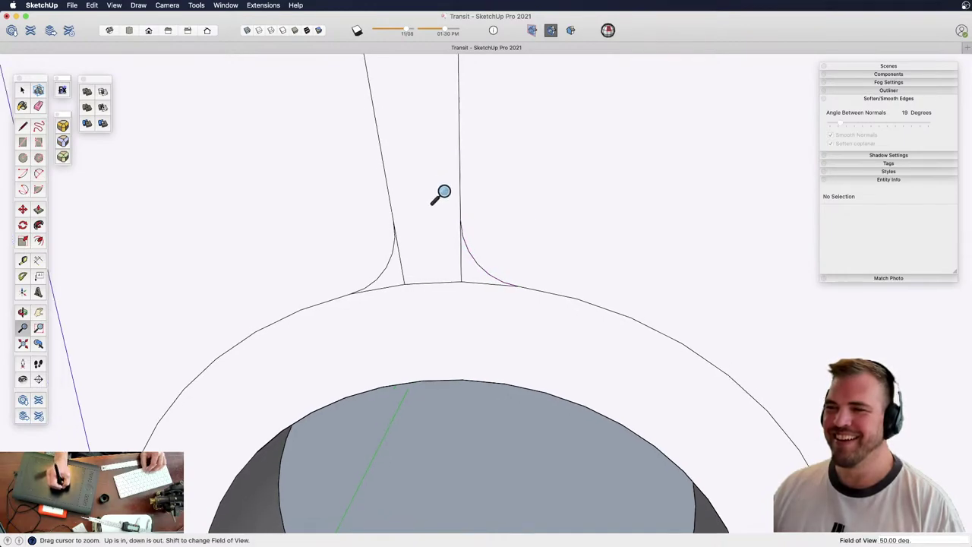
key("e")
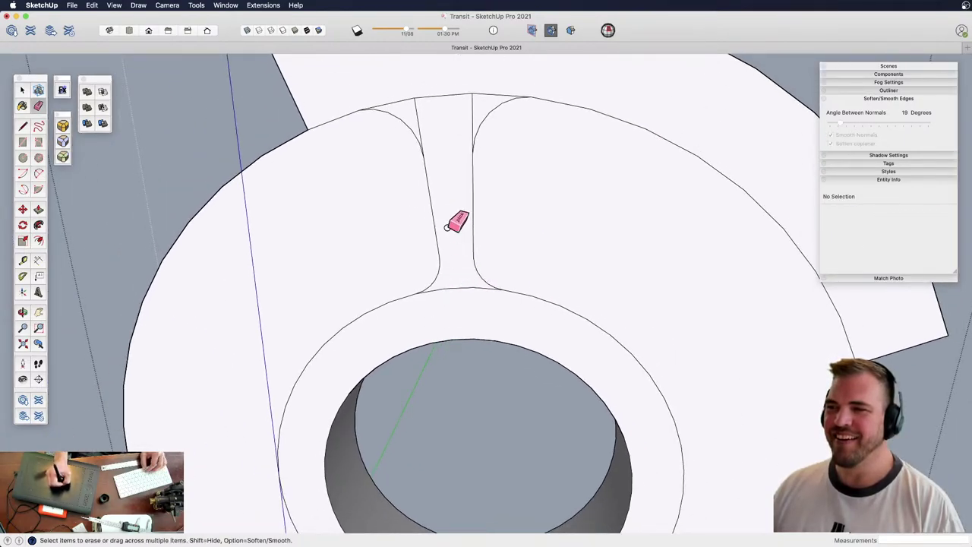
left_click(417, 107)
left_click(472, 111)
Rotate-copy the spoke face by 30° about the ring's center and repeat it as a 2x array
key("space")
left_click(454, 161)
key("z")
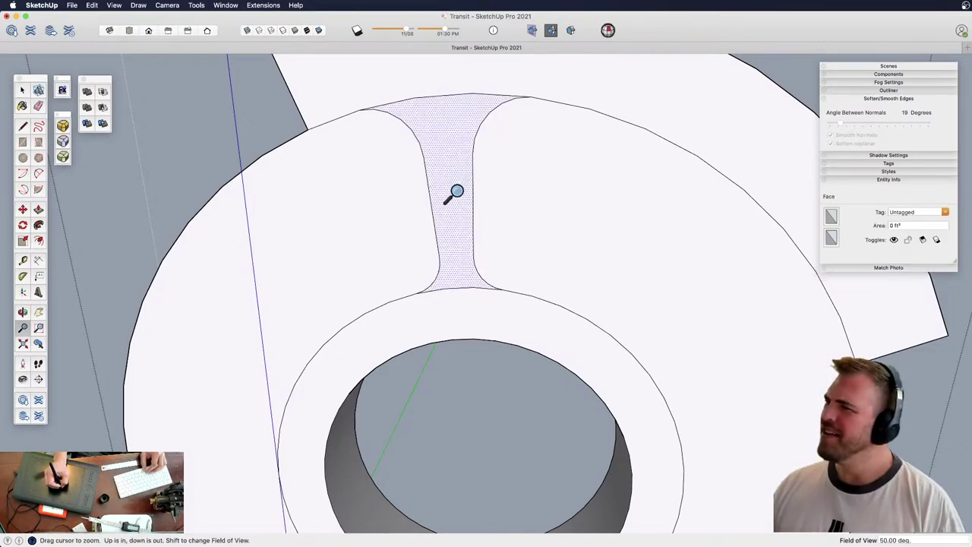
left_click_drag(457, 190, 478, 238)
key("h")
scroll(471, 270, "down", 1)
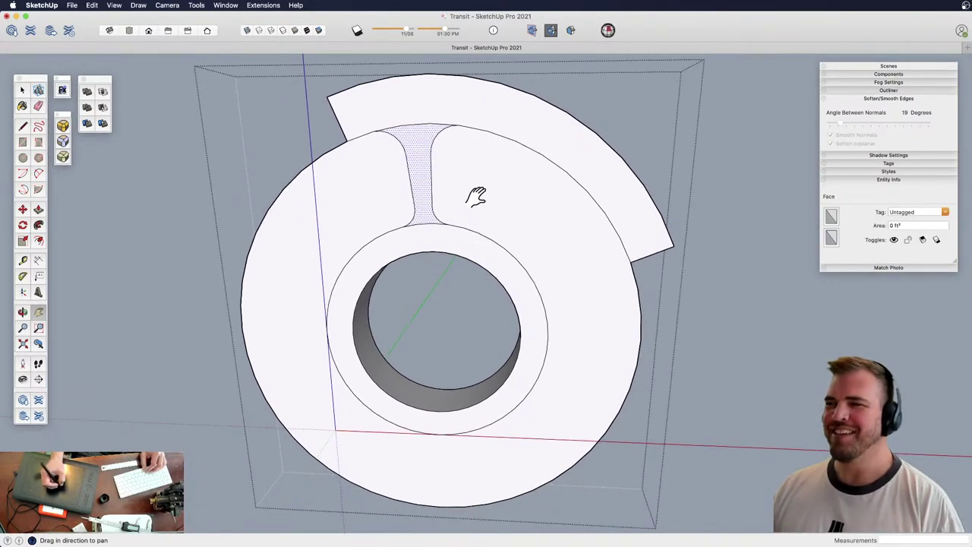
key("q")
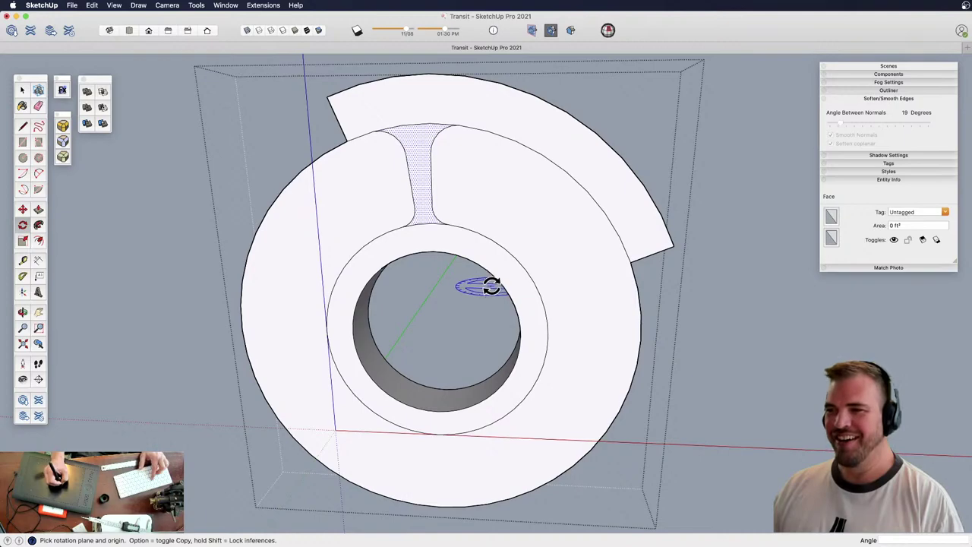
left_click(435, 335)
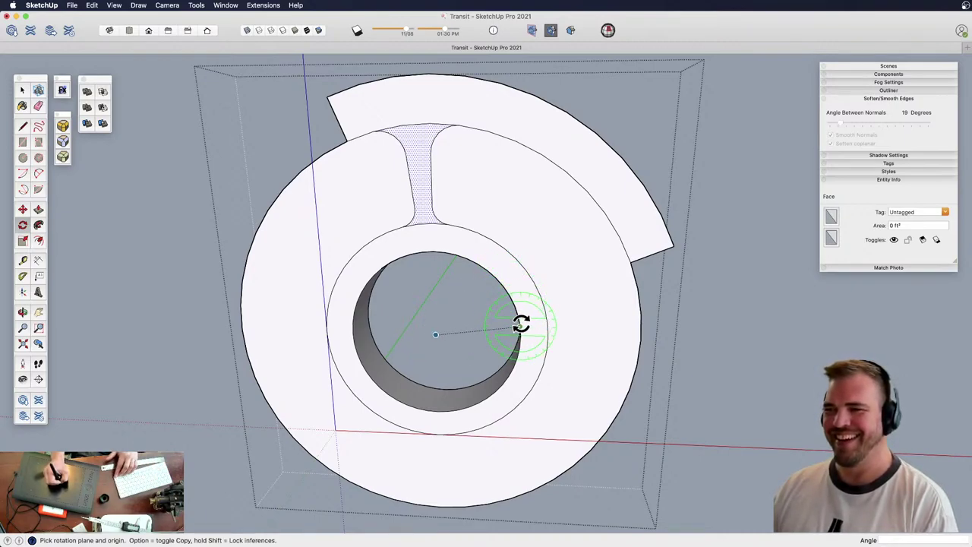
left_click(435, 334)
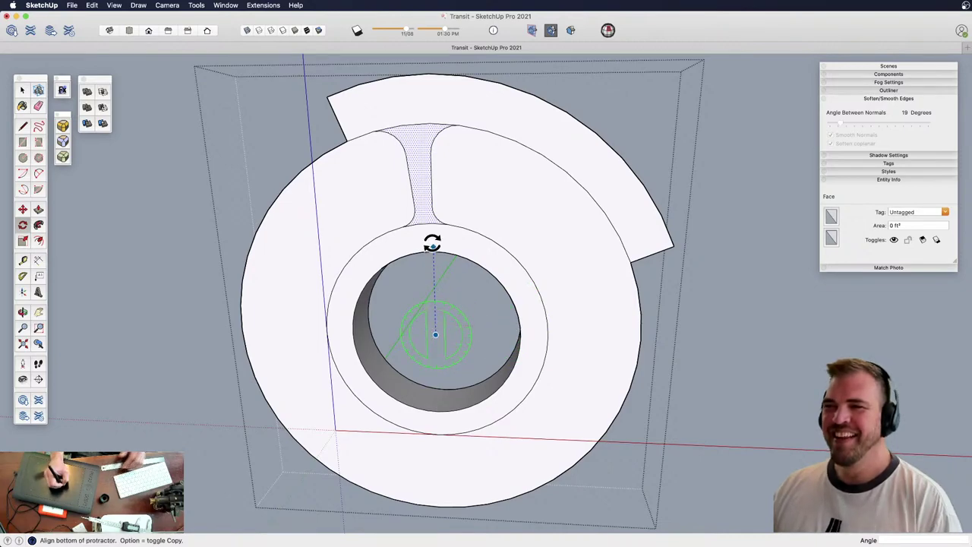
left_click(430, 123)
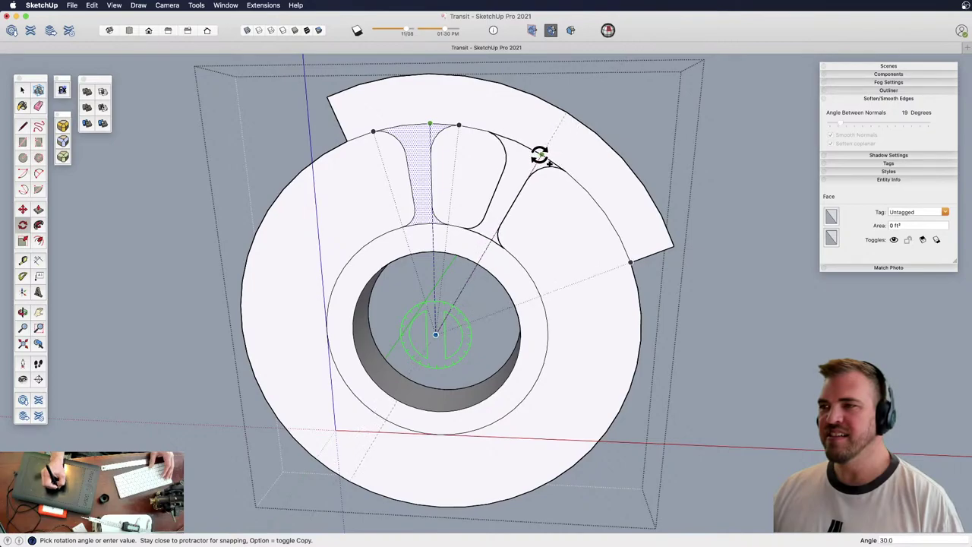
left_click(541, 155)
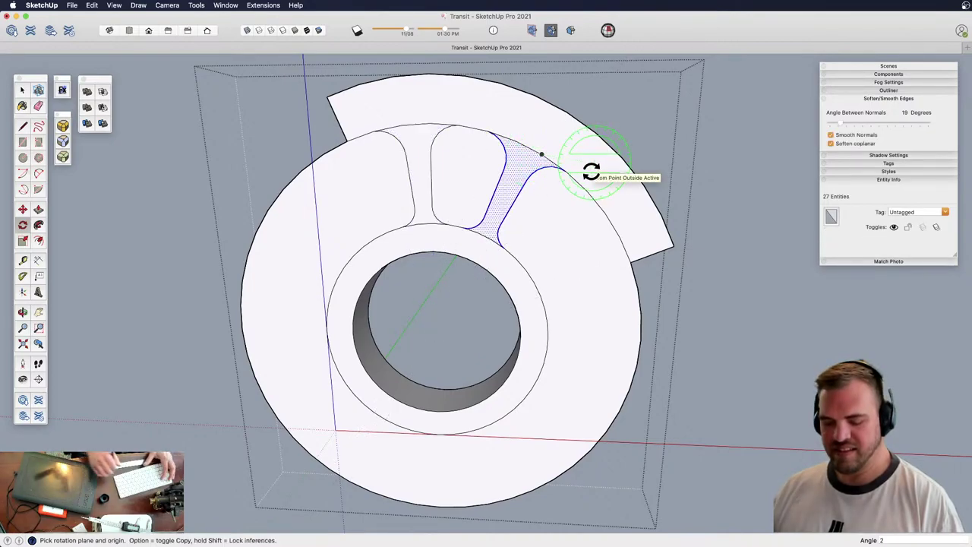
type("2x")
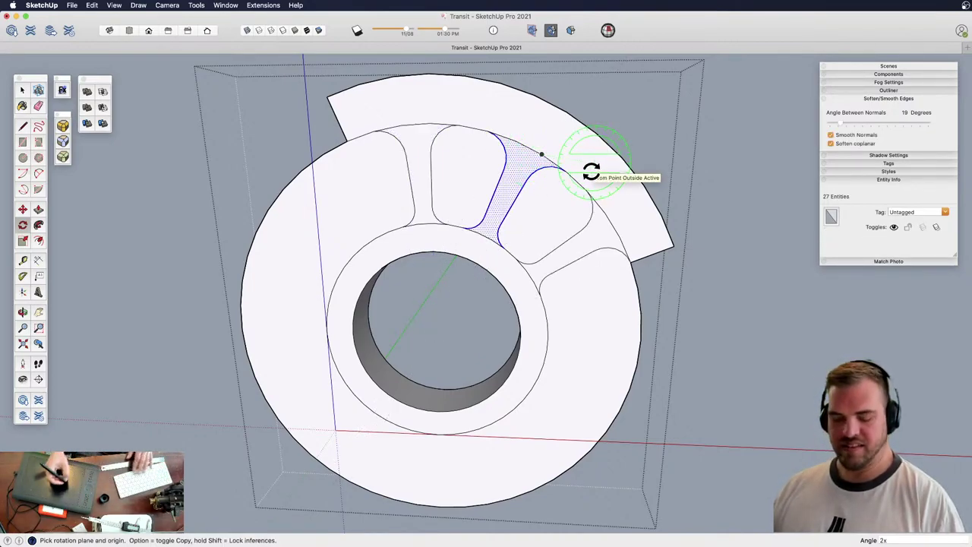
key("Return")
Erase the disc's outer circle beyond the band sector and delete the two faces between the spokes
mouse_move(552, 297)
middle_mouse_down("shift")
mouse_move(532, 248)
mouse_move(549, 266)
mouse_move(551, 297)
mouse_move(510, 306)
mouse_move(607, 306)
middle_mouse_up("shift")
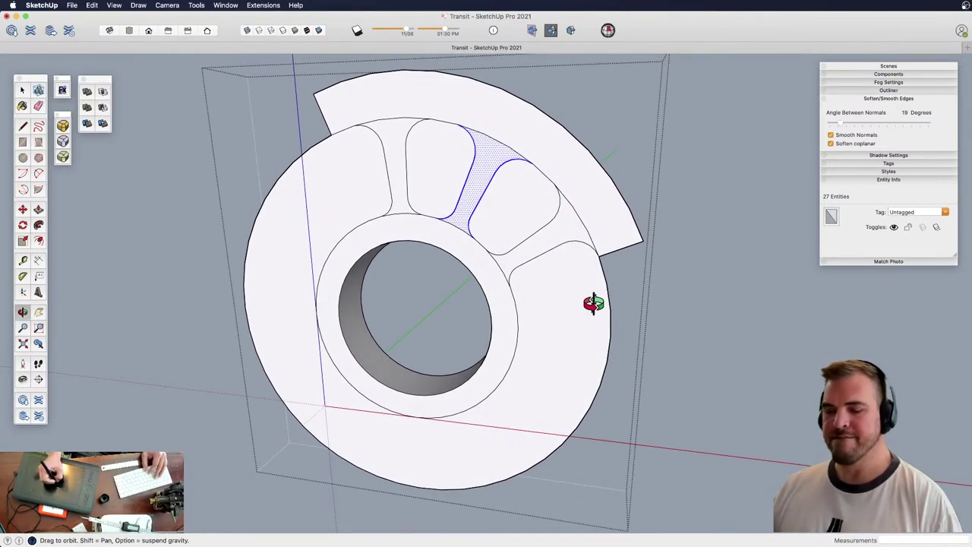
key("e")
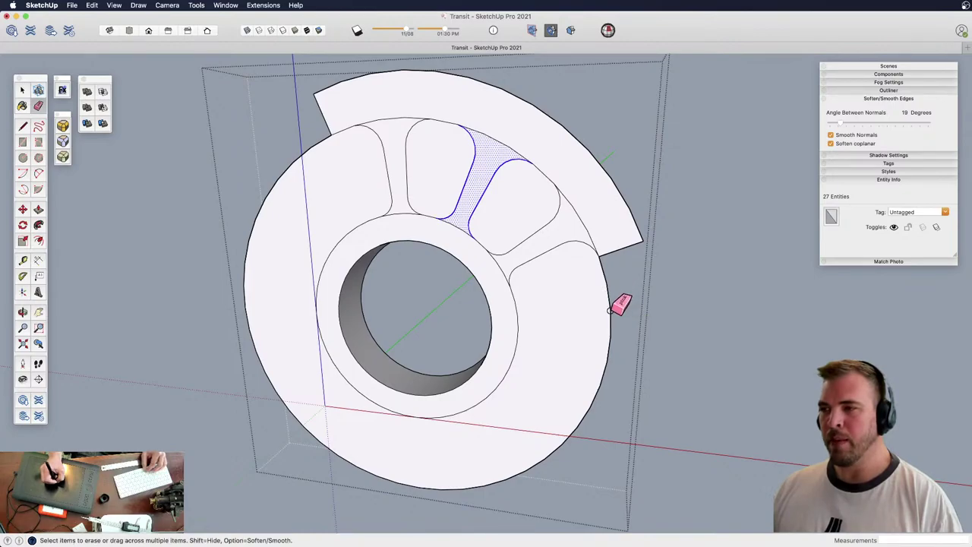
left_click(610, 310)
key("space")
left_click(441, 168)
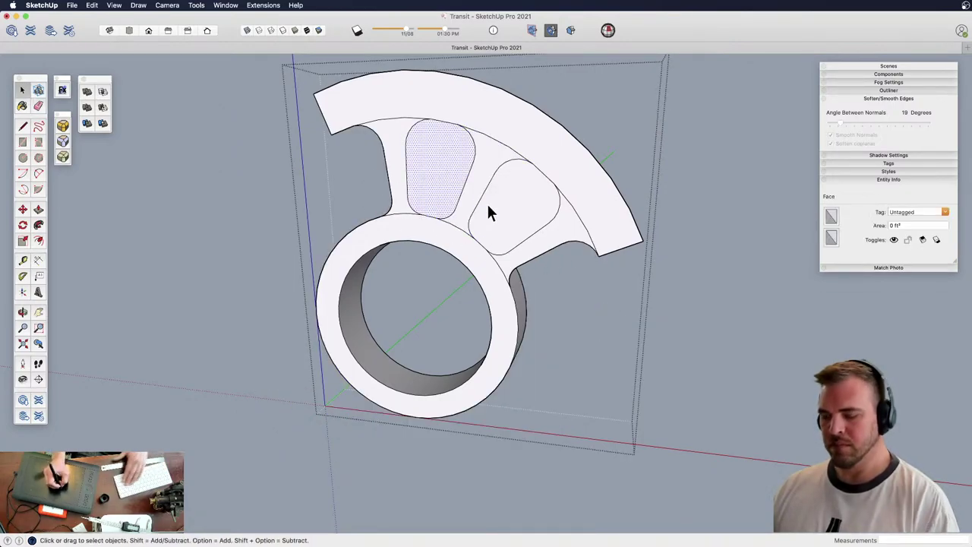
key("Delete")
left_click(533, 213)
key("Delete")
Extrude the outer band sector about 2.3 mm toward the back, starting from a new face
middle_click_drag(529, 192, 487, 323)
key("p")
left_click(506, 302)
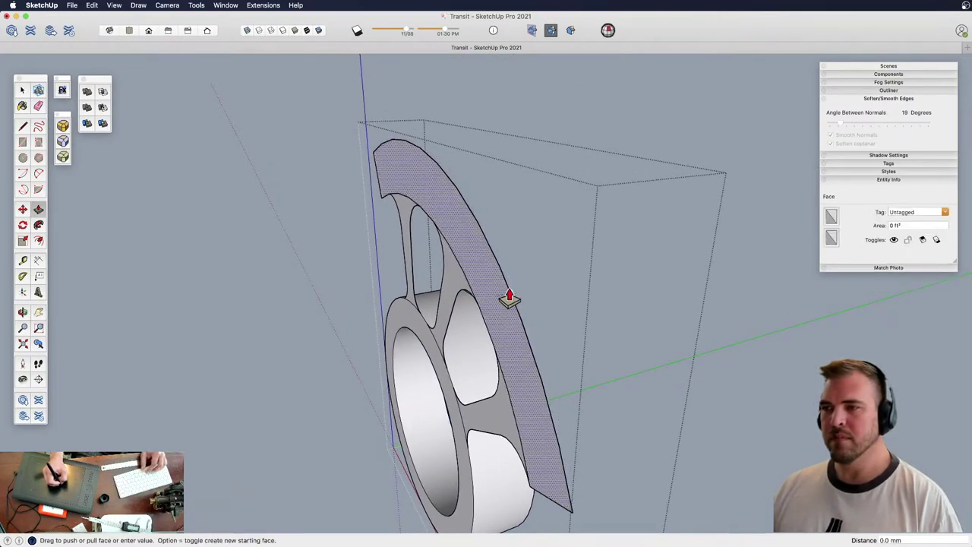
key("space")
key("p")
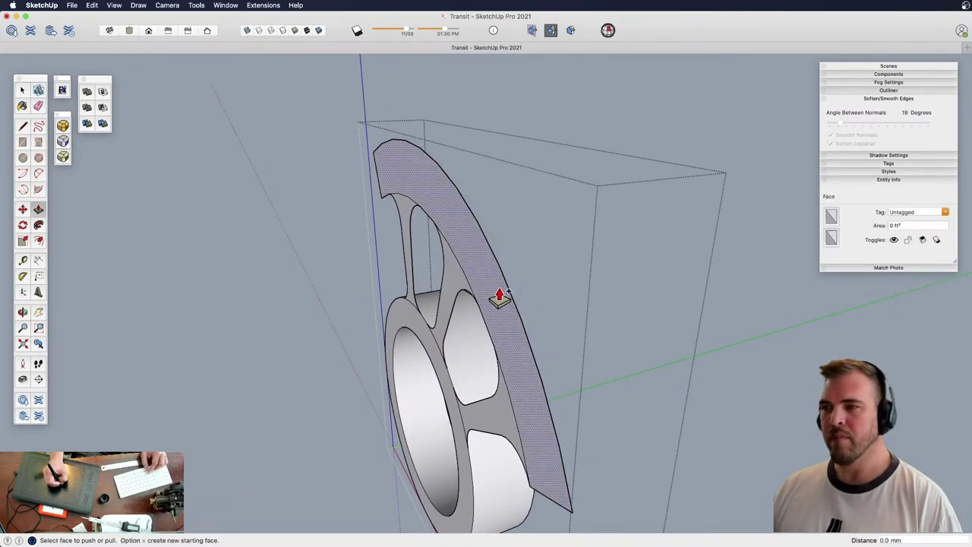
left_click(496, 293)
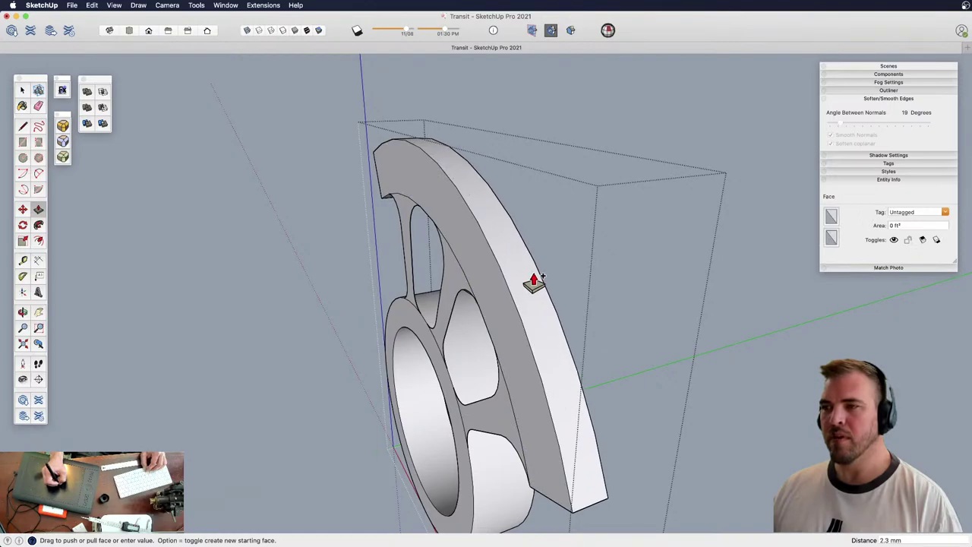
middle_click_drag(532, 278, 516, 246)
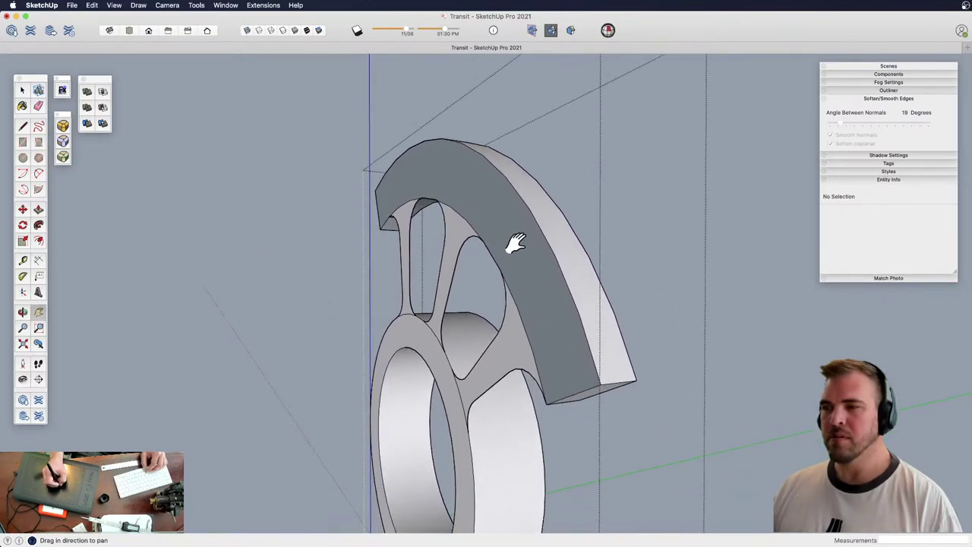
Extrude the spokes toward the back of the ring, repeating the same thickness on each one
left_click(499, 234)
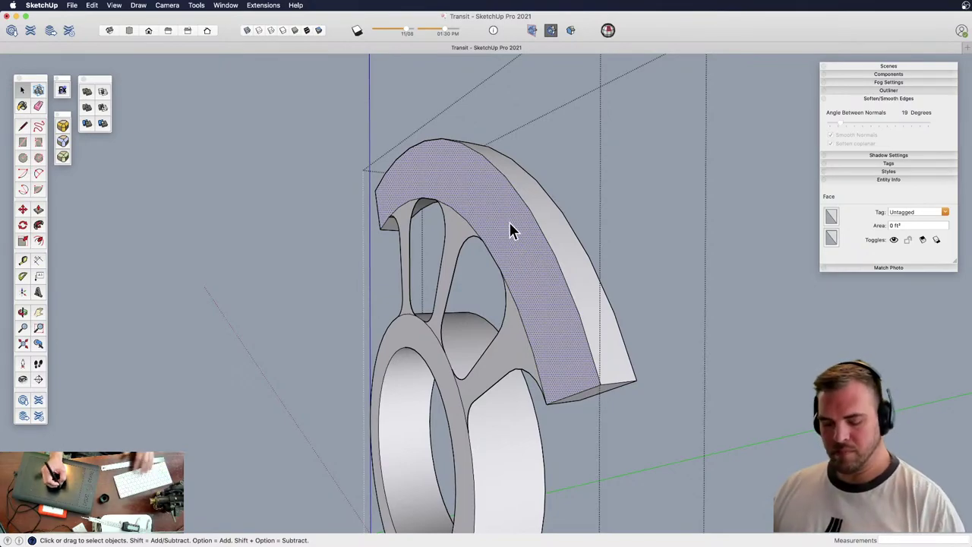
middle_click_drag(510, 228, 519, 261)
key("p")
left_click(534, 288)
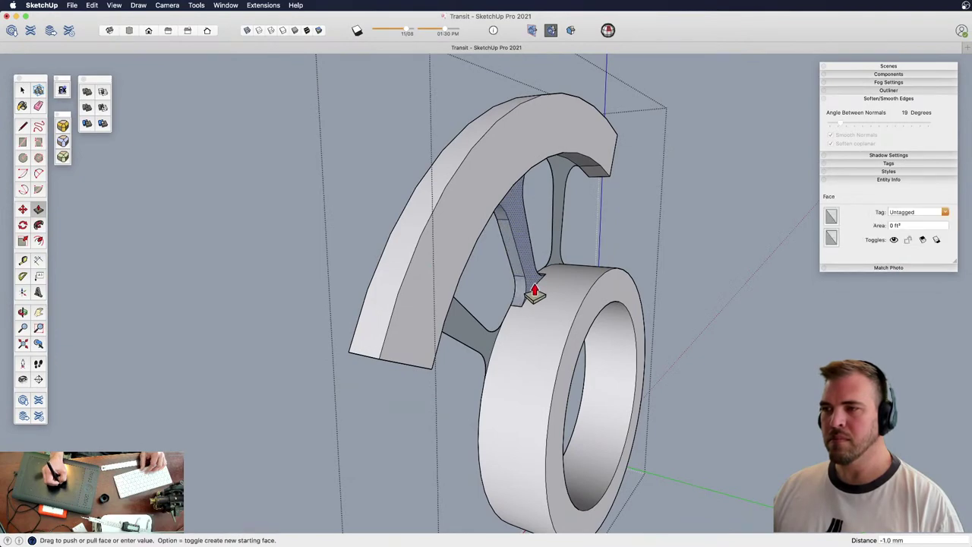
double_click(485, 346)
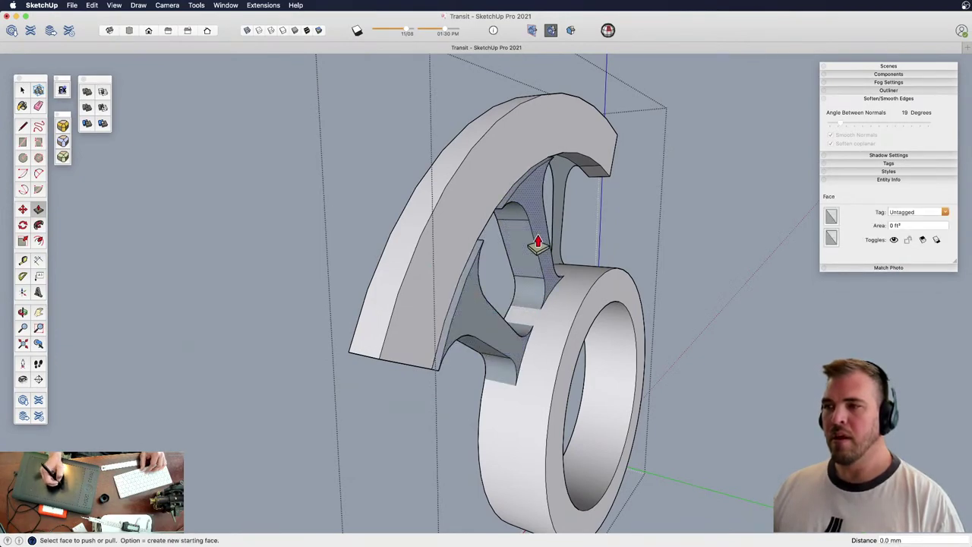
Finish editing the spoked sector group and return to the complete transit model
middle_click_drag(514, 169, 507, 203)
key("z")
left_click_drag(507, 203, 514, 294)
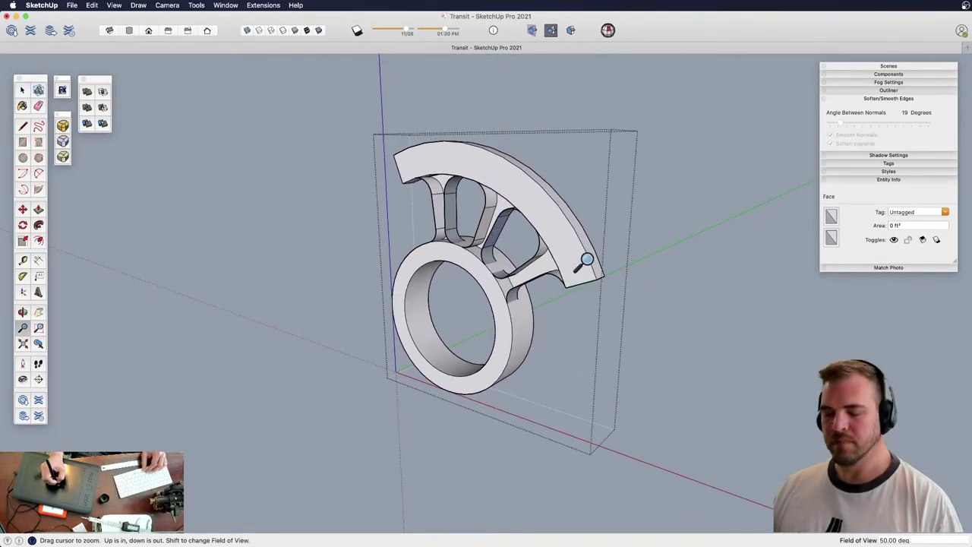
left_click(568, 365)
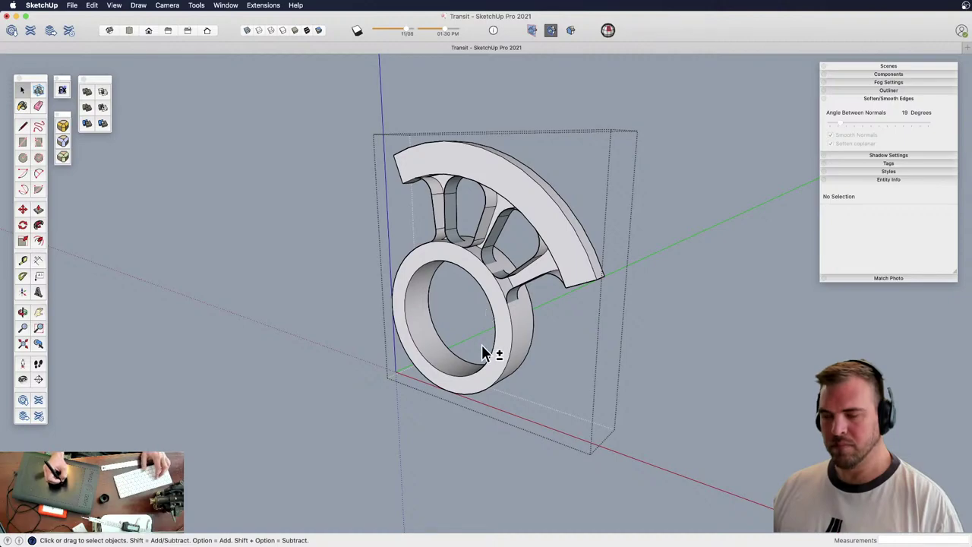
key("z")
left_click_drag(494, 255, 441, 387)
key("space")
left_click(433, 400)
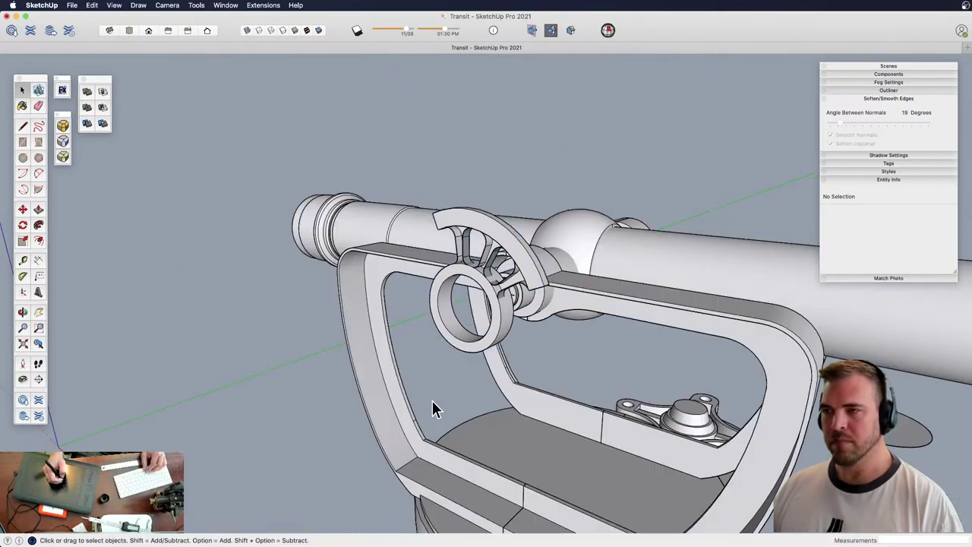
Draw a circle on the ground in front of the transit and extrude it about 55 mm into a cylinder
middle_click_drag(449, 332, 486, 282, "shift")
key("z")
left_click_drag(486, 288, 489, 429)
middle_click_drag(399, 410, 423, 270, "shift")
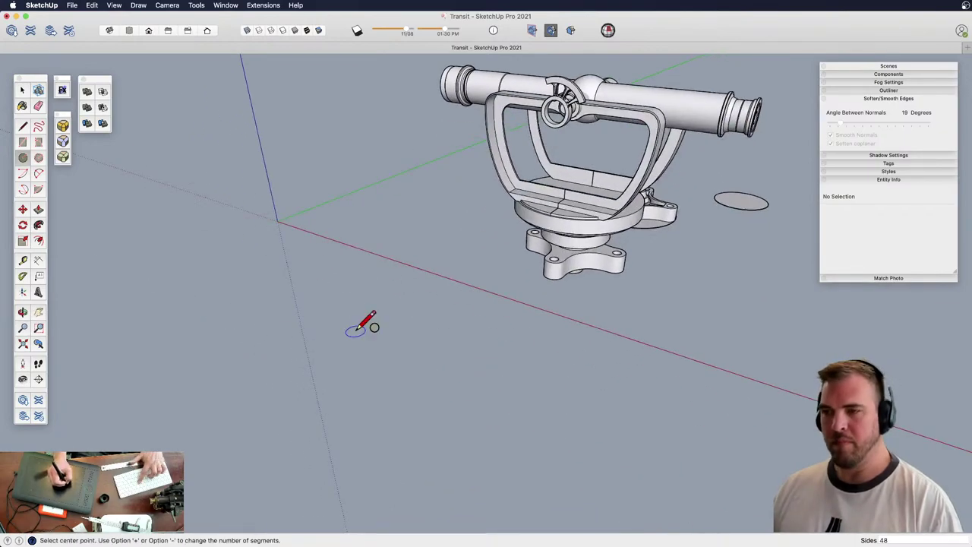
left_click(394, 357)
key("p")
left_click(373, 360)
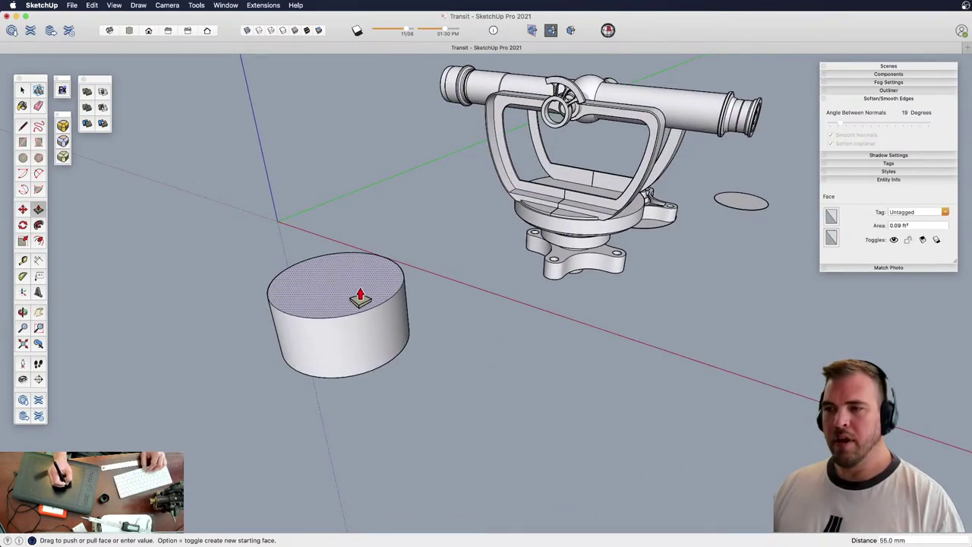
left_click(360, 294)
Undo the test cylinder's extrusion and its base circle
middle_click_drag(400, 307, 446, 266, "shift")
key("z")
left_click_drag(428, 373, 418, 246)
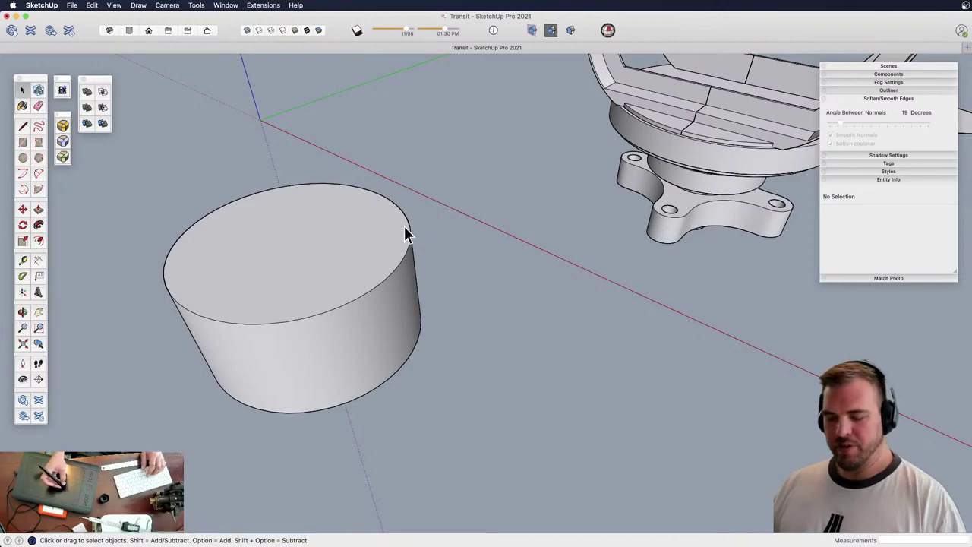
left_click_drag(373, 215, 456, 334)
key("h")
left_click_drag(483, 339, 454, 308)
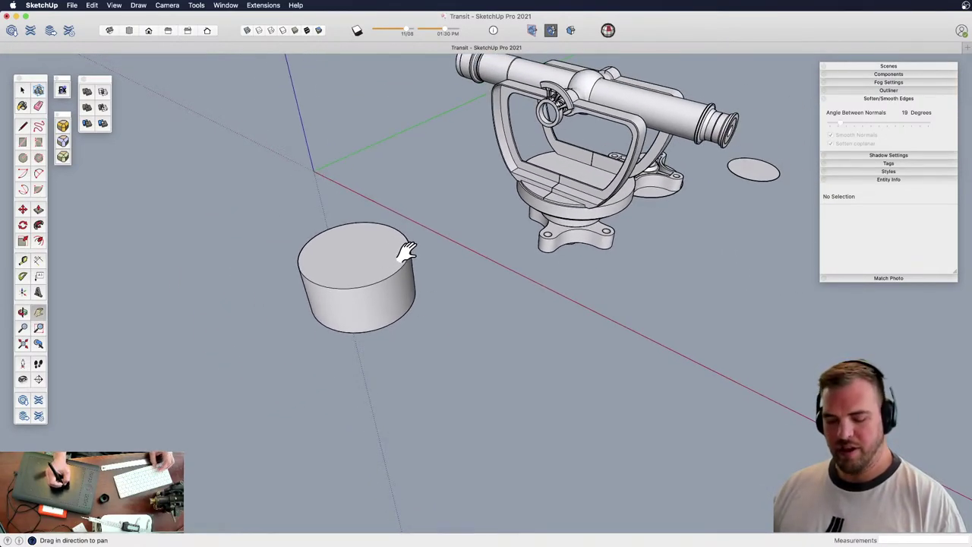
key("super+z")
key("super+z")
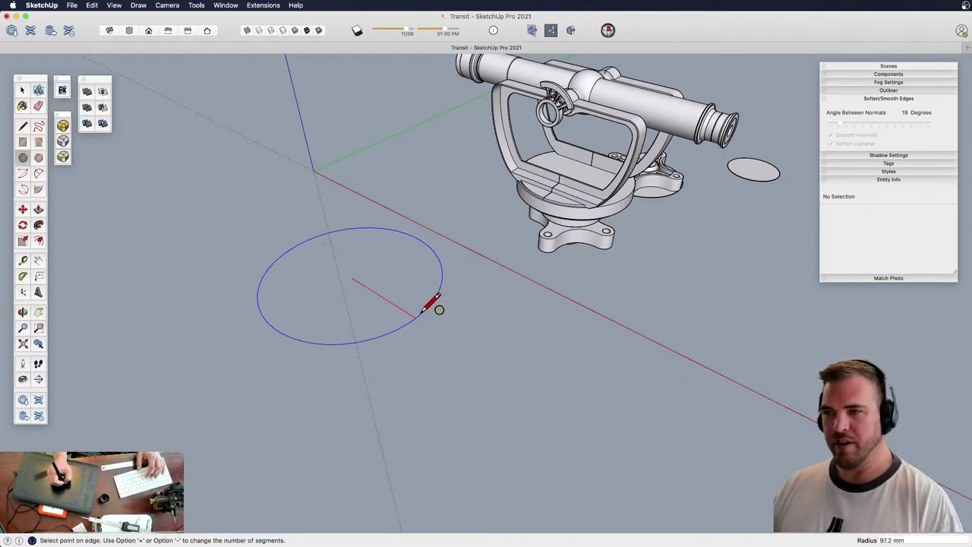
Create a cylinder from a new ground circle and widen it by moving its hidden side edge outward 7.5 mm
left_click(429, 324)
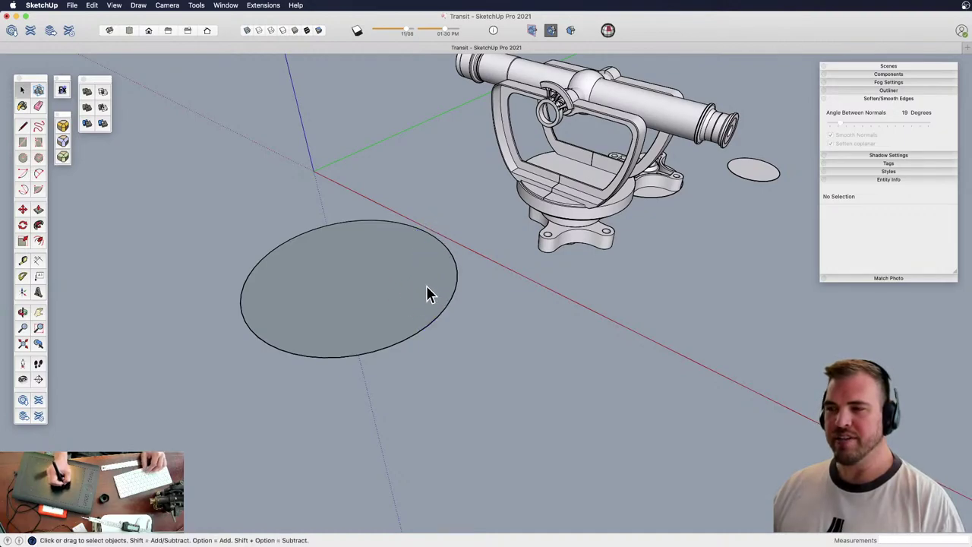
key("p")
left_click(425, 292)
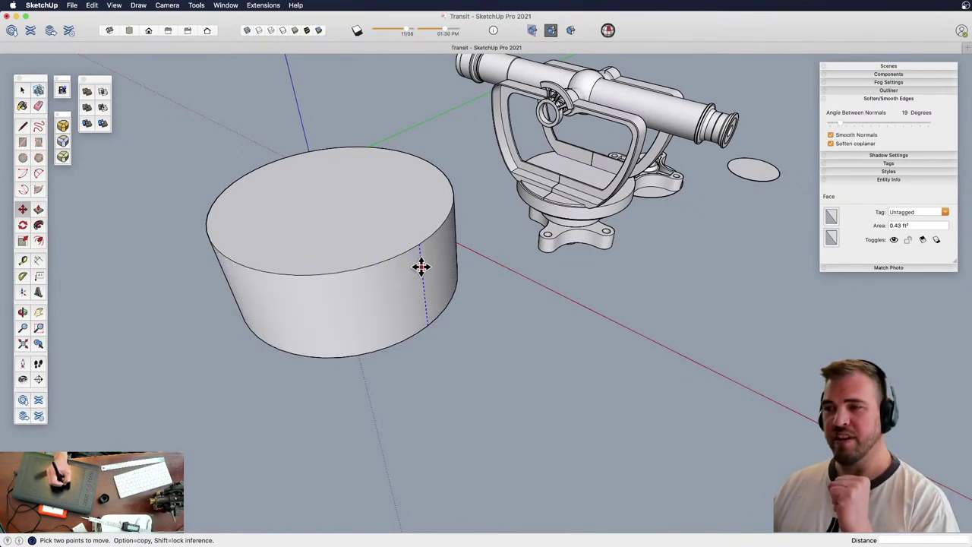
left_click(424, 295)
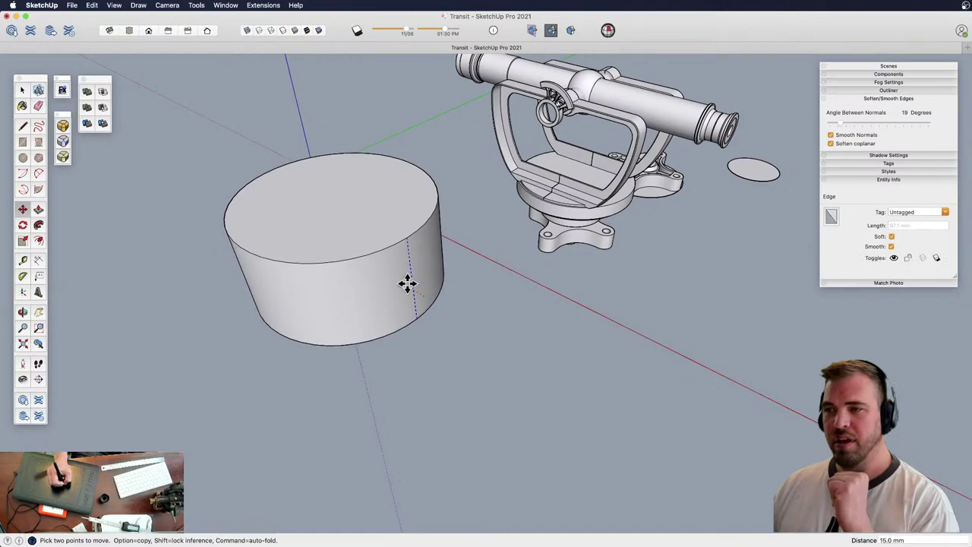
left_click(433, 294)
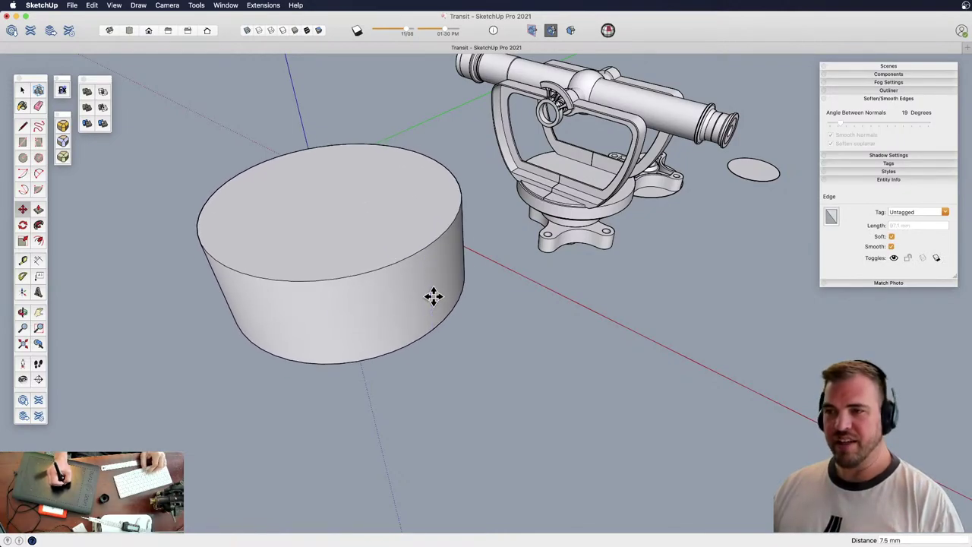
Offset the cylinder's top edge inward and push the inner face through to form an open ring
key("f")
left_click(395, 239)
left_click(388, 229)
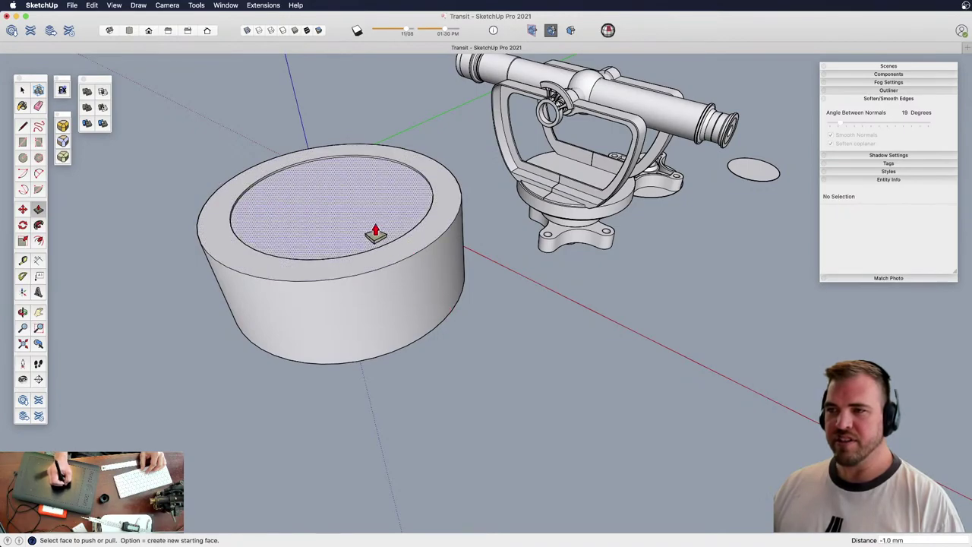
left_click(376, 230)
left_click(448, 323)
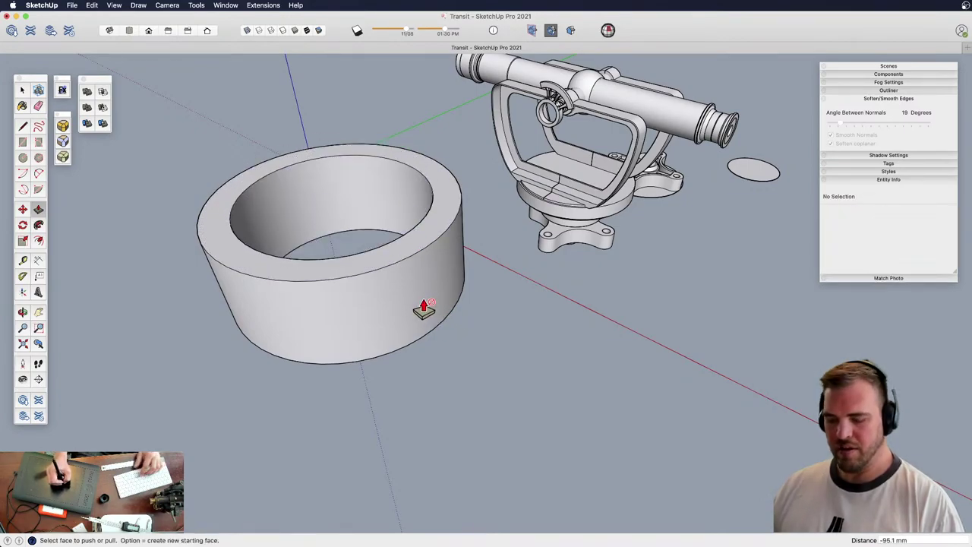
Enlarge the test ring's outer wall and its hole by moving their side edges outward, the hole's by about 43.7 mm
key("m")
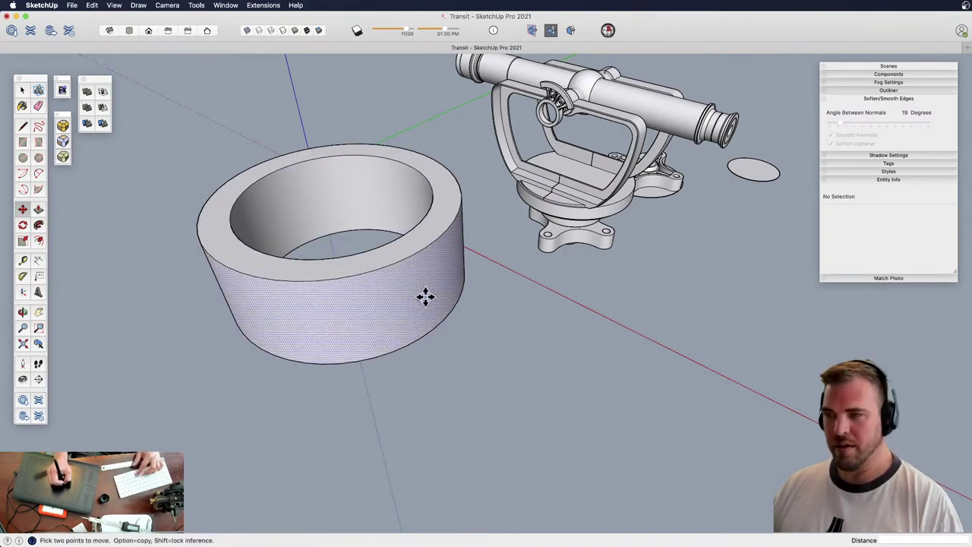
left_click(430, 283)
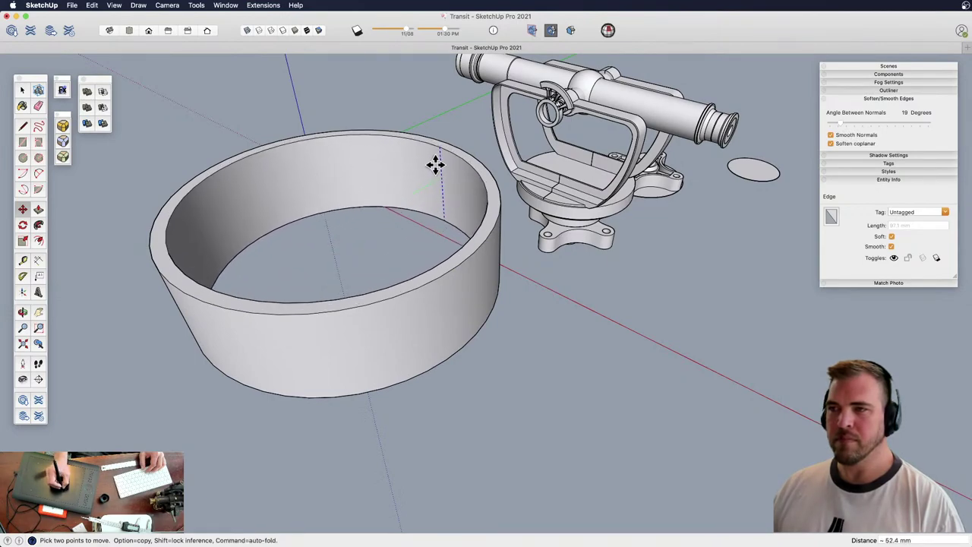
left_click(431, 169)
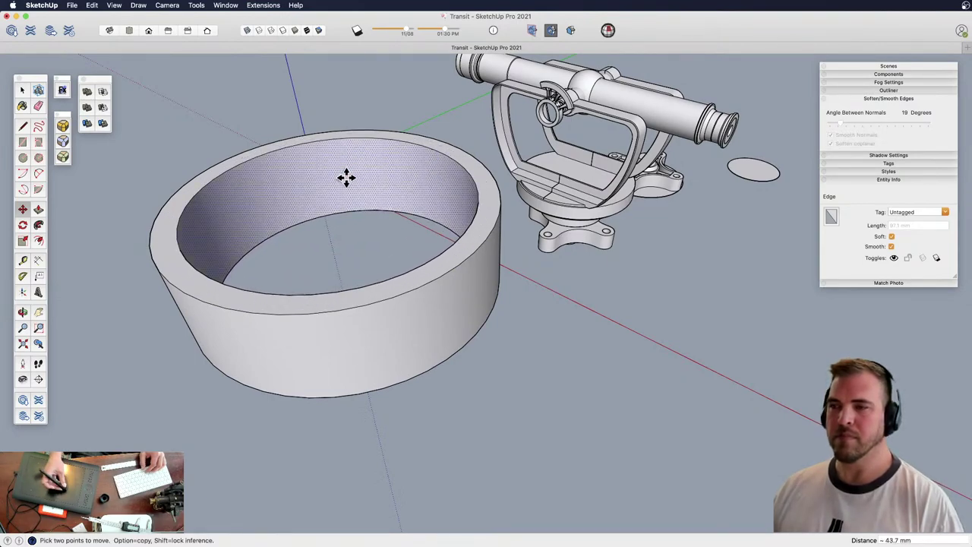
Shrink the test ring's hole by moving its side edge inward 74.4 mm, and its outer wall by about 80.9 mm
left_click(267, 201)
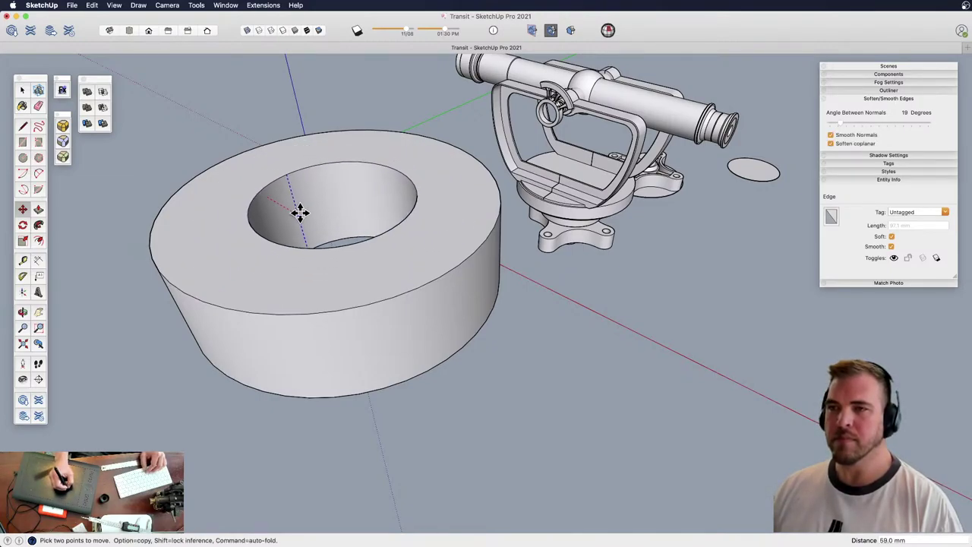
left_click(310, 220)
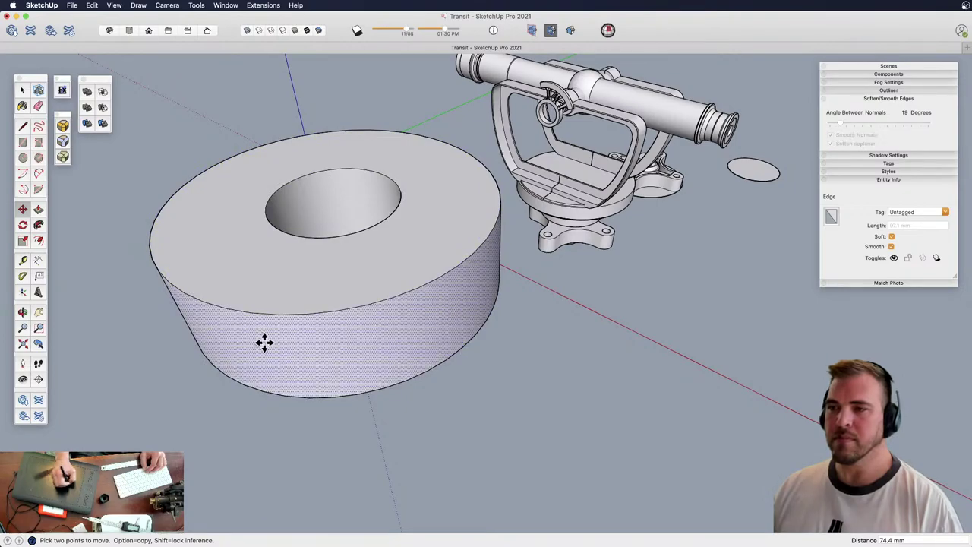
middle_click_drag(235, 321, 463, 280)
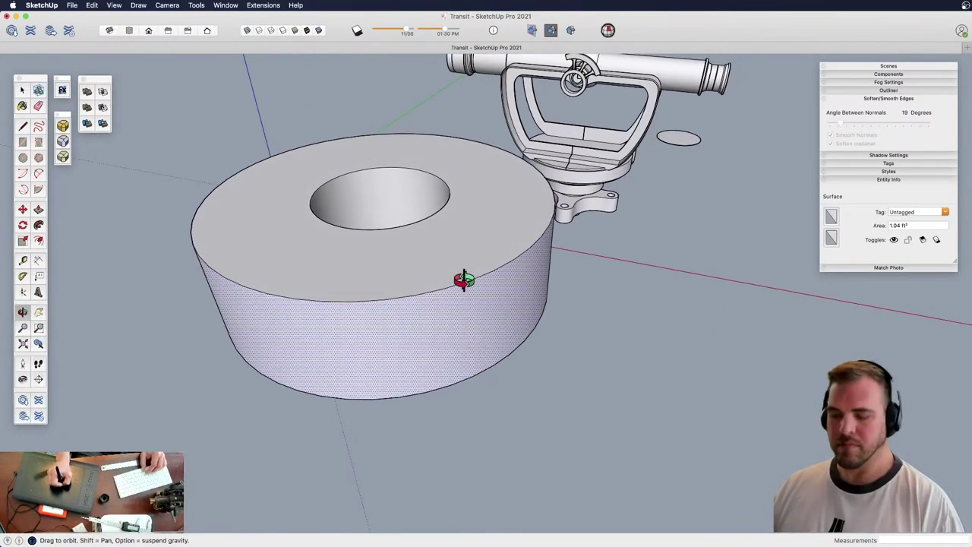
left_click(280, 316)
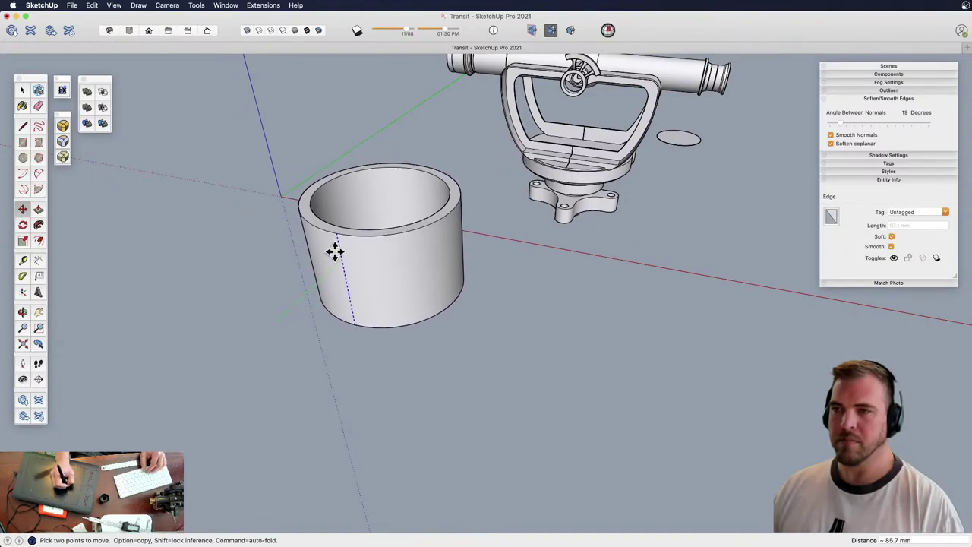
left_click(332, 255)
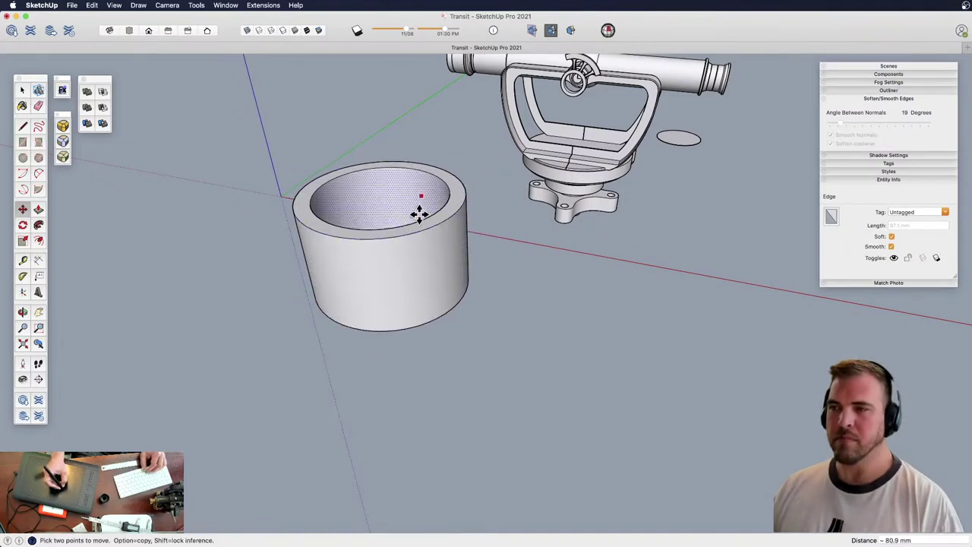
Explode the curve of the test ring's outer top circle into separate edges
middle_click_drag(416, 234, 372, 327)
key("space")
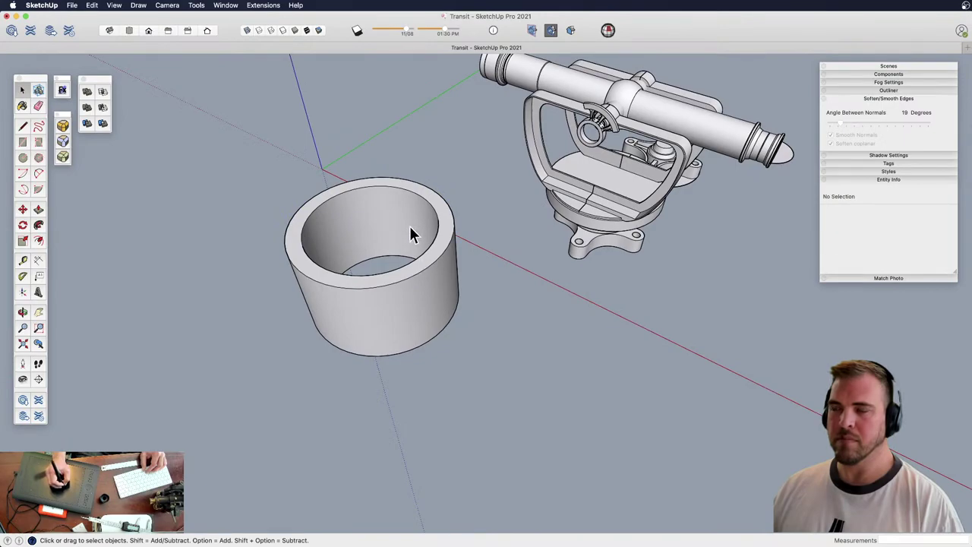
middle_click_drag(421, 266, 395, 213, "shift")
key("z")
left_click_drag(395, 212, 387, 270)
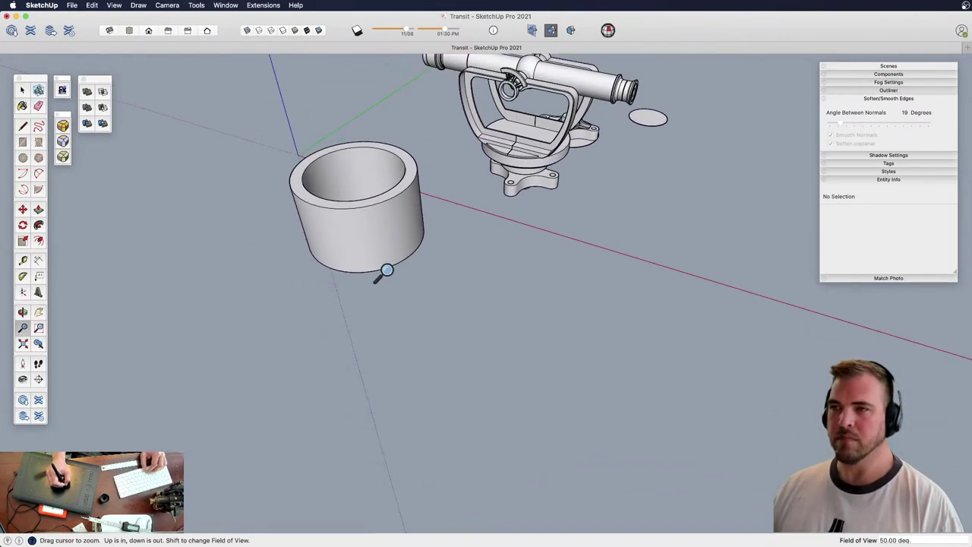
scroll(427, 182, "up", 5)
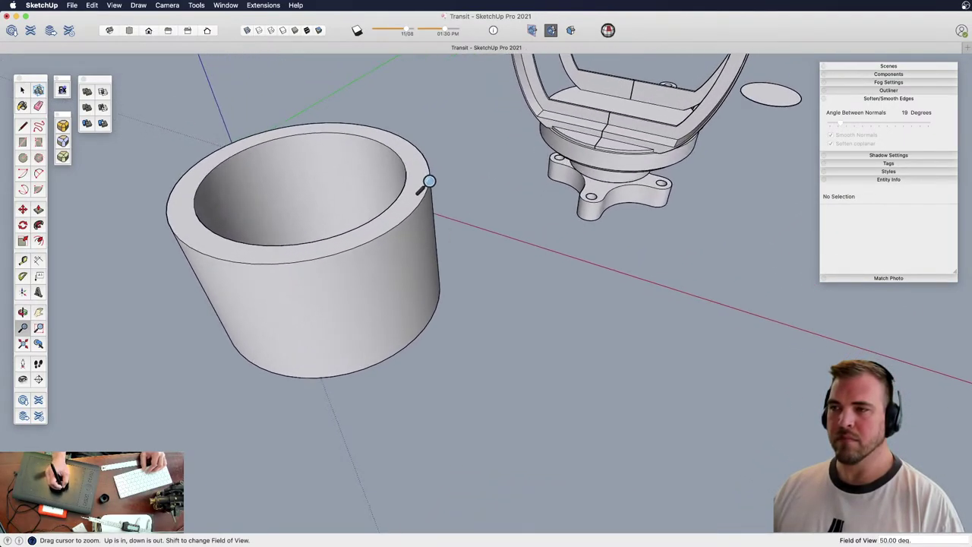
left_click(418, 209)
right_click(419, 209)
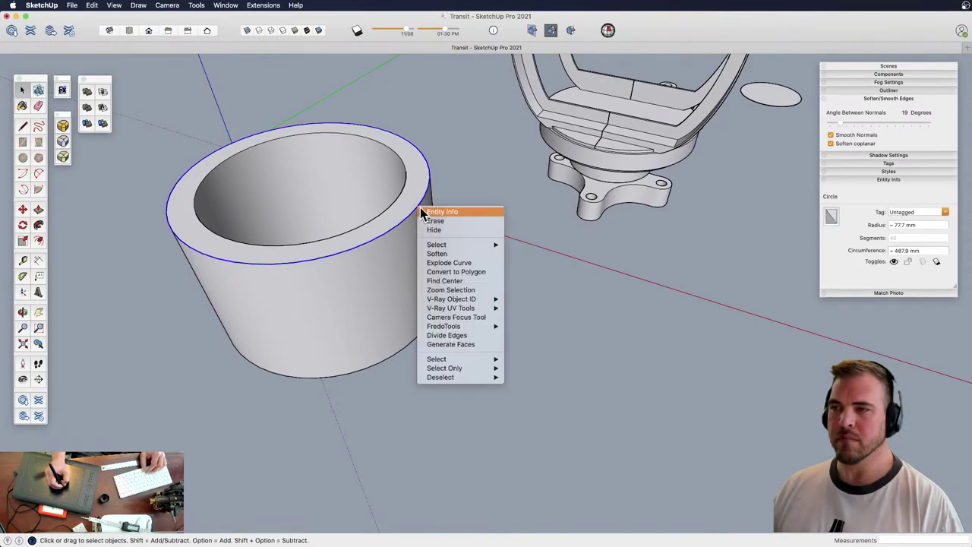
left_click(478, 263)
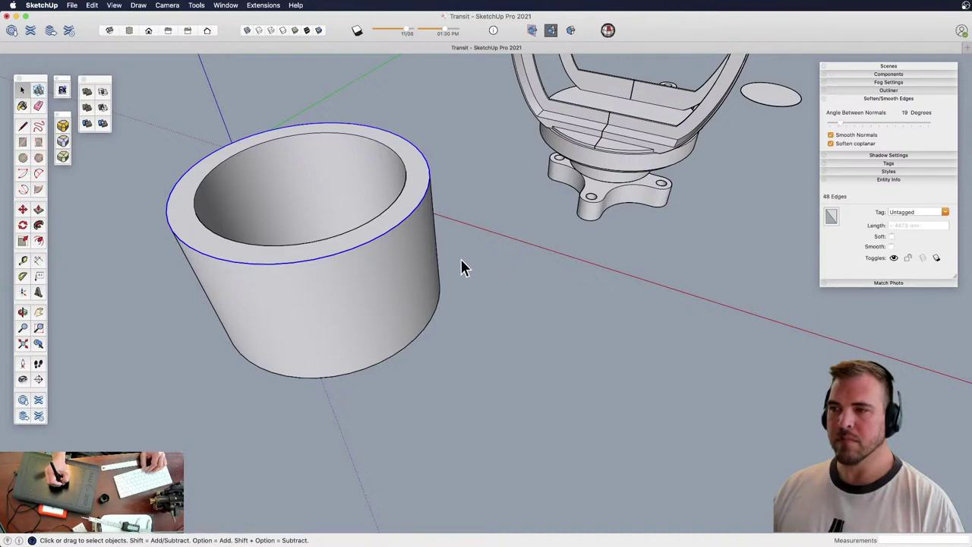
Try to resize the outer wall with its exploded top edge, and shrink the hole by moving its side edge 19.9 mm
left_click(453, 244)
key("m")
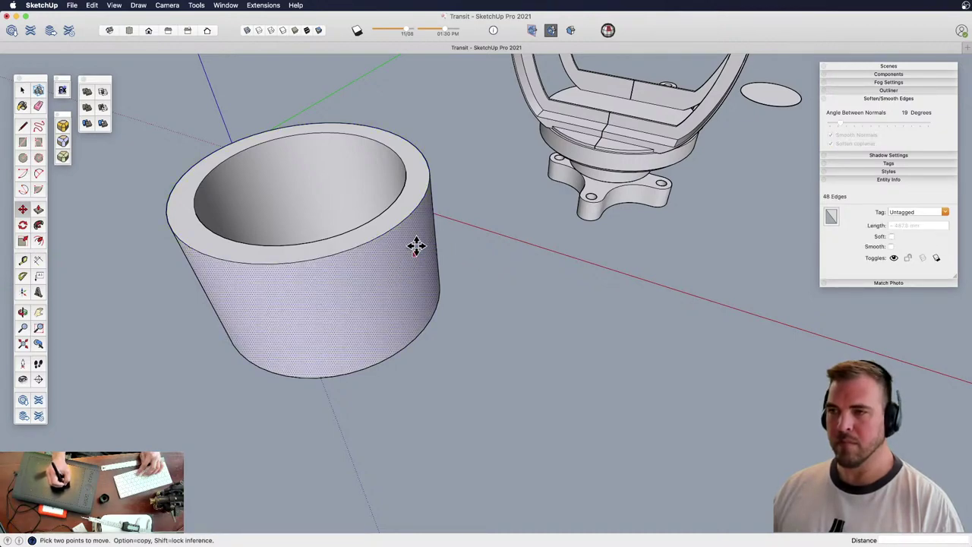
key("space")
left_click(407, 215)
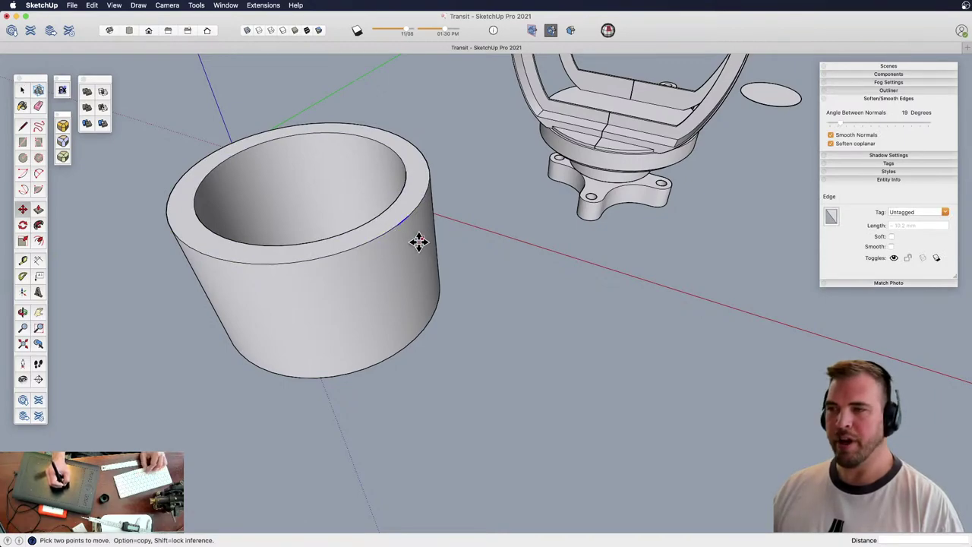
left_click(357, 174)
left_click(354, 187)
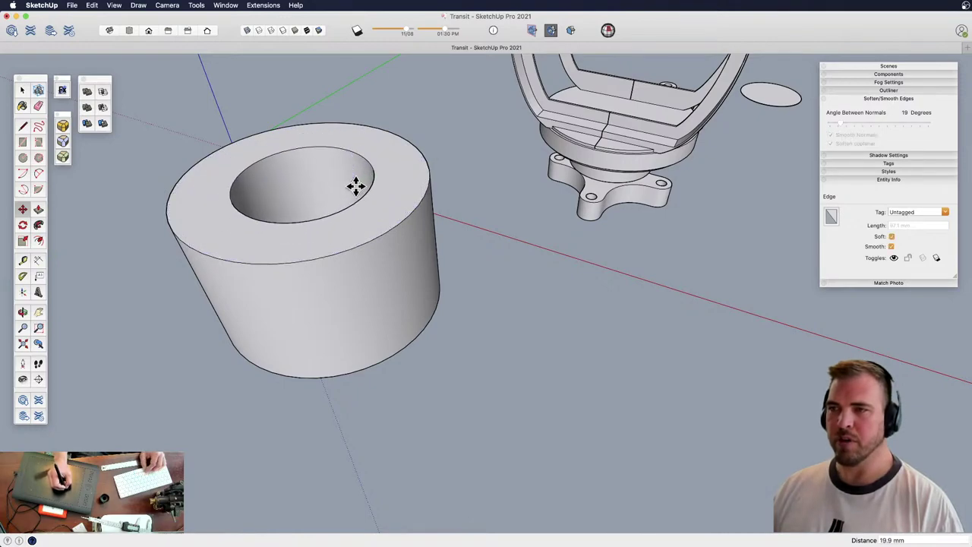
Select the whole test ring and delete it
key("space")
left_click(411, 211)
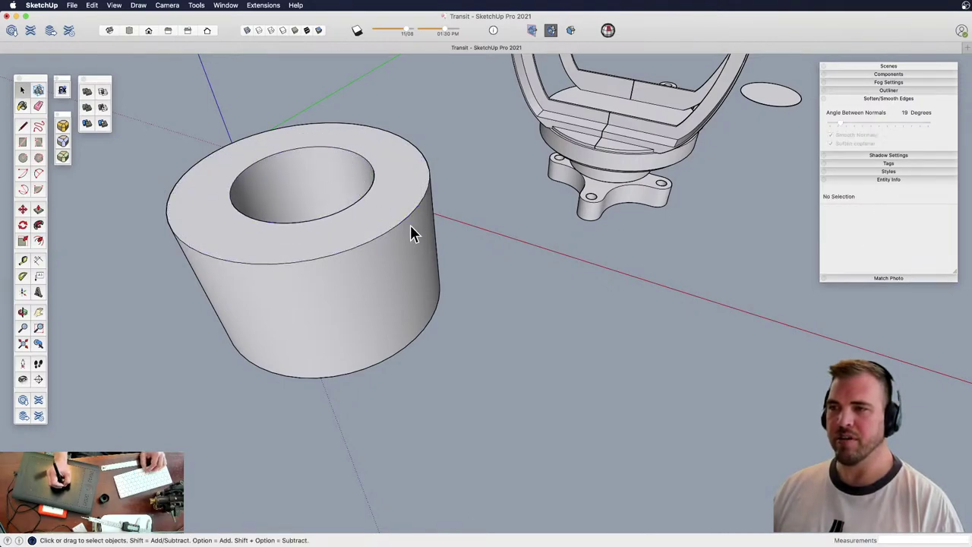
scroll(410, 227, "down", 5)
triple_click(405, 268)
key("Delete")
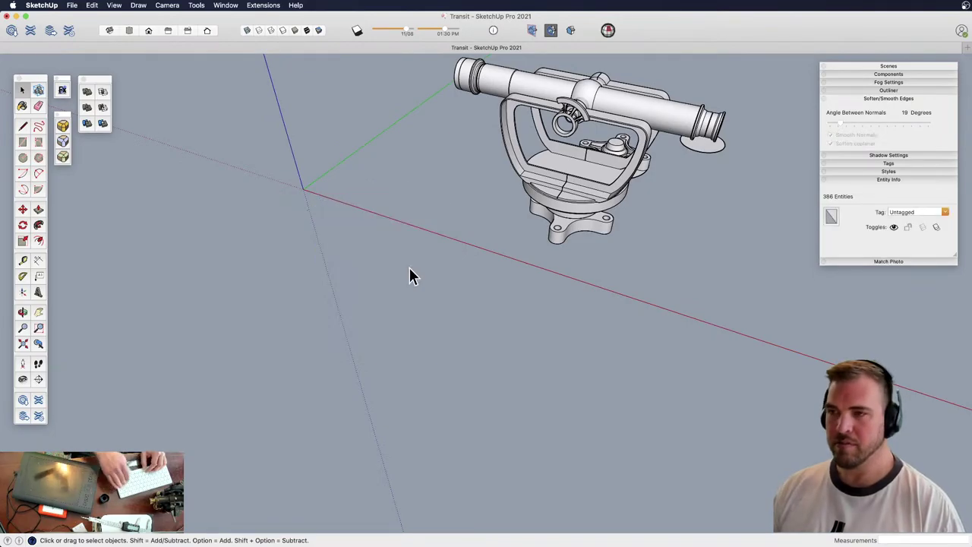
Undo the test ring work and the last thickness changes to the arc sector's spokes
key("h")
key("z")
left_click_drag(527, 204, 440, 107)
middle_click_drag(441, 107, 509, 306)
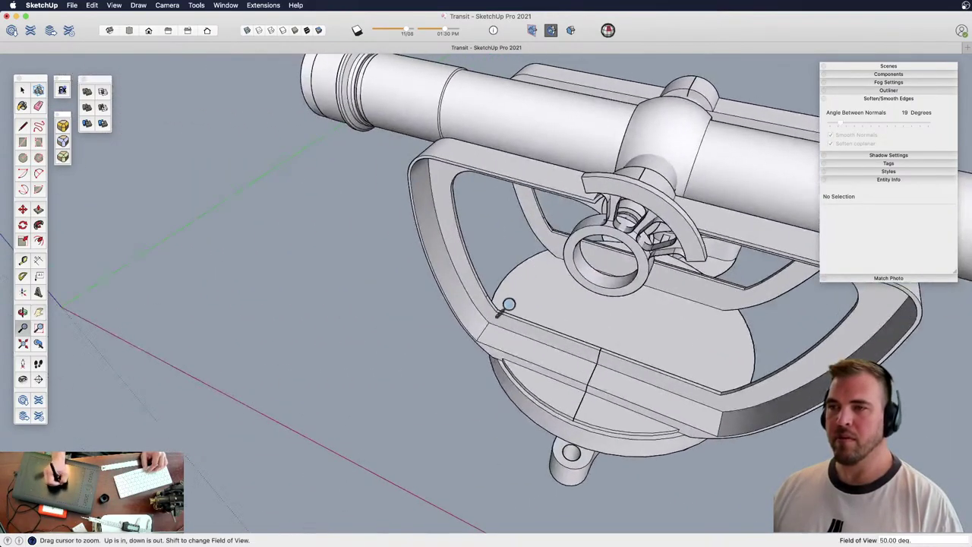
left_click_drag(509, 306, 532, 228)
middle_click_drag(562, 243, 484, 286, "shift")
middle_click_drag(485, 250, 464, 305)
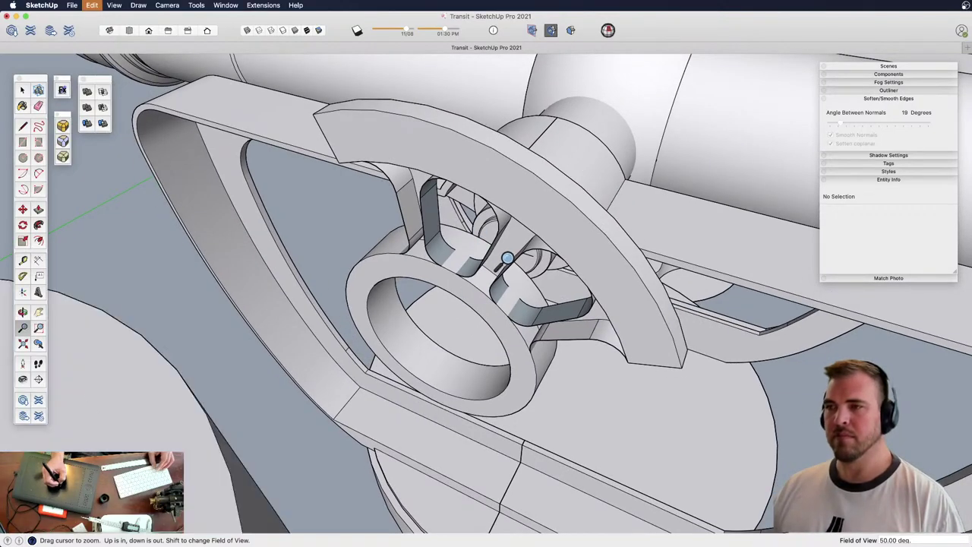
key("super+z")
key("super+z")
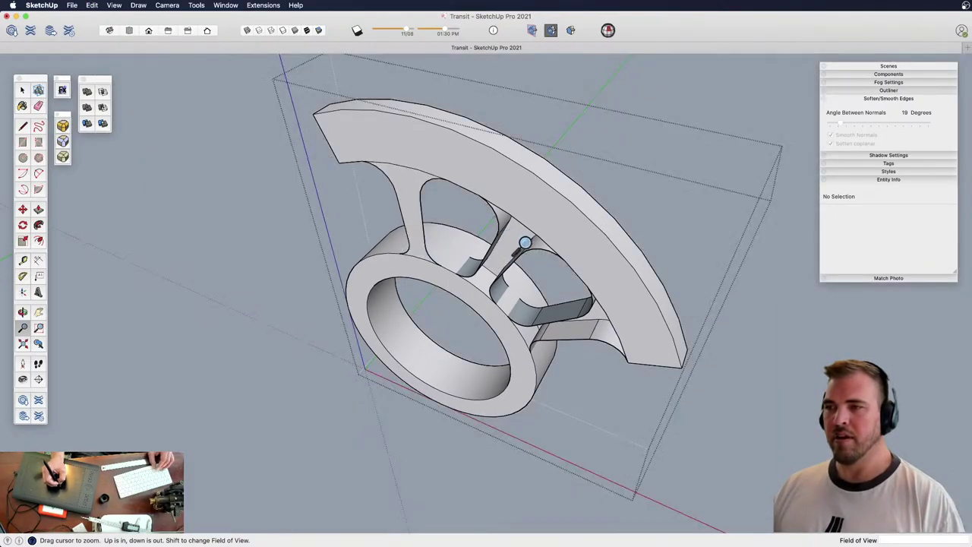
key("super+z")
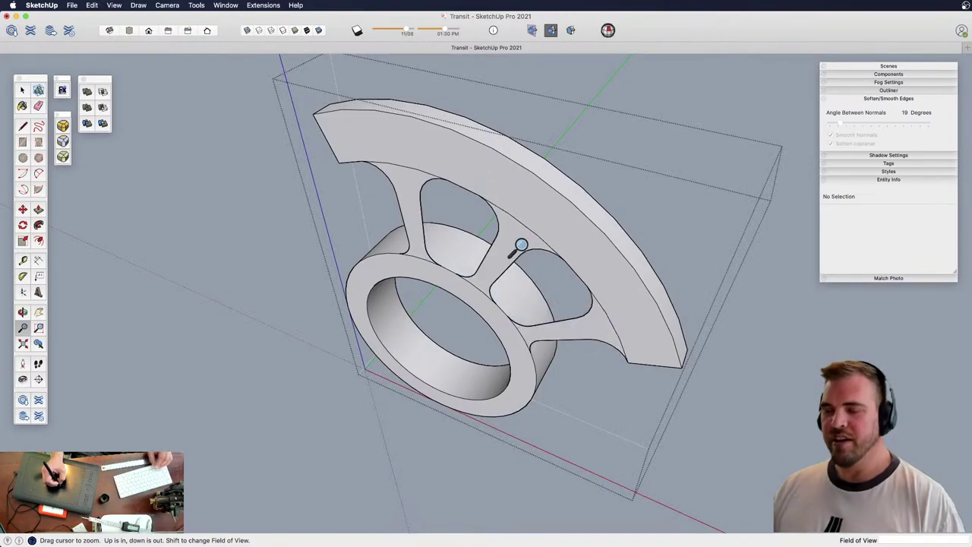
Push/pull the face of the arc sector's end spoke by 2.4 mm
middle_click_drag(485, 275, 445, 259)
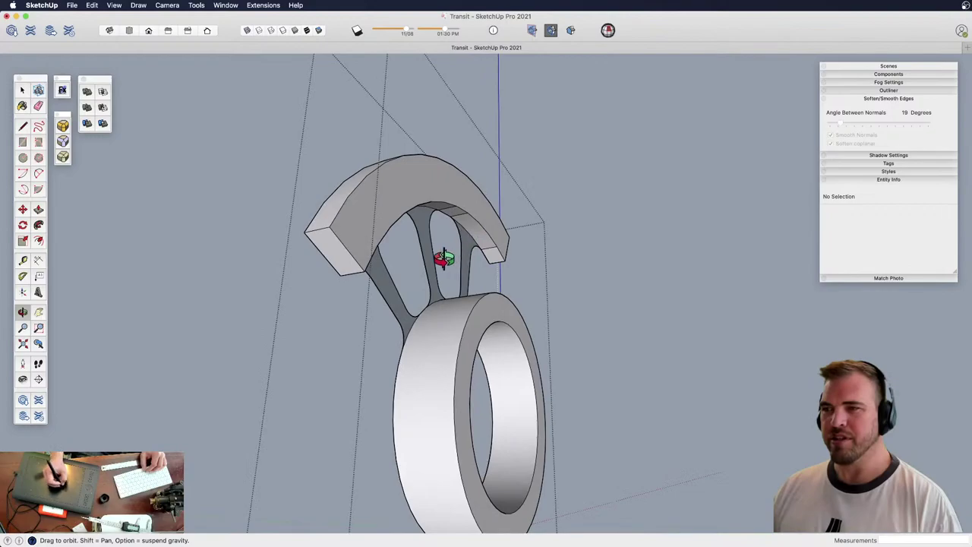
middle_click_drag(461, 302, 387, 284)
key("p")
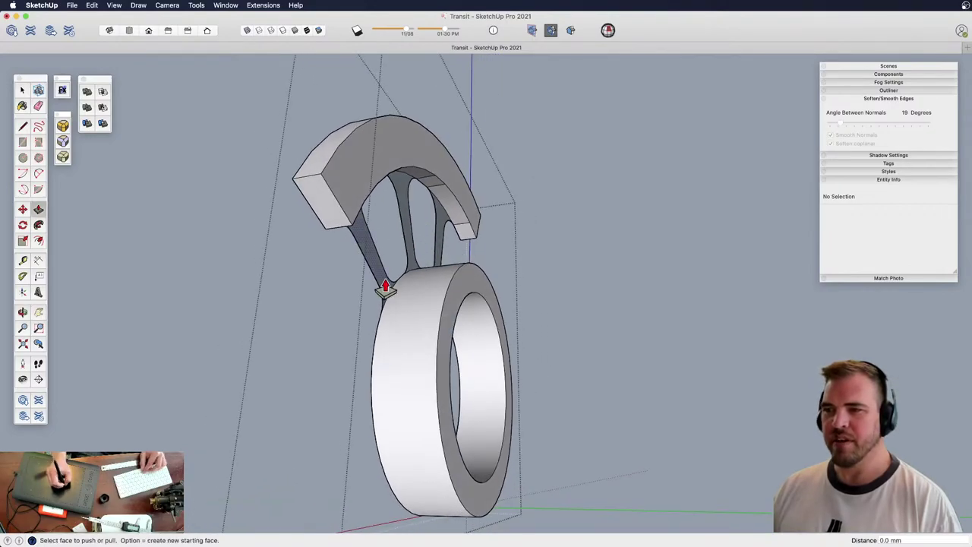
left_click_drag(387, 284, 418, 282)
middle_click_drag(418, 282, 419, 217)
left_click(386, 169)
key("z")
left_click_drag(404, 269, 325, 223)
key("p")
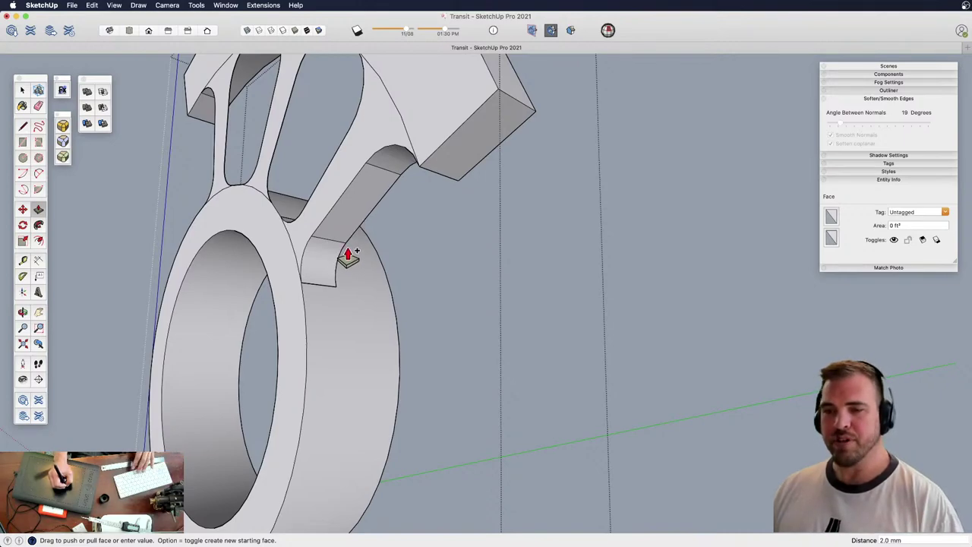
left_click(353, 255)
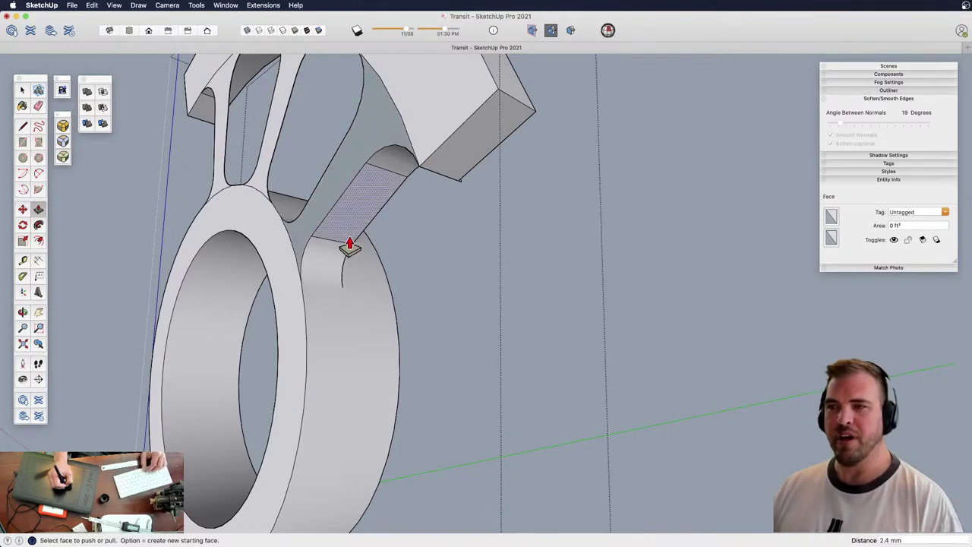
Repeat the same 2.4 mm push/pull on the arc sector's remaining spokes
key("h")
left_click_drag(322, 215, 420, 289)
key("p")
double_click(349, 222)
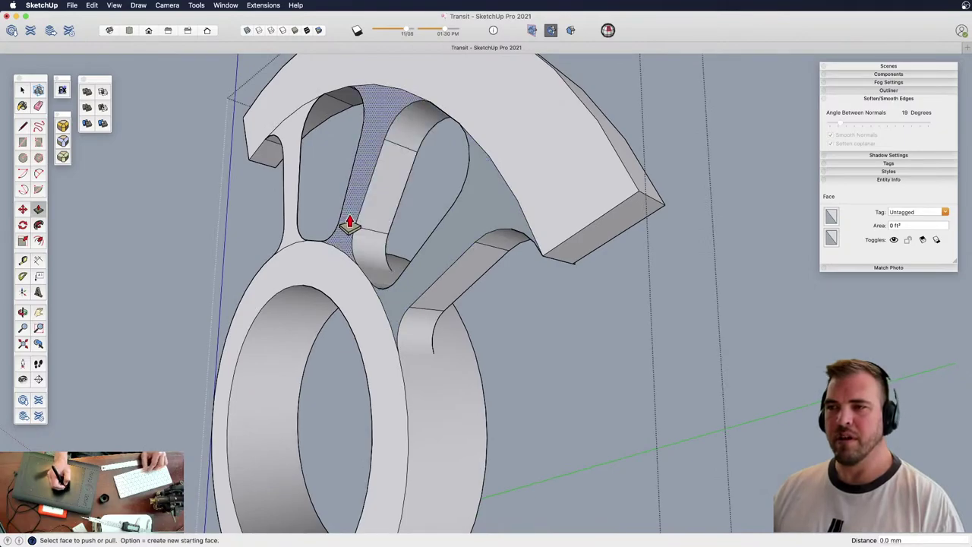
double_click(303, 221)
key("space")
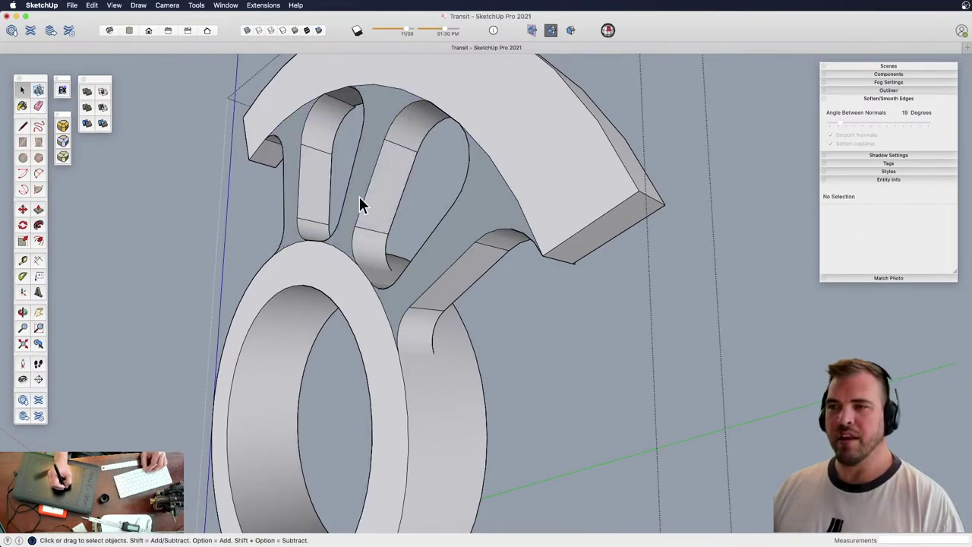
Push/pull the arc rim's side face to the level of the adjoining spoke face
middle_click_drag(421, 161, 399, 177)
key("p")
left_click(389, 190)
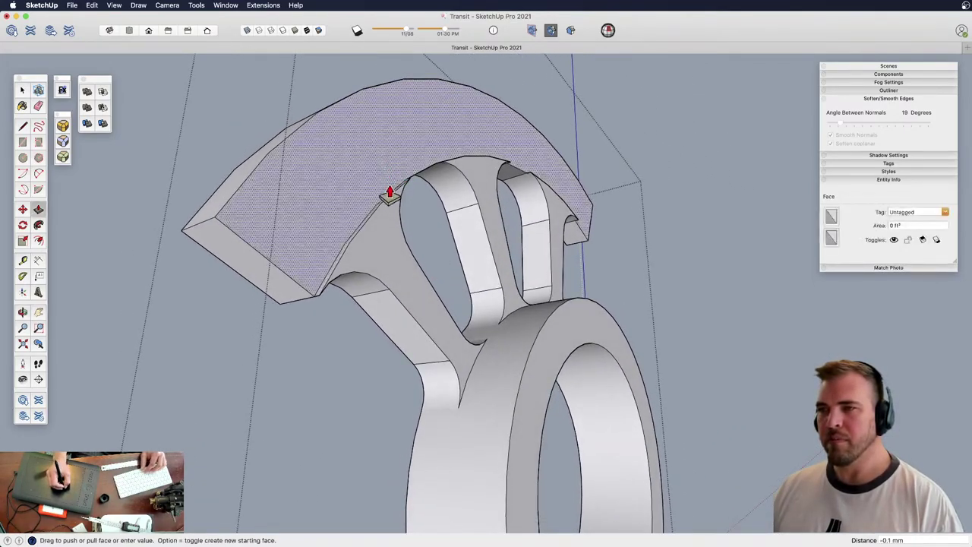
left_click(392, 230)
Orient the arc sector's faces consistently, using the arc rim's front face as the reference
middle_click_drag(404, 225, 452, 283)
left_click_drag(454, 283, 445, 292)
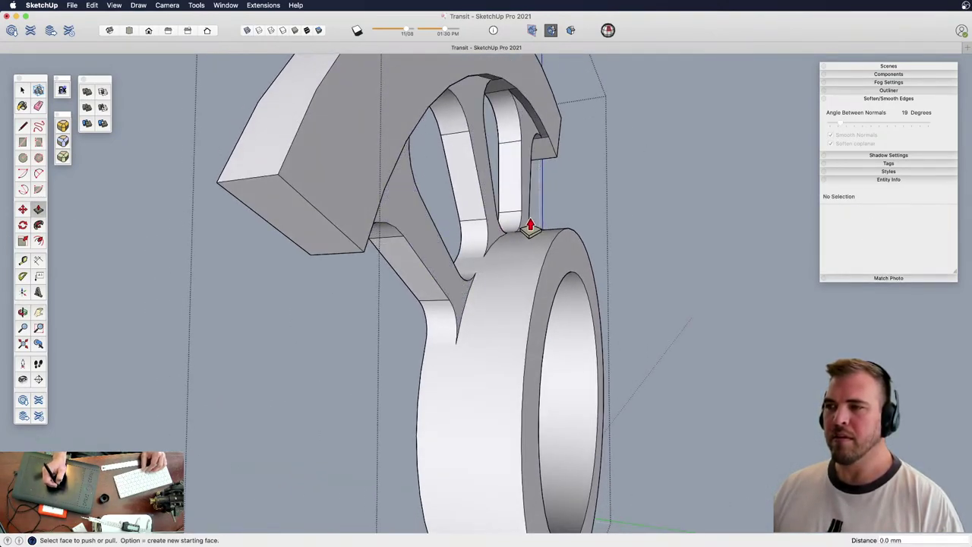
middle_click_drag(491, 102, 497, 285)
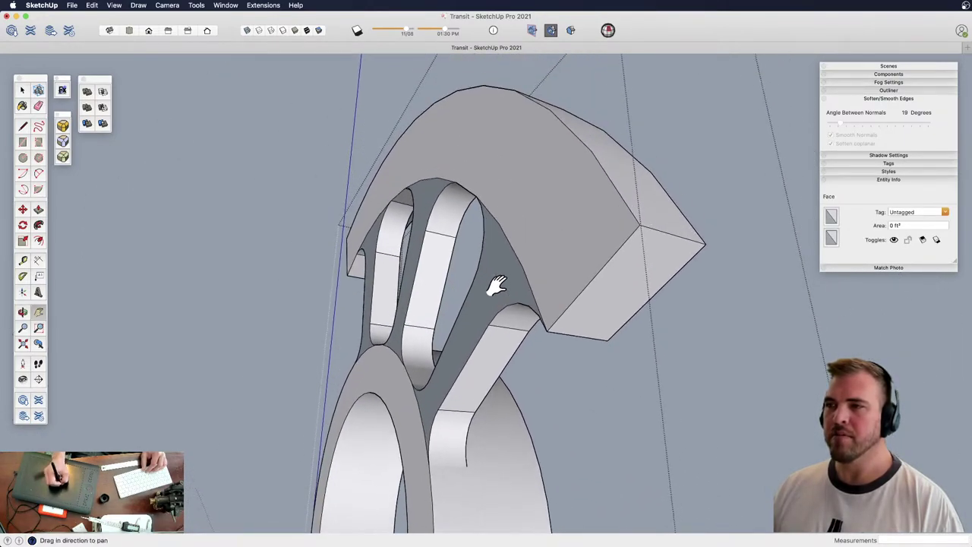
middle_click_drag(509, 220, 506, 213, "shift")
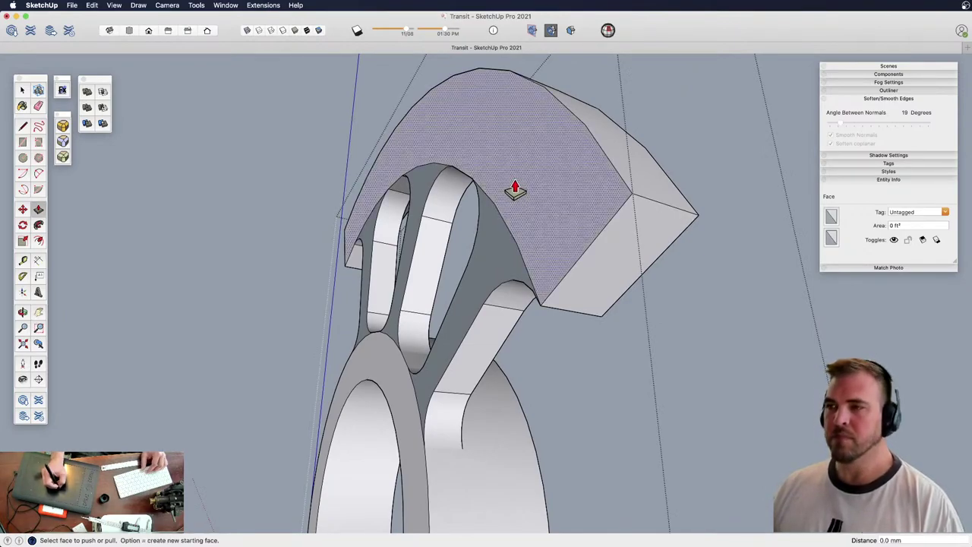
key("z")
left_click_drag(496, 126, 426, 221)
middle_click_drag(395, 221, 471, 228)
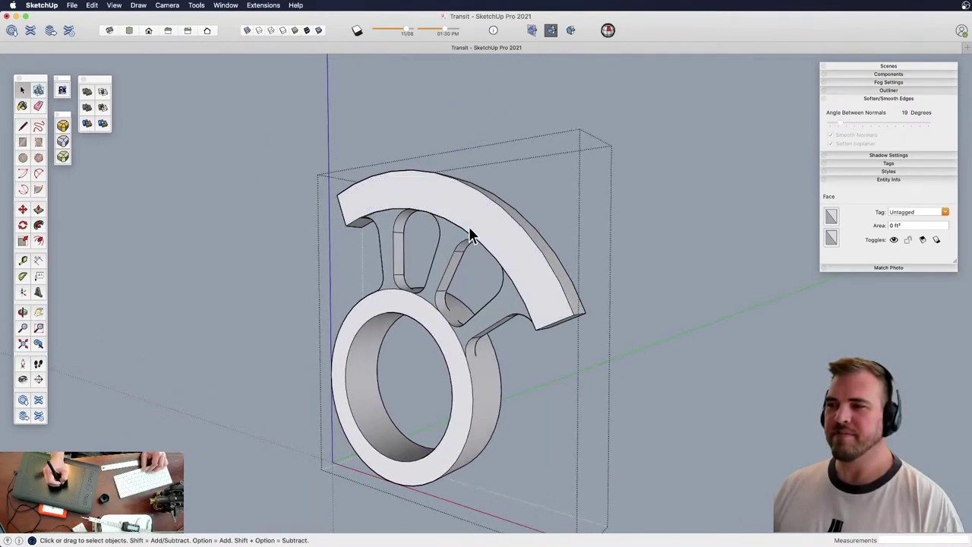
scroll(471, 236, "up", 5)
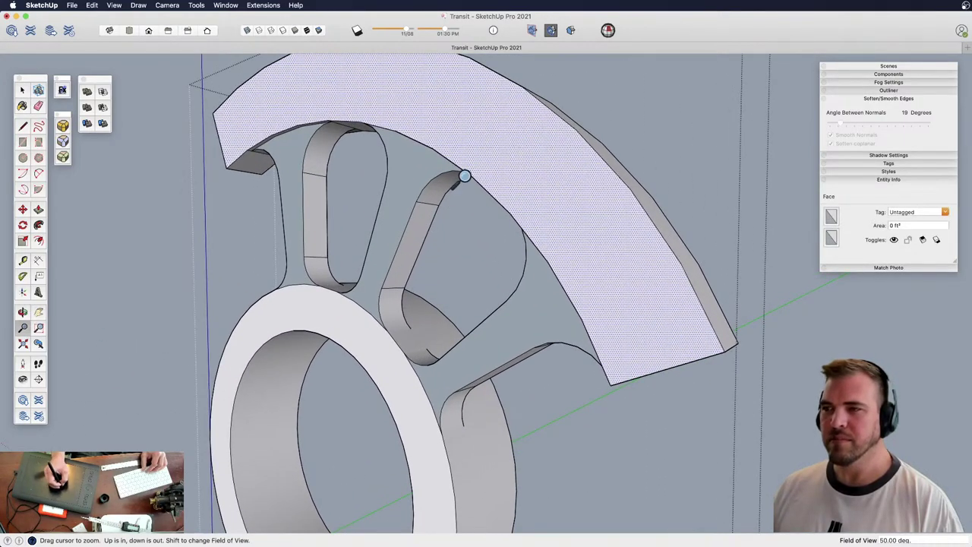
key("space")
right_click(487, 151)
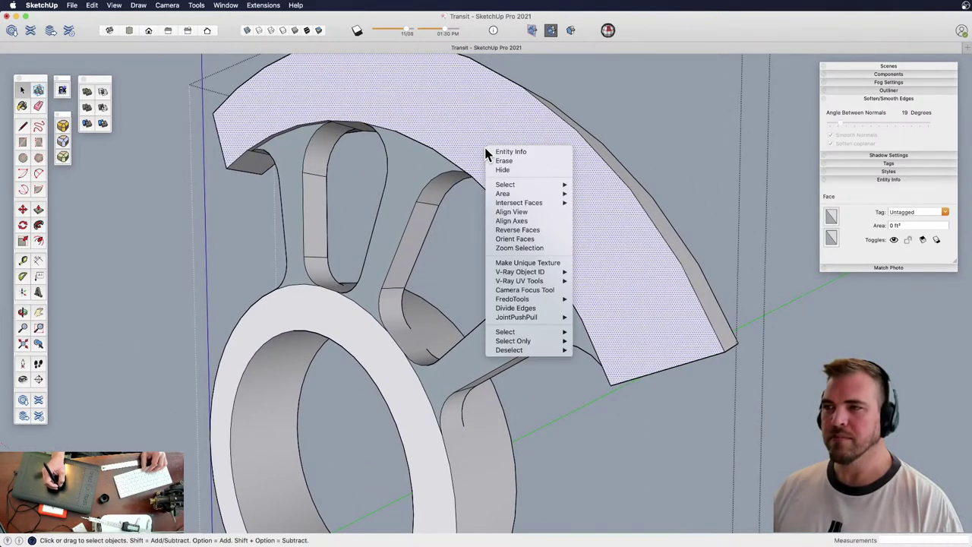
left_click(526, 238)
Push/pull the hub ring's front face outward by about 0.7 mm so it stands proud of the spokes
middle_click_drag(473, 280, 463, 252)
scroll(463, 252, "down", 6)
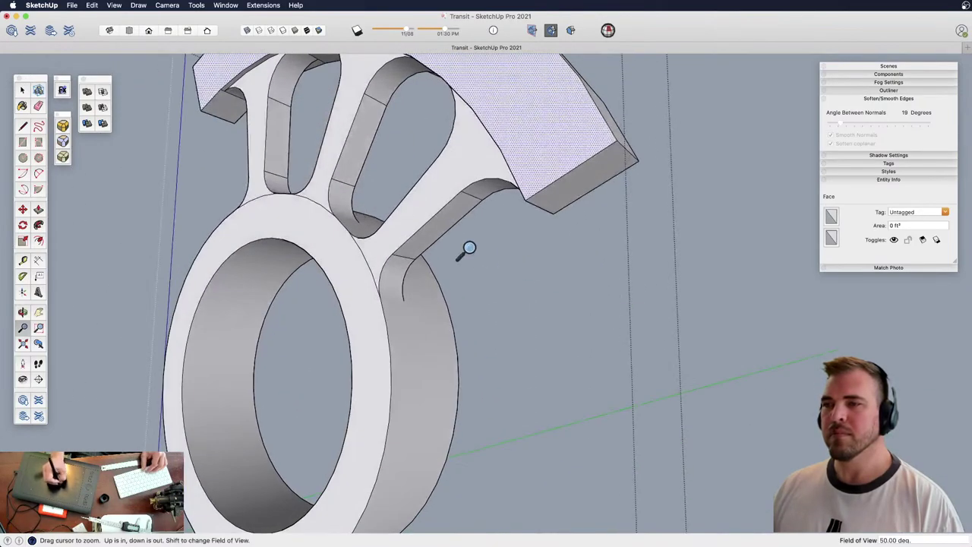
middle_click_drag(438, 285, 419, 386)
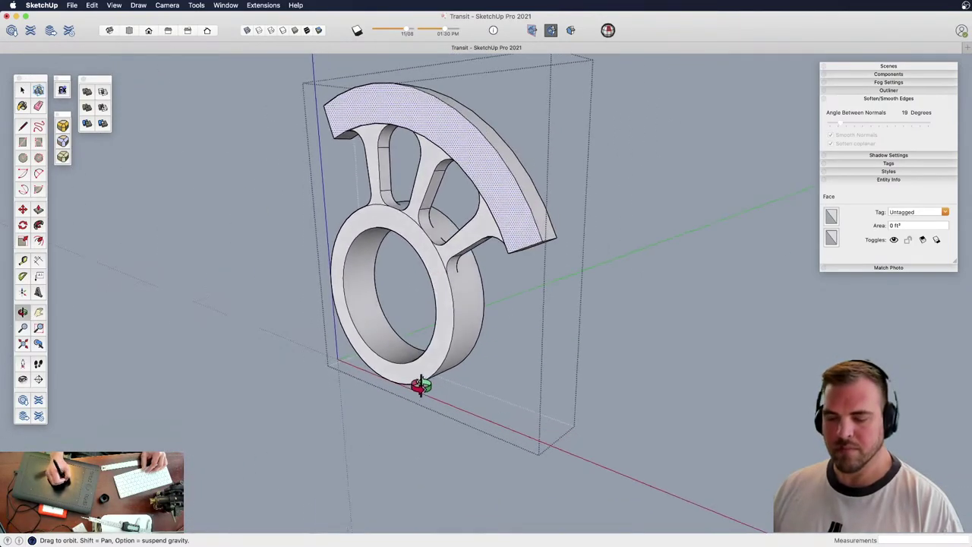
scroll(388, 223, "up", 5)
key("p")
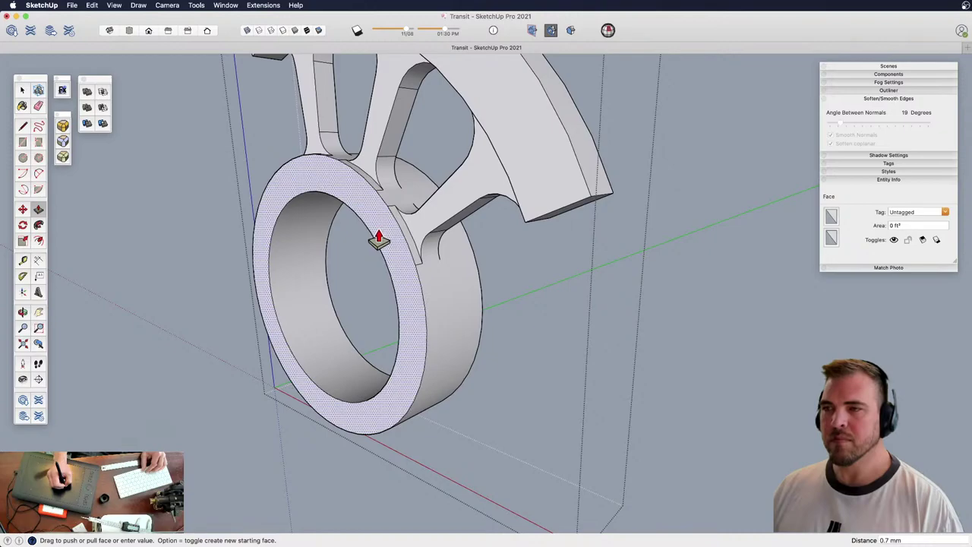
middle_click_drag(380, 232, 435, 335)
Erase the leftover edge segments on the hub ring between the bases of the spokes
key("z")
left_click_drag(436, 334, 439, 226)
mouse_move(439, 227)
middle_mouse_down("shift")
mouse_move(464, 242)
mouse_move(497, 332)
middle_mouse_up("shift")
key("e")
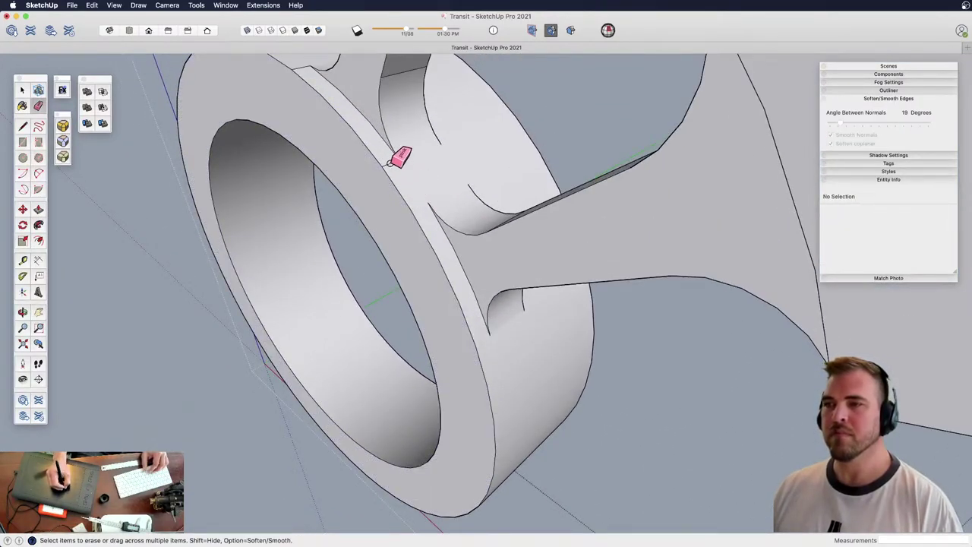
middle_click_drag(313, 59, 519, 342)
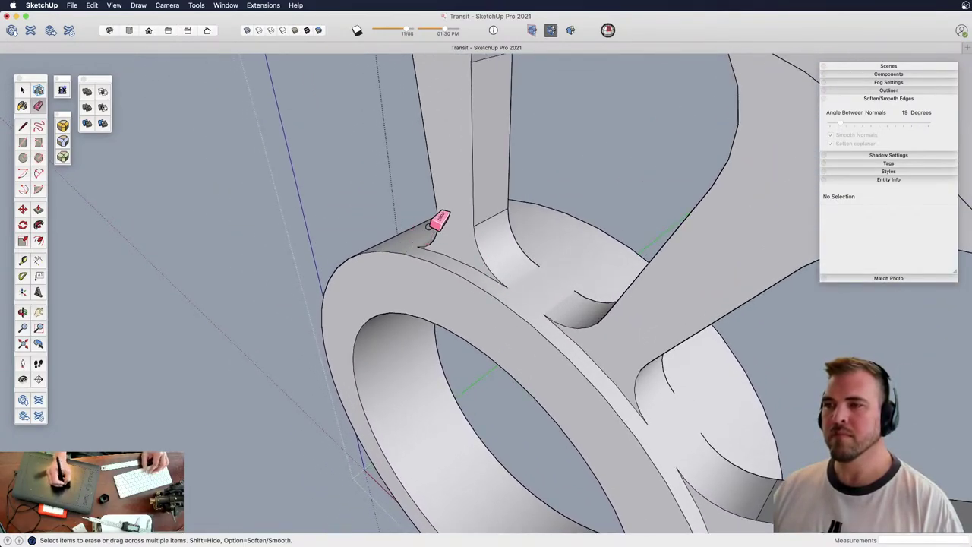
left_click_drag(455, 190, 493, 353)
middle_click_drag(494, 353, 425, 250, "shift")
key("space")
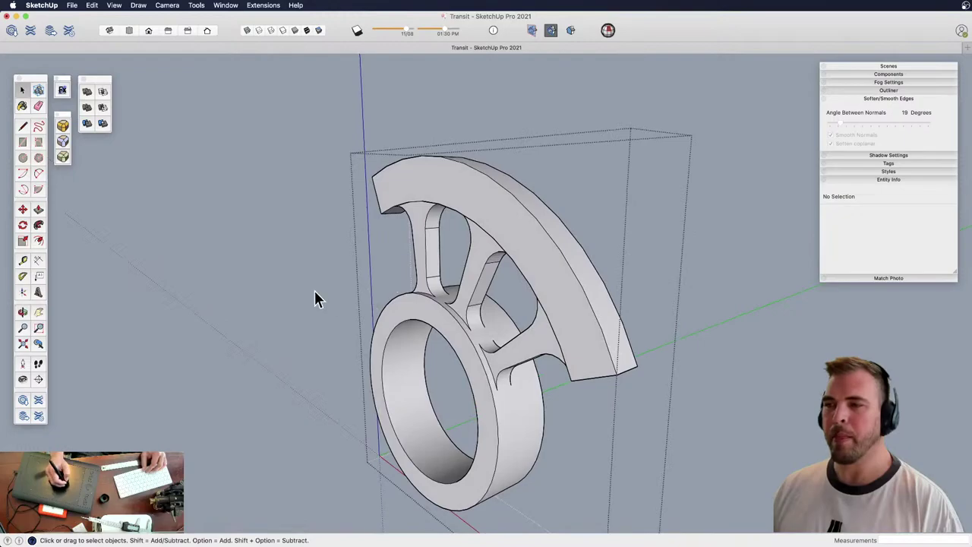
Show the rest of the transit and move the arc sector group onto the telescope axle between the upright and the ball
key("shift+h")
key("z")
left_click_drag(375, 262, 410, 357)
key("h")
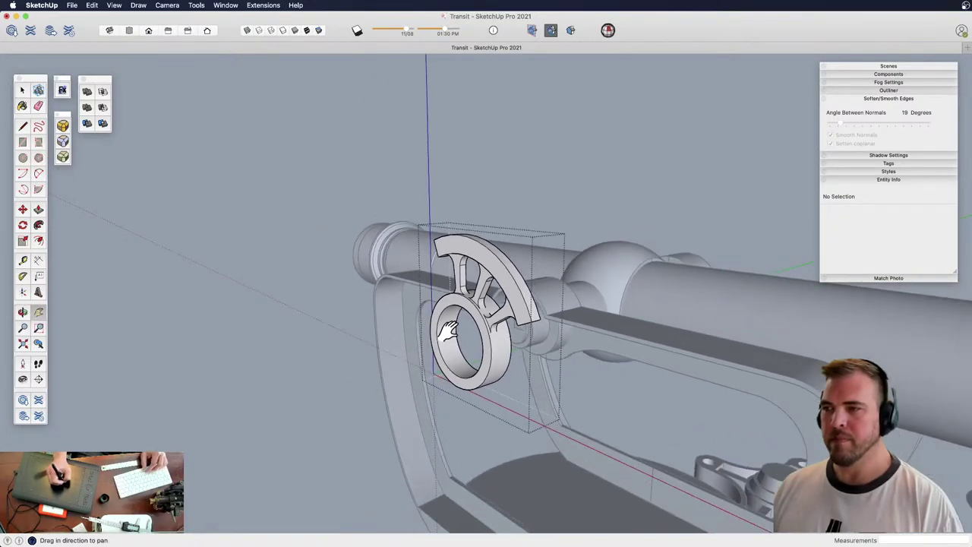
left_click_drag(445, 329, 396, 256)
key("o")
middle_click_drag(447, 285, 319, 412)
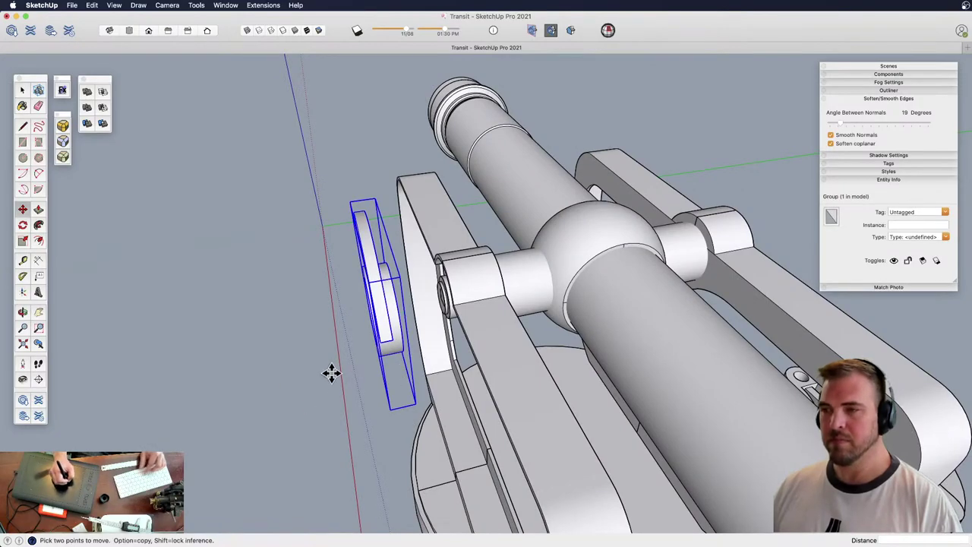
middle_click_drag(449, 403, 428, 328)
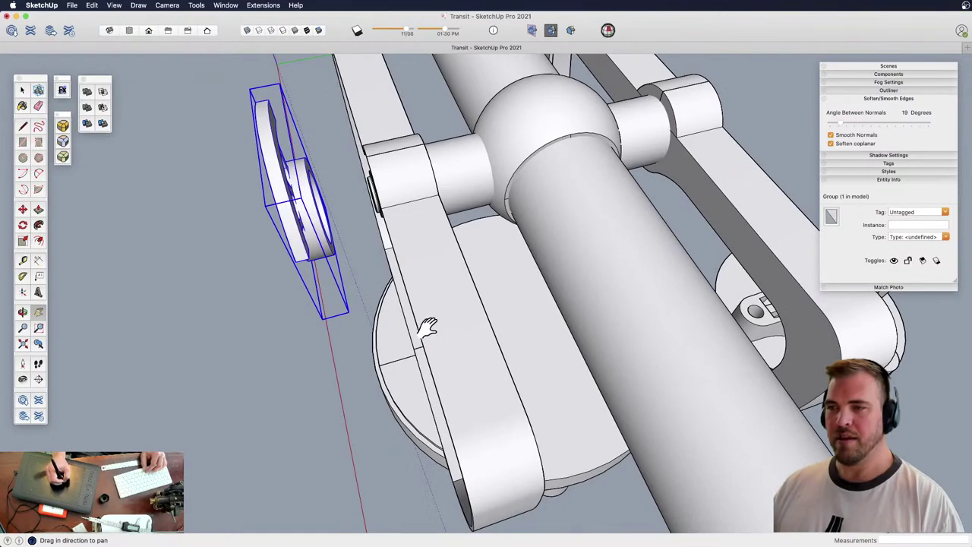
left_click_drag(534, 410, 548, 393)
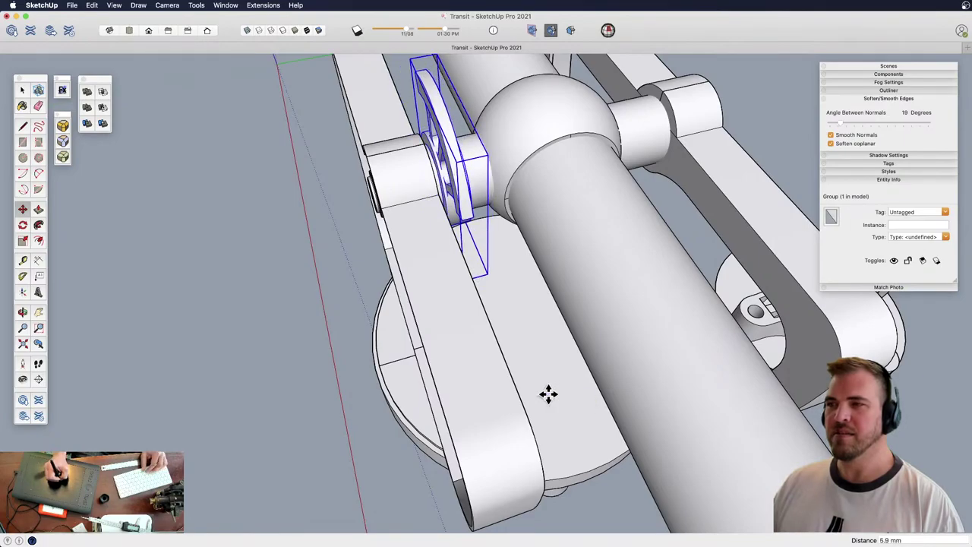
Inside the arc sector group, push in the hub ring's end face that faces the telescope's ball
middle_click_drag(455, 278, 624, 205)
mouse_move(579, 316)
left_mouse_down()
mouse_move(493, 354)
mouse_move(469, 332)
mouse_move(365, 445)
mouse_move(238, 356)
mouse_move(317, 306)
mouse_move(416, 296)
left_mouse_up()
scroll(478, 337, "up", 5)
key("space")
double_click(416, 268)
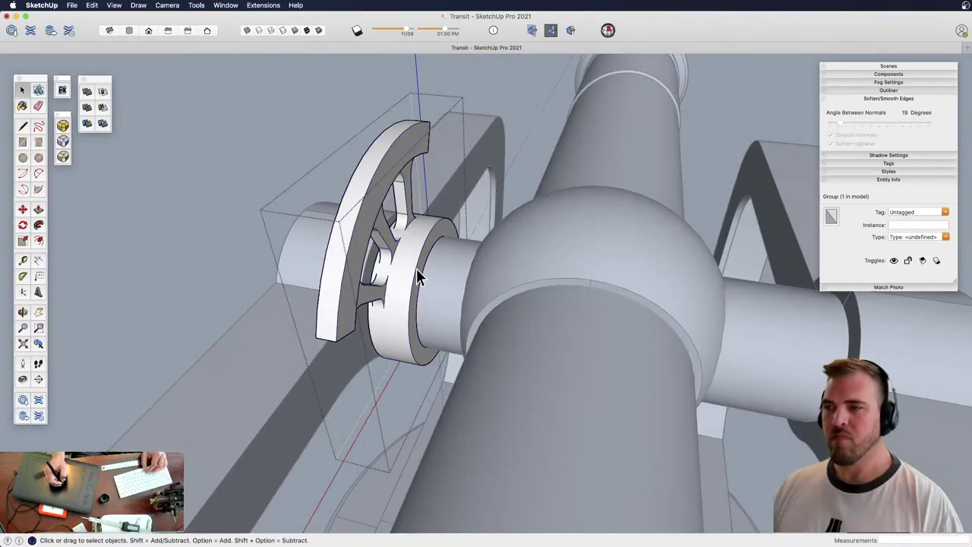
key("p")
middle_click_drag(440, 287, 501, 261)
middle_click_drag(603, 256, 339, 256)
key("p")
left_click_drag(560, 252, 540, 255)
Move the arc sector group about 4.3 mm along the axle toward the telescope's ball
key("space")
left_click(582, 229)
left_click(518, 245)
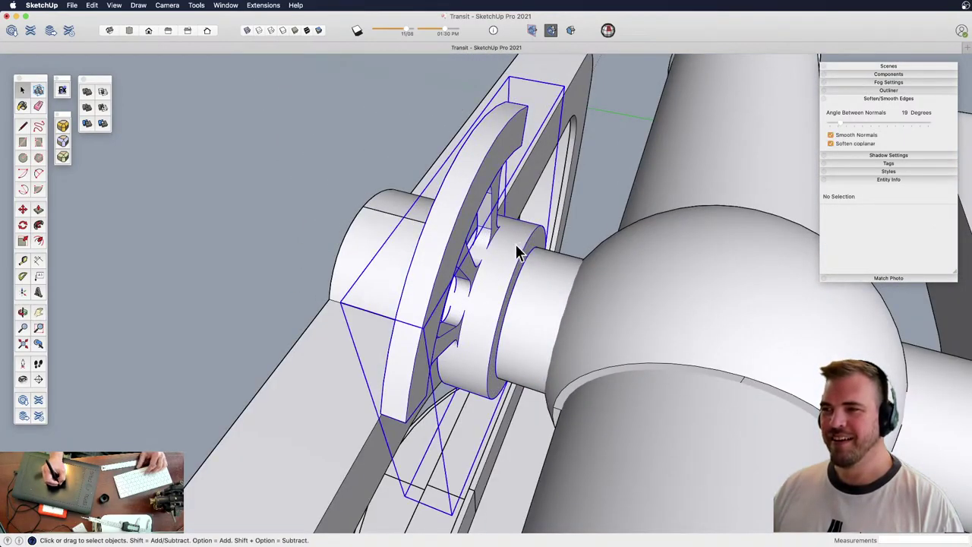
key("m")
left_click(507, 249)
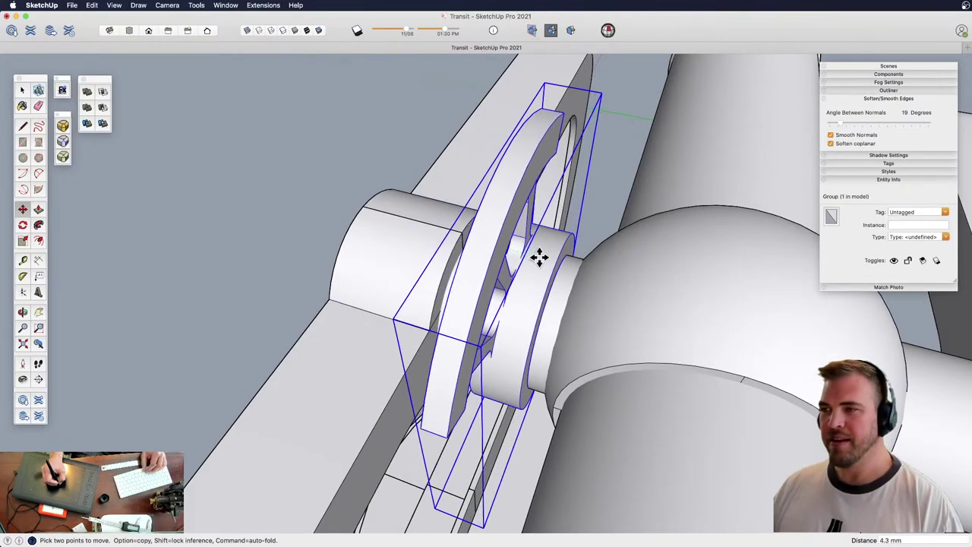
Offset the outer edge of the hub ring's upright-side face inward
middle_click_drag(539, 257, 660, 278)
middle_click_drag(455, 330, 488, 262, "shift")
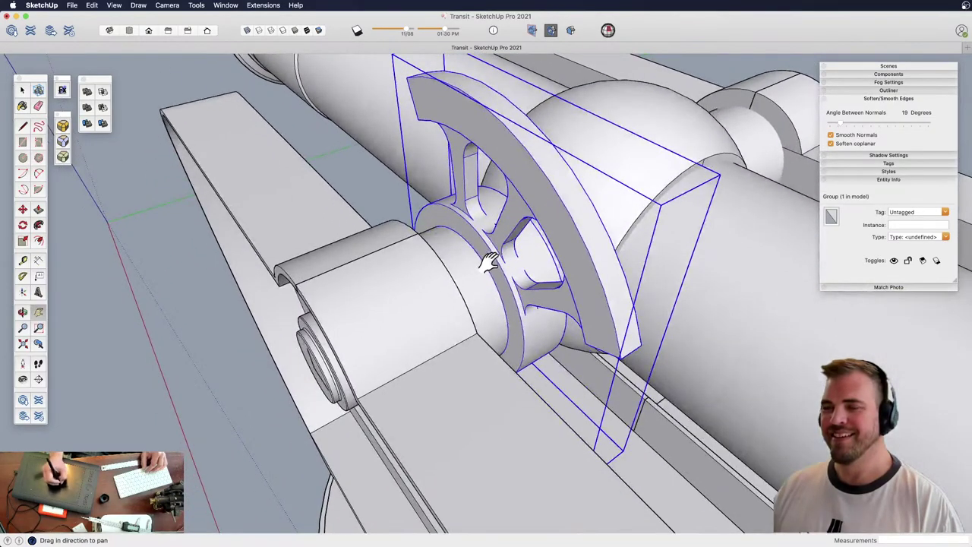
key("z")
left_click_drag(468, 231, 473, 210)
key("p")
key("space")
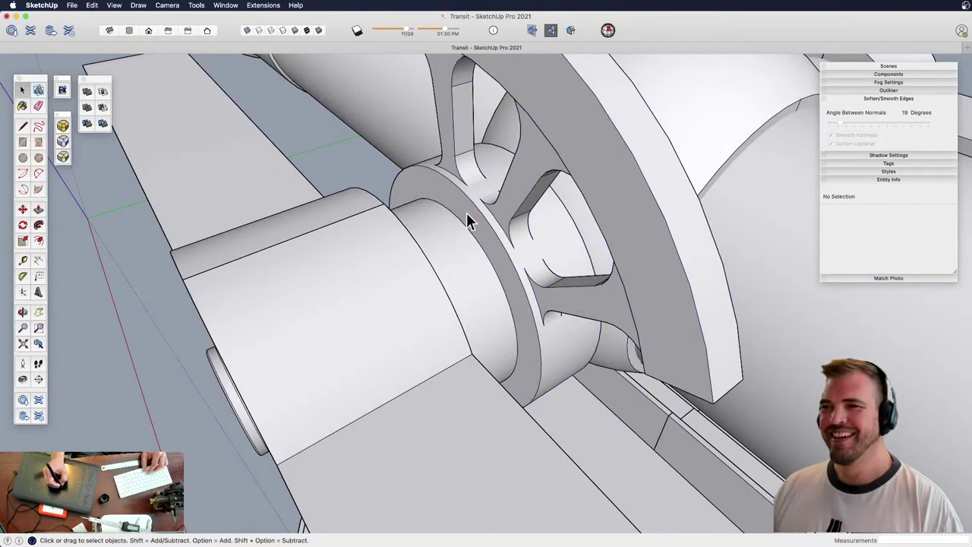
triple_click(466, 215)
scroll(486, 304, "up", 5)
left_click(490, 250)
key("f")
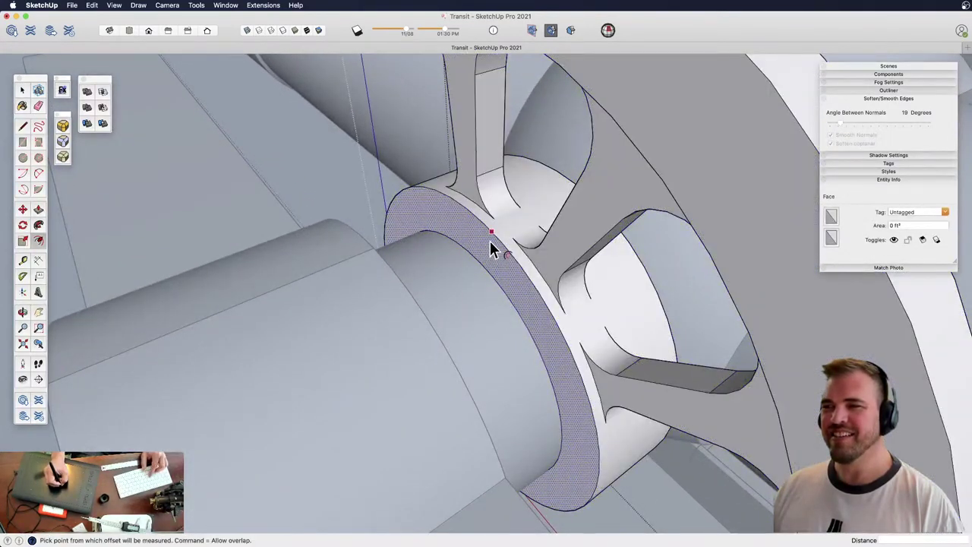
left_click(480, 262)
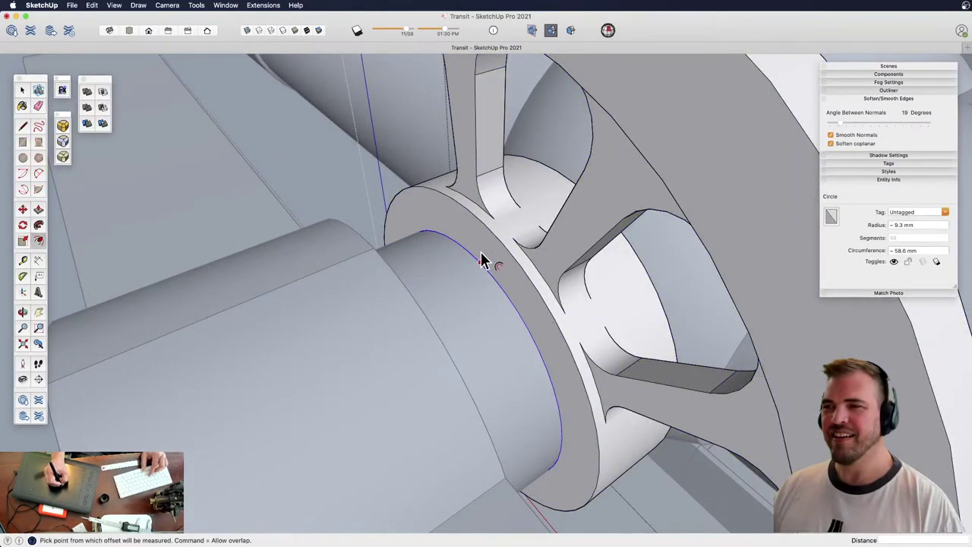
Push/pull the offset inner ring 3.8 mm out from the hub toward the upright
key("p")
left_click(480, 256)
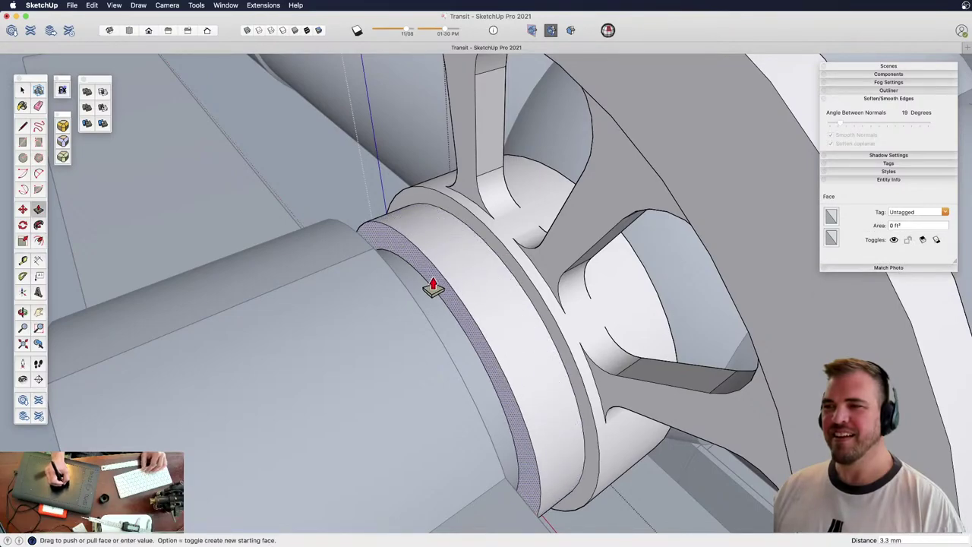
left_click(428, 296)
Push the raised collar's end face back by 1.6 mm toward the spokes
key("z")
left_click_drag(450, 271, 452, 280)
middle_click_drag(452, 279, 551, 282)
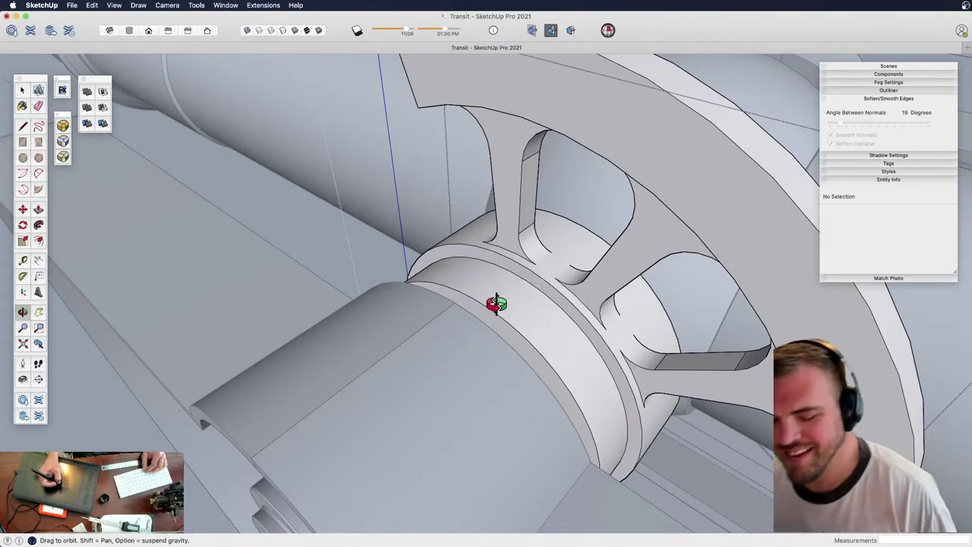
middle_click_drag(489, 254, 462, 299)
key("p")
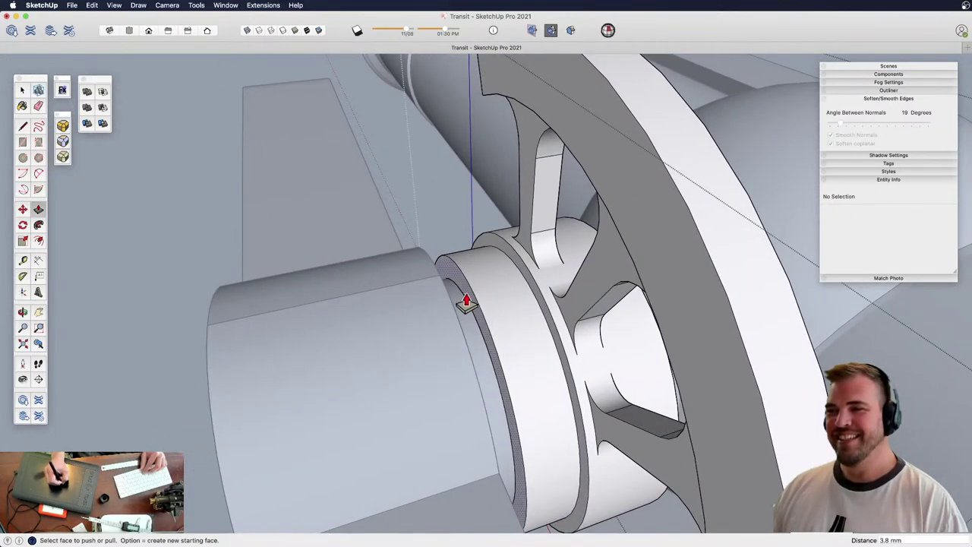
left_click_drag(473, 307, 491, 304)
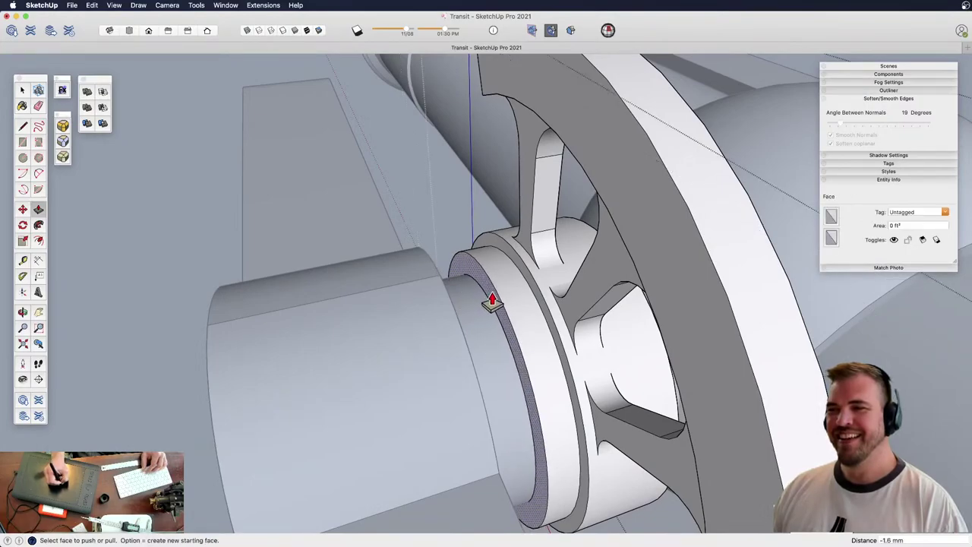
key("space")
Move the arc sector group about 3.4 mm along the axle so its collar meets the upright's bearing boss
middle_click_drag(471, 221, 420, 192)
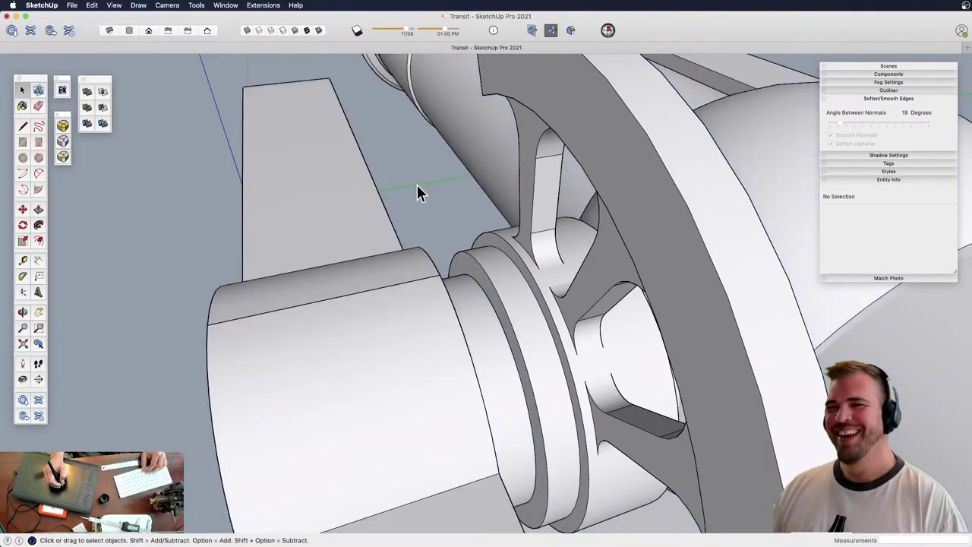
left_click(498, 294)
key("m")
left_click(494, 270)
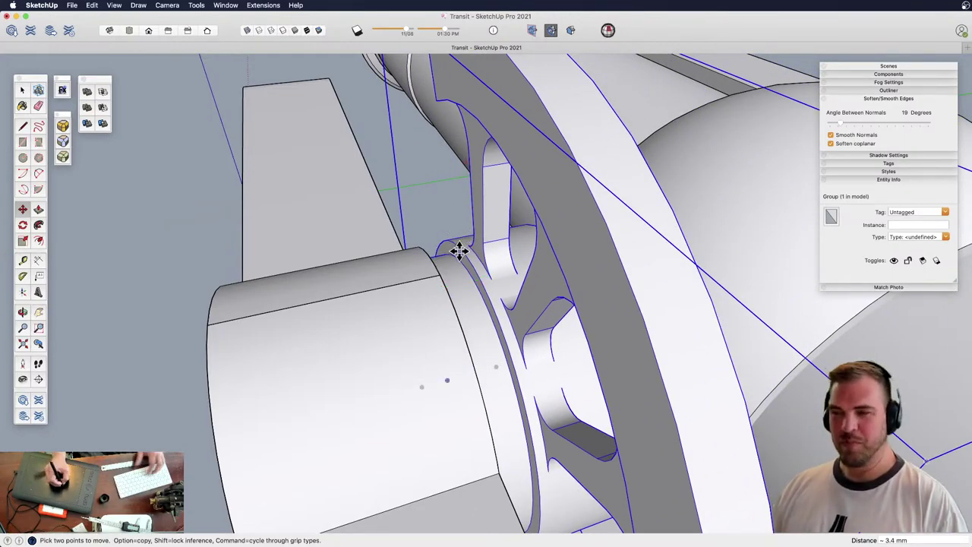
Inside the upright's group, draw a short line outward from the bearing cap's front arc, three segments from the apex
middle_click_drag(459, 251, 658, 320)
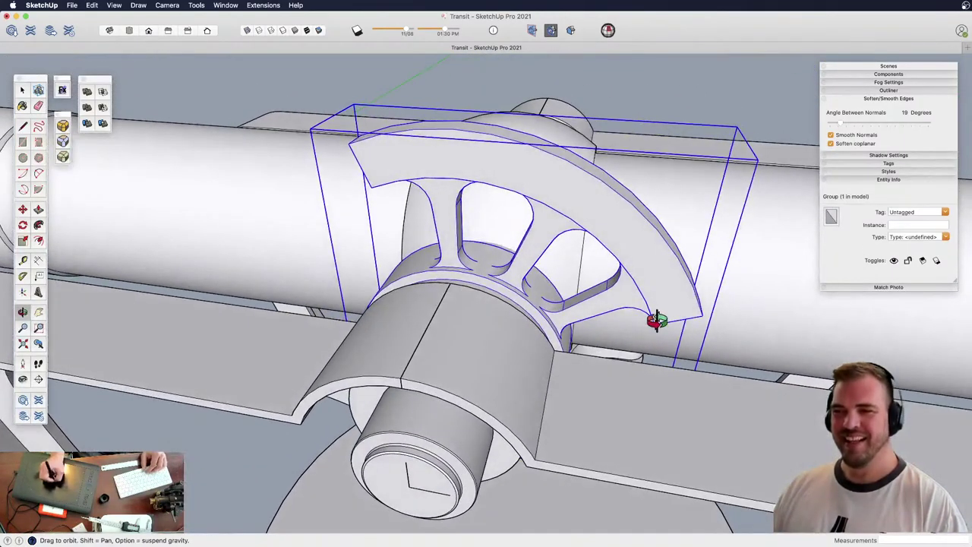
scroll(468, 280, "up", 5)
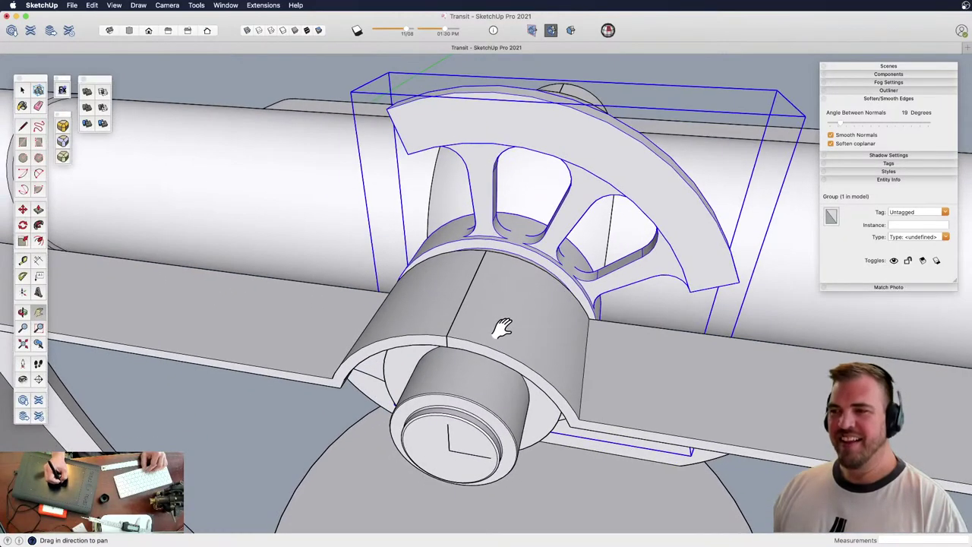
middle_click_drag(501, 326, 512, 285)
scroll(517, 300, "up", 3)
scroll(522, 274, "up", 3)
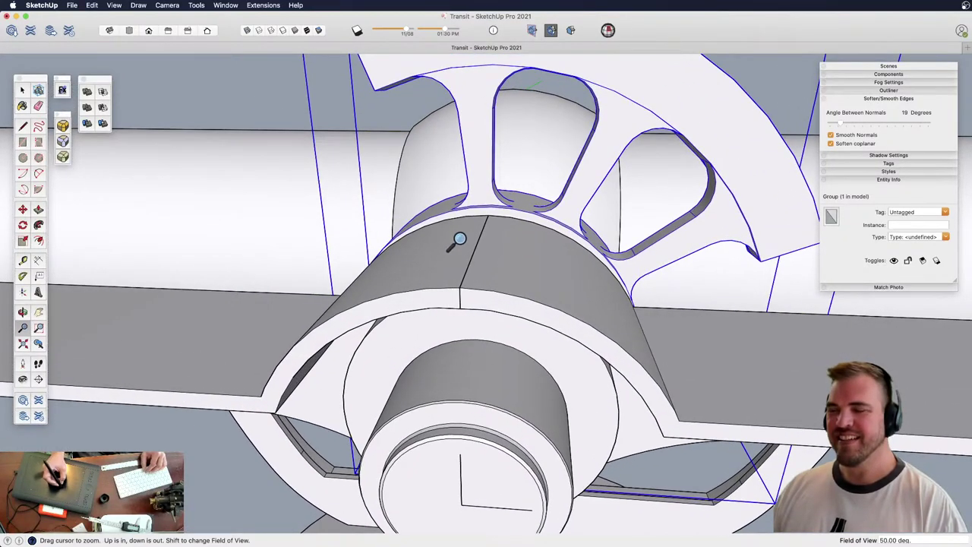
key("space")
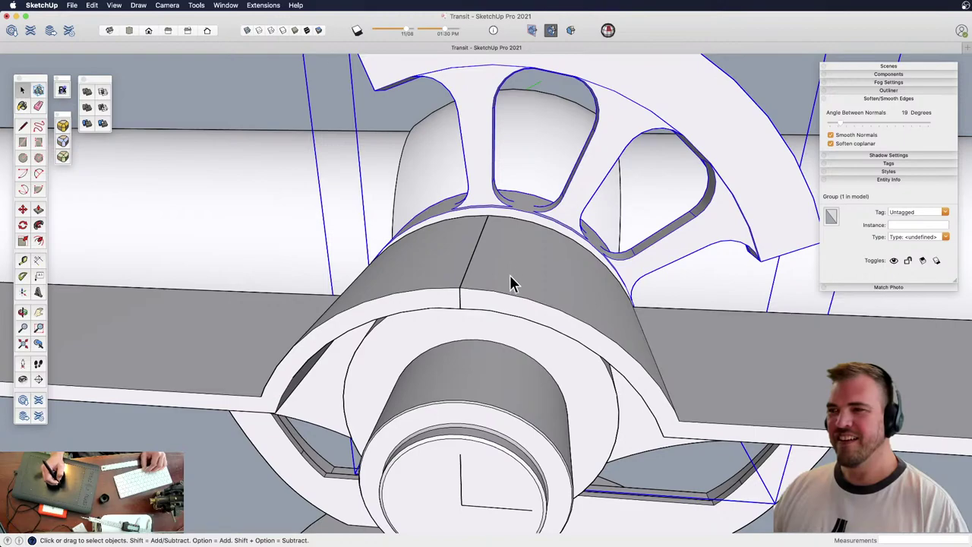
double_click(522, 278)
left_click(497, 294)
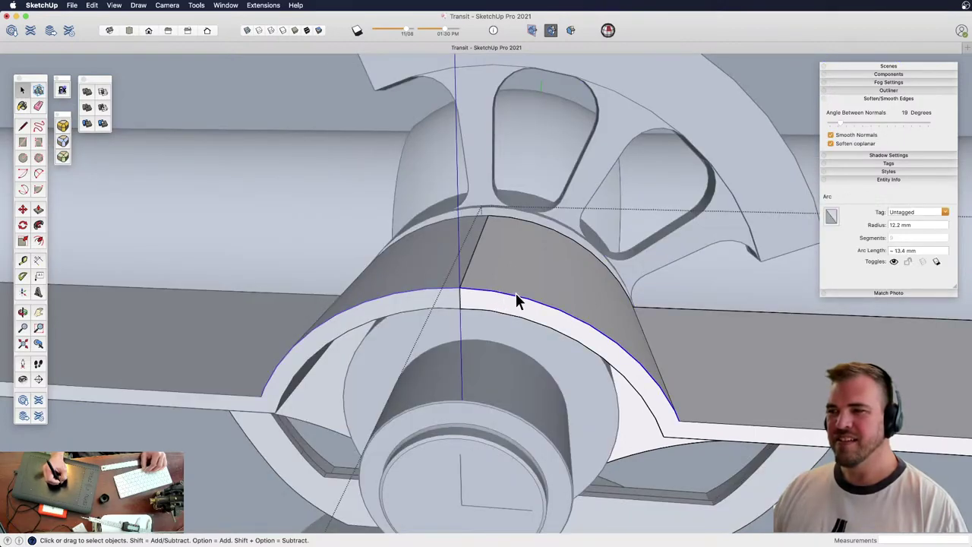
left_click(339, 140)
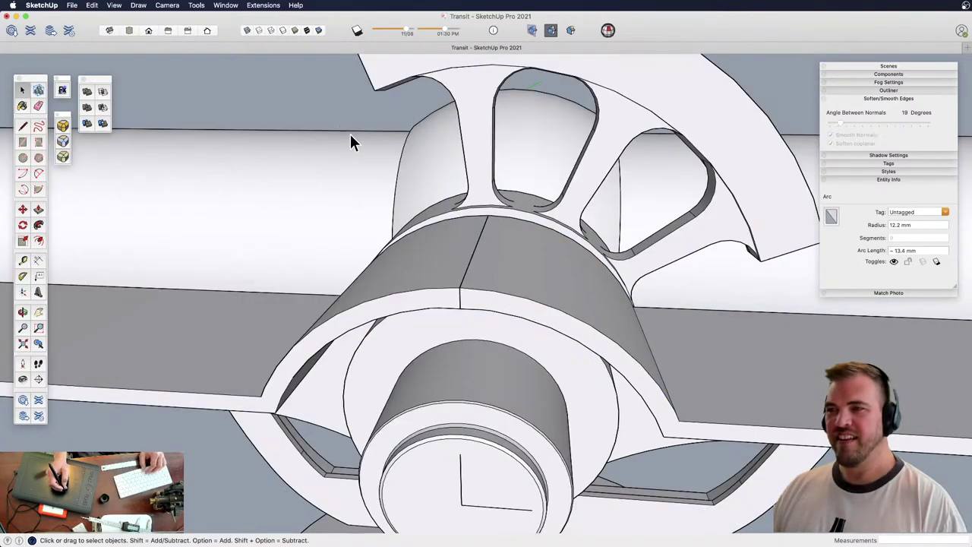
key("alt+shift+v")
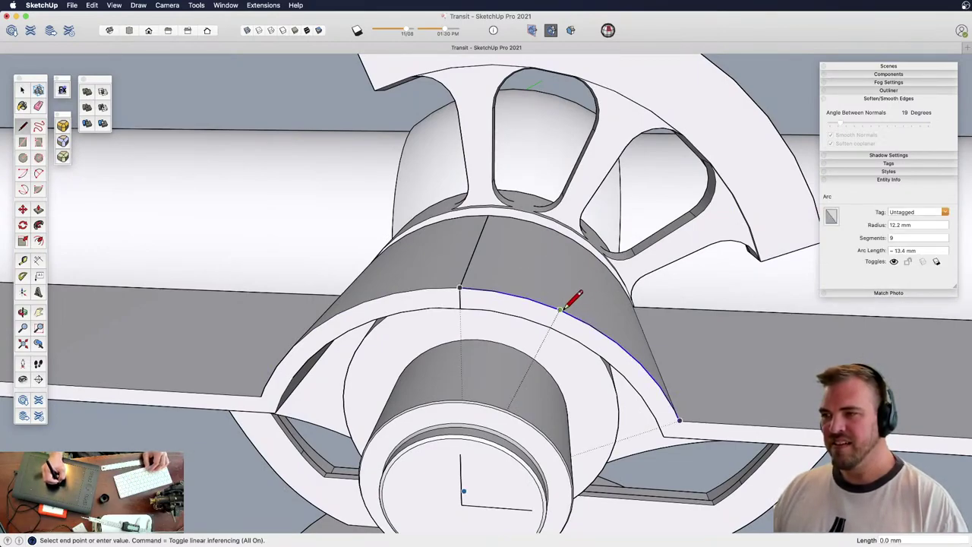
key("space")
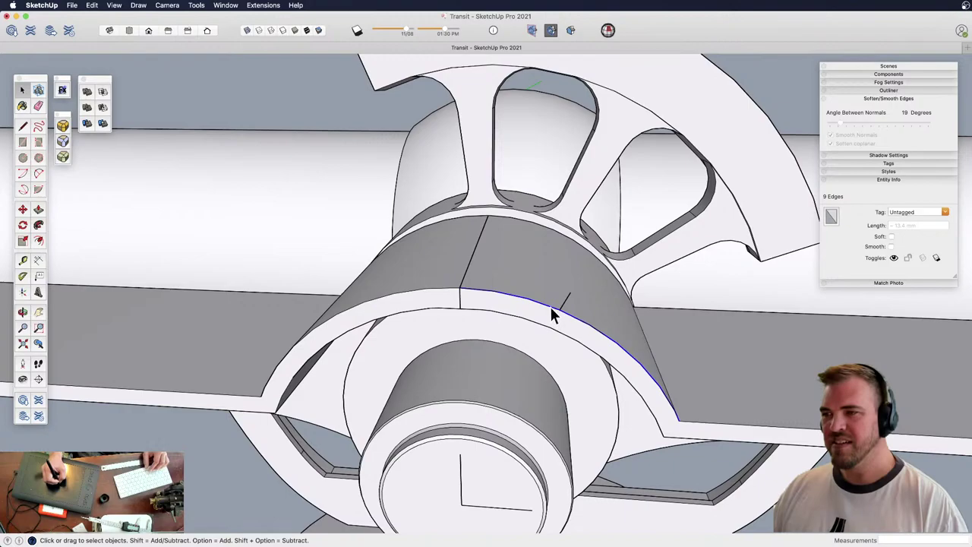
Offset the cap's three-segment arc outward to the short line's end and draw a vertical line up from the apex
left_click(551, 308)
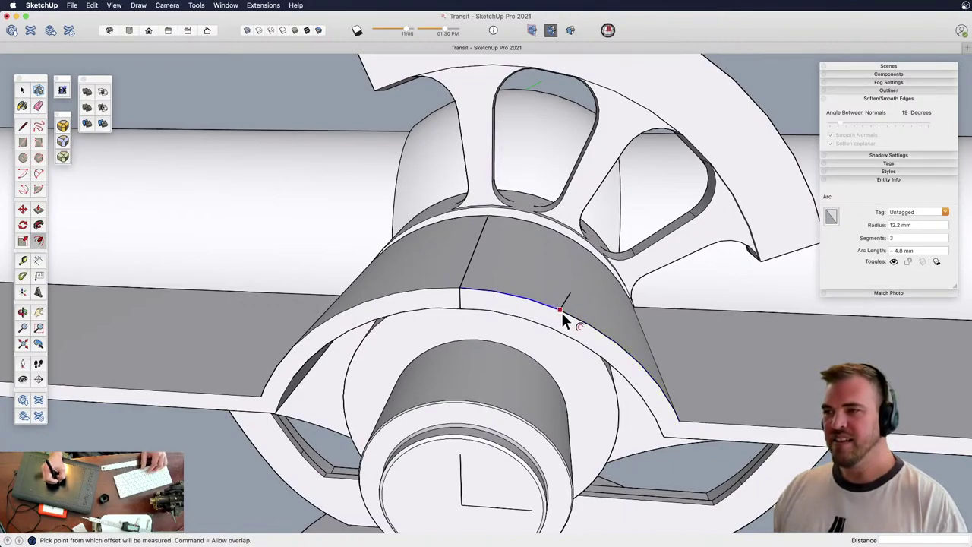
left_click(551, 308)
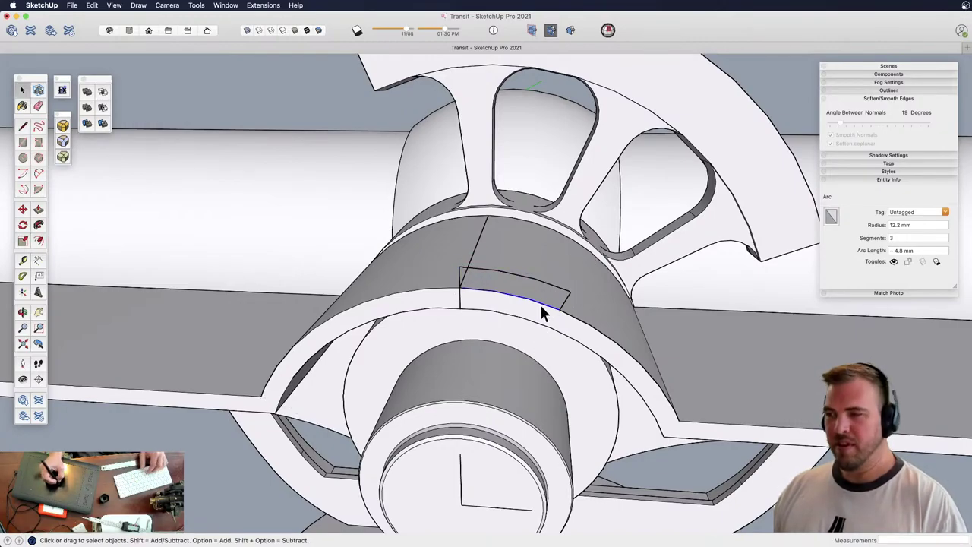
Replace the short end line with one joining the bearing cap's arc to the offset arc's end, closing the profile
mouse_move(541, 304)
middle_mouse_down()
mouse_move(462, 276)
mouse_move(536, 352)
mouse_move(601, 304)
middle_mouse_up()
key("e")
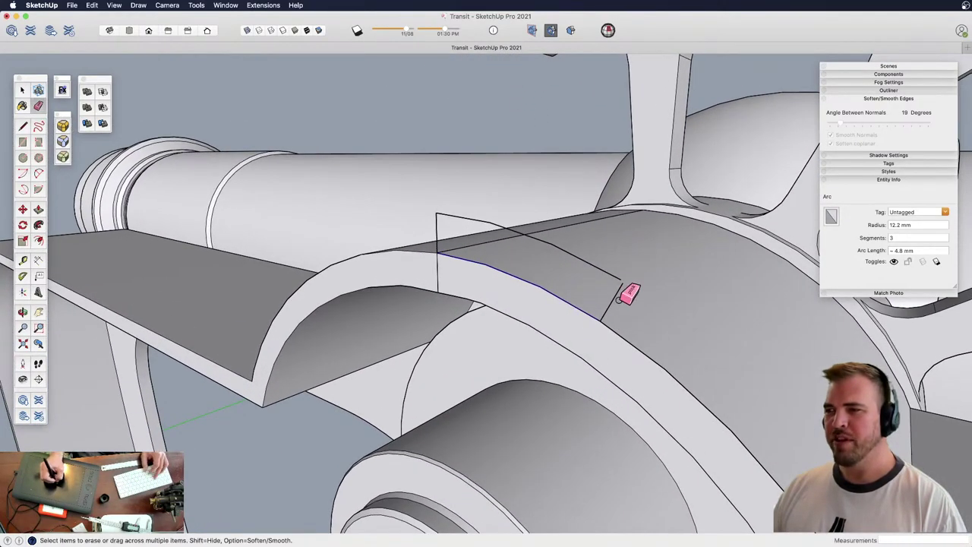
left_click(613, 292)
key("l")
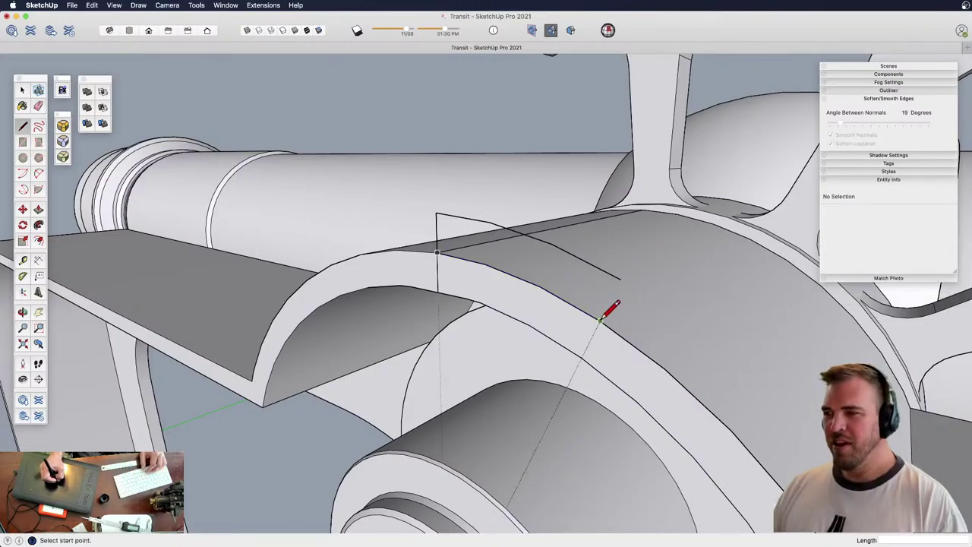
left_click(621, 279)
Push the closed arc profile back along the bearing cap to form a raised curved block
middle_click_drag(536, 259, 620, 363)
key("p")
left_click(540, 328)
left_click(592, 308)
Try to copy the curved block about 7.7 mm sideways off the bearing cap
key("space")
triple_click(552, 303)
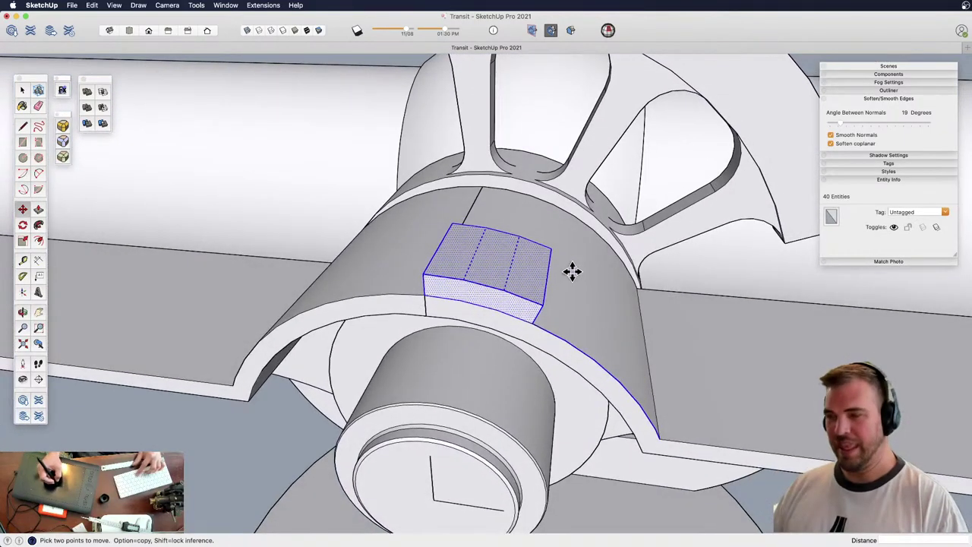
left_click(518, 282)
key("alt")
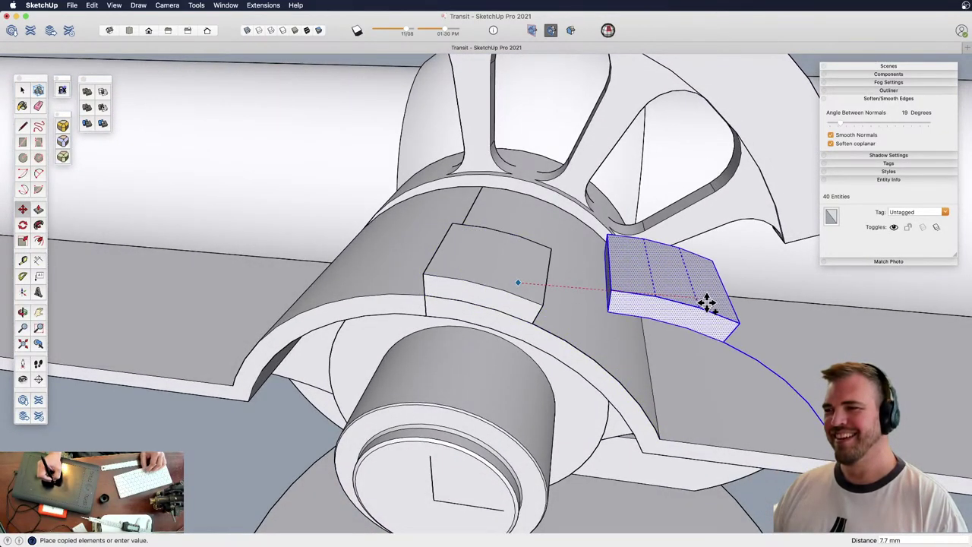
left_click(708, 304)
key("super+z")
key("space")
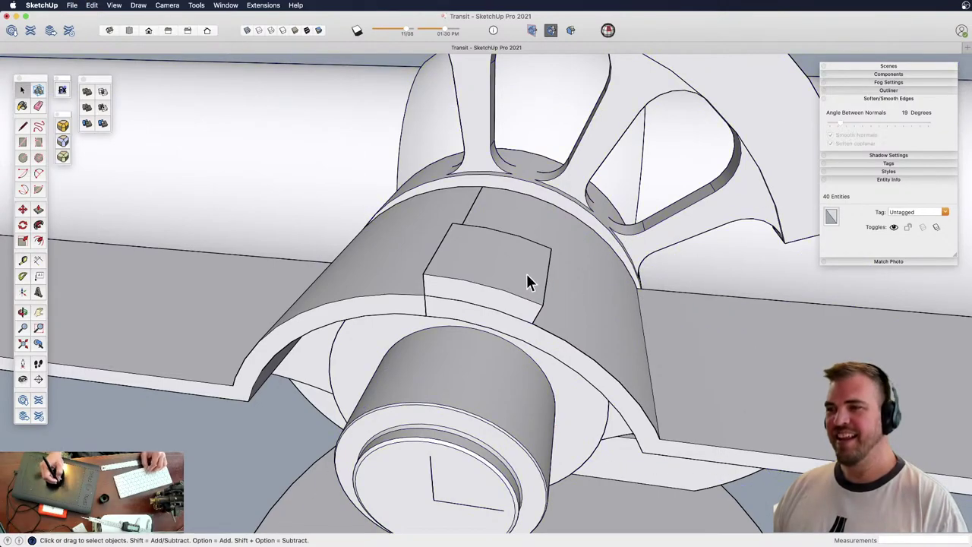
Make the curved block its own group and, with the rest of the model hidden, erase the leftover cap arc inside it
triple_click(525, 270)
double_click(529, 249)
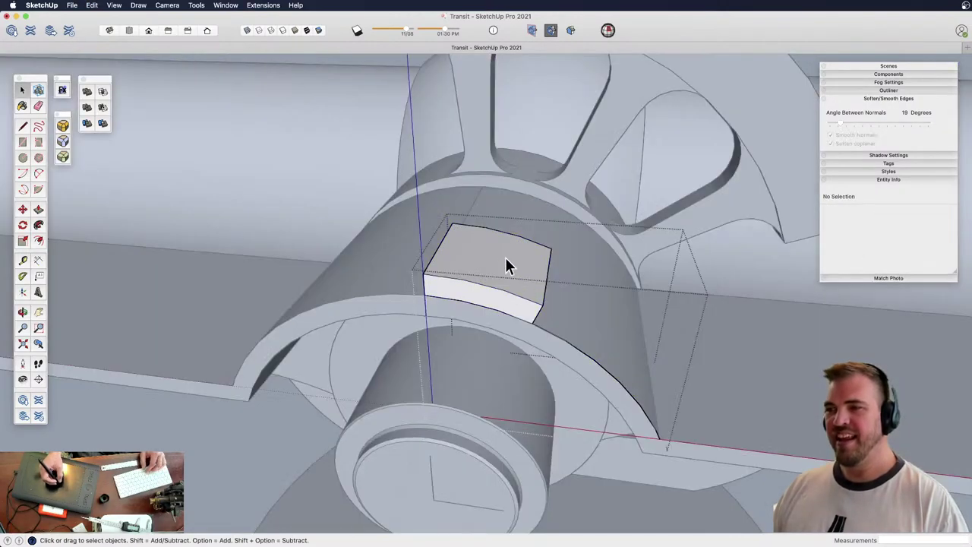
key("i")
key("e")
left_click(594, 357)
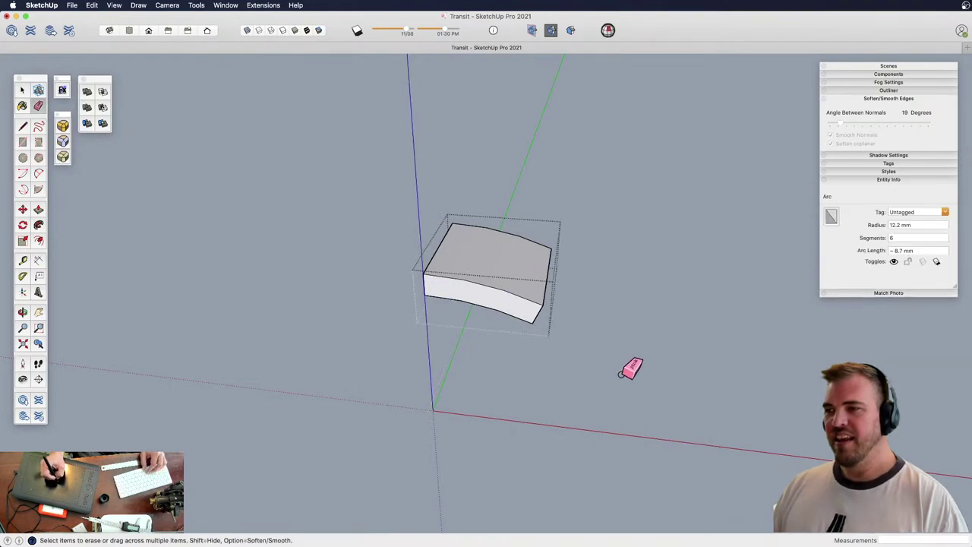
Copy the curved block to the side along the red axis and mirror the copy with a red scale of -1
key("space")
triple_click(511, 276)
key("m")
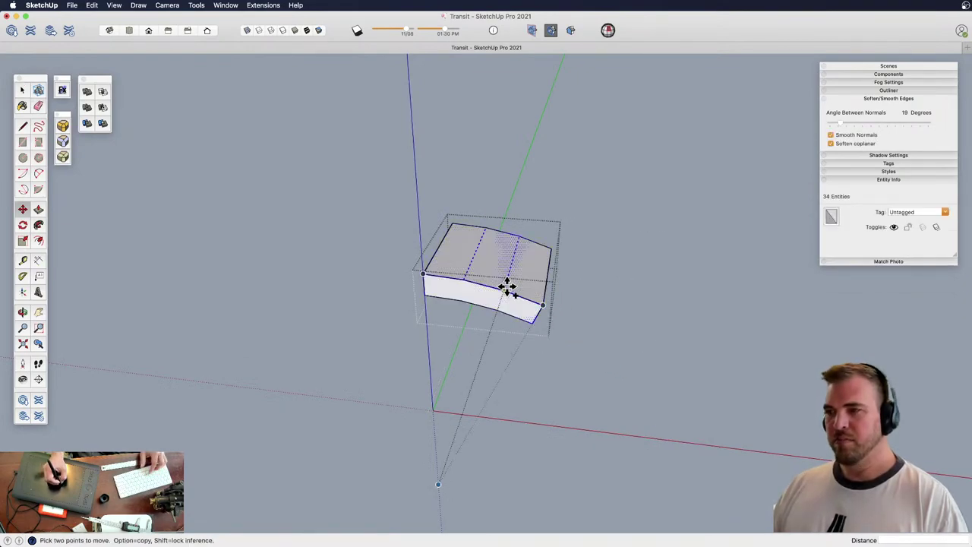
left_click(504, 290)
key("alt")
left_click(681, 310)
key("s")
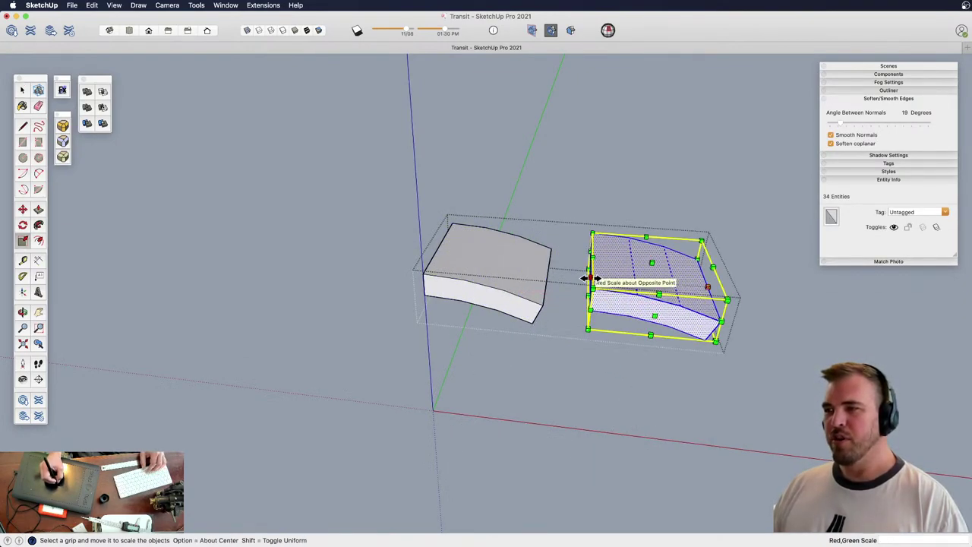
left_click_drag(592, 279, 834, 300)
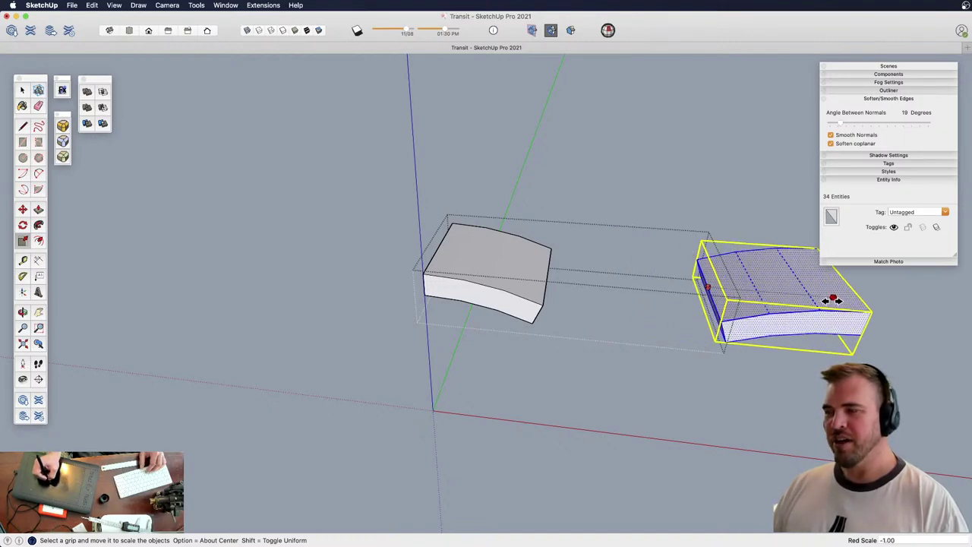
Move the mirrored half back so its upper front apex corner meets the original block's apex corner
key("m")
left_click(868, 315)
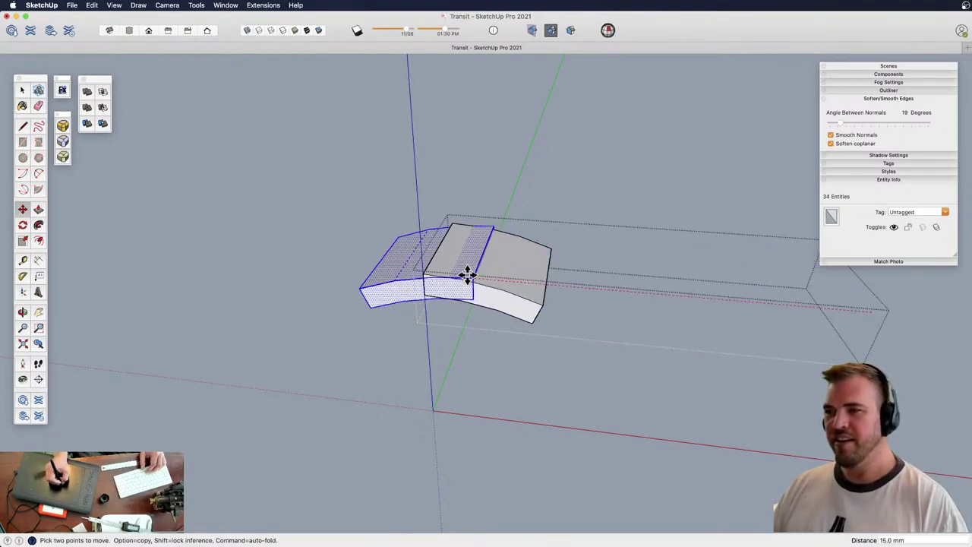
left_click(422, 273)
Erase the seam edge across the upper face between the two block halves
middle_click_drag(462, 263, 488, 294)
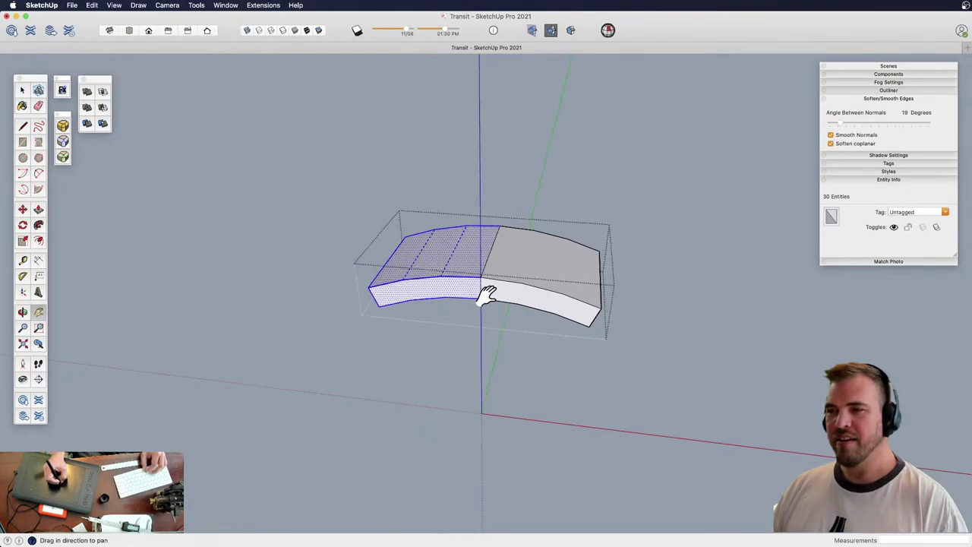
key("e")
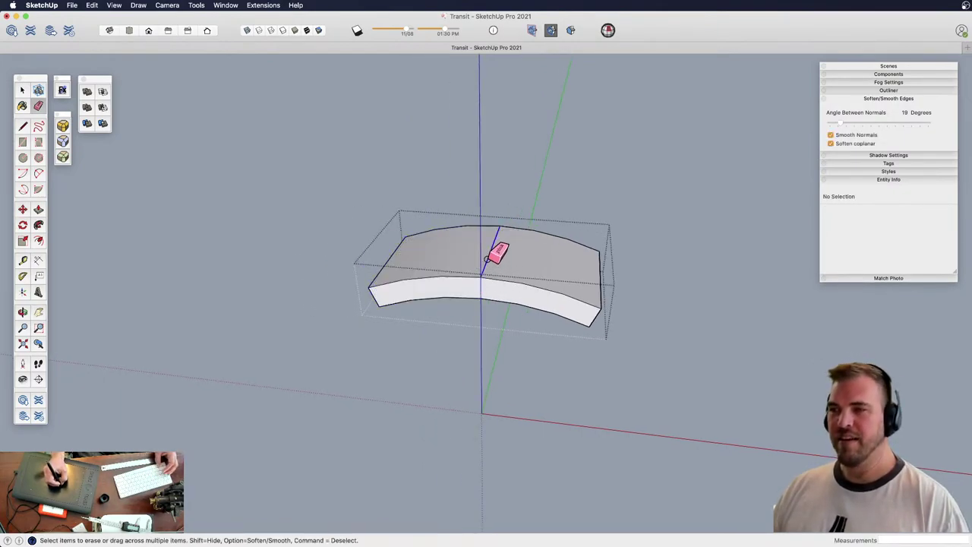
Erase the edge across the top of the curved plate and extend the plate by pulling its curved end face outward
key("x")
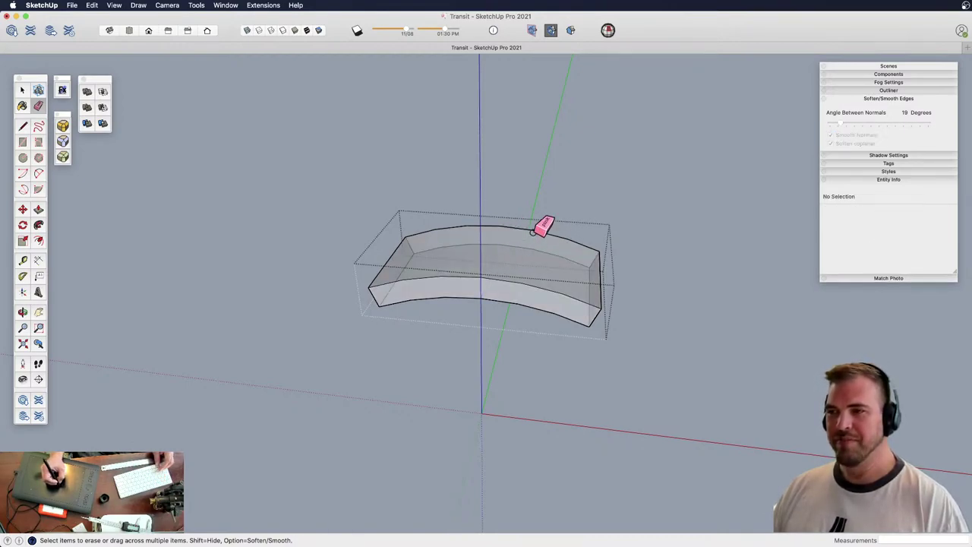
key("x")
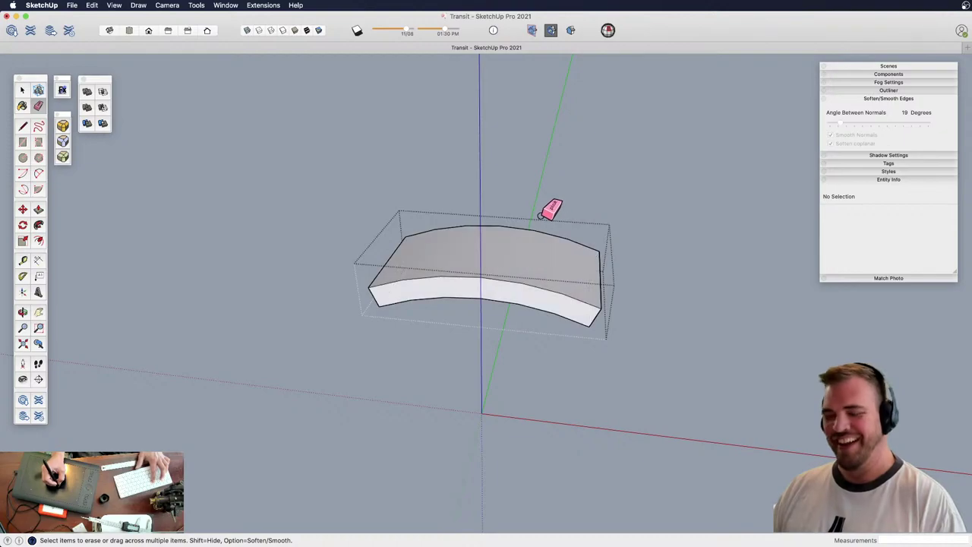
key("h")
key("z")
left_click_drag(554, 250, 347, 317)
key("o")
key("h")
left_click_drag(529, 302, 559, 291)
key("p")
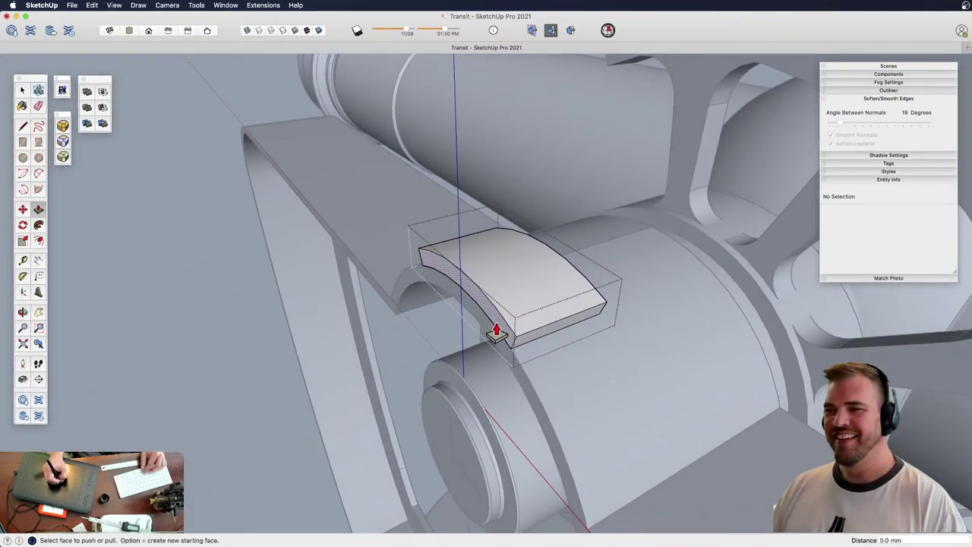
left_click_drag(497, 332, 464, 341)
key("space")
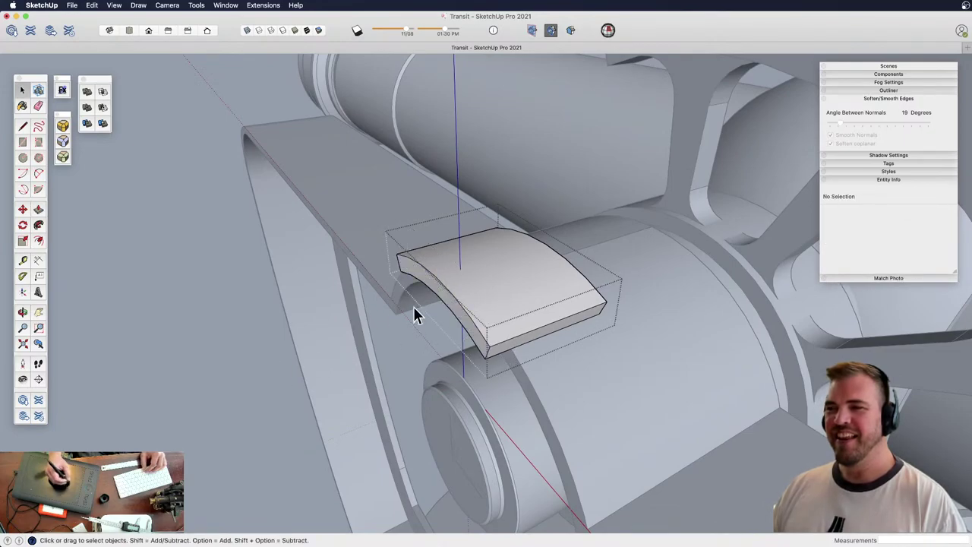
Close the plate's group and move the plate about 7.3 mm along the green axis onto the cylindrical bearing cap
left_click(511, 279)
left_click(630, 272)
left_click(636, 269)
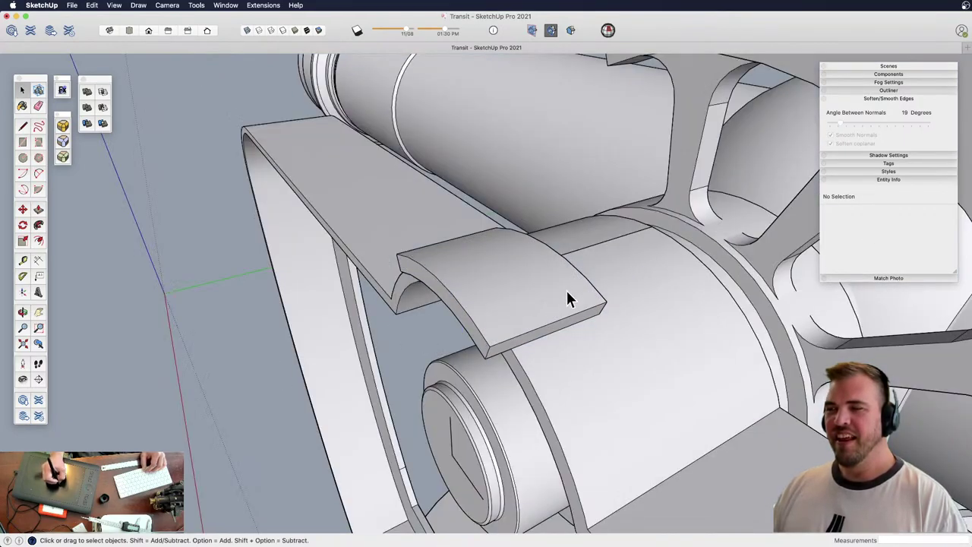
left_click(566, 298)
key("q")
key("space")
key("m")
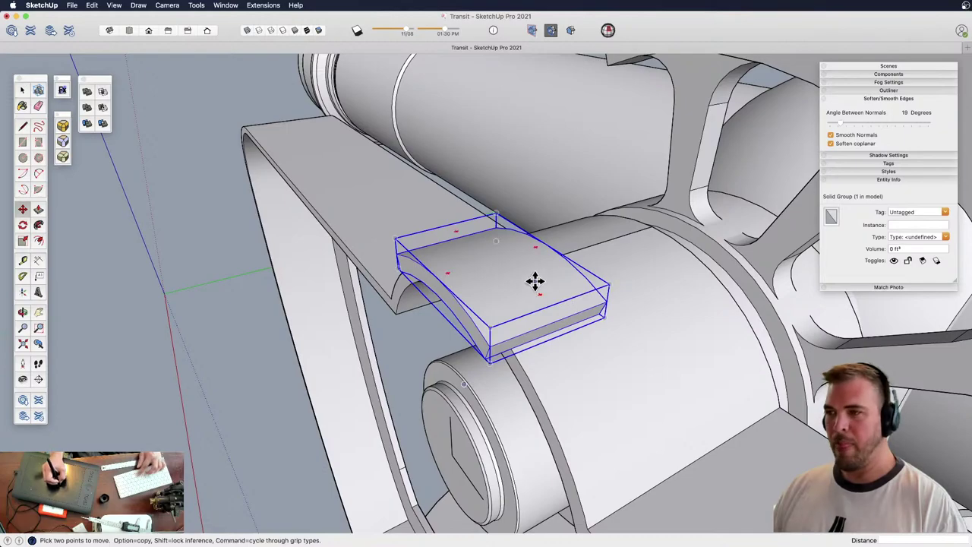
left_click(536, 281)
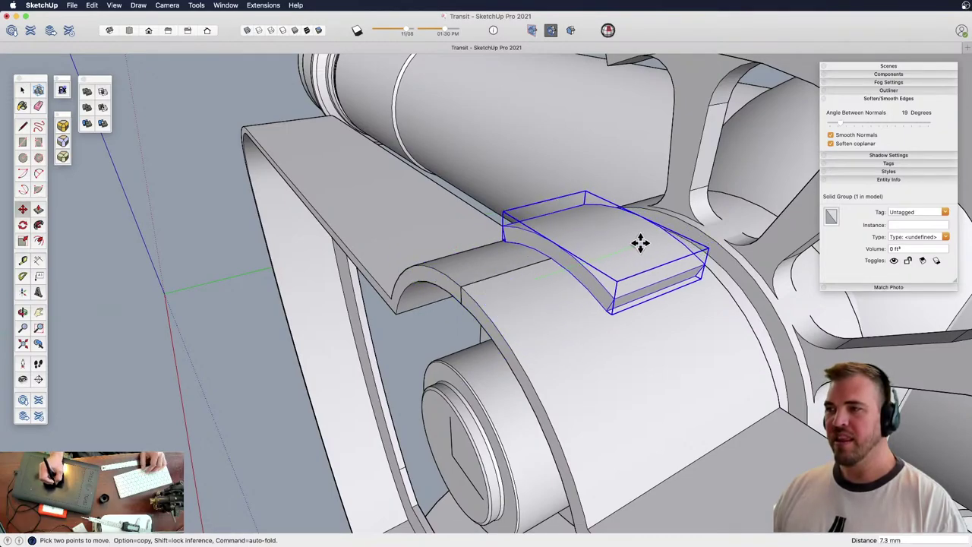
left_click(640, 242)
Draw a 24-segment circle with a radius of about 2.7 mm on the flat arm beside the bearing cap
middle_click_drag(619, 222, 569, 391)
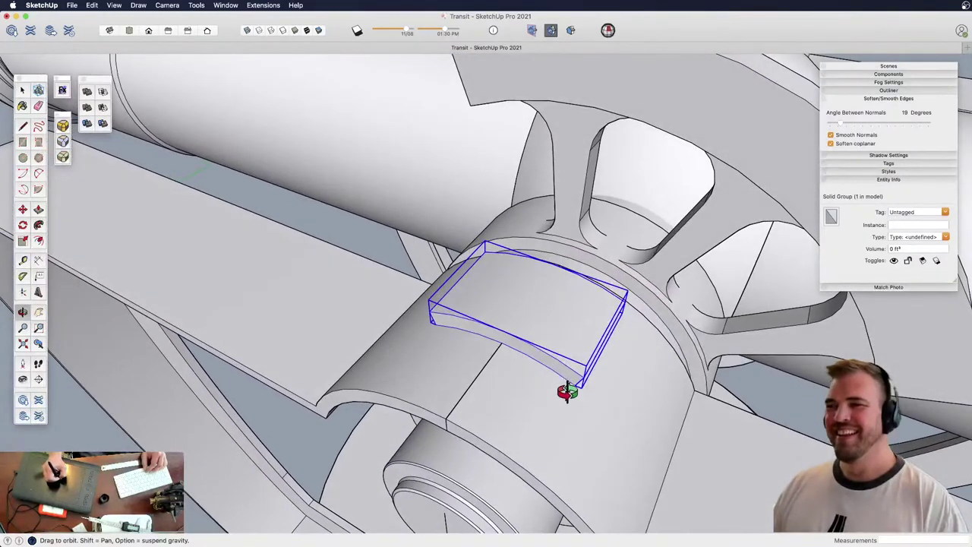
scroll(504, 278, "down", 4)
key("c")
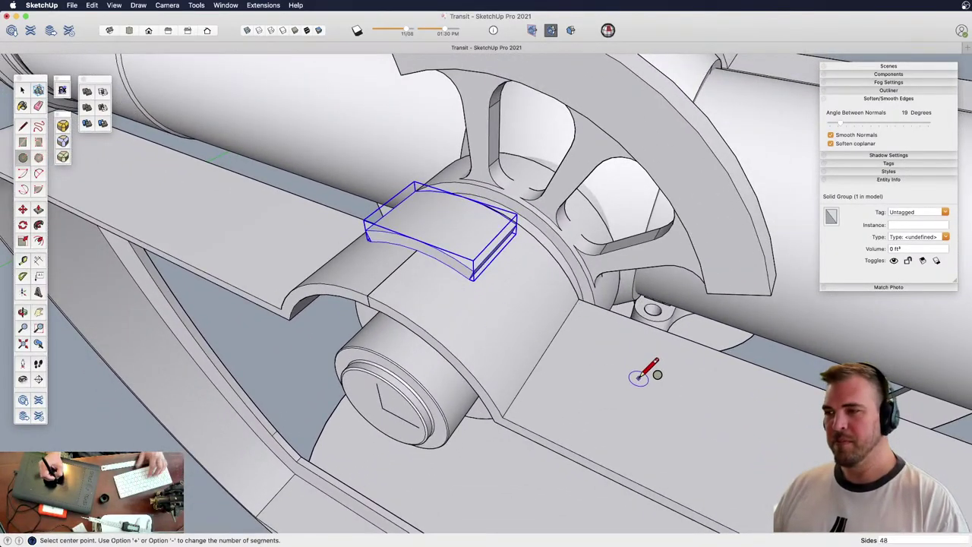
left_click(651, 389)
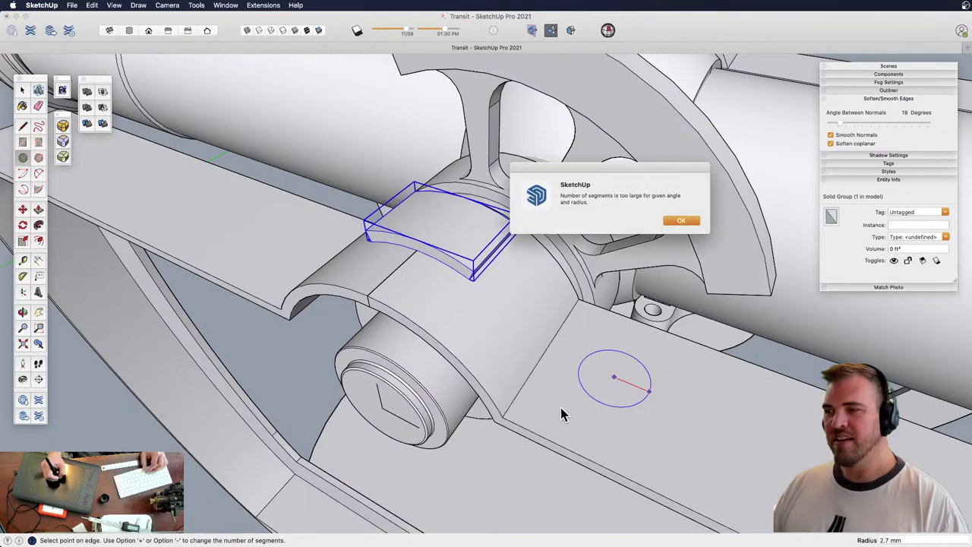
left_click(682, 220)
key("space")
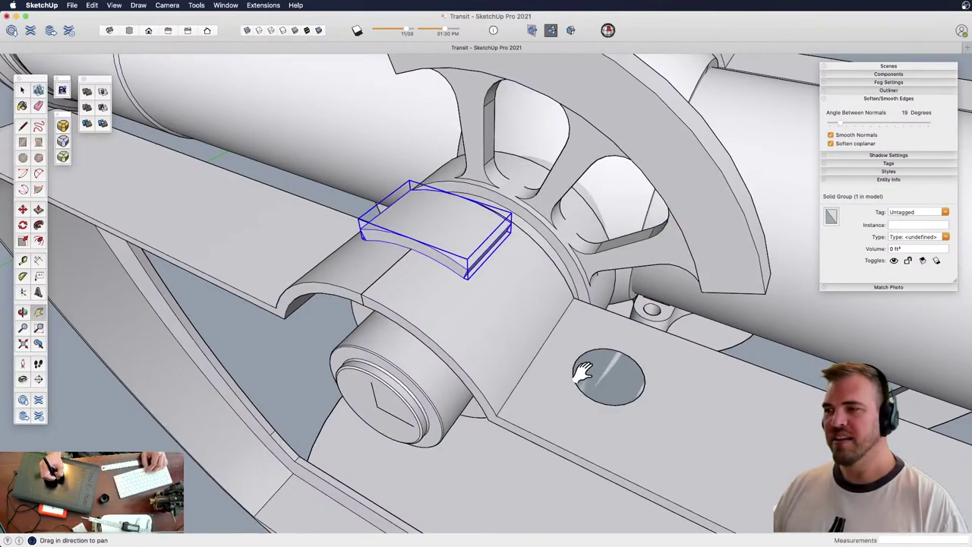
middle_click_drag(590, 373, 561, 355)
left_click(551, 353)
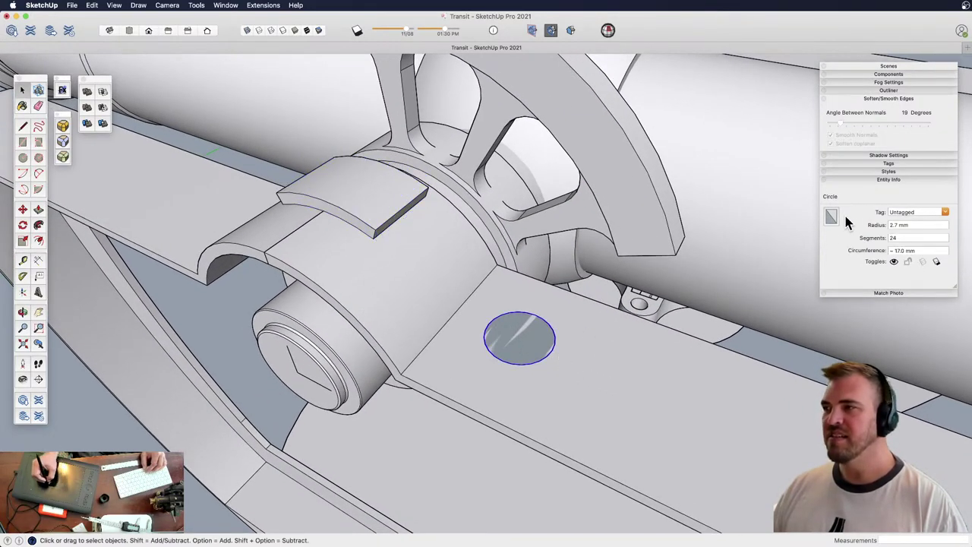
mouse_move(531, 353)
middle_mouse_down()
mouse_move(494, 326)
mouse_move(534, 347)
middle_mouse_up()
Pull the circle up into a short cylinder and offset its top edge slightly inward
key("p")
left_click_drag(550, 397, 559, 370)
middle_click_drag(559, 370, 504, 319)
key("space")
double_click(504, 320)
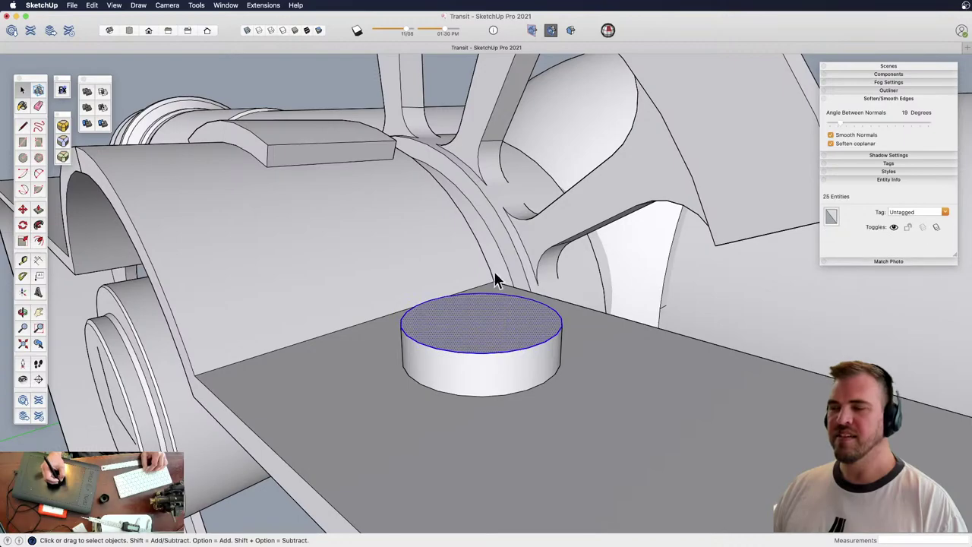
key("f")
left_click(544, 329)
Raise the inner circular face to bevel the cylinder's rim and group the whole knob
key("space")
left_click(501, 326)
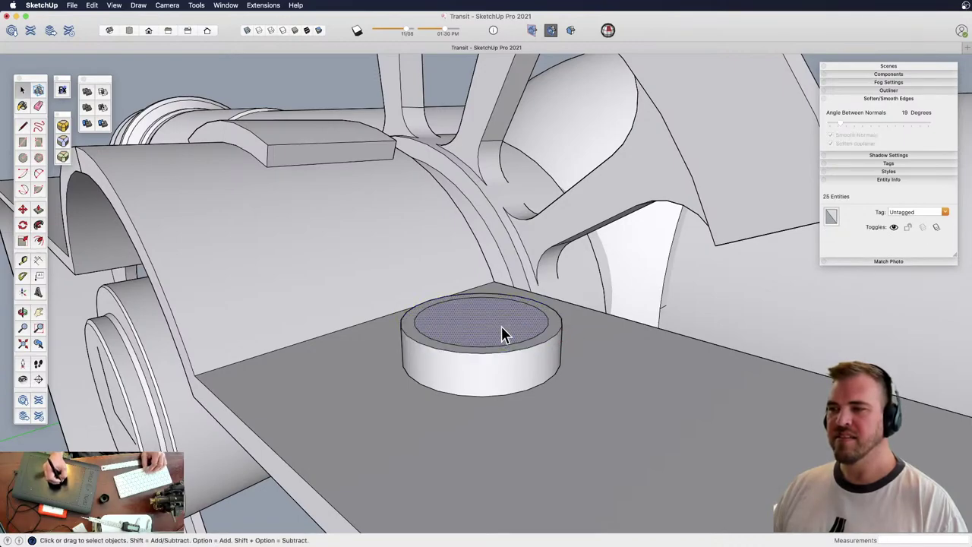
key("m")
left_click(473, 326)
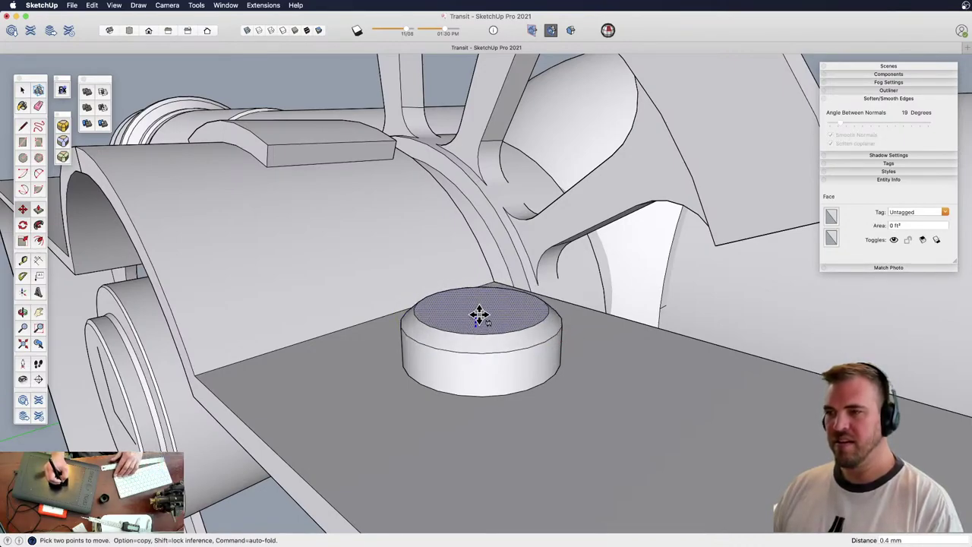
triple_click(506, 343)
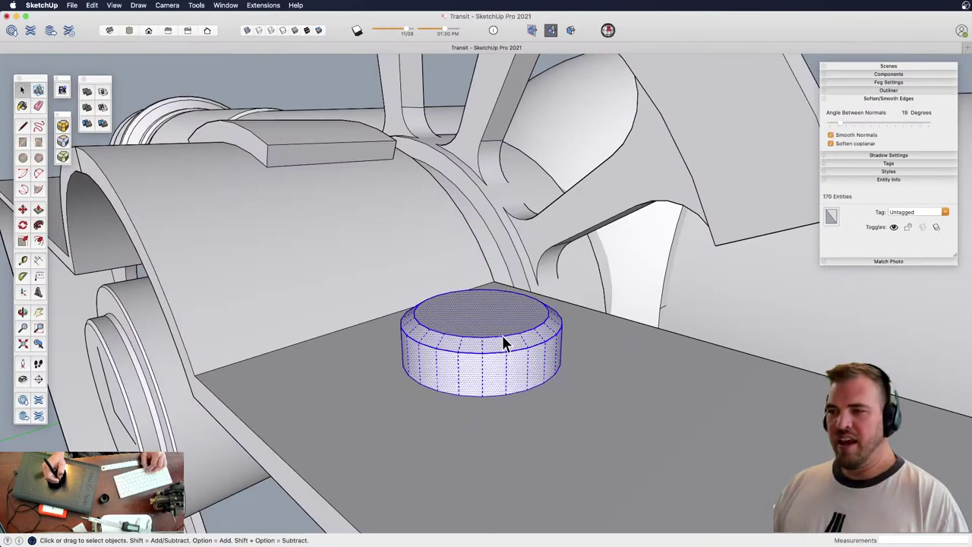
key("g")
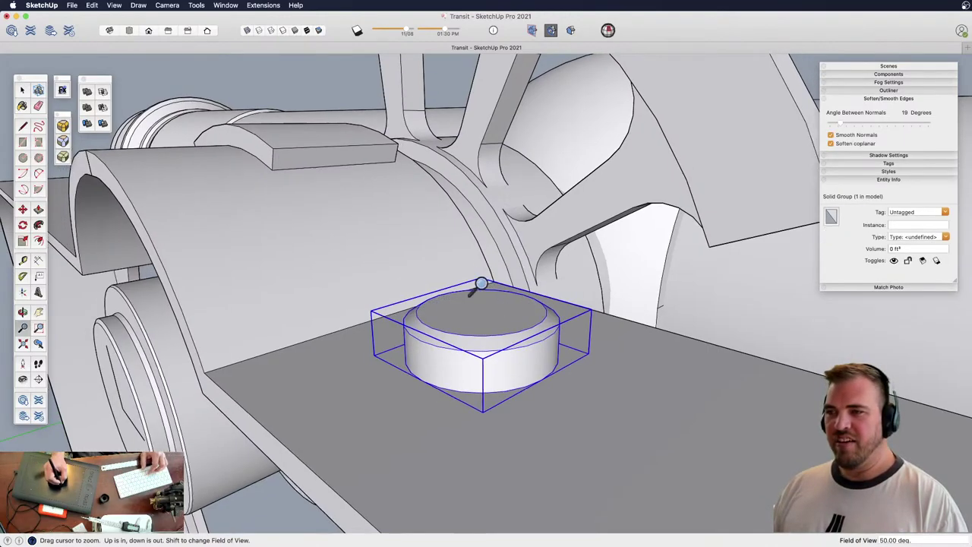
Move the beveled knob onto the middle of the curved plate and adjust its height so its base sits in the plate
middle_click_drag(499, 316, 638, 422)
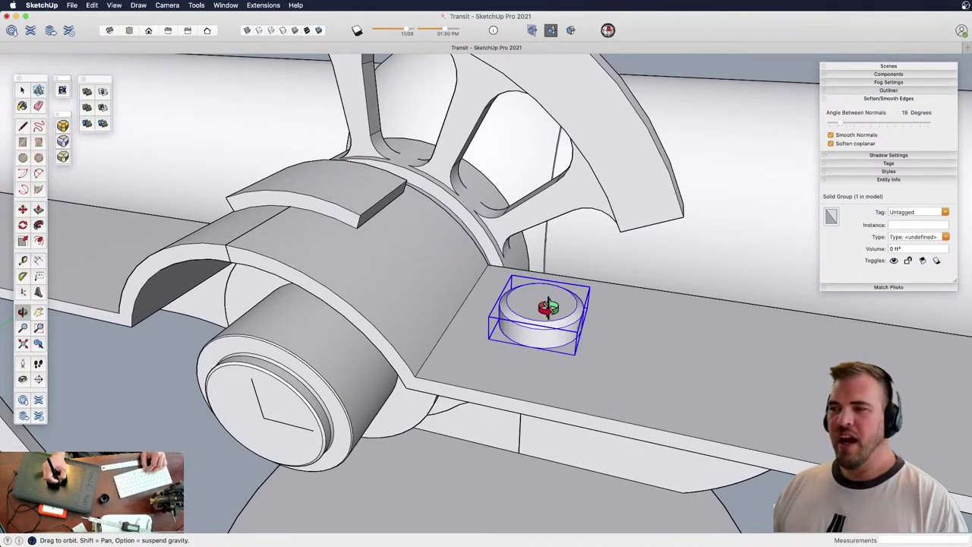
key("m")
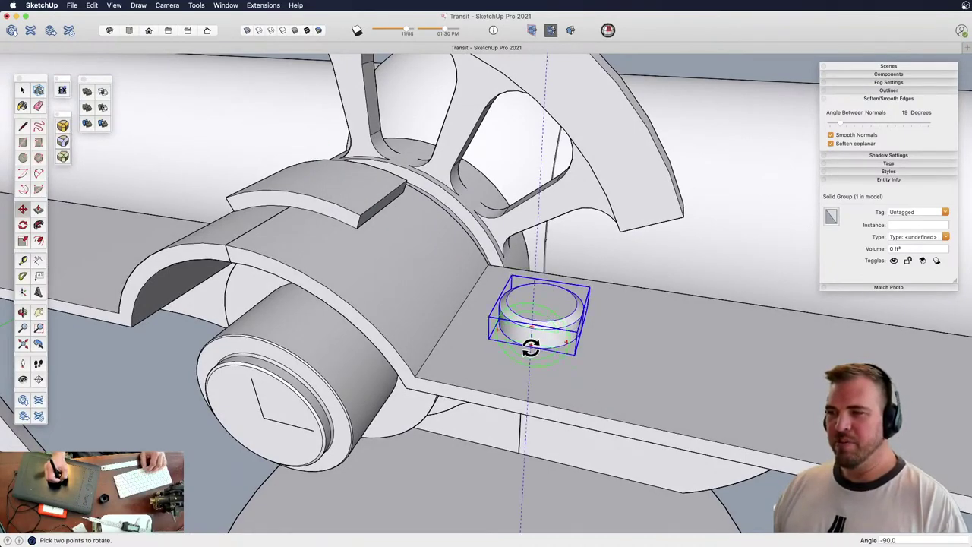
key("space")
key("m")
key("q")
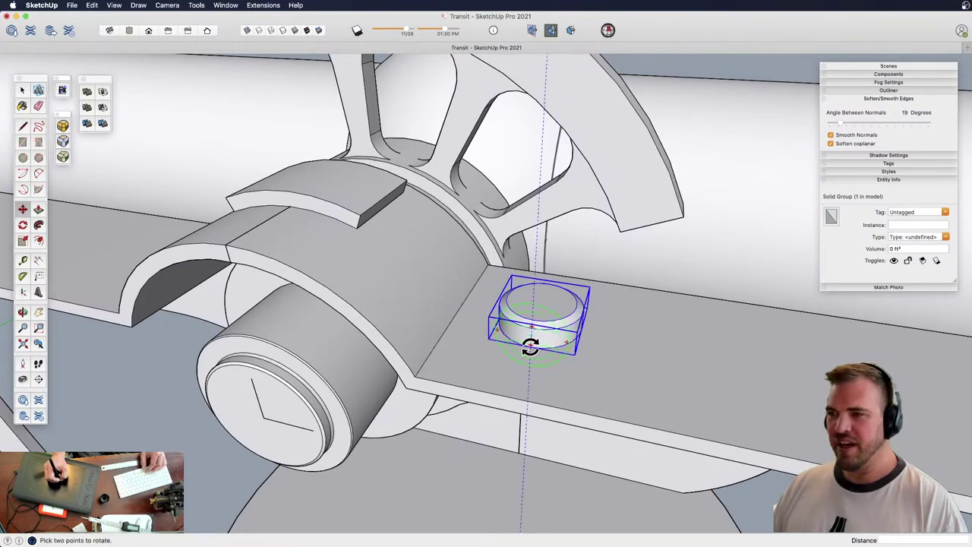
left_click(531, 345)
key("space")
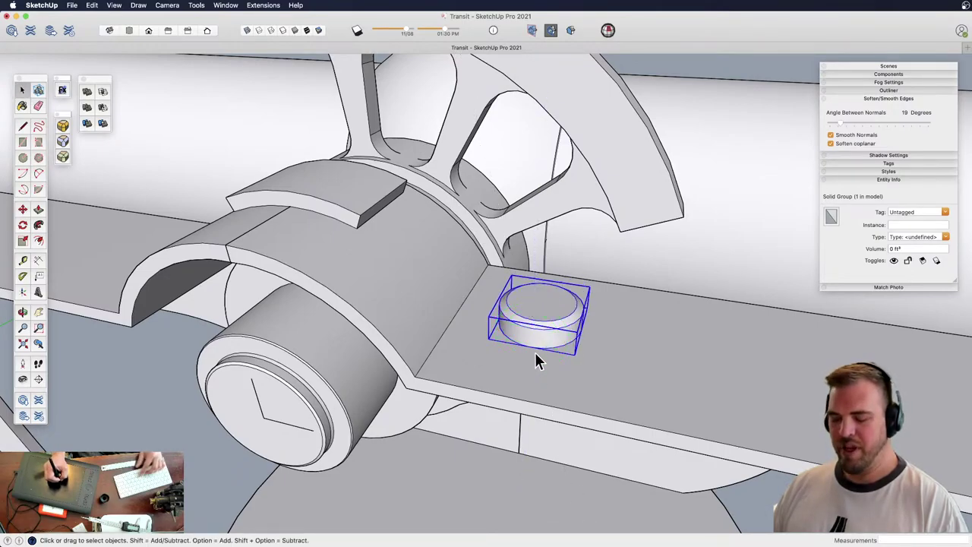
key("m")
left_click(530, 348)
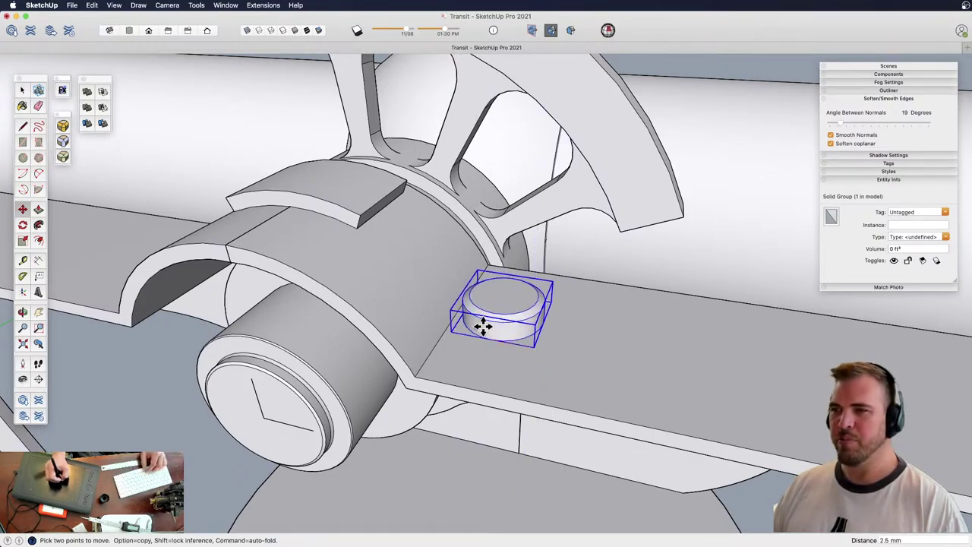
middle_click_drag(319, 226, 579, 277)
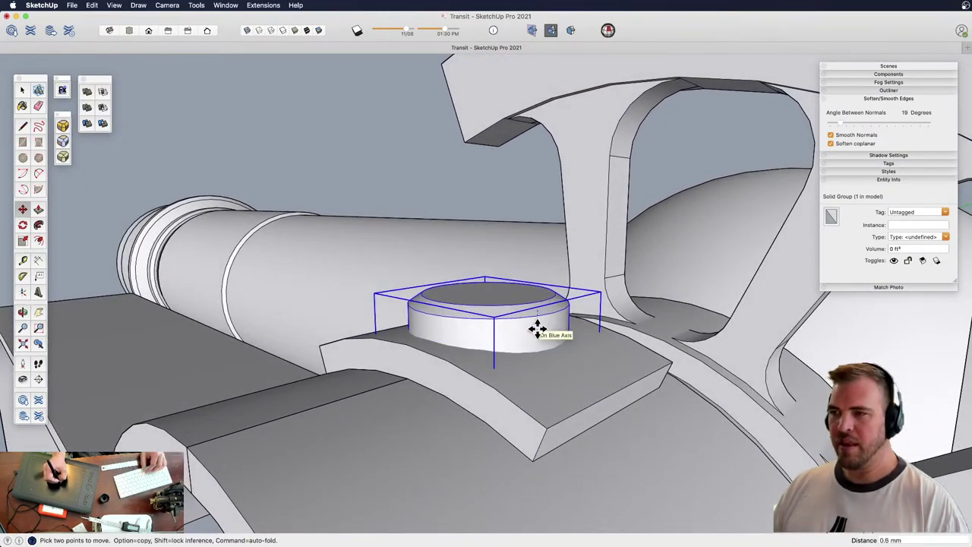
scroll(494, 318, "up", 2)
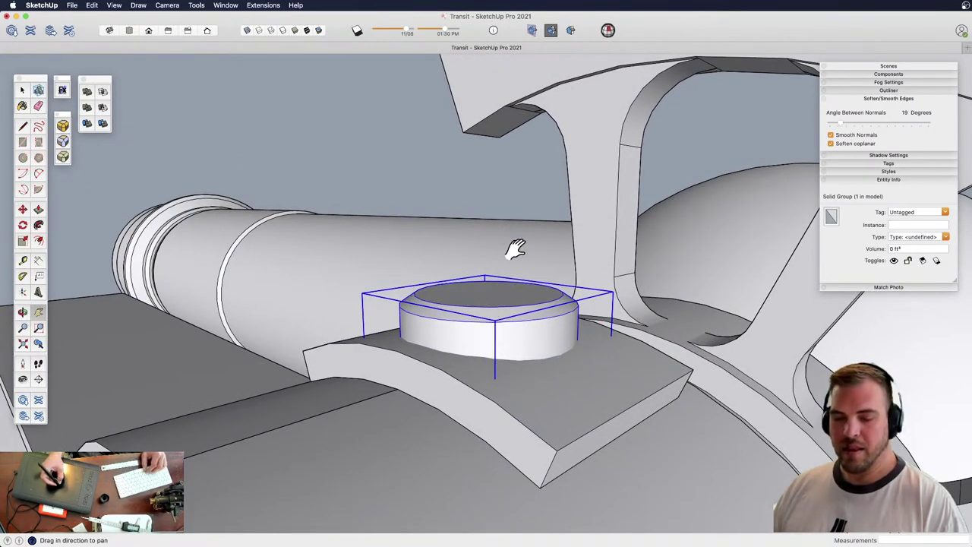
middle_click_drag(516, 248, 394, 278)
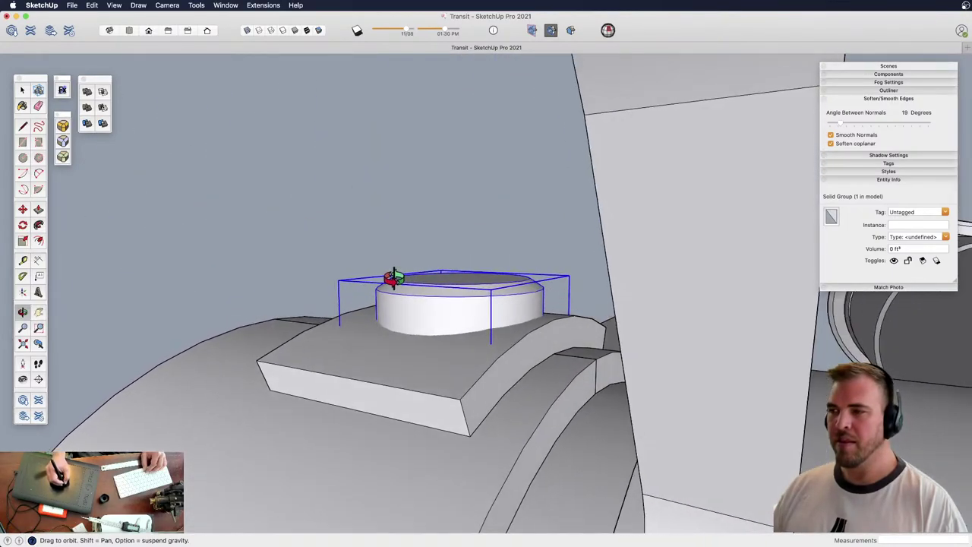
key("space")
double_click(537, 346)
scroll(521, 304, "up", 4)
middle_click_drag(521, 304, 521, 254, "shift")
scroll(527, 299, "down", 3)
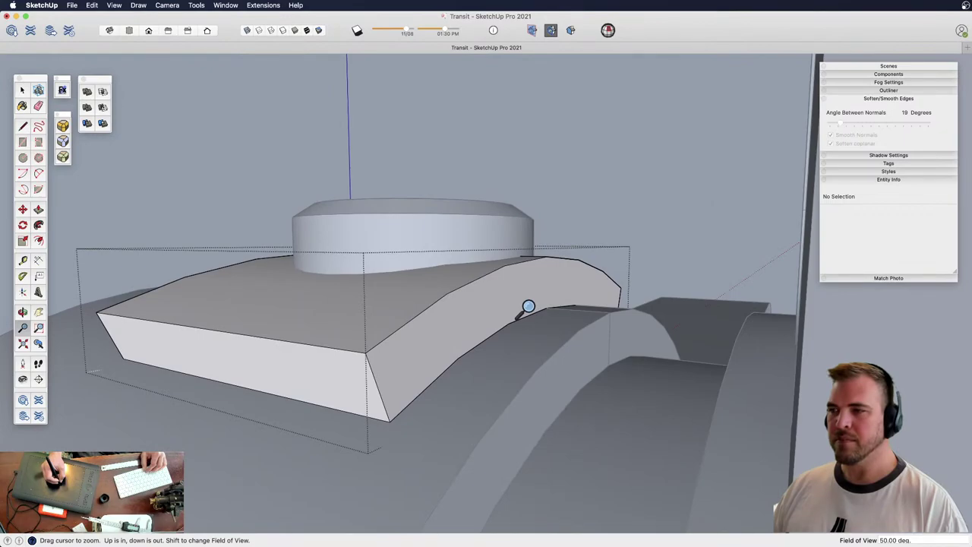
middle_click_drag(484, 303, 770, 415, "shift")
left_click_drag(631, 335, 592, 520)
middle_click_drag(562, 429, 591, 282)
triple_click(591, 283)
key("j")
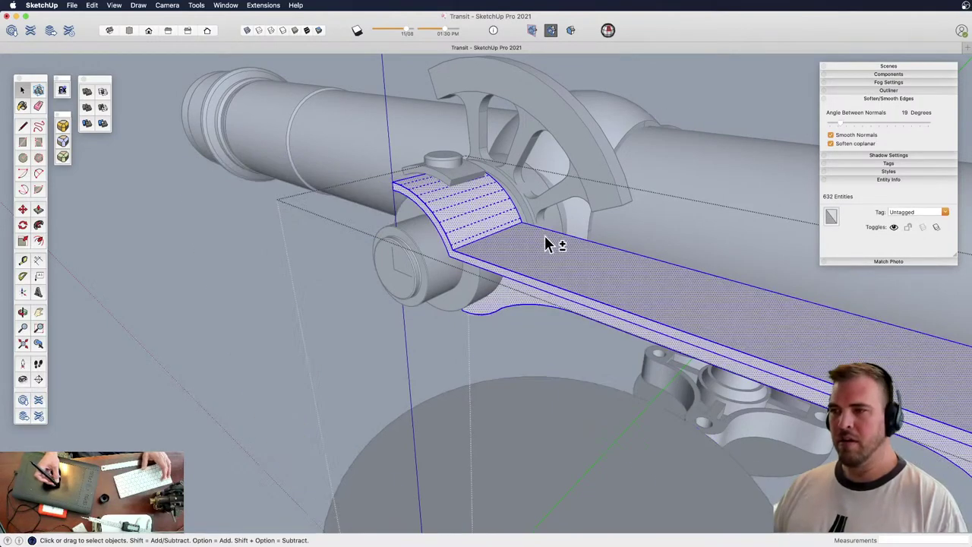
key("super+z")
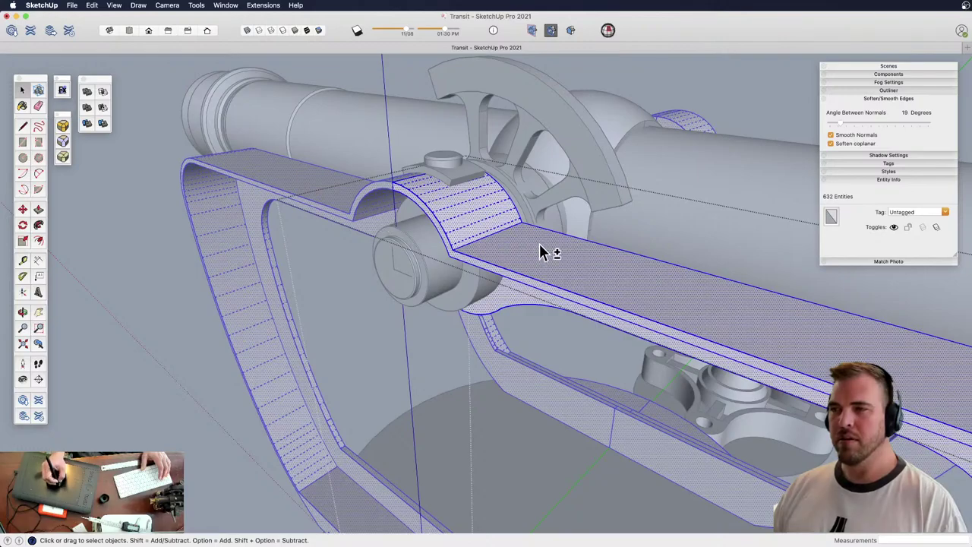
middle_click_drag(535, 254, 570, 236)
Select the curved plate and the beveled knob and combine them into one group
left_click(433, 148)
key("z")
left_click_drag(454, 258, 451, 197)
middle_click_drag(577, 292, 514, 390)
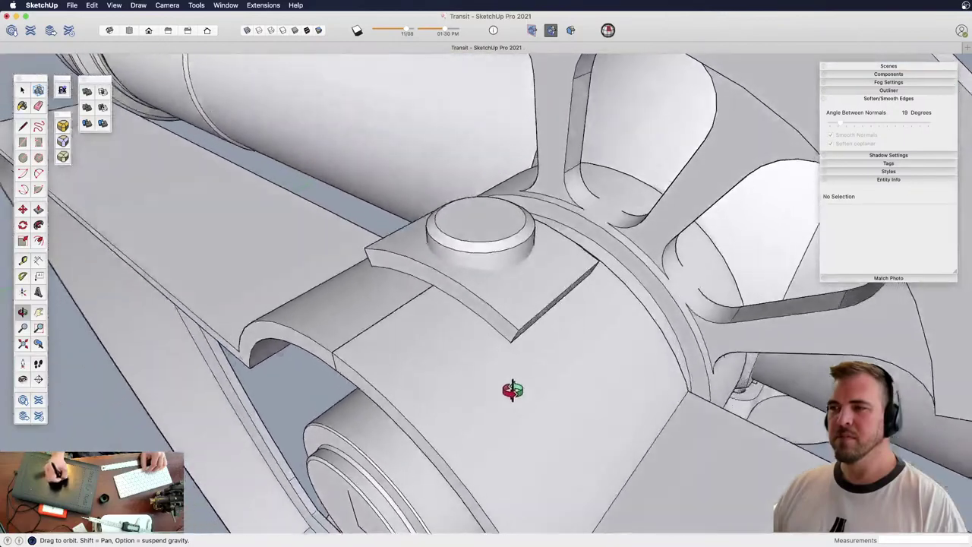
scroll(514, 208, "down", 3)
scroll(444, 396, "down", 3)
middle_click_drag(471, 242, 434, 352)
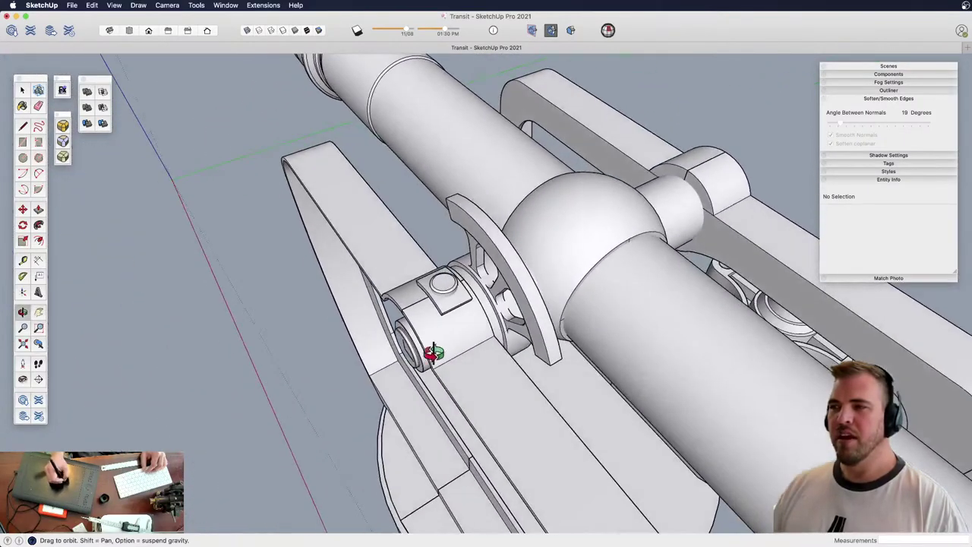
left_click(449, 308)
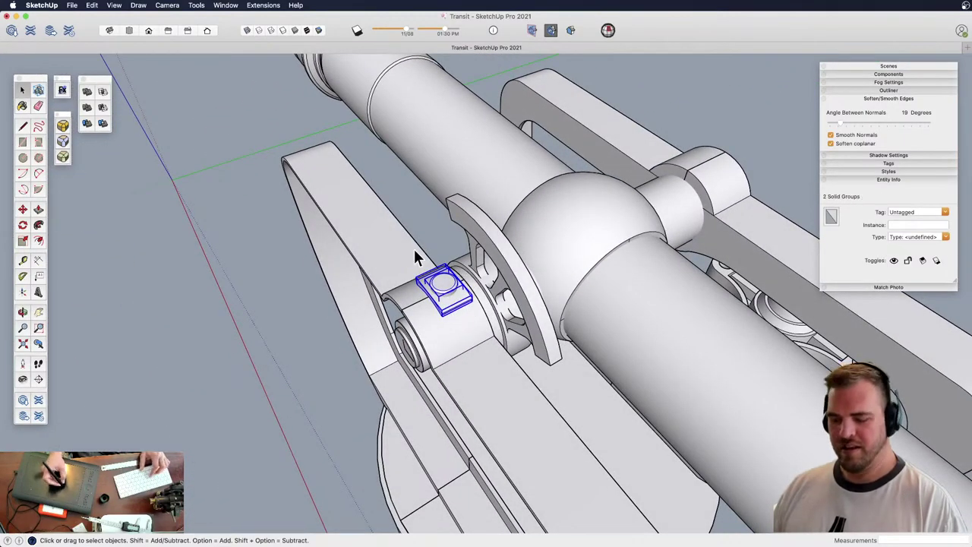
middle_click_drag(451, 295, 439, 319)
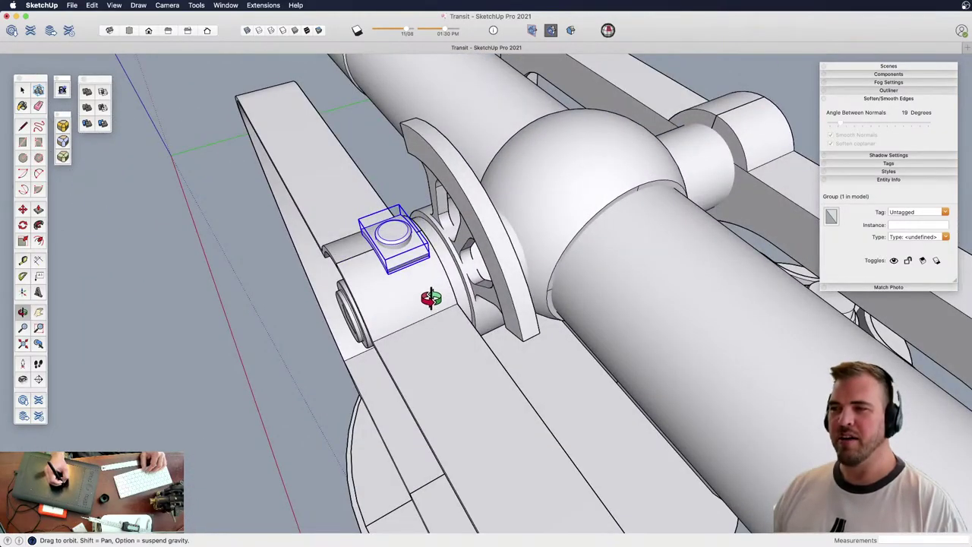
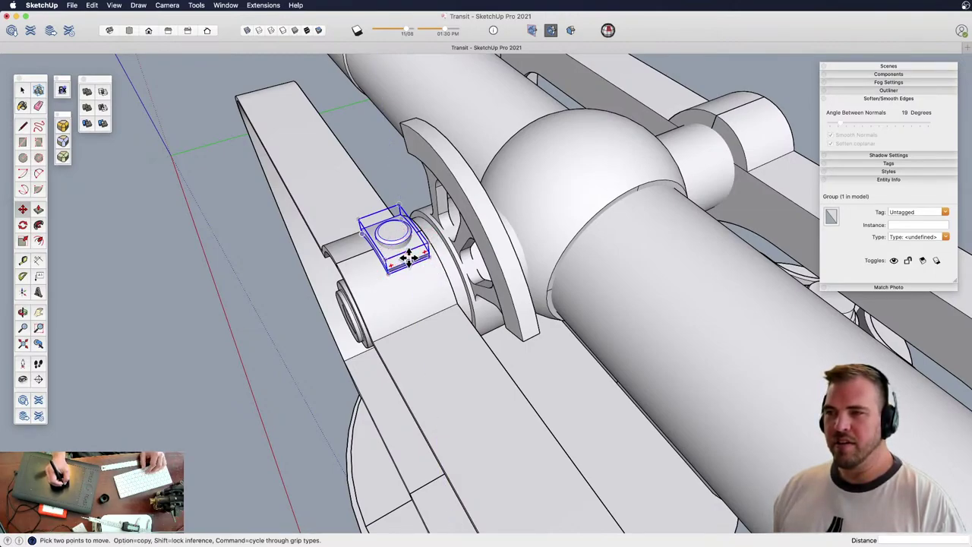
left_click(408, 259)
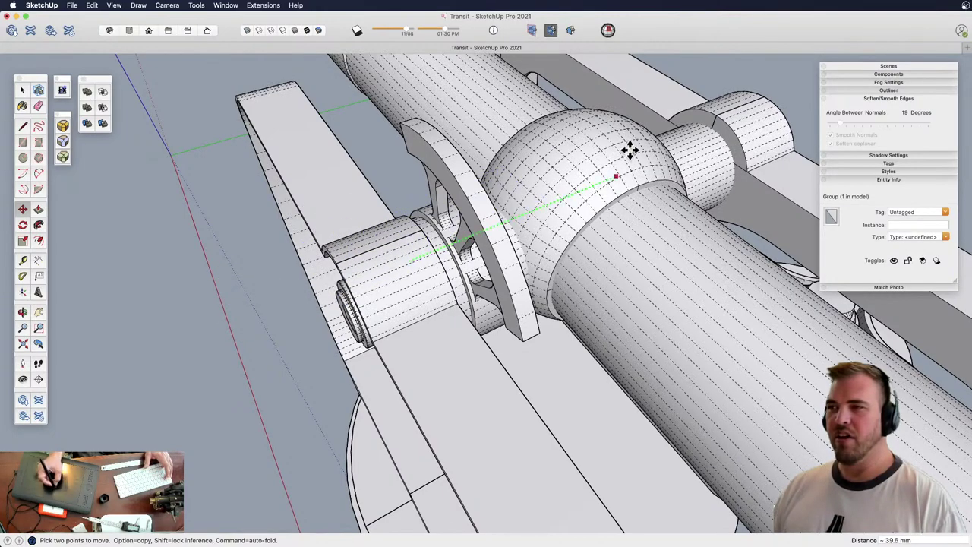
key("alt+h")
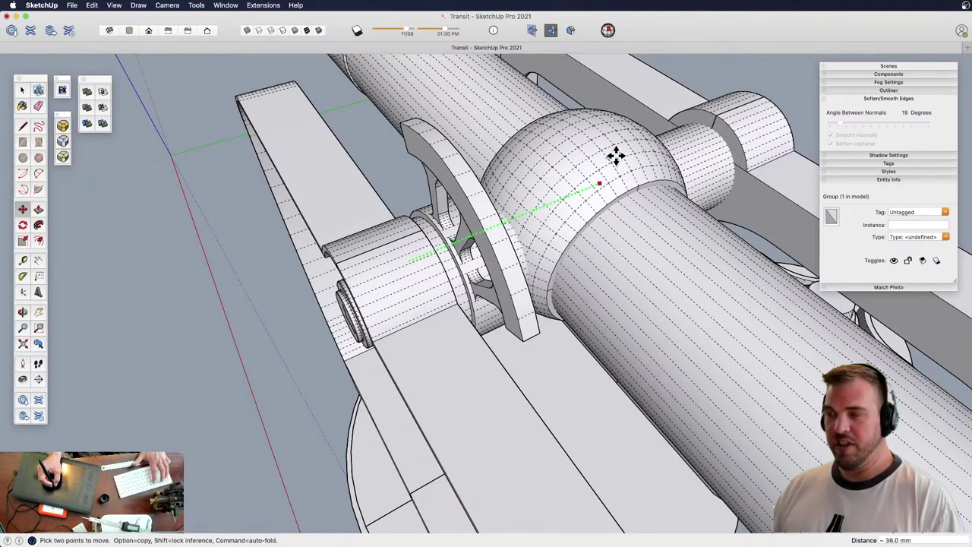
key("alt+x")
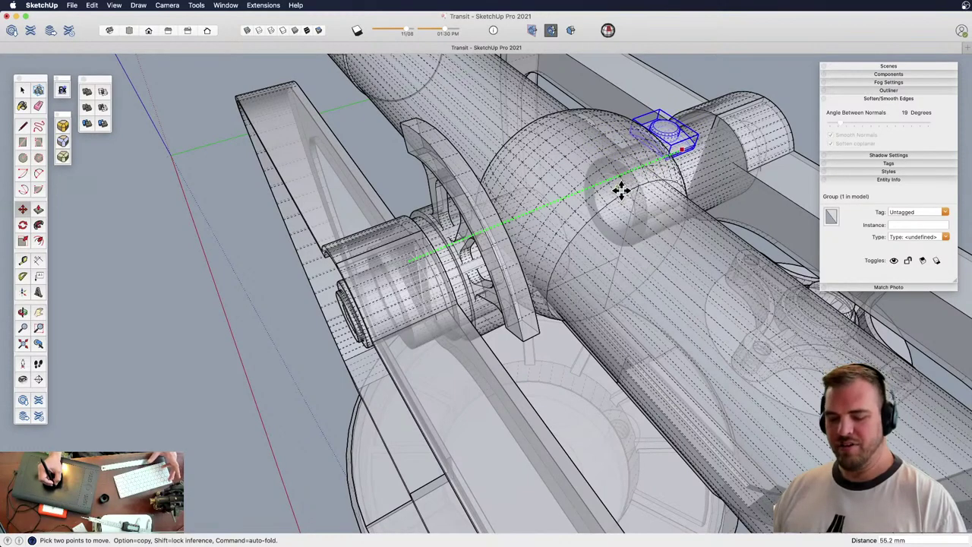
key("alt+h")
key("alt+x")
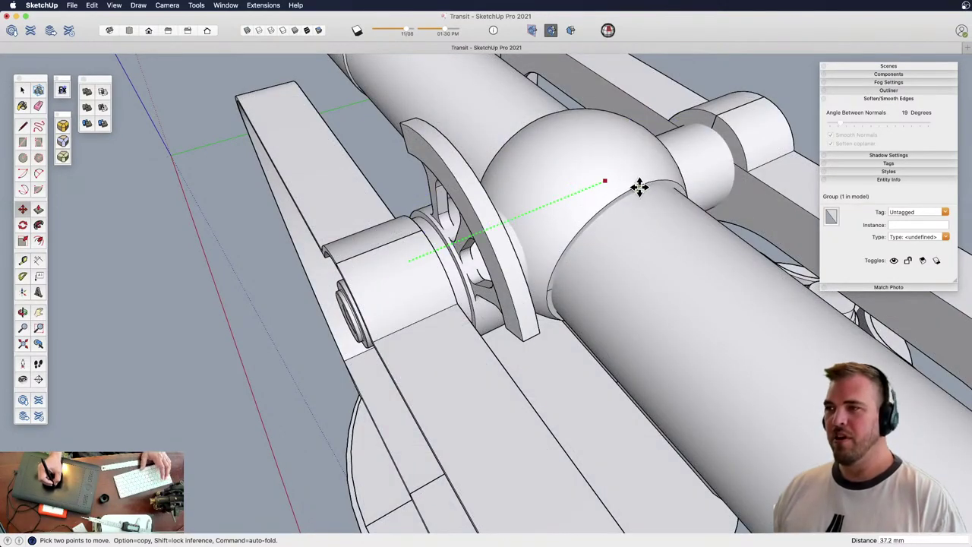
key("Escape")
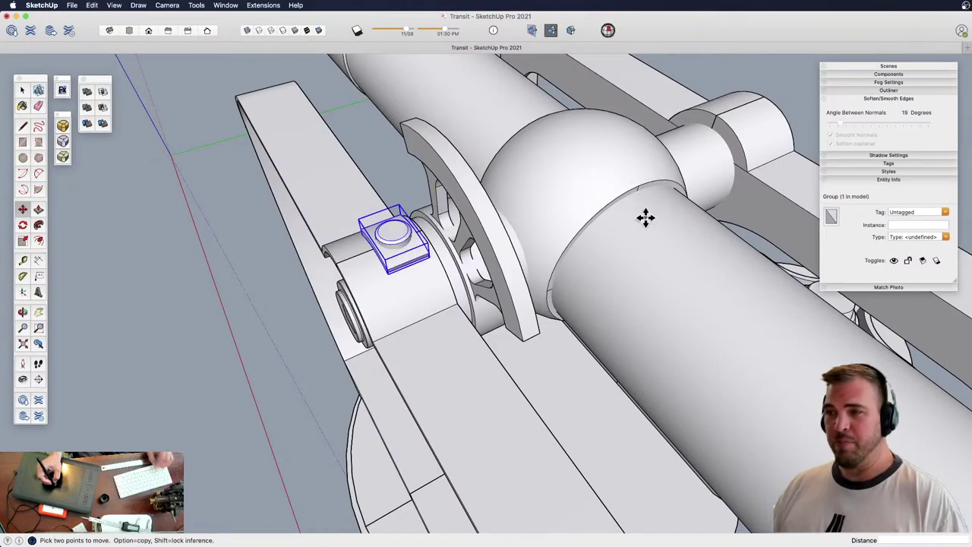
Open the combined plate and knob group for editing with the rest of the model hidden
key("z")
left_click_drag(471, 363, 454, 189)
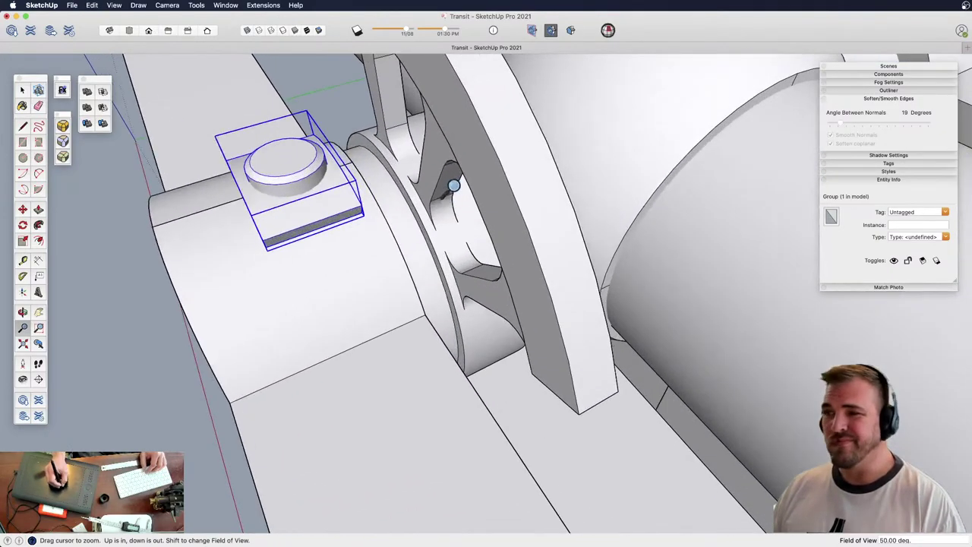
middle_click_drag(455, 189, 478, 393)
left_click_drag(478, 393, 514, 276)
middle_click_drag(513, 277, 316, 267, "shift")
key("space")
double_click(561, 298)
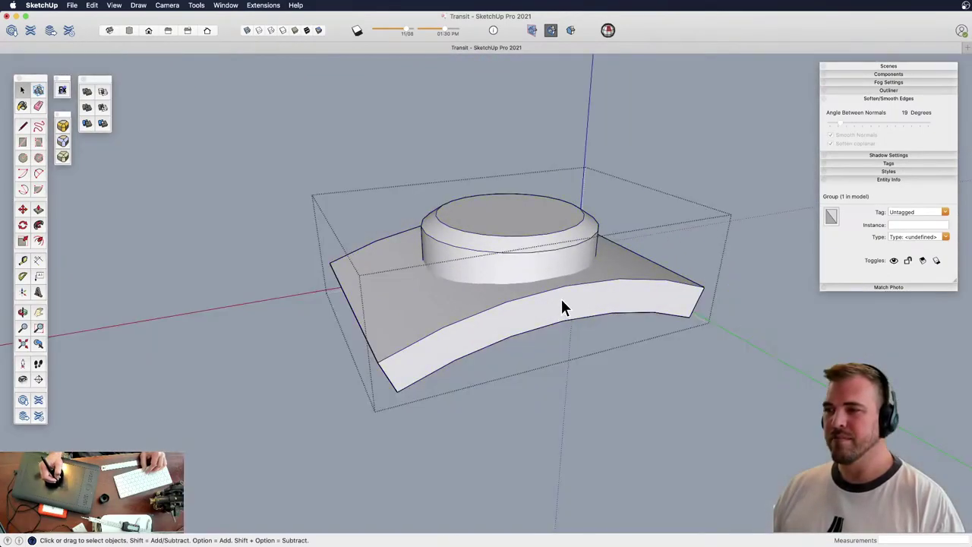
key("z")
left_click_drag(566, 341, 577, 272)
middle_click_drag(606, 302, 525, 261, "shift")
scroll(525, 326, "down", 3)
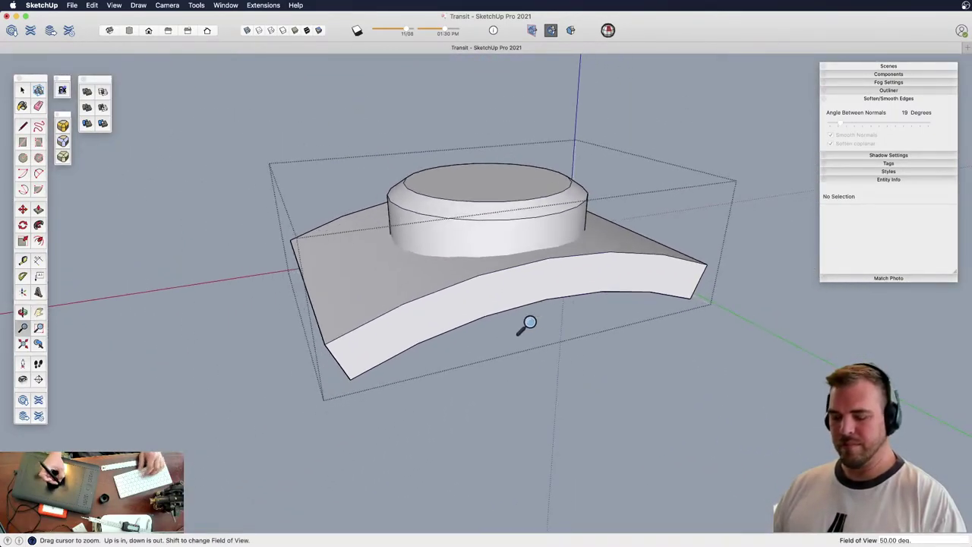
key("l")
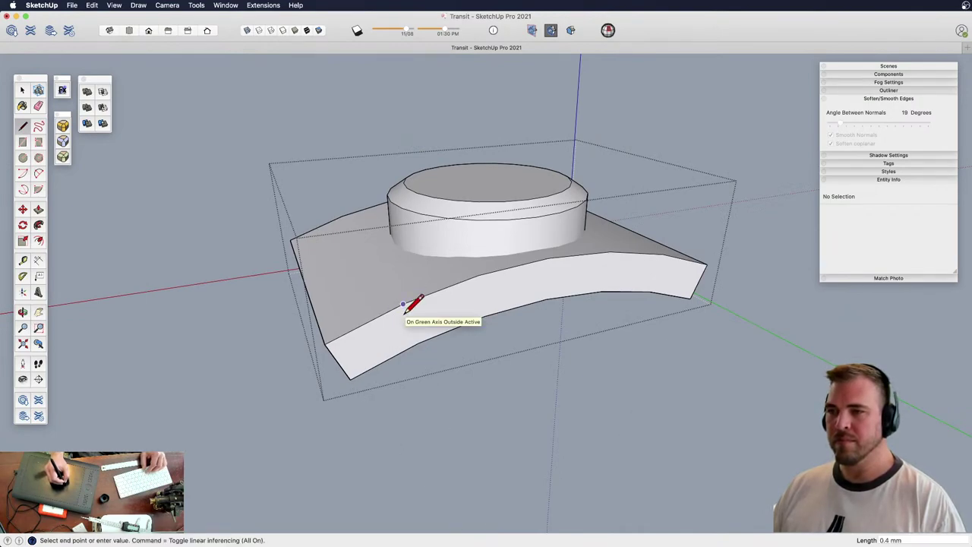
key("space")
Draw a small rectangle on the knob's top face and pull it up about 0.7 mm into a thin slab
middle_click_drag(469, 269, 371, 263)
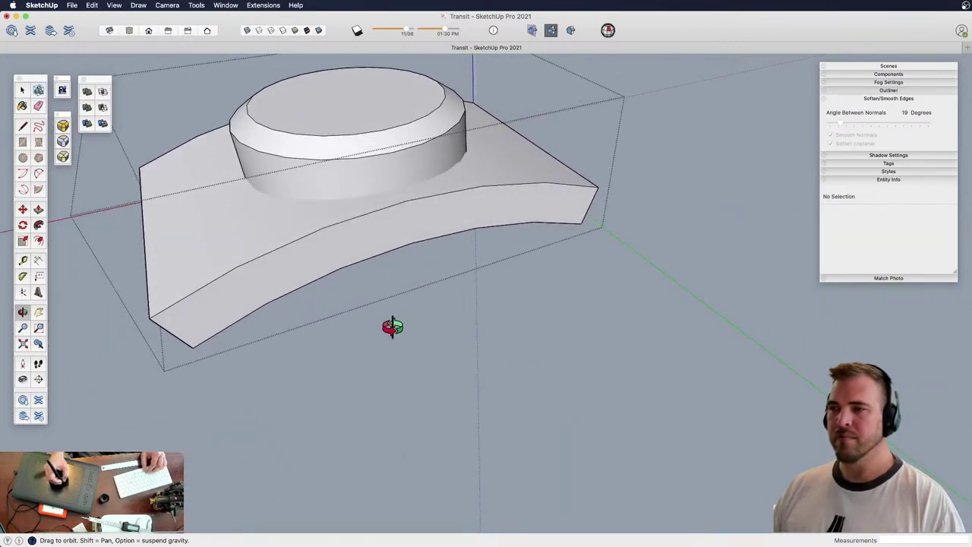
key("r")
key("z")
left_click_drag(425, 213, 422, 289)
key("space")
left_click(423, 199)
middle_click_drag(424, 196, 456, 304, "shift")
left_click(469, 250)
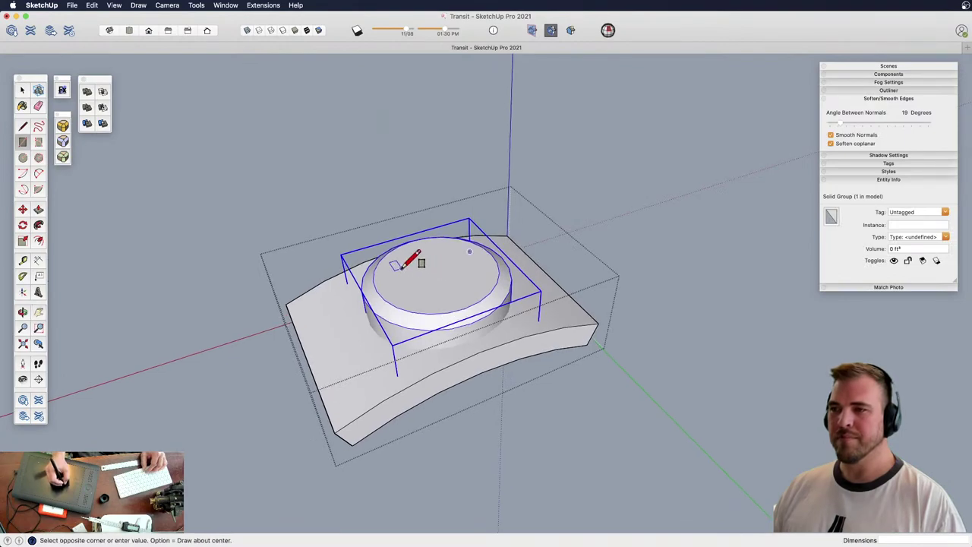
left_click(475, 277)
key("p")
left_click_drag(442, 275, 440, 263)
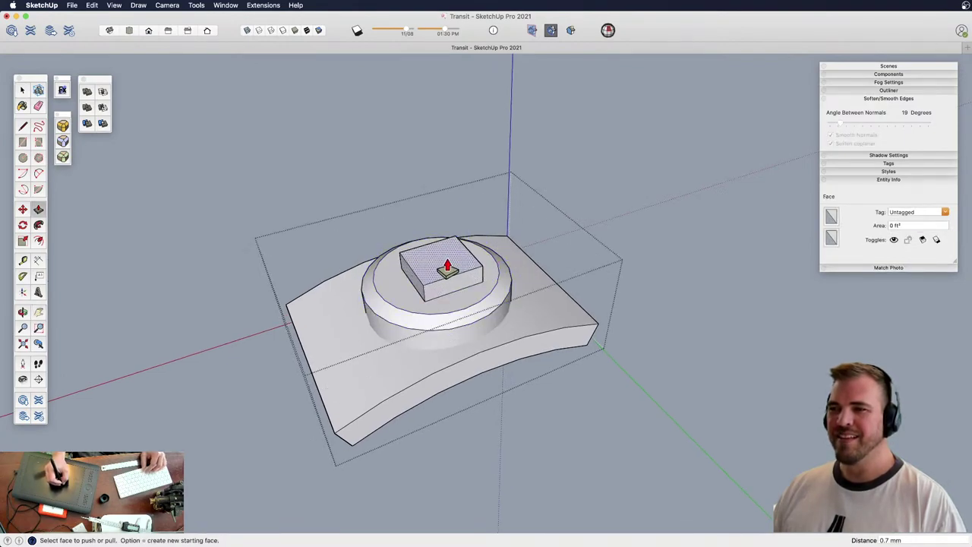
Pull the slab's side faces outward past the knob to form a wide flat plate
left_click_drag(453, 295, 585, 386)
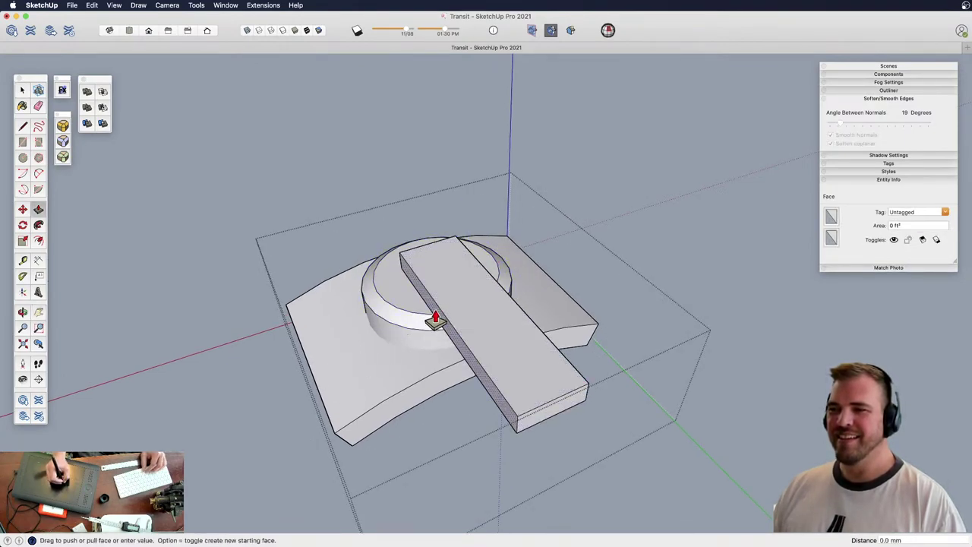
left_click_drag(451, 348, 386, 409)
middle_click_drag(386, 411, 446, 330)
left_click_drag(446, 330, 532, 373)
middle_click_drag(493, 316, 415, 304)
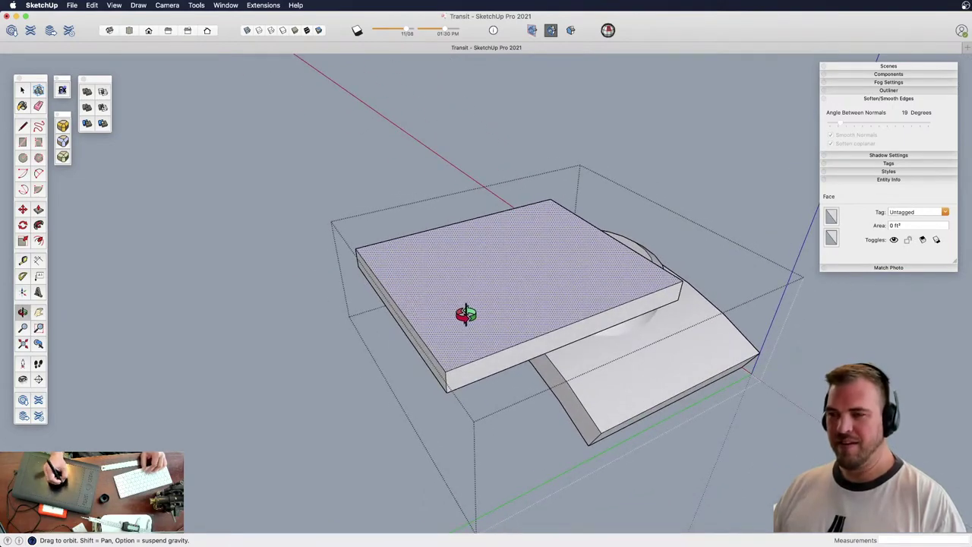
Copy the flat plate's outer edge about 0.8 mm inward and pull the resulting strip up about 5.2 mm as an upright flange
key("space")
left_click(451, 362)
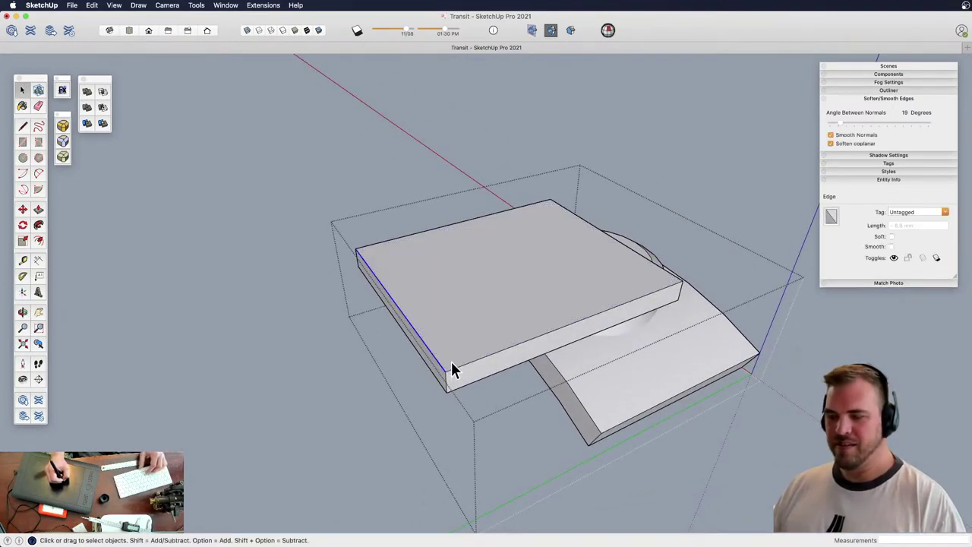
key("m")
key("alt")
left_click(452, 370)
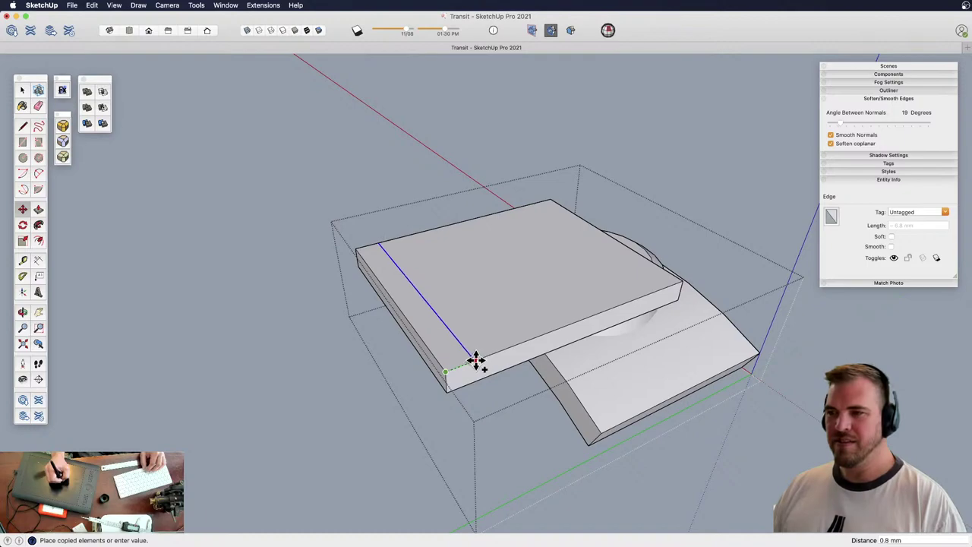
left_click(477, 360)
key("p")
left_click(447, 360)
left_click(434, 161)
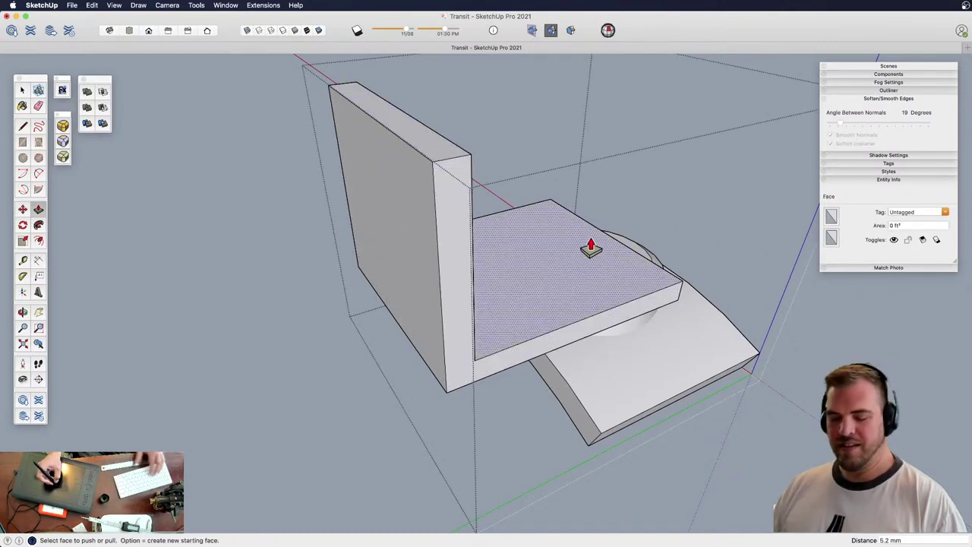
Group the whole L-shaped bracket and open the group for editing
key("space")
triple_click(540, 293)
key("g")
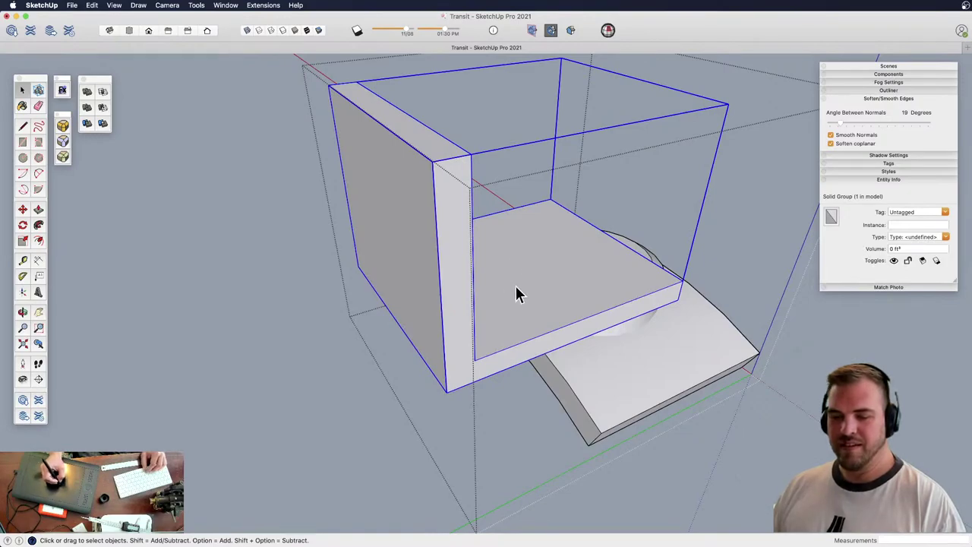
middle_click_drag(516, 293, 477, 292)
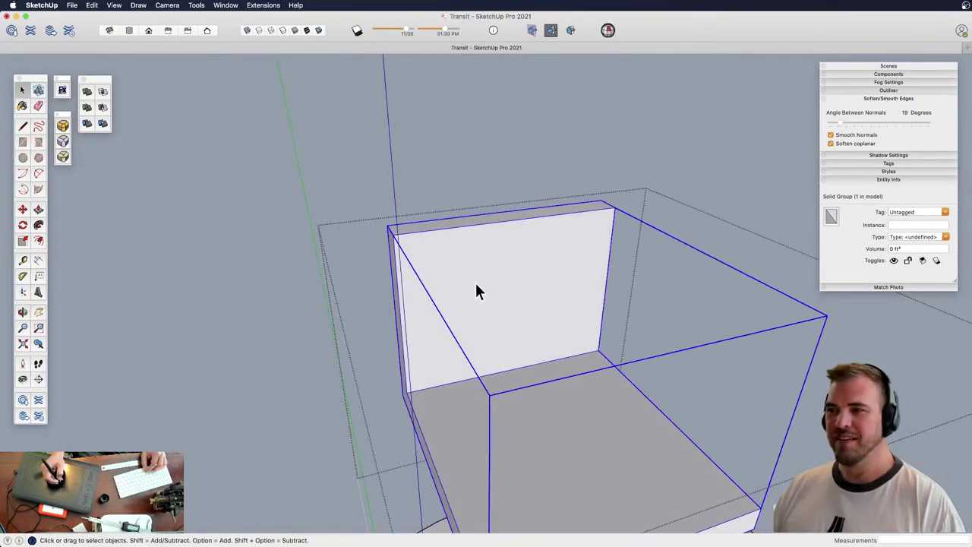
key("z")
left_click_drag(477, 292, 414, 249)
left_click_drag(466, 215, 462, 293)
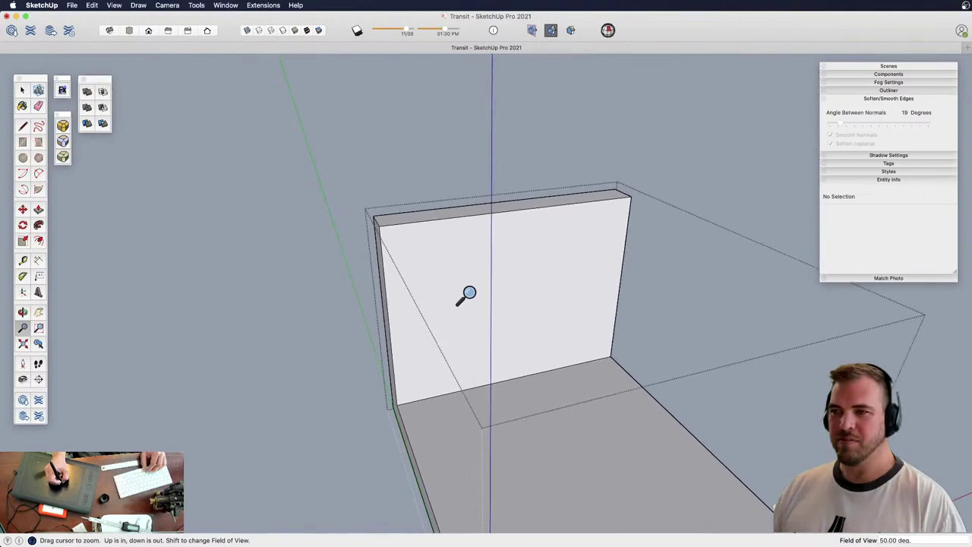
Draw a tangent arc across one upper corner of the upright flange's inner face
key("a")
left_click(381, 312)
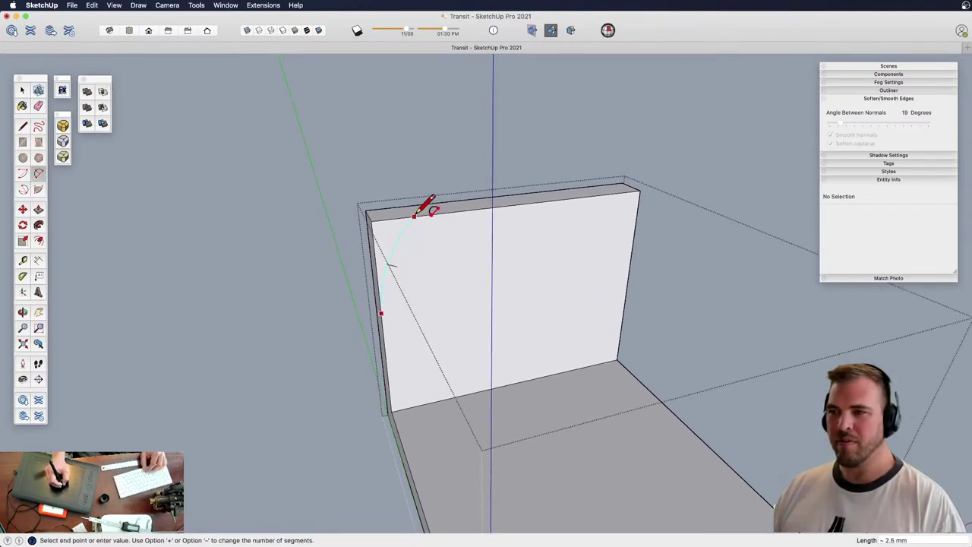
double_click(426, 215)
key("space")
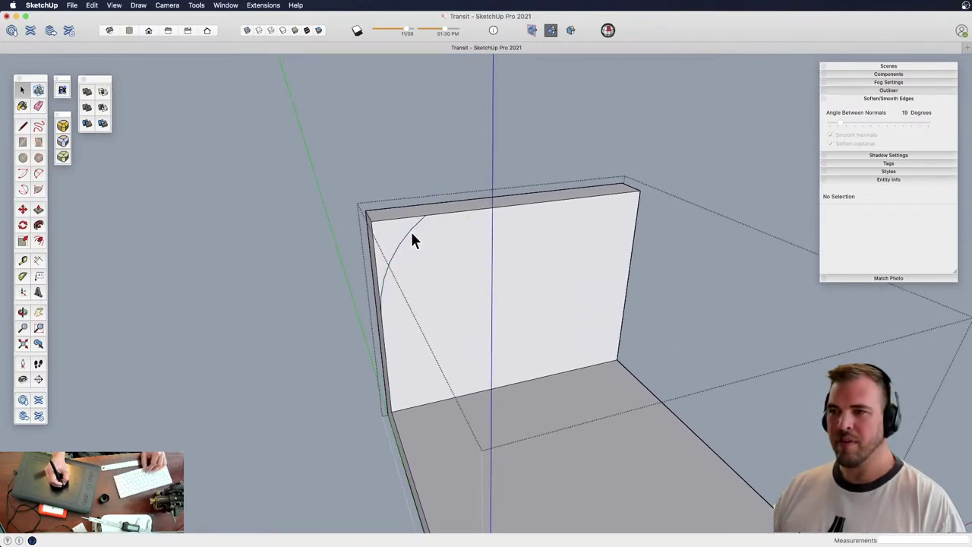
Copy the cut-off corner face to beside the flange and mirror the copy with a red-axis scale of -1
key("z")
left_click_drag(449, 289, 486, 312)
key("h")
left_click_drag(486, 312, 434, 337)
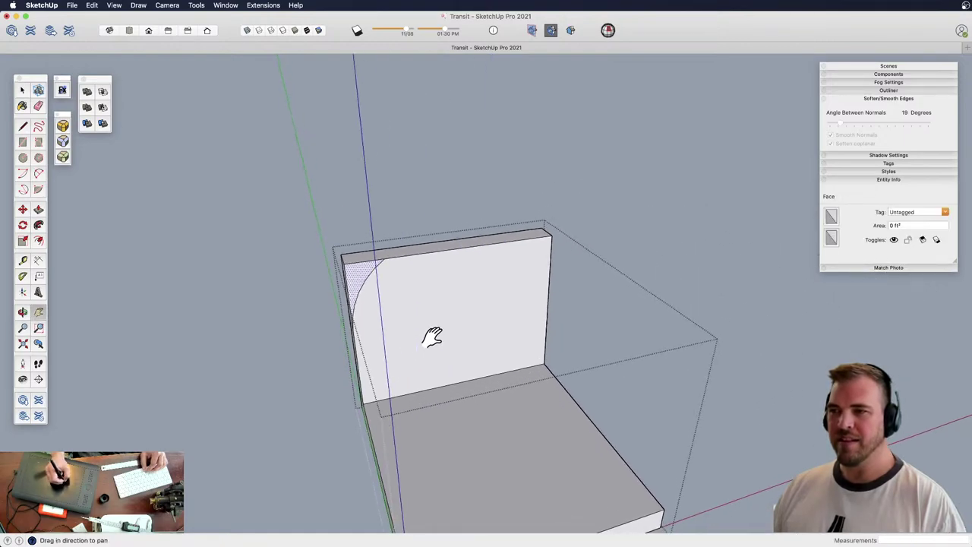
key("m")
left_click(396, 300)
key("alt")
left_click(627, 269)
key("s")
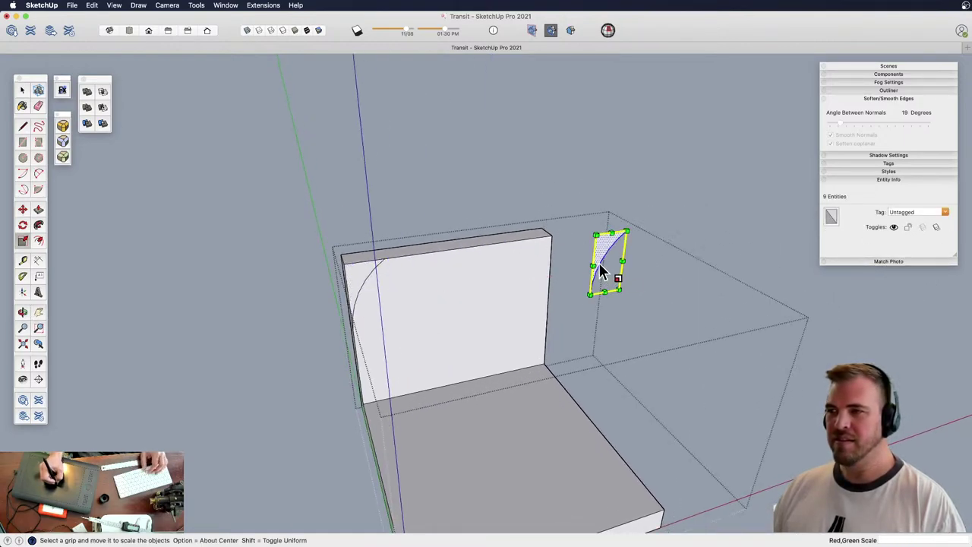
left_click_drag(594, 265, 649, 251)
type("-")
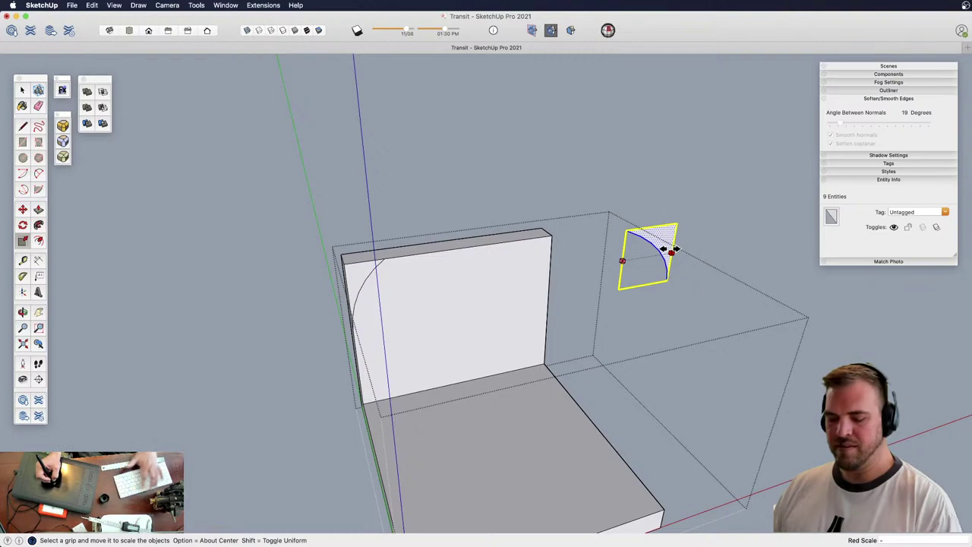
type("1")
key("Return")
Move the mirrored corner piece onto the flange's opposite upper corner
key("m")
left_click(656, 227)
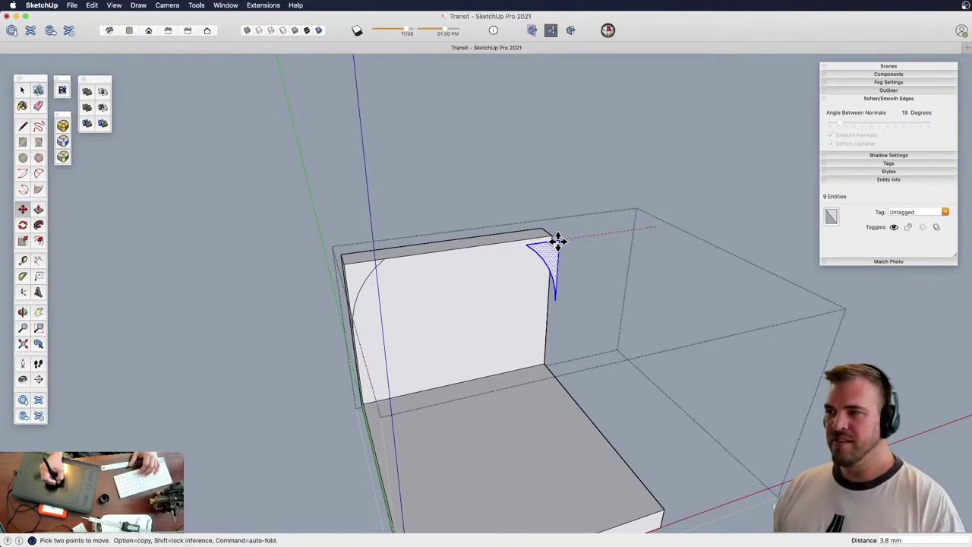
left_click(552, 235)
Push both corner pieces 0.8 mm through the flange to leave rounded upper corners
middle_click_drag(483, 239, 425, 308)
key("p")
left_click(420, 307)
left_click(406, 290)
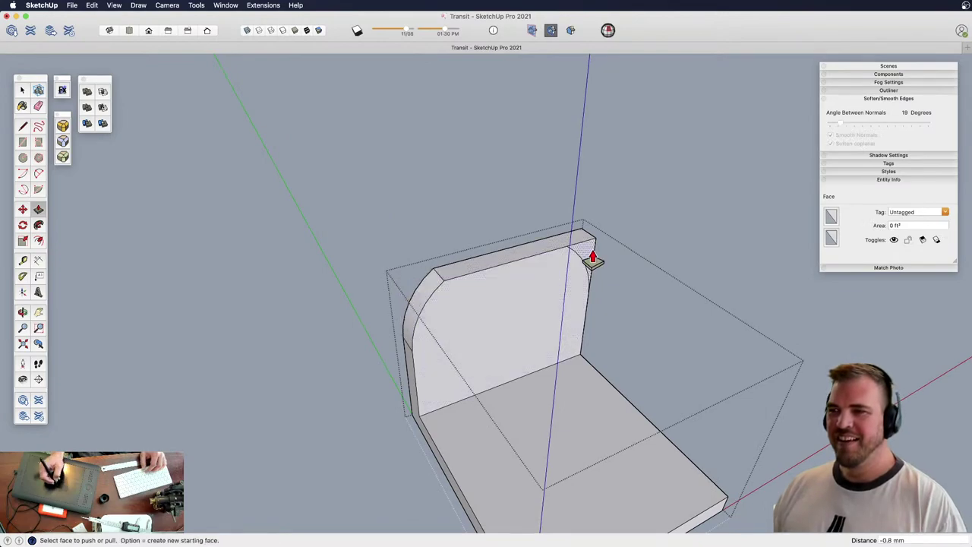
key("z")
left_click_drag(516, 319, 511, 425)
key("space")
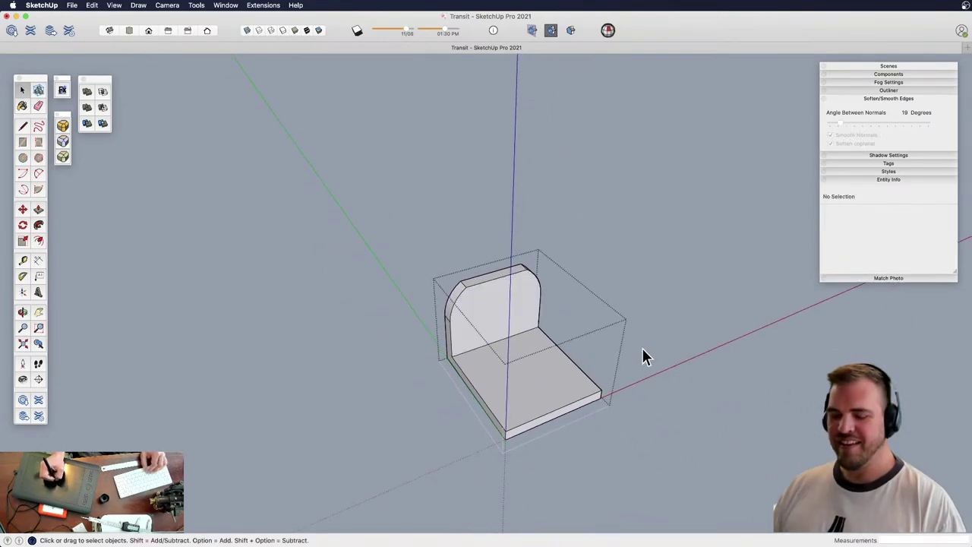
Show the surrounding model again and lower the L-shaped bracket vertically over the knob
key("shift+h")
middle_click_drag(644, 355, 634, 337)
left_click(546, 322)
middle_click_drag(547, 322, 511, 309)
key("z")
left_click_drag(508, 315, 518, 272)
key("m")
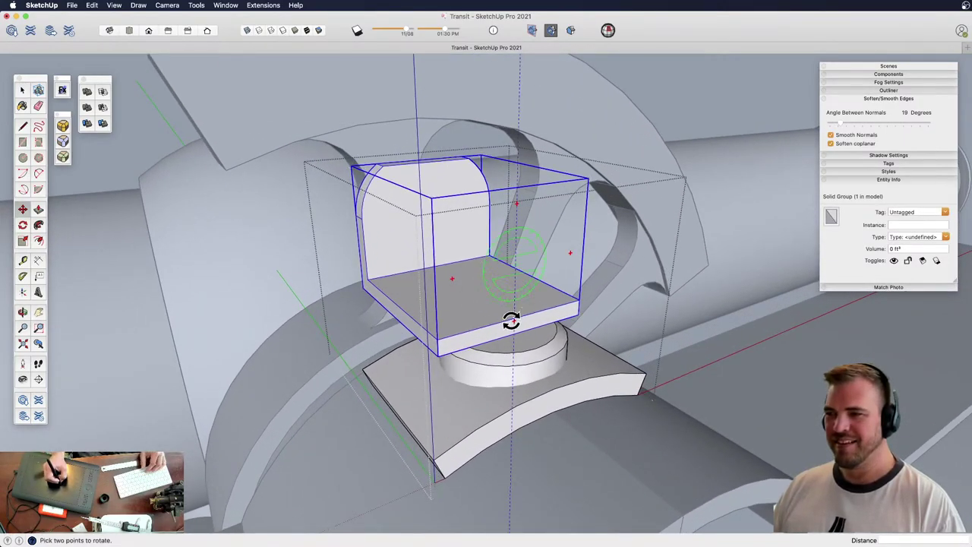
left_click(514, 332)
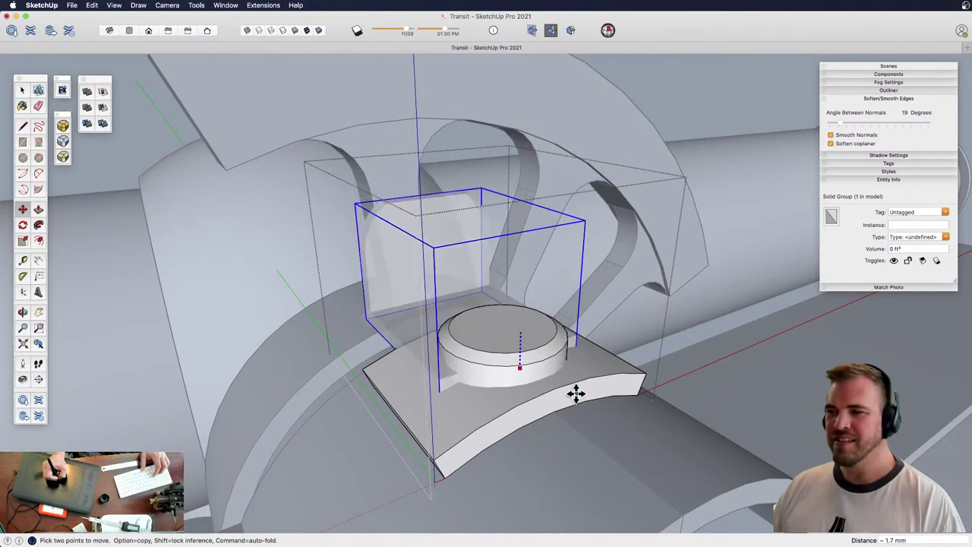
left_click(531, 393)
Adjust the bracket's height by about 0.6 mm so its base sits near the foot of the knob
middle_click_drag(452, 370, 613, 340)
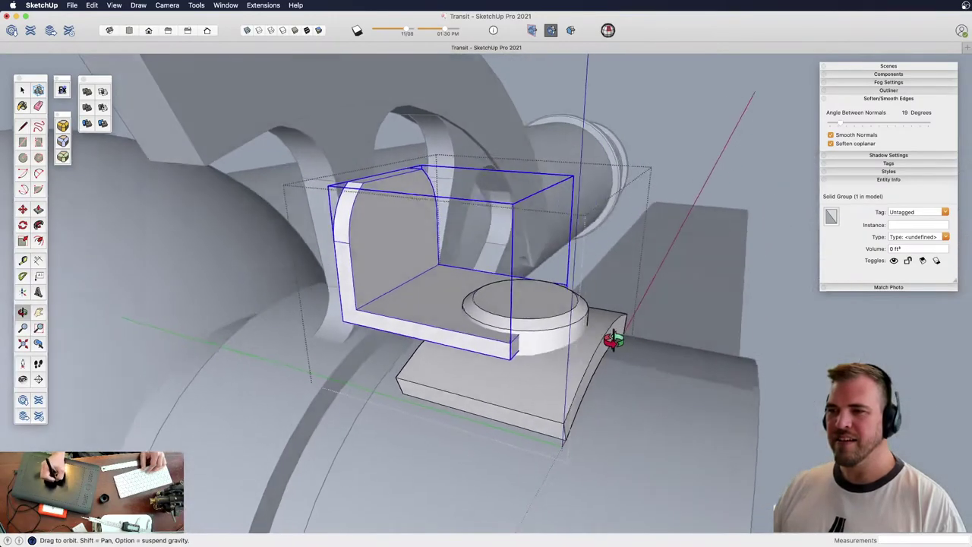
scroll(475, 310, "up", 5)
middle_click_drag(475, 311, 544, 284)
left_click(488, 323)
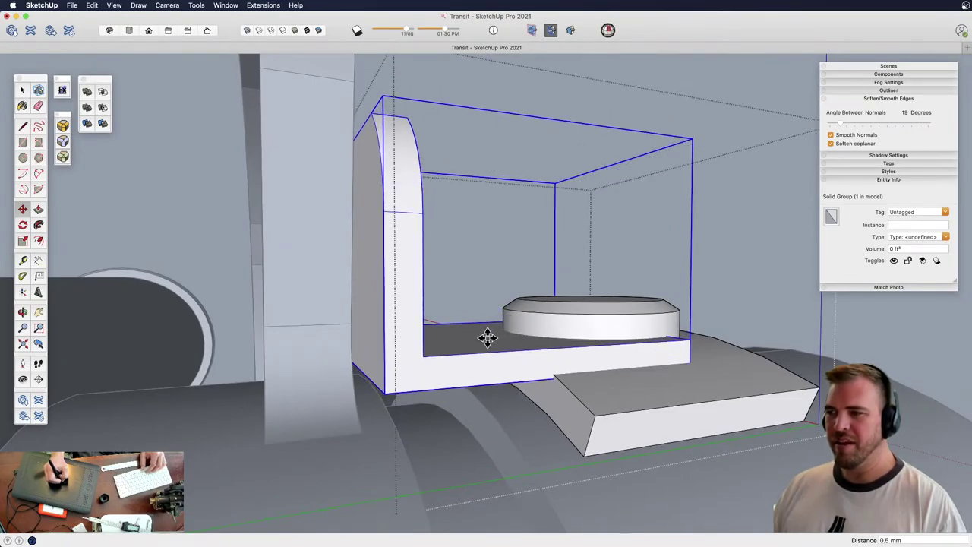
Extend the end face of the bracket's base about 2.4 mm past the knob and close the bracket group
middle_click_drag(488, 338, 516, 376)
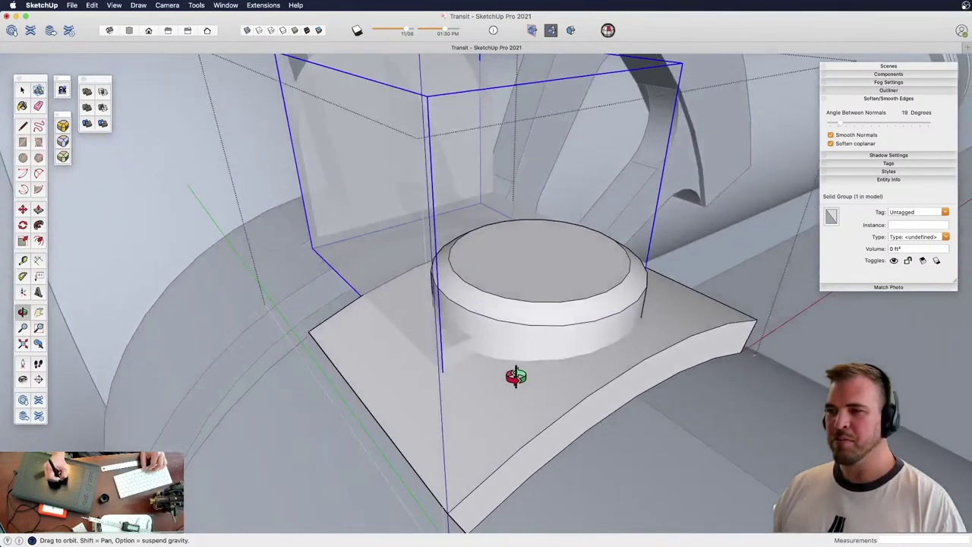
scroll(492, 304, "down", 3)
key("space")
double_click(471, 332)
key("p")
left_click(471, 334)
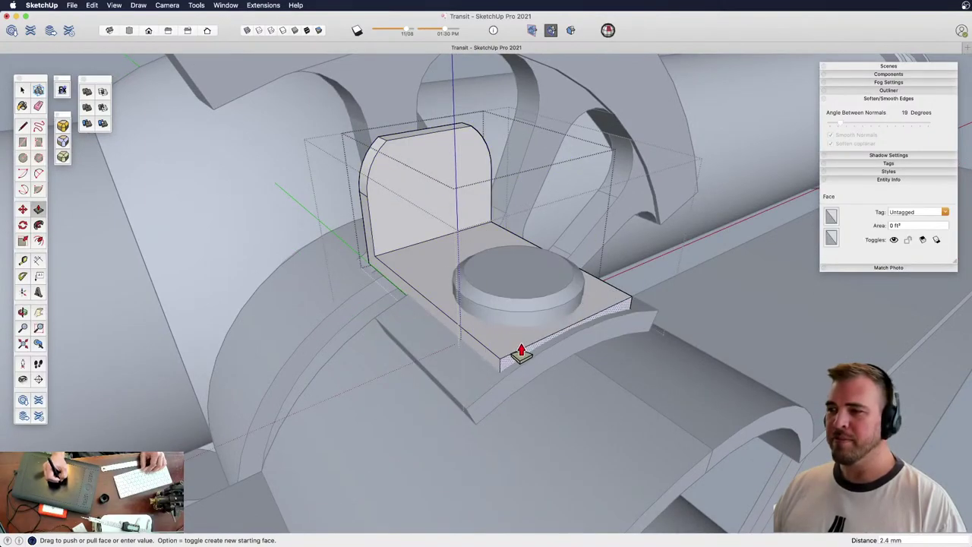
left_click(513, 350)
key("space")
left_click(689, 339)
middle_click_drag(604, 332, 685, 332, "shift")
middle_click_drag(527, 337, 597, 293, "shift")
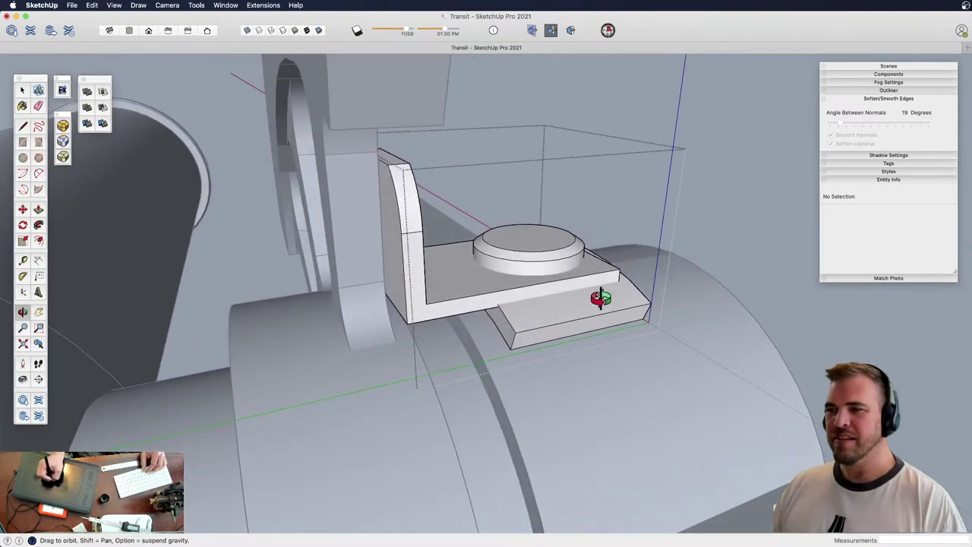
Extend the curved plate's end face 1.3 mm toward the bracket's upright flange and close the plate's group
double_click(501, 327)
key("p")
left_click(498, 330)
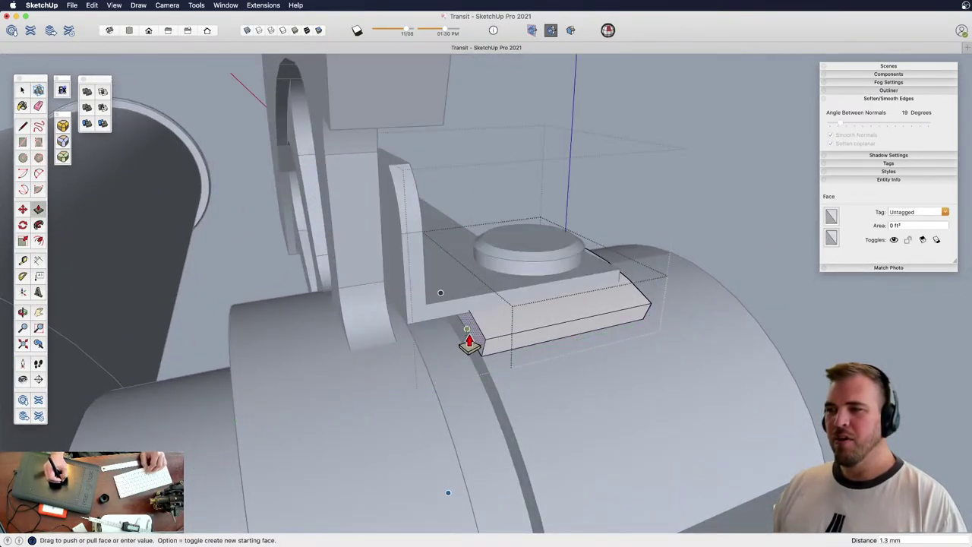
left_click(469, 343)
key("space")
middle_click_drag(466, 343, 456, 391)
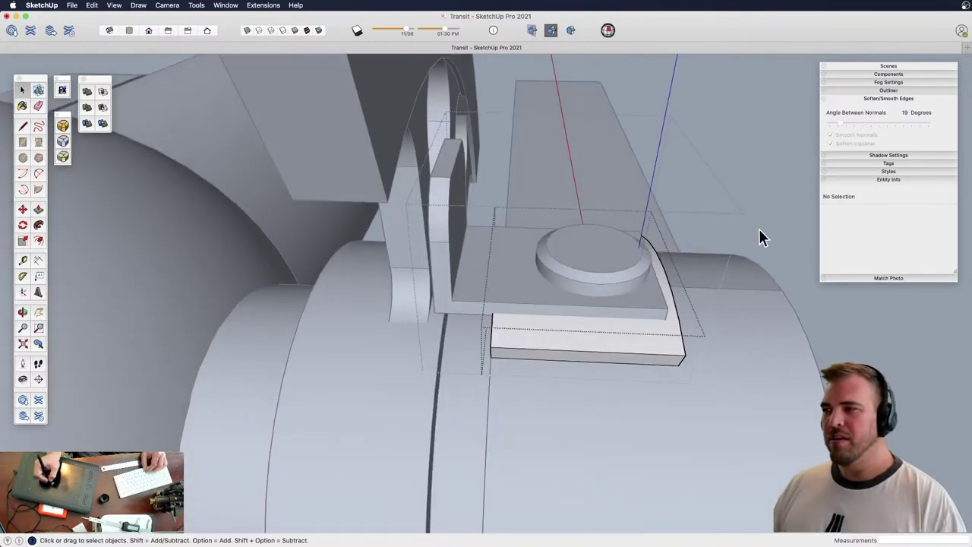
left_click(759, 229)
Move the beveled knob slightly toward the bracket's upright flange so it sits more centrally on the base
left_click(599, 282)
key("m")
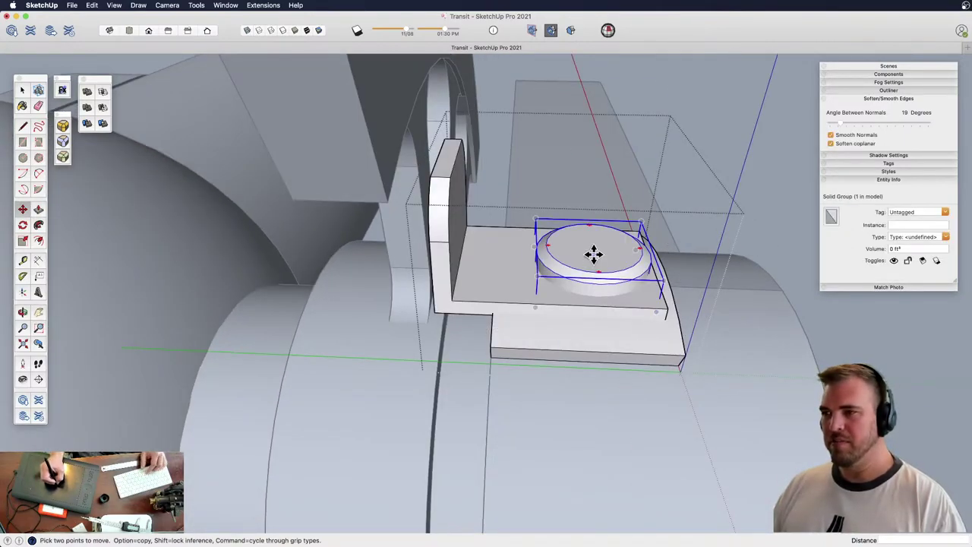
left_click(594, 255)
left_click(575, 259)
key("h")
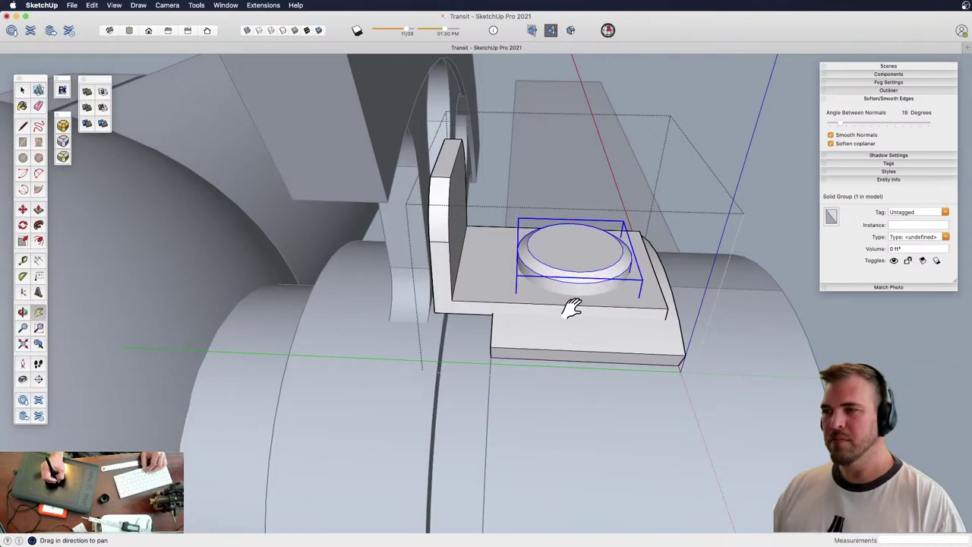
middle_click_drag(571, 308, 482, 195)
Raise the rounded upper end of the L-shaped bracket's upright flange and close the bracket group
key("z")
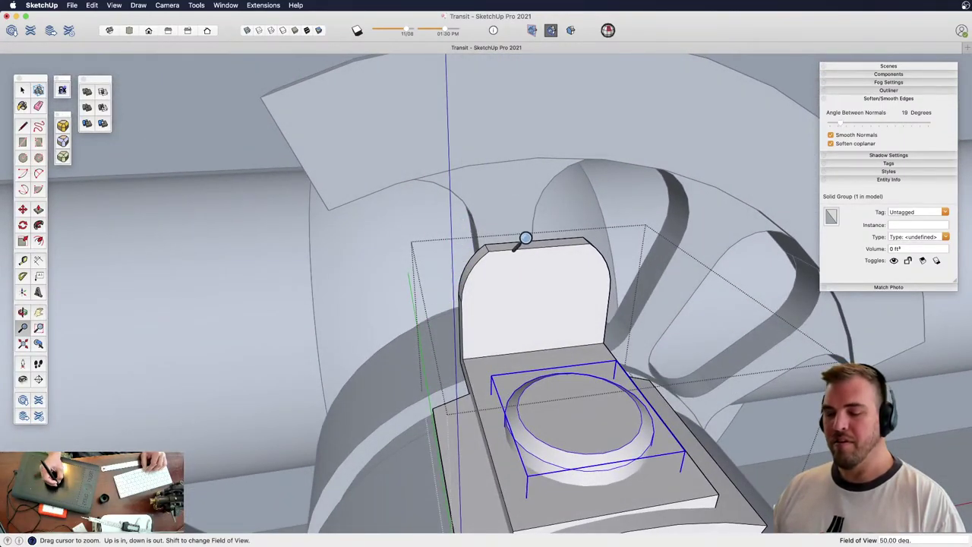
key("space")
left_click(545, 277)
middle_click_drag(547, 319, 498, 292)
left_click_drag(666, 364, 667, 364)
middle_click_drag(523, 338, 616, 362)
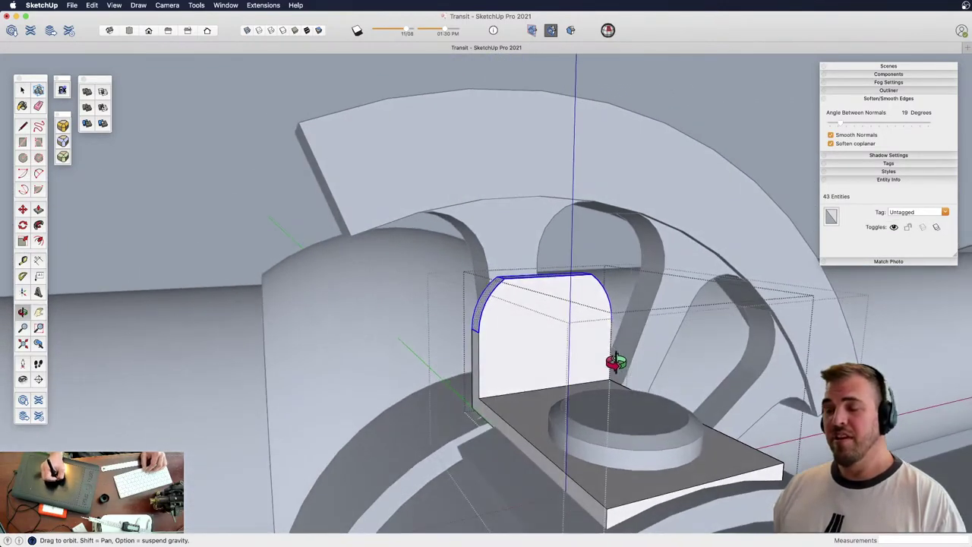
key("m")
left_click_drag(540, 327, 543, 262)
key("z")
scroll(536, 237, "down", 5)
middle_click_drag(529, 272, 635, 344)
left_click_drag(635, 344, 412, 360)
key("space")
left_click(529, 137)
Examine the whole transit, from the finished bearing cap bracket down to the four-armed base
key("z")
left_click_drag(455, 150, 482, 388)
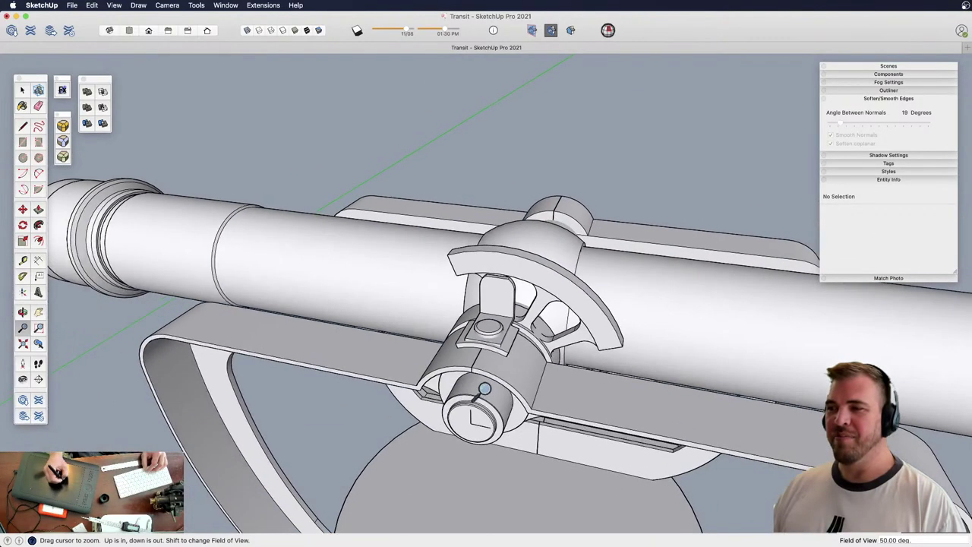
middle_click_drag(481, 388, 414, 366)
left_click_drag(458, 203, 454, 334)
middle_click_drag(454, 334, 424, 324, "shift")
middle_click_drag(425, 325, 463, 295)
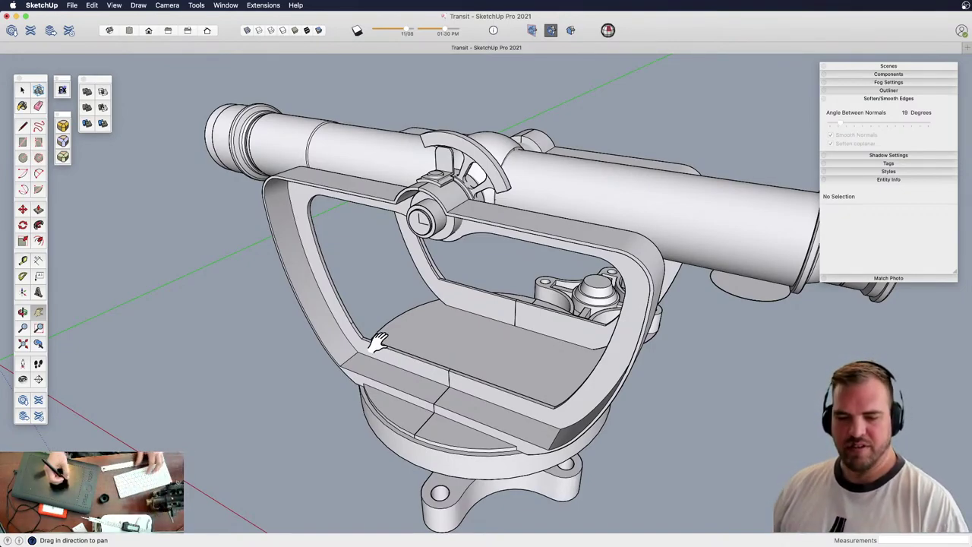
mouse_move(507, 285)
middle_mouse_down()
mouse_move(482, 251)
mouse_move(449, 341)
mouse_move(456, 271)
mouse_move(654, 244)
mouse_move(528, 265)
mouse_move(492, 285)
mouse_move(496, 323)
mouse_move(478, 337)
mouse_move(495, 257)
mouse_move(534, 191)
mouse_move(482, 278)
mouse_move(429, 313)
mouse_move(539, 284)
mouse_move(412, 426)
mouse_move(491, 297)
mouse_move(506, 332)
middle_mouse_up()
scroll(429, 314, "down", 5)
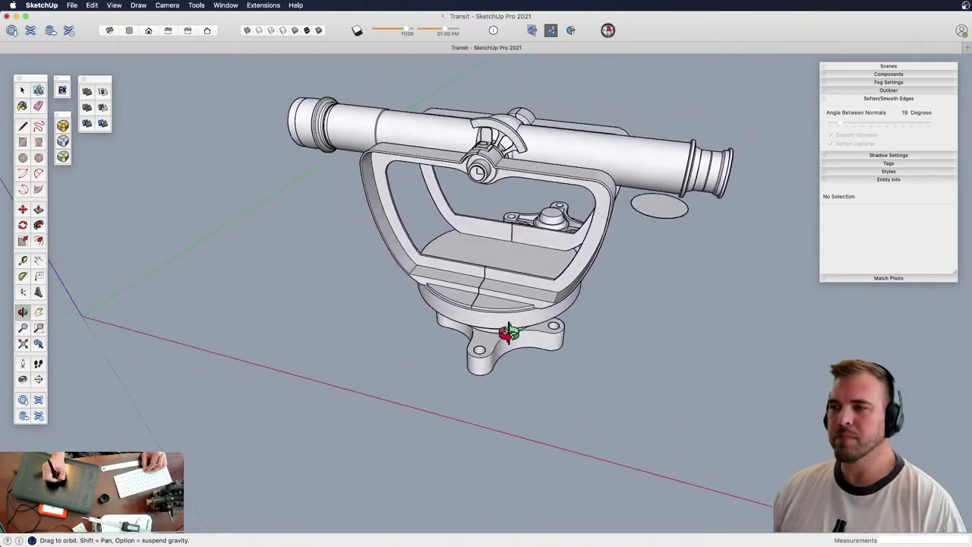
Copy the 4.4 mm radius rim circle of a base arm's hole out of its group and raise it above the hole
scroll(486, 230, "up", 5)
middle_click_drag(486, 230, 496, 188, "shift")
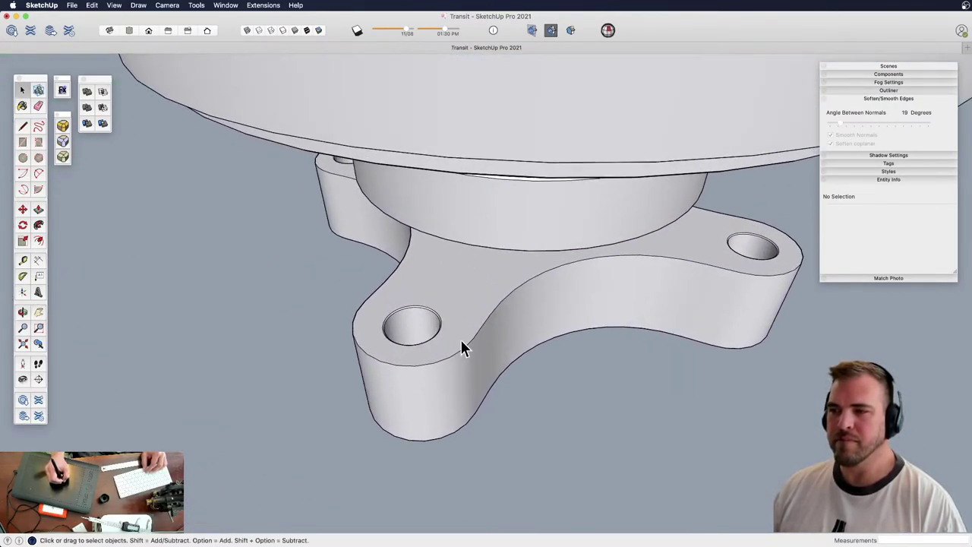
middle_click_drag(461, 340, 486, 320)
key("z")
left_click_drag(486, 321, 496, 266)
key("space")
double_click(475, 286)
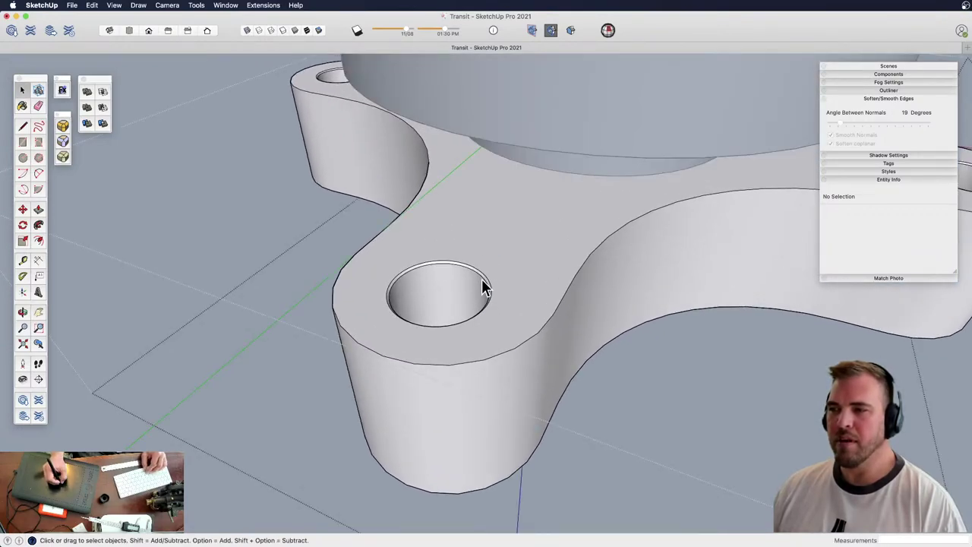
left_click(486, 287)
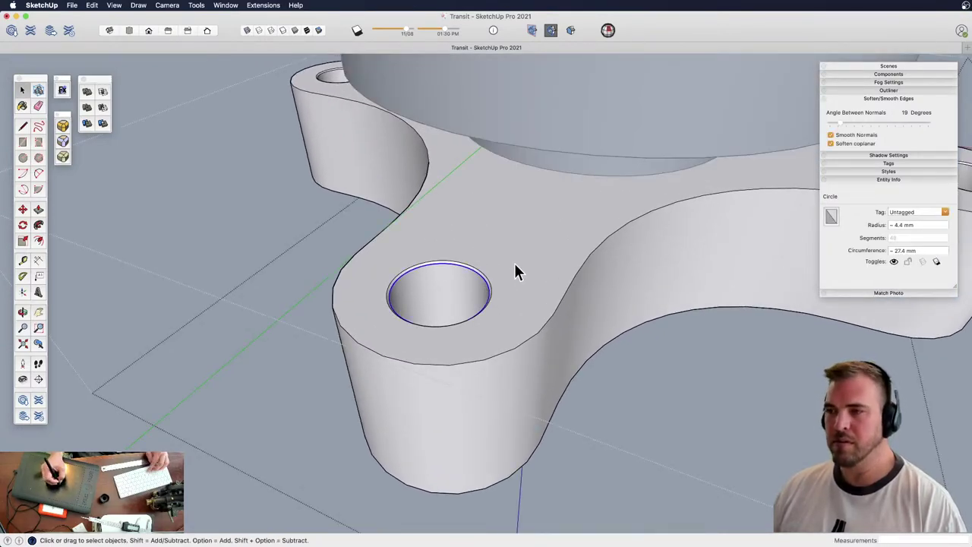
left_click(279, 251)
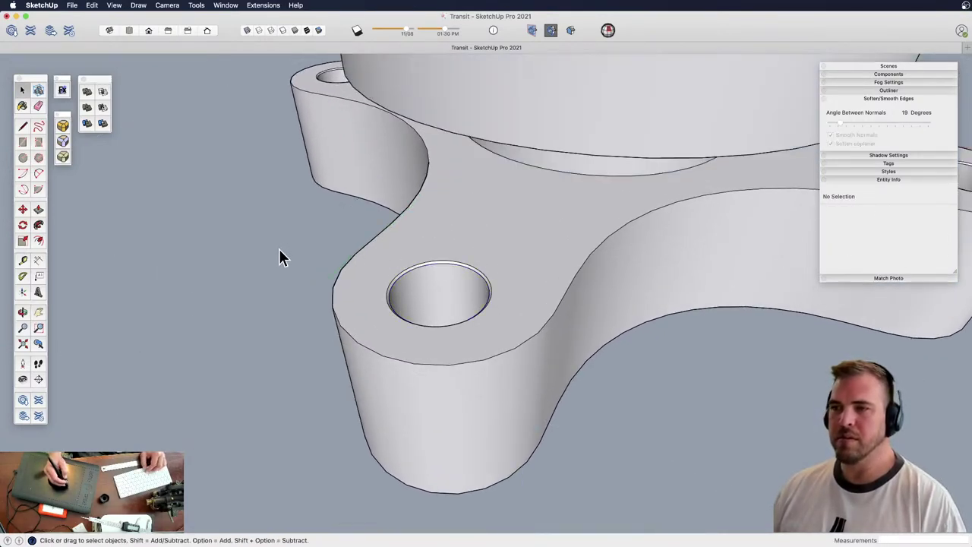
left_click(409, 294, "shift")
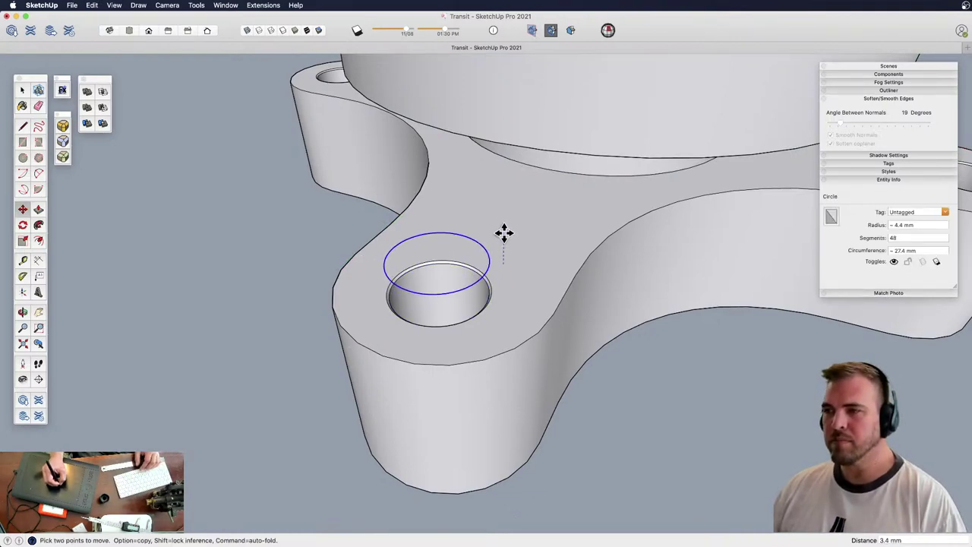
left_click_drag(496, 300, 486, 156)
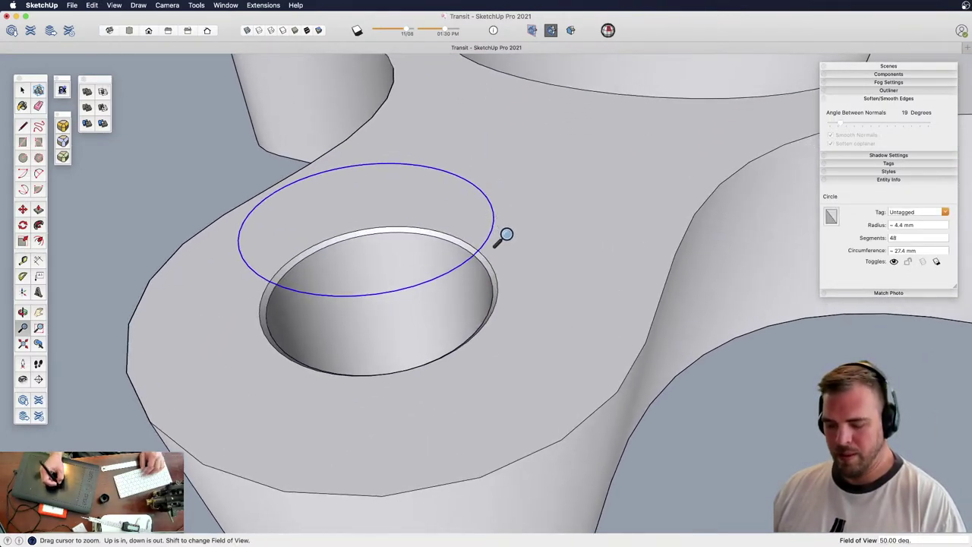
Fill the raised circle with a face and extrude it down through the hole into a long cylindrical leg
key("l")
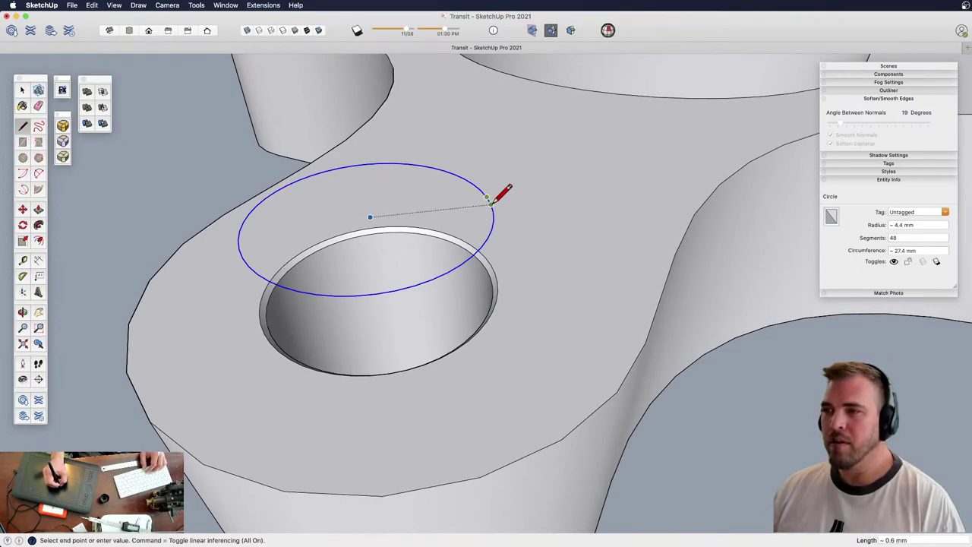
left_click(492, 204)
key("z")
left_click_drag(454, 192, 476, 323)
middle_click_drag(476, 323, 471, 292)
key("p")
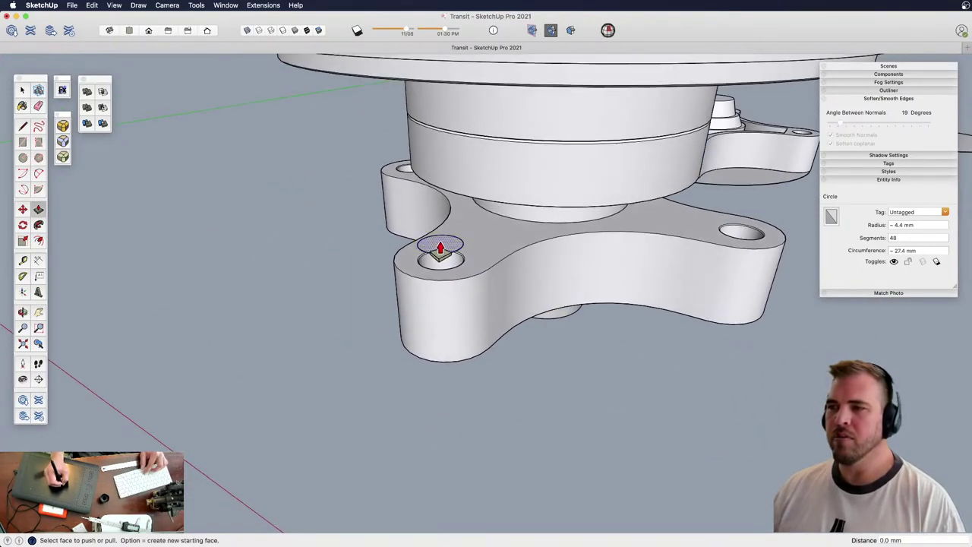
left_click_drag(441, 251, 475, 427)
middle_click_drag(475, 427, 477, 469)
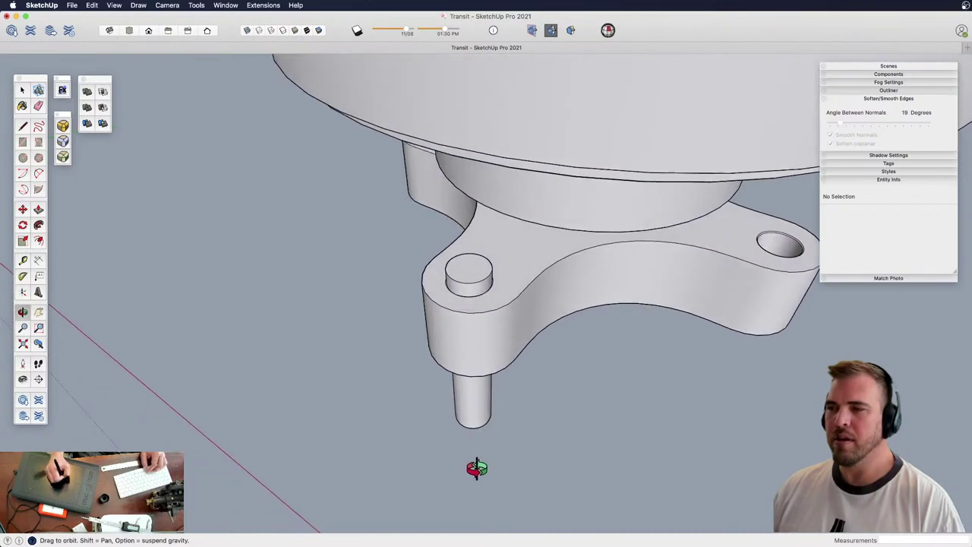
Raise the leg's top face slightly and scale it inward to form a narrow bevel around the upper edge
scroll(490, 246, "up", 5)
key("space")
left_click(463, 226)
scroll(527, 354, "up", 6)
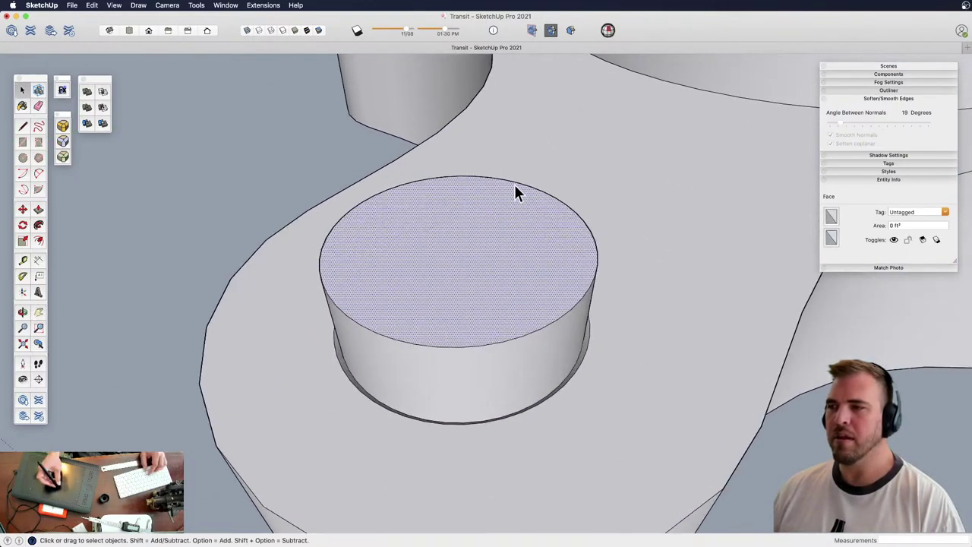
key("s")
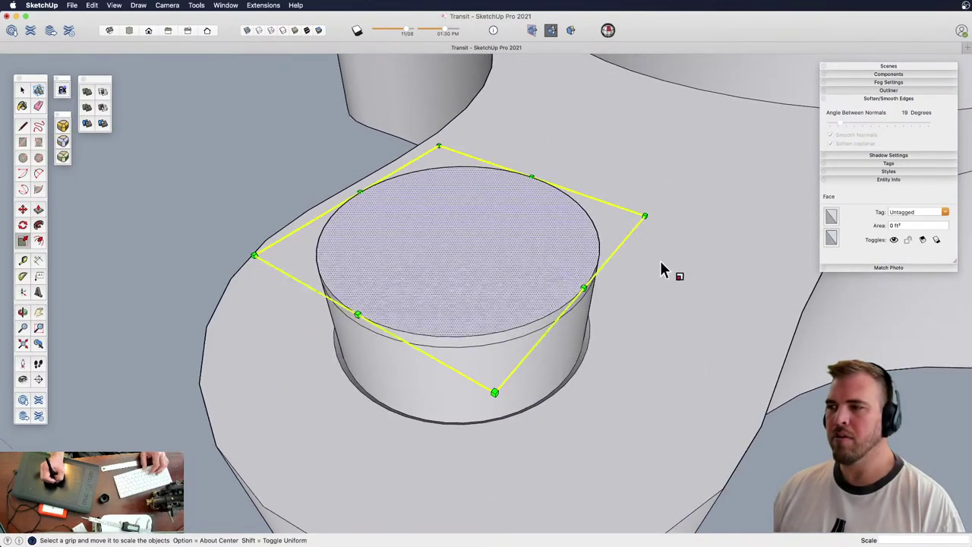
left_click_drag(644, 215, 632, 217)
key("space")
key("Delete")
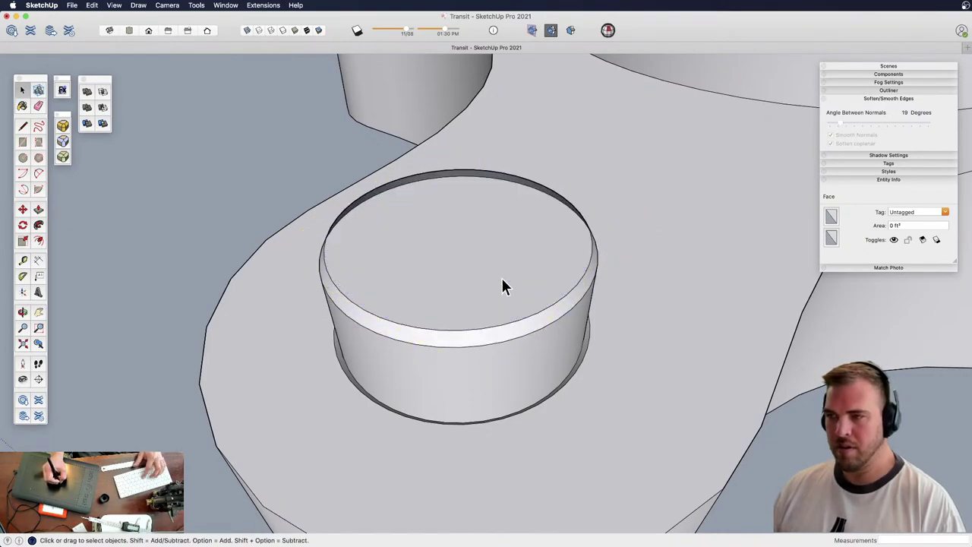
left_click(504, 280)
key("Delete")
key("super+z")
key("super+z")
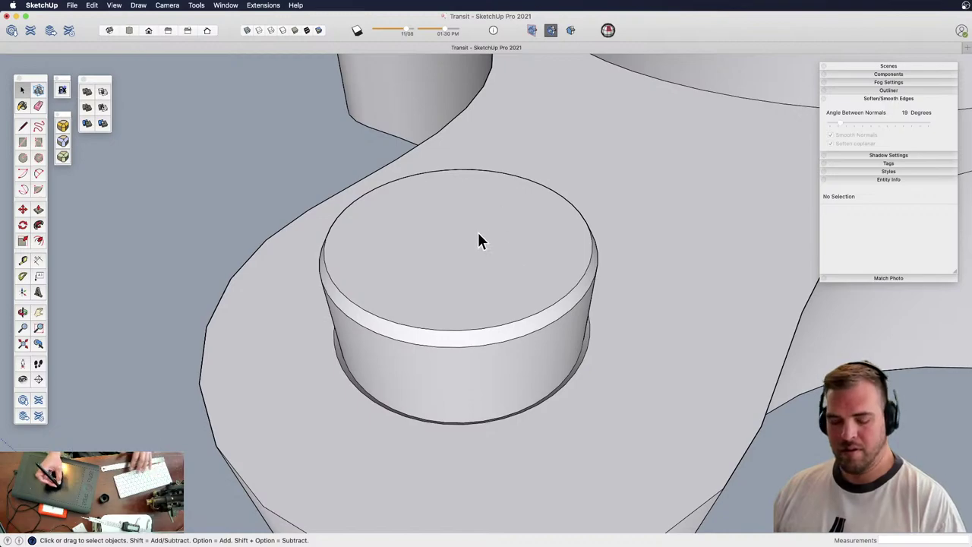
Make the whole beveled cylinder a component named leg
scroll(478, 240, "down", 5)
triple_click(484, 293)
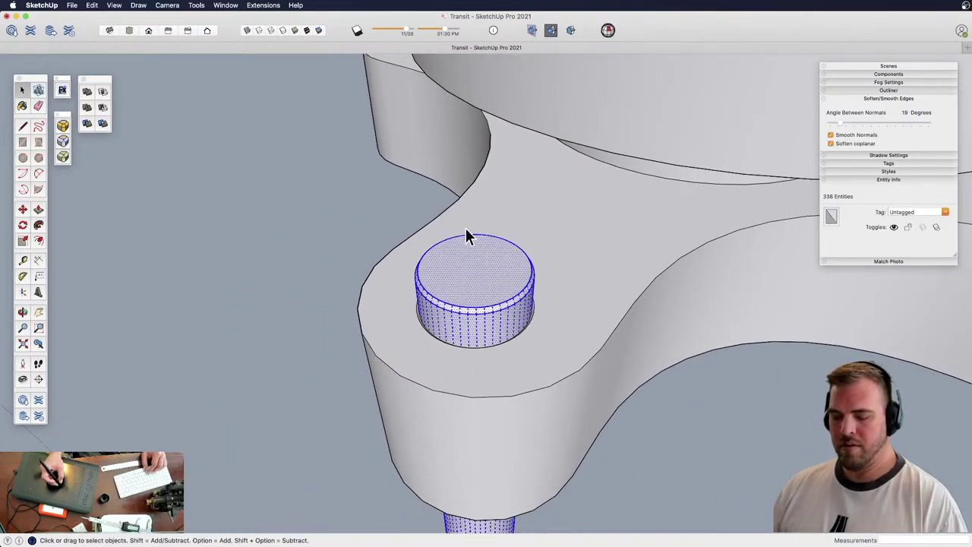
type("g")
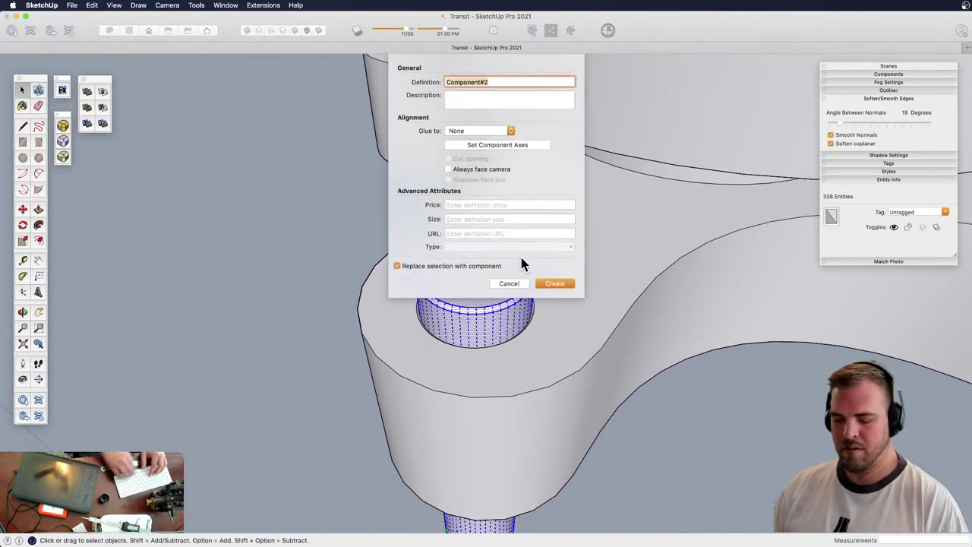
type("leg")
key("Return")
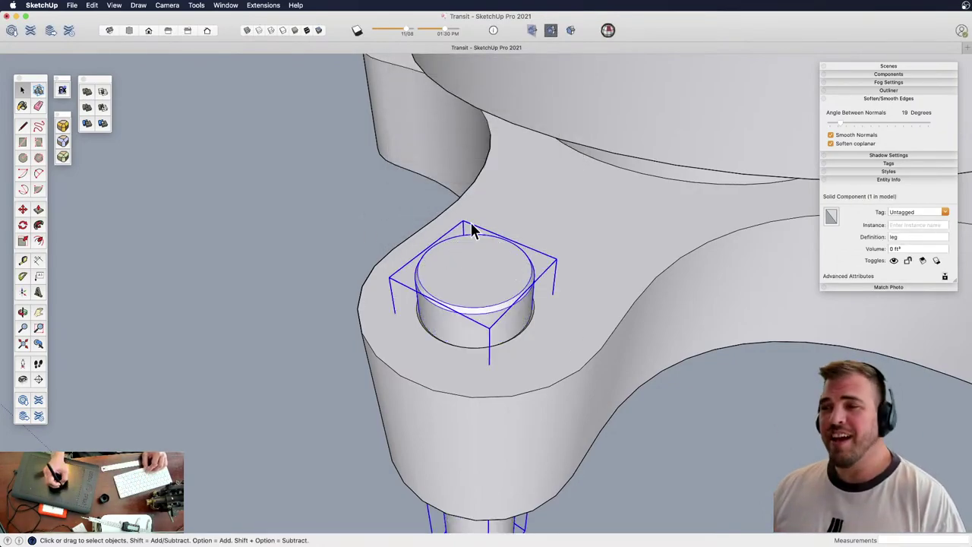
Lower the leg vertically by 2.1 mm so its beveled head sits just above the base arm
key("z")
left_click_drag(473, 230, 509, 134)
key("o")
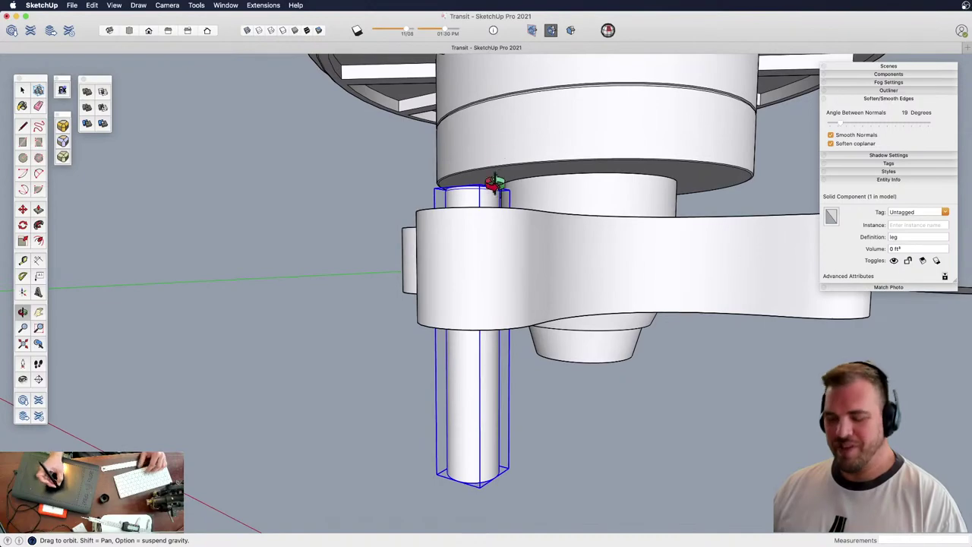
key("m")
left_click(490, 232)
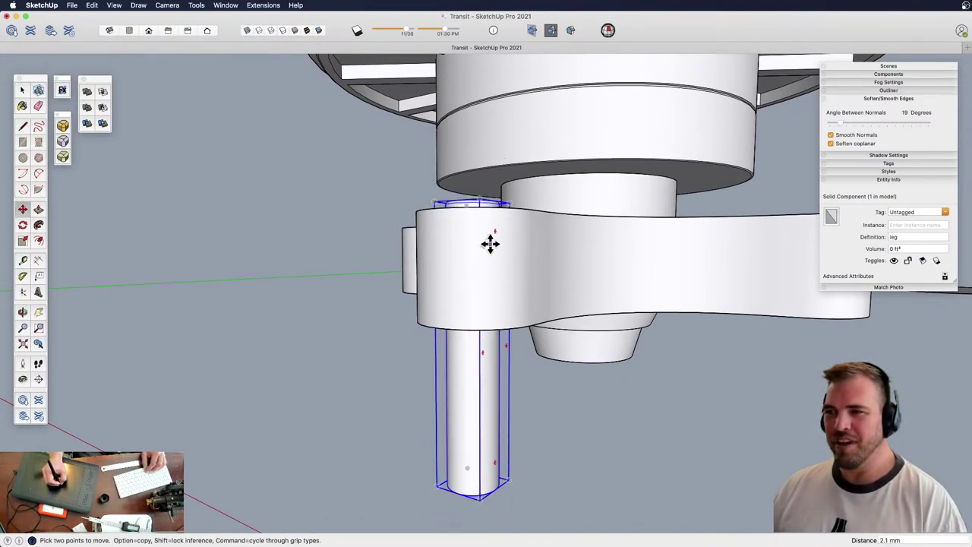
Rotate-copy the leg 90° about the base's center and repeat it 3x to fill the remaining arm holes
key("o")
left_click_drag(510, 314, 503, 249)
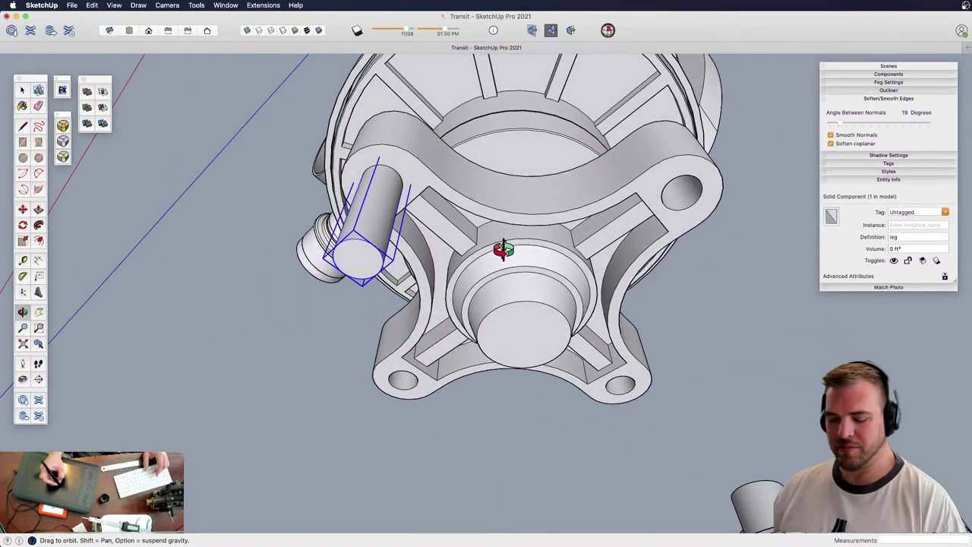
key("q")
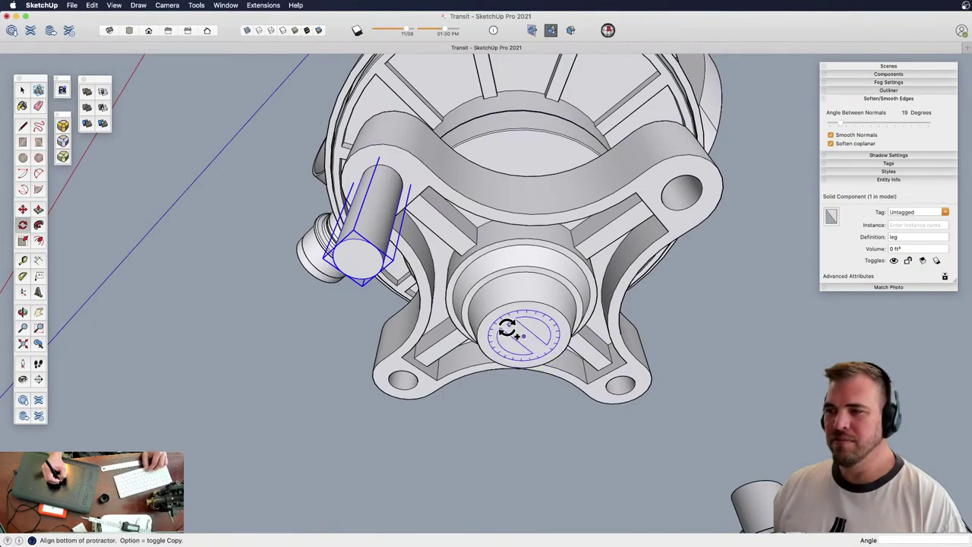
left_click(507, 328)
left_click(543, 326)
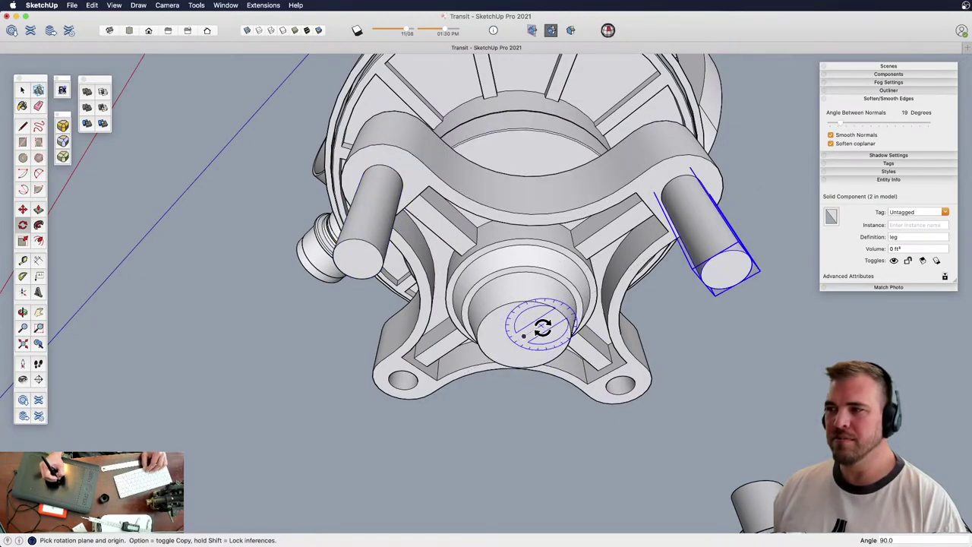
key("Return")
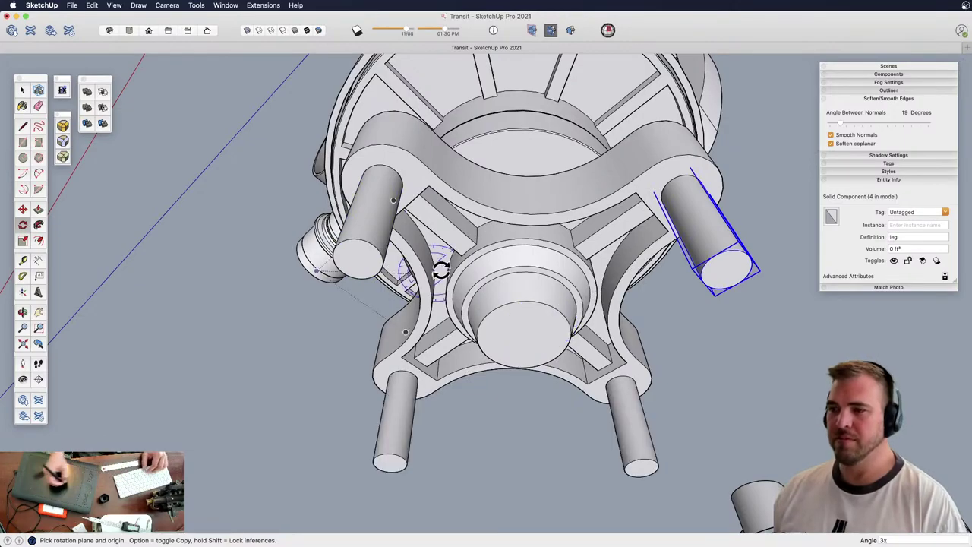
Open the leg component and push its lower end face upward to shorten all four legs
middle_click_drag(440, 271, 503, 281)
key("z")
left_click_drag(497, 328, 486, 266)
key("space")
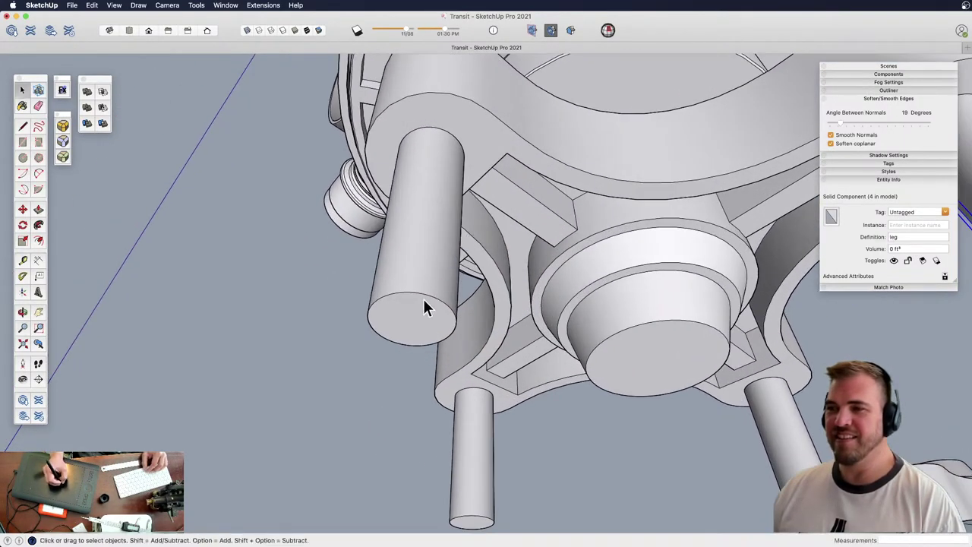
double_click(417, 322)
key("p")
left_click_drag(420, 322, 455, 261)
key("space")
Offset the edge of the leg's lower end face inward by about 0.4 mm and select the inner face
key("h")
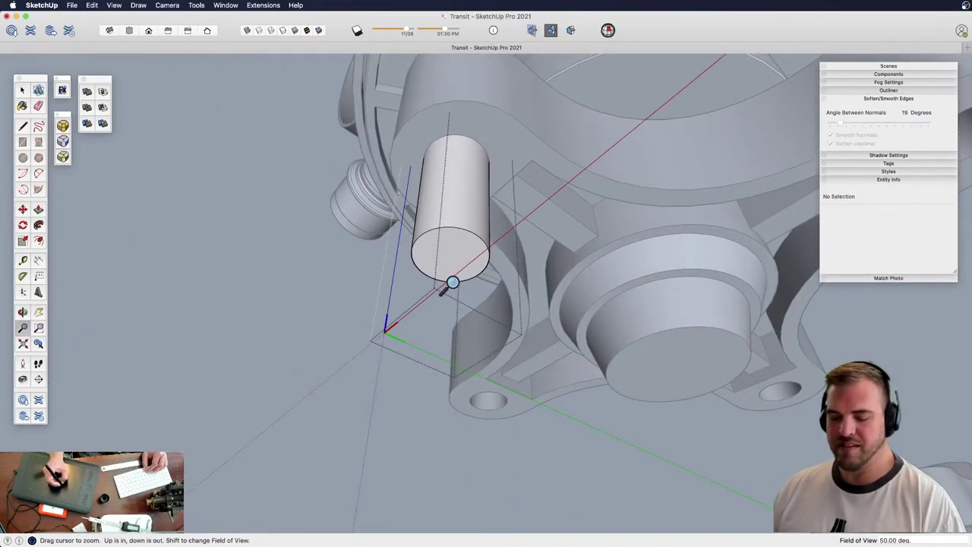
scroll(456, 190, "up", 5)
scroll(491, 291, "up", 3)
key("space")
key("f")
left_click(517, 219)
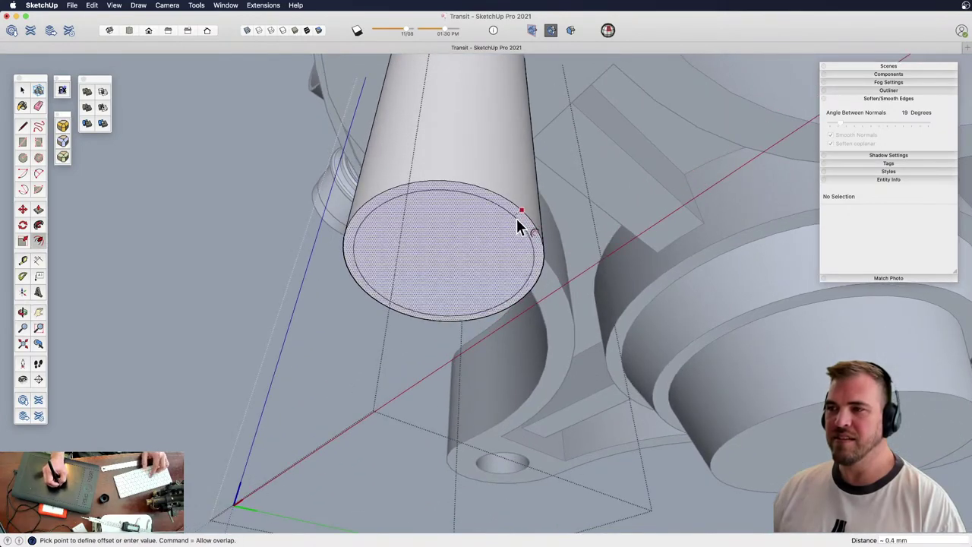
left_click(517, 218)
key("space")
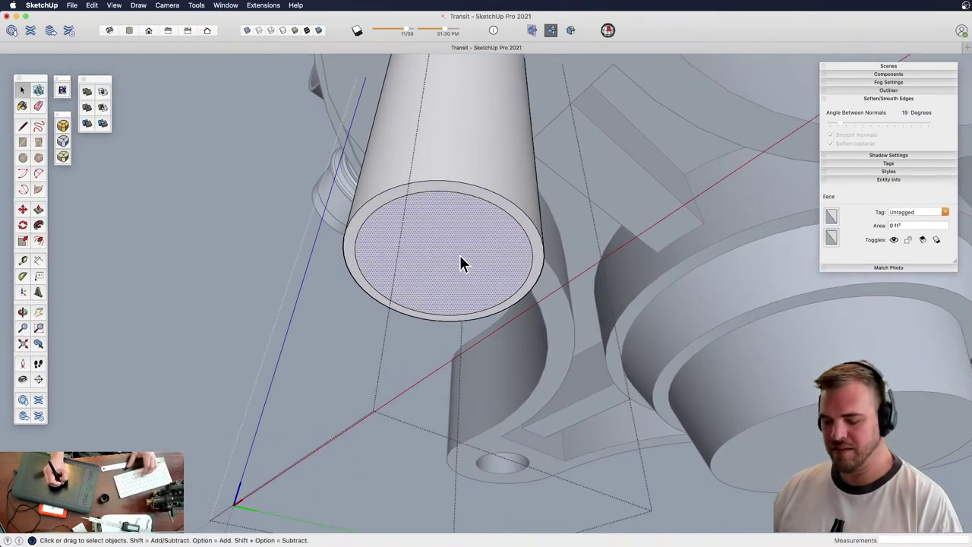
Move the inner circular face of the leg's lower end down by about 0.6 mm to bevel the rim
key("m")
left_click(459, 256)
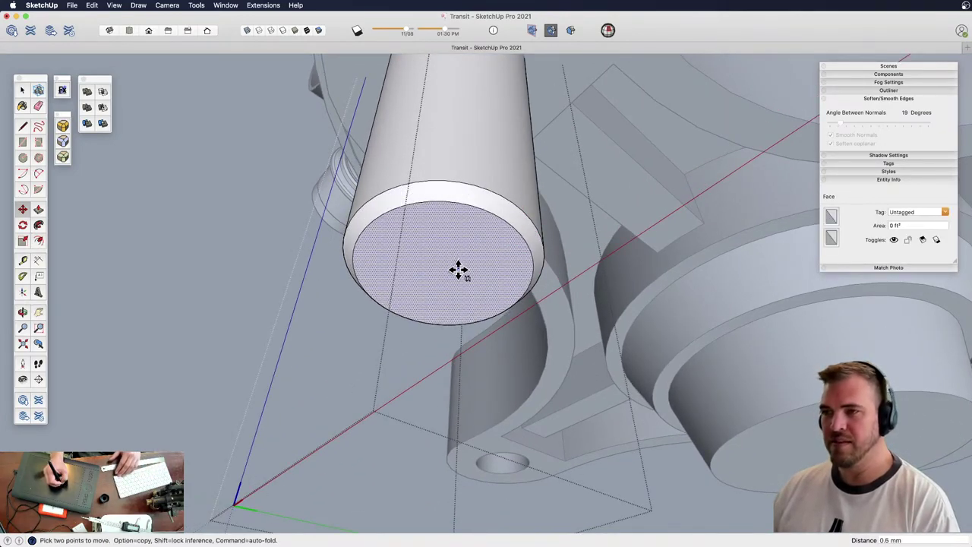
middle_click_drag(452, 255, 459, 292, "shift")
Offset the beveled end face's edge inward by about 0.3 mm and extrude the inner face down into a short neck
key("space")
left_click(520, 262)
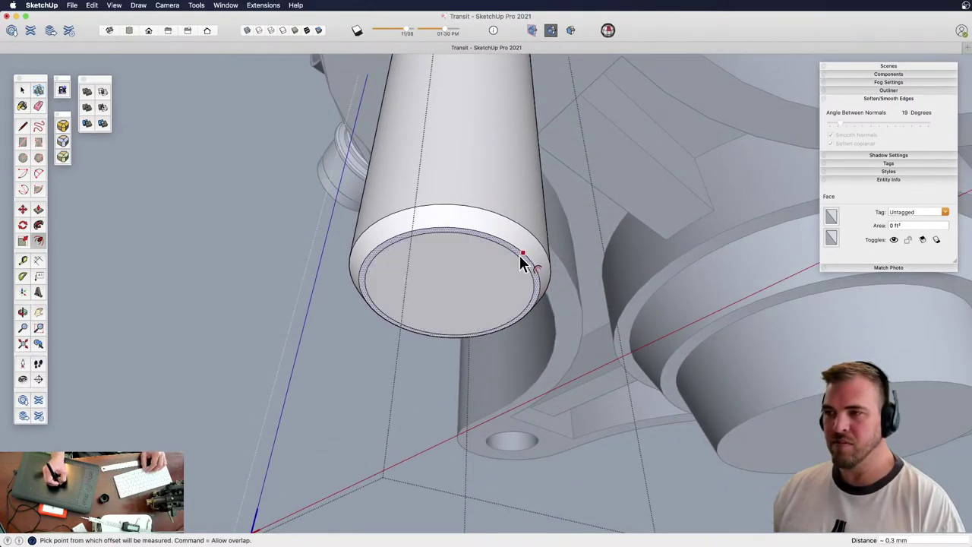
key("p")
Offset the neck's end face outward by about 1 mm, extrude the result down into a flange and erase the leftover inner circle
key("f")
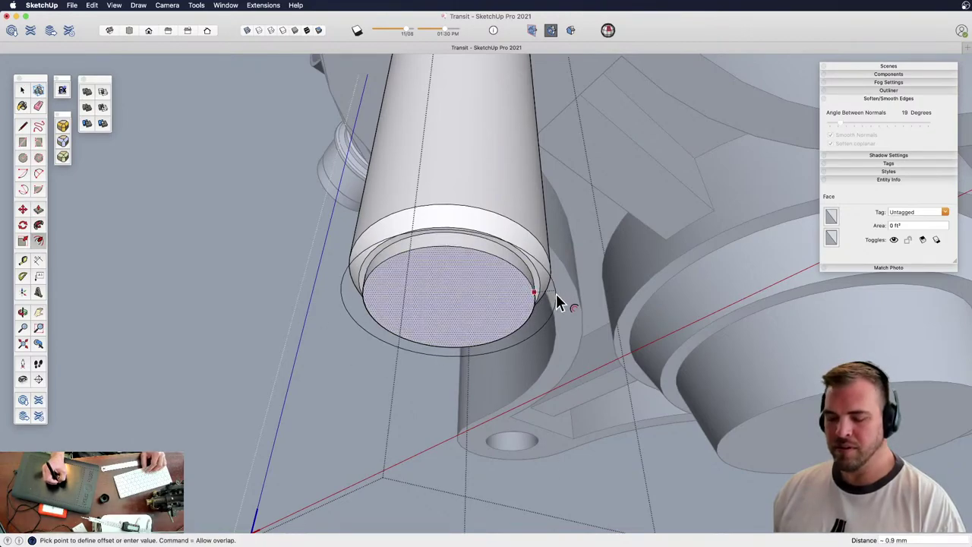
left_click(560, 296)
key("p")
left_click(550, 304)
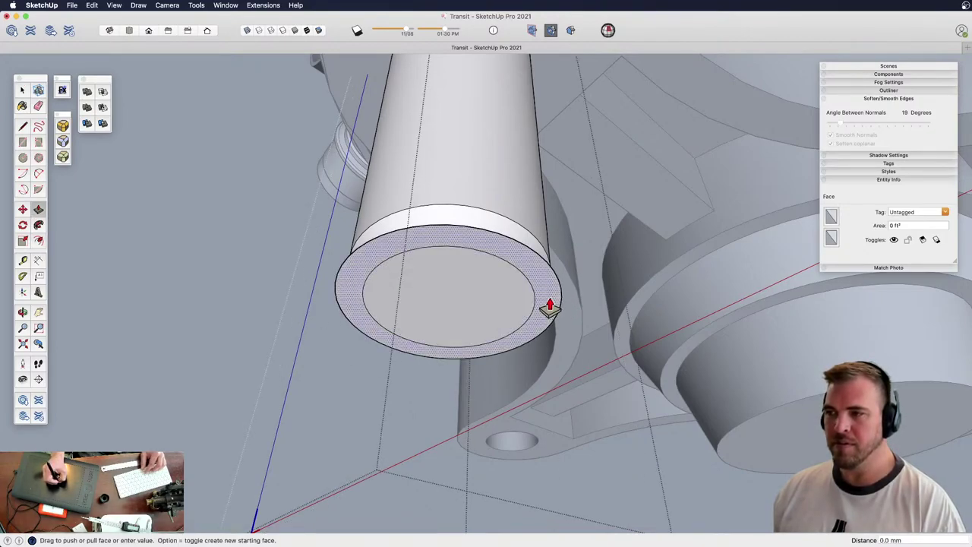
left_click(545, 319)
left_click(530, 310)
left_click(537, 323)
key("e")
left_click(535, 303)
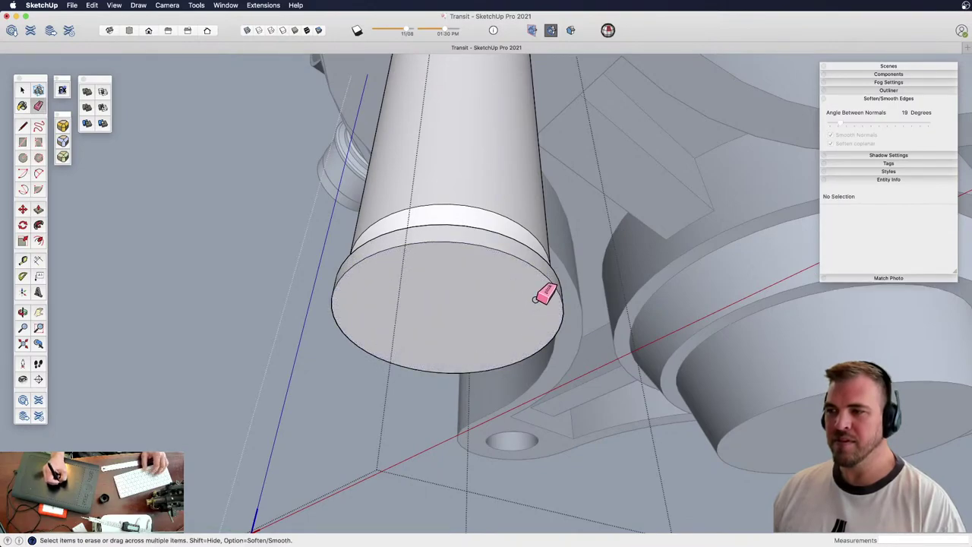
Scale the flange's lower face slightly larger about its center to flare the sides and extrude it down as a thin straight rim
key("space")
left_click(539, 302)
key("s")
left_click(613, 311, "alt")
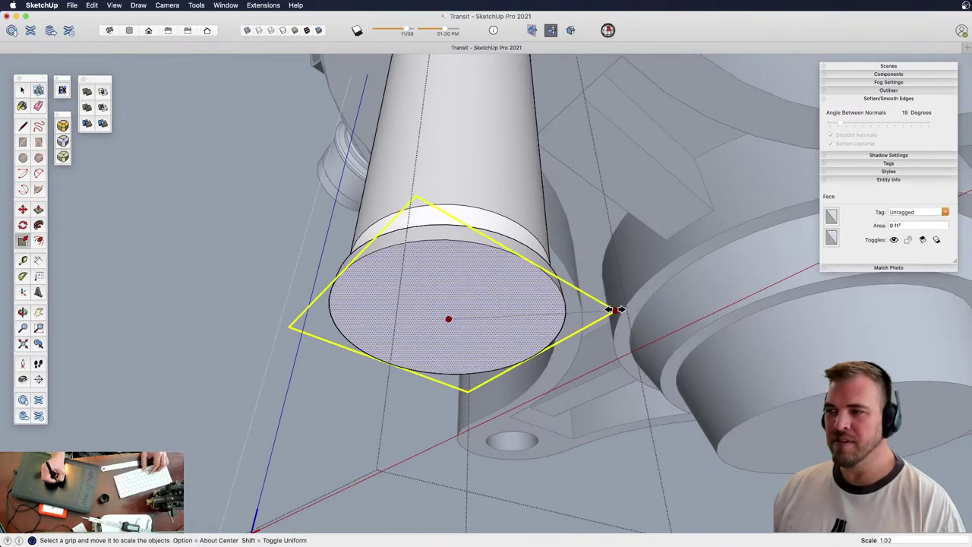
left_click(621, 310, "alt")
key("p")
left_click(551, 312)
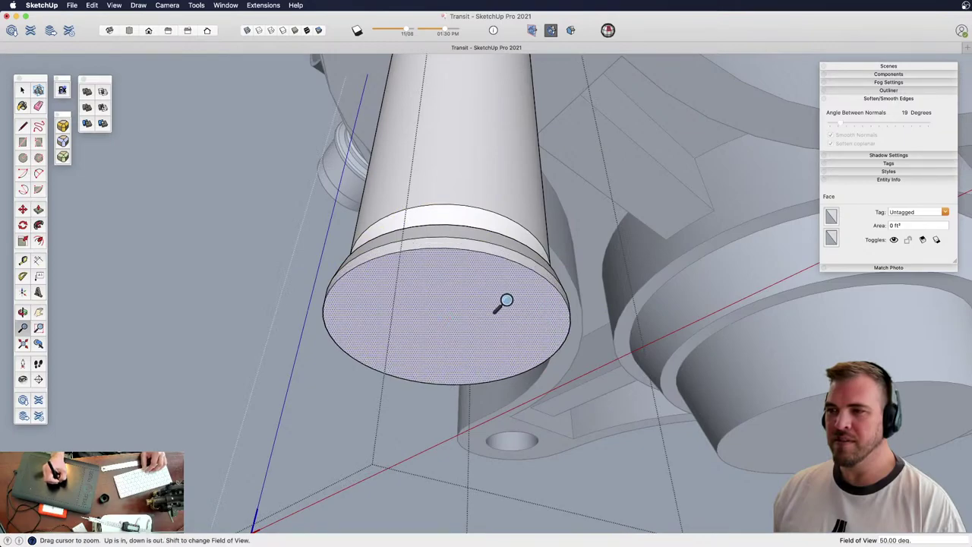
Examine the leg's neck and flared flange from the side and from below
left_click_drag(506, 300, 501, 288)
key("o")
left_click_drag(486, 248, 490, 395)
key("z")
left_click_drag(461, 208, 463, 259)
key("o")
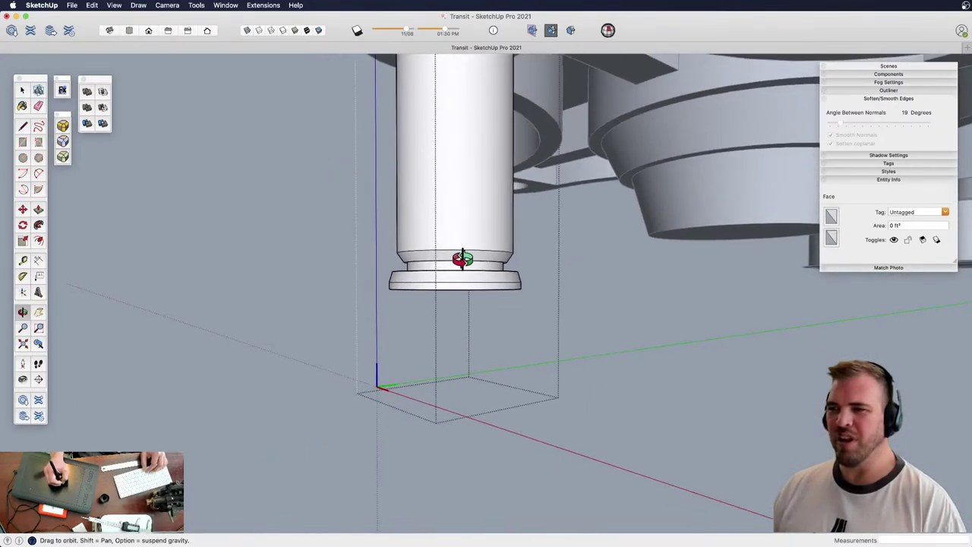
middle_click_drag(462, 259, 433, 139)
key("z")
left_click_drag(486, 284, 477, 262)
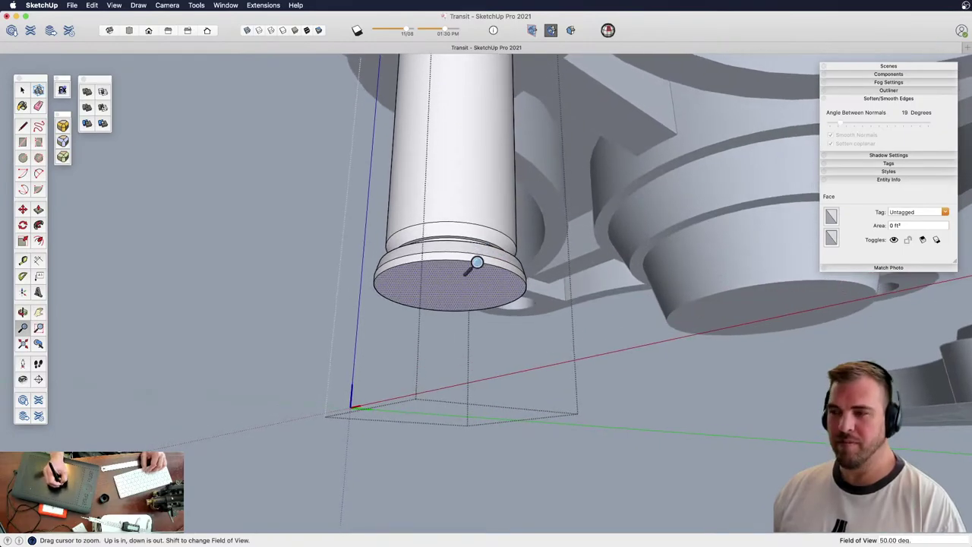
Copy the leg's end face in place outside the leg component and offset its edge outward by about 7.2 mm
key("space")
left_click(393, 345)
middle_click_drag(466, 282, 492, 251)
left_click(493, 315)
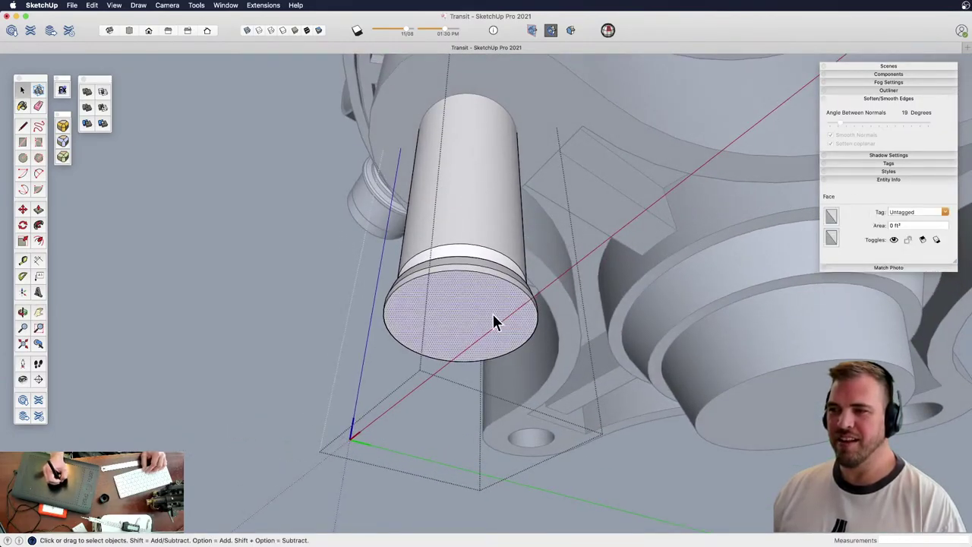
left_click(304, 362)
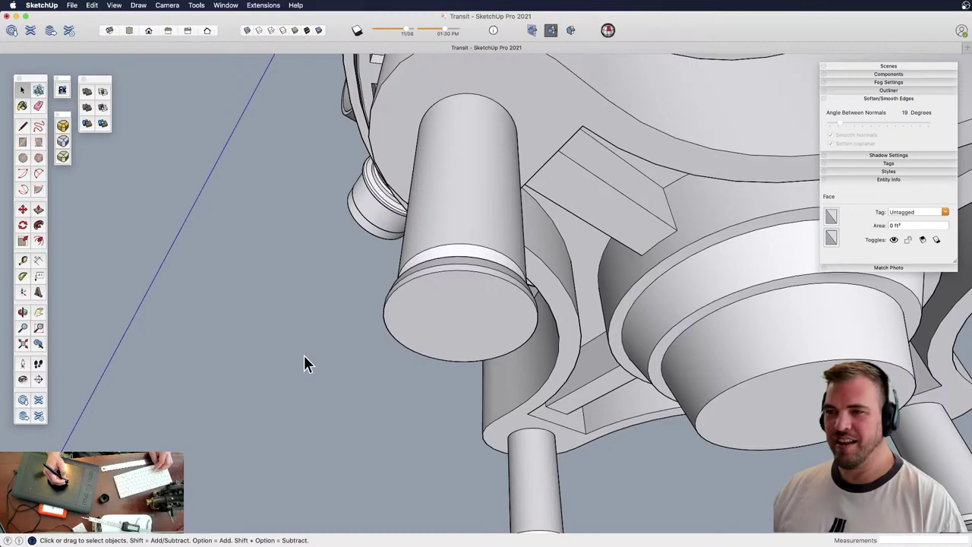
double_click(439, 313, "shift")
key("f")
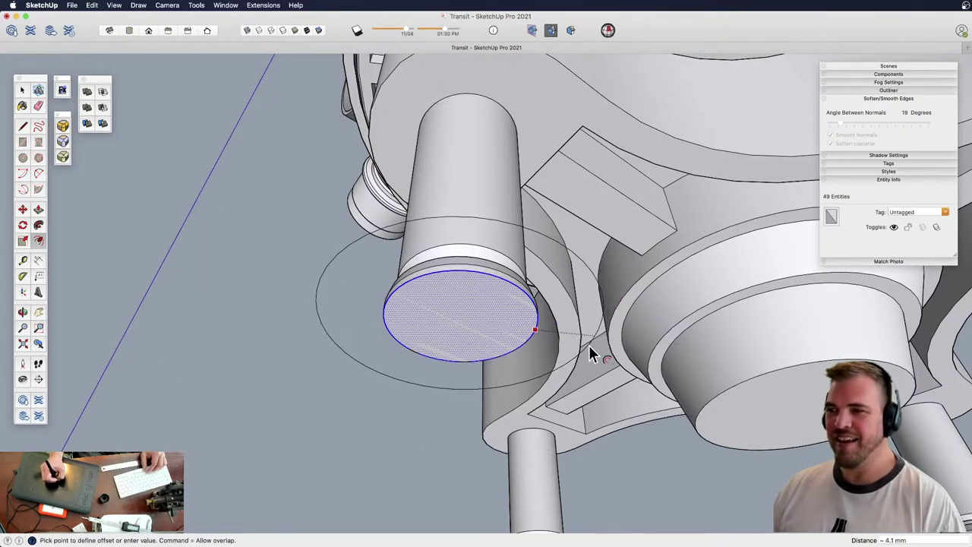
middle_click_drag(592, 347, 527, 352)
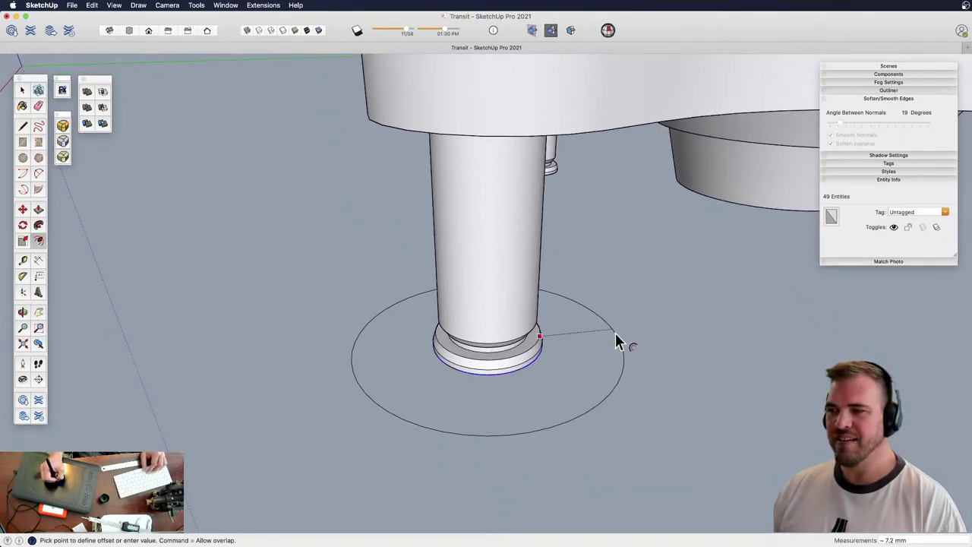
left_click(615, 334)
Offset the disc's outer circle further outward to a radius of about 13.9 mm and erase the previous circle
key("z")
left_click_drag(519, 122, 535, 281)
key("h")
middle_click_drag(536, 281, 496, 390)
key("z")
left_click_drag(495, 390, 499, 312)
key("space")
key("f")
left_click(510, 383)
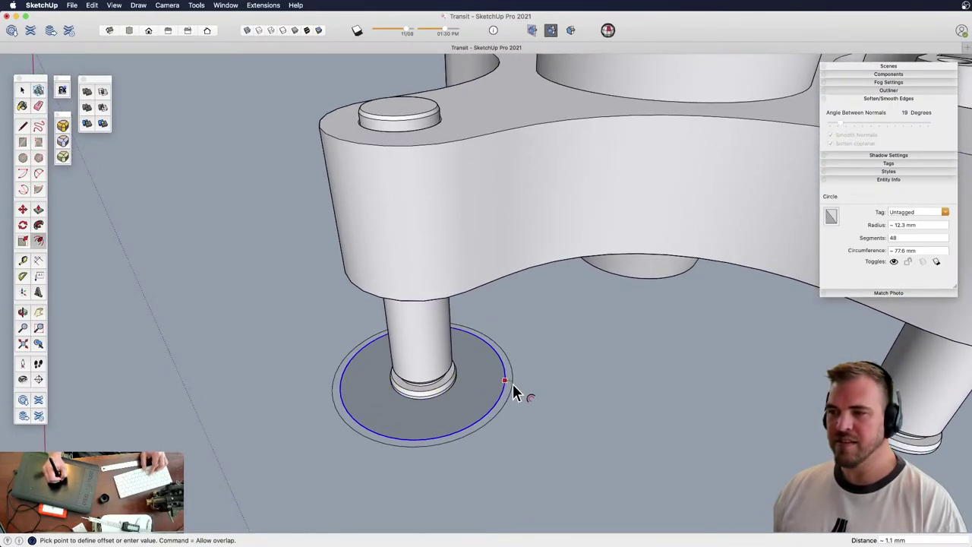
left_click(513, 384)
key("e")
left_click(505, 381)
Select the whole disc beneath the leg, group it and check the group's contents
key("space")
mouse_move(493, 341)
middle_mouse_down("shift")
mouse_move(527, 345)
mouse_move(527, 387)
mouse_move(492, 62)
middle_mouse_up("shift")
triple_click(516, 358)
key("g")
double_click(498, 271)
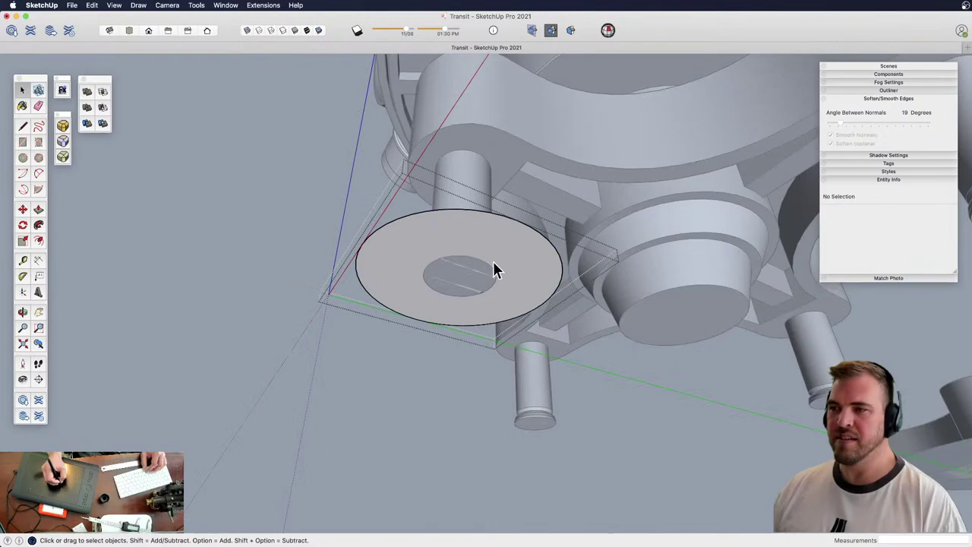
key("space")
left_click(286, 214)
Cut the disc group and paste it in place inside the leg component so all four legs receive it
left_click(465, 240)
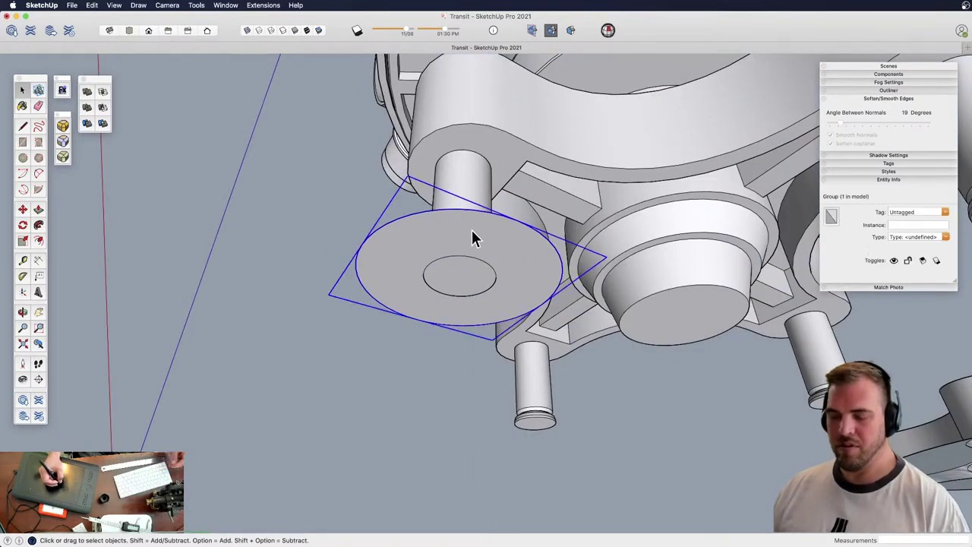
key("Delete")
double_click(468, 273)
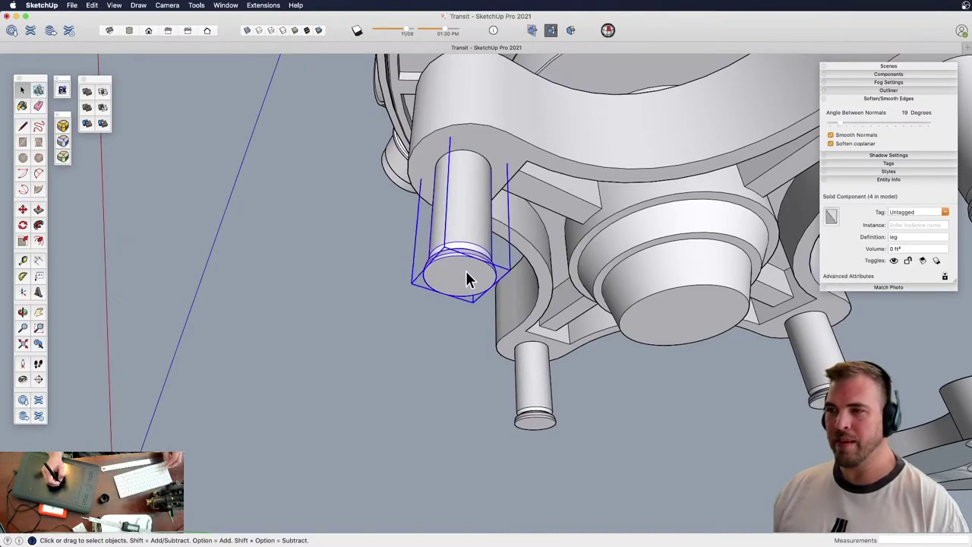
key("super+z")
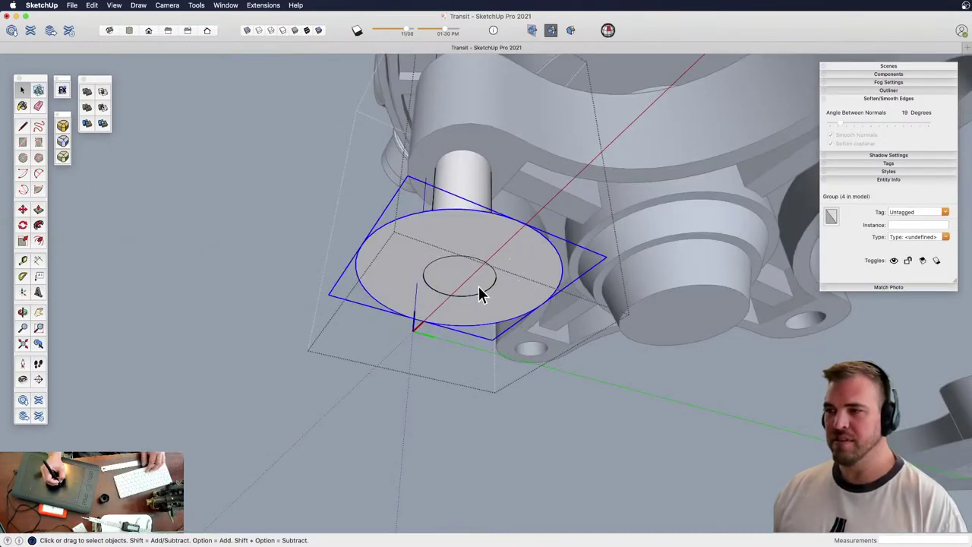
key("super+z")
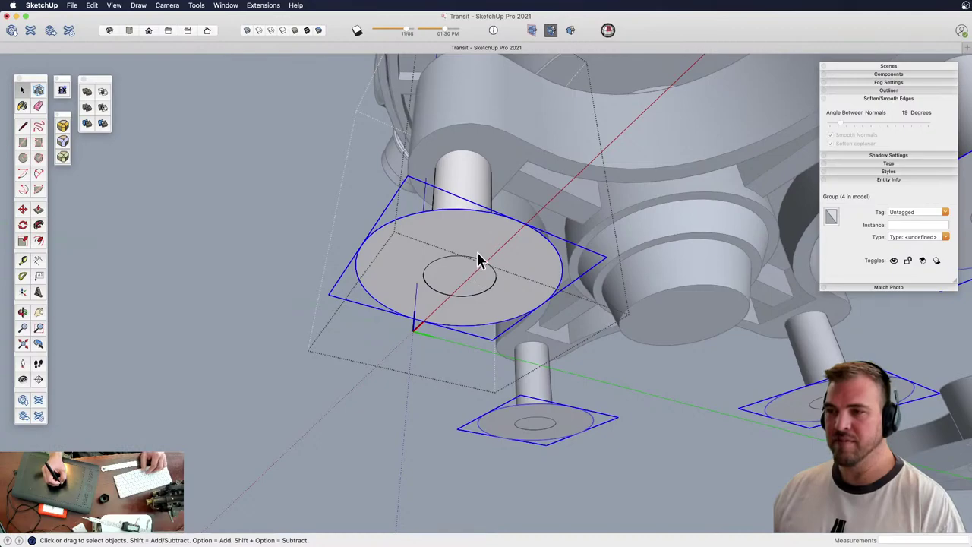
Open the disc group and extrude its face downward by about 6.1 mm to form a foot pad
double_click(505, 268)
key("p")
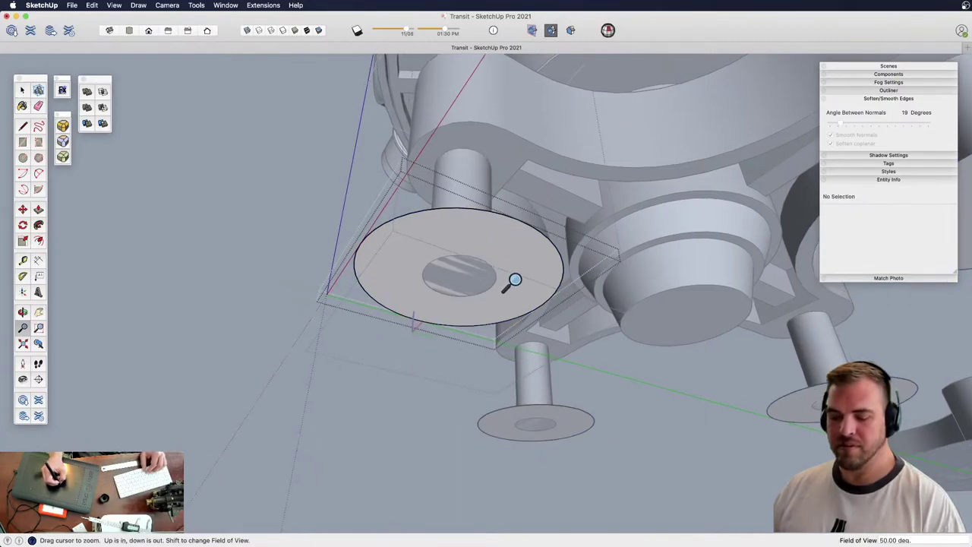
middle_click_drag(512, 278, 521, 250)
left_click_drag(520, 272, 523, 300)
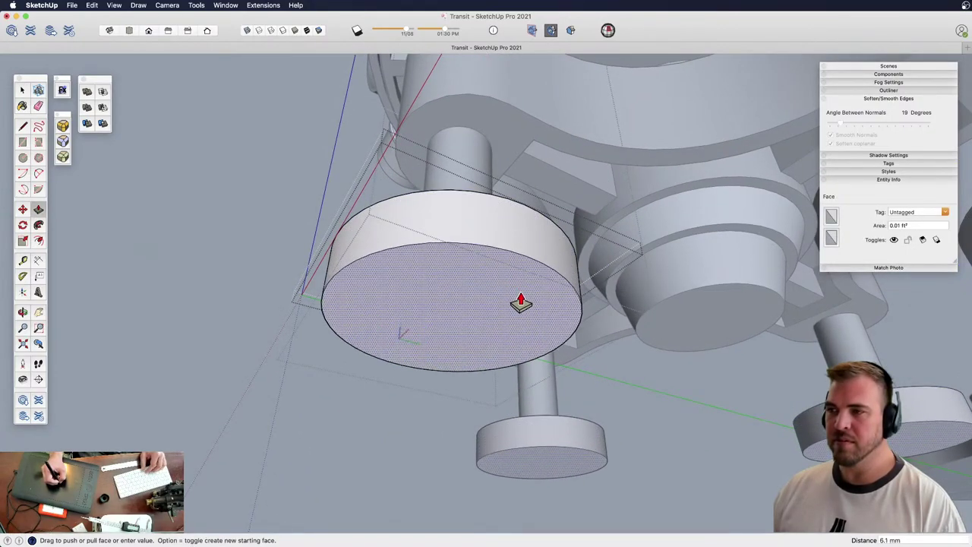
Offset the foot pad's upper edge inward by about 2.3 mm and offset a second, slightly smaller circle inside it
middle_click_drag(506, 282, 497, 393)
key("space")
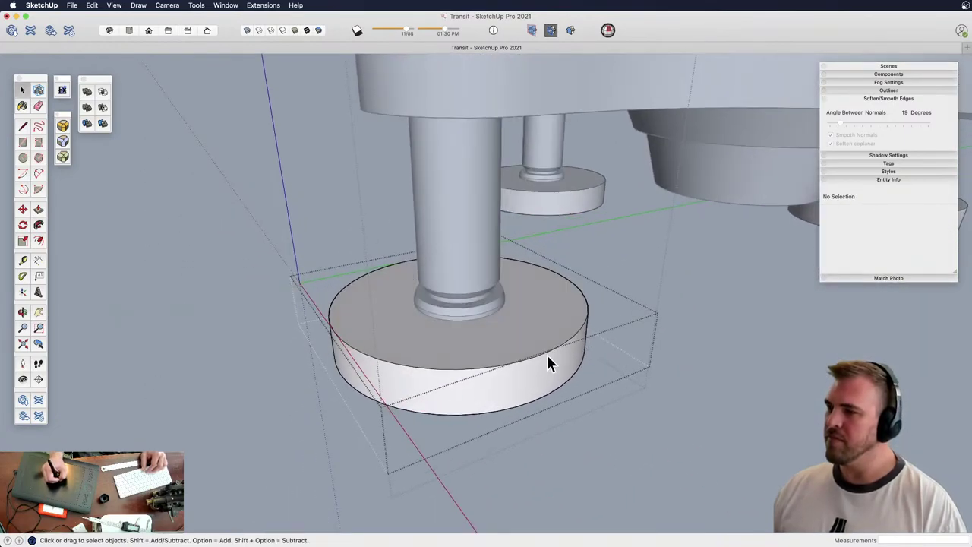
left_click(548, 351)
middle_click_drag(502, 334, 502, 379, "shift")
key("z")
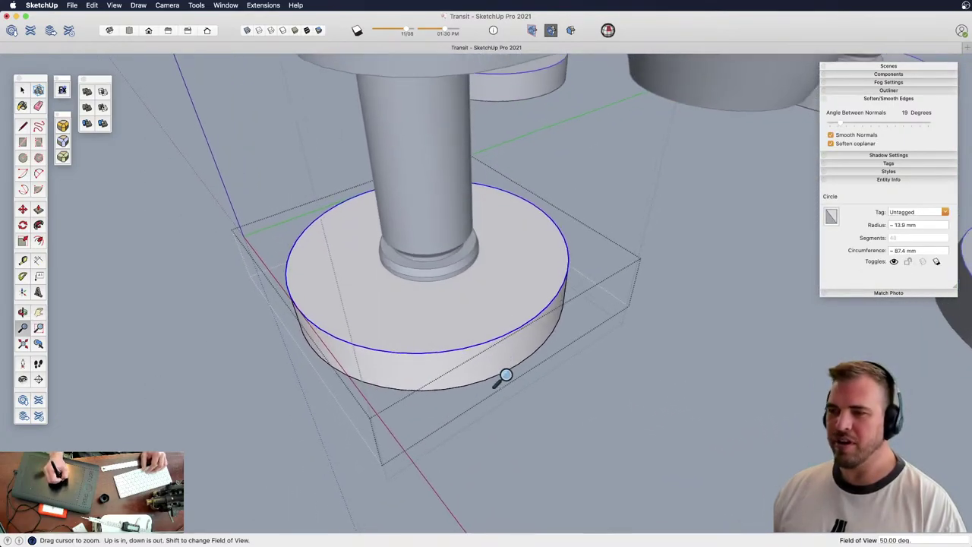
left_click_drag(501, 380, 509, 275)
middle_click_drag(474, 211, 569, 323)
key("f")
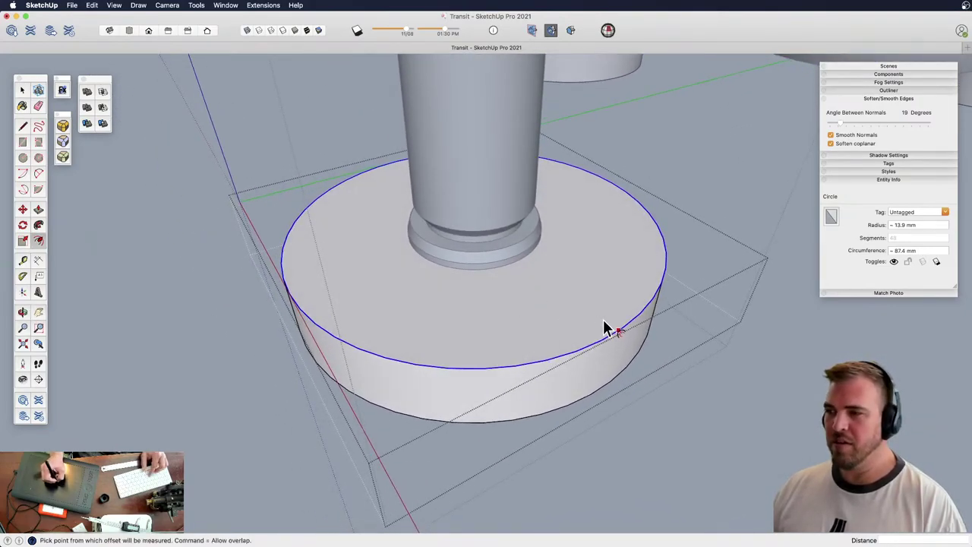
left_click(608, 326)
left_click(589, 309)
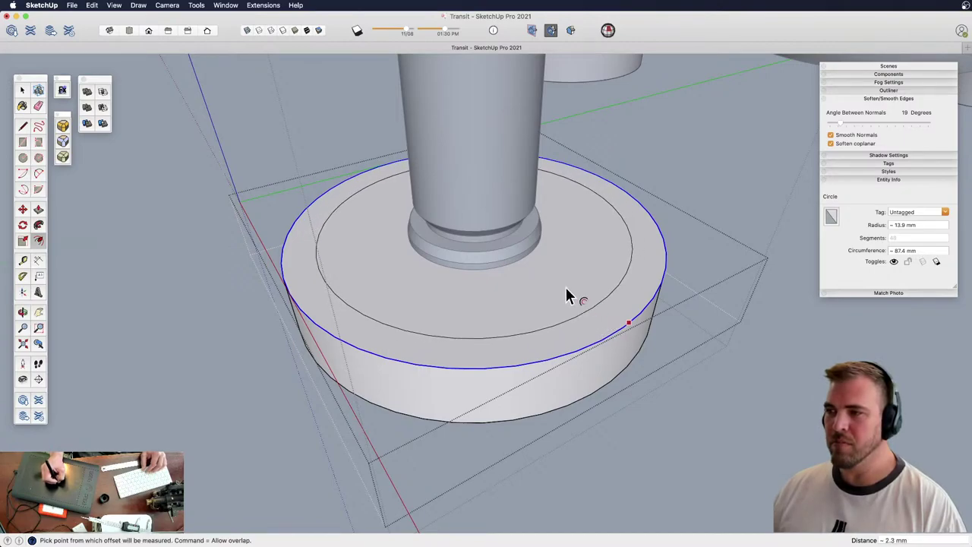
left_click(565, 287)
left_click(578, 295)
Lower the pad's innermost top face by about 0.6 mm to form a sloped recess and close the pad group
key("space")
left_click(552, 268)
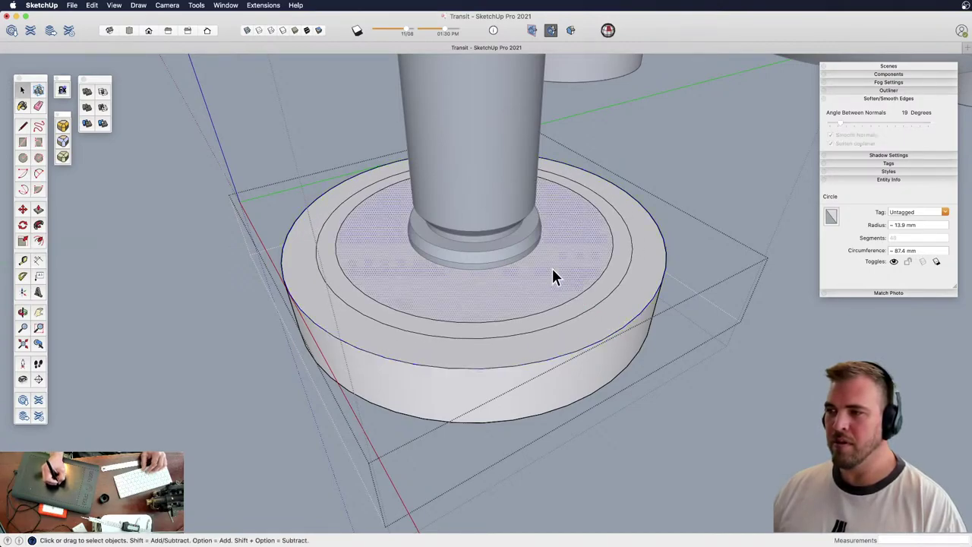
middle_click_drag(552, 268, 546, 213)
key("z")
scroll(546, 213, "up", 5)
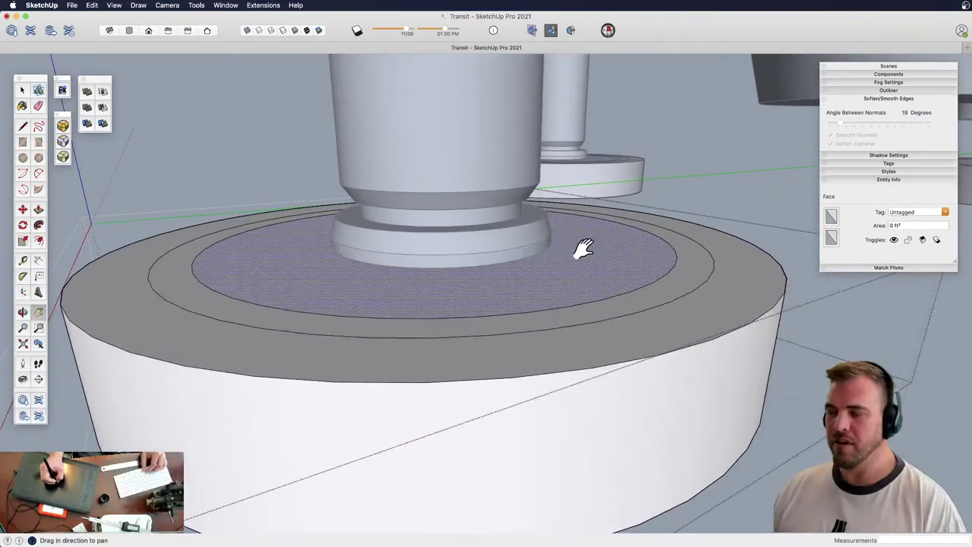
key("m")
left_click(576, 247)
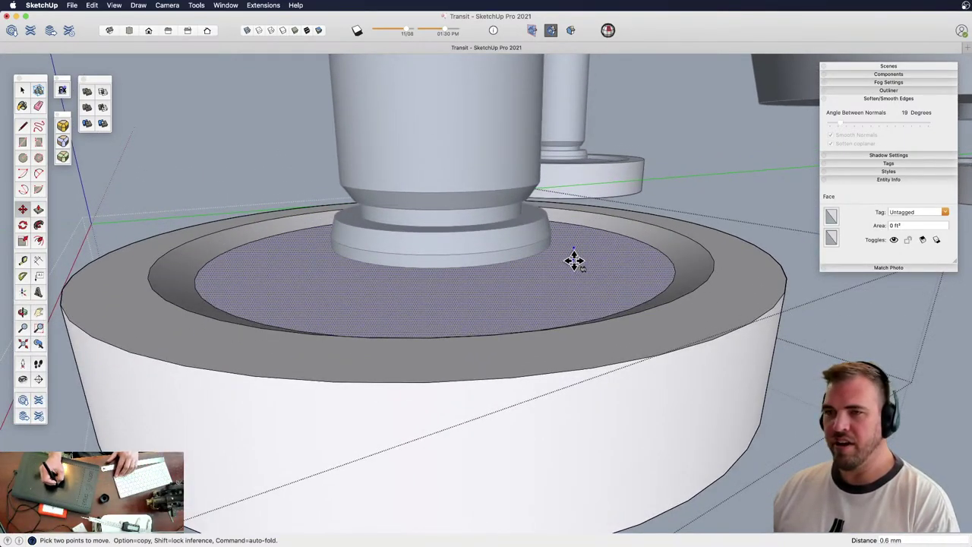
left_click(562, 242)
key("space")
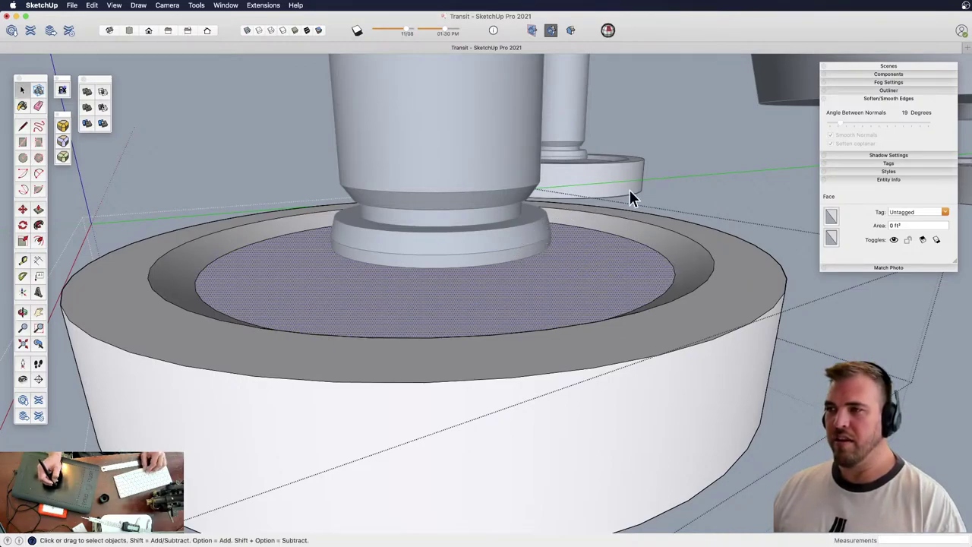
left_click(680, 182)
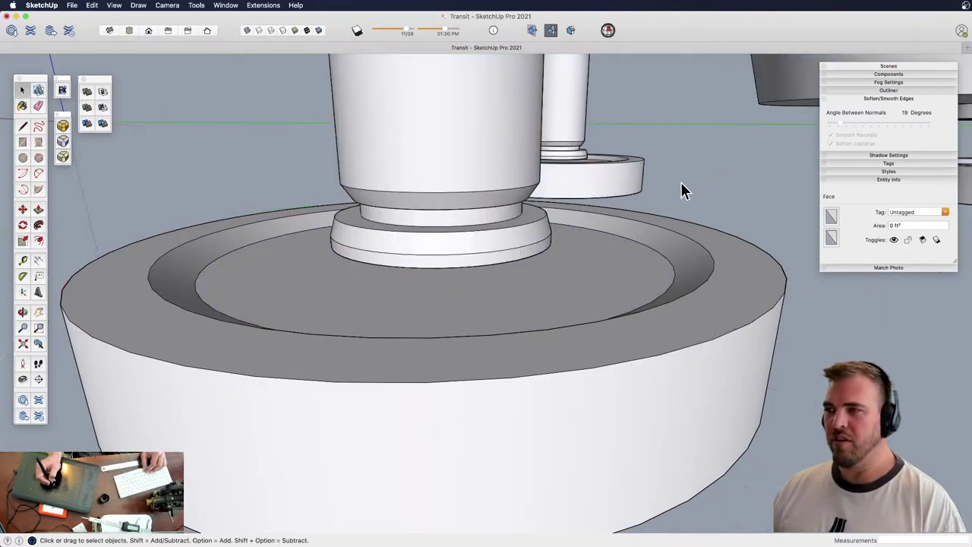
Move the lower circular edge of the leg's flange down by about 0.7 mm into the foot pad's recess
left_click(537, 252)
key("m")
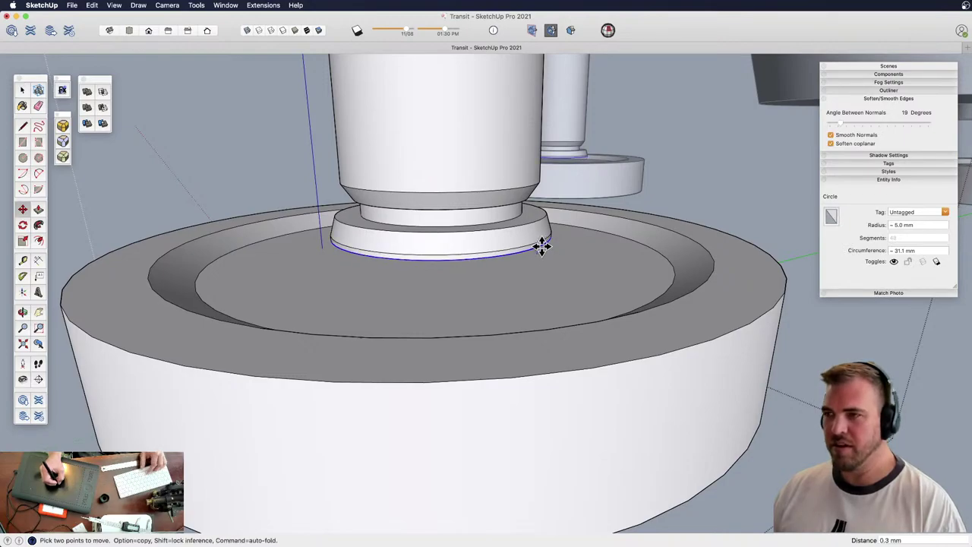
left_click(540, 254)
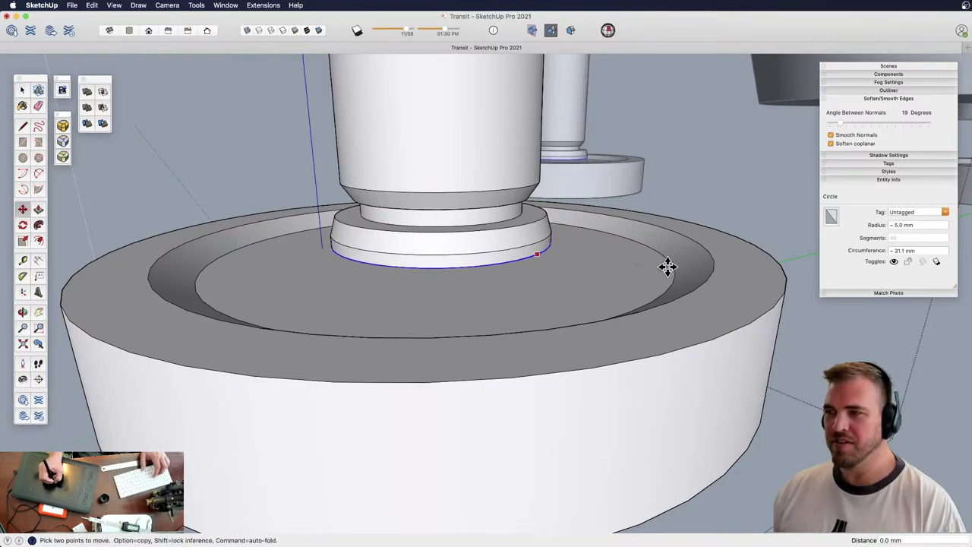
middle_click_drag(556, 229, 532, 293)
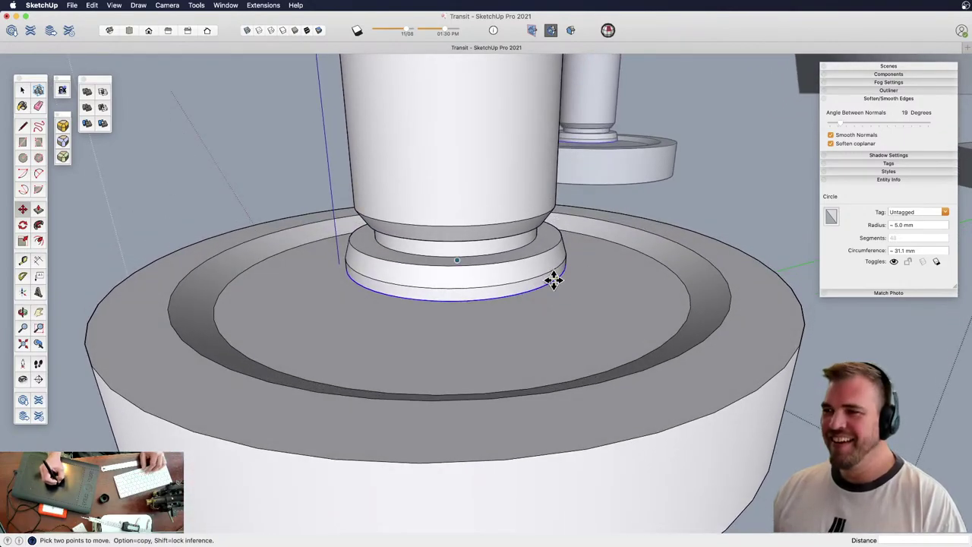
left_click(554, 280)
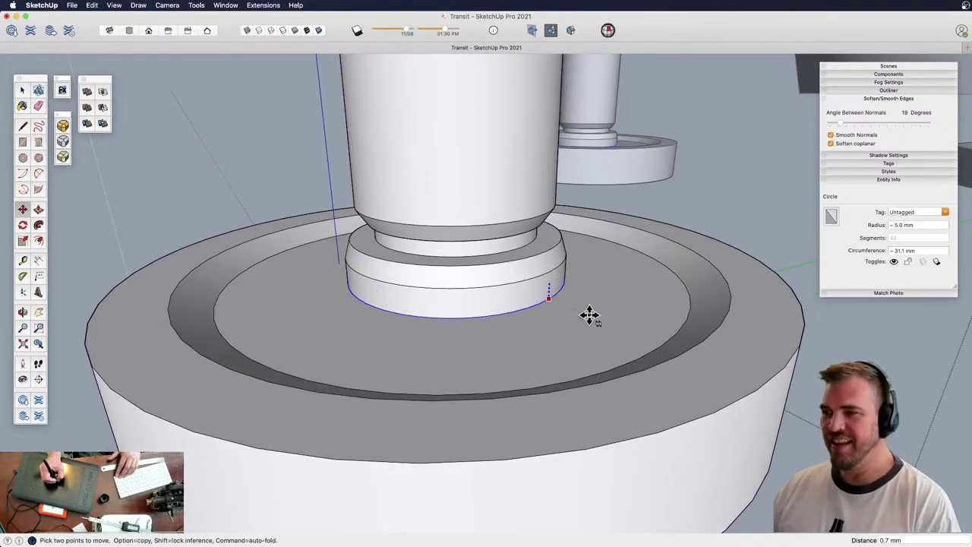
left_click_drag(527, 214, 480, 378)
middle_click_drag(480, 377, 573, 407)
key("space")
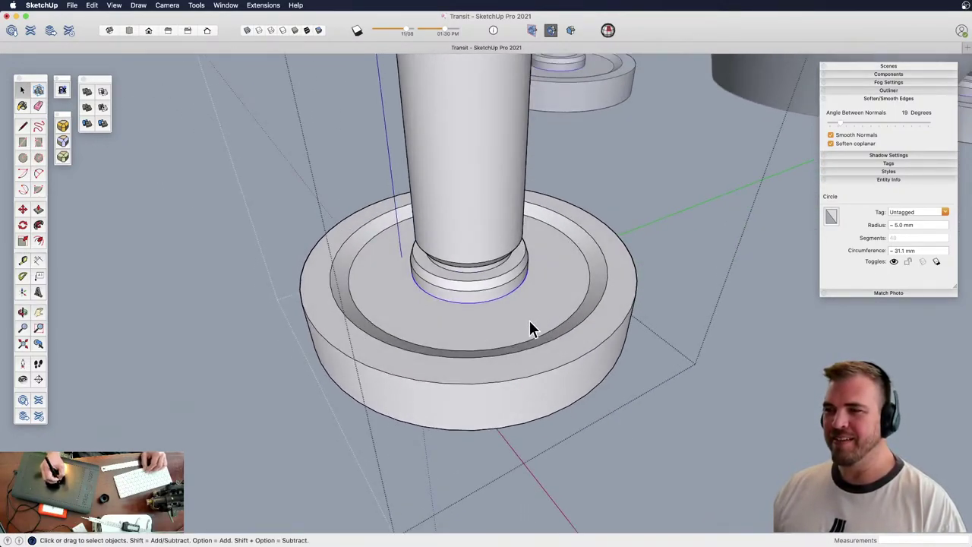
Open the foot pad, select its recessed inner face and sloped ring, and copy them 15 mm straight down below the pad
left_click(597, 279)
double_click(583, 276)
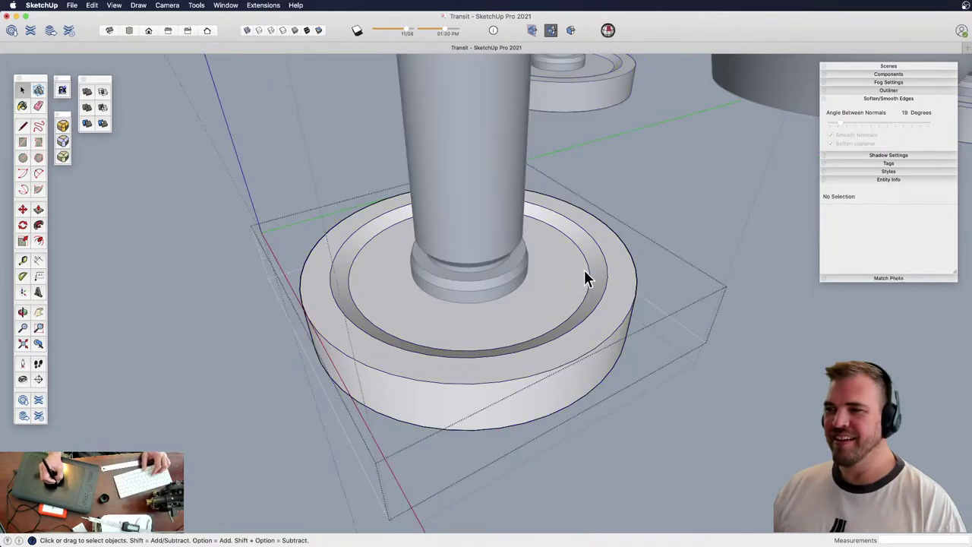
left_click(584, 274)
left_click(597, 277, "shift")
middle_click_drag(578, 277, 546, 227)
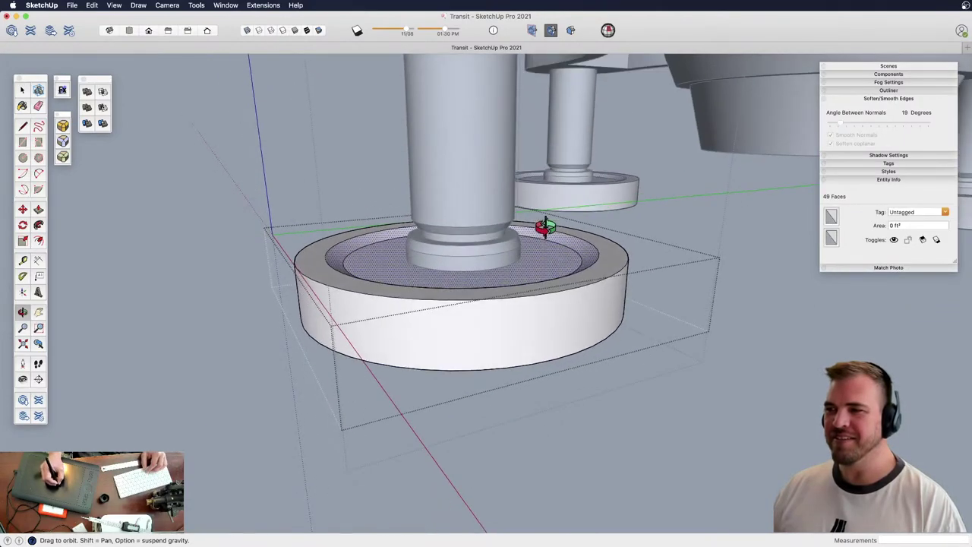
left_click(558, 264)
left_click(554, 423)
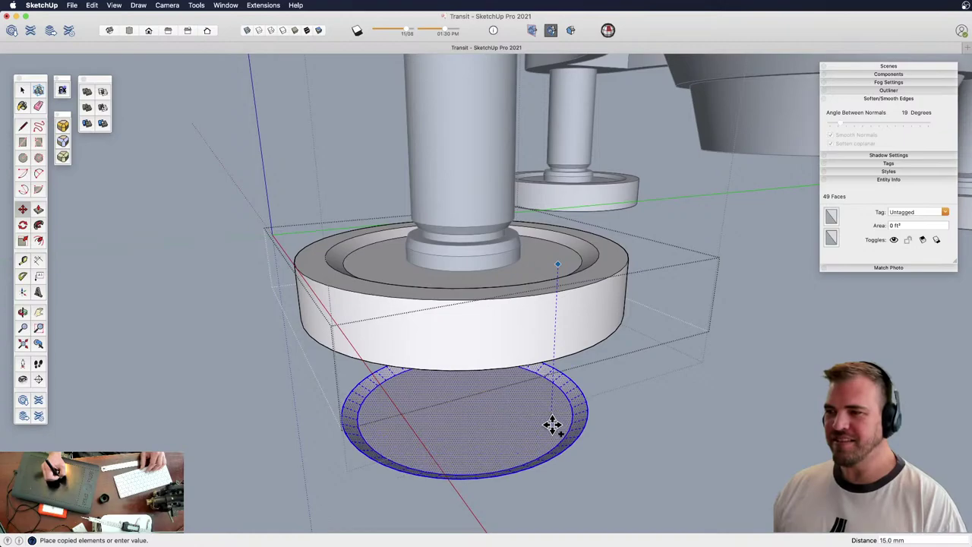
Mirror the copied recess faces vertically by scaling them by -1 along the blue axis
key("s")
left_click_drag(475, 379, 476, 403)
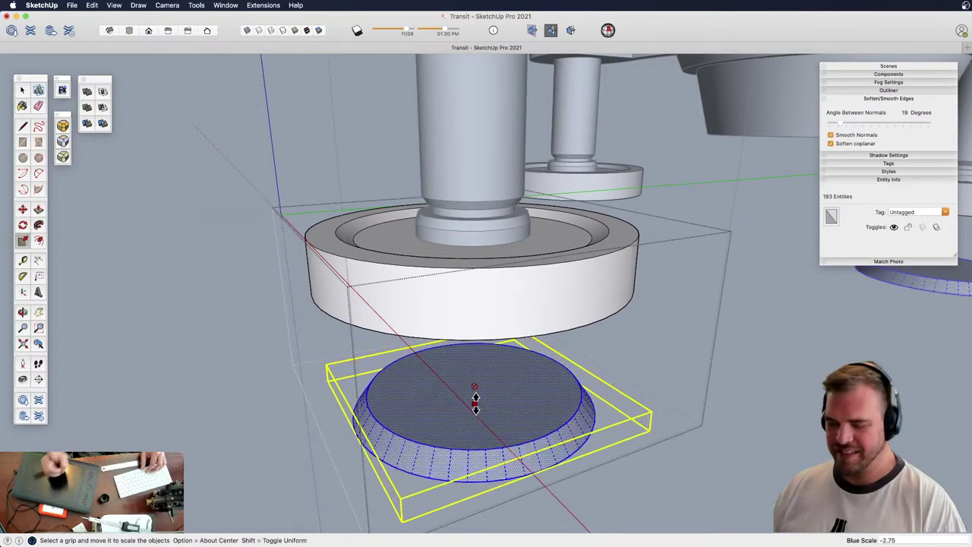
type("-1")
key("Return")
key("b")
key("m")
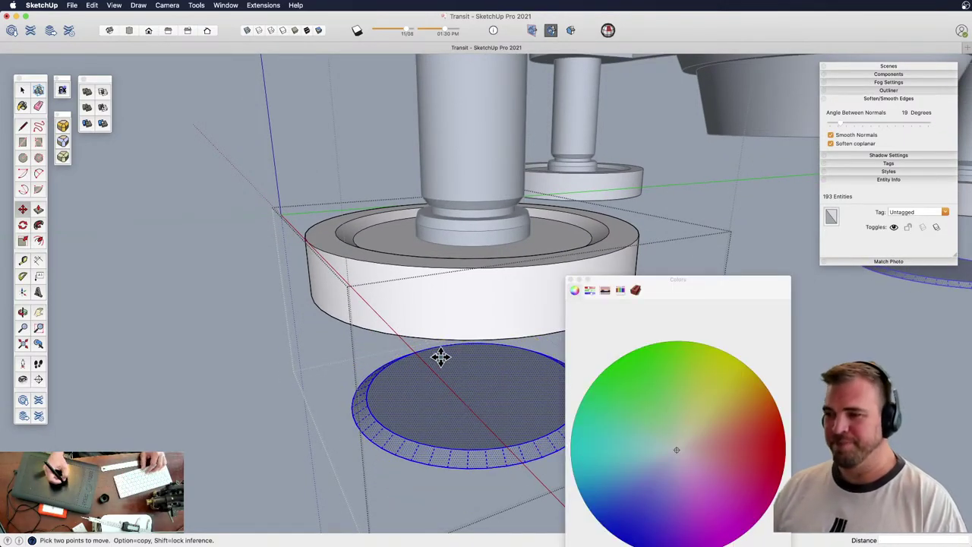
left_click(570, 281)
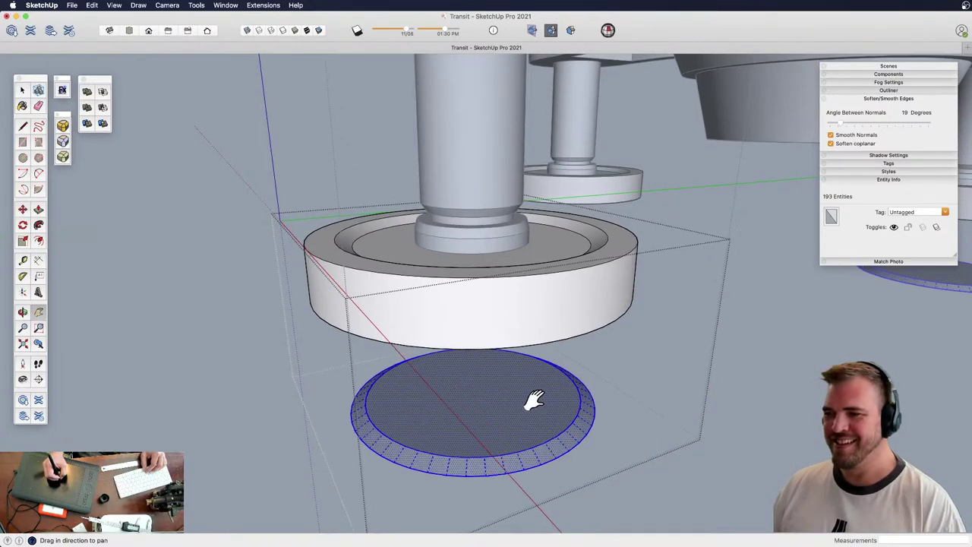
Select the mirrored ring and inner face without their cover, and move them up into the pad's flat underside
middle_click_drag(531, 399, 479, 152)
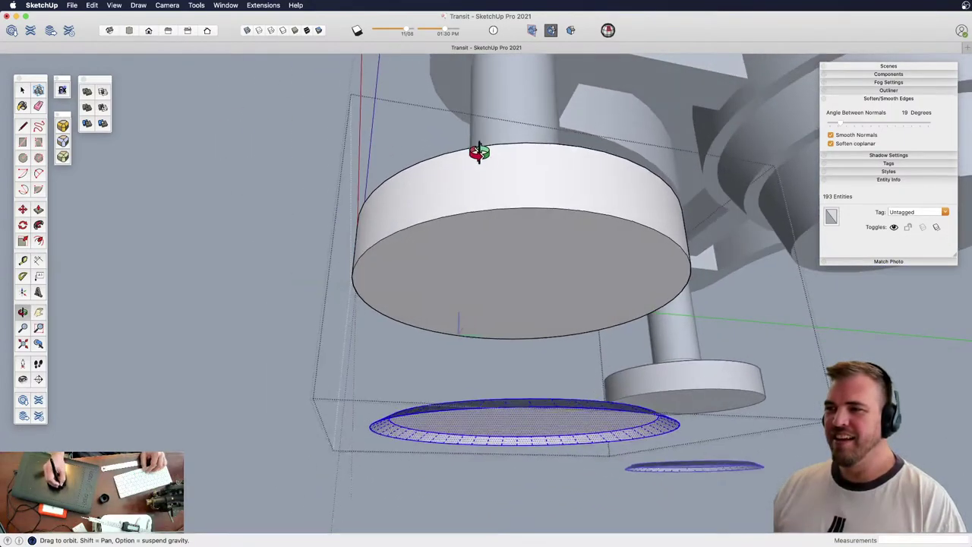
left_click(526, 445)
key("space")
left_click(533, 429, "shift")
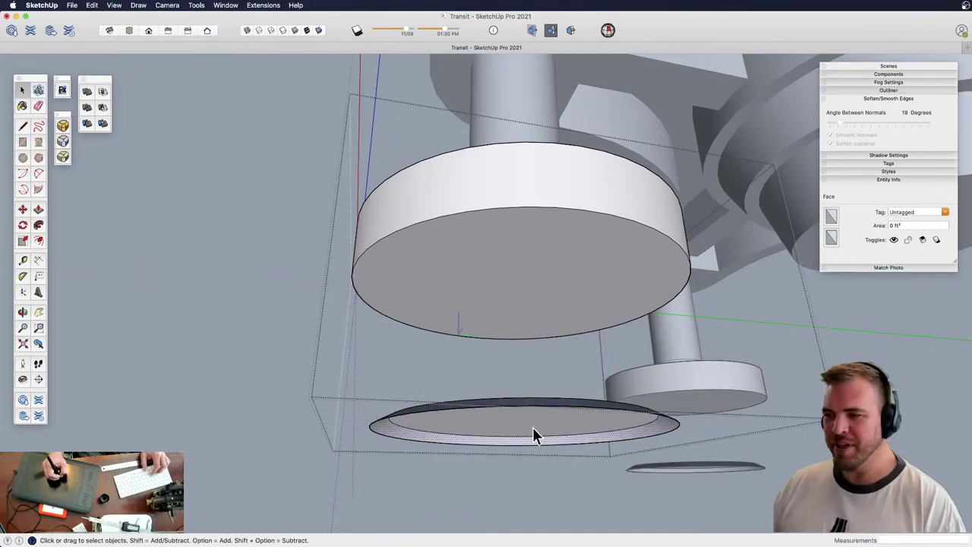
left_click_drag(515, 446, 527, 294)
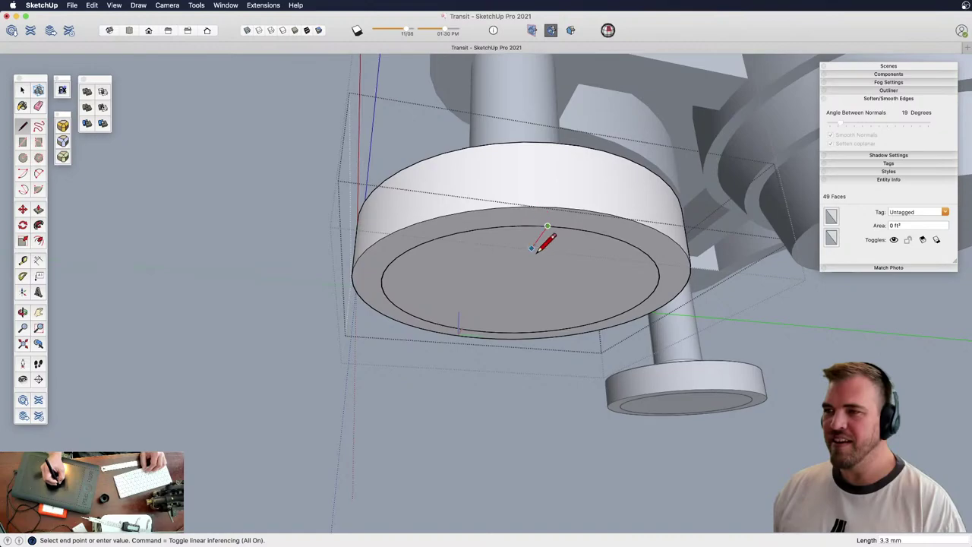
Trace segments of the recess circle on the pad's underside and delete the flat face covering the recess
middle_click_drag(527, 289, 520, 236)
key("z")
left_click_drag(524, 231, 535, 201)
key("l")
left_click(523, 127)
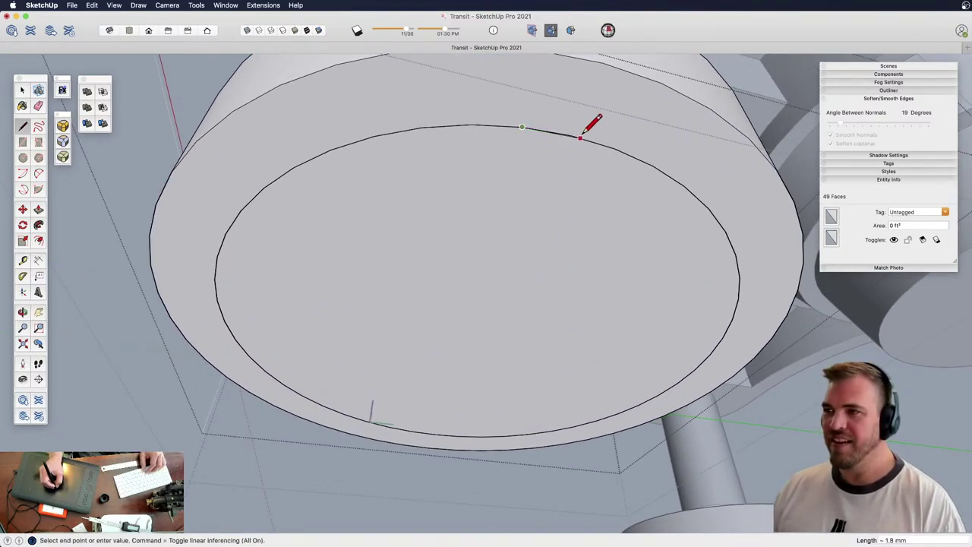
key("Escape")
left_click(653, 164)
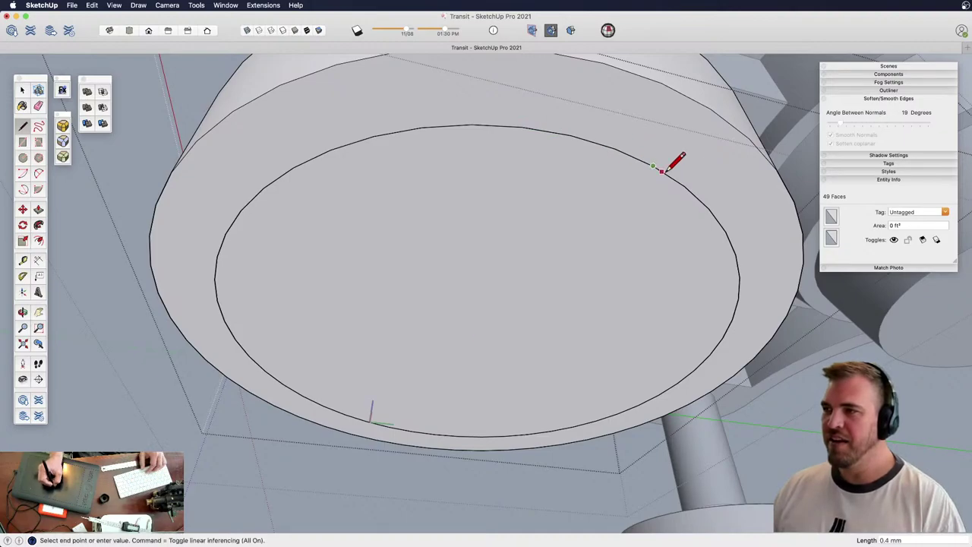
key("space")
left_click(649, 248)
key("Delete")
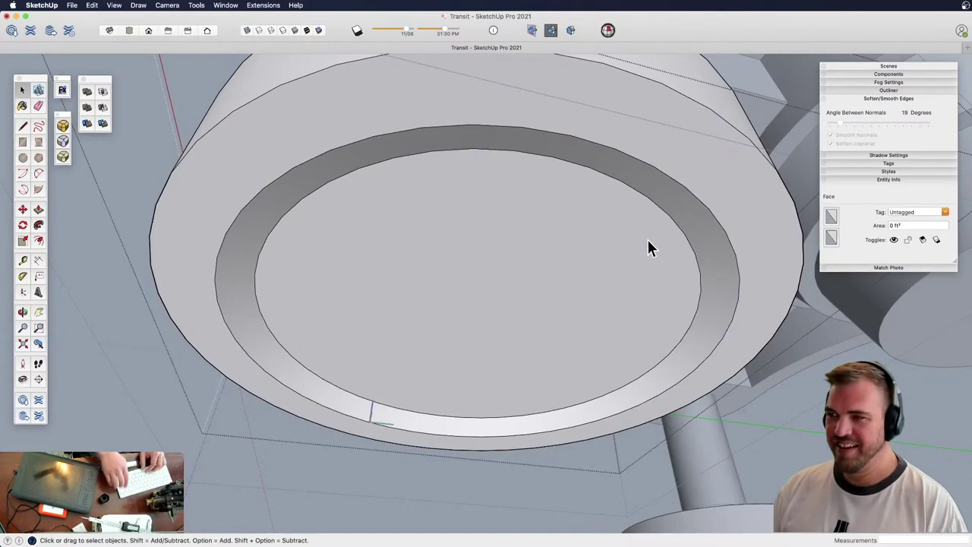
Display the hidden edges of the model's curved surfaces and close the foot pad for editing
scroll(505, 222, "down", 5)
middle_click_drag(512, 311, 525, 253)
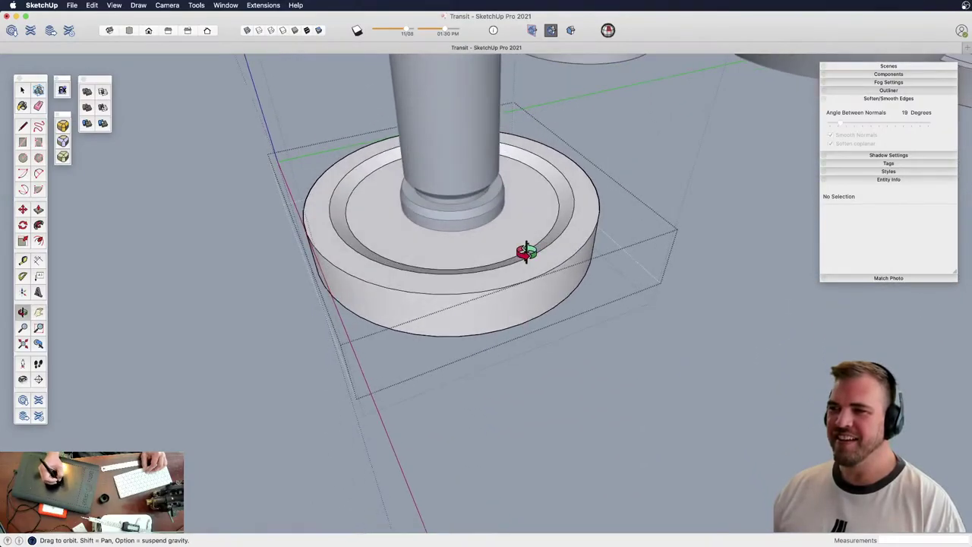
scroll(518, 288, "up", 5)
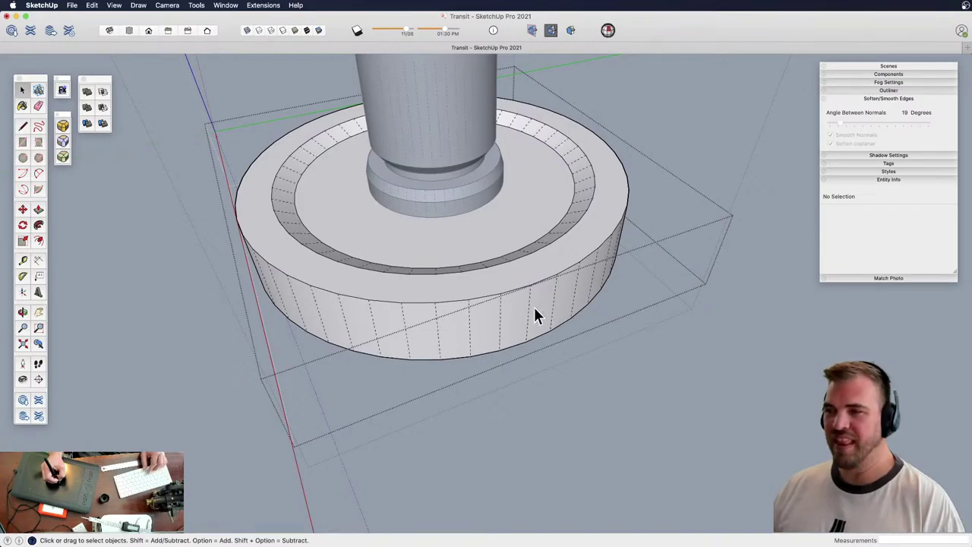
middle_click_drag(536, 316, 397, 360)
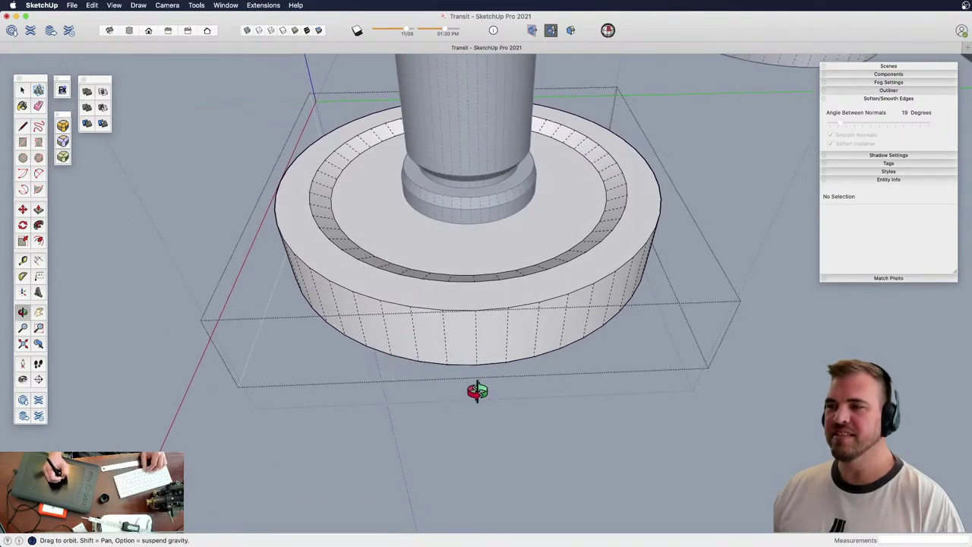
scroll(488, 364, "up", 2)
scroll(503, 412, "up", 1)
left_click(497, 354)
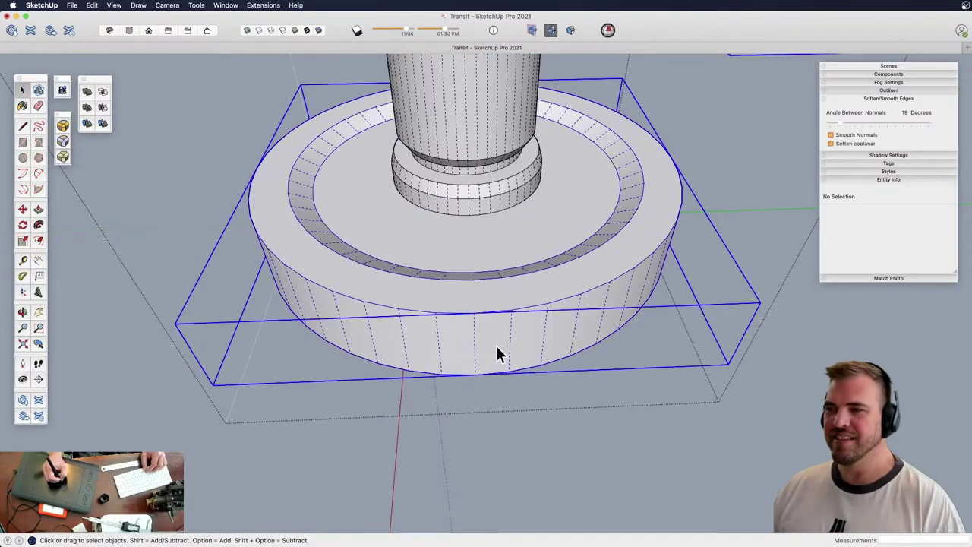
left_click(469, 145)
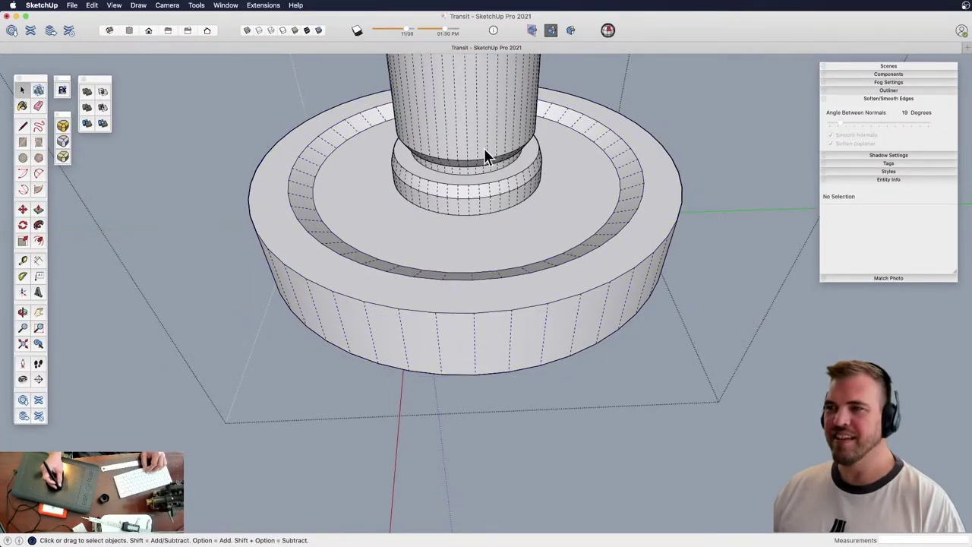
Draw a small four-sided tab outline with sides of about 2.7 mm against the foot pad's lower outer edge
double_click(485, 162)
key("l")
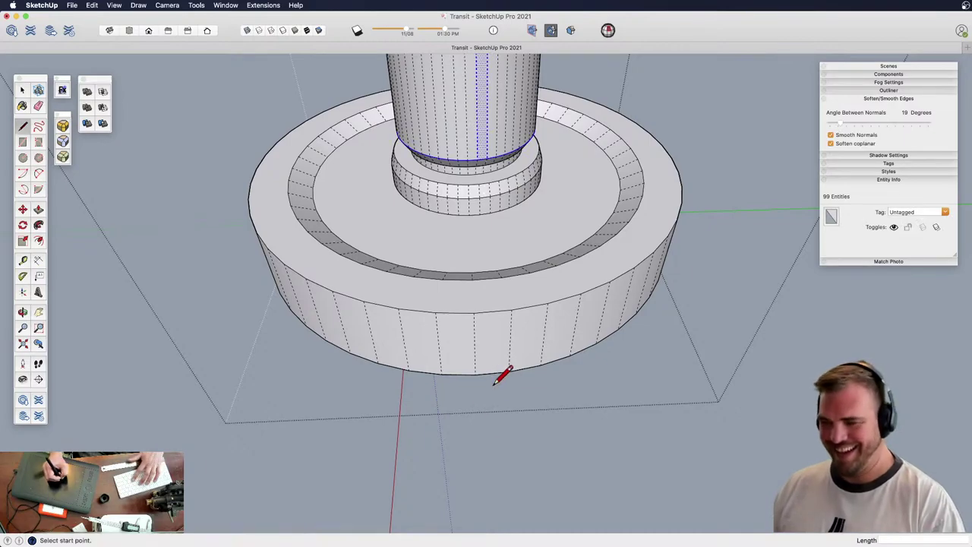
left_click(475, 374)
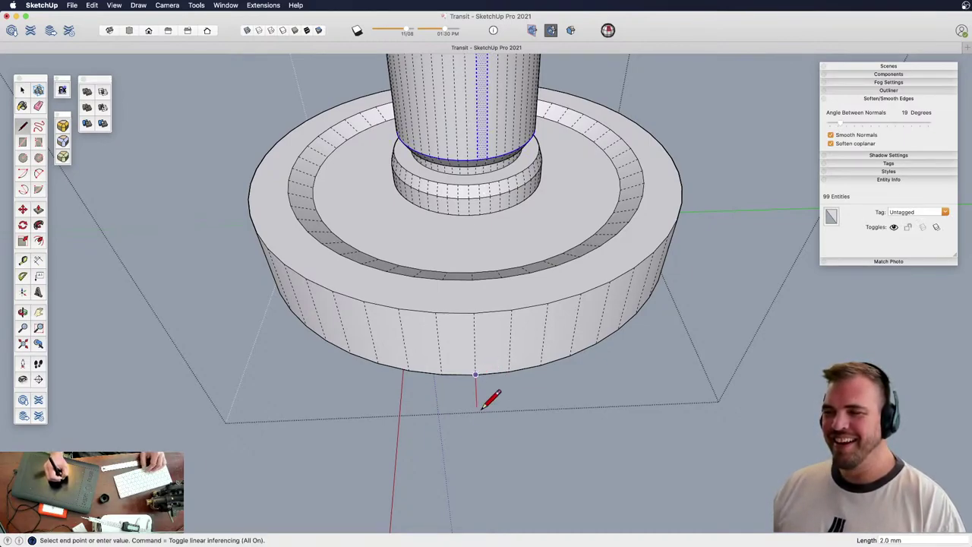
middle_click_drag(461, 391, 622, 411, "shift")
key("z")
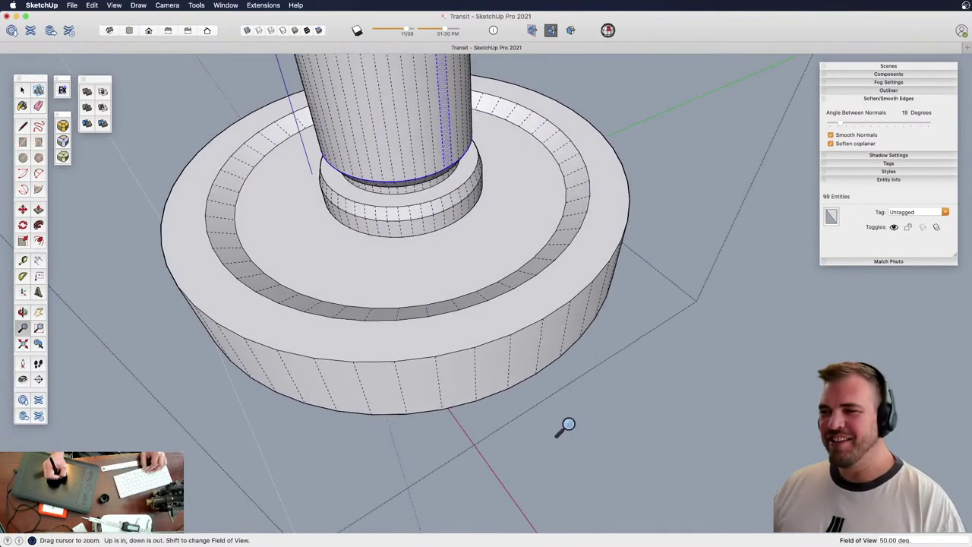
left_click_drag(564, 428, 531, 395)
middle_click_drag(532, 395, 473, 365, "shift")
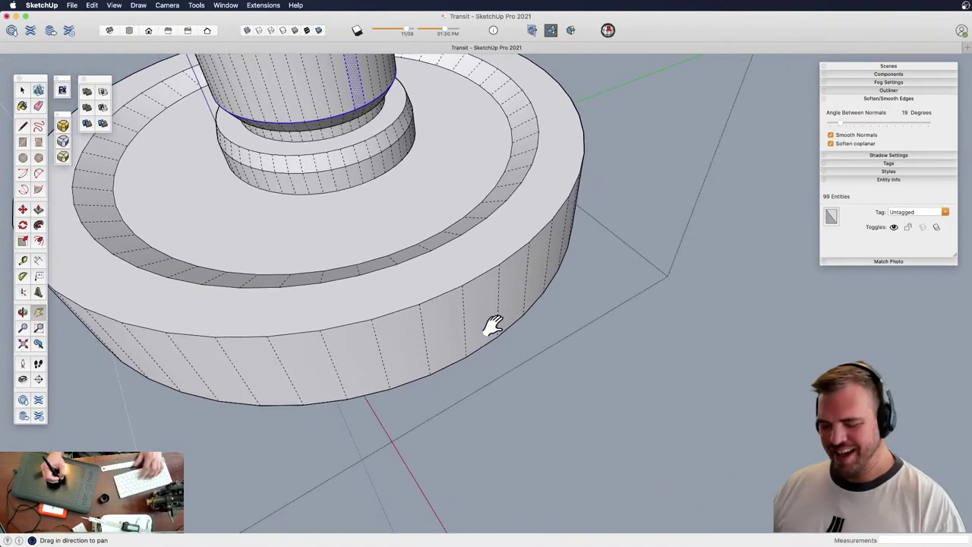
left_click(502, 398)
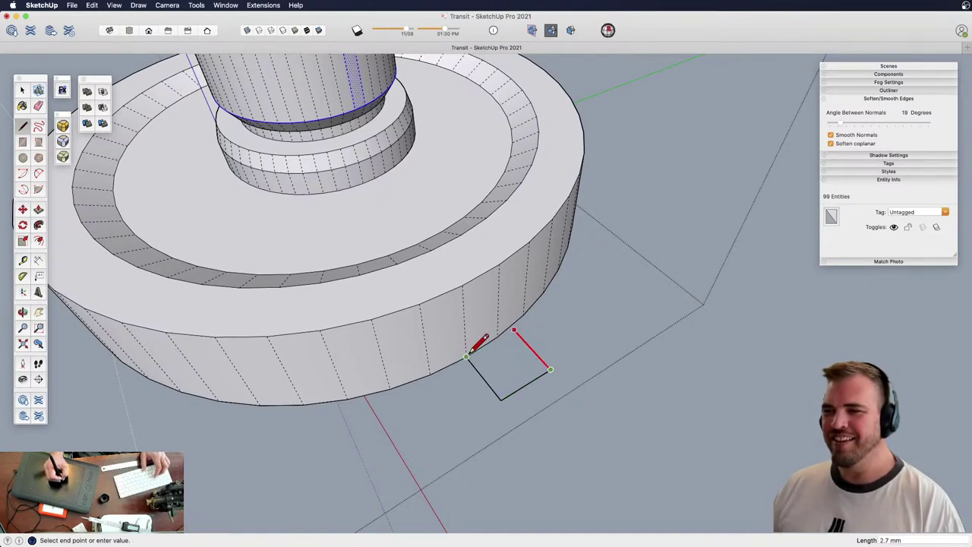
left_click(469, 356)
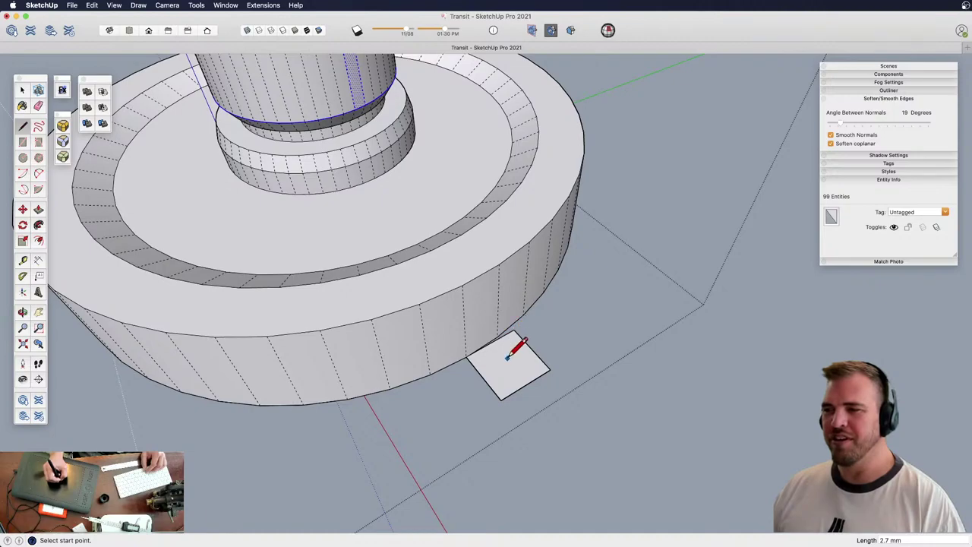
Extrude the tab outline about 4.8 mm up to the foot pad's upper edge to form a block
key("space")
key("p")
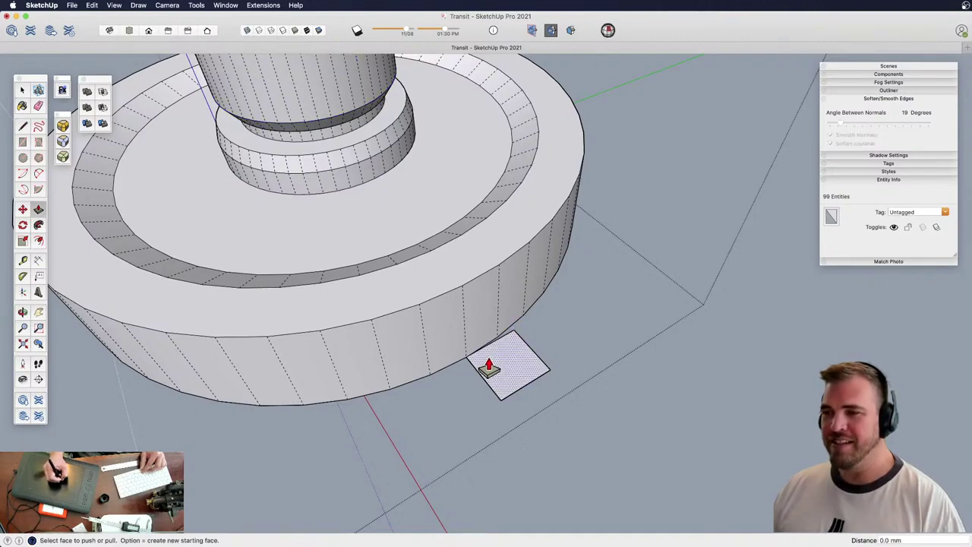
left_click(488, 361)
left_click(453, 295)
key("h")
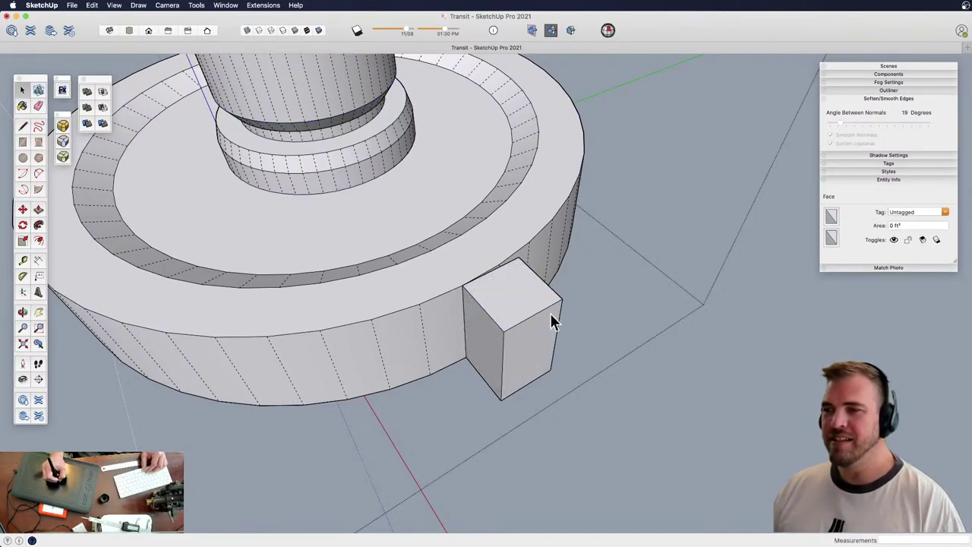
Try to move the block's vertical edge beside the pad inward by about 0.3 mm
middle_click_drag(552, 321, 397, 357)
scroll(516, 392, "up", 5)
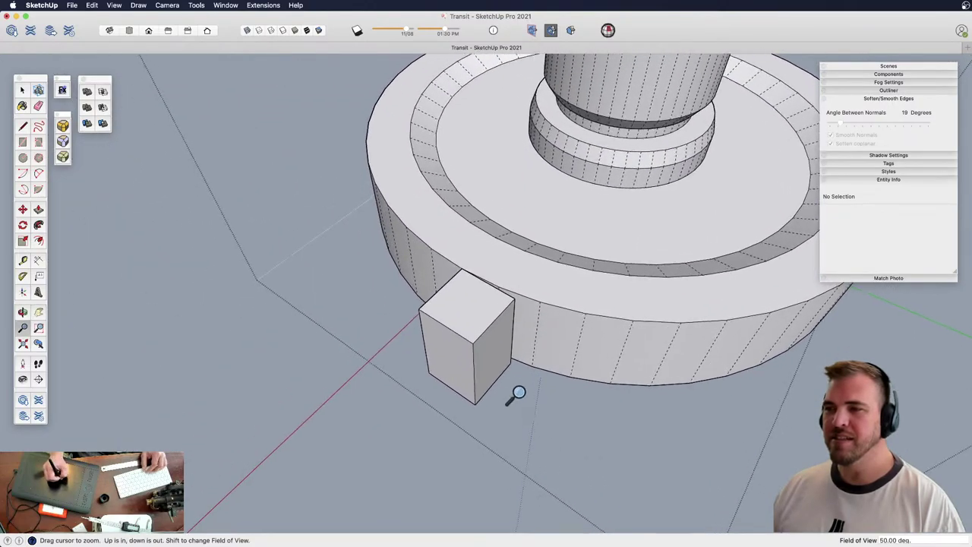
key("space")
left_click(544, 325)
key("m")
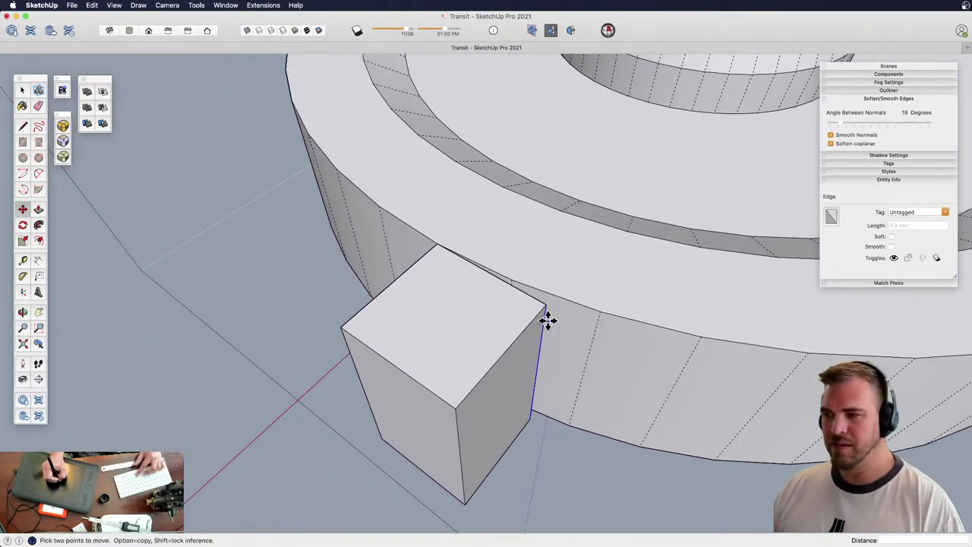
left_click(544, 306)
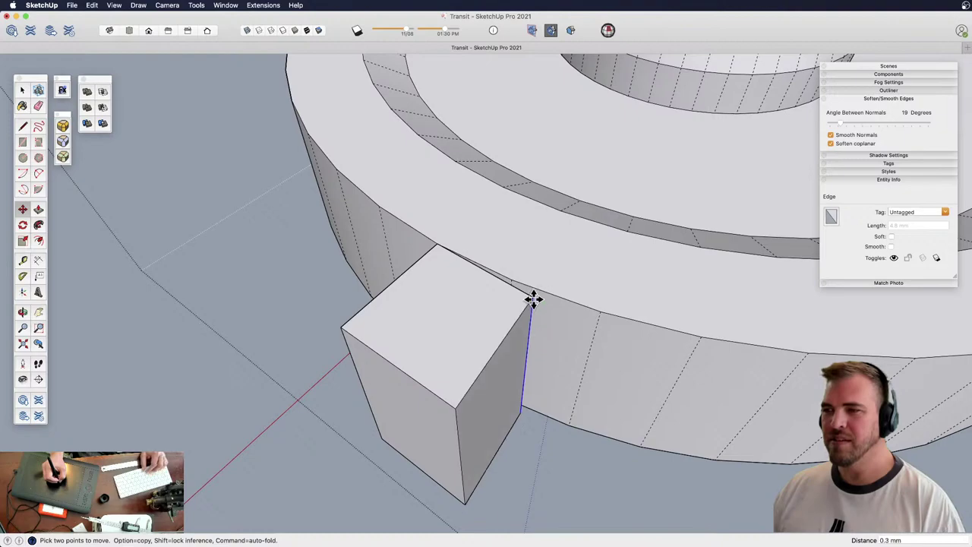
left_click(537, 303)
key("space")
Copy the block's vertical edge beside the pad about 0.9 mm onto the neighbouring pad corner and check it in X-ray view
key("m")
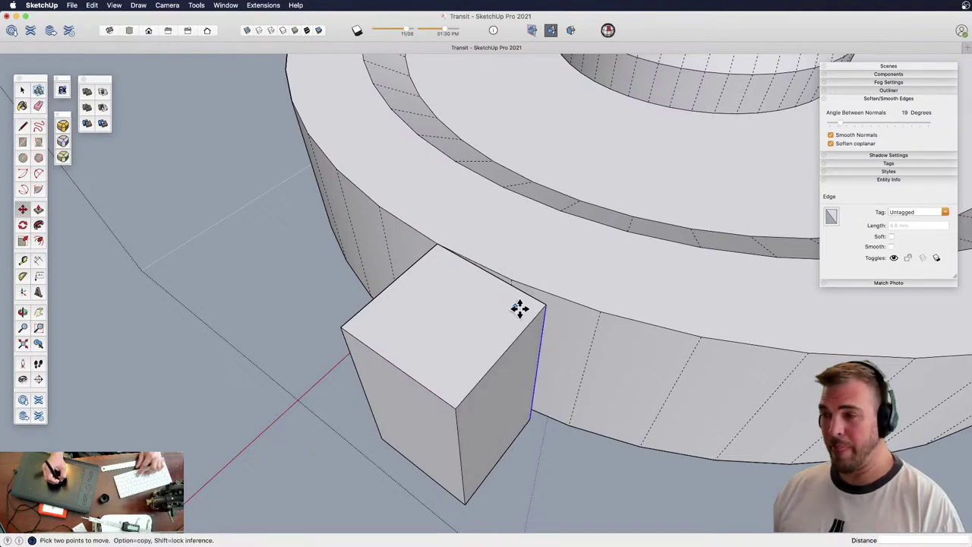
left_click(545, 306)
key("alt")
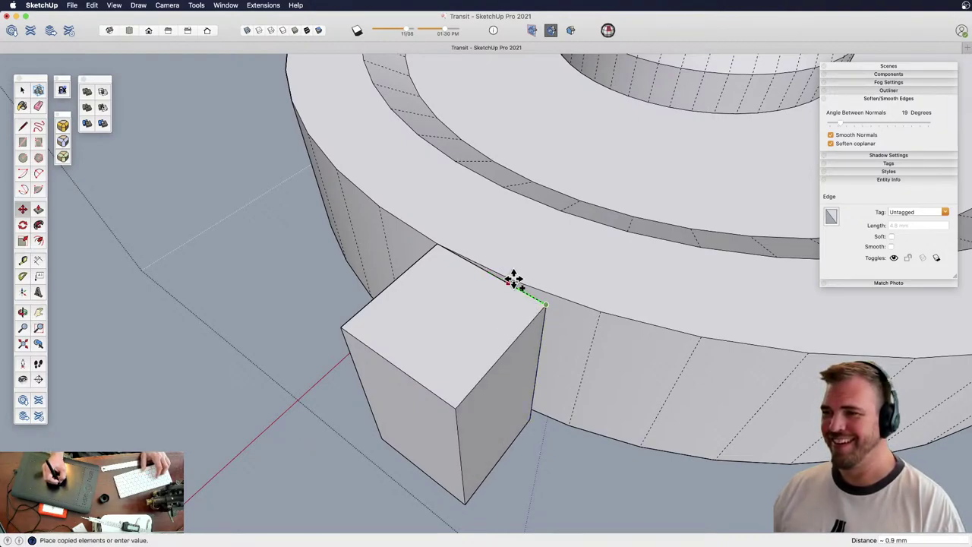
left_click(513, 279)
key("x")
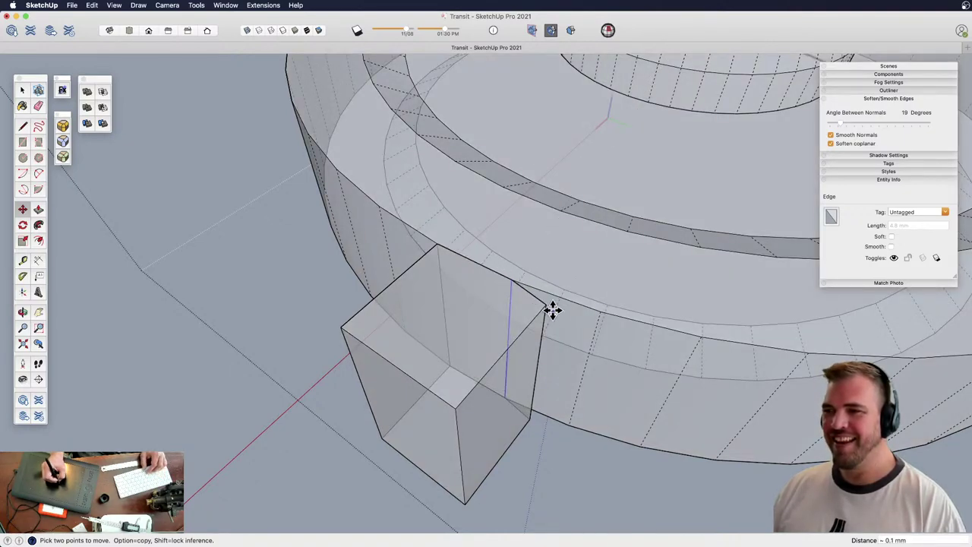
Return to the opaque view and move the block's original side edge about 0.3 mm onto the foot pad's rim
key("space")
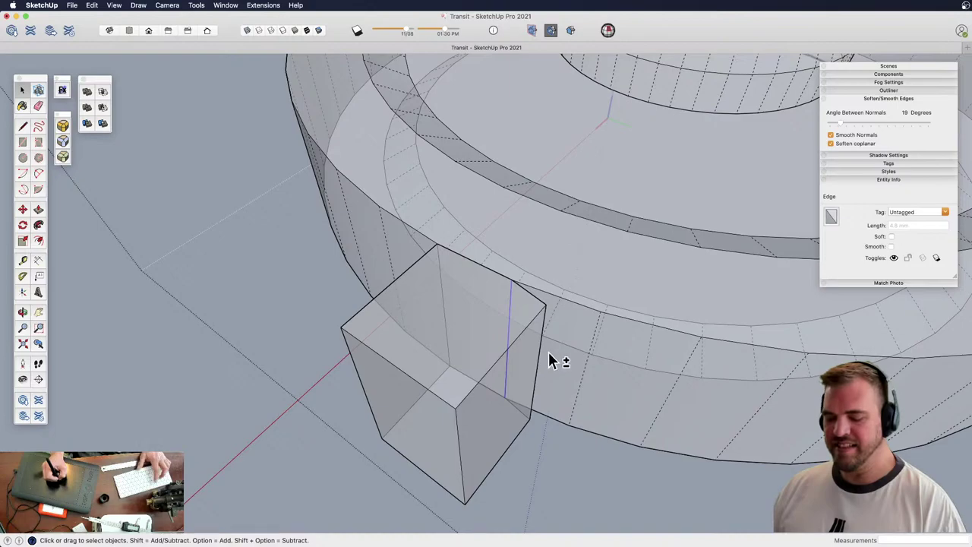
key("x")
key("m")
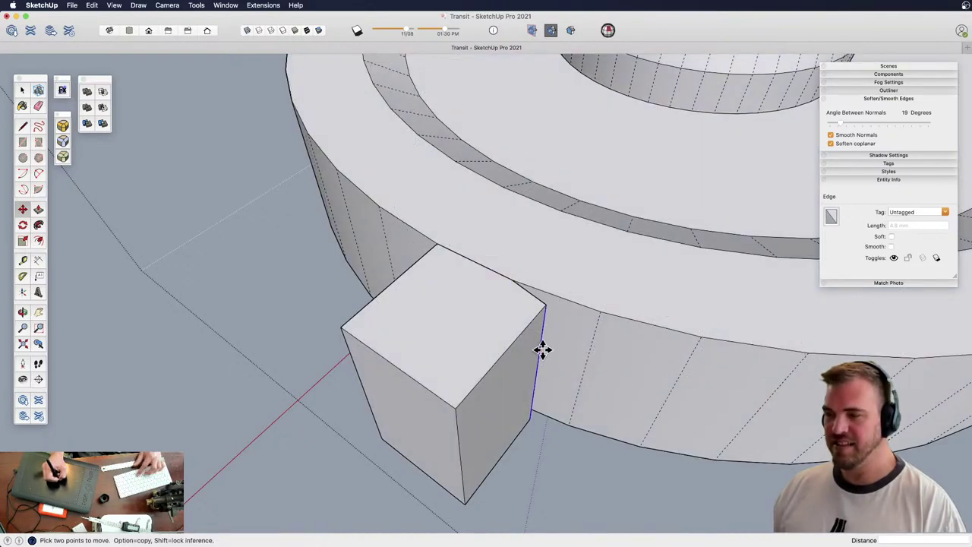
left_click(546, 306)
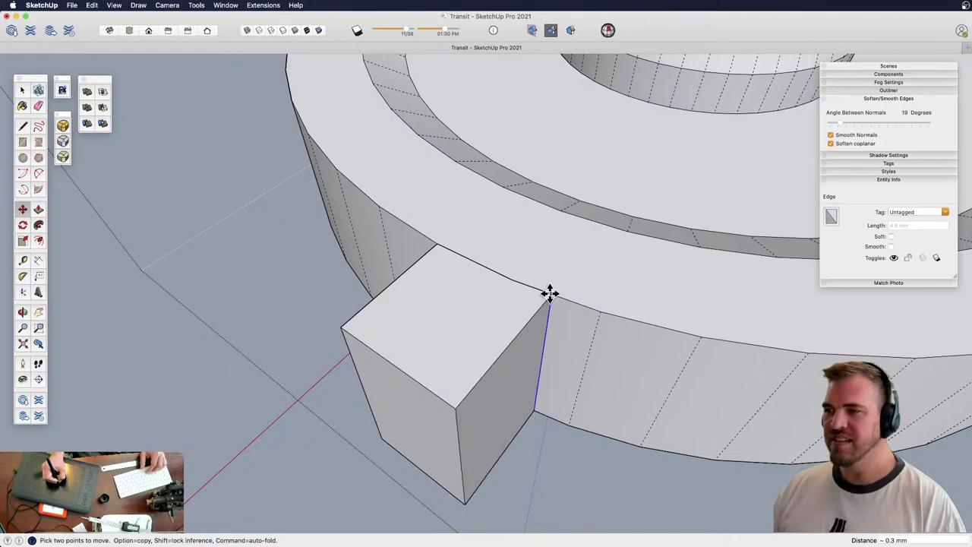
Split the block's side face with a vertical line and push-pull the divided faces flush with each other
scroll(497, 371, "down", 3)
middle_click_drag(493, 393, 490, 351)
key("p")
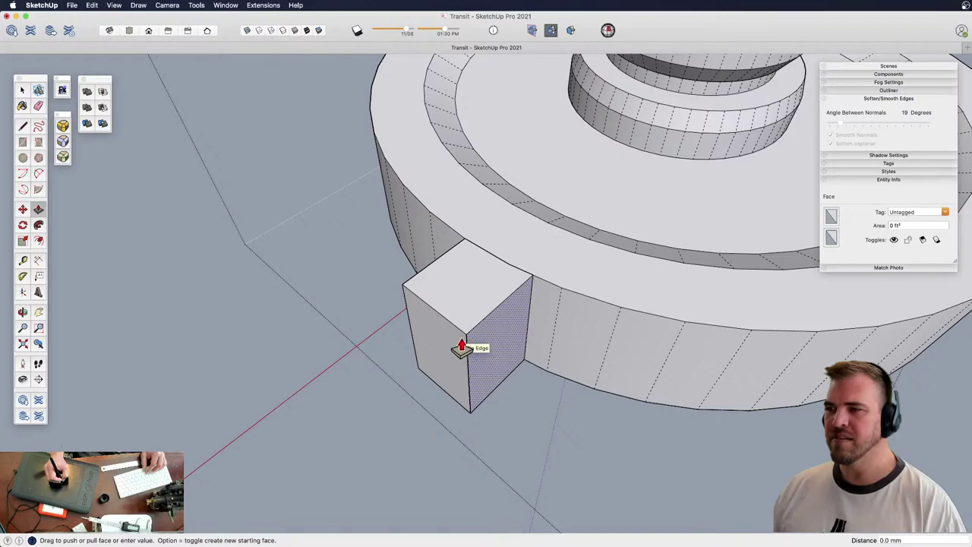
key("space")
key("l")
left_click(498, 385)
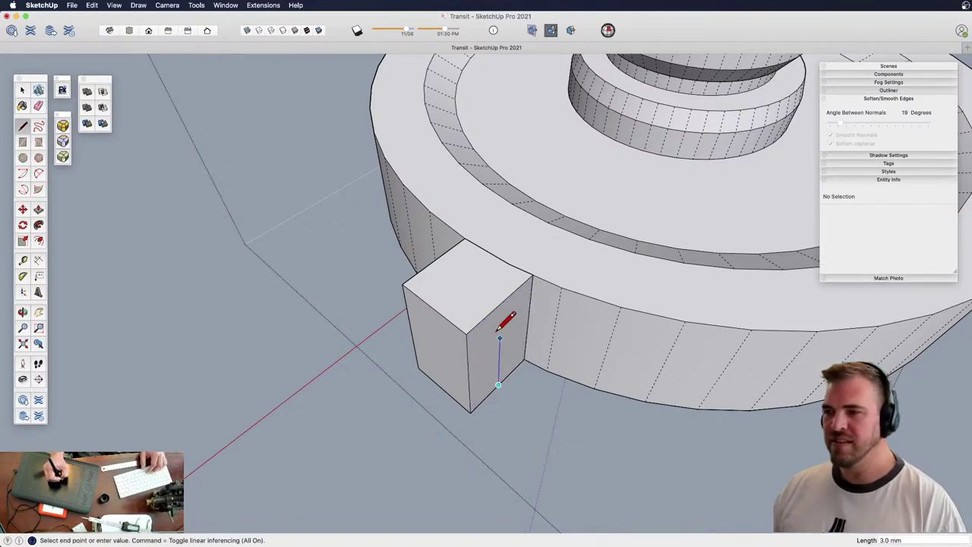
left_click(501, 302)
key("p")
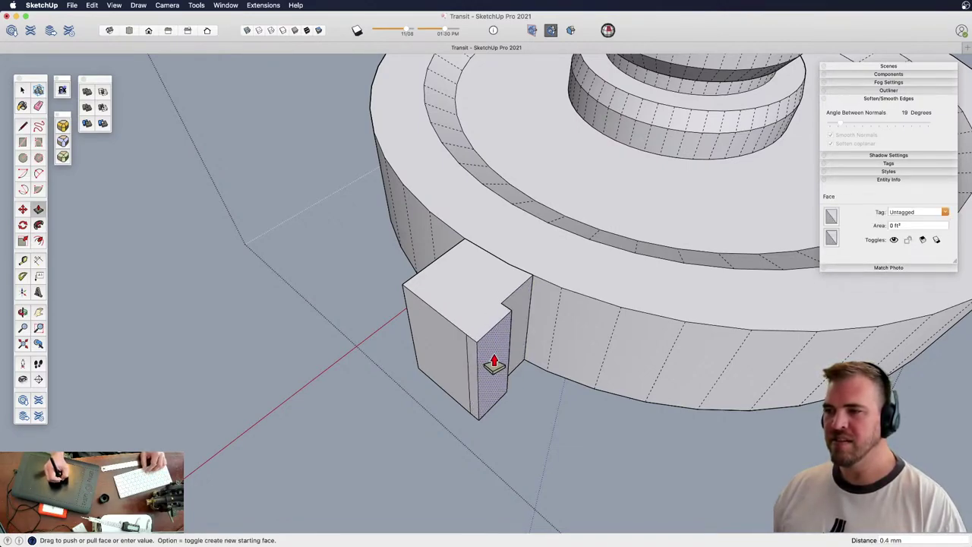
left_click_drag(492, 306, 529, 306)
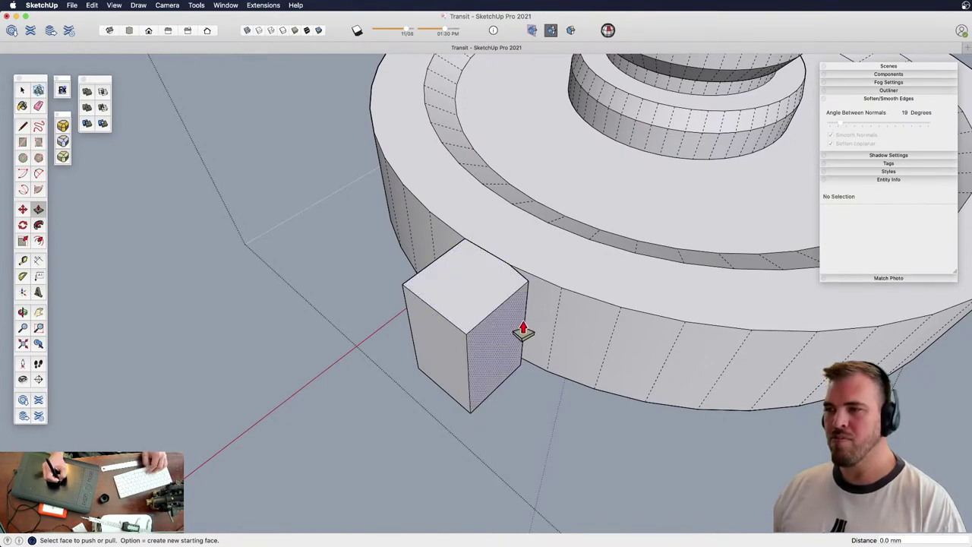
Push the block's side face inward to line up with the corner edge on the foot pad's rim
key("space")
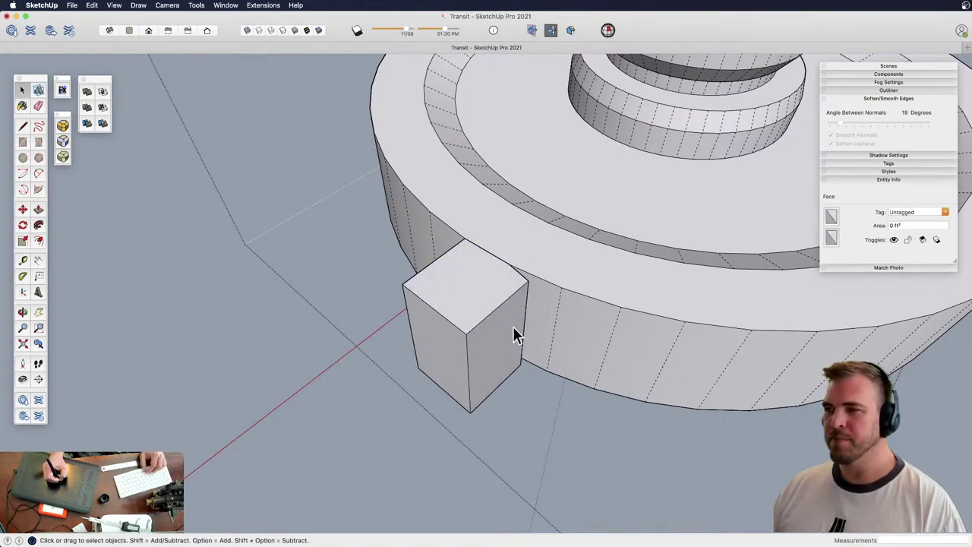
left_click(516, 342)
key("m")
left_click_drag(528, 282, 508, 266)
key("z")
left_click_drag(518, 370, 517, 292)
key("p")
left_click(518, 295)
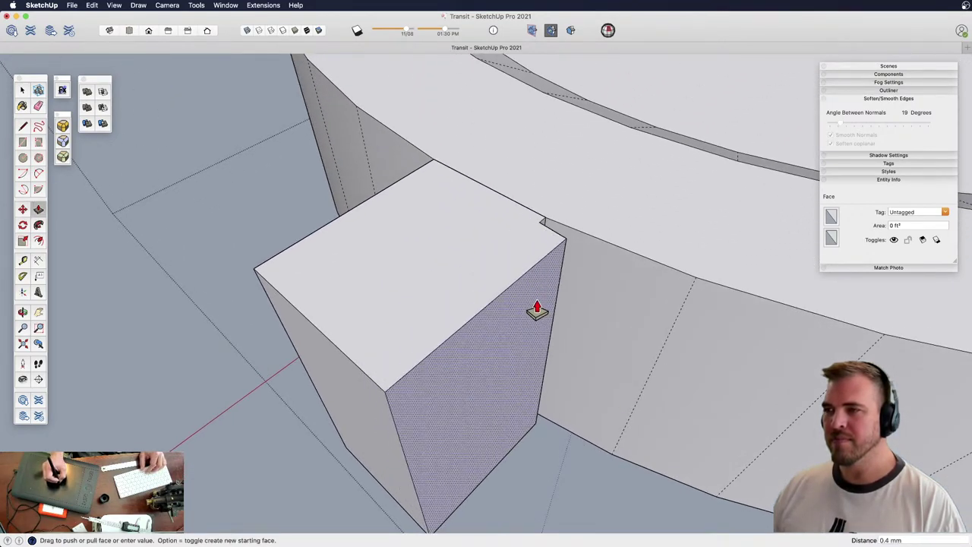
key("space")
middle_click_drag(539, 314, 503, 332)
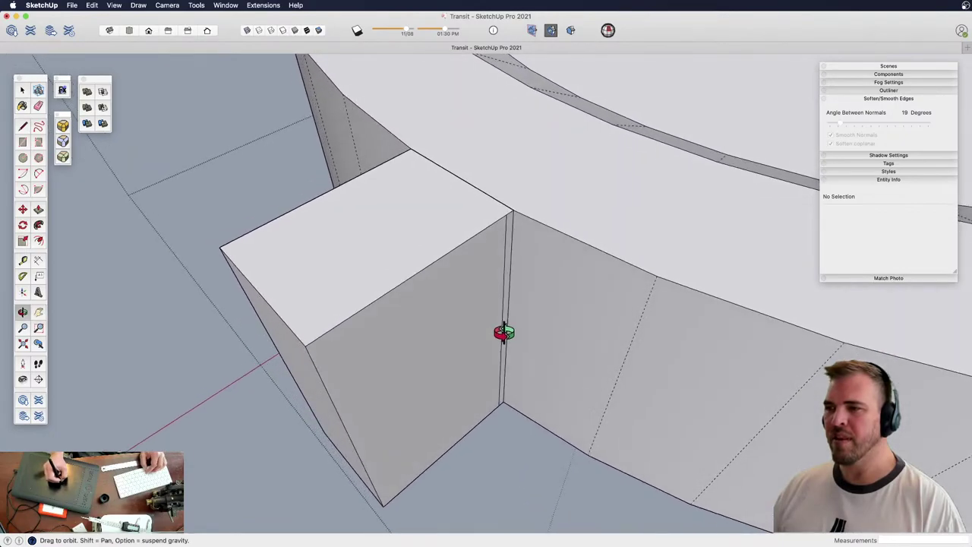
scroll(486, 365, "down", 5)
Move the thin vertical edge on the block's side face about 0.6 mm away from the foot pad
key("l")
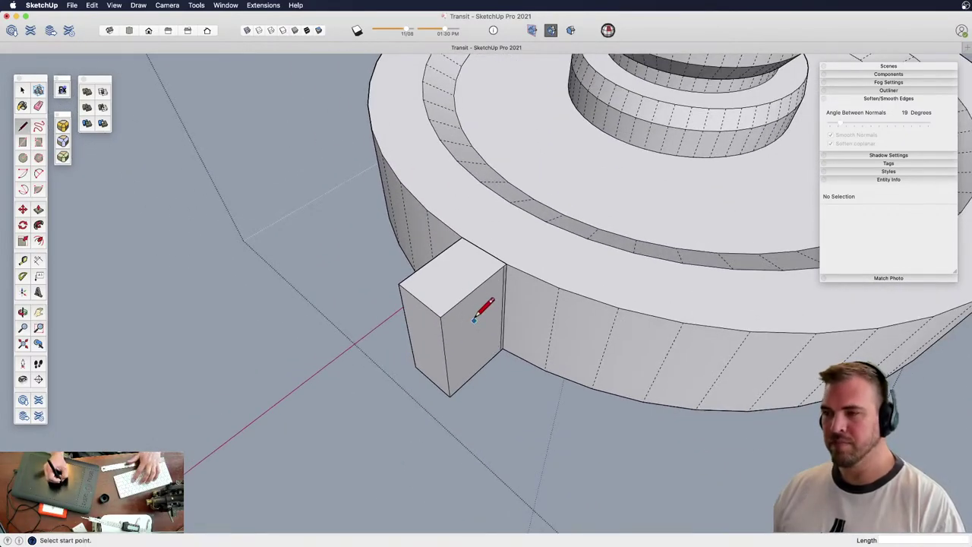
middle_click_drag(487, 292, 462, 298)
key("z")
left_click_drag(467, 308, 486, 224)
middle_click_drag(490, 281, 493, 254, "shift")
left_click_drag(493, 254, 474, 331)
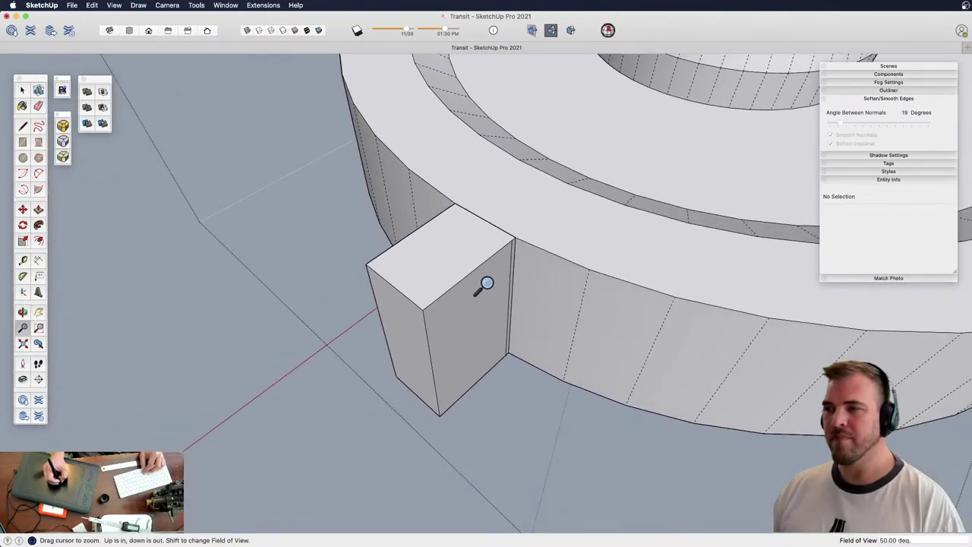
key("space")
left_click(511, 281)
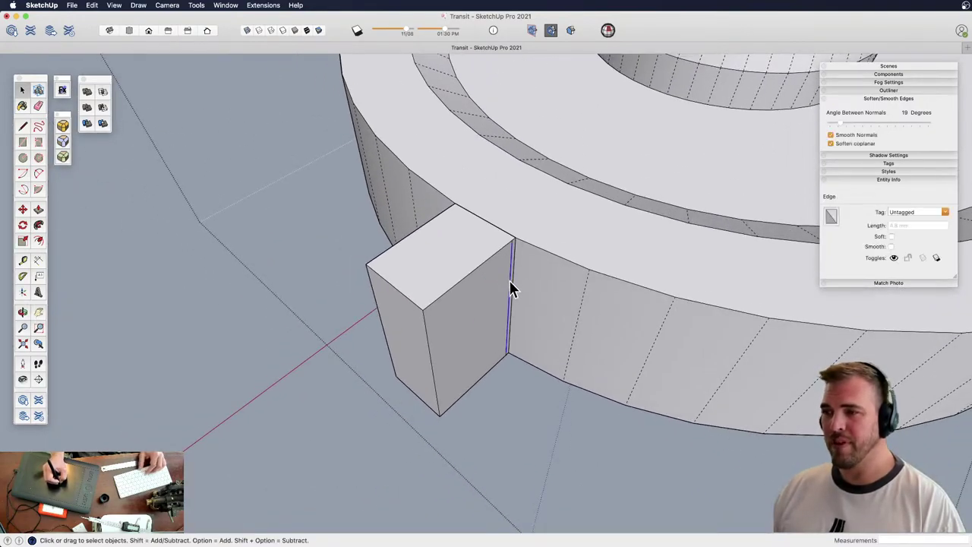
key("m")
left_click(504, 286)
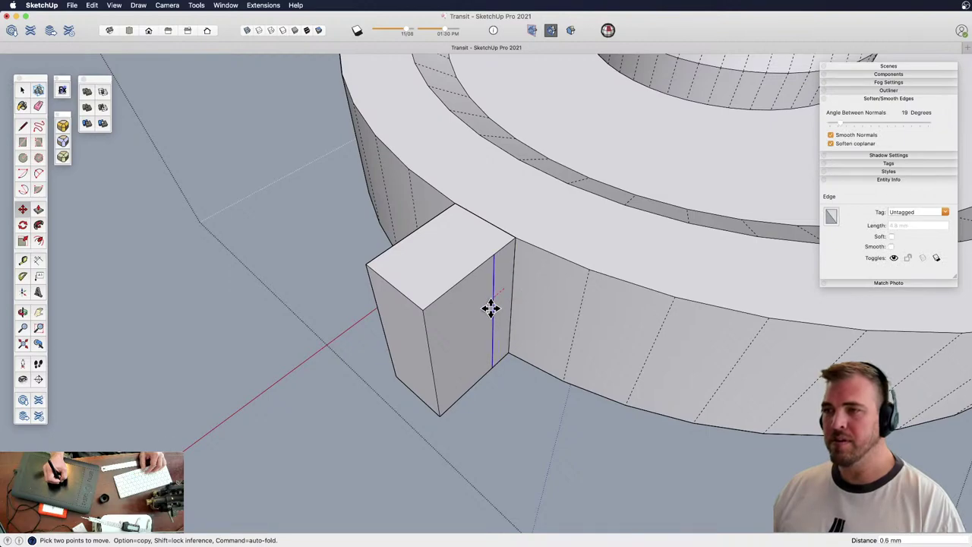
left_click(490, 308)
Push the block's outer section through by 1.8 mm and erase the leftover face, keeping a thin tab against the pad
key("l")
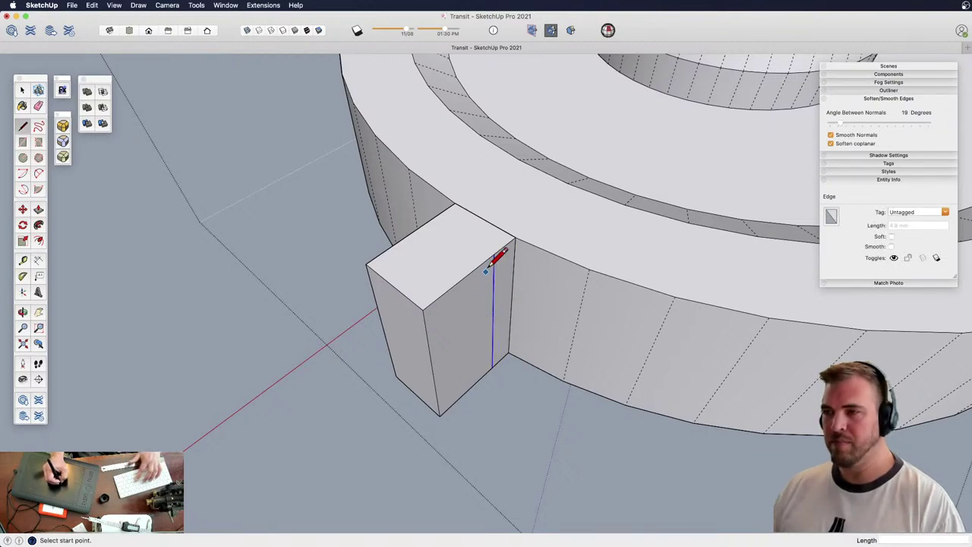
left_click(485, 261)
key("p")
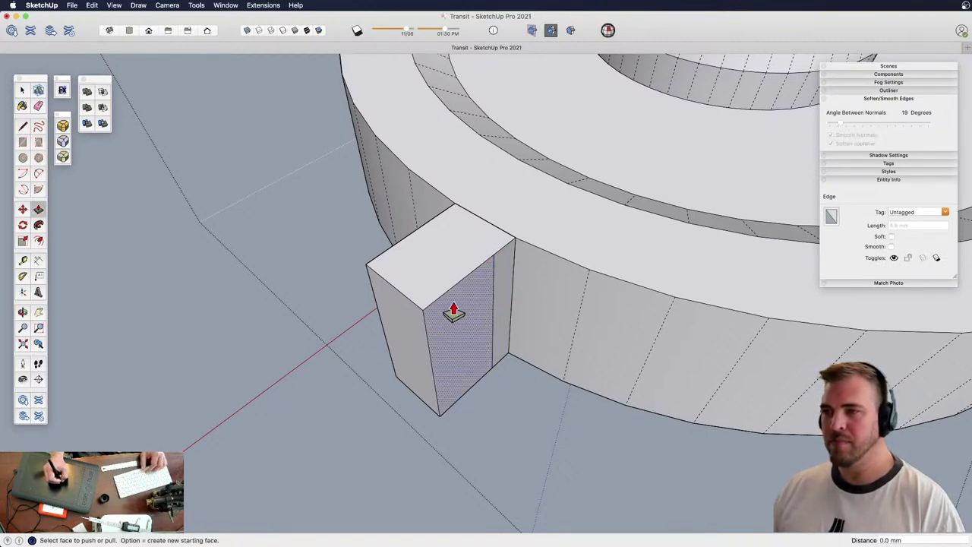
left_click(463, 330)
left_click(394, 282)
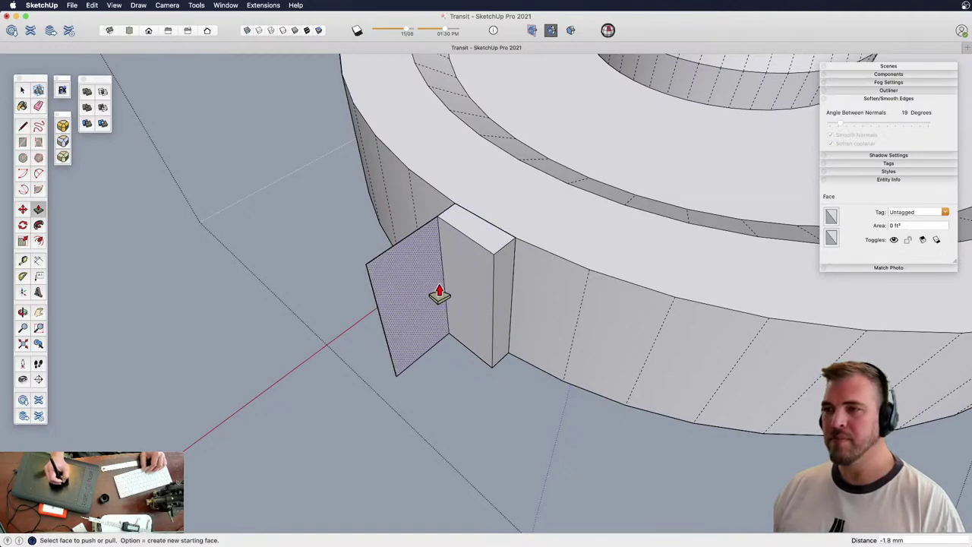
mouse_move(432, 273)
middle_mouse_down("shift")
mouse_move(653, 310)
mouse_move(782, 307)
mouse_move(760, 306)
middle_mouse_up("shift")
key("e")
left_click_drag(609, 358, 645, 307)
middle_click_drag(633, 219, 262, 273)
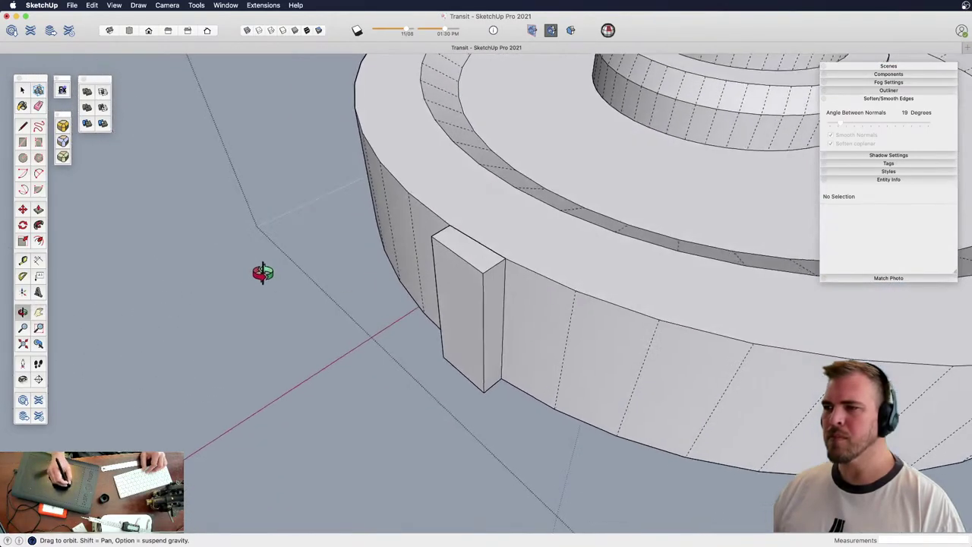
Offset the outline of the thin tab's front face inward by about 0.4 mm
key("z")
left_click_drag(447, 362, 455, 295)
middle_click_drag(454, 295, 471, 275, "shift")
left_click(467, 295)
scroll(471, 275, "down", 6)
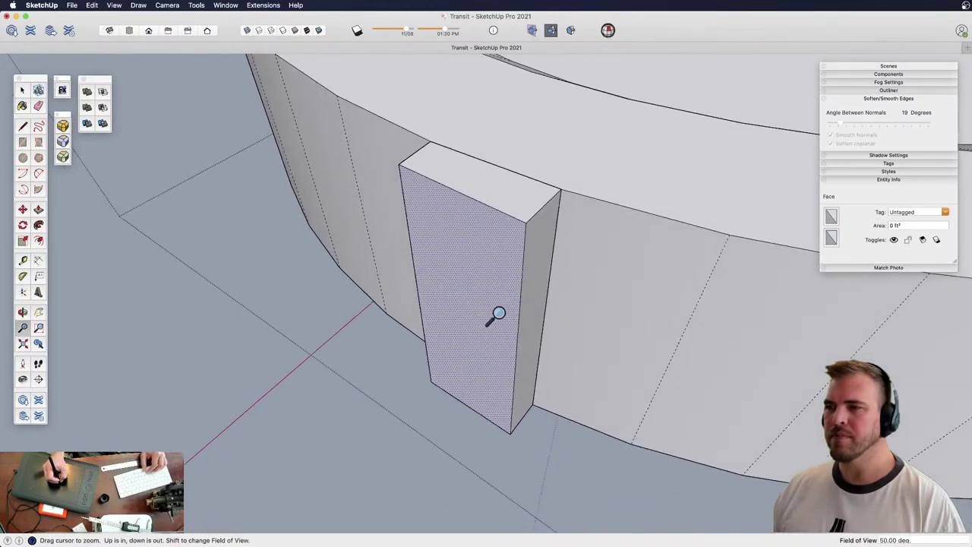
key("f")
left_click(481, 306)
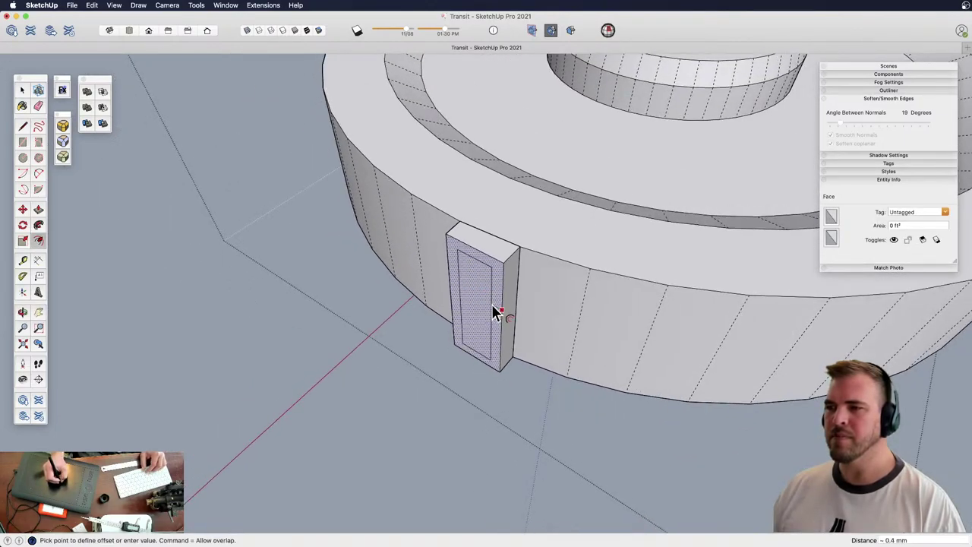
left_click(492, 309)
Move the inset face outward about 0.4 mm to give the tab bevelled sides
key("space")
left_click(474, 300)
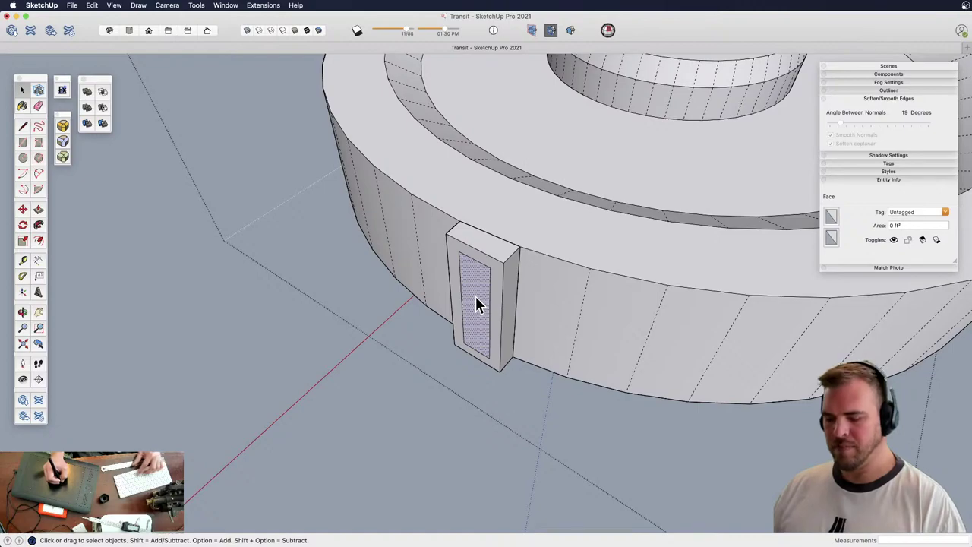
key("m")
left_click(469, 305)
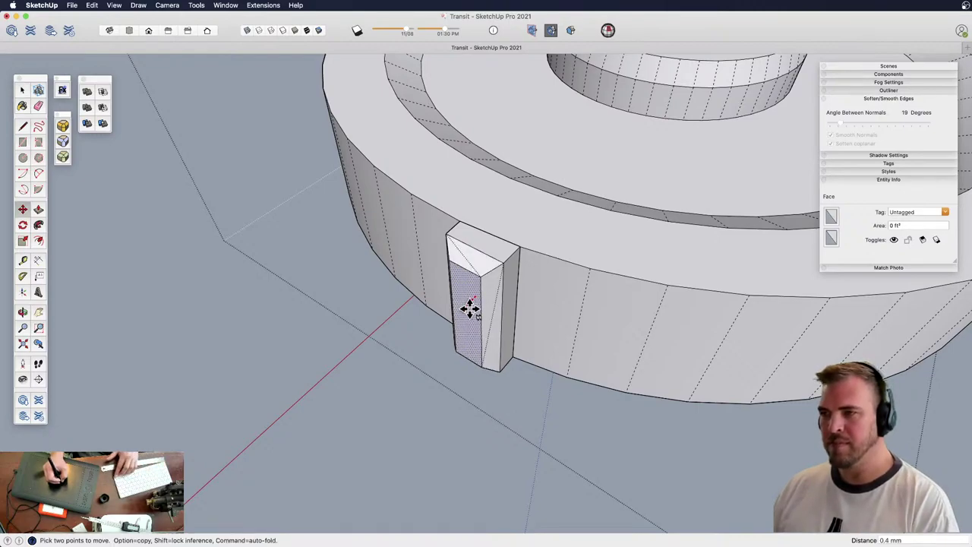
left_click(468, 302)
Move the raised face's vertical edge out to the tab's side and erase the side geometry to open that side
middle_click_drag(436, 231, 625, 308)
key("space")
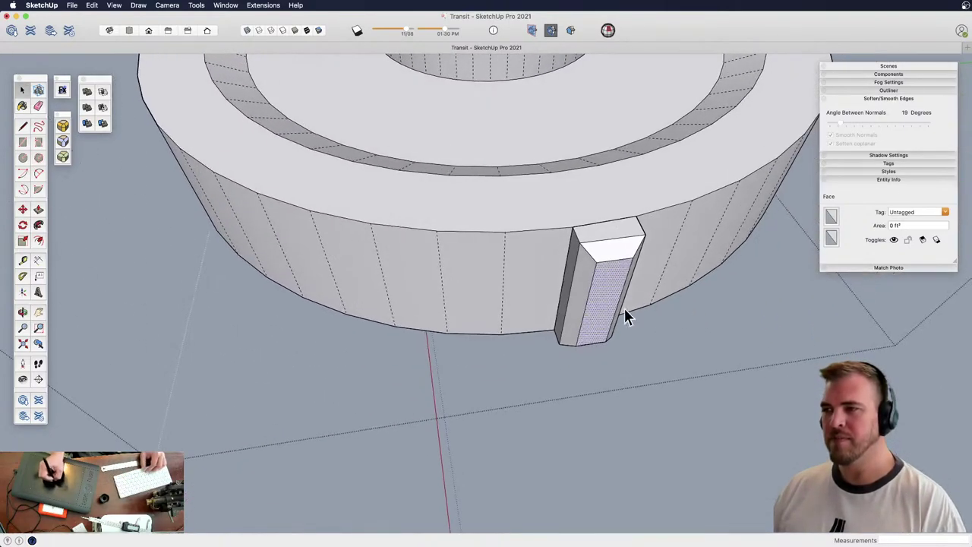
left_click(589, 293)
key("m")
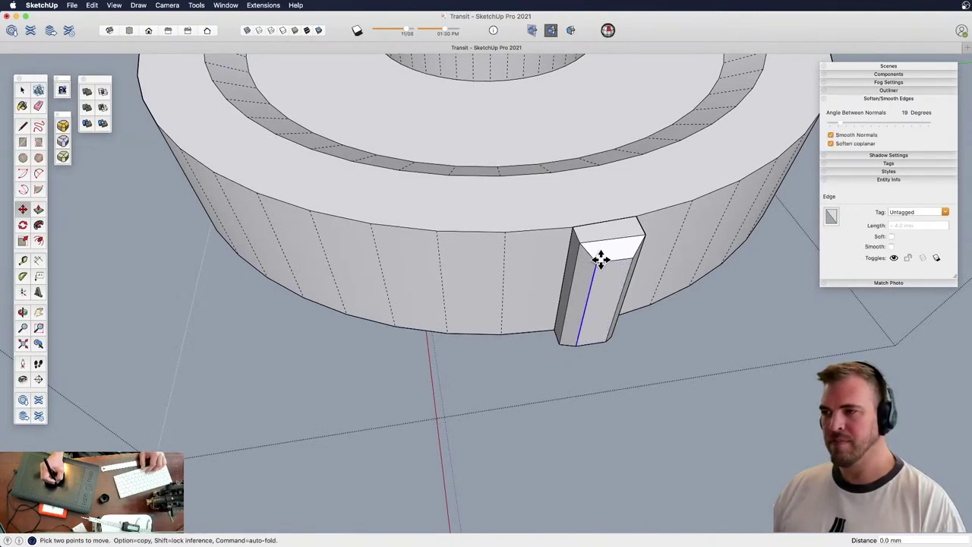
left_click(600, 259)
left_click(574, 244)
key("e")
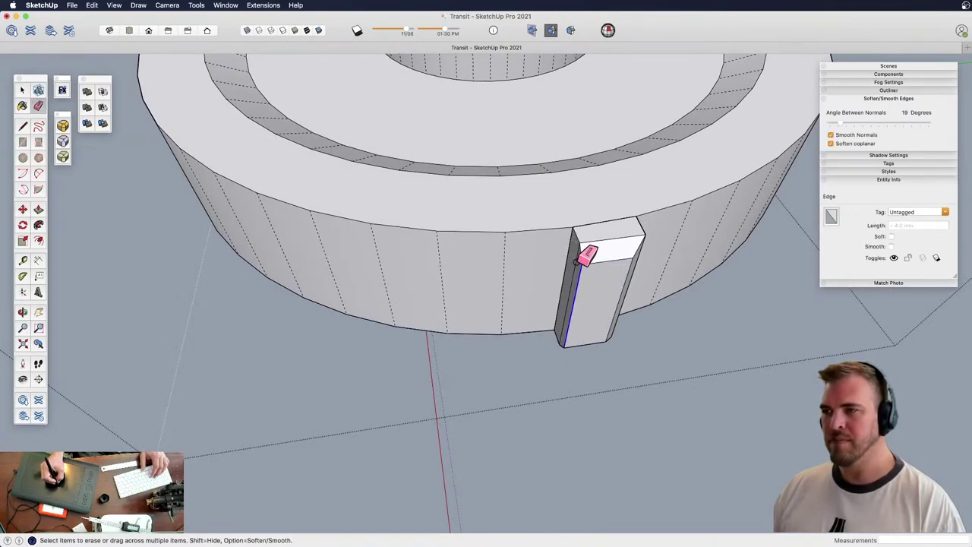
Select the whole half tab and place a copy beside it along the green axis
key("space")
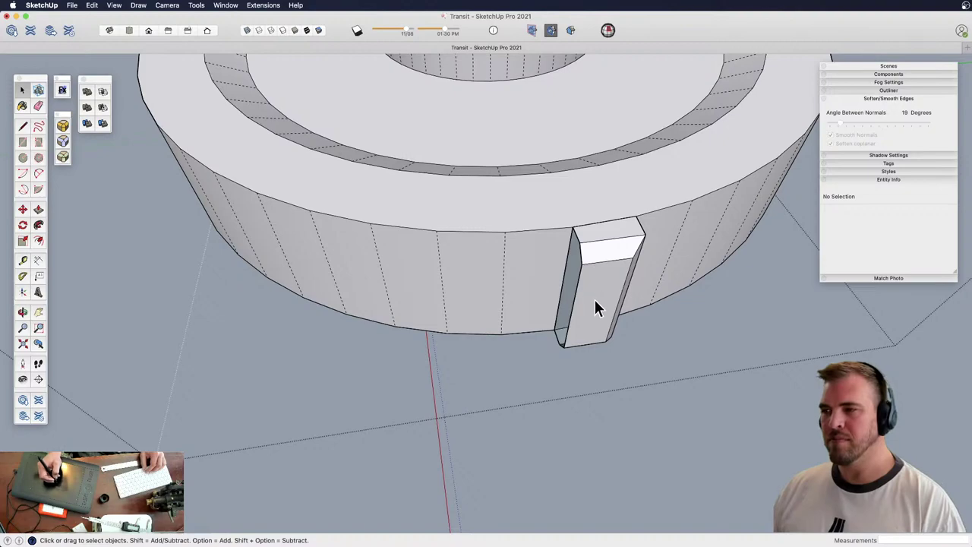
triple_click(595, 303)
key("m")
middle_click_drag(597, 310, 486, 310, "shift")
left_click(497, 357)
key("alt")
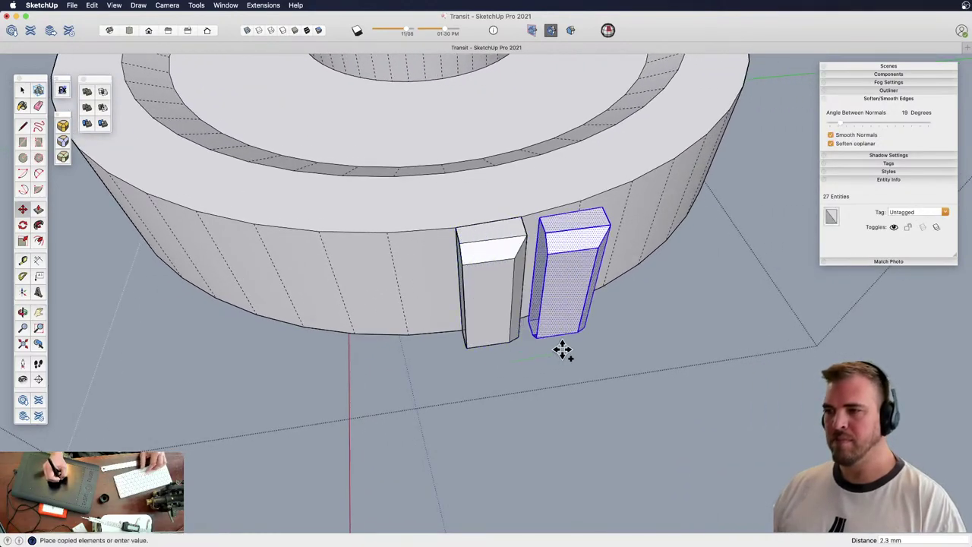
left_click(601, 347)
Mirror the copied half with a green-axis scale of -1 and move it about 7.8 mm against the original's open side
key("s")
left_click(597, 278)
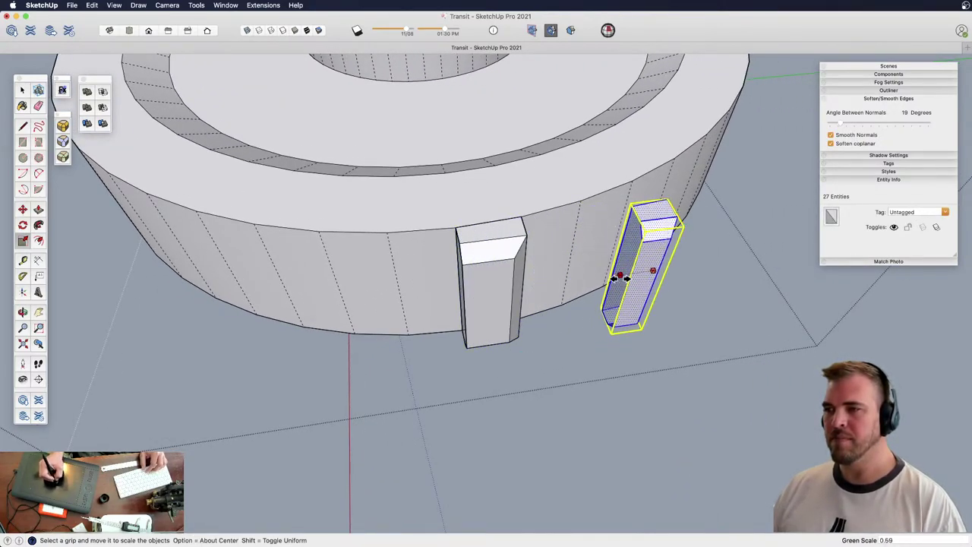
type("-1")
key("Return")
key("m")
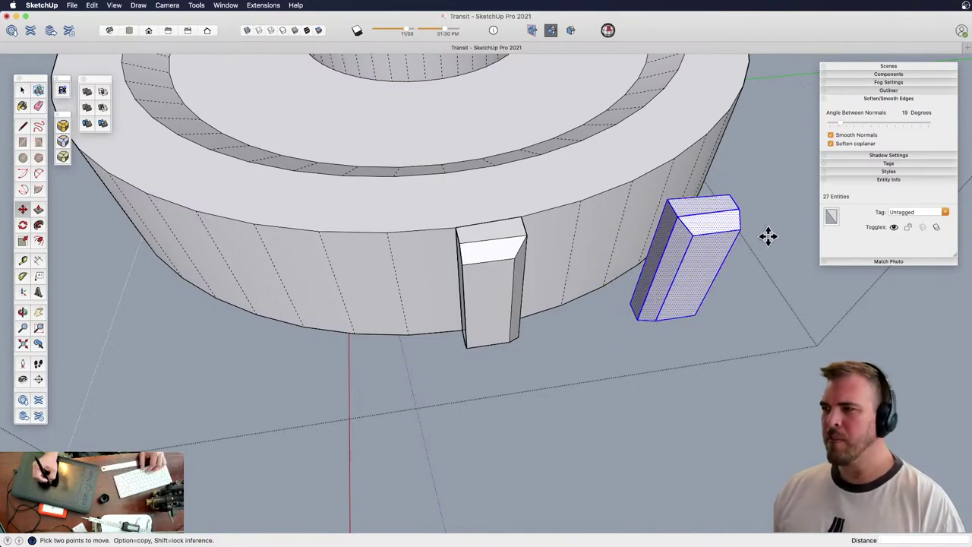
left_click(727, 238)
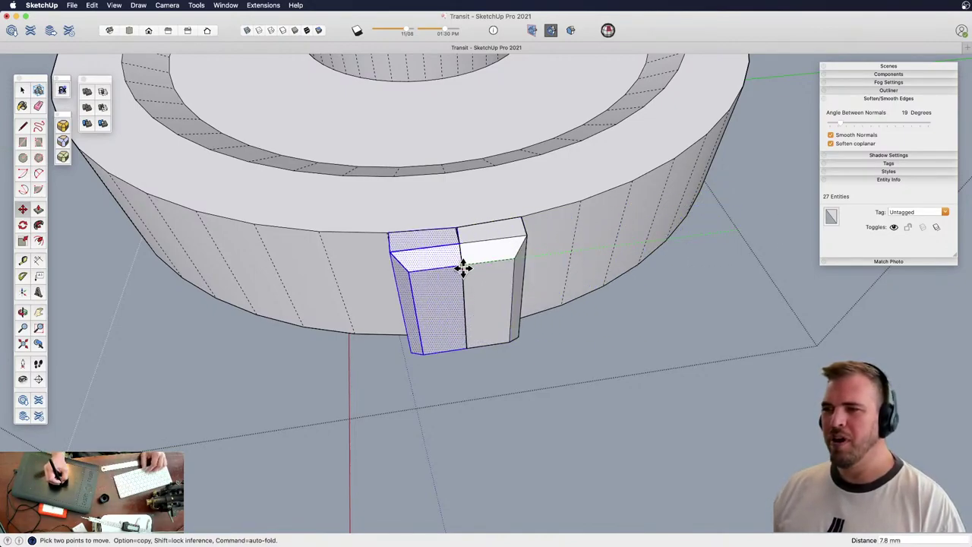
left_click(462, 267)
Examine the joined tab halves and how their edges meet the foot pad's rim
middle_click_drag(480, 282, 536, 352)
key("z")
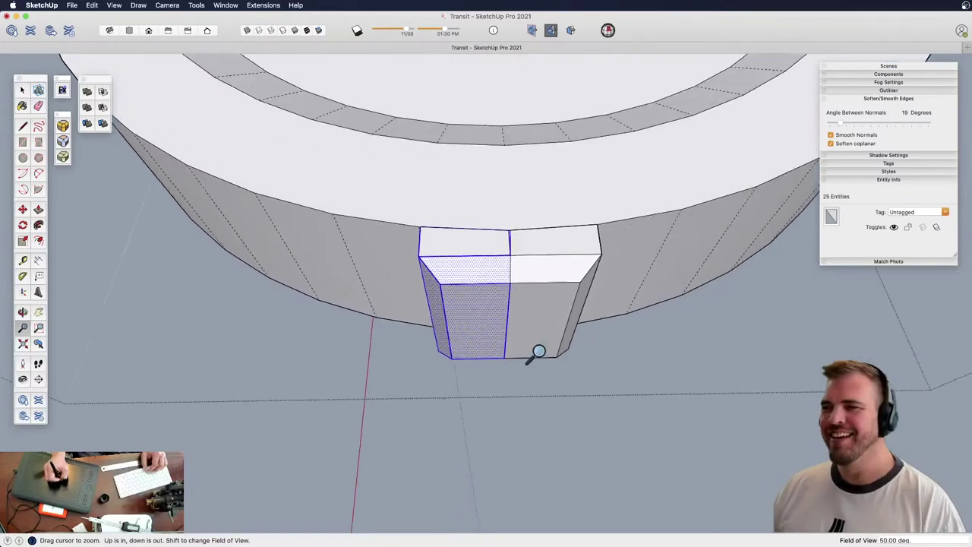
mouse_move(536, 352)
left_mouse_down()
mouse_move(561, 271)
mouse_move(540, 356)
left_mouse_up()
middle_click_drag(501, 334, 673, 235)
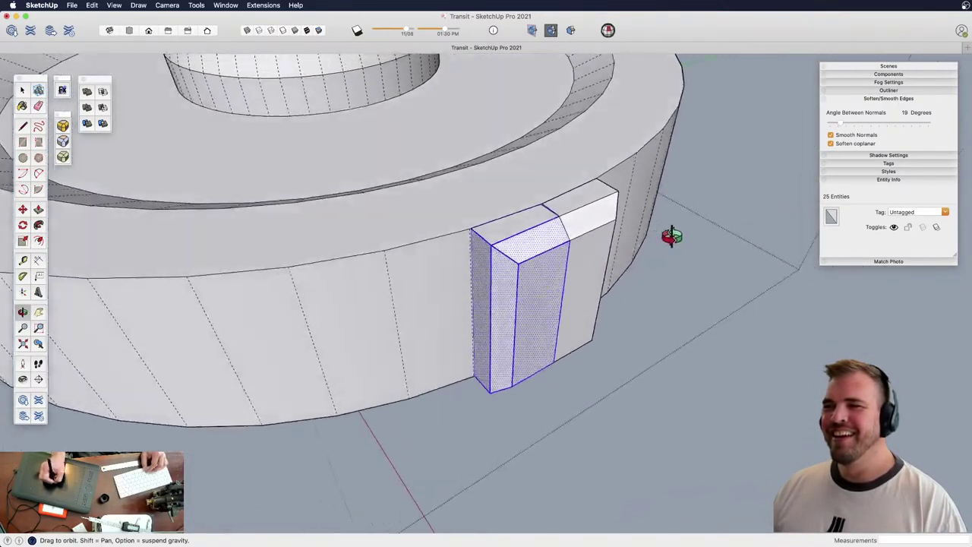
left_click_drag(535, 353, 530, 285)
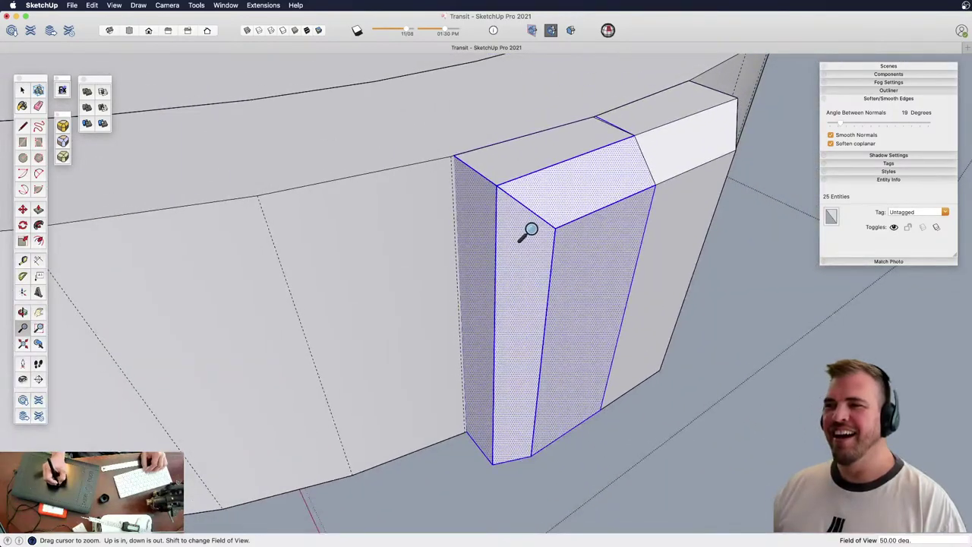
middle_click_drag(532, 231, 523, 347)
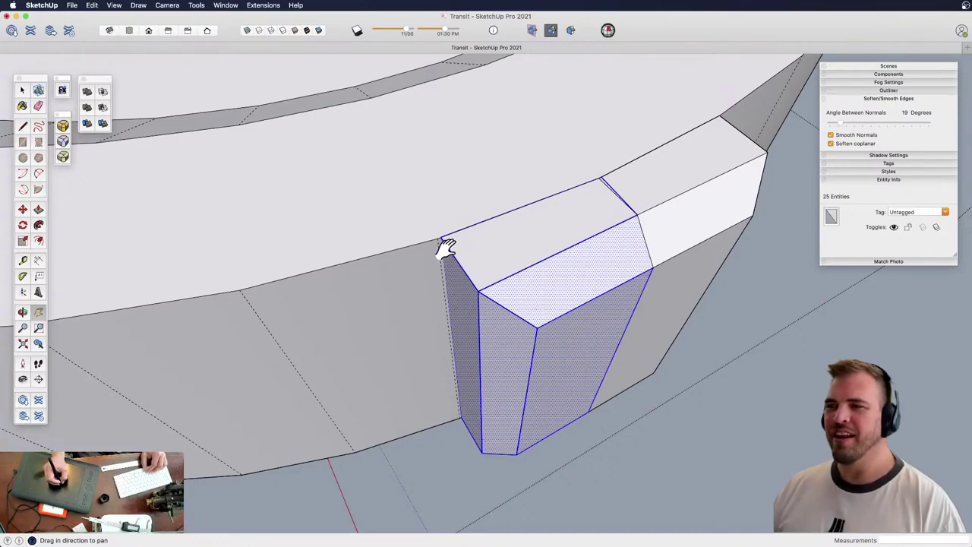
key("z")
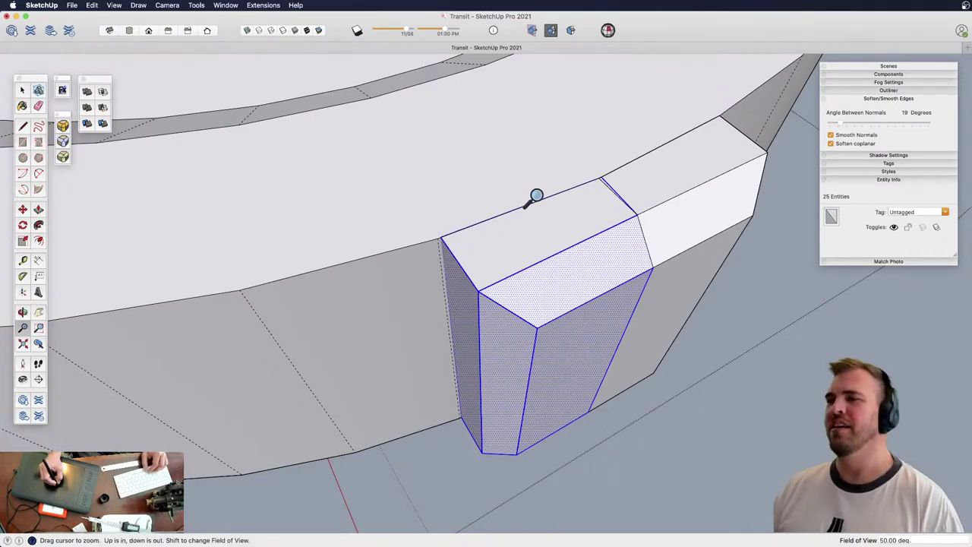
left_click_drag(536, 196, 527, 312)
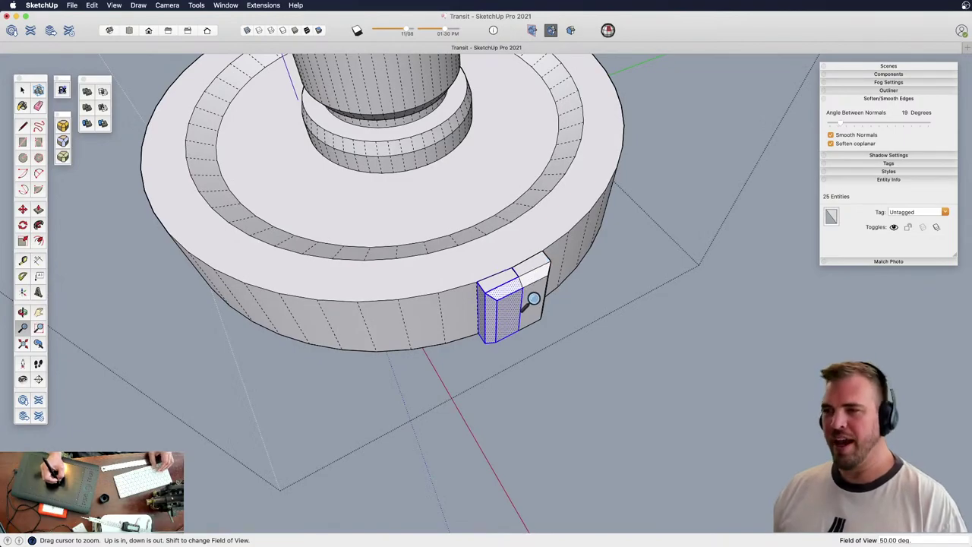
Delete the whole bevelled tab from the foot pad's rim
key("space")
left_click(529, 303)
key("Delete")
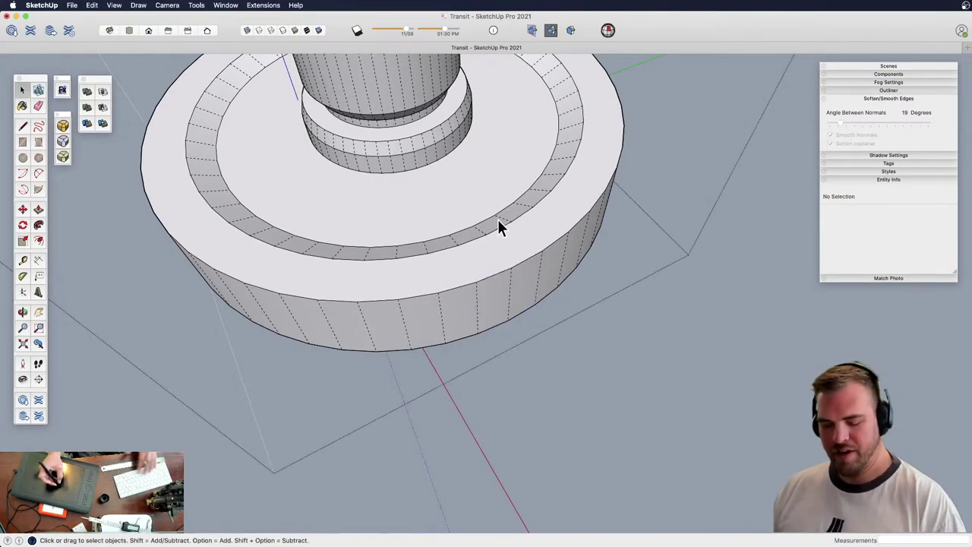
Draw a rectangle about 4.8 by 3.6 mm across two segments of the foot pad's outer rim
key("z")
left_click_drag(517, 285, 514, 247)
key("l")
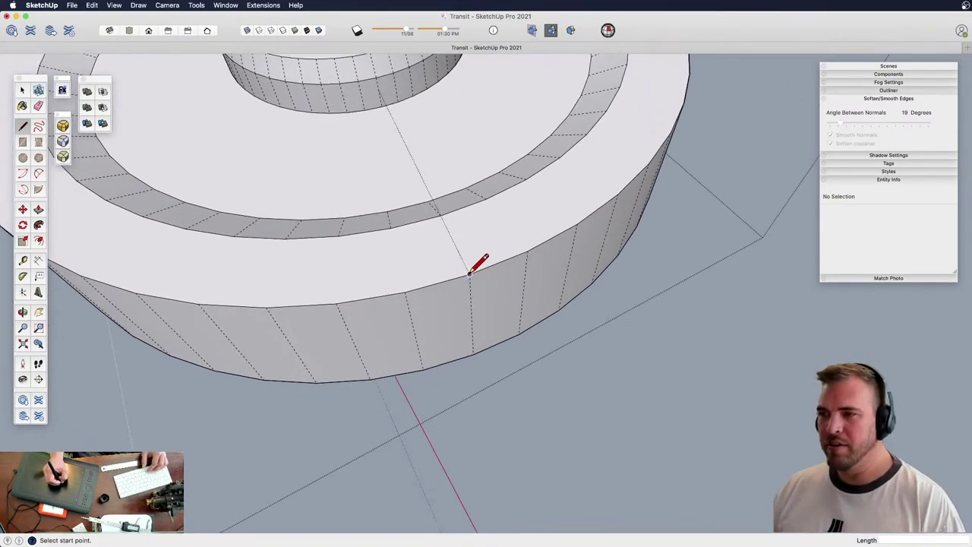
left_click(469, 274)
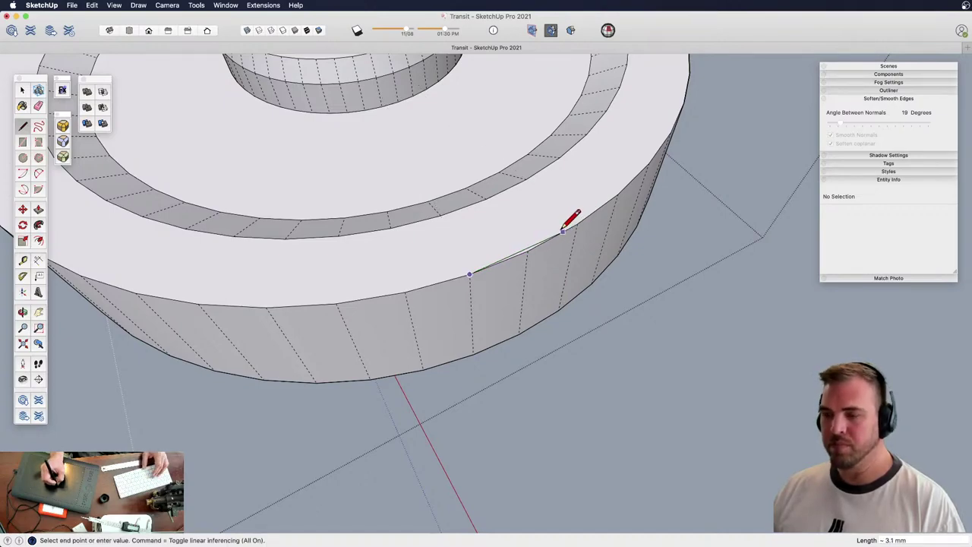
key("r")
left_click(469, 274)
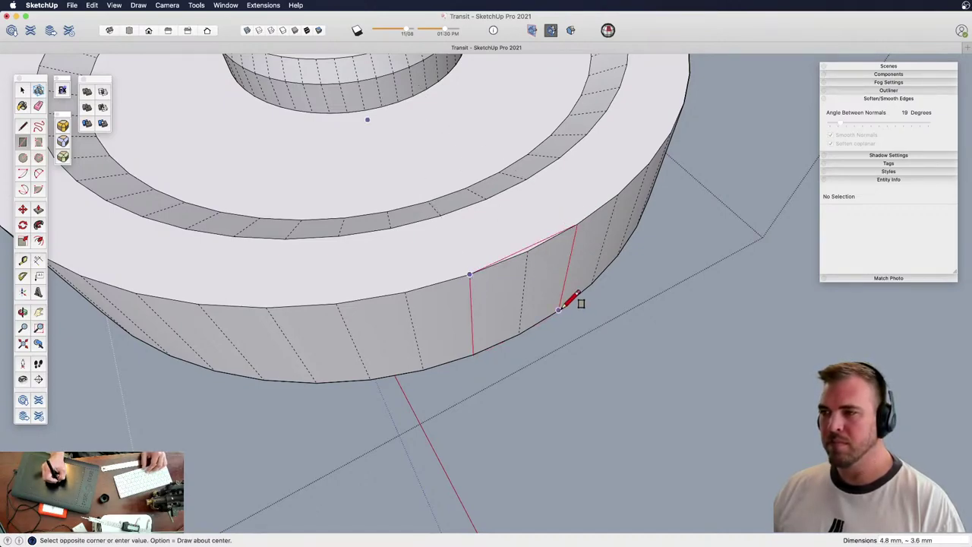
left_click(559, 309)
Extrude the rim rectangle outward into a shallow rectangular tab
key("p")
left_click_drag(539, 289, 591, 369)
middle_click_drag(555, 342, 504, 282)
scroll(508, 299, "up", 5)
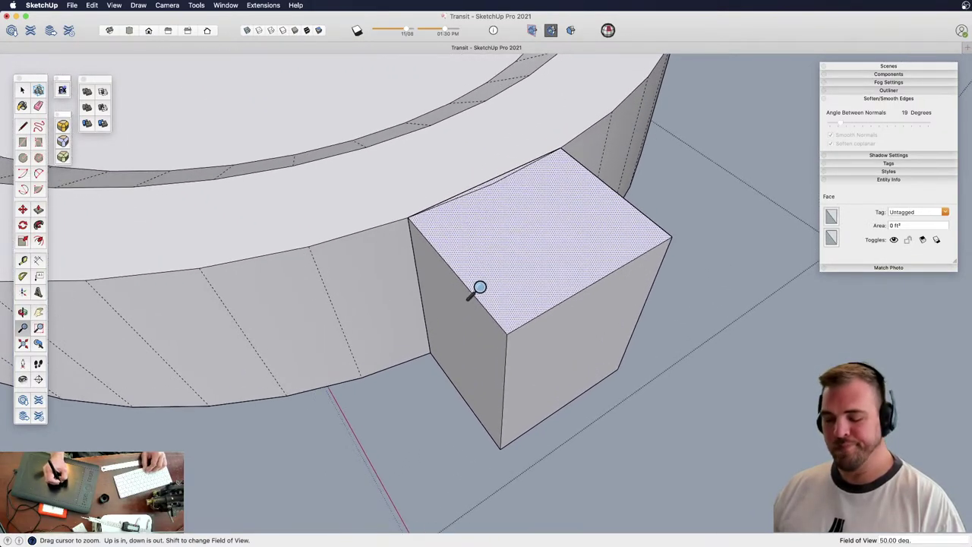
key("p")
left_click_drag(530, 354, 466, 276)
Offset the outline of the tab's outer face inward to form a smaller inner face
key("f")
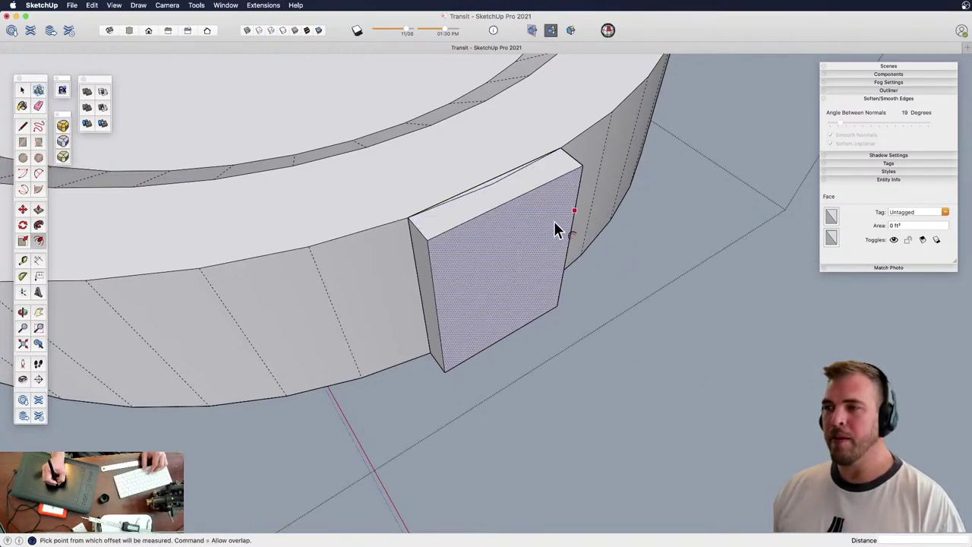
left_click(555, 225)
left_click(555, 226)
key("space")
Move the tab's inner face outward about 0.4 mm to create bevelled sides
left_click(507, 280)
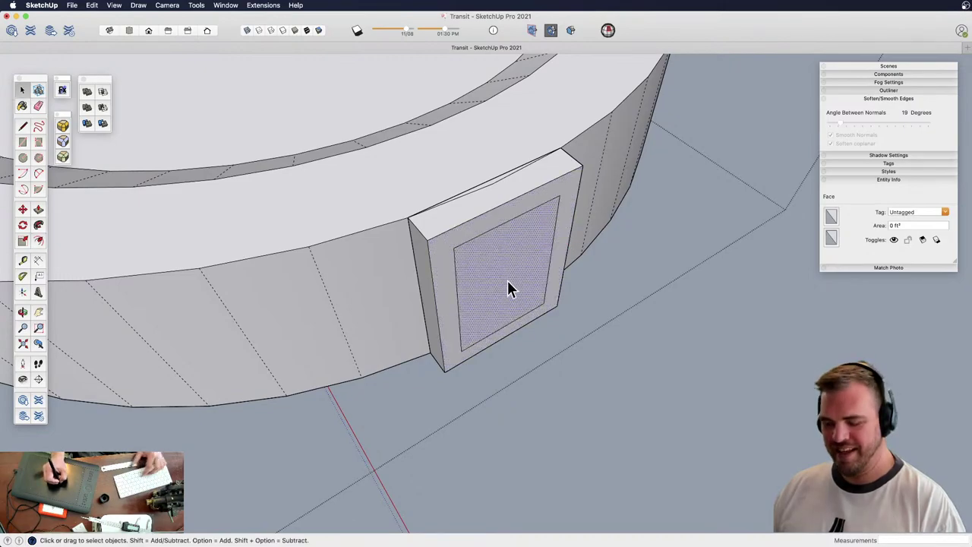
key("m")
left_click(503, 278)
left_click(509, 283)
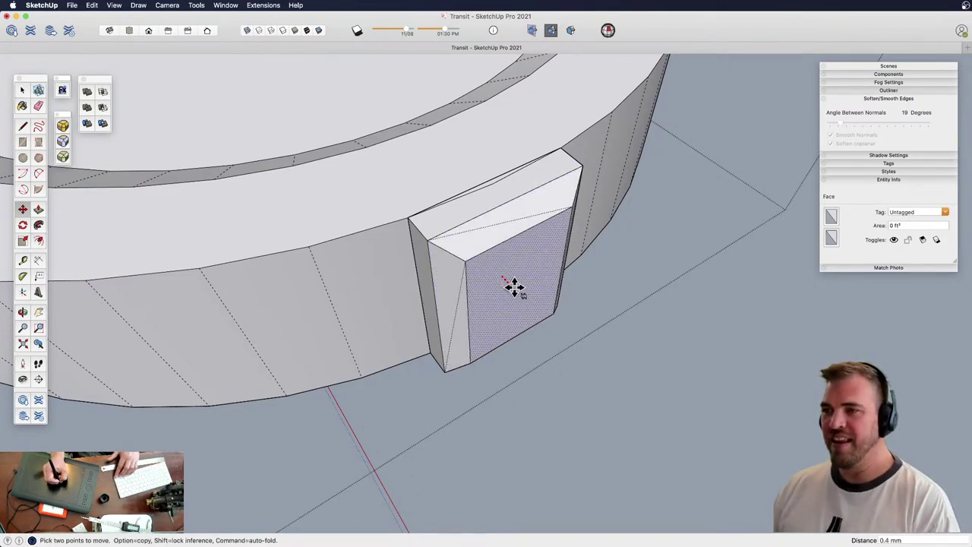
left_click(515, 289)
key("z")
left_click_drag(494, 186, 496, 288)
Select the whole bevelled tab and turn it into a component
key("space")
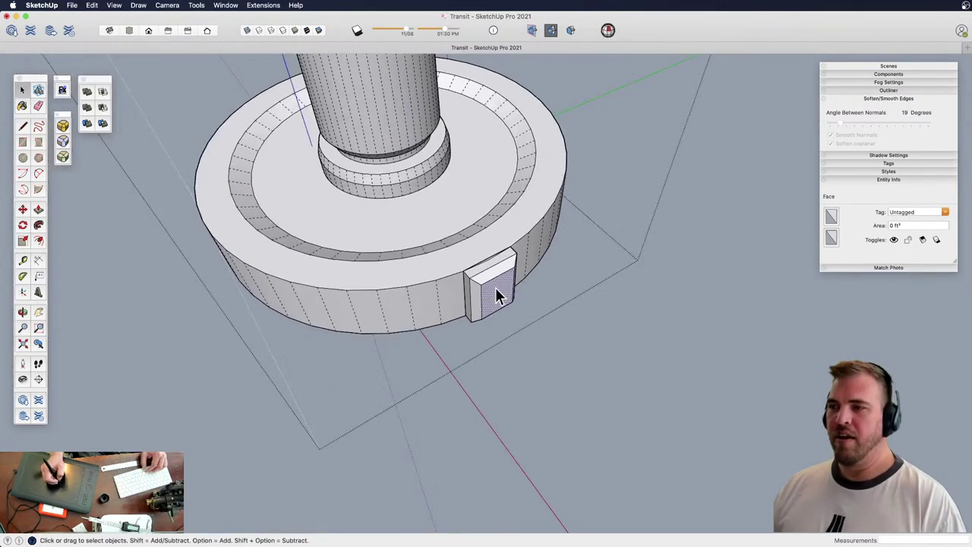
triple_click(497, 288)
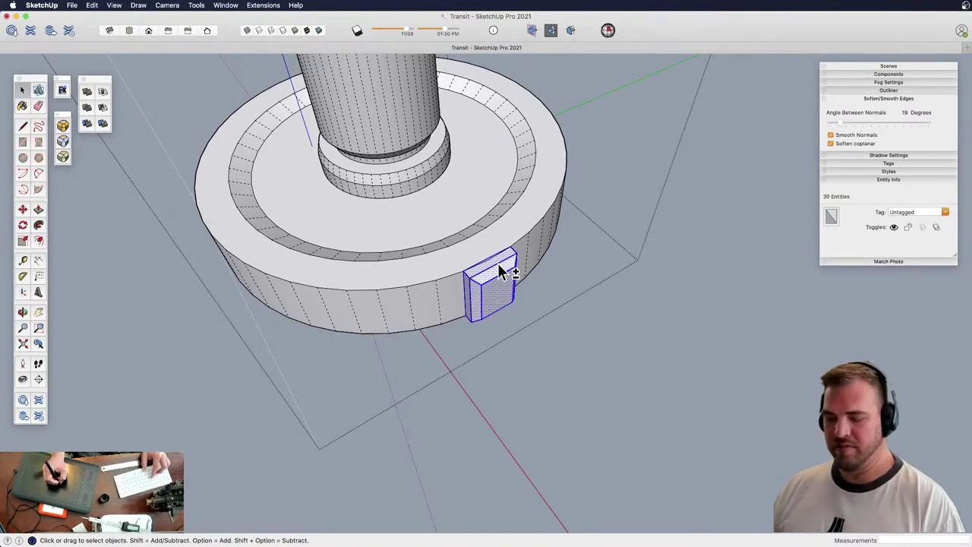
key("g")
key("Return")
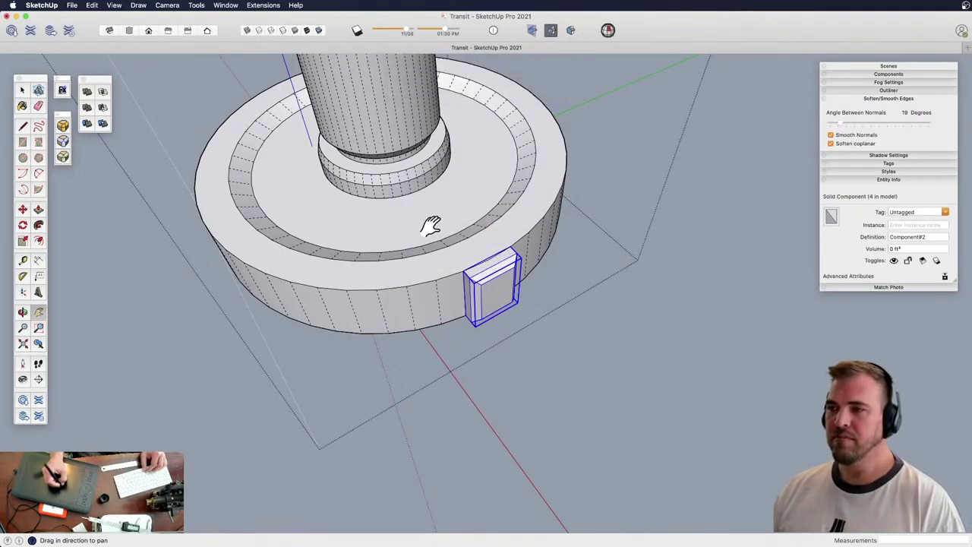
Rotate a copy of the tab component 22.5 degrees about the centre of the foot pad's underside
middle_click_drag(430, 223, 485, 243)
scroll(495, 219, "up", 3)
key("q")
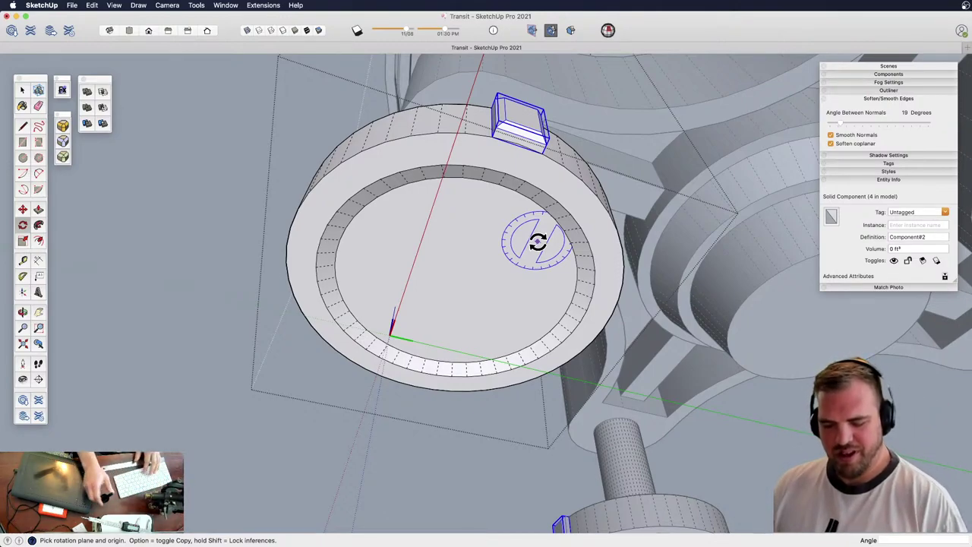
key("z")
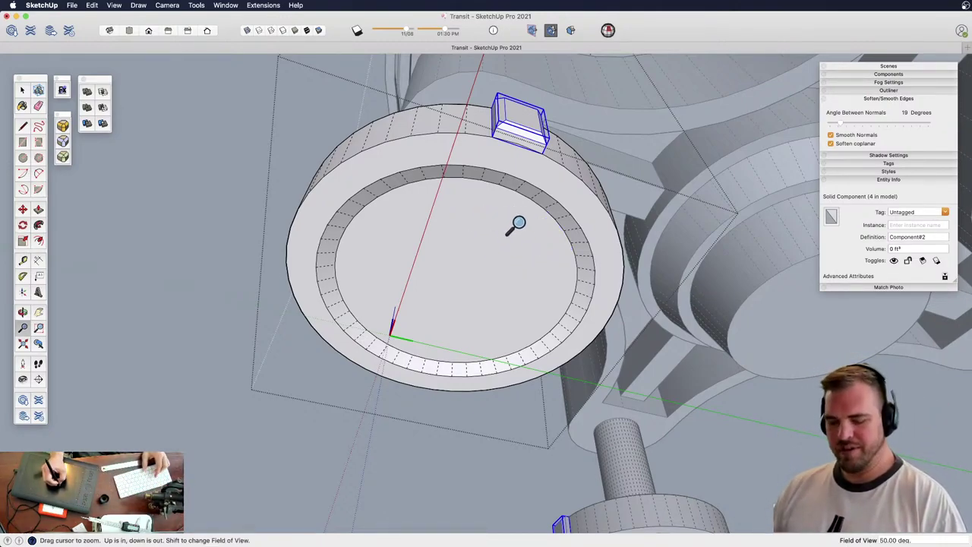
key("q")
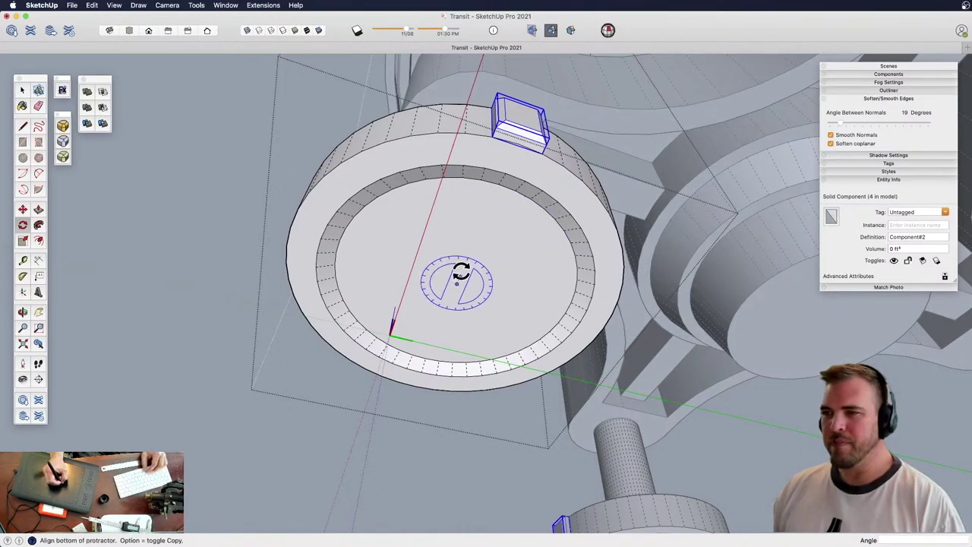
left_click(498, 184)
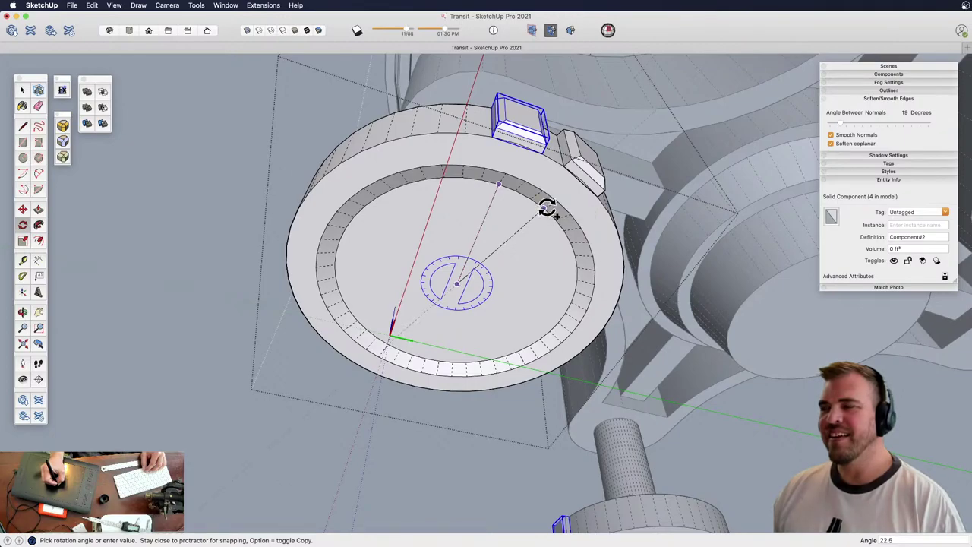
left_click(544, 209)
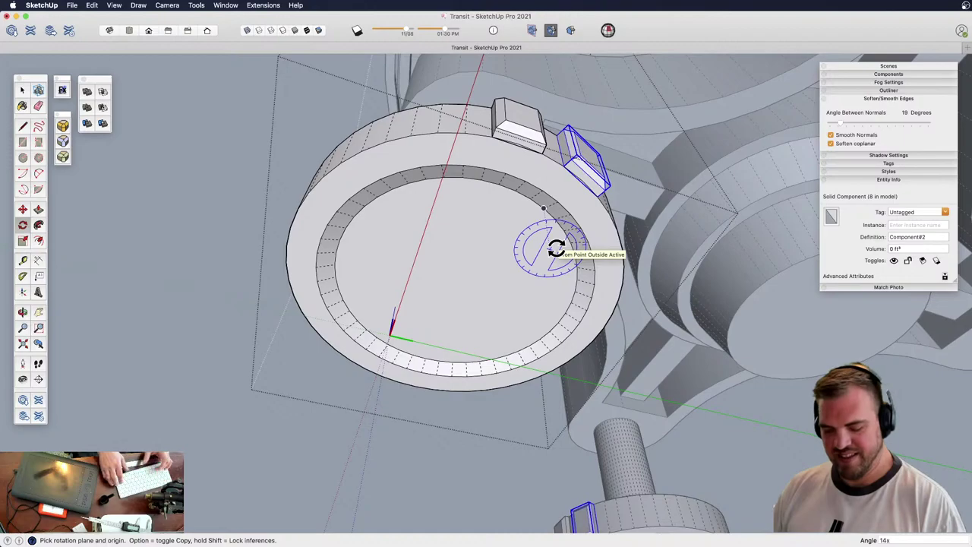
Multiply the rotated tab copy 15x to array tabs around the whole rim
key("Return")
type("15")
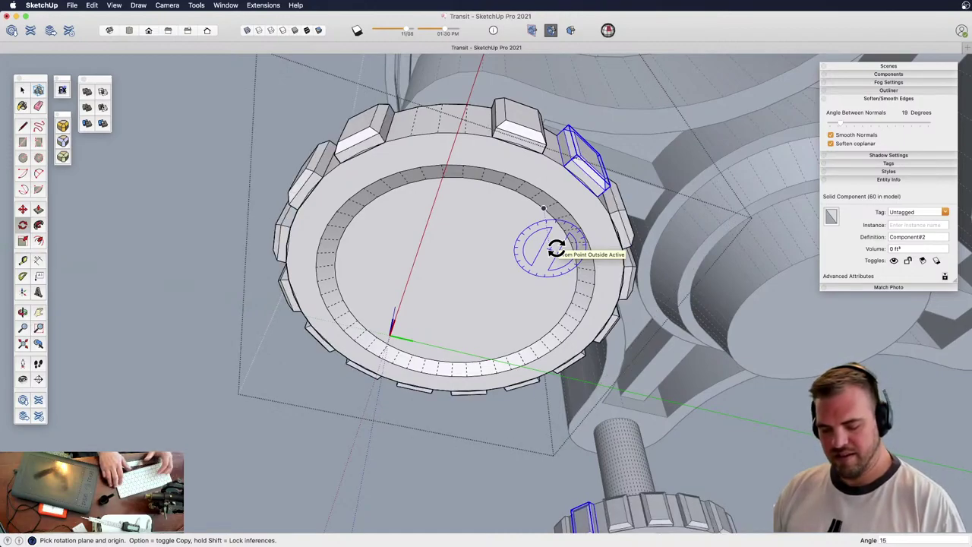
type("x")
key("Return")
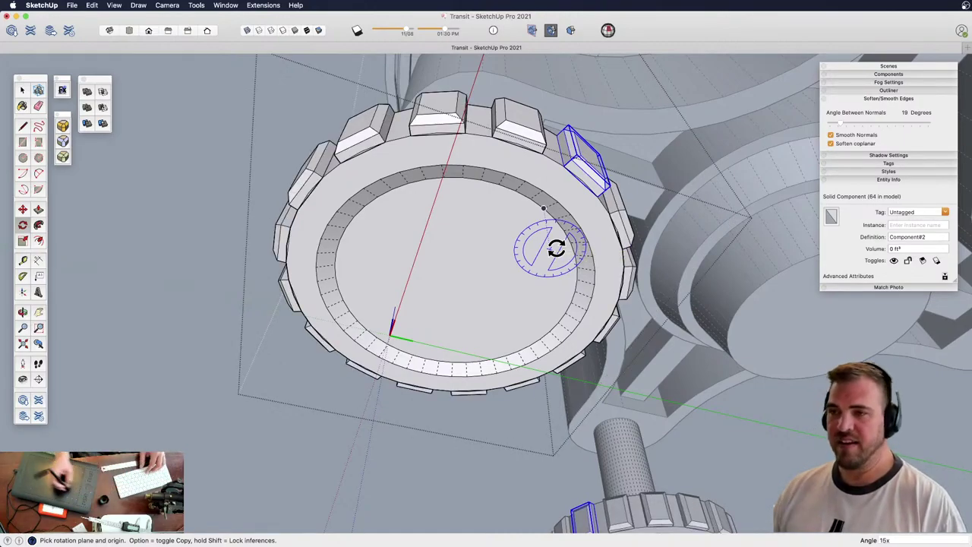
Open the tab component and draw a 4.8 mm vertical line down the middle of its back face
middle_click_drag(557, 247, 527, 353)
key("z")
left_click_drag(527, 352, 553, 266)
middle_click_drag(553, 267, 567, 302)
double_click(479, 339)
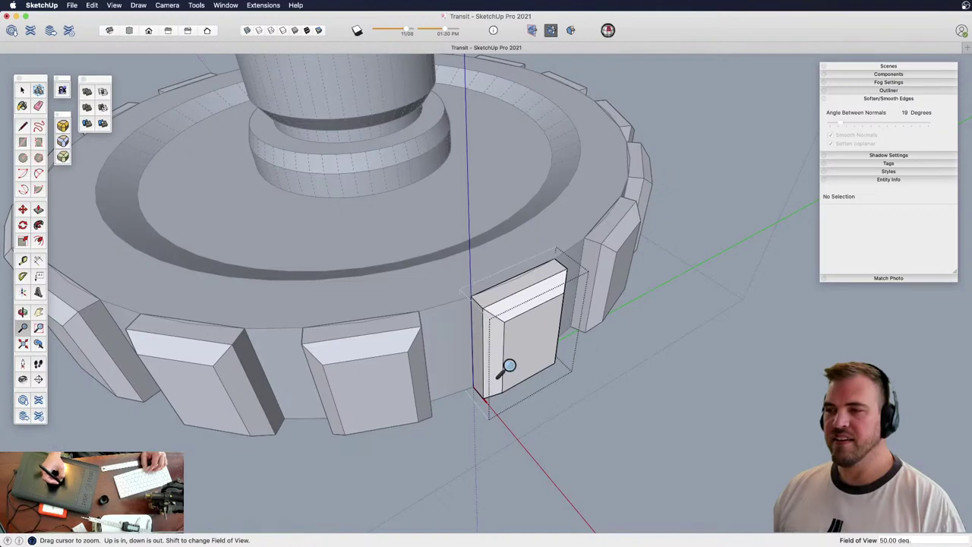
left_click_drag(505, 369, 494, 281)
middle_click_drag(483, 303, 531, 203, "shift")
left_click_drag(521, 252, 532, 303)
middle_click_drag(532, 283, 480, 290, "shift")
middle_click_drag(517, 308, 489, 253)
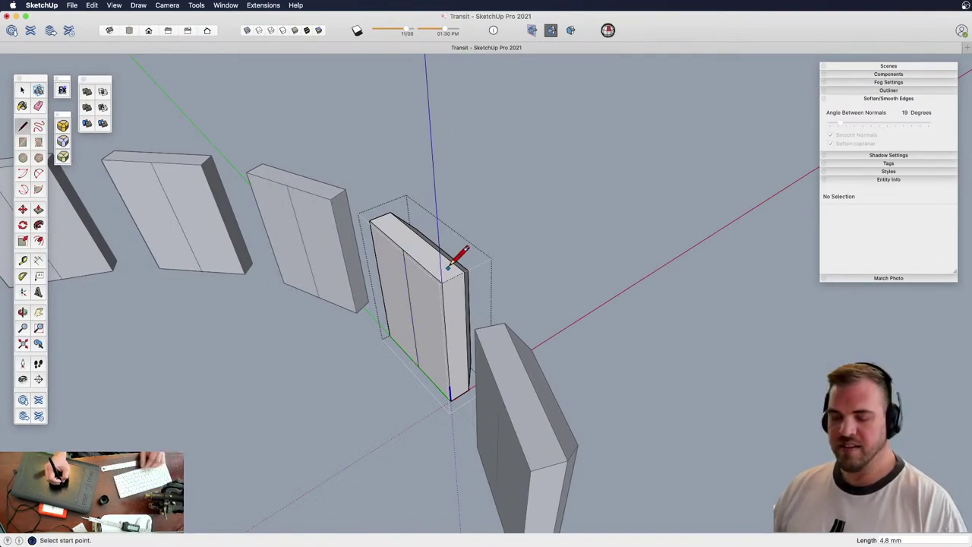
key("h")
middle_click_drag(475, 328, 423, 277)
Move one of the tab's back vertical edges about 0.9 mm outward along the rim to flare that side
key("z")
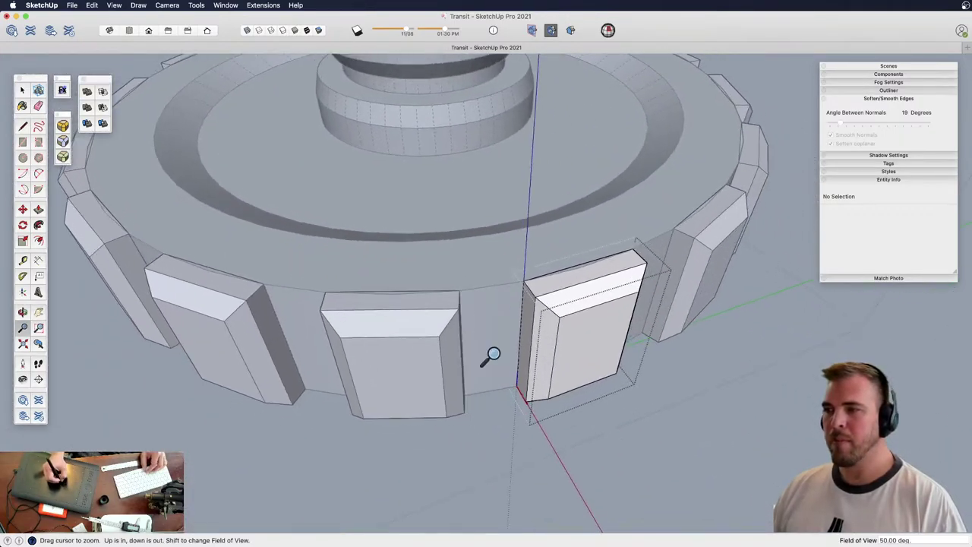
left_click_drag(491, 357, 547, 298)
key("space")
left_click(564, 317)
key("m")
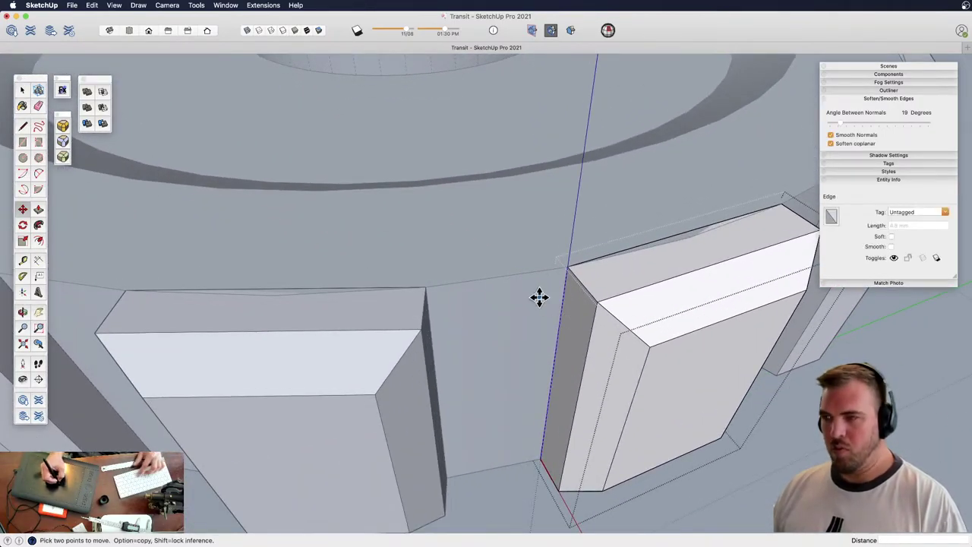
left_click_drag(562, 268, 502, 277)
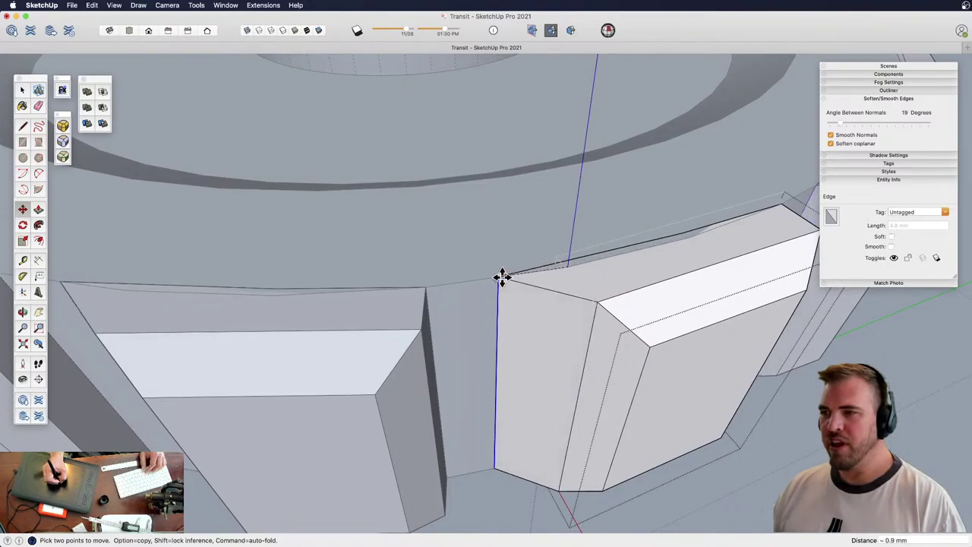
Move the tab's opposite back vertical edge outward along the rim so both sides flare
scroll(547, 311, "down", 5)
middle_click_drag(547, 311, 357, 358)
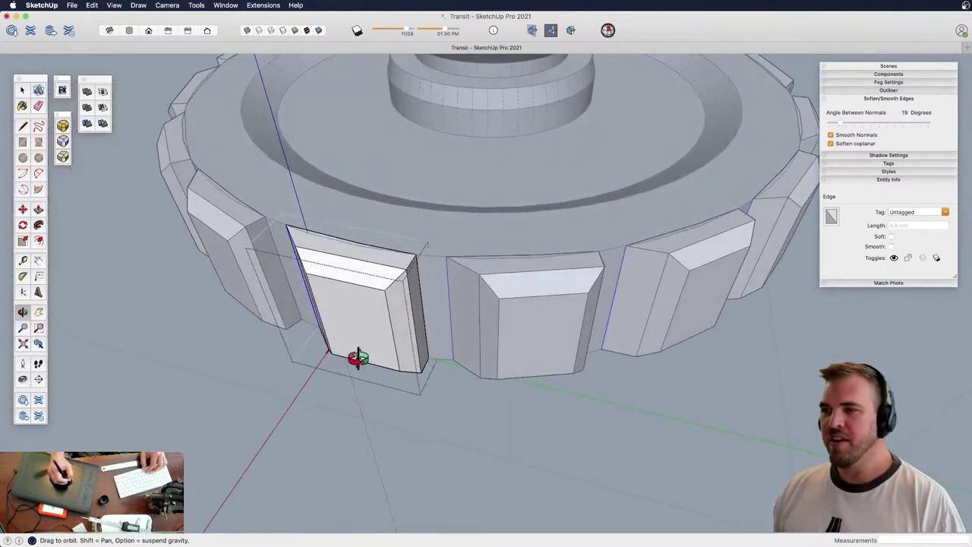
key("space")
scroll(488, 326, "up", 6)
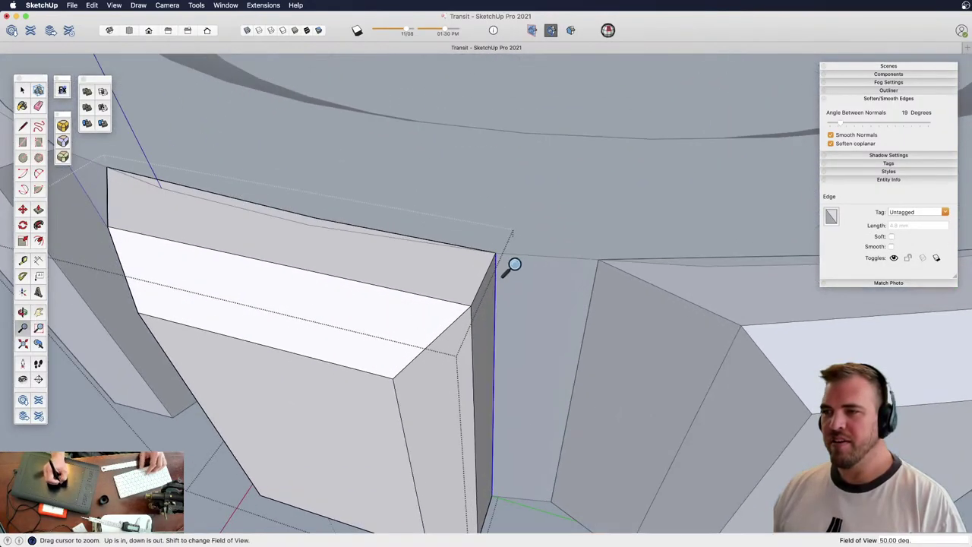
left_click_drag(495, 254, 499, 388)
key("z")
middle_click_drag(498, 390, 549, 363)
left_click(501, 370)
scroll(493, 376, "up", 3)
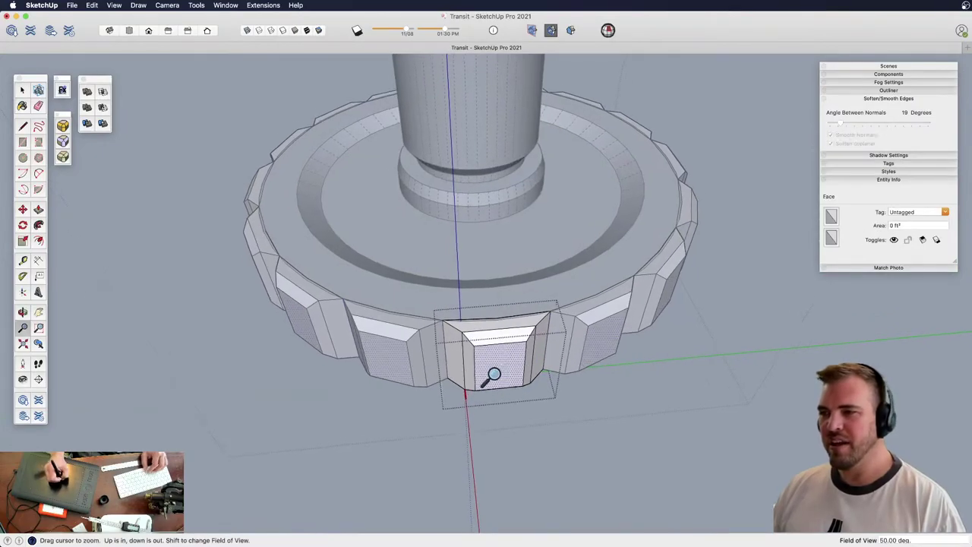
Turn off the hidden geometry display and close the tab and leg components
middle_click_drag(492, 352, 478, 302, "shift")
middle_click_drag(478, 302, 534, 245)
key("z")
scroll(510, 363, "down", 10)
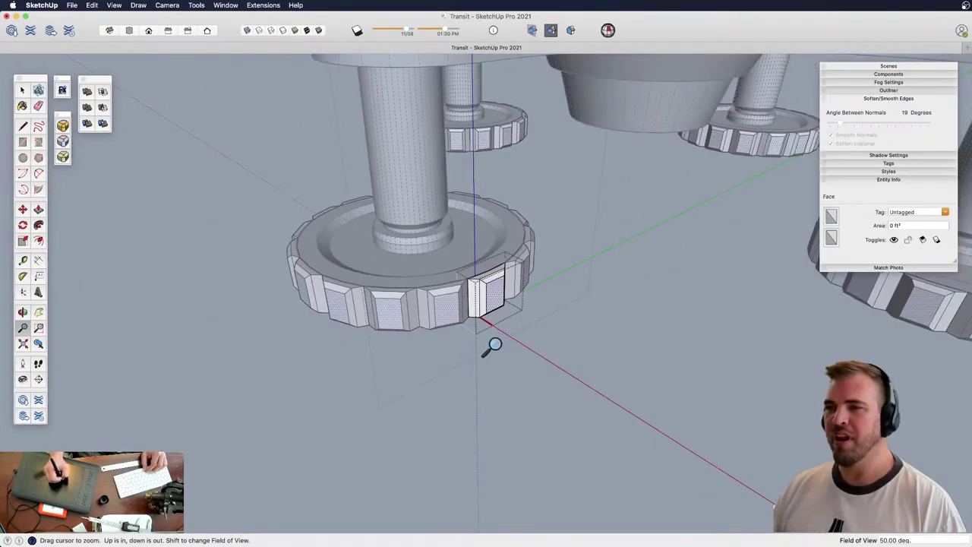
key("space")
left_click(513, 348)
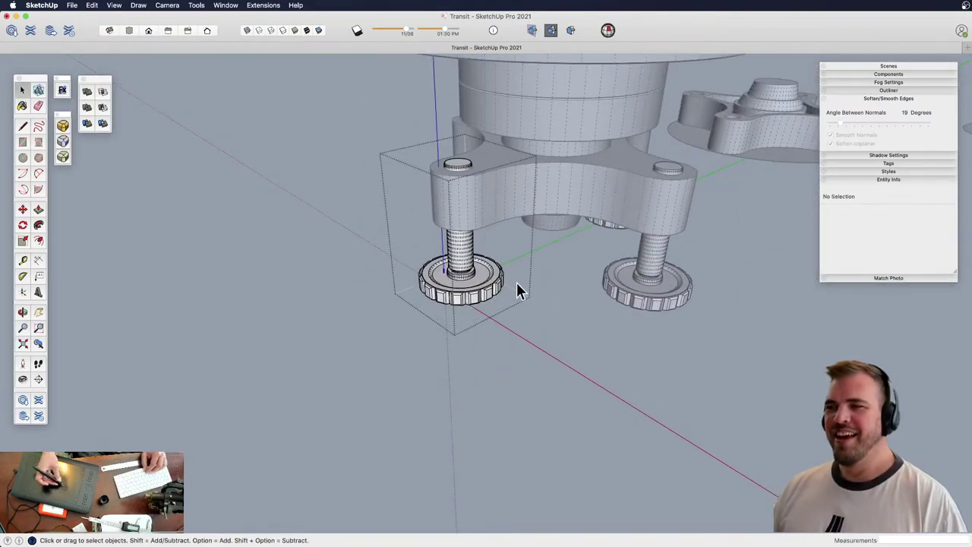
key("shift+h")
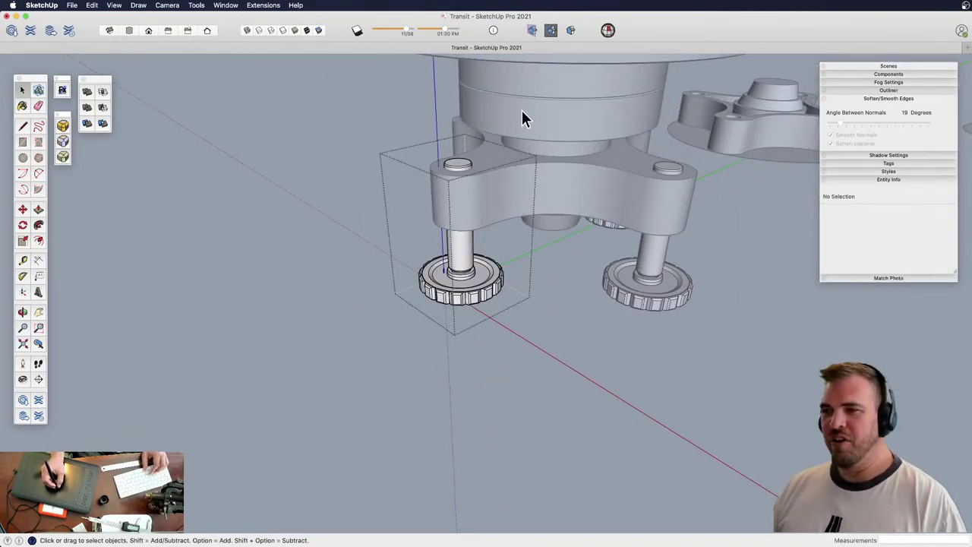
left_click(509, 339)
Examine the notched foot pads up close and in proportion to the whole transit
key("h")
left_click_drag(484, 296, 513, 314)
key("z")
left_click_drag(514, 314, 515, 121)
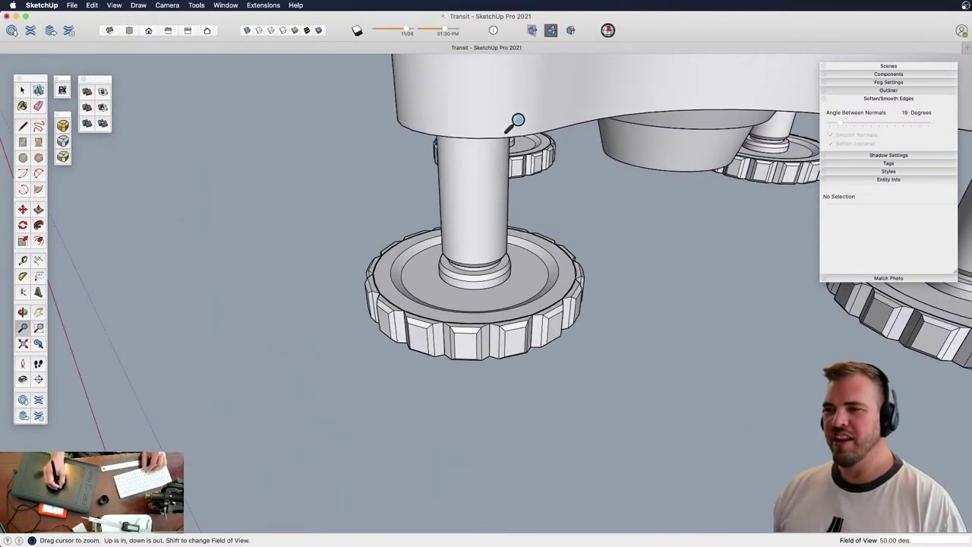
left_click_drag(570, 487, 570, 327)
middle_click_drag(571, 328, 533, 287, "shift")
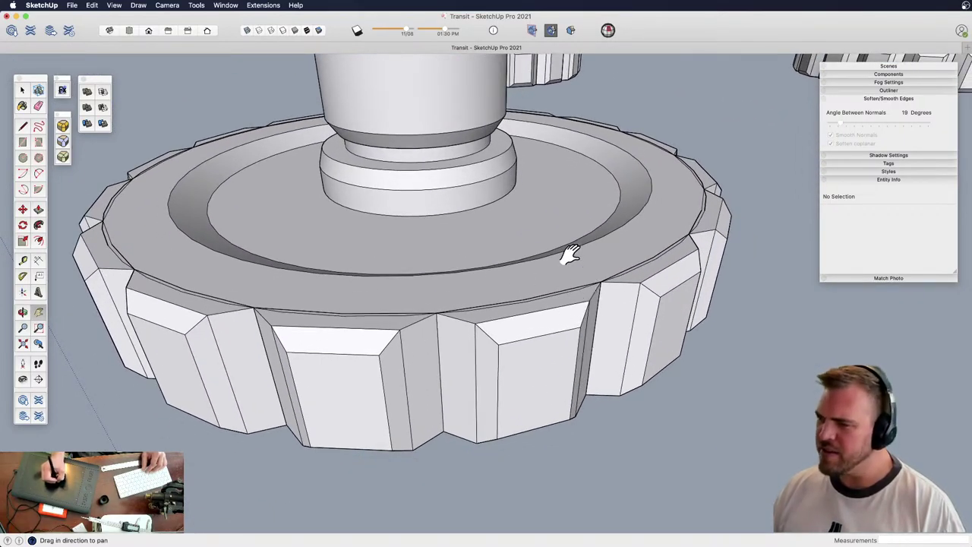
scroll(532, 190, "down", 15)
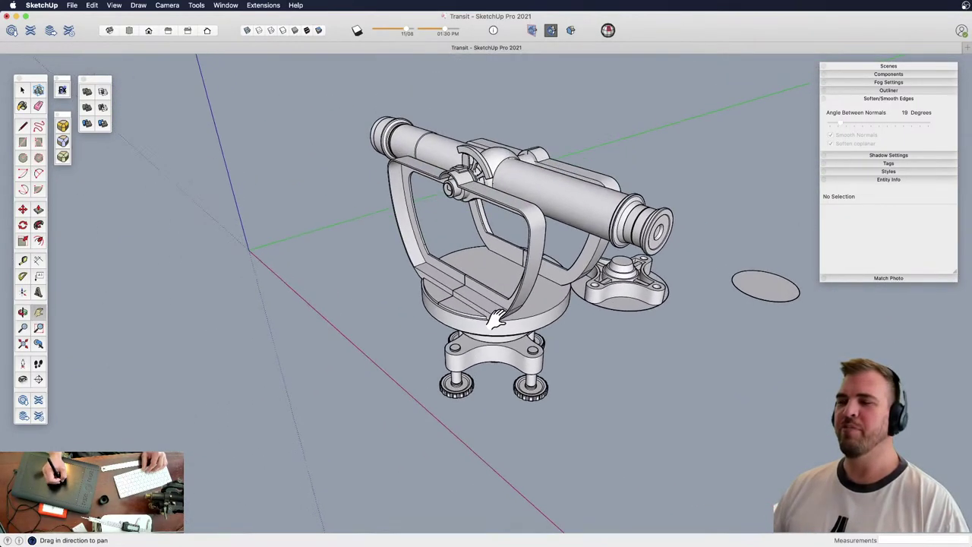
middle_click_drag(495, 319, 475, 357)
scroll(475, 356, "up", 6)
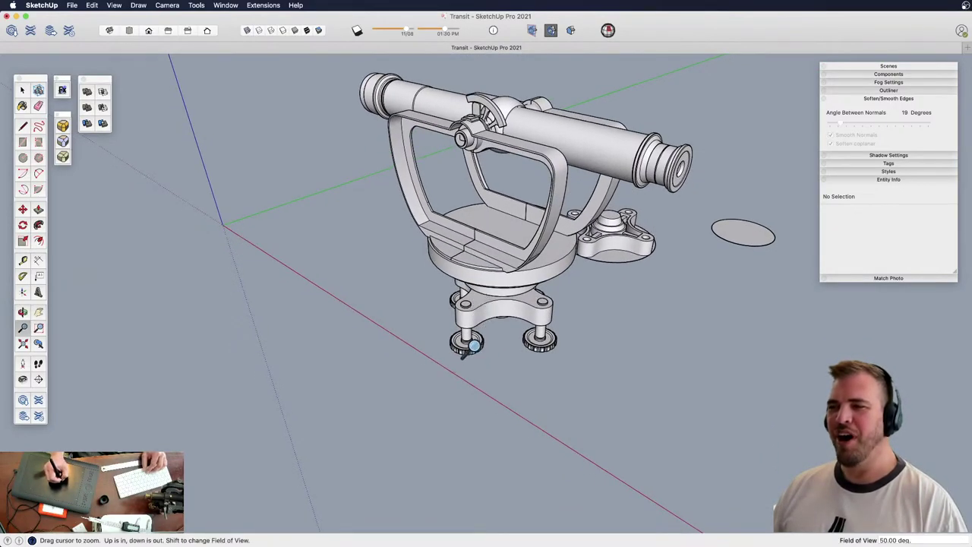
left_click_drag(476, 355, 471, 319)
middle_click_drag(470, 319, 493, 227, "shift")
middle_click_drag(481, 177, 492, 342)
left_click_drag(492, 343, 487, 289)
middle_click_drag(486, 288, 494, 228, "shift")
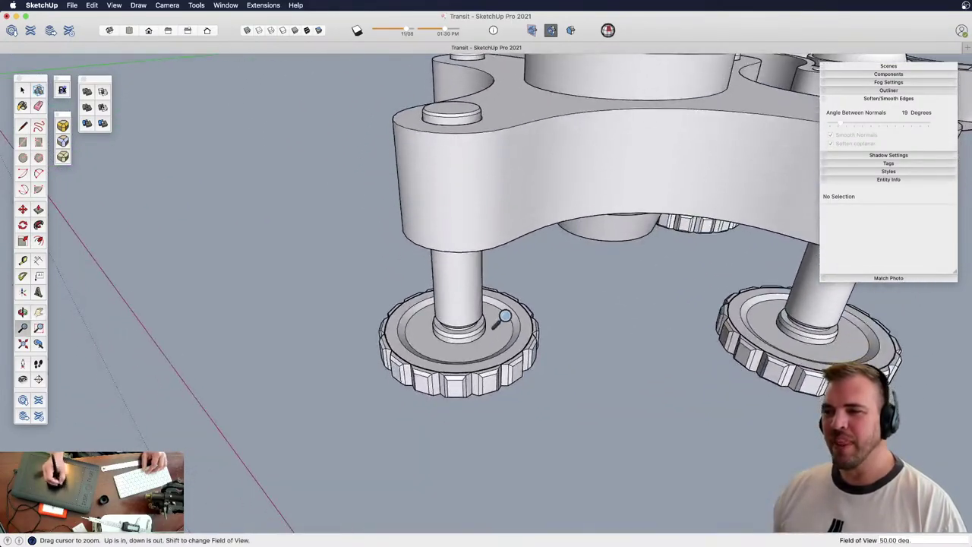
Open the leg component and one of its grip tabs for editing, with the rest of the model hidden
left_click_drag(501, 319, 509, 266)
middle_click_drag(509, 334, 513, 289, "shift")
middle_click_drag(513, 289, 495, 327)
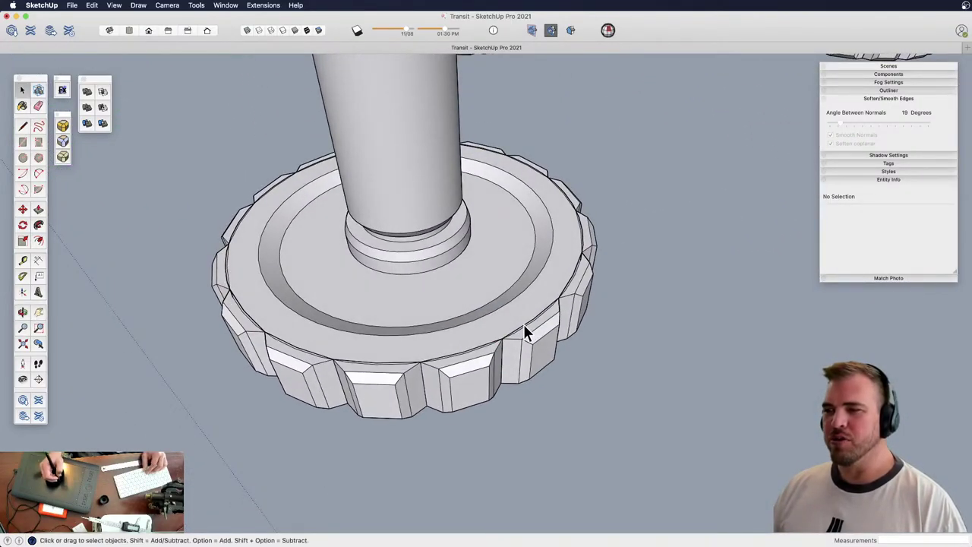
double_click(578, 305)
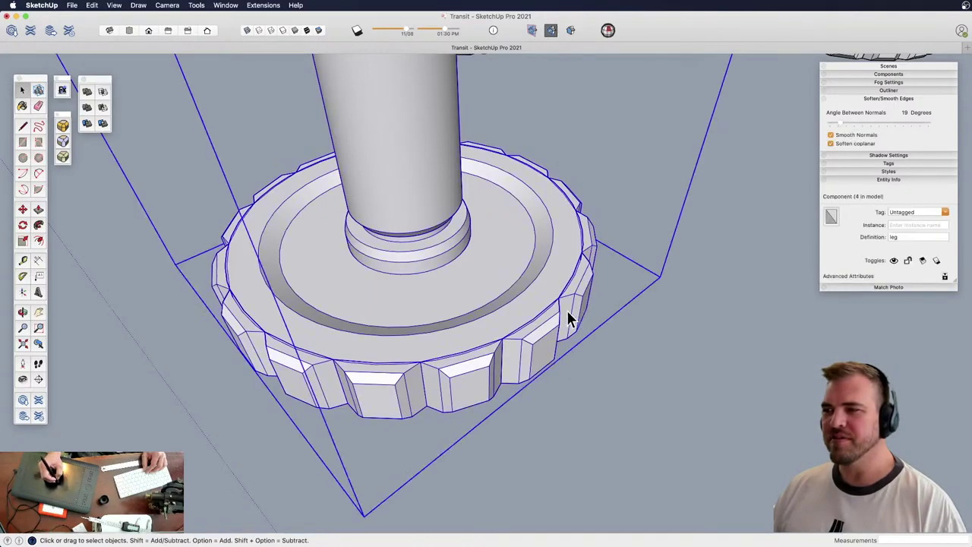
triple_click(571, 308)
double_click(572, 302)
middle_click_drag(551, 301, 483, 375, "shift")
left_click_drag(484, 375, 499, 294)
key("i")
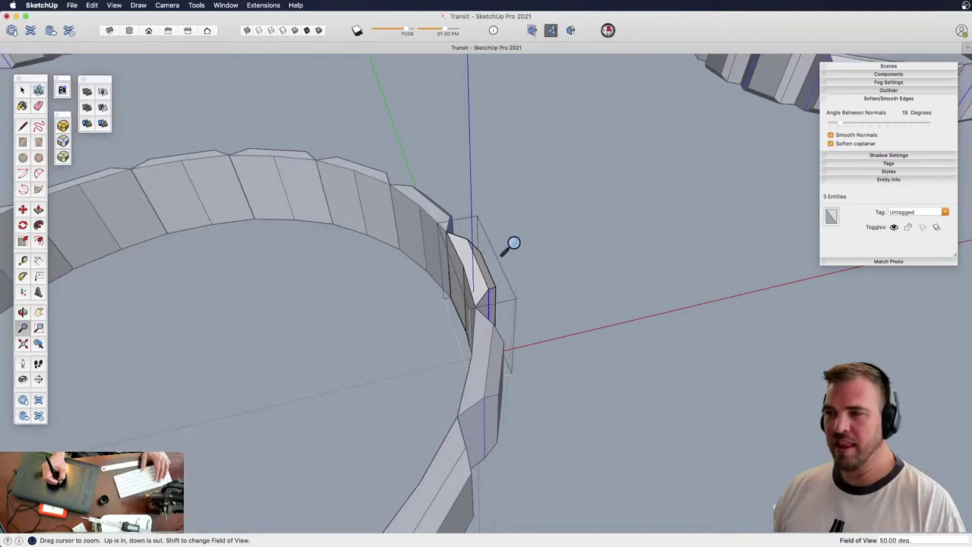
Hide the grip tab's top and bottom back edges where it meets the foot pad's rim
middle_click_drag(484, 266, 614, 297, "shift")
left_click_drag(524, 334, 508, 282)
key("e")
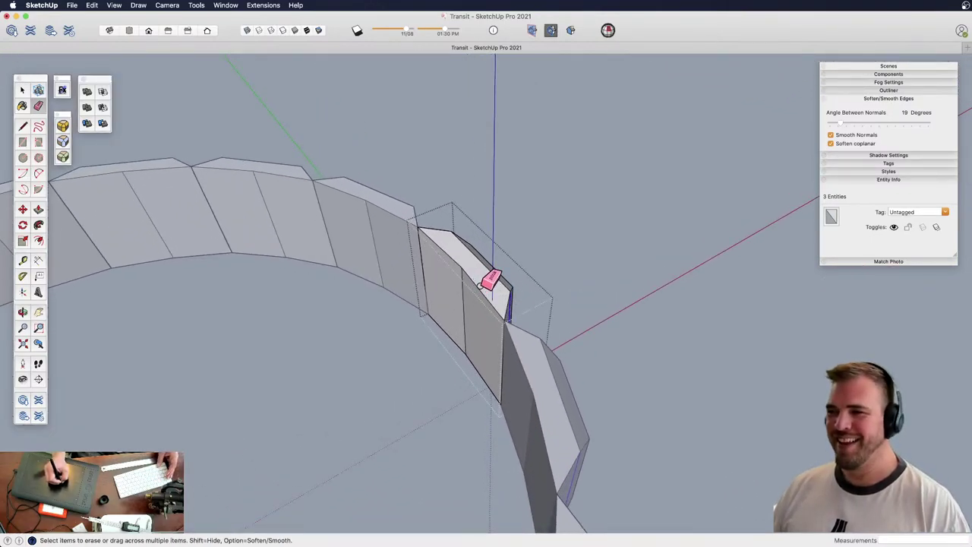
left_click(478, 283, "alt")
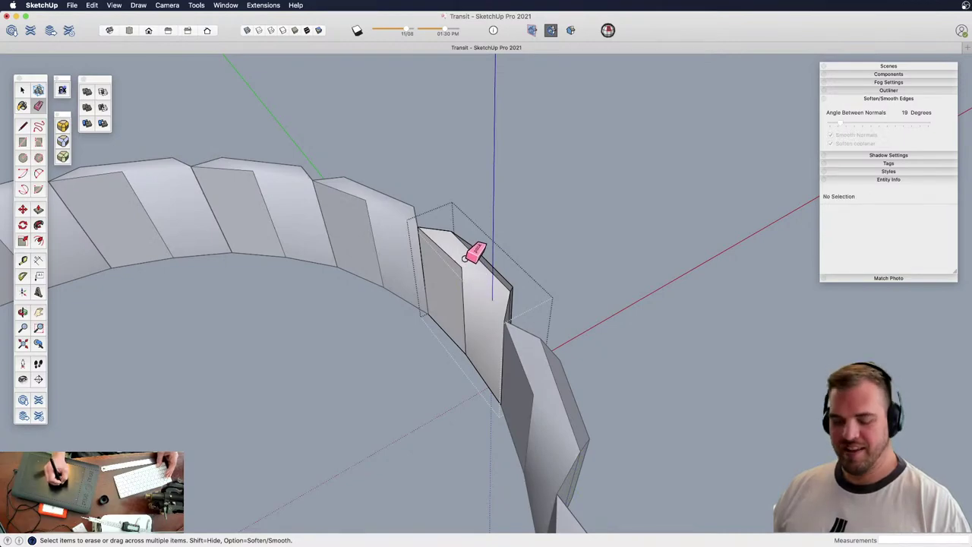
left_click(467, 260, "alt")
left_click(479, 288, "alt")
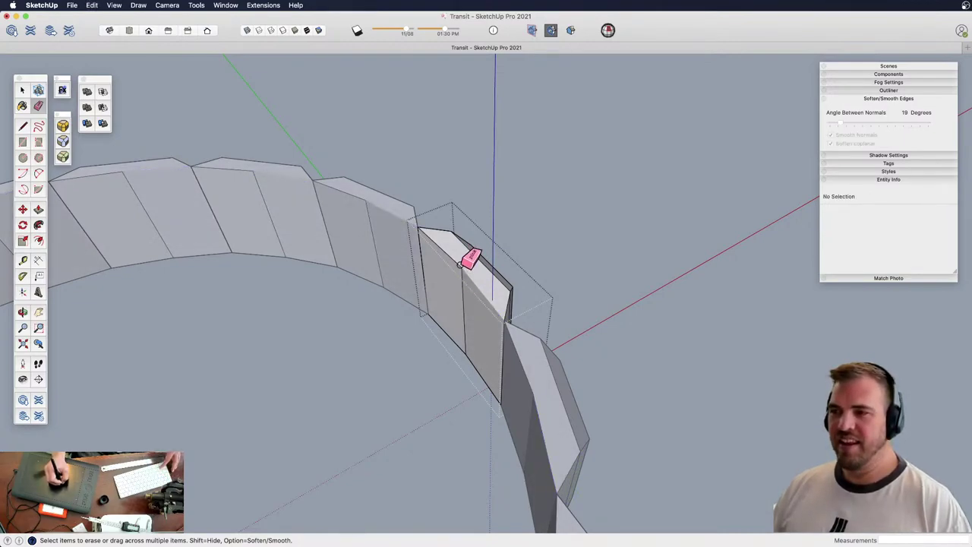
left_click(456, 262, "alt")
left_click(449, 337, "alt")
left_click(477, 370, "alt")
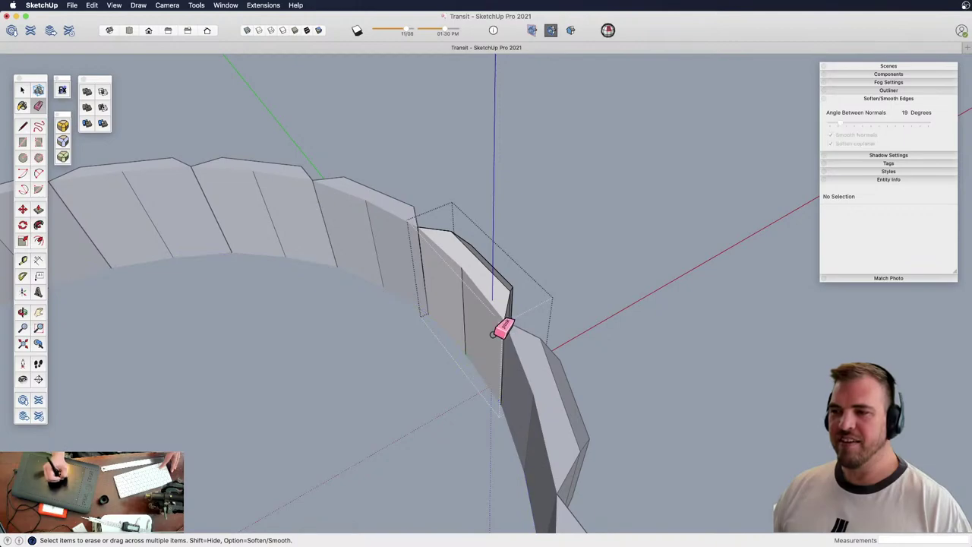
Close the tab and hide the foot pad disc's upper and lower outer rim edges
middle_click_drag(483, 322, 182, 326, "shift")
middle_click_drag(547, 321, 423, 324)
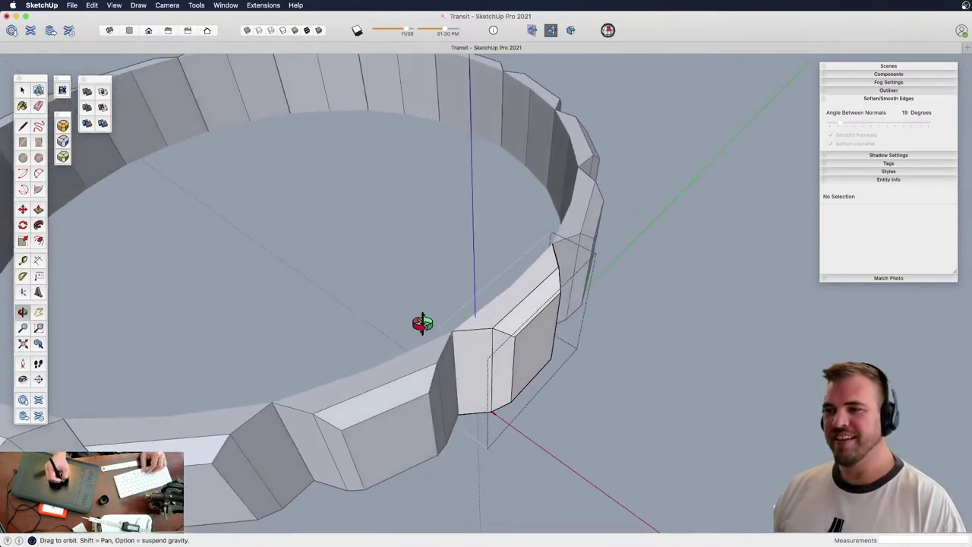
key("z")
left_click_drag(423, 312, 420, 357)
scroll(460, 278, "down", 2)
key("space")
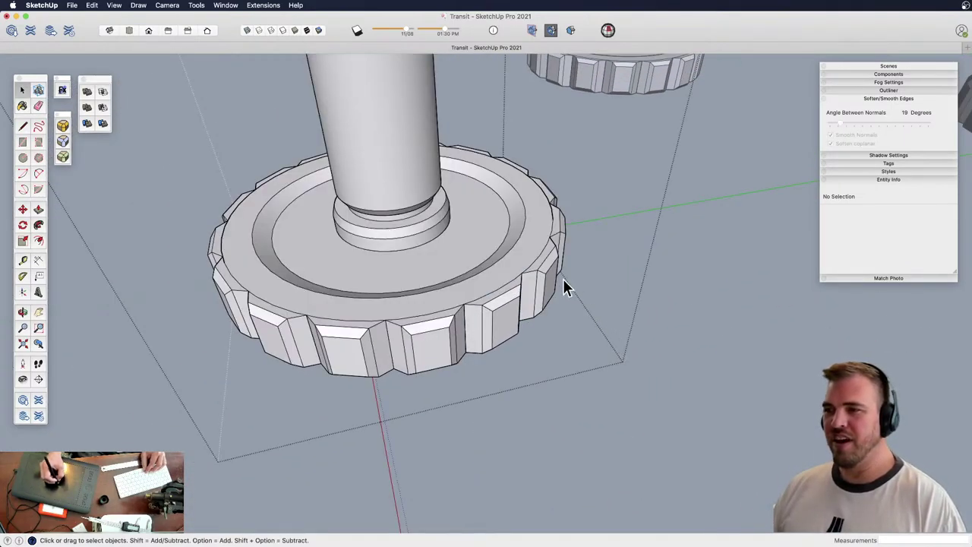
left_click(495, 274)
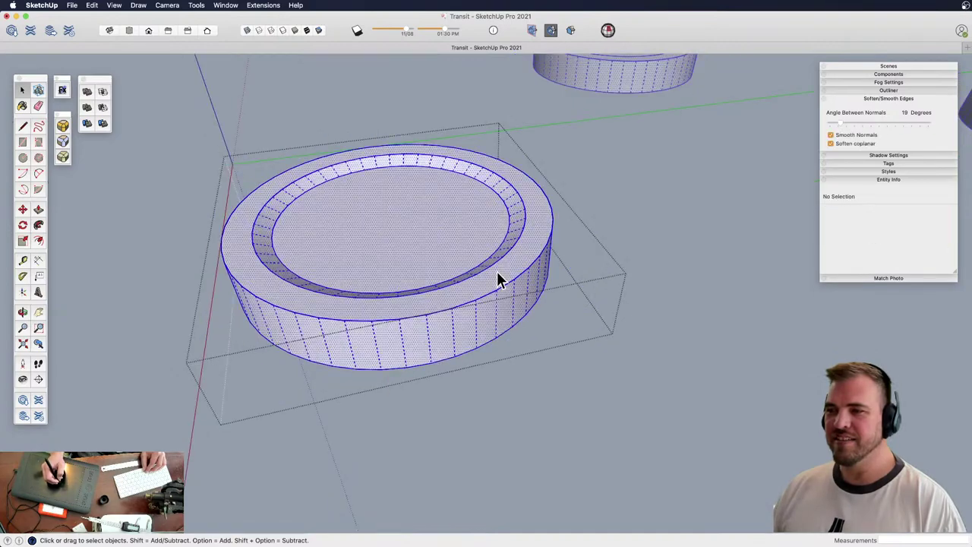
key("e")
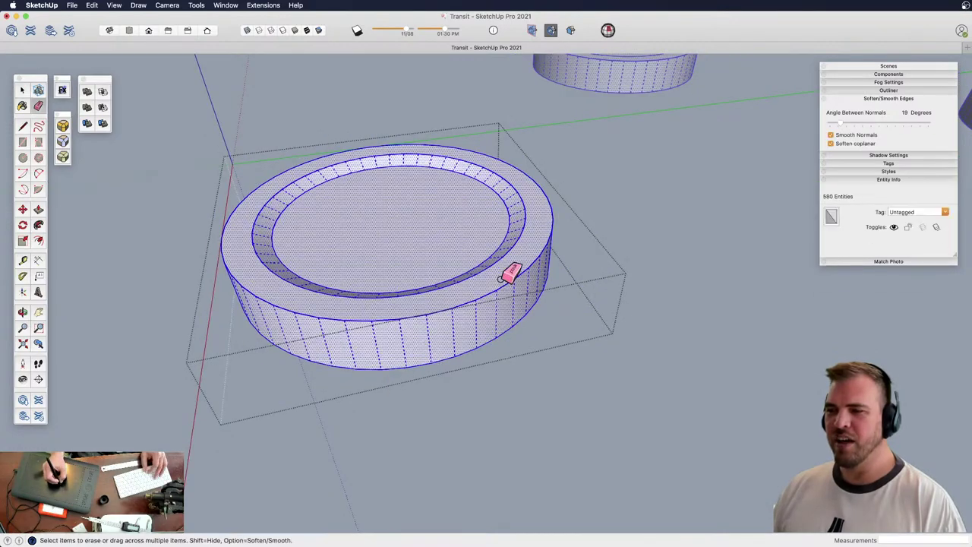
left_click(502, 284, "alt")
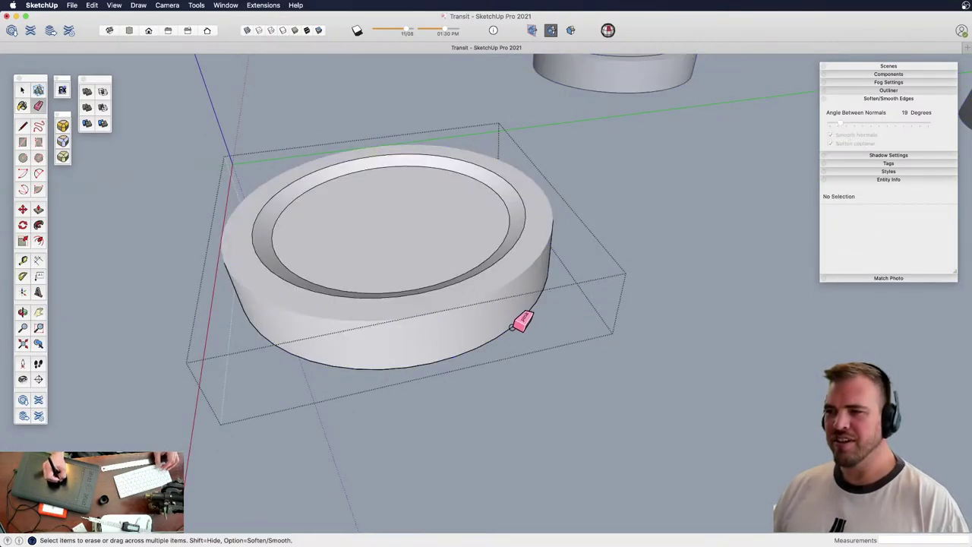
key("space")
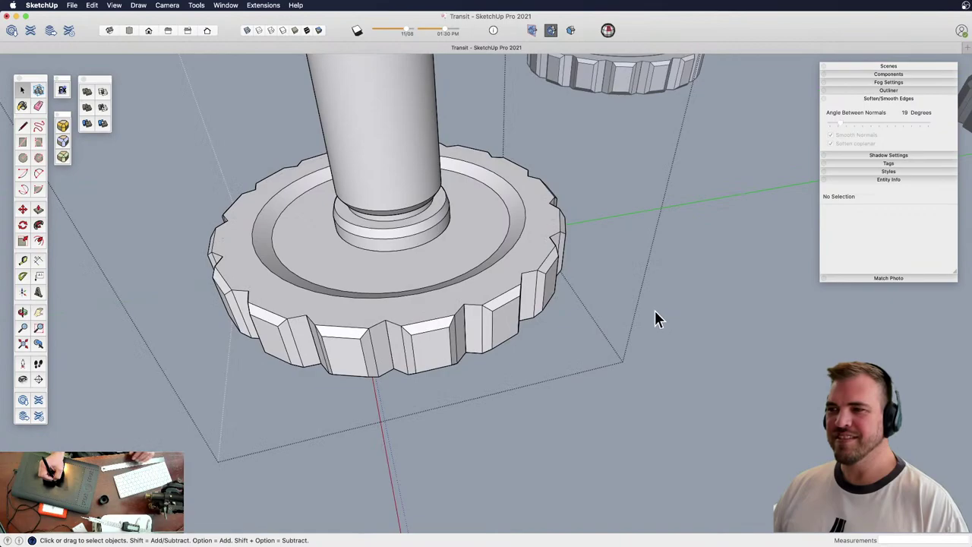
middle_click_drag(499, 232, 523, 172)
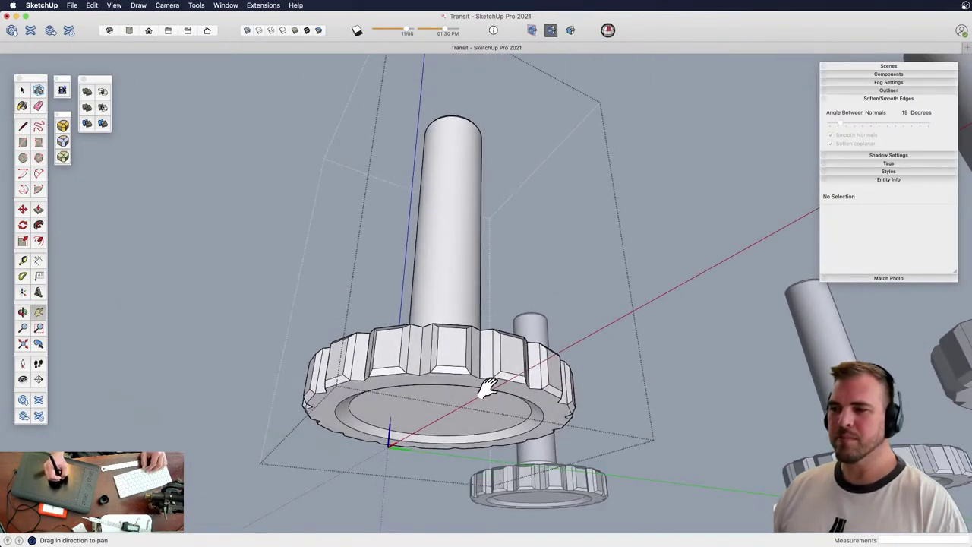
middle_click_drag(488, 389, 522, 294, "shift")
double_click(490, 332)
left_click(494, 316)
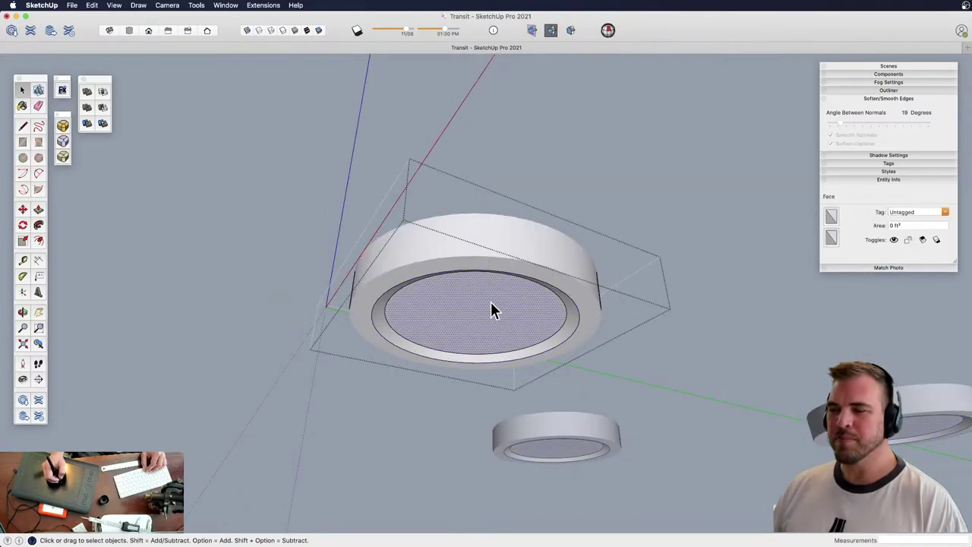
key("z")
left_click_drag(486, 354, 501, 301)
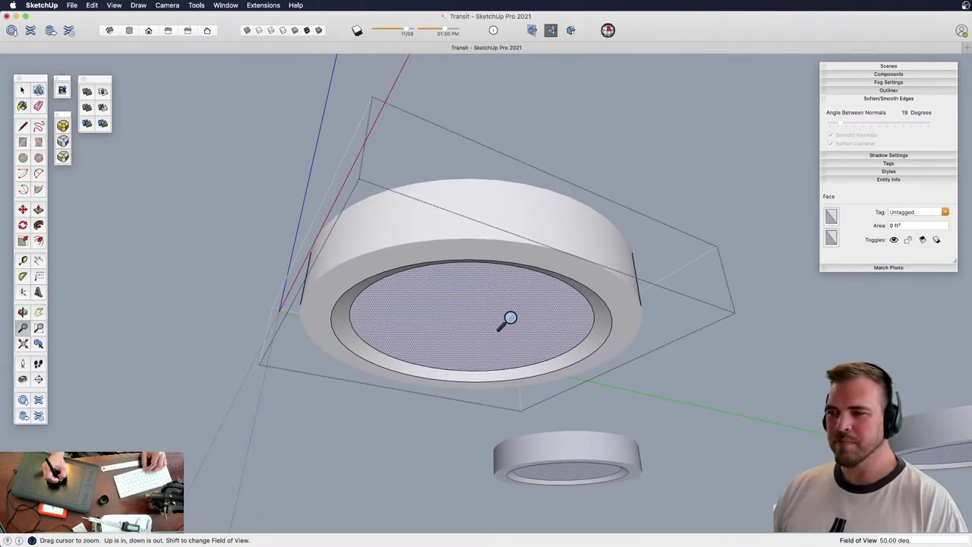
key("c")
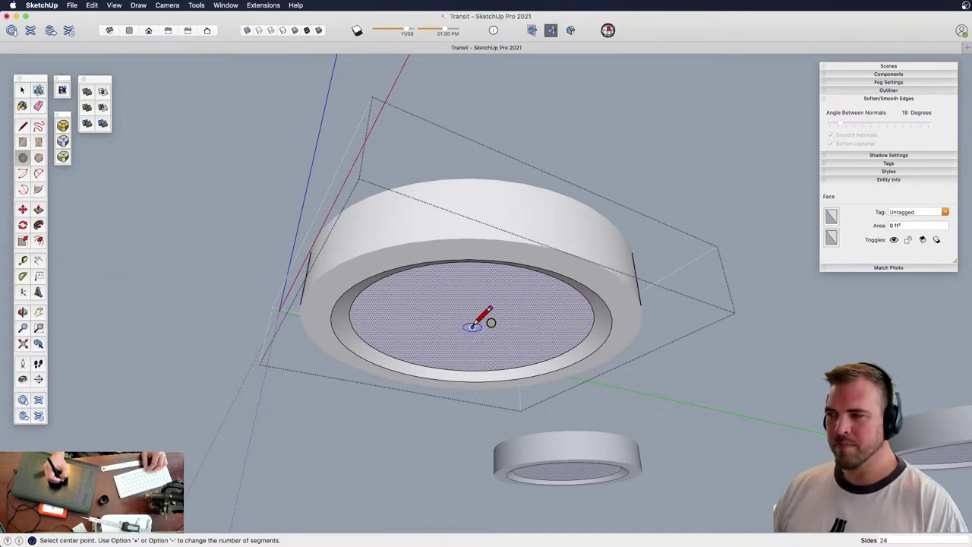
middle_click_drag(472, 327, 494, 274, "shift")
key("space")
left_click(692, 152)
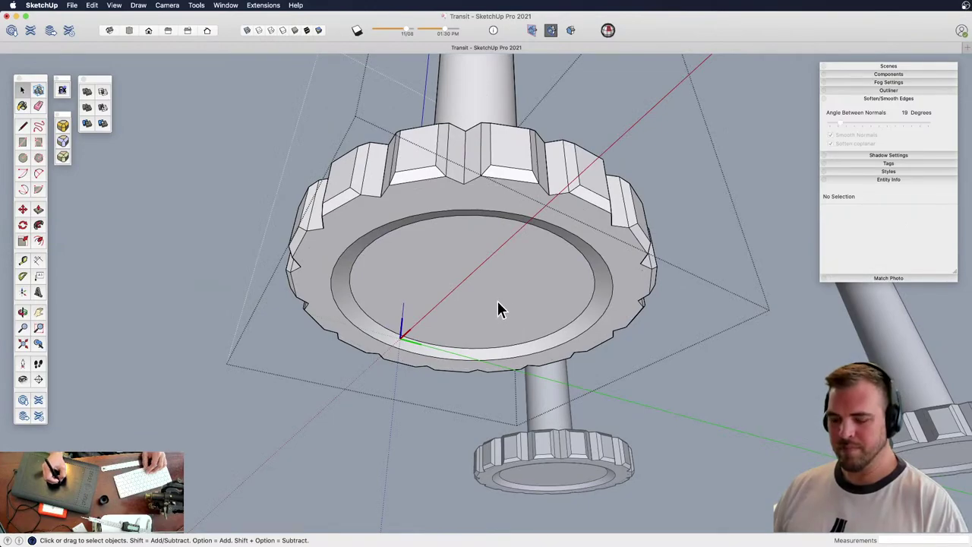
Draw a circle centred on the foot pad's underside and extrude it downward into a short cylinder
key("c")
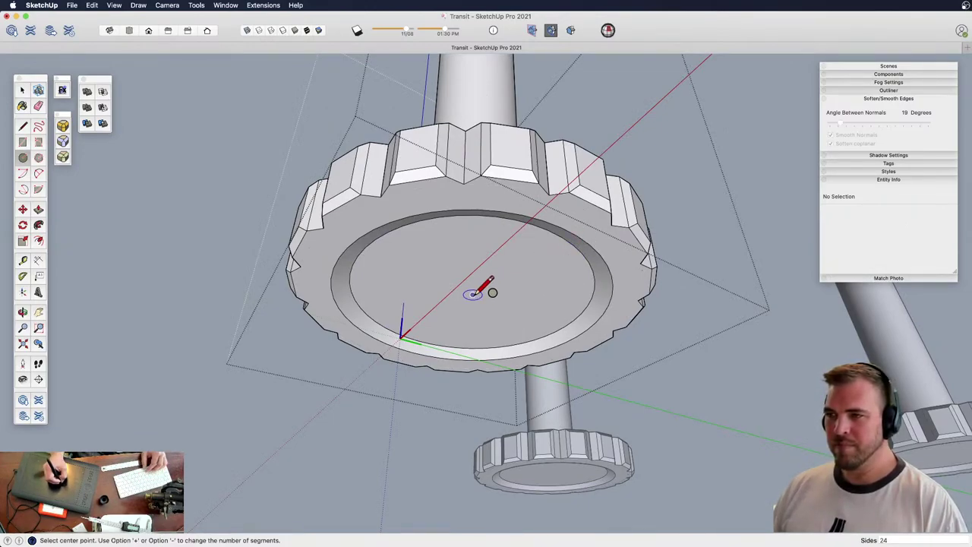
left_click(513, 262)
key("p")
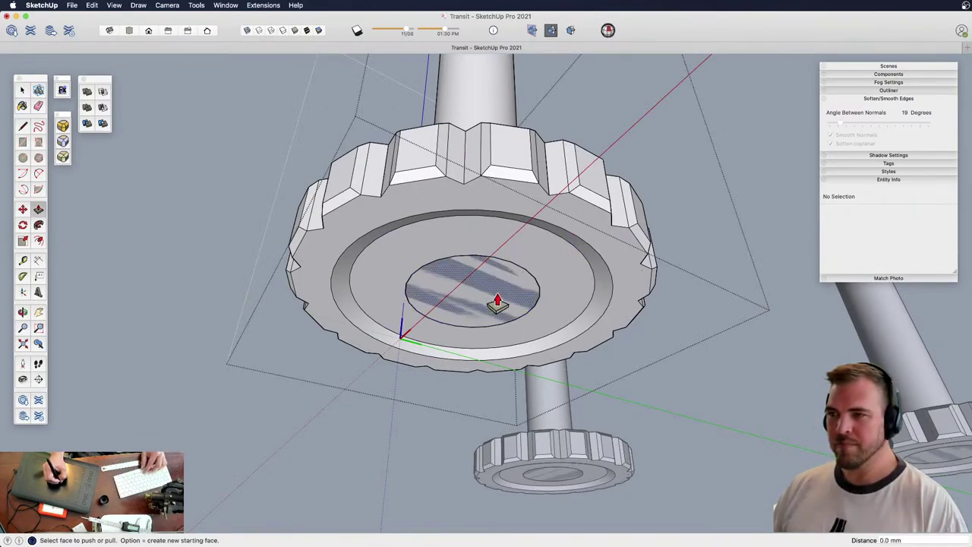
left_click(497, 306)
left_click(491, 339)
Scale the cylinder's lower end inward about its centre to taper it and make the tapered boss a group
key("space")
double_click(497, 338)
key("s")
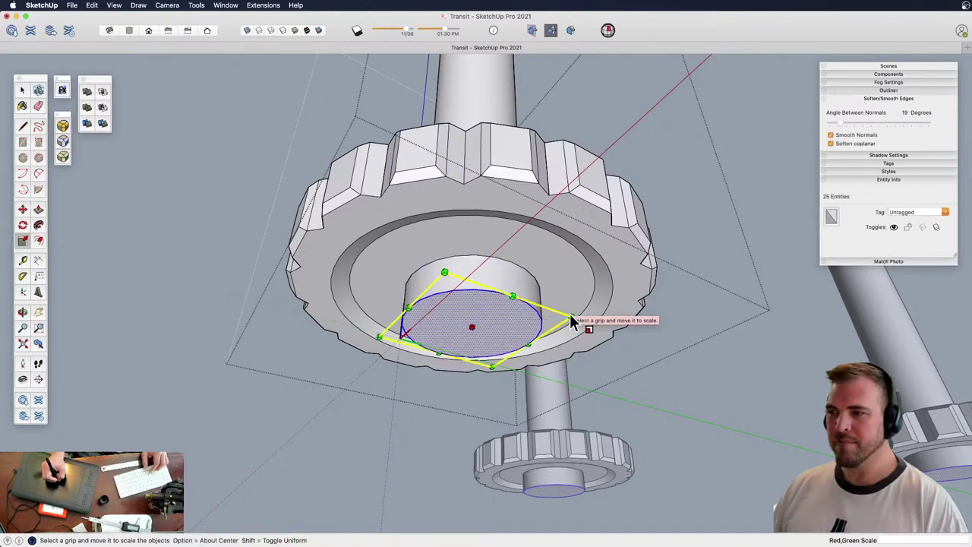
left_click_drag(573, 316, 487, 295)
key("space")
triple_click(487, 295)
key("g")
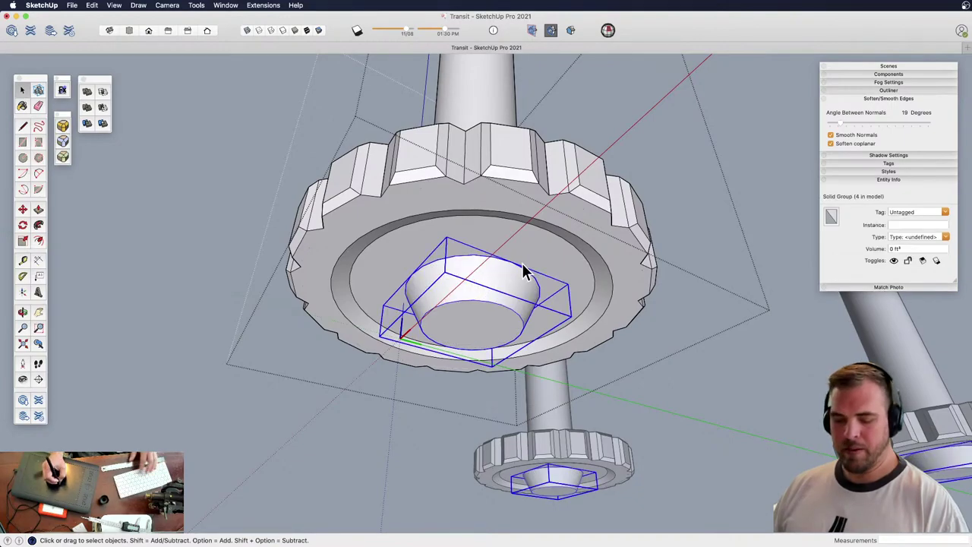
Open the tapered boss group and offset its lower face inward about 0.8 mm
middle_click_drag(522, 263, 518, 293)
double_click(509, 300)
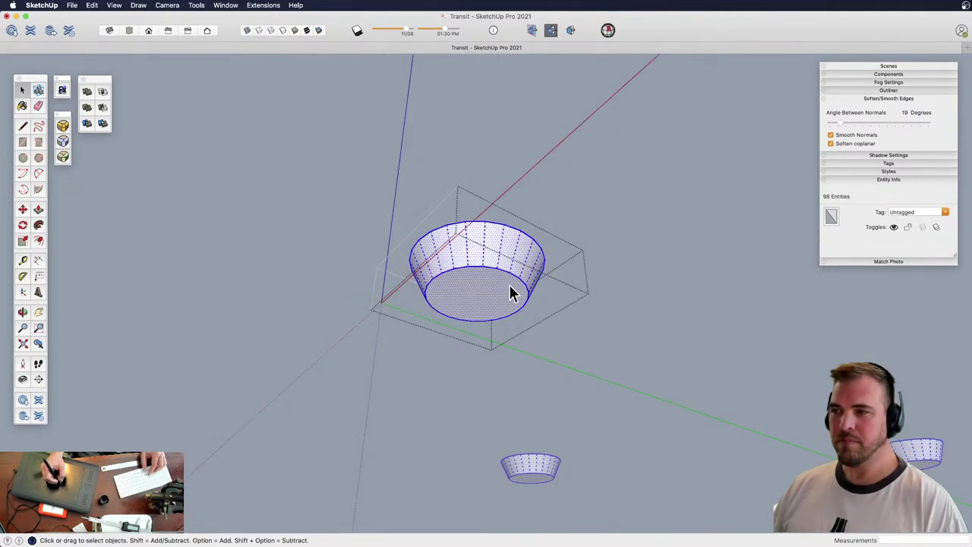
key("f")
left_click(519, 281)
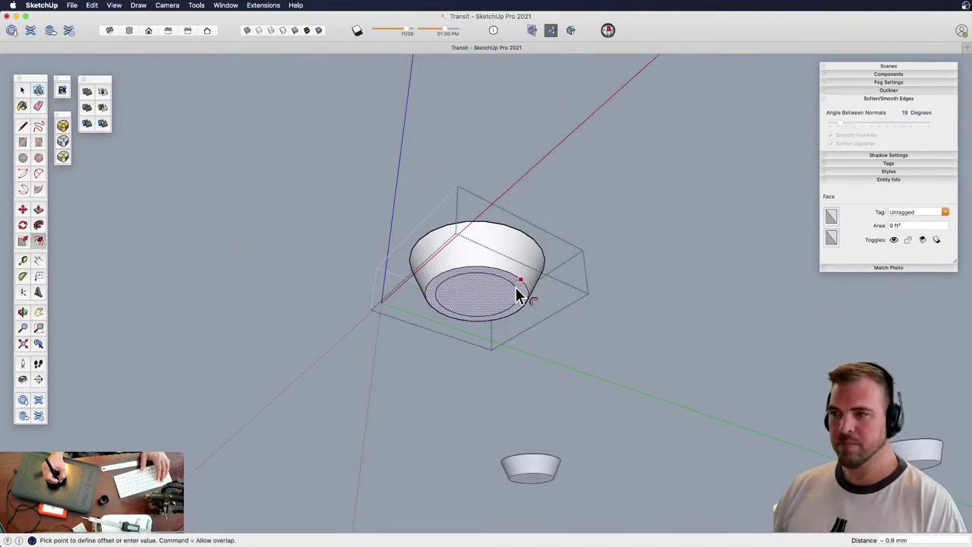
left_click(516, 288)
Extrude the inner circle downward as a neck and scale its end face to 0.88 about the centre
key("p")
left_click(500, 300)
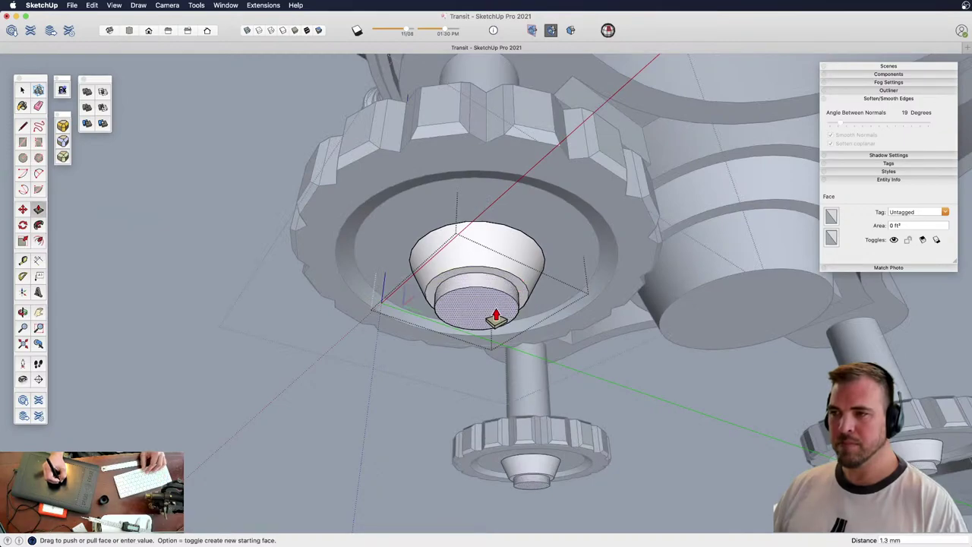
left_click(496, 353)
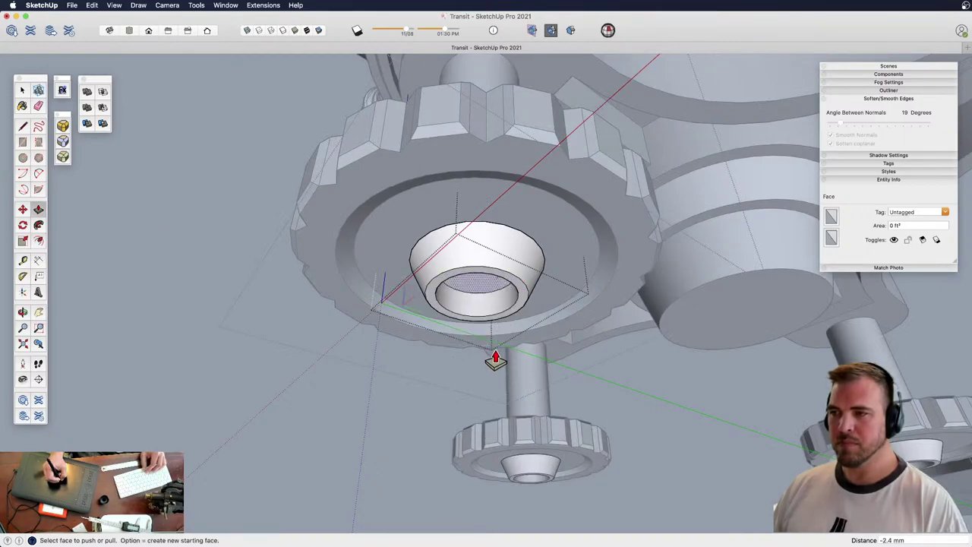
left_click(491, 308)
left_click(483, 339)
key("s")
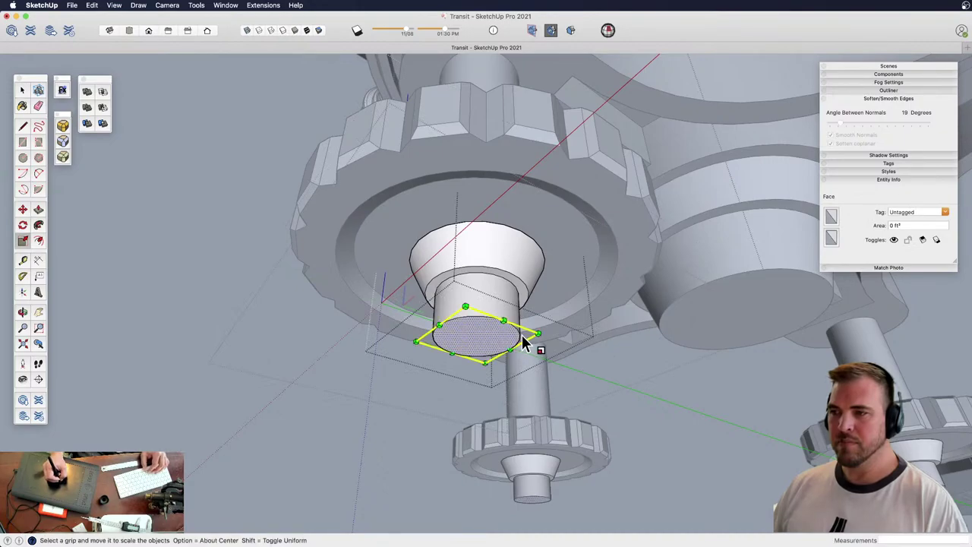
left_click_drag(537, 334, 533, 333, "alt")
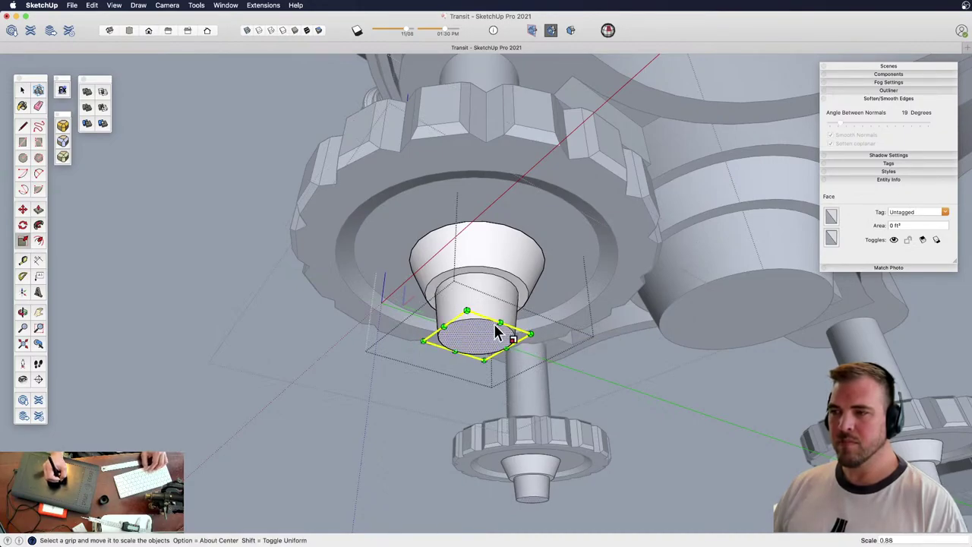
Extrude a short new band from the neck's lower end and scale its end face outward
middle_click_drag(495, 332, 490, 275)
key("p")
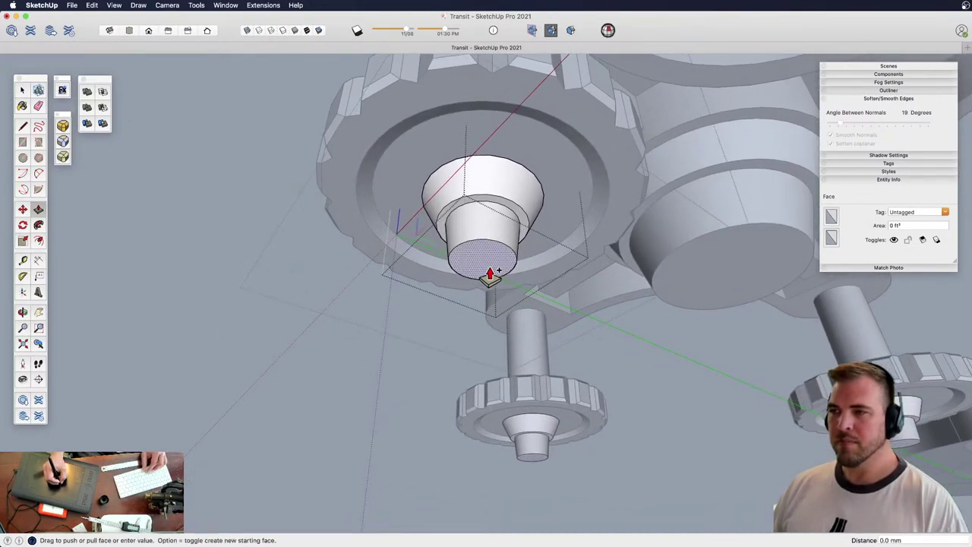
key("space")
key("s")
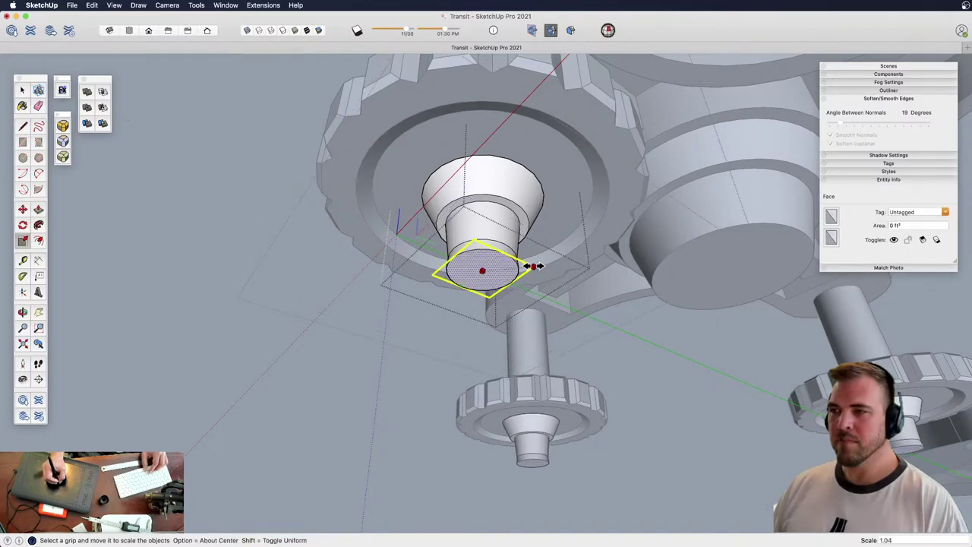
Extrude the band's end face down about 6.9 mm and scale the new end to 1.72 to form a flared foot
key("p")
left_click_drag(503, 278, 500, 353)
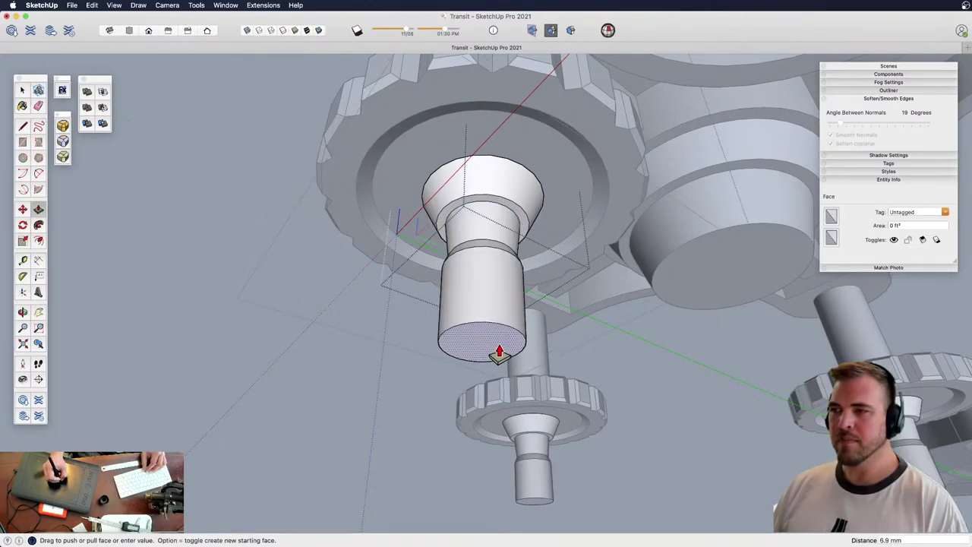
key("space")
double_click(503, 349)
key("s")
left_click_drag(566, 343, 591, 337)
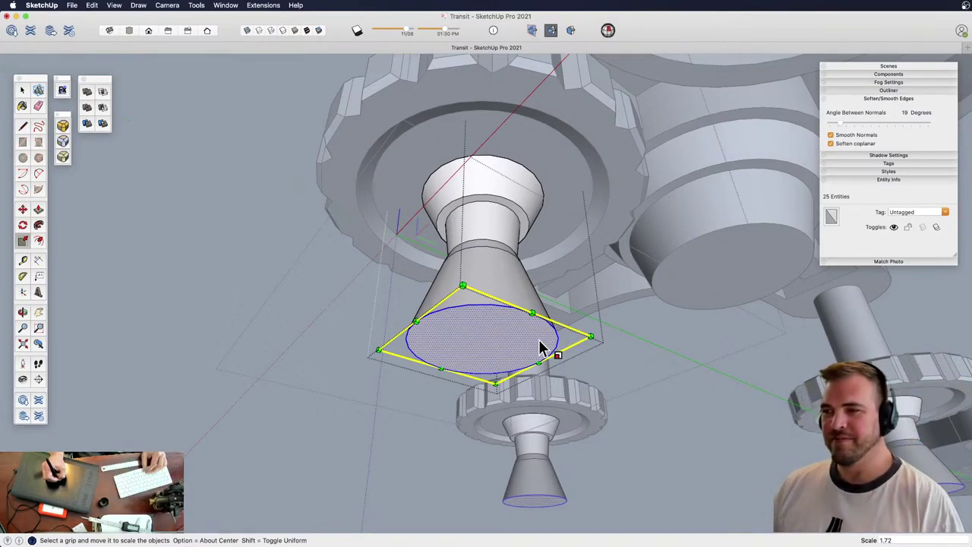
Extrude the flared foot's bottom face slightly downward to add a thin base rim
key("p")
left_click(540, 342)
left_click(542, 349)
key("space")
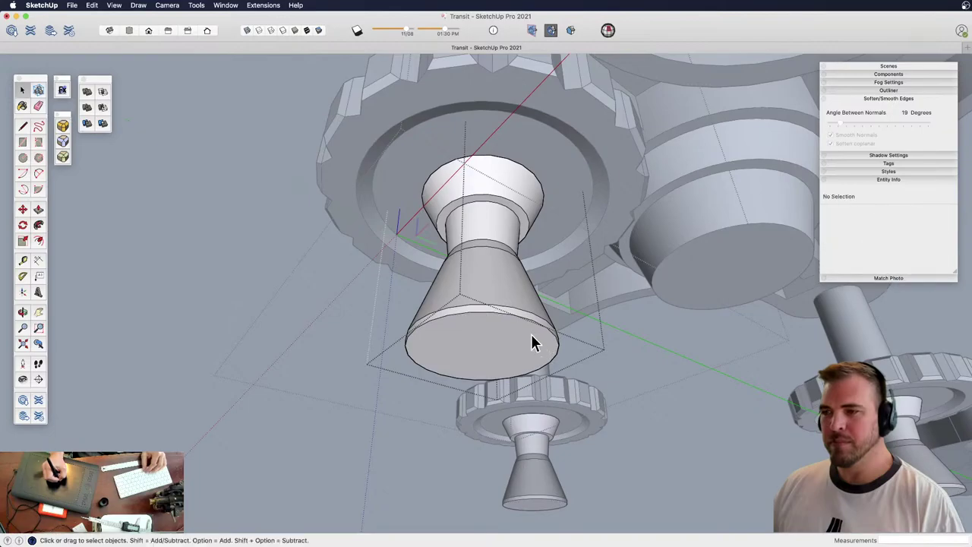
Examine the flared feet beneath the foot pads in proportion to the whole transit
key("z")
left_click_drag(521, 190, 525, 304)
middle_click_drag(577, 319, 526, 383, "shift")
left_click_drag(520, 376, 508, 428)
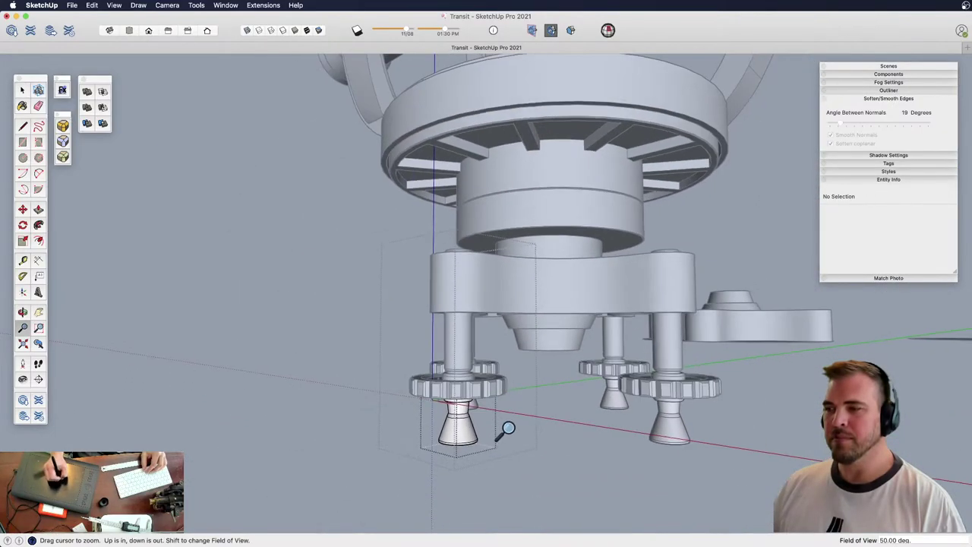
middle_click_drag(507, 430, 550, 422)
left_click_drag(512, 356, 508, 427)
key("space")
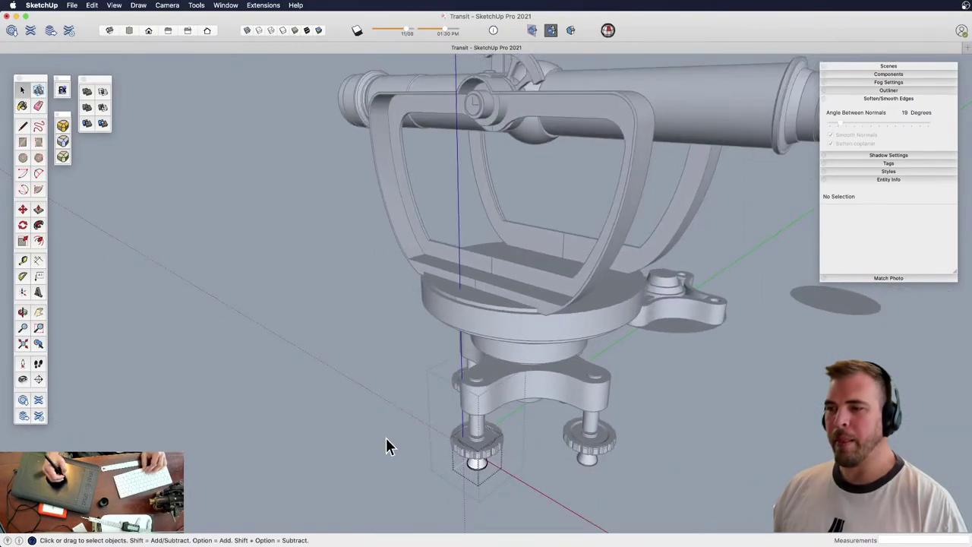
Group the vertical shaft geometry inside the leg component
left_click(387, 439)
left_click(475, 458)
middle_click_drag(498, 414, 464, 382, "shift")
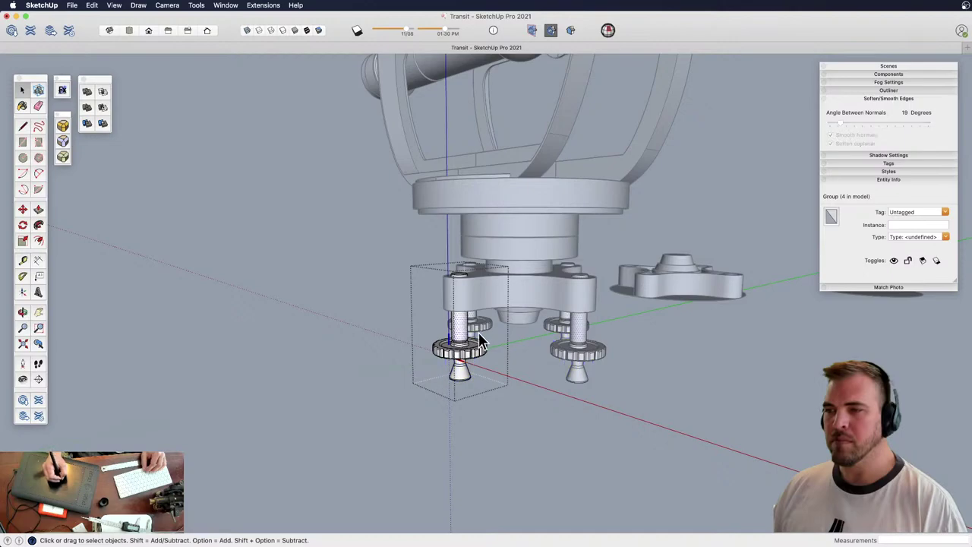
triple_click(461, 330)
key("super+g")
key("z")
left_click_drag(479, 354, 483, 331)
middle_click_drag(480, 336, 431, 298, "shift")
key("space")
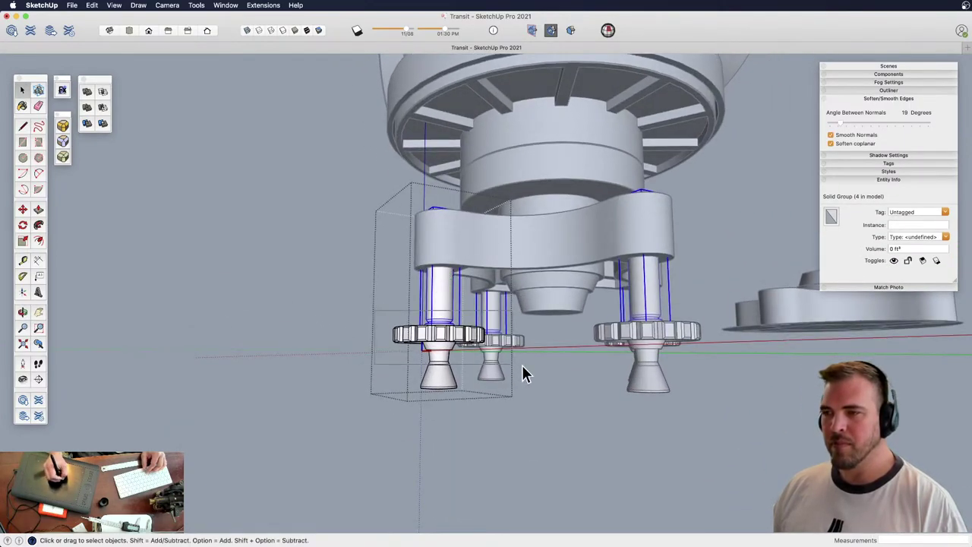
Select the notched foot pad with all its grip tabs inside the leg and group them together
key("super+shift+i")
key("o")
left_click_drag(478, 322, 509, 302, "shift")
left_click_drag(506, 342, 525, 411)
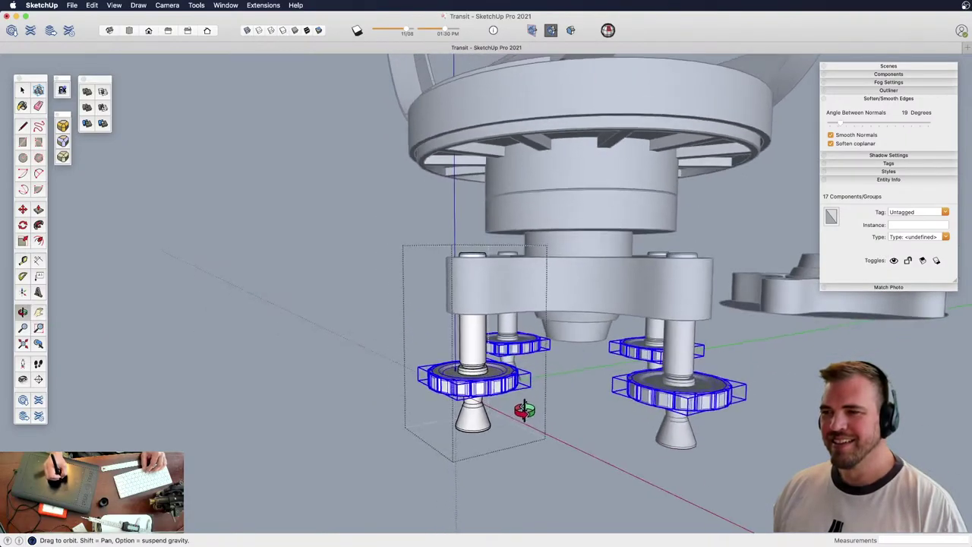
middle_click_drag(524, 410, 530, 404)
key("super+g")
Copy the grouped foot pad and paste it onto the frame's top rail beside the telescope pivot
key("z")
left_click_drag(499, 258, 495, 329)
middle_click_drag(495, 329, 540, 422, "shift")
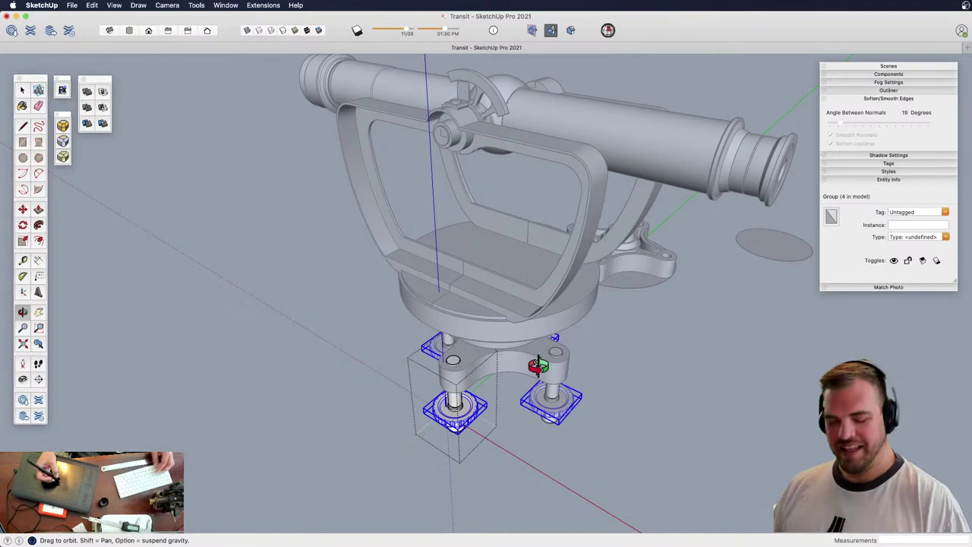
left_click(599, 373)
middle_click_drag(518, 268, 589, 418, "shift")
key("z")
left_click_drag(532, 418, 521, 346)
key("super+v")
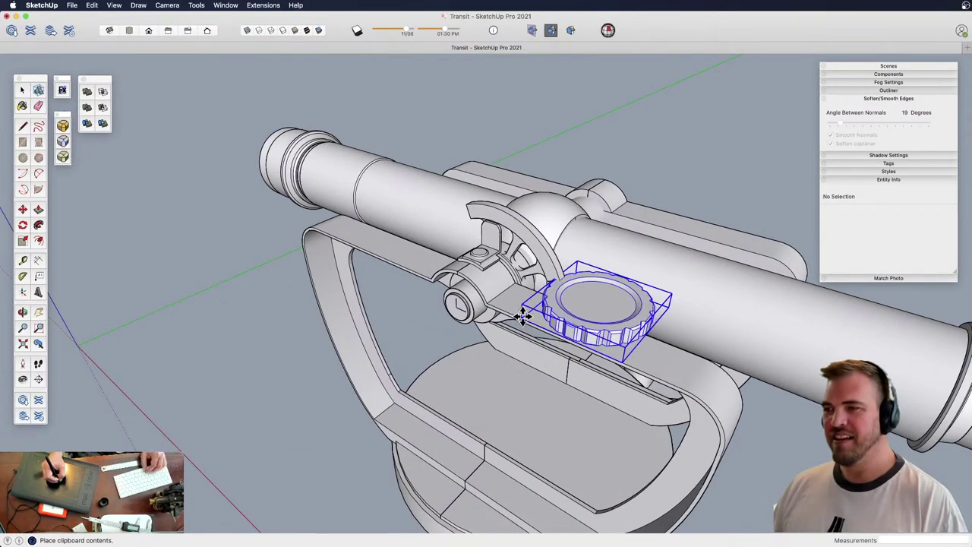
left_click(519, 313)
Scale the pasted pad down uniformly, then scale its height by 2.00 to form a knob
middle_click_drag(538, 314, 577, 319, "shift")
key("s")
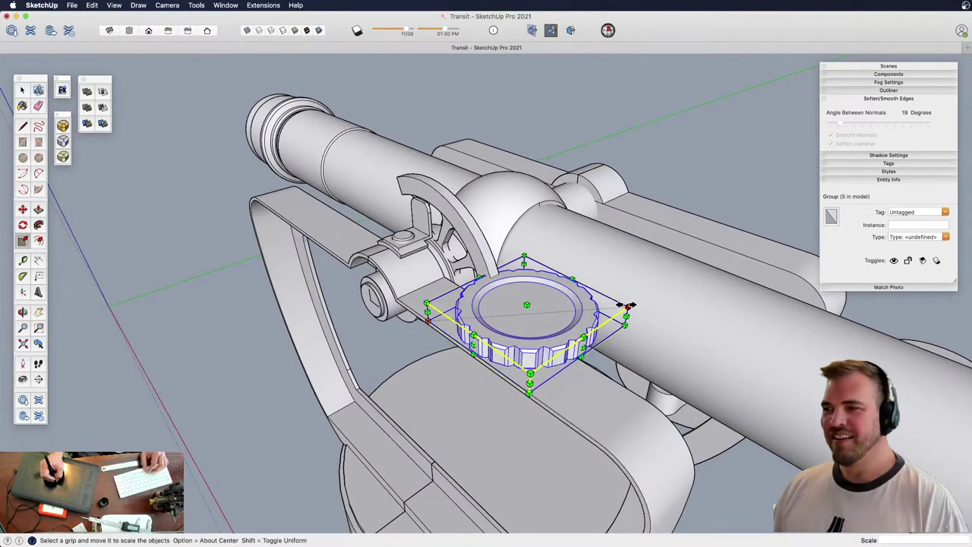
left_click(623, 307)
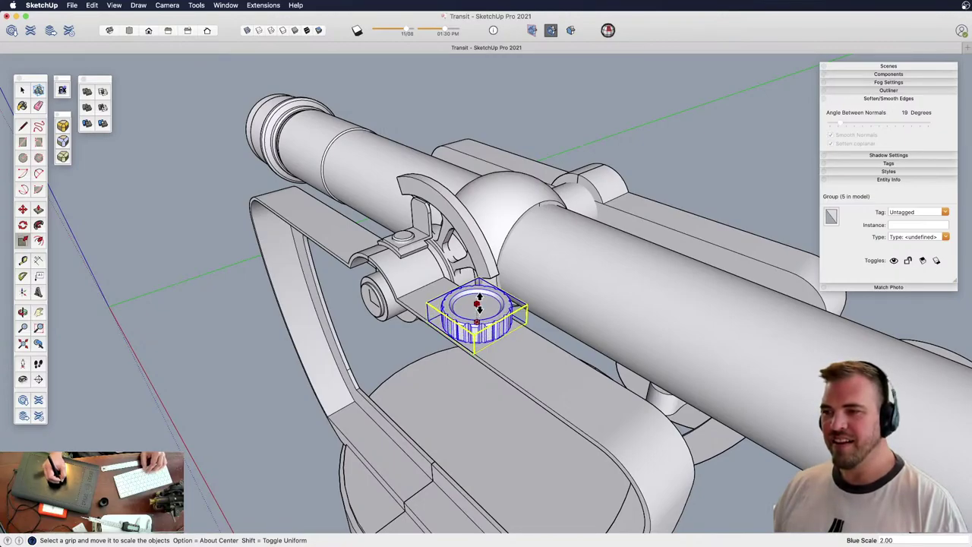
Move the knob about 47 mm along the frame's top rail to the opposite side of the telescope pivot
middle_click_drag(478, 304, 654, 400)
key("m")
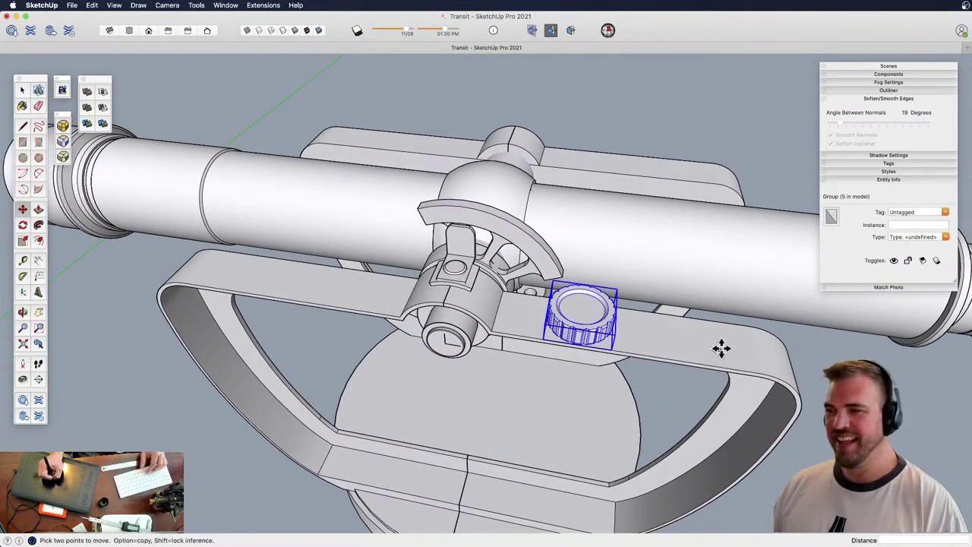
left_click(730, 340)
left_click(524, 314)
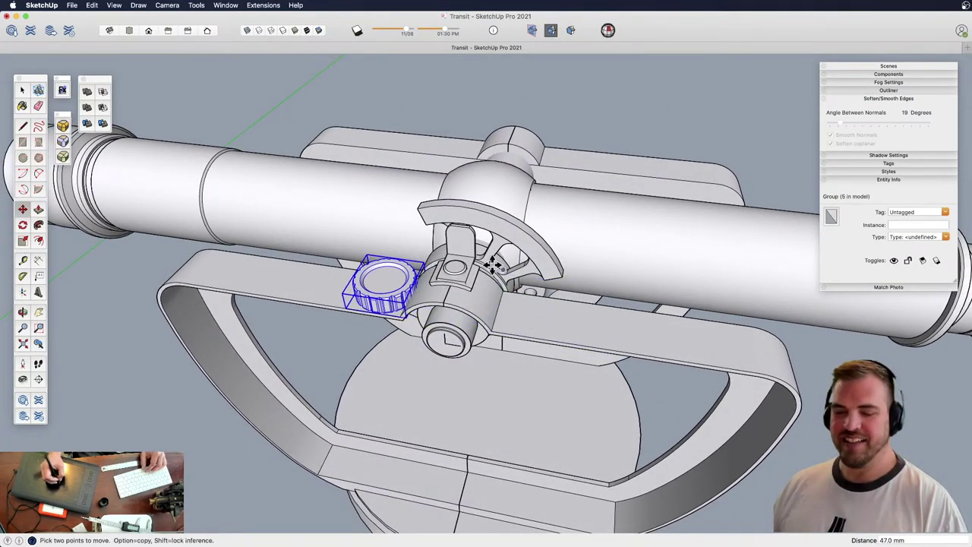
Open the knob group for editing and offset its recessed top face inward to make a smaller central disc
scroll(524, 319, "up", 3)
triple_click(454, 311)
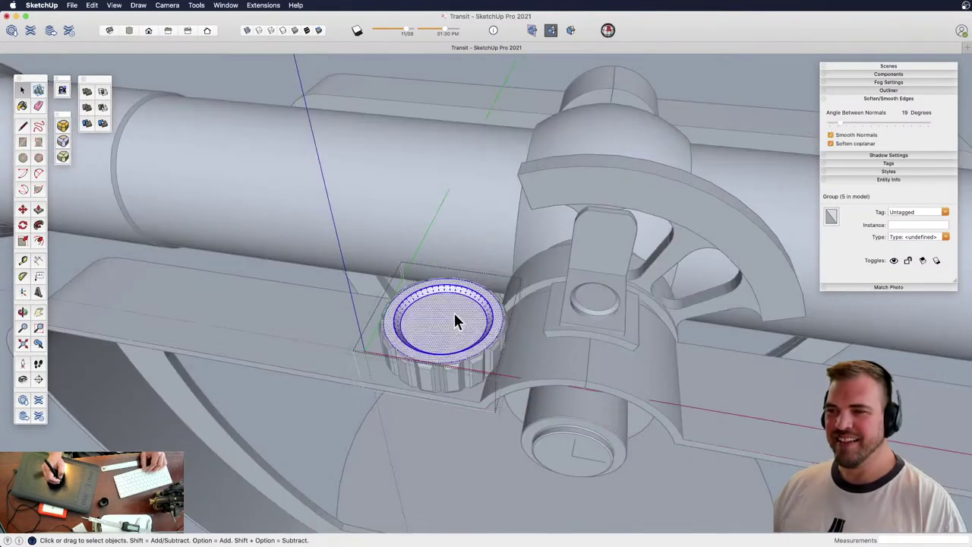
middle_click_drag(456, 312, 524, 309)
key("z")
left_click_drag(515, 319, 505, 288)
key("space")
left_click(560, 315)
left_click(560, 315)
key("f")
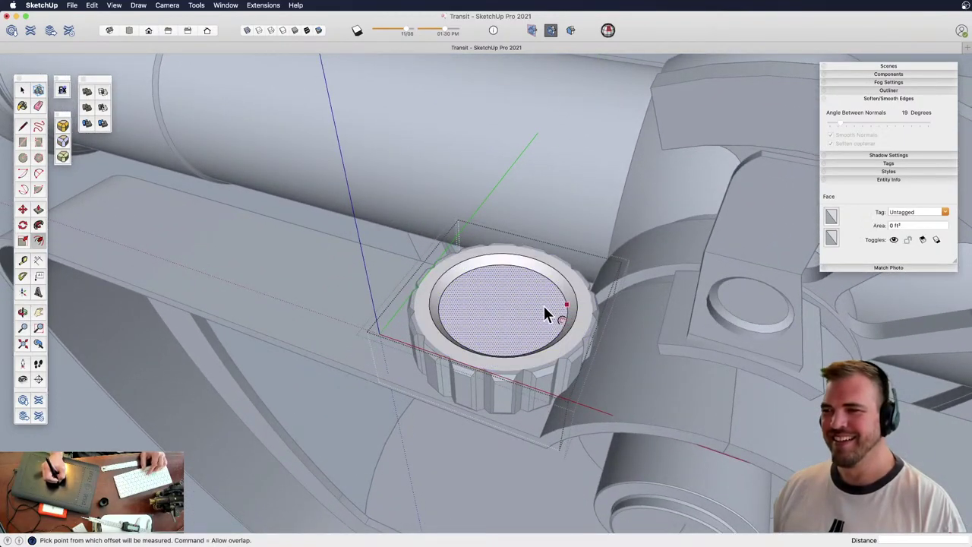
left_click(543, 304)
left_click(547, 308)
Offset the knob's central disc inward again and raise the inner face about 0.9 mm as a tapered boss
middle_click_drag(525, 310, 542, 341)
scroll(542, 341, "up", 3)
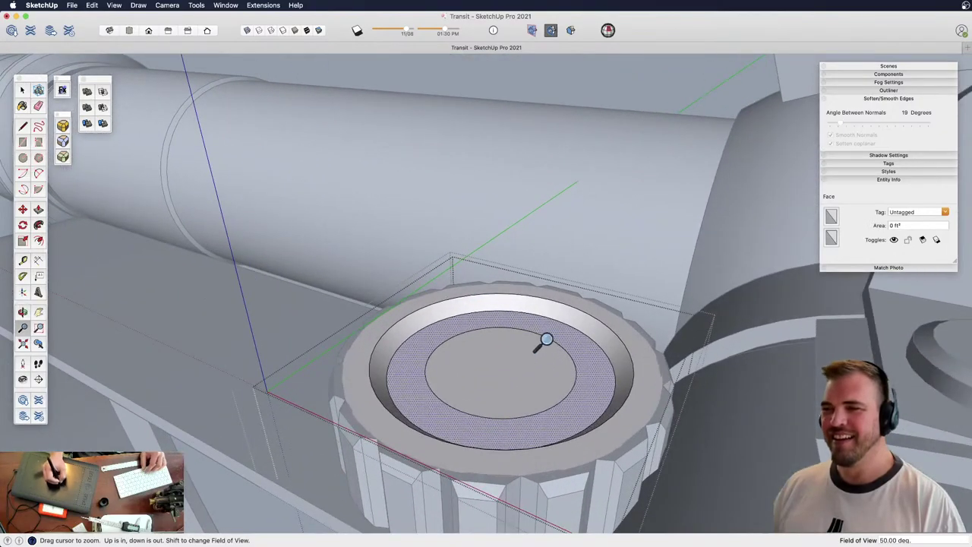
left_click_drag(567, 374, 491, 364)
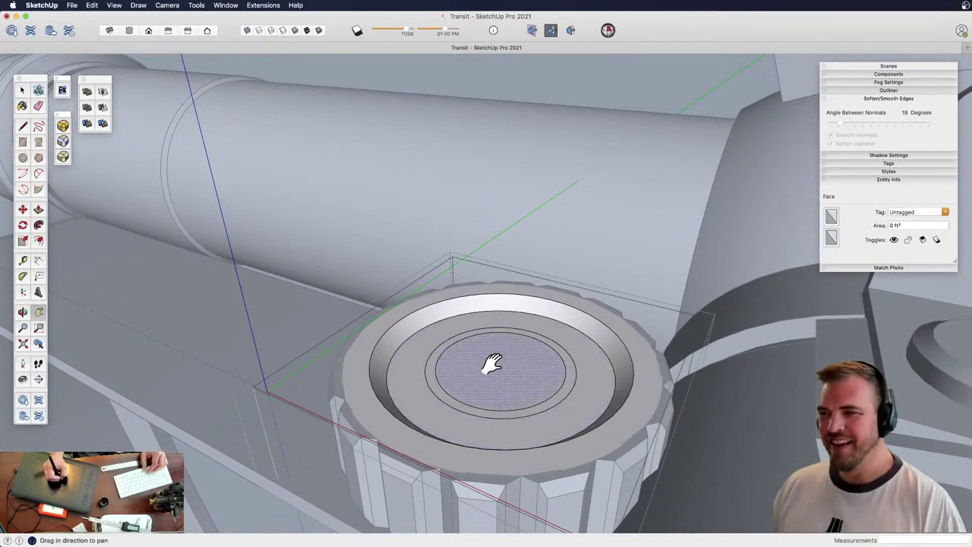
middle_click_drag(491, 364, 489, 297)
key("m")
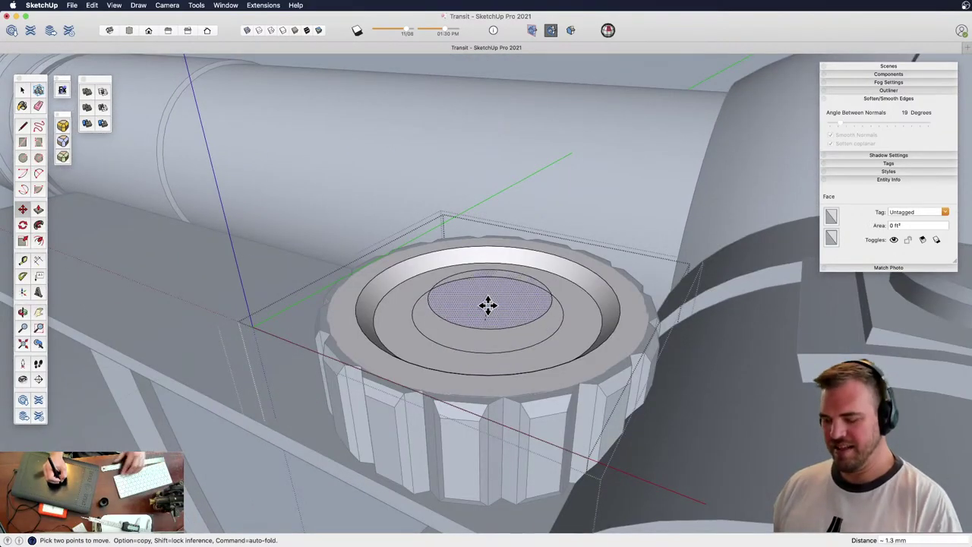
left_click(487, 311)
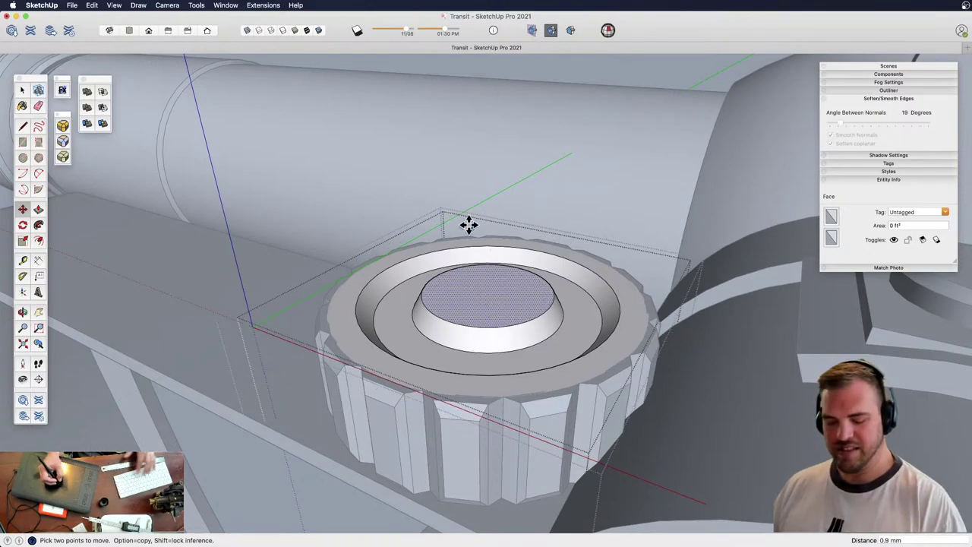
Offset the tapered boss's top face inward by about 0.3 mm and select the inner disc
left_click(516, 279)
middle_click_drag(516, 279, 504, 297)
scroll(521, 362, "up", 5)
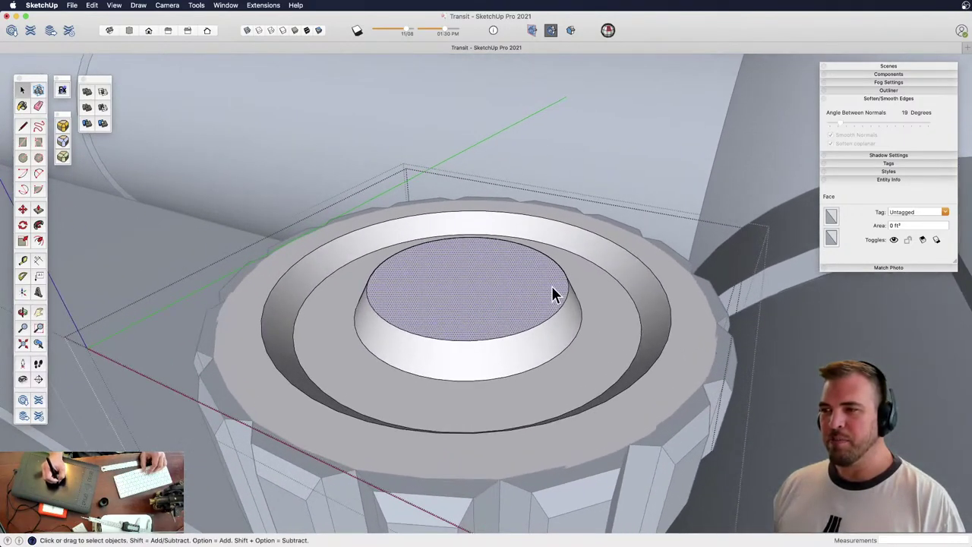
key("f")
left_click(554, 290)
left_click(558, 292)
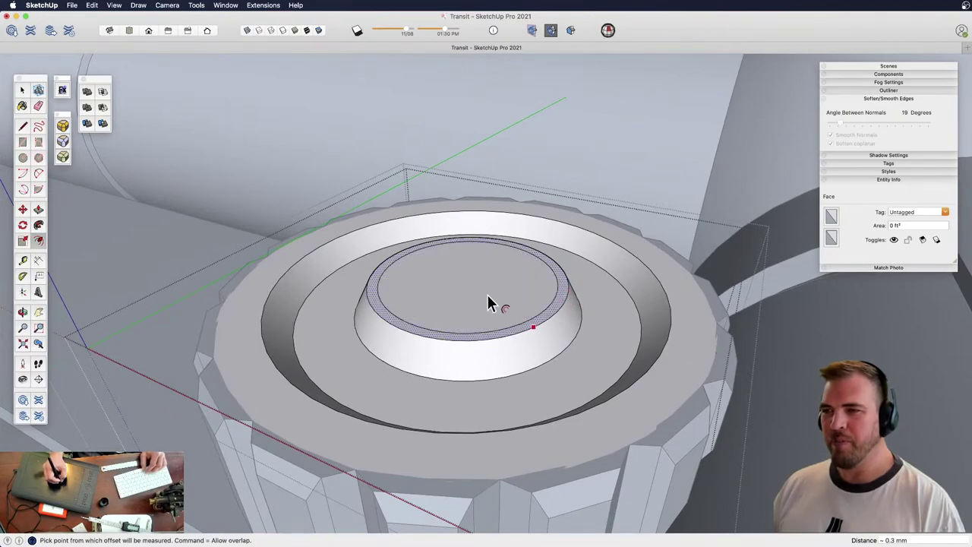
key("space")
left_click(531, 297)
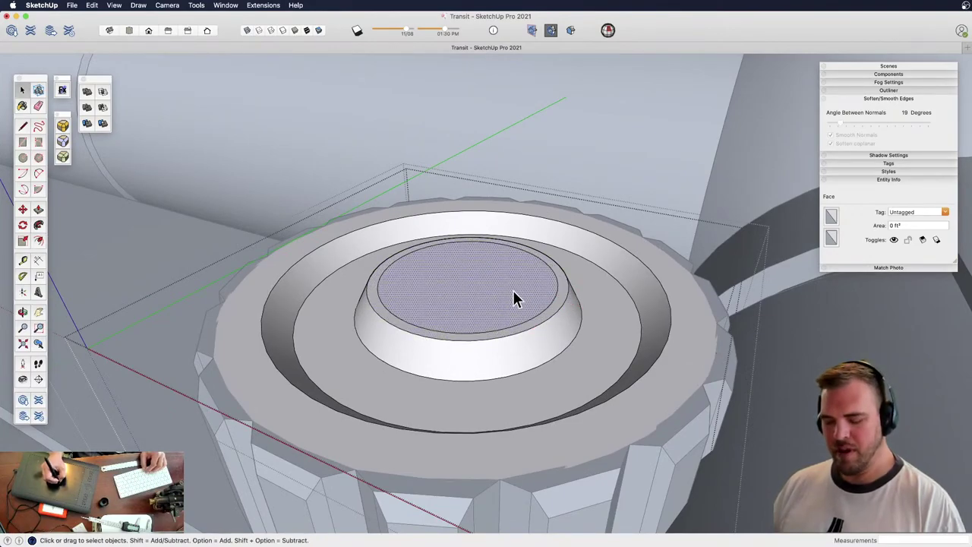
Extrude the inner disc on top of the knob's boss upward about 29.9 mm into a round rod
key("z")
left_click_drag(510, 214, 503, 335)
key("space")
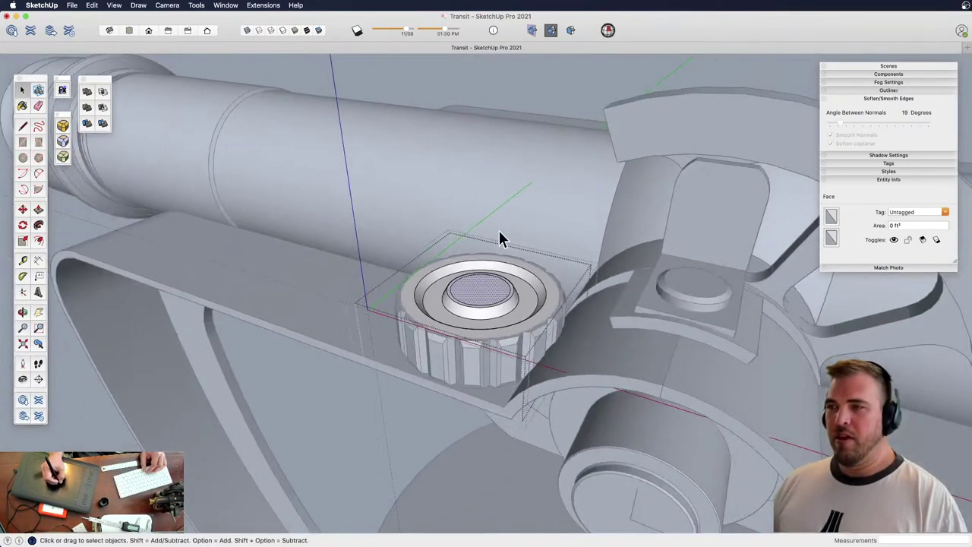
left_click(512, 218)
scroll(508, 208, "down", 10)
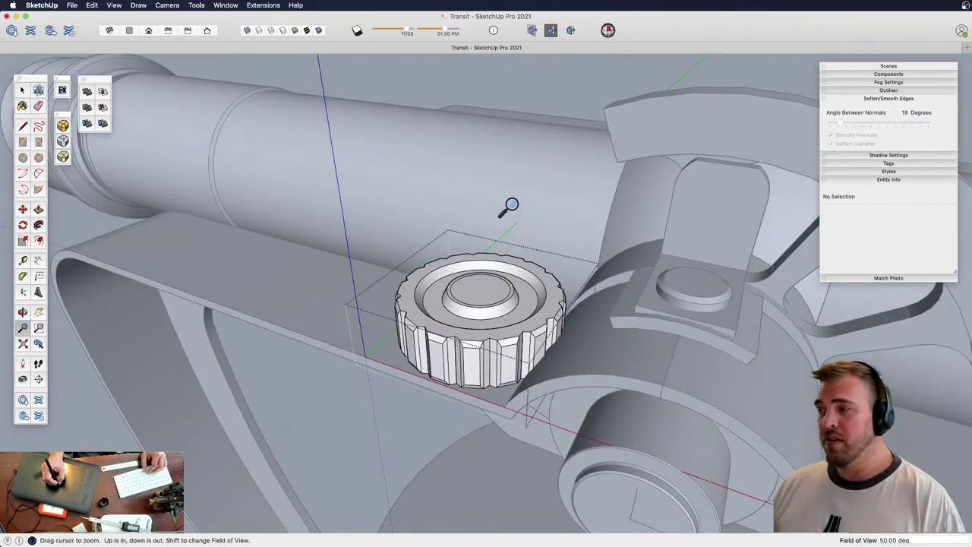
middle_click_drag(508, 208, 358, 341)
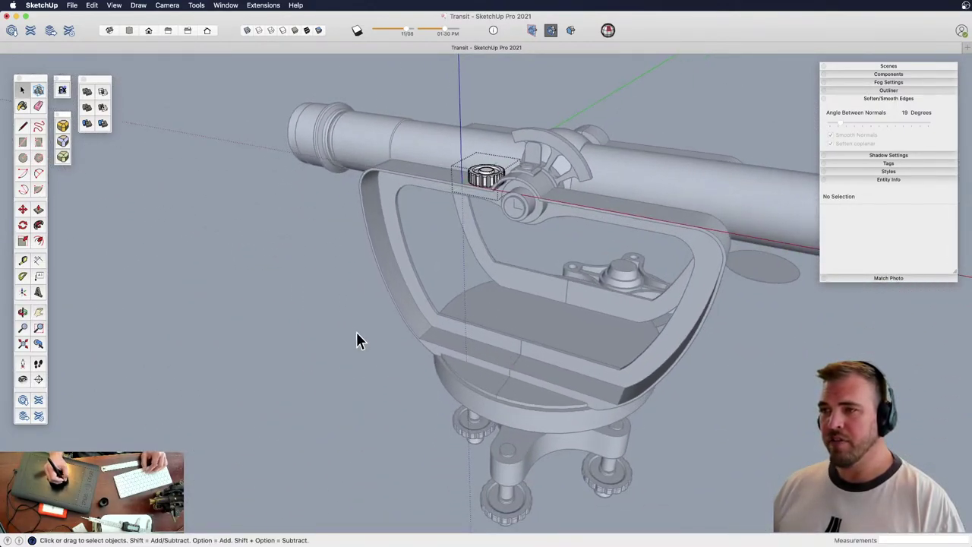
left_click(490, 179)
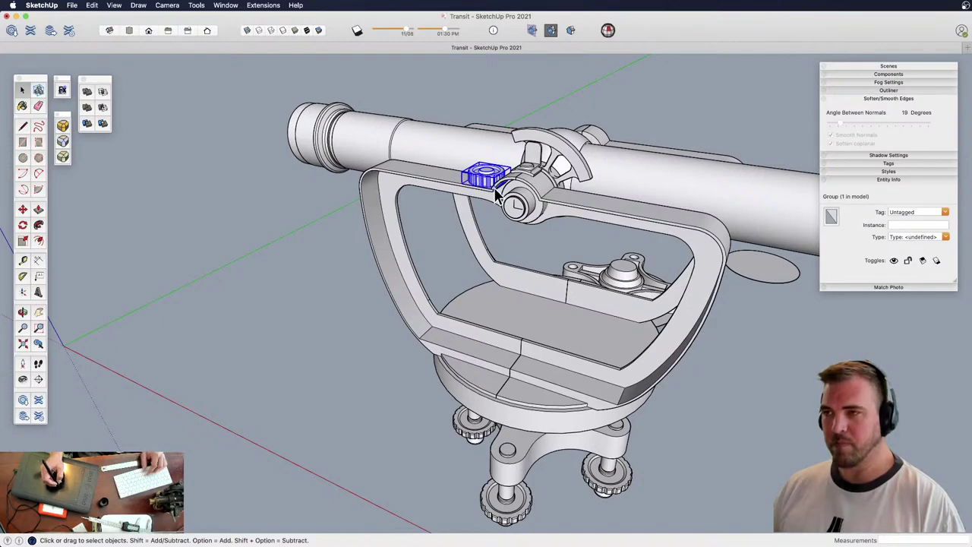
double_click(494, 183)
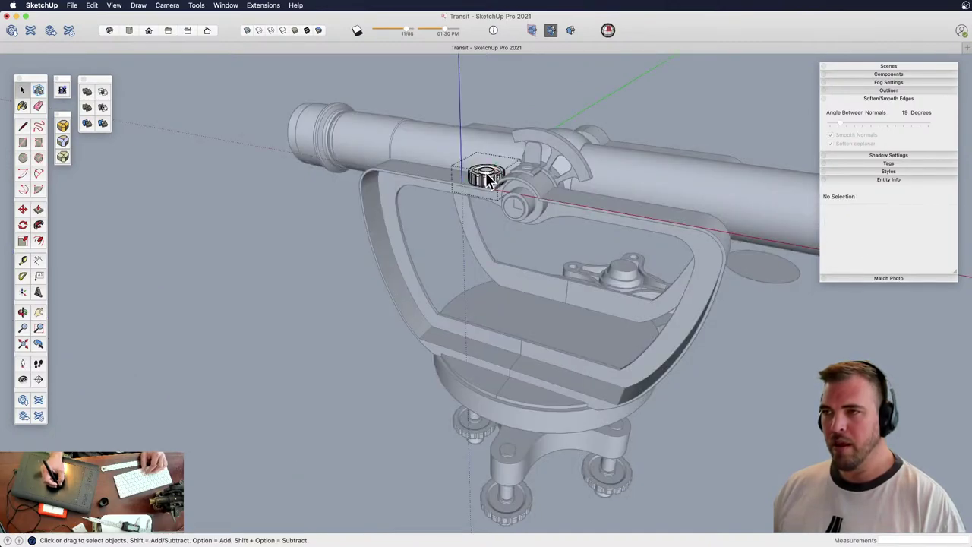
key("p")
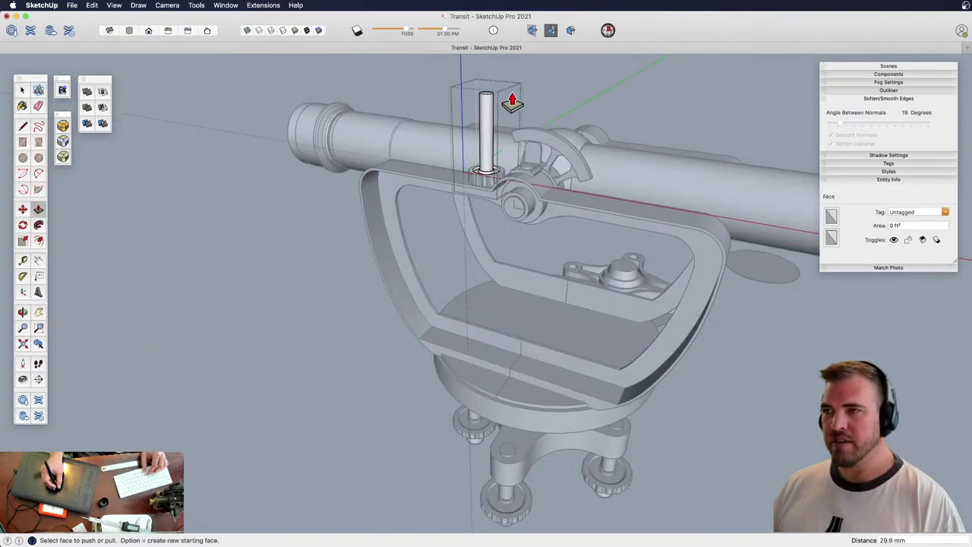
left_click(512, 98)
key("space")
Try to extrude the knob's underside downward below the frame's top rail, and leave the knob group
key("h")
key("o")
left_click_drag(468, 228, 468, 347)
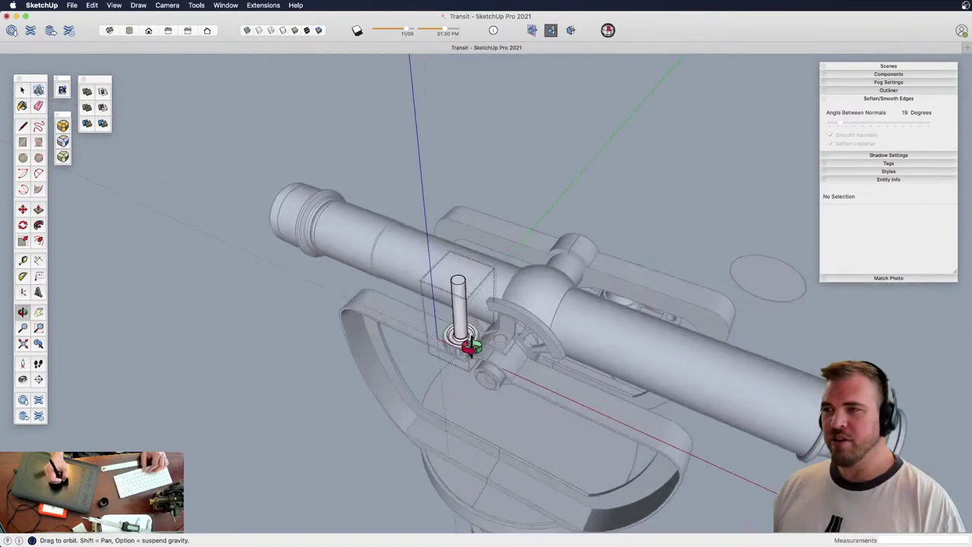
key("space")
key("h")
left_click_drag(494, 310, 509, 224)
key("z")
left_click_drag(494, 308, 488, 230)
key("space")
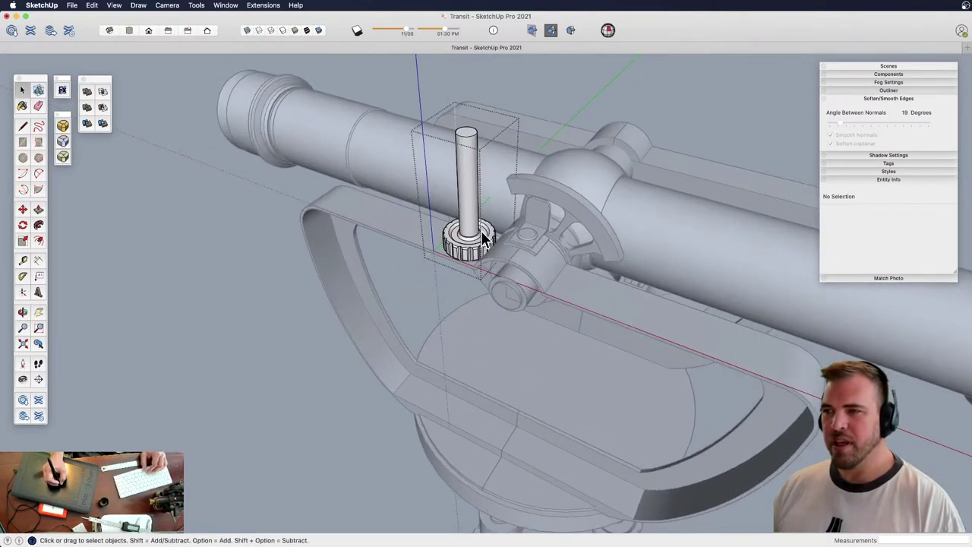
left_click(483, 234)
left_click(487, 249)
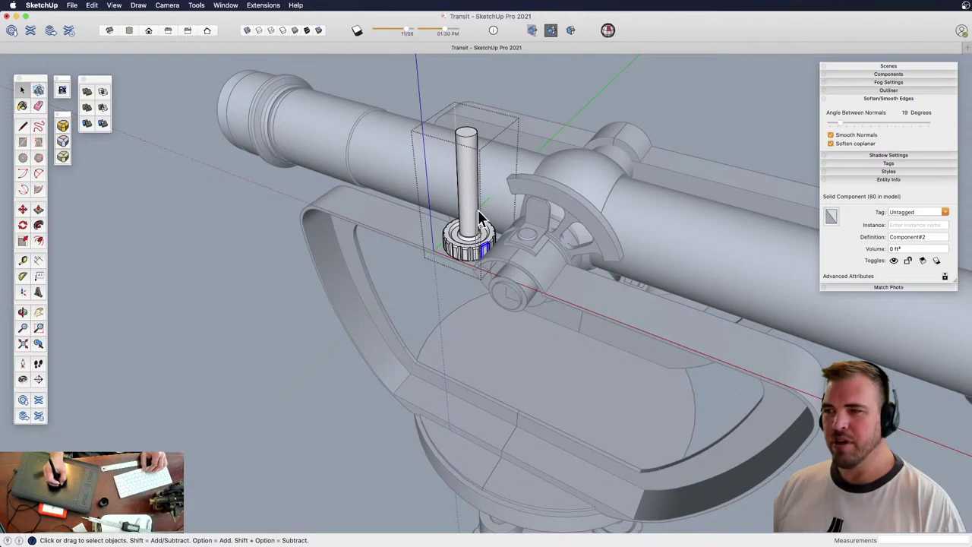
middle_click_drag(480, 218, 472, 181)
key("p")
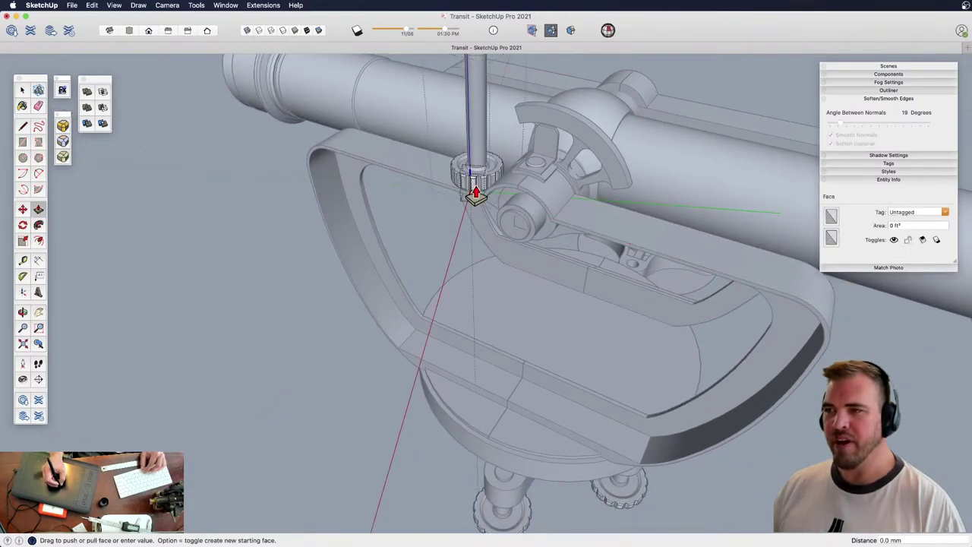
left_click_drag(475, 194, 432, 292)
key("space")
left_click(306, 259)
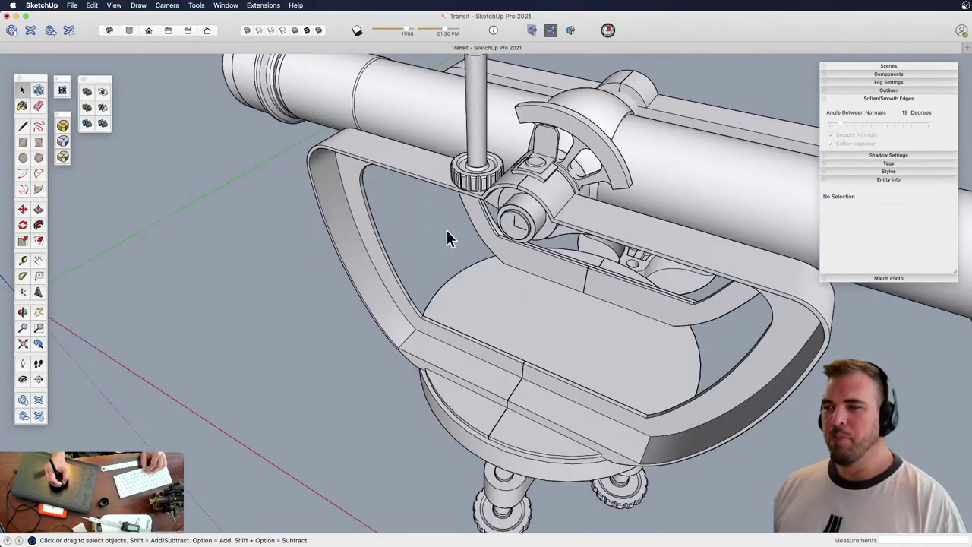
Open the front leg component for editing and try to move its flared foot group
middle_click_drag(514, 359, 477, 282)
left_click(479, 305)
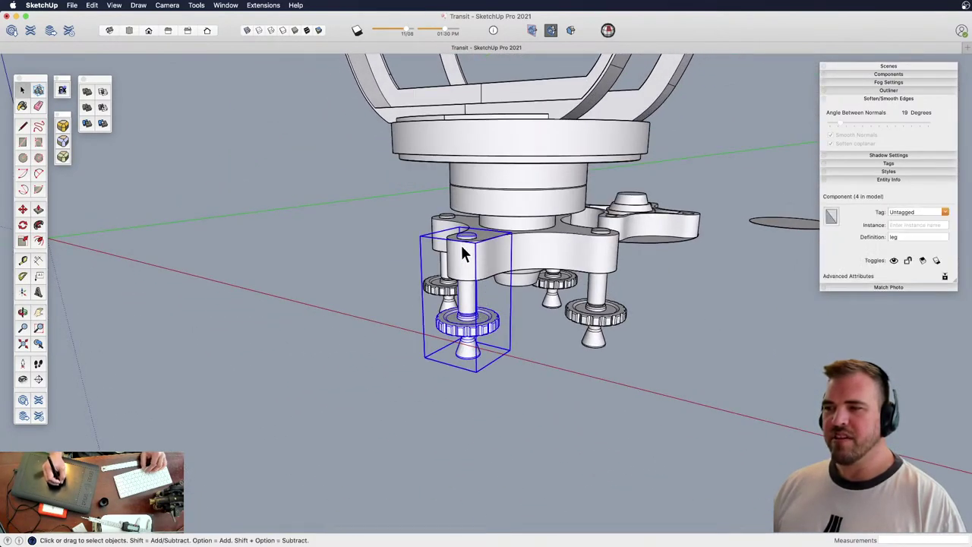
double_click(471, 319)
left_click(472, 352)
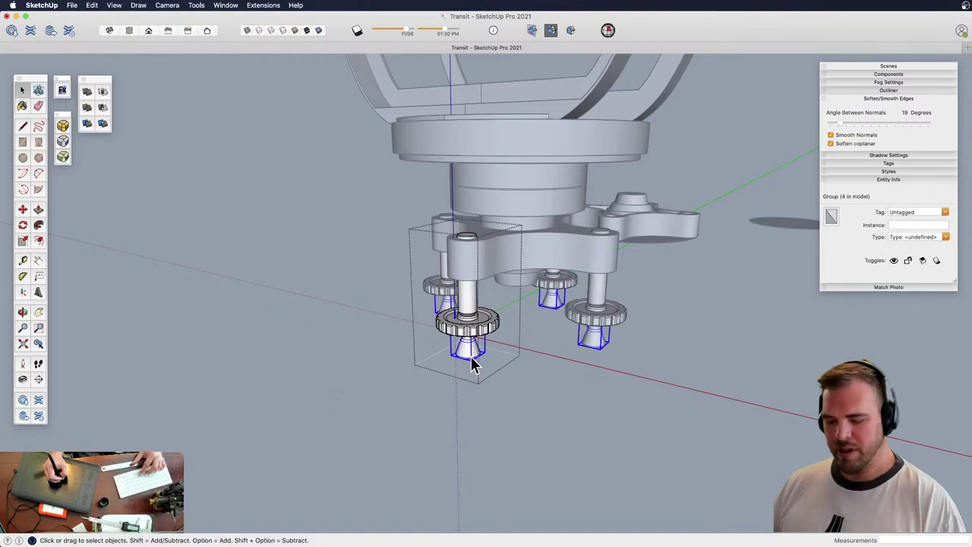
key("m")
left_click(471, 357)
key("Escape")
key("space")
Select the grouped notched foot pad in the leg and examine the whole transit with the new frame knob
left_click(491, 327)
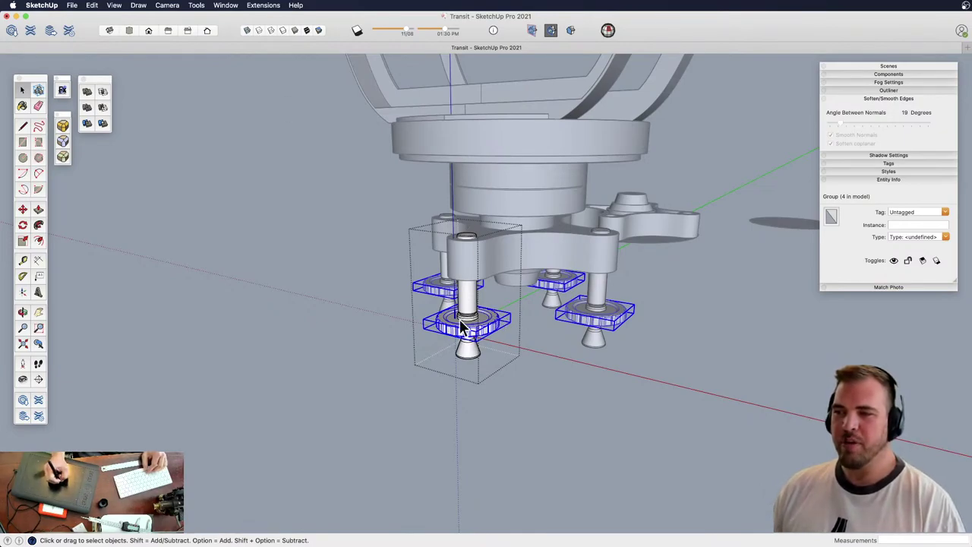
key("h")
left_click_drag(465, 190, 486, 288)
key("o")
mouse_move(486, 289)
left_mouse_down()
mouse_move(507, 338)
mouse_move(483, 307)
left_mouse_up()
key("z")
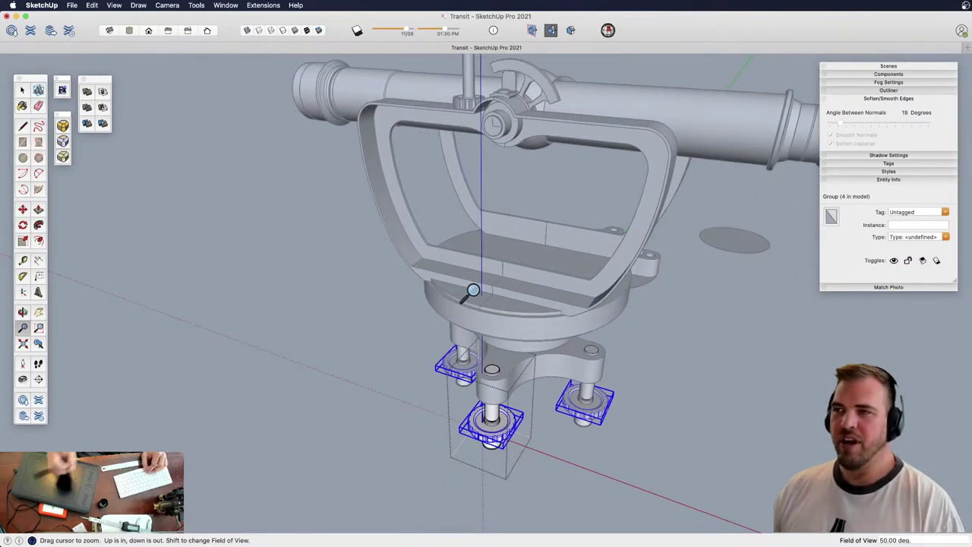
key("h")
left_click_drag(408, 171, 436, 219)
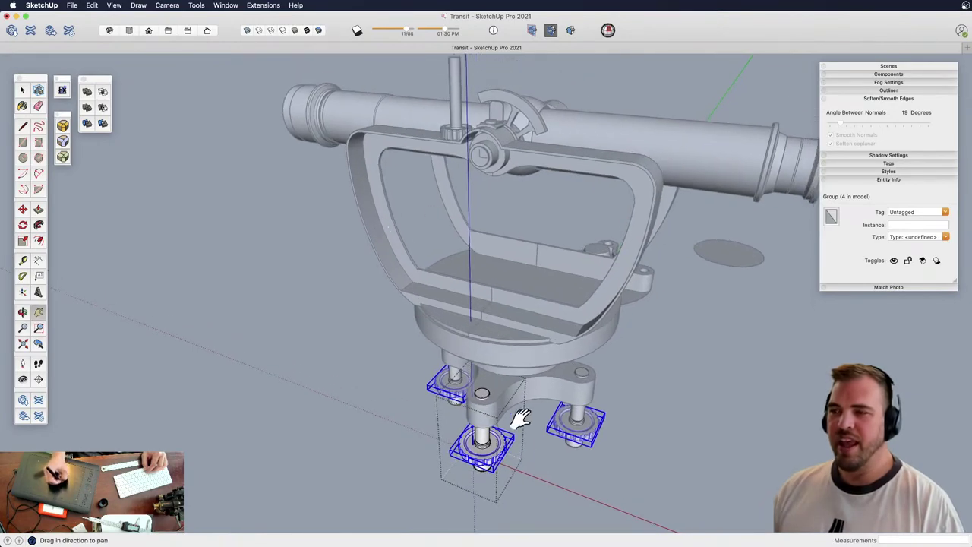
middle_click_drag(489, 331, 464, 304)
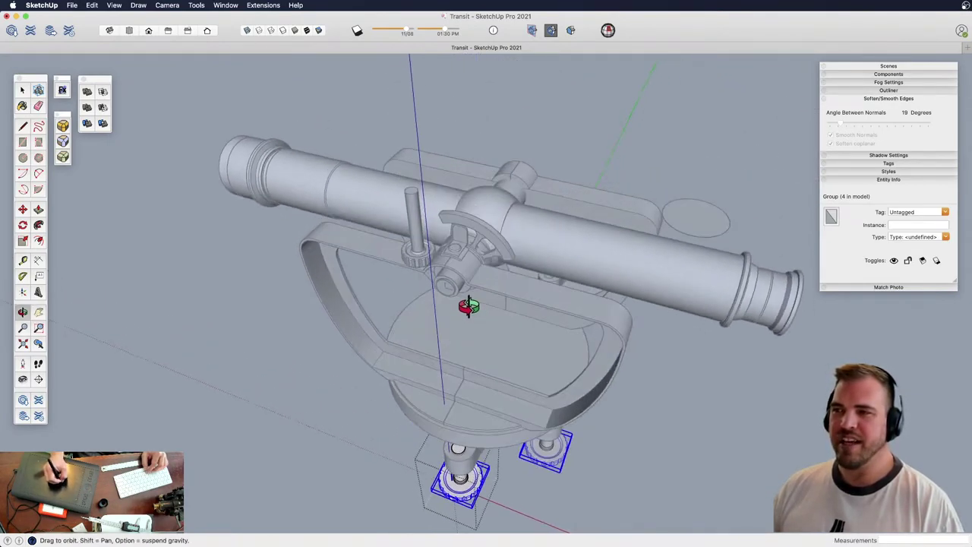
Leave the front leg component and open the adjustment knob on the frame's top rail for editing
key("space")
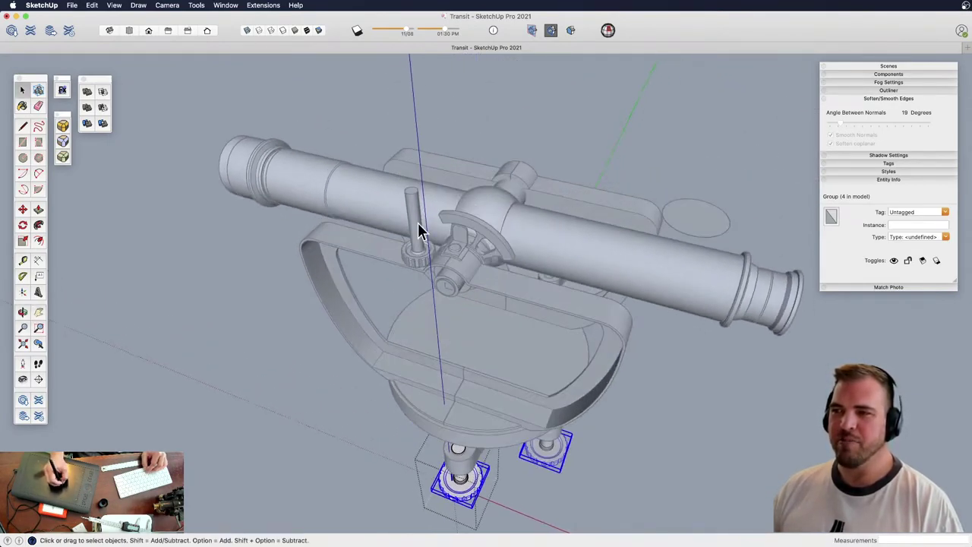
left_click(399, 281)
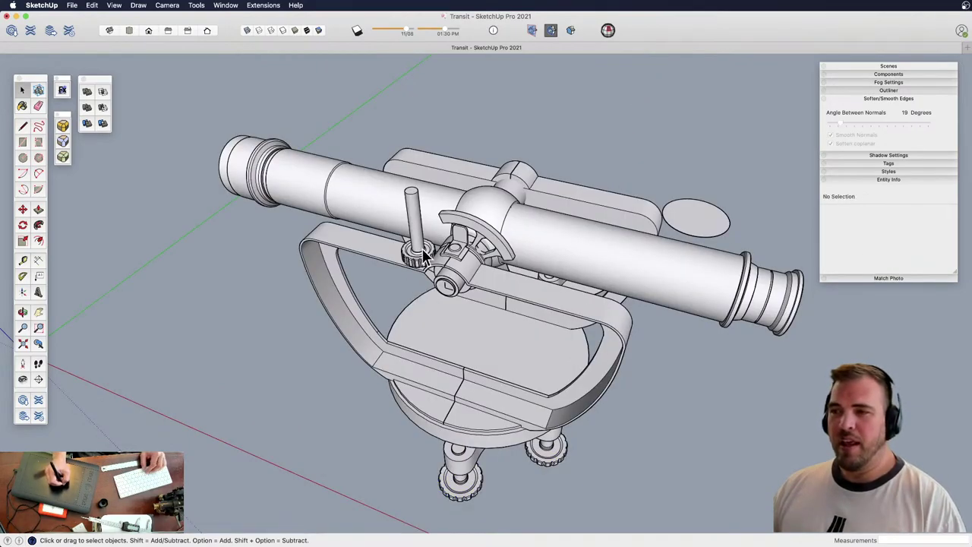
left_click(420, 251)
key("h")
left_click_drag(419, 260, 462, 260)
key("z")
mouse_move(465, 266)
left_mouse_down()
mouse_move(462, 231)
mouse_move(456, 262)
left_mouse_up()
key("h")
middle_click_drag(478, 304, 452, 304)
key("space")
triple_click(429, 233)
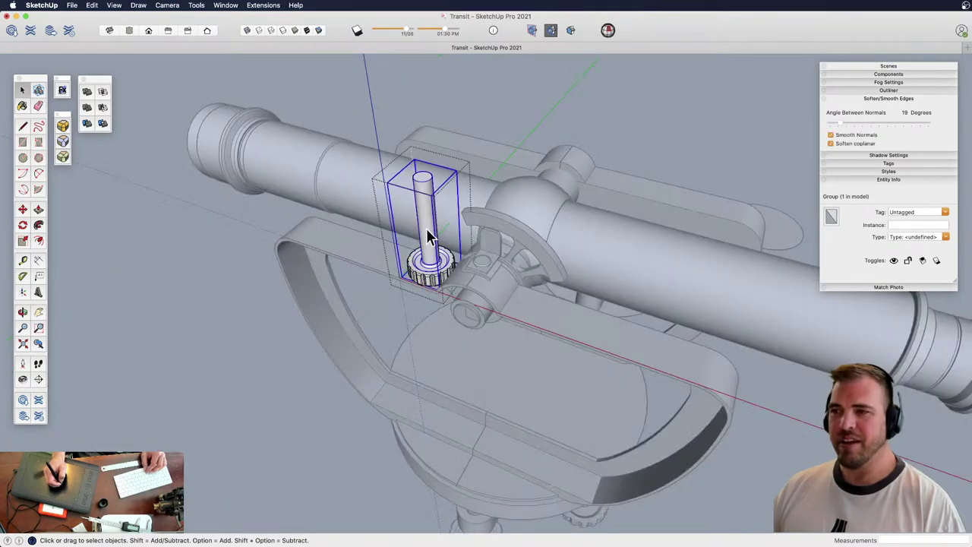
Open the knob's inner group and push the tall rod's top face down to the boss
key("h")
left_click_drag(443, 252, 496, 273)
key("z")
left_click_drag(499, 314, 486, 194)
key("space")
double_click(481, 201)
key("p")
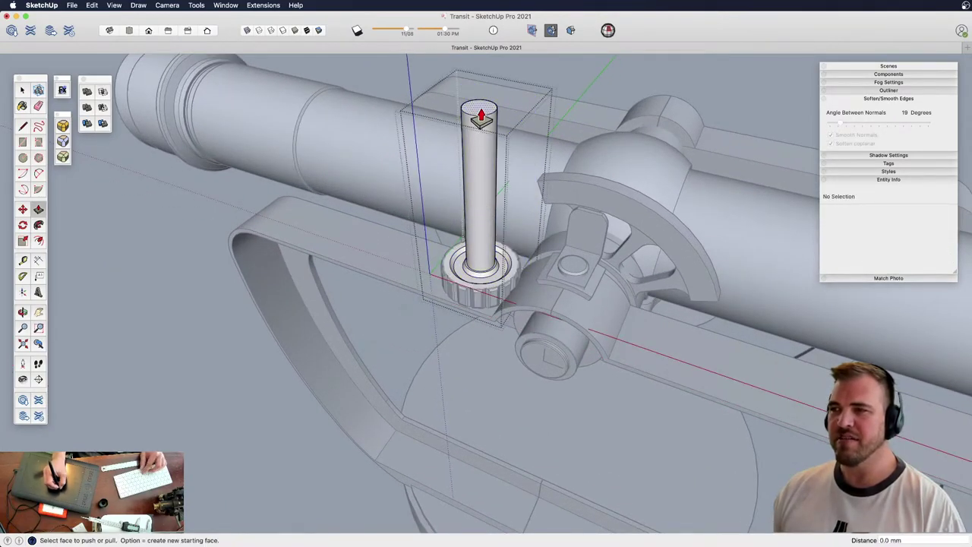
left_click_drag(480, 136, 458, 243)
Scale the round face on top of the knob's boss smaller about its center
key("h")
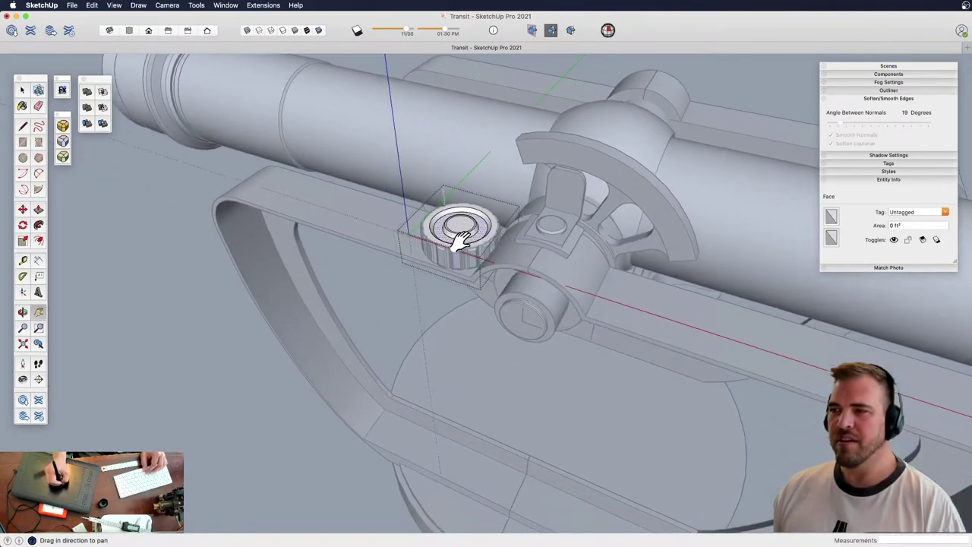
key("z")
left_click_drag(471, 300, 469, 157)
key("h")
left_click_drag(464, 198, 496, 308)
key("z")
scroll(493, 352, "up", 3)
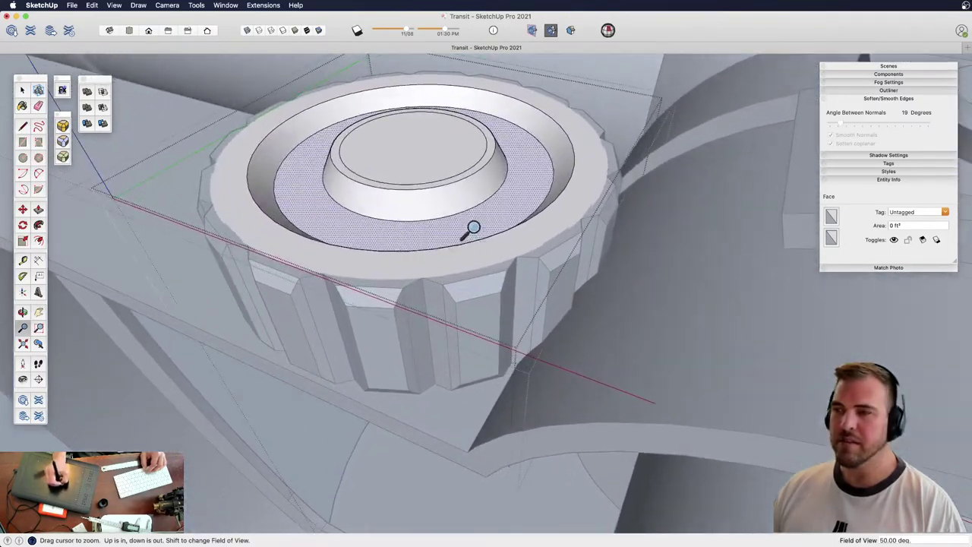
key("space")
left_click(443, 163)
middle_click_drag(443, 162, 493, 258, "shift")
key("s")
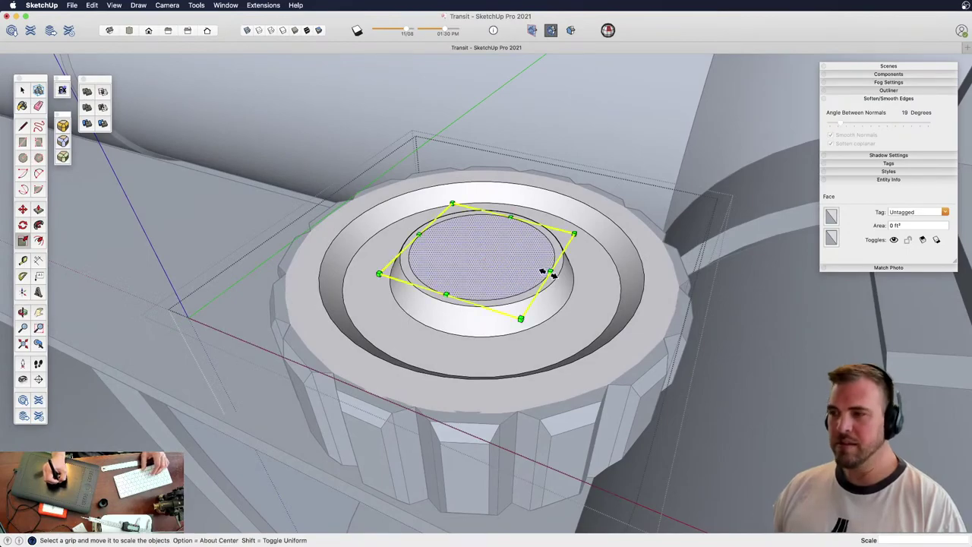
left_click_drag(573, 234, 548, 239, "alt")
Extrude the reduced disc 0.2 mm upward and widen its base circle to about 2.1 mm radius as a bevel
middle_click_drag(498, 267, 484, 250)
key("p")
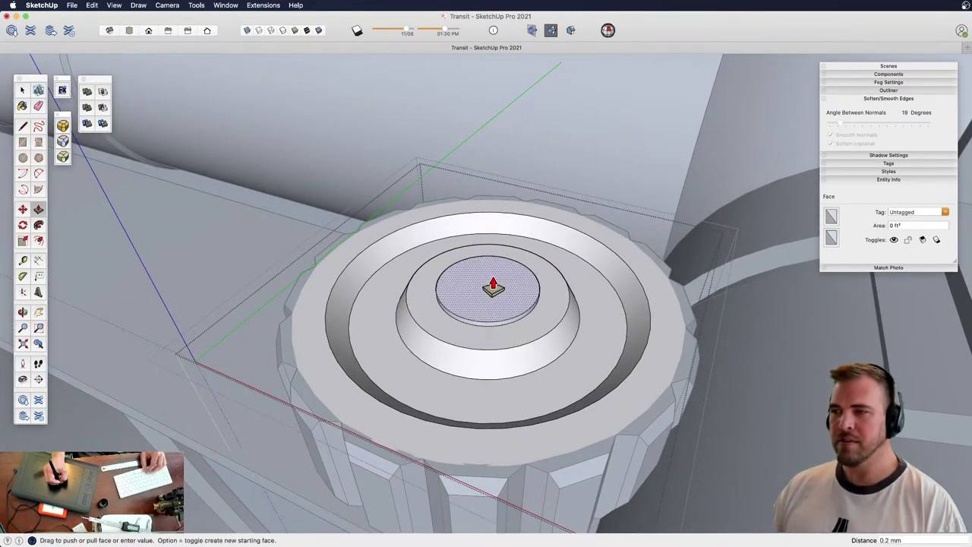
key("space")
left_click(512, 321)
key("s")
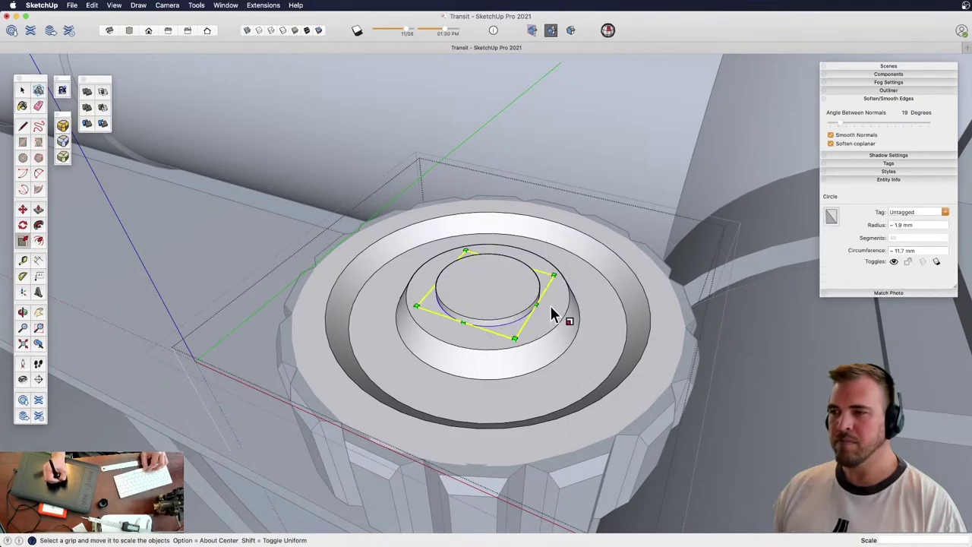
left_click_drag(555, 273, 566, 272, "alt")
key("space")
scroll(481, 401, "down", 10)
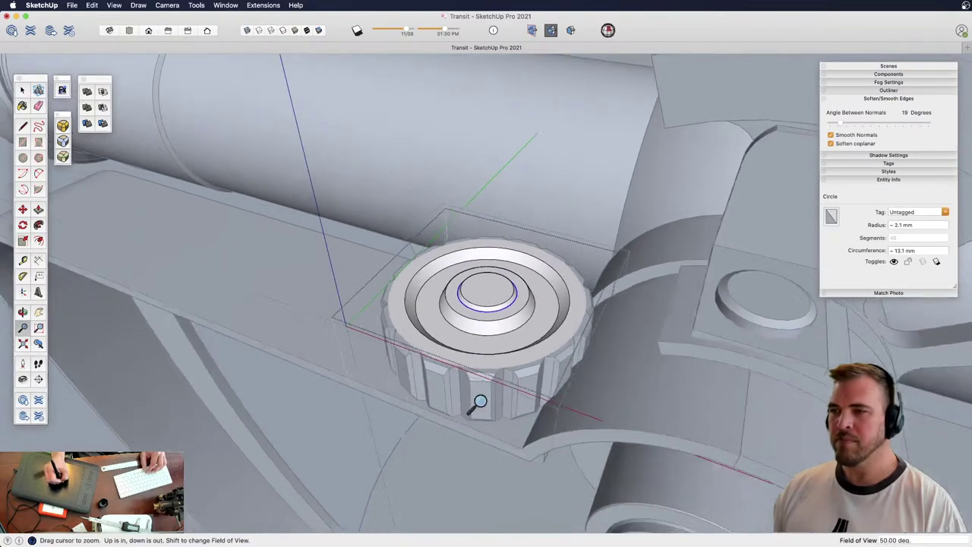
left_click(333, 348)
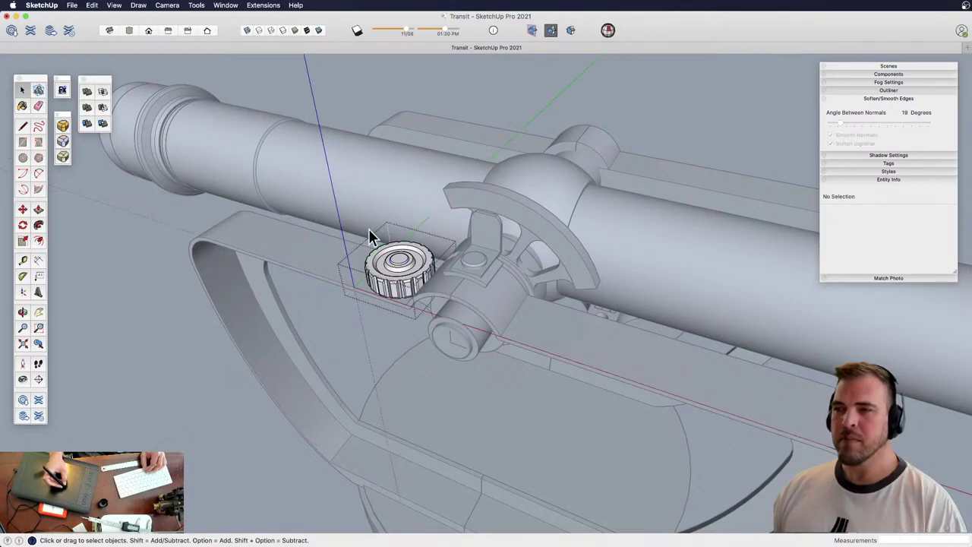
scroll(557, 80, "down", 5)
middle_click_drag(494, 273, 482, 301)
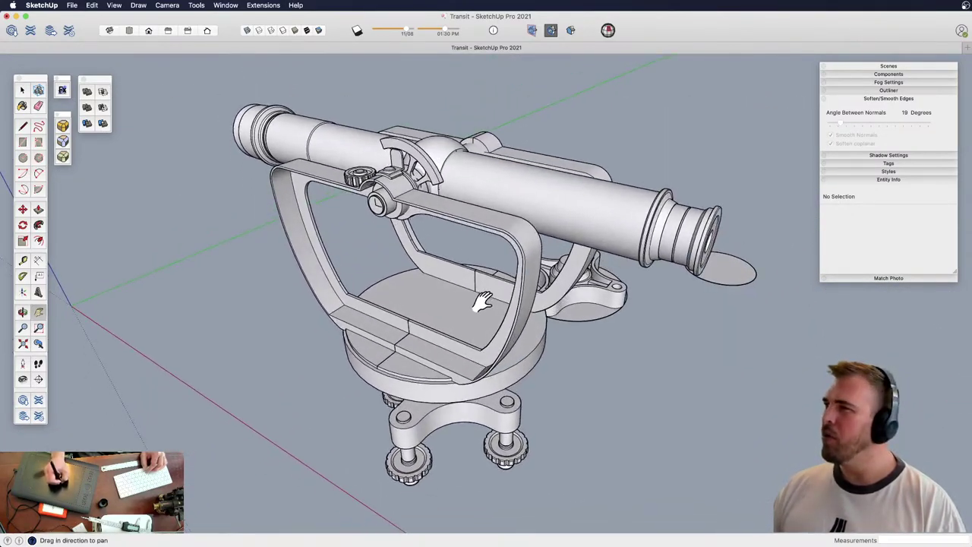
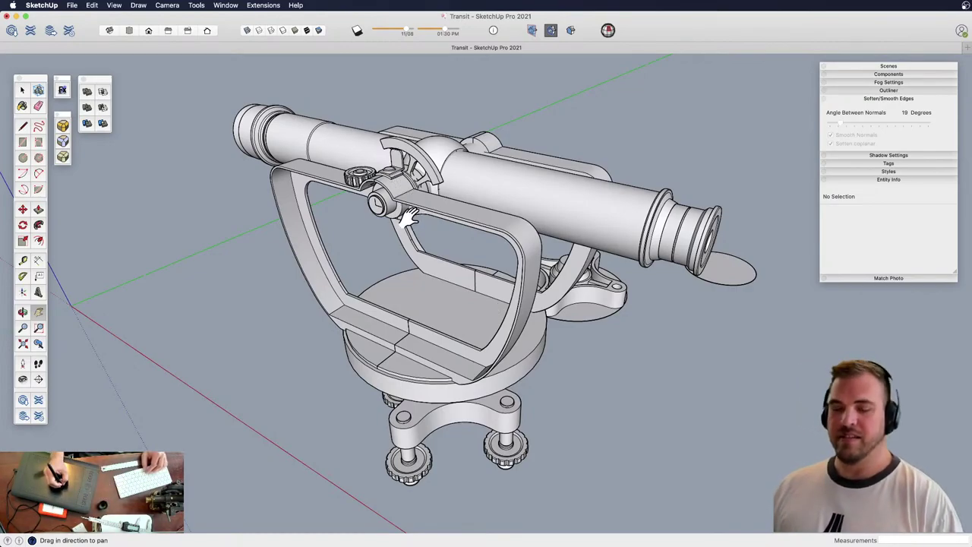
Move the knob about 15 mm along the frame's top rail, away from the telescope's pivot
middle_click_drag(411, 218, 509, 283)
key("z")
left_click_drag(509, 280, 498, 181)
key("h")
key("space")
left_click(447, 194)
middle_click_drag(446, 194, 443, 275, "shift")
key("m")
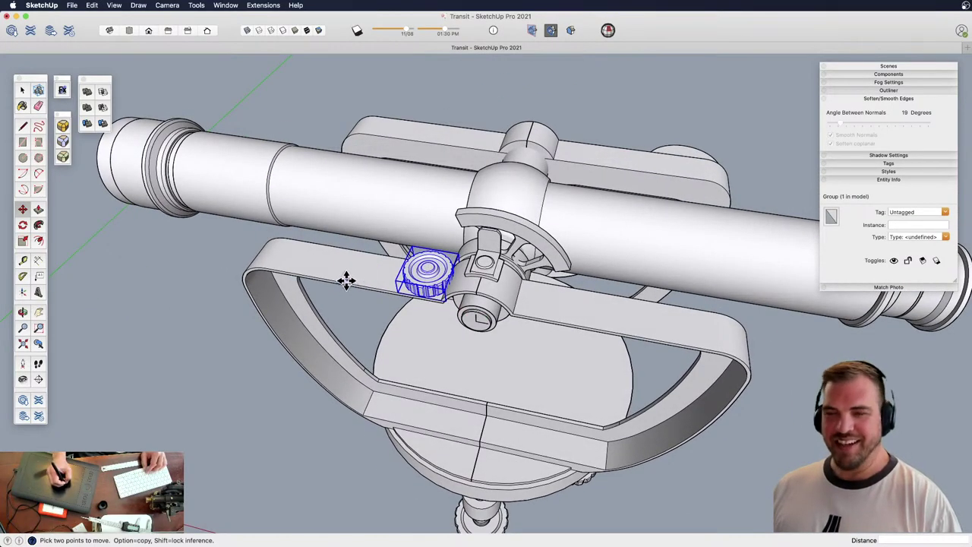
left_click(382, 274)
left_click(335, 265)
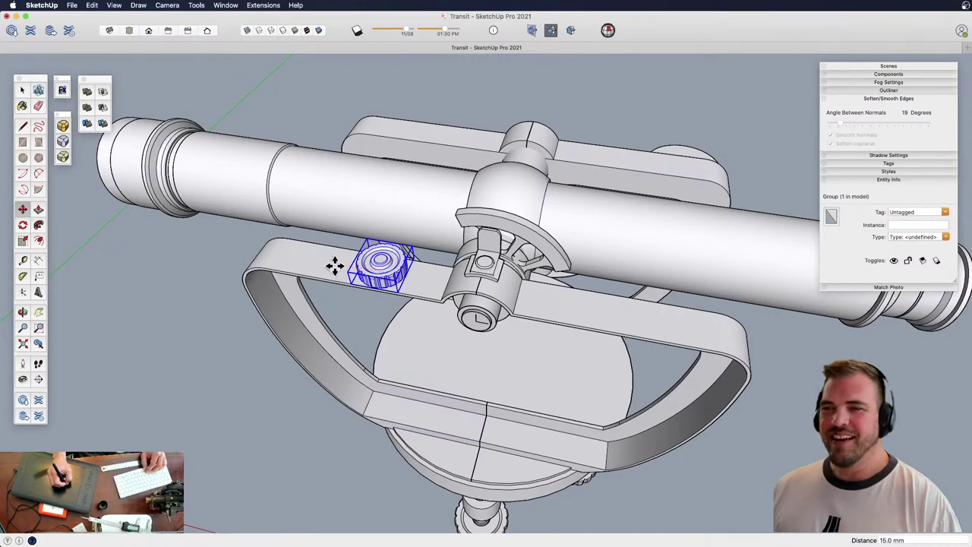
Copy the knob 80 mm along the top rail to the opposite side of the pivot
mouse_move(386, 277)
middle_mouse_down("shift")
mouse_move(397, 289)
mouse_move(398, 273)
mouse_move(414, 284)
middle_mouse_up("shift")
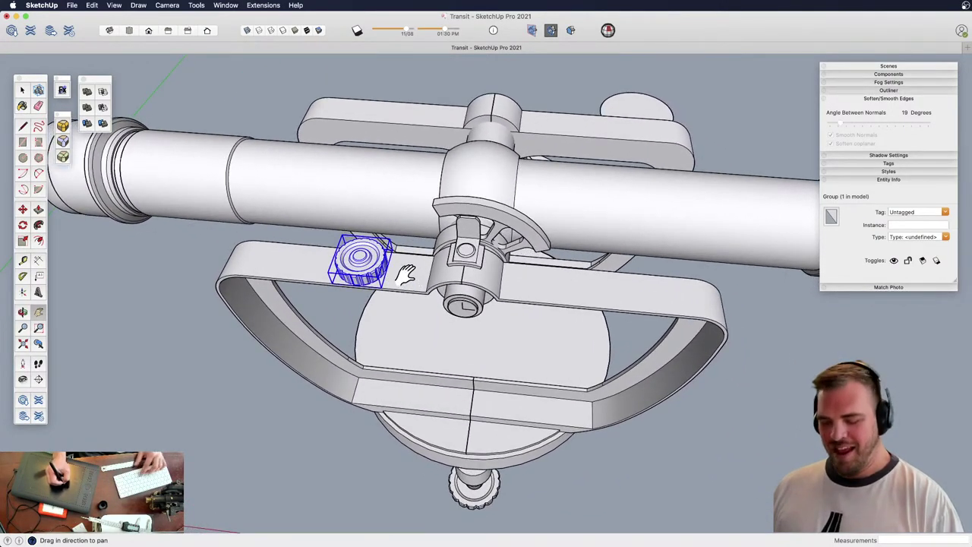
key("alt")
left_click(406, 275)
left_click(673, 294)
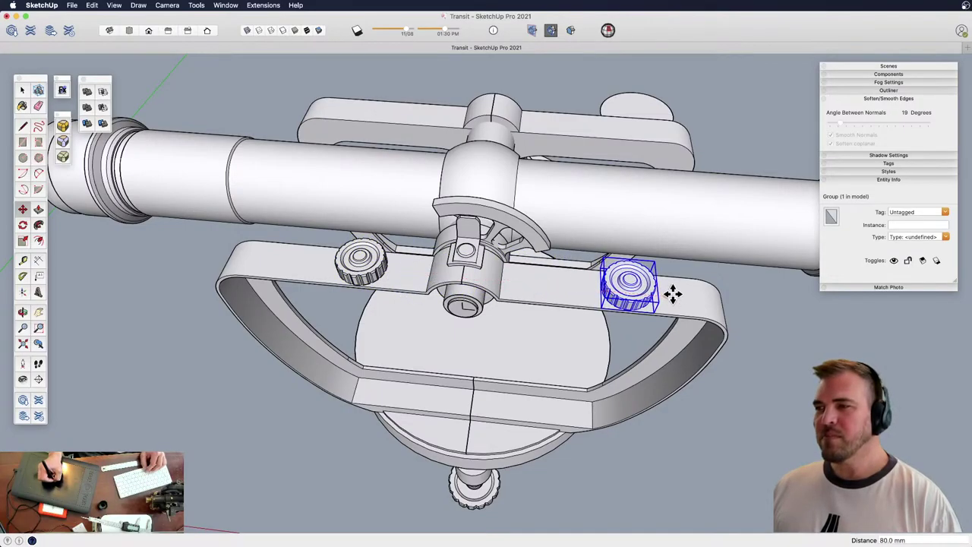
Select the telescope group and try tilting it about the center of its front axle
middle_click_drag(494, 250, 478, 235)
key("space")
left_click(490, 243)
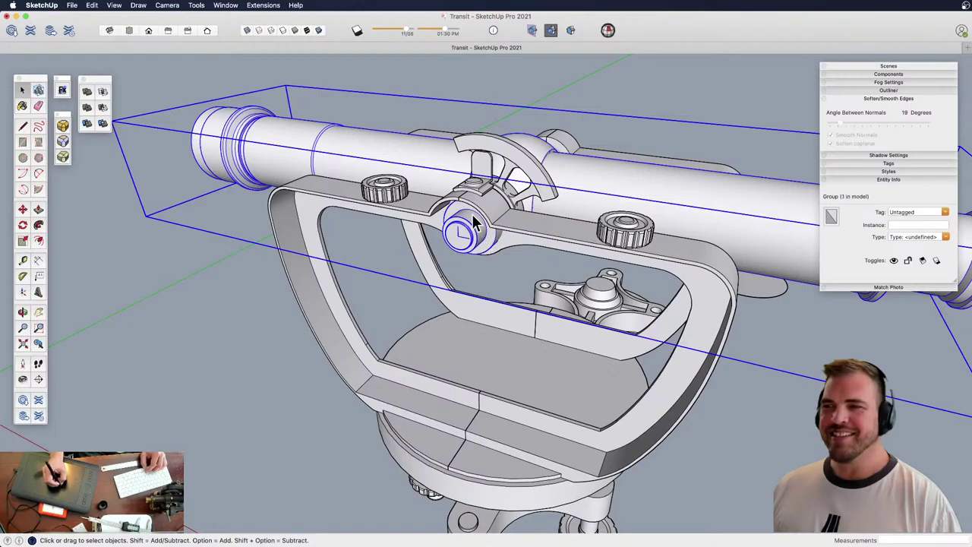
scroll(471, 213, "up", 3)
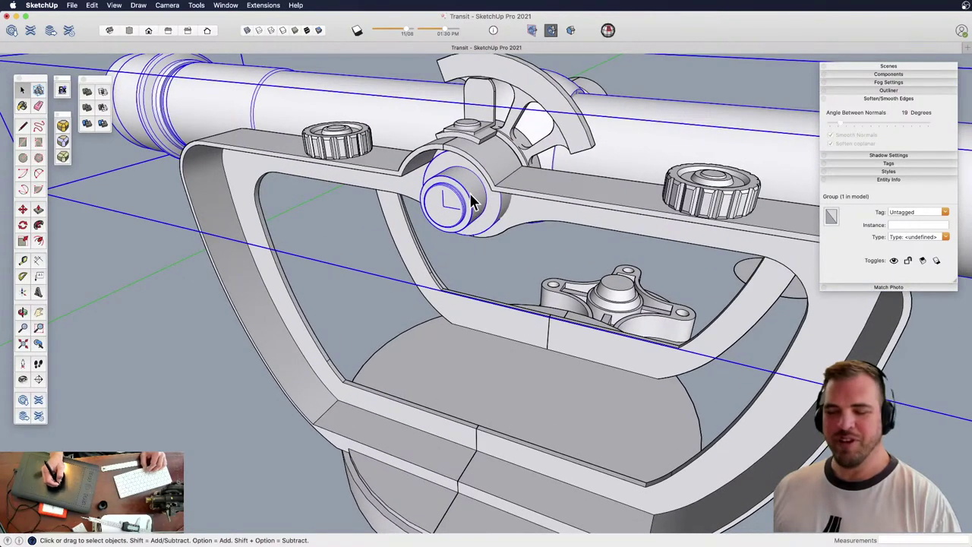
middle_click_drag(469, 225, 503, 228)
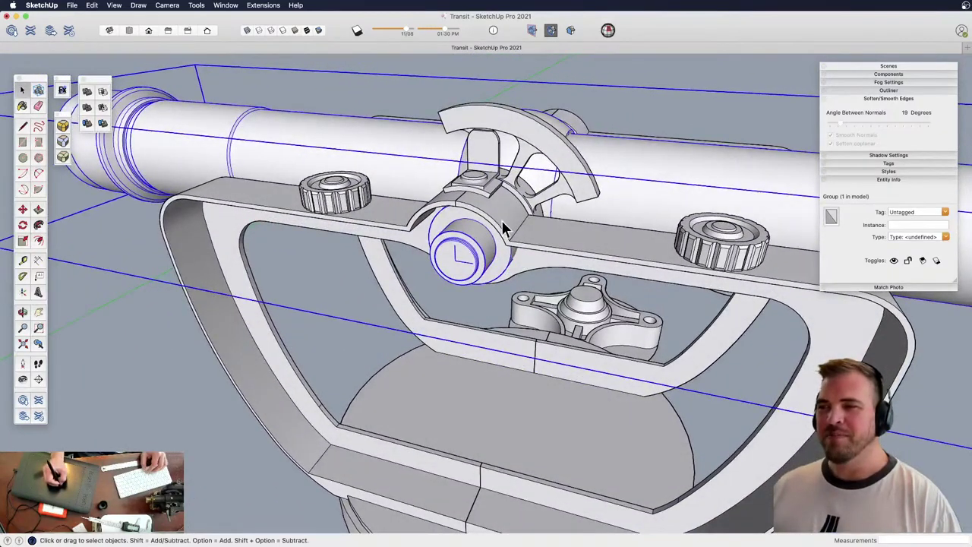
scroll(471, 260, "down", 3)
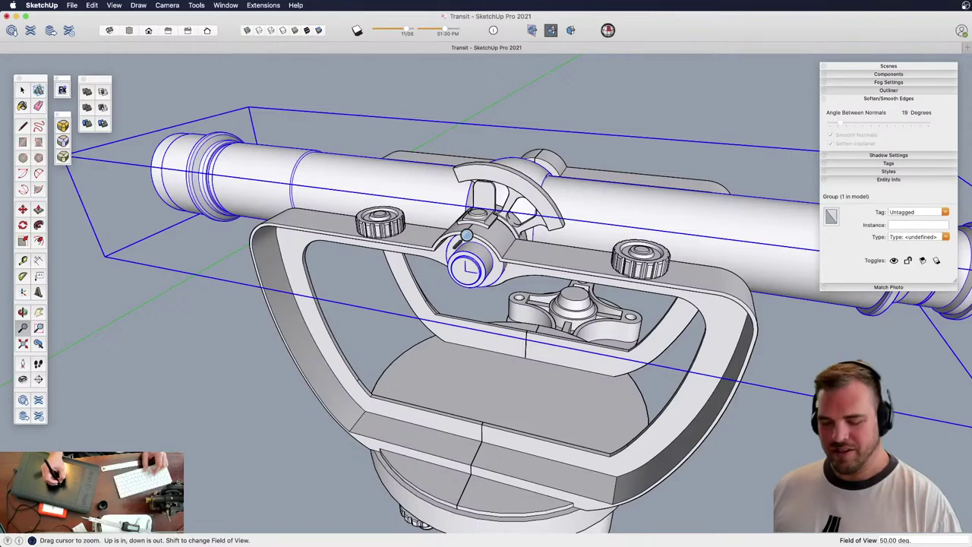
key("q")
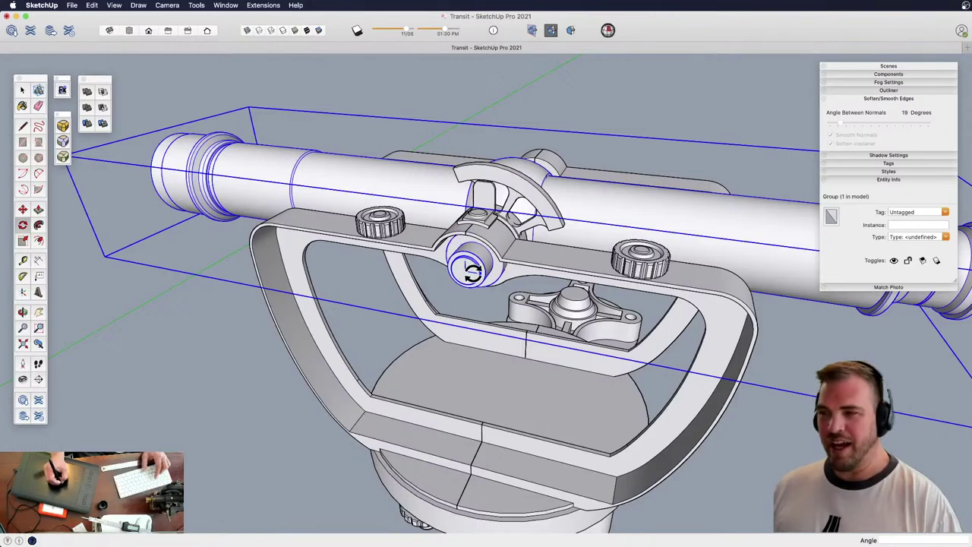
left_click(821, 325)
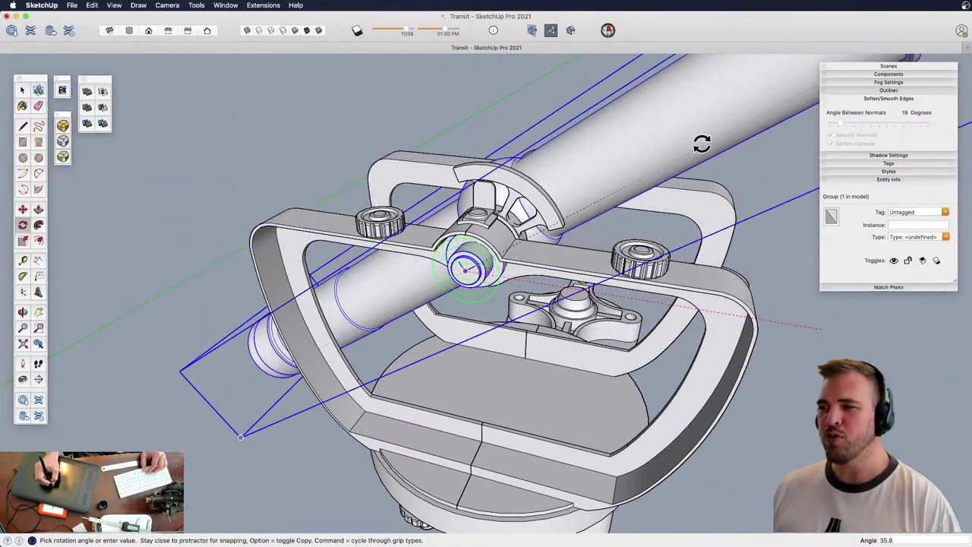
left_click(781, 451)
key("space")
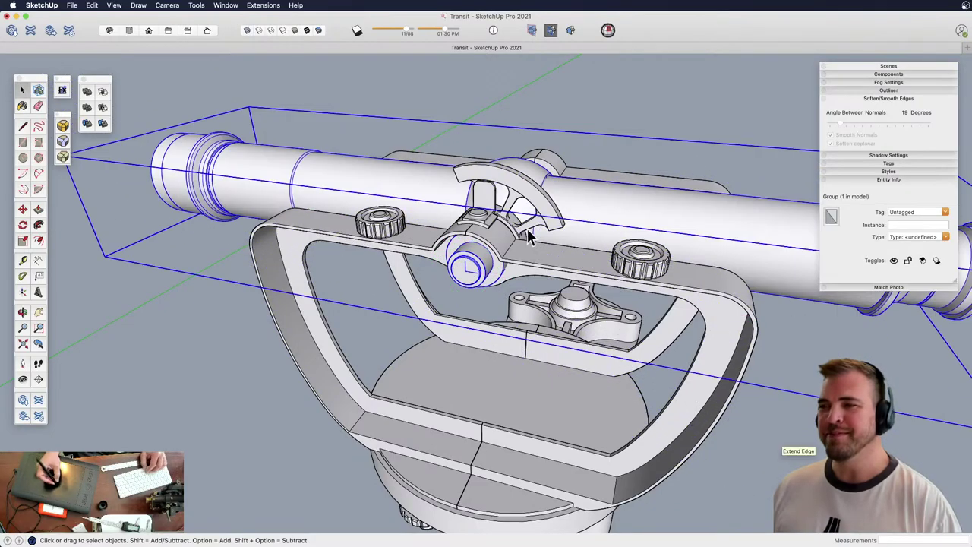
Open the telescope's nested groups down to the geometry of the front axle for editing
middle_click_drag(463, 246, 524, 273)
scroll(479, 297, "up", 3)
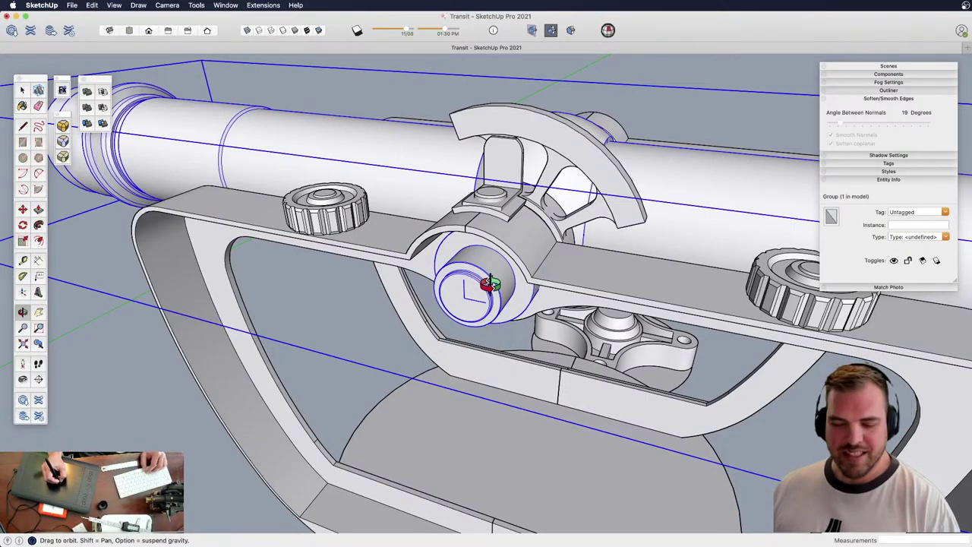
key("z")
left_click_drag(503, 347, 501, 232)
key("h")
left_click_drag(498, 255, 483, 275)
middle_click_drag(483, 275, 370, 326)
key("space")
middle_click_drag(423, 280, 406, 334)
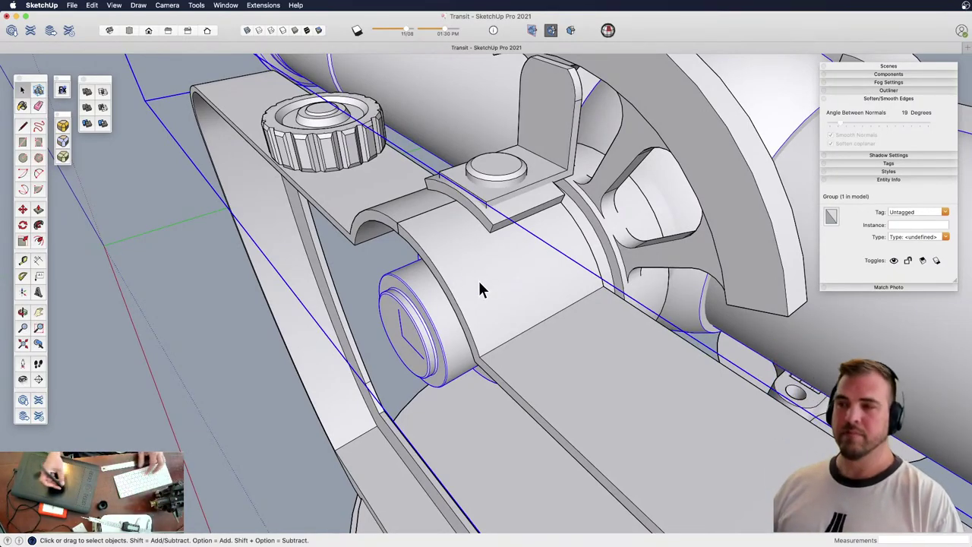
middle_click_drag(448, 310, 378, 302, "shift")
double_click(455, 271)
left_click(456, 269)
triple_click(455, 268)
double_click(456, 268)
Select the axle's stepped end cap and move it outward along the axle to lengthen the shaft
left_click_drag(415, 177, 509, 375)
key("m")
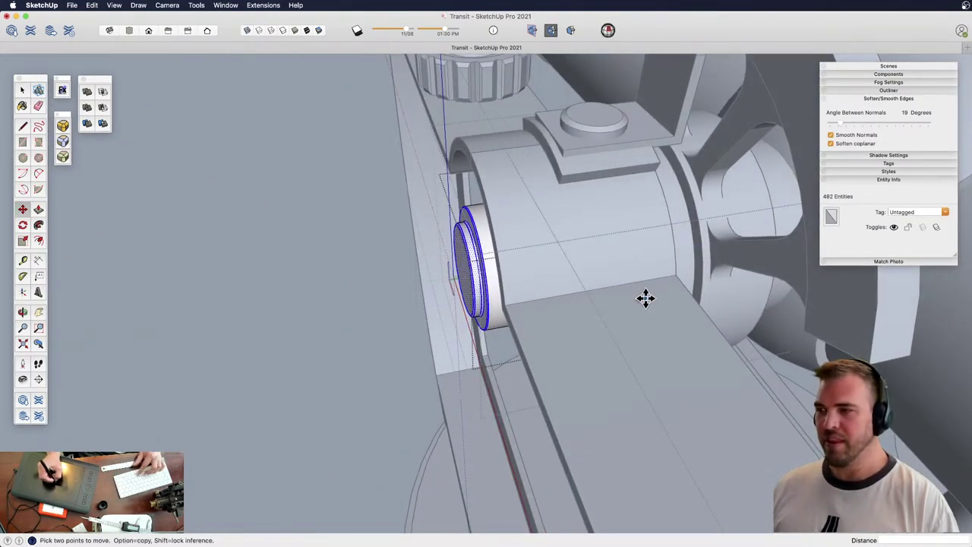
left_click(645, 297)
left_click(595, 310)
Push/Pull the ring-shaped face around the front axle by 3 mm
middle_click_drag(532, 289, 699, 241, "shift")
key("z")
left_click_drag(577, 262, 540, 310)
key("space")
double_click(536, 302)
key("p")
key("p")
left_click(531, 295)
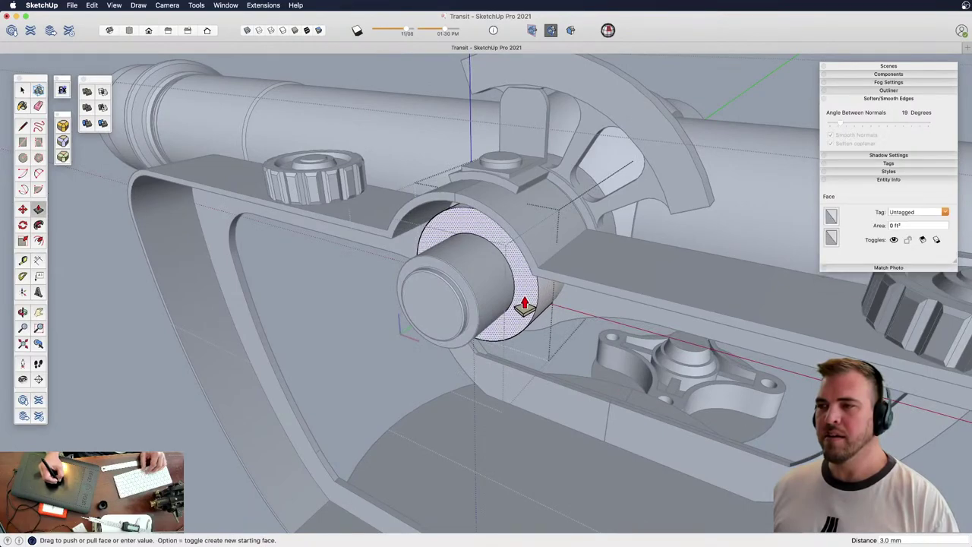
Copy the ring-shaped face outward along the axle, clear of the frame's bearing
middle_click_drag(522, 288, 462, 373, "shift")
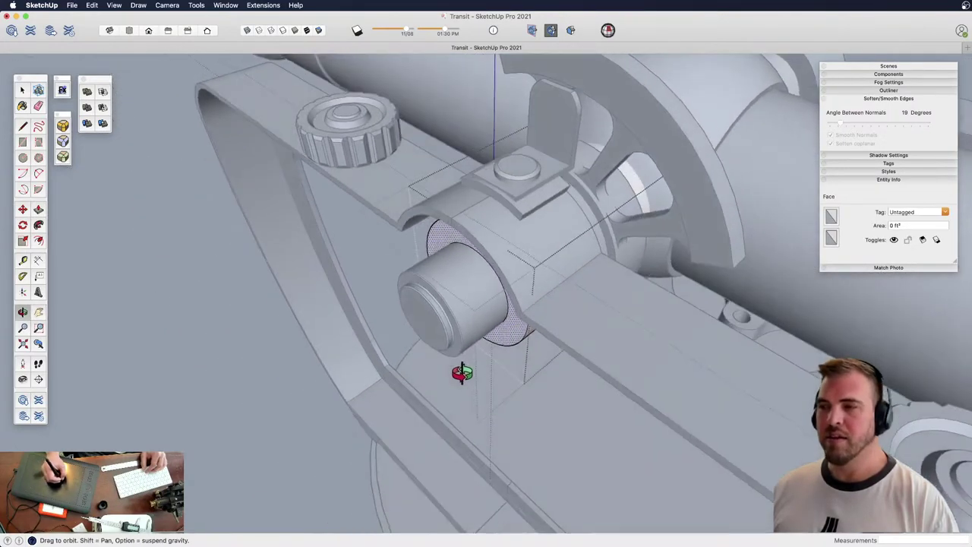
key("space")
left_click(512, 334)
key("z")
left_click_drag(511, 334, 503, 286)
key("m")
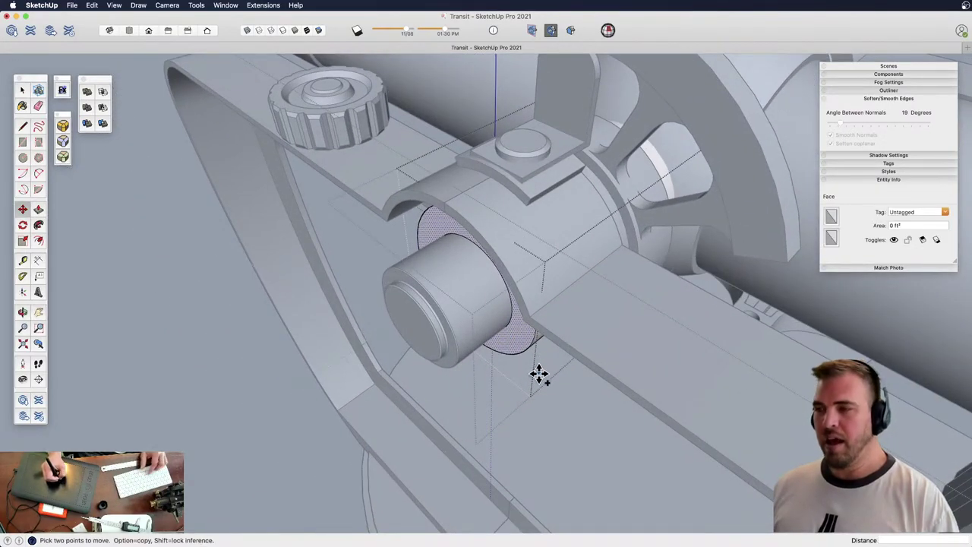
left_click(539, 381)
key("alt")
left_click(529, 389)
key("space")
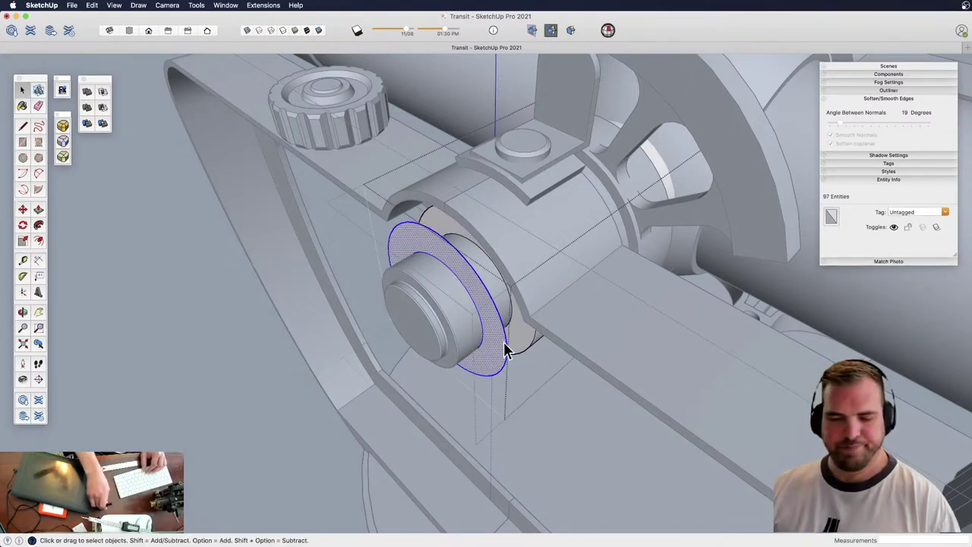
Extrude the copied ring face outward past the axle's end into a thick collar
key("p")
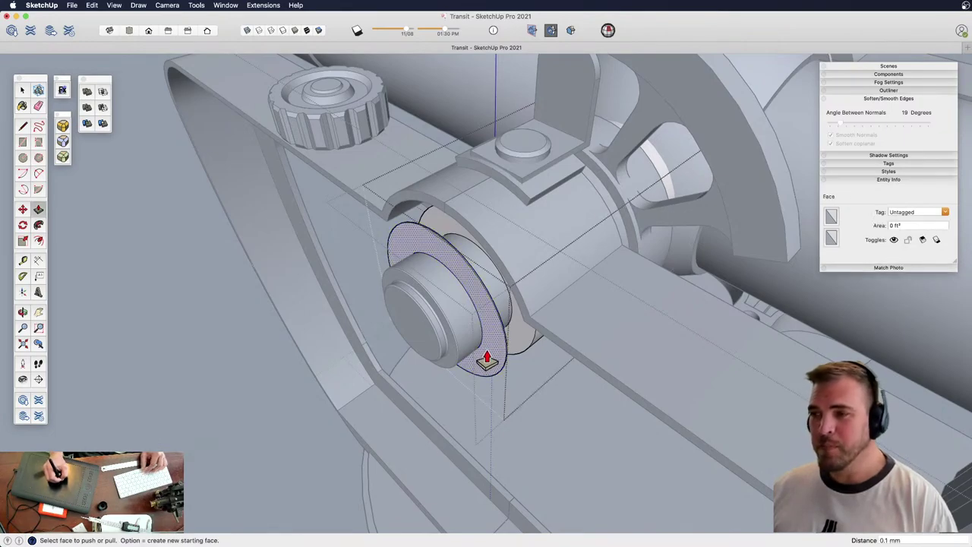
left_click_drag(479, 372, 458, 398)
key("space")
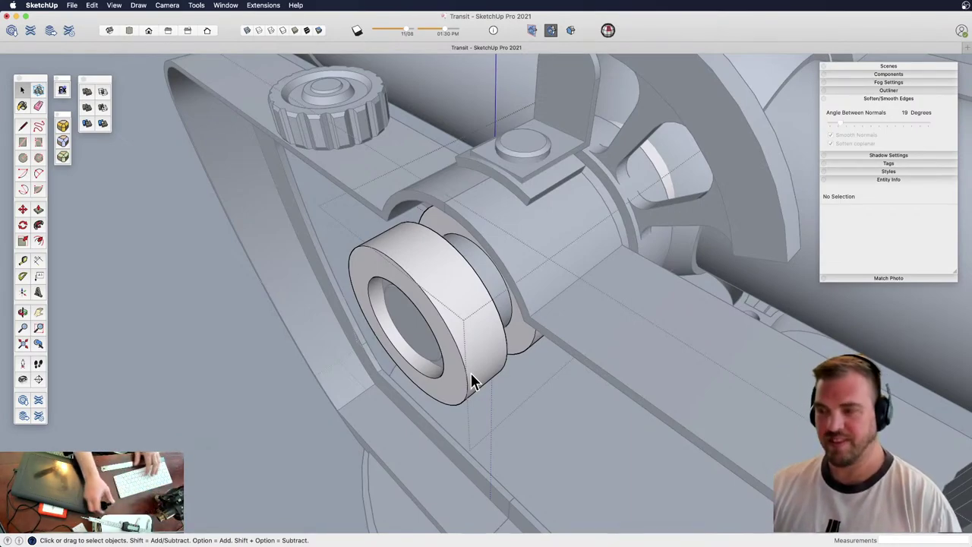
Select the whole collar ring, make it a group and clear the selection
mouse_move(459, 286)
middle_mouse_down()
mouse_move(434, 282)
mouse_move(460, 213)
mouse_move(458, 271)
middle_mouse_up()
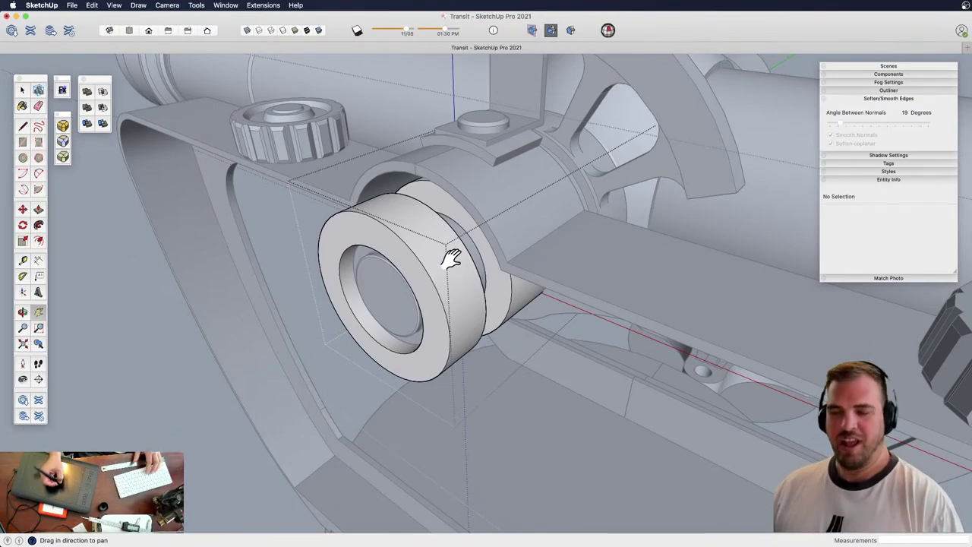
mouse_move(459, 275)
middle_mouse_down("shift")
mouse_move(436, 291)
mouse_move(458, 265)
mouse_move(456, 294)
mouse_move(488, 260)
mouse_move(493, 304)
mouse_move(449, 307)
mouse_move(458, 306)
mouse_move(445, 278)
mouse_move(468, 256)
mouse_move(446, 271)
mouse_move(438, 262)
middle_mouse_up("shift")
scroll(460, 266, "up", 3)
triple_click(444, 301)
key("super+g")
key("super+t")
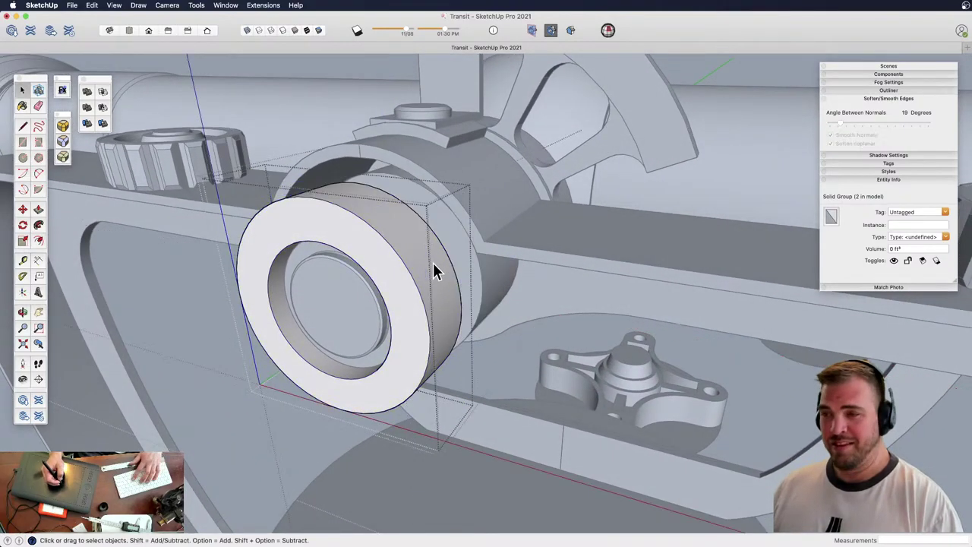
Hide the rest of the model and draw a line about 30.1 mm from the ring's outer edge along the red axis
key("l")
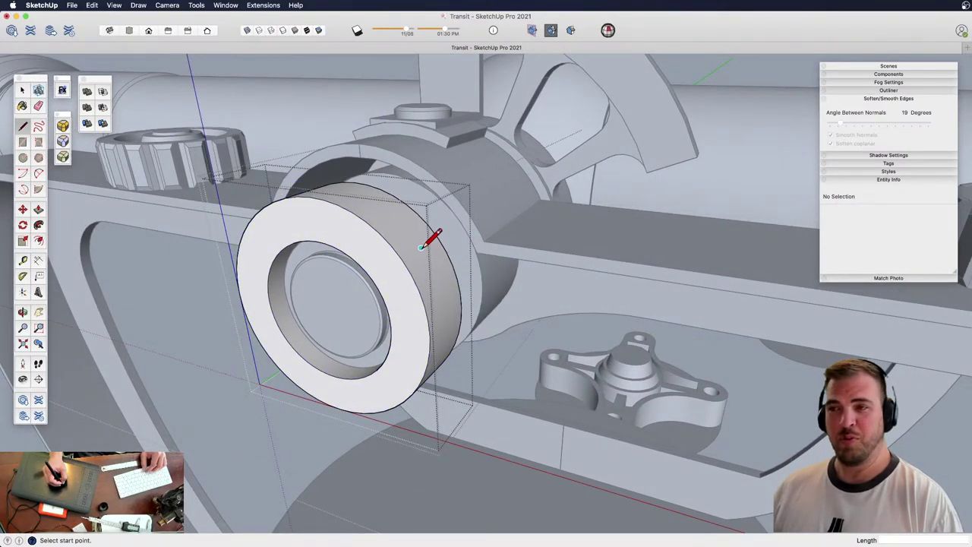
middle_click_drag(429, 262, 435, 295)
key("shift+h")
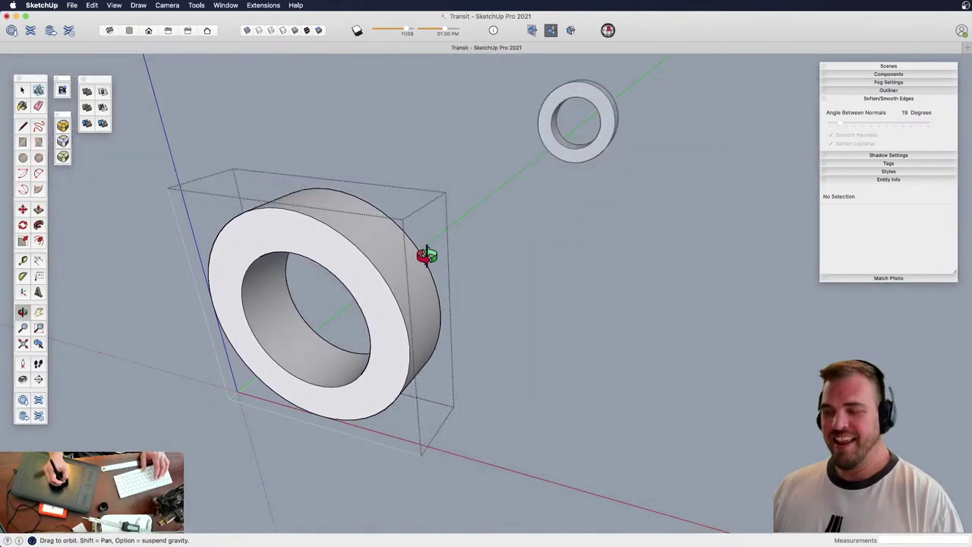
key("l")
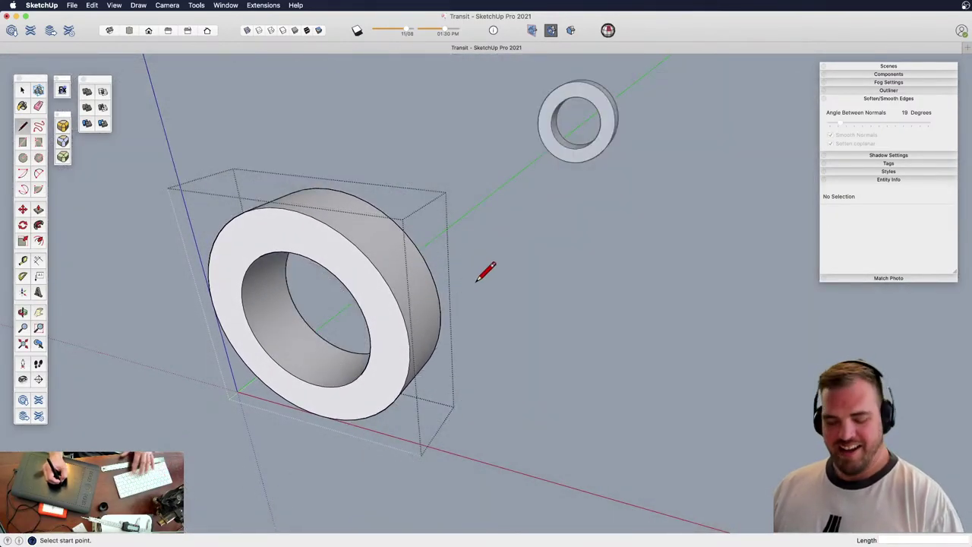
left_click(440, 312)
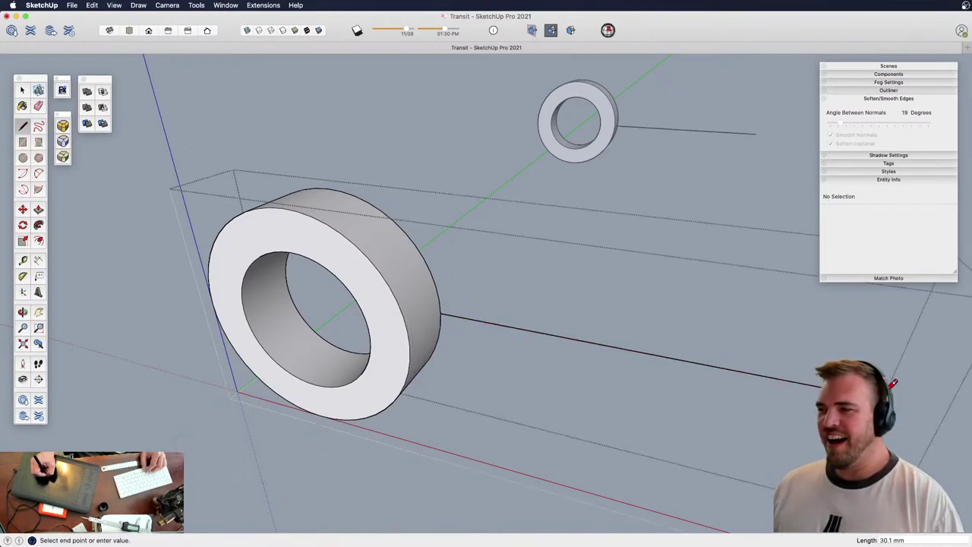
Close the tapered arm profile beside the ring with a short end edge and a sloping upper edge running to the ring
left_click(894, 357)
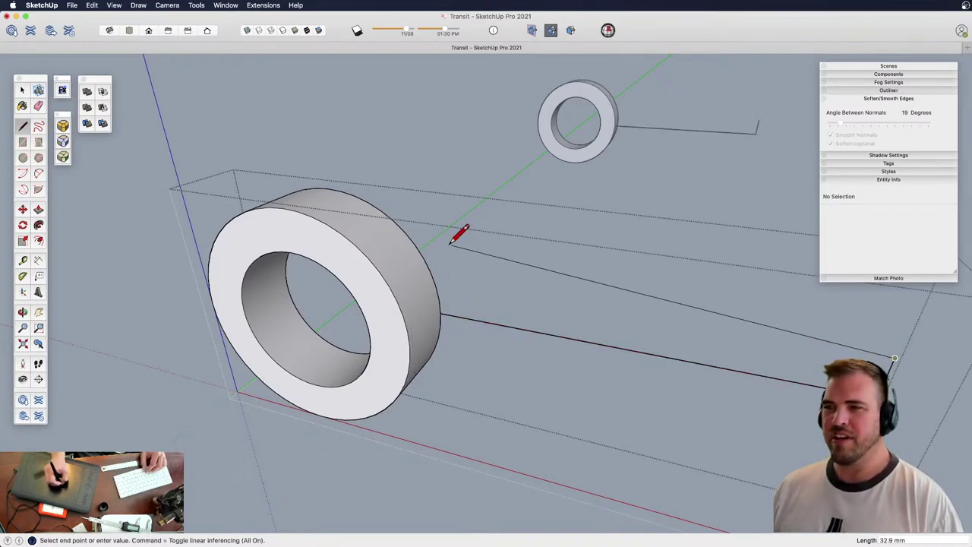
left_click(368, 201)
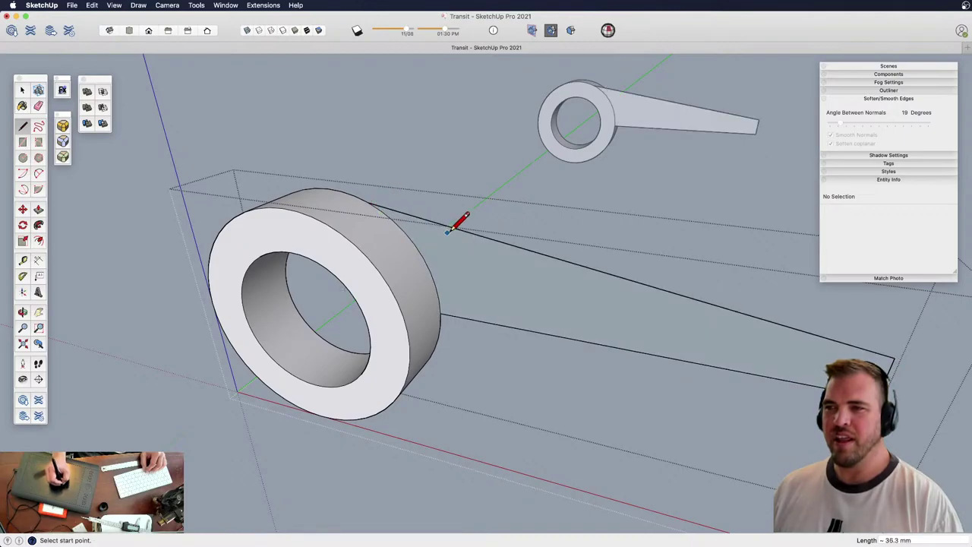
Copy the tapered arm face straight up by about 10.4 mm
key("h")
left_click_drag(483, 291, 503, 247)
key("o")
left_click_drag(504, 274, 445, 283)
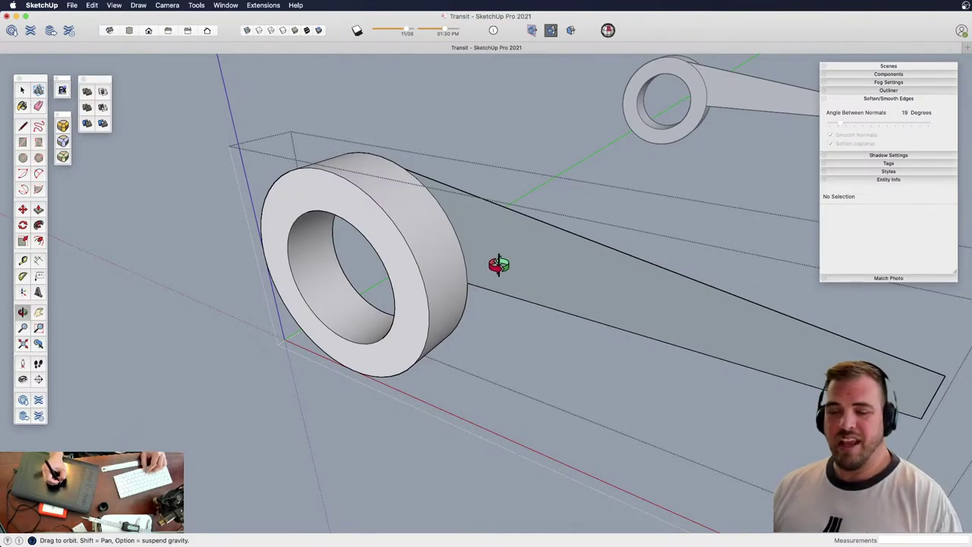
key("space")
left_click(508, 287)
middle_click_drag(509, 287, 458, 269)
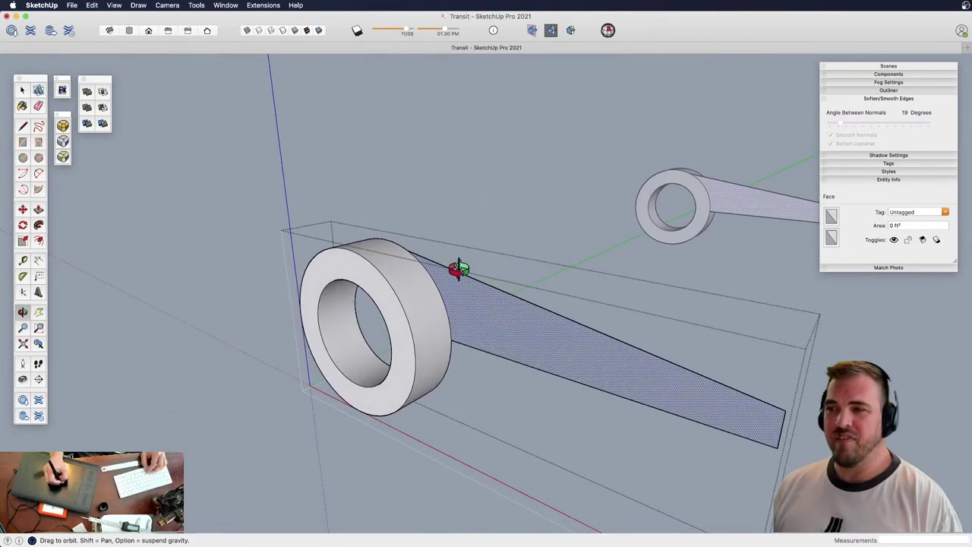
key("m")
key("alt")
left_click(489, 304)
left_click(489, 196)
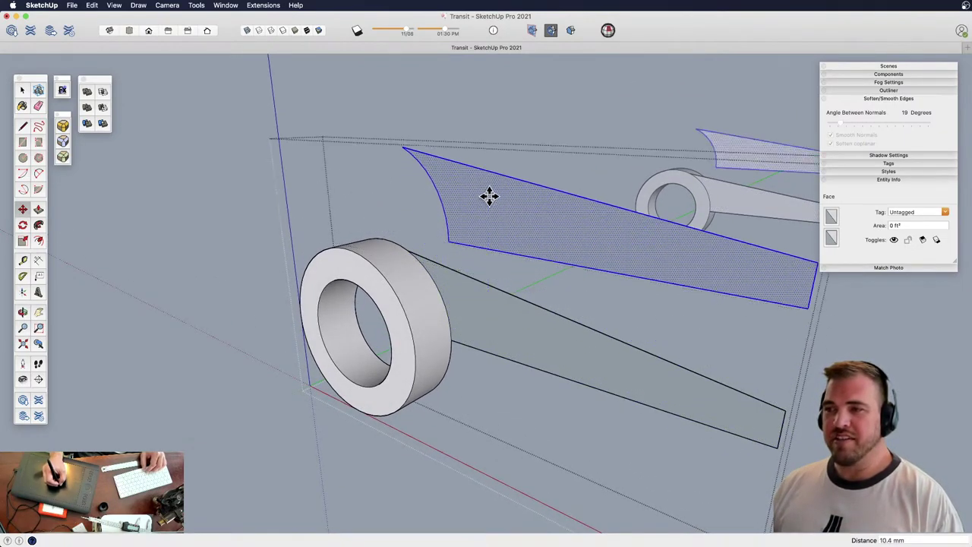
left_click(489, 196)
Flip the copied arm face vertically with a green-axis scale of -1
key("s")
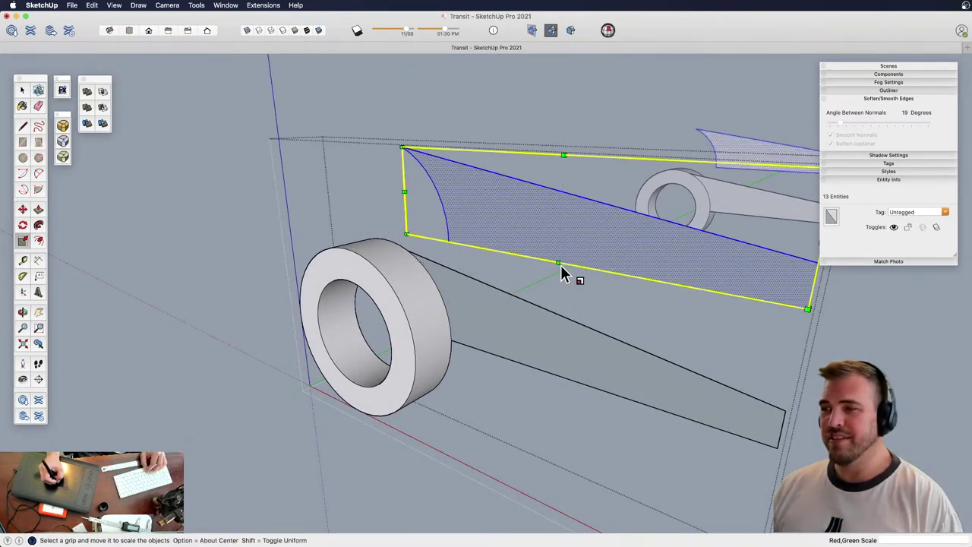
left_click(560, 264)
type("-1")
key("Return")
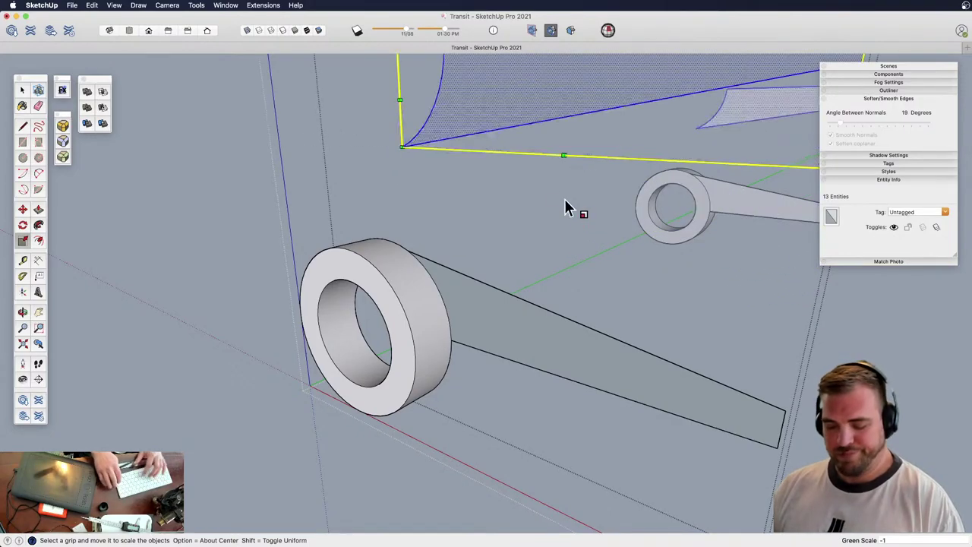
Try to move the flipped face down against the lower edge of the original arm, and undo that move
key("m")
scroll(499, 218, "down", 5)
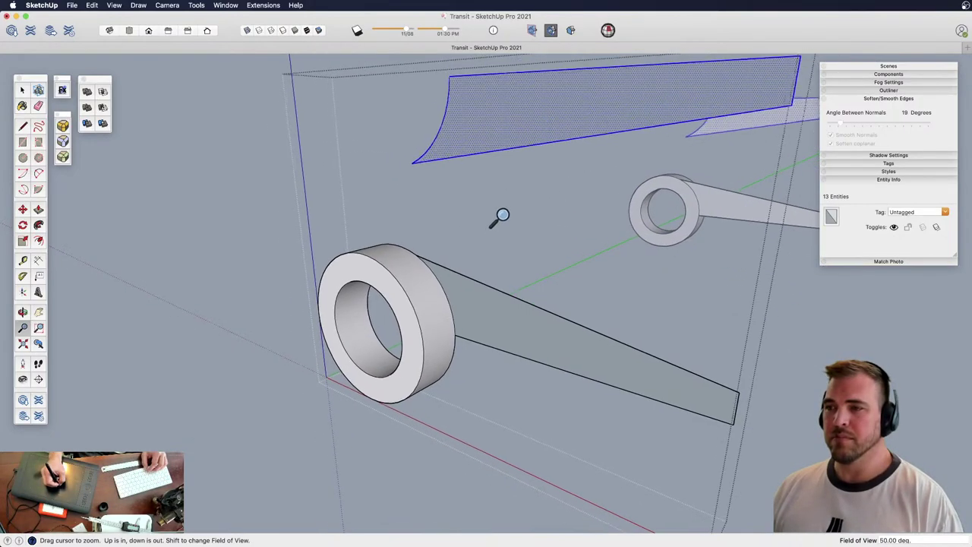
left_click(451, 105)
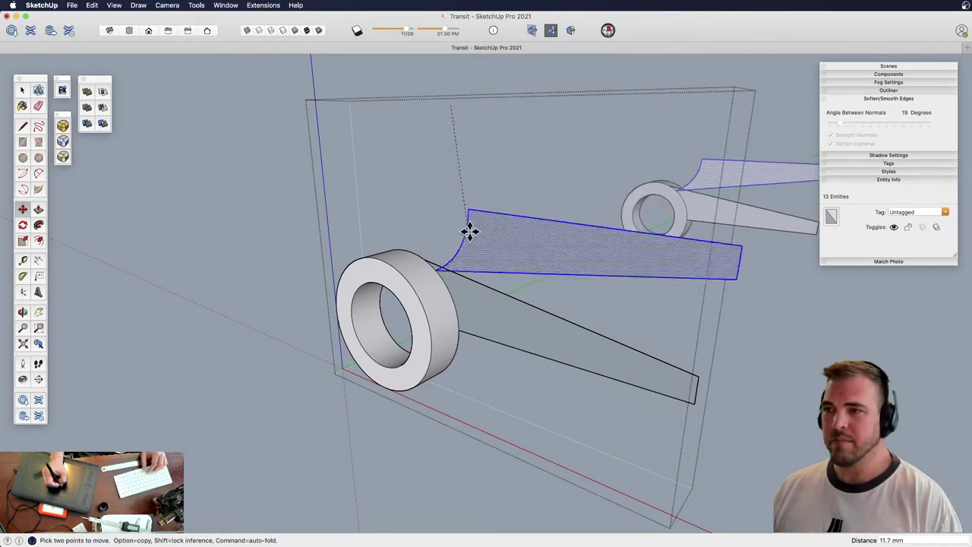
left_click(463, 340)
key("h")
left_click_drag(474, 323, 482, 288)
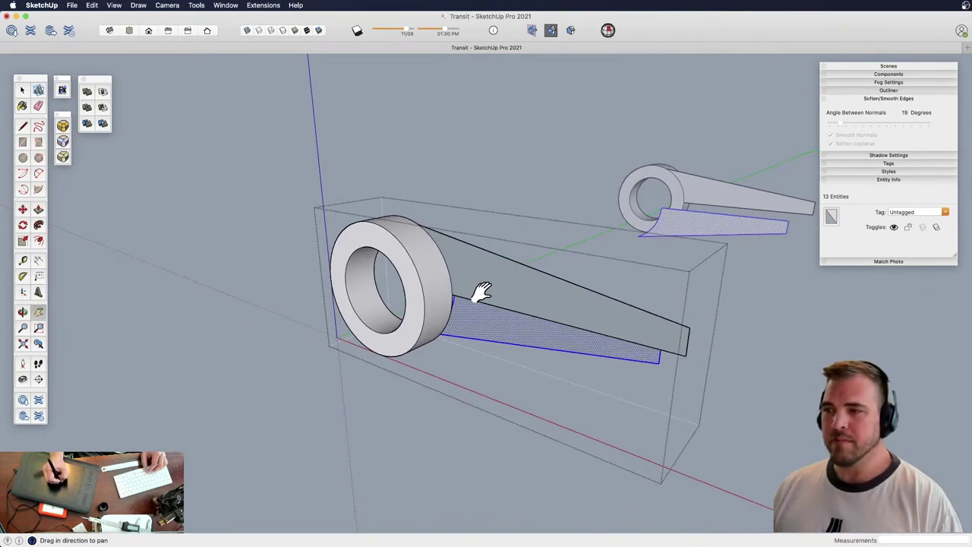
key("super+z")
Move the flipped face by its upper ring-side corner onto the original arm's lower ring-side corner
key("m")
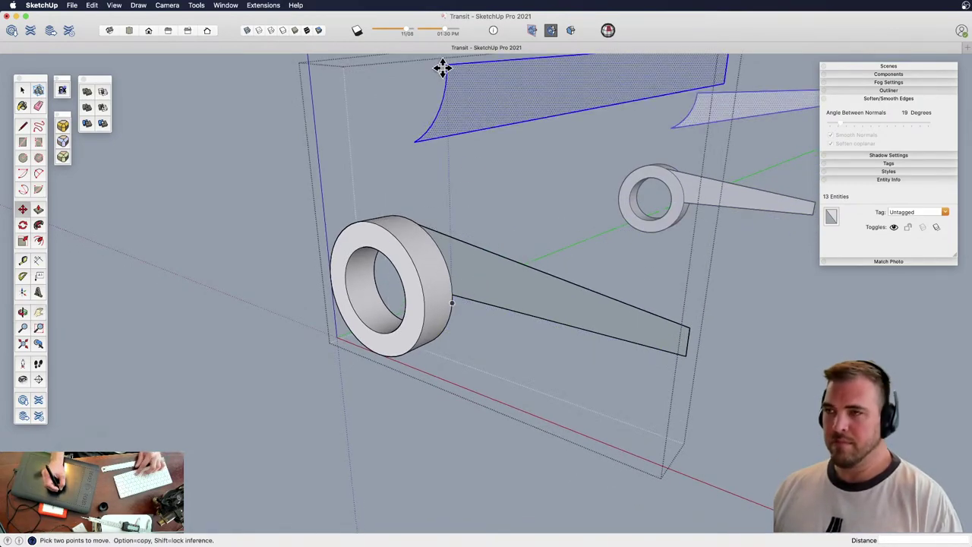
left_click(446, 65)
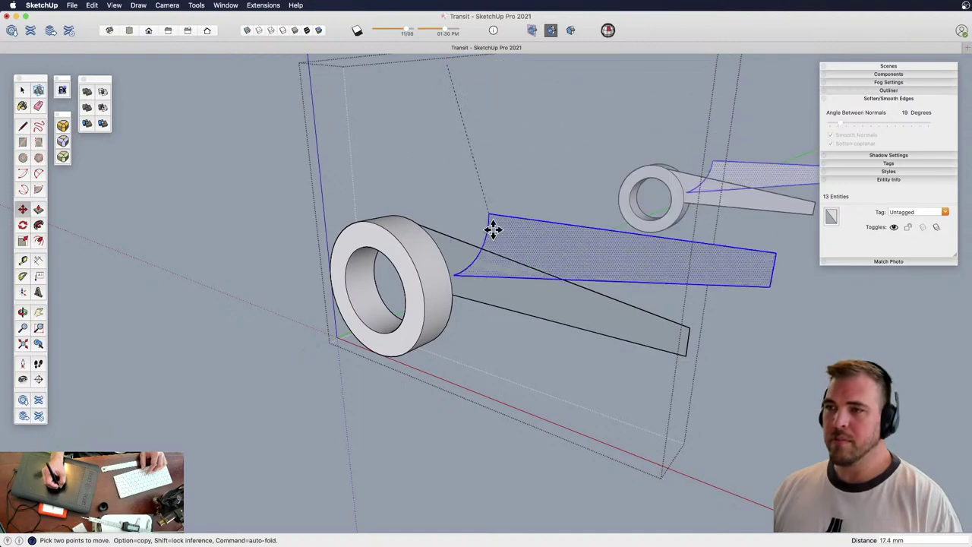
left_click(454, 295)
Erase the edge shared by the two arm halves to merge them into one face
key("h")
left_click_drag(494, 299, 489, 261)
key("z")
left_click_drag(487, 330, 493, 252)
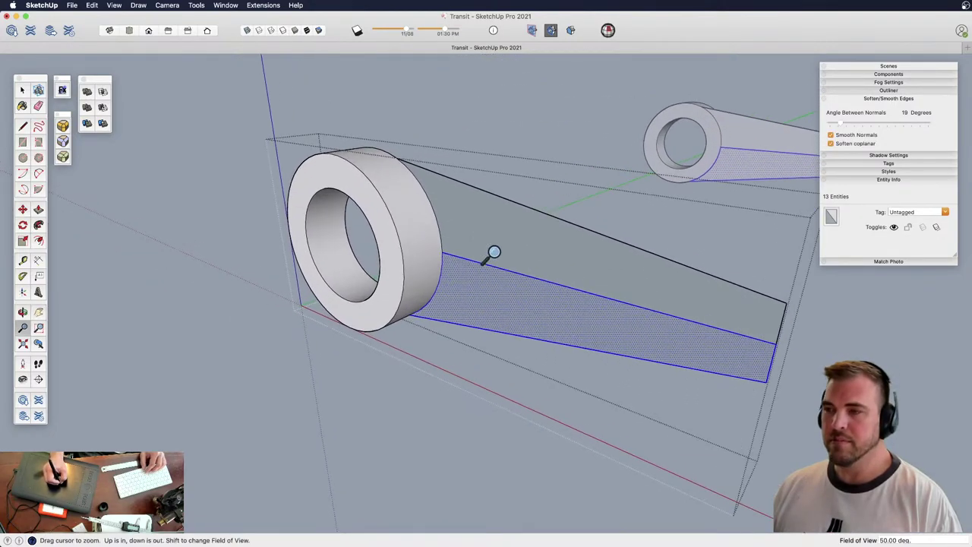
key("p")
key("e")
left_click(506, 269)
Try to extrude the merged arm face 4 mm along the ring's thickness, and undo the extrusion
key("p")
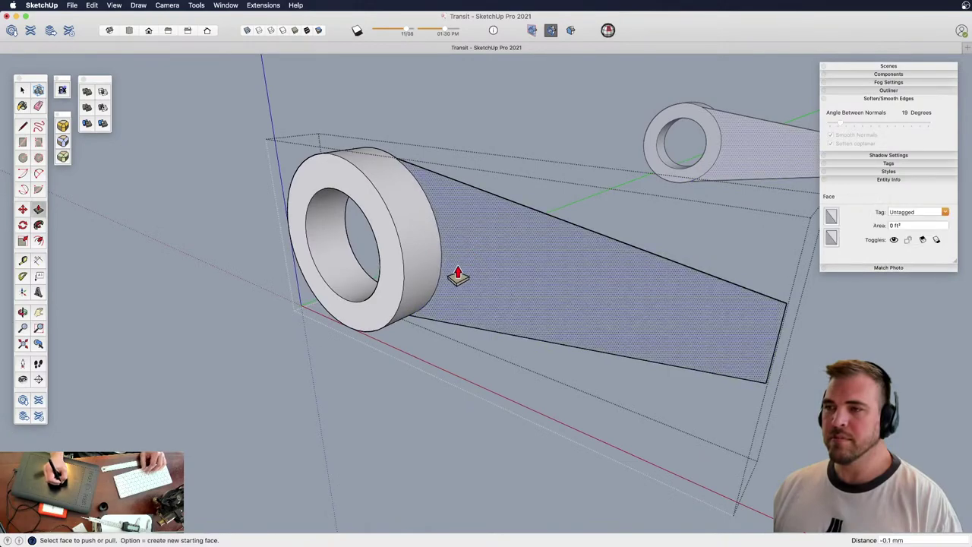
left_click(458, 273)
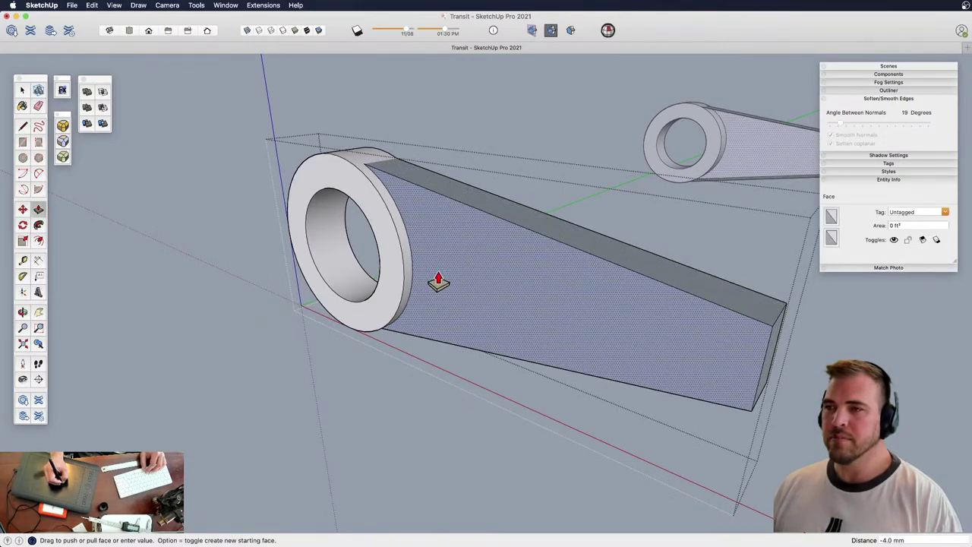
left_click(438, 282)
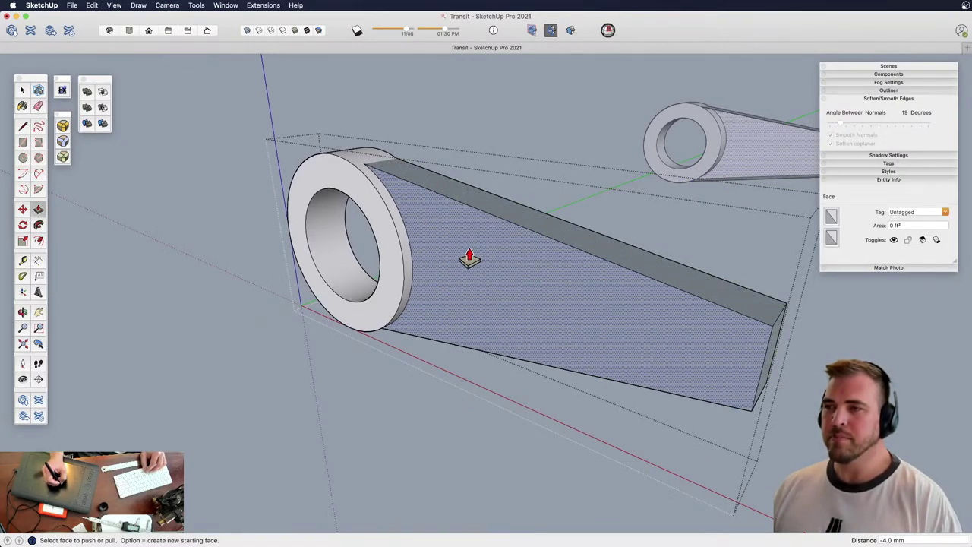
middle_click_drag(475, 257, 522, 267)
left_click_drag(176, 298, 130, 267)
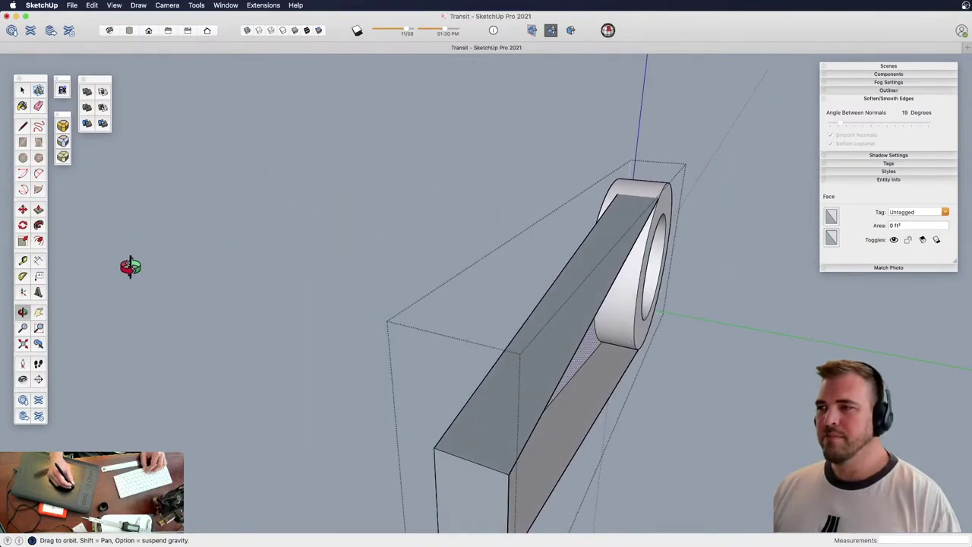
key("super+z")
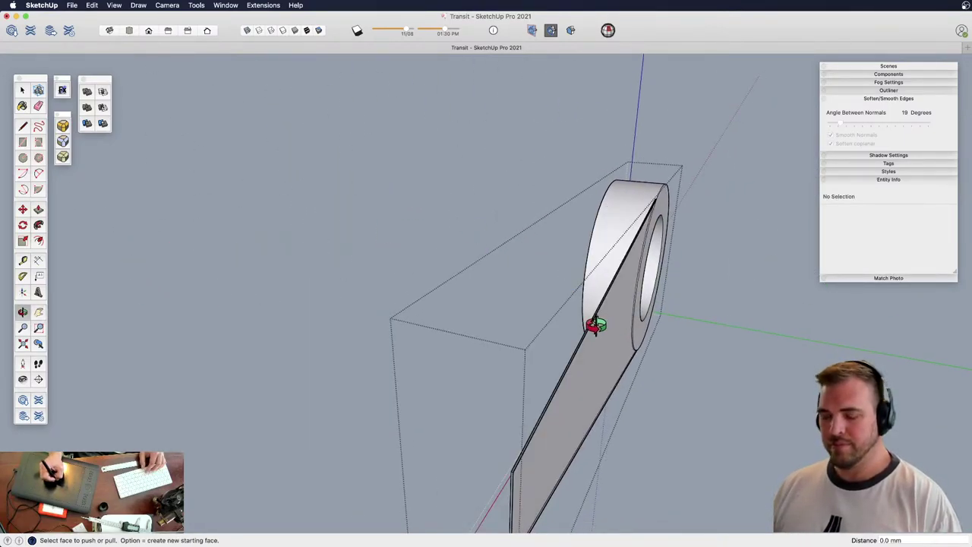
Extrude the arm face 4 mm along the ring's thickness with Push/Pull, creating a new starting face
middle_click_drag(597, 326, 610, 281)
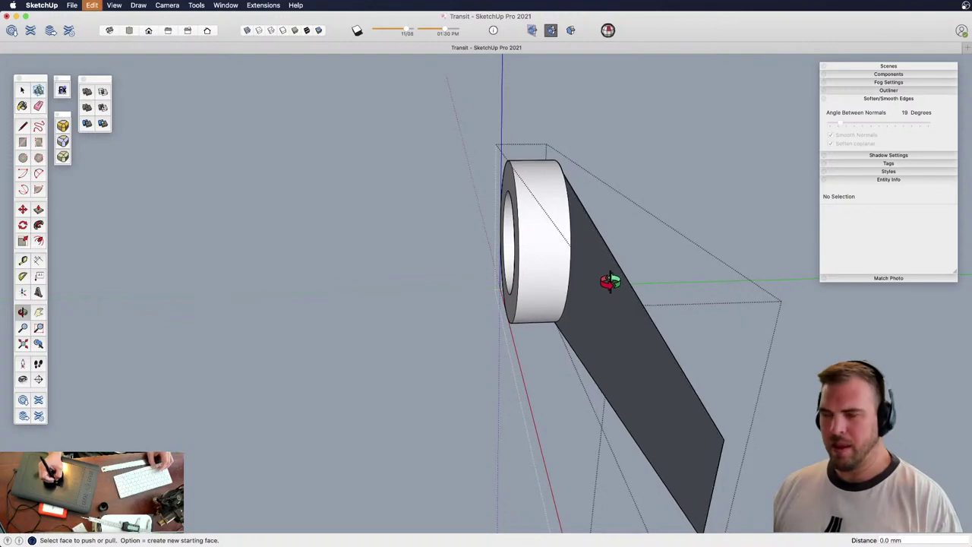
key("h")
key("m")
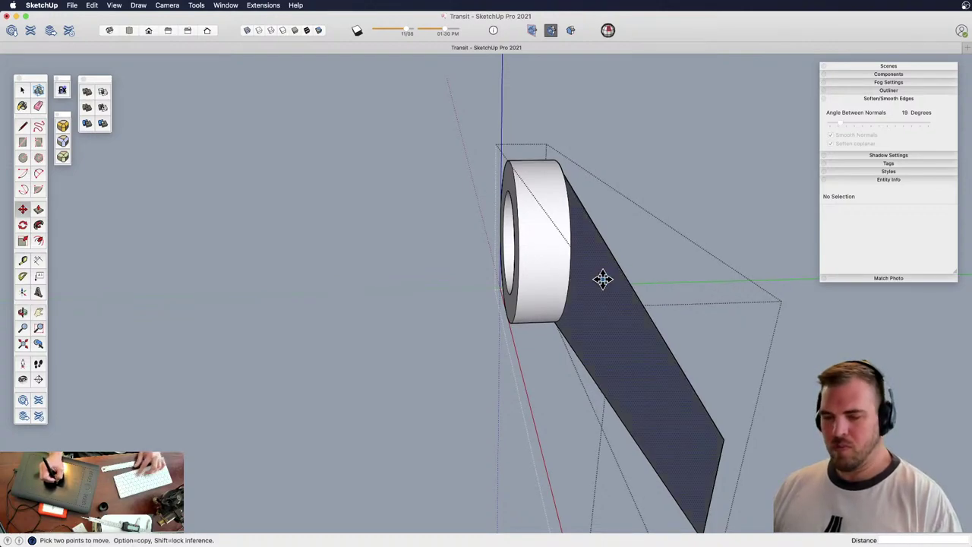
key("p")
left_click(604, 295)
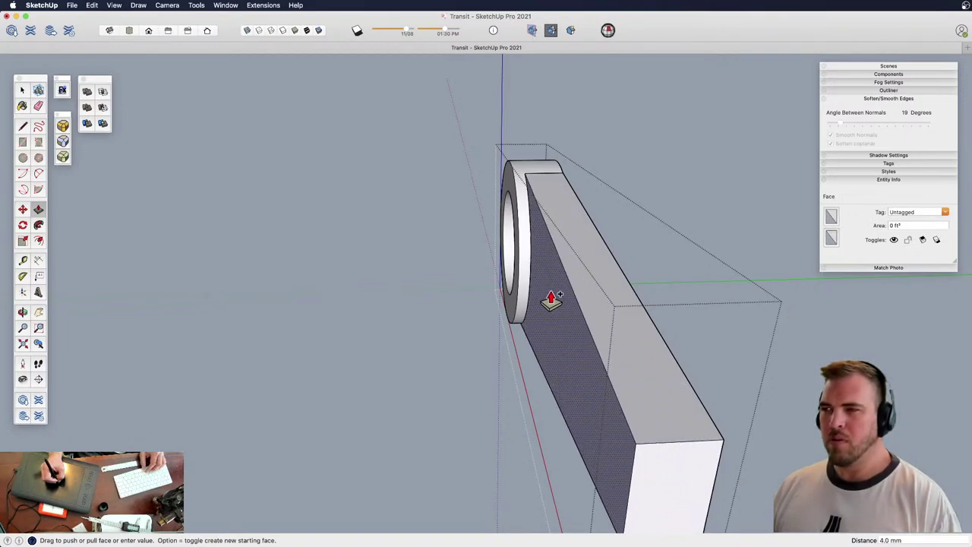
left_click(551, 300)
Offset the outline of the arm's front face inward by about 2.7 mm
middle_click_drag(552, 290, 528, 275)
key("f")
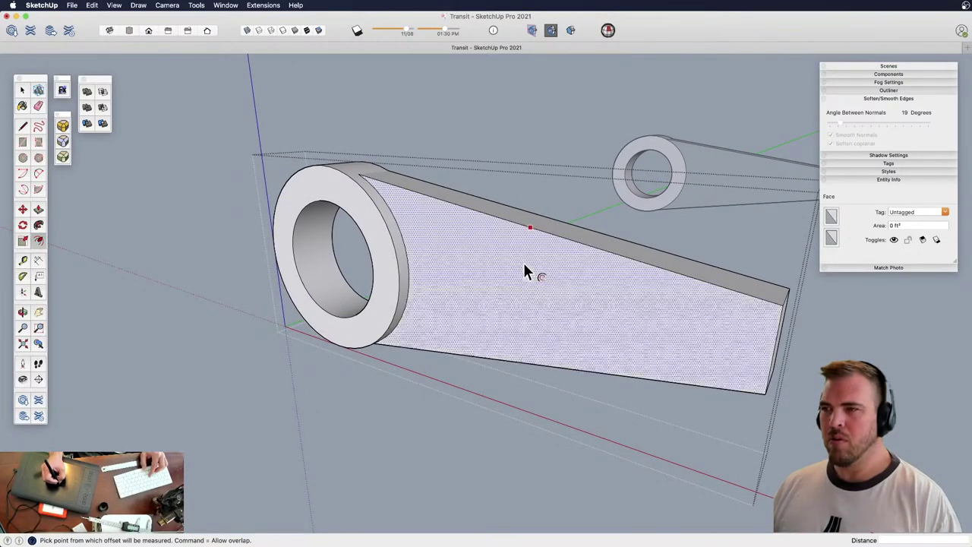
left_click(522, 249)
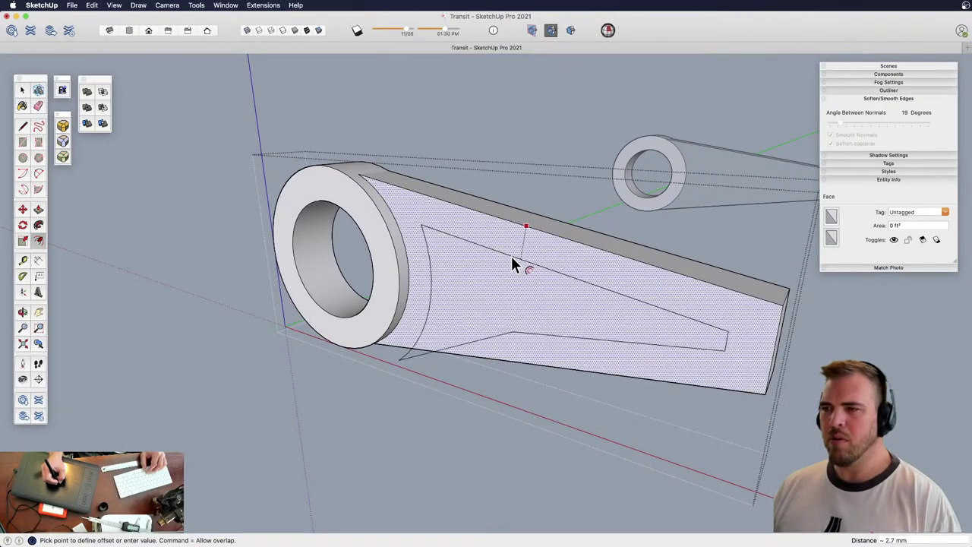
left_click(513, 258)
mouse_move(513, 258)
middle_mouse_down("shift")
mouse_move(478, 292)
mouse_move(564, 248)
mouse_move(625, 243)
mouse_move(569, 232)
mouse_move(512, 244)
mouse_move(496, 265)
middle_mouse_up("shift")
scroll(562, 310, "down", 3)
middle_click_drag(527, 301, 486, 295)
scroll(559, 341, "up", 10)
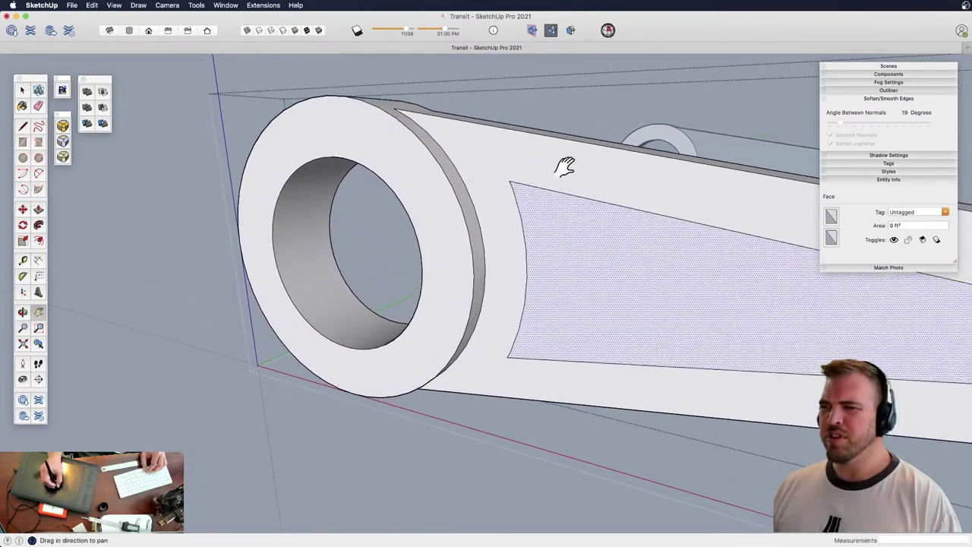
key("a")
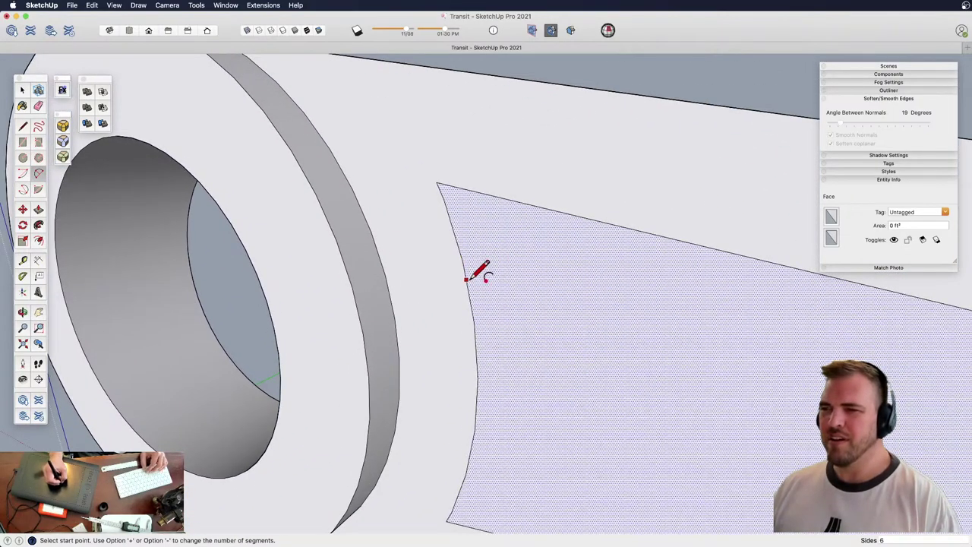
left_click(463, 262)
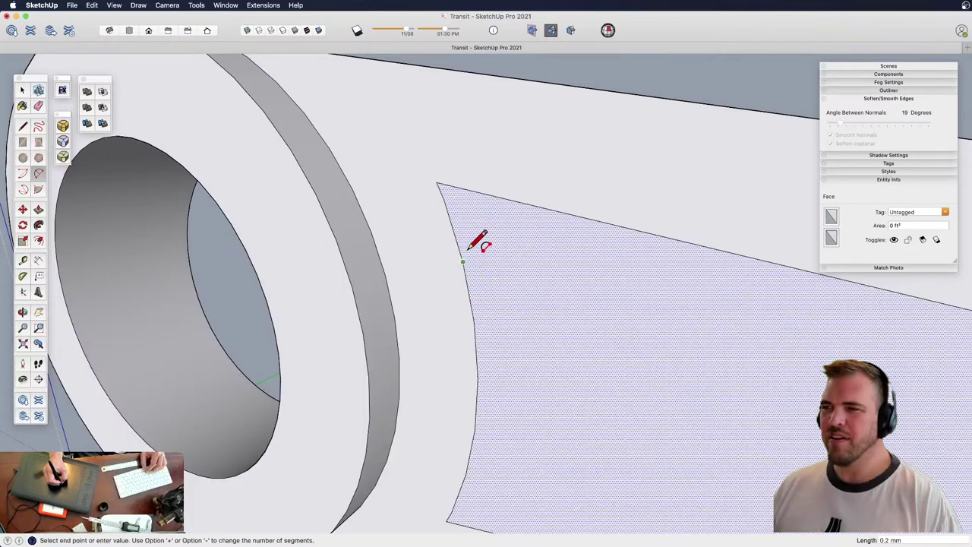
left_click(521, 202)
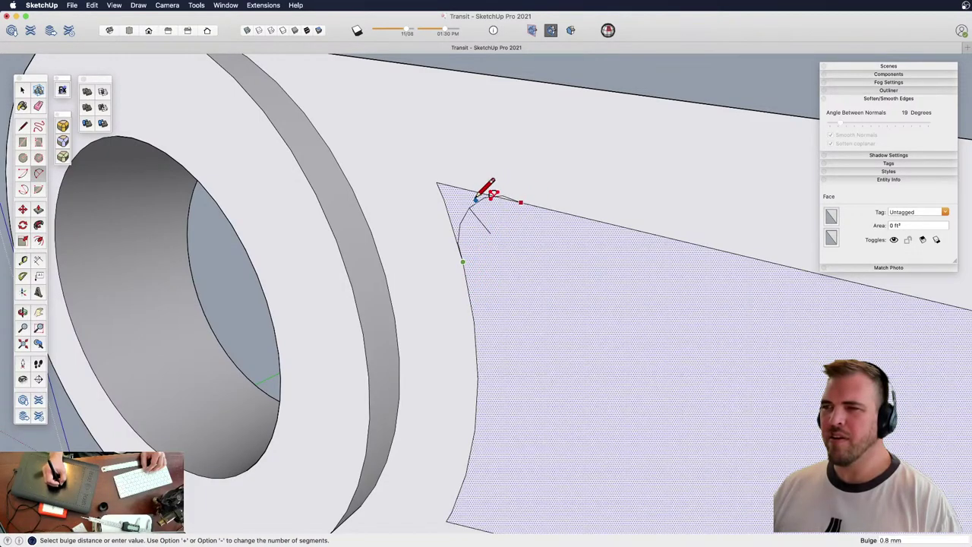
key("h")
left_click_drag(476, 249, 451, 369)
key("o")
key("z")
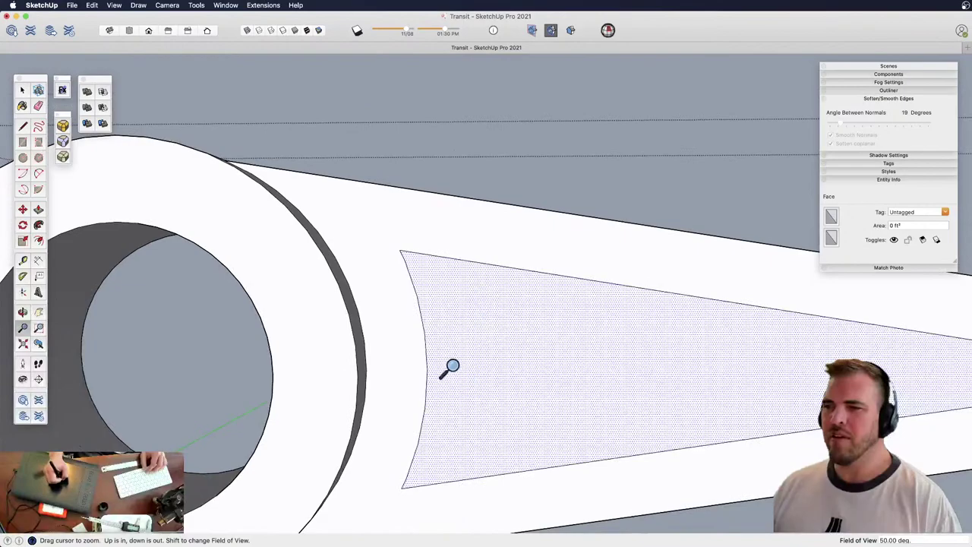
Draw a two-point arc, about 3.8 mm between its ends, rounding the inset outline's upper corner beside the ring
key("a")
left_click(425, 332)
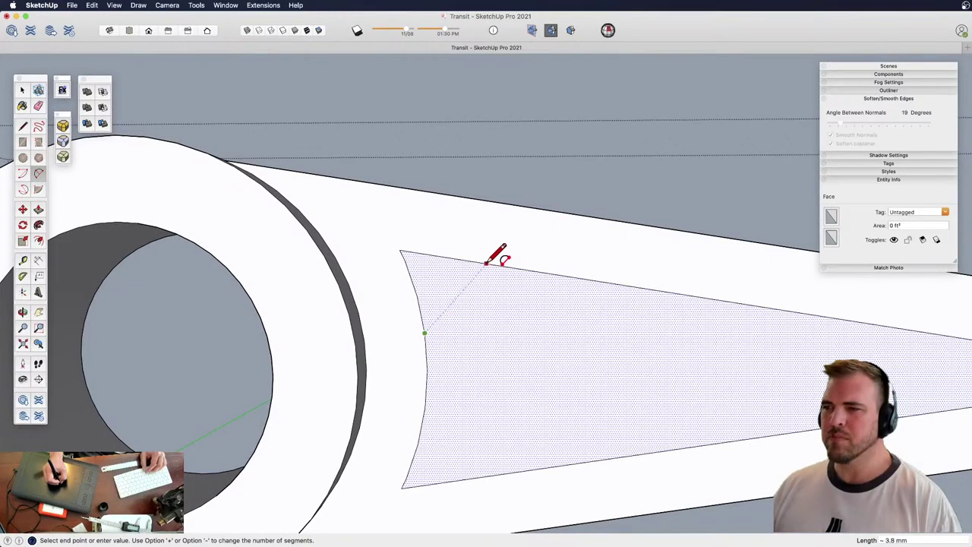
left_click(486, 264)
left_click(457, 259)
Copy the small corner face outside the arc straight up, clear of the arm
key("space")
key("z")
left_click_drag(432, 278, 469, 338)
key("h")
left_click_drag(468, 338, 468, 299)
key("m")
left_click(479, 225)
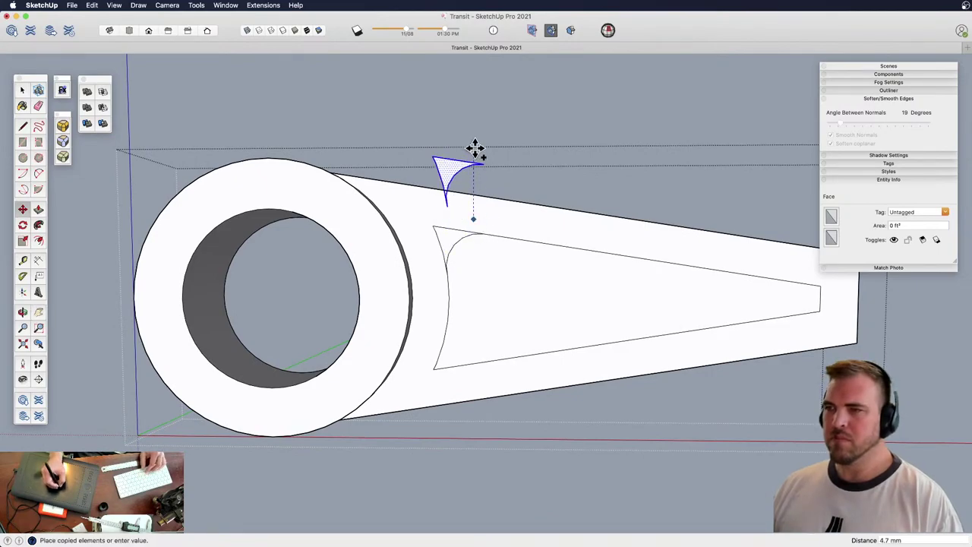
left_click(478, 99)
Flip the copied corner piece vertically with a green-axis scale of -1
key("h")
left_click_drag(488, 199, 494, 254)
key("s")
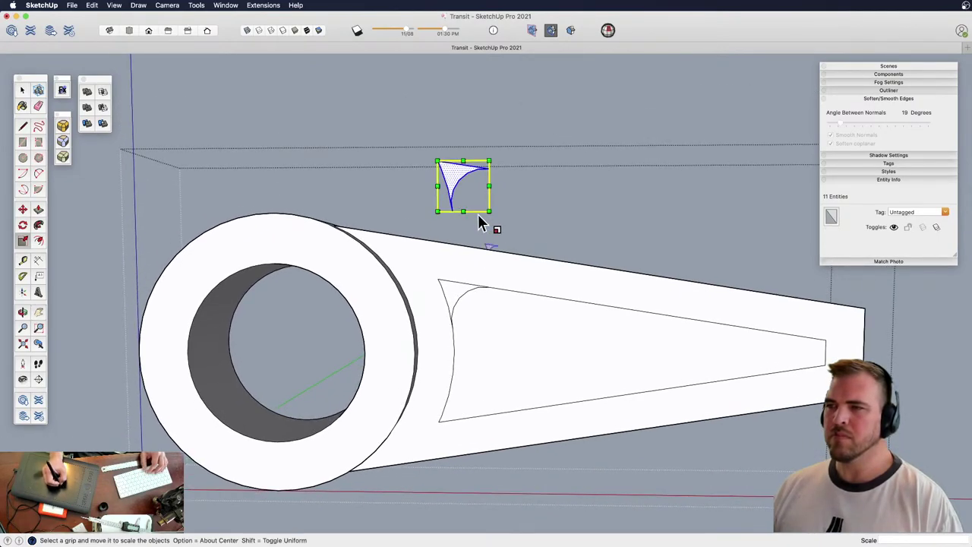
left_click(463, 211)
type("-1")
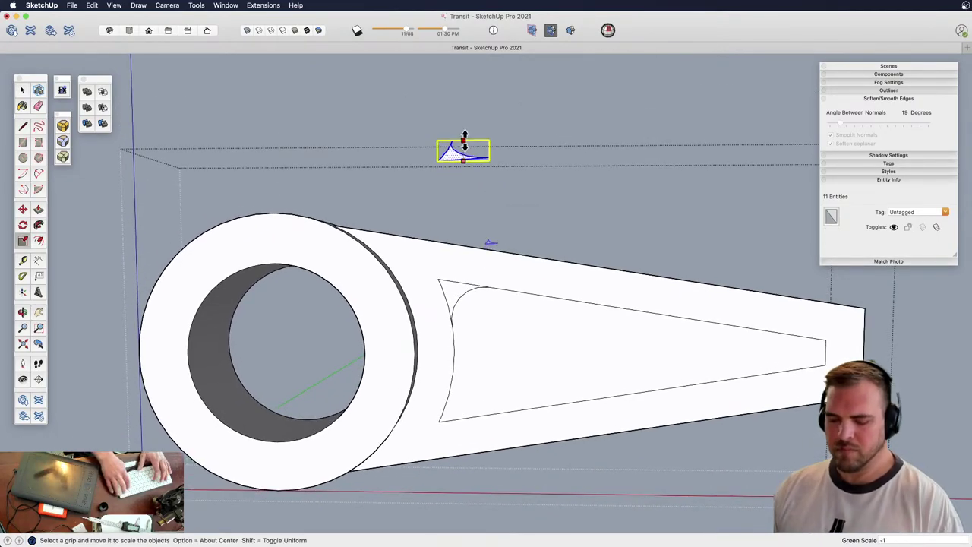
key("Return")
Move the flipped corner piece down about 17.9 mm onto the inset outline's lower corner beside the ring
key("m")
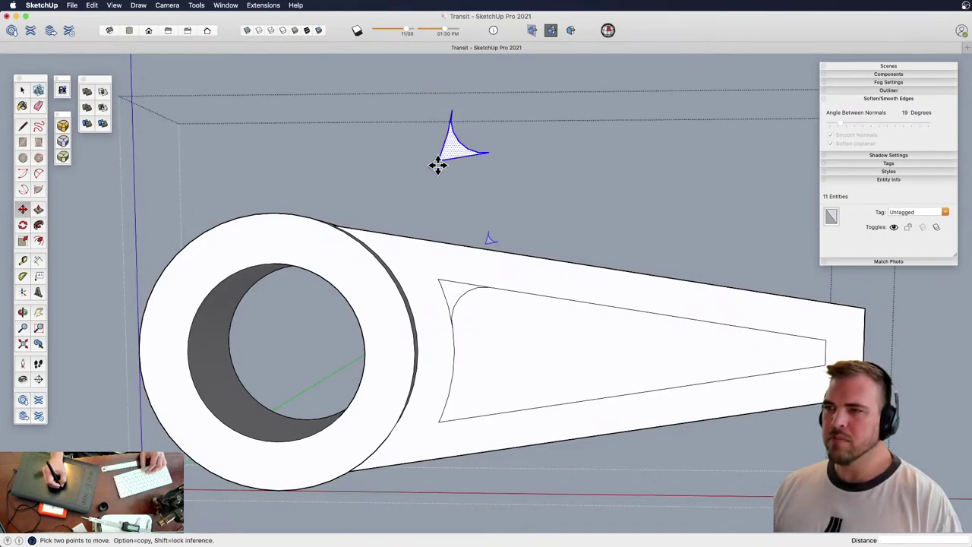
left_click(437, 161)
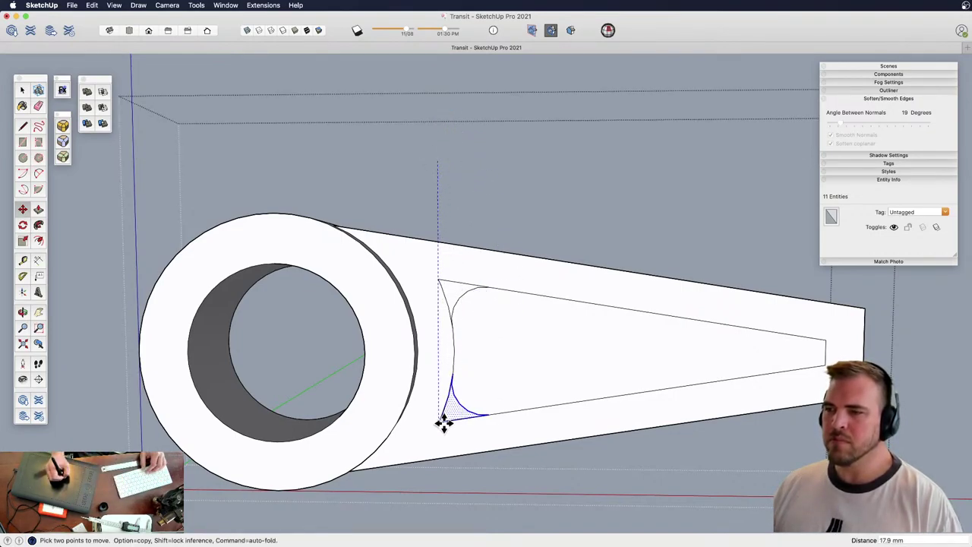
left_click(446, 418)
scroll(470, 380, "up", 6)
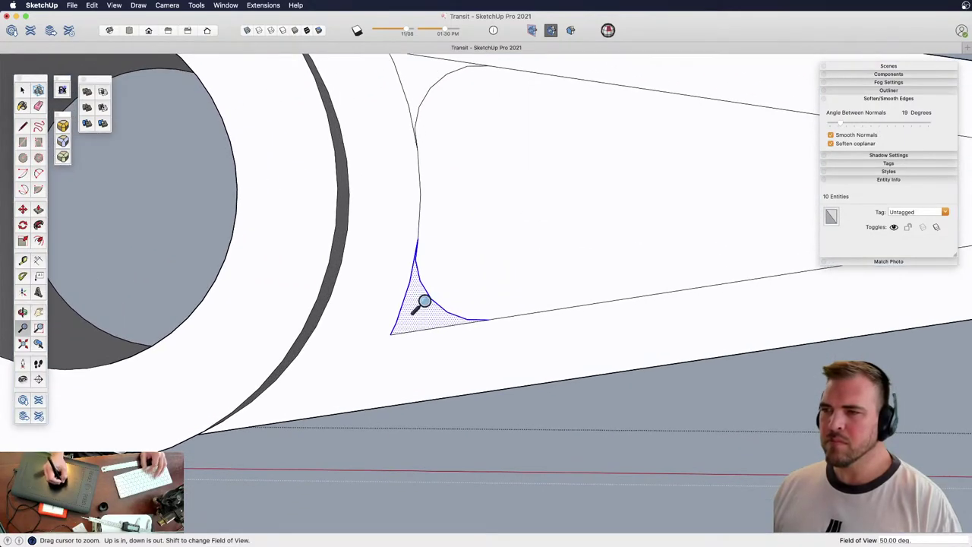
Erase the leftover sharp-corner edges outside both rounded corners of the inset outline beside the ring
key("e")
left_click_drag(415, 330, 423, 325)
key("z")
left_click_drag(427, 205, 427, 235)
key("h")
mouse_move(429, 149)
left_mouse_down()
mouse_move(433, 238)
mouse_move(435, 200)
left_mouse_up()
key("e")
left_click(434, 199)
scroll(473, 310, "down", 4)
mouse_move(473, 310)
middle_mouse_down()
mouse_move(448, 322)
mouse_move(518, 298)
middle_mouse_up()
left_click_drag(518, 298, 373, 325)
Draw a line about 3.4 mm inward from the midpoint of the inset outline's narrow end and a tangent arc from it to the upper edge
key("space")
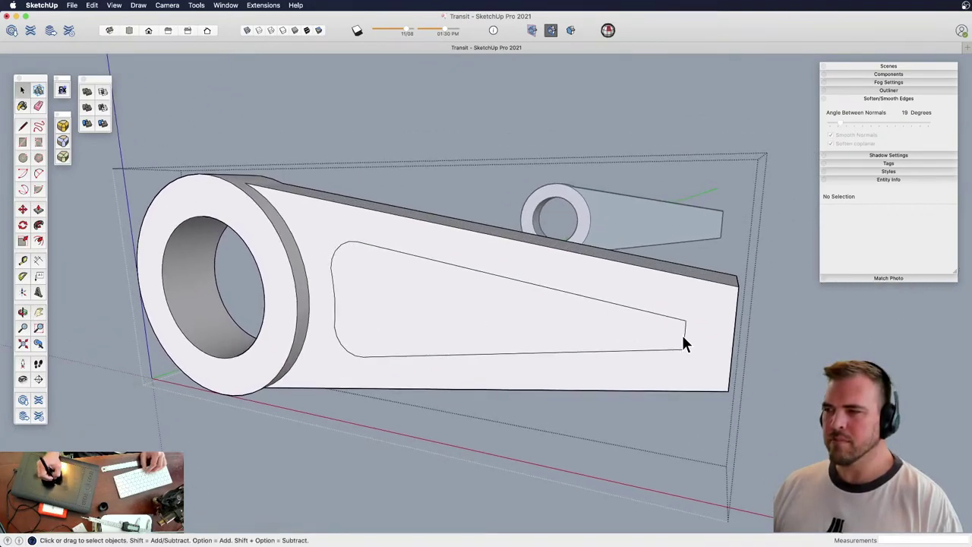
left_click(686, 327)
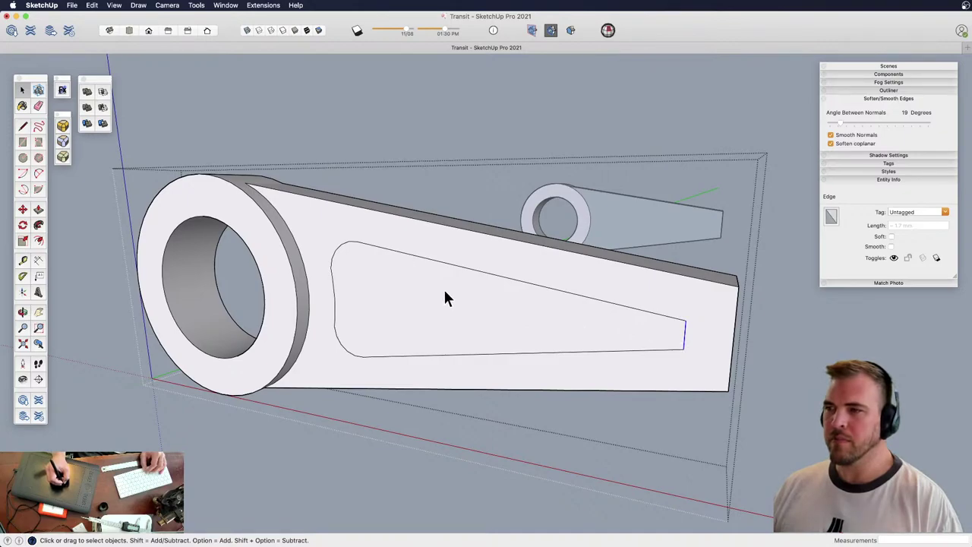
key("l")
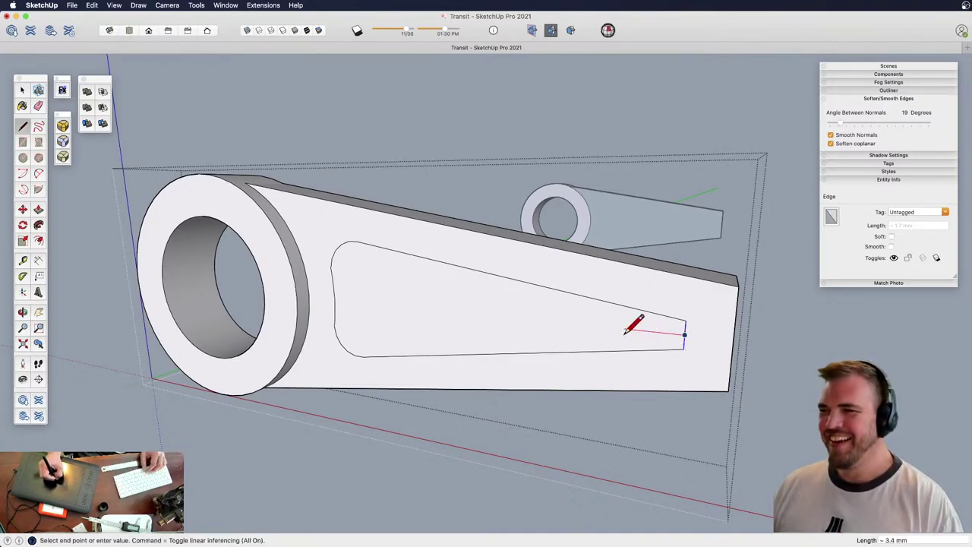
key("a")
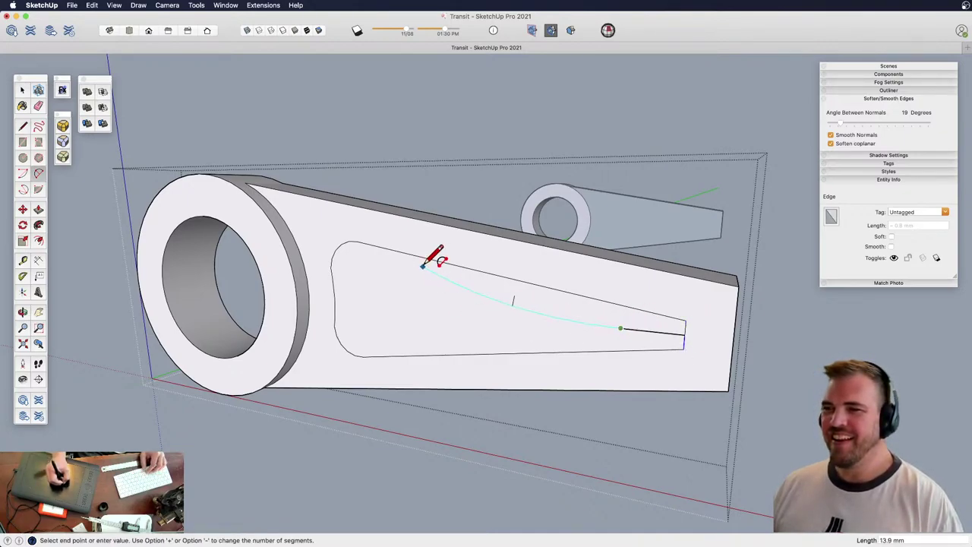
left_click(401, 251)
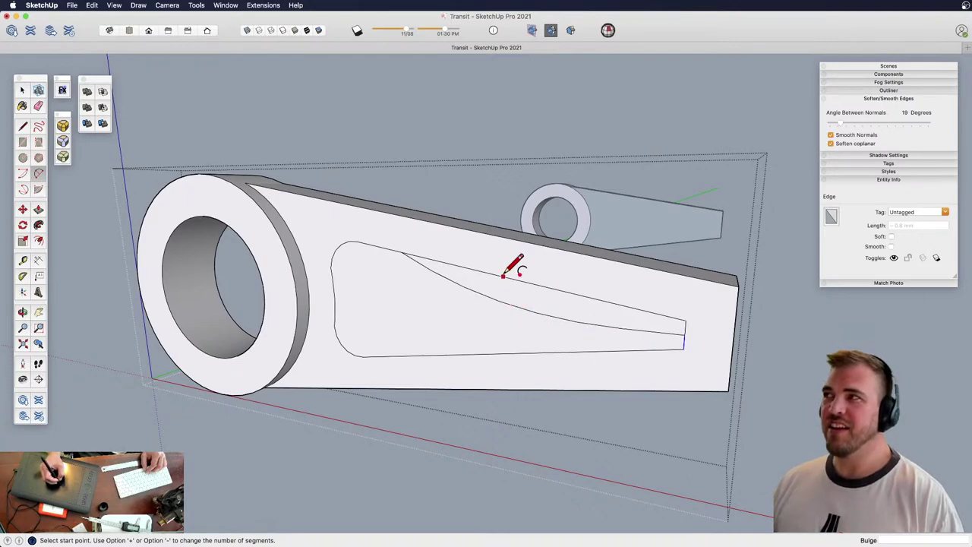
Copy the sliver face above the new arc straight down, clear of the arm
key("space")
left_click(547, 299)
scroll(542, 350, "down", 2)
middle_click_drag(542, 351, 466, 304, "shift")
key("m")
key("alt")
left_click(560, 276)
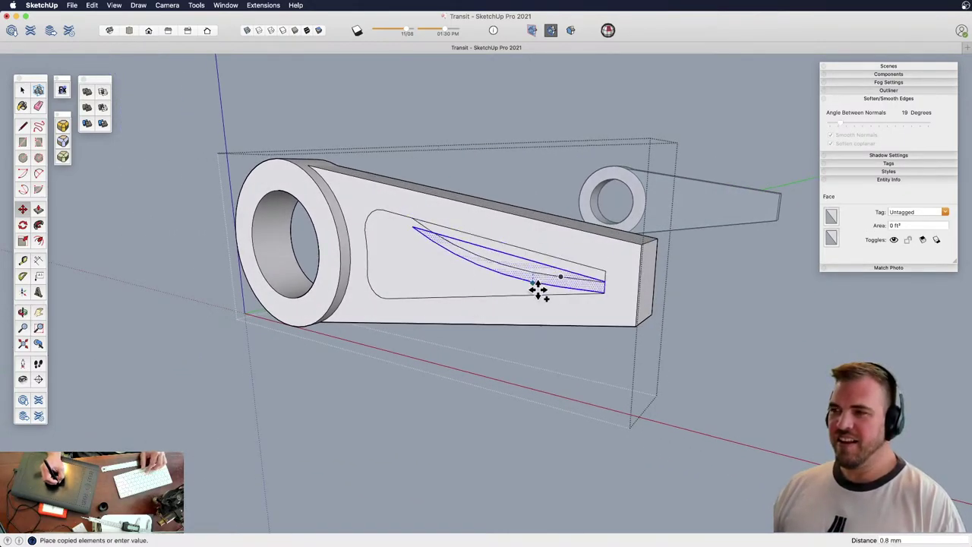
left_click(526, 412)
Flip the copied sliver vertically with a green-axis scale of -1
key("s")
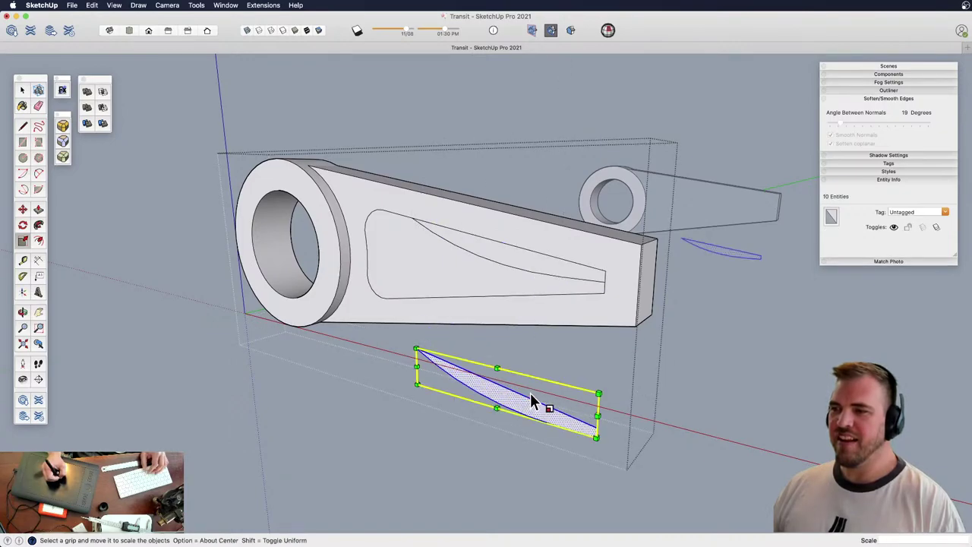
left_click(497, 369)
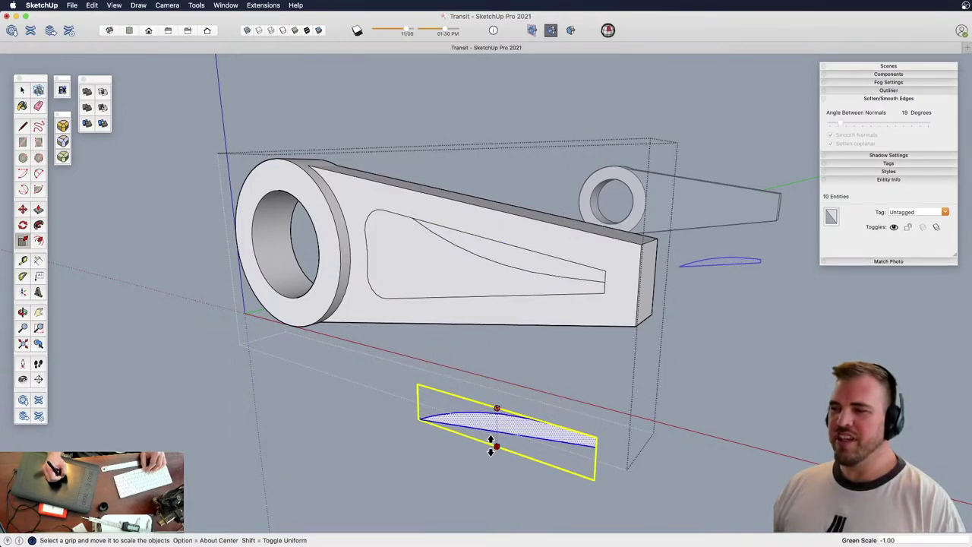
left_click(494, 451)
Try to move the flipped sliver about 12.7 mm up onto the inset outline's narrow-end midpoint, and undo the move
key("m")
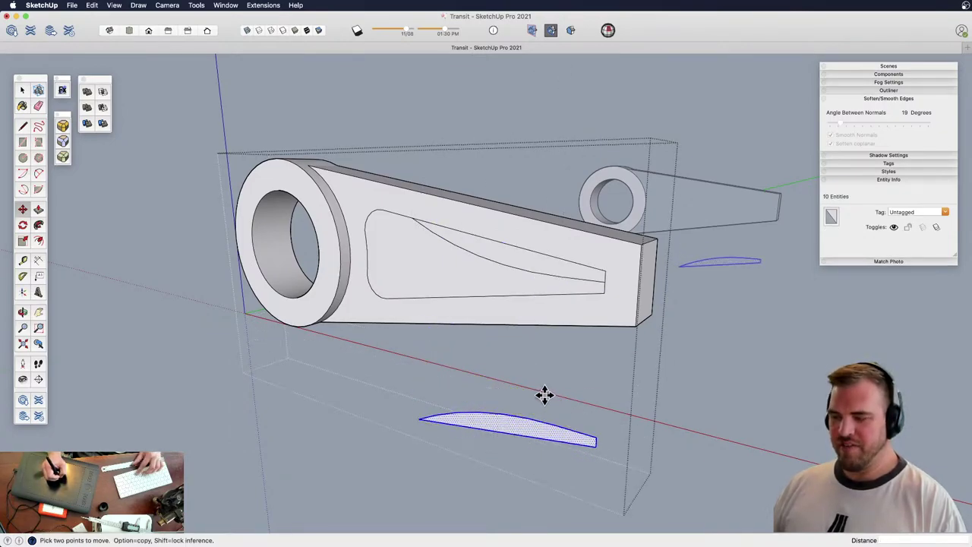
left_click(596, 437)
left_click(603, 284)
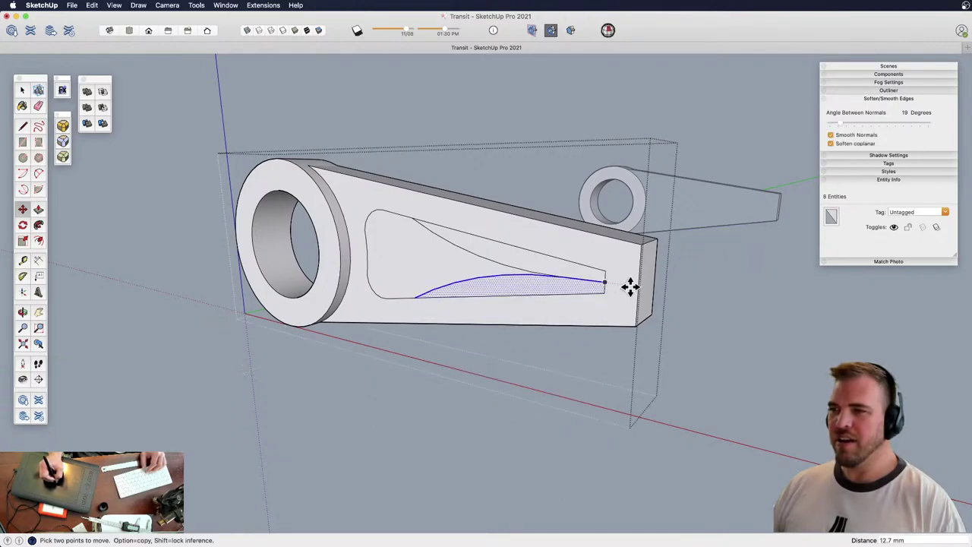
key("super+z")
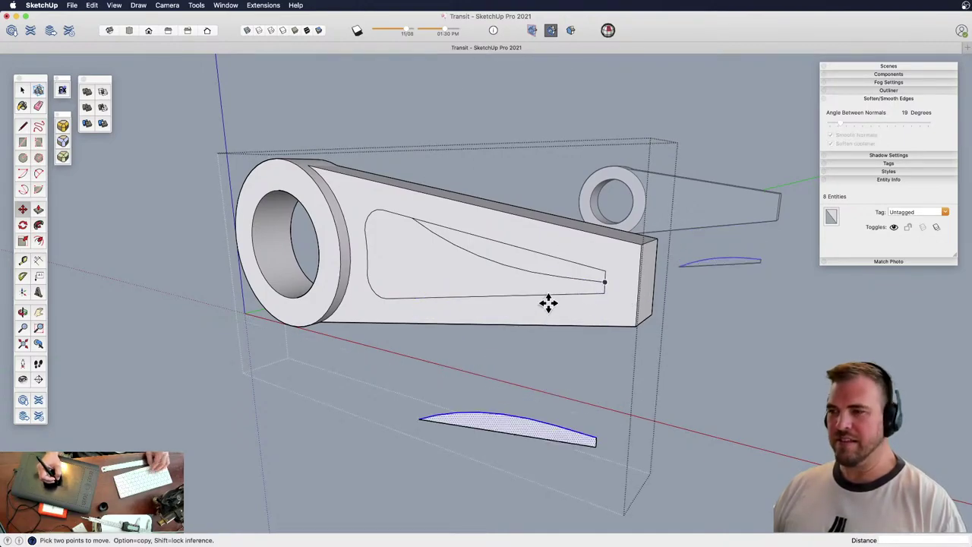
Rotate a copy of the upper sliver face 180 degrees about the inset outline's narrow-end midpoint onto the lower edge
key("space")
left_click(532, 428)
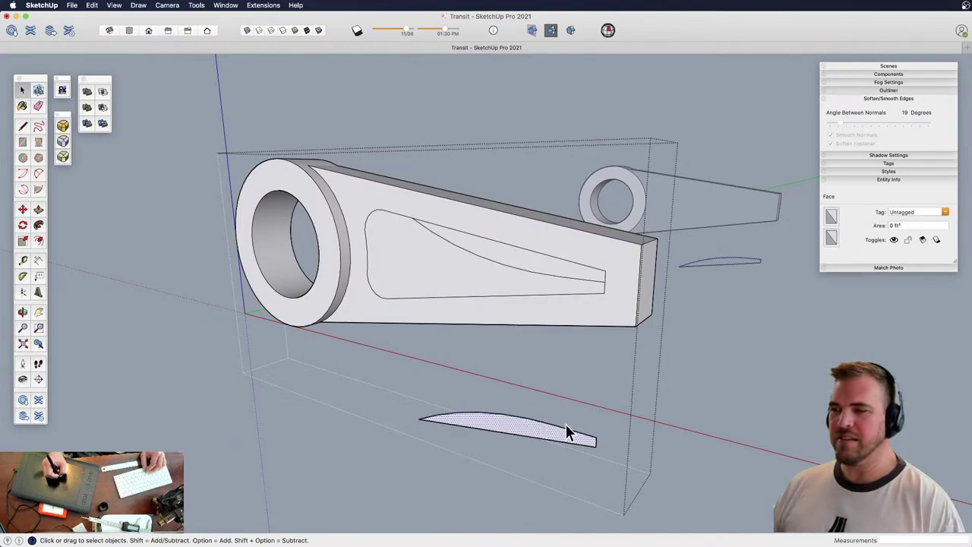
key("h")
left_click_drag(541, 366, 681, 328)
key("o")
key("h")
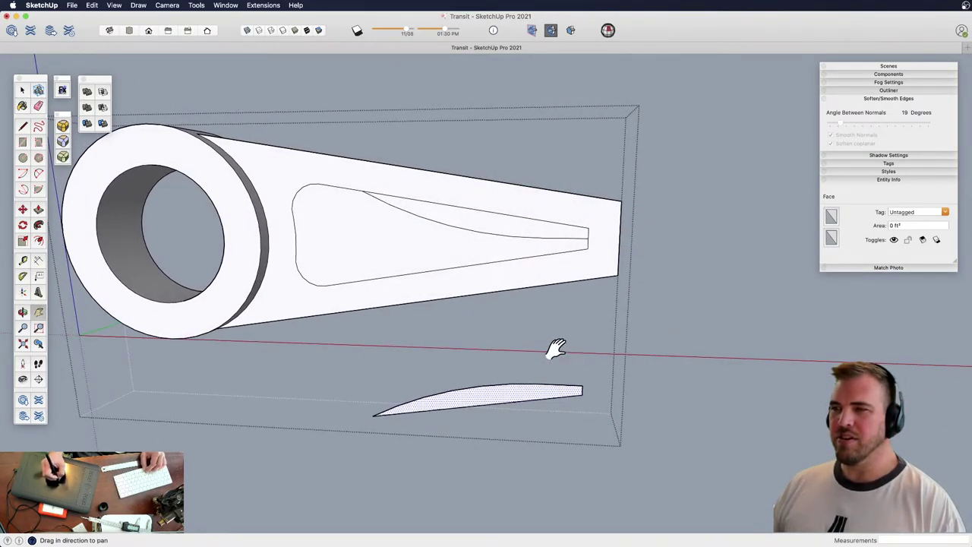
left_click_drag(556, 348, 579, 359)
key("space")
left_click(563, 234)
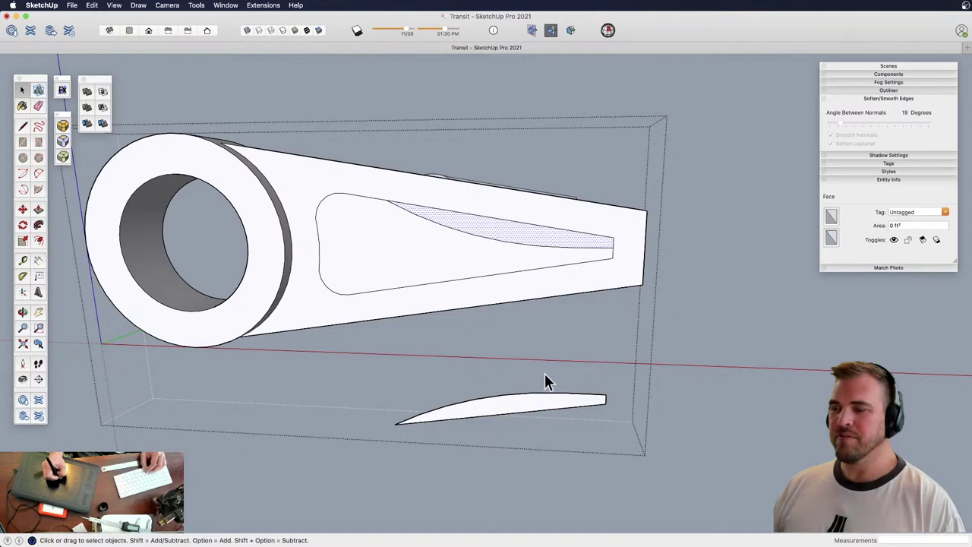
key("h")
left_click_drag(548, 323, 549, 361)
key("q")
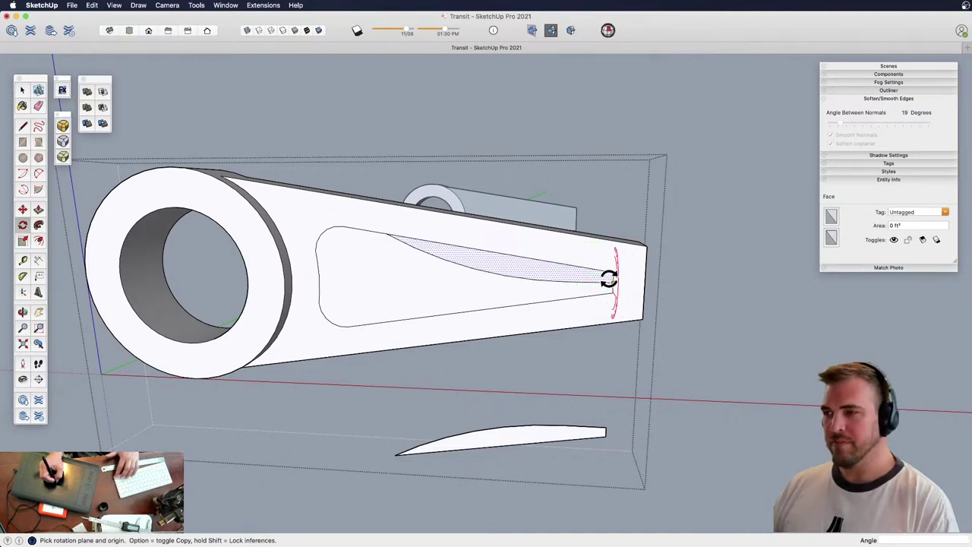
key("h")
key("o")
left_click_drag(584, 289, 430, 321)
key("z")
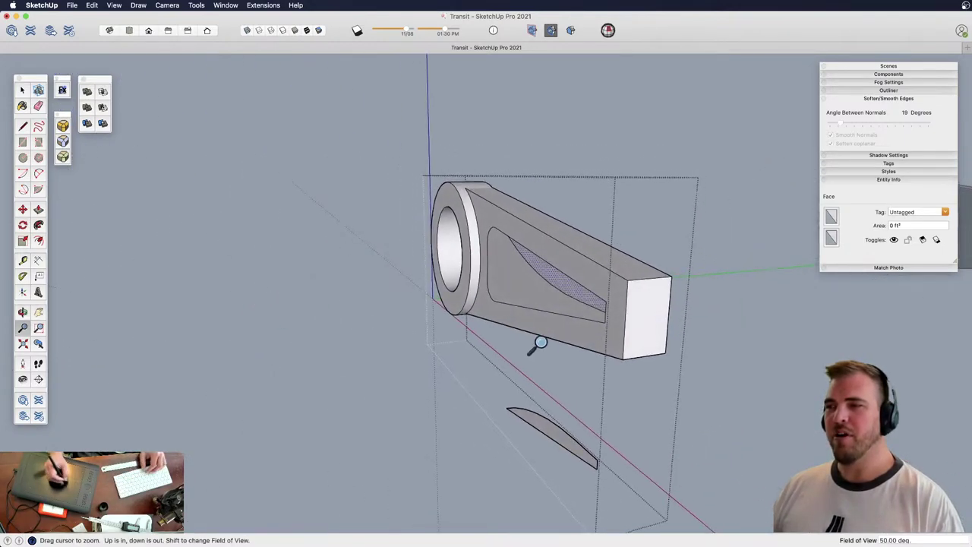
left_click_drag(534, 345, 547, 309)
key("h")
left_click_drag(569, 310, 530, 321)
middle_click_drag(531, 321, 510, 276, "shift")
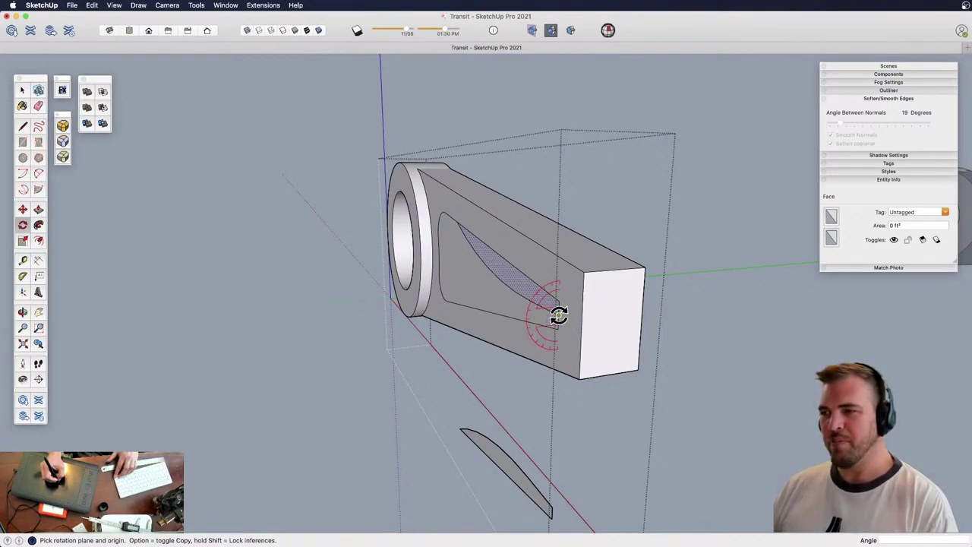
left_click(558, 315)
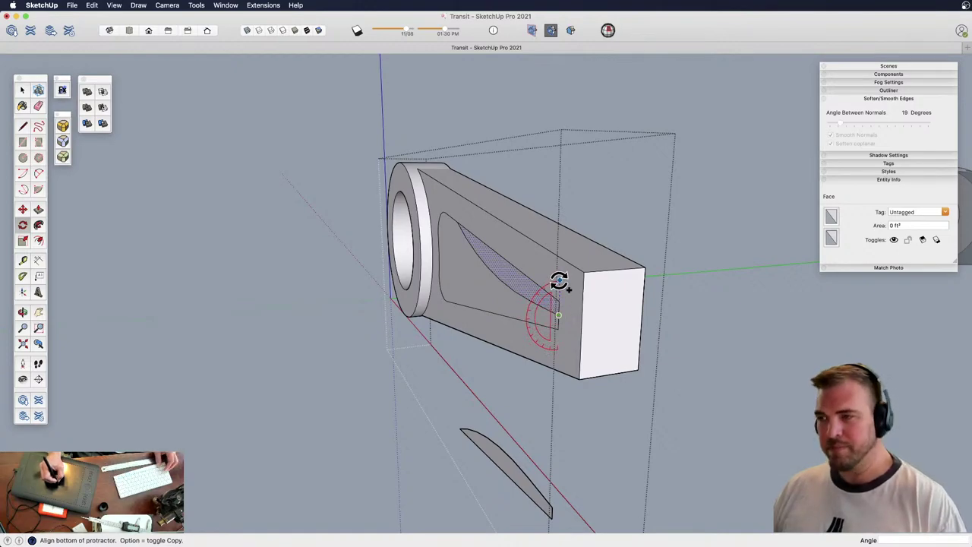
left_click(559, 279)
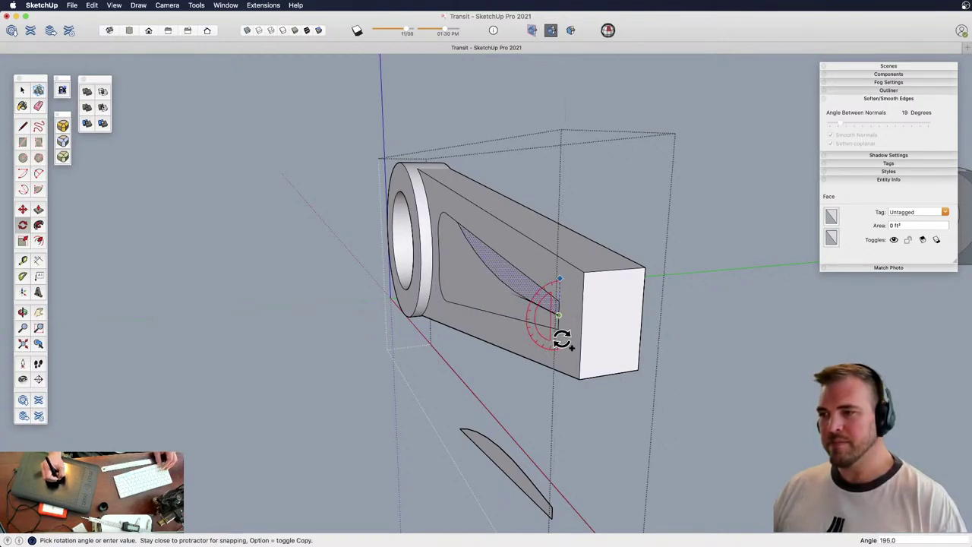
left_click(555, 338)
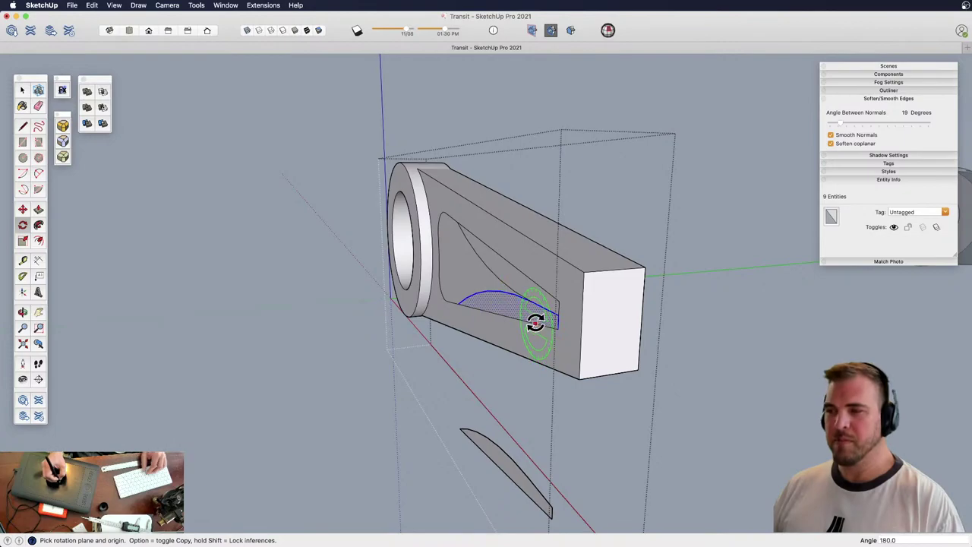
Erase the outline edges outside the two arcs at the inset's narrow end, leaving a teardrop shape
key("o")
left_click_drag(525, 366, 671, 337)
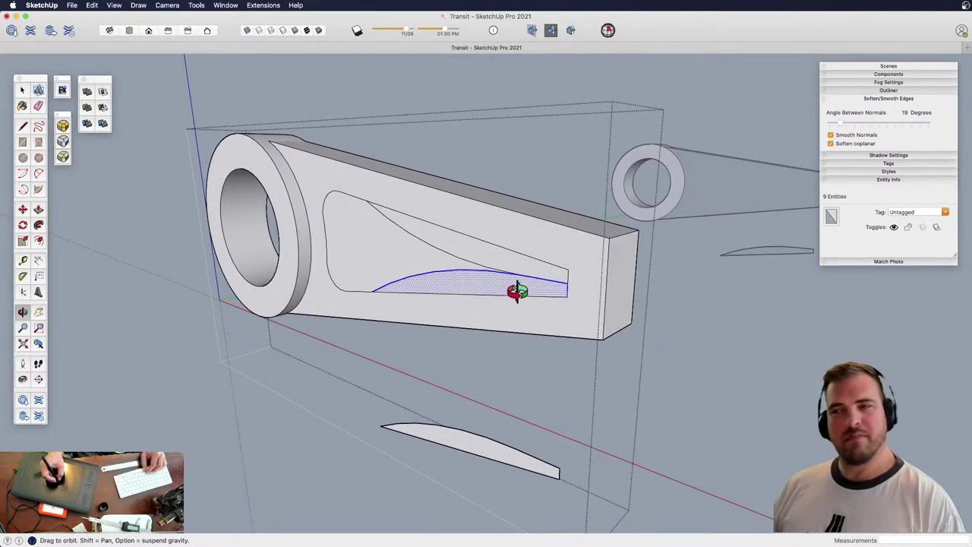
key("e")
left_click_drag(578, 271, 579, 272)
key("h")
left_click_drag(527, 300, 632, 312)
key("o")
key("z")
key("h")
mouse_move(556, 309)
left_mouse_down()
mouse_move(573, 314)
mouse_move(575, 208)
left_mouse_up()
key("z")
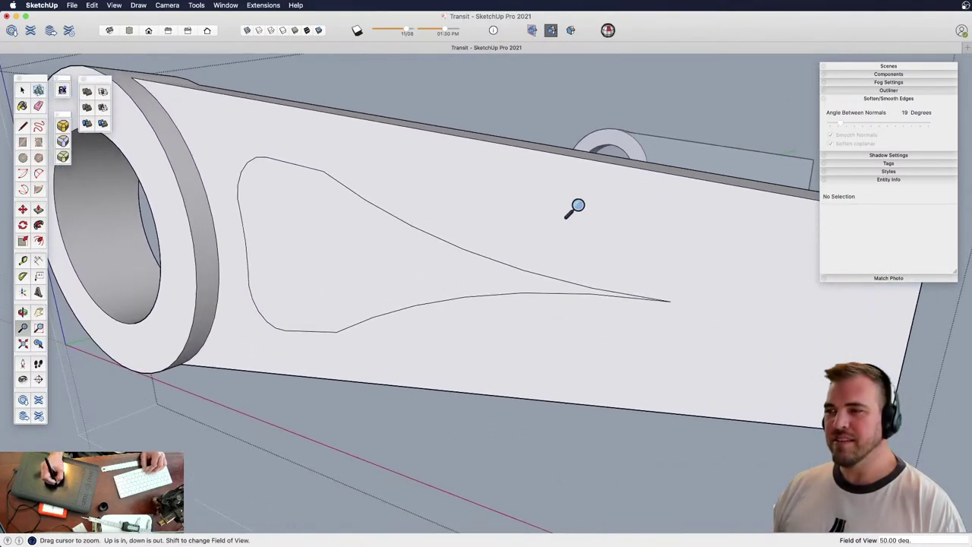
Draw a short line across the teardrop outline near its pointed tip and erase the tip beyond it
key("l")
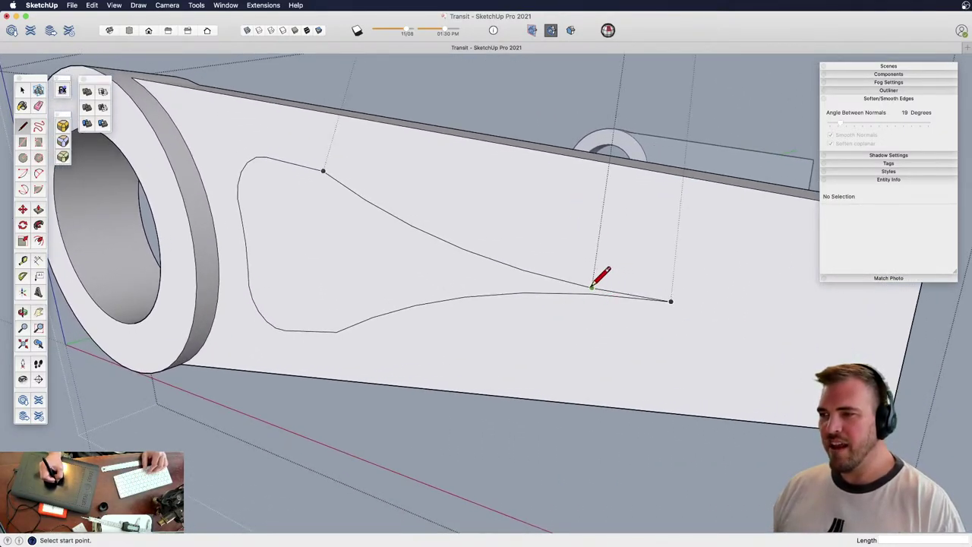
left_click(593, 288)
key("e")
mouse_move(597, 300)
left_mouse_down()
mouse_move(614, 289)
mouse_move(622, 256)
mouse_move(538, 309)
mouse_move(521, 347)
left_mouse_up()
key("z")
Delete the stray flipped sliver copy below the arm
key("space")
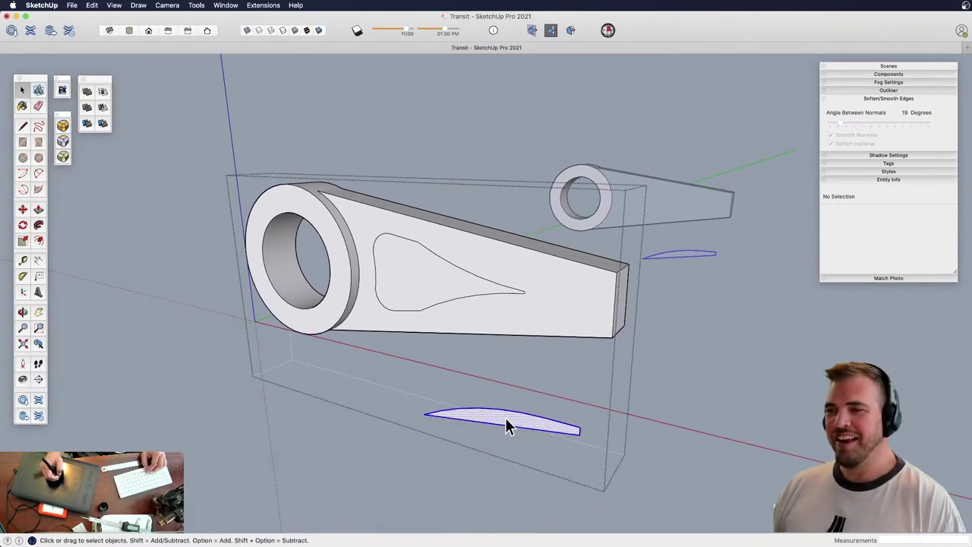
left_click(507, 425)
key("Delete")
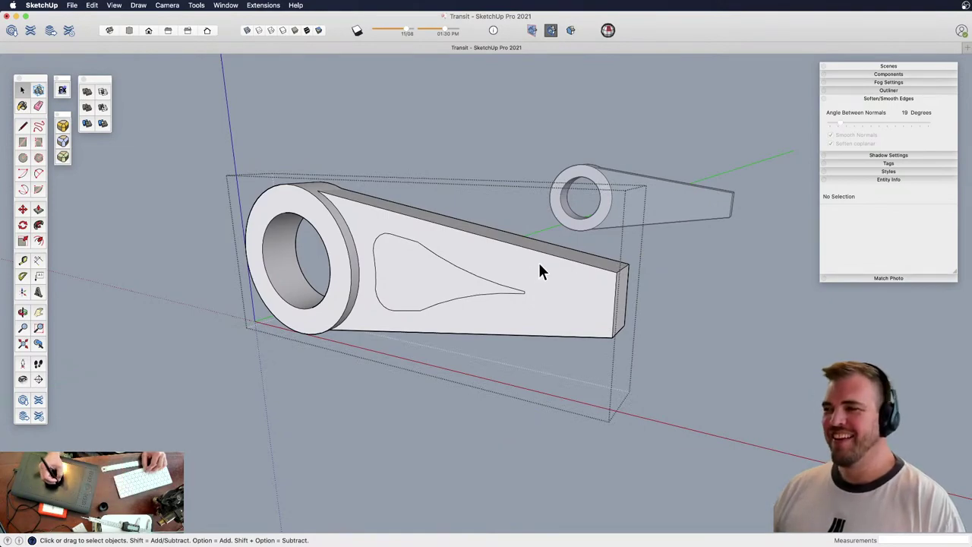
Draw an arc with a bulge of about 1.5 mm on the arm's front face, from its upper edge to its narrow end edge
key("h")
left_click_drag(536, 297, 549, 313)
key("o")
left_click_drag(549, 312, 480, 243)
key("z")
key("a")
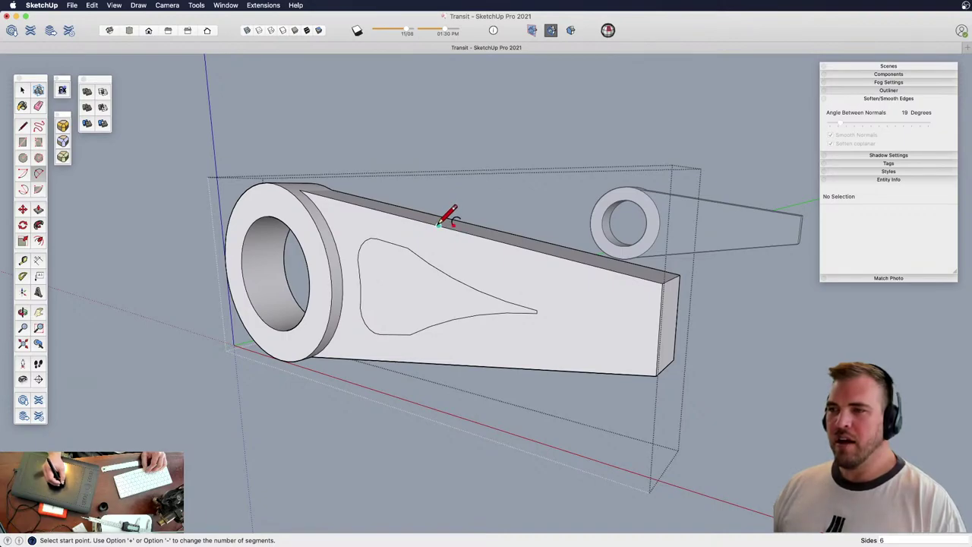
left_click(439, 226)
left_click(661, 310)
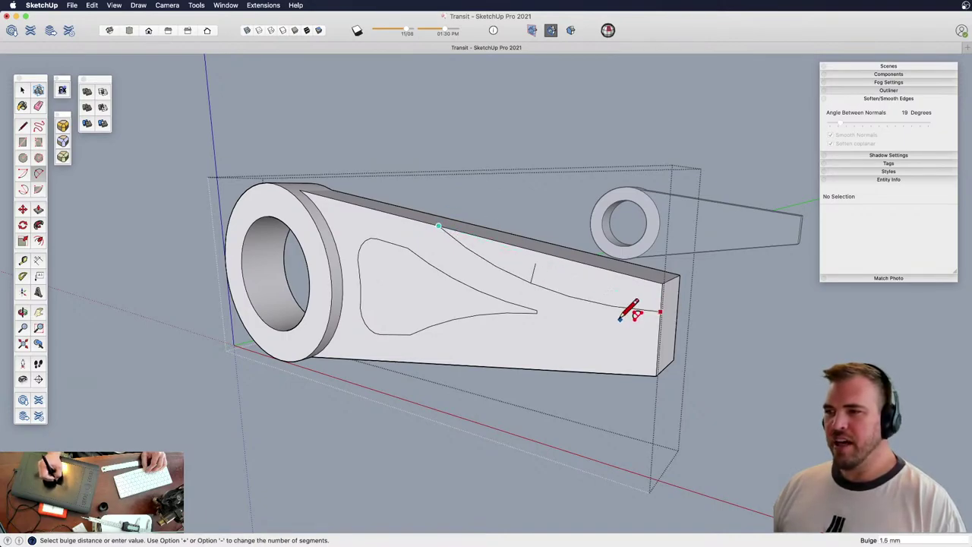
left_click(627, 310)
Rotate a copy of the face above the arc 180 degrees about the arm's end-edge midpoint onto the lower side
middle_click_drag(627, 310, 488, 314)
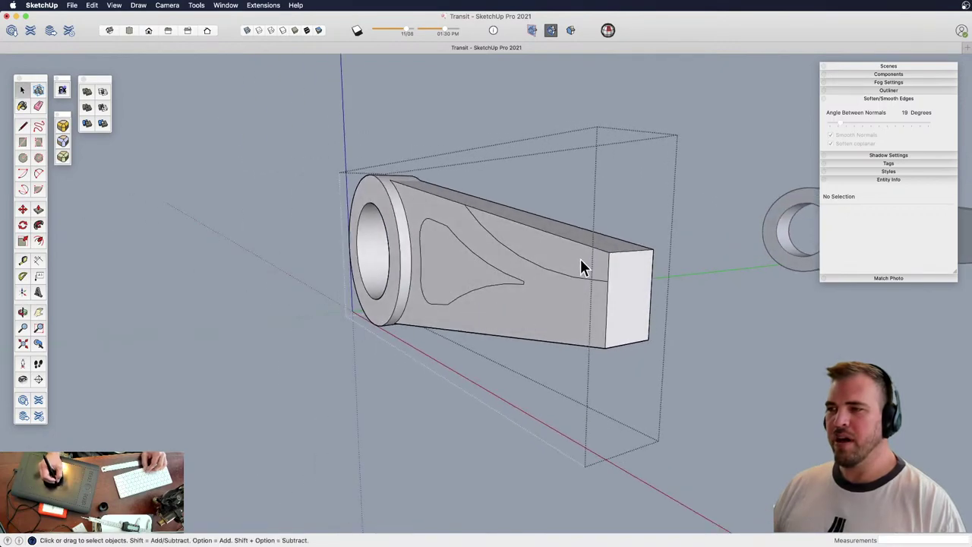
middle_click_drag(581, 265, 495, 308, "shift")
scroll(527, 313, "up", 3)
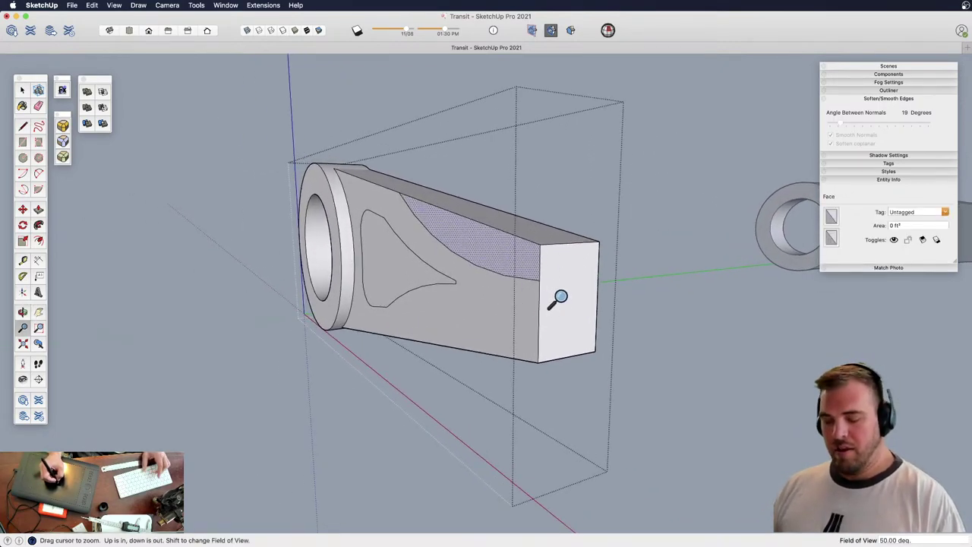
key("q")
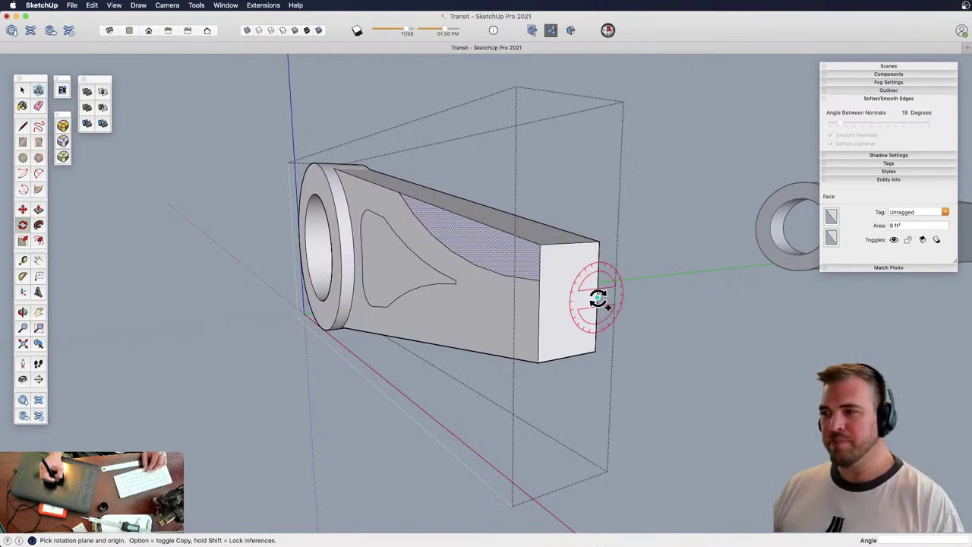
left_click(539, 304)
left_click(539, 262)
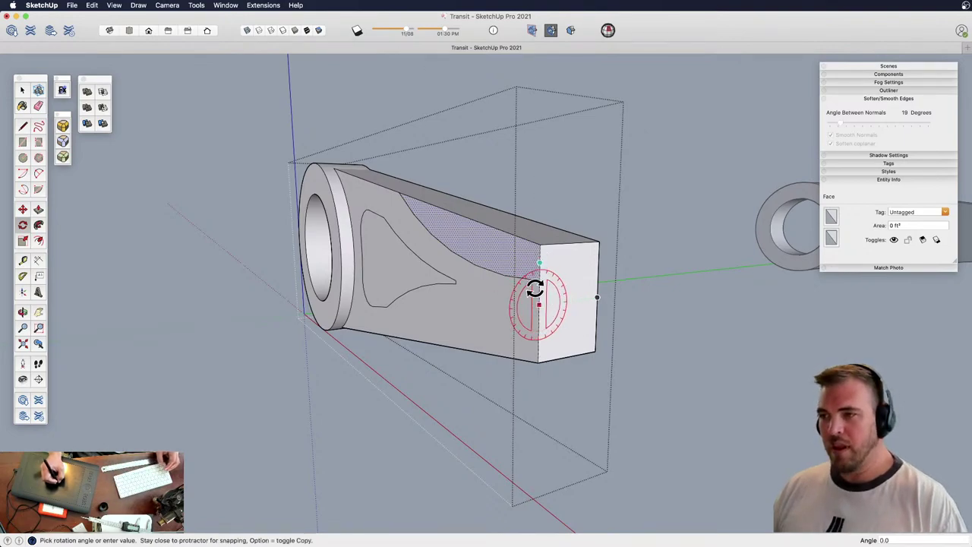
key("alt")
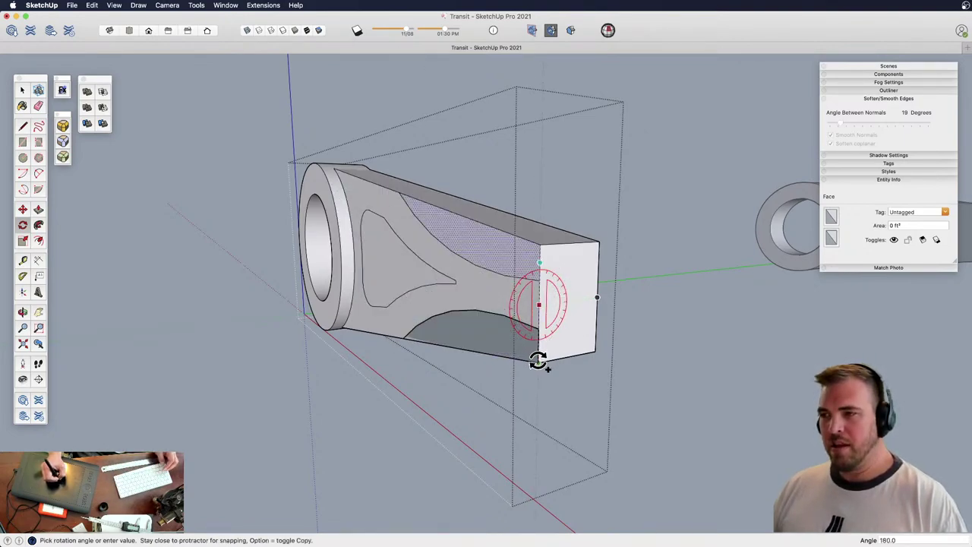
left_click(538, 363)
Push the lower and upper curved faces at the arm's narrow end through its full thickness to cut them away
key("p")
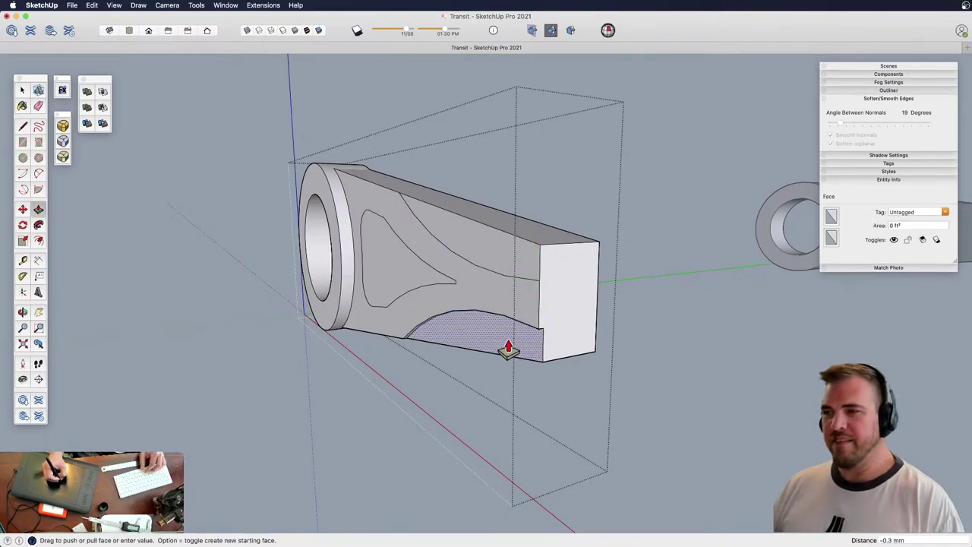
left_click(509, 349)
left_click(595, 336)
double_click(524, 278)
Push the inset teardrop-shaped face all the way through the arm to cut an opening
middle_click_drag(506, 265, 645, 319)
middle_click_drag(345, 298, 512, 309, "shift")
left_click(512, 309)
left_click(355, 376)
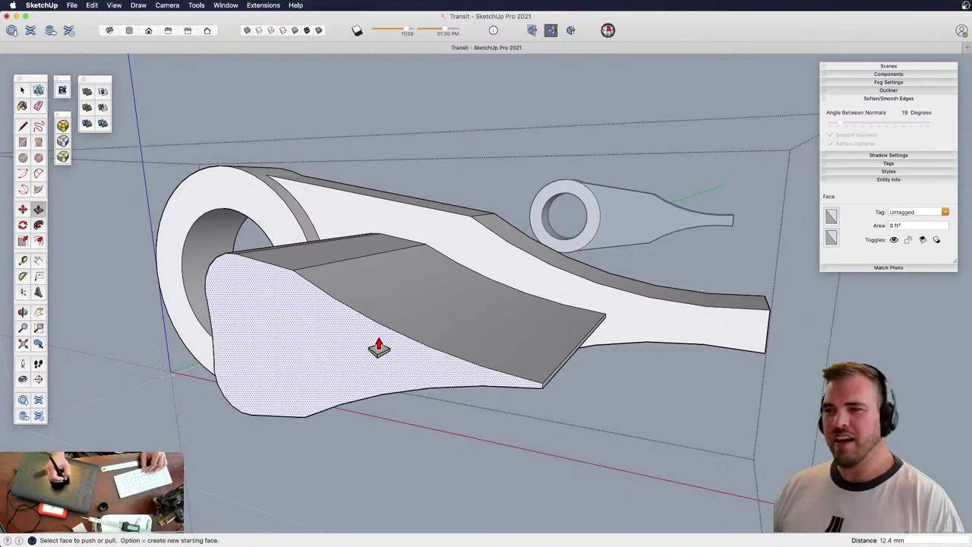
left_click(379, 347)
left_click(513, 312)
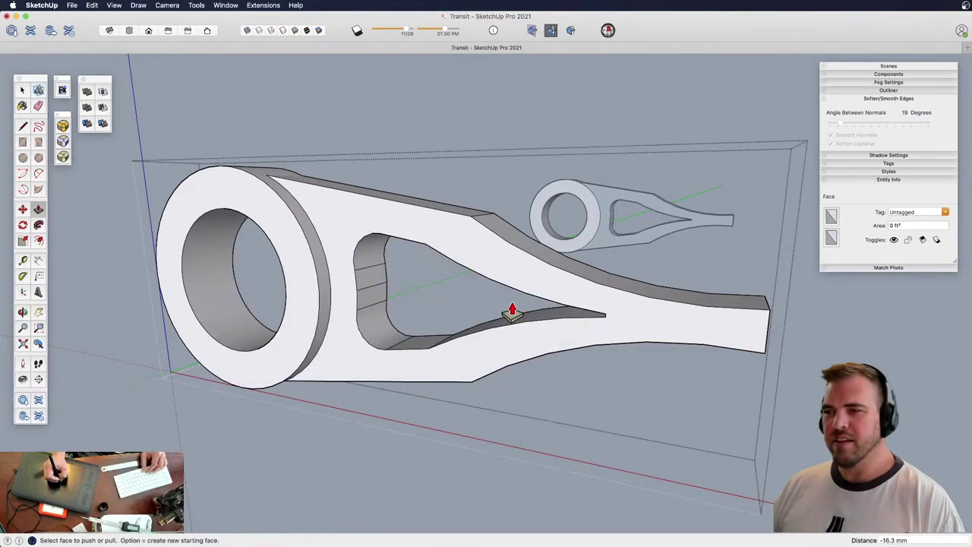
Undo the through-opening and push the teardrop face only partway into the arm to form a recess
middle_click_drag(513, 312, 474, 314)
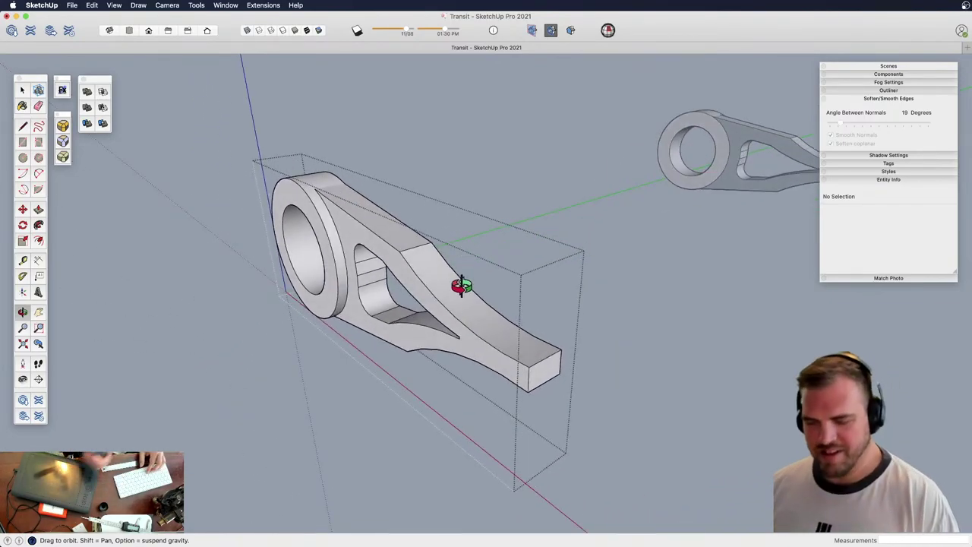
middle_click_drag(460, 288, 426, 266)
middle_click_drag(424, 304, 438, 319)
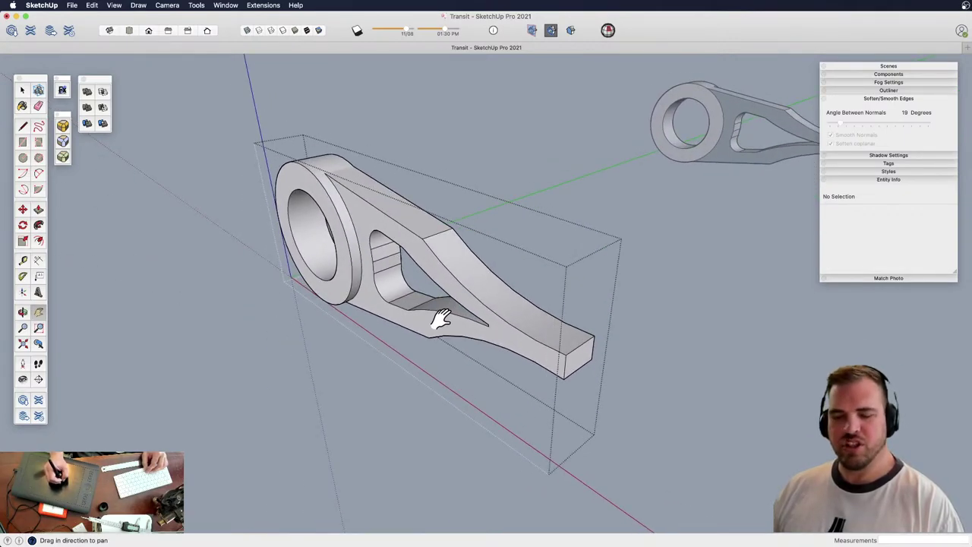
middle_click_drag(399, 242, 461, 293, "shift")
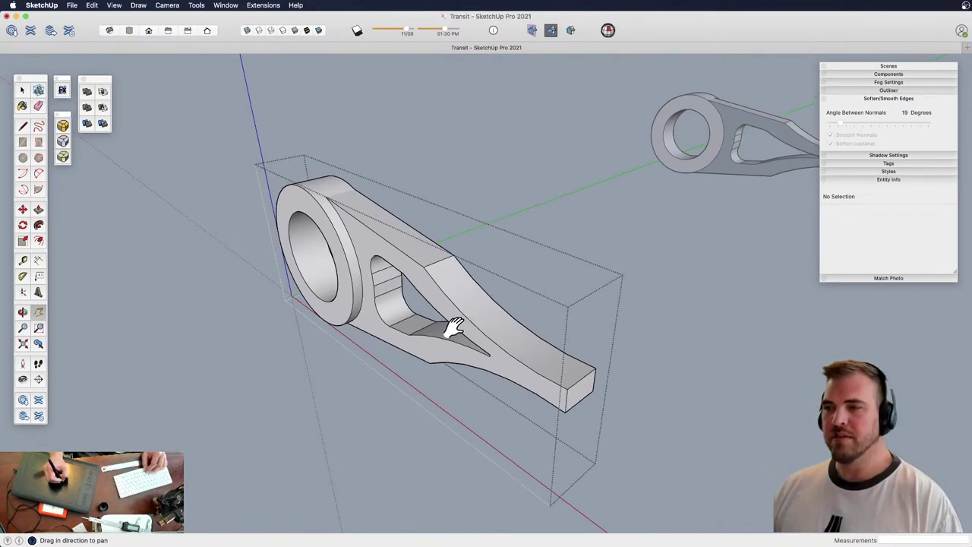
key("super+z")
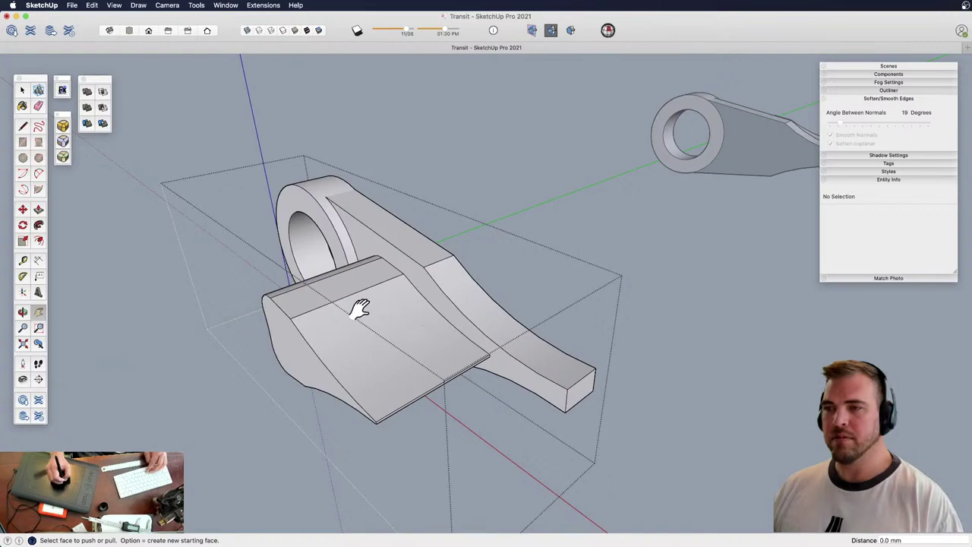
left_click(289, 369)
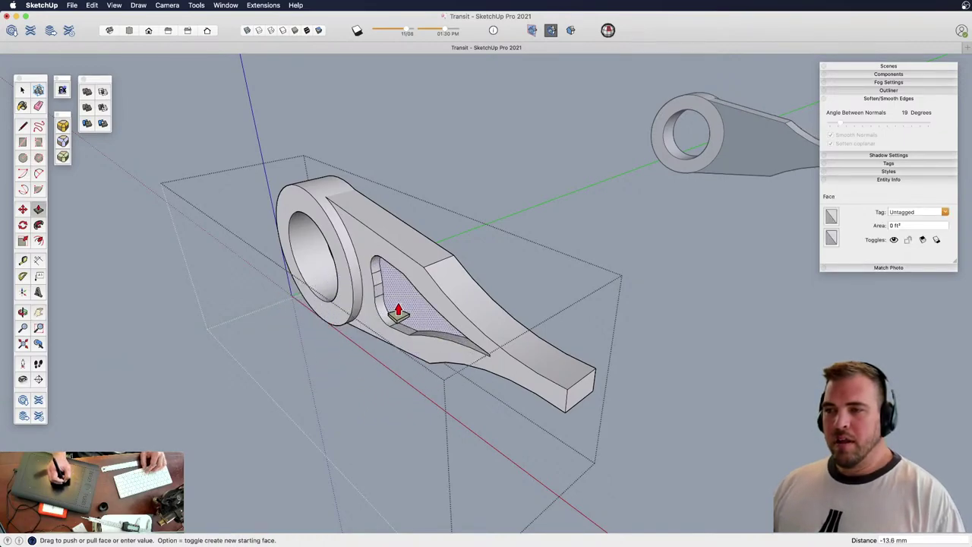
left_click(399, 312)
Push the arm's front face around the teardrop recess slightly inward so it sits behind the ring's face
middle_click_drag(399, 311, 476, 217)
key("z")
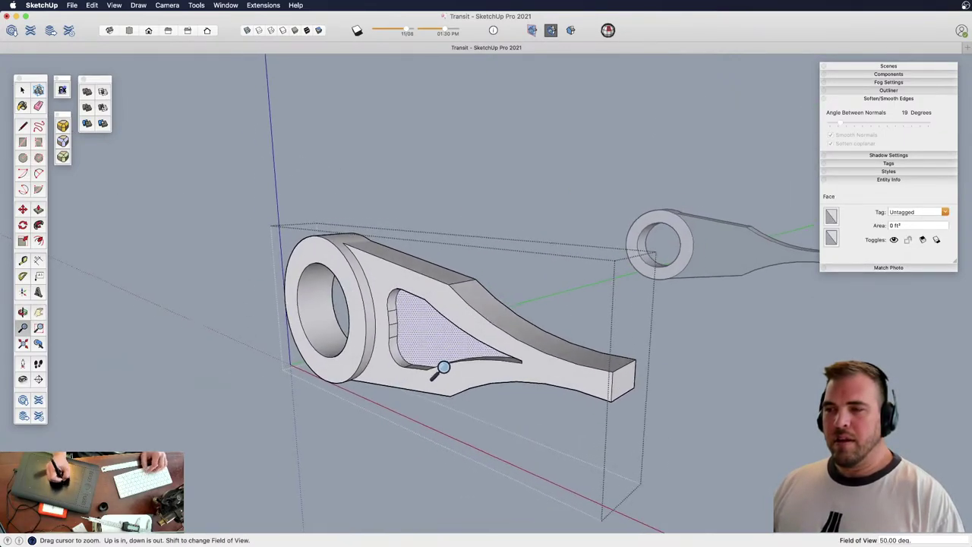
scroll(443, 368, "up", 3)
middle_click_drag(379, 343, 428, 271)
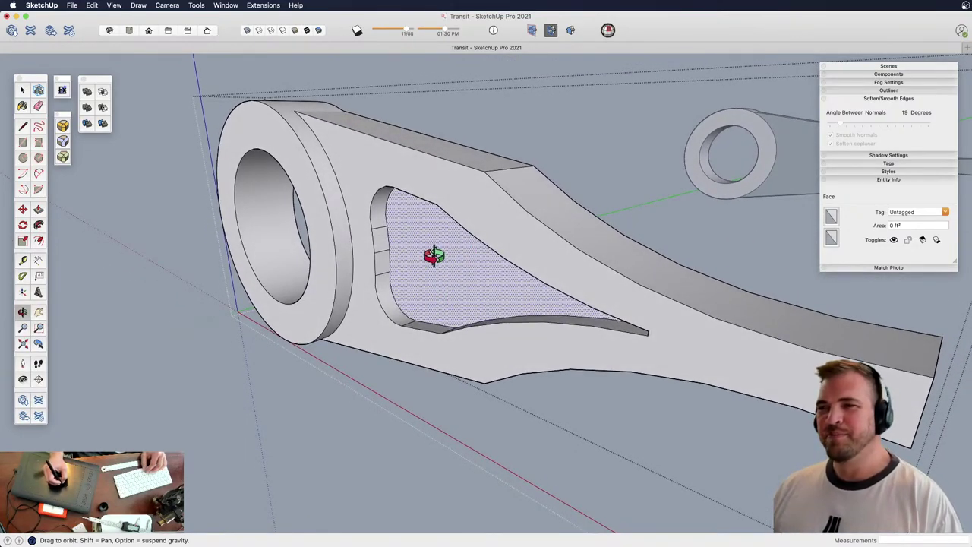
key("h")
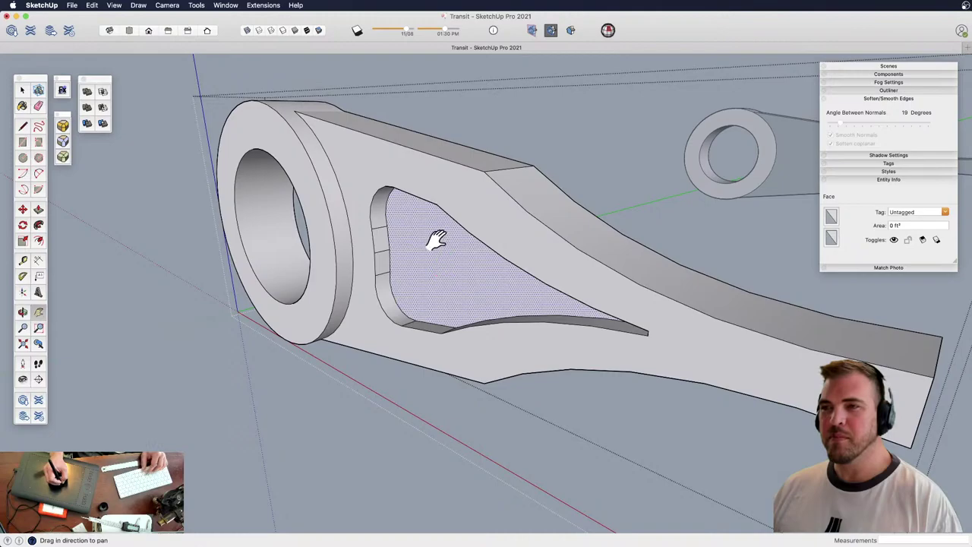
middle_click_drag(433, 219, 434, 260)
key("p")
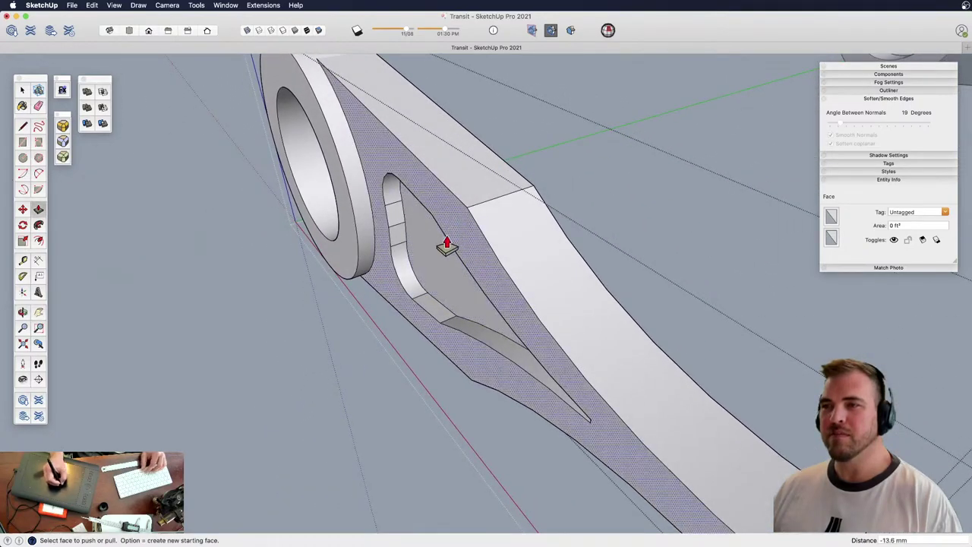
left_click(433, 280)
left_click(443, 272)
left_click(461, 227)
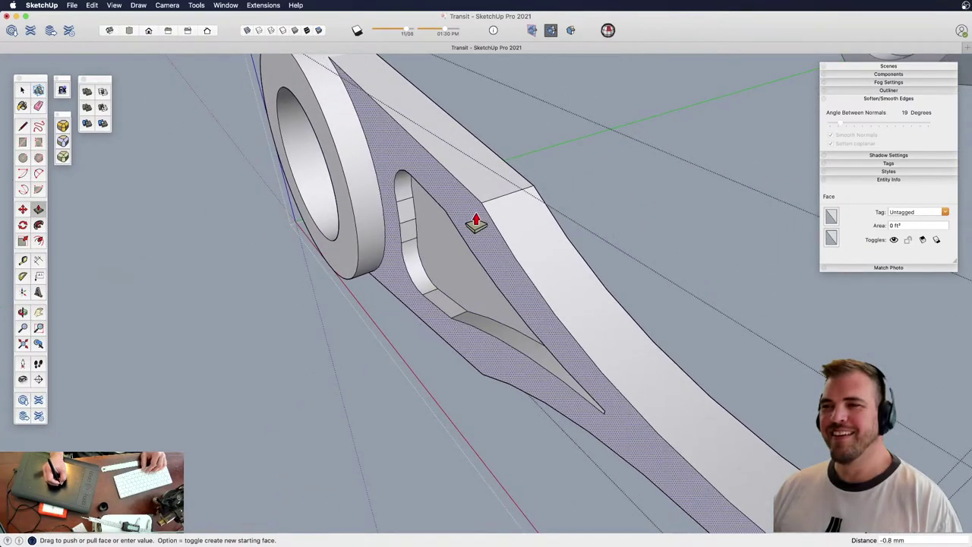
Push the arm's back face slightly inward so it sits behind the ring's rear face
middle_click_drag(460, 217, 161, 256)
key("space")
left_click(519, 297)
key("p")
left_click(524, 302)
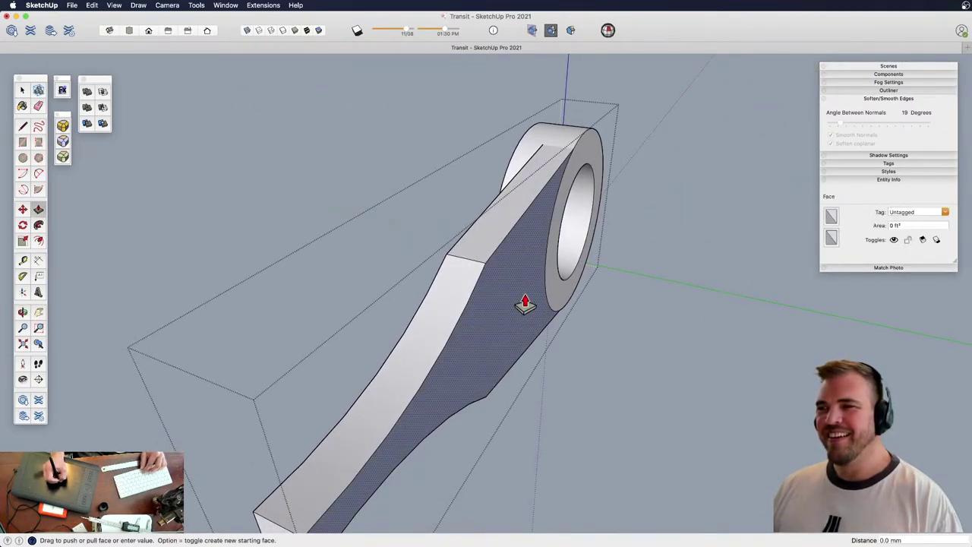
left_click(516, 306)
key("space")
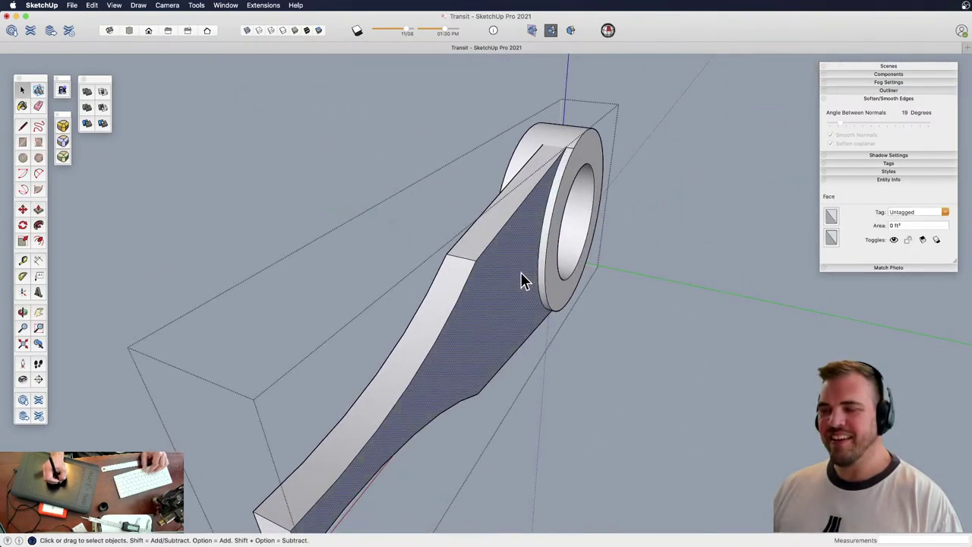
Show the rest of the transit model around the arm and select the arm's curved narrow end
left_click(510, 145)
middle_click_drag(510, 145, 532, 319)
scroll(514, 281, "down", 2)
key("h")
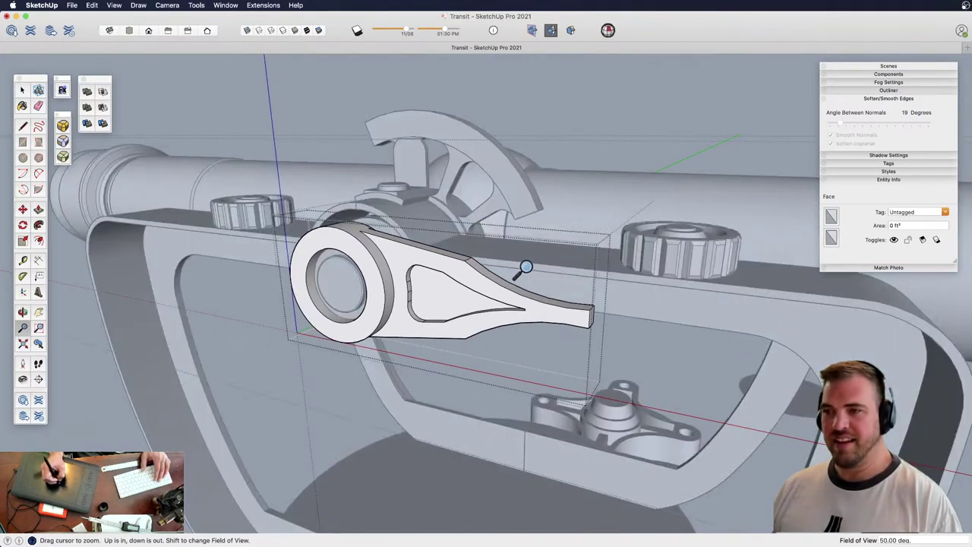
left_click_drag(472, 245, 471, 296)
key("h")
left_click_drag(470, 296, 492, 295)
key("o")
middle_click_drag(492, 294, 526, 226)
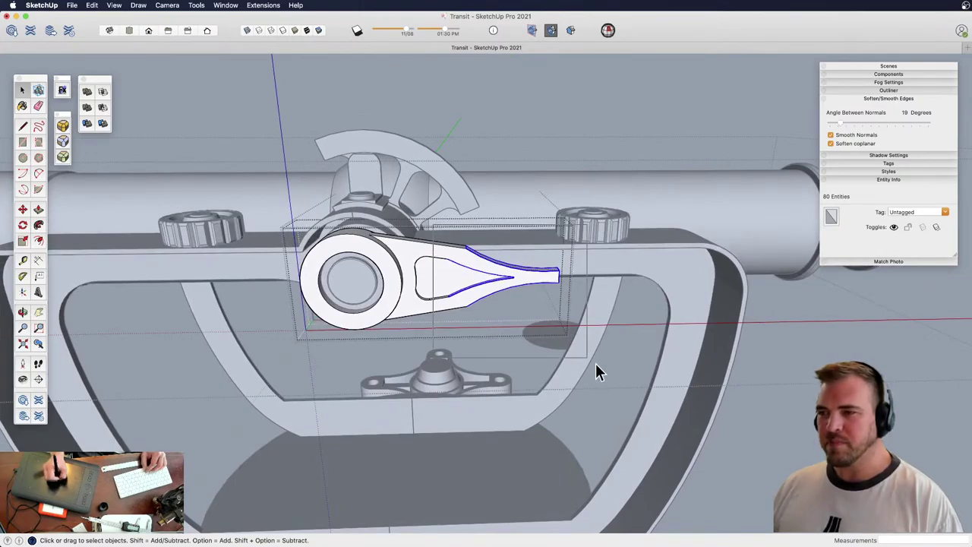
Examine how the arm and its narrow end sit against the transit's frame and adjustment knob
middle_click_drag(504, 281, 448, 220)
key("z")
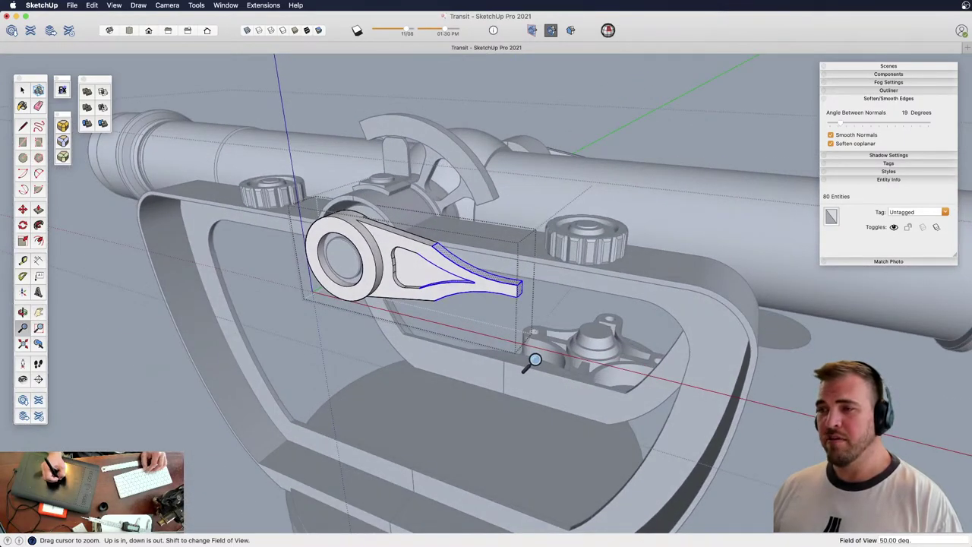
left_click_drag(535, 359, 630, 304)
key("s")
key("space")
key("z")
left_click_drag(448, 204, 416, 278)
middle_click_drag(402, 286, 454, 305)
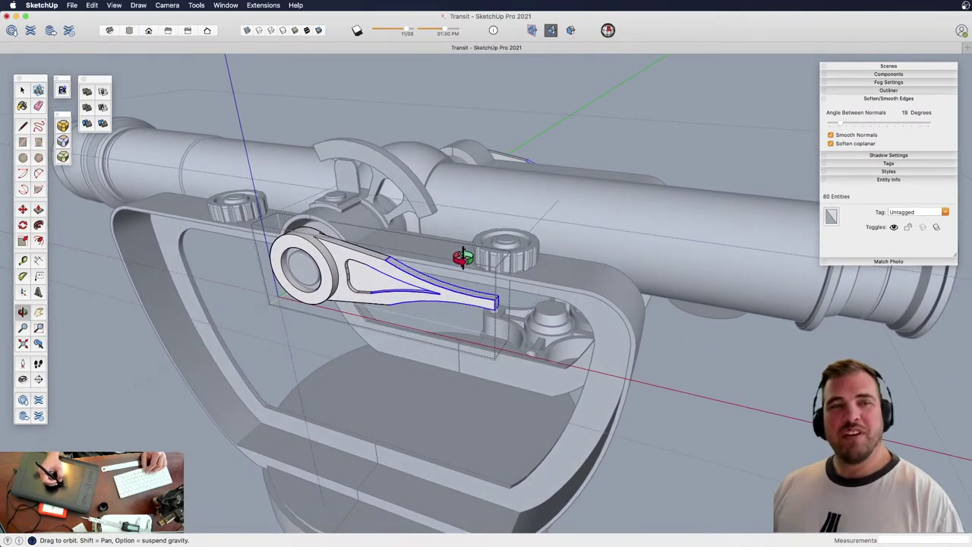
middle_click_drag(462, 258, 516, 254)
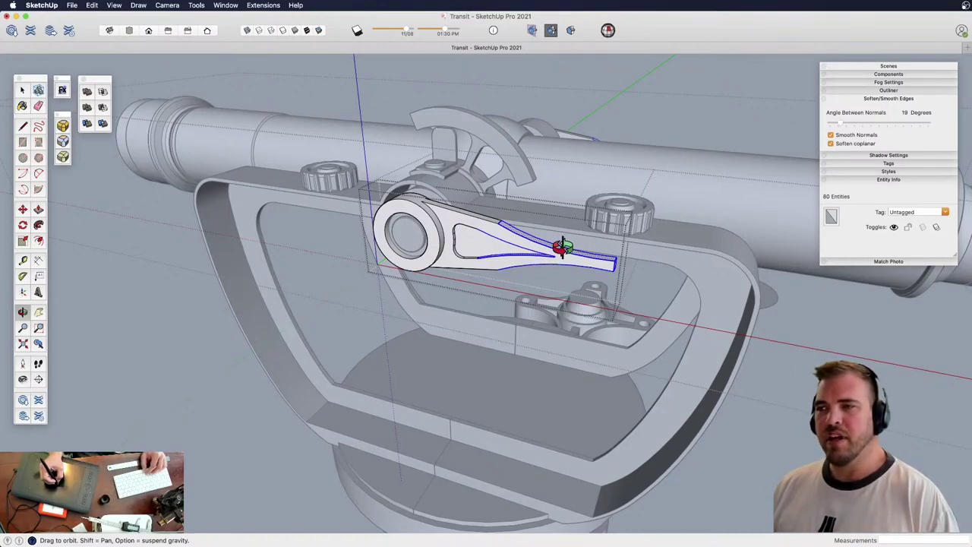
left_click_drag(543, 254, 526, 278, "shift")
key("z")
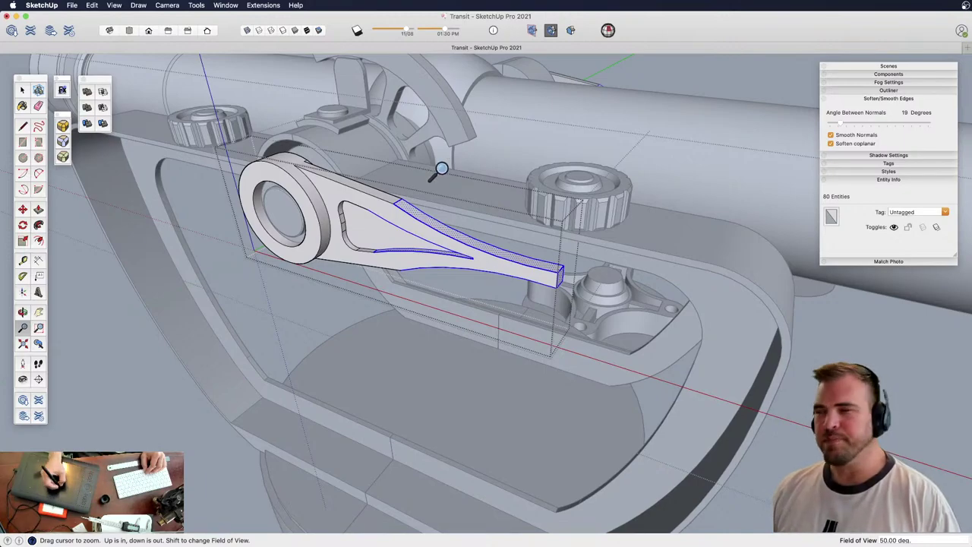
middle_click_drag(511, 219, 472, 195)
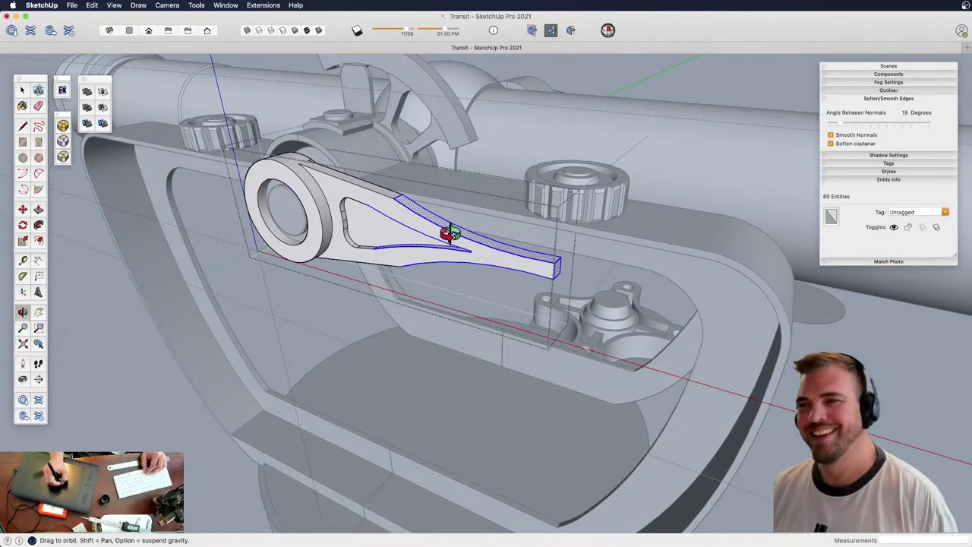
left_click_drag(527, 288, 533, 208)
middle_click_drag(532, 208, 513, 237)
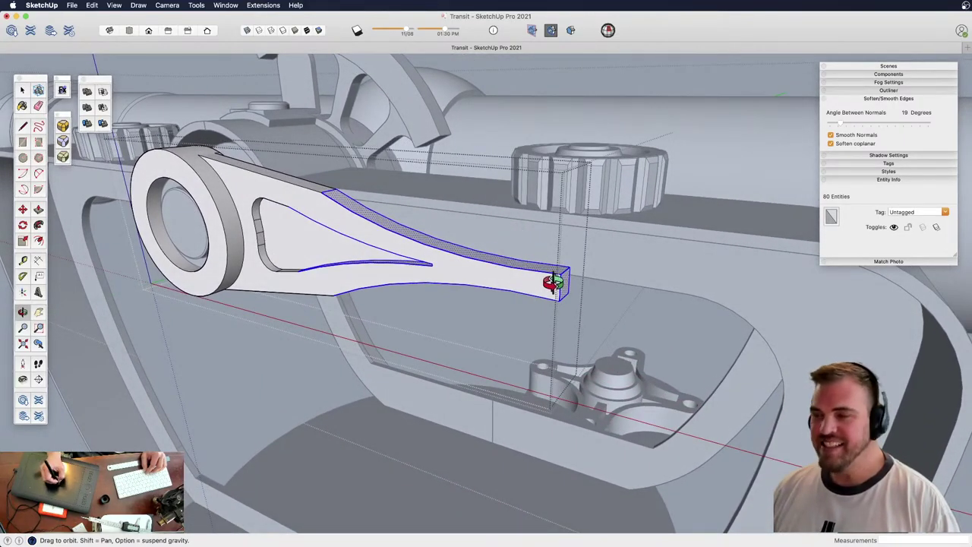
Extend the arm by pulling the small face at its narrow end outward
middle_click_drag(554, 282, 425, 315)
key("p")
left_click(495, 330)
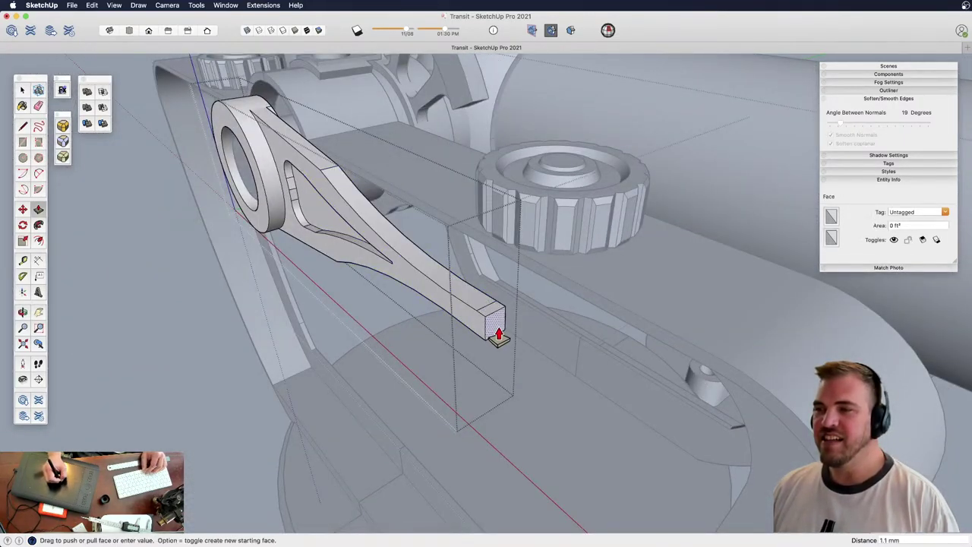
left_click(527, 363)
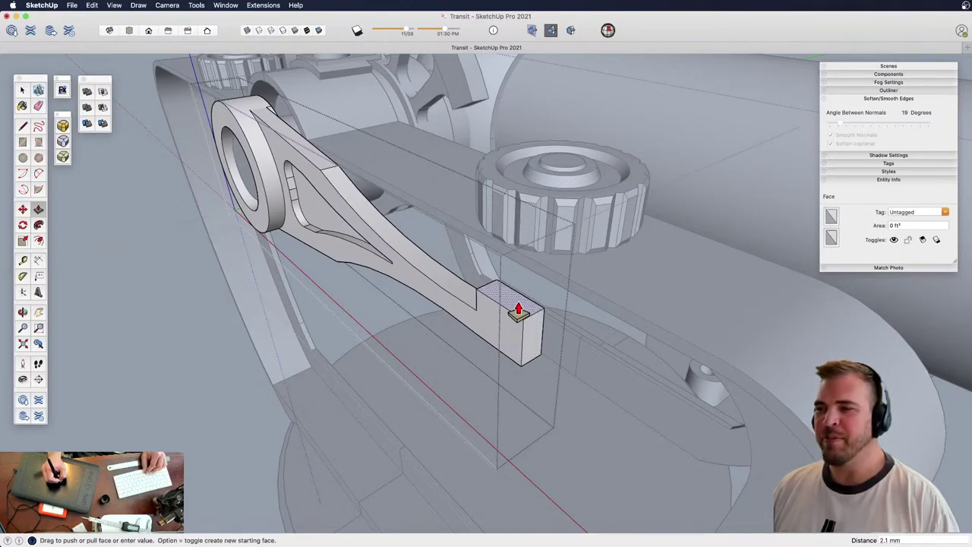
Pull the upper and lower faces of the arm's end extension outward to form a block taller than the arm
left_click(518, 310)
mouse_move(514, 336)
middle_mouse_down()
mouse_move(517, 364)
mouse_move(509, 130)
mouse_move(510, 232)
mouse_move(499, 206)
mouse_move(511, 355)
middle_mouse_up()
left_click(512, 206)
left_click(509, 210)
key("z")
scroll(510, 357, "up", 2)
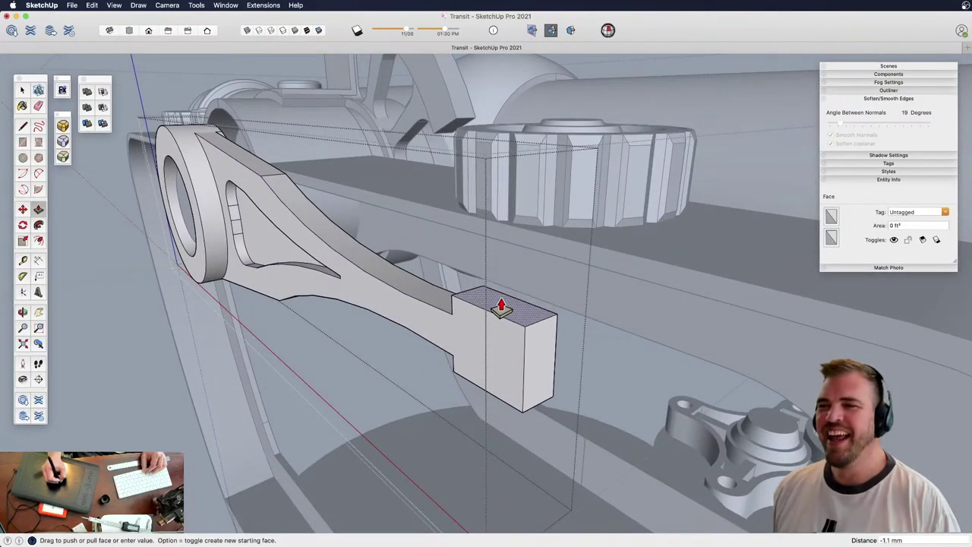
left_click(502, 309)
Split the end block's front face from the arm with a vertical line and pull it forward into a thicker block
key("l")
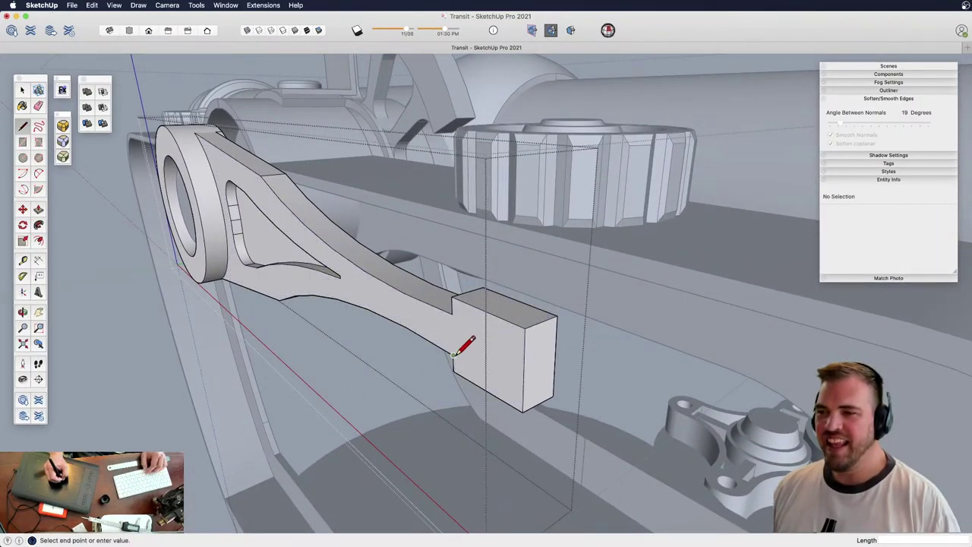
left_click(452, 313)
key("p")
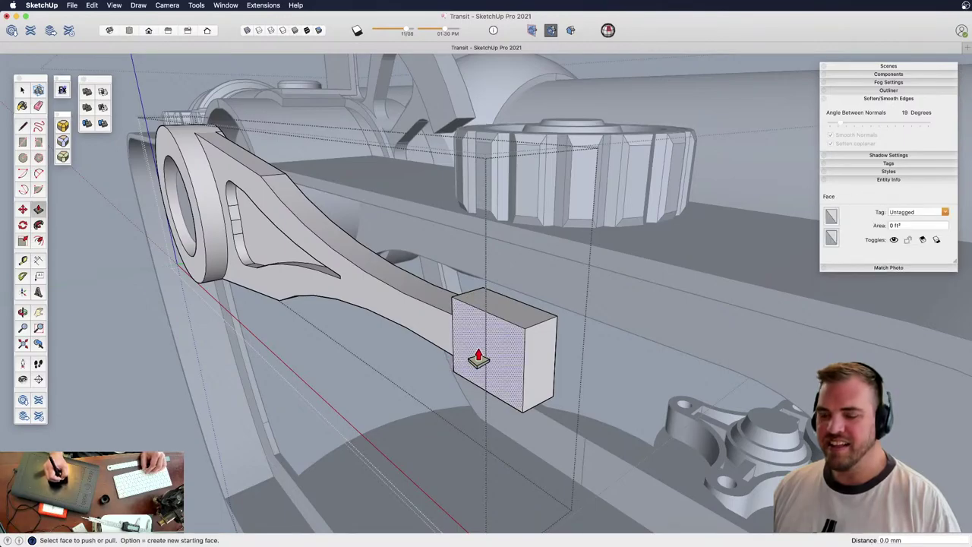
left_click(472, 353)
left_click(434, 375)
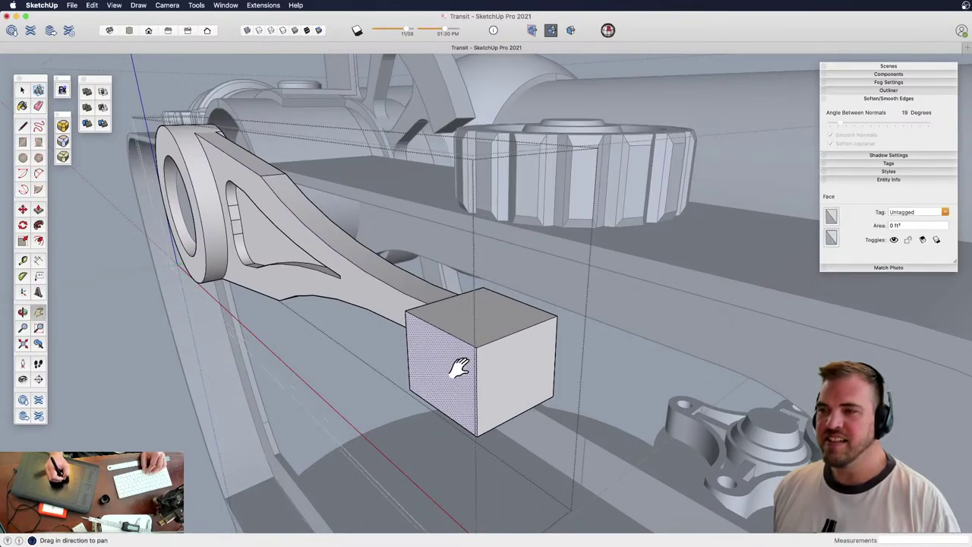
middle_click_drag(459, 373, 588, 276)
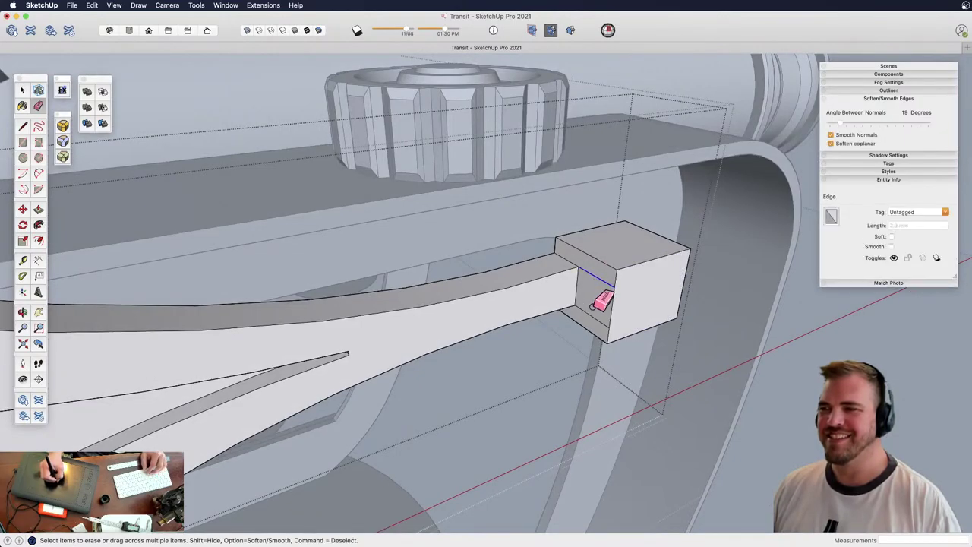
Examine the arm's end block from several sides and its fit within the whole transit
middle_click_drag(623, 308, 471, 309)
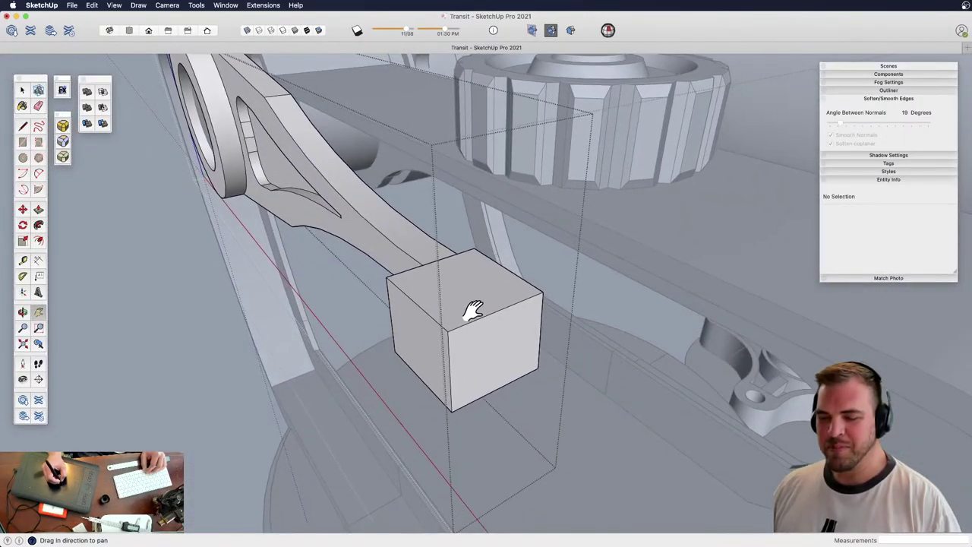
left_click_drag(497, 346, 522, 373)
middle_click_drag(491, 325, 448, 251, "shift")
key("z")
left_click_drag(448, 249, 451, 364)
key("space")
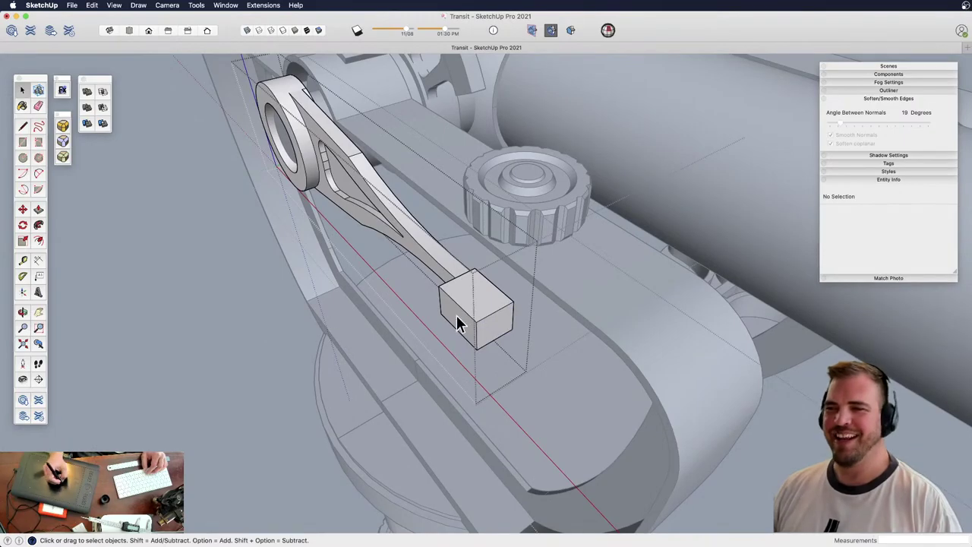
middle_click_drag(456, 323, 683, 251)
scroll(586, 233, "down", 6)
middle_click_drag(684, 251, 590, 330)
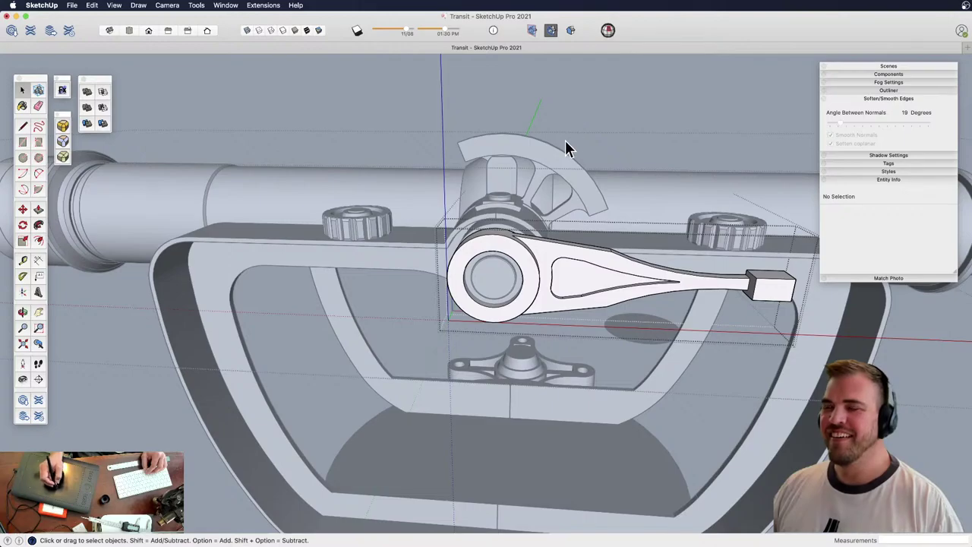
Cut the arm from its enclosing group and paste it in place outside that group
left_click(572, 276)
middle_click_drag(572, 276, 354, 295)
key("super+x")
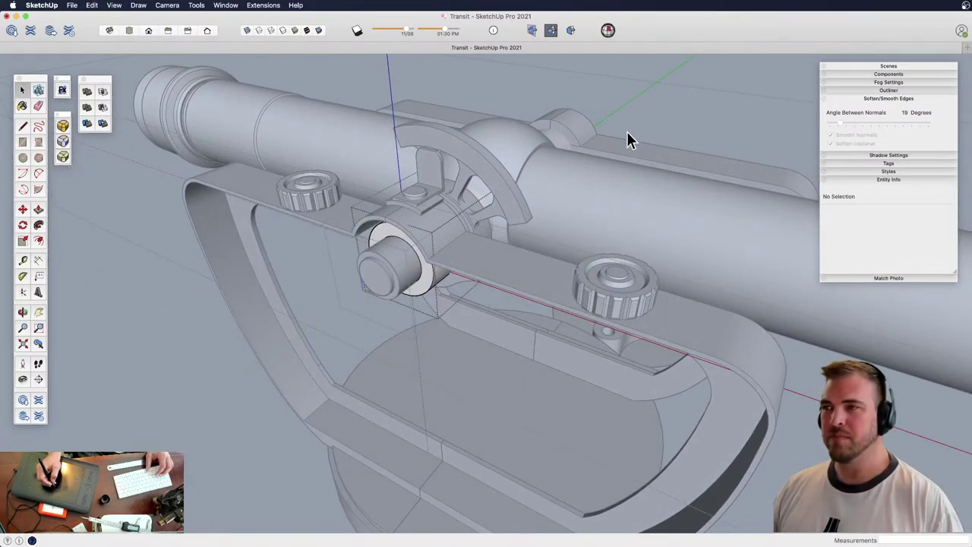
left_click(653, 104)
key("super+z")
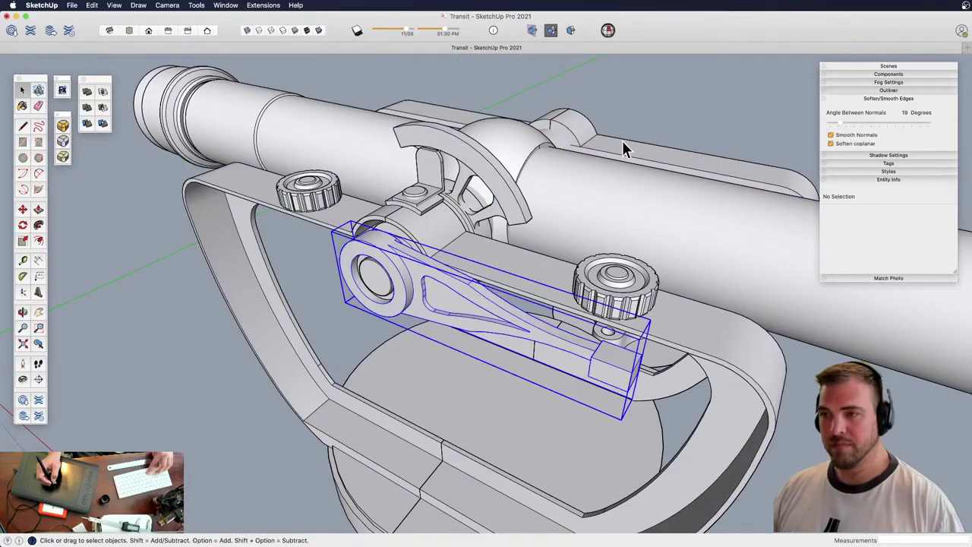
Draw a rectangle on the frame's front face behind the arm's end block
mouse_move(456, 291)
middle_mouse_down()
mouse_move(477, 300)
mouse_move(469, 384)
mouse_move(382, 382)
mouse_move(402, 403)
mouse_move(416, 355)
mouse_move(441, 385)
mouse_move(449, 373)
mouse_move(462, 346)
mouse_move(454, 307)
middle_mouse_up()
middle_click_drag(526, 303, 488, 257)
double_click(544, 228)
triple_click(544, 224)
left_click(529, 86)
key("z")
left_click_drag(488, 257, 490, 209)
key("r")
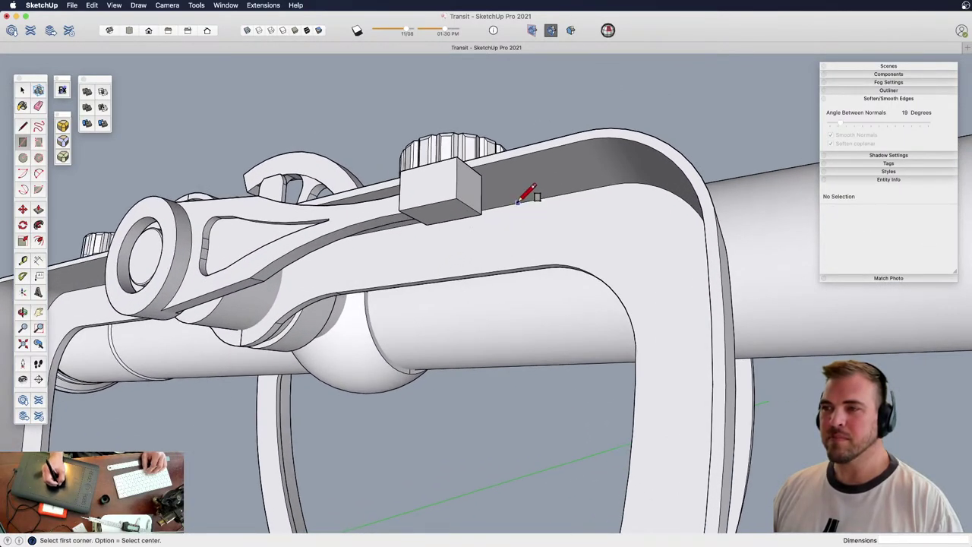
left_click(427, 267)
Extrude the rectangle on the frame toward the arm's end block and reposition the new block's side faces
key("p")
left_click_drag(477, 260, 489, 168)
left_click_drag(484, 226, 481, 198)
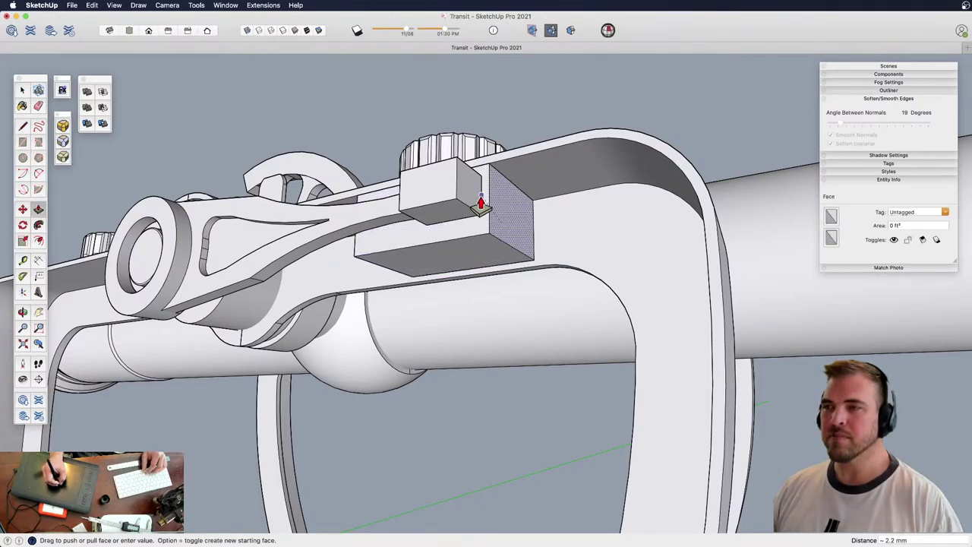
middle_click_drag(430, 216, 477, 284)
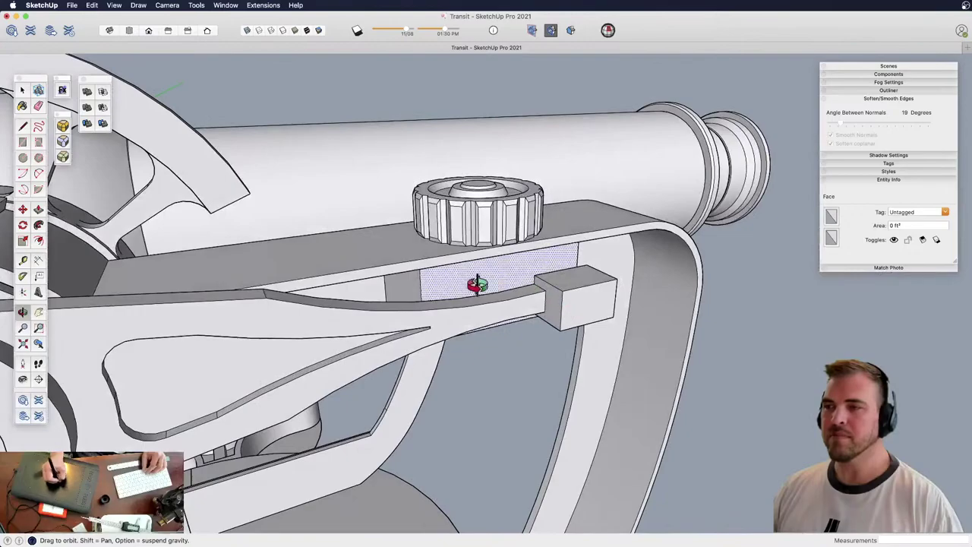
left_click(407, 296)
left_click_drag(407, 295, 483, 275)
Adjust the depth and side face of the frame block behind the arm's end block
middle_click_drag(471, 278, 512, 316)
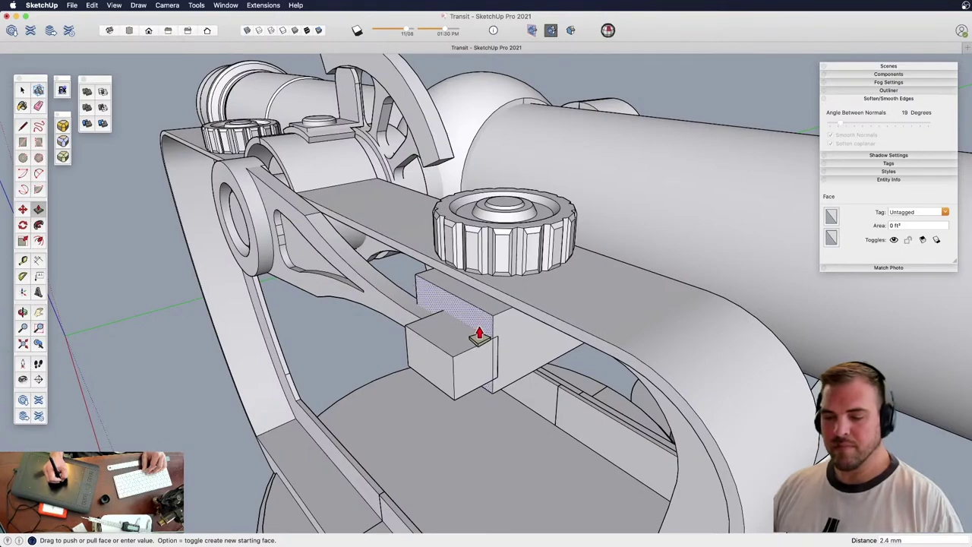
left_click(437, 347)
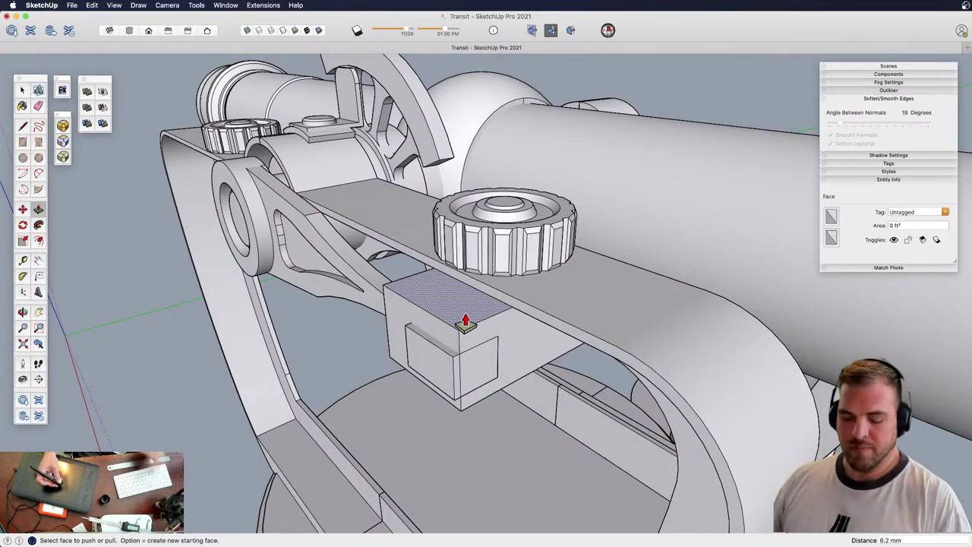
middle_click_drag(509, 282, 456, 315)
left_click_drag(455, 314, 540, 327)
middle_click_drag(552, 333, 536, 258)
key("space")
key("p")
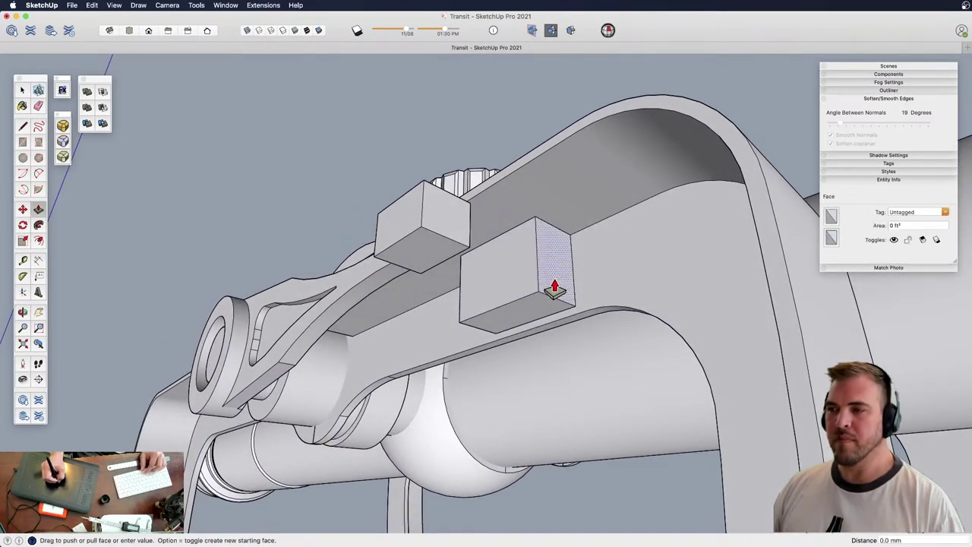
key("z")
left_click_drag(546, 317, 565, 207)
middle_click_drag(537, 262, 581, 260, "shift")
left_click(557, 290)
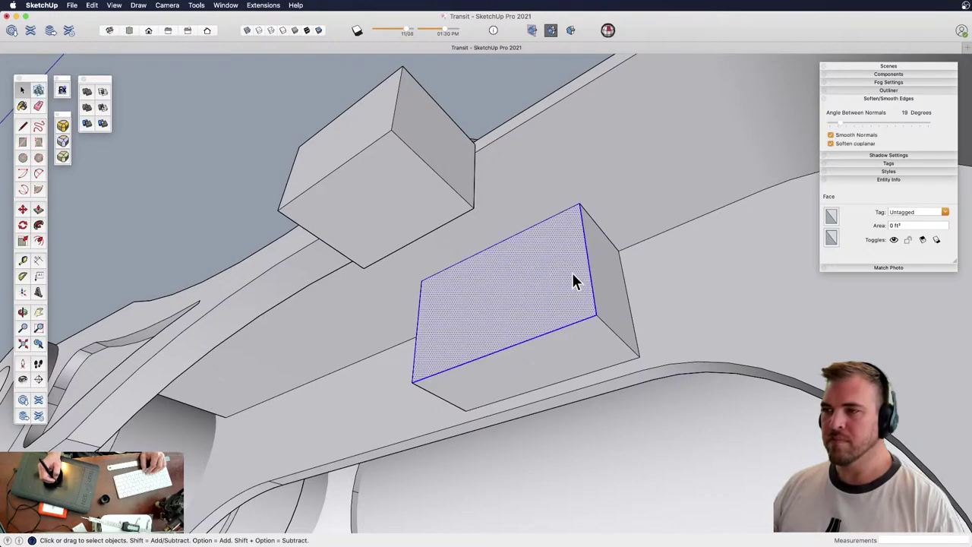
key("g")
double_click(561, 288)
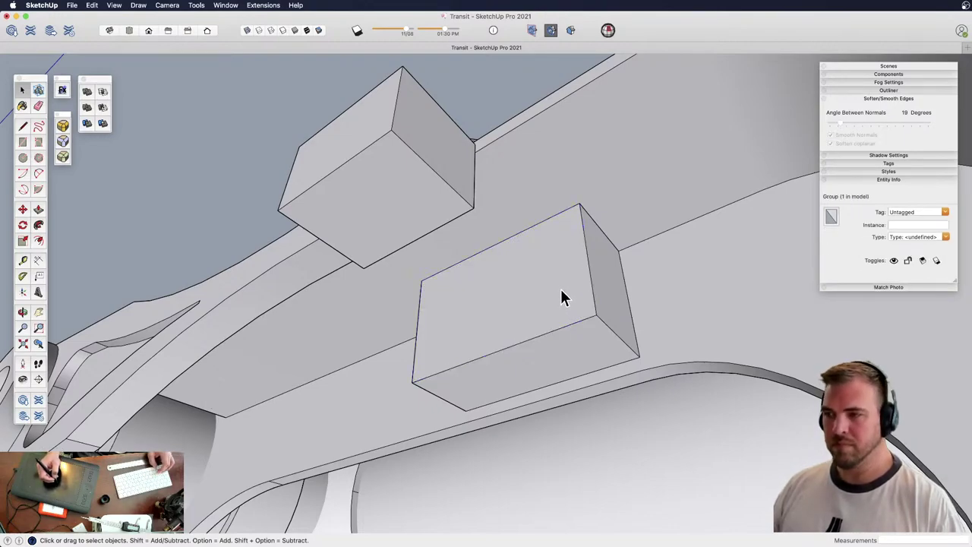
key("super+z")
Group all of the frame block's geometry and open the group for editing
triple_click(560, 287)
key("g")
double_click(568, 273)
Offset the outline of the frame block's front face inward by about 1.3 mm
key("z")
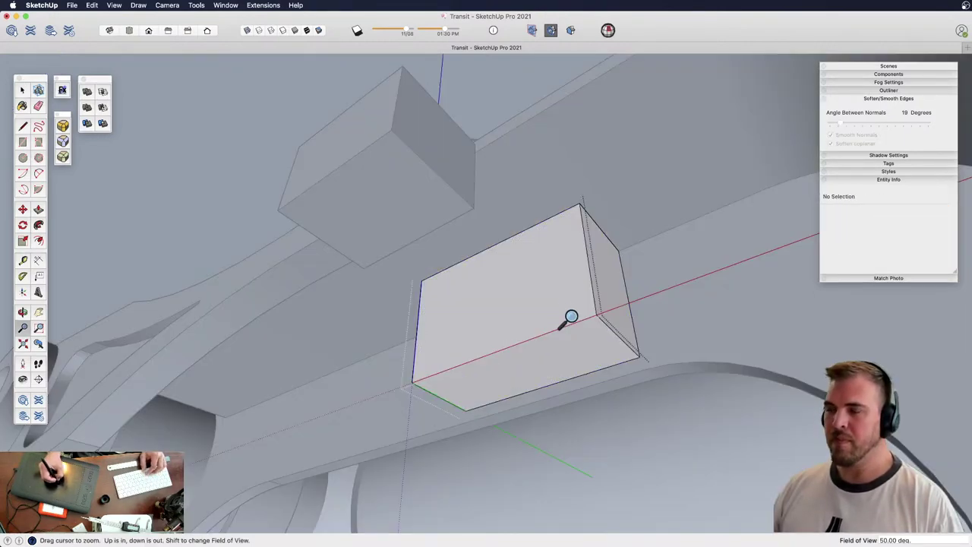
left_click_drag(571, 316, 568, 279)
middle_click_drag(568, 280, 547, 297, "shift")
key("space")
left_click(568, 297)
key("f")
left_click(585, 285)
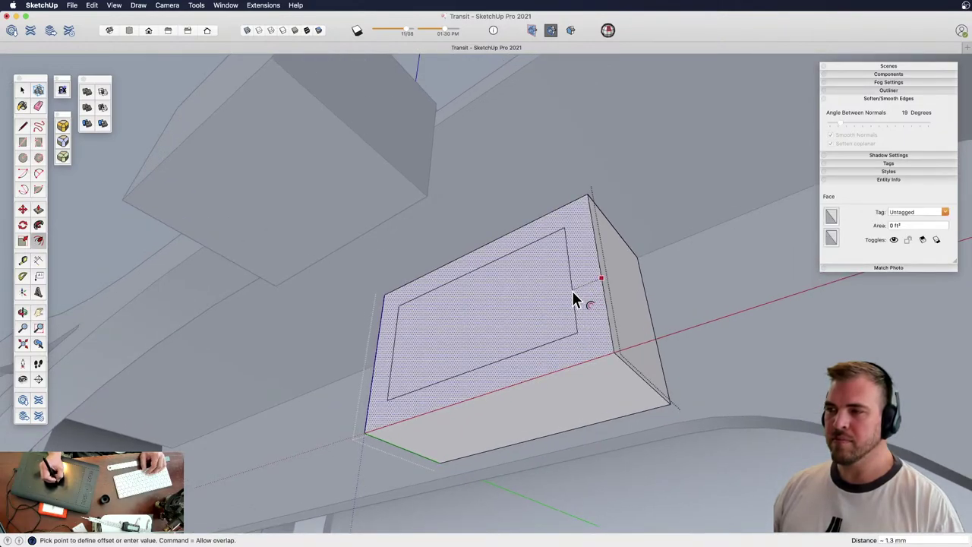
left_click(574, 292)
Move the inset front face 1.1 mm outward along the green axis to taper the block's front
key("space")
left_click(522, 306)
middle_click_drag(512, 317, 492, 296, "shift")
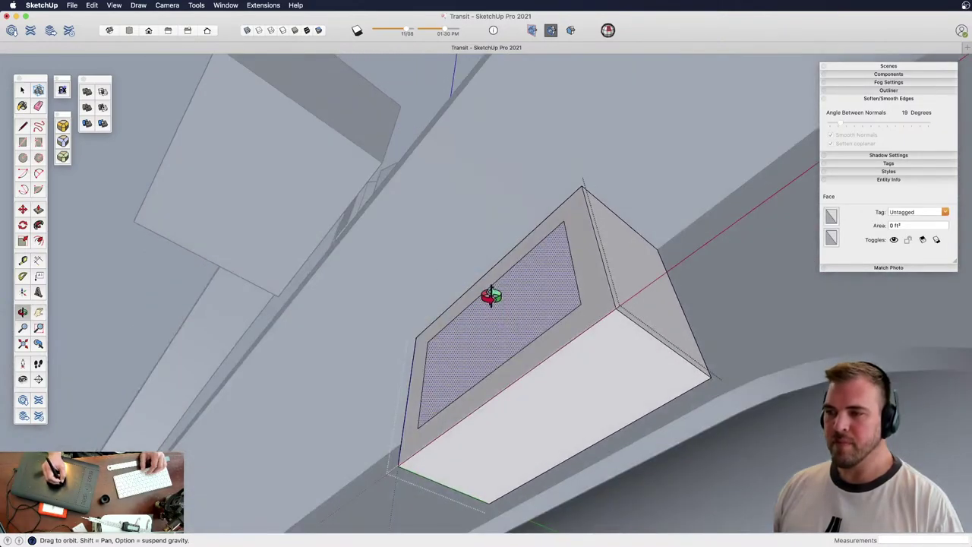
left_click(521, 304)
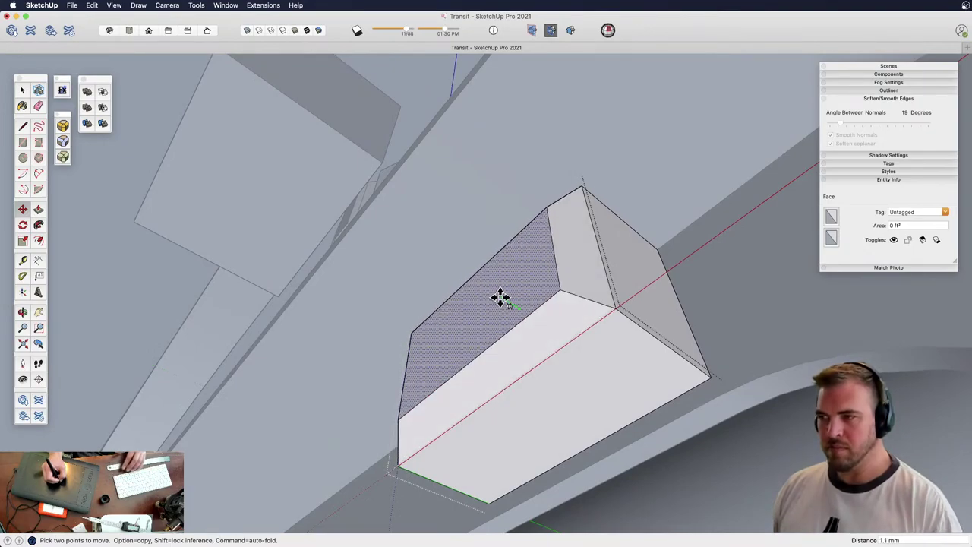
middle_click_drag(538, 276, 510, 367)
key("space")
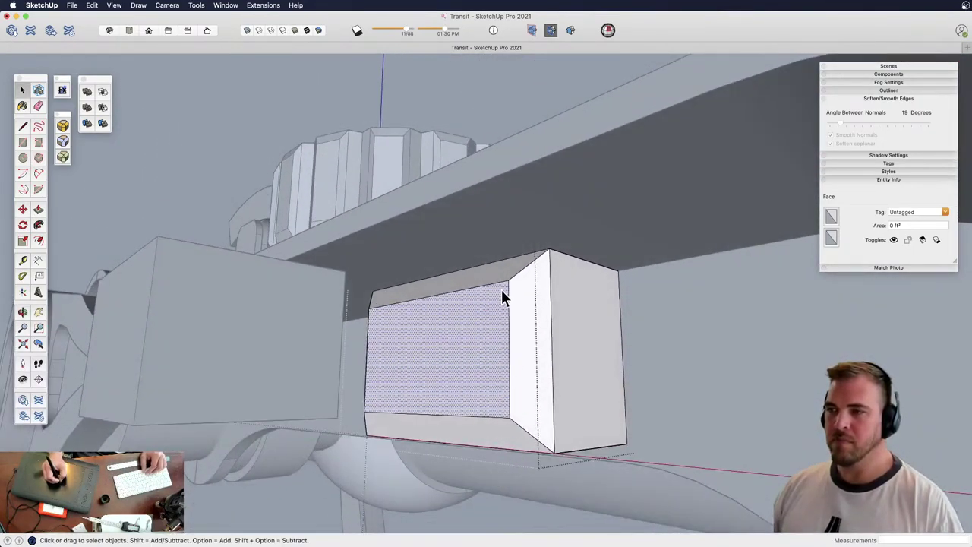
With the rest of the model hidden, raise the front face's upper edge about 1.3 mm flush with the block's top and erase the leftover edge
key("shift+h")
left_click(496, 284)
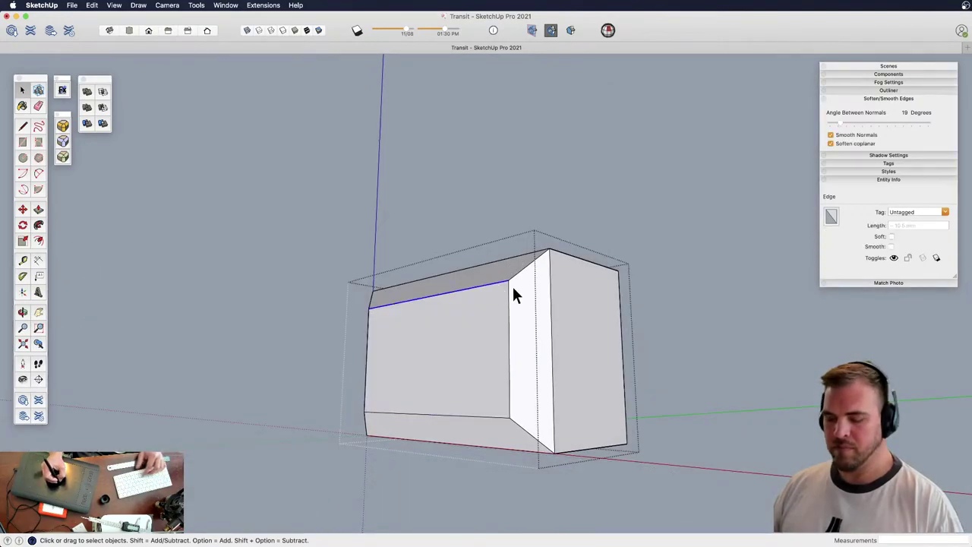
key("m")
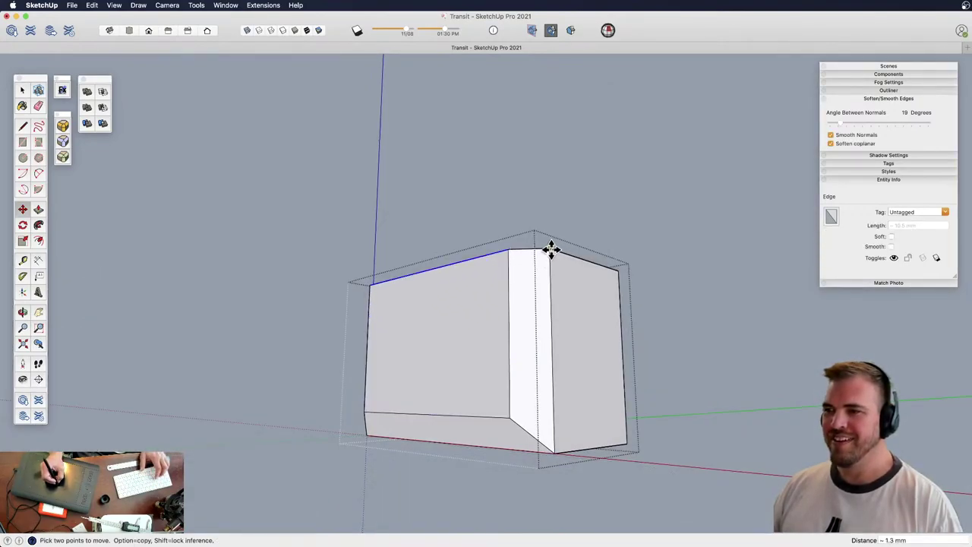
mouse_move(532, 261)
middle_mouse_down()
mouse_move(523, 304)
mouse_move(514, 254)
mouse_move(505, 259)
mouse_move(571, 157)
mouse_move(532, 315)
mouse_move(525, 233)
mouse_move(517, 265)
mouse_move(516, 299)
mouse_move(558, 181)
middle_mouse_up()
key("e")
left_click(506, 230)
Draw a circle of about 2.7 mm radius on the block's front face and extrude it into a cylinder toward the arm's end block
key("z")
left_click_drag(558, 181, 584, 279)
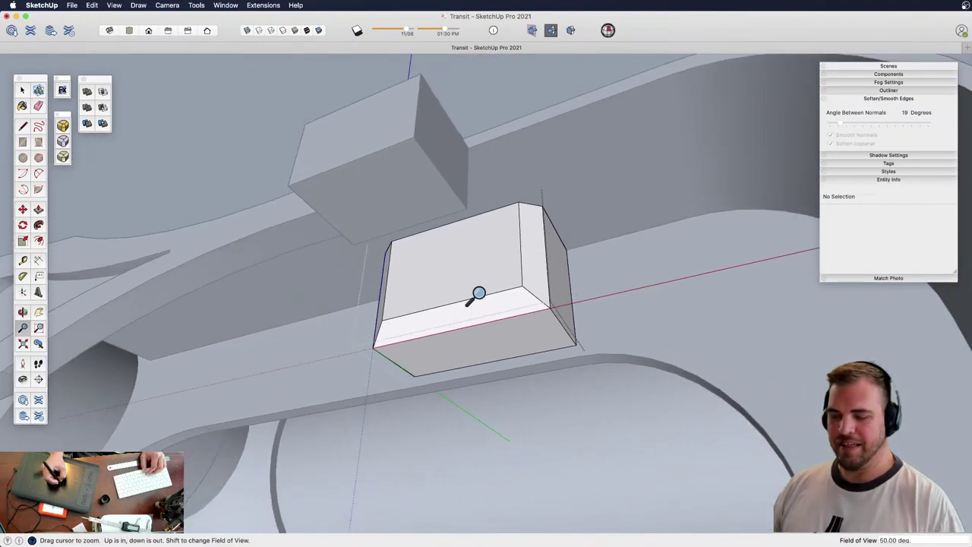
middle_click_drag(479, 294, 481, 259)
key("c")
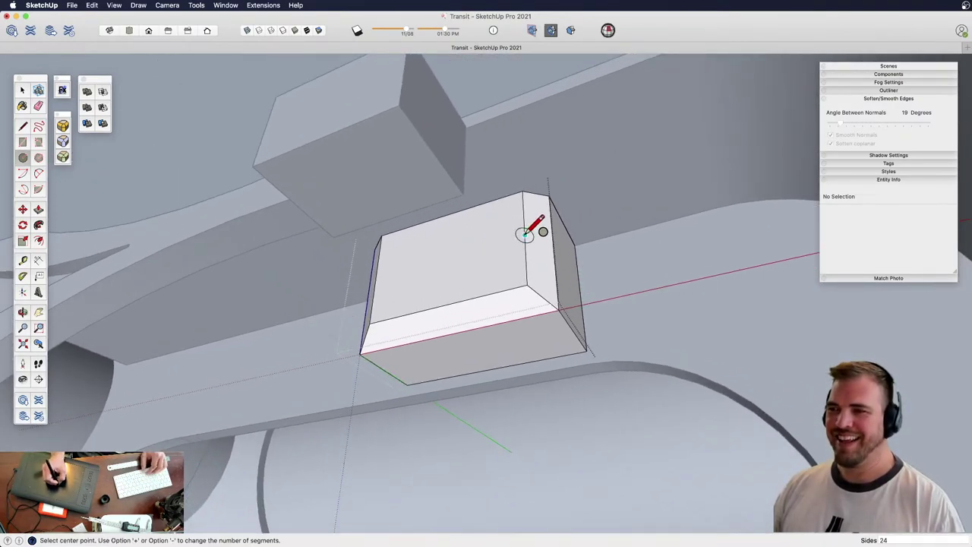
key("Down")
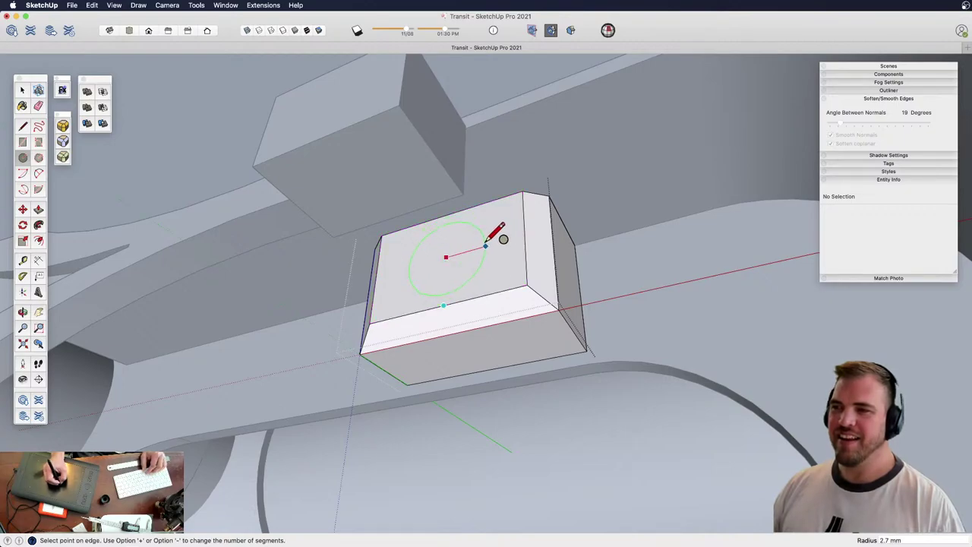
left_click(485, 243)
key("p")
left_click(461, 264)
left_click(461, 203)
Examine from several sides how the new cylinder sits between the frame block and the arm's end block
key("z")
left_click_drag(461, 209, 451, 351)
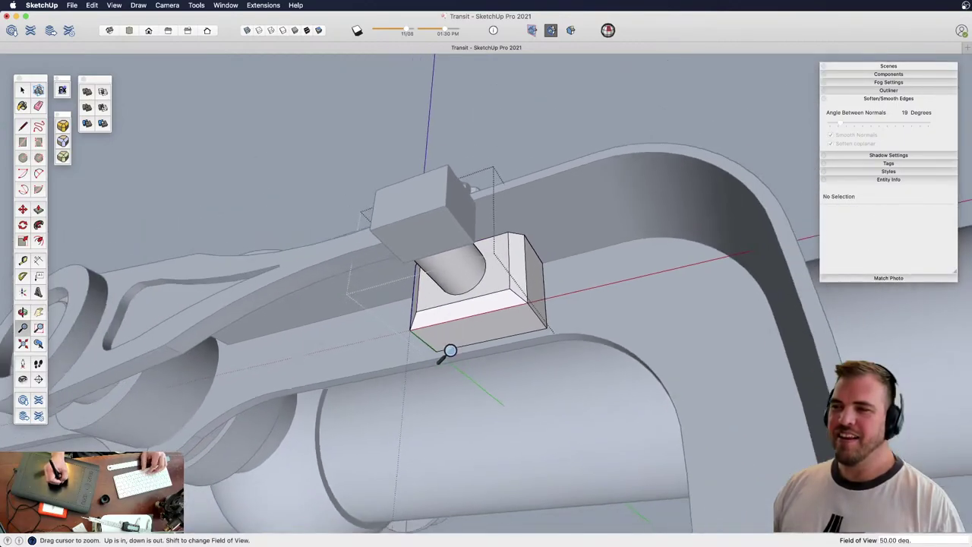
middle_click_drag(450, 350, 317, 320)
middle_click_drag(397, 465, 501, 437)
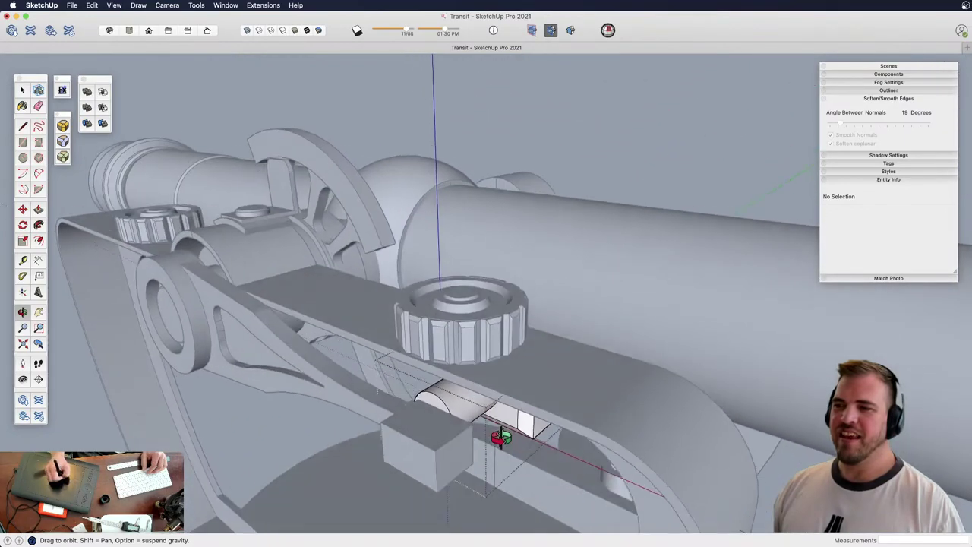
key("z")
left_click_drag(466, 375, 466, 399)
middle_click_drag(432, 351, 451, 278, "shift")
left_click_drag(483, 301, 505, 242, "shift")
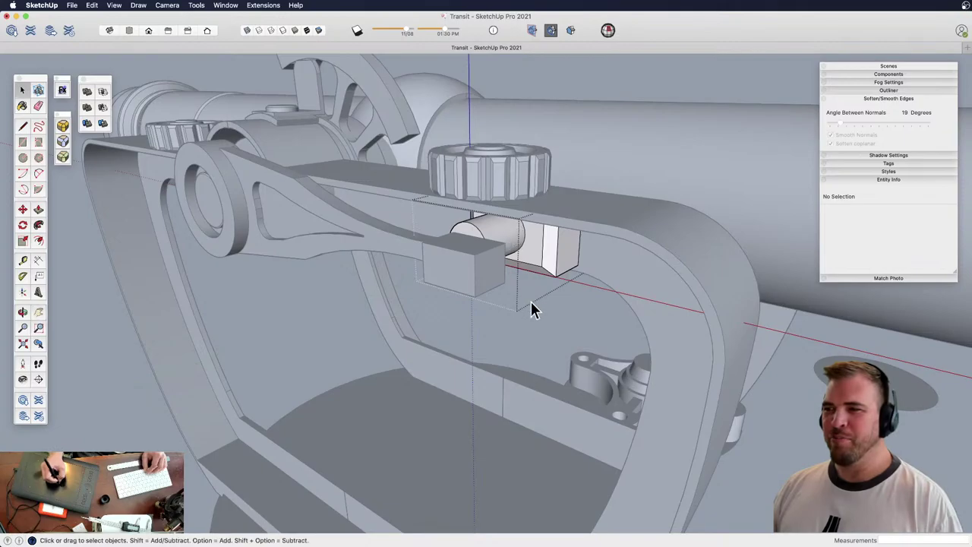
middle_click_drag(538, 301, 482, 303)
Move the lever arm group 5.3 mm outward from the frame
left_click(369, 270)
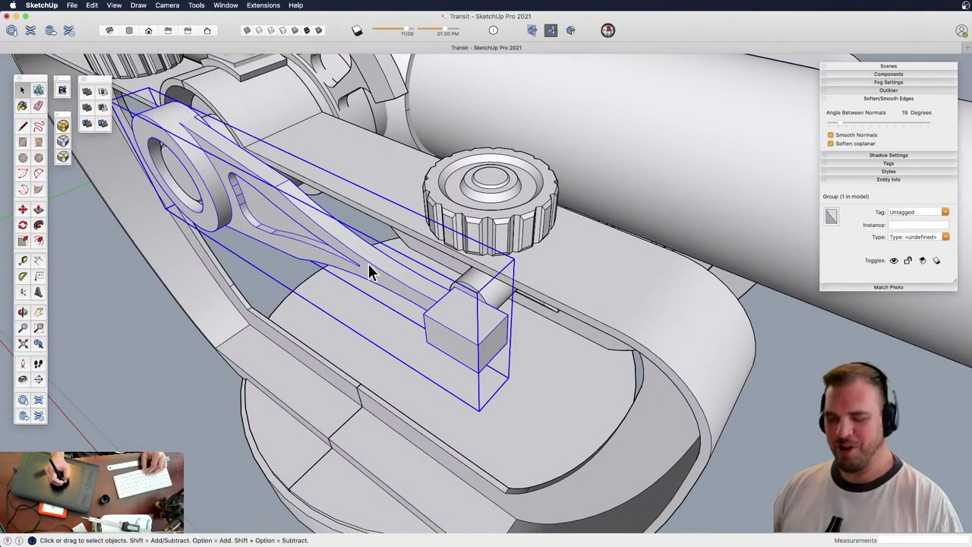
key("m")
left_click(380, 278)
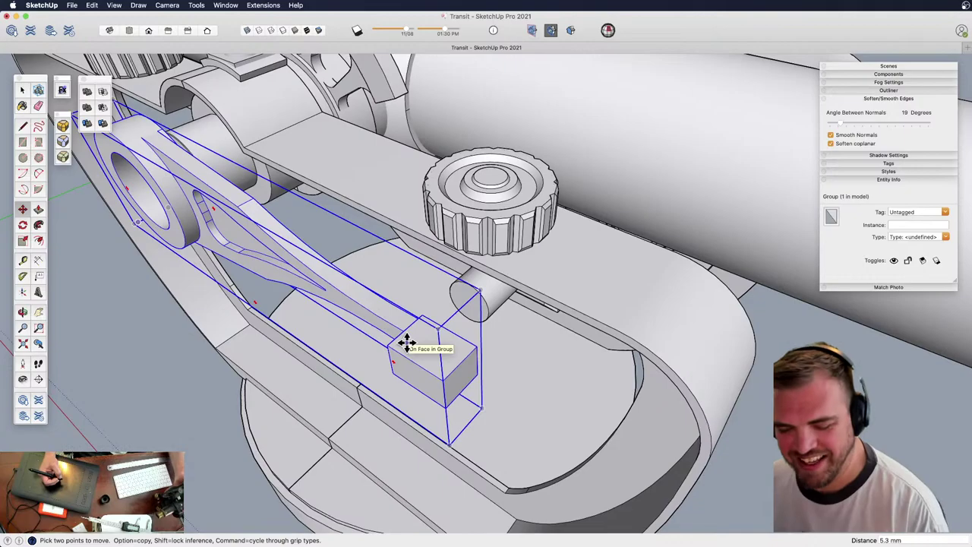
Inside the lever arm group, pull the ring's front face out 3.8 mm and the arm's front face out about 0.7 mm
key("h")
left_click_drag(344, 248, 484, 299)
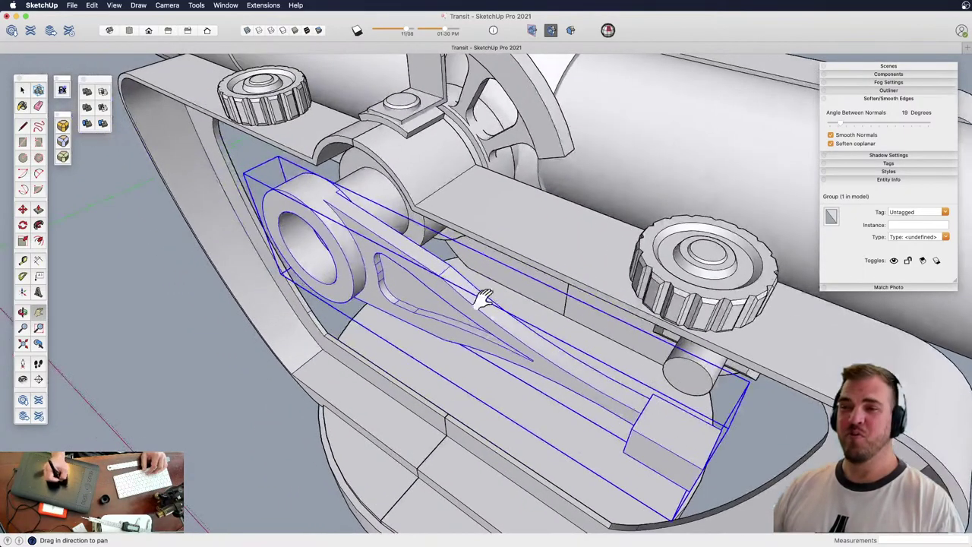
middle_click_drag(483, 298, 426, 289)
double_click(384, 278)
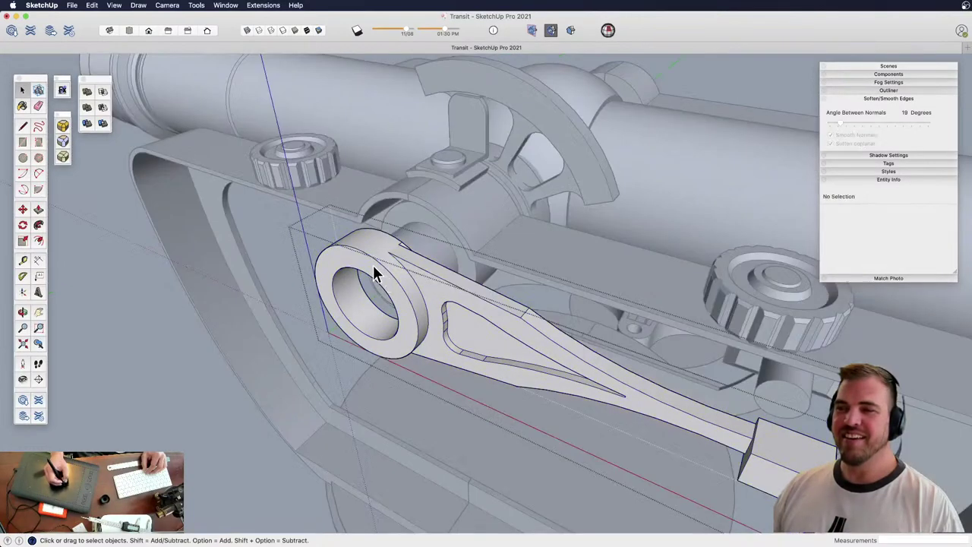
key("p")
left_click(369, 274)
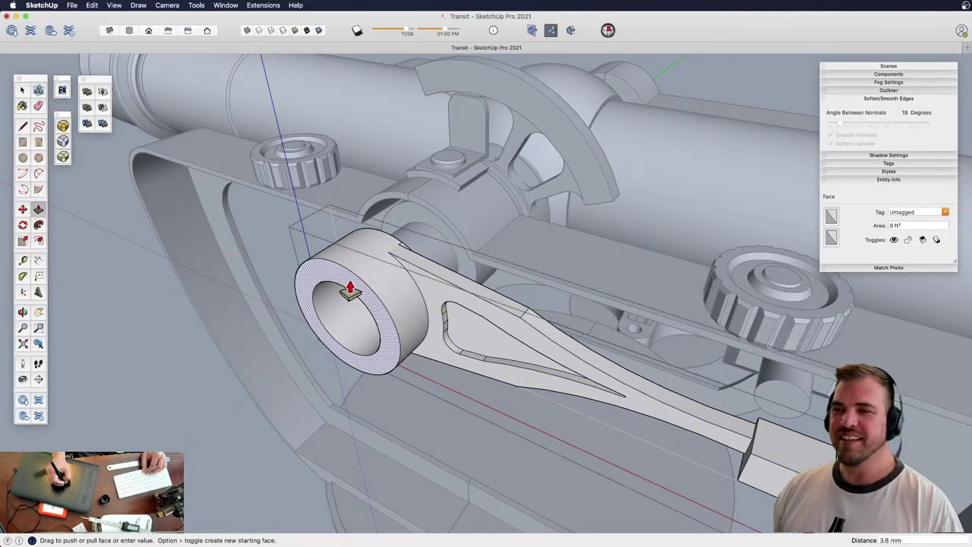
left_click(350, 289)
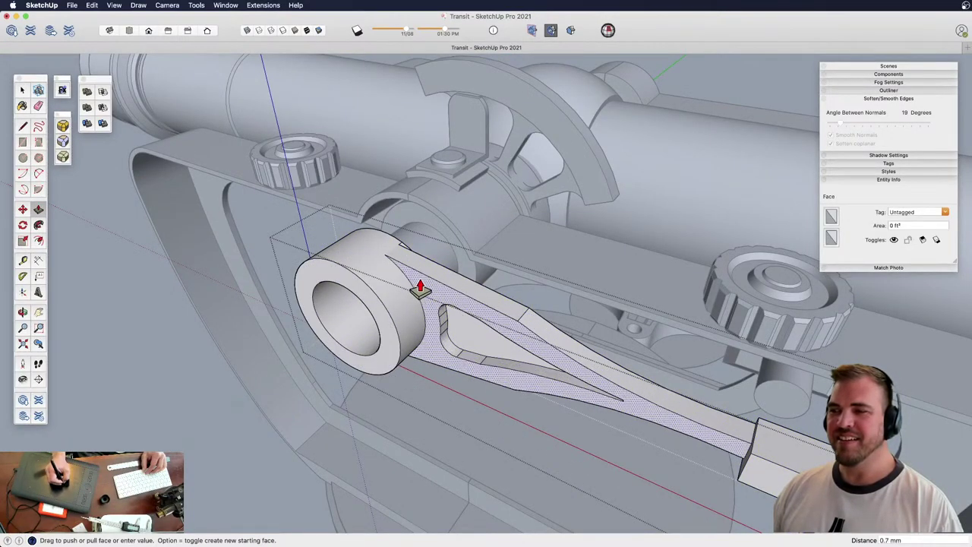
left_click(418, 290)
middle_click_drag(419, 290, 538, 177)
left_click(440, 341)
key("space")
left_click(758, 339)
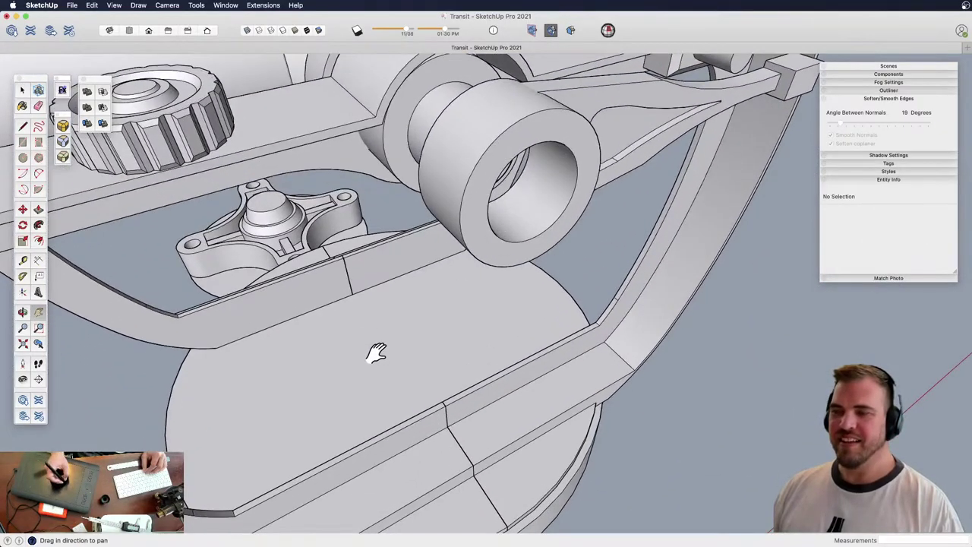
Extrude a small circle on the round base plate into a short cylinder and group it
left_click(375, 386)
key("p")
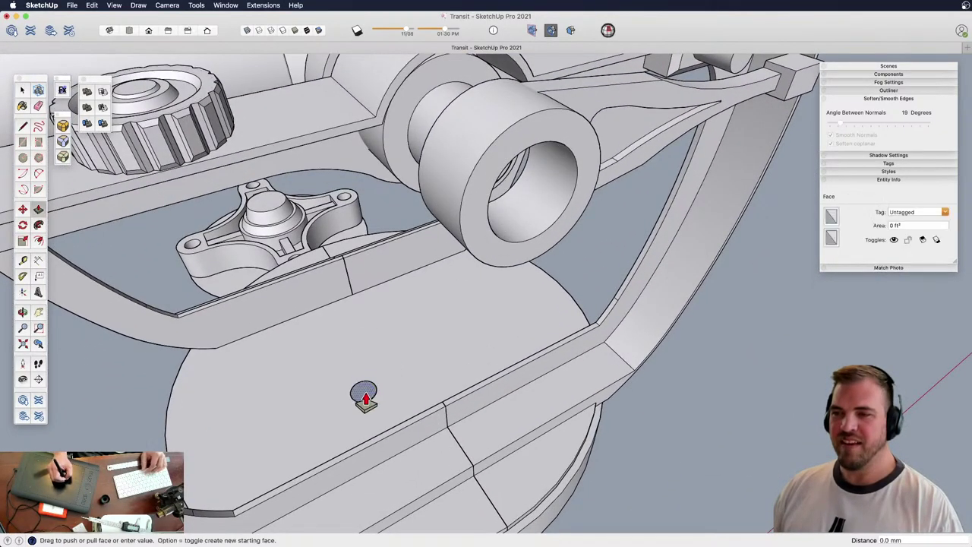
key("space")
triple_click(369, 386)
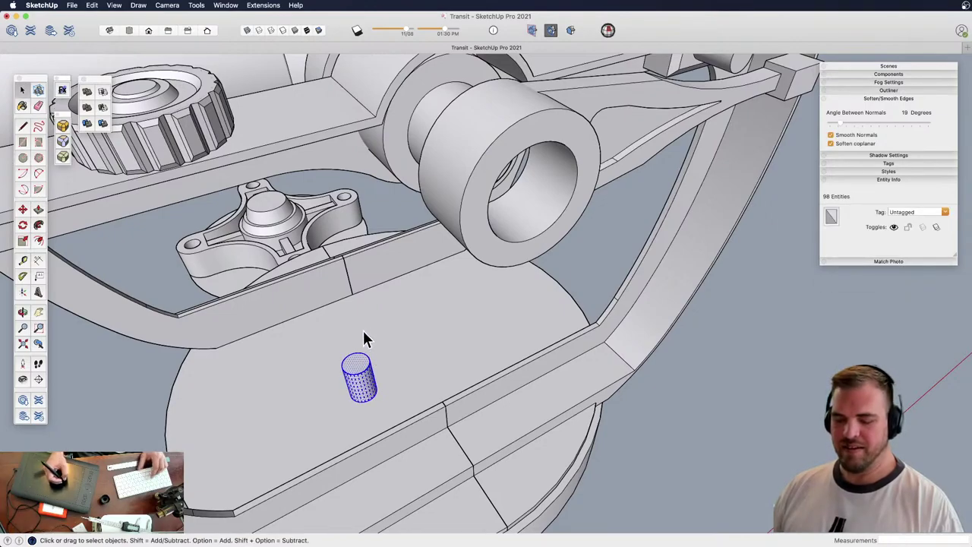
key("g")
Open the small cylinder's group to check its contents, close it and erase the cylinder
key("m")
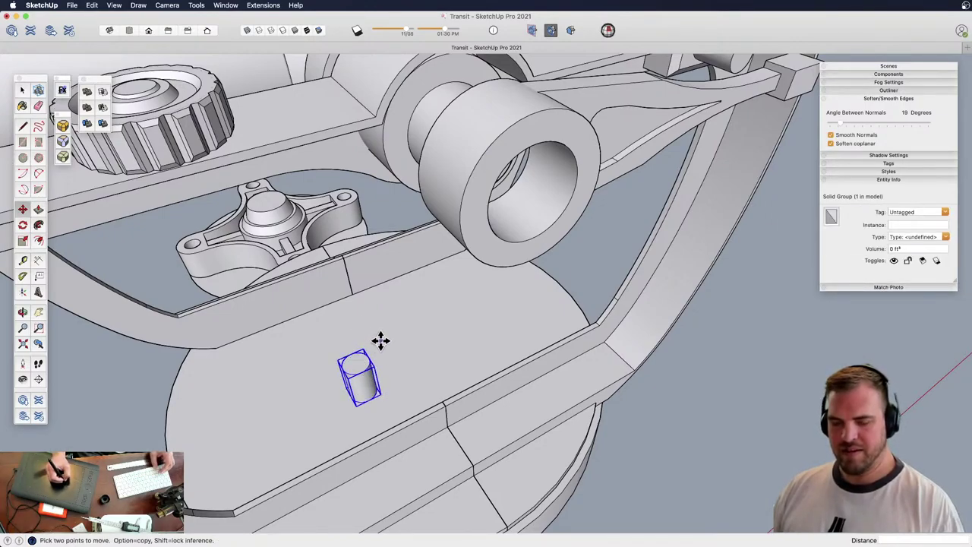
key("space")
double_click(357, 379)
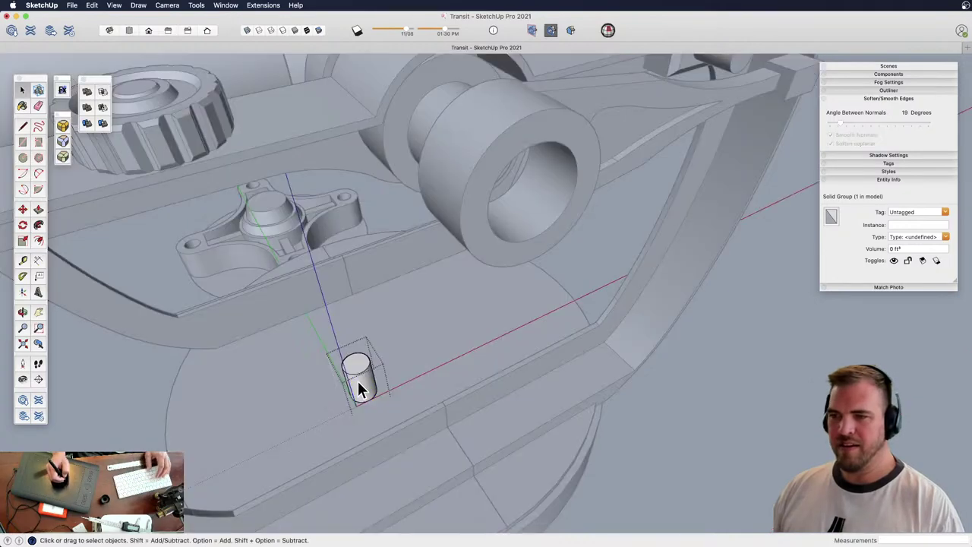
left_click(392, 350)
key("e")
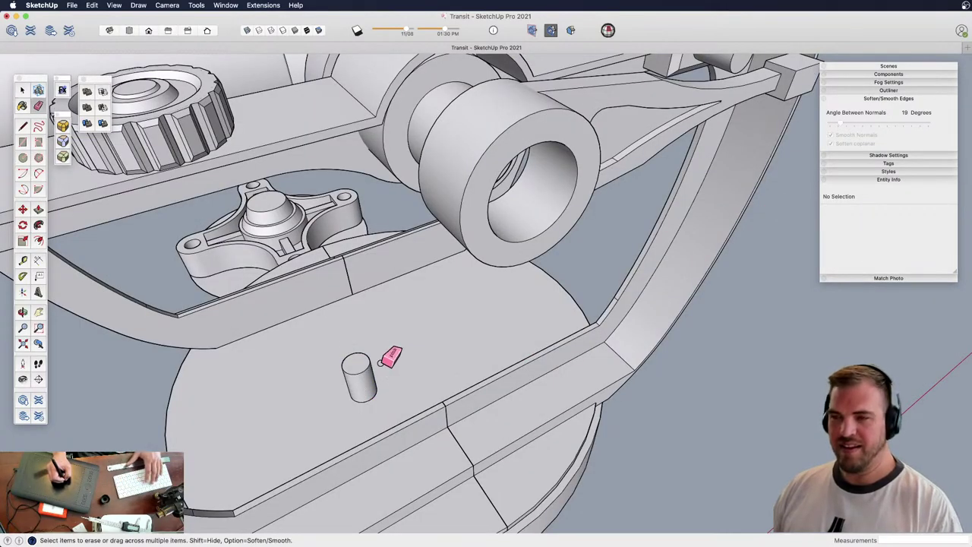
left_click(371, 359)
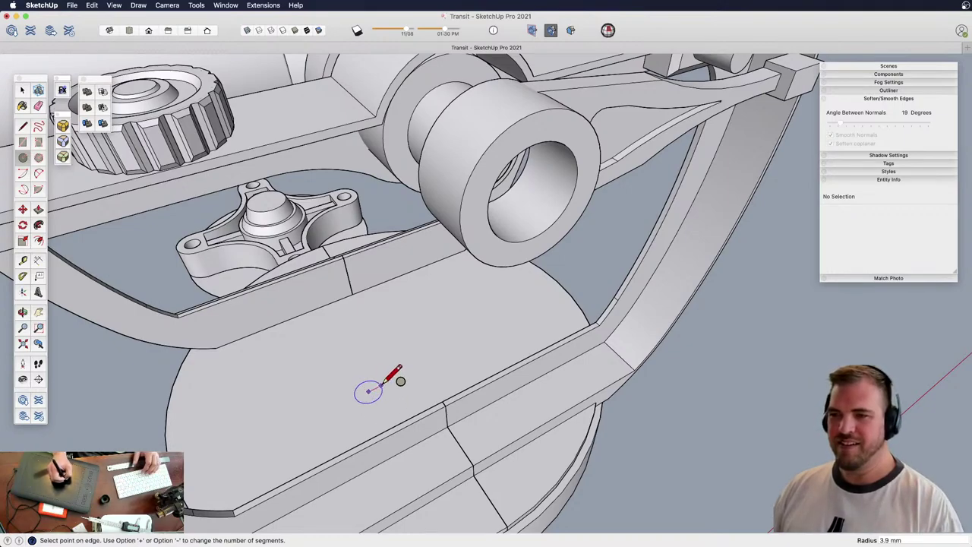
Extrude a circle of about 3.9 mm radius on the round base plate into an upright cylinder
left_click(372, 404)
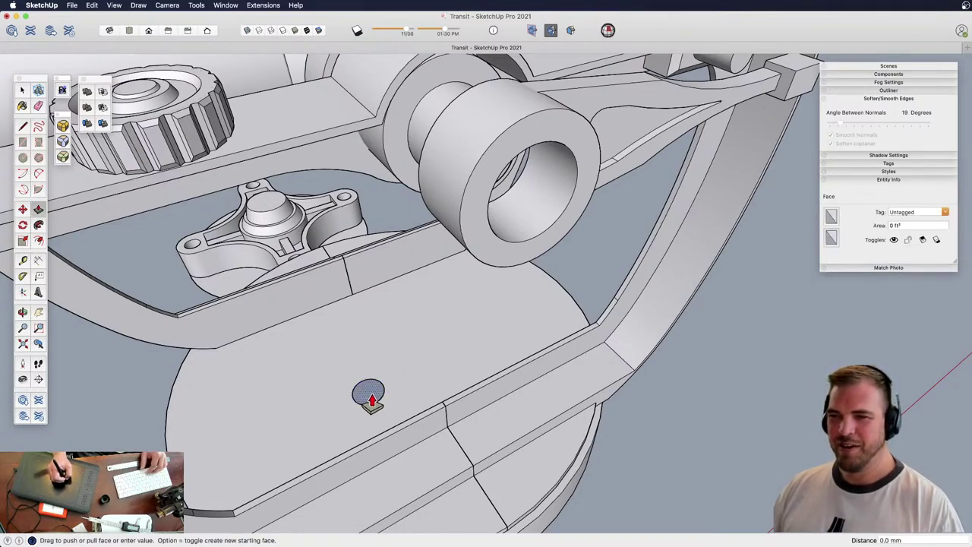
left_click(365, 356)
key("space")
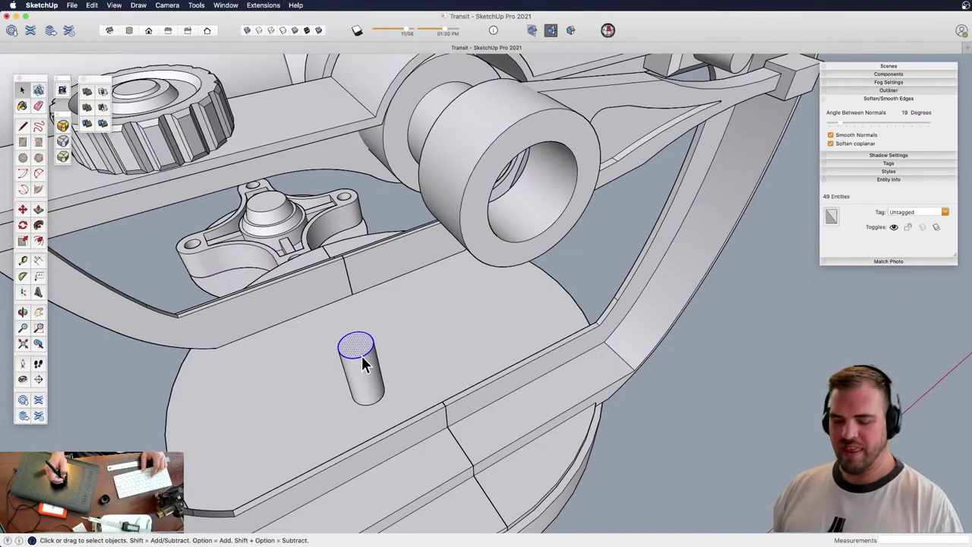
Group the cylinder and move it about 90.9 mm from the base plate to the side of the lever's ring
key("g")
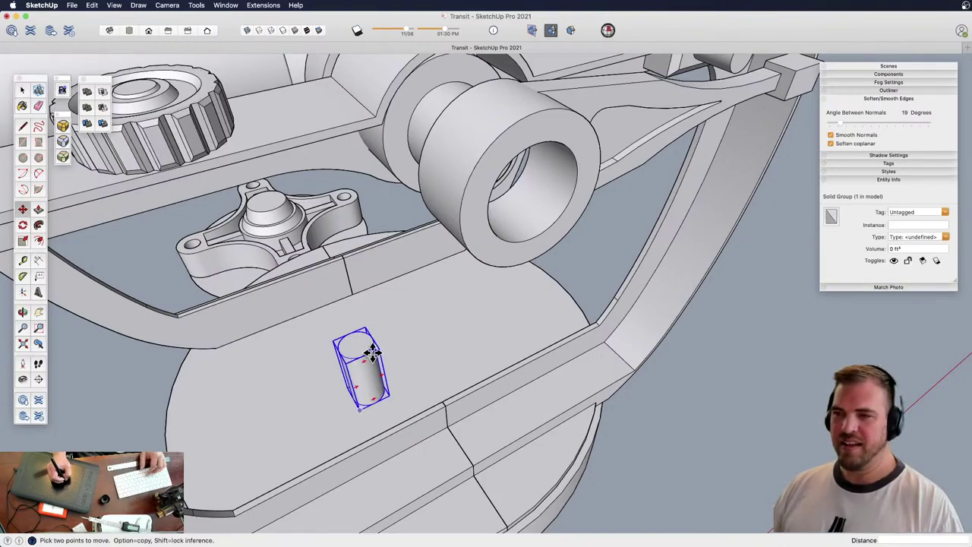
left_click(370, 350)
left_click(473, 164)
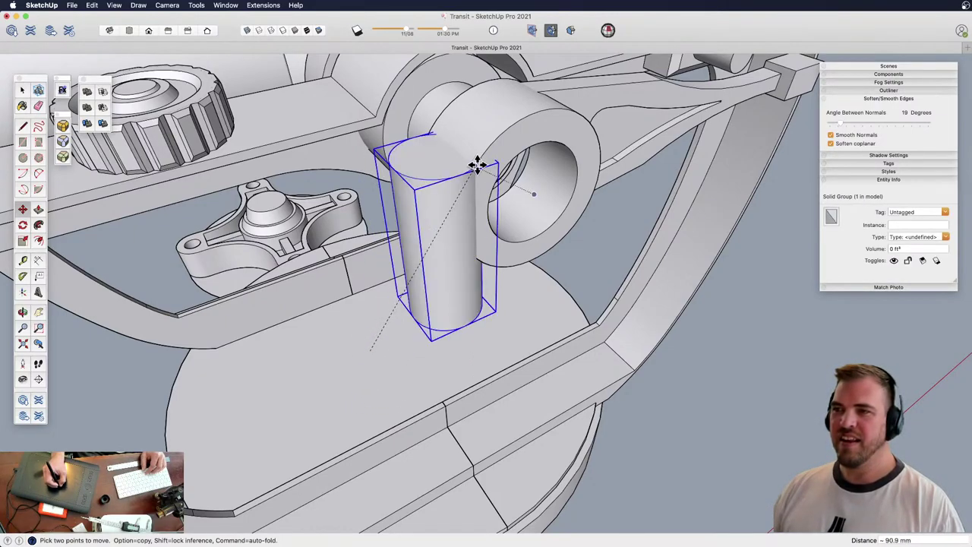
Inside the cylinder's group, push its top face down to shorten the cylinder
middle_click_drag(482, 179, 471, 237)
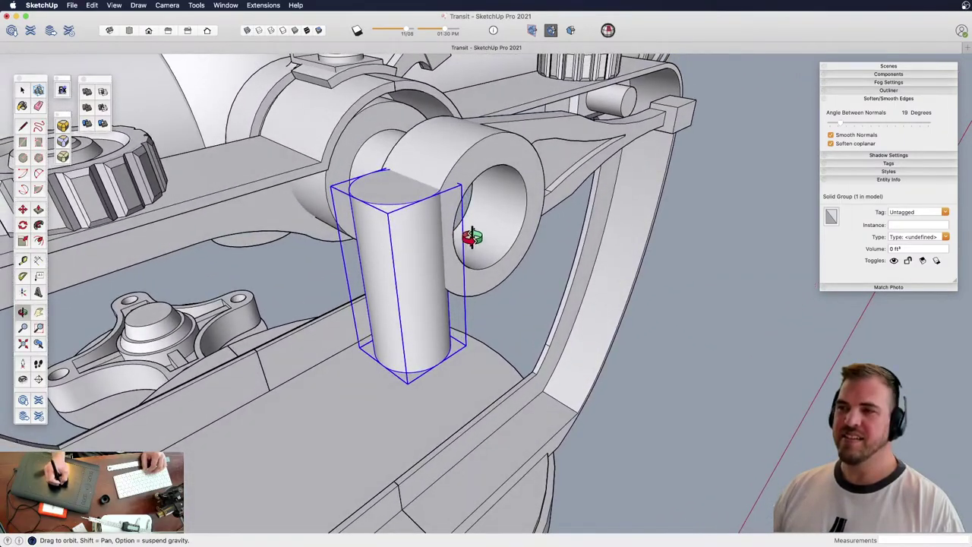
double_click(411, 259)
scroll(434, 347, "up", 5)
key("p")
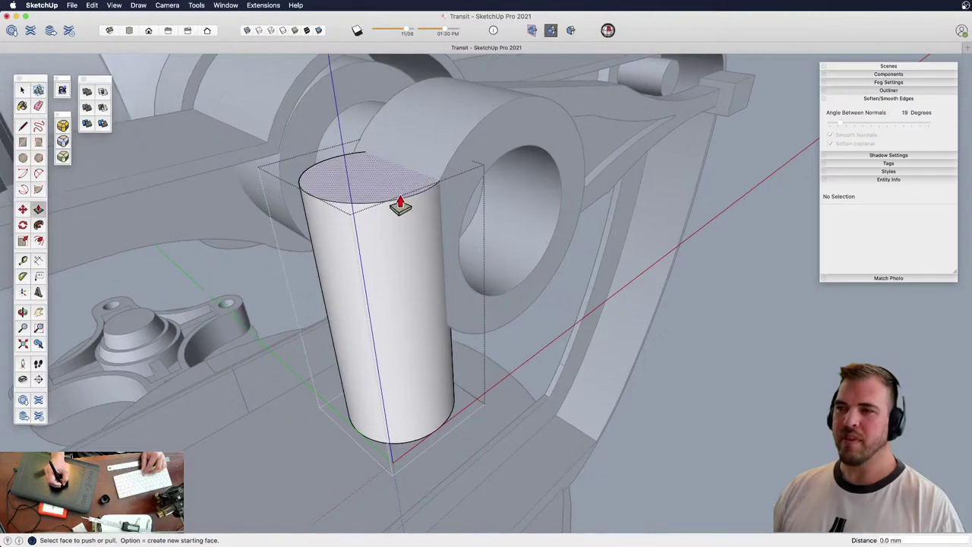
left_click_drag(400, 206, 402, 282)
key("space")
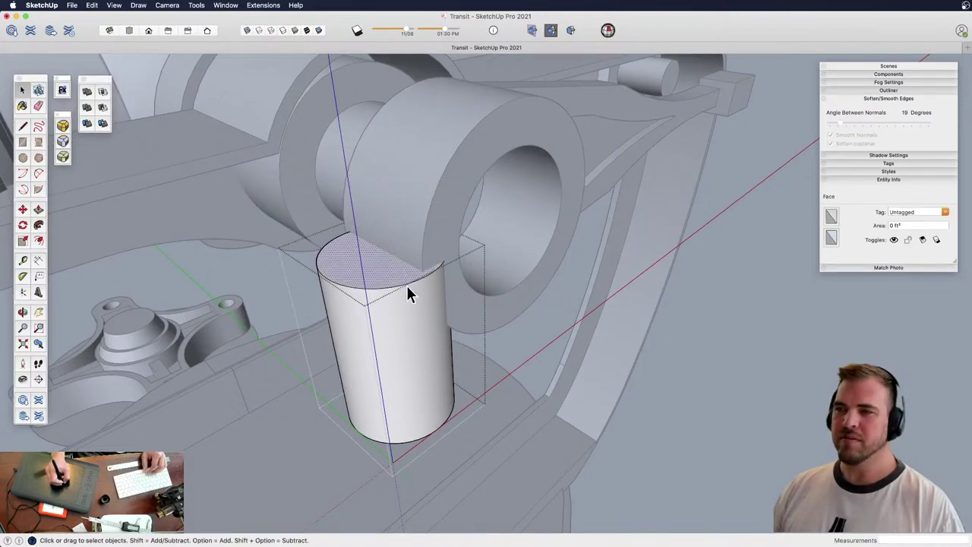
Copy the cylinder's circular edge onto its wall to mark out a narrow horizontal band
middle_click_drag(407, 286, 431, 250)
left_click(430, 251)
key("z")
middle_click_drag(434, 289, 446, 237, "shift")
key("m")
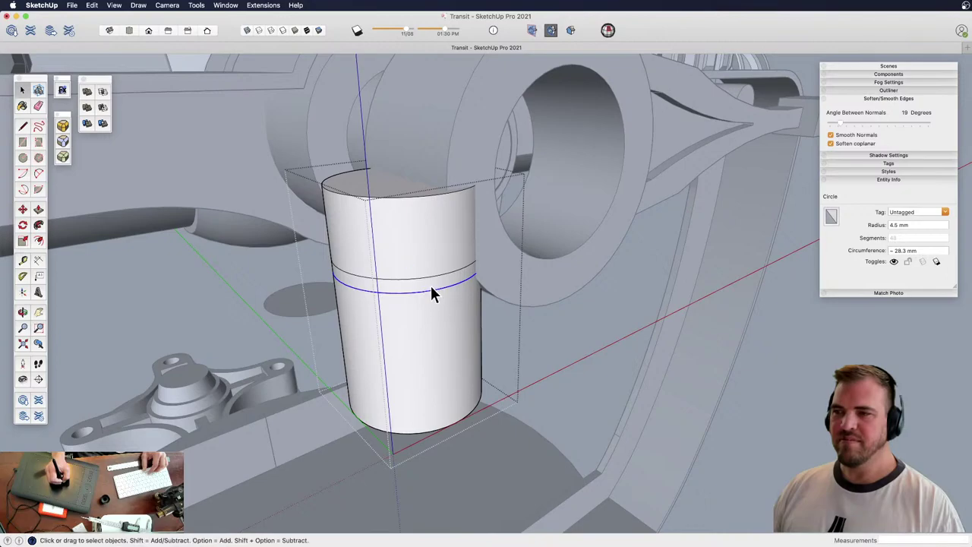
left_click(431, 288)
Copy the narrow band straight down the cylinder's wall to mark a second band
key("m")
left_click(433, 299)
key("alt")
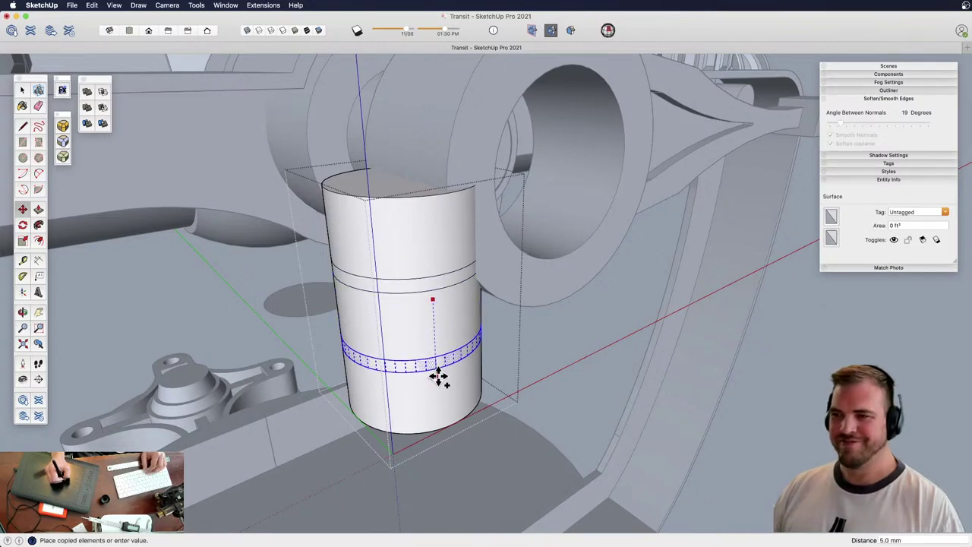
left_click(439, 363)
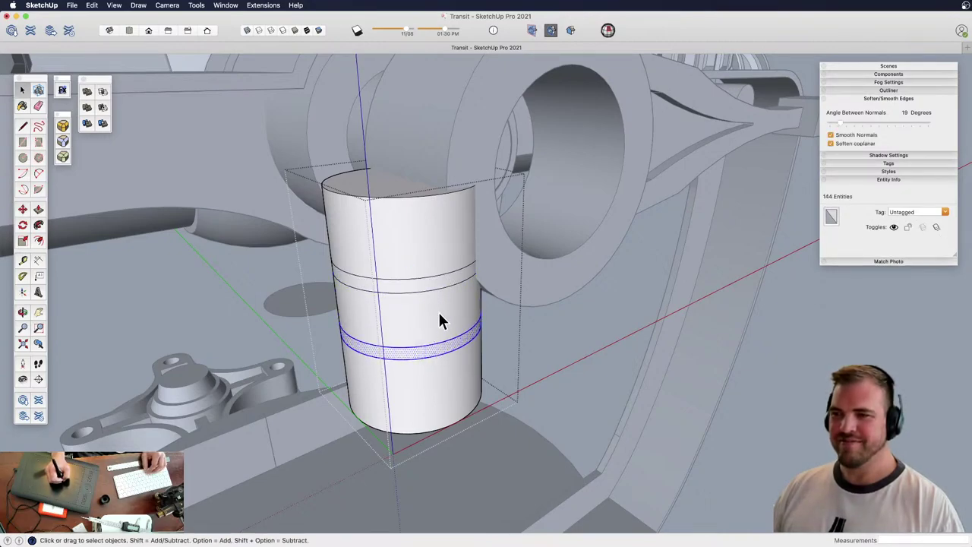
Scale the wall section between the two bands inward to form a neck, and stretch it vertically to sharpen the shoulders
key("s")
left_click_drag(511, 316, 501, 317)
scroll(445, 323, "up", 3)
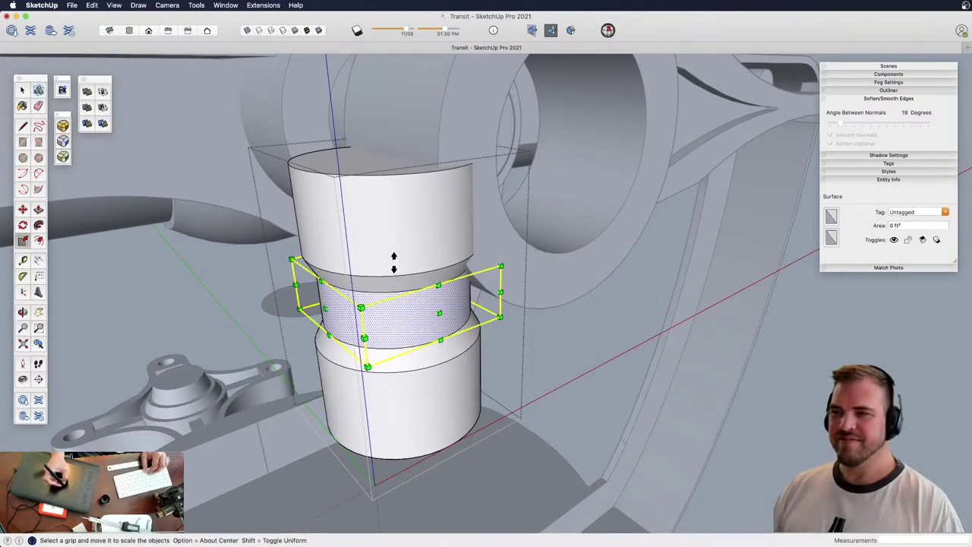
left_click_drag(394, 262, 416, 257)
key("z")
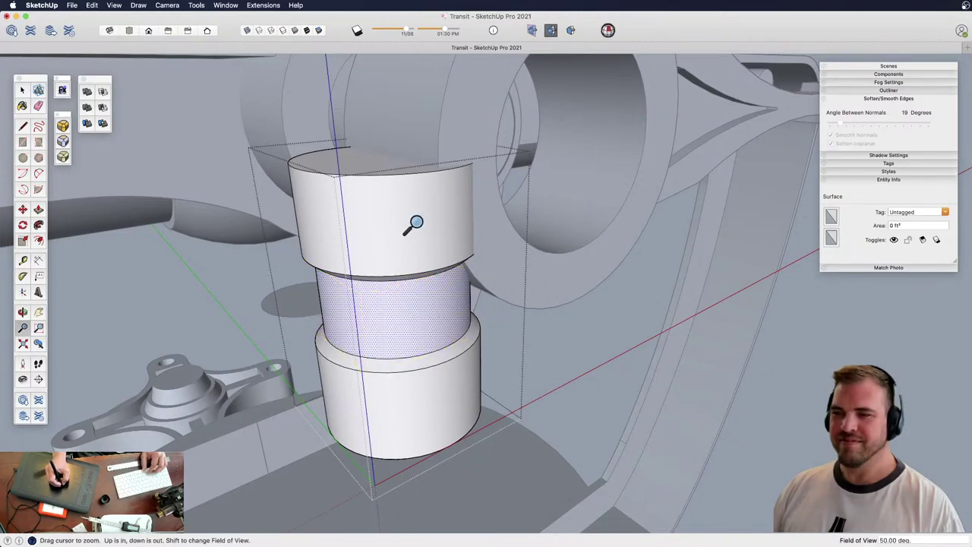
Offset the cylinder's top edge inward about 0.6 mm and pull the inner face up 1.9 mm
left_click_drag(412, 224, 419, 232)
middle_click_drag(407, 251, 405, 314)
key("space")
left_click(404, 313)
key("f")
left_click(384, 304)
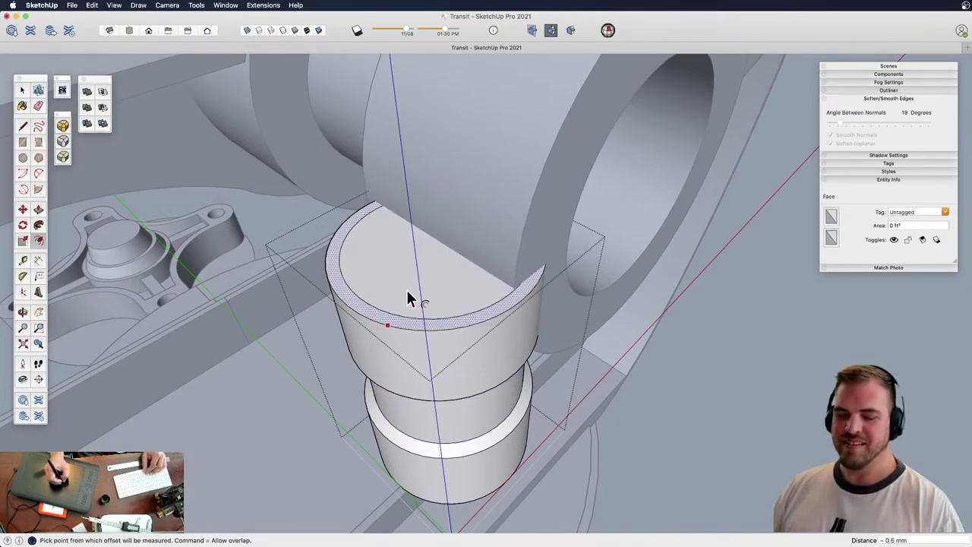
left_click(398, 283)
key("p")
left_click_drag(398, 288, 396, 262)
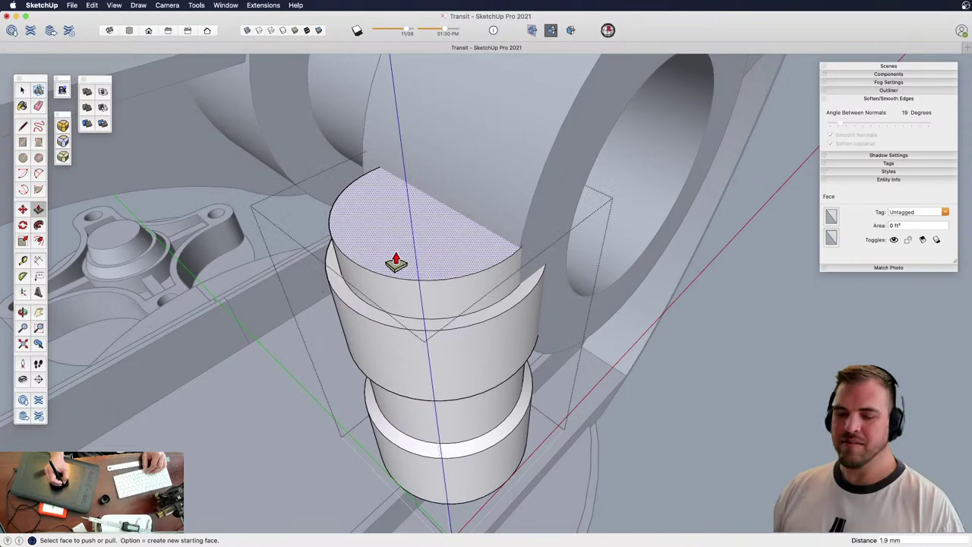
Offset the raised top face's edge slightly inward and pull the inner face up about 0.2 mm
key("space")
double_click(403, 269)
scroll(397, 254, "up", 3)
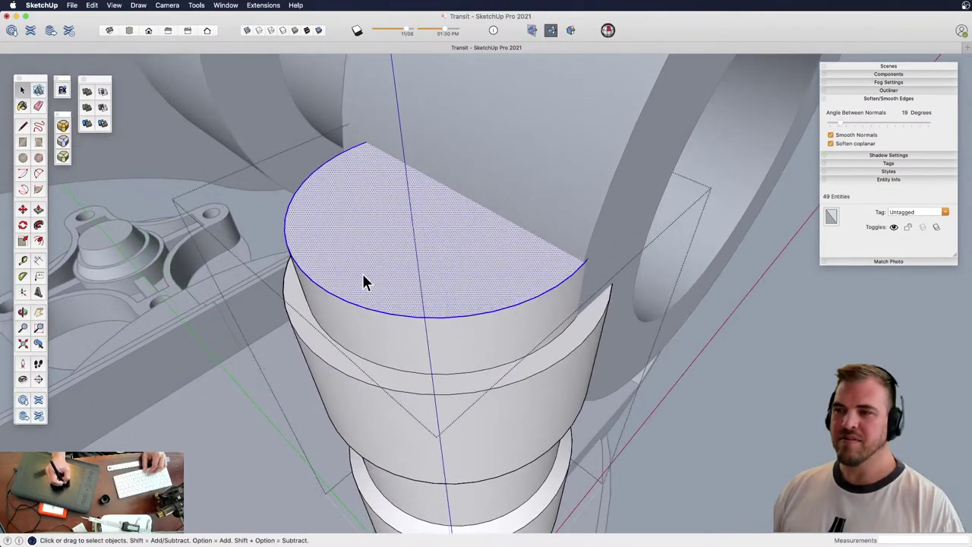
left_click(341, 287)
key("p")
left_click(375, 277)
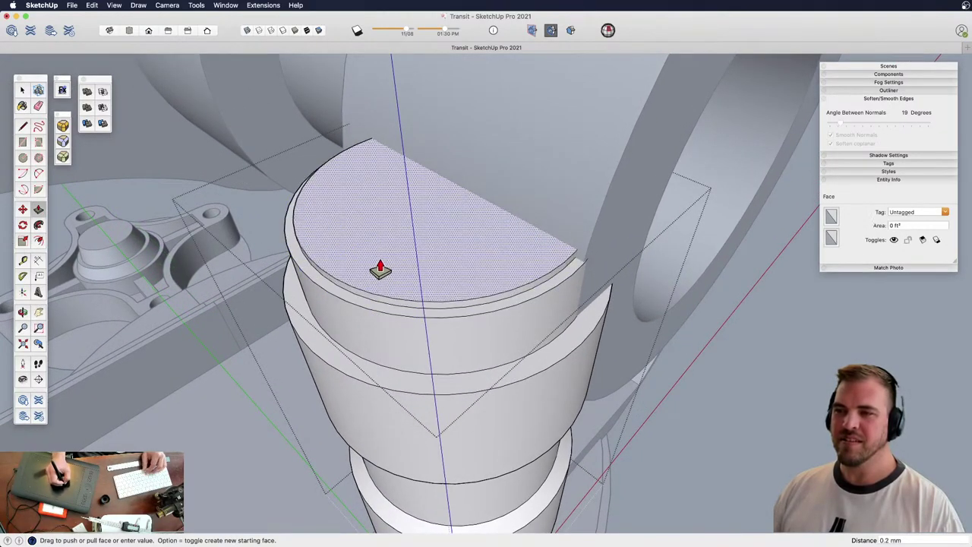
left_click(379, 268)
Scale the cylinder's top face to 0.91 about its centre to bevel the rim
key("space")
key("s")
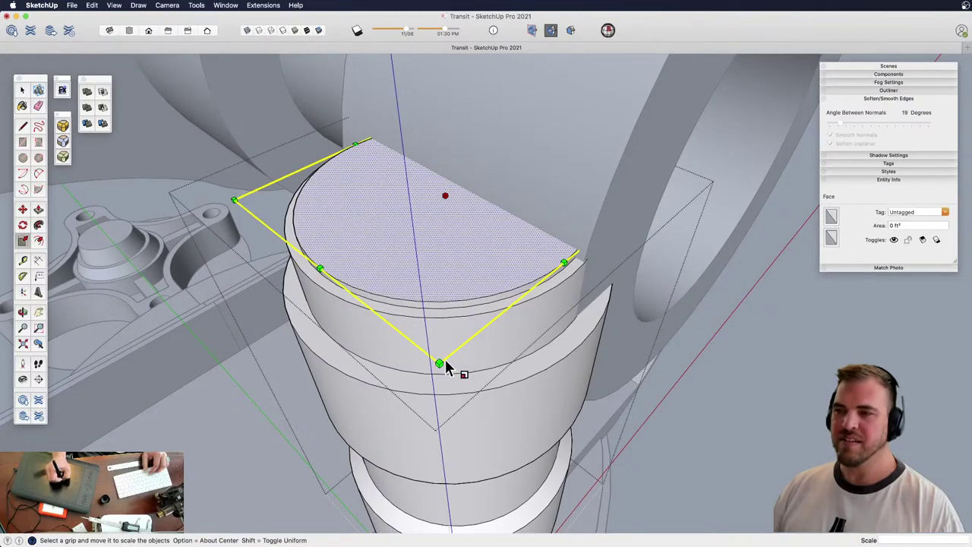
left_click_drag(439, 363, 441, 349)
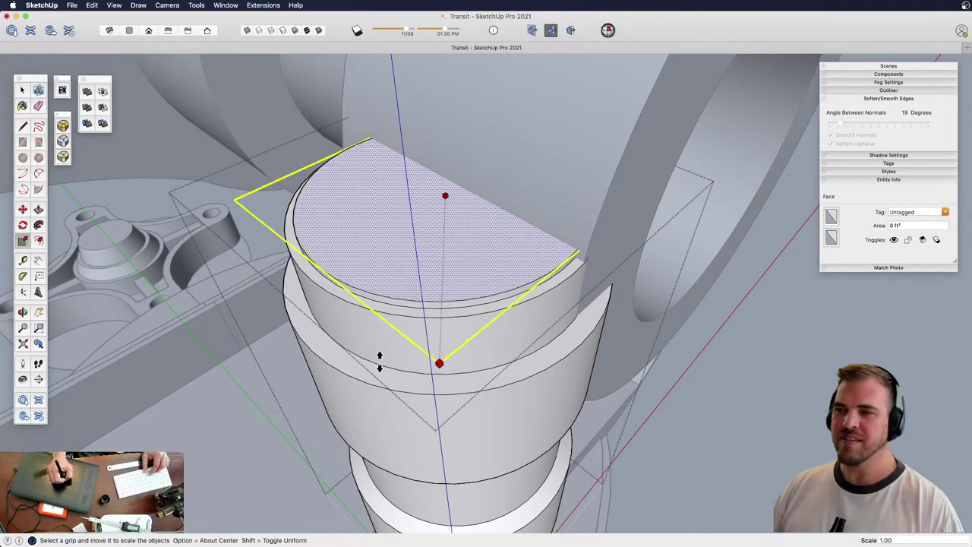
key("Escape")
left_click_drag(235, 200, 253, 199)
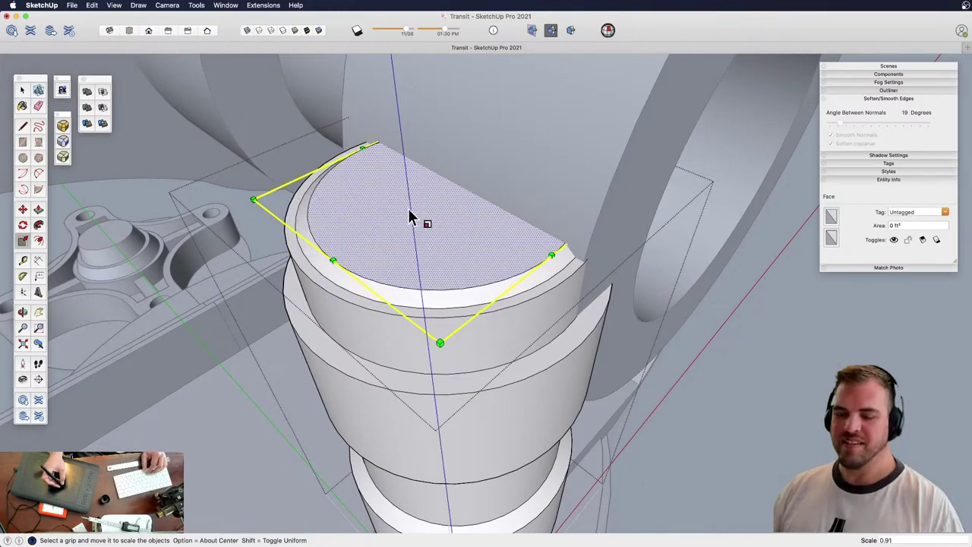
Offset the bevelled top face inward about 1.2 mm and pull the inner face up about 5.3 mm into a shaft
key("z")
left_click_drag(408, 209, 421, 339)
key("f")
left_click(443, 268)
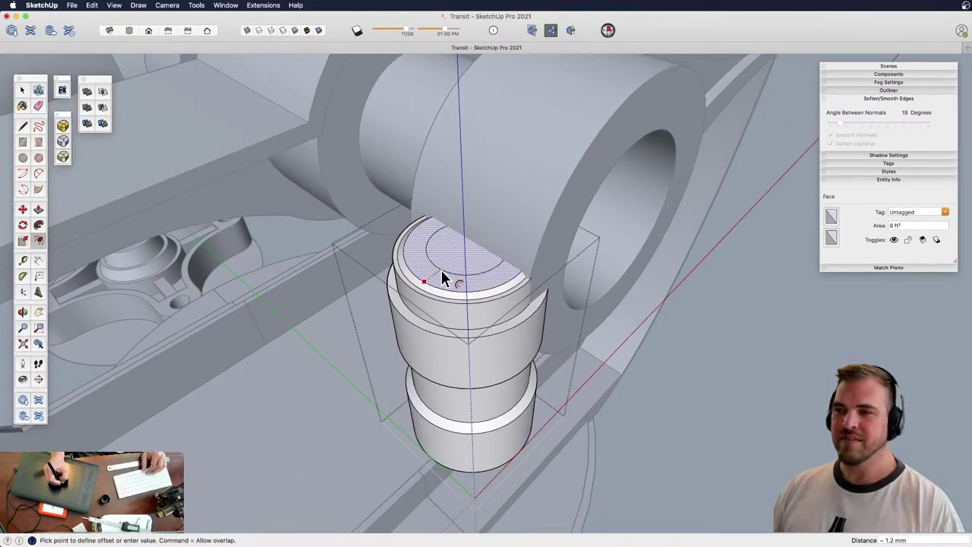
left_click(463, 257)
key("p")
left_click(462, 263)
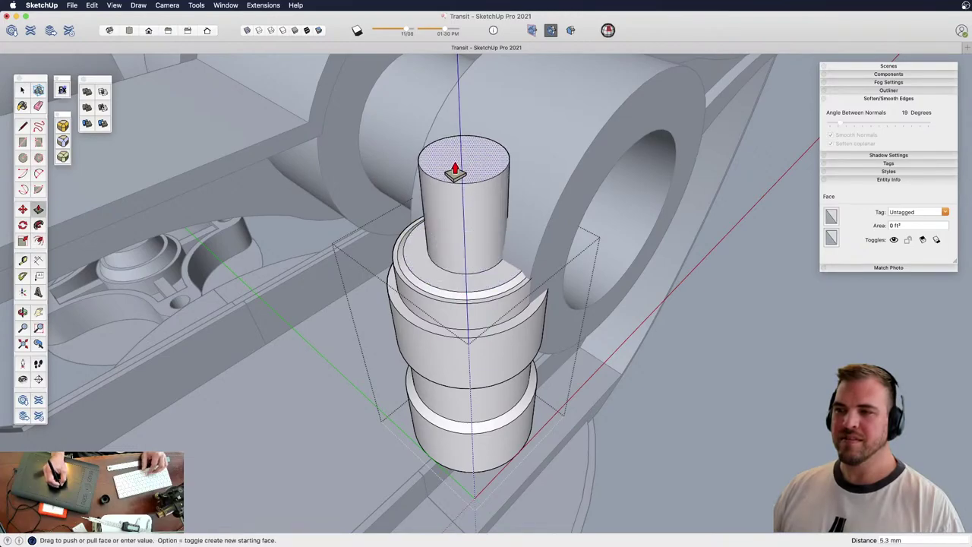
Pull the shaft's top face up further so it rises well above the lever's ring
key("z")
left_click_drag(455, 173, 456, 350)
middle_click_drag(473, 314, 522, 186, "shift")
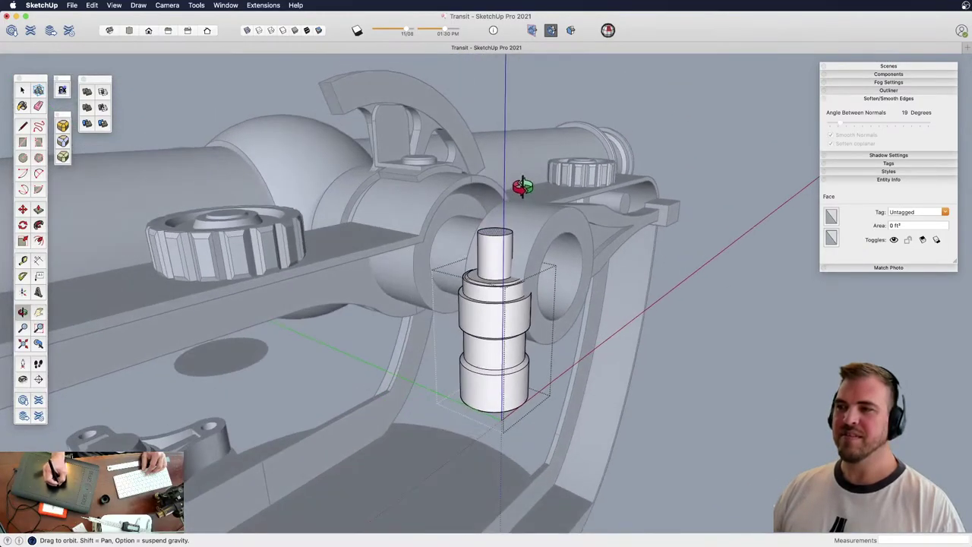
left_click(495, 232)
left_click(504, 112)
middle_click_drag(503, 112, 410, 198)
middle_click_drag(486, 302, 605, 255)
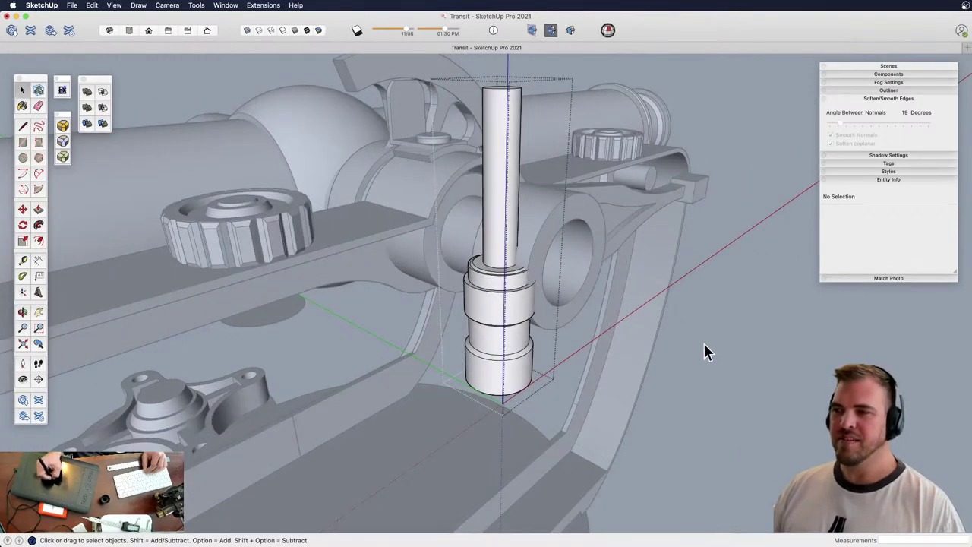
Close the stepped cylinder's group and move it 2.1 mm beside the lever's ring
middle_click_drag(704, 351, 486, 316)
left_click(494, 309)
left_click(574, 302)
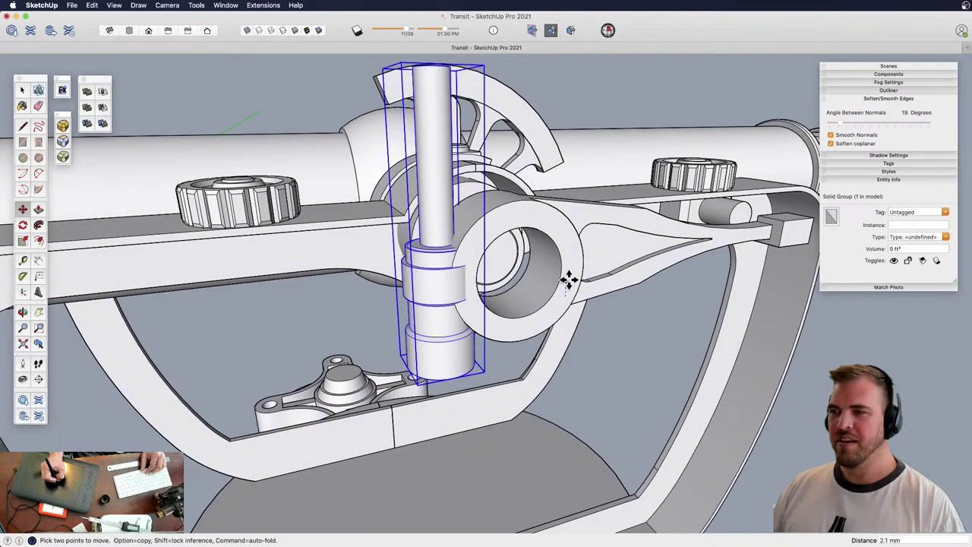
middle_click_drag(571, 245, 643, 471)
key("z")
middle_click_drag(558, 263, 509, 304)
Inside the lever arm group, pull the ring's front face further outward and close the group
key("space")
double_click(516, 293)
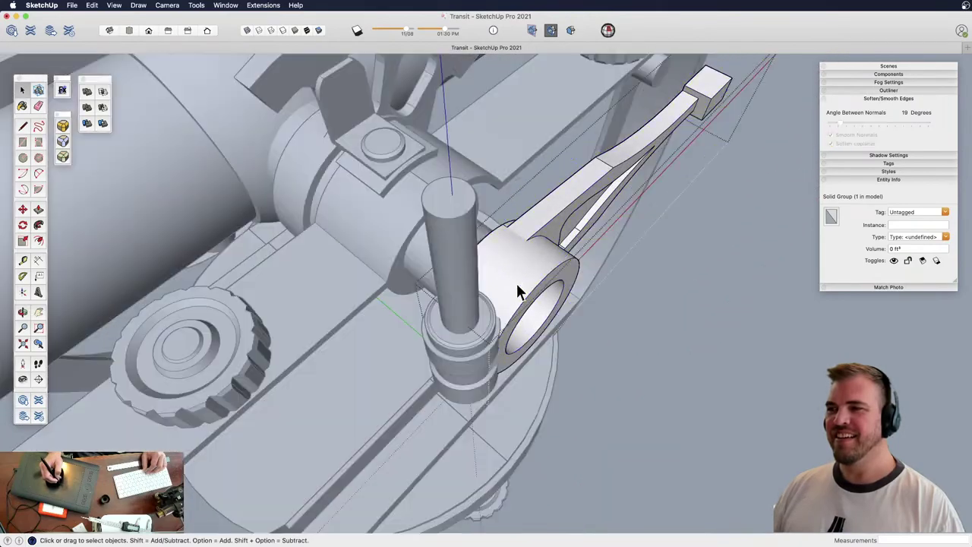
key("p")
left_click(566, 271)
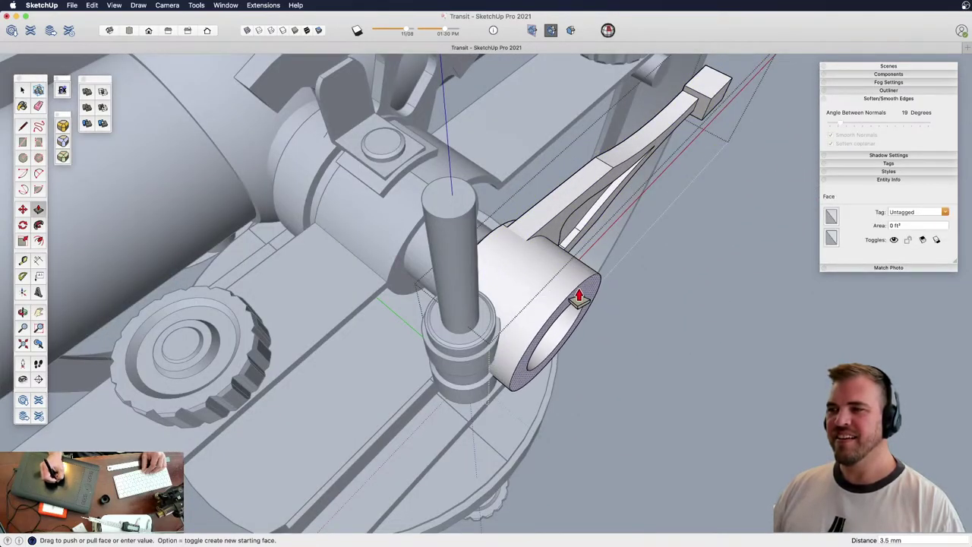
left_click(570, 289)
key("space")
left_click(614, 303)
Move the stepped shaft across the ring's width to centre it, temporarily showing hidden geometry as a guide
left_click(490, 334)
mouse_move(490, 334)
middle_mouse_down()
mouse_move(434, 288)
mouse_move(585, 380)
mouse_move(636, 343)
mouse_move(589, 256)
mouse_move(486, 332)
mouse_move(517, 330)
mouse_move(364, 337)
mouse_move(477, 328)
middle_mouse_up()
key("z")
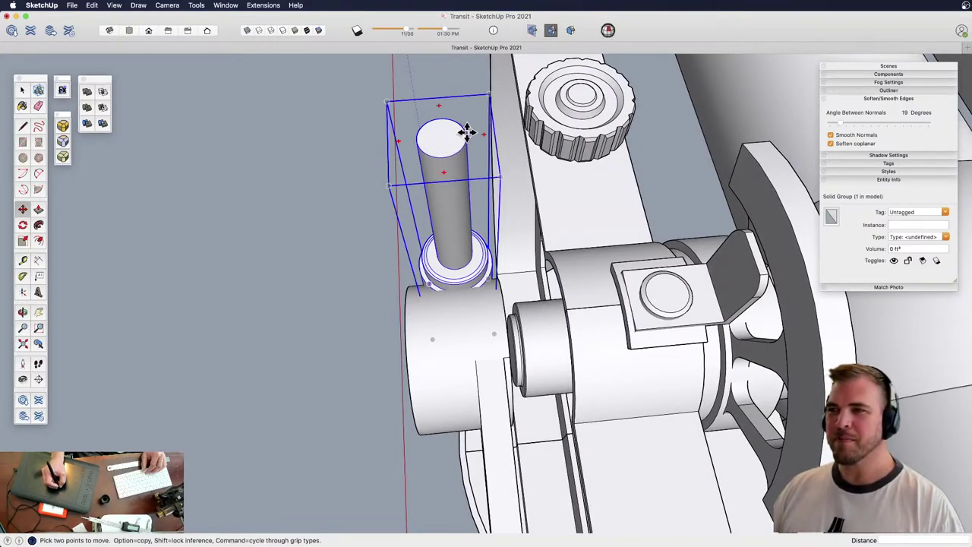
left_click(445, 137)
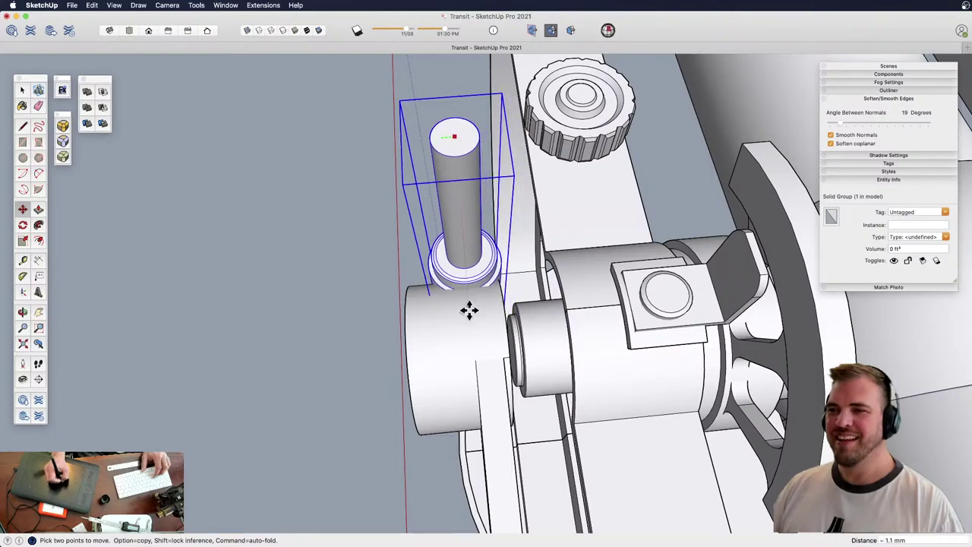
key("alt+h")
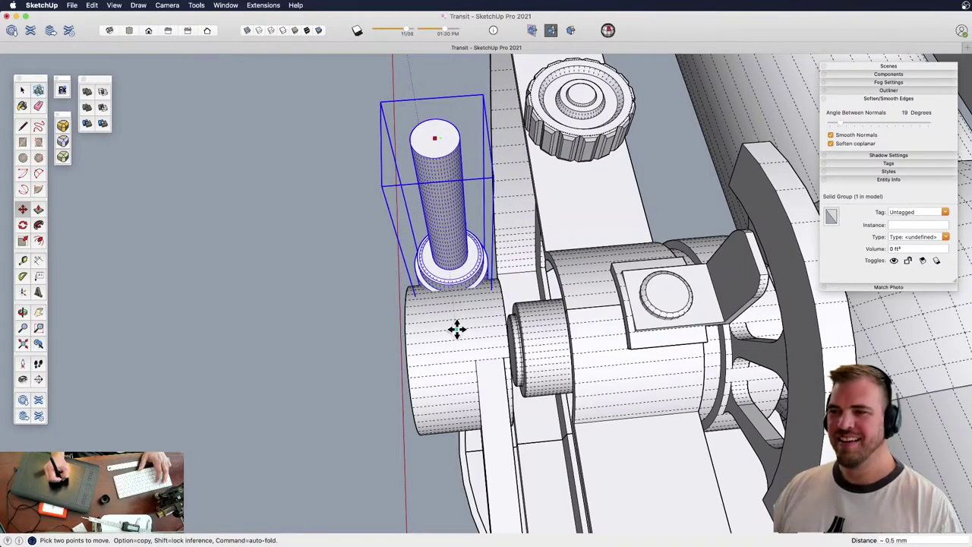
key("shift+h")
middle_click_drag(444, 245, 401, 428, "shift")
Move the knurled knob about 34.8 mm from the frame beam onto the shaft, using X-ray display to align them
left_click(275, 262)
key("z")
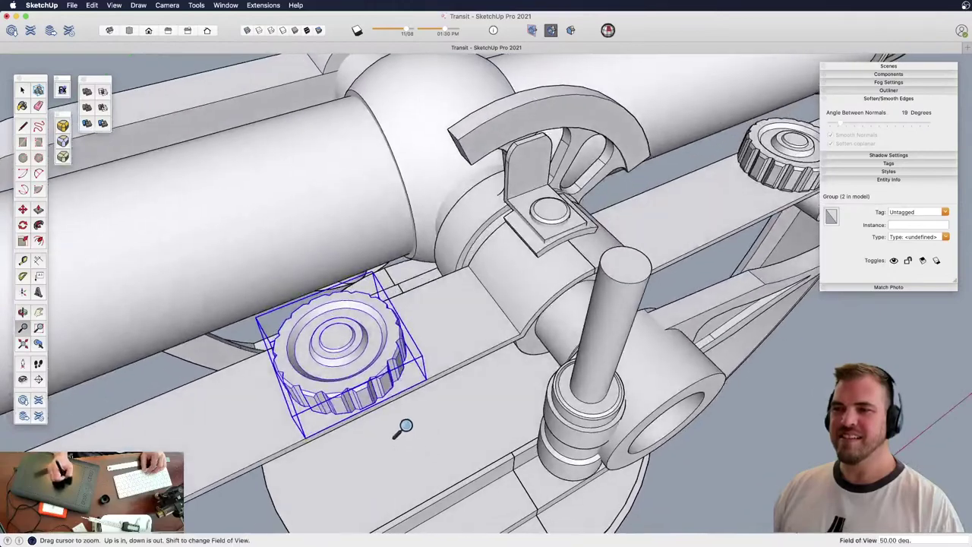
left_click_drag(402, 428, 398, 399)
key("m")
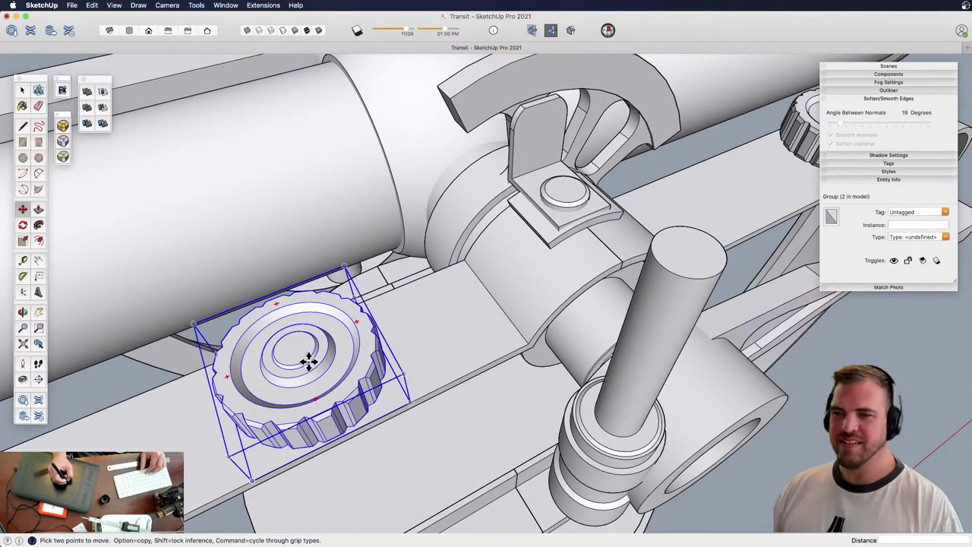
left_click(295, 344)
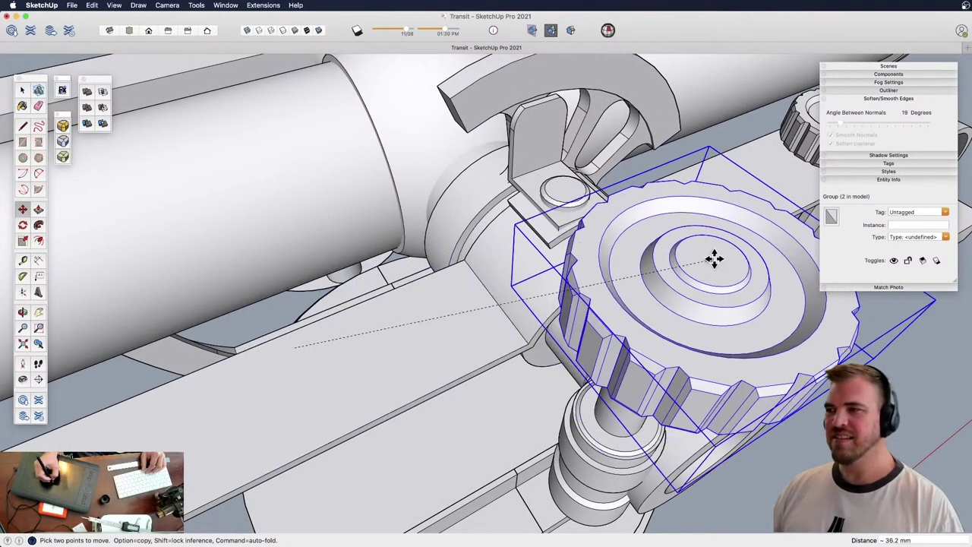
key("x")
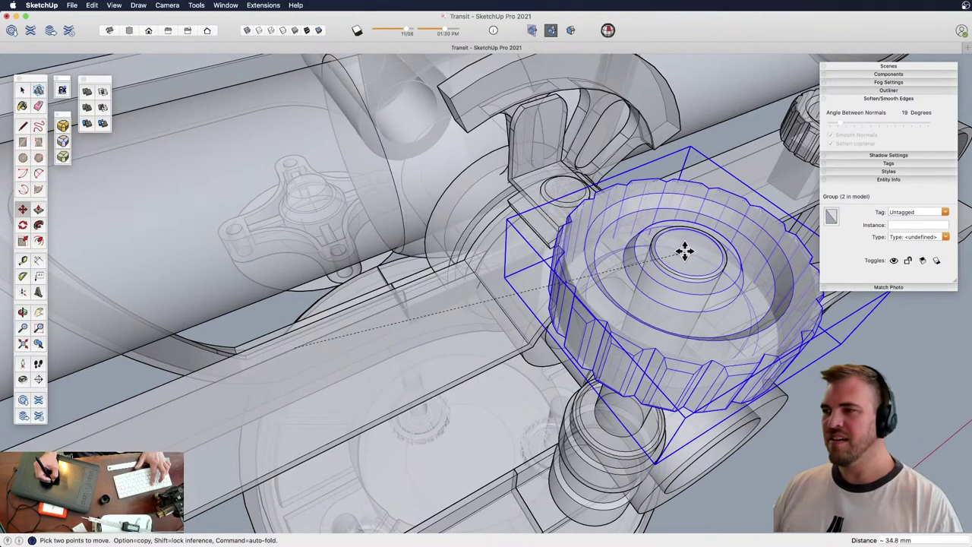
key("x")
middle_click_drag(676, 288, 577, 218)
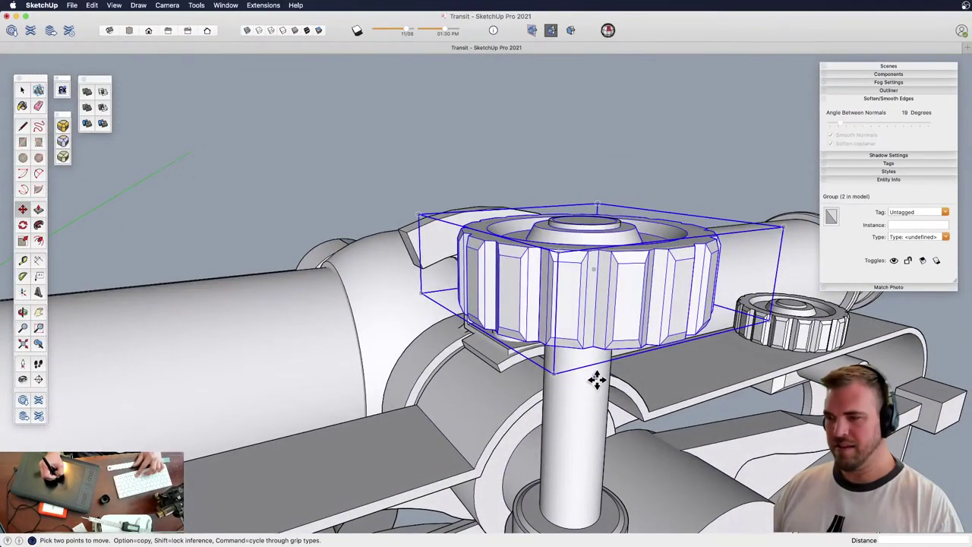
middle_click_drag(592, 367, 312, 256, "shift")
Scale the knurled knob on the shaft to 0.89 about its centre
key("z")
left_click_drag(380, 259, 445, 341)
middle_click_drag(446, 341, 494, 307)
key("z")
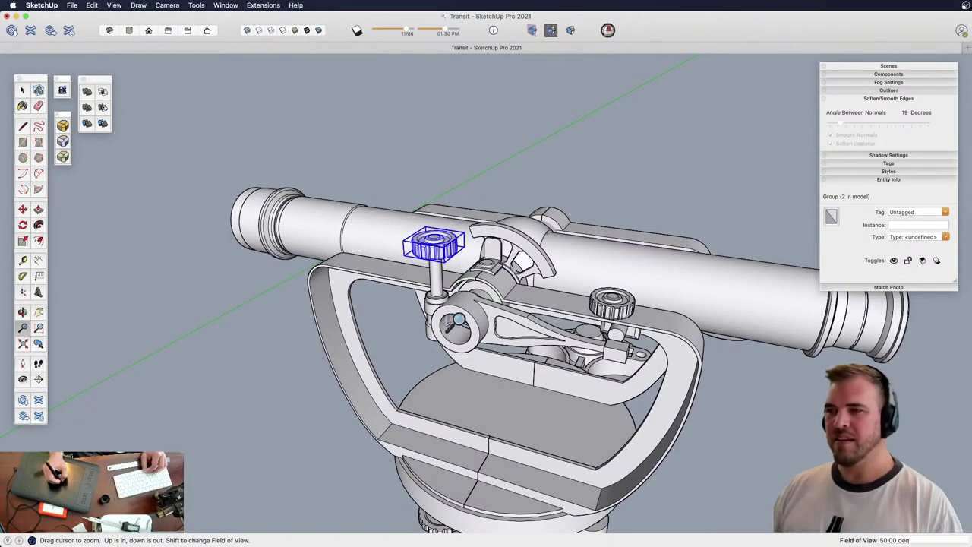
left_click_drag(459, 322, 456, 236)
key("s")
left_click_drag(458, 198, 453, 201)
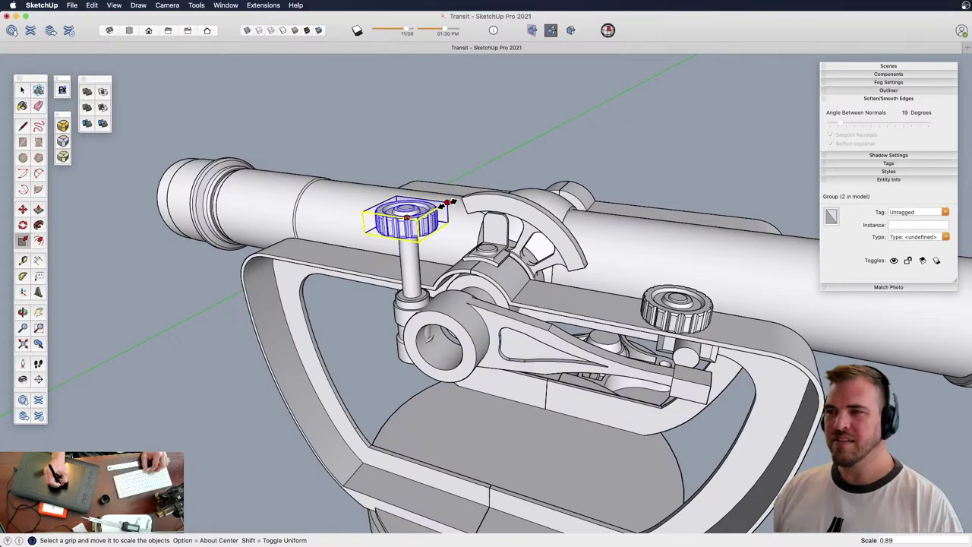
middle_click_drag(446, 268, 458, 293, "shift")
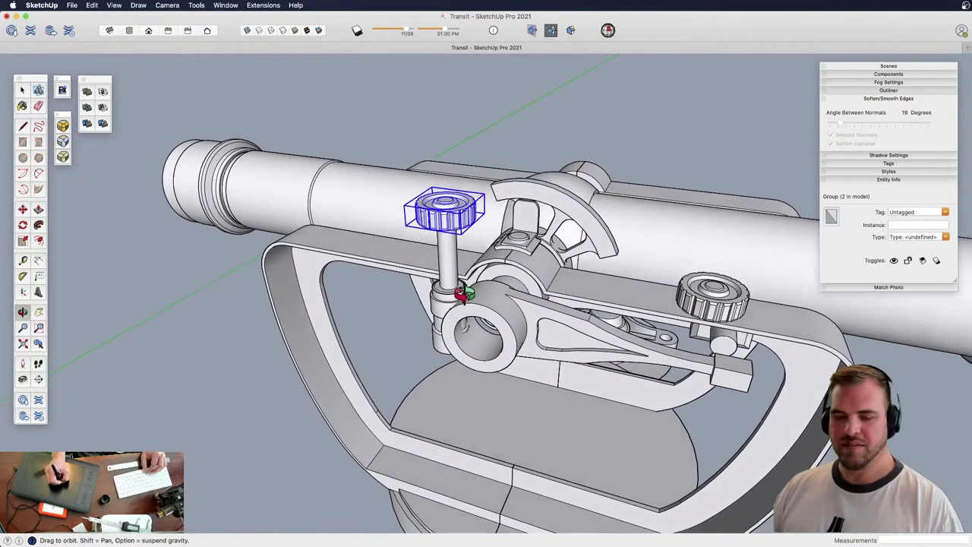
Inside the knob shaft's group, shrink the radius of the slim upper shaft section by about 0.3 mm and close the group
key("z")
left_click_drag(458, 293, 418, 144)
middle_click_drag(418, 144, 502, 251, "shift")
middle_click_drag(502, 251, 465, 331)
key("space")
left_click(467, 287)
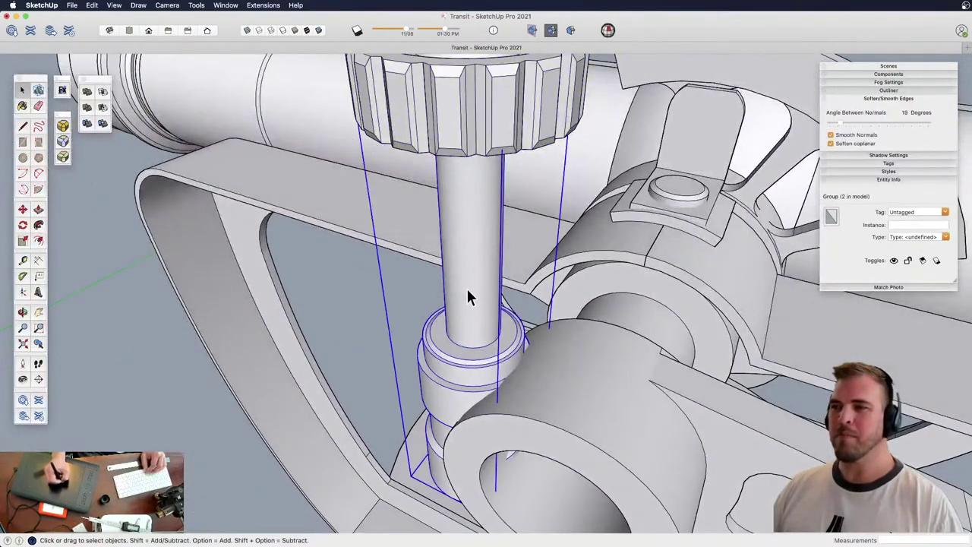
triple_click(481, 283)
left_click(397, 256)
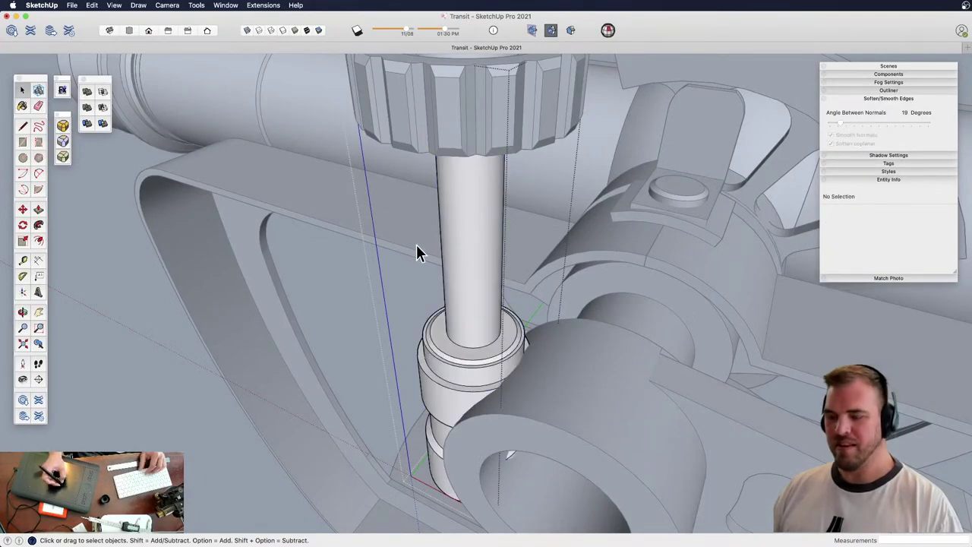
key("m")
key("space")
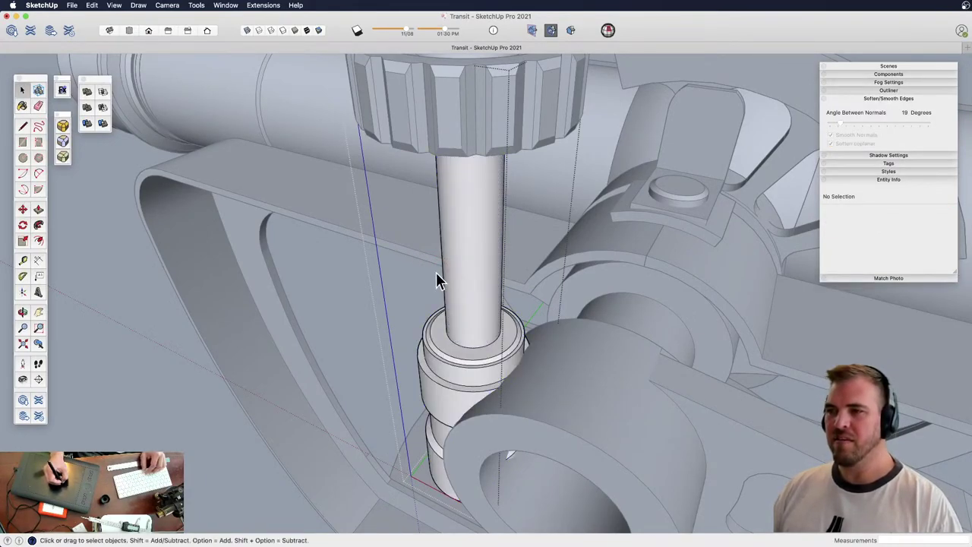
key("m")
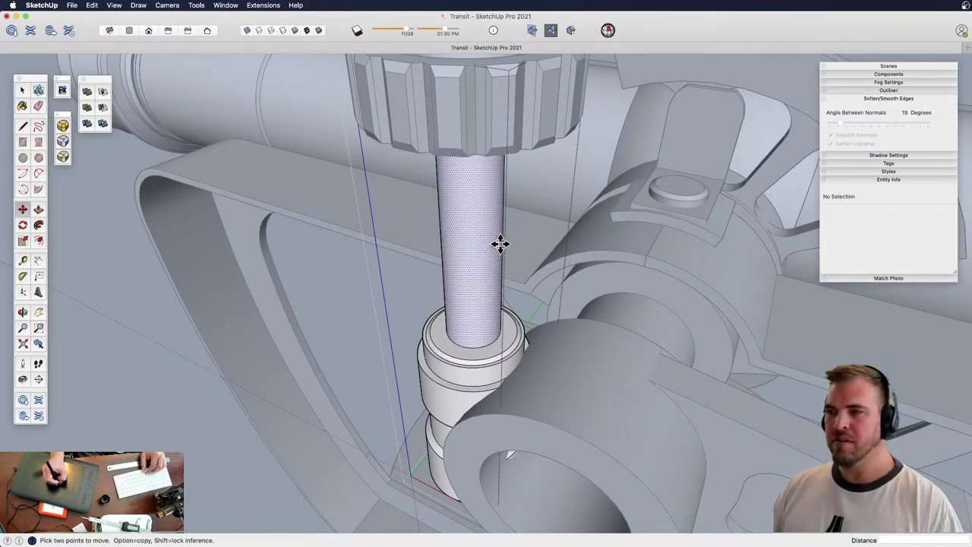
middle_click_drag(496, 252, 433, 316)
key("z")
left_click_drag(432, 316, 454, 308)
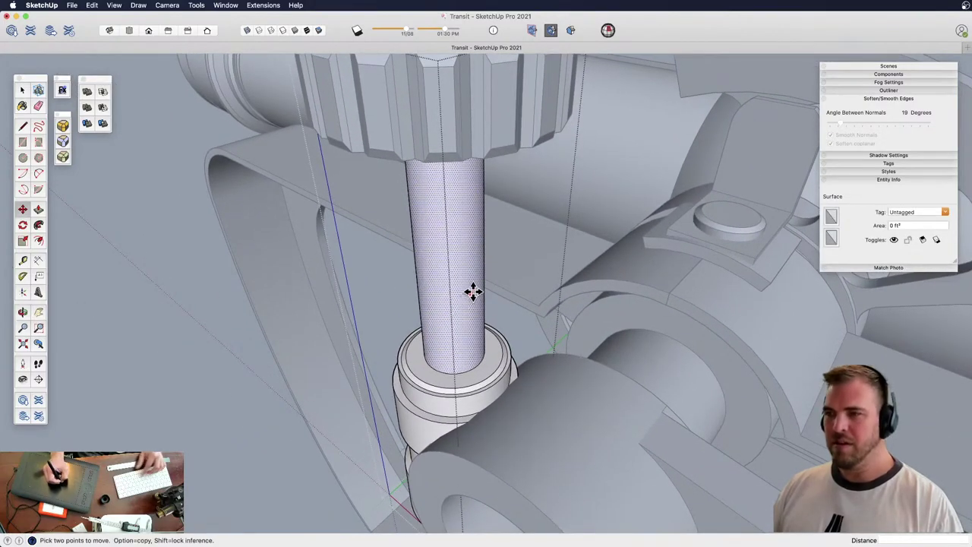
left_click(477, 288)
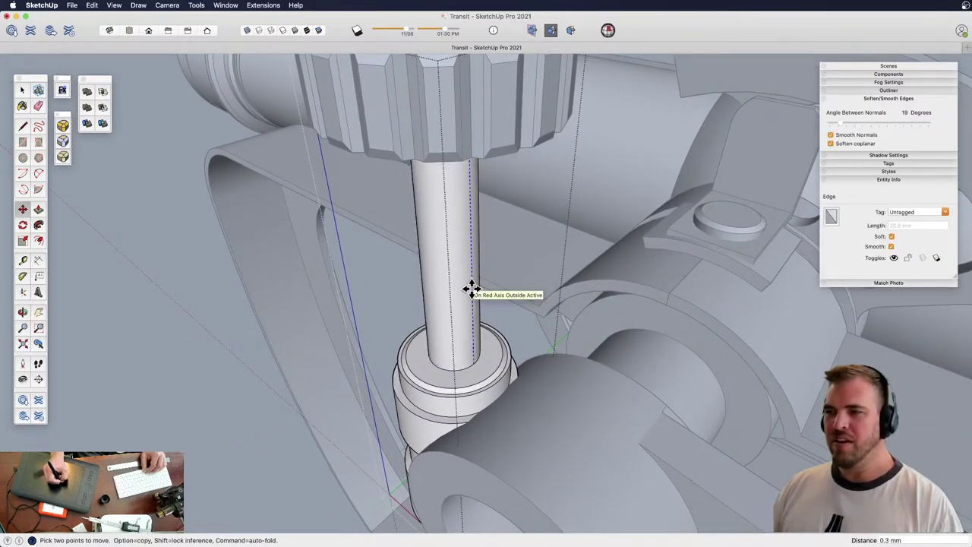
left_click(471, 286)
key("z")
left_click_drag(473, 283, 432, 414)
key("space")
left_click(407, 324)
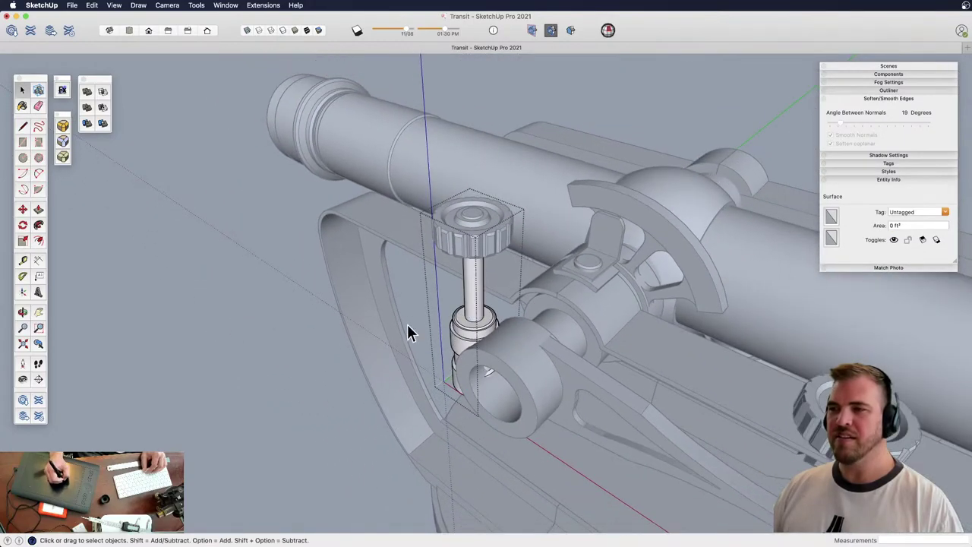
left_click(413, 306)
Copy the stepped axle-end geometry between the lever ring and the frame, and paste it in place inside the lever arm group
middle_click_drag(413, 307, 410, 283)
middle_click_drag(524, 281, 401, 287, "shift")
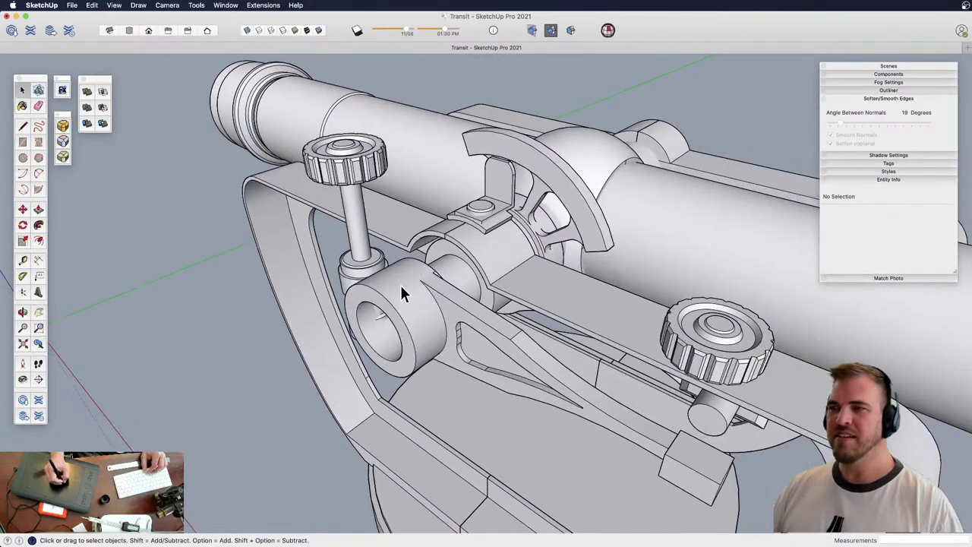
middle_click_drag(448, 255, 459, 348)
left_click_drag(479, 376, 448, 271)
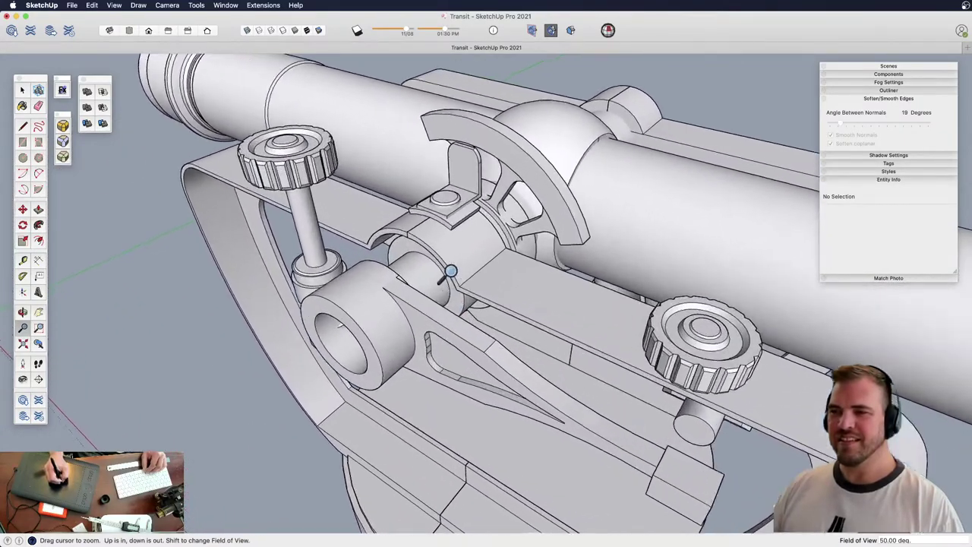
mouse_move(448, 271)
middle_mouse_down()
mouse_move(534, 253)
mouse_move(269, 319)
mouse_move(185, 293)
mouse_move(228, 294)
mouse_move(227, 313)
mouse_move(316, 286)
mouse_move(540, 261)
mouse_move(536, 248)
mouse_move(540, 380)
mouse_move(458, 308)
mouse_move(535, 251)
mouse_move(440, 275)
middle_mouse_up()
left_click(535, 251)
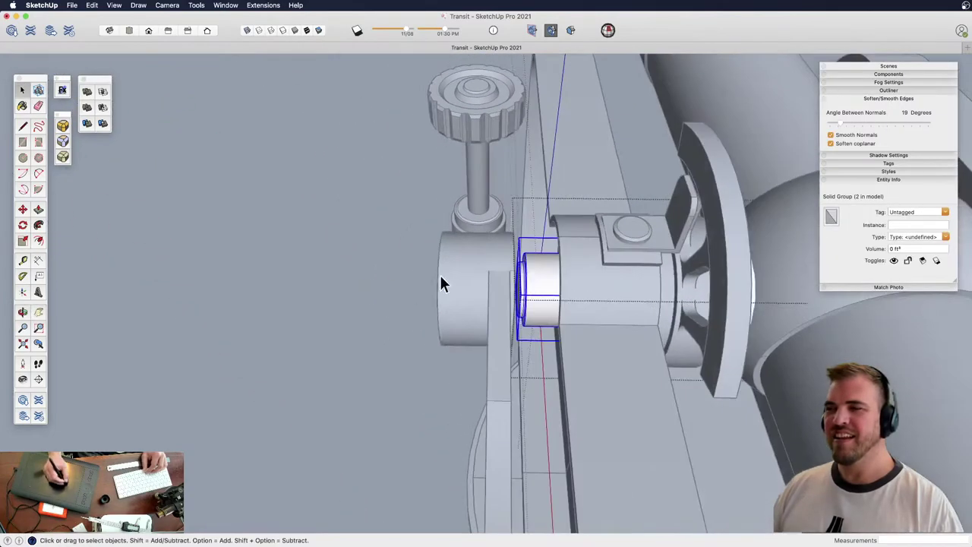
double_click(538, 282)
triple_click(538, 282)
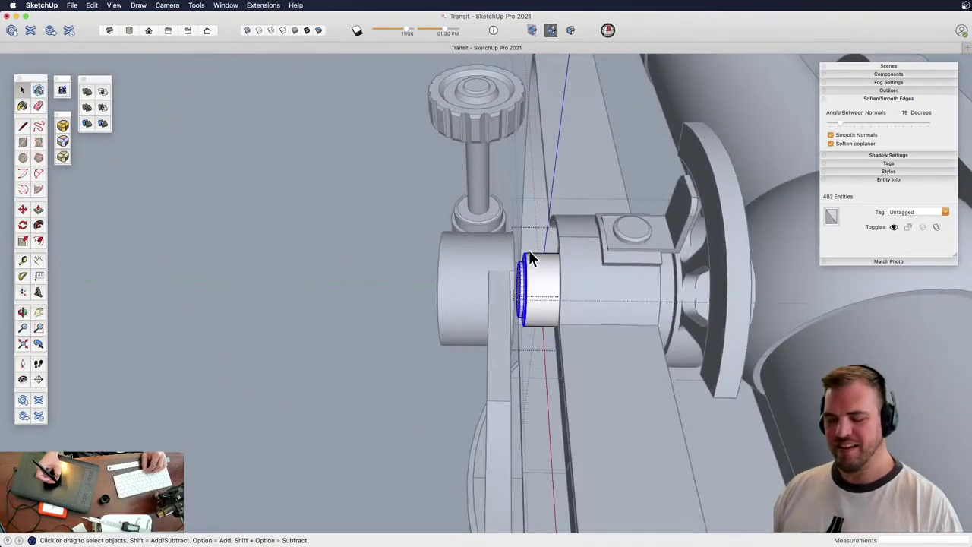
middle_click_drag(528, 237, 546, 262)
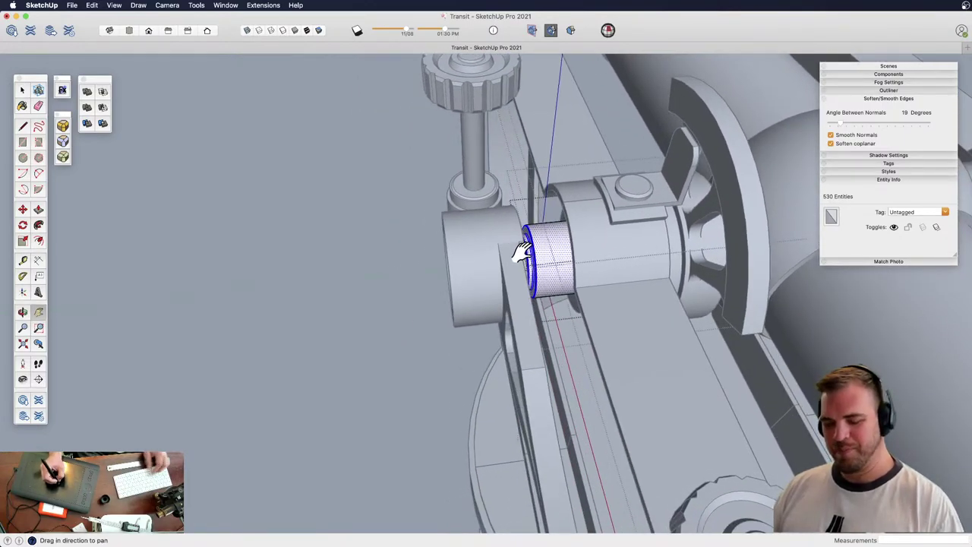
triple_click(485, 263)
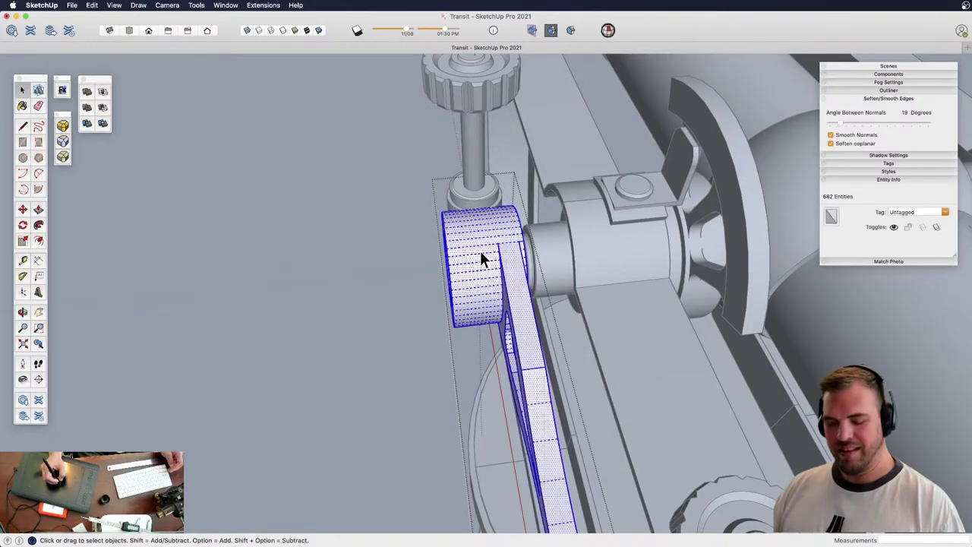
key("super+shift+v")
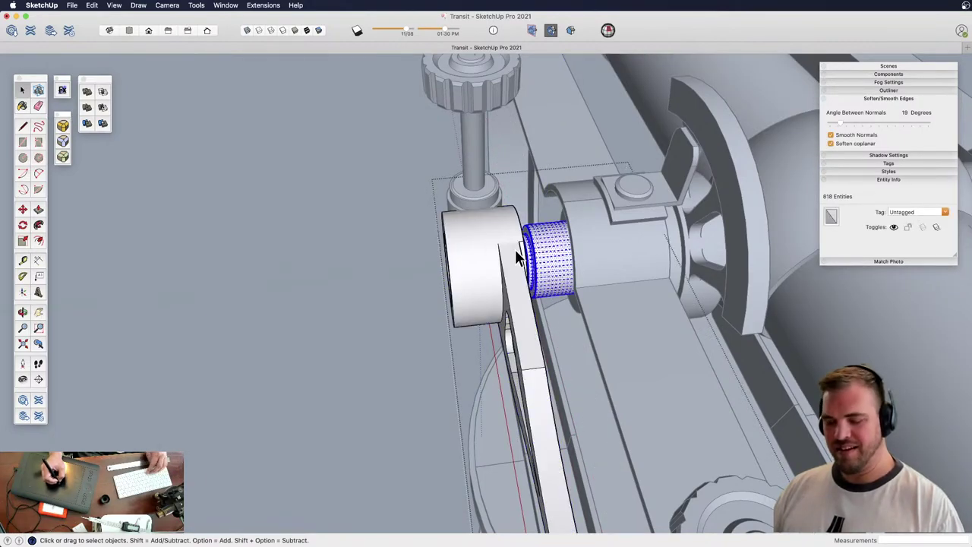
Group the pasted axle-end geometry, move it about 15 mm outward through the lever's ring, and close the lever arm group
key("g")
key("m")
left_click(509, 226)
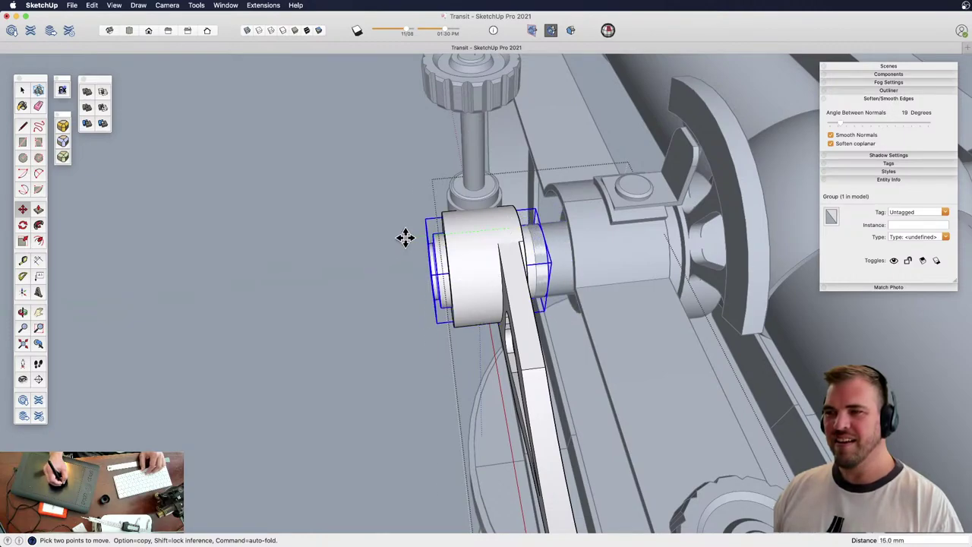
left_click(405, 238)
key("space")
left_click(426, 307)
Combine the lever arm group and the knob-and-shaft group into a single group
left_click(486, 266)
key("h")
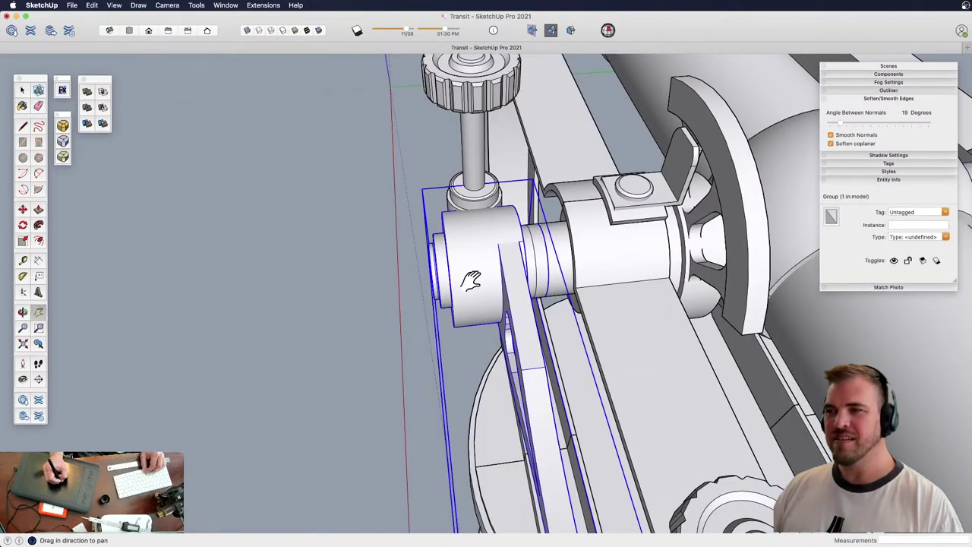
middle_click_drag(471, 281, 482, 245)
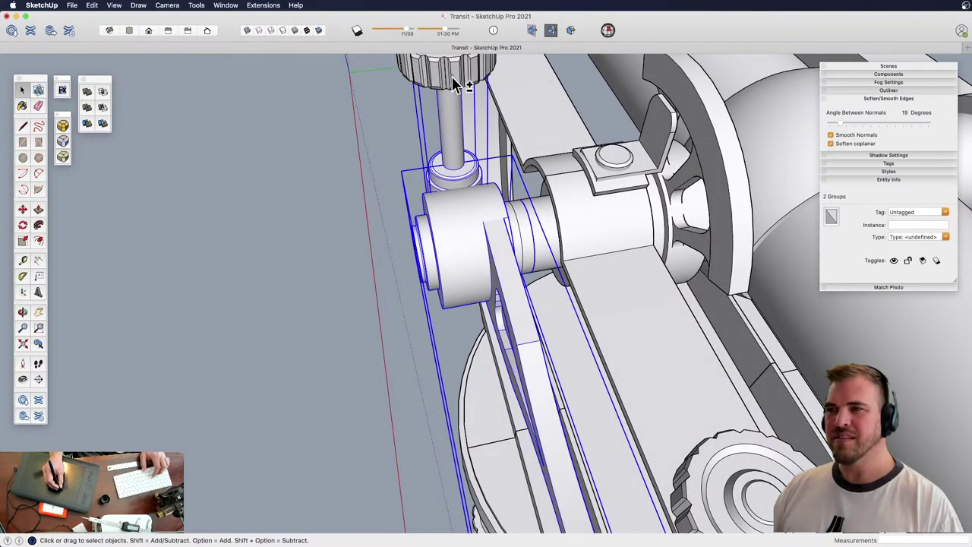
left_click(486, 222)
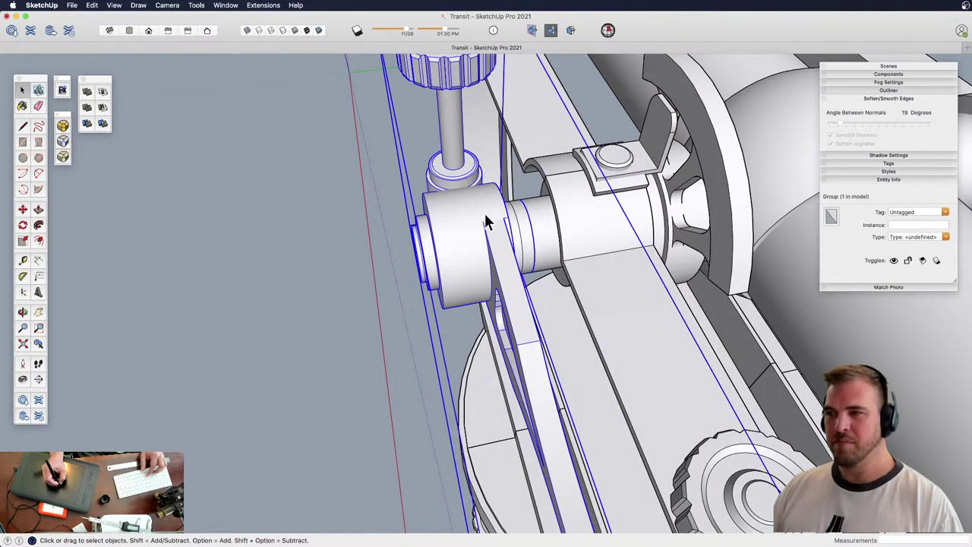
Move the combined lever assembly about 5.9 mm toward the frame and back outward about 2.5 mm along the axle
key("m")
left_click(451, 224)
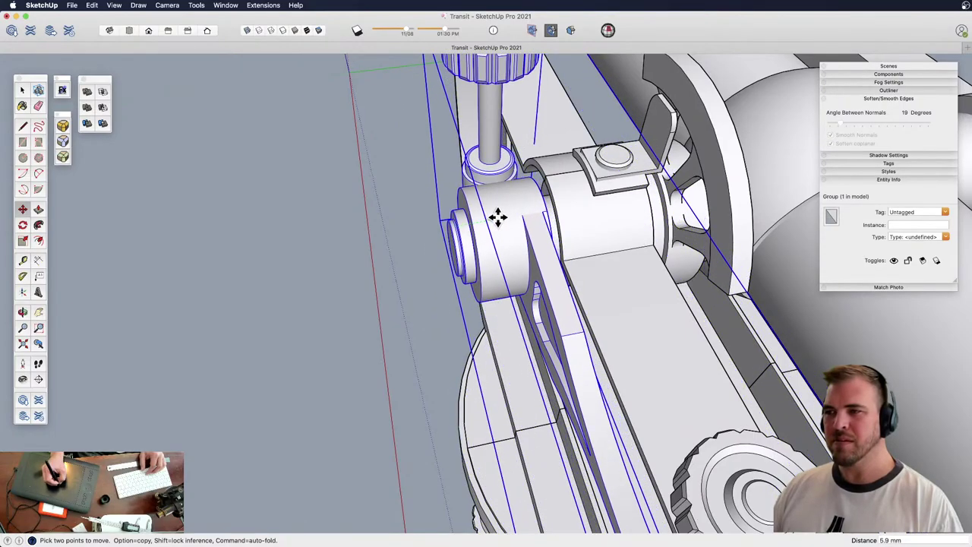
key("z")
left_click_drag(517, 220, 508, 303)
middle_click_drag(494, 304, 439, 232, "shift")
scroll(441, 232, "up", 5)
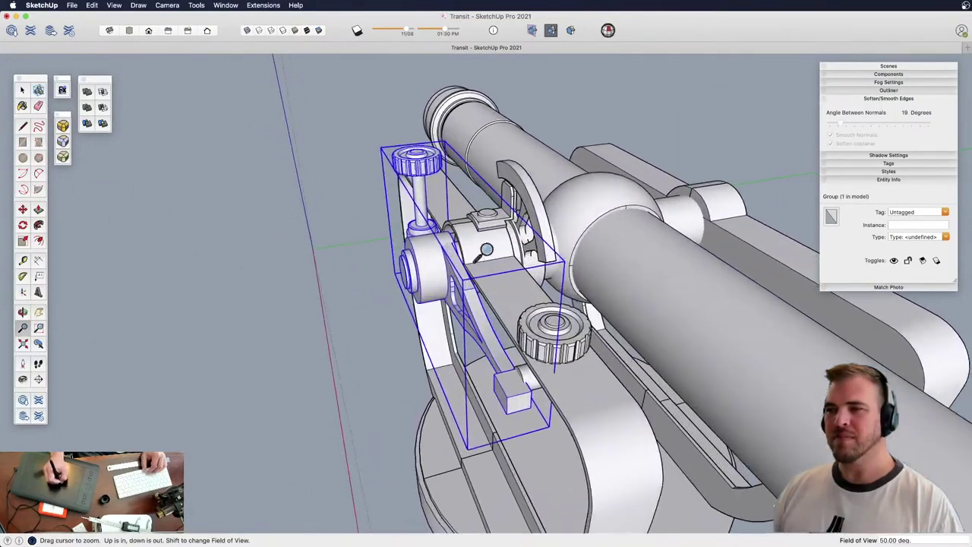
key("m")
left_click(418, 250)
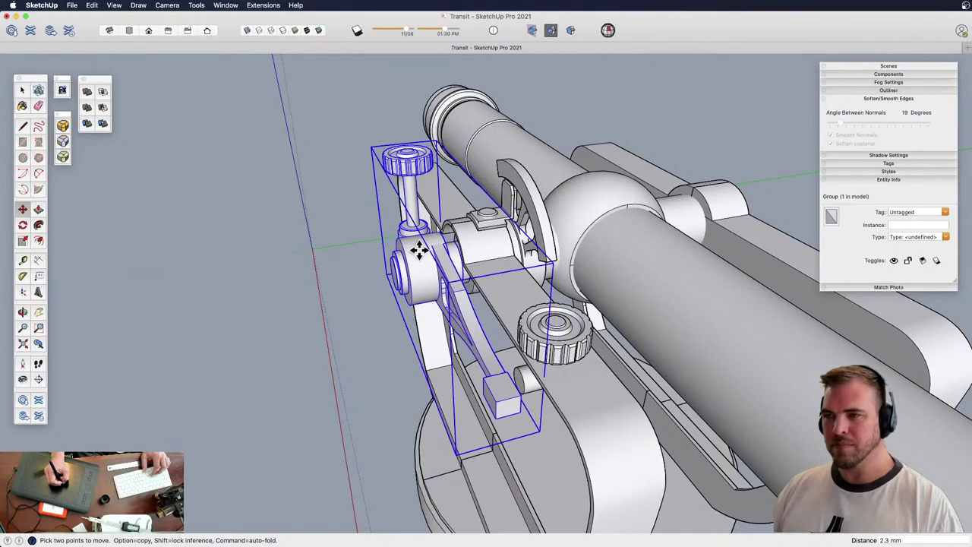
left_click(426, 249)
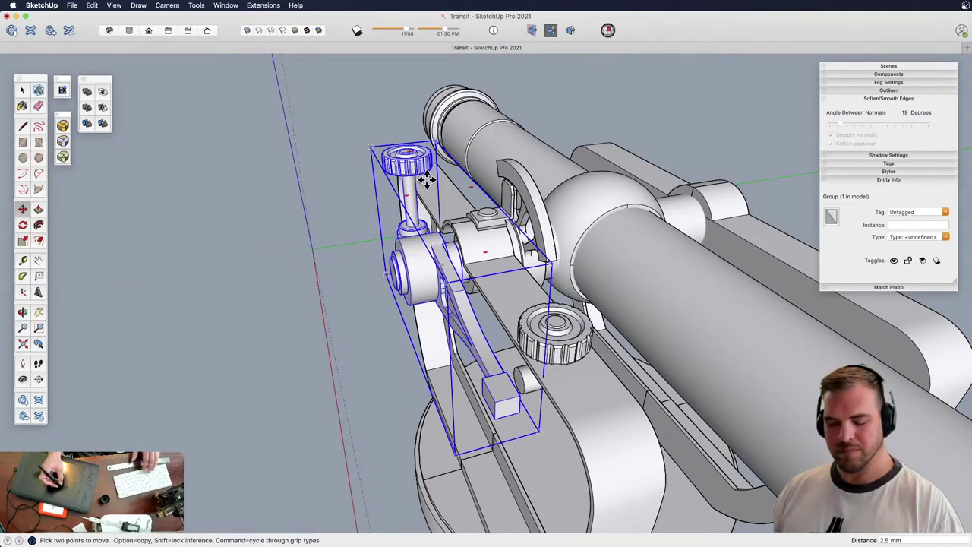
Inside the lever arm group, pull the ring's frame-side face about 5.3 mm toward the frame and close the group
middle_click_drag(426, 179, 408, 297)
scroll(471, 351, "up", 3)
scroll(472, 350, "up", 5)
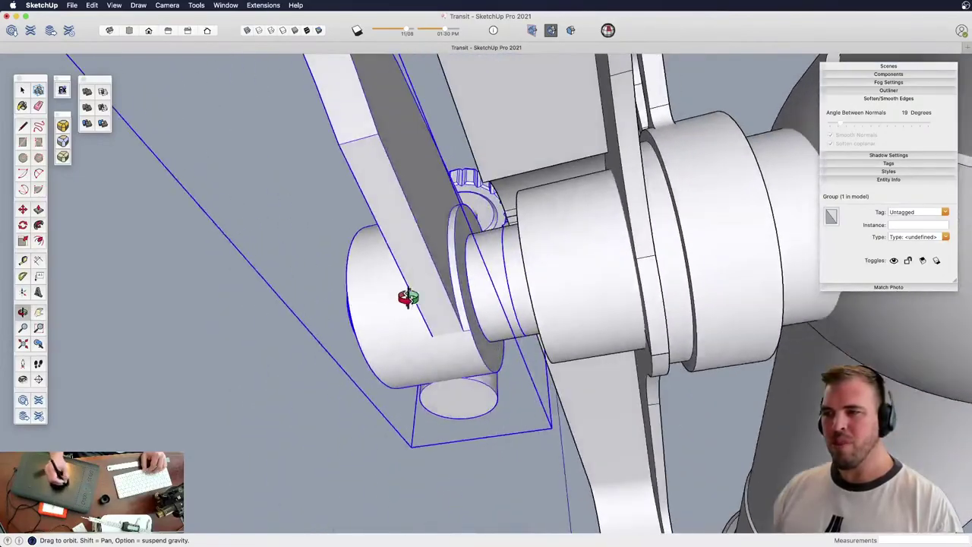
key("space")
double_click(454, 347)
triple_click(456, 347)
key("p")
left_click(484, 357)
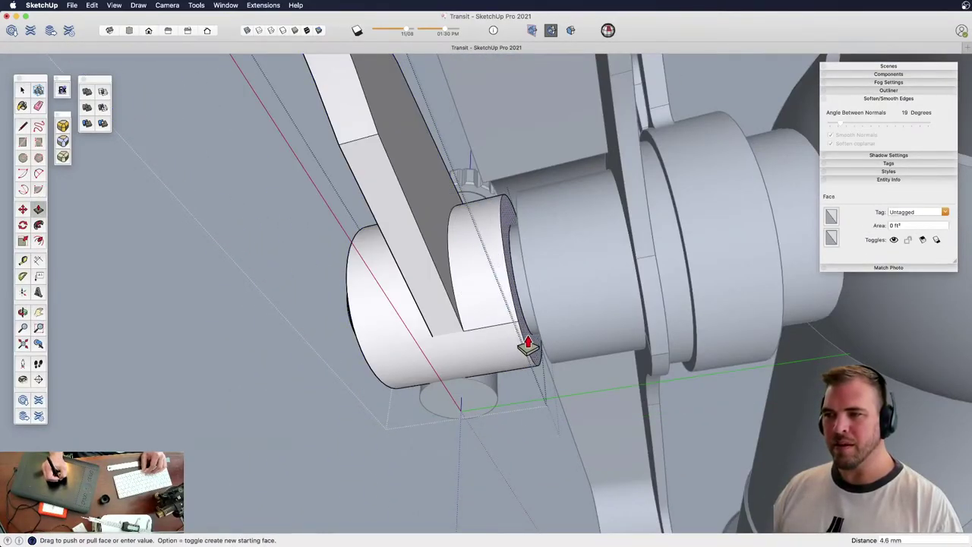
left_click_drag(528, 346, 536, 353)
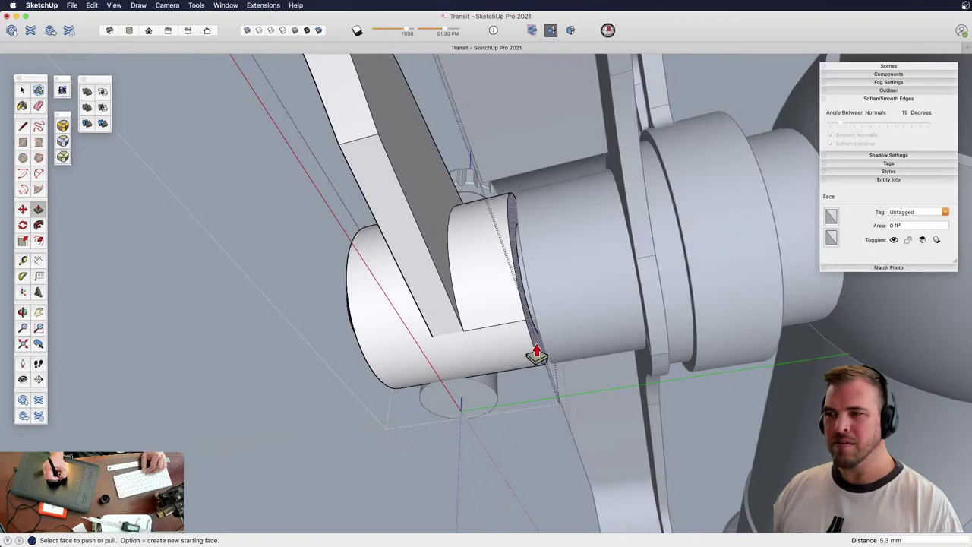
middle_click_drag(536, 353, 522, 282)
middle_click_drag(514, 243, 465, 307)
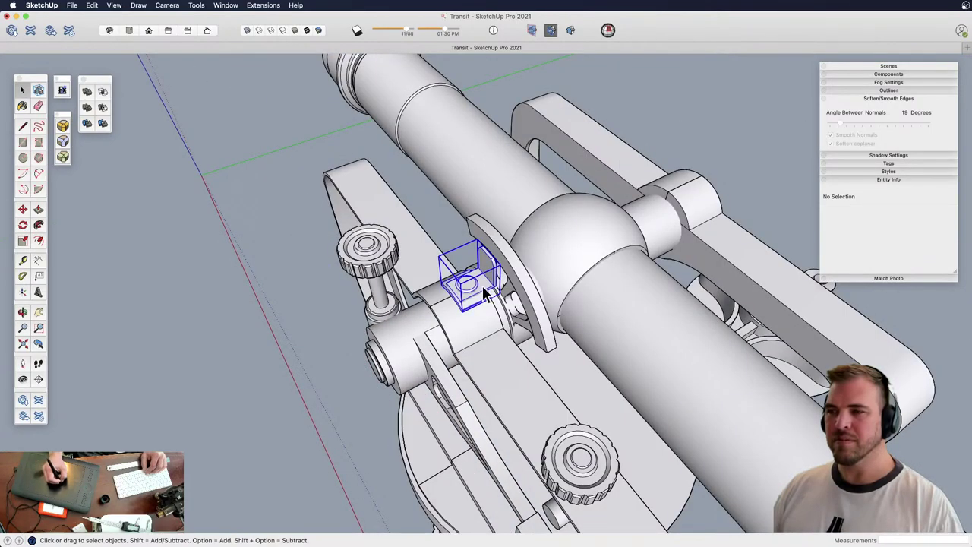
Cut the angled bracket group with the round button from the top of the near axle bearing
left_click(484, 295)
key("z")
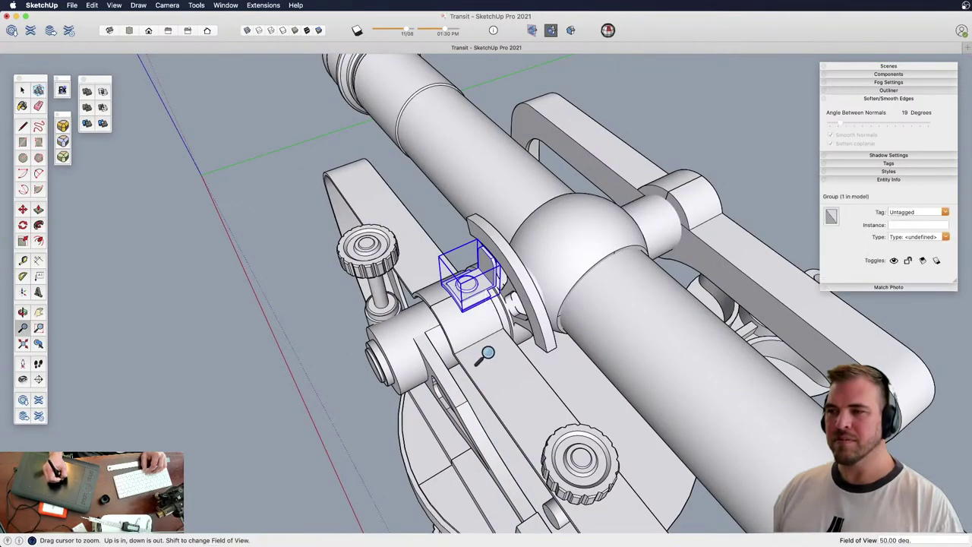
left_click_drag(484, 295, 477, 286)
key("space")
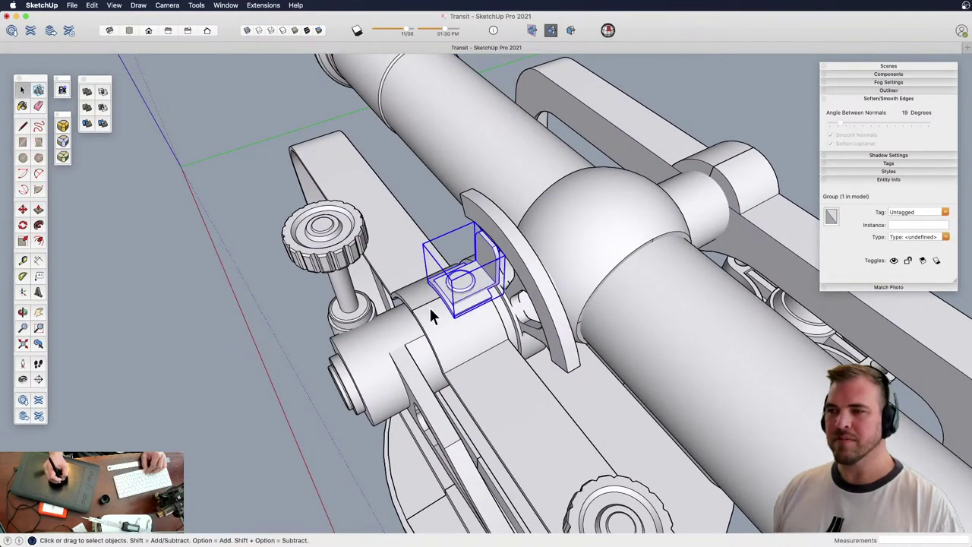
key("super+e")
Paste the bracket in place inside the telescope's mirrored axle group so both sides receive it, and leave that group
middle_click_drag(521, 273, 371, 149)
left_click_drag(369, 149, 551, 282)
key("space")
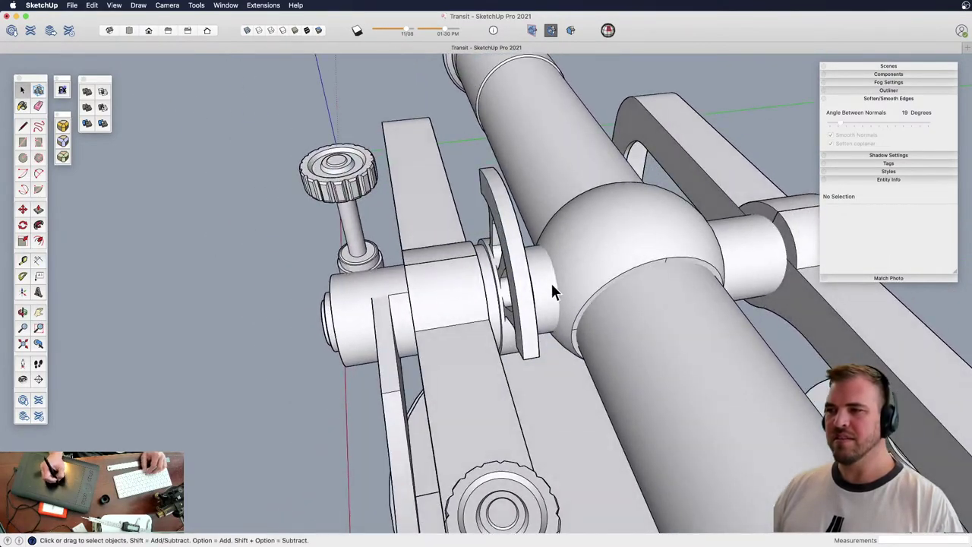
double_click(550, 279)
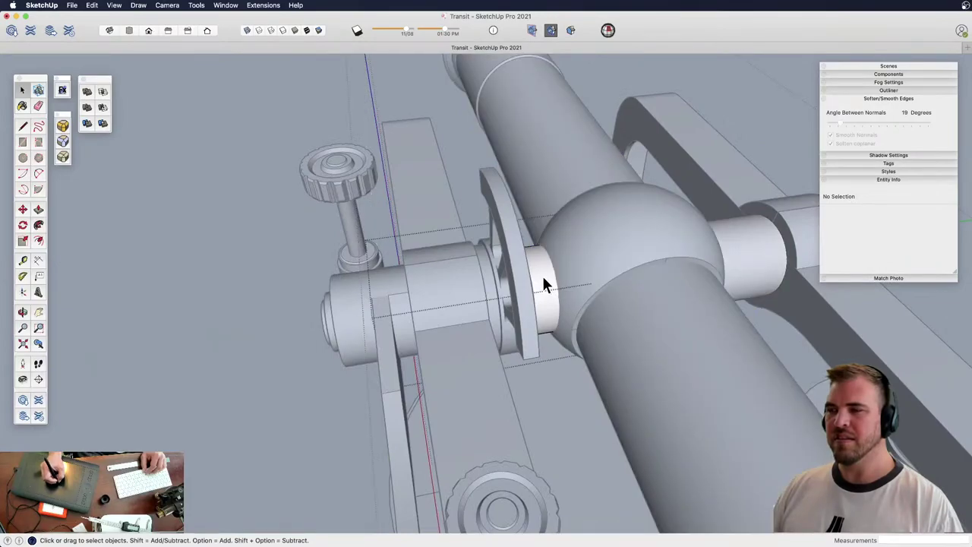
left_click(544, 236)
double_click(542, 279)
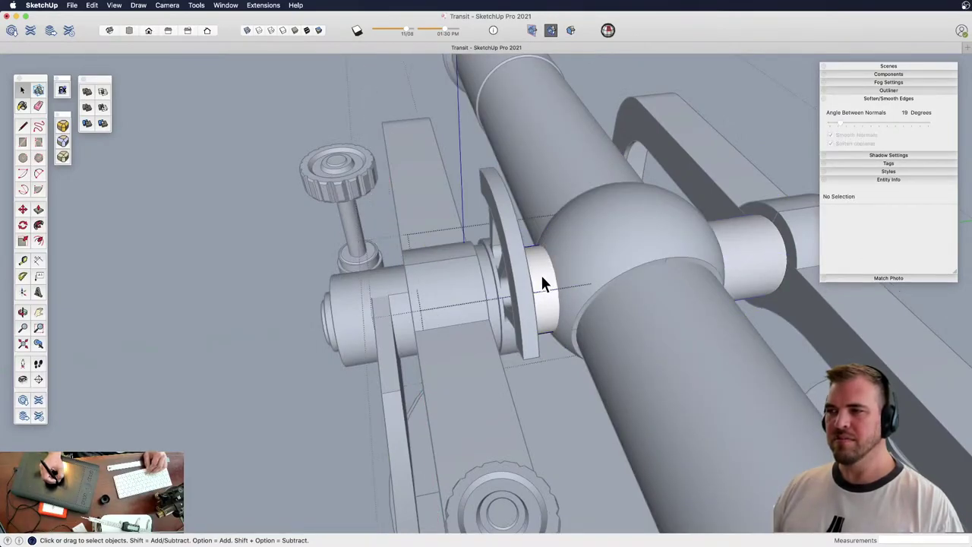
left_click(546, 279)
key("super+z")
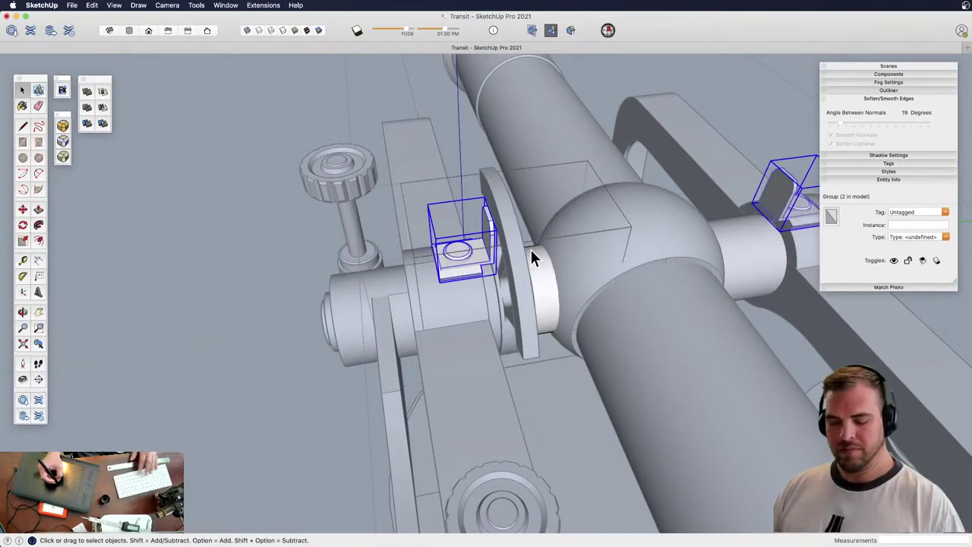
key("z")
left_click_drag(525, 248, 528, 267)
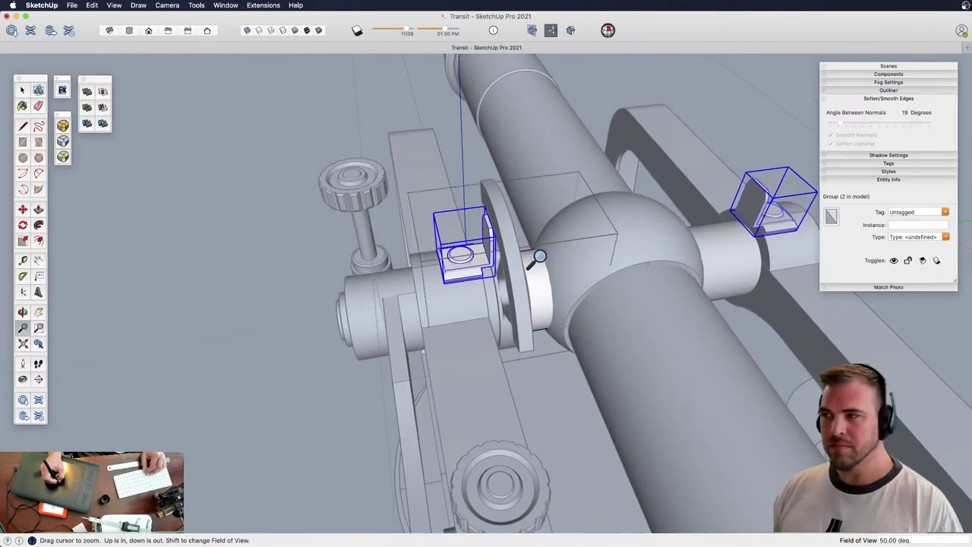
key("space")
middle_click_drag(528, 260, 581, 243)
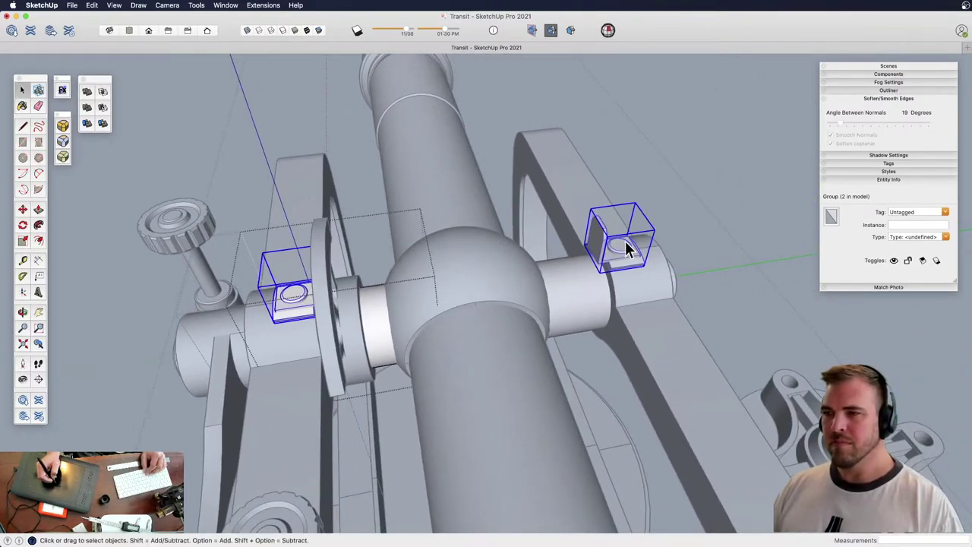
key("Escape")
key("Escape")
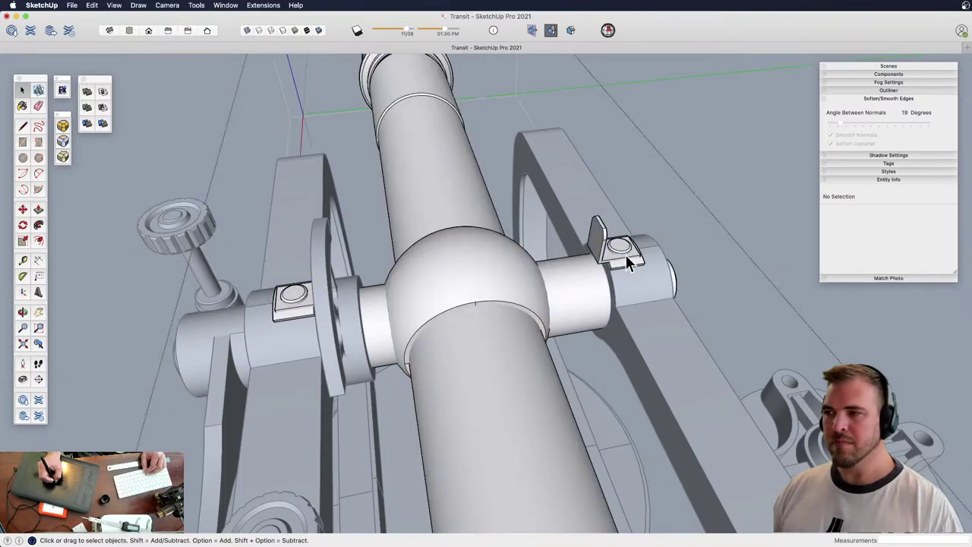
Open the nested angled bracket group on the axle bearing, check its upright face, and leave the nested groups
left_click(620, 252)
middle_click_drag(618, 250, 511, 291)
double_click(509, 283)
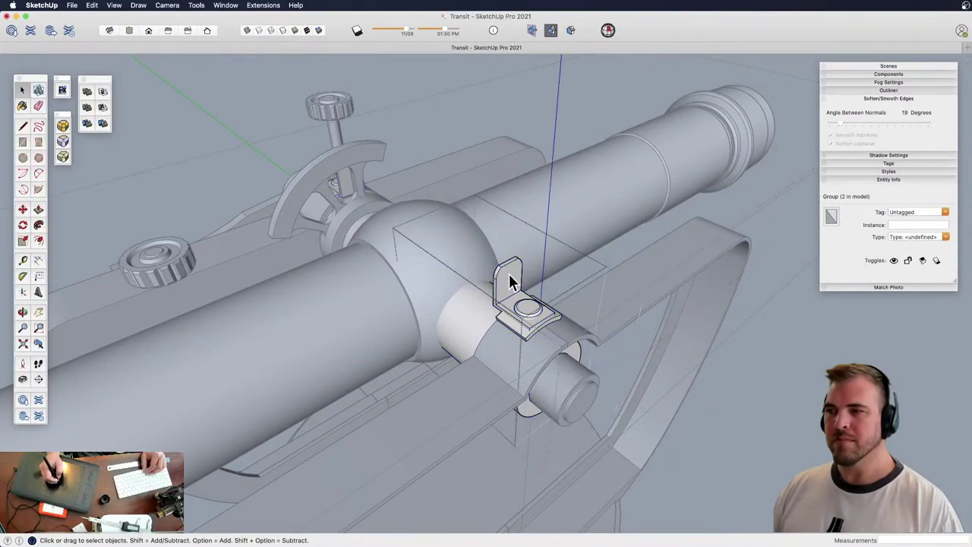
left_click(508, 277)
double_click(508, 278)
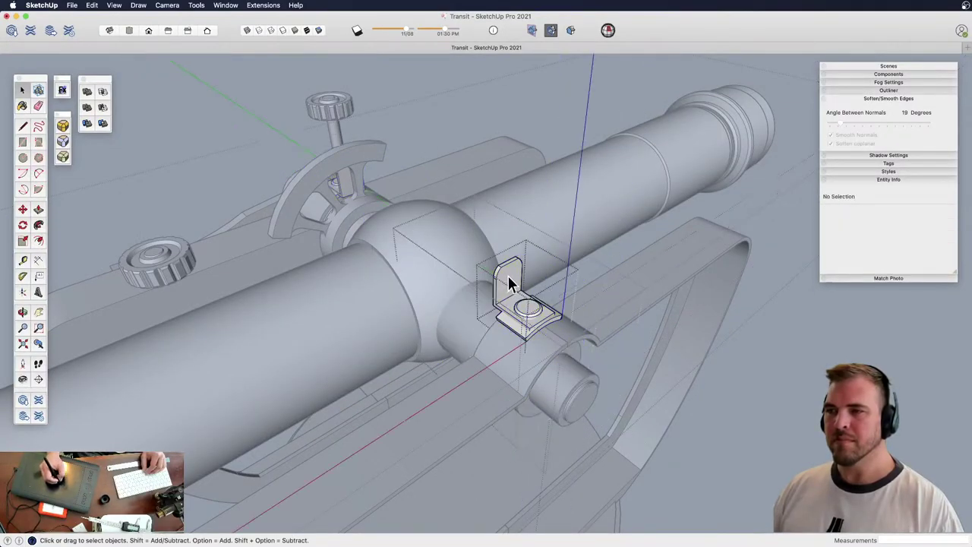
left_click(515, 276)
scroll(514, 259, "down", 3)
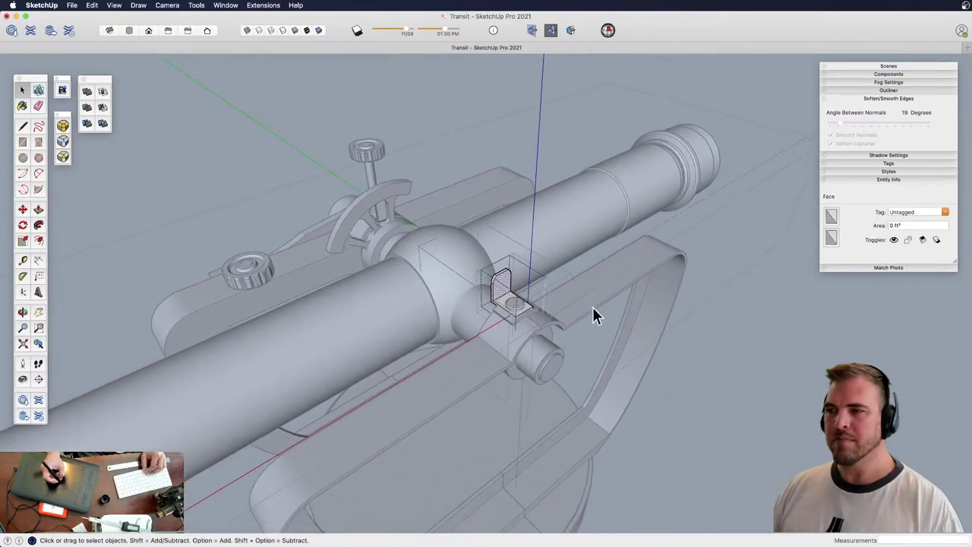
left_click(701, 267)
left_click(703, 260)
left_click(703, 260)
Examine the collar between the round plate and the leveling base with its geometry selected inside its group, and leave the group
middle_click_drag(521, 267, 456, 256)
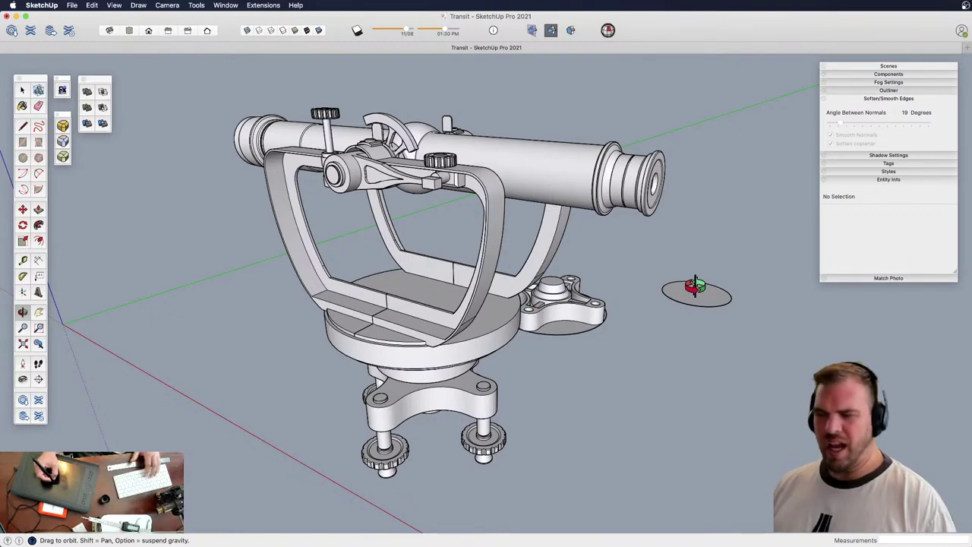
left_click_drag(528, 332, 531, 283)
key("space")
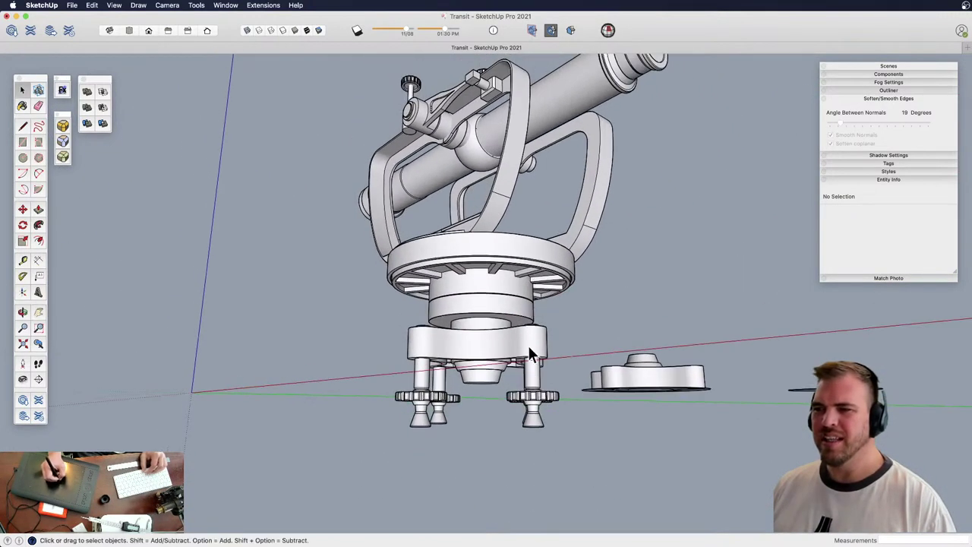
scroll(524, 326, "up", 5)
triple_click(514, 304)
key("h")
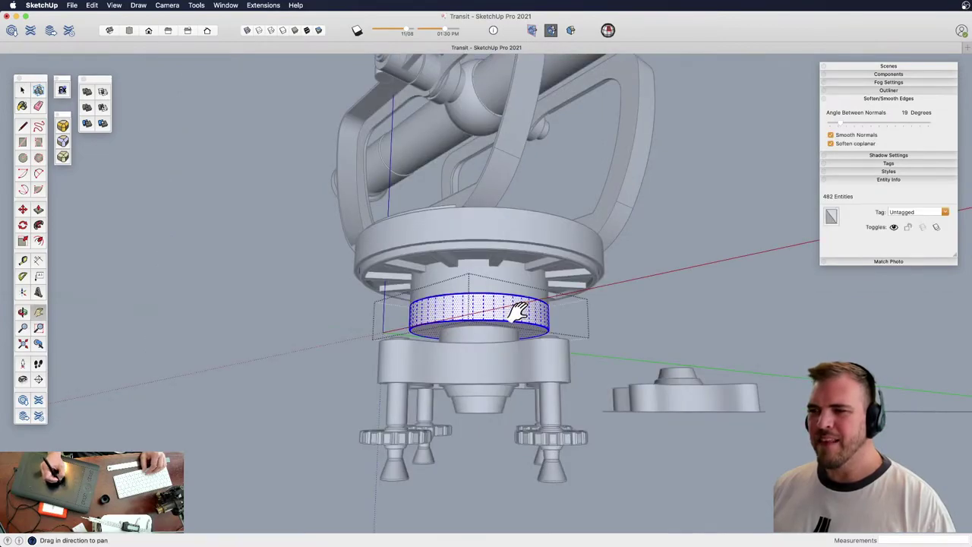
middle_click_drag(514, 304, 481, 283)
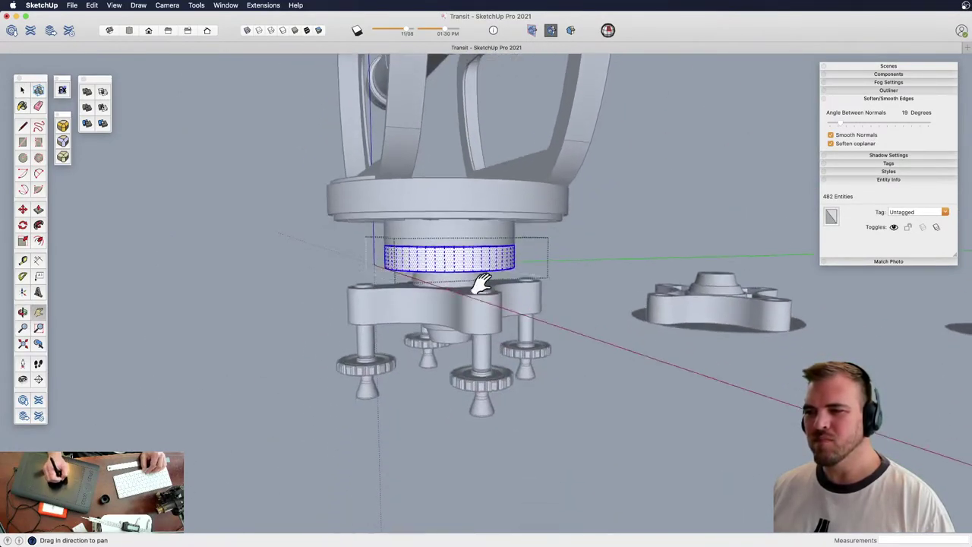
key("o")
left_click_drag(481, 283, 481, 232)
key("z")
key("h")
key("o")
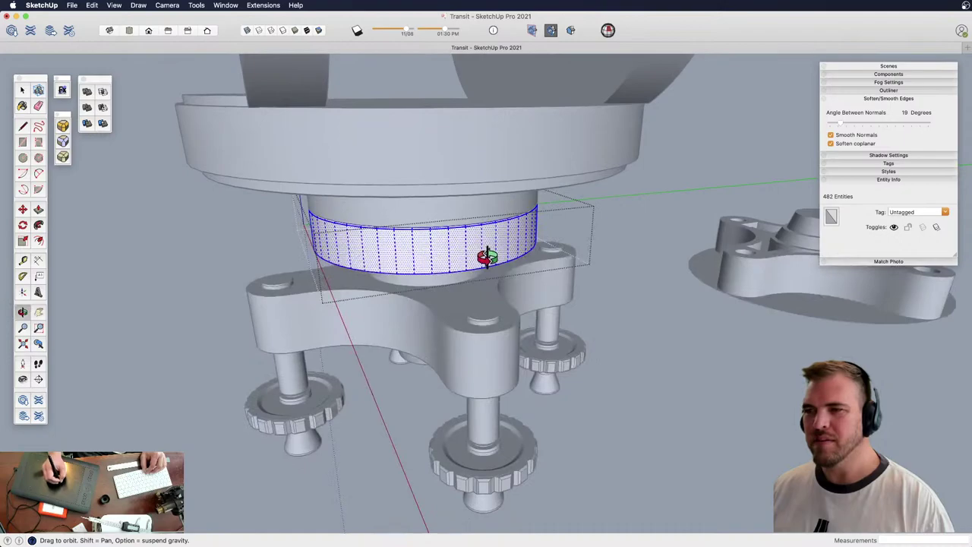
left_click(624, 287)
Convert the round collar group above the leveling base into a component
left_click(498, 251)
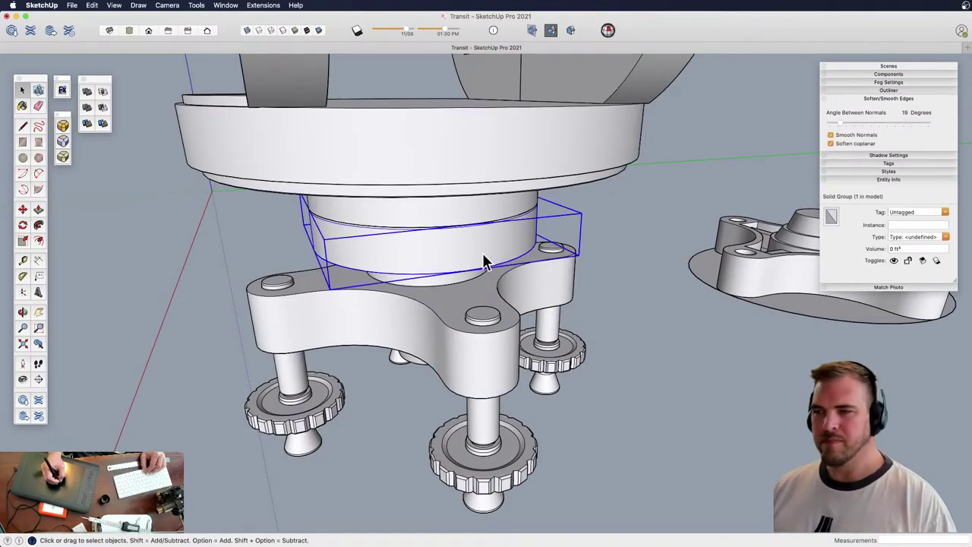
key("g")
left_click(555, 283)
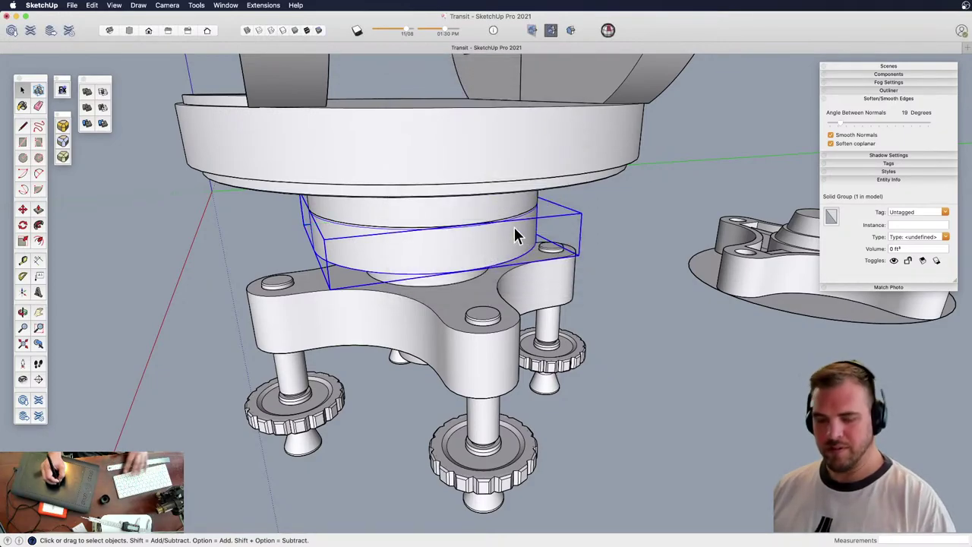
Place a copy of the collar component in the open space beside the transit
key("z")
scroll(499, 168, "down", 5)
scroll(508, 336, "up", 2)
key("m")
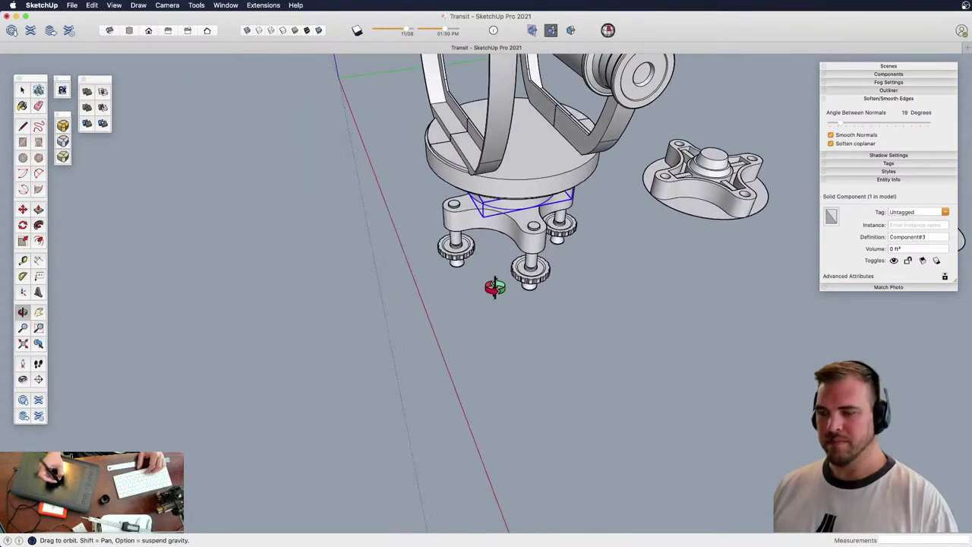
left_click(531, 324)
key("alt")
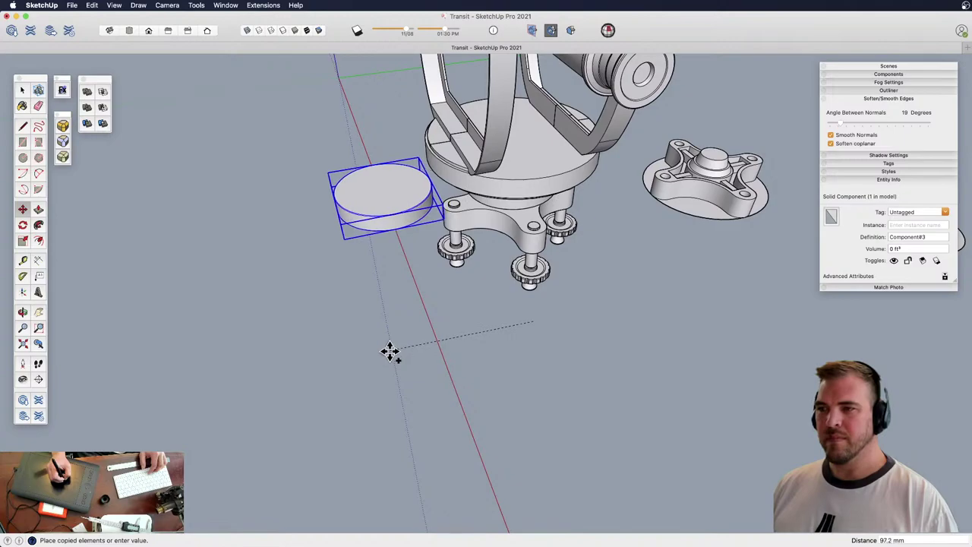
left_click(302, 380)
Open the copied collar component for editing
middle_click_drag(326, 295, 458, 299, "shift")
key("z")
left_click_drag(451, 360, 356, 221)
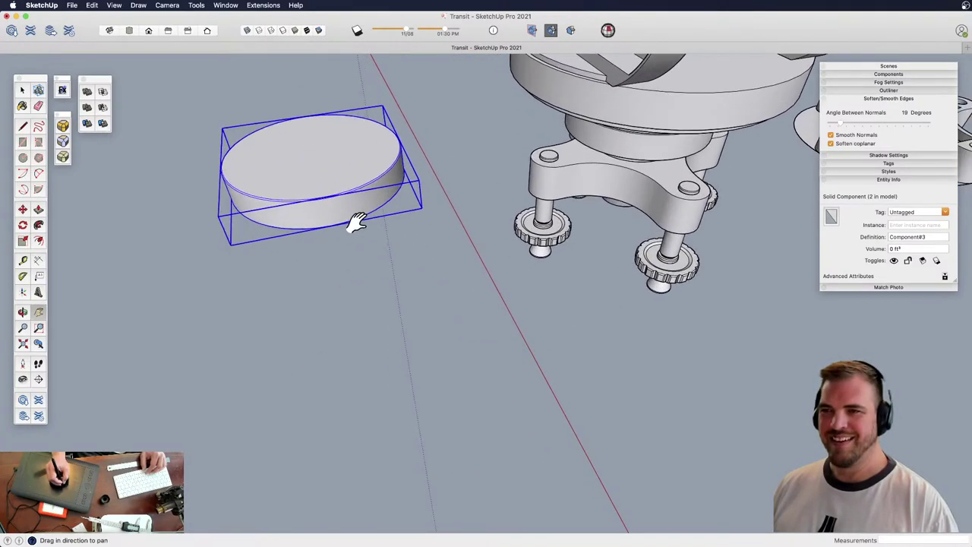
middle_click_drag(357, 221, 486, 254, "shift")
left_click_drag(492, 363, 464, 222)
key("space")
double_click(463, 224)
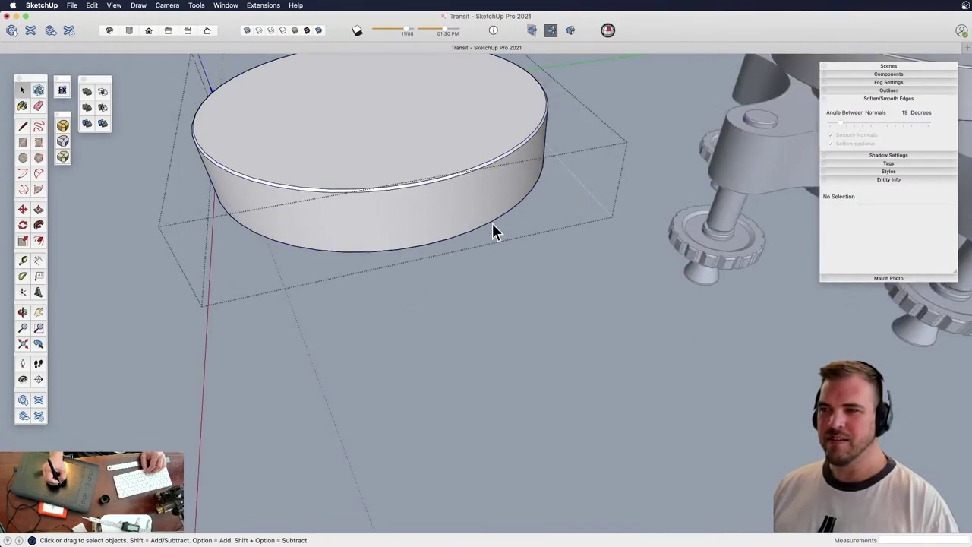
Copy the collar's bottom circular edge up its side twice, slightly above the bottom edge and a little below the top
left_click(491, 223)
middle_click_drag(490, 222, 528, 277)
key("z")
left_click_drag(528, 276, 530, 213)
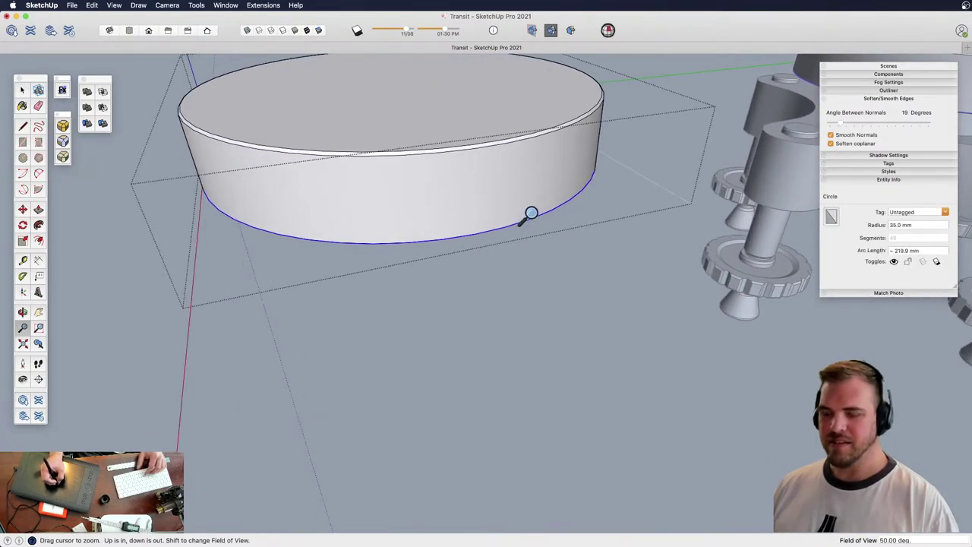
key("m")
key("alt")
left_click(530, 212)
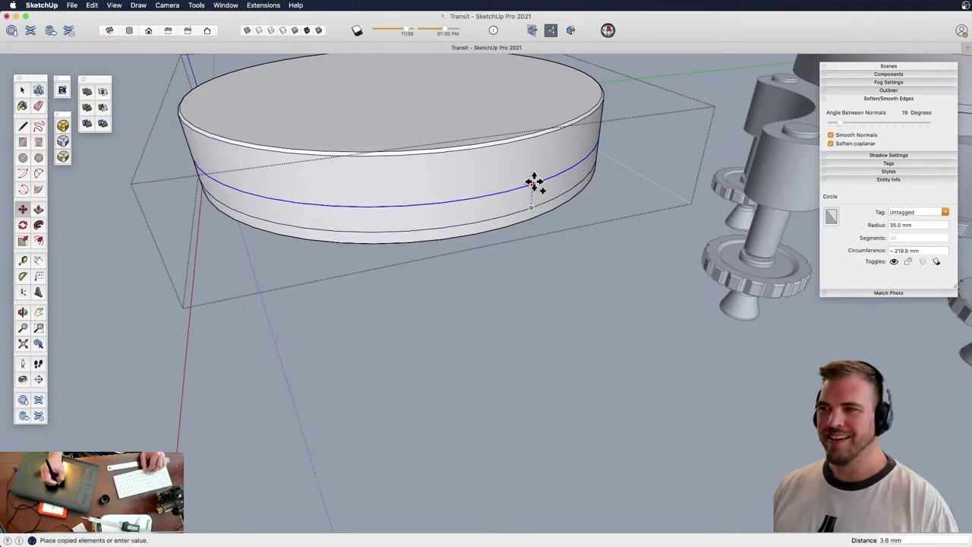
left_click(532, 159)
middle_click_drag(531, 159, 506, 161, "shift")
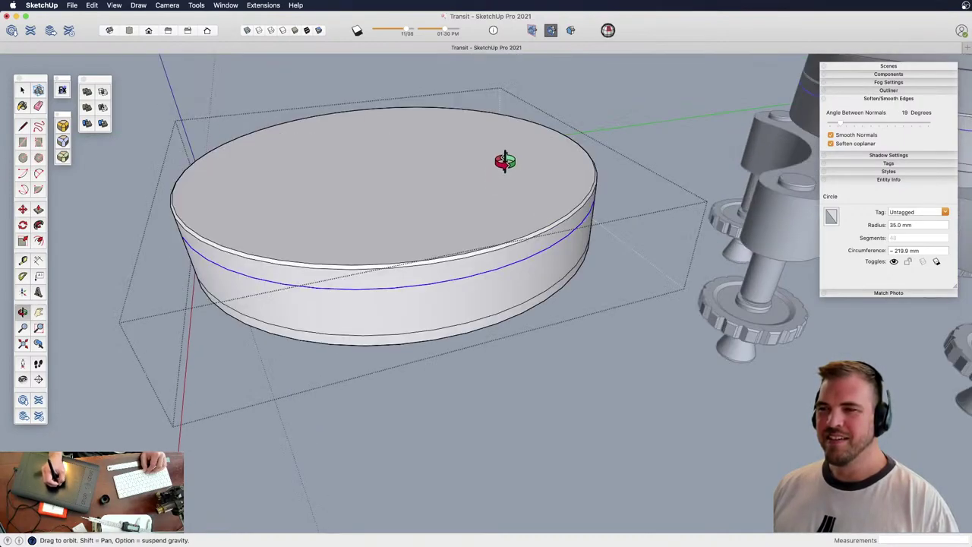
middle_click_drag(498, 235, 493, 335)
key("z")
left_click_drag(500, 199, 474, 353)
mouse_move(474, 353)
middle_mouse_down("shift")
mouse_move(499, 341)
mouse_move(532, 278)
mouse_move(528, 243)
mouse_move(521, 263)
middle_mouse_up("shift")
key("l")
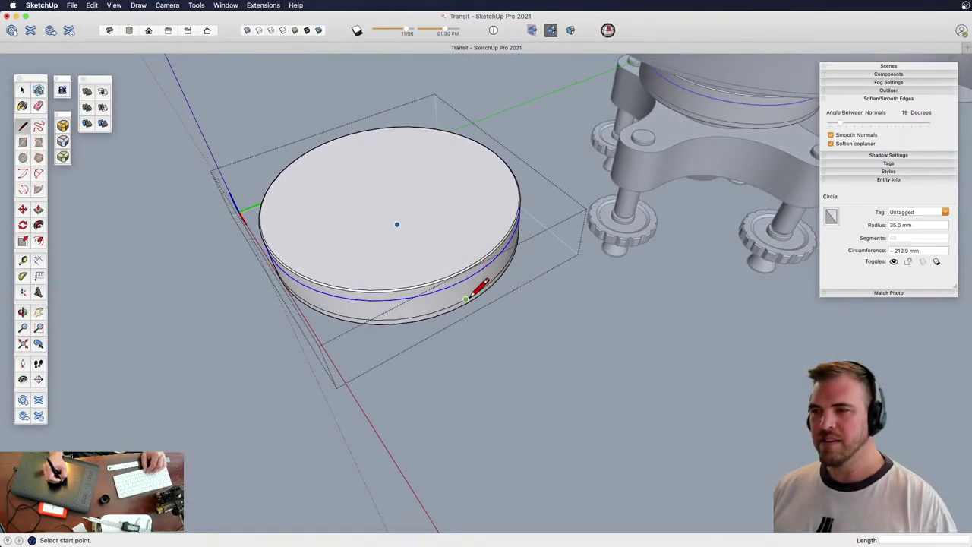
middle_click_drag(504, 265, 457, 270)
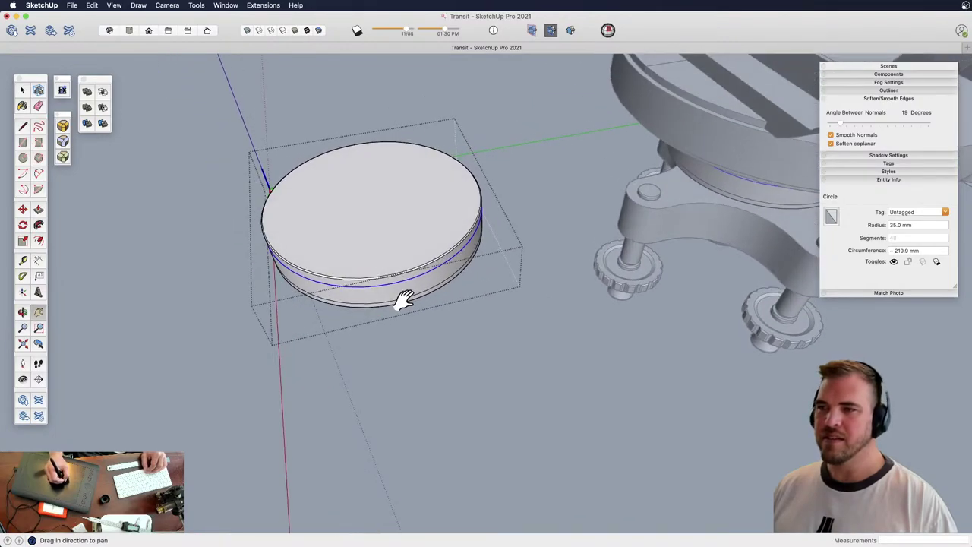
key("z")
left_click_drag(461, 308, 458, 93)
middle_click_drag(479, 243, 476, 312)
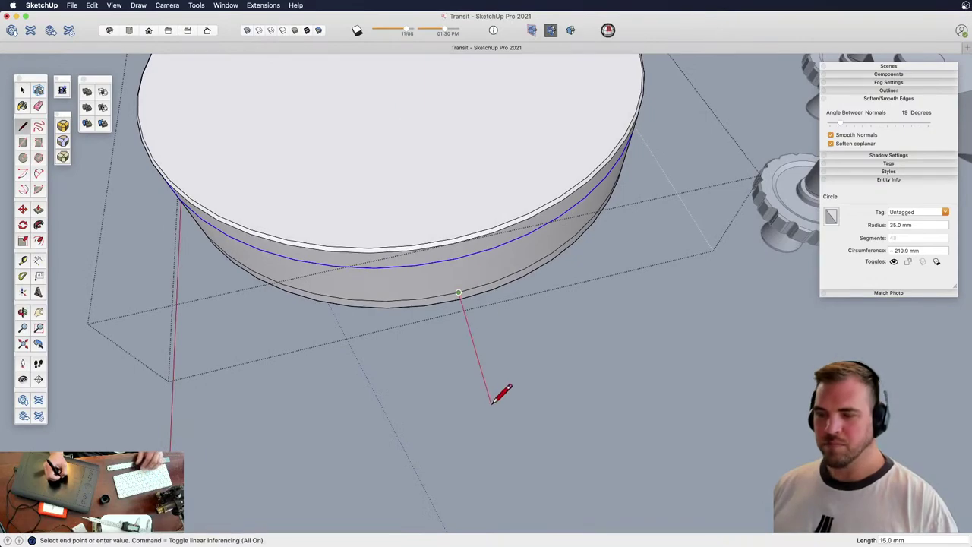
Draw a line about 53 mm long outward along the red axis from the lower circle on the collar's side
scroll(471, 326, "down", 6)
middle_click_drag(454, 461, 613, 316)
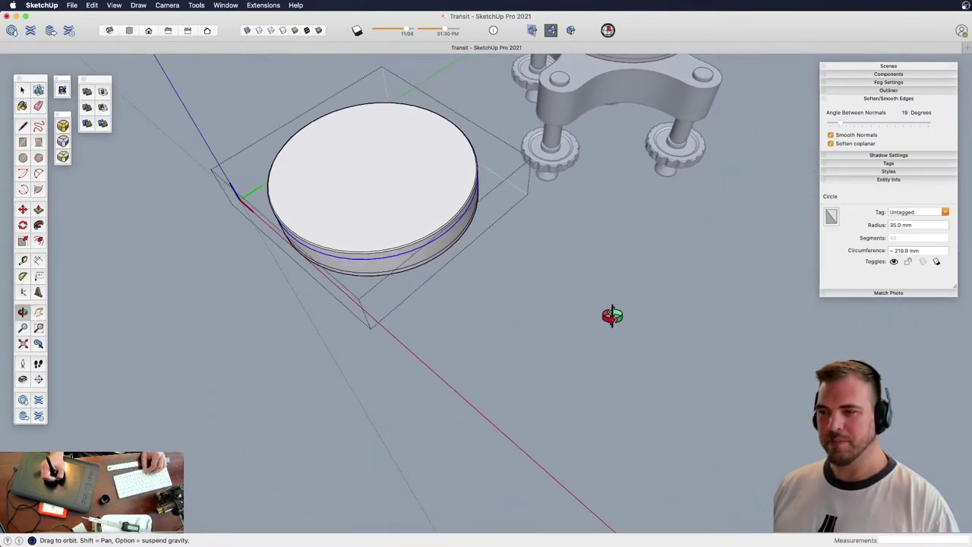
key("l")
left_click(450, 243)
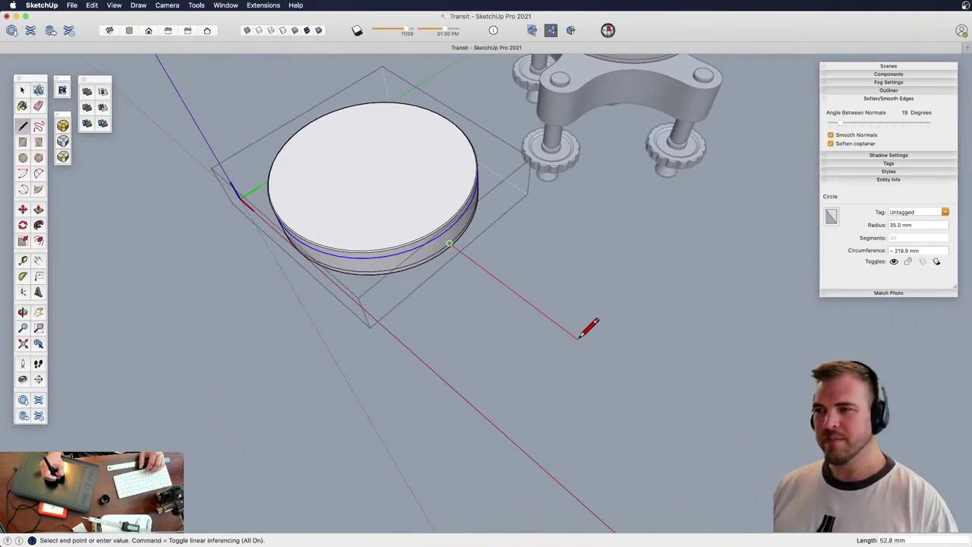
left_click(578, 339)
Erase the excess segment at the outer end of the line extending from the collar
middle_click_drag(572, 299, 477, 258)
scroll(530, 312, "up", 1)
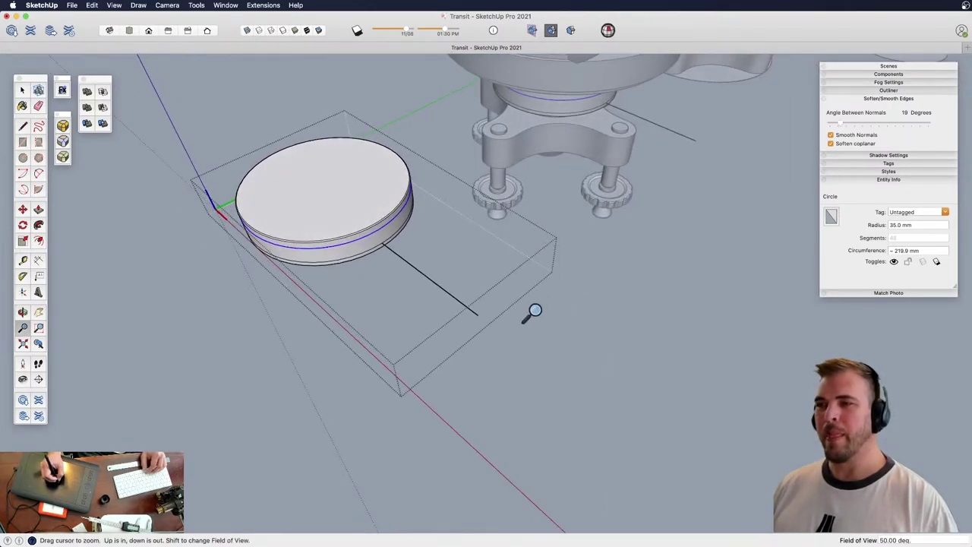
scroll(487, 261, "up", 2)
scroll(468, 245, "up", 2)
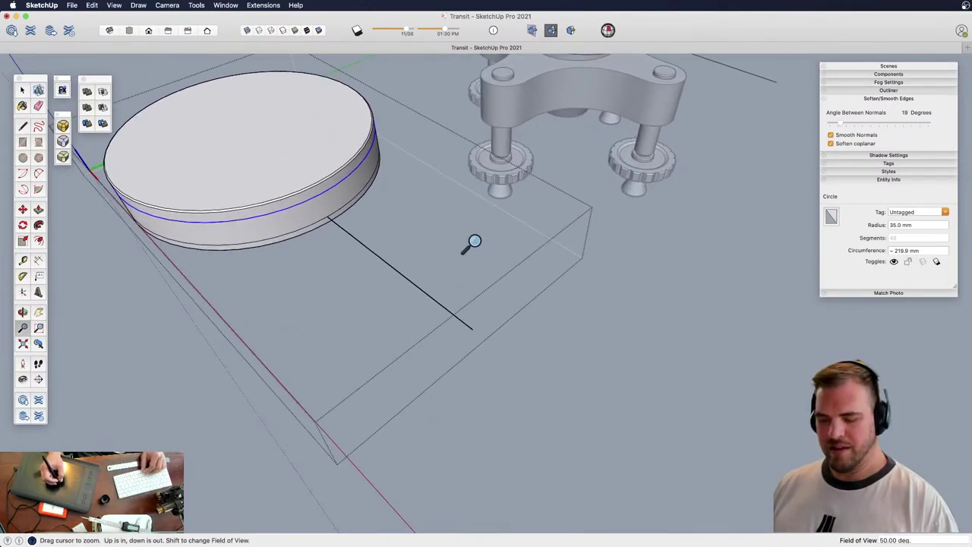
key("e")
left_click(462, 319)
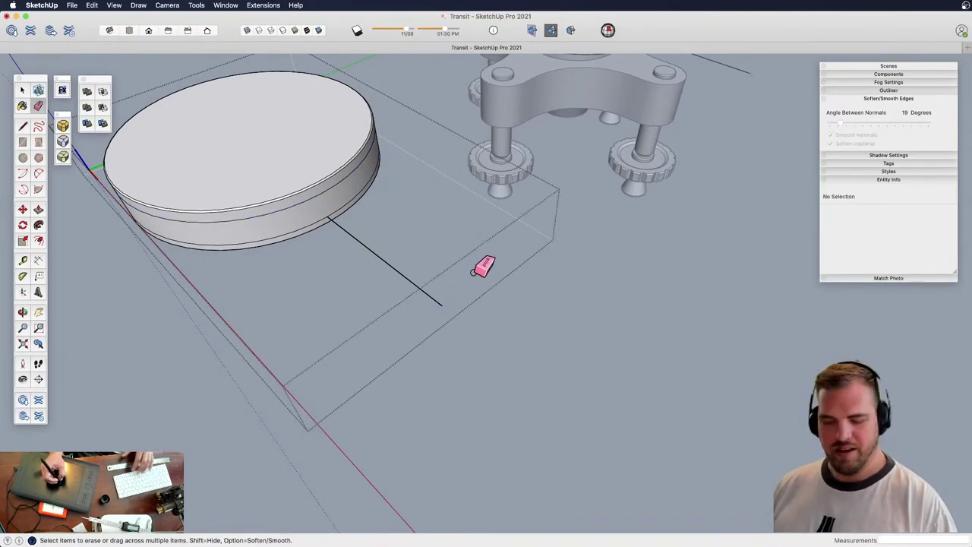
Draw the remaining edges from the line's outer end back to the lower circle to form a flat strip face
middle_click_drag(435, 264, 483, 295)
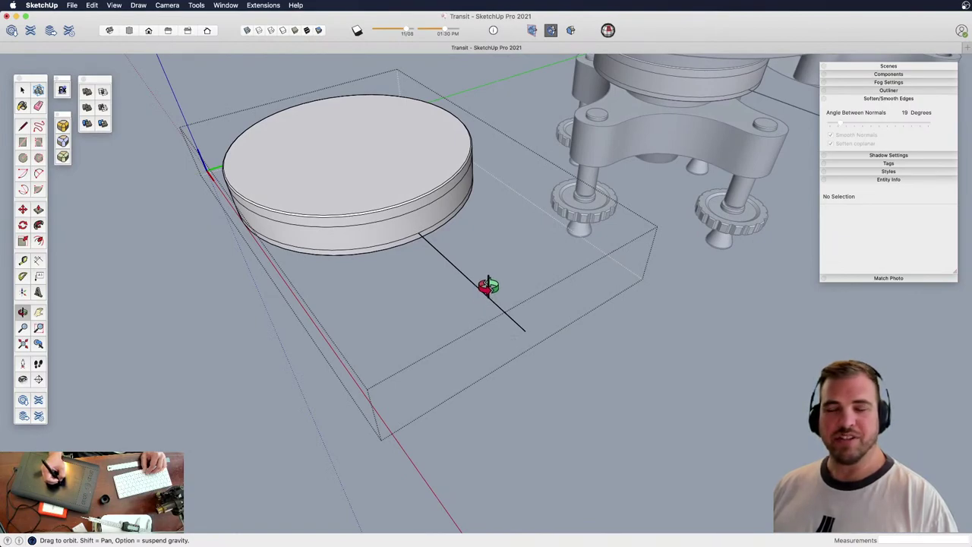
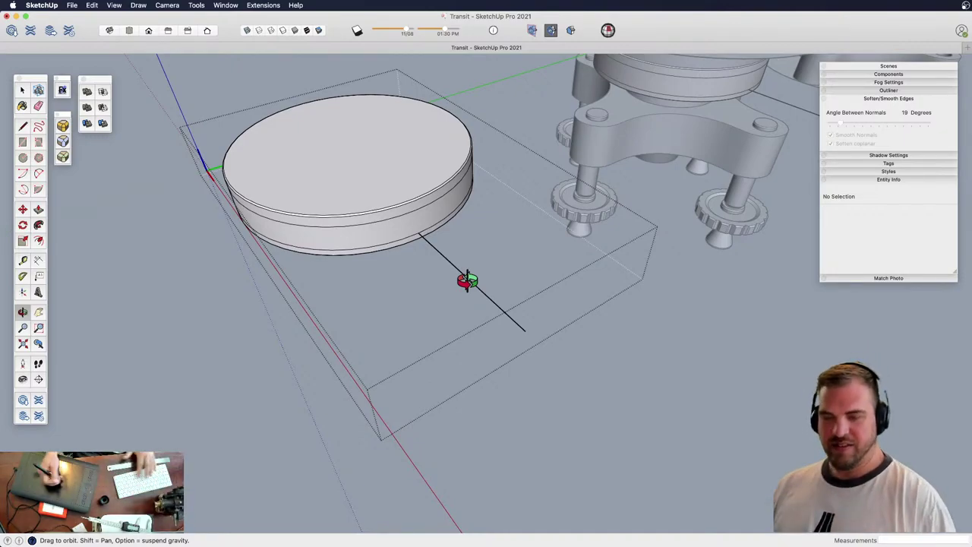
middle_click_drag(506, 206, 426, 310)
scroll(494, 327, "up", 3)
key("space")
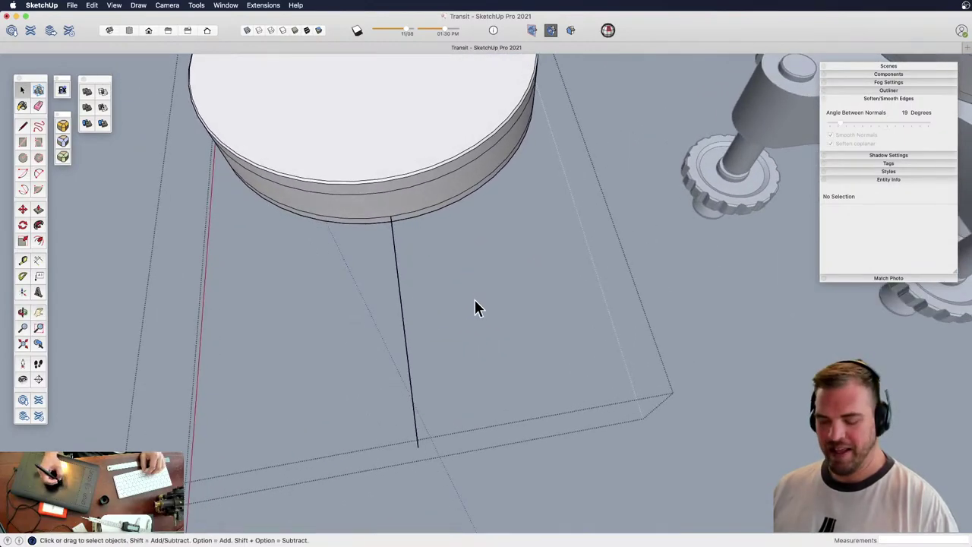
key("l")
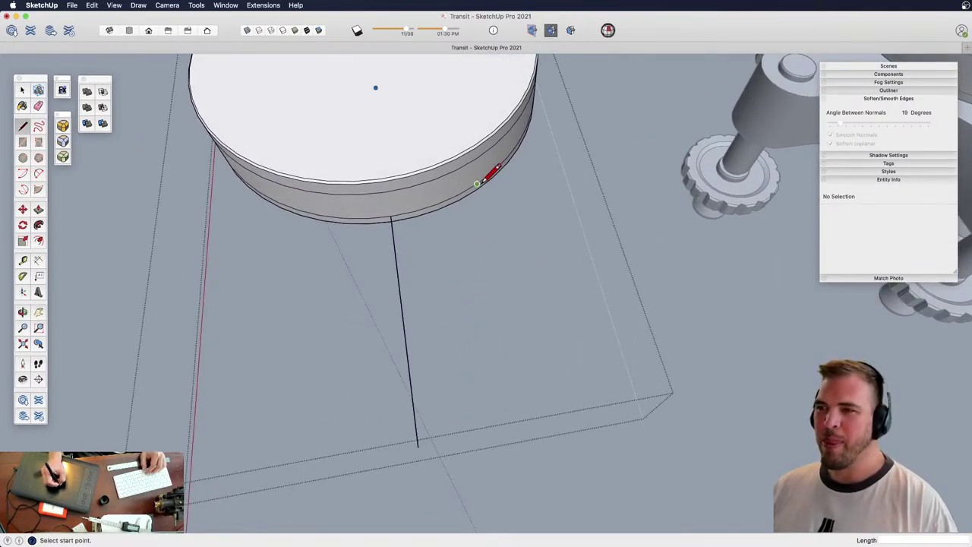
left_click(419, 446)
Rotate a copy of the strip face about its first long edge so it lies flat on the opposite side of that edge
left_click(456, 328)
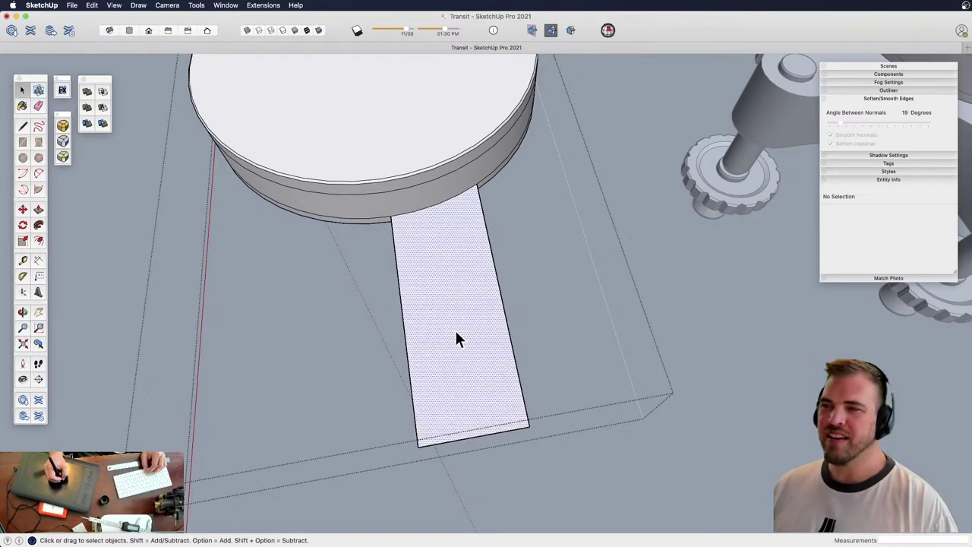
mouse_move(456, 336)
middle_mouse_down("shift")
mouse_move(466, 373)
mouse_move(499, 314)
mouse_move(487, 303)
middle_mouse_up("shift")
middle_click_drag(514, 341, 551, 278, "shift")
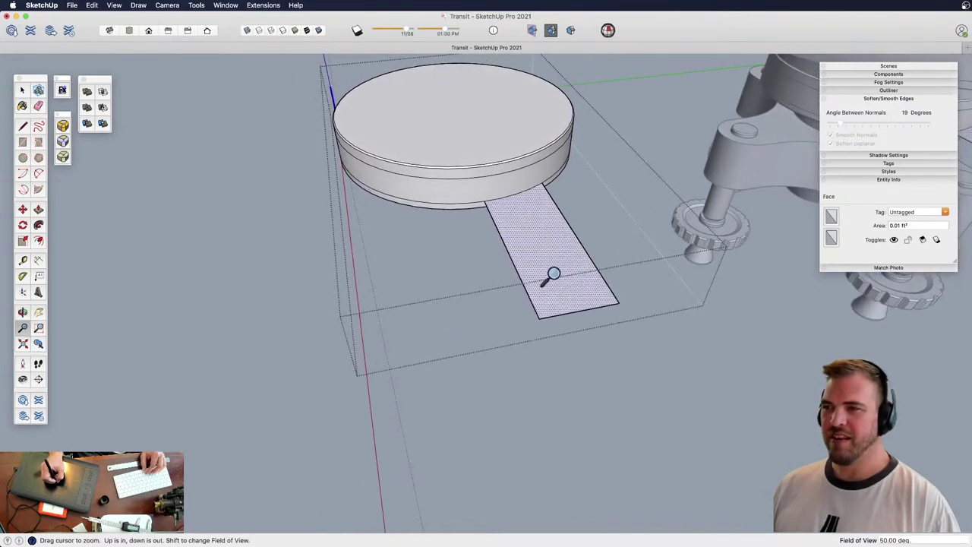
scroll(545, 250, "up", 3)
key("q")
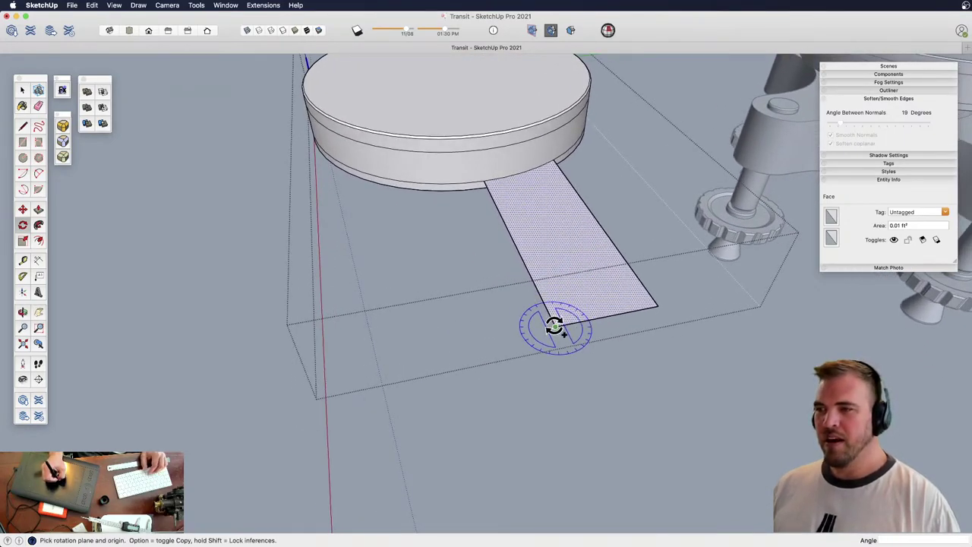
left_click_drag(539, 293, 527, 272)
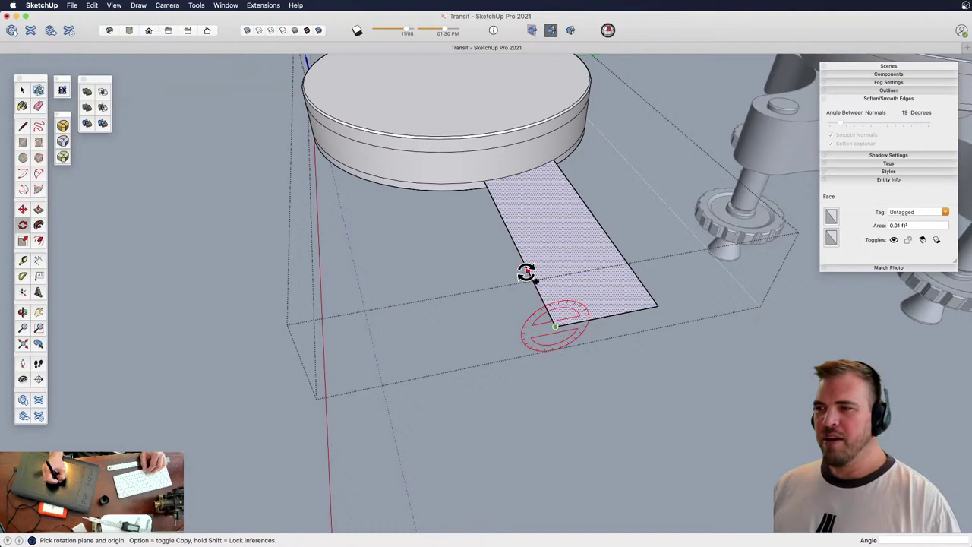
left_click(643, 307)
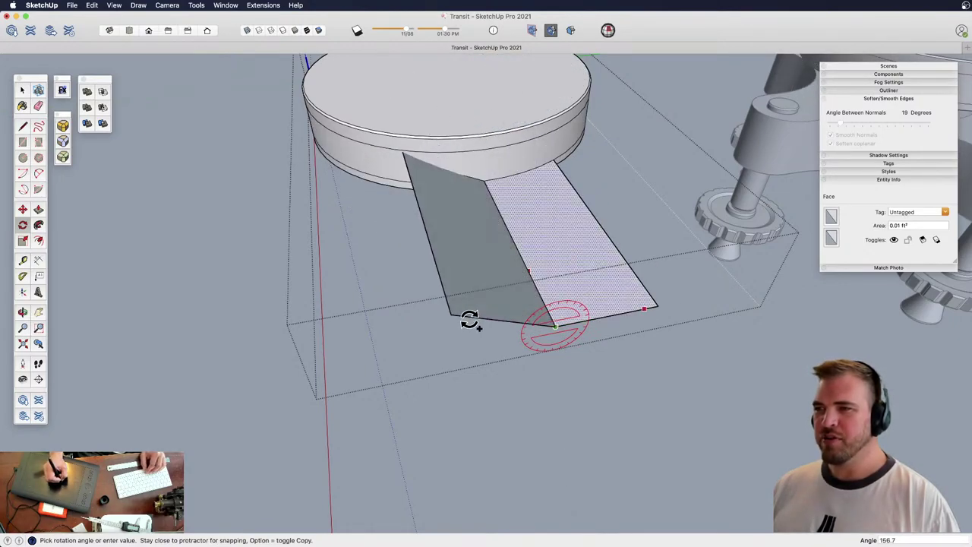
left_click(450, 347)
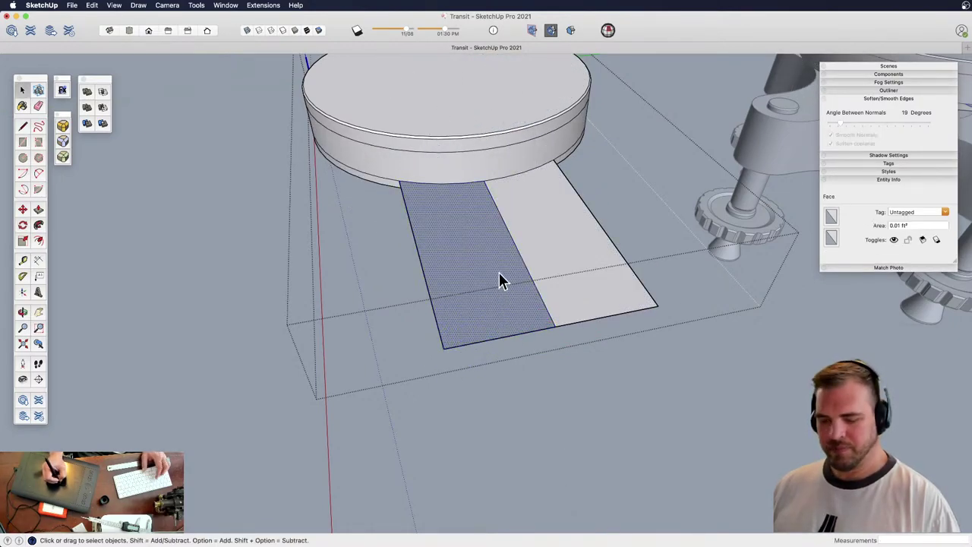
Erase the edge between the two strip faces and draw a stepped line inward from the outer edge's midpoint, offset sideways 1.6 mm
key("e")
left_click_drag(519, 272, 538, 237)
mouse_move(494, 263)
middle_mouse_down()
mouse_move(532, 318)
mouse_move(481, 349)
middle_mouse_up()
key("z")
left_click_drag(481, 349, 467, 326)
middle_click_drag(477, 316, 473, 297, "shift")
key("l")
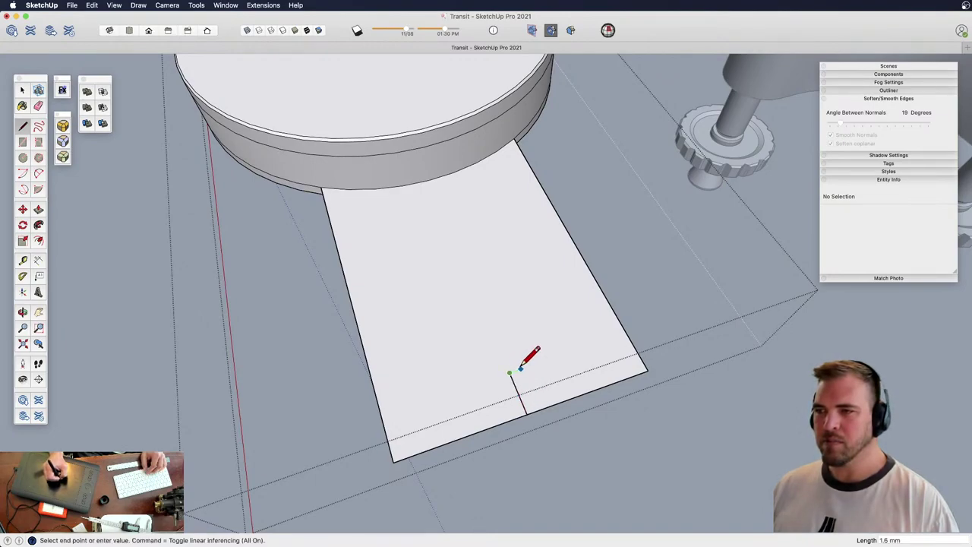
key("a")
left_click(463, 226)
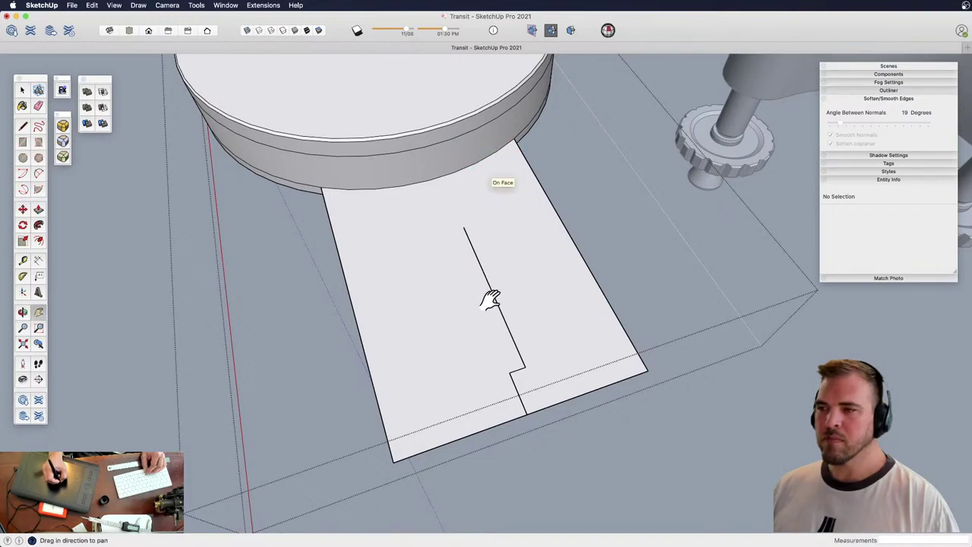
middle_click_drag(489, 299, 480, 258)
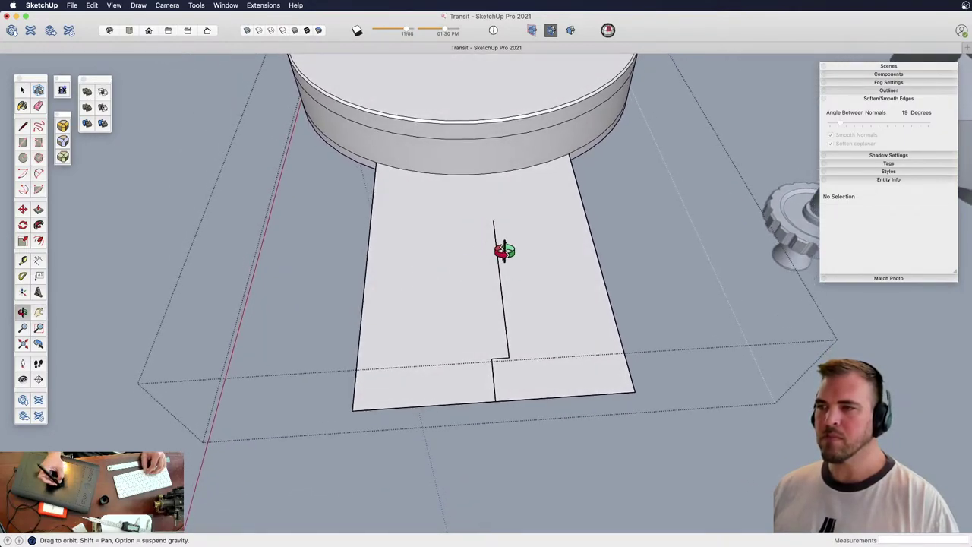
Erase the sideways and long segments of the stepped line and redraw them with a wider sideways offset
key("e")
left_click(507, 357)
key("l")
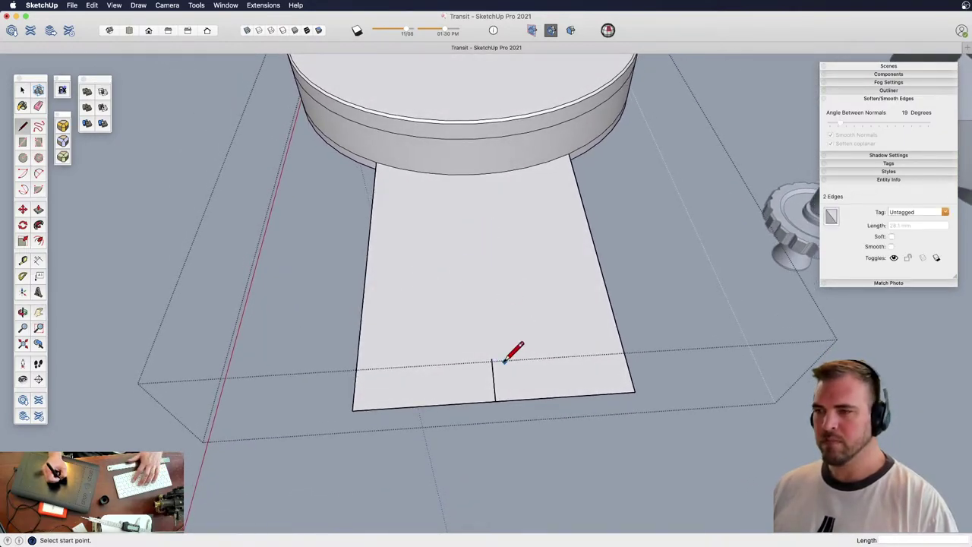
left_click(502, 209)
Draw a tangent arc from the inner end of the stepped line, flaring outward to the collar's edge
scroll(467, 326, "up", 5)
key("a")
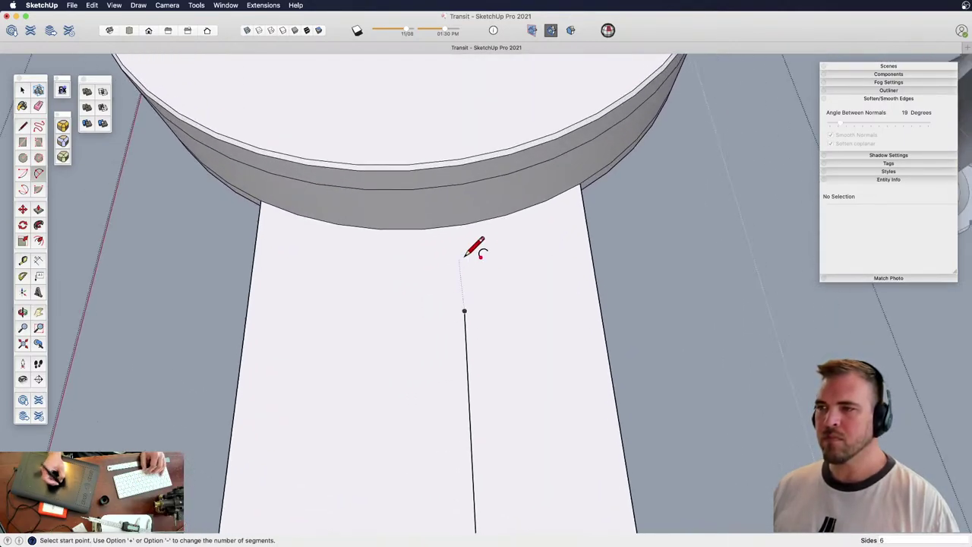
left_click(464, 311)
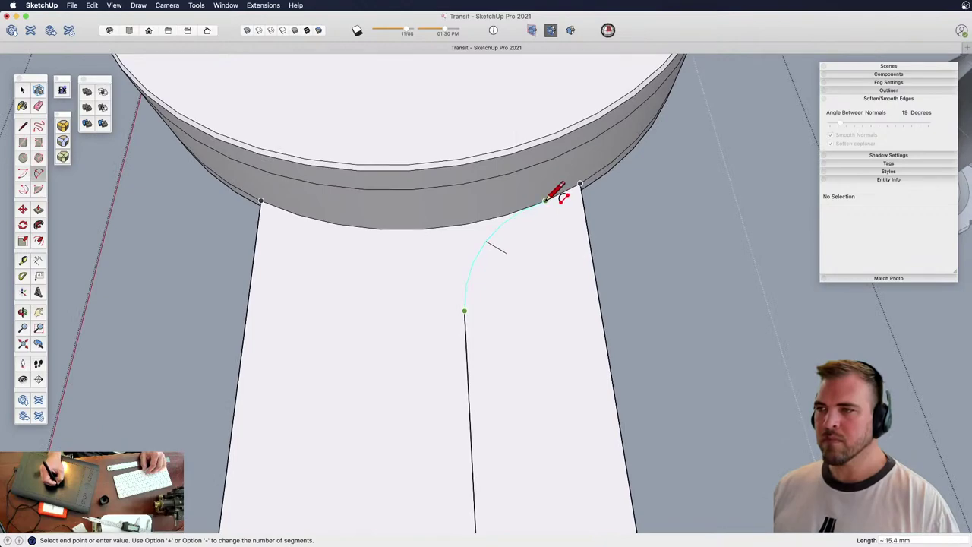
double_click(507, 215)
key("space")
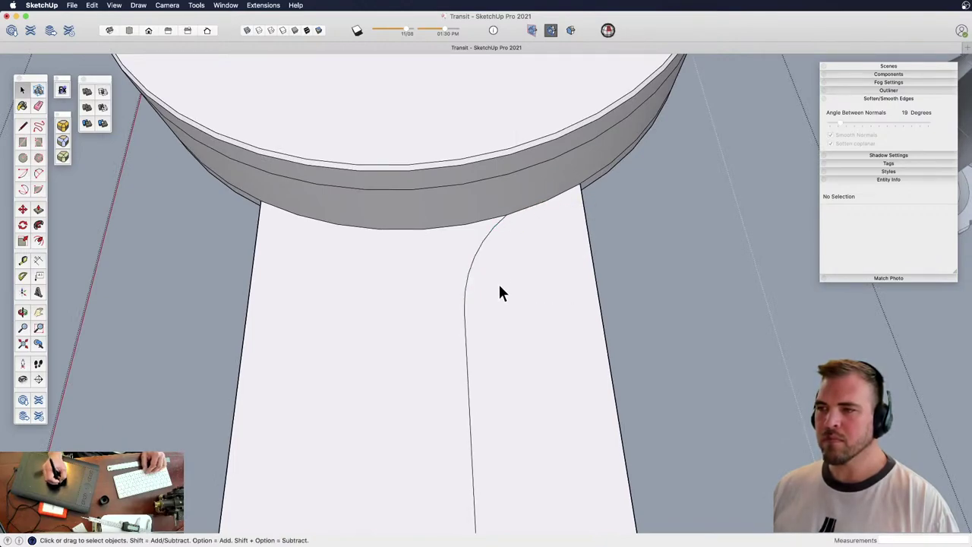
Rotate a copy of the face outside the arm profile 180° about the strip's centreline to mirror the profile onto the other half
key("z")
left_click_drag(499, 291, 493, 473)
key("h")
left_click_drag(493, 433, 516, 311)
key("space")
left_click(517, 266)
key("h")
key("z")
left_click_drag(508, 354, 471, 281)
key("q")
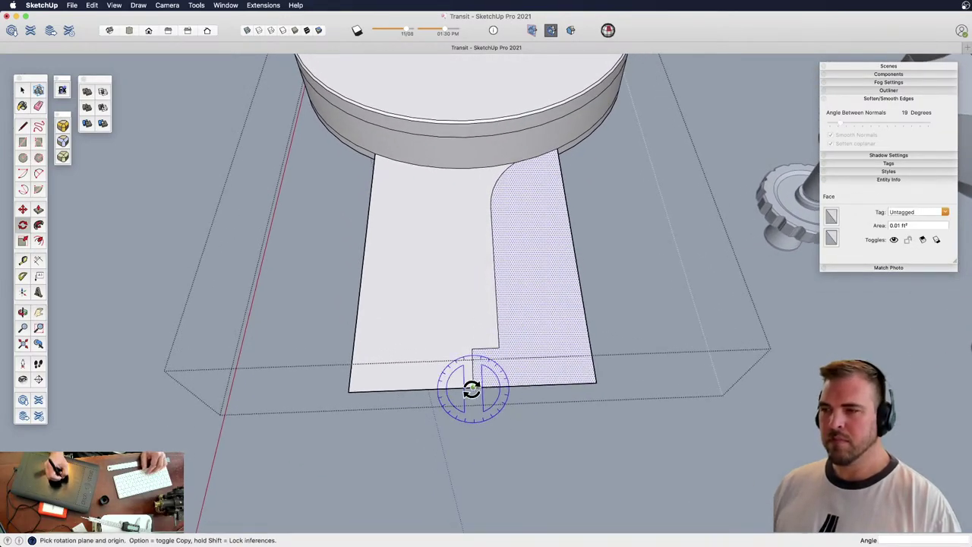
left_click(538, 374)
left_click(396, 390)
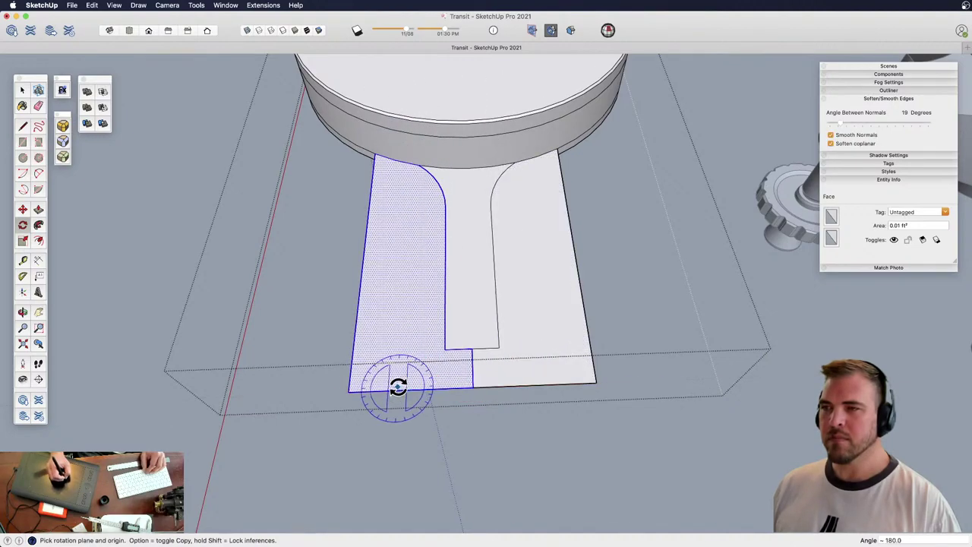
Erase the outer edges on both sides of the strip, leaving only the narrow arm with its flared base
key("e")
left_click_drag(354, 376, 380, 395)
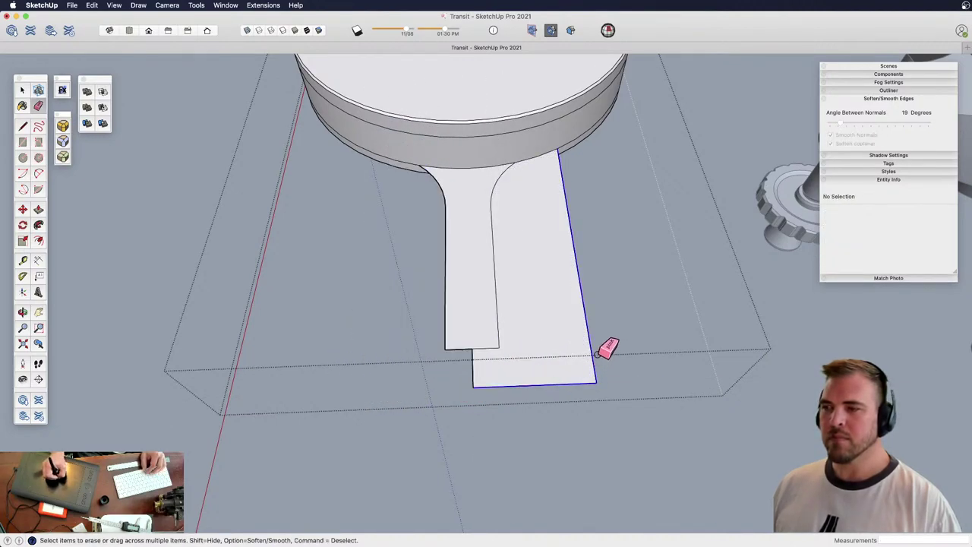
left_click_drag(600, 355, 473, 373)
Push/Pull the flat arm face into a thick solid arm against the collar's side
mouse_move(488, 271)
middle_mouse_down()
mouse_move(482, 326)
mouse_move(516, 218)
mouse_move(501, 200)
middle_mouse_up()
key("p")
left_click_drag(503, 224, 498, 198)
middle_click_drag(489, 223, 590, 276, "shift")
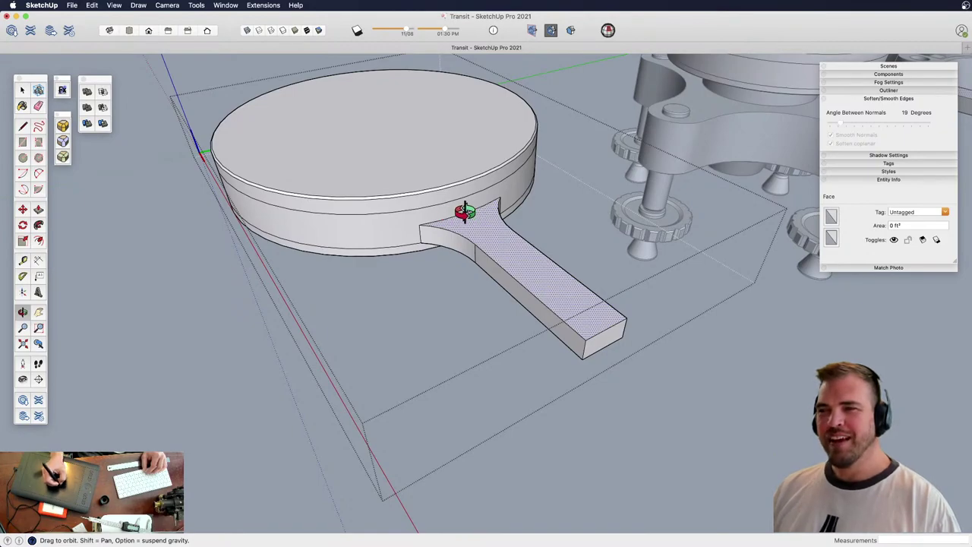
middle_click_drag(468, 205, 475, 253)
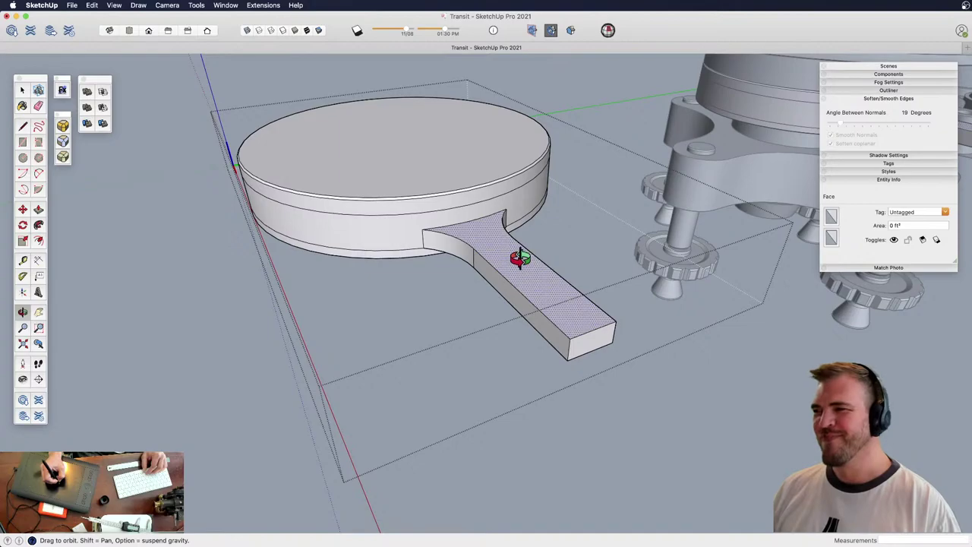
middle_click_drag(510, 242, 542, 271)
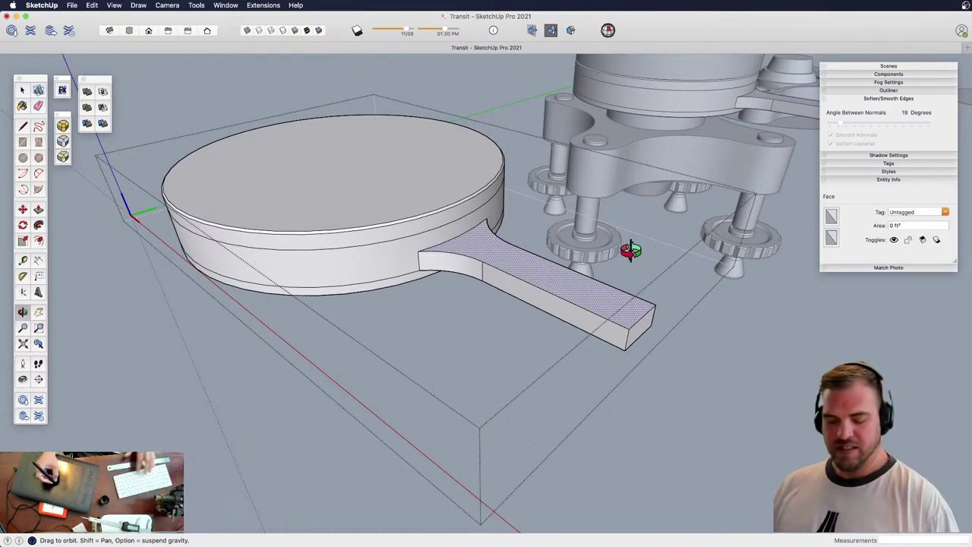
Narrow the arm's end face by scaling it about its centre to 0.56 along the green axis, tapering the arm
left_click_drag(610, 281, 429, 314)
scroll(486, 298, "up", 3)
key("space")
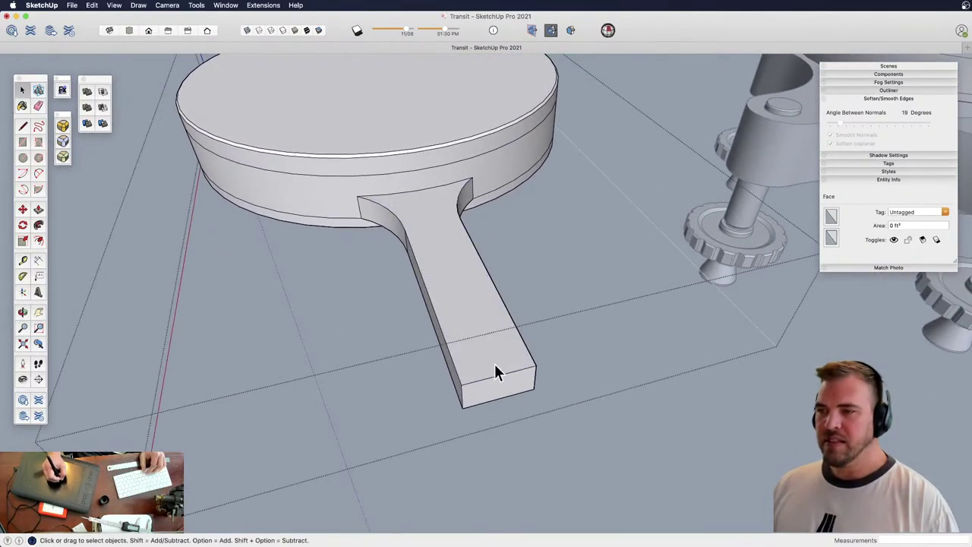
left_click(510, 385)
key("s")
left_click_drag(537, 380, 525, 382, "alt")
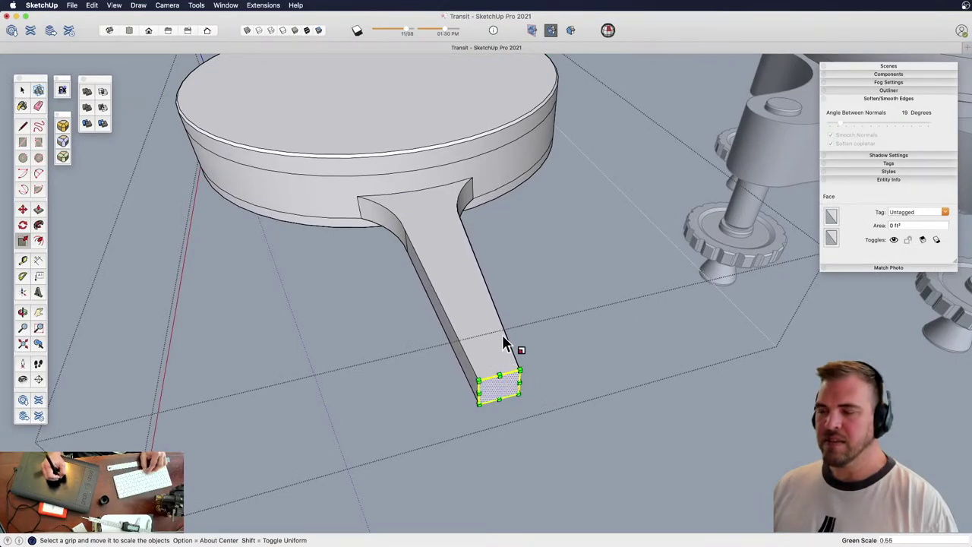
Draw a narrow rectangle 1.6 mm wide on the arm's top, copy it 1.6 mm to the other side and erase the dividing line
middle_click_drag(505, 344, 490, 328, "shift")
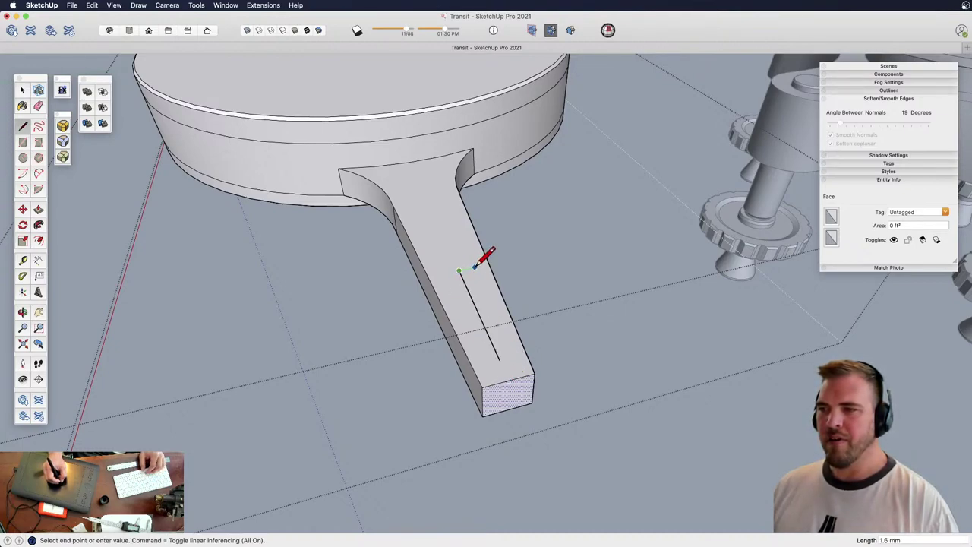
key("space")
left_click(504, 355)
key("m")
key("alt")
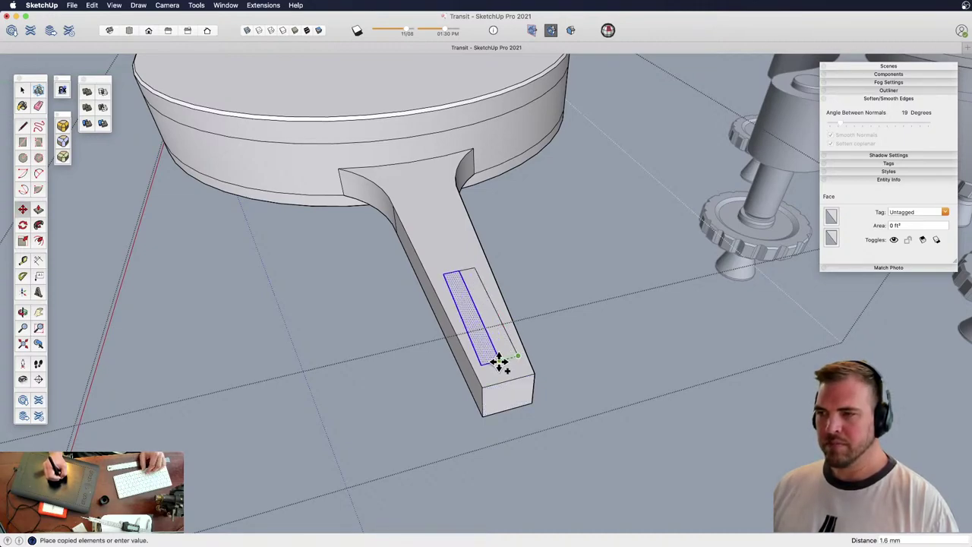
key("Escape")
key("e")
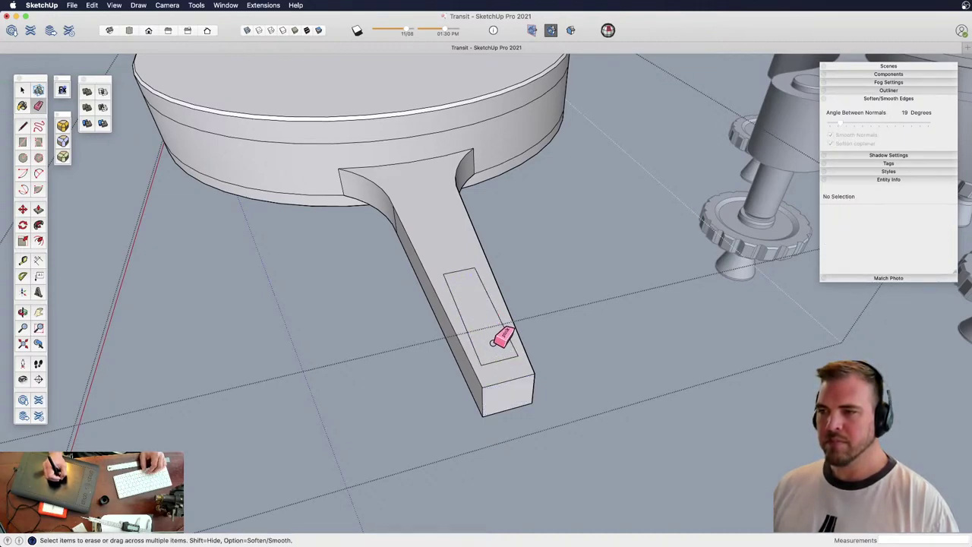
Shorten the rectangle on the arm's top from its inner end and pull it up into a small block
middle_click_drag(494, 342, 579, 362)
key("space")
left_click(473, 325)
key("s")
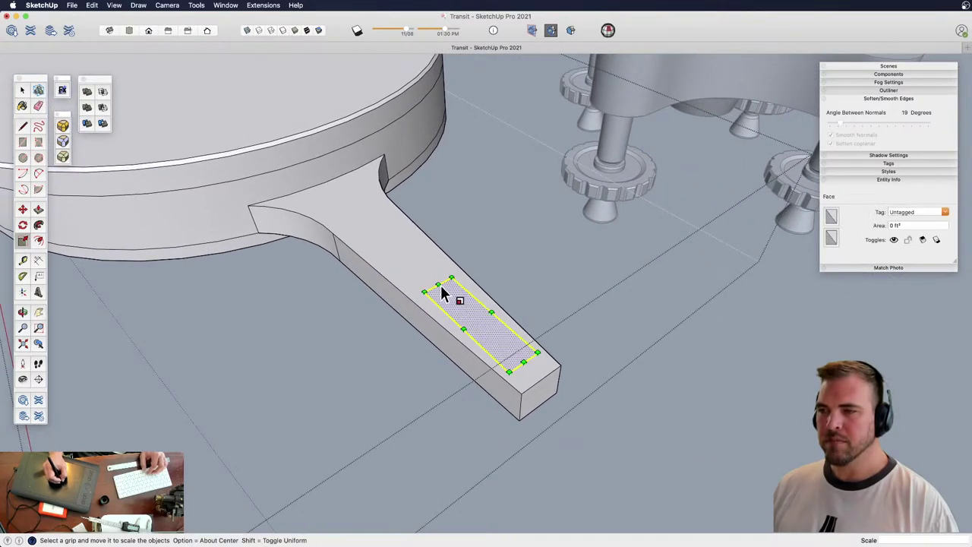
left_click_drag(439, 286, 468, 313)
key("p")
left_click_drag(504, 342, 517, 308)
scroll(518, 308, "down", 6)
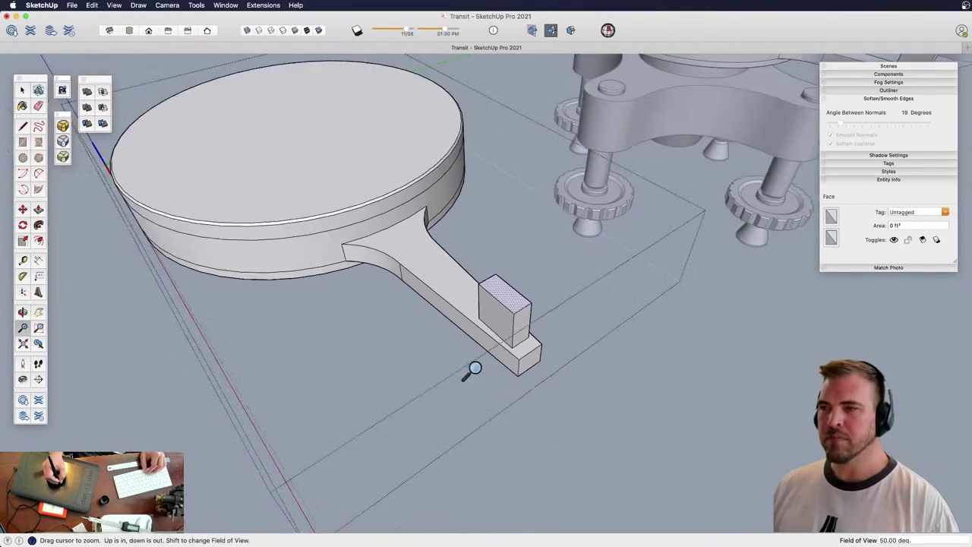
Thicken the arm by pulling its top face up 2 mm around the small block
middle_click_drag(468, 373, 489, 276)
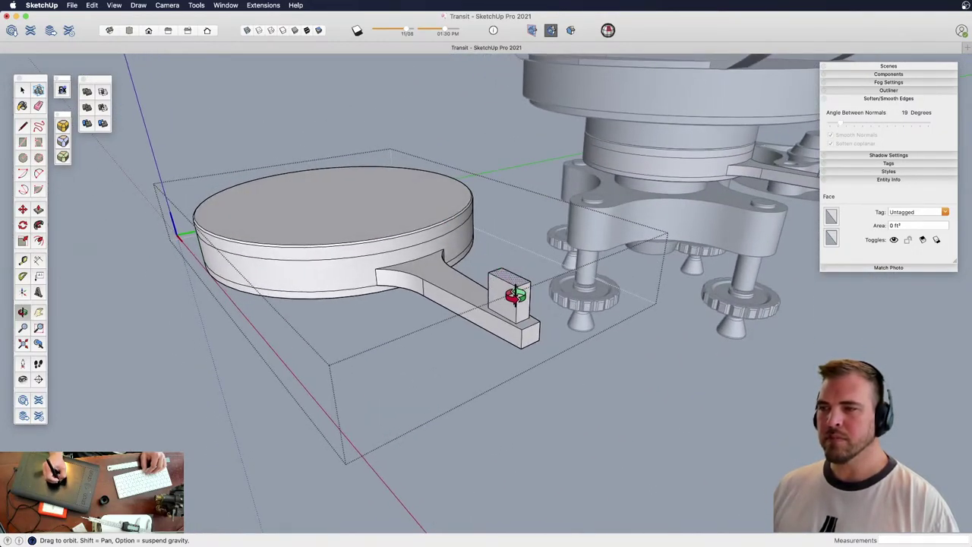
key("p")
left_click_drag(492, 303, 478, 298)
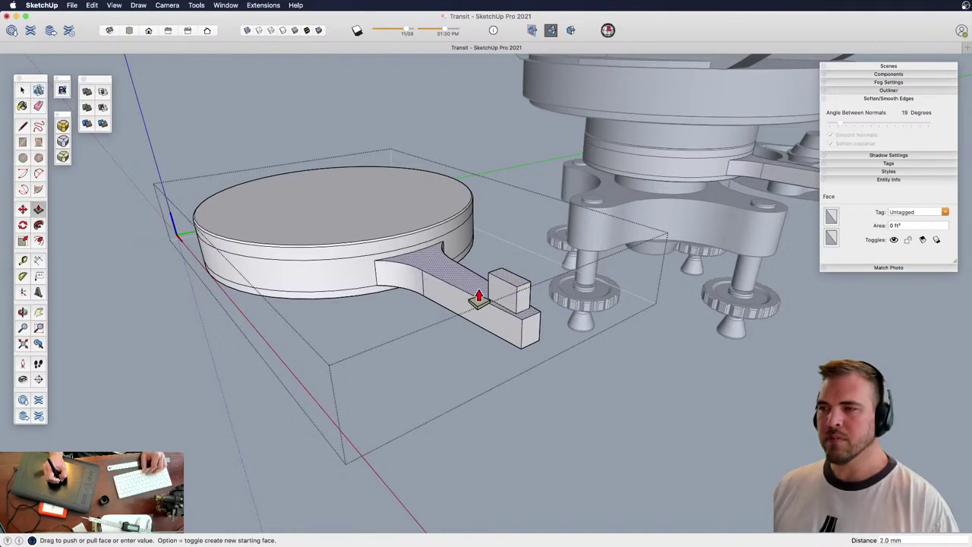
Select the small block together with the arm's end and move them outward 8.9 mm to lengthen the arm
scroll(479, 319, "down", 6)
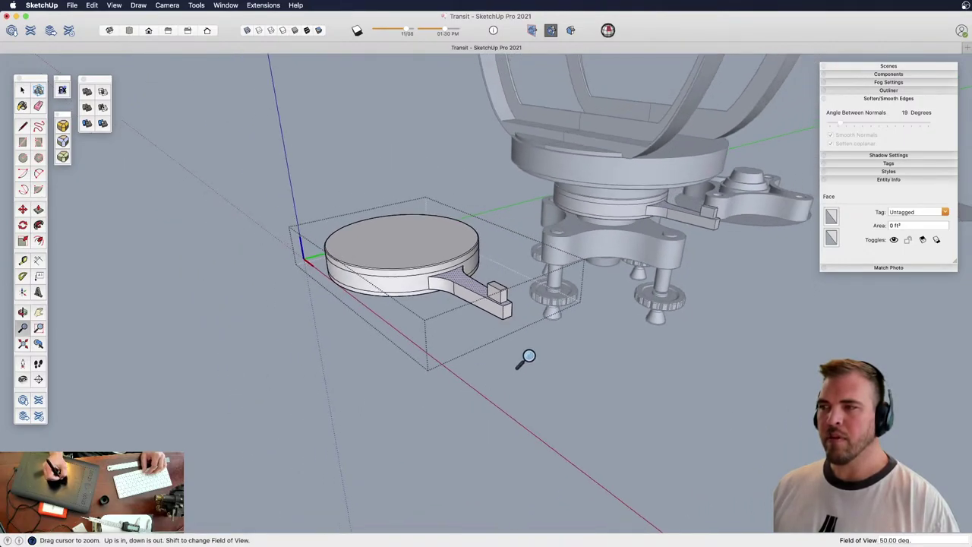
middle_click_drag(525, 358, 490, 376, "shift")
middle_click_drag(524, 277, 466, 300)
left_click_drag(446, 286, 495, 333)
middle_click_drag(485, 317, 521, 376, "shift")
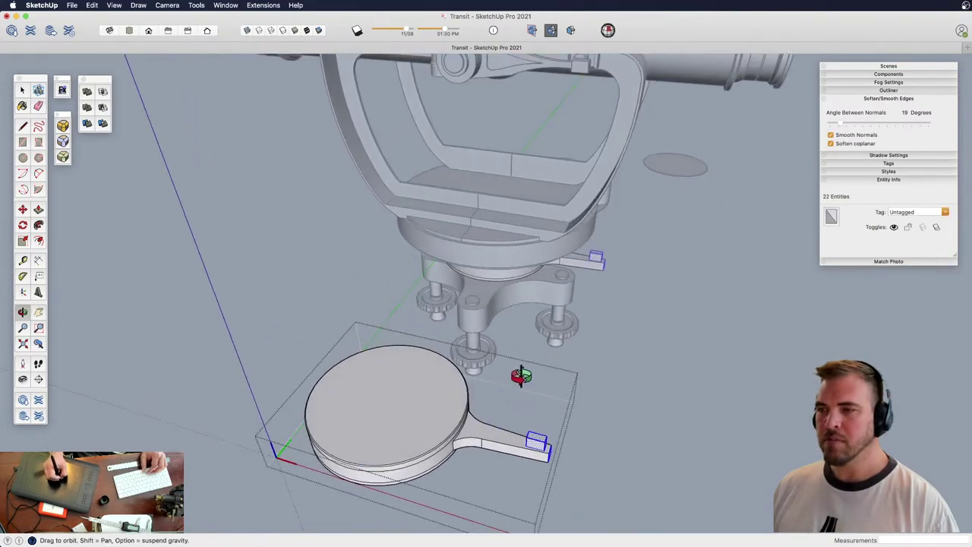
key("z")
left_click_drag(531, 414, 542, 390)
middle_click_drag(542, 391, 503, 292, "shift")
left_click_drag(505, 346, 482, 278)
key("m")
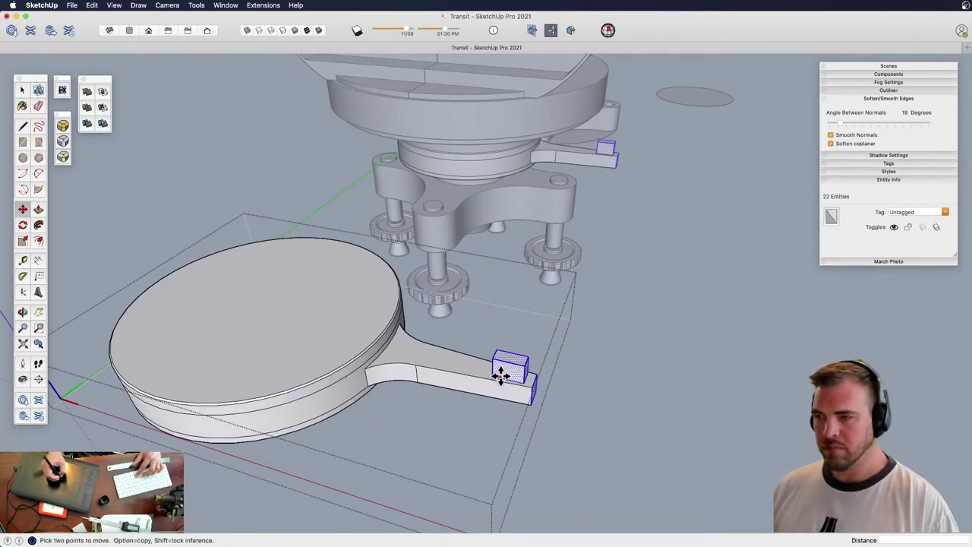
left_click(527, 364)
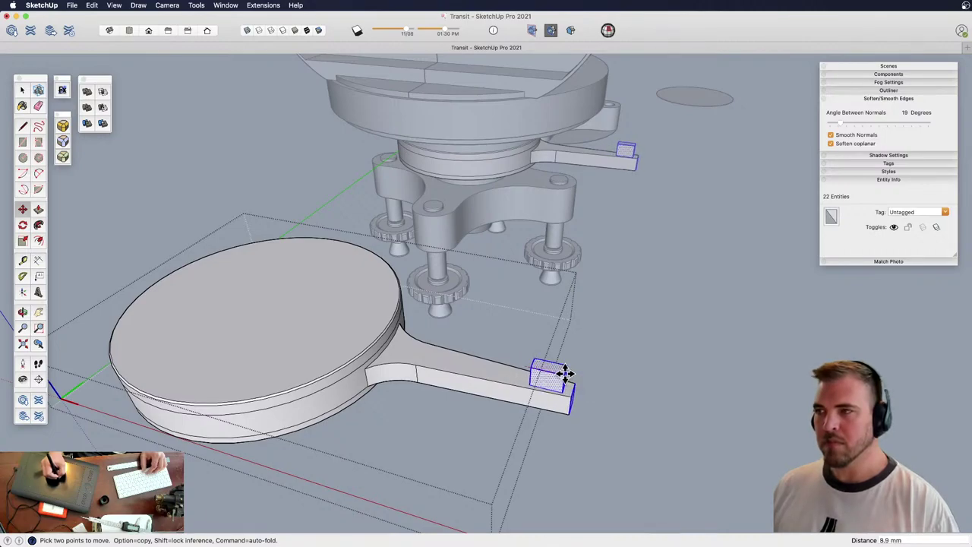
Close the collar component, copy the knurled knob beside the telescope and paste it at the arm's outer end
middle_click_drag(554, 179, 471, 256, "shift")
key("z")
left_click_drag(471, 255, 507, 338)
middle_click_drag(508, 338, 487, 343, "shift")
key("space")
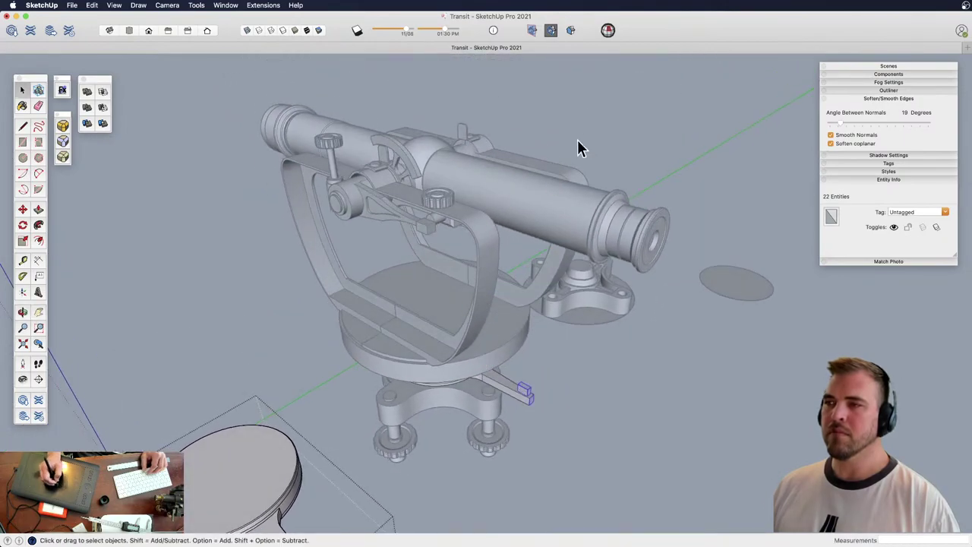
left_click(577, 140)
left_click(445, 202)
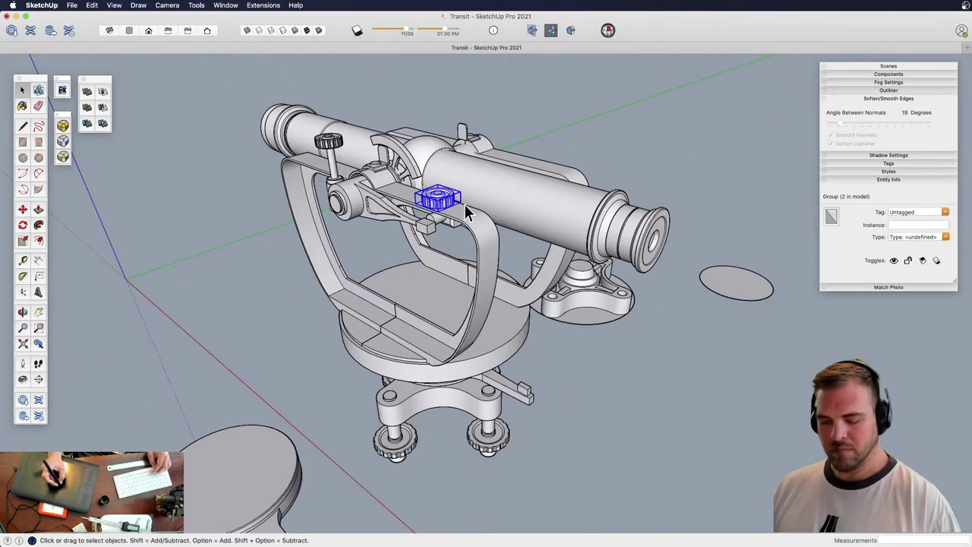
key("super+v")
left_click(526, 396)
Rotate the pasted knob upright so its flat face points outward along the arm
scroll(532, 384, "up", 6)
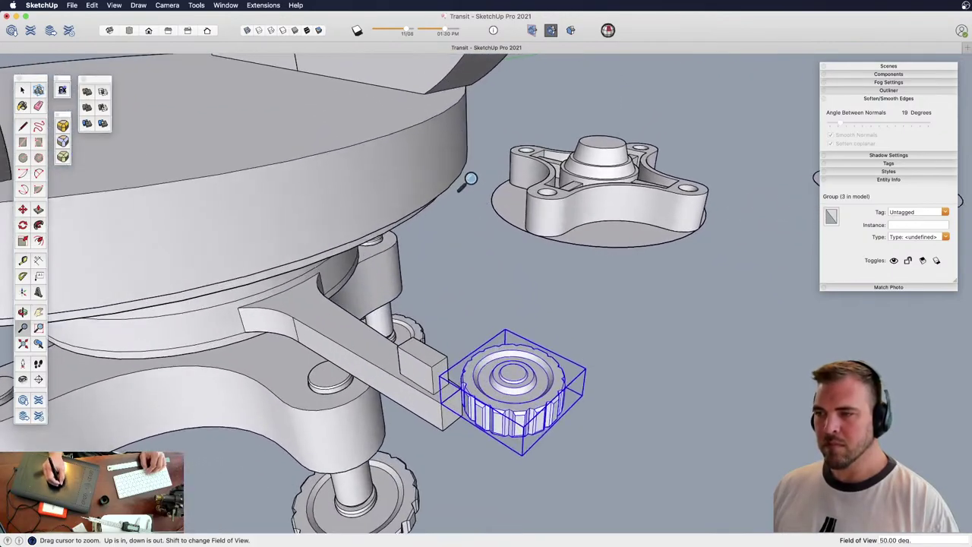
middle_click_drag(504, 304, 532, 256, "shift")
key("q")
left_click(594, 293)
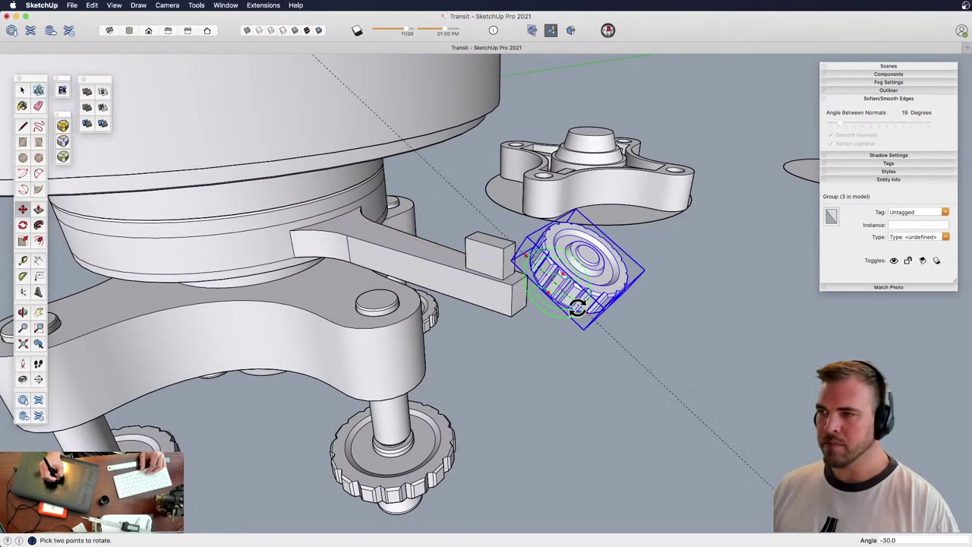
mouse_move(549, 293)
middle_mouse_down()
mouse_move(517, 312)
mouse_move(547, 302)
middle_mouse_up()
middle_click_drag(547, 303, 497, 312)
Turn on the see-through view and move the upright knob inward onto the end of the arm
key("z")
left_click_drag(536, 327, 541, 311)
middle_click_drag(541, 312, 535, 258)
key("m")
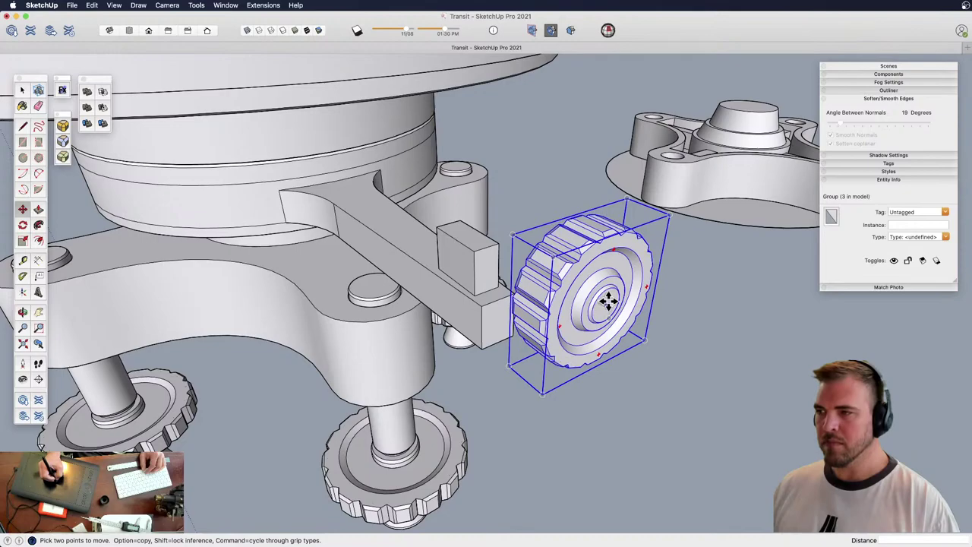
left_click(606, 304)
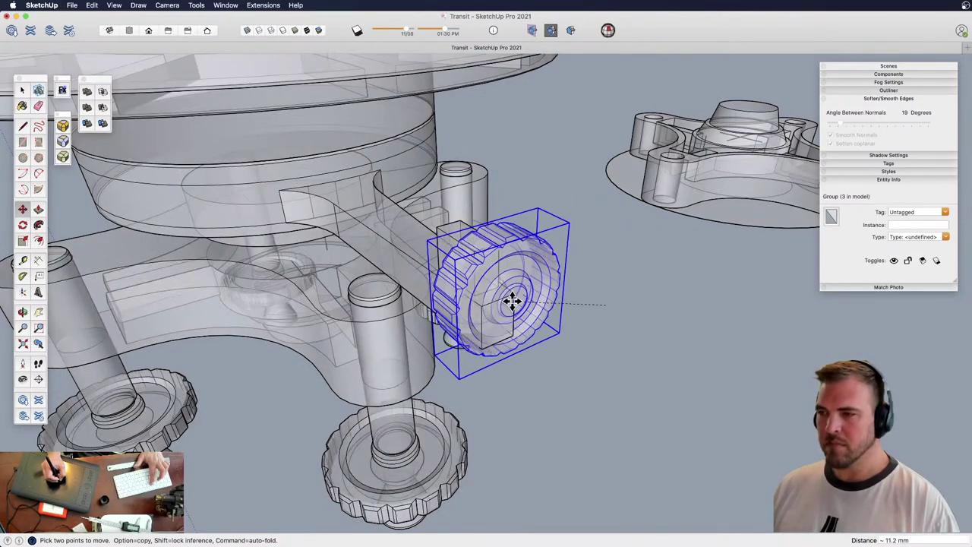
key("alt+k")
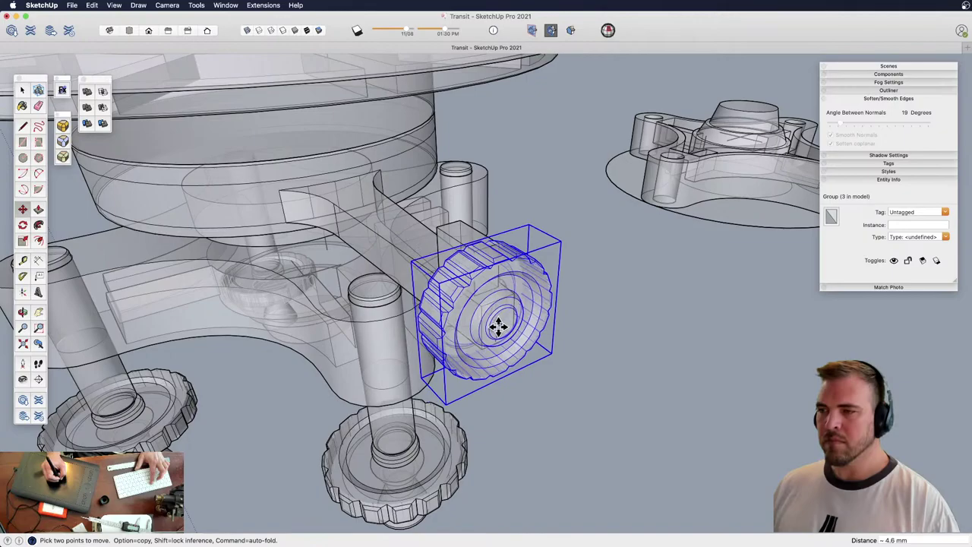
Raise the knob 2.8 mm to line it up with the arm's end face
middle_click_drag(448, 319, 531, 335, "shift")
key("z")
left_click_drag(532, 338, 541, 275)
key("m")
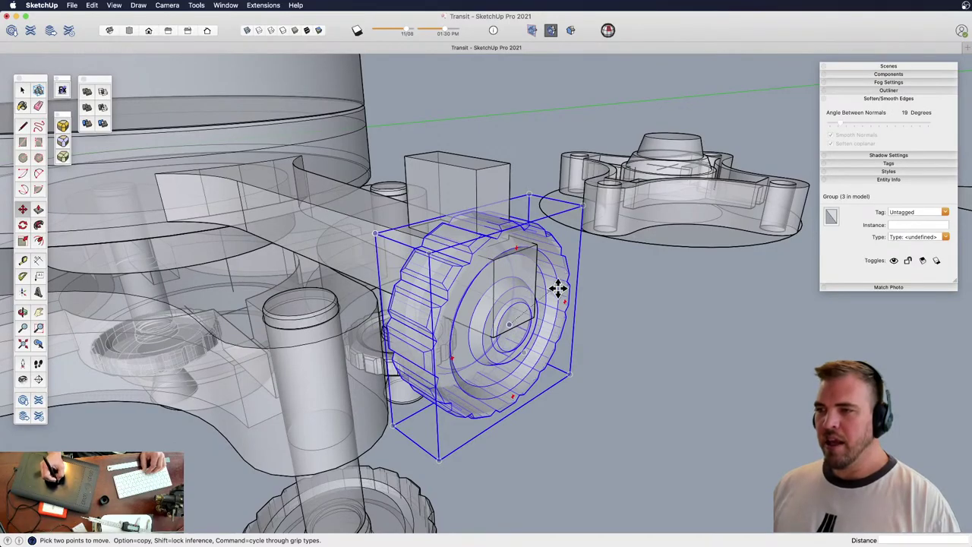
left_click(552, 298)
left_click(559, 266)
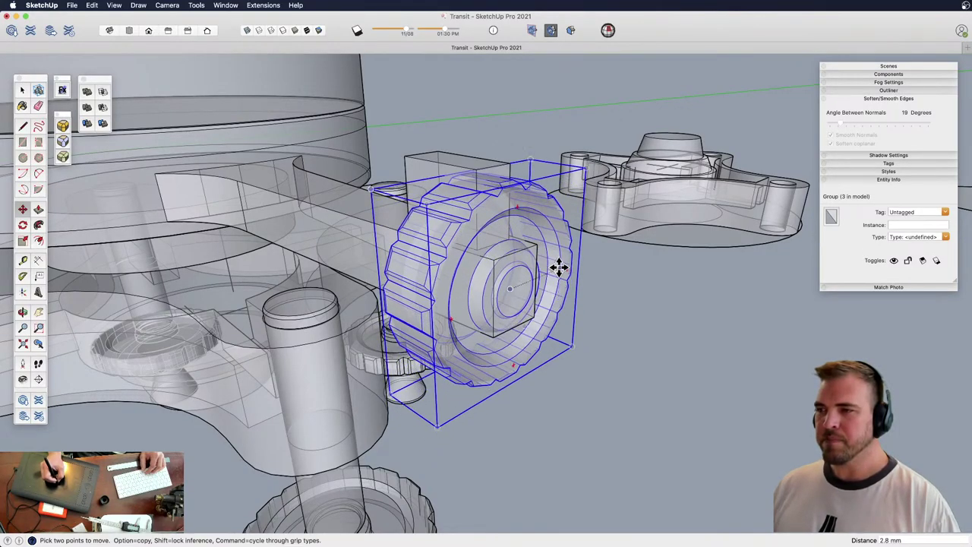
Turn off the see-through view and shift the upright knob 6.2 mm outward along the arm
key("z")
left_click_drag(509, 282, 469, 361)
middle_click_drag(470, 361, 506, 329)
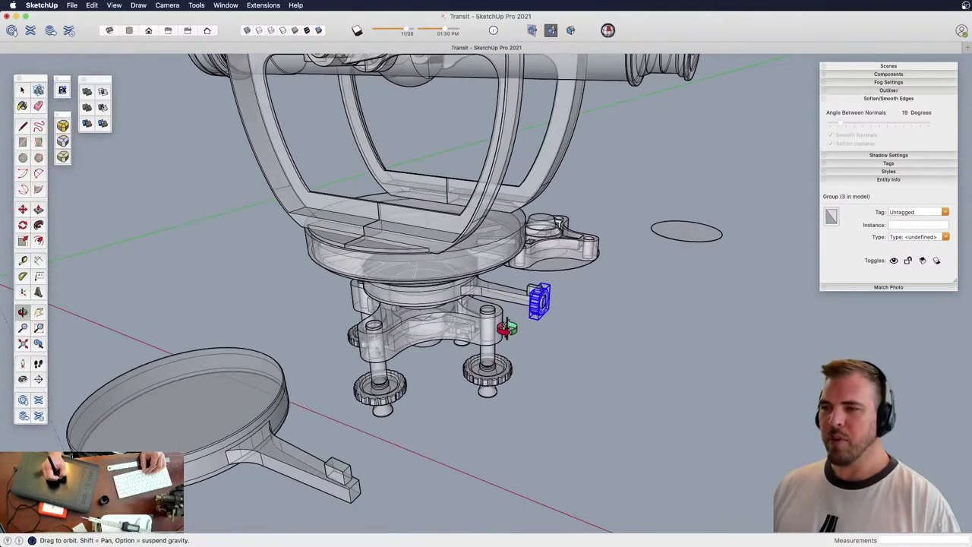
left_click_drag(494, 300, 478, 319)
middle_click_drag(478, 319, 471, 350, "shift")
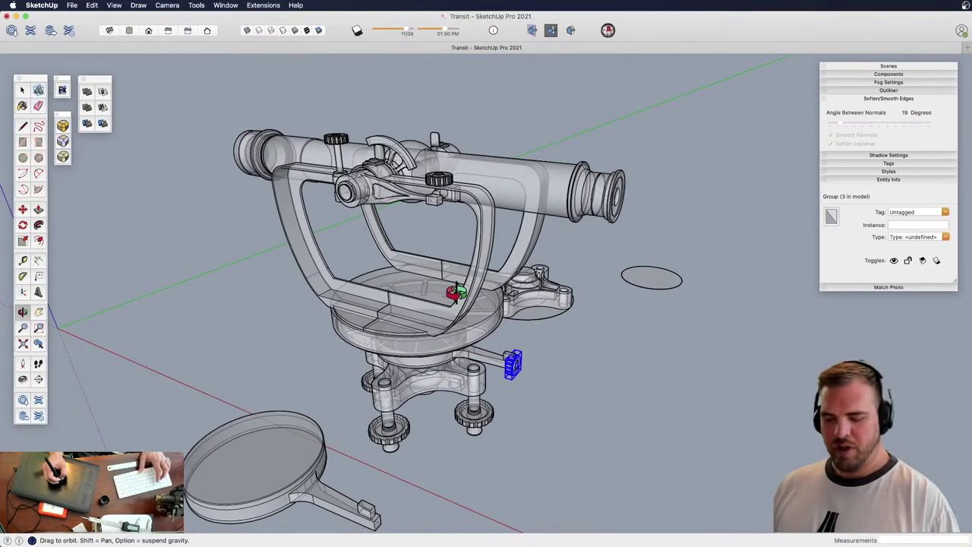
key("x")
middle_click_drag(454, 296, 426, 341, "shift")
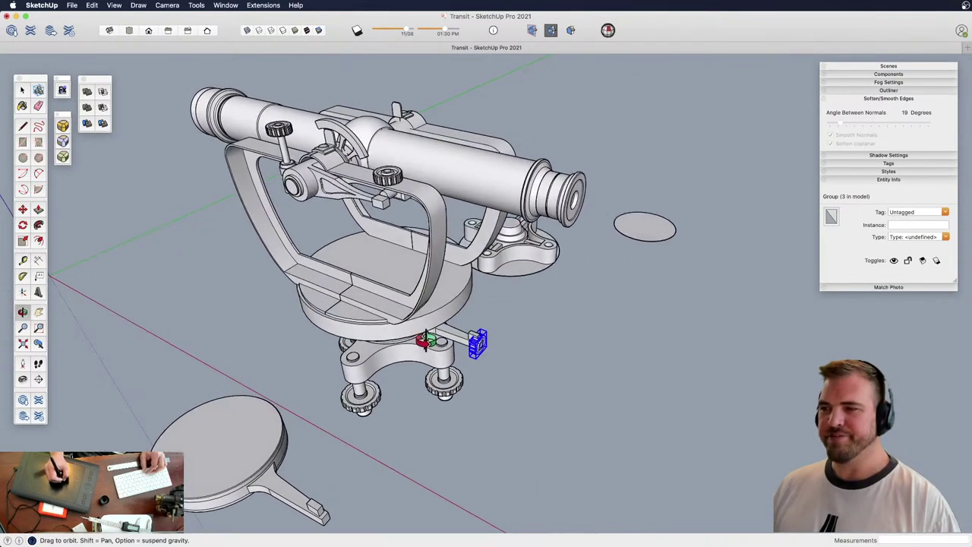
scroll(427, 339, "up", 5)
key("m")
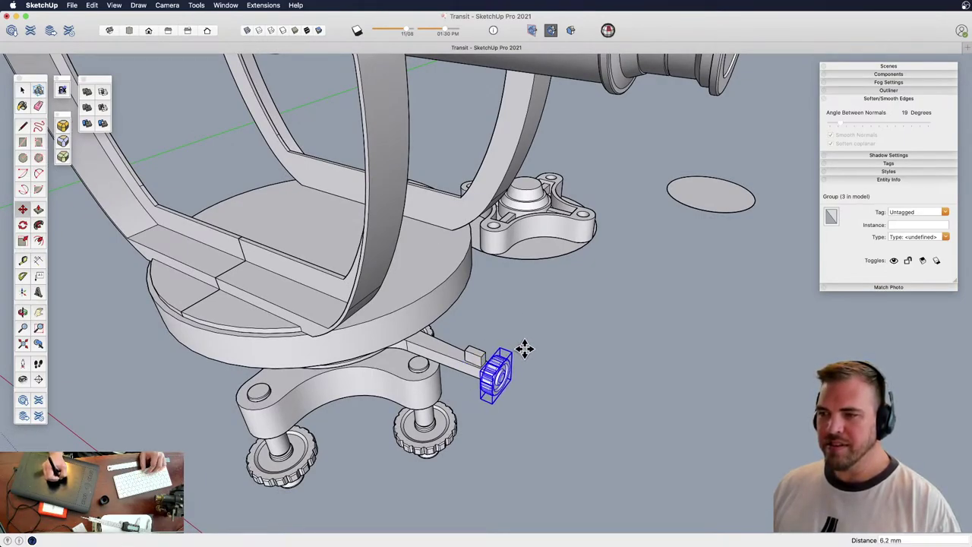
Examine how the arm and its knob sit against the base and the whole transit, with nothing selected
scroll(497, 280, "down", 5)
middle_click_drag(498, 280, 465, 237)
key("z")
left_click_drag(497, 283, 508, 196)
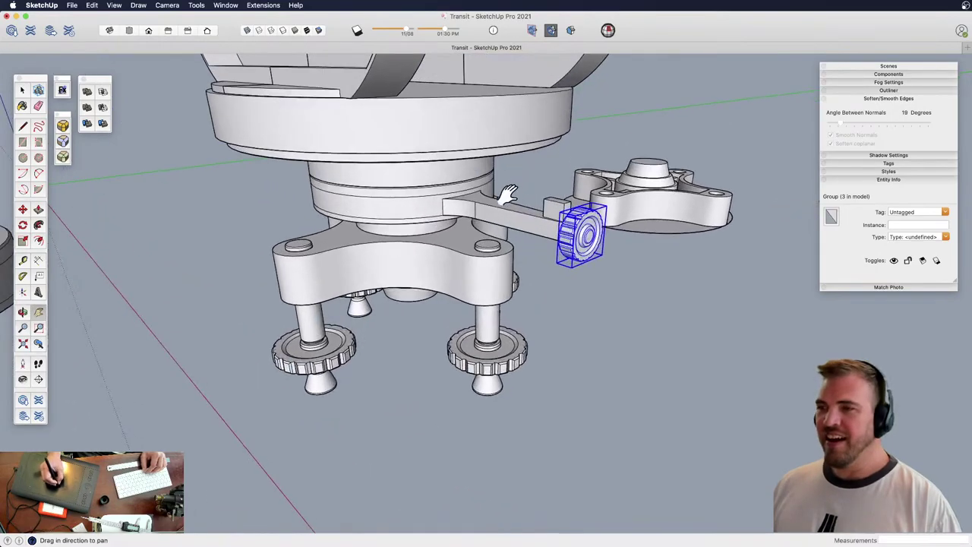
middle_click_drag(508, 195, 501, 365, "shift")
middle_click_drag(501, 365, 510, 250)
key("z")
scroll(522, 158, "down", 5)
middle_click_drag(523, 158, 490, 220)
left_click_drag(482, 282, 444, 327)
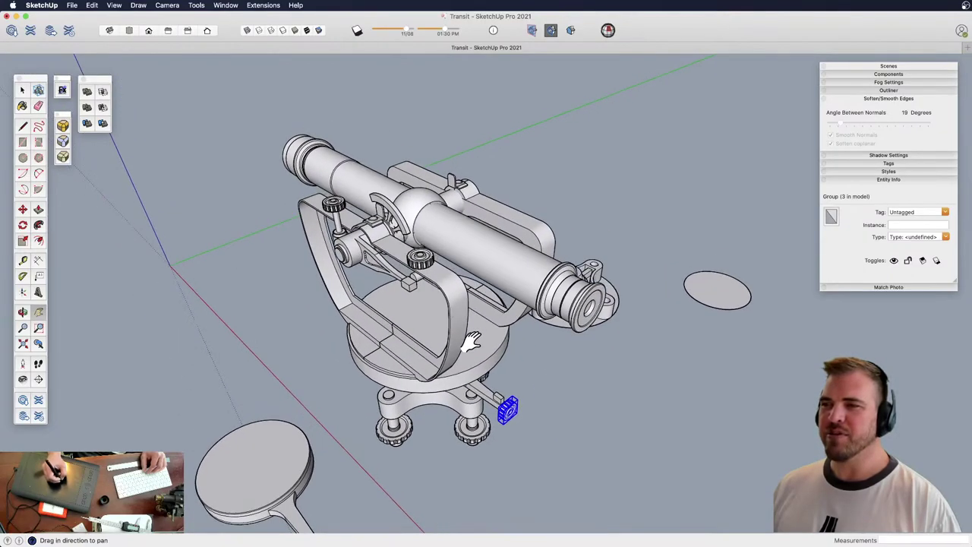
key("z")
left_click_drag(475, 377, 490, 281)
middle_click_drag(494, 278, 430, 262)
left_click_drag(433, 311, 436, 263)
middle_click_drag(436, 263, 547, 247, "shift")
left_click(594, 156)
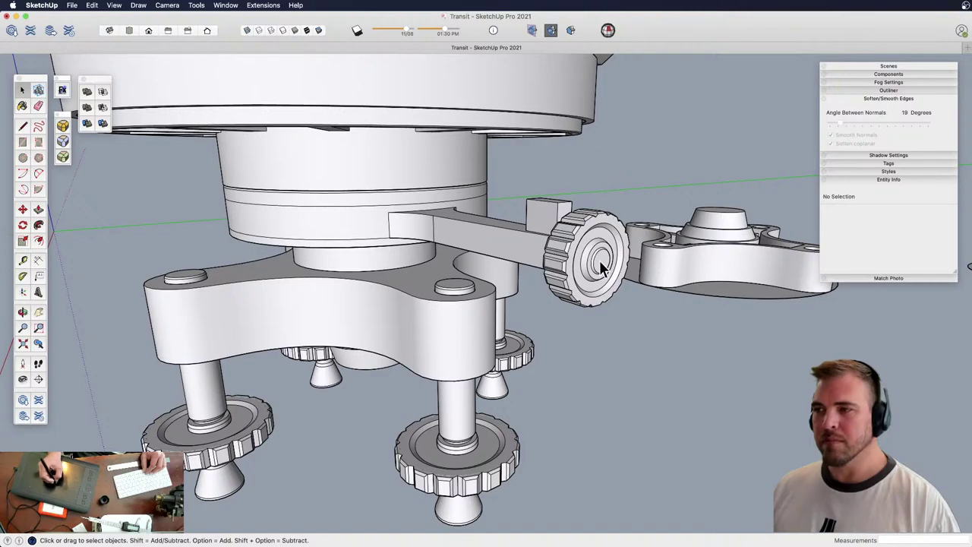
Open the knurled knob at the arm's end for editing, down to its own geometry
middle_click_drag(591, 254, 434, 285, "shift")
double_click(515, 250)
triple_click(514, 248)
double_click(514, 251)
key("z")
left_click_drag(461, 270, 463, 196)
middle_click_drag(444, 266, 704, 302)
Offset the edge of the knob's recessed circular back face inward to form a smaller circle
key("f")
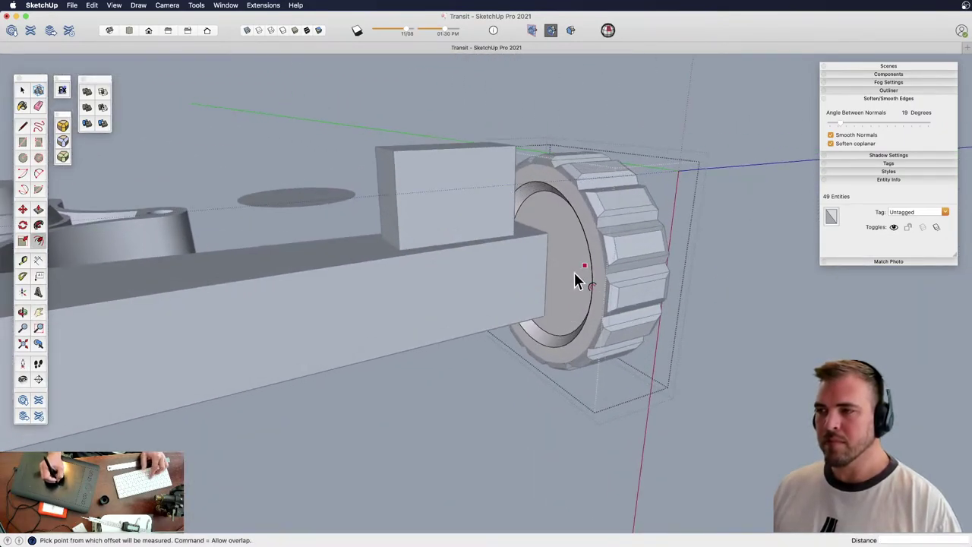
key("space")
left_click(576, 276)
key("f")
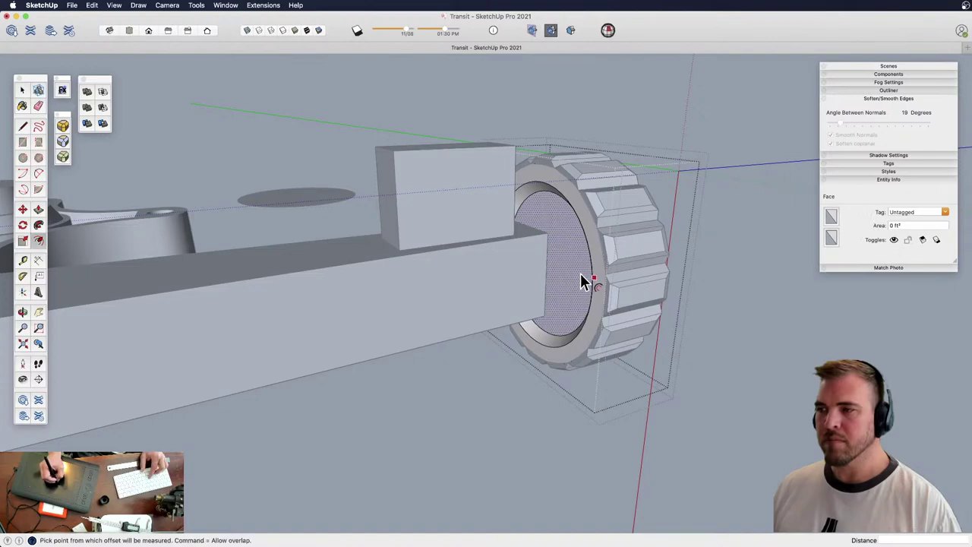
left_click(580, 275)
left_click(558, 295)
Extrude the inner circle on the knob's back toward the arm as a short round boss
key("p")
scroll(558, 300, "up", 3)
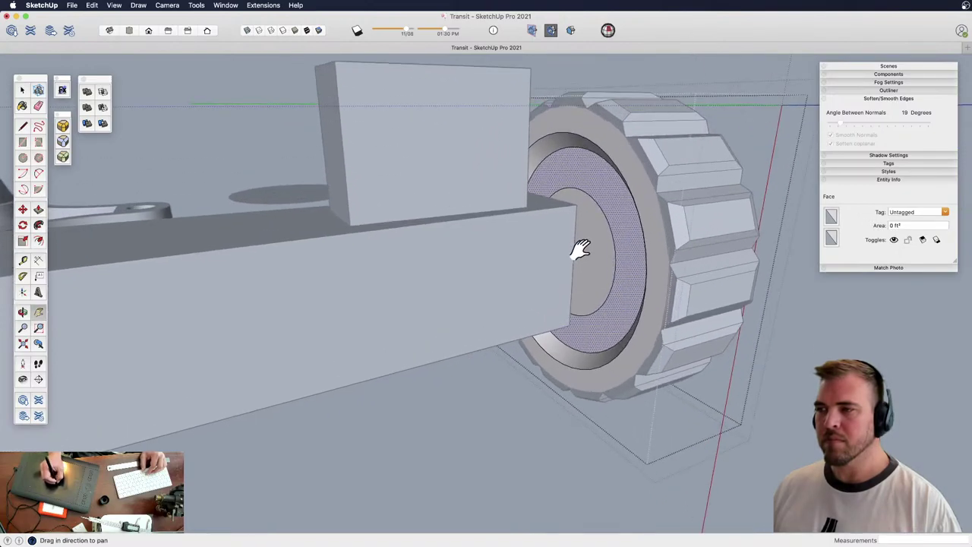
left_click(559, 305)
key("space")
left_click(553, 300)
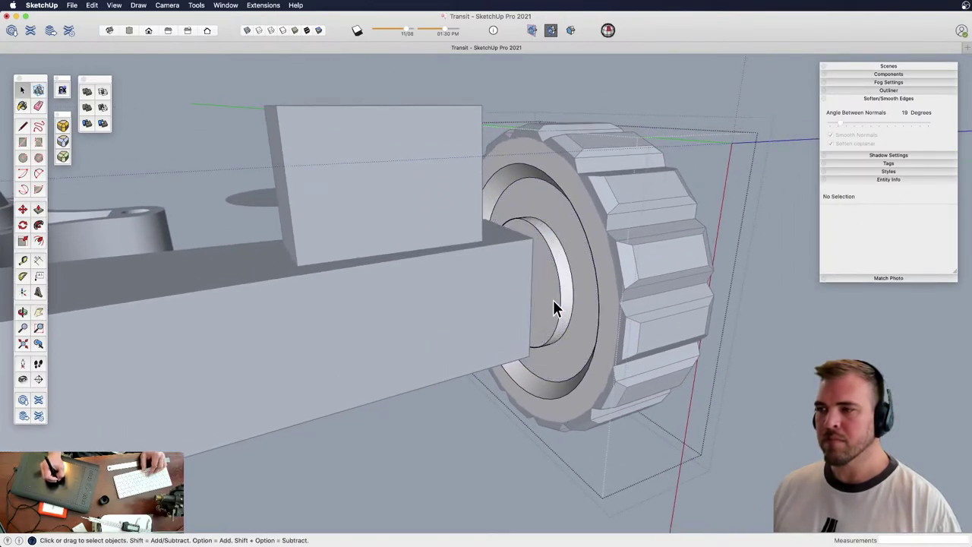
Offset the boss face about 1.5 mm inward and extrude the resulting circle as a peg up to the arm's end face
key("f")
left_click(548, 299)
left_click(542, 300)
key("p")
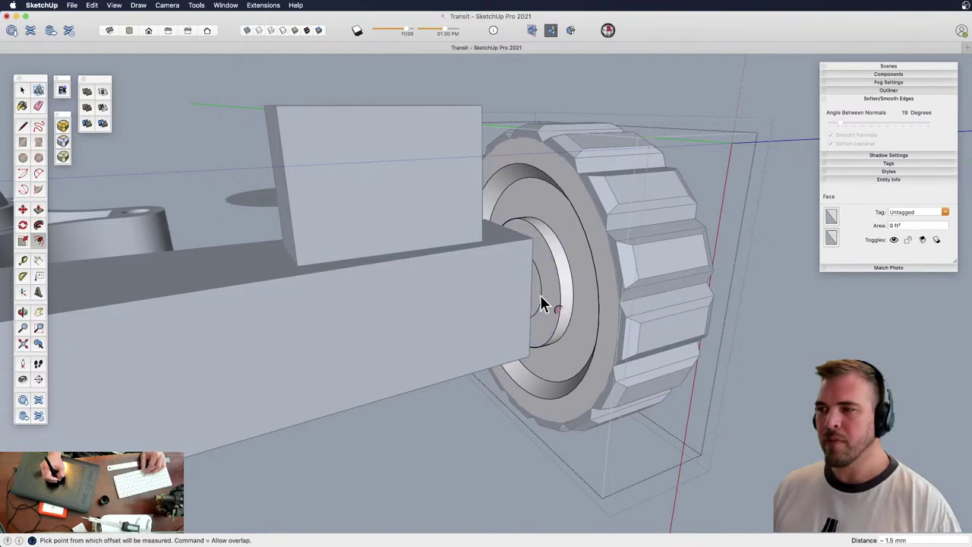
left_click(538, 302)
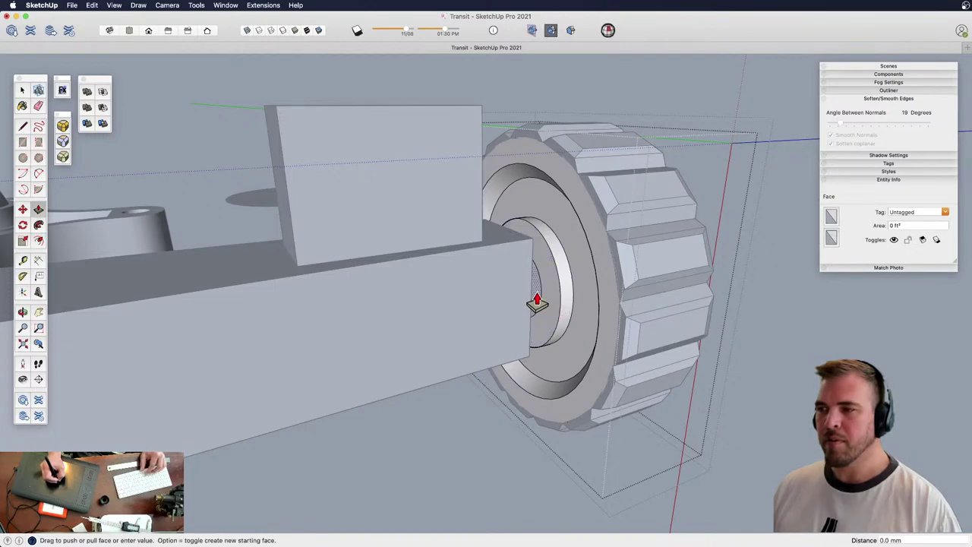
left_click(530, 365)
Close the knob and open the collar component with the arm for editing
middle_click_drag(527, 358, 684, 278)
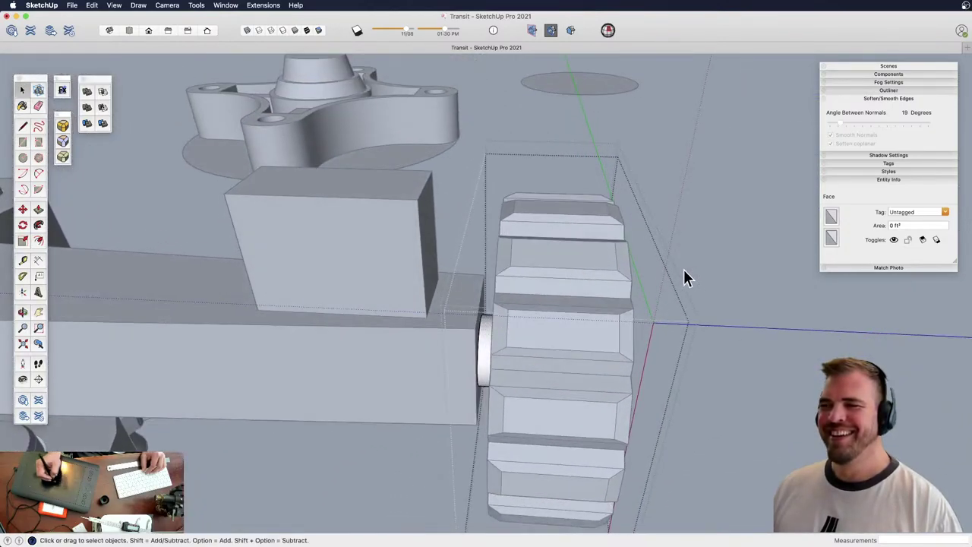
left_click(680, 274)
left_click(473, 321)
double_click(463, 317)
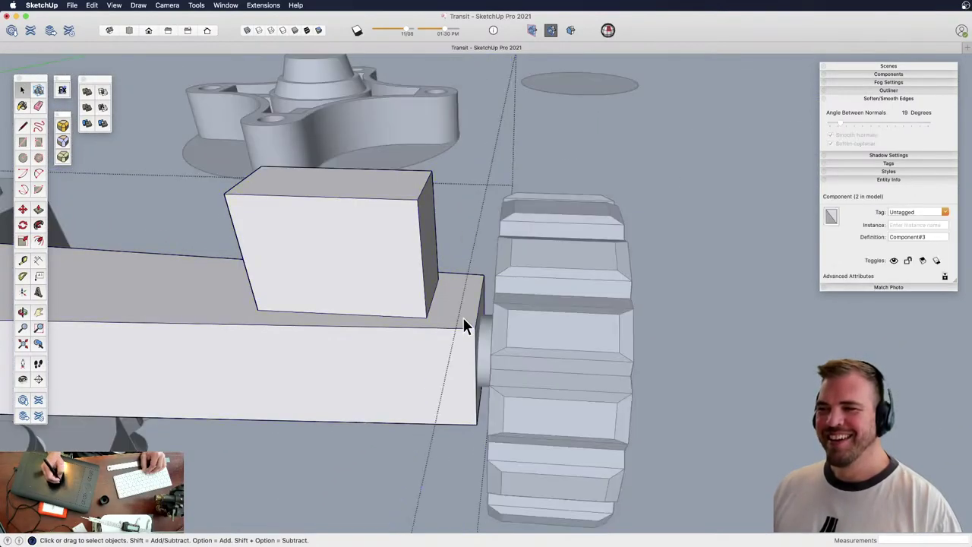
triple_click(476, 321)
Scale the arm's outer end face to 1.41 along the green axis with the rest hidden, then close the component
left_click(479, 331)
middle_click_drag(471, 341, 493, 283)
key("h")
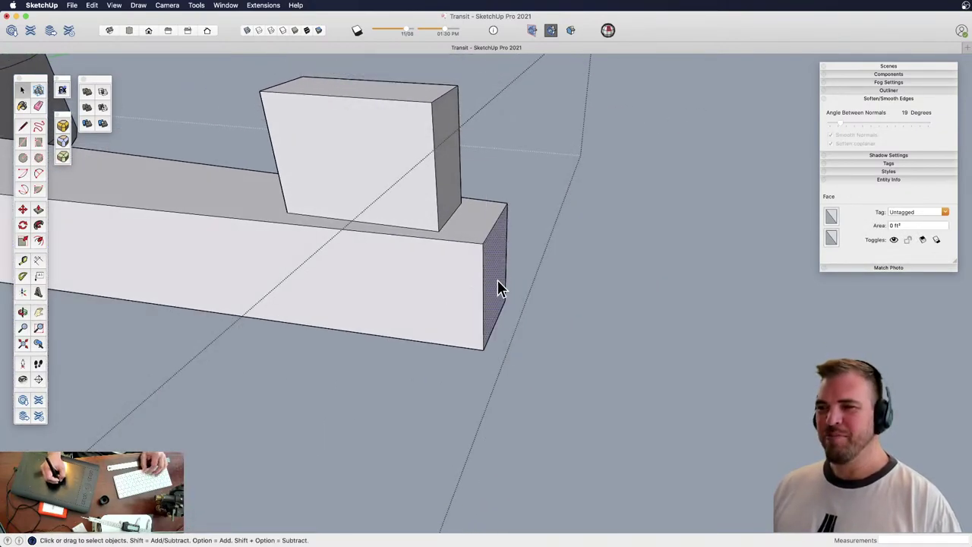
key("s")
left_click_drag(483, 303, 476, 312)
key("shift+h")
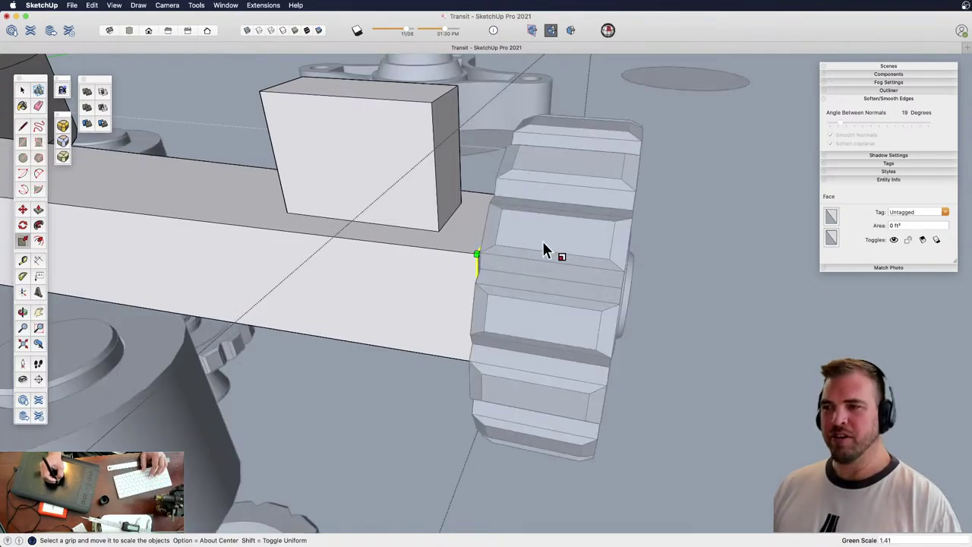
middle_click_drag(542, 244, 308, 249)
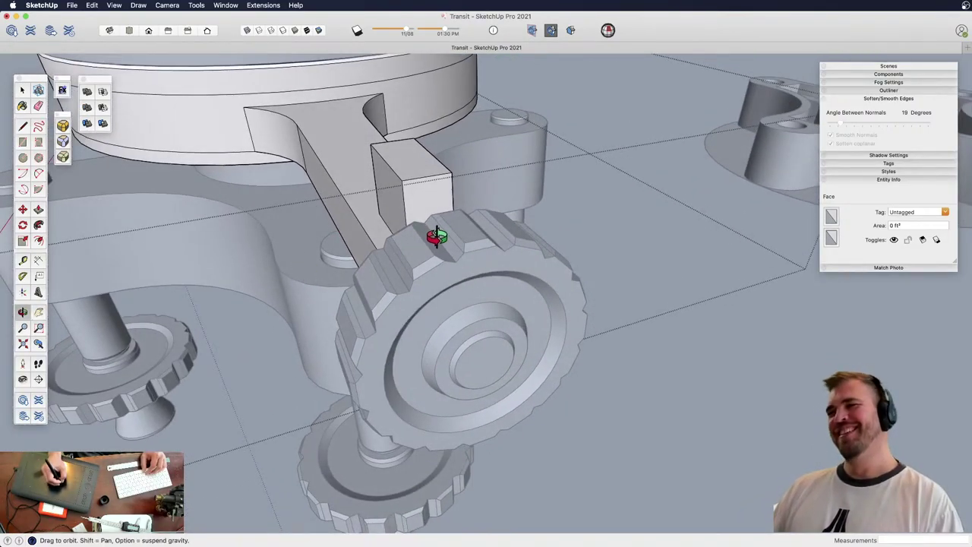
scroll(456, 321, "down", 5)
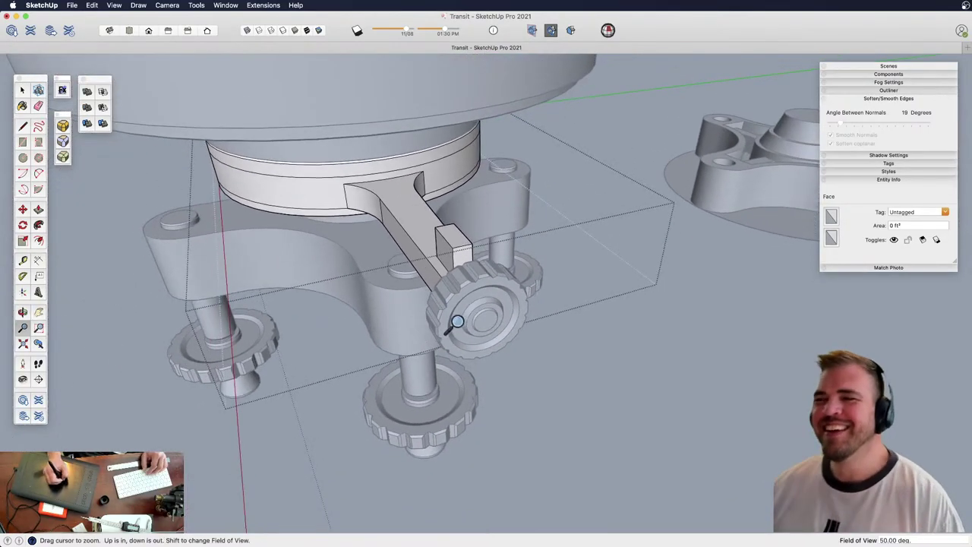
key("space")
left_click(575, 358)
Open the round plate beneath the yoke for editing and select all of its connected geometry
middle_click_drag(535, 311, 458, 163)
key("z")
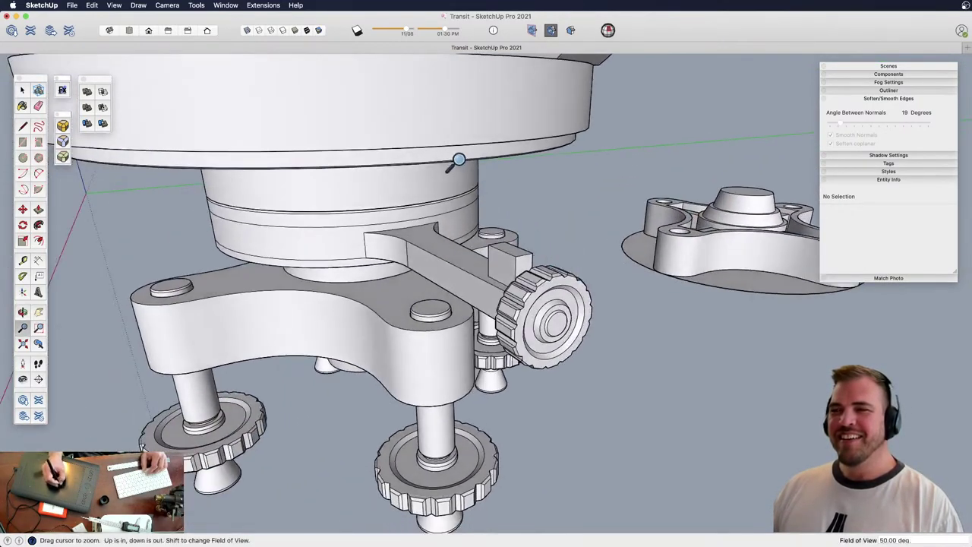
left_click_drag(458, 162, 458, 266)
middle_click_drag(458, 266, 562, 221, "shift")
middle_click_drag(562, 220, 610, 247)
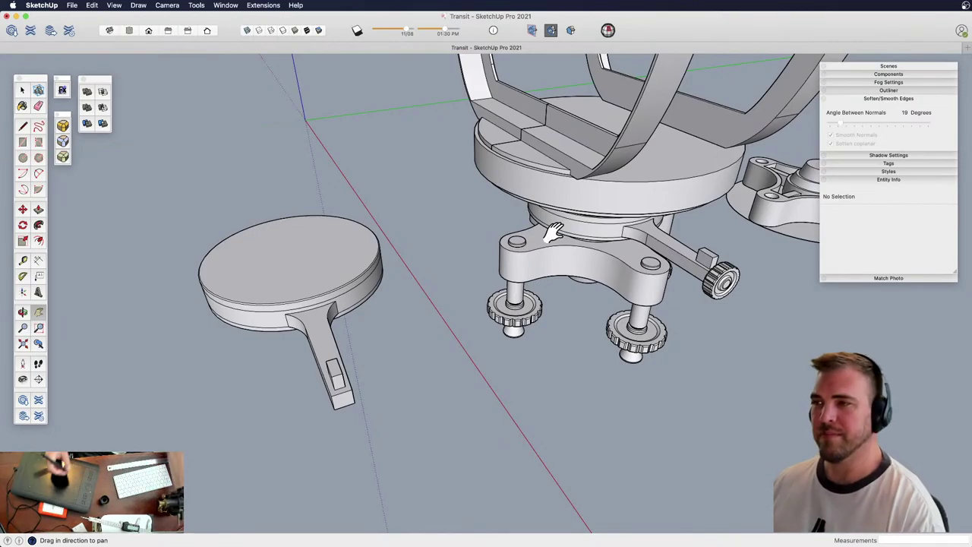
middle_click_drag(580, 204, 511, 214)
key("z")
left_click_drag(510, 214, 516, 163)
key("space")
double_click(516, 164)
triple_click(510, 165)
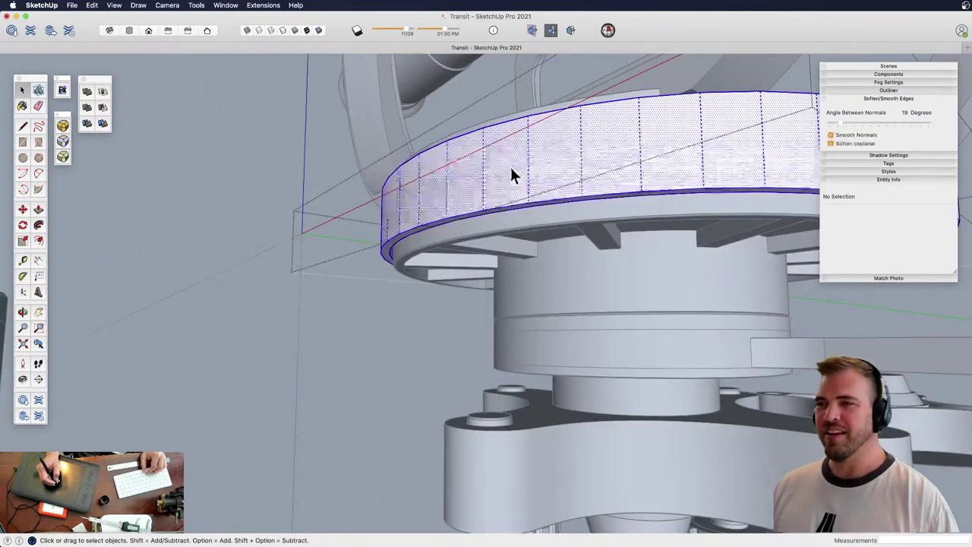
Draw two 2.0 mm lines across the underside of the plate's rim, spaced apart to mark off a section
middle_click_drag(510, 165, 560, 370)
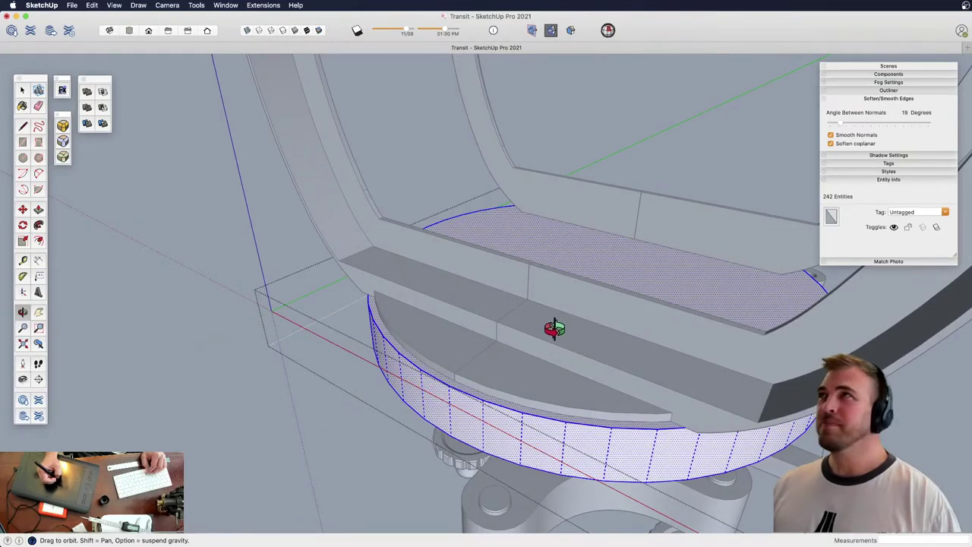
middle_click_drag(484, 202, 514, 284, "shift")
key("z")
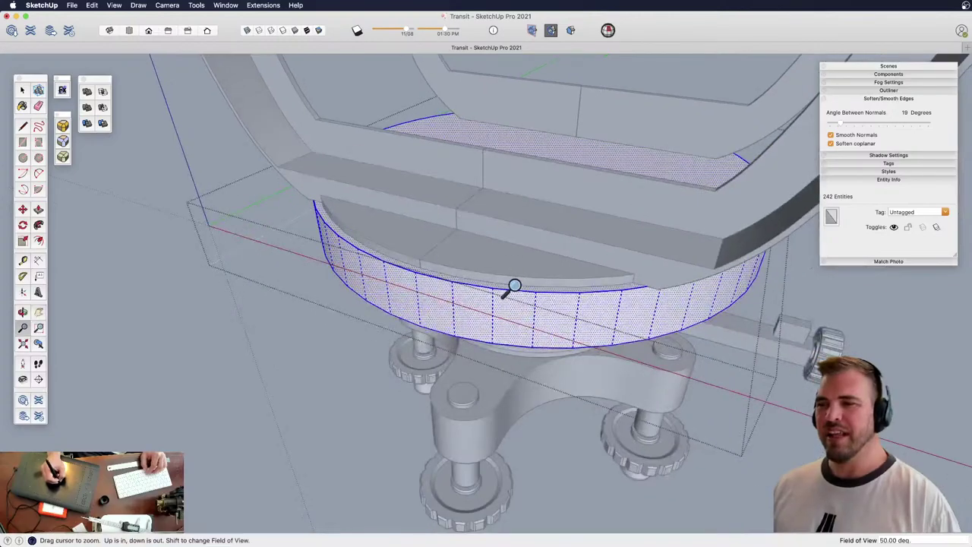
left_click_drag(515, 284, 507, 219)
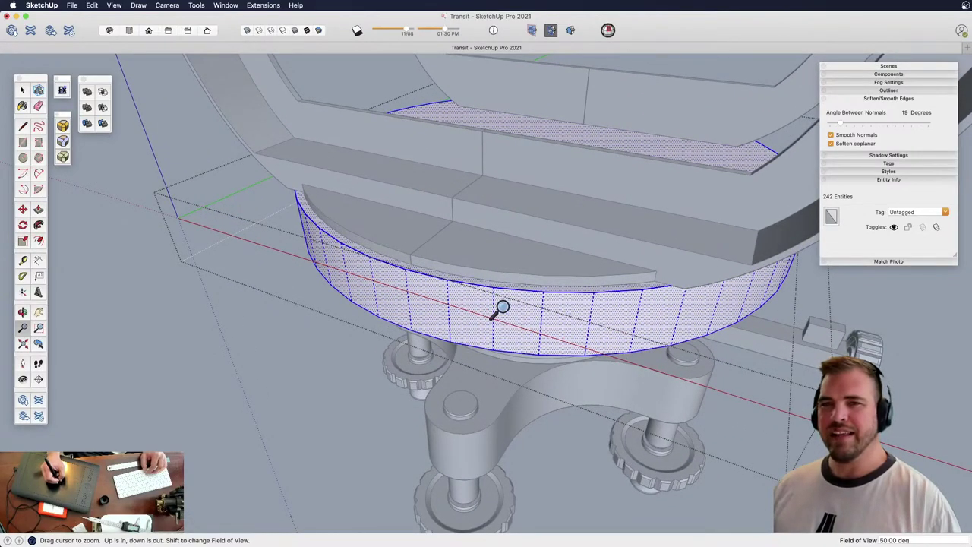
middle_click_drag(501, 311, 560, 139)
key("z")
left_click_drag(560, 139, 521, 232)
key("l")
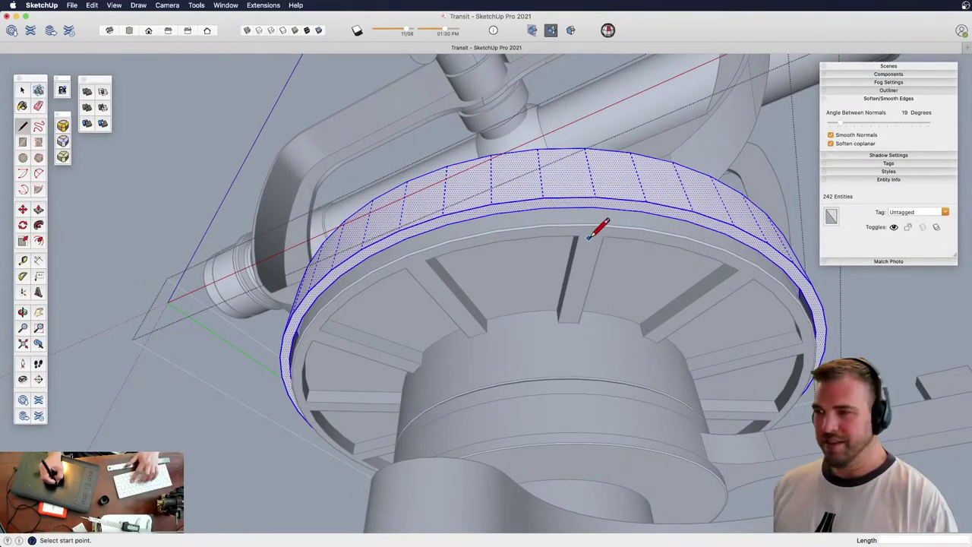
key("space")
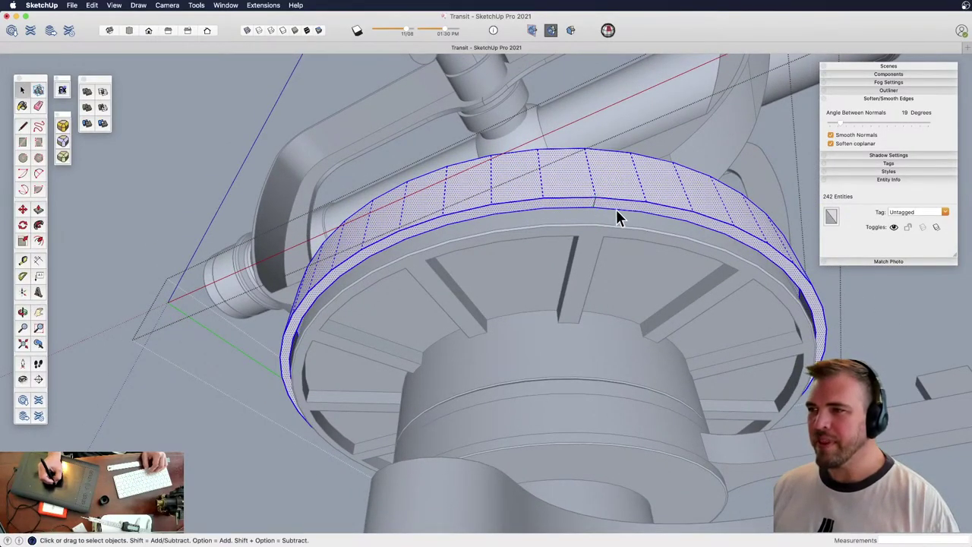
middle_click_drag(599, 205, 486, 216)
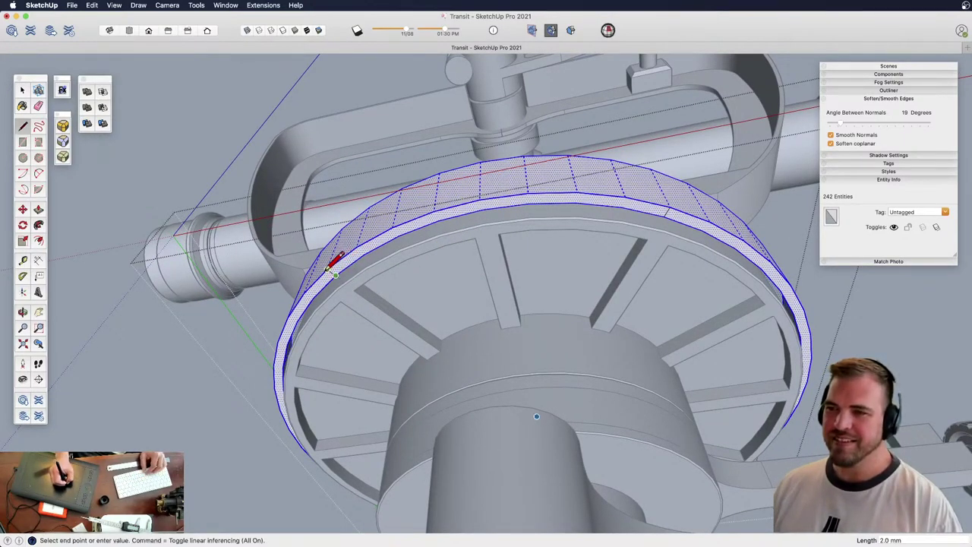
middle_click_drag(343, 252, 501, 297)
Try to cut a notch by pushing the marked rim section 10.4 mm upward
key("p")
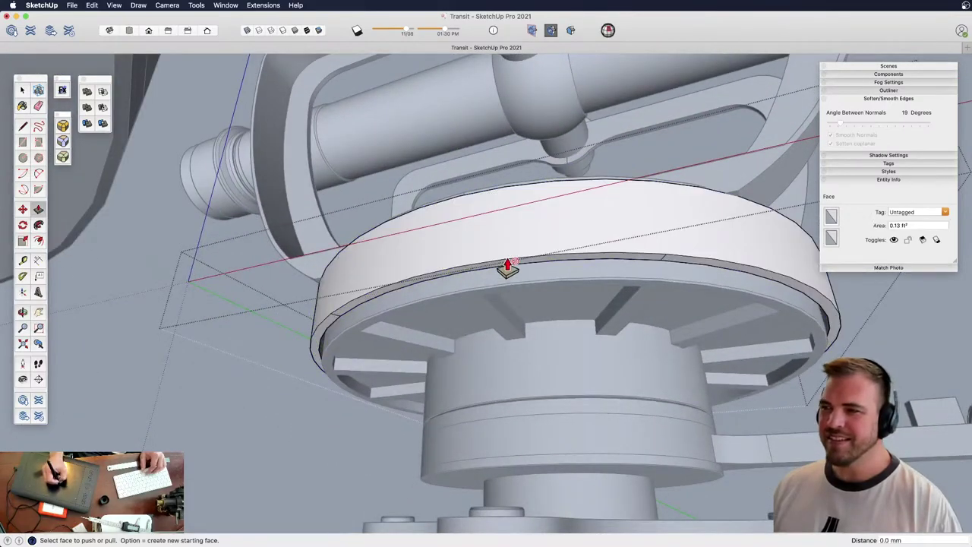
left_click_drag(507, 272, 521, 217)
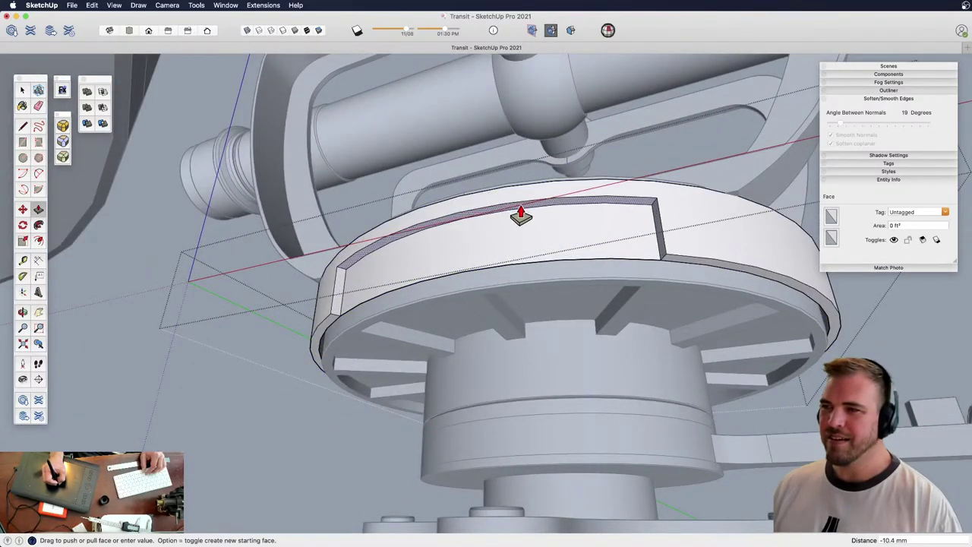
middle_click_drag(521, 218, 517, 378, "shift")
scroll(489, 332, "down", 3)
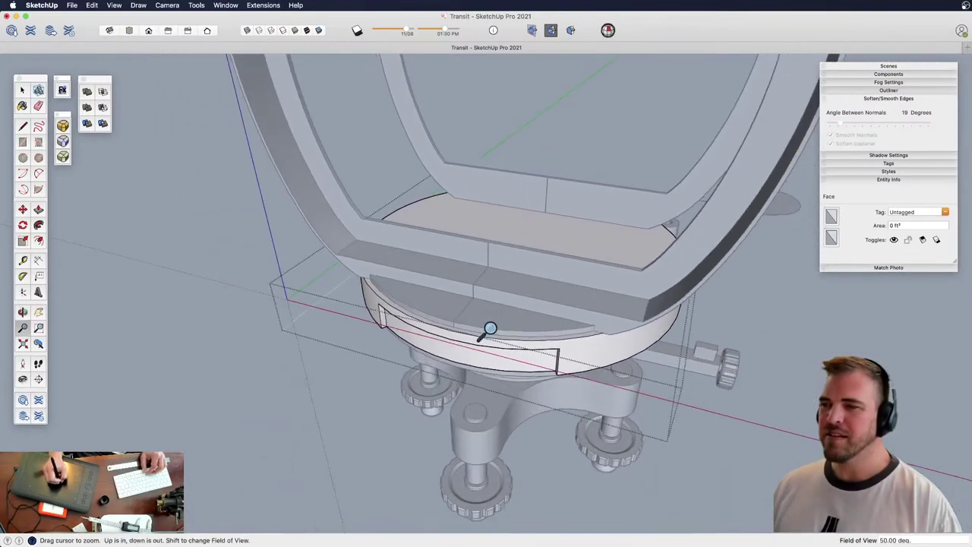
middle_click_drag(467, 123, 488, 36)
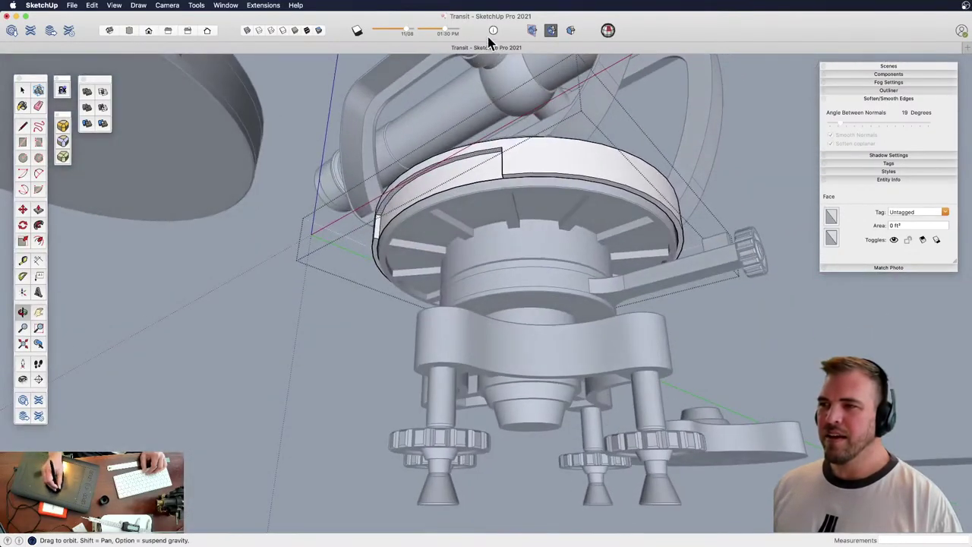
Try to open the notch fully by erasing the lower edge of its leftover wall
key("space")
mouse_move(491, 152)
middle_mouse_down()
mouse_move(503, 180)
mouse_move(510, 289)
mouse_move(504, 265)
middle_mouse_up()
scroll(507, 228, "up", 3)
key("e")
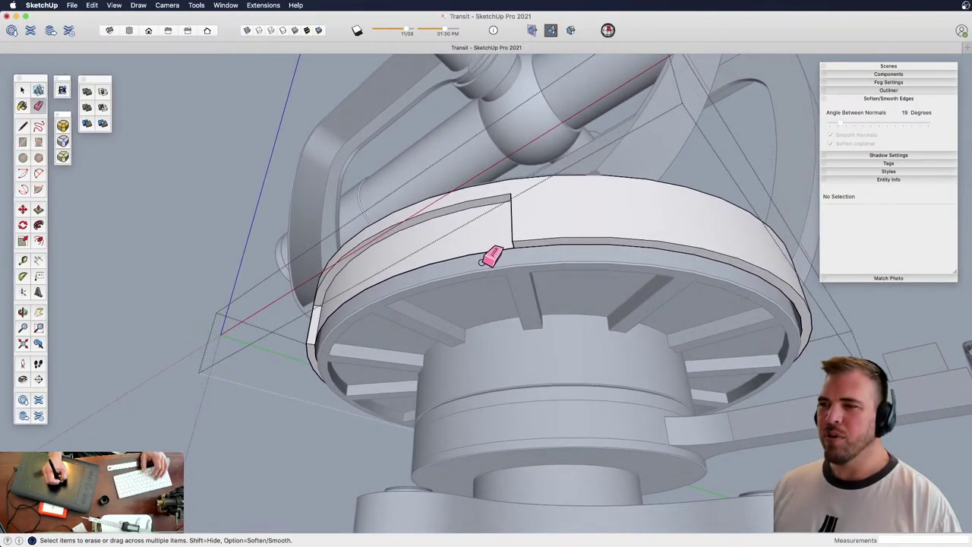
left_click(494, 244)
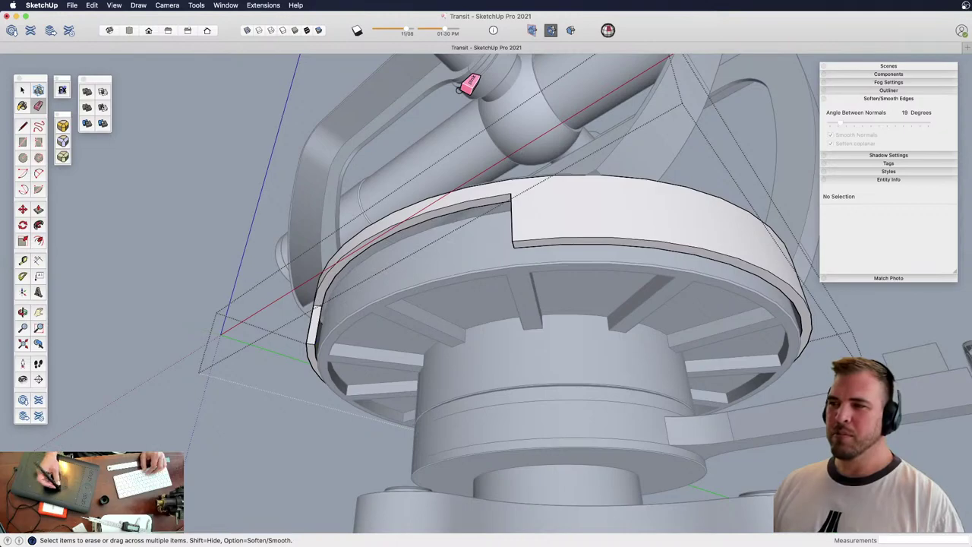
Undo the notch in the plate's rim and hide the rest of the model around the plate
key("h")
key("z")
left_click_drag(493, 284, 488, 216)
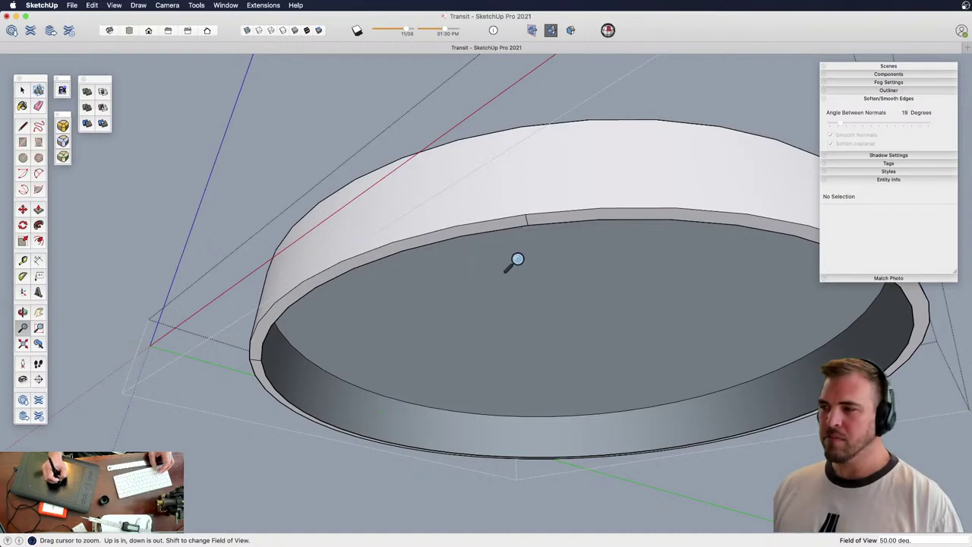
Reverse the faces of the round plate's outer side wall
key("space")
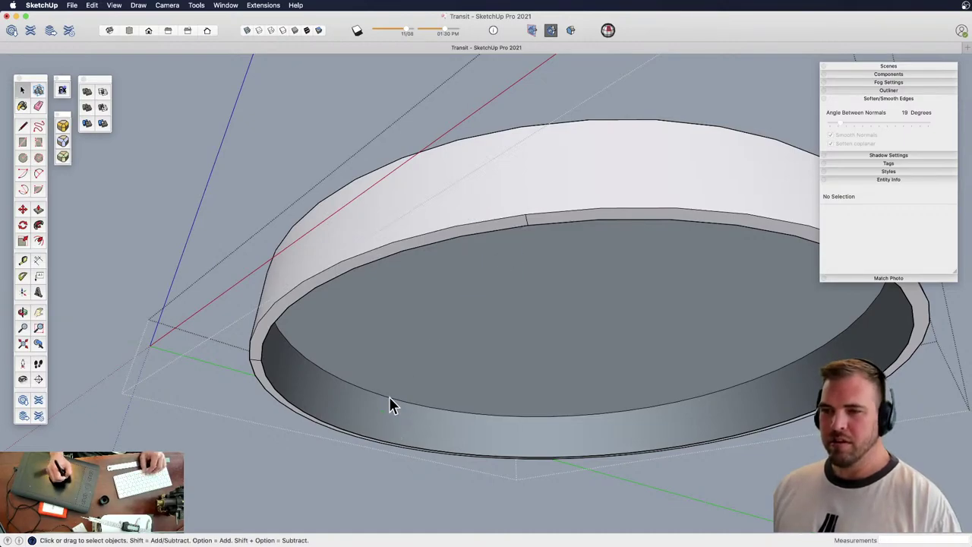
middle_click_drag(420, 315, 477, 226)
left_click(489, 342)
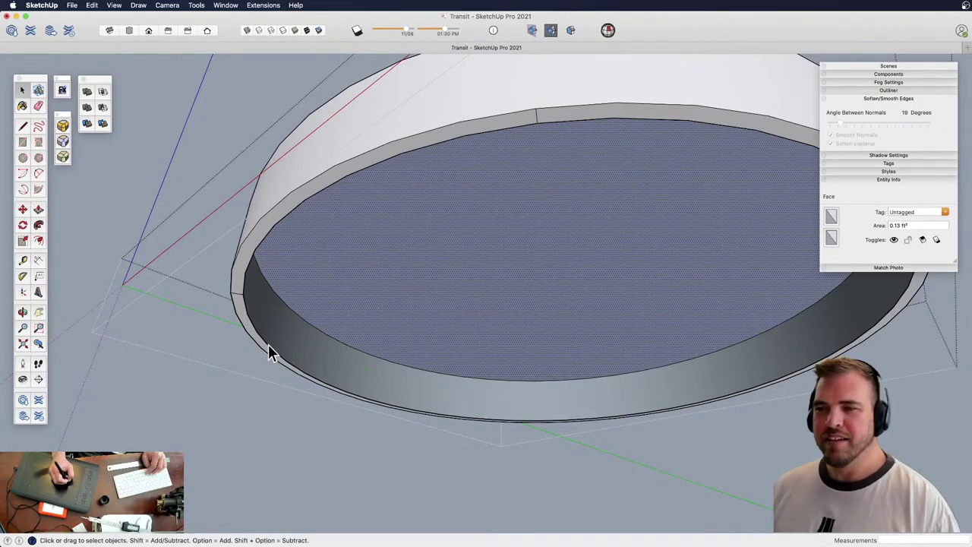
key("p")
left_click_drag(299, 297, 256, 316)
key("space")
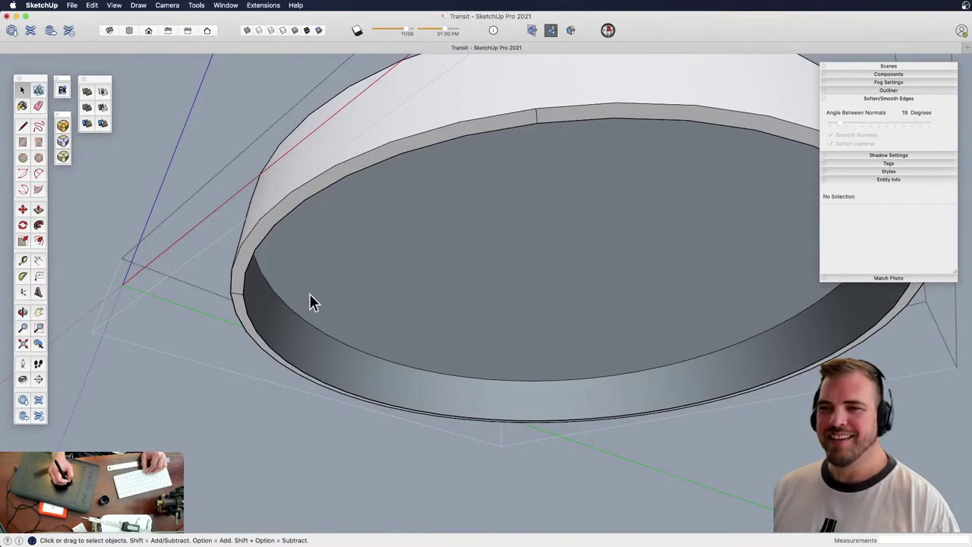
left_click(266, 333)
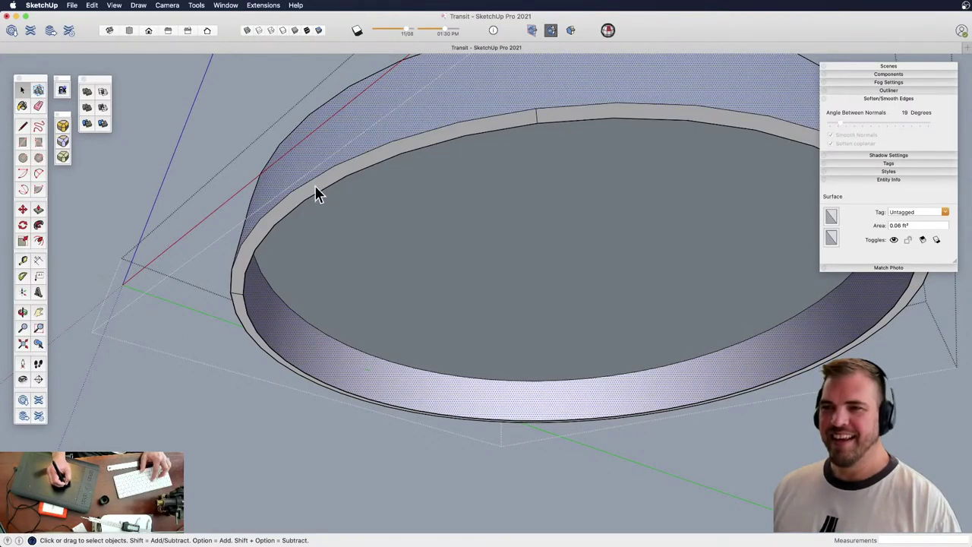
key("shift+r")
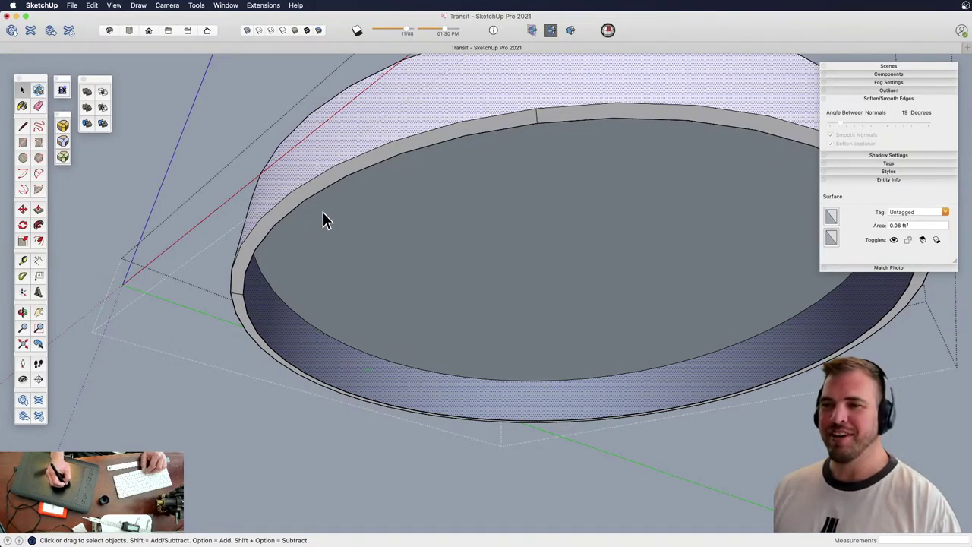
Extrude the longer marked section of the plate's rim 13.7 mm up to the plate's top, keeping the starting face
key("p")
left_click(250, 336)
key("alt")
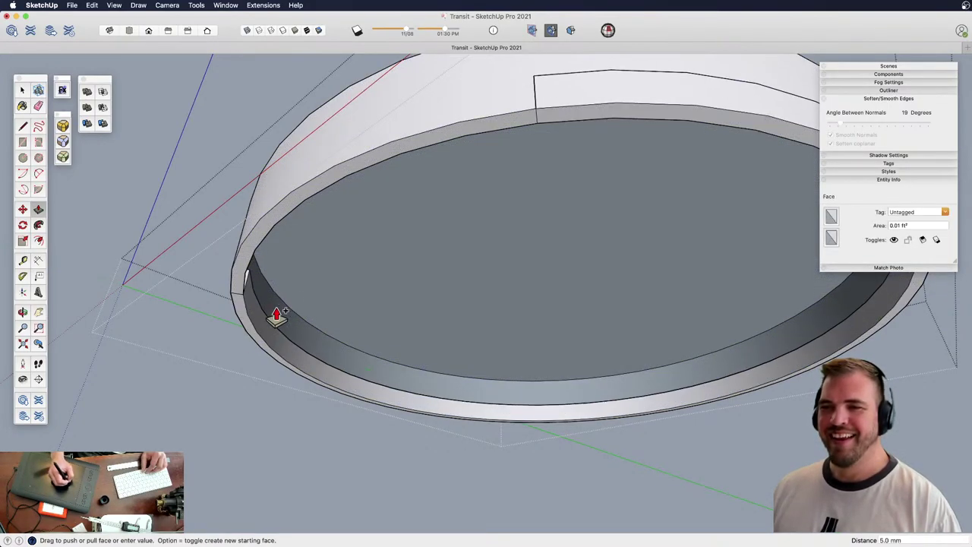
left_click_drag(276, 316, 297, 300)
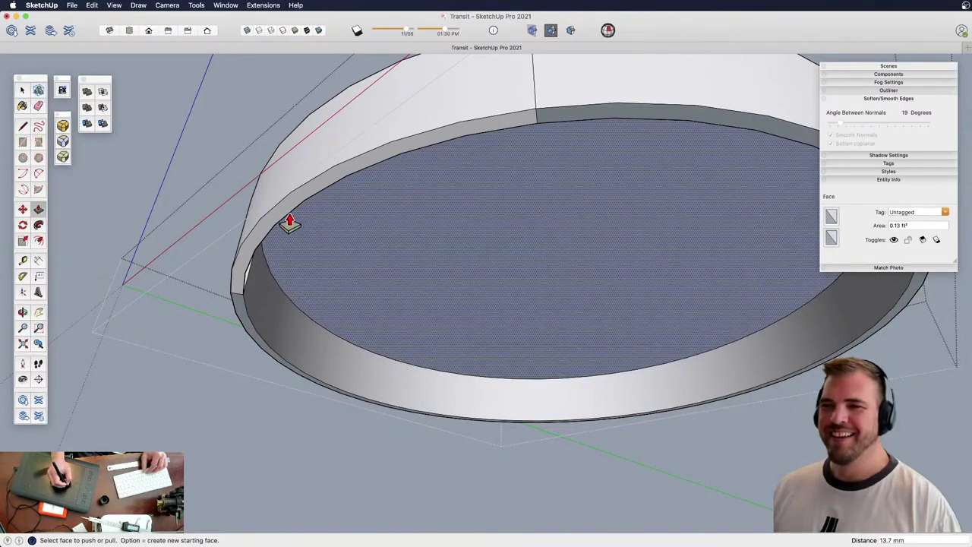
Try to push the face of the plate's longer rim section from the upper side
key("space")
left_click(571, 116)
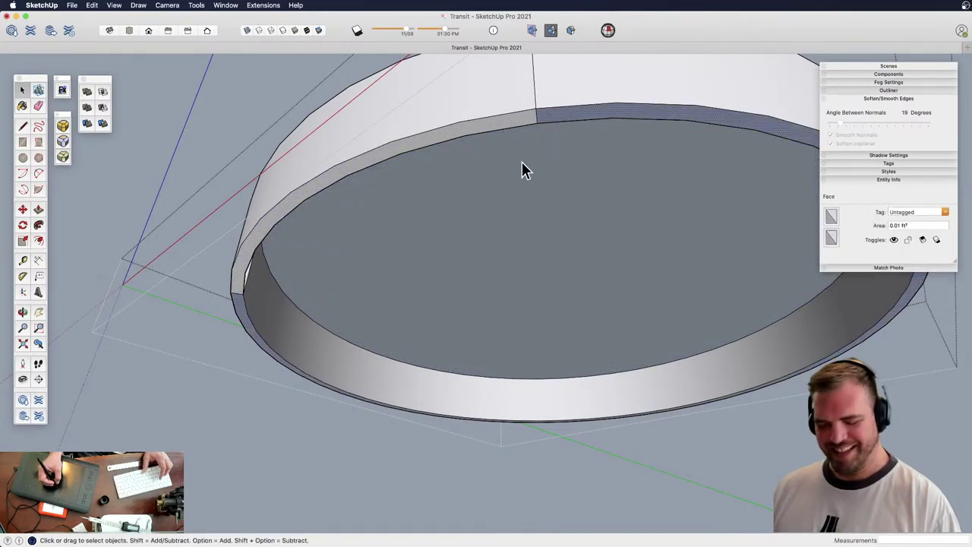
key("p")
middle_click_drag(438, 175, 491, 432, "shift")
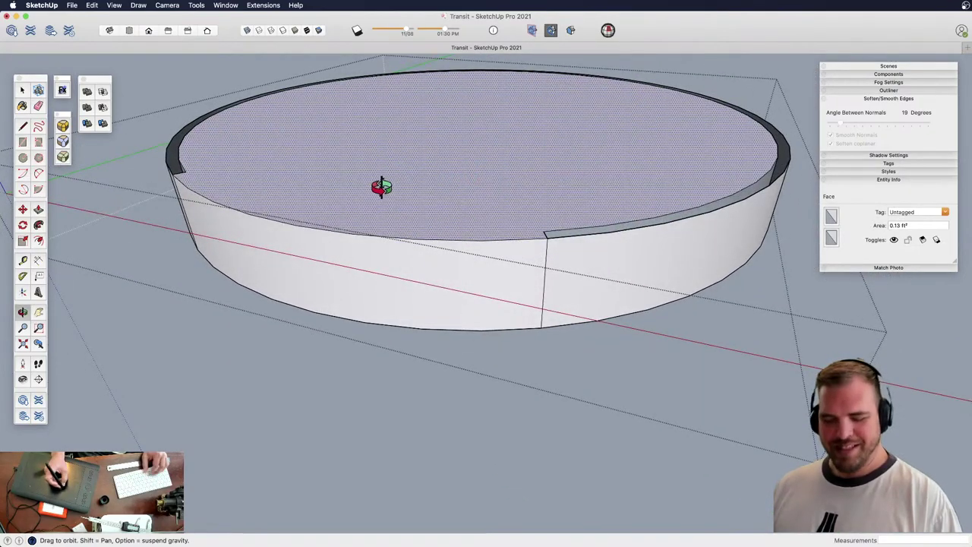
key("h")
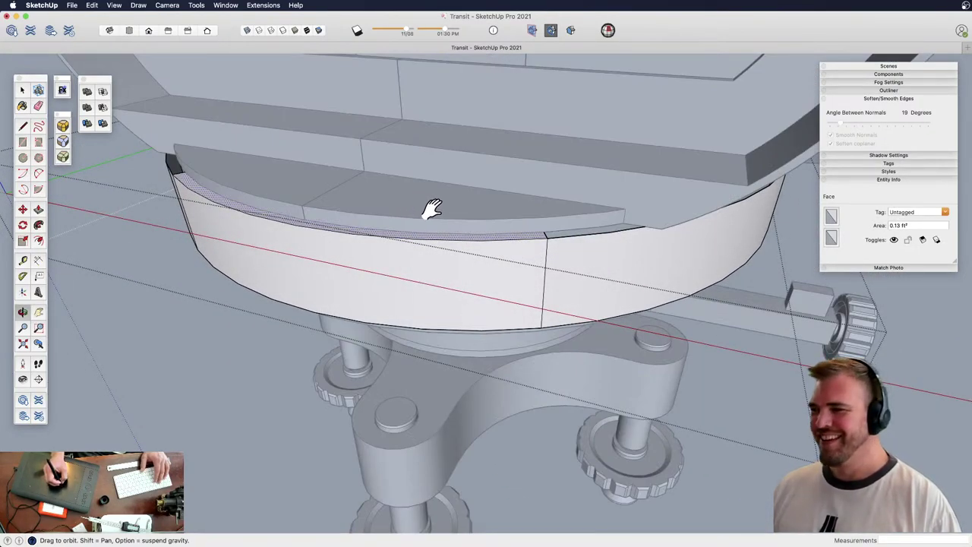
key("h")
middle_click_drag(532, 217, 565, 392, "shift")
key("z")
left_click_drag(555, 365, 590, 341)
key("h")
key("p")
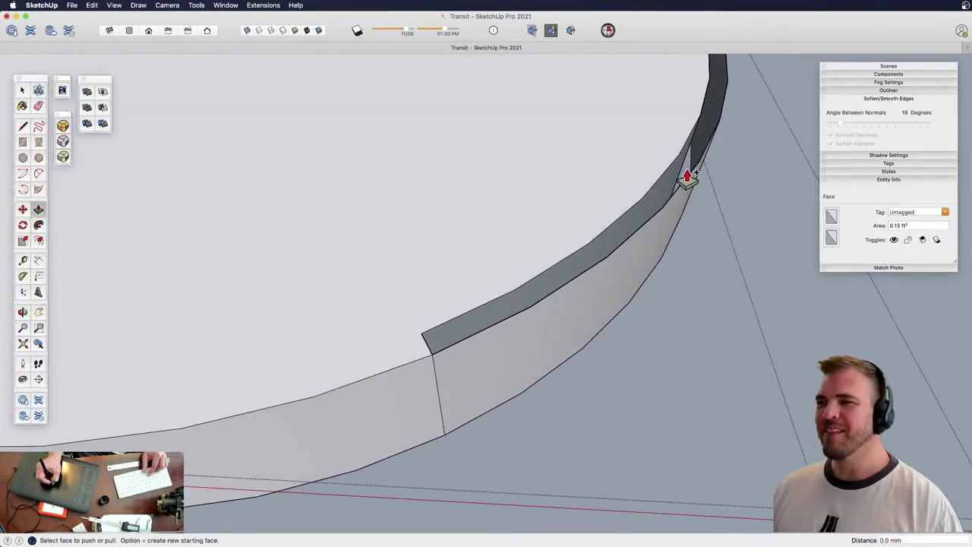
left_click(688, 175)
left_click(699, 170)
Reverse the underside face of the plate's longer rim section
key("z")
left_click_drag(527, 222, 475, 334)
key("h")
left_click_drag(464, 340, 542, 382)
middle_click_drag(543, 382, 470, 292)
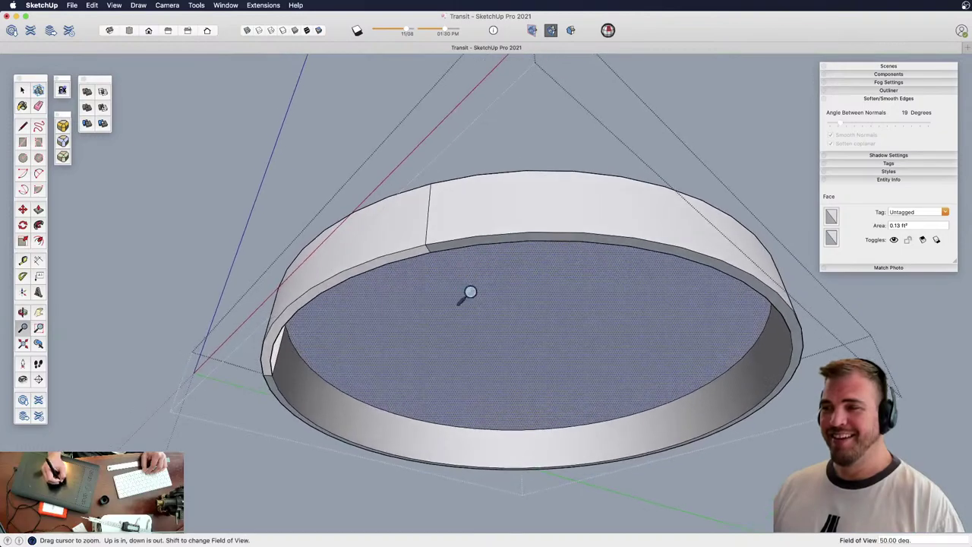
left_click_drag(470, 292, 472, 234)
key("space")
key("super+shift+a")
left_click(449, 222)
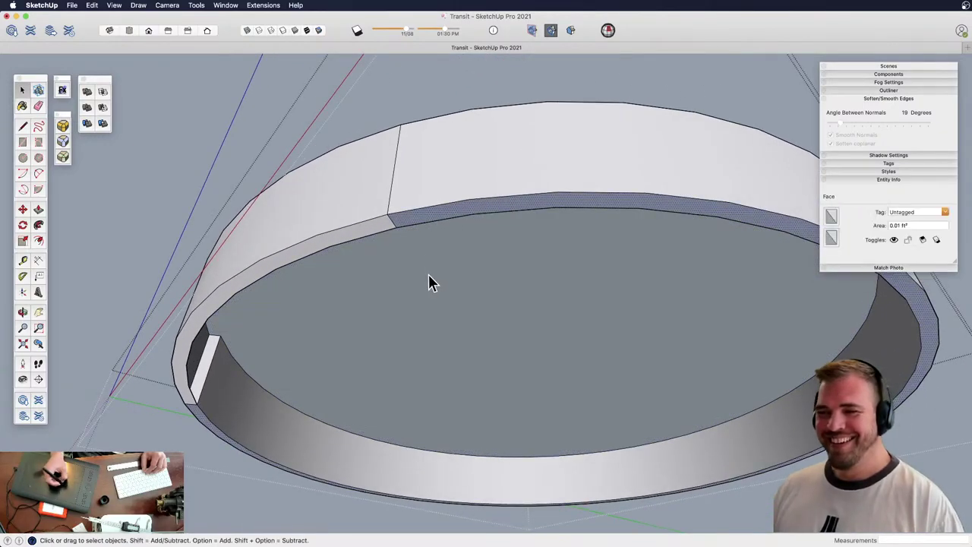
key("shift+r")
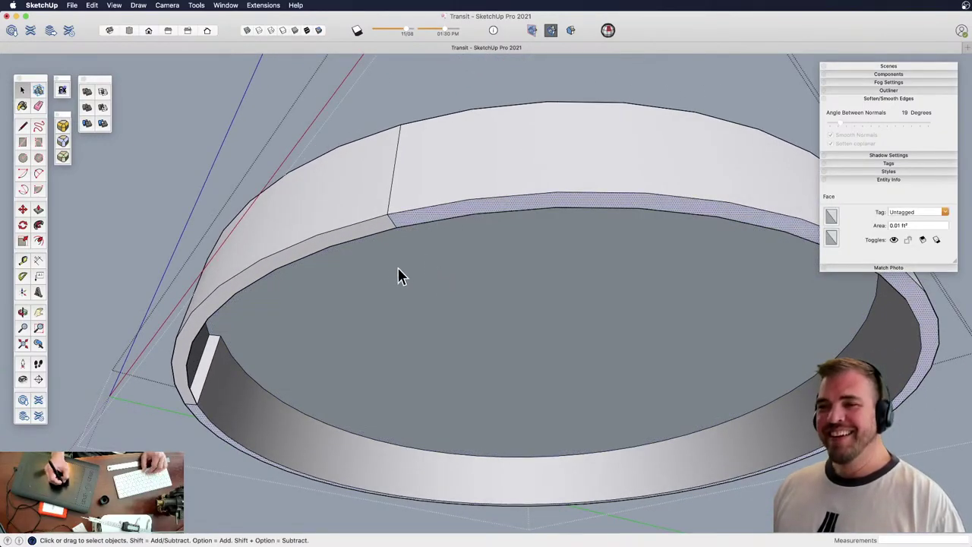
Try to pull the plate's large underside face 13.7 mm down to the rim's lower edge
key("p")
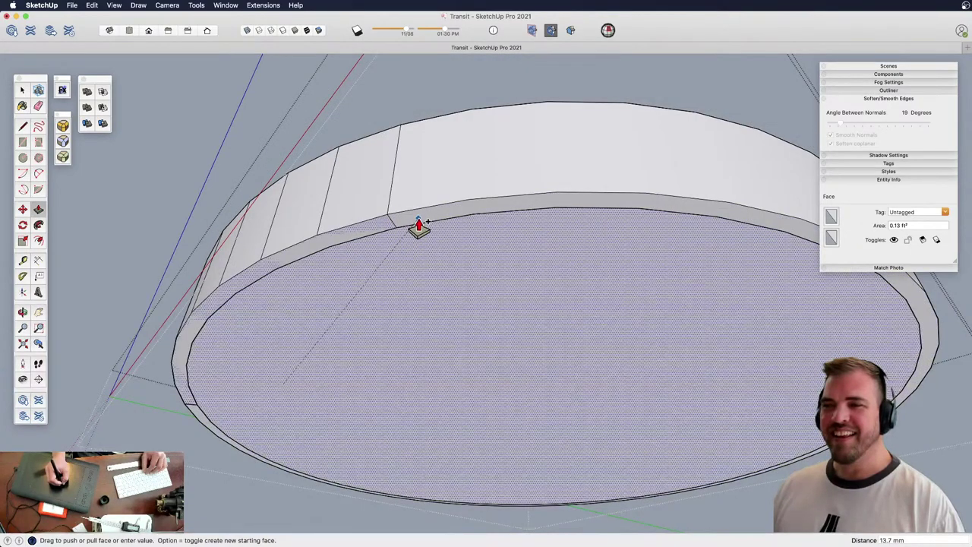
left_click_drag(419, 228, 414, 230)
middle_click_drag(375, 243, 274, 158)
scroll(413, 266, "down", 10)
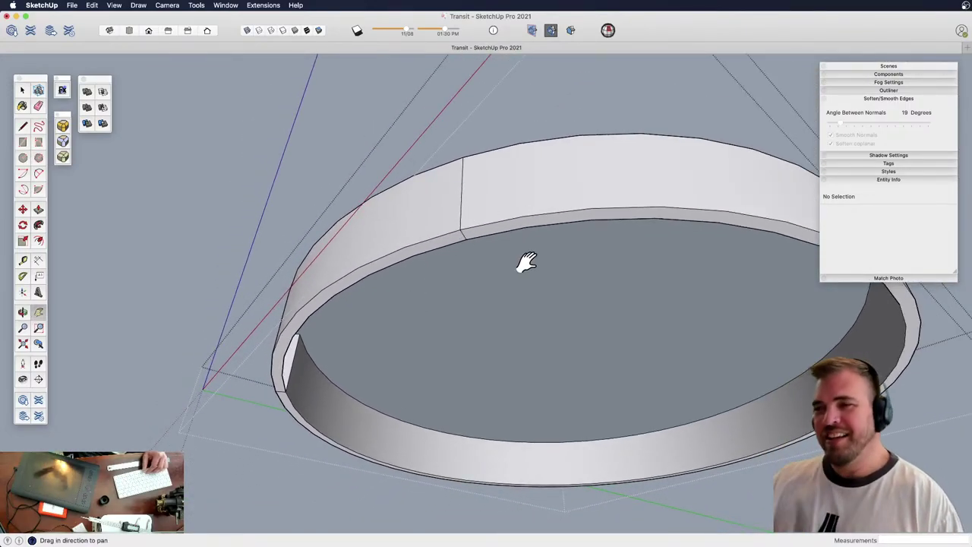
middle_click_drag(483, 287, 499, 267)
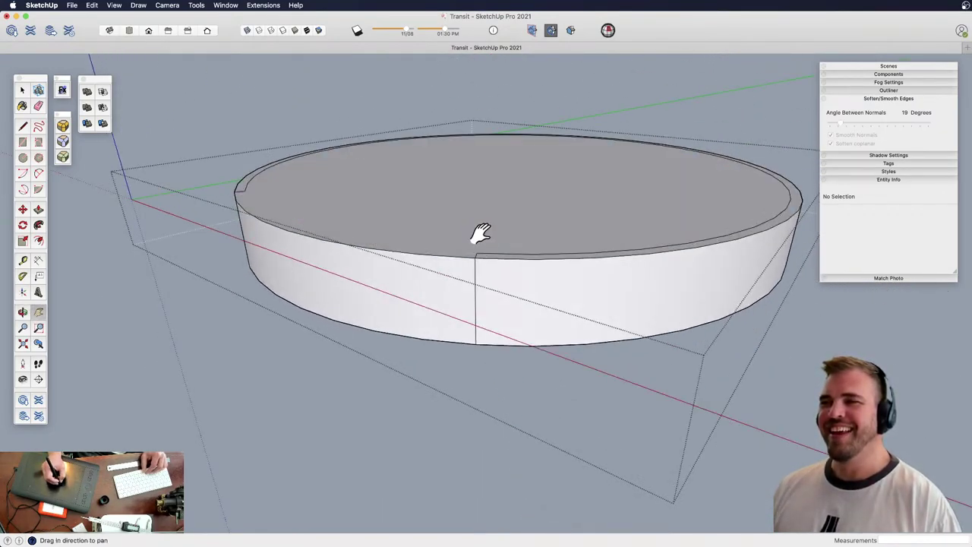
Pull the plate's large underside face down 4.0 mm as a new starting face to give the plate its thickness
key("space")
key("h")
left_click_drag(482, 270, 509, 254)
key("z")
key("o")
left_click_drag(521, 404, 477, 196)
key("p")
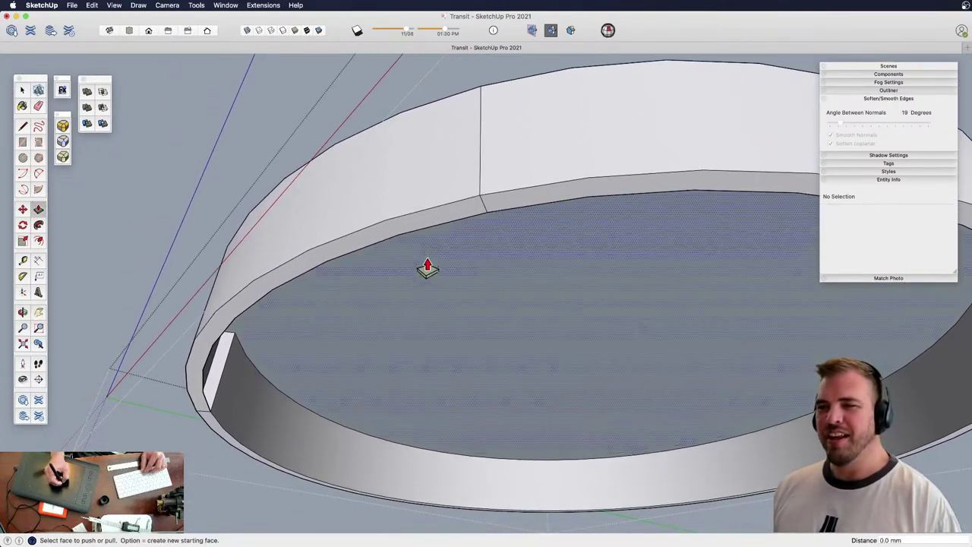
left_click(424, 252)
key("alt")
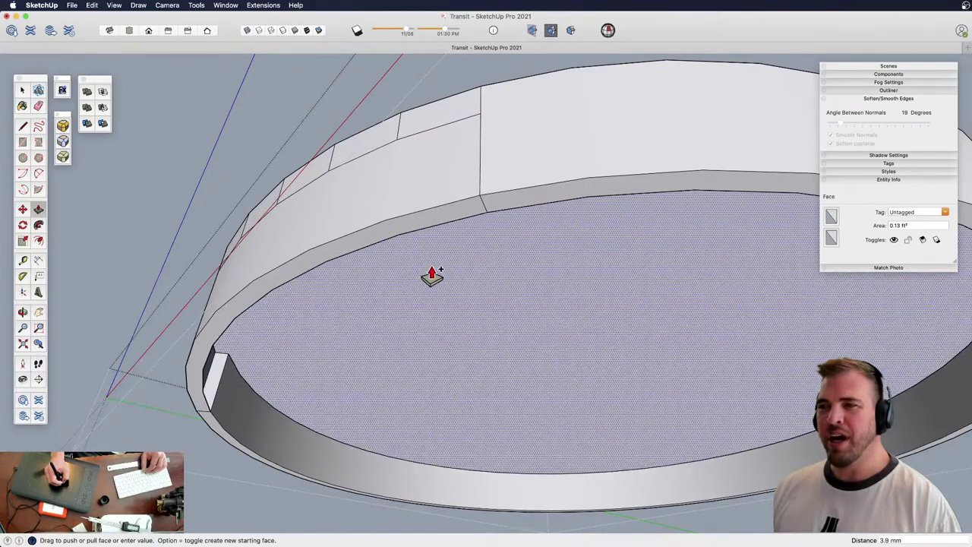
left_click(435, 278)
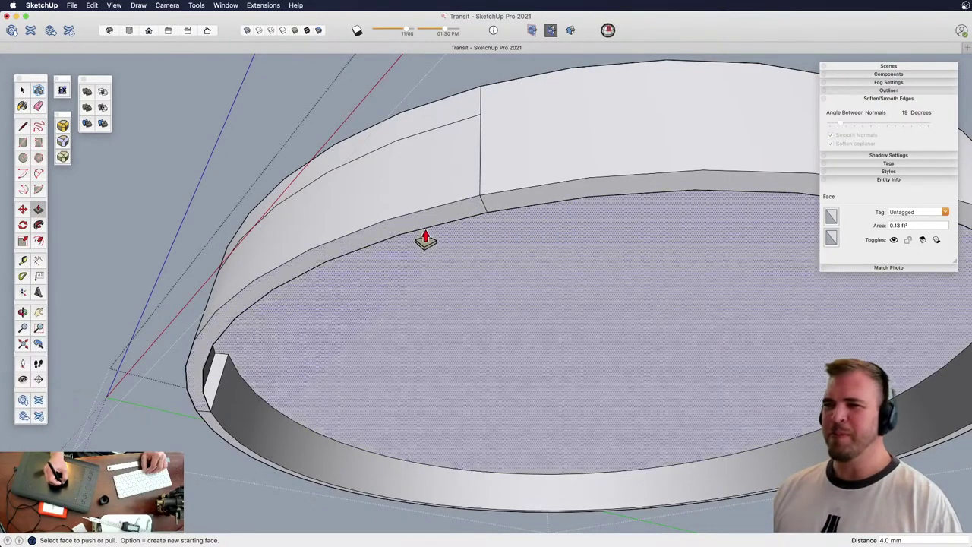
Erase the edges of the short rim section left below the 4.0 mm plate to open the notch
key("e")
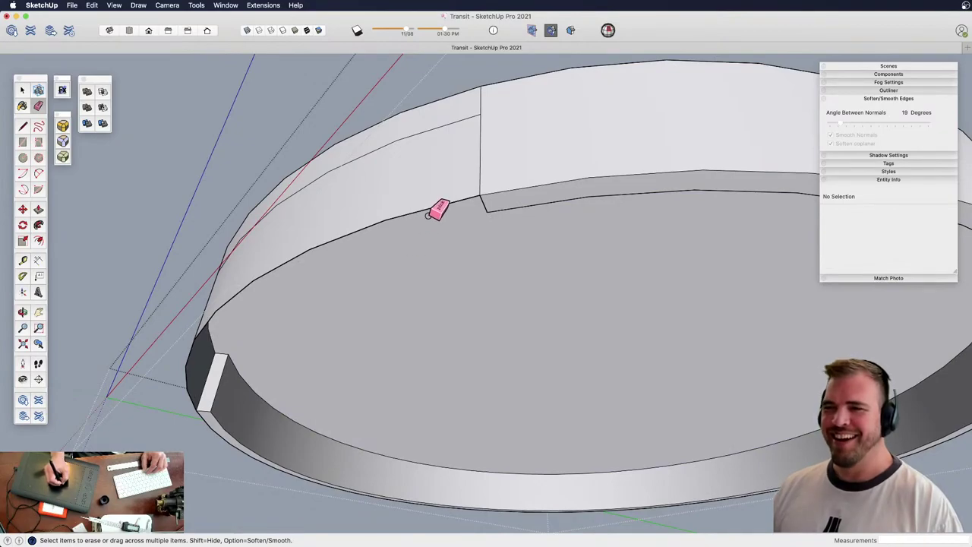
scroll(429, 215, "down", 5)
middle_click_drag(428, 226, 476, 342)
Reverse the plate's top face, show the rest of the model around it, and stop editing the plate
key("space")
left_click(477, 297)
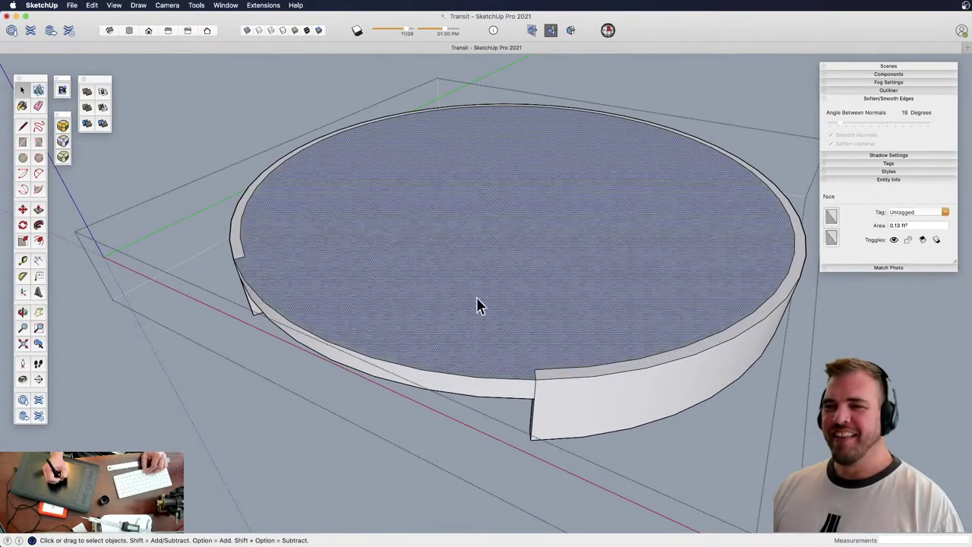
key("shift+r")
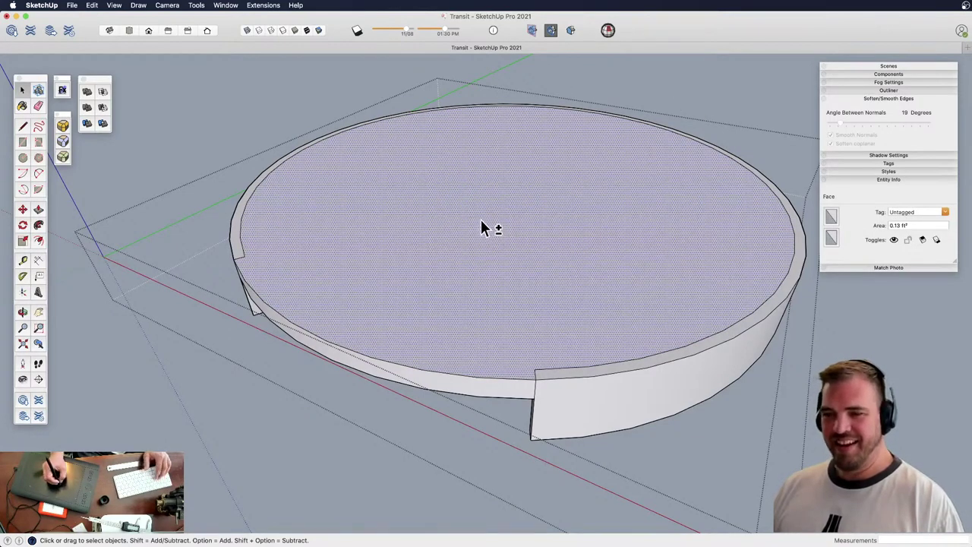
key("shift+h")
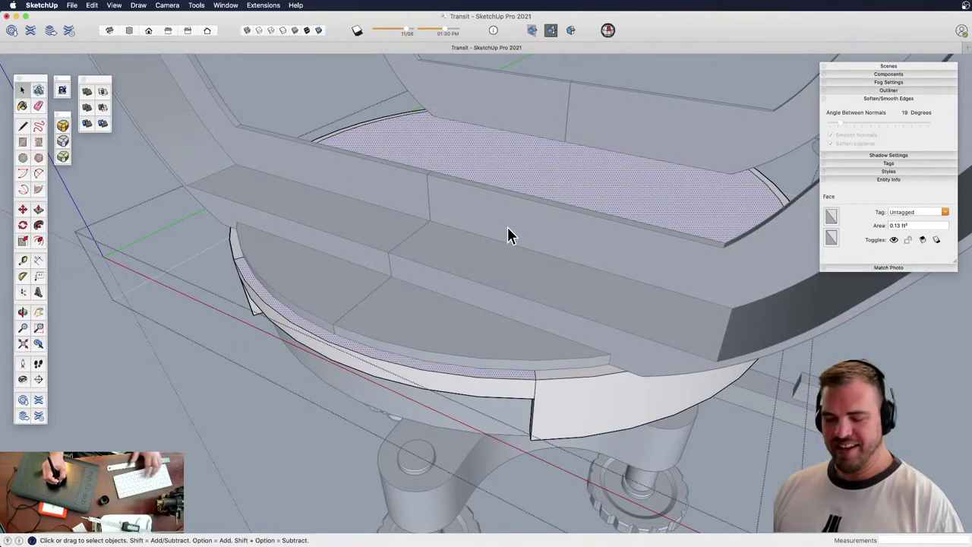
middle_click_drag(508, 227, 478, 336)
scroll(477, 272, "down", 5)
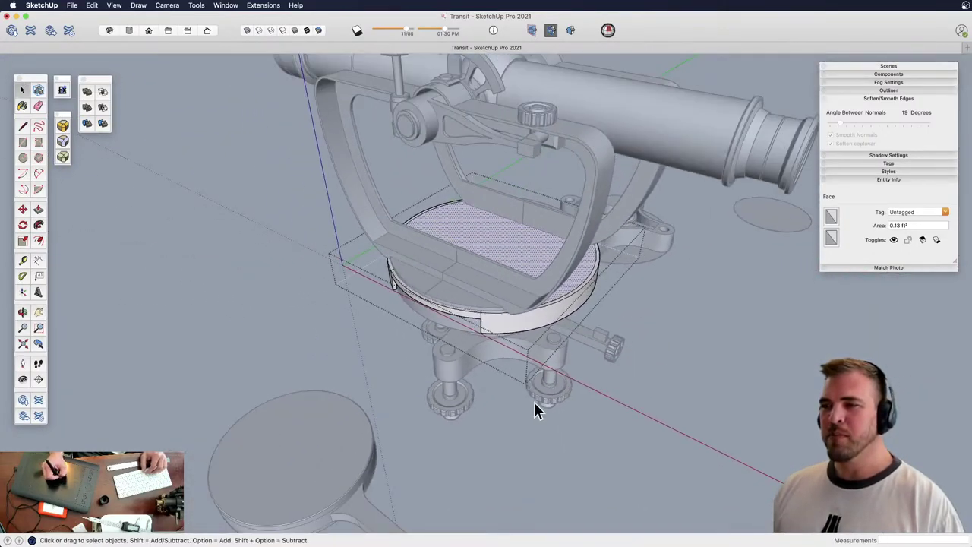
left_click(506, 436)
Examine the whole transit with the notched plate in place from several angles and distances
middle_click_drag(481, 292, 467, 287, "shift")
key("z")
left_click_drag(466, 287, 480, 326)
middle_click_drag(480, 326, 479, 224)
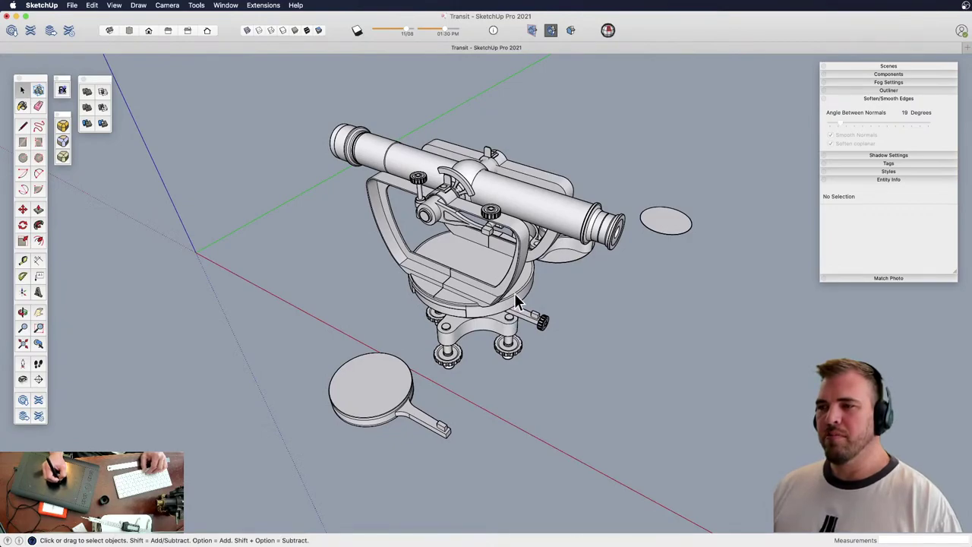
middle_click_drag(488, 294, 473, 266, "shift")
key("z")
left_click_drag(480, 329, 477, 306)
middle_click_drag(477, 306, 477, 283)
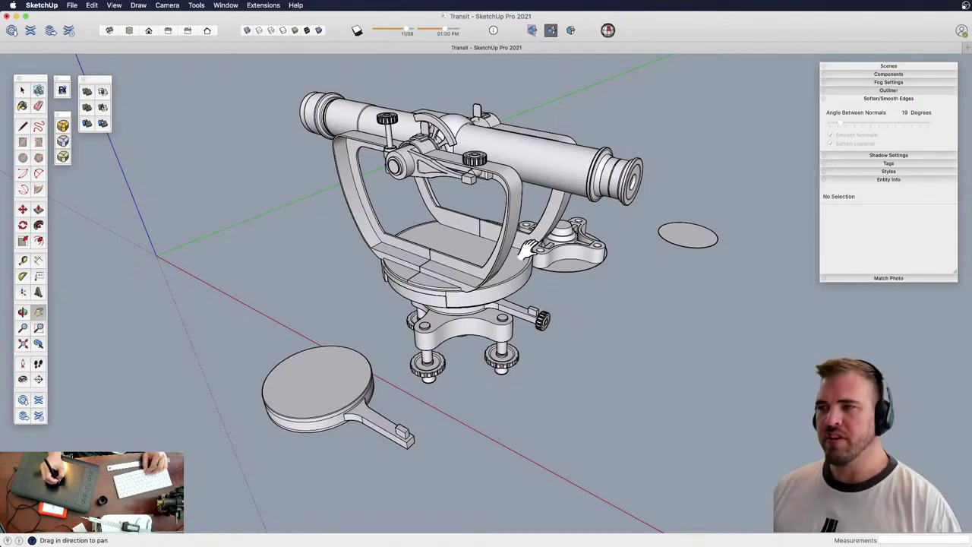
middle_click_drag(522, 291, 498, 319)
key("z")
left_click_drag(506, 341, 506, 308)
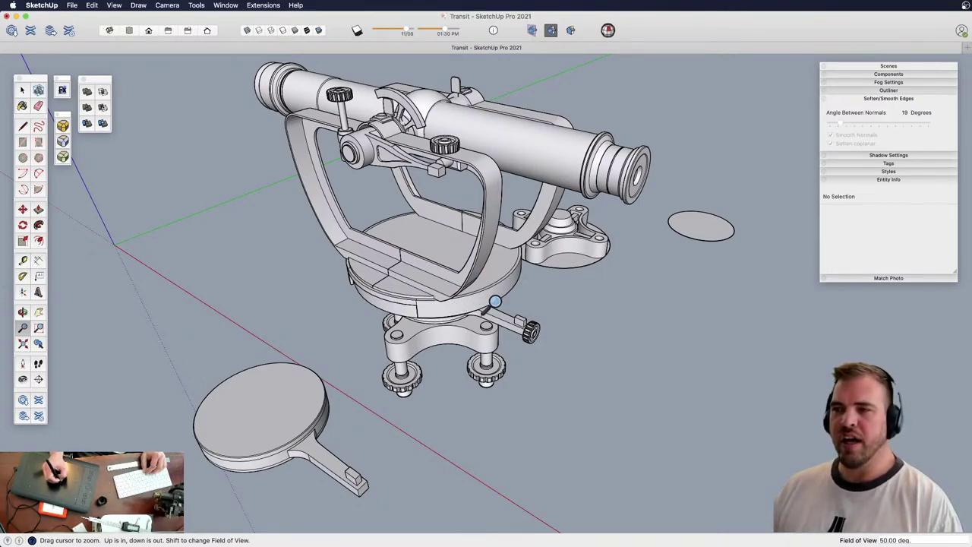
left_click_drag(508, 336, 524, 350)
key("space")
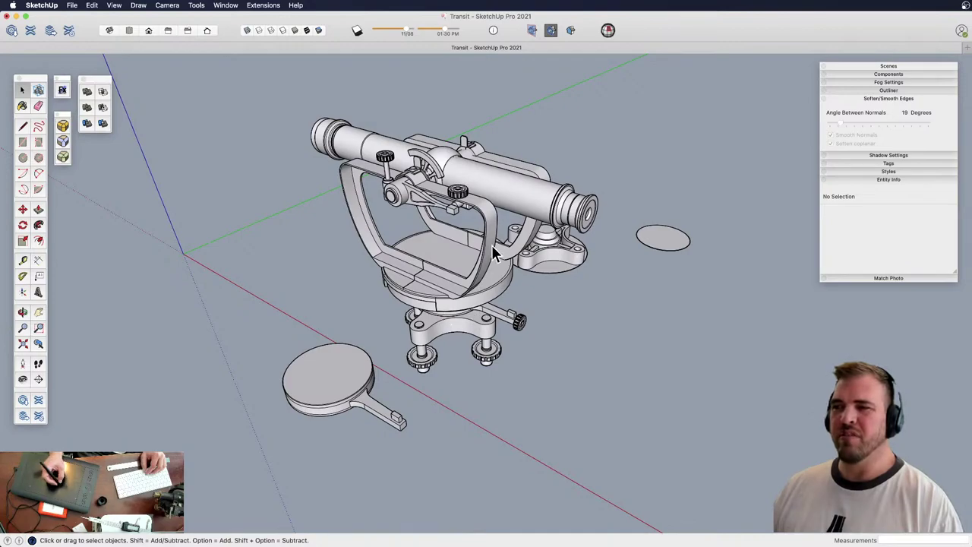
key("h")
key("o")
left_click_drag(492, 247, 507, 270)
key("z")
left_click_drag(510, 315, 508, 265)
key("h")
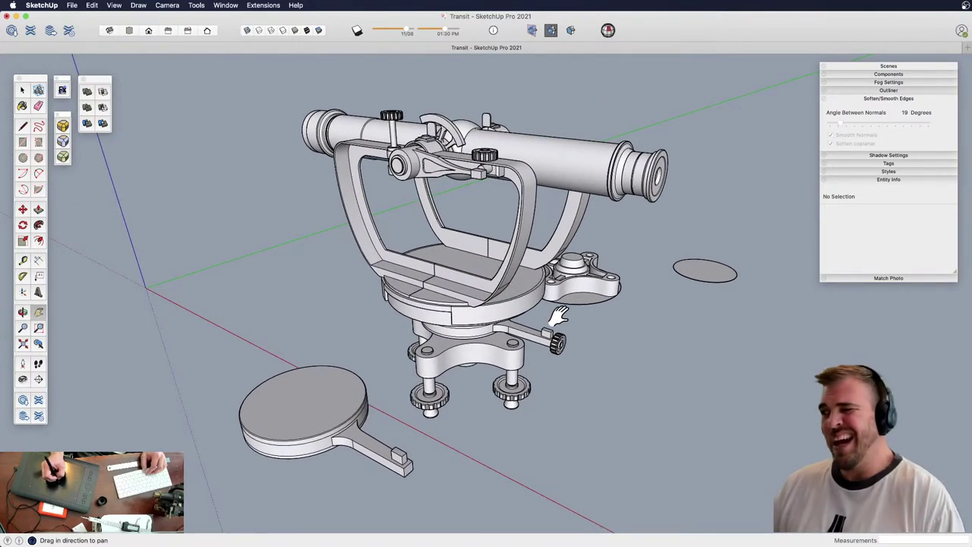
middle_click_drag(505, 273, 514, 335)
key("space")
key("z")
left_click_drag(525, 360, 502, 297)
Examine the plate's rim and the knurled knob on the collar's arm beneath it up close
key("h")
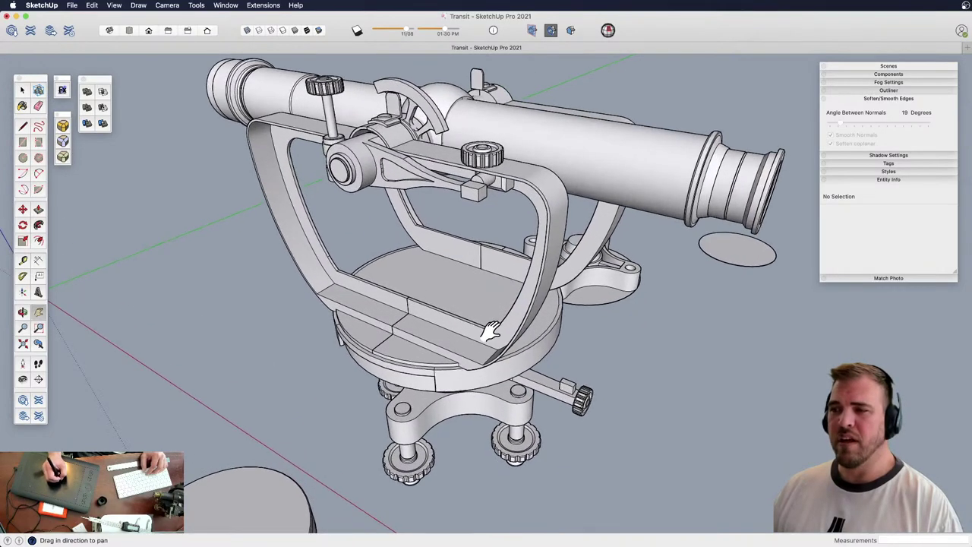
left_click_drag(493, 332, 489, 307)
middle_click_drag(494, 253, 521, 299, "shift")
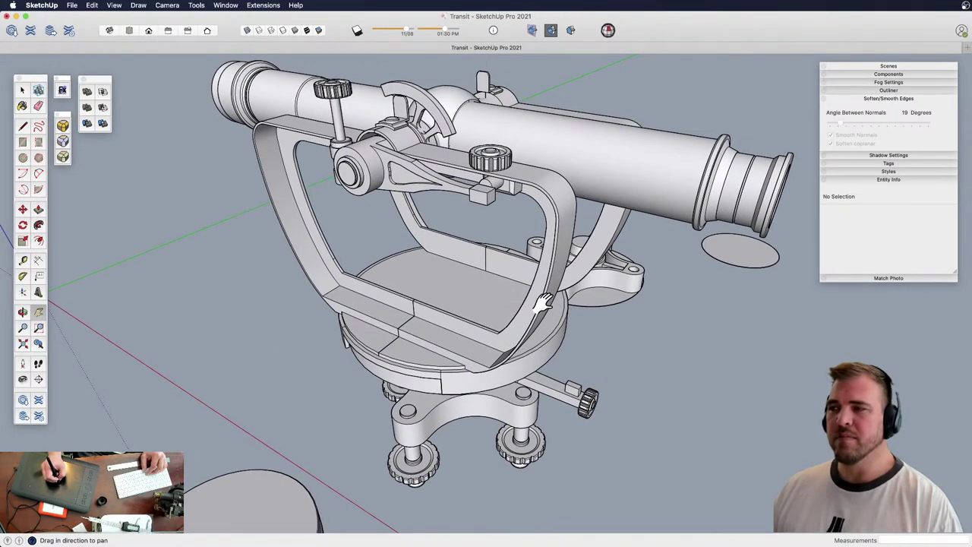
left_click_drag(533, 319, 429, 221)
key("o")
key("z")
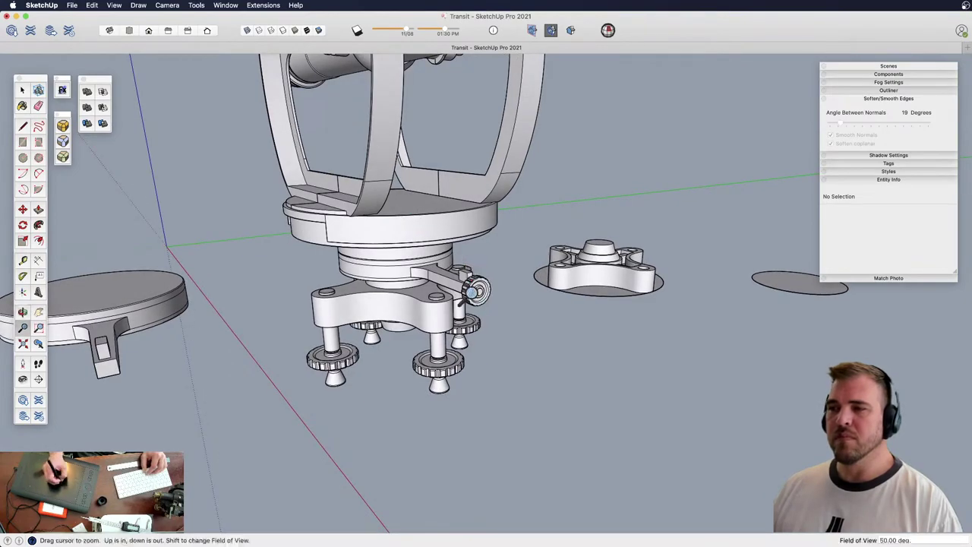
left_click_drag(471, 291, 448, 178)
key("h")
left_click_drag(436, 263, 524, 283)
key("o")
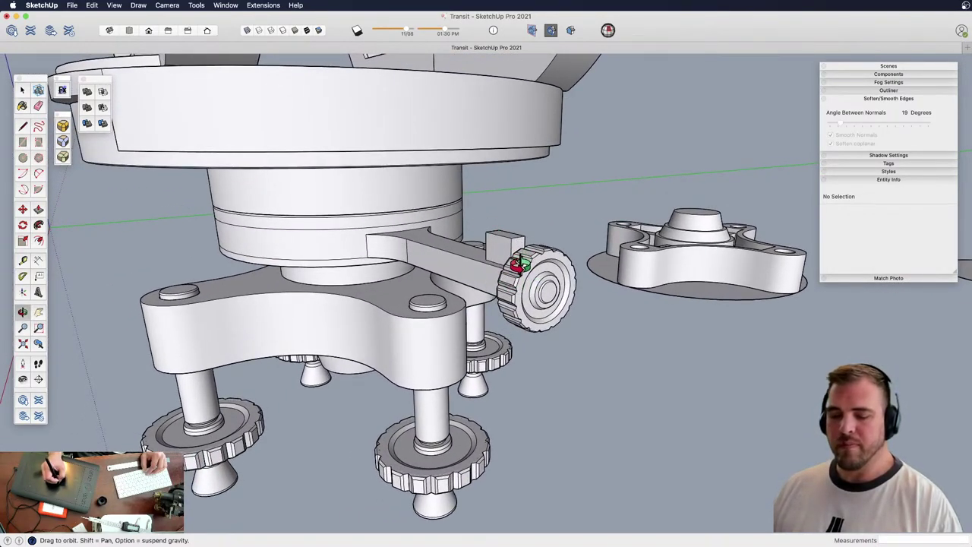
left_click_drag(511, 254, 562, 305)
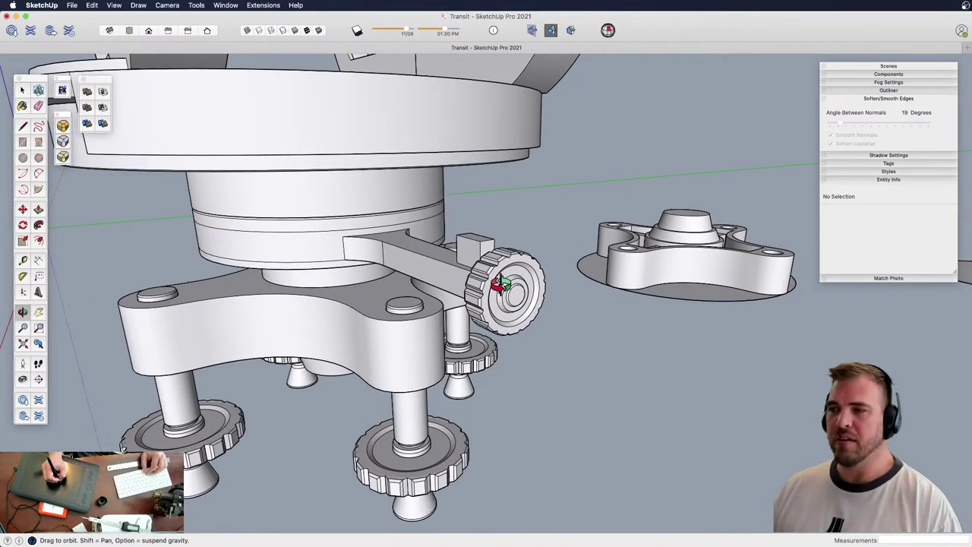
Draw a circle on the side face of the small block that stands on the arm beside the knurled knob
left_click_drag(502, 284, 618, 324)
key("z")
left_click_drag(581, 311, 564, 255)
key("h")
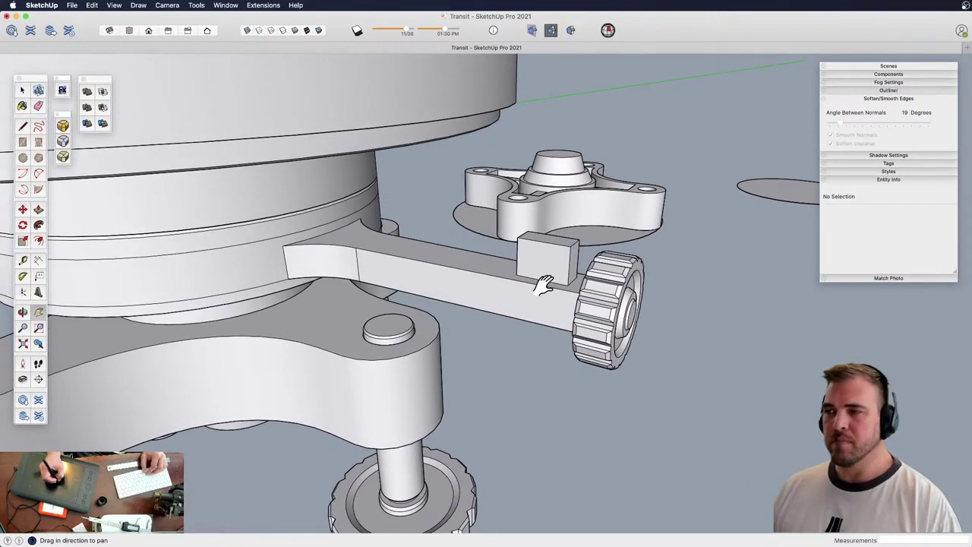
middle_click_drag(543, 285, 475, 247)
key("space")
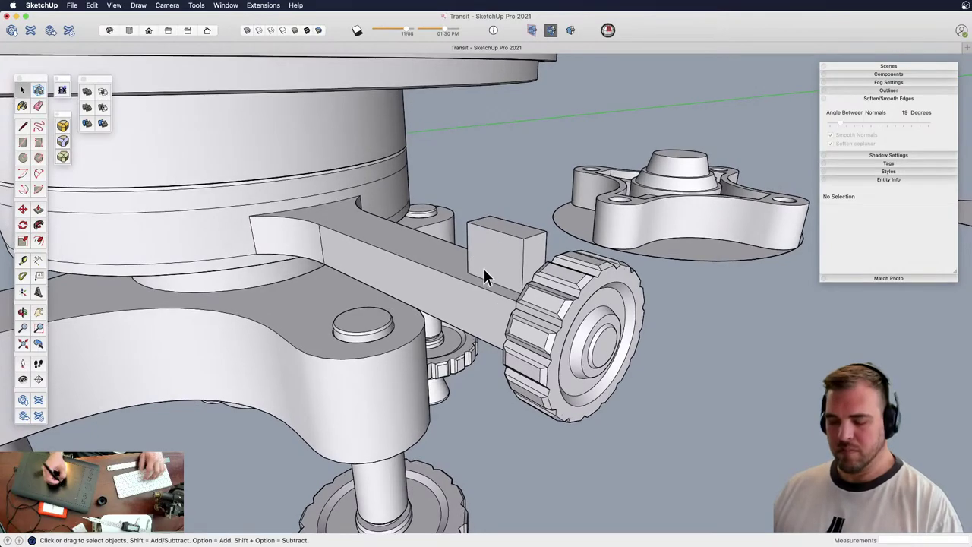
key("c")
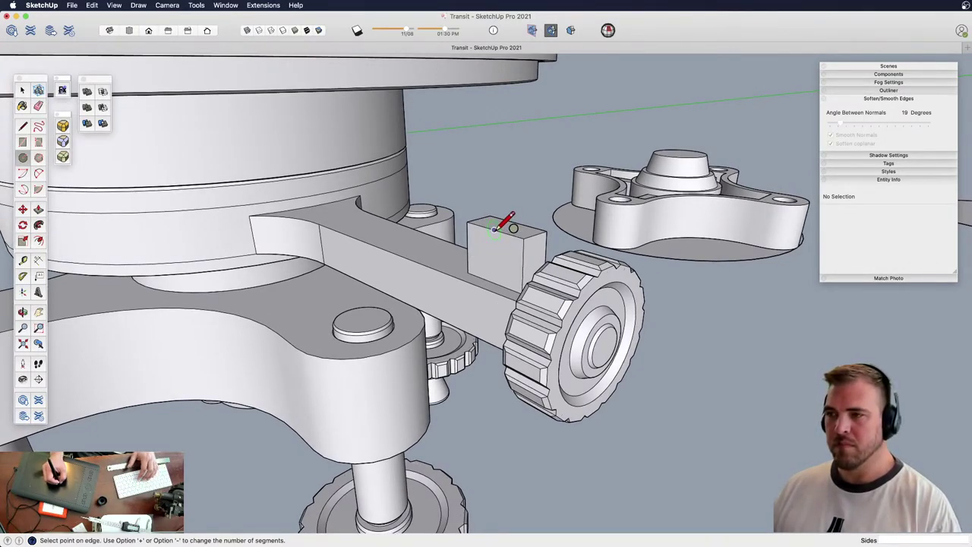
left_click(495, 272)
Extrude the circle on the small block outward into a long horizontal cylinder
key("p")
left_click_drag(495, 256, 399, 285)
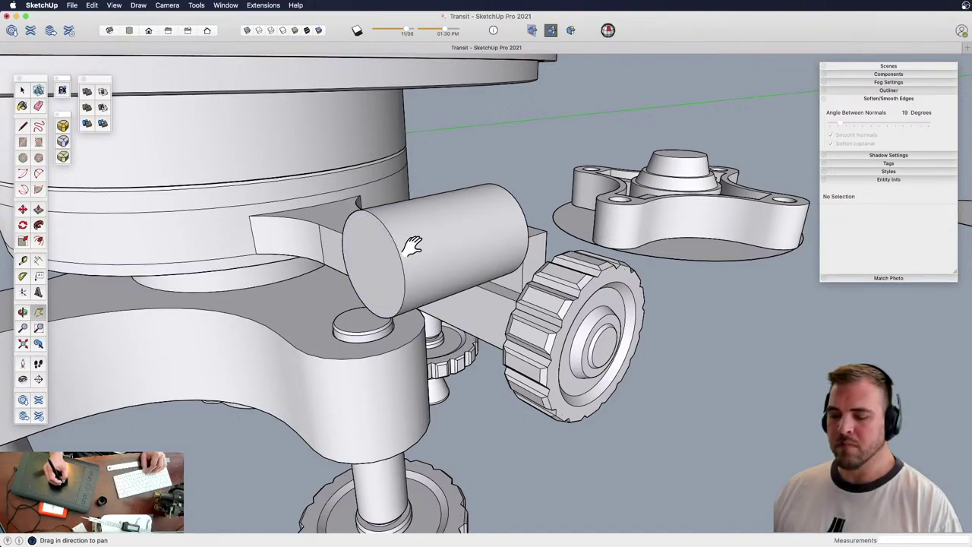
middle_click_drag(454, 249, 399, 298)
left_click(399, 299)
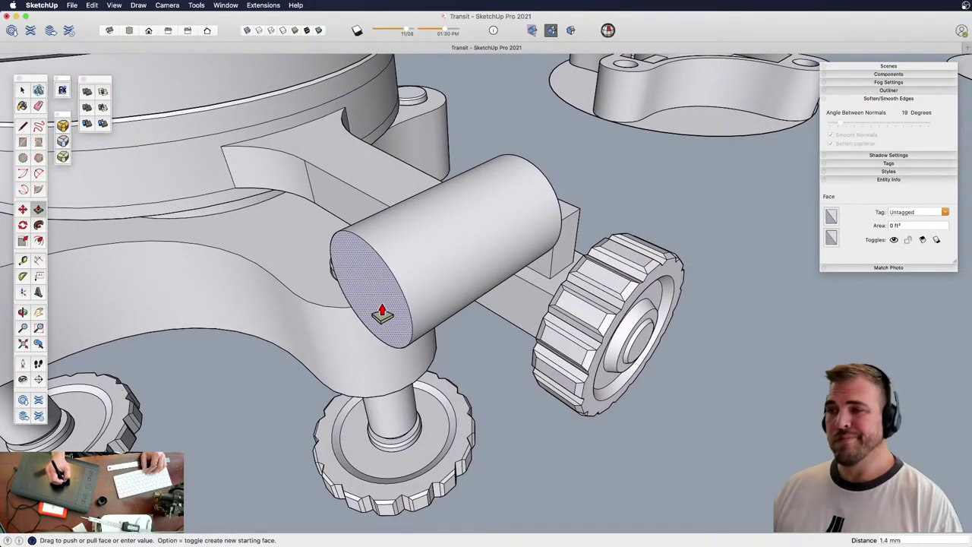
middle_click_drag(360, 327, 482, 359)
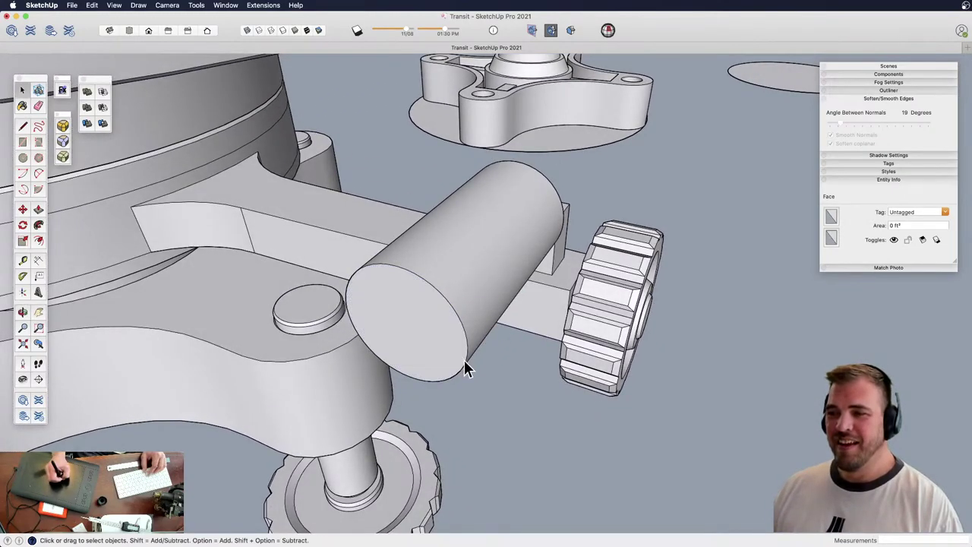
Offset the cylinder's end edge slightly outward and pull the ring and inner face out about 1.2 mm to form a flange
key("f")
left_click(463, 358)
left_click(474, 369)
key("p")
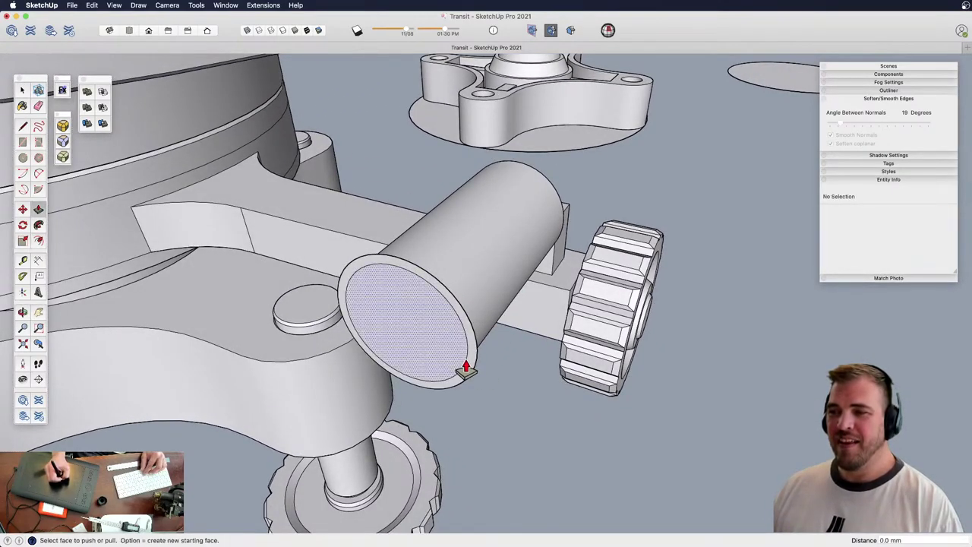
left_click(471, 364)
left_click(460, 376)
left_click(452, 367)
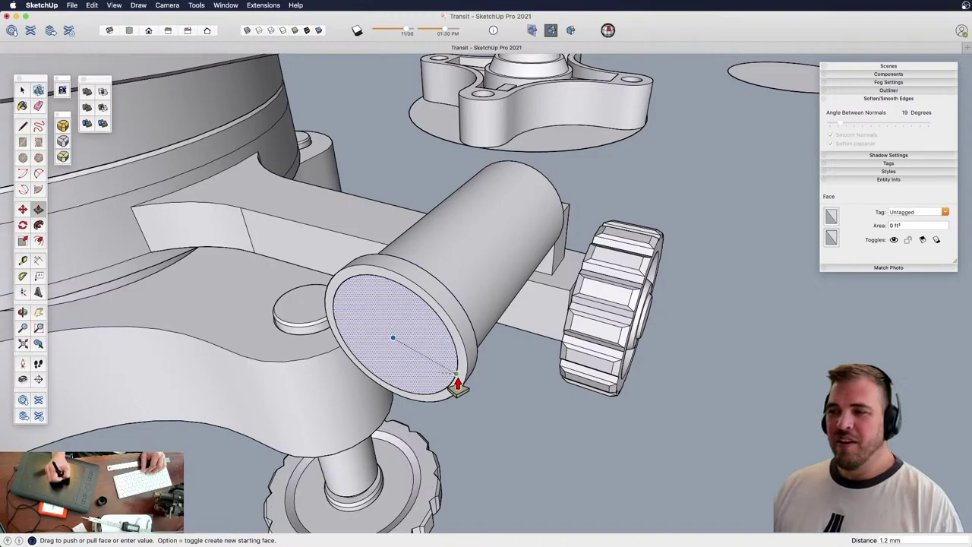
left_click(456, 374)
Erase the inner circular edge on the flange's end so that it becomes one face
key("z")
mouse_move(451, 376)
left_mouse_down()
mouse_move(450, 333)
mouse_move(442, 341)
left_mouse_up()
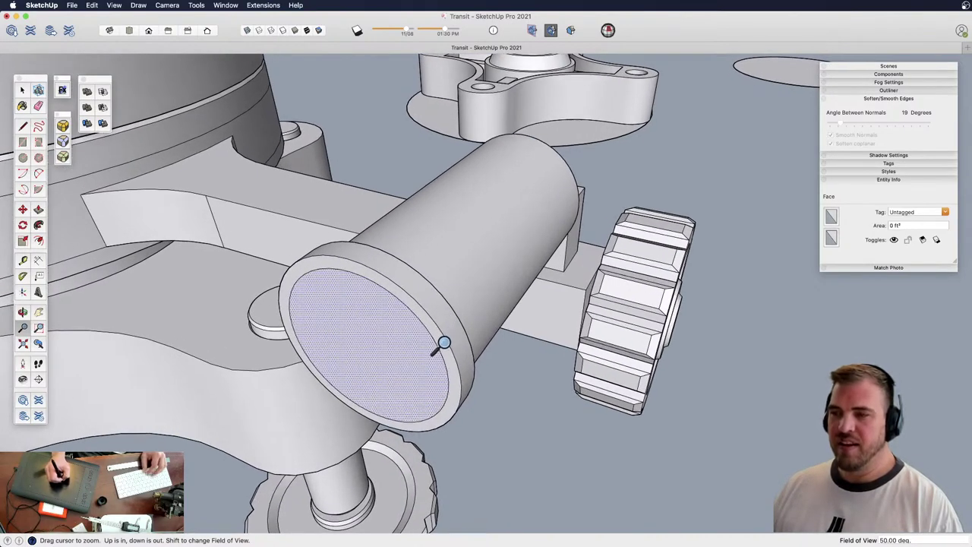
key("e")
middle_click_drag(430, 354, 486, 312, "shift")
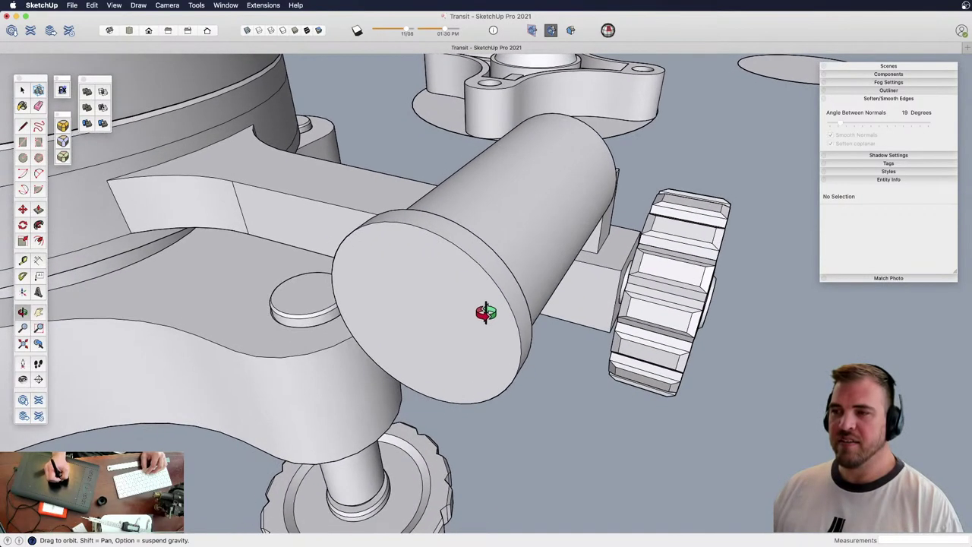
Offset the flange's end face inward by about 1 mm and recess the inner circle slightly
key("space")
left_click(481, 295)
key("f")
left_click(474, 295)
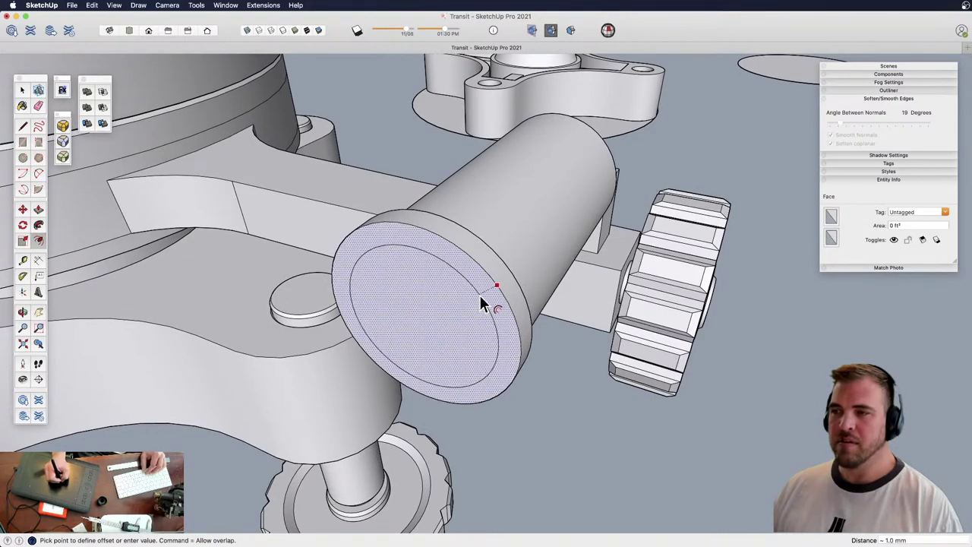
left_click(477, 298)
key("p")
left_click(461, 328)
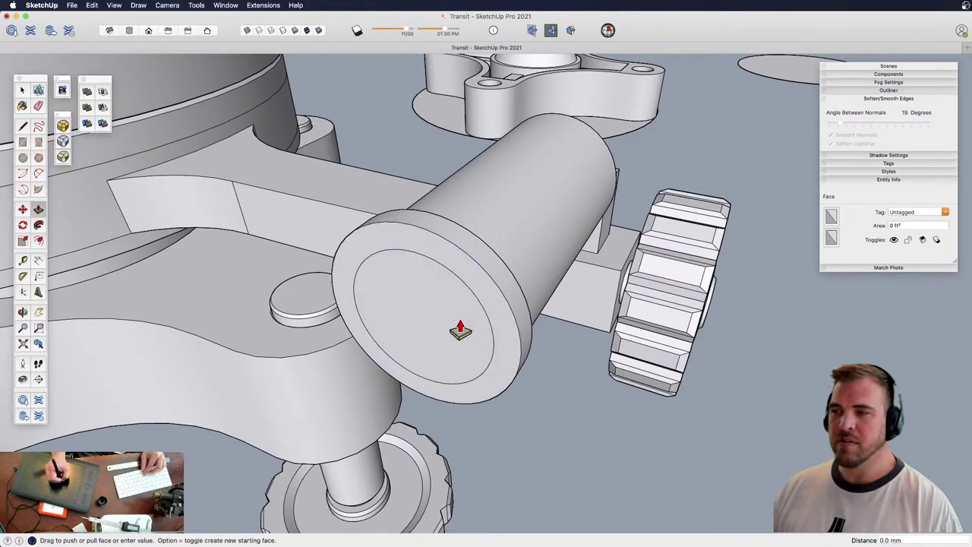
Select all the connected geometry of the flanged cylinder and make it a group
middle_click_drag(463, 328, 271, 292)
key("space")
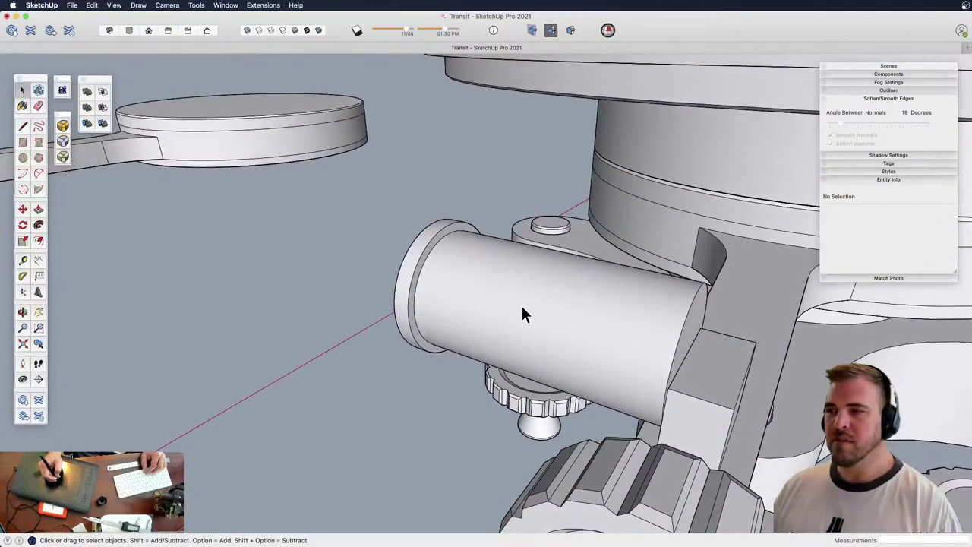
triple_click(523, 299)
key("g")
key("z")
left_click_drag(470, 278, 498, 370)
middle_click_drag(496, 371, 471, 313, "shift")
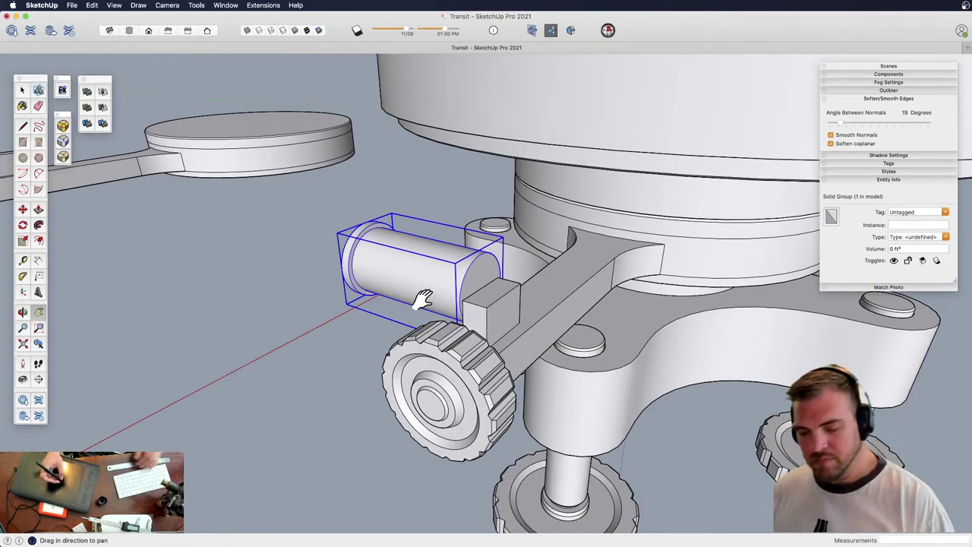
Open the cylinder group and offset its end face next to the block inward by about 0.3 mm
middle_click_drag(469, 268, 476, 343)
key("z")
left_click_drag(475, 343, 445, 220)
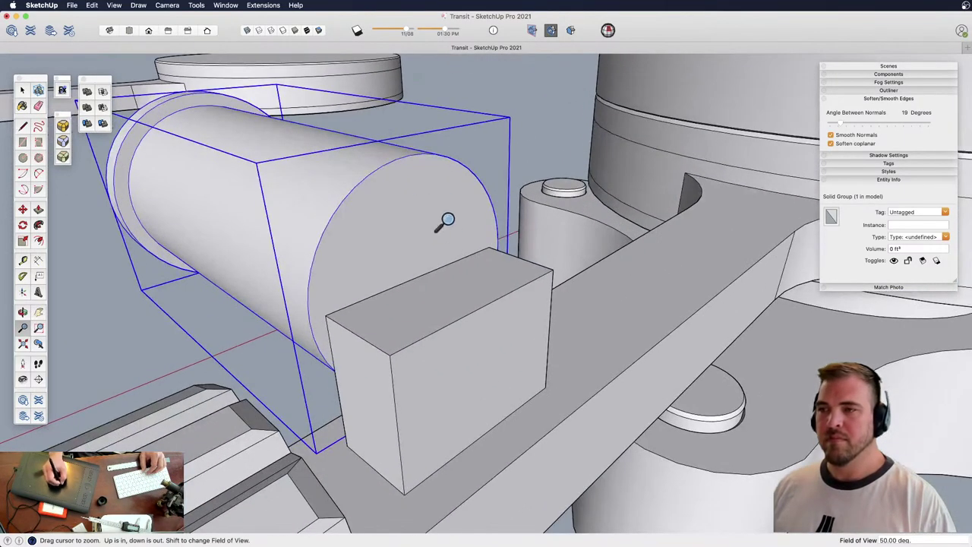
key("space")
triple_click(456, 211)
middle_click_drag(455, 213, 502, 319, "shift")
key("z")
left_click_drag(502, 319, 517, 251)
key("space")
left_click(536, 245)
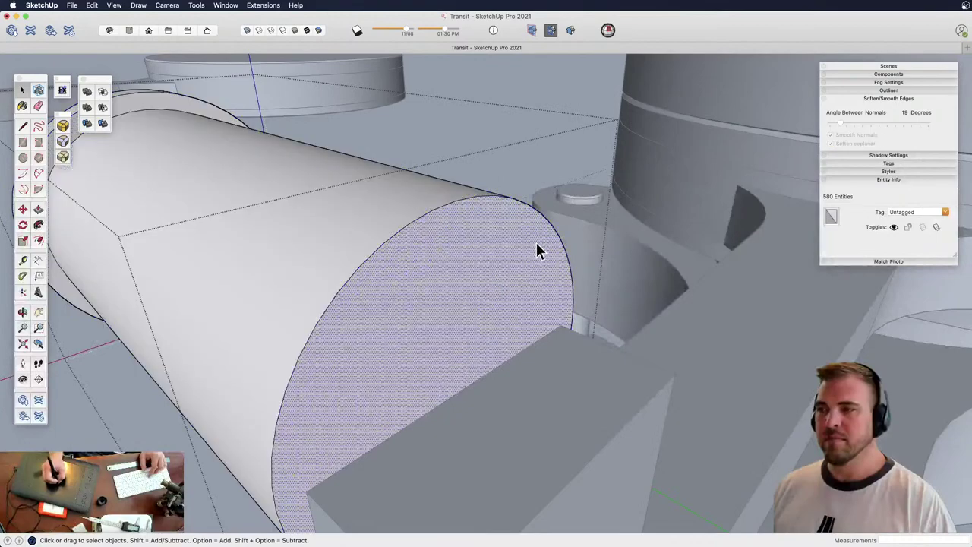
key("f")
left_click(543, 227)
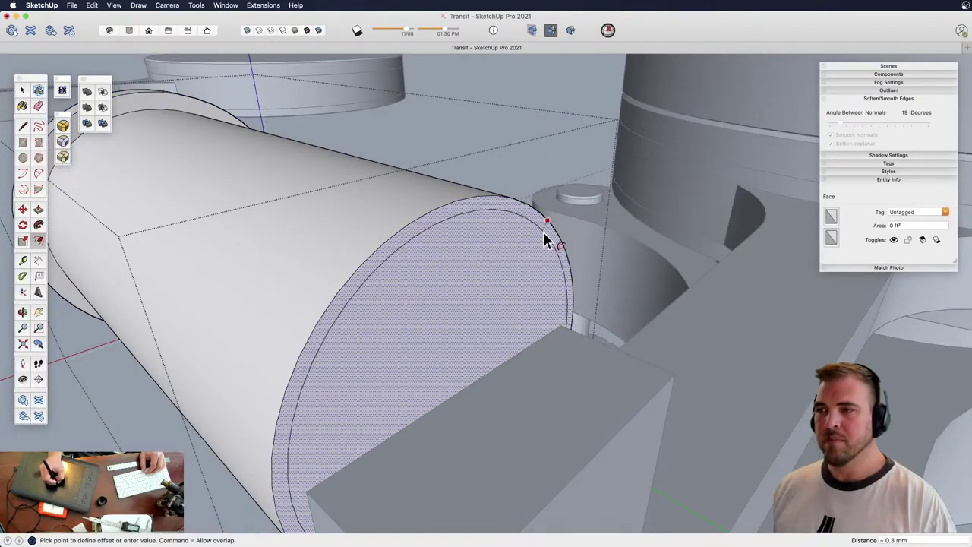
left_click(546, 240)
Move the inner end face out along the cylinder's axis by about 0.3 mm to bevel the rim
key("space")
left_click(496, 307)
key("m")
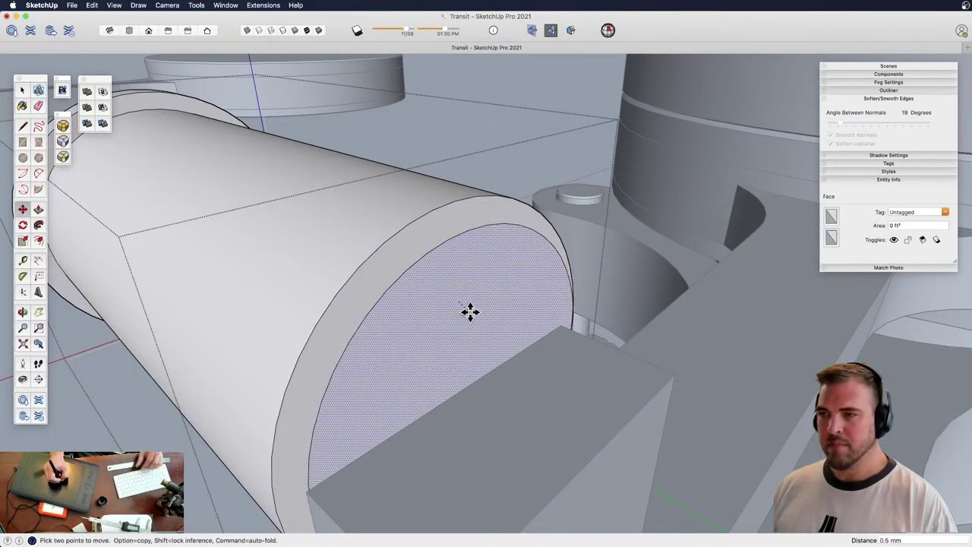
left_click(462, 307)
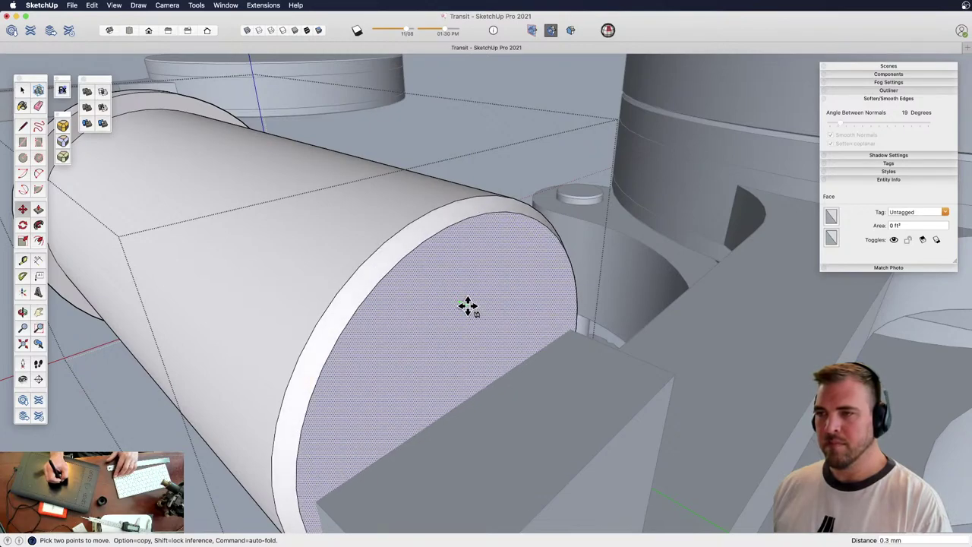
left_click(466, 306)
Offset the bevelled end face inward by about 1.5 mm to outline a smaller shaft
key("f")
left_click(529, 262)
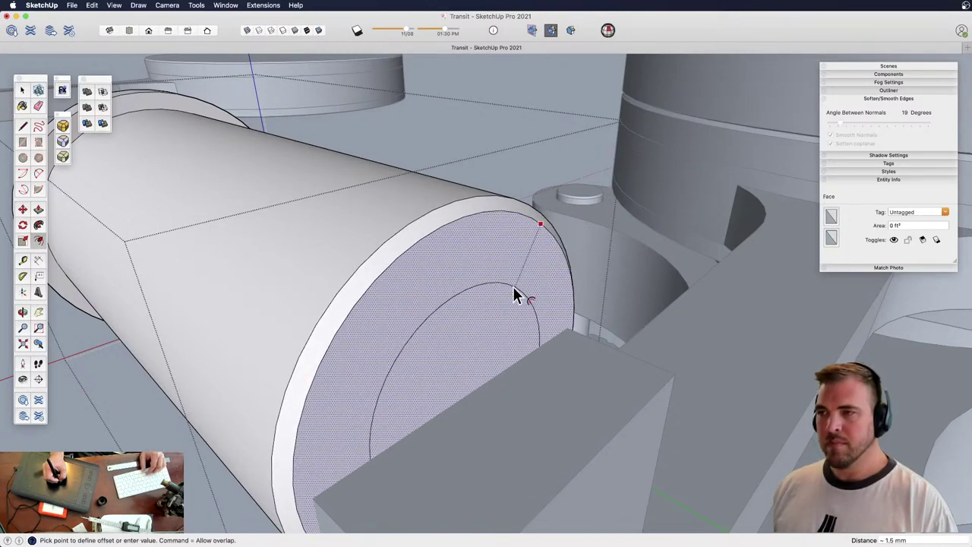
left_click(509, 298)
Extrude the inner circle about 11.2 mm past the block as a thin shaft and close the group
key("z")
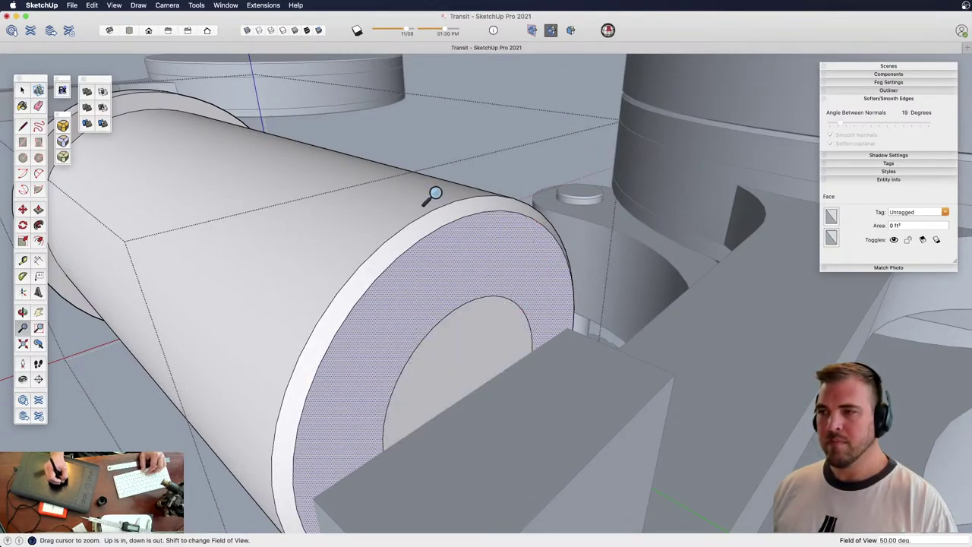
left_click_drag(433, 195, 439, 356)
key("h")
left_click_drag(439, 356, 420, 319)
key("p")
left_click(453, 285)
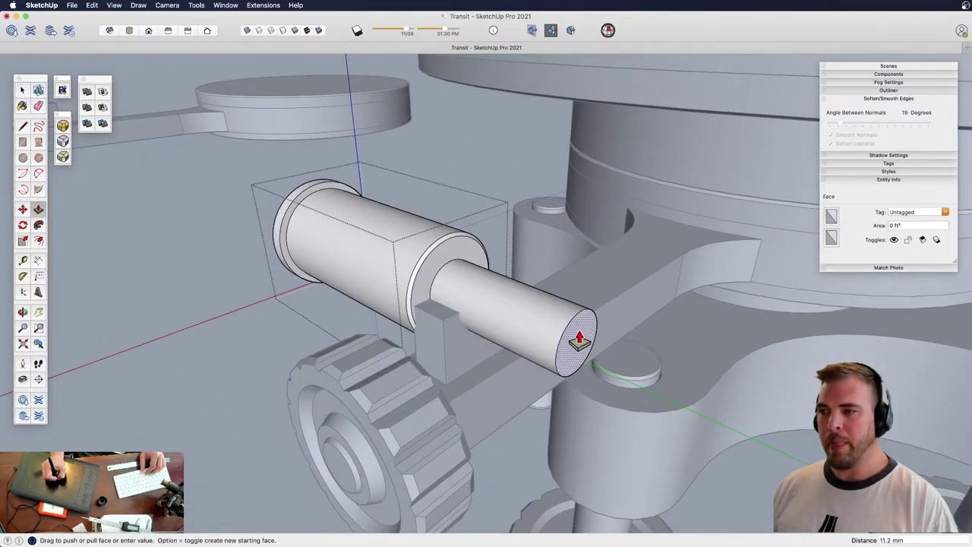
left_click(582, 341)
middle_click_drag(582, 341, 561, 224)
left_click(756, 315)
Move the cylinder group about 3.4 mm straight down so that its shaft runs through the block
middle_click_drag(454, 272, 579, 258, "shift")
key("z")
left_click_drag(460, 301, 454, 325)
middle_click_drag(454, 325, 488, 266)
key("space")
left_click(499, 288)
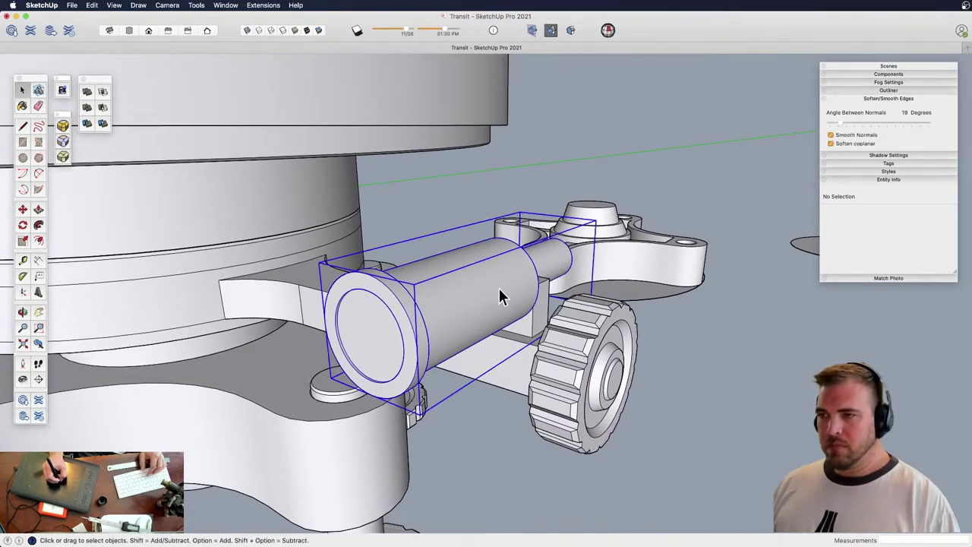
key("m")
left_click(495, 289)
left_click(491, 325)
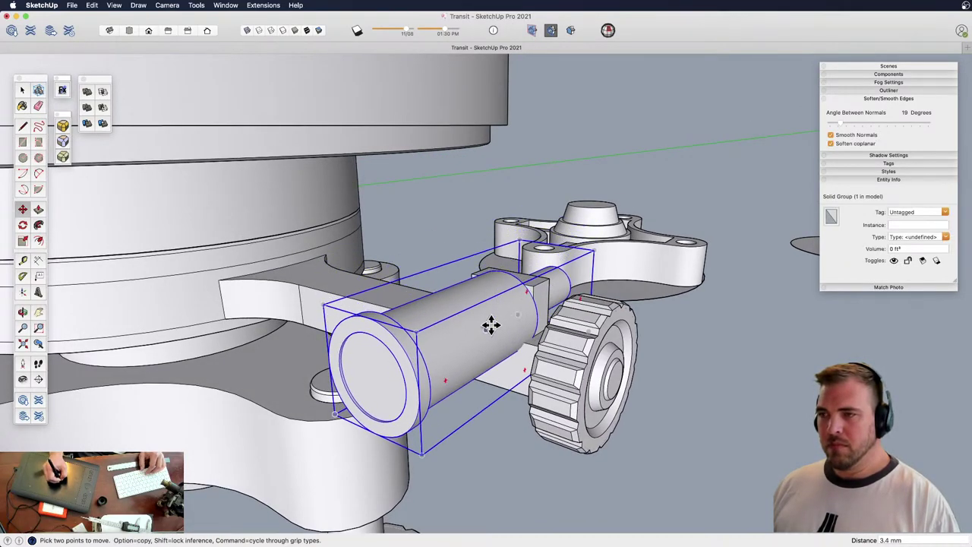
Slide the cylinder group about 1.8 mm along its axis so that the wide barrel clears the block
key("z")
left_click_drag(528, 306, 515, 324)
key("h")
middle_click_drag(515, 322, 448, 370)
key("z")
scroll(448, 371, "up", 3)
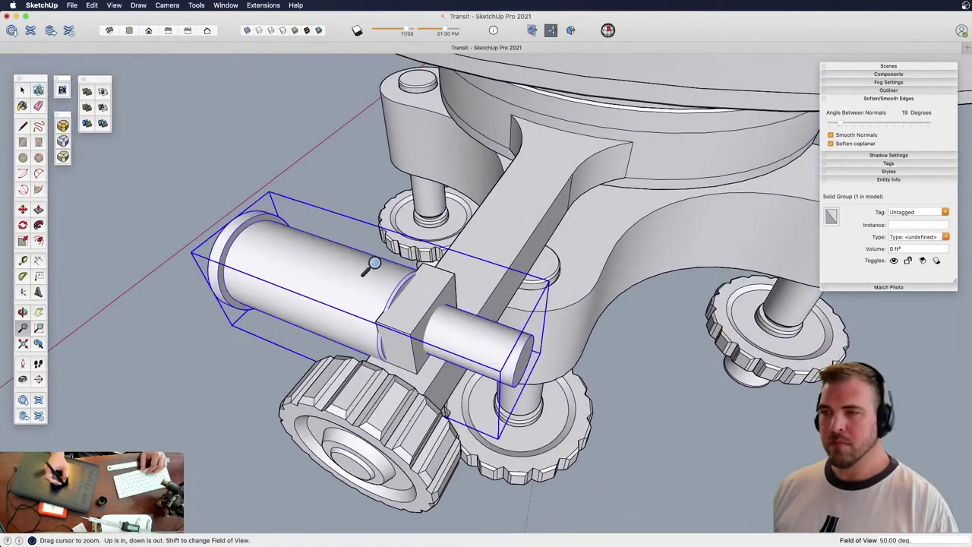
key("m")
left_click(397, 289)
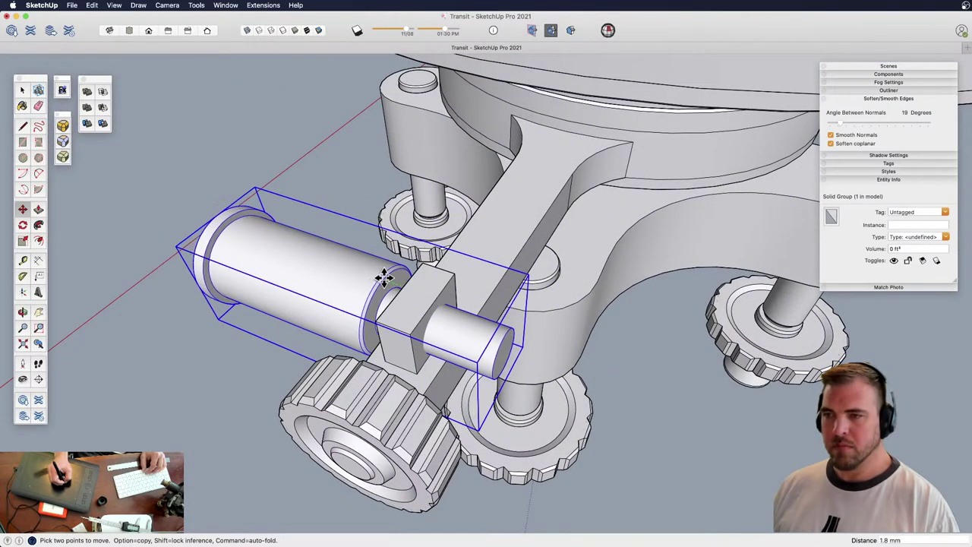
Shift the cylinder group another 0.3 mm along its axis away from the block
middle_click_drag(384, 279, 508, 355)
key("z")
scroll(507, 355, "up", 2)
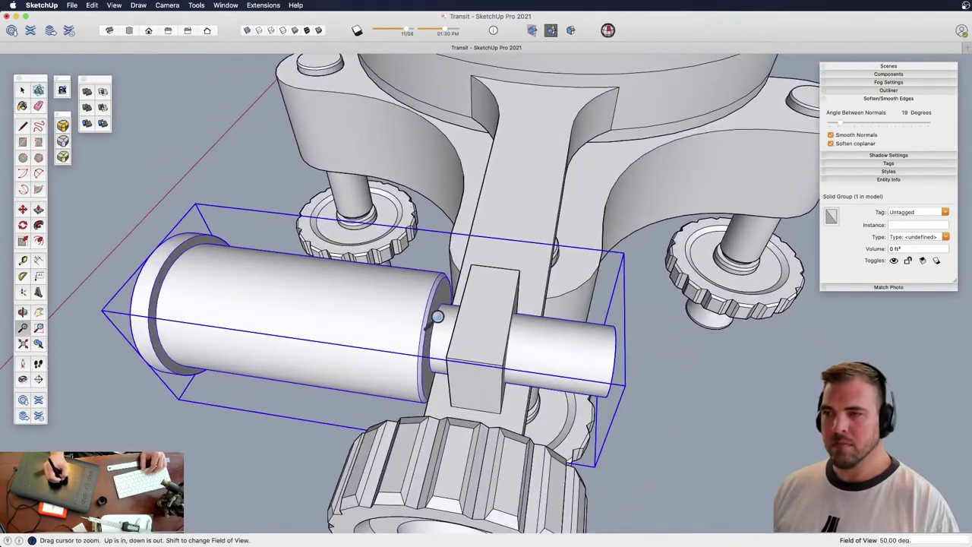
left_click(375, 305)
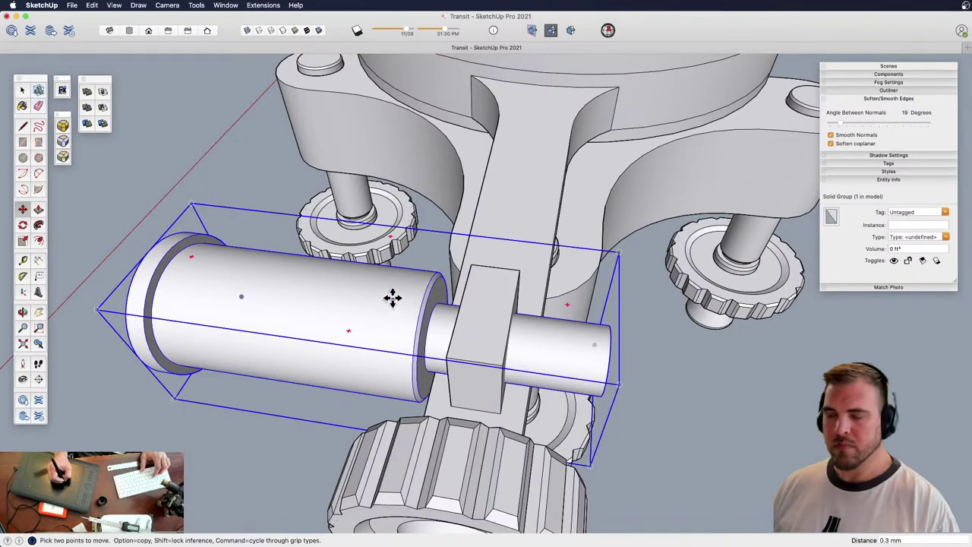
middle_click_drag(441, 318, 447, 272)
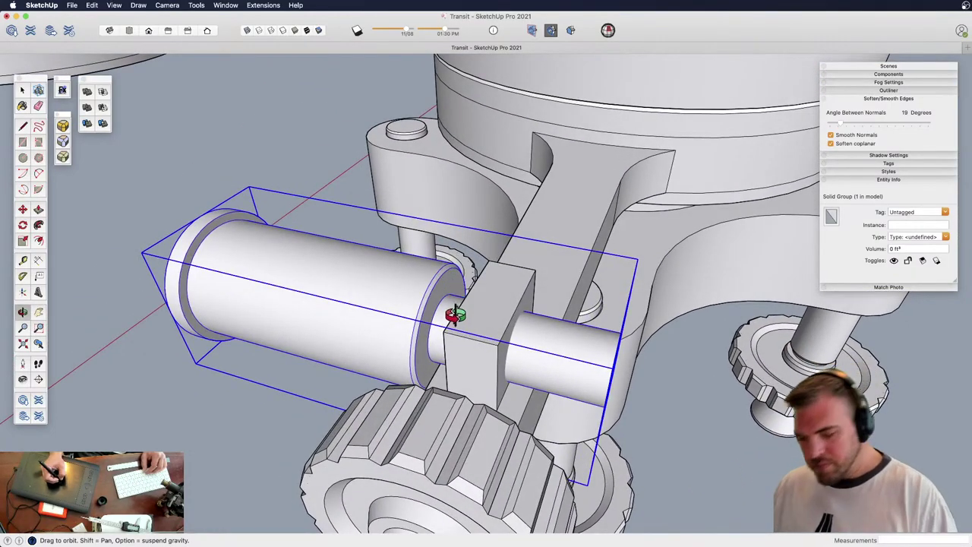
Inside the group, select the wide flanged barrel without the shaft and copy it along the axis past the shaft's free end
triple_click(398, 294)
key("z")
left_click_drag(391, 245, 341, 309)
key("space")
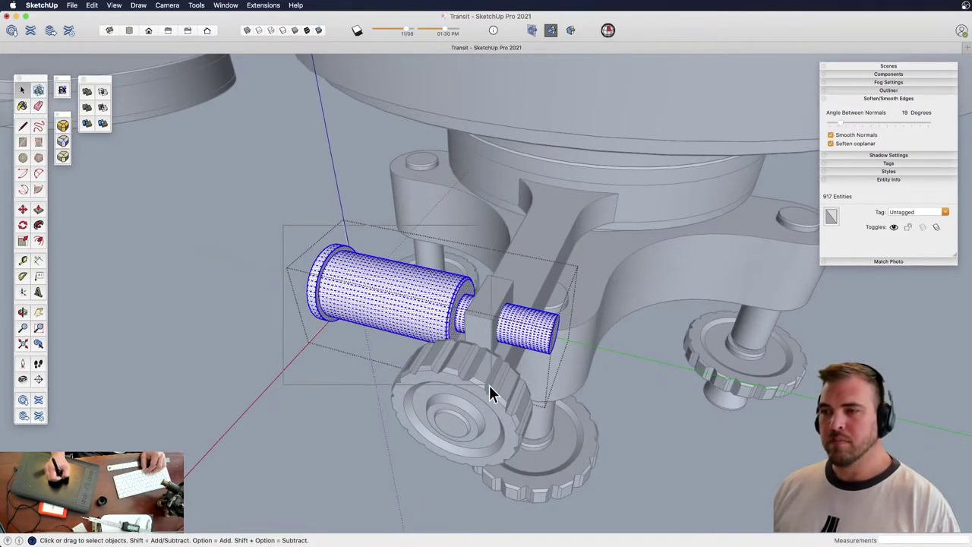
left_click_drag(489, 386, 491, 386)
middle_click_drag(471, 338, 473, 315, "shift")
key("m")
left_click(346, 269)
key("alt")
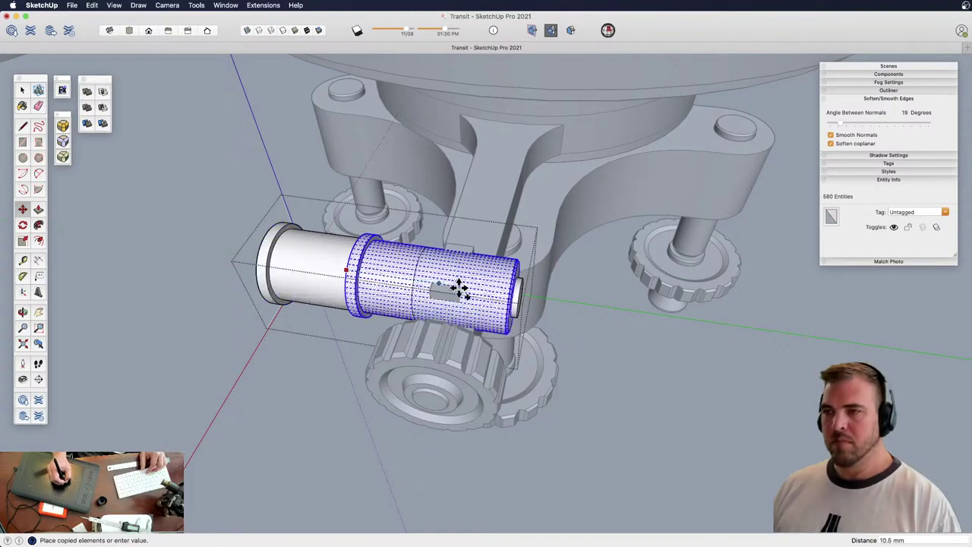
left_click(651, 317)
Mirror the copied barrel with a green-axis scale of -1 and move it about 21.9 mm back onto the shaft's end
middle_click_drag(651, 317, 563, 303)
key("s")
left_click_drag(534, 290, 540, 287)
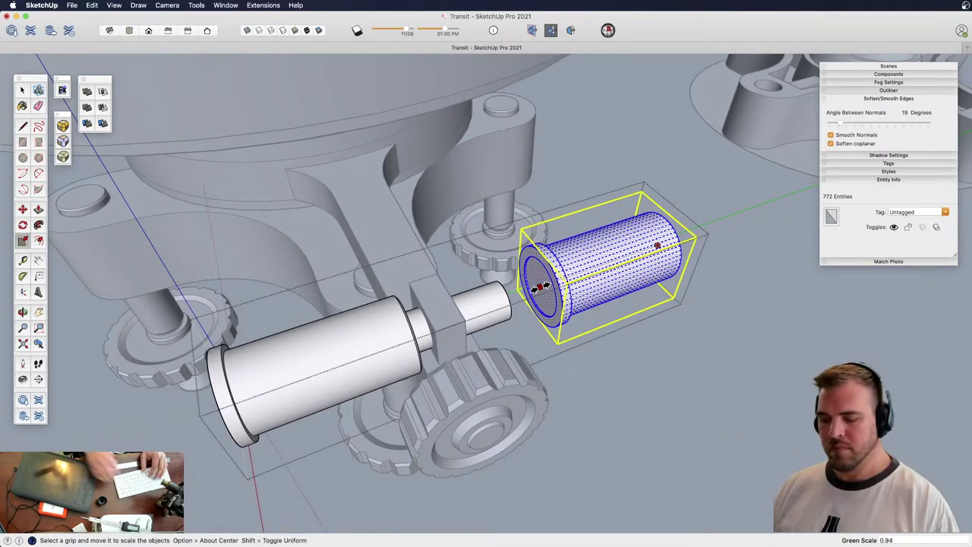
type("-1")
key("Return")
key("m")
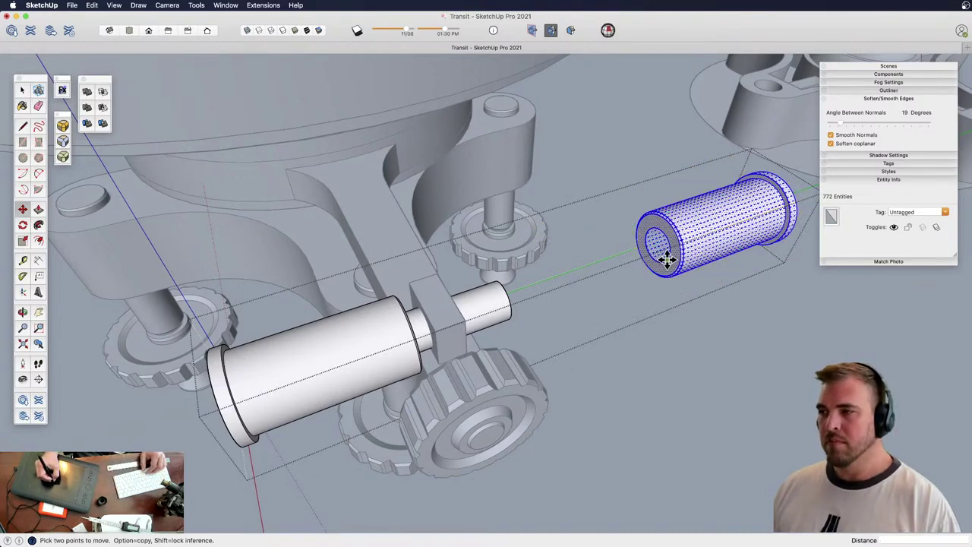
left_click_drag(666, 259, 519, 307)
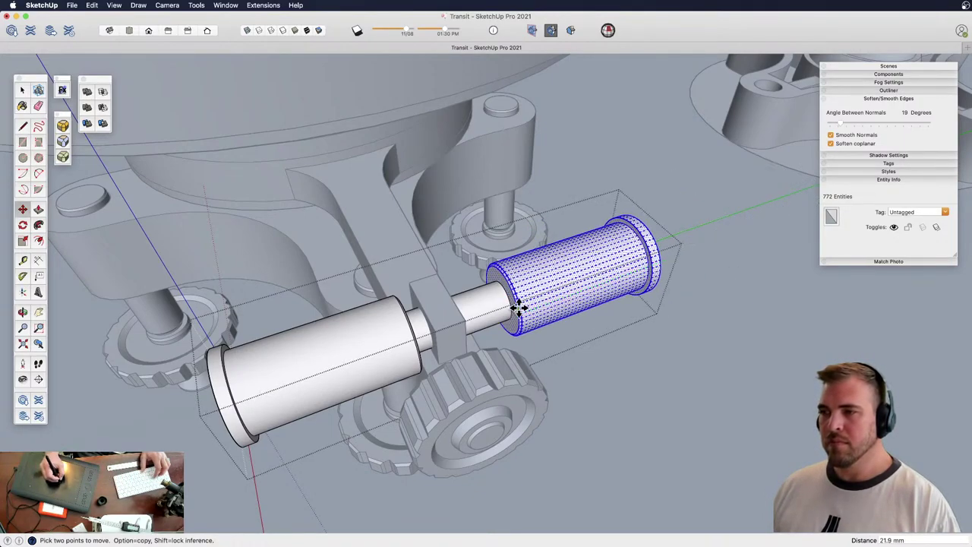
Select the copied barrel's flanged end and move it about 7 mm toward the block to shorten the barrel
middle_click_drag(572, 285, 431, 307)
left_click_drag(673, 382, 675, 383)
key("m")
left_click_drag(610, 318, 540, 320)
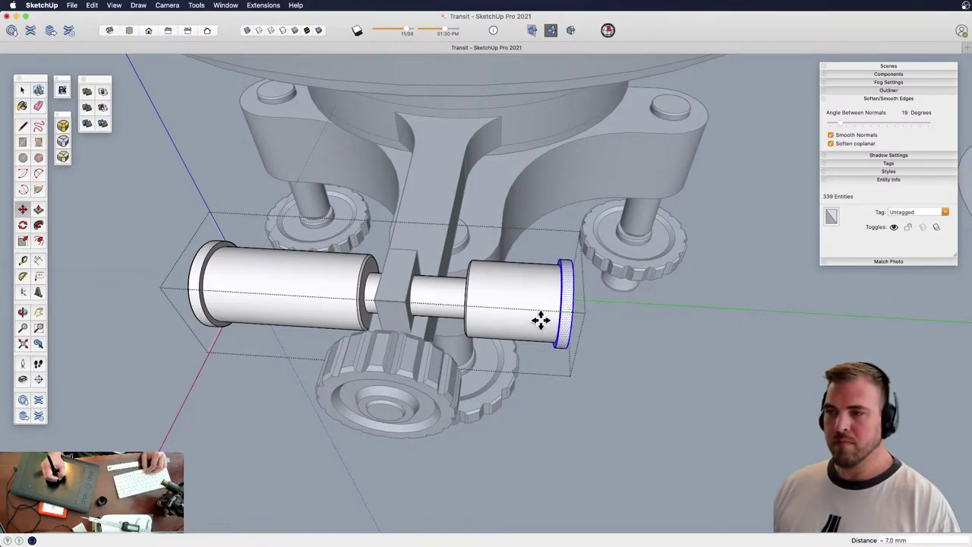
Inspect the two barrels on both sides of the block from their flanged ends and leave the cylinder group
middle_click_drag(521, 311, 391, 295)
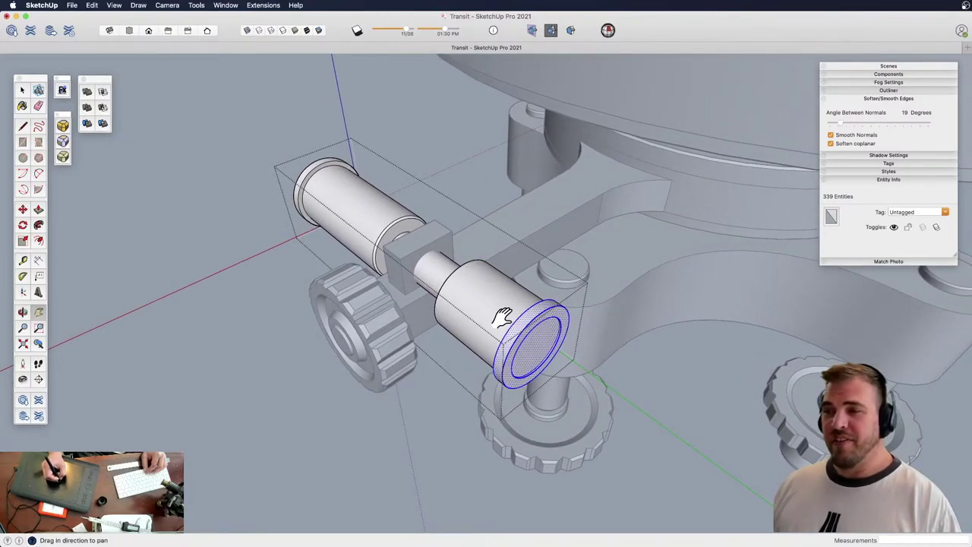
mouse_move(503, 317)
middle_mouse_down("shift")
mouse_move(471, 311)
mouse_move(491, 337)
mouse_move(473, 293)
mouse_move(480, 287)
mouse_move(495, 304)
mouse_move(479, 322)
mouse_move(499, 313)
middle_mouse_up("shift")
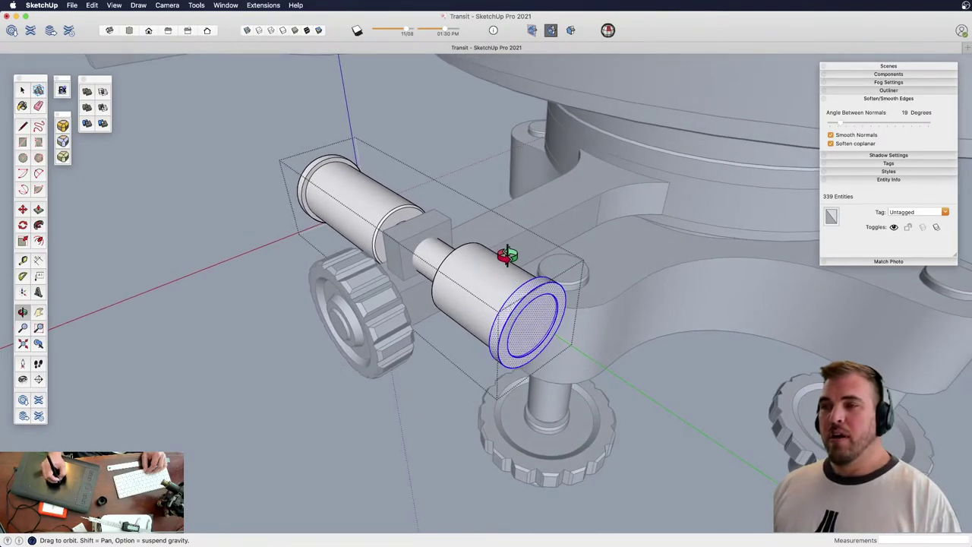
left_click_drag(490, 264, 471, 270)
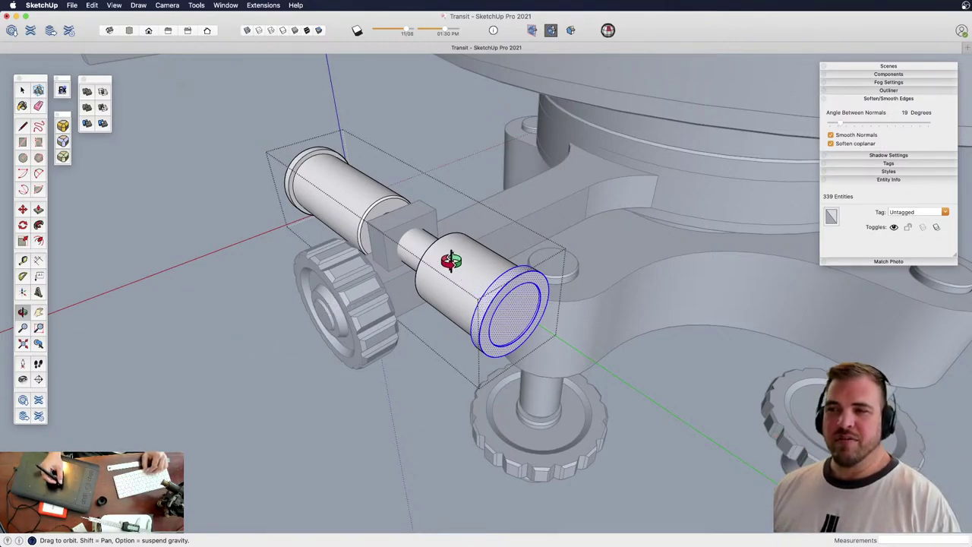
left_click_drag(445, 293, 465, 306)
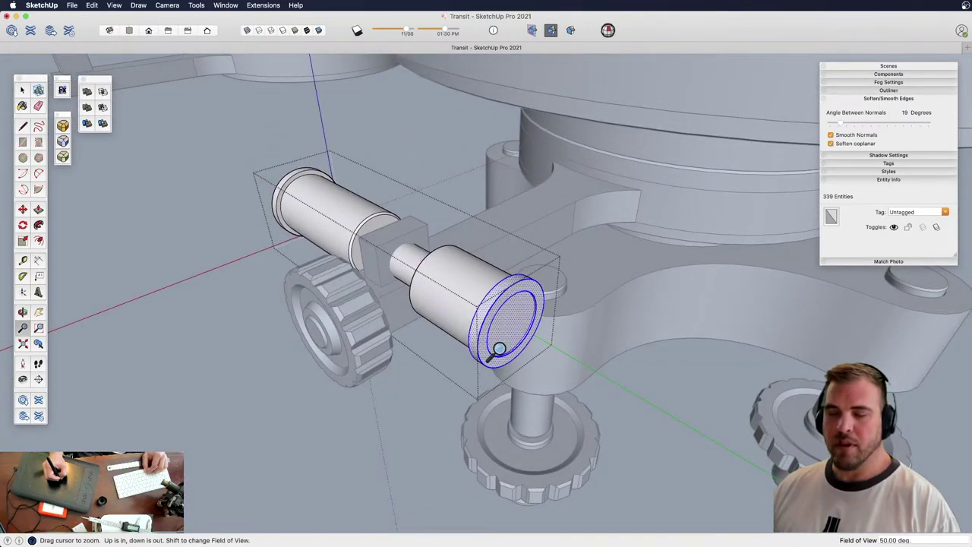
left_click_drag(499, 348, 501, 307)
key("o")
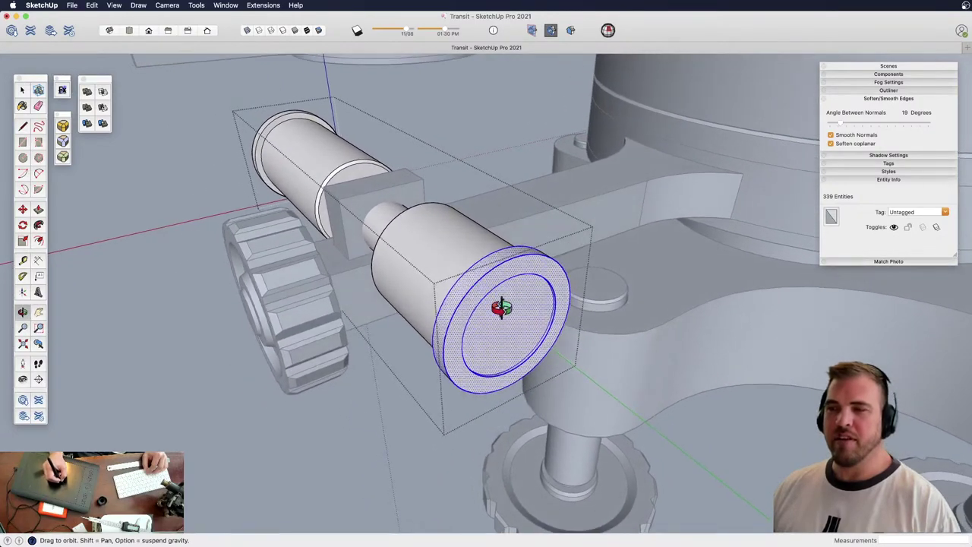
middle_click_drag(501, 307, 492, 316, "shift")
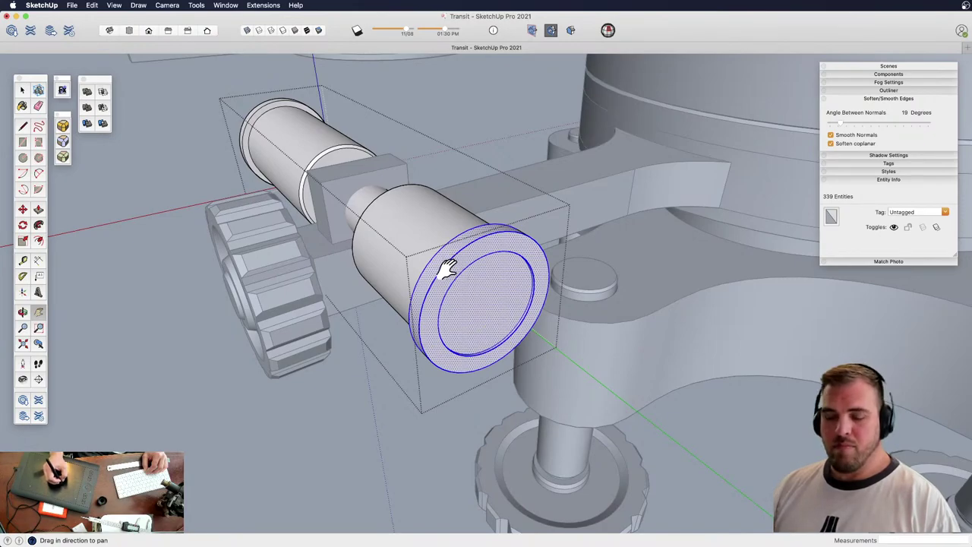
key("z")
left_click_drag(440, 156, 422, 334)
key("space")
left_click(421, 374)
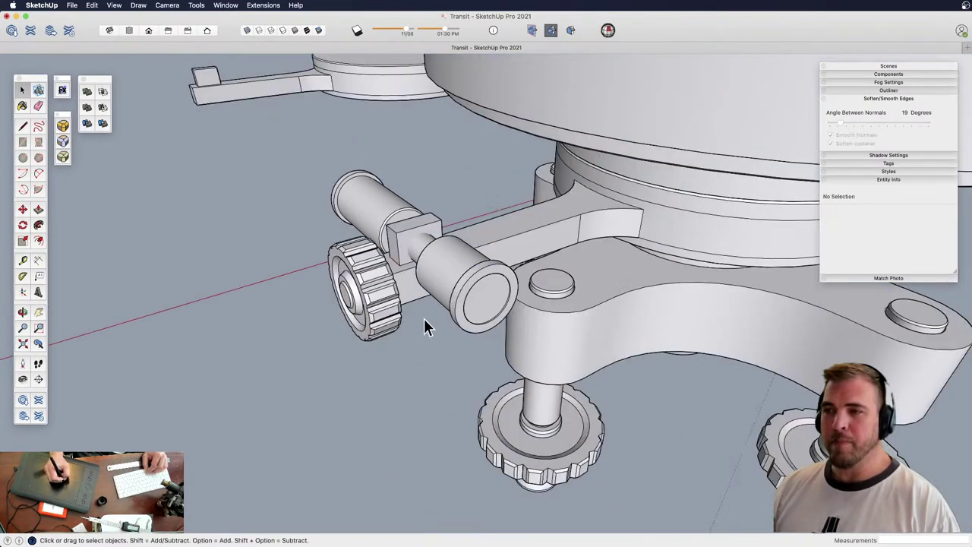
Inside the cylinder group, push the short barrel's recessed end face out 0.2 mm flush with its rim and erase the remaining inner circle
middle_click_drag(462, 295, 460, 264, "shift")
key("space")
triple_click(483, 272)
scroll(478, 289, "up", 4)
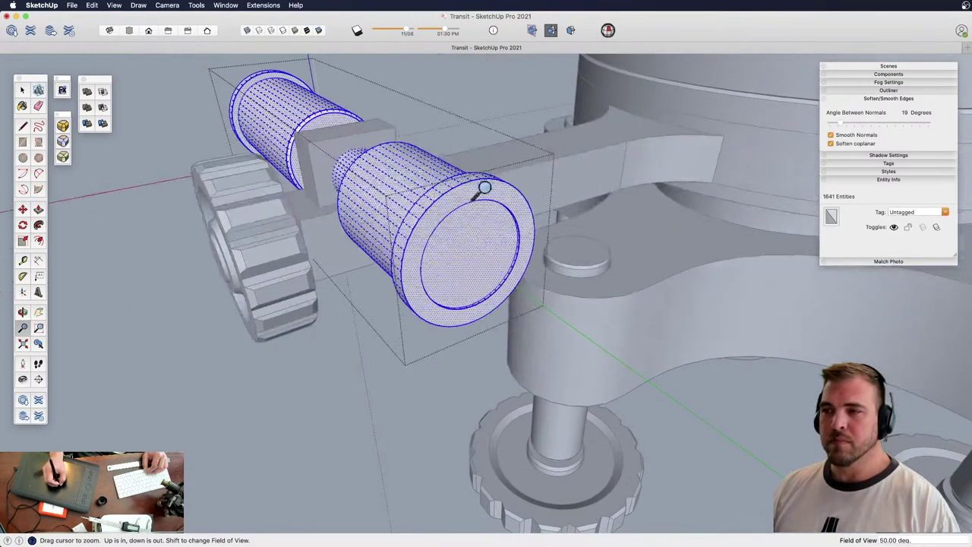
key("p")
left_click(485, 225)
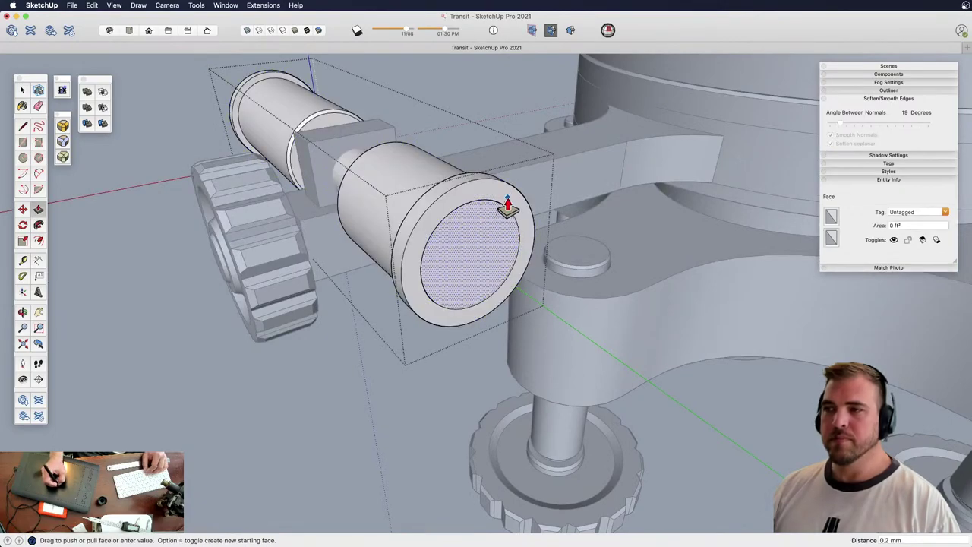
left_click(503, 212)
key("e")
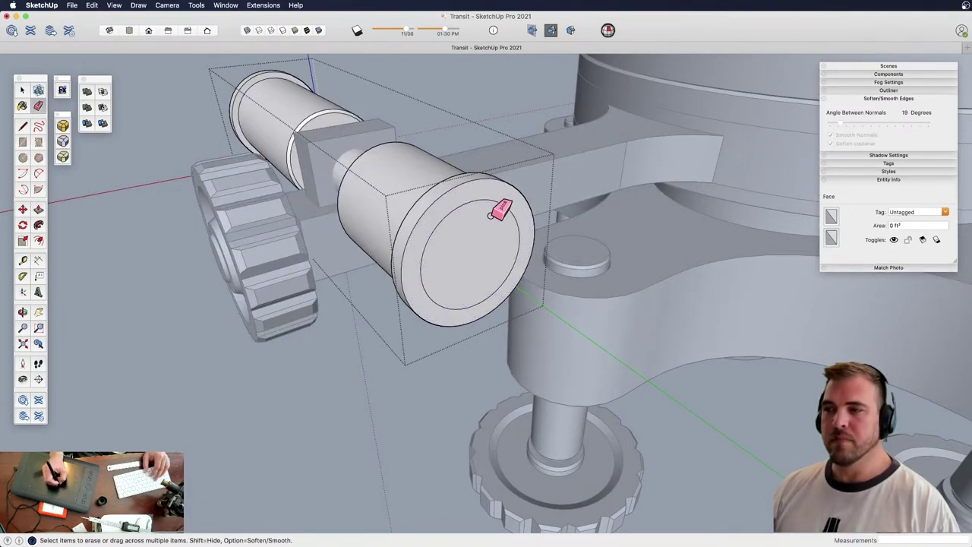
mouse_move(490, 218)
middle_mouse_down()
mouse_move(432, 243)
mouse_move(486, 342)
mouse_move(491, 265)
mouse_move(525, 276)
mouse_move(478, 202)
middle_mouse_up()
left_click(495, 299)
key("space")
left_click(484, 213)
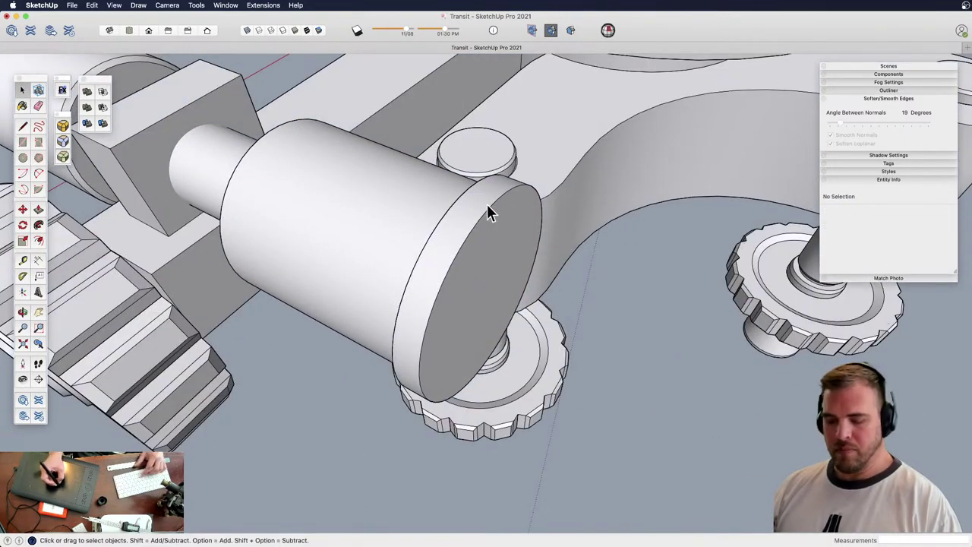
Reduce the radius of the short barrel's end flange by about 0.9 mm by moving its outer surface inward
left_click(495, 257)
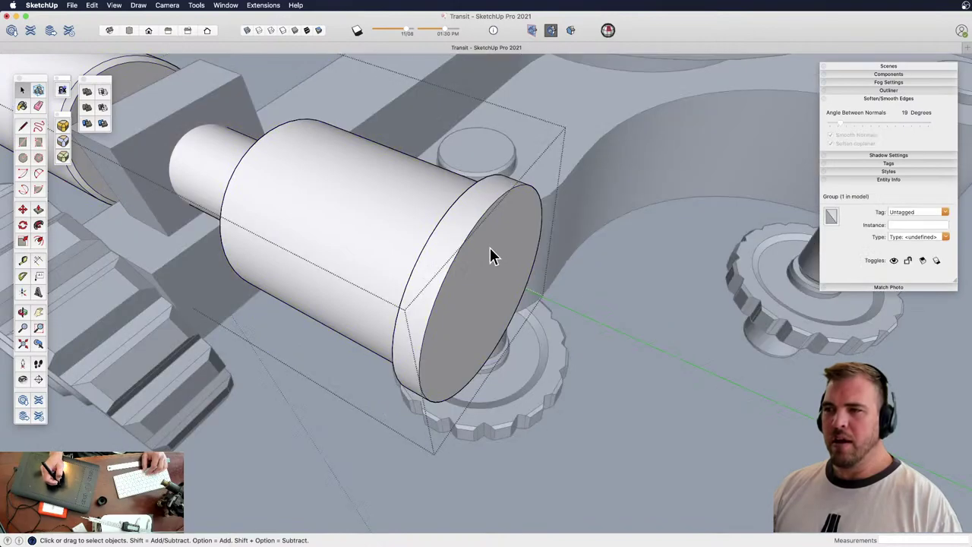
key("z")
left_click_drag(491, 248, 458, 345)
middle_click_drag(458, 345, 466, 328)
left_click_drag(467, 327, 470, 245)
key("m")
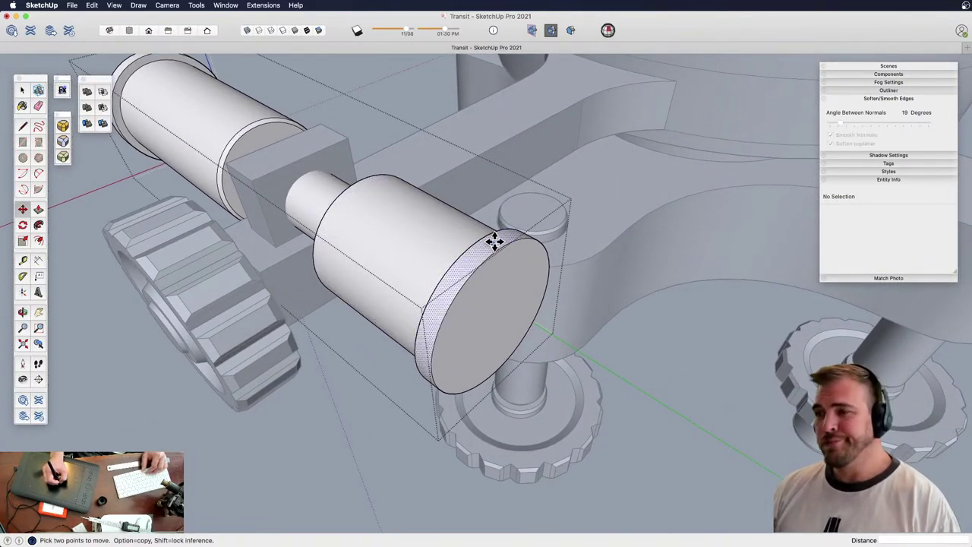
left_click(490, 246)
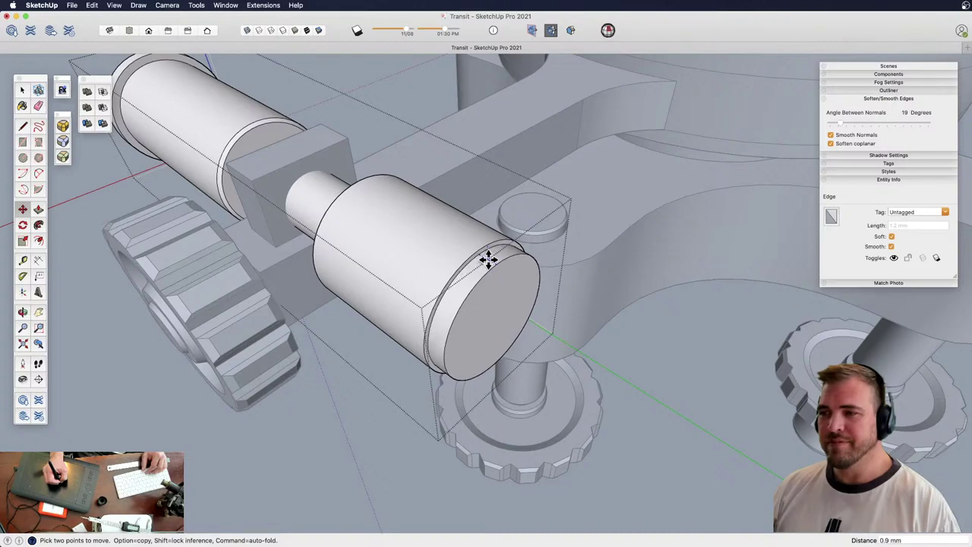
left_click(489, 261)
Offset the short barrel's end face inward and extrude the inner circle outward as a smaller tip
key("z")
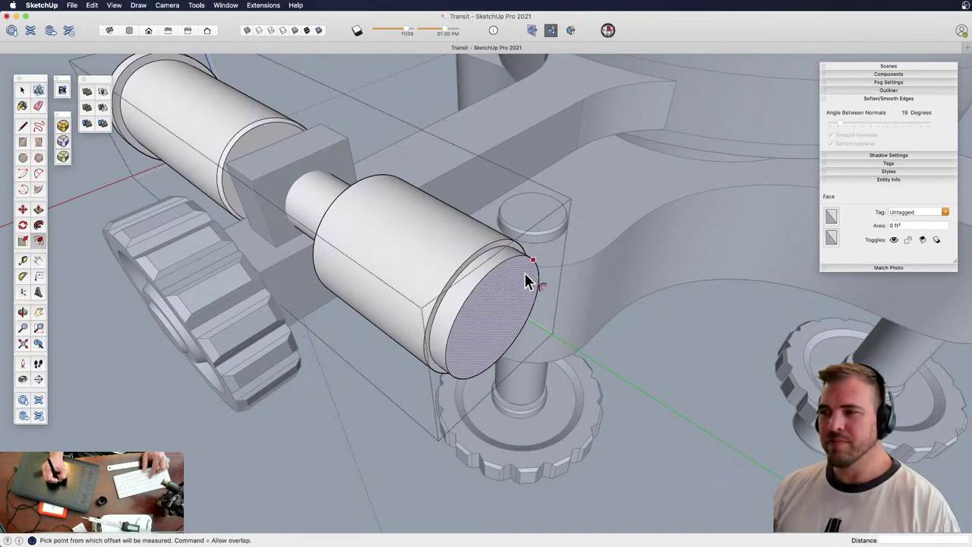
left_click(526, 278)
key("p")
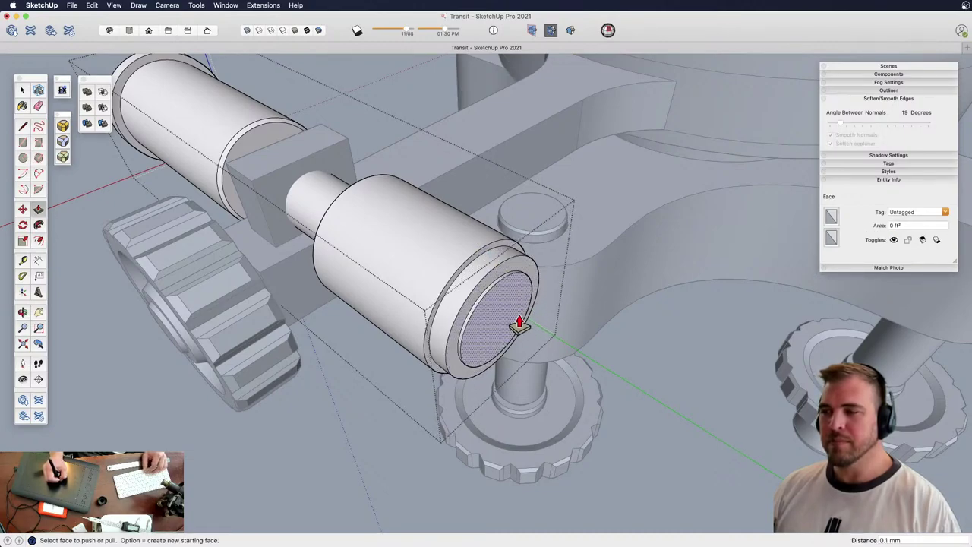
Scale down the tip's end face to taper it and leave the cylinder group
key("s")
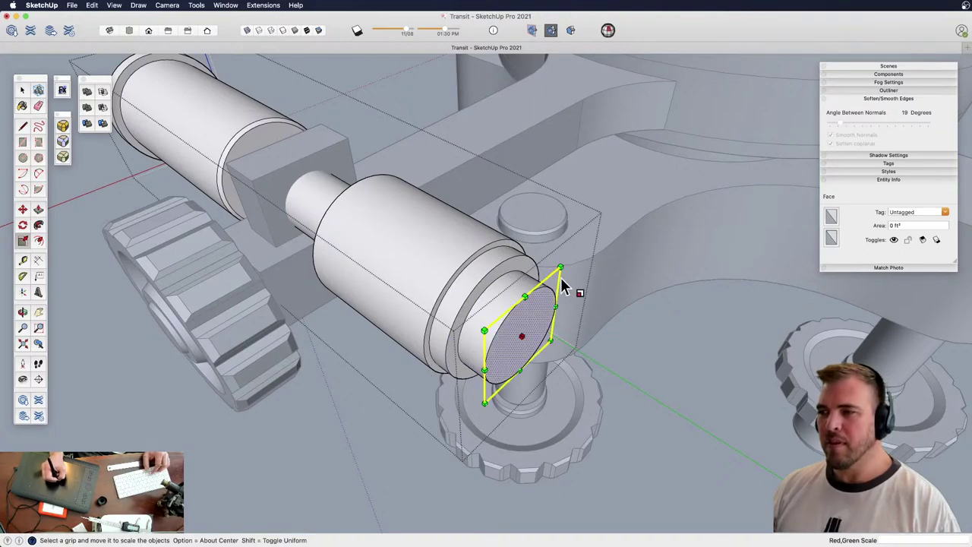
key("z")
left_click_drag(472, 278, 459, 342)
key("h")
left_click_drag(456, 314, 447, 265)
left_click(406, 374)
Select the knurled knob at the arm's end and create a copy rotated 90 degrees about a point on the arm's top face
middle_click_drag(406, 373, 351, 147)
key("space")
left_click(436, 323)
middle_click_drag(414, 217, 464, 357)
key("z")
left_click_drag(408, 282, 415, 328)
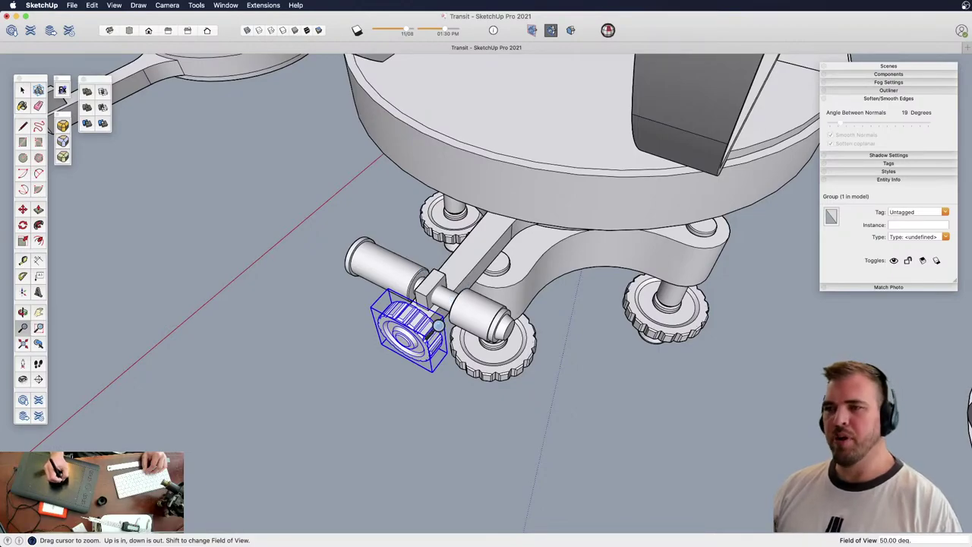
left_click_drag(425, 313, 447, 235)
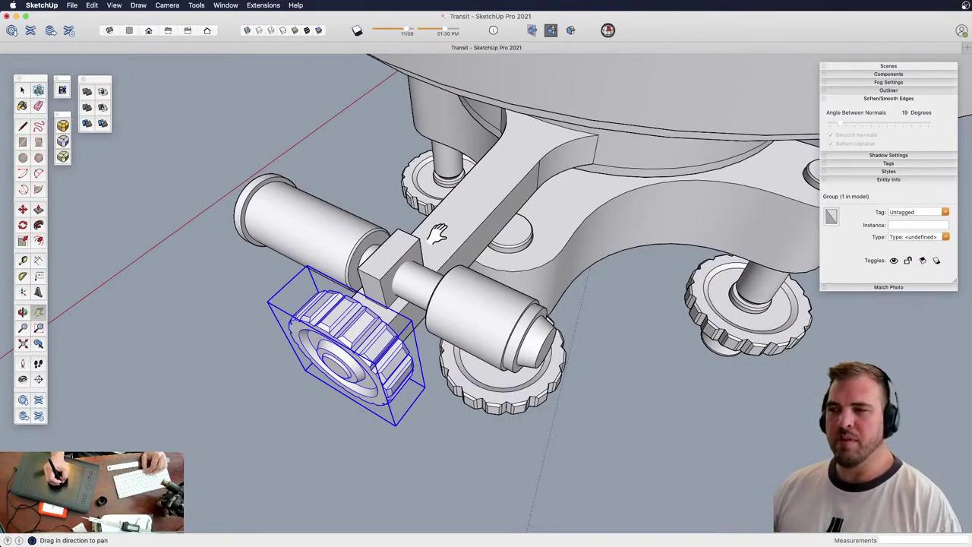
mouse_move(438, 233)
middle_mouse_down()
mouse_move(456, 208)
mouse_move(447, 235)
middle_mouse_up()
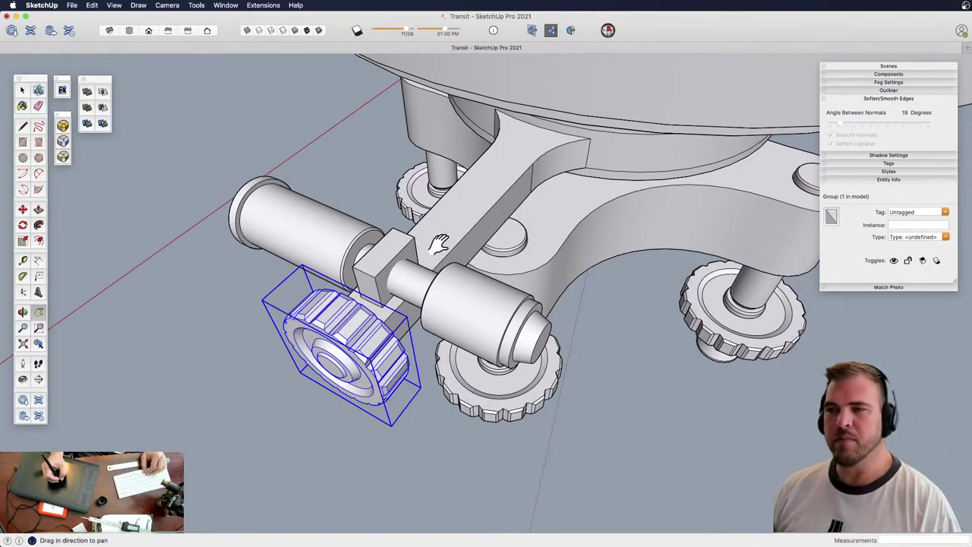
mouse_move(437, 247)
middle_mouse_down()
mouse_move(427, 226)
mouse_move(464, 174)
mouse_move(401, 266)
mouse_move(419, 241)
middle_mouse_up()
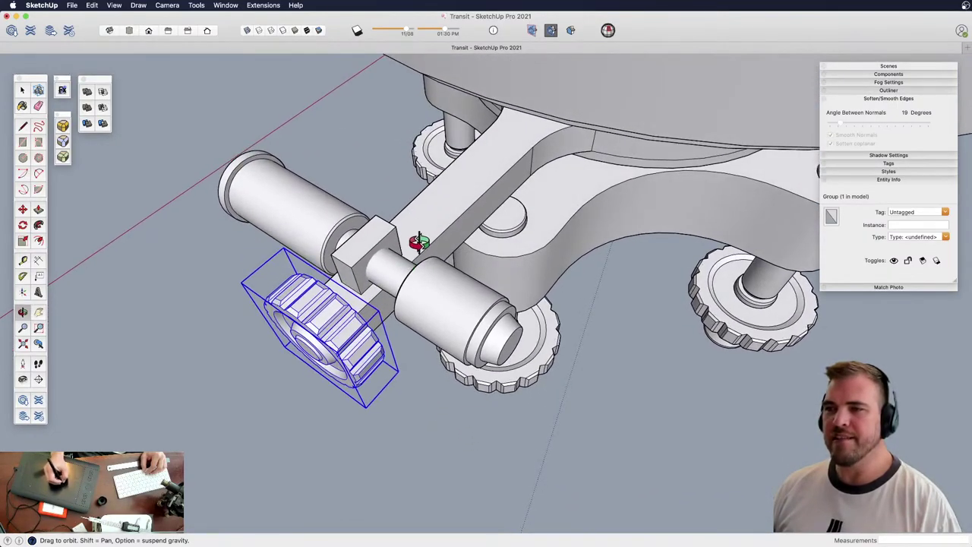
key("q")
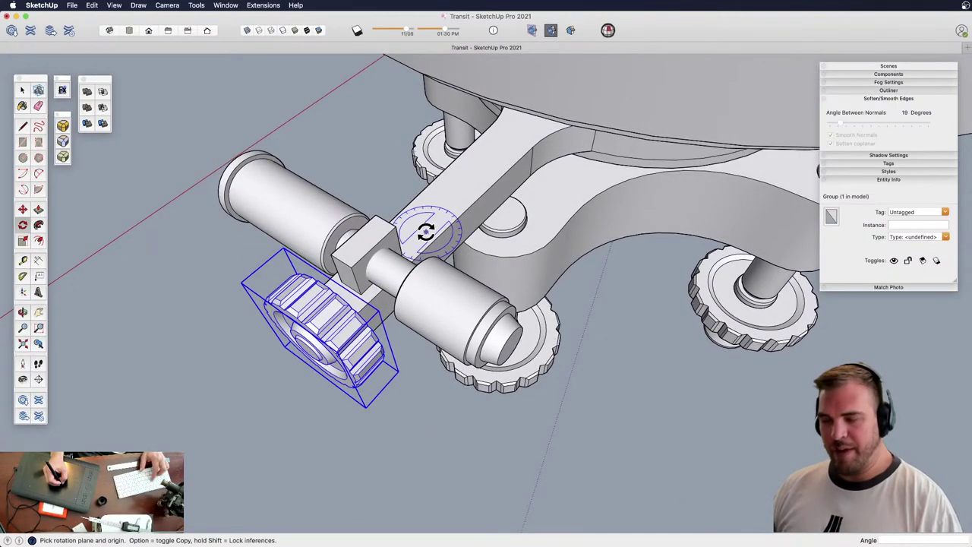
left_click(419, 228)
left_click(445, 203)
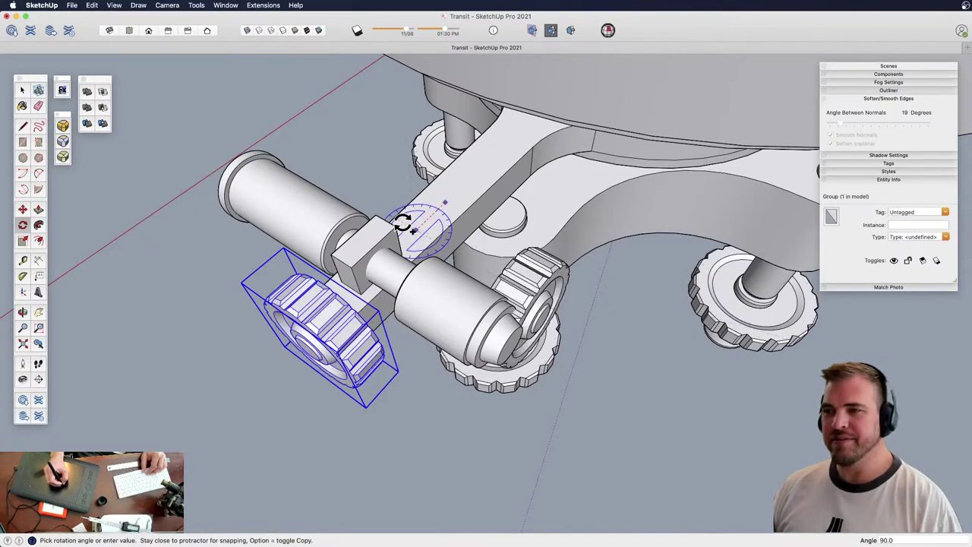
left_click(404, 221)
Move the copied knob by its hub centre onto the centre of the tapered tip's end face
middle_click_drag(456, 236, 491, 227)
key("z")
left_click_drag(490, 228, 501, 205)
middle_click_drag(502, 205, 474, 267, "shift")
key("z")
scroll(472, 270, "up", 2)
key("m")
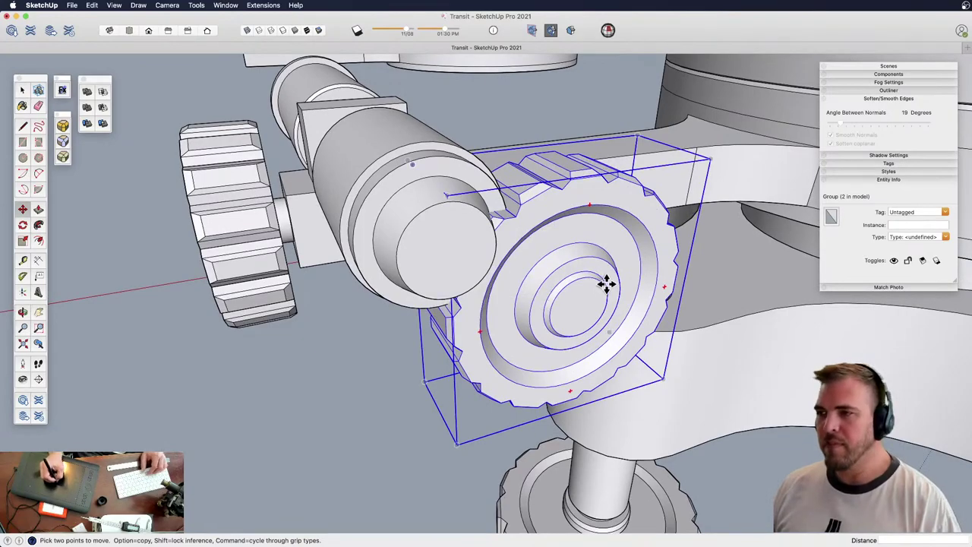
left_click(581, 304)
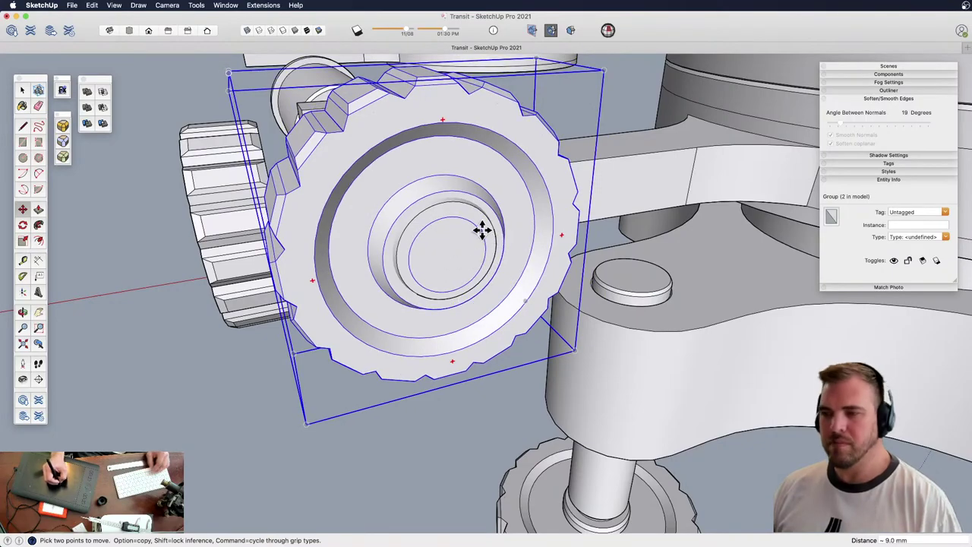
key("super+z")
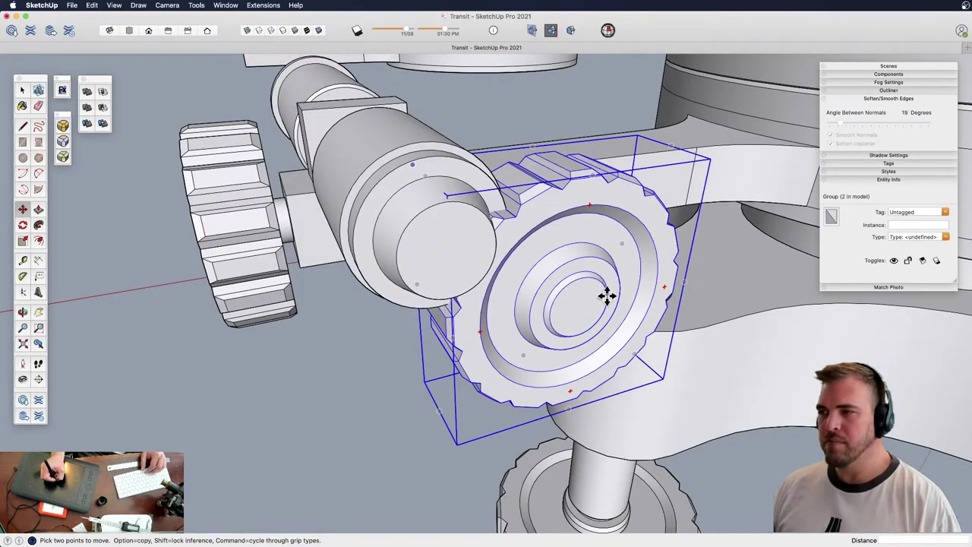
left_click(579, 305)
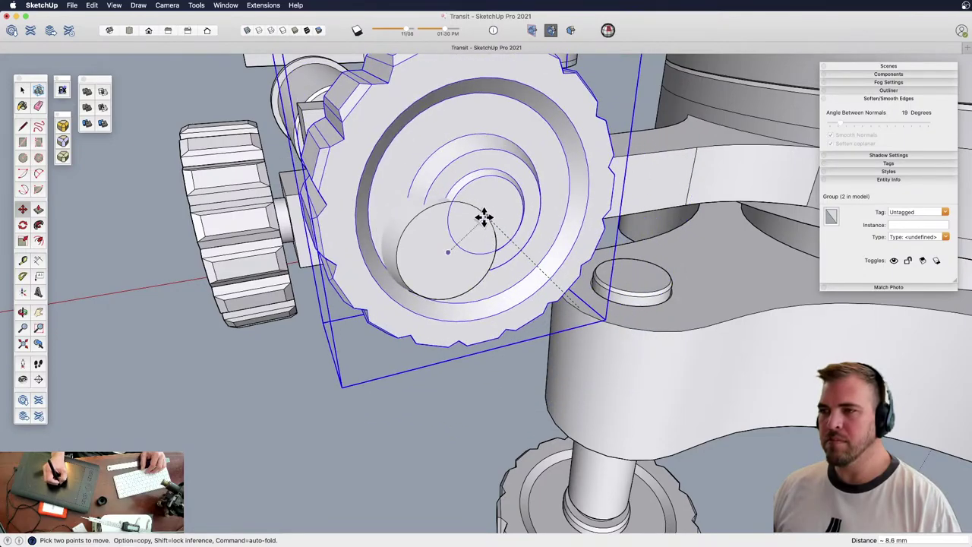
left_click_drag(437, 243, 426, 304)
key("o")
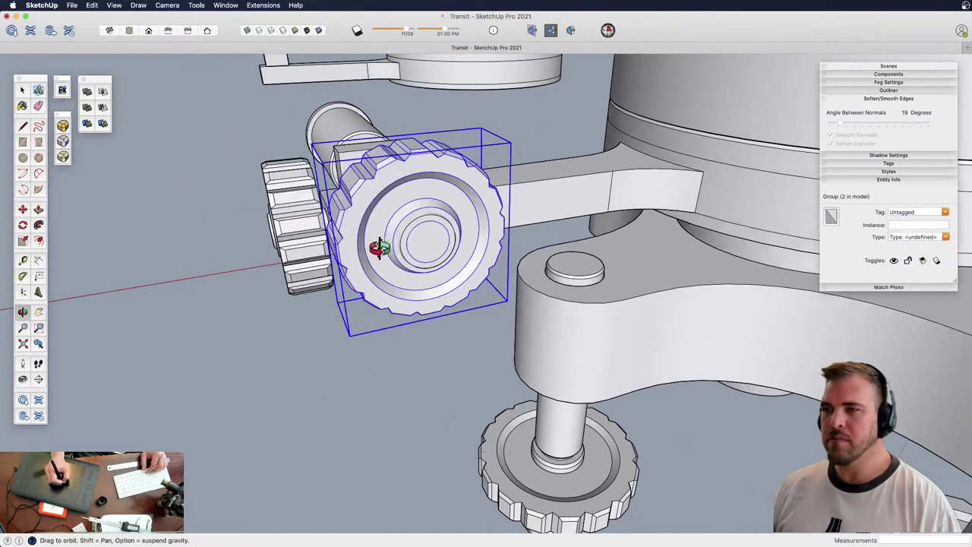
Move the copied knob outward along the barrel's axis to seat its hub against the tapered tip
left_click_drag(379, 250, 653, 341)
key("m")
left_click(645, 379)
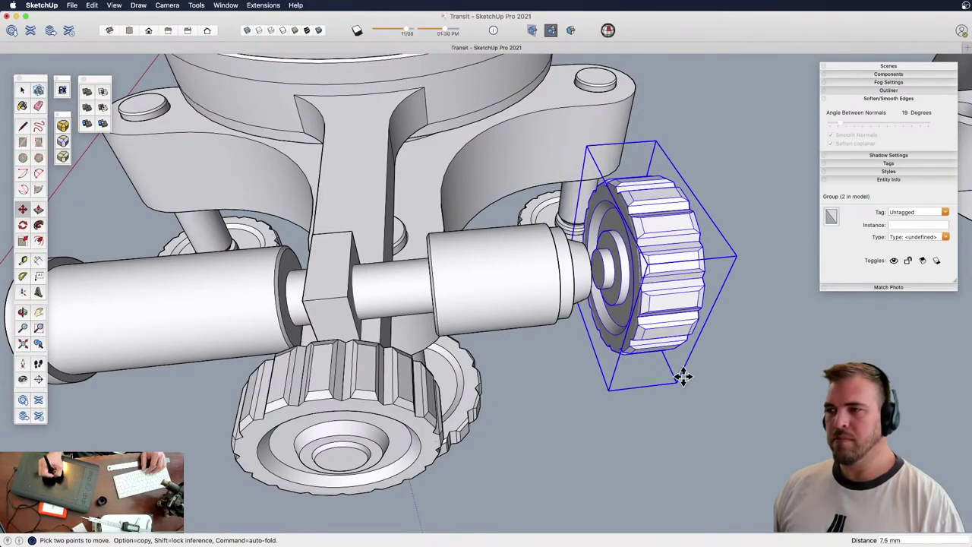
left_click(673, 376)
Deselect the knob and review the finished adjustment mechanism on the whole transit and its base
key("z")
left_click_drag(562, 136, 551, 312)
key("h")
key("o")
key("z")
key("h")
key("o")
key("h")
key("space")
left_click(586, 350)
middle_click_drag(503, 310, 354, 311, "shift")
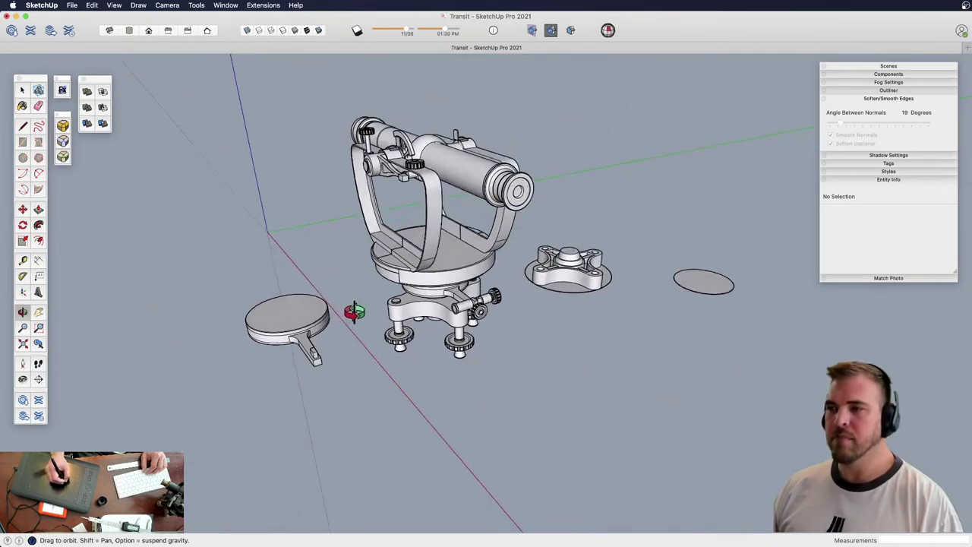
scroll(459, 283, "up", 3)
left_click_drag(459, 282, 435, 203)
middle_click_drag(434, 203, 456, 269, "shift")
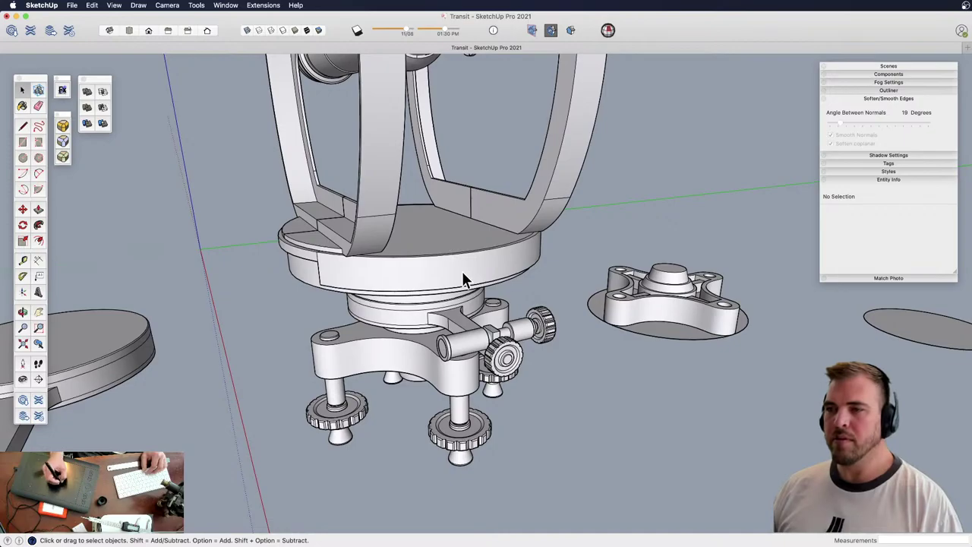
Open the round plate's group beneath the yoke, examine its curved rim band from the front and below, and leave the group
triple_click(463, 277)
middle_click_drag(461, 275, 455, 372)
key("z")
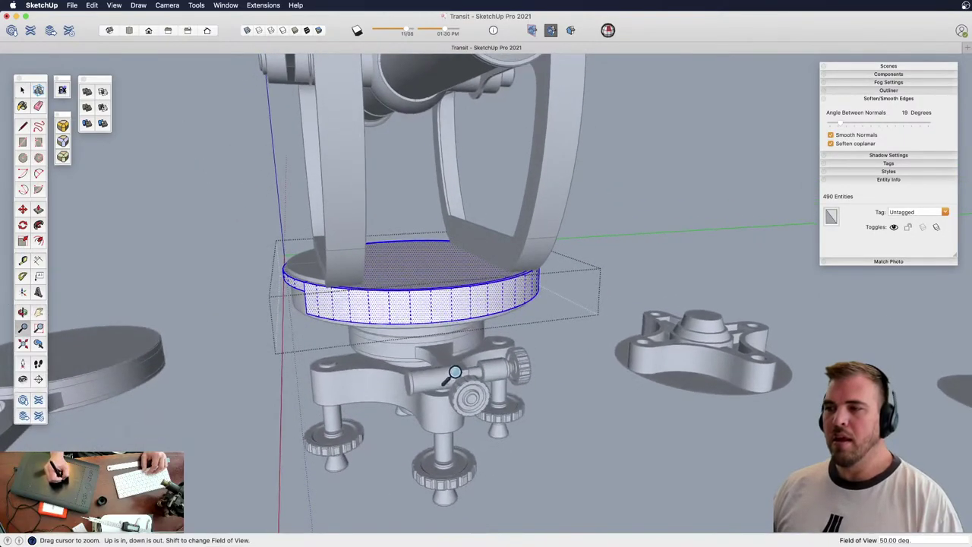
scroll(403, 265, "up", 3)
middle_click_drag(403, 265, 386, 230)
scroll(413, 245, "up", 4)
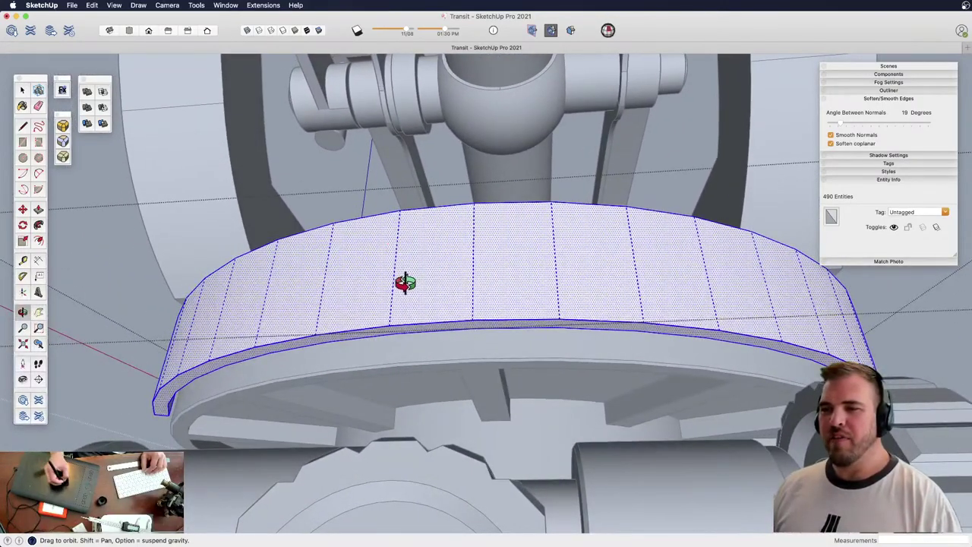
scroll(491, 235, "down", 5)
middle_click_drag(473, 332, 457, 284)
left_click(651, 447)
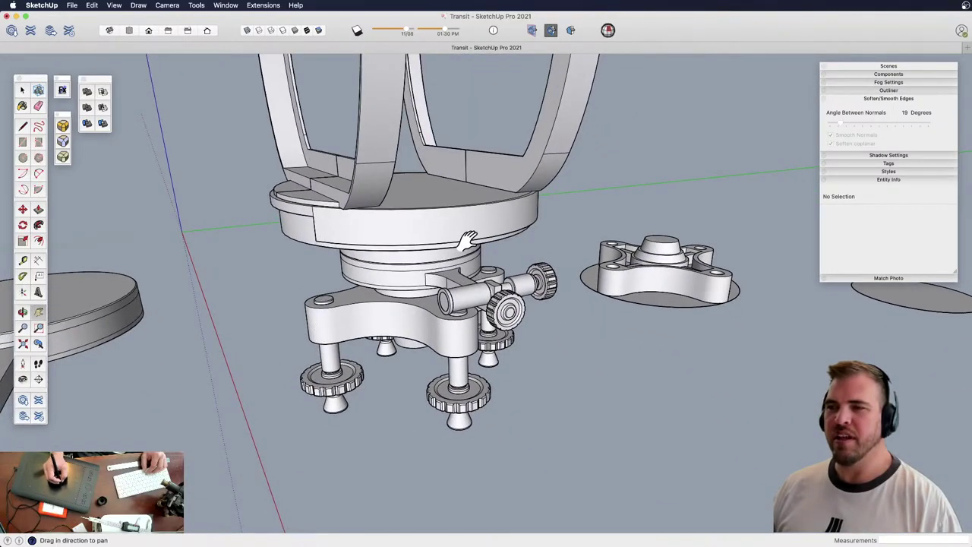
Open the group of the curved rim band on the round plate beneath the yoke and turn on hidden geometry
middle_click_drag(468, 240, 478, 382)
left_click(475, 331)
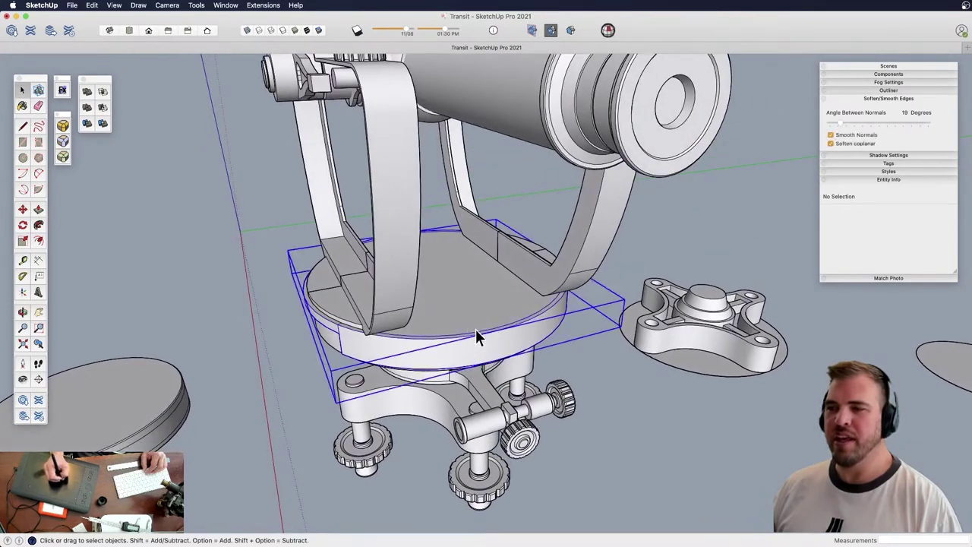
middle_click_drag(421, 354, 455, 327, "shift")
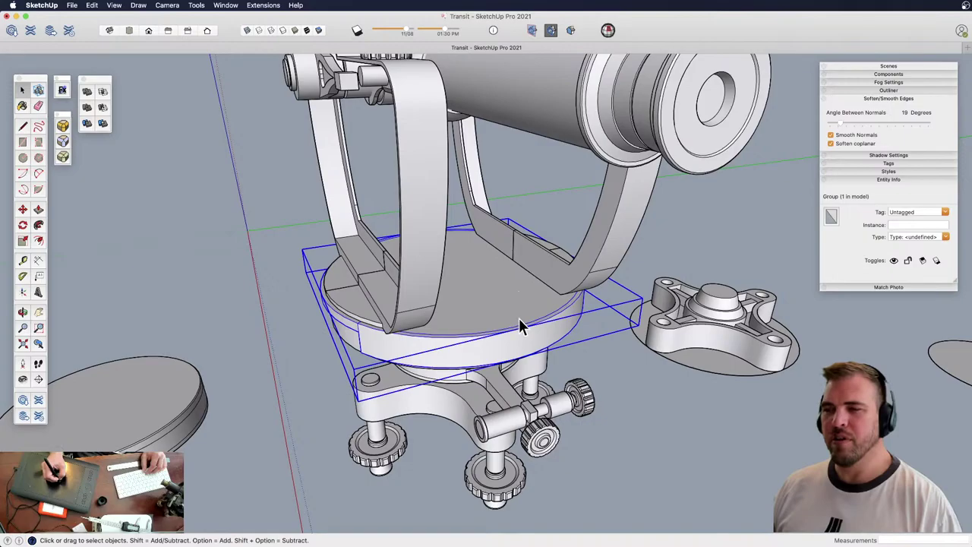
middle_click_drag(519, 319, 433, 256)
key("z")
left_click_drag(432, 256, 428, 216)
middle_click_drag(428, 215, 486, 289, "shift")
mouse_move(486, 288)
middle_mouse_down()
mouse_move(508, 303)
mouse_move(460, 232)
mouse_move(514, 354)
mouse_move(515, 482)
mouse_move(491, 306)
middle_mouse_up()
double_click(461, 226)
key("z")
left_click_drag(490, 306, 493, 260)
key("h")
left_click_drag(493, 260, 491, 250)
key("alt+h")
Divide the rim band's underside above the adjustment knob with two lines, push the middle section up into a notch, and leave the group
mouse_move(470, 256)
middle_mouse_down()
mouse_move(528, 303)
mouse_move(514, 282)
mouse_move(463, 269)
middle_mouse_up()
scroll(462, 254, "up", 3)
key("l")
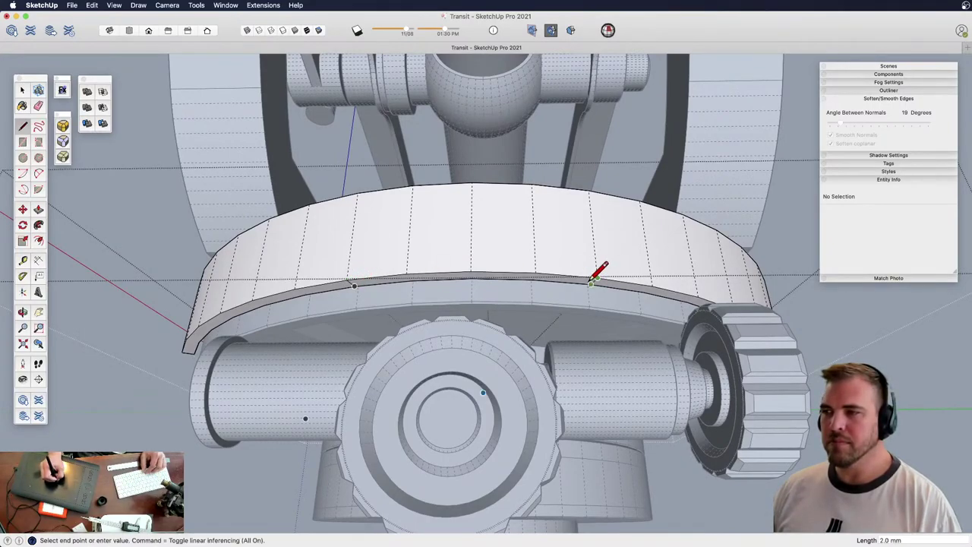
key("p")
left_click_drag(581, 280, 571, 240)
middle_click_drag(571, 240, 565, 288)
key("space")
left_click(755, 283)
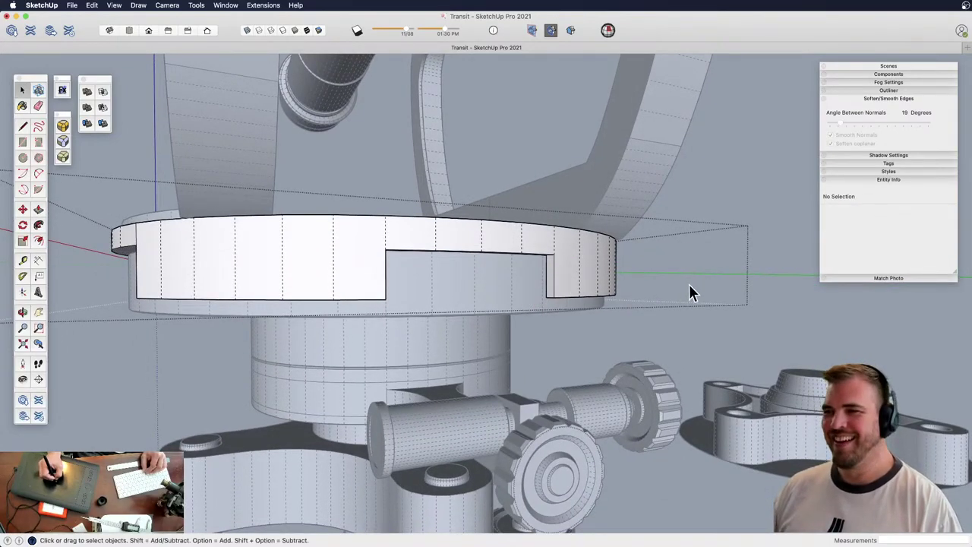
Draw a rectangle on the round plate's upper face, pull it up about 3.4 mm, and group the resulting block
middle_click_drag(765, 304, 494, 250)
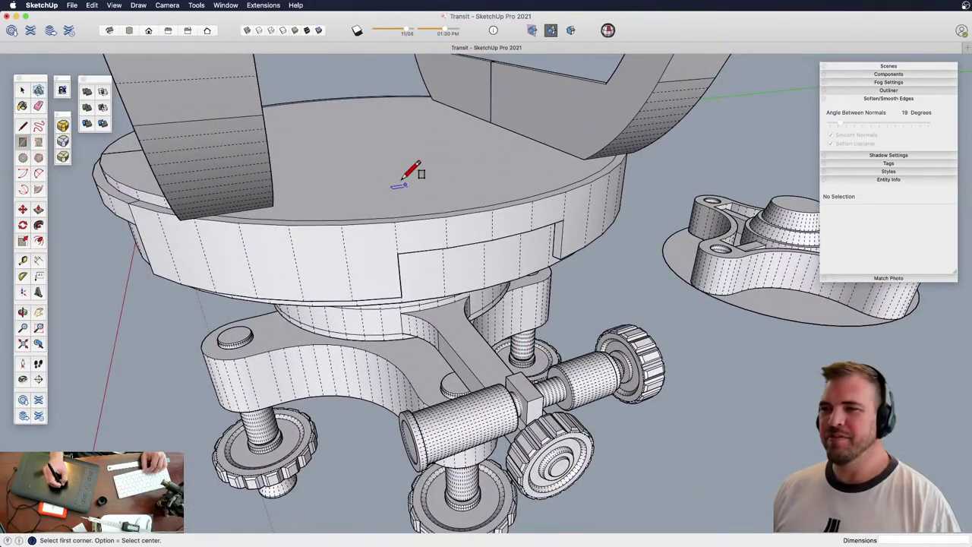
left_click(521, 173)
key("p")
left_click(461, 172)
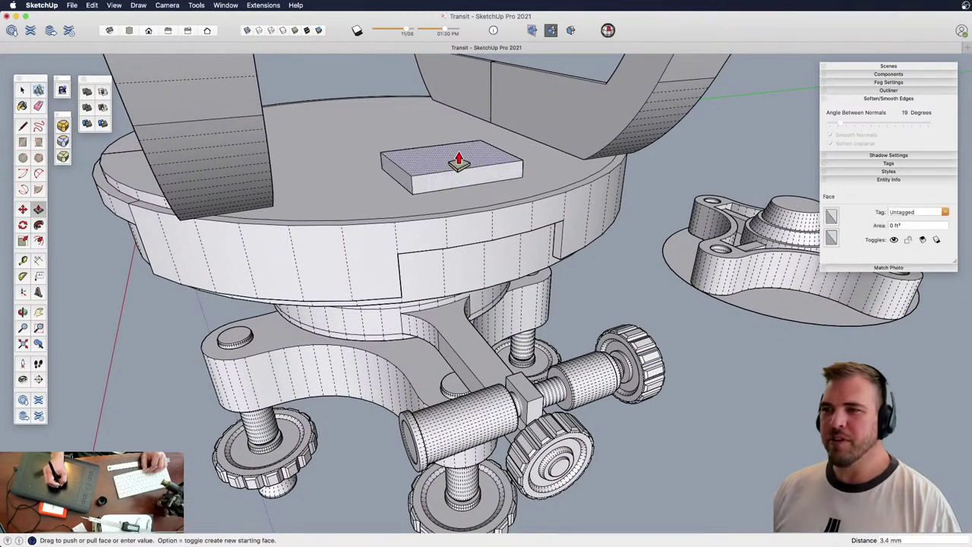
left_click(458, 161)
key("space")
triple_click(451, 163)
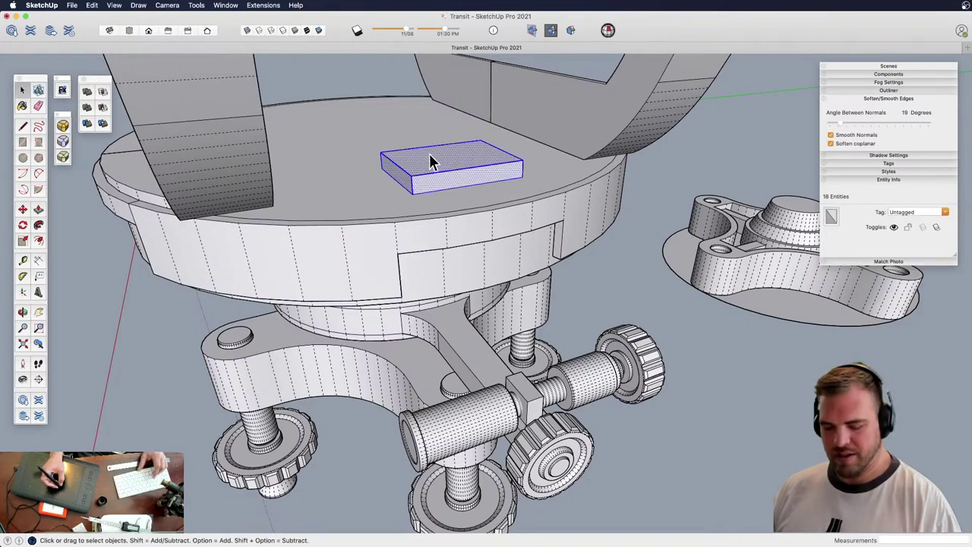
key("g")
Move the block about 37.6 mm down through the round plate to the adjustment arm, using X-ray view to place it
key("m")
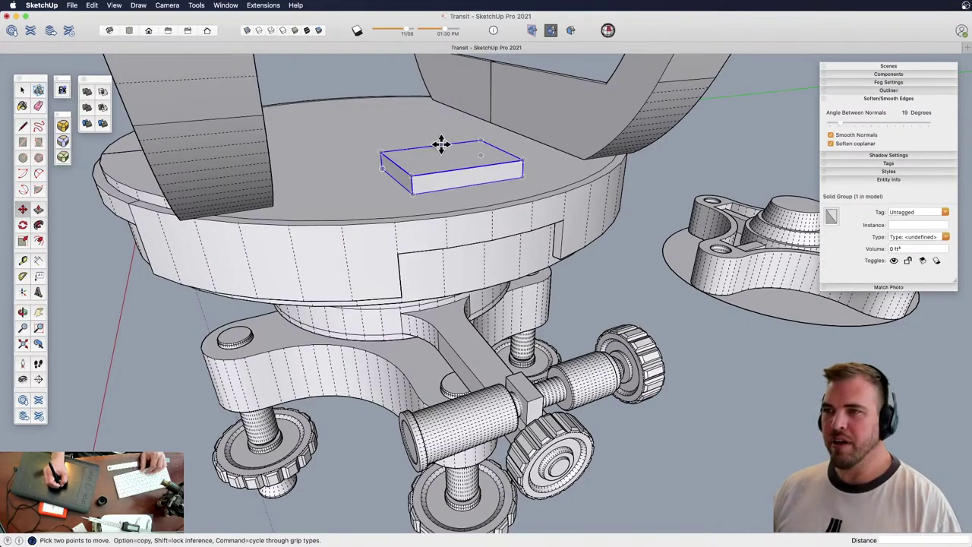
left_click(432, 147)
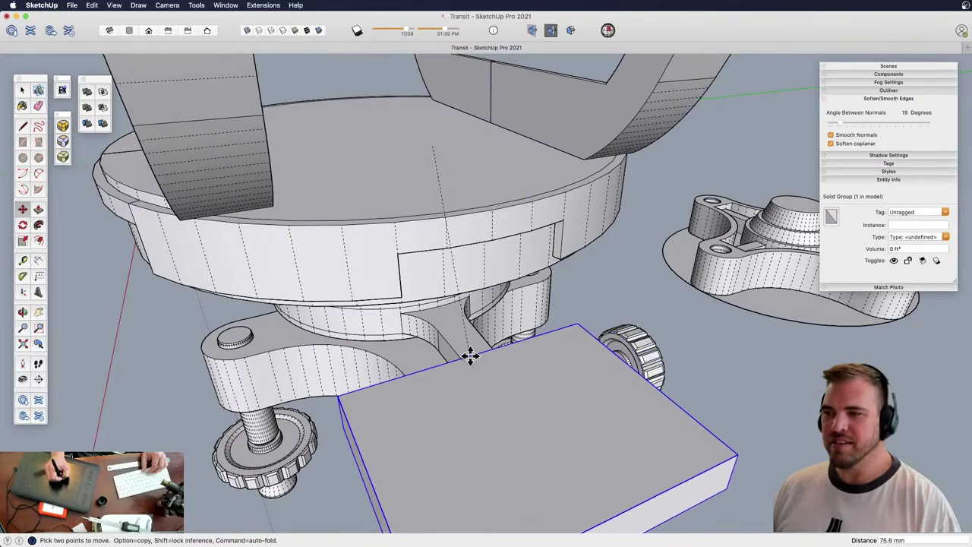
key("x")
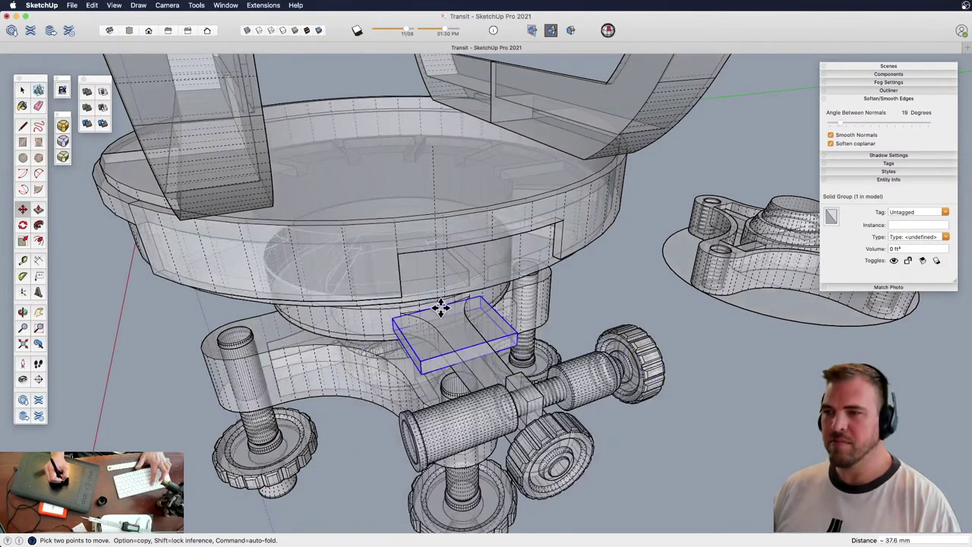
left_click(437, 307)
key("x")
Raise the block about 19 mm from the adjustment arm to the height of the notch in the rim band
middle_click_drag(466, 296, 558, 252)
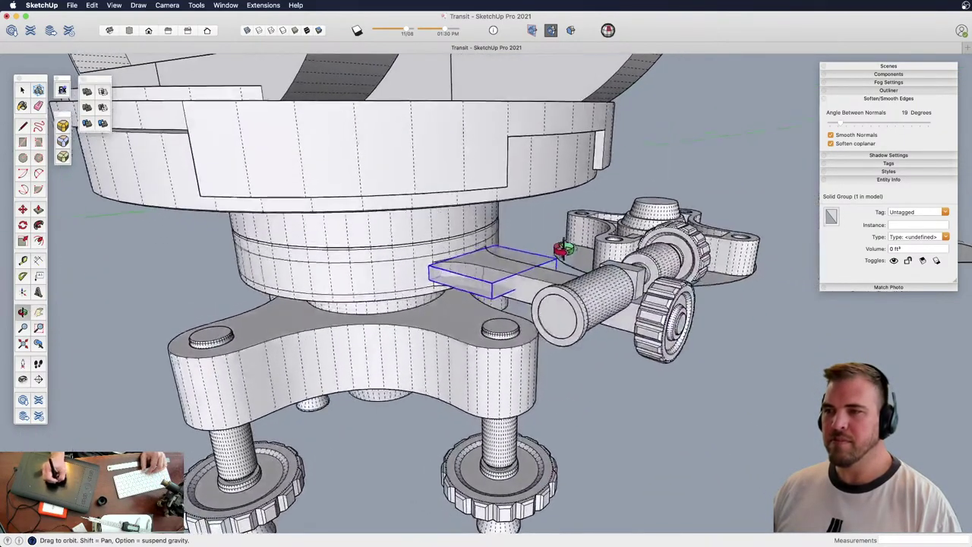
key("z")
left_click_drag(515, 253, 510, 231)
scroll(510, 230, "up", 2)
scroll(526, 251, "down", 3)
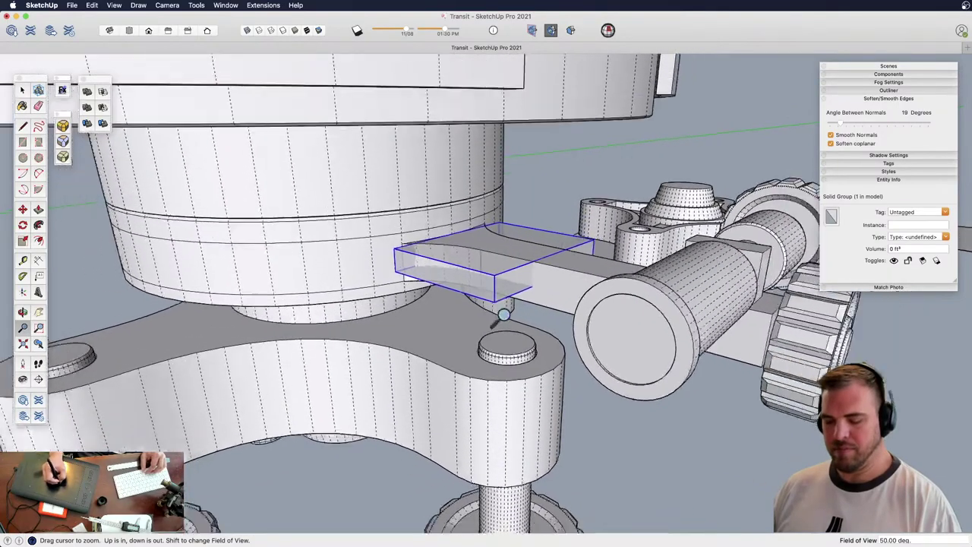
middle_click_drag(501, 306, 523, 369)
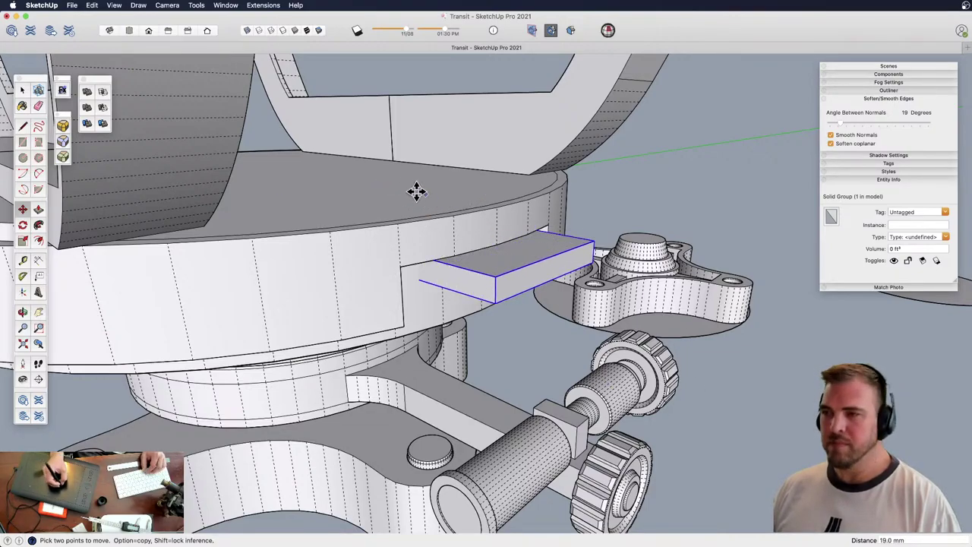
Adjust the block's position so it sits in the rim band's notch and projects outward above the adjustment mechanism
left_click_drag(416, 192, 369, 171)
middle_click_drag(451, 215, 467, 287)
left_click_drag(494, 280, 497, 314)
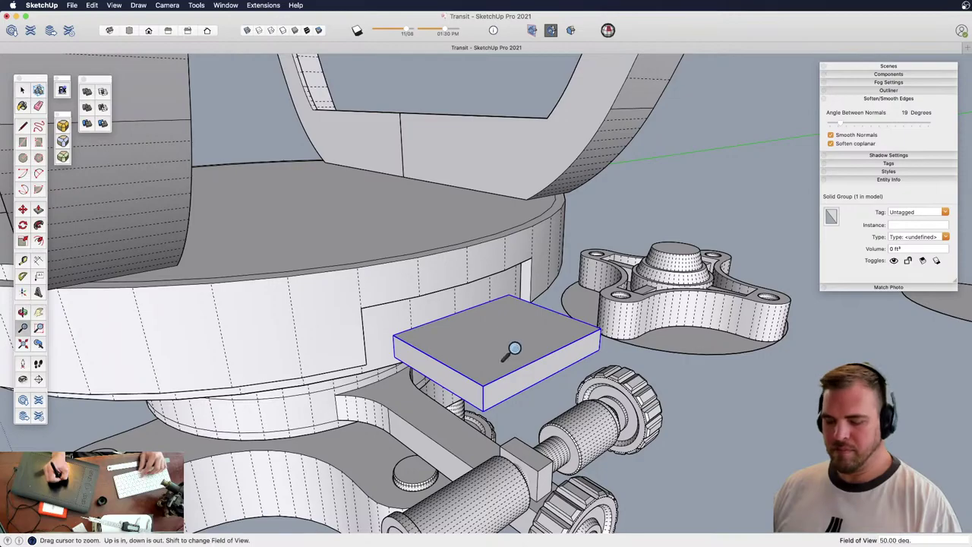
key("b")
key("m")
left_click(571, 281)
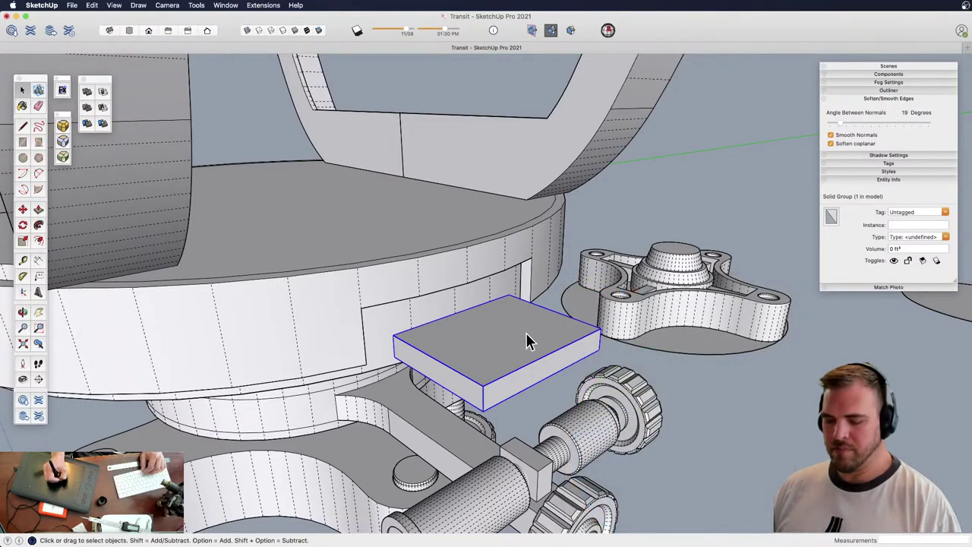
key("m")
middle_click_drag(512, 332, 505, 219)
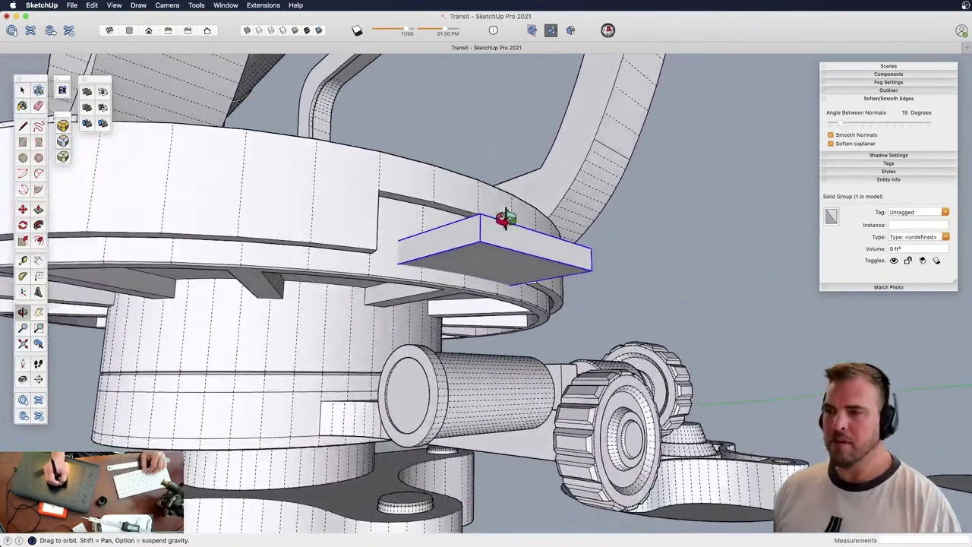
Open the block's group, select all its geometry, and scale its width along the green axis to about 0.88
double_click(511, 245)
double_click(517, 249)
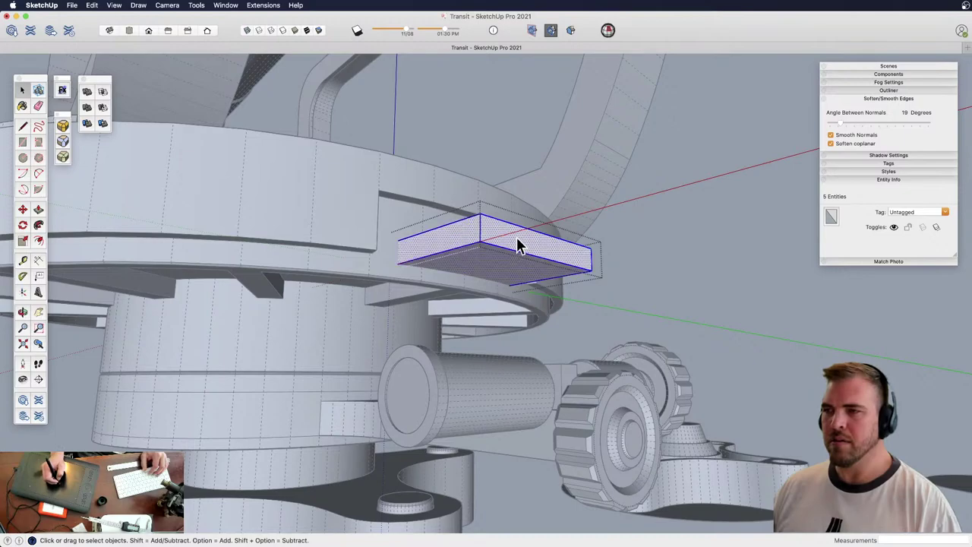
triple_click(517, 247)
key("s")
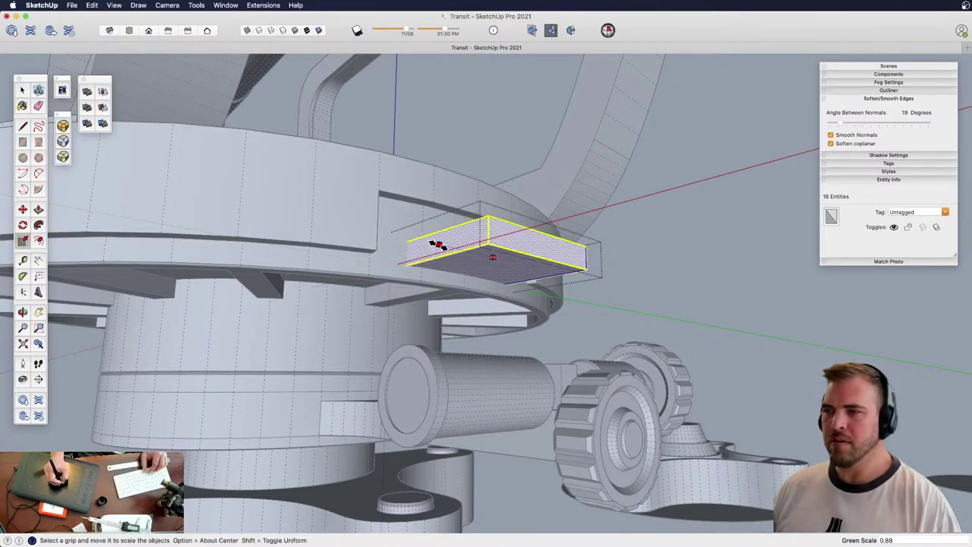
Pull the block's outer end face outward so the block reaches over the adjustment screw, and fine-tune its length
key("p")
left_click(542, 248)
left_click(614, 242)
middle_click_drag(614, 242, 426, 287, "shift")
scroll(512, 264, "up", 3)
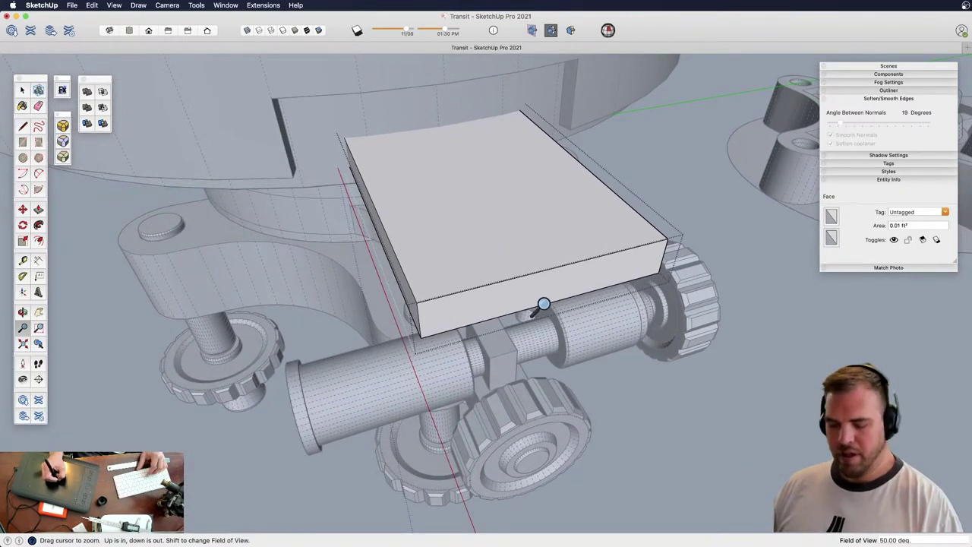
key("p")
left_click(527, 295)
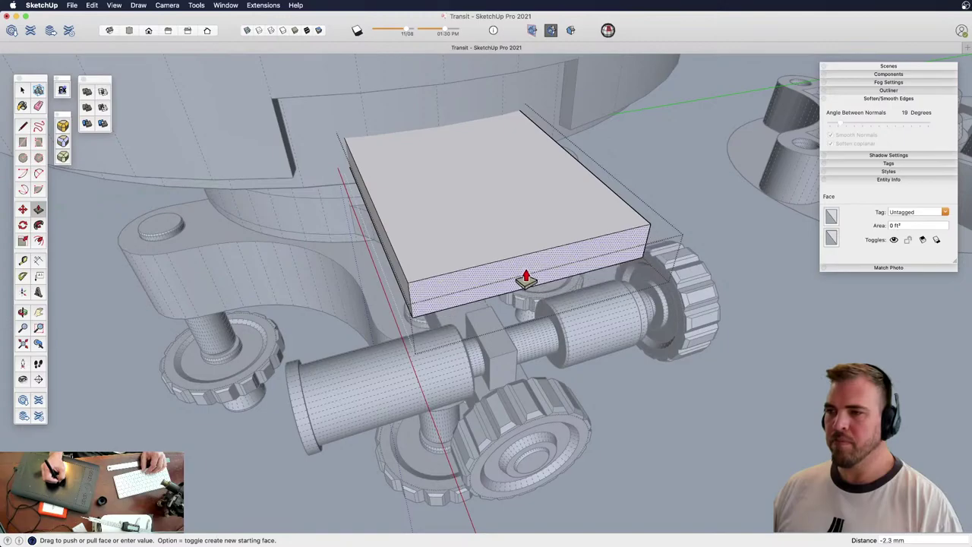
left_click(506, 373)
Try to copy the block's outer bottom edge inward across its underside, and undo the copy
middle_click_drag(506, 373, 615, 210)
middle_click_drag(615, 211, 551, 223, "shift")
key("z")
left_click_drag(552, 224, 577, 261)
middle_click_drag(577, 260, 574, 283)
middle_click_drag(574, 282, 681, 161, "shift")
left_click(693, 172)
key("m")
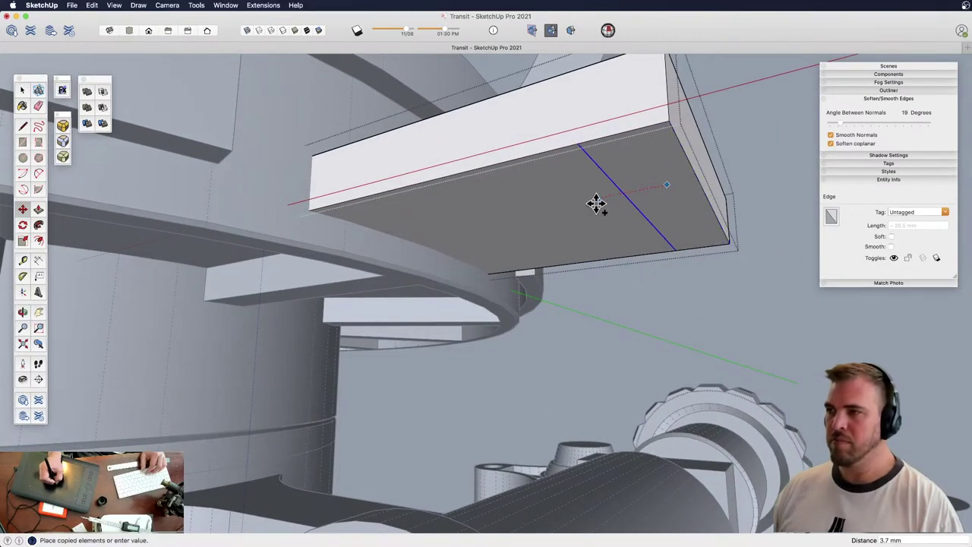
key("super+z")
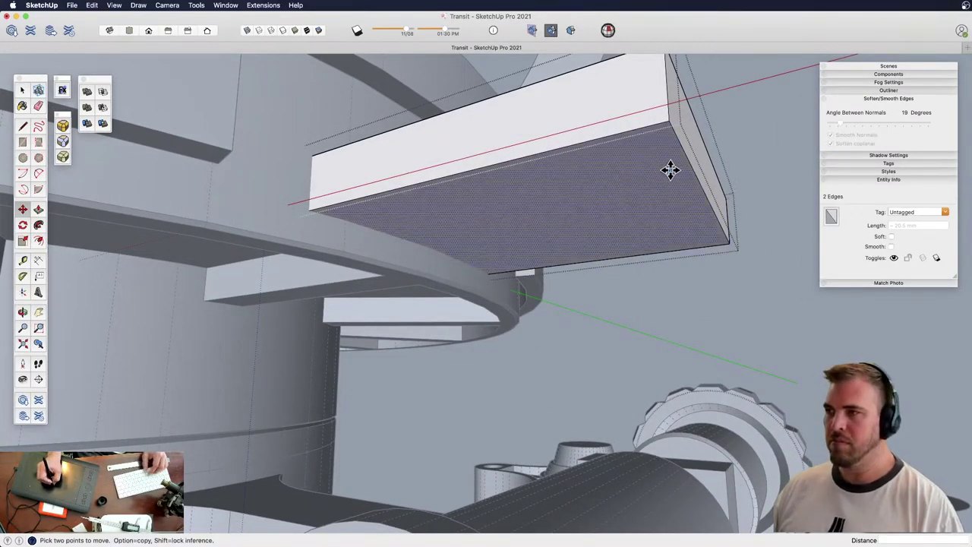
Copy the block's outer bottom edge inward along its underside and pull the resulting strip down to form a vertical leg
key("space")
left_click(687, 158)
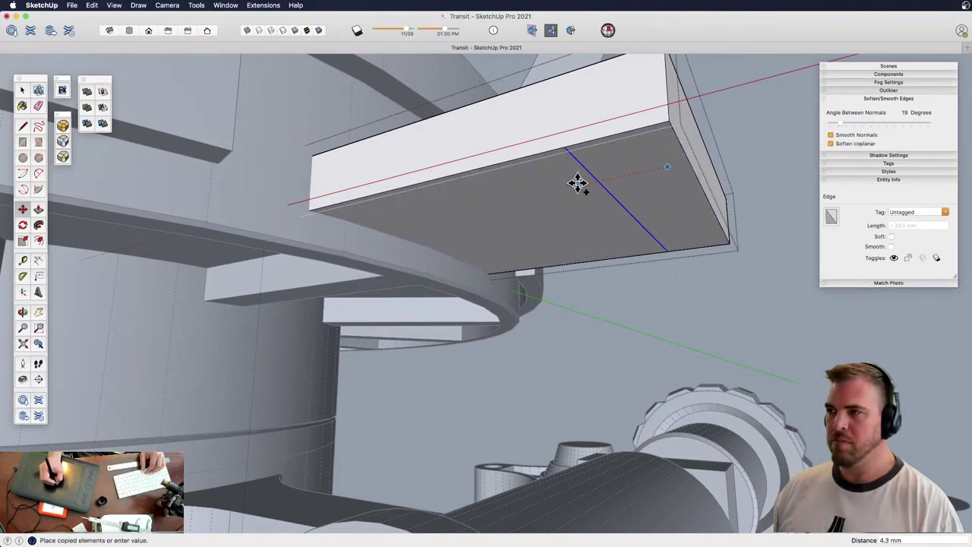
key("p")
left_click(642, 194)
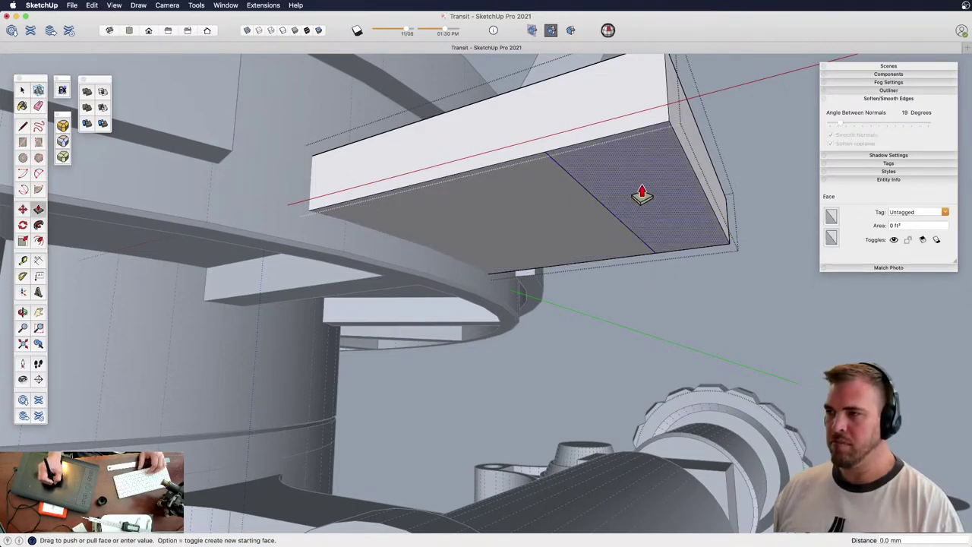
left_click(654, 414)
Draw an arc and a slanted line from the bracket's inner corner to the leg's foot, and push the waste away about 20.5 mm
key("h")
key("z")
key("h")
left_click_drag(636, 249, 615, 312)
key("o")
mouse_move(615, 312)
left_mouse_down()
mouse_move(641, 334)
mouse_move(673, 313)
mouse_move(633, 306)
left_mouse_up()
key("l")
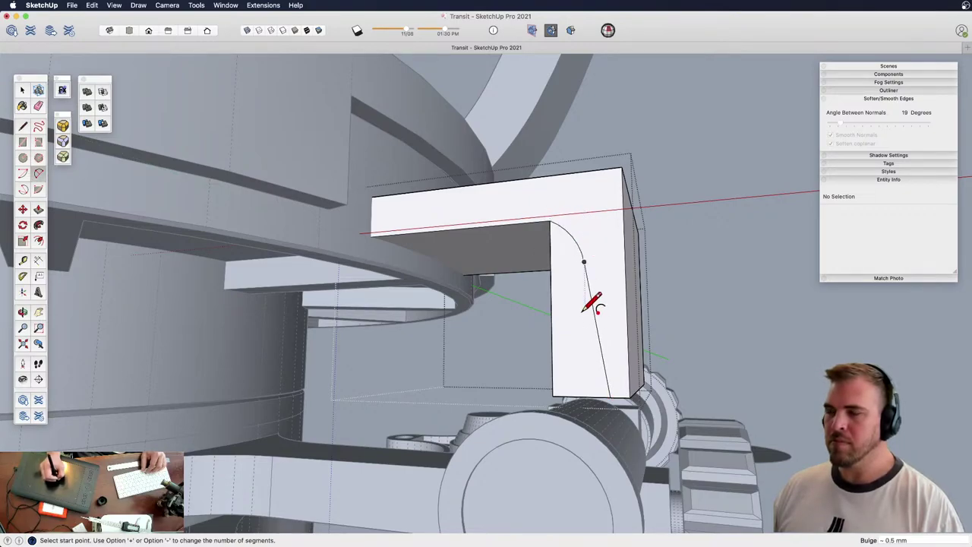
key("p")
left_click_drag(582, 336, 637, 255)
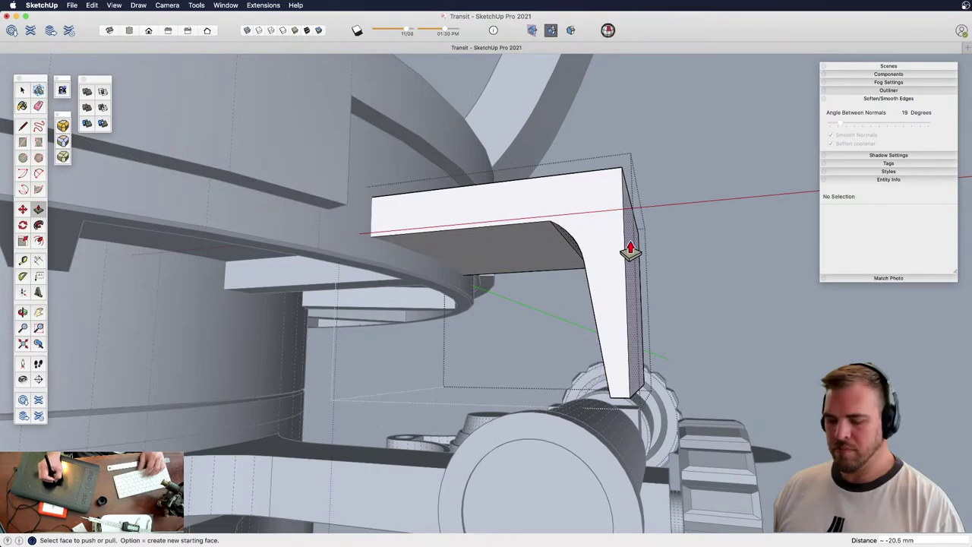
Round the bracket's outer upper corner with an arc, push the waste through its full width, and leave the group
key("a")
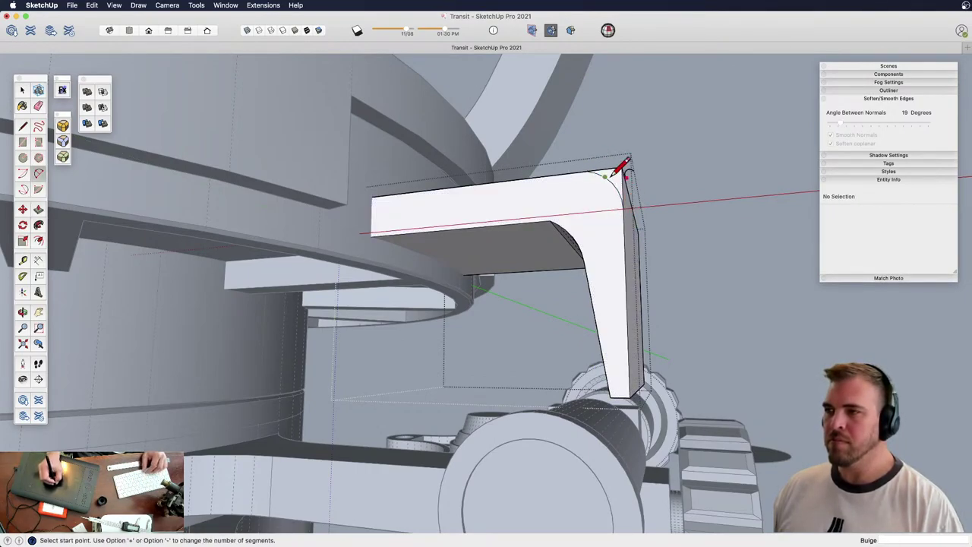
key("p")
double_click(616, 185)
key("z")
left_click_drag(608, 247, 595, 265)
middle_click_drag(594, 265, 457, 365)
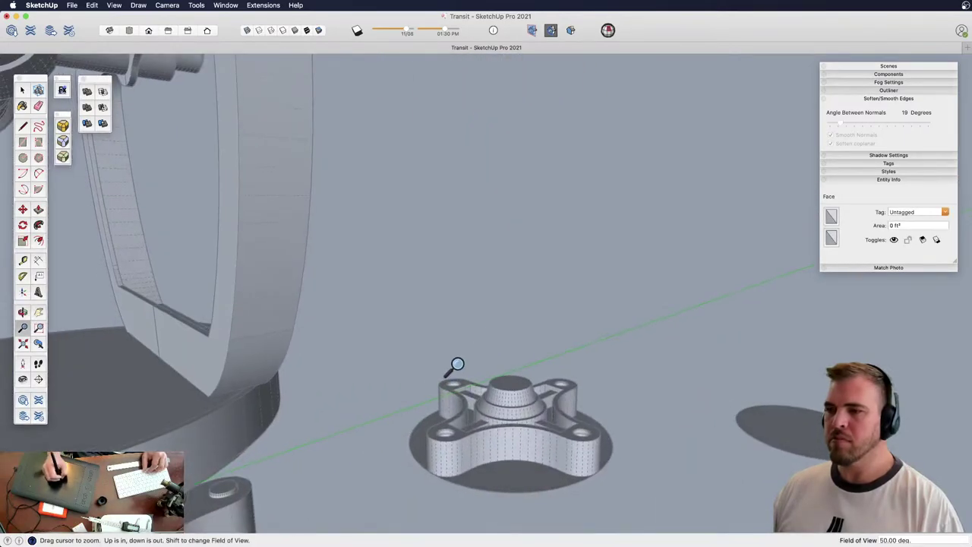
left_click_drag(458, 364, 448, 395)
middle_click_drag(352, 388, 622, 214, "shift")
key("space")
left_click(597, 360)
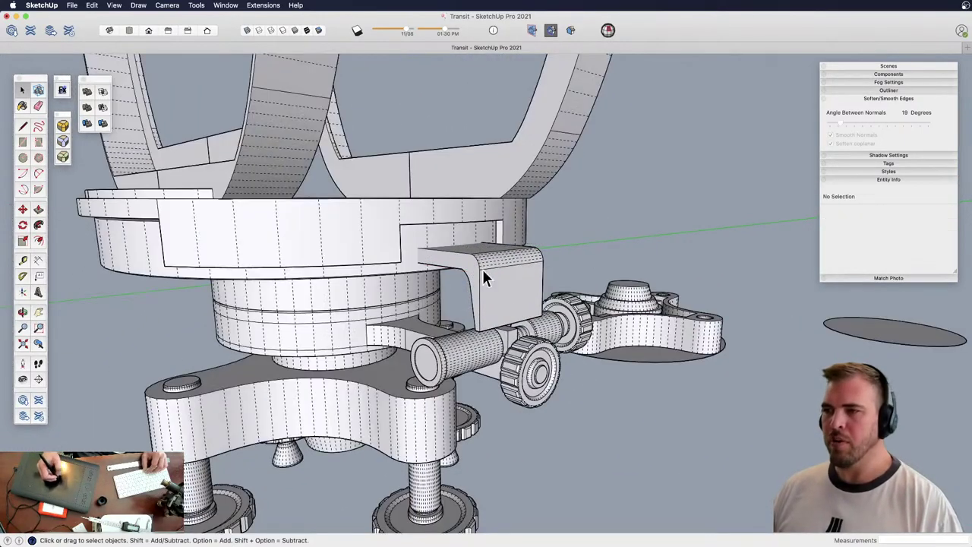
Turn off hidden geometry, open one yoke quarter component to examine its connected geometry, and leave the component
scroll(472, 213, "down", 3)
middle_click_drag(473, 189, 690, 362)
left_click(517, 322)
scroll(495, 212, "down", 5)
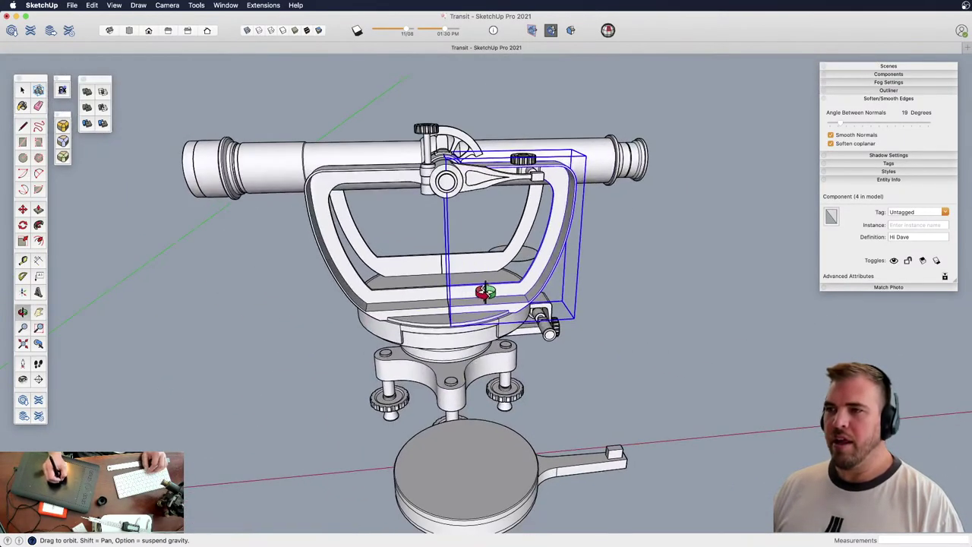
mouse_move(487, 289)
middle_mouse_down()
mouse_move(508, 397)
mouse_move(469, 279)
middle_mouse_up()
double_click(478, 369)
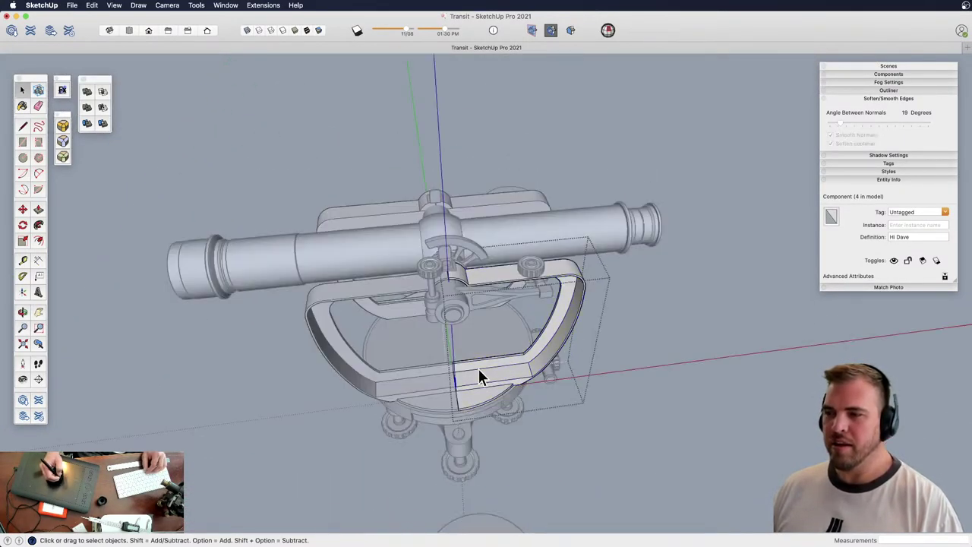
triple_click(480, 369)
middle_click_drag(485, 337, 543, 360, "shift")
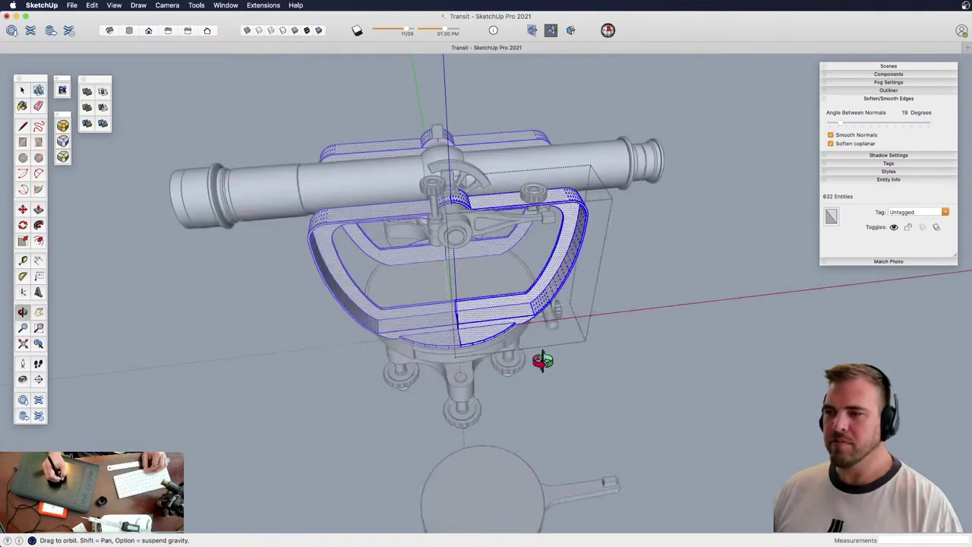
left_click(542, 360)
Copy the yoke quarter nearest the new bracket about 202 mm outward along the red axis, beside the transit
left_click(501, 319)
middle_click_drag(524, 318, 383, 322, "shift")
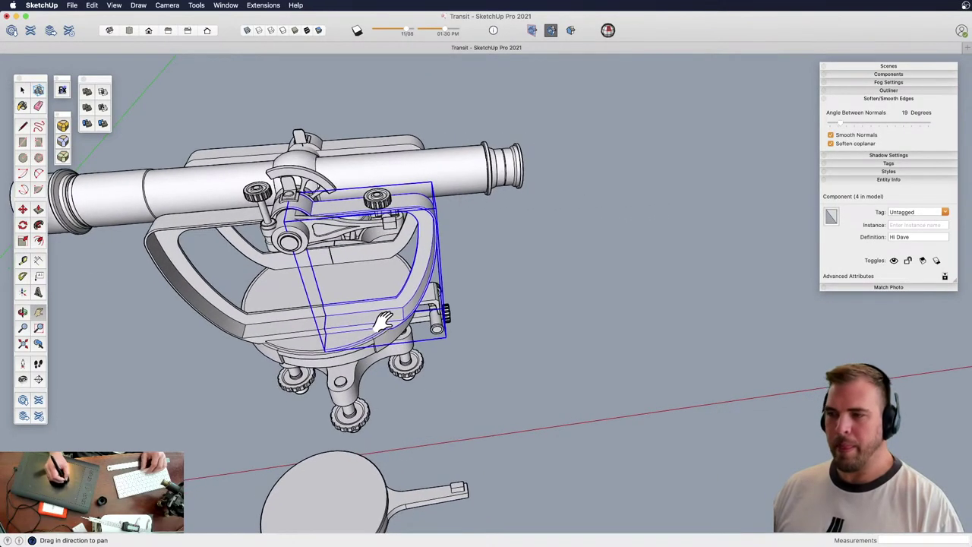
left_click(425, 325)
key("alt")
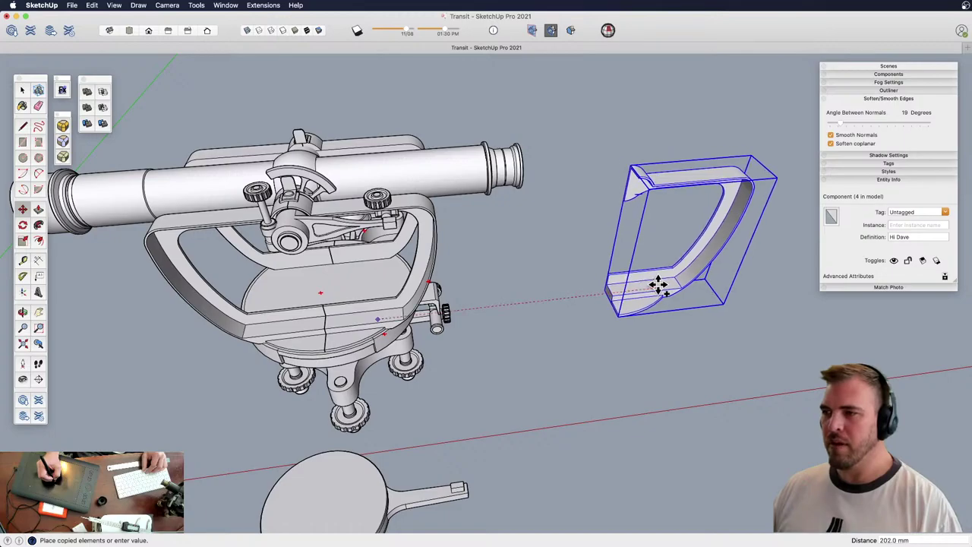
left_click(657, 285)
middle_click_drag(646, 272, 608, 282, "shift")
left_click_drag(615, 319, 657, 234)
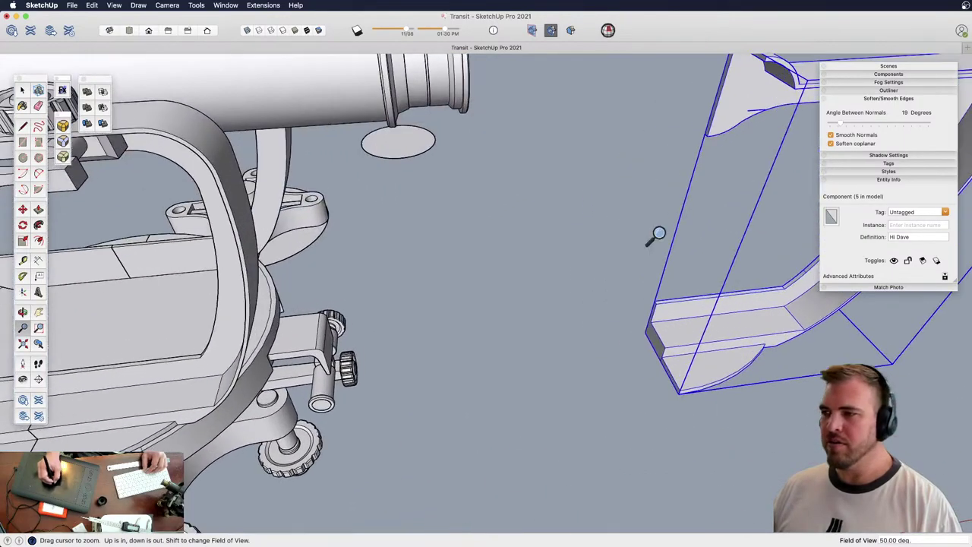
Open the copied yoke quarter and erase the short vertical edge where the lower arm's end face meets the flange
key("space")
double_click(679, 336)
double_click(676, 336)
middle_click_drag(632, 334, 625, 293, "shift")
key("z")
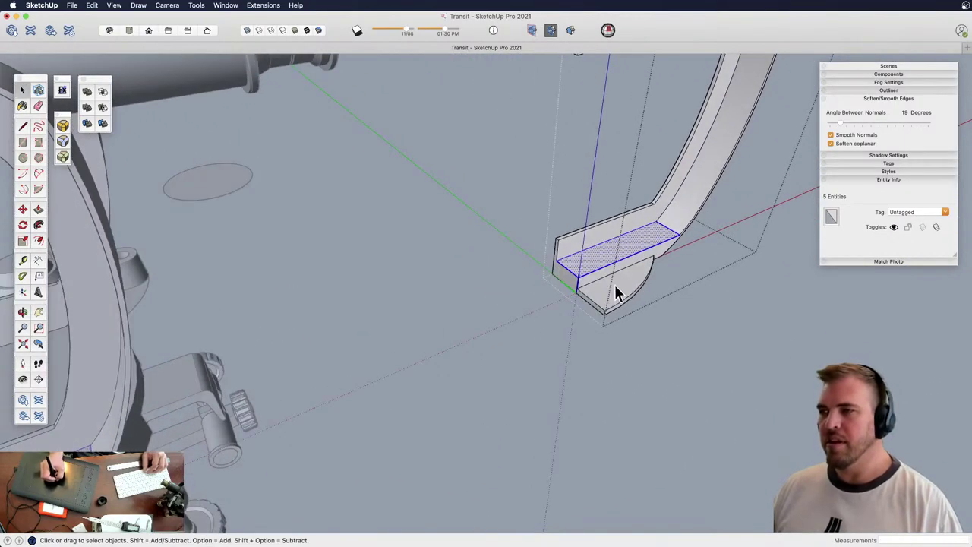
scroll(615, 292, "up", 4)
key("z")
left_click_drag(520, 326, 542, 282)
key("space")
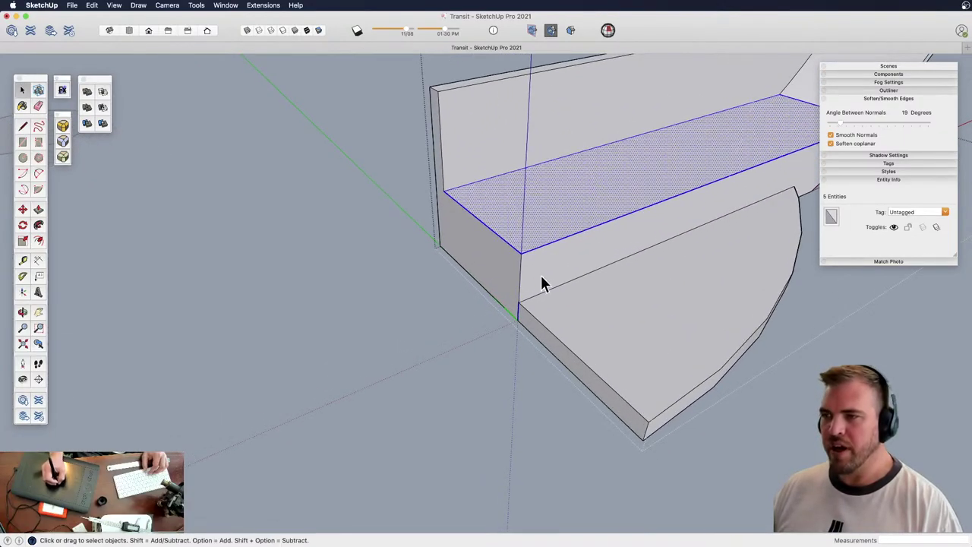
left_click(523, 354)
key("e")
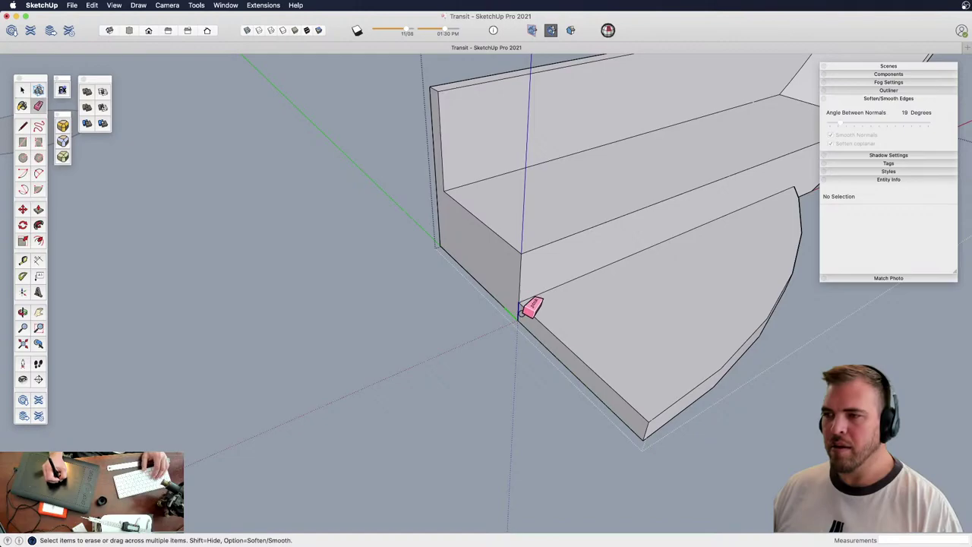
Delete the flat end faces that close off the yoke quarter's lower and upper arms
left_click(480, 254)
key("z")
left_click_drag(501, 226, 495, 292)
middle_click_drag(521, 252, 513, 448, "shift")
scroll(517, 210, "down", 3)
middle_click_drag(532, 369, 573, 350)
scroll(508, 215, "up", 2)
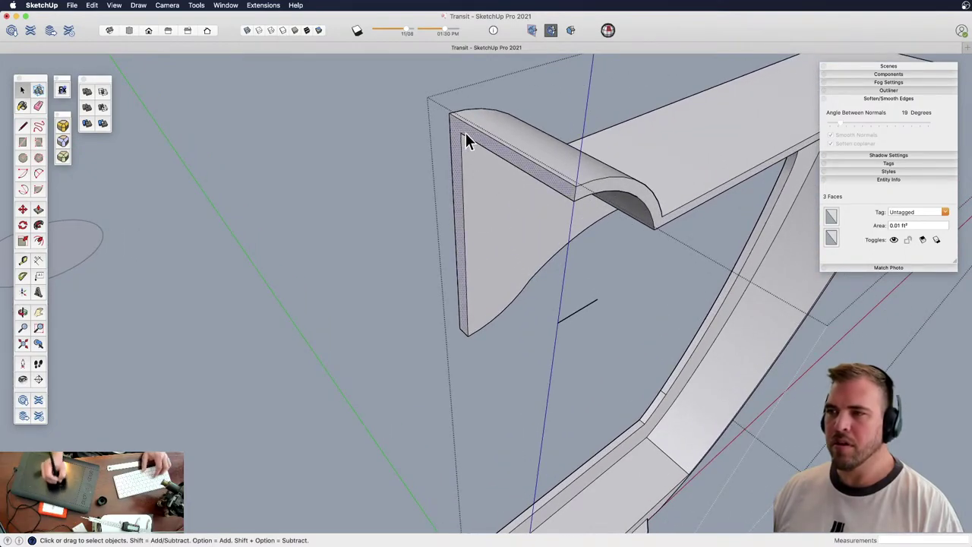
key("Delete")
Hide the edges outlining the open ends of the yoke quarter's upper and lower arms
key("z")
left_click_drag(497, 227, 498, 328)
middle_click_drag(499, 328, 494, 251, "shift")
middle_click_drag(494, 251, 450, 218)
key("space")
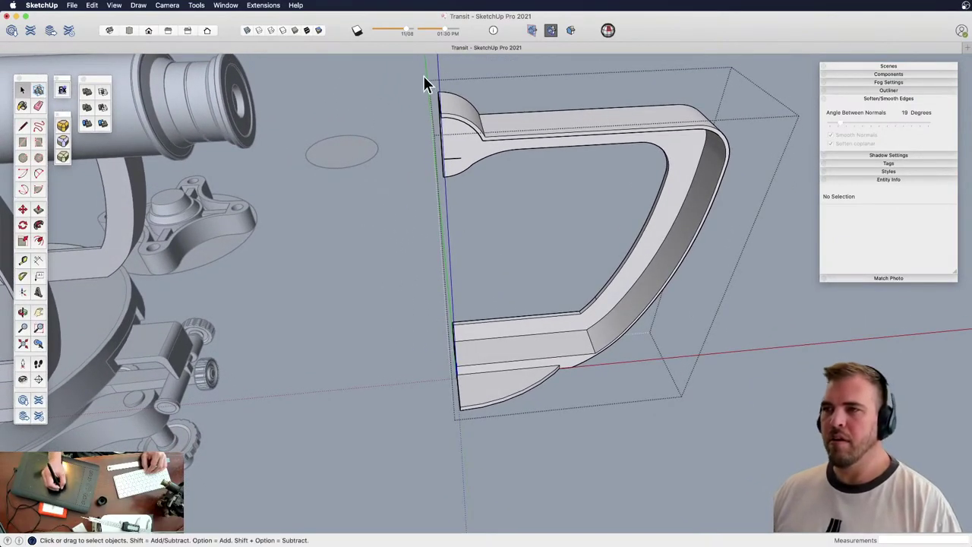
left_click_drag(448, 199, 450, 200)
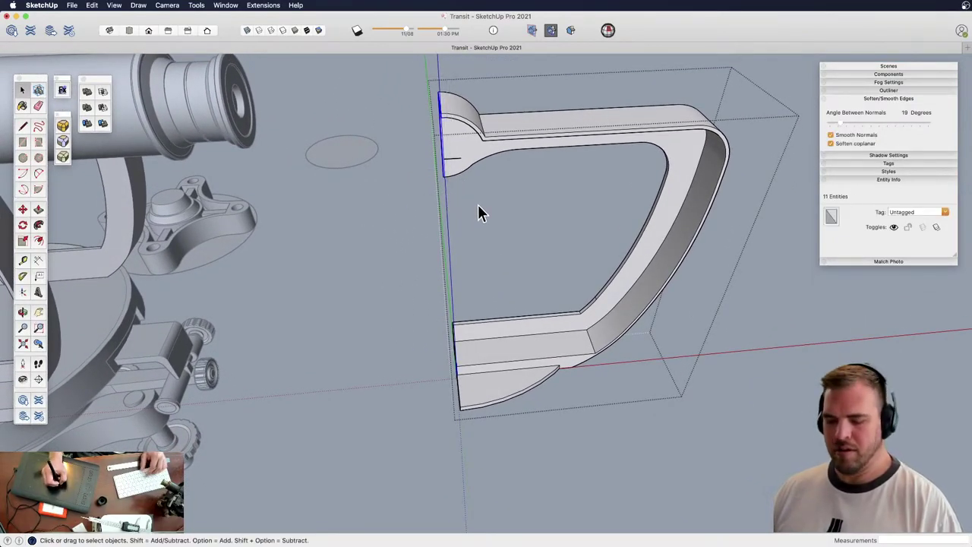
left_click(478, 206)
left_click_drag(466, 466, 467, 465)
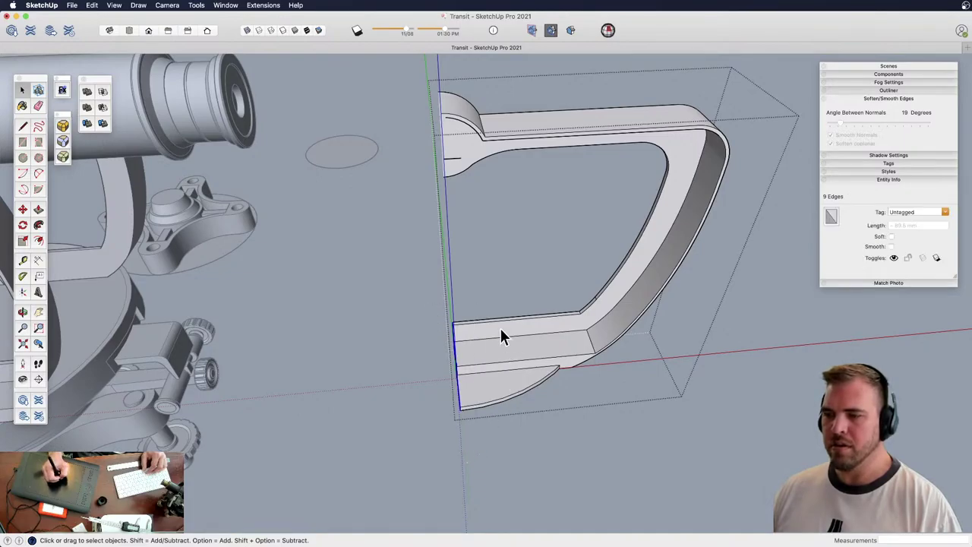
left_click(436, 138)
Leave the component and erase the yoke quarter copy beside the transit
middle_click_drag(466, 294, 623, 254, "shift")
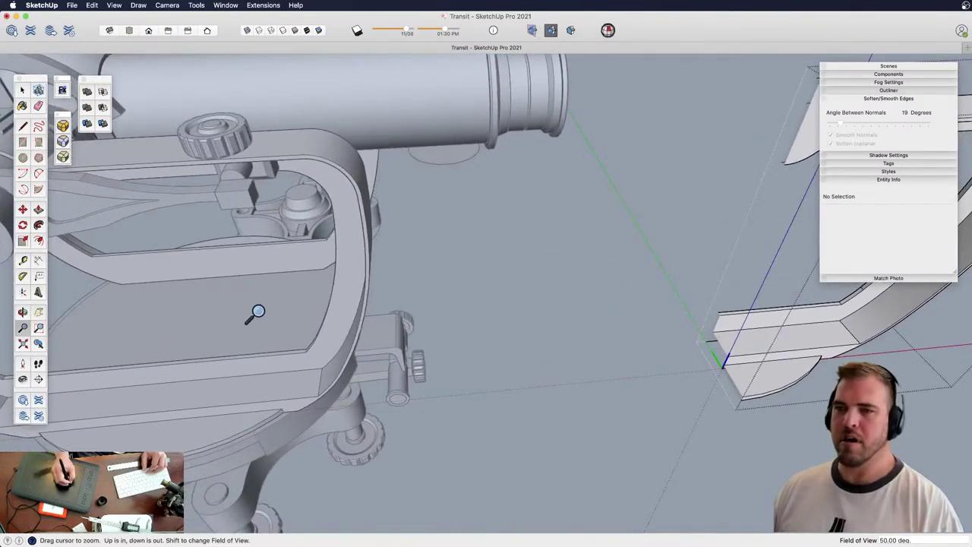
scroll(258, 313, "down", 5)
middle_click_drag(413, 352, 404, 233)
scroll(570, 310, "down", 3)
middle_click_drag(571, 310, 565, 332, "shift")
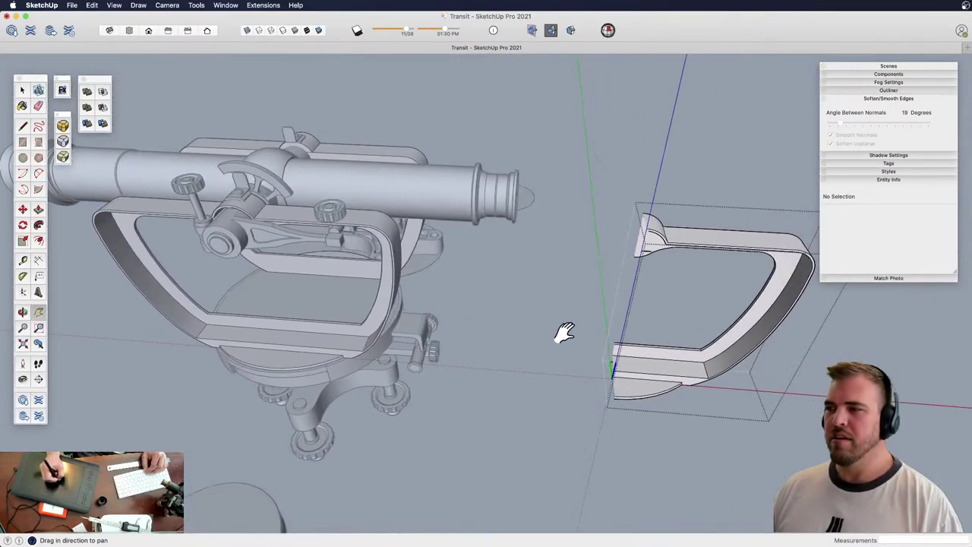
key("Escape")
key("e")
left_click(764, 230)
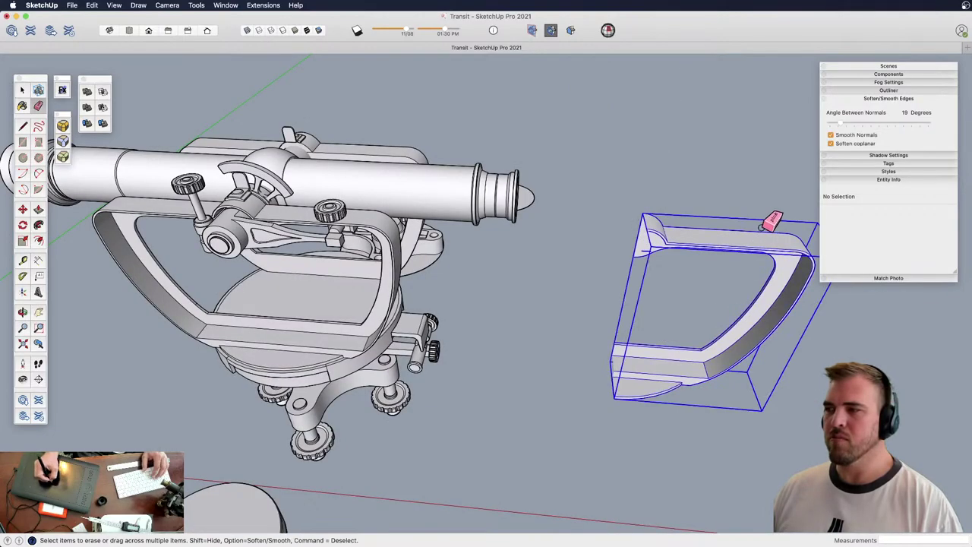
Turn on shadows, select the whole transit assembly, and raise it about 26.1 mm along the blue axis
scroll(405, 287, "down", 2)
mouse_move(406, 287)
middle_mouse_down()
mouse_move(449, 343)
mouse_move(446, 311)
mouse_move(554, 200)
mouse_move(487, 190)
mouse_move(463, 263)
mouse_move(478, 311)
mouse_move(426, 319)
mouse_move(500, 319)
middle_mouse_up()
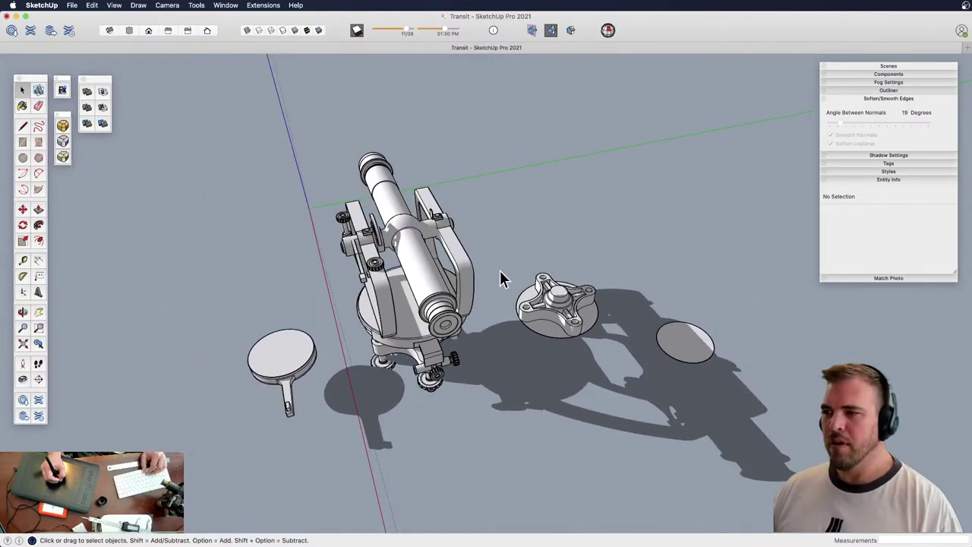
left_click_drag(771, 430, 769, 427)
left_click_drag(643, 342, 684, 323)
middle_click_drag(684, 324, 393, 185)
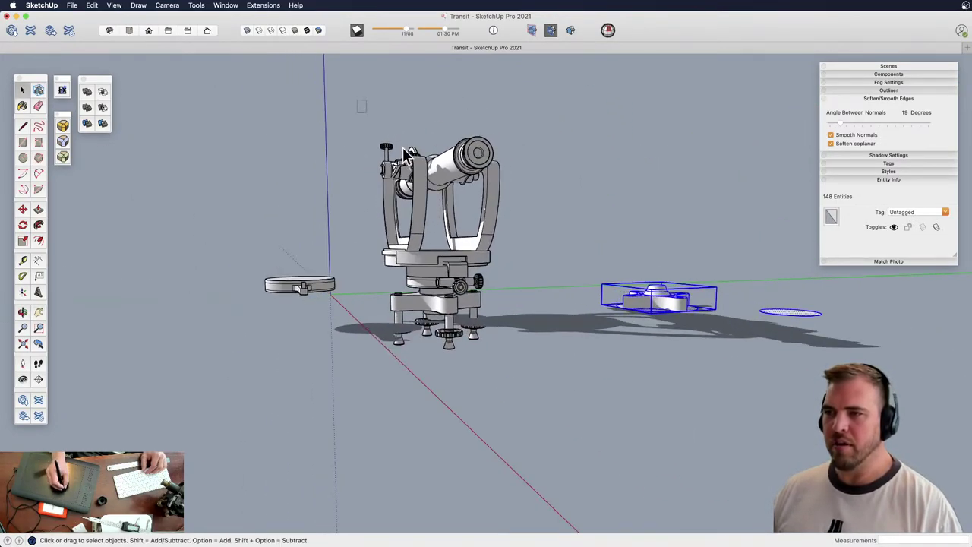
left_click_drag(547, 418, 547, 418)
key("z")
left_click_drag(495, 347, 503, 282)
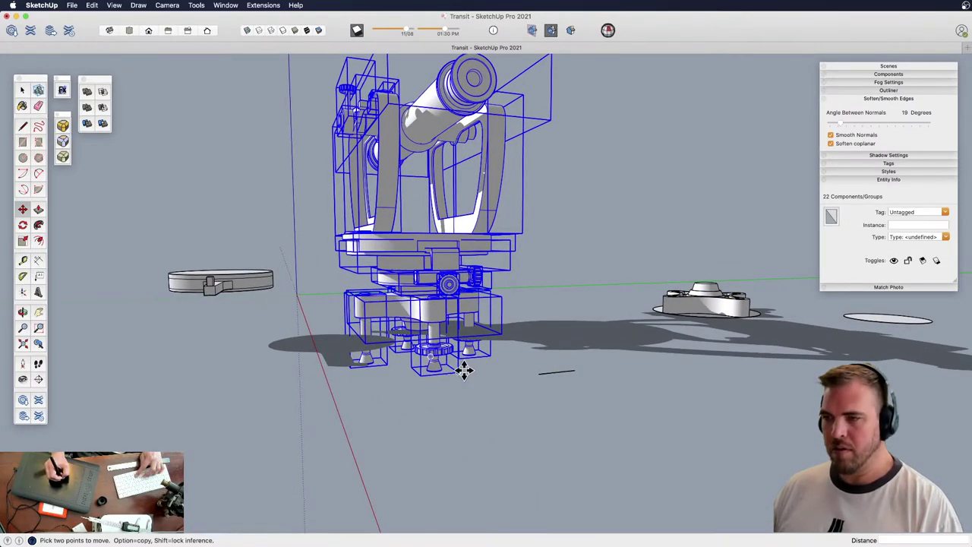
left_click(438, 367)
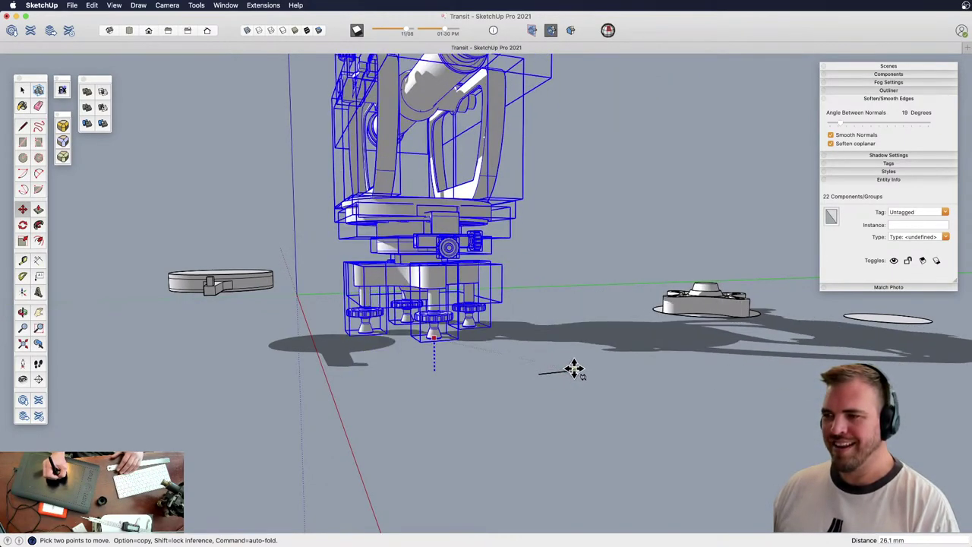
Erase the stray line, the spare plate with its bracket, the spare tripod base, and the leftover circles around the transit
mouse_move(486, 280)
middle_mouse_down("shift")
mouse_move(478, 289)
mouse_move(646, 406)
middle_mouse_up("shift")
key("e")
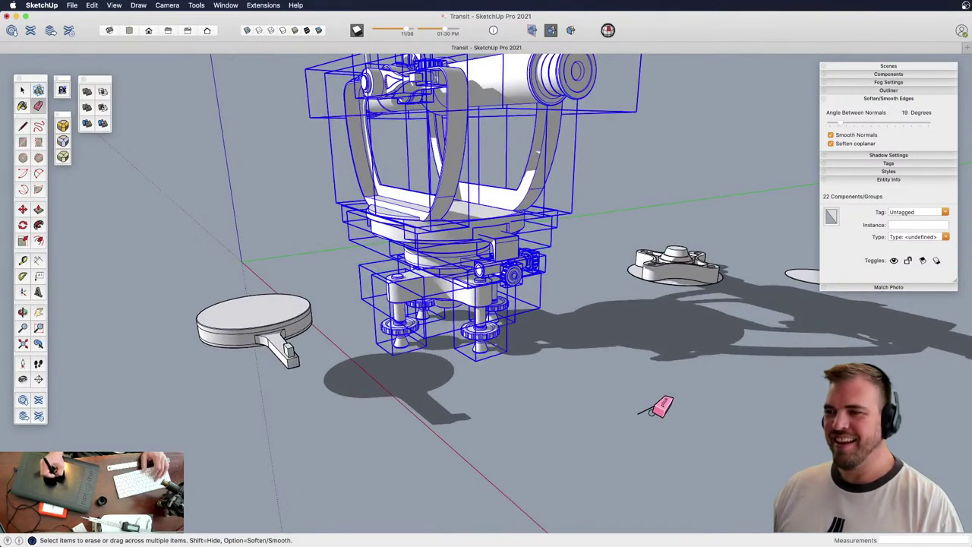
left_click_drag(650, 410, 638, 375)
middle_click_drag(648, 370, 459, 343)
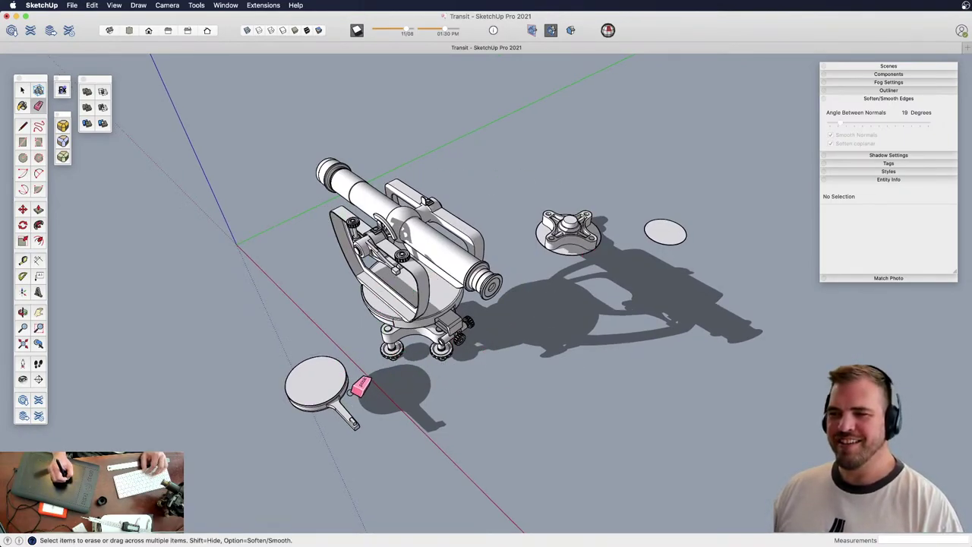
left_click(354, 390)
left_click(579, 239)
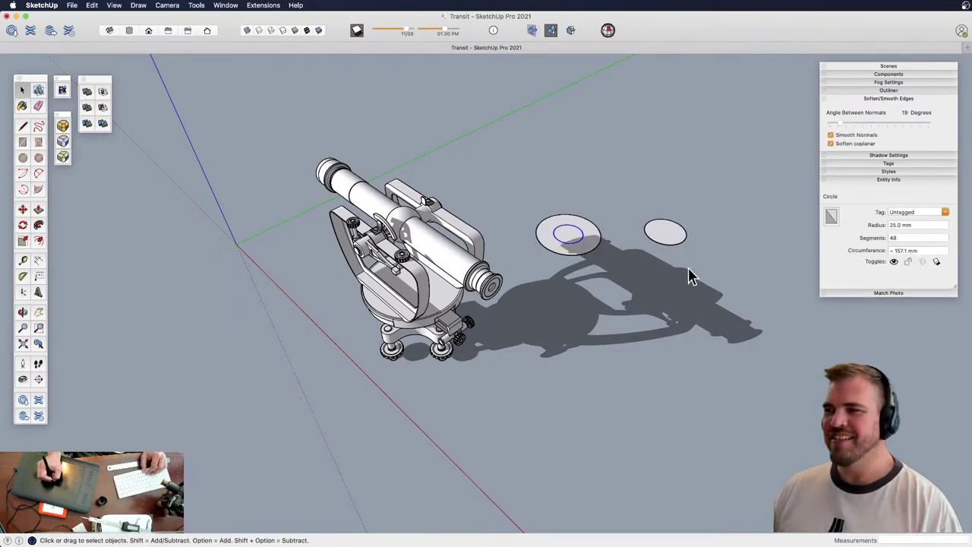
left_click_drag(520, 186, 521, 185)
key("Delete")
Rotate the telescope group about its pivot axis so the eyepiece end tilts down and the objective end points up
middle_click_drag(530, 187, 434, 346)
left_click(524, 221)
middle_click_drag(531, 259, 534, 298, "shift")
key("z")
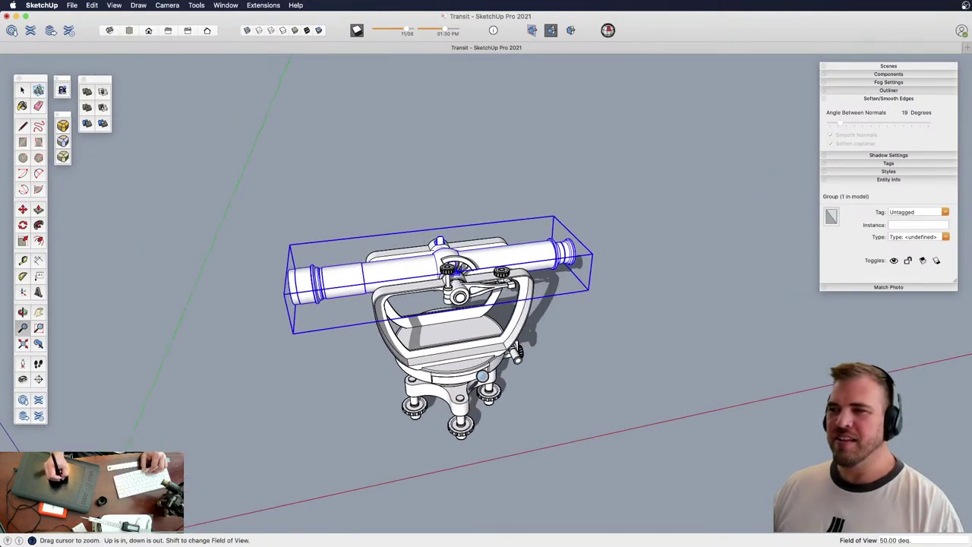
left_click_drag(514, 351, 498, 244)
middle_click_drag(477, 171, 431, 251, "shift")
left_click_drag(456, 319, 463, 260)
middle_click_drag(462, 260, 494, 214)
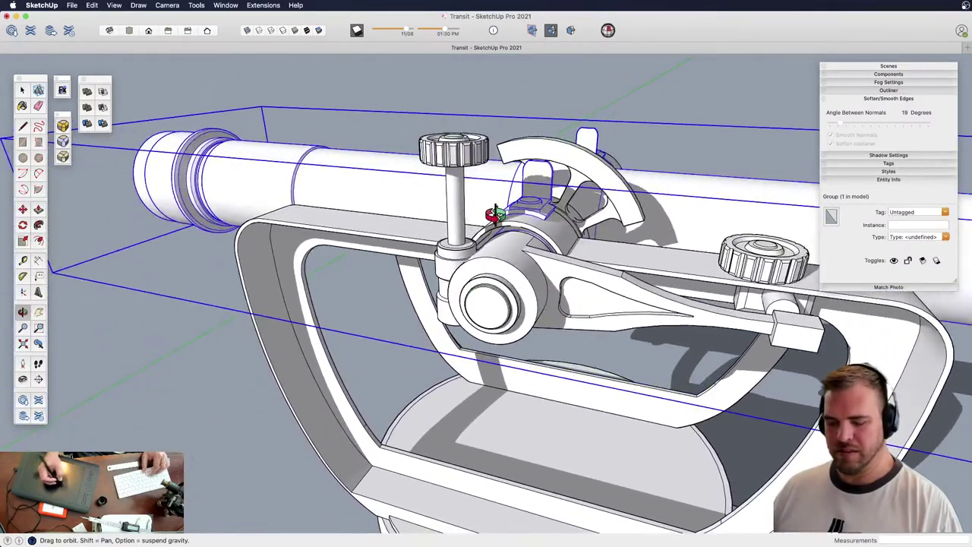
key("x")
key("x")
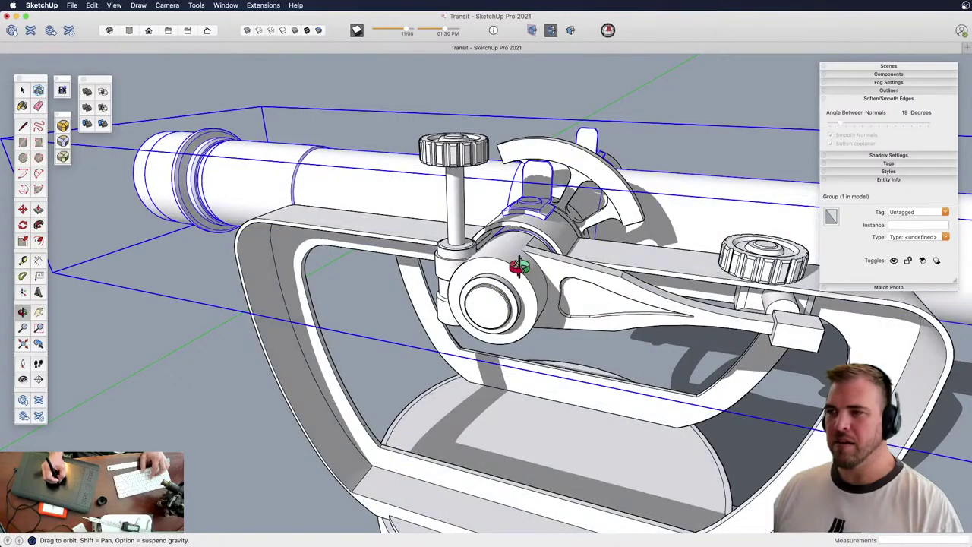
middle_click_drag(514, 272, 523, 236)
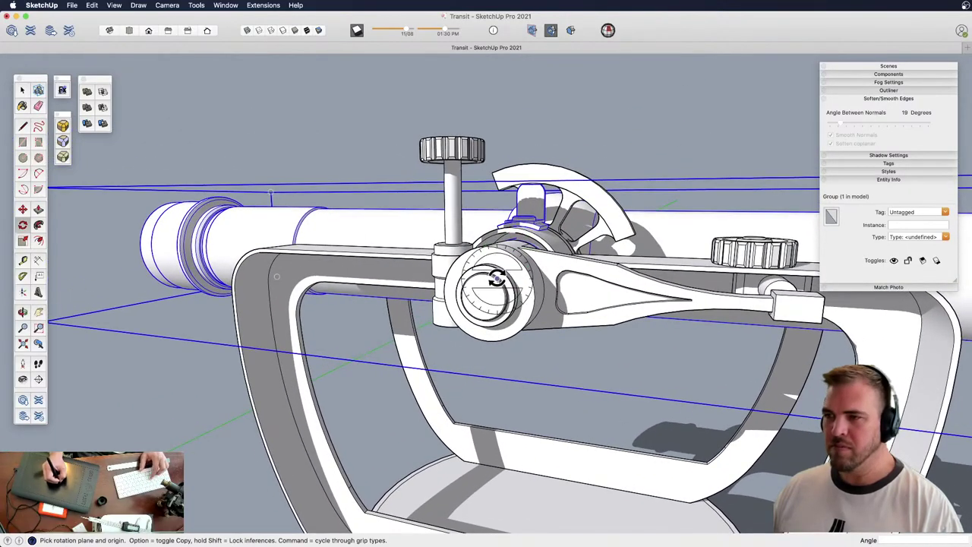
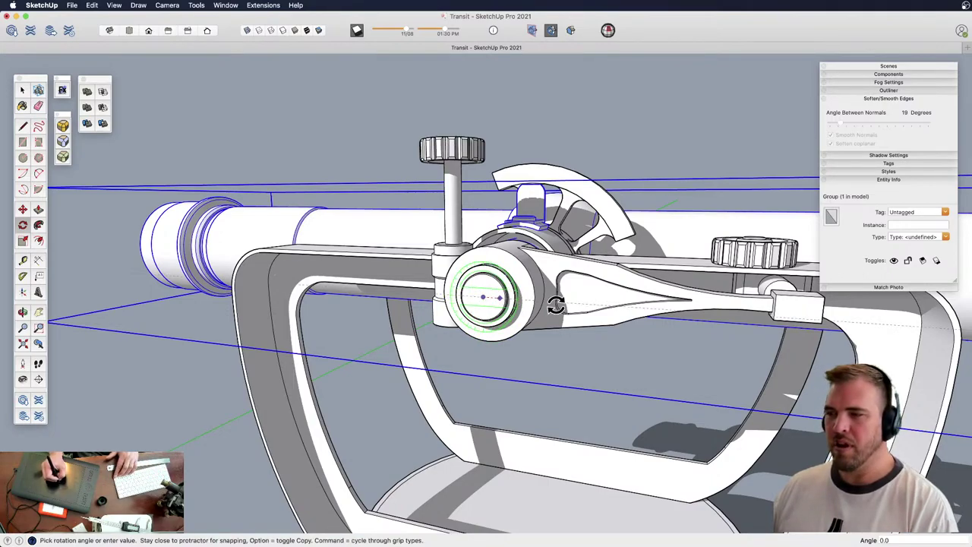
left_click(673, 411)
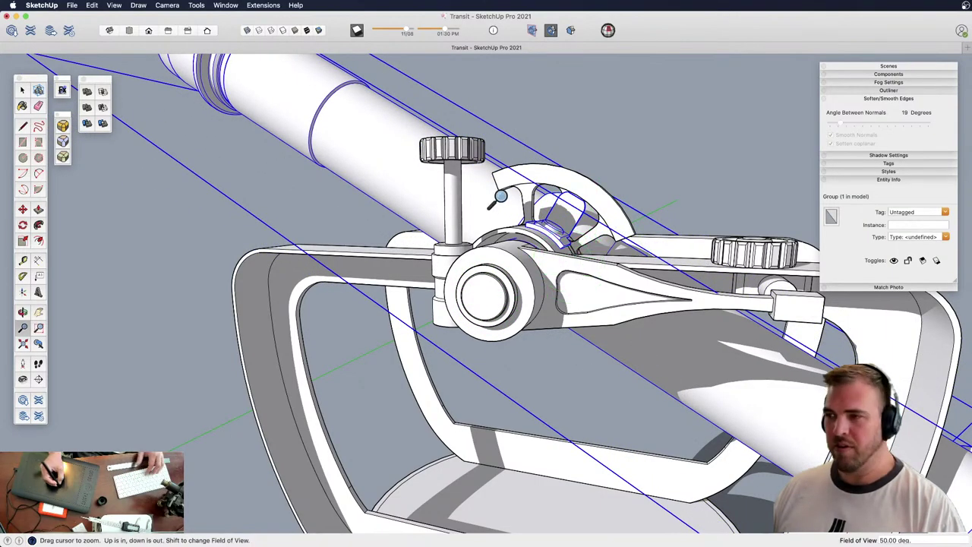
Examine the transit with its tilted telescope from several sides
left_click_drag(501, 196, 499, 325)
middle_click_drag(499, 325, 644, 319, "shift")
left_click_drag(524, 323, 522, 369)
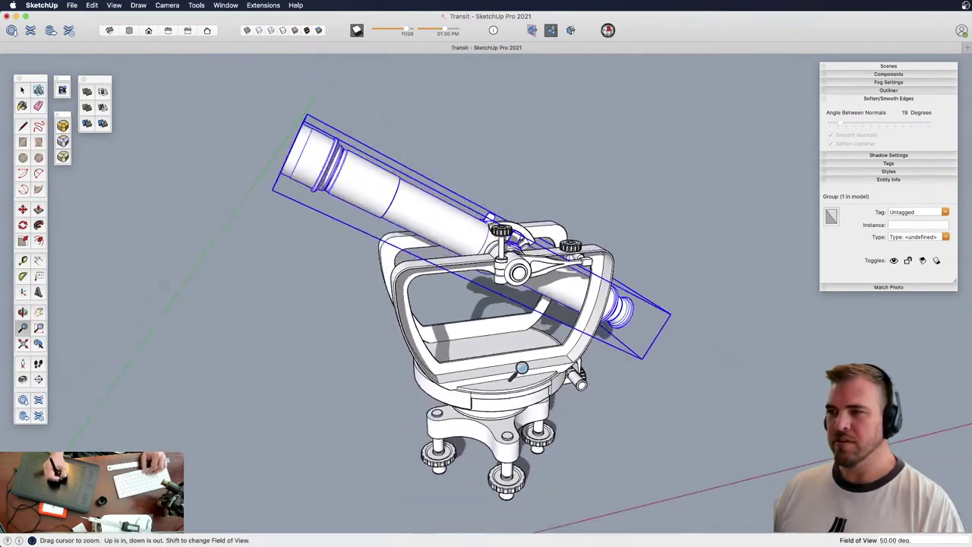
middle_click_drag(522, 368, 502, 281)
left_click(600, 212)
left_click_drag(531, 346, 516, 295)
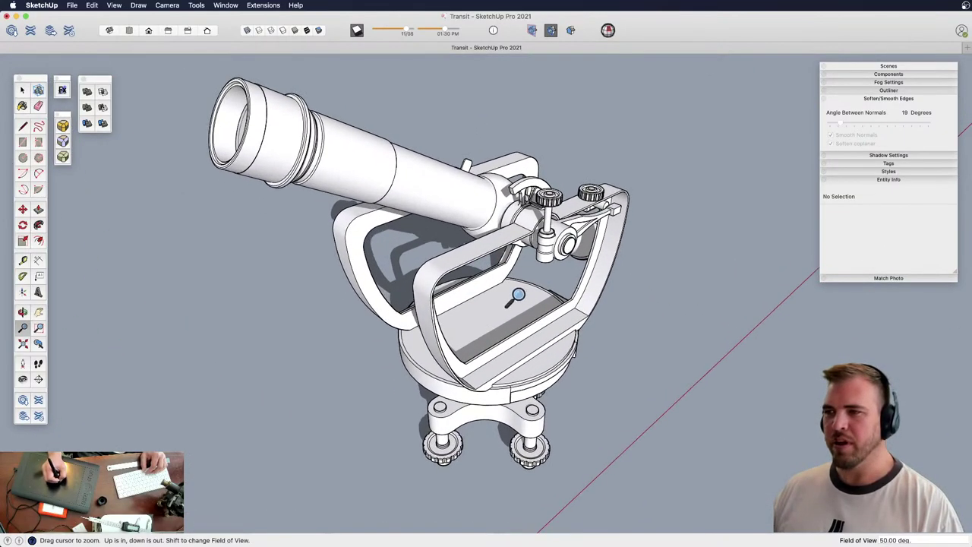
middle_click_drag(517, 295, 317, 238)
middle_click_drag(462, 237, 517, 286, "shift")
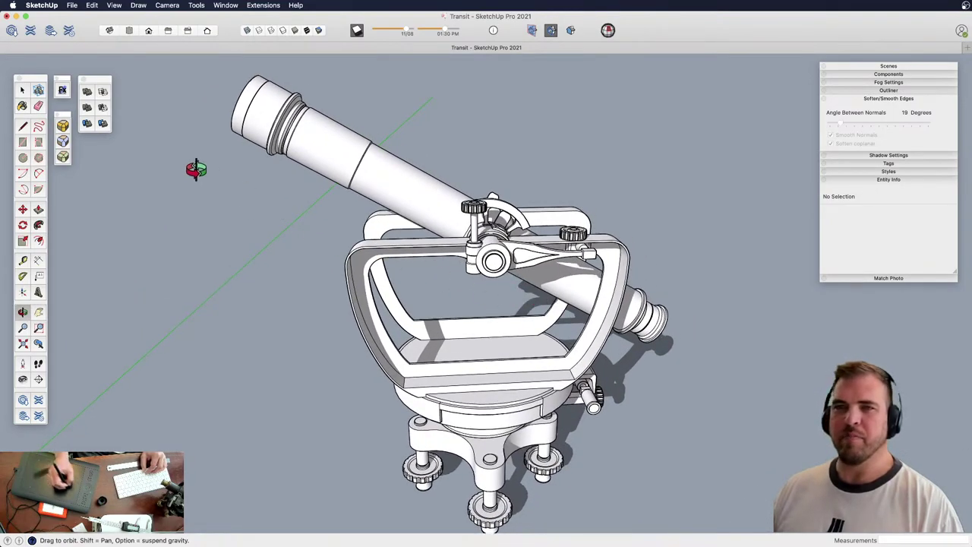
Paint the tripod base and one yoke quarter with a semi-transparent grey from the colour wheel
left_click(22, 106)
left_click_drag(736, 300, 791, 95)
left_click(750, 395)
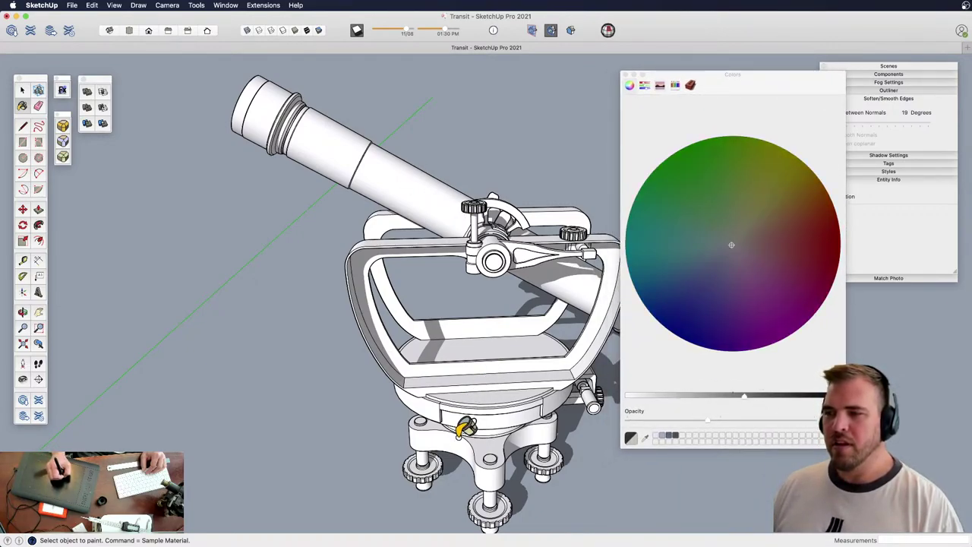
left_click(467, 430)
left_click(474, 400)
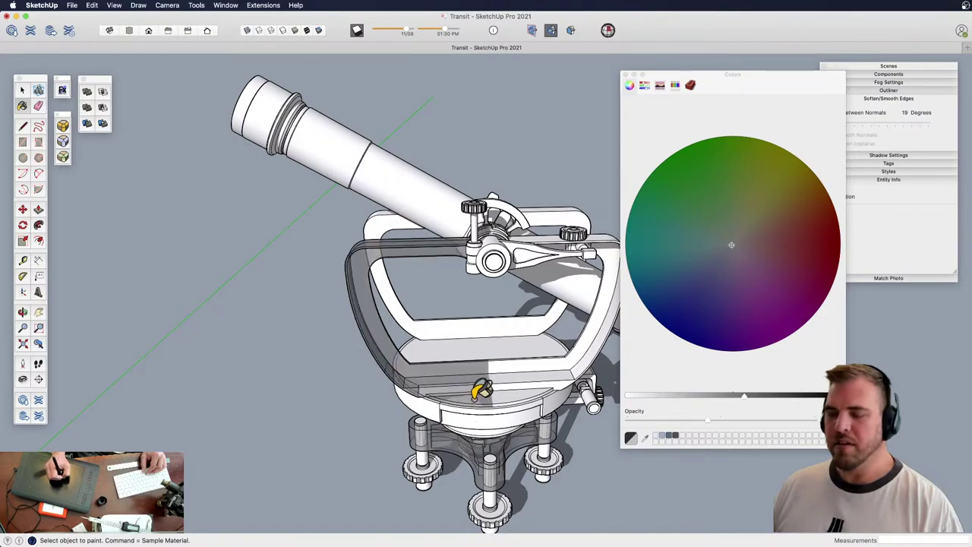
left_click(479, 391, "shift")
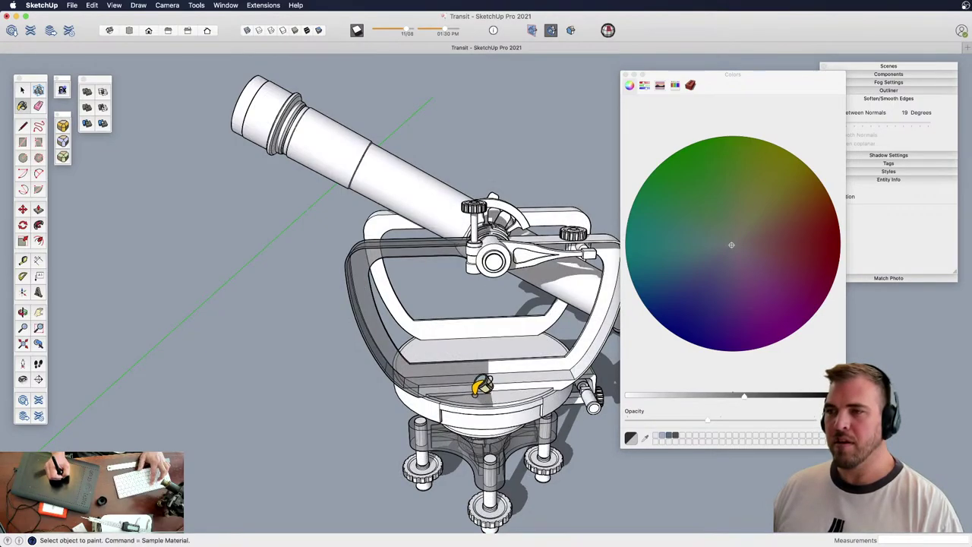
middle_click_drag(482, 319, 534, 342, "shift")
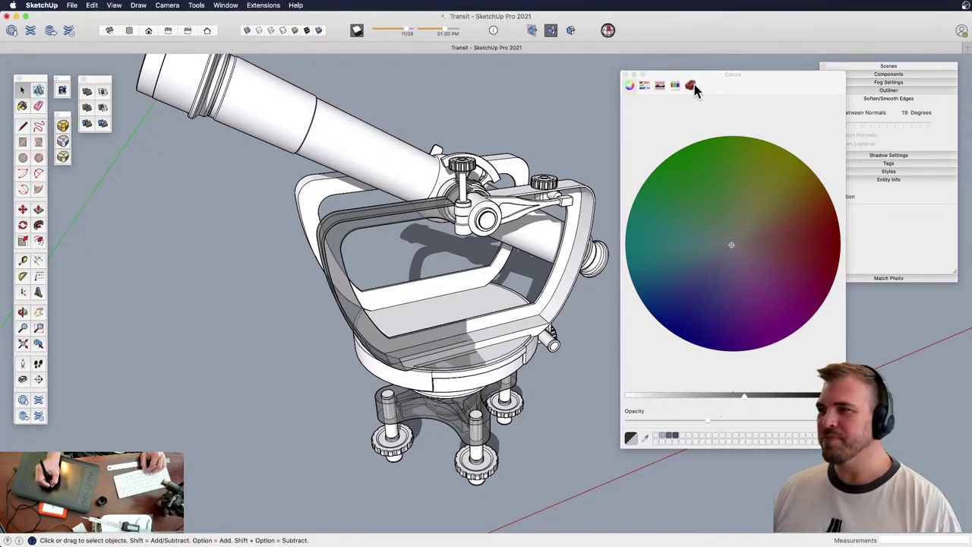
Paint the tripod base, round plate assembly, and front yoke with the opaque Tin pencil colour at 100% opacity
left_click(675, 86)
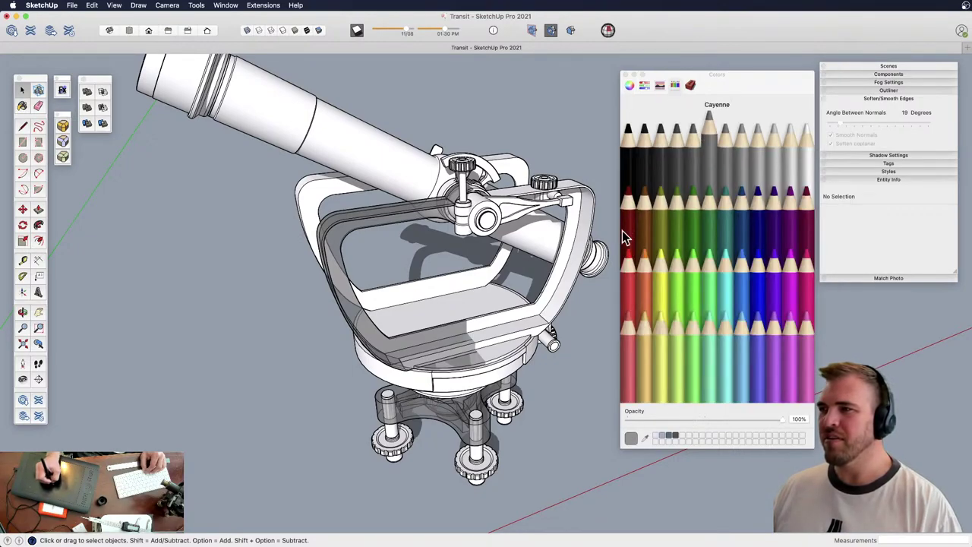
key("b")
left_click(425, 403)
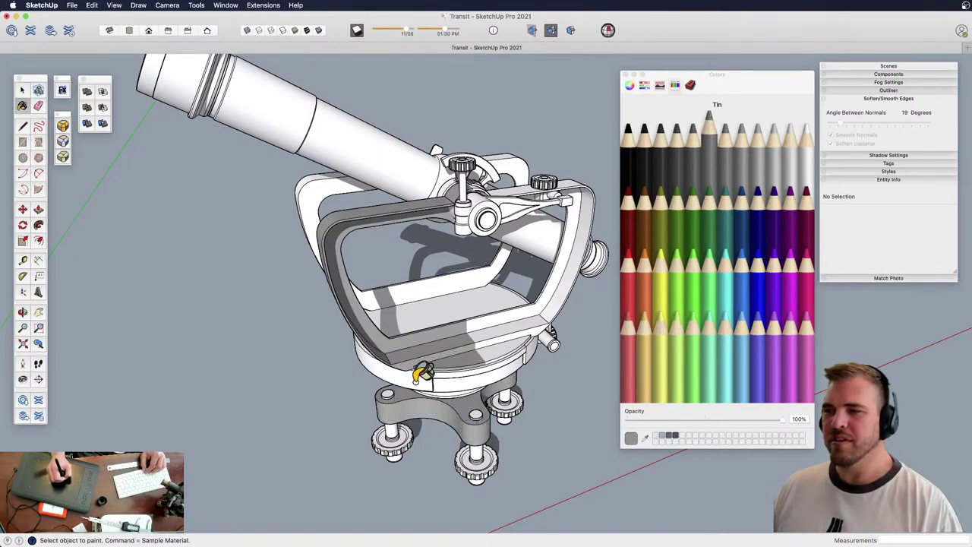
left_click(416, 380)
left_click(529, 309)
left_click(470, 287)
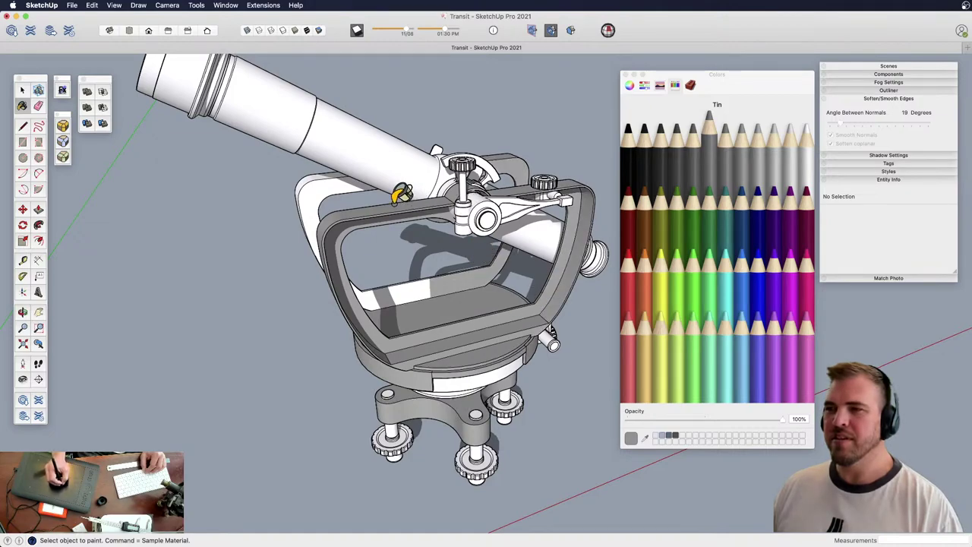
Paint the telescope, its pivot and clamp parts, the lower round plate, and the legs with the Tin colour
left_click(352, 185)
left_click(408, 160)
left_click(466, 199)
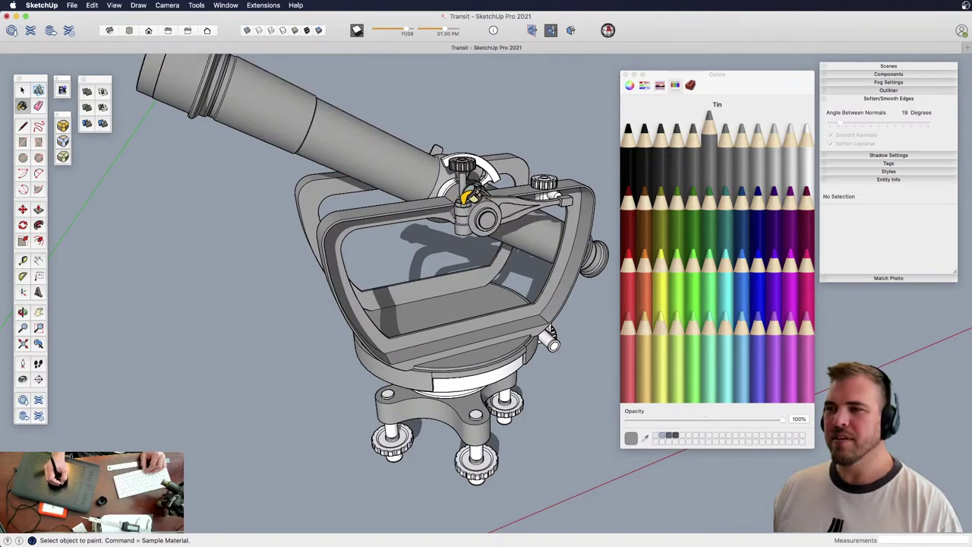
left_click(491, 383)
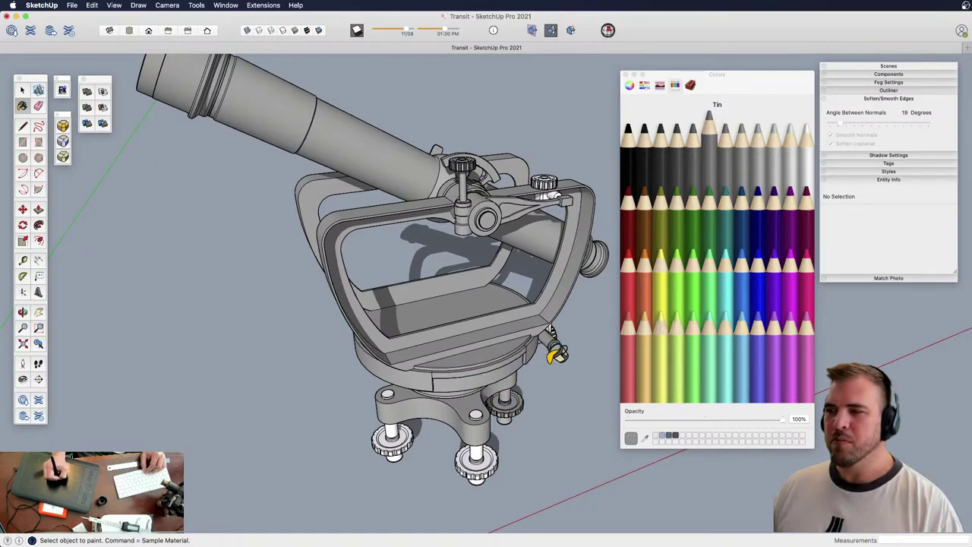
left_click(491, 453)
Select every part of the transit, including the telescope assembly, and paint everything with Tin
mouse_move(490, 453)
middle_mouse_down()
mouse_move(512, 347)
mouse_move(226, 187)
mouse_move(420, 280)
middle_mouse_up()
key("space")
key("super+a")
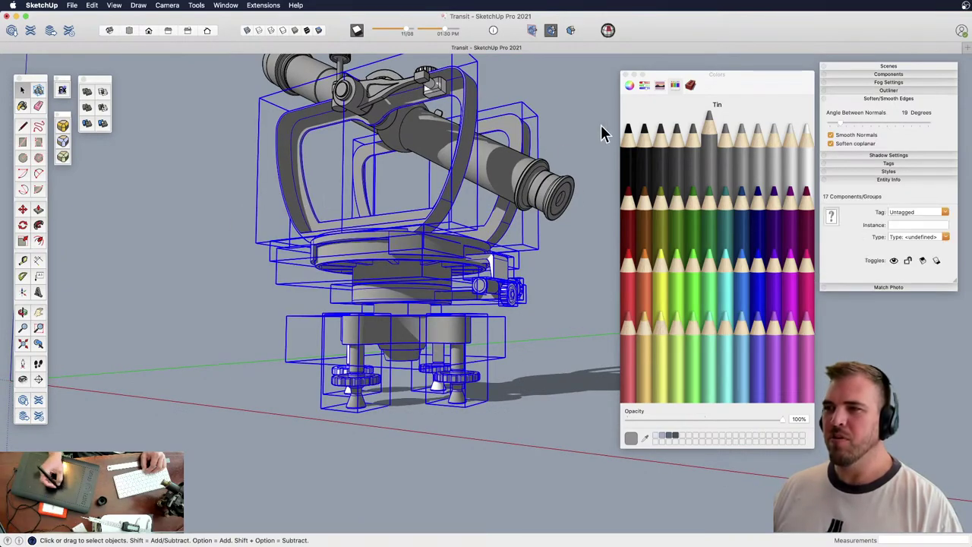
scroll(530, 383, "down", 3)
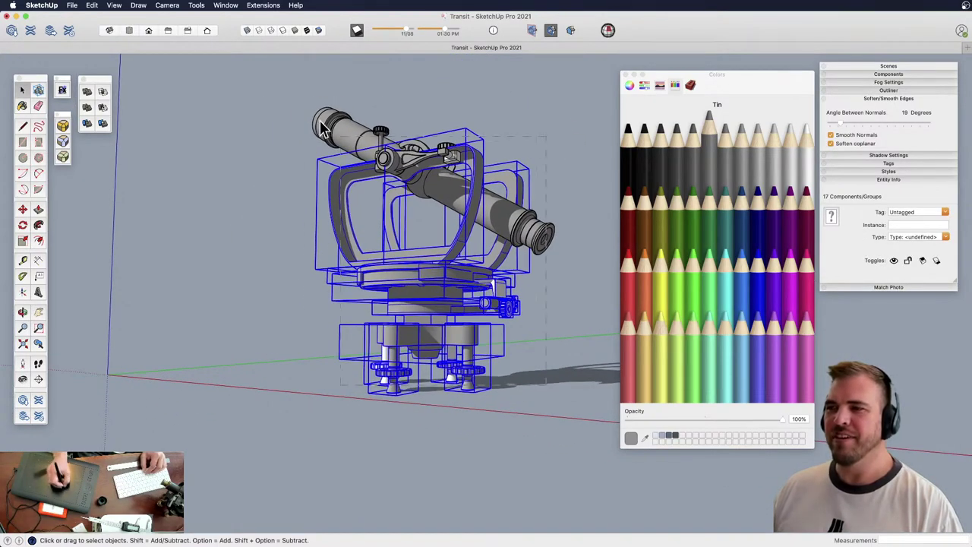
left_click(316, 151, "shift")
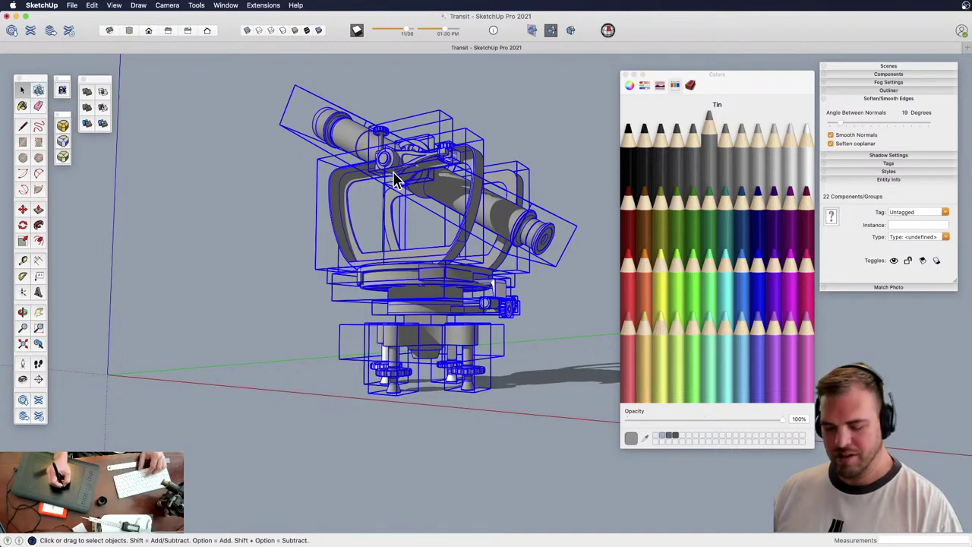
key("b")
key("space")
middle_click_drag(519, 267, 514, 384)
left_click(514, 384)
Open the front leg component under the tripod base for editing
key("z")
left_click_drag(412, 330, 386, 279)
key("h")
middle_click_drag(386, 280, 455, 317)
key("space")
left_click(445, 351)
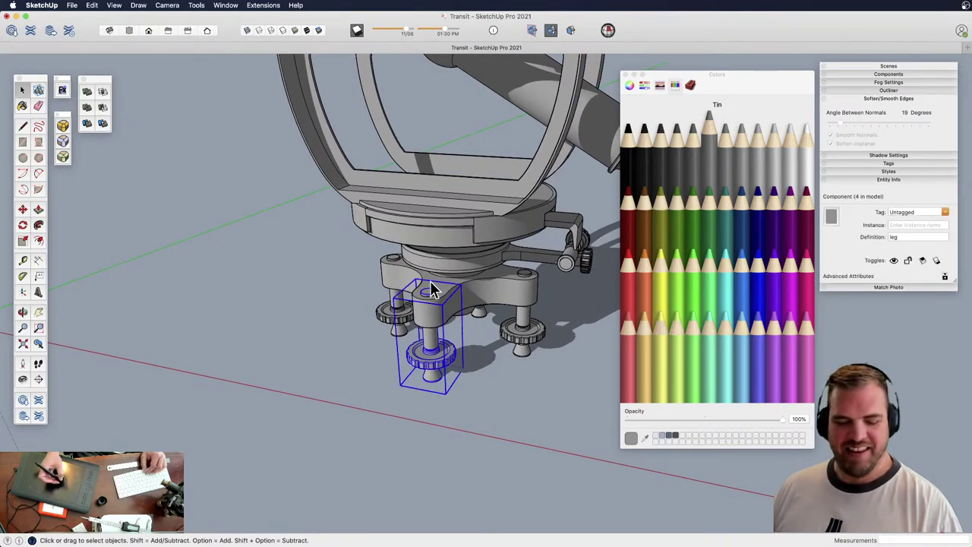
key("z")
left_click_drag(461, 310, 449, 213)
middle_click_drag(448, 213, 456, 224)
key("space")
double_click(431, 270)
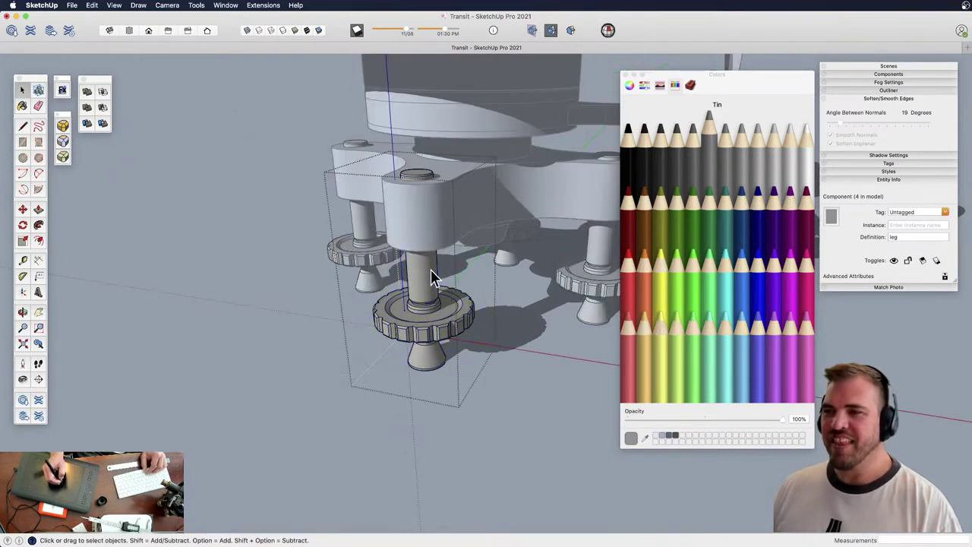
Paint all geometry of the leg's vertical screw shaft with the Silver pencil colour
triple_click(427, 268)
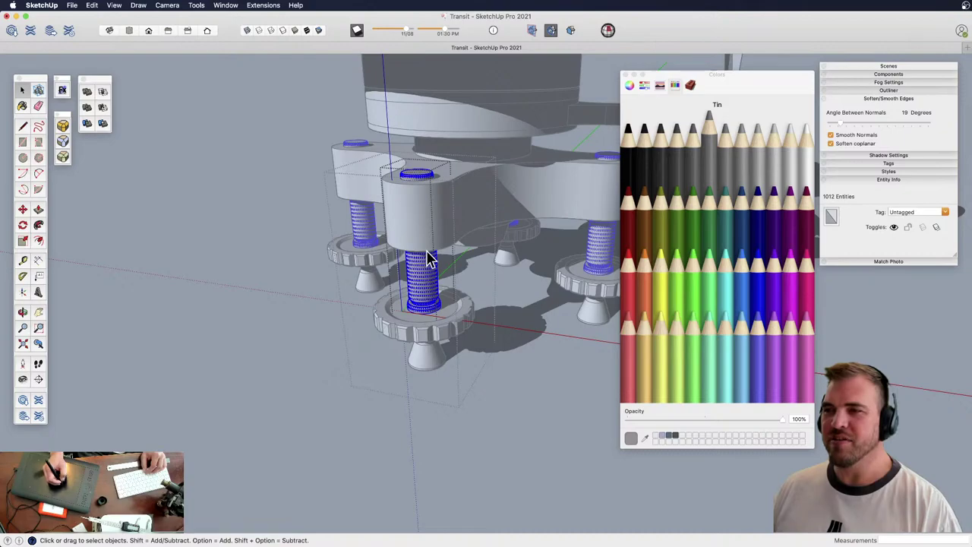
key("z")
left_click_drag(427, 252, 443, 240)
key("space")
left_click(766, 151)
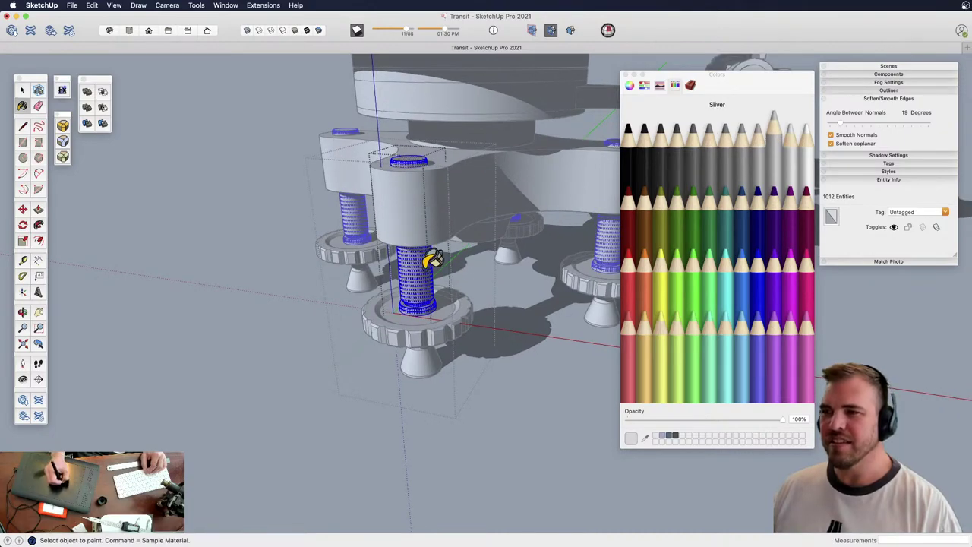
left_click(430, 258)
Open a rim tooth of the leg's thumbwheel and paint its faces with the Mocha pencil colour
key("space")
left_click(448, 332)
double_click(448, 327)
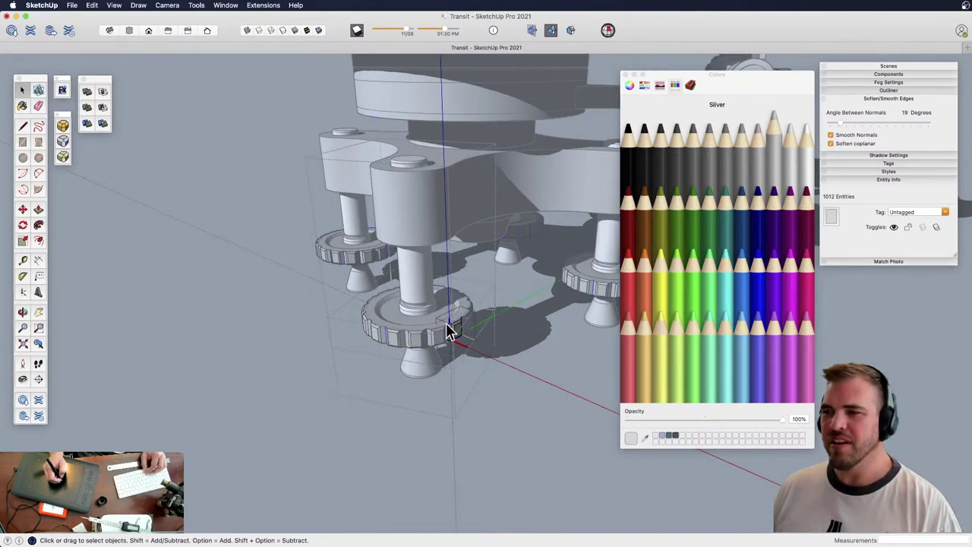
key("o")
left_click_drag(432, 290, 475, 293)
key("z")
left_click_drag(456, 277, 459, 253)
key("space")
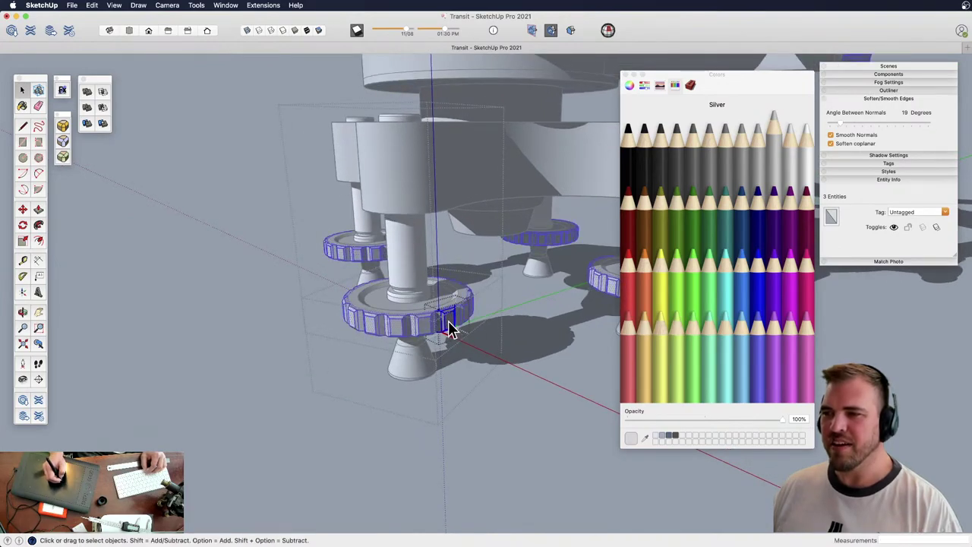
left_click(644, 212)
left_click(450, 310)
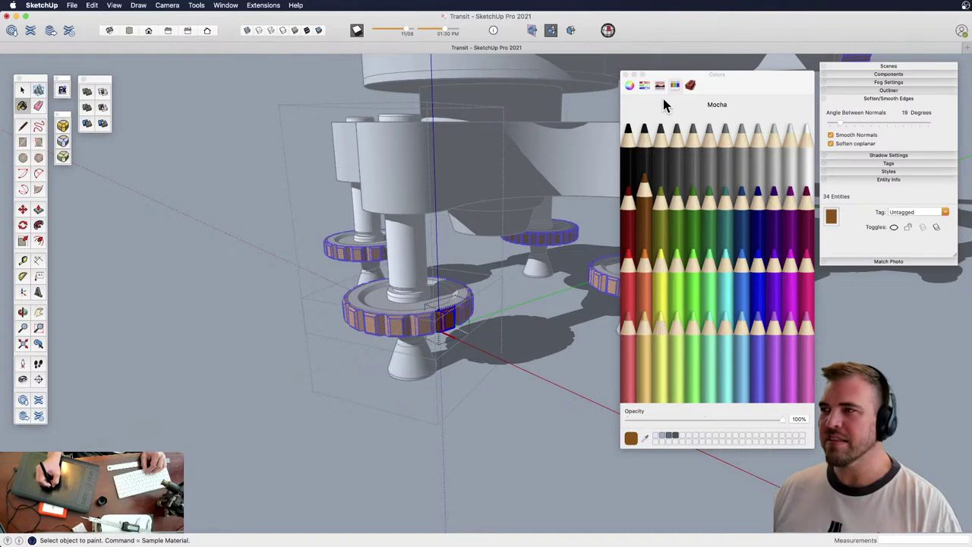
Repaint the thumbwheel's rim teeth with a lighter, less saturated brass tone mixed on the colour wheel
left_click(629, 85)
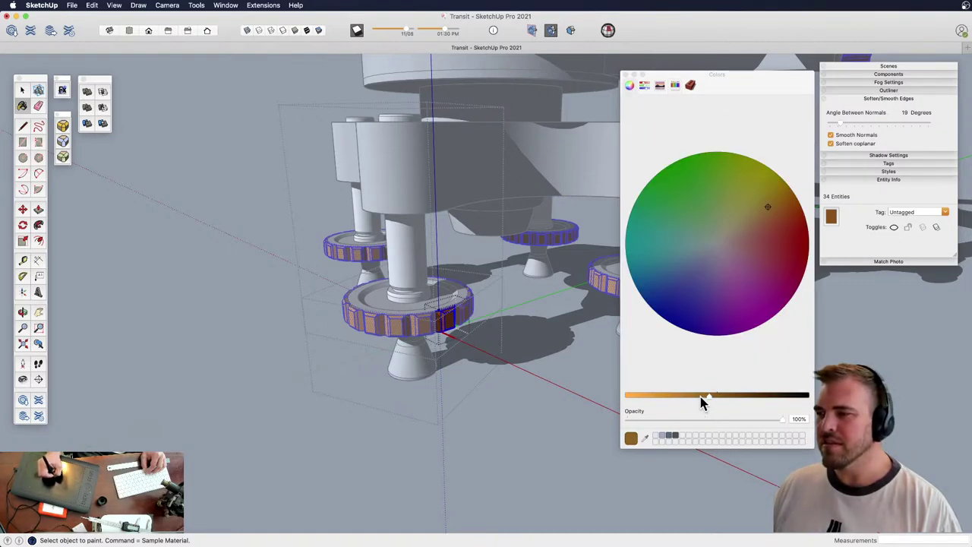
left_click_drag(700, 397, 689, 401)
left_click(466, 311)
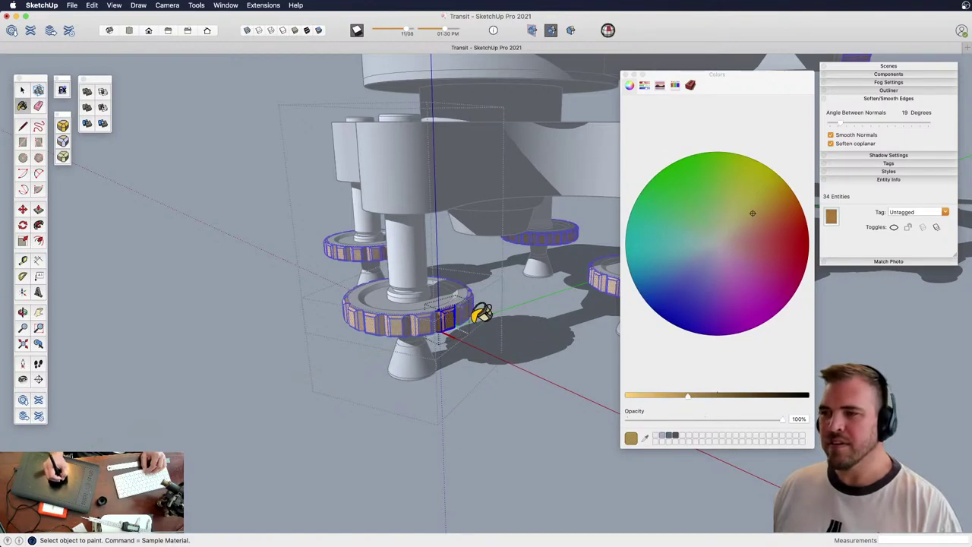
key("space")
left_click(497, 391)
Paint the flared foot below the thumbwheel with a near-black brown by darkening the current colour
middle_click_drag(436, 319, 466, 308, "shift")
key("z")
left_click_drag(460, 319, 448, 262)
middle_click_drag(456, 311, 453, 286)
left_click(456, 292)
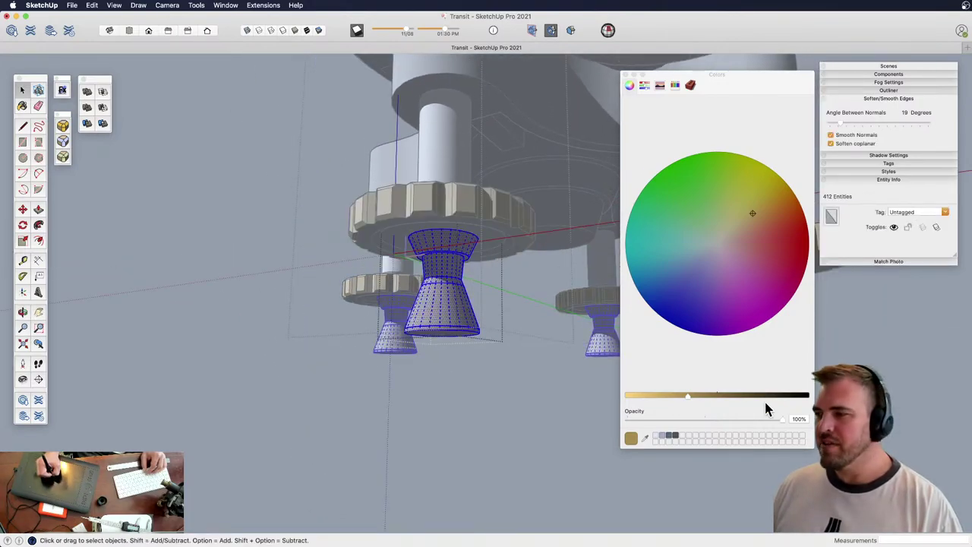
left_click(773, 396)
key("b")
left_click(445, 315)
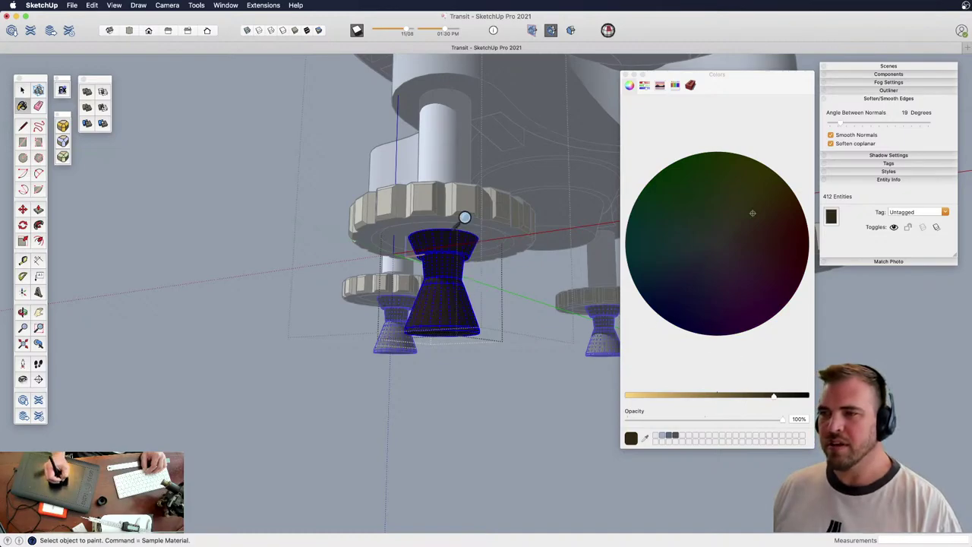
Leave the foot geometry and open the leg's thumbwheel group for editing
key("z")
left_click_drag(463, 222, 464, 305)
middle_click_drag(464, 304, 492, 398)
key("space")
left_click(529, 430)
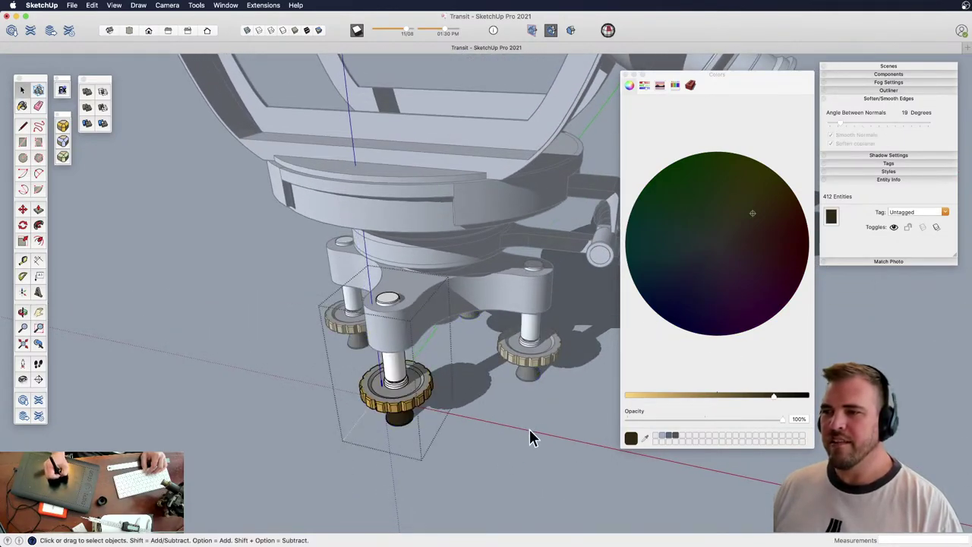
left_click(525, 423)
triple_click(412, 392)
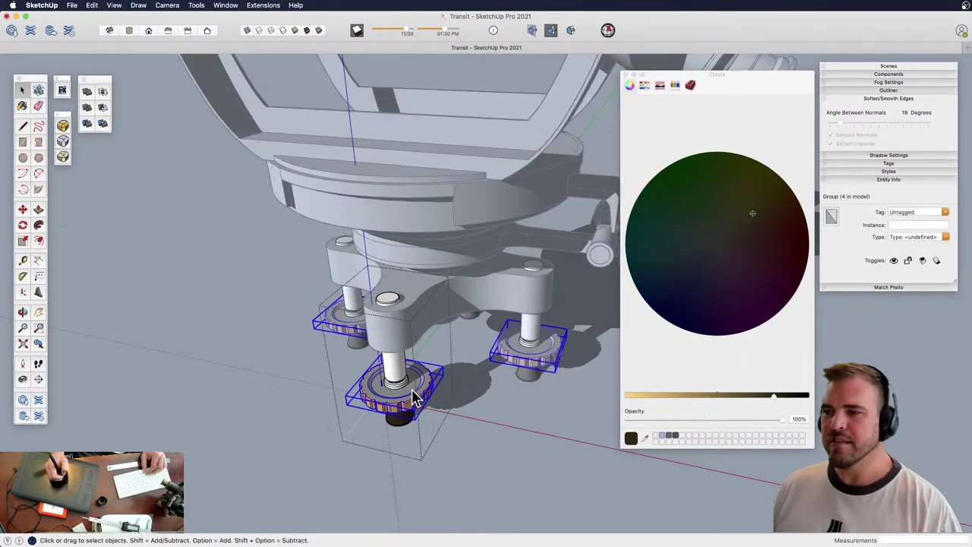
double_click(413, 389)
Paint the thumbwheel's disc geometry with the light brass colour sampled from its teeth
left_click(413, 387)
triple_click(412, 386)
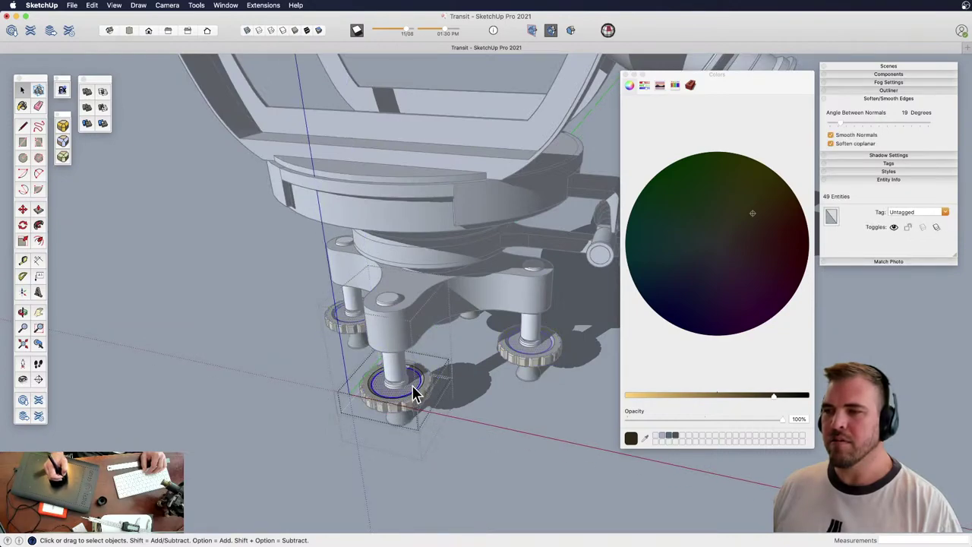
left_click(690, 85)
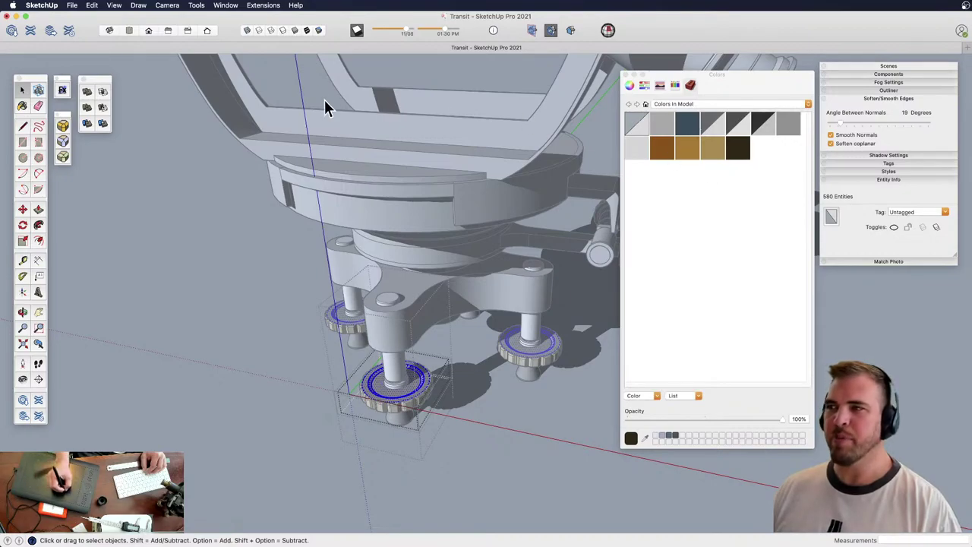
key("b")
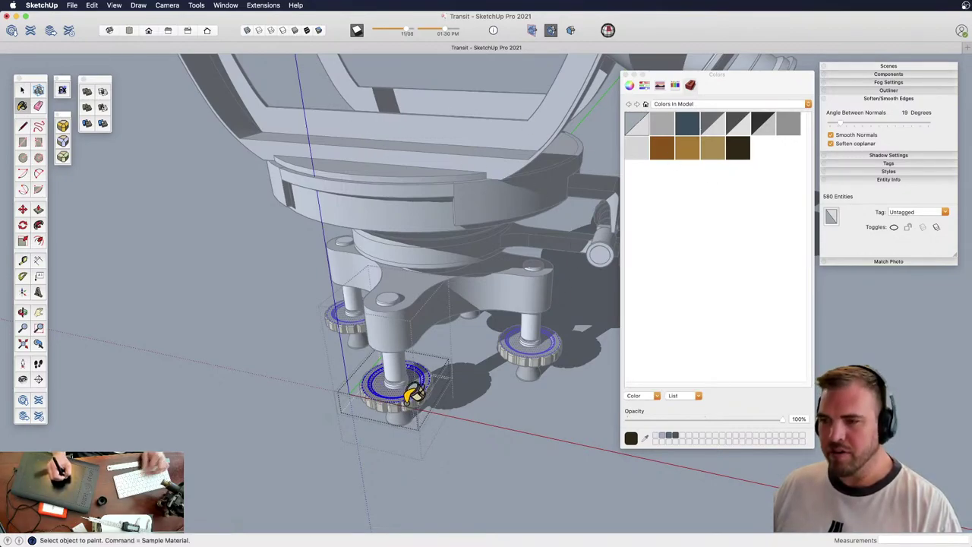
key("super")
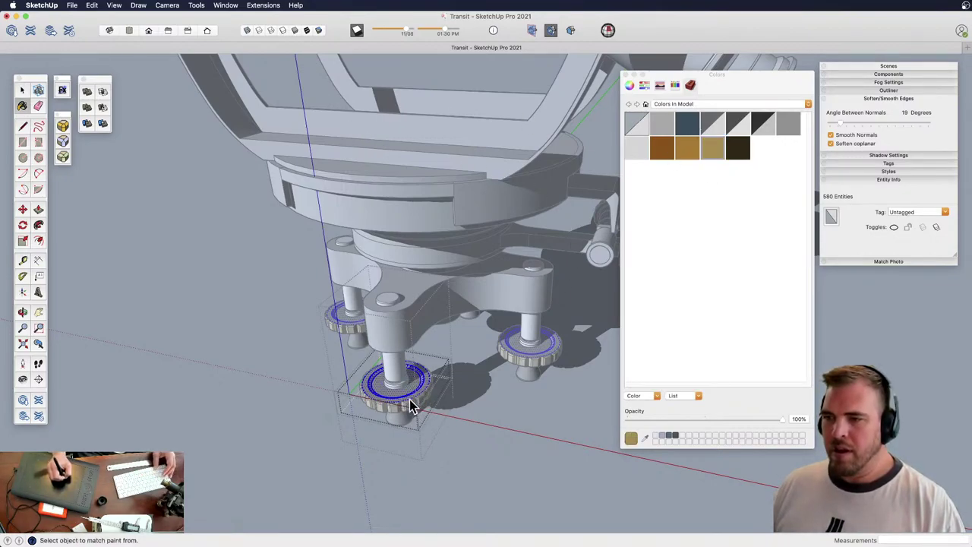
Paint the knurled knob above the telescope's pivot clamp with the same light brass colour
key("z")
left_click_drag(449, 199, 453, 317)
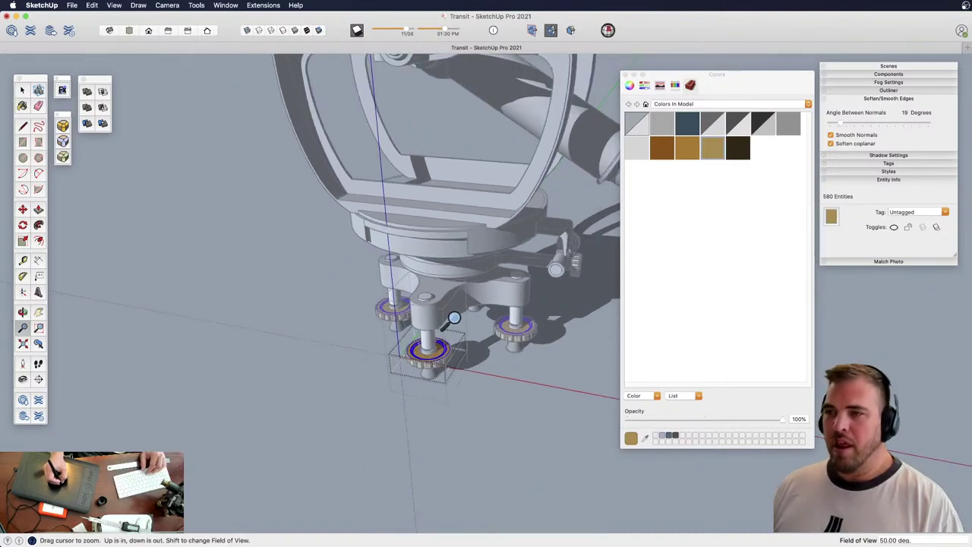
key("h")
left_click_drag(461, 258, 463, 435)
scroll(381, 184, "up", 8)
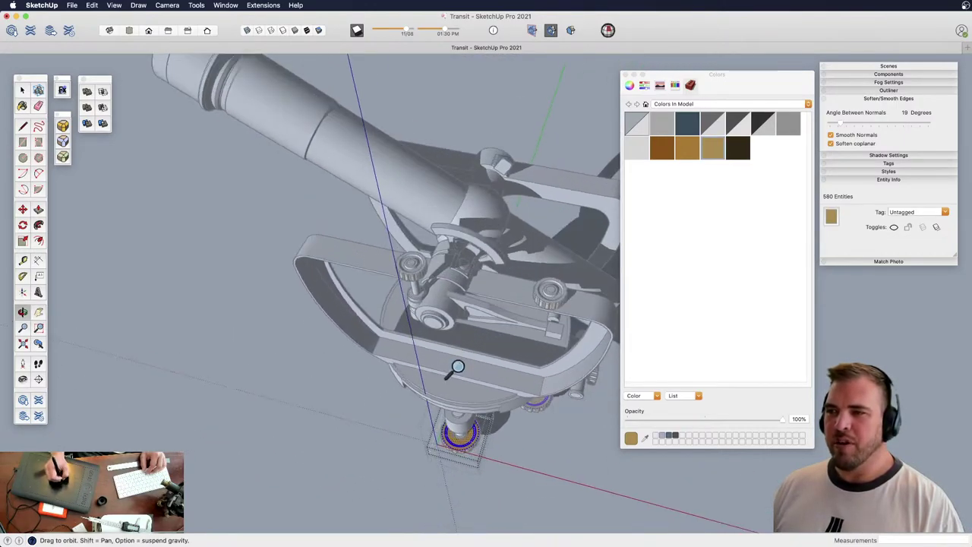
key("space")
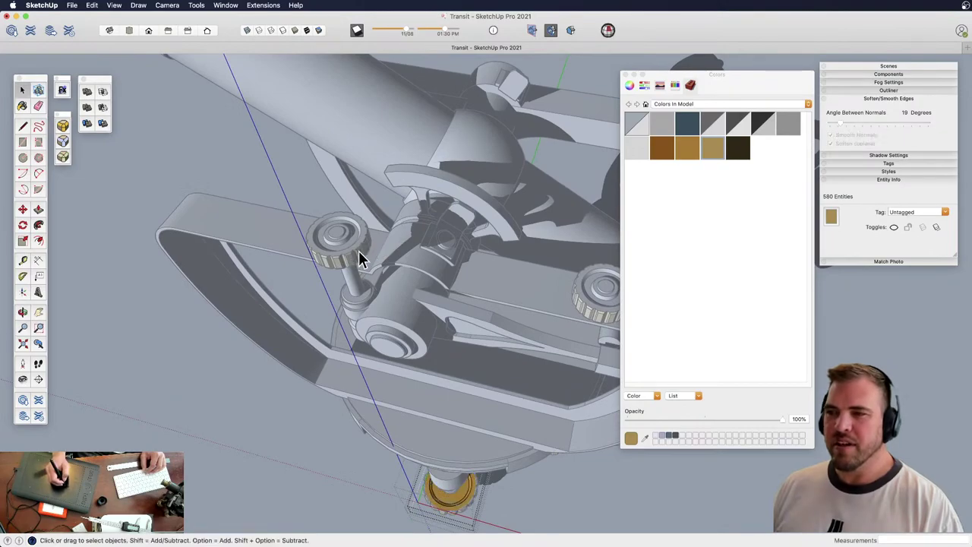
double_click(351, 249)
left_click(370, 253)
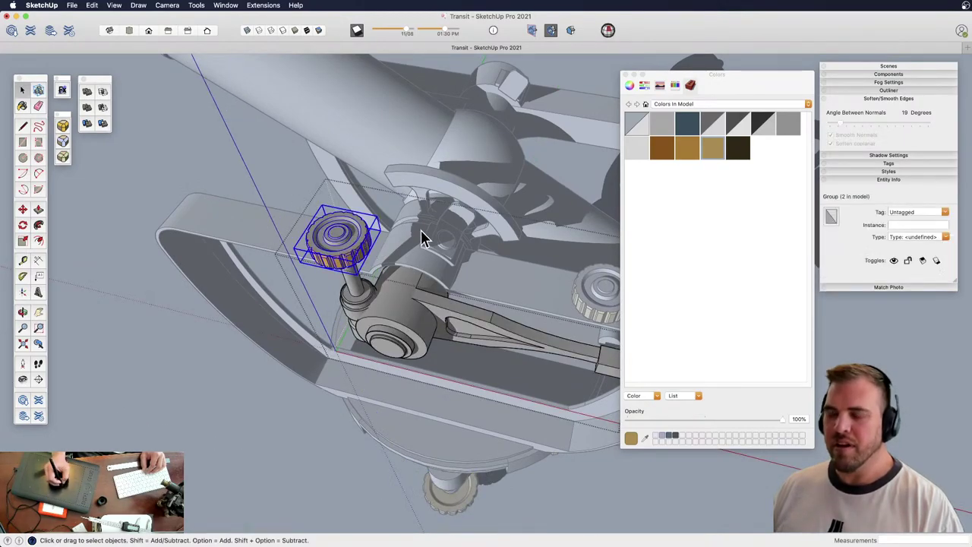
key("b")
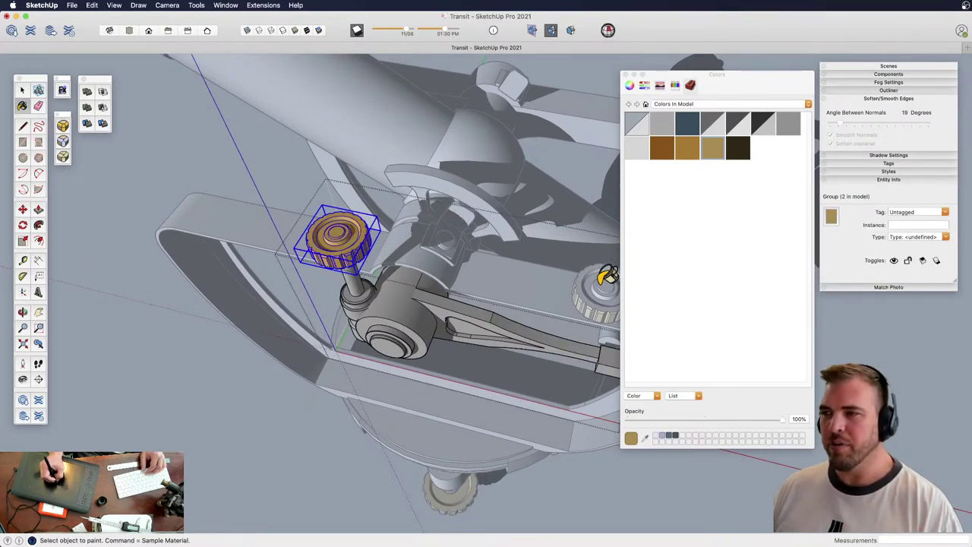
Paint the second knurled knob, beside the end of the clamp arm on the yoke, with the light brass colour
middle_click_drag(599, 293, 410, 286, "shift")
key("space")
left_click(470, 277)
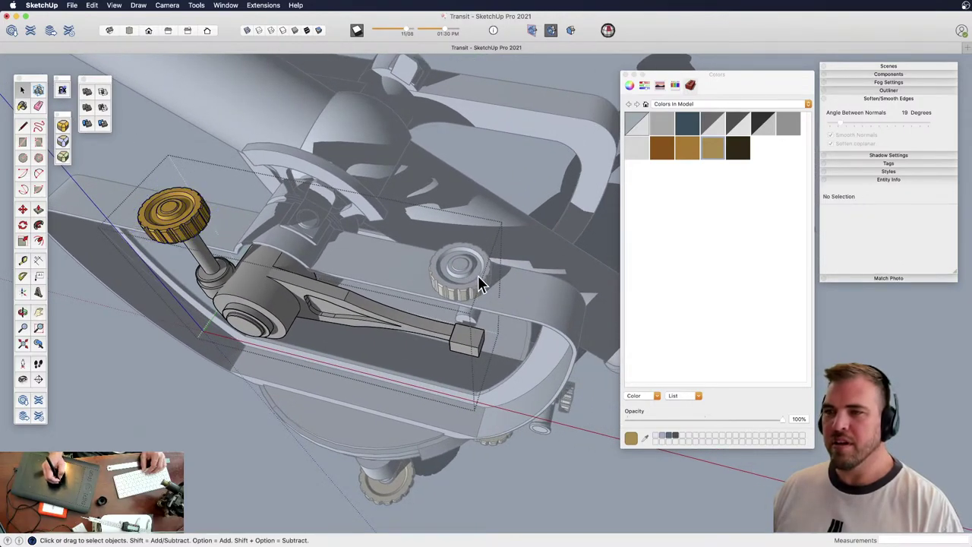
double_click(475, 274)
left_click(477, 281)
key("b")
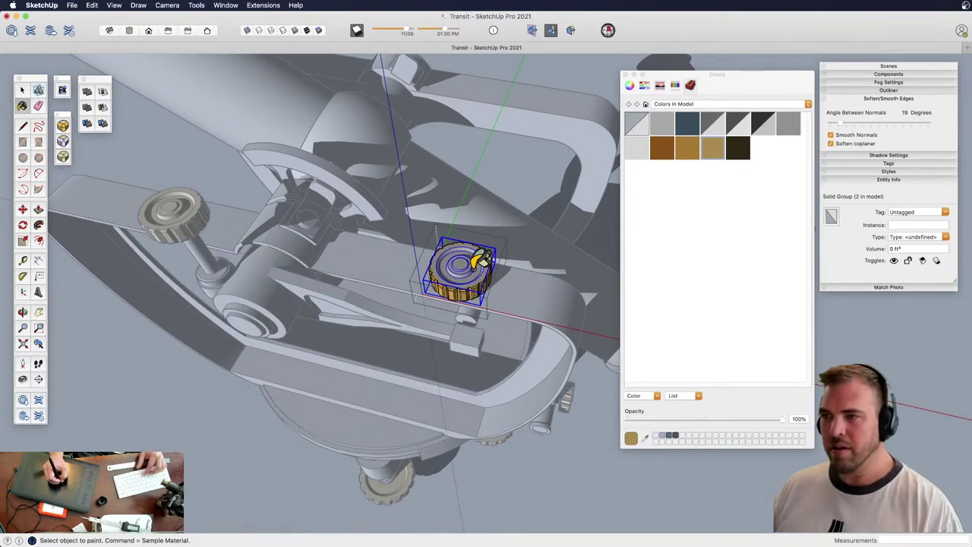
Paint the front knurled knob of the lower clamp beside the round base with the light brass colour
middle_click_drag(477, 279, 456, 290)
key("space")
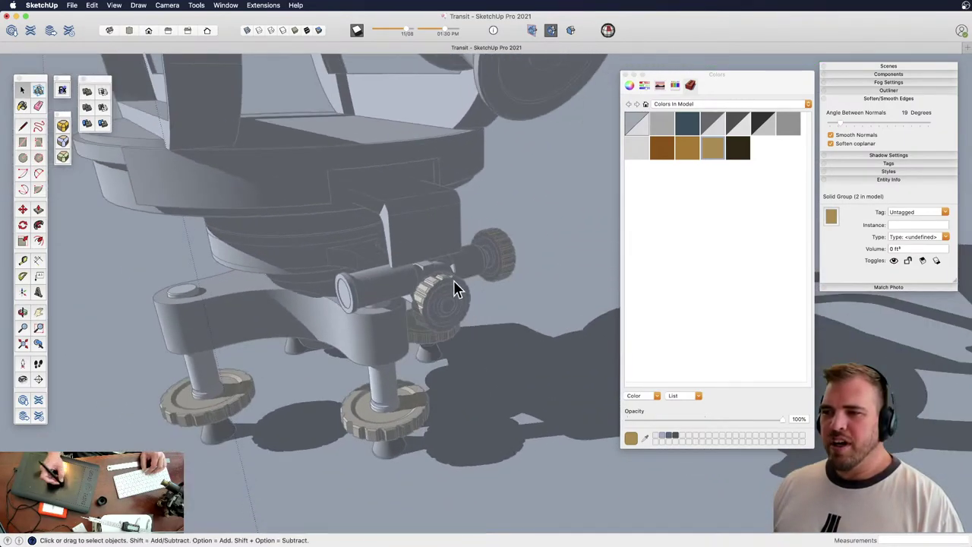
left_click(462, 304)
double_click(457, 303)
left_click(459, 305)
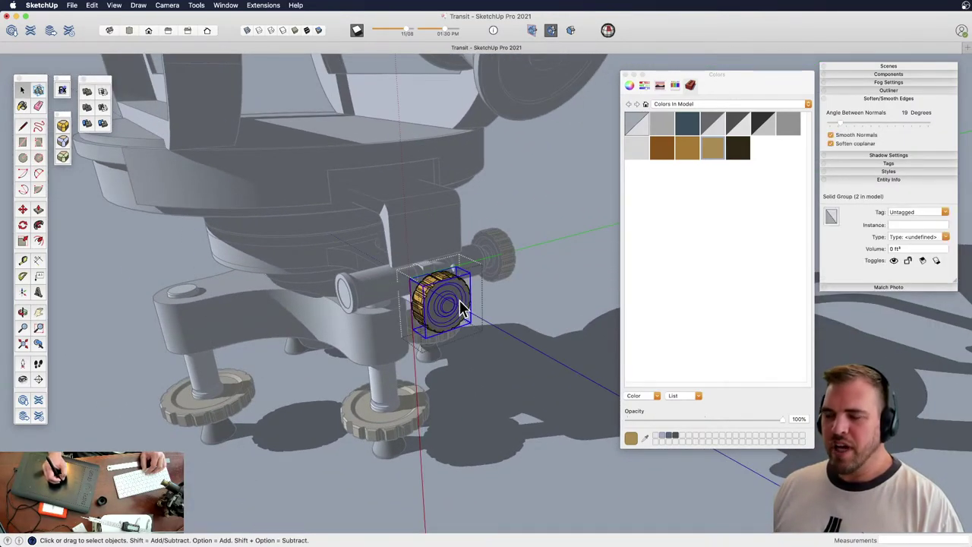
key("z")
left_click_drag(468, 325, 459, 295)
key("b")
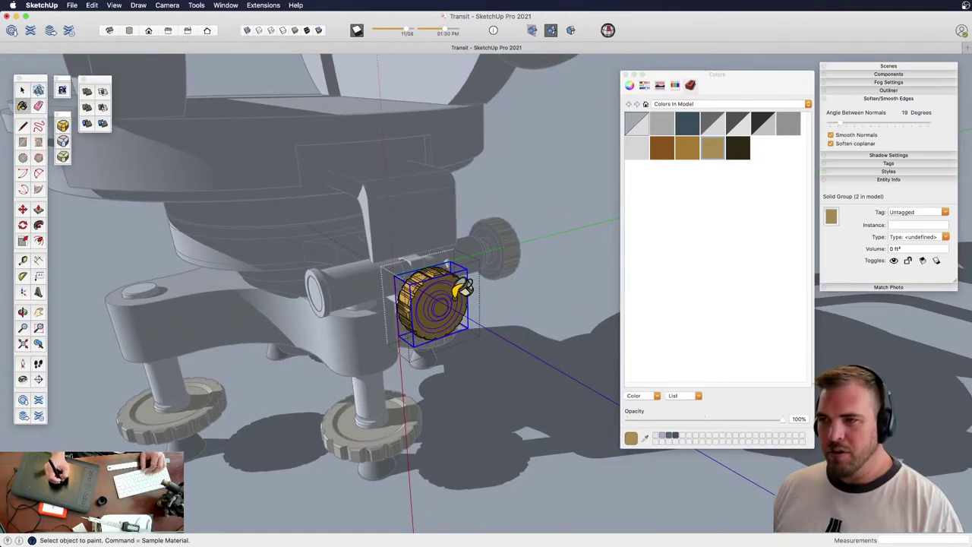
Paint the other knurled knob of the lower clamp with the light brass colour and view the whole transit
middle_click_drag(456, 296, 364, 319)
key("space")
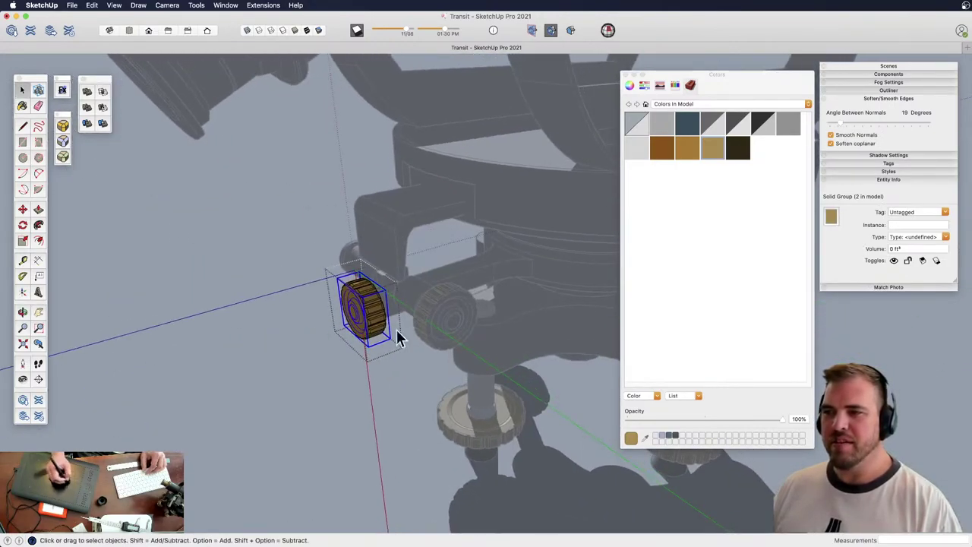
left_click(457, 315)
double_click(458, 316)
left_click(457, 308)
key("z")
mouse_move(468, 336)
left_mouse_down()
mouse_move(461, 282)
mouse_move(443, 254)
left_mouse_up()
key("b")
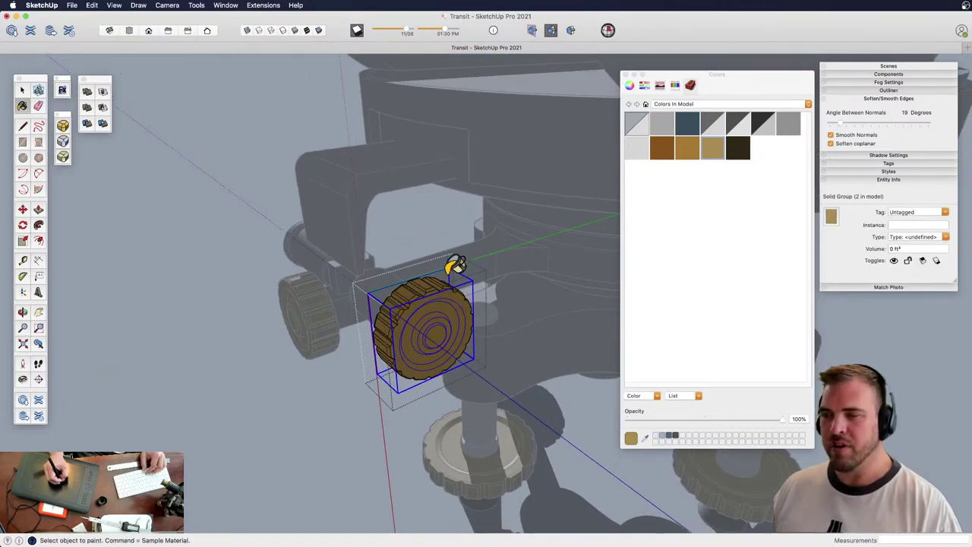
middle_click_drag(456, 266, 329, 232)
scroll(513, 299, "down", 3)
middle_click_drag(464, 268, 439, 294)
key("space")
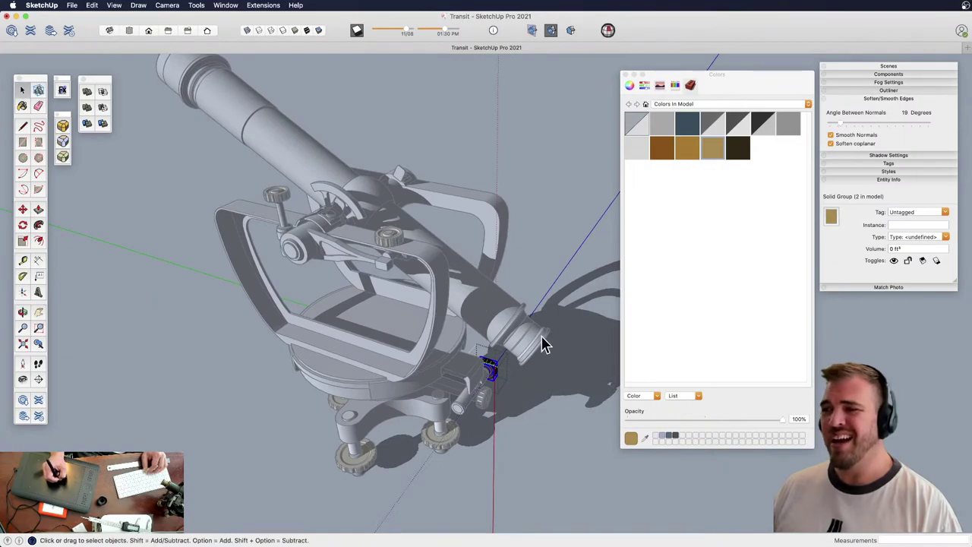
Paint the ringed end pieces at both ends of the telescope tube with the light brass colour
left_click(570, 349)
key("h")
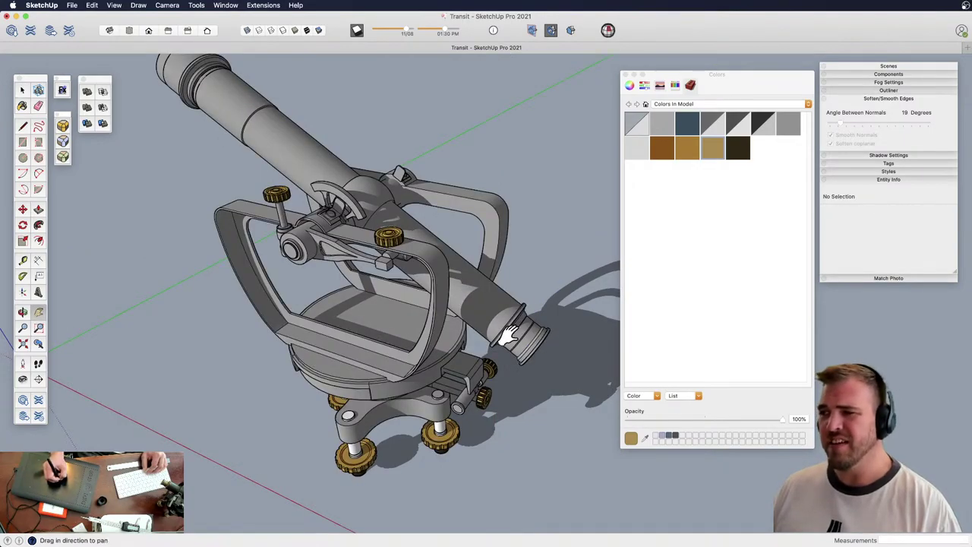
left_click_drag(506, 336, 471, 308)
key("o")
left_click_drag(471, 308, 403, 284)
key("z")
left_click_drag(430, 323, 464, 263)
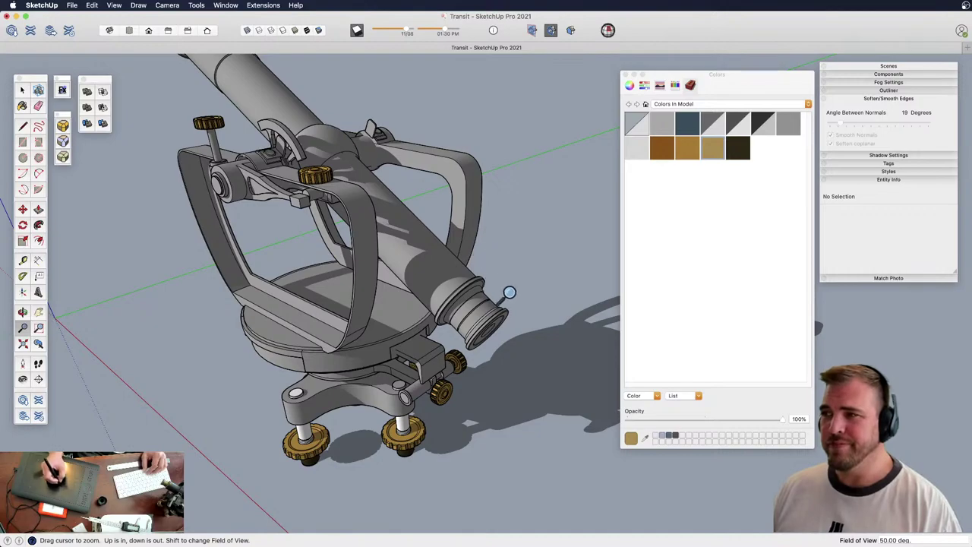
key("space")
double_click(479, 315)
left_click(486, 319)
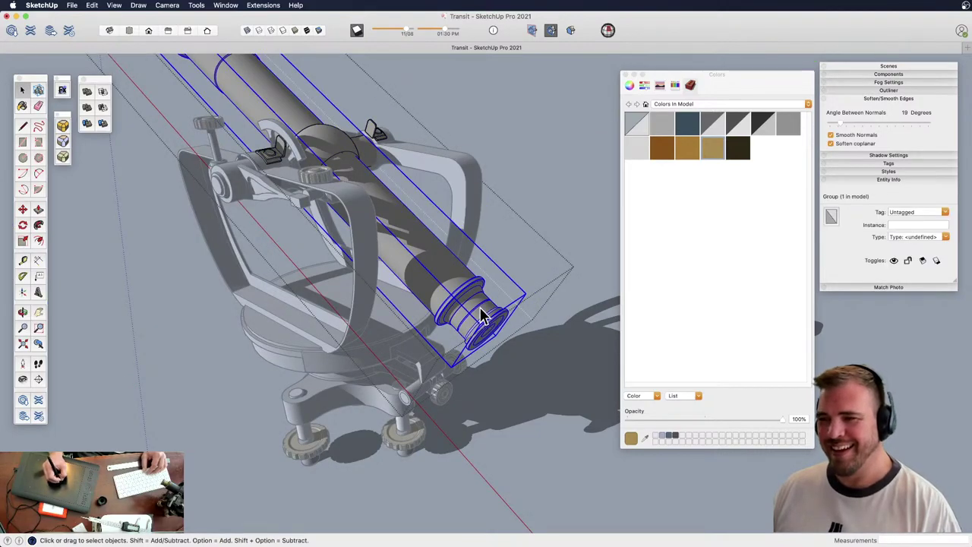
double_click(477, 319)
key("b")
left_click(496, 302)
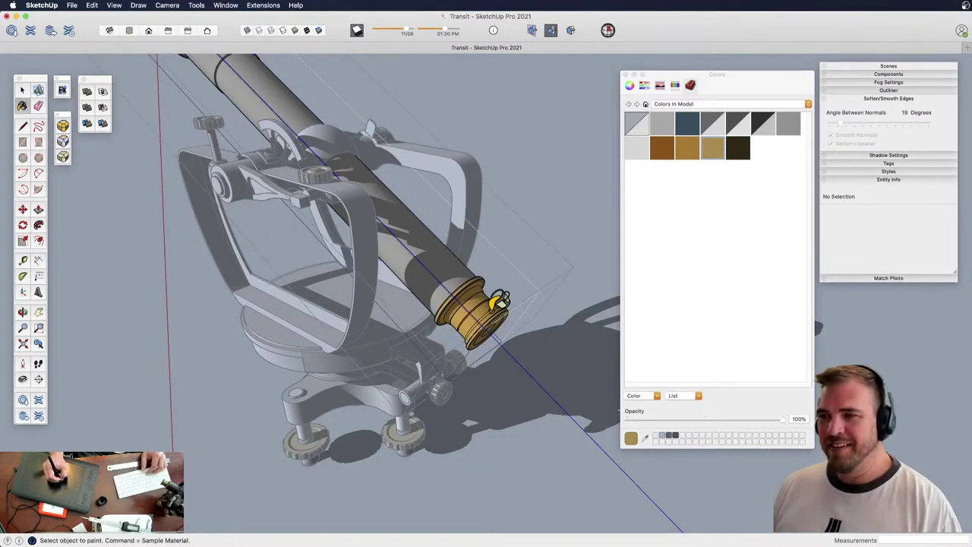
Paint the vertical screw shaft and its collar below the pivot clamp's knurled knob with the light brass colour
mouse_move(452, 249)
middle_mouse_down()
mouse_move(379, 265)
mouse_move(412, 330)
mouse_move(499, 322)
mouse_move(482, 326)
mouse_move(370, 291)
mouse_move(369, 282)
mouse_move(517, 341)
mouse_move(428, 311)
mouse_move(423, 332)
mouse_move(358, 217)
mouse_move(412, 269)
mouse_move(449, 326)
mouse_move(444, 289)
mouse_move(452, 303)
middle_mouse_up()
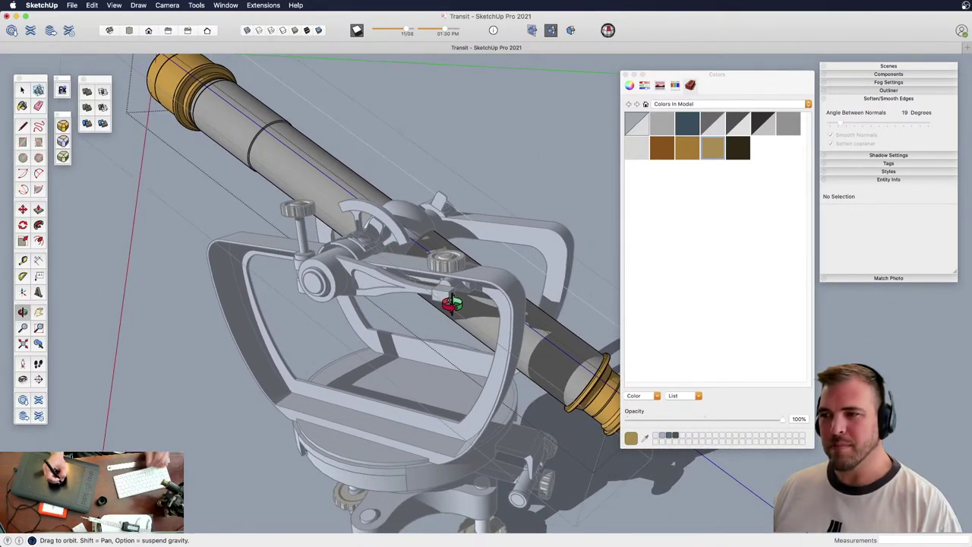
key("z")
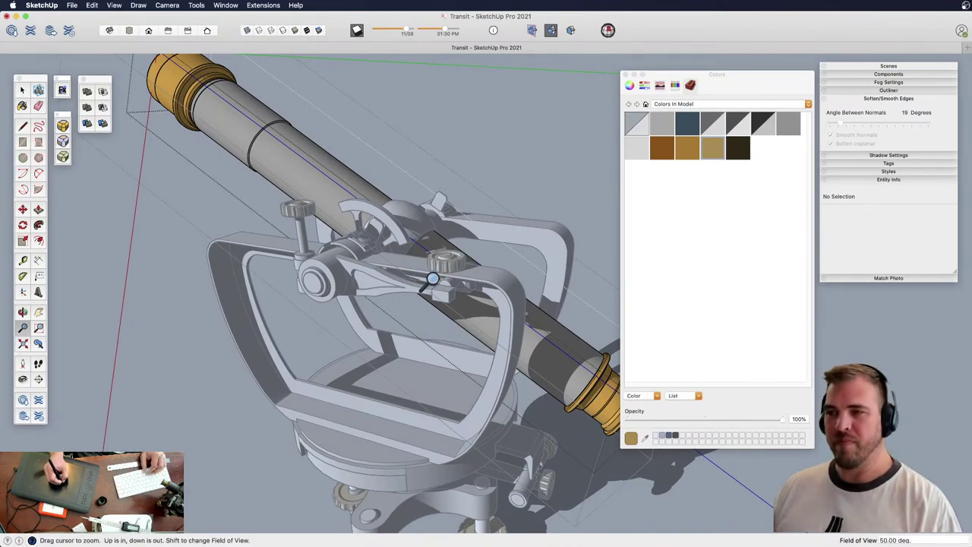
left_click_drag(434, 282, 431, 302)
middle_click_drag(432, 299, 448, 254, "shift")
left_click_drag(431, 300, 360, 234)
middle_click_drag(360, 234, 478, 384, "shift")
key("space")
middle_click_drag(402, 282, 484, 281, "shift")
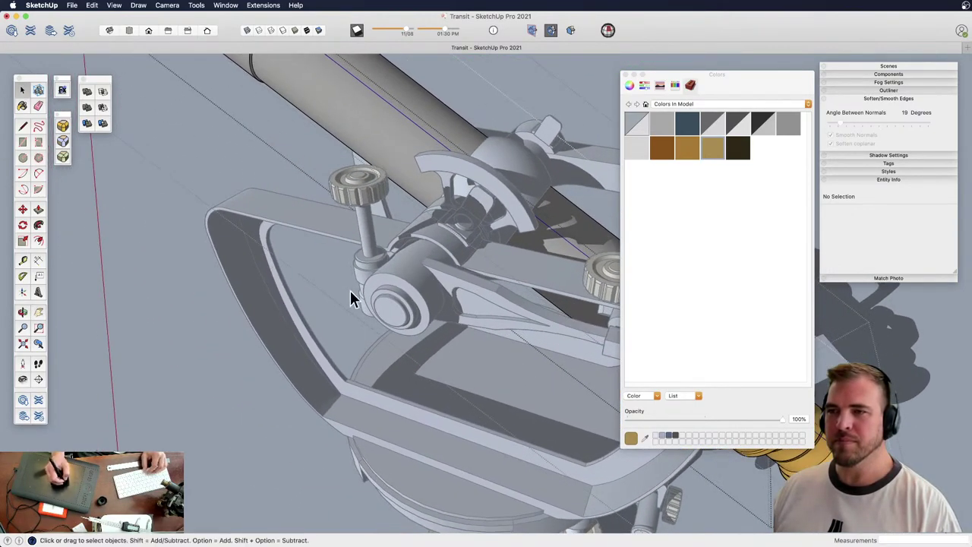
middle_click_drag(393, 293, 542, 267)
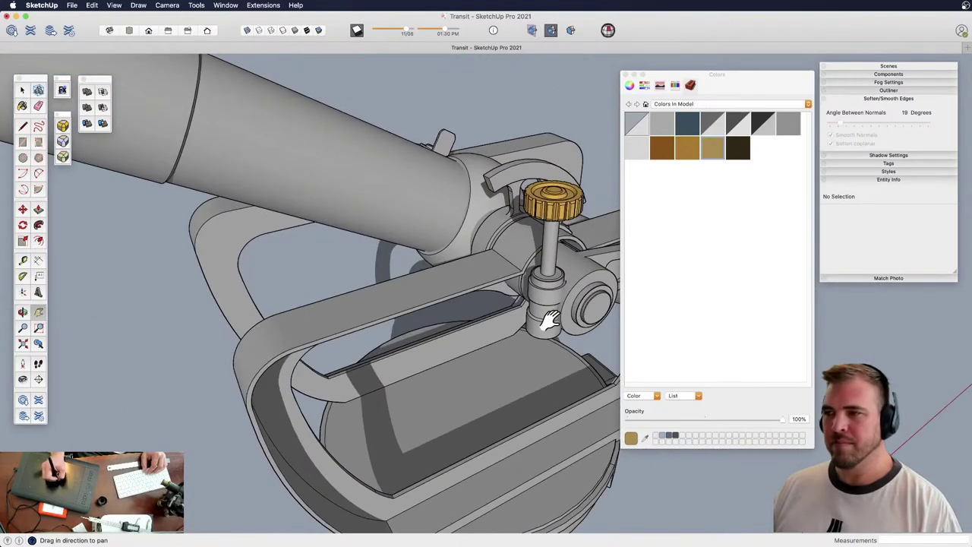
scroll(445, 358, "down", 2)
scroll(373, 256, "up", 5)
key("space")
left_click(372, 261)
middle_click_drag(373, 261, 478, 206)
left_click(443, 230)
left_click_drag(493, 218, 370, 166)
key("super+a")
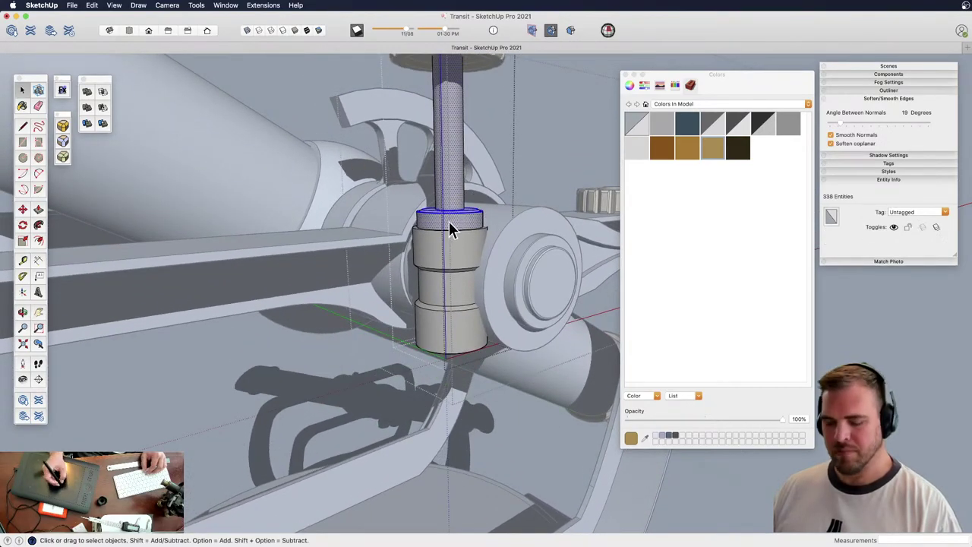
key("b")
middle_click_drag(499, 217, 395, 304)
left_click(432, 277)
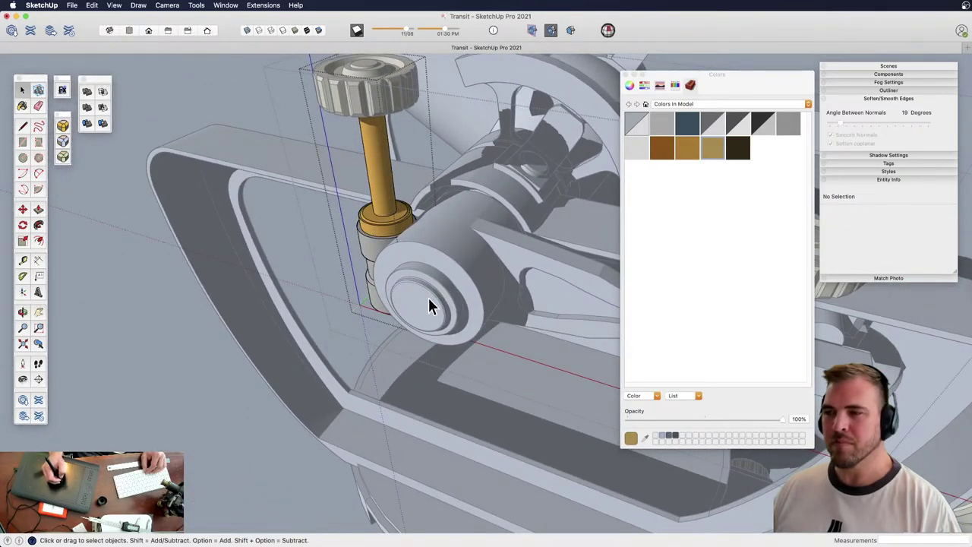
Paint the round stepped cap on the end of the telescope's pivot clamp with the light brass colour
left_click(429, 308)
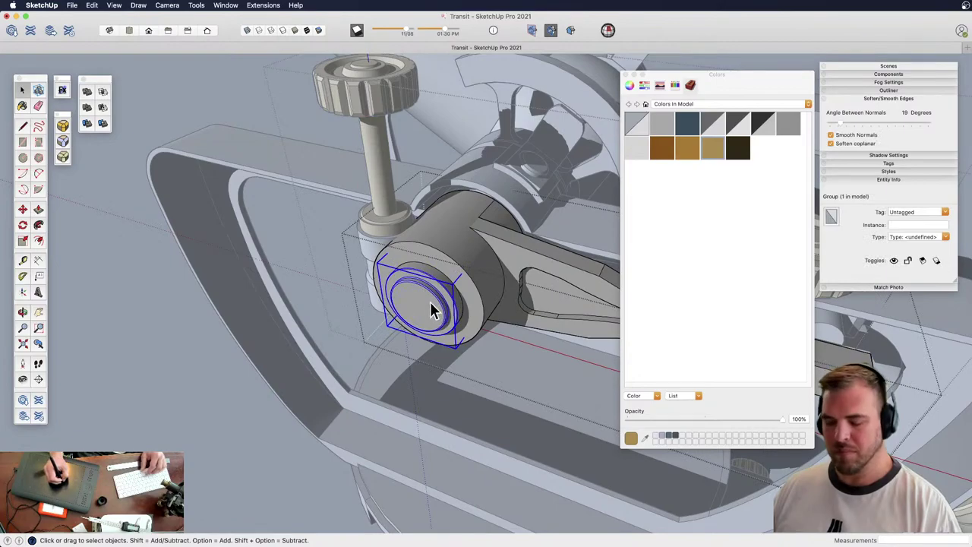
key("b")
left_click(440, 296)
Offset the outline of the curved arc's front face inward by about 0.3 mm to form a narrow border
middle_click_drag(395, 162, 548, 263)
key("z")
left_click_drag(518, 251, 510, 171)
key("space")
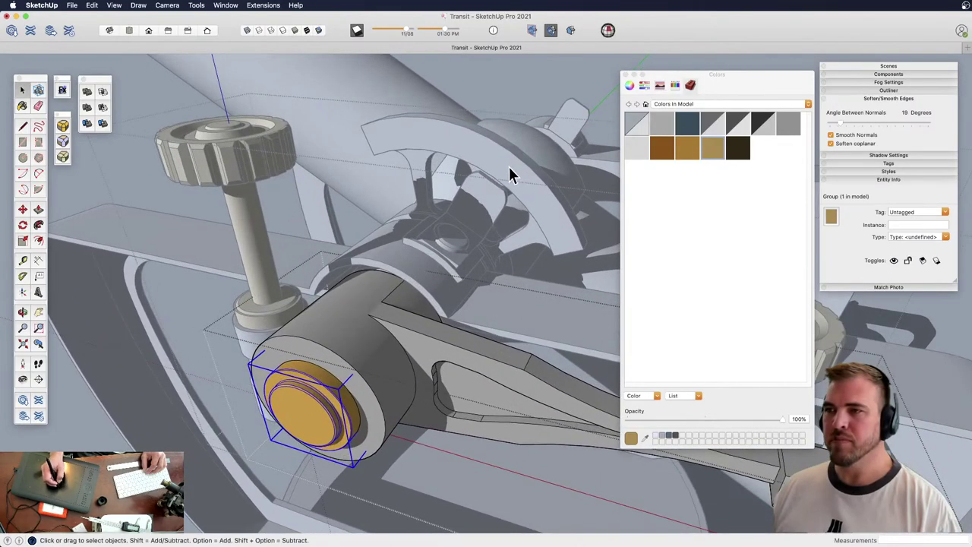
double_click(510, 172)
middle_click_drag(493, 219, 478, 252, "shift")
key("z")
left_click_drag(453, 320, 464, 230)
key("space")
left_click(456, 245)
middle_click_drag(455, 248, 489, 273, "shift")
key("z")
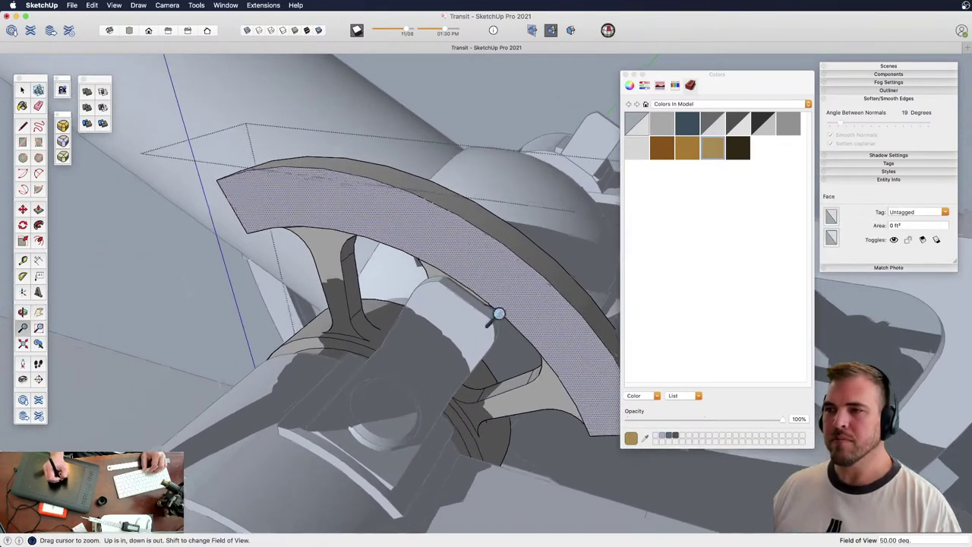
left_click_drag(497, 312, 491, 226)
key("f")
left_click(499, 213)
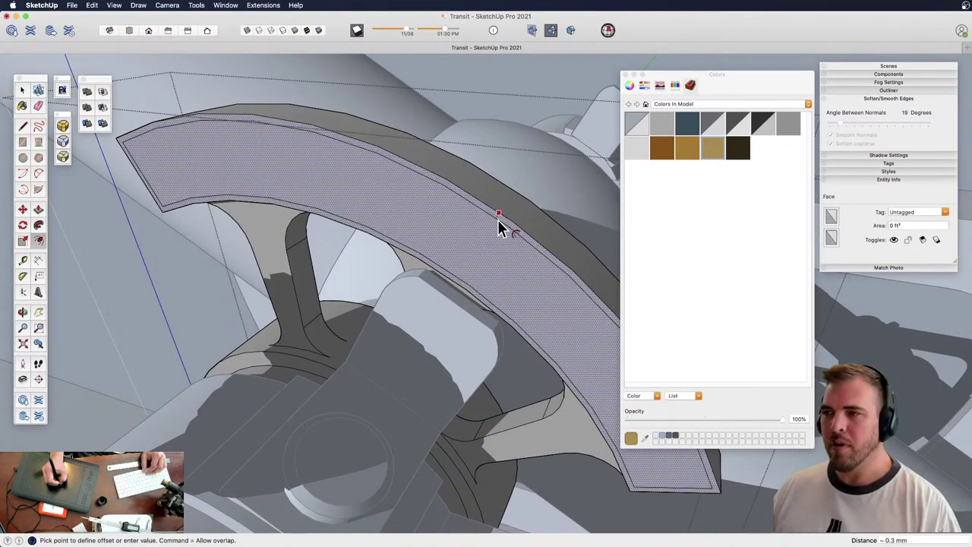
left_click(476, 199)
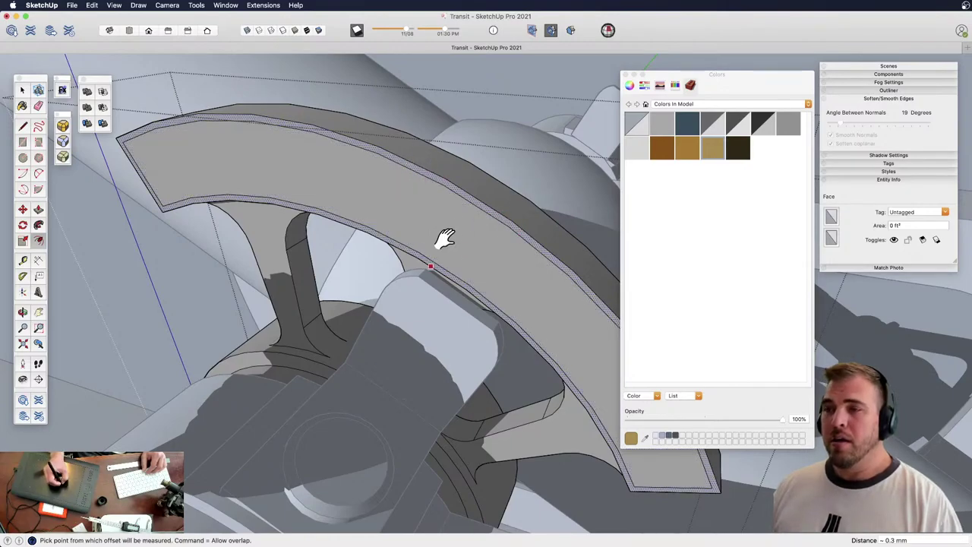
Combine all the parts of the transit into a single group
middle_click_drag(445, 238, 456, 281)
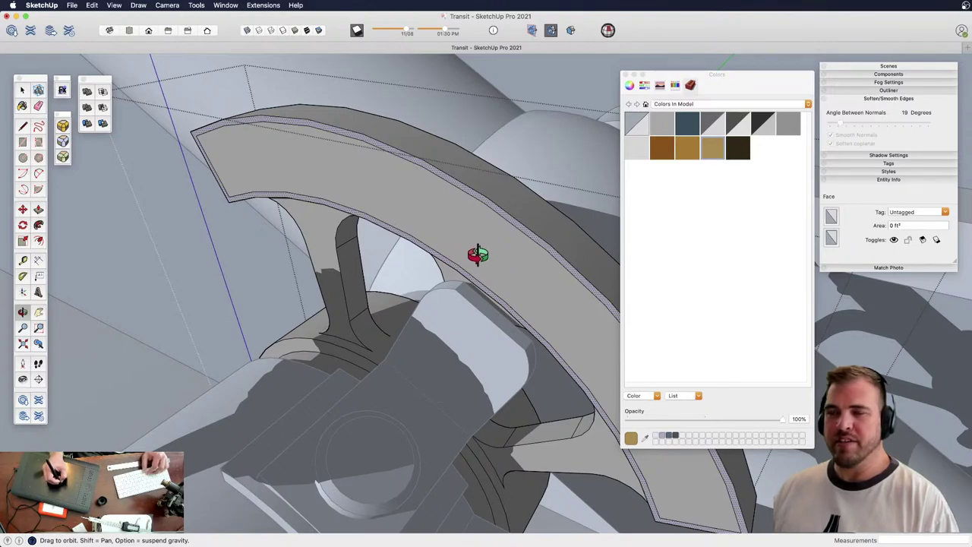
key("z")
left_click_drag(449, 191, 410, 448)
key("space")
left_click(368, 351)
middle_click_drag(461, 323, 449, 216, "shift")
middle_click_drag(416, 300, 365, 345)
left_click(479, 267)
left_click_drag(447, 136, 307, 84)
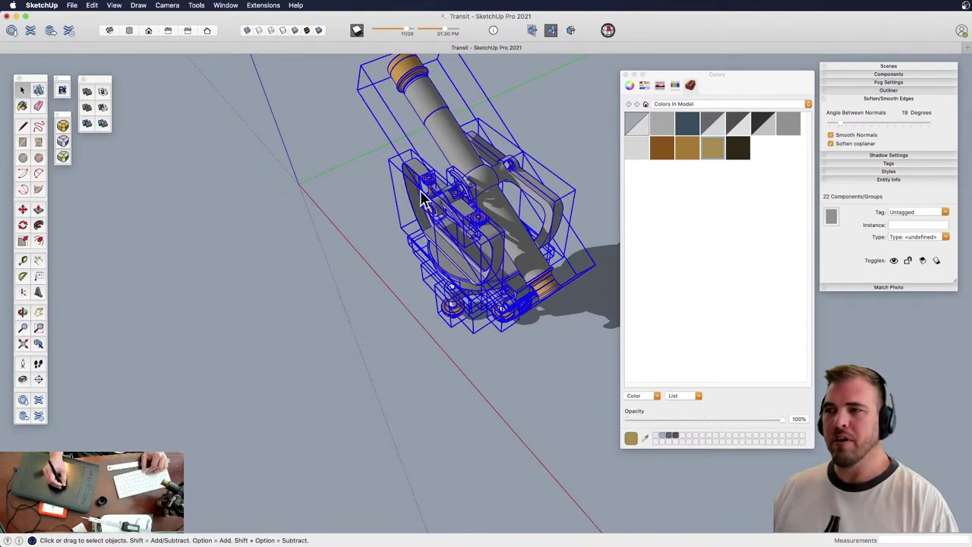
key("z")
left_click_drag(426, 198, 470, 288)
key("super+g")
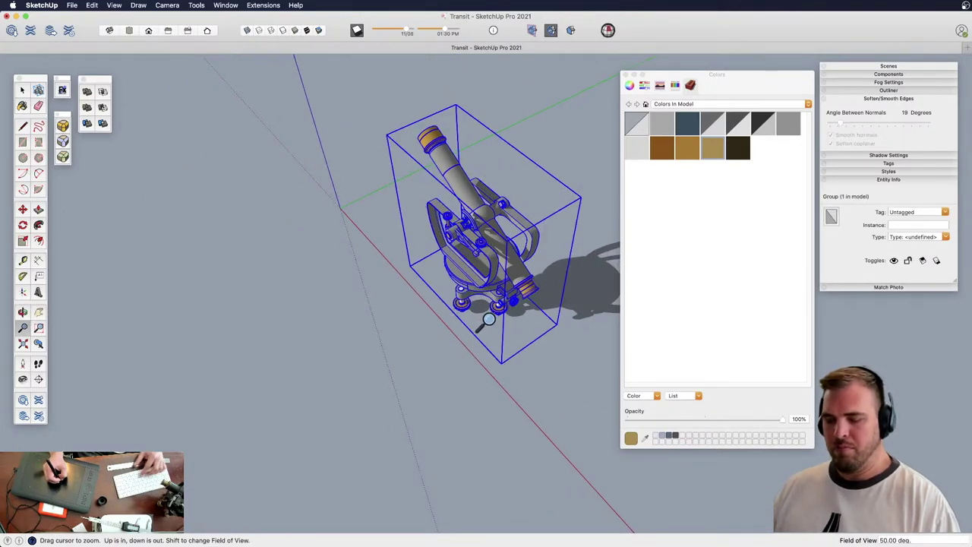
Place a copy of the grouped transit about 211 mm away from the original
key("m")
left_click(478, 327)
key("alt")
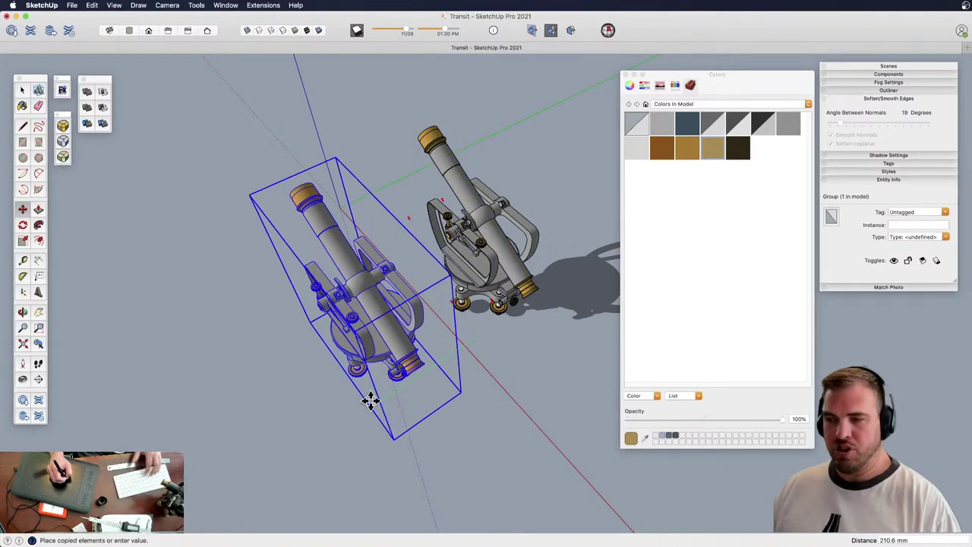
left_click(371, 401)
Try the dark orange-brown colour on the telescope body and yoke of the copied transit
middle_click_drag(451, 342, 514, 254, "shift")
key("space")
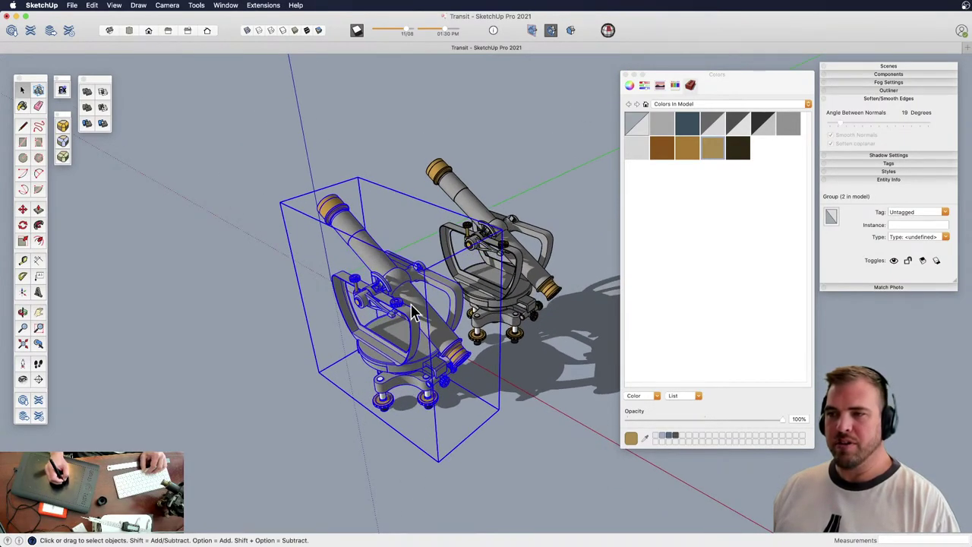
double_click(410, 307)
middle_click_drag(431, 329, 460, 297, "shift")
key("z")
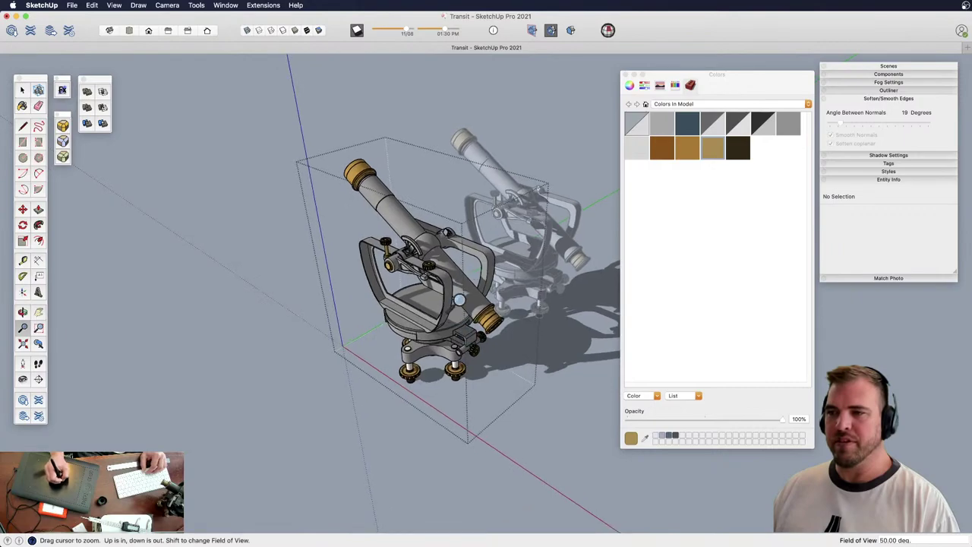
left_click_drag(448, 297, 405, 215)
key("space")
left_click(661, 150)
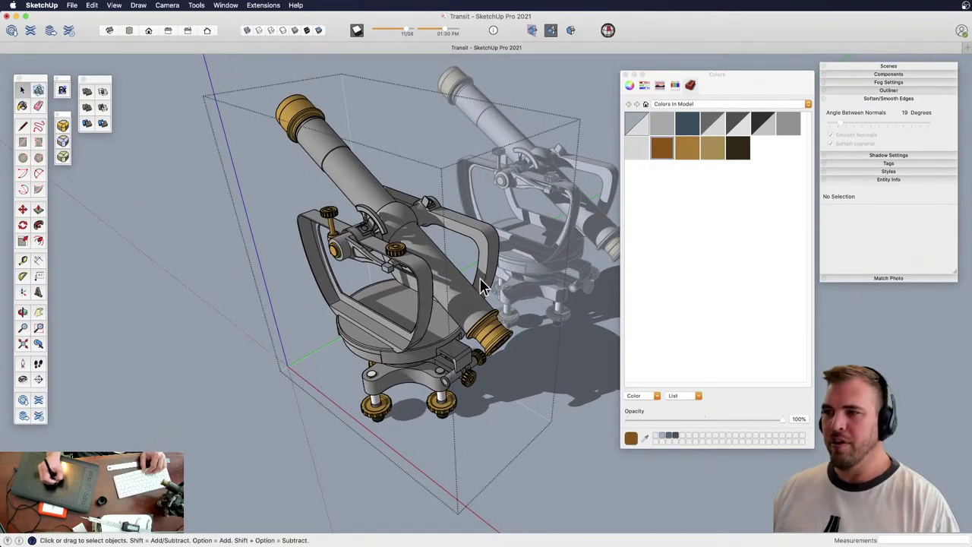
left_click(450, 260)
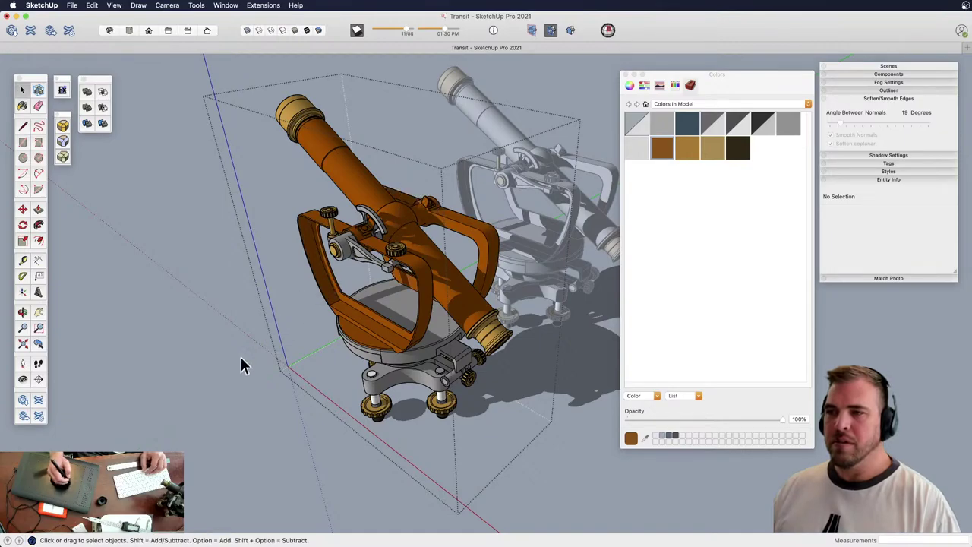
Compare the orange-brown copy with the grey transit and erase the copy
middle_click_drag(243, 365, 312, 267)
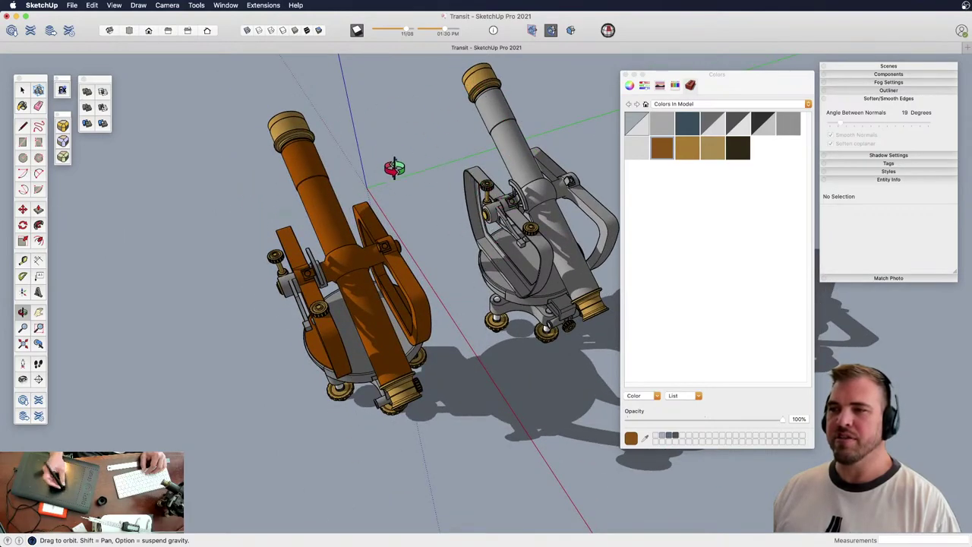
mouse_move(394, 167)
middle_mouse_down()
mouse_move(412, 329)
mouse_move(521, 289)
mouse_move(542, 202)
mouse_move(542, 190)
mouse_move(504, 288)
mouse_move(425, 339)
mouse_move(523, 180)
mouse_move(521, 210)
mouse_move(464, 226)
mouse_move(379, 272)
mouse_move(358, 319)
middle_mouse_up()
key("e")
left_click(411, 268)
Paint the inset face inside the border of the curved arc with the light grey colour
key("z")
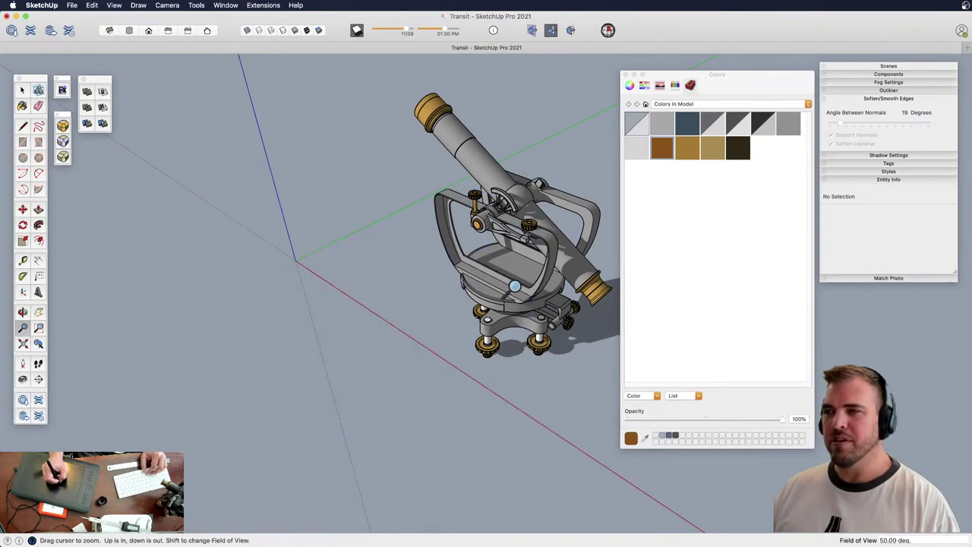
left_click_drag(515, 284, 532, 162)
middle_click_drag(531, 163, 435, 322, "shift")
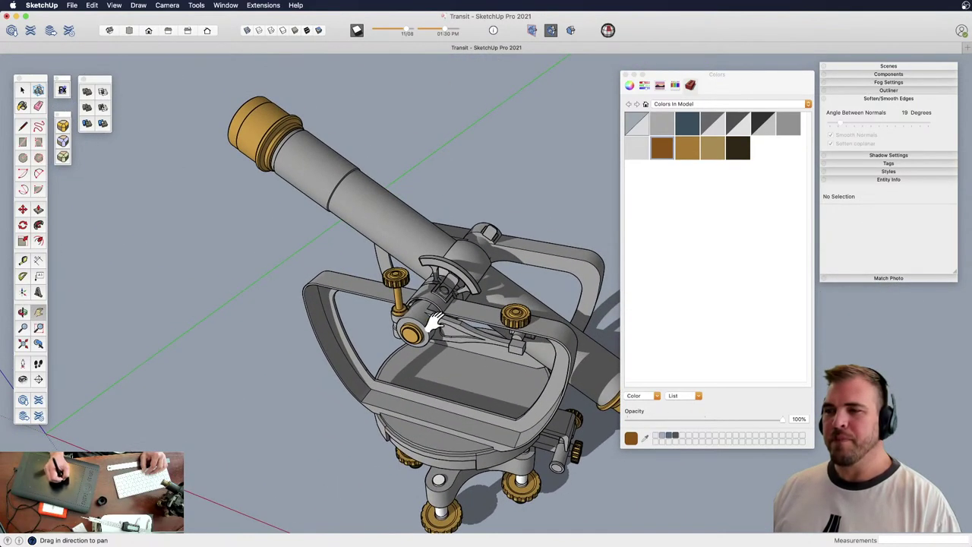
middle_click_drag(413, 258, 460, 282)
key("z")
left_click_drag(466, 332, 443, 267)
middle_click_drag(410, 249, 454, 339, "shift")
left_click_drag(454, 339, 474, 128)
middle_click_drag(474, 251, 463, 297)
left_click_drag(463, 297, 432, 240)
key("space")
triple_click(418, 254)
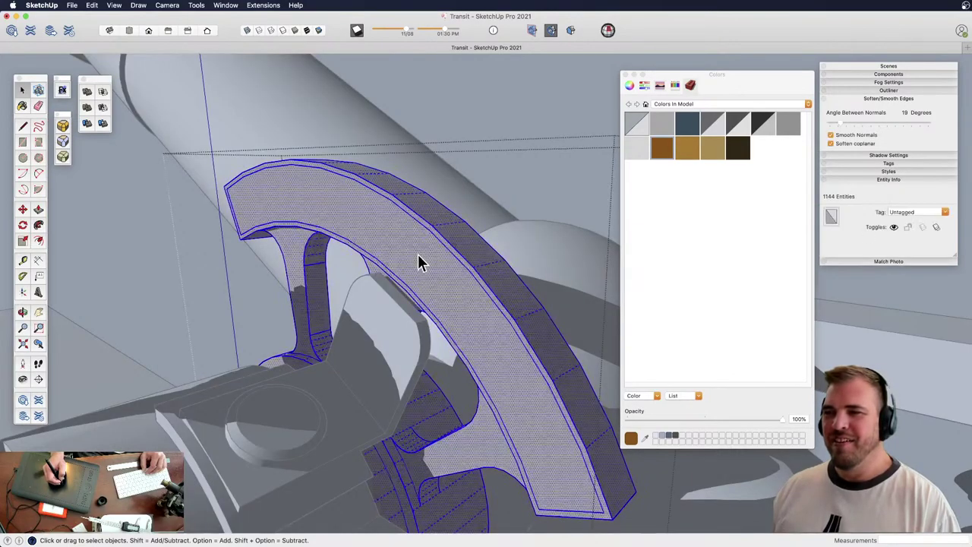
left_click(434, 263)
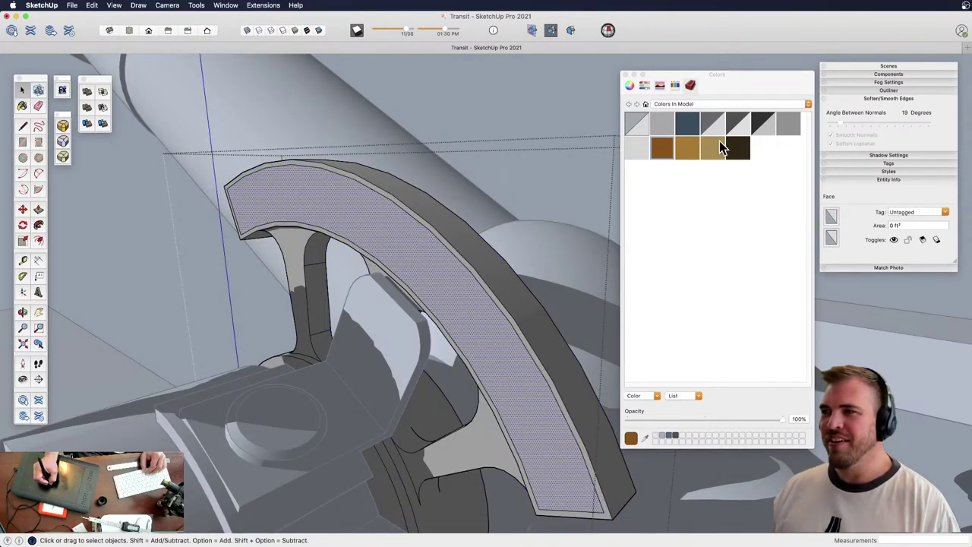
key("b")
left_click(428, 265)
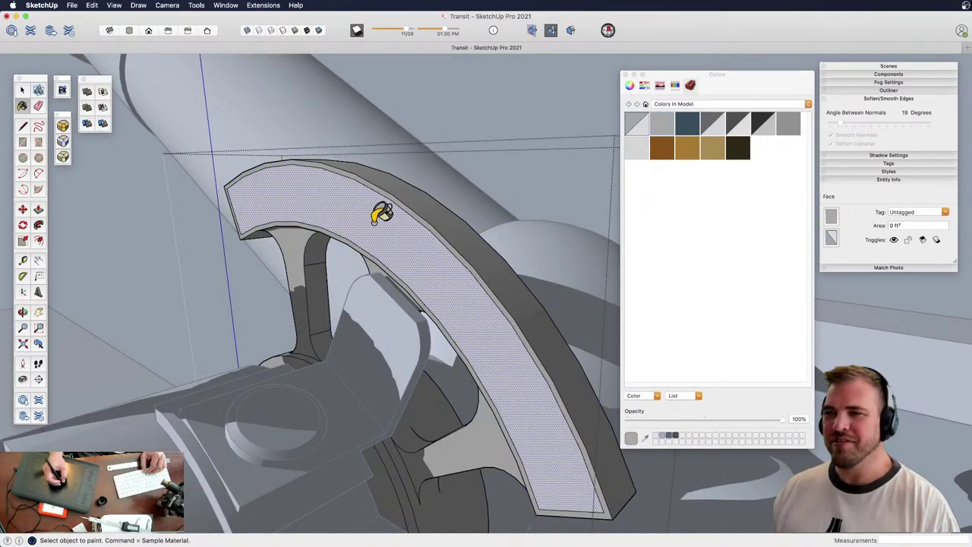
Paint the curved arc's outer side faces and the narrow border around its light grey inset with the brass colour
key("z")
left_click_drag(416, 213, 439, 318)
mouse_move(439, 318)
middle_mouse_down("shift")
mouse_move(430, 285)
mouse_move(463, 314)
mouse_move(439, 247)
middle_mouse_up("shift")
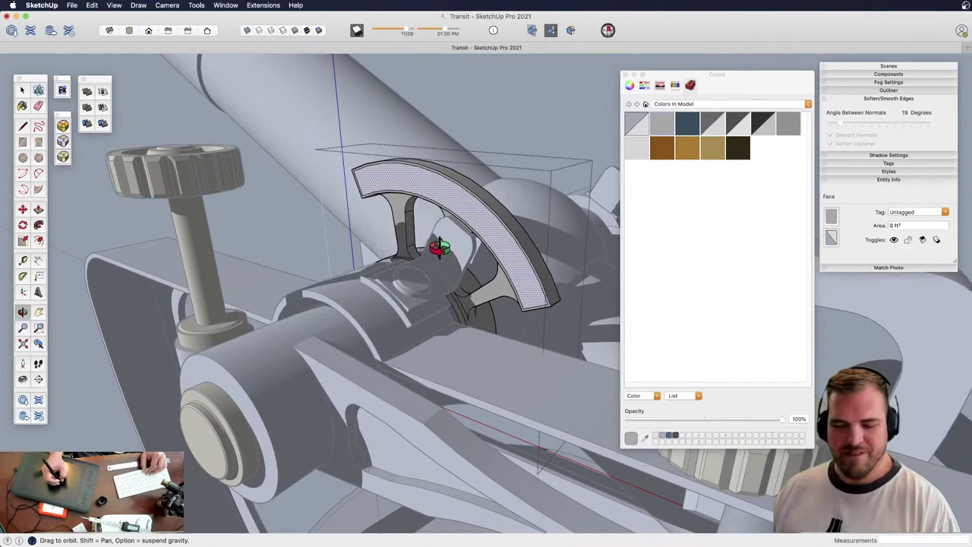
key("z")
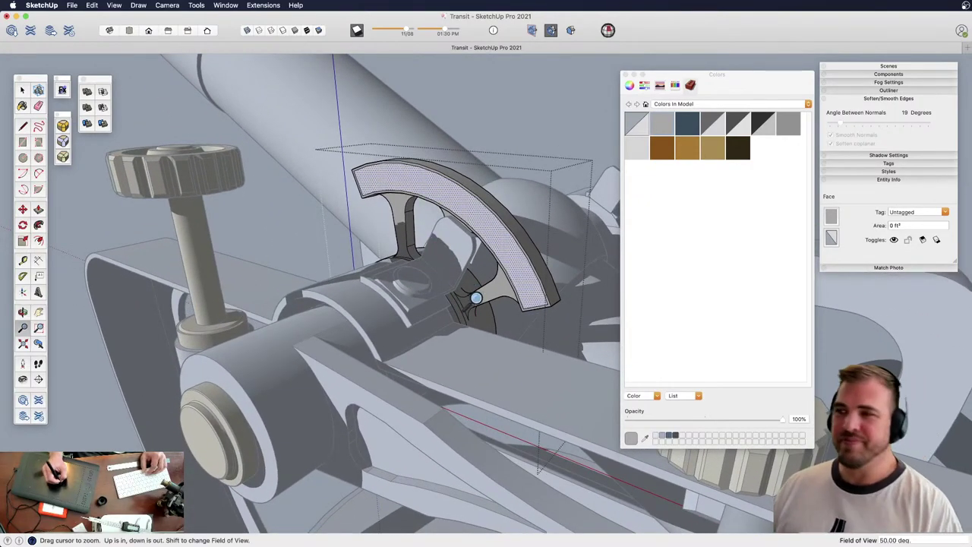
left_click_drag(460, 297, 471, 156)
middle_click_drag(470, 157, 503, 225)
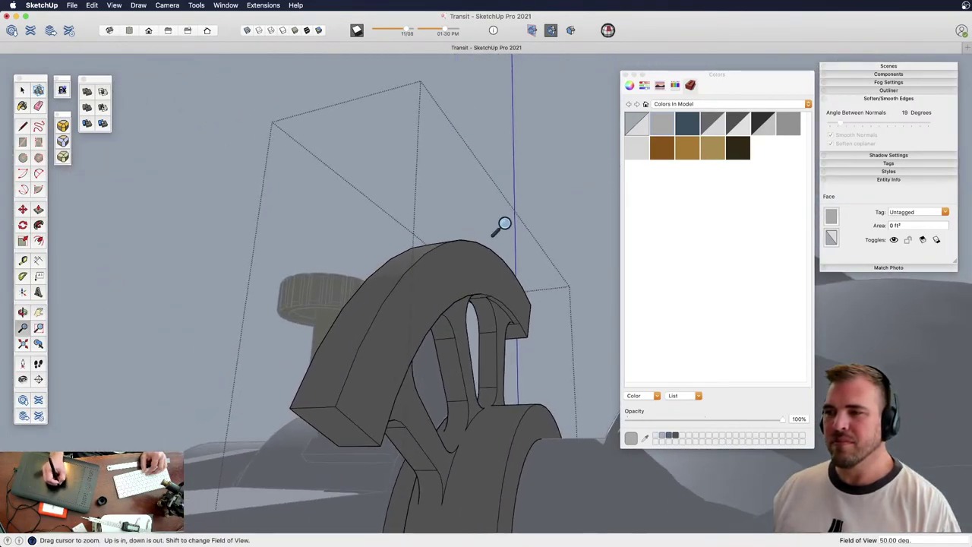
left_click_drag(502, 225, 435, 320)
key("space")
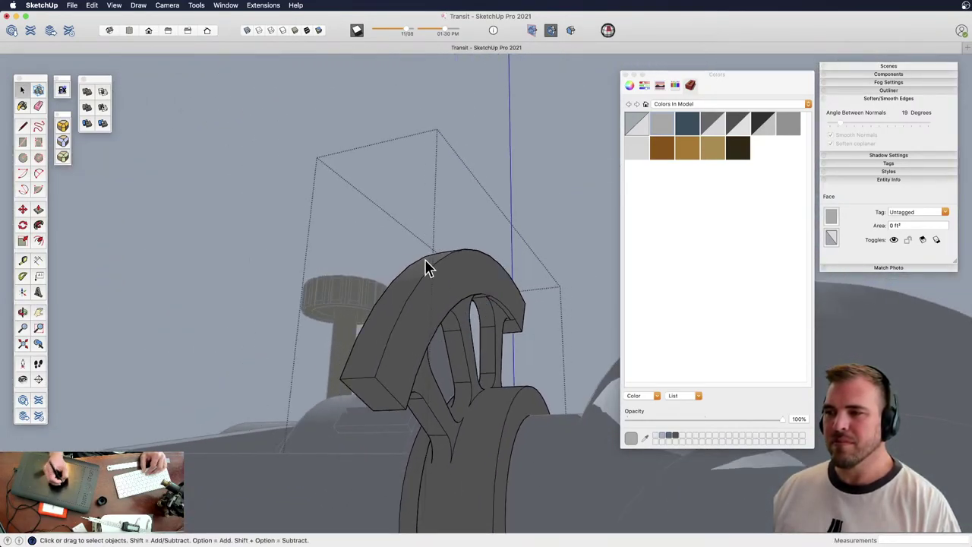
middle_click_drag(445, 311, 395, 384)
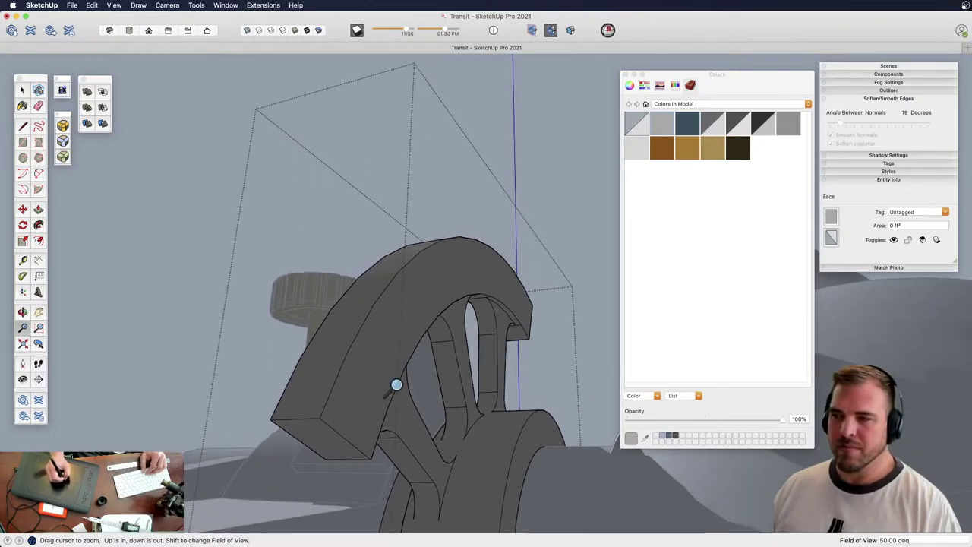
left_click(515, 334, "shift")
middle_click_drag(424, 345, 450, 498, "shift")
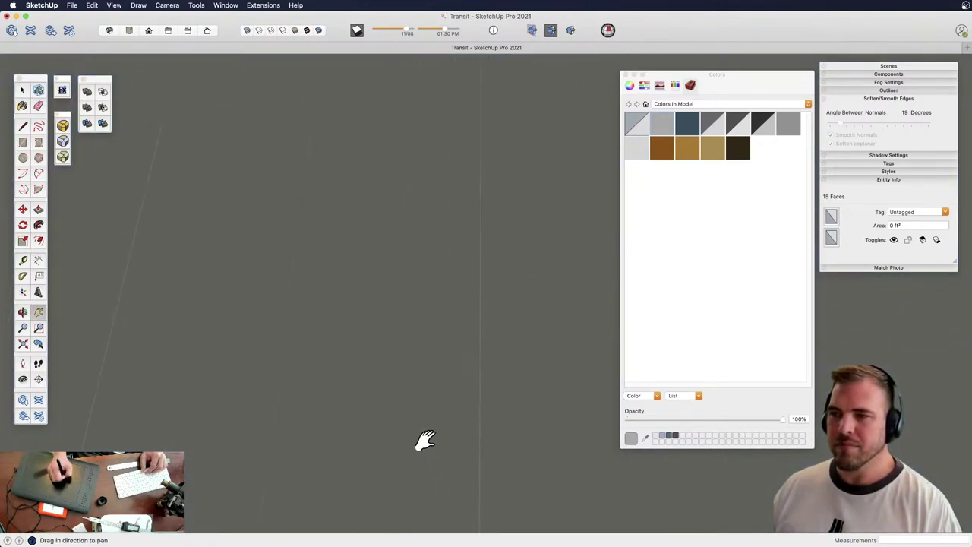
key("z")
left_click_drag(373, 237, 418, 425)
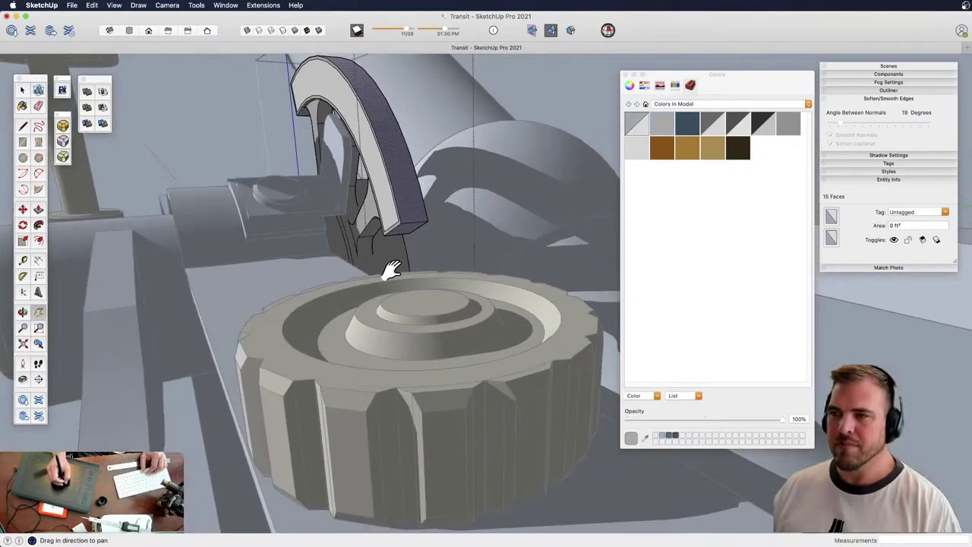
middle_click_drag(390, 274, 410, 319, "shift")
middle_click_drag(410, 319, 450, 332)
left_click_drag(449, 331, 424, 251)
middle_click_drag(424, 252, 388, 291)
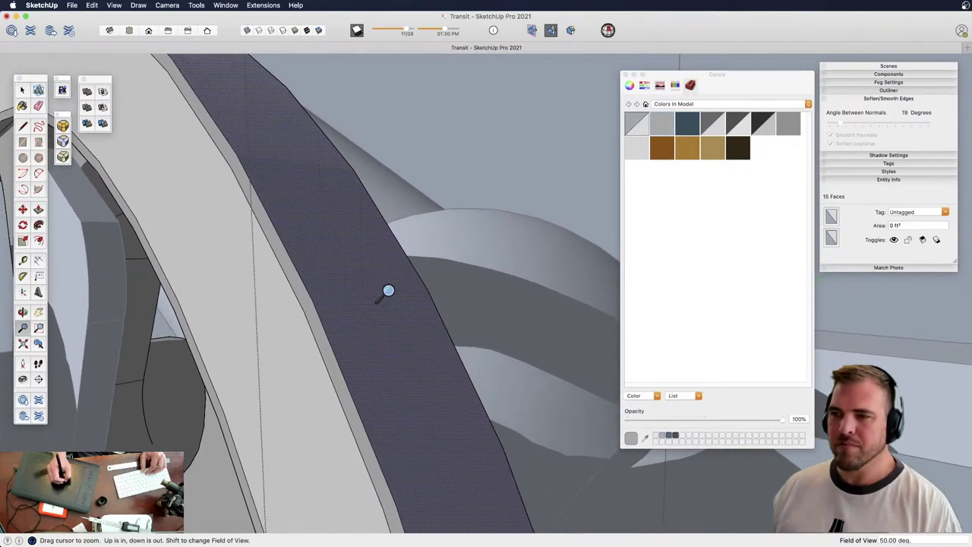
key("space")
left_click(315, 333, "shift")
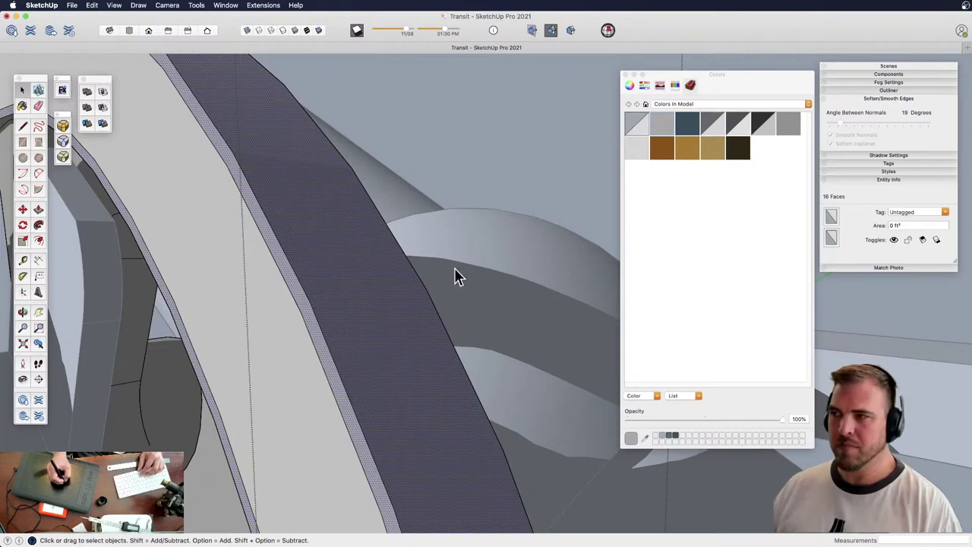
left_click(698, 156)
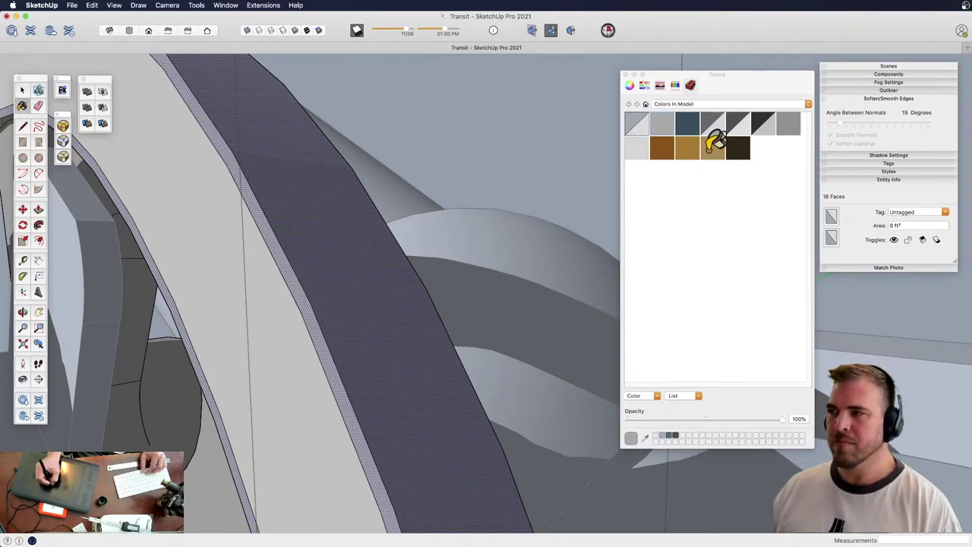
left_click(713, 145)
left_click(340, 327)
Push the light grey inset face of the arc inward by about 0.2 mm so it sits recessed behind the brass border
mouse_move(379, 292)
middle_mouse_down()
mouse_move(358, 226)
mouse_move(392, 293)
mouse_move(445, 342)
mouse_move(426, 391)
mouse_move(420, 384)
middle_mouse_up()
key("z")
left_click_drag(420, 384, 410, 303)
key("p")
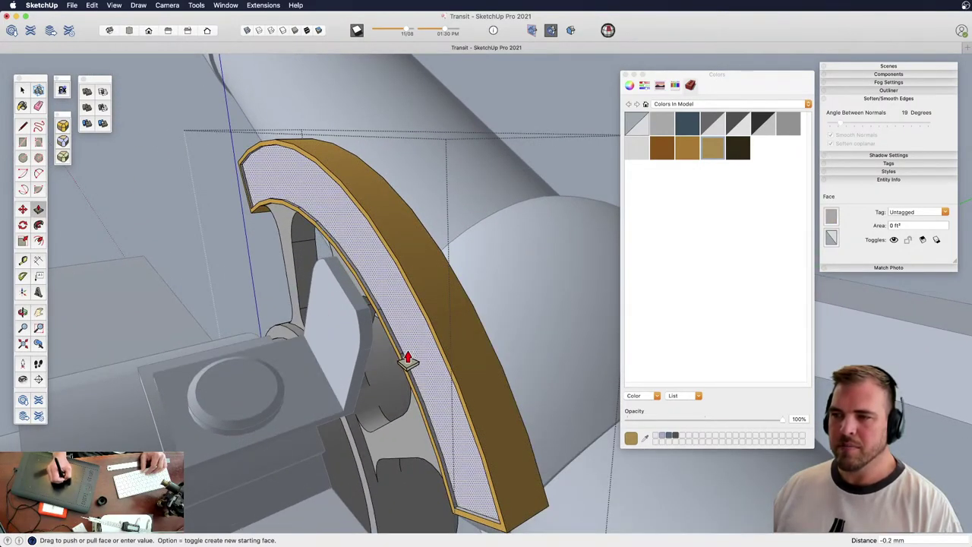
key("Escape")
key("z")
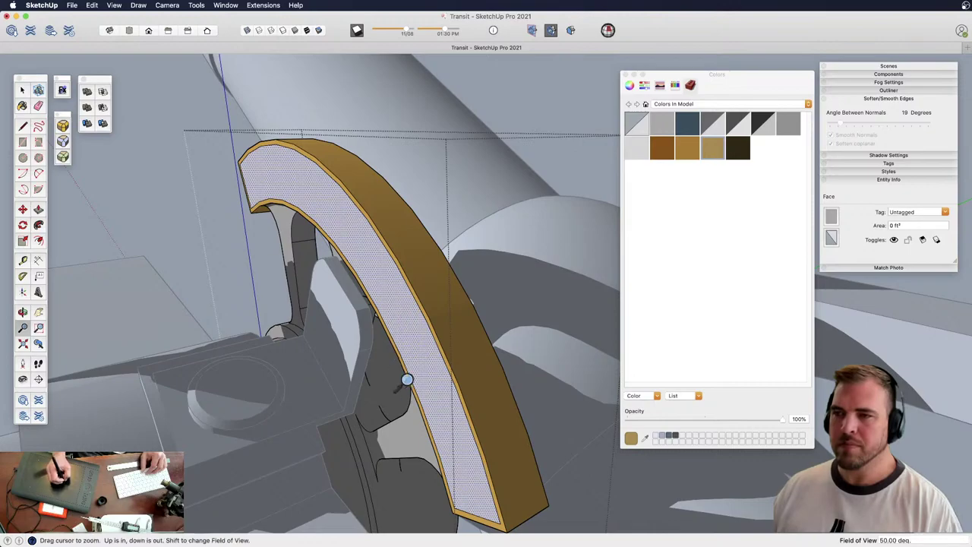
left_click_drag(406, 382, 310, 239)
middle_click_drag(311, 239, 402, 276, "shift")
key("p")
left_click(347, 318)
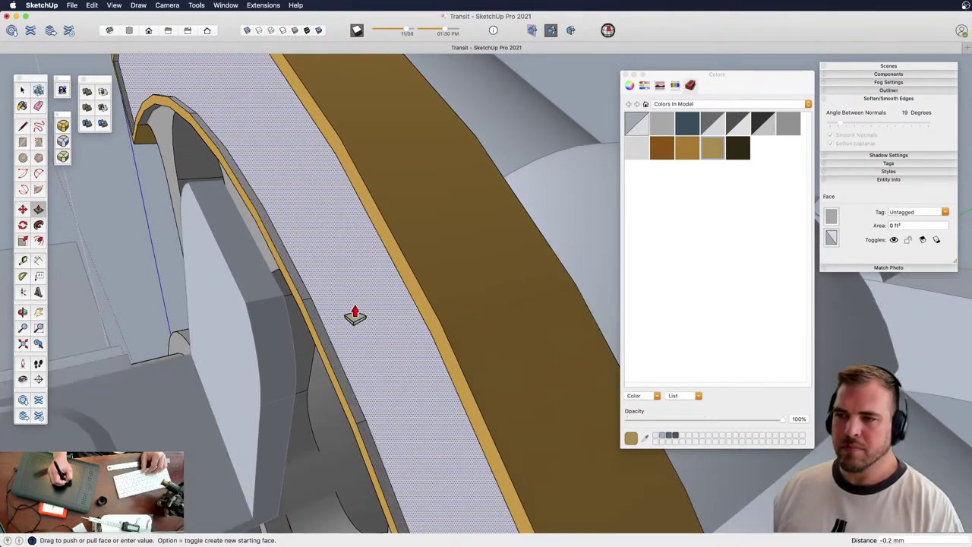
Close the arc's nested groups and examine the whole painted transit
key("z")
left_click_drag(341, 190, 415, 385)
middle_click_drag(414, 384, 500, 319)
scroll(394, 370, "down", 5)
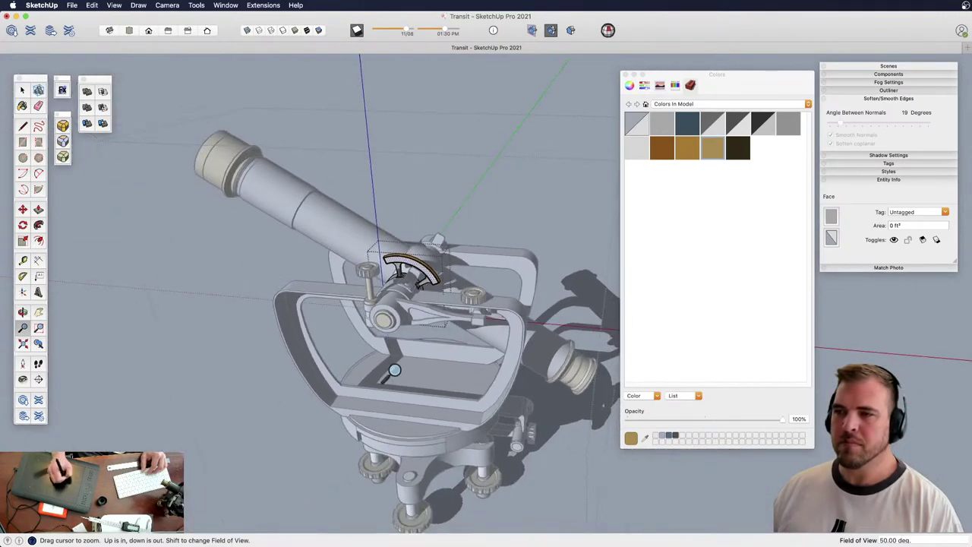
middle_click_drag(435, 248, 410, 228)
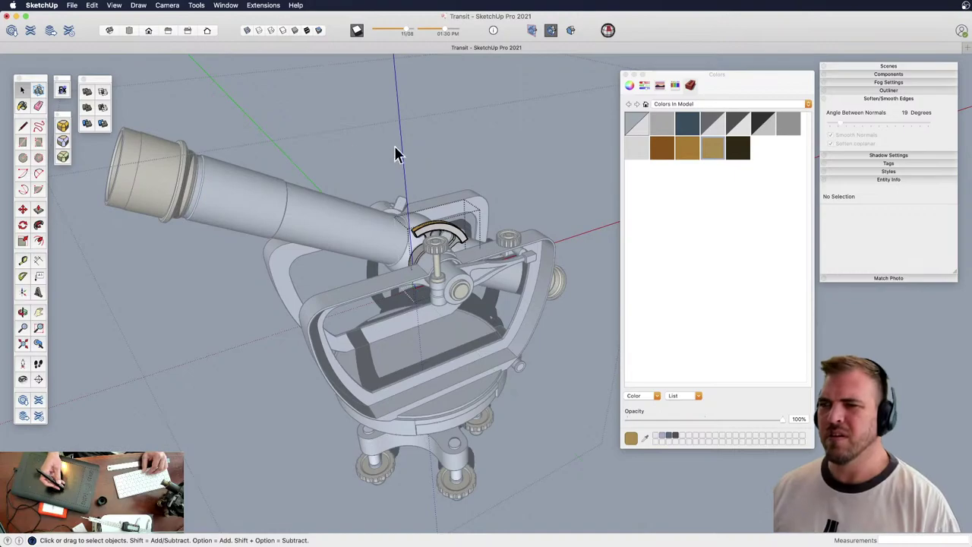
left_click_drag(445, 229, 390, 341)
key("space")
left_click(255, 370)
left_click(255, 370)
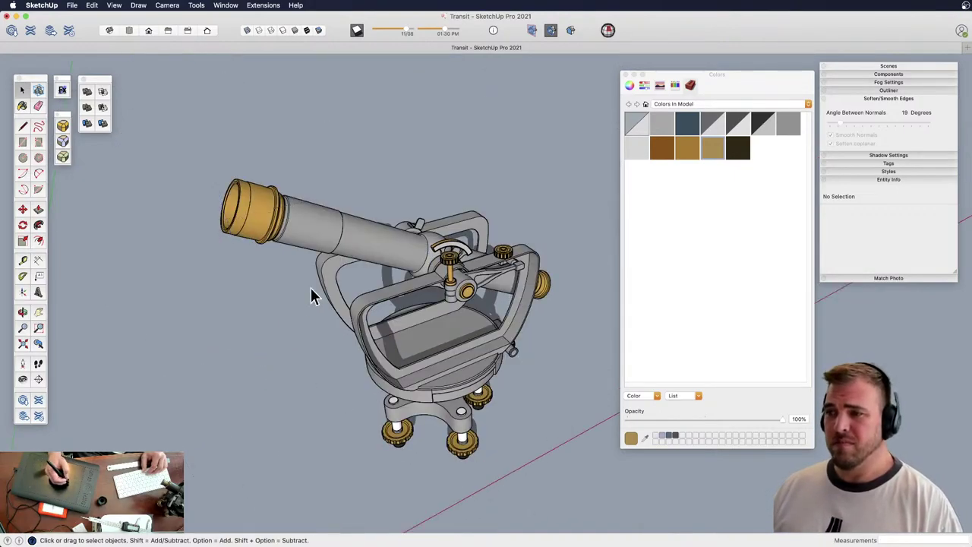
middle_click_drag(387, 299, 342, 251)
Expand and enlarge the Outliner to examine the model's hierarchy of groups and components
left_click(230, 6)
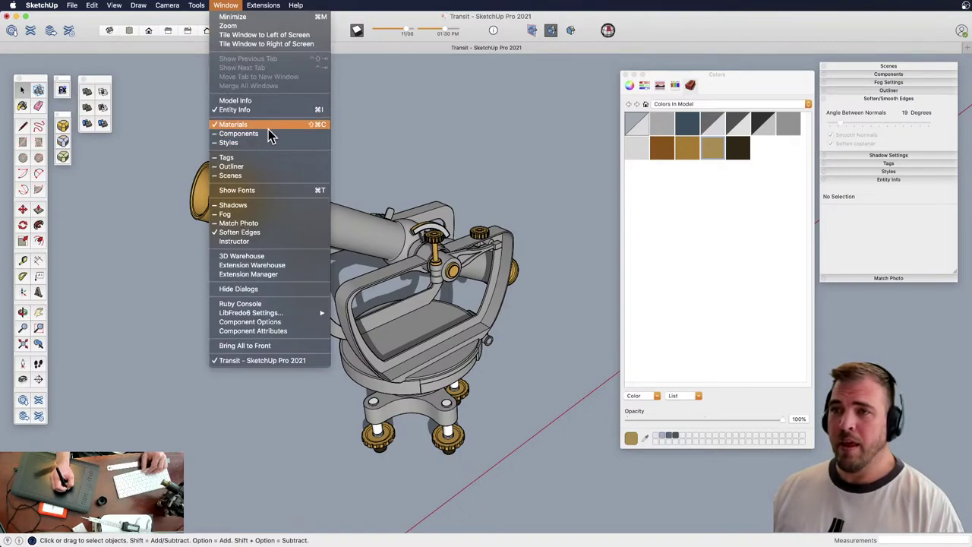
left_click(904, 89)
left_click(908, 92)
left_click_drag(903, 68, 538, 76)
left_click_drag(717, 76, 808, 77)
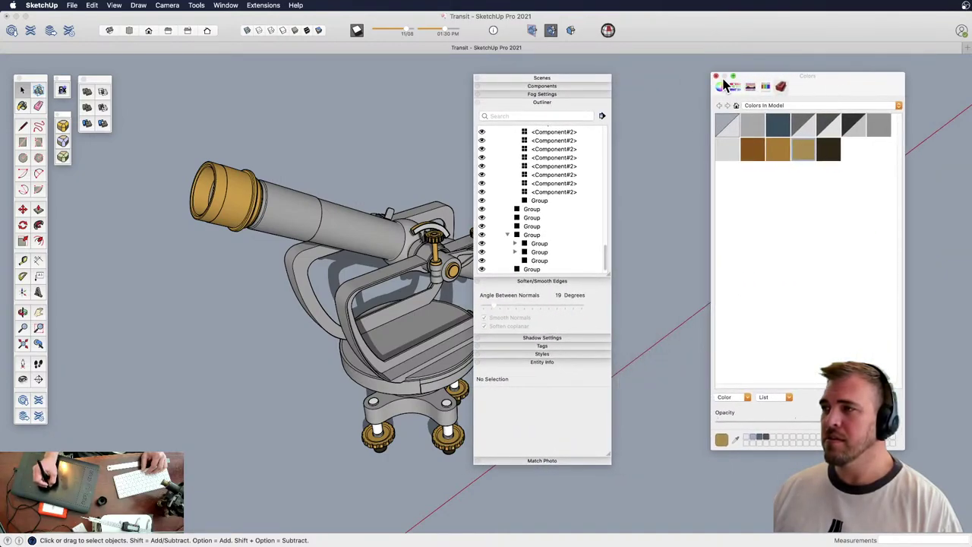
left_click_drag(612, 280, 711, 502)
left_click_drag(712, 425, 685, 200)
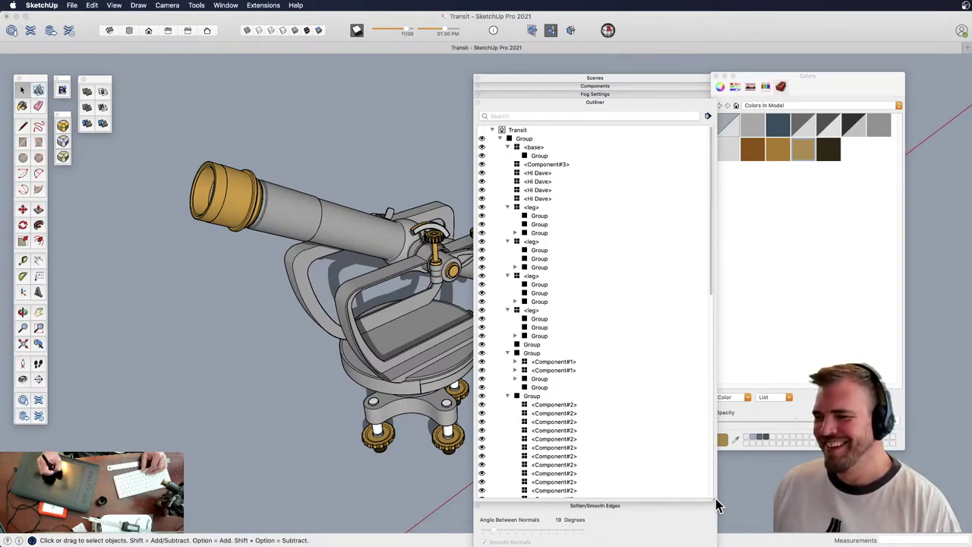
left_click_drag(718, 505, 626, 220)
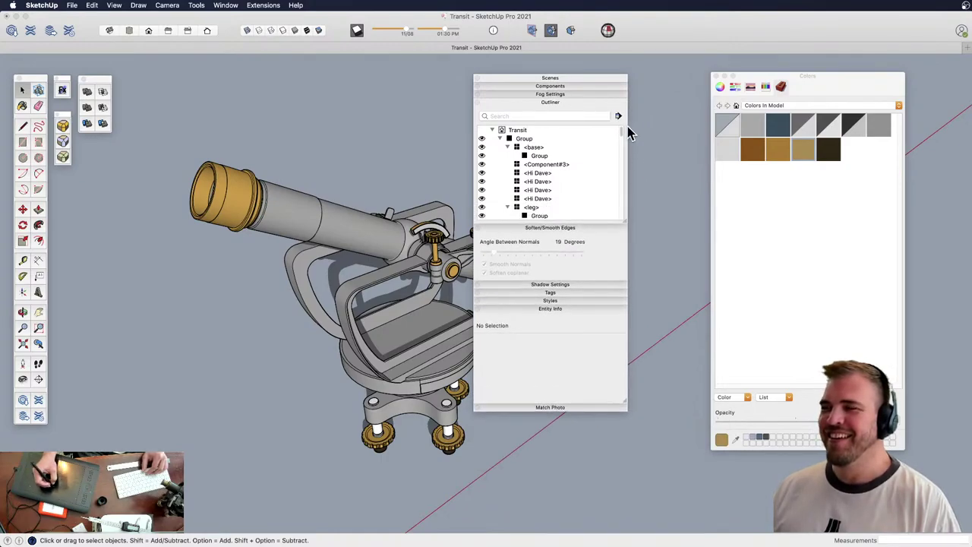
Collapse the Outliner and arrange the panel stack and the Colors window side by side, clear of the transit
left_click(584, 102)
left_click_drag(831, 78, 749, 74)
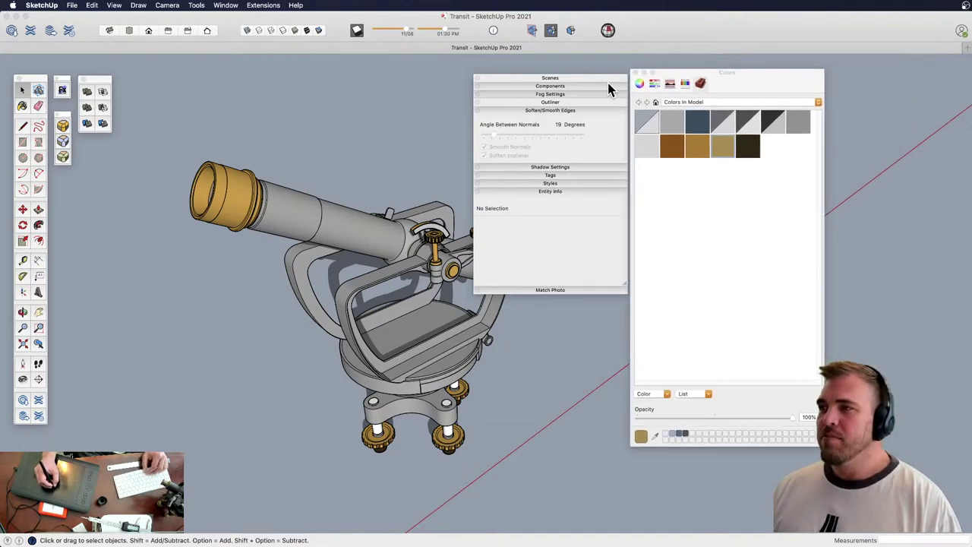
left_click_drag(608, 84, 958, 78)
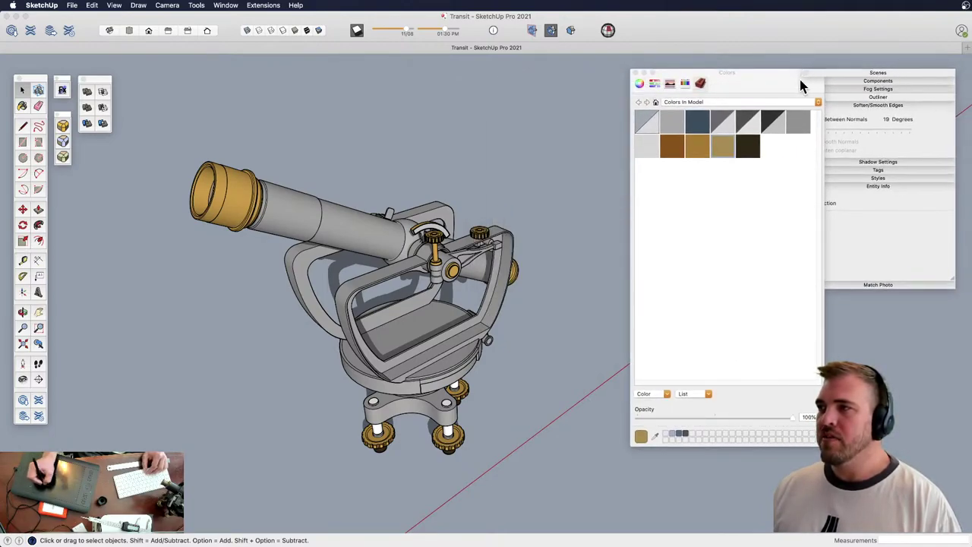
left_click_drag(763, 79, 729, 83)
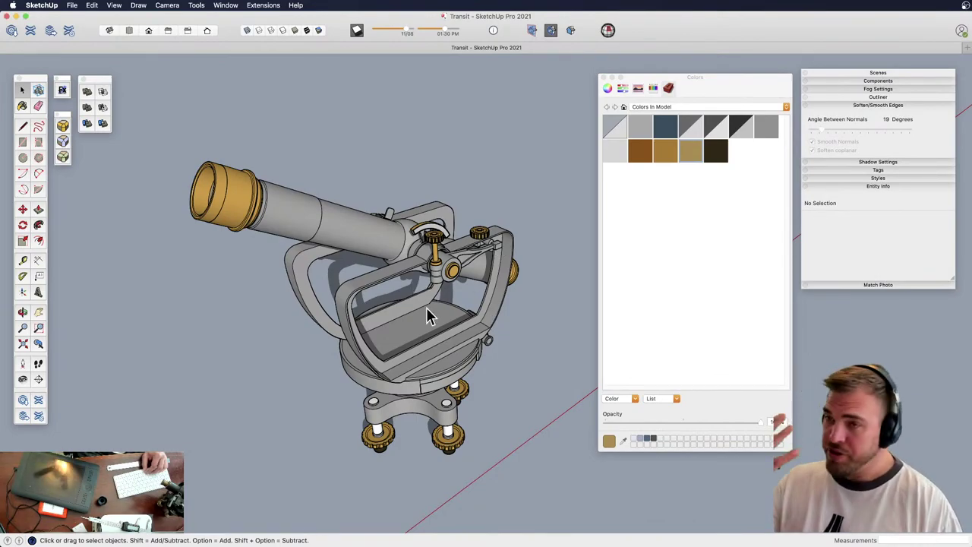
Open the telescope's nested group, select all of the tube's connected geometry, inspect it, and leave the group
double_click(352, 227)
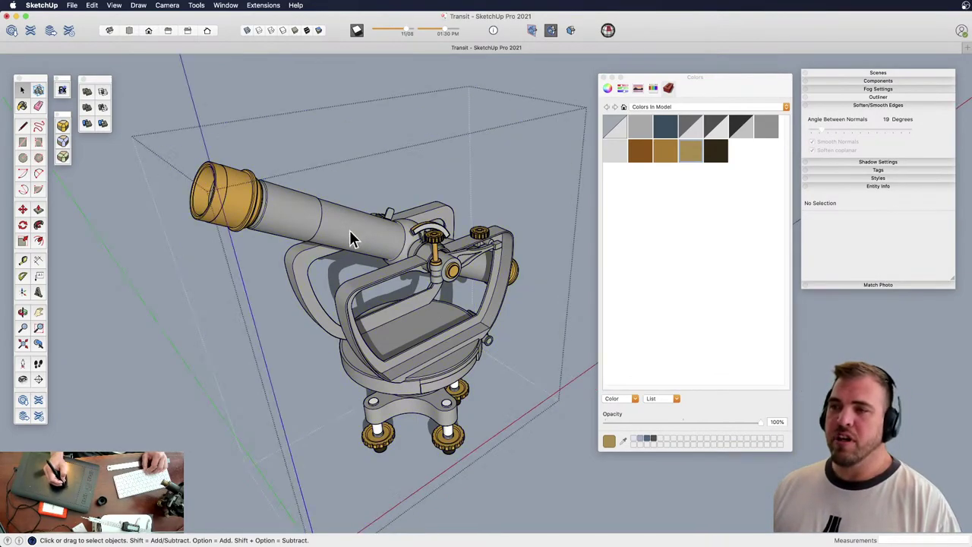
double_click(351, 231)
triple_click(354, 232)
key("h")
middle_click_drag(386, 246, 394, 324)
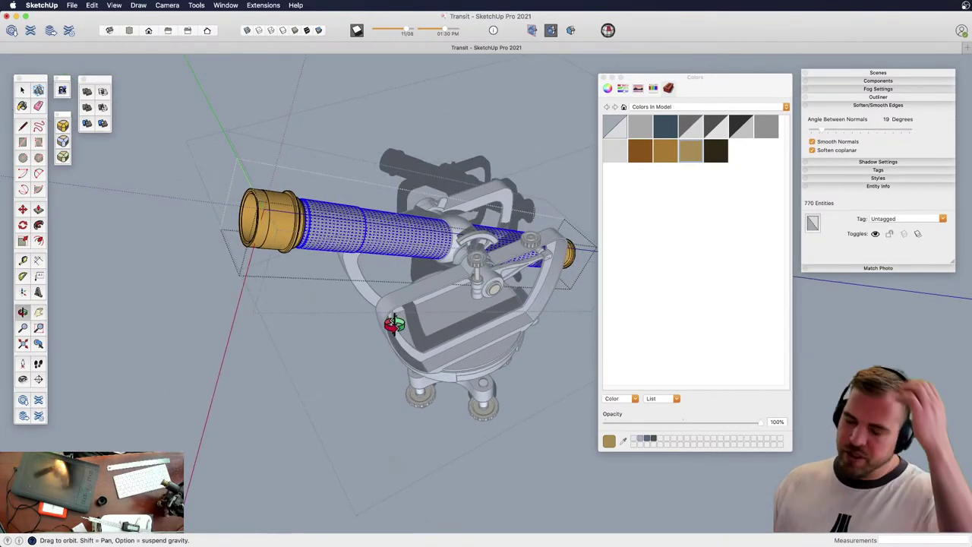
scroll(396, 208, "up", 4)
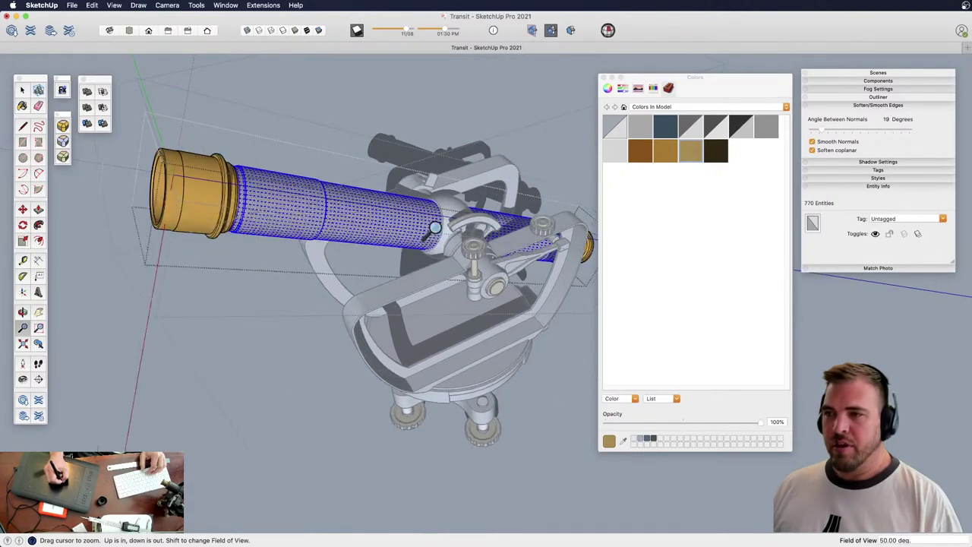
middle_click_drag(410, 222, 353, 262)
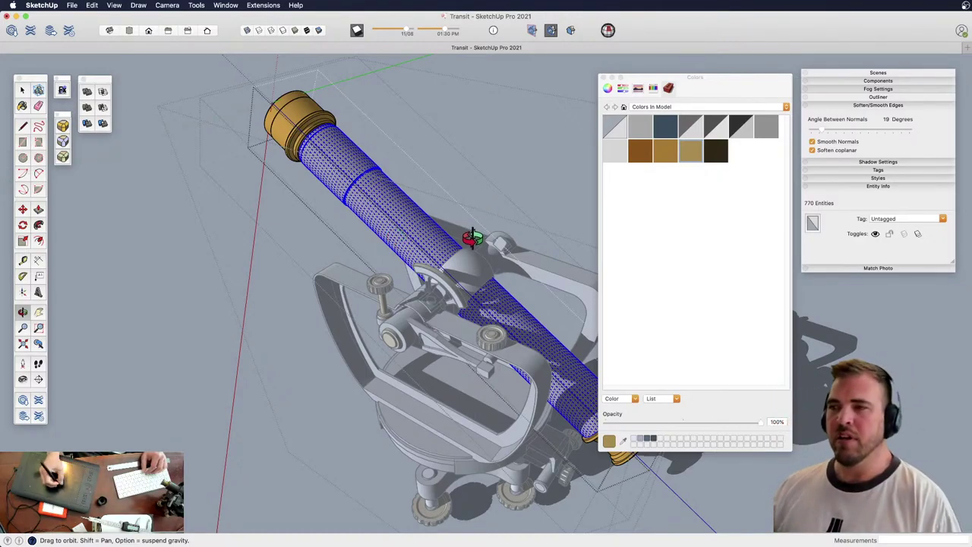
key("space")
left_click(190, 258)
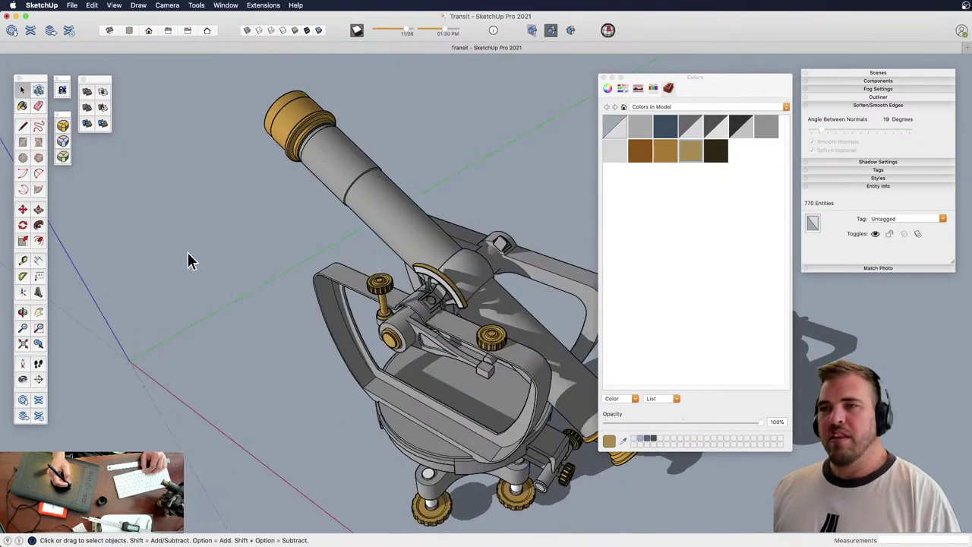
Place a copy of the grouped transit in front of the original
middle_click_drag(398, 239, 408, 267)
left_click(407, 267)
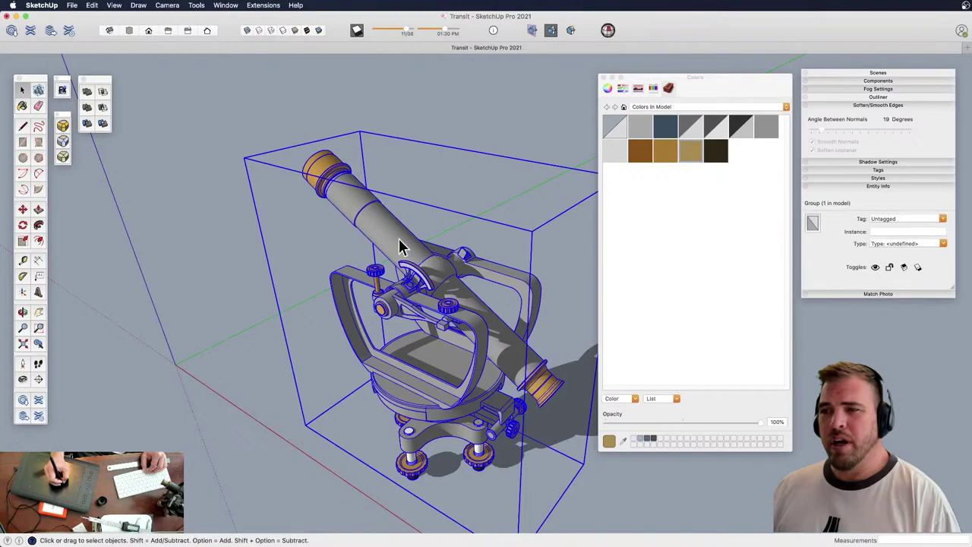
key("z")
left_click_drag(425, 256, 430, 311)
middle_click_drag(430, 311, 377, 265)
key("m")
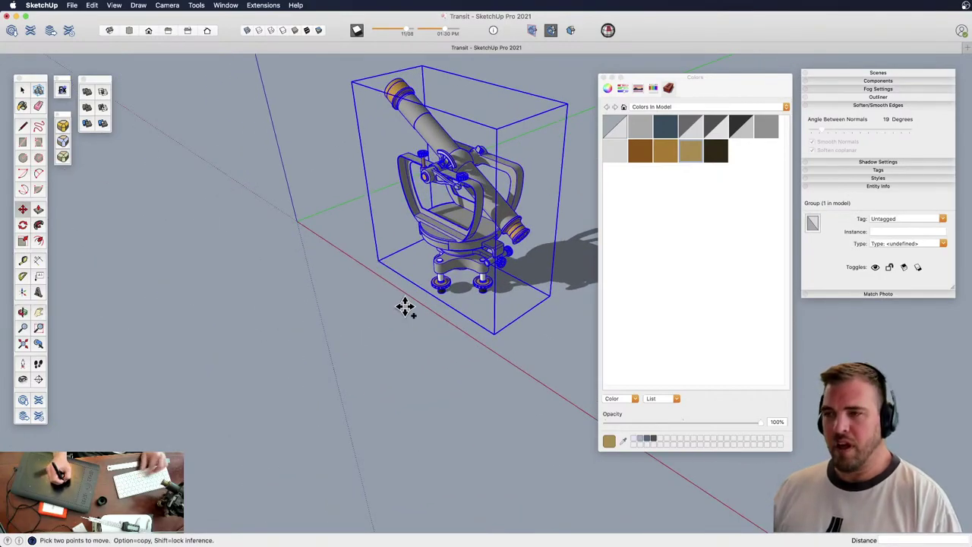
left_click(404, 309)
key("alt")
left_click(302, 366)
Paint the copied transit's telescope body and yoke frame with the dark blue colour
middle_click_drag(303, 366, 497, 329)
key("z")
left_click_drag(496, 330, 377, 235)
key("space")
double_click(323, 194)
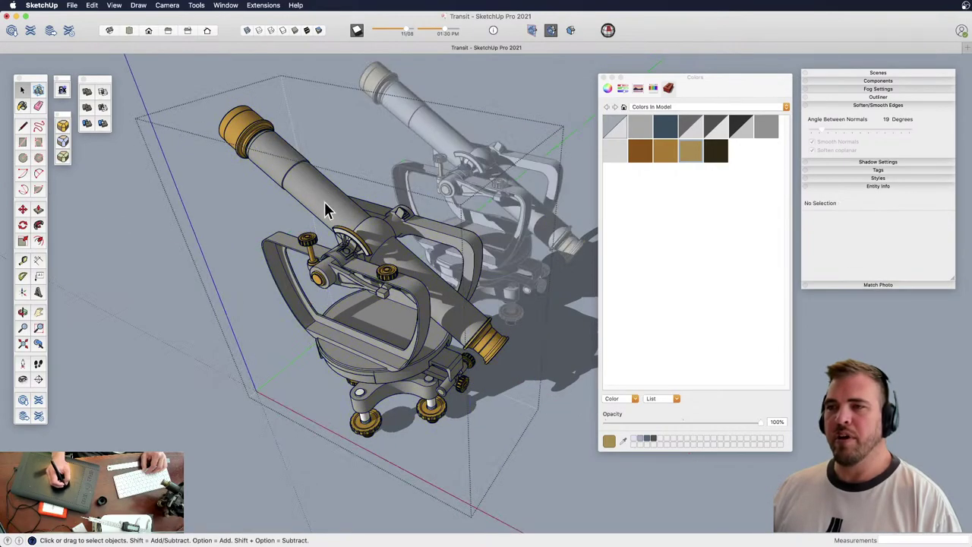
left_click(322, 194)
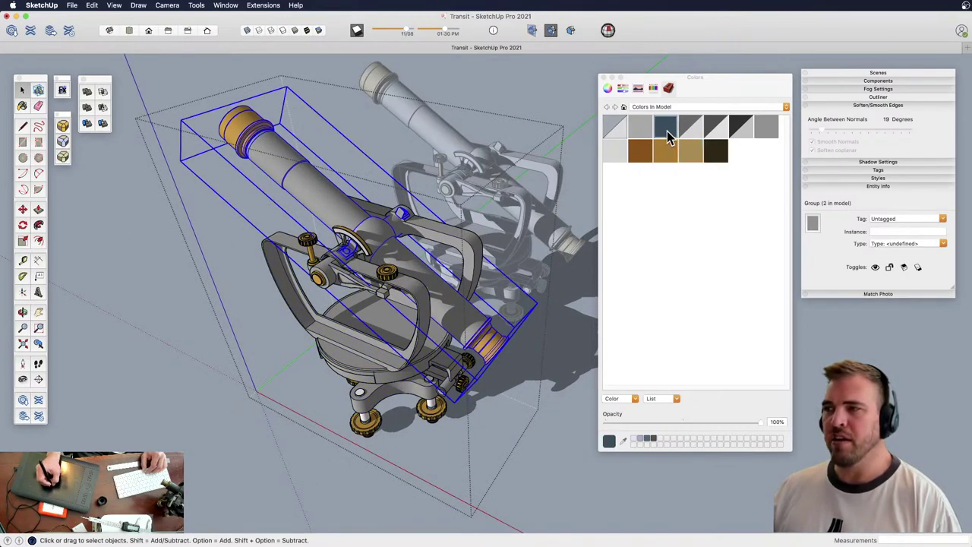
left_click(666, 128)
left_click(351, 194)
left_click(360, 259)
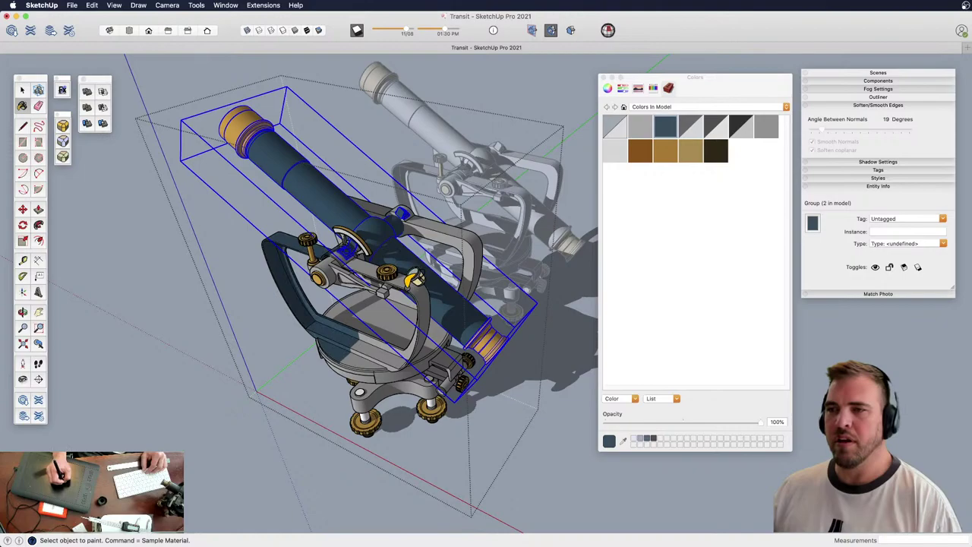
left_click(404, 286)
left_click(419, 226)
left_click(405, 225)
Paint the main tube surfaces inside the blue transit's telescope group with the brass colour and leave the nested groups
middle_click_drag(395, 219, 430, 312)
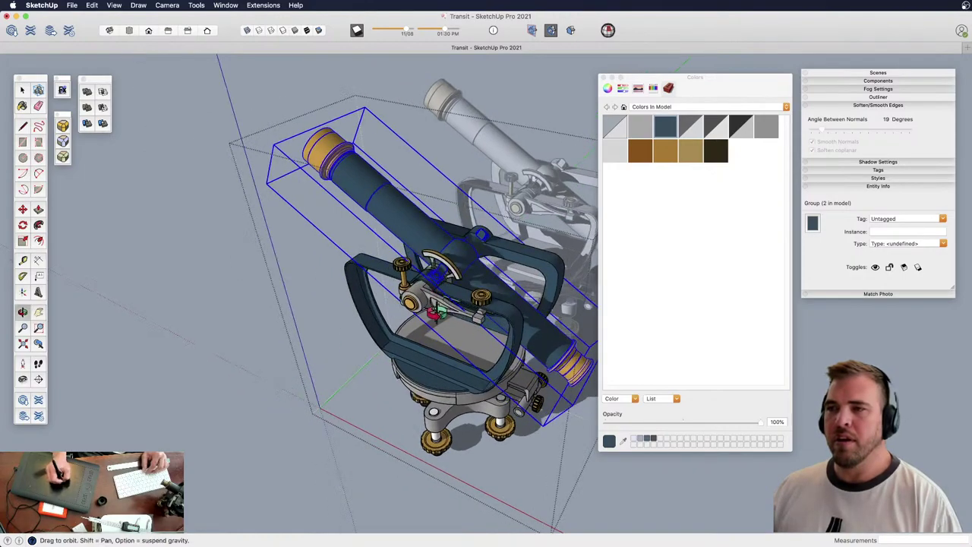
key("z")
left_click_drag(430, 311, 375, 203)
key("space")
double_click(377, 200)
left_click(376, 206)
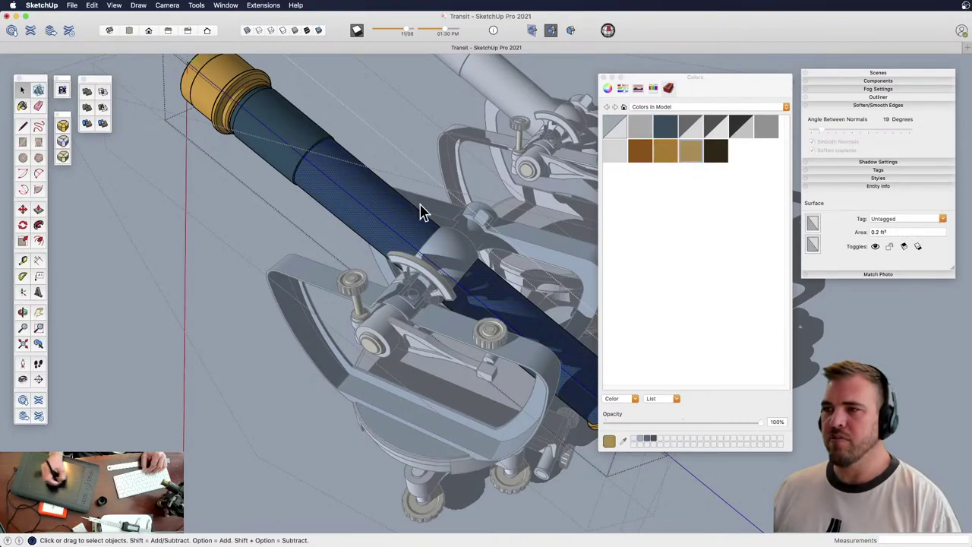
key("b")
left_click(389, 189)
scroll(352, 327, "down", 5)
key("space")
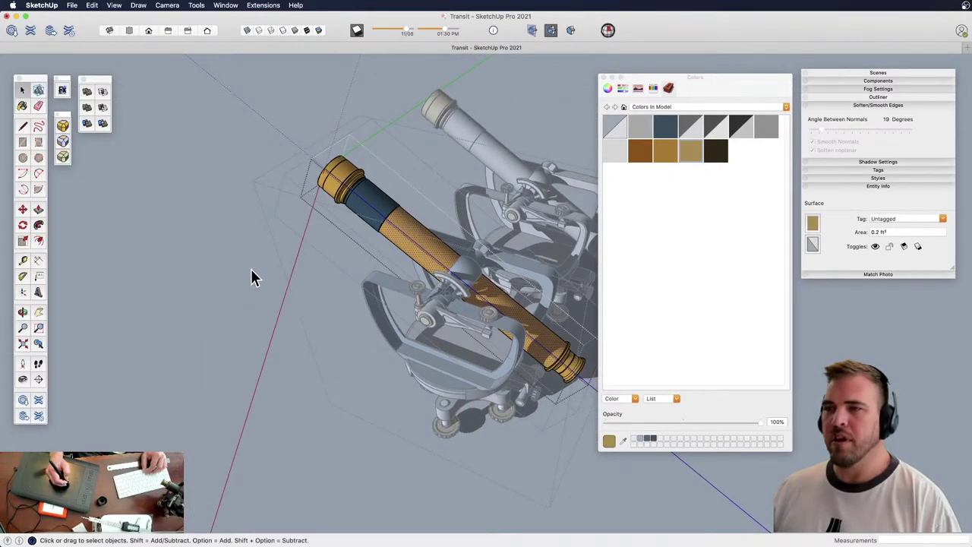
left_click(249, 268)
left_click(249, 268)
left_click(279, 254)
Place a copy of the blue and brass transit about 156 mm in front of it
middle_click_drag(429, 234, 398, 244, "shift")
left_click(458, 222)
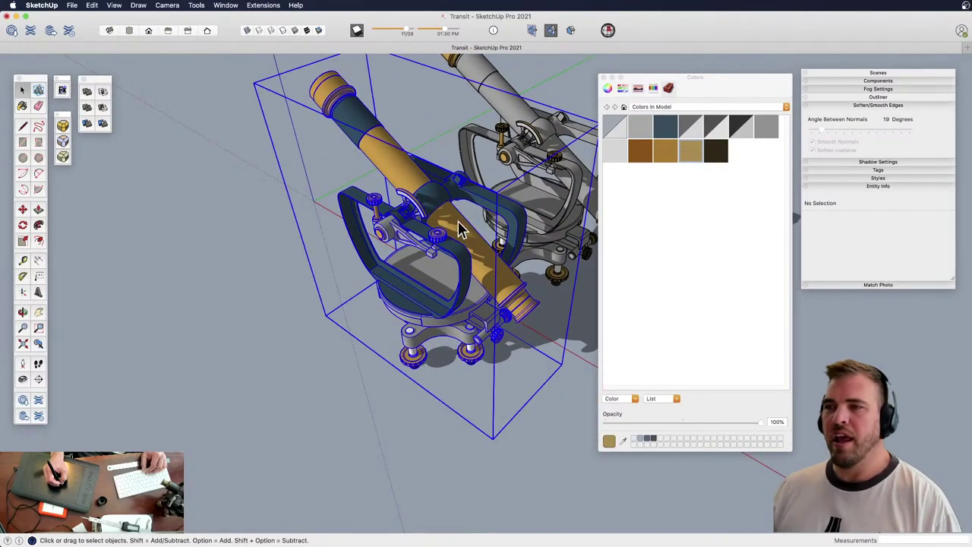
key("z")
left_click_drag(459, 221, 445, 282)
key("m")
left_click(442, 363)
key("alt")
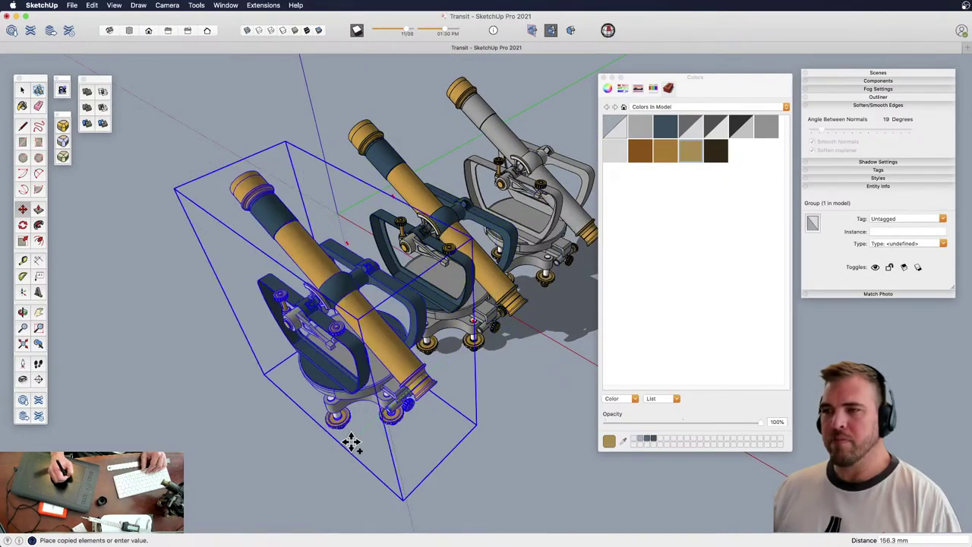
left_click(341, 449)
Paint the new copy's telescope group with the brown-orange colour and leave the group
key("space")
double_click(340, 328)
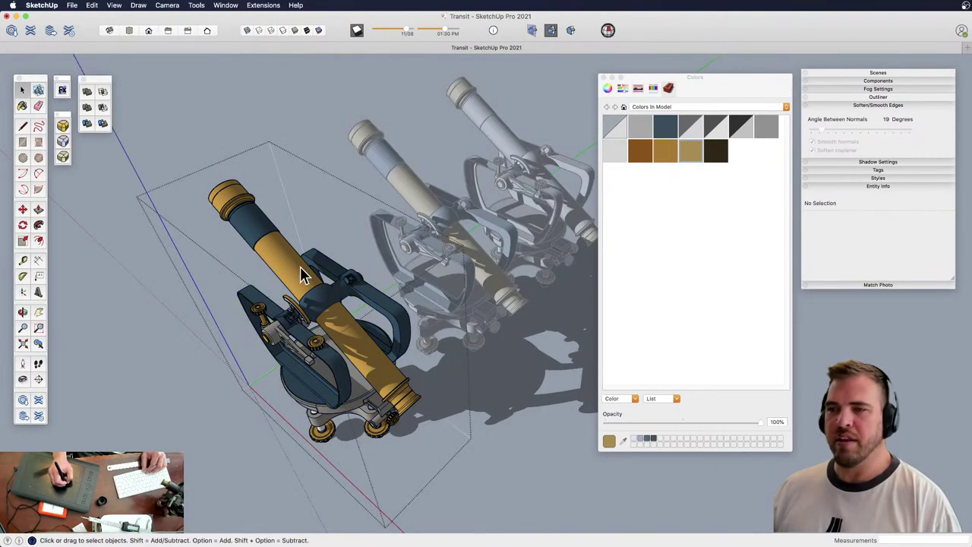
left_click(281, 265)
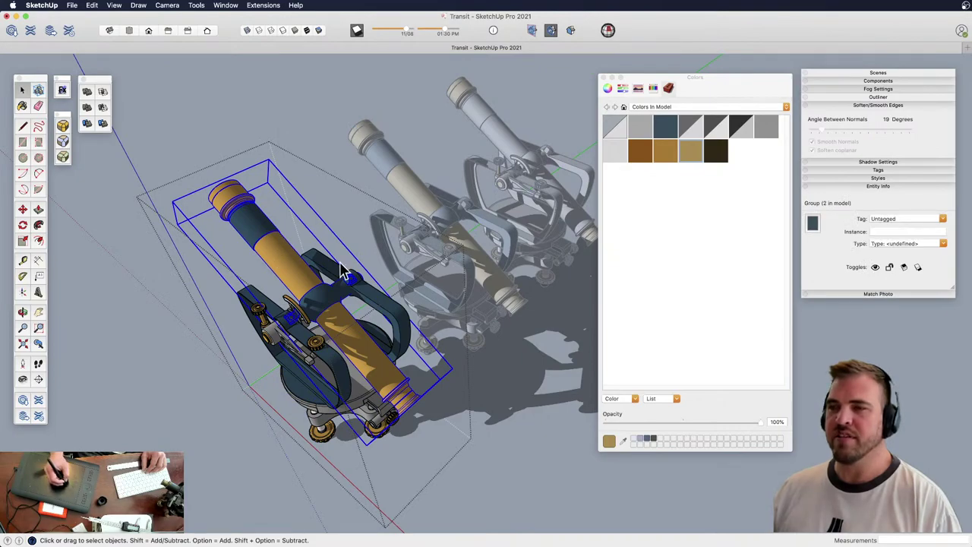
key("b")
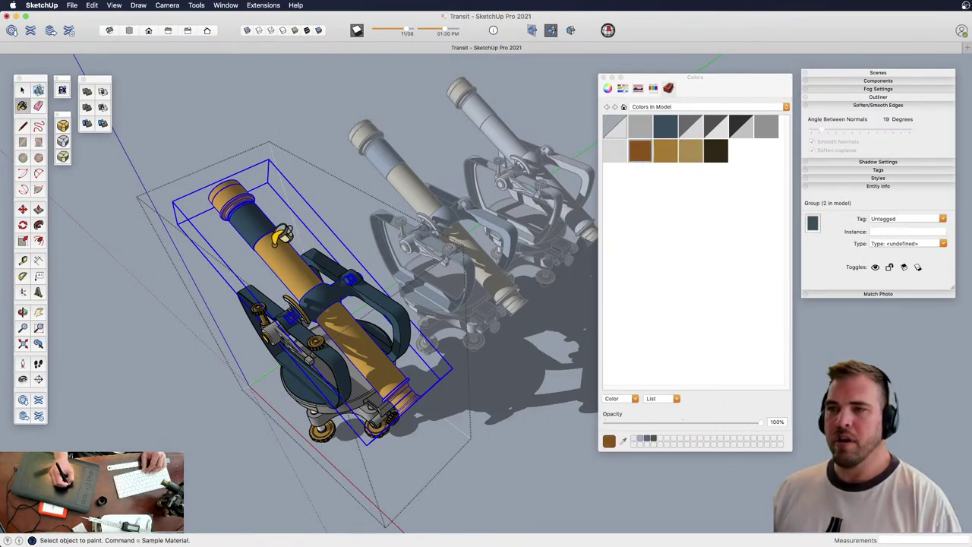
left_click(293, 265)
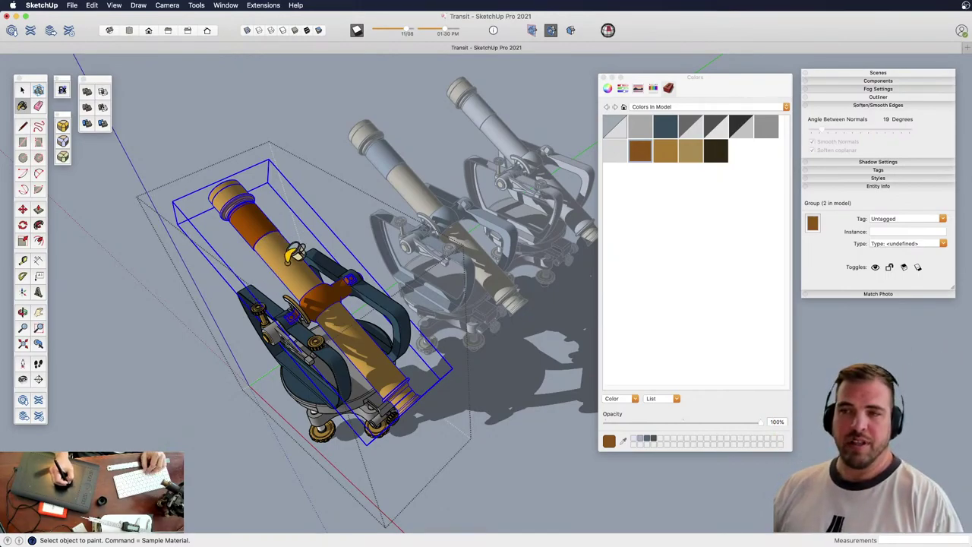
key("space")
mouse_move(330, 300)
middle_mouse_down()
mouse_move(412, 269)
mouse_move(368, 262)
middle_mouse_up()
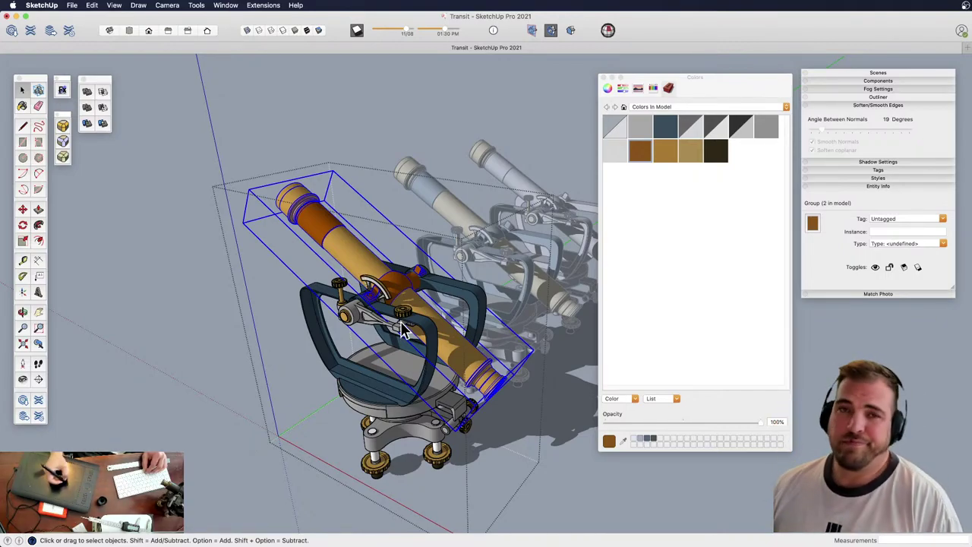
middle_click_drag(394, 233, 355, 178, "shift")
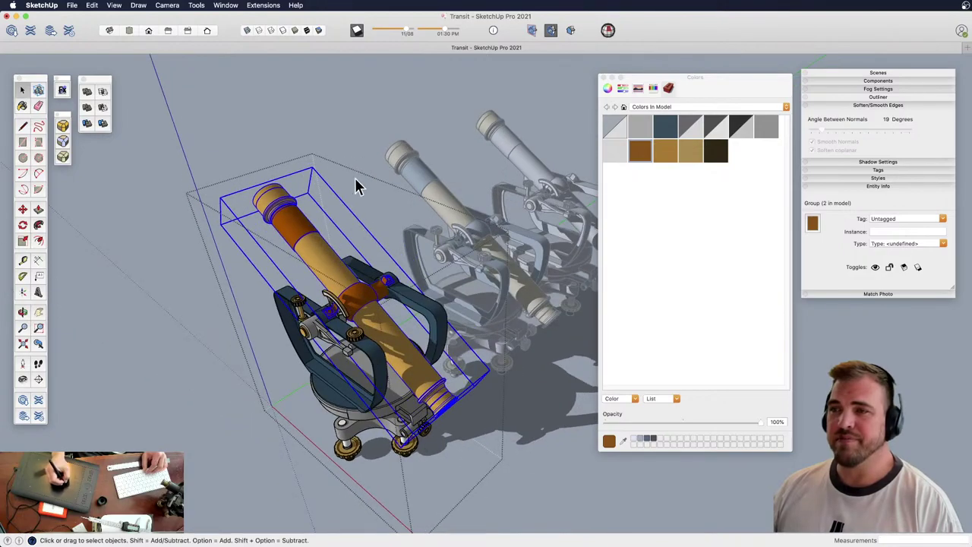
left_click(347, 149)
Compare the three transits and delete the brown-orange variant
middle_click_drag(438, 281, 471, 243)
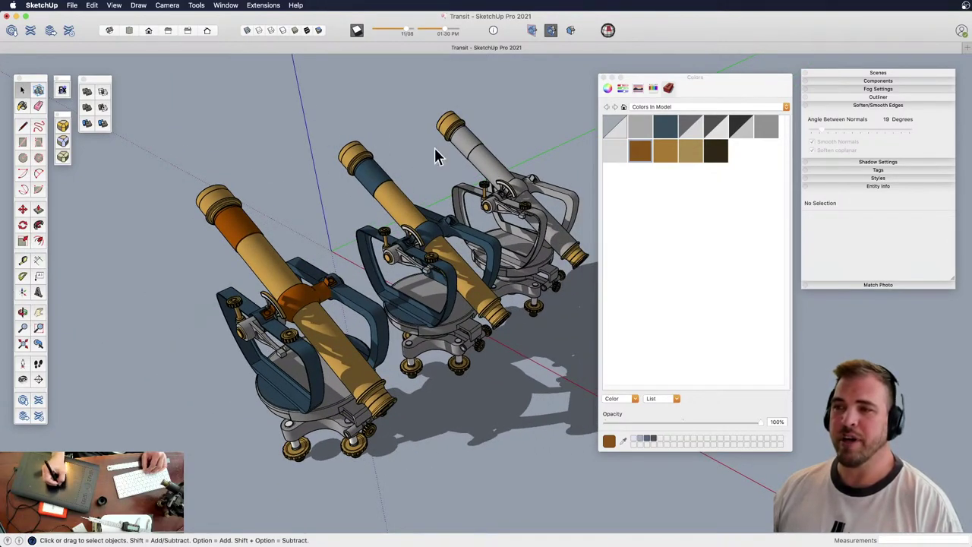
mouse_move(423, 281)
middle_mouse_down()
mouse_move(366, 234)
mouse_move(317, 359)
mouse_move(332, 228)
mouse_move(426, 228)
mouse_move(434, 296)
middle_mouse_up()
left_click(304, 372)
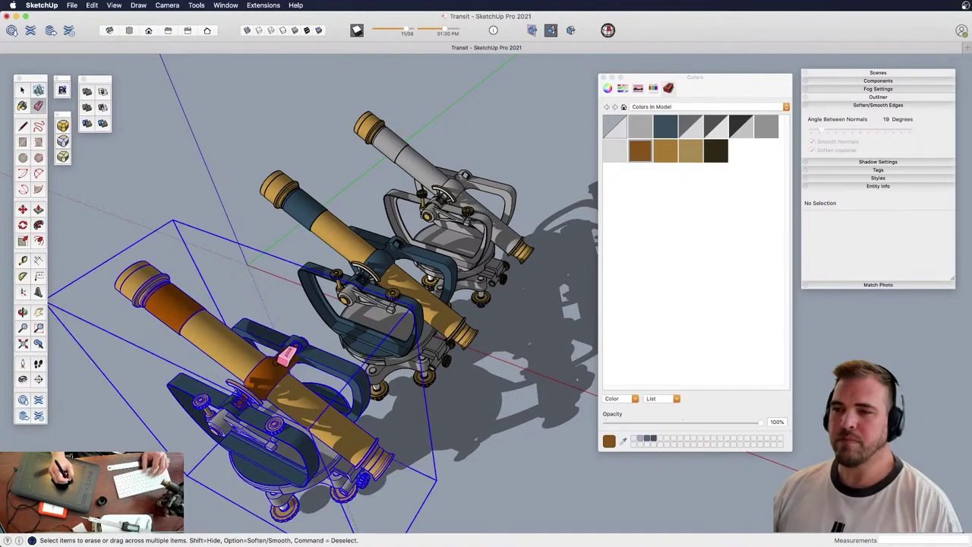
key("Delete")
Rotate the blue transit about its vertical axis by about 26 degrees
middle_click_drag(325, 220, 440, 270)
left_click(469, 319)
key("m")
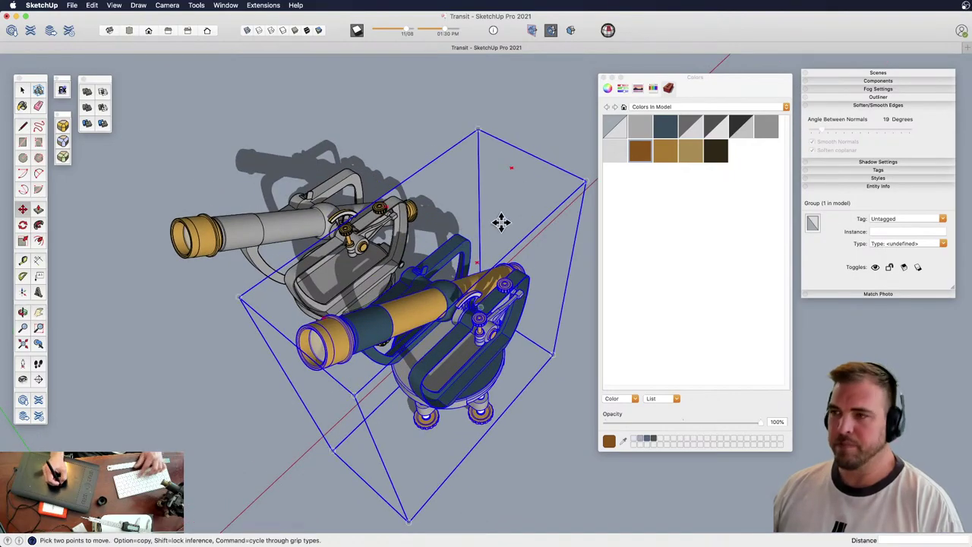
key("q")
left_click(522, 176)
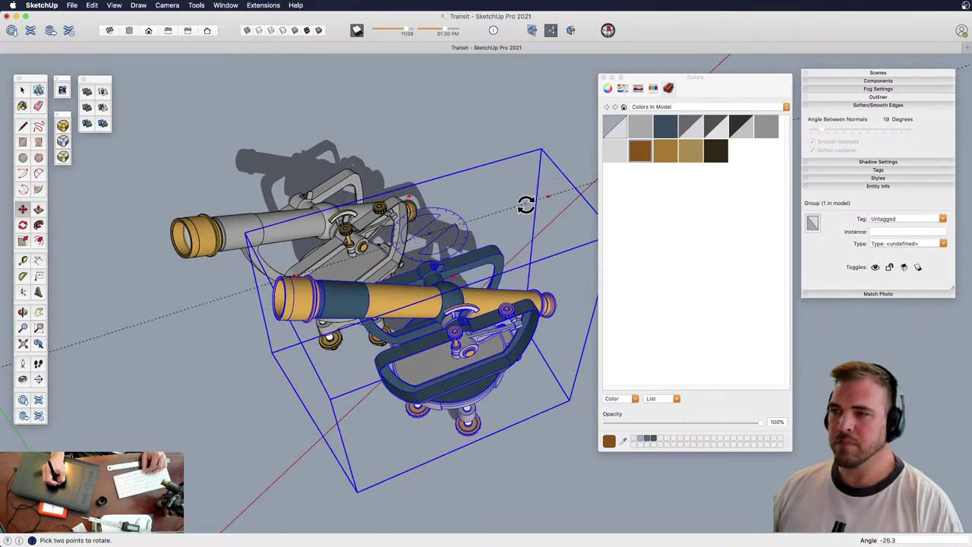
left_click(525, 205)
Rotate the telescope group inside the blue transit about the centre of its side pivot until nearly level, and leave the group
middle_click_drag(455, 320, 444, 232)
key("z")
key("space")
double_click(449, 247)
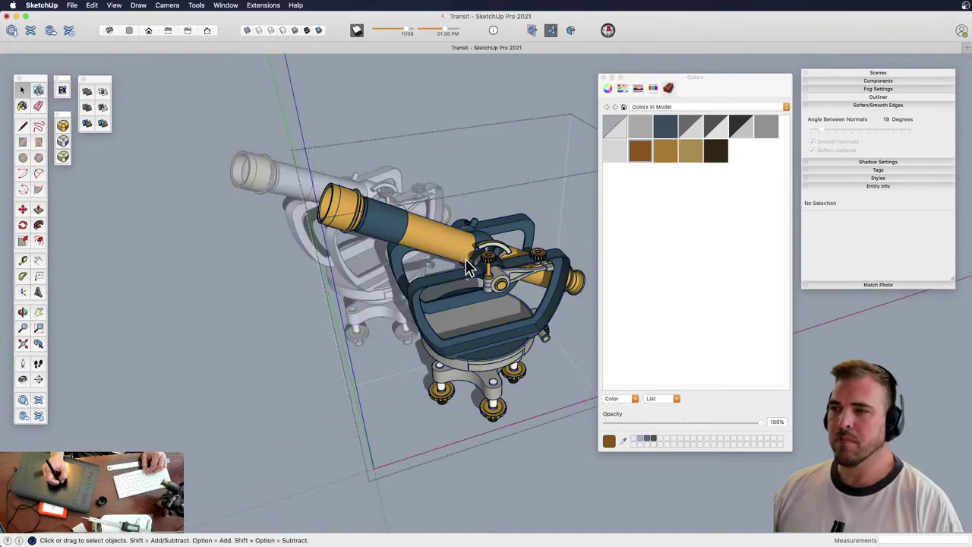
key("z")
left_click_drag(469, 266, 473, 132)
middle_click_drag(494, 319, 460, 333)
left_click_drag(461, 334, 443, 271)
middle_click_drag(456, 308, 436, 223, "shift")
key("space")
left_click(465, 311)
scroll(466, 319, "up", 8)
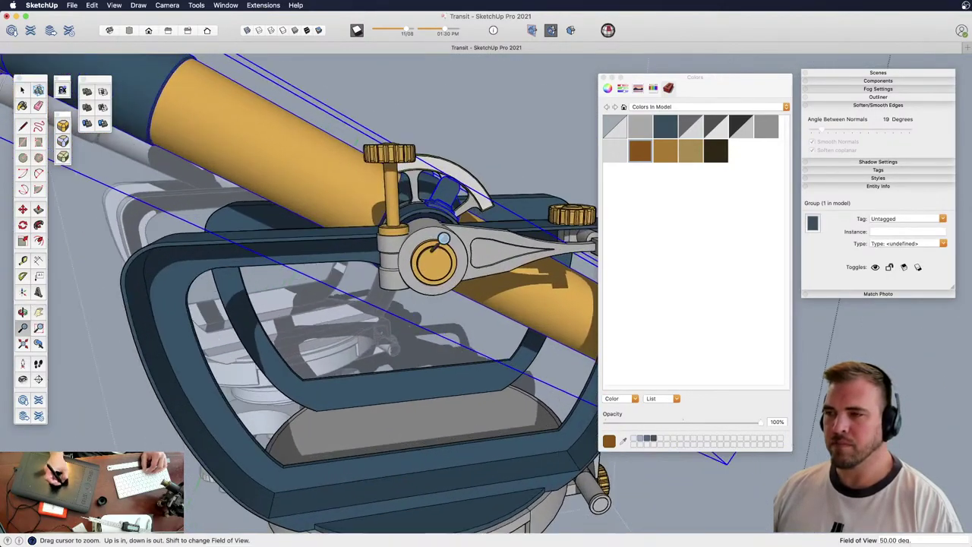
key("q")
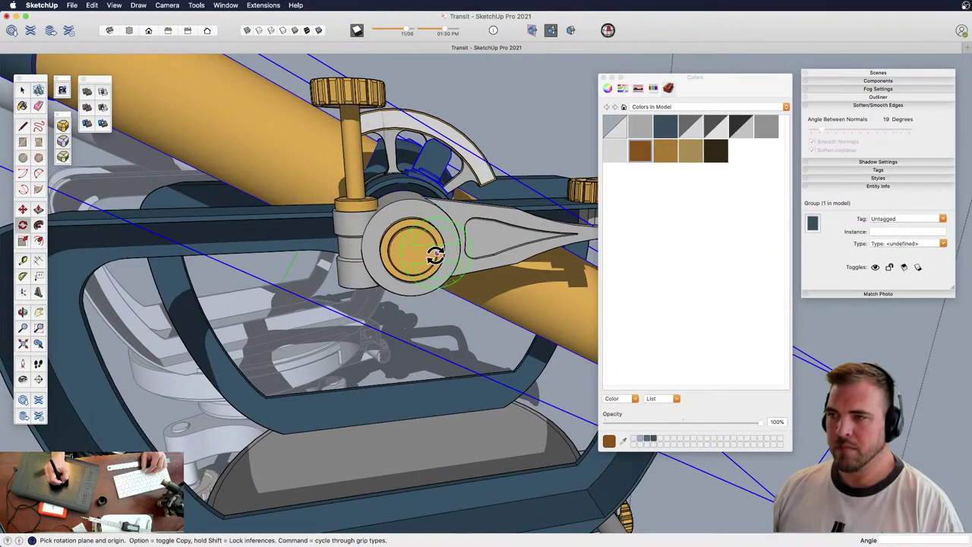
left_click(413, 252)
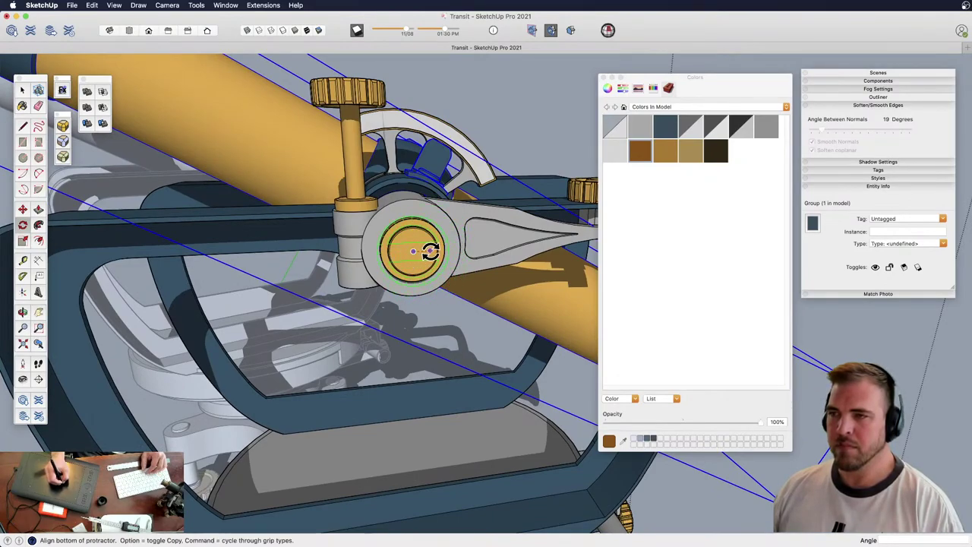
left_click(431, 251)
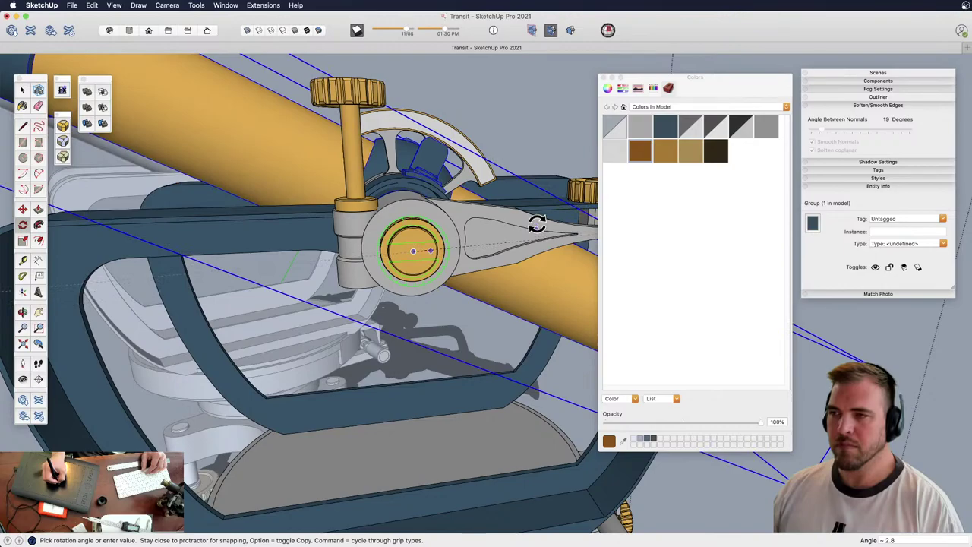
left_click(560, 177)
key("z")
left_click_drag(449, 265, 426, 380)
middle_click_drag(427, 380, 476, 326)
left_click_drag(477, 327, 539, 430)
key("space")
left_click(537, 427)
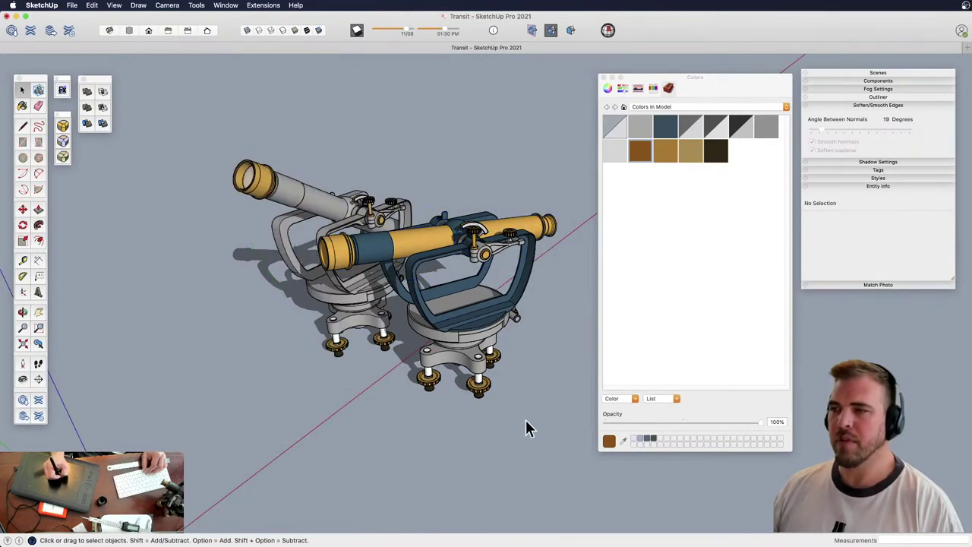
Paint the blue transit's round base plate and three-armed levelling base with the dark blue colour
middle_click_drag(466, 321, 484, 311)
left_click(487, 320)
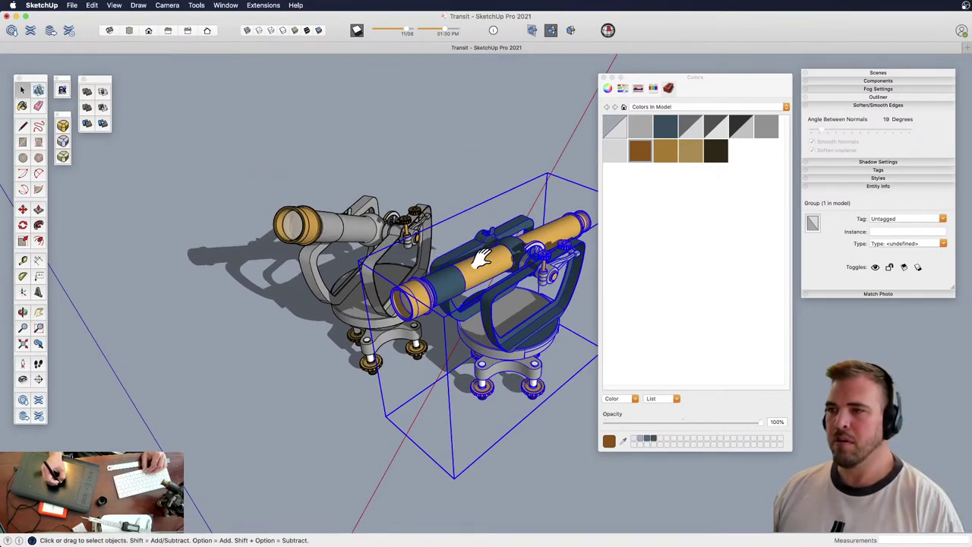
middle_click_drag(483, 258, 444, 311)
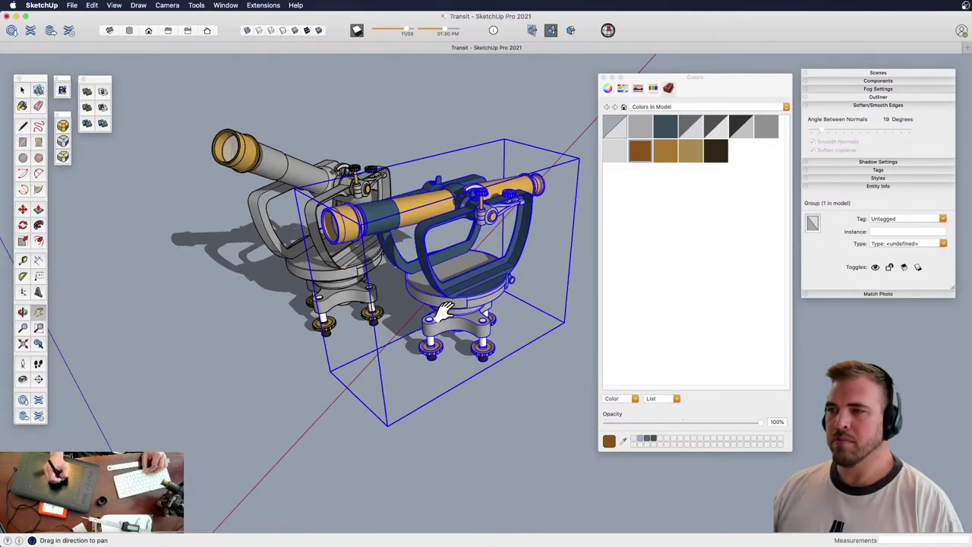
double_click(462, 322)
left_click(465, 326)
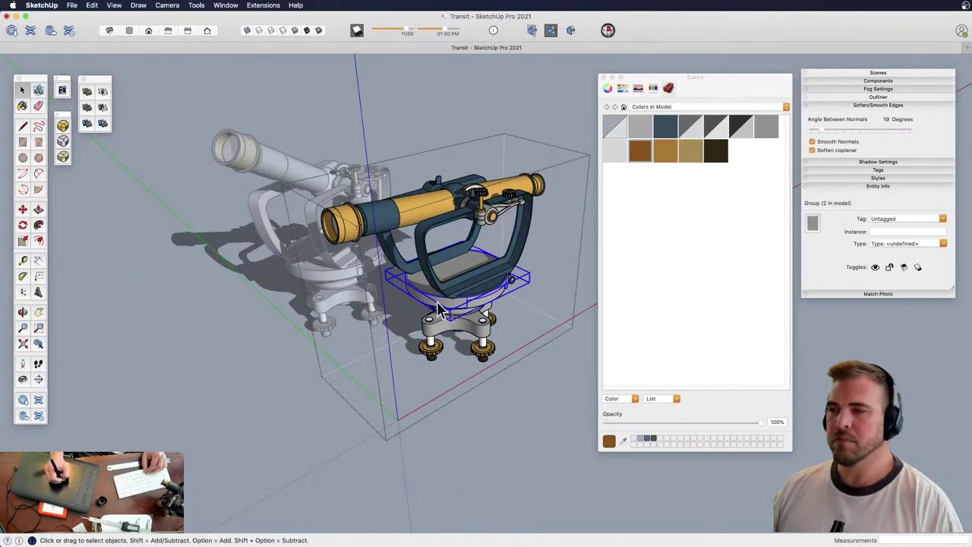
left_click(658, 133)
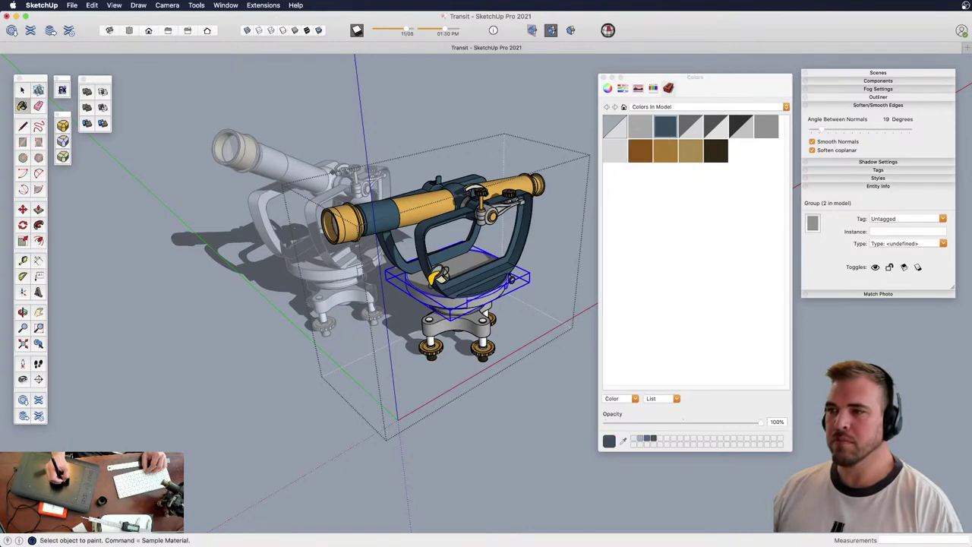
left_click(455, 305)
Examine the repainted transit and its grey clamp arm from several angles, and leave the transit's group
mouse_move(486, 304)
middle_mouse_down()
mouse_move(487, 325)
mouse_move(458, 179)
mouse_move(463, 347)
mouse_move(421, 392)
mouse_move(406, 360)
middle_mouse_up()
key("z")
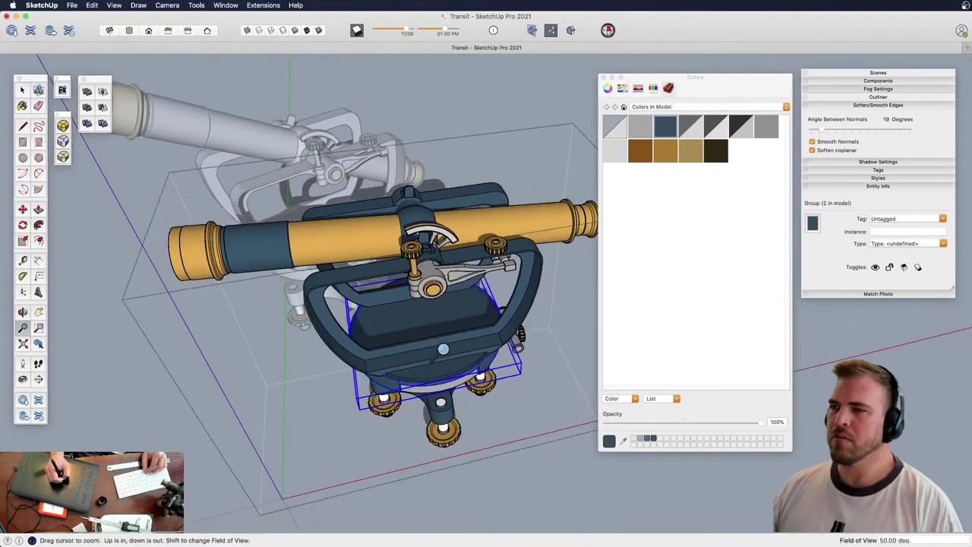
left_click_drag(406, 360, 430, 270)
key("space")
left_click(414, 269)
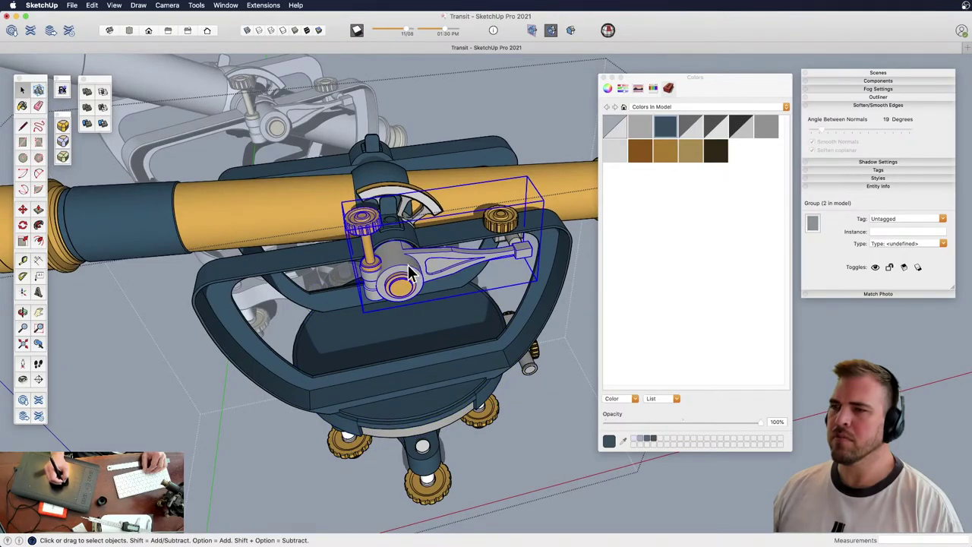
middle_click_drag(403, 266, 556, 249, "shift")
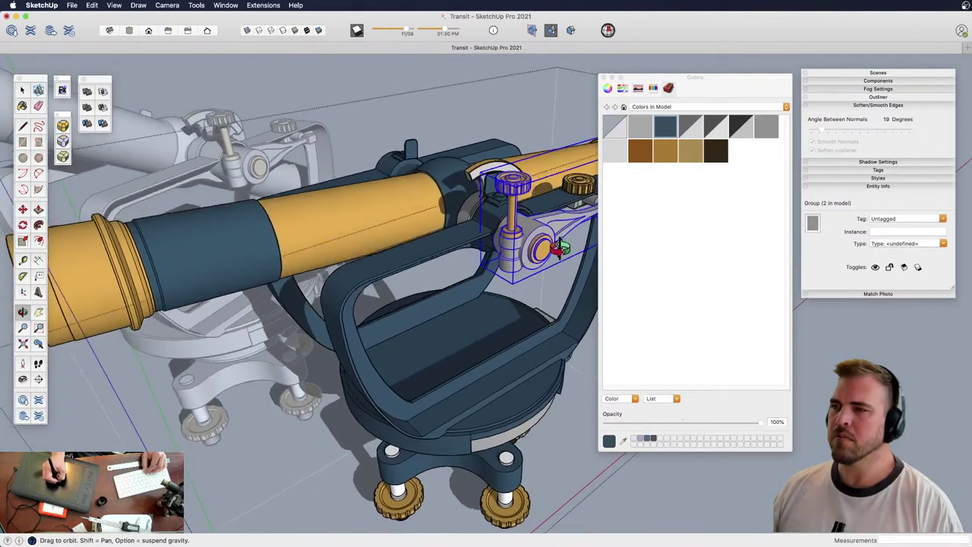
key("z")
left_click_drag(462, 303, 458, 334)
middle_click_drag(458, 335, 471, 313)
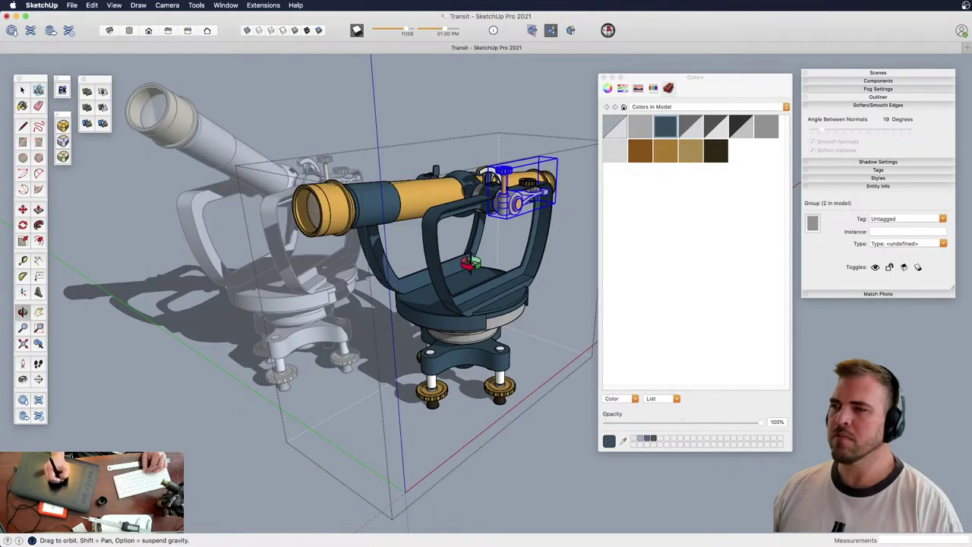
key("space")
left_click(453, 133)
Darken Material3, the original transit's grey, to a dark charcoal grey and close the Colors window
middle_click_drag(456, 190, 542, 234)
left_click(762, 127)
double_click(765, 130)
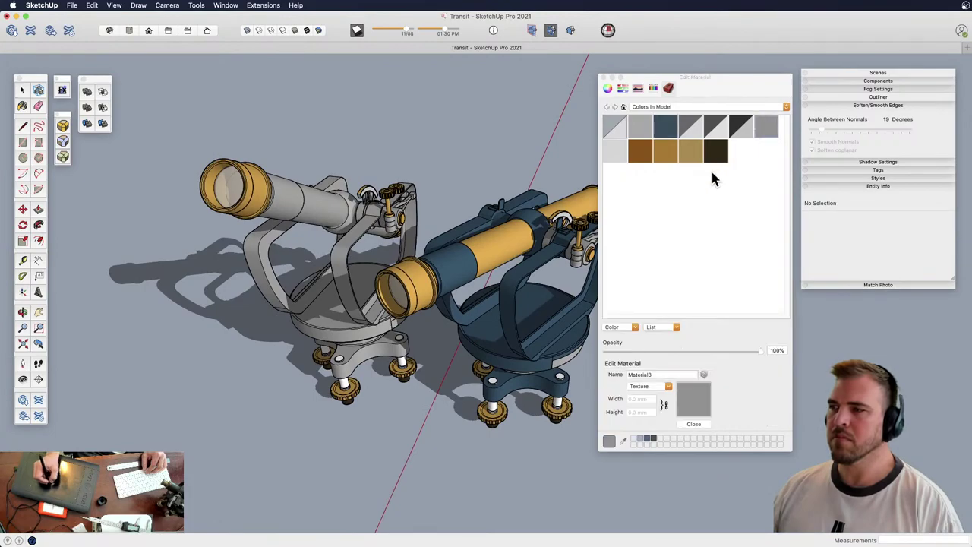
left_click(608, 89)
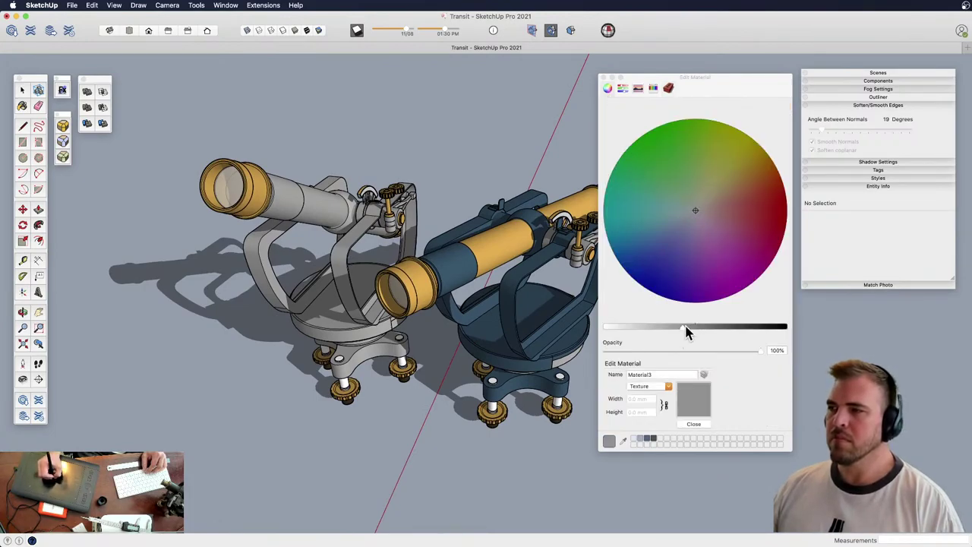
left_click_drag(706, 327, 725, 331)
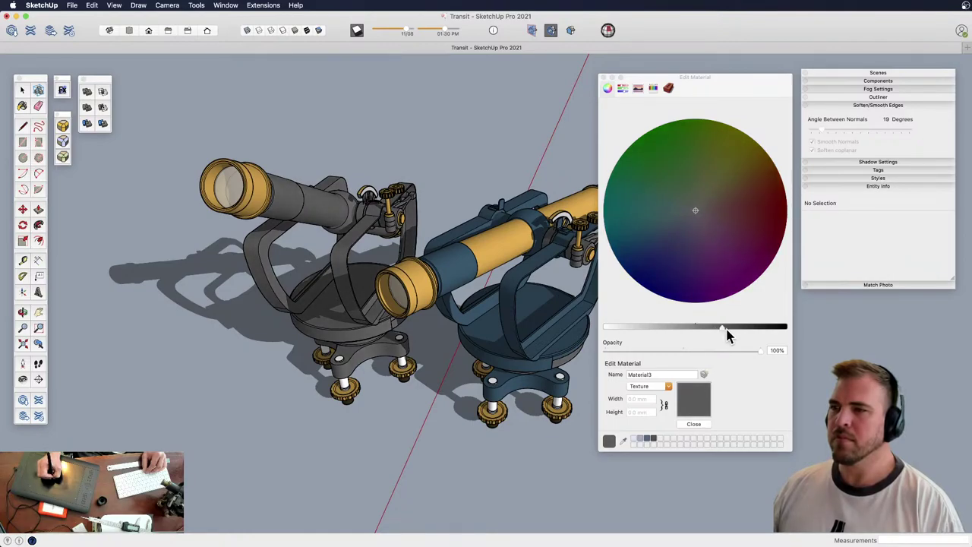
left_click(604, 77)
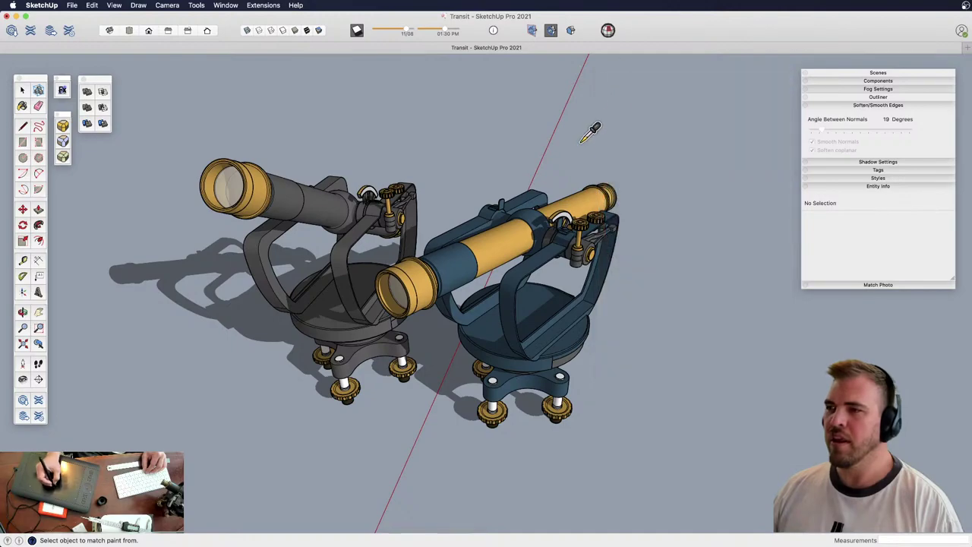
Move the blue transit a little farther from the grey one, rotate it about 38 degrees about its vertical axis, and deselect it
key("z")
left_click_drag(542, 251, 501, 302)
middle_click_drag(502, 302, 570, 390, "shift")
key("space")
left_click(521, 319)
key("m")
left_click(594, 346)
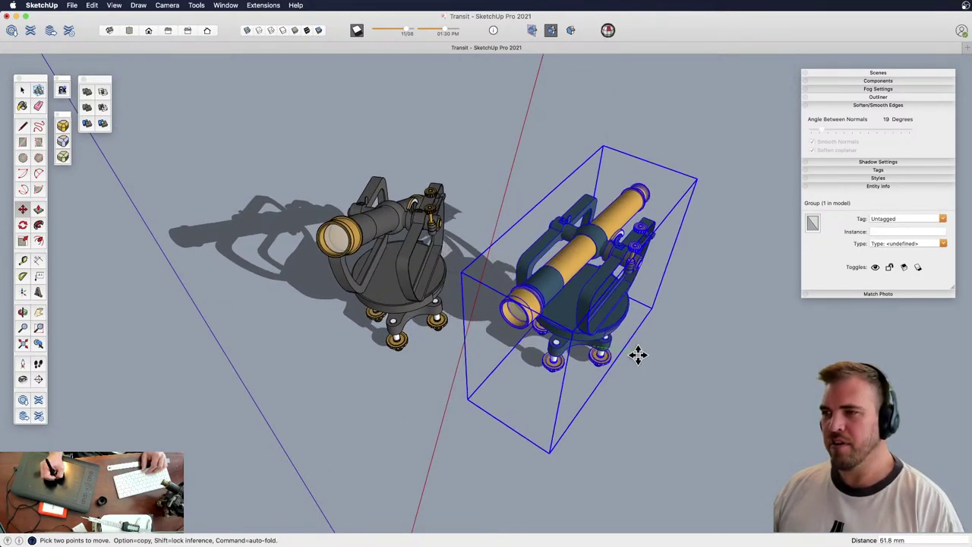
left_click(644, 355)
left_click(650, 176)
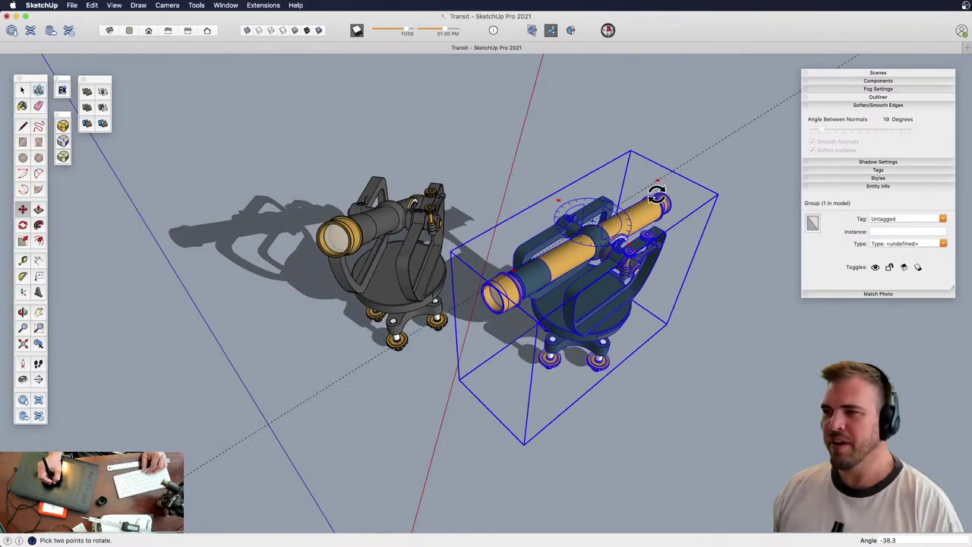
left_click(655, 196)
key("space")
left_click(553, 170)
Frame both transits together from a low side angle with the blue transit in the foreground
middle_click_drag(552, 251, 430, 135)
key("z")
left_click_drag(524, 328, 506, 263)
middle_click_drag(530, 328, 485, 276, "shift")
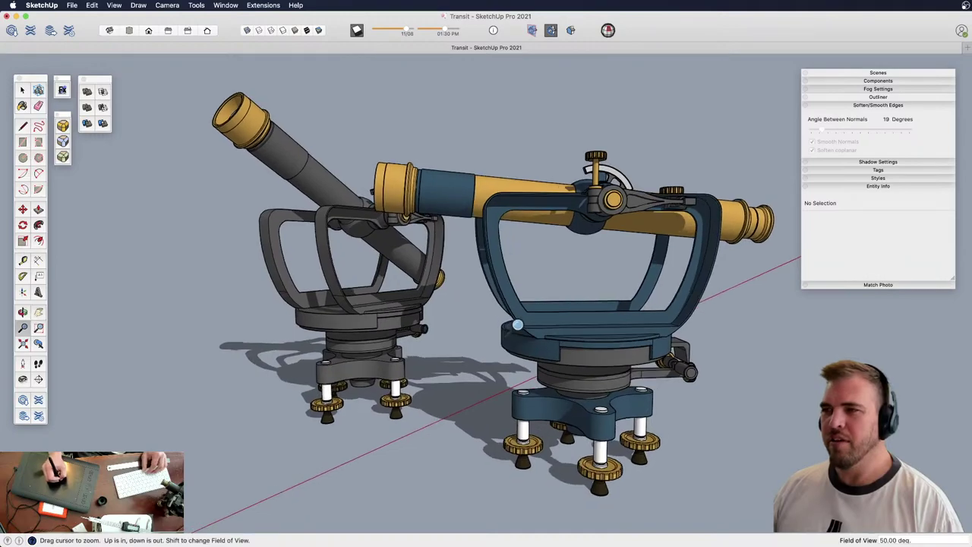
left_click_drag(517, 324, 517, 293)
mouse_move(535, 331)
middle_mouse_down("shift")
mouse_move(490, 296)
mouse_move(538, 334)
middle_mouse_up("shift")
middle_click_drag(538, 335, 559, 375)
left_click_drag(560, 376, 557, 349)
middle_click_drag(529, 355, 545, 336, "shift")
key("space")
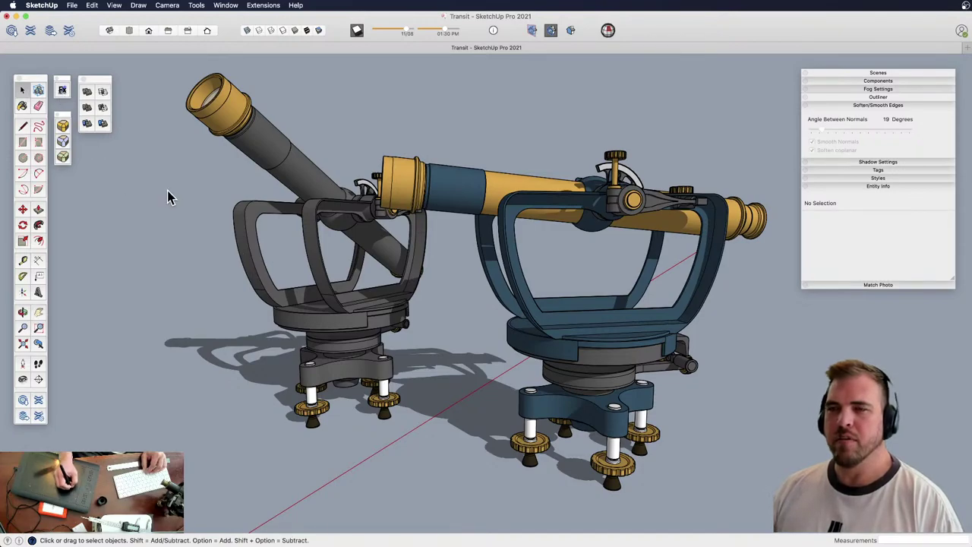
Open SketchFX, enlarge its window to show the full effects list, and render the view with the Architectural 2 AO preset
left_click_drag(152, 54, 159, 180)
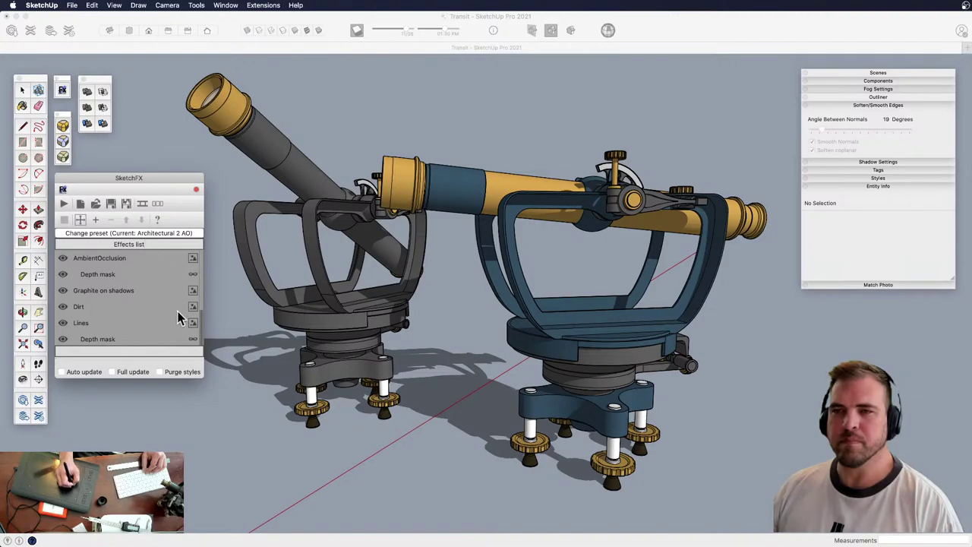
left_click_drag(202, 380, 217, 460)
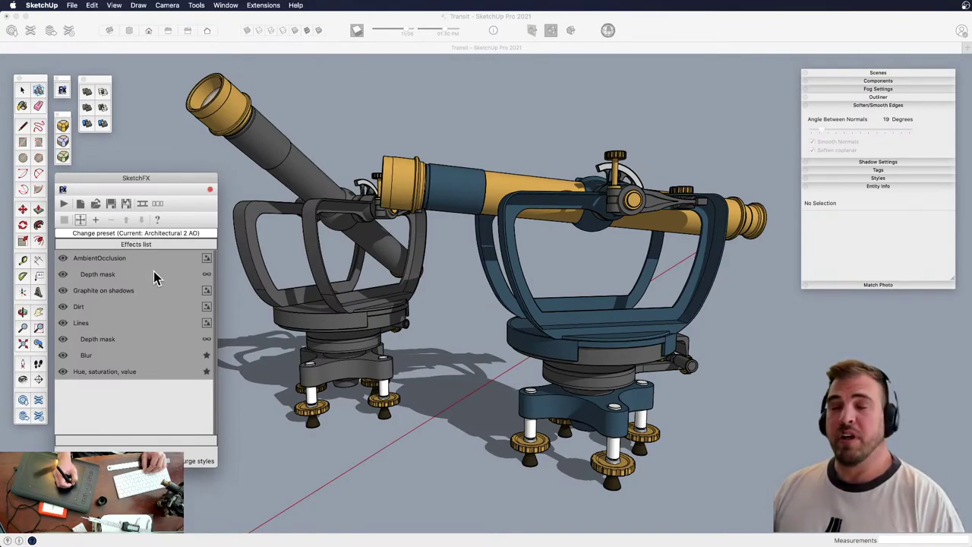
left_click(165, 233)
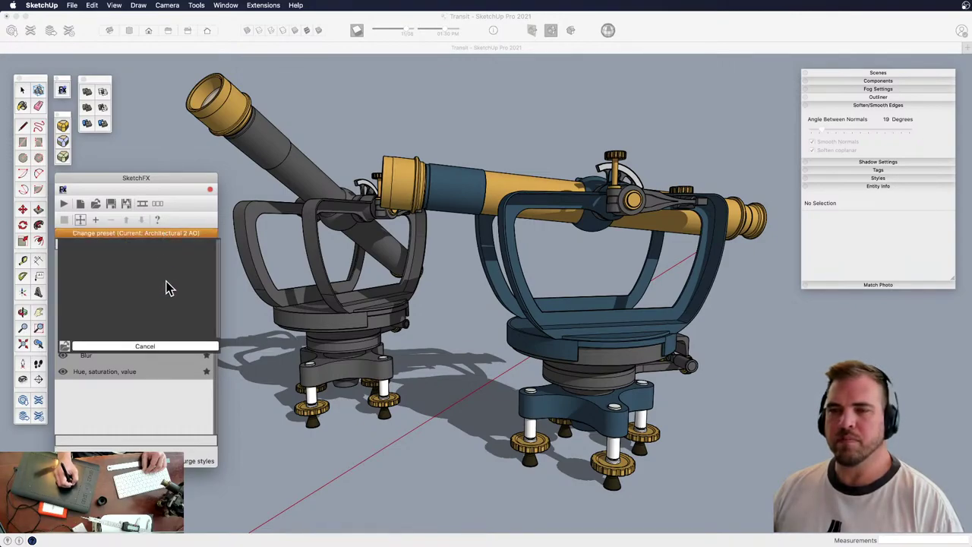
left_click(154, 347)
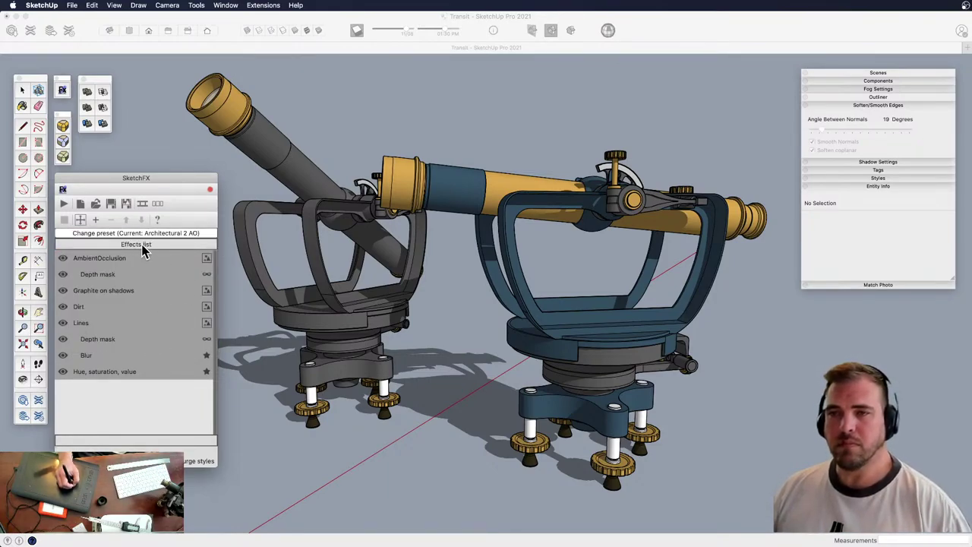
mouse_move(164, 177)
left_mouse_down()
mouse_move(163, 165)
mouse_move(164, 179)
left_mouse_up()
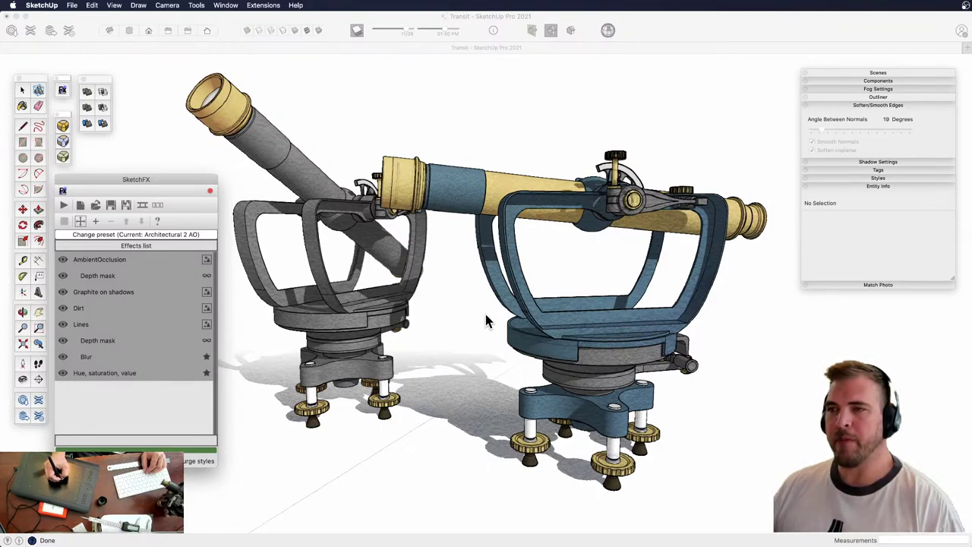
left_click(163, 234)
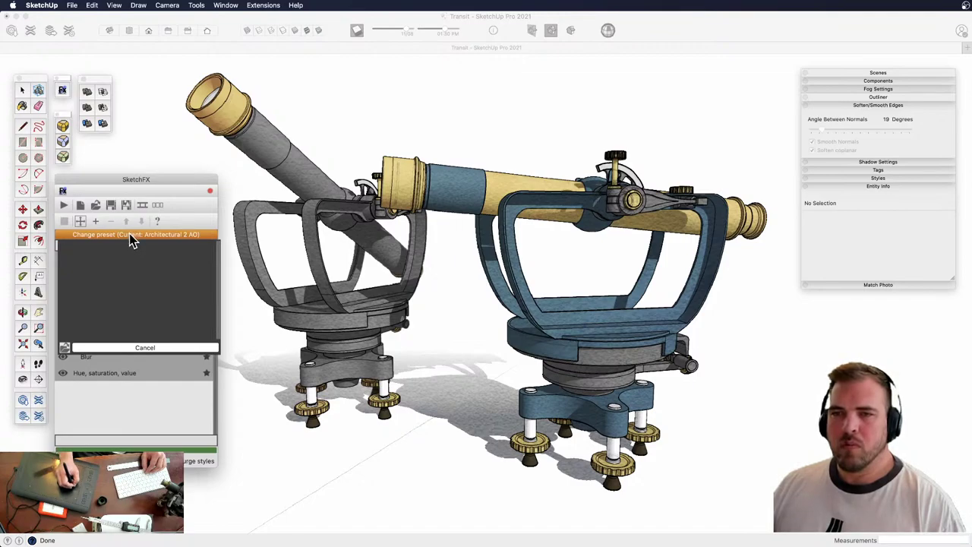
left_click(101, 348)
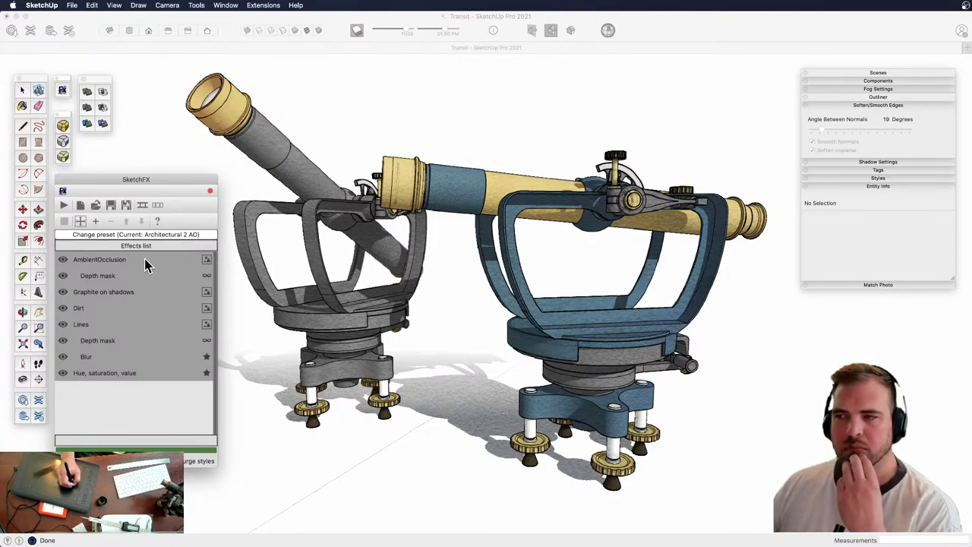
left_click(446, 321)
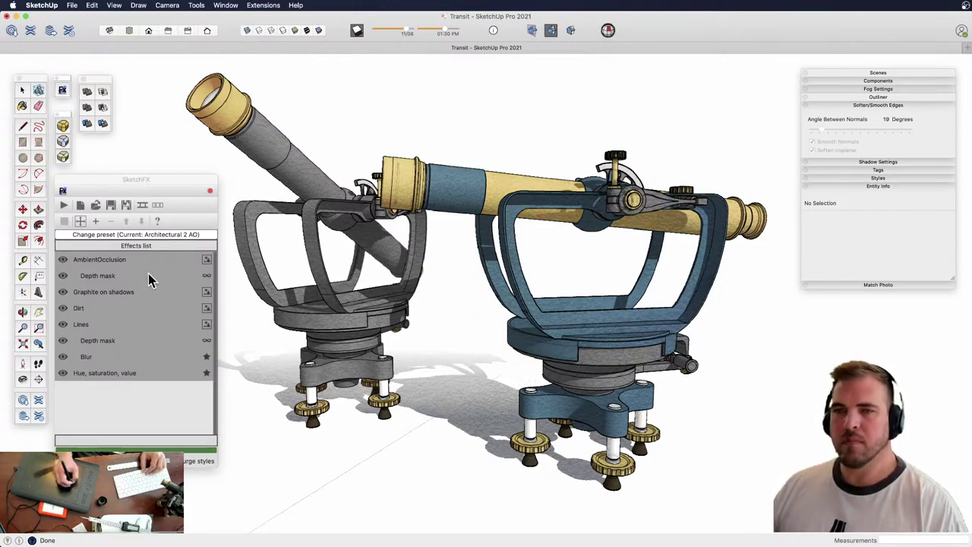
left_click(129, 235)
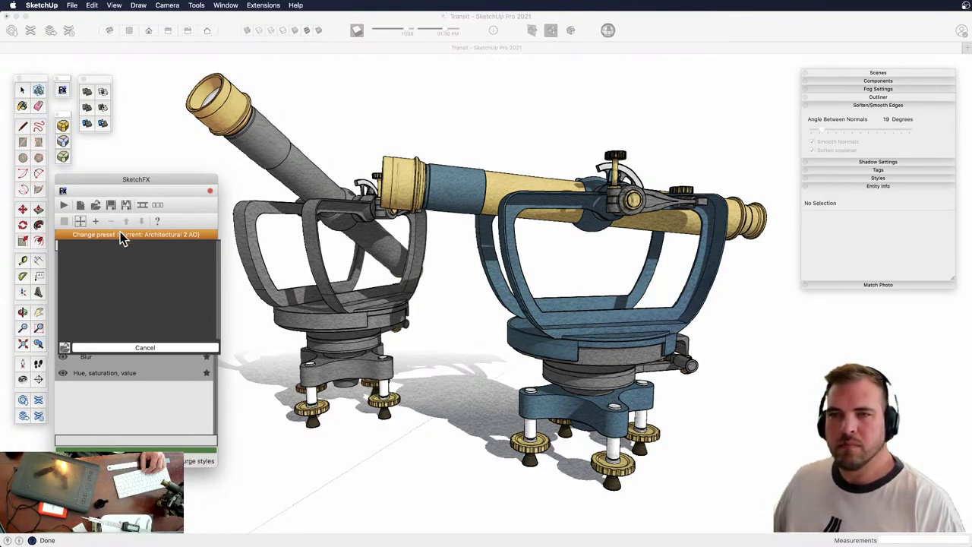
left_click(133, 206)
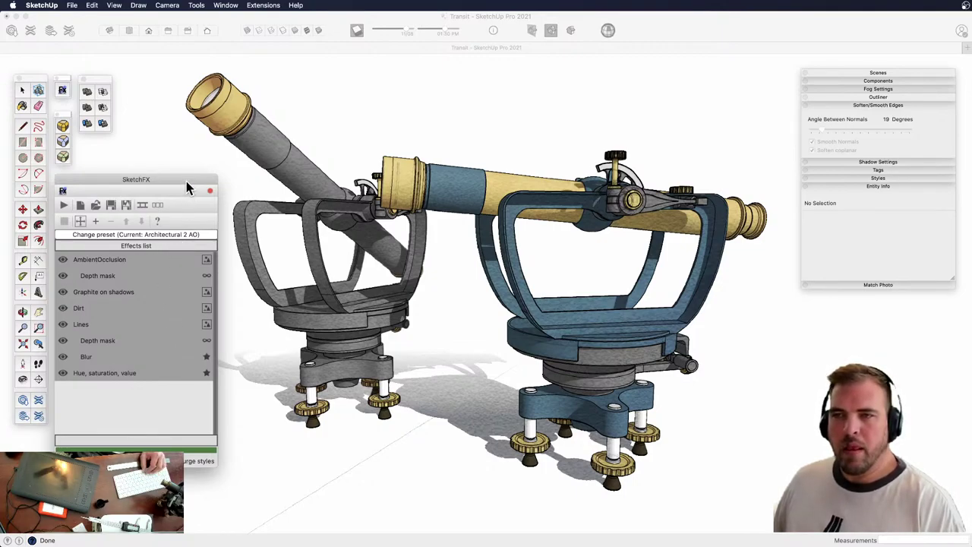
Return to the live model and reframe both transits from a lower three-quarter angle with the blue one nearest
left_click_drag(186, 181, 190, 178)
key("o")
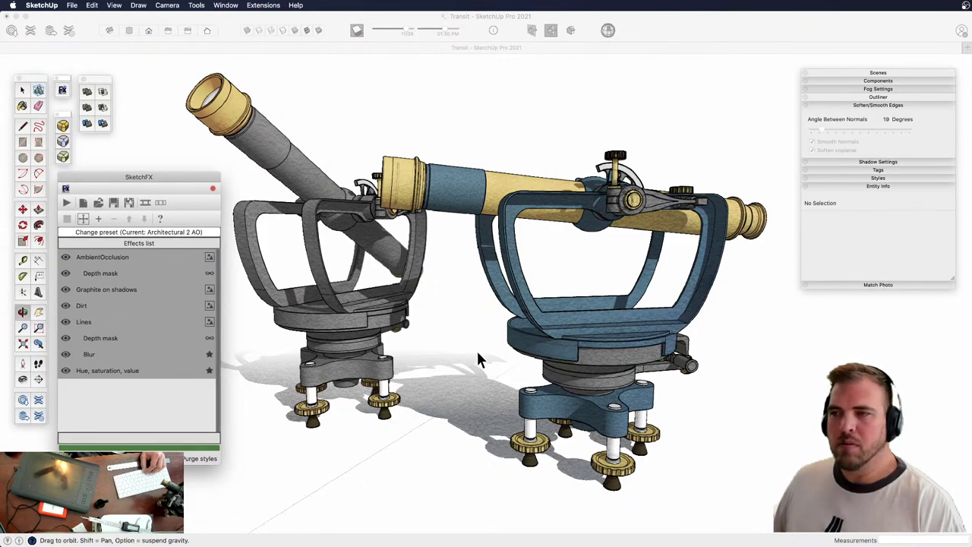
mouse_move(443, 325)
middle_mouse_down()
mouse_move(523, 352)
mouse_move(553, 350)
mouse_move(419, 309)
mouse_move(525, 365)
mouse_move(521, 352)
mouse_move(495, 370)
mouse_move(685, 239)
mouse_move(641, 234)
middle_mouse_up()
key("z")
scroll(602, 310, "up", 3)
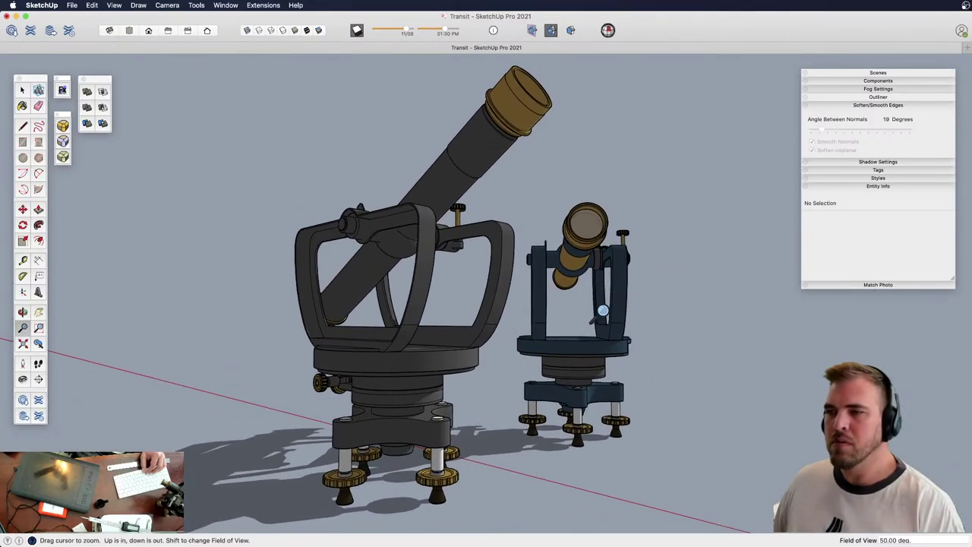
middle_click_drag(602, 311, 436, 310)
left_click_drag(436, 311, 438, 304)
middle_click_drag(437, 304, 485, 307, "shift")
key("z")
left_click_drag(481, 316, 485, 304)
key("h")
left_click_drag(488, 304, 493, 314)
key("space")
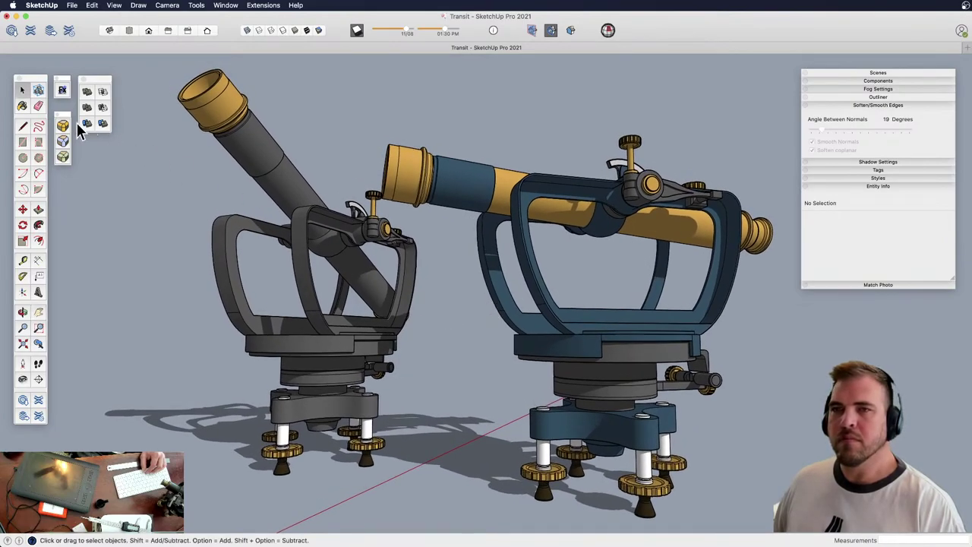
Render the reframed view in SketchFX with the Architectural 2 AO preset and shift its window off the transits
left_click(62, 91)
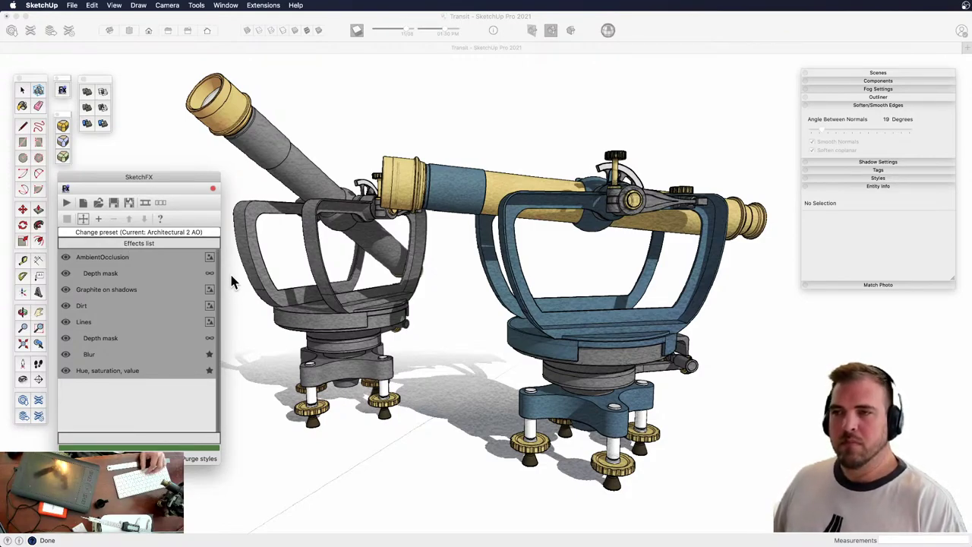
left_click(67, 203)
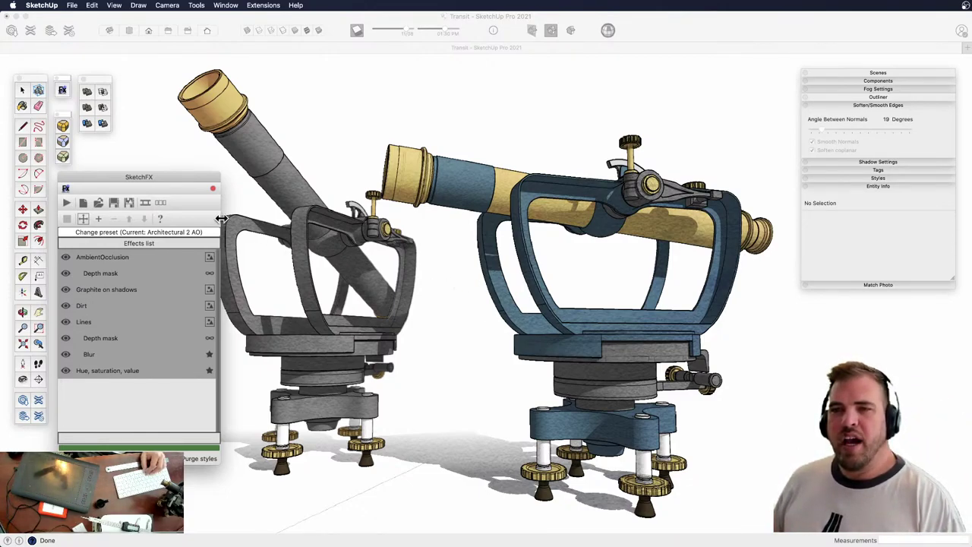
left_click_drag(206, 181, 203, 180)
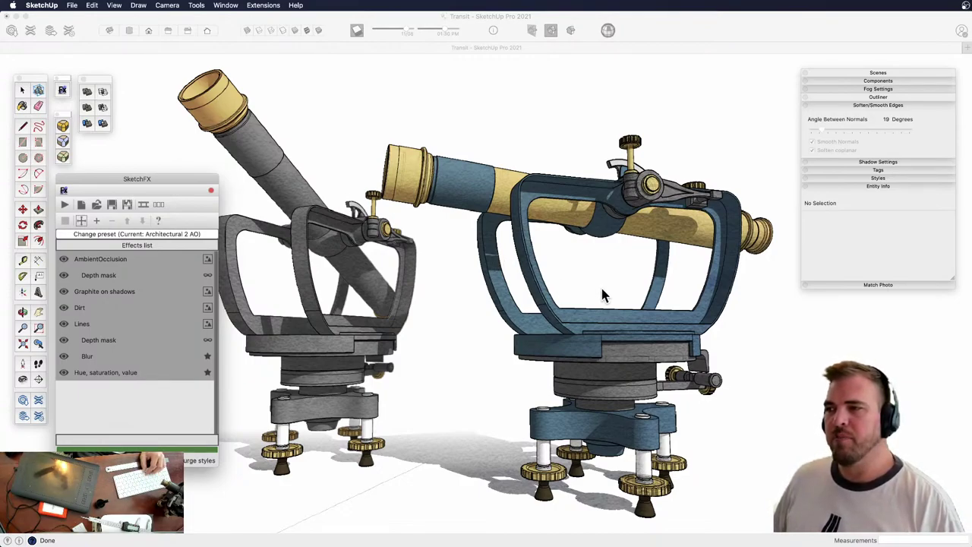
left_click_drag(171, 177, 196, 148)
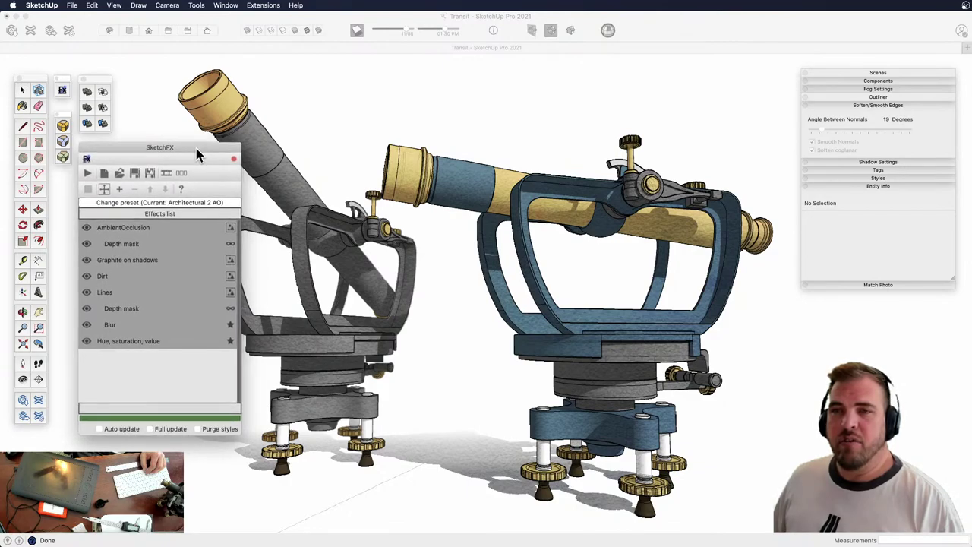
left_click(186, 204)
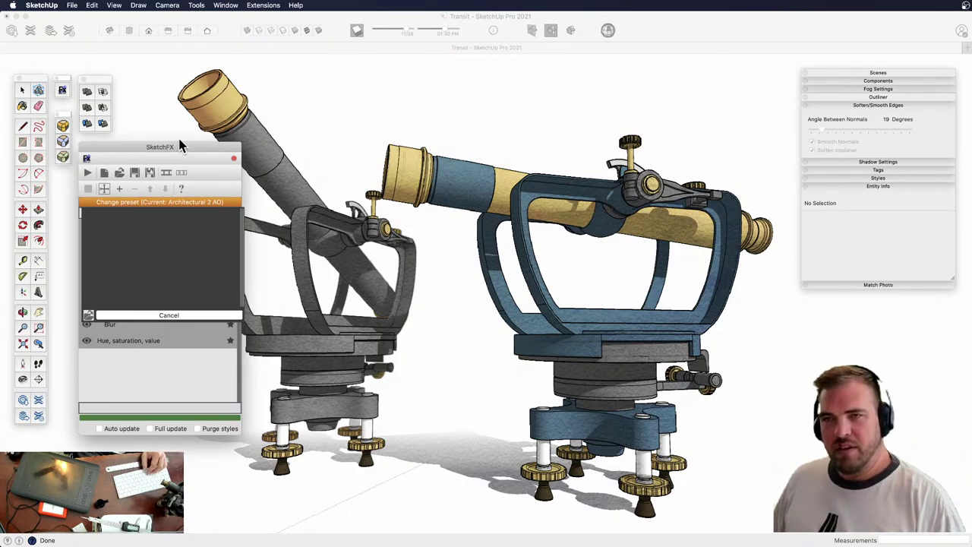
left_click_drag(185, 145, 186, 144)
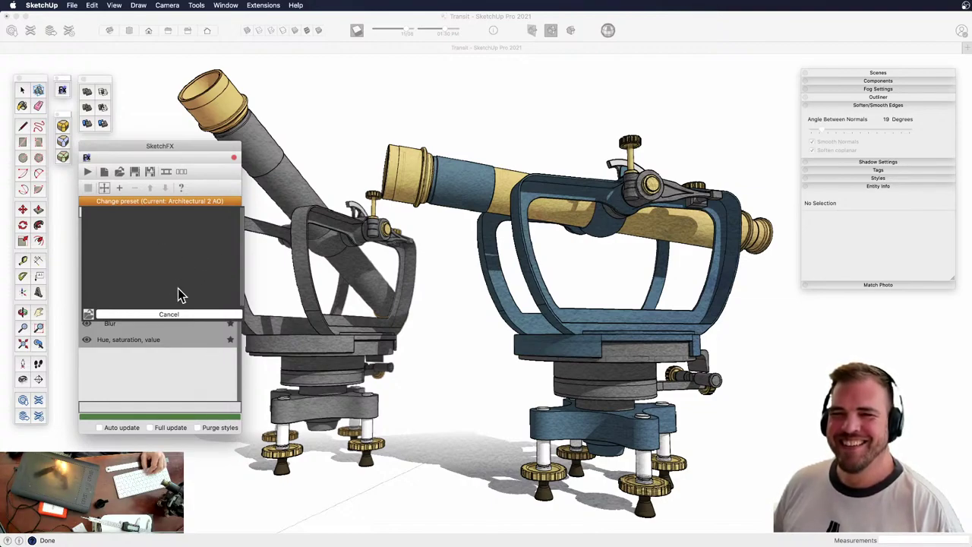
left_click(169, 314)
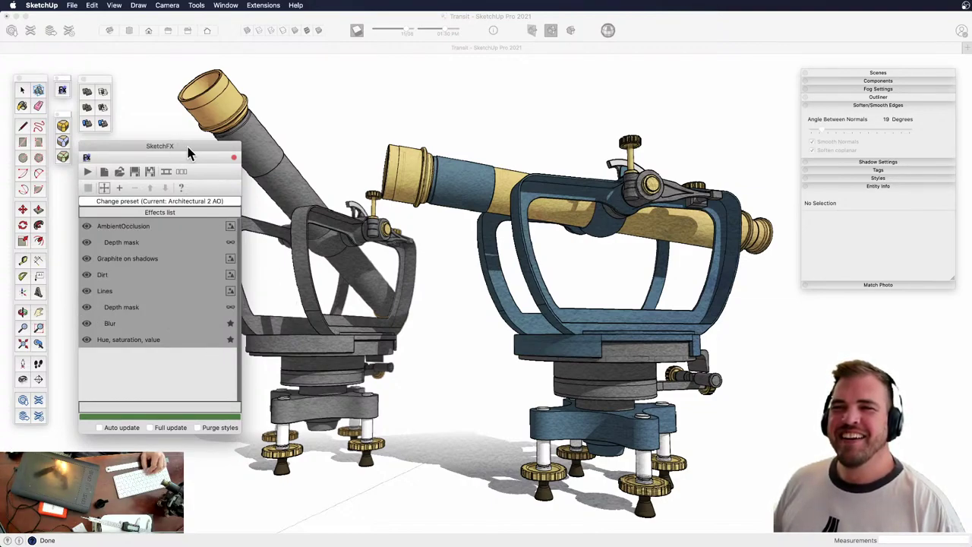
left_click_drag(187, 150, 157, 178)
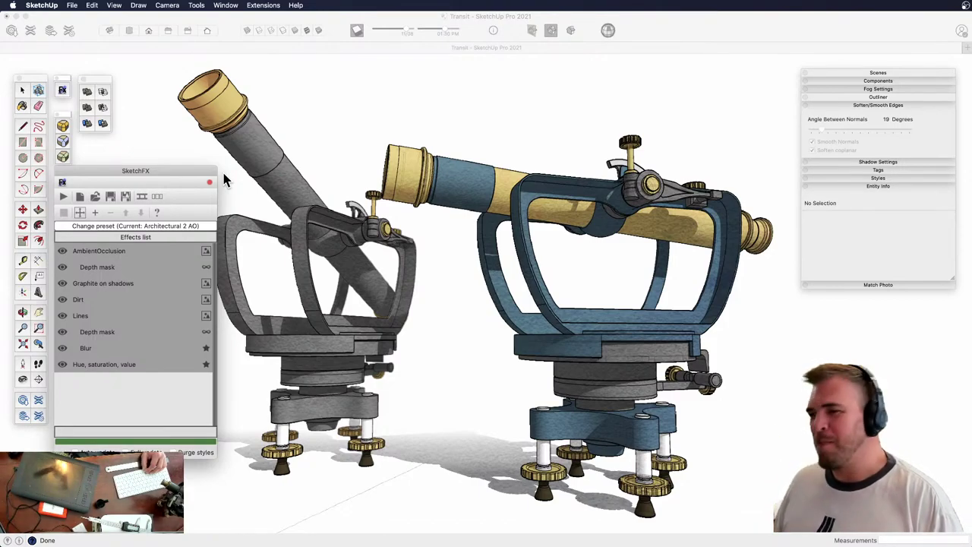
Copy the blue transit about 218 mm away, next to the grey original, and rotate the copy about its vertical axis
left_click(504, 333)
mouse_move(536, 339)
middle_mouse_down()
mouse_move(397, 341)
mouse_move(554, 374)
mouse_move(509, 392)
mouse_move(562, 391)
middle_mouse_up()
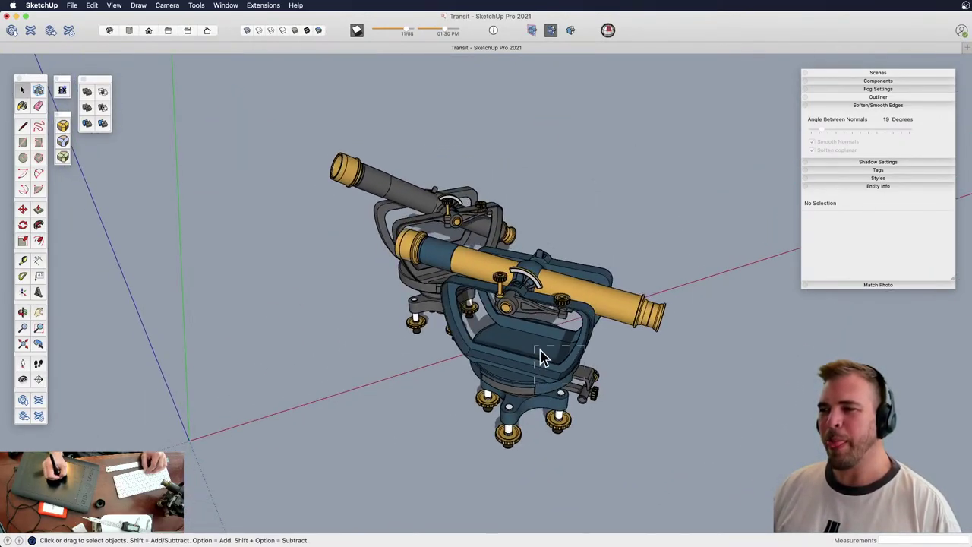
left_click_drag(540, 351, 535, 347)
middle_click_drag(540, 357, 455, 386, "shift")
key("m")
key("alt")
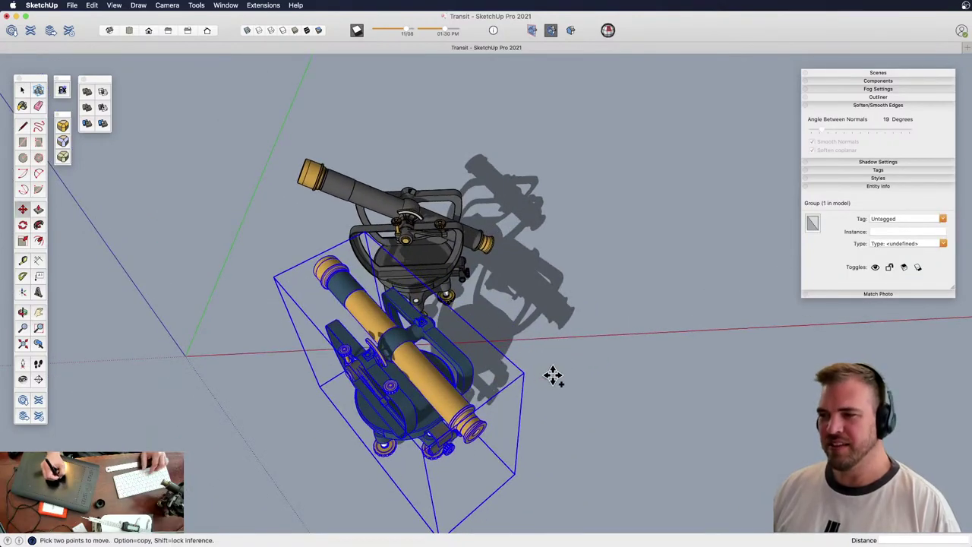
left_click(661, 345)
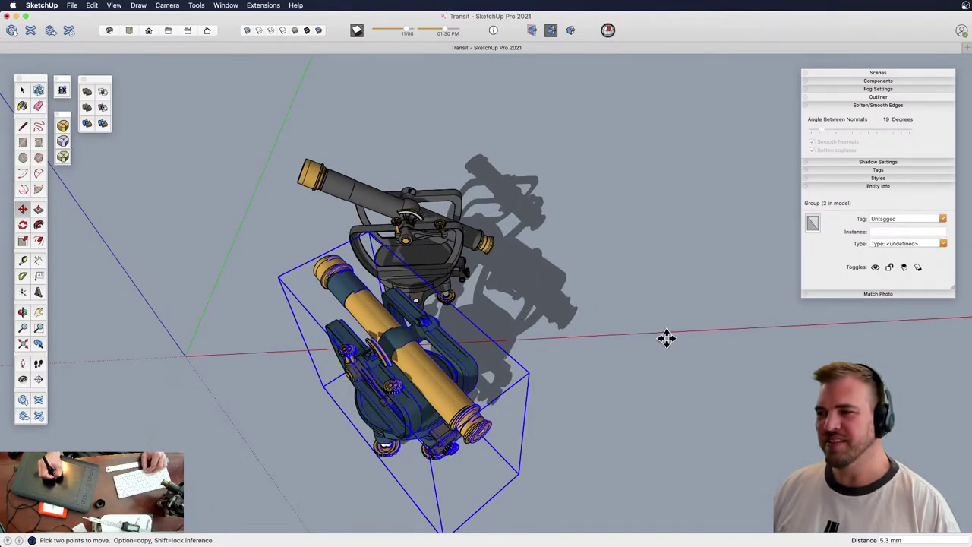
key("alt")
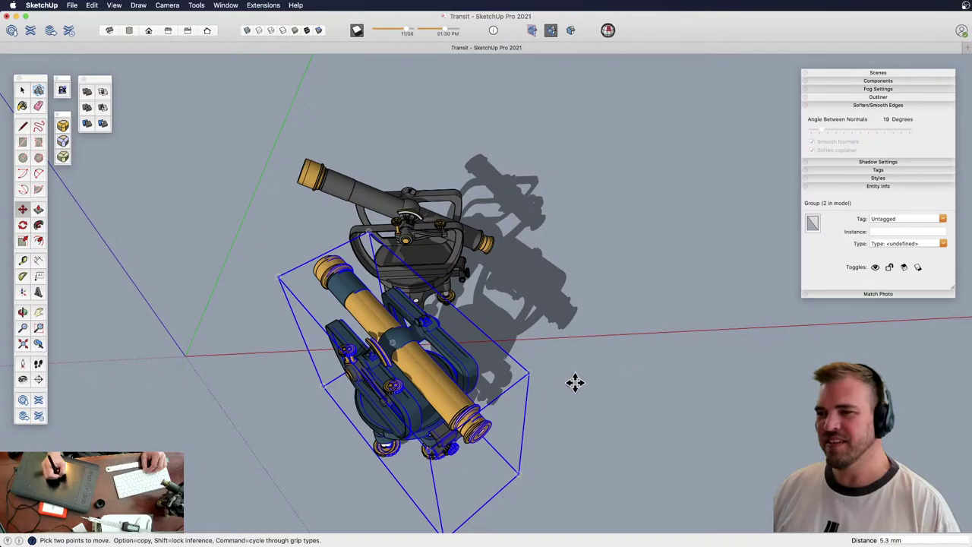
left_click(596, 319)
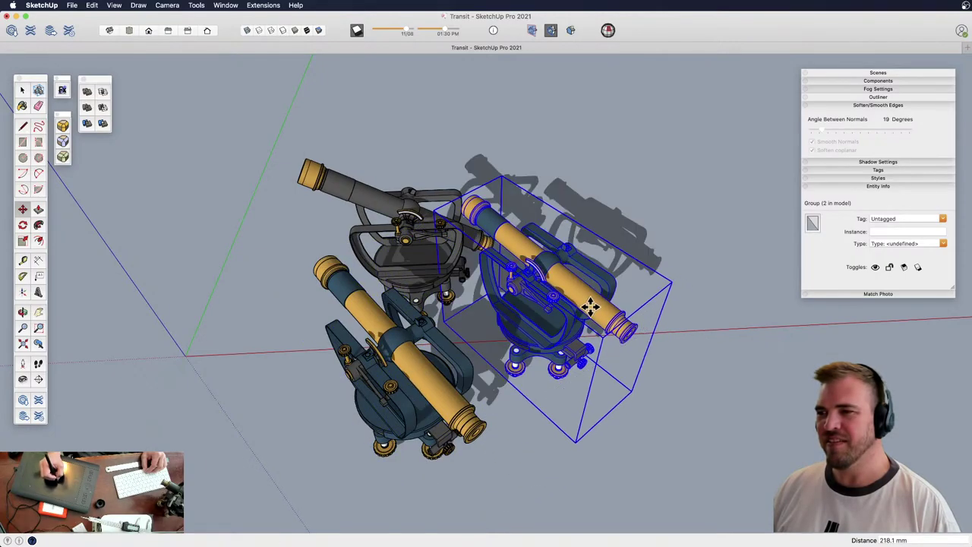
left_click(630, 282)
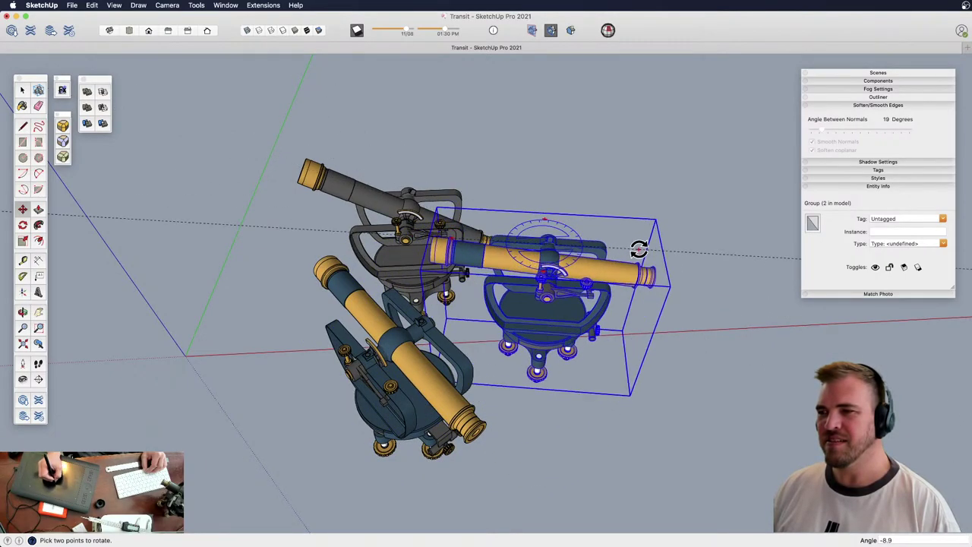
left_click(630, 220)
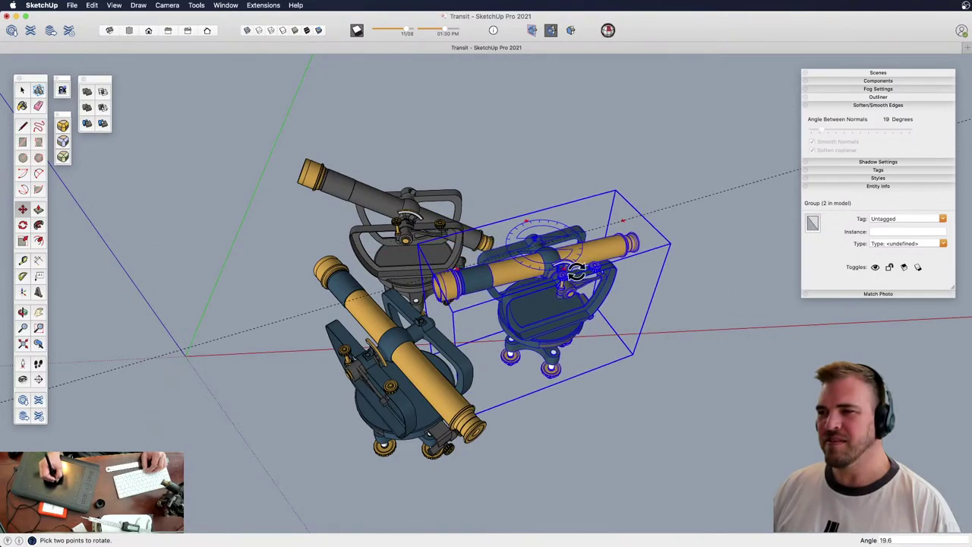
Open the copied blue transit for editing, select its telescope, and mix a lighter, muted grey-blue paint colour
middle_click_drag(502, 297, 478, 313)
scroll(479, 313, "up", 10)
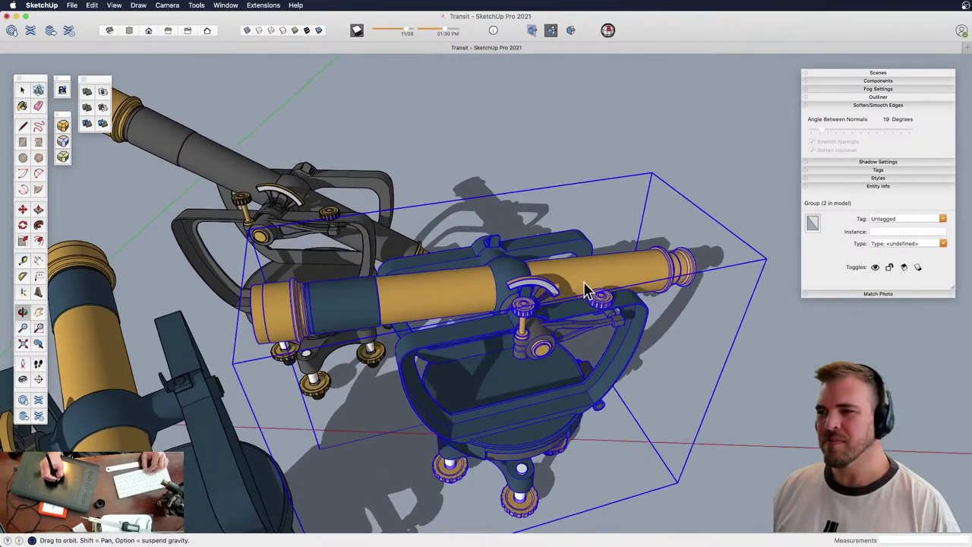
double_click(579, 267)
left_click(625, 254)
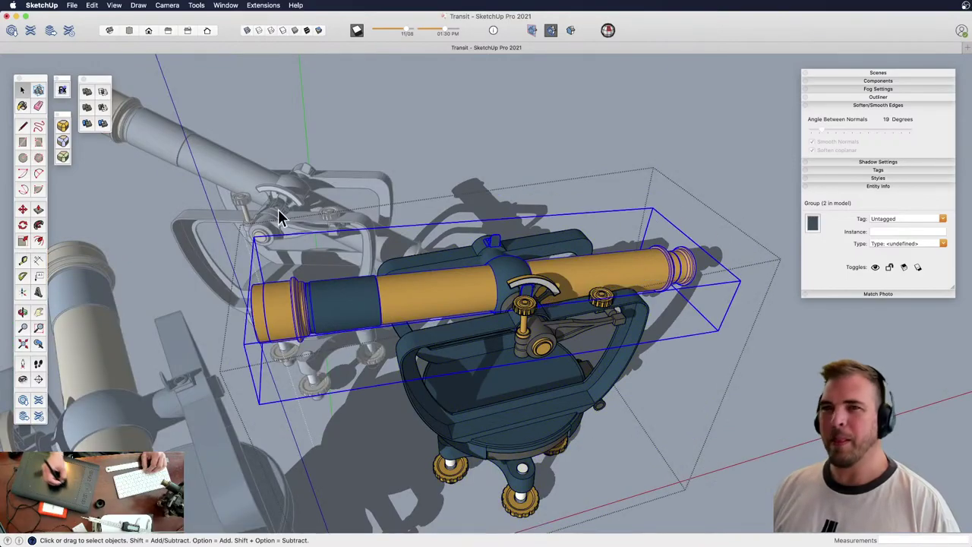
left_click(22, 106)
mouse_move(733, 73)
left_mouse_down()
mouse_move(799, 97)
mouse_move(803, 118)
left_mouse_up()
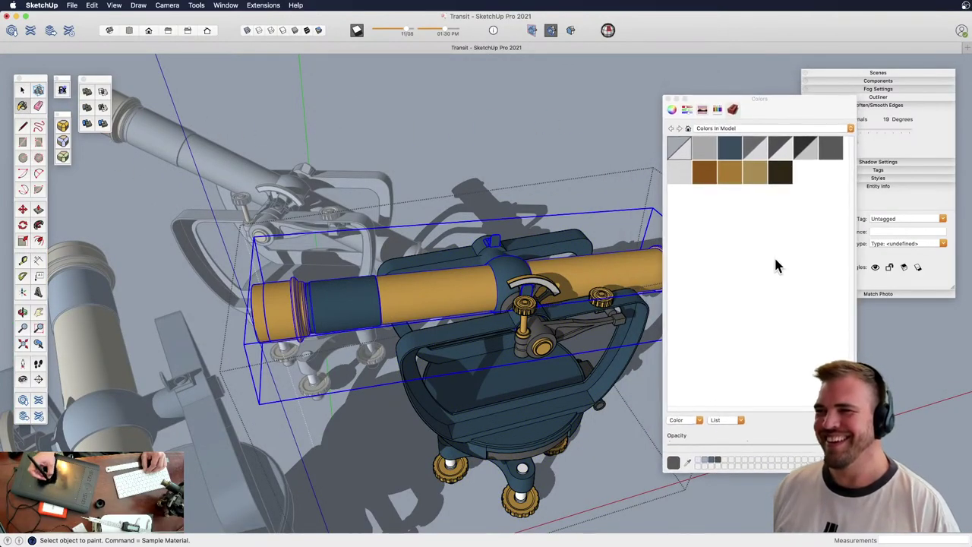
left_click(672, 110)
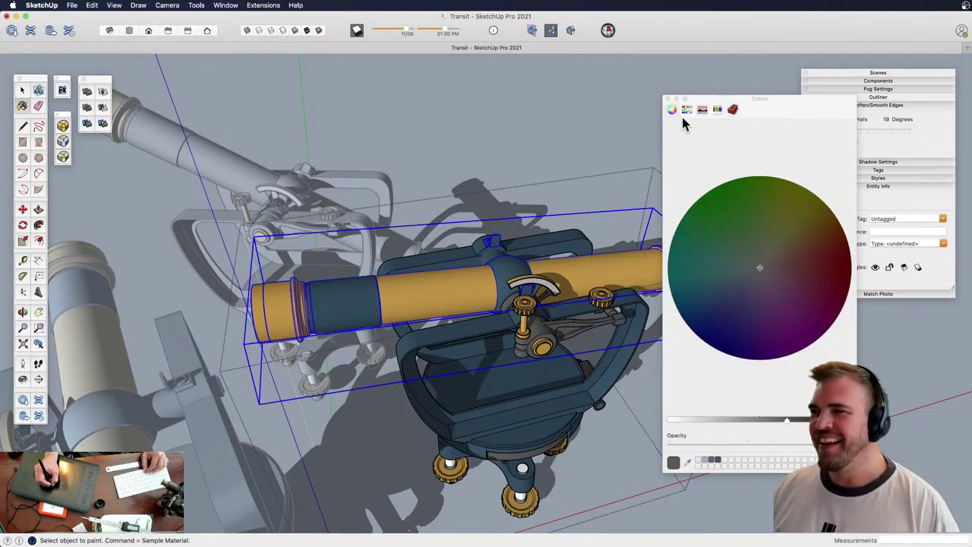
left_click(746, 274)
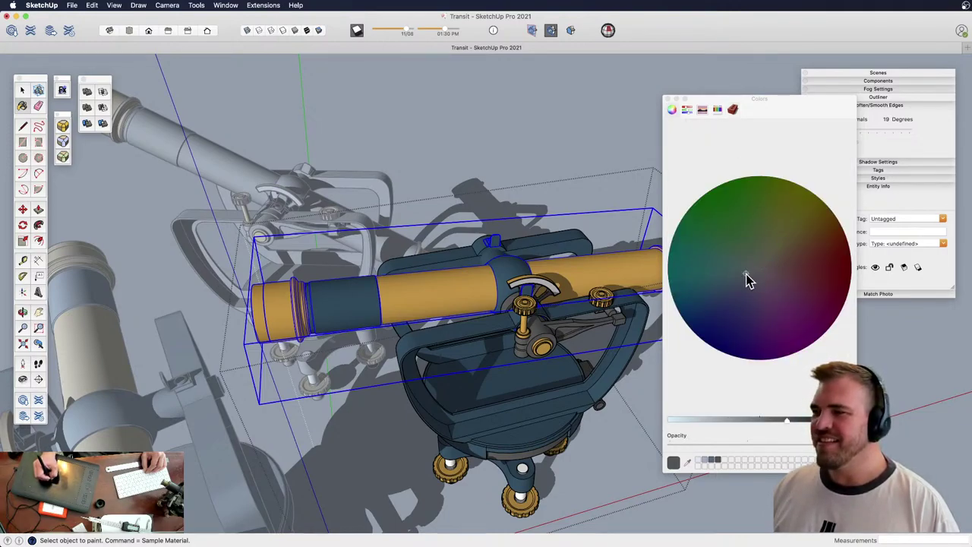
left_click(764, 420)
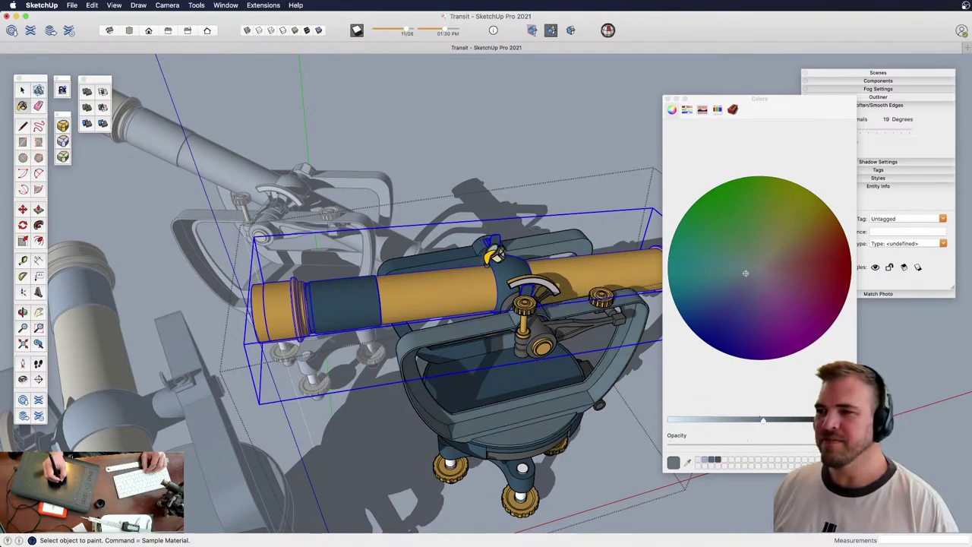
Paint the copy's telescope band, base plate and levelling base with the grey-blue colour, and close the group
left_click(362, 301)
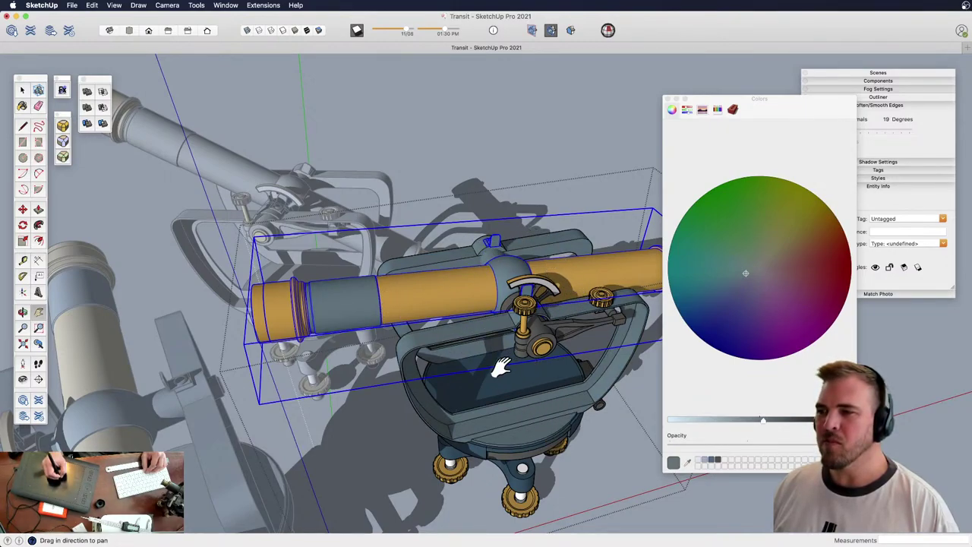
middle_click_drag(499, 364, 497, 329)
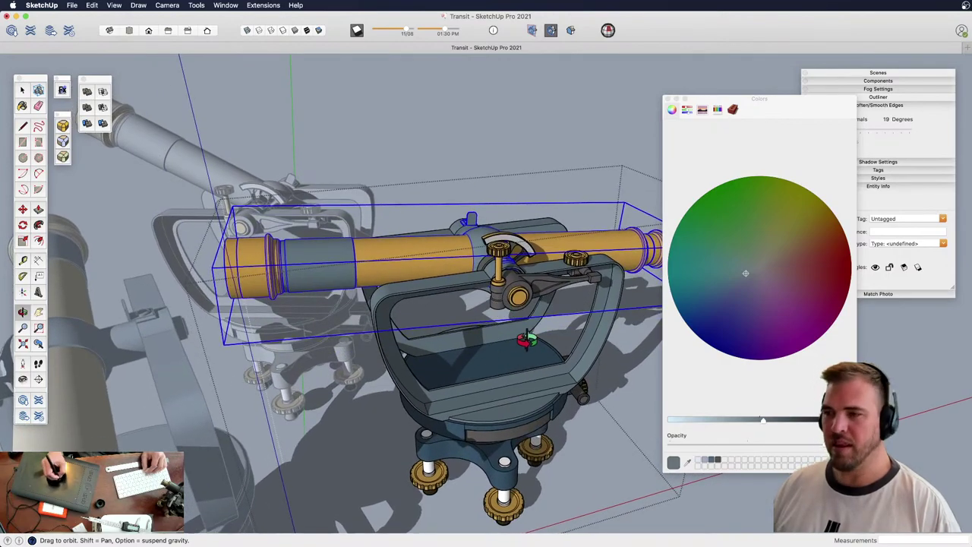
key("p")
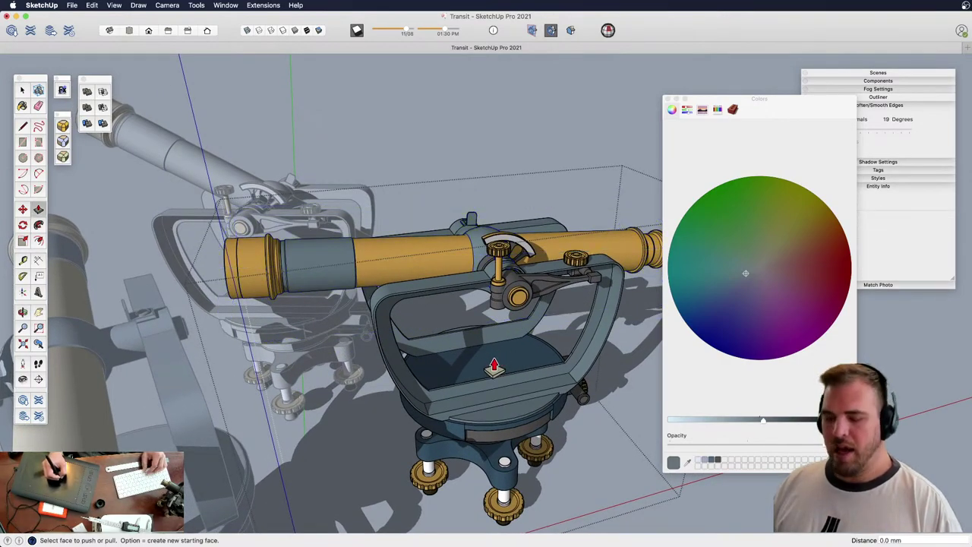
key("b")
left_click(493, 357)
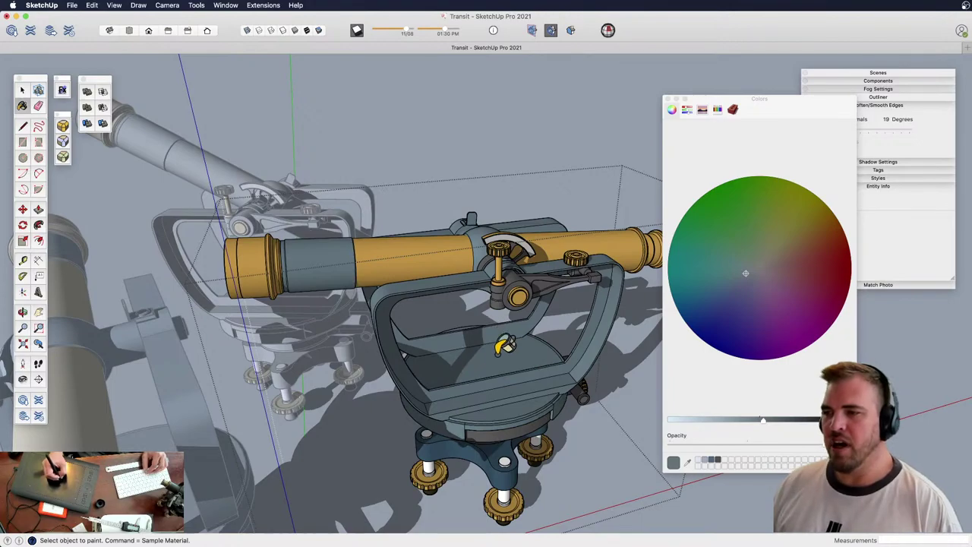
key("z")
left_click_drag(497, 352, 493, 395)
middle_click_drag(493, 395, 474, 346)
key("b")
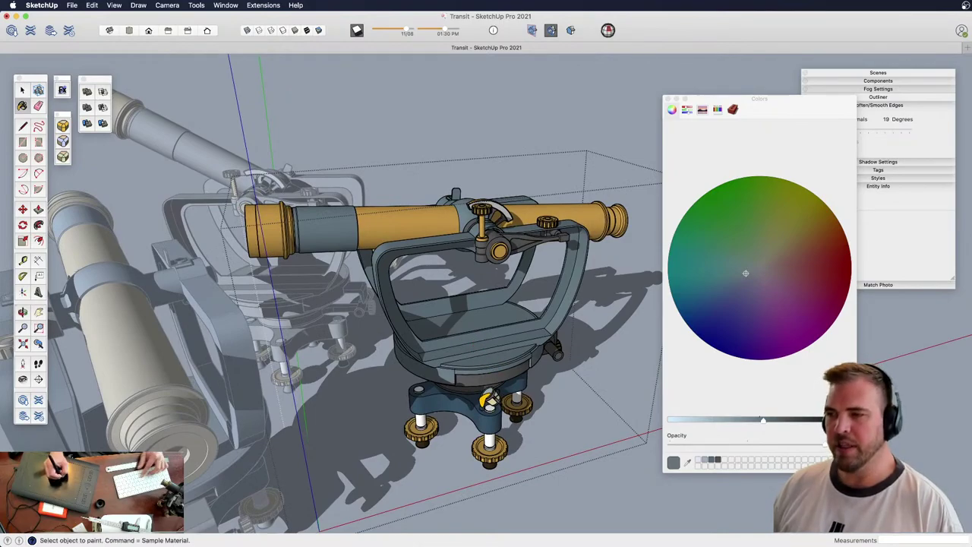
key("space")
left_click(600, 485)
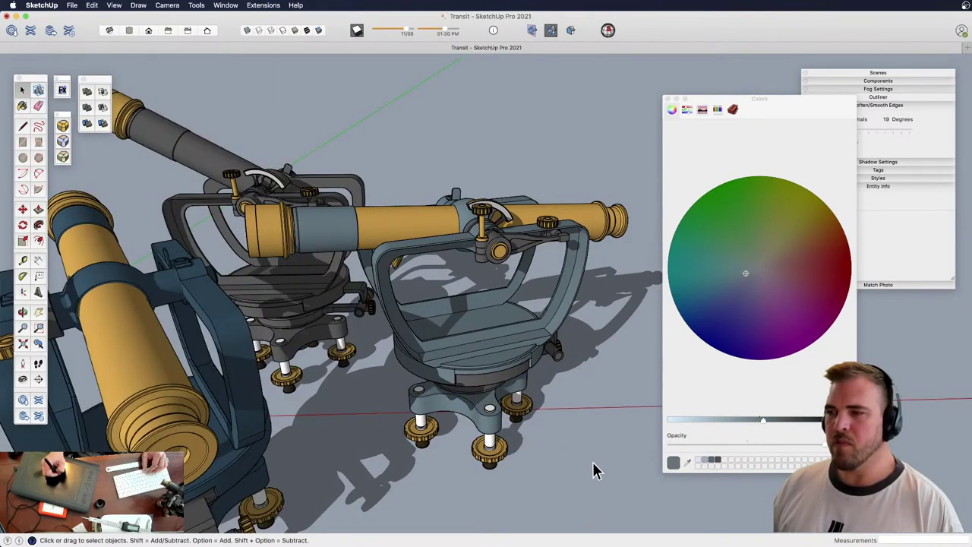
Tilt the grey-blue copy's telescope about 8° around its side pivot and leave the group
middle_click_drag(533, 377, 440, 370)
scroll(531, 262, "up", 5)
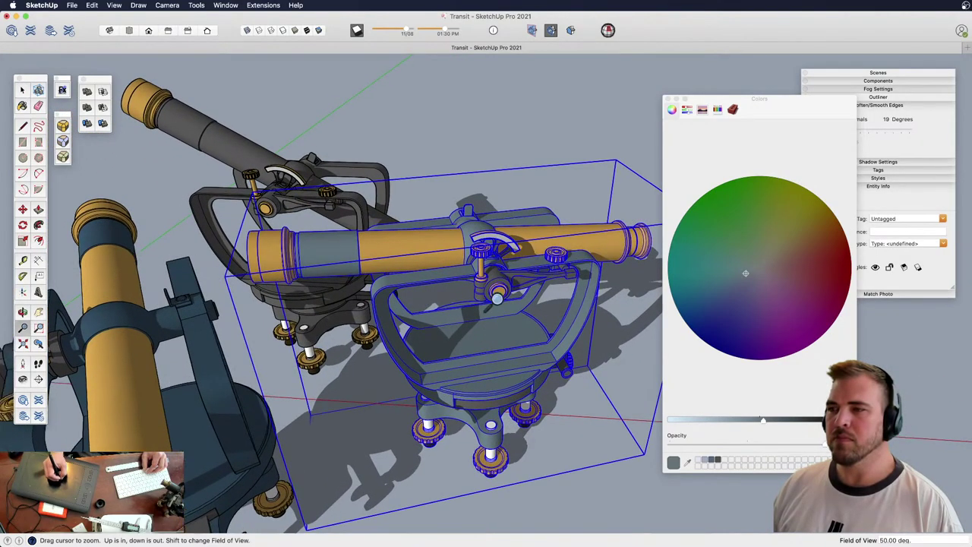
double_click(468, 233)
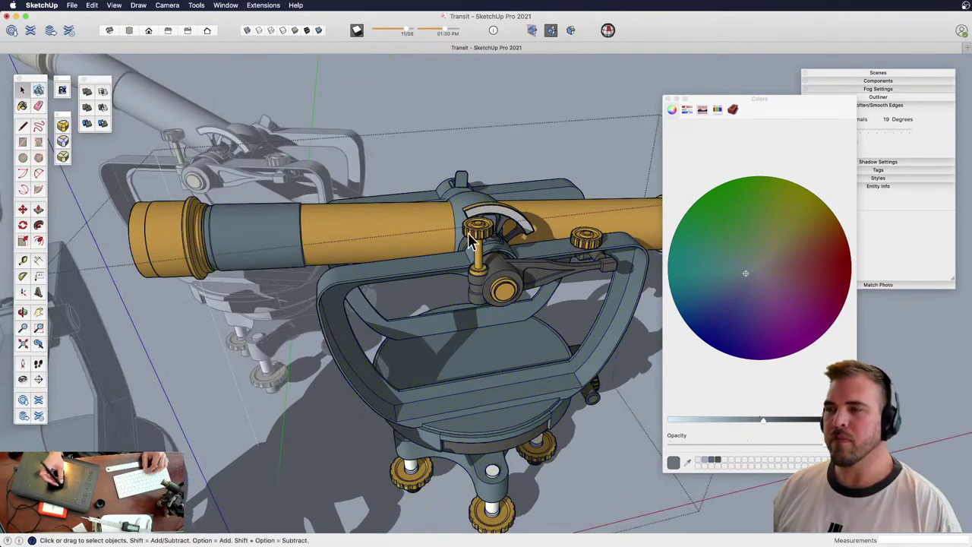
left_click(427, 231)
middle_click_drag(477, 282, 452, 369)
key("z")
left_click_drag(451, 369, 460, 239)
middle_click_drag(460, 239, 470, 280)
key("q")
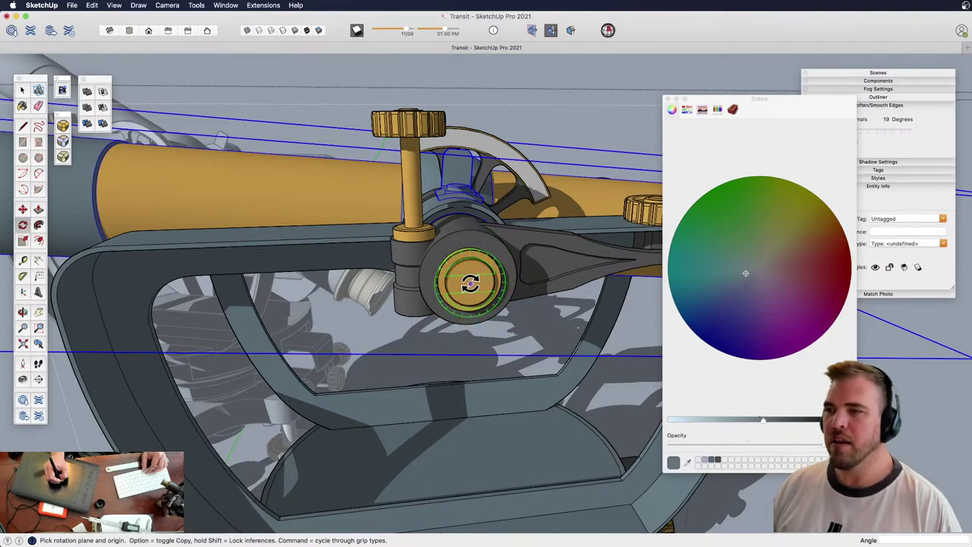
left_click(471, 283)
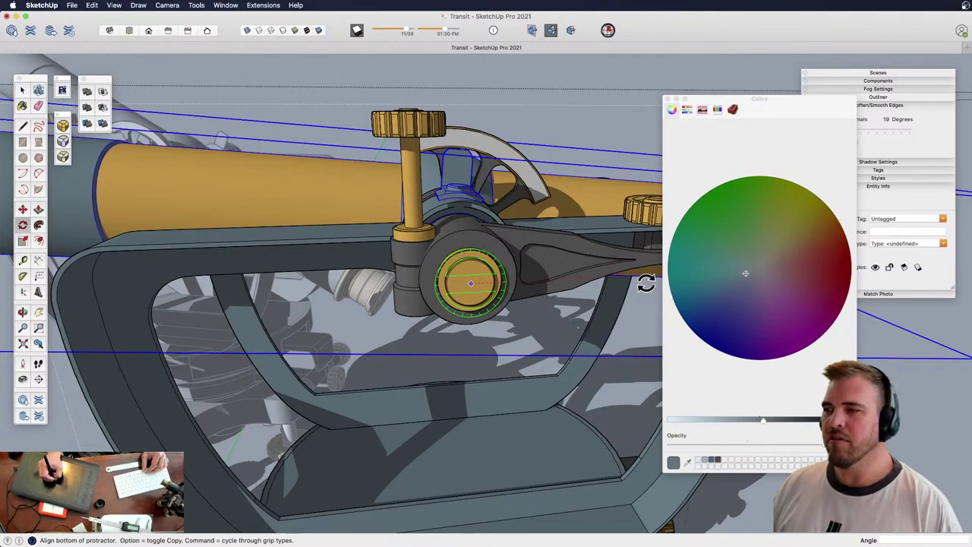
left_click(647, 292)
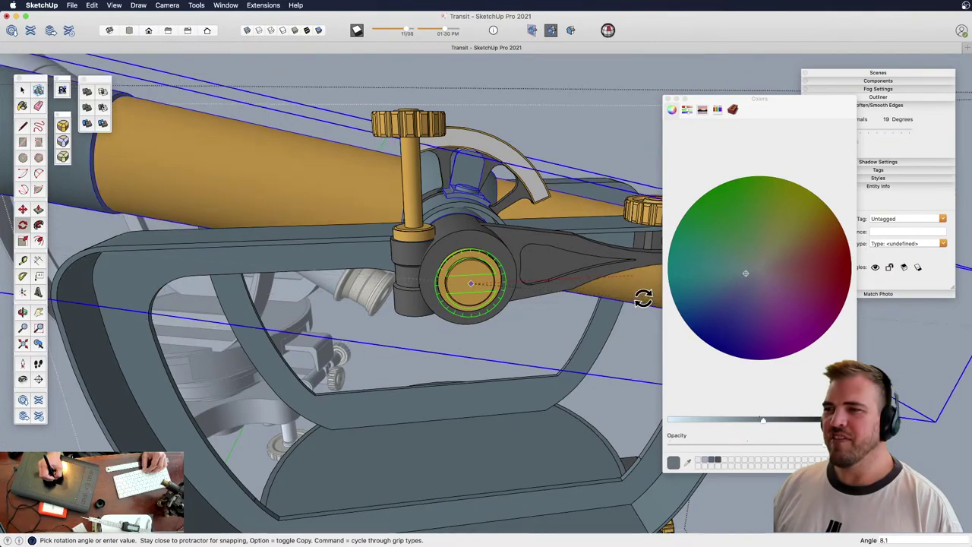
left_click(645, 304)
key("z")
left_click_drag(462, 210, 423, 373)
key("space")
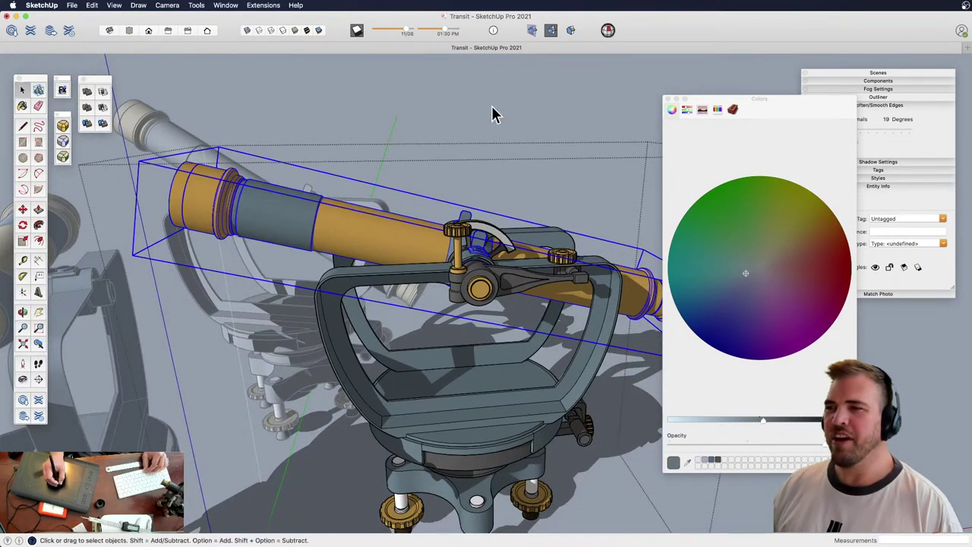
left_click(477, 131)
Select the whole grey-blue transit and rotate it -90° about its vertical axis
key("z")
left_click_drag(378, 246, 326, 357)
middle_click_drag(258, 357, 527, 293)
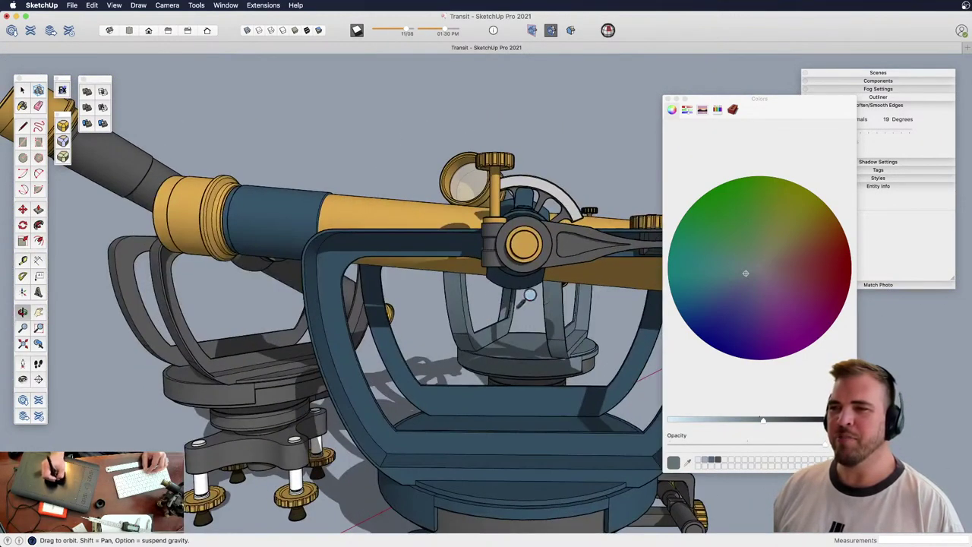
left_click_drag(502, 266, 479, 334)
middle_click_drag(478, 335, 430, 413, "shift")
key("space")
left_click(534, 219)
middle_click_drag(534, 220, 465, 324, "shift")
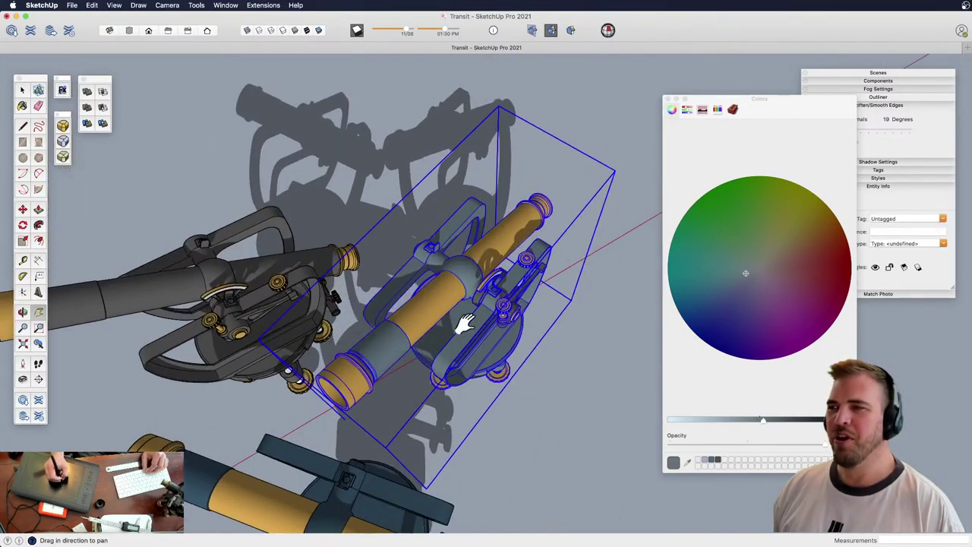
key("m")
left_click(538, 159)
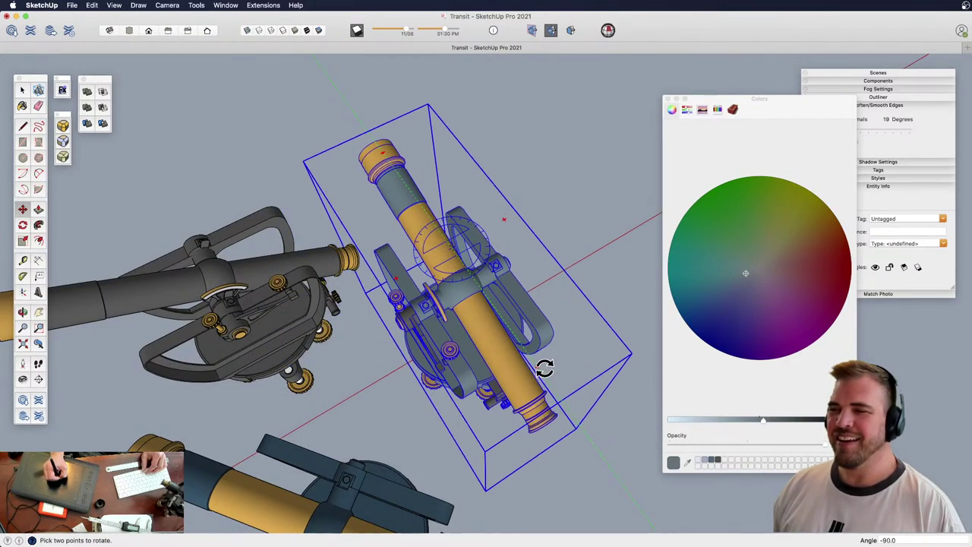
left_click(543, 368)
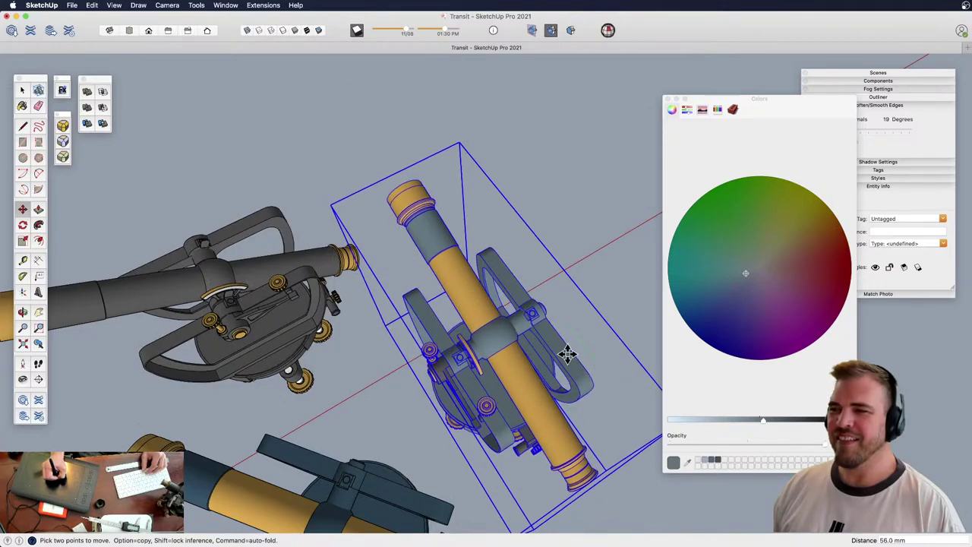
Close the colour picker and move the grey-blue transit to the other side of the dark grey one
middle_click_drag(569, 347, 575, 215)
scroll(501, 190, "up", 3)
scroll(501, 189, "down", 2)
left_click(668, 99)
key("z")
left_click_drag(554, 265, 557, 295)
key("h")
middle_click_drag(622, 241, 535, 252)
key("m")
left_click(539, 253)
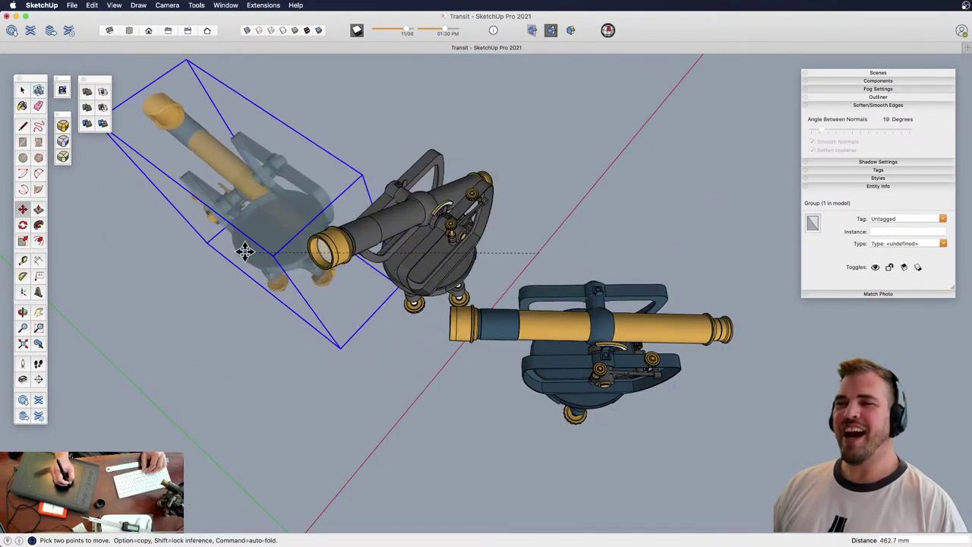
left_click(266, 233)
Rotate the grey-blue transit 39° about its vertical axis so it points closer to the dark grey one's direction
middle_click_drag(378, 242, 485, 293)
key("q")
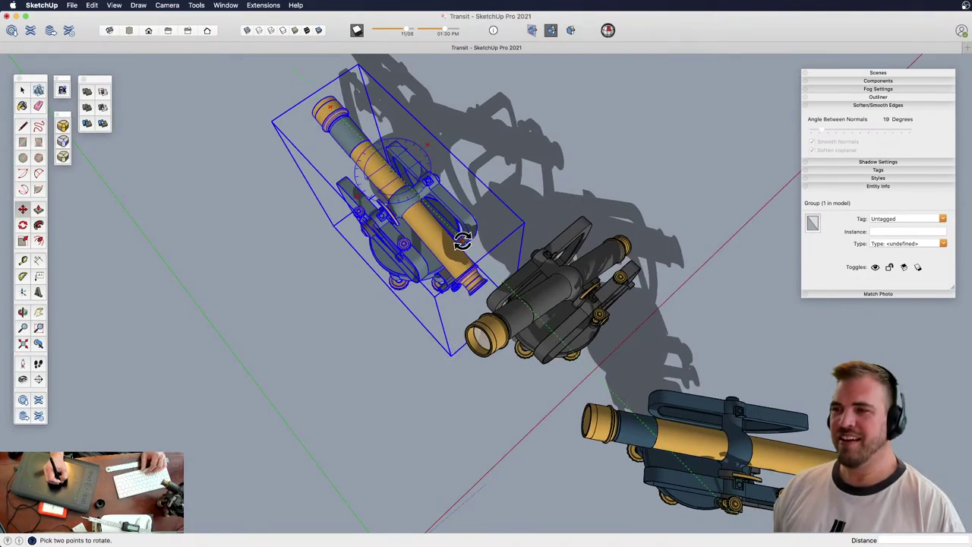
left_click(496, 203)
left_click(405, 109)
Adjust the grey-blue transit's position so it stands beside the dark grey transit
key("m")
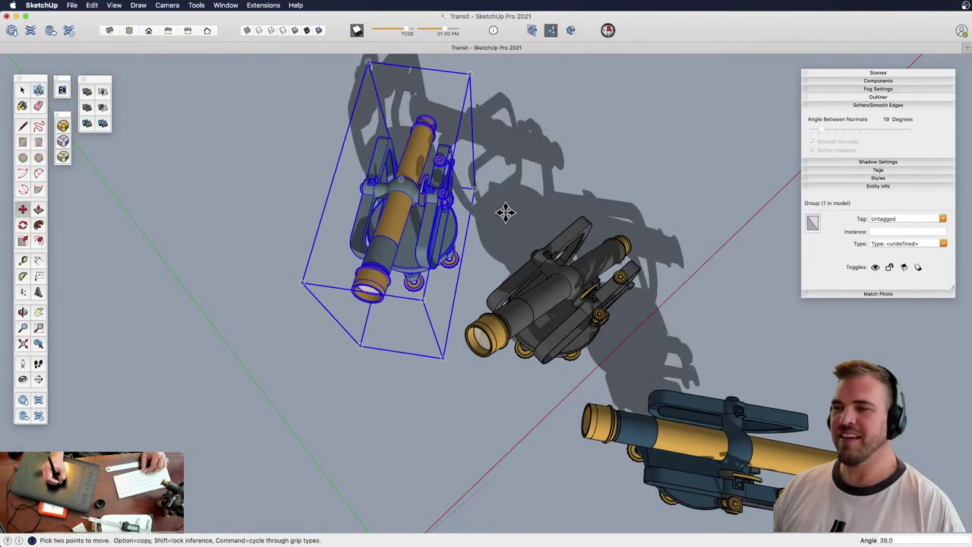
left_click(540, 195)
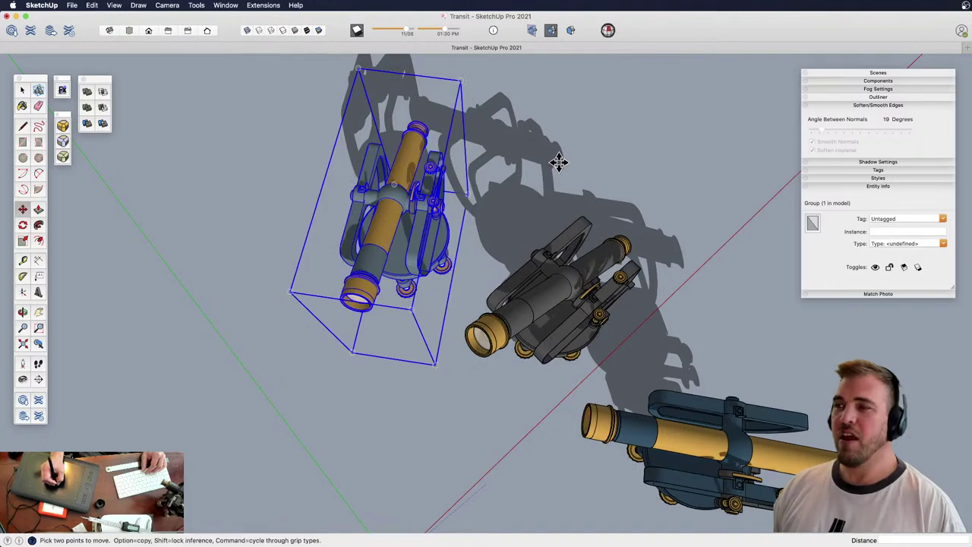
key("space")
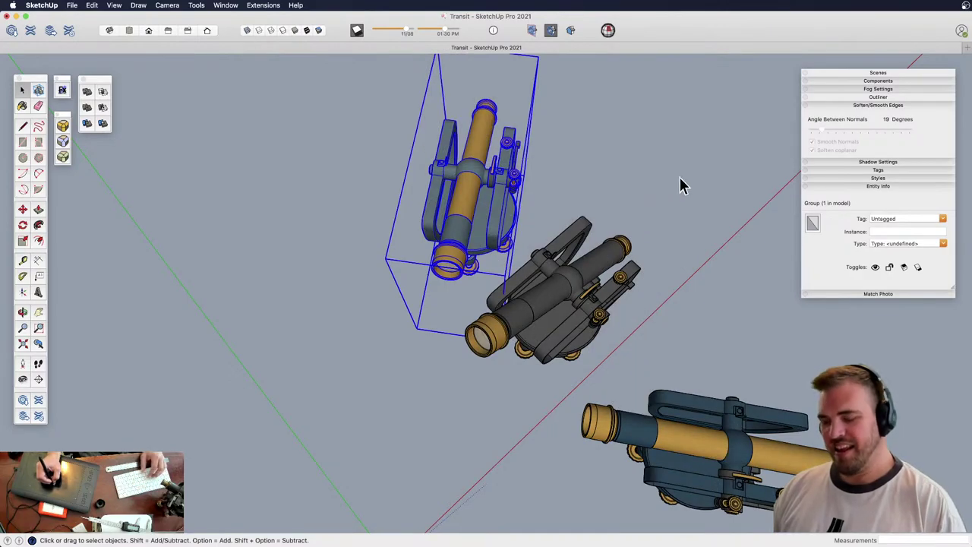
key("m")
left_click(709, 200)
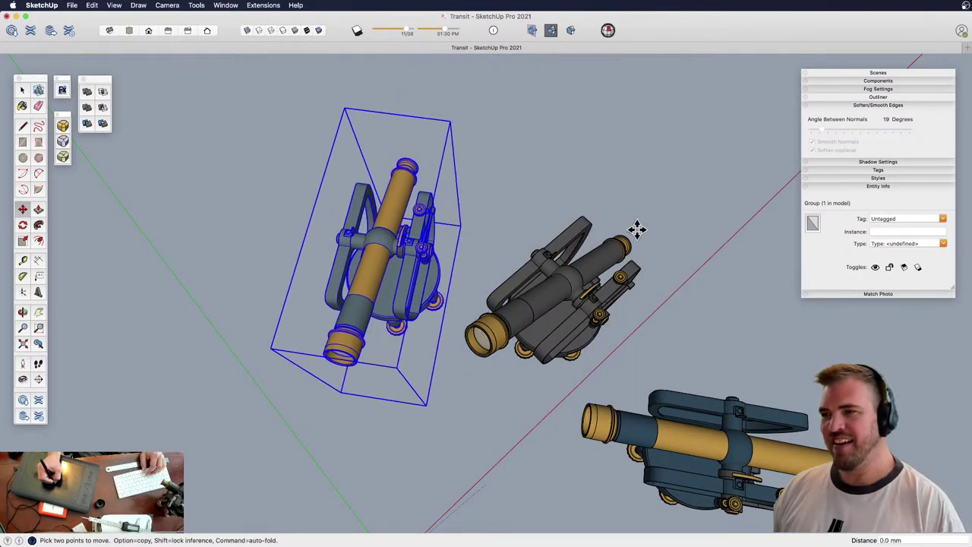
Frame all three transits from a low angle with the dark blue one nearest, and render them in SketchFX with Architectural 2 AO
middle_click_drag(587, 384, 452, 250)
left_click(417, 393)
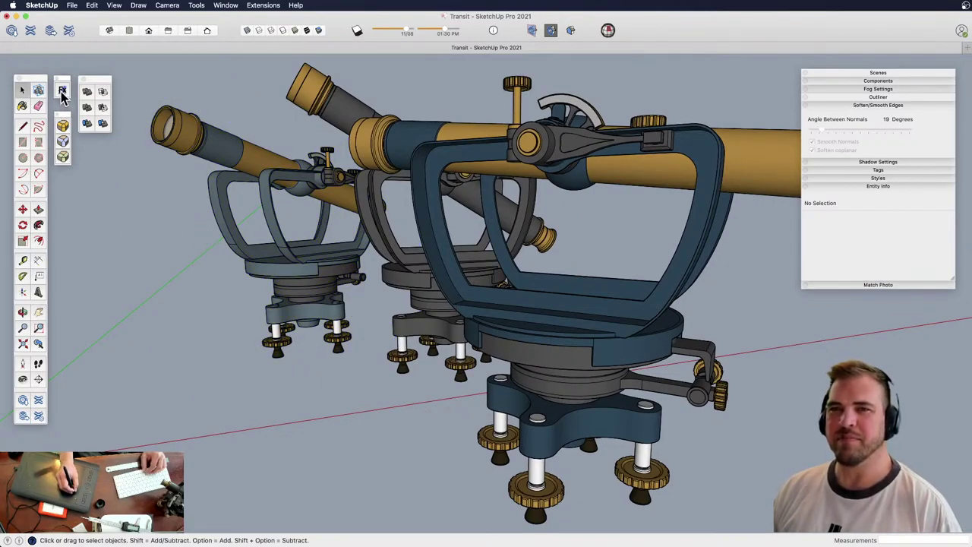
left_click(62, 90)
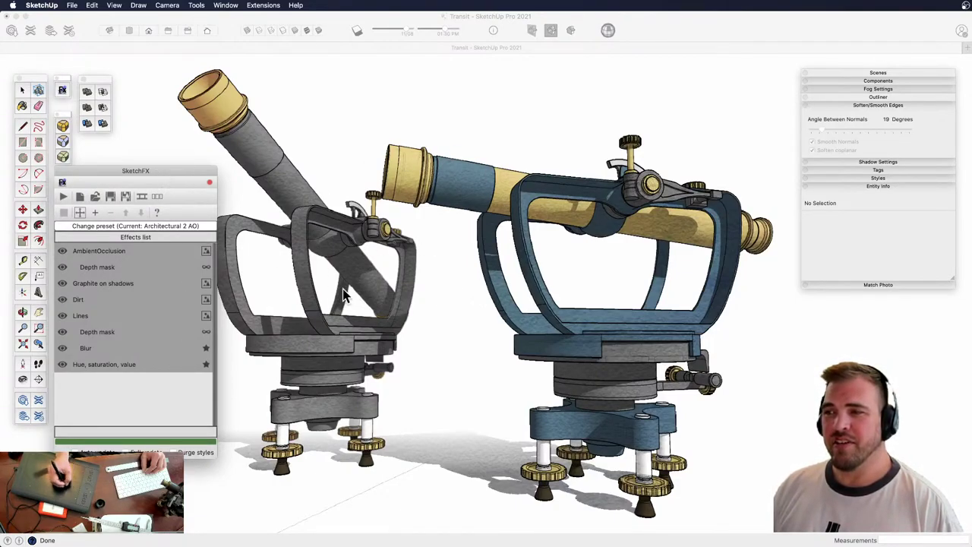
left_click(62, 196)
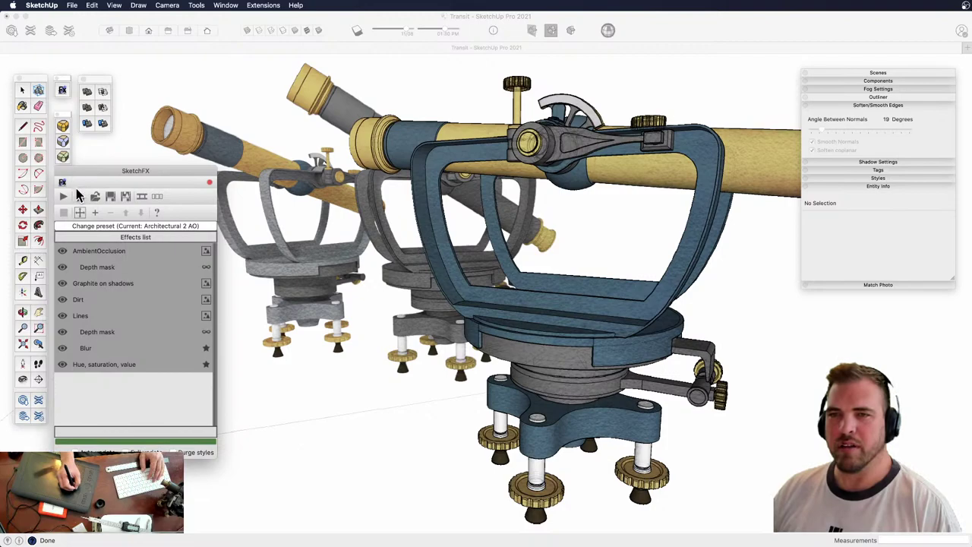
left_click(489, 80)
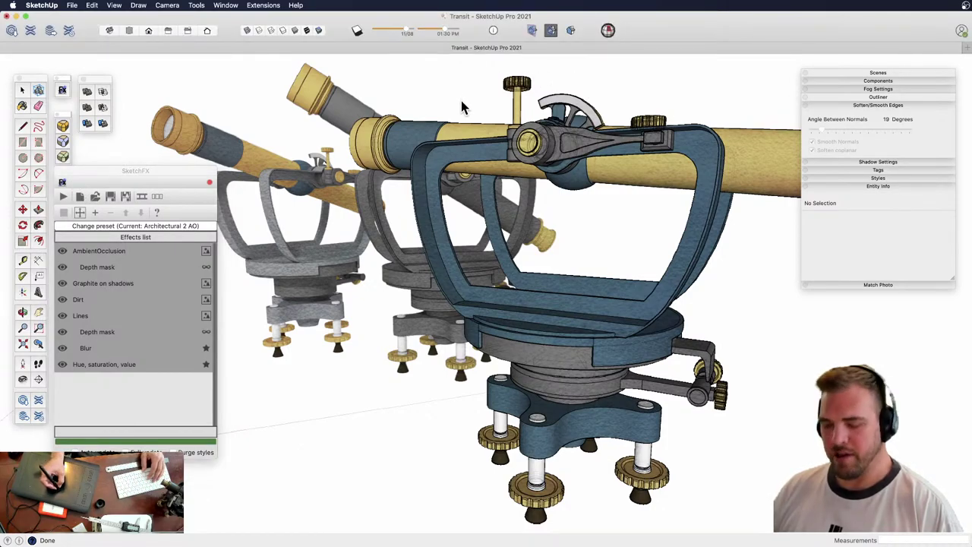
Return to the live model, select the dark blue front transit, and rotate it -30° about its vertical axis
mouse_move(477, 264)
middle_mouse_down()
mouse_move(486, 274)
mouse_move(462, 261)
mouse_move(498, 279)
mouse_move(473, 256)
mouse_move(483, 273)
mouse_move(498, 259)
middle_mouse_up()
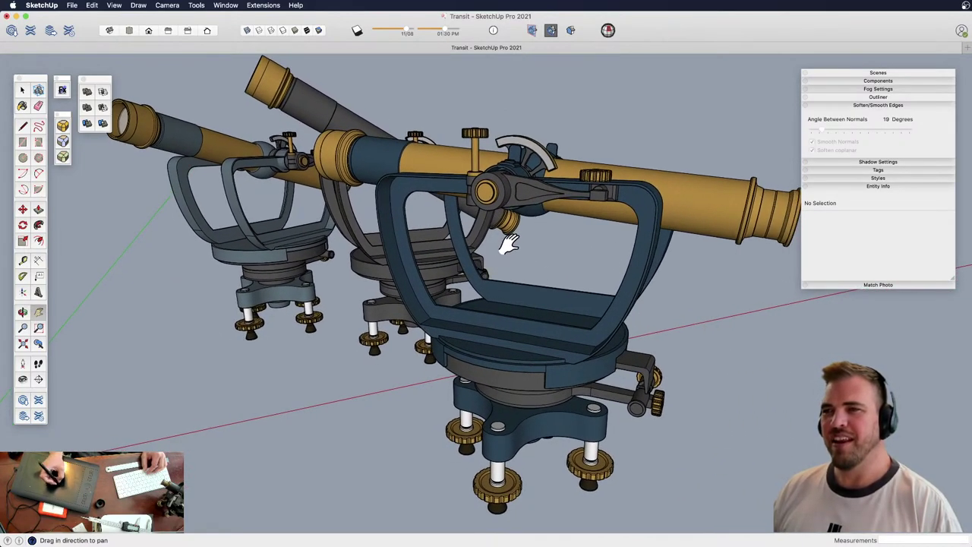
left_click(525, 339)
key("h")
middle_click_drag(517, 291, 500, 358)
key("z")
scroll(501, 358, "down", 3)
key("q")
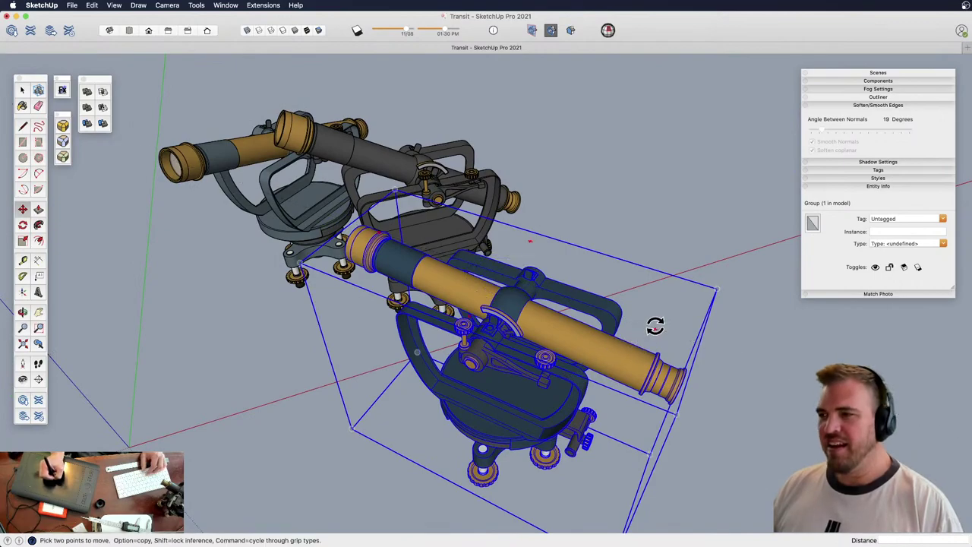
left_click(655, 327)
left_click(651, 282)
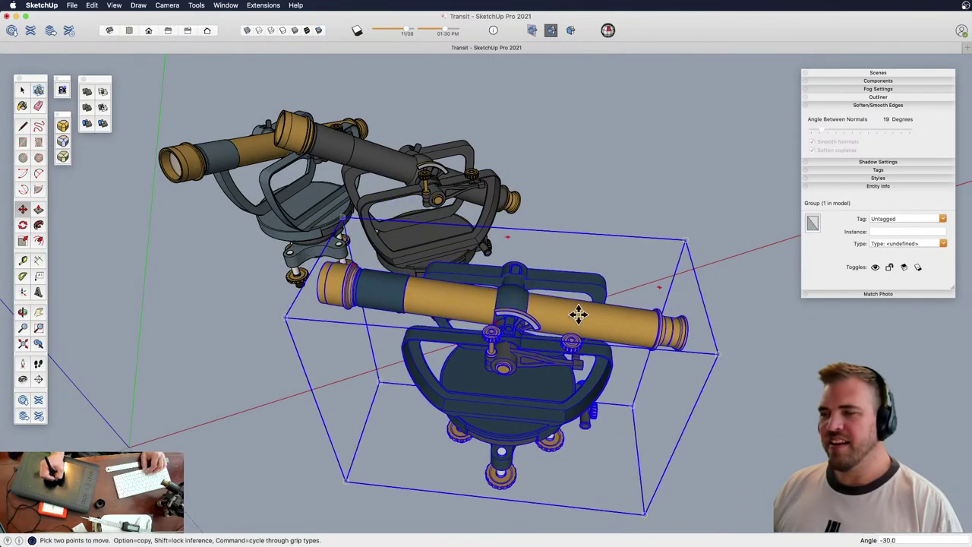
Frame the three transits closely from a low angle, with the dark blue one in front and its telescope seen almost side-on
middle_click_drag(523, 311, 535, 309)
left_click_drag(536, 308, 503, 208)
key("z")
key("o")
middle_click_drag(503, 206, 520, 192)
left_click_drag(520, 226, 521, 248)
key("space")
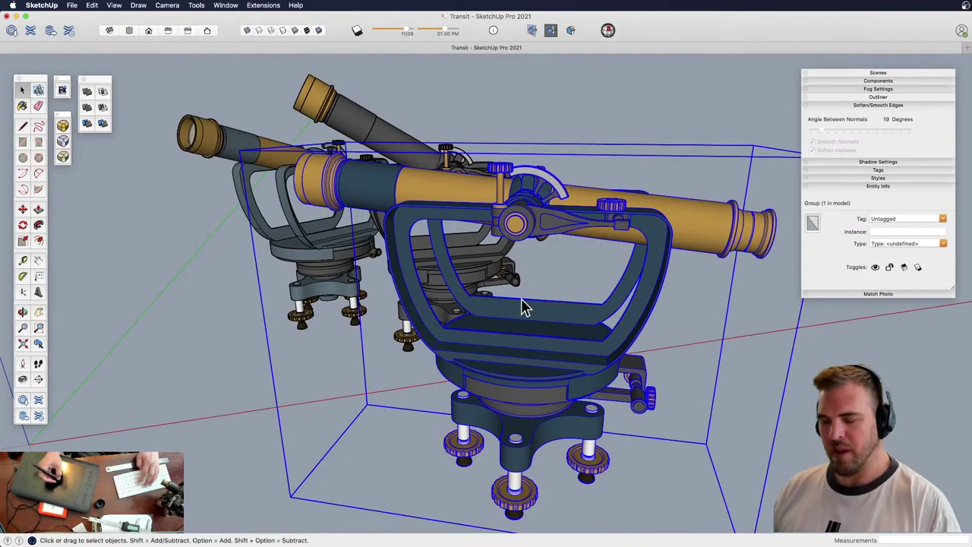
Turn on shadows with a mid-August, late-morning sun, and render the deselected transits in SketchFX with the Architectural 2 AO preset
key("shift+s")
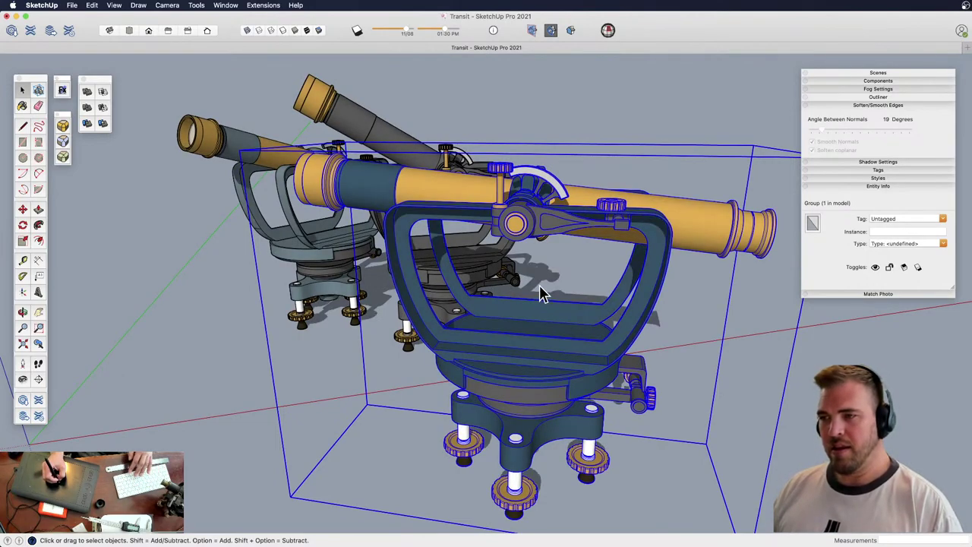
left_click_drag(408, 34, 433, 32)
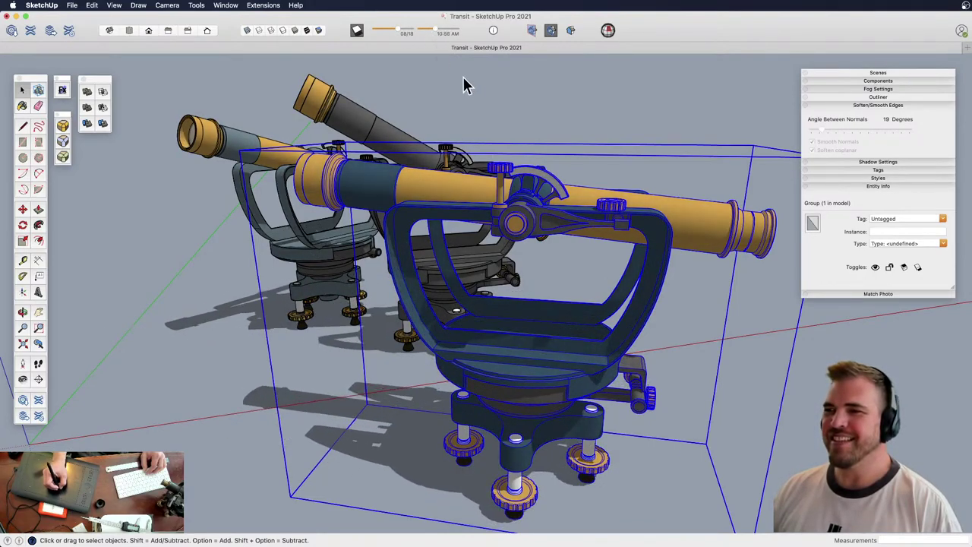
left_click(470, 99)
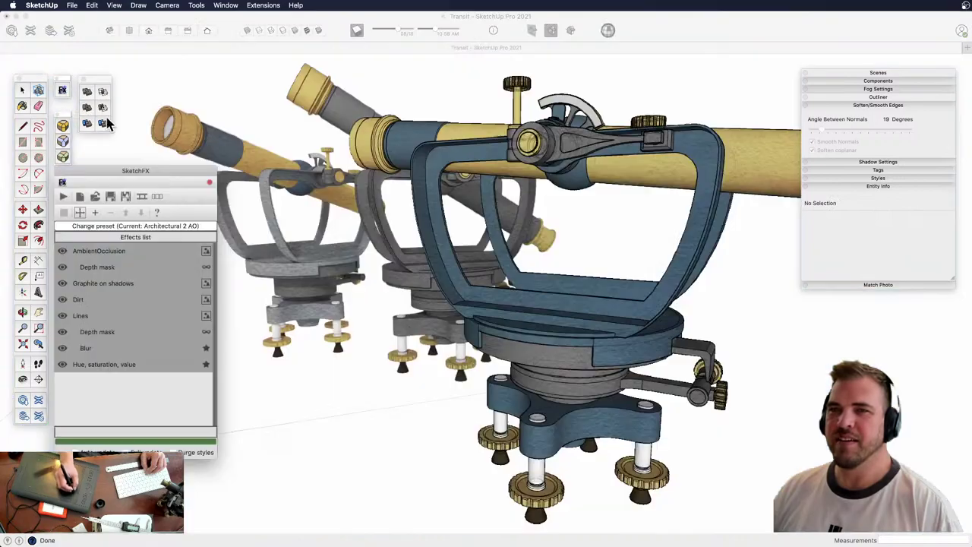
left_click(64, 196)
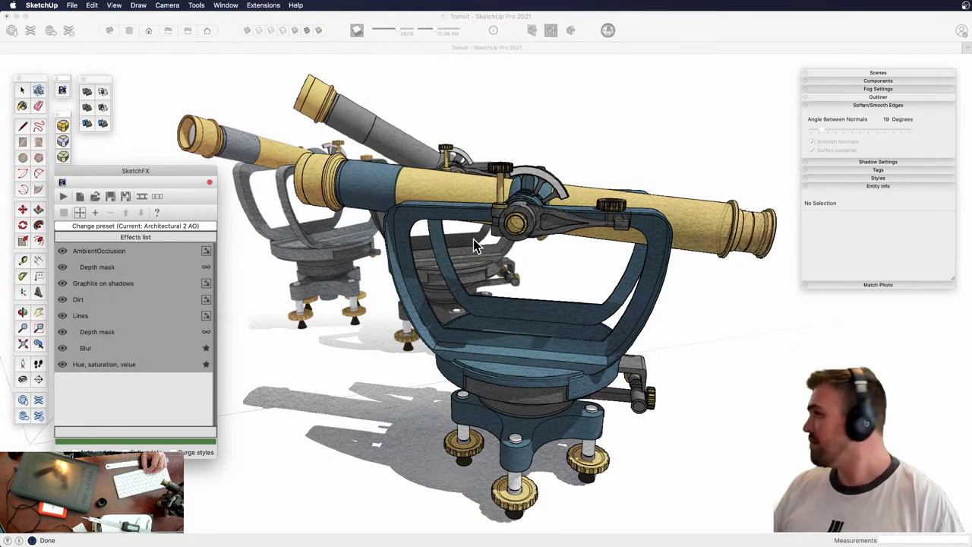
Return to the live model and frame the three transits side by side from a low front angle, telescopes pointing towards the camera
left_click(529, 309)
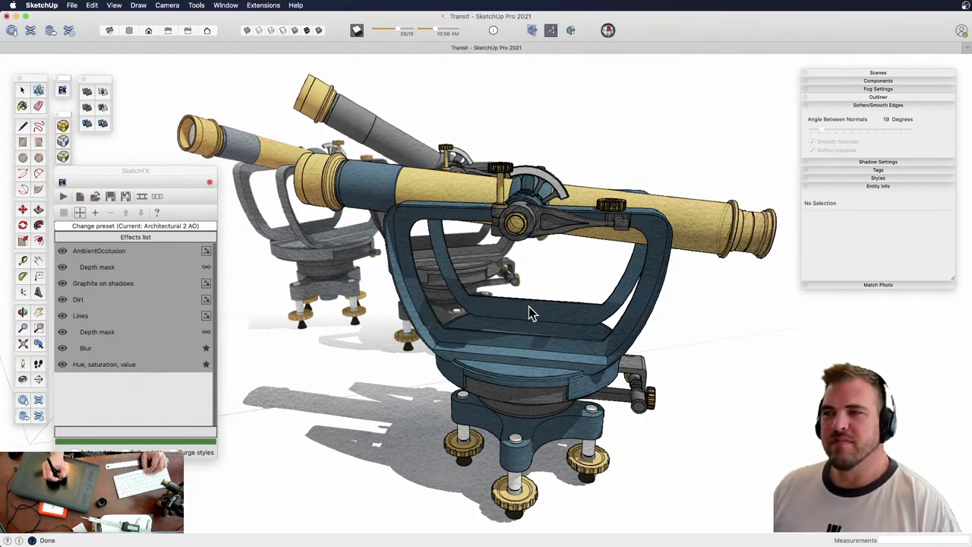
key("h")
key("o")
mouse_move(507, 317)
left_mouse_down()
mouse_move(497, 327)
mouse_move(633, 310)
mouse_move(565, 342)
mouse_move(635, 301)
mouse_move(581, 285)
left_mouse_up()
key("z")
key("h")
key("o")
key("z")
key("h")
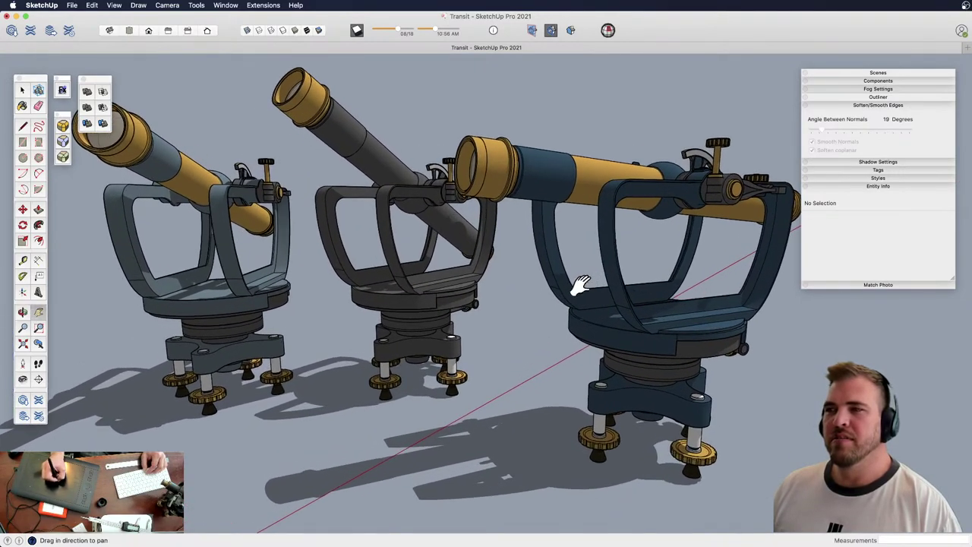
middle_click_drag(579, 285, 616, 260)
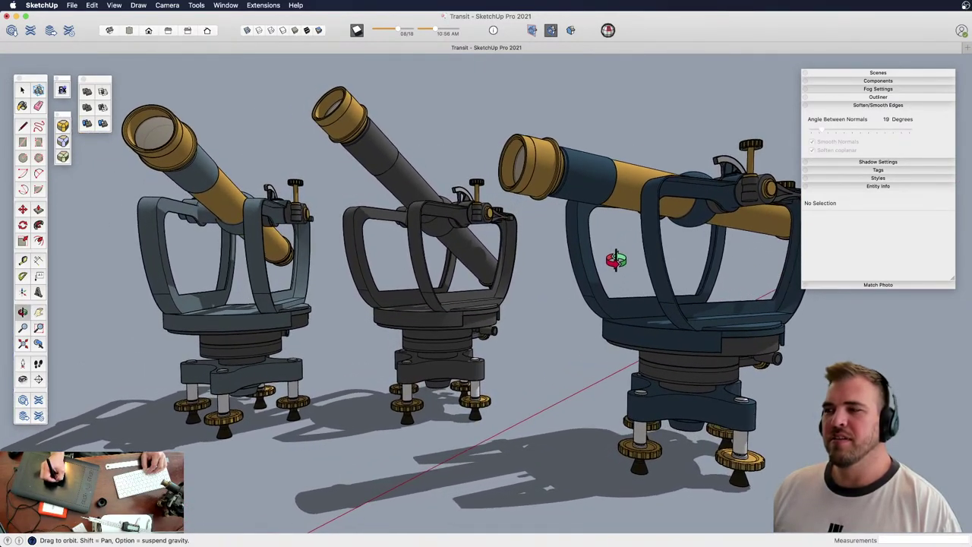
scroll(615, 255, "up", 6)
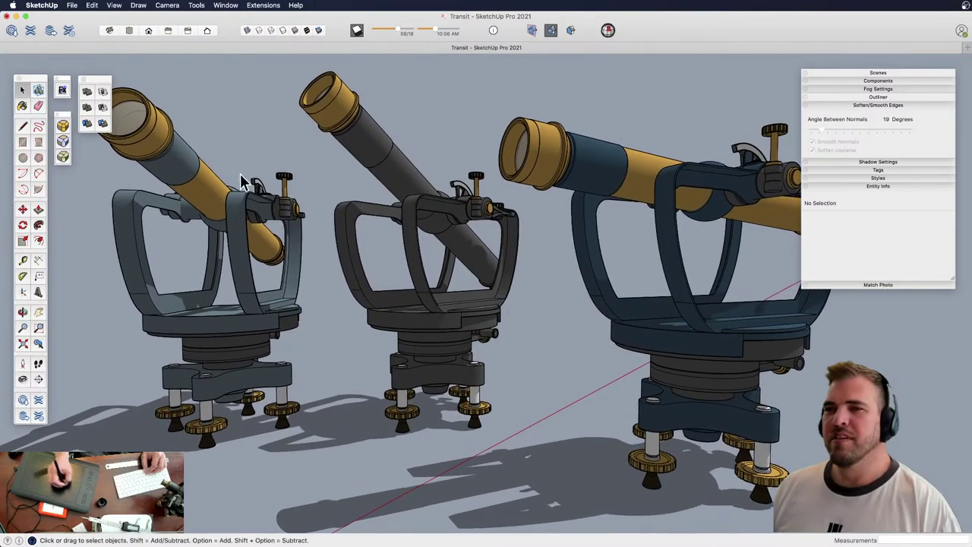
Render the side-by-side view with shadows in SketchFX using the Architectural 2 AO preset
left_click(62, 91)
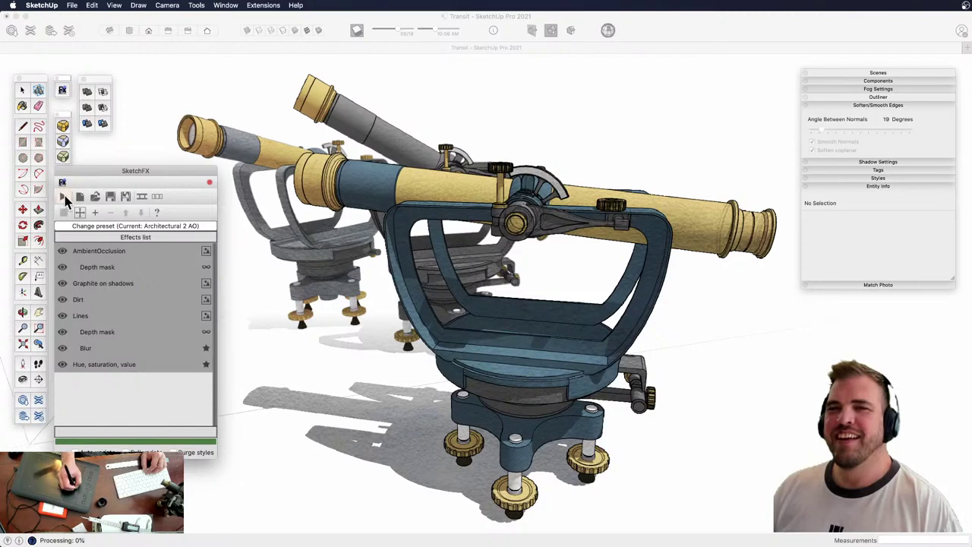
left_click(65, 199)
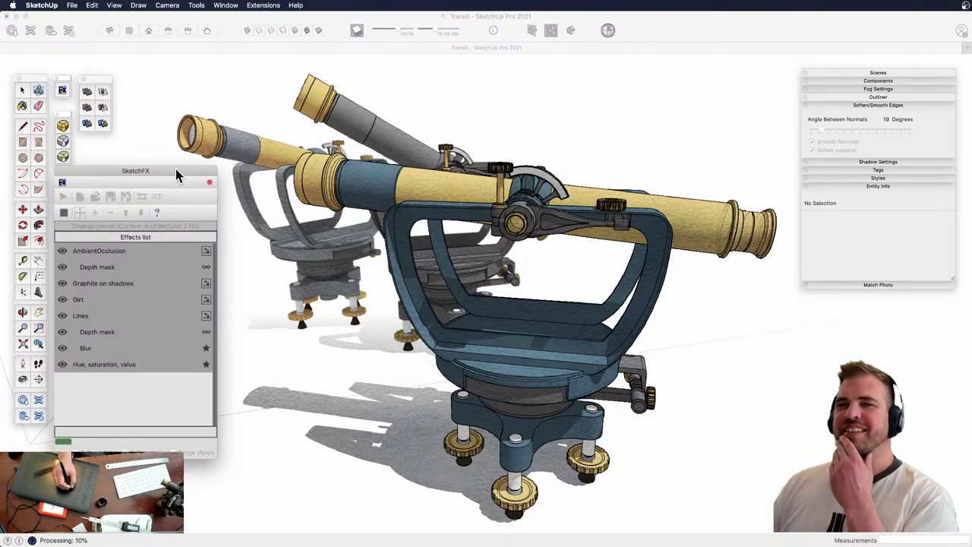
left_click_drag(175, 169, 176, 174)
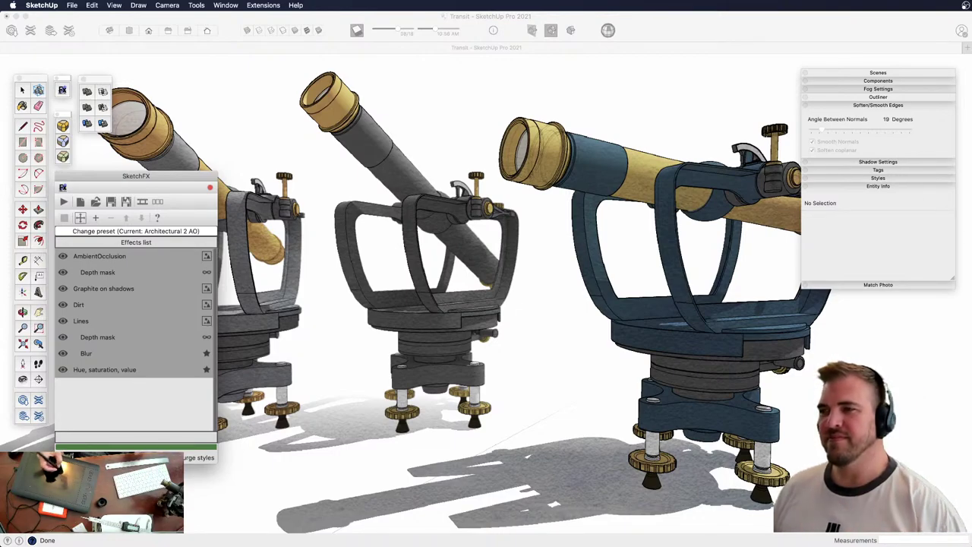
key("super+Tab")
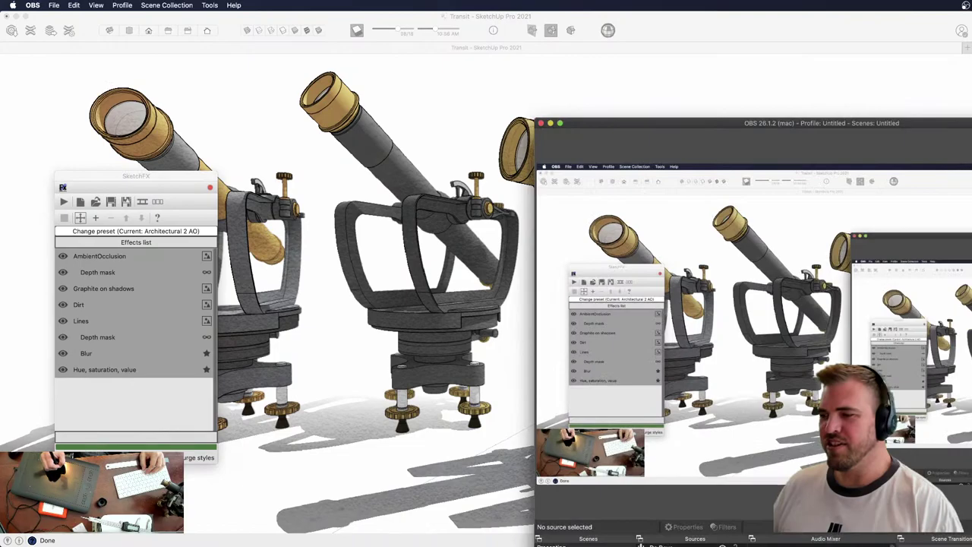